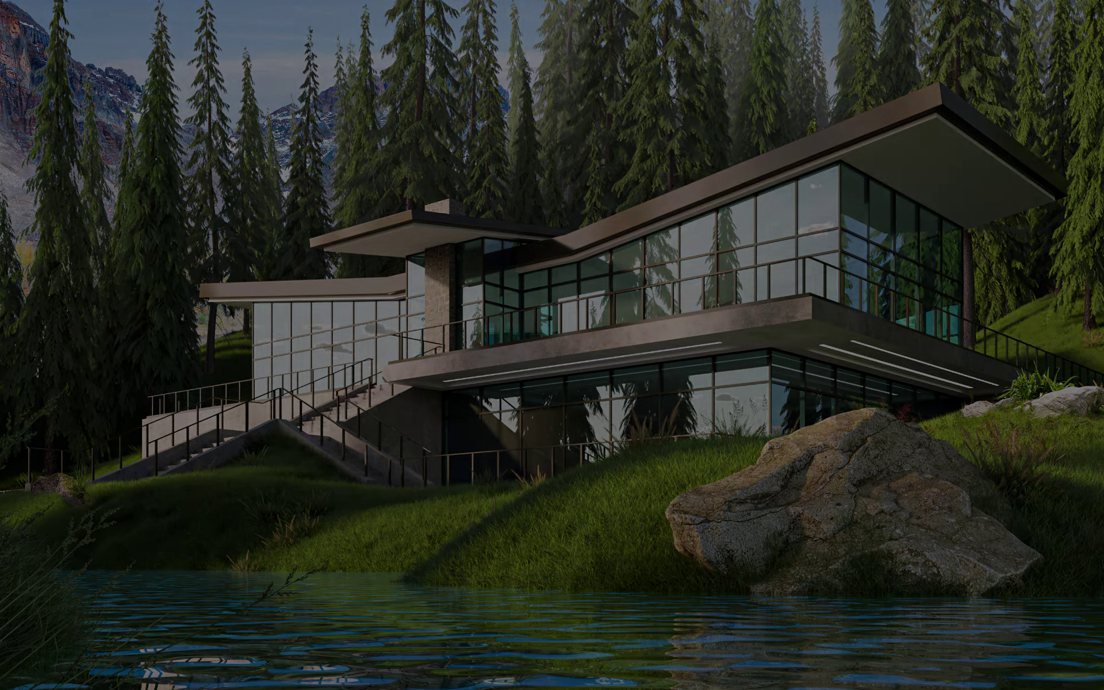
Maximize the Perspective viewport and check the renderer in Render Setup
{"action": "key", "text": "alt+w"}
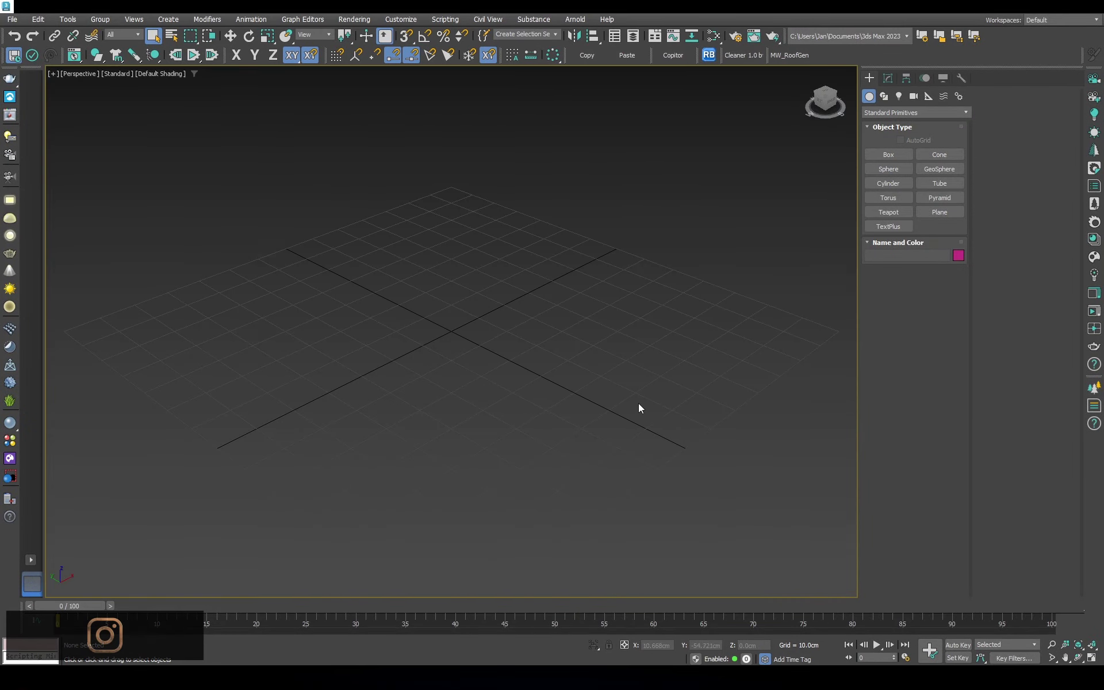
{"action": "key", "text": "F10"}
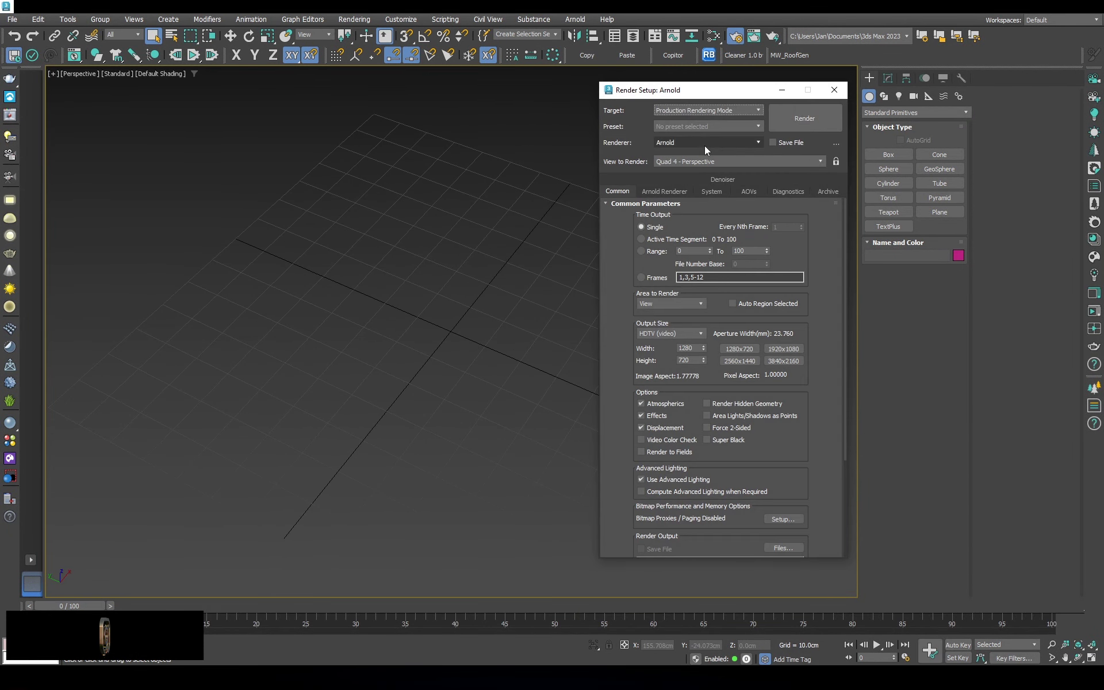
{"action": "left_click", "coordinate": [835, 90]}
Confirm the scene and system units are centimetres in Units Setup
{"action": "left_click", "coordinate": [400, 19]}
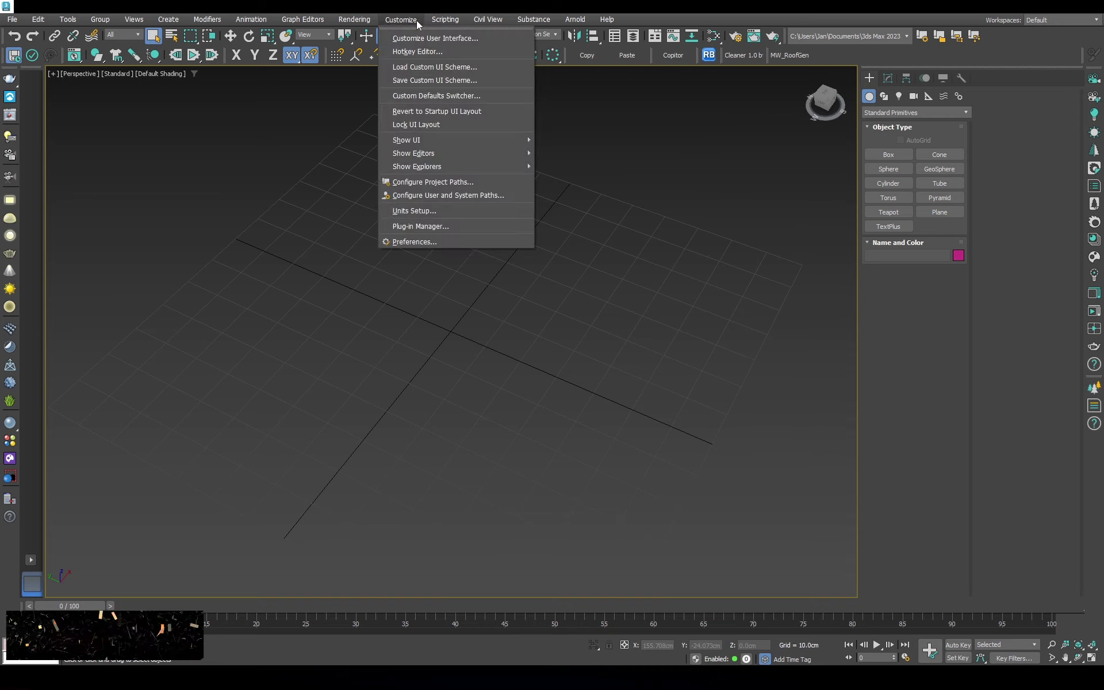
{"action": "left_click", "coordinate": [403, 225]}
{"action": "left_click", "coordinate": [556, 246]}
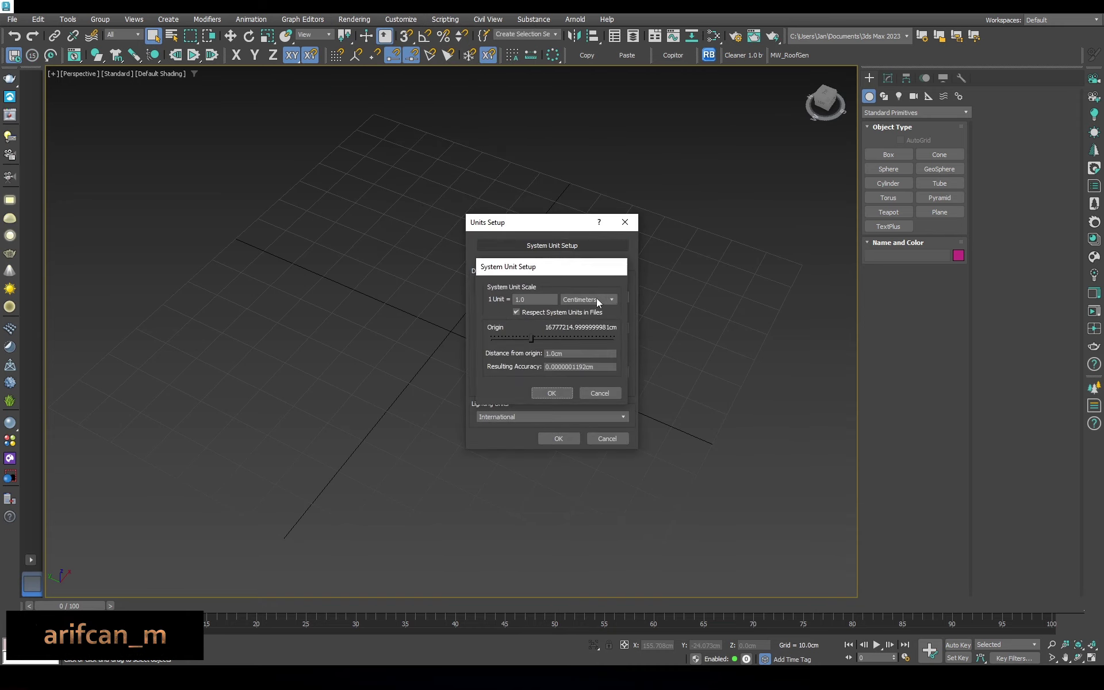
{"action": "left_click", "coordinate": [888, 154]}
Draw a flat box on the ground plane and show it see-through with edged faces
{"action": "left_click_drag", "start_coordinate": [549, 284], "coordinate": [771, 335]}
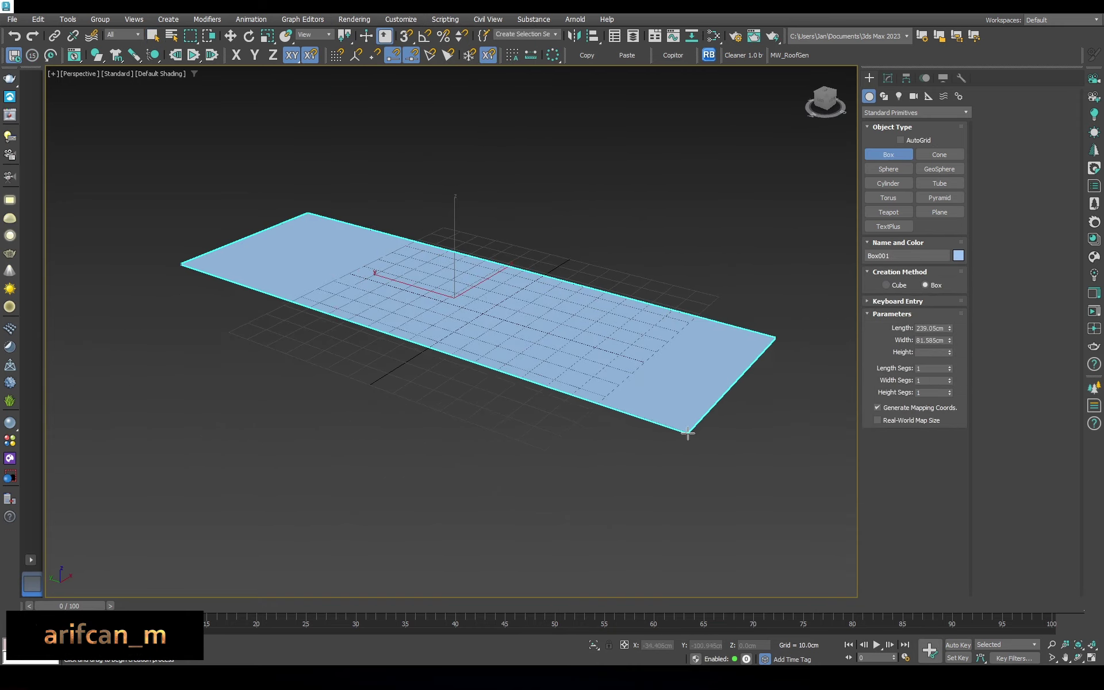
{"action": "left_click", "coordinate": [748, 230]}
{"action": "key", "text": "w"}
{"action": "left_click", "coordinate": [887, 78]}
{"action": "key", "text": "F4"}
{"action": "key", "text": "alt+x"}
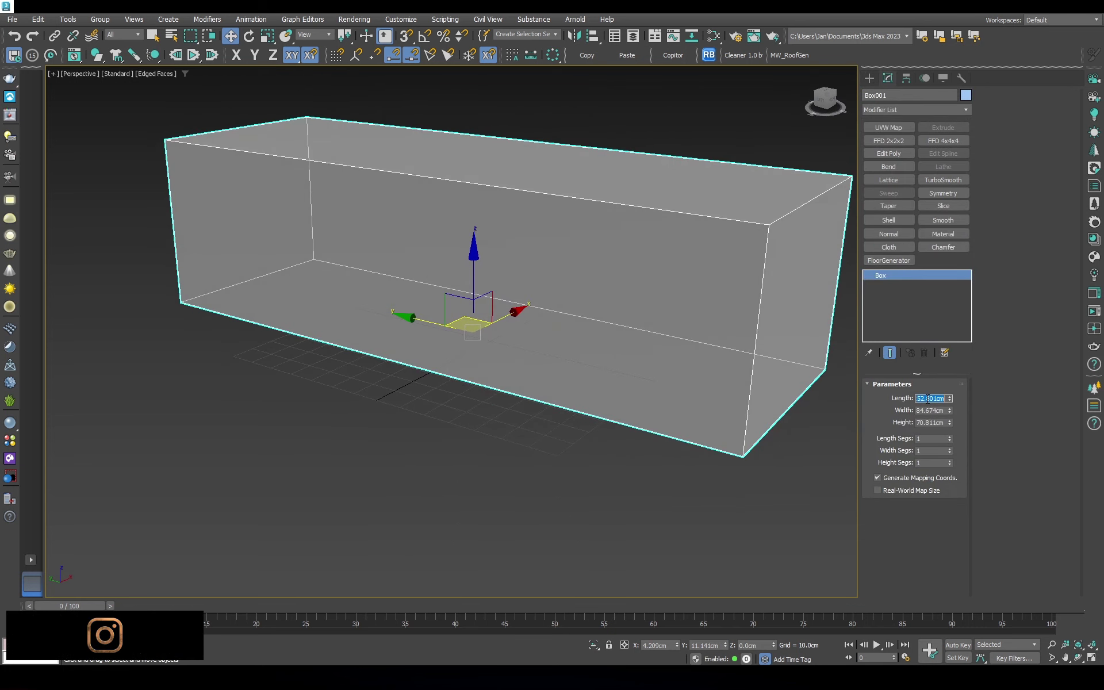
Set the box to Length 2000, Width 700 and Height 350 cm
{"action": "key", "text": "Tab"}
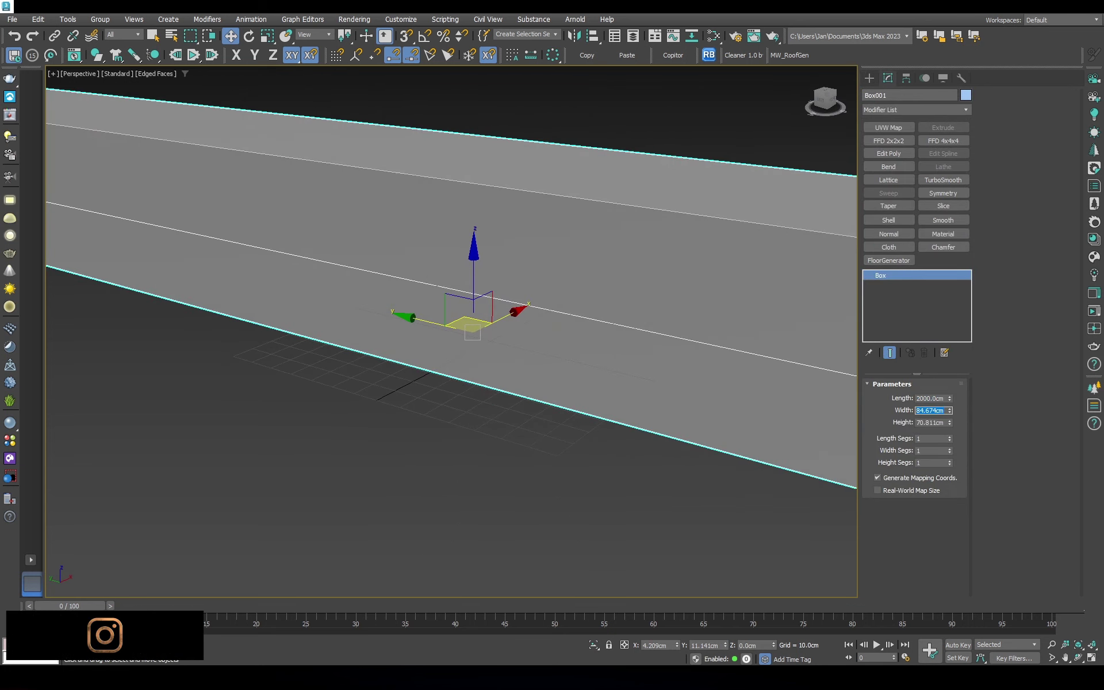
{"action": "type", "text": "700"}
{"action": "key", "text": "Tab"}
{"action": "type", "text": "2"}
{"action": "key", "text": "Return"}
{"action": "type", "text": "350"}
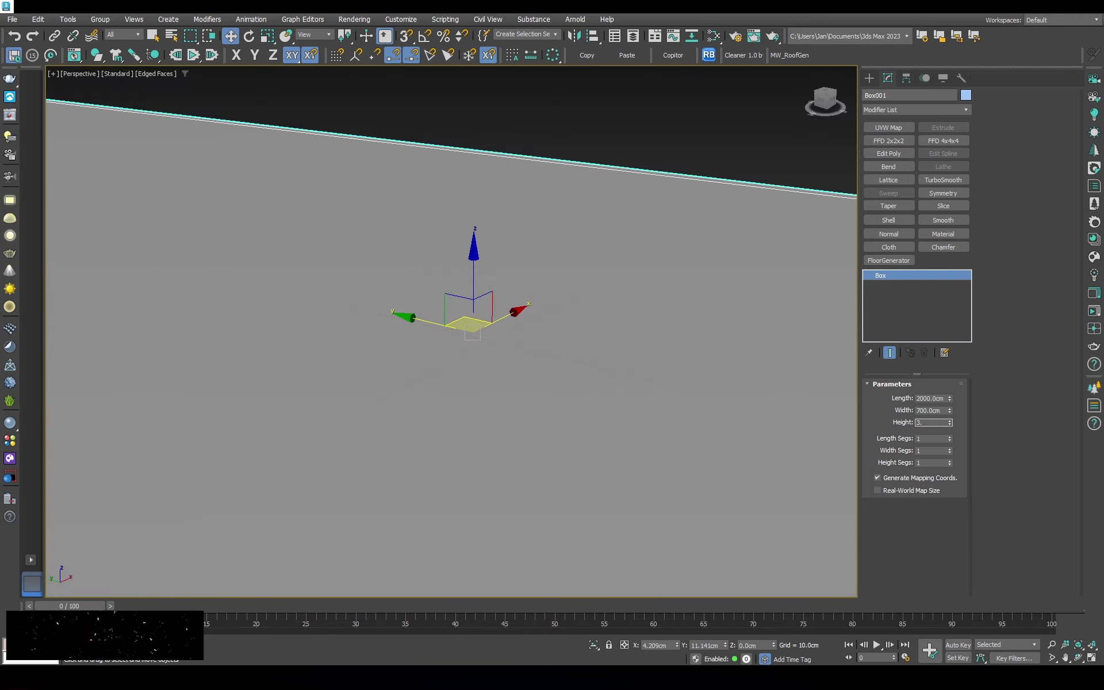
{"action": "key", "text": "Return"}
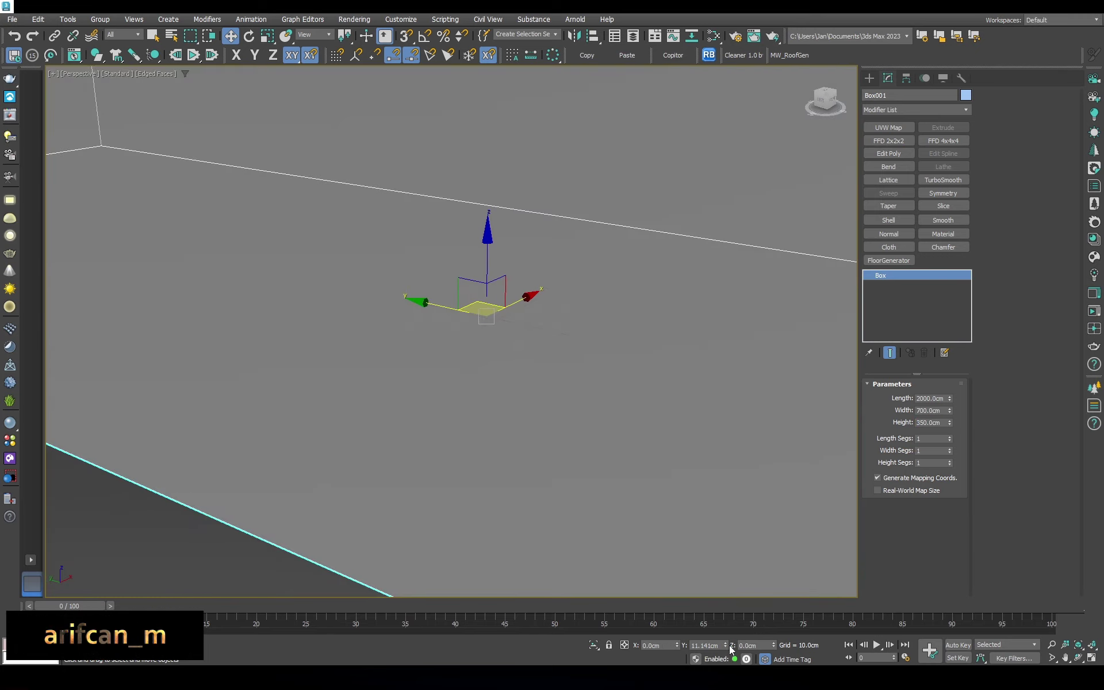
Frame the box and Shift-drag a copy alongside it along X
{"action": "key", "text": "z"}
{"action": "mouse_move", "coordinate": [568, 453]}
{"action": "middle_mouse_down", "text": "alt"}
{"action": "mouse_move", "coordinate": [555, 412]}
{"action": "mouse_move", "coordinate": [518, 439]}
{"action": "mouse_move", "coordinate": [547, 436]}
{"action": "mouse_move", "coordinate": [503, 419]}
{"action": "middle_mouse_up", "text": "alt"}
{"action": "left_click_drag", "start_coordinate": [503, 419], "coordinate": [621, 390], "text": "shift"}
Shorten the copy to 700 cm and snap it against the long block
{"action": "left_click", "coordinate": [554, 388]}
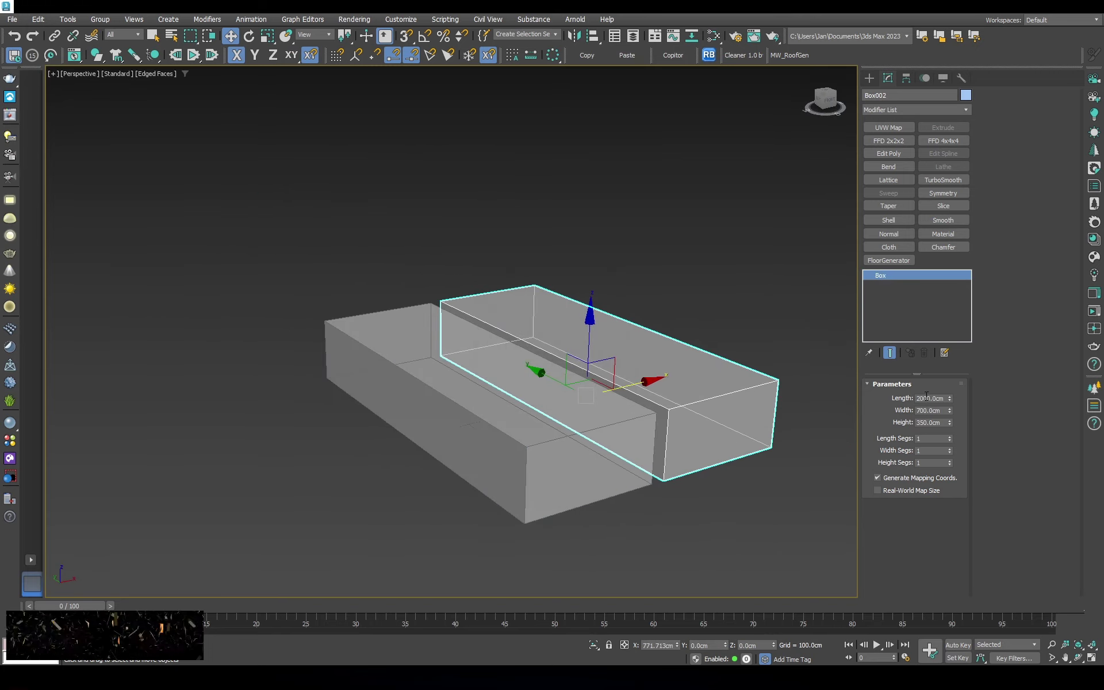
{"action": "type", "text": "700"}
{"action": "key", "text": "Return"}
{"action": "middle_click_drag", "start_coordinate": [683, 388], "coordinate": [672, 423], "text": "alt"}
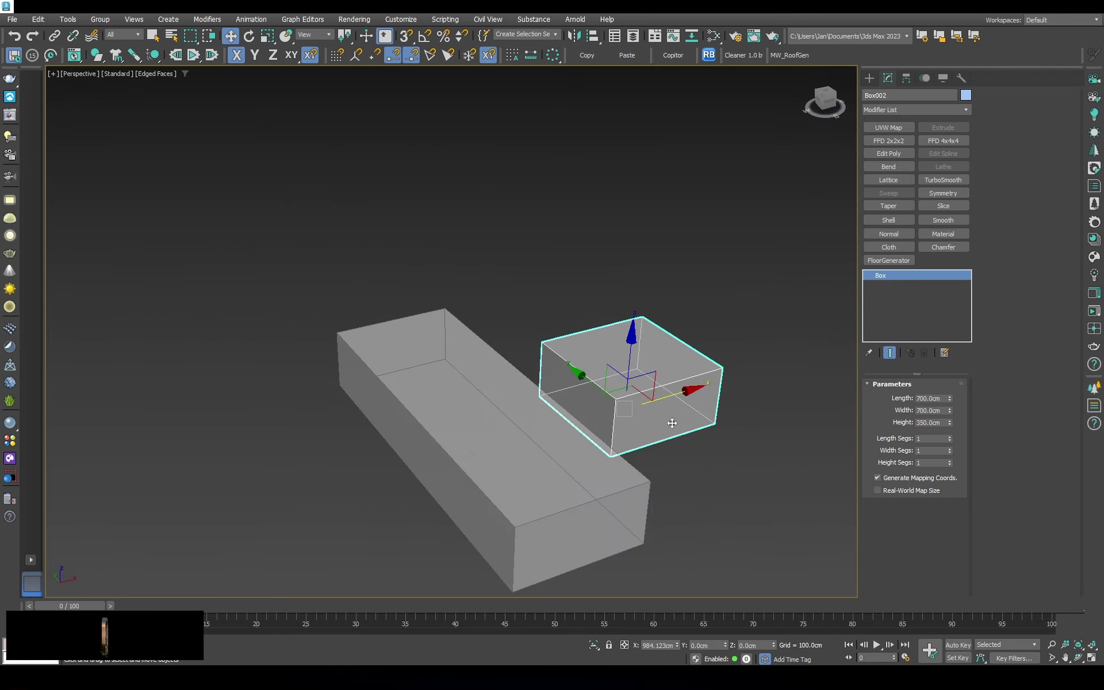
{"action": "left_click_drag", "start_coordinate": [543, 338], "coordinate": [482, 313]}
{"action": "right_click", "coordinate": [506, 311]}
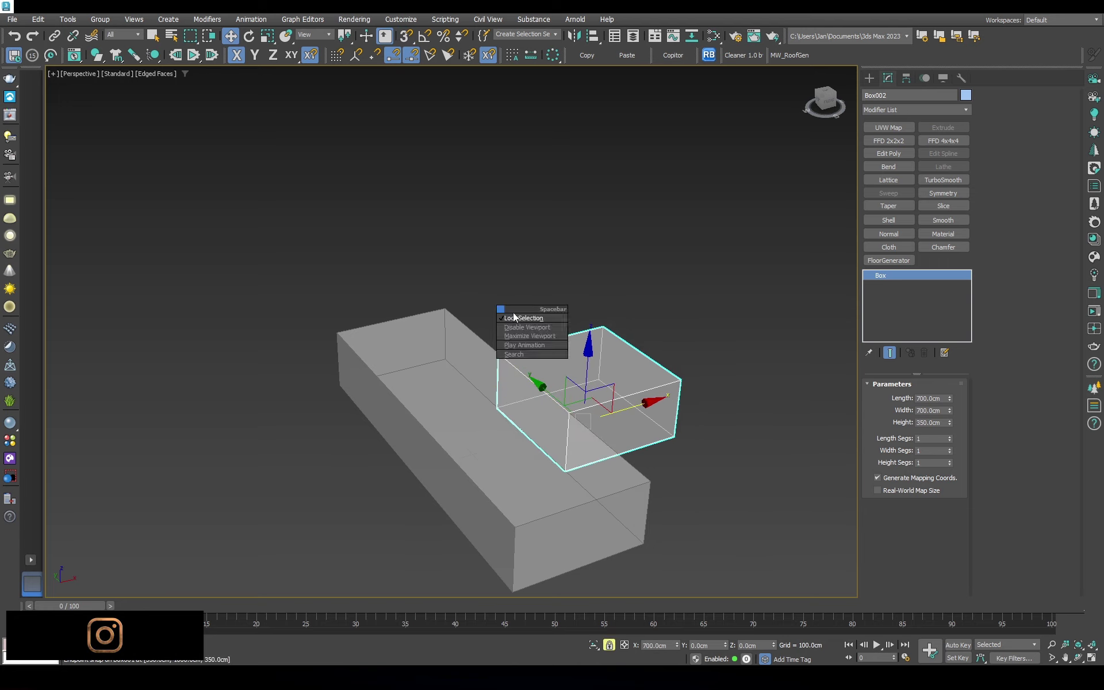
Clone the long 2000 cm block
{"action": "mouse_move", "coordinate": [448, 312]}
{"action": "middle_mouse_down", "text": "alt"}
{"action": "mouse_move", "coordinate": [493, 315]}
{"action": "mouse_move", "coordinate": [481, 278]}
{"action": "middle_mouse_up", "text": "alt"}
{"action": "left_click", "coordinate": [471, 357]}
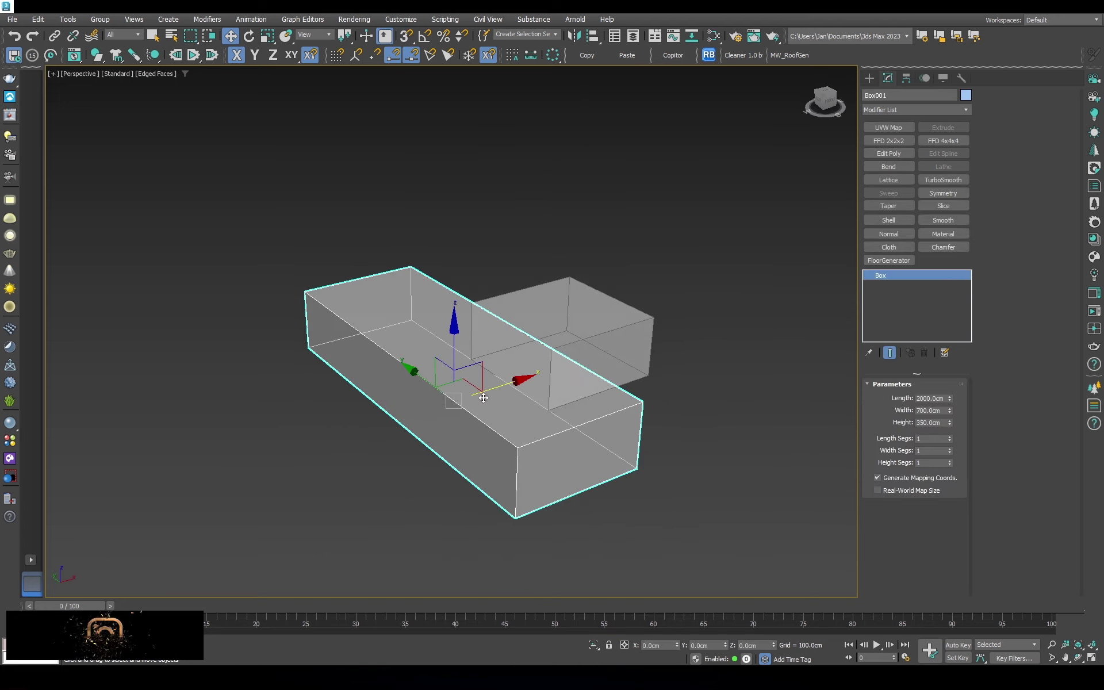
{"action": "right_click", "coordinate": [480, 394]}
{"action": "left_click", "coordinate": [529, 494]}
{"action": "left_click", "coordinate": [520, 379]}
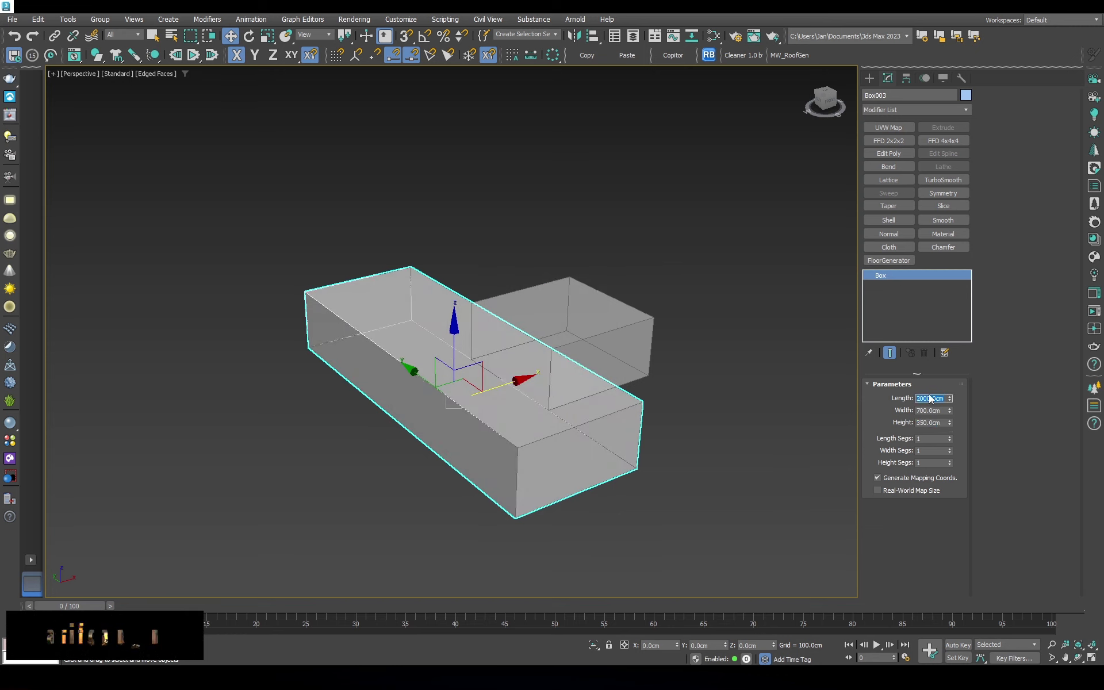
Resize the clone to 300 × 1200 × 600 cm
{"action": "type", "text": "1200"}
{"action": "key", "text": "Return"}
{"action": "type", "text": "0"}
{"action": "key", "text": "Return"}
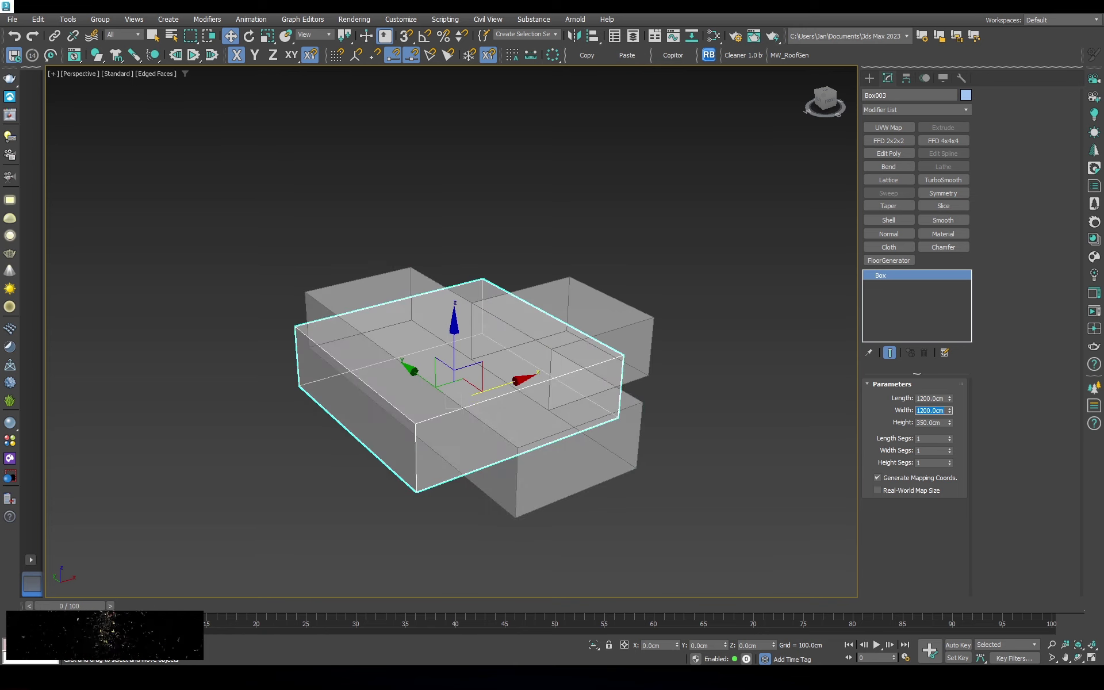
{"action": "type", "text": "0"}
{"action": "key", "text": "Tab"}
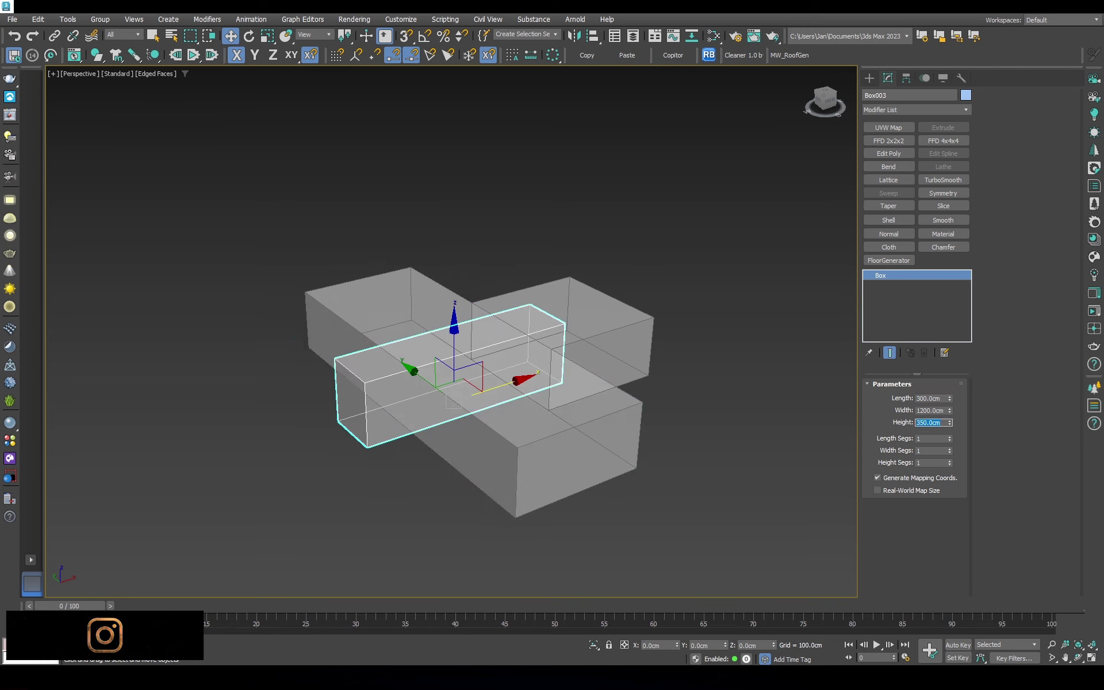
{"action": "type", "text": "600"}
{"action": "key", "text": "Return"}
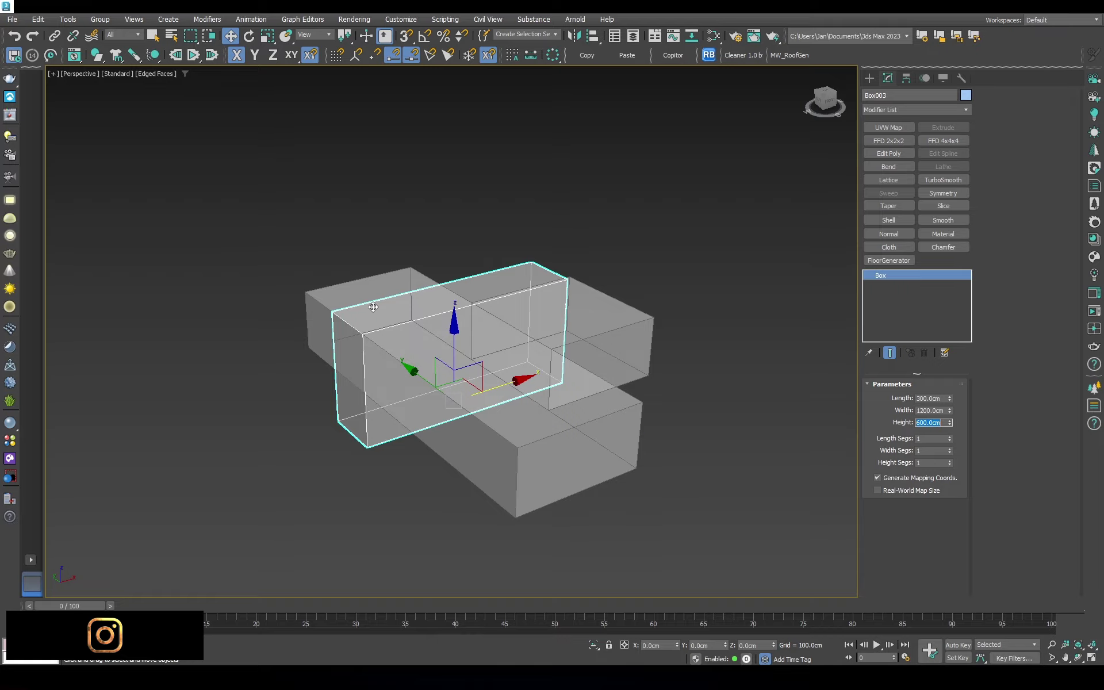
Snap the tall 300 × 1200 × 600 block into place across the other two
{"action": "middle_click_drag", "start_coordinate": [518, 277], "coordinate": [477, 397], "text": "alt"}
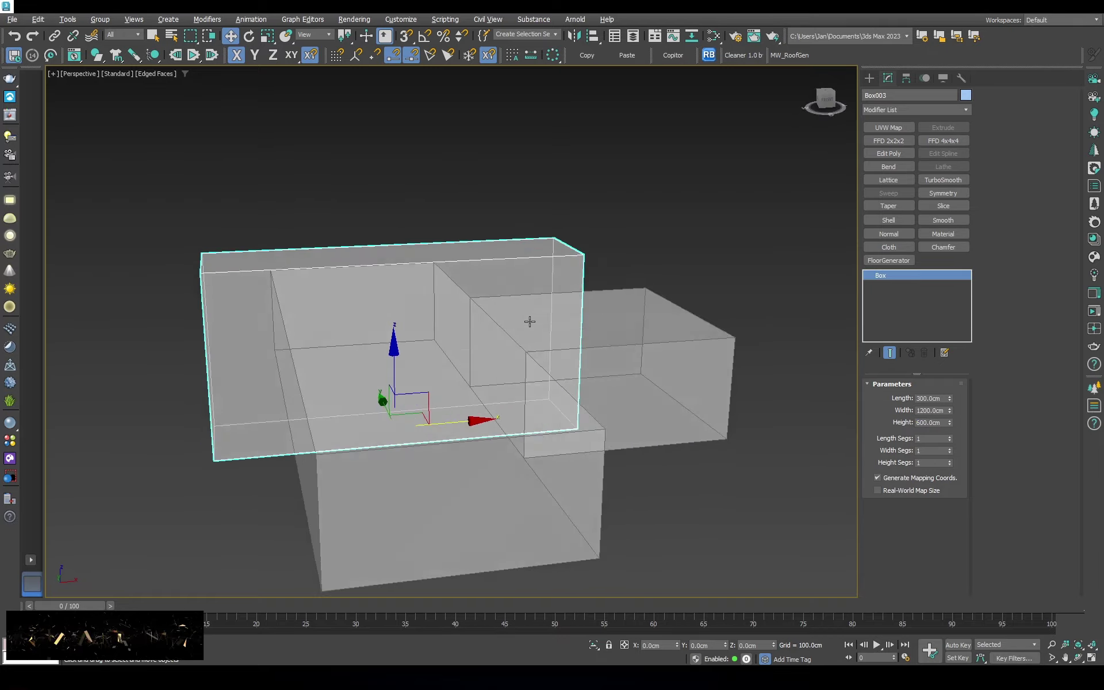
{"action": "key", "text": "s"}
{"action": "left_click_drag", "start_coordinate": [201, 268], "coordinate": [280, 218]}
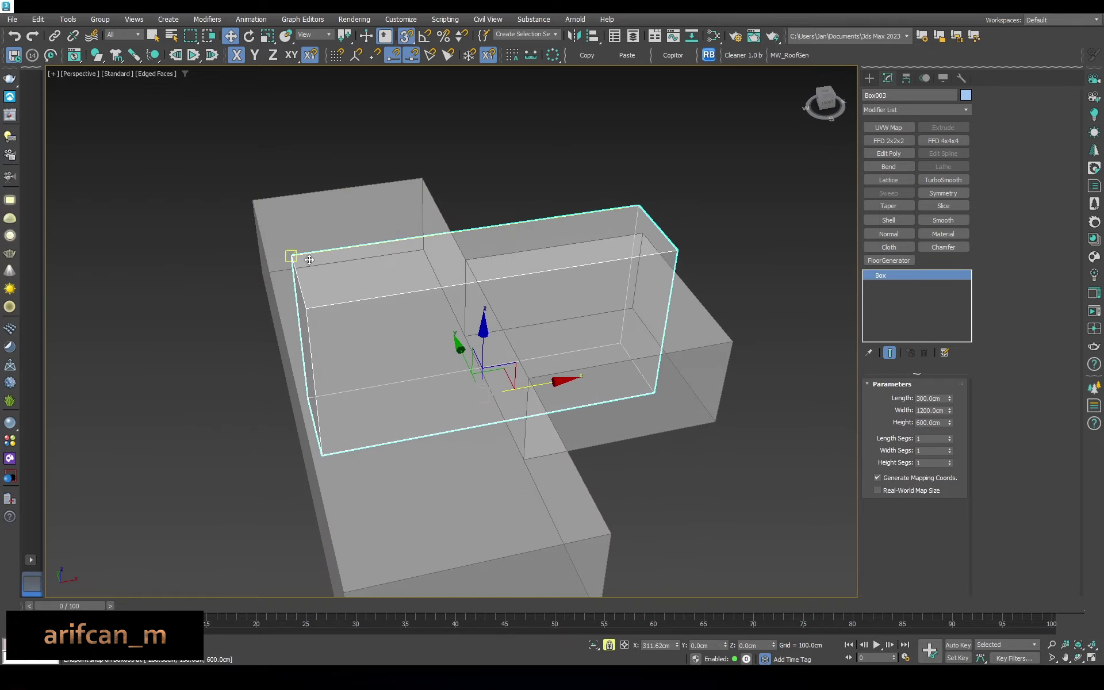
{"action": "left_click_drag", "start_coordinate": [309, 260], "coordinate": [275, 260]}
{"action": "key", "text": "s"}
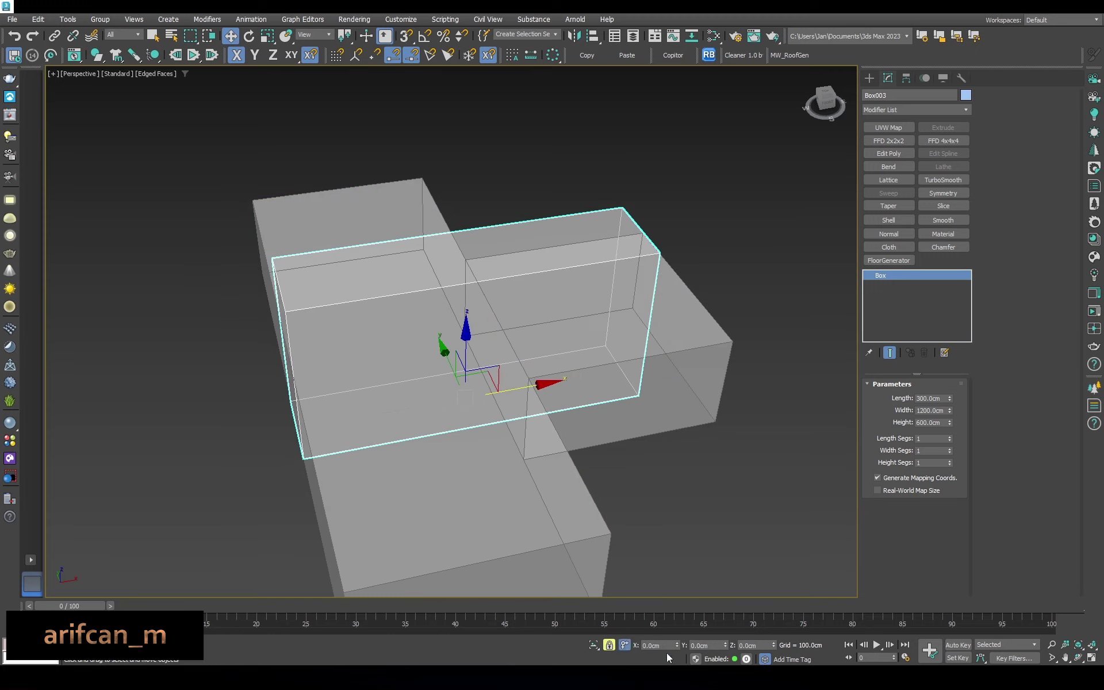
{"action": "mouse_move", "coordinate": [403, 403]}
{"action": "middle_mouse_down", "text": "alt"}
{"action": "mouse_move", "coordinate": [422, 345]}
{"action": "mouse_move", "coordinate": [599, 233]}
{"action": "middle_mouse_up", "text": "alt"}
{"action": "scroll", "coordinate": [661, 273], "scroll_direction": "down", "scroll_amount": 5}
{"action": "middle_click_drag", "start_coordinate": [660, 274], "coordinate": [758, 268], "text": "alt"}
Colour all three blocks grey
{"action": "left_click_drag", "start_coordinate": [661, 442], "coordinate": [432, 226]}
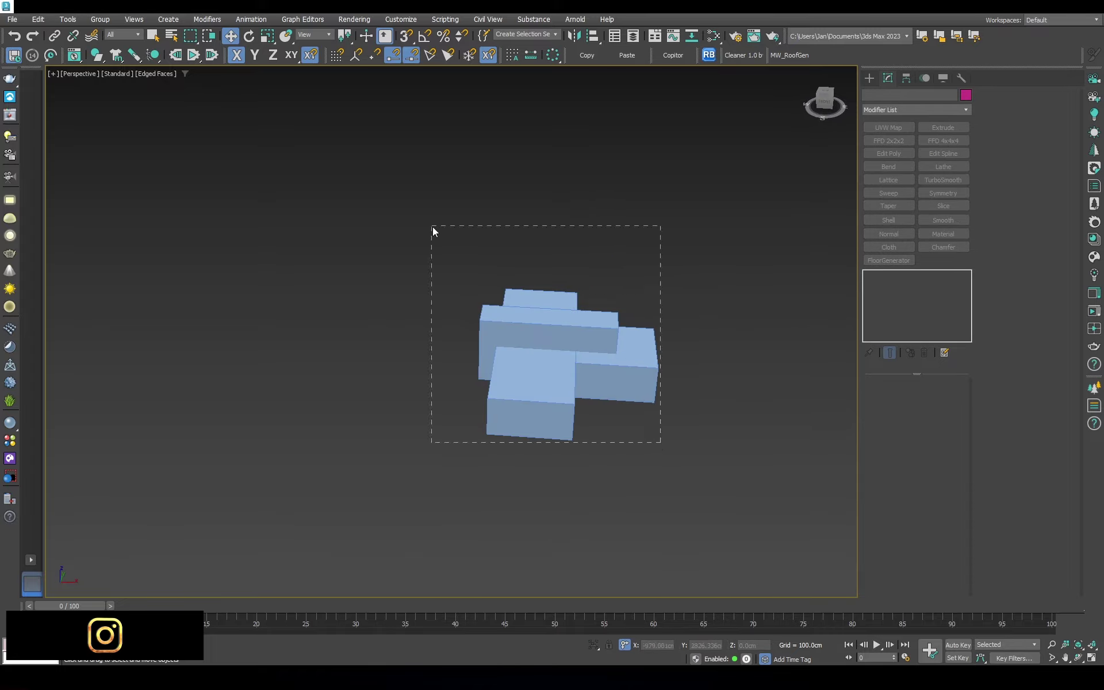
{"action": "left_click", "coordinate": [965, 94]}
{"action": "left_click", "coordinate": [577, 400]}
{"action": "mouse_move", "coordinate": [576, 401]}
{"action": "middle_mouse_down"}
{"action": "mouse_move", "coordinate": [519, 342]}
{"action": "mouse_move", "coordinate": [565, 375]}
{"action": "mouse_move", "coordinate": [552, 380]}
{"action": "middle_mouse_up"}
Add Edit Poly to the long block and chamfer its selected edges
{"action": "left_click", "coordinate": [565, 375]}
{"action": "scroll", "coordinate": [564, 379], "scroll_direction": "up", "scroll_amount": 3}
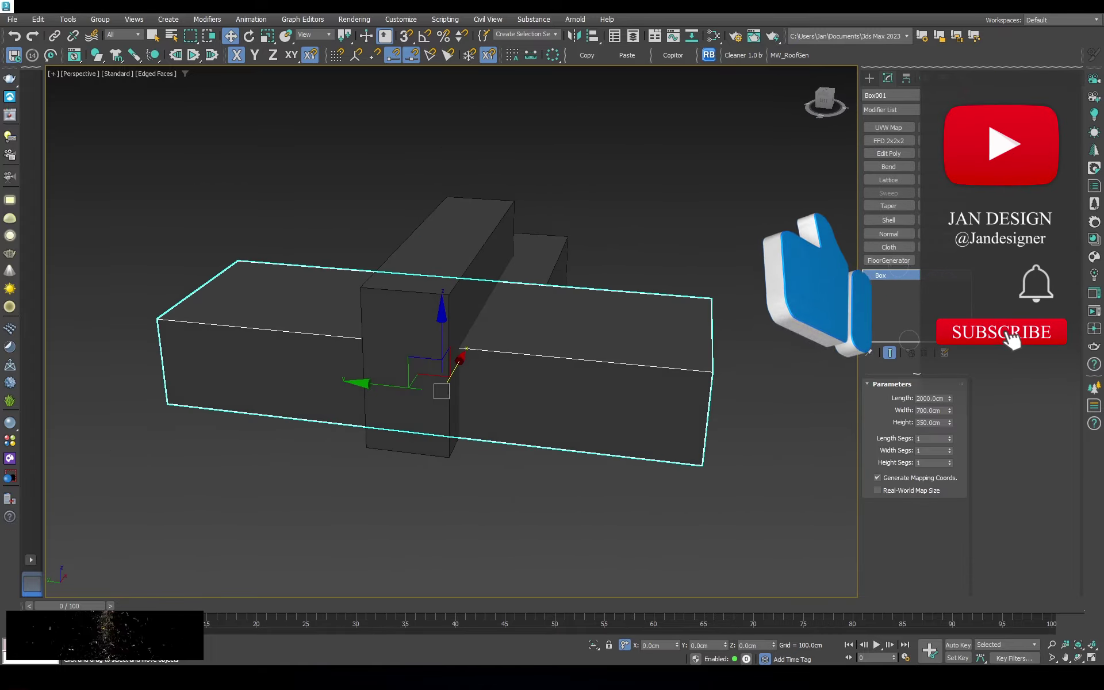
{"action": "left_click", "coordinate": [888, 153]}
{"action": "key", "text": "2"}
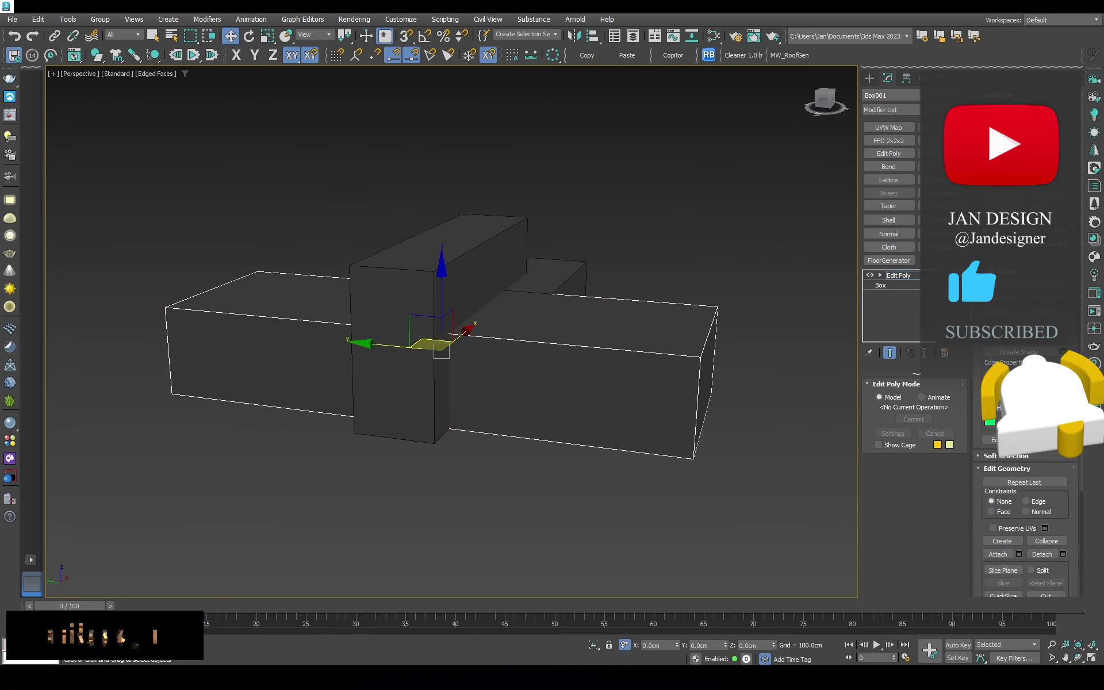
{"action": "key", "text": "ctrl+shift+c"}
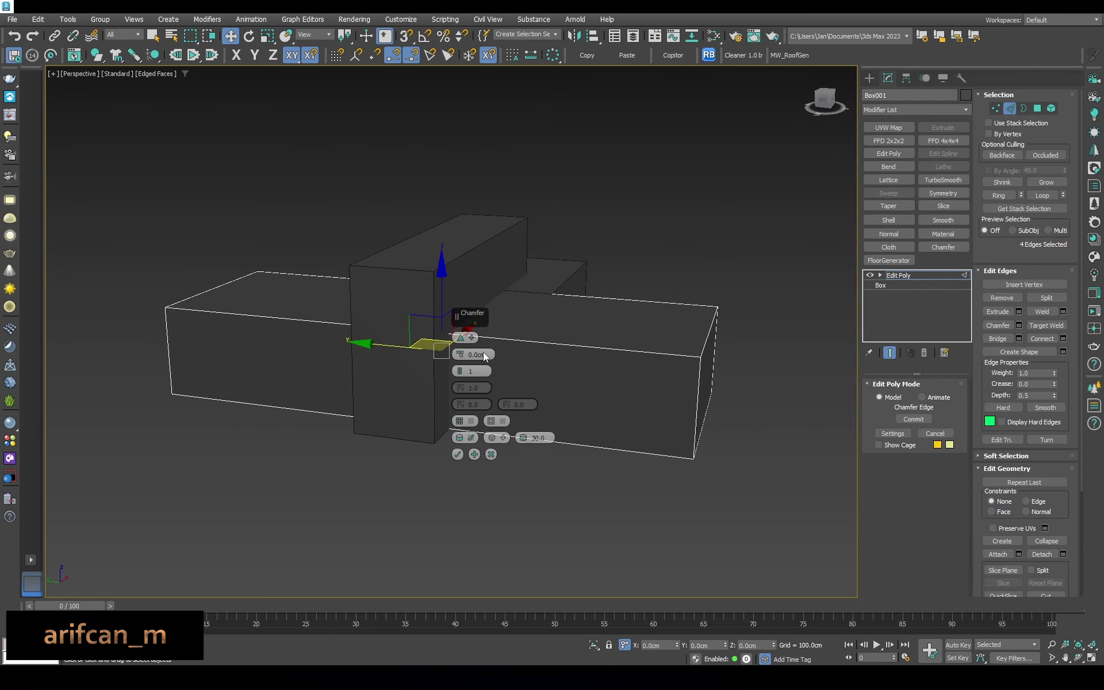
{"action": "left_click_drag", "start_coordinate": [510, 198], "coordinate": [524, 609]}
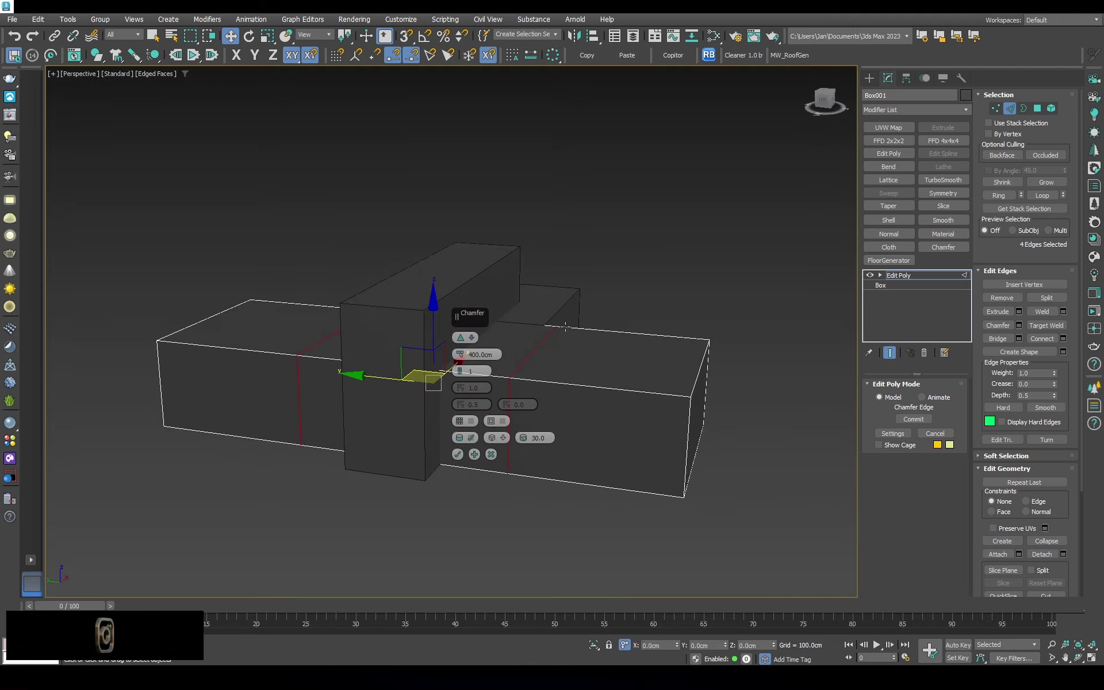
{"action": "middle_click_drag", "start_coordinate": [460, 331], "coordinate": [515, 368], "text": "alt"}
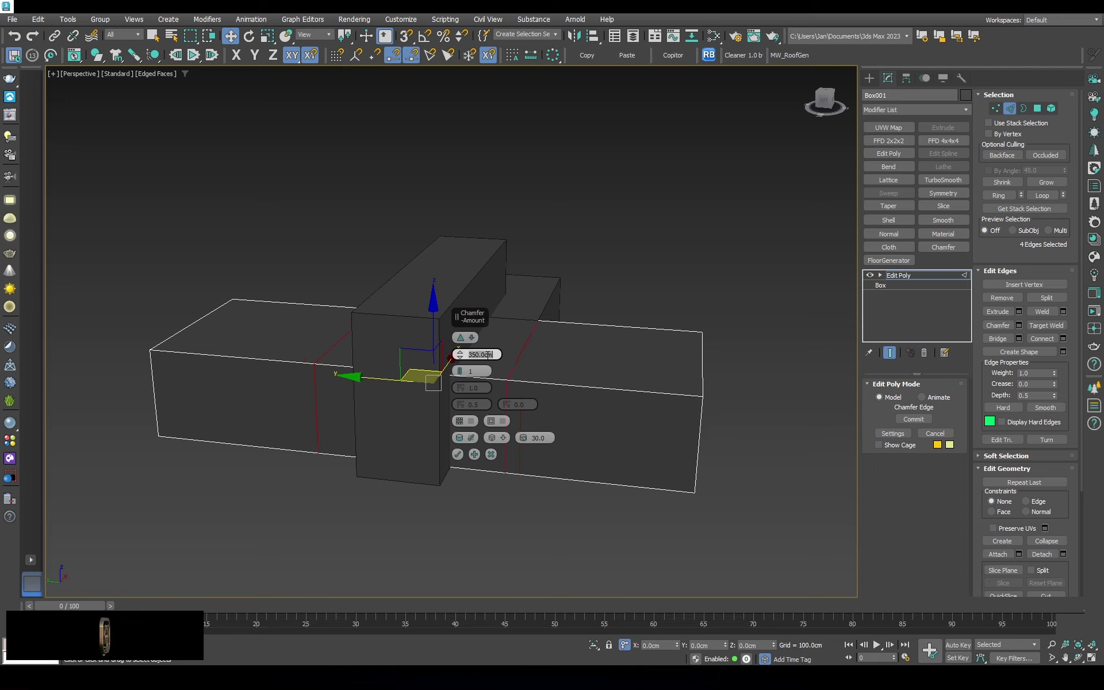
{"action": "mouse_move", "coordinate": [447, 369]}
{"action": "middle_mouse_down", "text": "alt"}
{"action": "mouse_move", "coordinate": [552, 310]}
{"action": "mouse_move", "coordinate": [494, 322]}
{"action": "mouse_move", "coordinate": [277, 295]}
{"action": "middle_mouse_up", "text": "alt"}
{"action": "key", "text": "2"}
{"action": "key", "text": "2"}
Raise the long block's end edges 30 cm in Z so the end tops slope
{"action": "mouse_move", "coordinate": [722, 422]}
{"action": "middle_mouse_down", "text": "alt"}
{"action": "mouse_move", "coordinate": [413, 80]}
{"action": "mouse_move", "coordinate": [388, 161]}
{"action": "middle_mouse_up", "text": "alt"}
{"action": "left_click", "coordinate": [343, 75]}
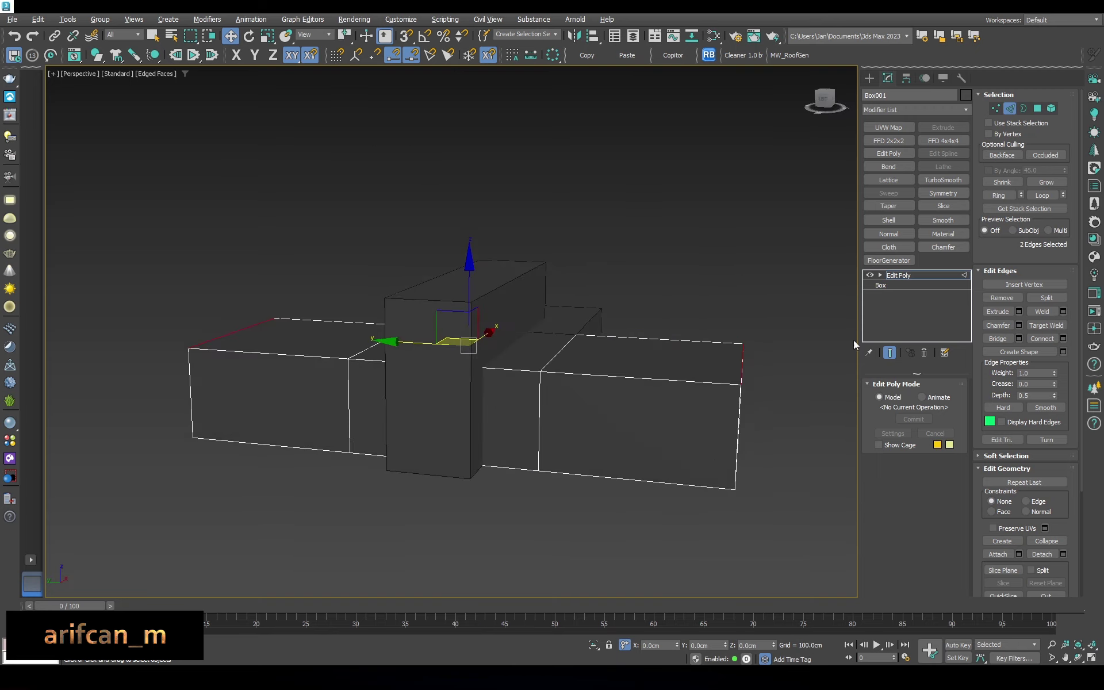
{"action": "middle_click_drag", "start_coordinate": [855, 345], "coordinate": [726, 321], "text": "alt"}
{"action": "scroll", "coordinate": [616, 313], "scroll_direction": "up", "scroll_amount": 5}
{"action": "scroll", "coordinate": [579, 412], "scroll_direction": "down", "scroll_amount": 5}
{"action": "scroll", "coordinate": [579, 411], "scroll_direction": "up", "scroll_amount": 1}
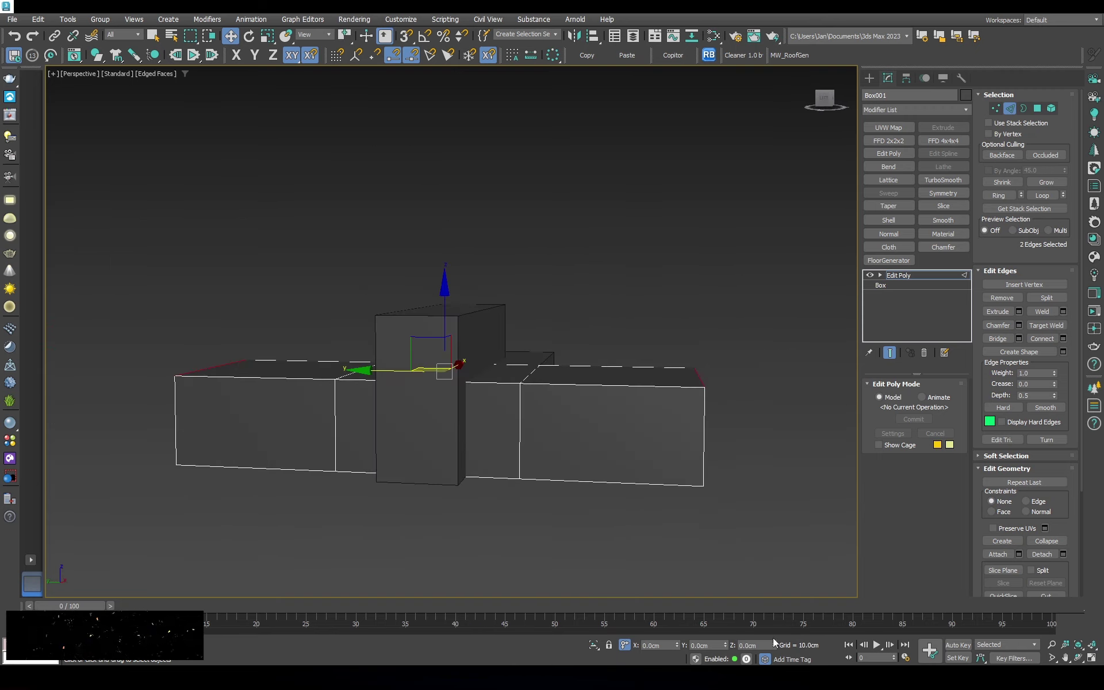
{"action": "type", "text": "30"}
{"action": "key", "text": "Return"}
{"action": "mouse_move", "coordinate": [745, 232]}
{"action": "middle_mouse_down", "text": "alt"}
{"action": "mouse_move", "coordinate": [638, 310]}
{"action": "mouse_move", "coordinate": [747, 271]}
{"action": "middle_mouse_up", "text": "alt"}
{"action": "left_click", "coordinate": [912, 275]}
{"action": "scroll", "coordinate": [575, 345], "scroll_direction": "up", "scroll_amount": 4}
{"action": "scroll", "coordinate": [657, 406], "scroll_direction": "down", "scroll_amount": 4}
Remove the earlier Edit Poly edits from the long block
{"action": "key", "text": "F3"}
{"action": "key", "text": "1"}
{"action": "left_click_drag", "start_coordinate": [658, 310], "coordinate": [809, 518]}
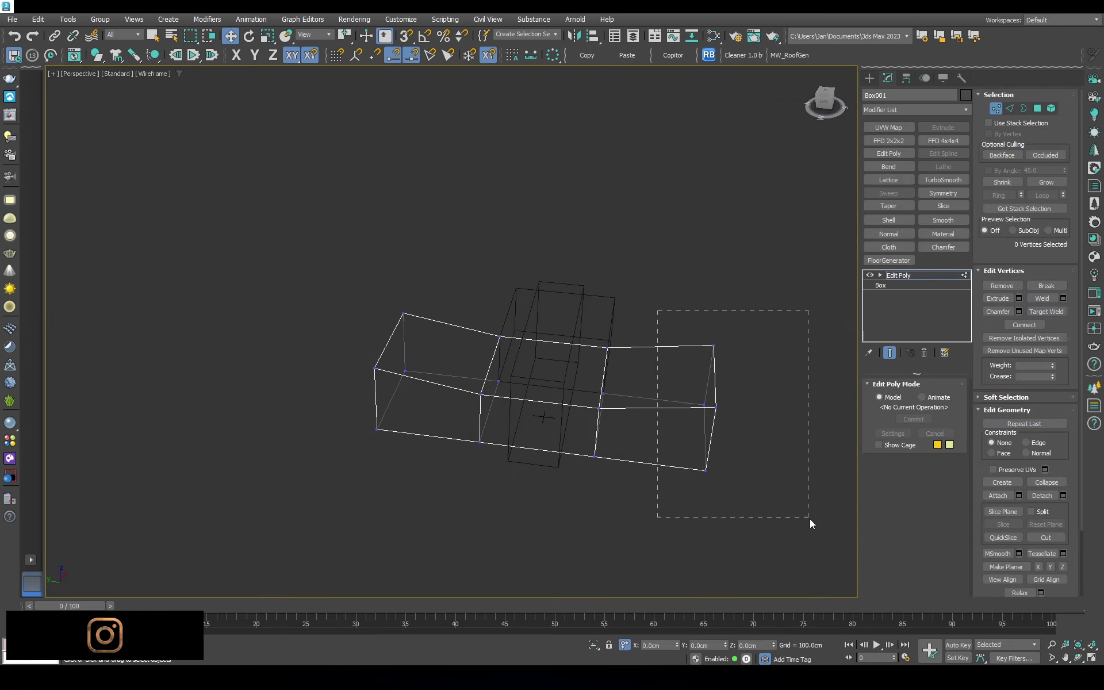
{"action": "left_click", "coordinate": [921, 352]}
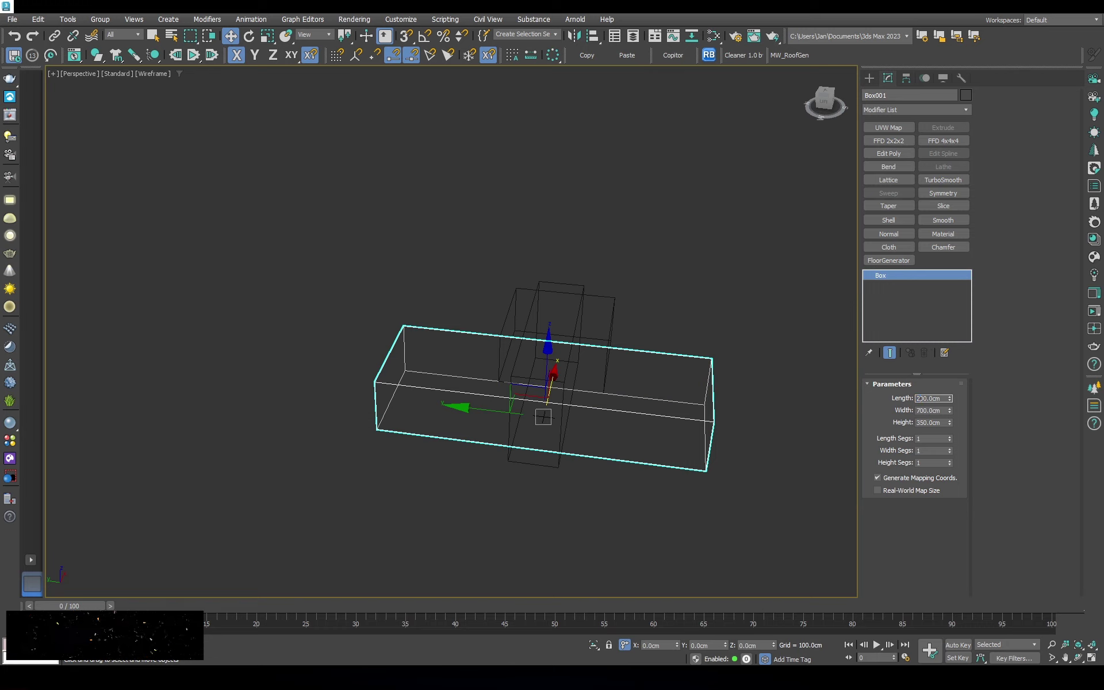
{"action": "key", "text": "F3"}
{"action": "mouse_move", "coordinate": [705, 319]}
{"action": "middle_mouse_down", "text": "alt"}
{"action": "mouse_move", "coordinate": [833, 293]}
{"action": "mouse_move", "coordinate": [611, 374]}
{"action": "middle_mouse_up", "text": "alt"}
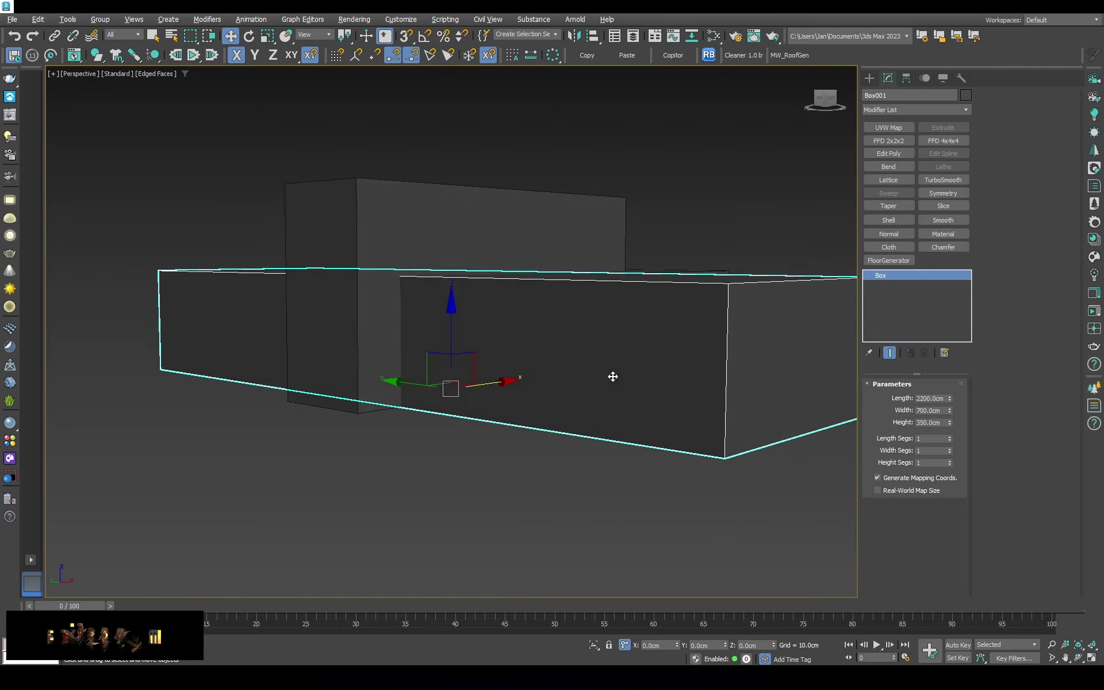
Add a new Edit Poly, connect the four long edges and chamfer the new ring
{"action": "left_click", "coordinate": [888, 153]}
{"action": "key", "text": "F3"}
{"action": "left_click", "coordinate": [1006, 456]}
{"action": "left_click", "coordinate": [1034, 338]}
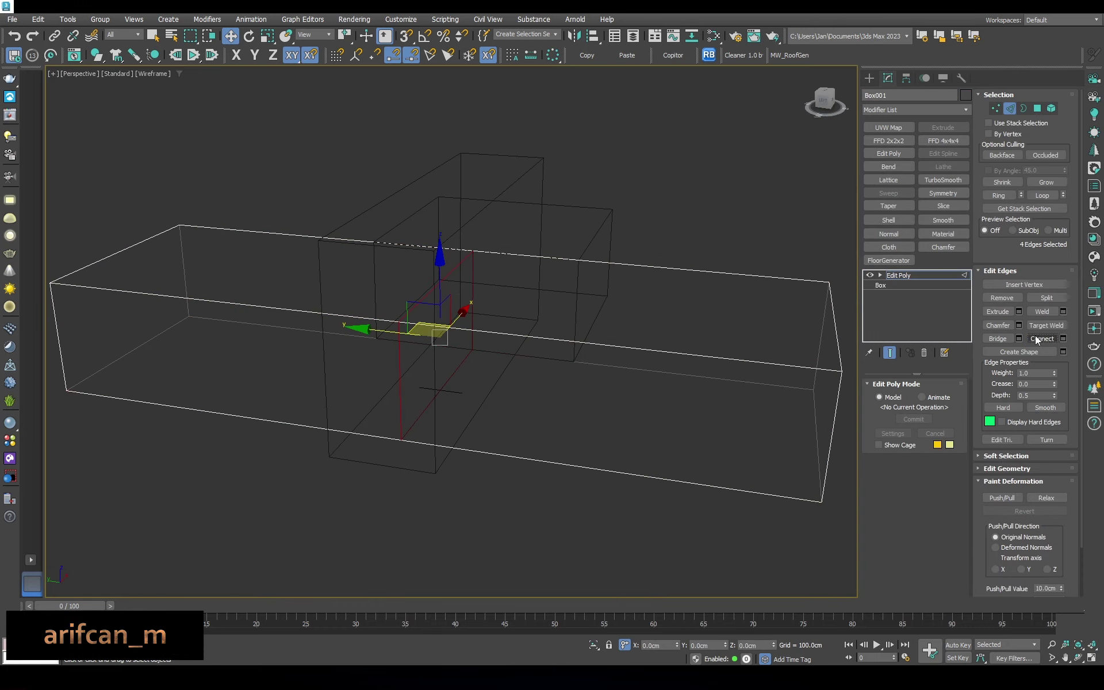
{"action": "left_click", "coordinate": [1019, 324]}
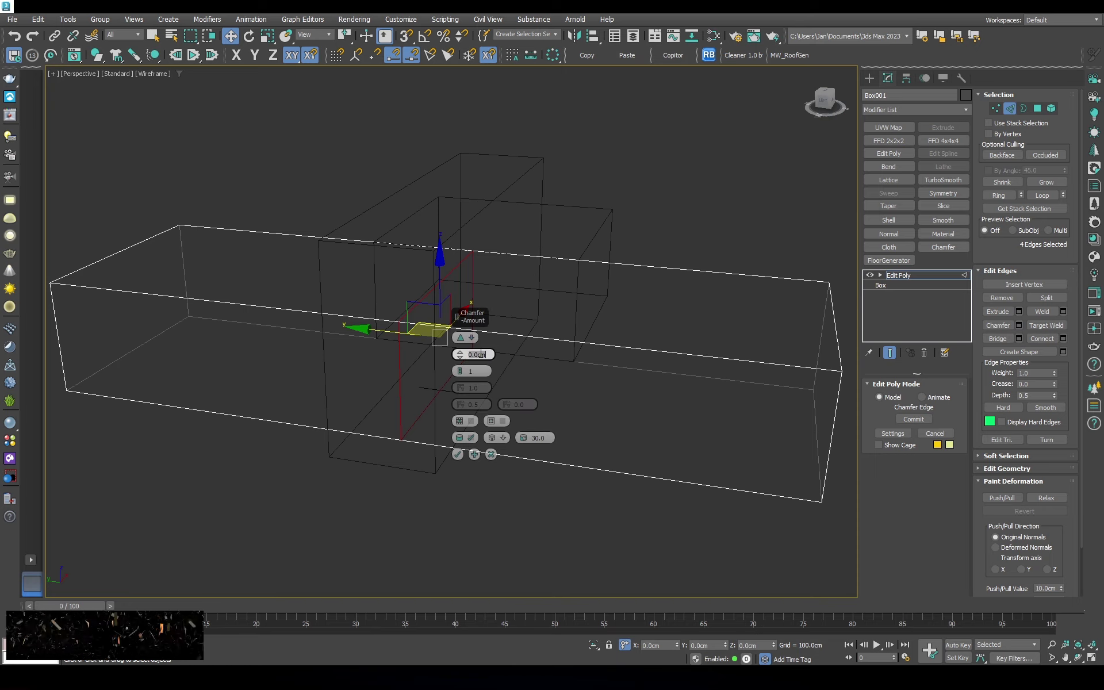
{"action": "type", "text": "350"}
{"action": "left_click", "coordinate": [458, 453]}
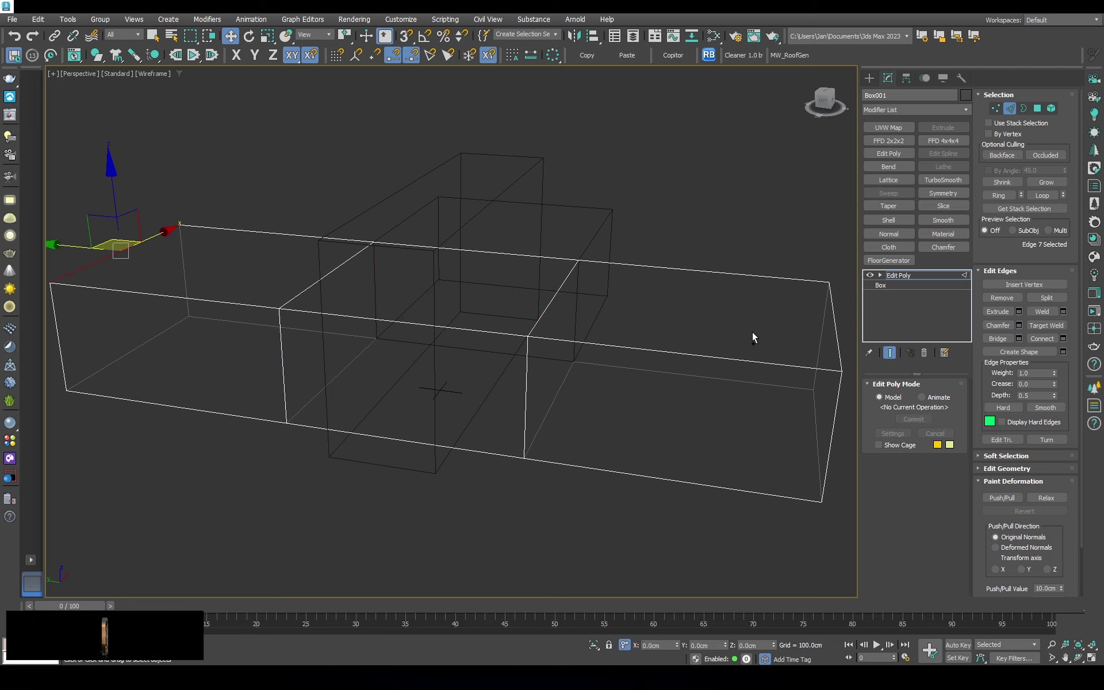
{"action": "left_click", "coordinate": [757, 645]}
{"action": "type", "text": "100"}
Raise the selected top edges so the roof slopes up toward both ends
{"action": "key", "text": "Return"}
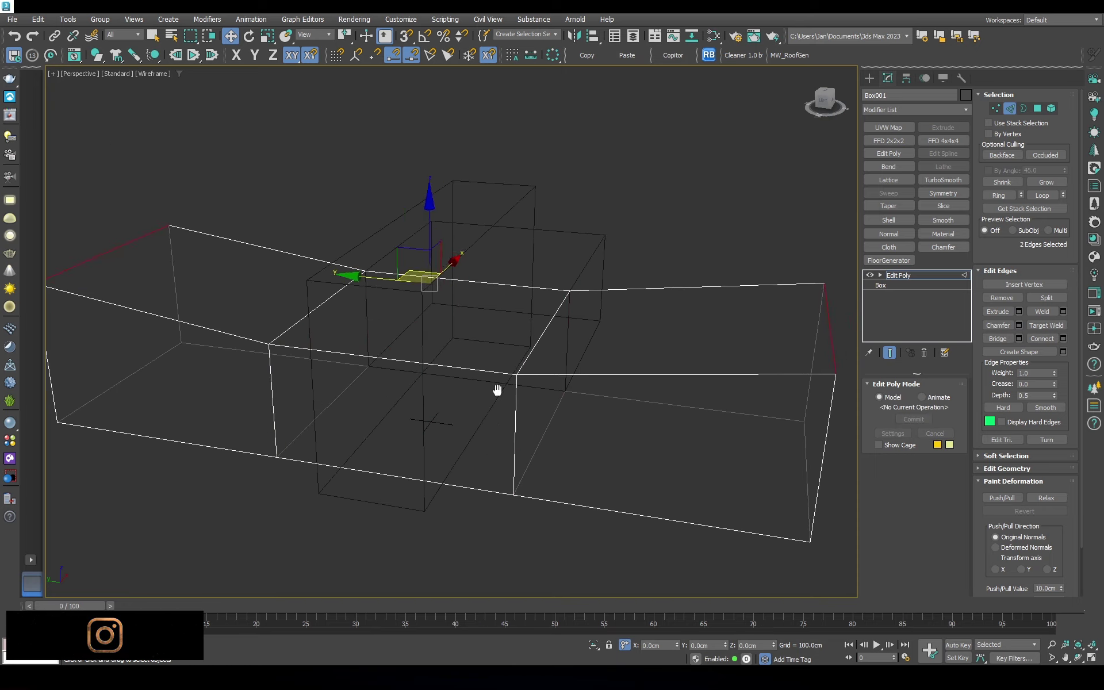
{"action": "key", "text": "F3"}
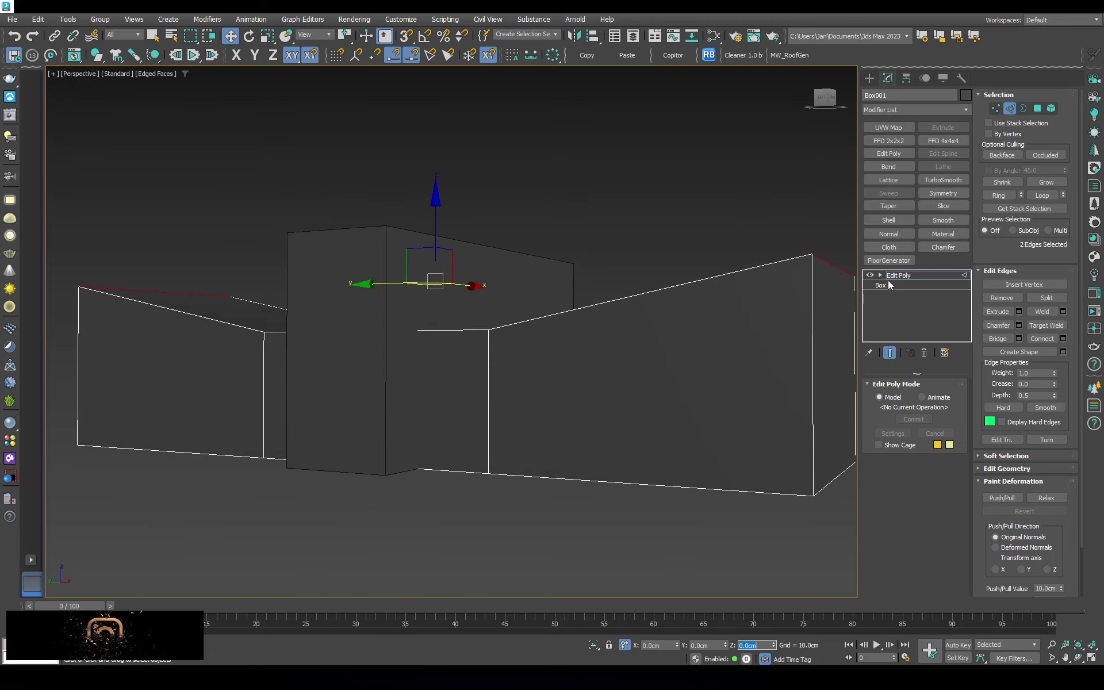
{"action": "left_click", "coordinate": [1051, 108]}
{"action": "key", "text": "ctrl+a"}
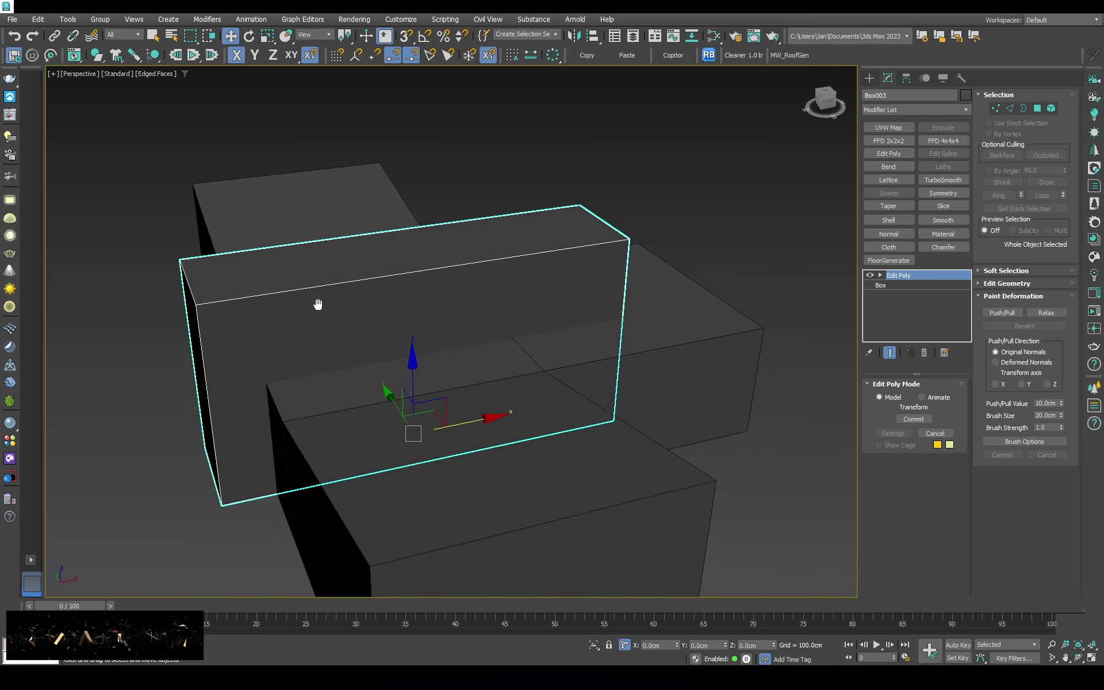
Delete the cross block's Edit Poly and set its width to 1500 cm
{"action": "left_click", "coordinate": [924, 353]}
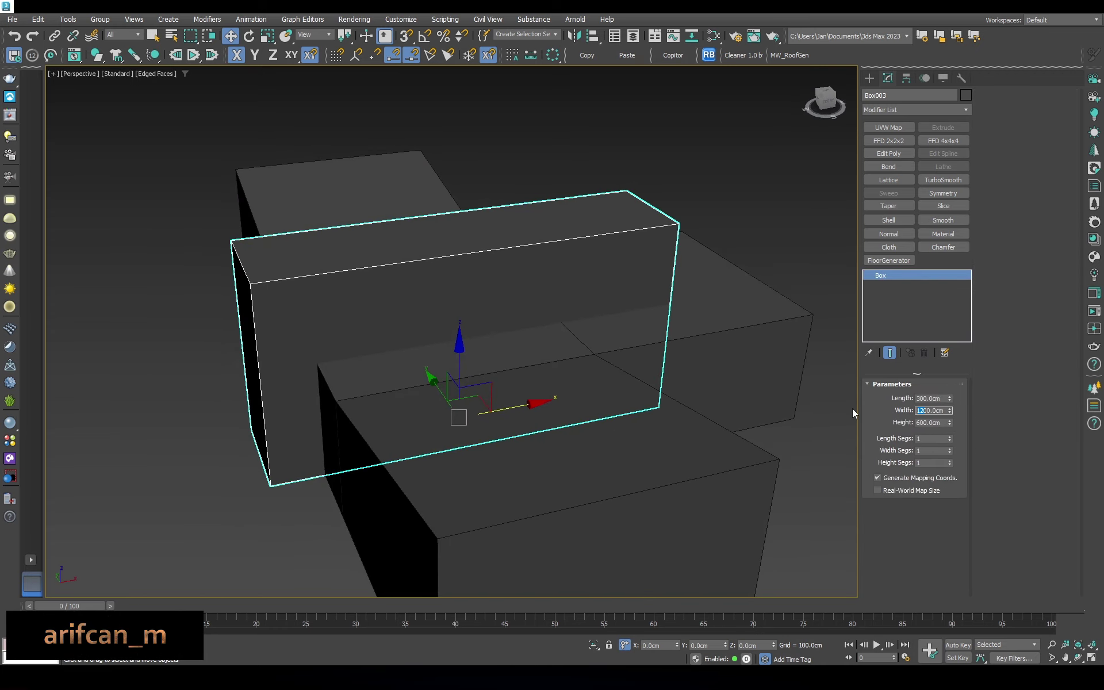
{"action": "type", "text": "15"}
{"action": "key", "text": "Return"}
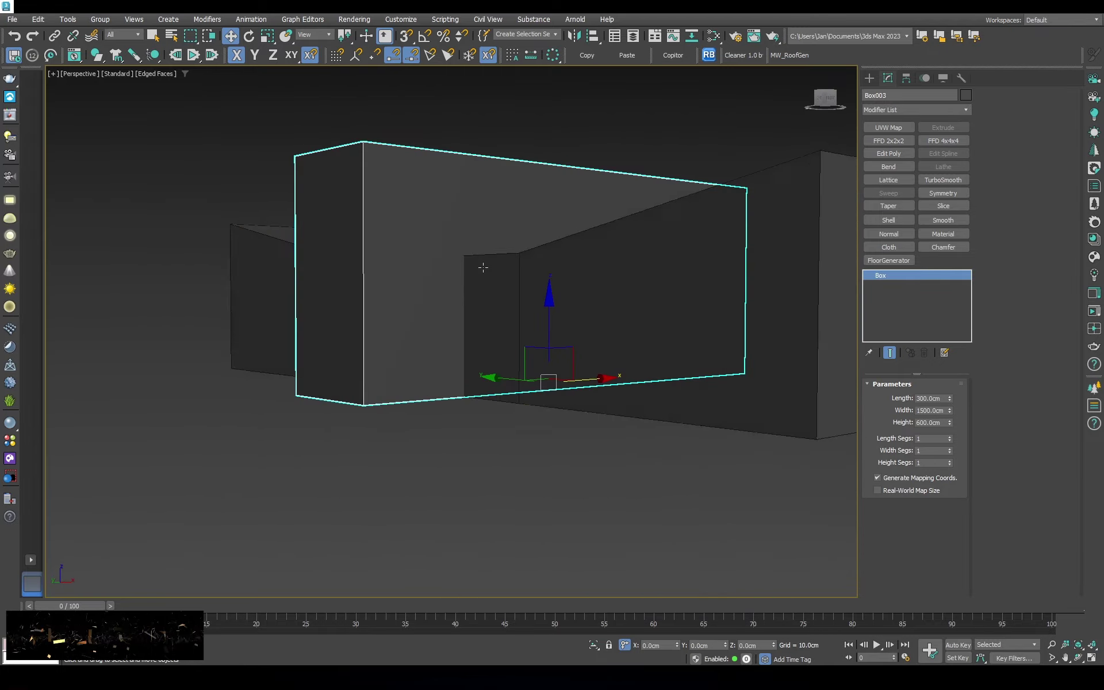
Convert the block to Editable Poly, raise one top edge, and slide the neighbouring block along X
{"action": "right_click", "coordinate": [449, 288]}
{"action": "mouse_move", "coordinate": [498, 436]}
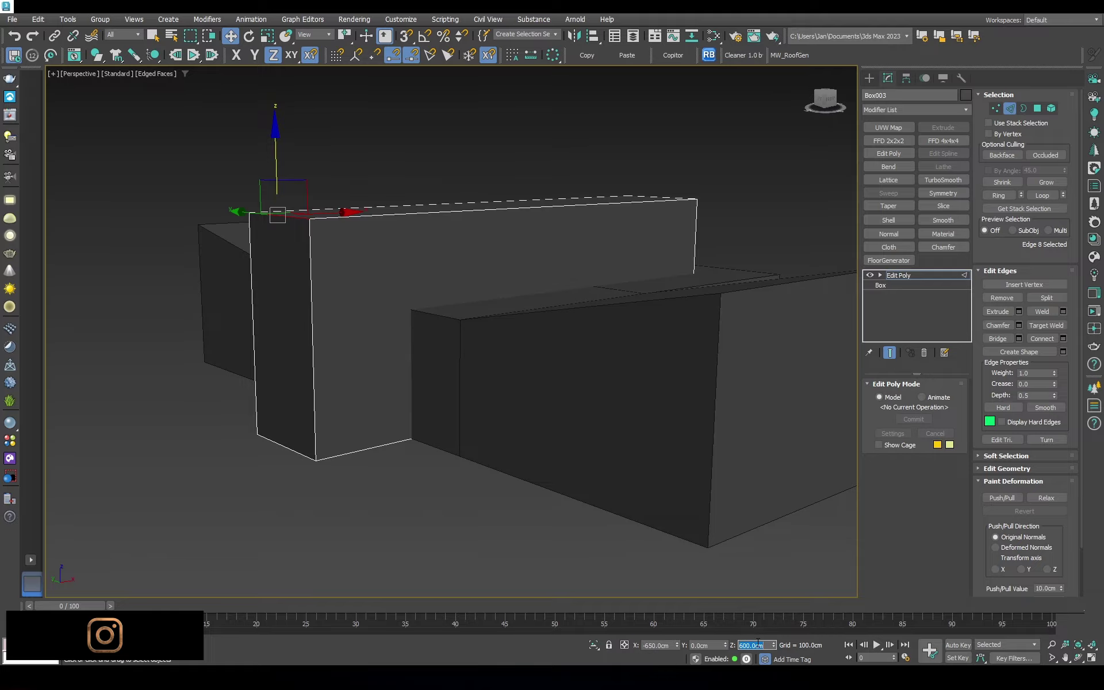
{"action": "type", "text": "00"}
{"action": "key", "text": "Return"}
{"action": "mouse_move", "coordinate": [540, 293]}
{"action": "middle_mouse_down", "text": "alt"}
{"action": "mouse_move", "coordinate": [549, 265]}
{"action": "mouse_move", "coordinate": [547, 313]}
{"action": "mouse_move", "coordinate": [438, 288]}
{"action": "middle_mouse_up", "text": "alt"}
{"action": "key", "text": "2"}
{"action": "left_click", "coordinate": [626, 348]}
{"action": "mouse_move", "coordinate": [626, 348]}
{"action": "middle_mouse_down", "text": "alt"}
{"action": "mouse_move", "coordinate": [594, 328]}
{"action": "mouse_move", "coordinate": [587, 338]}
{"action": "middle_mouse_up", "text": "alt"}
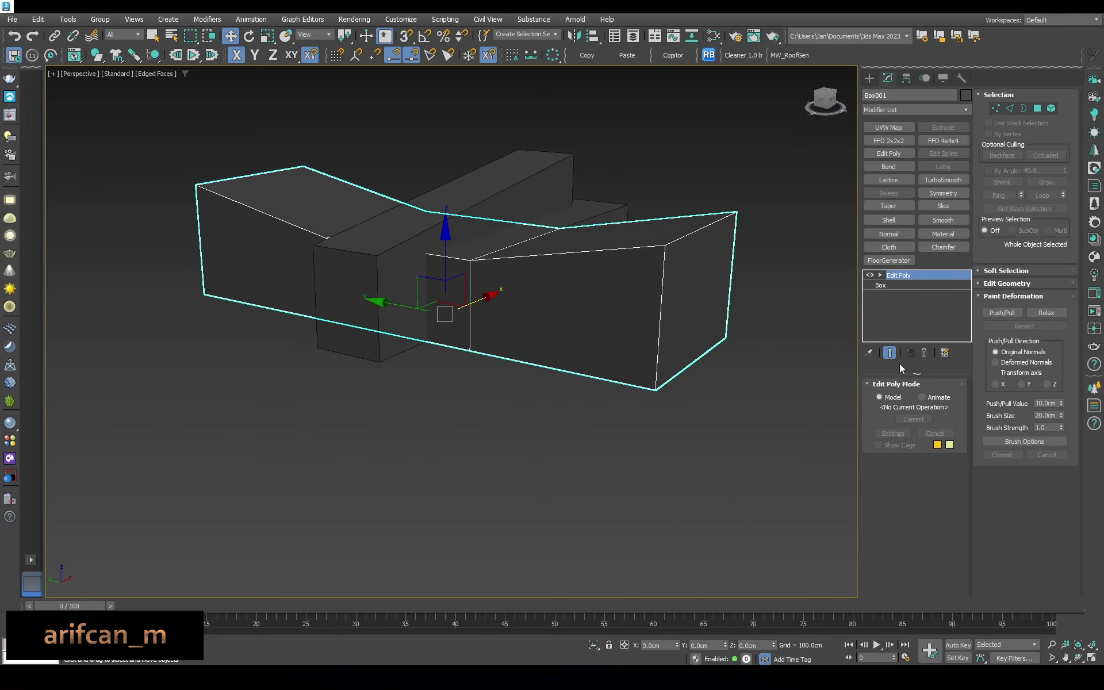
Clone the long block and flatten the copy to 40 cm height
{"action": "left_click", "coordinate": [924, 352]}
{"action": "type", "text": "40"}
{"action": "key", "text": "Return"}
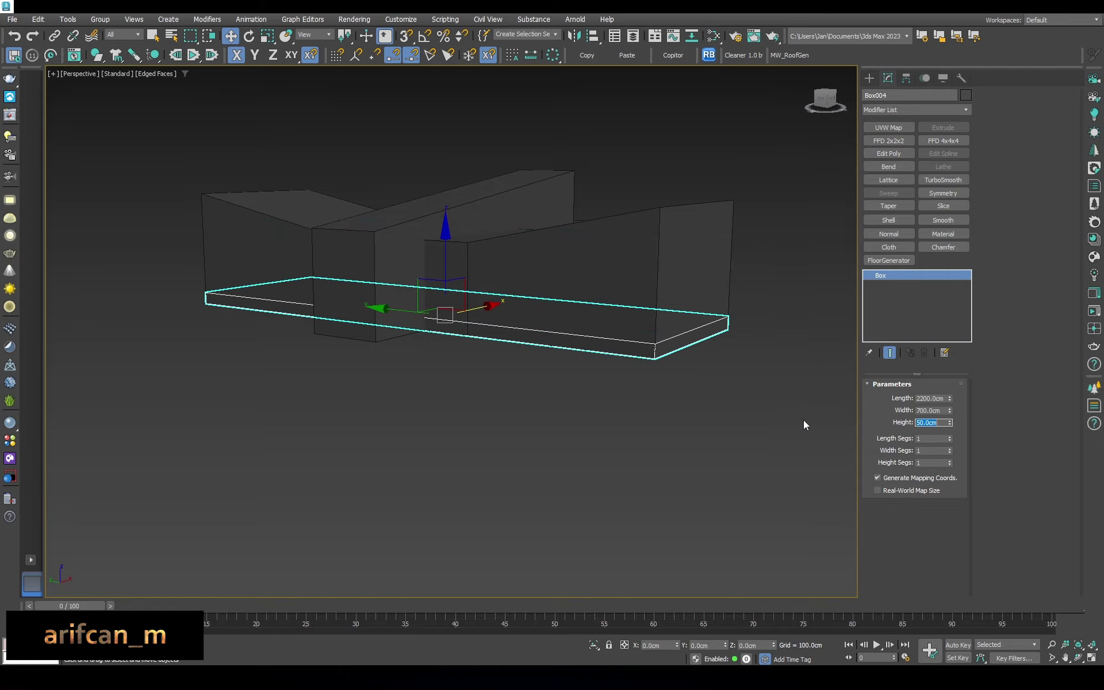
{"action": "scroll", "coordinate": [594, 325], "scroll_direction": "up", "scroll_amount": 5}
{"action": "scroll", "coordinate": [446, 213], "scroll_direction": "up", "scroll_amount": 3}
Move the 40 cm slab down to Z -40, just under the building's base
{"action": "left_click_drag", "start_coordinate": [445, 214], "coordinate": [541, 394]}
{"action": "right_click", "coordinate": [541, 394]}
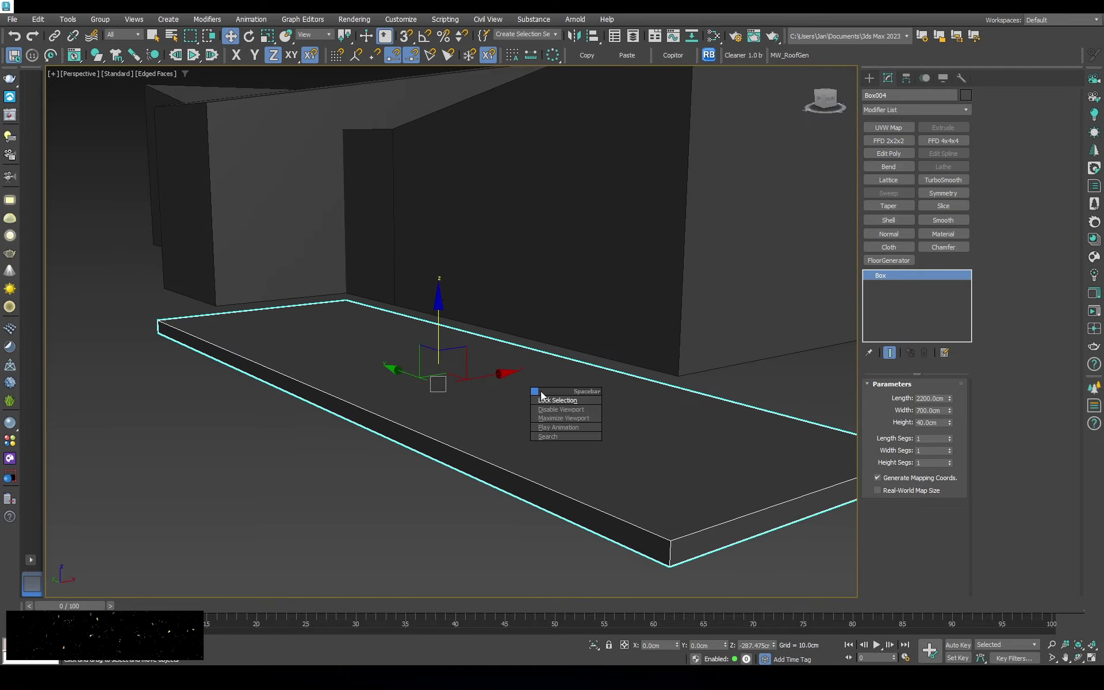
{"action": "left_click_drag", "start_coordinate": [679, 536], "coordinate": [690, 377]}
{"action": "scroll", "coordinate": [667, 378], "scroll_direction": "down", "scroll_amount": 5}
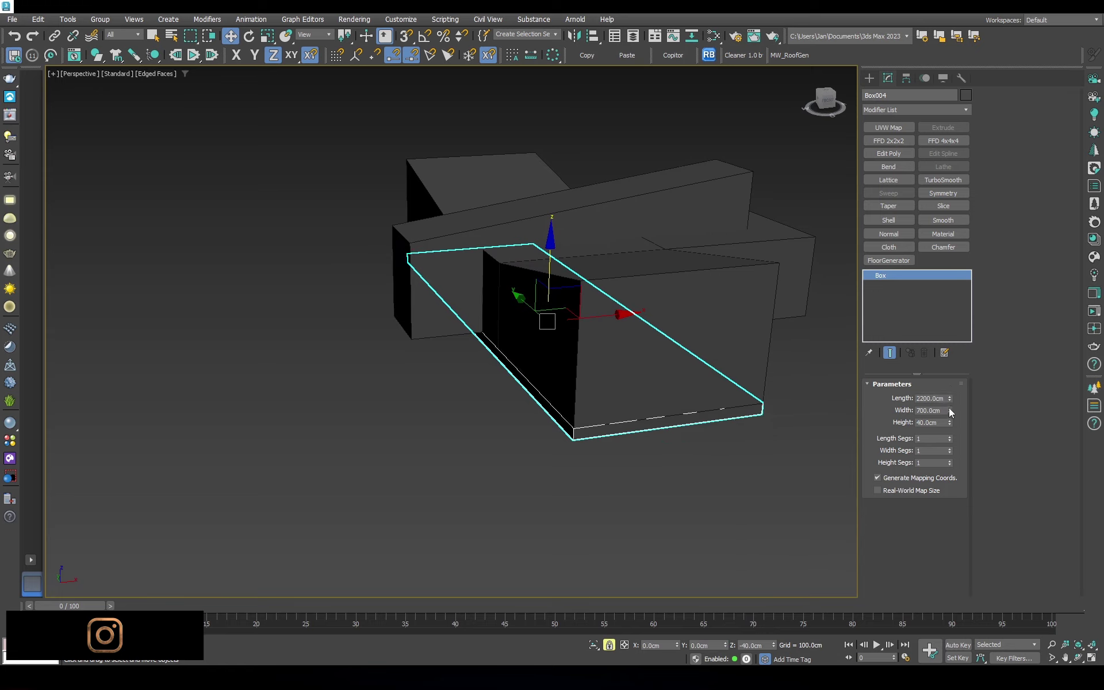
{"action": "left_click_drag", "start_coordinate": [949, 410], "coordinate": [946, 376]}
{"action": "right_click", "coordinate": [947, 375]}
Select the base slab's faces in Edit Poly with snapping on
{"action": "mouse_move", "coordinate": [585, 327]}
{"action": "middle_mouse_down", "text": "alt"}
{"action": "mouse_move", "coordinate": [684, 360]}
{"action": "mouse_move", "coordinate": [583, 331]}
{"action": "mouse_move", "coordinate": [633, 331]}
{"action": "middle_mouse_up", "text": "alt"}
{"action": "left_click", "coordinate": [583, 331]}
{"action": "left_click", "coordinate": [887, 77]}
{"action": "key", "text": "F3"}
{"action": "key", "text": "2"}
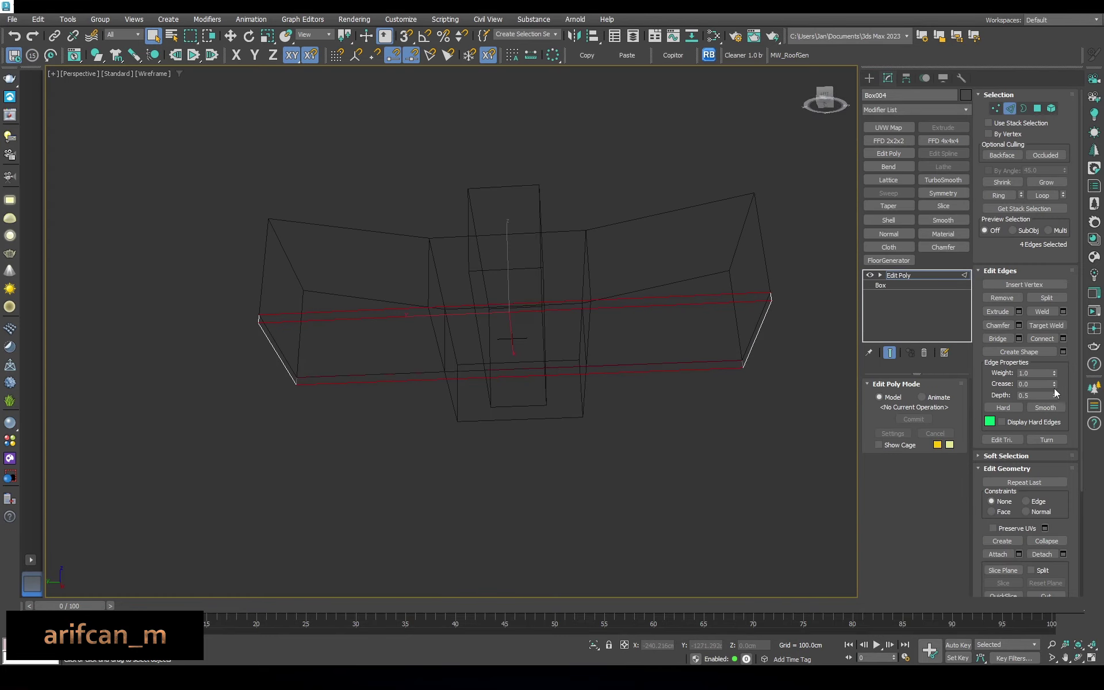
{"action": "key", "text": "F3"}
{"action": "middle_click_drag", "start_coordinate": [633, 377], "coordinate": [457, 336], "text": "alt"}
{"action": "key", "text": "w"}
{"action": "key", "text": "s"}
{"action": "mouse_move", "coordinate": [518, 177]}
{"action": "middle_mouse_down", "text": "alt"}
{"action": "mouse_move", "coordinate": [581, 320]}
{"action": "mouse_move", "coordinate": [650, 316]}
{"action": "middle_mouse_up", "text": "alt"}
{"action": "key", "text": "4"}
Move the slab's end vertices along X to extend the platform past the building
{"action": "key", "text": "F3"}
{"action": "key", "text": "F5"}
{"action": "key", "text": "F3"}
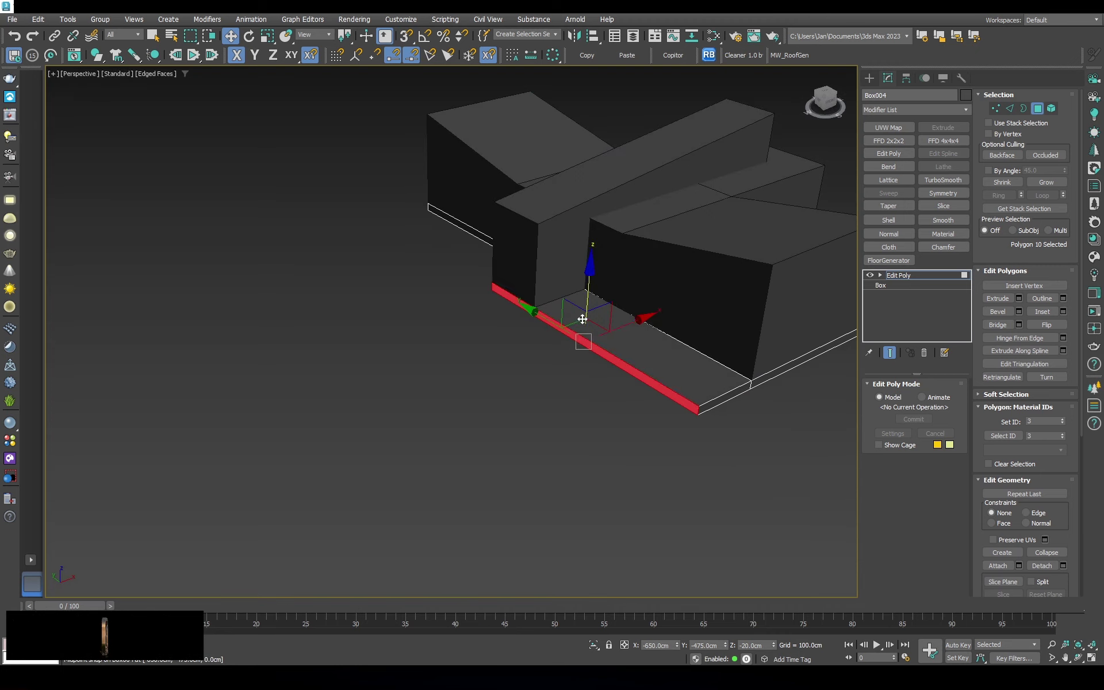
{"action": "middle_click_drag", "start_coordinate": [525, 320], "coordinate": [576, 176], "text": "alt"}
{"action": "key", "text": "F3"}
{"action": "key", "text": "1"}
{"action": "key", "text": "F3"}
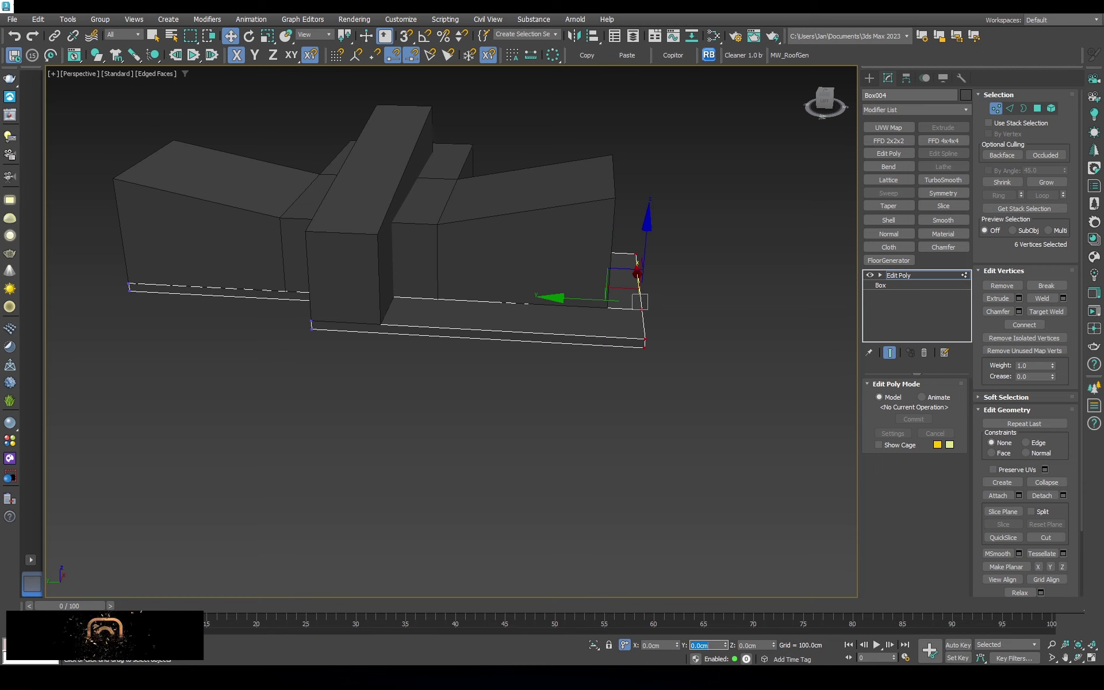
{"action": "key", "text": "1"}
Deselect everything and orbit to review the finished base platform
{"action": "left_click", "coordinate": [683, 429]}
{"action": "middle_click_drag", "start_coordinate": [683, 429], "coordinate": [746, 353], "text": "alt"}
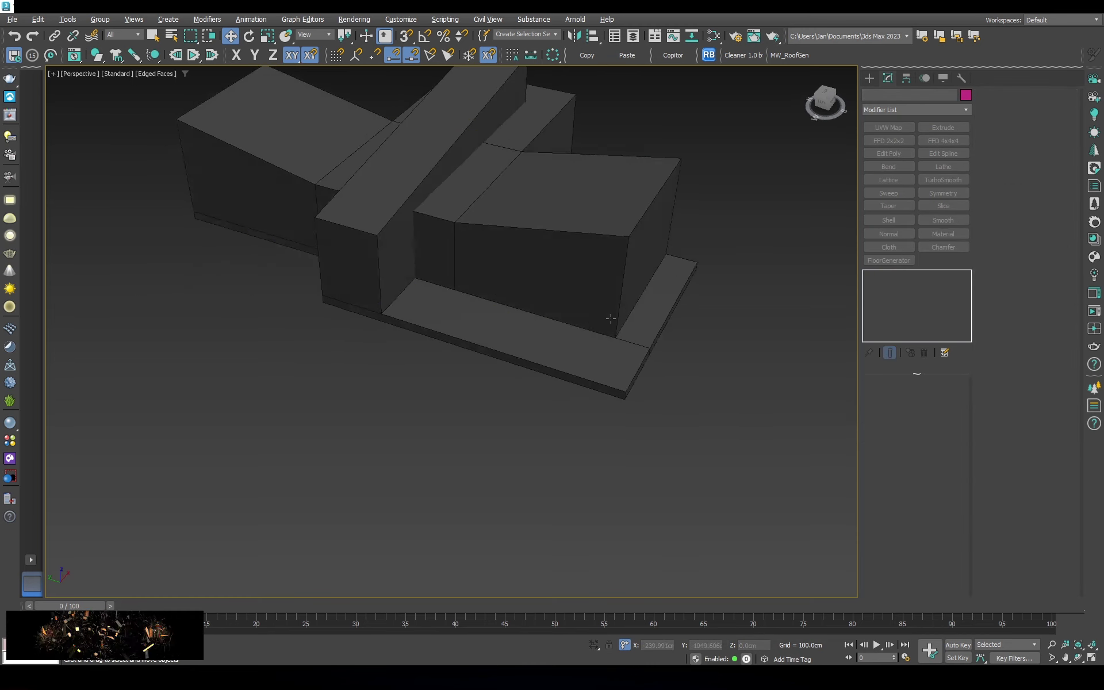
{"action": "key", "text": "F3"}
{"action": "key", "text": "b"}
{"action": "key", "text": "s"}
{"action": "scroll", "coordinate": [464, 338], "scroll_direction": "up", "scroll_amount": 2}
Draw a new 30 cm-high box from the platform corner
{"action": "middle_click_drag", "start_coordinate": [463, 338], "coordinate": [362, 320], "text": "alt"}
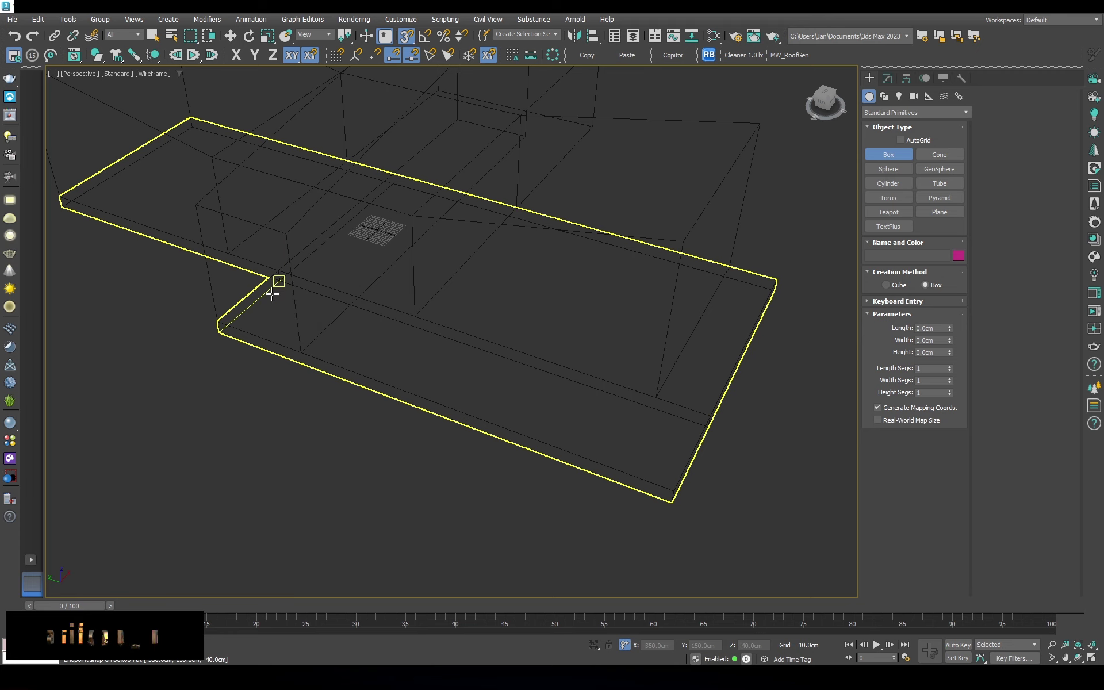
{"action": "mouse_move", "coordinate": [272, 293]}
{"action": "left_mouse_down"}
{"action": "mouse_move", "coordinate": [693, 308]}
{"action": "mouse_move", "coordinate": [694, 337]}
{"action": "left_mouse_up"}
{"action": "type", "text": "30"}
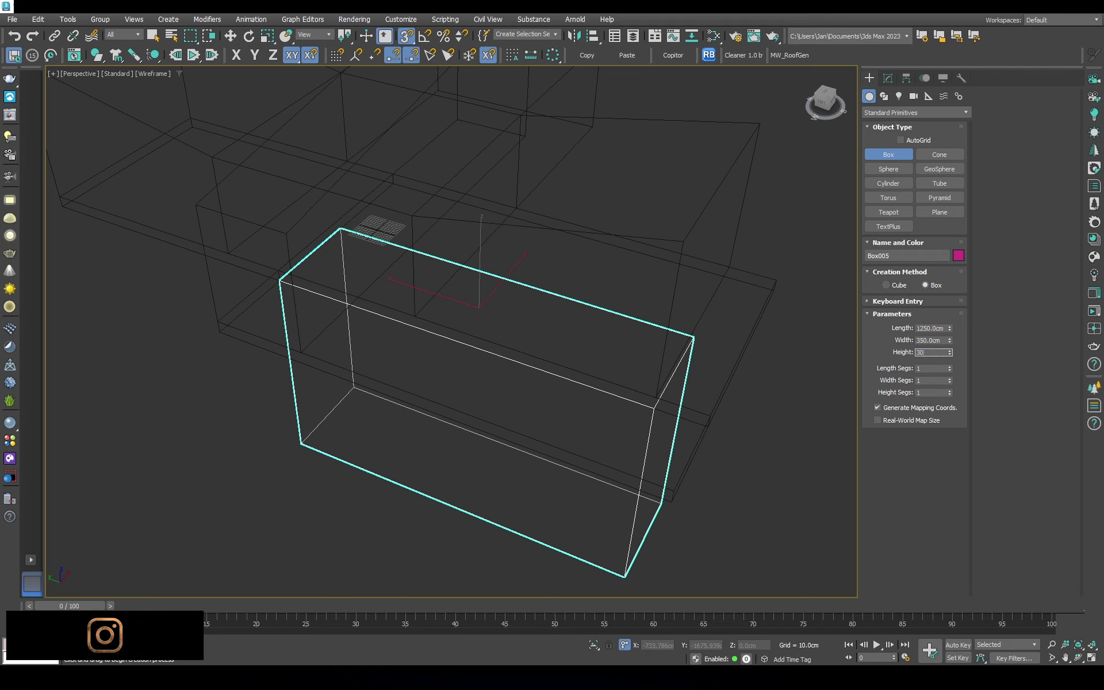
{"action": "key", "text": "Return"}
{"action": "key", "text": "w"}
Move the new box under the platform, snapping to its midpoint and sliding along Y
{"action": "middle_click_drag", "start_coordinate": [717, 320], "coordinate": [643, 435], "text": "alt"}
{"action": "key", "text": "F3"}
{"action": "key", "text": "F3"}
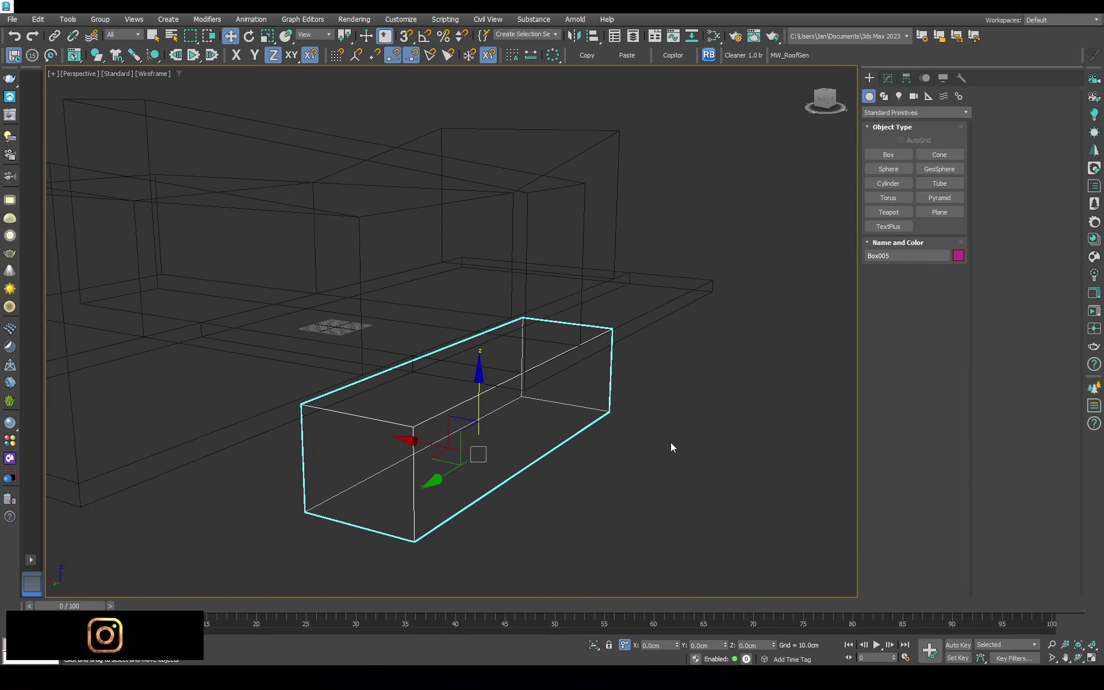
{"action": "left_click_drag", "start_coordinate": [499, 427], "coordinate": [661, 328]}
{"action": "middle_click_drag", "start_coordinate": [661, 328], "coordinate": [545, 316], "text": "alt"}
{"action": "key", "text": "F3"}
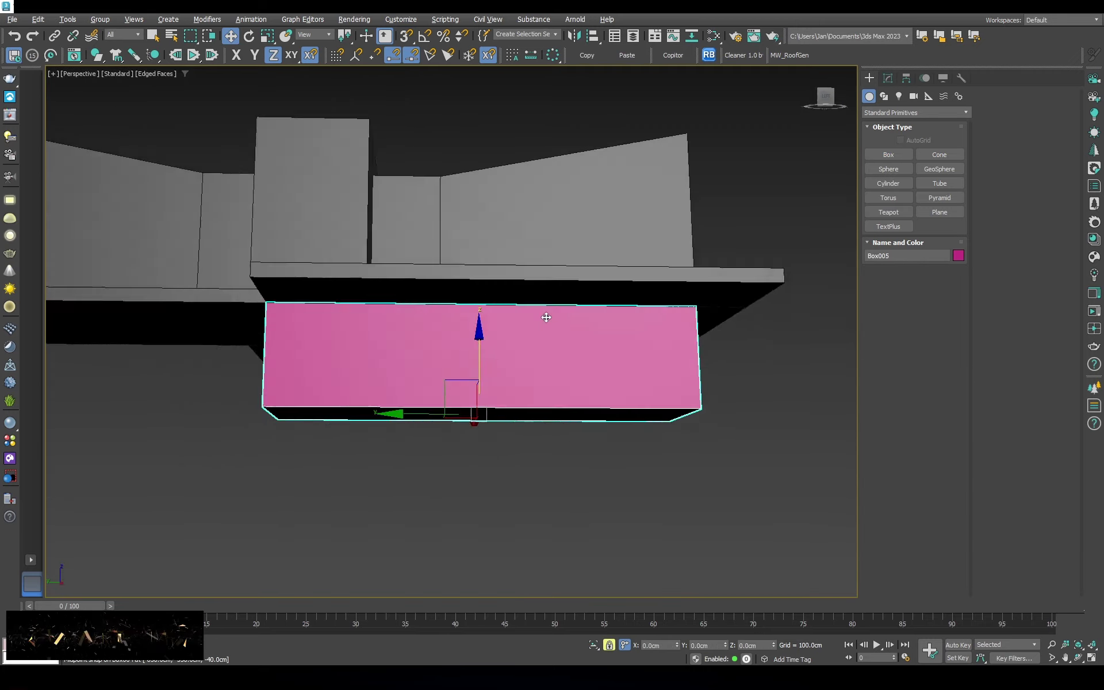
{"action": "key", "text": "F3"}
{"action": "left_click_drag", "start_coordinate": [412, 402], "coordinate": [424, 394]}
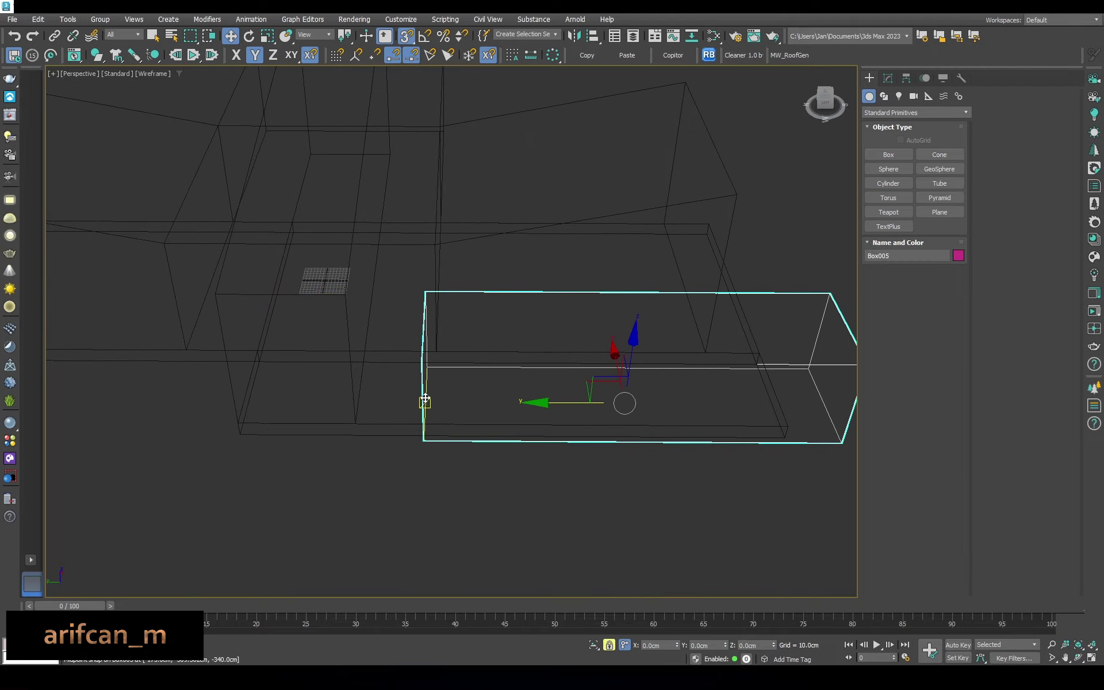
{"action": "key", "text": "F3"}
{"action": "mouse_move", "coordinate": [424, 394]}
{"action": "middle_mouse_down", "text": "alt"}
{"action": "mouse_move", "coordinate": [362, 389]}
{"action": "mouse_move", "coordinate": [457, 337]}
{"action": "middle_mouse_up", "text": "alt"}
{"action": "mouse_move", "coordinate": [487, 311]}
{"action": "middle_mouse_down", "text": "alt"}
{"action": "mouse_move", "coordinate": [463, 333]}
{"action": "mouse_move", "coordinate": [468, 364]}
{"action": "mouse_move", "coordinate": [433, 367]}
{"action": "mouse_move", "coordinate": [467, 339]}
{"action": "middle_mouse_up", "text": "alt"}
{"action": "key", "text": "F3"}
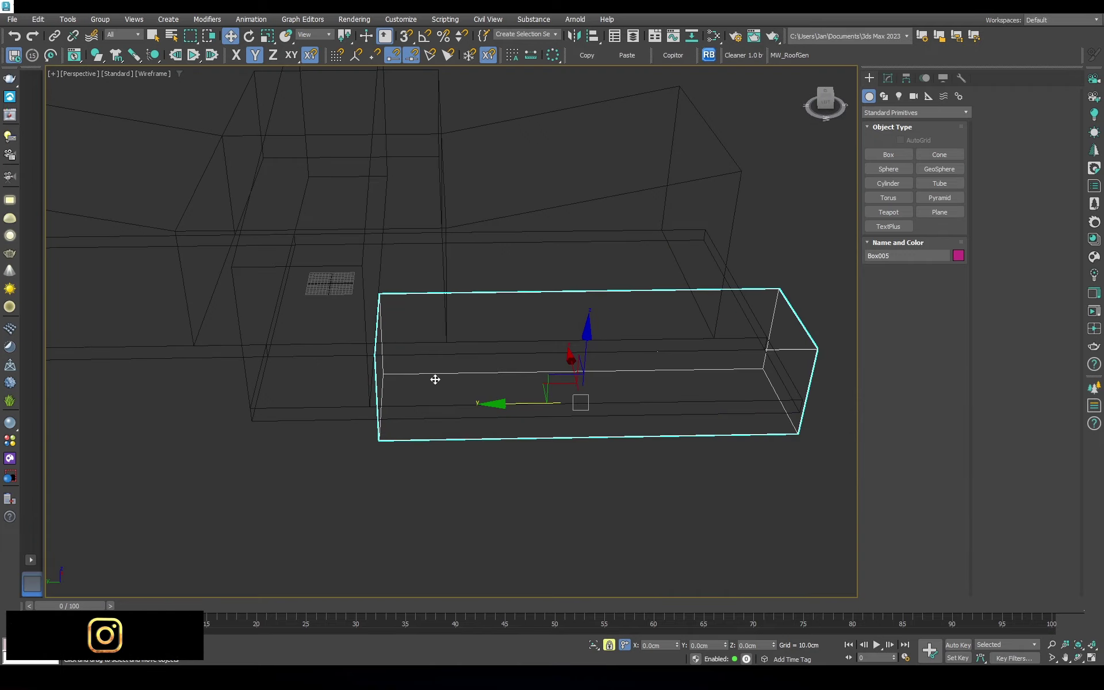
{"action": "mouse_move", "coordinate": [434, 379]}
{"action": "middle_mouse_down", "text": "alt"}
{"action": "mouse_move", "coordinate": [424, 343]}
{"action": "mouse_move", "coordinate": [572, 397]}
{"action": "middle_mouse_up", "text": "alt"}
Convert the new box to an editable poly and inspect it against the platform
{"action": "right_click", "coordinate": [578, 382]}
{"action": "left_click", "coordinate": [719, 530]}
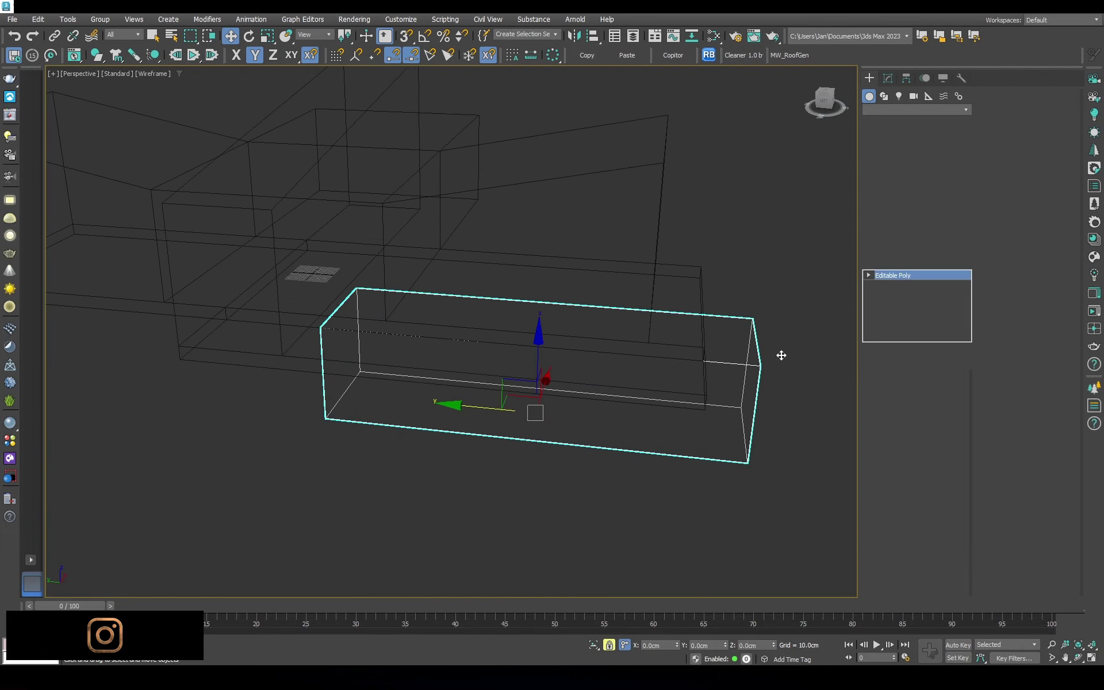
{"action": "middle_click_drag", "start_coordinate": [687, 385], "coordinate": [706, 274], "text": "alt"}
{"action": "key", "text": "F3"}
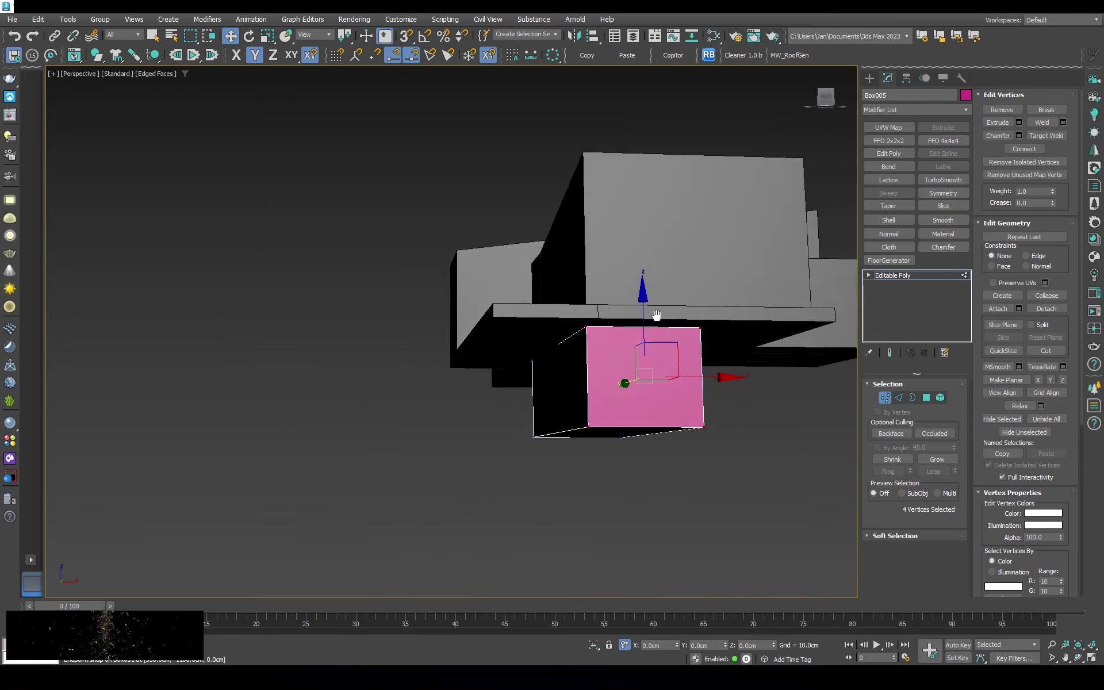
{"action": "key", "text": "F3"}
{"action": "middle_click_drag", "start_coordinate": [692, 222], "coordinate": [648, 335], "text": "alt"}
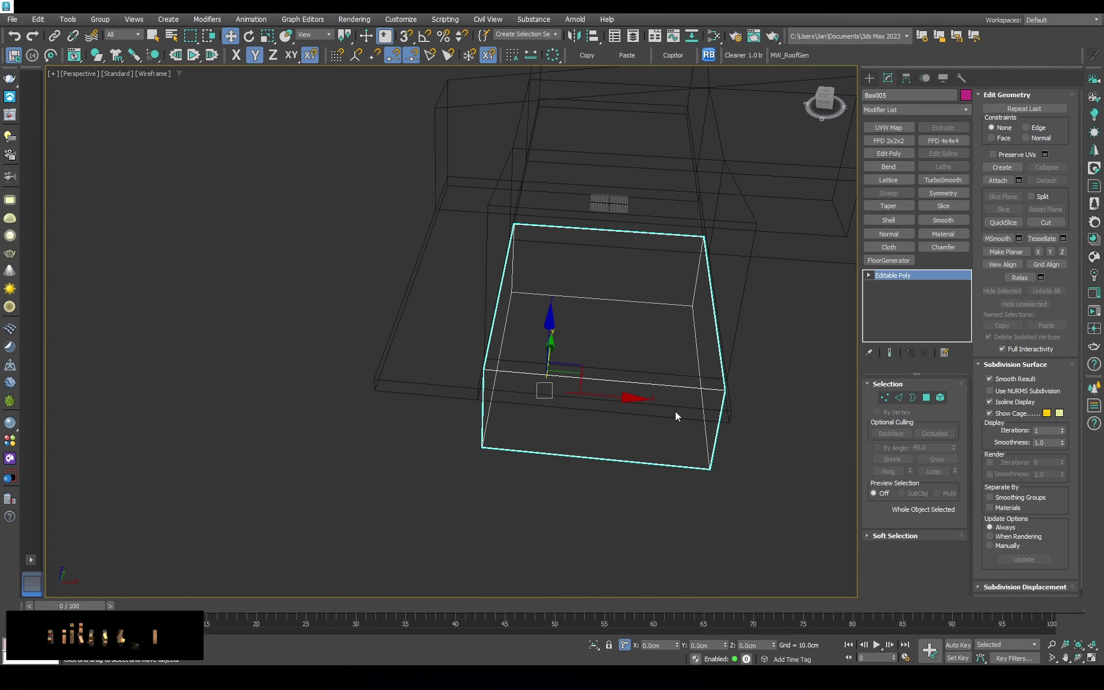
{"action": "middle_click_drag", "start_coordinate": [675, 411], "coordinate": [586, 275], "text": "alt"}
{"action": "left_click", "coordinate": [587, 275]}
{"action": "middle_click_drag", "start_coordinate": [636, 347], "coordinate": [672, 295], "text": "alt"}
{"action": "key", "text": "F3"}
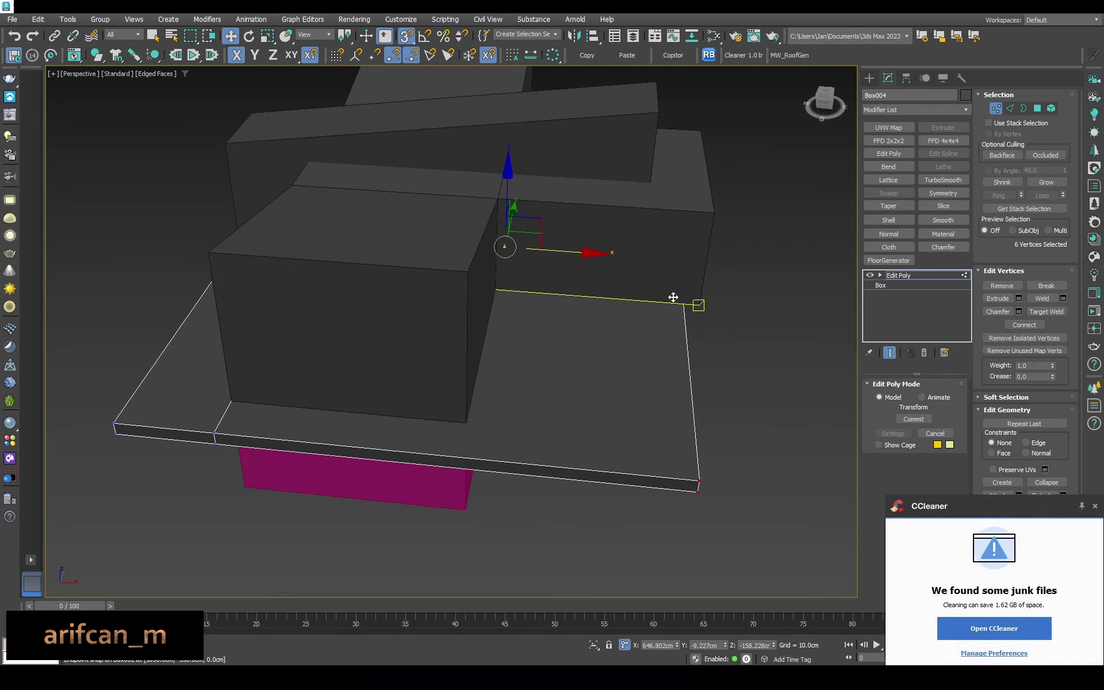
{"action": "key", "text": "F3"}
{"action": "middle_click_drag", "start_coordinate": [793, 292], "coordinate": [718, 283], "text": "alt"}
Recolour the pink Box005 under the slab dark grey
{"action": "left_click", "coordinate": [719, 283]}
{"action": "left_click", "coordinate": [1093, 506]}
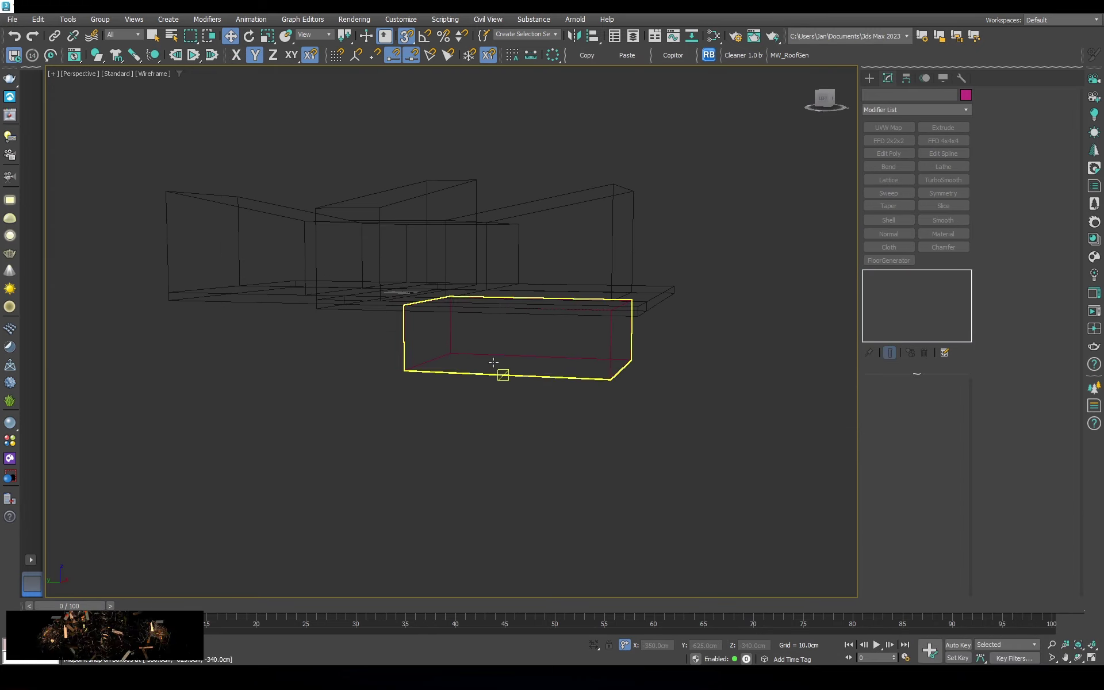
{"action": "key", "text": "F3"}
{"action": "scroll", "coordinate": [500, 375], "scroll_direction": "up", "scroll_amount": 3}
{"action": "left_click", "coordinate": [574, 322]}
{"action": "left_click", "coordinate": [965, 95]}
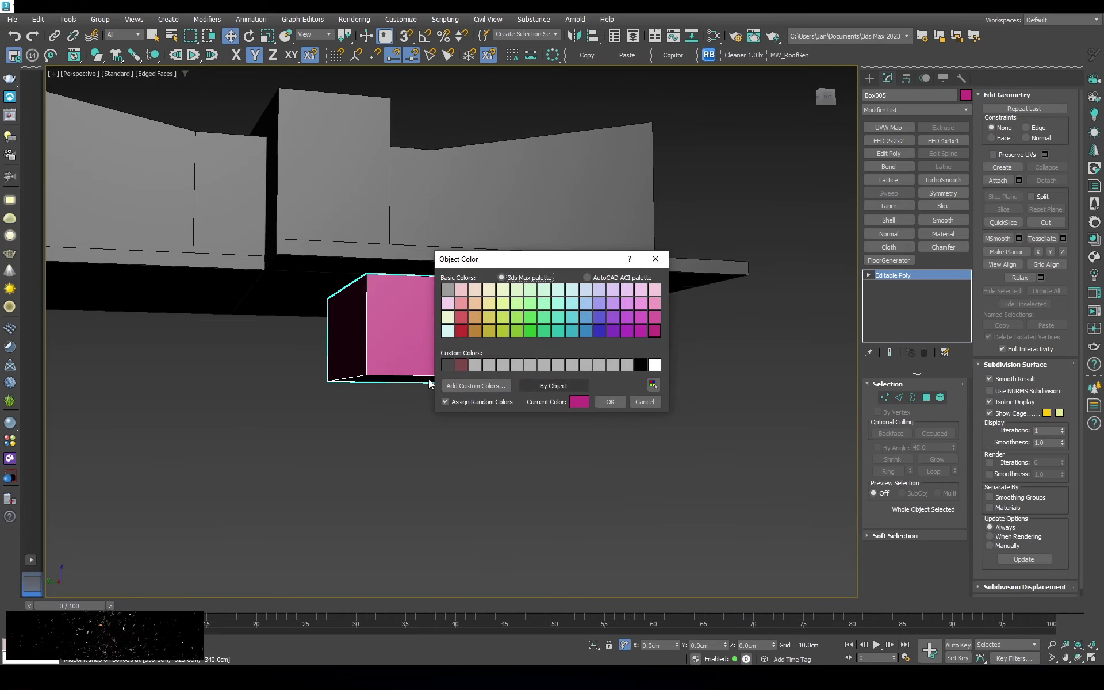
{"action": "left_click", "coordinate": [609, 402]}
{"action": "left_click", "coordinate": [467, 423]}
{"action": "mouse_move", "coordinate": [466, 423]}
{"action": "middle_mouse_down", "text": "alt"}
{"action": "mouse_move", "coordinate": [547, 405]}
{"action": "mouse_move", "coordinate": [419, 229]}
{"action": "middle_mouse_up", "text": "alt"}
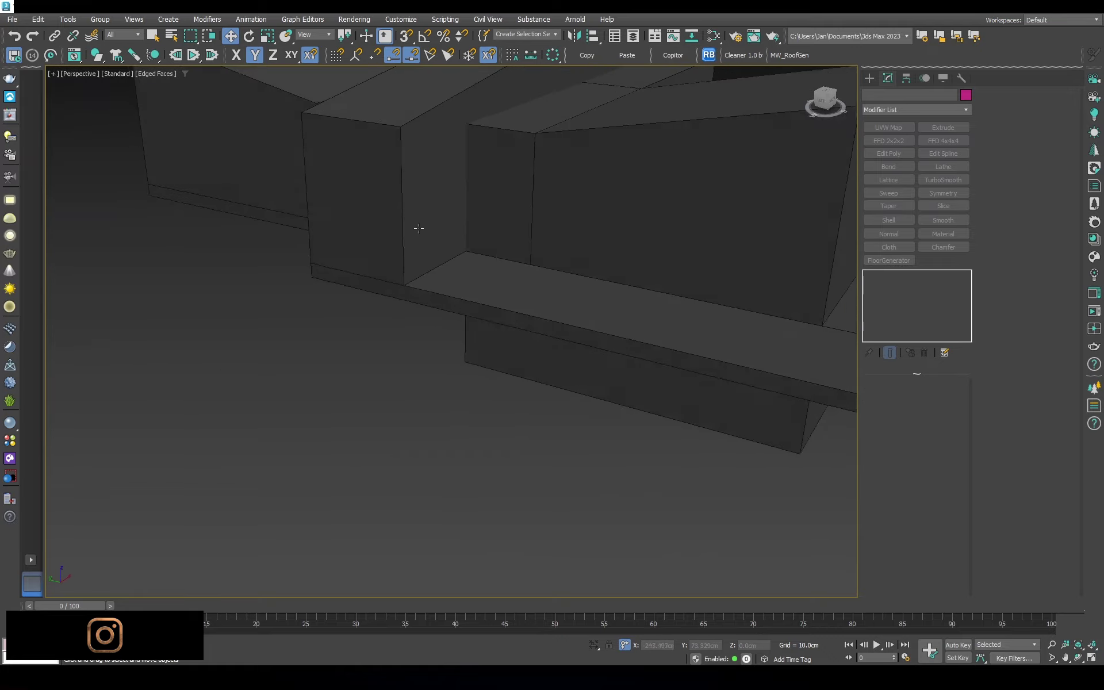
{"action": "scroll", "coordinate": [418, 228], "scroll_direction": "down", "scroll_amount": 5}
{"action": "mouse_move", "coordinate": [481, 278]}
{"action": "middle_mouse_down", "text": "alt"}
{"action": "mouse_move", "coordinate": [463, 271]}
{"action": "mouse_move", "coordinate": [494, 291]}
{"action": "middle_mouse_up", "text": "alt"}
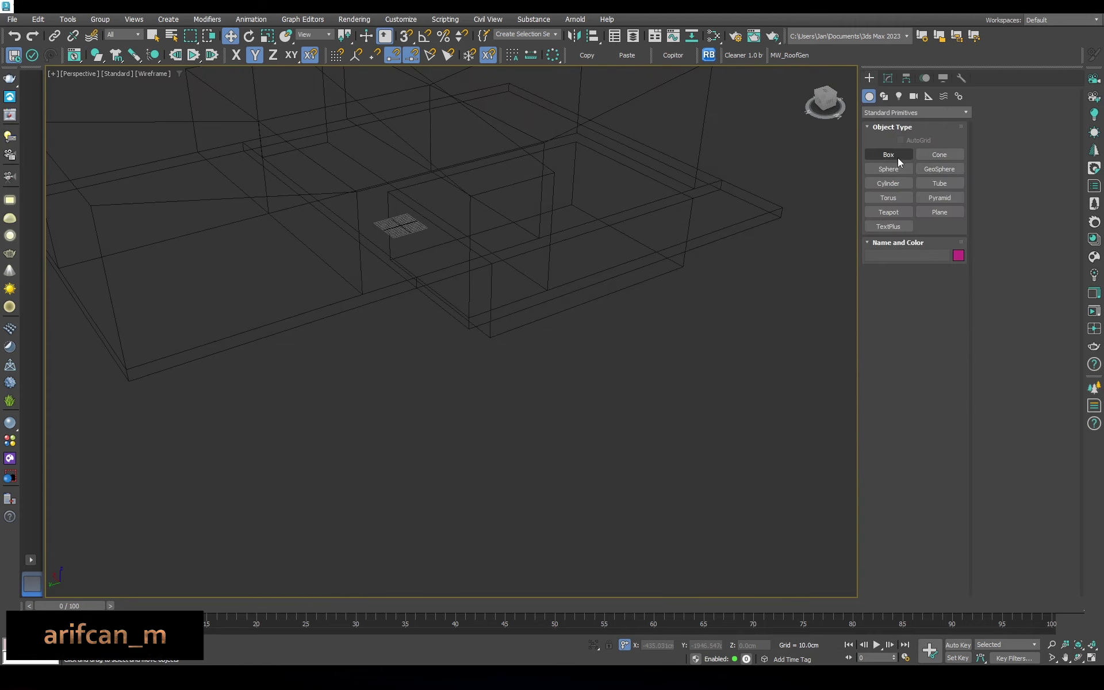
Create a 300x30x15 cm step box
{"action": "left_click", "coordinate": [898, 158]}
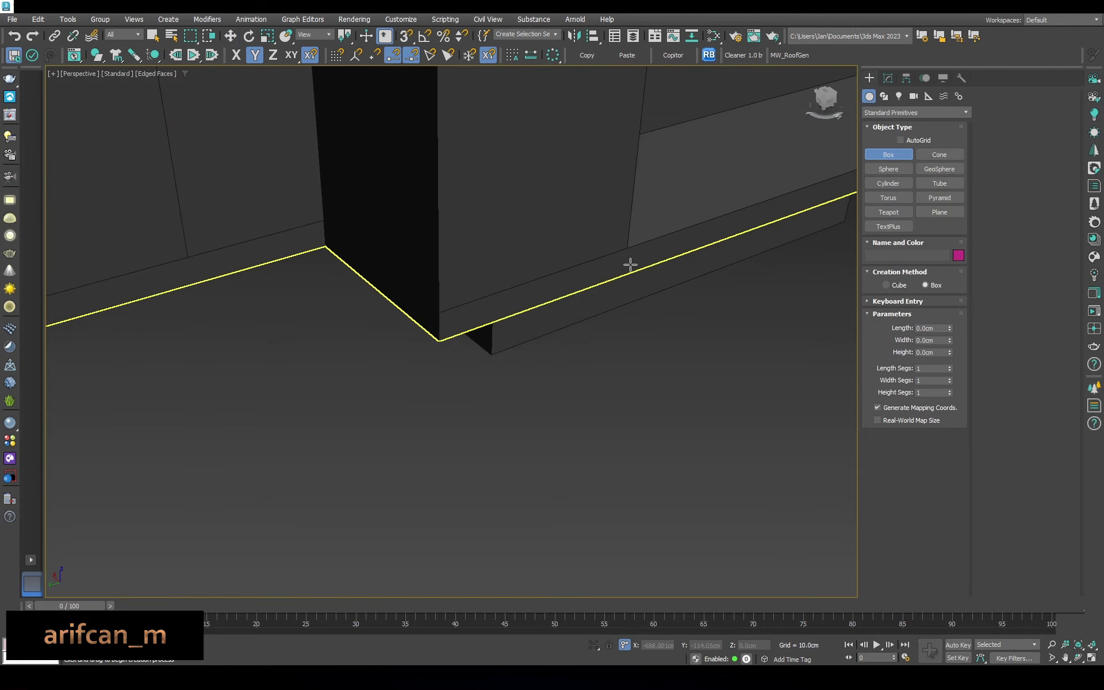
{"action": "left_click", "coordinate": [637, 157]}
{"action": "type", "text": "15"}
{"action": "key", "text": "Return"}
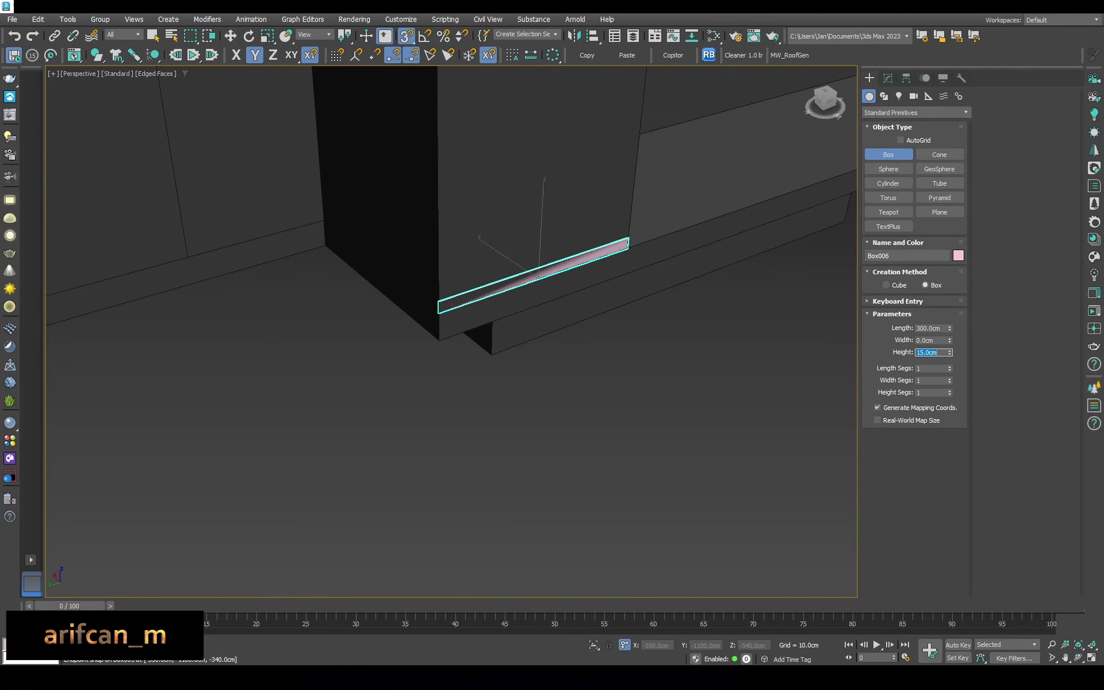
{"action": "type", "text": "30"}
{"action": "key", "text": "w"}
{"action": "right_click", "coordinate": [547, 331]}
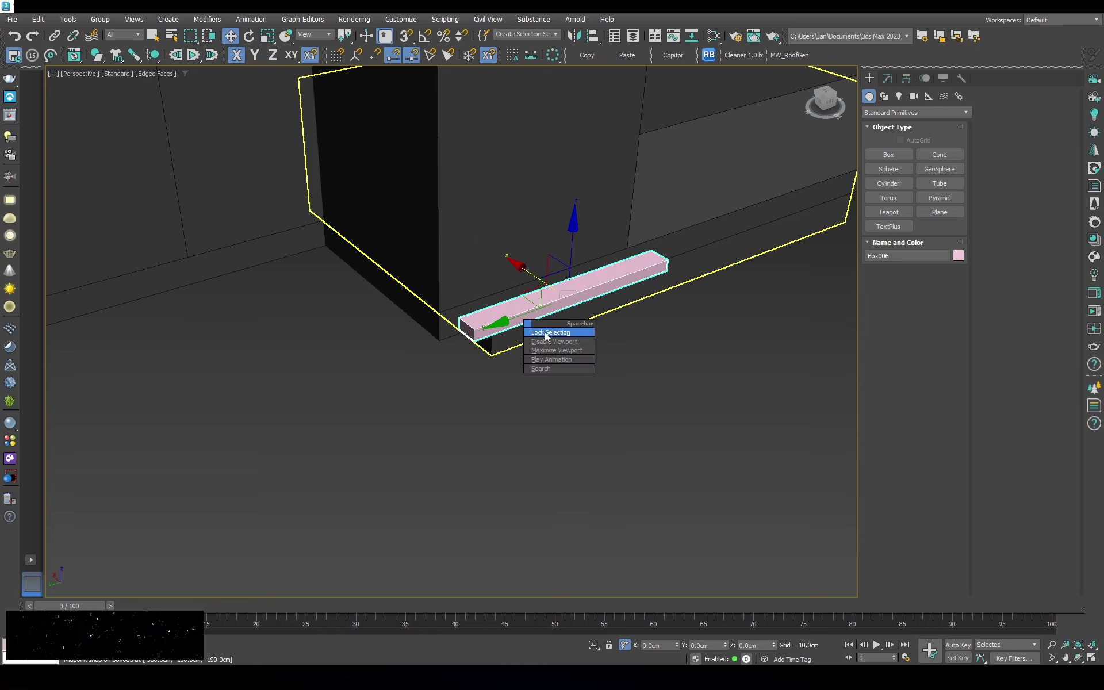
Snap the step box down to the slab corner
{"action": "scroll", "coordinate": [575, 322], "scroll_direction": "up", "scroll_amount": 3}
{"action": "middle_click_drag", "start_coordinate": [575, 322], "coordinate": [632, 230], "text": "alt"}
{"action": "left_click_drag", "start_coordinate": [632, 229], "coordinate": [521, 298]}
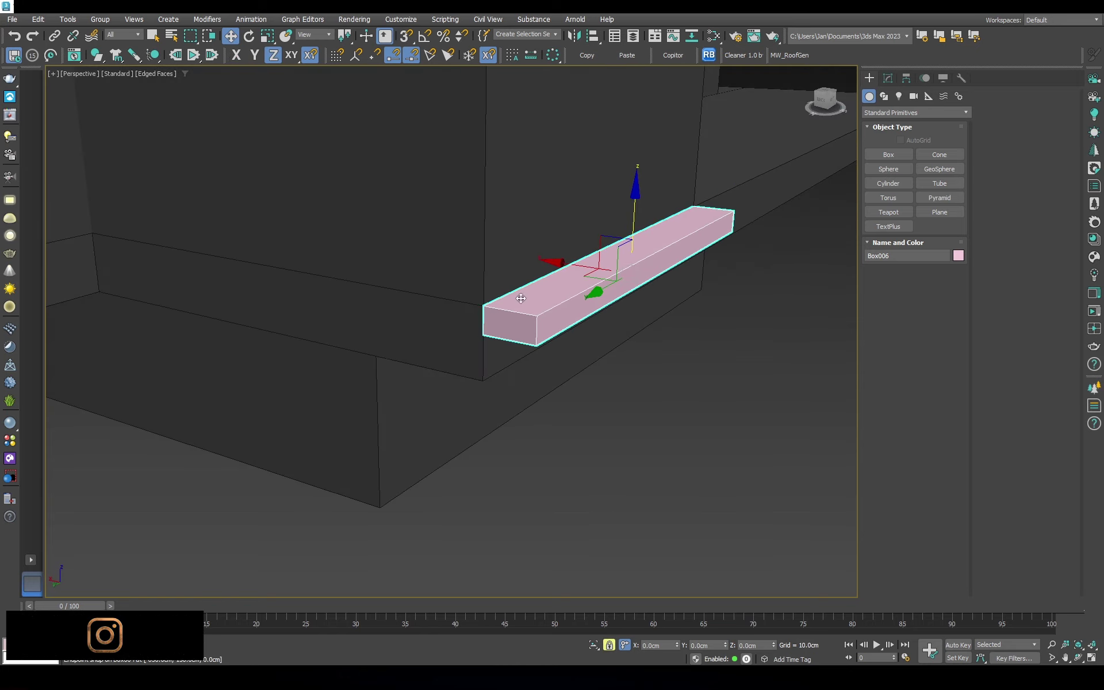
{"action": "scroll", "coordinate": [584, 364], "scroll_direction": "down", "scroll_amount": 3}
{"action": "middle_click_drag", "start_coordinate": [583, 364], "coordinate": [574, 295], "text": "alt"}
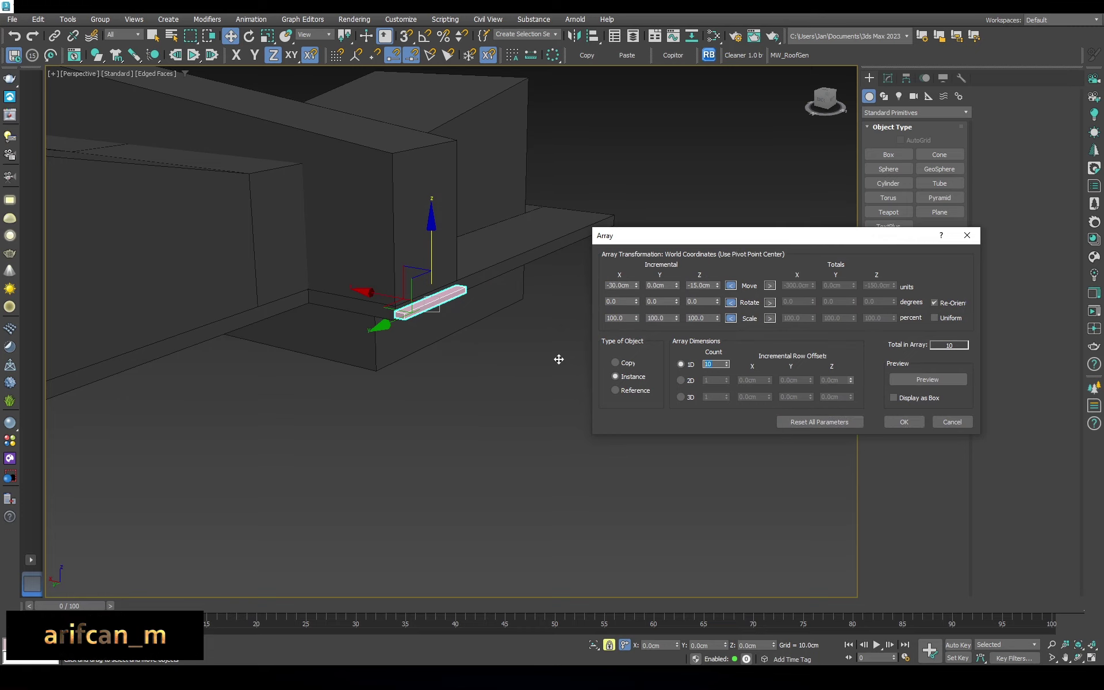
Array the step with -30 cm X and -15 cm Z offsets into a flight
{"action": "left_click", "coordinate": [927, 380]}
{"action": "left_click", "coordinate": [904, 422]}
{"action": "key", "text": "f"}
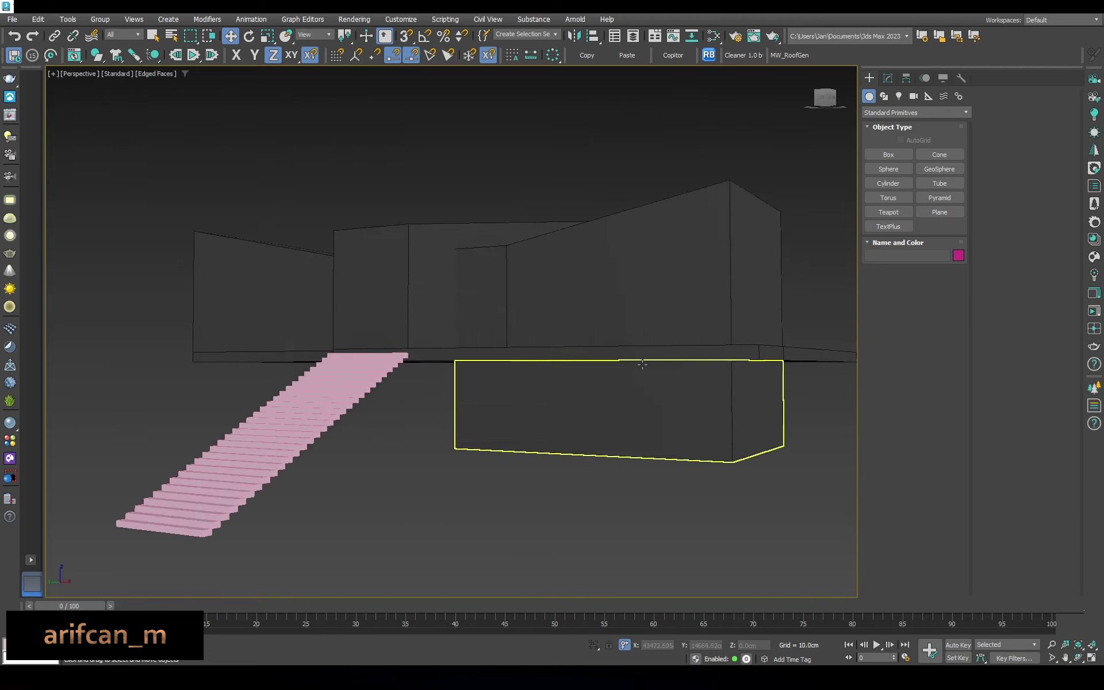
{"action": "key", "text": "F3"}
Give all the stair steps a dark grey colour
{"action": "left_click_drag", "start_coordinate": [723, 468], "coordinate": [153, 409]}
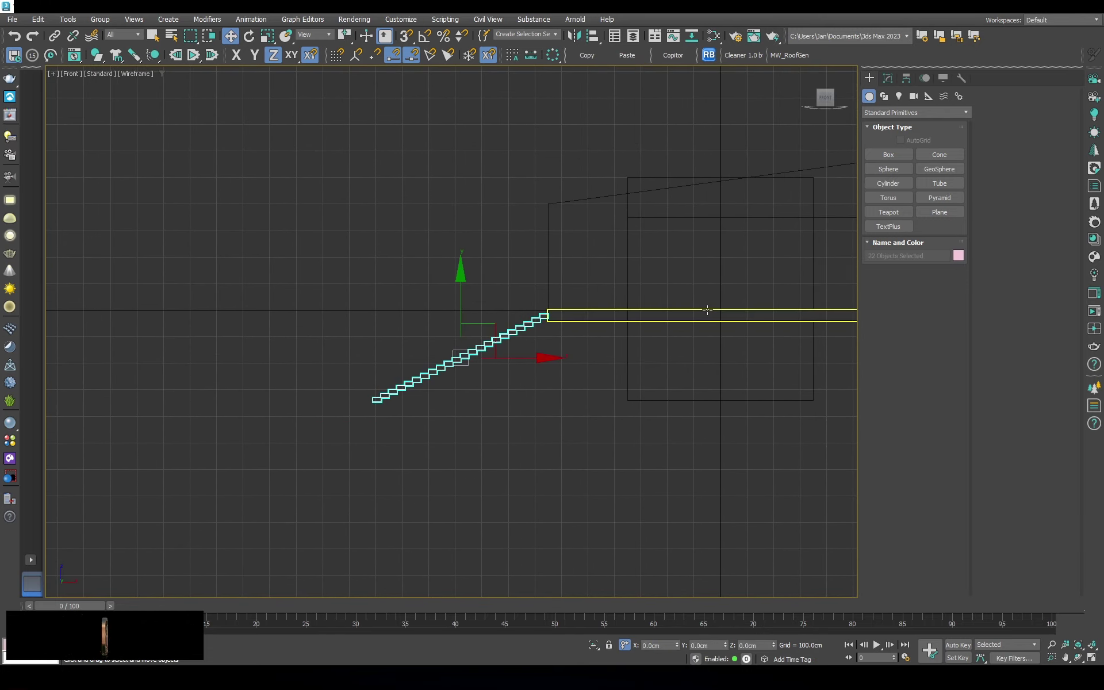
{"action": "left_click", "coordinate": [958, 256]}
{"action": "left_click", "coordinate": [610, 402]}
{"action": "key", "text": "p"}
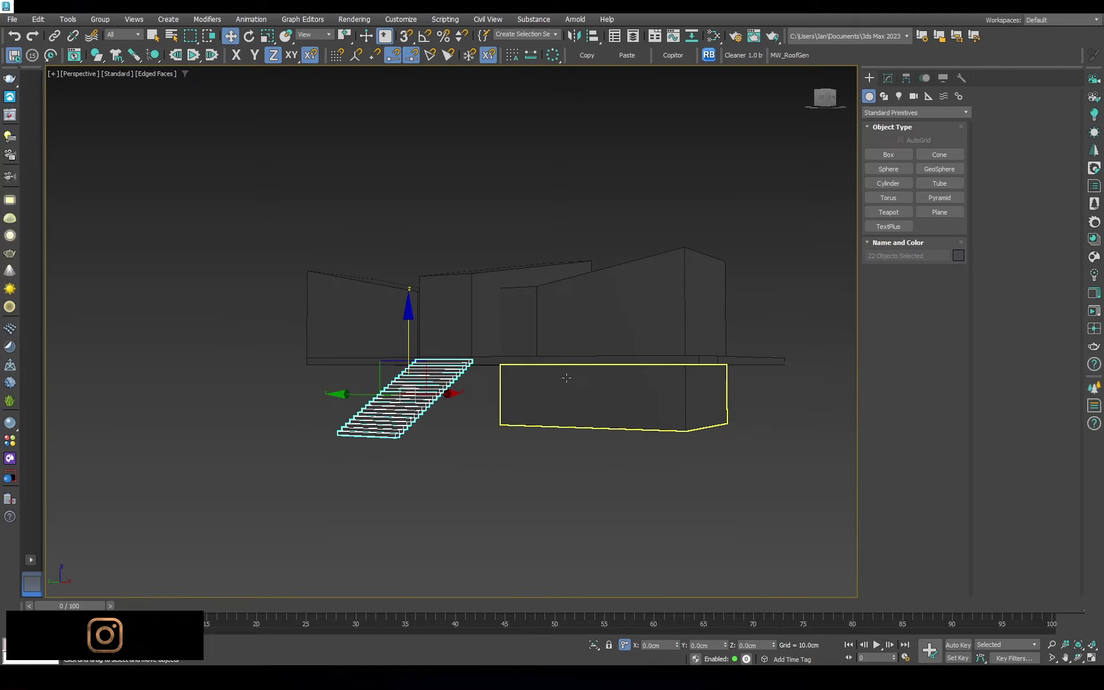
{"action": "key", "text": "F3"}
Frame a step to check its parameters, then view the whole stair flight with edges
{"action": "middle_click_drag", "start_coordinate": [633, 345], "coordinate": [571, 365], "text": "alt"}
{"action": "key", "text": "z"}
{"action": "key", "text": "alt+m"}
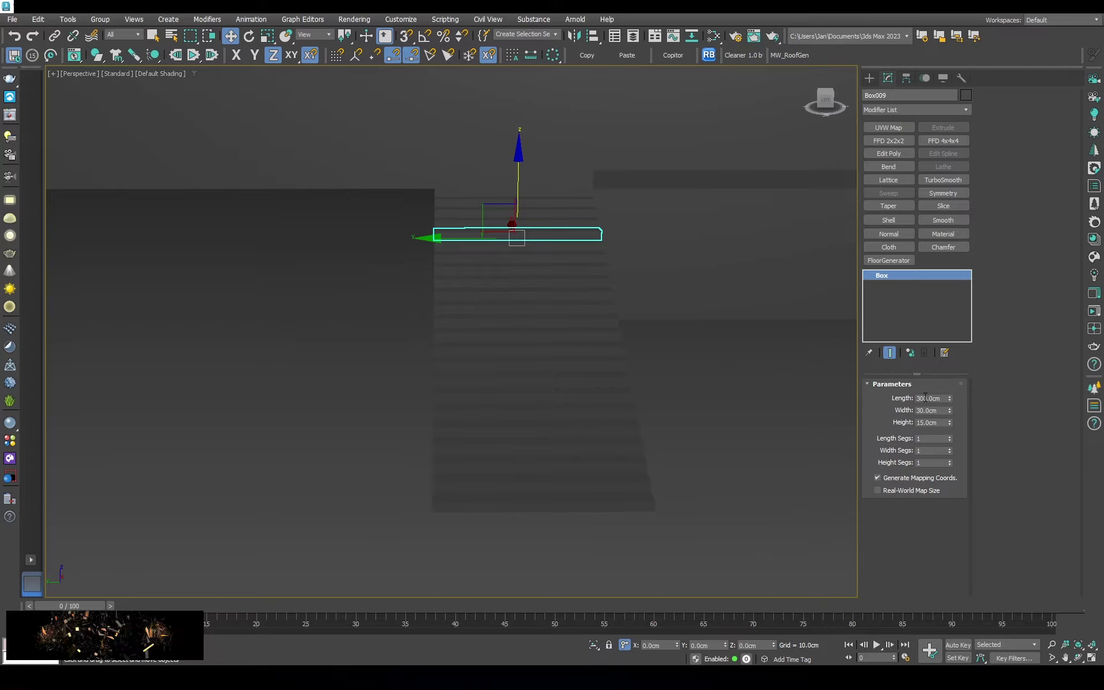
{"action": "left_click", "coordinate": [640, 364]}
{"action": "key", "text": "F4"}
{"action": "mouse_move", "coordinate": [640, 365]}
{"action": "middle_mouse_down", "text": "alt"}
{"action": "mouse_move", "coordinate": [553, 318]}
{"action": "mouse_move", "coordinate": [564, 337]}
{"action": "mouse_move", "coordinate": [571, 276]}
{"action": "mouse_move", "coordinate": [572, 377]}
{"action": "mouse_move", "coordinate": [594, 301]}
{"action": "mouse_move", "coordinate": [658, 293]}
{"action": "mouse_move", "coordinate": [641, 330]}
{"action": "mouse_move", "coordinate": [592, 343]}
{"action": "mouse_move", "coordinate": [572, 390]}
{"action": "mouse_move", "coordinate": [575, 345]}
{"action": "middle_mouse_up", "text": "alt"}
Put the floor slab into edge editing with snapping on, then deselect it
{"action": "left_click", "coordinate": [594, 301]}
{"action": "key", "text": "F3"}
{"action": "key", "text": "2"}
{"action": "key", "text": "F4"}
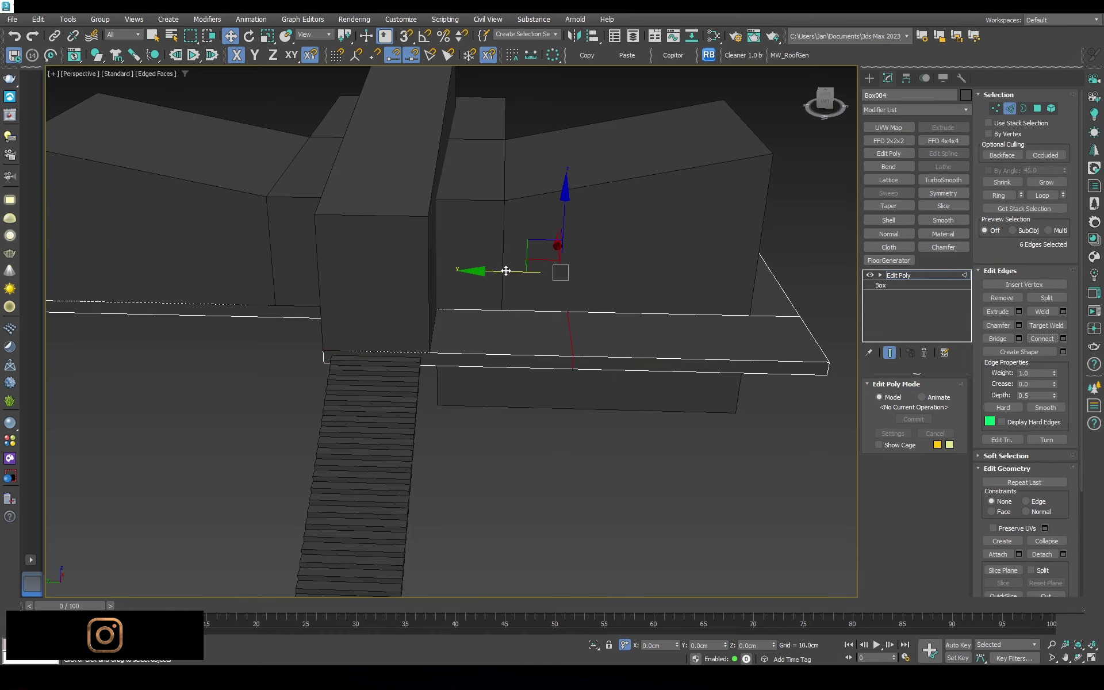
{"action": "key", "text": "s"}
{"action": "left_click", "coordinate": [924, 278]}
{"action": "middle_click_drag", "start_coordinate": [552, 321], "coordinate": [525, 330], "text": "alt"}
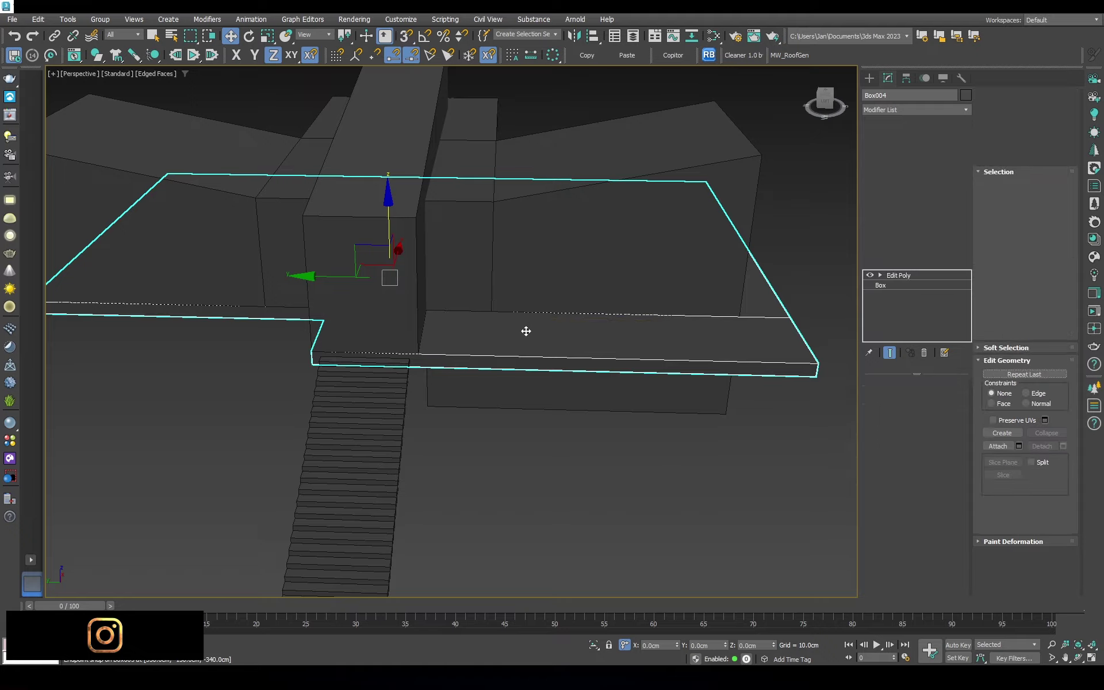
{"action": "key", "text": "F3"}
{"action": "left_click", "coordinate": [575, 450]}
{"action": "key", "text": "F3"}
{"action": "mouse_move", "coordinate": [575, 451]}
{"action": "middle_mouse_down", "text": "alt"}
{"action": "mouse_move", "coordinate": [441, 318]}
{"action": "mouse_move", "coordinate": [443, 353]}
{"action": "mouse_move", "coordinate": [454, 288]}
{"action": "mouse_move", "coordinate": [480, 330]}
{"action": "mouse_move", "coordinate": [926, 126]}
{"action": "middle_mouse_up", "text": "alt"}
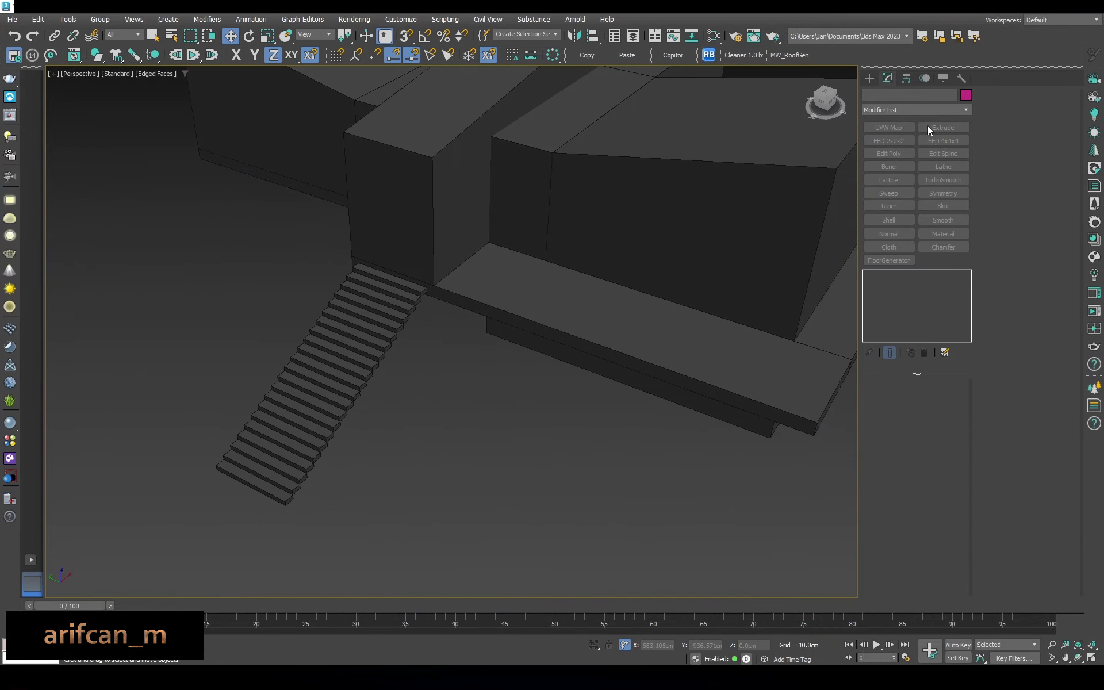
Draw a thin wall box along the stairs and convert it to an editable poly
{"action": "left_click", "coordinate": [886, 156]}
{"action": "key", "text": "F3"}
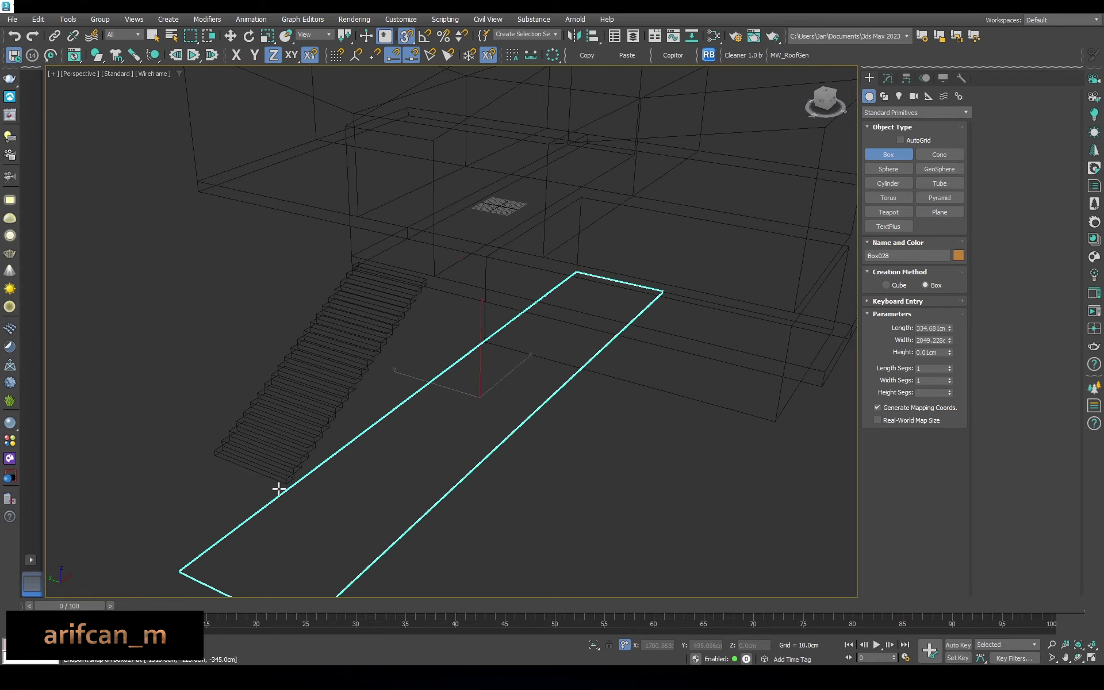
{"action": "middle_click_drag", "start_coordinate": [278, 488], "coordinate": [353, 520]}
{"action": "key", "text": "F3"}
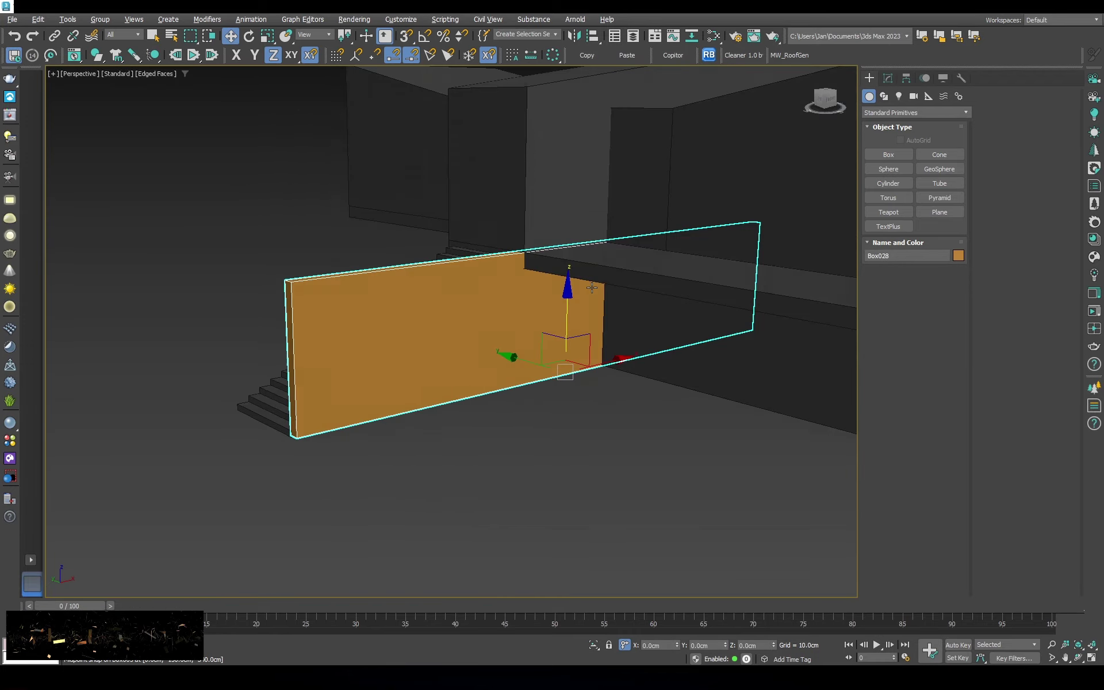
{"action": "right_click", "coordinate": [587, 296]}
{"action": "left_click", "coordinate": [730, 454]}
{"action": "key", "text": "F3"}
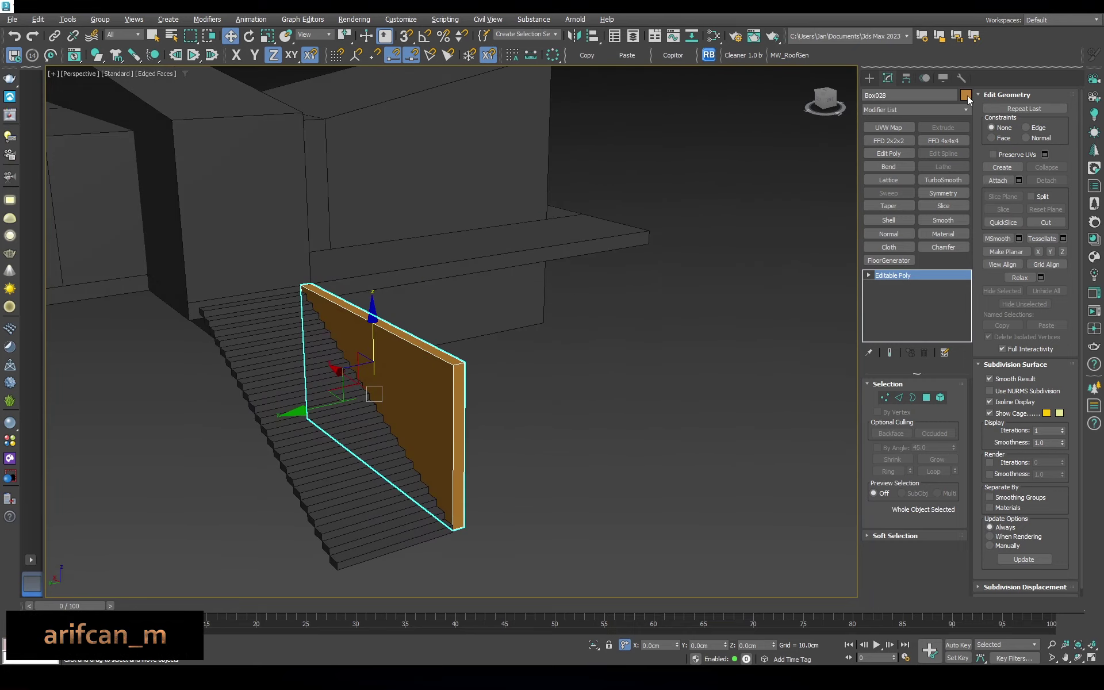
Set the stair side wall's object colour to black
{"action": "left_click", "coordinate": [965, 95]}
{"action": "left_click", "coordinate": [638, 364]}
{"action": "left_click", "coordinate": [609, 399]}
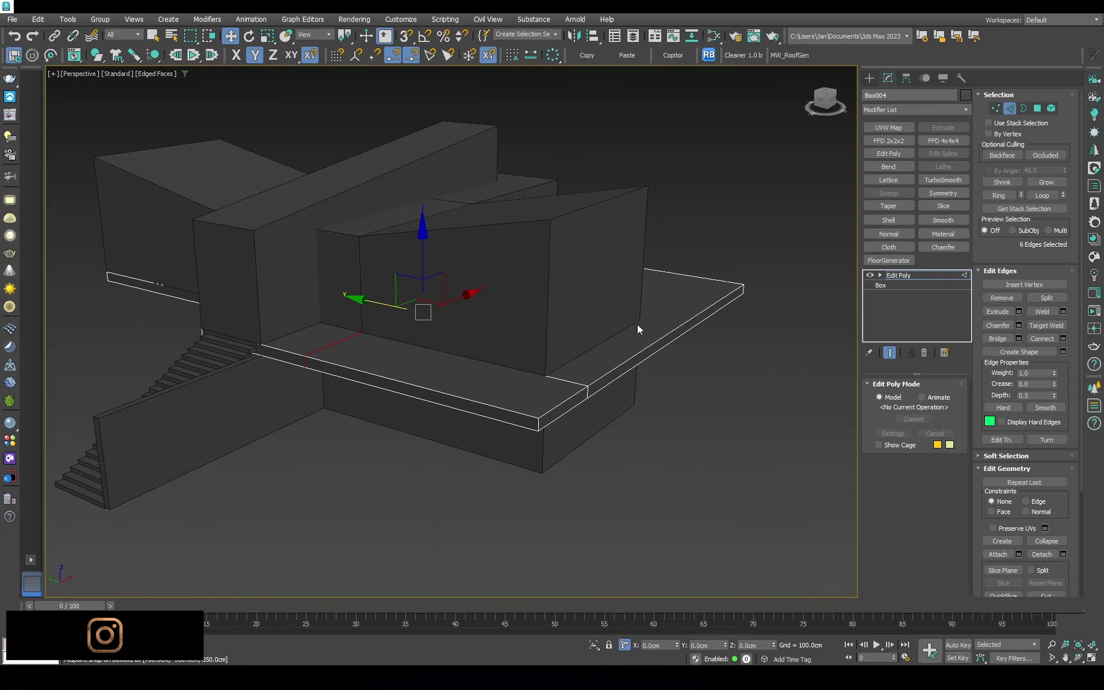
Extrude the floor slab's front polygon outward by 200 cm
{"action": "left_click", "coordinate": [1038, 108]}
{"action": "scroll", "coordinate": [416, 406], "scroll_direction": "up", "scroll_amount": 3}
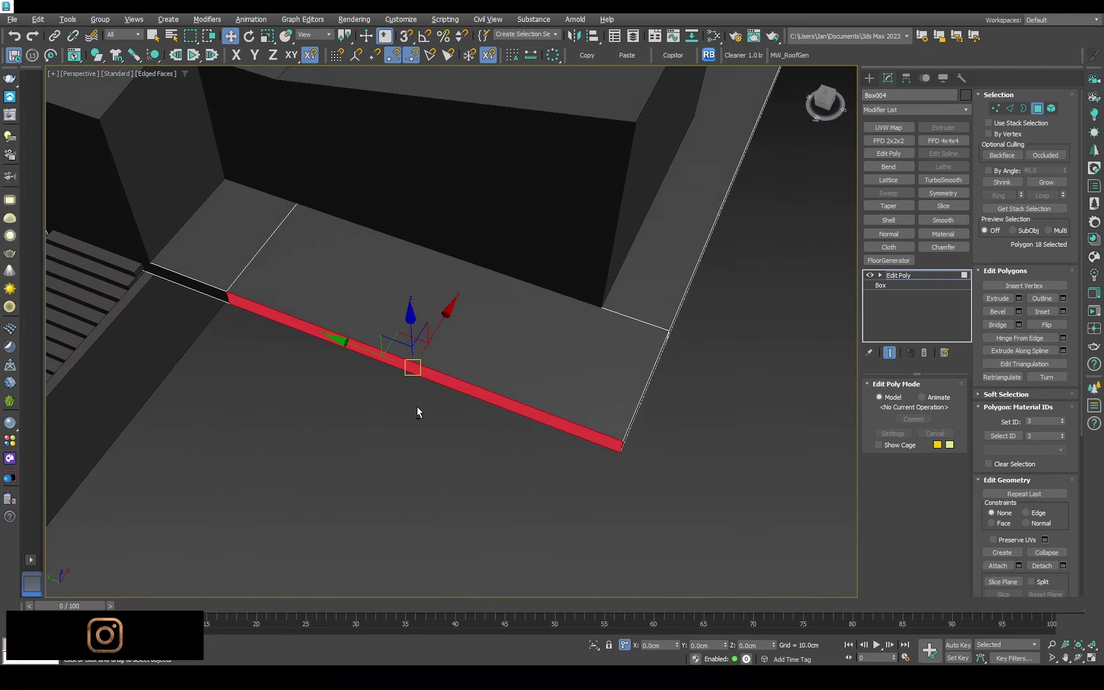
{"action": "mouse_move", "coordinate": [416, 406]}
{"action": "middle_mouse_down", "text": "alt"}
{"action": "mouse_move", "coordinate": [472, 358]}
{"action": "mouse_move", "coordinate": [488, 249]}
{"action": "mouse_move", "coordinate": [458, 327]}
{"action": "mouse_move", "coordinate": [537, 338]}
{"action": "mouse_move", "coordinate": [466, 318]}
{"action": "middle_mouse_up", "text": "alt"}
{"action": "key", "text": "F3"}
{"action": "key", "text": "F5"}
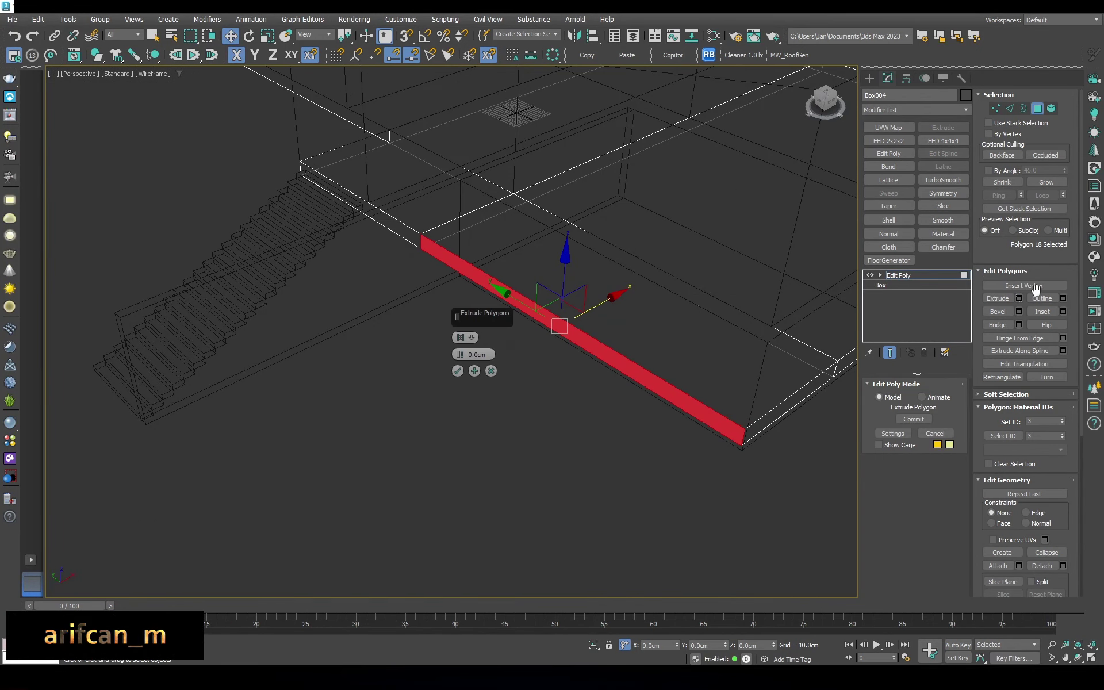
{"action": "type", "text": "200"}
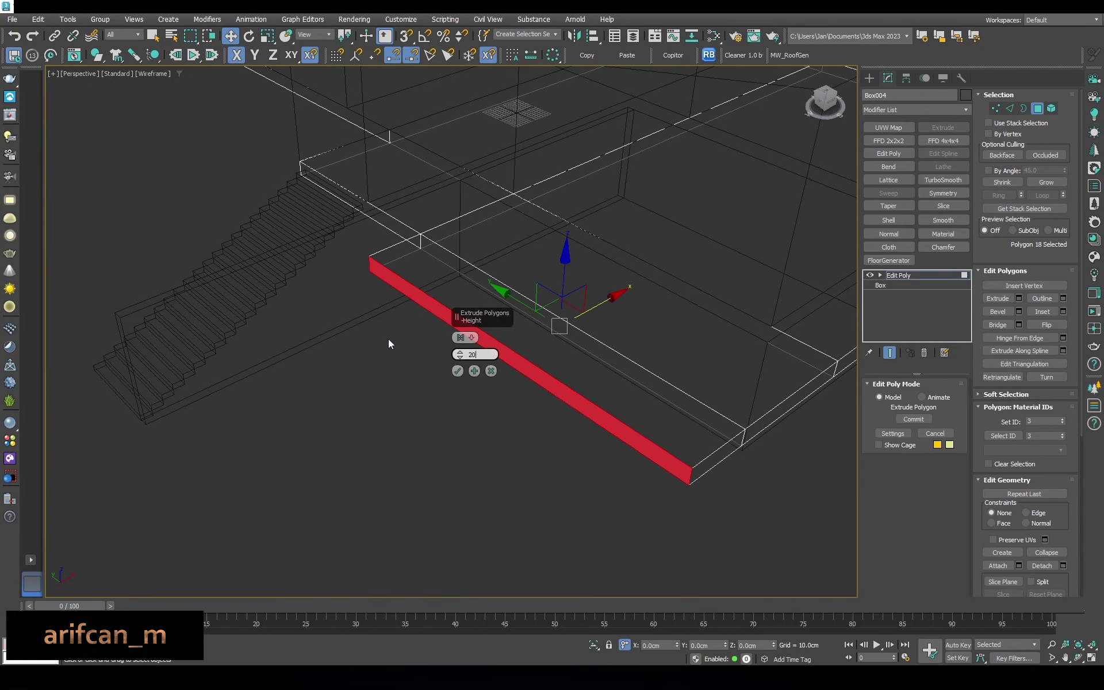
{"action": "key", "text": "Return"}
{"action": "left_click", "coordinate": [457, 371]}
Select the extended slab's end vertices at vertex level
{"action": "left_click", "coordinate": [898, 275]}
{"action": "key", "text": "F3"}
{"action": "mouse_move", "coordinate": [446, 185]}
{"action": "middle_mouse_down", "text": "alt"}
{"action": "mouse_move", "coordinate": [541, 447]}
{"action": "mouse_move", "coordinate": [520, 313]}
{"action": "middle_mouse_up", "text": "alt"}
{"action": "key", "text": "F3"}
{"action": "key", "text": "1"}
{"action": "scroll", "coordinate": [521, 312], "scroll_direction": "up", "scroll_amount": 3}
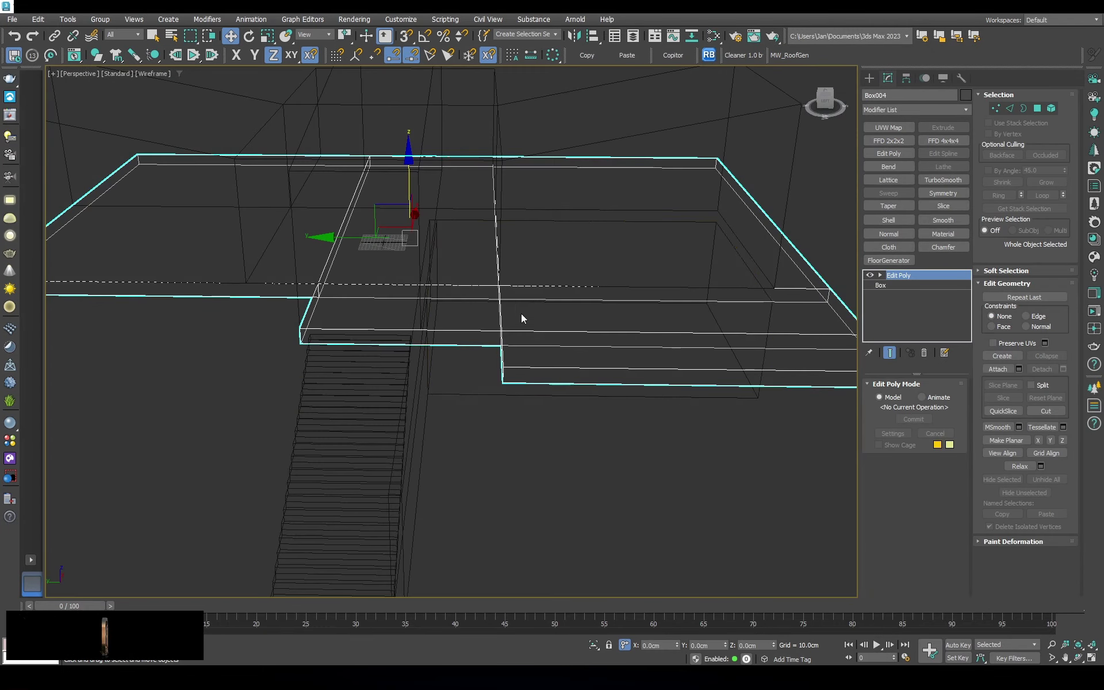
{"action": "key", "text": "F5"}
{"action": "left_click_drag", "start_coordinate": [572, 109], "coordinate": [492, 559]}
{"action": "key", "text": "F3"}
Select the end vertices of the base block under the slab
{"action": "mouse_move", "coordinate": [472, 74]}
{"action": "middle_mouse_down", "text": "alt"}
{"action": "mouse_move", "coordinate": [531, 253]}
{"action": "mouse_move", "coordinate": [517, 222]}
{"action": "middle_mouse_up", "text": "alt"}
{"action": "left_click", "coordinate": [556, 359]}
{"action": "key", "text": "F4"}
{"action": "key", "text": "F7"}
{"action": "mouse_move", "coordinate": [555, 359]}
{"action": "middle_mouse_down", "text": "alt"}
{"action": "mouse_move", "coordinate": [584, 333]}
{"action": "mouse_move", "coordinate": [514, 370]}
{"action": "middle_mouse_up", "text": "alt"}
{"action": "key", "text": "1"}
{"action": "key", "text": "F3"}
{"action": "key", "text": "F6"}
{"action": "key", "text": "F3"}
Reselect the floor slab and pick its end vertices near the stair wall
{"action": "middle_click_drag", "start_coordinate": [444, 424], "coordinate": [517, 322], "text": "alt"}
{"action": "left_click", "coordinate": [938, 275]}
{"action": "left_click", "coordinate": [471, 371]}
{"action": "key", "text": "F7"}
{"action": "middle_click_drag", "start_coordinate": [471, 371], "coordinate": [450, 357], "text": "alt"}
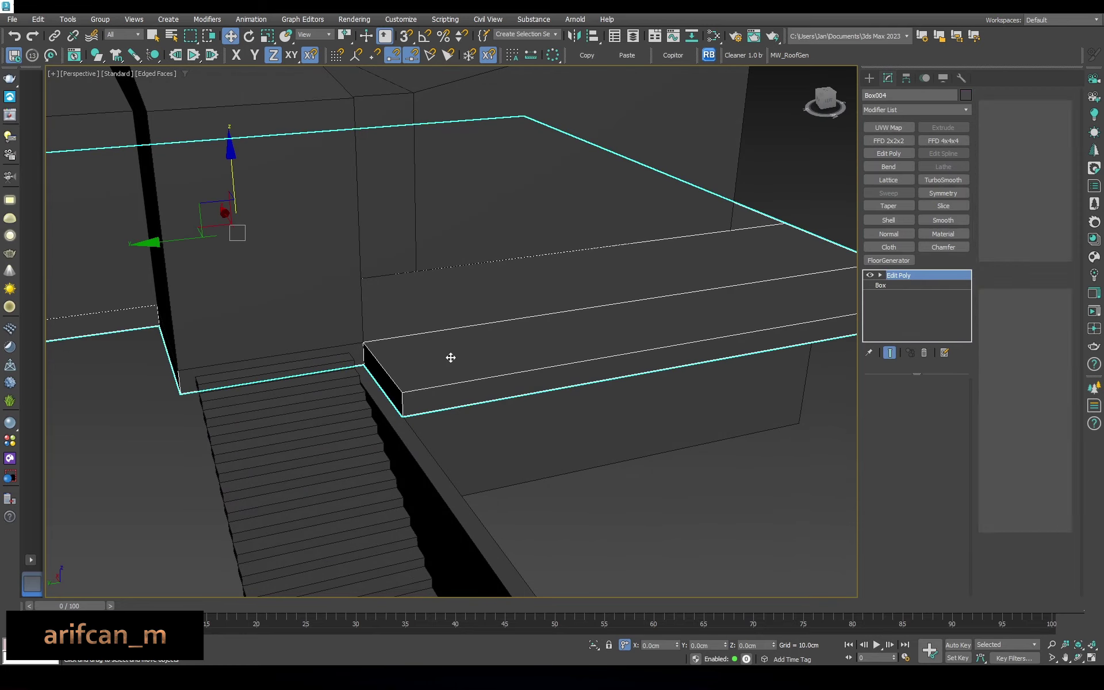
{"action": "key", "text": "1"}
{"action": "key", "text": "F3"}
{"action": "key", "text": "F5"}
Snap the slab's edge vertices into line with the top of the stairs
{"action": "left_click_drag", "start_coordinate": [425, 126], "coordinate": [571, 509]}
{"action": "key", "text": "s"}
{"action": "key", "text": "F6"}
{"action": "key", "text": "F3"}
{"action": "left_click_drag", "start_coordinate": [431, 280], "coordinate": [492, 499]}
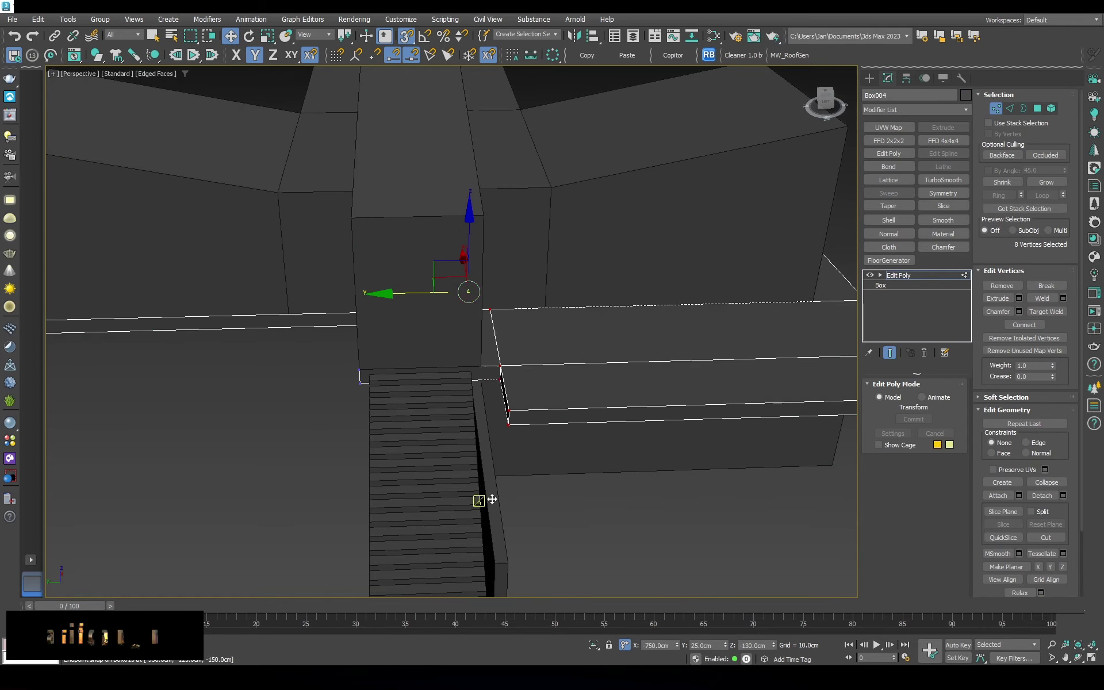
{"action": "left_click", "coordinate": [911, 274]}
{"action": "key", "text": "F7"}
{"action": "middle_click_drag", "start_coordinate": [437, 345], "coordinate": [476, 318], "text": "alt"}
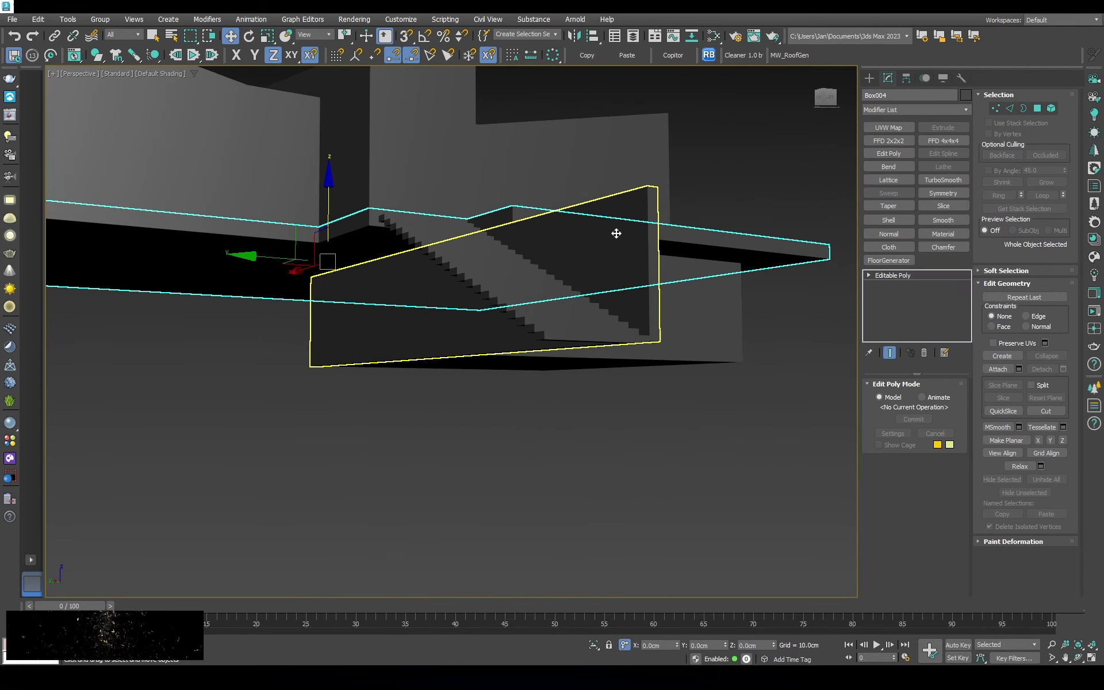
Select the stair side wall and snap its end vertices along X toward the slab
{"action": "mouse_move", "coordinate": [616, 233]}
{"action": "middle_mouse_down", "text": "alt"}
{"action": "mouse_move", "coordinate": [616, 283]}
{"action": "mouse_move", "coordinate": [557, 288]}
{"action": "mouse_move", "coordinate": [651, 286]}
{"action": "mouse_move", "coordinate": [627, 308]}
{"action": "middle_mouse_up", "text": "alt"}
{"action": "left_click", "coordinate": [627, 308]}
{"action": "middle_click_drag", "start_coordinate": [536, 316], "coordinate": [570, 318], "text": "alt"}
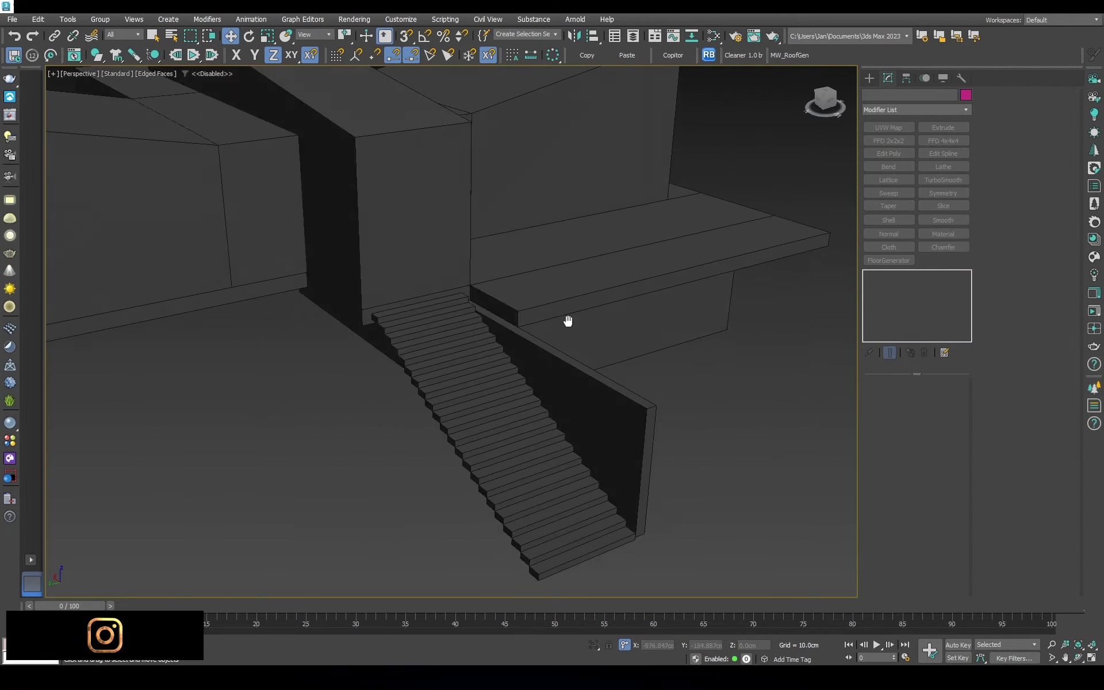
{"action": "left_click", "coordinate": [506, 340]}
{"action": "middle_click_drag", "start_coordinate": [505, 340], "coordinate": [575, 322], "text": "alt"}
{"action": "key", "text": "1"}
{"action": "key", "text": "F3"}
{"action": "left_click_drag", "start_coordinate": [603, 160], "coordinate": [918, 539]}
{"action": "key", "text": "s"}
{"action": "key", "text": "F5"}
{"action": "left_click_drag", "start_coordinate": [696, 250], "coordinate": [665, 356]}
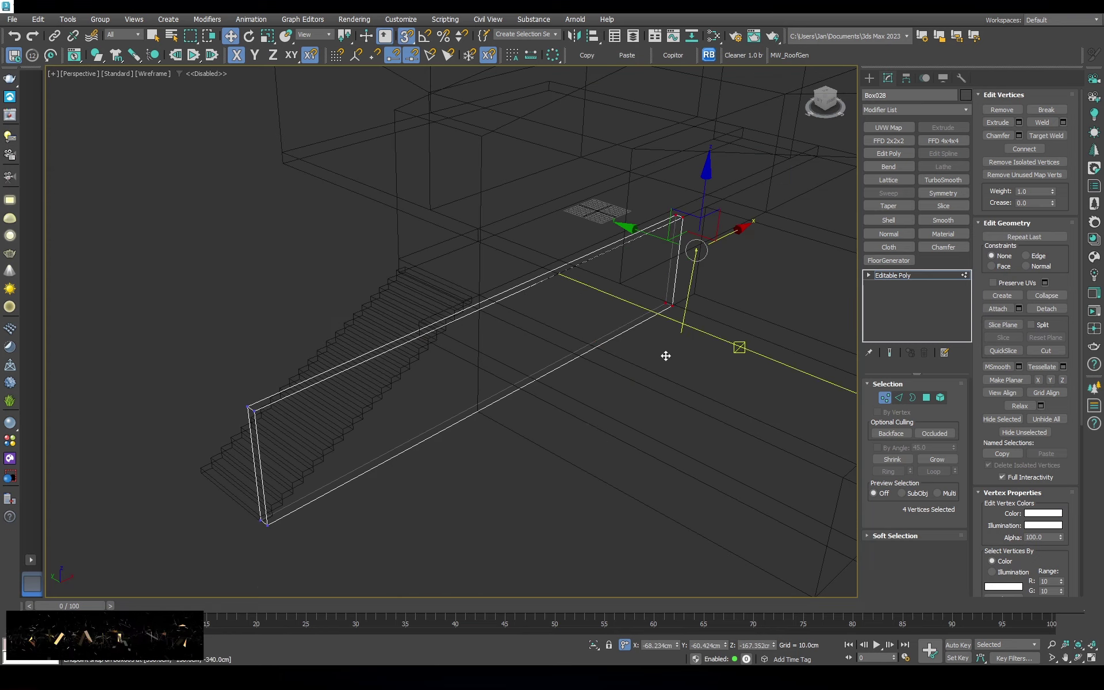
Snap the side wall's top face into place so it follows the steps
{"action": "left_click_drag", "start_coordinate": [505, 412], "coordinate": [505, 412]}
{"action": "key", "text": "F3"}
{"action": "mouse_move", "coordinate": [505, 412]}
{"action": "middle_mouse_down", "text": "alt"}
{"action": "mouse_move", "coordinate": [492, 332]}
{"action": "mouse_move", "coordinate": [575, 322]}
{"action": "mouse_move", "coordinate": [619, 335]}
{"action": "middle_mouse_up", "text": "alt"}
{"action": "key", "text": "4"}
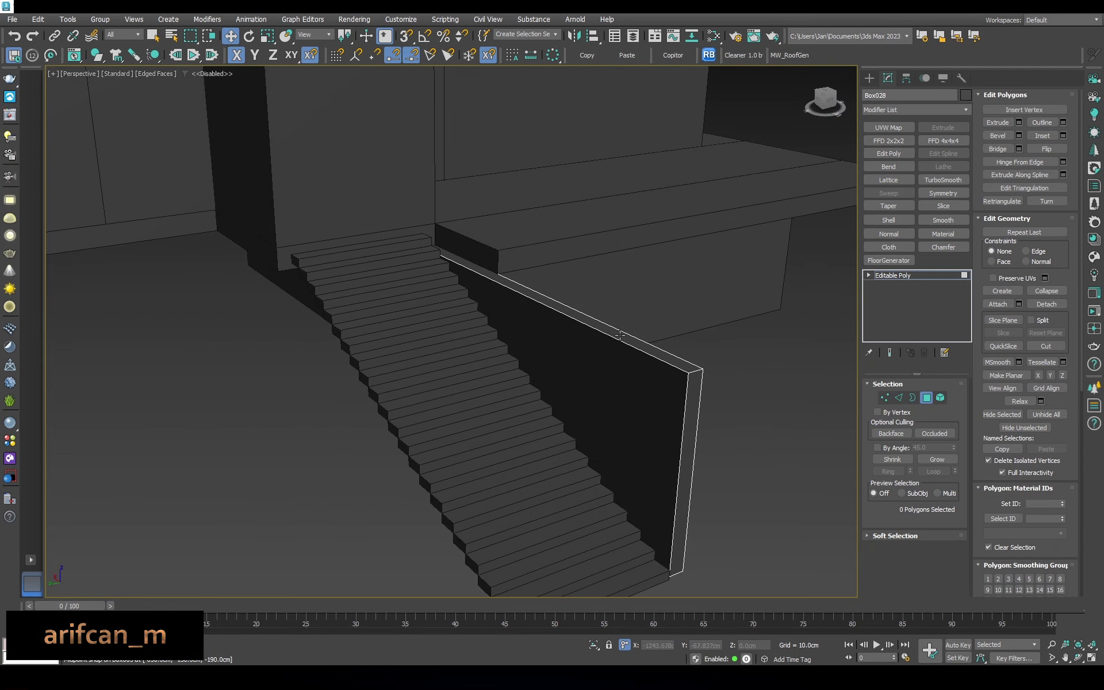
{"action": "left_click_drag", "start_coordinate": [541, 232], "coordinate": [525, 221]}
{"action": "middle_click_drag", "start_coordinate": [525, 222], "coordinate": [749, 594], "text": "alt"}
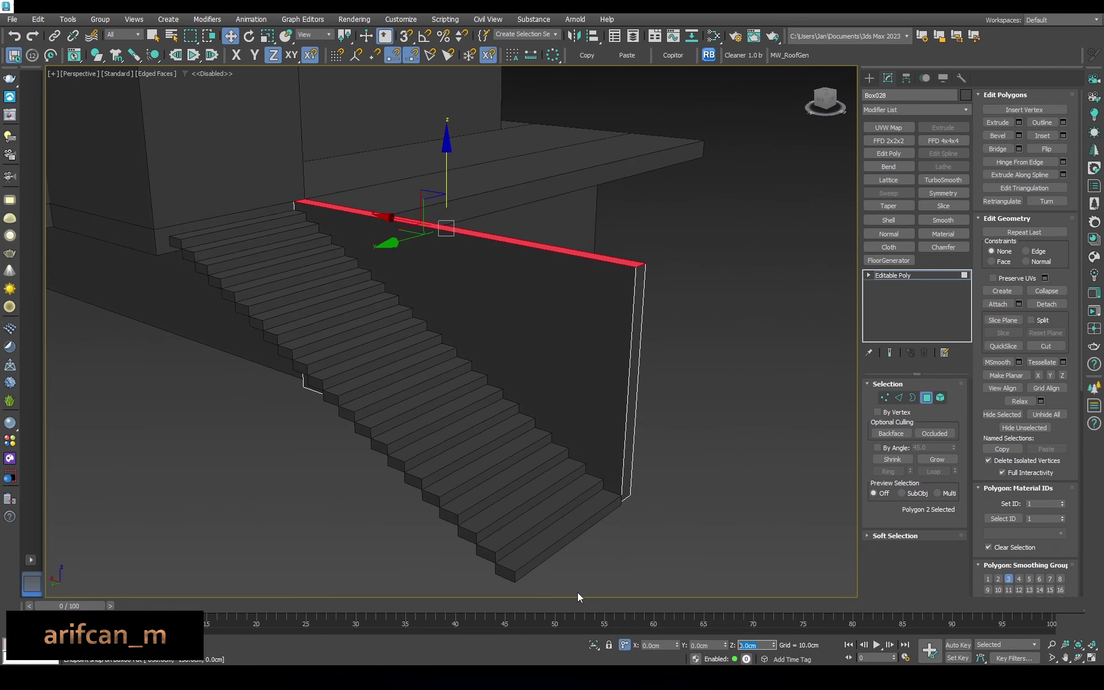
Lower the railing's upper vertices in Z onto the bottom step's endpoint with 3D snap
{"action": "middle_click_drag", "start_coordinate": [544, 239], "coordinate": [730, 208], "text": "alt"}
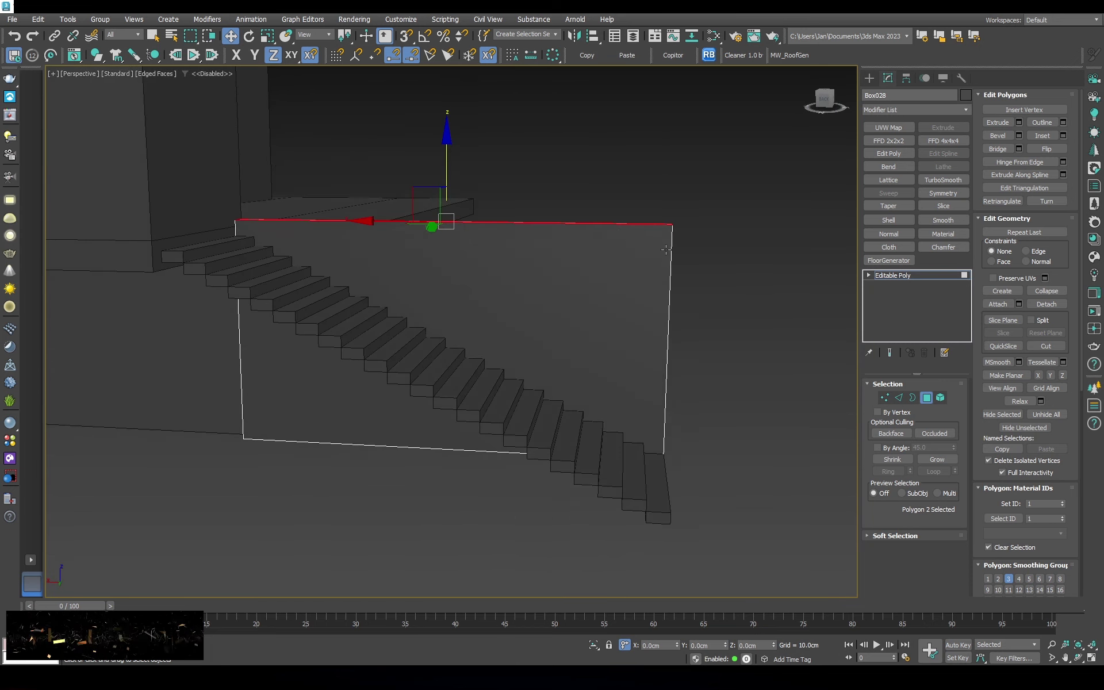
{"action": "key", "text": "1"}
{"action": "key", "text": "s"}
{"action": "left_click_drag", "start_coordinate": [671, 167], "coordinate": [657, 450]}
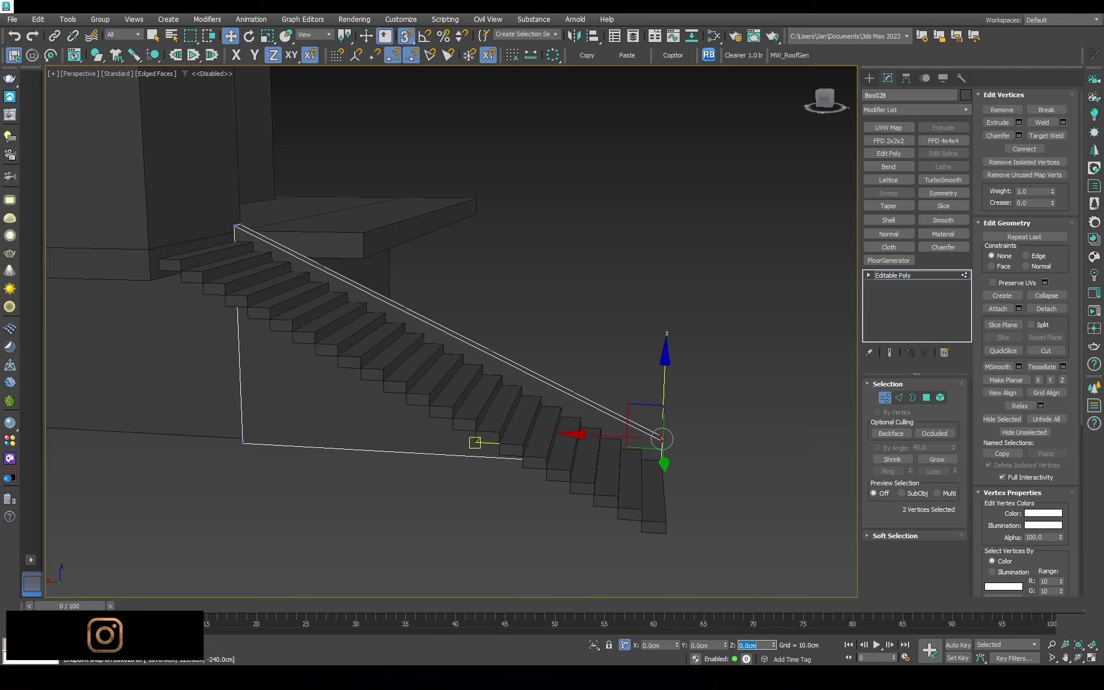
{"action": "middle_click_drag", "start_coordinate": [527, 242], "coordinate": [928, 394], "text": "alt"}
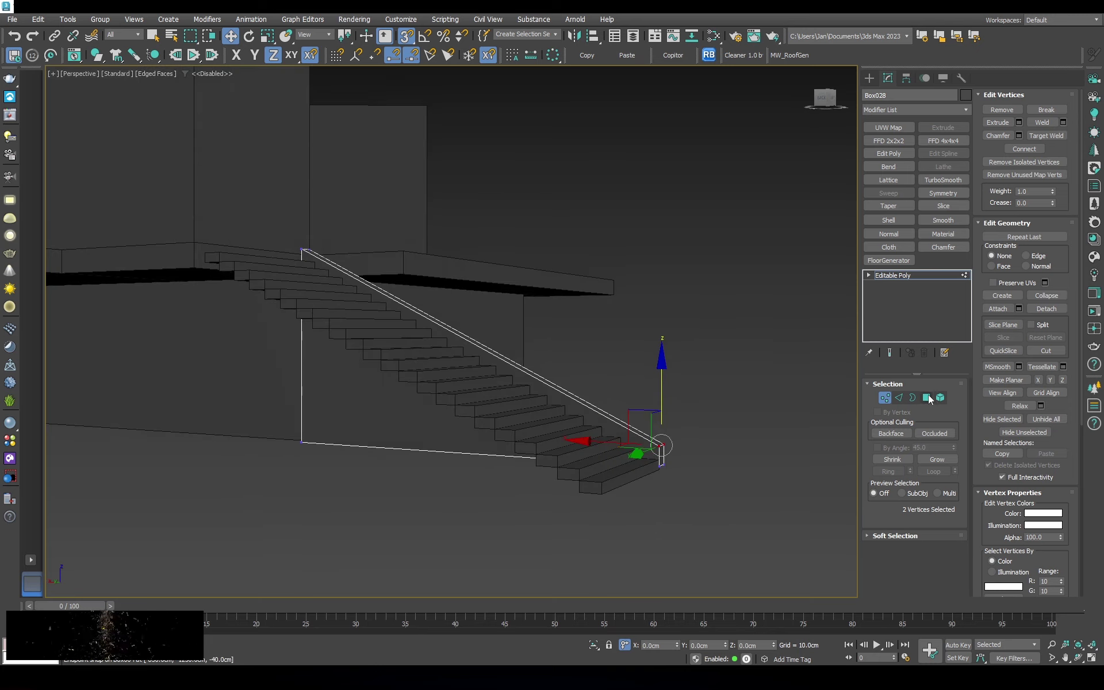
{"action": "left_click", "coordinate": [940, 398]}
{"action": "left_click", "coordinate": [718, 352]}
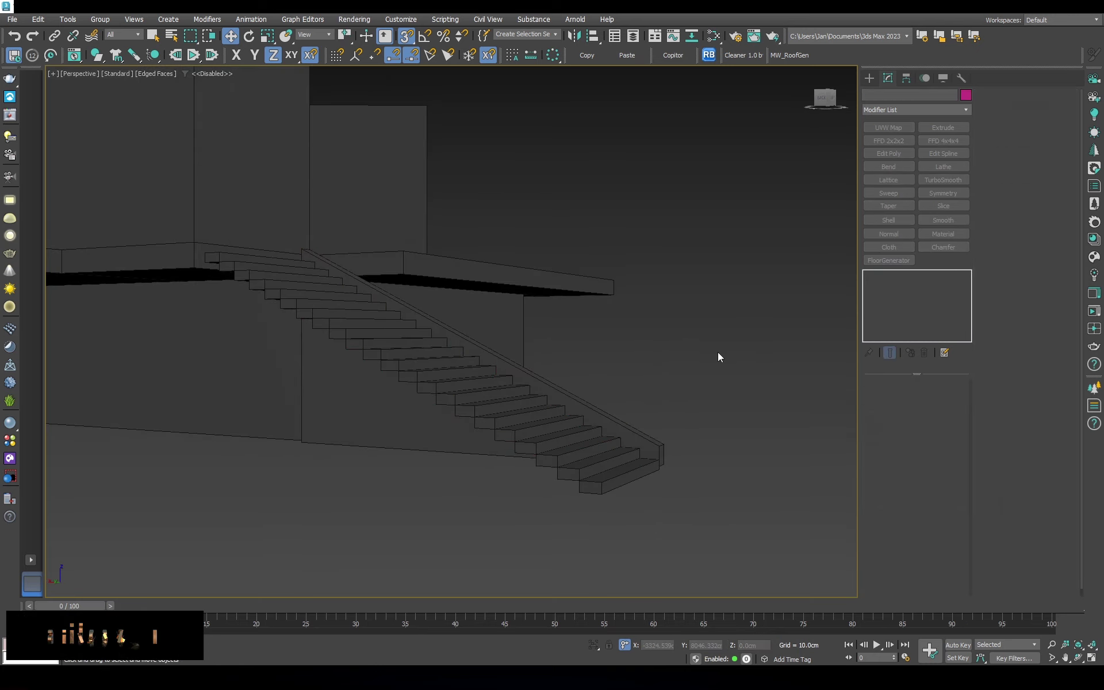
{"action": "key", "text": "F4"}
{"action": "mouse_move", "coordinate": [718, 352]}
{"action": "middle_mouse_down", "text": "alt"}
{"action": "mouse_move", "coordinate": [363, 337]}
{"action": "mouse_move", "coordinate": [370, 322]}
{"action": "middle_mouse_up", "text": "alt"}
Shift-clone the sloped railing across to the staircase's opposite side
{"action": "key", "text": "F3"}
{"action": "left_click", "coordinate": [499, 353]}
{"action": "left_click_drag", "start_coordinate": [499, 353], "coordinate": [374, 367], "text": "shift"}
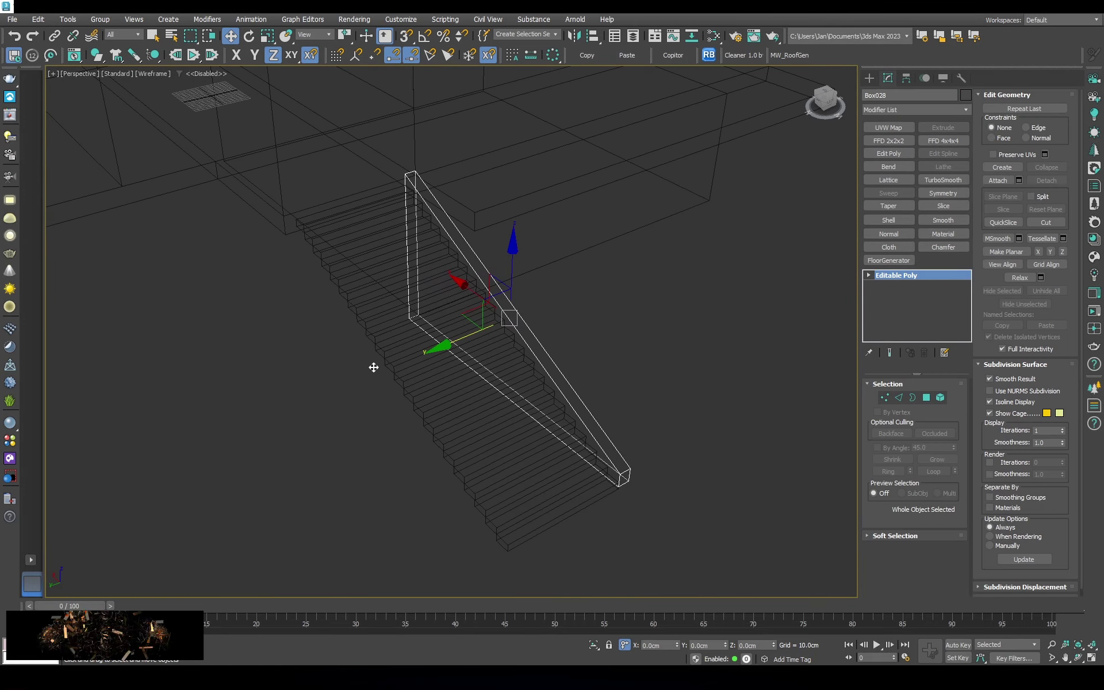
{"action": "key", "text": "Return"}
{"action": "scroll", "coordinate": [523, 473], "scroll_direction": "up", "scroll_amount": 3}
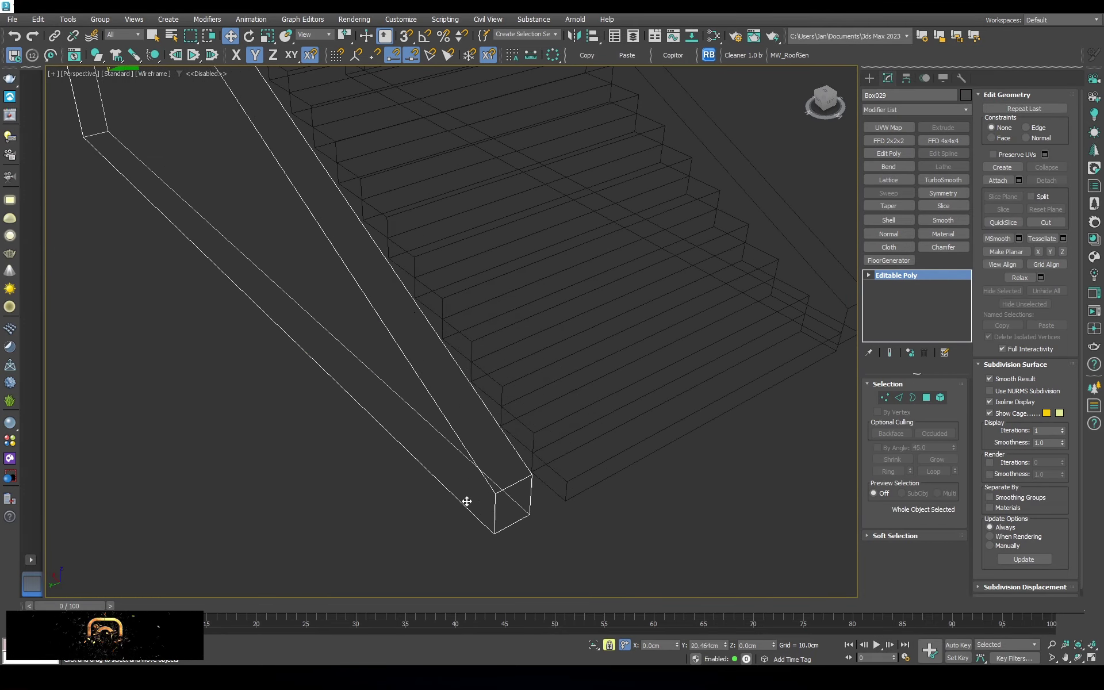
{"action": "middle_click_drag", "start_coordinate": [464, 501], "coordinate": [661, 468]}
{"action": "left_click", "coordinate": [660, 455]}
{"action": "key", "text": "F3"}
Select the copied rail and pick its bottom end face
{"action": "scroll", "coordinate": [660, 455], "scroll_direction": "down", "scroll_amount": 5}
{"action": "scroll", "coordinate": [659, 455], "scroll_direction": "up", "scroll_amount": 5}
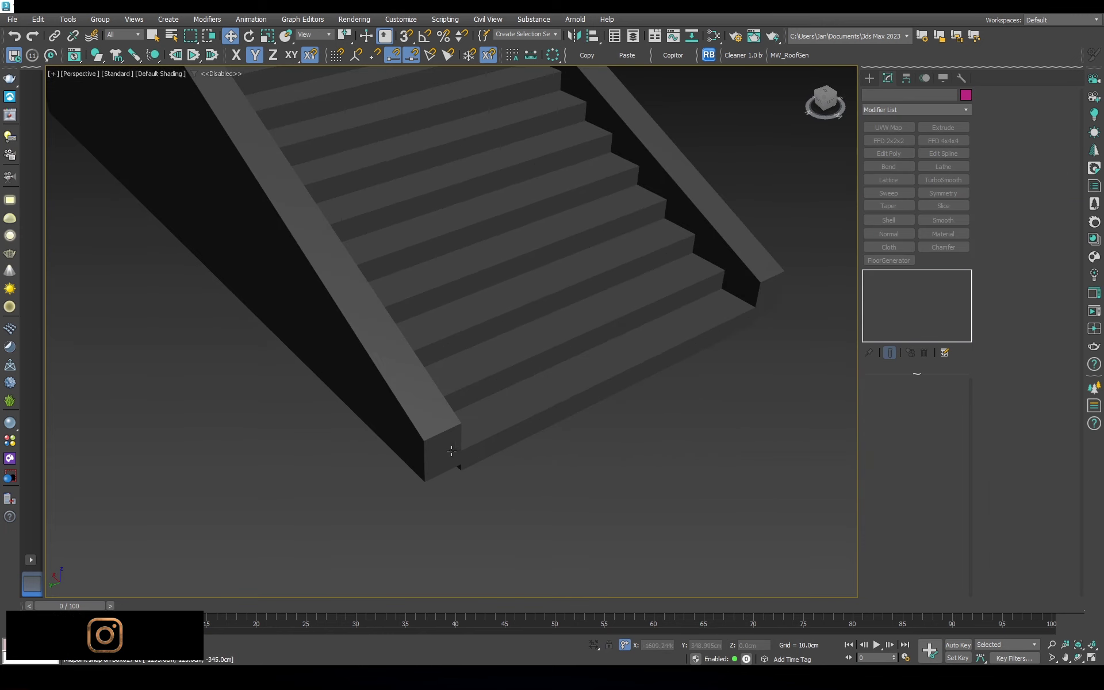
{"action": "scroll", "coordinate": [575, 443], "scroll_direction": "up", "scroll_amount": 3}
{"action": "left_click", "coordinate": [521, 408]}
{"action": "left_click", "coordinate": [927, 399]}
{"action": "left_click", "coordinate": [542, 388]}
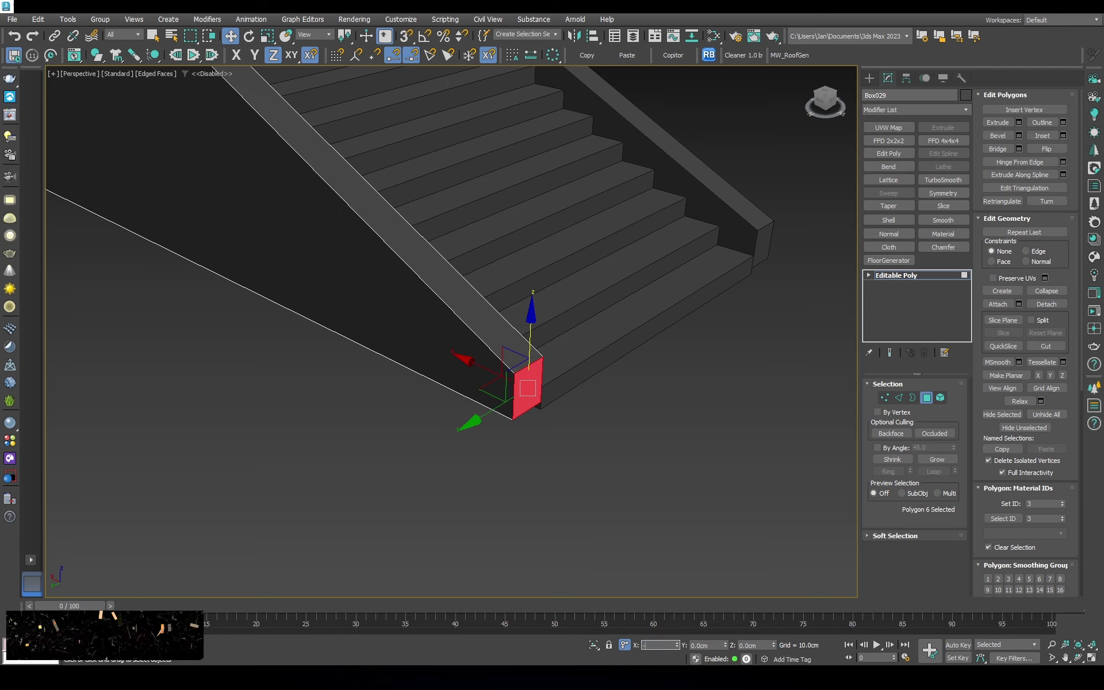
Bring the copied rail's bottom end edge down to ground level
{"action": "scroll", "coordinate": [661, 426], "scroll_direction": "down", "scroll_amount": 5}
{"action": "middle_click_drag", "start_coordinate": [661, 425], "coordinate": [685, 417], "text": "alt"}
{"action": "scroll", "coordinate": [716, 404], "scroll_direction": "up", "scroll_amount": 3}
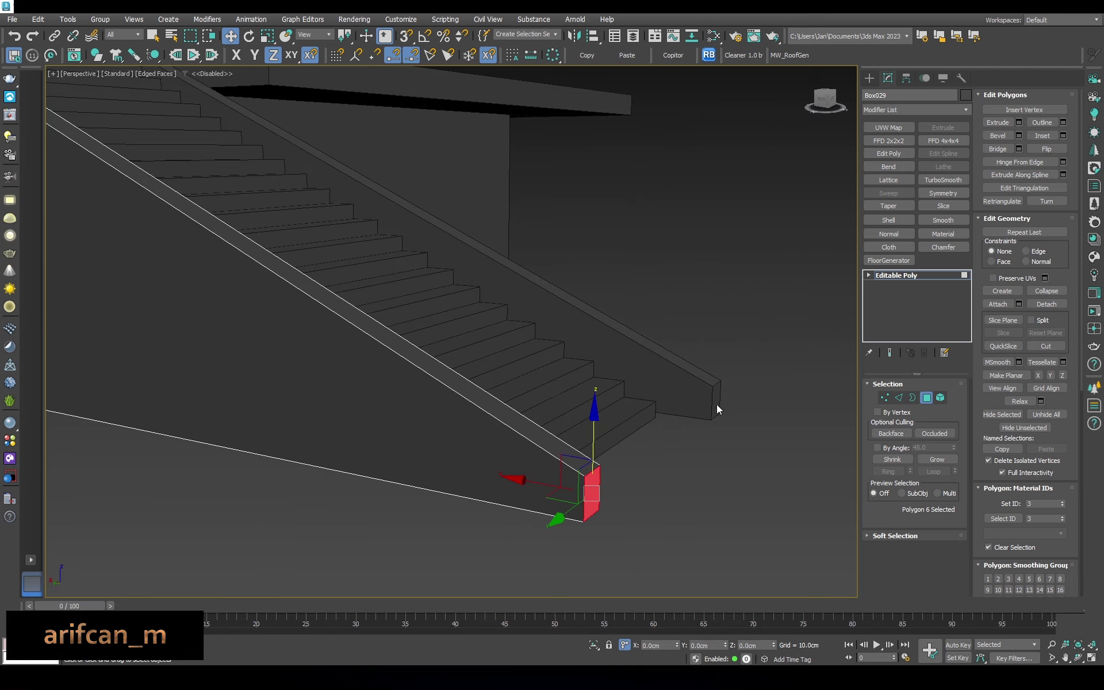
{"action": "scroll", "coordinate": [604, 575], "scroll_direction": "down", "scroll_amount": 2}
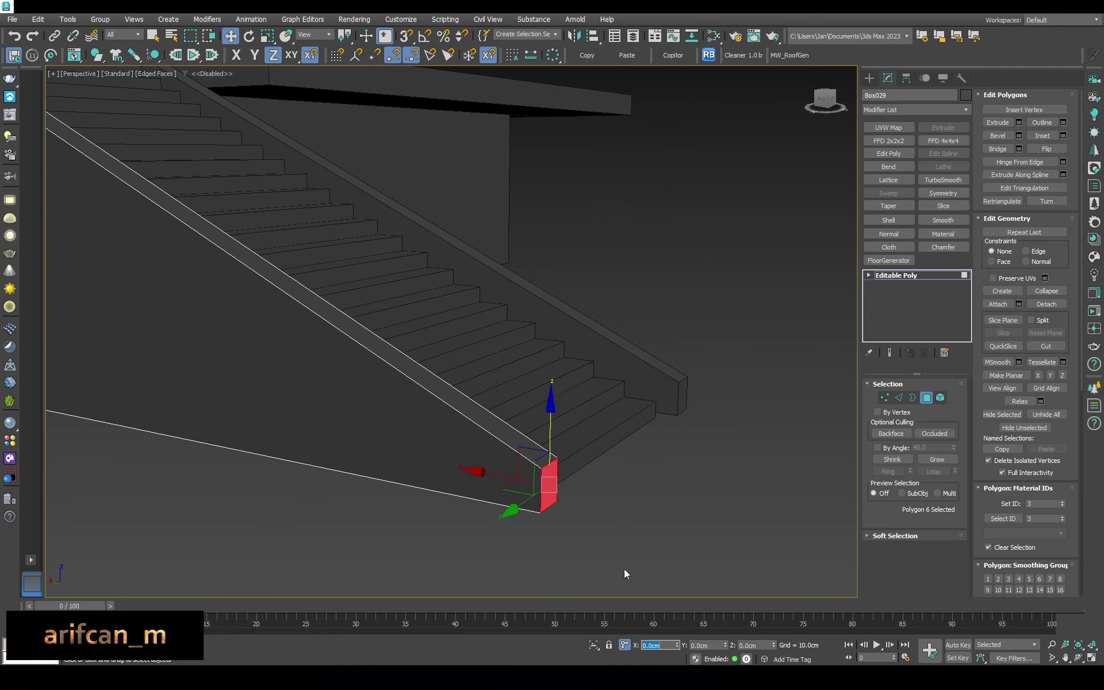
{"action": "middle_click_drag", "start_coordinate": [624, 568], "coordinate": [644, 492], "text": "alt"}
{"action": "key", "text": "1"}
{"action": "key", "text": "2"}
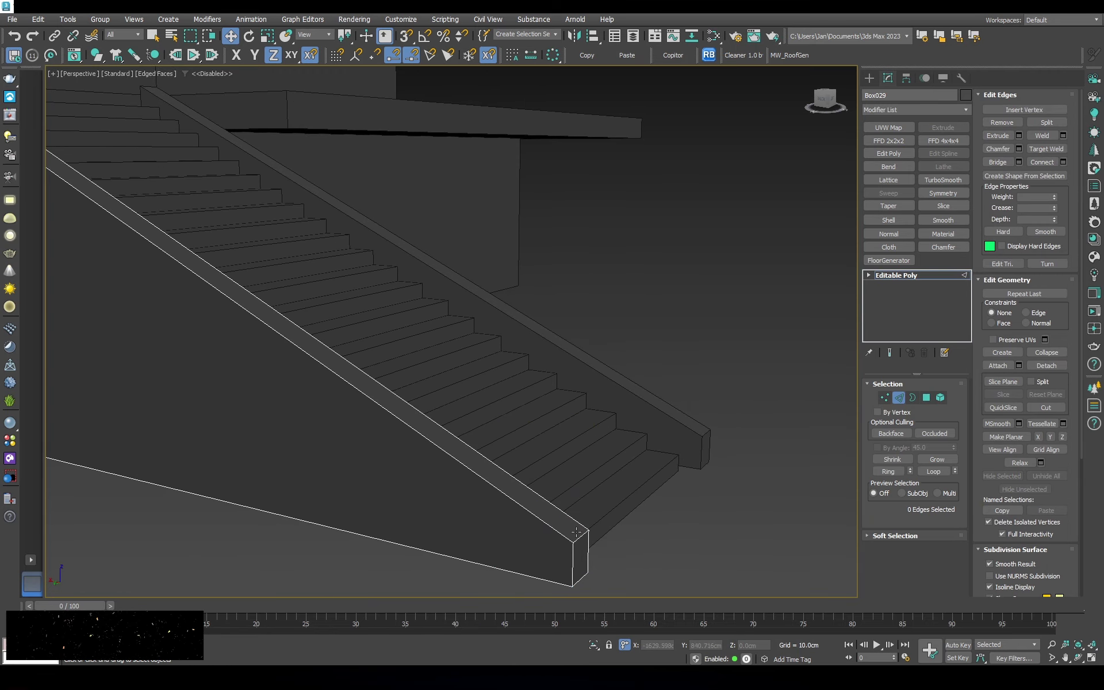
{"action": "left_click", "coordinate": [757, 645]}
{"action": "type", "text": "-5"}
{"action": "key", "text": "Return"}
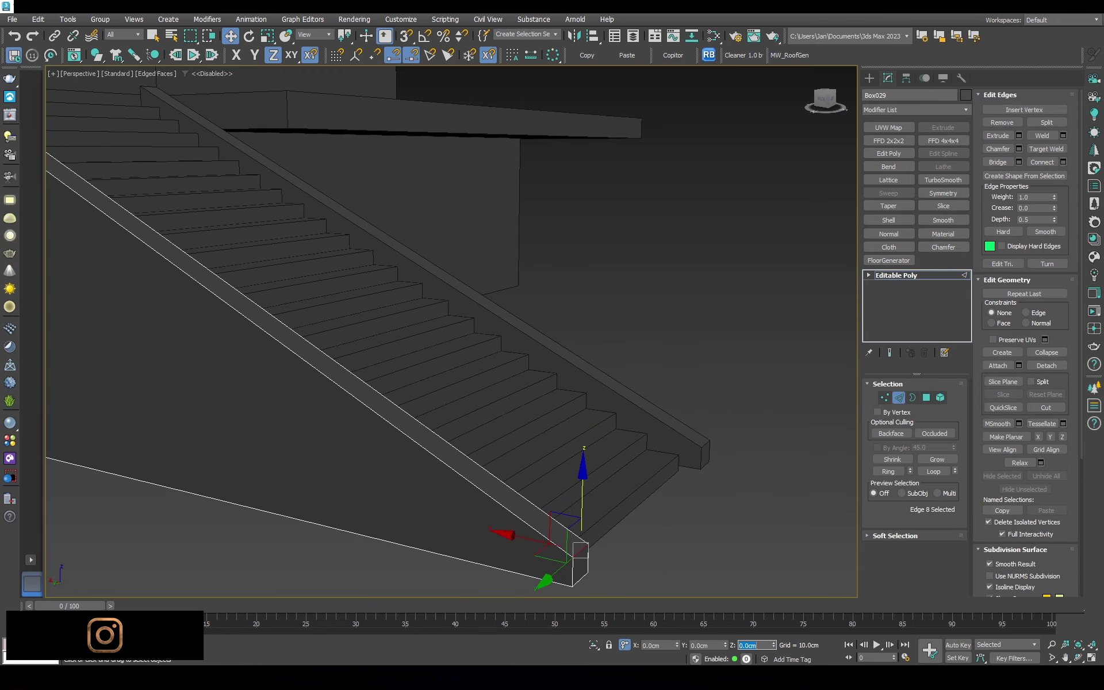
{"action": "left_click", "coordinate": [942, 400]}
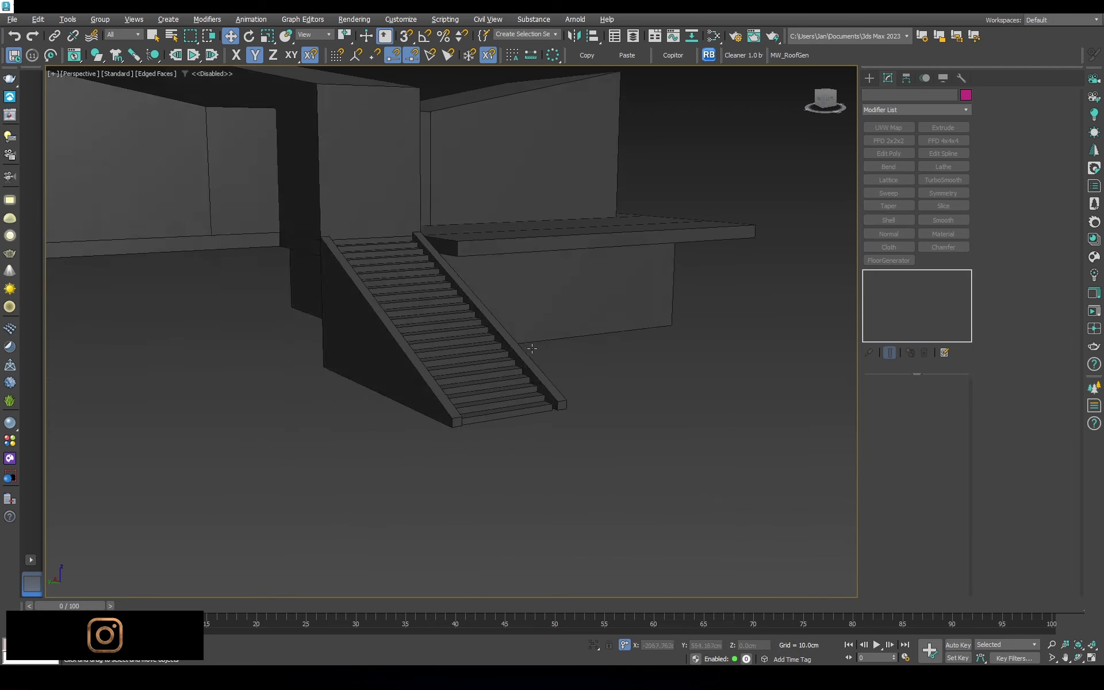
Select the long front strip of faces on slab Box004
{"action": "middle_click_drag", "start_coordinate": [544, 384], "coordinate": [439, 420]}
{"action": "scroll", "coordinate": [433, 454], "scroll_direction": "down", "scroll_amount": 3}
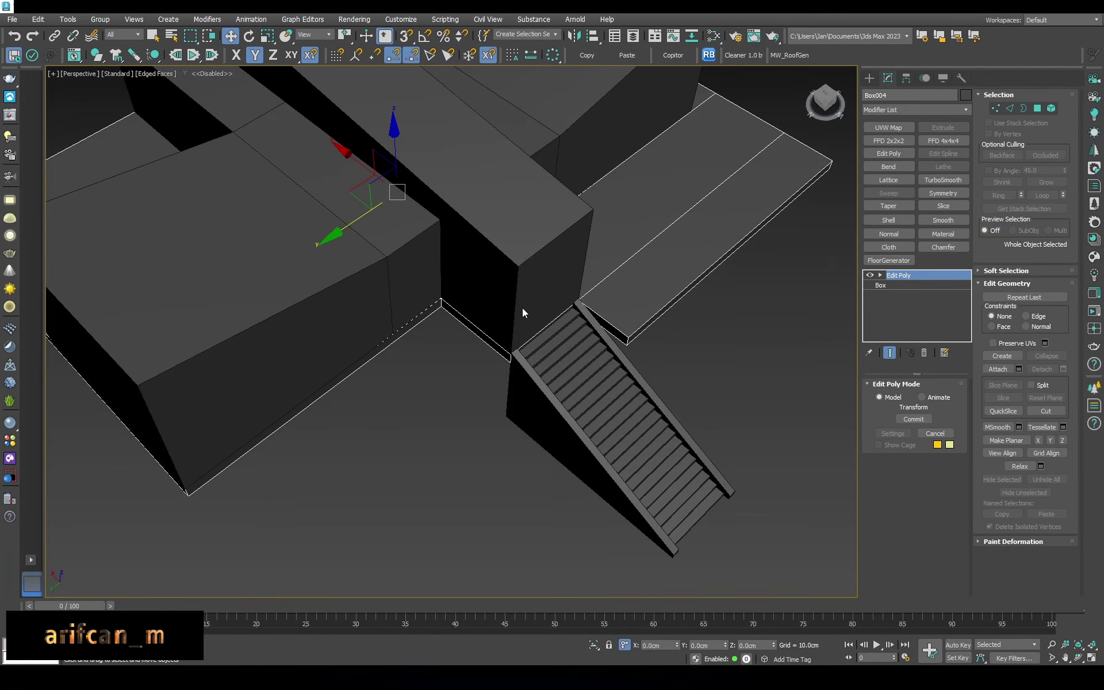
{"action": "middle_click_drag", "start_coordinate": [523, 313], "coordinate": [756, 317], "text": "alt"}
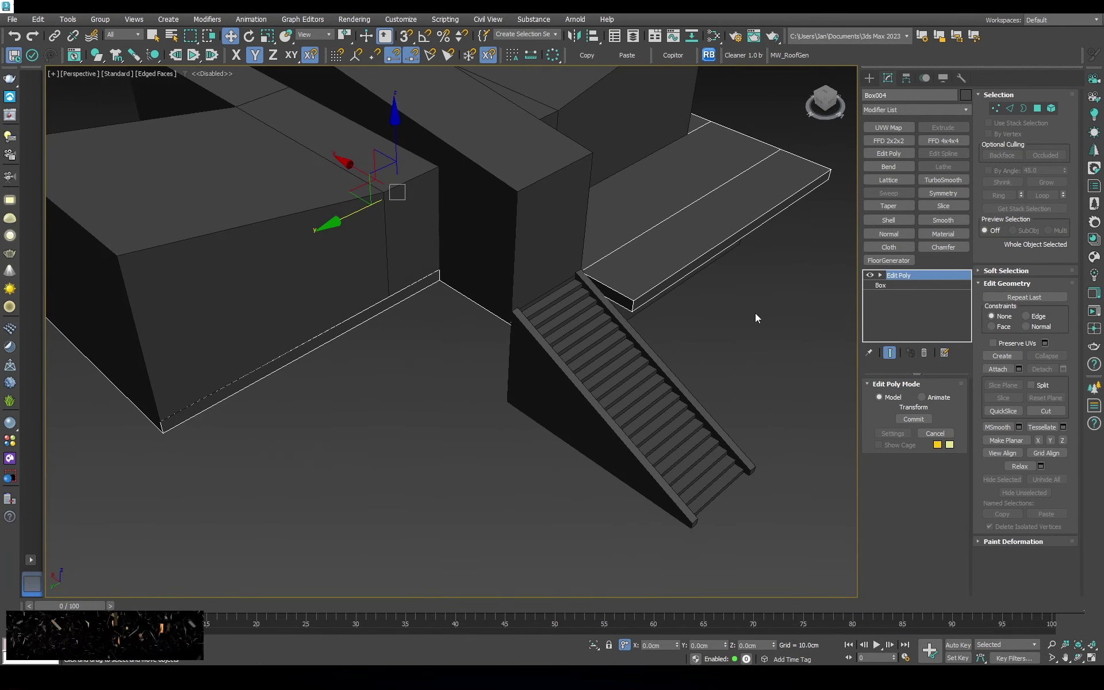
{"action": "left_click", "coordinate": [924, 353]}
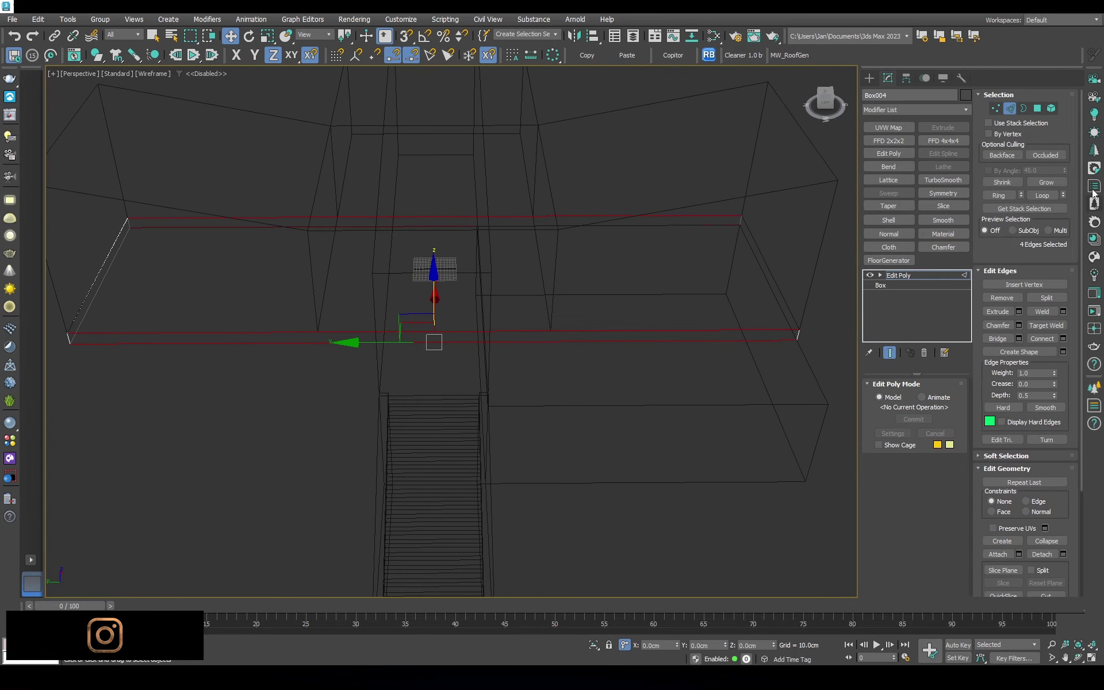
{"action": "key", "text": "4"}
{"action": "left_click", "coordinate": [562, 338]}
{"action": "middle_click_drag", "start_coordinate": [562, 338], "coordinate": [432, 463], "text": "alt"}
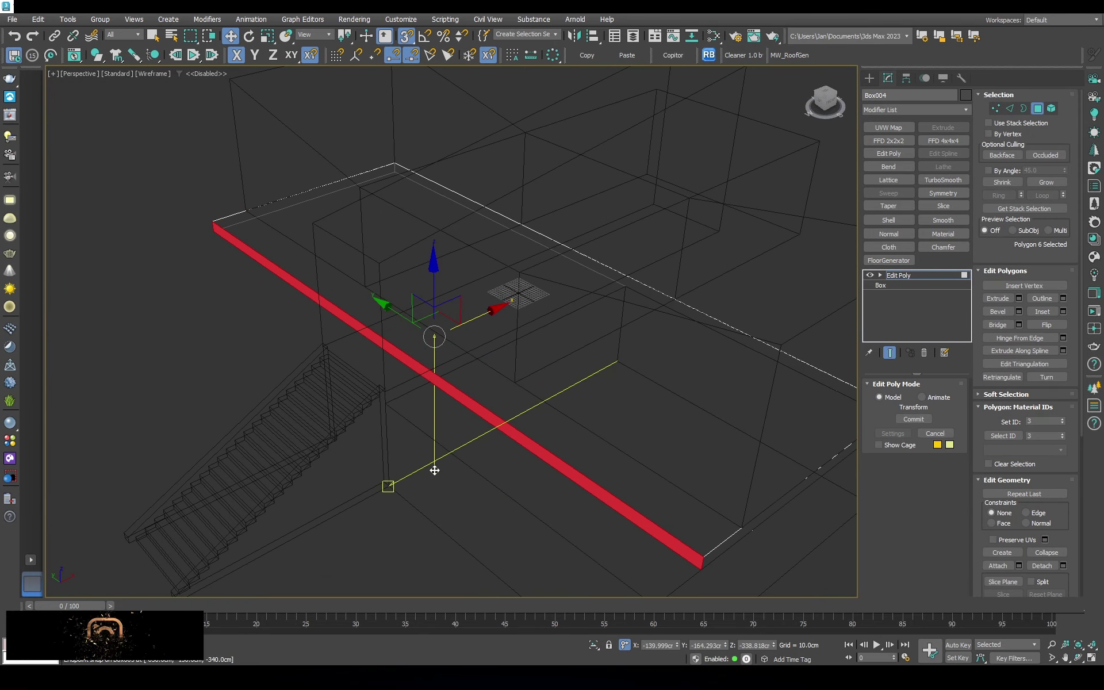
{"action": "key", "text": "F3"}
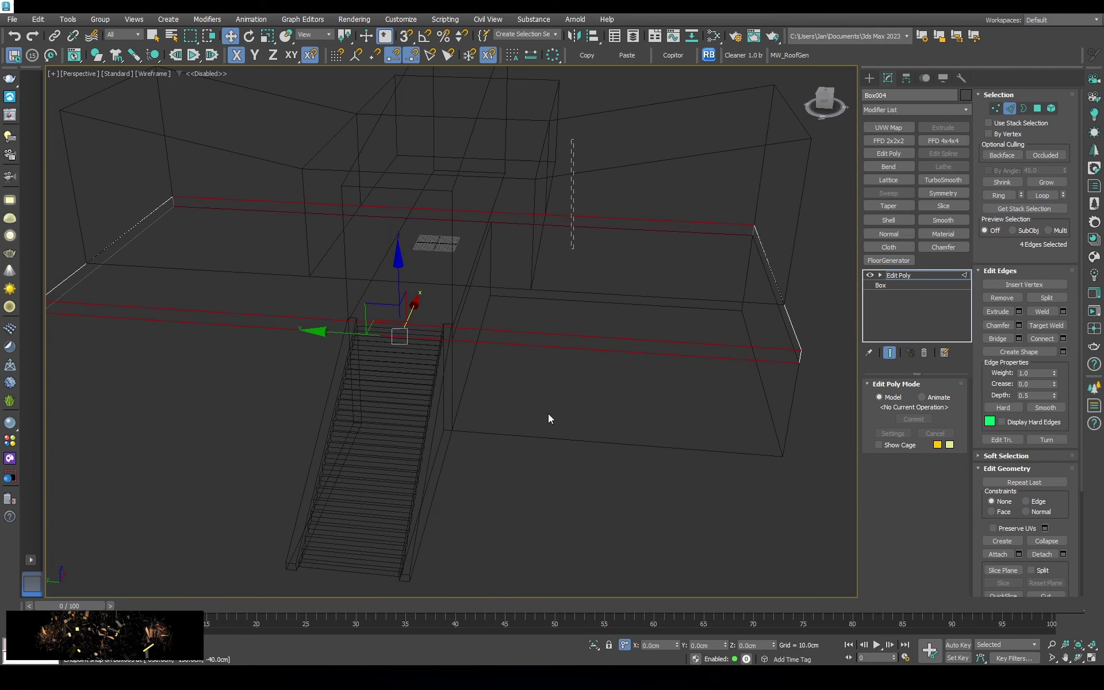
{"action": "left_click_drag", "start_coordinate": [471, 441], "coordinate": [508, 414]}
{"action": "key", "text": "F3"}
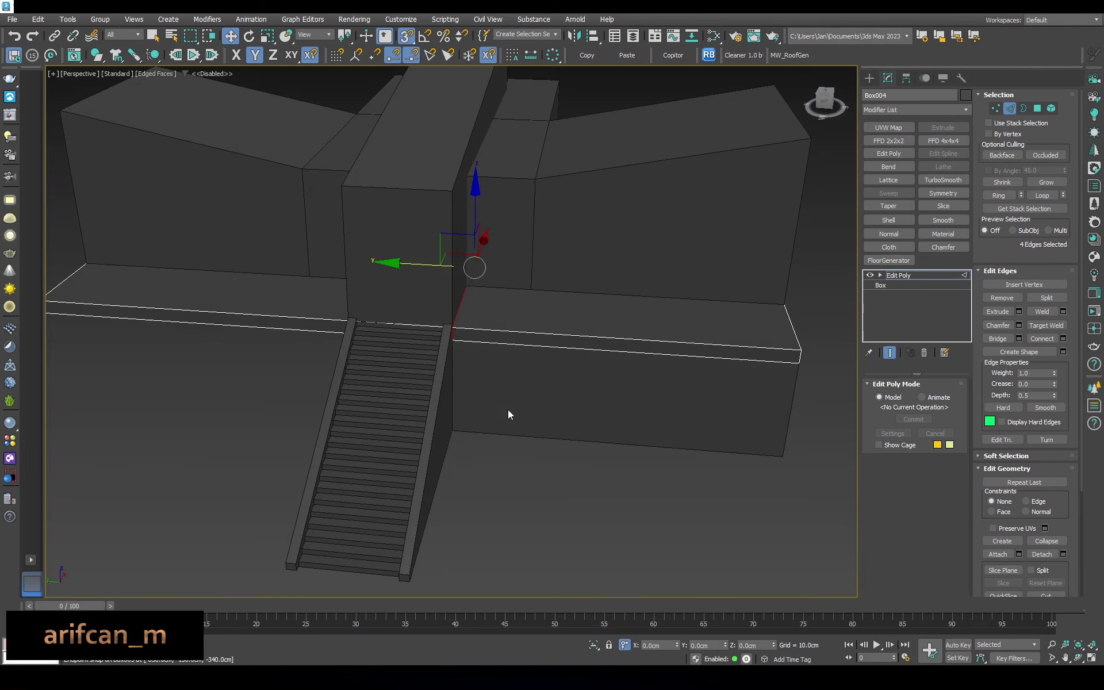
Extrude the slab's front strip outward by 200 cm
{"action": "left_click", "coordinate": [1037, 108], "text": "ctrl"}
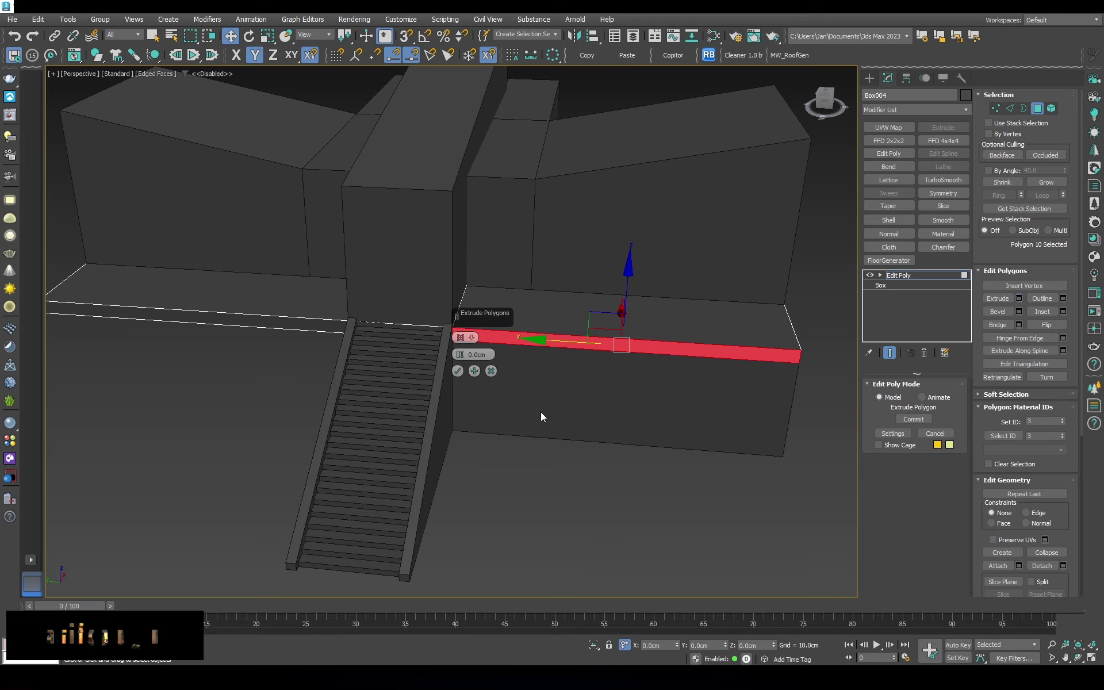
{"action": "type", "text": "200"}
{"action": "key", "text": "Return"}
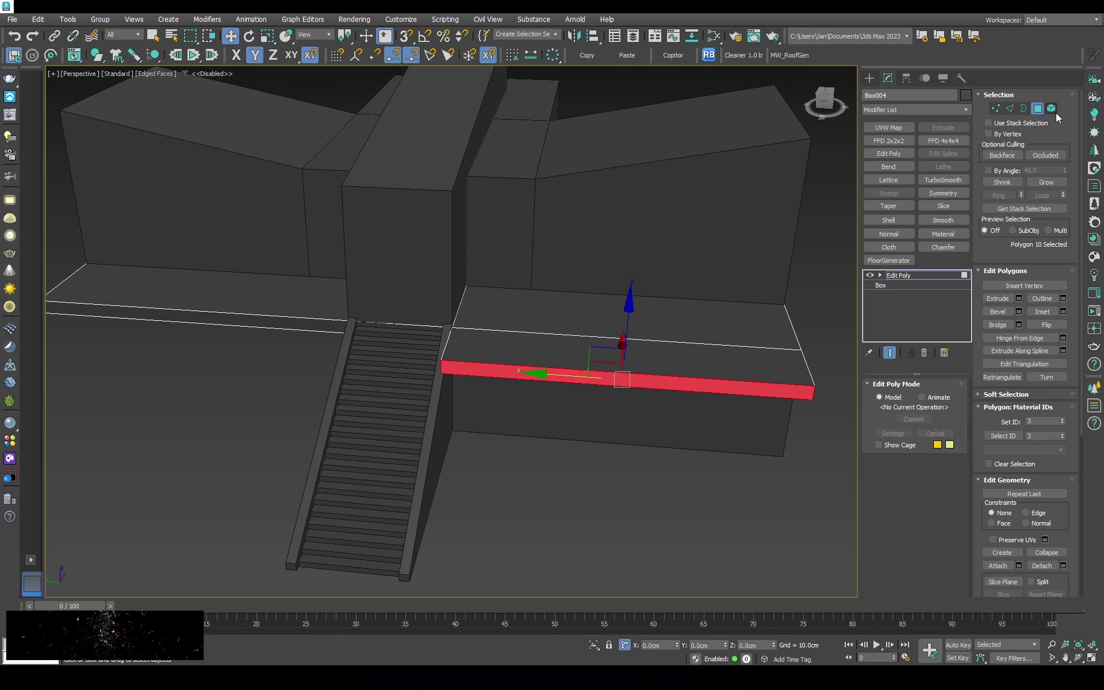
{"action": "mouse_move", "coordinate": [729, 312]}
{"action": "middle_mouse_down", "text": "alt"}
{"action": "mouse_move", "coordinate": [740, 295]}
{"action": "mouse_move", "coordinate": [622, 288]}
{"action": "middle_mouse_up", "text": "alt"}
{"action": "key", "text": "F3"}
{"action": "key", "text": "1"}
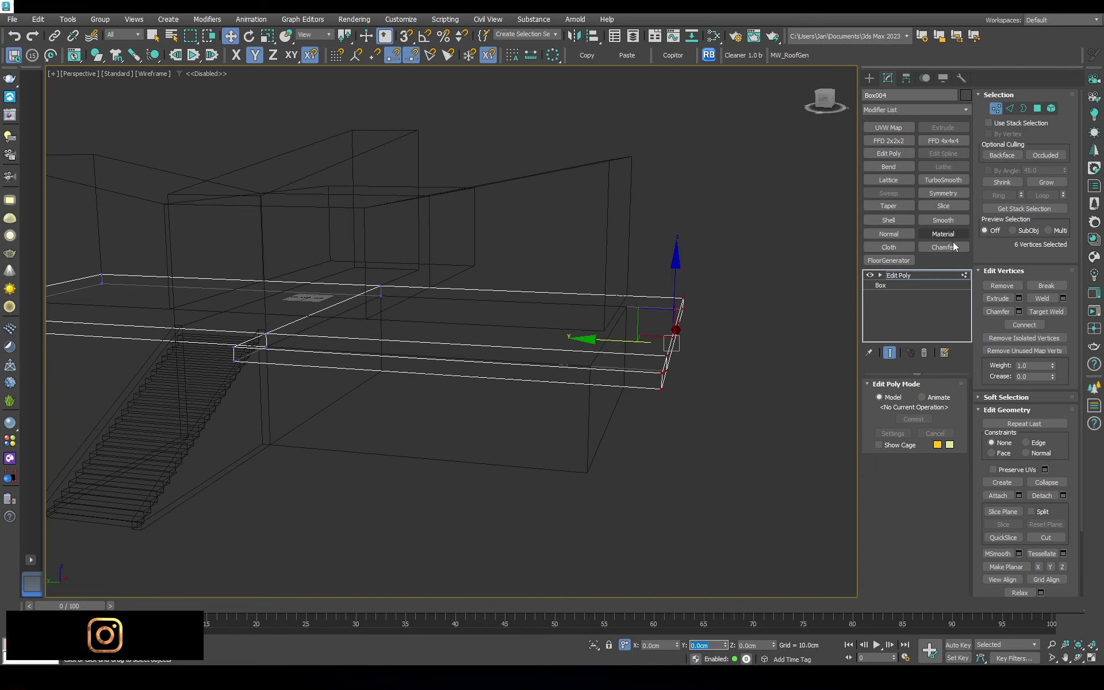
Select the right-side face of the lower block Box005 beneath the slab
{"action": "left_click", "coordinate": [730, 283]}
{"action": "key", "text": "F3"}
{"action": "middle_click_drag", "start_coordinate": [730, 283], "coordinate": [719, 302], "text": "alt"}
{"action": "key", "text": "F3"}
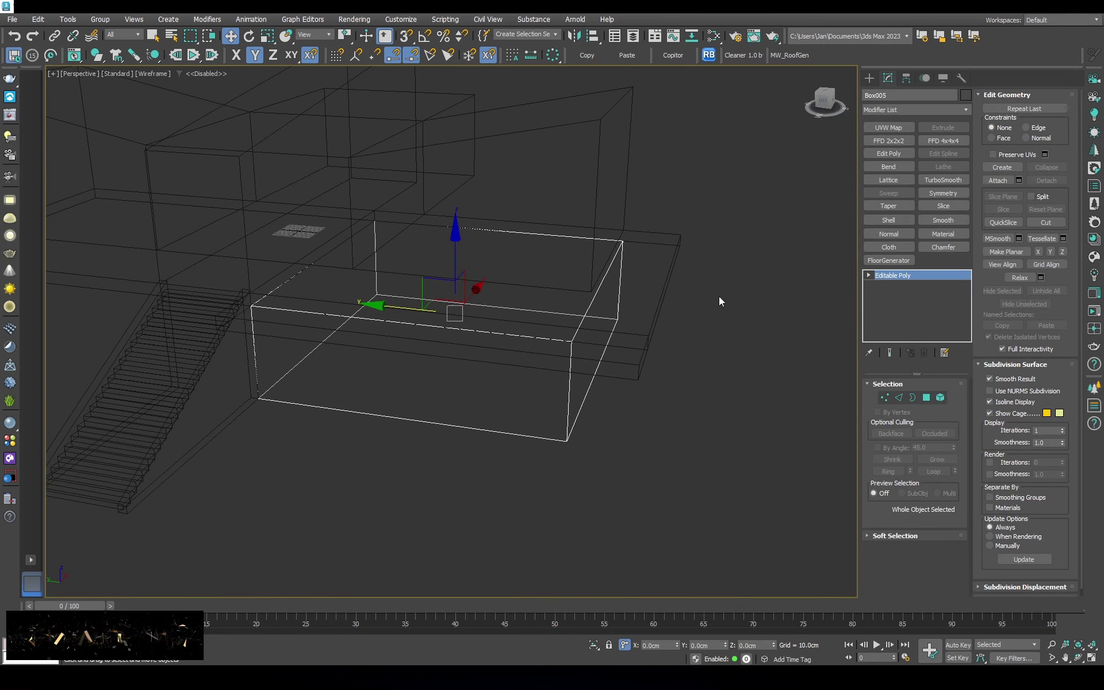
{"action": "left_click", "coordinate": [927, 398]}
{"action": "left_click", "coordinate": [598, 331]}
{"action": "key", "text": "F3"}
Start drawing a new 1250 × 500 cm box on the ground beside the staircase
{"action": "left_click", "coordinate": [742, 342]}
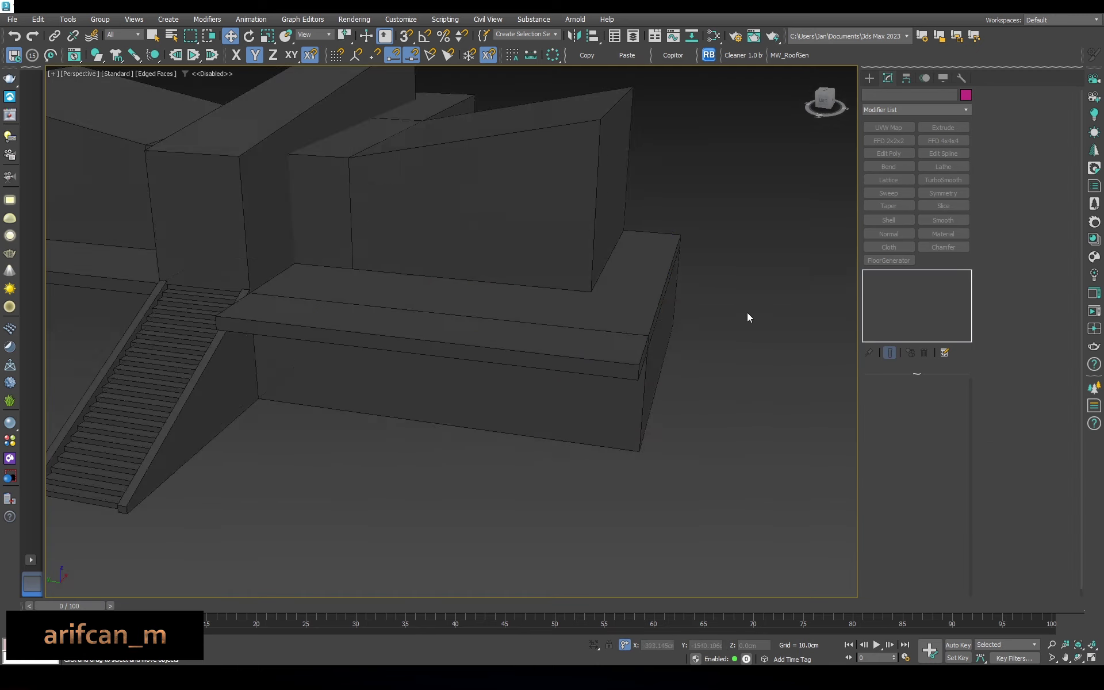
{"action": "mouse_move", "coordinate": [746, 312]}
{"action": "middle_mouse_down", "text": "alt"}
{"action": "mouse_move", "coordinate": [640, 274]}
{"action": "mouse_move", "coordinate": [673, 312]}
{"action": "mouse_move", "coordinate": [632, 287]}
{"action": "mouse_move", "coordinate": [627, 314]}
{"action": "mouse_move", "coordinate": [533, 345]}
{"action": "mouse_move", "coordinate": [500, 387]}
{"action": "middle_mouse_up", "text": "alt"}
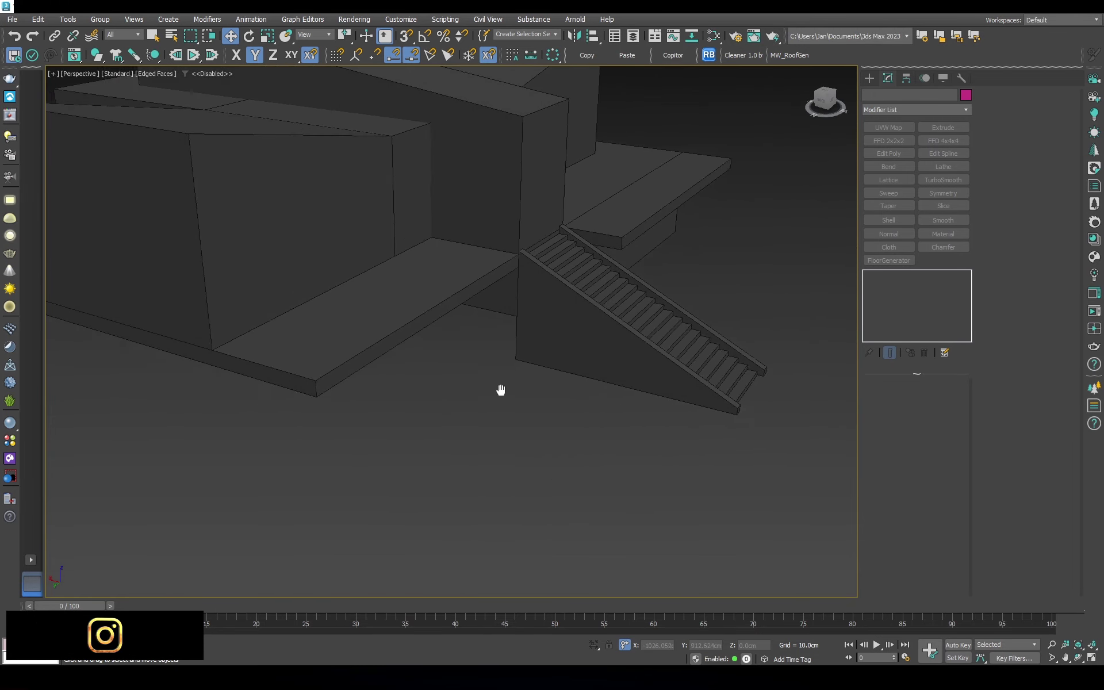
{"action": "key", "text": "F3"}
{"action": "right_click", "coordinate": [502, 386]}
{"action": "left_click", "coordinate": [527, 383]}
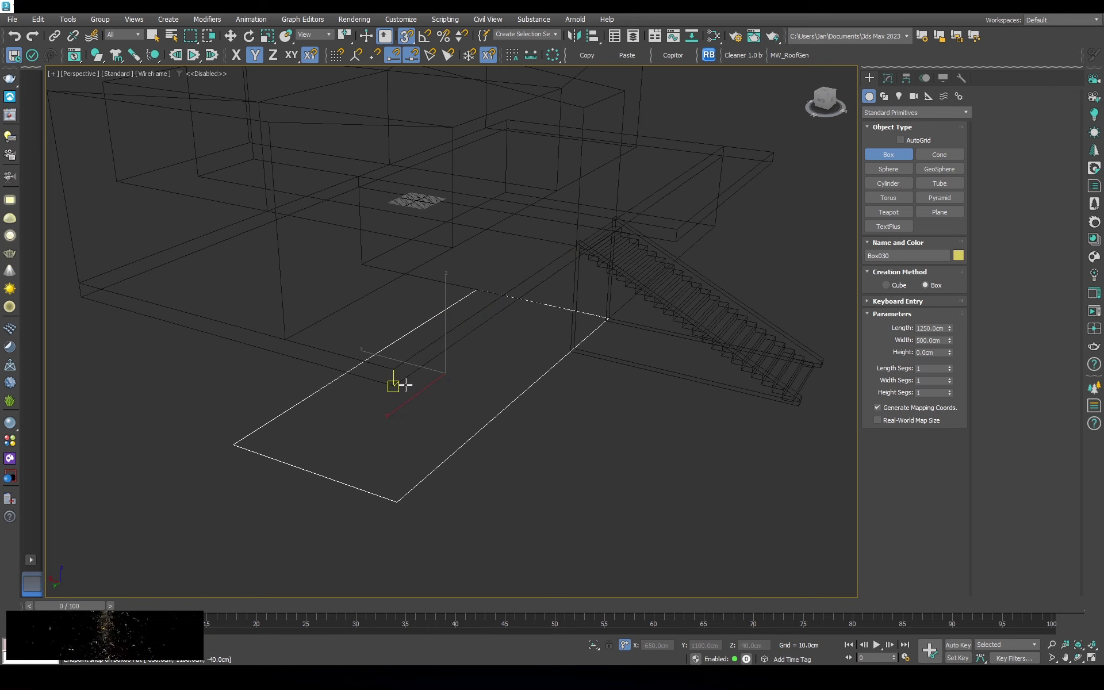
Finish the box as a 1250 × 20 × 300 cm wall placed under the slab edge
{"action": "left_click", "coordinate": [406, 356]}
{"action": "left_click", "coordinate": [887, 78]}
{"action": "key", "text": "F3"}
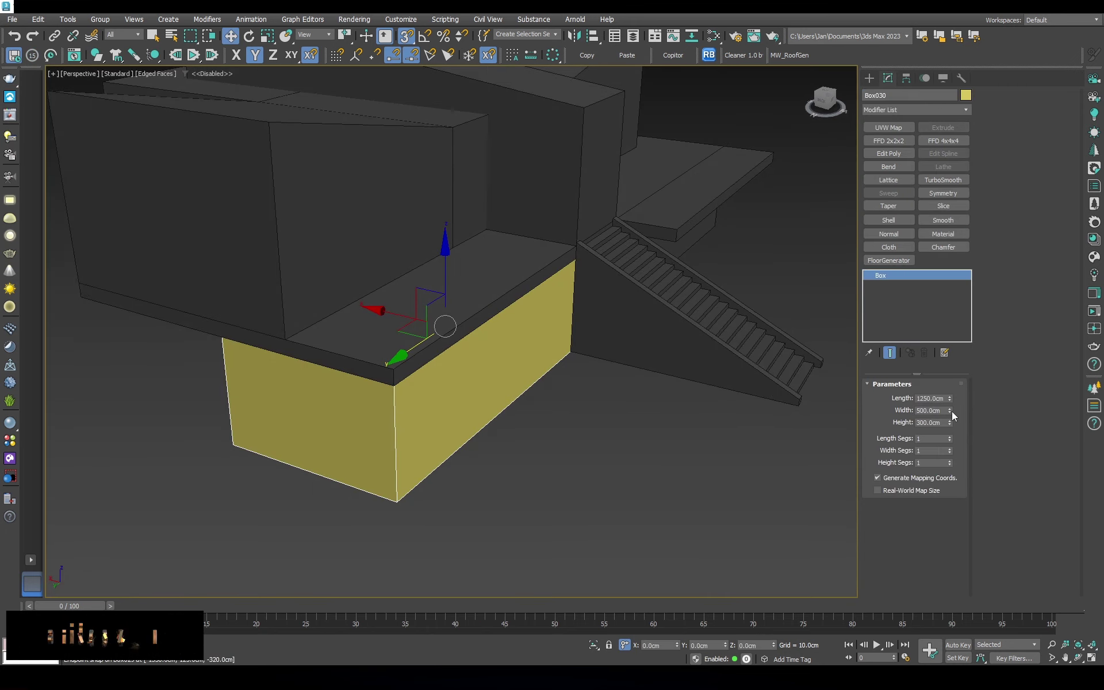
{"action": "double_click", "coordinate": [931, 410]}
{"action": "type", "text": "20"}
{"action": "key", "text": "Return"}
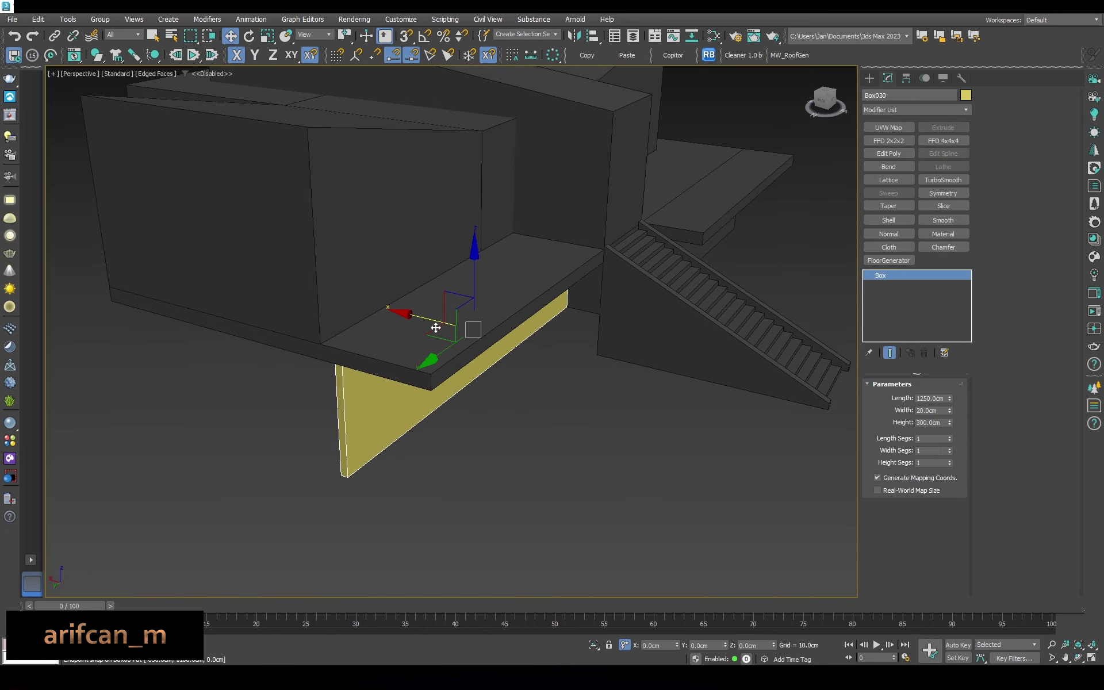
{"action": "left_click_drag", "start_coordinate": [419, 329], "coordinate": [451, 382]}
{"action": "key", "text": "z"}
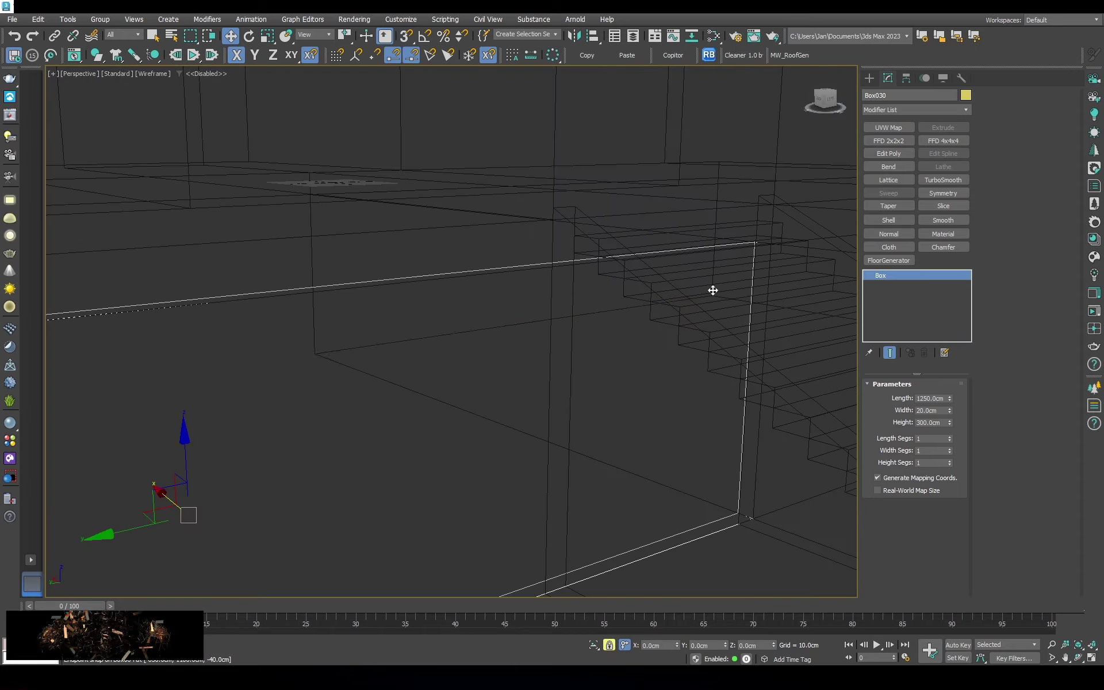
Colour the thin wall dark grey, deselect it and show edged faces
{"action": "middle_click_drag", "start_coordinate": [670, 291], "coordinate": [698, 291], "text": "alt"}
{"action": "left_click", "coordinate": [965, 94]}
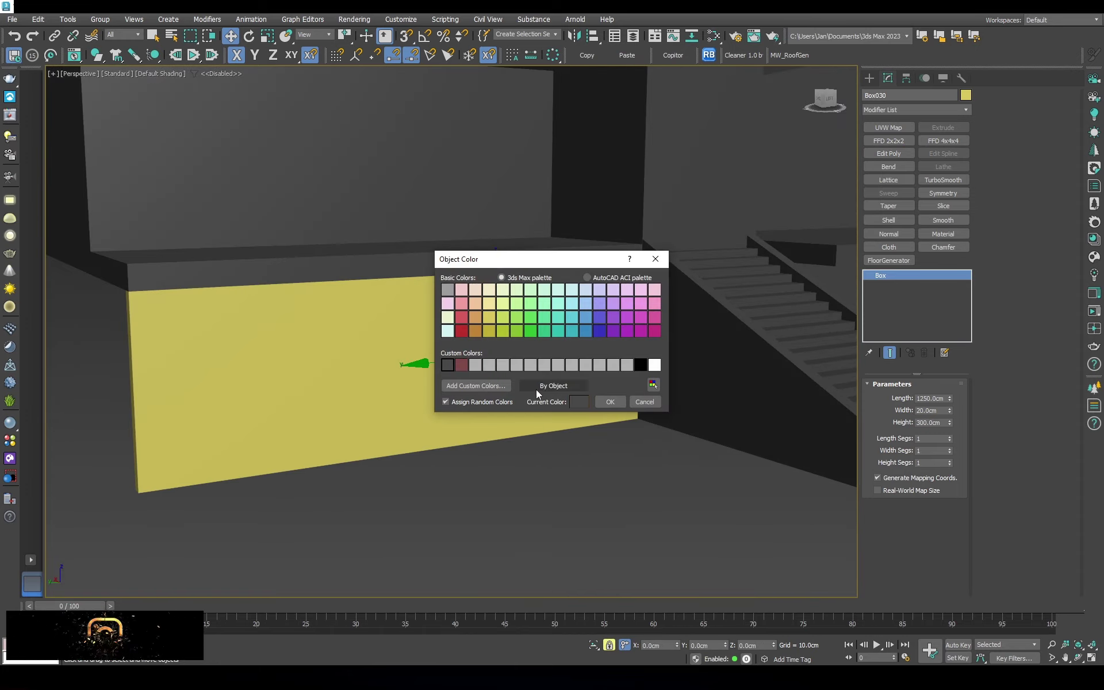
{"action": "left_click", "coordinate": [608, 399]}
{"action": "scroll", "coordinate": [586, 386], "scroll_direction": "up", "scroll_amount": 3}
{"action": "right_click", "coordinate": [515, 434]}
{"action": "left_click", "coordinate": [542, 438]}
{"action": "scroll", "coordinate": [529, 402], "scroll_direction": "down", "scroll_amount": 3}
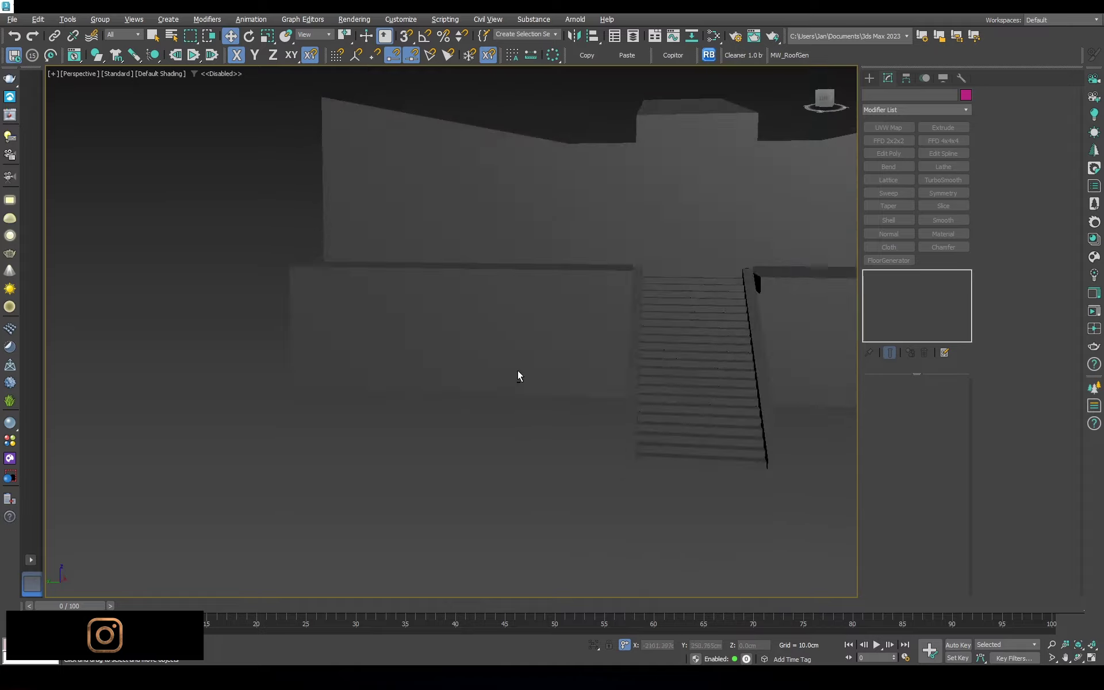
{"action": "key", "text": "F4"}
{"action": "mouse_move", "coordinate": [518, 370]}
{"action": "middle_mouse_down", "text": "alt"}
{"action": "mouse_move", "coordinate": [548, 342]}
{"action": "mouse_move", "coordinate": [472, 365]}
{"action": "middle_mouse_up", "text": "alt"}
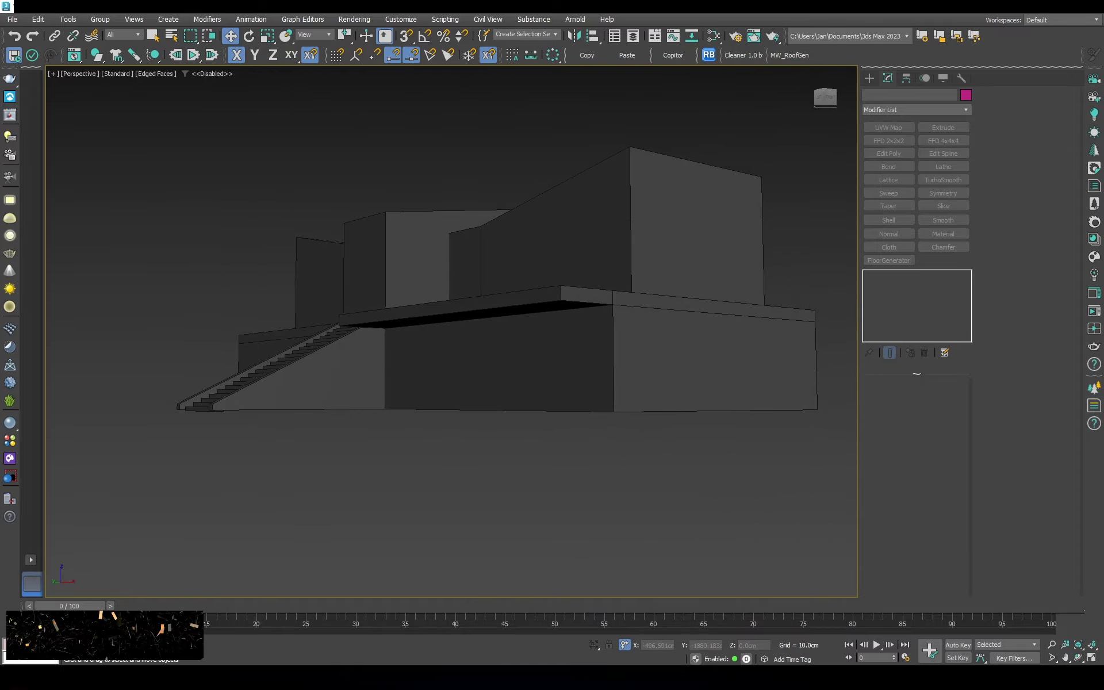
{"action": "middle_click_drag", "start_coordinate": [630, 283], "coordinate": [646, 278], "text": "alt"}
{"action": "left_click", "coordinate": [549, 238]}
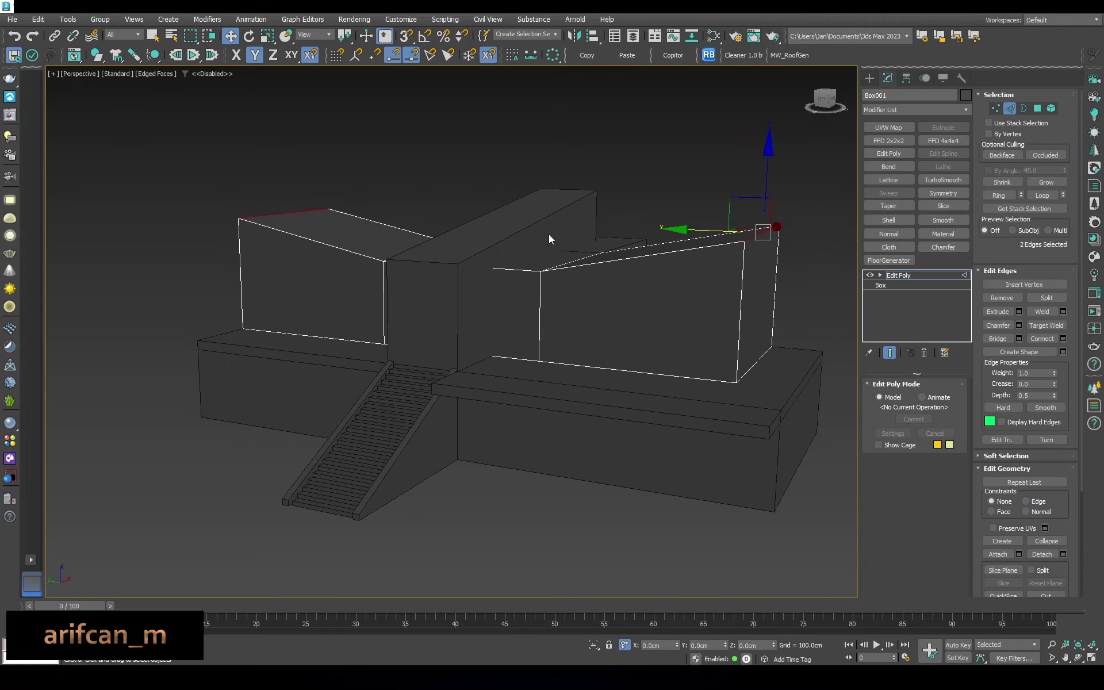
{"action": "mouse_move", "coordinate": [549, 238]}
{"action": "middle_mouse_down", "text": "alt"}
{"action": "mouse_move", "coordinate": [520, 364]}
{"action": "mouse_move", "coordinate": [575, 356]}
{"action": "middle_mouse_up", "text": "alt"}
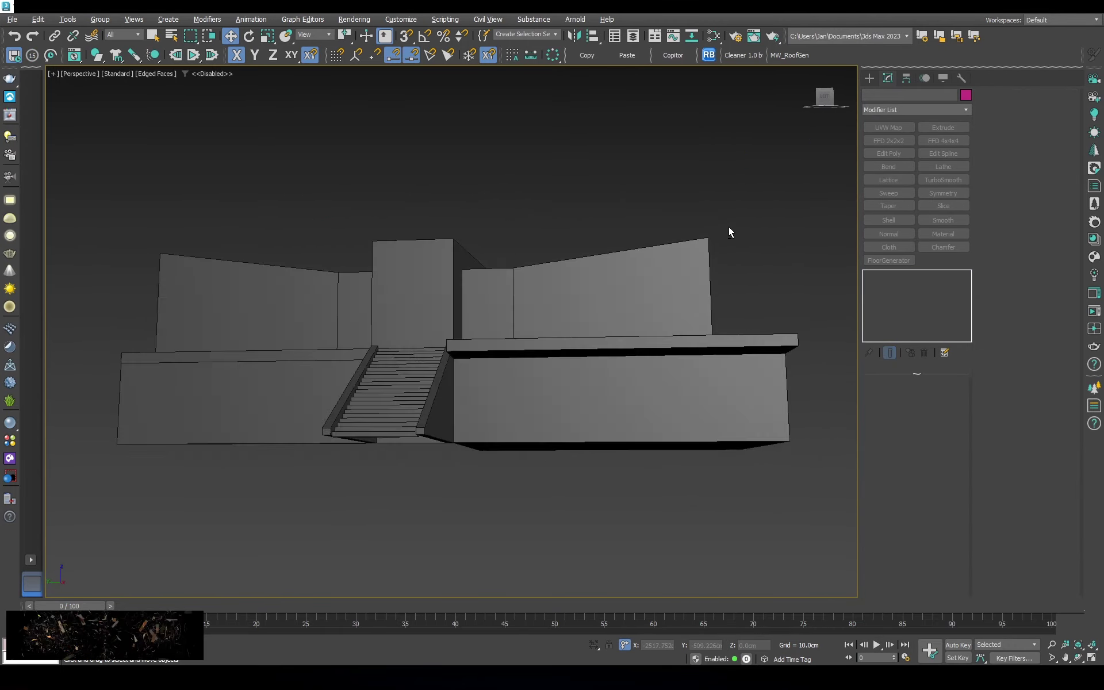
{"action": "mouse_move", "coordinate": [729, 227]}
{"action": "middle_mouse_down", "text": "alt"}
{"action": "mouse_move", "coordinate": [610, 248]}
{"action": "mouse_move", "coordinate": [599, 263]}
{"action": "mouse_move", "coordinate": [592, 247]}
{"action": "mouse_move", "coordinate": [532, 229]}
{"action": "mouse_move", "coordinate": [546, 315]}
{"action": "mouse_move", "coordinate": [511, 197]}
{"action": "mouse_move", "coordinate": [564, 316]}
{"action": "mouse_move", "coordinate": [532, 261]}
{"action": "mouse_move", "coordinate": [606, 249]}
{"action": "mouse_move", "coordinate": [506, 243]}
{"action": "mouse_move", "coordinate": [529, 246]}
{"action": "mouse_move", "coordinate": [557, 215]}
{"action": "middle_mouse_up", "text": "alt"}
{"action": "left_click", "coordinate": [869, 77]}
{"action": "left_click", "coordinate": [939, 212]}
{"action": "key", "text": "F3"}
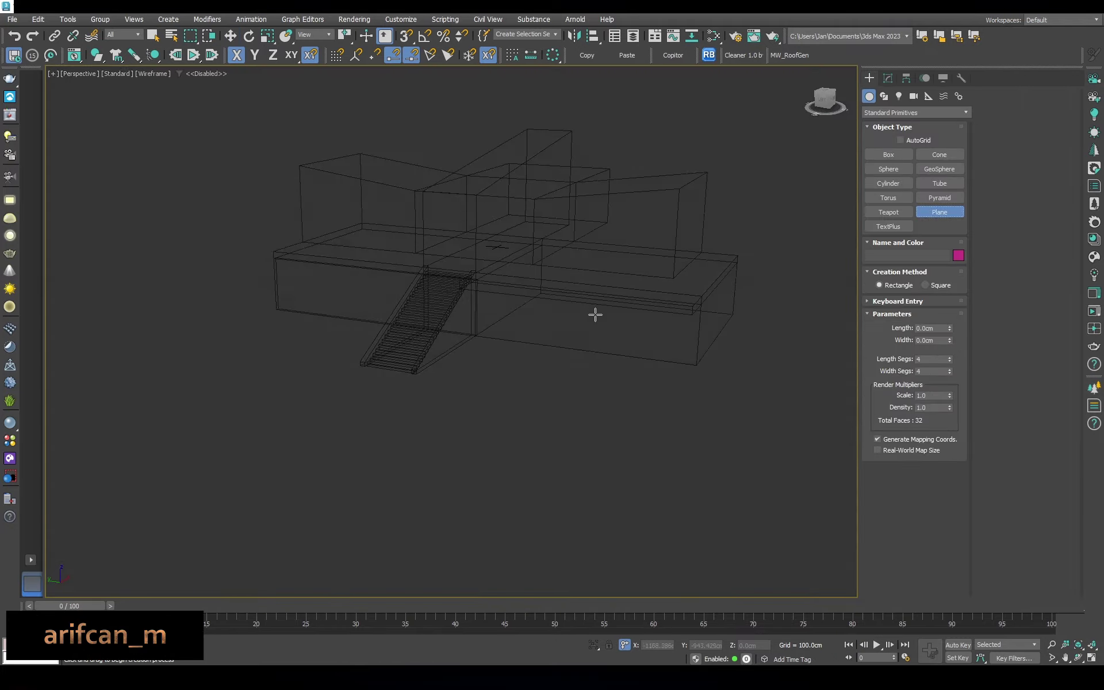
{"action": "middle_click_drag", "start_coordinate": [534, 332], "coordinate": [304, 322], "text": "alt"}
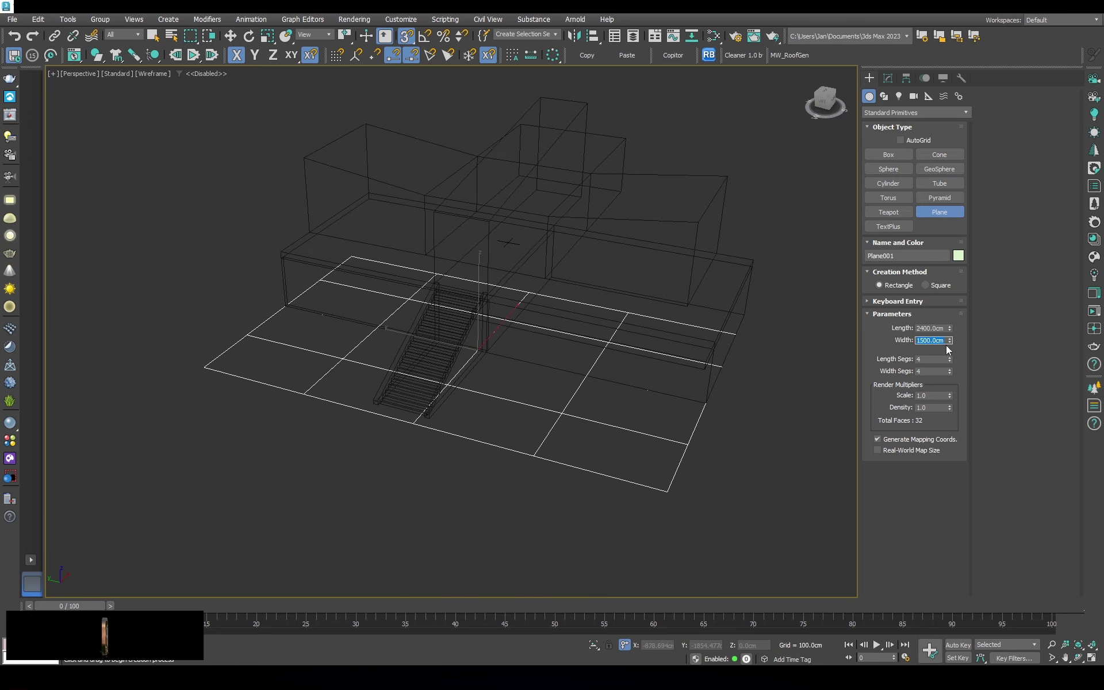
{"action": "key", "text": "w"}
{"action": "middle_click_drag", "start_coordinate": [633, 402], "coordinate": [589, 433], "text": "alt"}
{"action": "scroll", "coordinate": [610, 382], "scroll_direction": "up", "scroll_amount": 3}
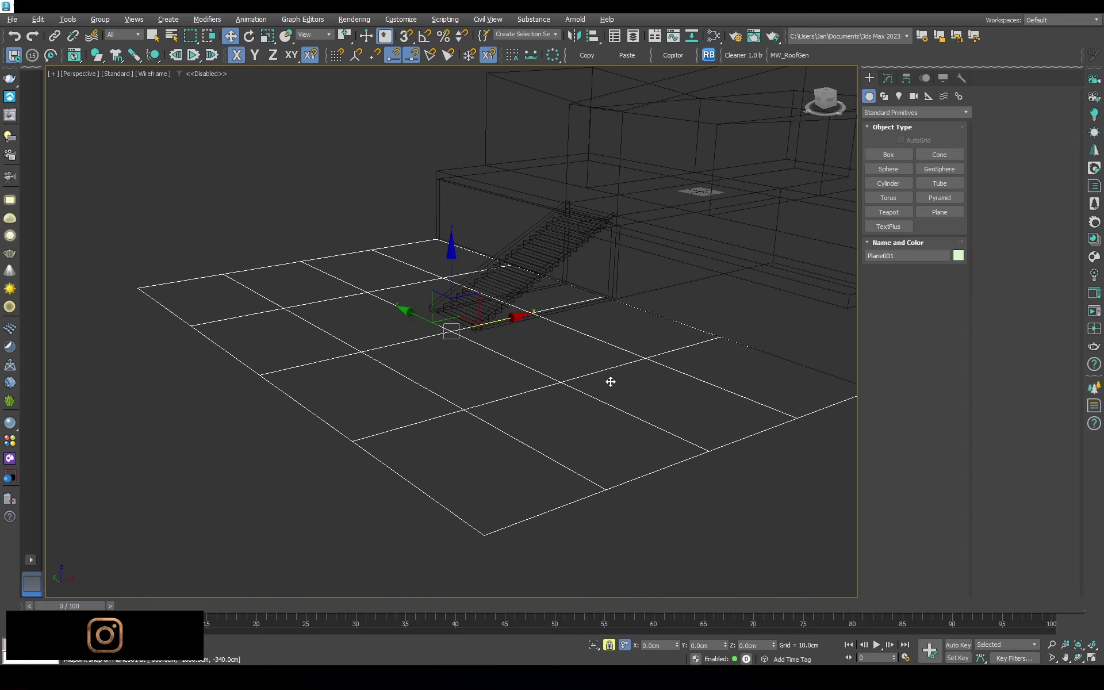
{"action": "key", "text": "F3"}
{"action": "middle_click_drag", "start_coordinate": [610, 382], "coordinate": [580, 368], "text": "alt"}
{"action": "left_click", "coordinate": [888, 78]}
{"action": "type", "text": "1000"}
{"action": "key", "text": "Return"}
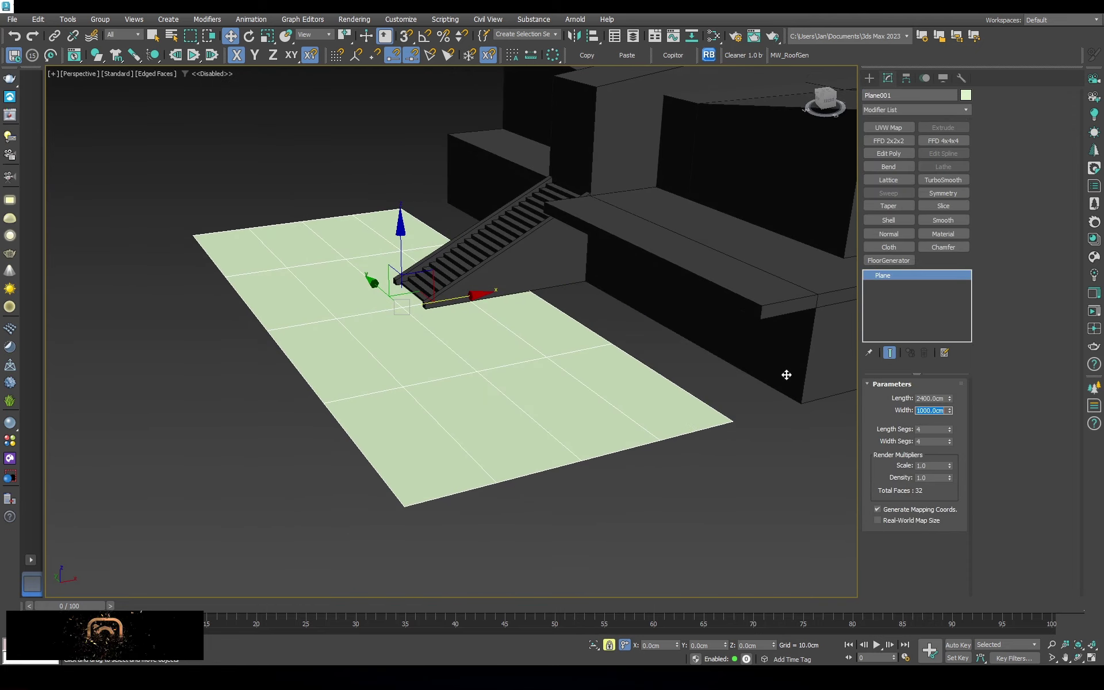
{"action": "mouse_move", "coordinate": [784, 374]}
{"action": "middle_mouse_down", "text": "alt"}
{"action": "mouse_move", "coordinate": [678, 402]}
{"action": "mouse_move", "coordinate": [458, 338]}
{"action": "mouse_move", "coordinate": [486, 345]}
{"action": "middle_mouse_up", "text": "alt"}
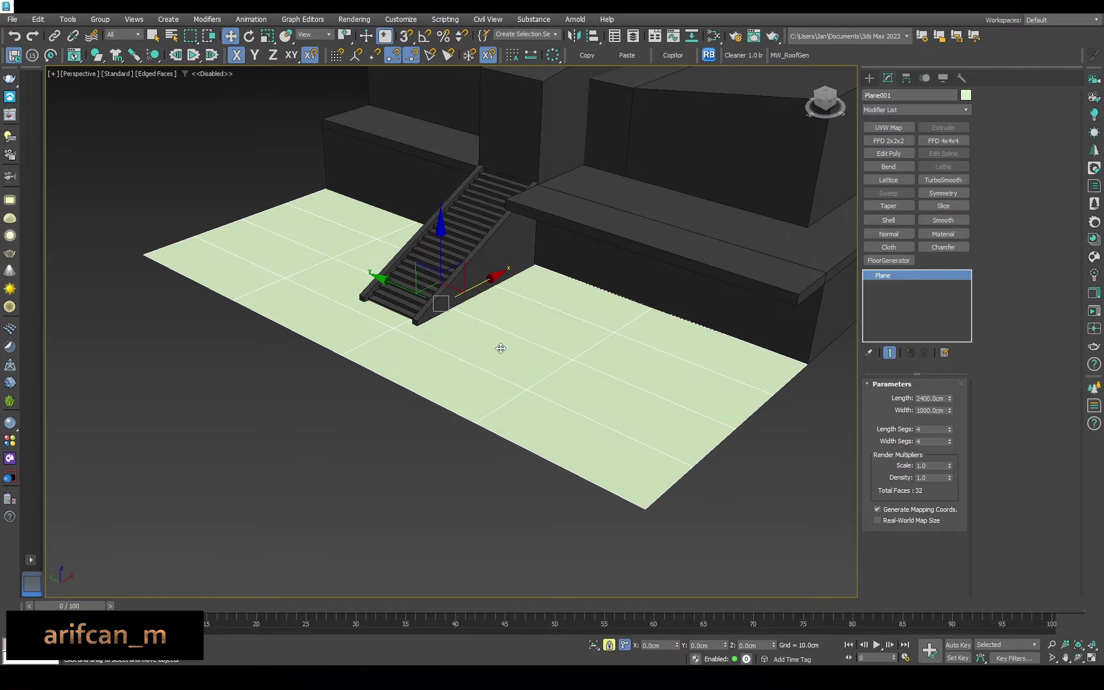
{"action": "mouse_move", "coordinate": [498, 332]}
{"action": "middle_mouse_down", "text": "alt"}
{"action": "mouse_move", "coordinate": [446, 345]}
{"action": "mouse_move", "coordinate": [471, 309]}
{"action": "mouse_move", "coordinate": [426, 345]}
{"action": "mouse_move", "coordinate": [458, 345]}
{"action": "mouse_move", "coordinate": [450, 379]}
{"action": "mouse_move", "coordinate": [468, 350]}
{"action": "mouse_move", "coordinate": [450, 370]}
{"action": "mouse_move", "coordinate": [623, 397]}
{"action": "mouse_move", "coordinate": [589, 390]}
{"action": "middle_mouse_up", "text": "alt"}
{"action": "left_click", "coordinate": [950, 440]}
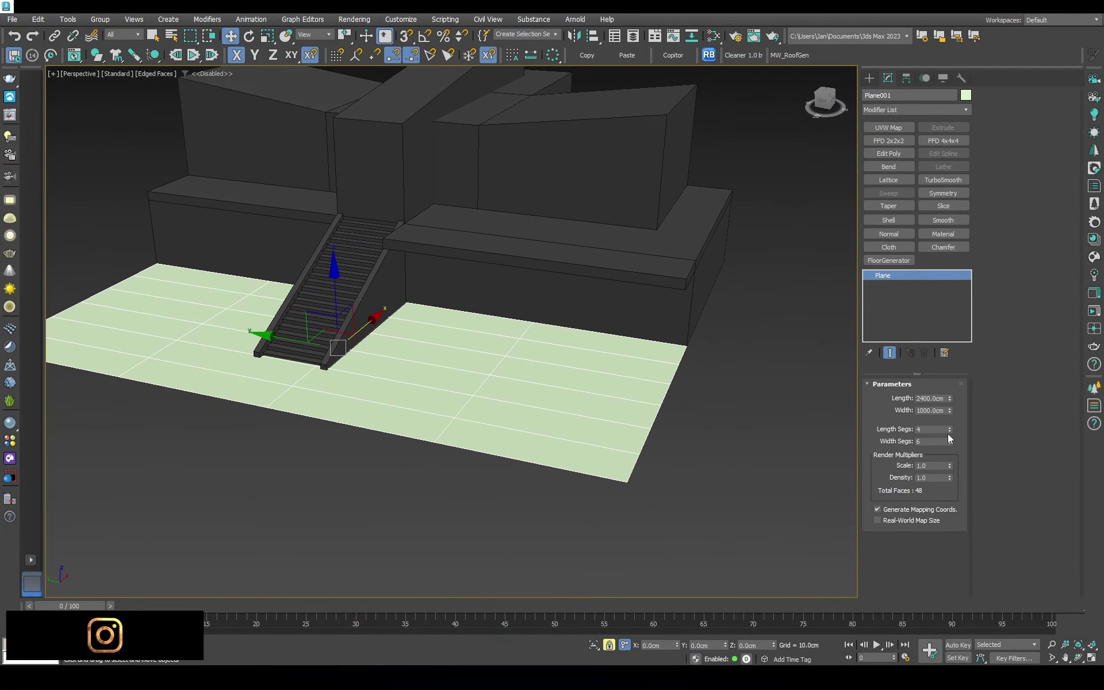
{"action": "mouse_move", "coordinate": [719, 384]}
{"action": "middle_mouse_down", "text": "alt"}
{"action": "mouse_move", "coordinate": [631, 375]}
{"action": "mouse_move", "coordinate": [587, 384]}
{"action": "middle_mouse_up", "text": "alt"}
{"action": "key", "text": "Delete"}
Shift-clone a slab down in Z and snap the copy beneath the building
{"action": "left_click", "coordinate": [870, 75]}
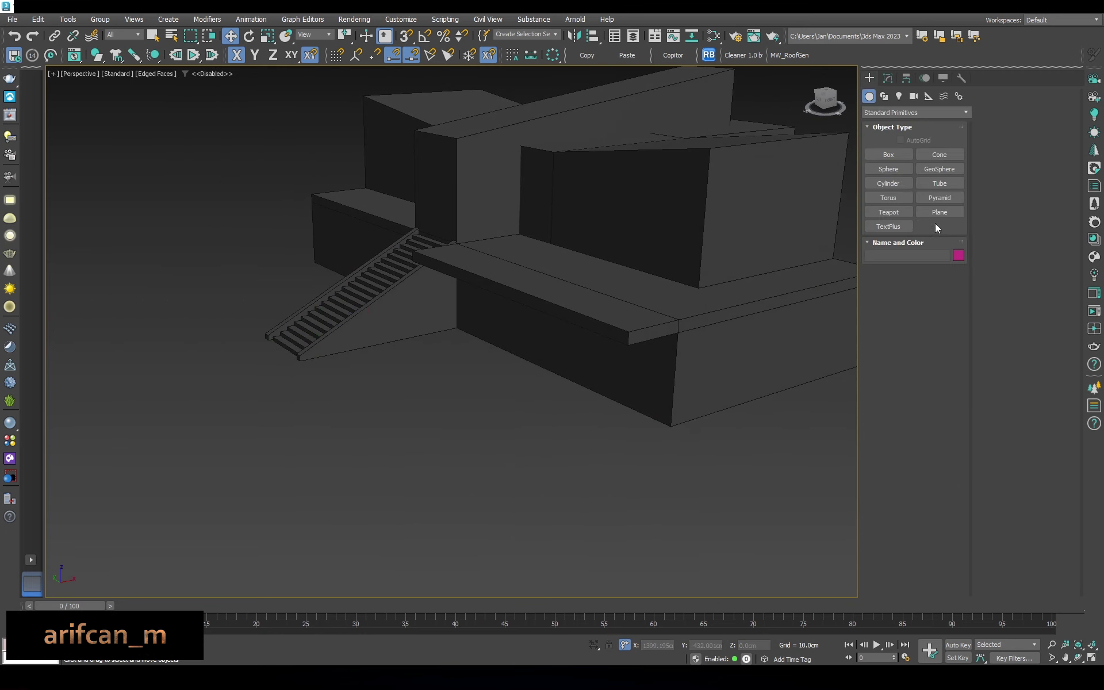
{"action": "left_click_drag", "start_coordinate": [539, 184], "coordinate": [533, 310], "text": "shift"}
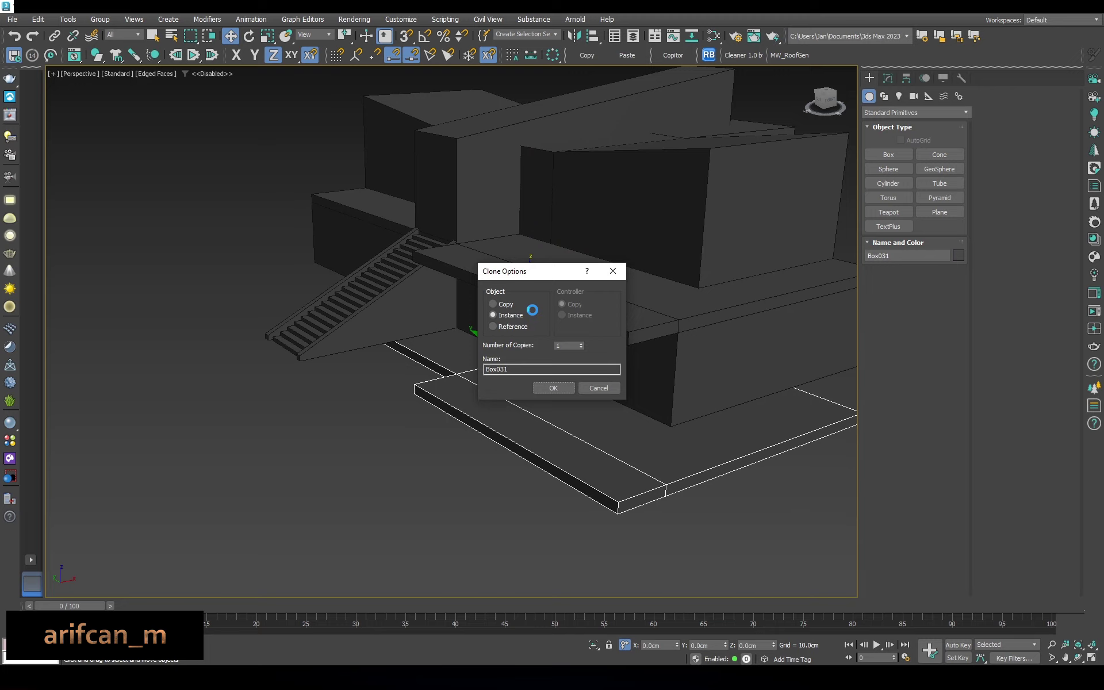
{"action": "left_click", "coordinate": [553, 388]}
{"action": "left_click_drag", "start_coordinate": [653, 512], "coordinate": [698, 407]}
{"action": "mouse_move", "coordinate": [697, 407]}
{"action": "middle_mouse_down", "text": "alt"}
{"action": "mouse_move", "coordinate": [656, 375]}
{"action": "mouse_move", "coordinate": [612, 421]}
{"action": "middle_mouse_up", "text": "alt"}
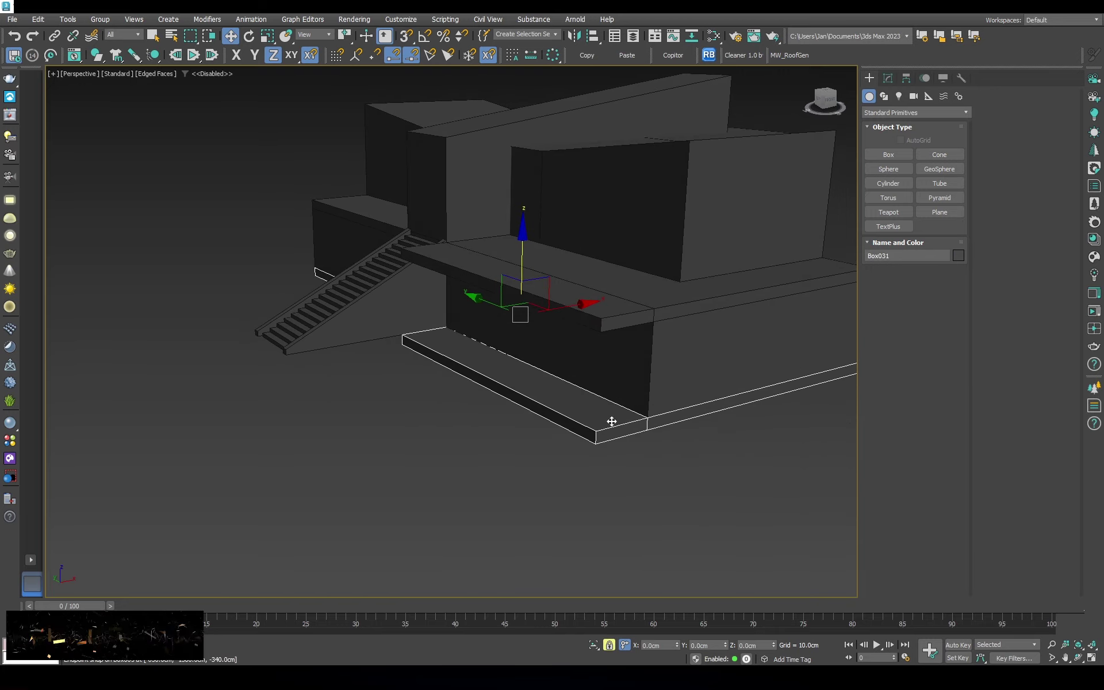
{"action": "left_click_drag", "start_coordinate": [612, 421], "coordinate": [682, 414]}
{"action": "left_click", "coordinate": [888, 78]}
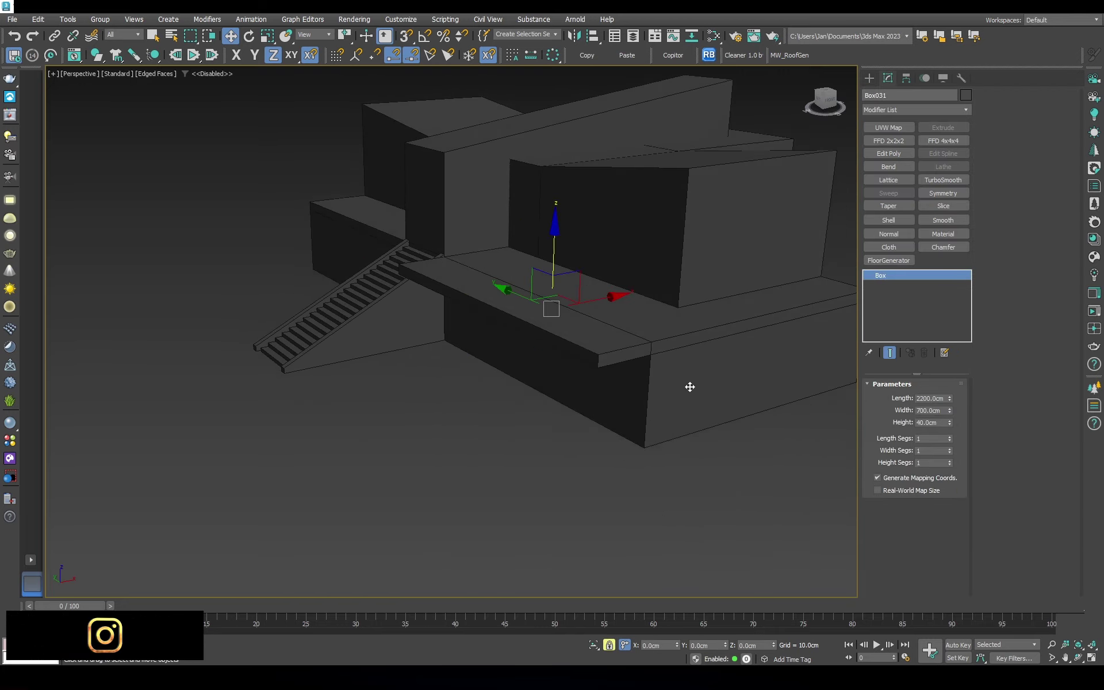
{"action": "middle_click_drag", "start_coordinate": [690, 387], "coordinate": [569, 301], "text": "alt"}
{"action": "left_click_drag", "start_coordinate": [569, 301], "coordinate": [650, 461]}
{"action": "mouse_move", "coordinate": [650, 460]}
{"action": "middle_mouse_down"}
{"action": "mouse_move", "coordinate": [651, 425]}
{"action": "mouse_move", "coordinate": [510, 274]}
{"action": "middle_mouse_up"}
Convert the ground slab to Editable Poly and select its end vertices
{"action": "right_click", "coordinate": [612, 384]}
{"action": "left_click", "coordinate": [747, 555]}
{"action": "key", "text": "1"}
{"action": "key", "text": "F3"}
{"action": "right_click", "coordinate": [515, 290]}
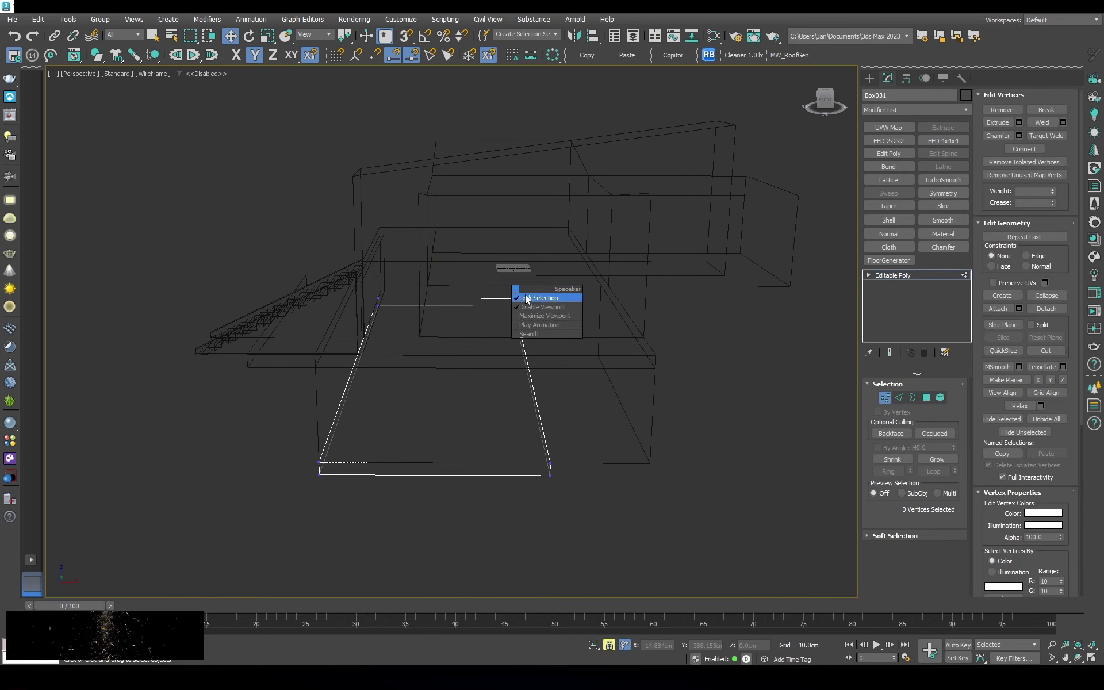
{"action": "mouse_move", "coordinate": [545, 414]}
{"action": "middle_mouse_down", "text": "alt"}
{"action": "mouse_move", "coordinate": [441, 434]}
{"action": "mouse_move", "coordinate": [493, 370]}
{"action": "middle_mouse_up", "text": "alt"}
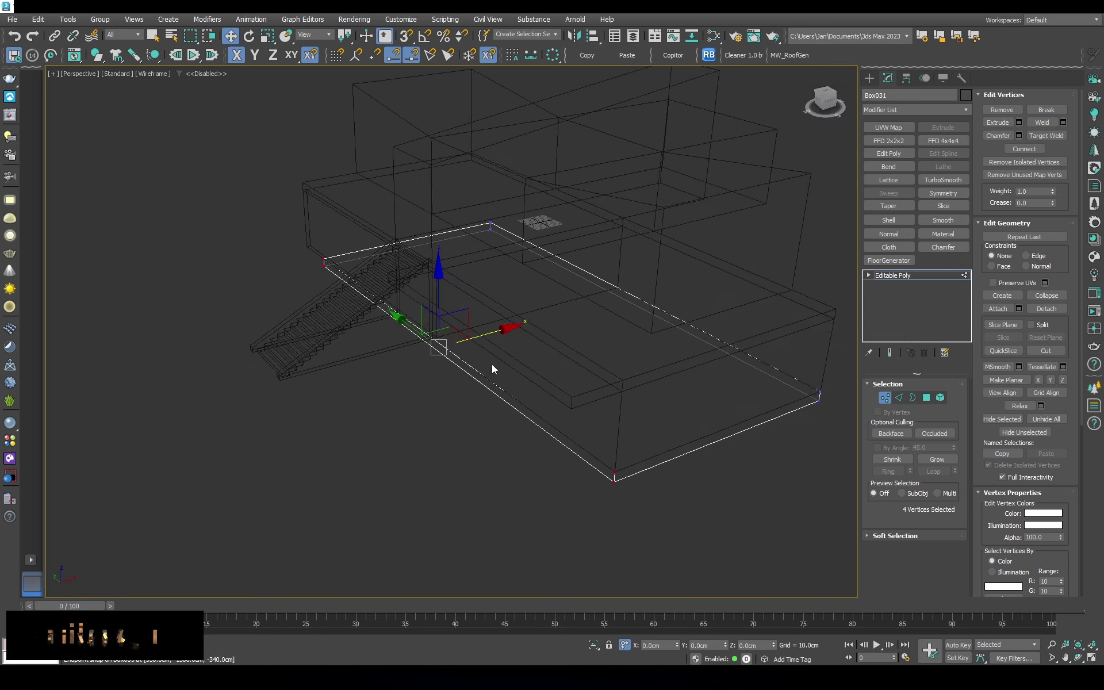
{"action": "key", "text": "F3"}
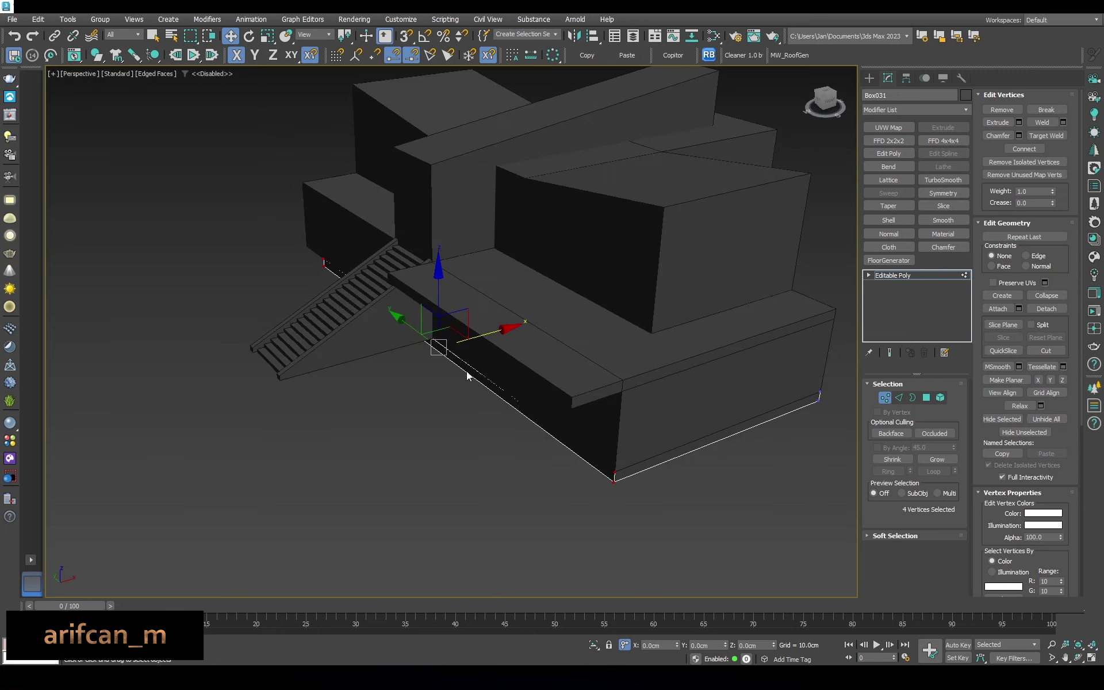
Stretch the slab's end vertices out past the foot of the stairs
{"action": "left_click_drag", "start_coordinate": [467, 322], "coordinate": [308, 369]}
{"action": "mouse_move", "coordinate": [308, 369]}
{"action": "middle_mouse_down", "text": "alt"}
{"action": "mouse_move", "coordinate": [415, 329]}
{"action": "mouse_move", "coordinate": [384, 357]}
{"action": "middle_mouse_up", "text": "alt"}
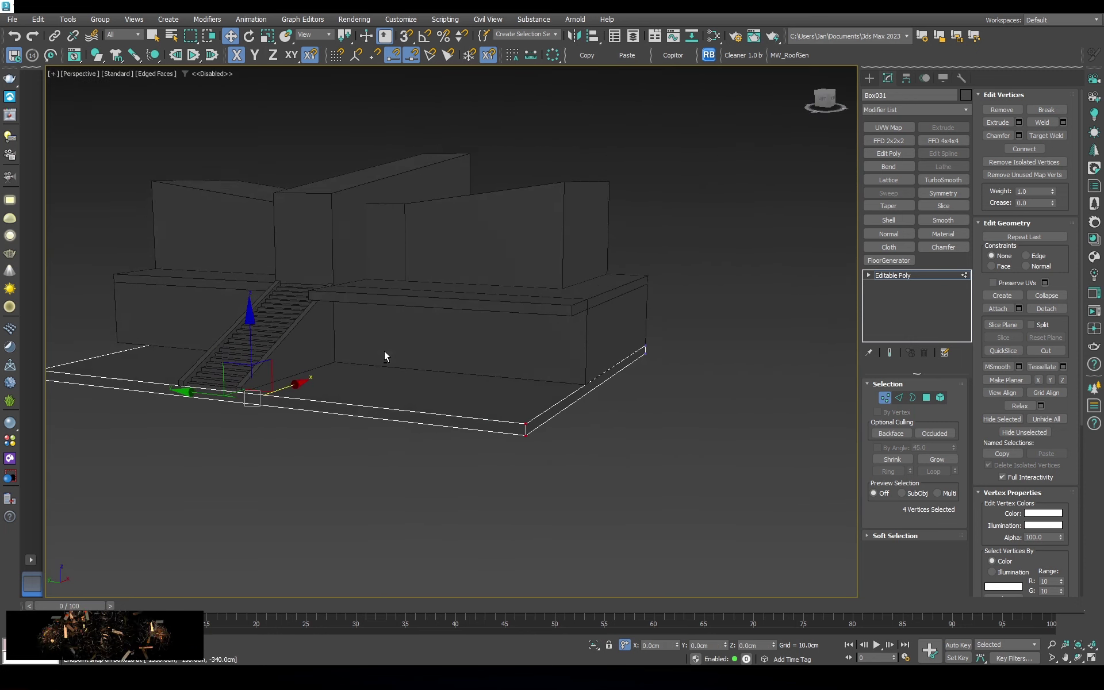
{"action": "scroll", "coordinate": [384, 356], "scroll_direction": "up", "scroll_amount": 3}
{"action": "scroll", "coordinate": [317, 328], "scroll_direction": "up", "scroll_amount": 5}
{"action": "mouse_move", "coordinate": [318, 328]}
{"action": "middle_mouse_down"}
{"action": "mouse_move", "coordinate": [295, 304]}
{"action": "mouse_move", "coordinate": [298, 364]}
{"action": "mouse_move", "coordinate": [315, 326]}
{"action": "middle_mouse_up"}
{"action": "scroll", "coordinate": [295, 305], "scroll_direction": "down", "scroll_amount": 5}
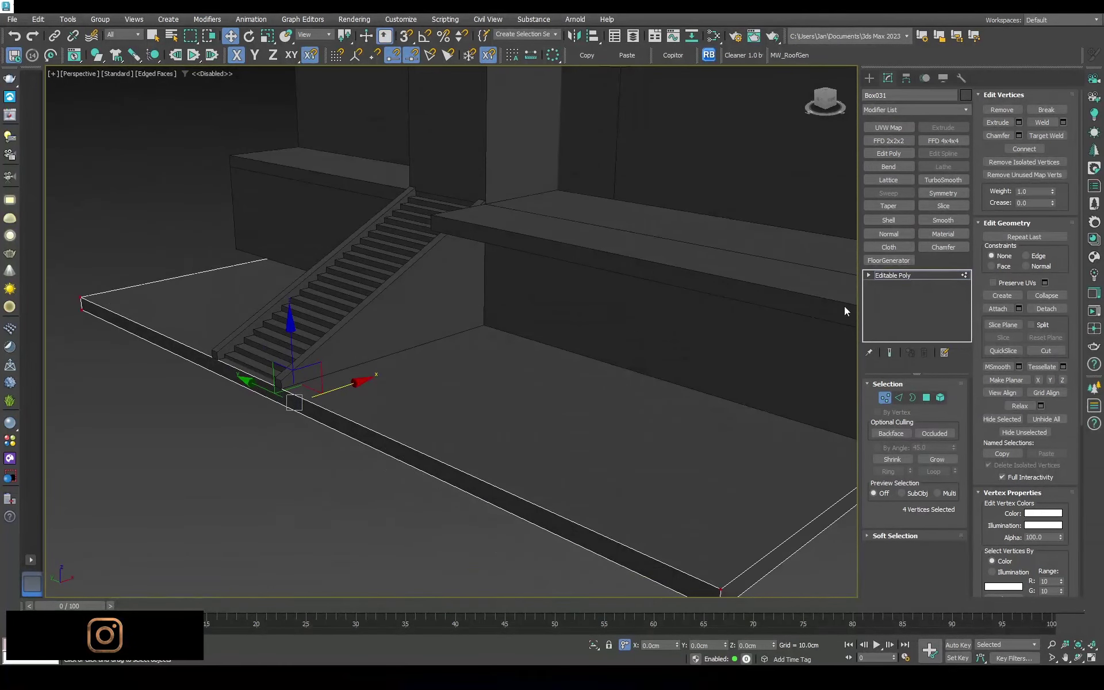
{"action": "left_click", "coordinate": [897, 277]}
Select all instanced stair steps and widen the step to 150 cm
{"action": "scroll", "coordinate": [460, 189], "scroll_direction": "up", "scroll_amount": 3}
{"action": "left_click", "coordinate": [457, 169]}
{"action": "left_click", "coordinate": [38, 19]}
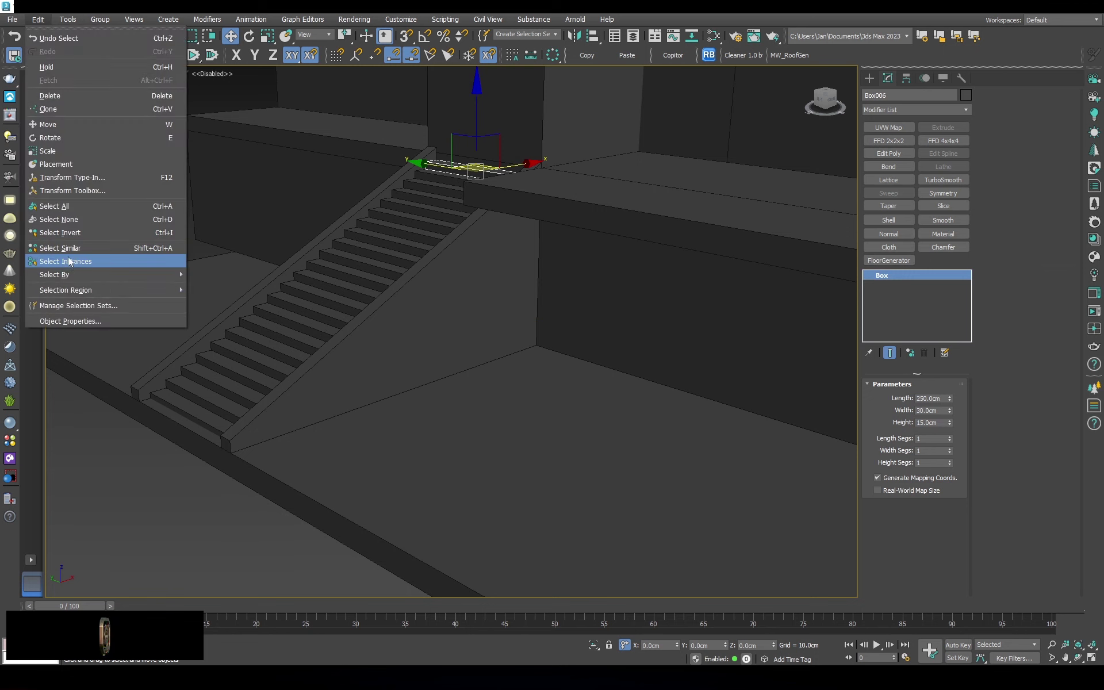
{"action": "left_click", "coordinate": [65, 261]}
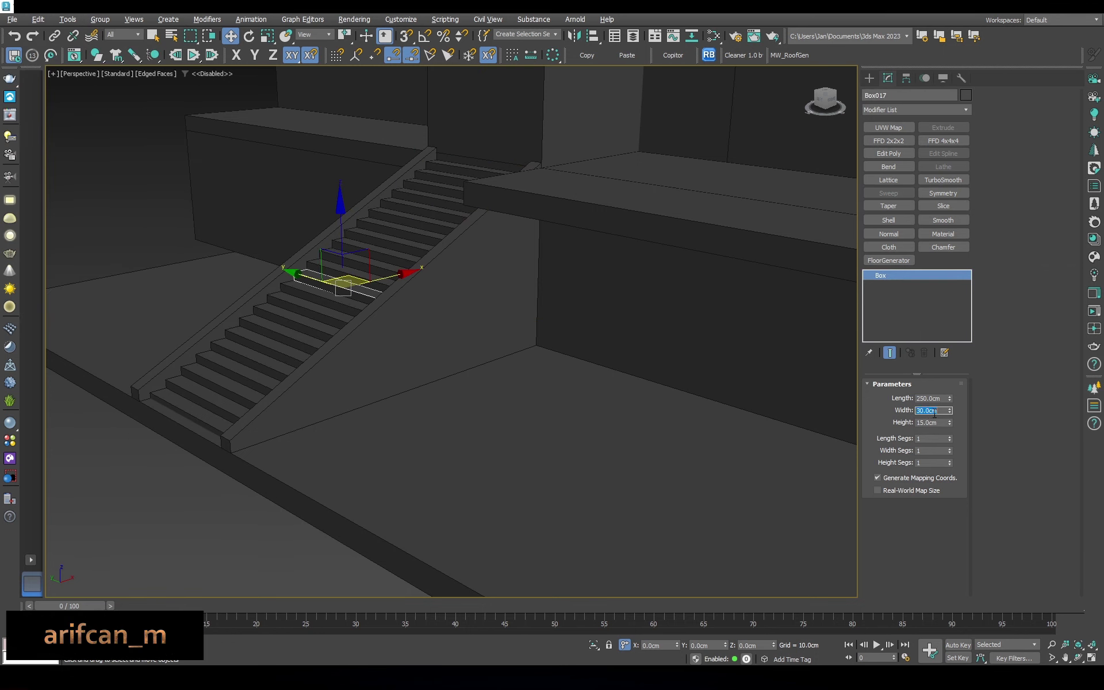
{"action": "left_click", "coordinate": [933, 410]}
{"action": "type", "text": "150"}
{"action": "key", "text": "Return"}
Snap the widened 150 cm step into place as a mid-flight landing
{"action": "key", "text": "F3"}
{"action": "key", "text": "F5"}
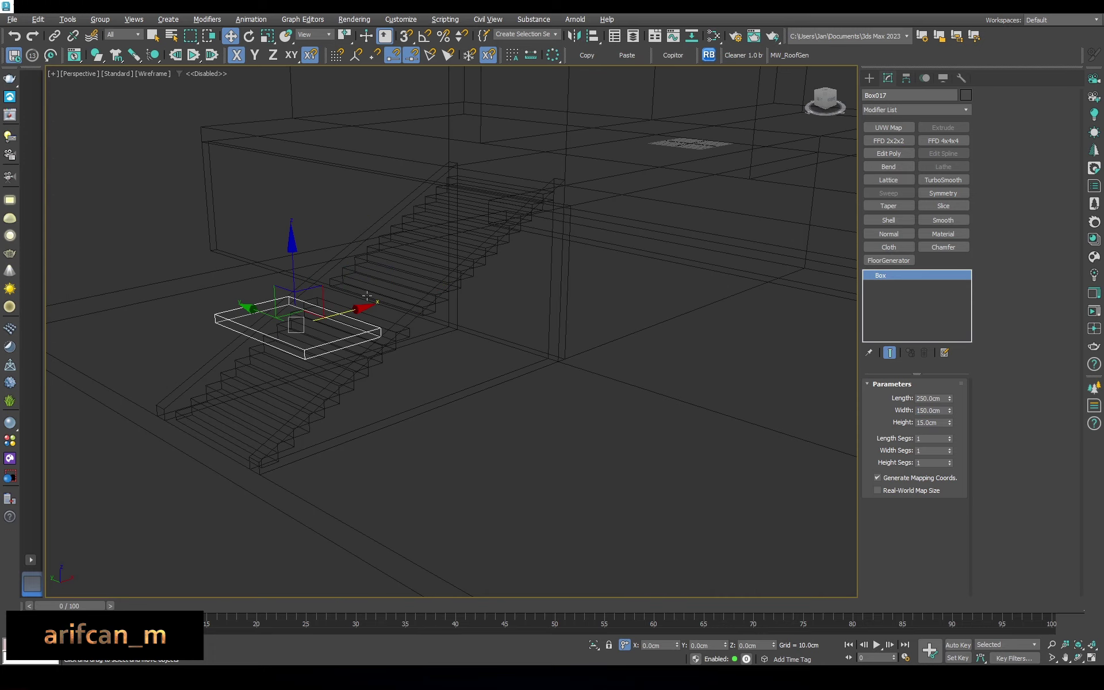
{"action": "scroll", "coordinate": [380, 333], "scroll_direction": "up", "scroll_amount": 5}
{"action": "key", "text": "s"}
{"action": "left_click_drag", "start_coordinate": [520, 357], "coordinate": [198, 209]}
{"action": "scroll", "coordinate": [410, 275], "scroll_direction": "down", "scroll_amount": 5}
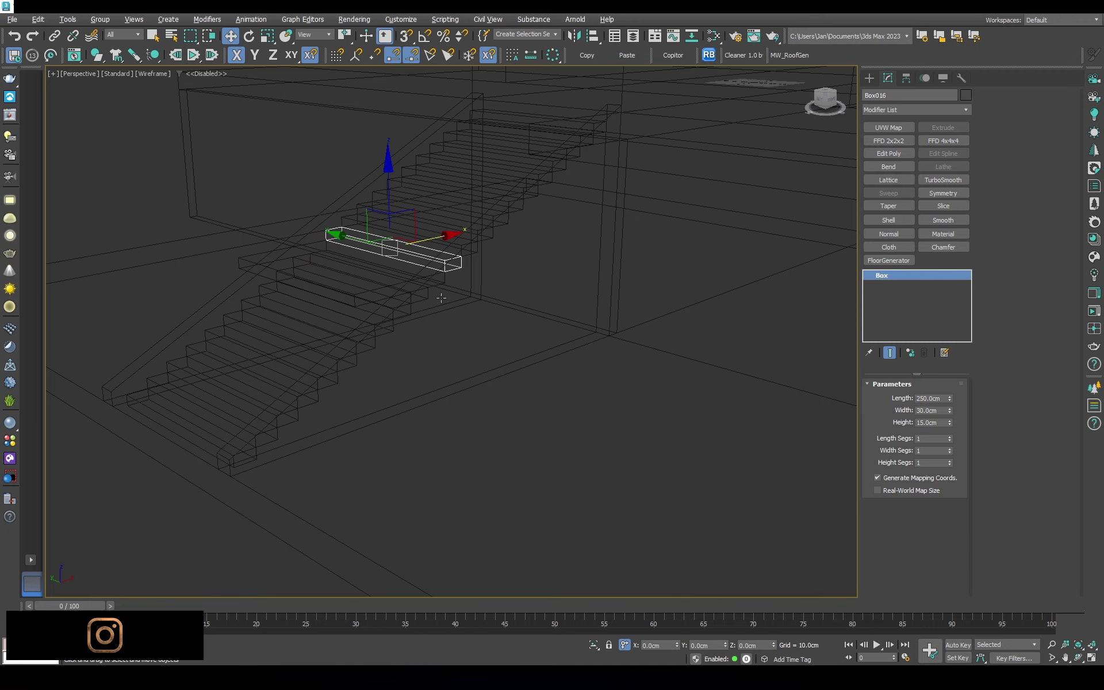
Move the locked lower run of steps down so it continues below the landing
{"action": "left_click_drag", "start_coordinate": [190, 356], "coordinate": [189, 356]}
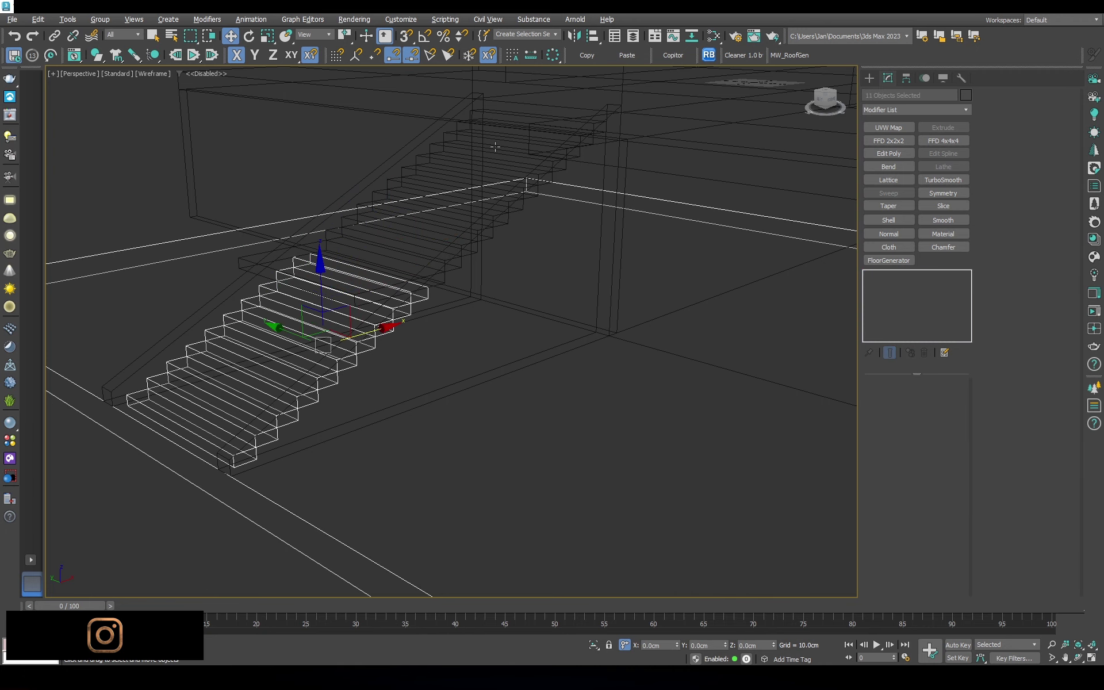
{"action": "key", "text": "F3"}
{"action": "scroll", "coordinate": [320, 333], "scroll_direction": "up", "scroll_amount": 3}
{"action": "right_click", "coordinate": [329, 345]}
{"action": "left_click", "coordinate": [328, 340]}
{"action": "key", "text": "F4"}
{"action": "middle_click_drag", "start_coordinate": [328, 344], "coordinate": [331, 312], "text": "alt"}
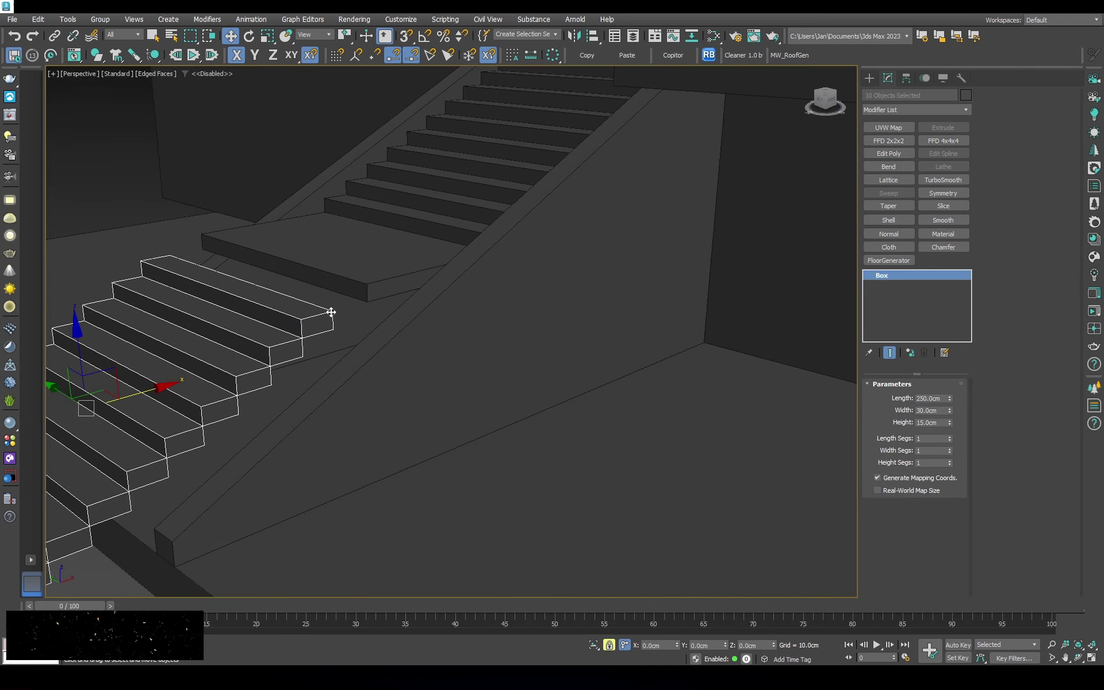
{"action": "left_click_drag", "start_coordinate": [331, 310], "coordinate": [358, 300]}
{"action": "mouse_move", "coordinate": [419, 298]}
{"action": "middle_mouse_down", "text": "alt"}
{"action": "mouse_move", "coordinate": [450, 327]}
{"action": "mouse_move", "coordinate": [389, 320]}
{"action": "middle_mouse_up", "text": "alt"}
{"action": "key", "text": "space"}
{"action": "scroll", "coordinate": [449, 326], "scroll_direction": "up", "scroll_amount": 3}
{"action": "left_click", "coordinate": [443, 308]}
Extrude the sloped slab's outer edges into a side wall snapped to stair height
{"action": "scroll", "coordinate": [389, 320], "scroll_direction": "up", "scroll_amount": 2}
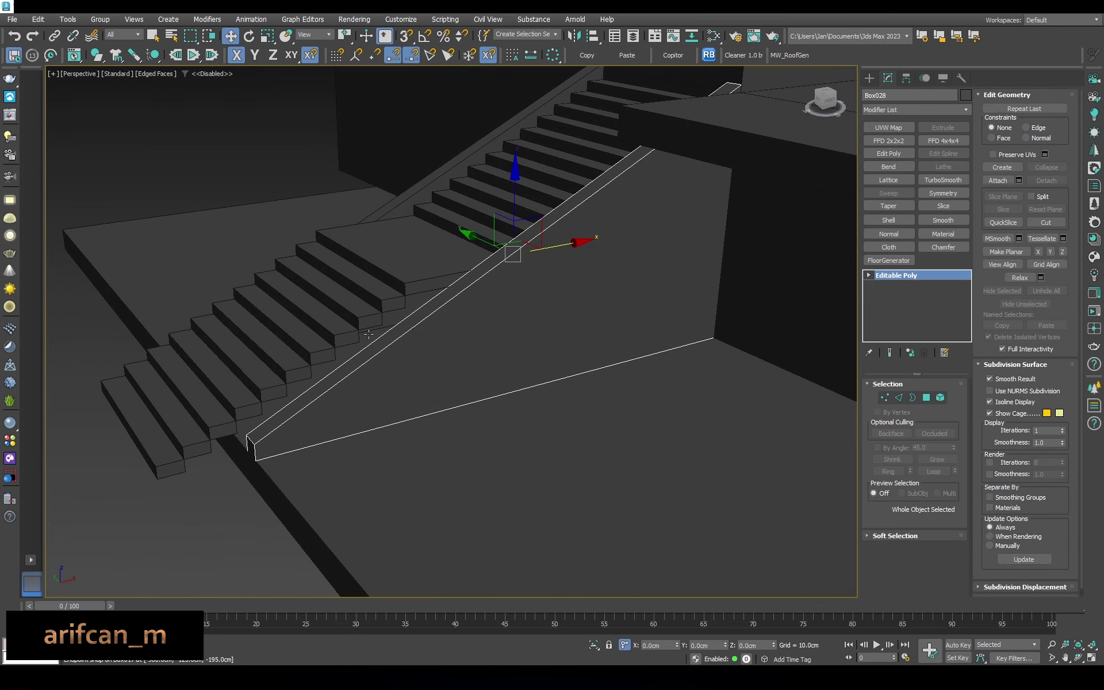
{"action": "key", "text": "2"}
{"action": "key", "text": "alt+l"}
{"action": "middle_click_drag", "start_coordinate": [519, 198], "coordinate": [791, 277], "text": "alt"}
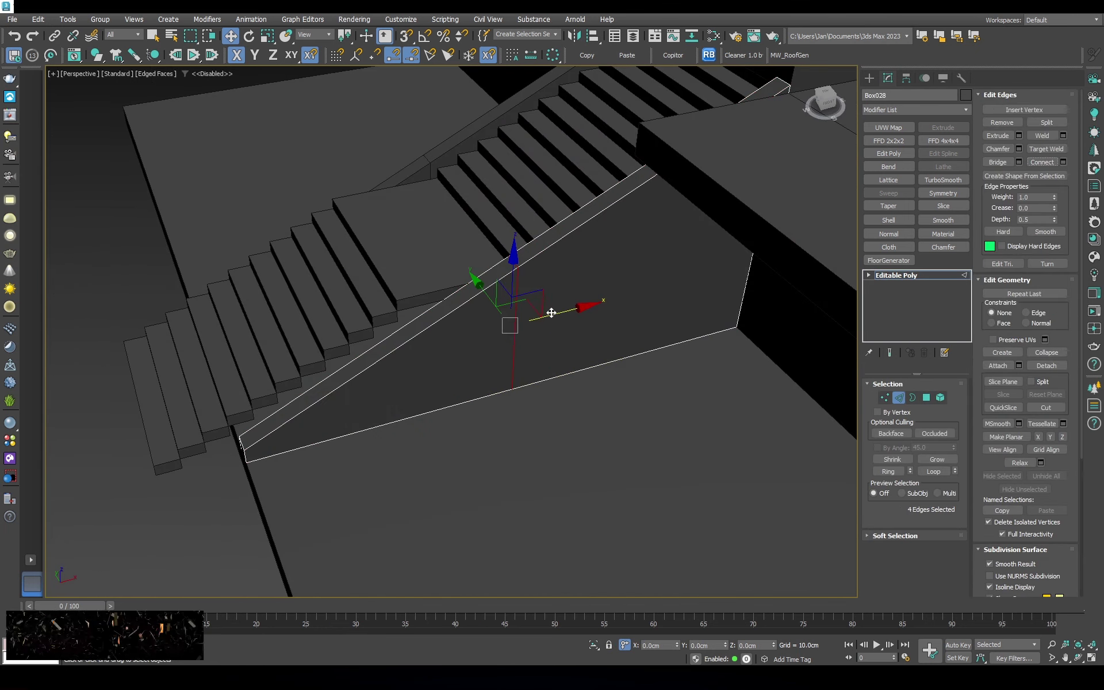
{"action": "scroll", "coordinate": [550, 312], "scroll_direction": "down", "scroll_amount": 2}
{"action": "middle_click_drag", "start_coordinate": [551, 312], "coordinate": [303, 418], "text": "alt"}
{"action": "key", "text": "s"}
{"action": "left_click_drag", "start_coordinate": [303, 418], "coordinate": [566, 224], "text": "shift"}
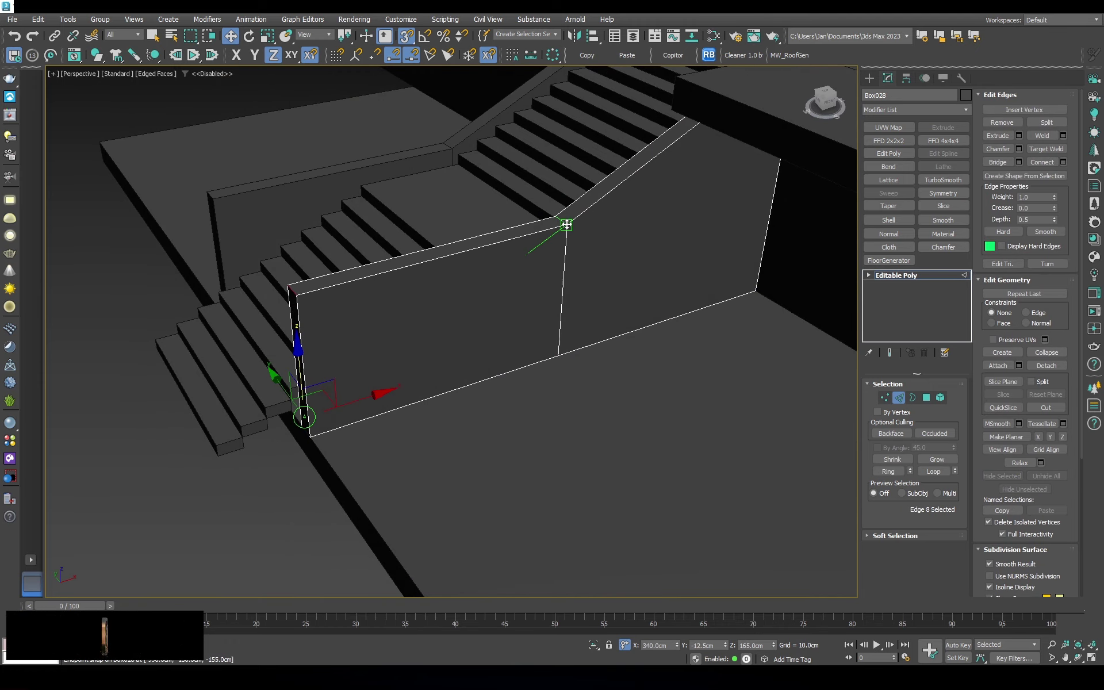
{"action": "middle_click_drag", "start_coordinate": [409, 305], "coordinate": [434, 306], "text": "alt"}
{"action": "scroll", "coordinate": [440, 200], "scroll_direction": "up", "scroll_amount": 1}
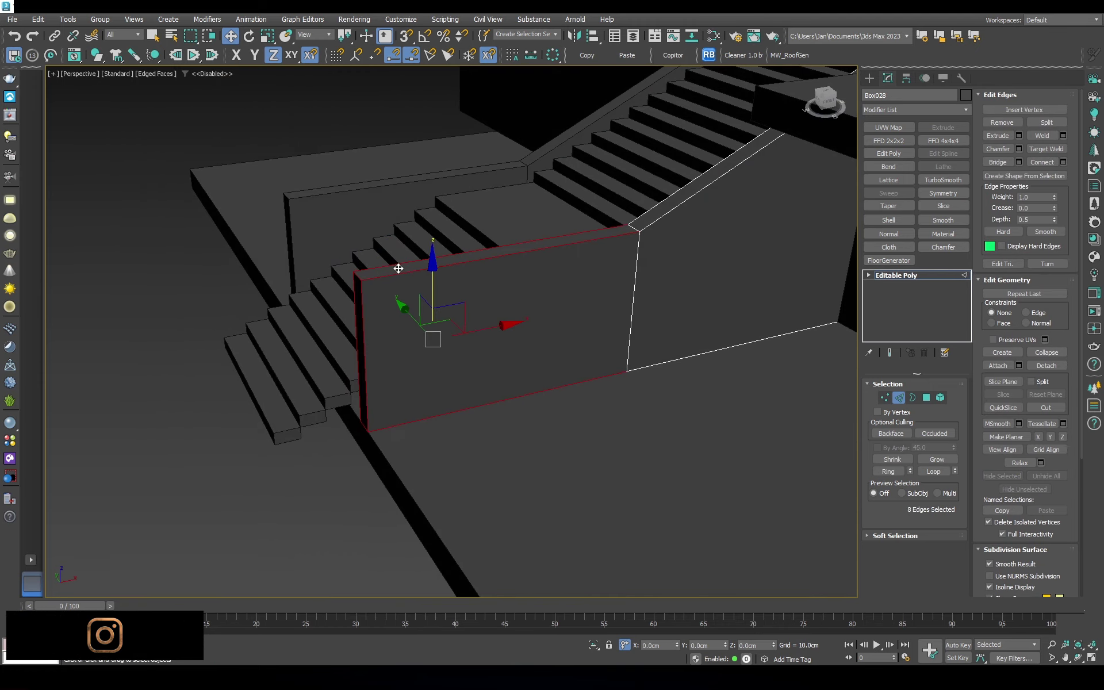
Shift the wall's end vertices right and snap its left end face far outward
{"action": "key", "text": "1"}
{"action": "left_click_drag", "start_coordinate": [361, 355], "coordinate": [520, 245]}
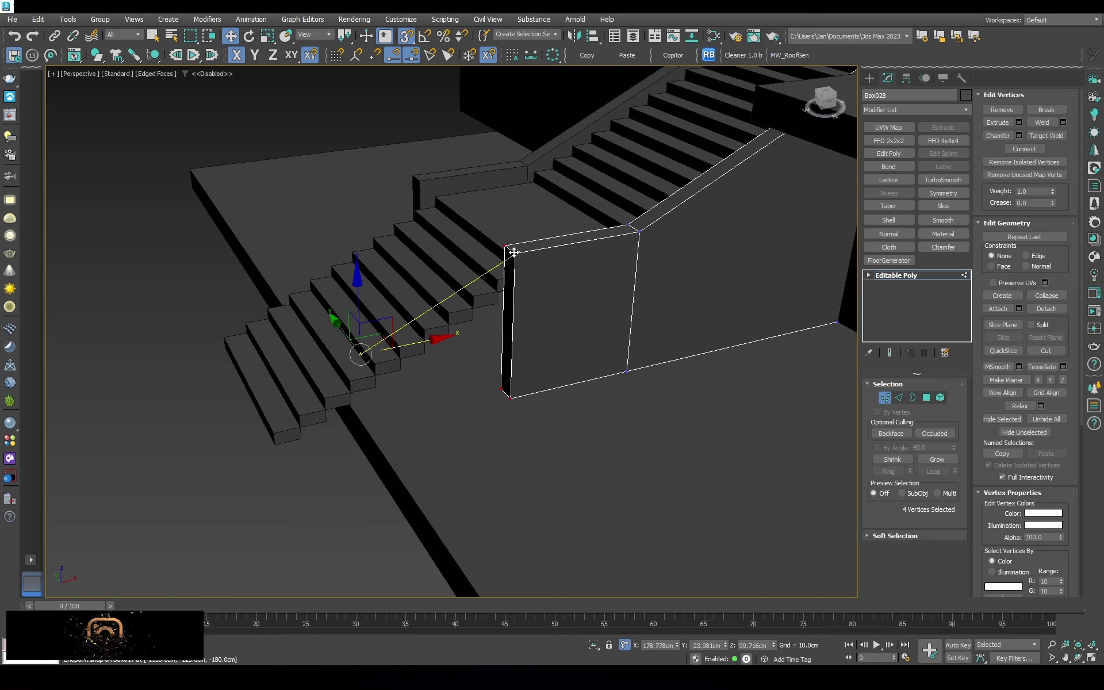
{"action": "left_click", "coordinate": [926, 397]}
{"action": "key", "text": "ctrl+a"}
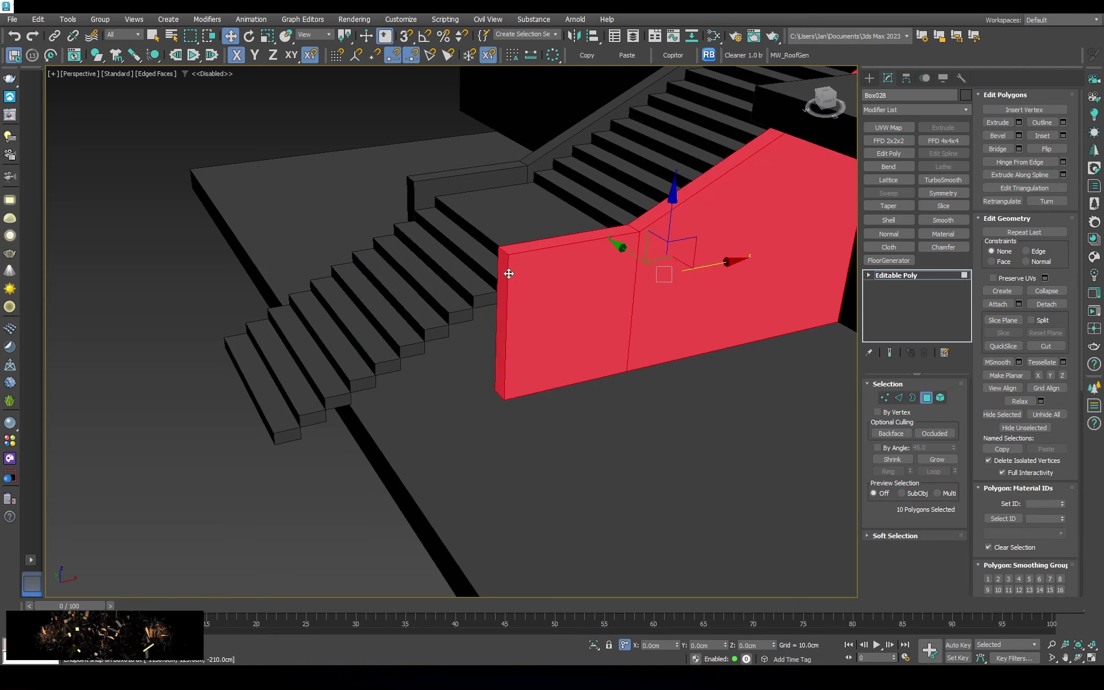
{"action": "left_click", "coordinate": [499, 322]}
{"action": "key", "text": "s"}
{"action": "left_click_drag", "start_coordinate": [498, 397], "coordinate": [270, 435]}
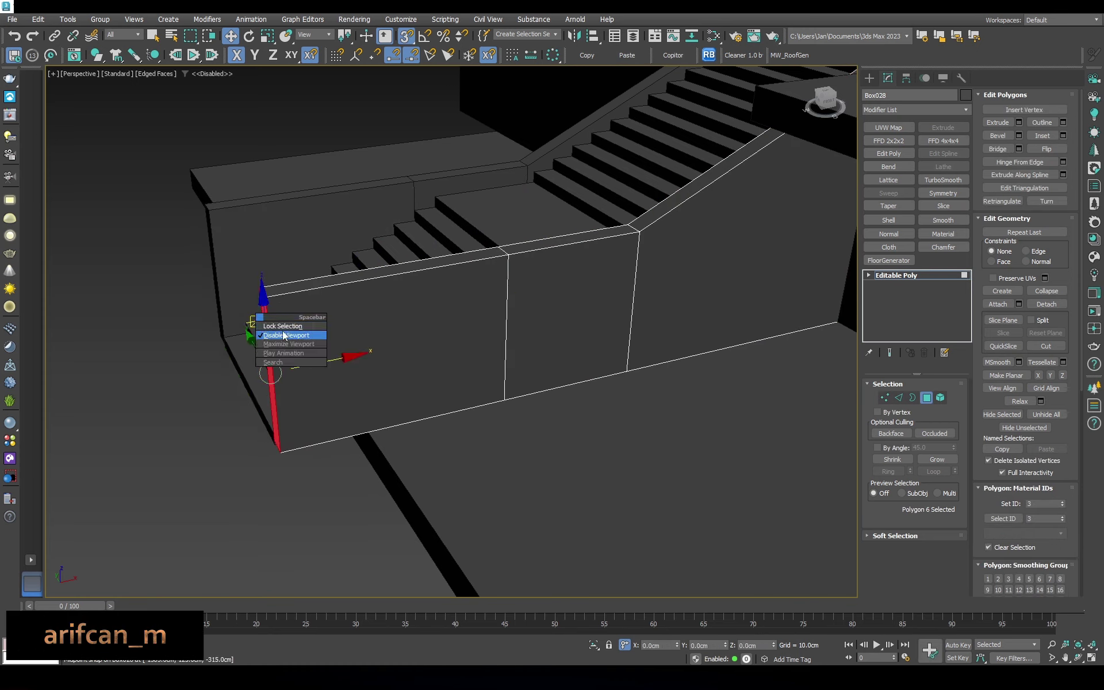
{"action": "mouse_move", "coordinate": [283, 335]}
{"action": "middle_mouse_down"}
{"action": "mouse_move", "coordinate": [303, 323]}
{"action": "mouse_move", "coordinate": [382, 316]}
{"action": "mouse_move", "coordinate": [325, 282]}
{"action": "middle_mouse_up"}
Lower the wall's end vertices so its end slopes down along the steps
{"action": "key", "text": "1"}
{"action": "left_click_drag", "start_coordinate": [267, 303], "coordinate": [340, 368]}
{"action": "middle_click_drag", "start_coordinate": [339, 368], "coordinate": [322, 333], "text": "alt"}
{"action": "left_click_drag", "start_coordinate": [316, 287], "coordinate": [327, 421]}
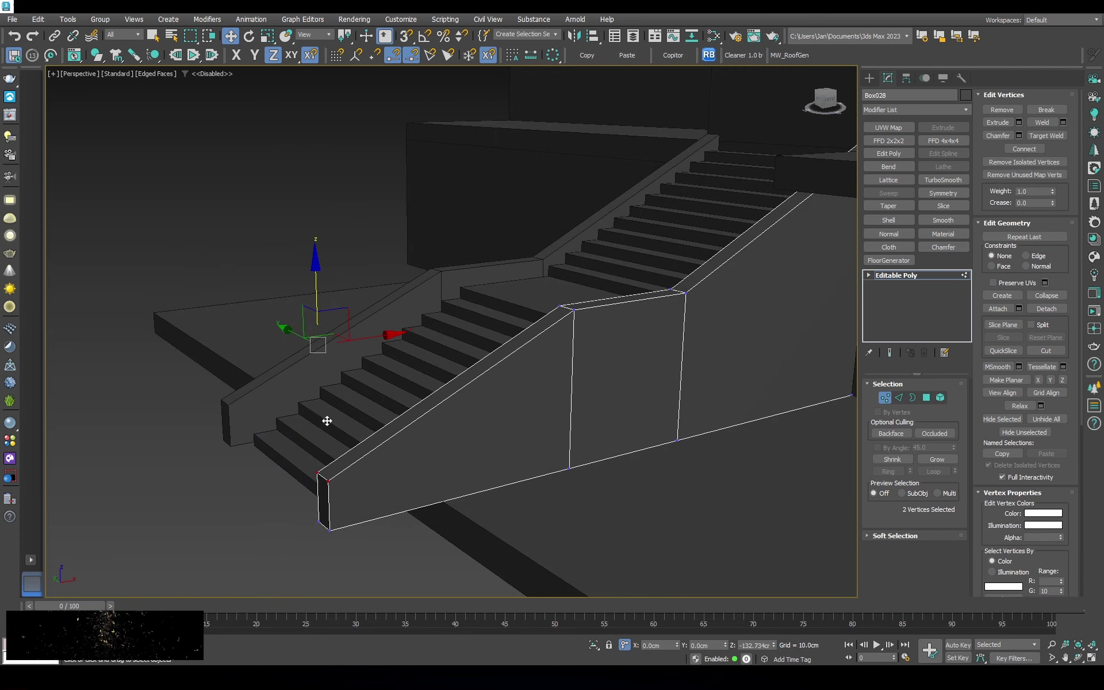
{"action": "scroll", "coordinate": [490, 271], "scroll_direction": "down", "scroll_amount": 5}
{"action": "mouse_move", "coordinate": [490, 270]}
{"action": "middle_mouse_down", "text": "alt"}
{"action": "mouse_move", "coordinate": [512, 249]}
{"action": "mouse_move", "coordinate": [484, 303]}
{"action": "middle_mouse_up", "text": "alt"}
{"action": "left_click_drag", "start_coordinate": [484, 303], "coordinate": [402, 575]}
{"action": "scroll", "coordinate": [474, 386], "scroll_direction": "up", "scroll_amount": 3}
{"action": "left_click_drag", "start_coordinate": [384, 266], "coordinate": [385, 266]}
{"action": "middle_click_drag", "start_coordinate": [384, 267], "coordinate": [356, 313], "text": "alt"}
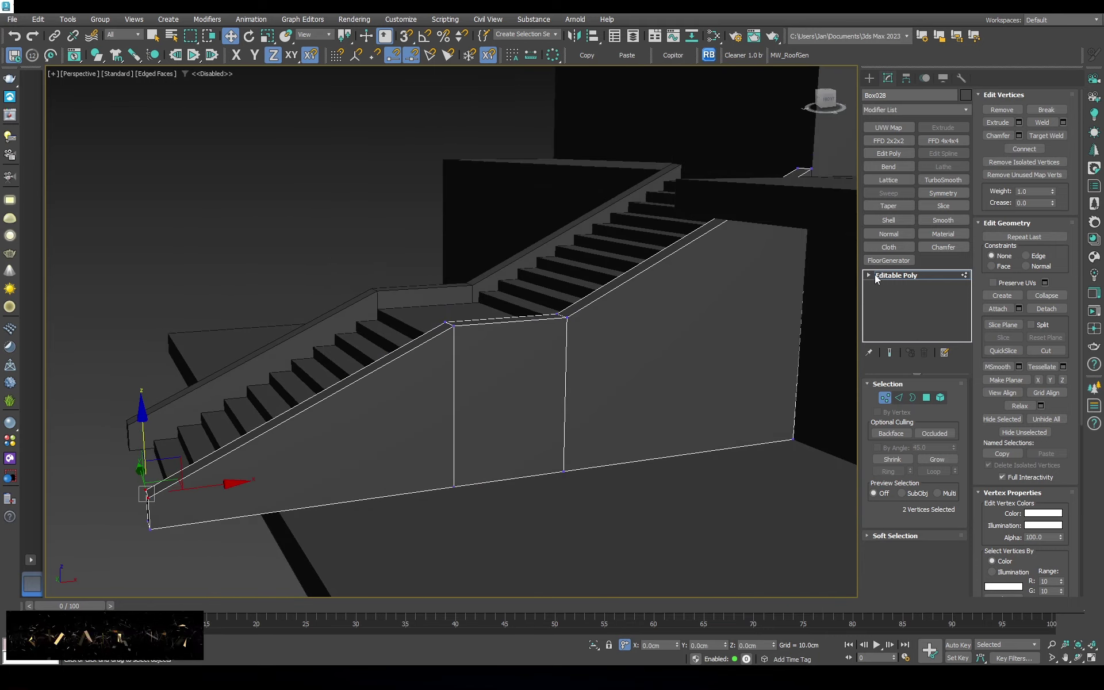
{"action": "left_click", "coordinate": [911, 276]}
{"action": "mouse_move", "coordinate": [513, 369]}
{"action": "middle_mouse_down", "text": "alt"}
{"action": "mouse_move", "coordinate": [593, 342]}
{"action": "mouse_move", "coordinate": [419, 345]}
{"action": "mouse_move", "coordinate": [454, 295]}
{"action": "mouse_move", "coordinate": [547, 221]}
{"action": "middle_mouse_up", "text": "alt"}
Select the wall's top cap face, then select several stair step boxes
{"action": "key", "text": "4"}
{"action": "left_click", "coordinate": [478, 263]}
{"action": "key", "text": "s"}
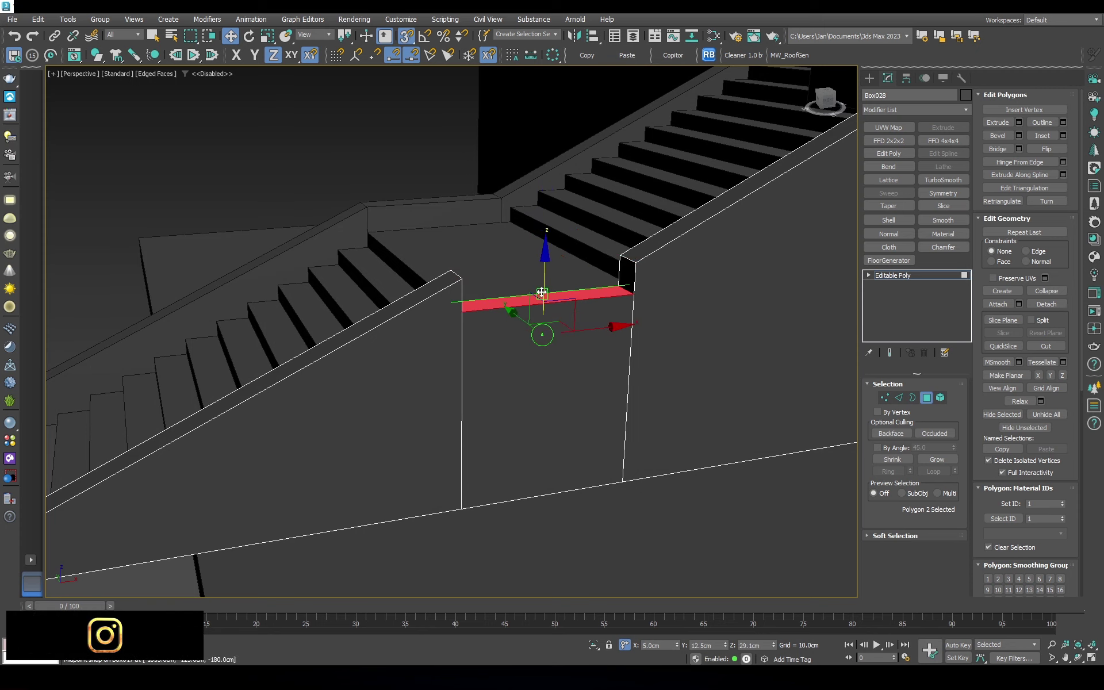
{"action": "scroll", "coordinate": [567, 311], "scroll_direction": "down", "scroll_amount": 3}
{"action": "key", "text": "4"}
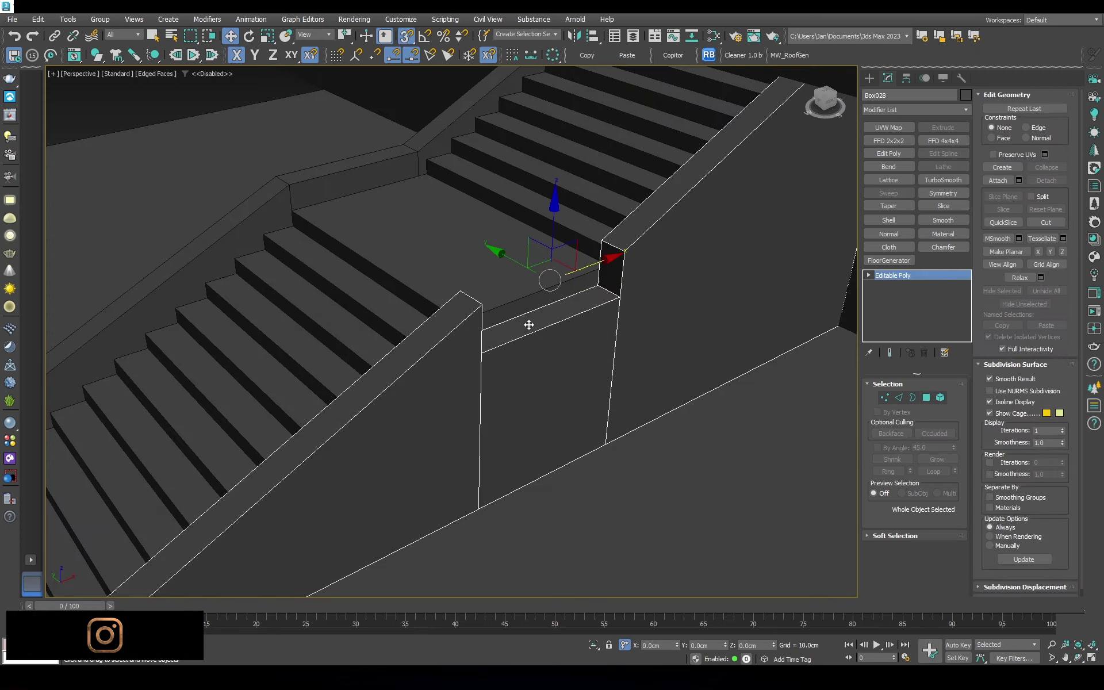
{"action": "middle_click_drag", "start_coordinate": [528, 324], "coordinate": [407, 318], "text": "alt"}
{"action": "left_click", "coordinate": [407, 319], "text": "ctrl"}
Add five more steps to the selection and shift-clone them to the side
{"action": "left_click", "coordinate": [345, 384], "text": "ctrl"}
{"action": "left_click", "coordinate": [325, 408], "text": "ctrl"}
{"action": "left_click", "coordinate": [305, 431], "text": "ctrl"}
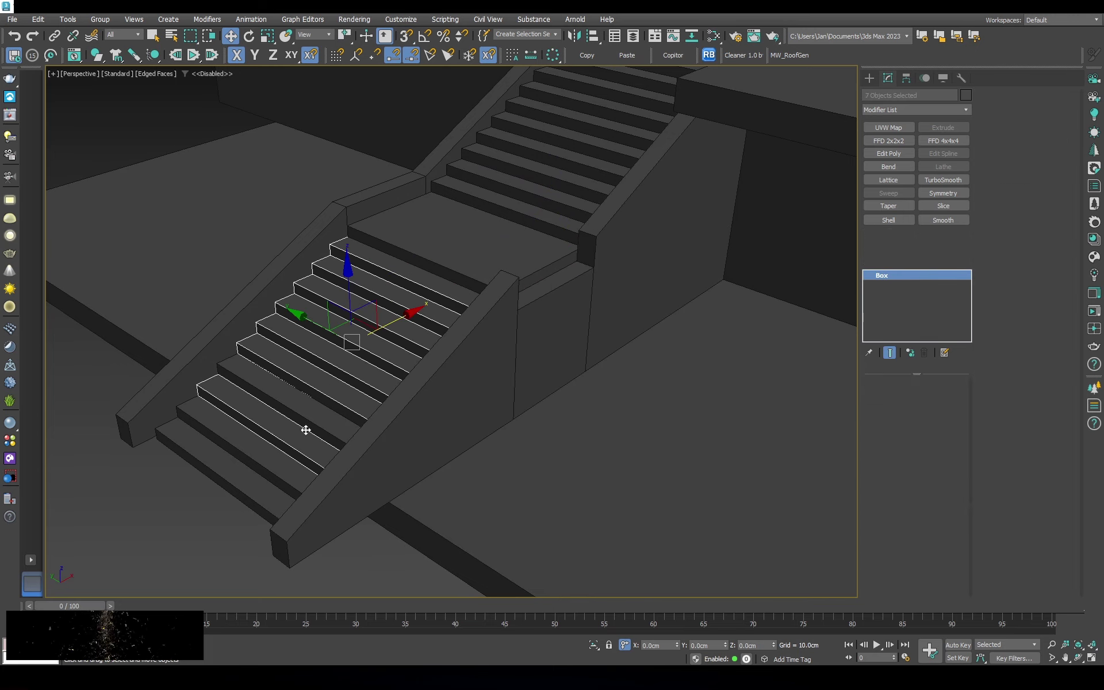
{"action": "left_click", "coordinate": [282, 455], "text": "ctrl"}
{"action": "left_click", "coordinate": [255, 479], "text": "ctrl"}
{"action": "left_click_drag", "start_coordinate": [296, 353], "coordinate": [540, 338], "text": "shift"}
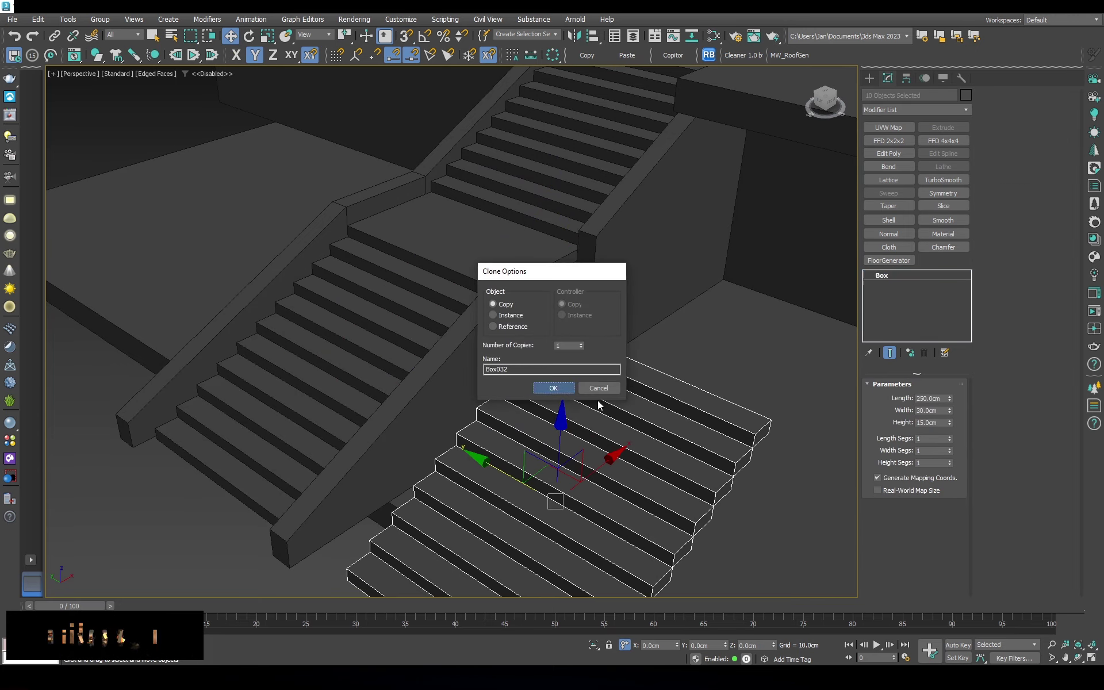
{"action": "key", "text": "Return"}
Rotate the copied steps sideways on Z and snap them beside the wall
{"action": "key", "text": "e"}
{"action": "left_click_drag", "start_coordinate": [591, 547], "coordinate": [638, 520]}
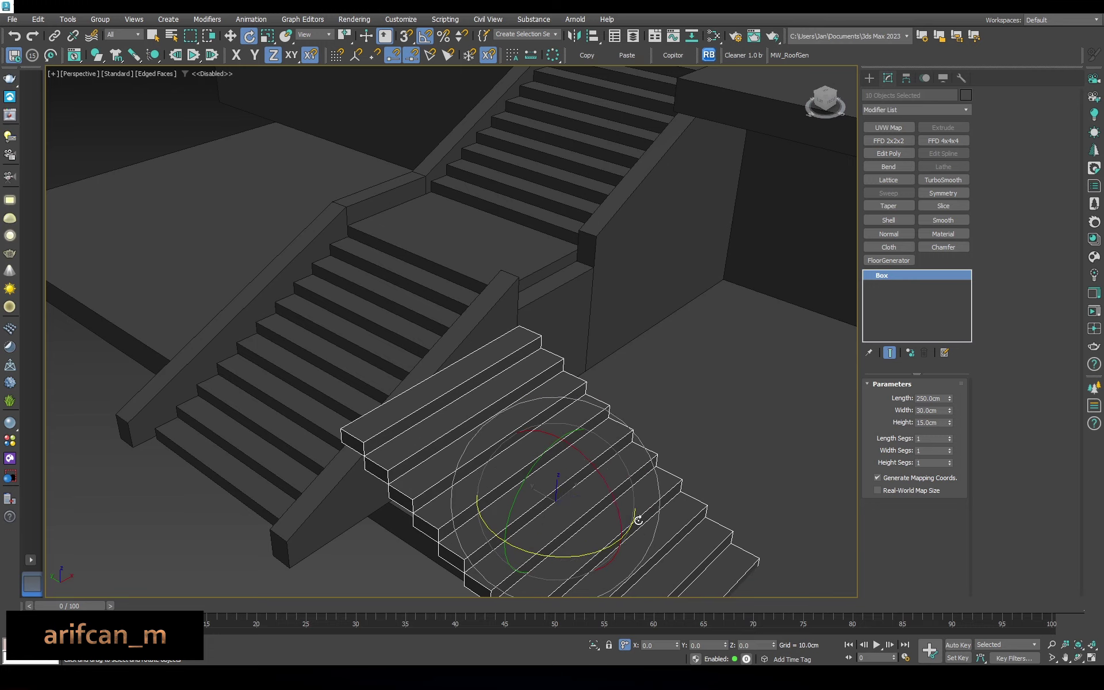
{"action": "key", "text": "w"}
{"action": "scroll", "coordinate": [638, 521], "scroll_direction": "down", "scroll_amount": 2}
{"action": "left_click_drag", "start_coordinate": [598, 476], "coordinate": [665, 290]}
{"action": "scroll", "coordinate": [689, 397], "scroll_direction": "up", "scroll_amount": 4}
{"action": "right_click", "coordinate": [701, 409]}
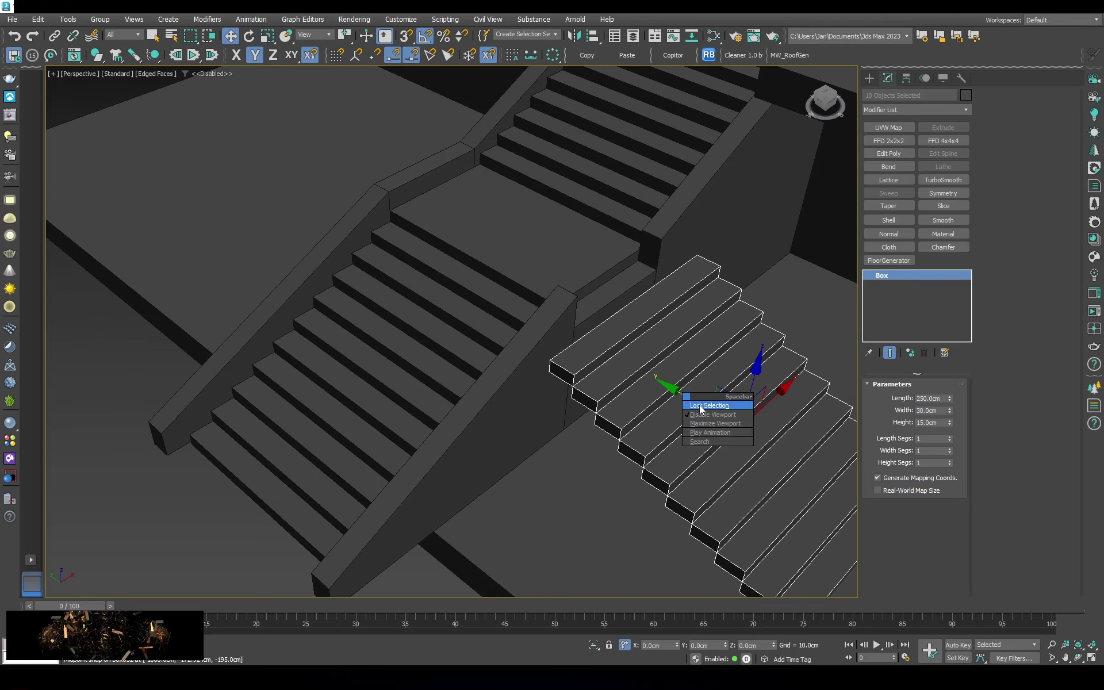
{"action": "left_click", "coordinate": [700, 409]}
{"action": "left_click_drag", "start_coordinate": [539, 355], "coordinate": [609, 326]}
{"action": "scroll", "coordinate": [608, 325], "scroll_direction": "down", "scroll_amount": 3}
{"action": "scroll", "coordinate": [483, 259], "scroll_direction": "up", "scroll_amount": 2}
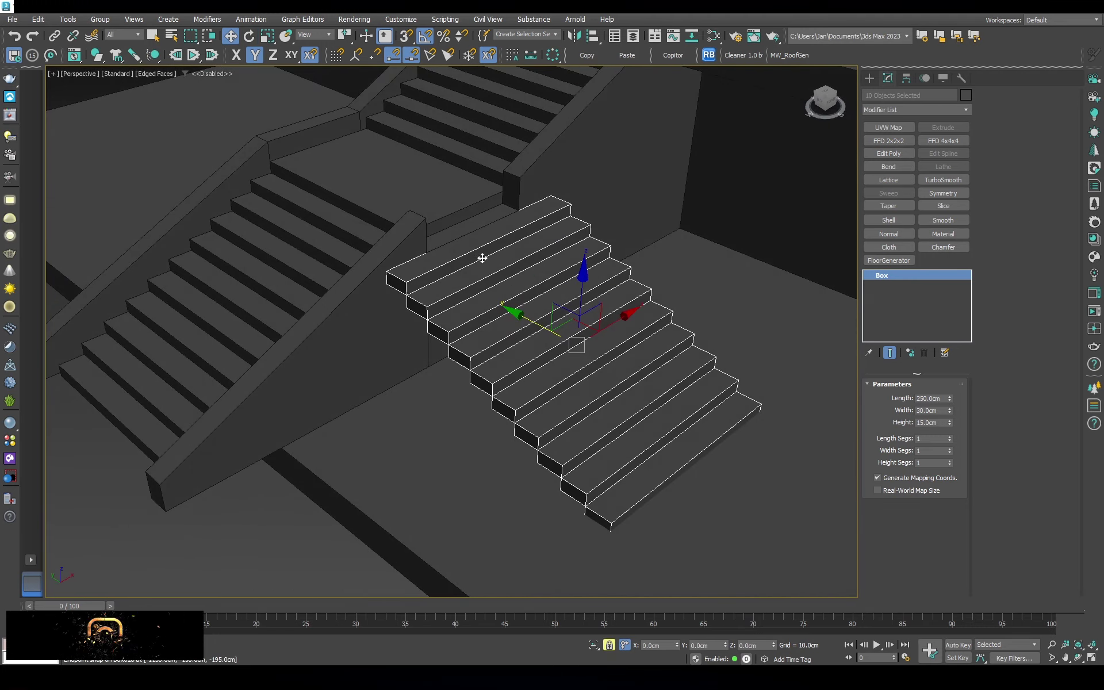
{"action": "scroll", "coordinate": [482, 259], "scroll_direction": "up", "scroll_amount": 1}
Set the copied steps' Box Length to 140 cm and snap them against the wall
{"action": "left_click_drag", "start_coordinate": [949, 398], "coordinate": [946, 425]}
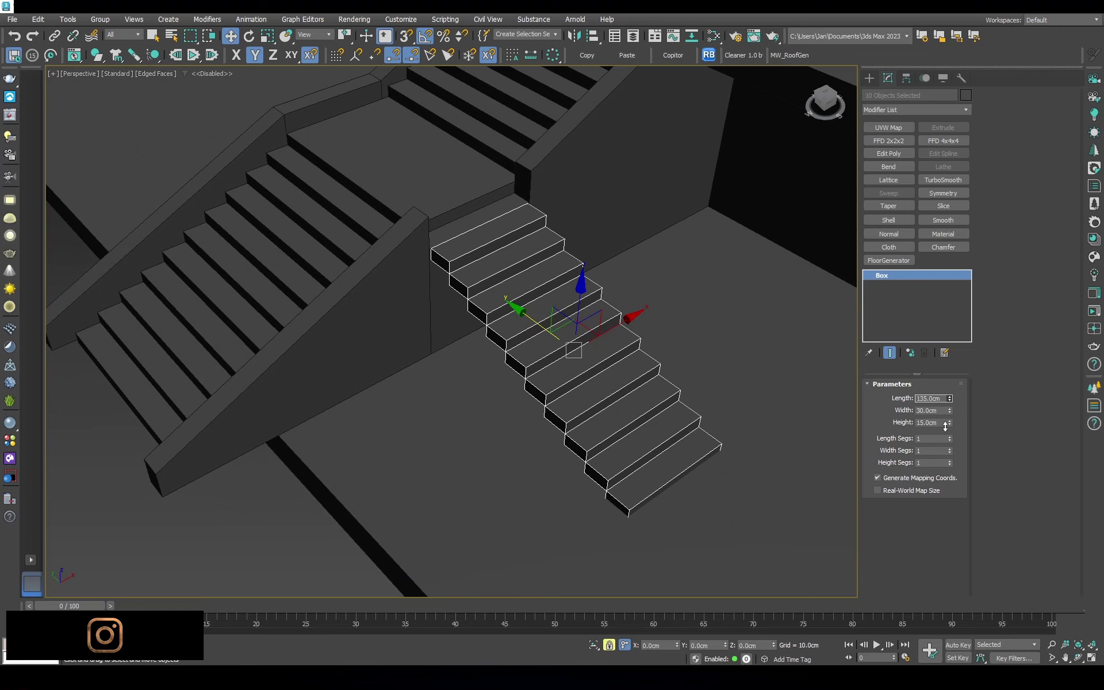
{"action": "scroll", "coordinate": [465, 265], "scroll_direction": "up", "scroll_amount": 5}
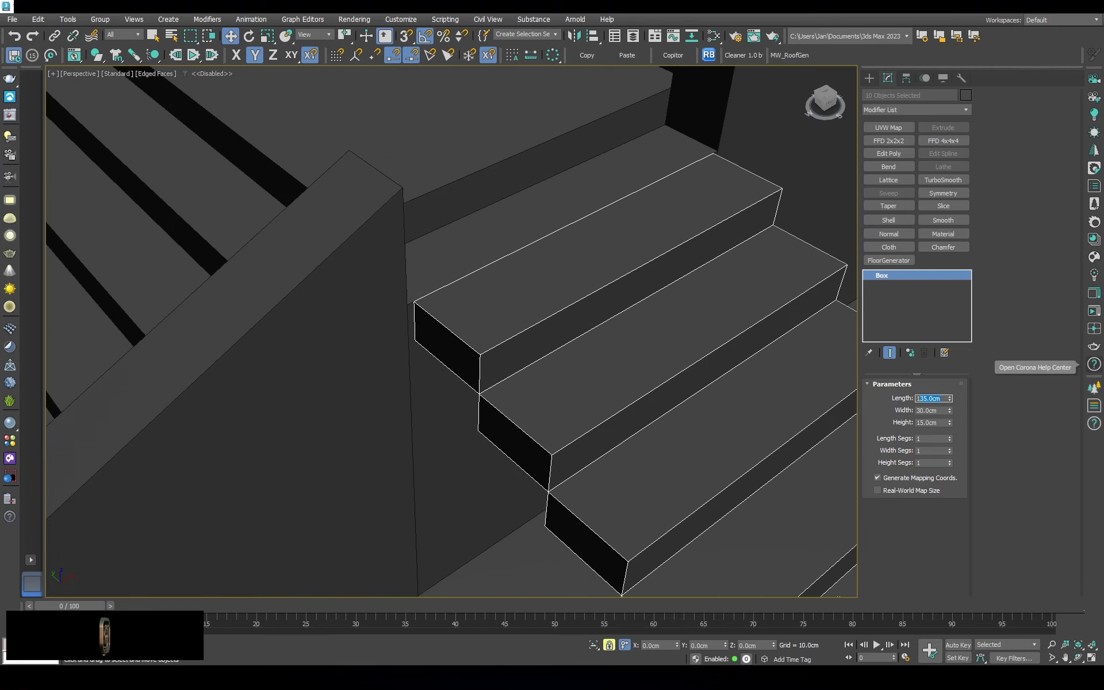
{"action": "type", "text": "140"}
{"action": "key", "text": "Return"}
{"action": "scroll", "coordinate": [520, 310], "scroll_direction": "down", "scroll_amount": 3}
{"action": "scroll", "coordinate": [525, 258], "scroll_direction": "down", "scroll_amount": 2}
{"action": "scroll", "coordinate": [611, 364], "scroll_direction": "up", "scroll_amount": 3}
{"action": "scroll", "coordinate": [482, 300], "scroll_direction": "up", "scroll_amount": 2}
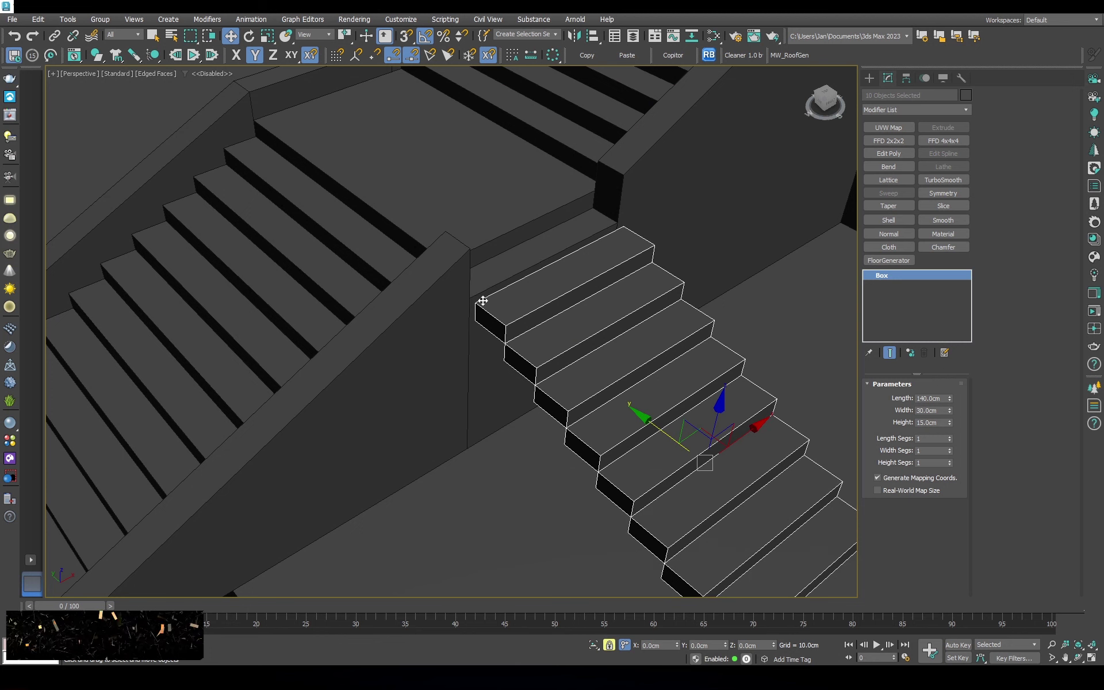
{"action": "left_click_drag", "start_coordinate": [482, 300], "coordinate": [468, 222]}
Pick the wall object, enter its face level, then clear the selection
{"action": "scroll", "coordinate": [501, 261], "scroll_direction": "up", "scroll_amount": 3}
{"action": "right_click", "coordinate": [532, 298]}
{"action": "left_click", "coordinate": [566, 341]}
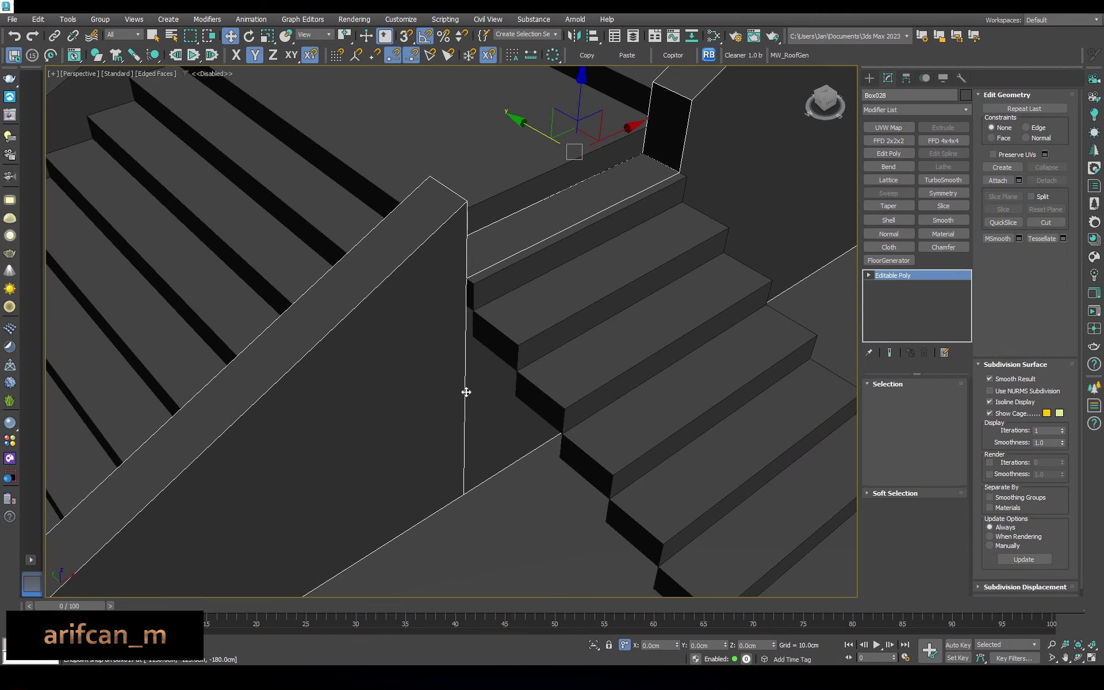
{"action": "left_click", "coordinate": [926, 398]}
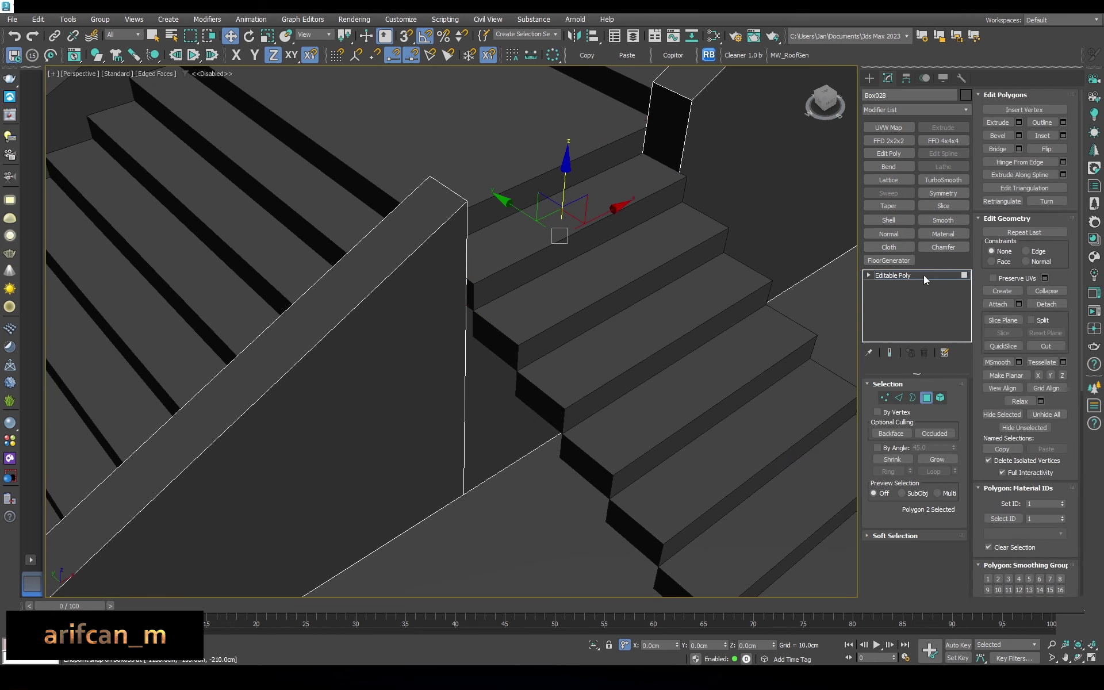
{"action": "scroll", "coordinate": [414, 387], "scroll_direction": "down", "scroll_amount": 5}
{"action": "left_click", "coordinate": [375, 425]}
{"action": "middle_click_drag", "start_coordinate": [375, 425], "coordinate": [409, 367], "text": "alt"}
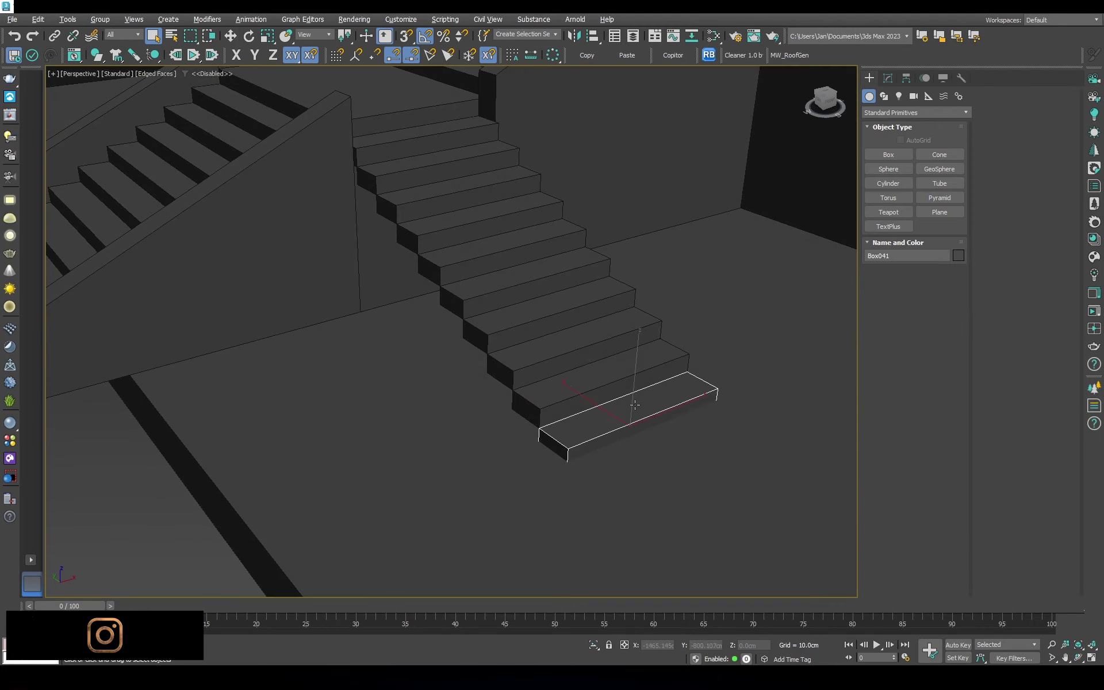
Clone a step as a new box and move it to the narrower flight's foot
{"action": "left_click", "coordinate": [591, 434], "text": "shift"}
{"action": "key", "text": "Return"}
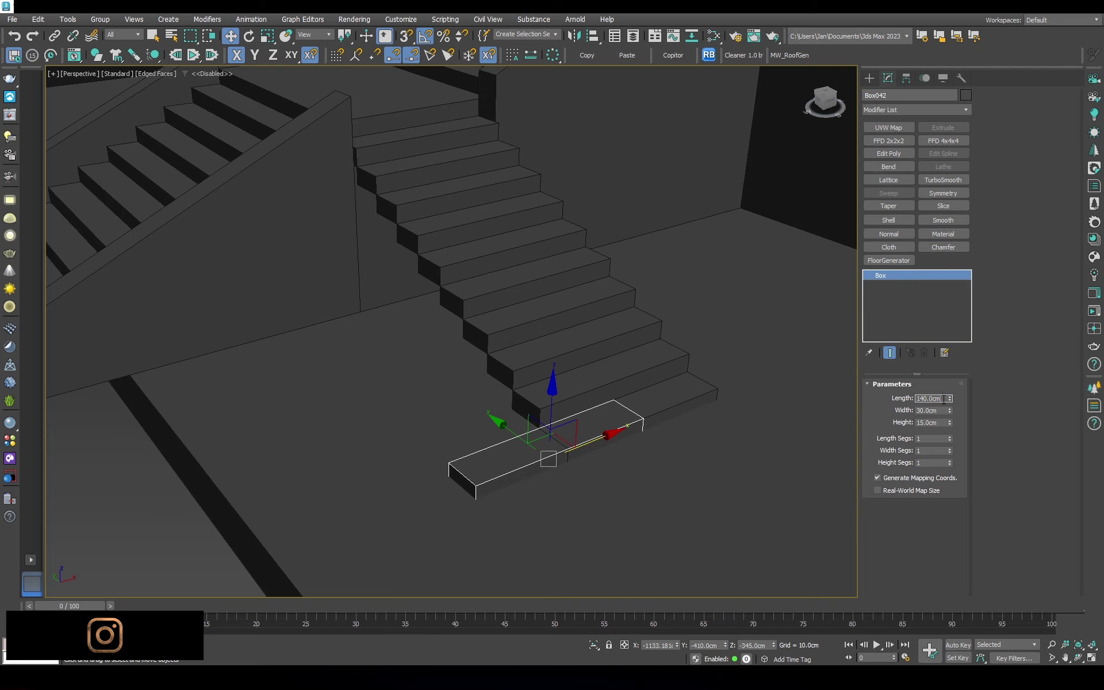
{"action": "scroll", "coordinate": [543, 455], "scroll_direction": "up", "scroll_amount": 3}
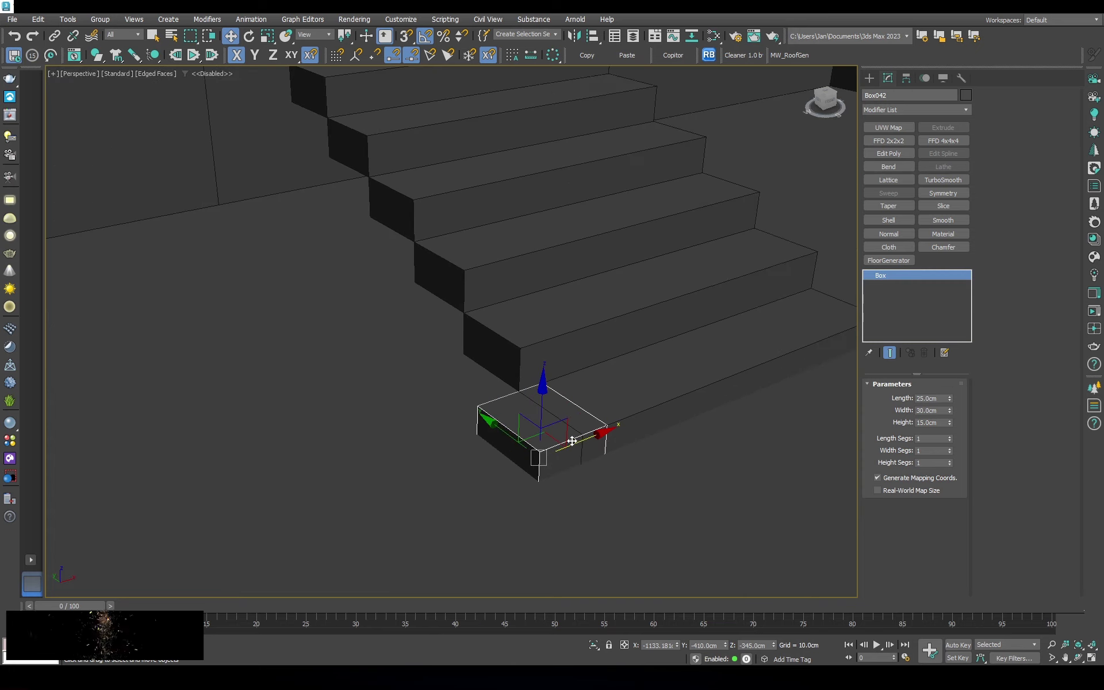
{"action": "left_click", "coordinate": [526, 449]}
{"action": "left_click_drag", "start_coordinate": [582, 435], "coordinate": [597, 509]}
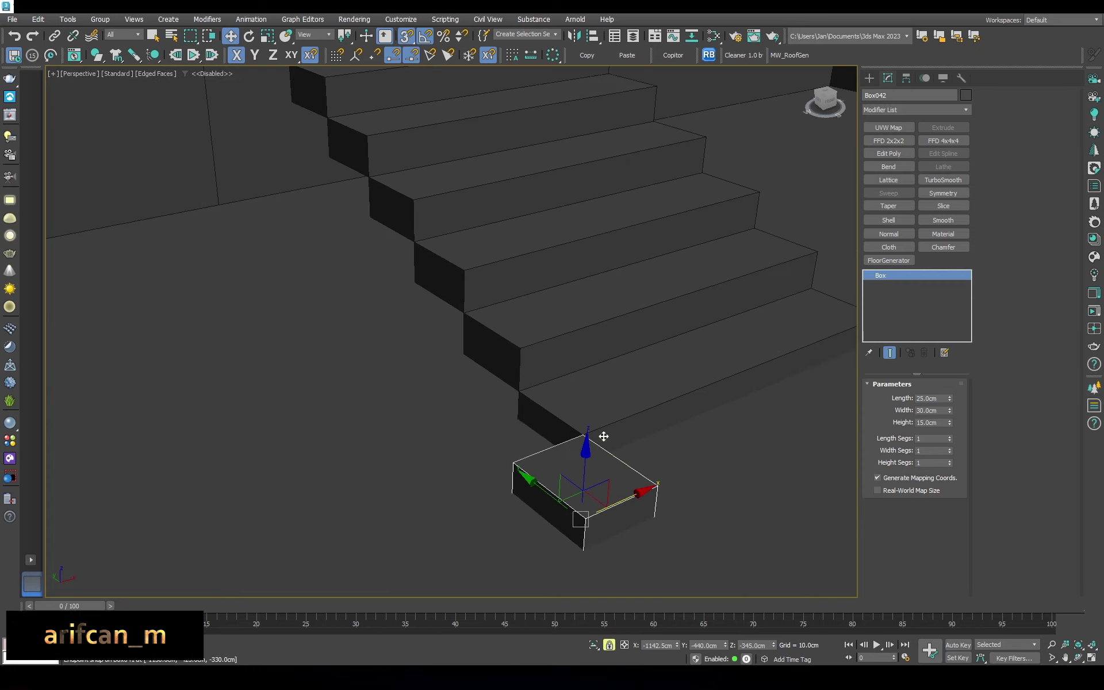
{"action": "middle_click_drag", "start_coordinate": [603, 437], "coordinate": [629, 365], "text": "alt"}
Convert the box to Editable Poly and stretch its end face along the flight
{"action": "right_click", "coordinate": [629, 365]}
{"action": "left_click", "coordinate": [778, 522]}
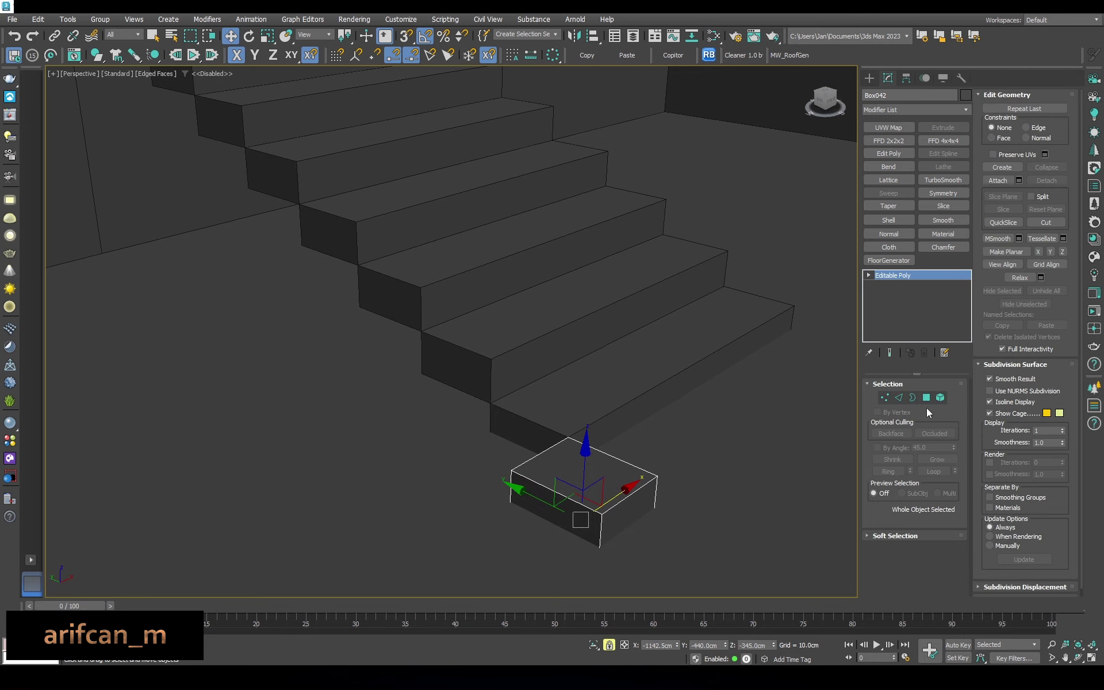
{"action": "left_click", "coordinate": [926, 397]}
{"action": "left_click", "coordinate": [561, 469]}
{"action": "middle_click_drag", "start_coordinate": [561, 469], "coordinate": [573, 422], "text": "alt"}
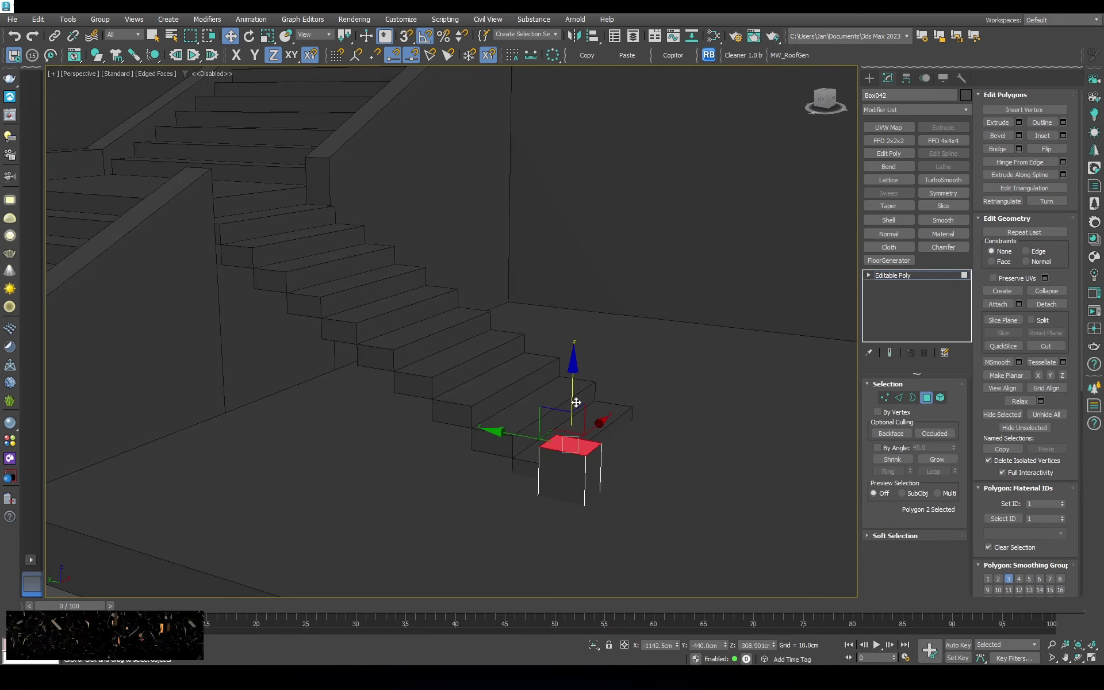
{"action": "mouse_move", "coordinate": [509, 432]}
{"action": "middle_mouse_down", "text": "alt"}
{"action": "mouse_move", "coordinate": [563, 484]}
{"action": "mouse_move", "coordinate": [492, 483]}
{"action": "middle_mouse_up", "text": "alt"}
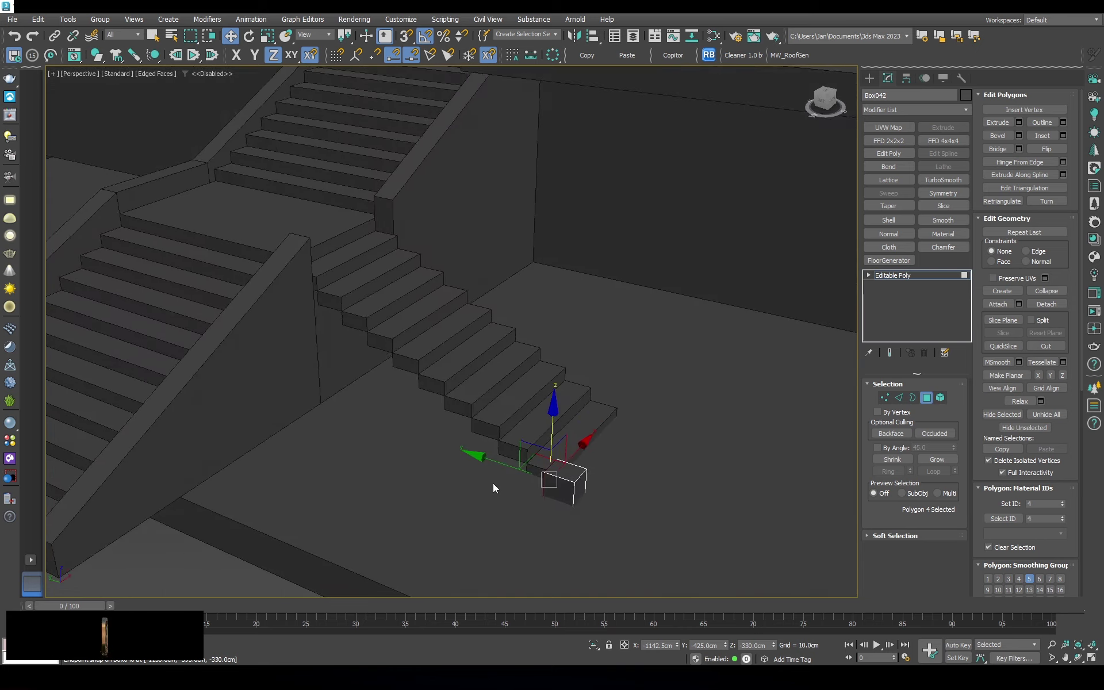
{"action": "left_click_drag", "start_coordinate": [492, 483], "coordinate": [353, 276]}
Raise the box's top face to make the strip taller
{"action": "key", "text": "F3"}
{"action": "scroll", "coordinate": [331, 368], "scroll_direction": "up", "scroll_amount": 4}
{"action": "left_click", "coordinate": [441, 452]}
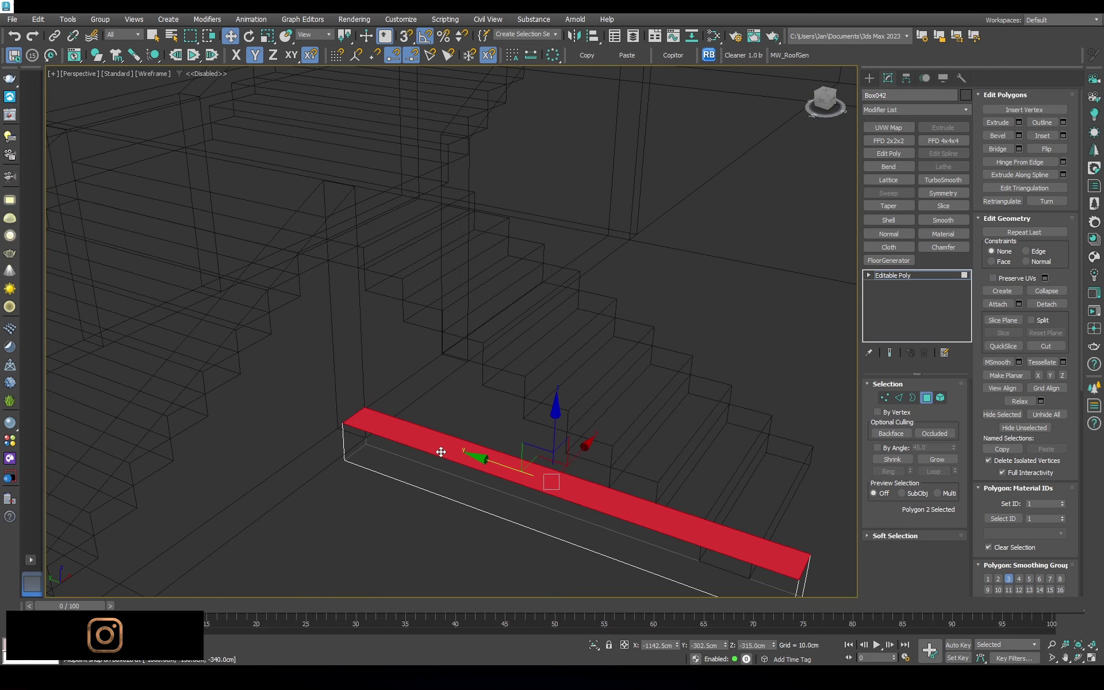
{"action": "left_click_drag", "start_coordinate": [553, 425], "coordinate": [352, 187]}
{"action": "middle_click_drag", "start_coordinate": [352, 188], "coordinate": [399, 219], "text": "alt"}
Select the sloped stair wall as a whole element from the top view
{"action": "left_click", "coordinate": [385, 258]}
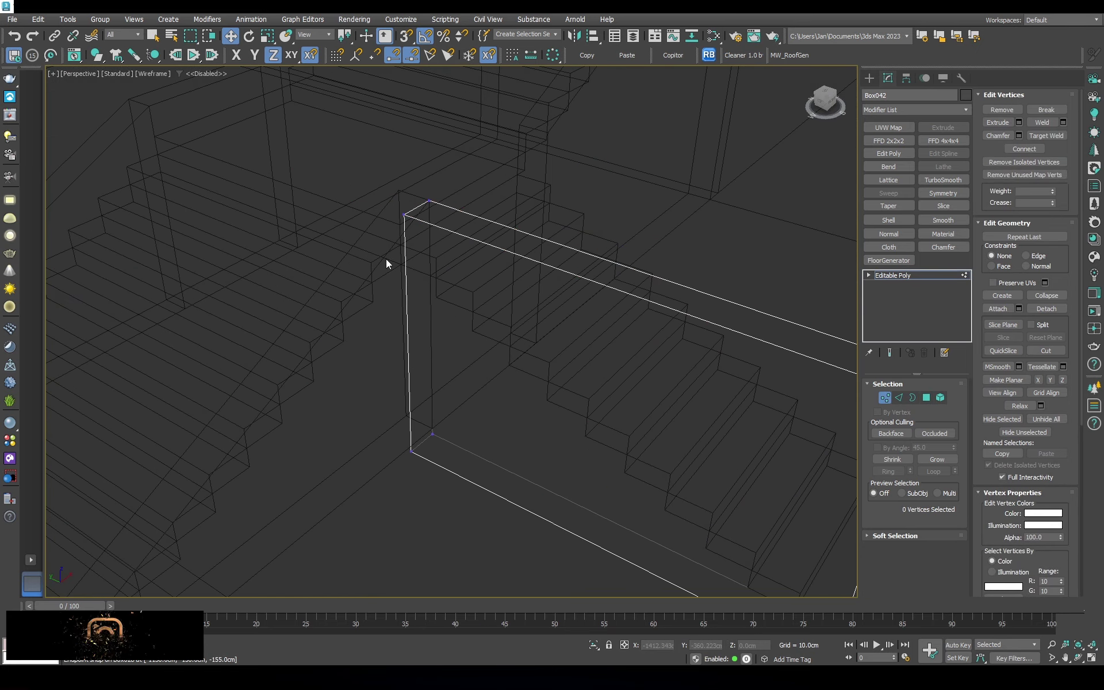
{"action": "scroll", "coordinate": [385, 259], "scroll_direction": "up", "scroll_amount": 2}
{"action": "key", "text": "2"}
{"action": "key", "text": "t"}
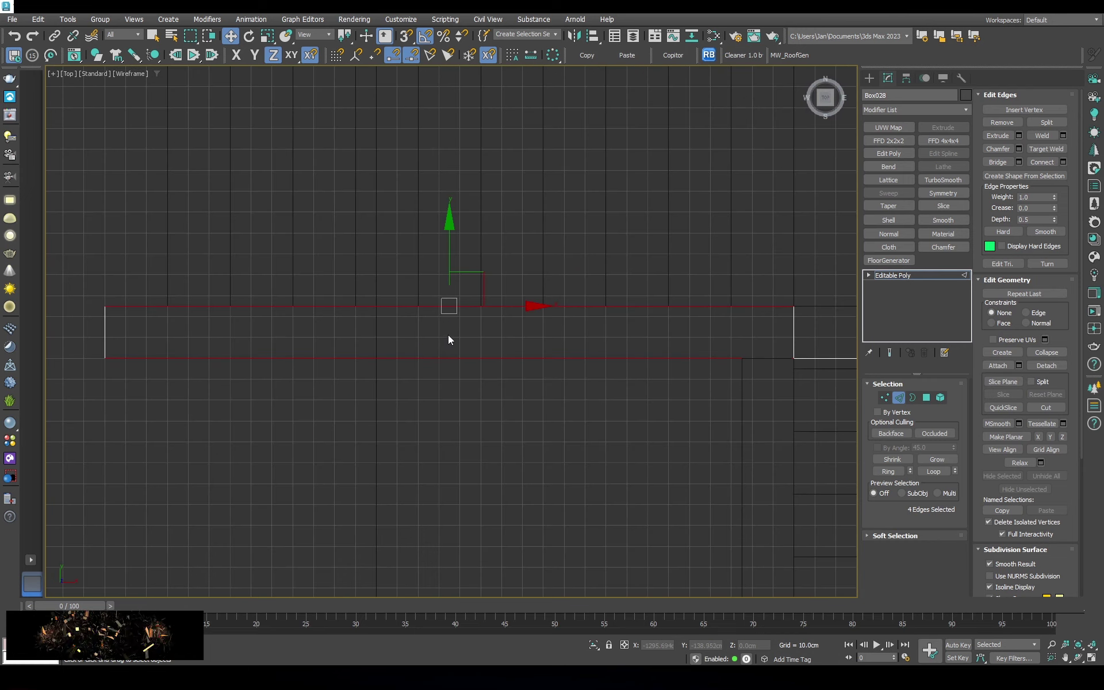
{"action": "scroll", "coordinate": [660, 348], "scroll_direction": "down", "scroll_amount": 3}
{"action": "left_click", "coordinate": [940, 397]}
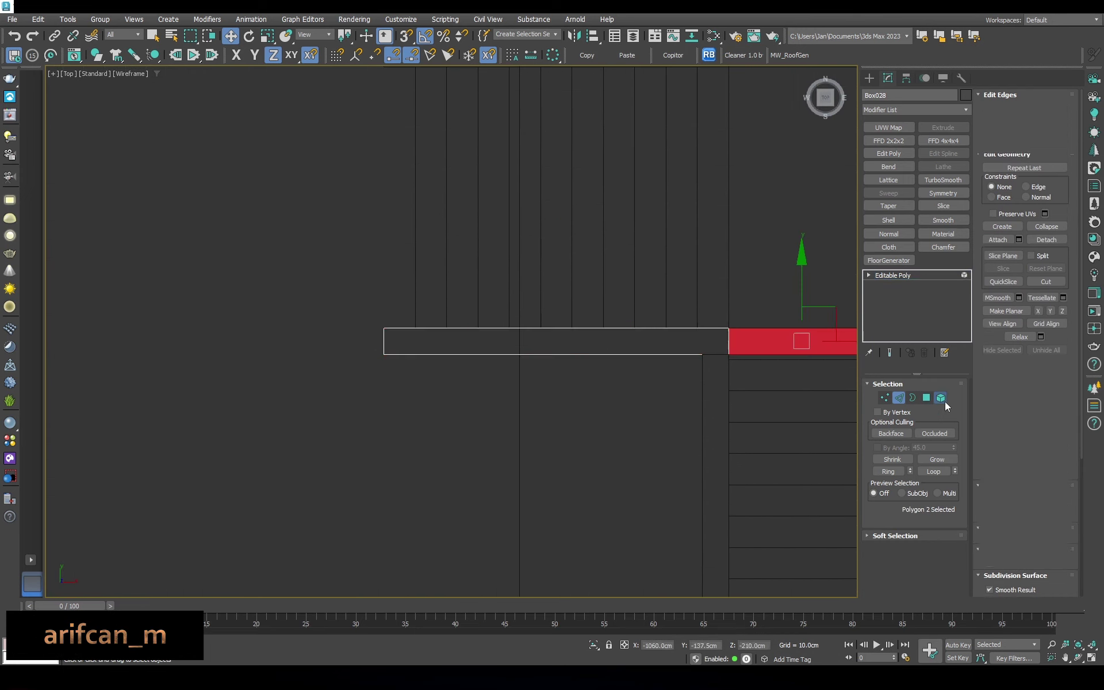
{"action": "scroll", "coordinate": [818, 331], "scroll_direction": "up", "scroll_amount": 2}
{"action": "scroll", "coordinate": [644, 397], "scroll_direction": "down", "scroll_amount": 3}
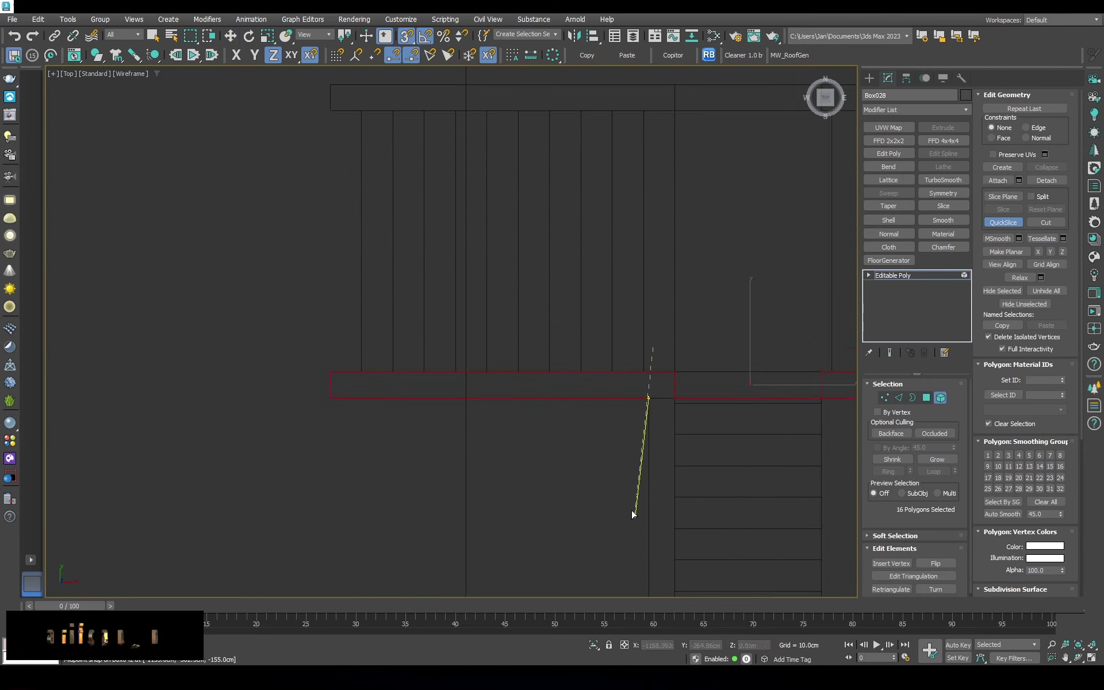
{"action": "key", "text": "w"}
Pick edges on the sloped wall from an angled shaded view, then exit edge editing
{"action": "left_click", "coordinate": [884, 276]}
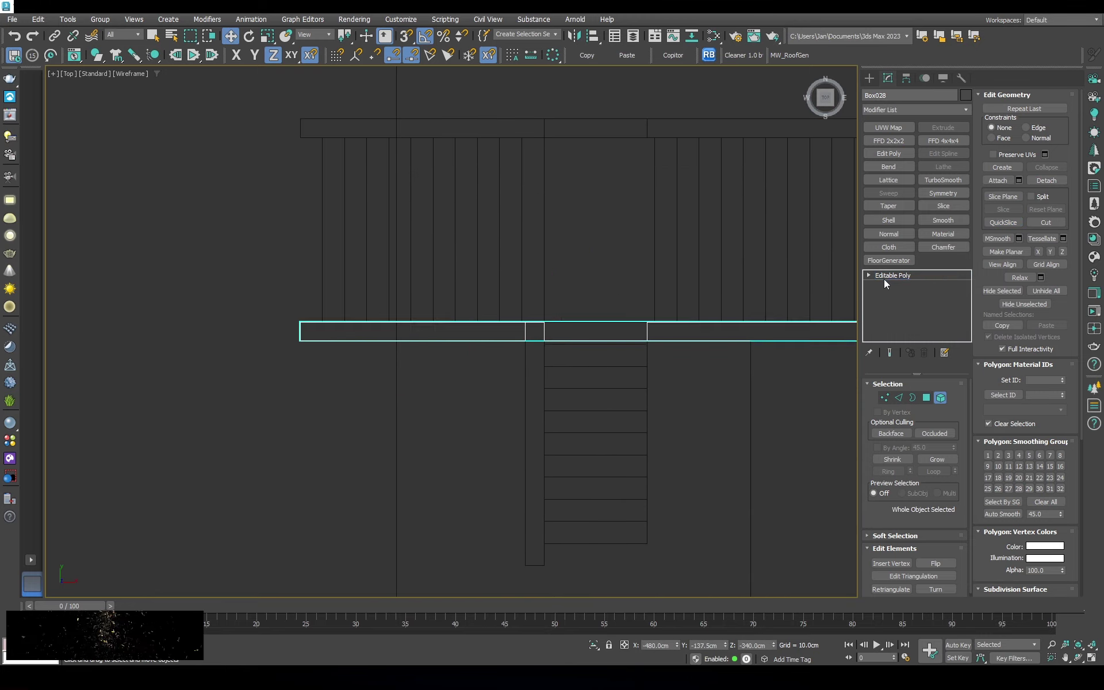
{"action": "mouse_move", "coordinate": [632, 345]}
{"action": "middle_mouse_down", "text": "alt"}
{"action": "mouse_move", "coordinate": [575, 373]}
{"action": "mouse_move", "coordinate": [632, 322]}
{"action": "mouse_move", "coordinate": [609, 299]}
{"action": "middle_mouse_up", "text": "alt"}
{"action": "key", "text": "2"}
{"action": "left_click", "coordinate": [512, 506]}
{"action": "key", "text": "F3"}
{"action": "scroll", "coordinate": [598, 282], "scroll_direction": "up", "scroll_amount": 3}
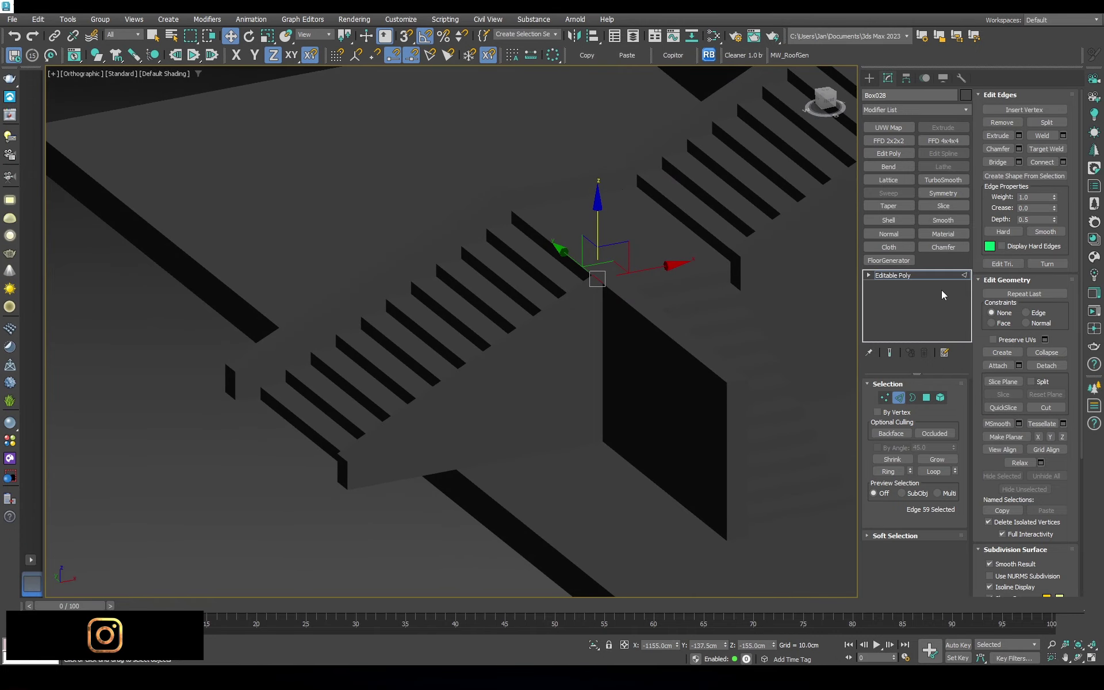
{"action": "left_click", "coordinate": [920, 275]}
{"action": "key", "text": "z"}
{"action": "key", "text": "F4"}
{"action": "scroll", "coordinate": [574, 341], "scroll_direction": "up", "scroll_amount": 5}
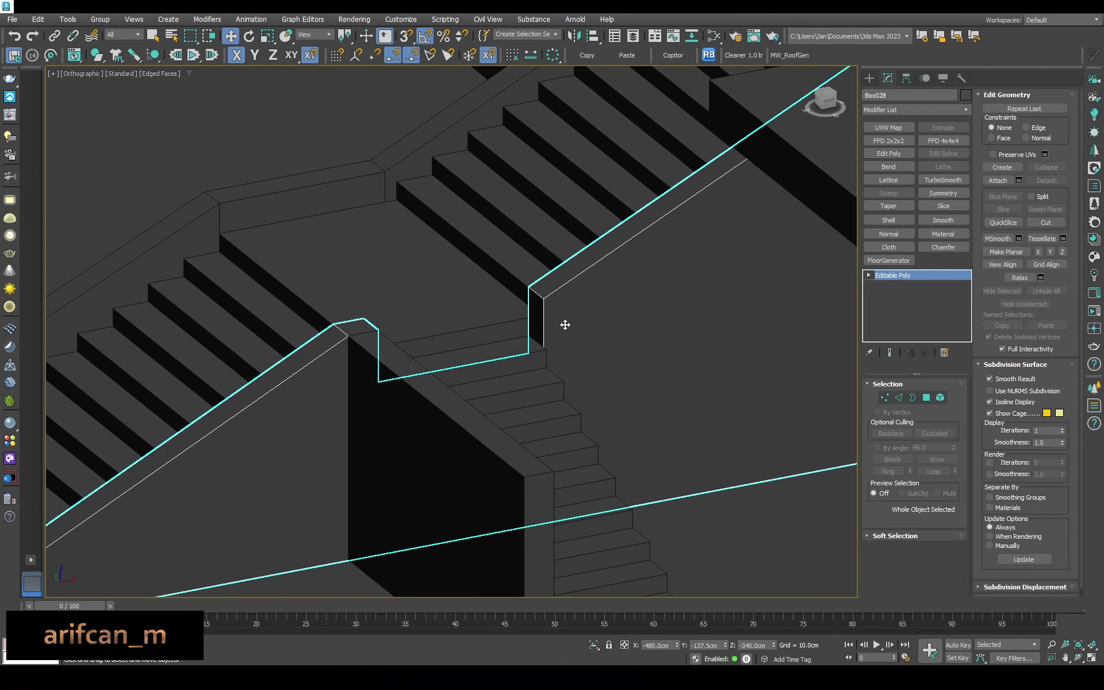
{"action": "scroll", "coordinate": [566, 325], "scroll_direction": "down", "scroll_amount": 5}
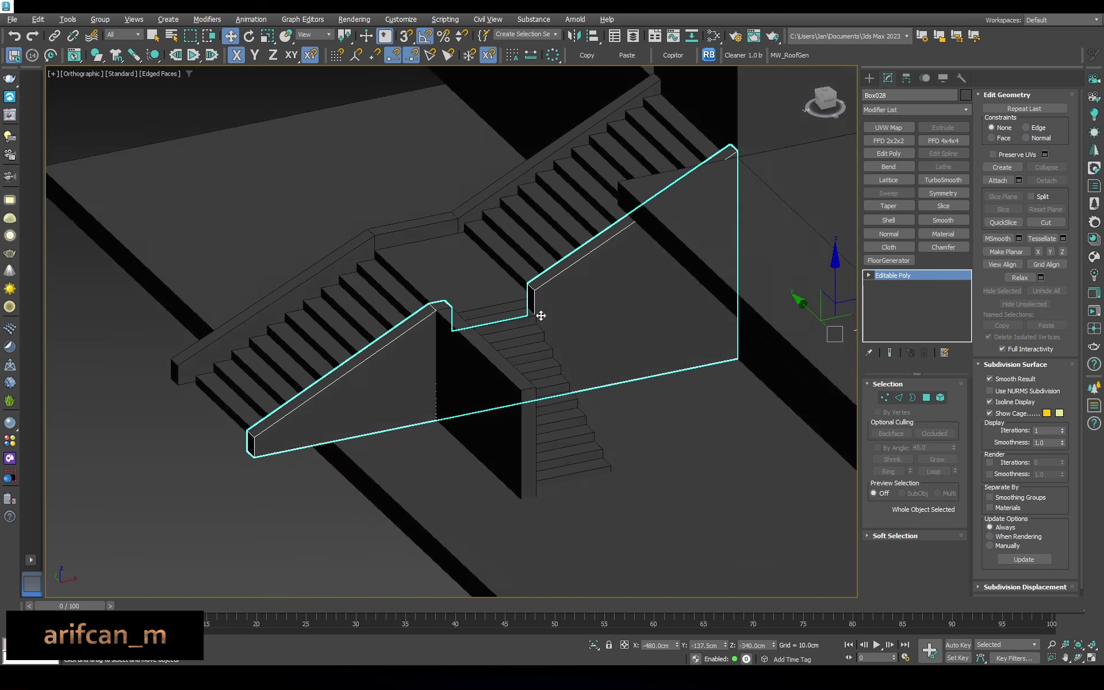
{"action": "scroll", "coordinate": [538, 313], "scroll_direction": "up", "scroll_amount": 2}
Shift-clone the lower flight's side wall to the opposite side as an independent copy
{"action": "left_click", "coordinate": [460, 431]}
{"action": "left_click", "coordinate": [575, 374]}
{"action": "left_click_drag", "start_coordinate": [668, 557], "coordinate": [706, 547], "text": "shift"}
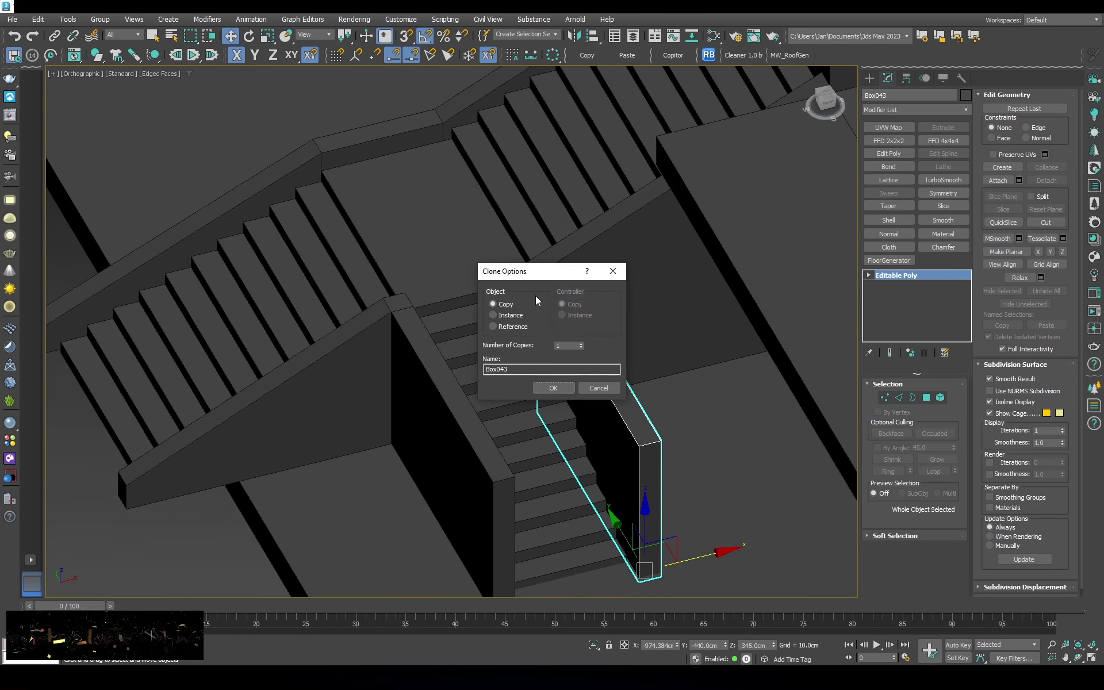
{"action": "left_click", "coordinate": [550, 388]}
{"action": "key", "text": "s"}
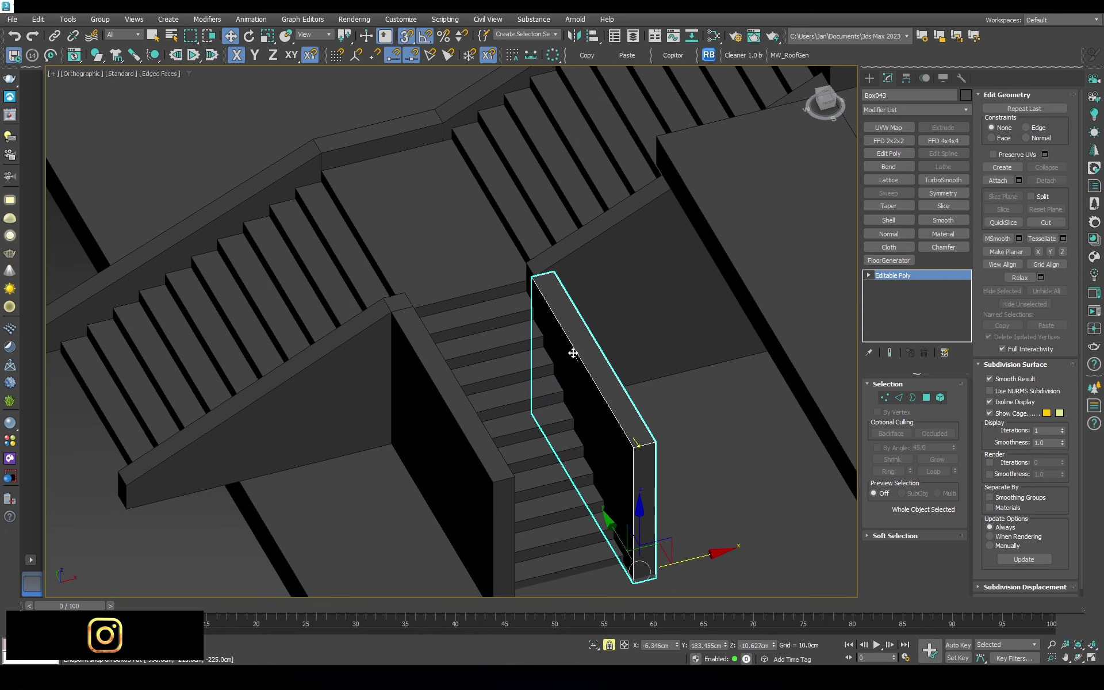
{"action": "key", "text": "F3"}
{"action": "key", "text": "s"}
{"action": "key", "text": "F3"}
QuickSlice the upper stair railing where the lower flight begins
{"action": "left_click", "coordinate": [566, 281]}
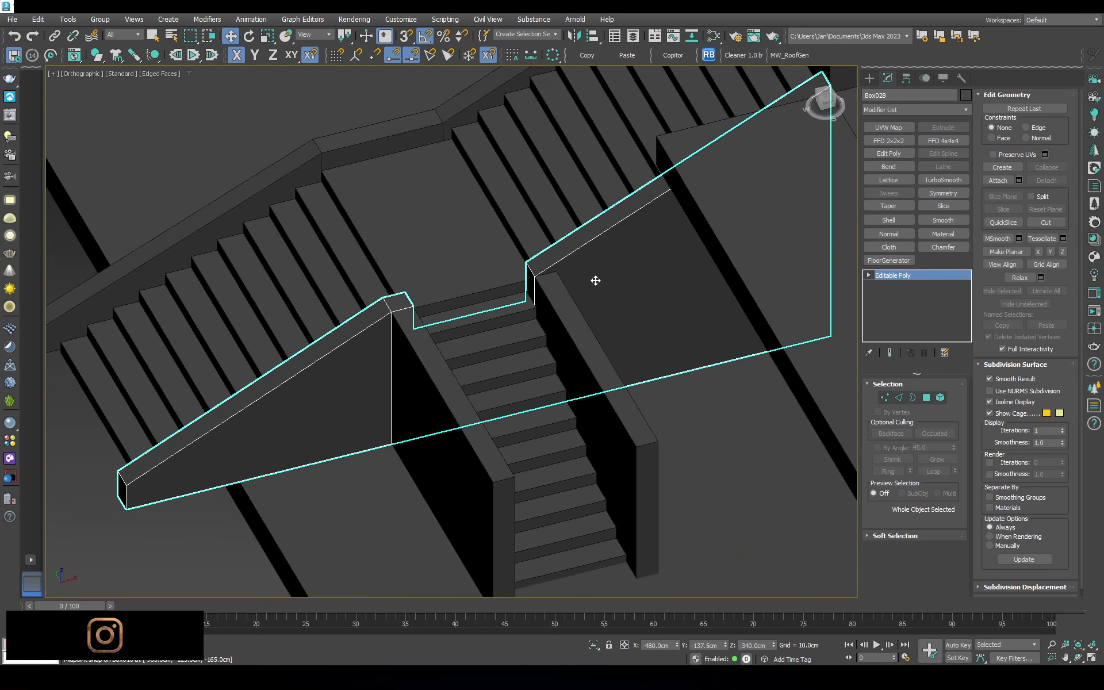
{"action": "key", "text": "t"}
{"action": "left_click", "coordinate": [940, 397]}
{"action": "left_click", "coordinate": [1002, 222]}
{"action": "middle_click_drag", "start_coordinate": [547, 452], "coordinate": [552, 271]}
{"action": "key", "text": "s"}
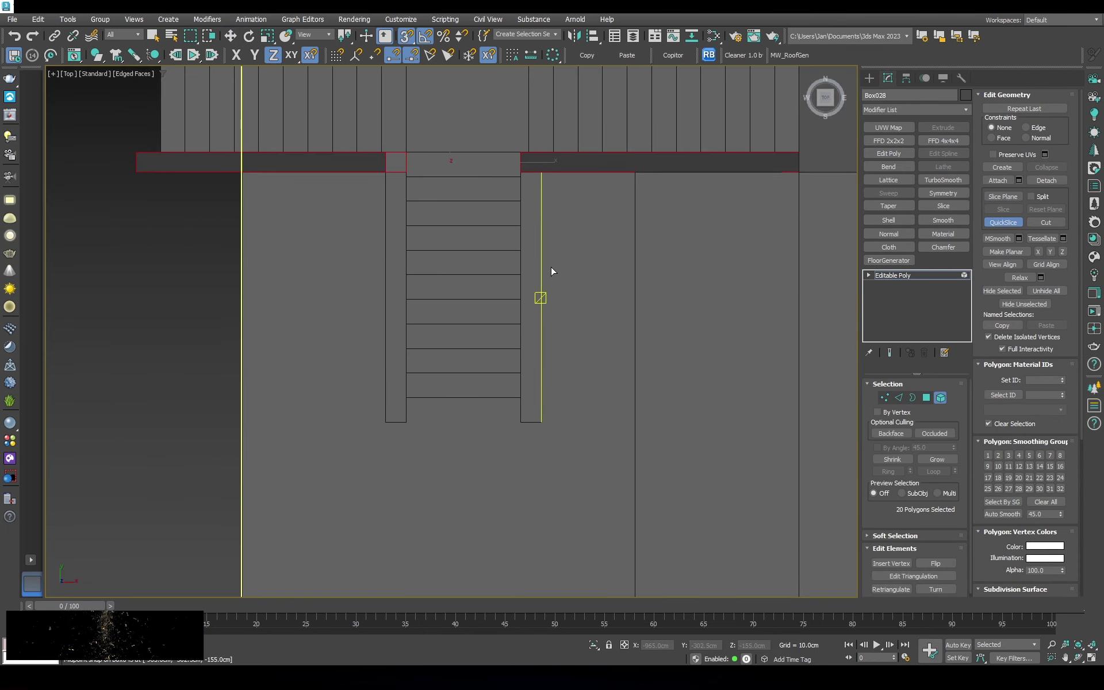
{"action": "middle_click_drag", "start_coordinate": [565, 378], "coordinate": [517, 172], "text": "alt"}
{"action": "scroll", "coordinate": [517, 172], "scroll_direction": "up", "scroll_amount": 5}
Lower the railing end's top face with snaps to the new height
{"action": "key", "text": "s"}
{"action": "key", "text": "2"}
{"action": "left_click", "coordinate": [548, 201]}
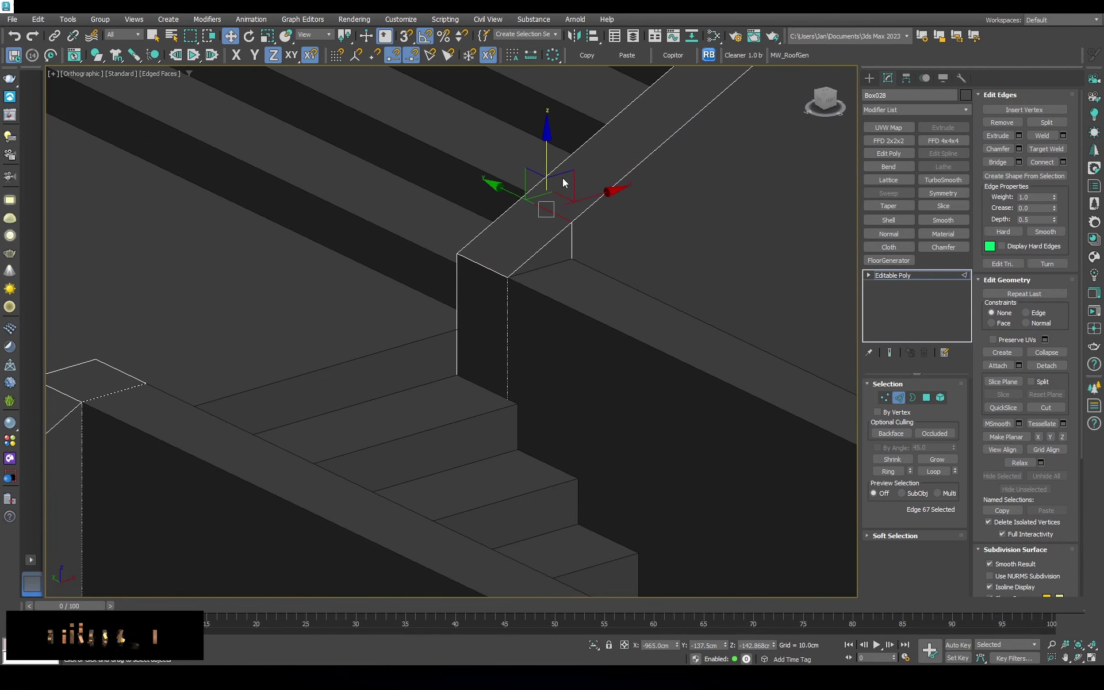
{"action": "scroll", "coordinate": [545, 162], "scroll_direction": "down", "scroll_amount": 3}
{"action": "scroll", "coordinate": [553, 247], "scroll_direction": "down", "scroll_amount": 3}
{"action": "middle_click_drag", "start_coordinate": [552, 247], "coordinate": [610, 316], "text": "alt"}
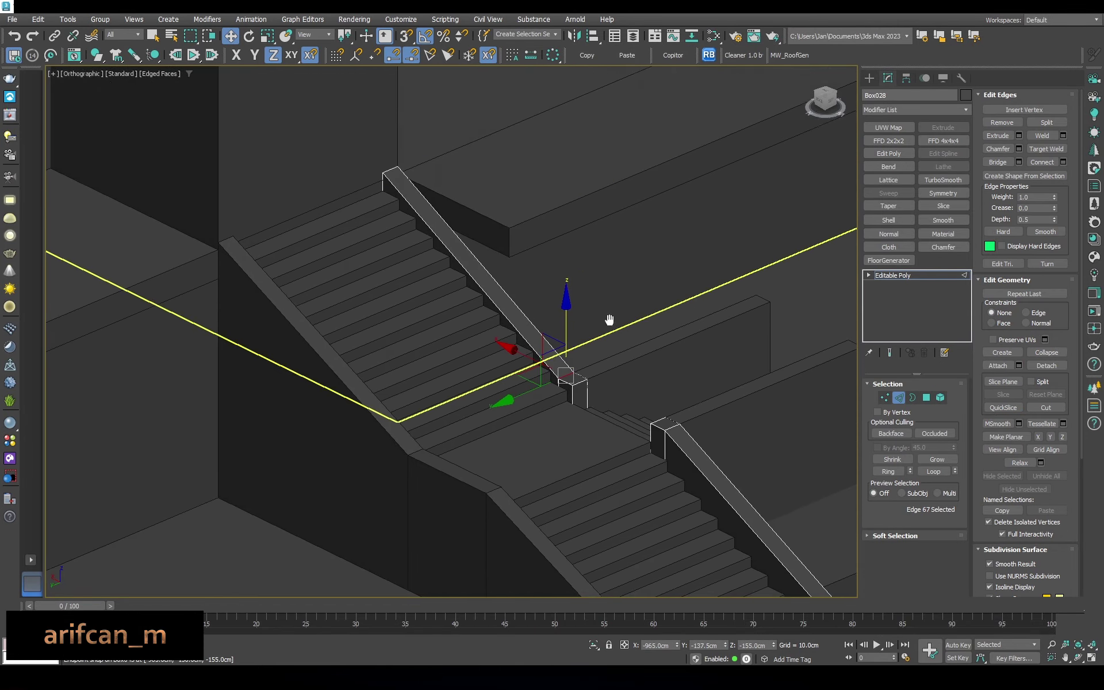
{"action": "scroll", "coordinate": [573, 365], "scroll_direction": "up", "scroll_amount": 5}
{"action": "key", "text": "s"}
{"action": "key", "text": "4"}
{"action": "left_click", "coordinate": [612, 399]}
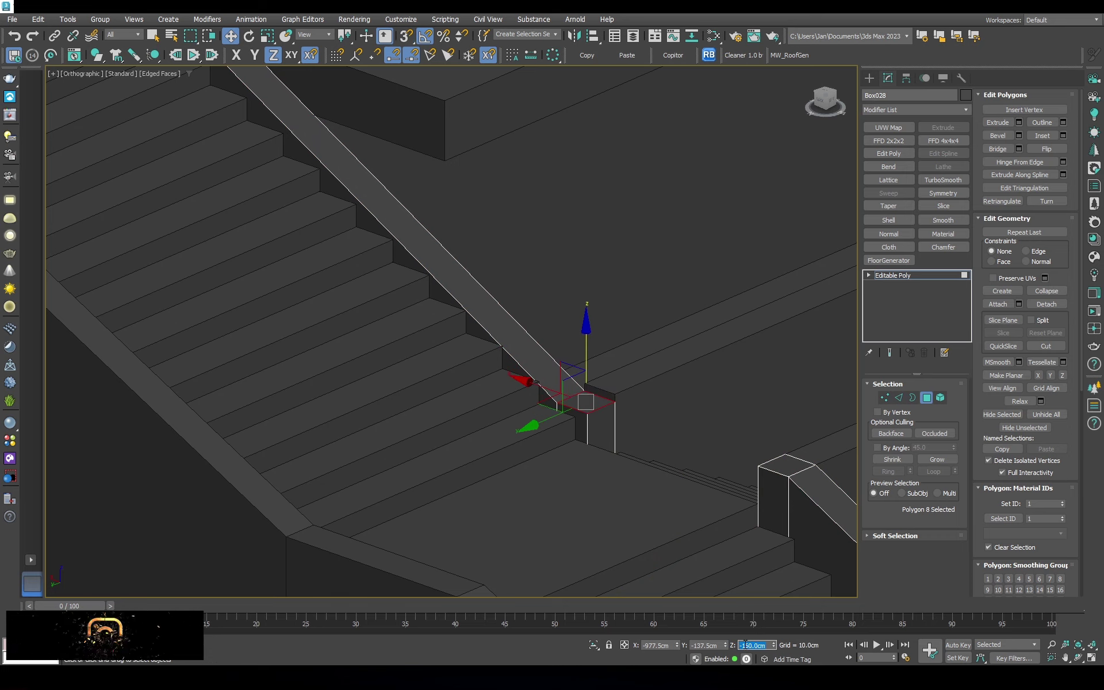
{"action": "key", "text": "Return"}
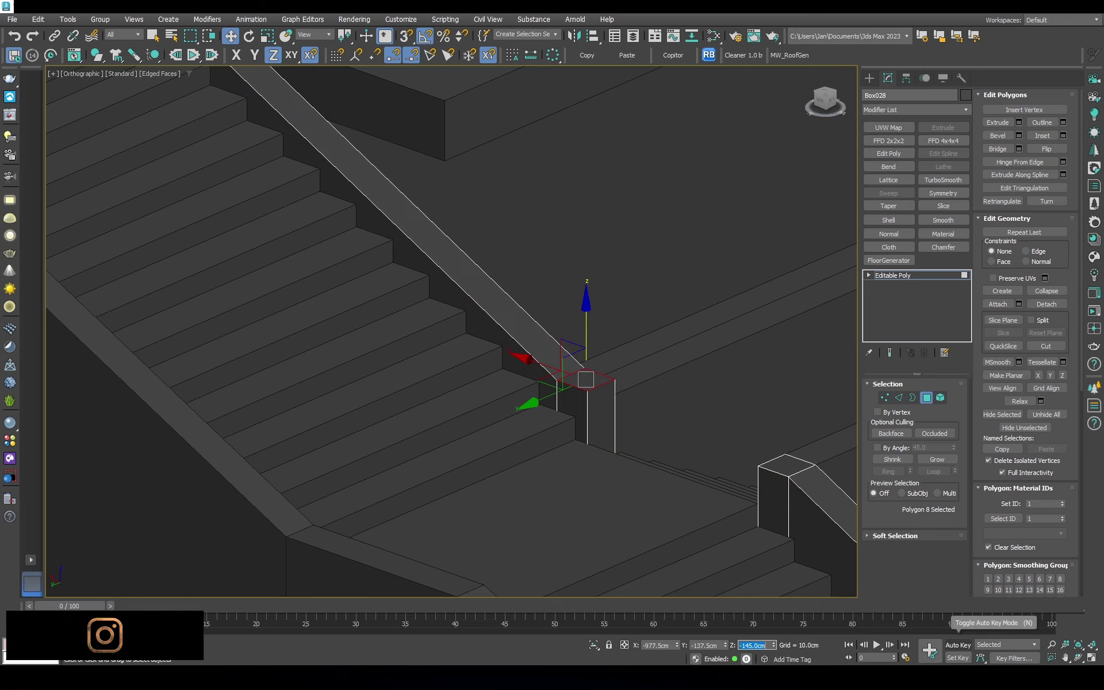
{"action": "scroll", "coordinate": [557, 368], "scroll_direction": "down", "scroll_amount": 2}
{"action": "mouse_move", "coordinate": [558, 368]}
{"action": "middle_mouse_down", "text": "alt"}
{"action": "mouse_move", "coordinate": [575, 345]}
{"action": "mouse_move", "coordinate": [558, 368]}
{"action": "middle_mouse_up", "text": "alt"}
{"action": "key", "text": "ctrl+b"}
Drag the copied side wall's front top edges down so it slopes with the stairs
{"action": "scroll", "coordinate": [565, 367], "scroll_direction": "up", "scroll_amount": 3}
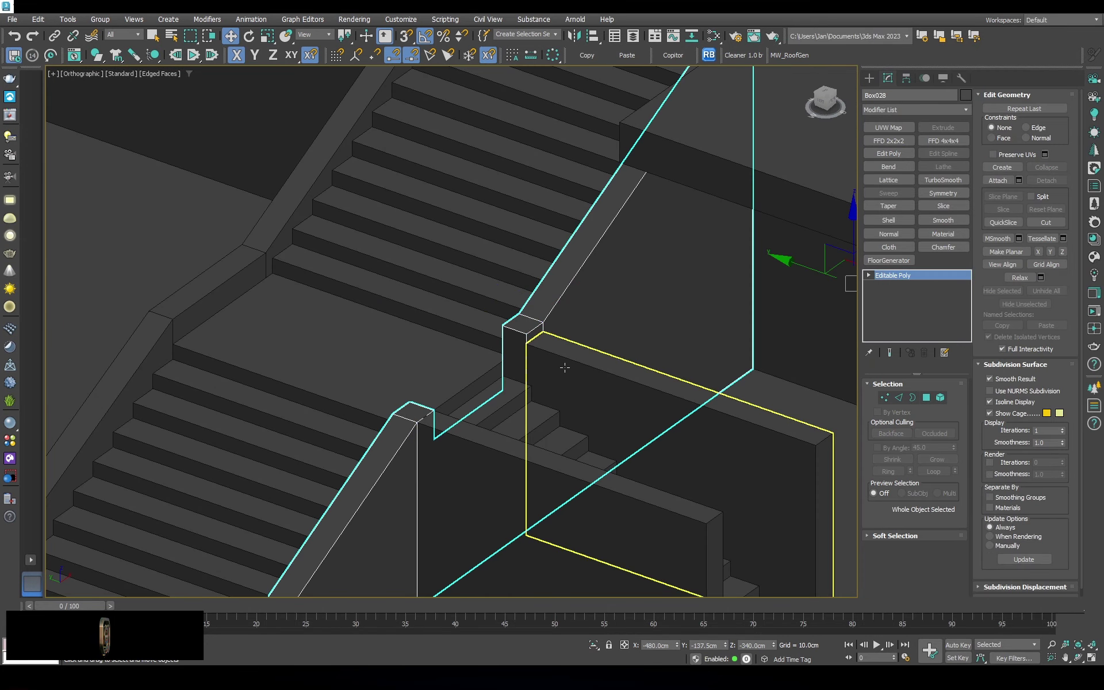
{"action": "left_click", "coordinate": [565, 366]}
{"action": "key", "text": "4"}
{"action": "scroll", "coordinate": [537, 334], "scroll_direction": "down", "scroll_amount": 2}
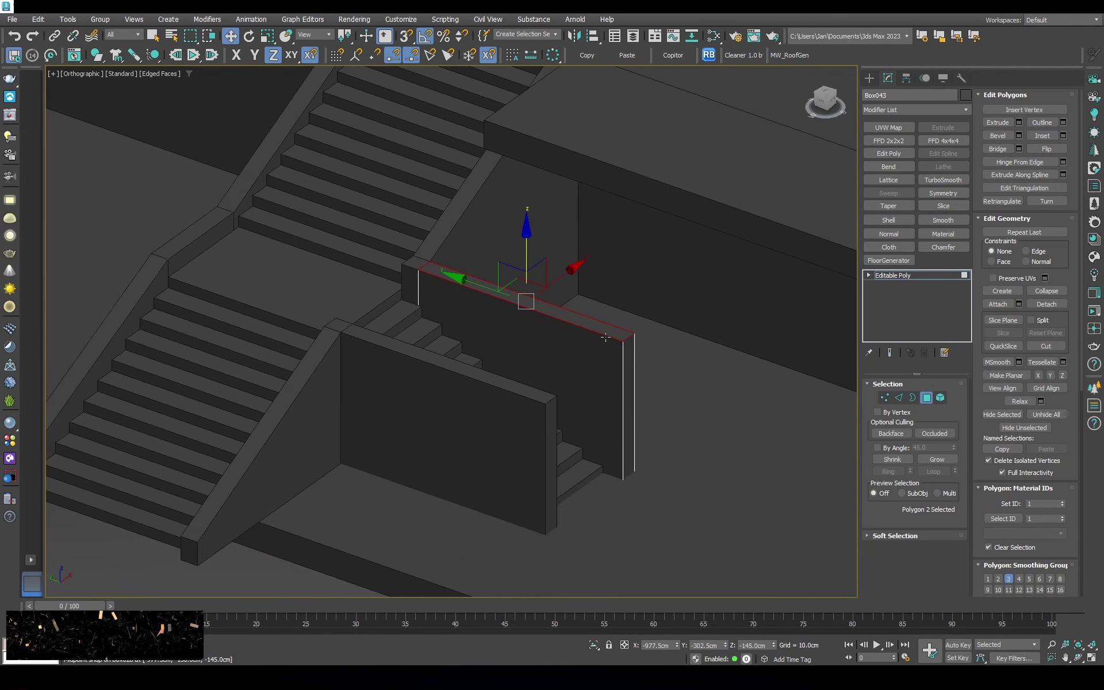
{"action": "scroll", "coordinate": [616, 326], "scroll_direction": "up", "scroll_amount": 3}
{"action": "middle_click_drag", "start_coordinate": [616, 325], "coordinate": [534, 387], "text": "alt"}
{"action": "key", "text": "1"}
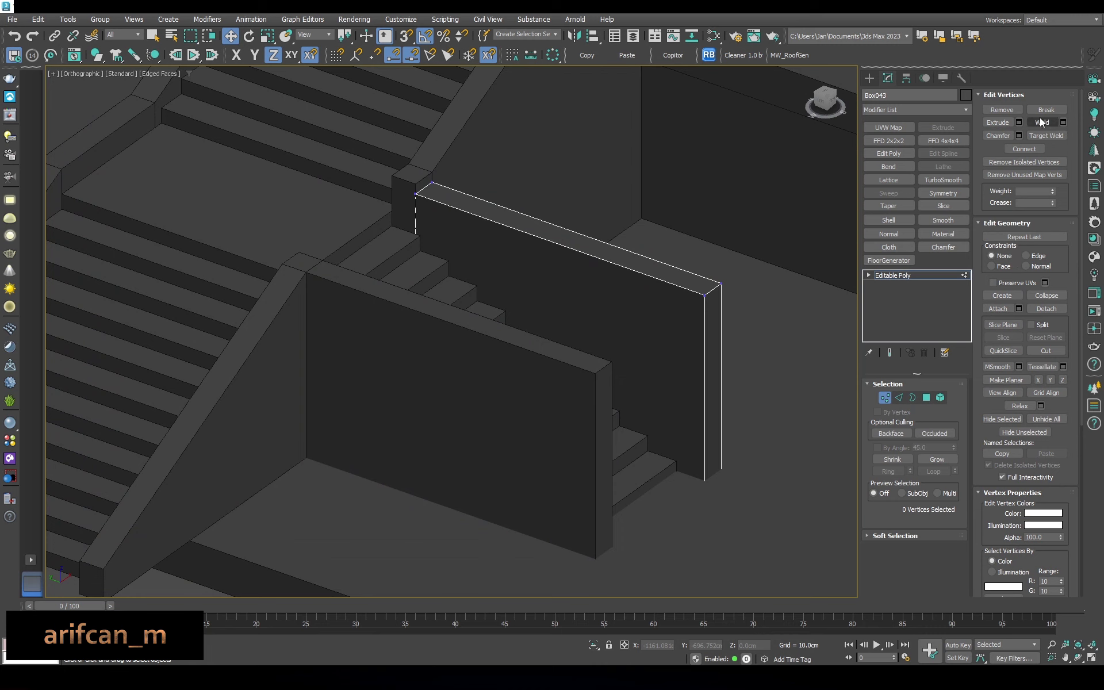
{"action": "key", "text": "2"}
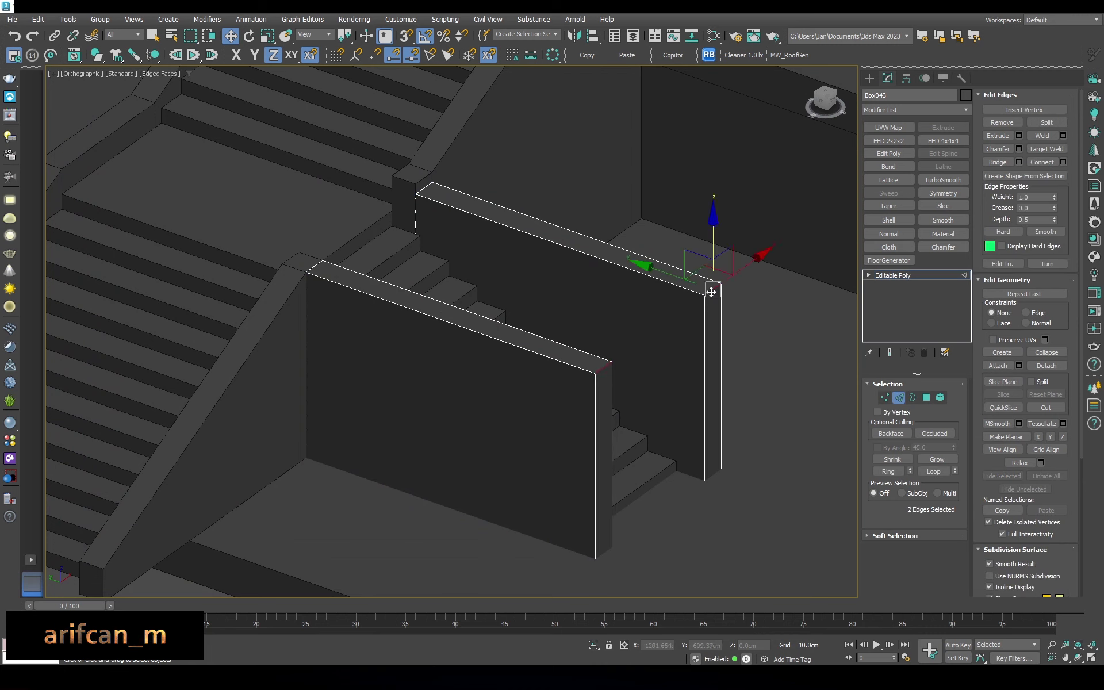
{"action": "left_click_drag", "start_coordinate": [711, 291], "coordinate": [715, 396]}
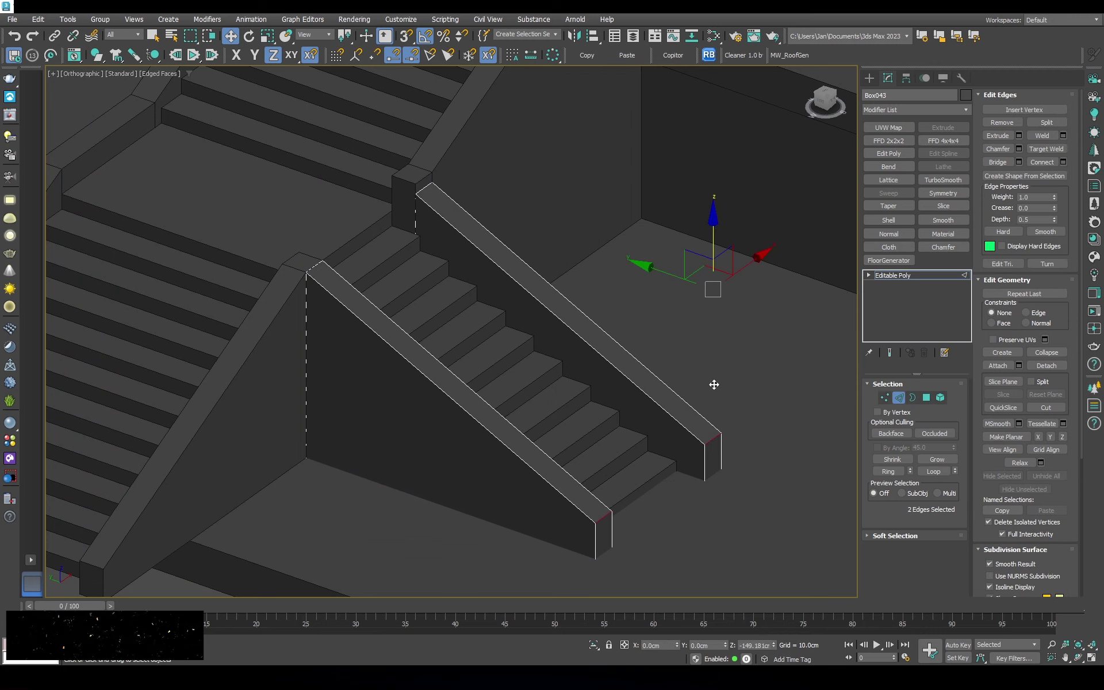
{"action": "left_click", "coordinate": [940, 397]}
{"action": "key", "text": "5"}
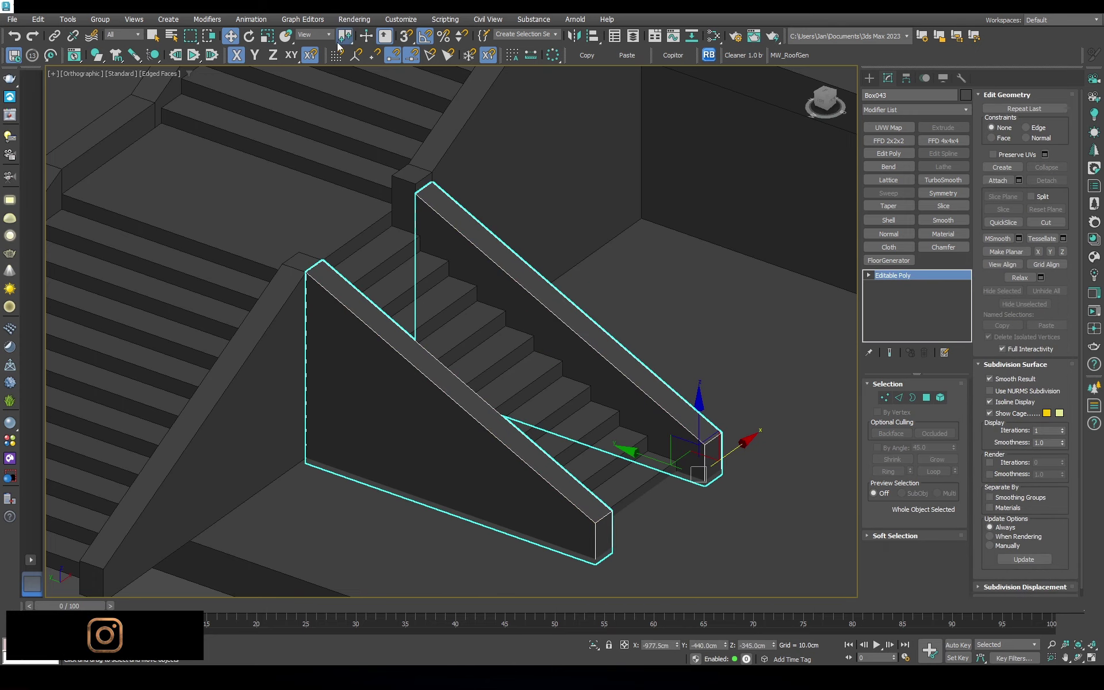
{"action": "key", "text": "p"}
{"action": "scroll", "coordinate": [429, 292], "scroll_direction": "up", "scroll_amount": 5}
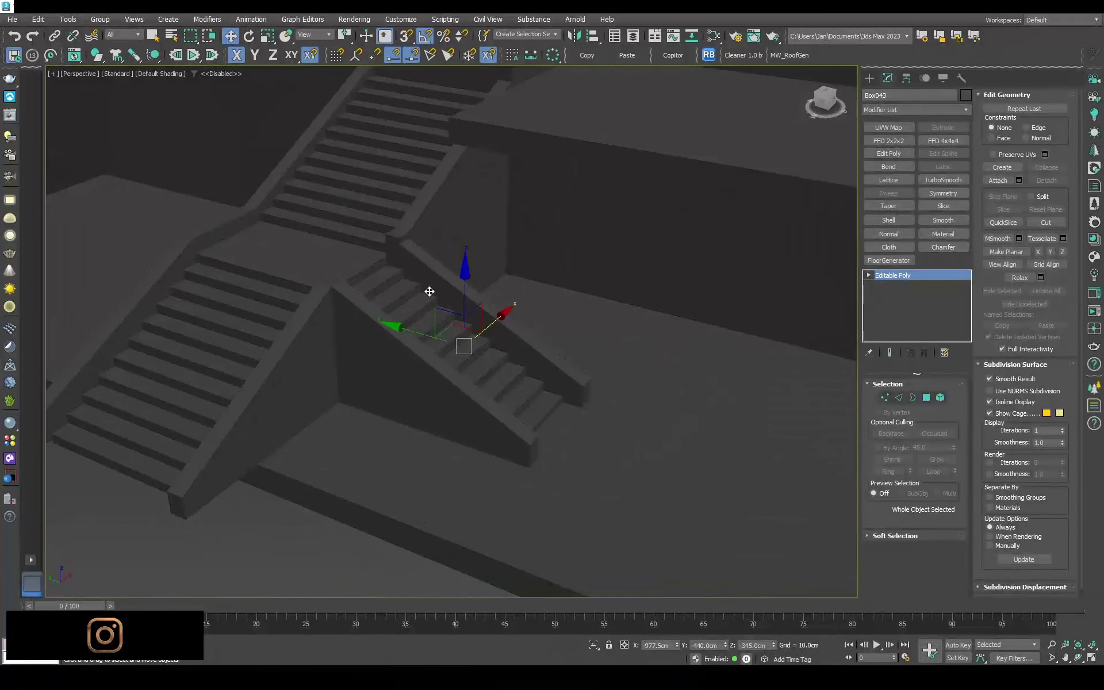
{"action": "scroll", "coordinate": [429, 292], "scroll_direction": "up", "scroll_amount": 3}
Save the scene via the File menu and orbit out to see the whole staircase
{"action": "left_click", "coordinate": [12, 19]}
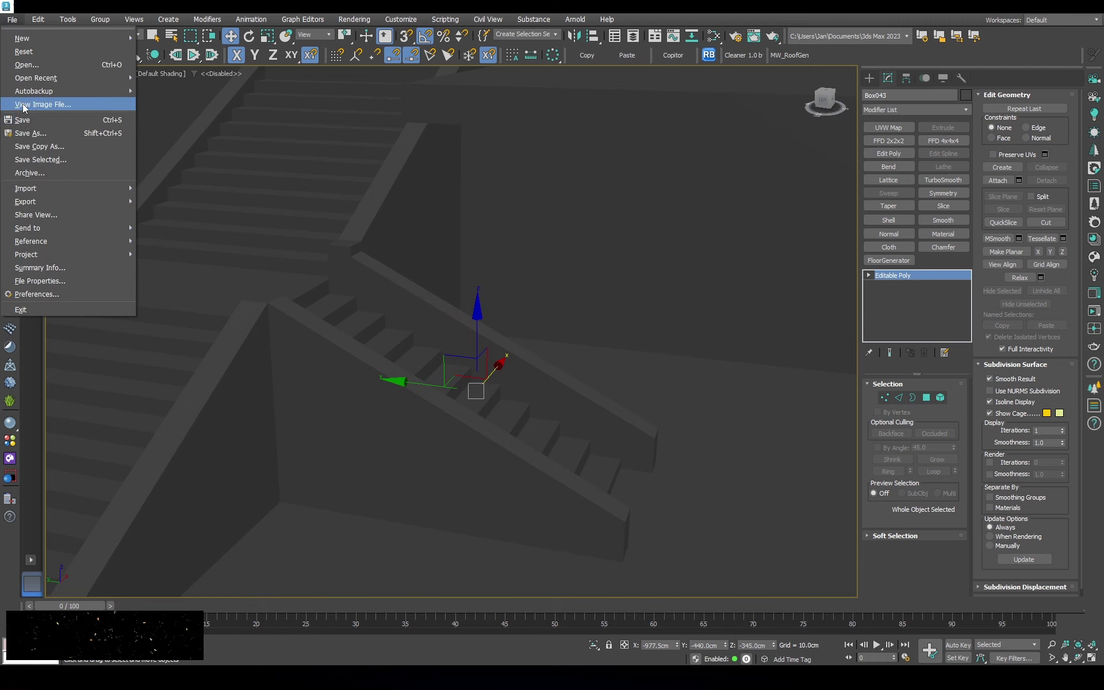
{"action": "left_click", "coordinate": [23, 101]}
{"action": "scroll", "coordinate": [429, 345], "scroll_direction": "down", "scroll_amount": 5}
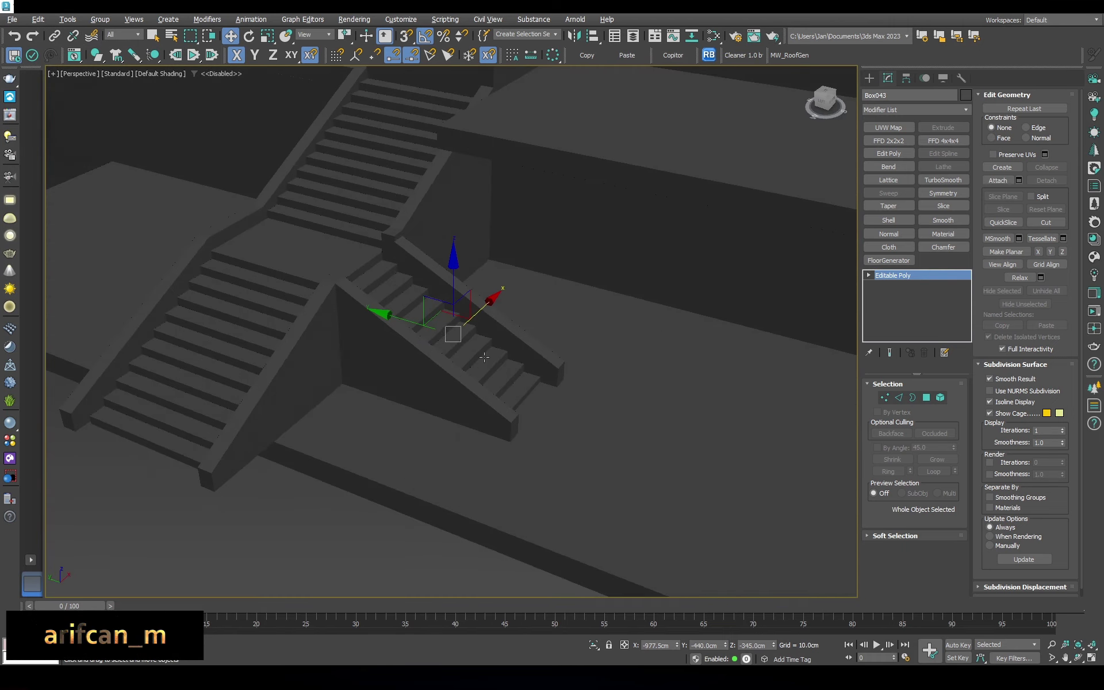
{"action": "mouse_move", "coordinate": [402, 374]}
{"action": "middle_mouse_down", "text": "alt"}
{"action": "mouse_move", "coordinate": [430, 432]}
{"action": "mouse_move", "coordinate": [414, 428]}
{"action": "middle_mouse_up", "text": "alt"}
{"action": "scroll", "coordinate": [429, 431], "scroll_direction": "up", "scroll_amount": 2}
{"action": "scroll", "coordinate": [414, 429], "scroll_direction": "down", "scroll_amount": 4}
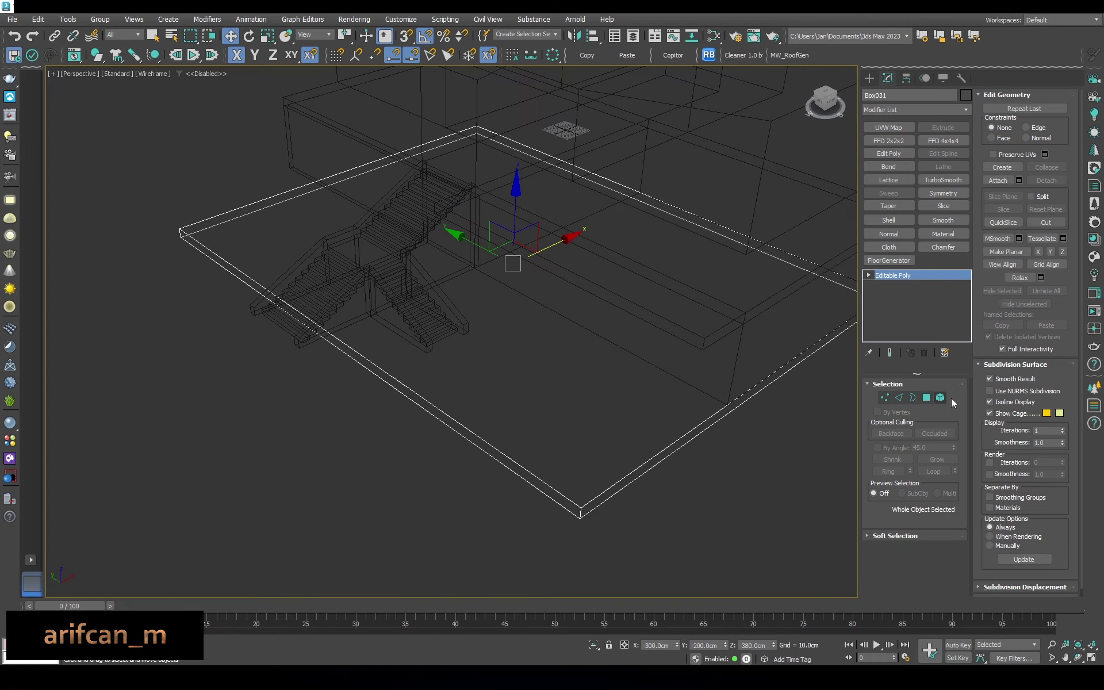
Move the base platform's front face outward past the foot of the stairs
{"action": "key", "text": "4"}
{"action": "scroll", "coordinate": [379, 323], "scroll_direction": "up", "scroll_amount": 4}
{"action": "left_click_drag", "start_coordinate": [378, 323], "coordinate": [439, 360]}
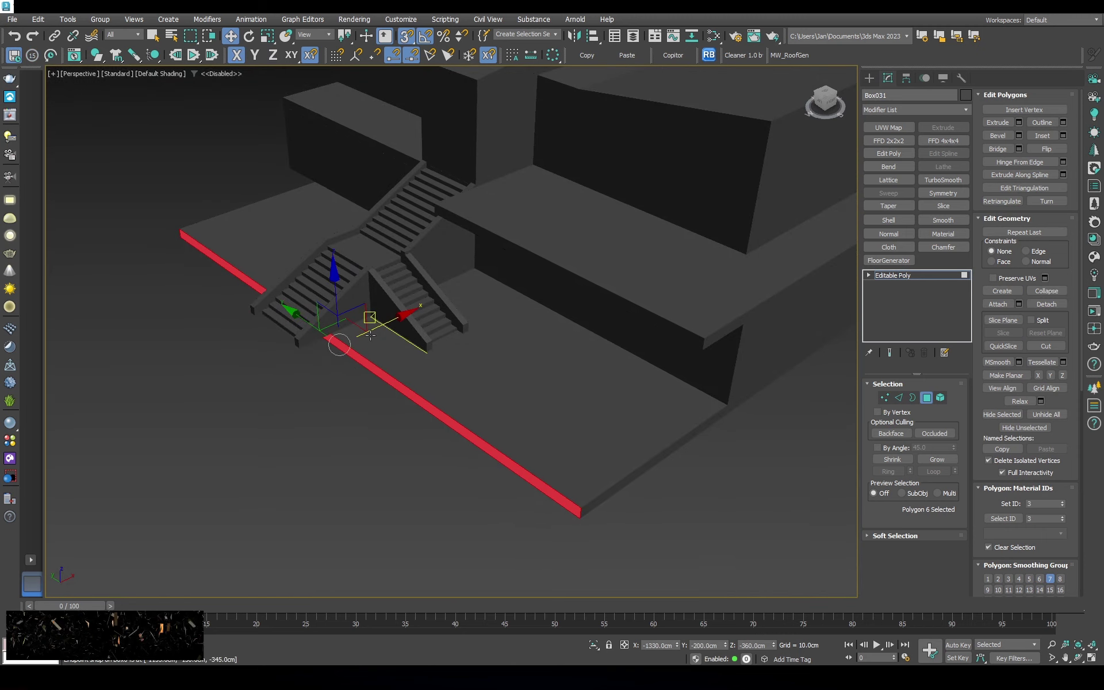
{"action": "mouse_move", "coordinate": [439, 359]}
{"action": "middle_mouse_down"}
{"action": "mouse_move", "coordinate": [410, 368]}
{"action": "mouse_move", "coordinate": [449, 409]}
{"action": "middle_mouse_up"}
{"action": "key", "text": "F3"}
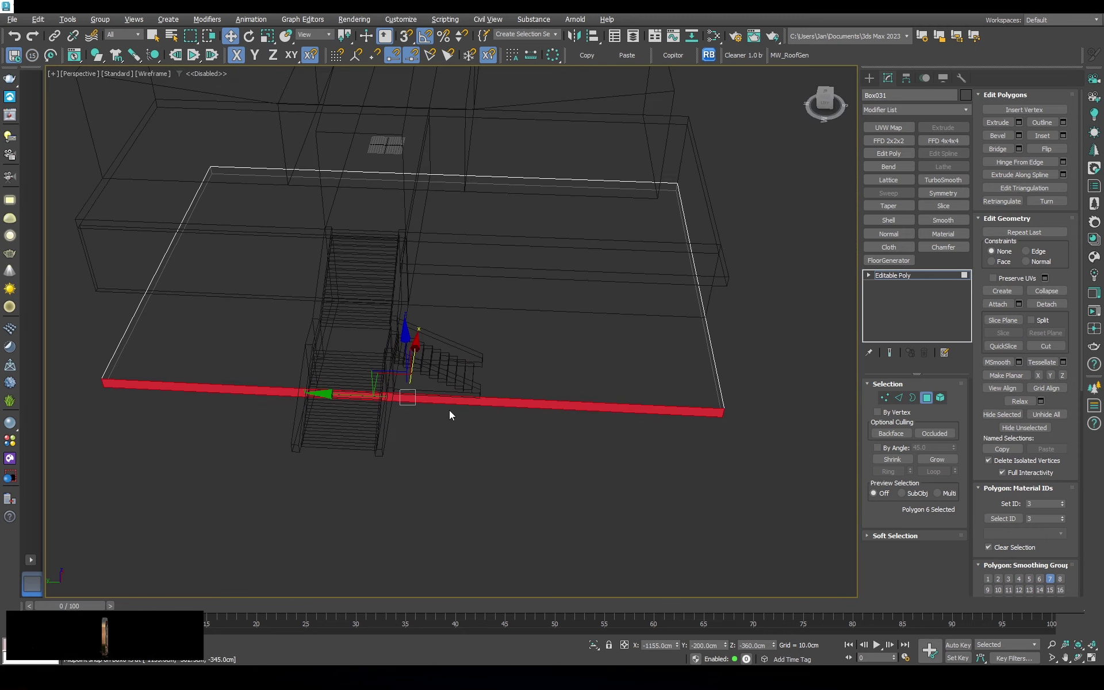
{"action": "key", "text": "F3"}
{"action": "key", "text": "F3"}
{"action": "key", "text": "2"}
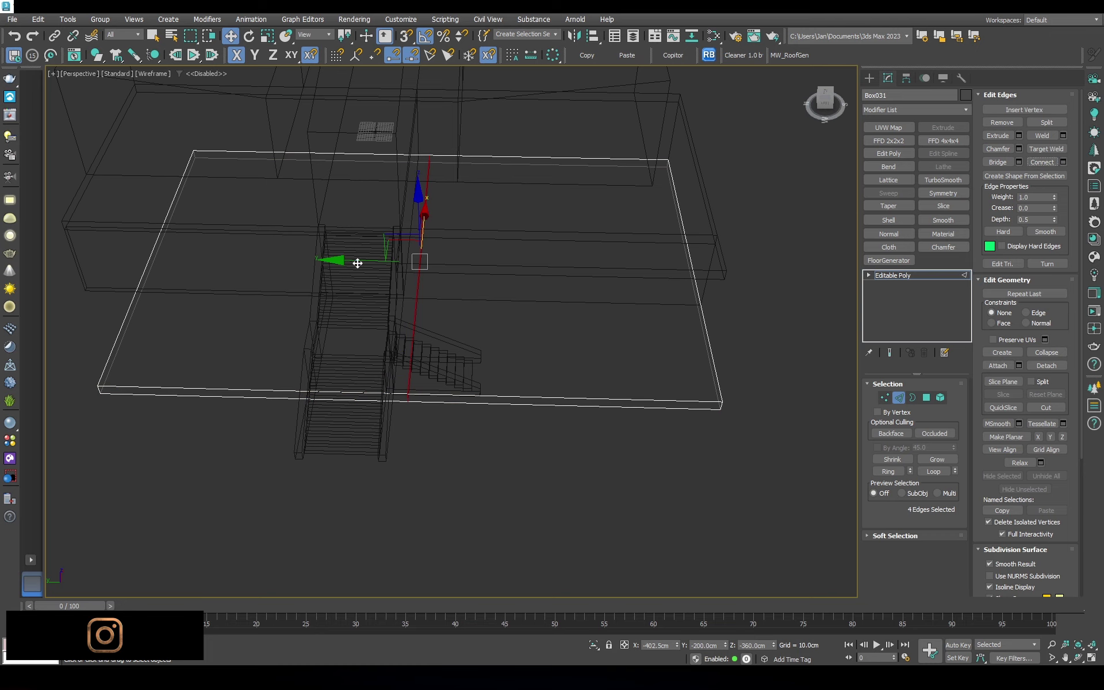
Select the edges running across the base platform
{"action": "scroll", "coordinate": [407, 430], "scroll_direction": "down", "scroll_amount": 2}
{"action": "key", "text": "4"}
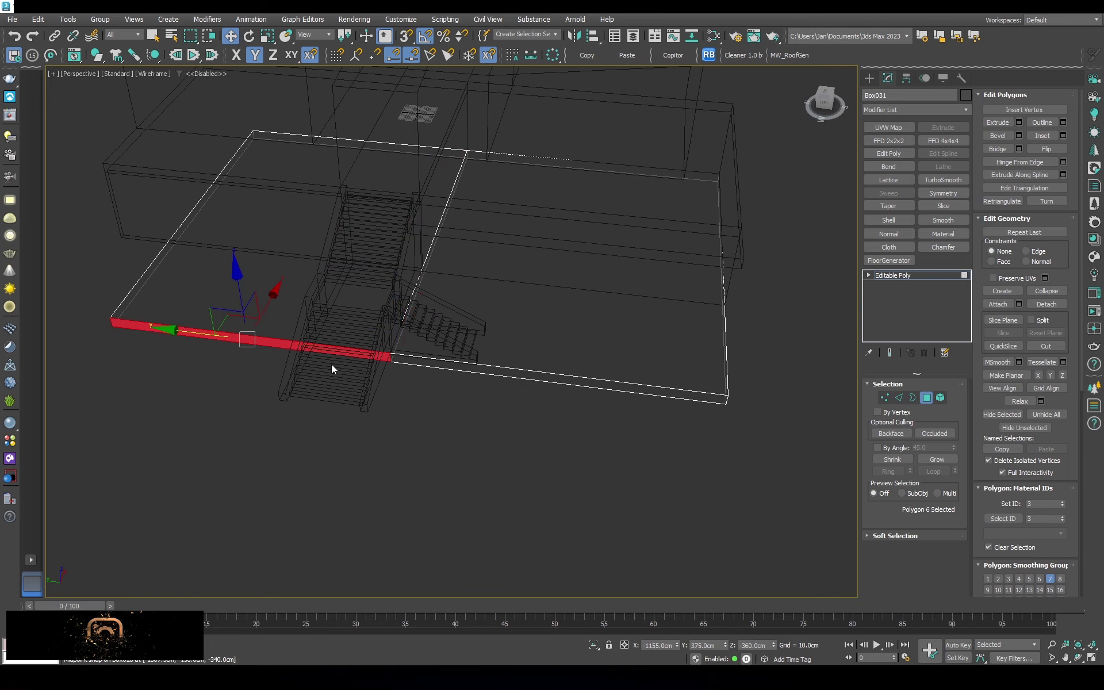
{"action": "scroll", "coordinate": [343, 295], "scroll_direction": "up", "scroll_amount": 3}
{"action": "scroll", "coordinate": [343, 295], "scroll_direction": "down", "scroll_amount": 3}
{"action": "scroll", "coordinate": [446, 414], "scroll_direction": "up", "scroll_amount": 2}
{"action": "left_click", "coordinate": [899, 397], "text": "ctrl"}
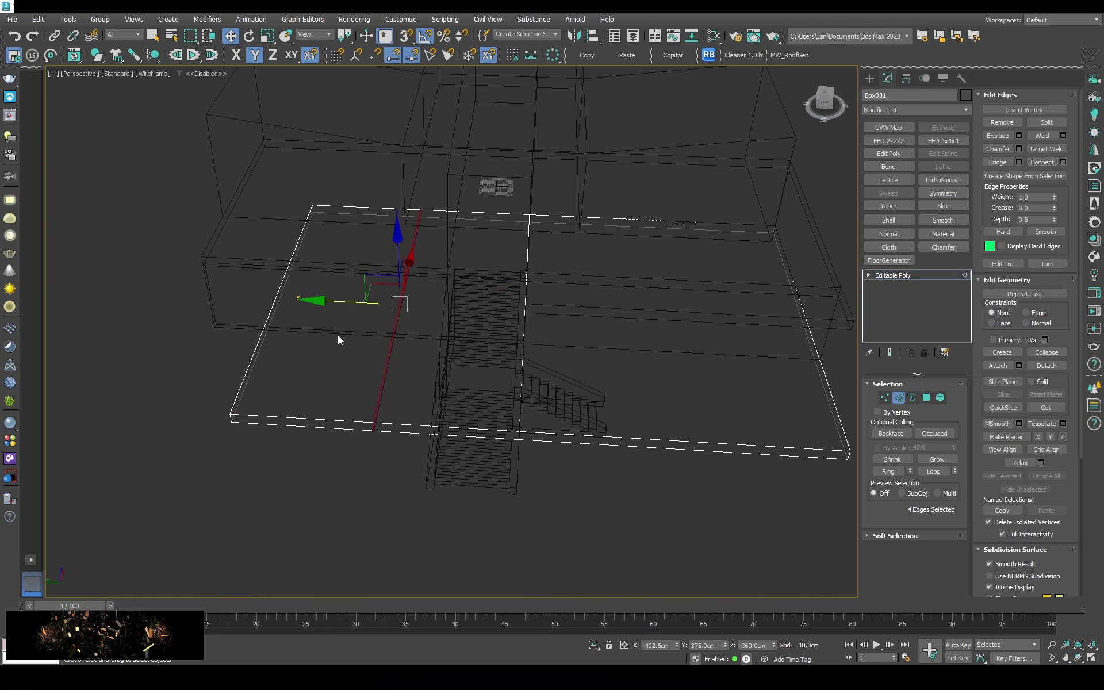
{"action": "key", "text": "F3"}
{"action": "key", "text": "F3"}
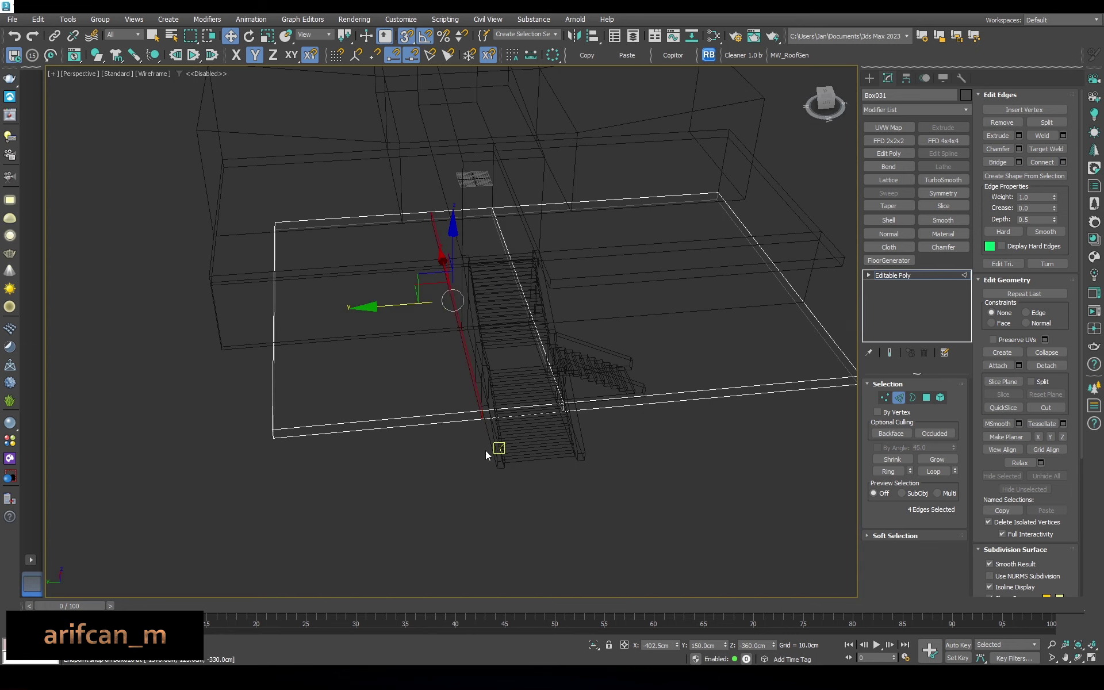
Select the platform face and edge vertices at the stair foot
{"action": "mouse_move", "coordinate": [493, 448]}
{"action": "middle_mouse_down", "text": "alt"}
{"action": "mouse_move", "coordinate": [603, 419]}
{"action": "mouse_move", "coordinate": [584, 402]}
{"action": "middle_mouse_up", "text": "alt"}
{"action": "key", "text": "4"}
{"action": "left_click", "coordinate": [584, 401]}
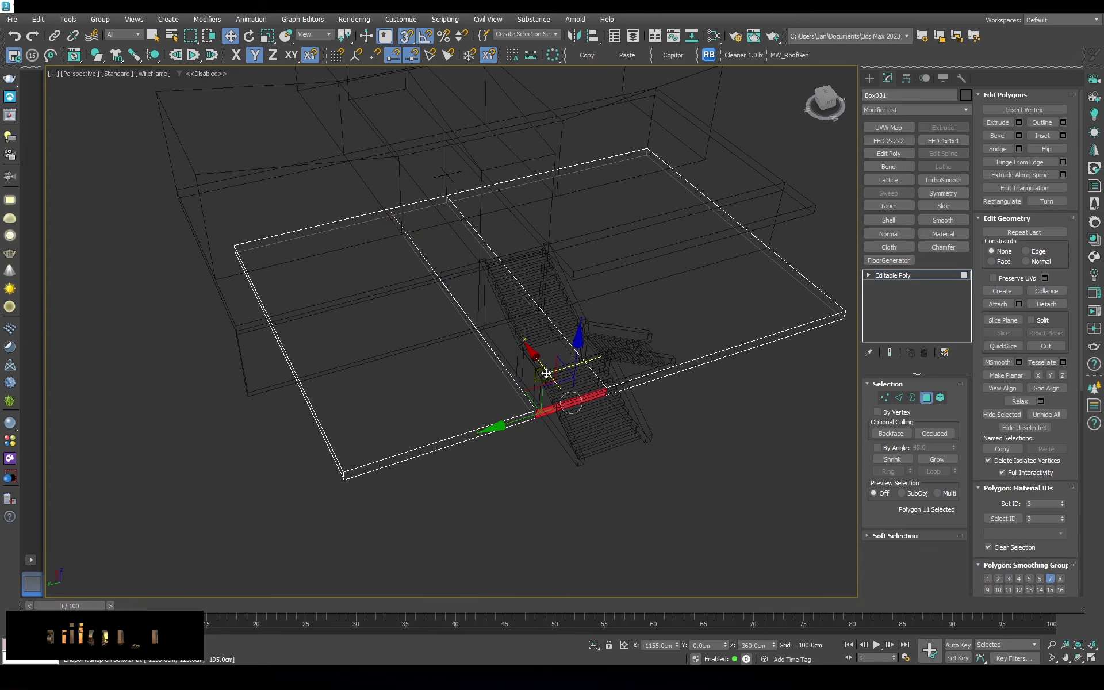
{"action": "key", "text": "F3"}
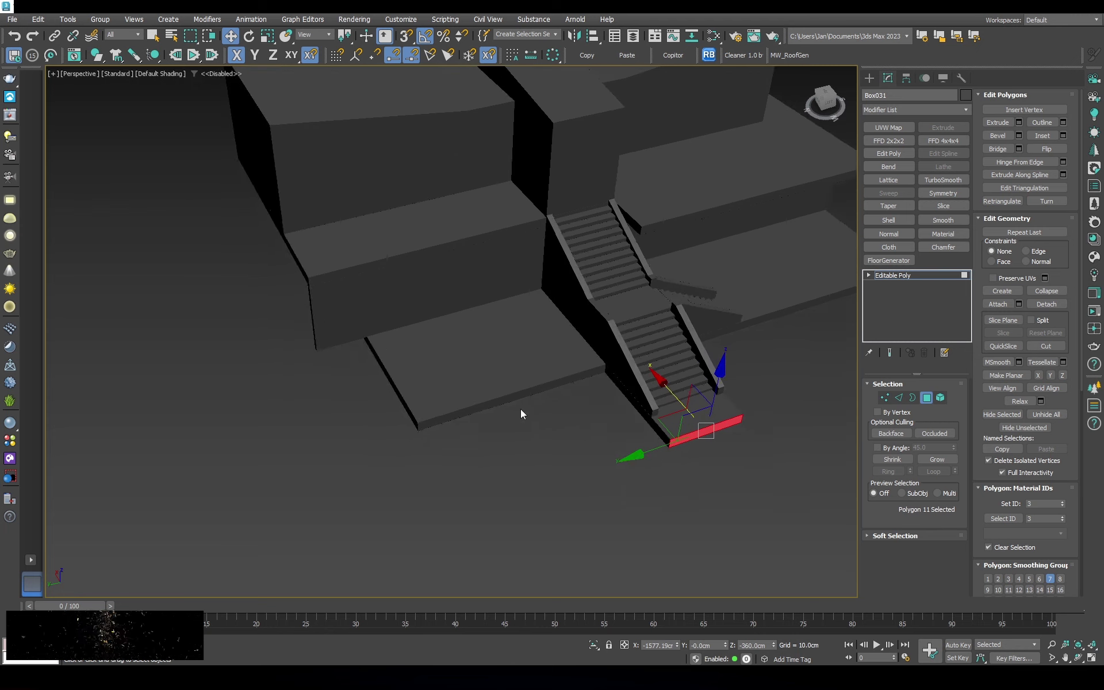
{"action": "middle_click_drag", "start_coordinate": [458, 413], "coordinate": [445, 402], "text": "alt"}
{"action": "key", "text": "F3"}
{"action": "key", "text": "1"}
{"action": "scroll", "coordinate": [502, 427], "scroll_direction": "up", "scroll_amount": 2}
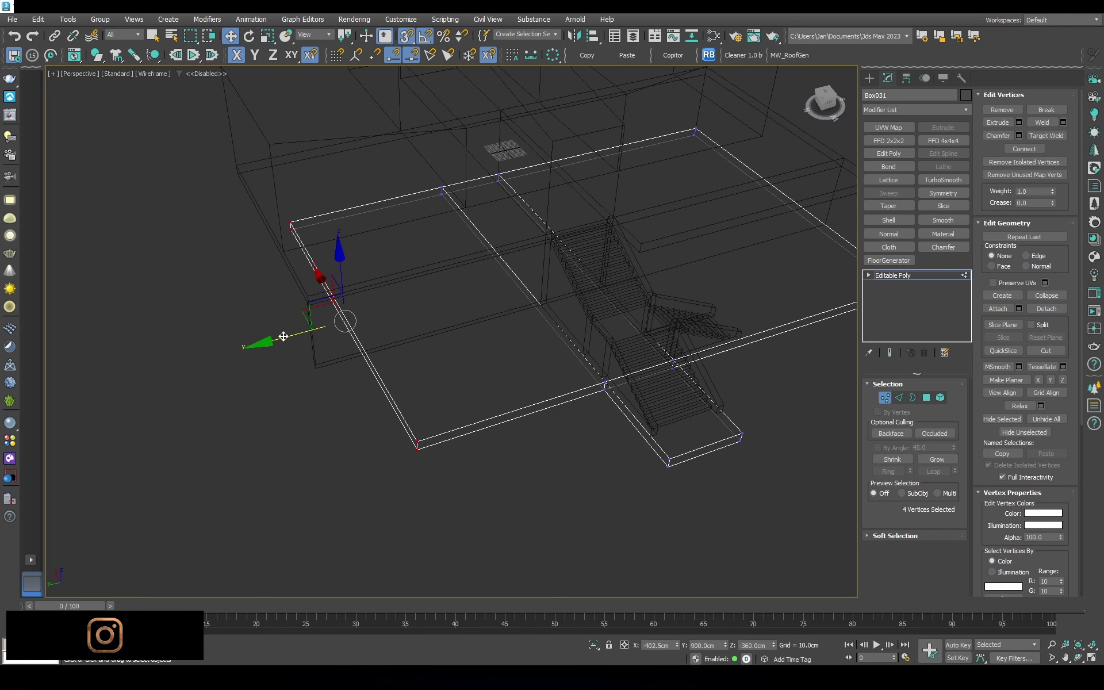
{"action": "key", "text": "F3"}
Orbit and zoom around to review the extended platform
{"action": "mouse_move", "coordinate": [283, 336]}
{"action": "middle_mouse_down", "text": "alt"}
{"action": "mouse_move", "coordinate": [407, 383]}
{"action": "mouse_move", "coordinate": [436, 356]}
{"action": "mouse_move", "coordinate": [430, 335]}
{"action": "mouse_move", "coordinate": [473, 333]}
{"action": "mouse_move", "coordinate": [459, 315]}
{"action": "mouse_move", "coordinate": [357, 316]}
{"action": "mouse_move", "coordinate": [488, 330]}
{"action": "mouse_move", "coordinate": [395, 320]}
{"action": "mouse_move", "coordinate": [468, 333]}
{"action": "mouse_move", "coordinate": [416, 340]}
{"action": "mouse_move", "coordinate": [465, 364]}
{"action": "mouse_move", "coordinate": [402, 322]}
{"action": "mouse_move", "coordinate": [517, 374]}
{"action": "mouse_move", "coordinate": [502, 397]}
{"action": "mouse_move", "coordinate": [519, 379]}
{"action": "middle_mouse_up", "text": "alt"}
{"action": "scroll", "coordinate": [334, 359], "scroll_direction": "down", "scroll_amount": 3}
{"action": "key", "text": "F3"}
{"action": "key", "text": "F3"}
{"action": "scroll", "coordinate": [444, 383], "scroll_direction": "up", "scroll_amount": 2}
{"action": "scroll", "coordinate": [437, 356], "scroll_direction": "down", "scroll_amount": 2}
{"action": "scroll", "coordinate": [430, 336], "scroll_direction": "up", "scroll_amount": 3}
{"action": "key", "text": "F4"}
{"action": "scroll", "coordinate": [429, 336], "scroll_direction": "down", "scroll_amount": 3}
{"action": "scroll", "coordinate": [461, 339], "scroll_direction": "up", "scroll_amount": 2}
{"action": "scroll", "coordinate": [461, 340], "scroll_direction": "down", "scroll_amount": 2}
{"action": "scroll", "coordinate": [438, 334], "scroll_direction": "down", "scroll_amount": 3}
{"action": "scroll", "coordinate": [465, 365], "scroll_direction": "up", "scroll_amount": 2}
Select all house objects in the top wireframe view and group them as Group001
{"action": "key", "text": "t"}
{"action": "scroll", "coordinate": [519, 372], "scroll_direction": "down", "scroll_amount": 2}
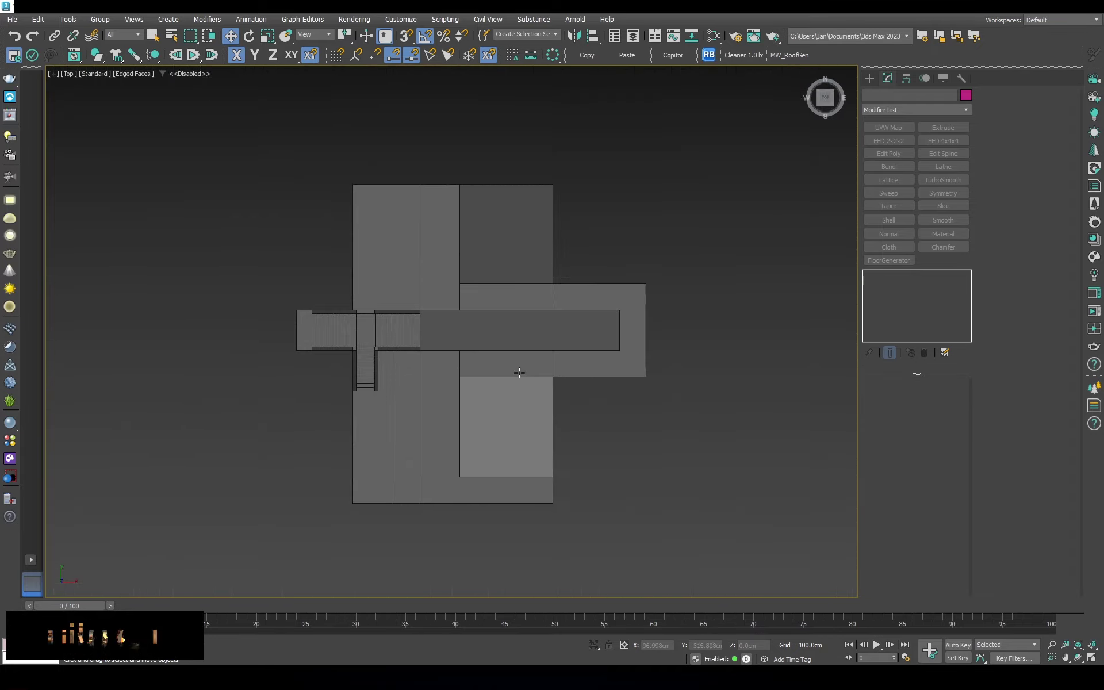
{"action": "key", "text": "ctrl+a"}
{"action": "key", "text": "z"}
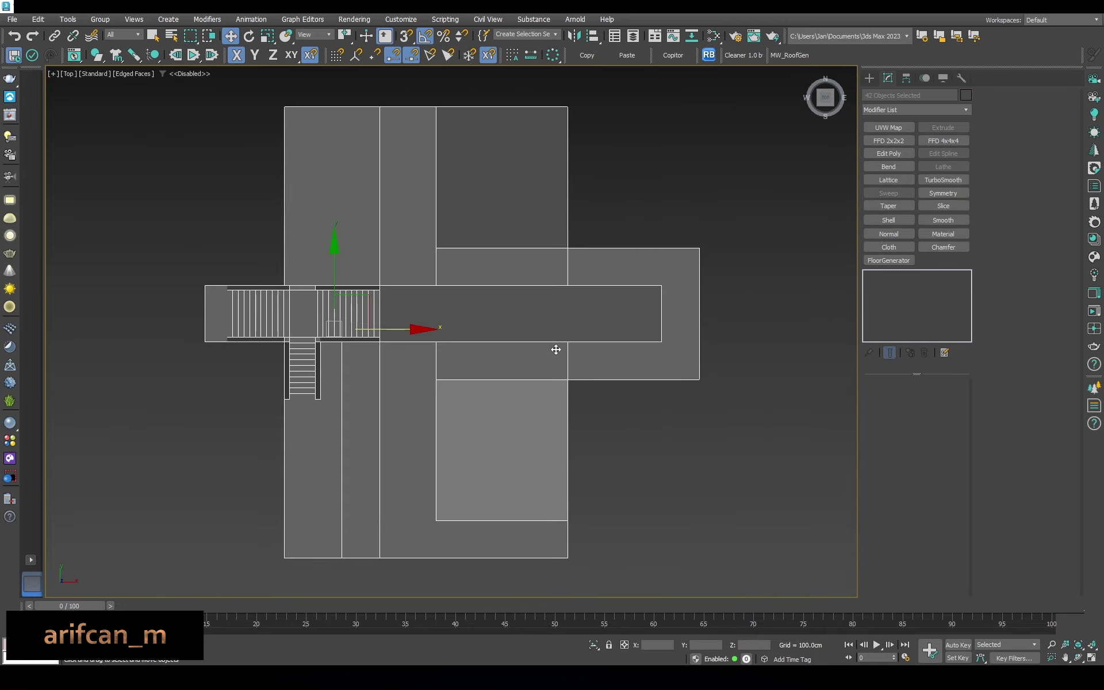
{"action": "key", "text": "F3"}
{"action": "key", "text": "g"}
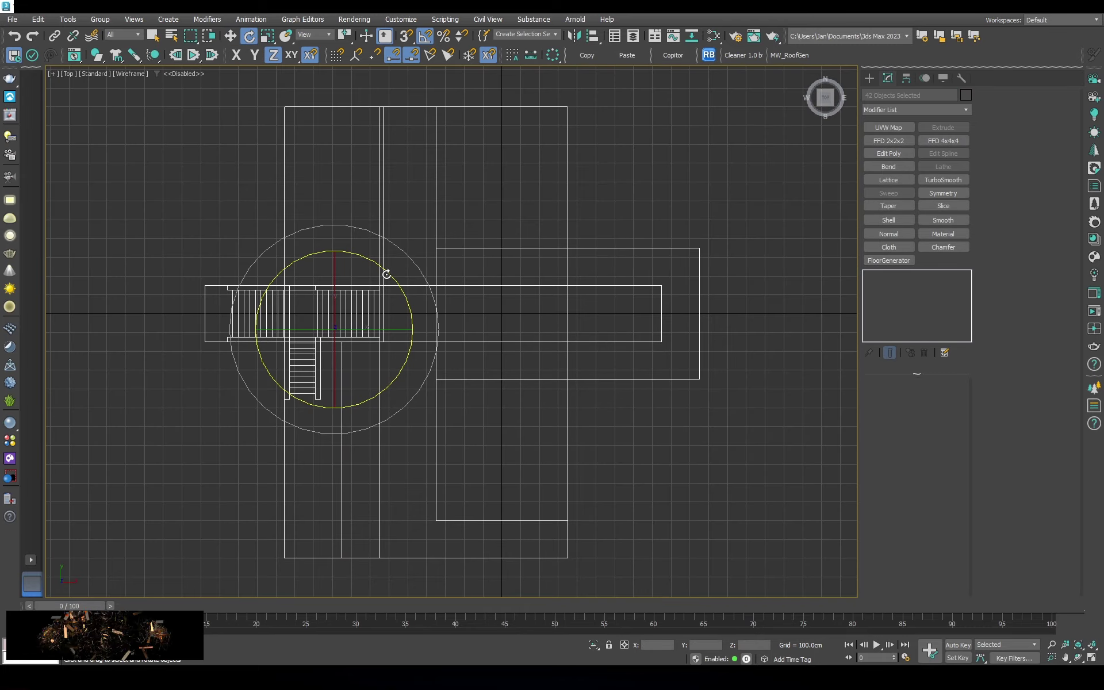
{"action": "left_click", "coordinate": [100, 19]}
{"action": "key", "text": "Return"}
{"action": "left_click", "coordinate": [906, 78]}
Rotate Group001 about its vertical axis and inspect it in perspective
{"action": "key", "text": "w"}
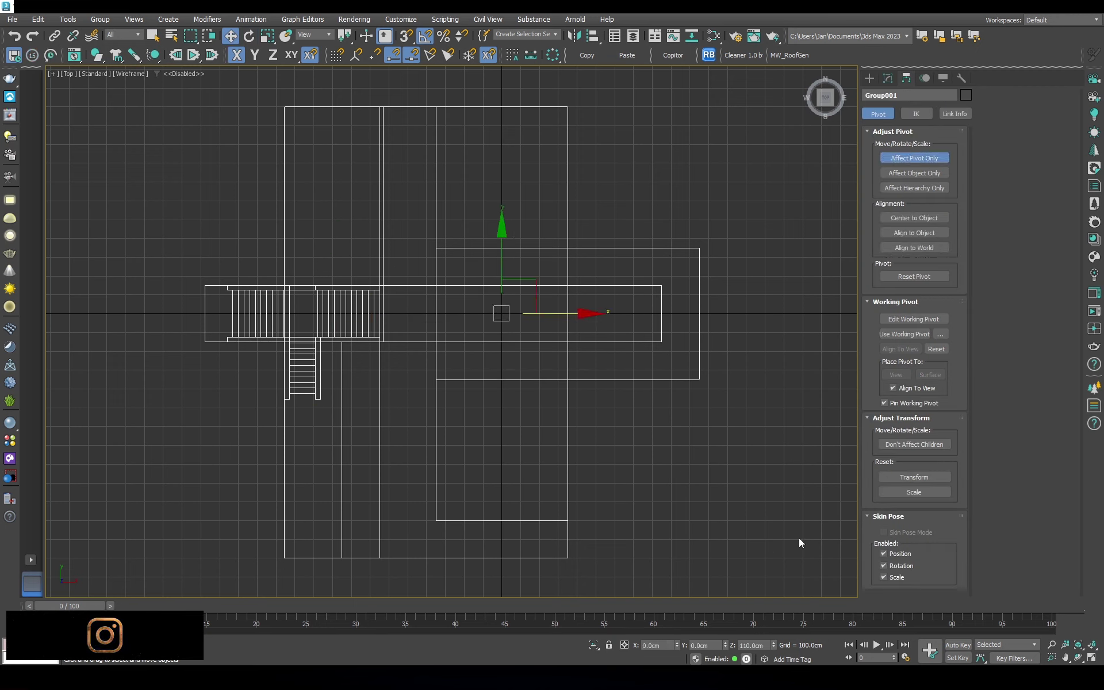
{"action": "left_click_drag", "start_coordinate": [392, 274], "coordinate": [548, 191]}
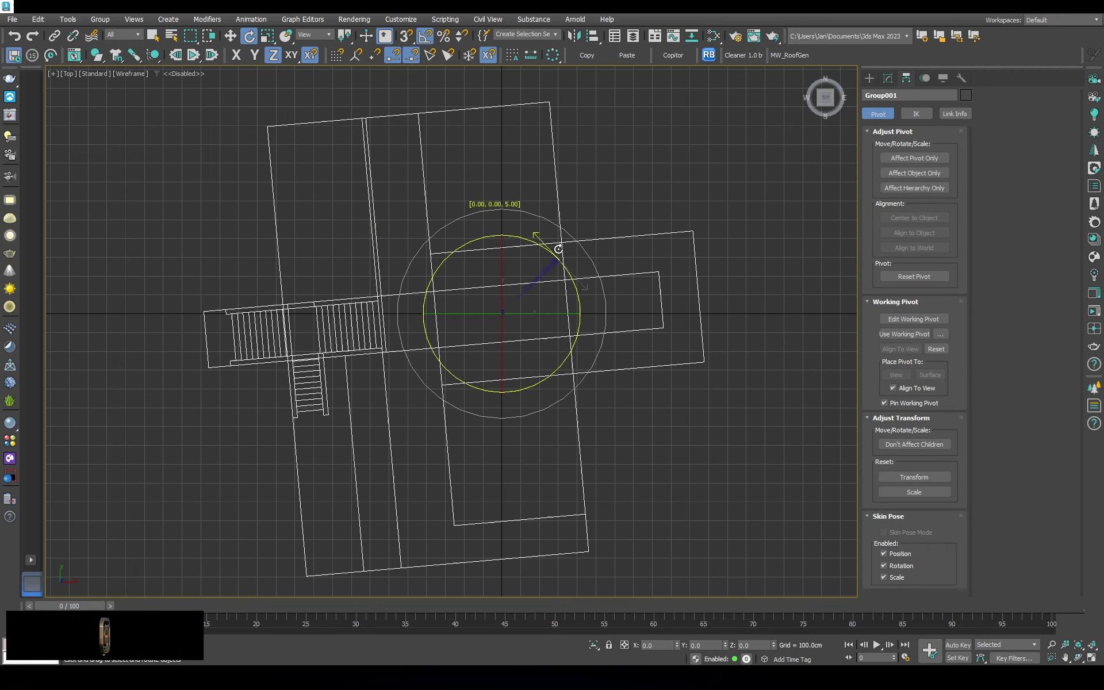
{"action": "key", "text": "p"}
{"action": "middle_click_drag", "start_coordinate": [517, 201], "coordinate": [609, 174], "text": "alt"}
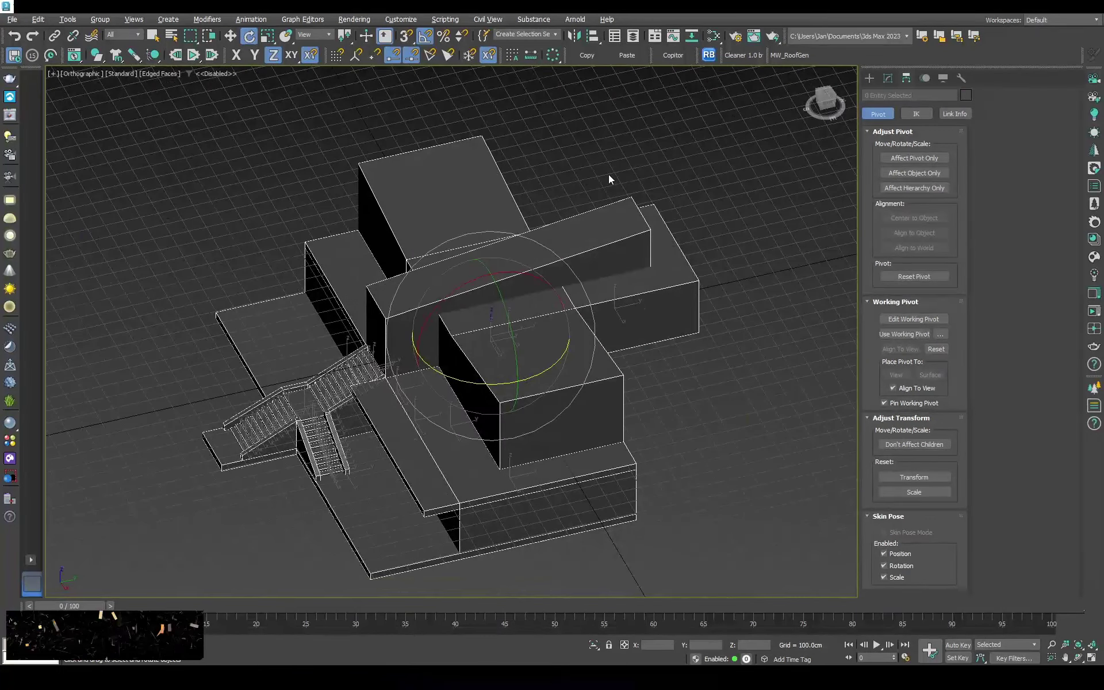
{"action": "key", "text": "F3"}
{"action": "key", "text": "ctrl+d"}
{"action": "mouse_move", "coordinate": [552, 397]}
{"action": "middle_mouse_down", "text": "alt"}
{"action": "mouse_move", "coordinate": [567, 395]}
{"action": "mouse_move", "coordinate": [489, 388]}
{"action": "middle_mouse_up", "text": "alt"}
Switch between front and perspective views and frame the selected slab
{"action": "key", "text": "w"}
{"action": "key", "text": "shift+z"}
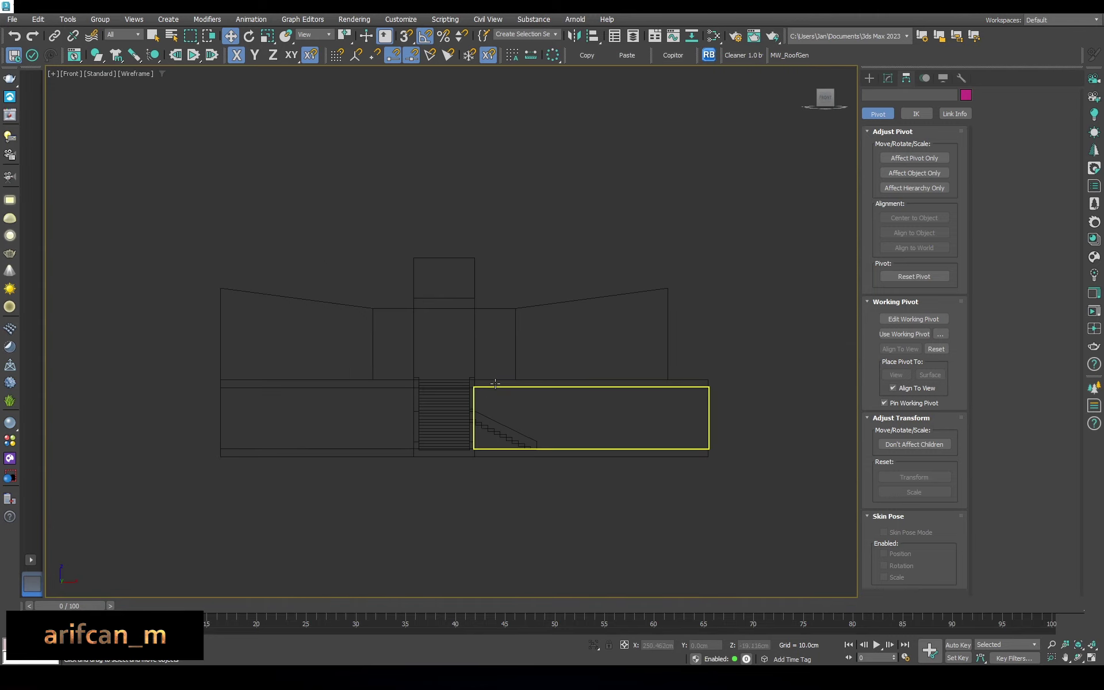
{"action": "key", "text": "shift+z"}
{"action": "key", "text": "shift+y"}
{"action": "key", "text": "shift+y"}
{"action": "key", "text": "F4"}
{"action": "scroll", "coordinate": [319, 390], "scroll_direction": "up", "scroll_amount": 3}
Select the slab's four end vertices and convert wall box Box030 to Editable Poly
{"action": "left_click", "coordinate": [318, 390]}
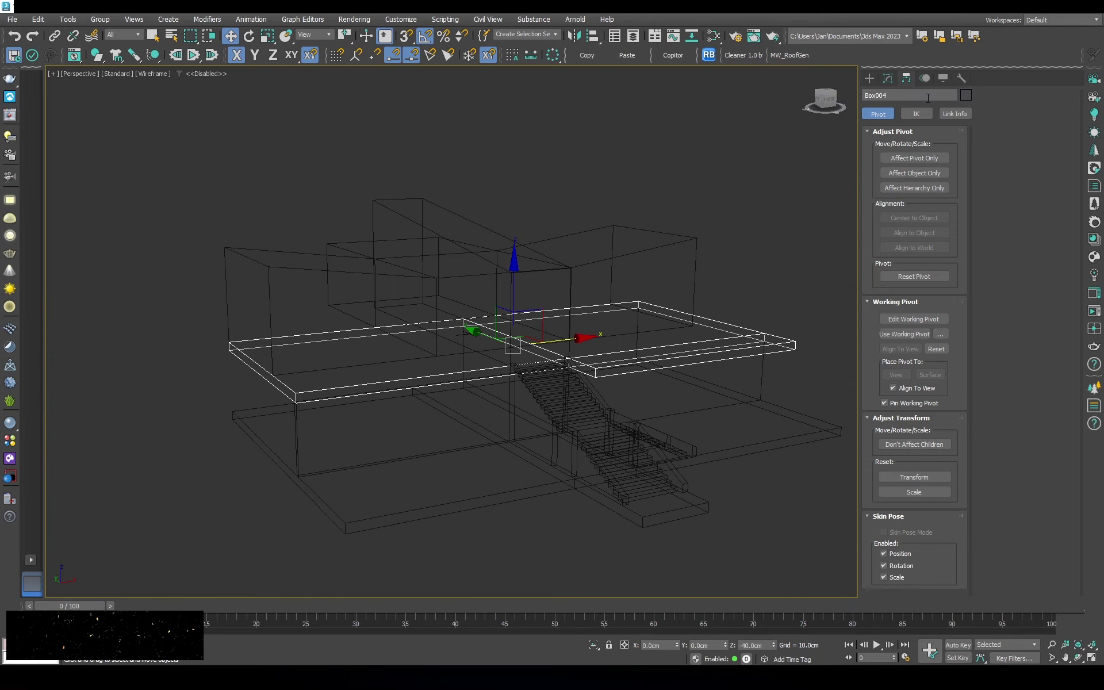
{"action": "left_click_drag", "start_coordinate": [448, 255], "coordinate": [250, 441]}
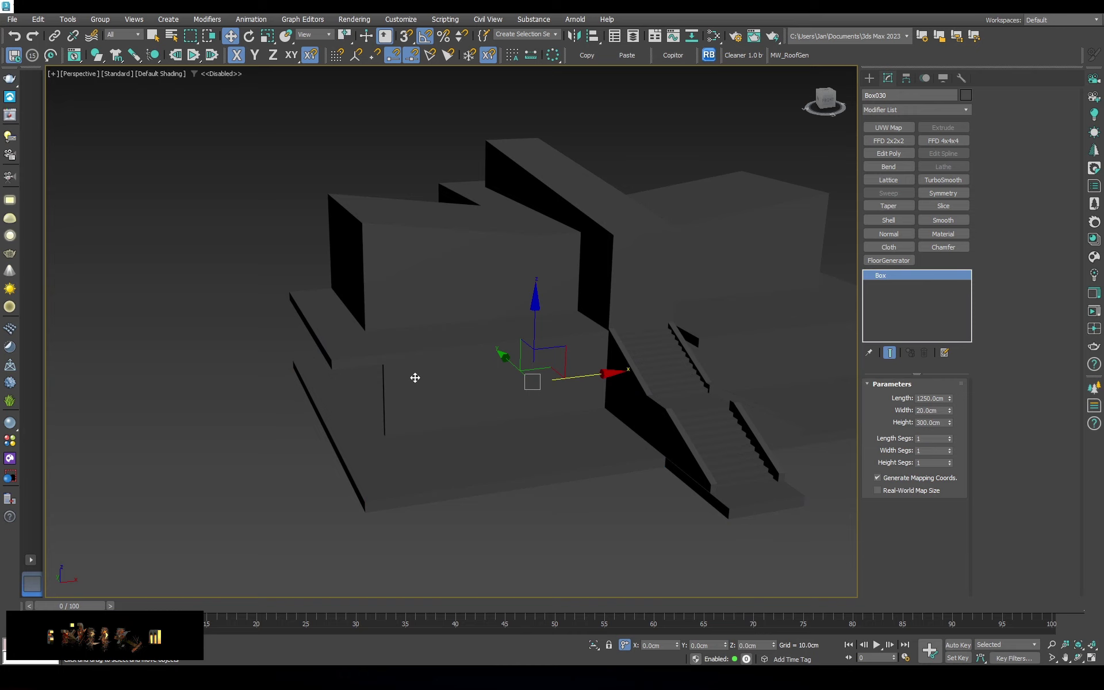
{"action": "key", "text": "F3"}
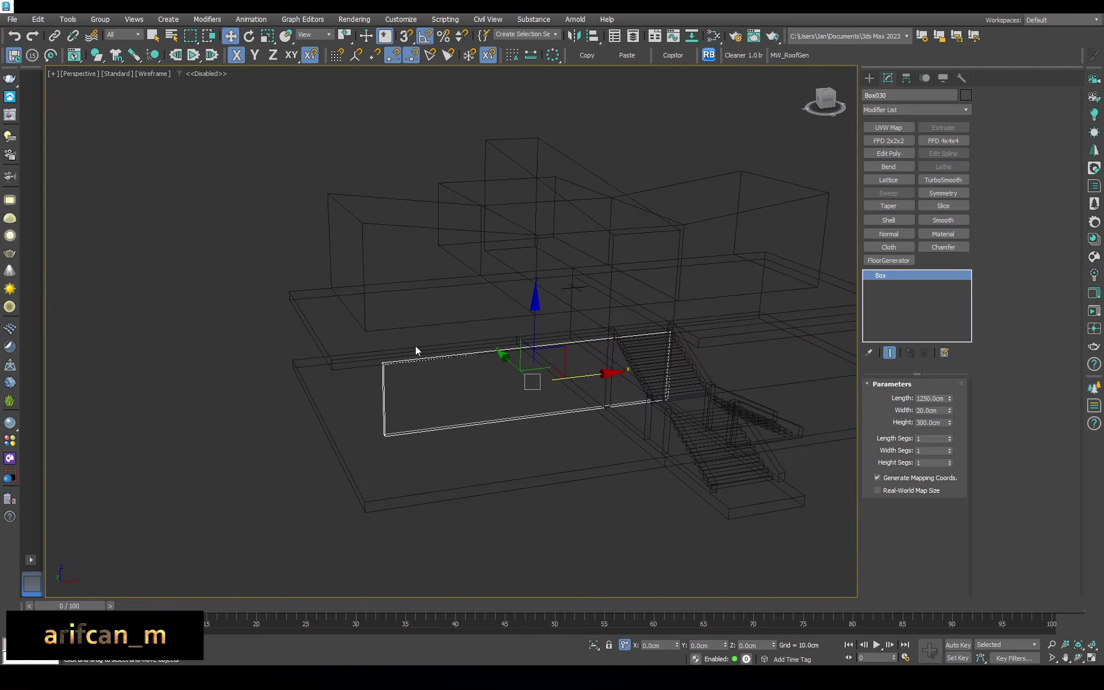
{"action": "right_click", "coordinate": [415, 346]}
{"action": "left_click", "coordinate": [550, 498]}
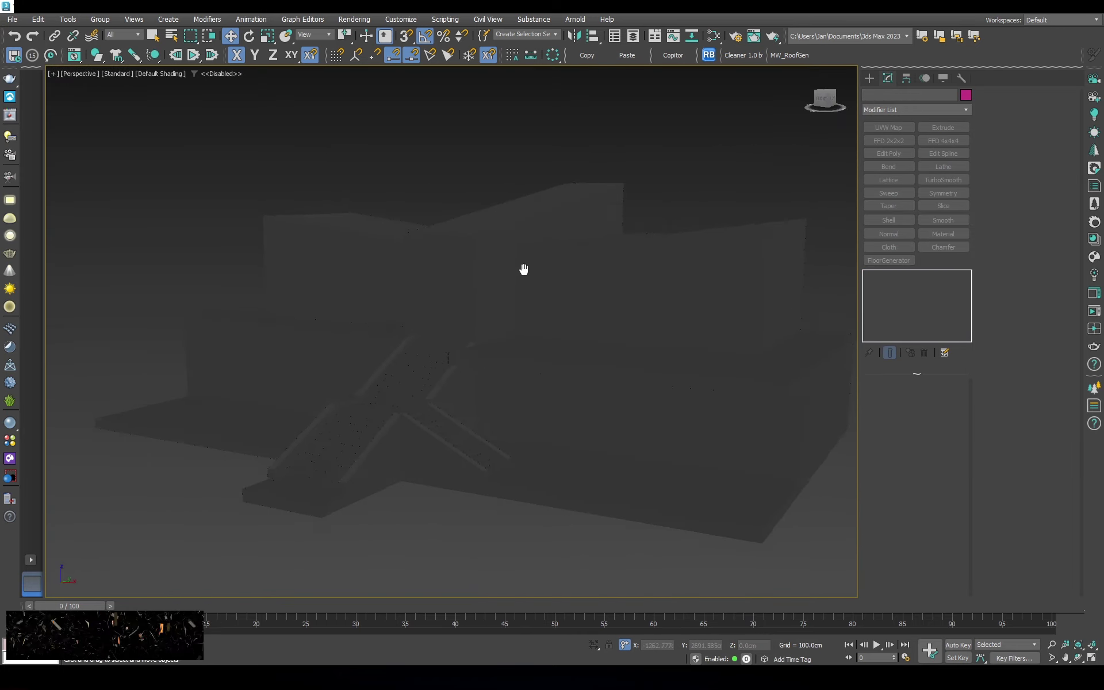
{"action": "key", "text": "F4"}
{"action": "middle_click_drag", "start_coordinate": [499, 279], "coordinate": [494, 223]}
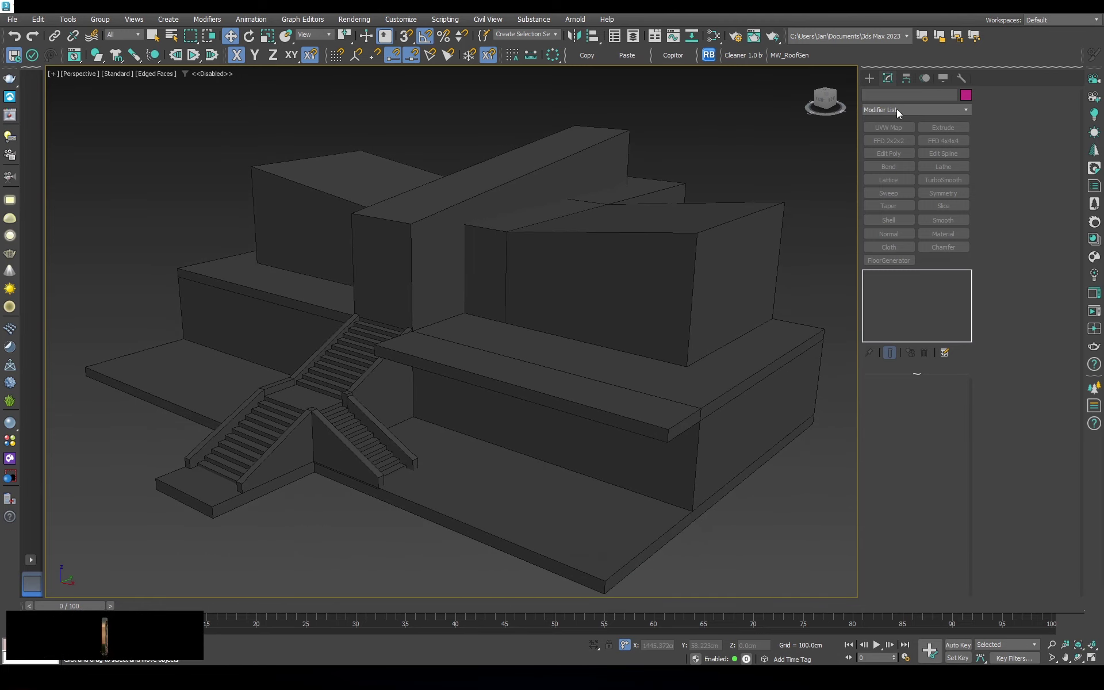
Create a green lawn plane with 2x5 segments in front of the stairs
{"action": "left_click", "coordinate": [869, 77]}
{"action": "left_click", "coordinate": [940, 211]}
{"action": "scroll", "coordinate": [439, 340], "scroll_direction": "up", "scroll_amount": 3}
{"action": "key", "text": "F3"}
{"action": "scroll", "coordinate": [382, 383], "scroll_direction": "up", "scroll_amount": 2}
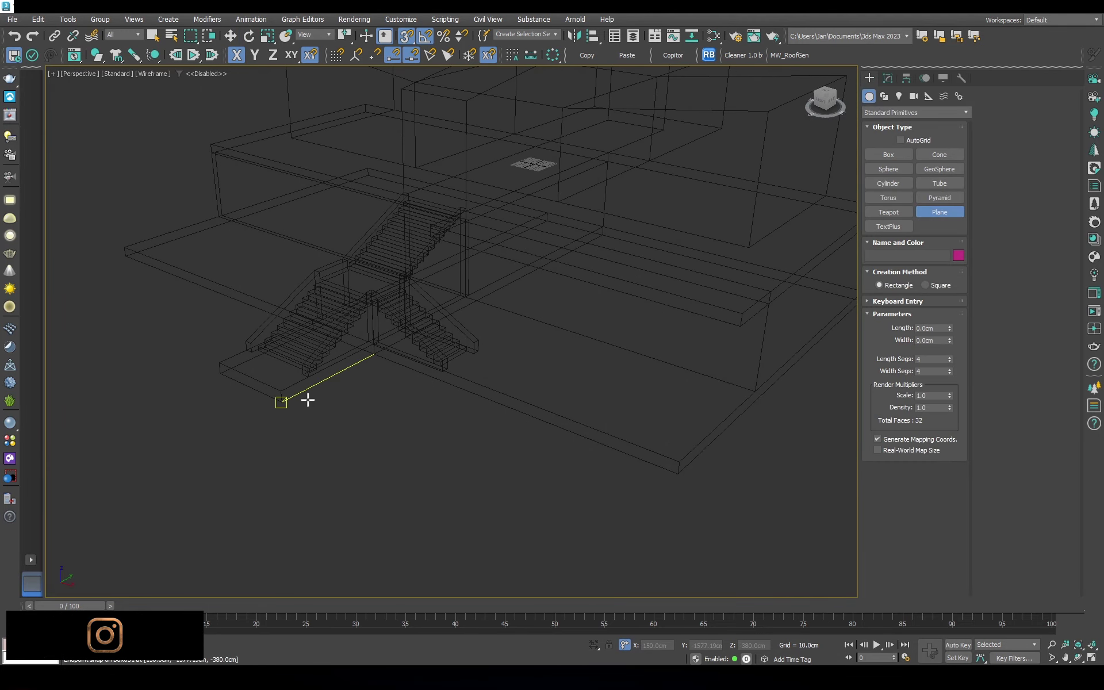
{"action": "left_click_drag", "start_coordinate": [645, 460], "coordinate": [645, 460]}
{"action": "key", "text": "F3"}
{"action": "key", "text": "s"}
{"action": "left_click", "coordinate": [887, 78]}
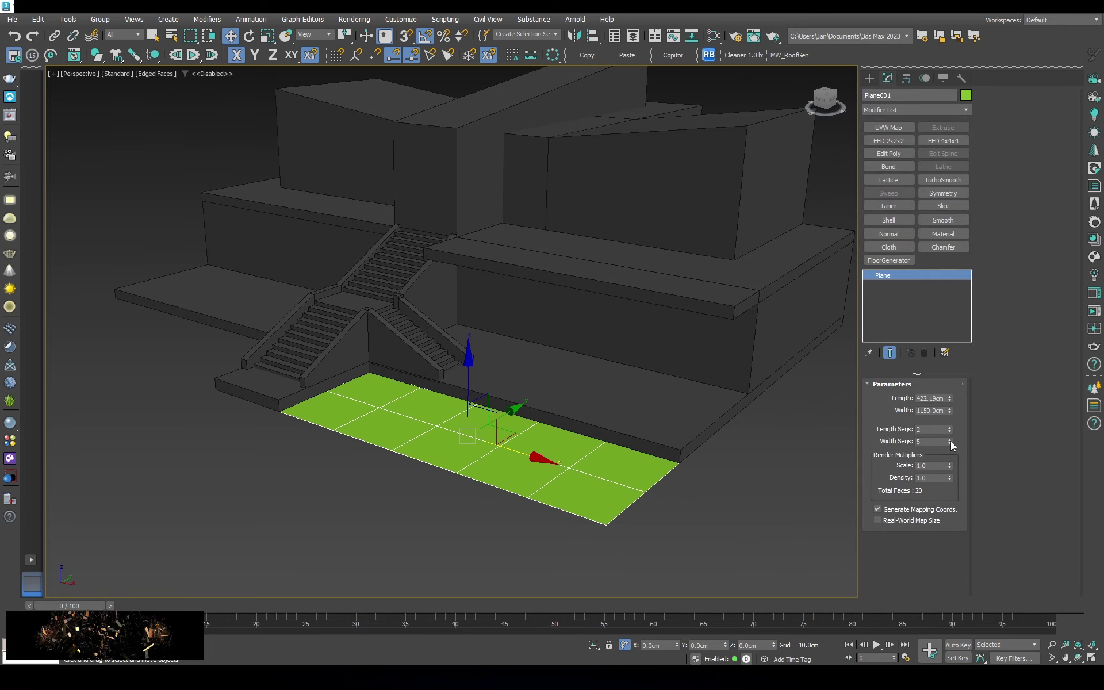
Convert the lawn plane to an editable poly and orbit around it
{"action": "right_click", "coordinate": [623, 373]}
{"action": "left_click", "coordinate": [753, 526]}
{"action": "scroll", "coordinate": [634, 391], "scroll_direction": "up", "scroll_amount": 2}
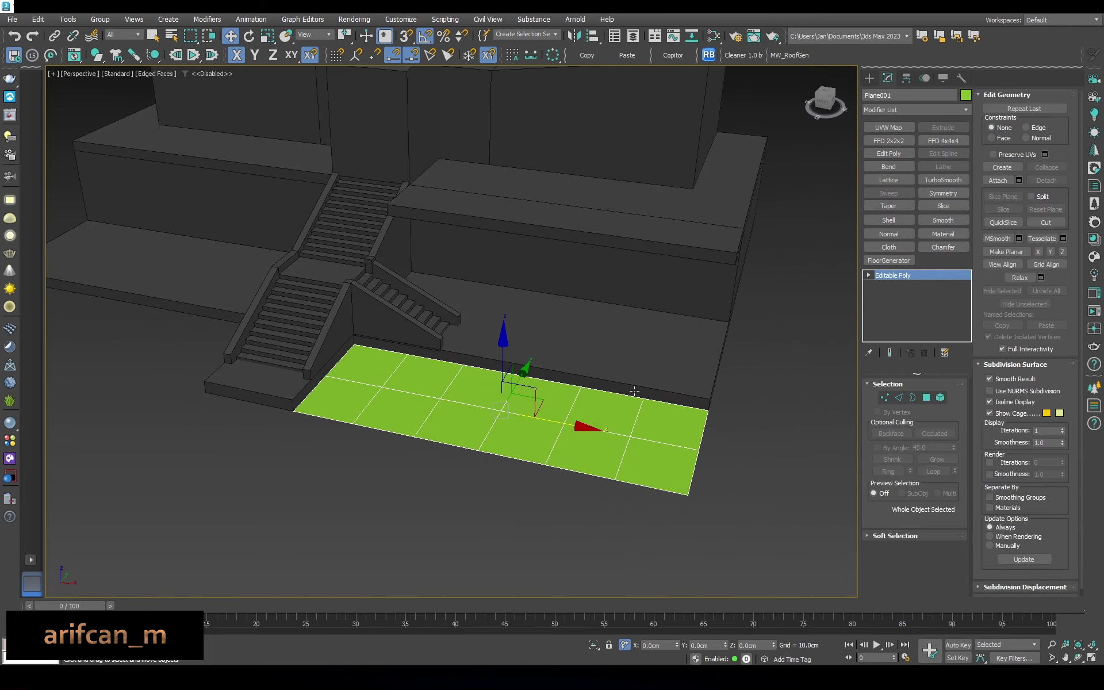
{"action": "scroll", "coordinate": [635, 391], "scroll_direction": "up", "scroll_amount": 2}
{"action": "key", "text": "s"}
{"action": "mouse_move", "coordinate": [776, 432]}
{"action": "middle_mouse_down", "text": "alt"}
{"action": "mouse_move", "coordinate": [641, 393]}
{"action": "mouse_move", "coordinate": [650, 407]}
{"action": "middle_mouse_up", "text": "alt"}
{"action": "scroll", "coordinate": [641, 393], "scroll_direction": "down", "scroll_amount": 4}
{"action": "scroll", "coordinate": [805, 403], "scroll_direction": "down", "scroll_amount": 2}
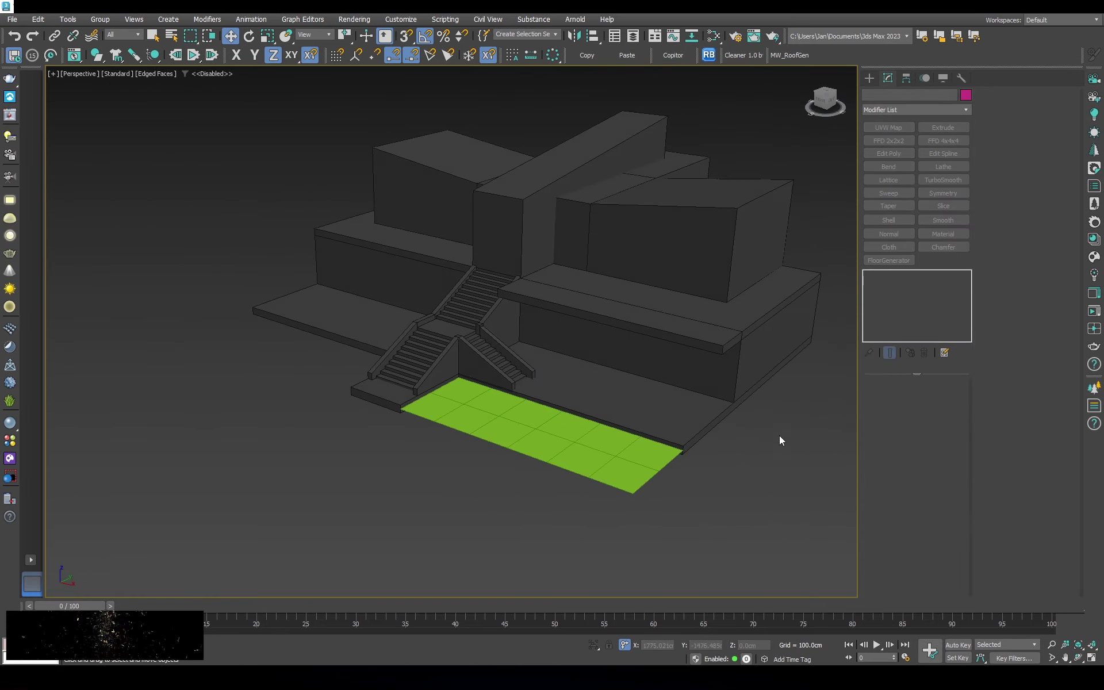
{"action": "scroll", "coordinate": [778, 438], "scroll_direction": "up", "scroll_amount": 2}
Add a new box, Box044, beside the building
{"action": "left_click", "coordinate": [869, 77]}
{"action": "left_click", "coordinate": [888, 154]}
{"action": "left_click", "coordinate": [800, 319]}
{"action": "scroll", "coordinate": [724, 266], "scroll_direction": "down", "scroll_amount": 2}
{"action": "key", "text": "w"}
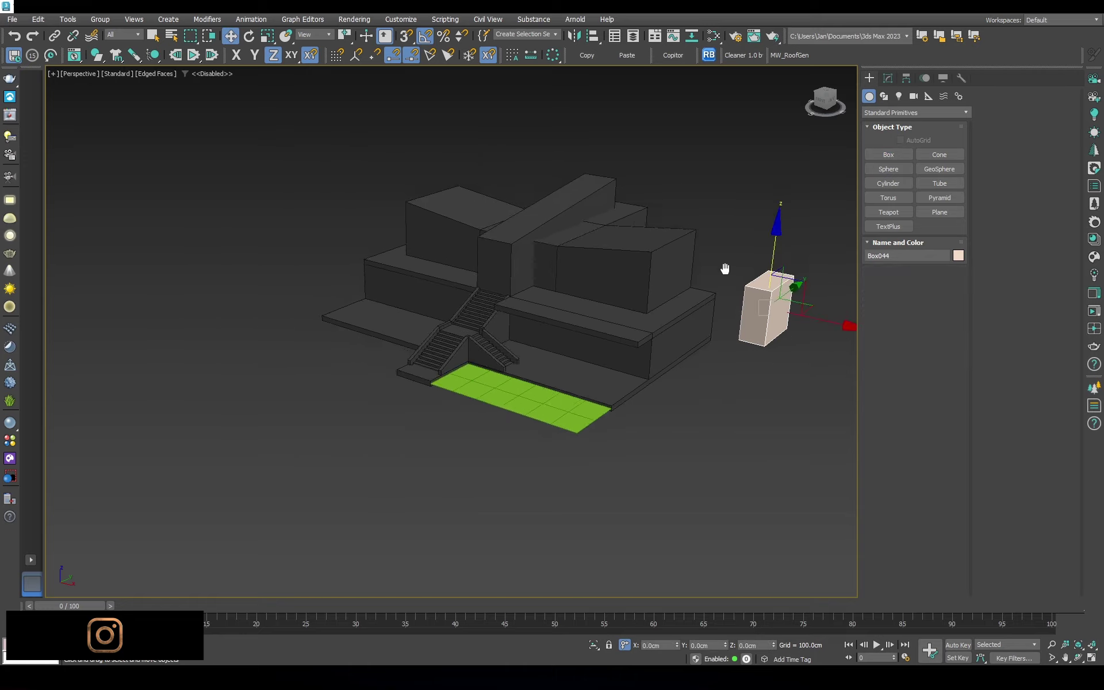
Select the whole building and snap-move it toward the new box
{"action": "left_click_drag", "start_coordinate": [724, 266], "coordinate": [557, 214]}
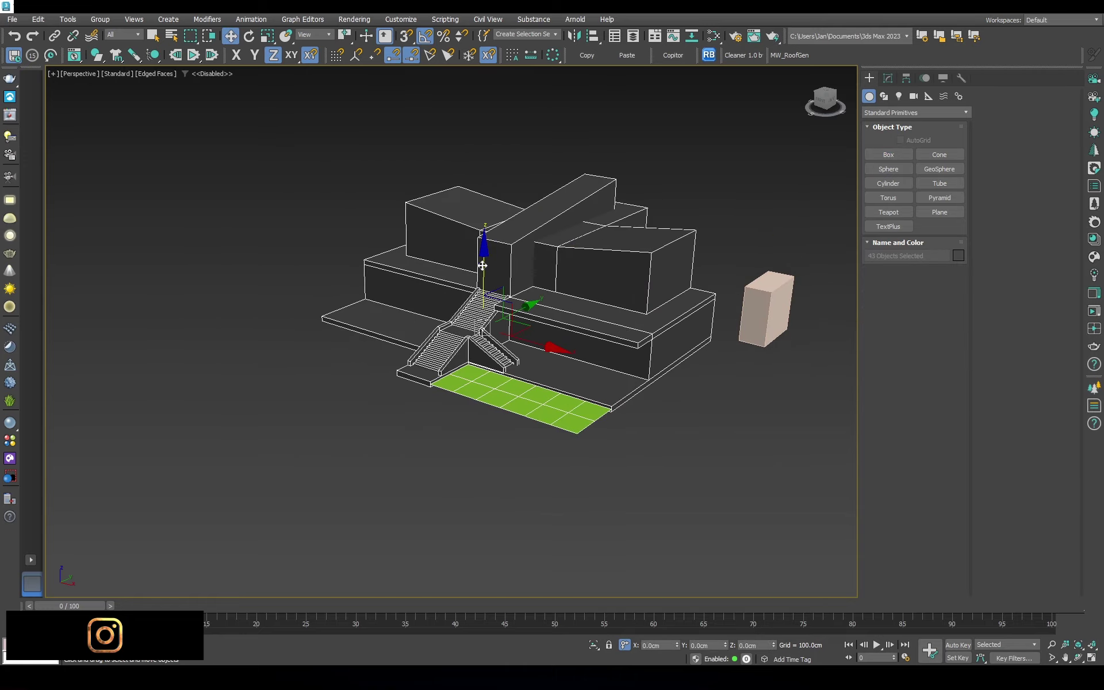
{"action": "key", "text": "s"}
{"action": "scroll", "coordinate": [685, 372], "scroll_direction": "up", "scroll_amount": 2}
{"action": "scroll", "coordinate": [611, 387], "scroll_direction": "down", "scroll_amount": 2}
{"action": "left_click_drag", "start_coordinate": [611, 387], "coordinate": [709, 358]}
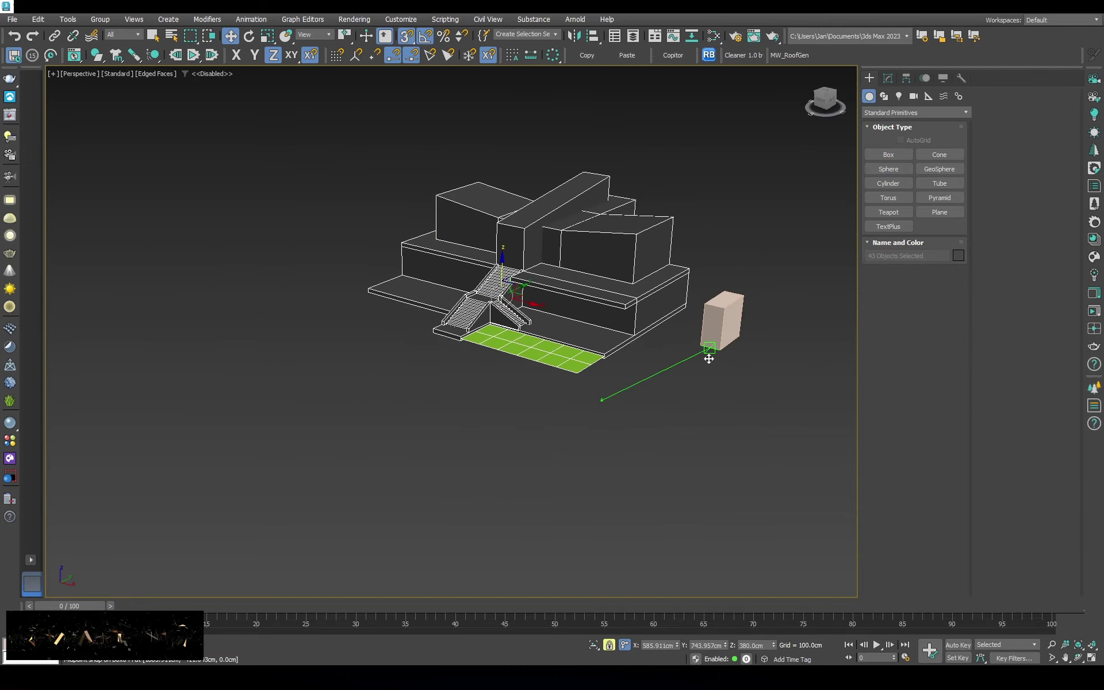
{"action": "key", "text": "s"}
{"action": "scroll", "coordinate": [681, 343], "scroll_direction": "up", "scroll_amount": 3}
Select Box044, then select the green lawn plane
{"action": "left_click", "coordinate": [756, 408]}
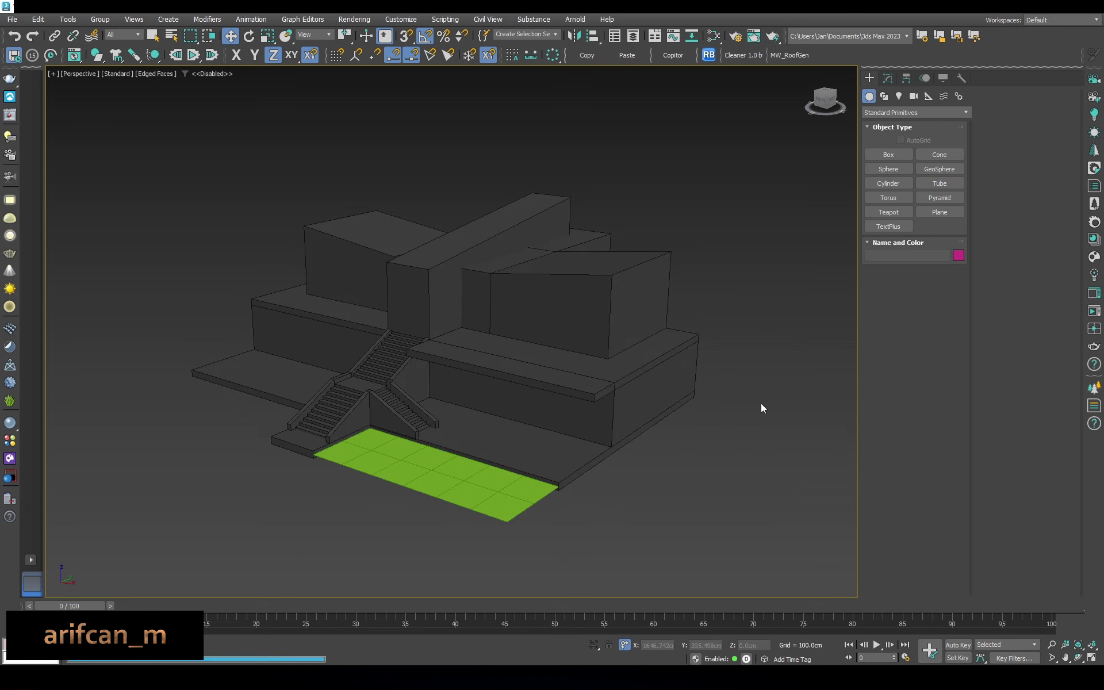
{"action": "scroll", "coordinate": [613, 444], "scroll_direction": "down", "scroll_amount": 1}
{"action": "left_click", "coordinate": [569, 472]}
Select the lawn plane's end edges in Edge sub-object mode
{"action": "scroll", "coordinate": [569, 471], "scroll_direction": "up", "scroll_amount": 3}
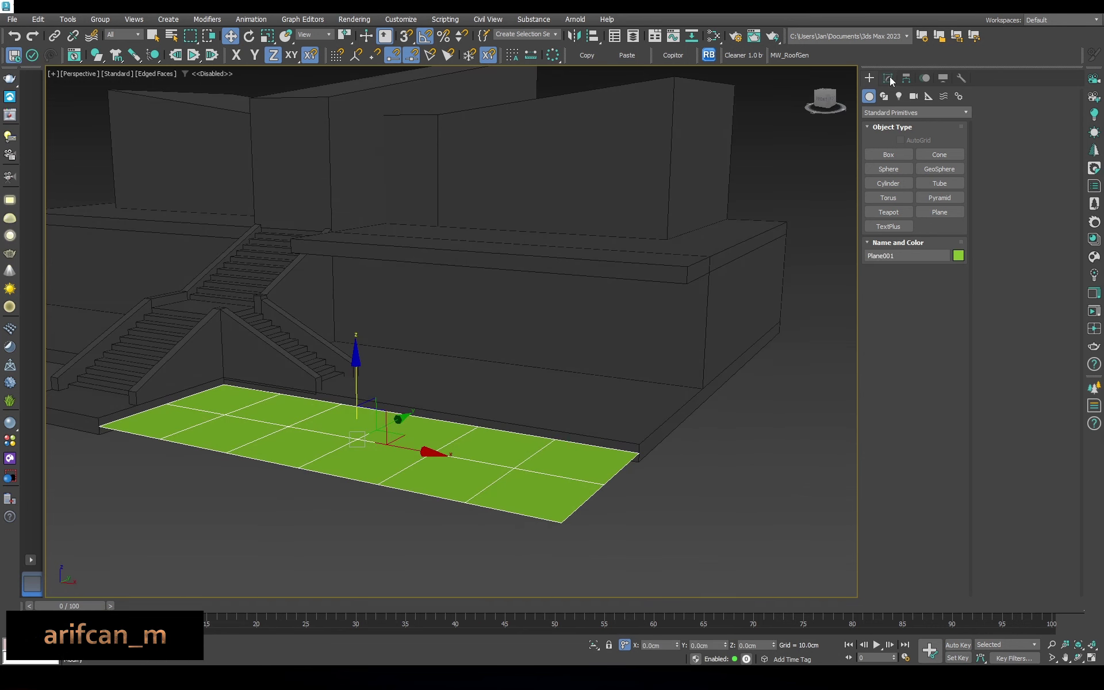
{"action": "left_click", "coordinate": [888, 77]}
{"action": "middle_click_drag", "start_coordinate": [512, 474], "coordinate": [512, 388]}
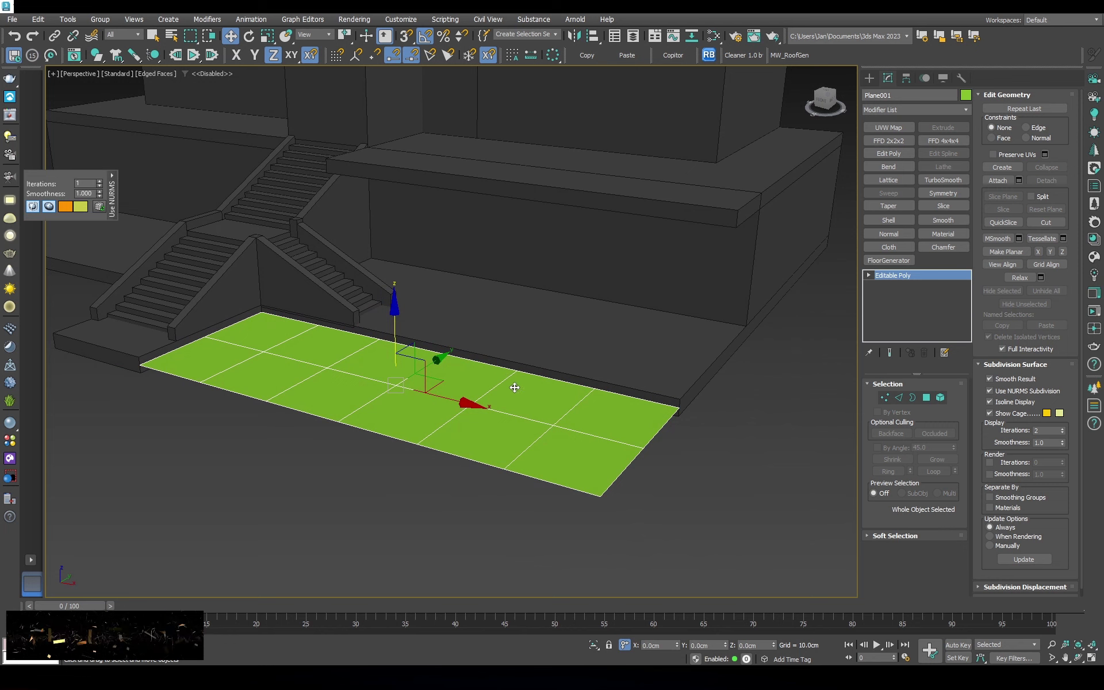
{"action": "key", "text": "2"}
{"action": "left_click_drag", "start_coordinate": [721, 451], "coordinate": [660, 444]}
Shift-drag the lawn's border edges outward past the platform corner into an L shape
{"action": "key", "text": "F3"}
{"action": "scroll", "coordinate": [639, 468], "scroll_direction": "down", "scroll_amount": 1}
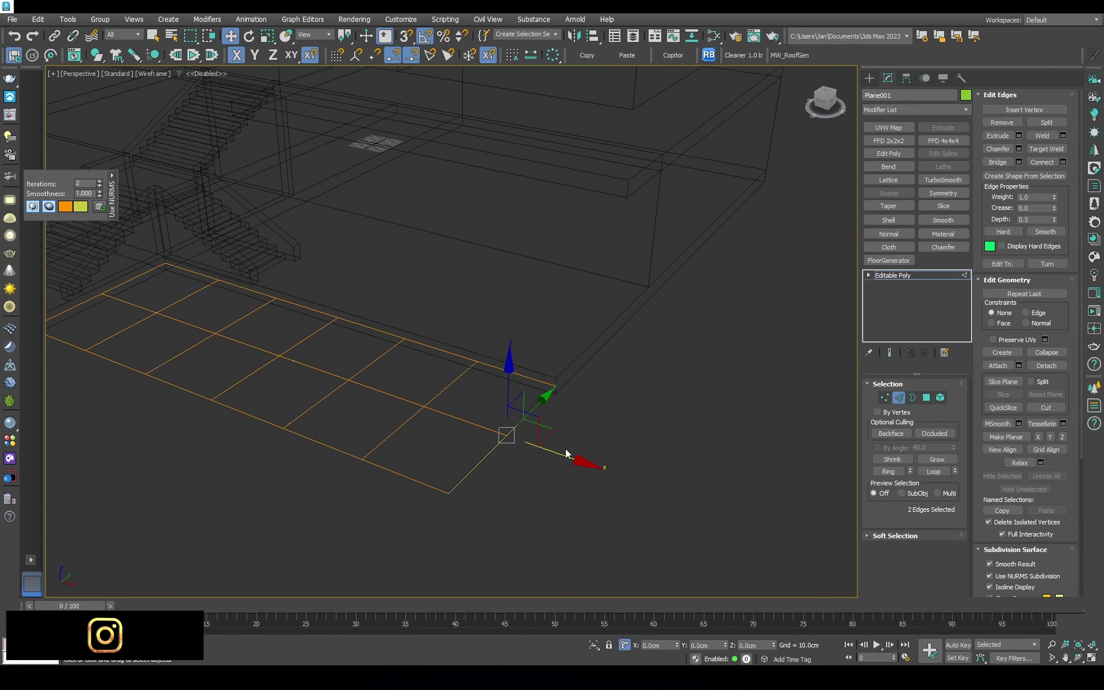
{"action": "scroll", "coordinate": [647, 477], "scroll_direction": "down", "scroll_amount": 1}
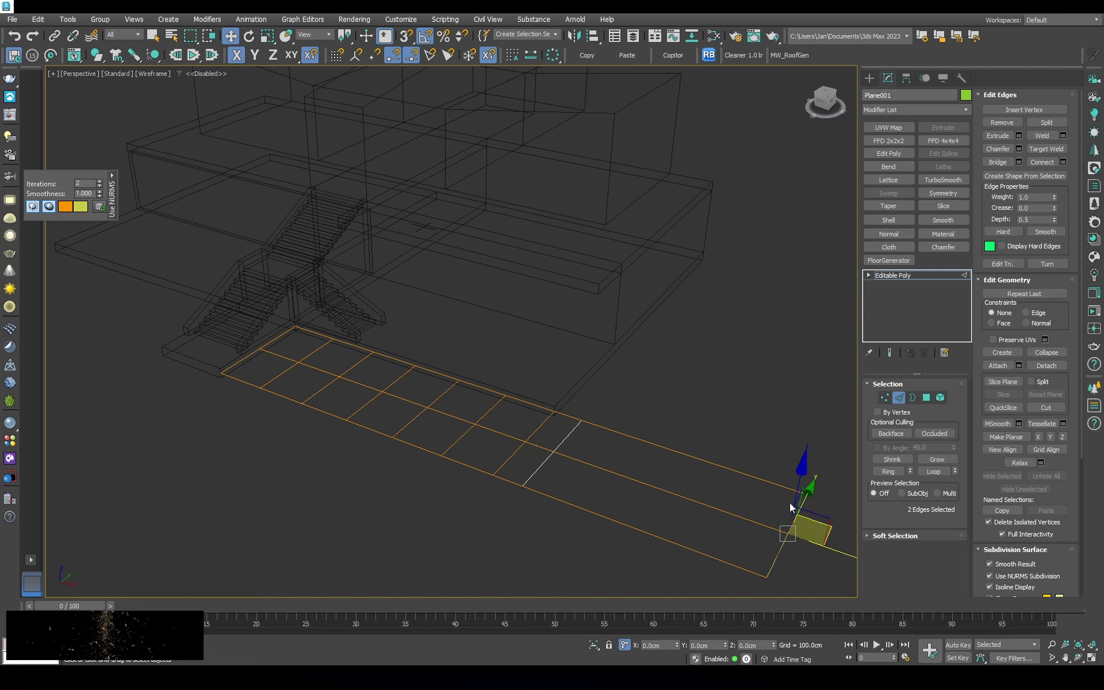
{"action": "left_click", "coordinate": [790, 507]}
{"action": "mouse_move", "coordinate": [790, 507]}
{"action": "middle_mouse_down", "text": "alt"}
{"action": "mouse_move", "coordinate": [562, 424]}
{"action": "mouse_move", "coordinate": [670, 372]}
{"action": "middle_mouse_up", "text": "alt"}
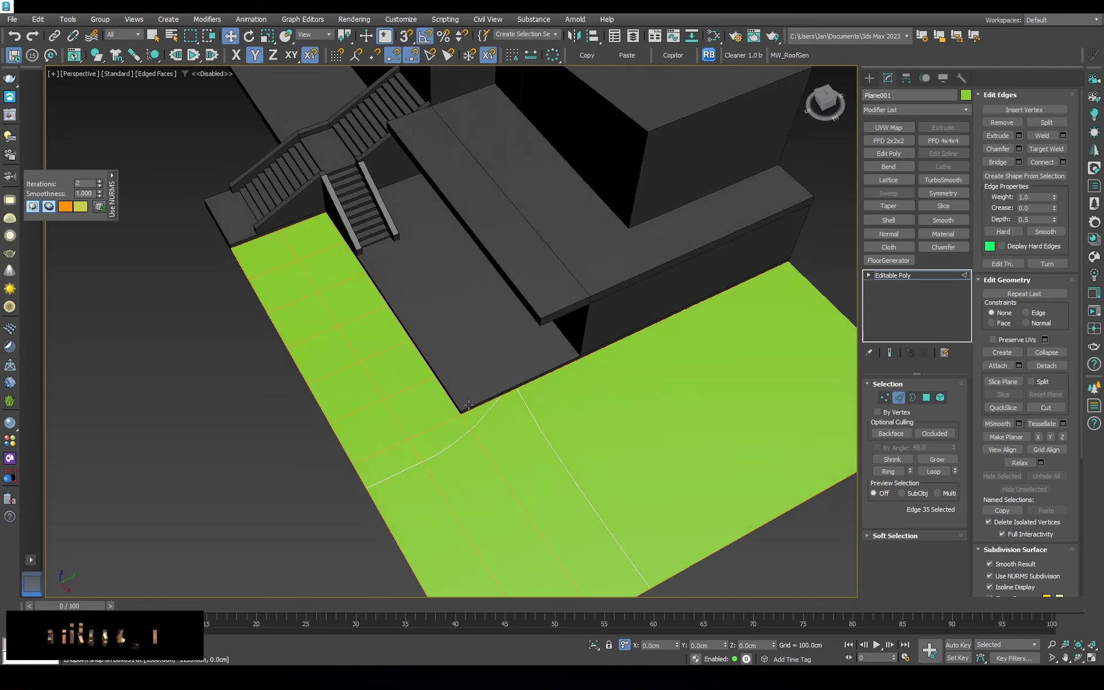
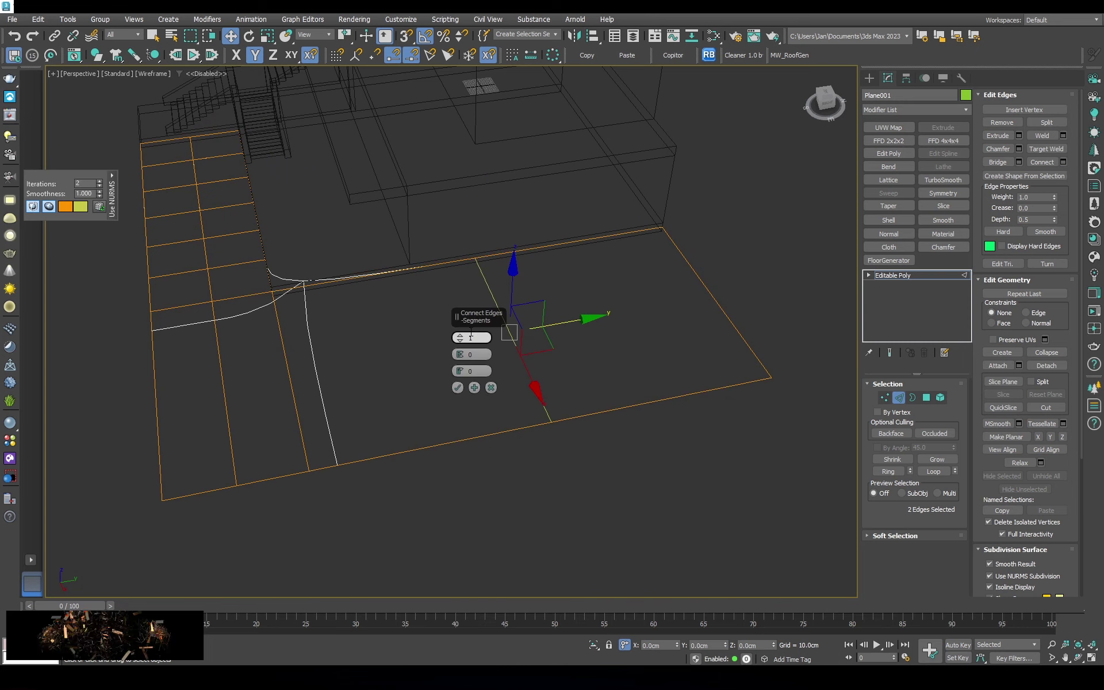
Connect the terrain plane's edges to add extra edge loops, shown shaded with edges
{"action": "left_click", "coordinate": [457, 388]}
{"action": "middle_click_drag", "start_coordinate": [457, 388], "coordinate": [500, 370], "text": "alt"}
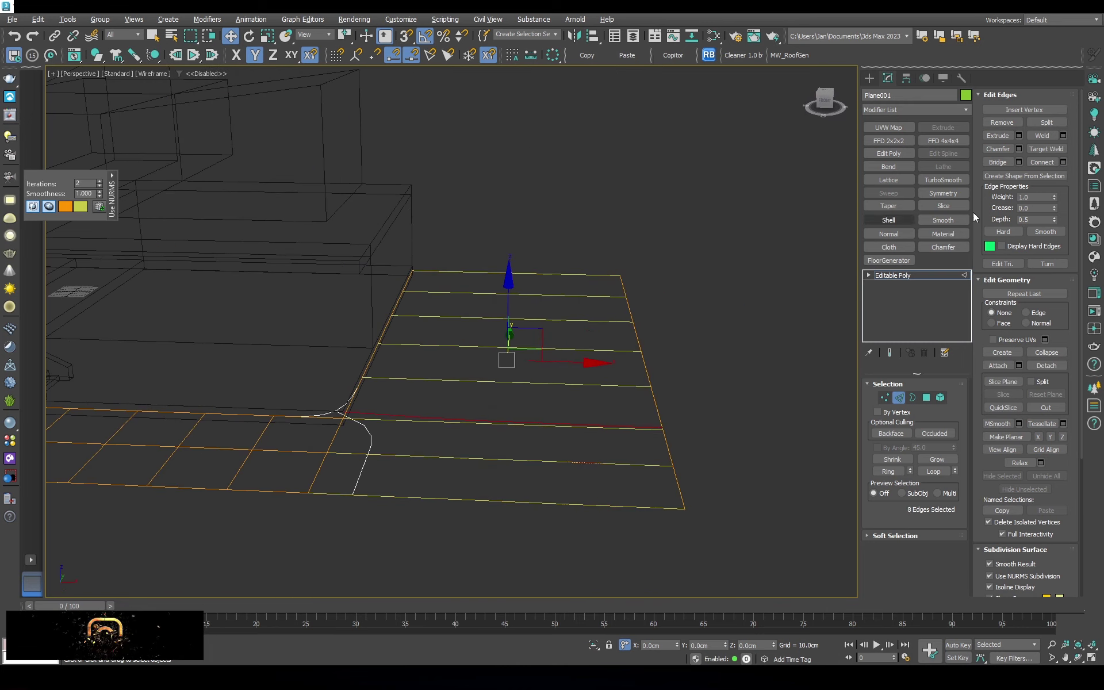
{"action": "left_click", "coordinate": [457, 387]}
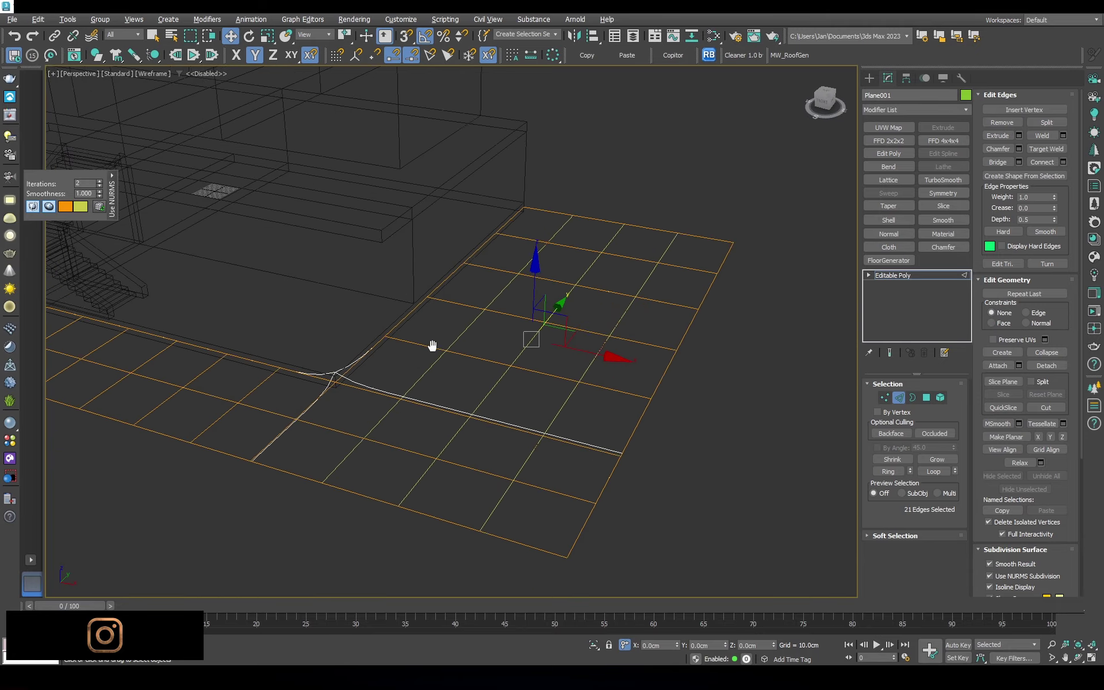
{"action": "key", "text": "F3"}
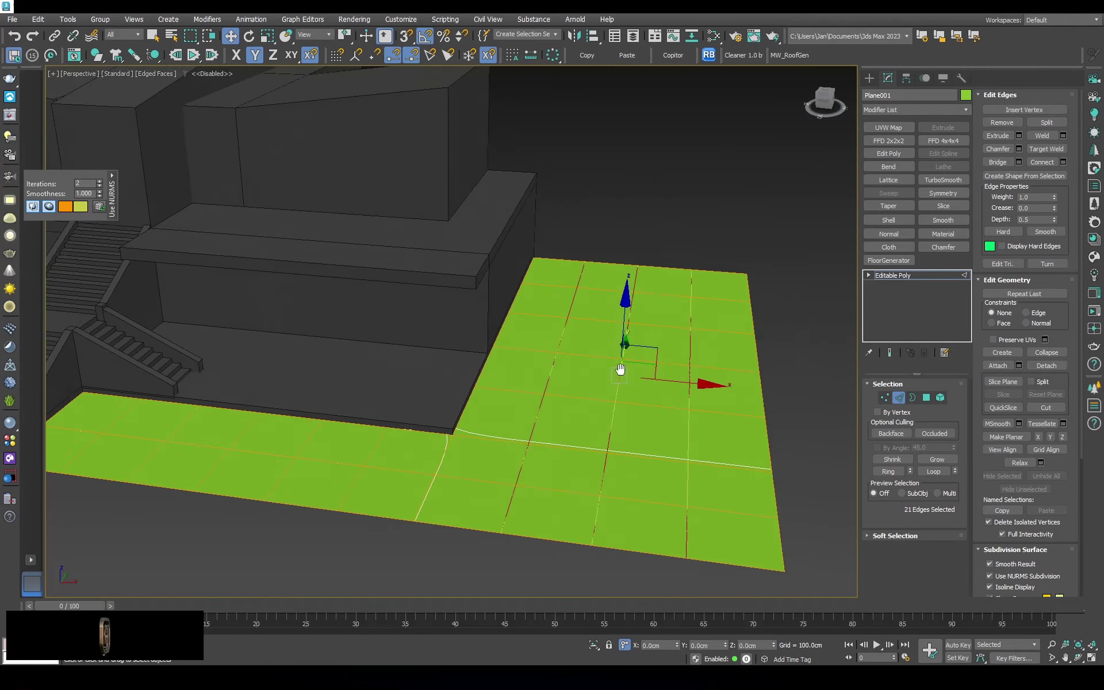
{"action": "middle_click_drag", "start_coordinate": [487, 348], "coordinate": [542, 469], "text": "alt"}
Lift the plane's vertices and an edge on Z into a smooth curved bulge at the corner
{"action": "key", "text": "1"}
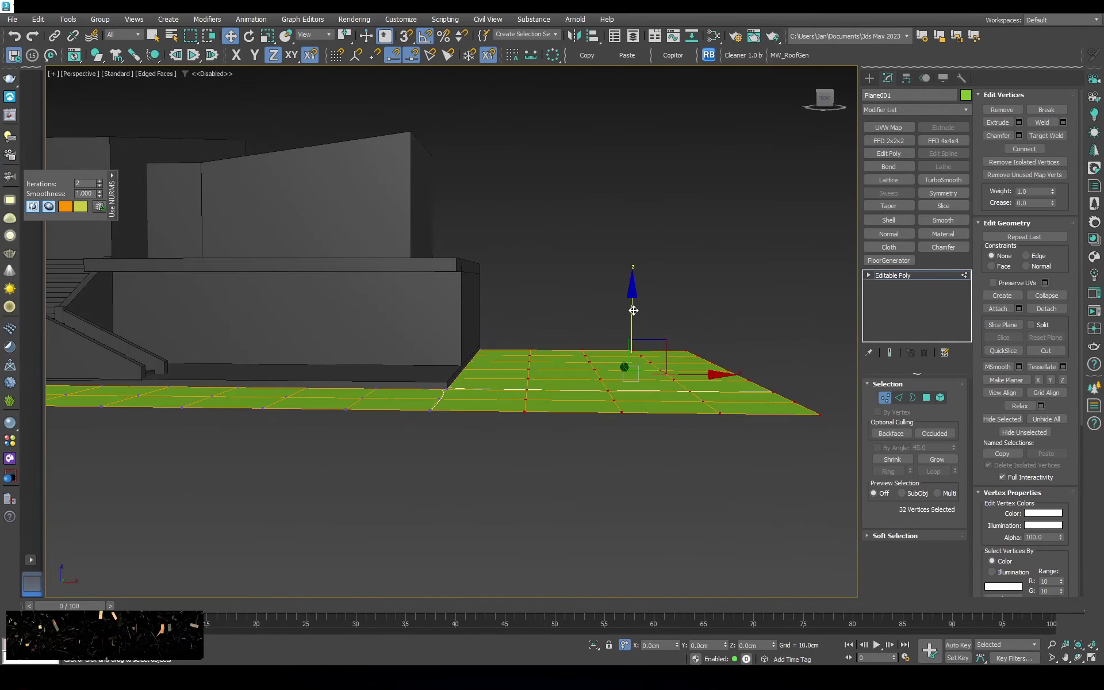
{"action": "left_click_drag", "start_coordinate": [632, 322], "coordinate": [654, 304]}
{"action": "mouse_move", "coordinate": [654, 302]}
{"action": "middle_mouse_down", "text": "alt"}
{"action": "mouse_move", "coordinate": [557, 329]}
{"action": "mouse_move", "coordinate": [444, 417]}
{"action": "middle_mouse_up", "text": "alt"}
{"action": "key", "text": "2"}
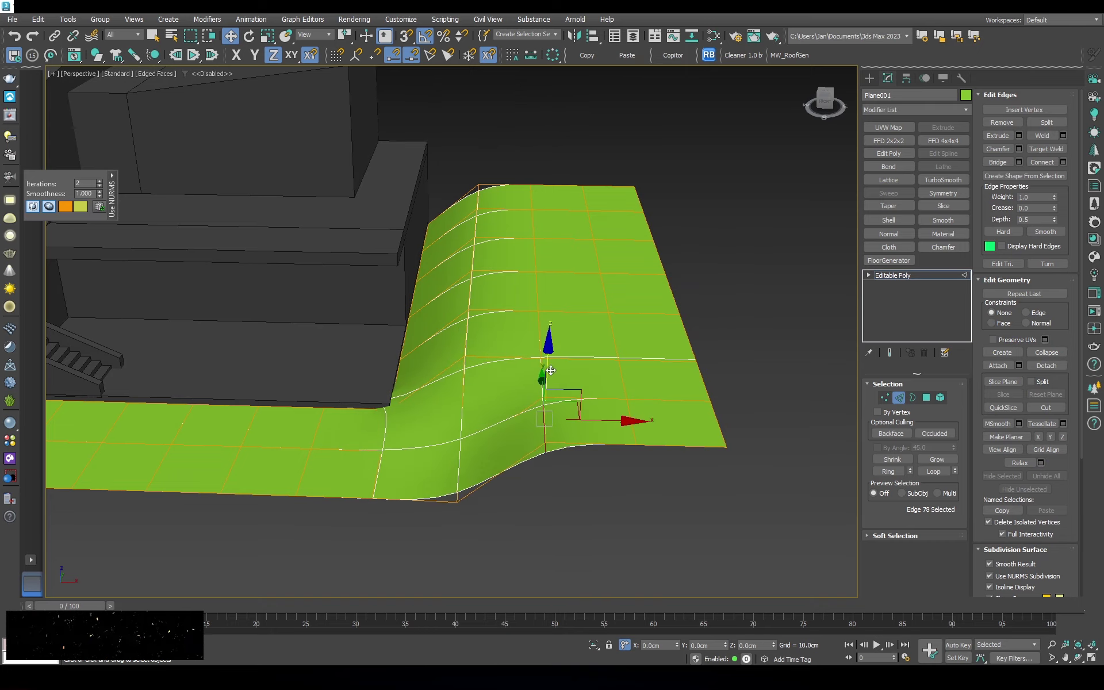
{"action": "left_click", "coordinate": [632, 402]}
{"action": "left_click_drag", "start_coordinate": [632, 368], "coordinate": [631, 339]}
{"action": "middle_click_drag", "start_coordinate": [631, 340], "coordinate": [610, 419], "text": "alt"}
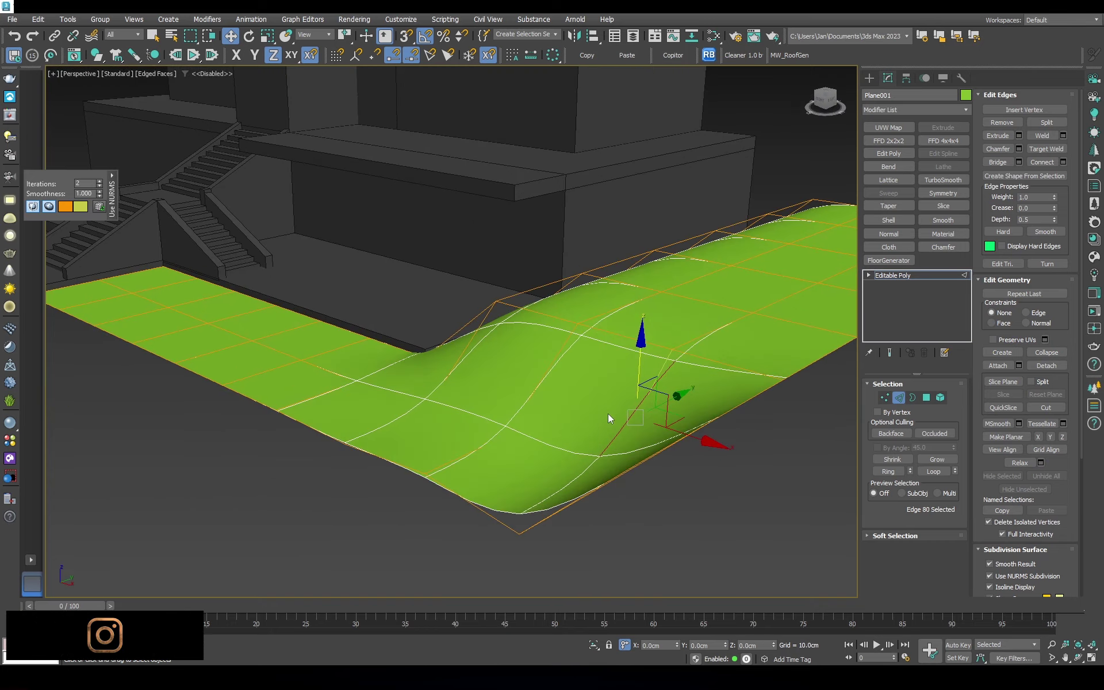
{"action": "scroll", "coordinate": [610, 418], "scroll_direction": "down", "scroll_amount": 3}
{"action": "scroll", "coordinate": [616, 406], "scroll_direction": "down", "scroll_amount": 3}
Place a Corona camera in the wireframe Top view, aimed at the building
{"action": "key", "text": "t"}
{"action": "left_click", "coordinate": [709, 412]}
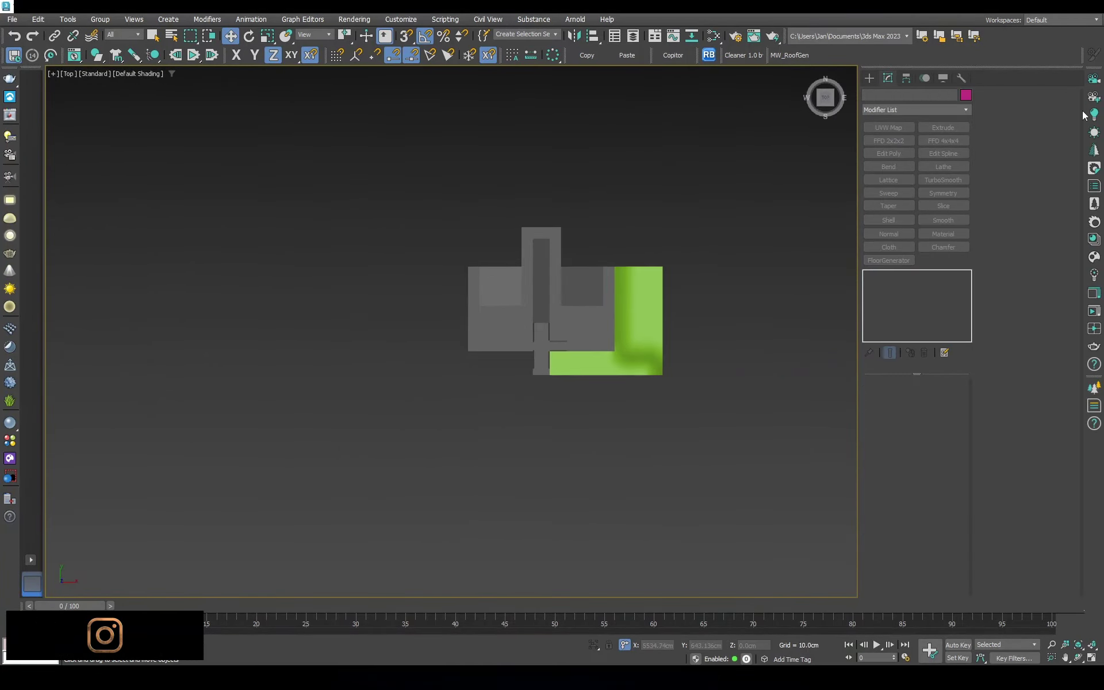
{"action": "key", "text": "F3"}
{"action": "right_click", "coordinate": [607, 302]}
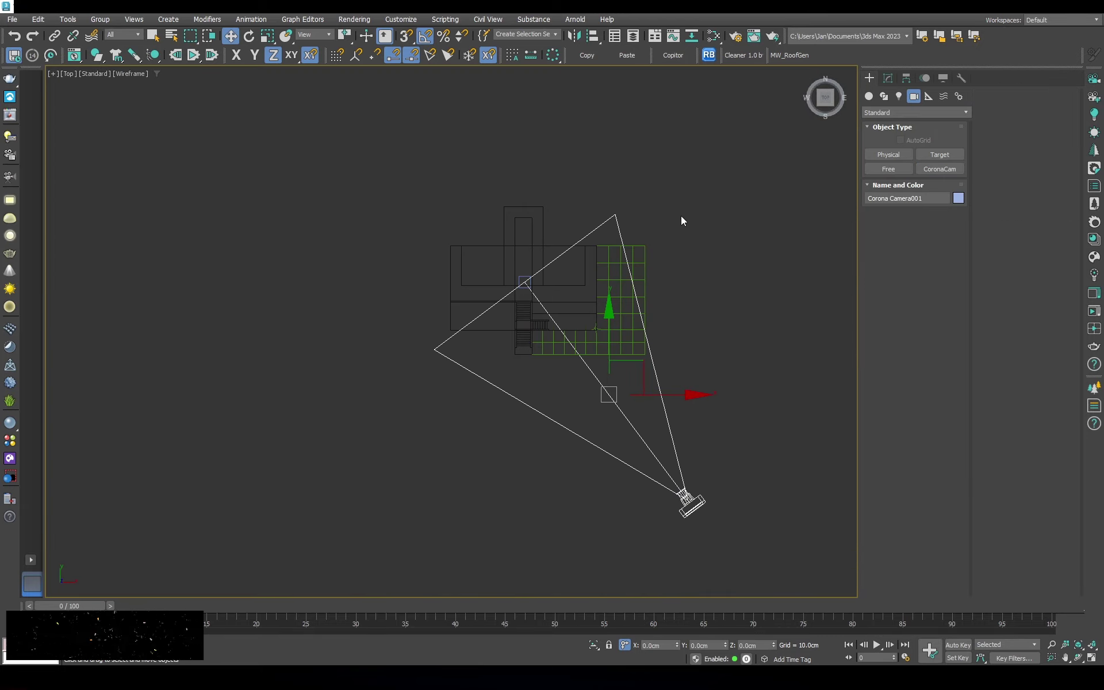
Review Render Setup's Common output size and Scene denoising options, then close it
{"action": "left_click", "coordinate": [735, 35]}
{"action": "left_click", "coordinate": [671, 321]}
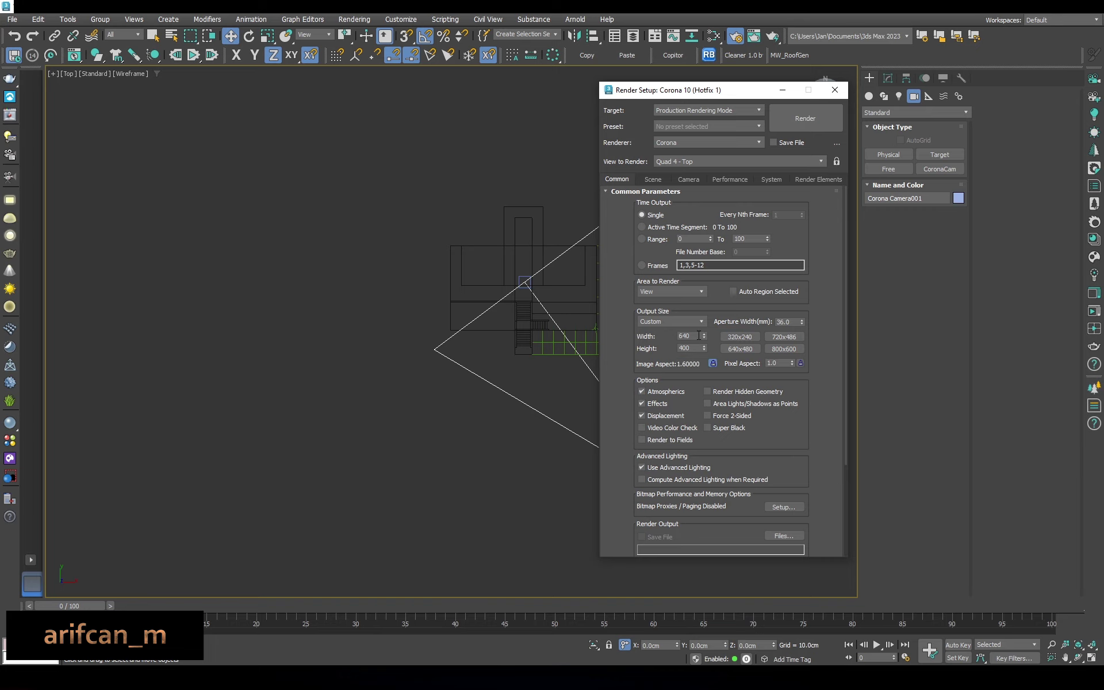
{"action": "left_click", "coordinate": [651, 180]}
{"action": "left_click", "coordinate": [697, 352]}
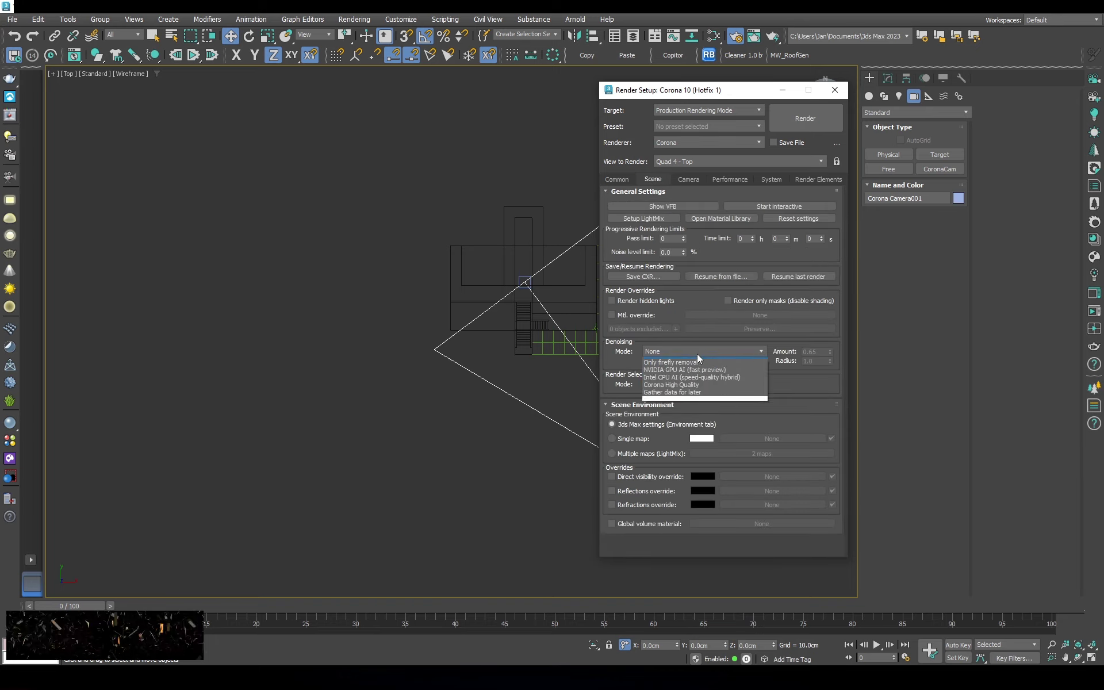
{"action": "left_click", "coordinate": [616, 179]}
{"action": "left_click", "coordinate": [835, 90]}
{"action": "left_click", "coordinate": [635, 167]}
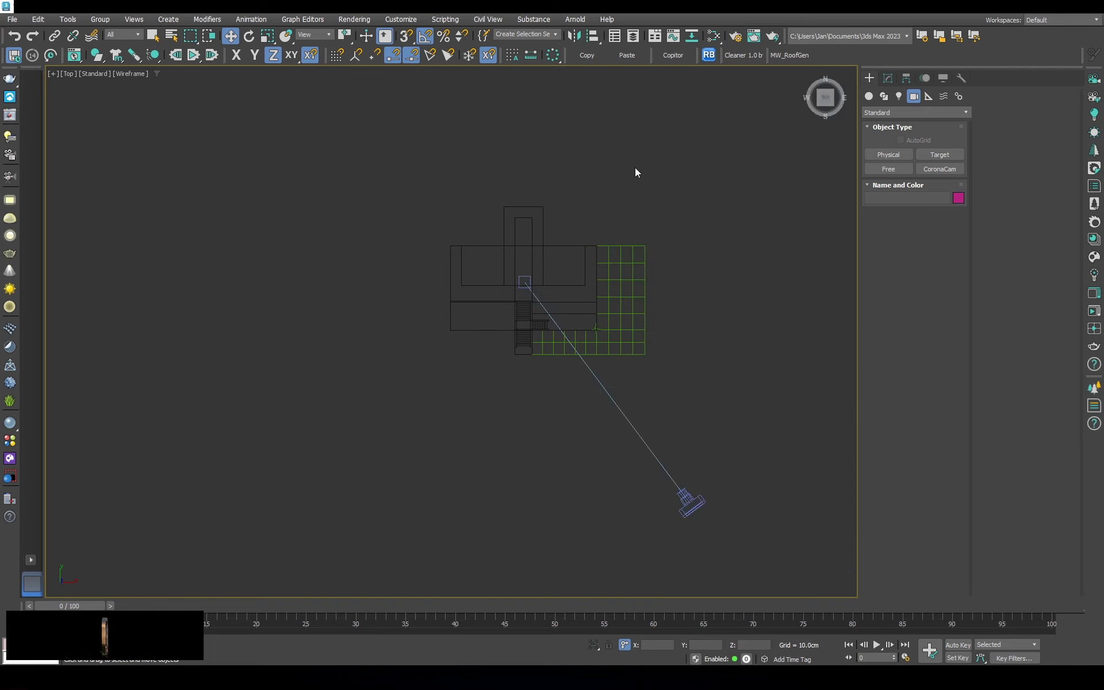
View through Corona Camera001, enable Automatic vertical tilt and expand its Postprocessing settings
{"action": "key", "text": "c"}
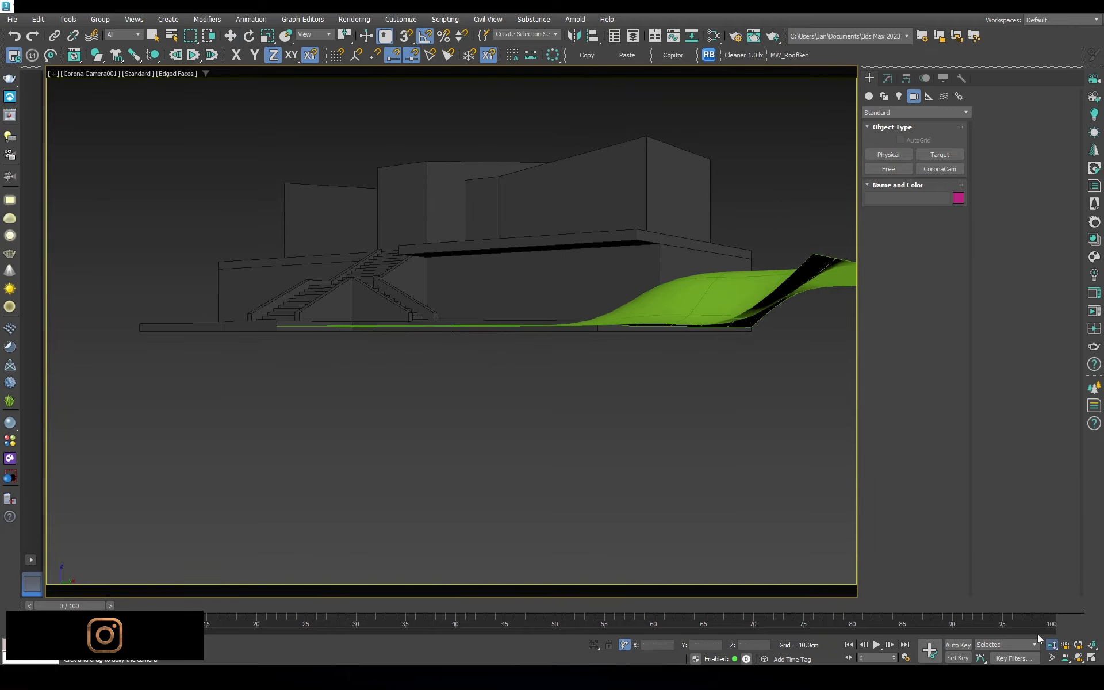
{"action": "scroll", "coordinate": [412, 148], "scroll_direction": "up", "scroll_amount": 5}
{"action": "mouse_move", "coordinate": [411, 148]}
{"action": "middle_mouse_down"}
{"action": "mouse_move", "coordinate": [507, 221]}
{"action": "mouse_move", "coordinate": [574, 202]}
{"action": "mouse_move", "coordinate": [583, 408]}
{"action": "middle_mouse_up"}
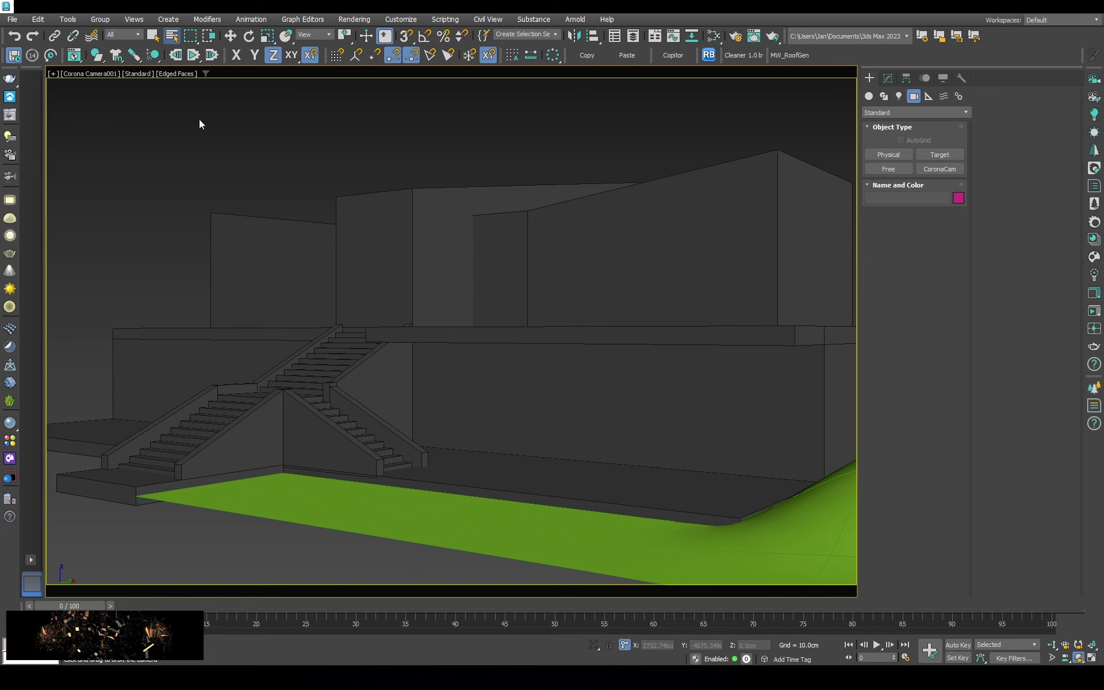
{"action": "key", "text": "h"}
{"action": "double_click", "coordinate": [86, 89]}
{"action": "left_click", "coordinate": [887, 78]}
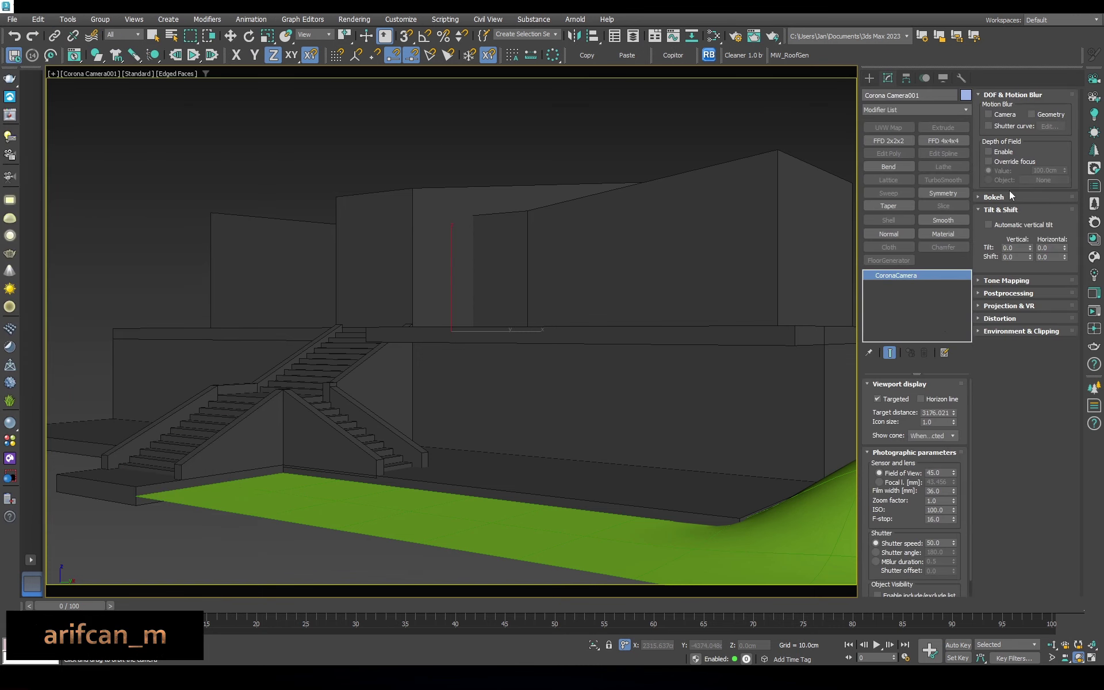
{"action": "scroll", "coordinate": [904, 512], "scroll_direction": "down", "scroll_amount": 1}
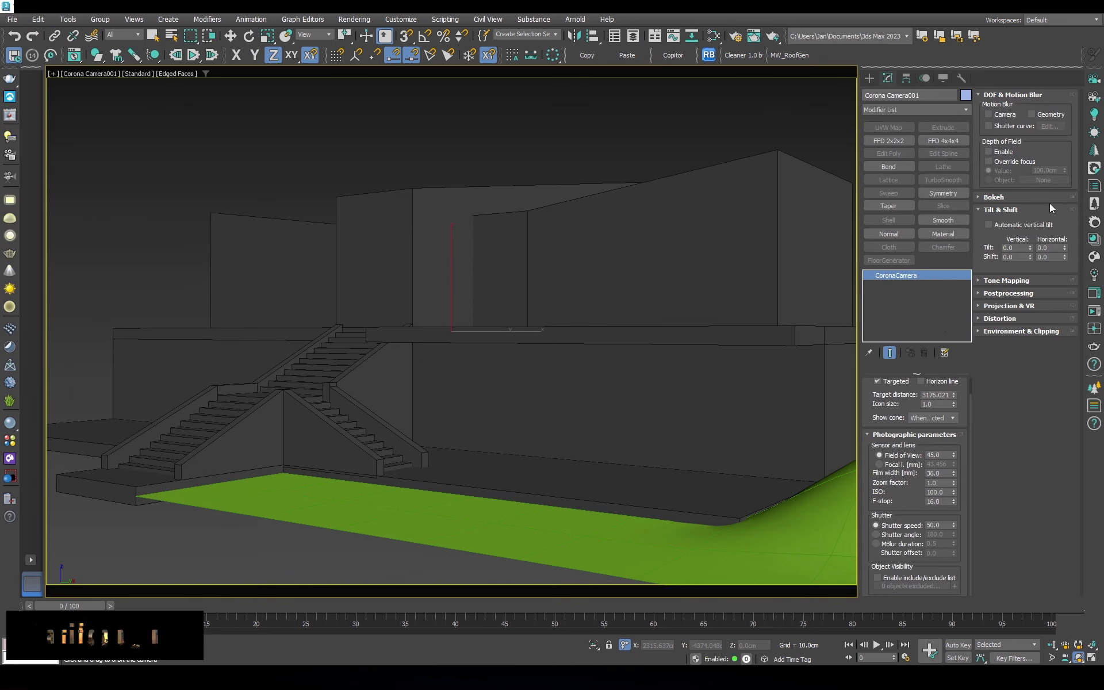
{"action": "left_click", "coordinate": [1001, 294]}
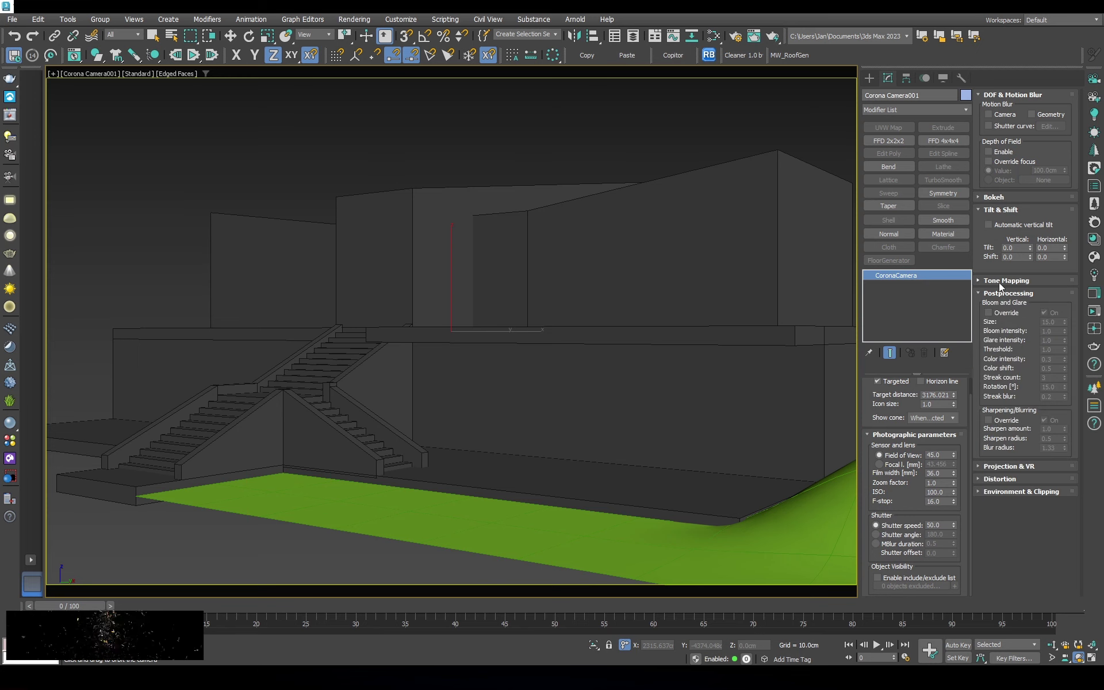
Orbit, dolly and pan the camera to frame the whole building, stairs and green slope
{"action": "mouse_move", "coordinate": [485, 397]}
{"action": "left_mouse_down"}
{"action": "mouse_move", "coordinate": [520, 266]}
{"action": "mouse_move", "coordinate": [527, 412]}
{"action": "mouse_move", "coordinate": [615, 399]}
{"action": "mouse_move", "coordinate": [554, 395]}
{"action": "mouse_move", "coordinate": [719, 460]}
{"action": "left_mouse_up"}
{"action": "mouse_move", "coordinate": [633, 460]}
{"action": "left_mouse_down"}
{"action": "mouse_move", "coordinate": [567, 360]}
{"action": "mouse_move", "coordinate": [566, 319]}
{"action": "left_mouse_up"}
{"action": "left_click", "coordinate": [1078, 658]}
{"action": "mouse_move", "coordinate": [765, 437]}
{"action": "left_mouse_down"}
{"action": "mouse_move", "coordinate": [739, 419]}
{"action": "mouse_move", "coordinate": [638, 401]}
{"action": "mouse_move", "coordinate": [611, 377]}
{"action": "mouse_move", "coordinate": [601, 433]}
{"action": "mouse_move", "coordinate": [625, 391]}
{"action": "left_mouse_up"}
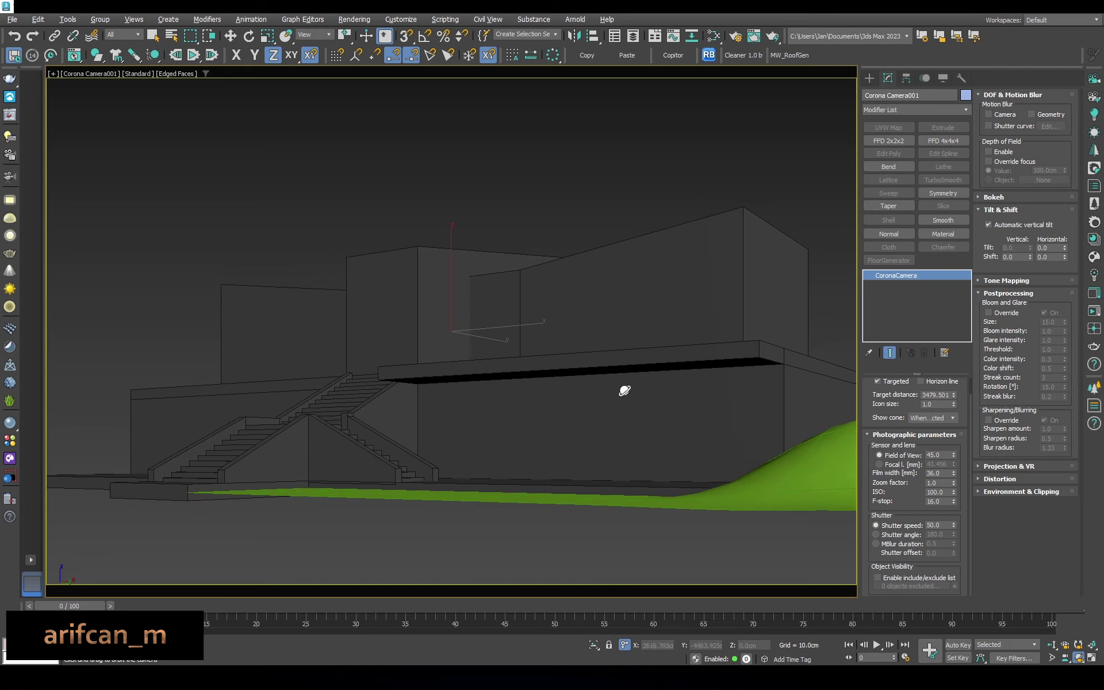
{"action": "left_click", "coordinate": [1050, 645]}
{"action": "mouse_move", "coordinate": [584, 247]}
{"action": "left_mouse_down"}
{"action": "mouse_move", "coordinate": [584, 298]}
{"action": "mouse_move", "coordinate": [441, 320]}
{"action": "left_mouse_up"}
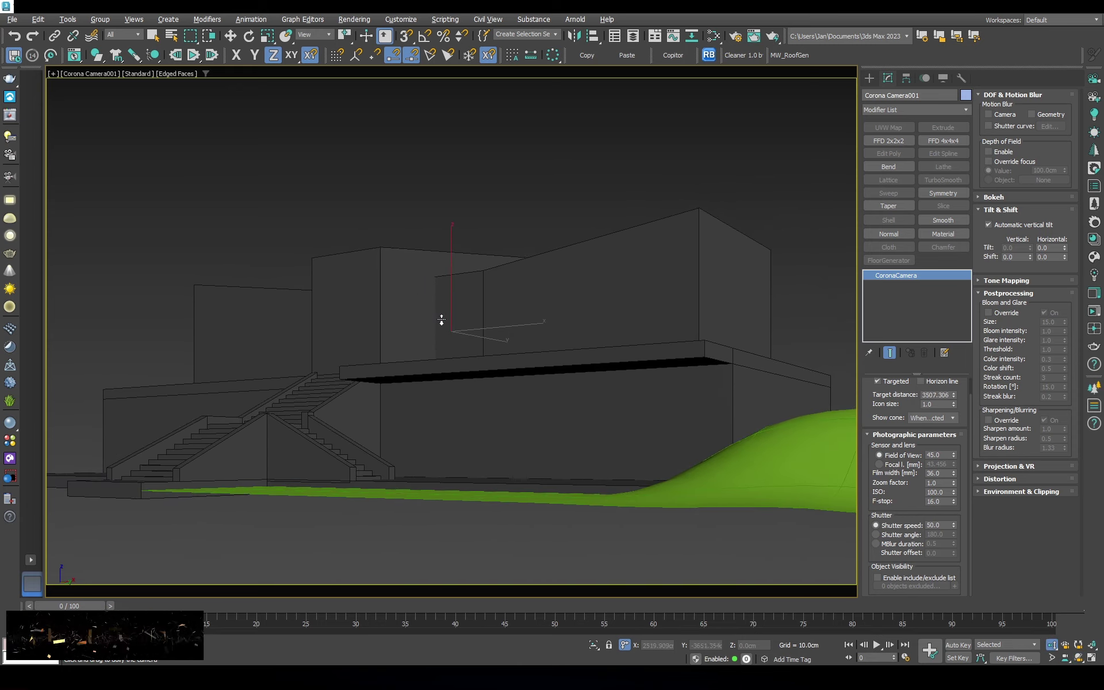
{"action": "middle_click_drag", "start_coordinate": [476, 299], "coordinate": [610, 298]}
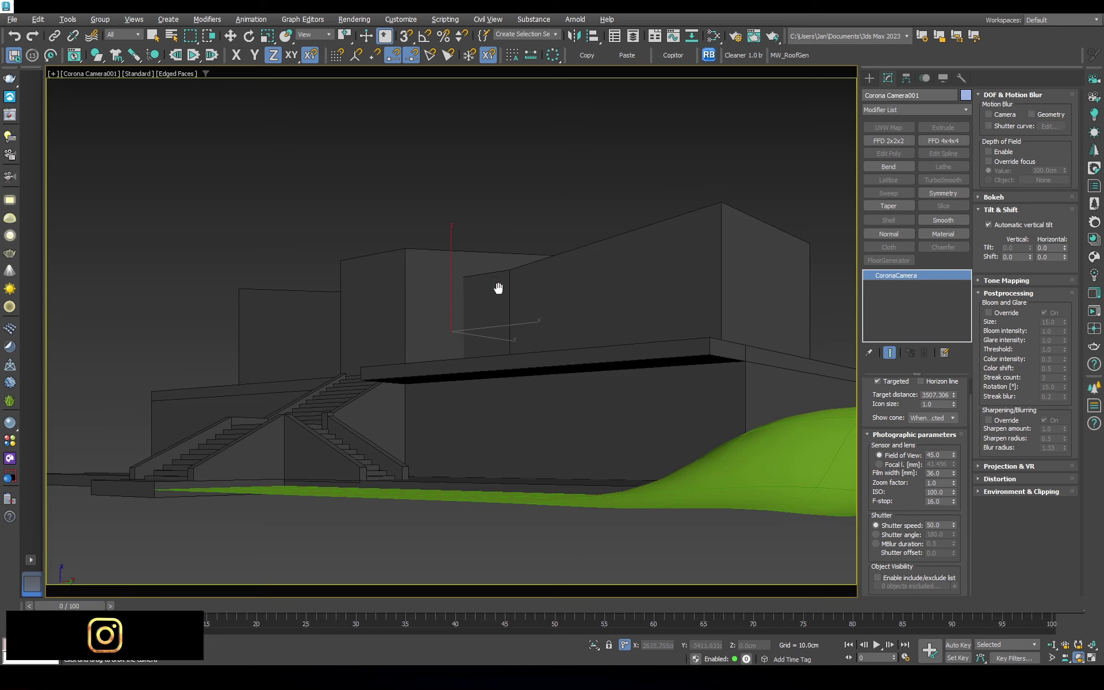
{"action": "middle_click_drag", "start_coordinate": [498, 288], "coordinate": [523, 291]}
Turn on Show Safe Frames in Viewport Configuration for the camera view
{"action": "left_click", "coordinate": [170, 74]}
{"action": "mouse_move", "coordinate": [205, 238]}
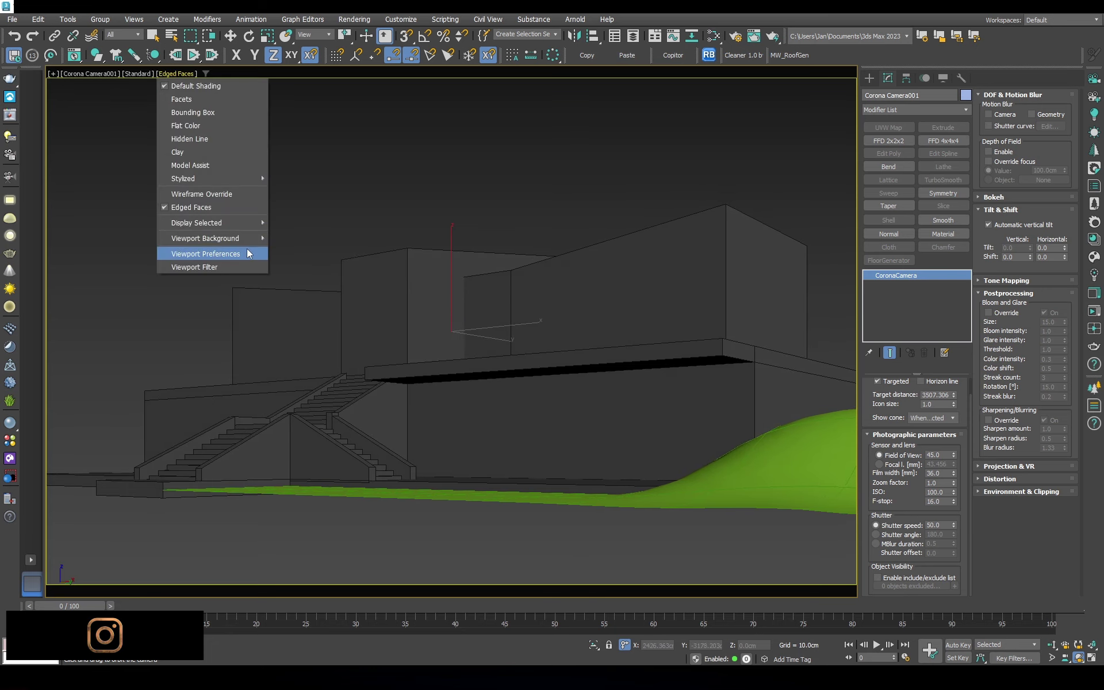
{"action": "left_click", "coordinate": [319, 295]}
{"action": "left_click", "coordinate": [534, 200]}
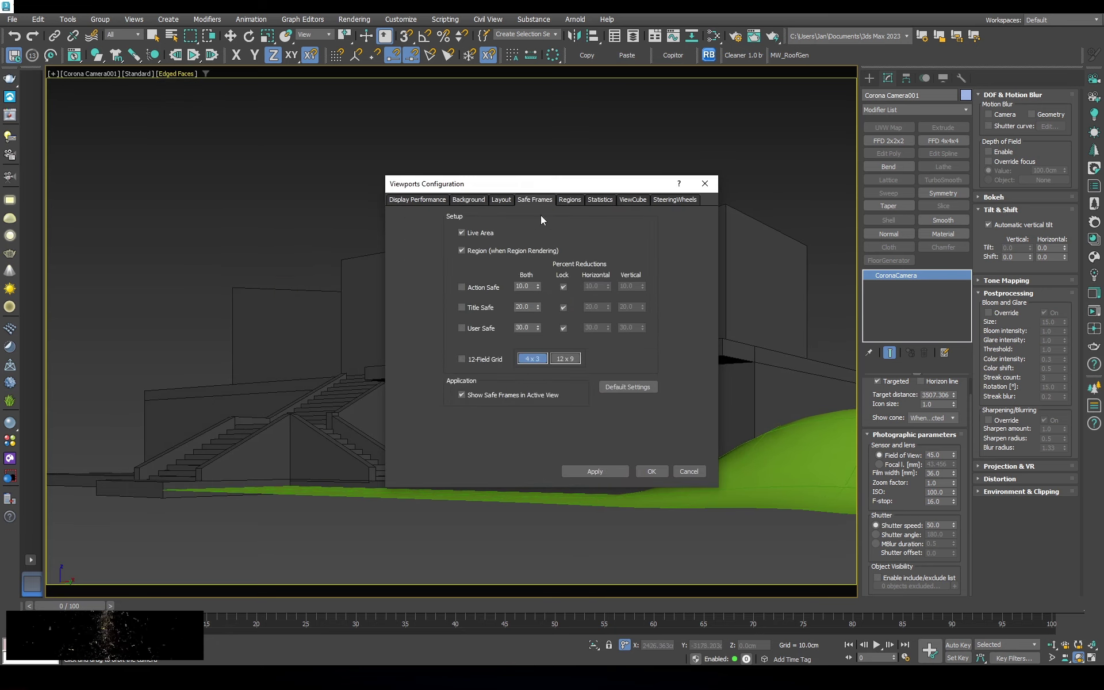
{"action": "left_click", "coordinate": [655, 472]}
Orbit and dolly the camera lower and more head-on, centring the building in the safe frame
{"action": "left_click_drag", "start_coordinate": [512, 287], "coordinate": [526, 291]}
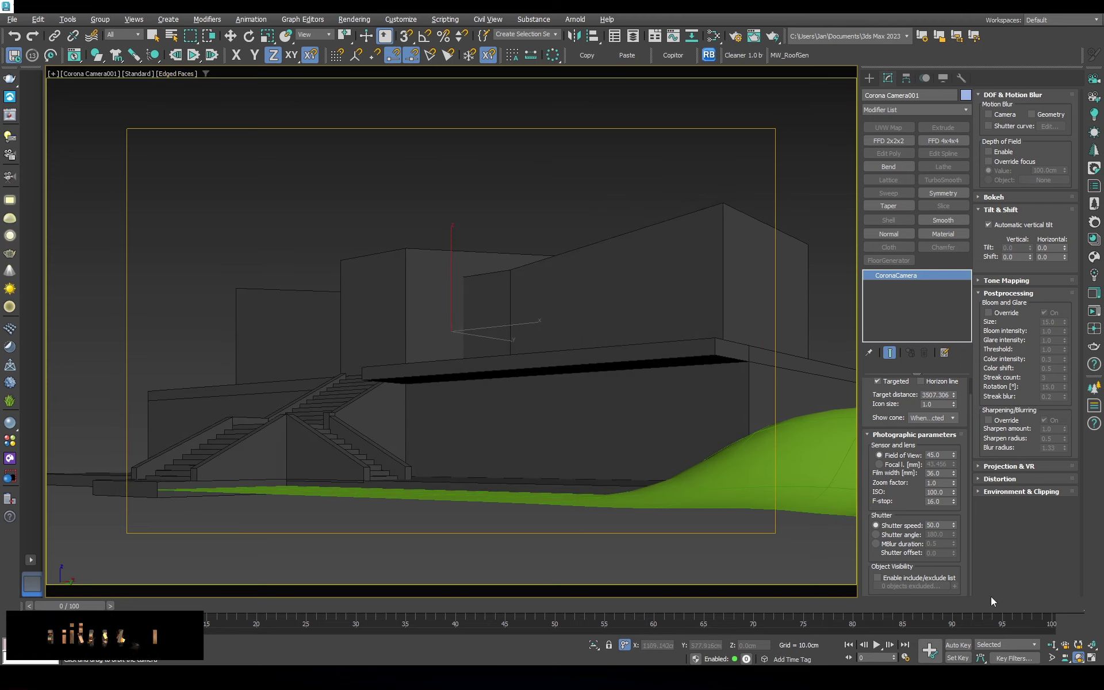
{"action": "mouse_move", "coordinate": [614, 483]}
{"action": "left_mouse_down"}
{"action": "mouse_move", "coordinate": [571, 399]}
{"action": "mouse_move", "coordinate": [595, 326]}
{"action": "left_mouse_up"}
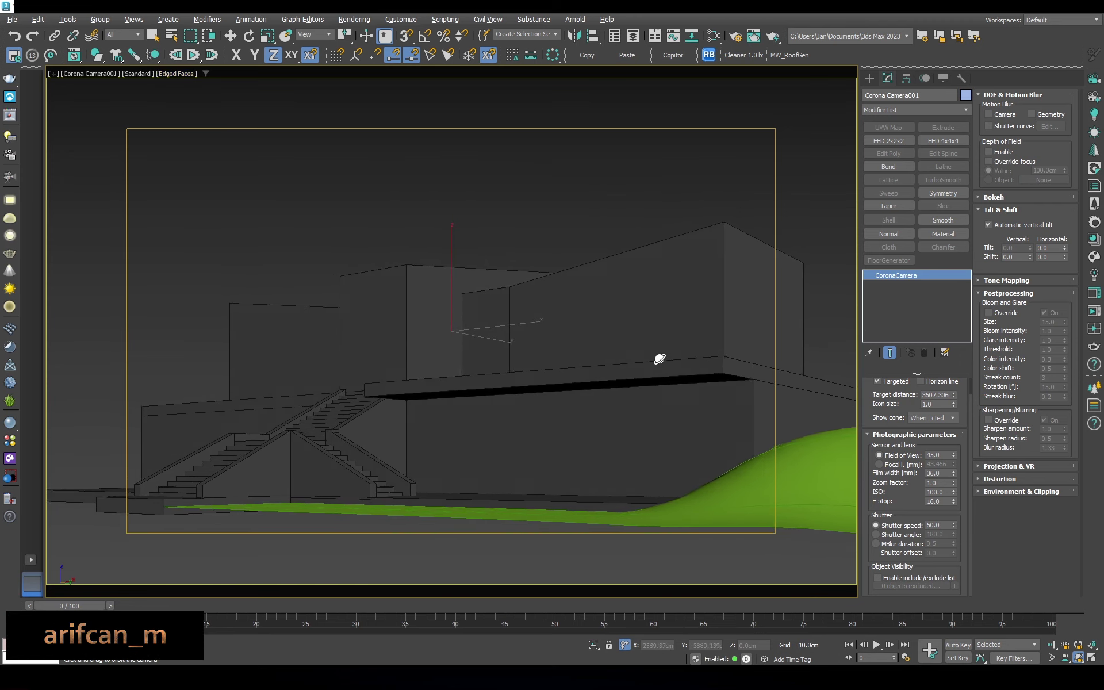
{"action": "left_click", "coordinate": [1051, 645]}
{"action": "mouse_move", "coordinate": [540, 368]}
{"action": "left_mouse_down"}
{"action": "mouse_move", "coordinate": [536, 339]}
{"action": "mouse_move", "coordinate": [599, 352]}
{"action": "left_mouse_up"}
{"action": "left_click", "coordinate": [1079, 660]}
{"action": "left_click", "coordinate": [1051, 645]}
{"action": "mouse_move", "coordinate": [667, 391]}
{"action": "left_mouse_down"}
{"action": "mouse_move", "coordinate": [665, 345]}
{"action": "mouse_move", "coordinate": [633, 300]}
{"action": "left_mouse_up"}
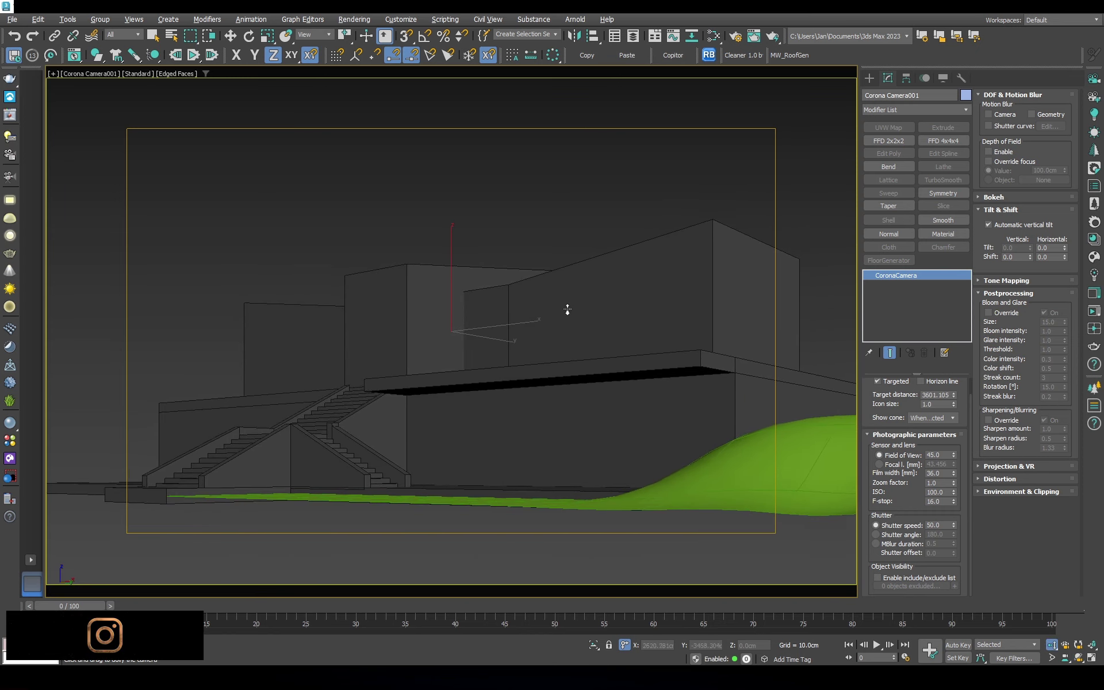
{"action": "left_click_drag", "start_coordinate": [567, 310], "coordinate": [591, 197]}
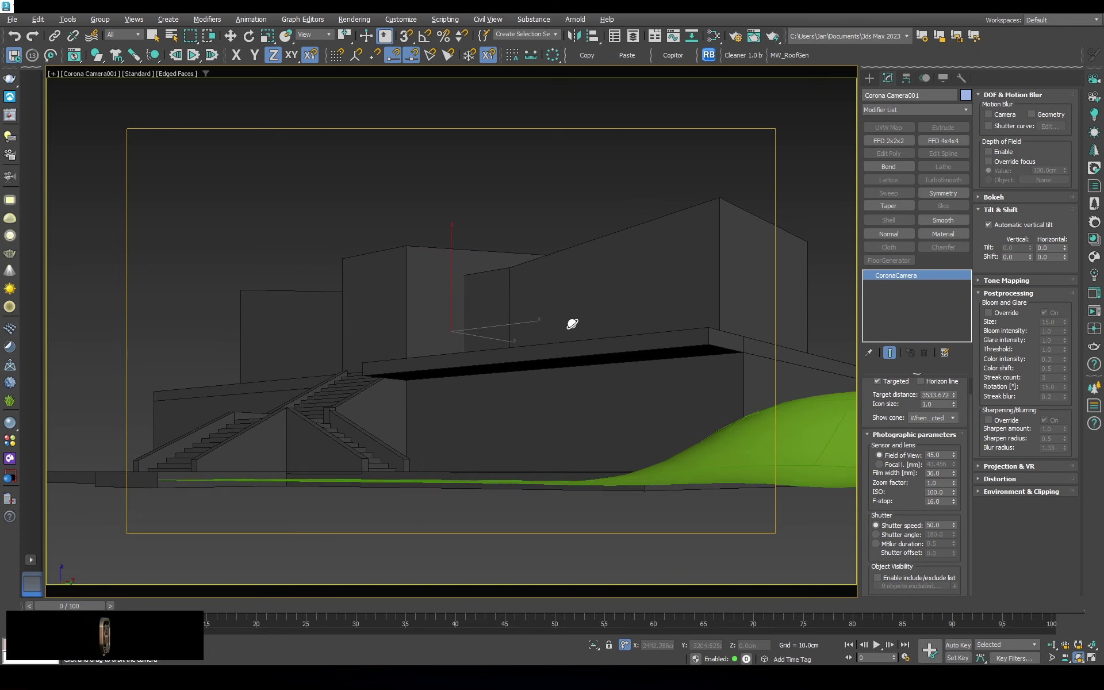
{"action": "left_click_drag", "start_coordinate": [572, 324], "coordinate": [503, 306]}
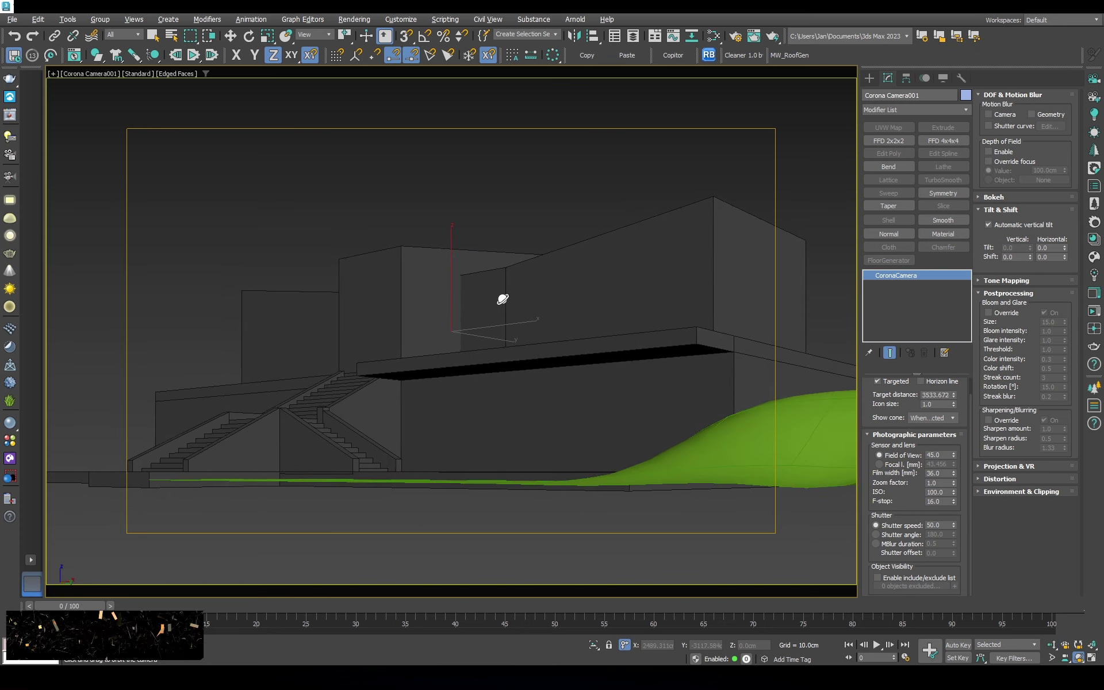
{"action": "scroll", "coordinate": [529, 328], "scroll_direction": "down", "scroll_amount": 3}
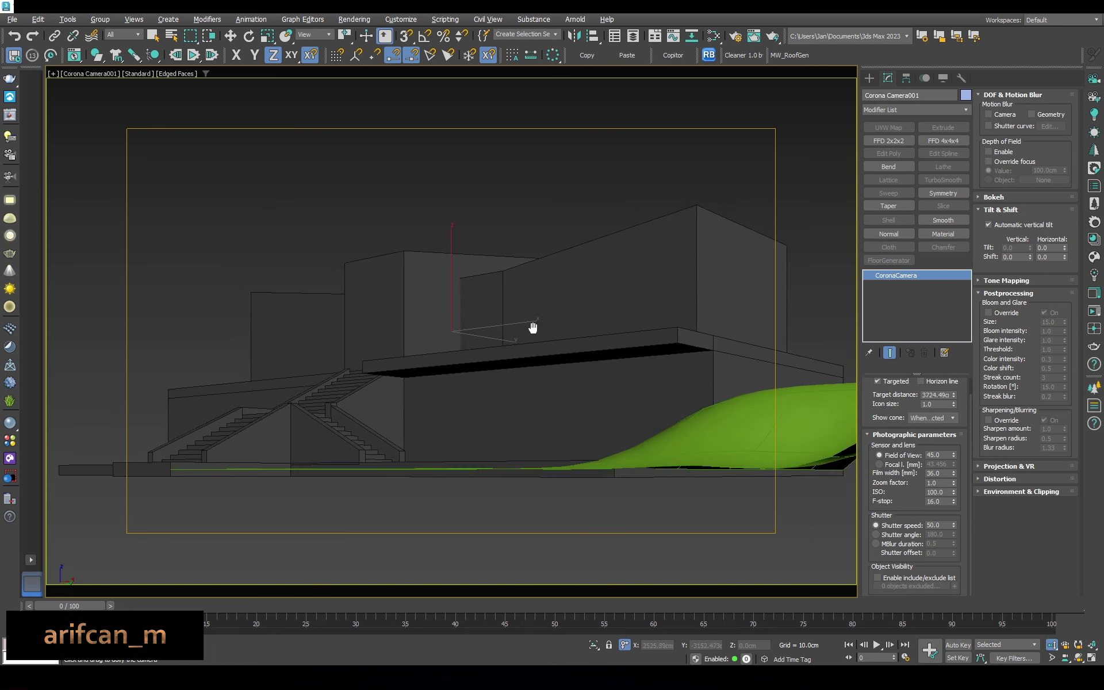
{"action": "middle_click_drag", "start_coordinate": [530, 328], "coordinate": [430, 284]}
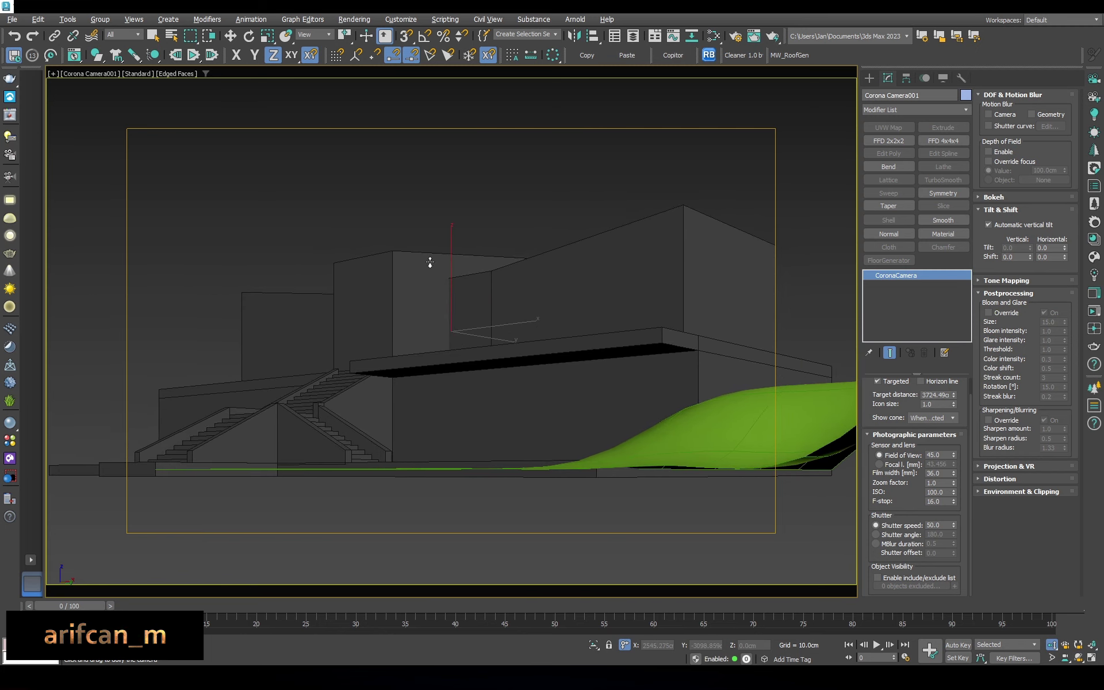
{"action": "left_click_drag", "start_coordinate": [447, 284], "coordinate": [382, 286]}
Select the terrain plane Plane001 and frame it from the top view
{"action": "key", "text": "w"}
{"action": "left_click", "coordinate": [741, 465]}
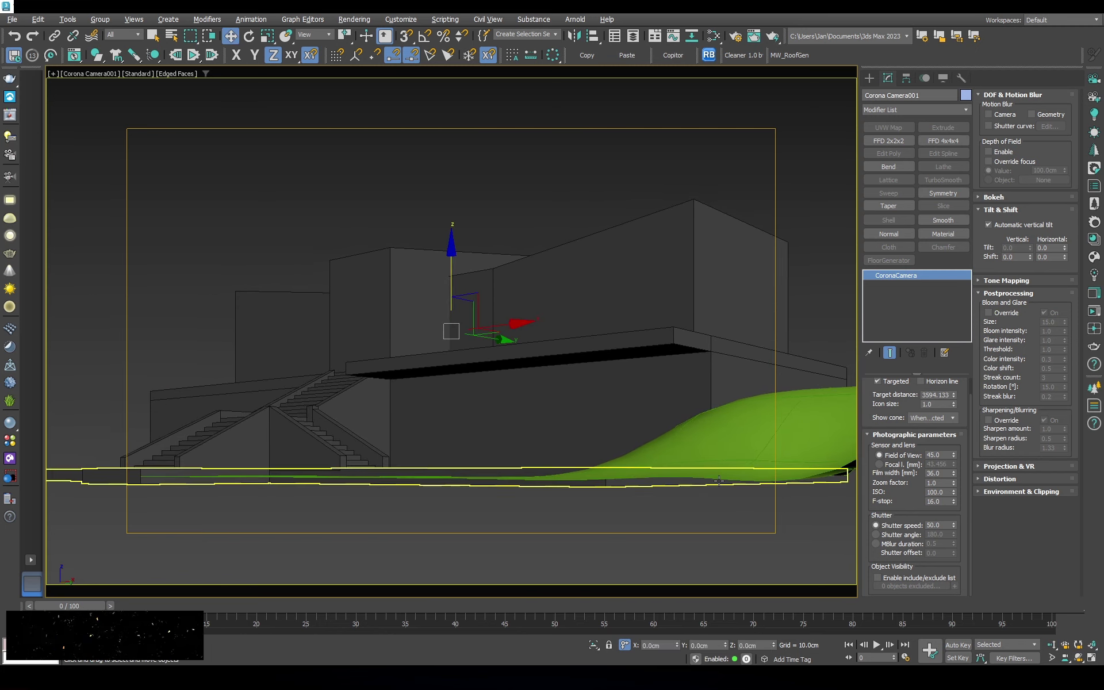
{"action": "left_click", "coordinate": [741, 464]}
{"action": "key", "text": "t"}
{"action": "key", "text": "z"}
{"action": "middle_click_drag", "start_coordinate": [437, 322], "coordinate": [402, 360], "text": "alt"}
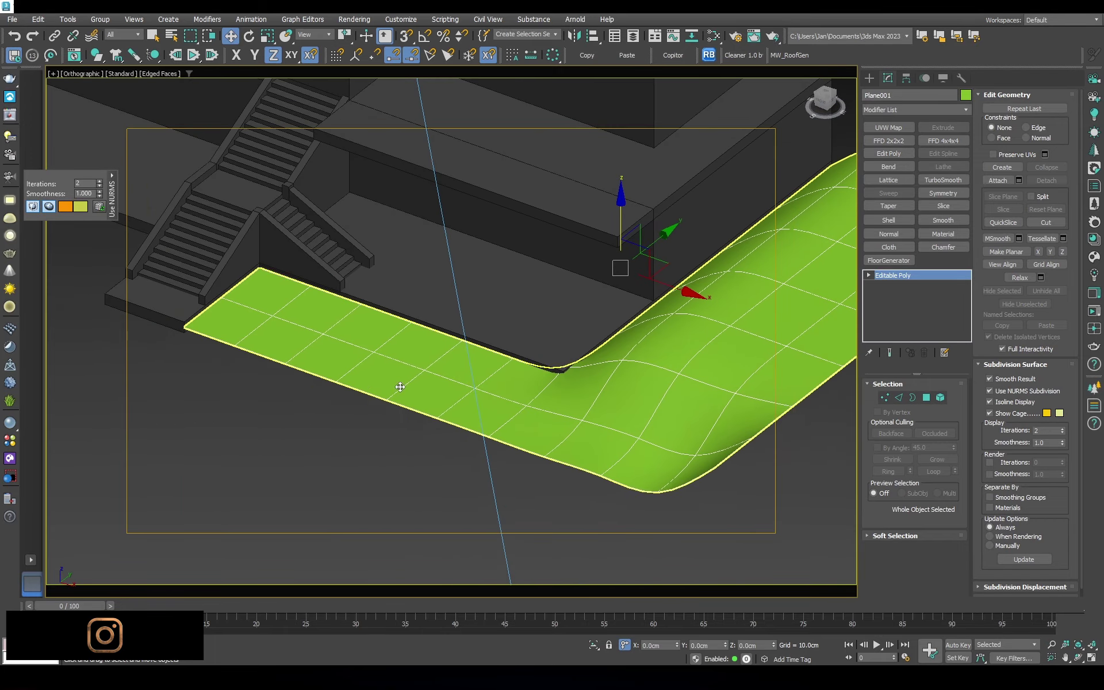
Select an edge loop along the terrain strip and pull it downward
{"action": "key", "text": "2"}
{"action": "key", "text": "F3"}
{"action": "double_click", "coordinate": [313, 374]}
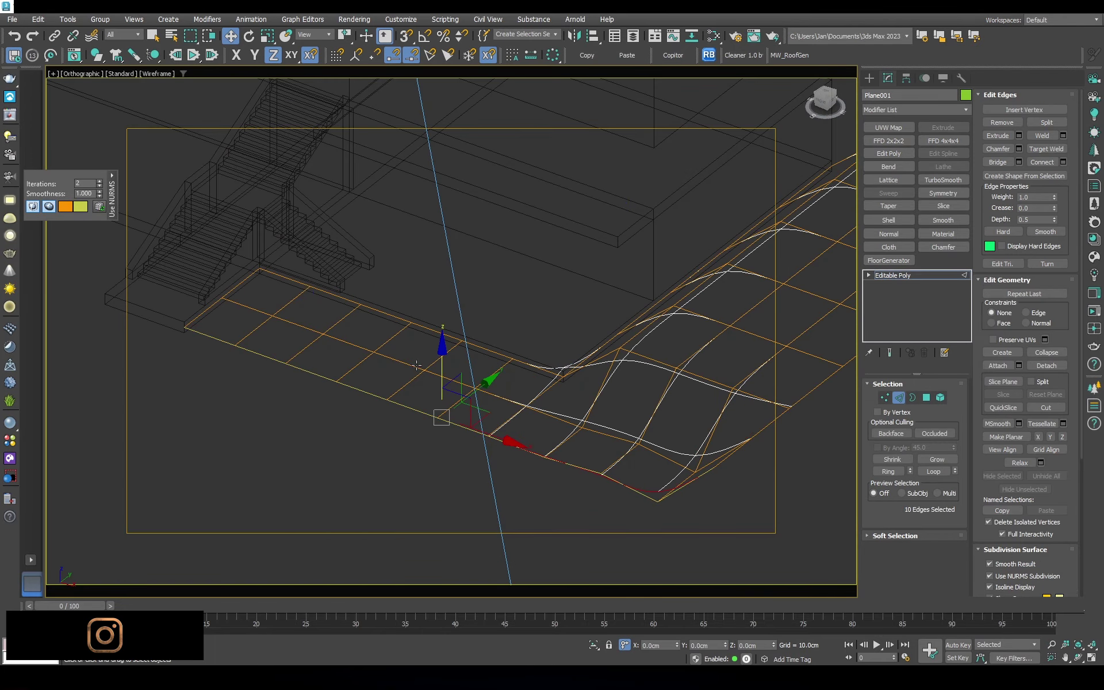
{"action": "left_click_drag", "start_coordinate": [442, 364], "coordinate": [445, 435]}
{"action": "key", "text": "c"}
{"action": "key", "text": "F3"}
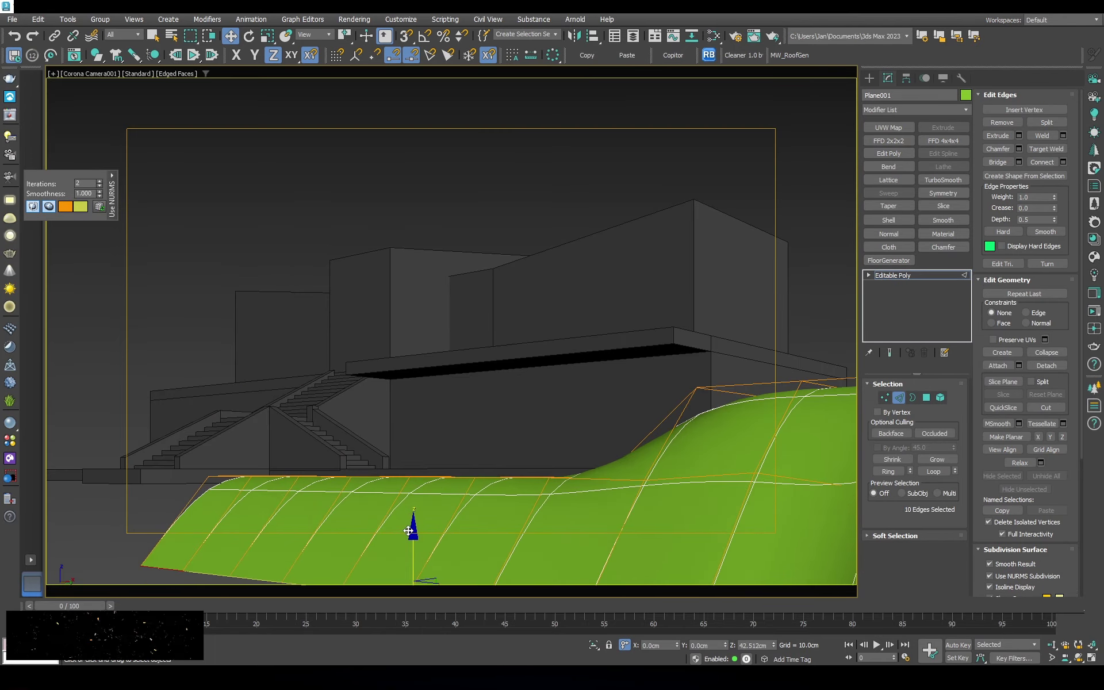
Lower another horizontal edge loop and select a front loop in the camera view
{"action": "double_click", "coordinate": [458, 477]}
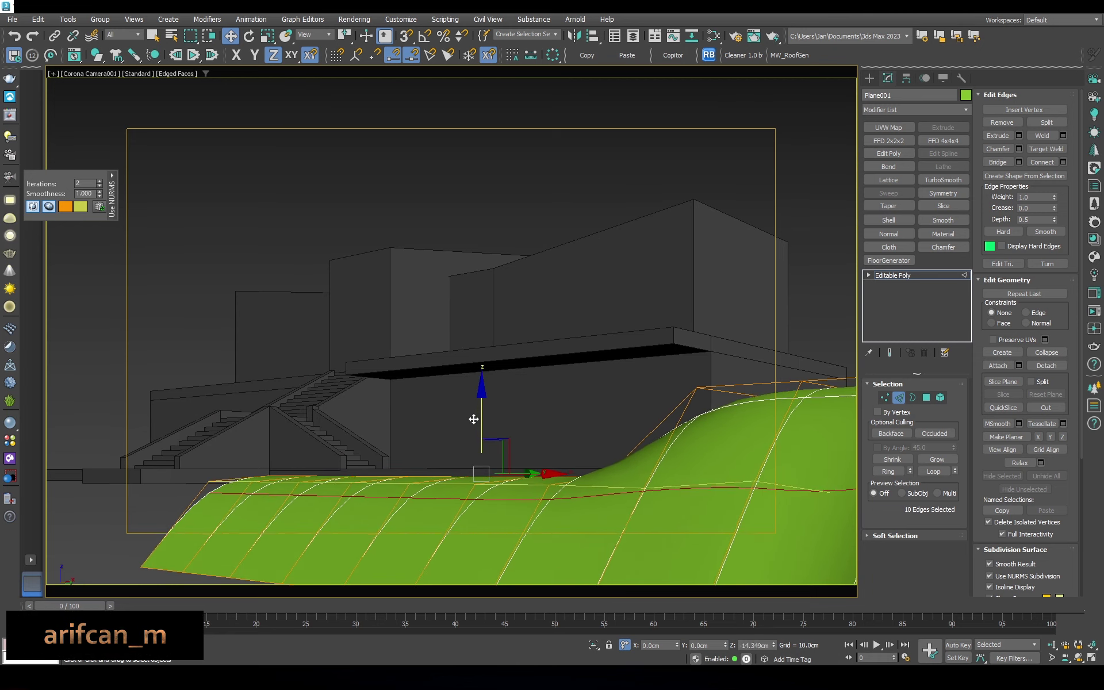
{"action": "left_click_drag", "start_coordinate": [474, 415], "coordinate": [477, 424]}
{"action": "key", "text": "F3"}
{"action": "double_click", "coordinate": [256, 575]}
{"action": "key", "text": "F3"}
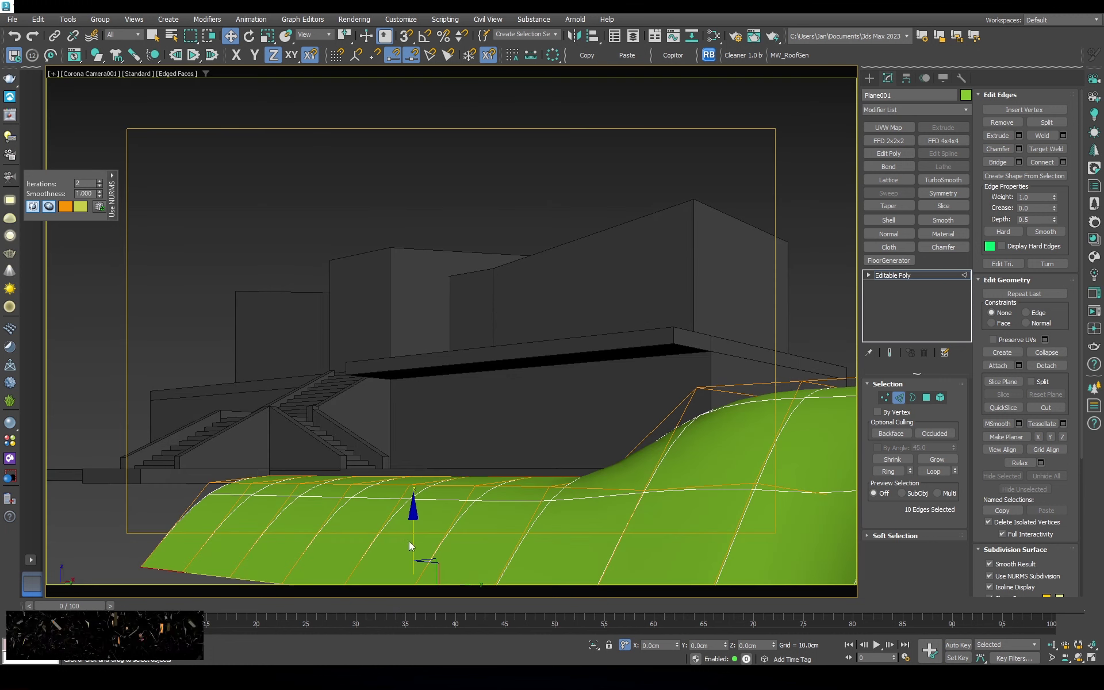
Move terrain vertices to drop the edge near the building, raise a hill and shape a left bump
{"action": "key", "text": "1"}
{"action": "key", "text": "F3"}
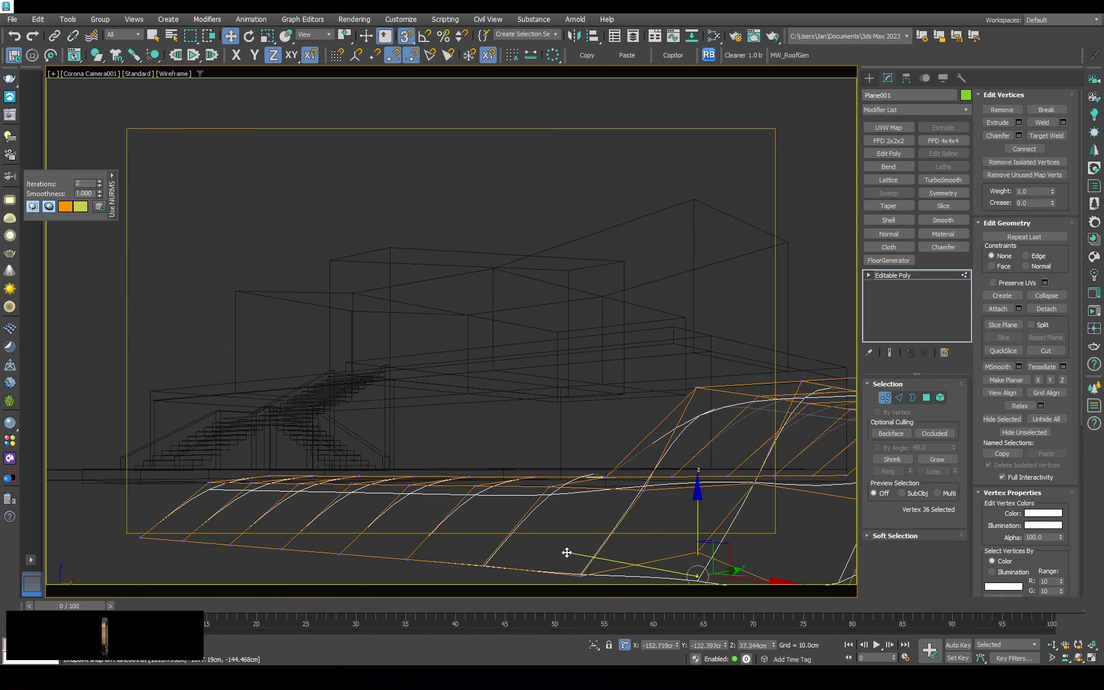
{"action": "key", "text": "F3"}
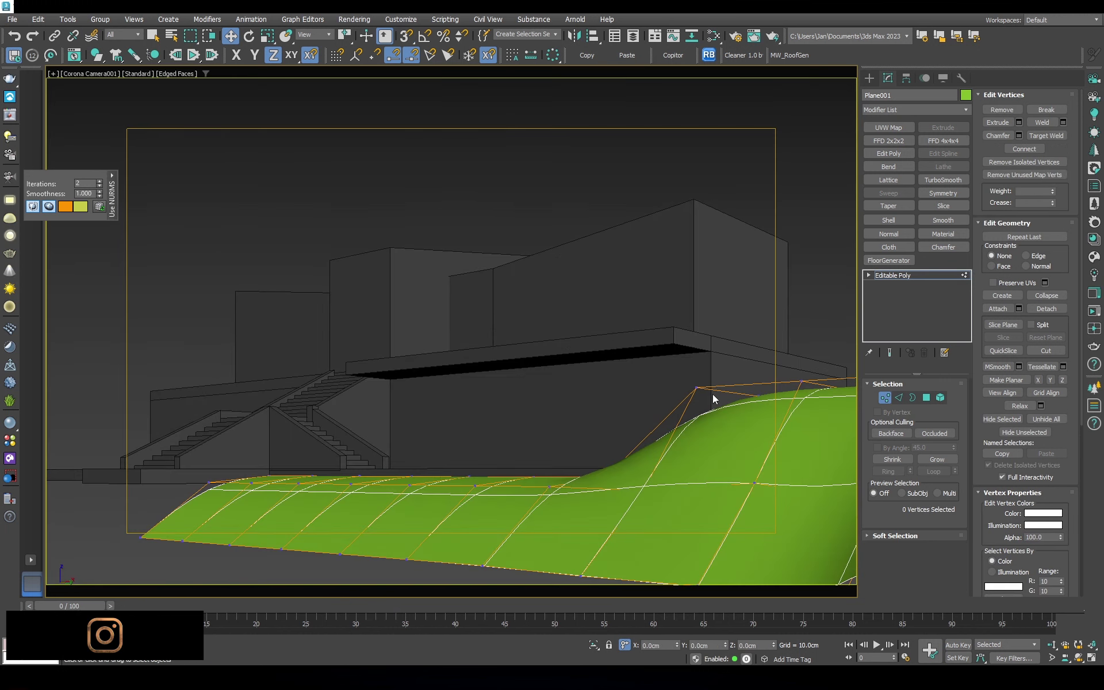
{"action": "mouse_move", "coordinate": [706, 342]}
{"action": "left_mouse_down"}
{"action": "mouse_move", "coordinate": [658, 450]}
{"action": "mouse_move", "coordinate": [579, 468]}
{"action": "left_mouse_up"}
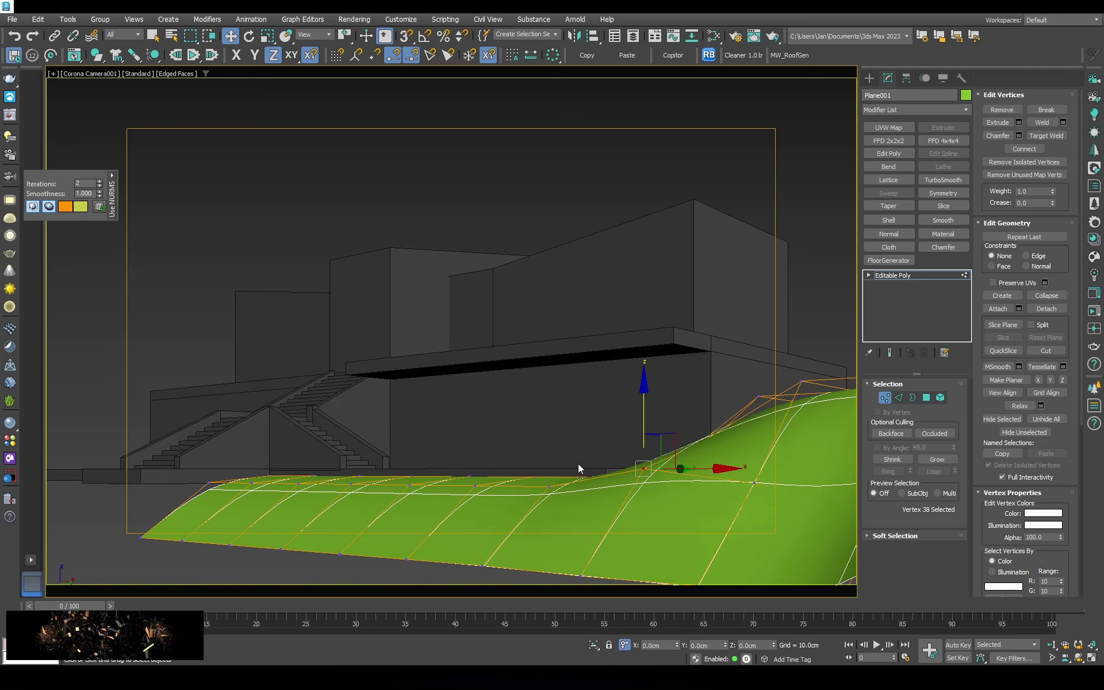
{"action": "left_click_drag", "start_coordinate": [551, 430], "coordinate": [551, 415]}
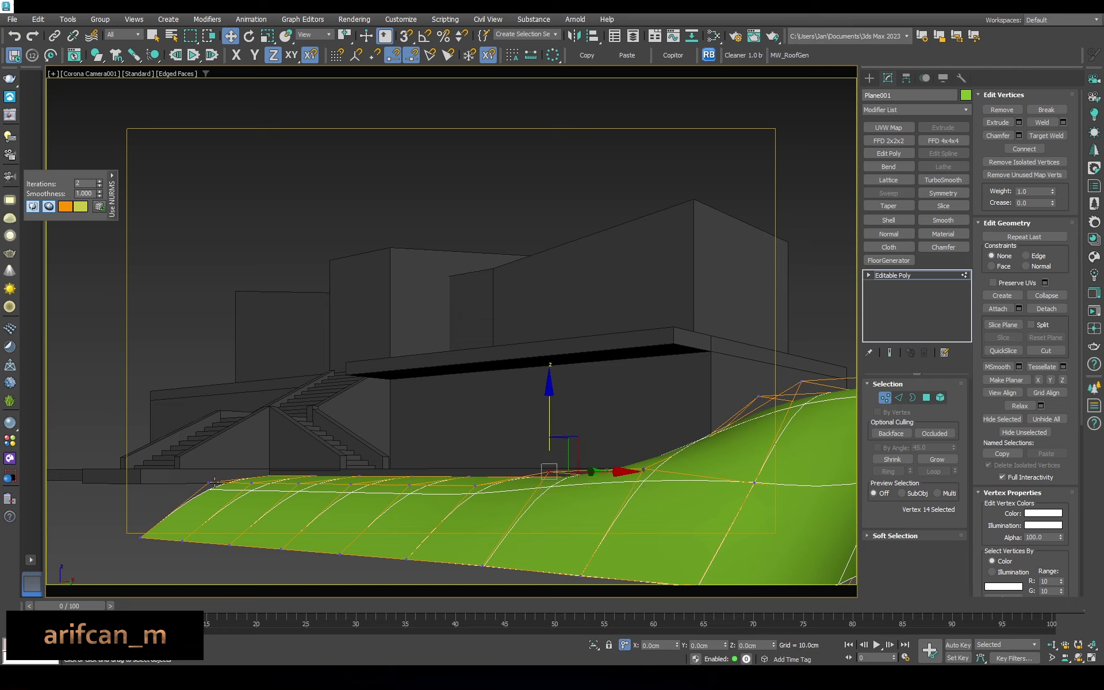
{"action": "left_click_drag", "start_coordinate": [213, 482], "coordinate": [211, 416]}
{"action": "left_click_drag", "start_coordinate": [258, 460], "coordinate": [256, 486]}
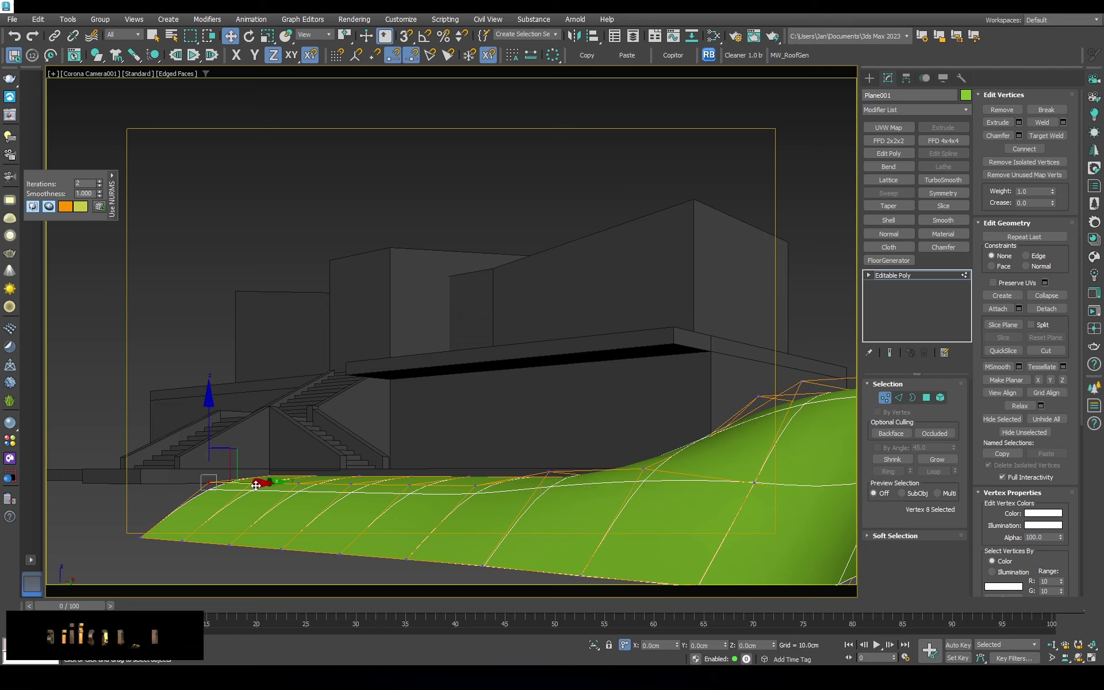
{"action": "left_click_drag", "start_coordinate": [251, 437], "coordinate": [300, 441]}
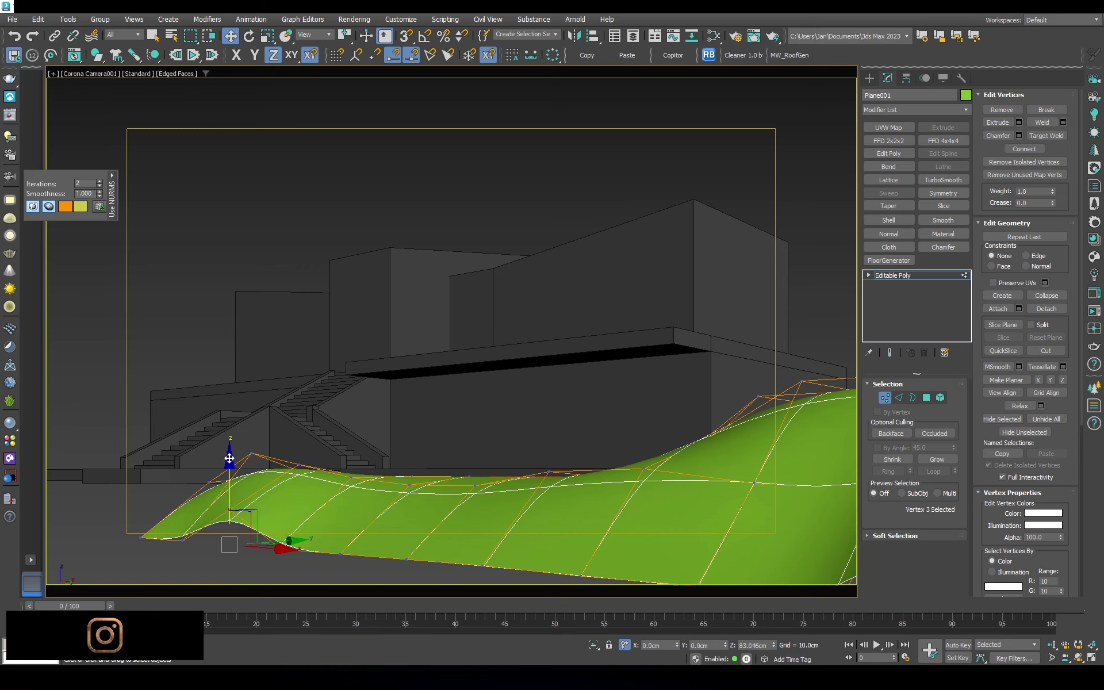
{"action": "left_click_drag", "start_coordinate": [229, 458], "coordinate": [192, 542]}
Raise the selected terrain edges vertically, constrained to the Z axis
{"action": "key", "text": "2"}
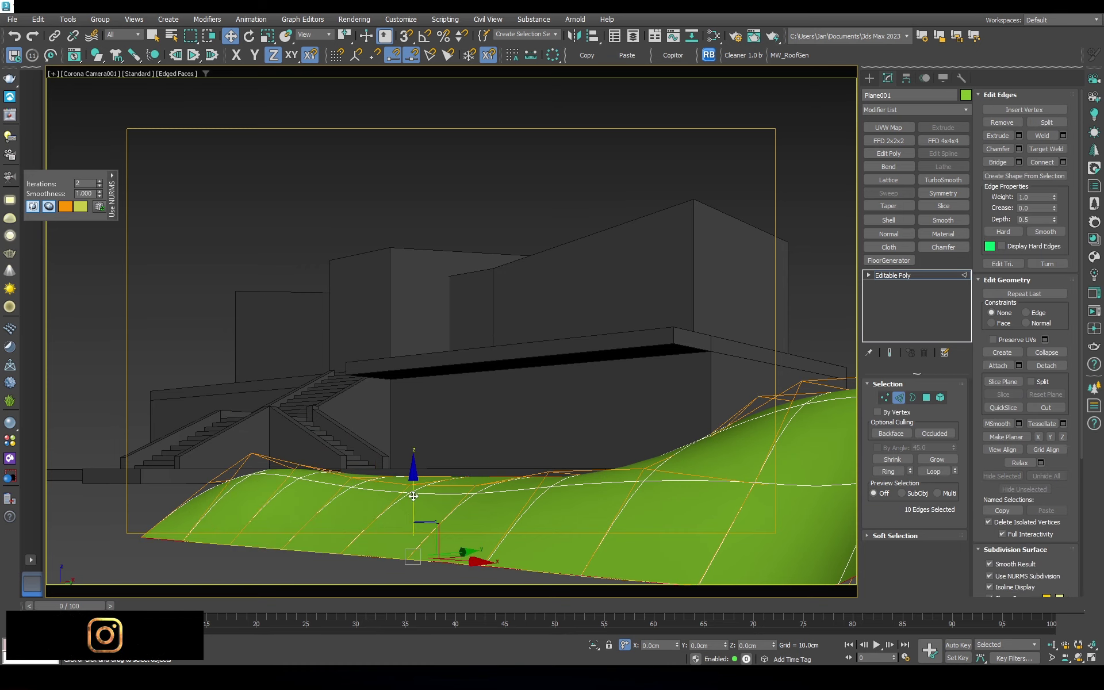
{"action": "key", "text": "t"}
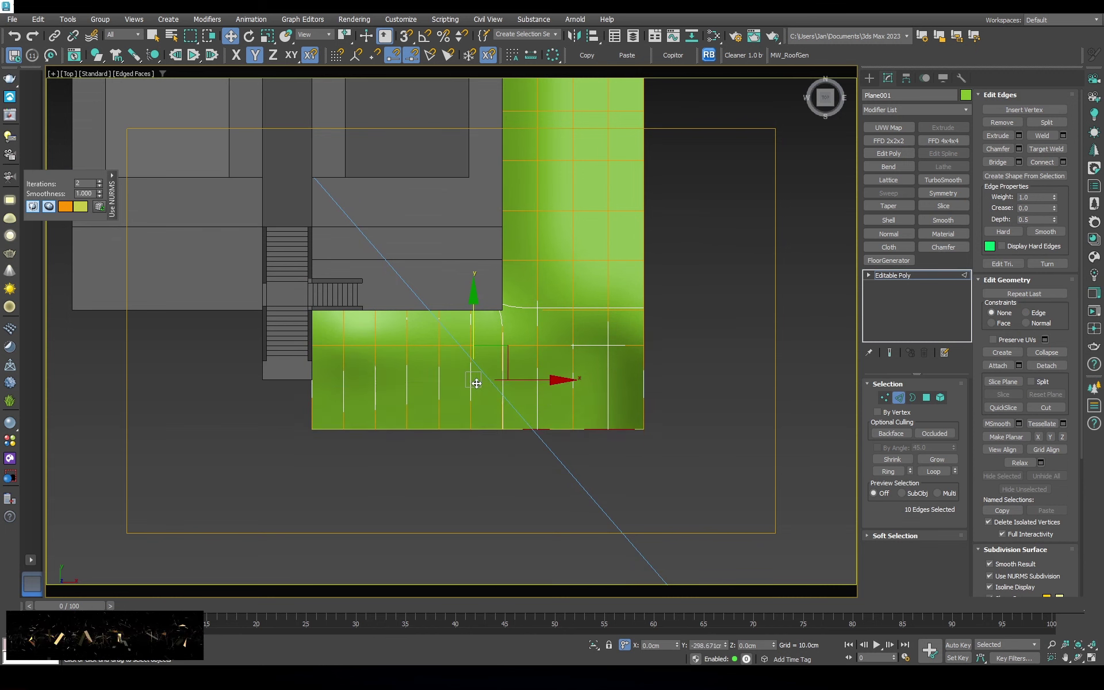
{"action": "key", "text": "c"}
{"action": "key", "text": "F3"}
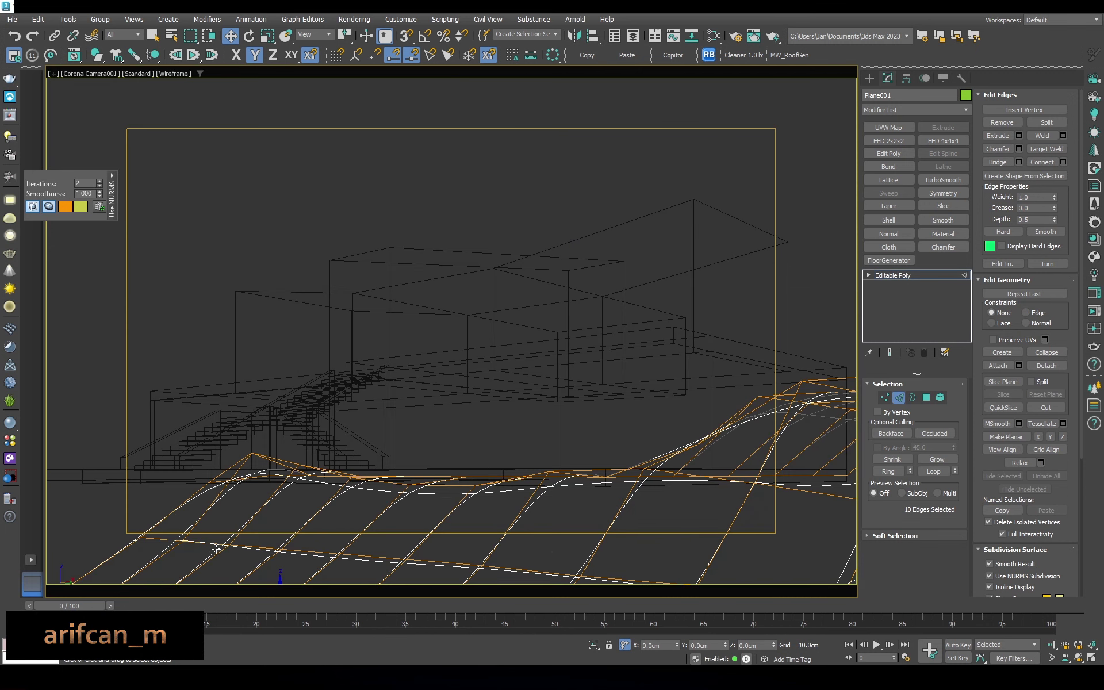
{"action": "key", "text": "f"}
{"action": "left_click_drag", "start_coordinate": [439, 336], "coordinate": [440, 288]}
{"action": "key", "text": "c"}
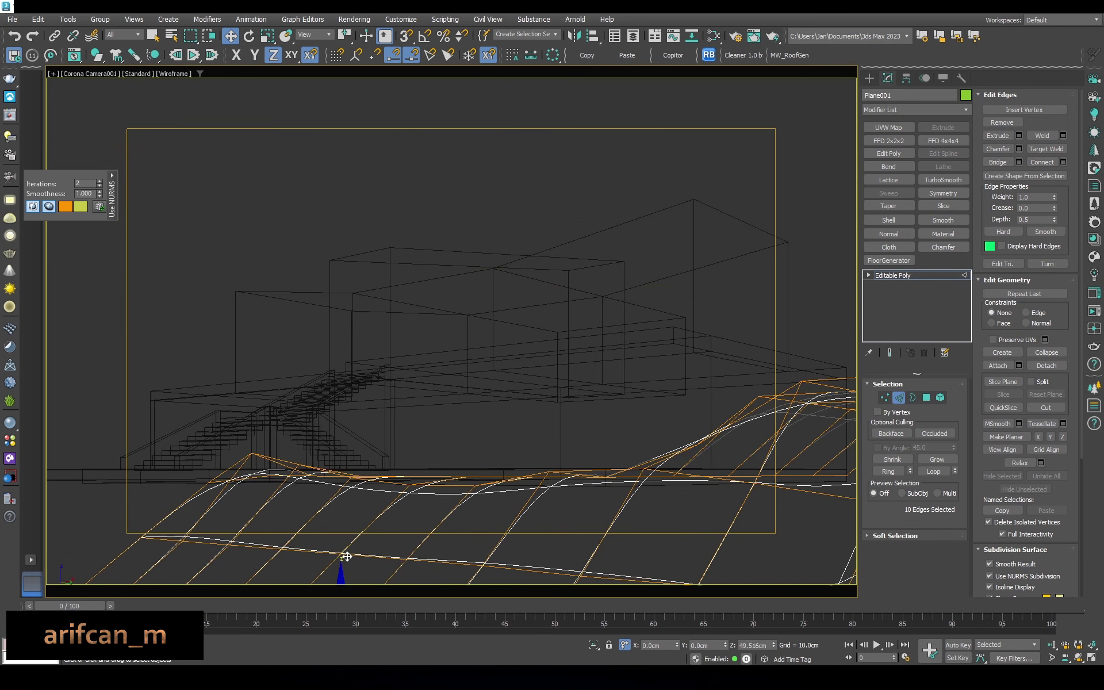
{"action": "key", "text": "F3"}
{"action": "key", "text": "F3"}
{"action": "key", "text": "F3"}
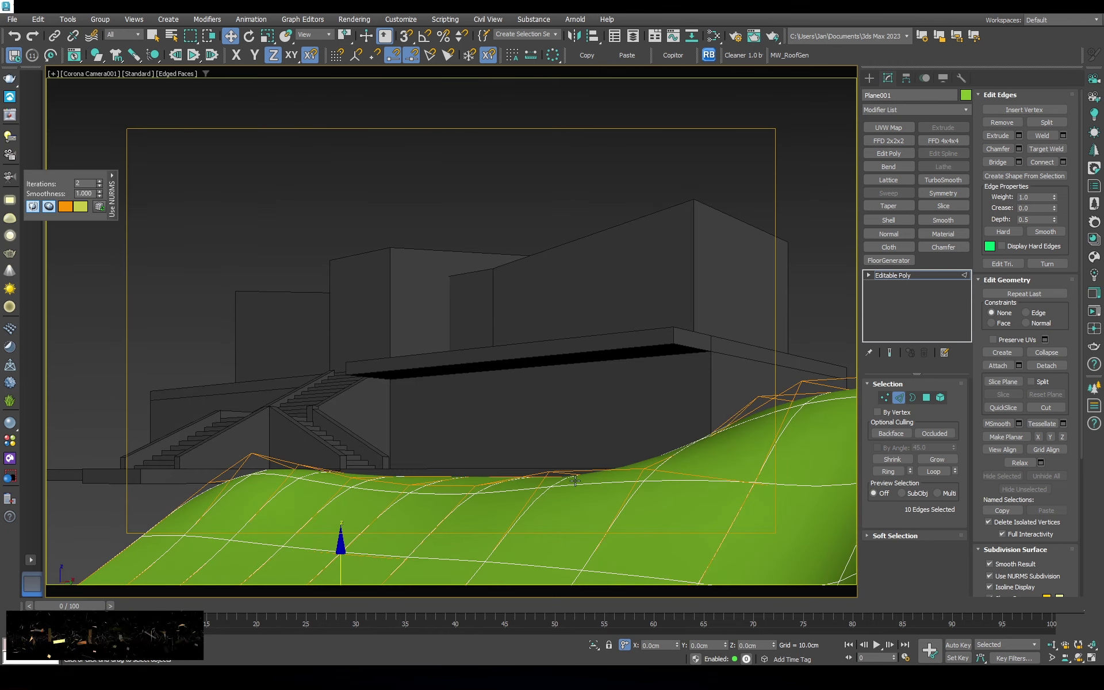
Push selected terrain vertices down to deepen a dip, undoing the final adjustment
{"action": "key", "text": "1"}
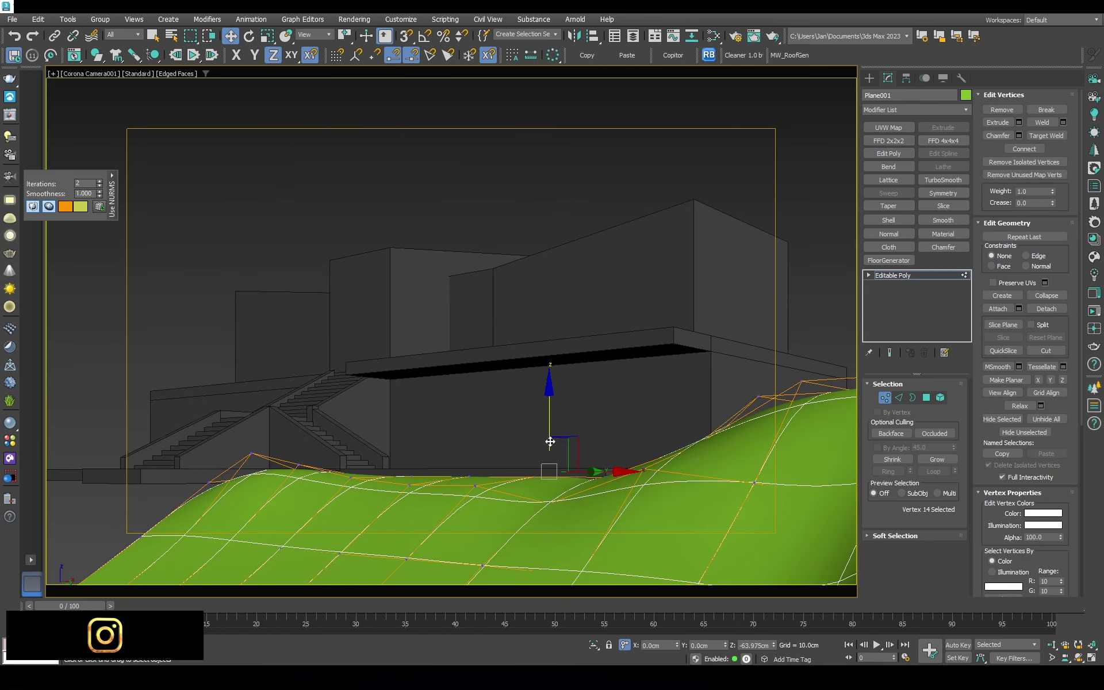
{"action": "left_click_drag", "start_coordinate": [550, 441], "coordinate": [552, 458]}
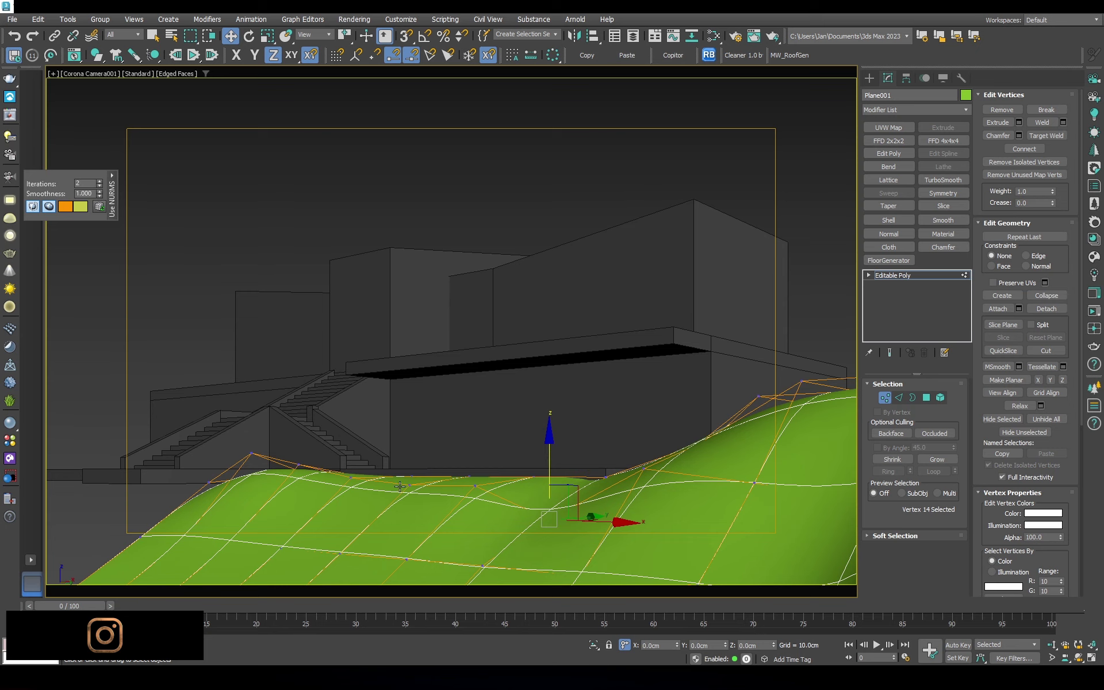
{"action": "left_click_drag", "start_coordinate": [476, 432], "coordinate": [472, 446]}
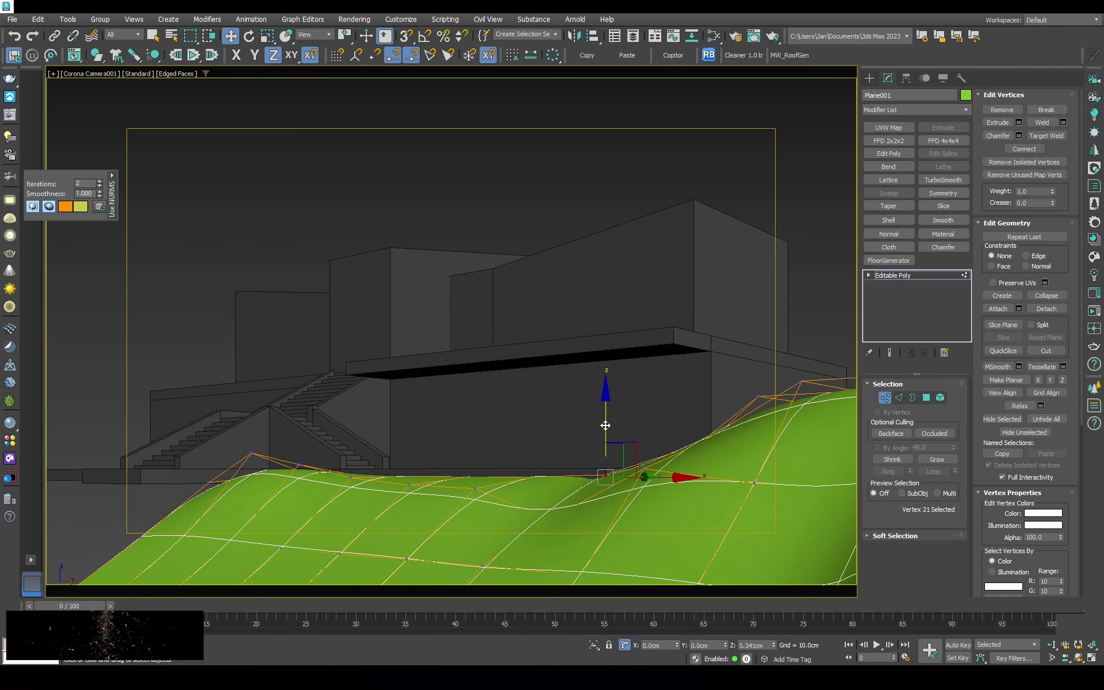
{"action": "key", "text": "ctrl+z"}
{"action": "key", "text": "ctrl+z"}
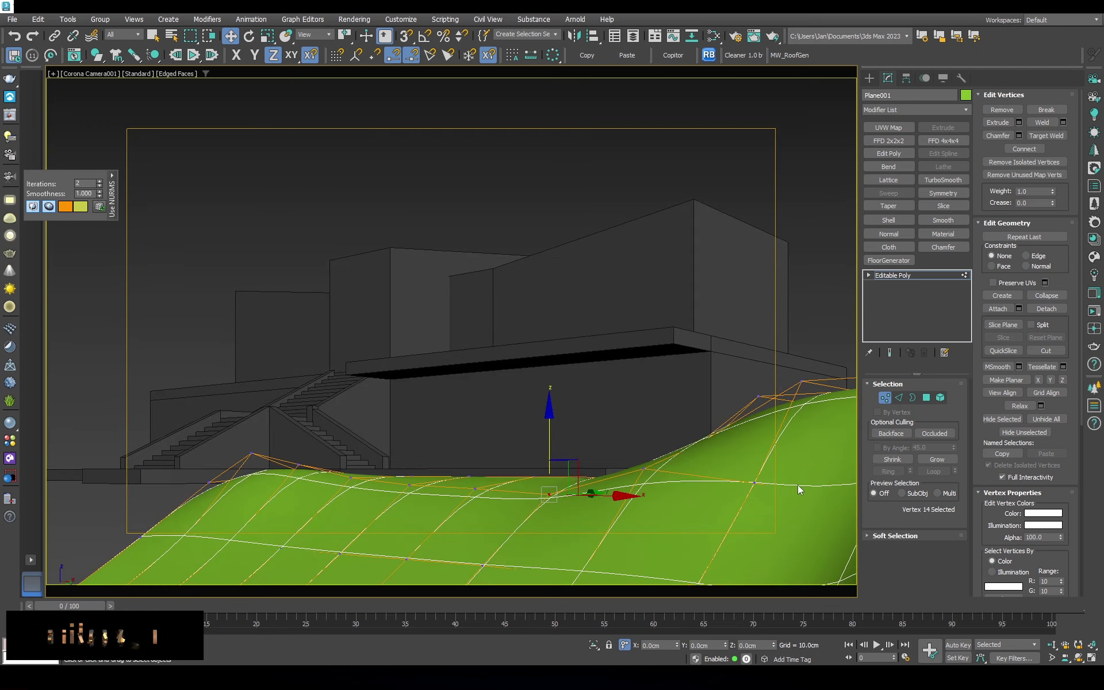
Select vertices along the terrain's right edge from the top view and raise them slightly
{"action": "key", "text": "t"}
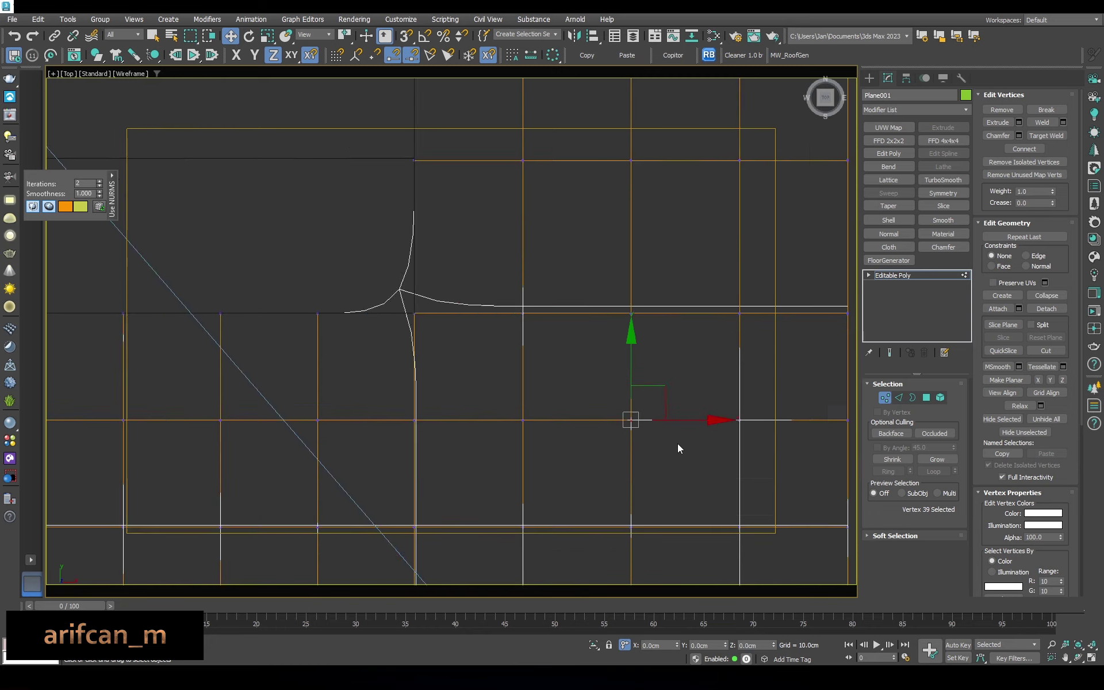
{"action": "mouse_move", "coordinate": [677, 443]}
{"action": "middle_mouse_down", "text": "alt"}
{"action": "mouse_move", "coordinate": [752, 478]}
{"action": "mouse_move", "coordinate": [703, 404]}
{"action": "middle_mouse_up", "text": "alt"}
{"action": "scroll", "coordinate": [703, 403], "scroll_direction": "up", "scroll_amount": 3}
{"action": "left_click", "coordinate": [708, 523]}
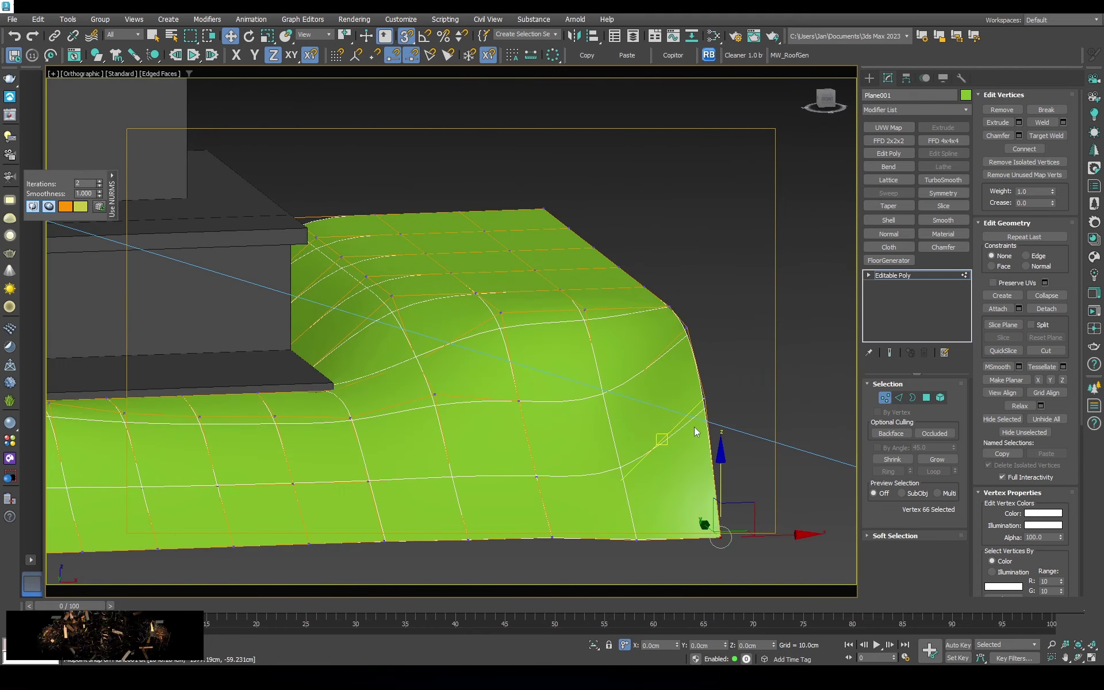
{"action": "left_click", "coordinate": [691, 387]}
{"action": "left_click", "coordinate": [703, 442]}
{"action": "key", "text": "F3"}
{"action": "left_click", "coordinate": [686, 405]}
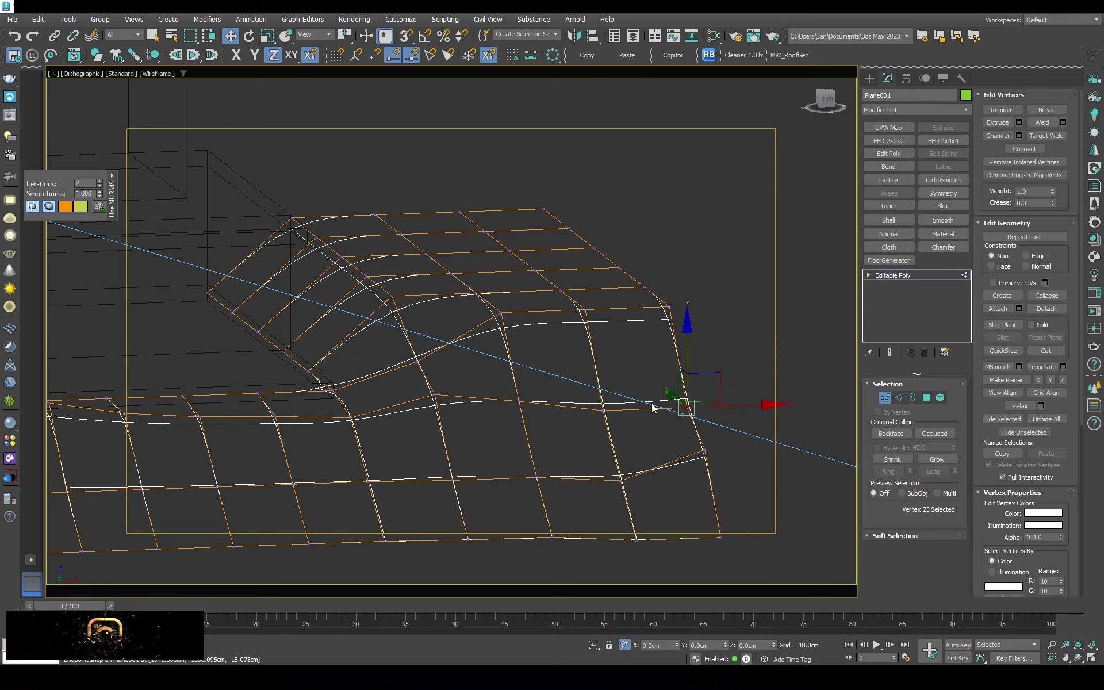
{"action": "left_click_drag", "start_coordinate": [650, 362], "coordinate": [759, 452]}
Raise the terrain near its right edge in the Corona camera view
{"action": "left_click", "coordinate": [621, 477]}
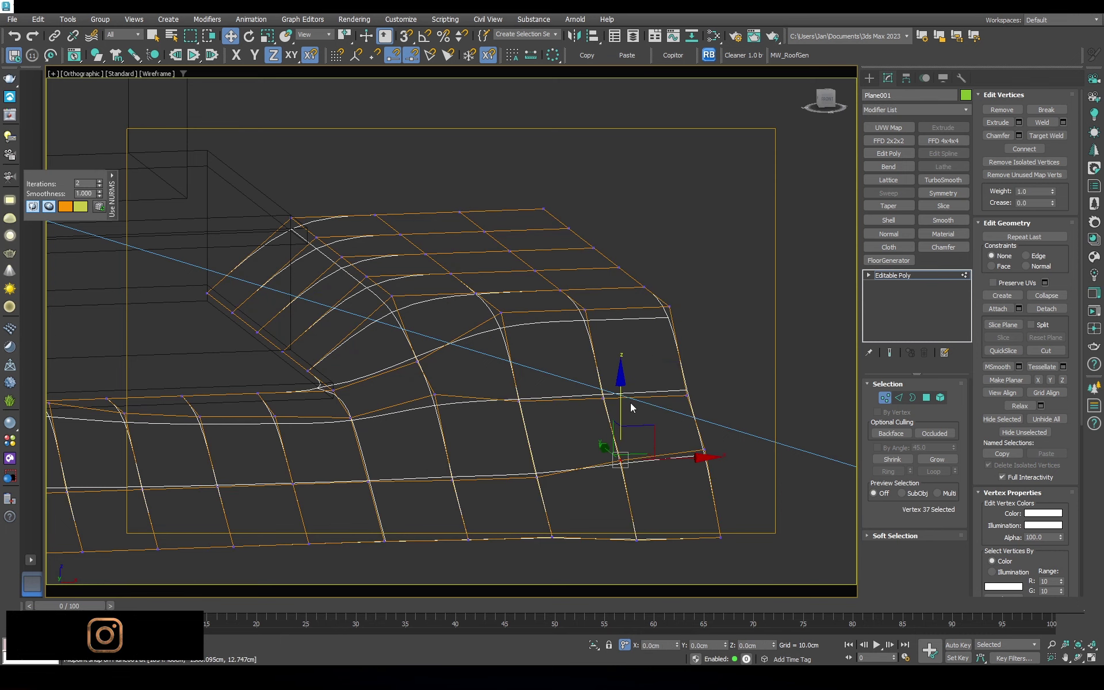
{"action": "key", "text": "F3"}
{"action": "key", "text": "c"}
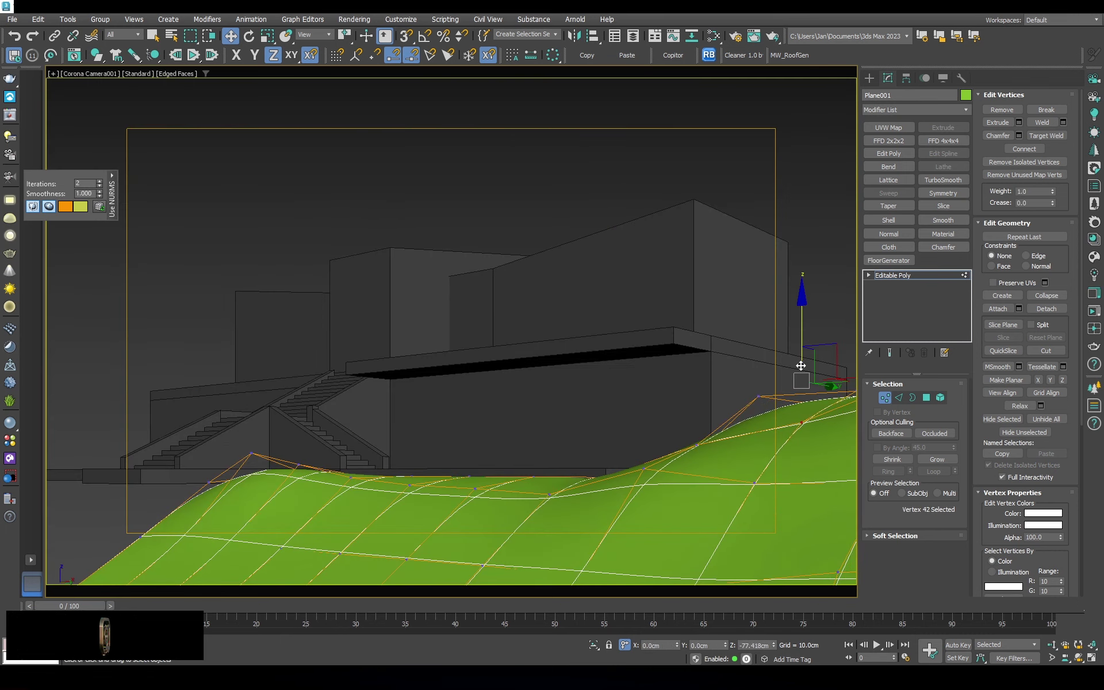
{"action": "left_click_drag", "start_coordinate": [802, 379], "coordinate": [788, 373]}
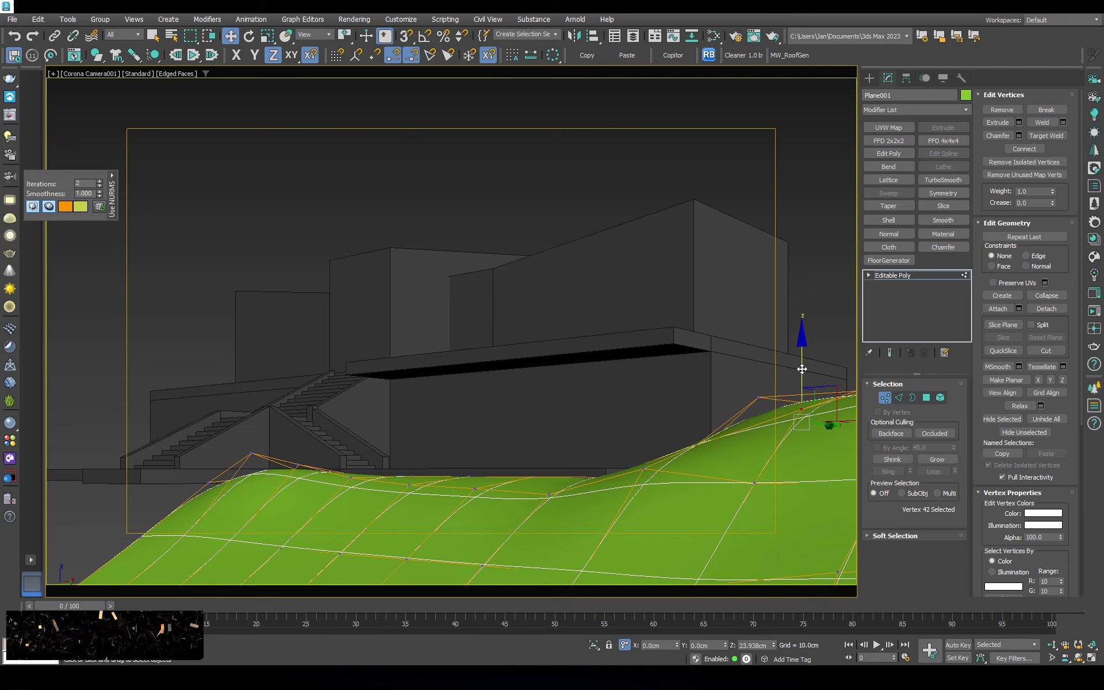
Lift another terrain vertex to build the right-side hill, then reframe the camera view
{"action": "key", "text": "t"}
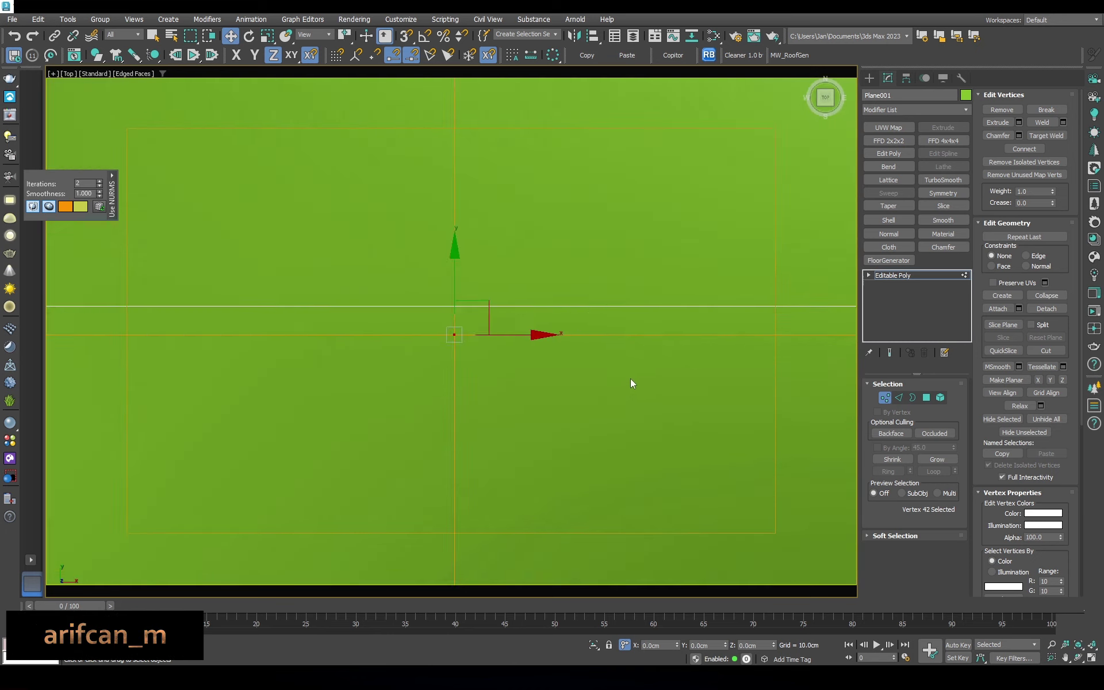
{"action": "scroll", "coordinate": [630, 382], "scroll_direction": "down", "scroll_amount": 3}
{"action": "key", "text": "c"}
{"action": "key", "text": "F3"}
{"action": "key", "text": "F3"}
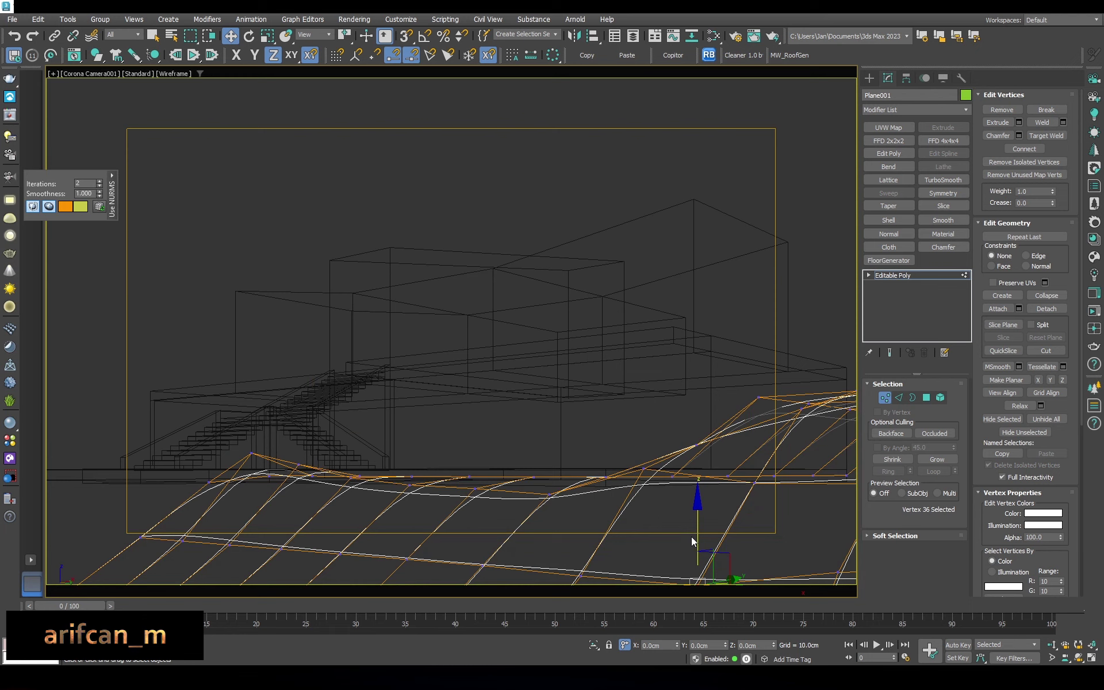
{"action": "left_click", "coordinate": [755, 450]}
{"action": "key", "text": "F3"}
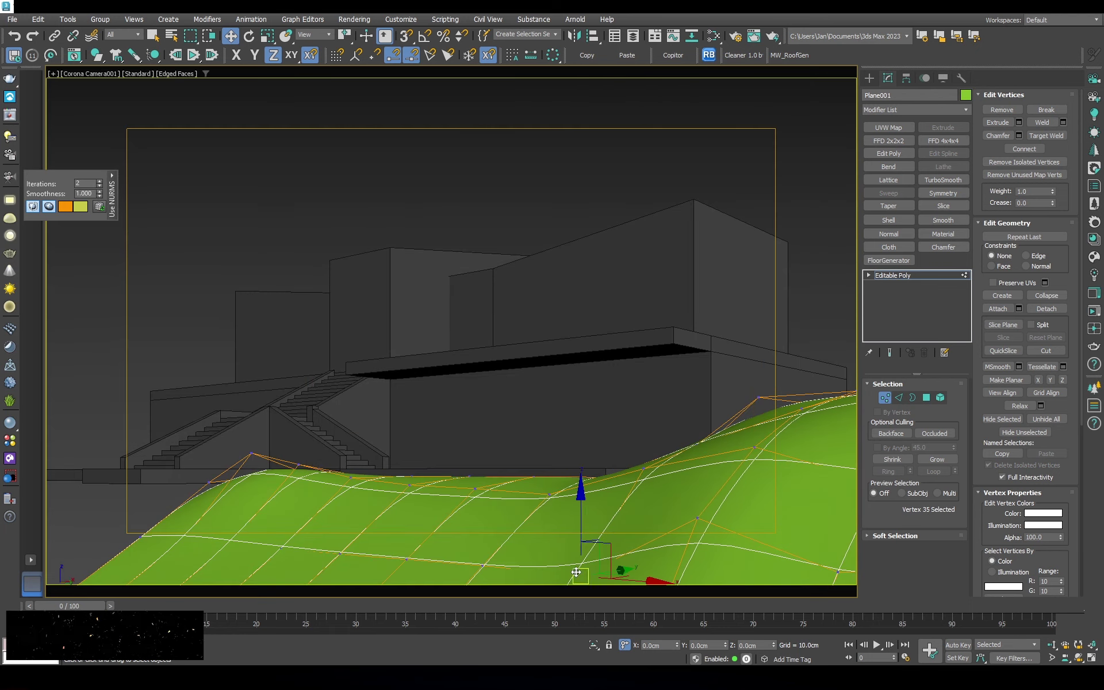
{"action": "left_click_drag", "start_coordinate": [643, 437], "coordinate": [642, 412]}
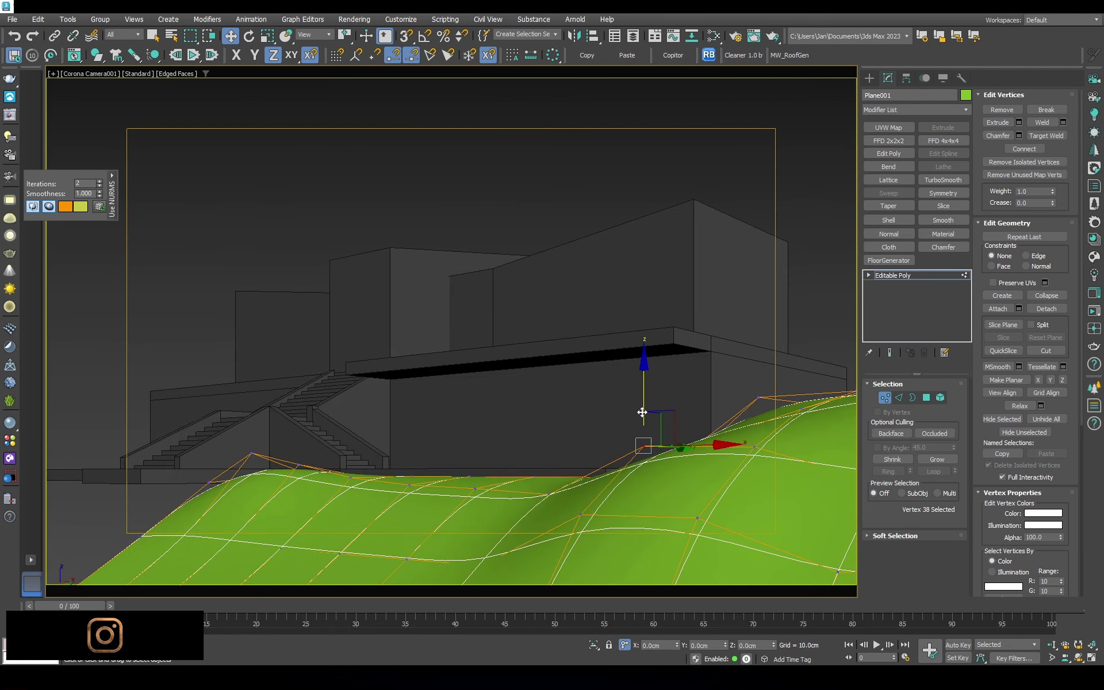
{"action": "mouse_move", "coordinate": [584, 368]}
{"action": "middle_mouse_down"}
{"action": "mouse_move", "coordinate": [594, 283]}
{"action": "mouse_move", "coordinate": [587, 314]}
{"action": "middle_mouse_up"}
{"action": "middle_click_drag", "start_coordinate": [530, 345], "coordinate": [586, 362]}
Raise the far-side edges of Plane001 on Z into a ridge
{"action": "left_click", "coordinate": [869, 77]}
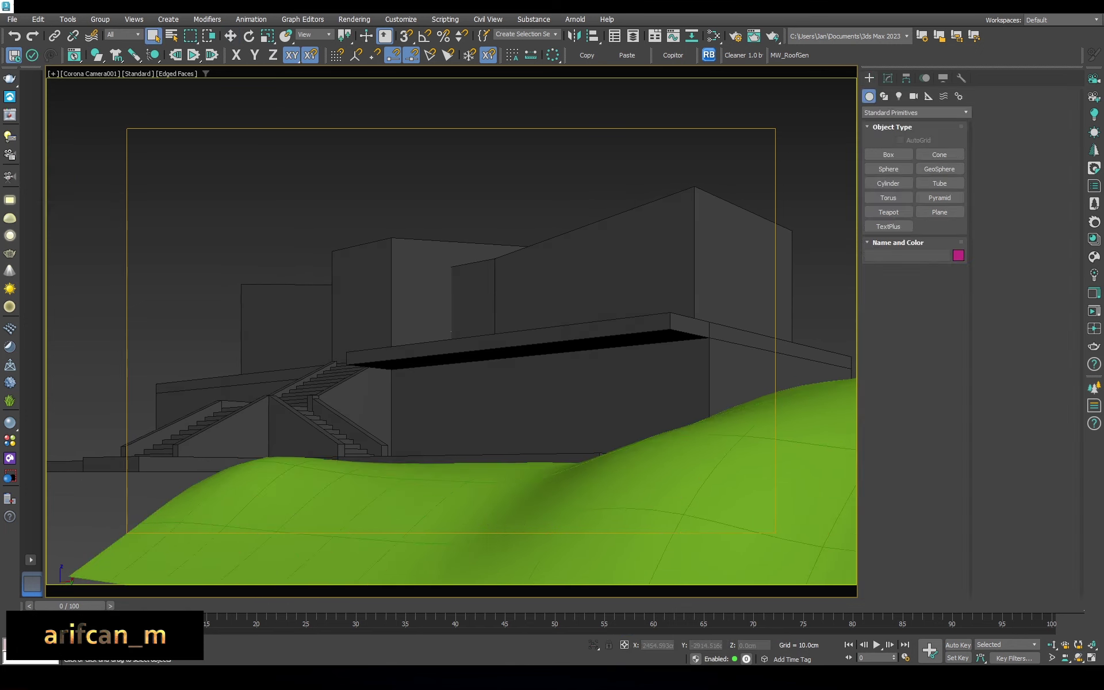
{"action": "key", "text": "t"}
{"action": "key", "text": "F3"}
{"action": "scroll", "coordinate": [574, 355], "scroll_direction": "up", "scroll_amount": 5}
{"action": "left_click", "coordinate": [887, 78]}
{"action": "middle_click_drag", "start_coordinate": [574, 355], "coordinate": [606, 230], "text": "alt"}
{"action": "key", "text": "2"}
{"action": "key", "text": "w"}
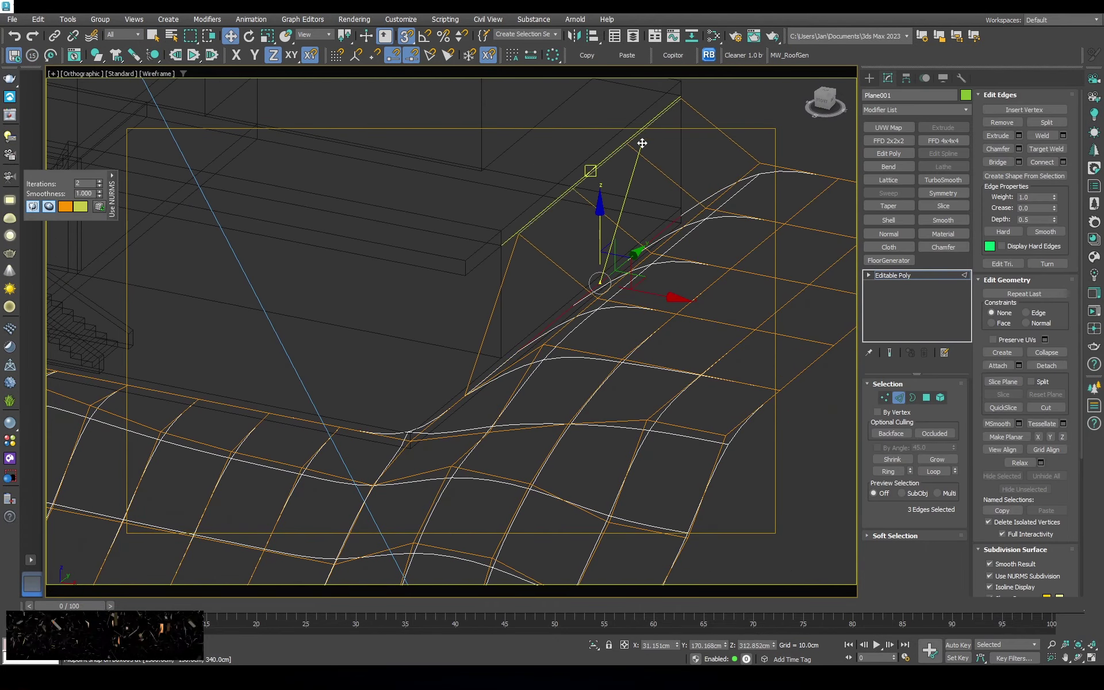
{"action": "left_click_drag", "start_coordinate": [605, 230], "coordinate": [683, 92]}
{"action": "key", "text": "F3"}
{"action": "key", "text": "F3"}
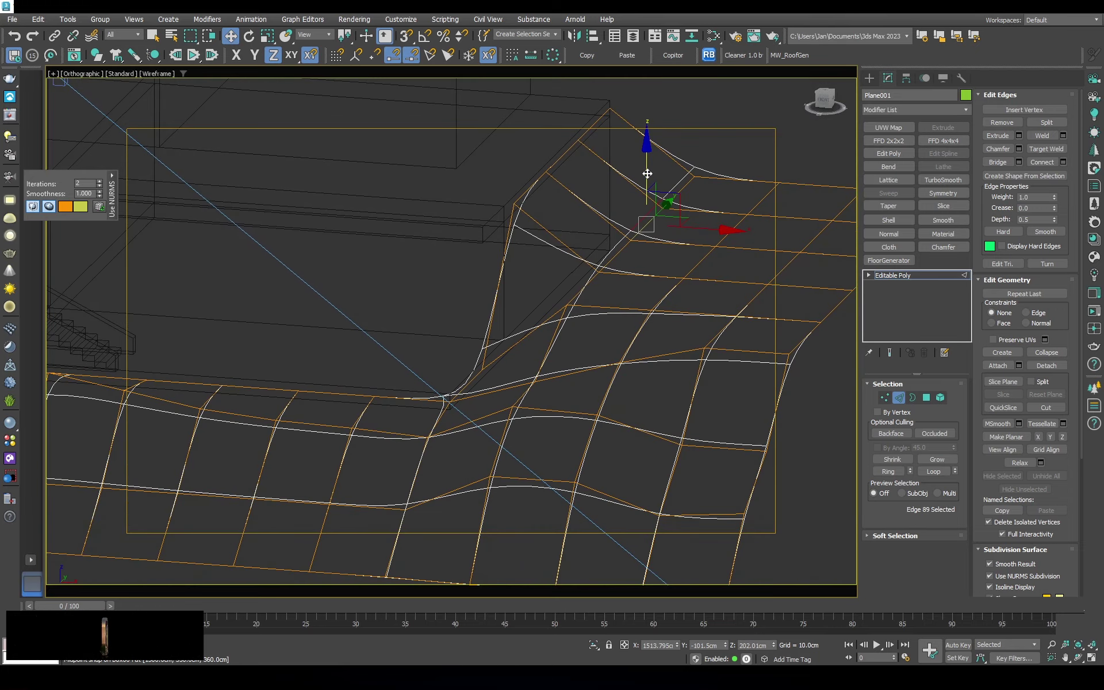
{"action": "left_click_drag", "start_coordinate": [647, 172], "coordinate": [647, 115]}
Select the terrain's corner polygons and raise them upward beside the building
{"action": "key", "text": "1"}
{"action": "left_click", "coordinate": [600, 274]}
{"action": "middle_click_drag", "start_coordinate": [600, 274], "coordinate": [432, 371], "text": "alt"}
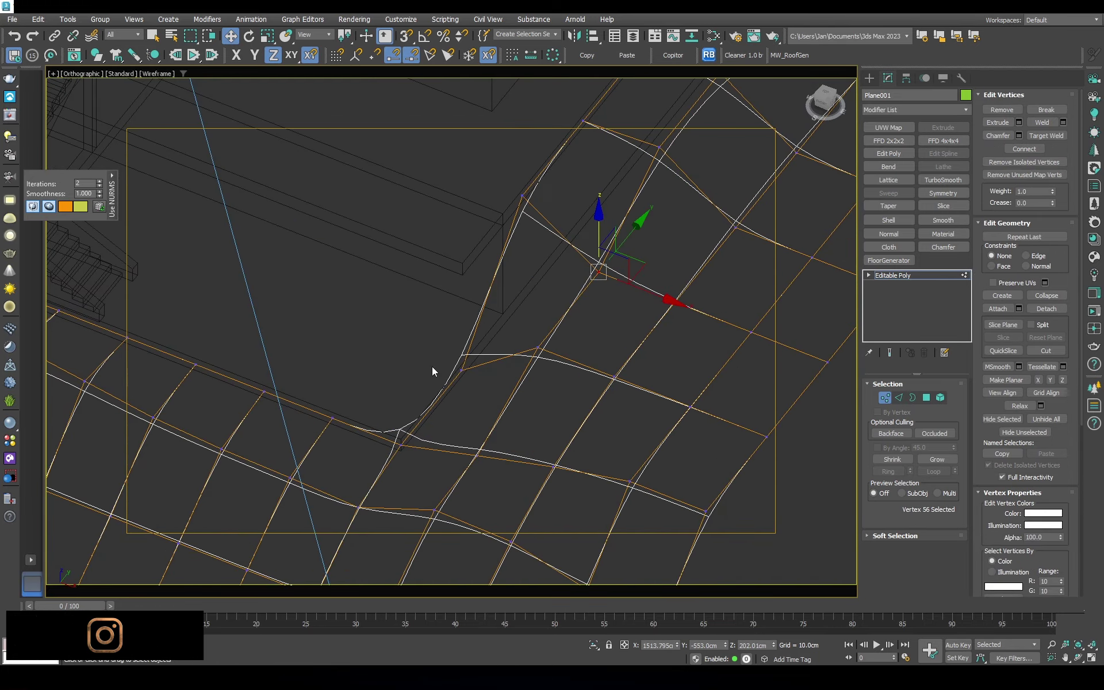
{"action": "key", "text": "F3"}
{"action": "mouse_move", "coordinate": [552, 257]}
{"action": "middle_mouse_down", "text": "alt"}
{"action": "mouse_move", "coordinate": [533, 247]}
{"action": "mouse_move", "coordinate": [572, 279]}
{"action": "mouse_move", "coordinate": [709, 263]}
{"action": "mouse_move", "coordinate": [594, 280]}
{"action": "mouse_move", "coordinate": [603, 232]}
{"action": "mouse_move", "coordinate": [610, 247]}
{"action": "middle_mouse_up", "text": "alt"}
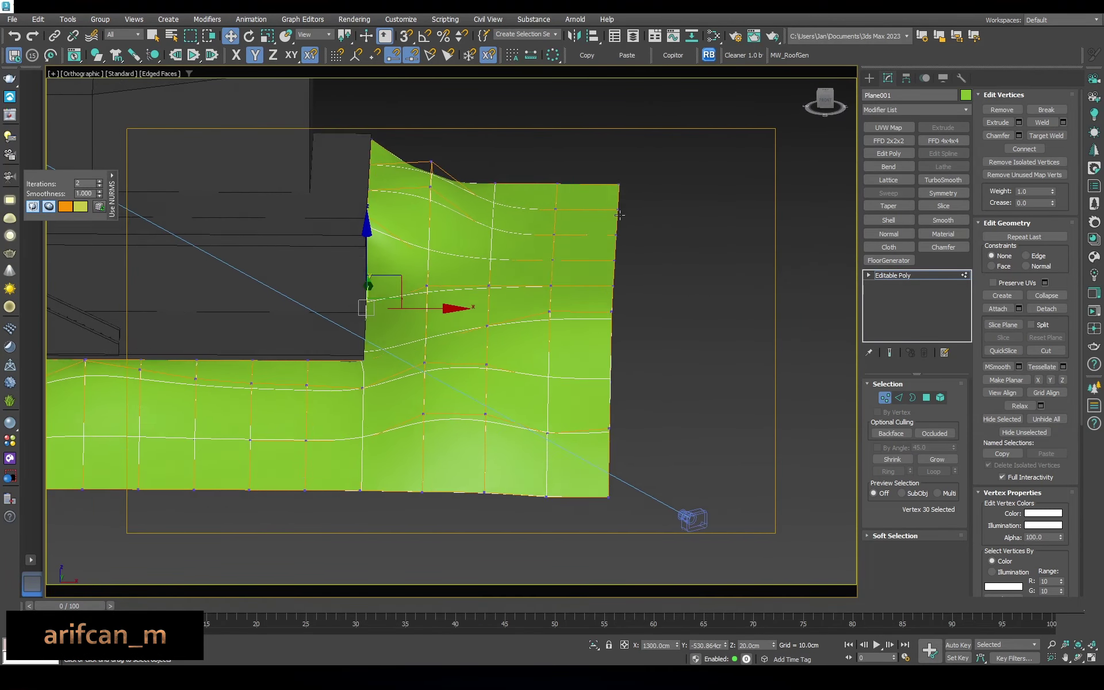
{"action": "left_click", "coordinate": [926, 398]}
{"action": "left_click_drag", "start_coordinate": [685, 164], "coordinate": [585, 215]}
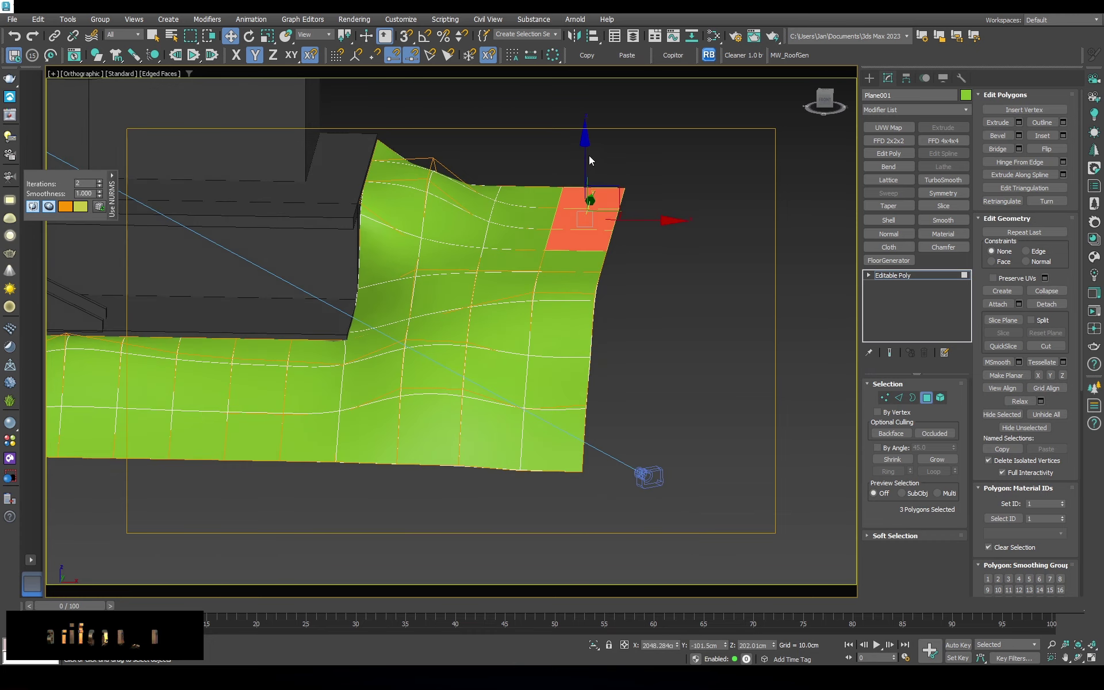
{"action": "left_click_drag", "start_coordinate": [589, 156], "coordinate": [589, 118]}
{"action": "mouse_move", "coordinate": [589, 118]}
{"action": "middle_mouse_down", "text": "alt"}
{"action": "mouse_move", "coordinate": [589, 214]}
{"action": "mouse_move", "coordinate": [428, 190]}
{"action": "mouse_move", "coordinate": [533, 117]}
{"action": "middle_mouse_up", "text": "alt"}
Select the bump's vertices and lower them to smooth the slope
{"action": "key", "text": "1"}
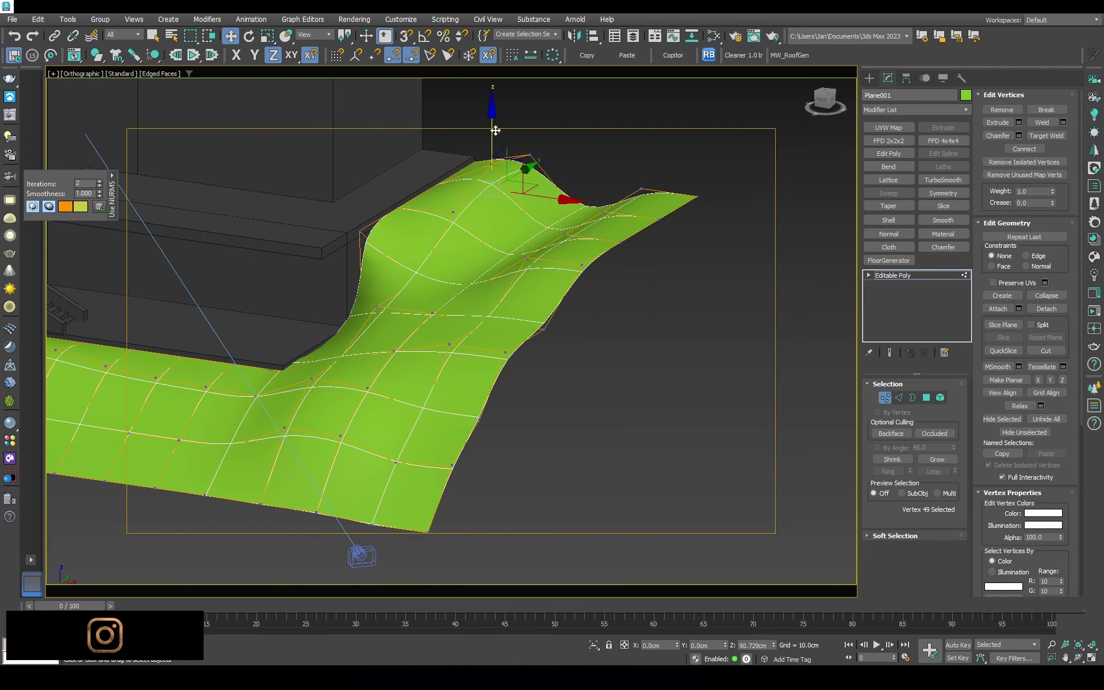
{"action": "mouse_move", "coordinate": [453, 156]}
{"action": "middle_mouse_down", "text": "alt"}
{"action": "mouse_move", "coordinate": [512, 204]}
{"action": "mouse_move", "coordinate": [571, 231]}
{"action": "mouse_move", "coordinate": [468, 242]}
{"action": "middle_mouse_up", "text": "alt"}
{"action": "left_click", "coordinate": [537, 216], "text": "ctrl"}
{"action": "left_click", "coordinate": [467, 242], "text": "alt"}
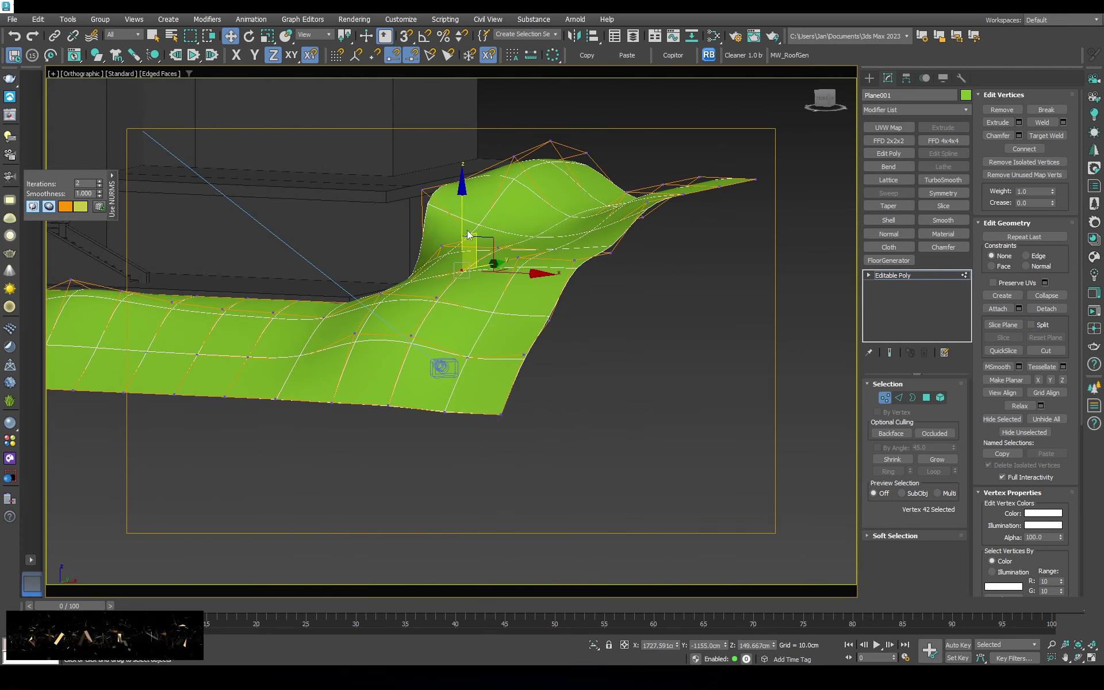
{"action": "left_click", "coordinate": [496, 265], "text": "alt"}
{"action": "left_click_drag", "start_coordinate": [496, 265], "coordinate": [458, 301]}
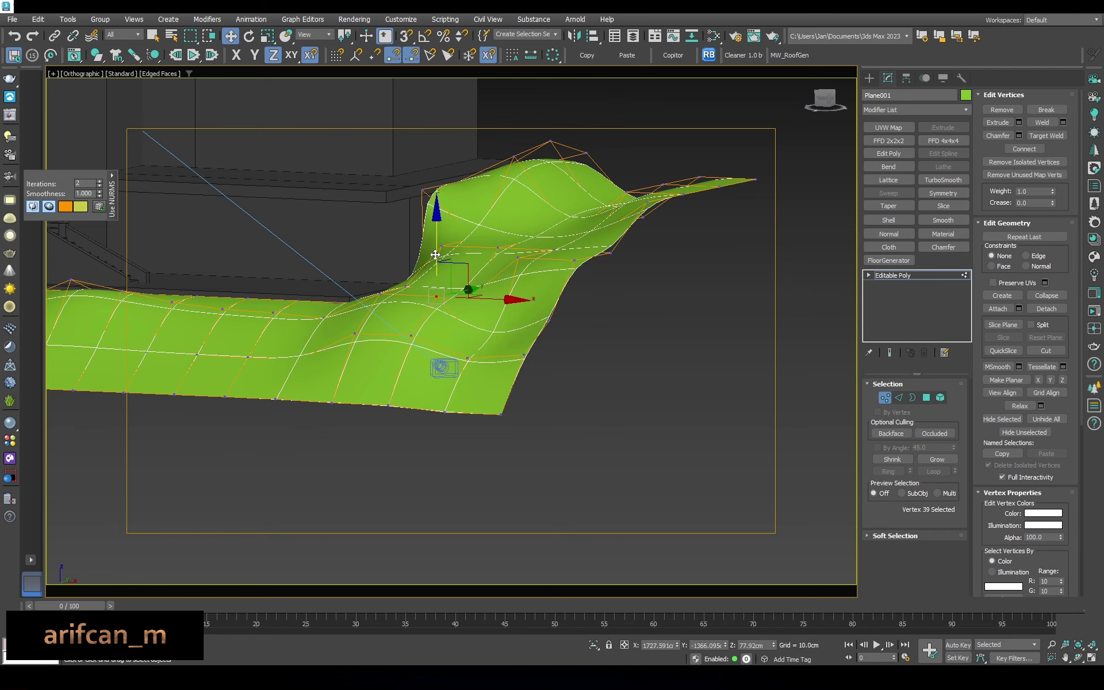
{"action": "left_click", "coordinate": [436, 254], "text": "alt"}
{"action": "left_click", "coordinate": [412, 333], "text": "alt"}
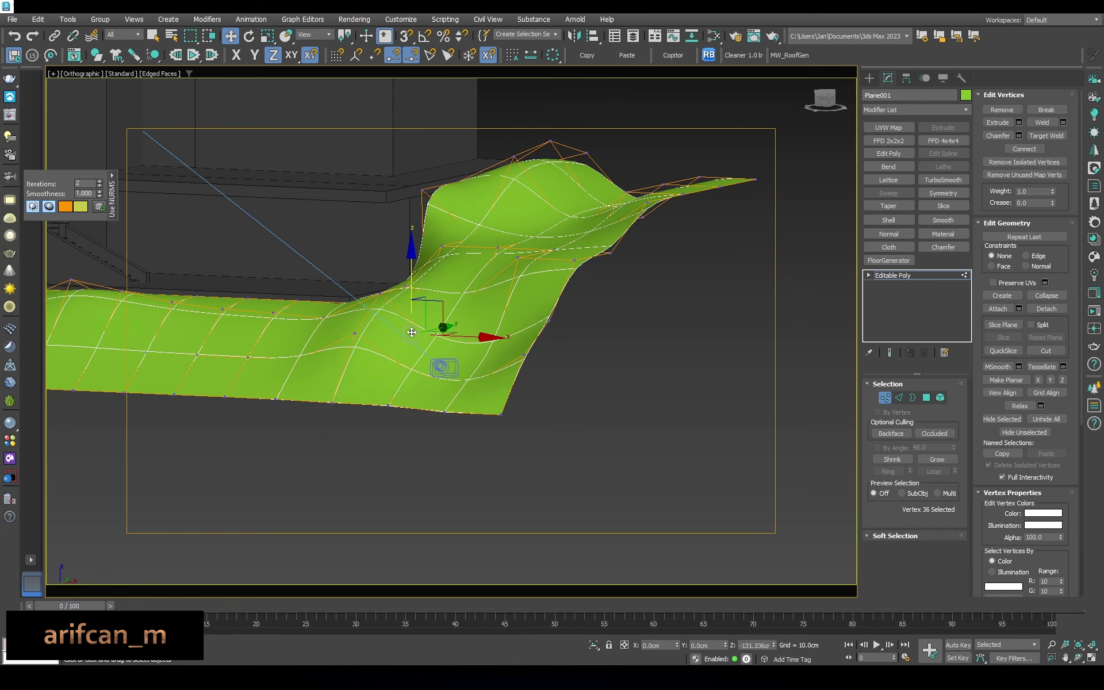
Lower vertices at the slope's edge and ridge base, then return to the Corona camera
{"action": "middle_click_drag", "start_coordinate": [412, 333], "coordinate": [517, 315], "text": "alt"}
{"action": "left_click", "coordinate": [547, 323]}
{"action": "key", "text": "F3"}
{"action": "left_click_drag", "start_coordinate": [548, 323], "coordinate": [527, 365]}
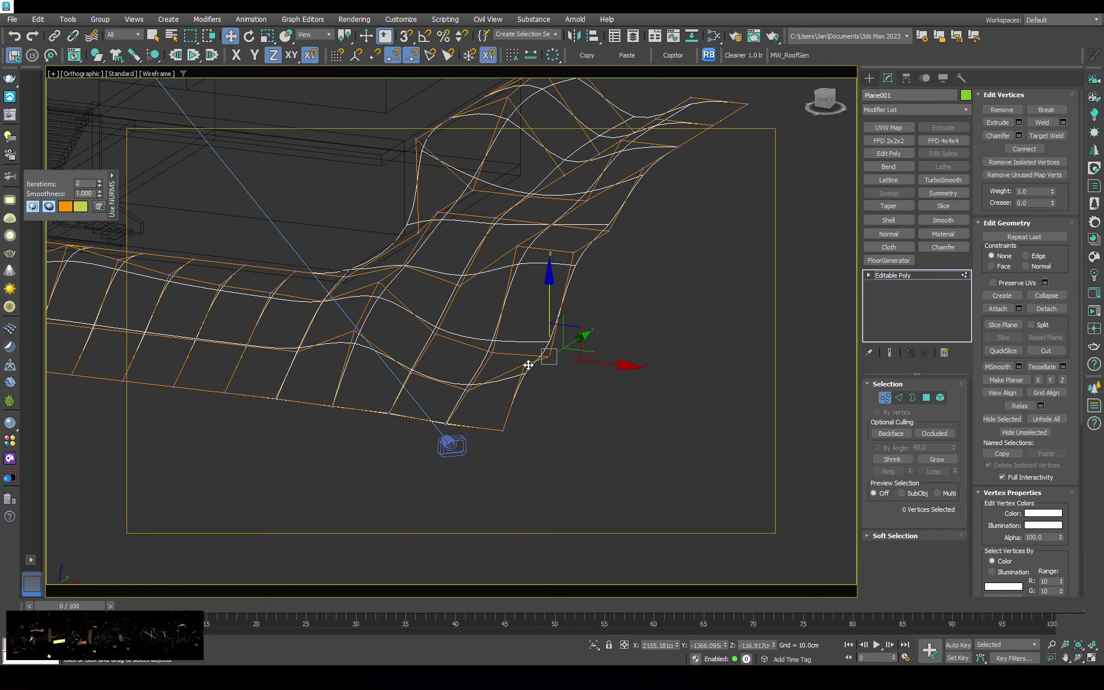
{"action": "key", "text": "F3"}
{"action": "mouse_move", "coordinate": [541, 363]}
{"action": "middle_mouse_down", "text": "alt"}
{"action": "mouse_move", "coordinate": [524, 361]}
{"action": "mouse_move", "coordinate": [552, 322]}
{"action": "middle_mouse_up", "text": "alt"}
{"action": "scroll", "coordinate": [616, 316], "scroll_direction": "up", "scroll_amount": 2}
{"action": "left_click", "coordinate": [589, 256]}
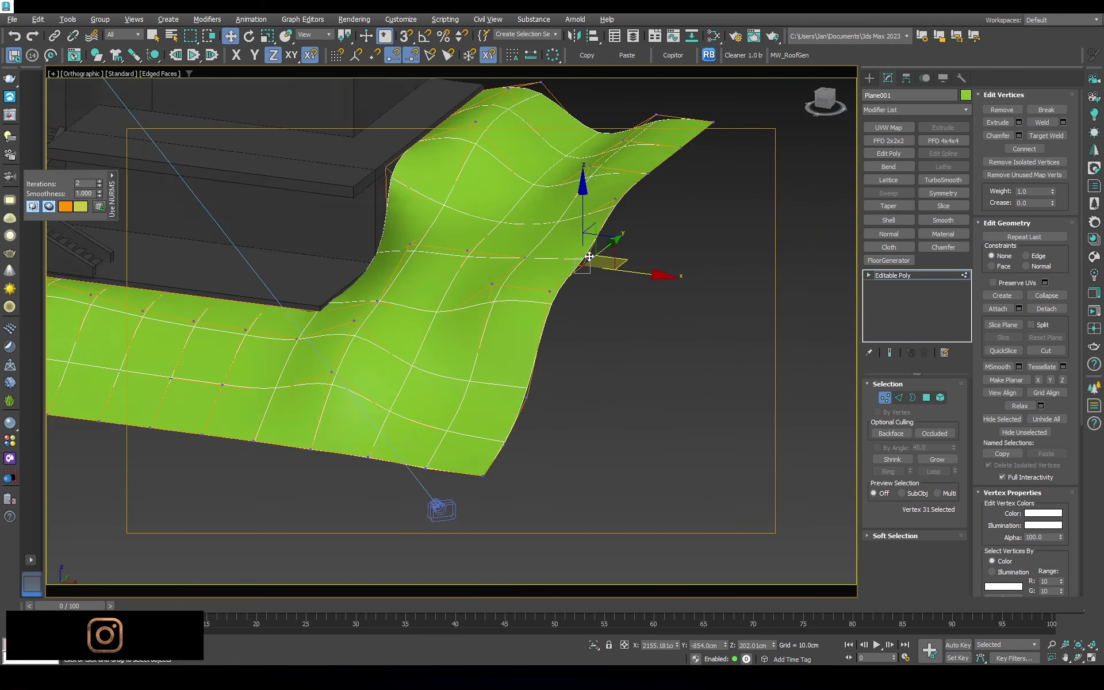
{"action": "middle_click_drag", "start_coordinate": [589, 256], "coordinate": [585, 244], "text": "alt"}
{"action": "left_click_drag", "start_coordinate": [533, 228], "coordinate": [581, 241]}
{"action": "key", "text": "c"}
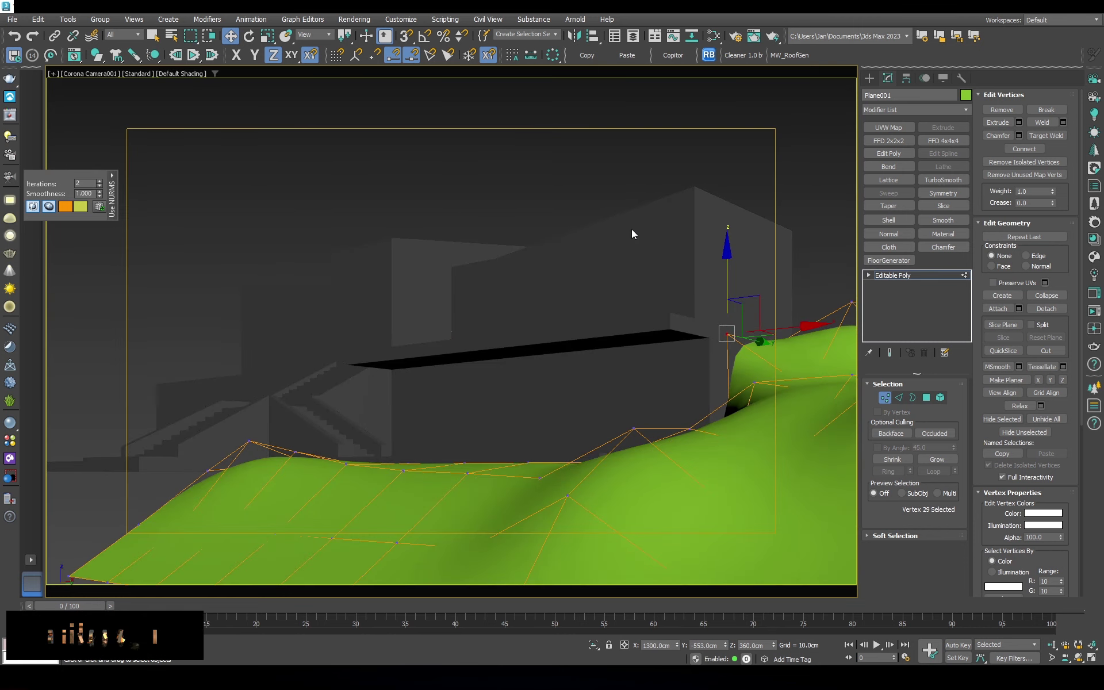
Raise a vertex in the middle of the terrain and lower another nearby
{"action": "key", "text": "F3"}
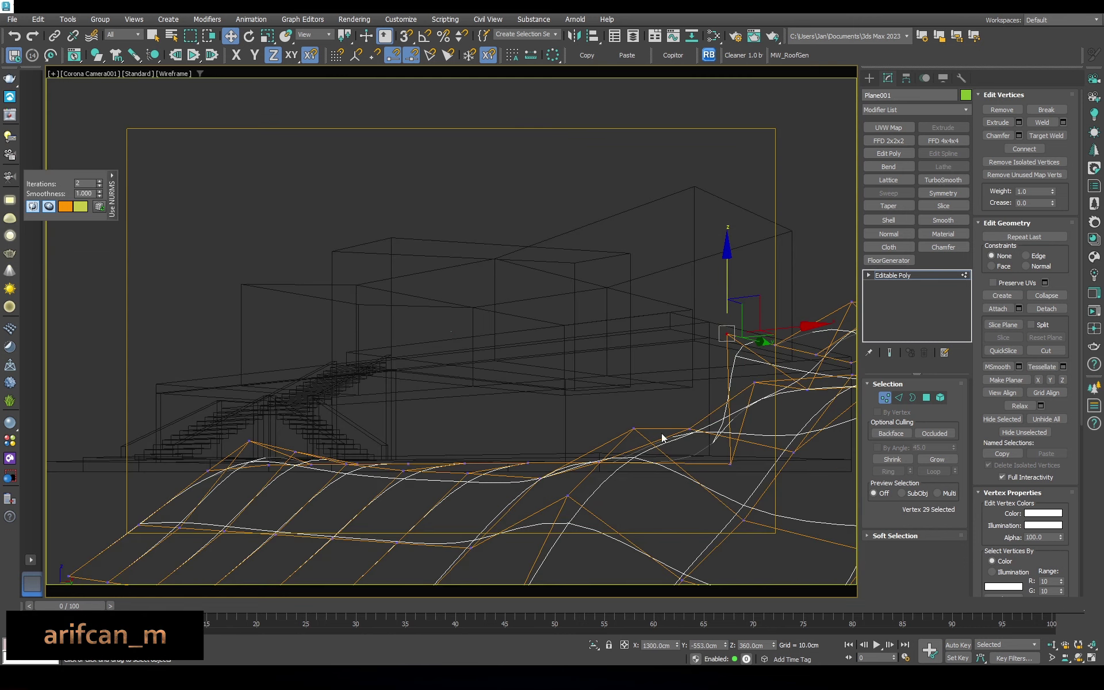
{"action": "key", "text": "F3"}
{"action": "left_click", "coordinate": [567, 496]}
{"action": "left_click_drag", "start_coordinate": [567, 459], "coordinate": [567, 444]}
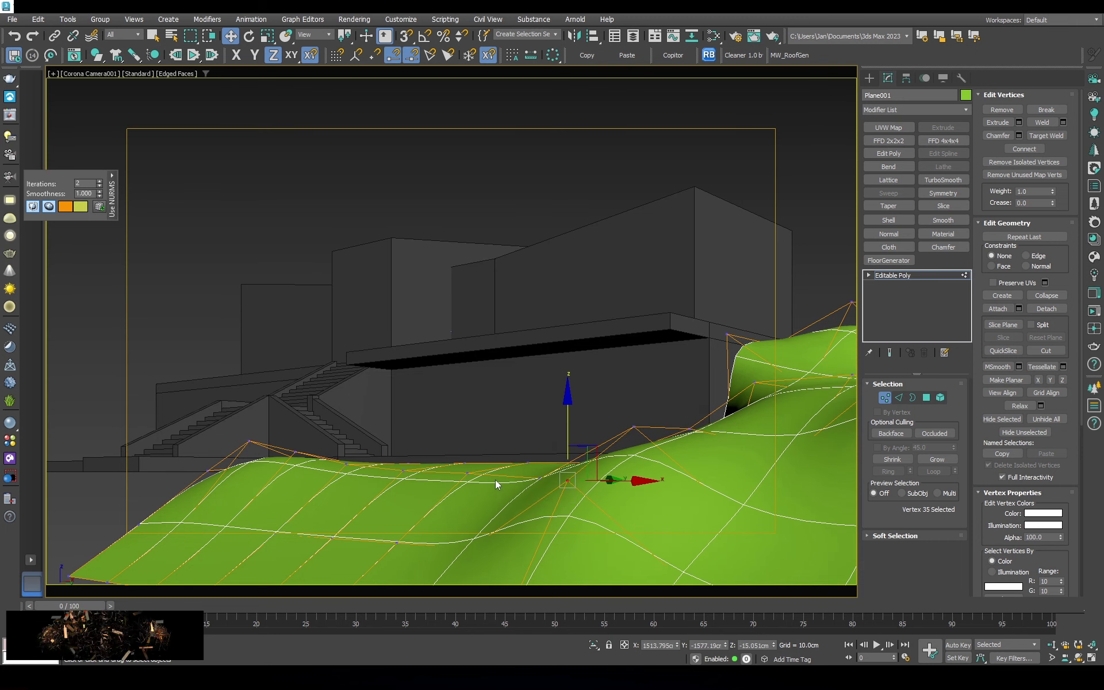
{"action": "key", "text": "1"}
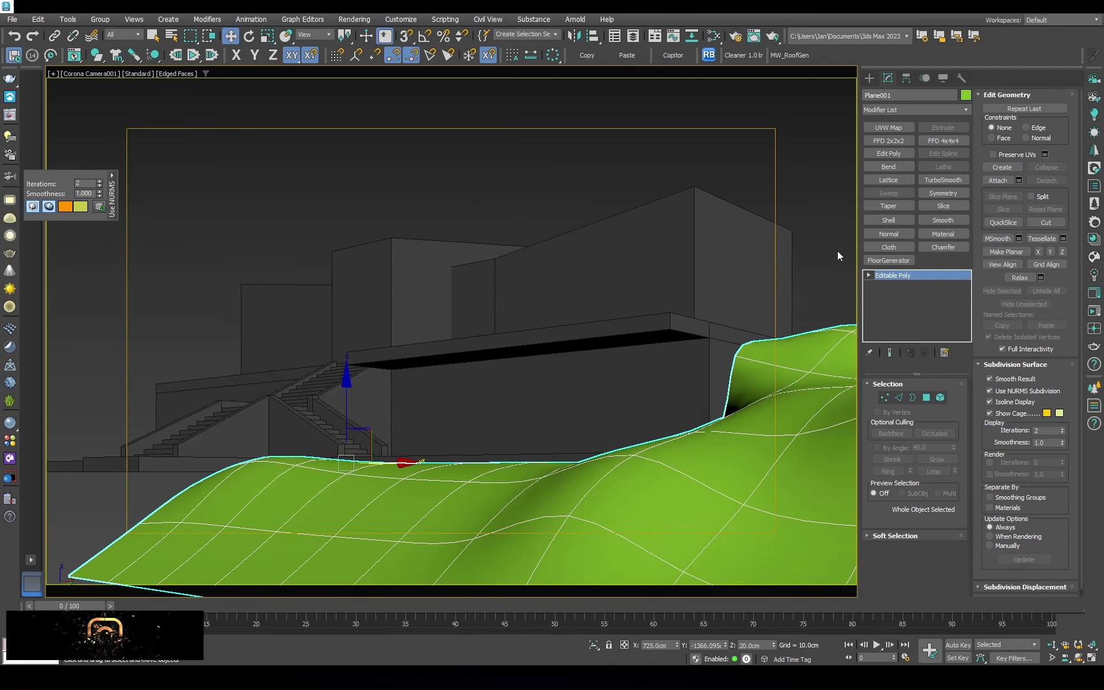
{"action": "key", "text": "F3"}
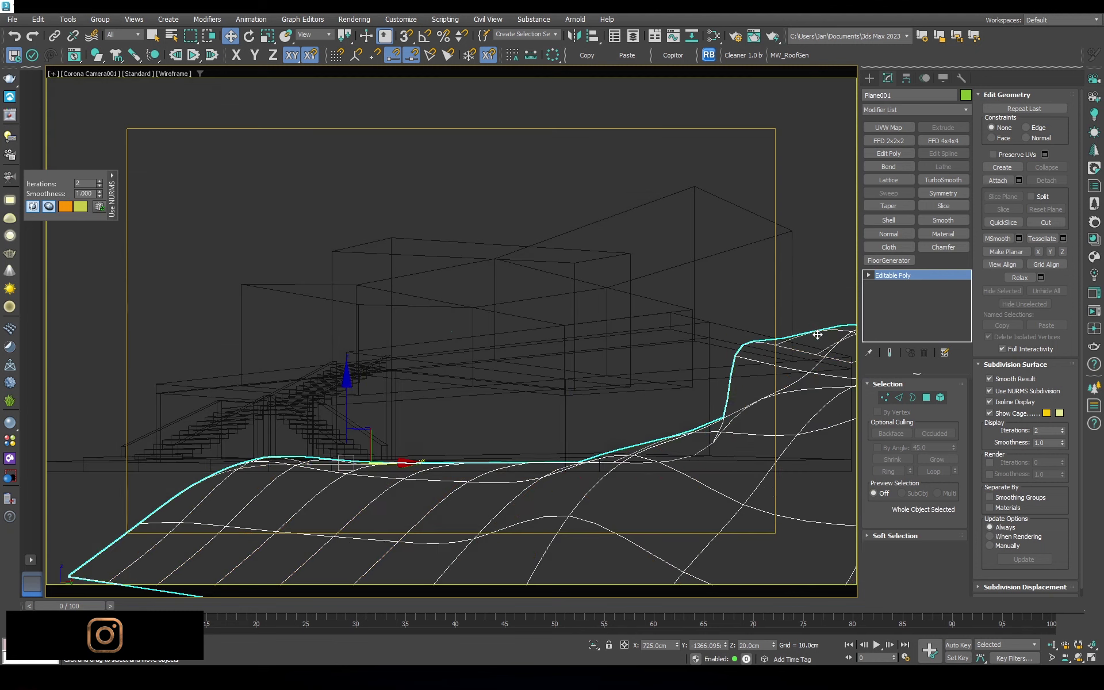
{"action": "key", "text": "1"}
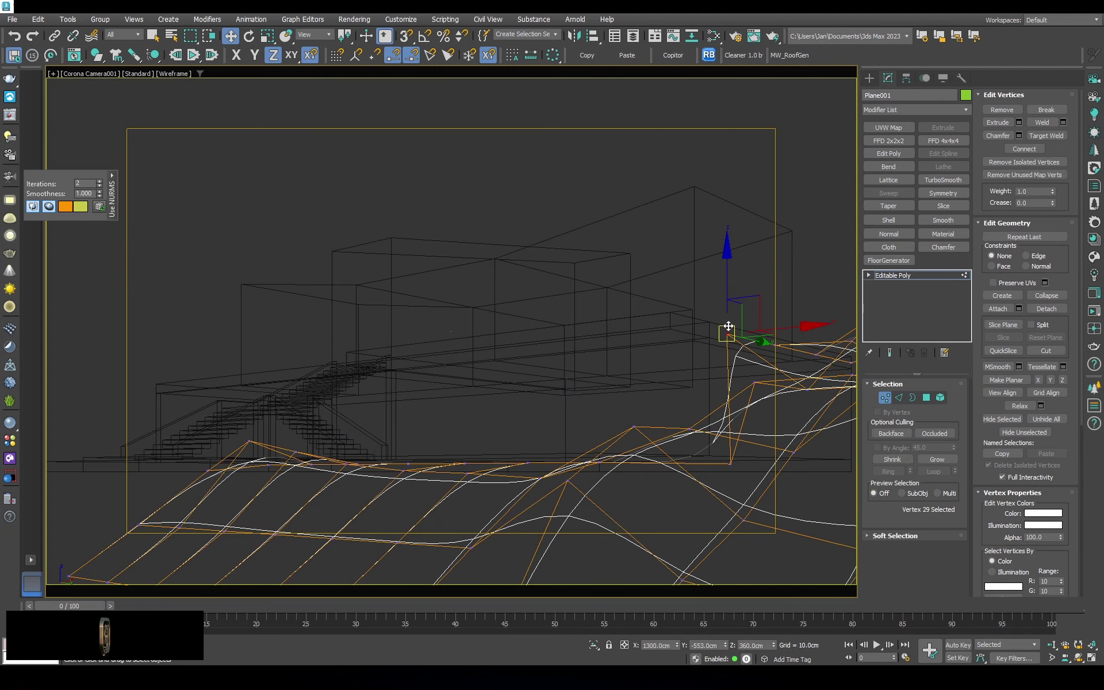
{"action": "key", "text": "F3"}
{"action": "left_click_drag", "start_coordinate": [726, 349], "coordinate": [727, 383]}
{"action": "key", "text": "F3"}
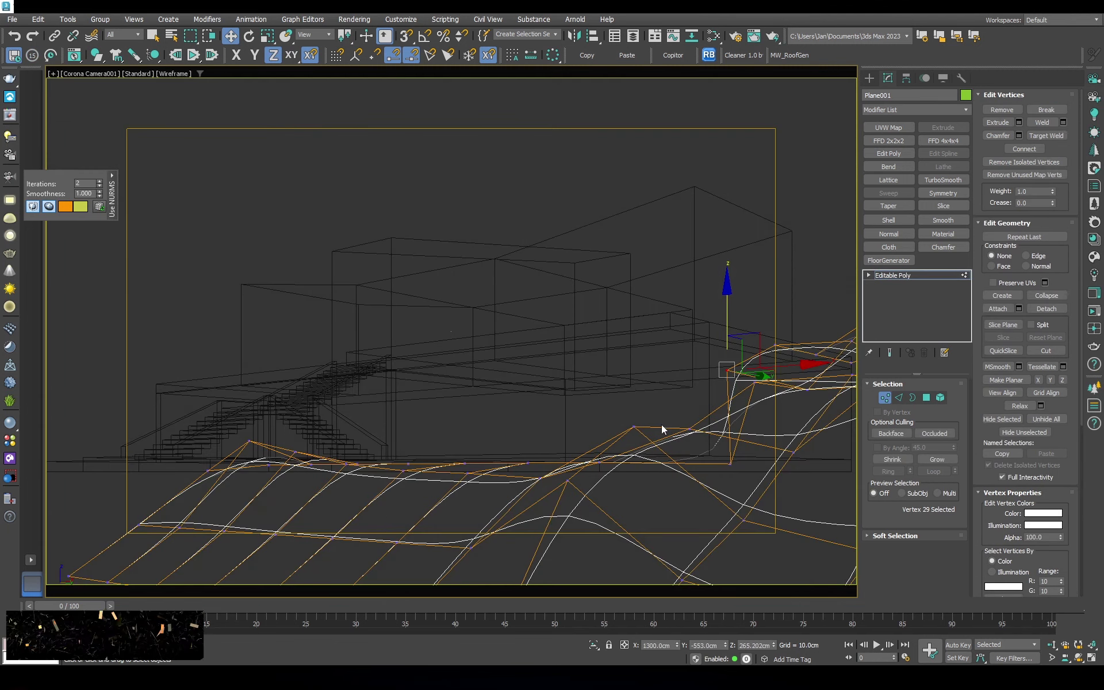
{"action": "key", "text": "F3"}
Raise two vertices on the terrain's front slope
{"action": "key", "text": "F3"}
{"action": "left_click", "coordinate": [567, 480]}
{"action": "left_click_drag", "start_coordinate": [567, 481], "coordinate": [567, 460]}
{"action": "key", "text": "F3"}
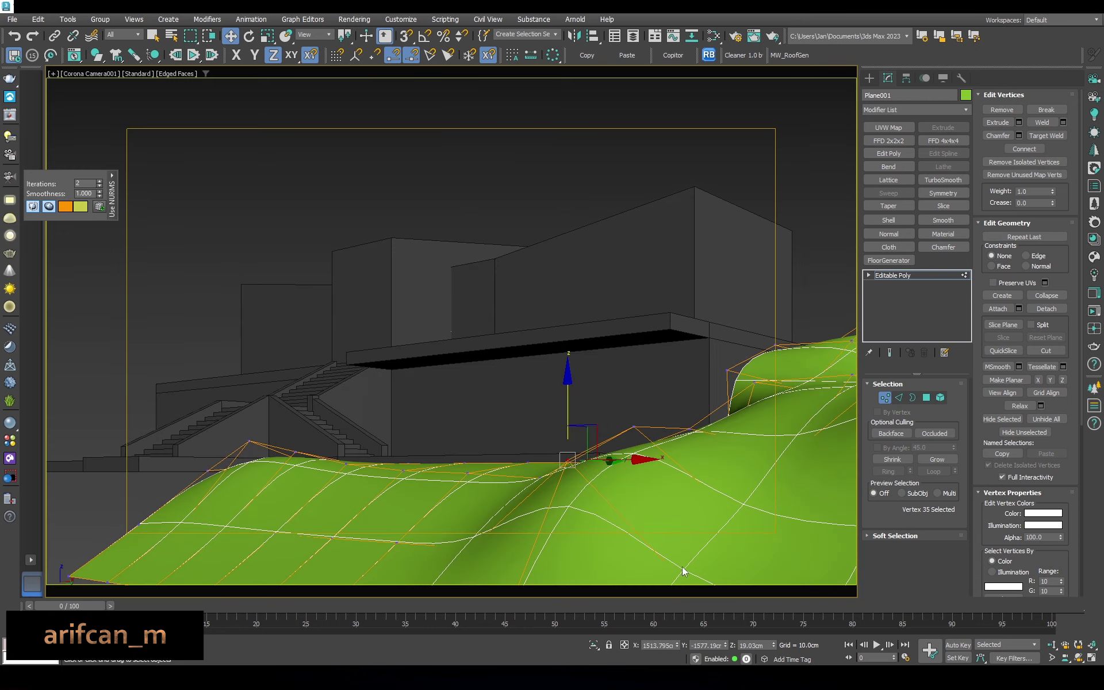
{"action": "key", "text": "F3"}
{"action": "left_click", "coordinate": [682, 543]}
{"action": "left_click_drag", "start_coordinate": [679, 543], "coordinate": [679, 506]}
{"action": "key", "text": "F3"}
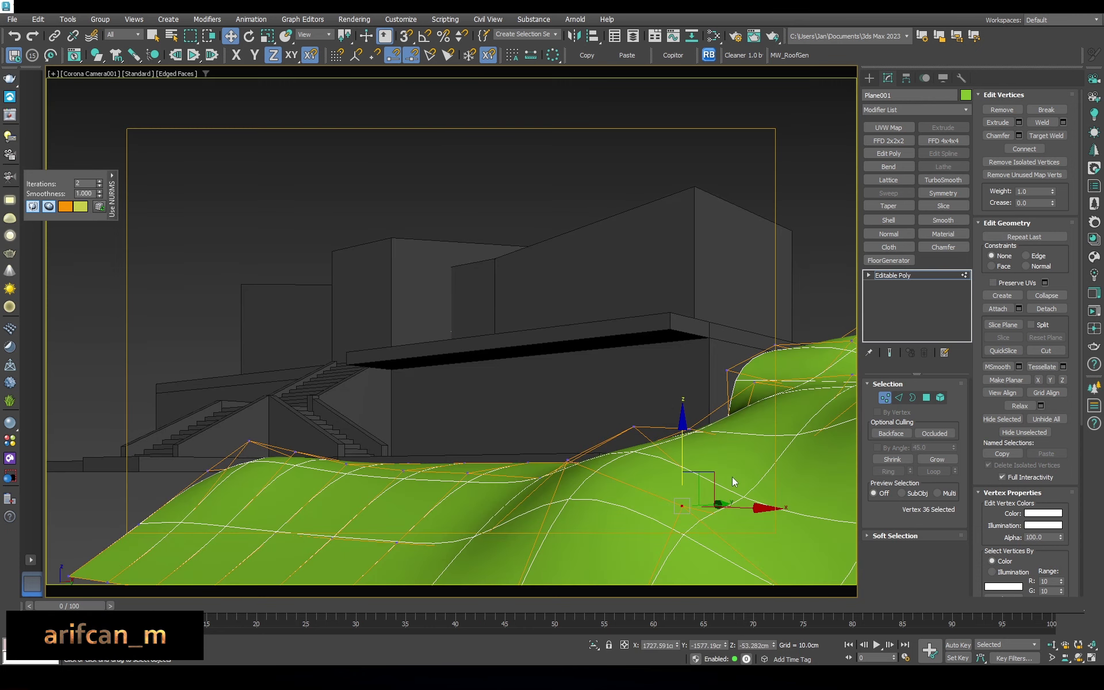
Lower a vertex further down the front slope to deepen the dip
{"action": "key", "text": "F3"}
{"action": "left_click", "coordinate": [747, 520]}
{"action": "key", "text": "F3"}
{"action": "left_click", "coordinate": [682, 500]}
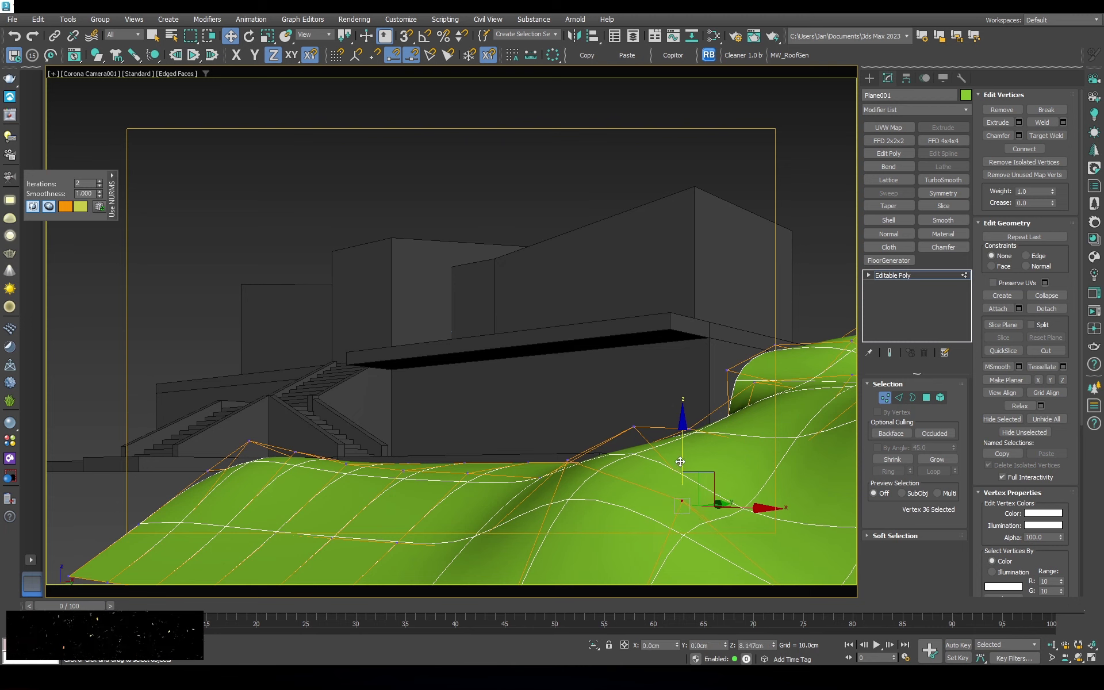
{"action": "left_click", "coordinate": [689, 424]}
{"action": "mouse_move", "coordinate": [687, 413]}
{"action": "left_mouse_down"}
{"action": "mouse_move", "coordinate": [687, 422]}
{"action": "mouse_move", "coordinate": [755, 437]}
{"action": "mouse_move", "coordinate": [734, 397]}
{"action": "left_mouse_up"}
{"action": "key", "text": "F3"}
{"action": "key", "text": "F3"}
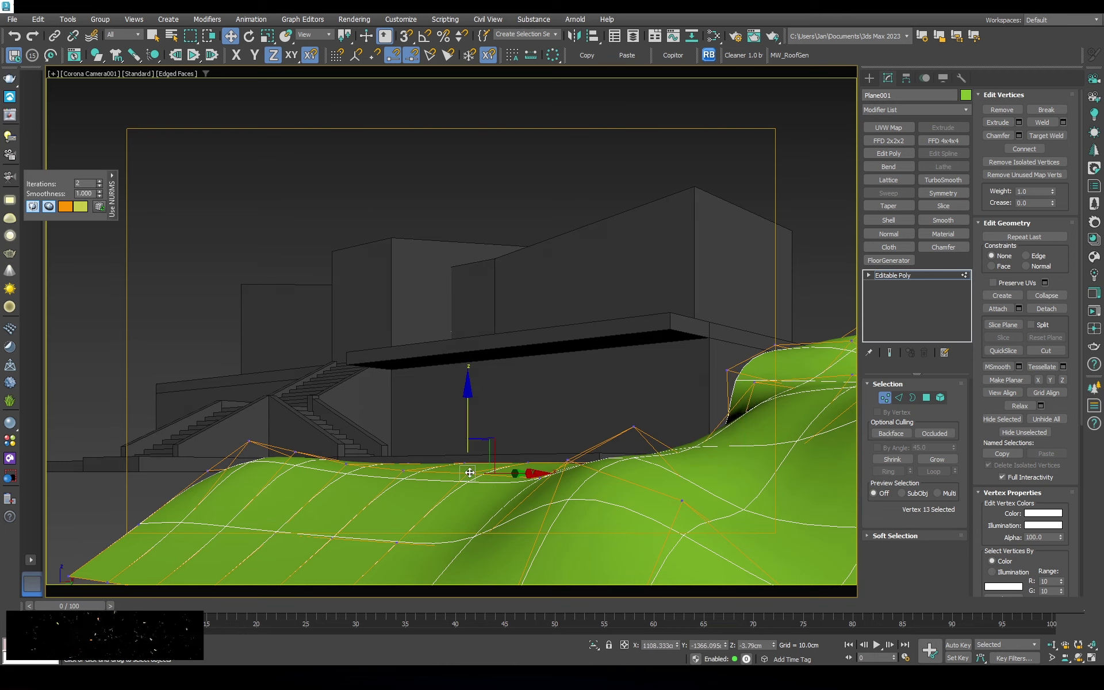
Raise the left front vertices near the stairs into a hill
{"action": "left_click", "coordinate": [294, 444]}
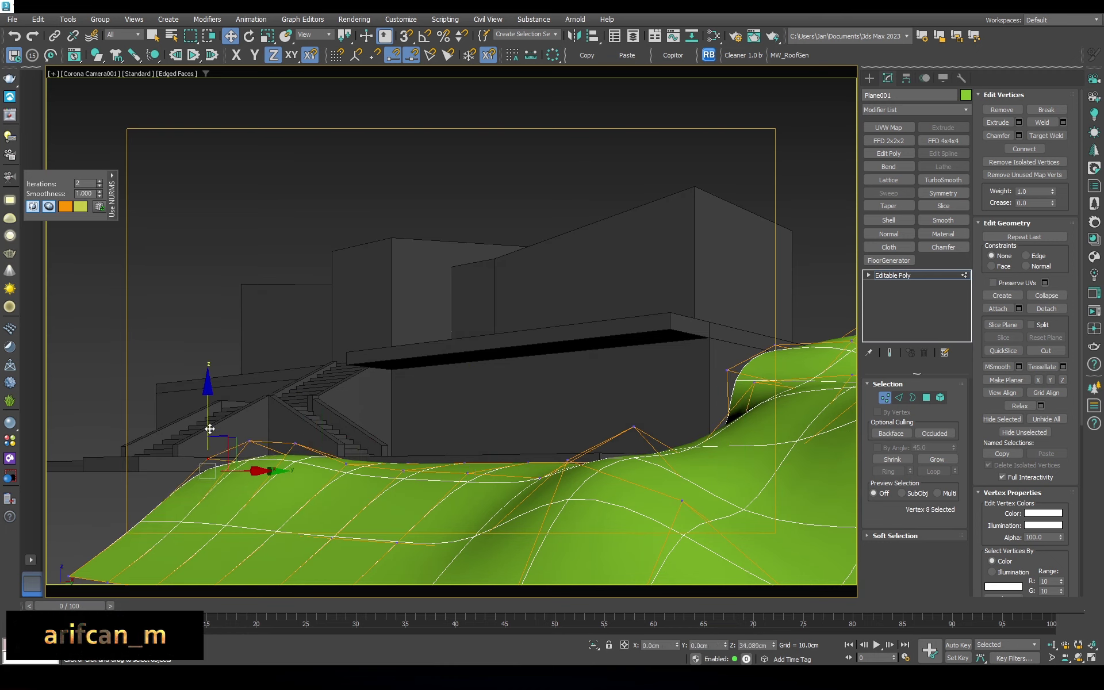
{"action": "left_click_drag", "start_coordinate": [145, 531], "coordinate": [142, 412]}
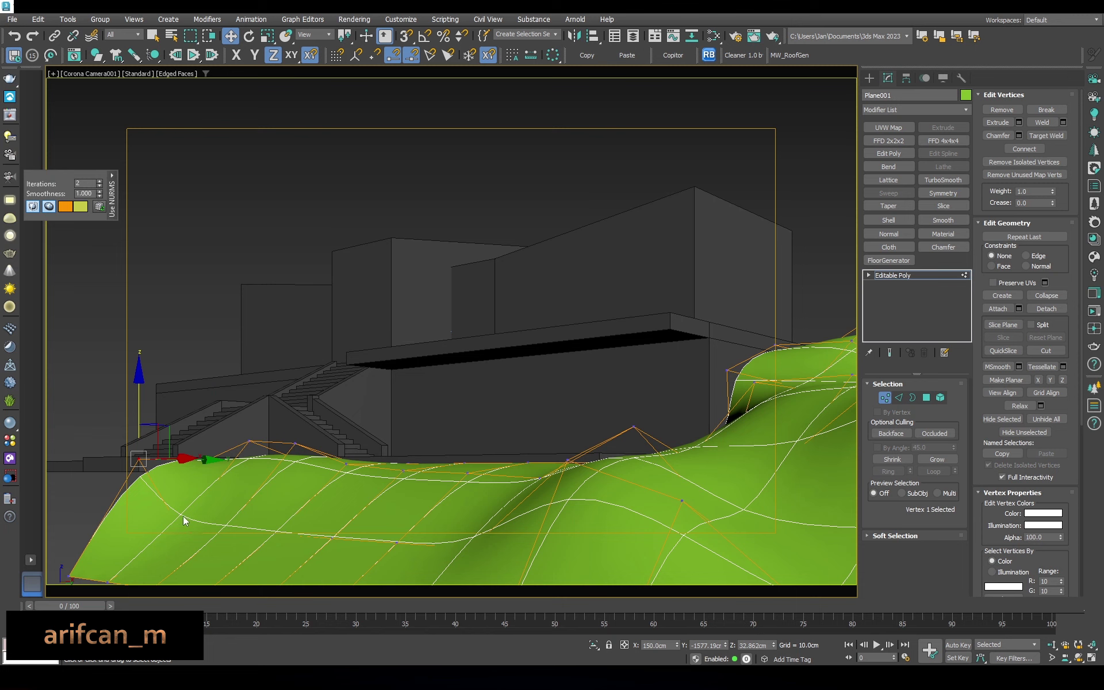
{"action": "left_click", "coordinate": [184, 521], "text": "ctrl"}
{"action": "key", "text": "F3"}
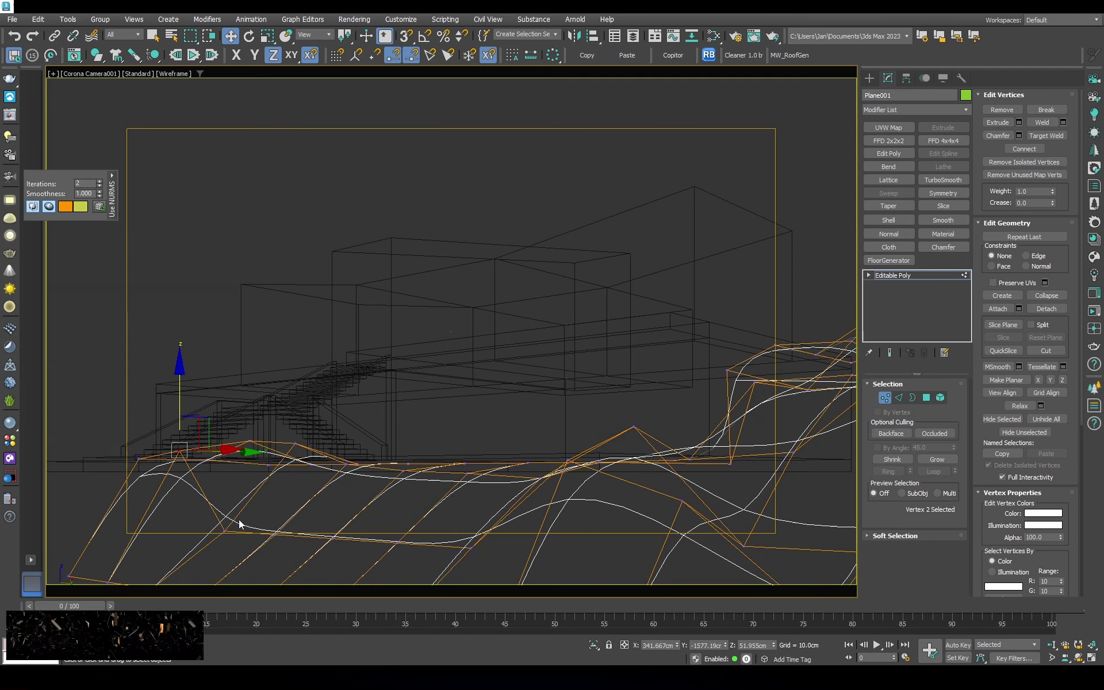
{"action": "key", "text": "F3"}
{"action": "left_click", "coordinate": [239, 522], "text": "ctrl"}
{"action": "key", "text": "F3"}
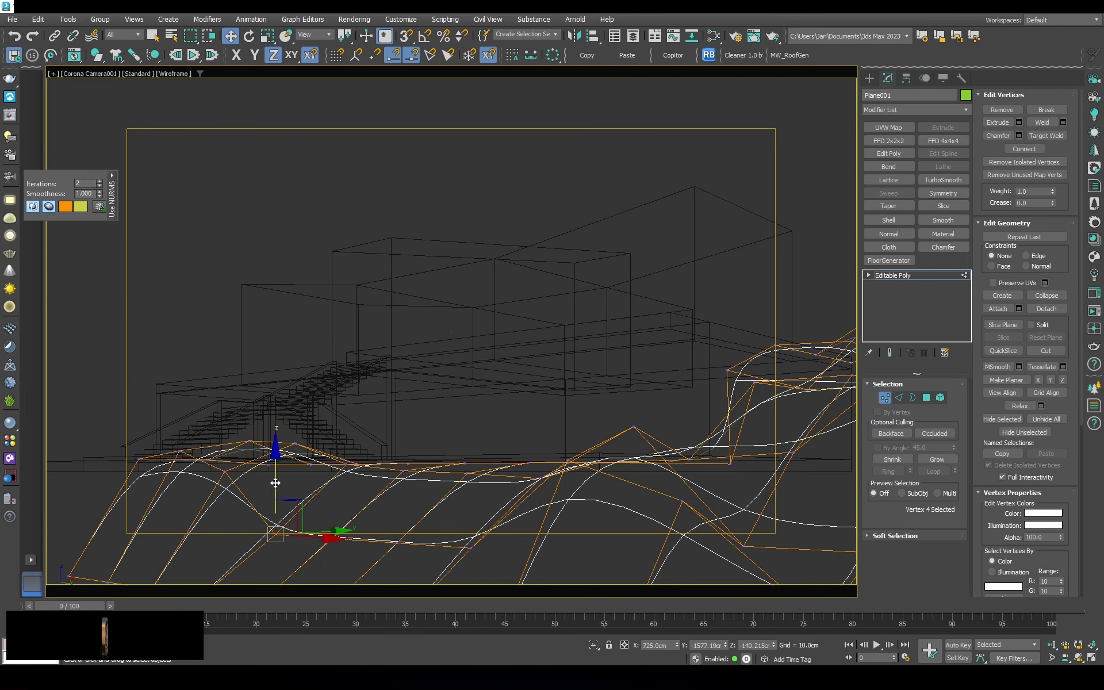
{"action": "left_click_drag", "start_coordinate": [275, 483], "coordinate": [300, 464]}
{"action": "key", "text": "F3"}
{"action": "left_click_drag", "start_coordinate": [224, 437], "coordinate": [225, 425]}
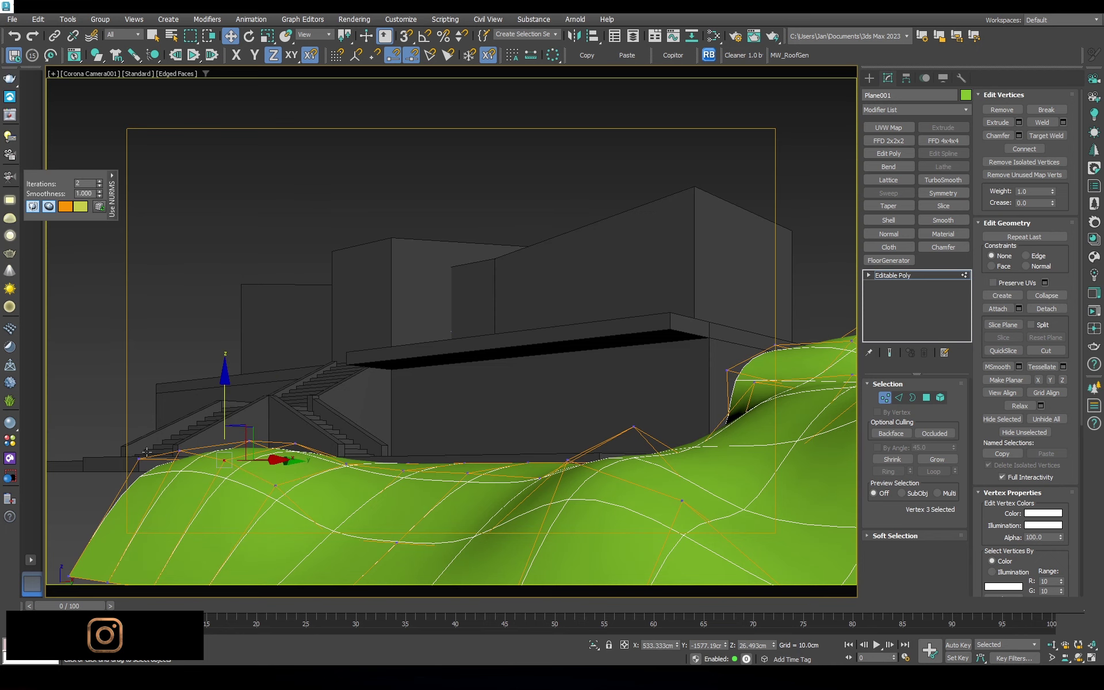
{"action": "key", "text": "F3"}
In the top view, slide the selected terrain edges left onto the building's corner
{"action": "key", "text": "2"}
{"action": "key", "text": "t"}
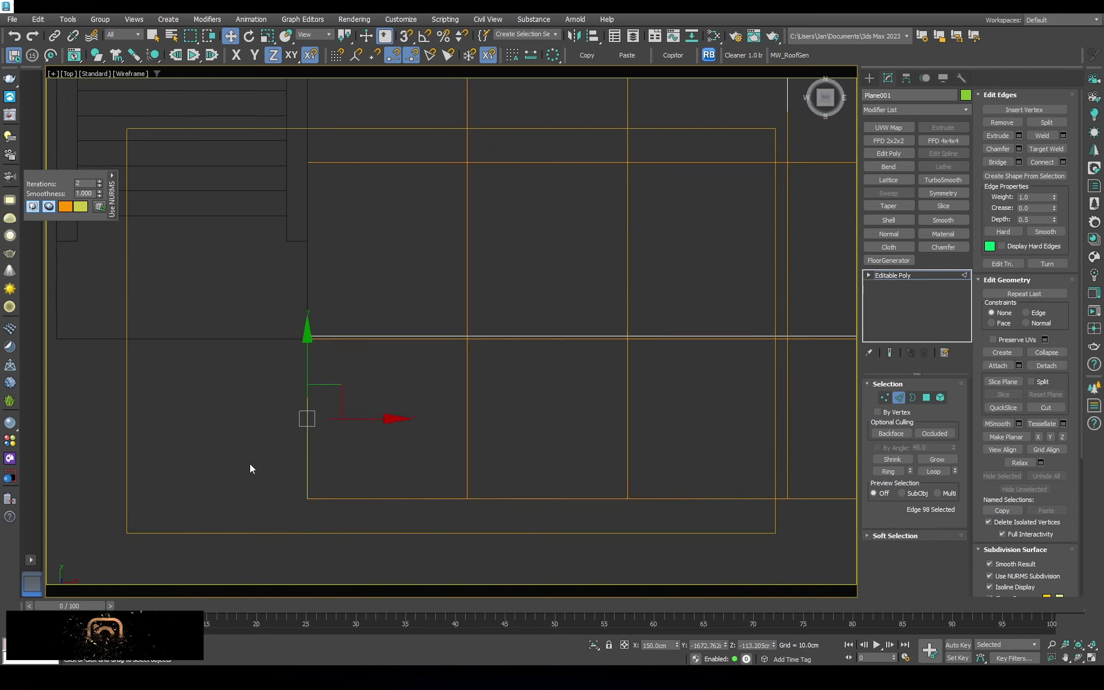
{"action": "key", "text": "F3"}
{"action": "middle_click_drag", "start_coordinate": [247, 468], "coordinate": [498, 439]}
{"action": "key", "text": "F3"}
{"action": "scroll", "coordinate": [494, 426], "scroll_direction": "down", "scroll_amount": 4}
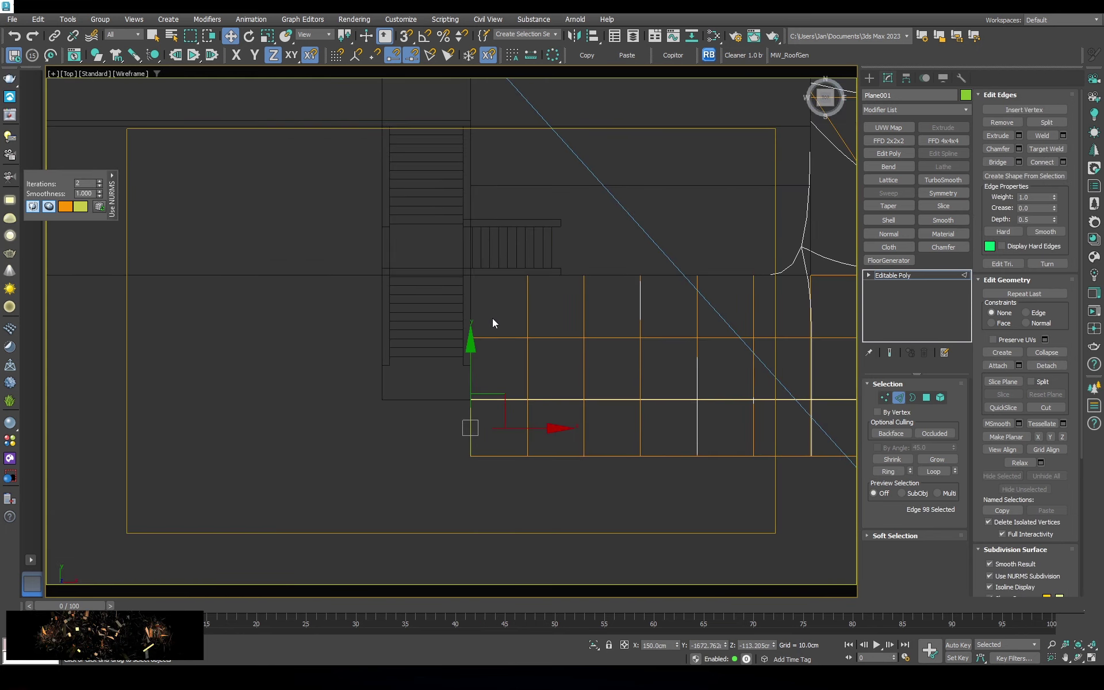
{"action": "left_click_drag", "start_coordinate": [526, 369], "coordinate": [396, 389]}
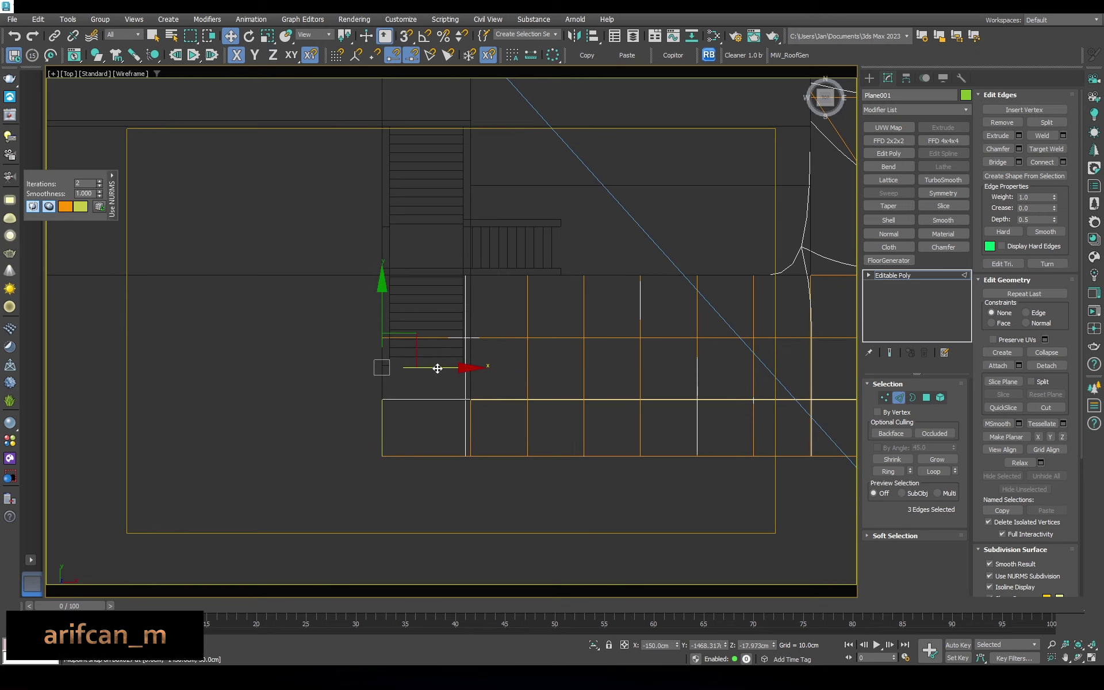
{"action": "key", "text": "F3"}
Delete the terrain face under the stairs landing and inspect the hole
{"action": "key", "text": "4"}
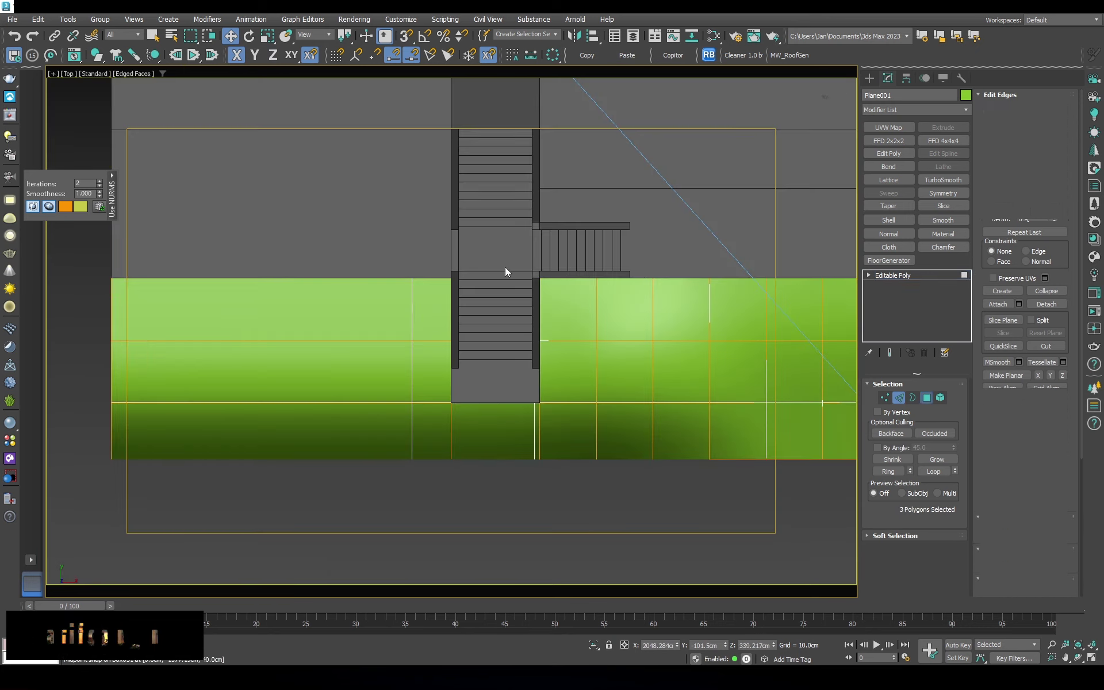
{"action": "key", "text": "F3"}
{"action": "left_click", "coordinate": [491, 377]}
{"action": "key", "text": "Delete"}
{"action": "key", "text": "F3"}
{"action": "mouse_move", "coordinate": [517, 356]}
{"action": "middle_mouse_down", "text": "alt"}
{"action": "mouse_move", "coordinate": [458, 367]}
{"action": "mouse_move", "coordinate": [419, 411]}
{"action": "mouse_move", "coordinate": [274, 381]}
{"action": "middle_mouse_up", "text": "alt"}
{"action": "key", "text": "F3"}
{"action": "key", "text": "2"}
{"action": "left_click", "coordinate": [458, 371]}
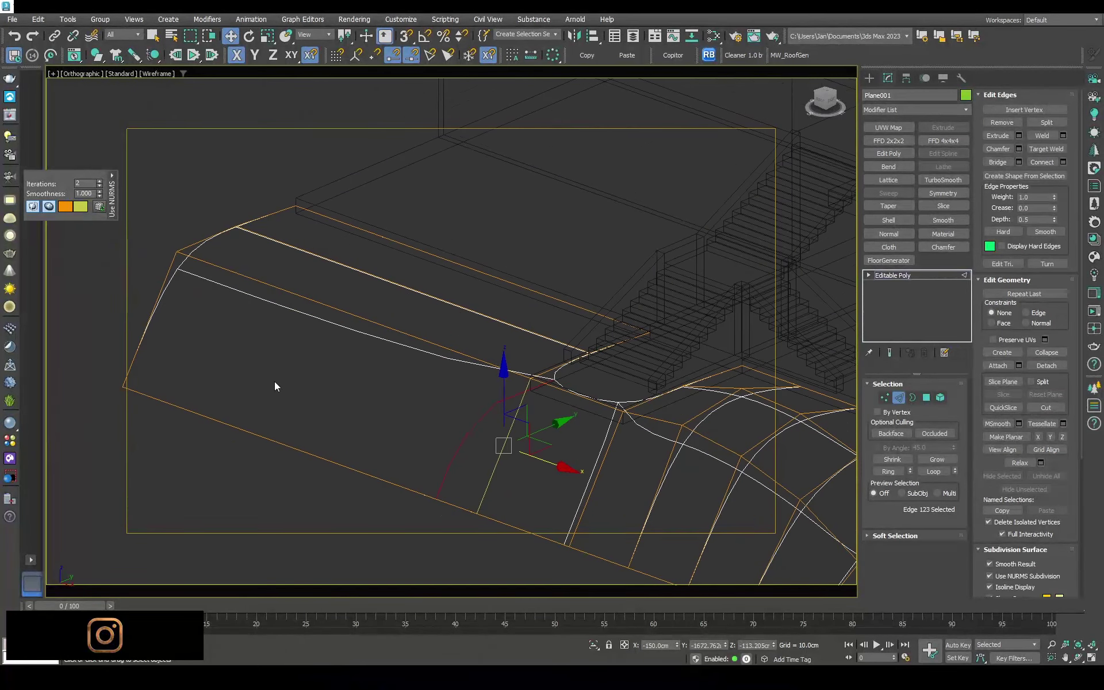
Push the terrain's border edge near the building up to meet it
{"action": "key", "text": "1"}
{"action": "key", "text": "c"}
{"action": "key", "text": "F3"}
{"action": "key", "text": "t"}
{"action": "key", "text": "F3"}
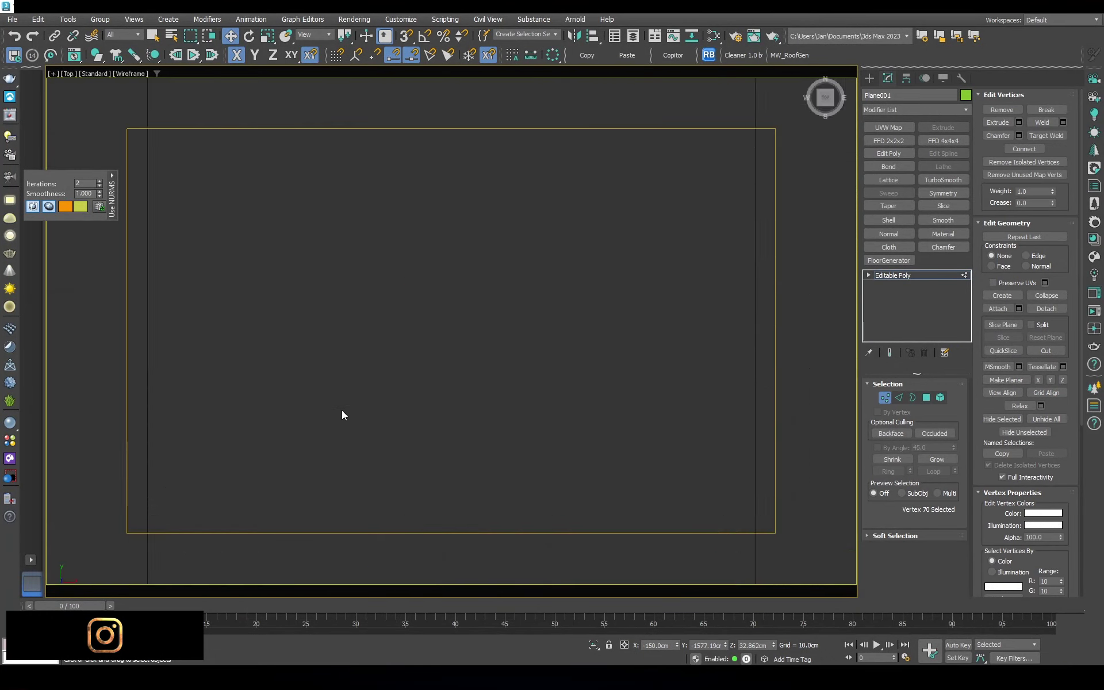
{"action": "scroll", "coordinate": [386, 401], "scroll_direction": "up", "scroll_amount": 3}
{"action": "scroll", "coordinate": [438, 366], "scroll_direction": "up", "scroll_amount": 2}
{"action": "key", "text": "2"}
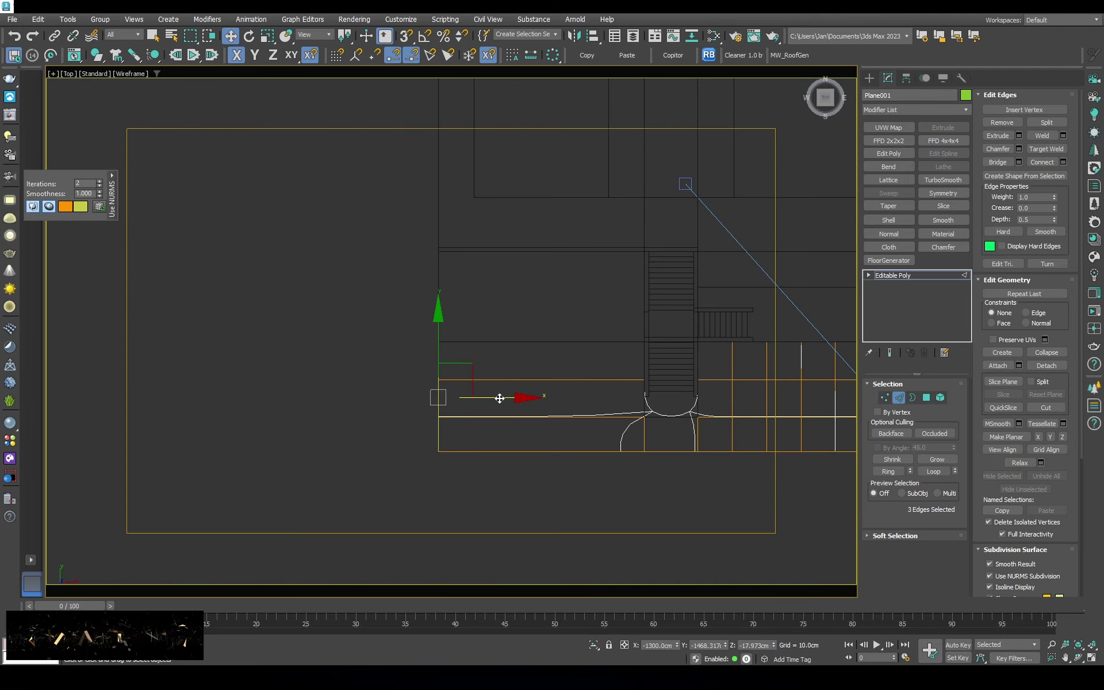
{"action": "left_click", "coordinate": [411, 394], "text": "ctrl"}
{"action": "left_click", "coordinate": [352, 403]}
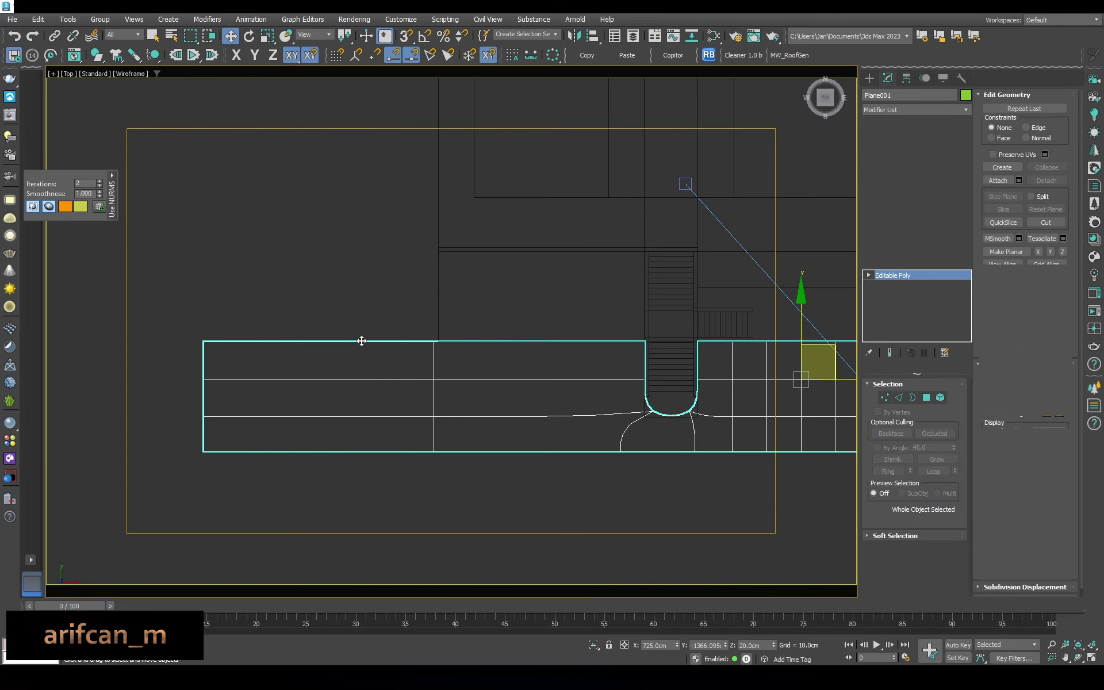
{"action": "scroll", "coordinate": [352, 424], "scroll_direction": "down", "scroll_amount": 3}
{"action": "left_click_drag", "start_coordinate": [379, 295], "coordinate": [379, 309]}
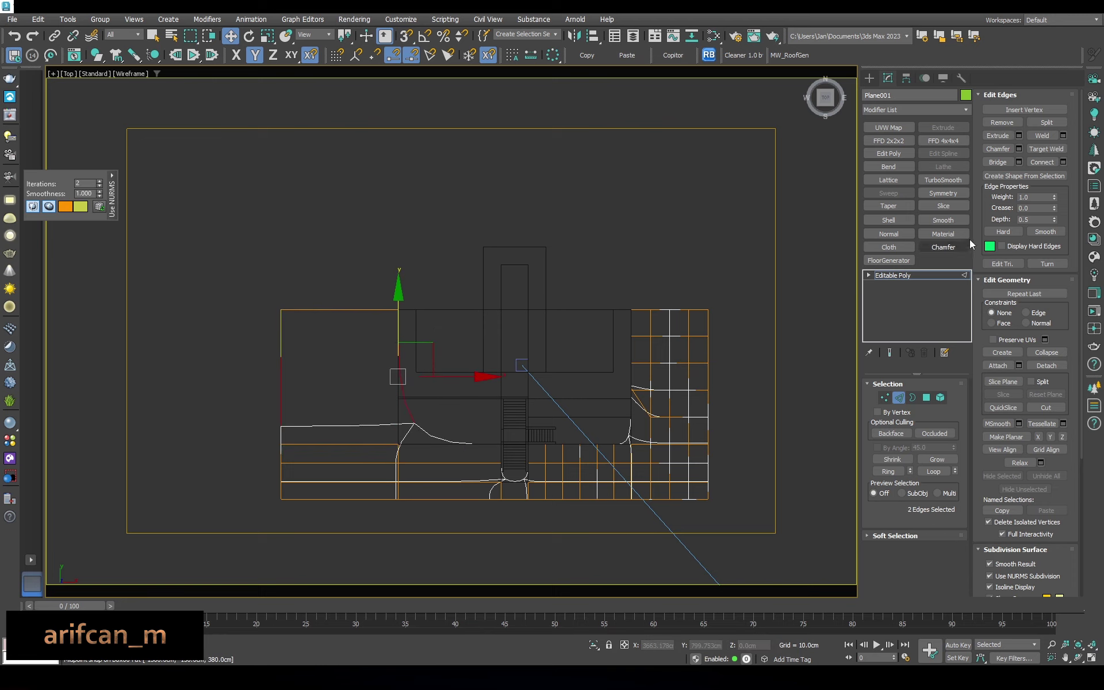
Add connecting edges between the selected border edges with Connect
{"action": "key", "text": "ctrl+shift+e"}
{"action": "left_click", "coordinate": [457, 387]}
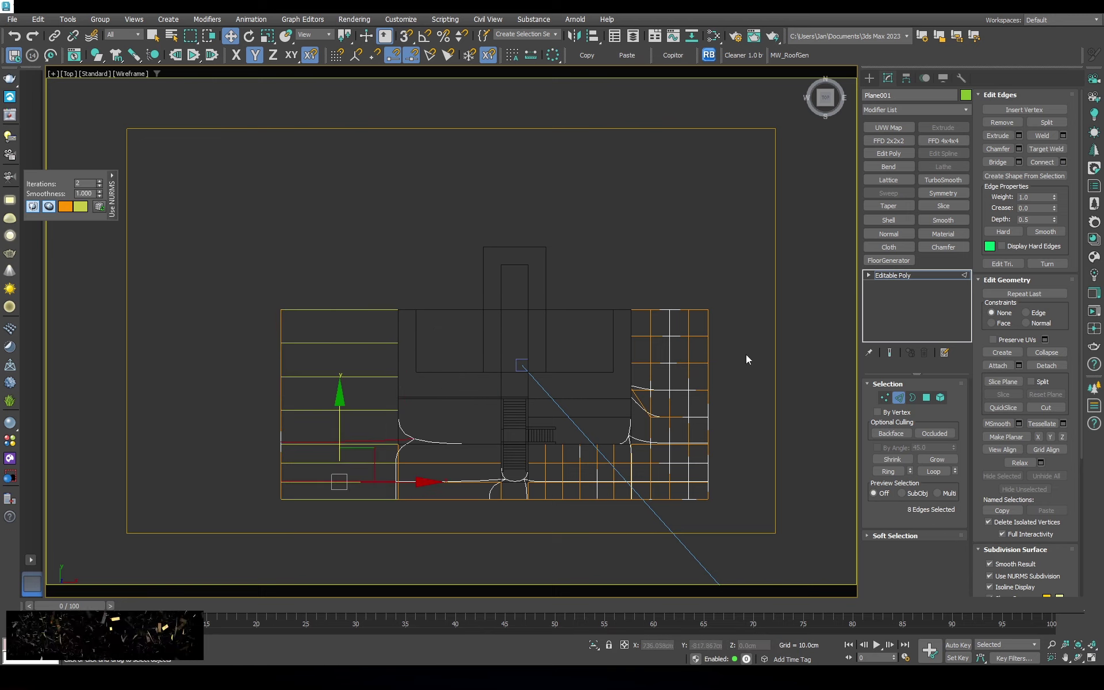
{"action": "left_click", "coordinate": [1063, 163]}
{"action": "middle_click_drag", "start_coordinate": [460, 345], "coordinate": [440, 352], "text": "alt"}
{"action": "key", "text": "c"}
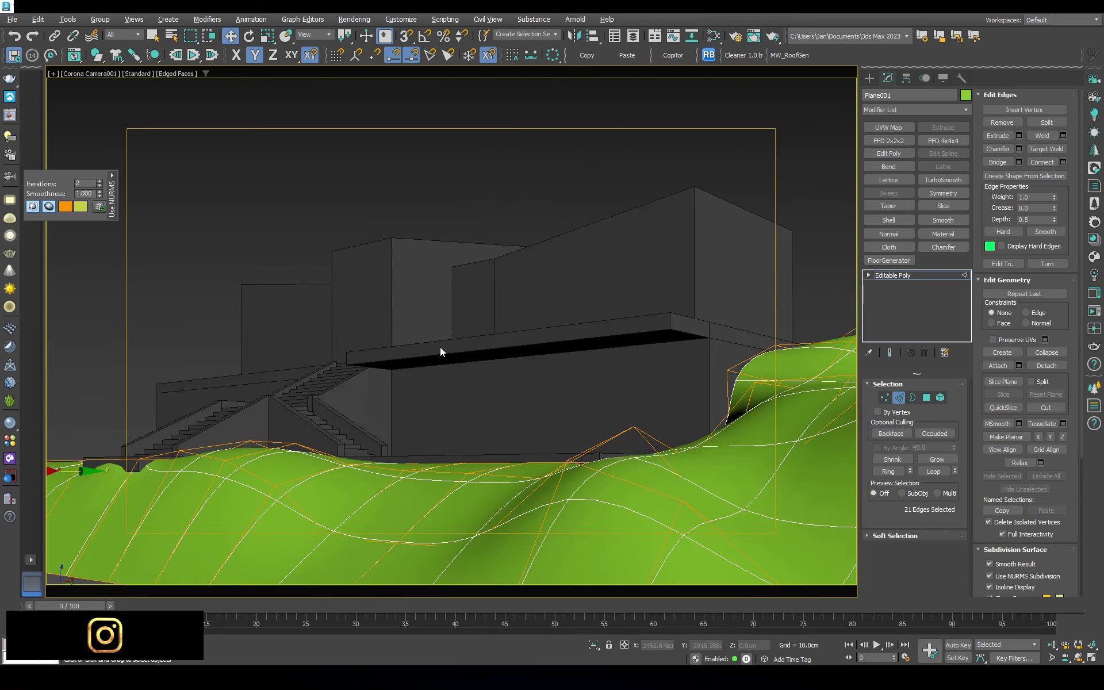
{"action": "key", "text": "F3"}
{"action": "key", "text": "F3"}
{"action": "key", "text": "F3"}
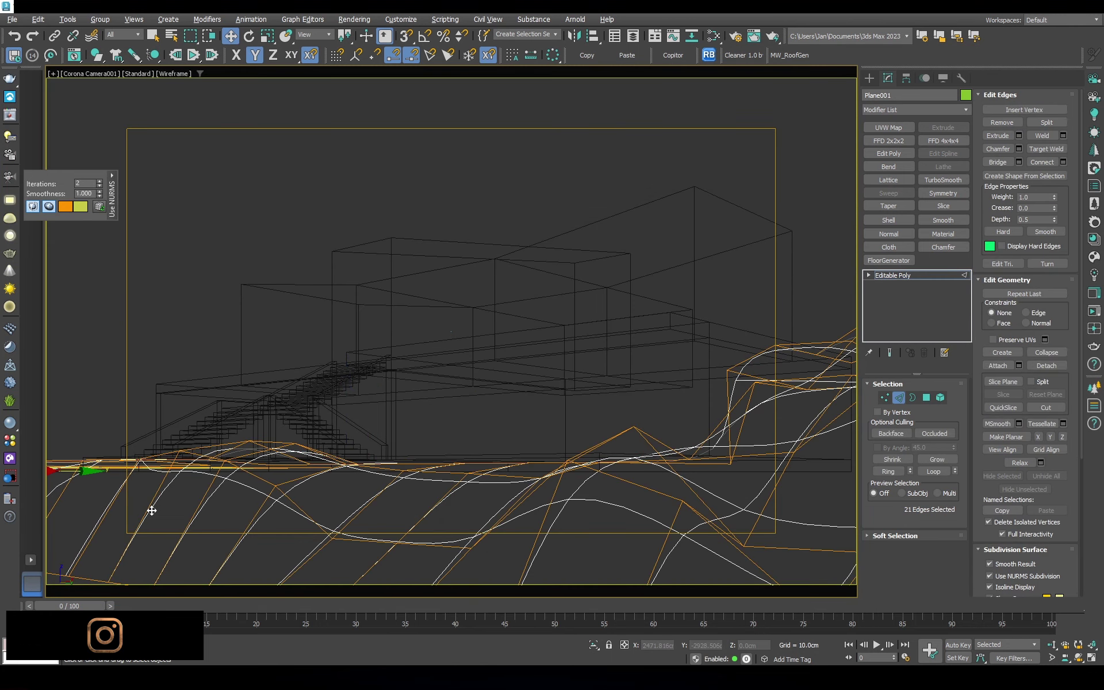
Ring-select edges across the slope and connect them into a new edge loop
{"action": "left_click", "coordinate": [148, 477]}
{"action": "left_click", "coordinate": [889, 471]}
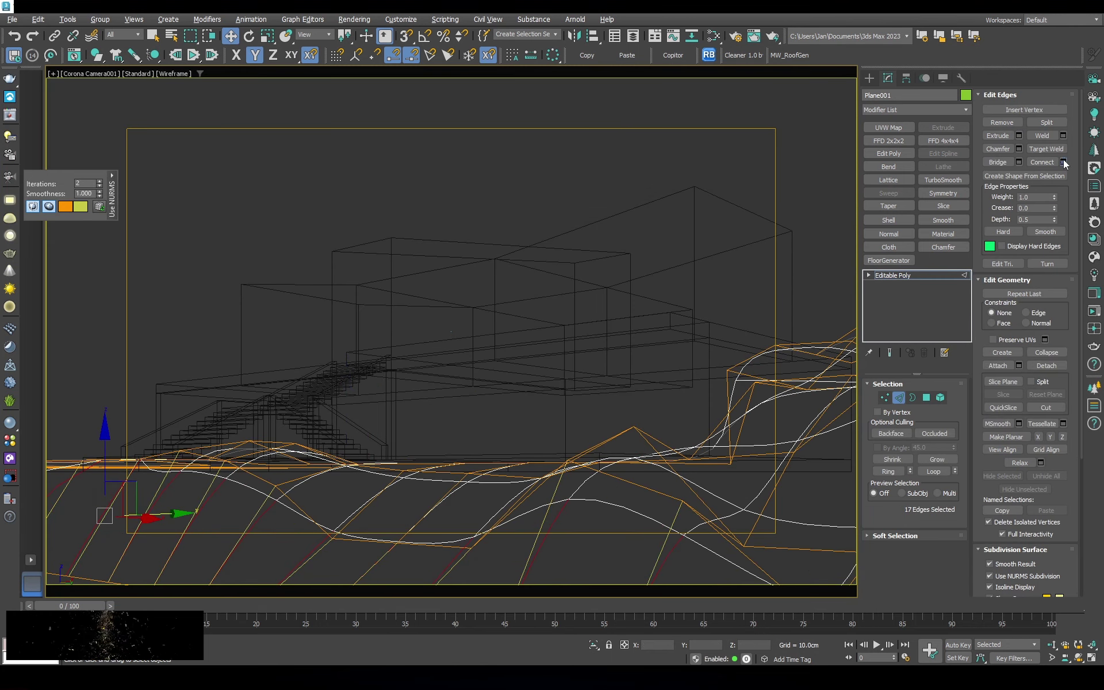
{"action": "left_click", "coordinate": [1063, 163]}
{"action": "left_click", "coordinate": [458, 387]}
{"action": "key", "text": "F3"}
{"action": "key", "text": "F3"}
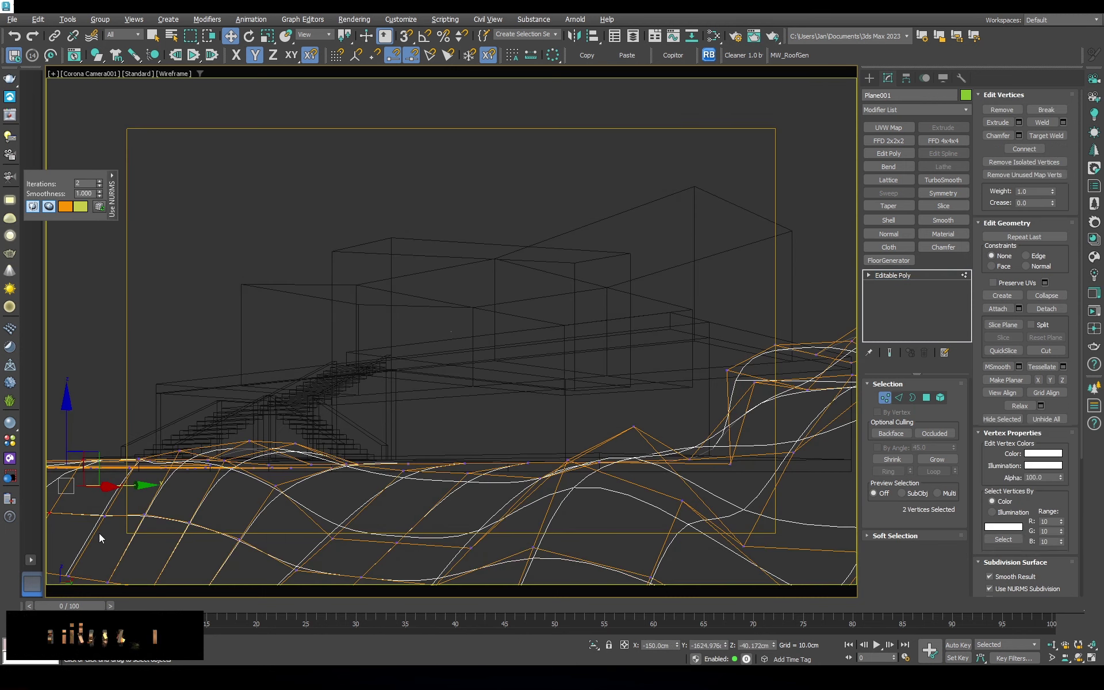
{"action": "key", "text": "1"}
{"action": "key", "text": "F3"}
{"action": "key", "text": "F3"}
{"action": "key", "text": "F3"}
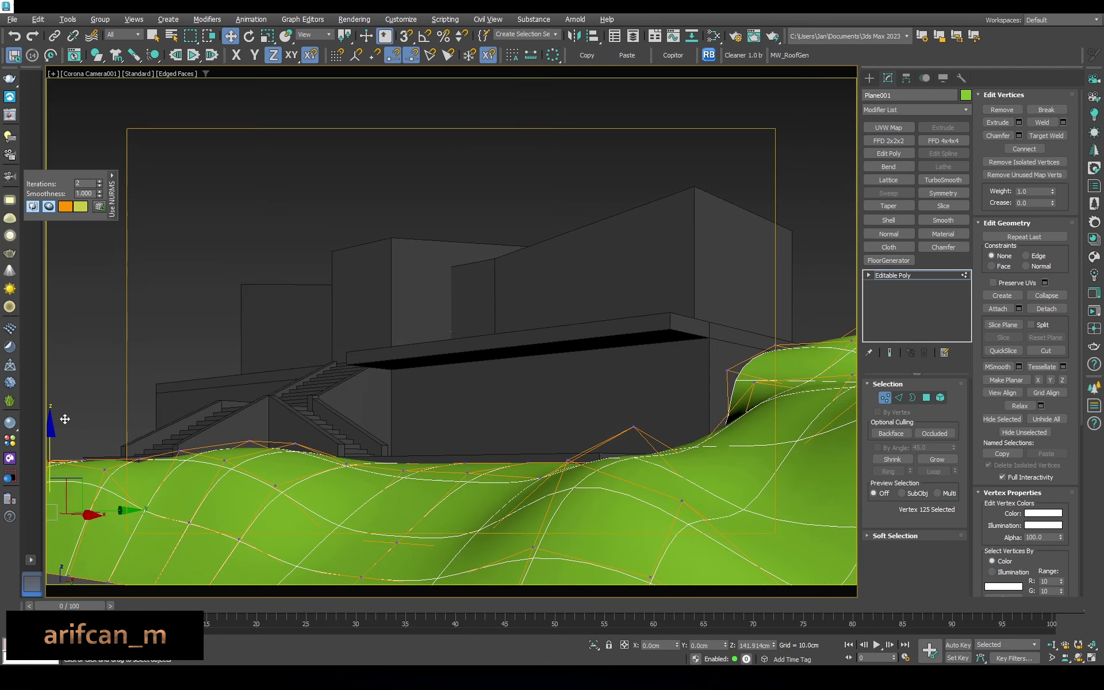
Select vertices at the terrain's left edge by the stairs, then exit sub-object editing
{"action": "left_click", "coordinate": [139, 458]}
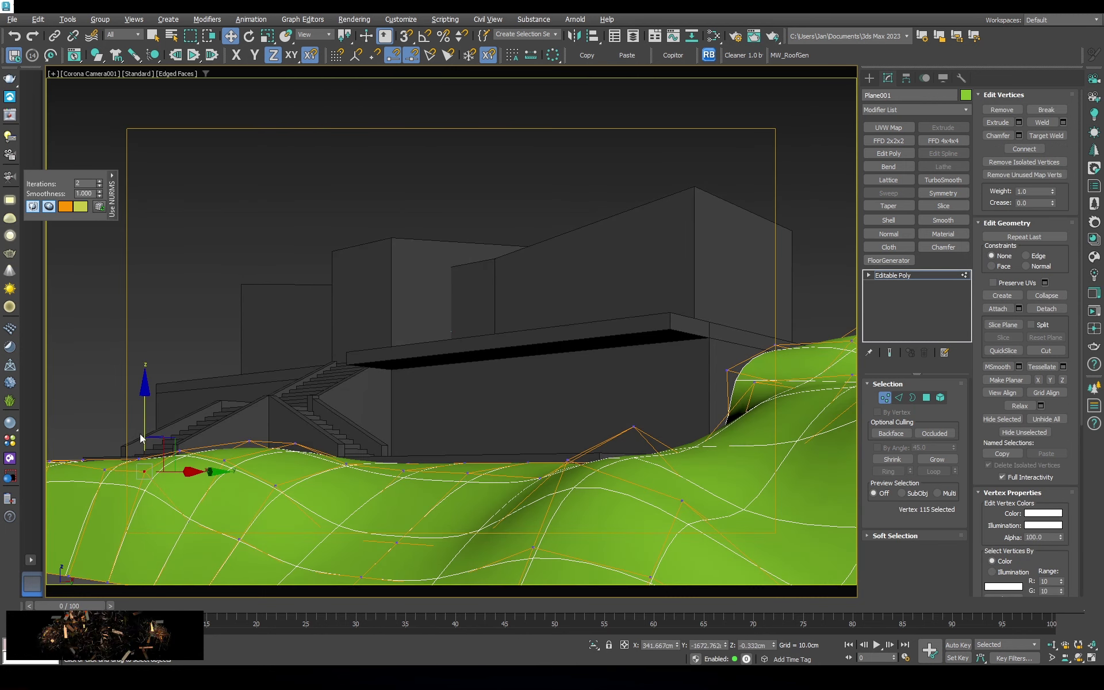
{"action": "left_click", "coordinate": [105, 467]}
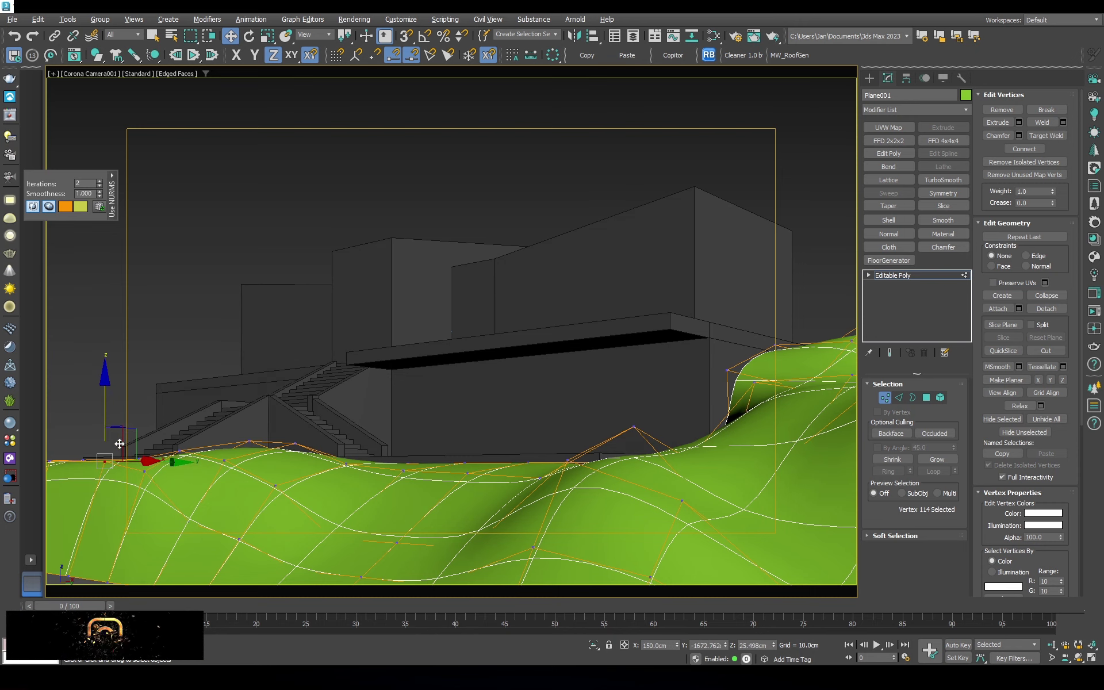
{"action": "key", "text": "t"}
{"action": "key", "text": "2"}
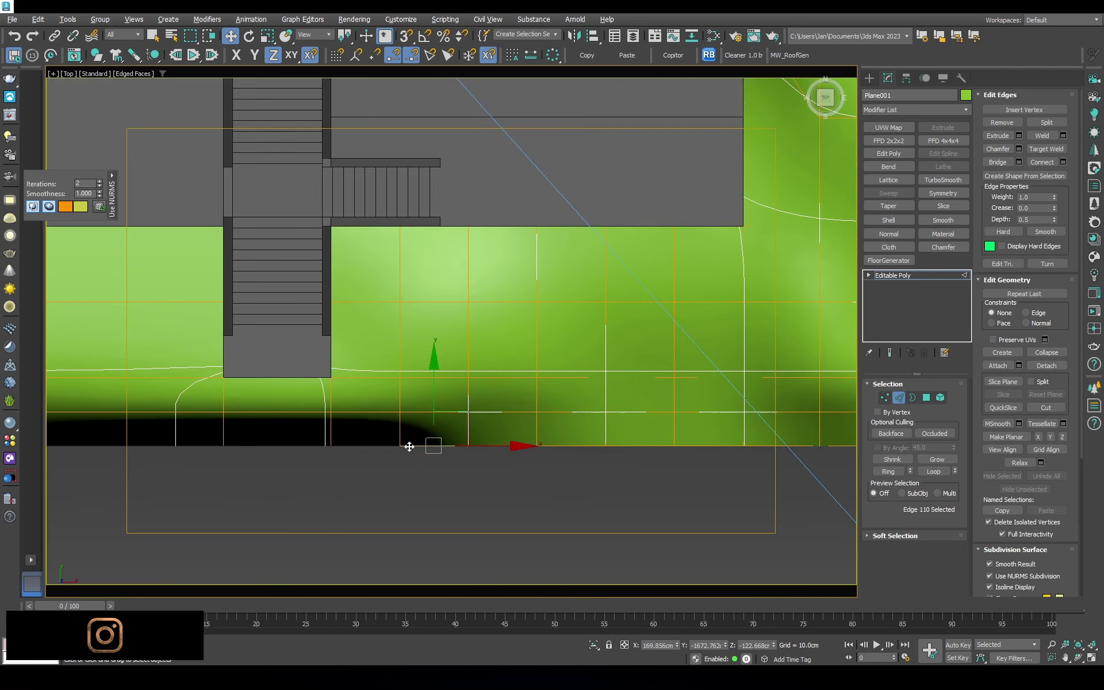
{"action": "key", "text": "c"}
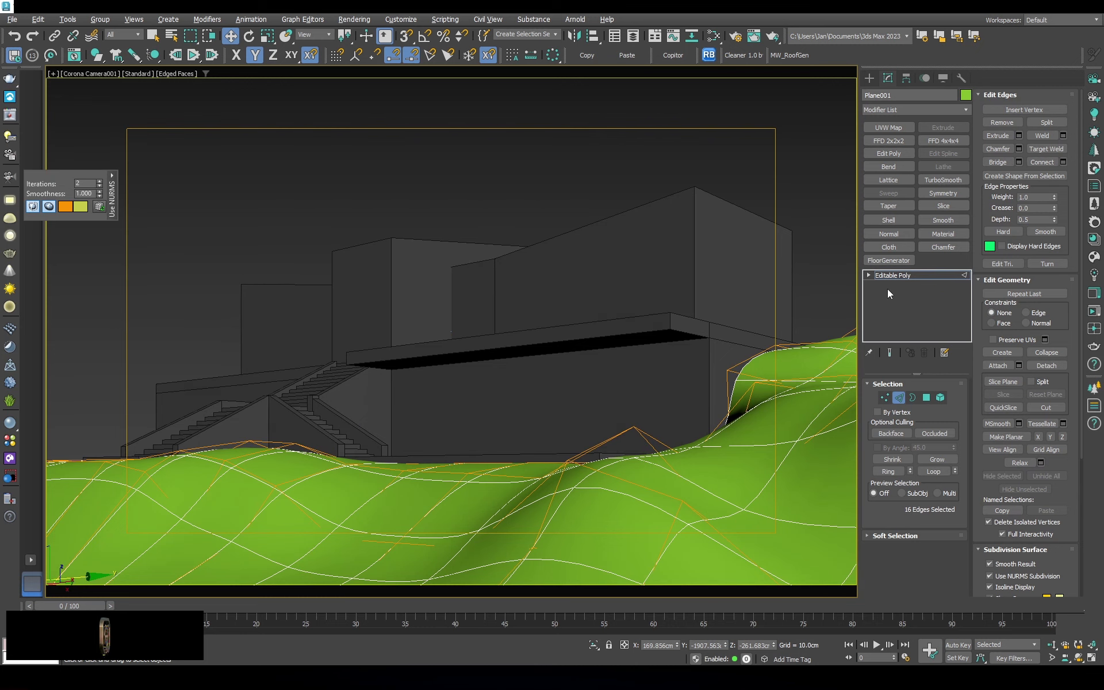
{"action": "left_click", "coordinate": [891, 275]}
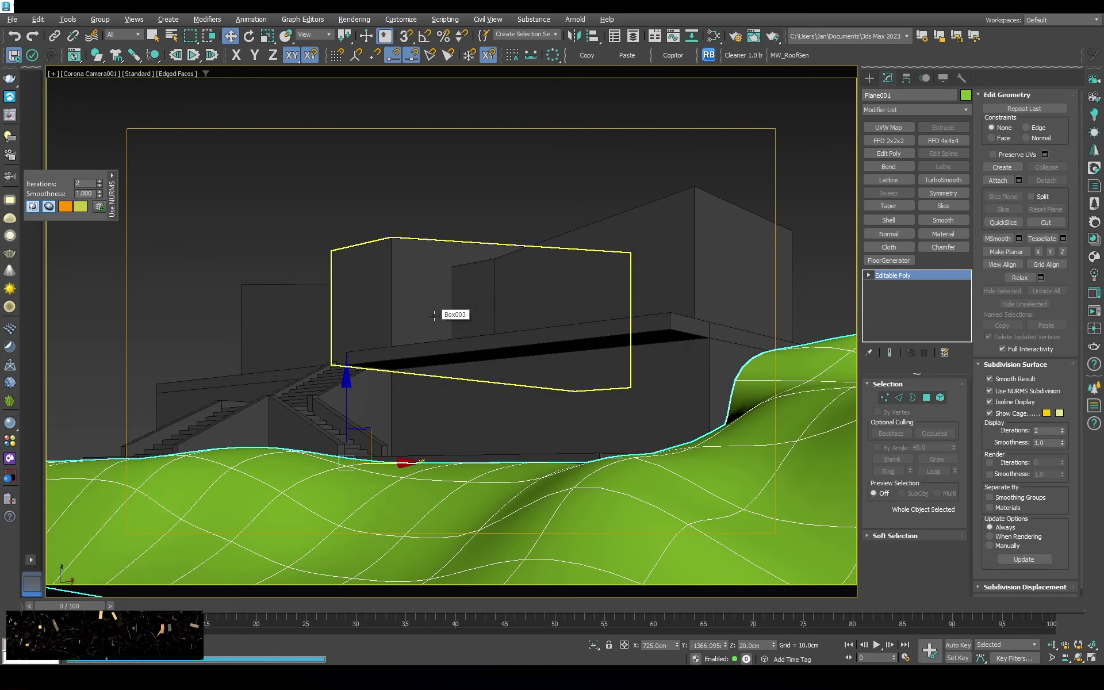
Select the terrain's inner-edge vertices and snap them onto the building's corner
{"action": "left_click", "coordinate": [546, 201]}
{"action": "key", "text": "u"}
{"action": "scroll", "coordinate": [444, 271], "scroll_direction": "up", "scroll_amount": 5}
{"action": "left_click", "coordinate": [444, 271]}
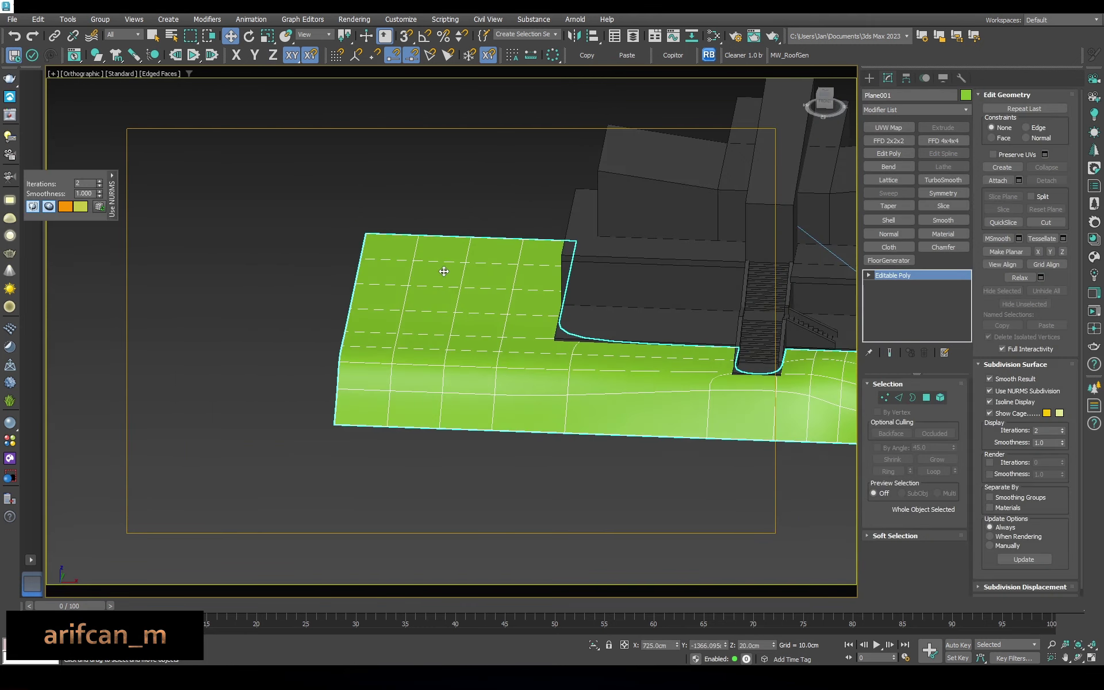
{"action": "key", "text": "F3"}
{"action": "key", "text": "1"}
{"action": "key", "text": "F3"}
{"action": "key", "text": "F3"}
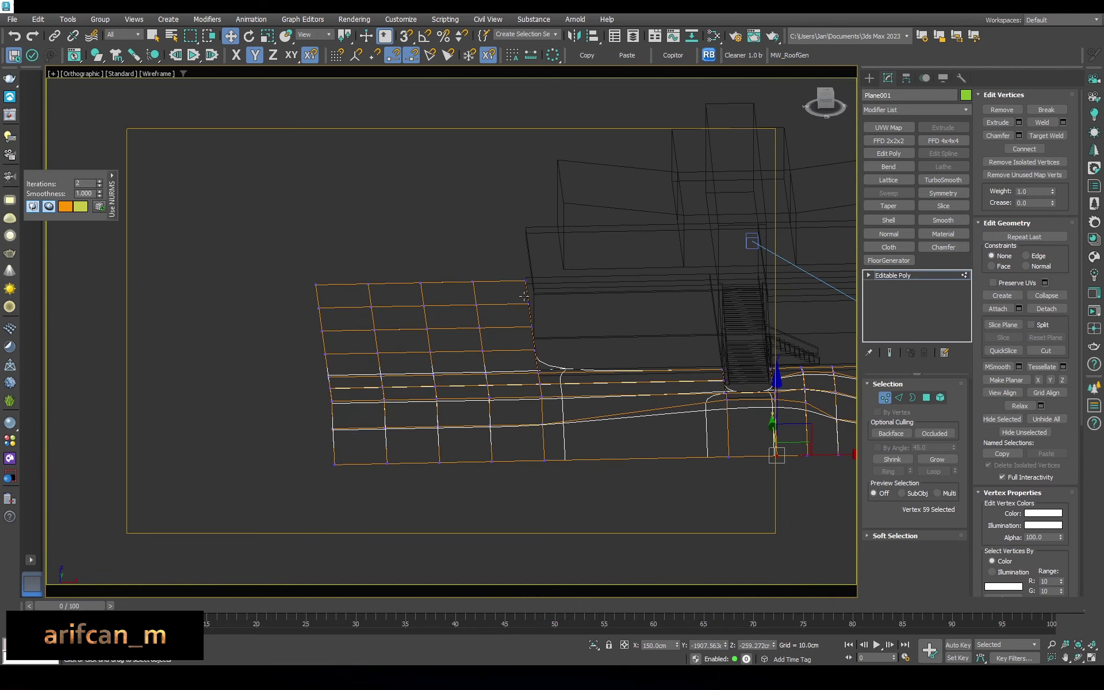
{"action": "left_click_drag", "start_coordinate": [524, 296], "coordinate": [276, 337]}
{"action": "key", "text": "s"}
Raise the corner vertices near the building to shape the slope
{"action": "key", "text": "F3"}
{"action": "scroll", "coordinate": [528, 337], "scroll_direction": "up", "scroll_amount": 5}
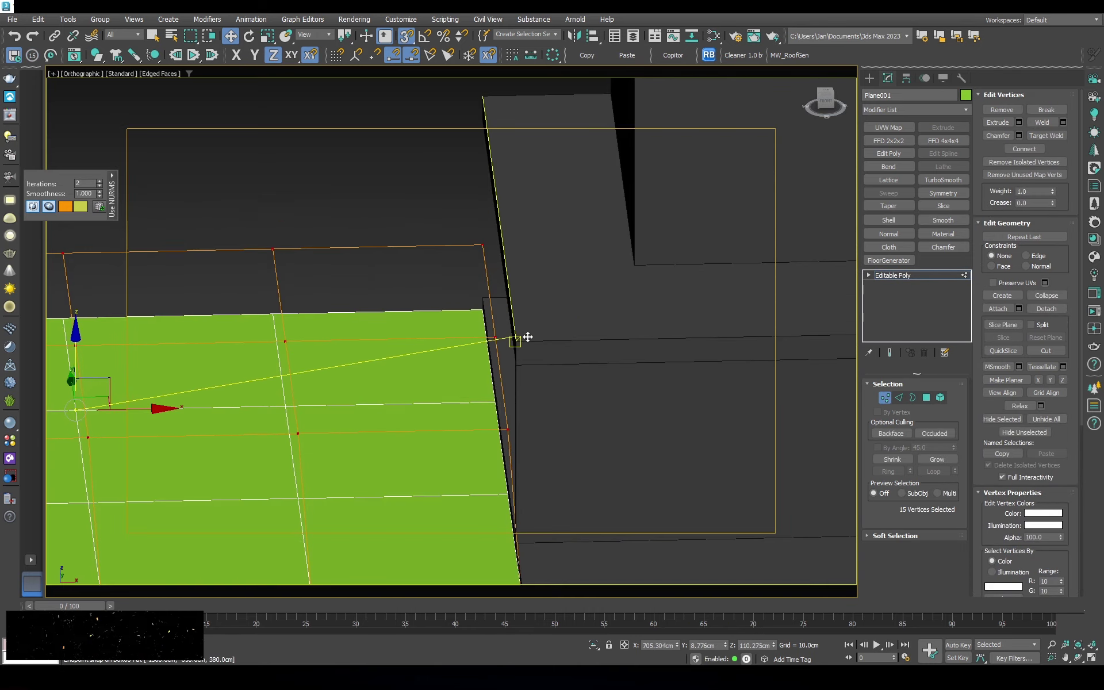
{"action": "left_click_drag", "start_coordinate": [527, 337], "coordinate": [525, 357]}
{"action": "scroll", "coordinate": [525, 357], "scroll_direction": "down", "scroll_amount": 5}
{"action": "middle_click_drag", "start_coordinate": [525, 357], "coordinate": [380, 443], "text": "alt"}
{"action": "key", "text": "F3"}
{"action": "left_click", "coordinate": [380, 444]}
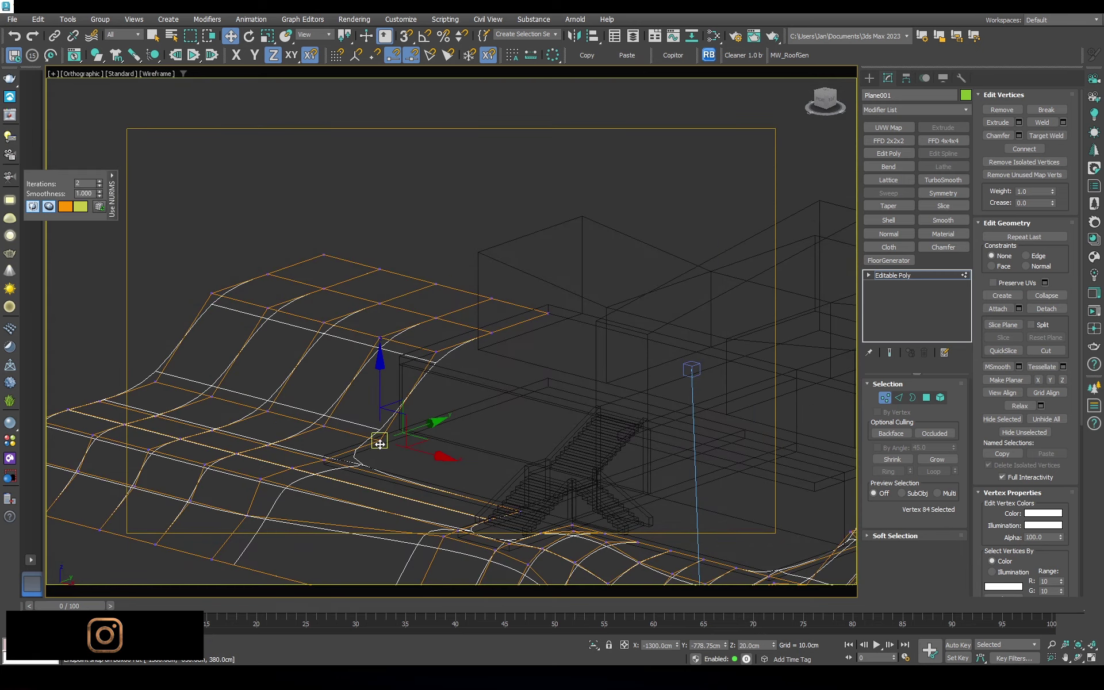
{"action": "scroll", "coordinate": [379, 443], "scroll_direction": "up", "scroll_amount": 3}
{"action": "key", "text": "F3"}
{"action": "mouse_move", "coordinate": [507, 315]}
{"action": "middle_mouse_down", "text": "alt"}
{"action": "mouse_move", "coordinate": [425, 392]}
{"action": "mouse_move", "coordinate": [557, 374]}
{"action": "middle_mouse_up", "text": "alt"}
{"action": "left_click_drag", "start_coordinate": [511, 359], "coordinate": [523, 295]}
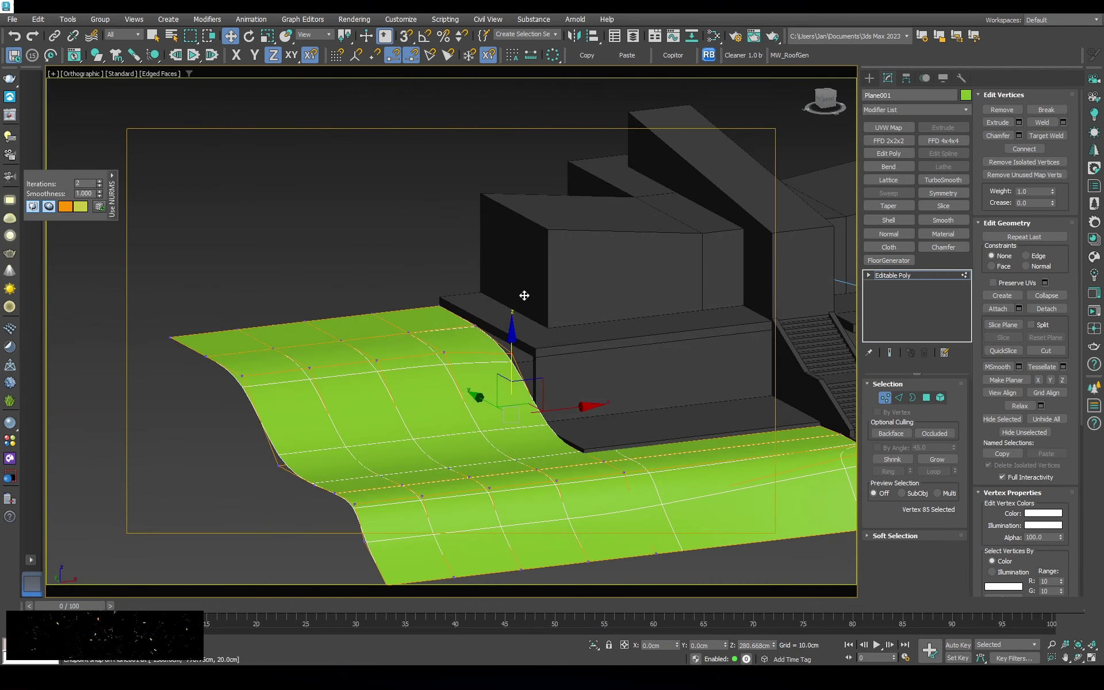
Add connecting edges across the terrain slope
{"action": "key", "text": "F3"}
{"action": "key", "text": "2"}
{"action": "left_click_drag", "start_coordinate": [571, 405], "coordinate": [7, 436]}
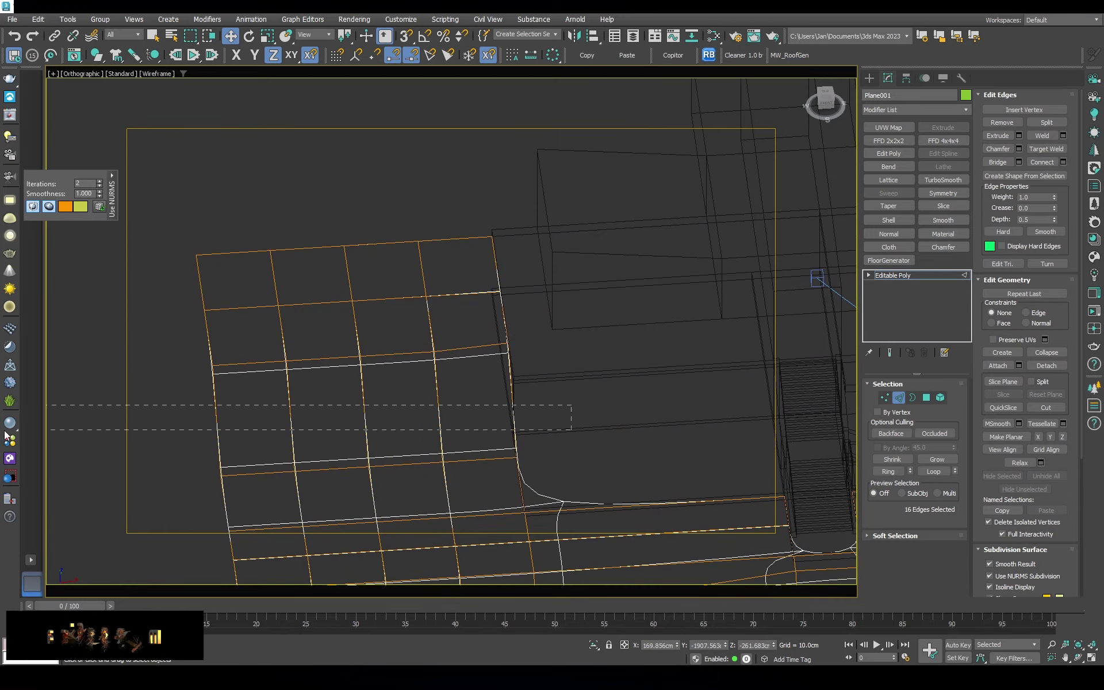
{"action": "left_click", "coordinate": [1051, 161]}
Lift the slope's corner vertices into a taller hill beside the stairs
{"action": "key", "text": "1"}
{"action": "middle_click_drag", "start_coordinate": [523, 395], "coordinate": [492, 356], "text": "alt"}
{"action": "key", "text": "F3"}
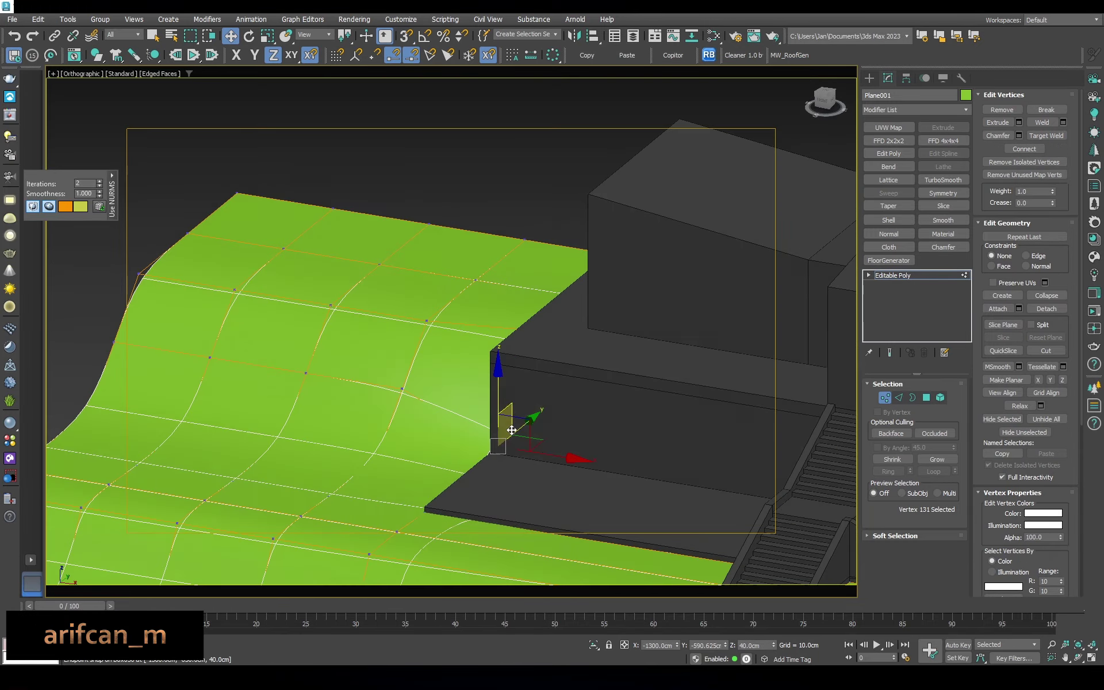
{"action": "scroll", "coordinate": [518, 434], "scroll_direction": "up", "scroll_amount": 2}
{"action": "scroll", "coordinate": [541, 412], "scroll_direction": "down", "scroll_amount": 3}
{"action": "middle_click_drag", "start_coordinate": [462, 368], "coordinate": [264, 309], "text": "alt"}
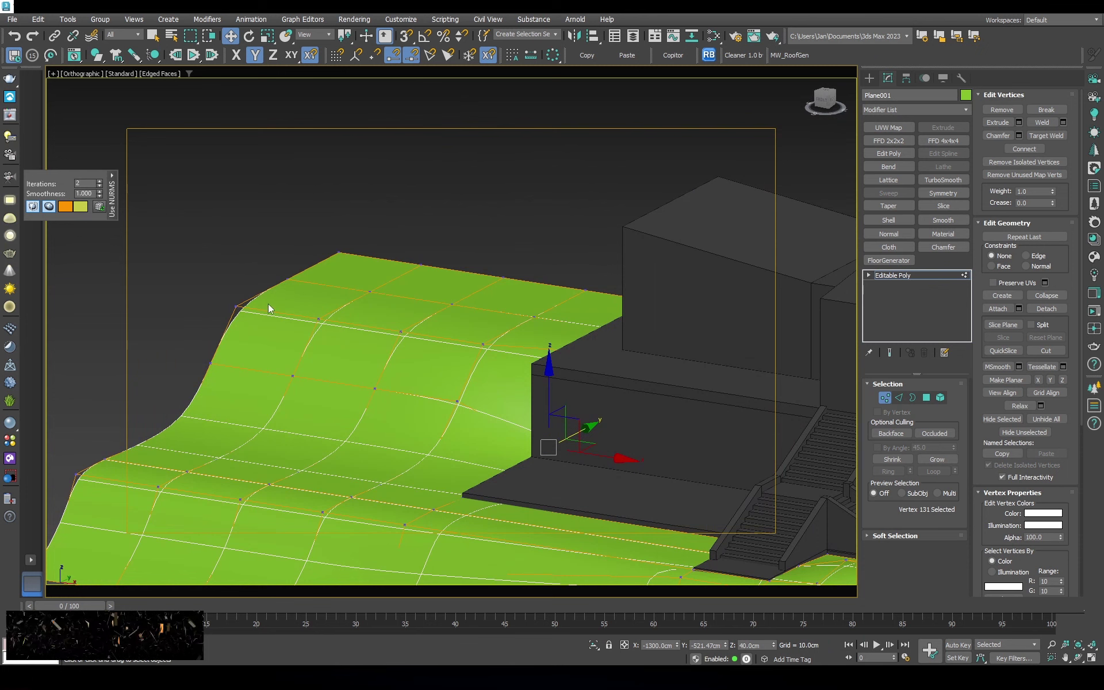
{"action": "left_click_drag", "start_coordinate": [264, 308], "coordinate": [229, 190]}
{"action": "key", "text": "F3"}
{"action": "mouse_move", "coordinate": [360, 195]}
{"action": "left_mouse_down"}
{"action": "mouse_move", "coordinate": [311, 257]}
{"action": "mouse_move", "coordinate": [321, 165]}
{"action": "left_mouse_up"}
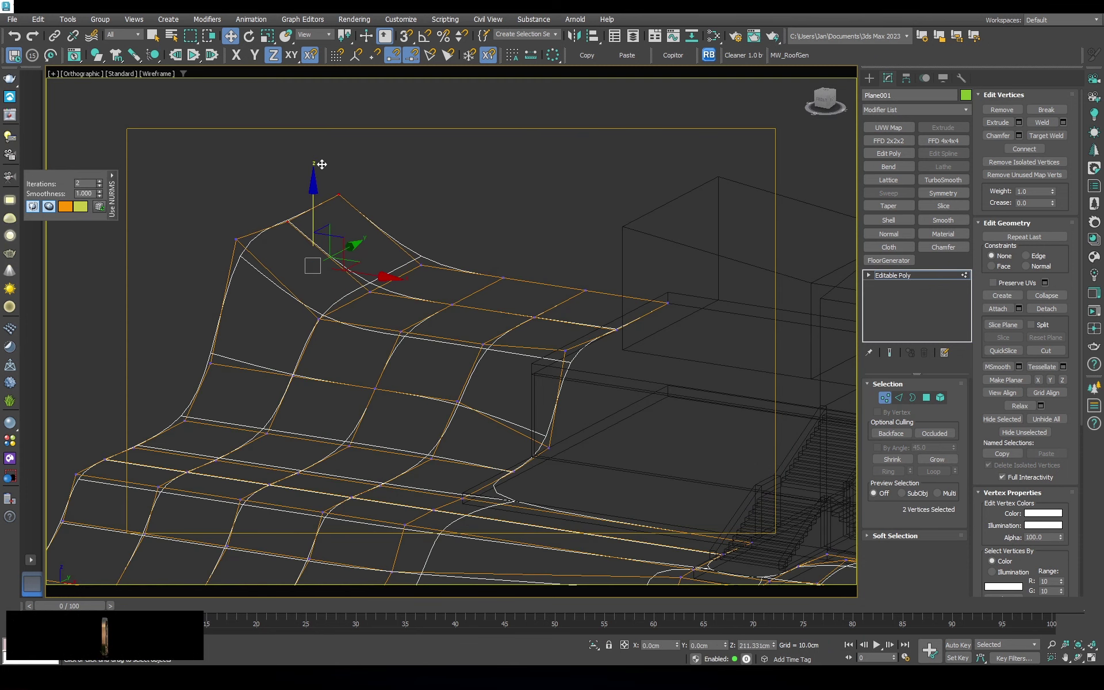
{"action": "left_click_drag", "start_coordinate": [401, 239], "coordinate": [405, 141]}
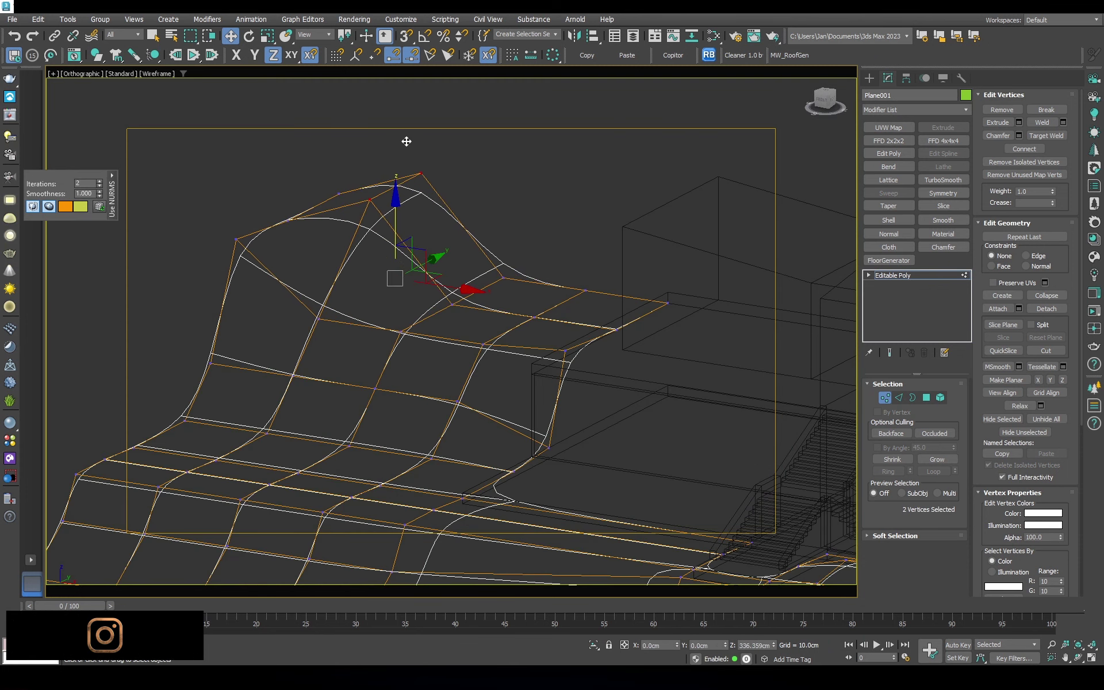
Check through the Corona camera and lower a vertex to soften the hill
{"action": "key", "text": "c"}
{"action": "key", "text": "F3"}
{"action": "left_click_drag", "start_coordinate": [67, 308], "coordinate": [68, 345]}
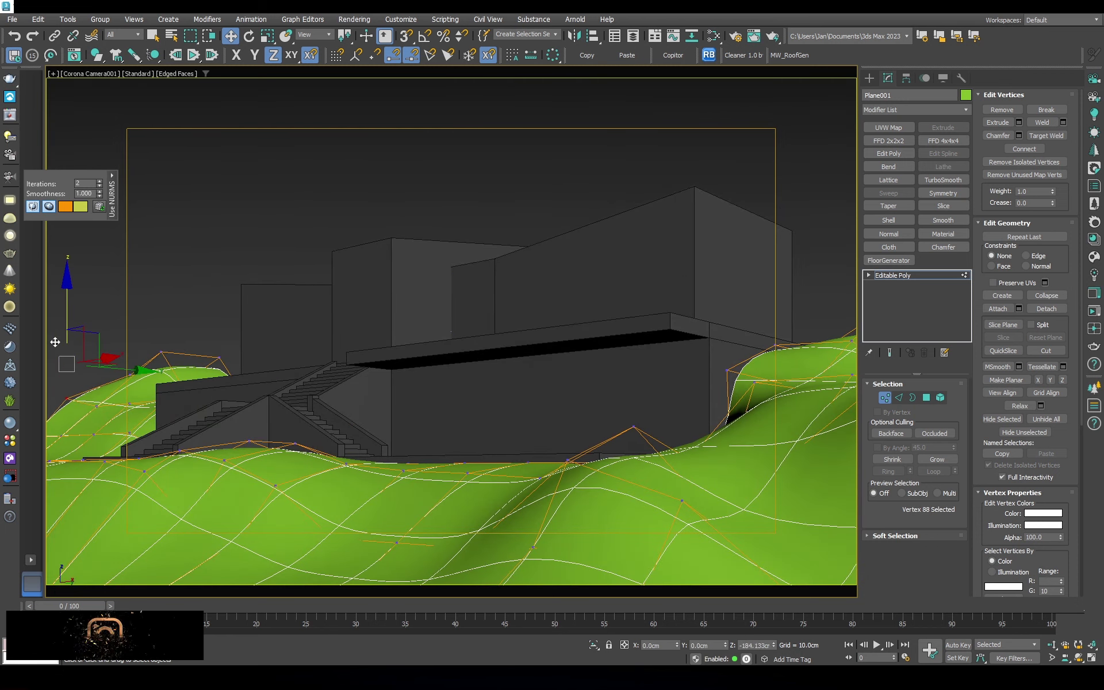
{"action": "key", "text": "F3"}
{"action": "key", "text": "t"}
{"action": "key", "text": "F3"}
Leave vertex editing, reselect the terrain, and review it through the Corona camera
{"action": "left_click", "coordinate": [886, 276]}
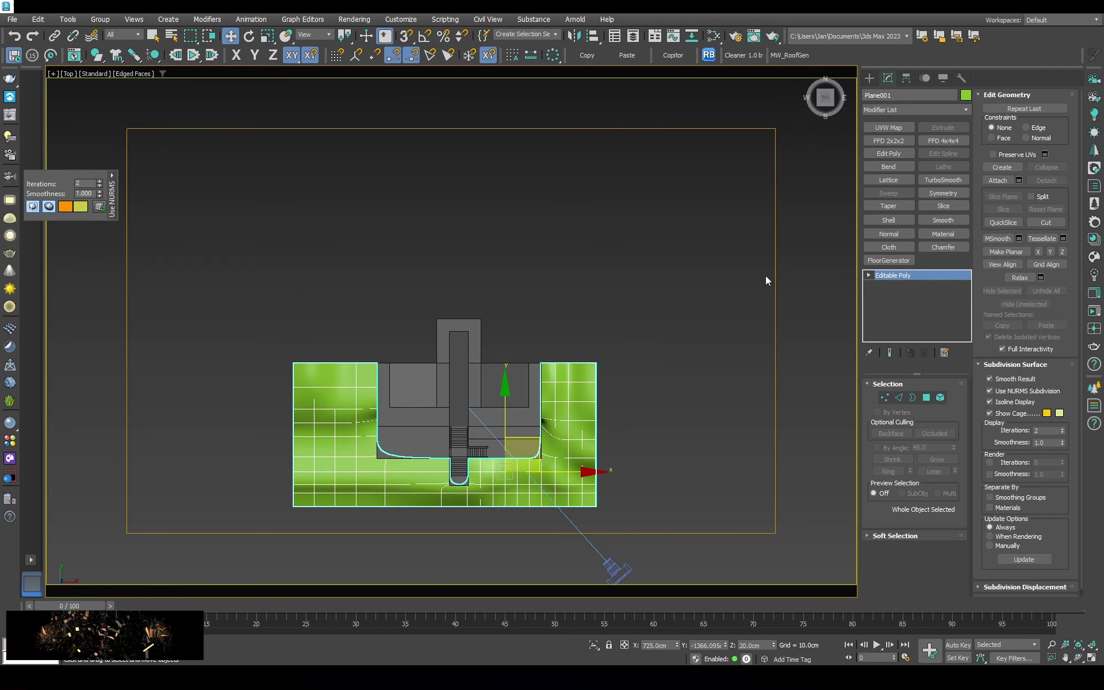
{"action": "middle_click_drag", "start_coordinate": [766, 278], "coordinate": [682, 239], "text": "alt"}
{"action": "left_click", "coordinate": [627, 345]}
{"action": "key", "text": "F3"}
{"action": "scroll", "coordinate": [489, 345], "scroll_direction": "up", "scroll_amount": 5}
{"action": "key", "text": "c"}
{"action": "key", "text": "F3"}
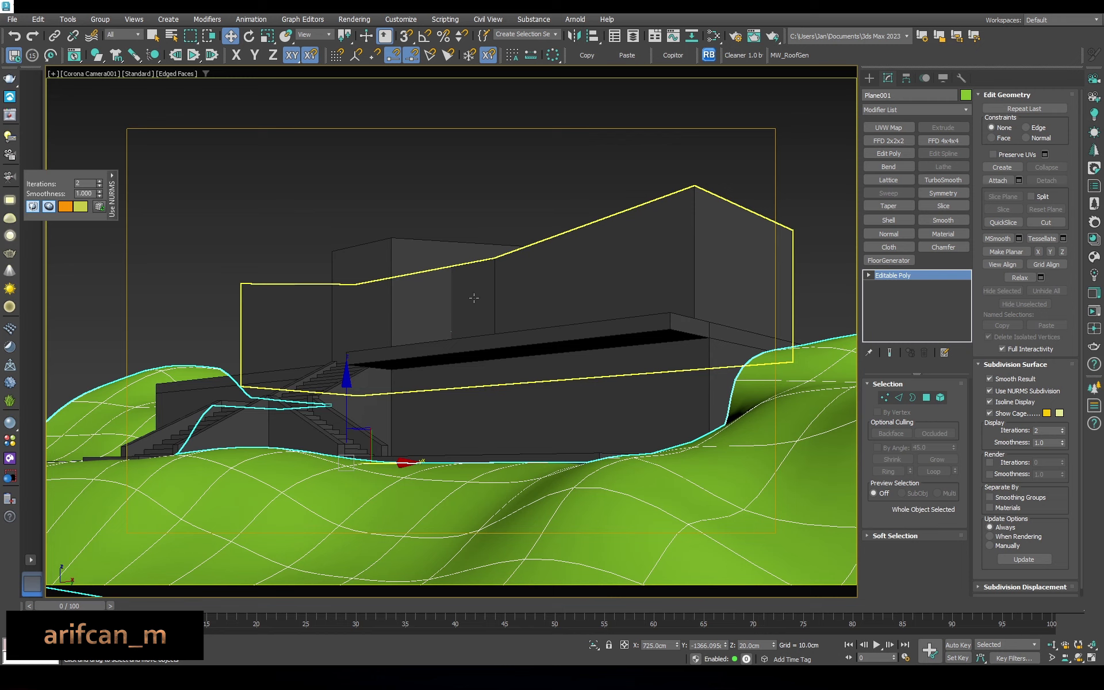
Move the terrain edges along so they meet the building
{"action": "key", "text": "F3"}
{"action": "key", "text": "t"}
{"action": "key", "text": "F3"}
{"action": "key", "text": "2"}
{"action": "middle_click_drag", "start_coordinate": [386, 344], "coordinate": [366, 425]}
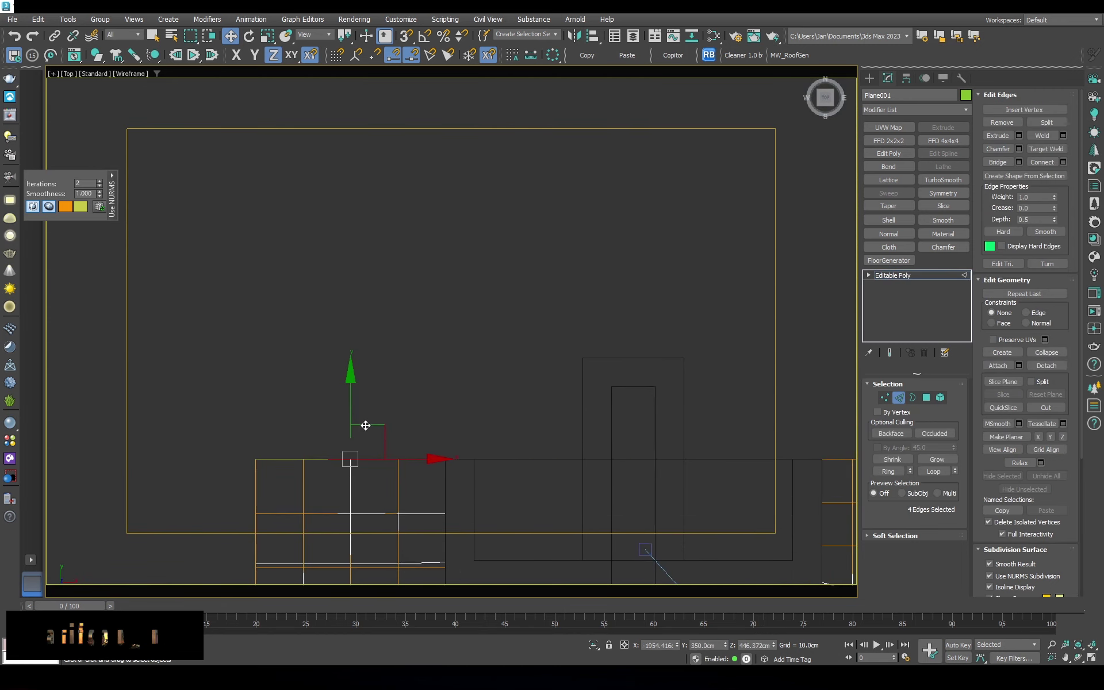
{"action": "left_click_drag", "start_coordinate": [353, 396], "coordinate": [602, 362]}
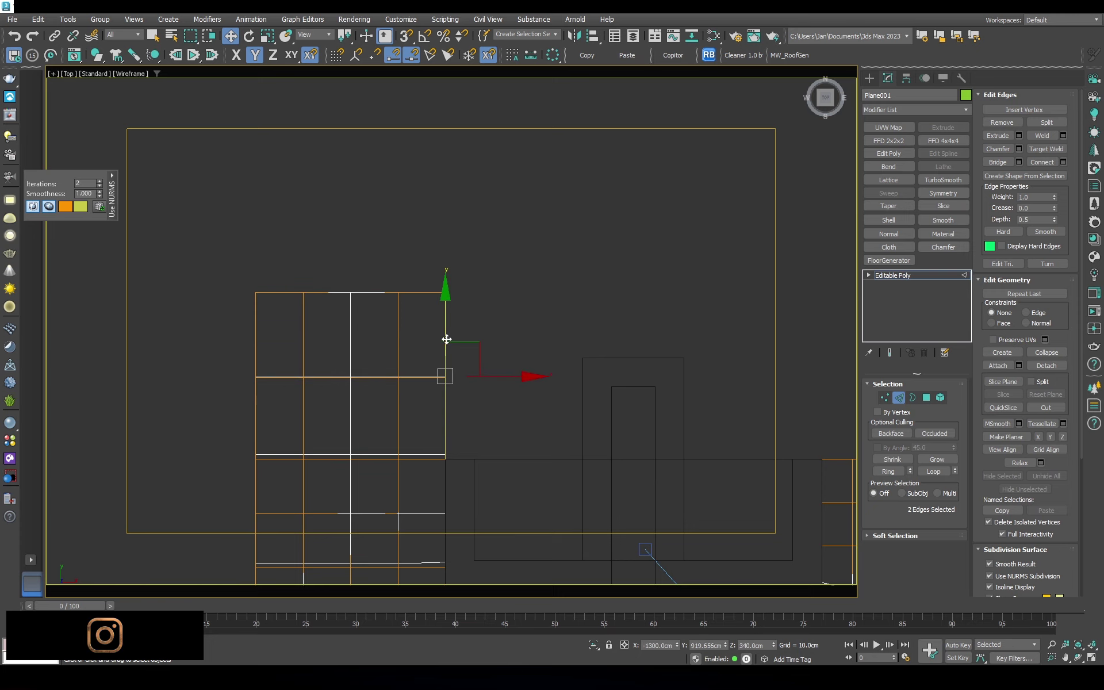
Pull two vertices up and lower a ridge vertex along Z to form a dip
{"action": "middle_click_drag", "start_coordinate": [446, 339], "coordinate": [401, 356], "text": "alt"}
{"action": "key", "text": "F3"}
{"action": "key", "text": "1"}
{"action": "key", "text": "F3"}
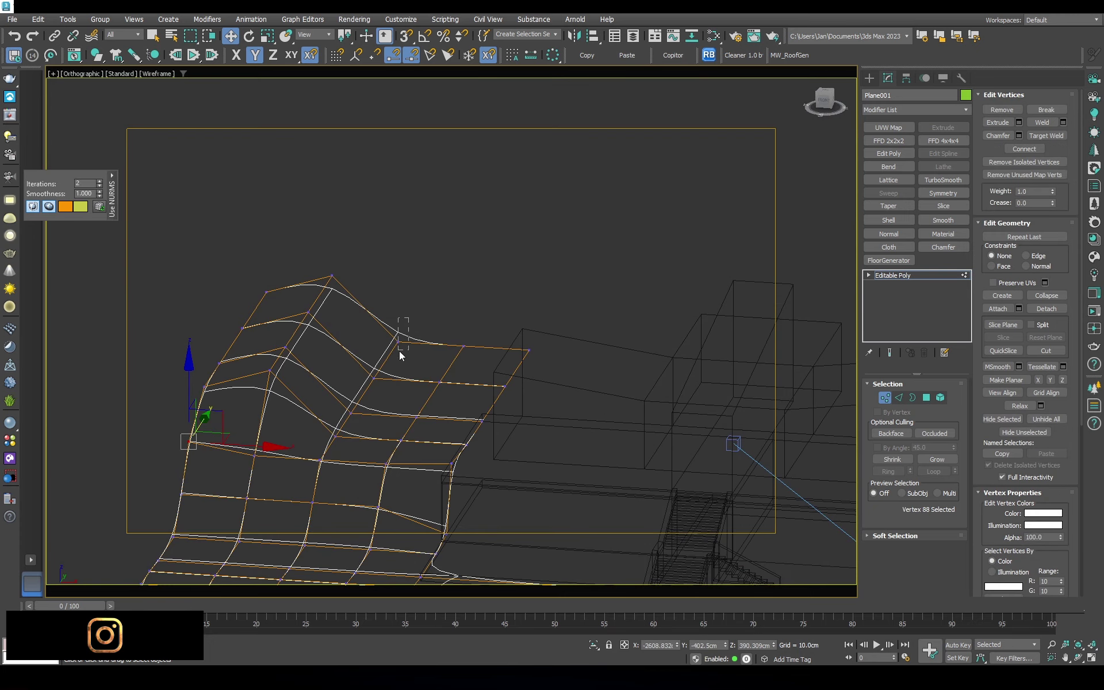
{"action": "left_click_drag", "start_coordinate": [384, 323], "coordinate": [394, 248]}
{"action": "left_click", "coordinate": [351, 413]}
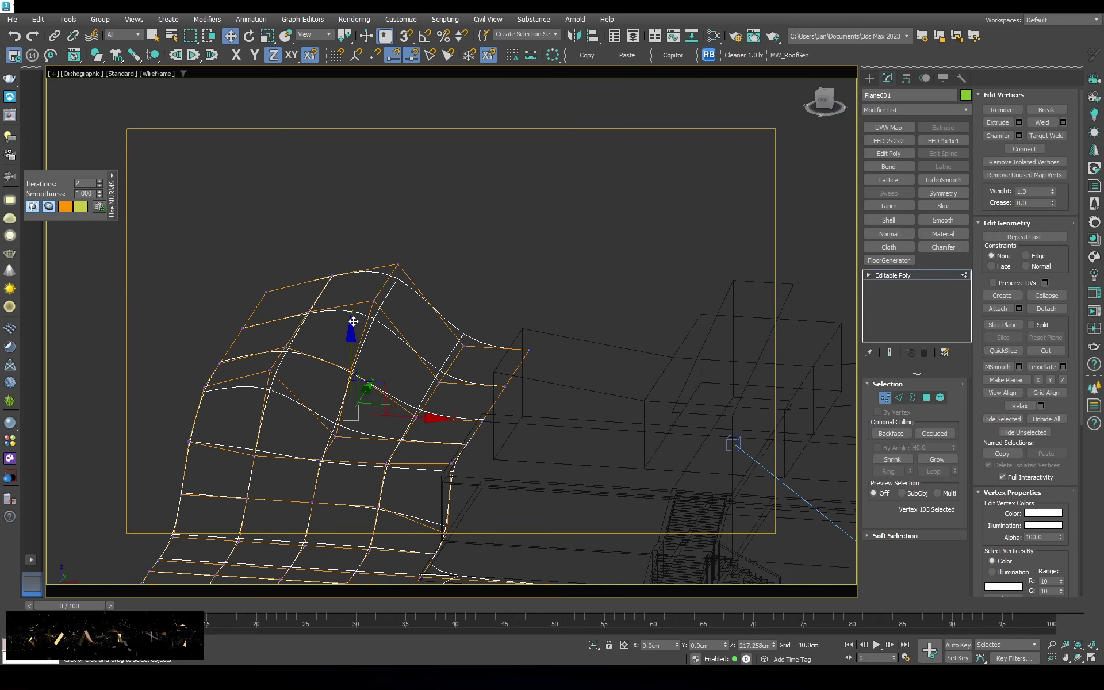
{"action": "left_click", "coordinate": [320, 460]}
{"action": "left_click_drag", "start_coordinate": [325, 415], "coordinate": [325, 440]}
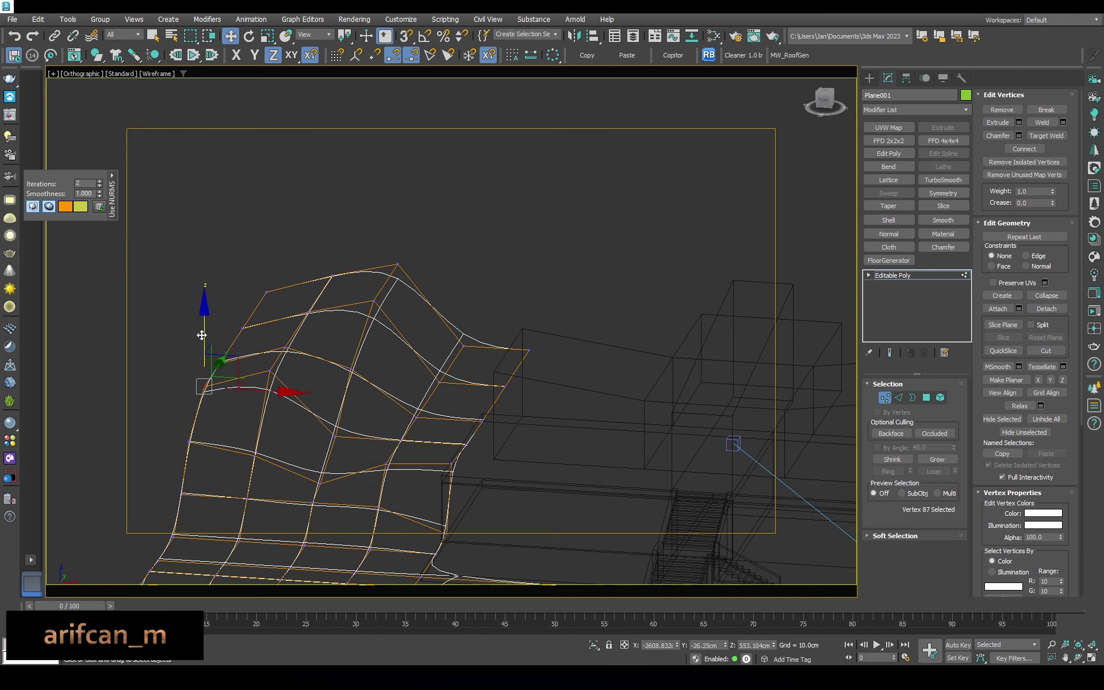
{"action": "left_click", "coordinate": [463, 342]}
Nudge a vertex near the stairs slightly down, then exit editing and deselect the terrain
{"action": "key", "text": "F3"}
{"action": "key", "text": "c"}
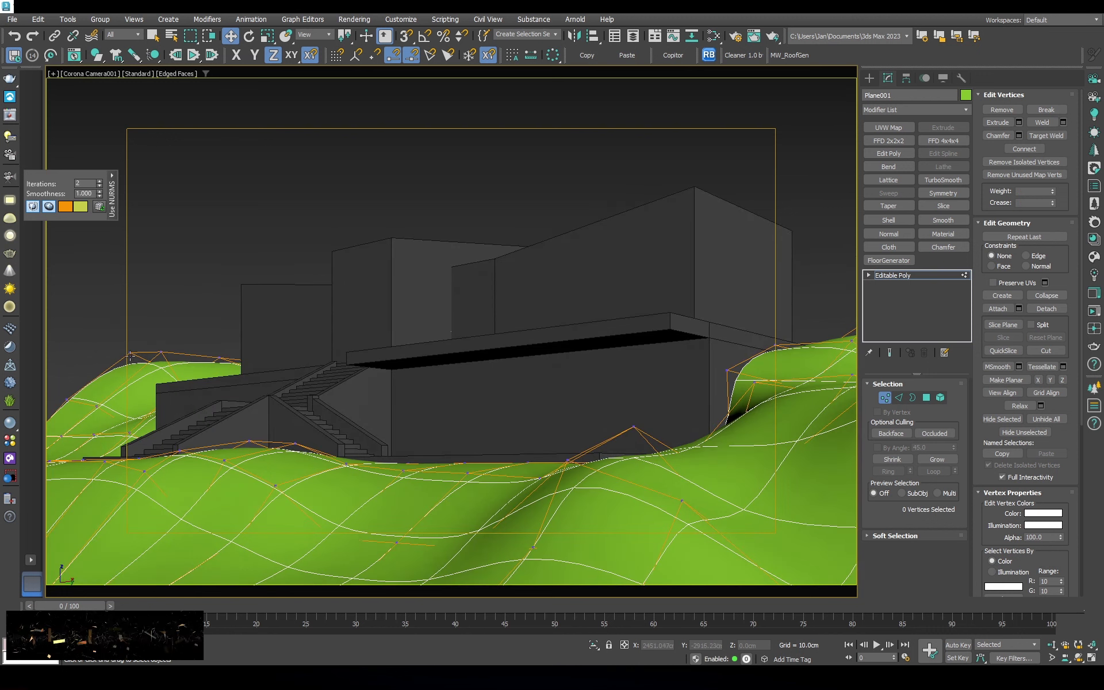
{"action": "key", "text": "F3"}
{"action": "left_click", "coordinate": [90, 363]}
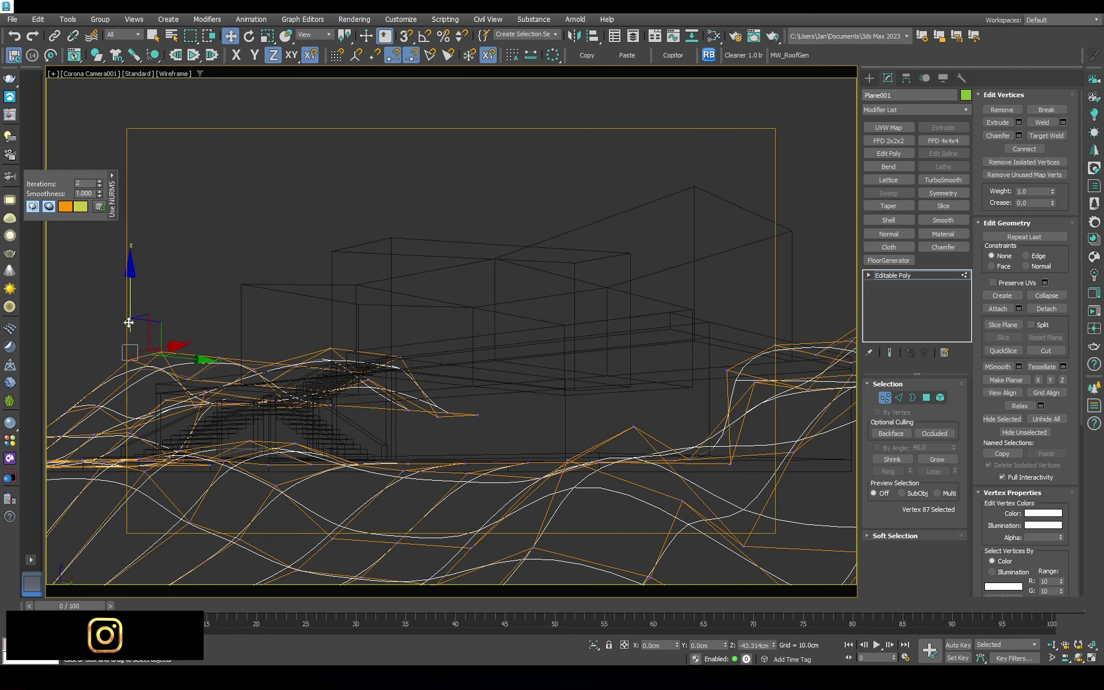
{"action": "left_click_drag", "start_coordinate": [129, 322], "coordinate": [130, 330]}
{"action": "key", "text": "F3"}
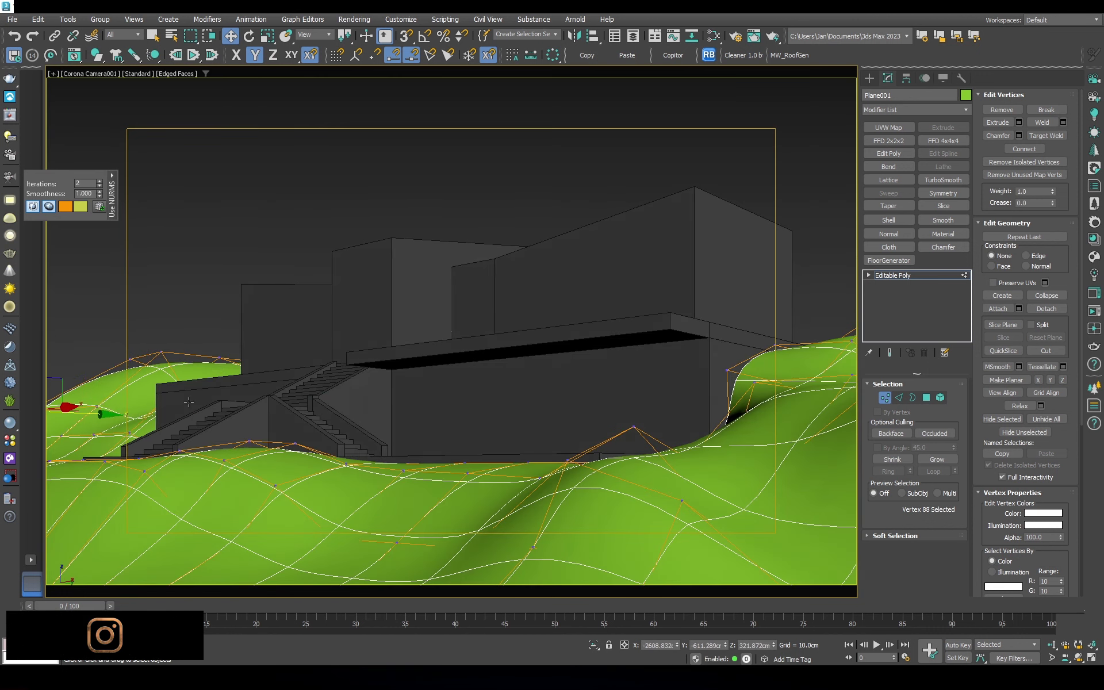
{"action": "left_click", "coordinate": [926, 274]}
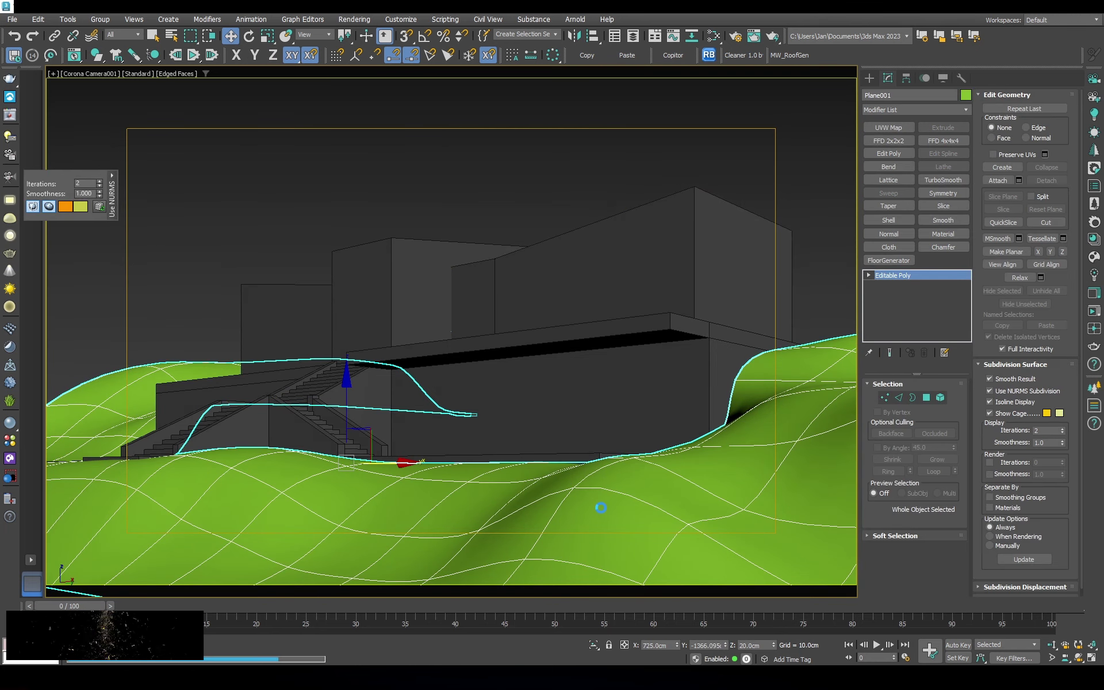
{"action": "key", "text": "ctrl+d"}
Snap the wall box's top vertices along Y to the building's back edge
{"action": "key", "text": "t"}
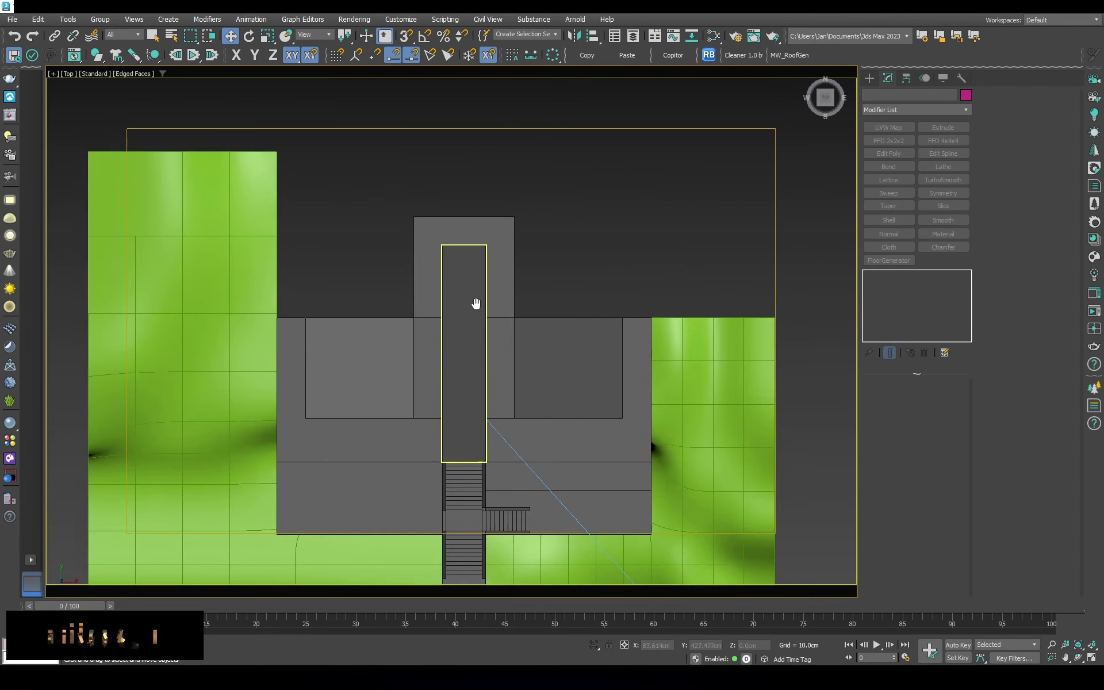
{"action": "key", "text": "F3"}
{"action": "key", "text": "F3"}
{"action": "left_click", "coordinate": [402, 345]}
{"action": "key", "text": "1"}
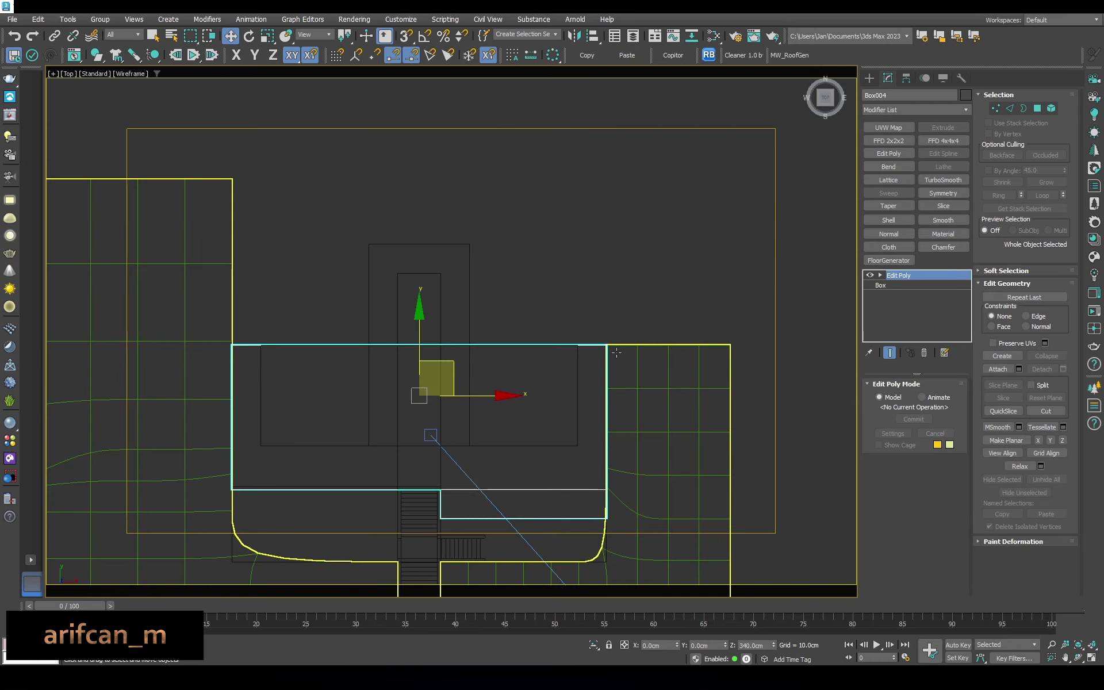
{"action": "left_click_drag", "start_coordinate": [621, 238], "coordinate": [218, 264]}
{"action": "key", "text": "s"}
{"action": "key", "text": "F6"}
{"action": "left_click_drag", "start_coordinate": [400, 251], "coordinate": [481, 268]}
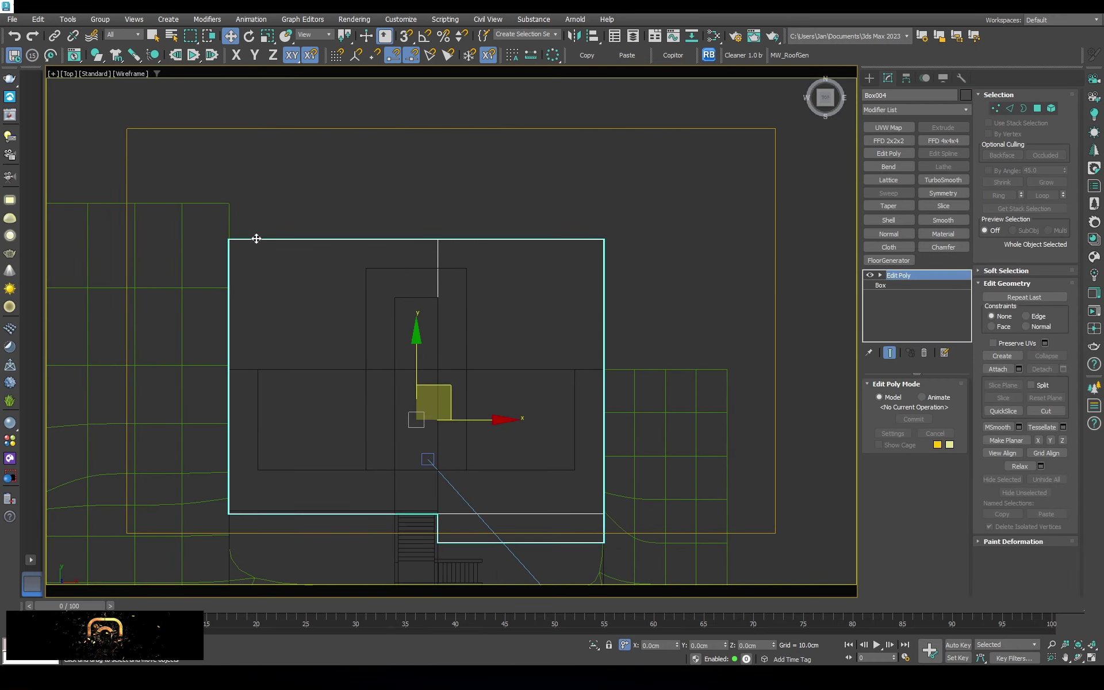
{"action": "middle_click_drag", "start_coordinate": [151, 122], "coordinate": [278, 197]}
{"action": "mouse_move", "coordinate": [463, 296]}
{"action": "left_mouse_down"}
{"action": "mouse_move", "coordinate": [199, 377]}
{"action": "mouse_move", "coordinate": [259, 321]}
{"action": "left_mouse_up"}
Review the scene through the Corona camera and reselect the terrain plane
{"action": "key", "text": "c"}
{"action": "key", "text": "F3"}
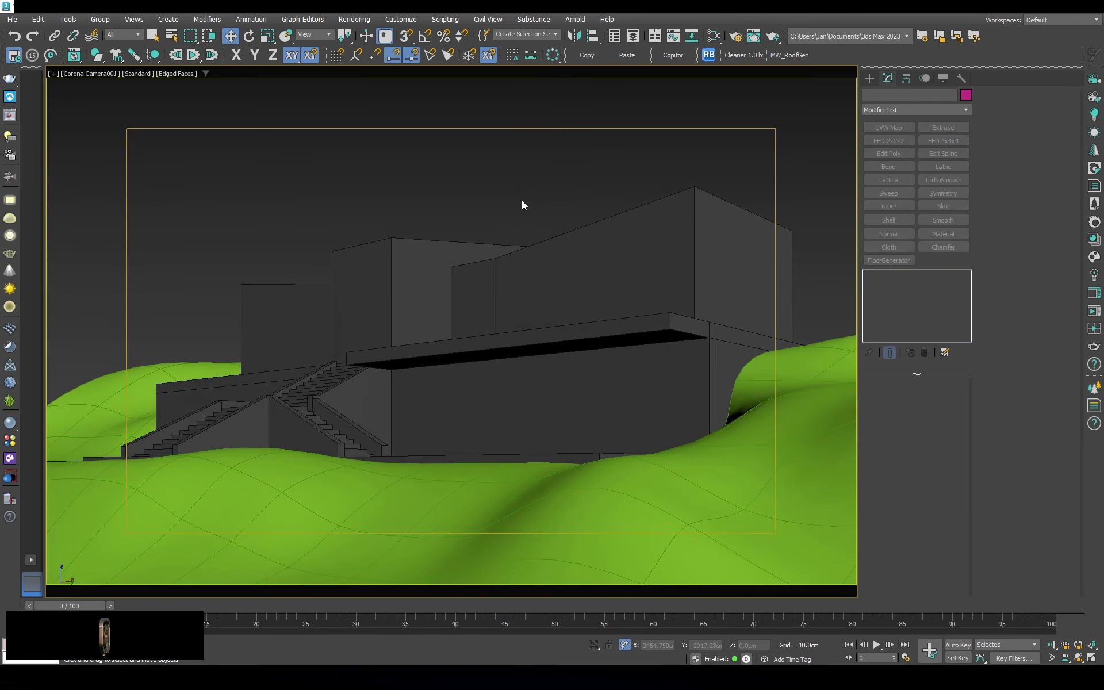
{"action": "key", "text": "F3"}
{"action": "key", "text": "t"}
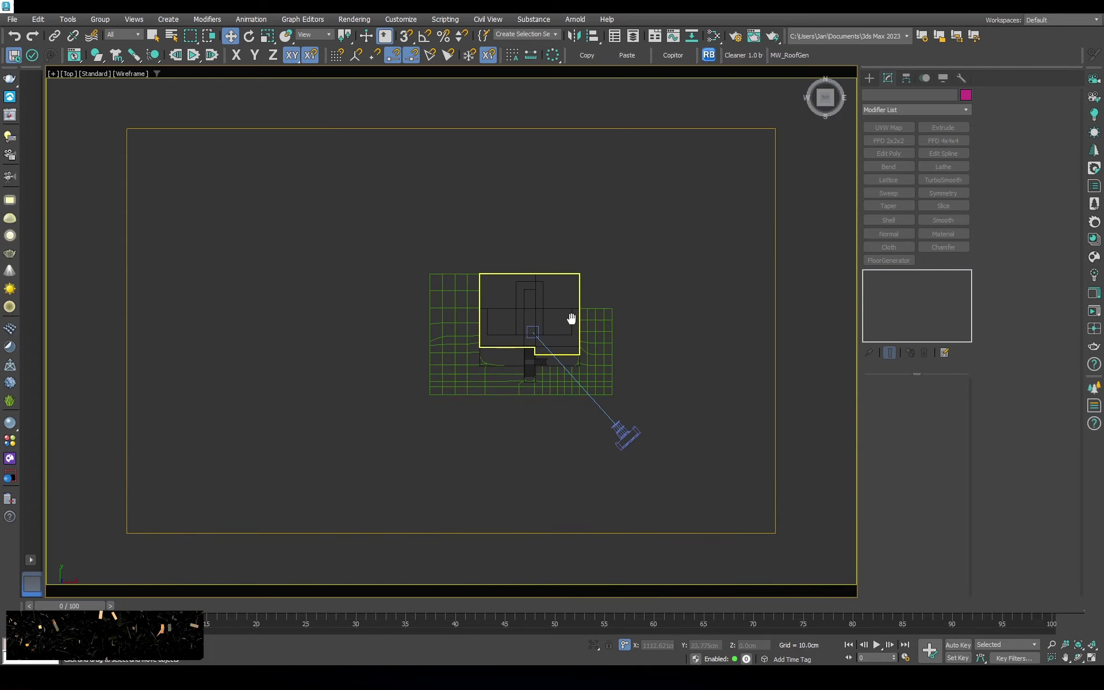
{"action": "scroll", "coordinate": [629, 367], "scroll_direction": "up", "scroll_amount": 5}
{"action": "left_click", "coordinate": [629, 367]}
{"action": "key", "text": "F3"}
Push the terrain strip's end edges along Y to extend it
{"action": "key", "text": "F3"}
{"action": "middle_click_drag", "start_coordinate": [664, 348], "coordinate": [518, 276], "text": "alt"}
{"action": "key", "text": "2"}
{"action": "scroll", "coordinate": [582, 269], "scroll_direction": "up", "scroll_amount": 5}
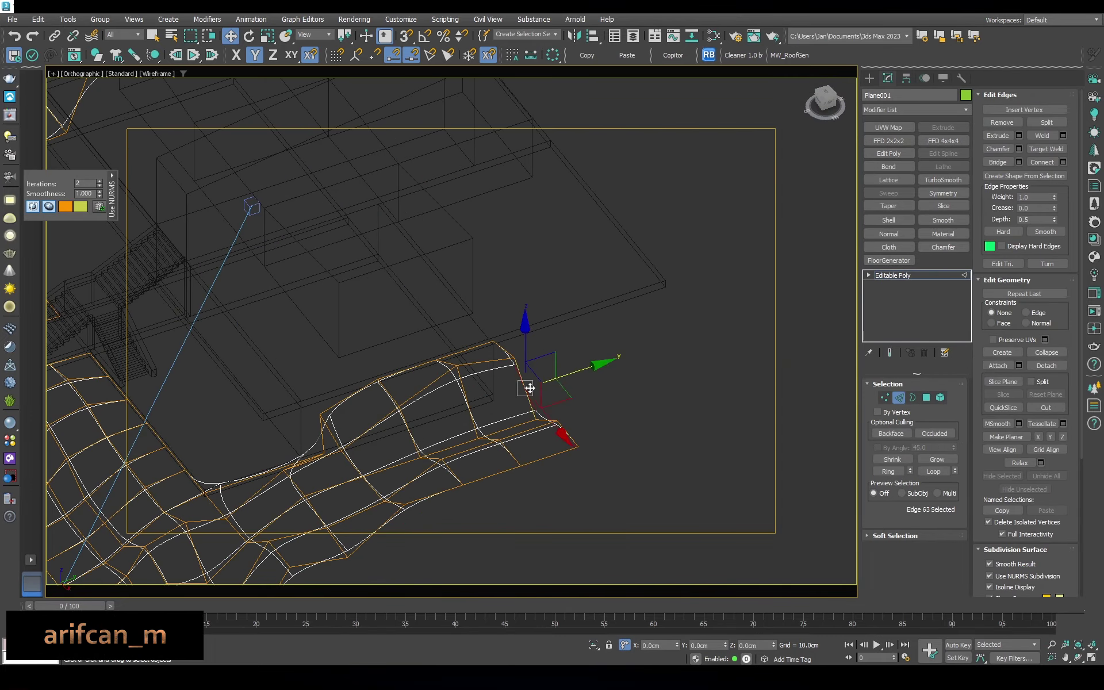
{"action": "key", "text": "F3"}
{"action": "left_click_drag", "start_coordinate": [629, 368], "coordinate": [485, 355]}
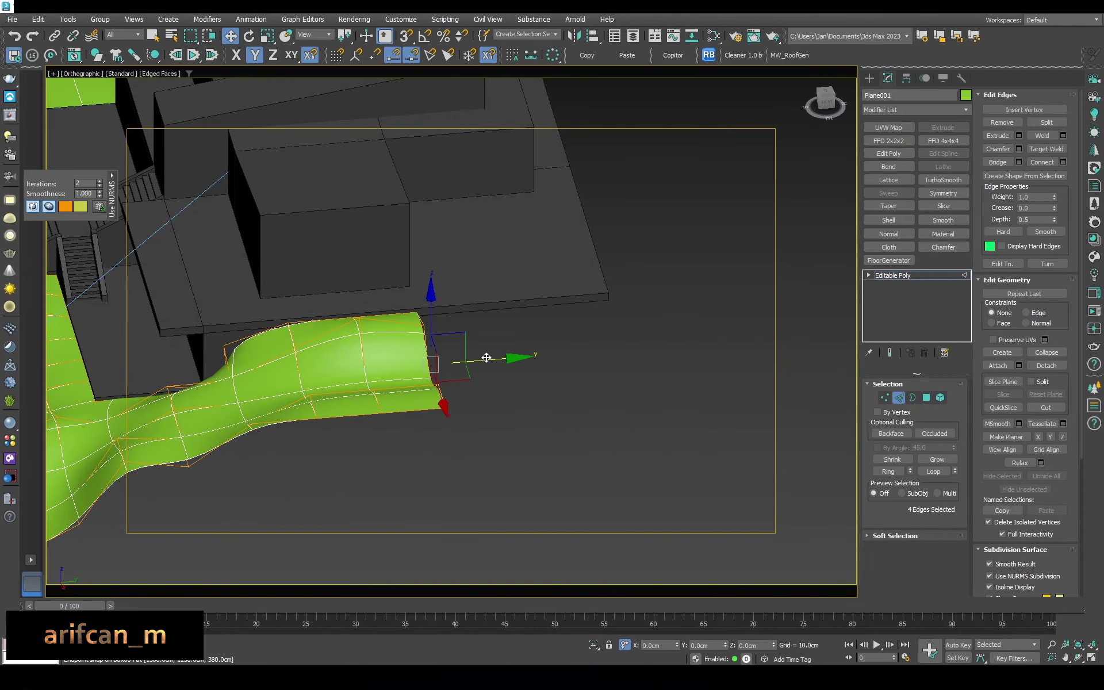
{"action": "key", "text": "F3"}
{"action": "key", "text": "a"}
{"action": "mouse_move", "coordinate": [585, 345]}
{"action": "left_mouse_down"}
{"action": "mouse_move", "coordinate": [609, 311]}
{"action": "mouse_move", "coordinate": [684, 347]}
{"action": "left_mouse_up"}
Orbit around the extended terrain strip and select an edge on it
{"action": "key", "text": "1"}
{"action": "middle_click_drag", "start_coordinate": [684, 346], "coordinate": [525, 286], "text": "alt"}
{"action": "key", "text": "F7"}
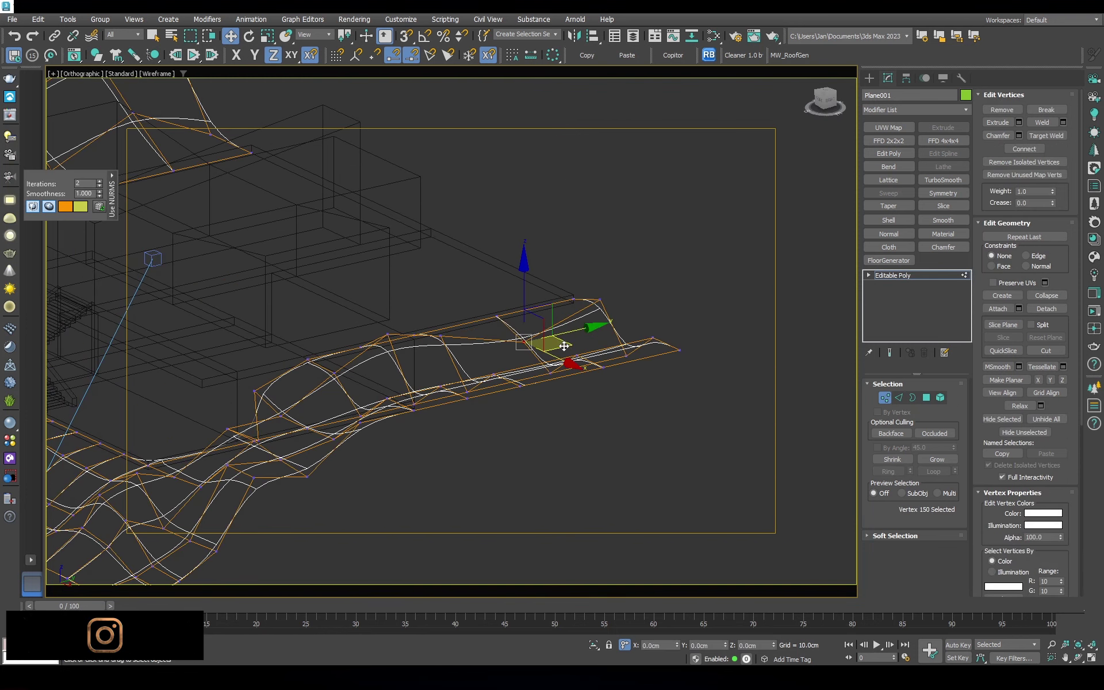
{"action": "middle_click_drag", "start_coordinate": [564, 346], "coordinate": [551, 374], "text": "alt"}
{"action": "mouse_move", "coordinate": [584, 332]}
{"action": "middle_mouse_down", "text": "alt"}
{"action": "mouse_move", "coordinate": [629, 365]}
{"action": "mouse_move", "coordinate": [608, 343]}
{"action": "middle_mouse_up", "text": "alt"}
{"action": "key", "text": "2"}
{"action": "left_click", "coordinate": [546, 335]}
{"action": "key", "text": "F3"}
Select a terrain vertex and review the terrain from the top view
{"action": "key", "text": "1"}
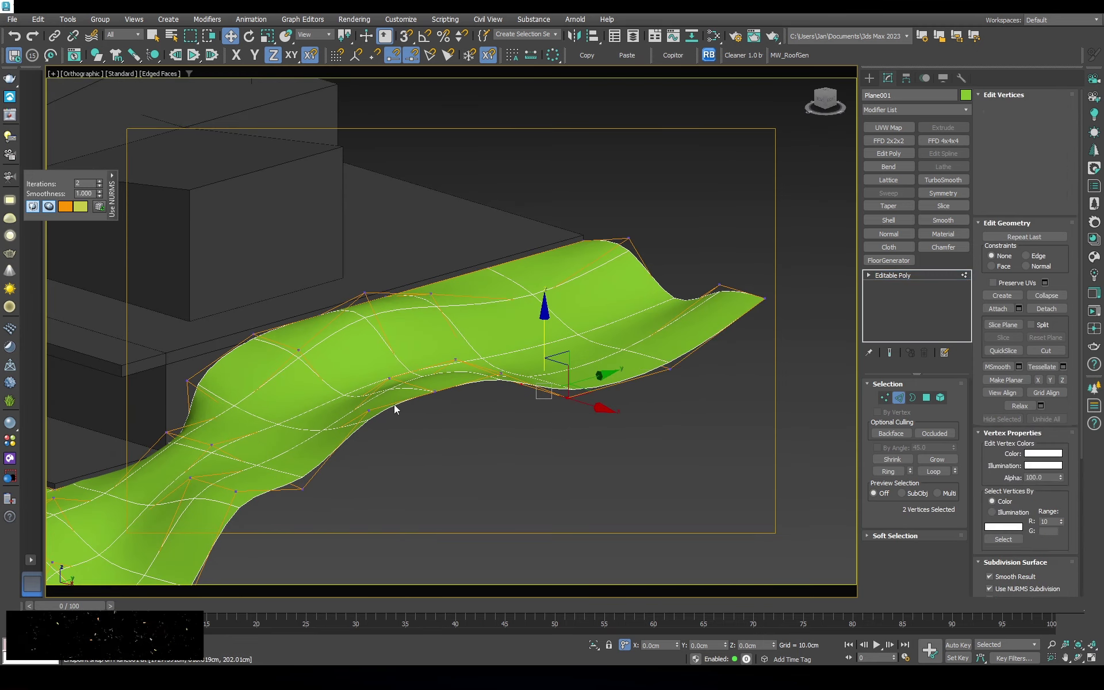
{"action": "left_click", "coordinate": [370, 396]}
{"action": "key", "text": "f"}
{"action": "key", "text": "t"}
{"action": "scroll", "coordinate": [593, 341], "scroll_direction": "up", "scroll_amount": 5}
{"action": "scroll", "coordinate": [593, 341], "scroll_direction": "down", "scroll_amount": 5}
{"action": "key", "text": "F3"}
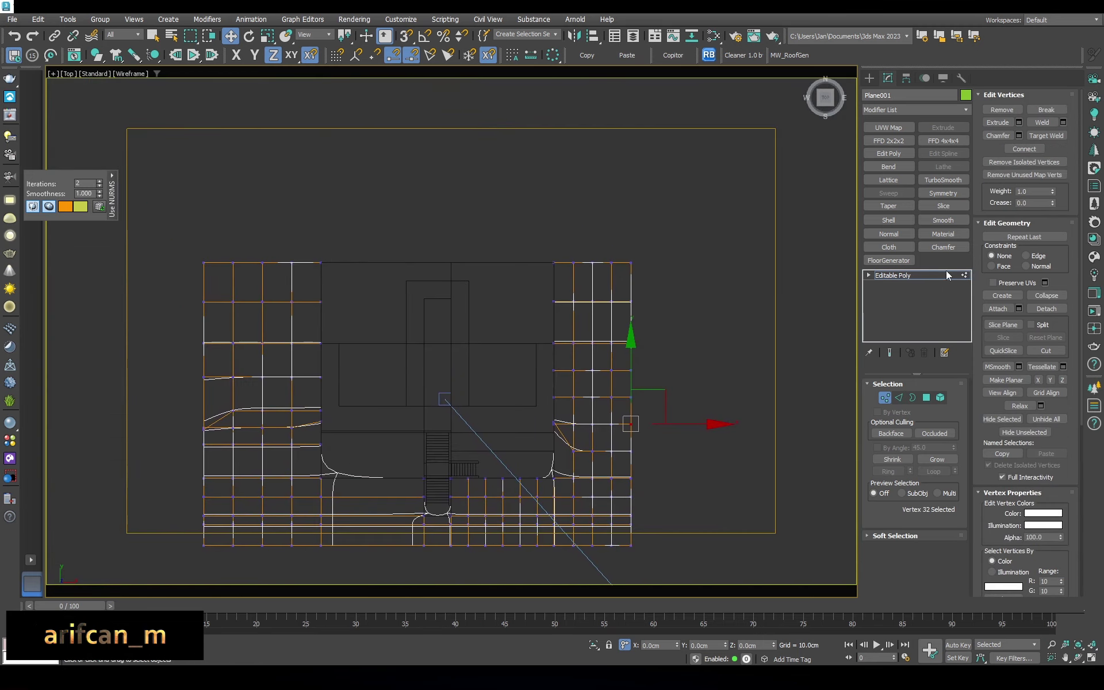
Extend the terrain's top edges upward behind the building
{"action": "left_click", "coordinate": [720, 331]}
{"action": "right_click", "coordinate": [726, 282]}
{"action": "left_click", "coordinate": [742, 270]}
{"action": "key", "text": "2"}
{"action": "scroll", "coordinate": [589, 248], "scroll_direction": "up", "scroll_amount": 3}
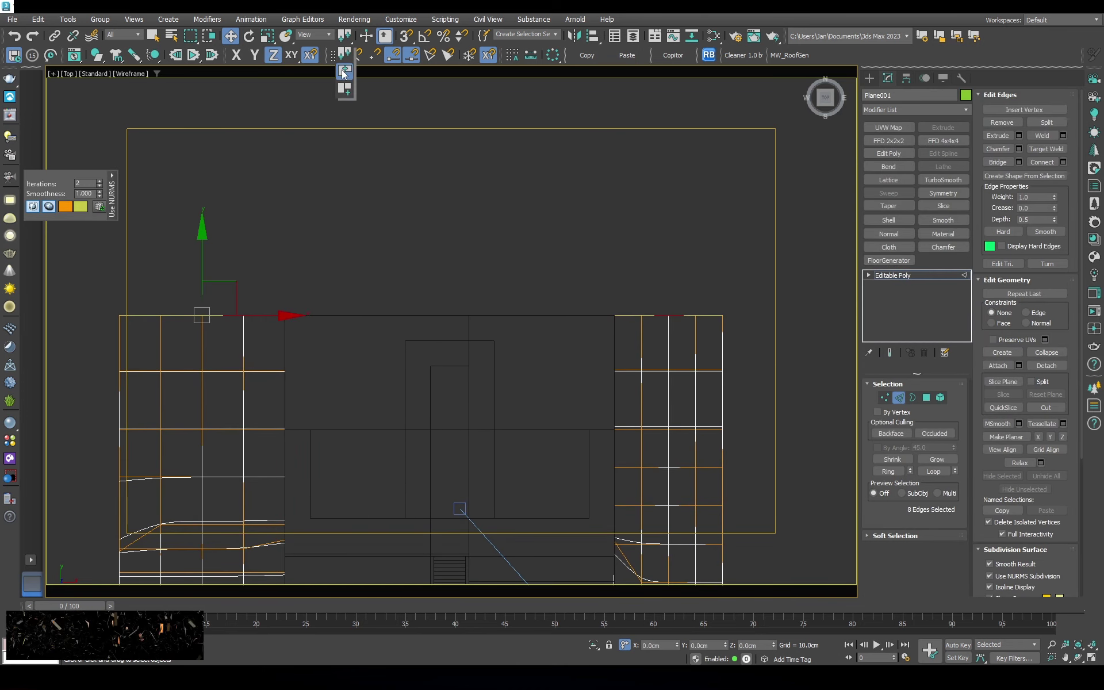
{"action": "left_click", "coordinate": [343, 72]}
{"action": "scroll", "coordinate": [292, 128], "scroll_direction": "down", "scroll_amount": 2}
{"action": "left_click_drag", "start_coordinate": [405, 215], "coordinate": [404, 122], "text": "shift"}
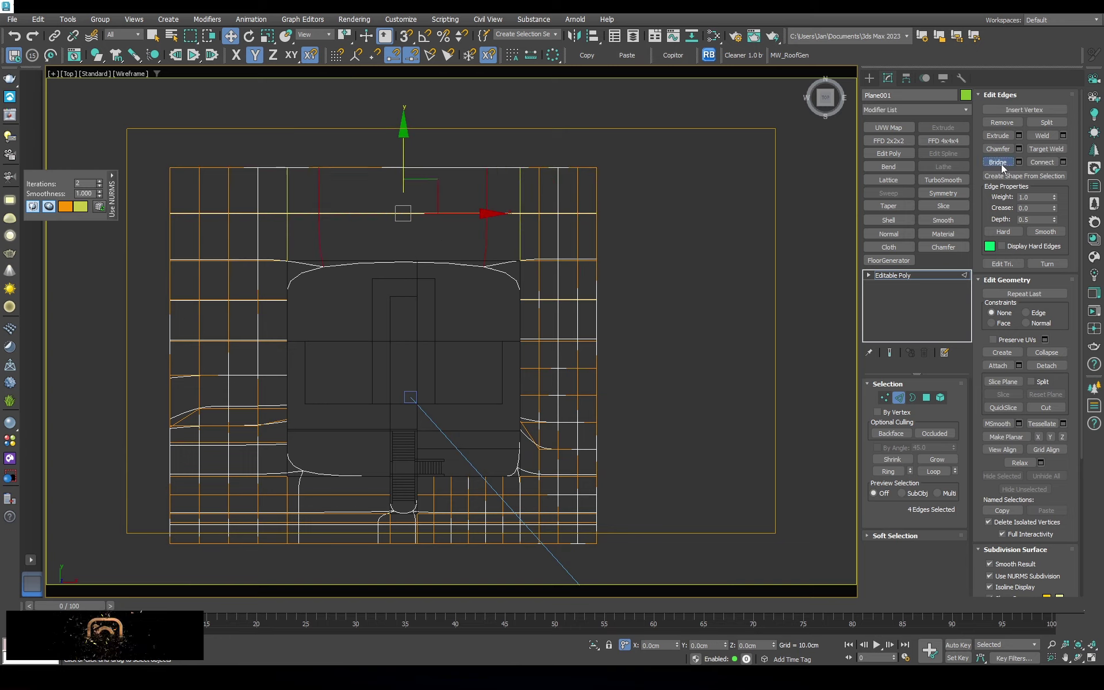
Connect edges across the new terrain section behind the building
{"action": "left_click", "coordinate": [1063, 162]}
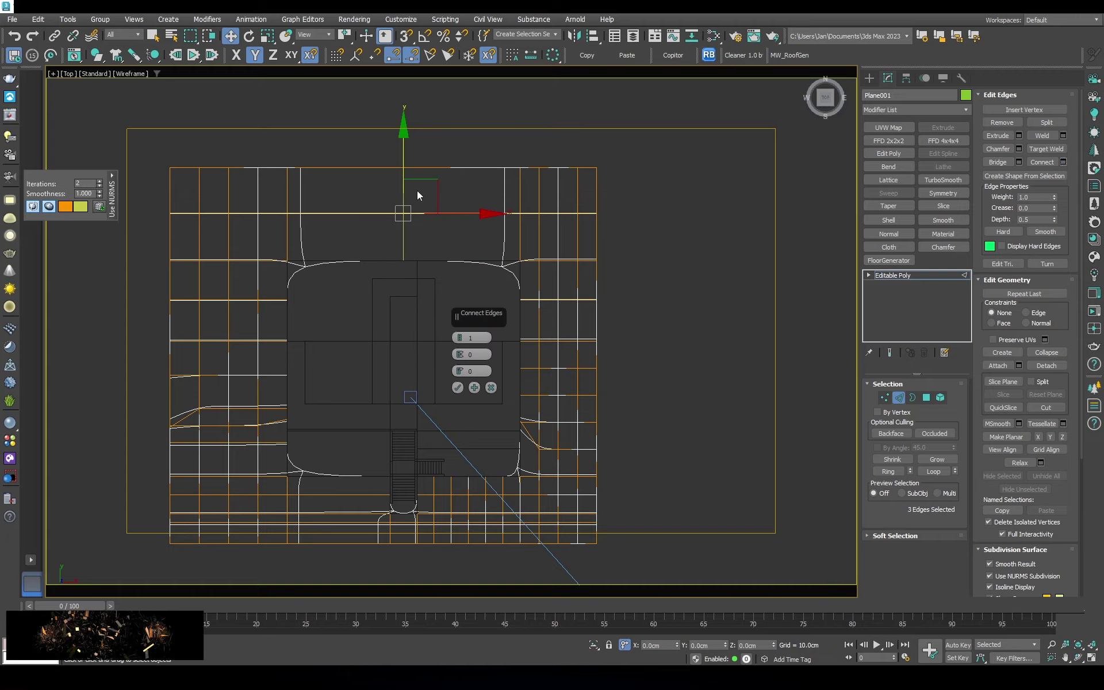
{"action": "left_click_drag", "start_coordinate": [460, 338], "coordinate": [460, 336]}
{"action": "left_click", "coordinate": [458, 388]}
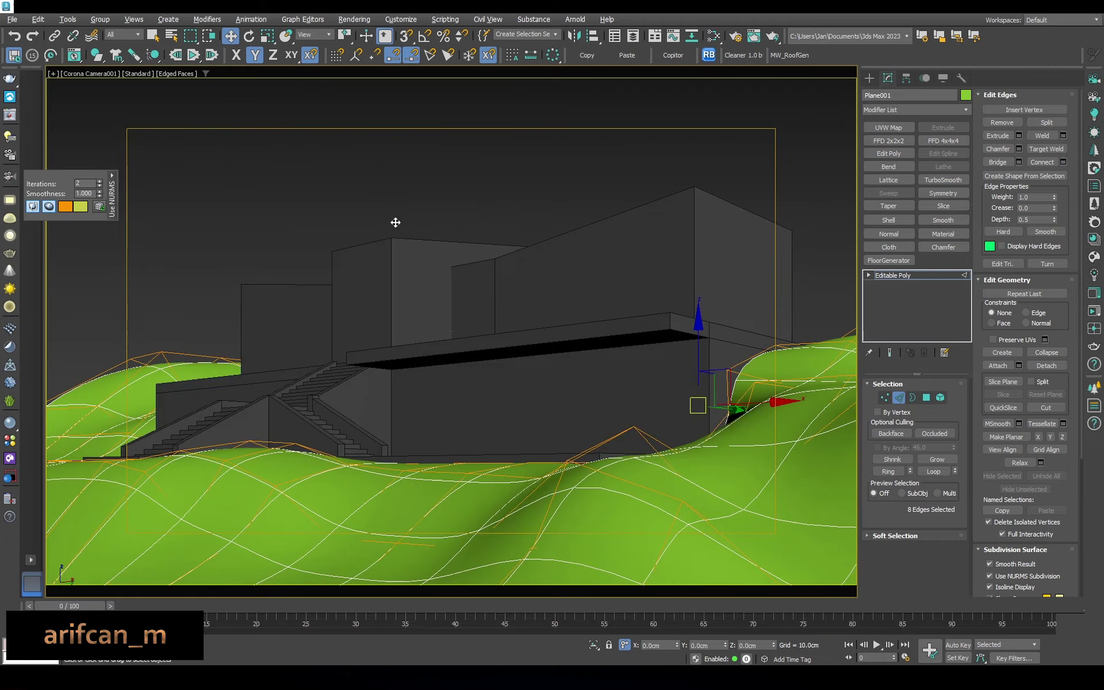
{"action": "middle_click_drag", "start_coordinate": [459, 281], "coordinate": [830, 350], "text": "alt"}
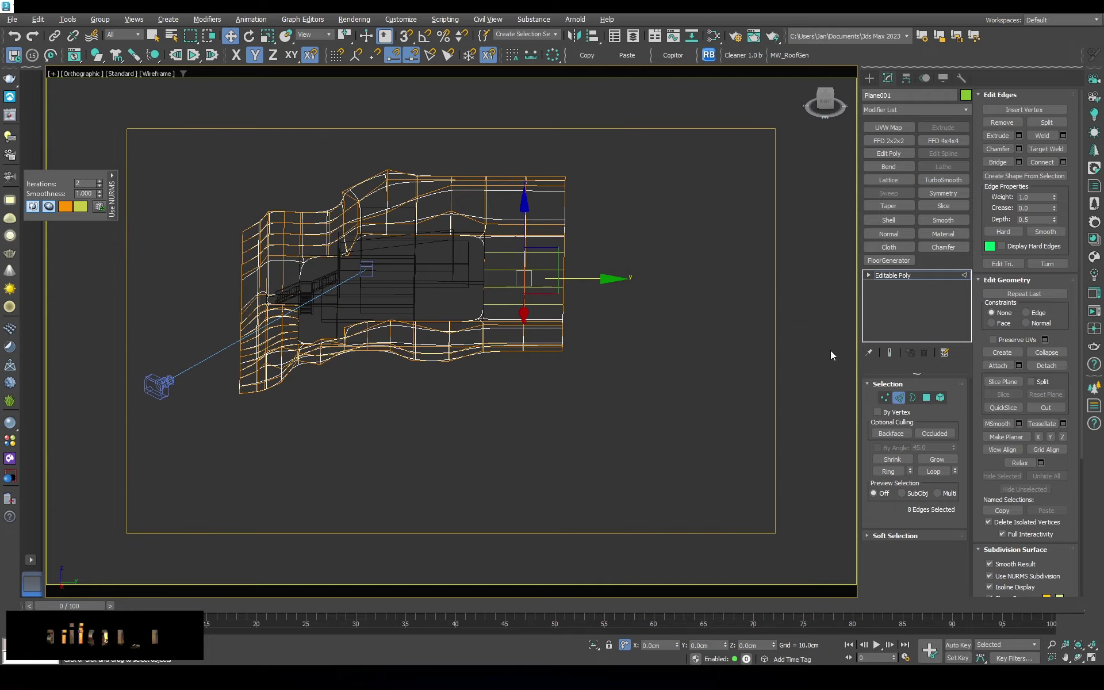
Cycle through Plane001's polygon, vertex and edge modes while orbiting to frame the terrain
{"action": "key", "text": "4"}
{"action": "left_click", "coordinate": [533, 303]}
{"action": "scroll", "coordinate": [589, 313], "scroll_direction": "up", "scroll_amount": 4}
{"action": "middle_click_drag", "start_coordinate": [565, 348], "coordinate": [523, 345], "text": "alt"}
{"action": "scroll", "coordinate": [415, 308], "scroll_direction": "up", "scroll_amount": 3}
{"action": "key", "text": "1"}
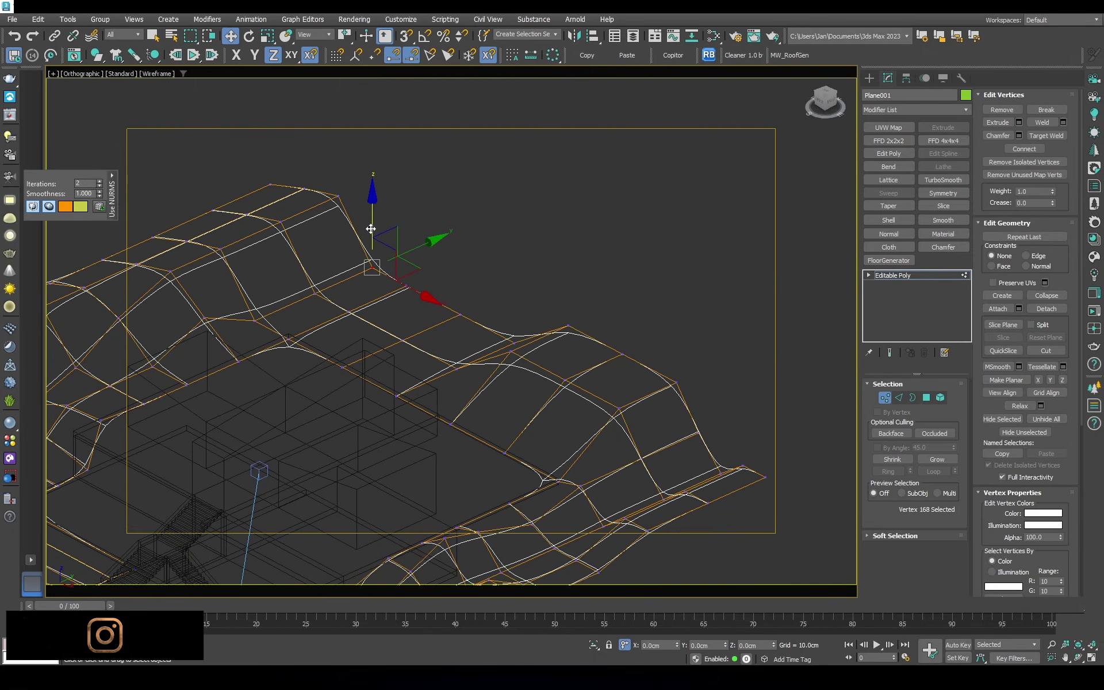
{"action": "mouse_move", "coordinate": [392, 139]}
{"action": "middle_mouse_down", "text": "alt"}
{"action": "mouse_move", "coordinate": [376, 197]}
{"action": "mouse_move", "coordinate": [632, 218]}
{"action": "middle_mouse_up", "text": "alt"}
{"action": "scroll", "coordinate": [441, 247], "scroll_direction": "down", "scroll_amount": 3}
{"action": "scroll", "coordinate": [427, 177], "scroll_direction": "down", "scroll_amount": 3}
{"action": "key", "text": "2"}
{"action": "mouse_move", "coordinate": [833, 235]}
{"action": "middle_mouse_down"}
{"action": "mouse_move", "coordinate": [566, 237]}
{"action": "mouse_move", "coordinate": [545, 279]}
{"action": "middle_mouse_up"}
Pull a far-edge vertex to reshape the terrain edge, then check it shaded
{"action": "key", "text": "1"}
{"action": "middle_click_drag", "start_coordinate": [477, 247], "coordinate": [451, 293], "text": "alt"}
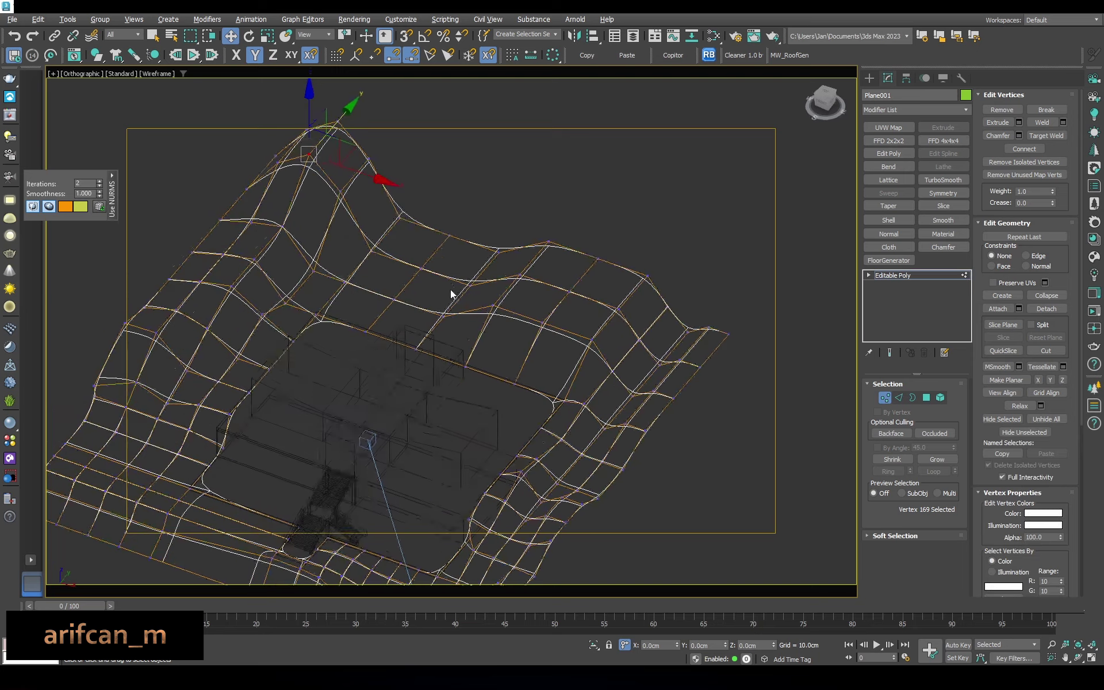
{"action": "middle_click_drag", "start_coordinate": [442, 215], "coordinate": [502, 217], "text": "alt"}
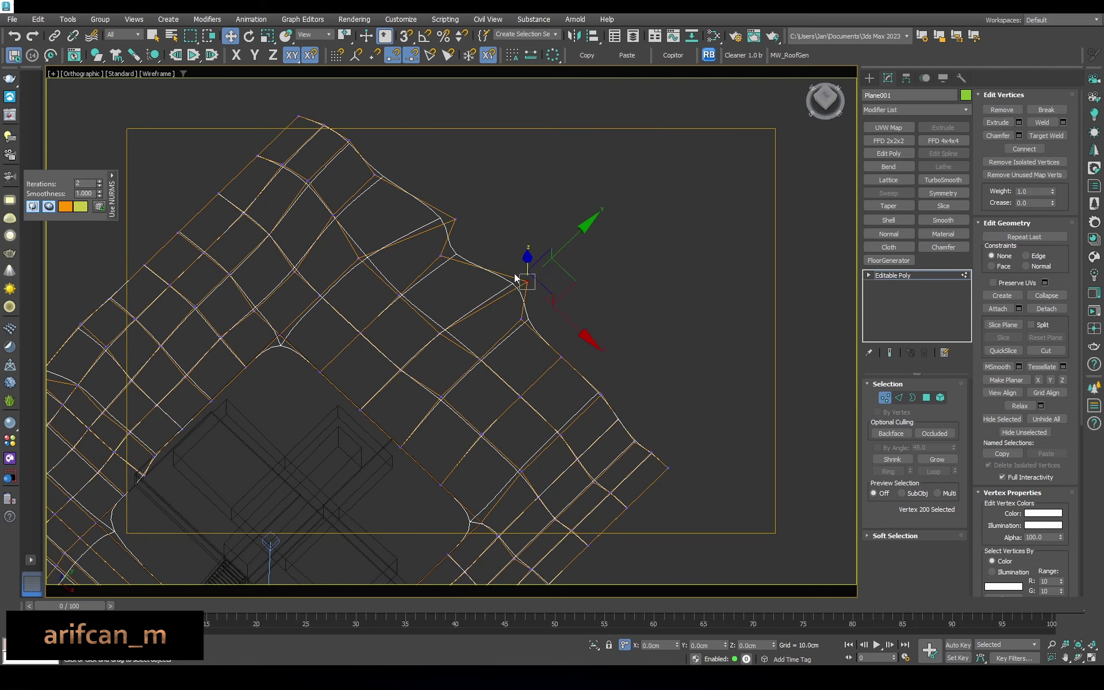
{"action": "left_click", "coordinate": [463, 250]}
{"action": "middle_click_drag", "start_coordinate": [544, 250], "coordinate": [393, 298], "text": "alt"}
{"action": "left_click_drag", "start_coordinate": [393, 298], "coordinate": [446, 244]}
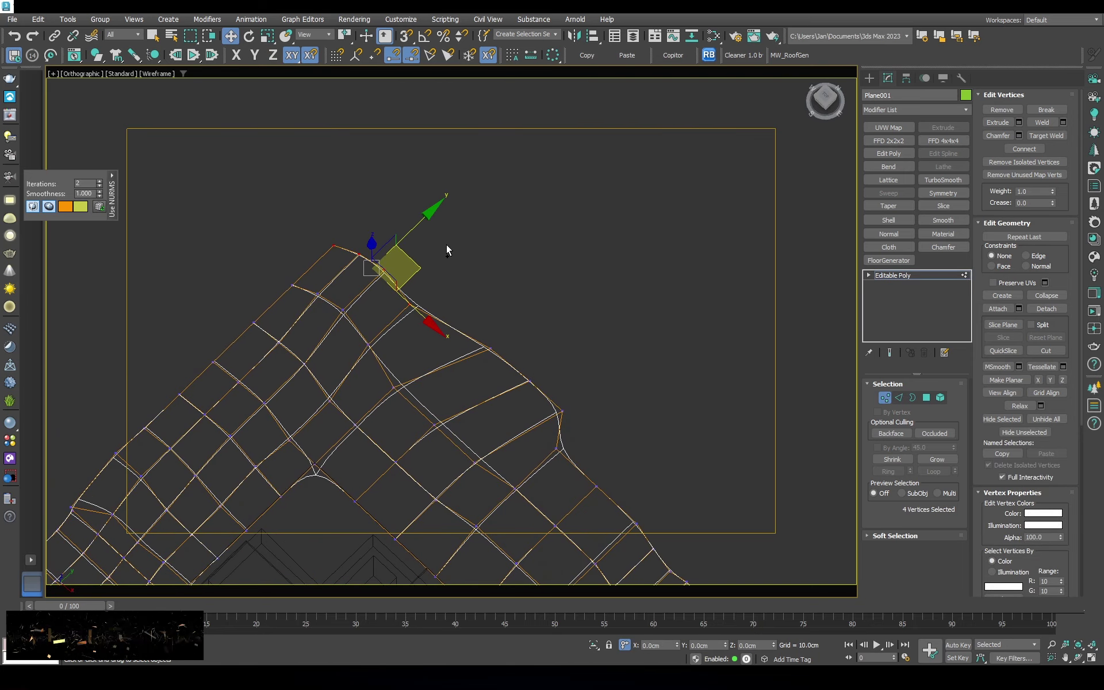
{"action": "key", "text": "F3"}
{"action": "mouse_move", "coordinate": [492, 236]}
{"action": "middle_mouse_down", "text": "alt"}
{"action": "mouse_move", "coordinate": [443, 261]}
{"action": "mouse_move", "coordinate": [652, 291]}
{"action": "mouse_move", "coordinate": [654, 279]}
{"action": "mouse_move", "coordinate": [641, 318]}
{"action": "mouse_move", "coordinate": [616, 234]}
{"action": "middle_mouse_up", "text": "alt"}
{"action": "key", "text": "F3"}
Raise a group of top-ridge vertices along Z into a tall peak
{"action": "left_click_drag", "start_coordinate": [615, 234], "coordinate": [683, 237]}
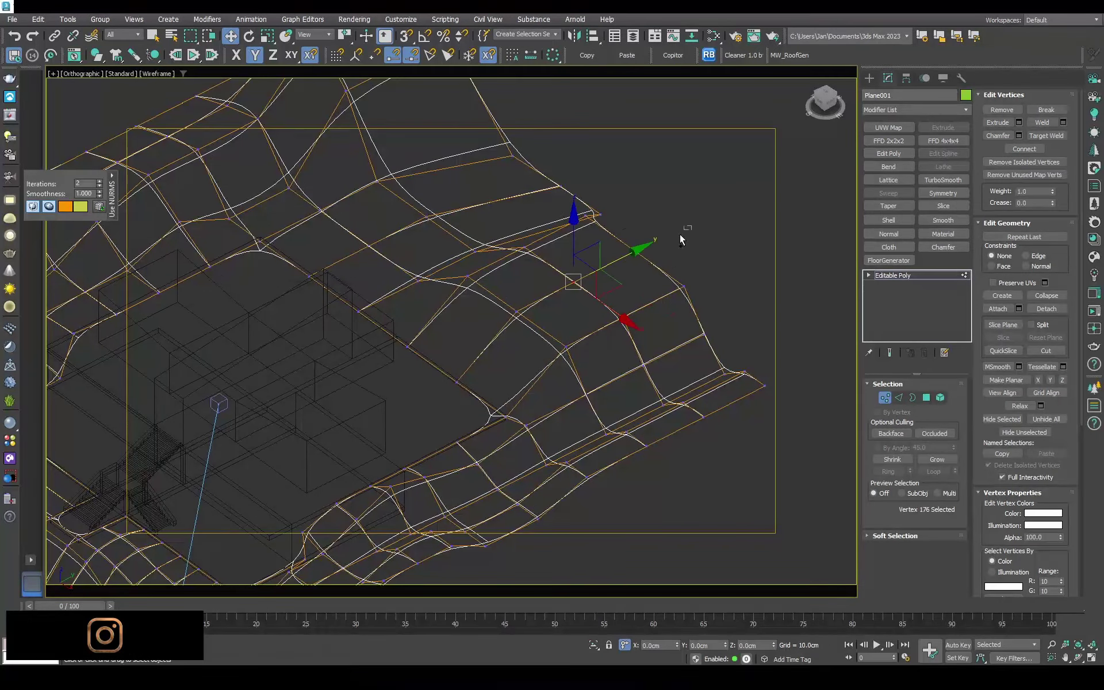
{"action": "mouse_move", "coordinate": [682, 236]}
{"action": "middle_mouse_down", "text": "alt"}
{"action": "mouse_move", "coordinate": [645, 162]}
{"action": "mouse_move", "coordinate": [544, 170]}
{"action": "mouse_move", "coordinate": [584, 207]}
{"action": "middle_mouse_up", "text": "alt"}
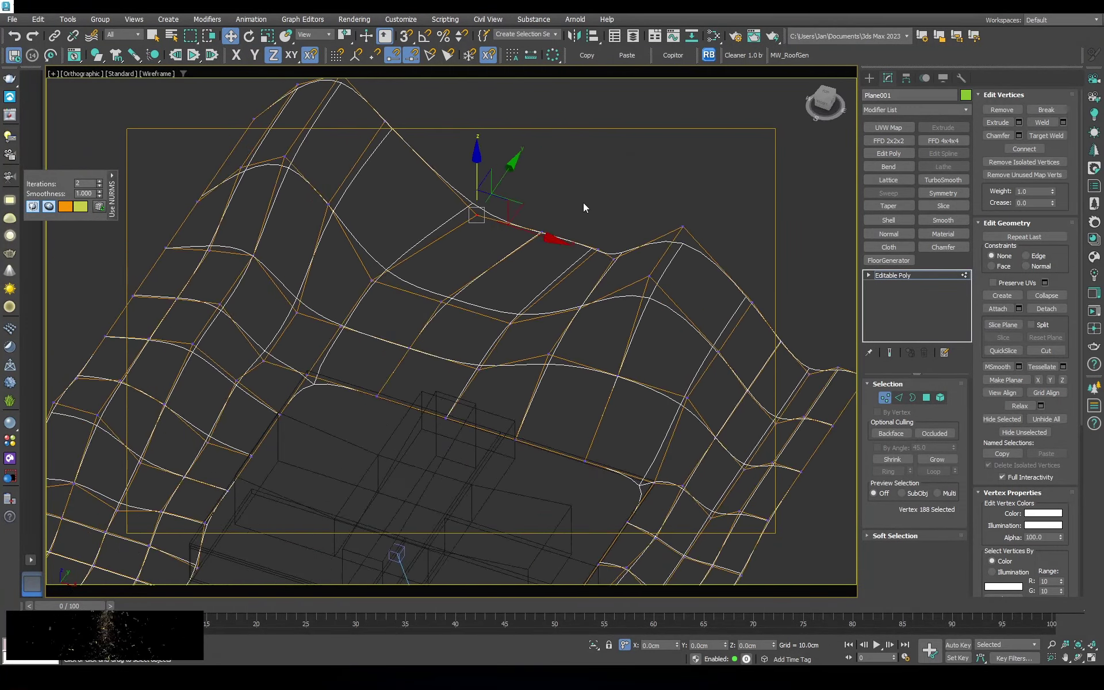
{"action": "left_click", "coordinate": [477, 114]}
{"action": "mouse_move", "coordinate": [389, 276]}
{"action": "left_mouse_down"}
{"action": "mouse_move", "coordinate": [357, 294]}
{"action": "mouse_move", "coordinate": [368, 287]}
{"action": "left_mouse_up"}
{"action": "middle_click_drag", "start_coordinate": [368, 288], "coordinate": [348, 190], "text": "alt"}
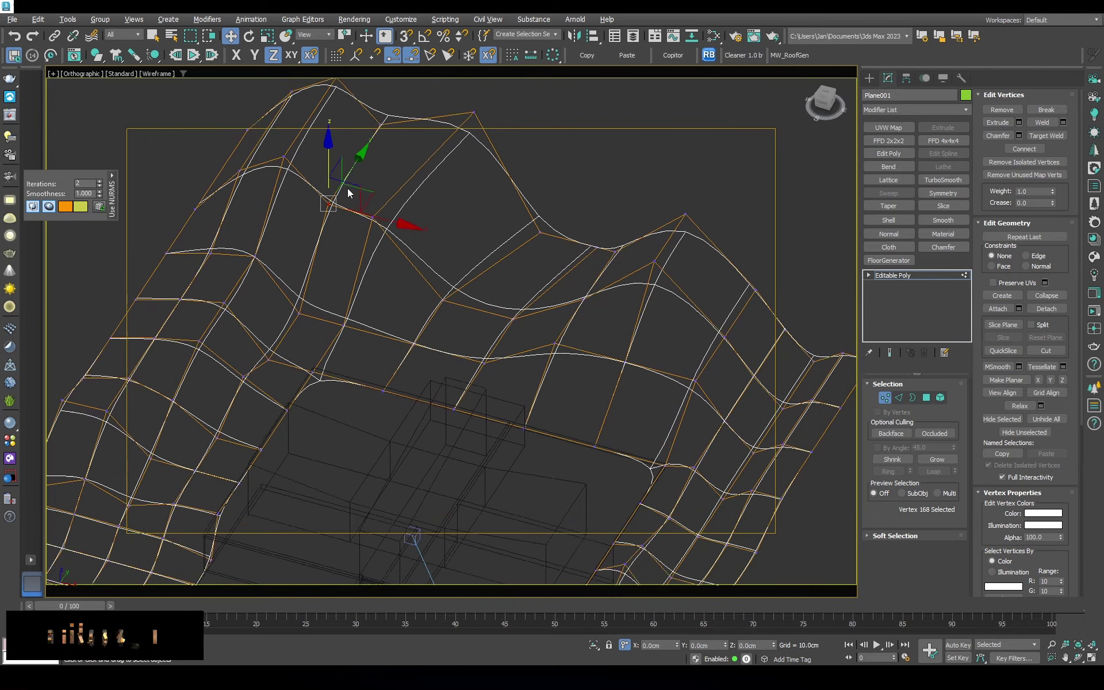
{"action": "left_click_drag", "start_coordinate": [348, 190], "coordinate": [341, 104]}
{"action": "left_click_drag", "start_coordinate": [357, 177], "coordinate": [367, 144]}
{"action": "middle_click_drag", "start_coordinate": [368, 144], "coordinate": [510, 246], "text": "alt"}
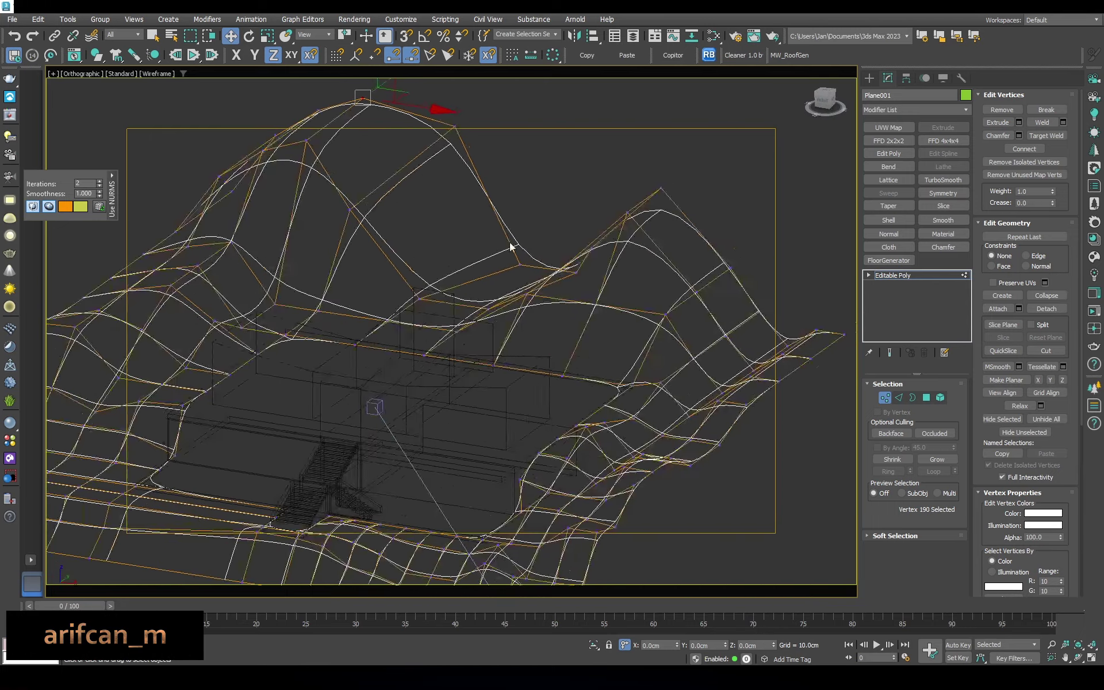
{"action": "scroll", "coordinate": [585, 315], "scroll_direction": "up", "scroll_amount": 5}
{"action": "mouse_move", "coordinate": [585, 315]}
{"action": "left_mouse_down"}
{"action": "mouse_move", "coordinate": [501, 272]}
{"action": "mouse_move", "coordinate": [504, 236]}
{"action": "left_mouse_up"}
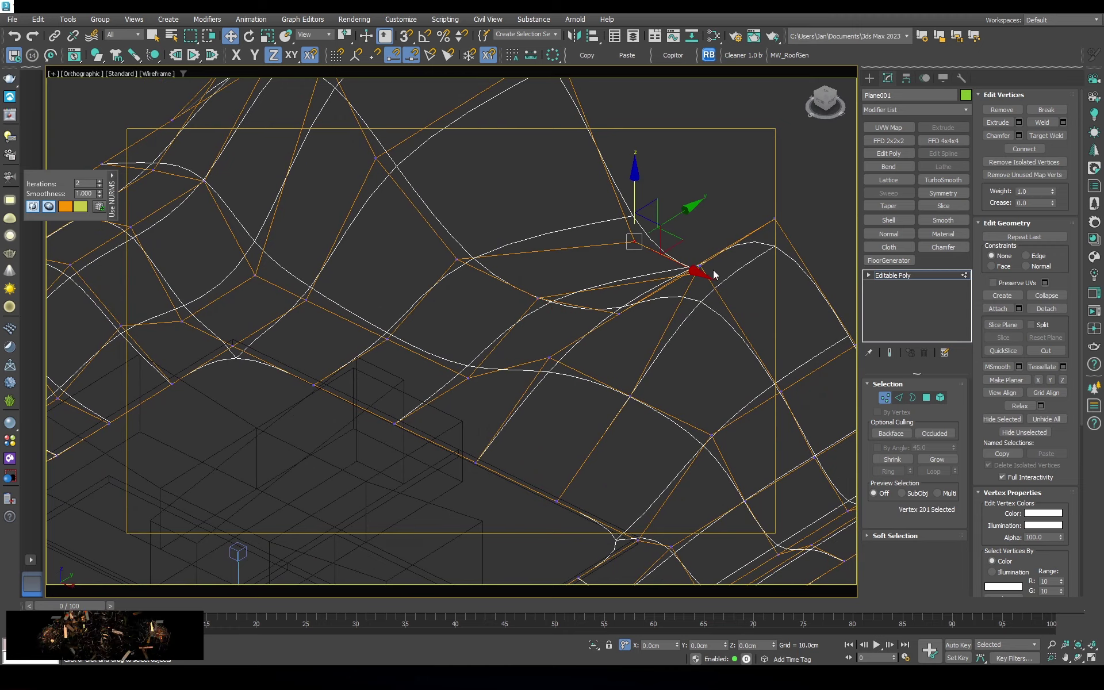
Lift a vertex to soften the dip and check the hills shaded through the Corona camera
{"action": "key", "text": "F3"}
{"action": "middle_click_drag", "start_coordinate": [698, 271], "coordinate": [783, 244], "text": "alt"}
{"action": "key", "text": "F3"}
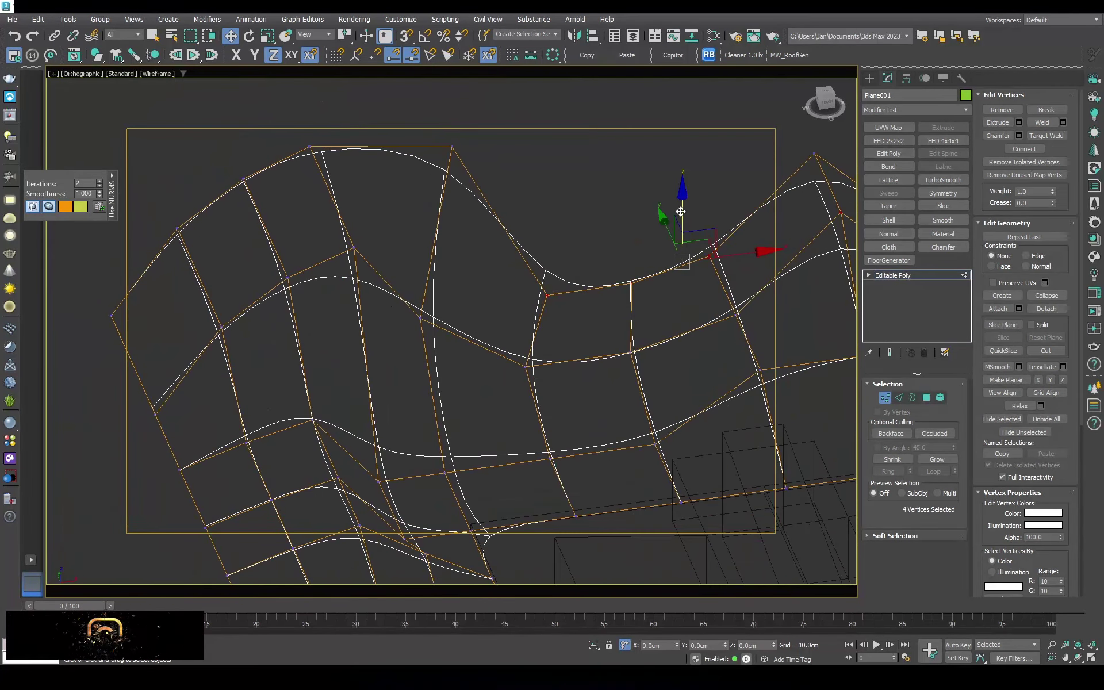
{"action": "left_click_drag", "start_coordinate": [546, 295], "coordinate": [546, 221]}
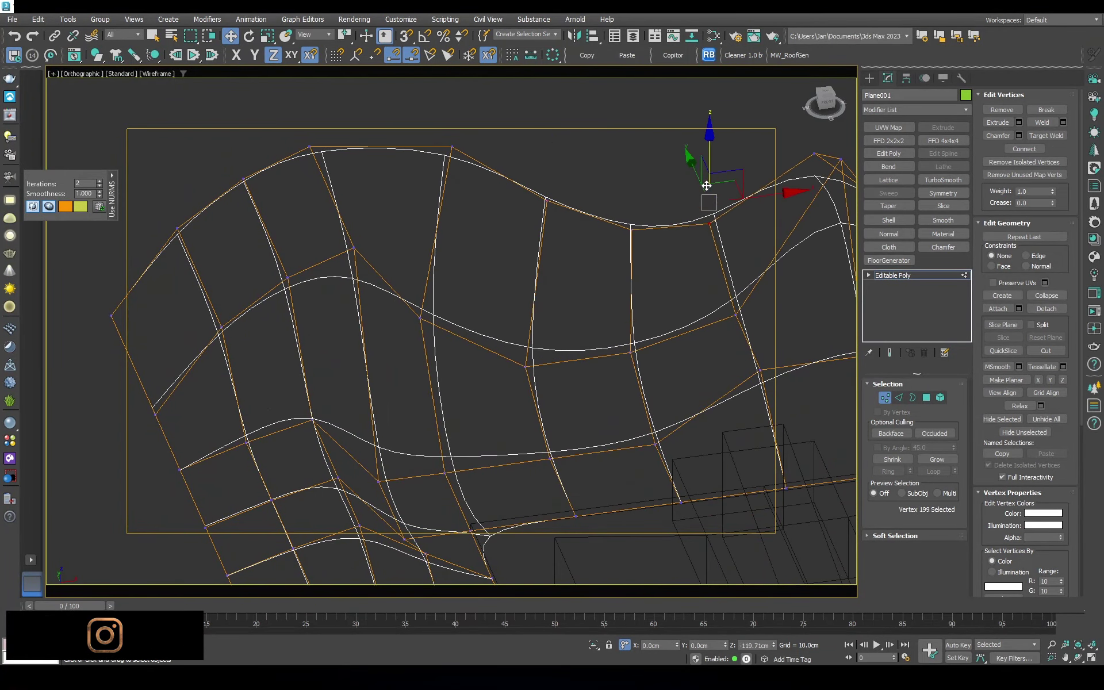
{"action": "key", "text": "c"}
{"action": "key", "text": "F3"}
{"action": "key", "text": "F3"}
{"action": "left_click", "coordinate": [884, 397]}
Raise the back edge loop along Z, checking it shaded through the Corona camera
{"action": "key", "text": "t"}
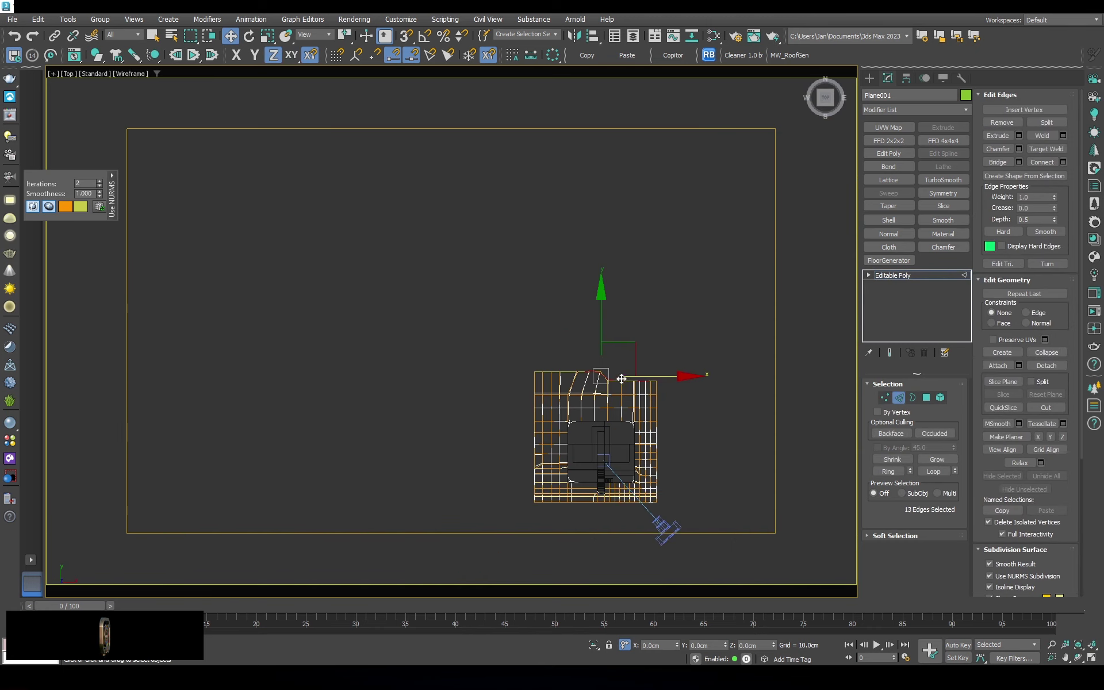
{"action": "scroll", "coordinate": [621, 381], "scroll_direction": "up", "scroll_amount": 4}
{"action": "scroll", "coordinate": [638, 402], "scroll_direction": "up", "scroll_amount": 2}
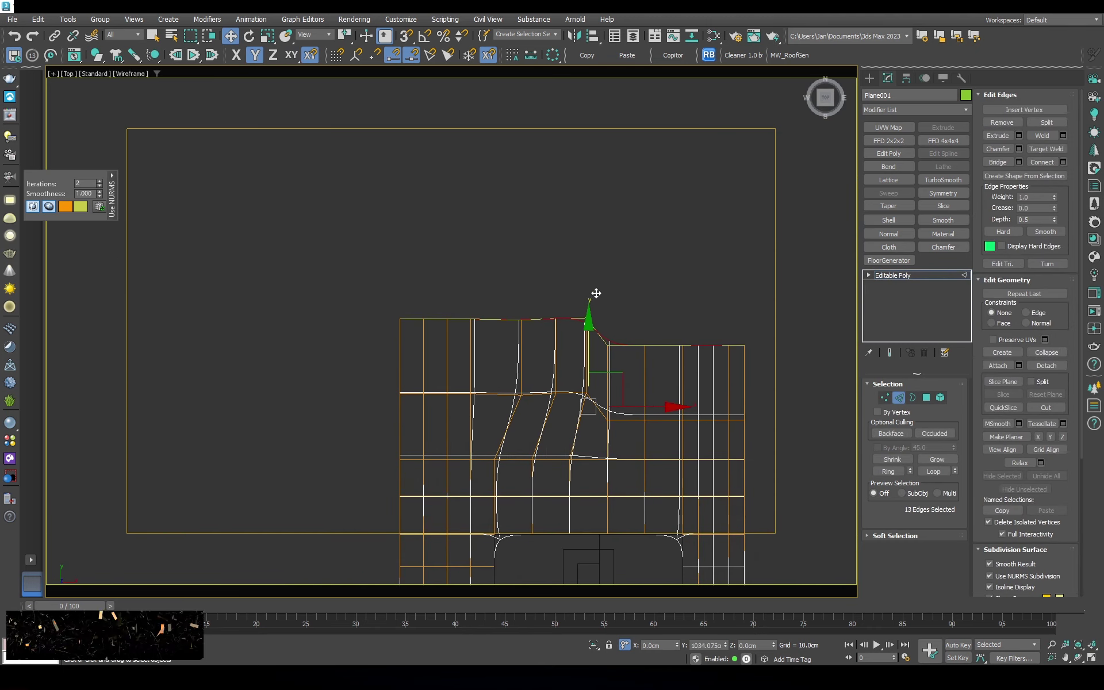
{"action": "mouse_move", "coordinate": [591, 287]}
{"action": "middle_mouse_down", "text": "alt"}
{"action": "mouse_move", "coordinate": [614, 303]}
{"action": "mouse_move", "coordinate": [585, 266]}
{"action": "middle_mouse_up", "text": "alt"}
{"action": "left_click_drag", "start_coordinate": [585, 266], "coordinate": [589, 230]}
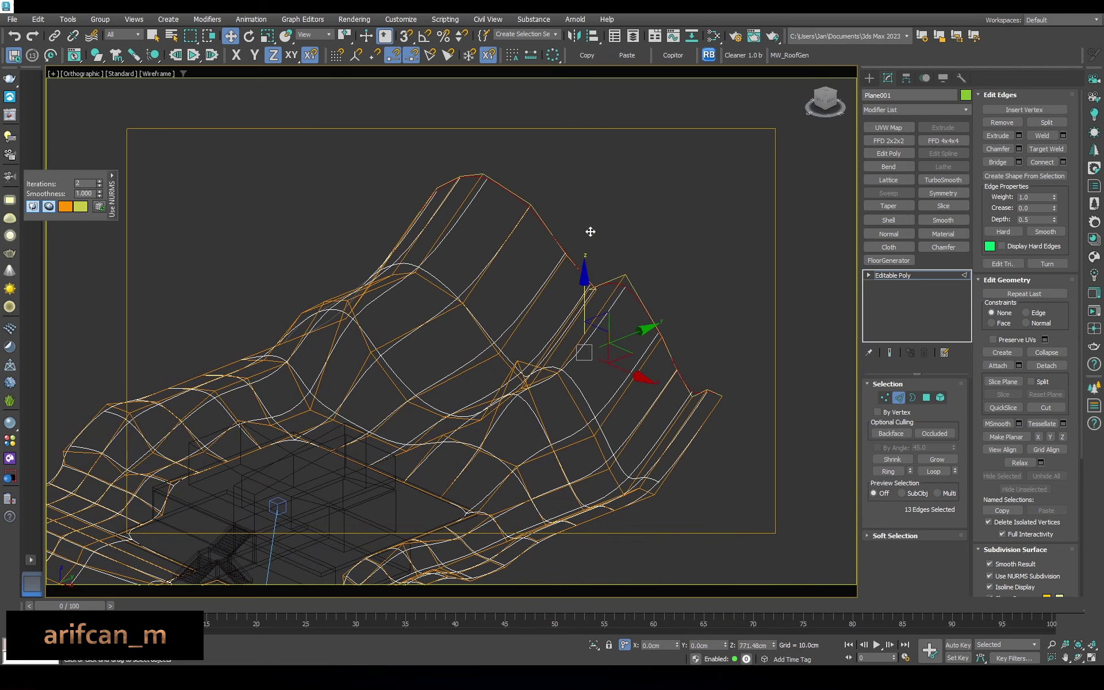
{"action": "key", "text": "c"}
{"action": "key", "text": "F3"}
{"action": "key", "text": "F3"}
{"action": "left_click_drag", "start_coordinate": [847, 194], "coordinate": [843, 163]}
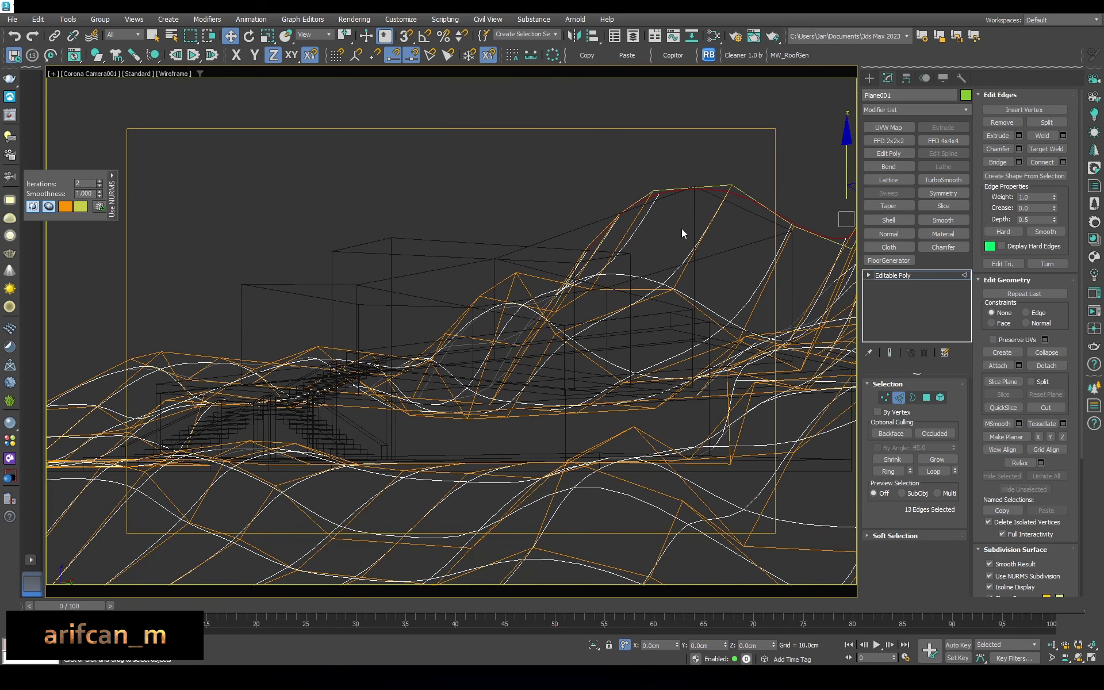
In Top view, push the terrain's left edge column outward along X
{"action": "key", "text": "t"}
{"action": "scroll", "coordinate": [632, 288], "scroll_direction": "up", "scroll_amount": 2}
{"action": "scroll", "coordinate": [488, 278], "scroll_direction": "down", "scroll_amount": 2}
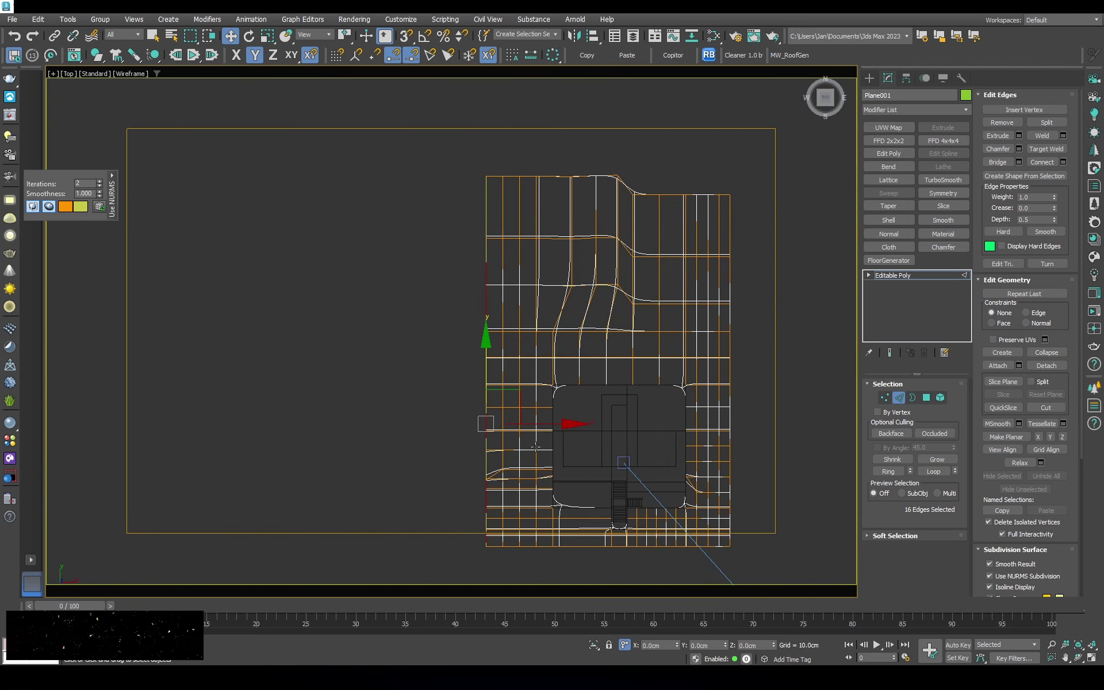
{"action": "left_click_drag", "start_coordinate": [545, 423], "coordinate": [519, 423]}
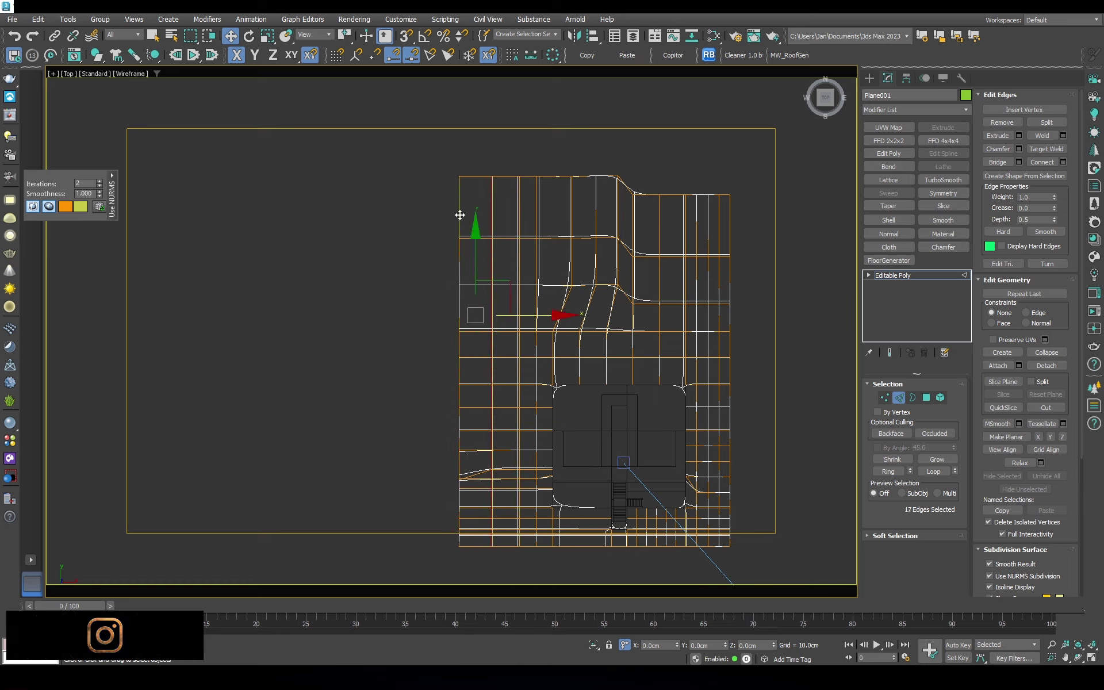
{"action": "left_click_drag", "start_coordinate": [535, 419], "coordinate": [526, 421]}
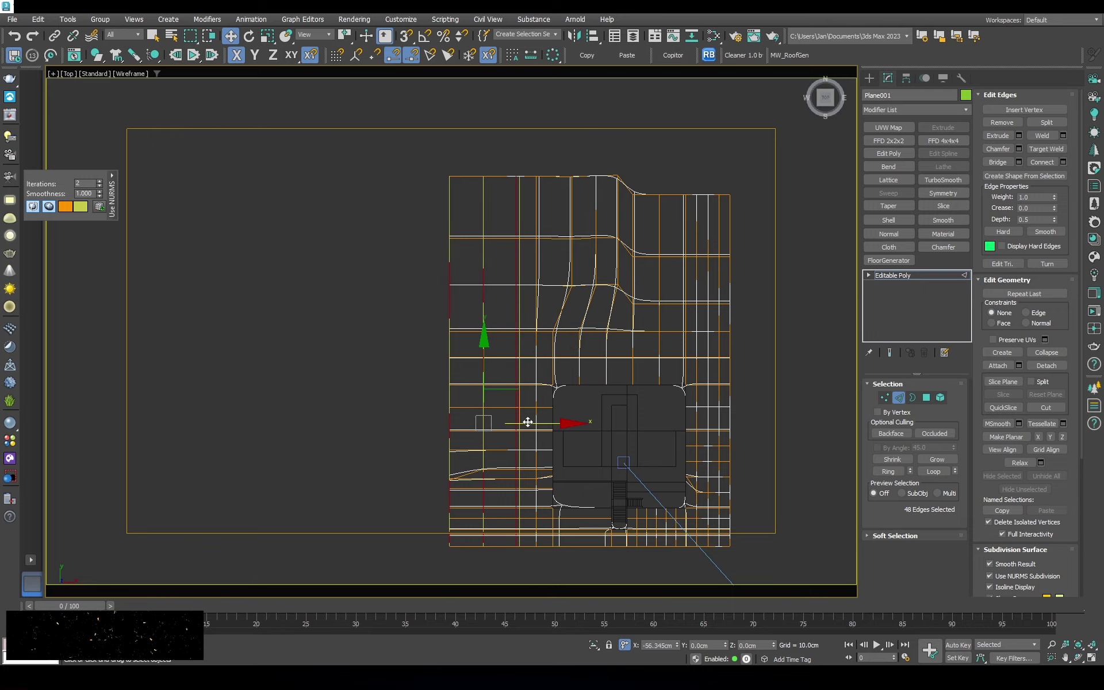
{"action": "scroll", "coordinate": [774, 298], "scroll_direction": "up", "scroll_amount": 3}
Move the back-edge vertices farther back along Y, then exit vertex mode and clear the selection
{"action": "key", "text": "1"}
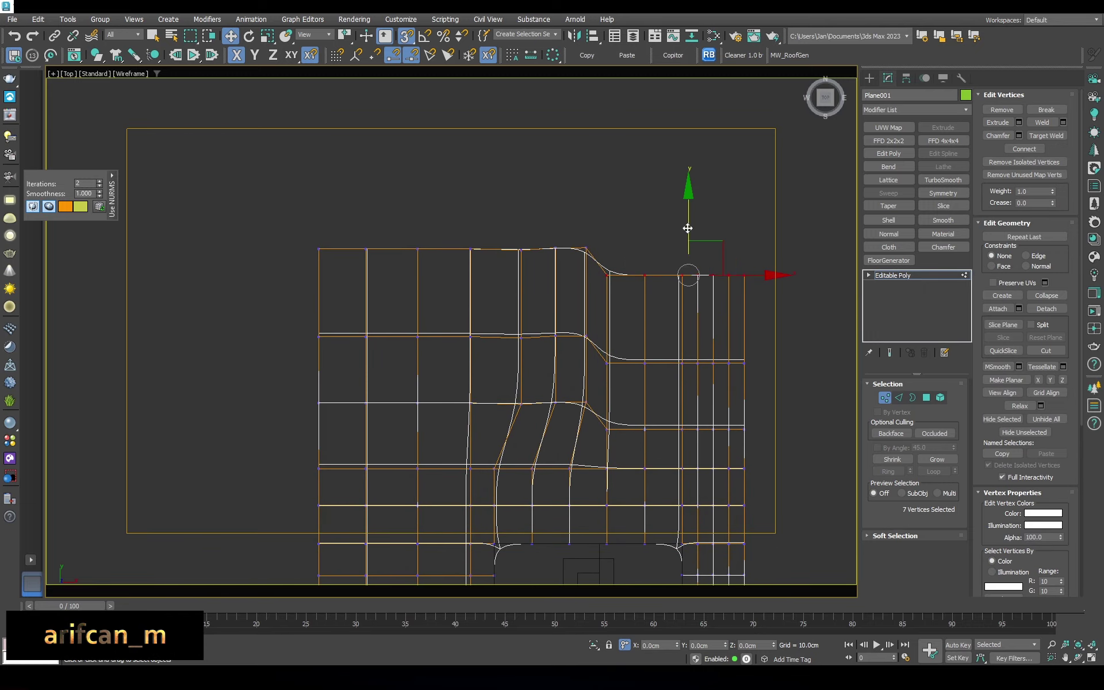
{"action": "left_click_drag", "start_coordinate": [688, 228], "coordinate": [687, 202]}
{"action": "key", "text": "F3"}
{"action": "middle_click_drag", "start_coordinate": [611, 284], "coordinate": [584, 261], "text": "alt"}
{"action": "key", "text": "c"}
{"action": "key", "text": "F3"}
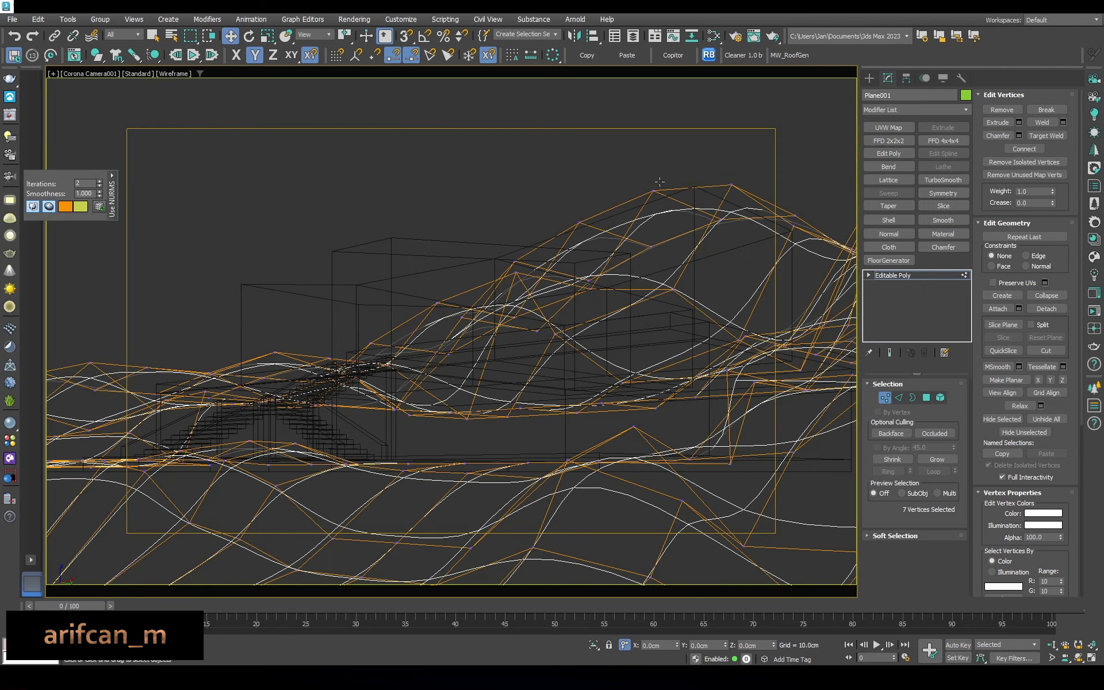
{"action": "key", "text": "1"}
{"action": "key", "text": "F3"}
{"action": "left_click", "coordinate": [678, 174]}
Select a hilltop vertex on Plane001 and raise it along Z into a peak
{"action": "key", "text": "t"}
{"action": "key", "text": "F3"}
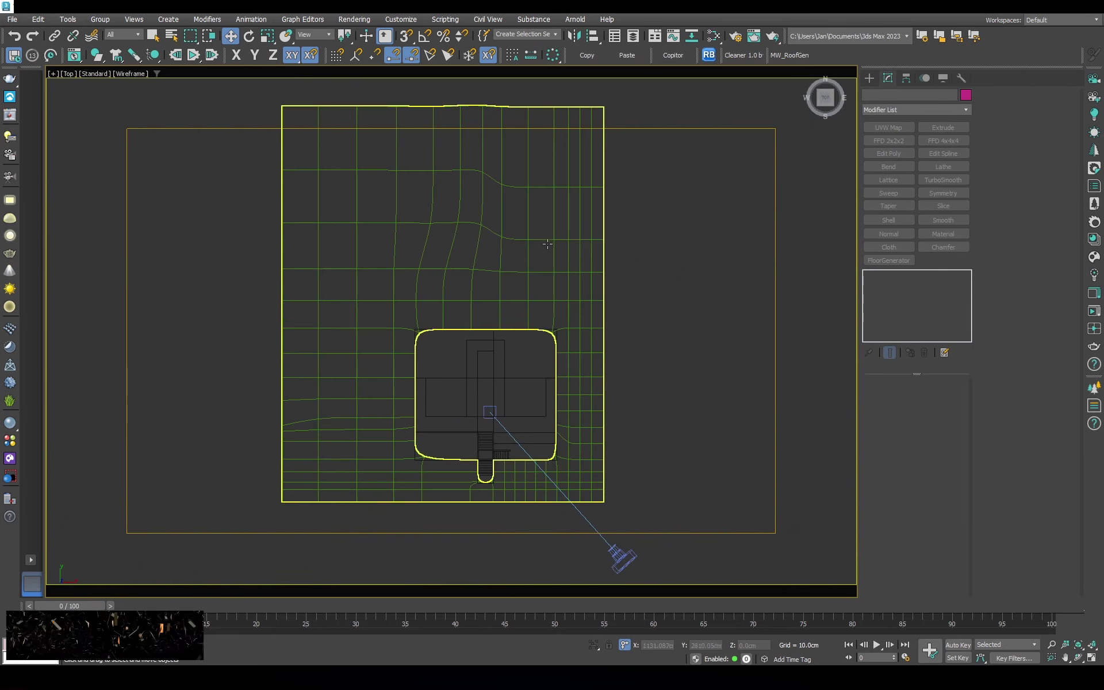
{"action": "middle_click_drag", "start_coordinate": [517, 287], "coordinate": [438, 311], "text": "alt"}
{"action": "left_click", "coordinate": [438, 311]}
{"action": "scroll", "coordinate": [419, 266], "scroll_direction": "up", "scroll_amount": 3}
{"action": "key", "text": "1"}
{"action": "mouse_move", "coordinate": [419, 266]}
{"action": "middle_mouse_down", "text": "alt"}
{"action": "mouse_move", "coordinate": [299, 243]}
{"action": "mouse_move", "coordinate": [333, 270]}
{"action": "middle_mouse_up", "text": "alt"}
{"action": "left_click", "coordinate": [335, 318]}
{"action": "left_click", "coordinate": [319, 257]}
{"action": "left_click_drag", "start_coordinate": [375, 287], "coordinate": [384, 167]}
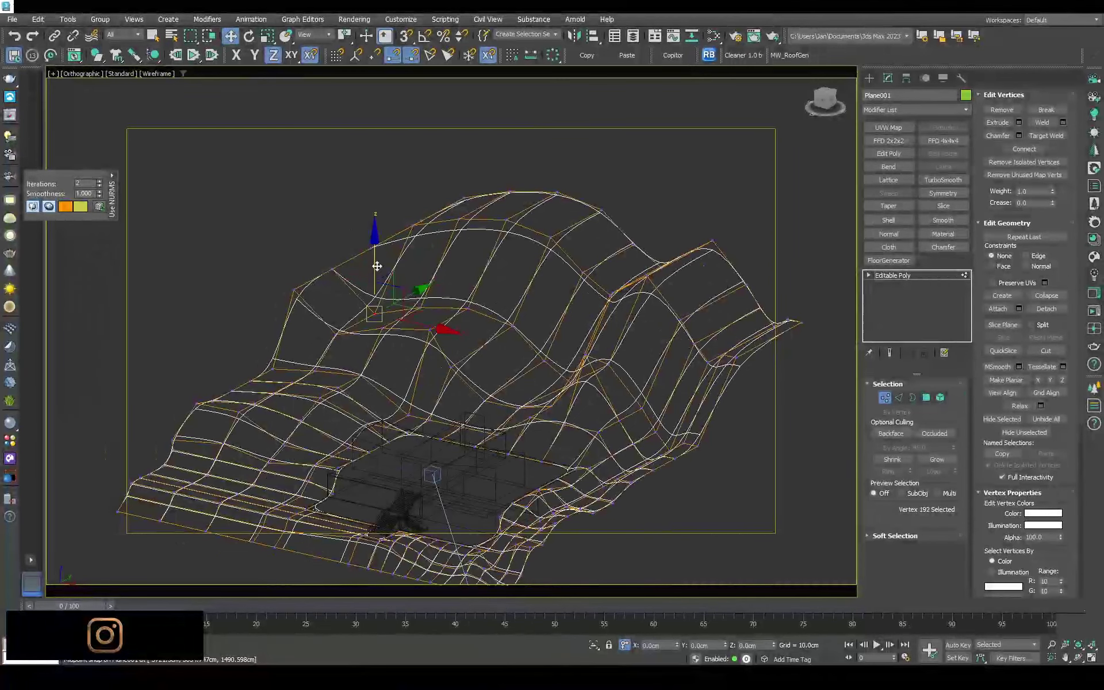
{"action": "left_click_drag", "start_coordinate": [331, 296], "coordinate": [332, 223]}
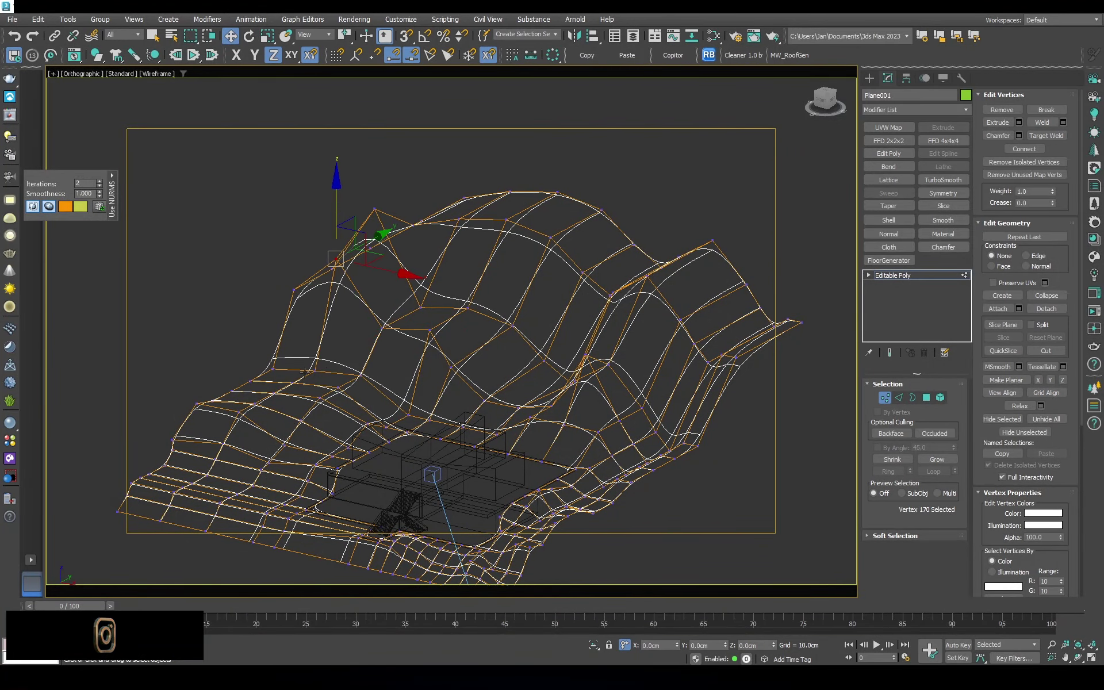
Raise two more slope vertices to lift the hillside, checking it through the Corona camera
{"action": "left_click", "coordinate": [269, 364], "text": "ctrl"}
{"action": "left_click_drag", "start_coordinate": [293, 329], "coordinate": [291, 271]}
{"action": "left_click", "coordinate": [274, 383]}
{"action": "scroll", "coordinate": [274, 383], "scroll_direction": "up", "scroll_amount": 4}
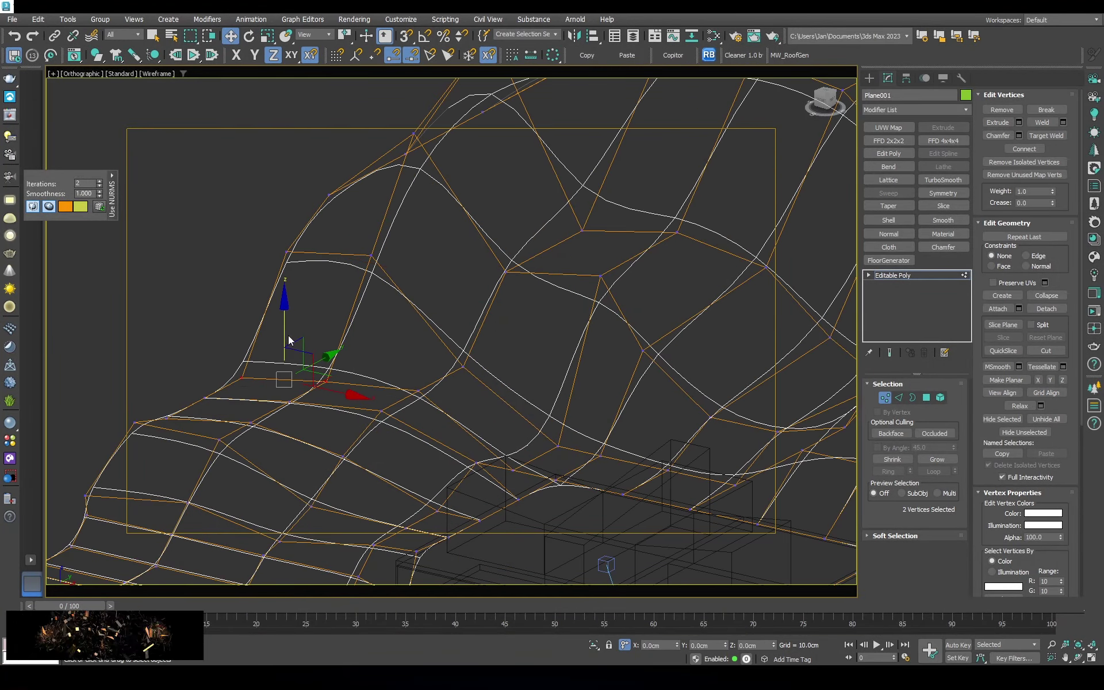
{"action": "left_click_drag", "start_coordinate": [289, 341], "coordinate": [298, 250]}
{"action": "key", "text": "c"}
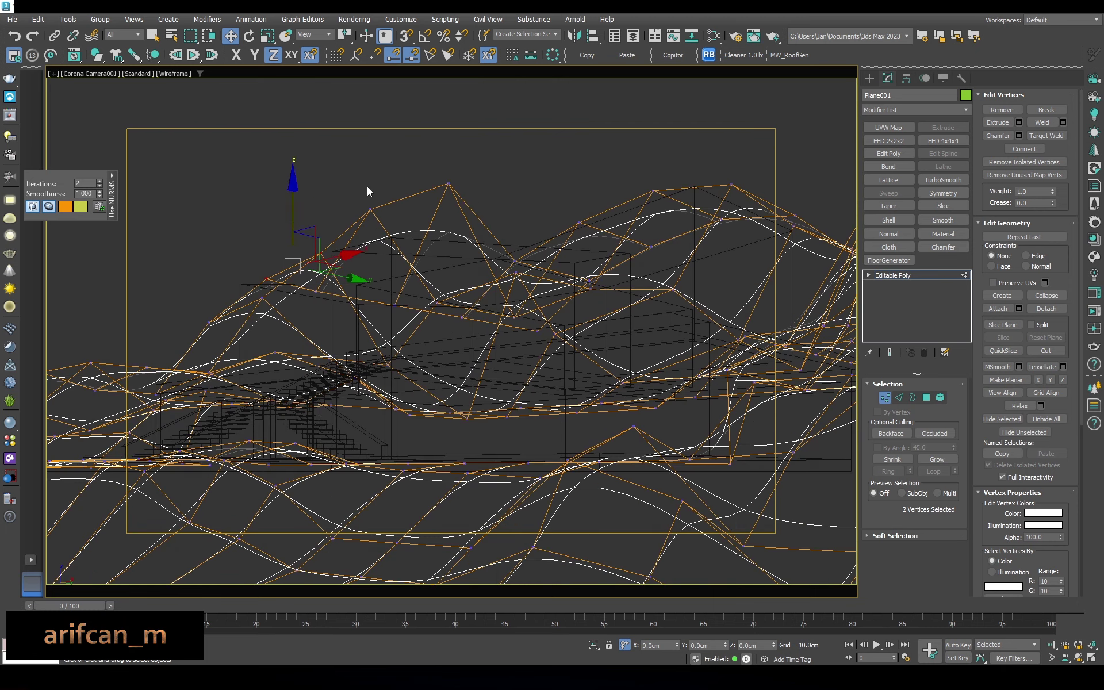
{"action": "key", "text": "F3"}
From a low side view, select two vertices along the terrain edge
{"action": "key", "text": "t"}
{"action": "scroll", "coordinate": [320, 350], "scroll_direction": "down", "scroll_amount": 5}
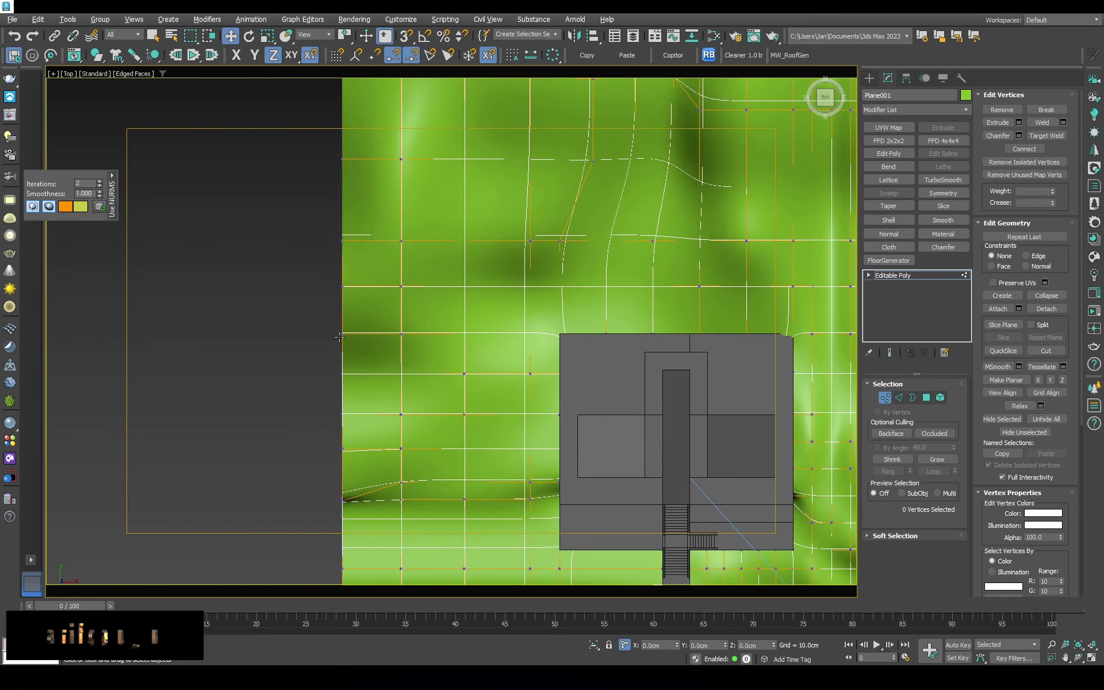
{"action": "middle_click_drag", "start_coordinate": [320, 350], "coordinate": [450, 491], "text": "alt"}
{"action": "mouse_move", "coordinate": [460, 415]}
{"action": "middle_mouse_down", "text": "alt"}
{"action": "mouse_move", "coordinate": [391, 371]}
{"action": "mouse_move", "coordinate": [491, 379]}
{"action": "middle_mouse_up", "text": "alt"}
{"action": "left_click", "coordinate": [389, 370]}
{"action": "left_click", "coordinate": [471, 337]}
{"action": "middle_click_drag", "start_coordinate": [471, 337], "coordinate": [459, 335], "text": "alt"}
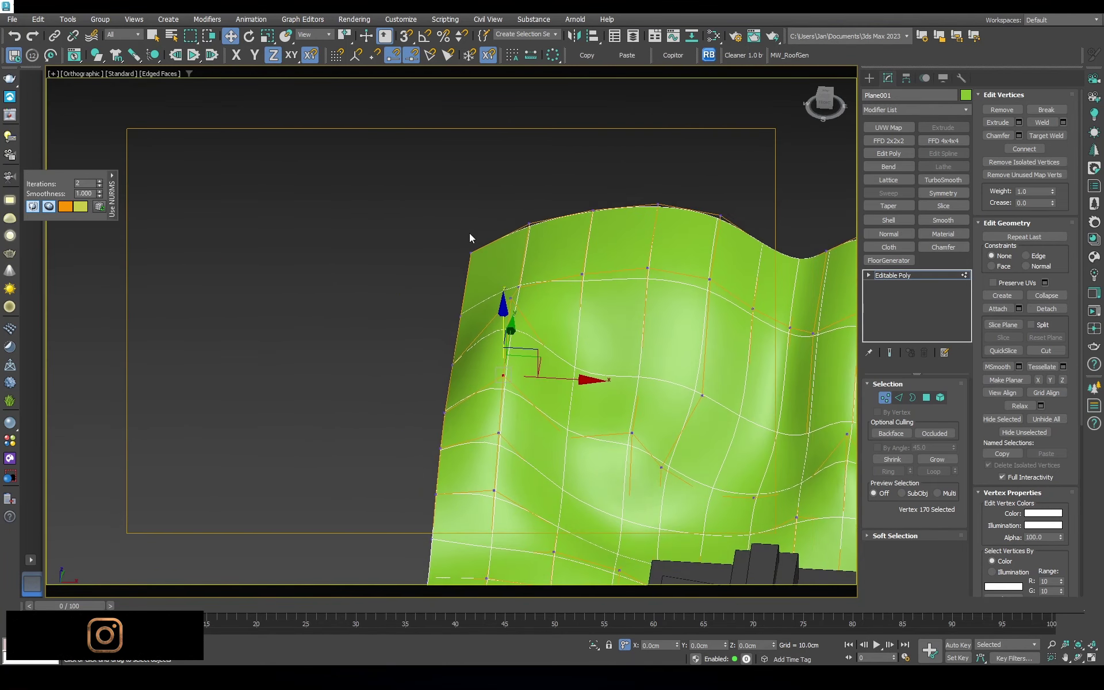
{"action": "key", "text": "F3"}
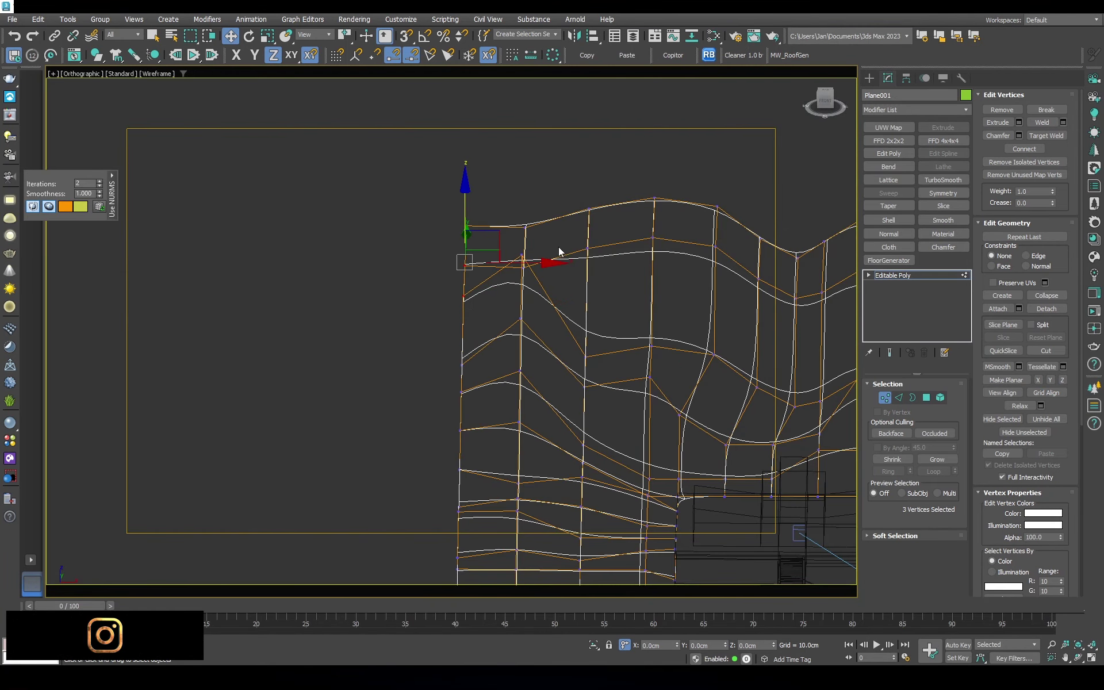
Nudge a vertex upward and lower the spiky peak back into the hill
{"action": "left_click_drag", "start_coordinate": [525, 218], "coordinate": [525, 212]}
{"action": "middle_click_drag", "start_coordinate": [525, 212], "coordinate": [486, 201], "text": "alt"}
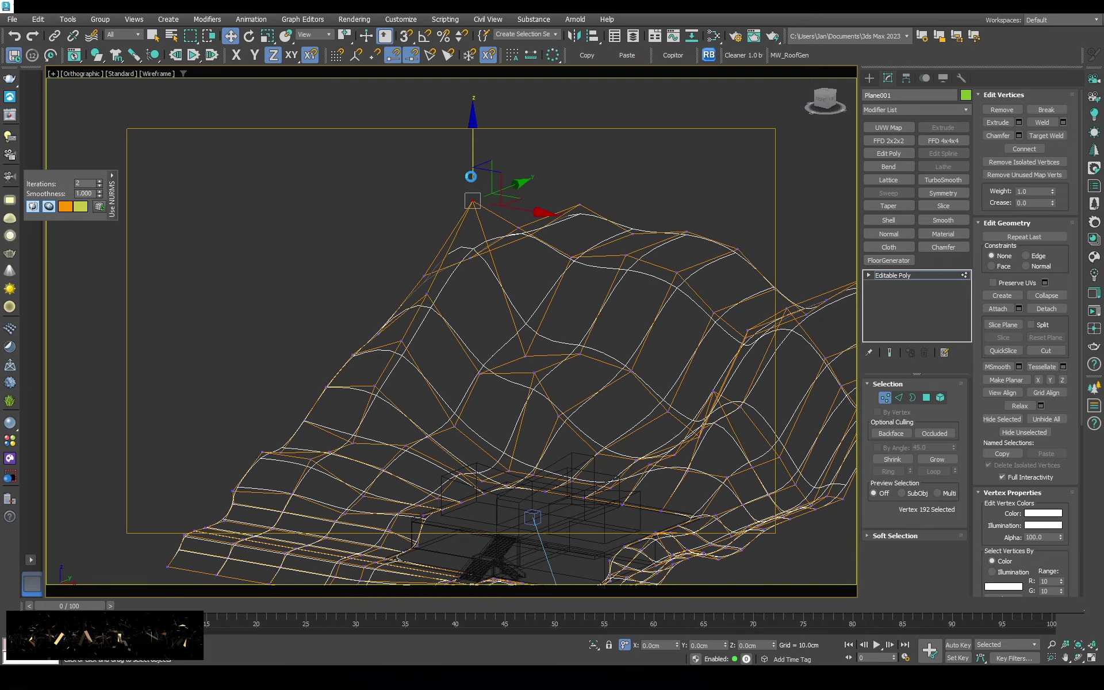
{"action": "left_click_drag", "start_coordinate": [473, 200], "coordinate": [473, 290]}
{"action": "left_click", "coordinate": [592, 214]}
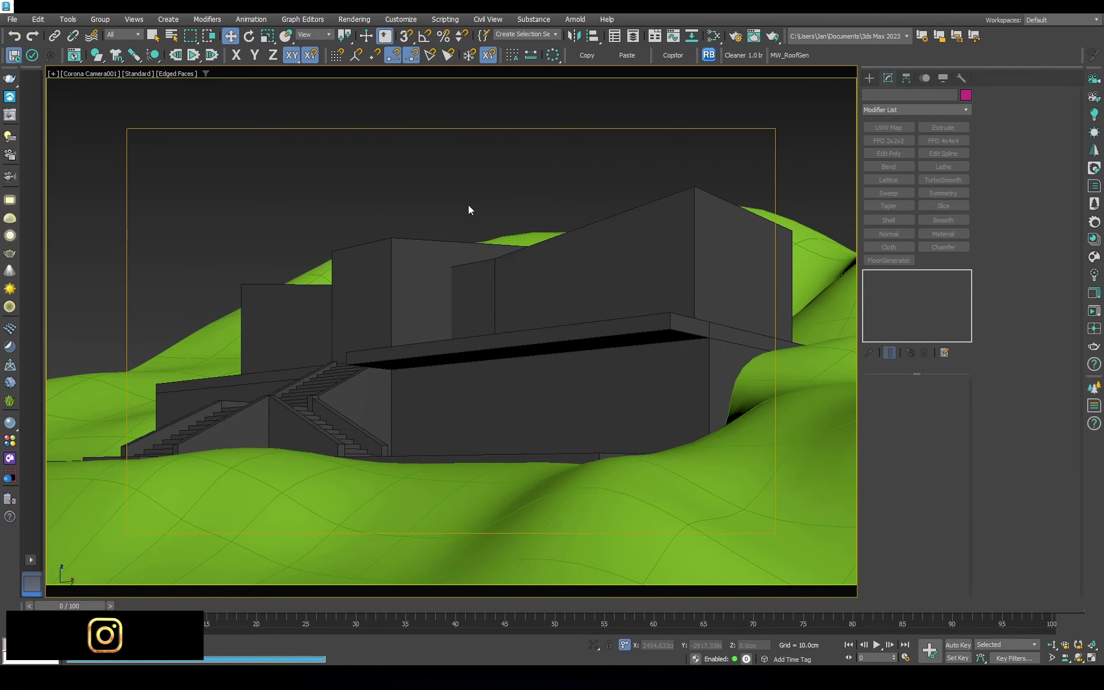
Select all geometry and give the terrain and building one shared dark red object colour
{"action": "left_click", "coordinate": [764, 212]}
{"action": "left_click", "coordinate": [965, 95]}
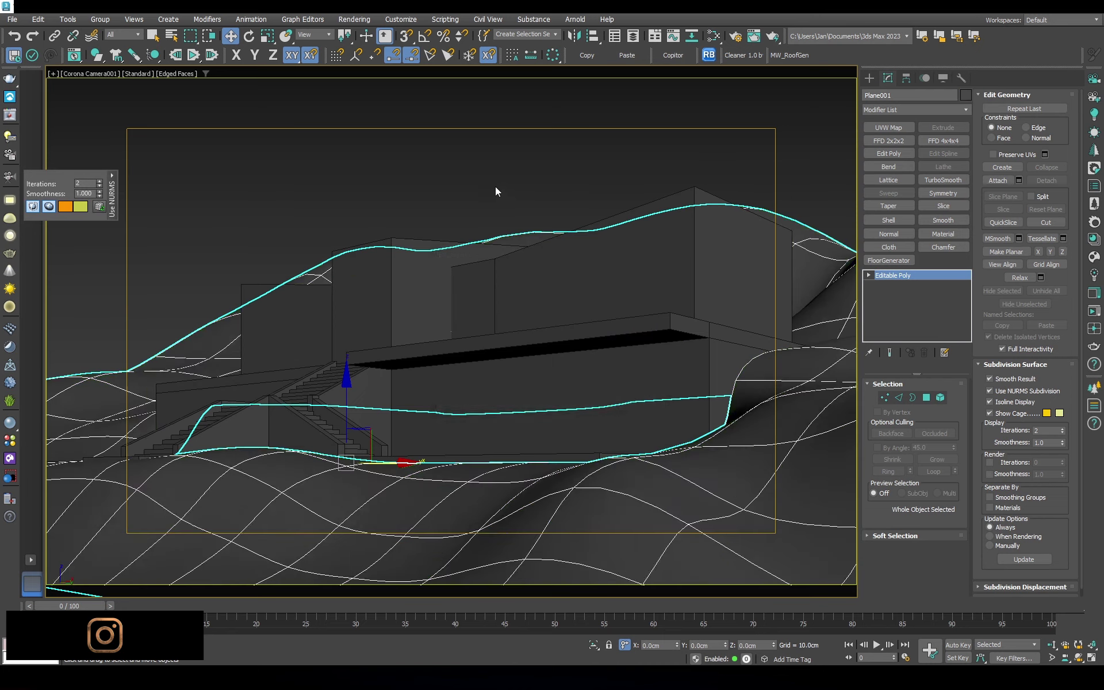
{"action": "left_click", "coordinate": [493, 182]}
{"action": "key", "text": "ctrl+a"}
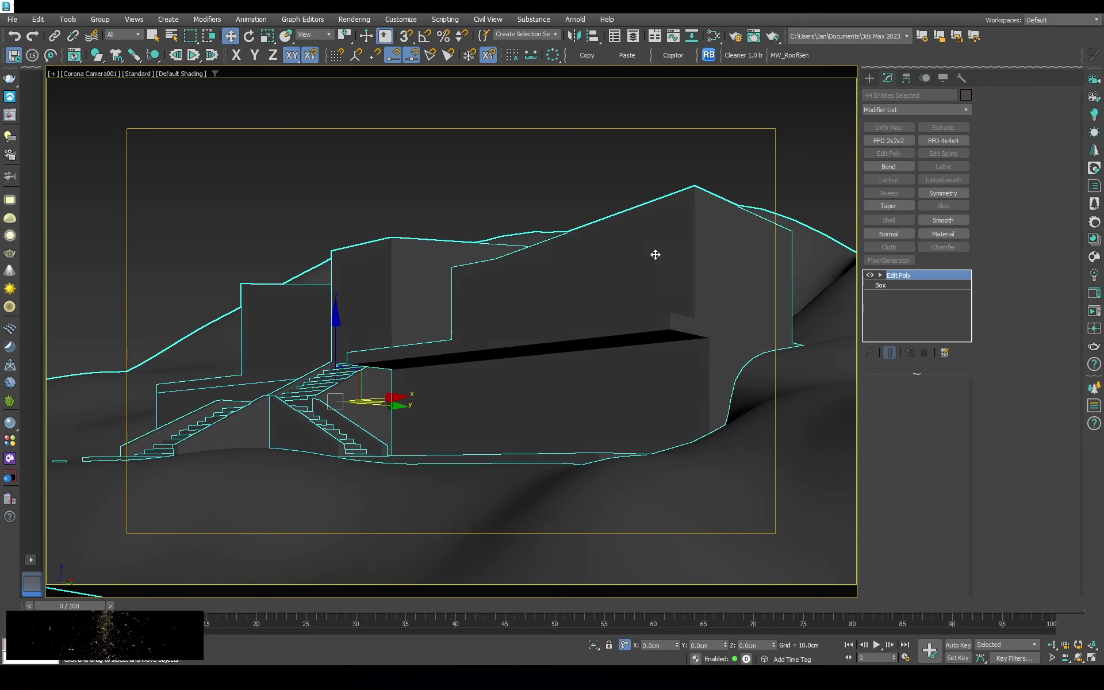
{"action": "key", "text": "t"}
{"action": "left_click", "coordinate": [122, 34]}
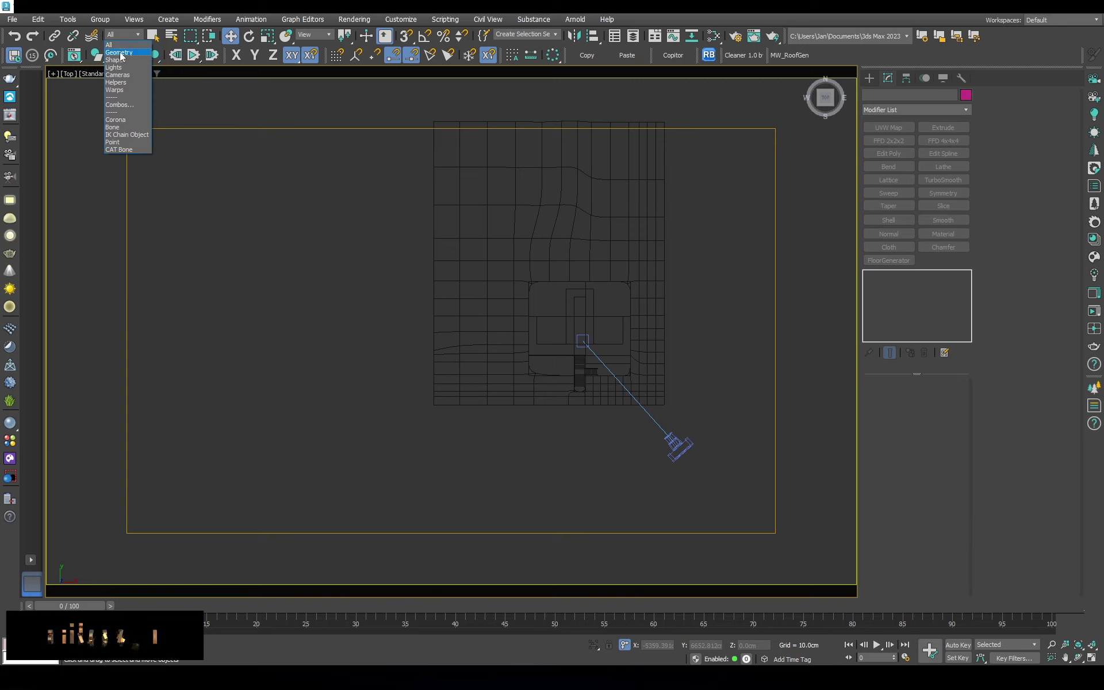
{"action": "key", "text": "ctrl+a"}
{"action": "left_click", "coordinate": [965, 95]}
{"action": "left_click", "coordinate": [603, 395]}
{"action": "key", "text": "c"}
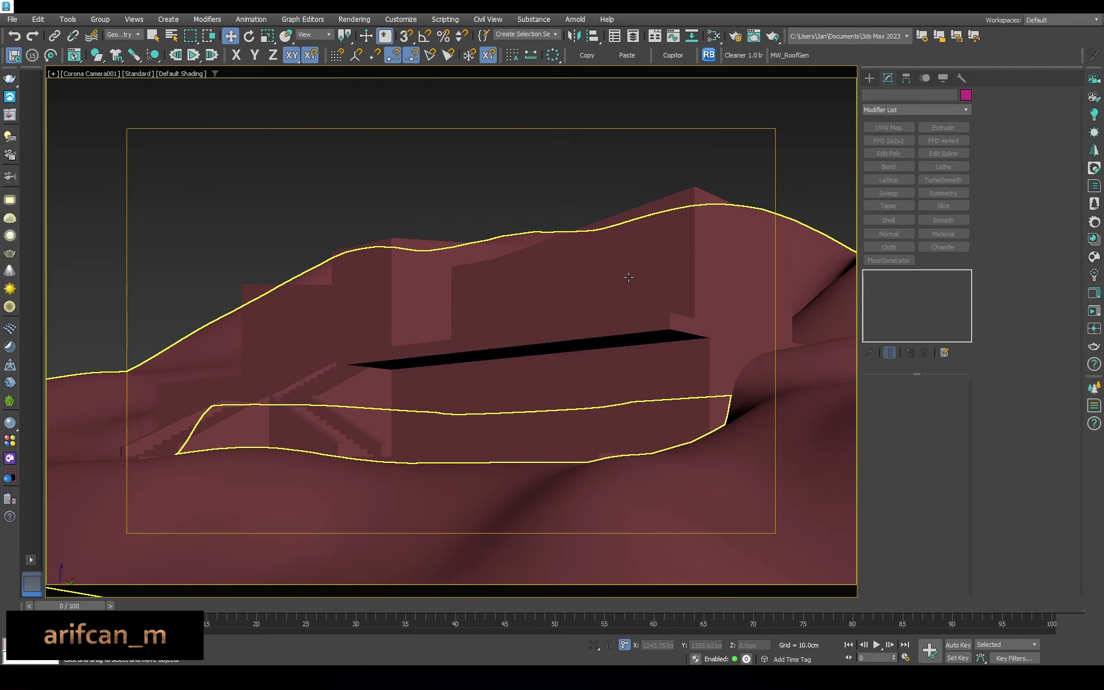
{"action": "left_click", "coordinate": [675, 123]}
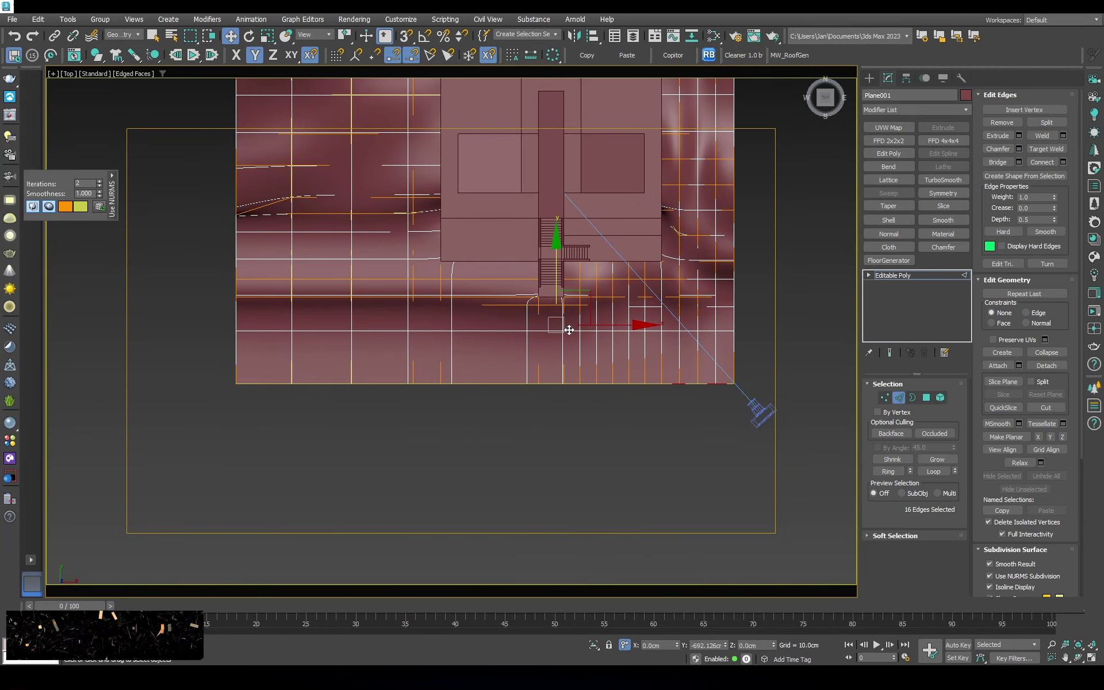
Shift-drag the terrain's border edges outward into new faces and dolly the camera slightly closer
{"action": "middle_click_drag", "start_coordinate": [556, 283], "coordinate": [556, 346], "text": "alt"}
{"action": "left_click_drag", "start_coordinate": [557, 345], "coordinate": [494, 356], "text": "shift"}
{"action": "middle_click_drag", "start_coordinate": [495, 357], "coordinate": [575, 355], "text": "alt"}
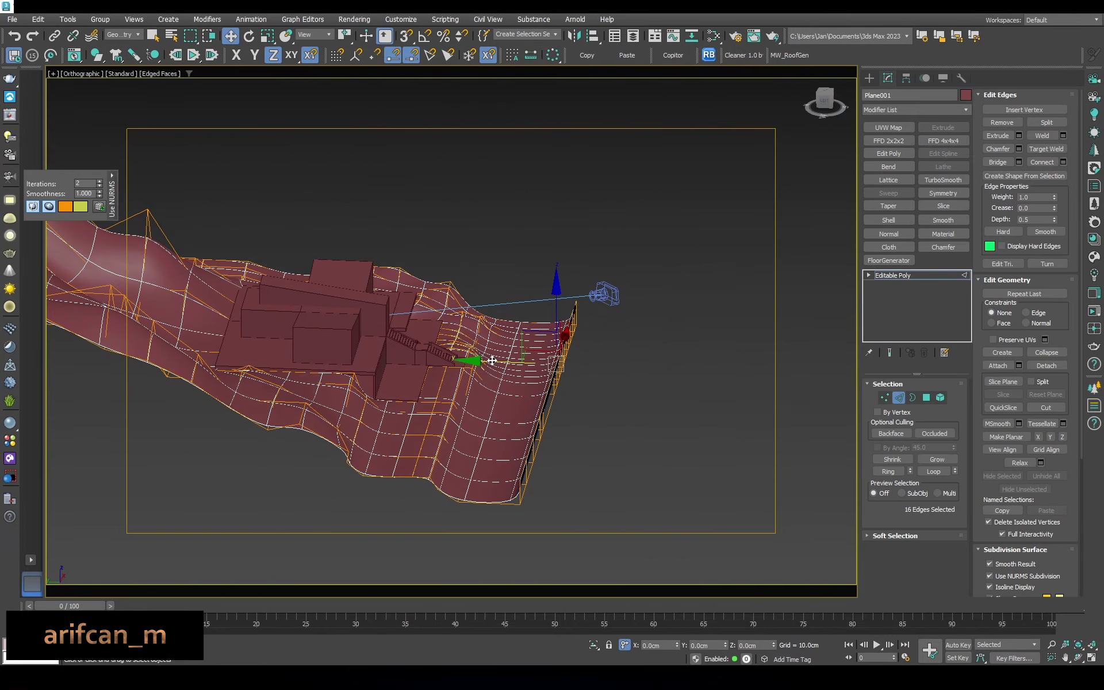
{"action": "left_click_drag", "start_coordinate": [575, 355], "coordinate": [621, 370]}
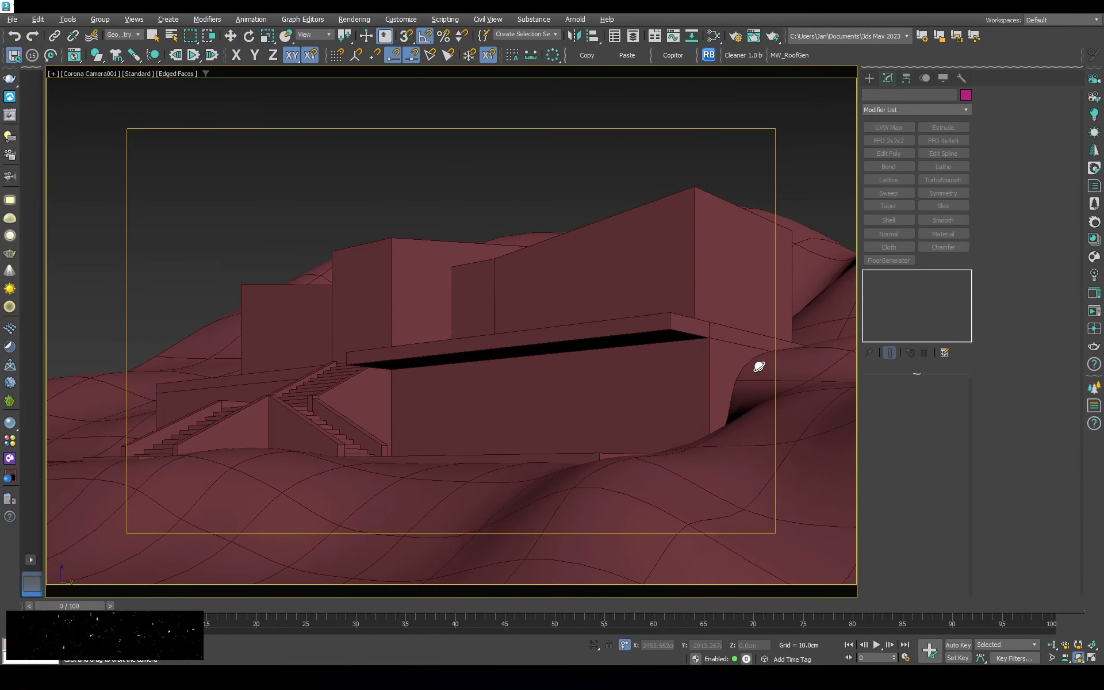
{"action": "left_click", "coordinate": [575, 352]}
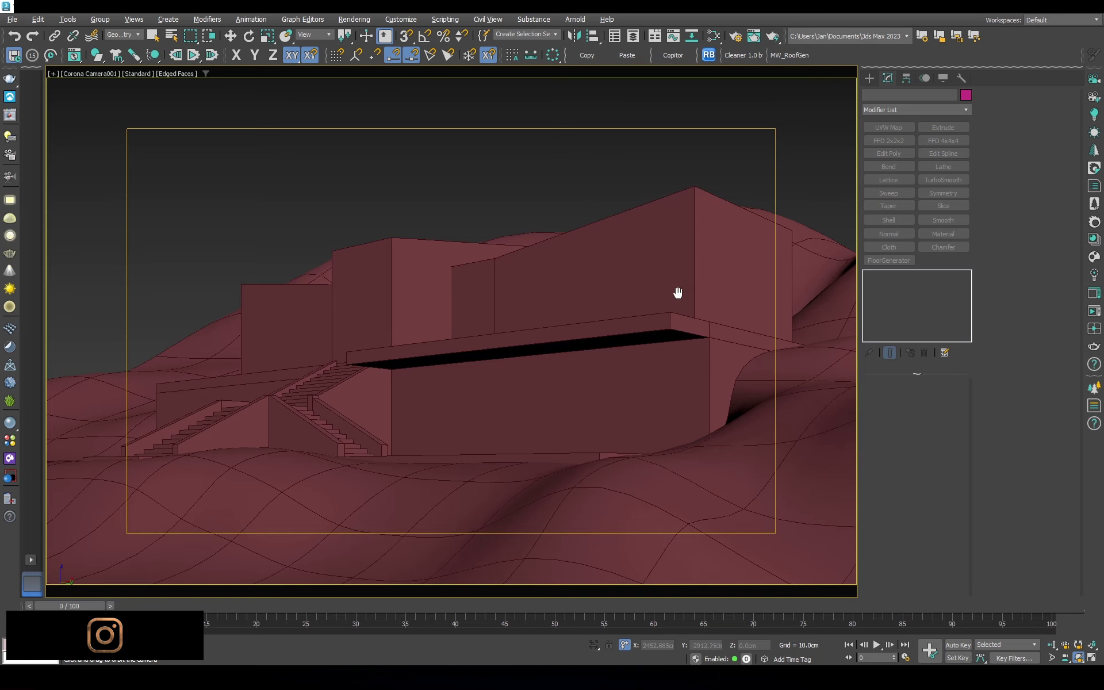
{"action": "mouse_move", "coordinate": [678, 293]}
{"action": "middle_mouse_down", "text": "alt"}
{"action": "mouse_move", "coordinate": [635, 306]}
{"action": "mouse_move", "coordinate": [636, 348]}
{"action": "middle_mouse_up", "text": "alt"}
{"action": "left_click", "coordinate": [1051, 644]}
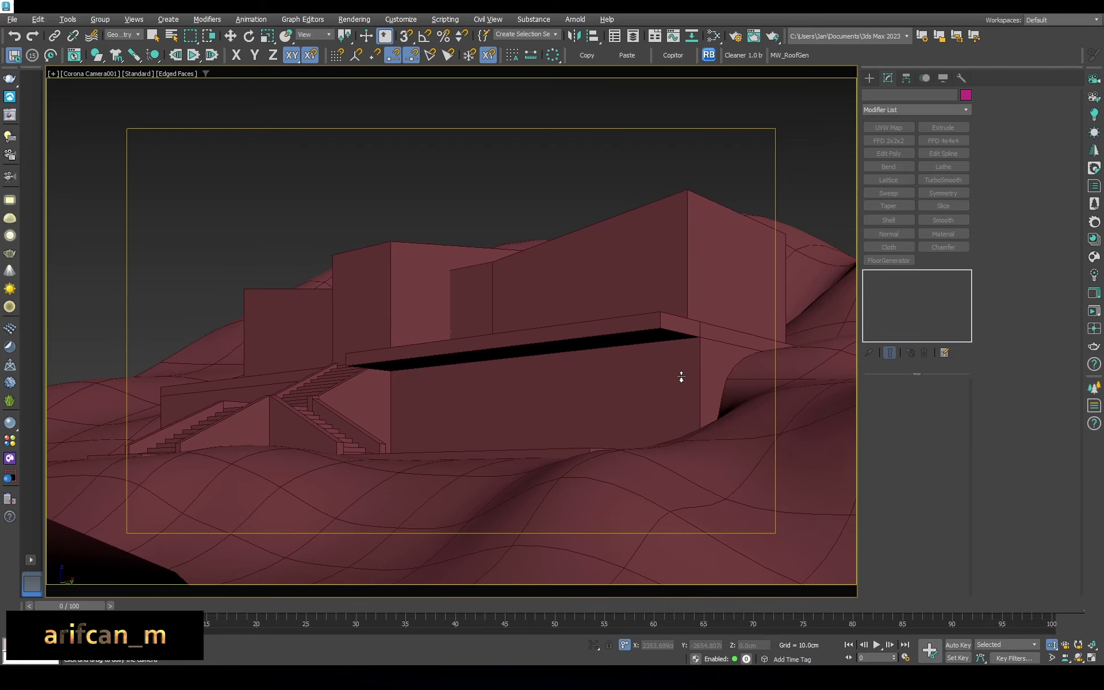
{"action": "mouse_move", "coordinate": [680, 374]}
{"action": "left_mouse_down"}
{"action": "mouse_move", "coordinate": [646, 335]}
{"action": "mouse_move", "coordinate": [646, 295]}
{"action": "mouse_move", "coordinate": [633, 309]}
{"action": "mouse_move", "coordinate": [636, 276]}
{"action": "left_mouse_up"}
In Top view with edged-faces shading, select two neighbouring terrain vertices
{"action": "key", "text": "w"}
{"action": "left_click", "coordinate": [773, 468]}
{"action": "key", "text": "u"}
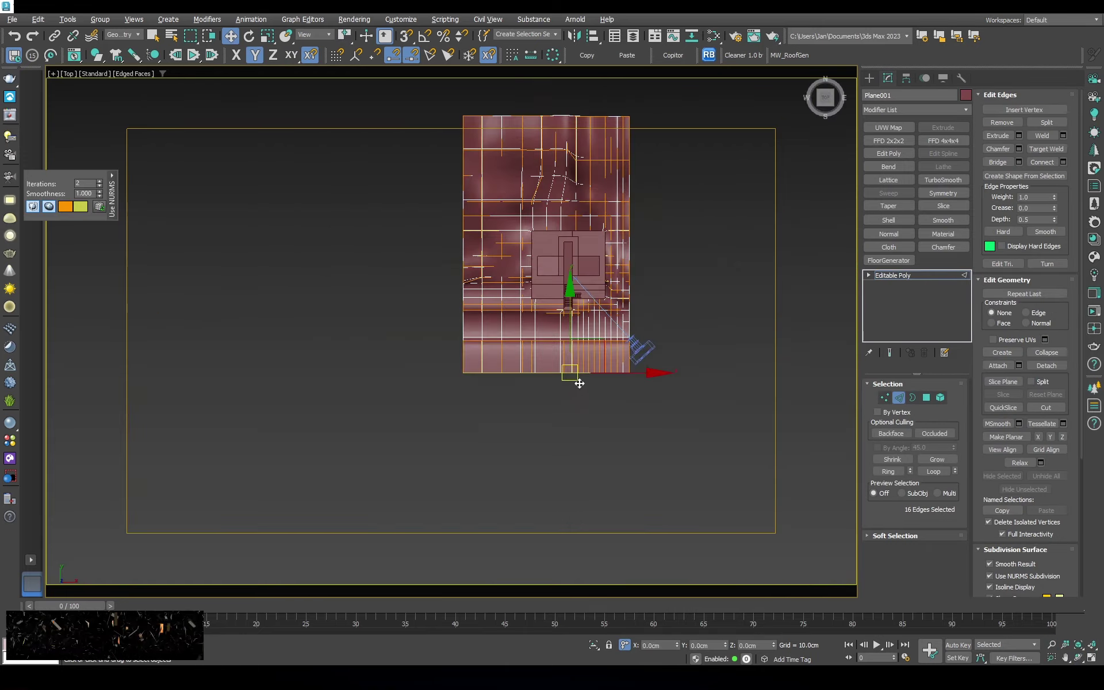
{"action": "mouse_move", "coordinate": [574, 288]}
{"action": "middle_mouse_down", "text": "alt"}
{"action": "mouse_move", "coordinate": [460, 258]}
{"action": "mouse_move", "coordinate": [525, 246]}
{"action": "mouse_move", "coordinate": [368, 173]}
{"action": "middle_mouse_up", "text": "alt"}
{"action": "key", "text": "F3"}
{"action": "key", "text": "1"}
{"action": "key", "text": "F3"}
{"action": "left_click", "coordinate": [368, 172]}
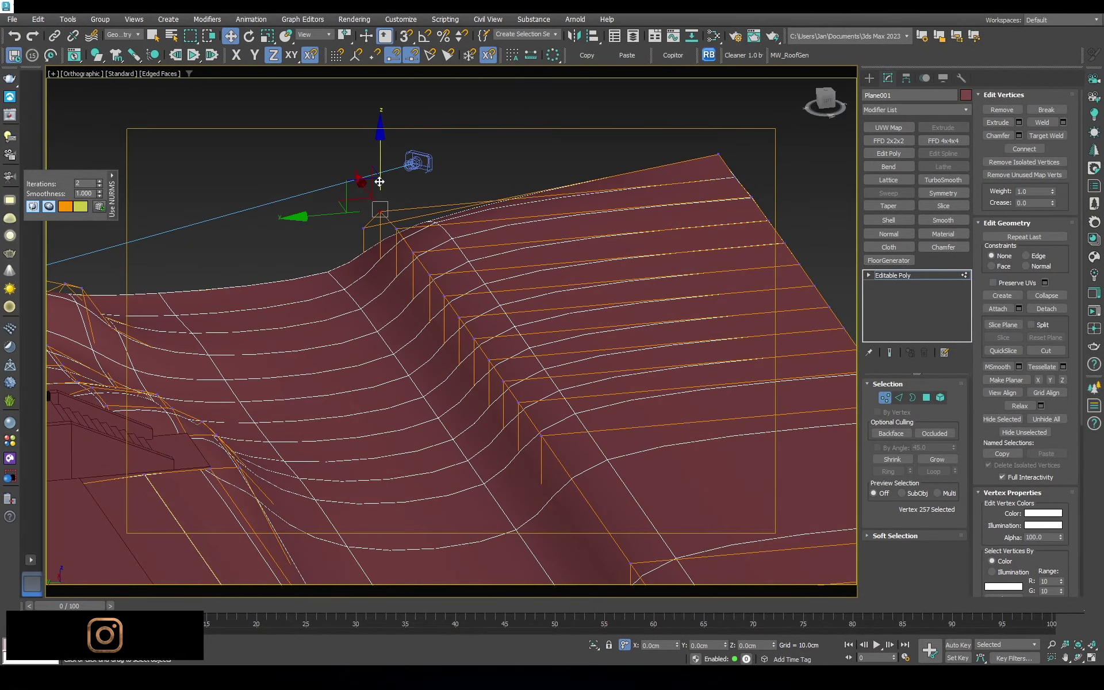
{"action": "left_click", "coordinate": [397, 229]}
Select the vertices along the terrain's new front edge in Top view
{"action": "key", "text": "c"}
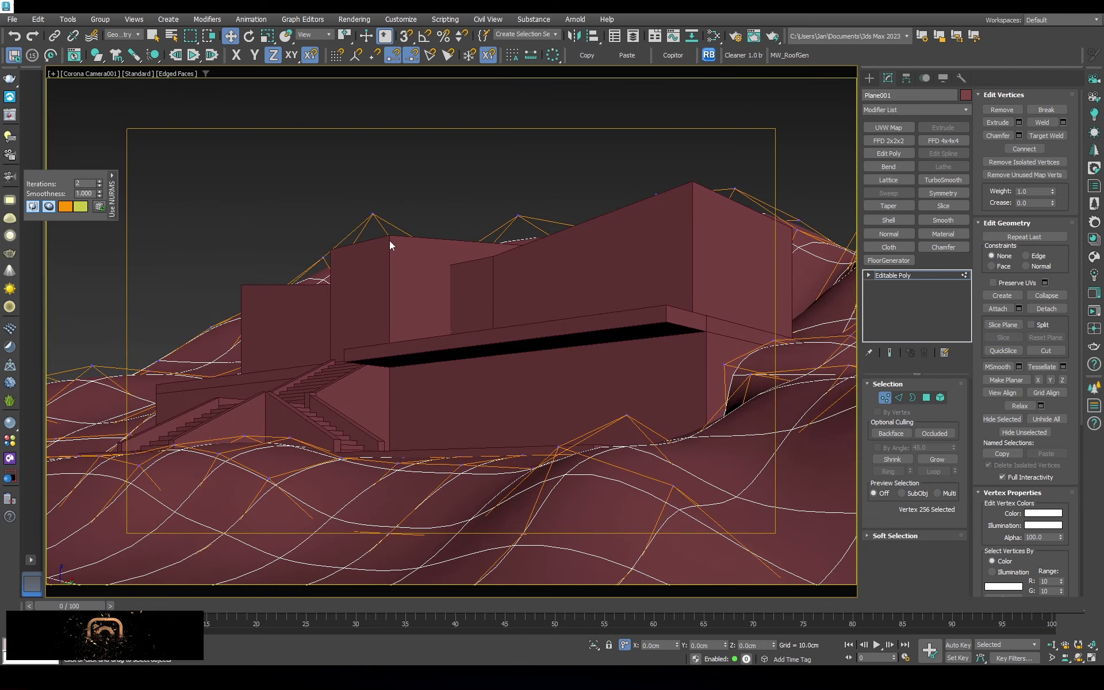
{"action": "key", "text": "t"}
{"action": "middle_click_drag", "start_coordinate": [465, 316], "coordinate": [597, 344]}
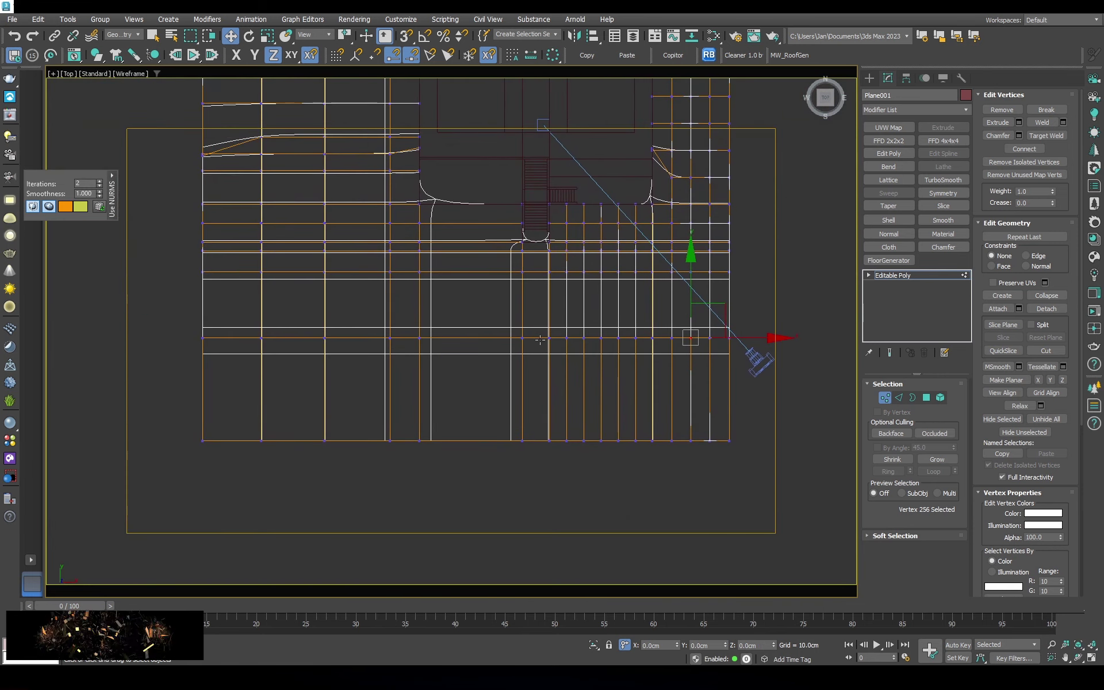
{"action": "scroll", "coordinate": [555, 328], "scroll_direction": "up", "scroll_amount": 2}
{"action": "left_click_drag", "start_coordinate": [395, 324], "coordinate": [511, 383]}
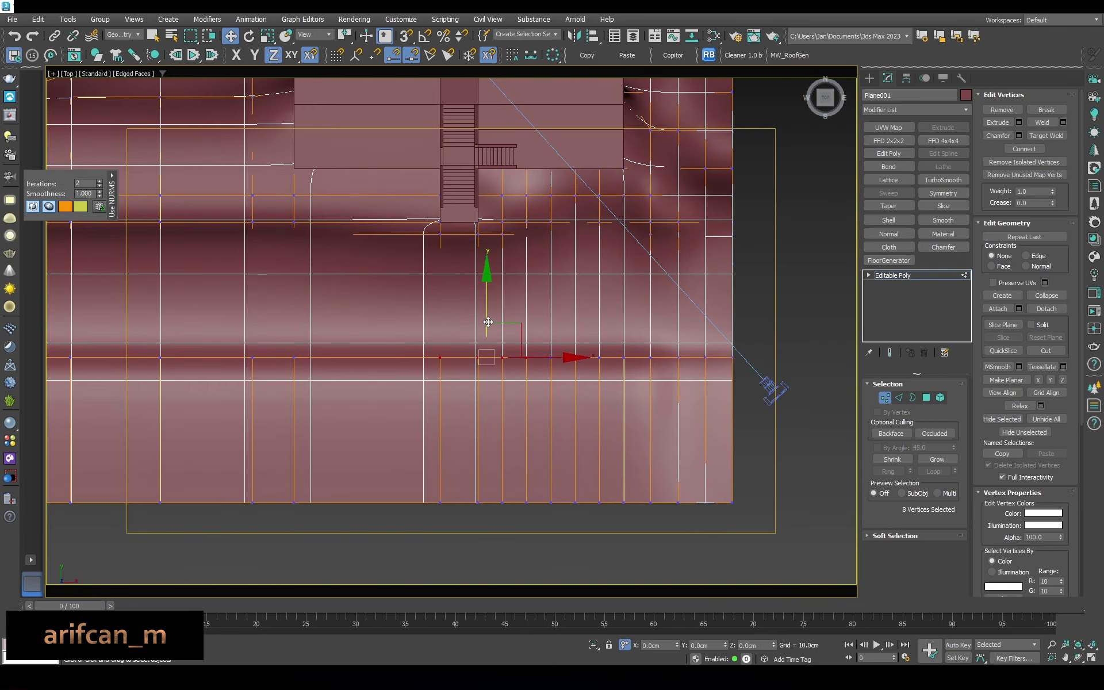
{"action": "key", "text": "F3"}
{"action": "scroll", "coordinate": [552, 311], "scroll_direction": "up", "scroll_amount": 3}
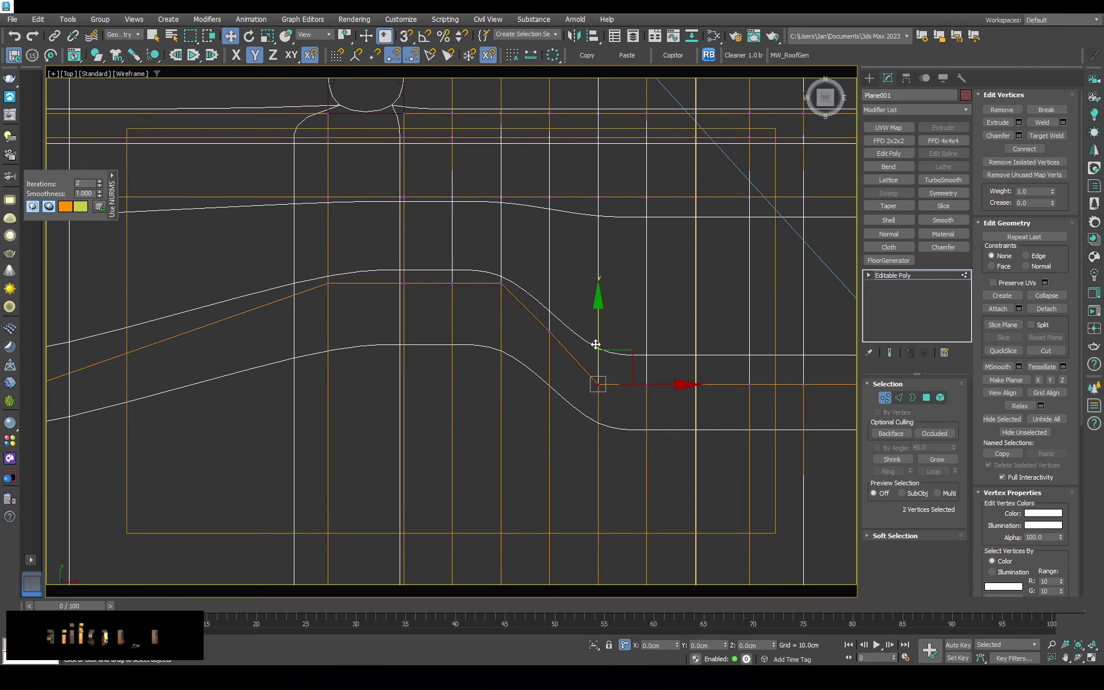
Pull front-edge vertices down and shift others up to bend the edge into waves
{"action": "left_click", "coordinate": [328, 283]}
{"action": "left_click_drag", "start_coordinate": [327, 207], "coordinate": [303, 458]}
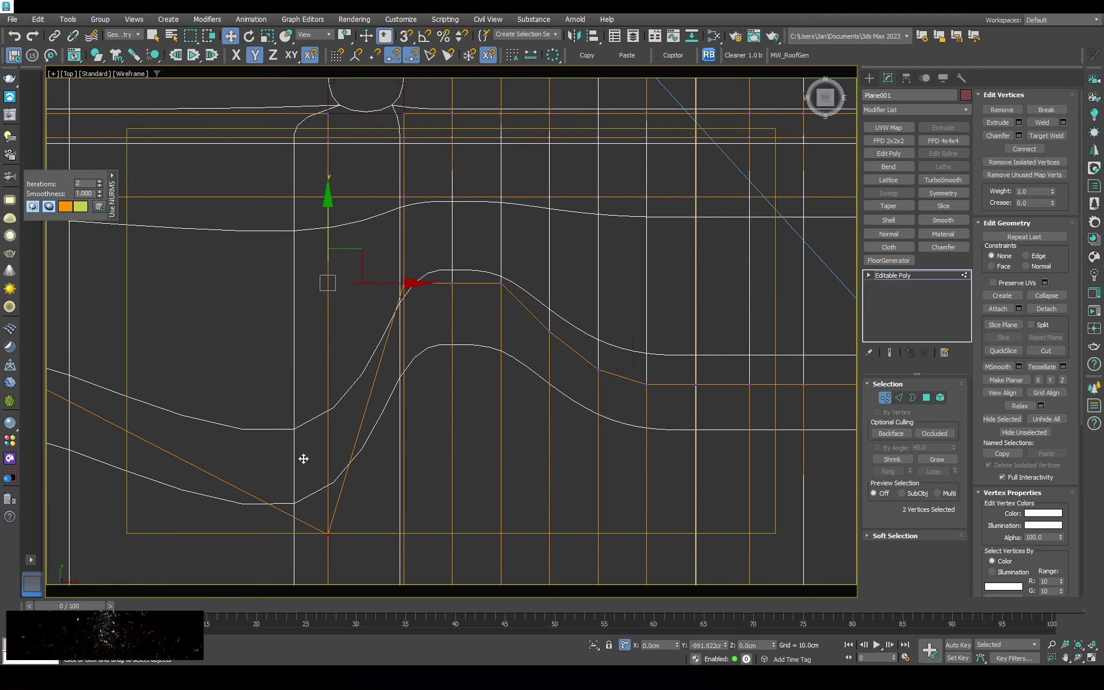
{"action": "left_click", "coordinate": [401, 283]}
{"action": "left_click_drag", "start_coordinate": [406, 222], "coordinate": [398, 288]}
{"action": "key", "text": "F3"}
{"action": "scroll", "coordinate": [399, 288], "scroll_direction": "down", "scroll_amount": 3}
{"action": "key", "text": "F3"}
{"action": "middle_click_drag", "start_coordinate": [709, 349], "coordinate": [504, 349]}
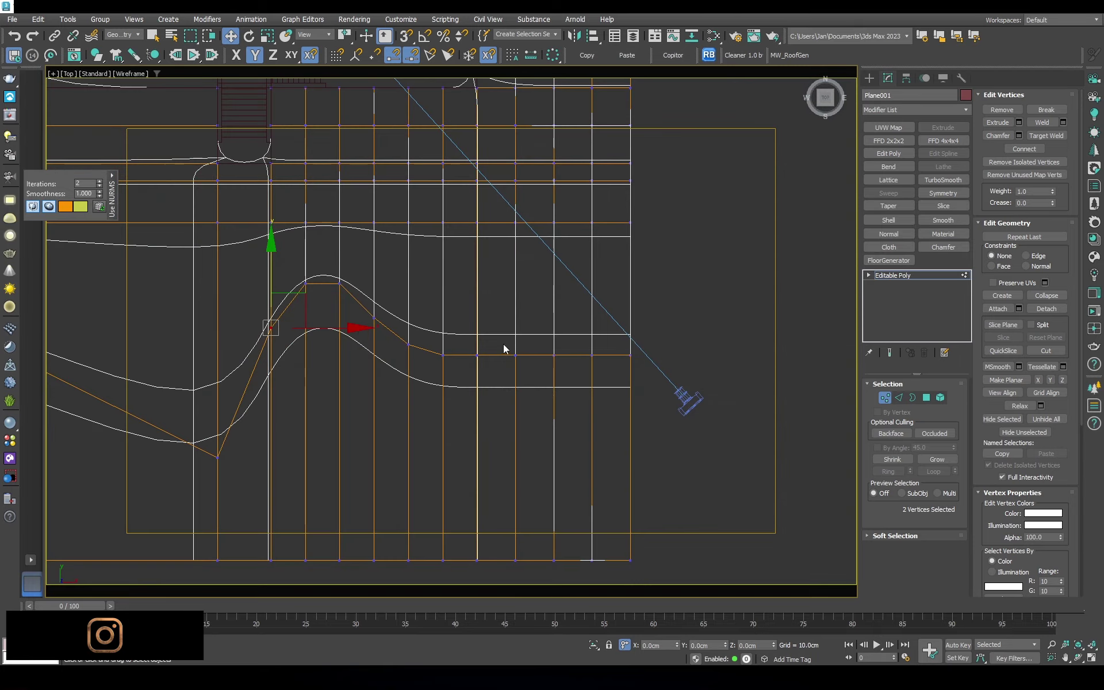
{"action": "left_click_drag", "start_coordinate": [573, 315], "coordinate": [574, 296]}
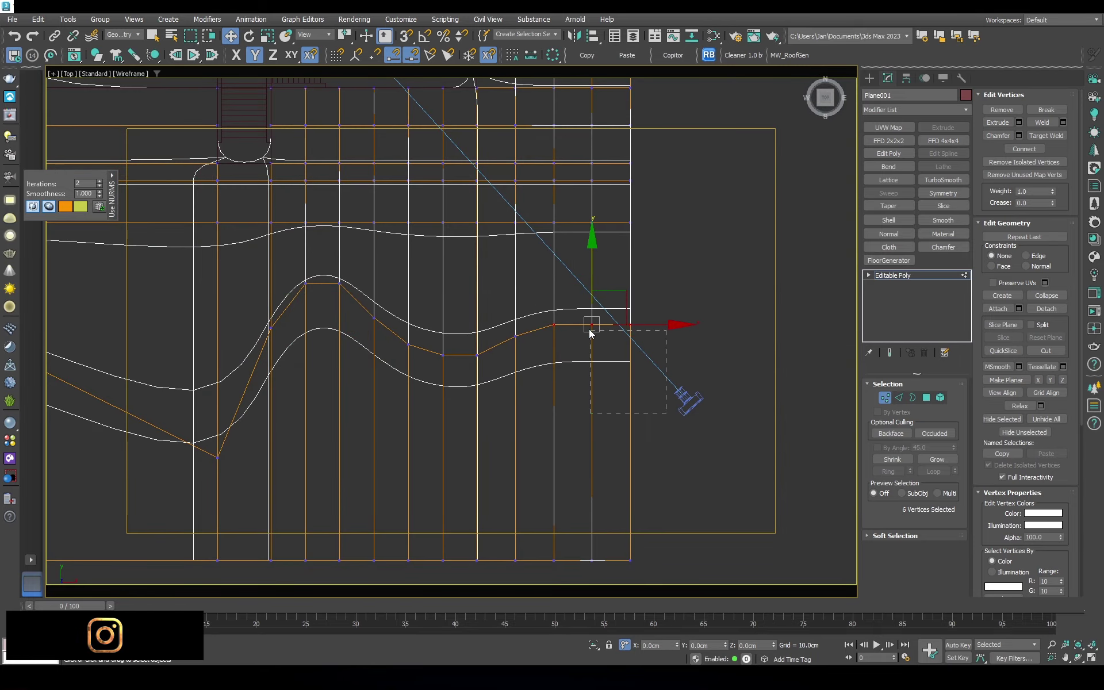
Return to the Corona camera view with the whole terrain selected, reframing the scene
{"action": "key", "text": "c"}
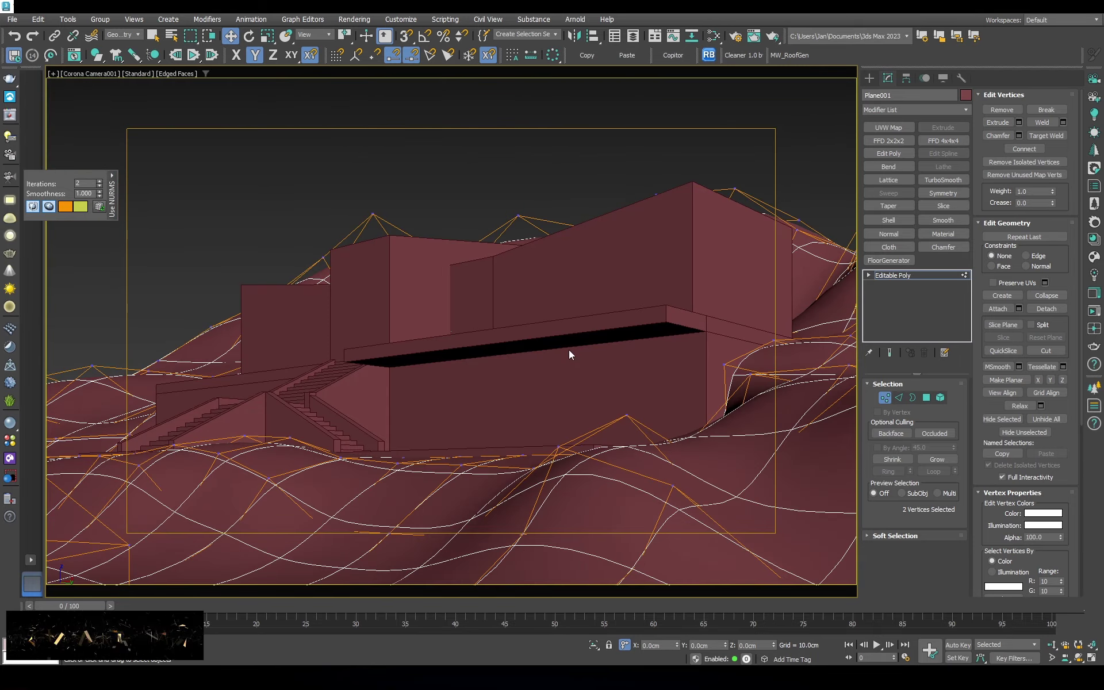
{"action": "left_click", "coordinate": [919, 276]}
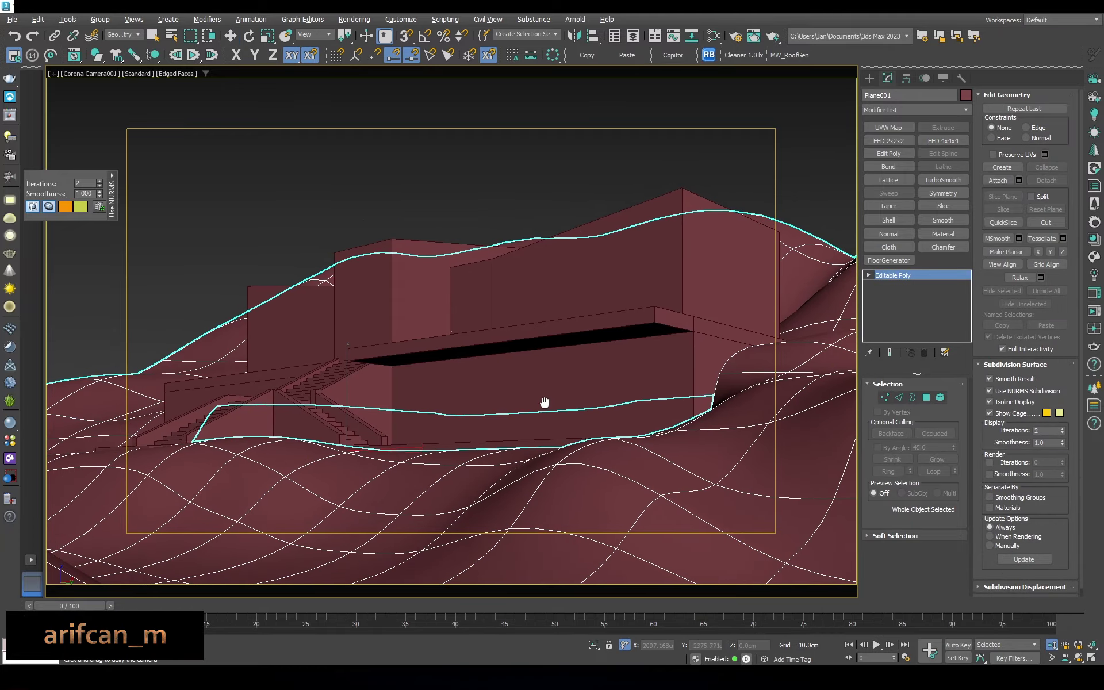
{"action": "scroll", "coordinate": [540, 373], "scroll_direction": "up", "scroll_amount": 3}
{"action": "mouse_move", "coordinate": [541, 374]}
{"action": "middle_mouse_down"}
{"action": "mouse_move", "coordinate": [535, 389]}
{"action": "mouse_move", "coordinate": [541, 331]}
{"action": "mouse_move", "coordinate": [535, 425]}
{"action": "mouse_move", "coordinate": [529, 305]}
{"action": "mouse_move", "coordinate": [520, 311]}
{"action": "mouse_move", "coordinate": [527, 322]}
{"action": "middle_mouse_up"}
In Top view Vertex mode, raise a front-edge terrain vertex to sharpen the wave
{"action": "key", "text": "w"}
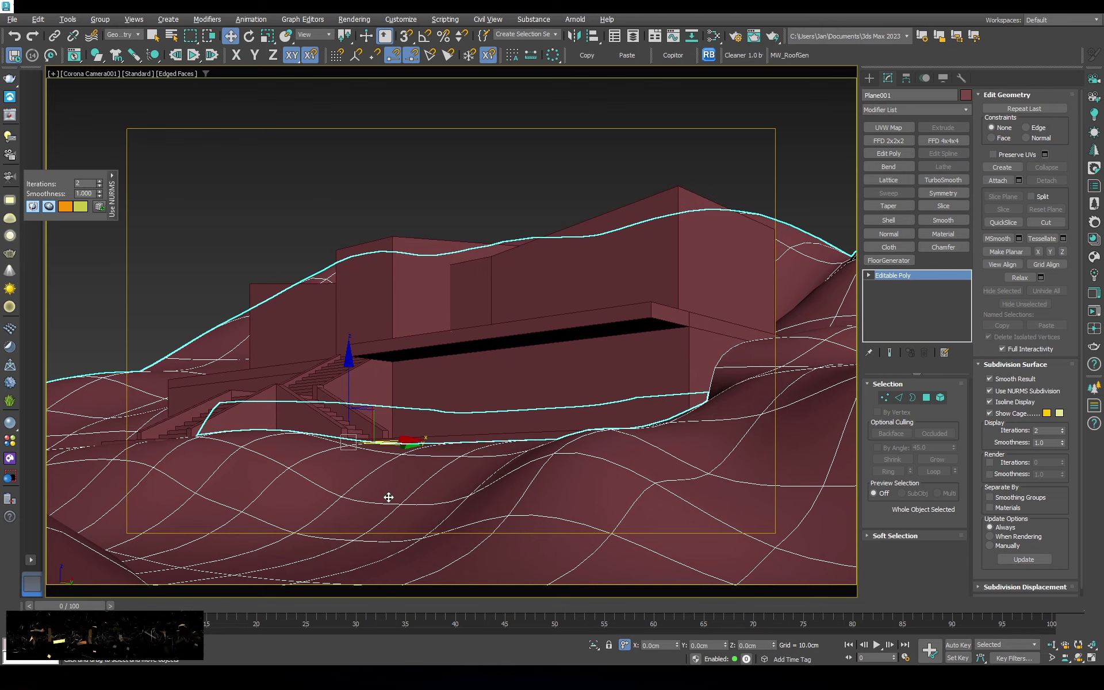
{"action": "key", "text": "t"}
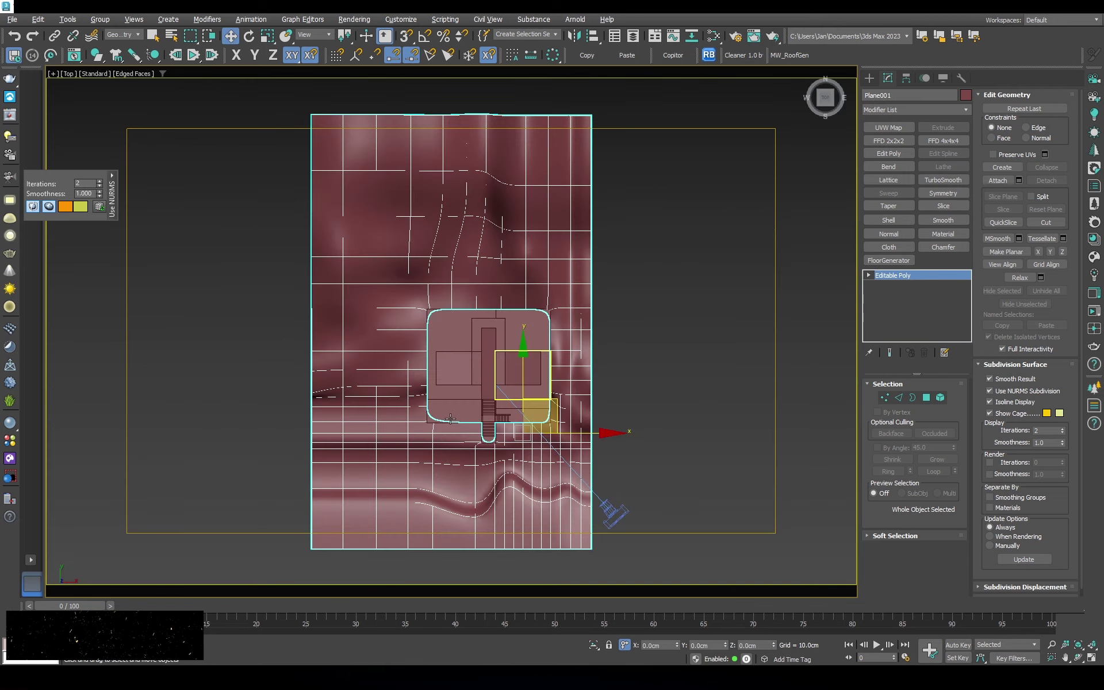
{"action": "scroll", "coordinate": [450, 419], "scroll_direction": "up", "scroll_amount": 3}
{"action": "scroll", "coordinate": [520, 383], "scroll_direction": "up", "scroll_amount": 3}
{"action": "key", "text": "1"}
{"action": "left_click", "coordinate": [377, 342]}
{"action": "key", "text": "F3"}
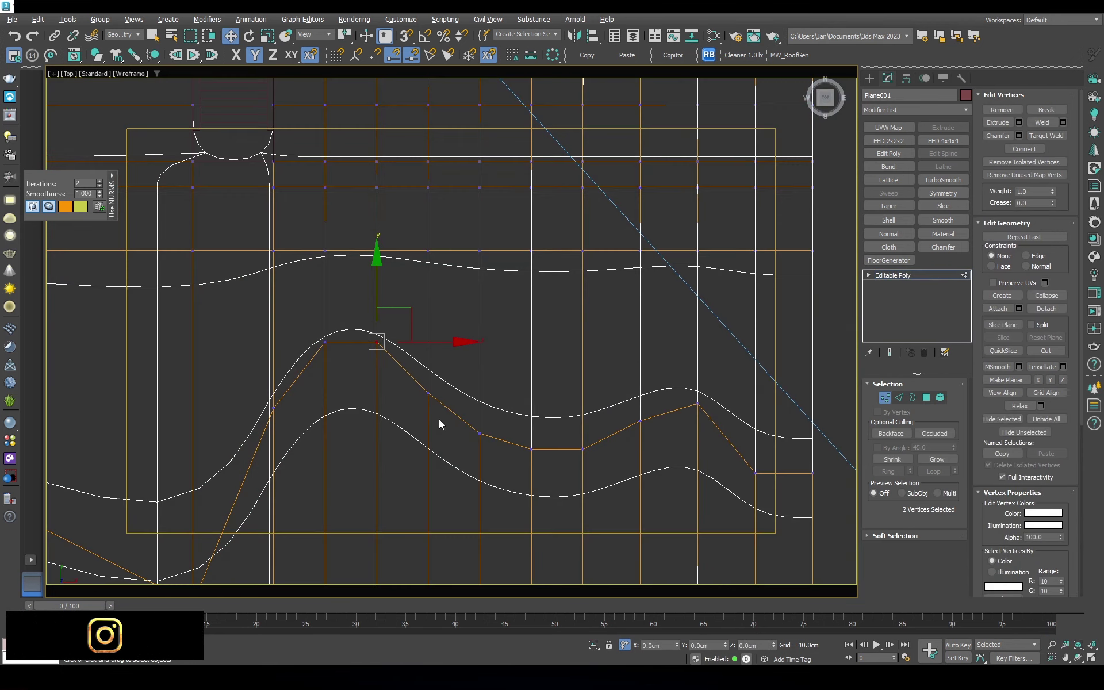
{"action": "left_click_drag", "start_coordinate": [434, 357], "coordinate": [436, 305]}
Move two more front-edge vertices up to heighten the wave peak, checking in Perspective
{"action": "key", "text": "p"}
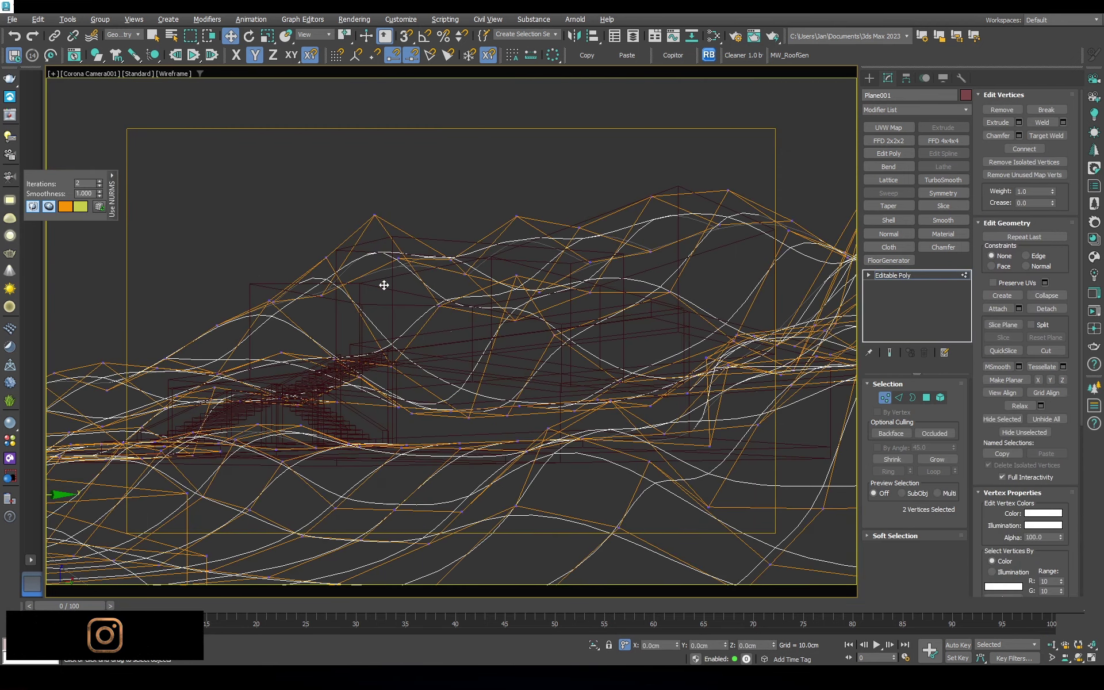
{"action": "key", "text": "F3"}
{"action": "key", "text": "t"}
{"action": "middle_click_drag", "start_coordinate": [645, 517], "coordinate": [482, 420]}
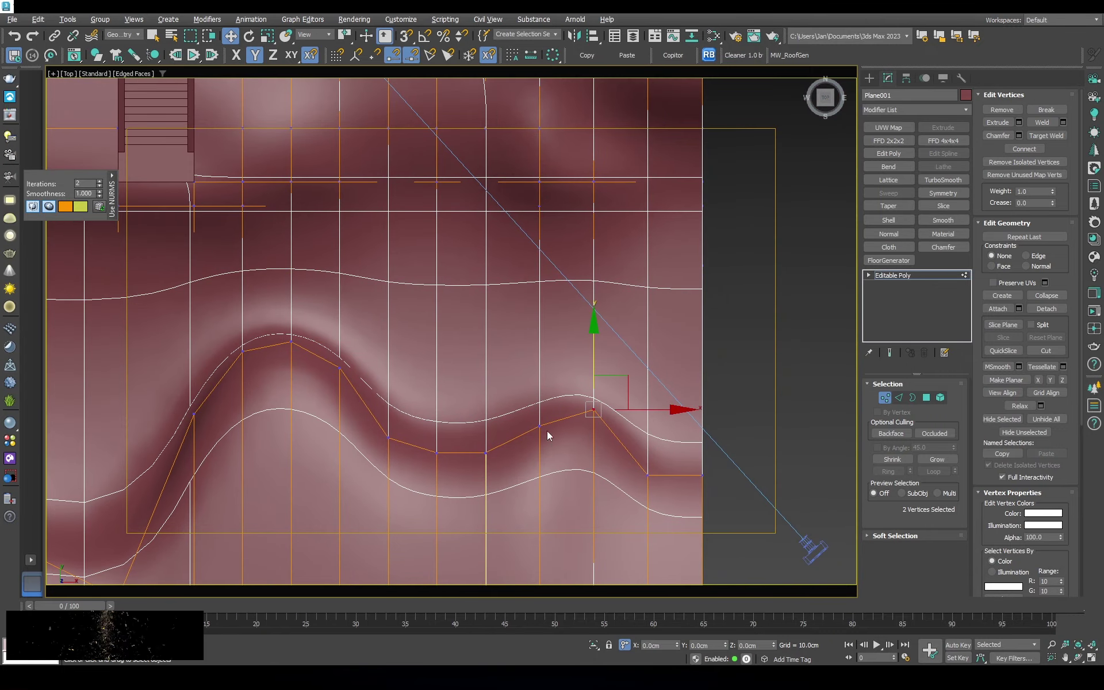
{"action": "mouse_move", "coordinate": [526, 396]}
{"action": "left_mouse_down"}
{"action": "mouse_move", "coordinate": [607, 440]}
{"action": "mouse_move", "coordinate": [591, 322]}
{"action": "left_mouse_up"}
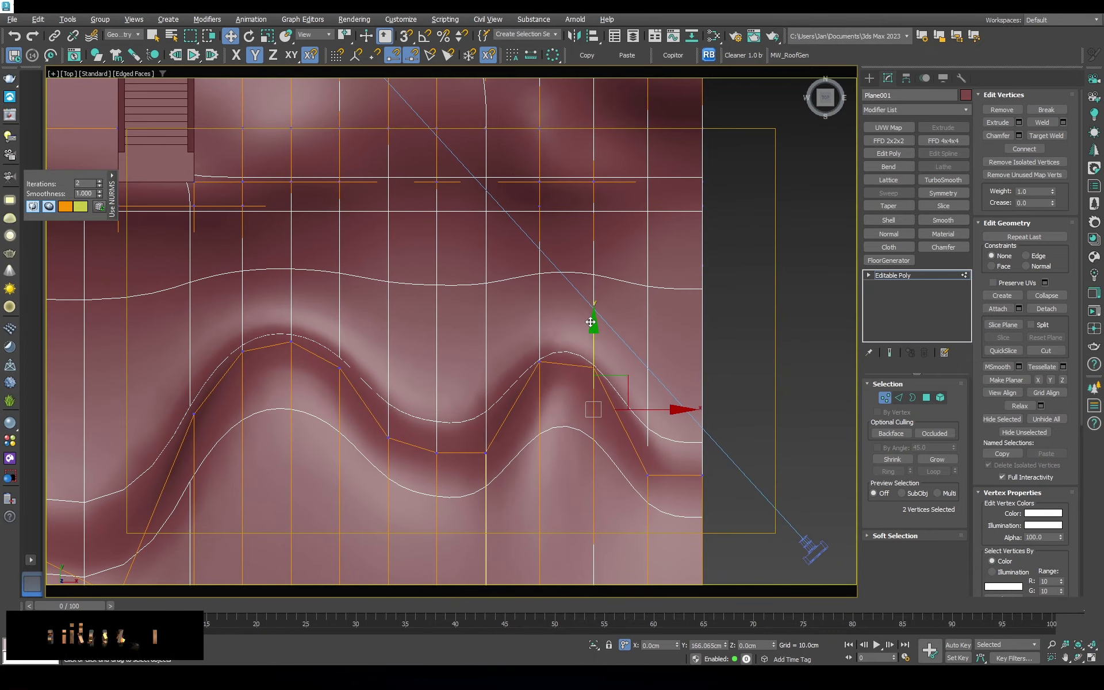
{"action": "key", "text": "p"}
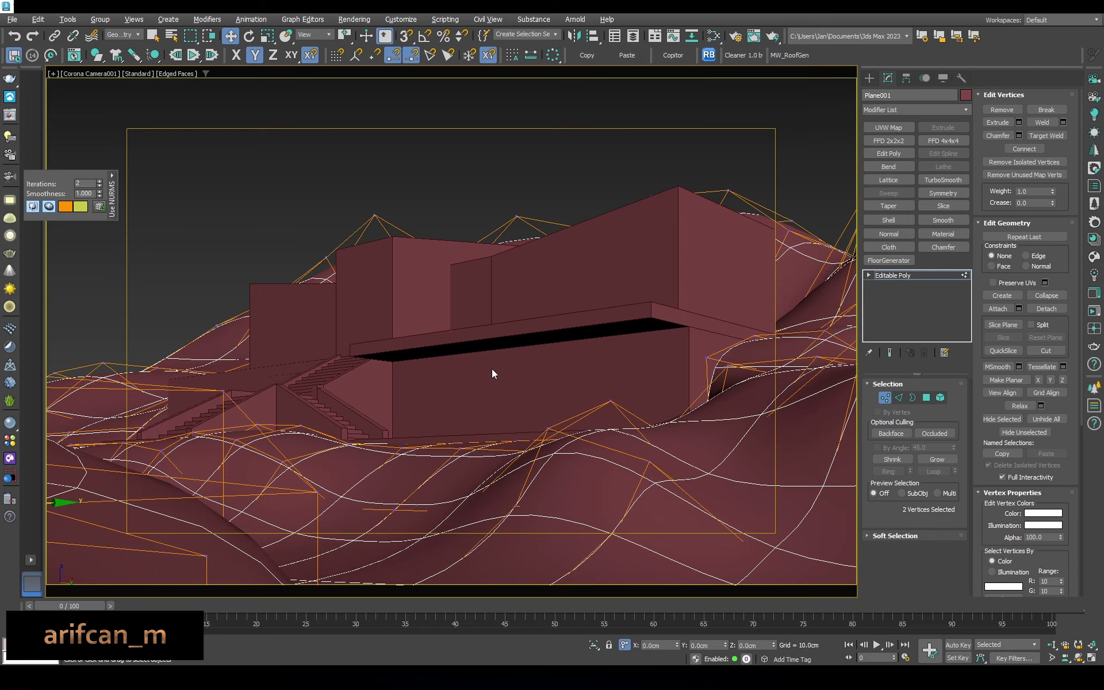
{"action": "key", "text": "t"}
{"action": "key", "text": "z"}
Extend the vertex selection, then leave Vertex mode, deselect, and view through the Corona camera
{"action": "scroll", "coordinate": [481, 391], "scroll_direction": "down", "scroll_amount": 5}
{"action": "key", "text": "F3"}
{"action": "left_click", "coordinate": [533, 330], "text": "ctrl"}
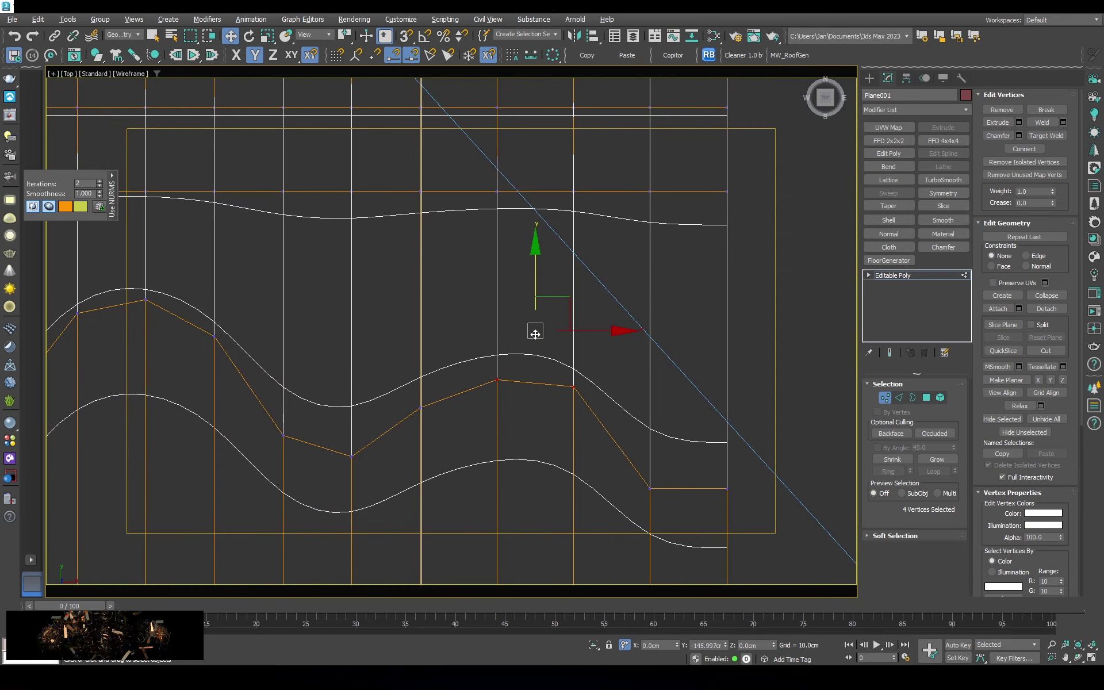
{"action": "key", "text": "c"}
{"action": "key", "text": "F3"}
{"action": "left_click", "coordinate": [898, 277]}
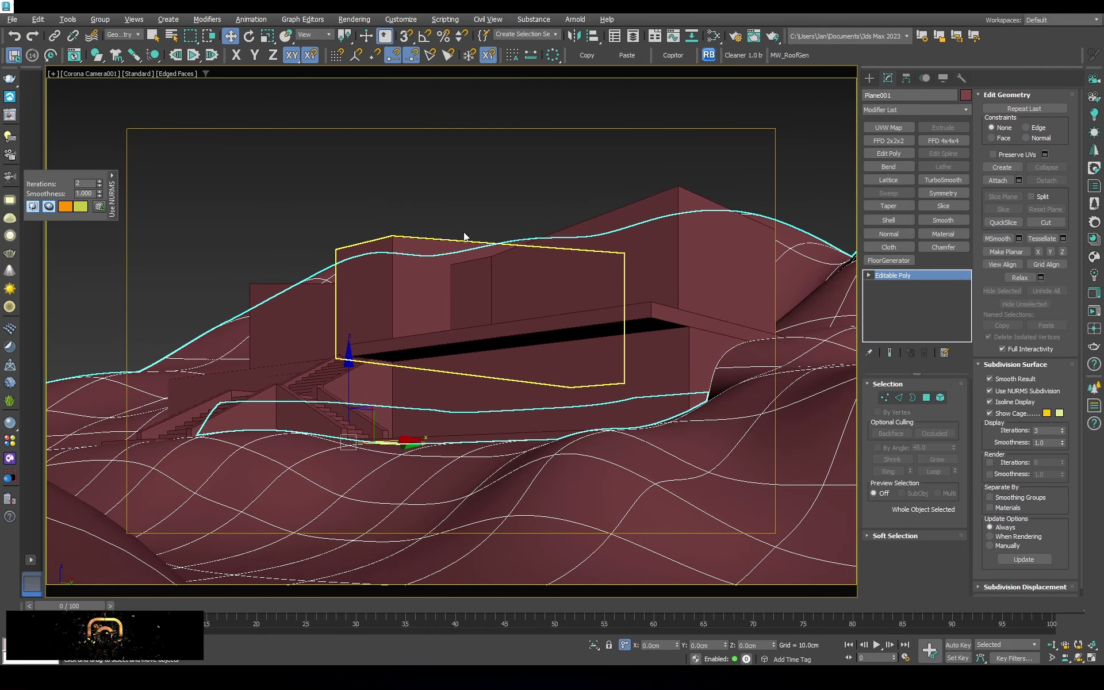
{"action": "left_click", "coordinate": [470, 171]}
Select the terrain beside the lower ledge and enable 3D vertex snapping
{"action": "left_click", "coordinate": [725, 363]}
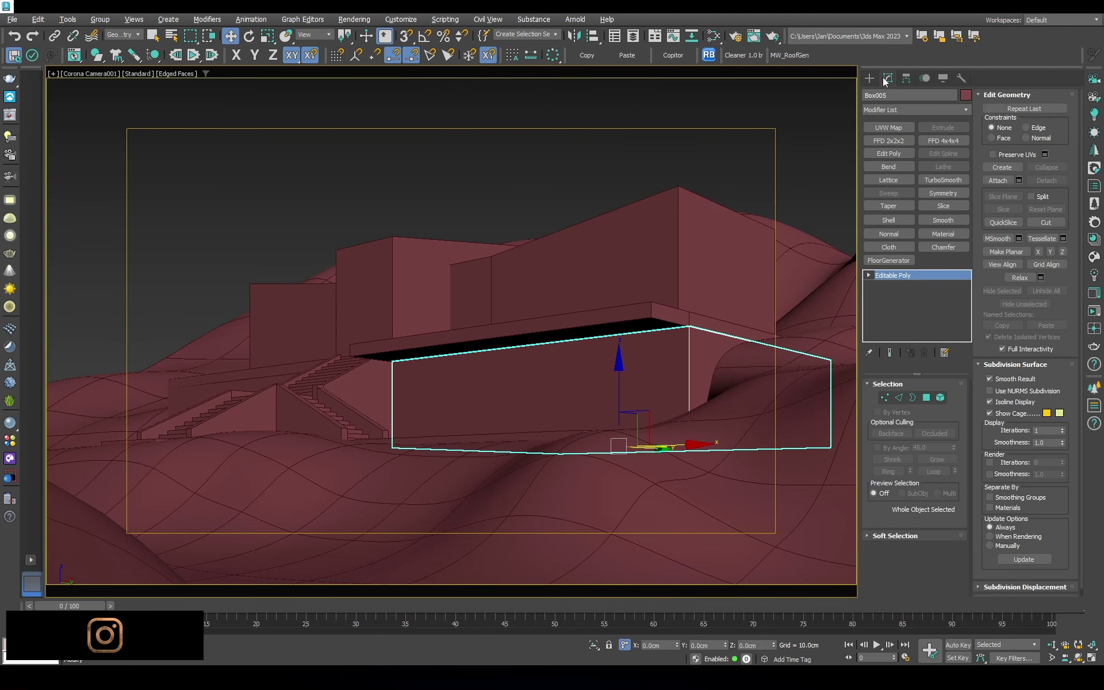
{"action": "key", "text": "F3"}
{"action": "left_click", "coordinate": [926, 397]}
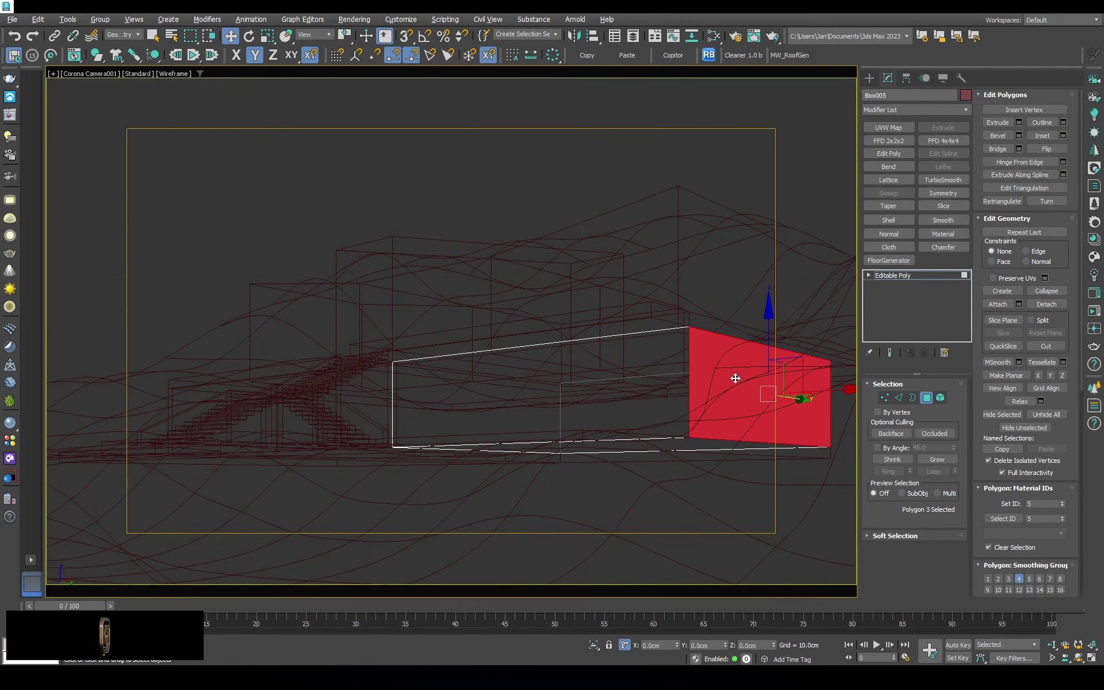
{"action": "key", "text": "F3"}
{"action": "key", "text": "s"}
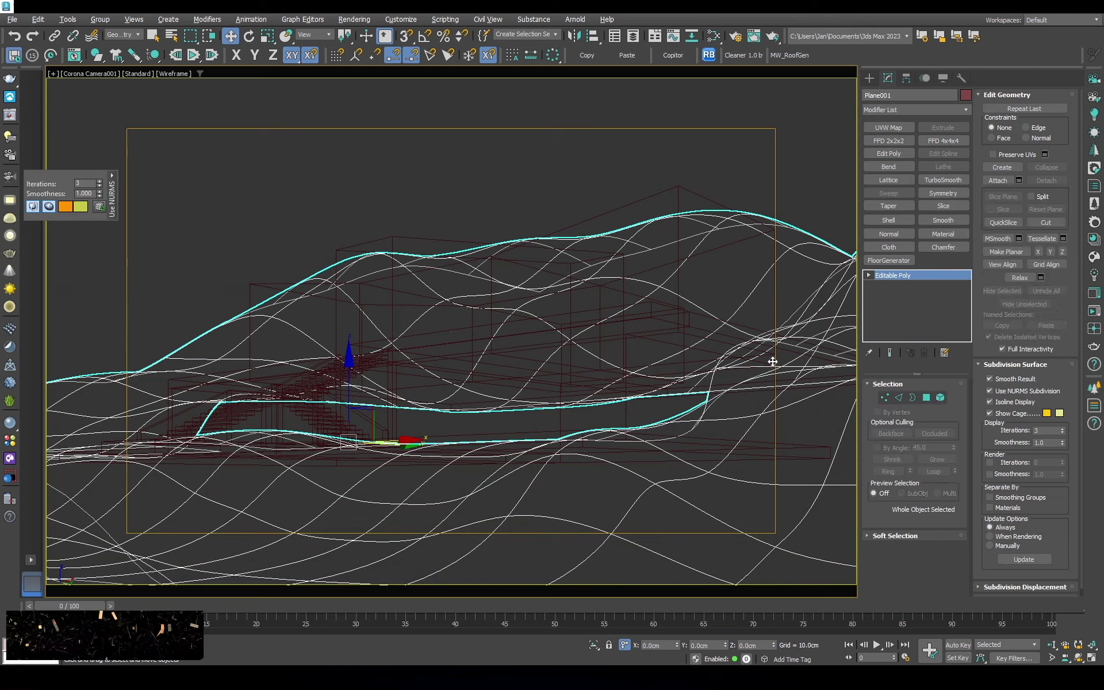
{"action": "key", "text": "p"}
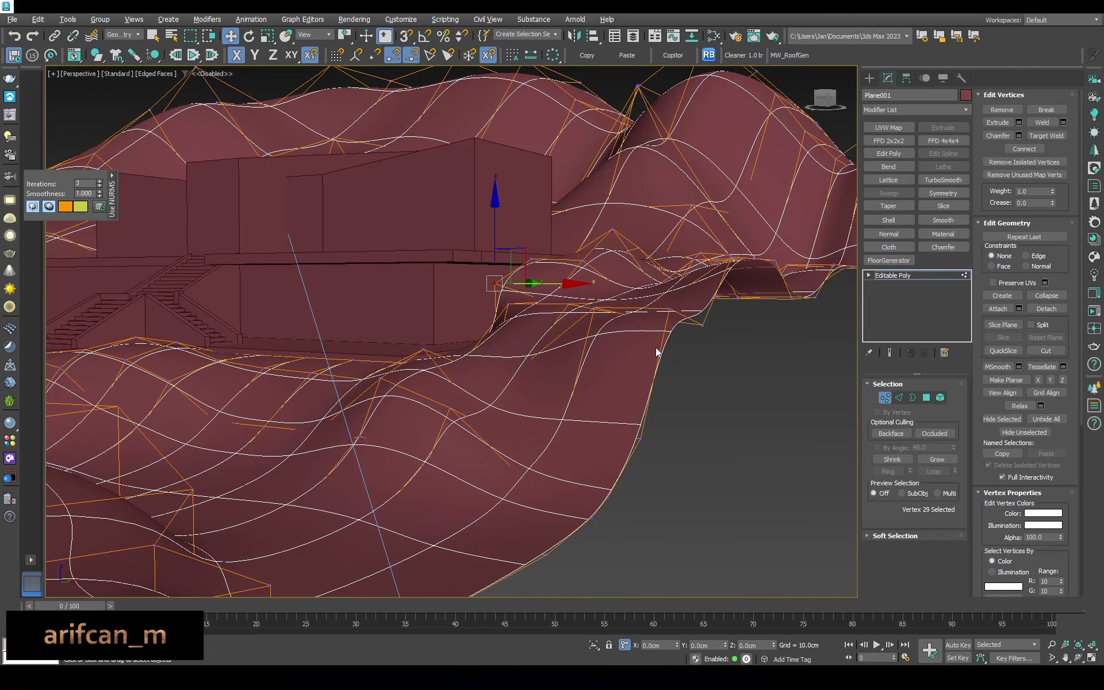
Snap the terrain's corner vertex onto the ledge corner
{"action": "mouse_move", "coordinate": [655, 347]}
{"action": "middle_mouse_down", "text": "alt"}
{"action": "mouse_move", "coordinate": [546, 293]}
{"action": "mouse_move", "coordinate": [532, 316]}
{"action": "middle_mouse_up", "text": "alt"}
{"action": "key", "text": "F3"}
{"action": "key", "text": "s"}
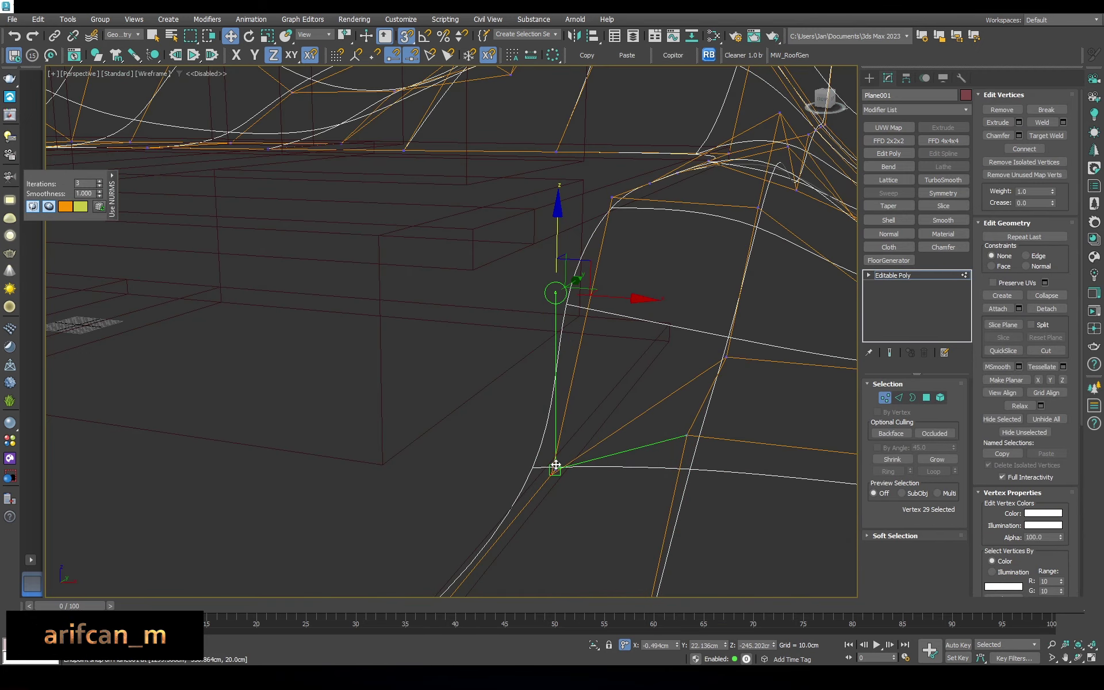
{"action": "mouse_move", "coordinate": [558, 244]}
{"action": "middle_mouse_down", "text": "alt"}
{"action": "mouse_move", "coordinate": [687, 399]}
{"action": "mouse_move", "coordinate": [679, 454]}
{"action": "middle_mouse_up", "text": "alt"}
{"action": "key", "text": "F3"}
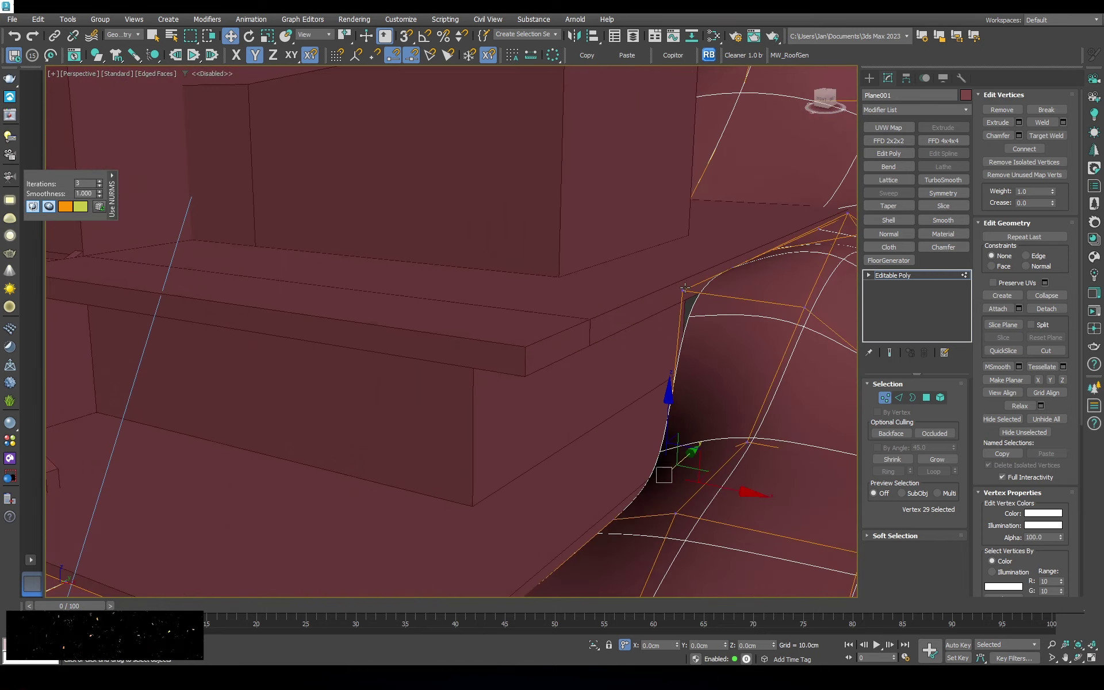
{"action": "key", "text": "F3"}
{"action": "left_click", "coordinate": [674, 465]}
{"action": "left_click_drag", "start_coordinate": [677, 420], "coordinate": [660, 479]}
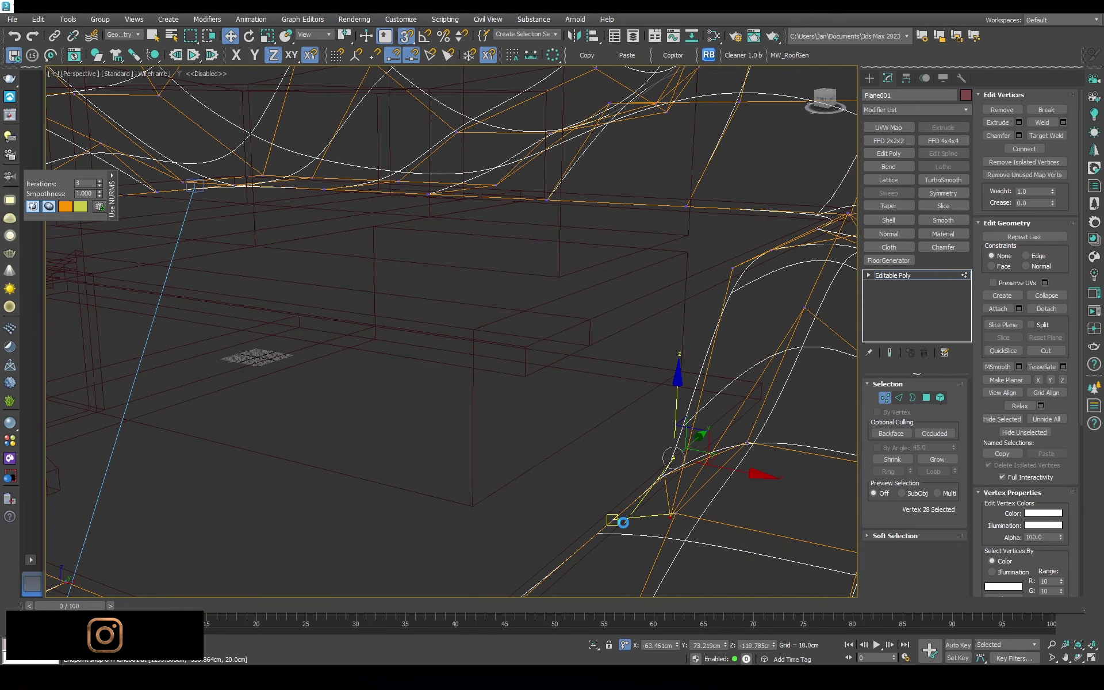
Snap a second terrain vertex onto another ledge endpoint
{"action": "key", "text": "F3"}
{"action": "middle_click_drag", "start_coordinate": [702, 442], "coordinate": [650, 361], "text": "alt"}
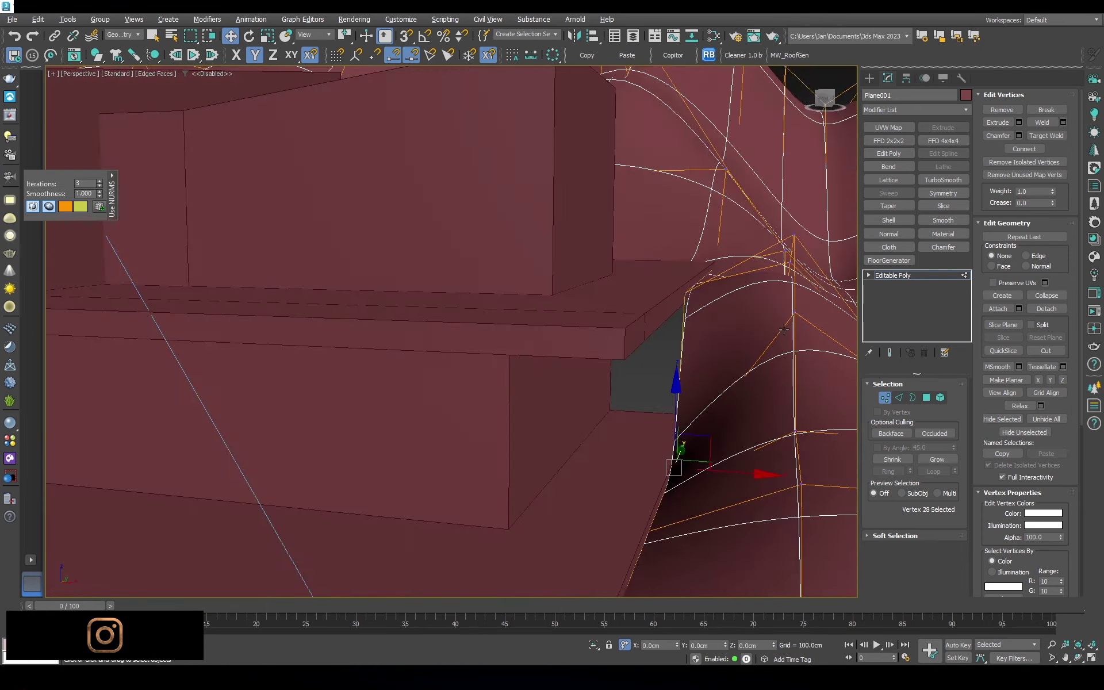
{"action": "key", "text": "F3"}
{"action": "key", "text": "F3"}
{"action": "middle_click_drag", "start_coordinate": [697, 242], "coordinate": [713, 352], "text": "alt"}
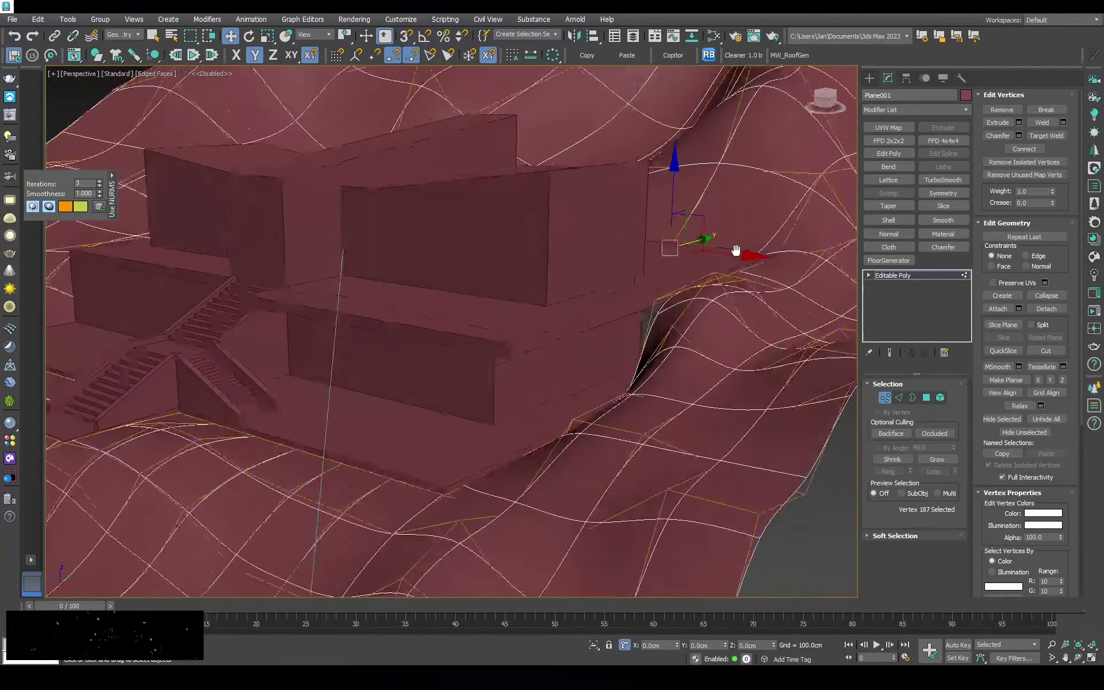
{"action": "key", "text": "F3"}
{"action": "middle_click_drag", "start_coordinate": [665, 387], "coordinate": [675, 349], "text": "alt"}
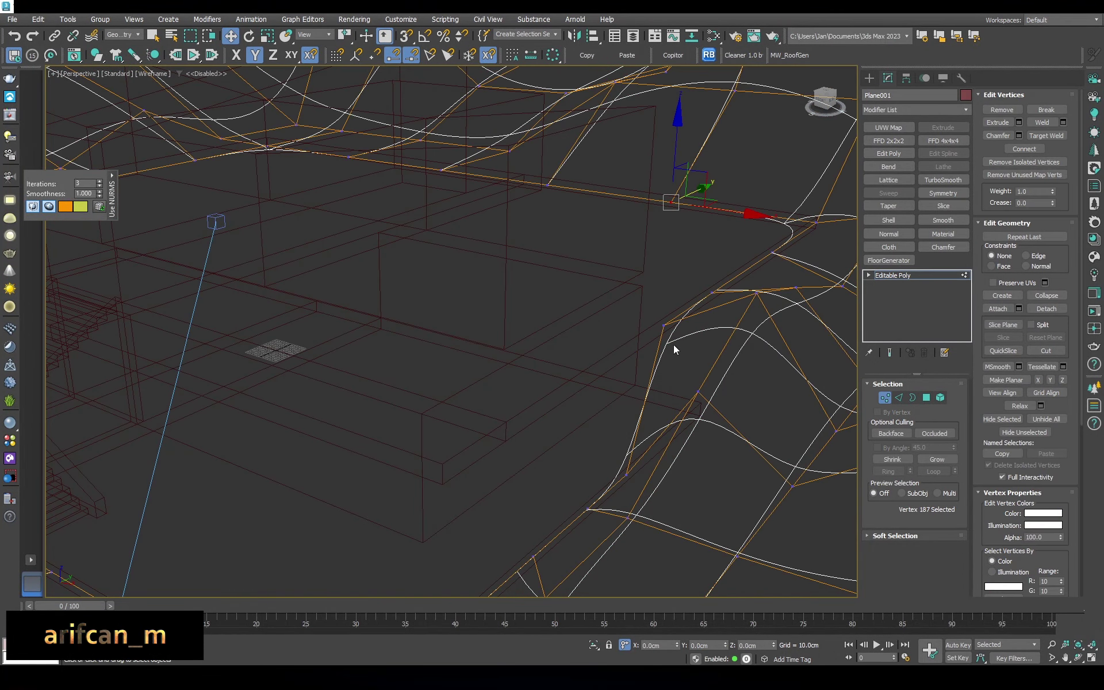
{"action": "left_click_drag", "start_coordinate": [670, 280], "coordinate": [713, 289]}
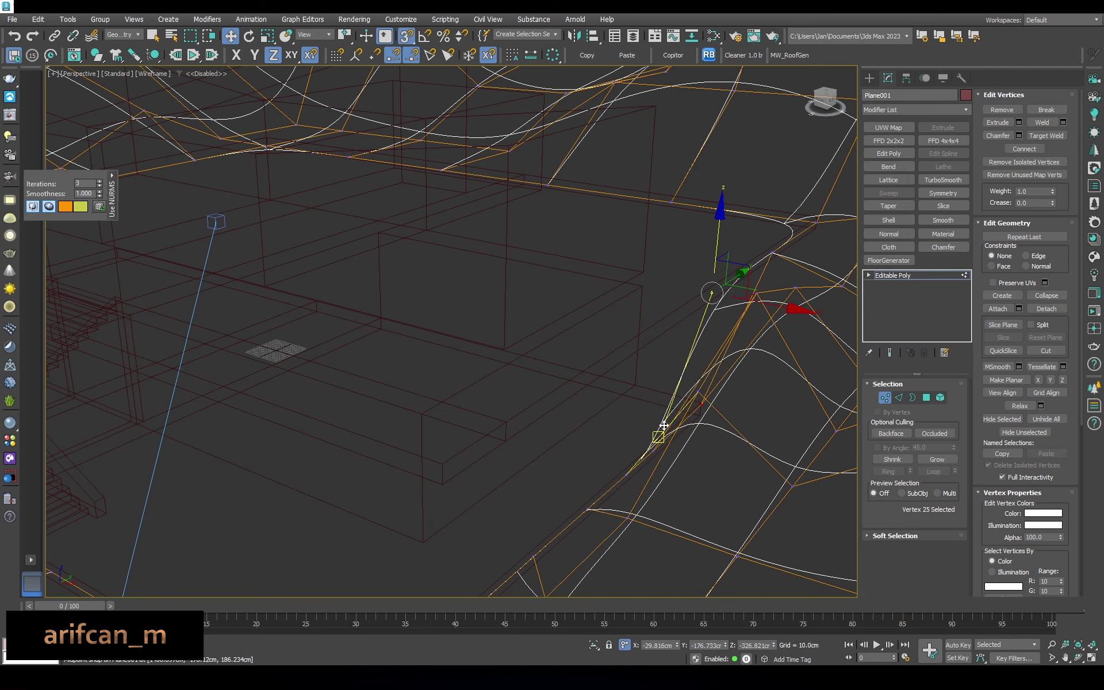
Snap one more terrain vertex up against the ledge, then exit Vertex mode
{"action": "key", "text": "F3"}
{"action": "middle_click_drag", "start_coordinate": [590, 505], "coordinate": [782, 290], "text": "alt"}
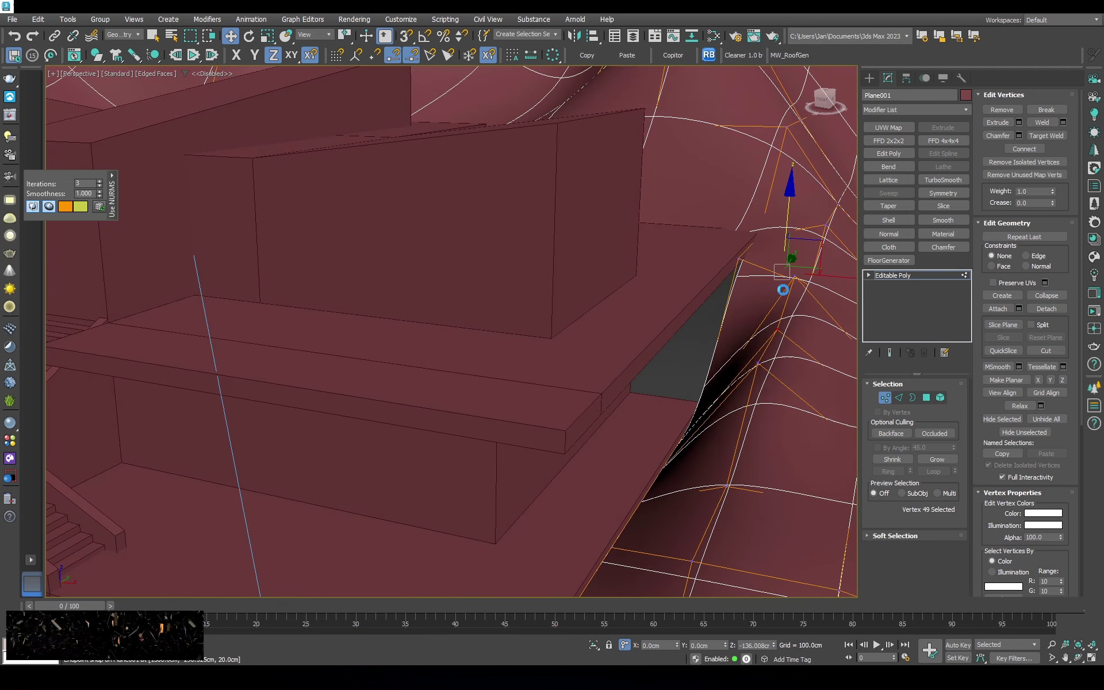
{"action": "left_click_drag", "start_coordinate": [765, 299], "coordinate": [776, 338]}
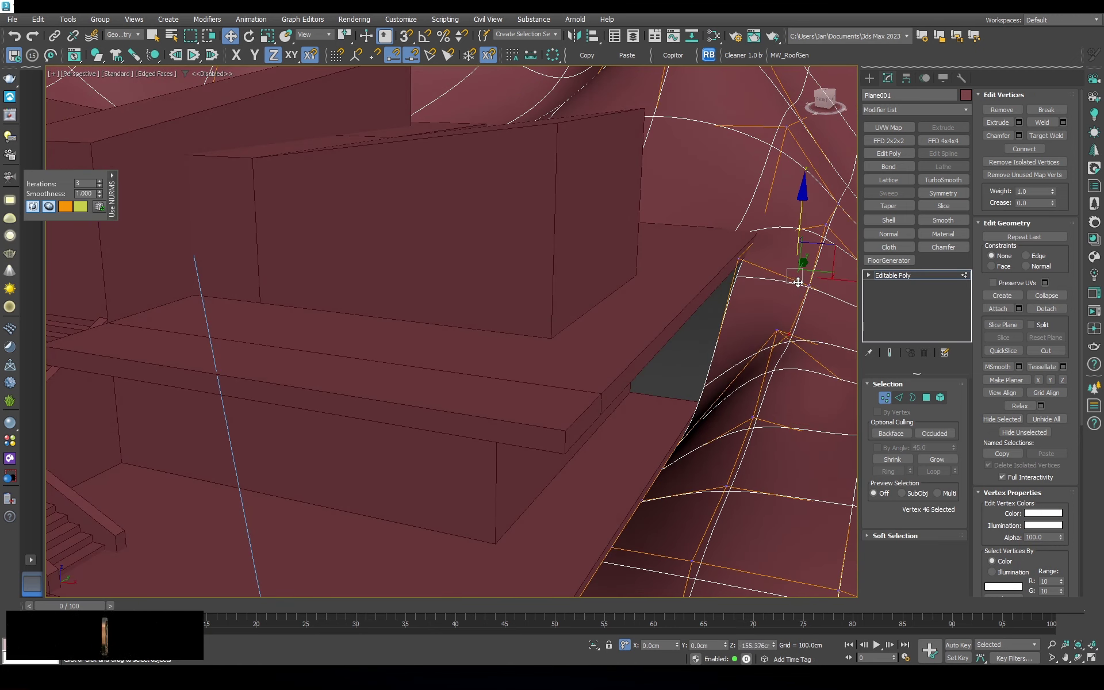
{"action": "middle_click_drag", "start_coordinate": [776, 338], "coordinate": [767, 331], "text": "alt"}
{"action": "key", "text": "1"}
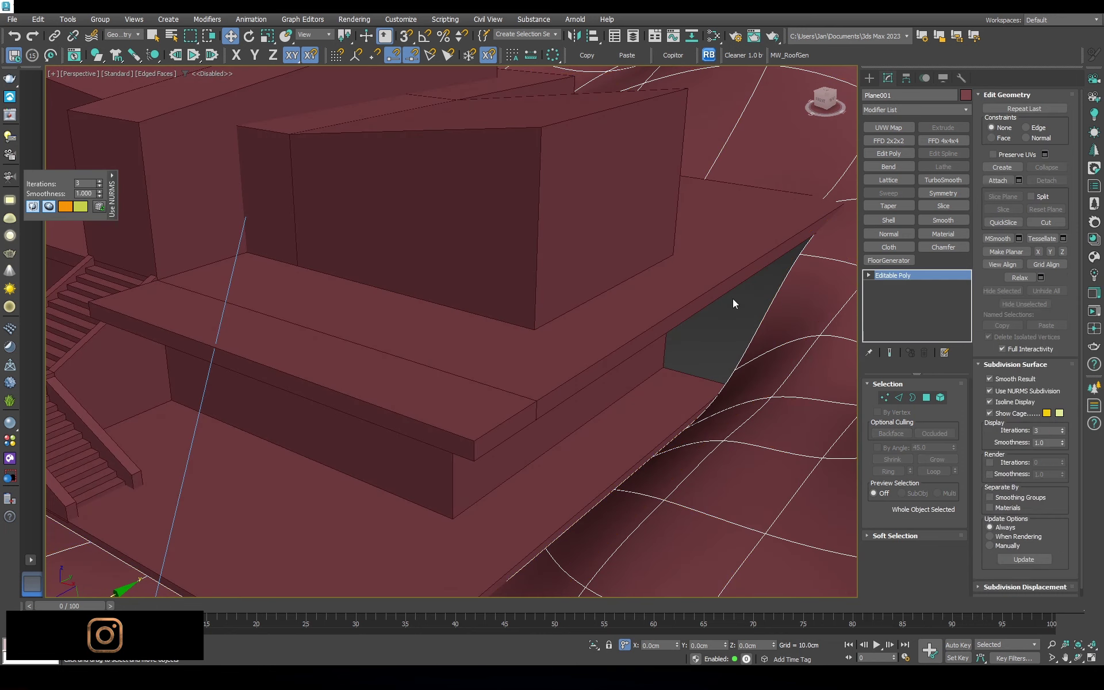
{"action": "key", "text": "F3"}
Draw a thin wall box from the snapped terrain vertex with Length 20
{"action": "right_click", "coordinate": [707, 348], "text": "shift"}
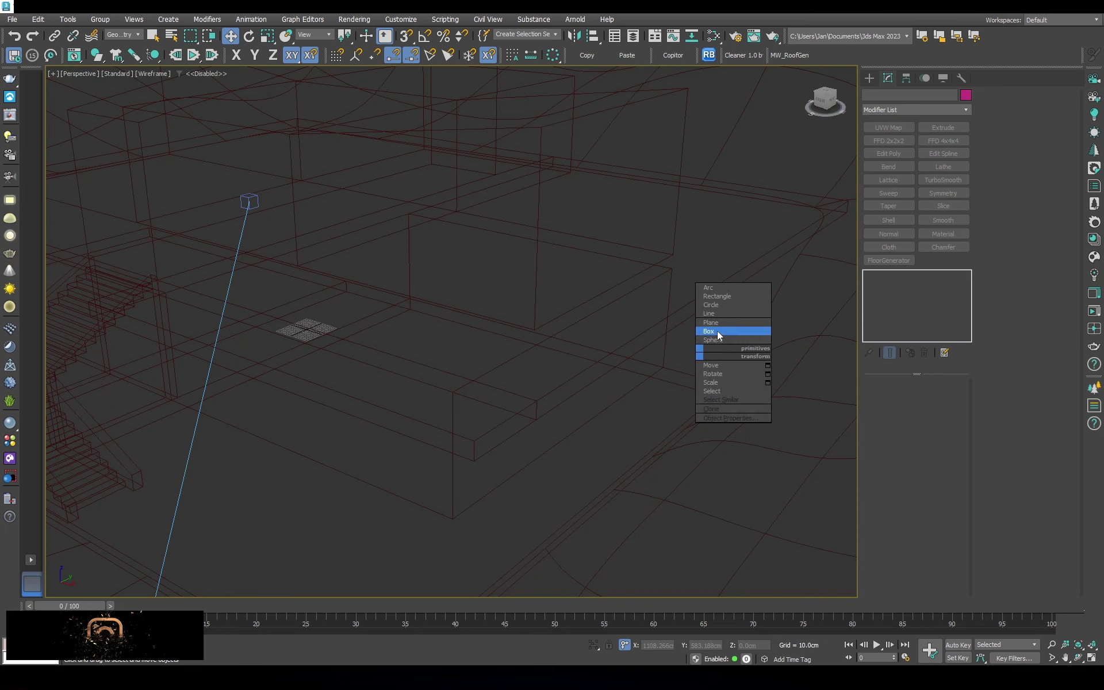
{"action": "left_click", "coordinate": [742, 331]}
{"action": "left_click_drag", "start_coordinate": [662, 367], "coordinate": [729, 375]}
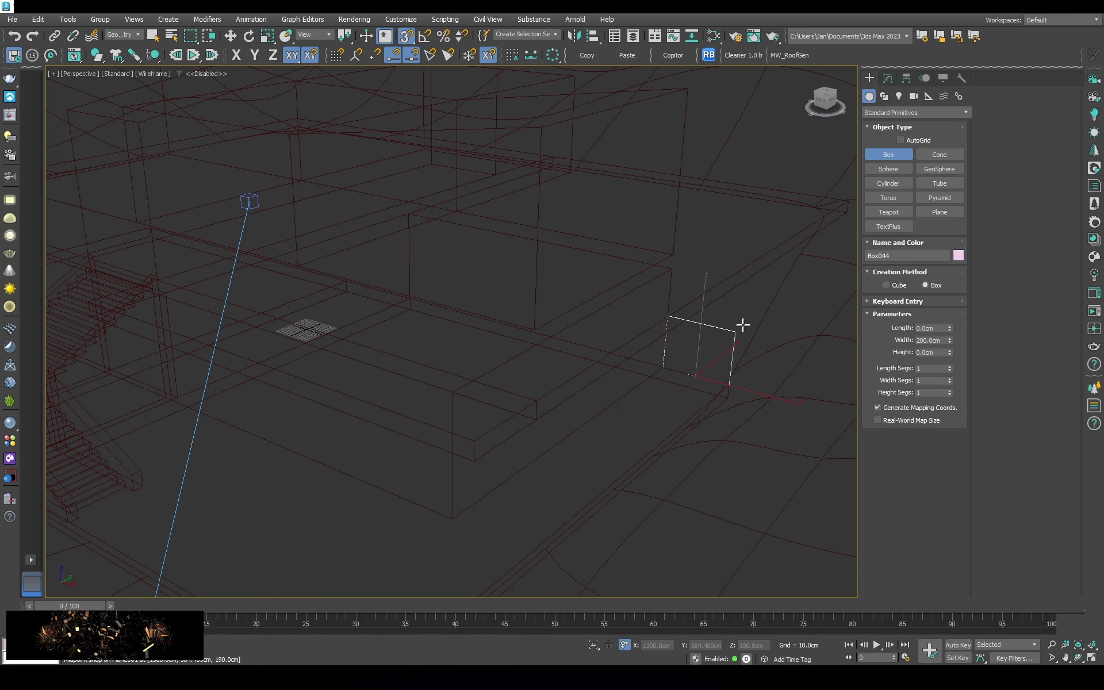
{"action": "left_click", "coordinate": [736, 291]}
{"action": "key", "text": "F3"}
Move the wall box along Y into the gap beneath the ledge
{"action": "key", "text": "F3"}
{"action": "left_click", "coordinate": [887, 78]}
{"action": "type", "text": "w"}
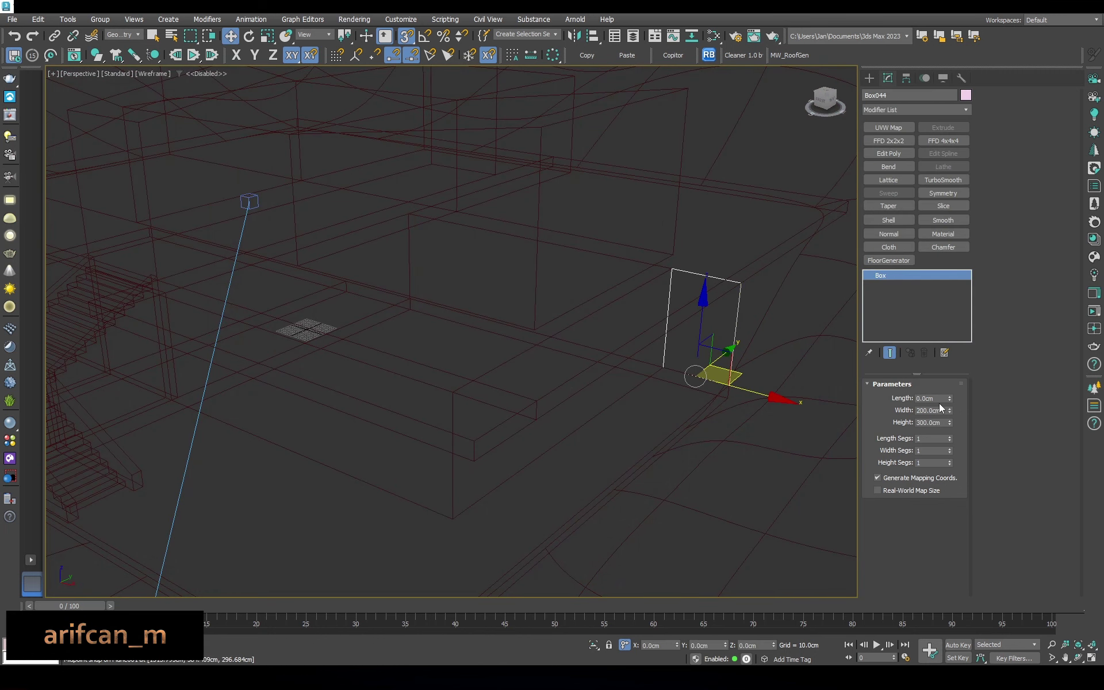
{"action": "type", "text": "20"}
{"action": "key", "text": "Return"}
{"action": "key", "text": "F3"}
{"action": "mouse_move", "coordinate": [713, 371]}
{"action": "left_mouse_down"}
{"action": "mouse_move", "coordinate": [626, 422]}
{"action": "mouse_move", "coordinate": [668, 391]}
{"action": "left_mouse_up"}
{"action": "key", "text": "F3"}
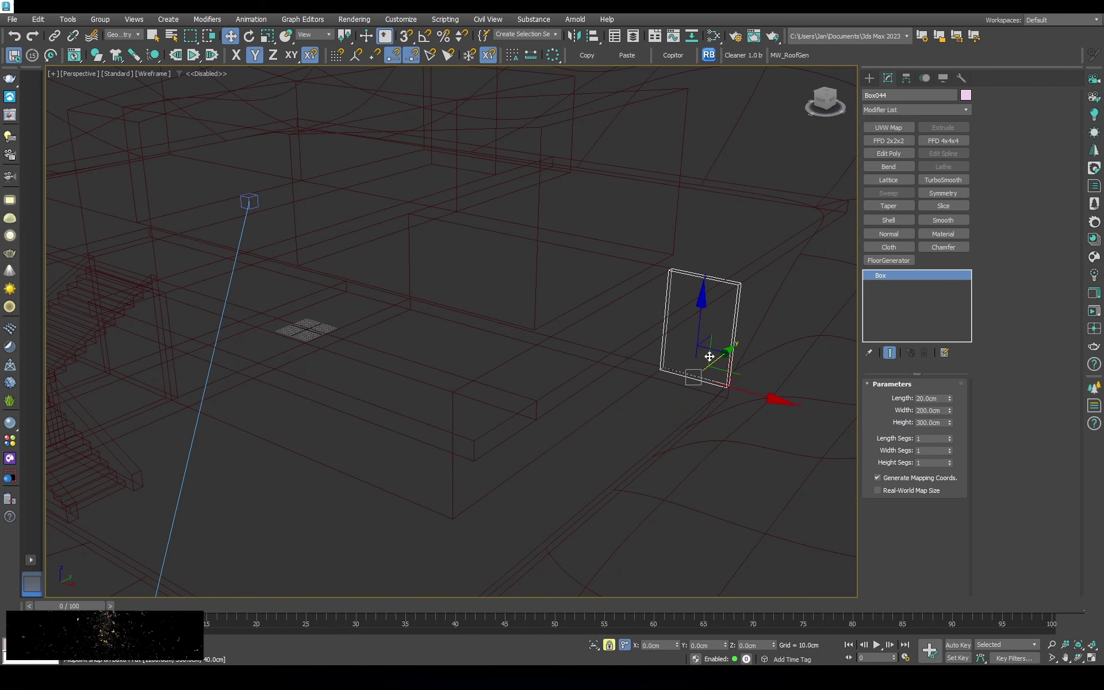
{"action": "key", "text": "F3"}
Convert the box to Editable Poly and stretch its end polygon to the terrain
{"action": "right_click", "coordinate": [784, 275]}
{"action": "left_click", "coordinate": [919, 430]}
{"action": "key", "text": "F3"}
{"action": "key", "text": "2"}
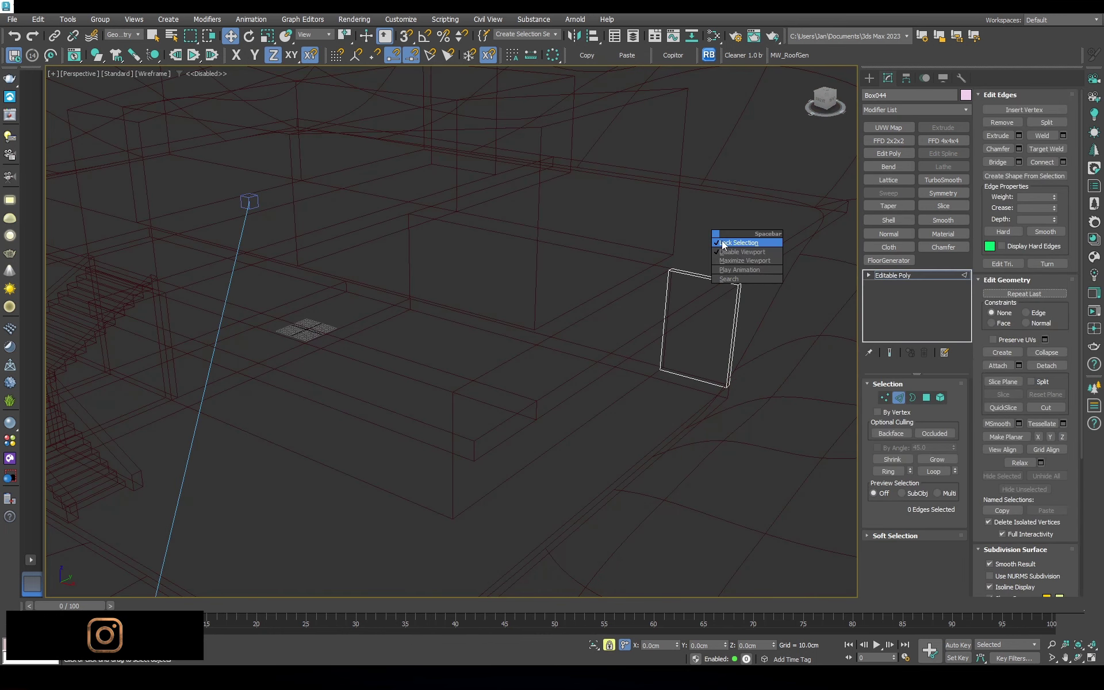
{"action": "left_click", "coordinate": [926, 397]}
{"action": "left_click", "coordinate": [713, 307]}
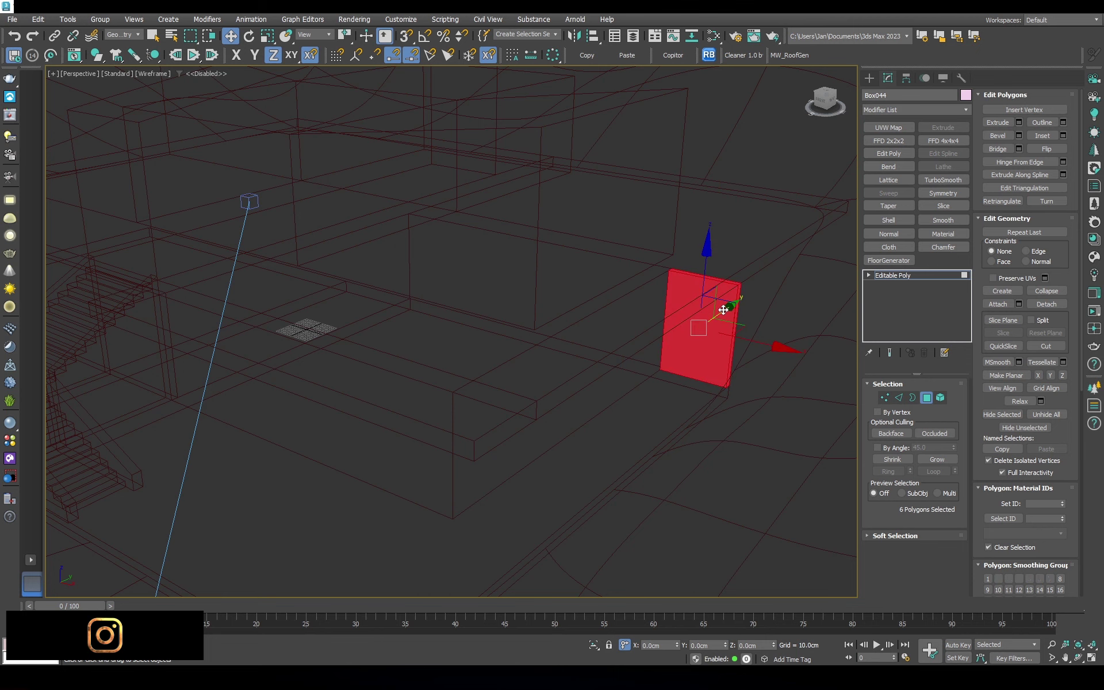
{"action": "left_click", "coordinate": [723, 310]}
{"action": "key", "text": "s"}
{"action": "left_click_drag", "start_coordinate": [731, 303], "coordinate": [846, 215]}
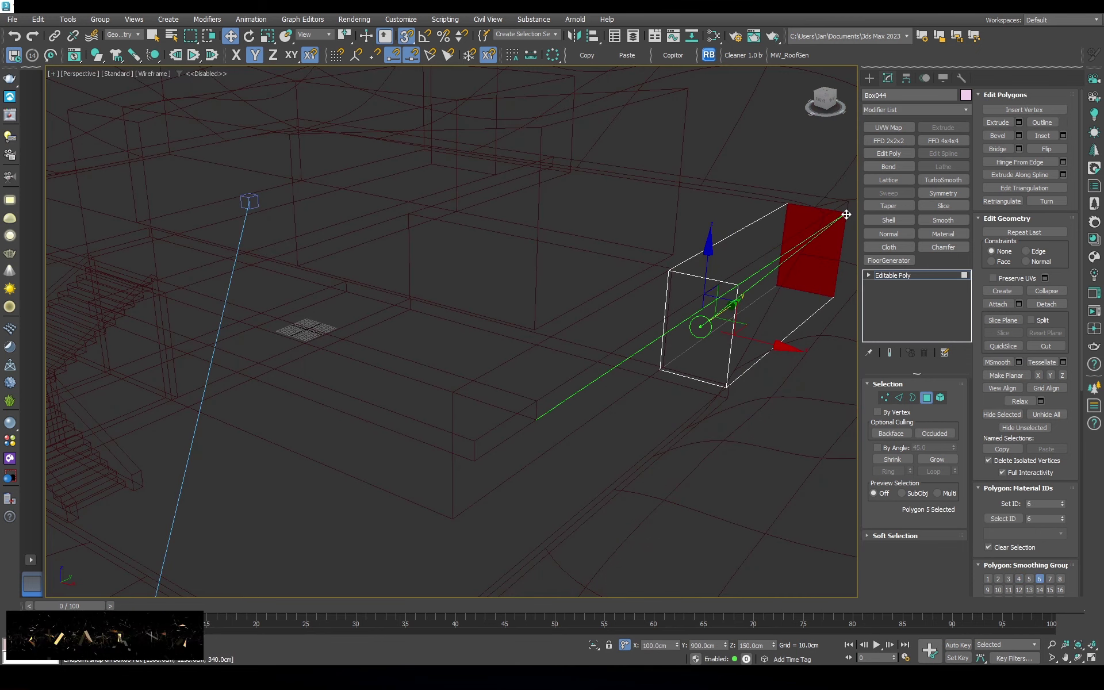
{"action": "key", "text": "F3"}
{"action": "key", "text": "6"}
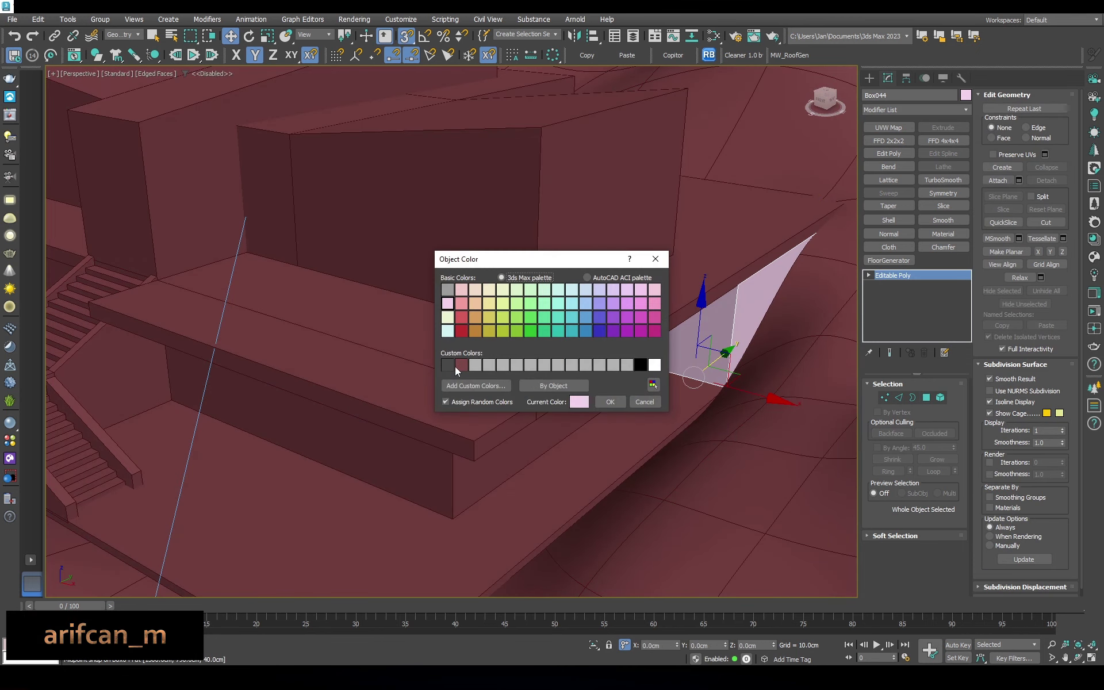
Deselect everything and show the scene through the Corona camera
{"action": "left_click", "coordinate": [610, 401]}
{"action": "key", "text": "F3"}
{"action": "key", "text": "F3"}
{"action": "key", "text": "F3"}
{"action": "left_click", "coordinate": [748, 323]}
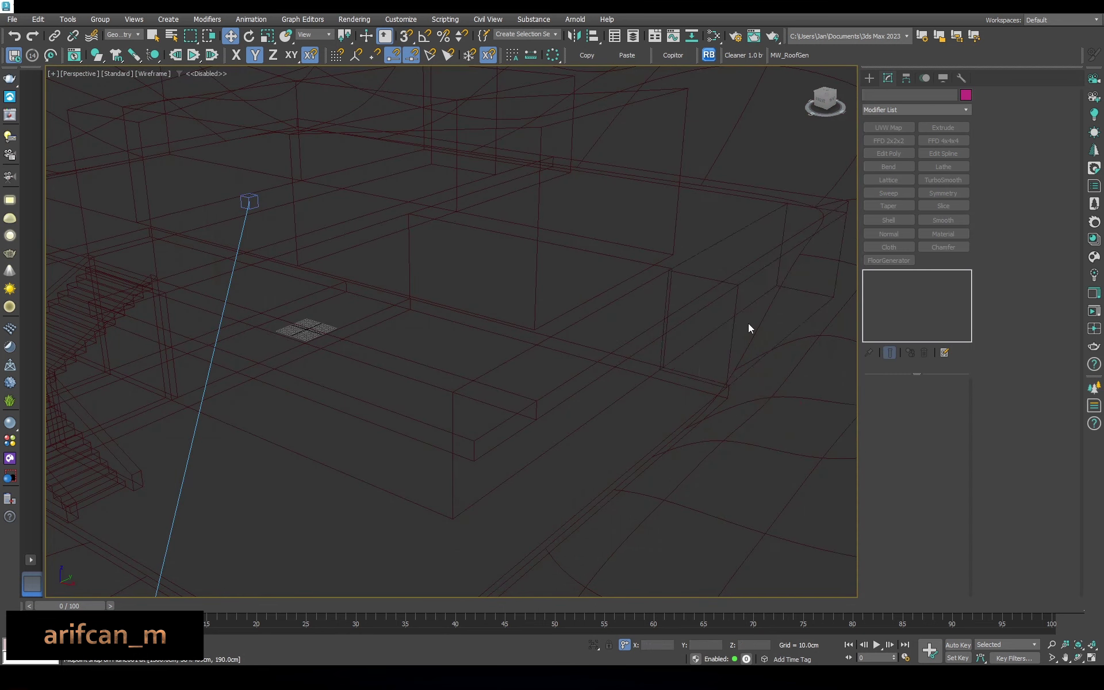
{"action": "key", "text": "F3"}
{"action": "key", "text": "c"}
{"action": "key", "text": "F3"}
{"action": "key", "text": "F3"}
Select the terrain vertices in front of the lower ledge and move them down along Z
{"action": "left_click", "coordinate": [801, 369]}
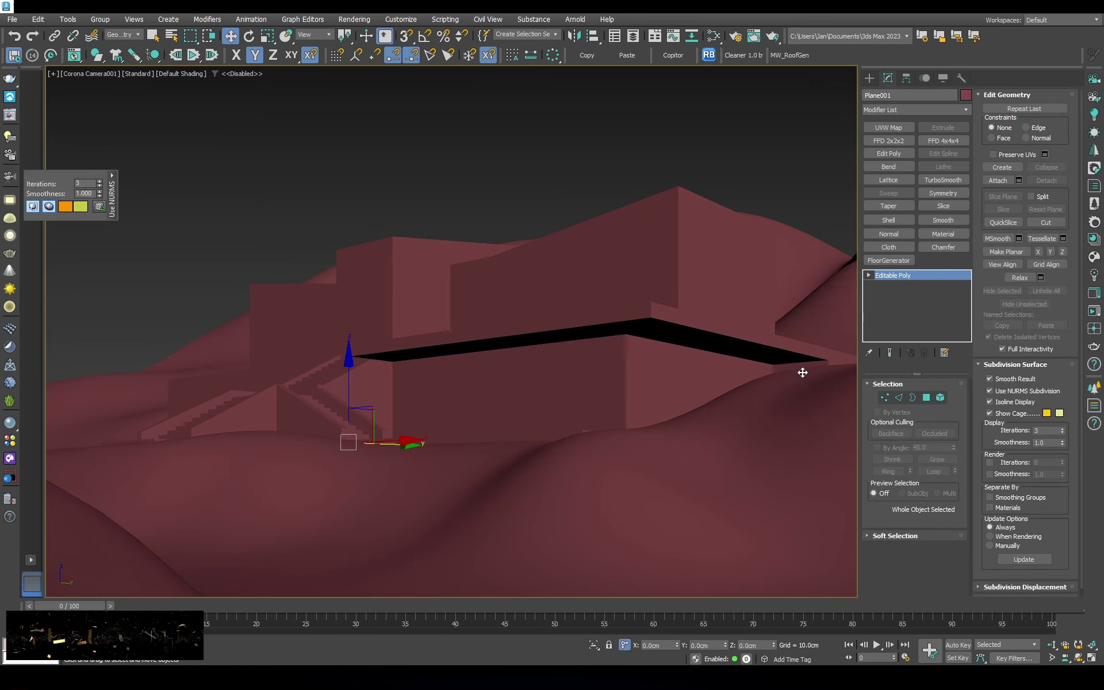
{"action": "key", "text": "u"}
{"action": "scroll", "coordinate": [592, 354], "scroll_direction": "up", "scroll_amount": 5}
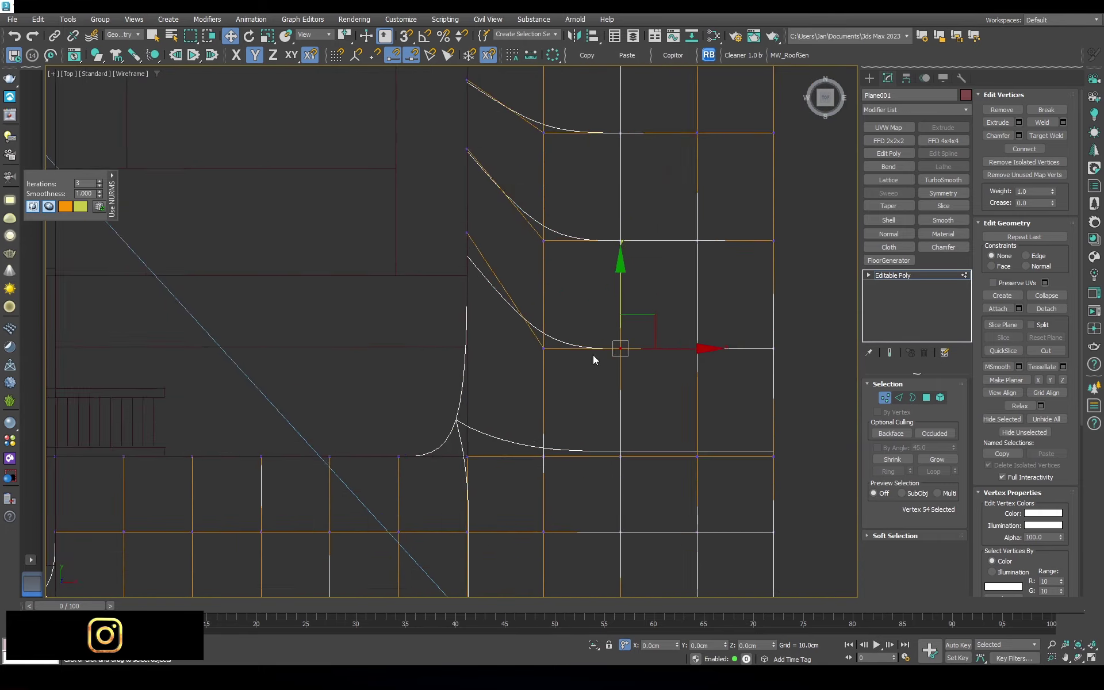
{"action": "key", "text": "F3"}
{"action": "middle_click_drag", "start_coordinate": [607, 284], "coordinate": [623, 296], "text": "alt"}
{"action": "mouse_move", "coordinate": [645, 393]}
{"action": "middle_mouse_down", "text": "alt"}
{"action": "mouse_move", "coordinate": [652, 340]}
{"action": "mouse_move", "coordinate": [585, 432]}
{"action": "mouse_move", "coordinate": [480, 345]}
{"action": "middle_mouse_up", "text": "alt"}
{"action": "left_click_drag", "start_coordinate": [426, 342], "coordinate": [426, 360]}
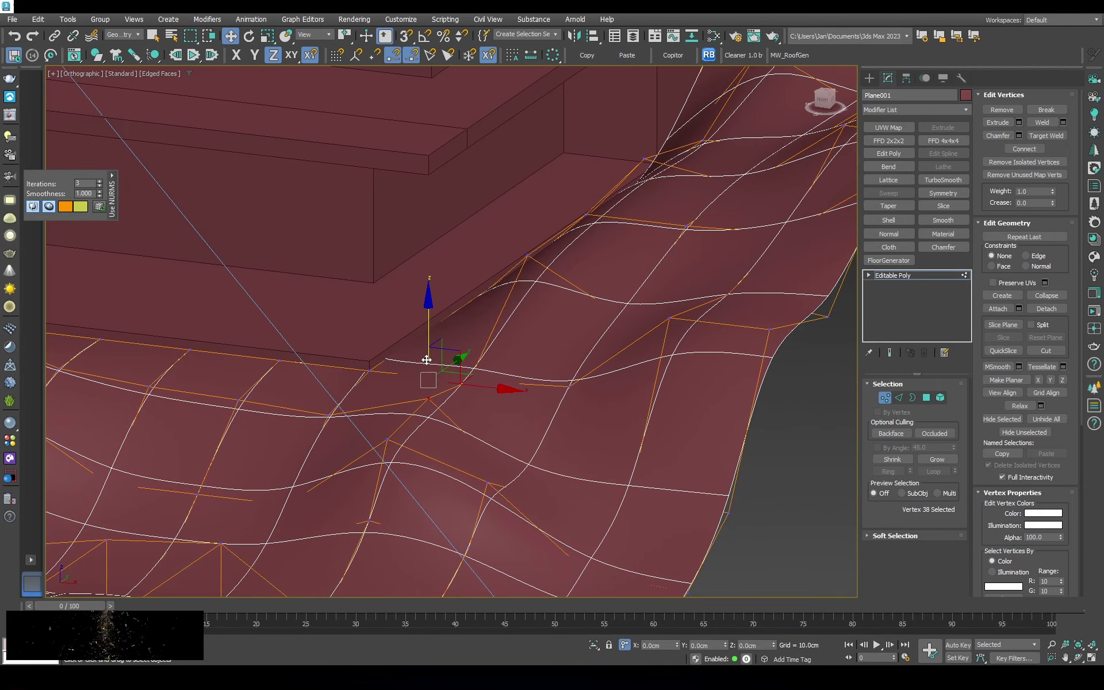
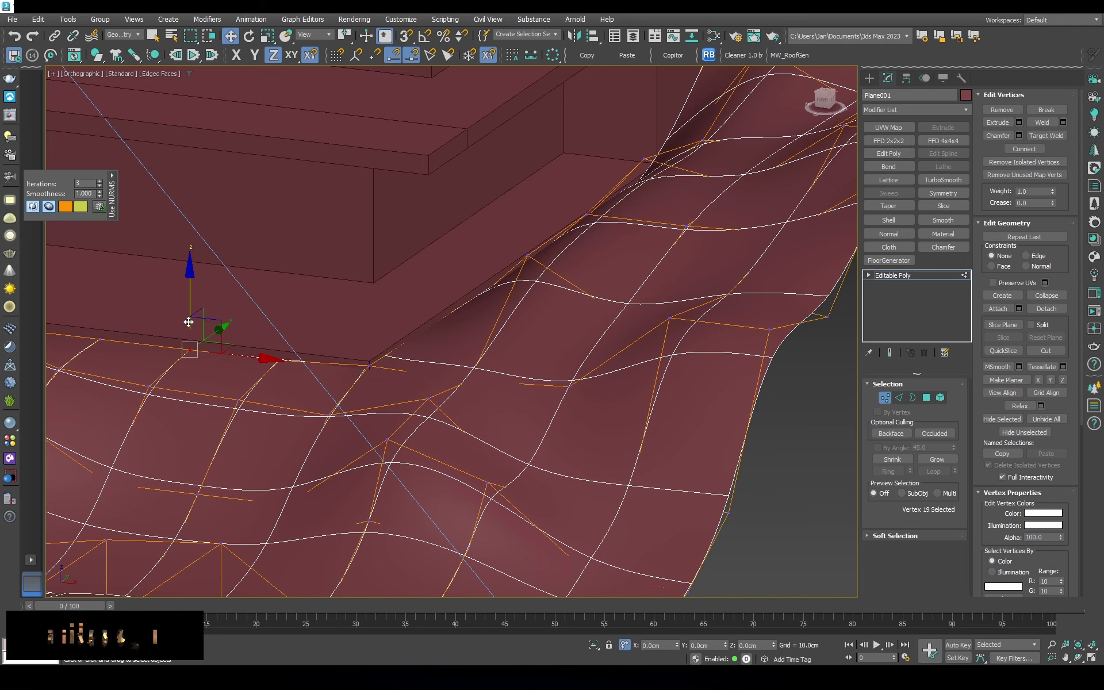
Select the terrain vertices around the stairs and along the stair base
{"action": "mouse_move", "coordinate": [426, 360]}
{"action": "middle_mouse_down", "text": "alt"}
{"action": "mouse_move", "coordinate": [211, 361]}
{"action": "mouse_move", "coordinate": [218, 321]}
{"action": "middle_mouse_up", "text": "alt"}
{"action": "left_click", "coordinate": [115, 372]}
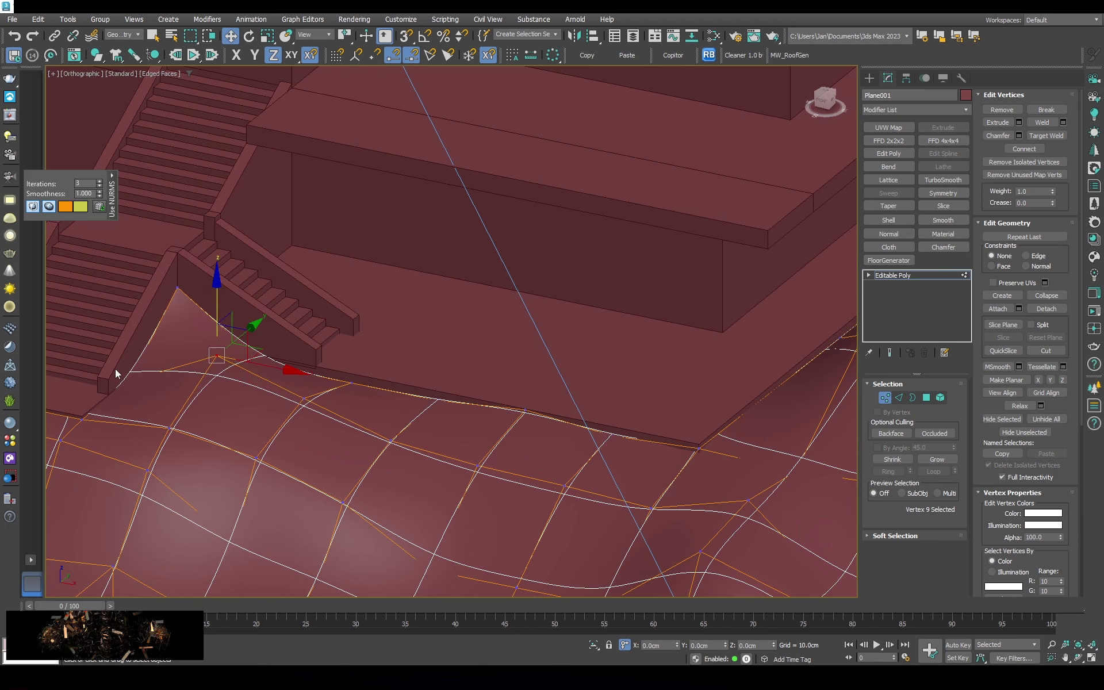
{"action": "left_click", "coordinate": [216, 357], "text": "alt"}
{"action": "key", "text": "F3"}
{"action": "left_click", "coordinate": [351, 382], "text": "ctrl"}
{"action": "key", "text": "F3"}
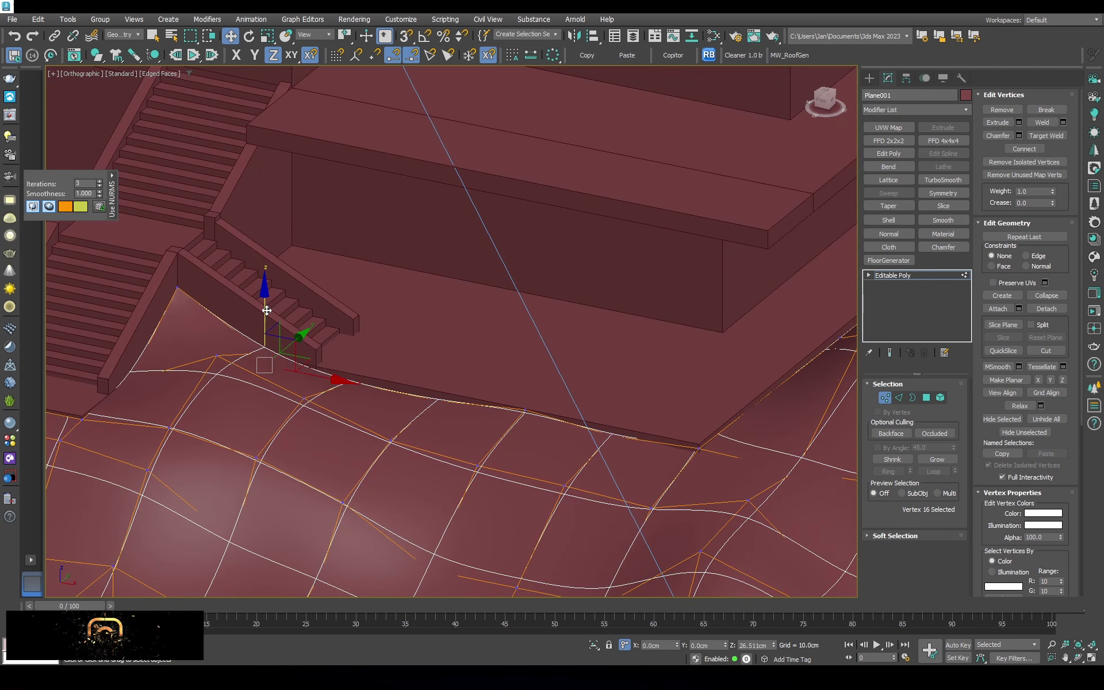
{"action": "left_click_drag", "start_coordinate": [185, 291], "coordinate": [361, 375], "text": "ctrl"}
{"action": "key", "text": "F3"}
{"action": "left_click", "coordinate": [396, 393], "text": "ctrl"}
{"action": "key", "text": "F3"}
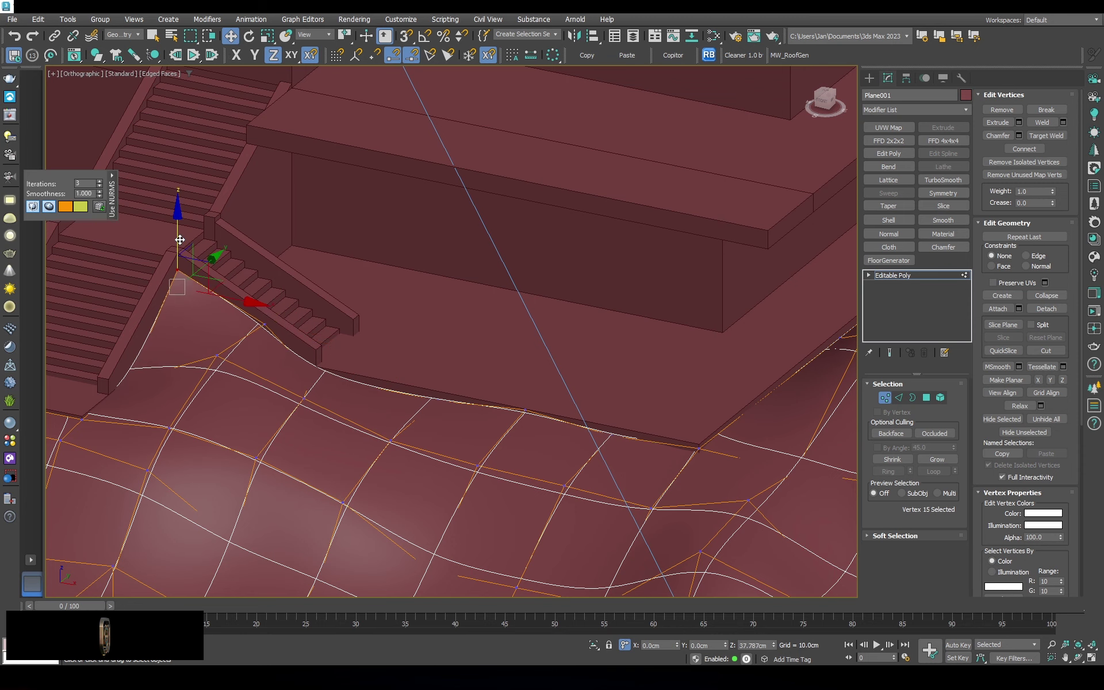
Add the vertices beside the stairs to the selection and return to the camera view
{"action": "key", "text": "F3"}
{"action": "left_click_drag", "start_coordinate": [153, 377], "coordinate": [131, 346]}
{"action": "key", "text": "F3"}
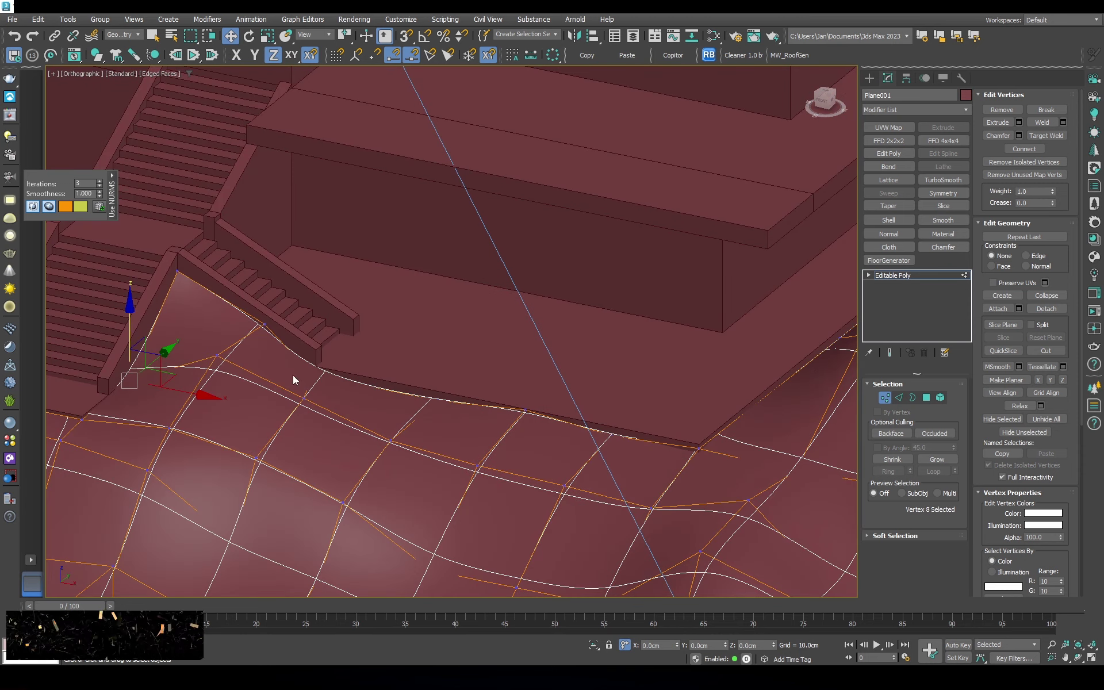
{"action": "key", "text": "F3"}
{"action": "key", "text": "c"}
{"action": "key", "text": "F3"}
Lower a terrain vertex at the stair foot and raise the one in front of the stairs in Z
{"action": "left_click", "coordinate": [295, 435]}
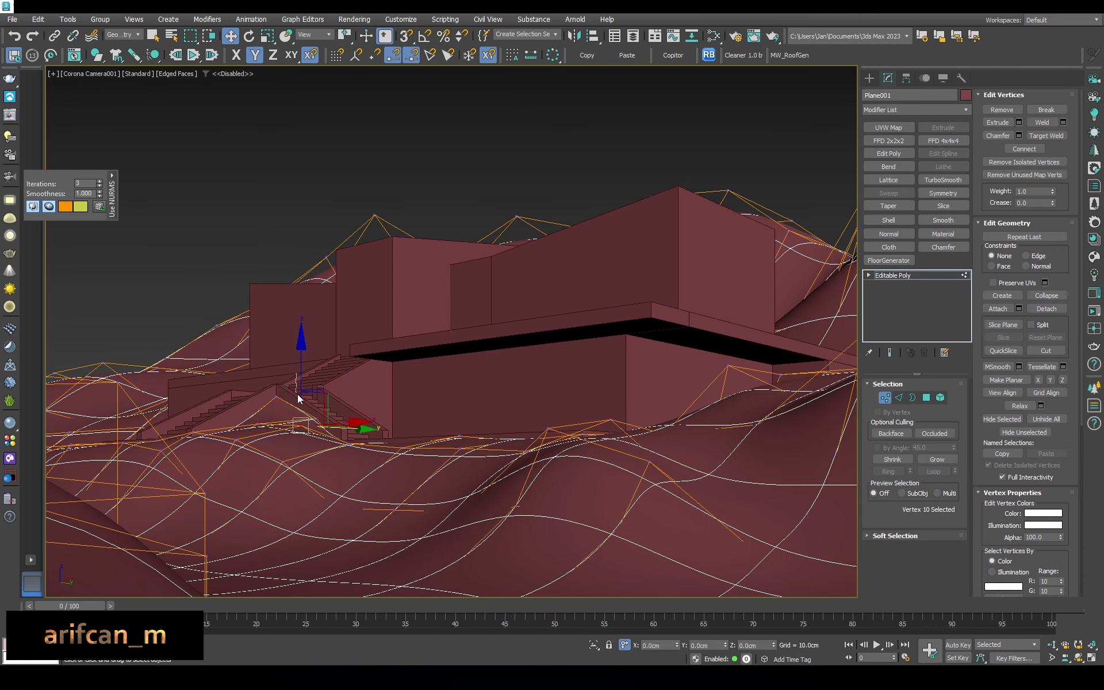
{"action": "key", "text": "F7"}
{"action": "left_click_drag", "start_coordinate": [302, 431], "coordinate": [299, 393]}
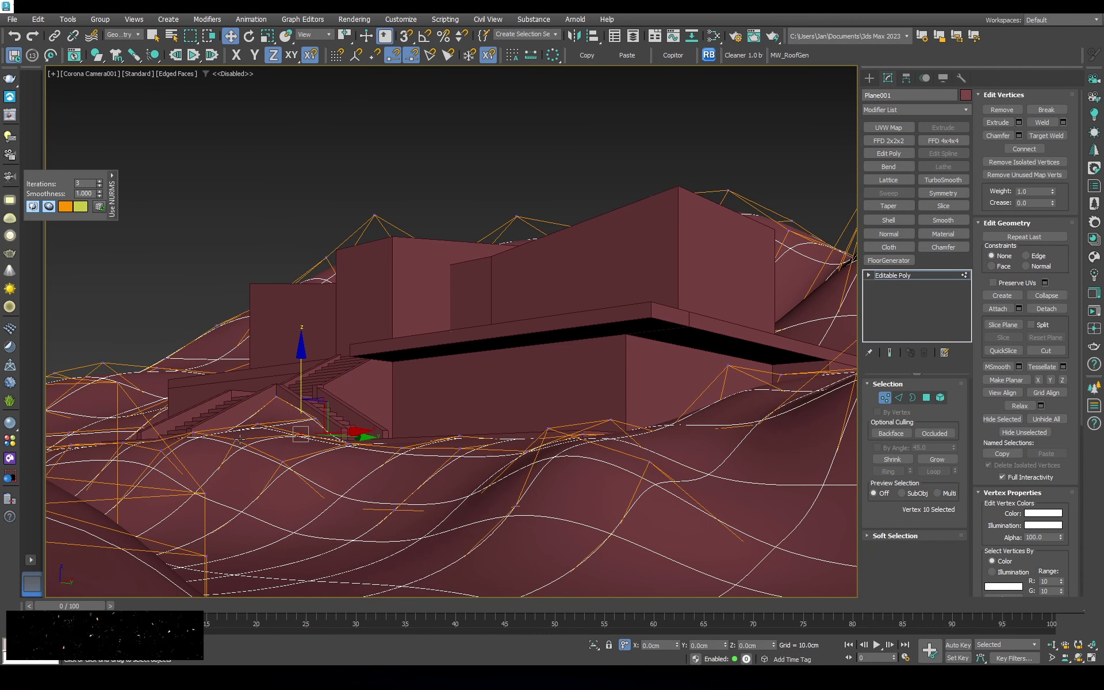
{"action": "key", "text": "F3"}
{"action": "left_click", "coordinate": [333, 509]}
{"action": "key", "text": "F3"}
{"action": "left_click_drag", "start_coordinate": [333, 509], "coordinate": [336, 449]}
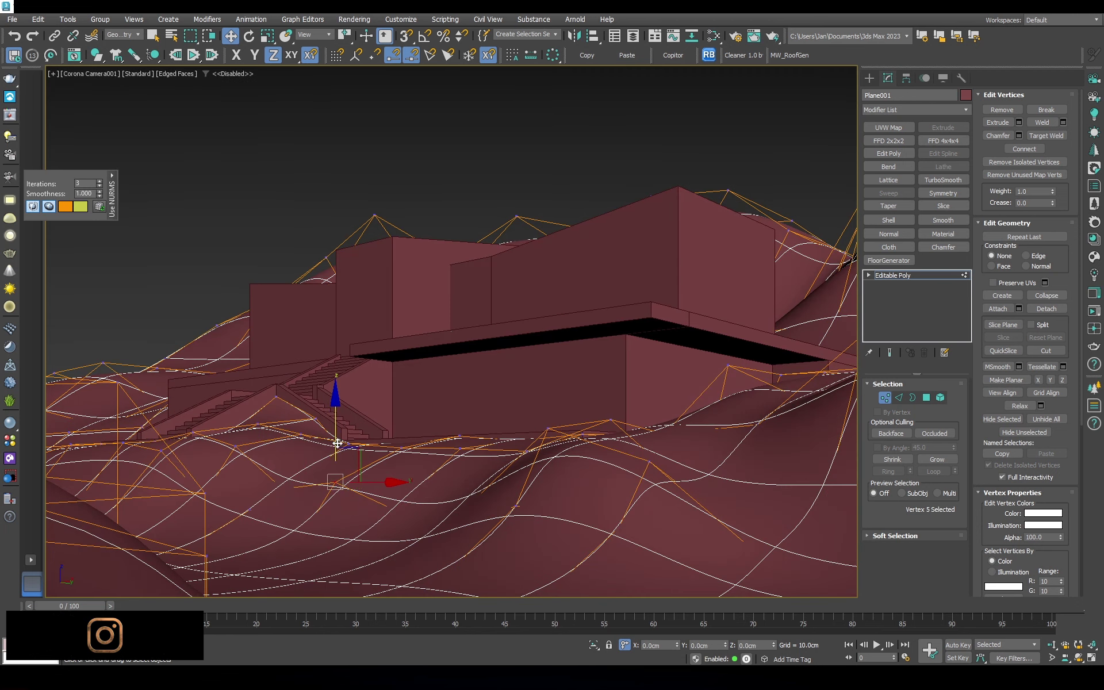
Raise the terrain peak at the lower right of the hillside
{"action": "key", "text": "F3"}
{"action": "left_click", "coordinate": [770, 488]}
{"action": "key", "text": "F3"}
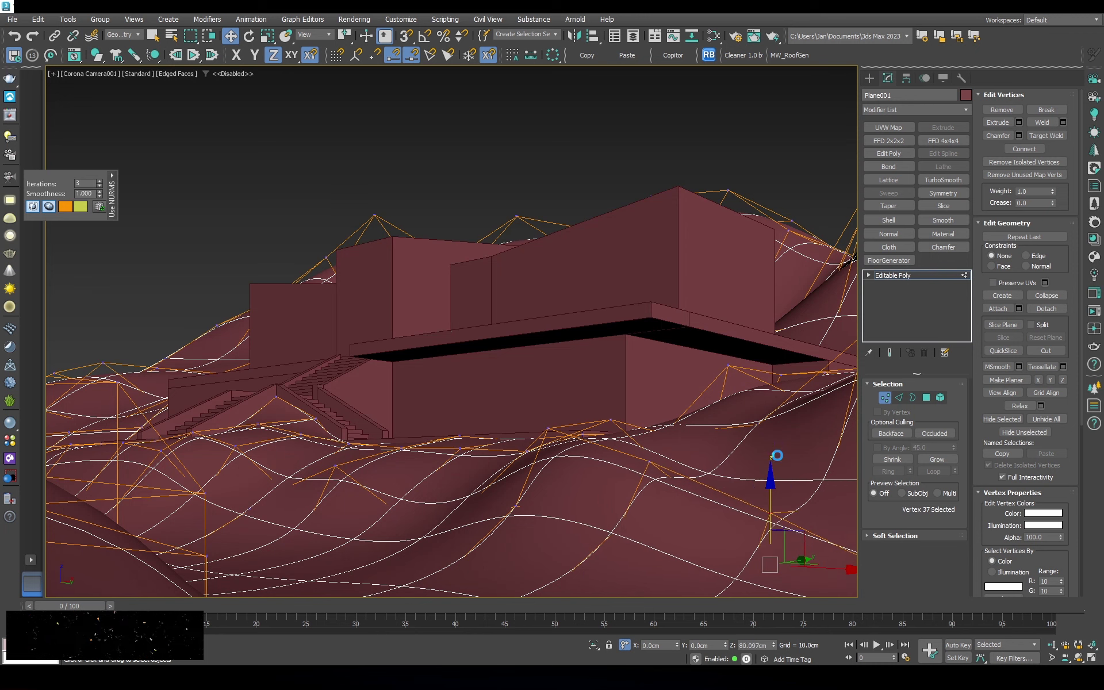
{"action": "key", "text": "F3"}
{"action": "left_click", "coordinate": [616, 531]}
{"action": "key", "text": "F3"}
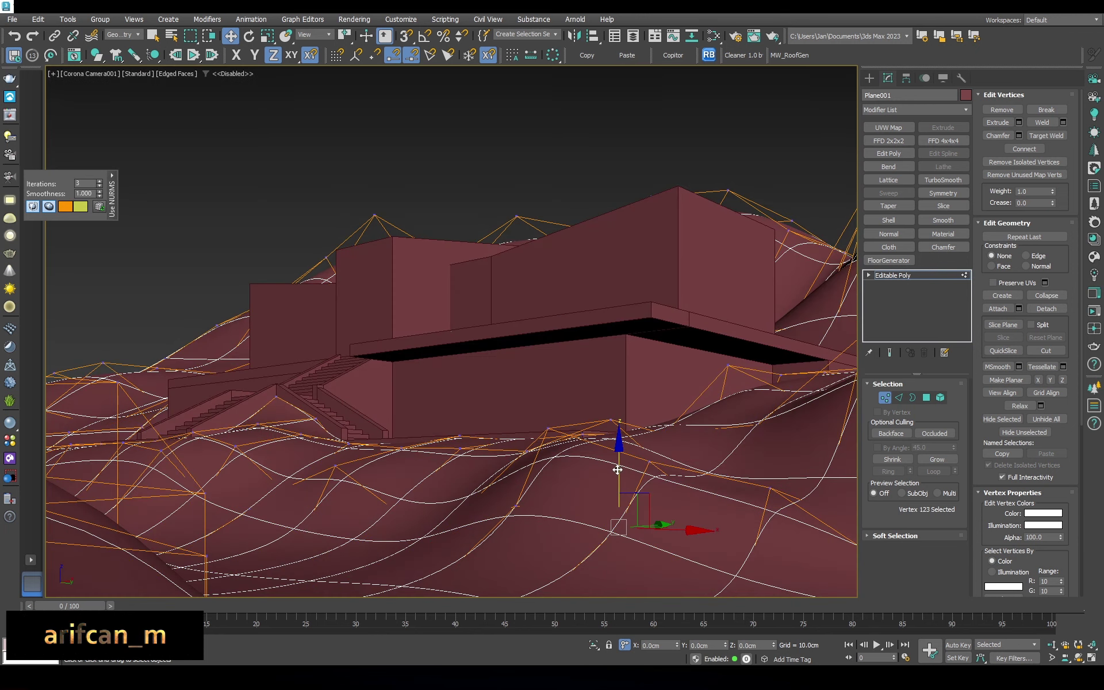
{"action": "key", "text": "F3"}
{"action": "left_click", "coordinate": [516, 506]}
{"action": "key", "text": "F3"}
{"action": "left_click_drag", "start_coordinate": [518, 466], "coordinate": [517, 418]}
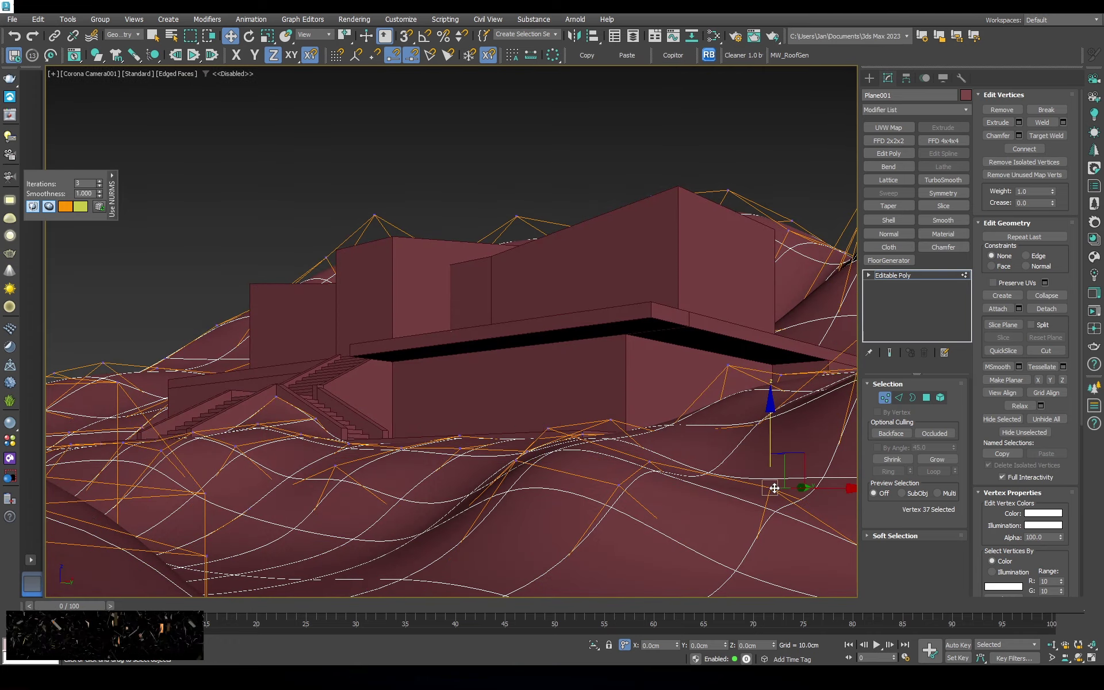
Select the terrain vertices at the block's corner along the building's front edge
{"action": "key", "text": "u"}
{"action": "middle_click_drag", "start_coordinate": [675, 417], "coordinate": [616, 355], "text": "alt"}
{"action": "key", "text": "F3"}
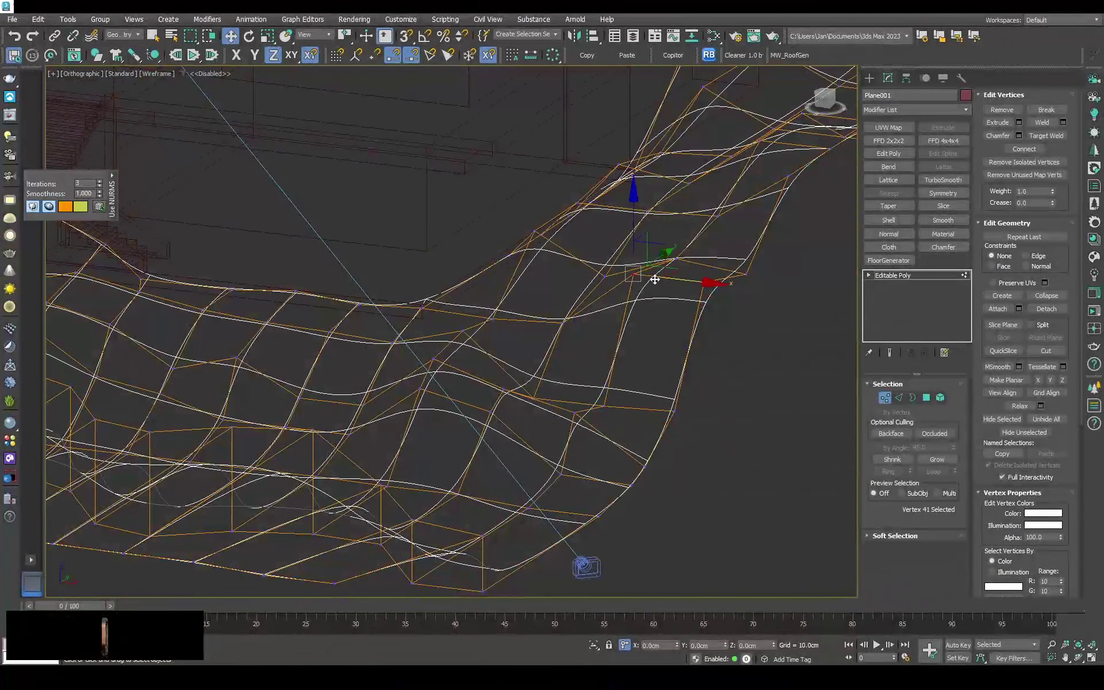
{"action": "key", "text": "F3"}
{"action": "middle_click_drag", "start_coordinate": [654, 280], "coordinate": [542, 390], "text": "alt"}
{"action": "middle_click_drag", "start_coordinate": [551, 330], "coordinate": [495, 417], "text": "alt"}
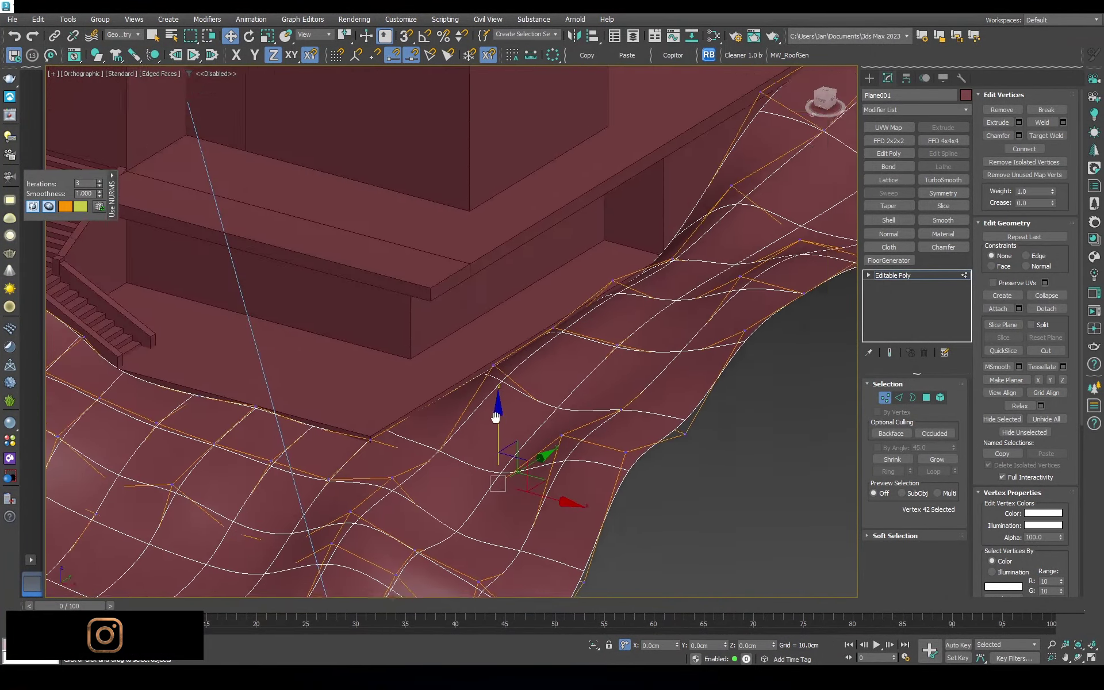
{"action": "left_click", "coordinate": [553, 326]}
{"action": "scroll", "coordinate": [488, 376], "scroll_direction": "up", "scroll_amount": 2}
{"action": "scroll", "coordinate": [487, 339], "scroll_direction": "up", "scroll_amount": 2}
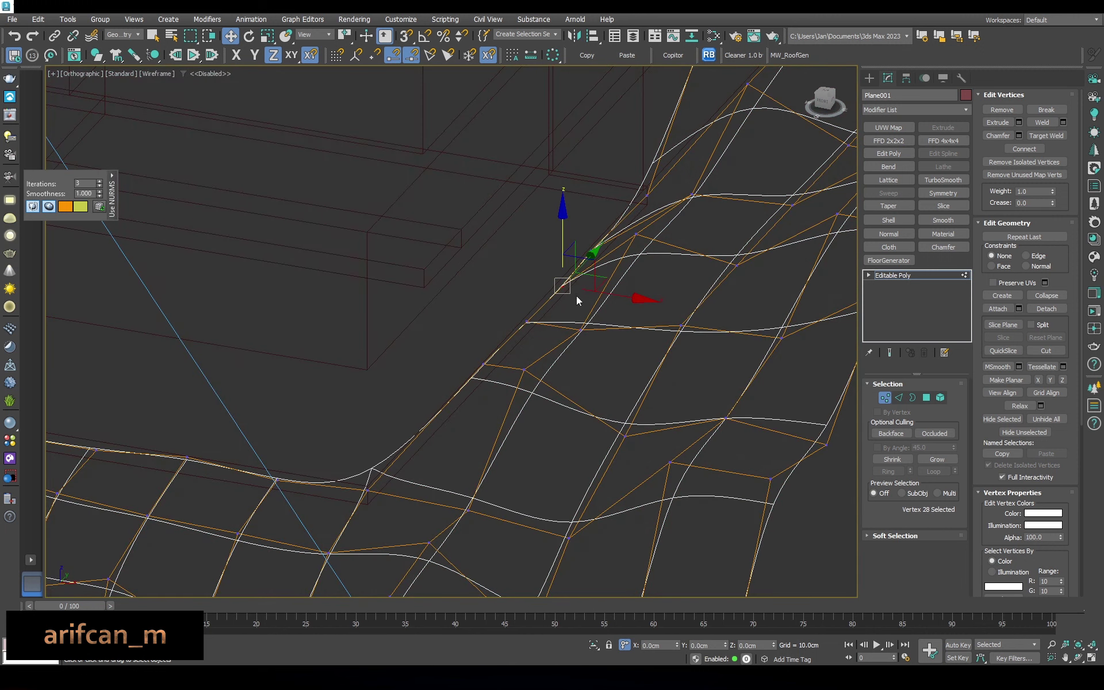
{"action": "left_click", "coordinate": [576, 297], "text": "ctrl"}
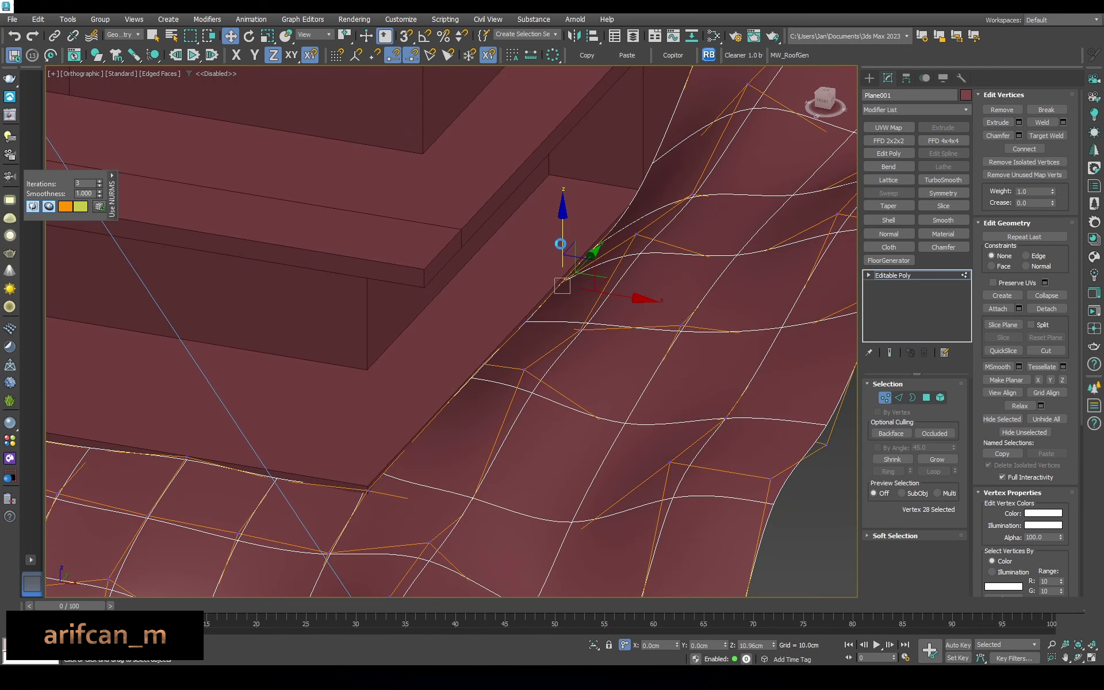
{"action": "middle_click_drag", "start_coordinate": [269, 487], "coordinate": [364, 407]}
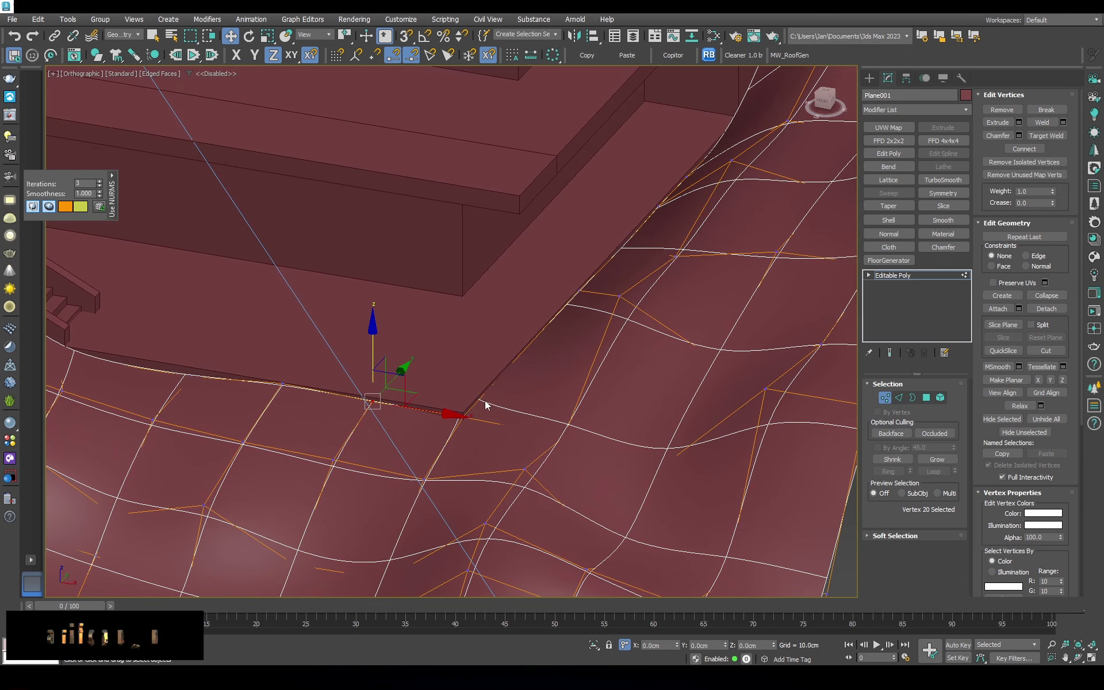
Re-enter vertex editing on Plane001 and box-select a region of terrain vertices
{"action": "left_click", "coordinate": [912, 273]}
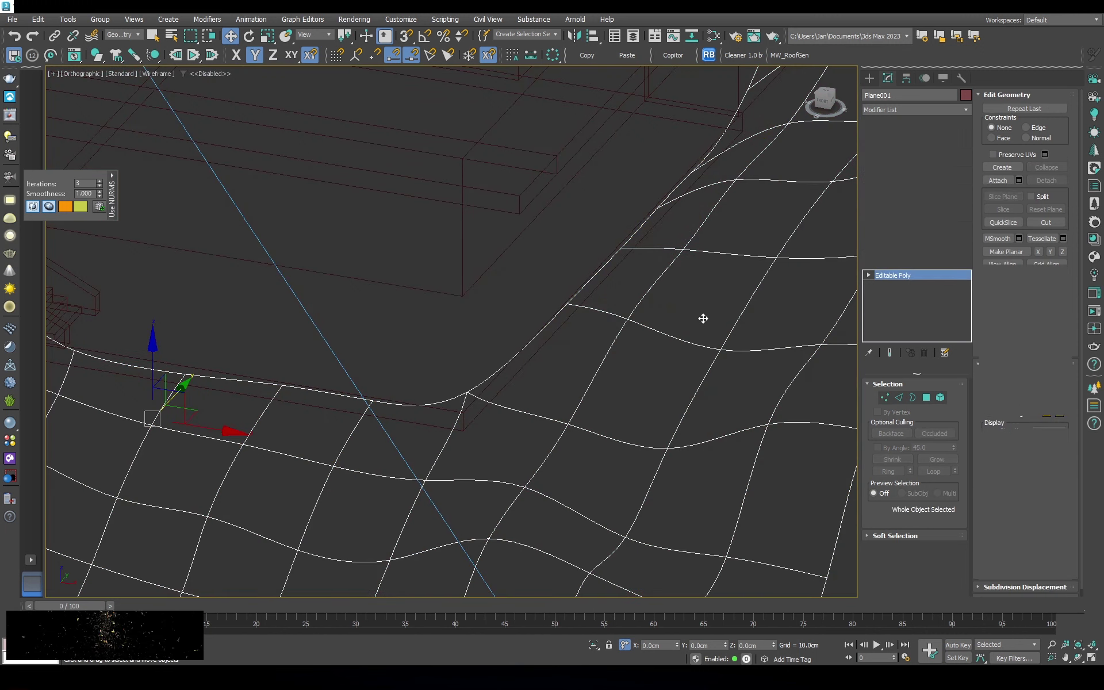
{"action": "key", "text": "c"}
{"action": "left_click", "coordinate": [744, 175]}
{"action": "key", "text": "F3"}
{"action": "key", "text": "F3"}
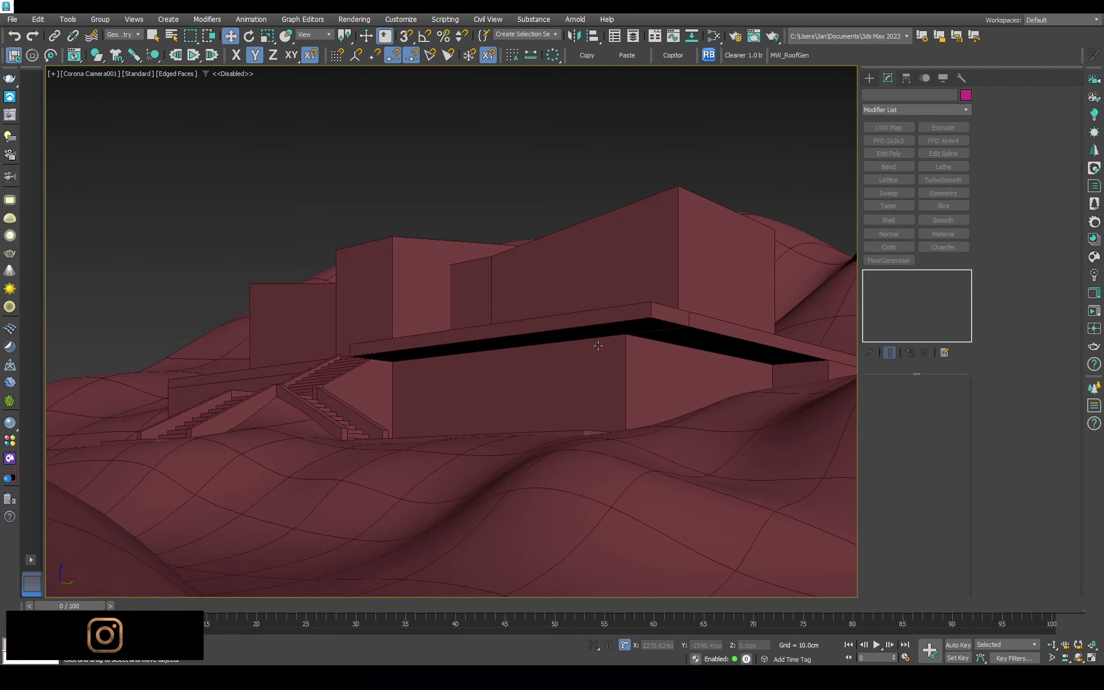
{"action": "left_click", "coordinate": [746, 459]}
{"action": "key", "text": "1"}
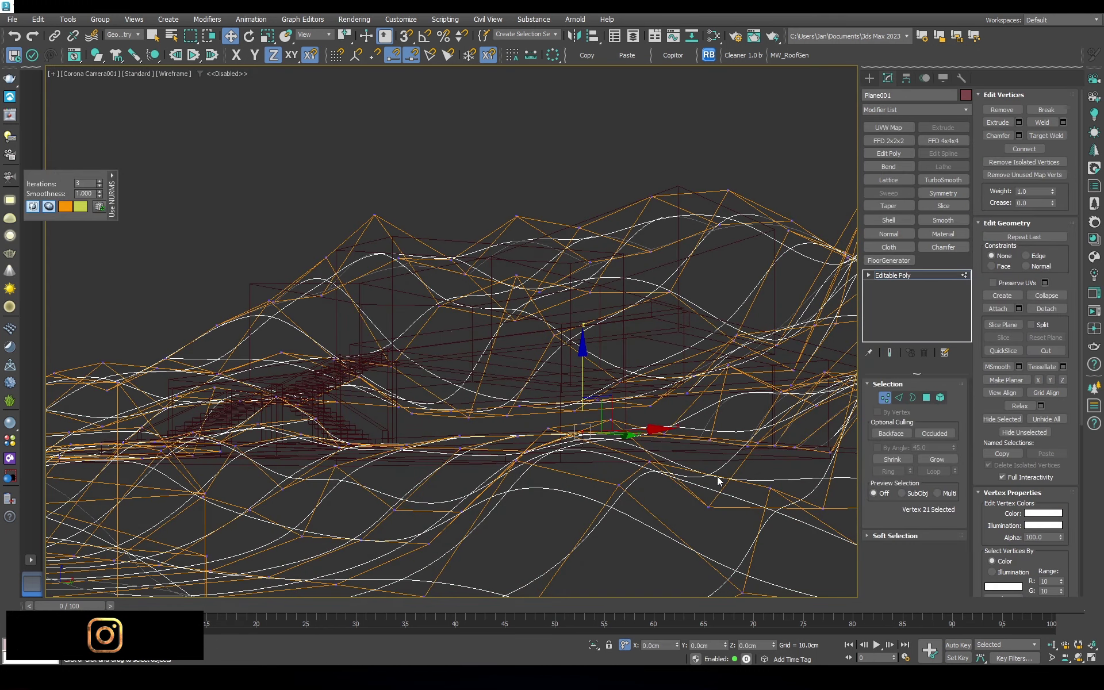
{"action": "left_click", "coordinate": [709, 462]}
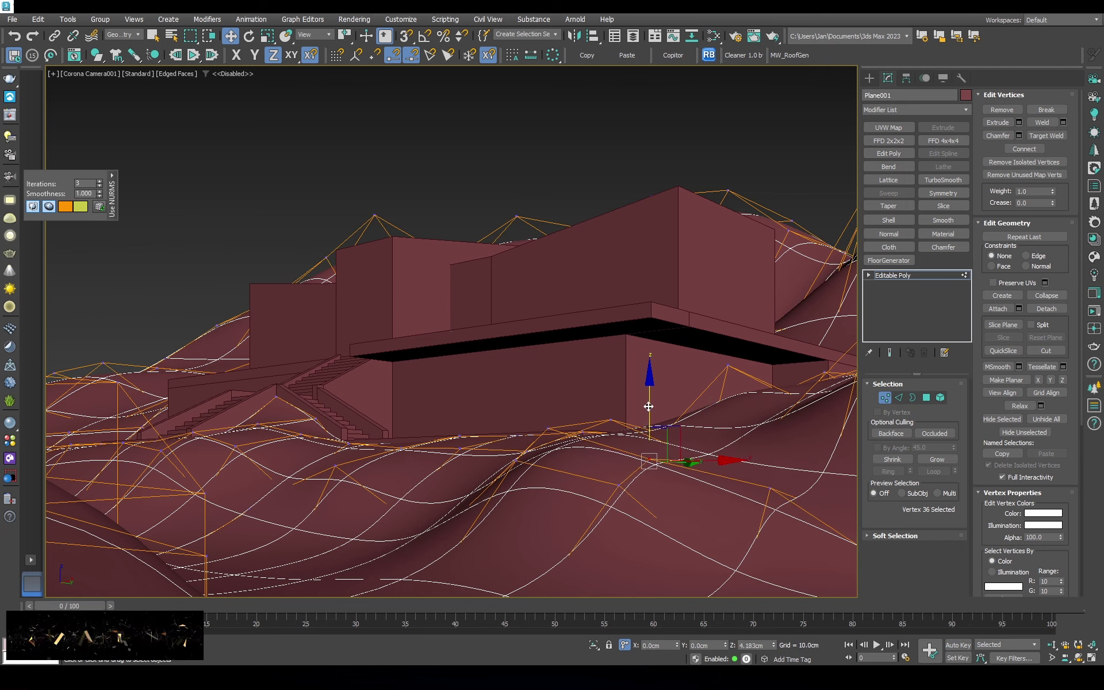
{"action": "left_click_drag", "start_coordinate": [825, 583], "coordinate": [499, 427], "text": "ctrl"}
{"action": "left_click_drag", "start_coordinate": [767, 597], "coordinate": [435, 440], "text": "ctrl"}
Select the two right-edge vertices in Top view and raise them in the camera view
{"action": "key", "text": "F3"}
{"action": "key", "text": "t"}
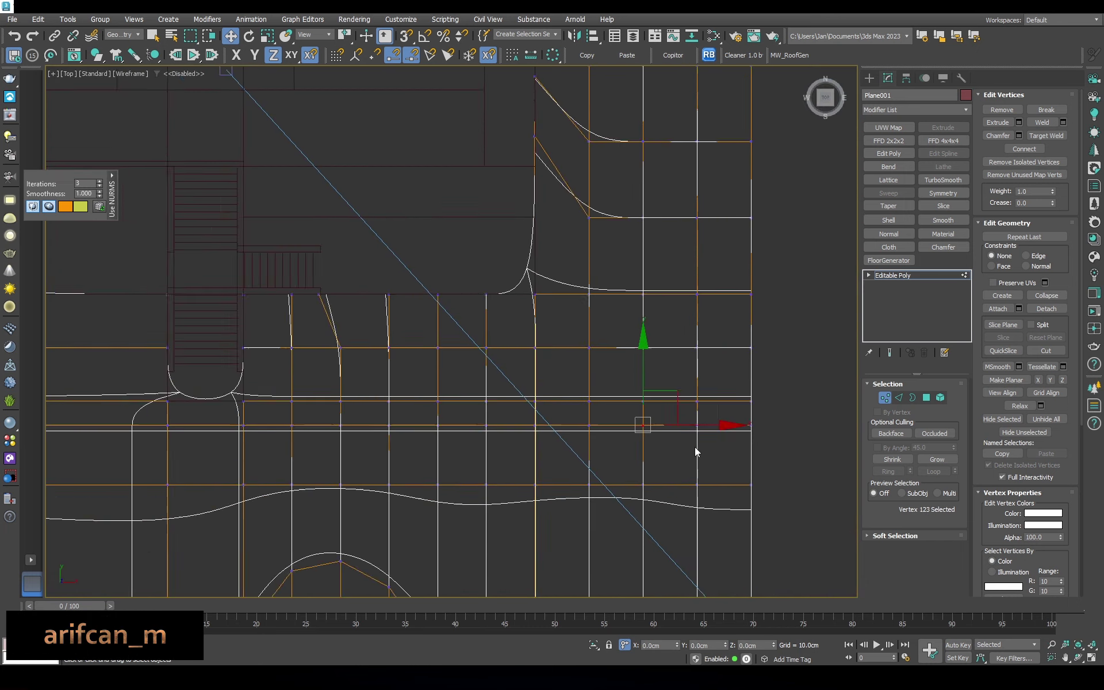
{"action": "scroll", "coordinate": [695, 451], "scroll_direction": "up", "scroll_amount": 5}
{"action": "key", "text": "F3"}
{"action": "left_click_drag", "start_coordinate": [782, 375], "coordinate": [635, 415]}
{"action": "key", "text": "F3"}
{"action": "key", "text": "F3"}
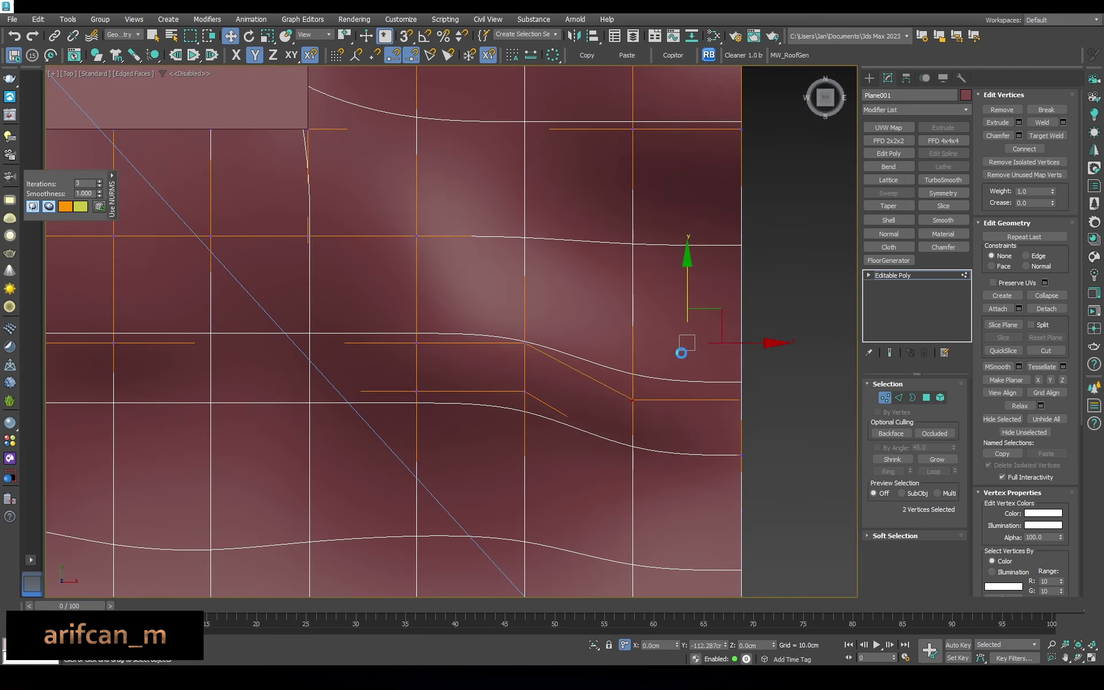
{"action": "key", "text": "F3"}
{"action": "key", "text": "c"}
{"action": "key", "text": "F3"}
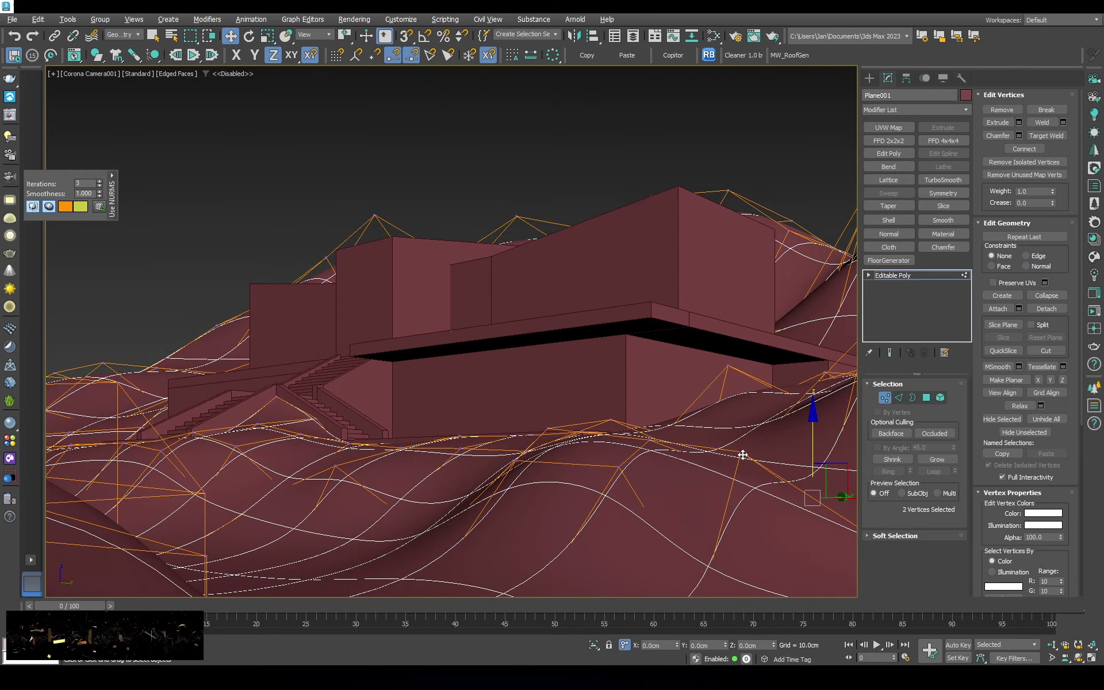
{"action": "left_click_drag", "start_coordinate": [784, 456], "coordinate": [776, 540]}
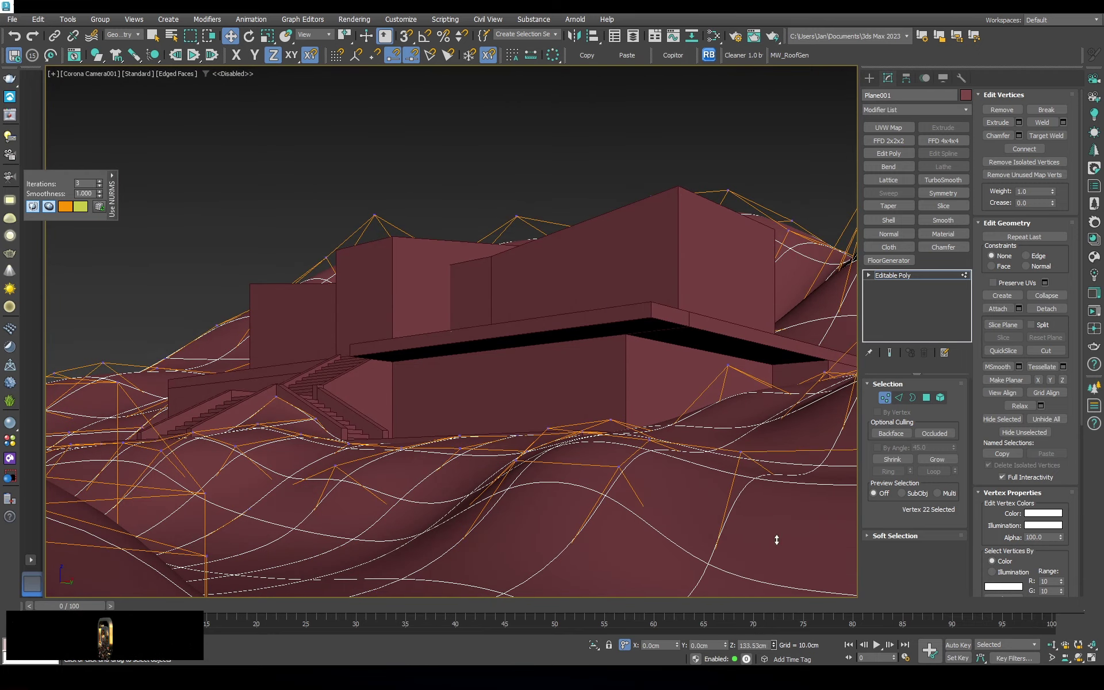
Select another right-edge vertex, then exit sub-object mode and deselect the terrain
{"action": "left_click", "coordinate": [736, 560]}
{"action": "key", "text": "F3"}
{"action": "key", "text": "F3"}
{"action": "key", "text": "t"}
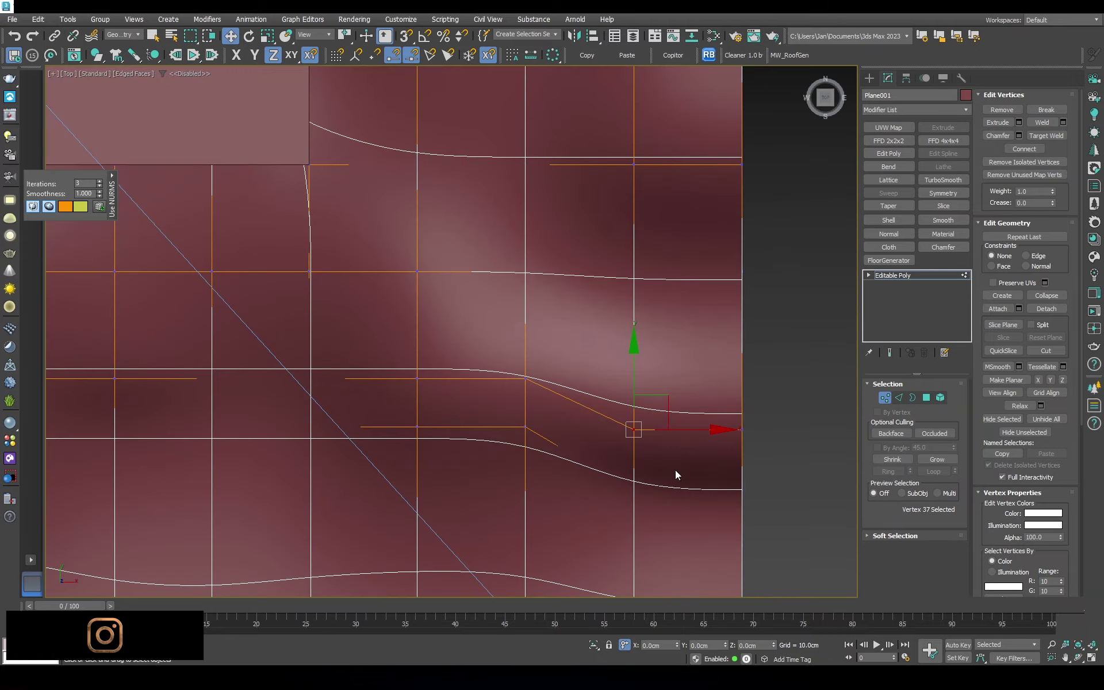
{"action": "left_click_drag", "start_coordinate": [823, 462], "coordinate": [616, 507]}
{"action": "key", "text": "F3"}
{"action": "key", "text": "c"}
{"action": "key", "text": "F3"}
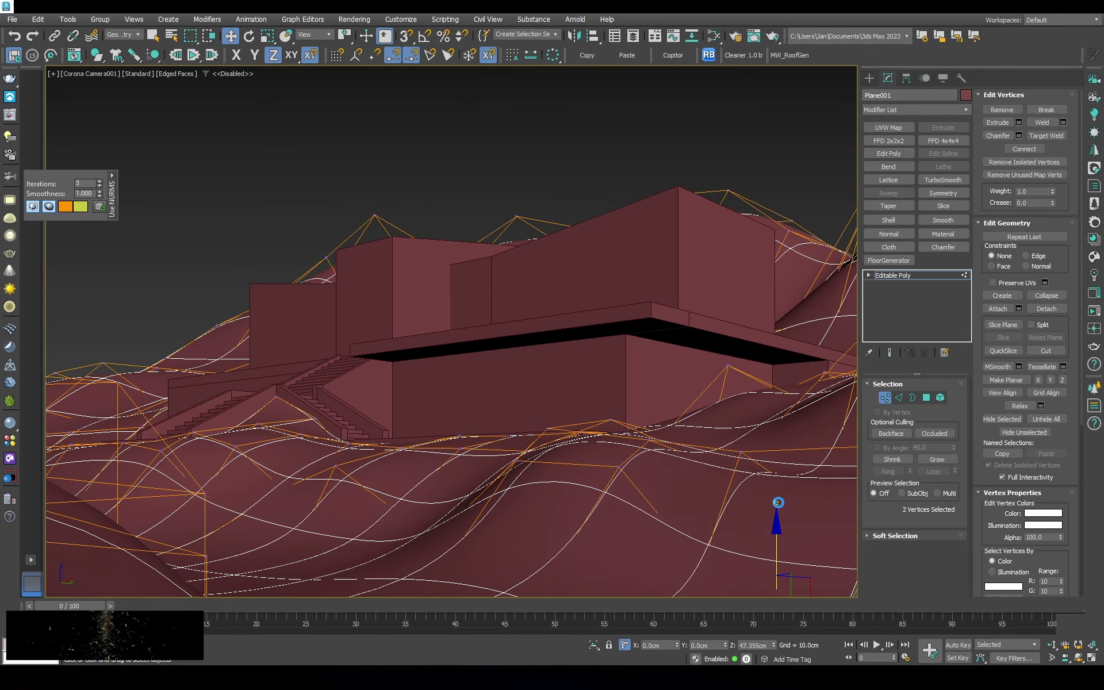
{"action": "key", "text": "2"}
{"action": "key", "text": "F3"}
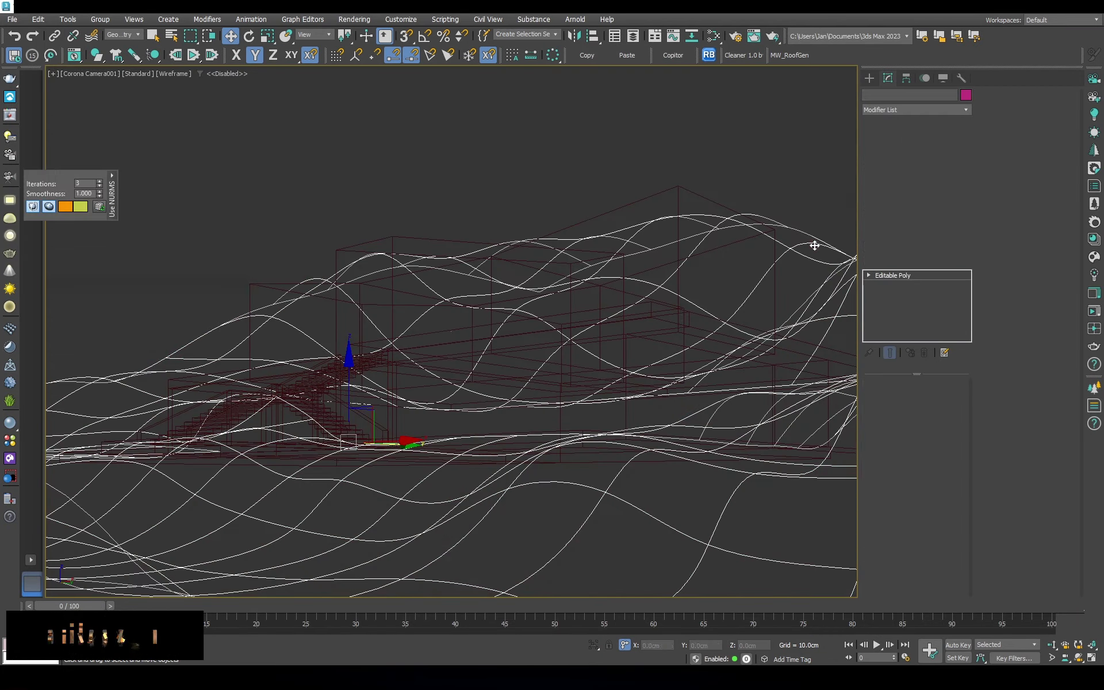
{"action": "key", "text": "2"}
{"action": "left_click", "coordinate": [751, 171]}
{"action": "key", "text": "F3"}
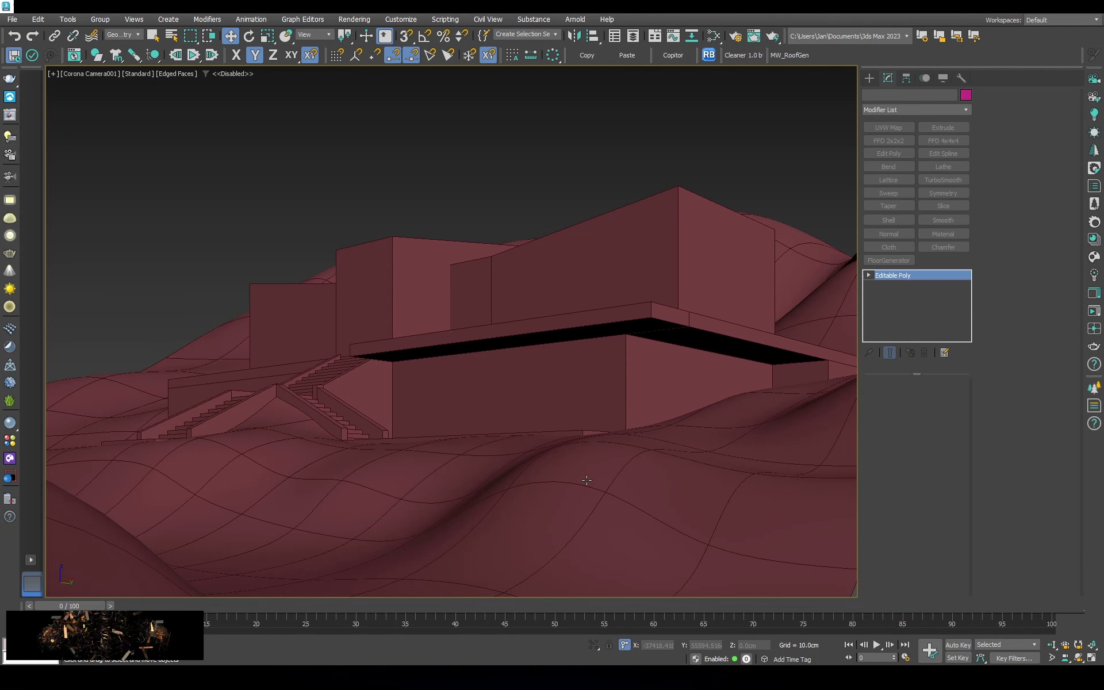
Draw a snapped box (Box045) across the lower terrain in Top view
{"action": "key", "text": "t"}
{"action": "key", "text": "z"}
{"action": "left_click", "coordinate": [840, 184]}
{"action": "left_click", "coordinate": [869, 78]}
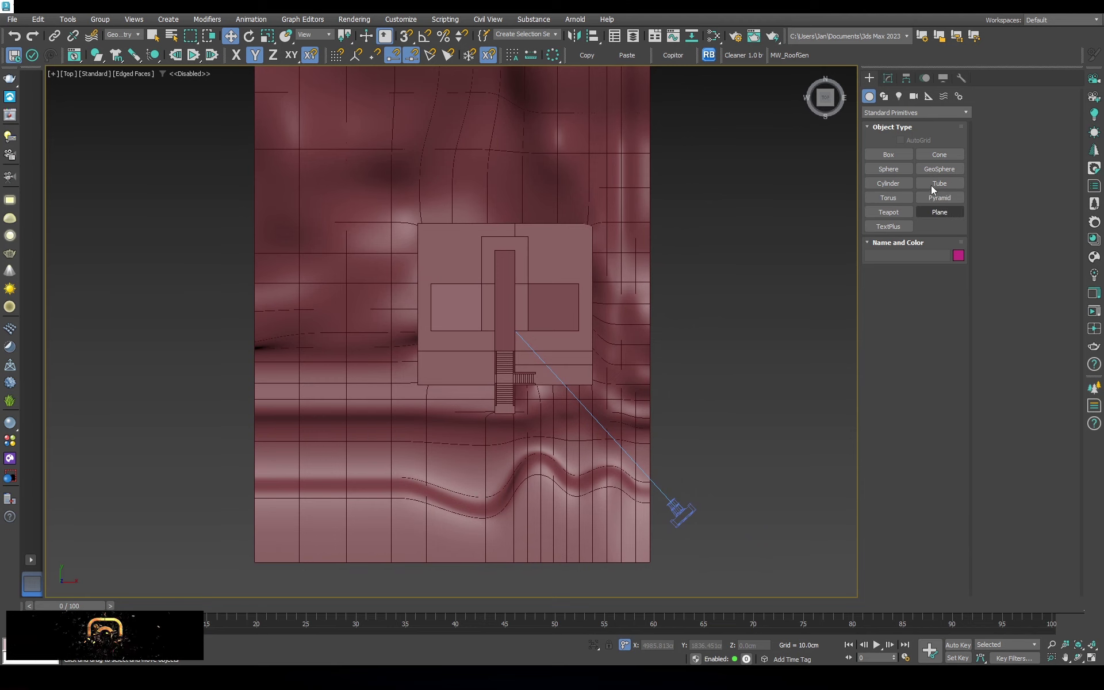
{"action": "left_click", "coordinate": [888, 154]}
{"action": "key", "text": "F3"}
{"action": "middle_click_drag", "start_coordinate": [293, 402], "coordinate": [256, 403]}
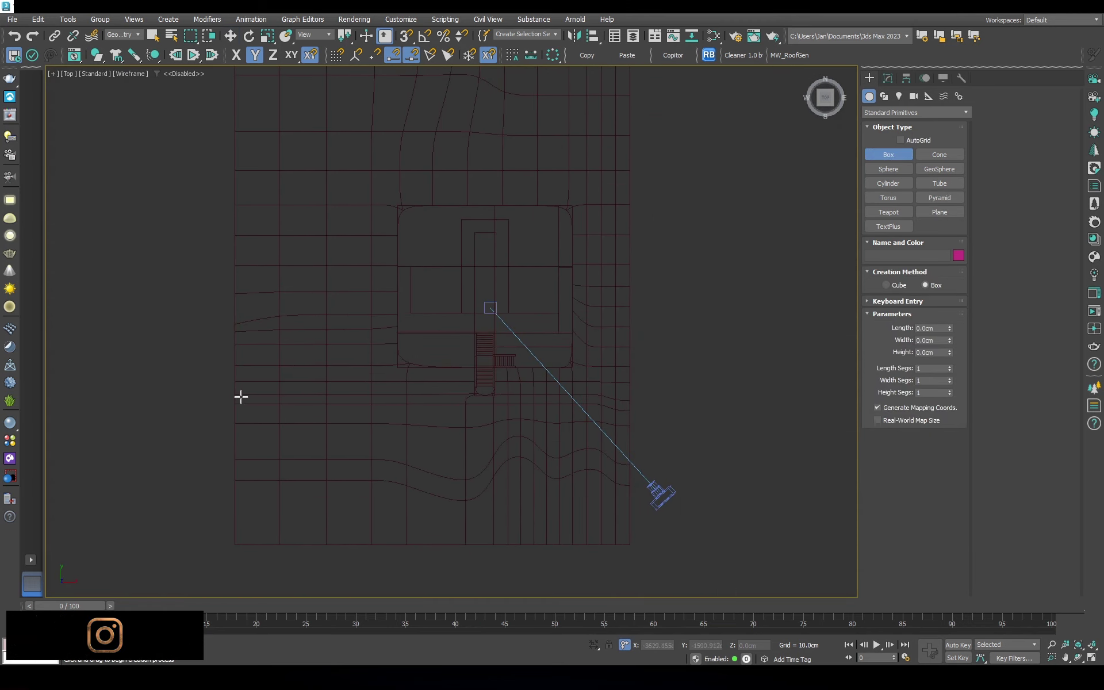
{"action": "key", "text": "s"}
{"action": "left_click_drag", "start_coordinate": [241, 397], "coordinate": [632, 535]}
{"action": "key", "text": "F3"}
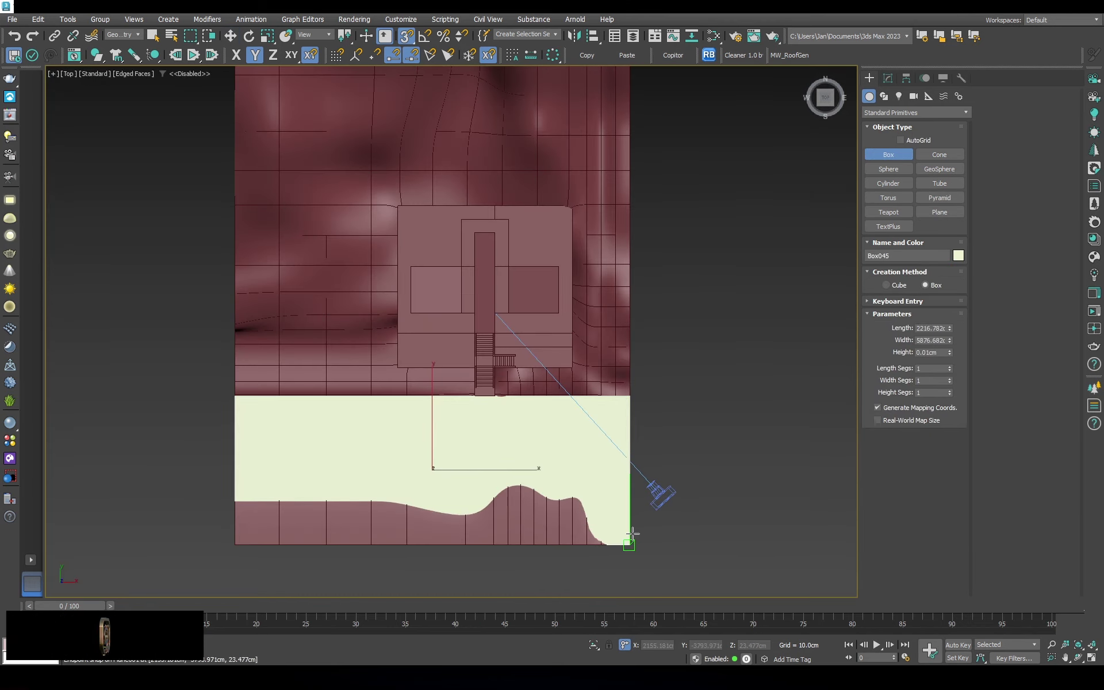
Shift the road box vertically against the terrain, checking it from the camera and Top views
{"action": "key", "text": "w"}
{"action": "key", "text": "F3"}
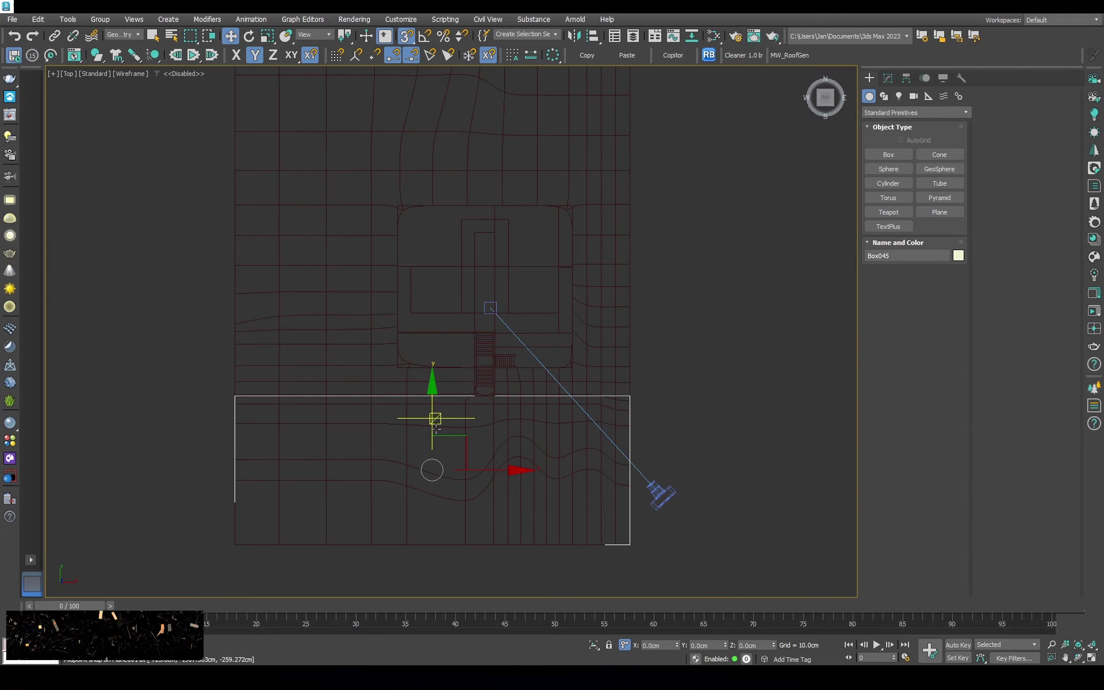
{"action": "key", "text": "F3"}
{"action": "middle_click_drag", "start_coordinate": [429, 402], "coordinate": [462, 405], "text": "alt"}
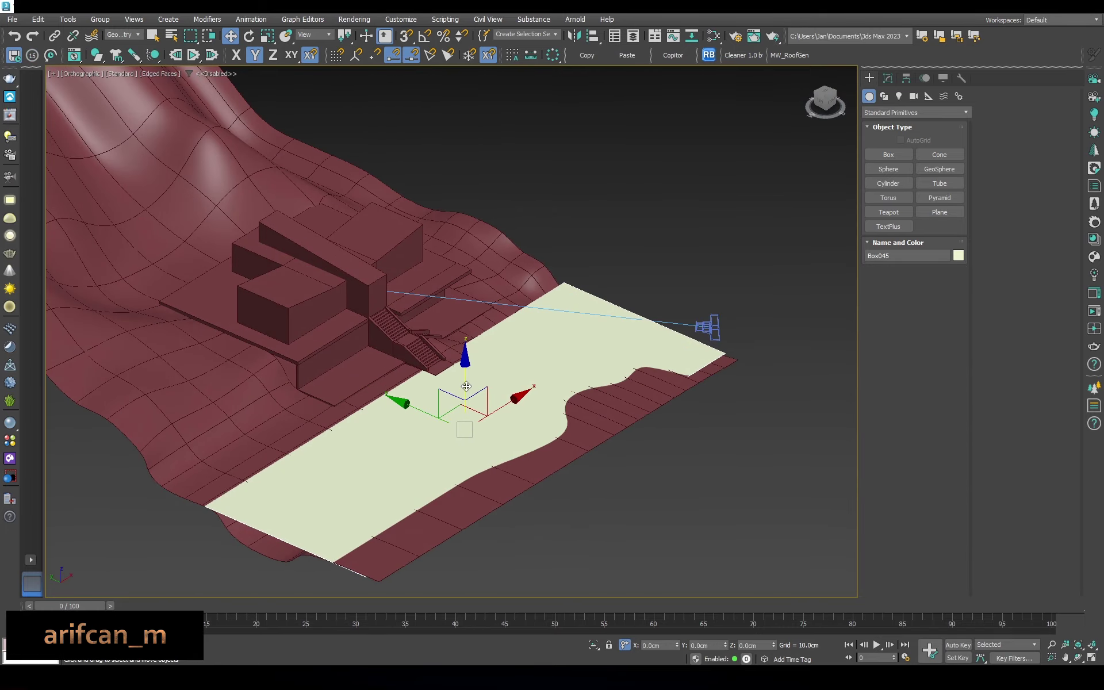
{"action": "left_click_drag", "start_coordinate": [465, 391], "coordinate": [465, 403]}
{"action": "key", "text": "c"}
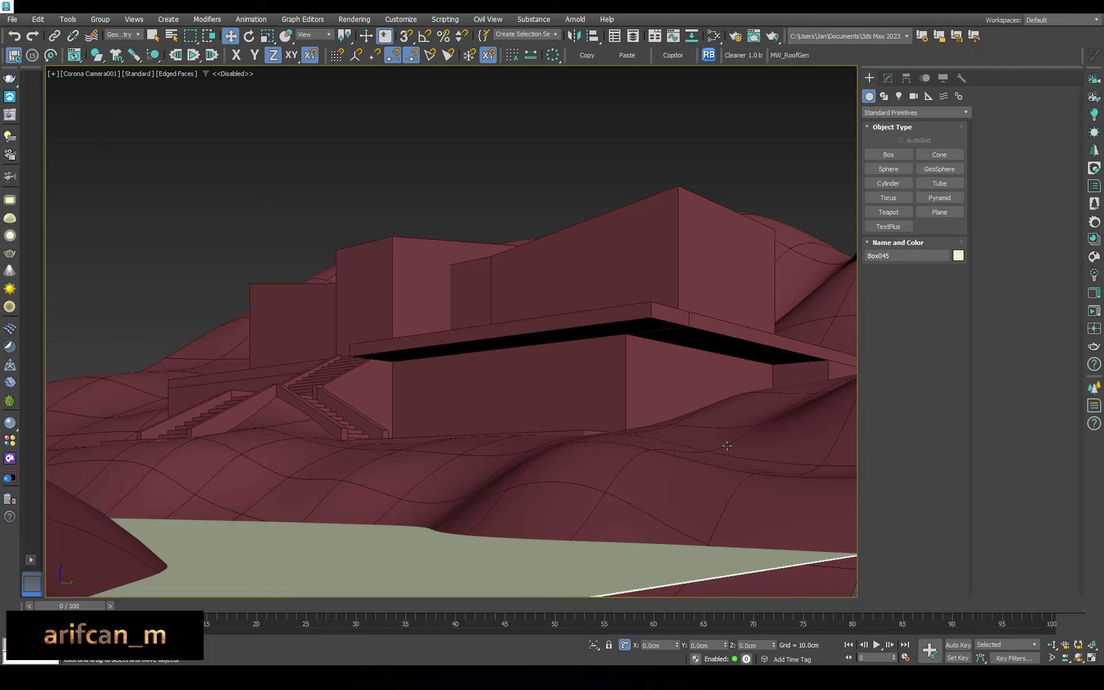
{"action": "key", "text": "t"}
{"action": "scroll", "coordinate": [597, 406], "scroll_direction": "up", "scroll_amount": 3}
{"action": "key", "text": "F3"}
Stretch Plane001's right-edge vertices further outward along X
{"action": "key", "text": "F3"}
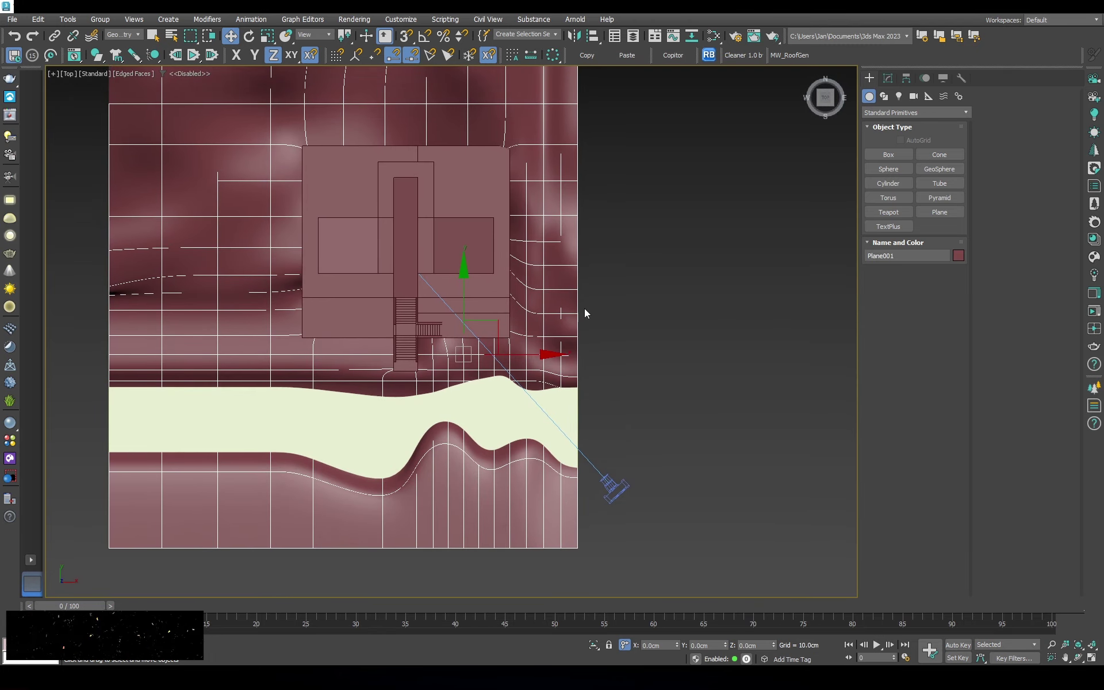
{"action": "key", "text": "2"}
{"action": "key", "text": "F3"}
{"action": "key", "text": "F3"}
{"action": "scroll", "coordinate": [624, 296], "scroll_direction": "down", "scroll_amount": 3}
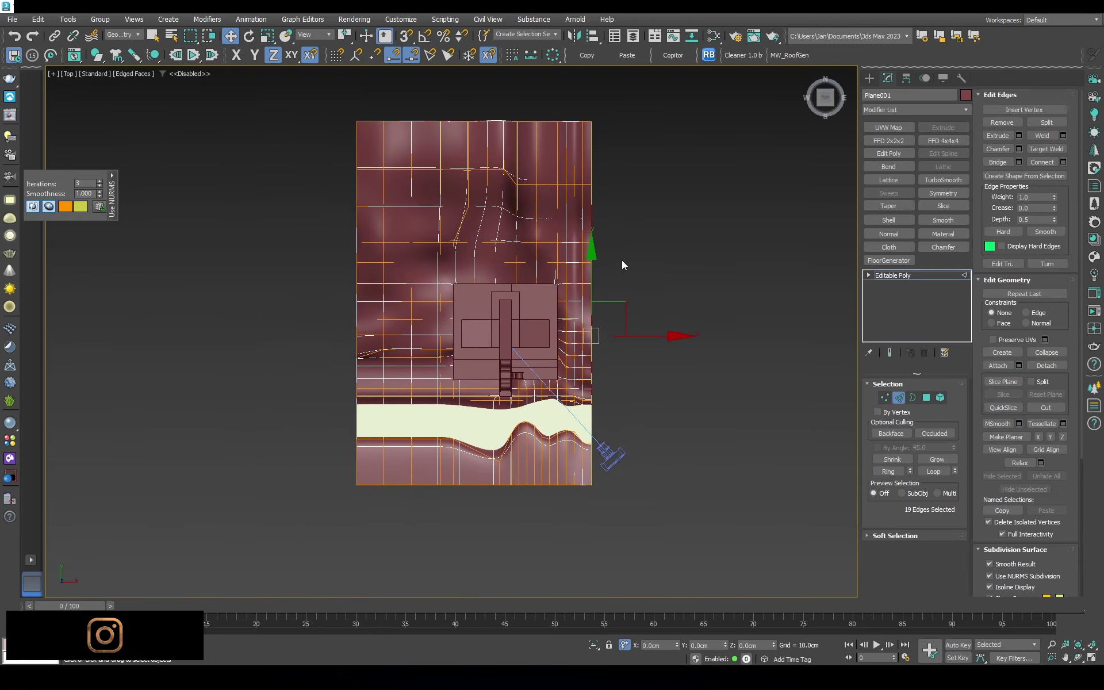
{"action": "key", "text": "1"}
{"action": "key", "text": "F3"}
{"action": "left_click_drag", "start_coordinate": [642, 335], "coordinate": [663, 334]}
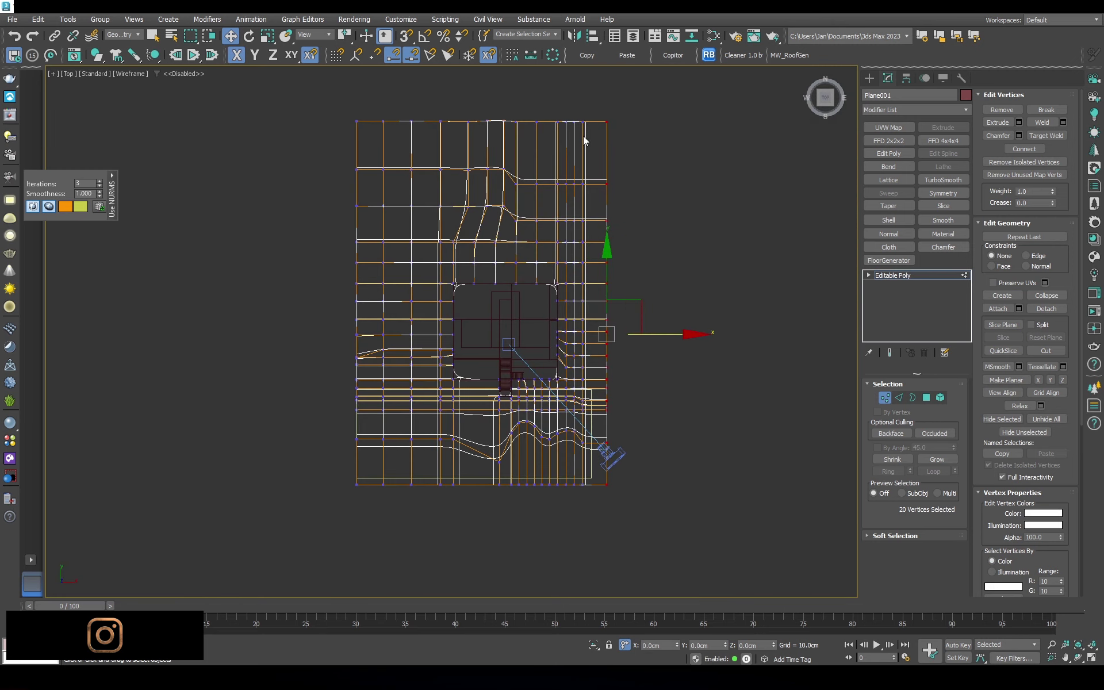
{"action": "key", "text": "2"}
{"action": "key", "text": "F3"}
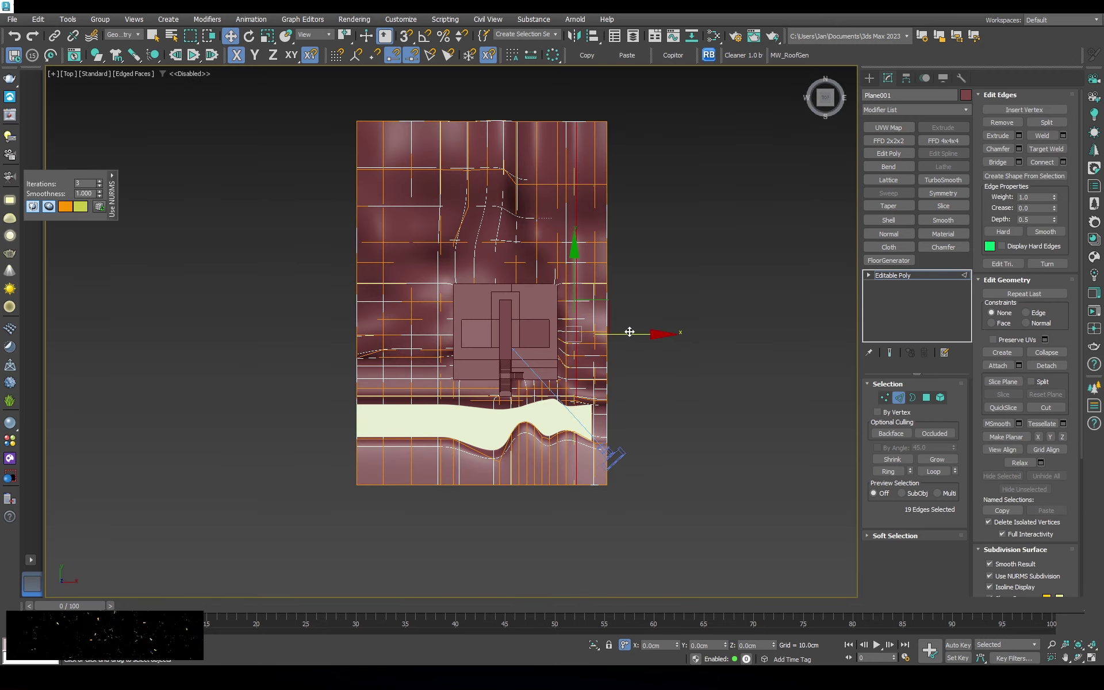
Snap the cream road box into place and raise it above the hillside with the Z spinner
{"action": "scroll", "coordinate": [627, 345], "scroll_direction": "up", "scroll_amount": 2}
{"action": "scroll", "coordinate": [598, 403], "scroll_direction": "up", "scroll_amount": 3}
{"action": "left_click", "coordinate": [598, 362]}
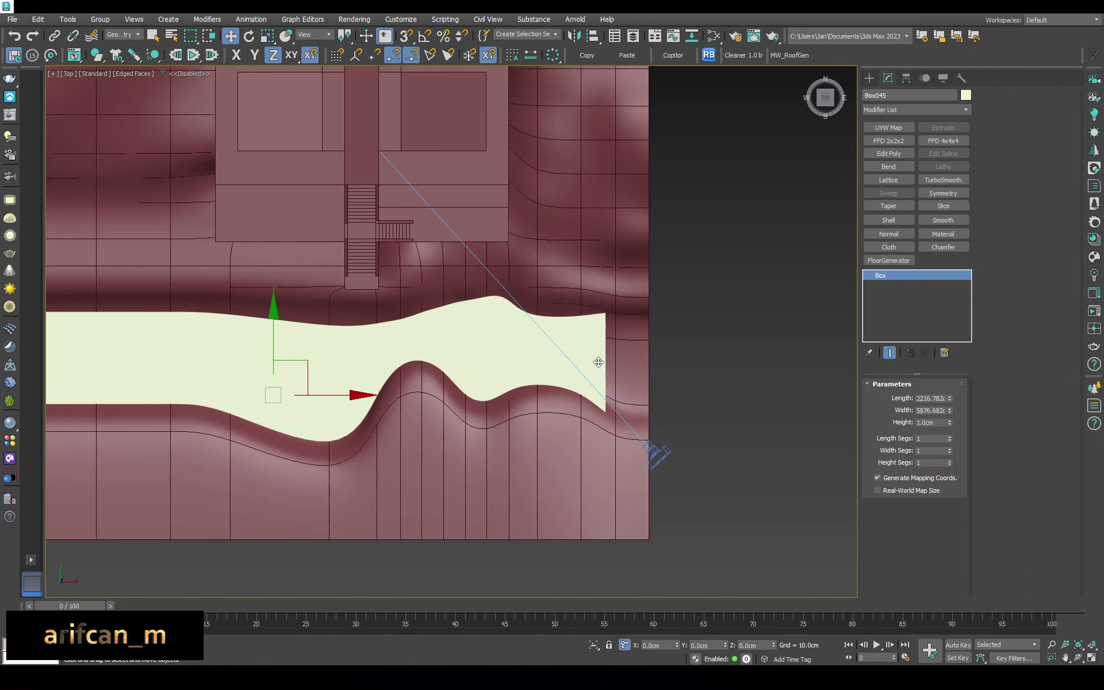
{"action": "scroll", "coordinate": [599, 362], "scroll_direction": "down", "scroll_amount": 2}
{"action": "left_click_drag", "start_coordinate": [598, 362], "coordinate": [672, 296]}
{"action": "key", "text": "c"}
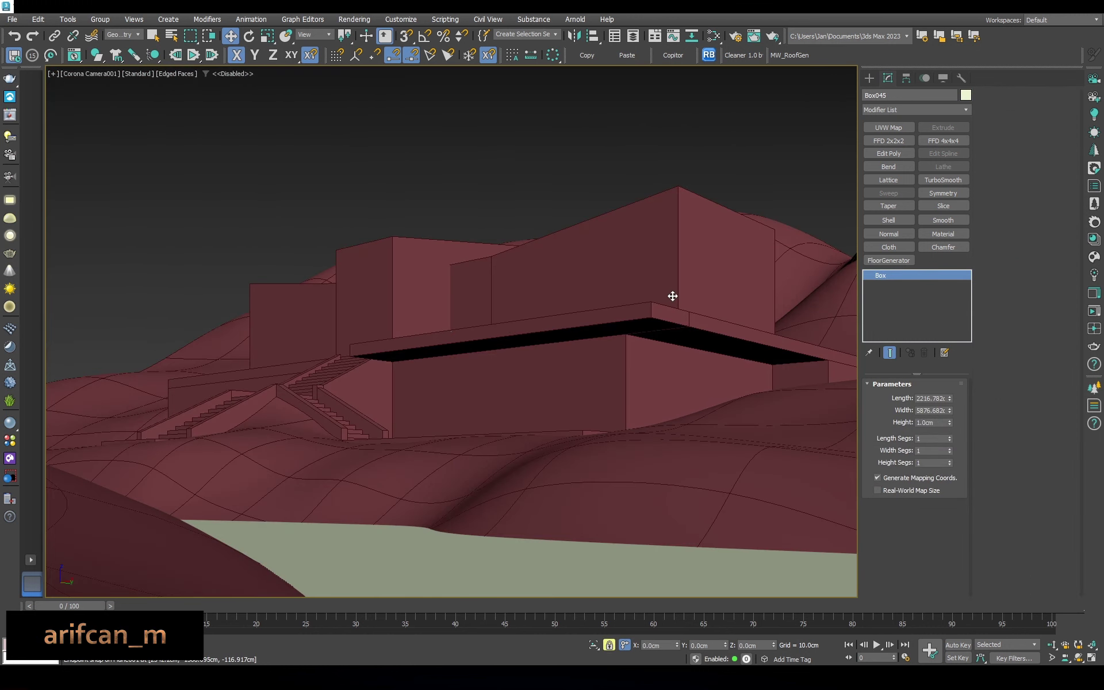
{"action": "left_click_drag", "start_coordinate": [774, 645], "coordinate": [772, 625]}
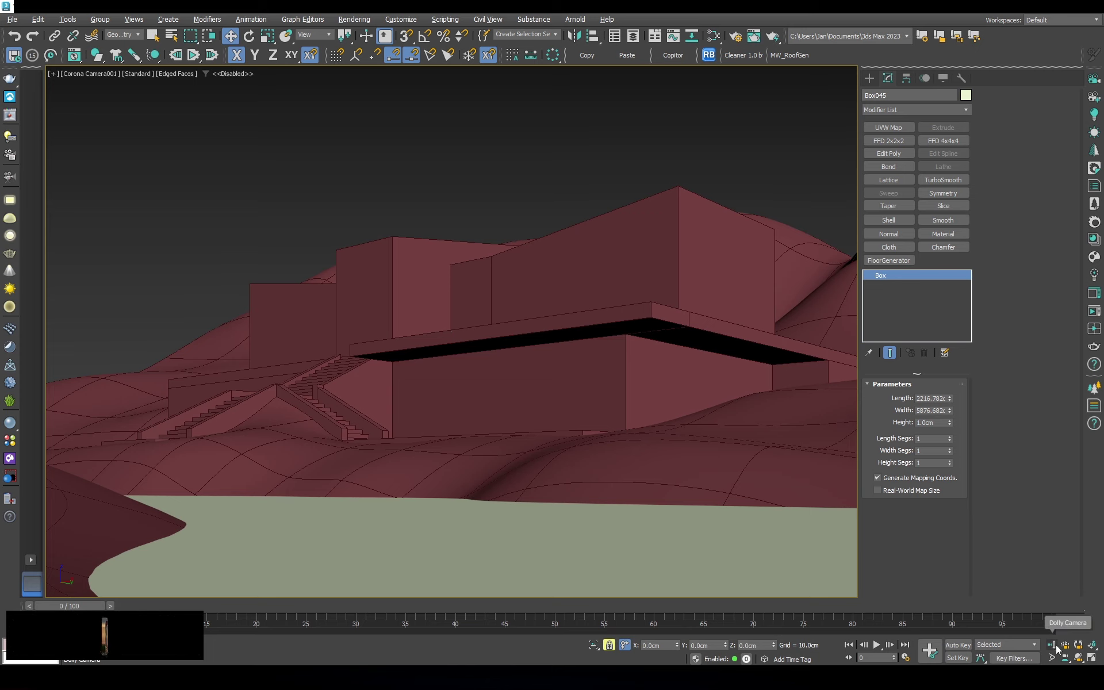
{"action": "right_click", "coordinate": [606, 239]}
{"action": "key", "text": "shift+f"}
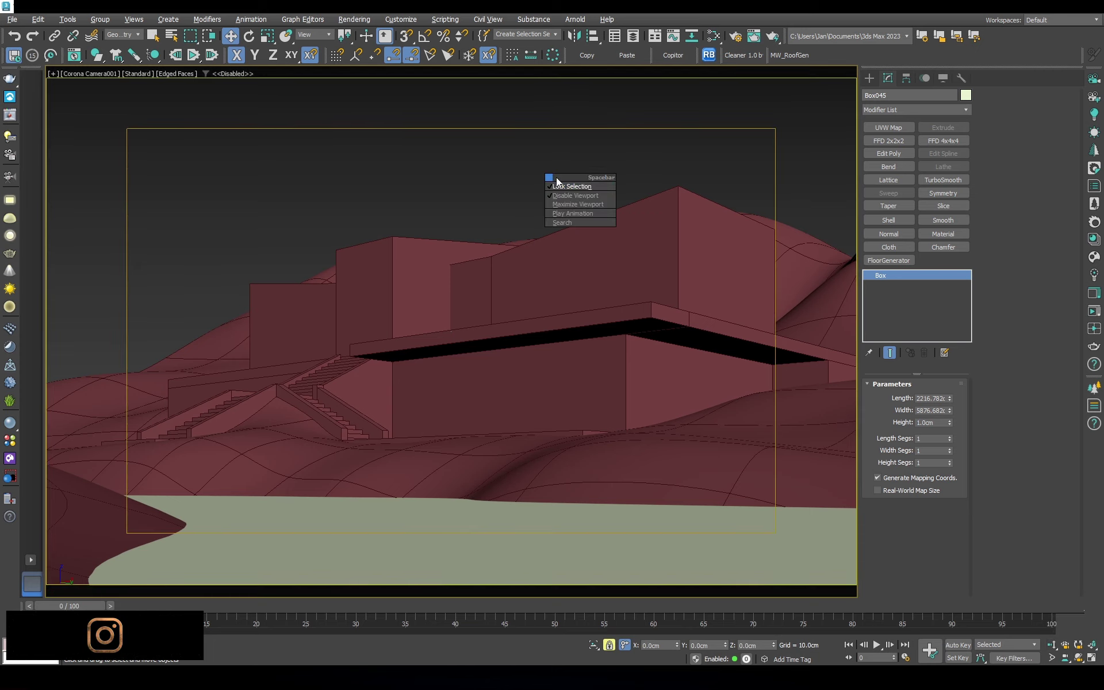
Select the terrain plane in vertex mode and try out vertex picks near the building
{"action": "left_click", "coordinate": [563, 189]}
{"action": "left_click", "coordinate": [607, 467]}
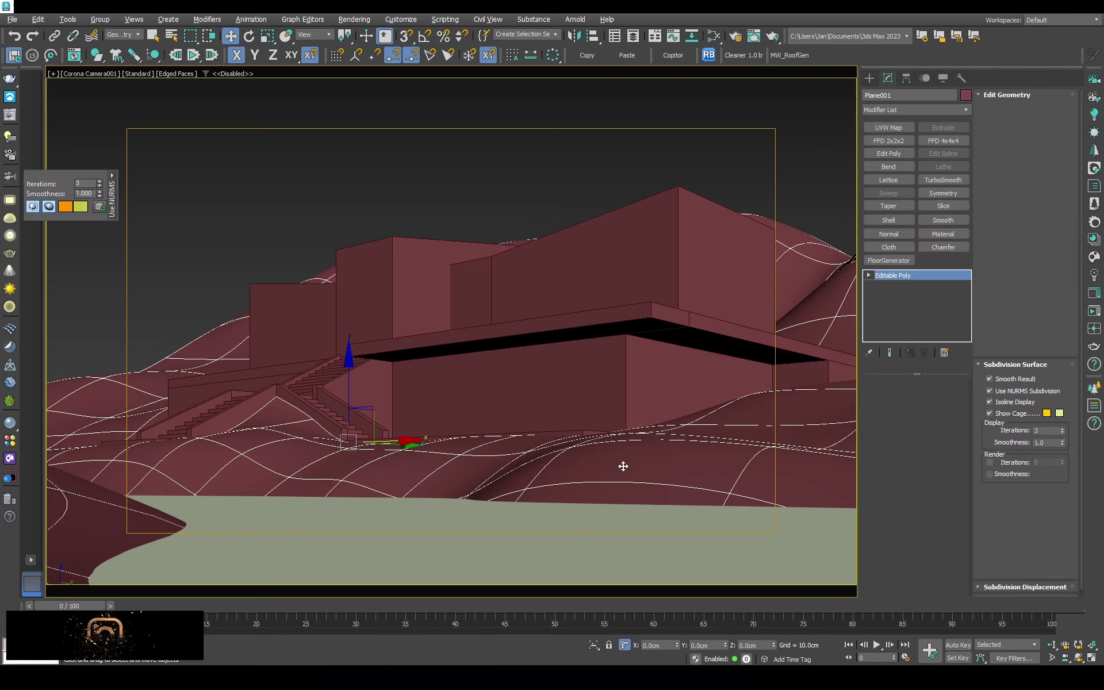
{"action": "key", "text": "1"}
{"action": "left_click", "coordinate": [611, 418]}
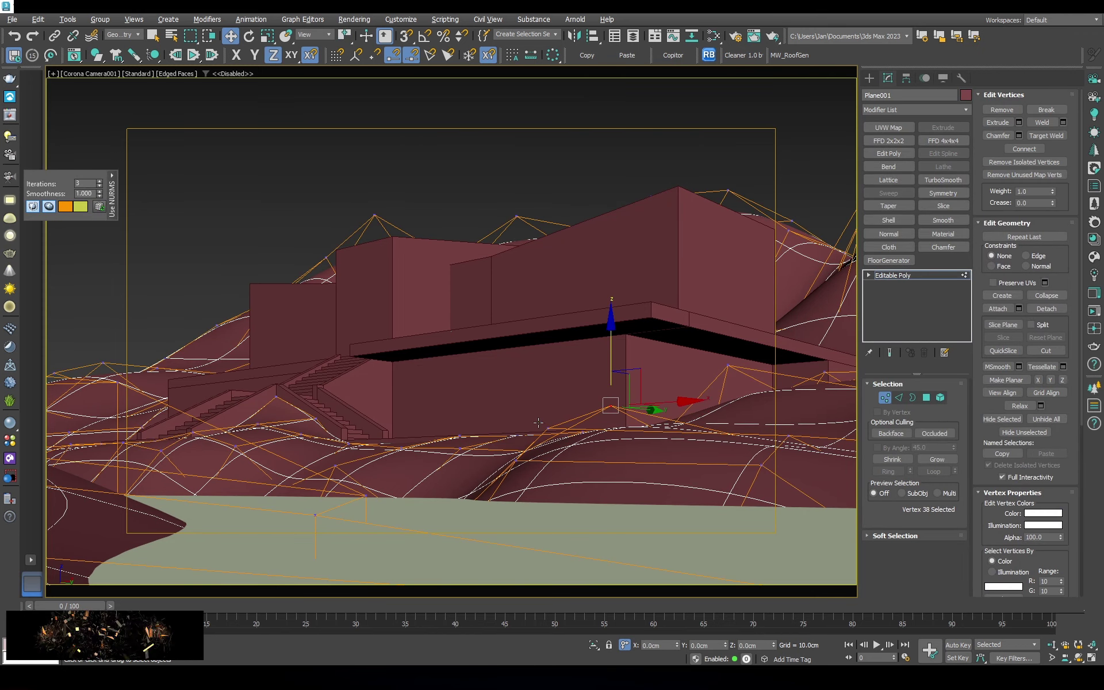
{"action": "key", "text": "ctrl+z"}
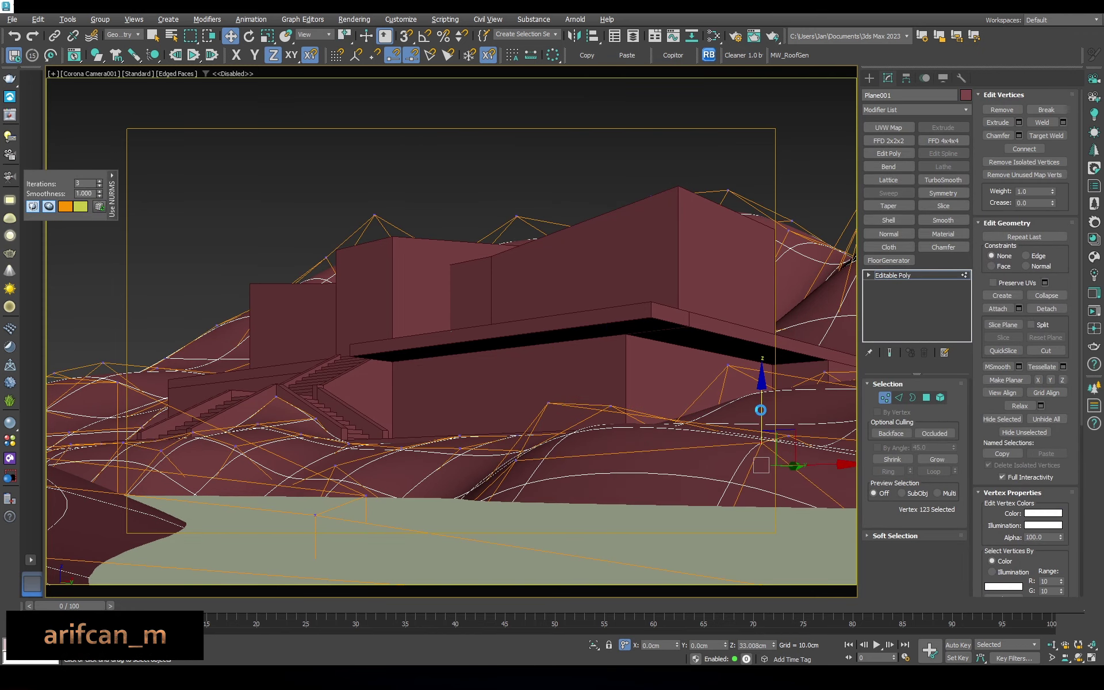
{"action": "left_click", "coordinate": [792, 431]}
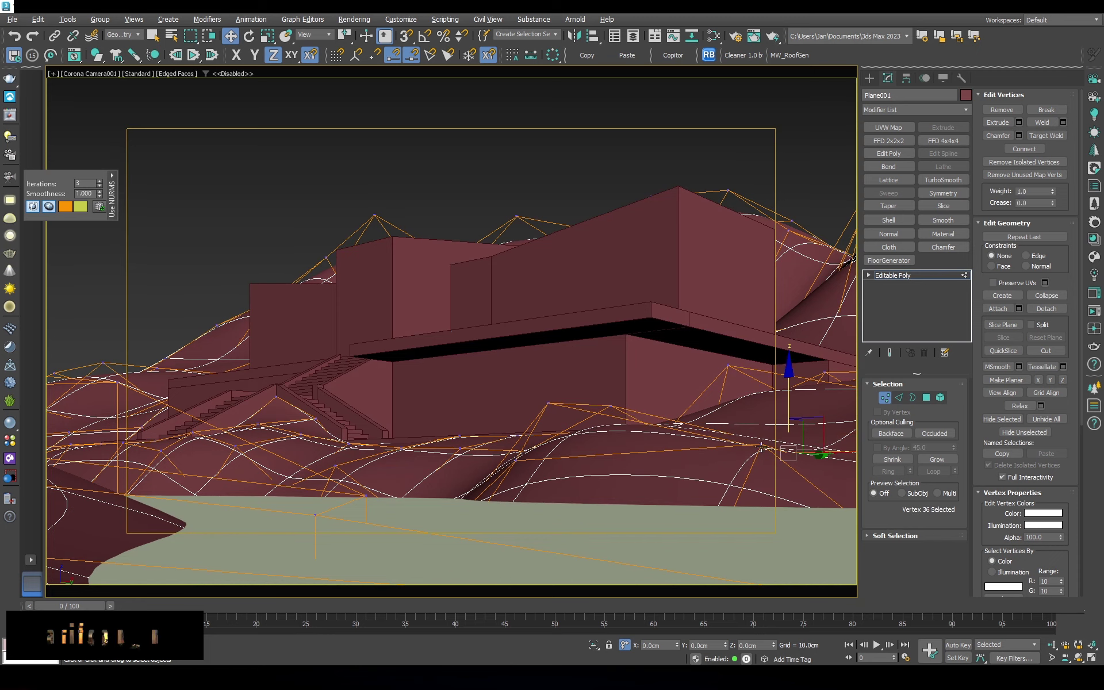
{"action": "key", "text": "ctrl+z"}
In Top view, select the vertices along the road edge and pull them toward the road curve
{"action": "key", "text": "t"}
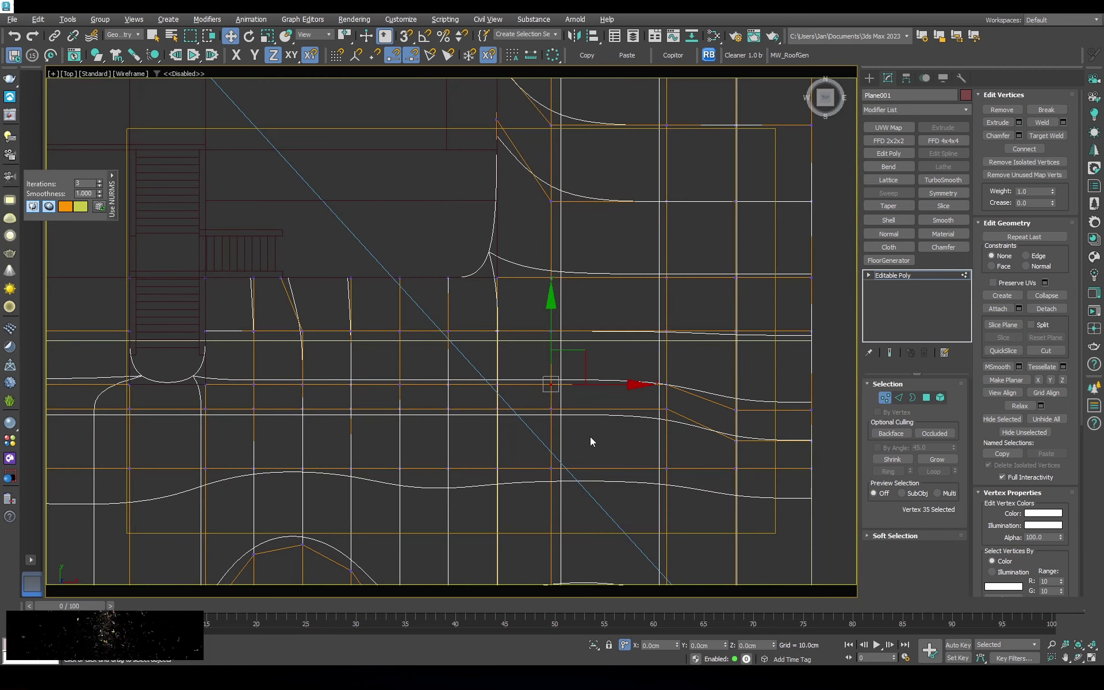
{"action": "mouse_move", "coordinate": [578, 455]}
{"action": "left_mouse_down"}
{"action": "mouse_move", "coordinate": [552, 411]}
{"action": "mouse_move", "coordinate": [553, 382]}
{"action": "left_mouse_up"}
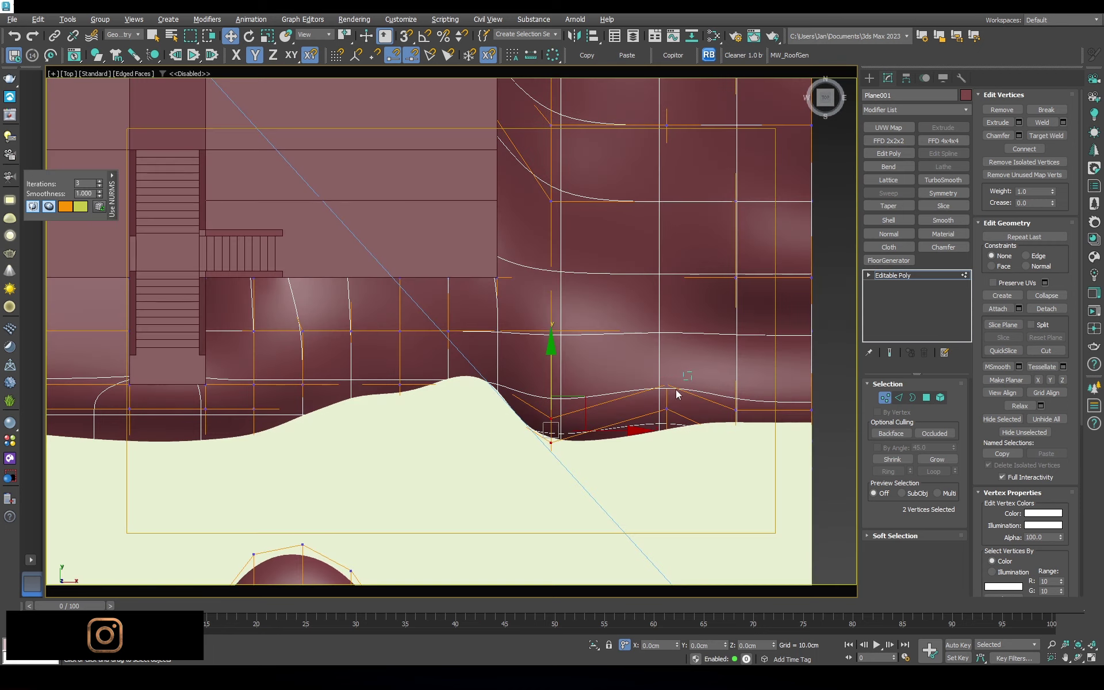
{"action": "left_click", "coordinate": [666, 406]}
{"action": "left_click_drag", "start_coordinate": [662, 380], "coordinate": [662, 398]}
{"action": "key", "text": "F3"}
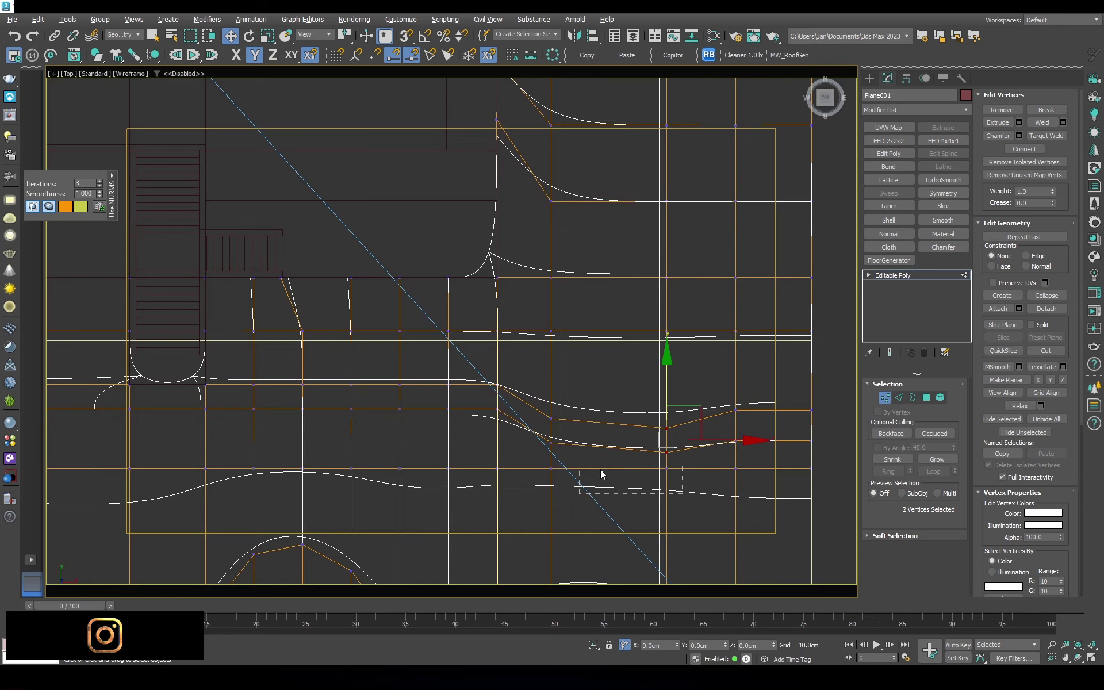
{"action": "key", "text": "F3"}
Move more vertex pairs beside the road so the terrain hugs the road's curved edge
{"action": "key", "text": "F3"}
{"action": "middle_click_drag", "start_coordinate": [574, 472], "coordinate": [596, 382]}
{"action": "left_click", "coordinate": [570, 408]}
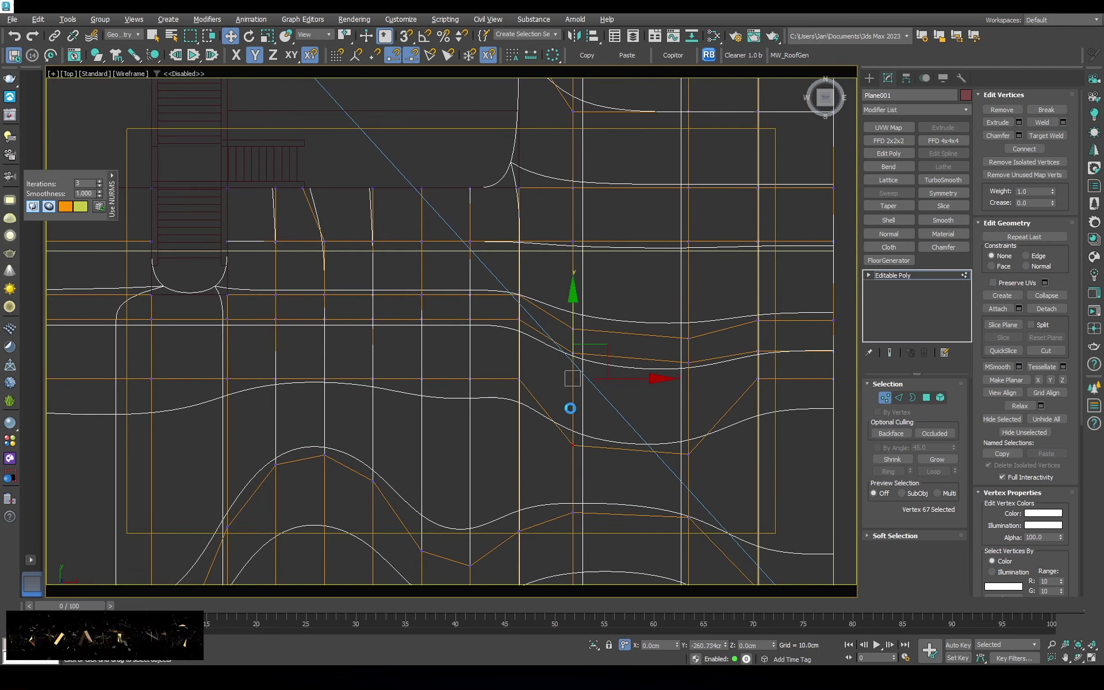
{"action": "left_click", "coordinate": [519, 378]}
{"action": "key", "text": "F3"}
{"action": "middle_click_drag", "start_coordinate": [744, 374], "coordinate": [601, 492]}
{"action": "key", "text": "F3"}
{"action": "left_click_drag", "start_coordinate": [734, 382], "coordinate": [594, 419]}
Check the reshaped road edge through the scene camera and inspect a terrain edge beside the road
{"action": "key", "text": "F3"}
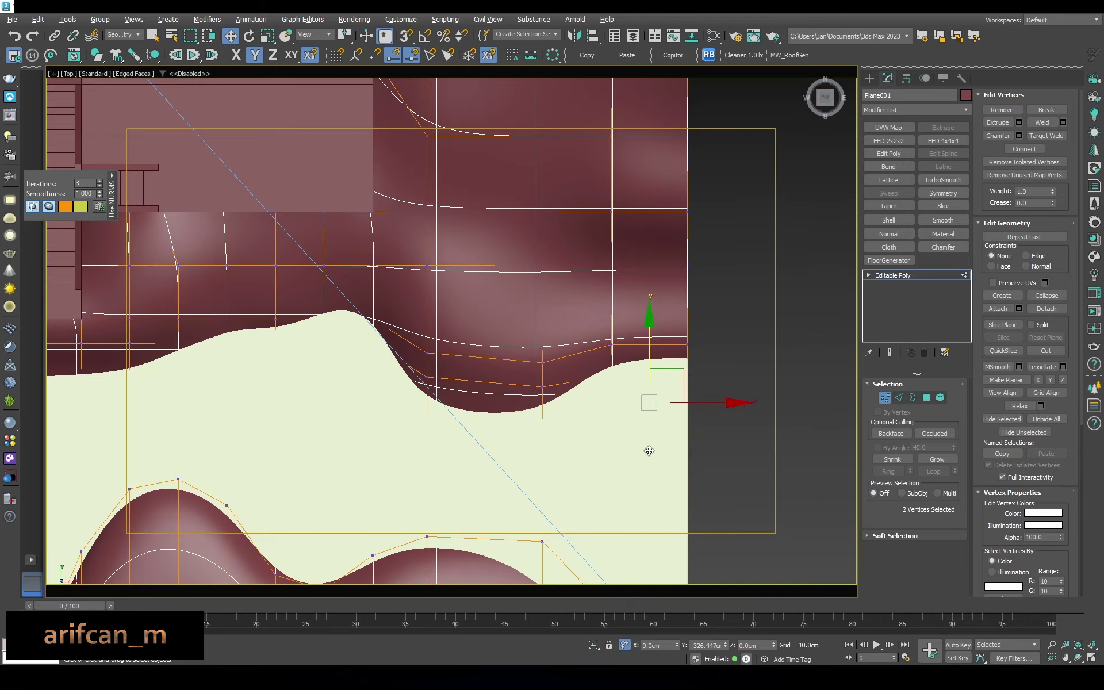
{"action": "key", "text": "c"}
{"action": "key", "text": "F3"}
{"action": "key", "text": "F3"}
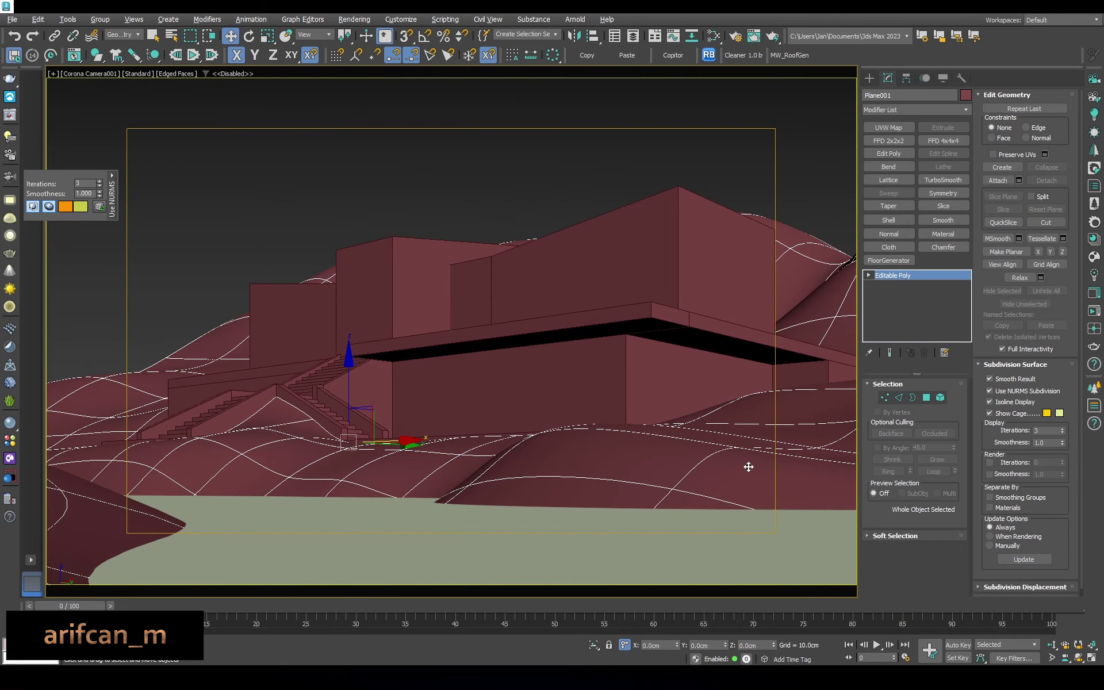
{"action": "key", "text": "t"}
{"action": "key", "text": "2"}
{"action": "left_click", "coordinate": [476, 360]}
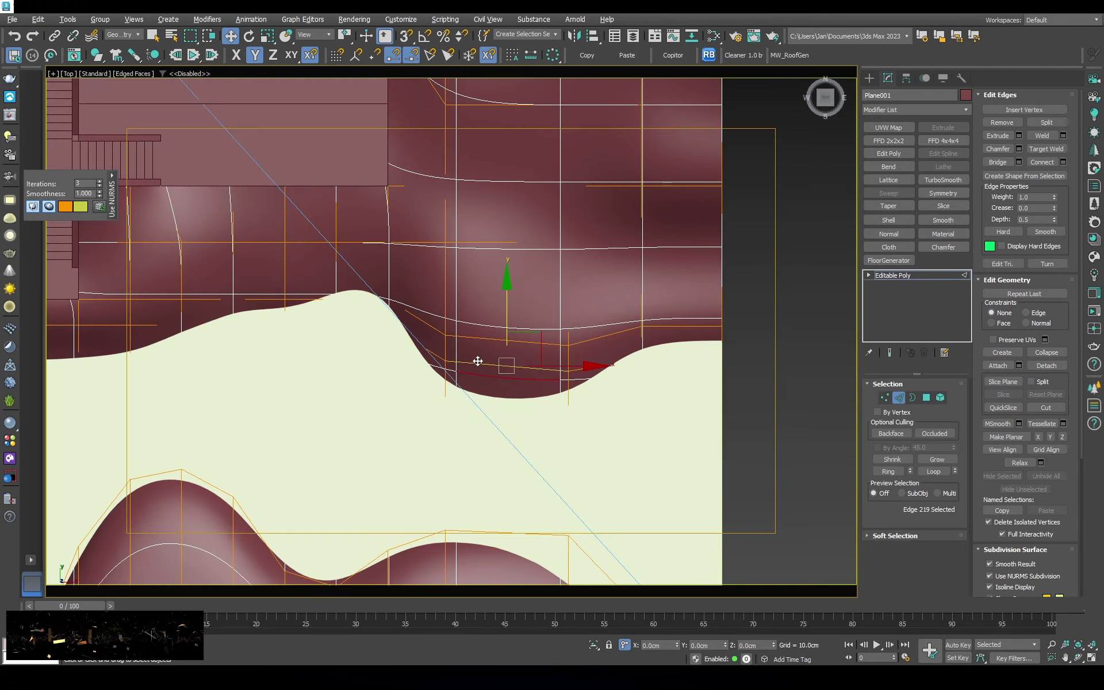
{"action": "key", "text": "1"}
{"action": "key", "text": "c"}
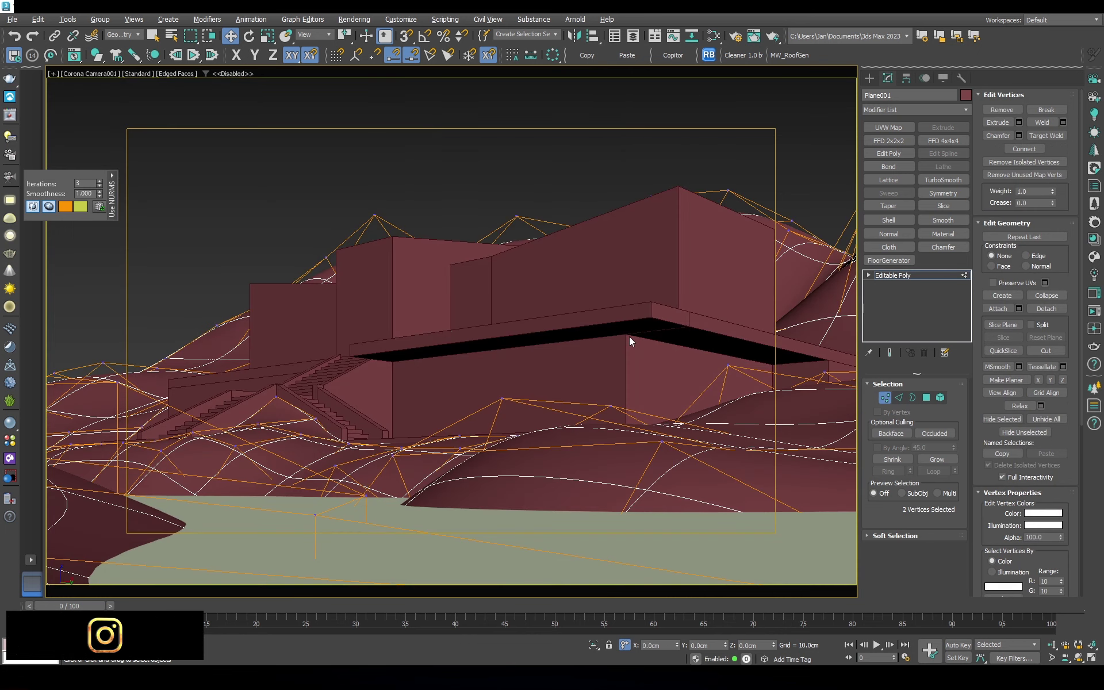
Raise terrain vertices near the building in Z from the camera view
{"action": "left_click_drag", "start_coordinate": [662, 414], "coordinate": [662, 395]}
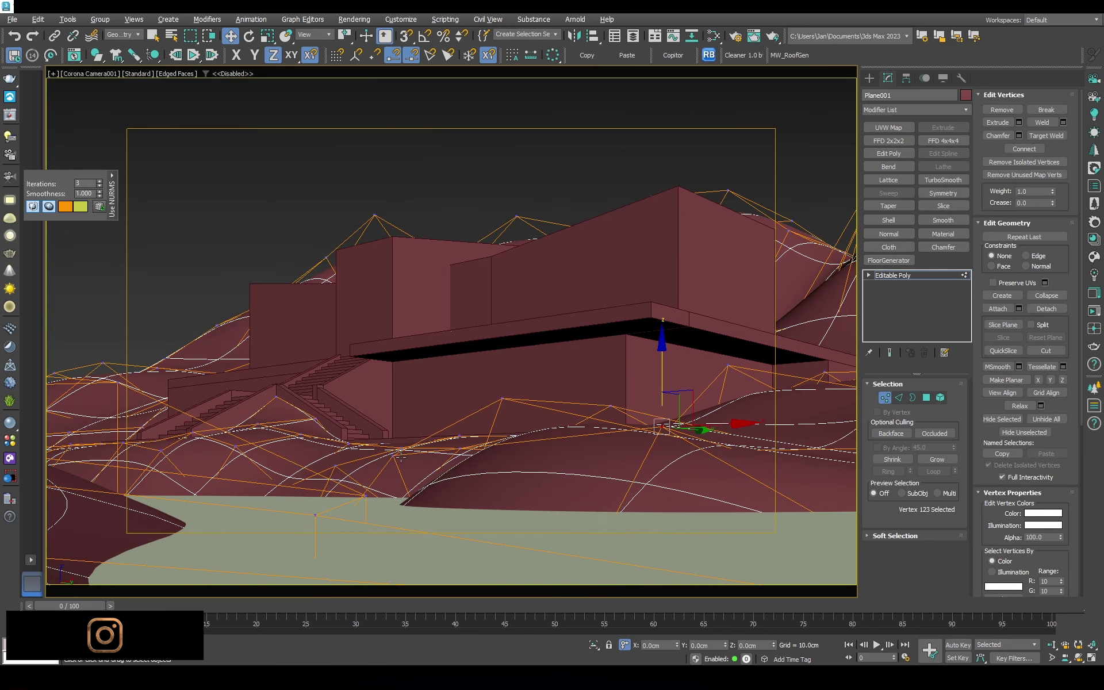
{"action": "left_click_drag", "start_coordinate": [391, 411], "coordinate": [404, 405]}
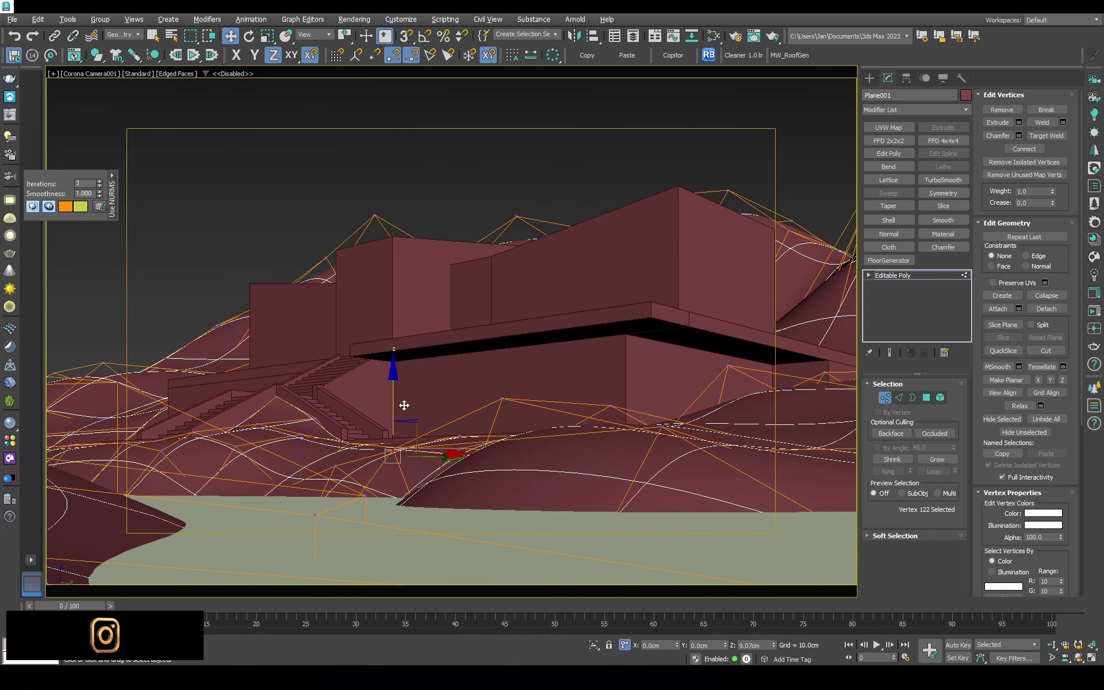
{"action": "left_click", "coordinate": [947, 282]}
{"action": "key", "text": "1"}
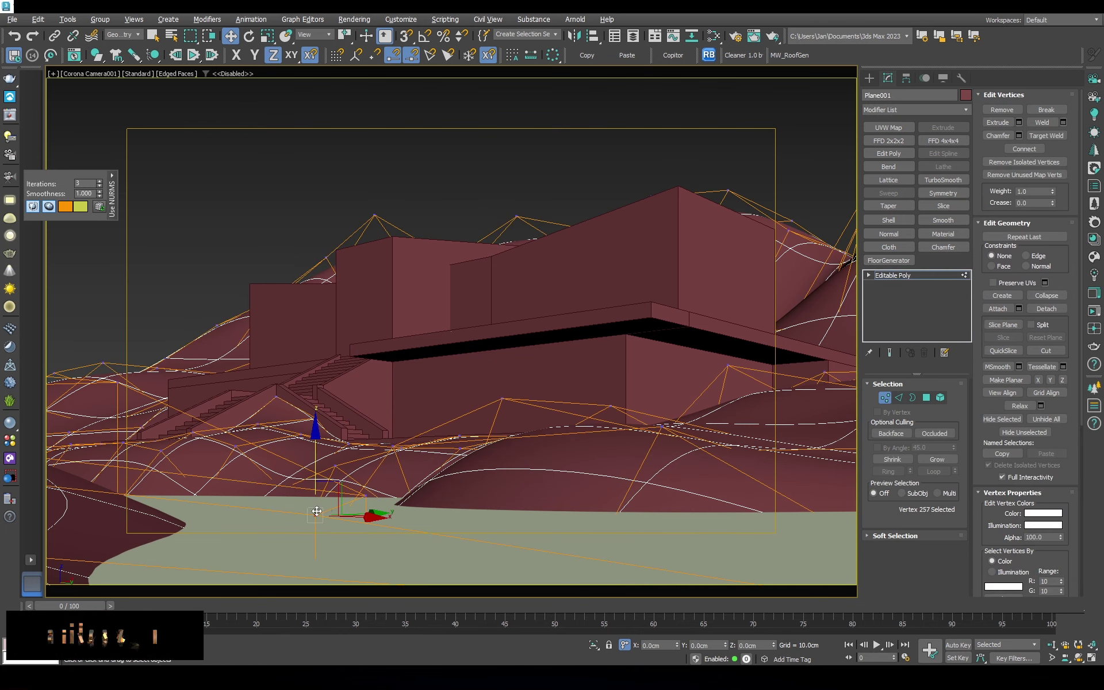
{"action": "key", "text": "t"}
{"action": "scroll", "coordinate": [494, 457], "scroll_direction": "down", "scroll_amount": 3}
Add 4 connecting edge loops through the edge ring across the road strip on Plane001
{"action": "key", "text": "2"}
{"action": "left_click", "coordinate": [888, 471]}
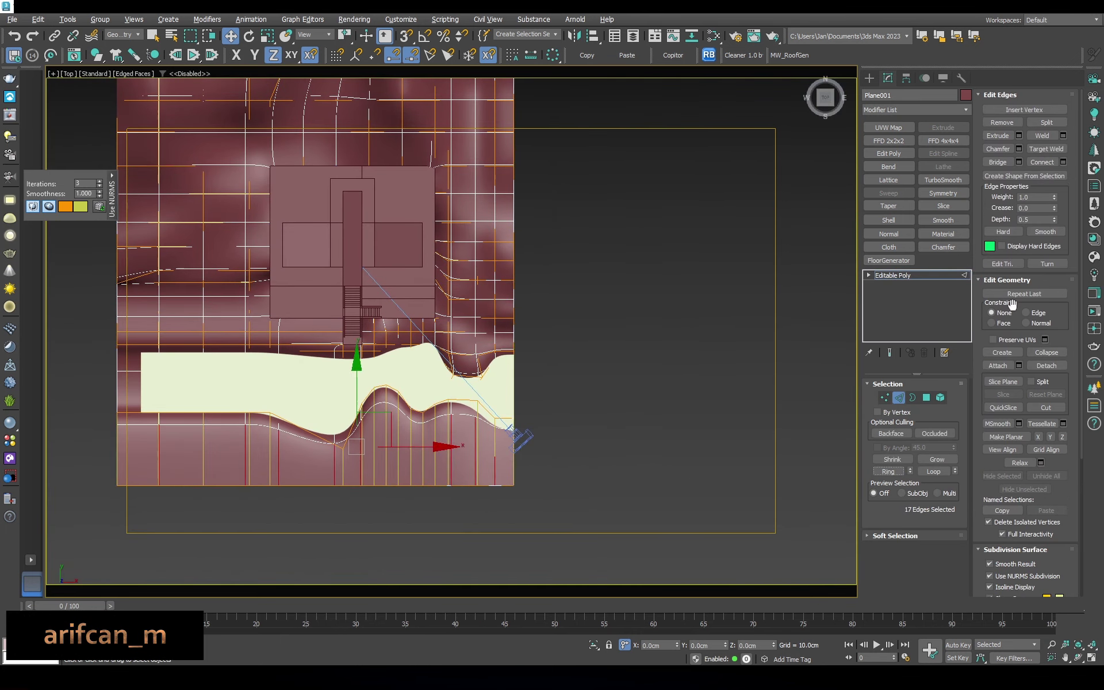
{"action": "left_click", "coordinate": [1062, 161]}
{"action": "left_click", "coordinate": [481, 387]}
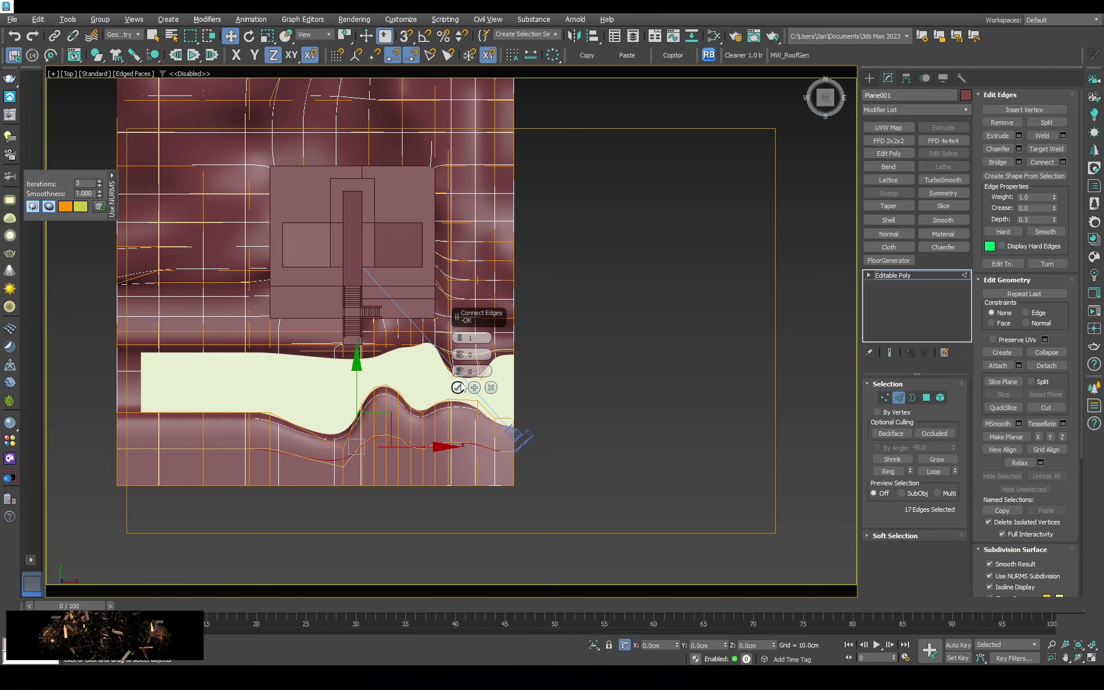
{"action": "mouse_move", "coordinate": [481, 386]}
{"action": "middle_mouse_down", "text": "alt"}
{"action": "mouse_move", "coordinate": [322, 387]}
{"action": "mouse_move", "coordinate": [309, 404]}
{"action": "middle_mouse_up", "text": "alt"}
Exit edge editing and dolly the scene camera forward so the terrain fills the view
{"action": "key", "text": "c"}
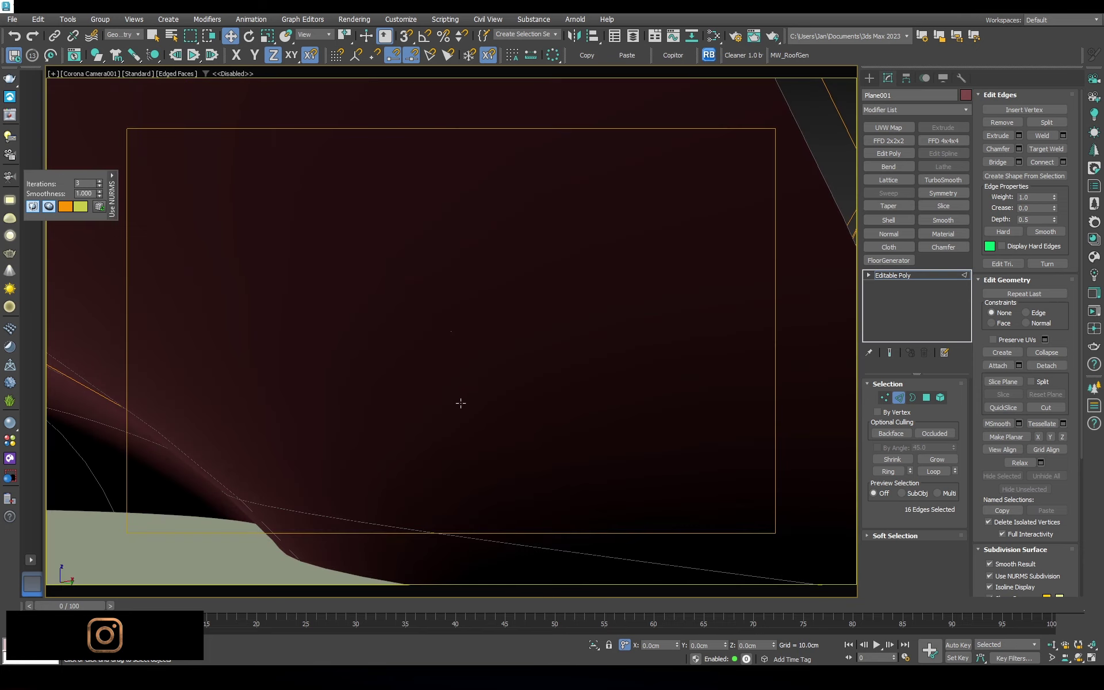
{"action": "mouse_move", "coordinate": [647, 382]}
{"action": "middle_mouse_down"}
{"action": "mouse_move", "coordinate": [562, 363]}
{"action": "mouse_move", "coordinate": [519, 426]}
{"action": "middle_mouse_up"}
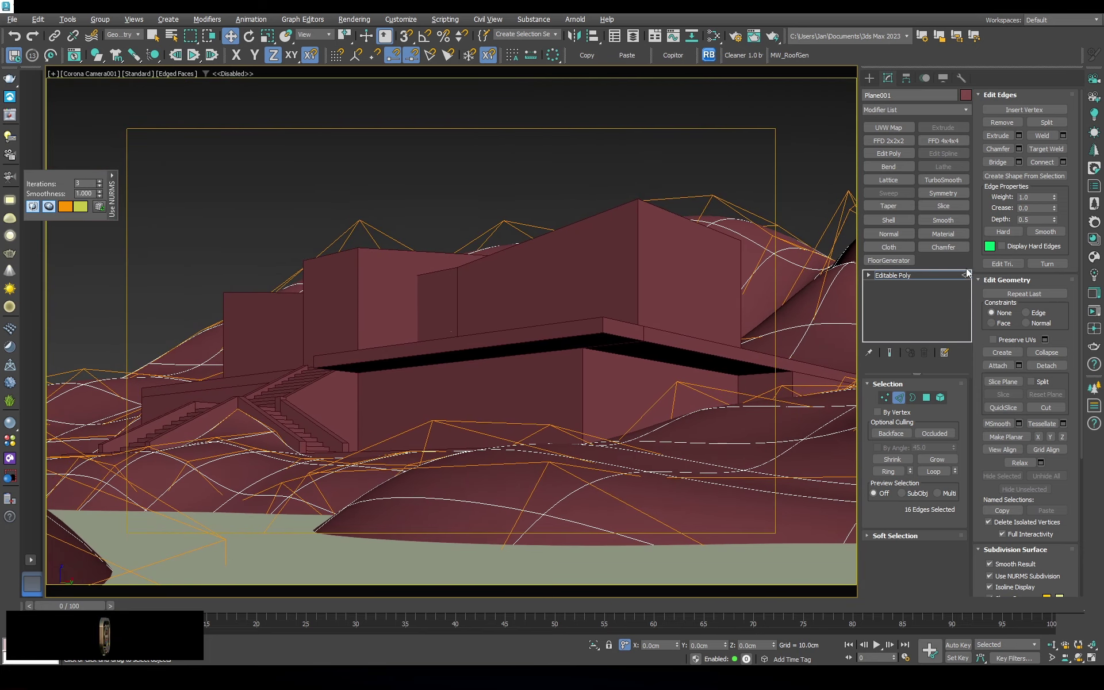
{"action": "key", "text": "2"}
{"action": "mouse_move", "coordinate": [560, 321]}
{"action": "middle_mouse_down", "text": "ctrl+alt"}
{"action": "mouse_move", "coordinate": [505, 325]}
{"action": "mouse_move", "coordinate": [481, 288]}
{"action": "mouse_move", "coordinate": [483, 372]}
{"action": "mouse_move", "coordinate": [505, 385]}
{"action": "mouse_move", "coordinate": [491, 387]}
{"action": "mouse_move", "coordinate": [493, 421]}
{"action": "mouse_move", "coordinate": [501, 308]}
{"action": "middle_mouse_up", "text": "ctrl+alt"}
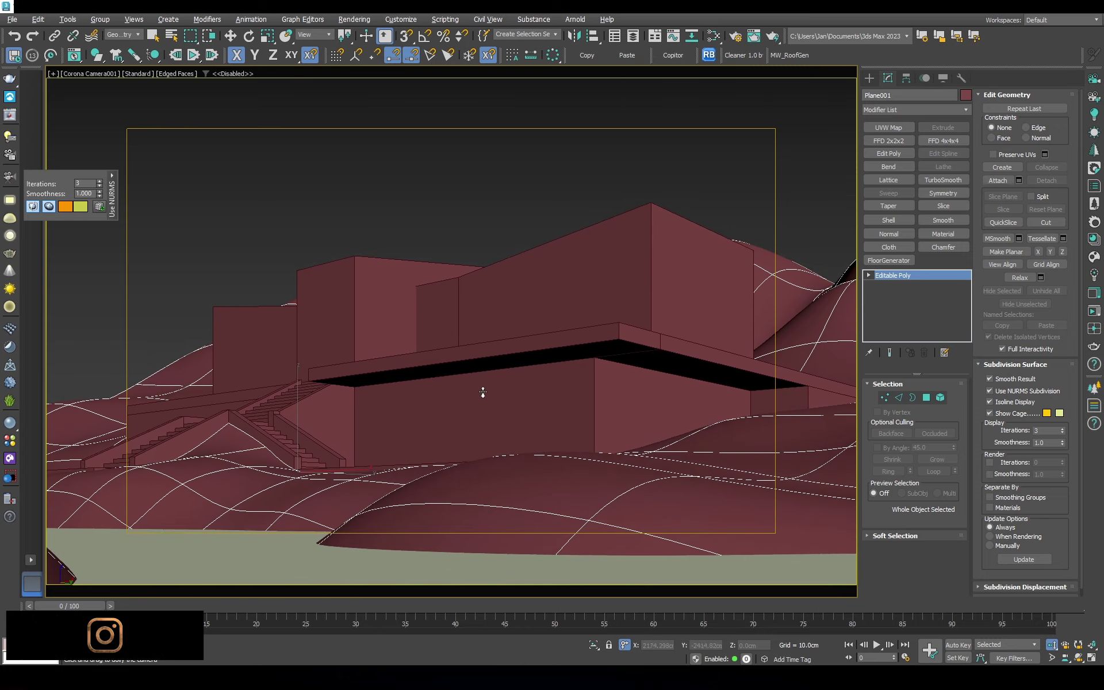
{"action": "mouse_move", "coordinate": [485, 398]}
{"action": "middle_mouse_down", "text": "ctrl+alt"}
{"action": "mouse_move", "coordinate": [505, 298]}
{"action": "mouse_move", "coordinate": [606, 399]}
{"action": "middle_mouse_up", "text": "ctrl+alt"}
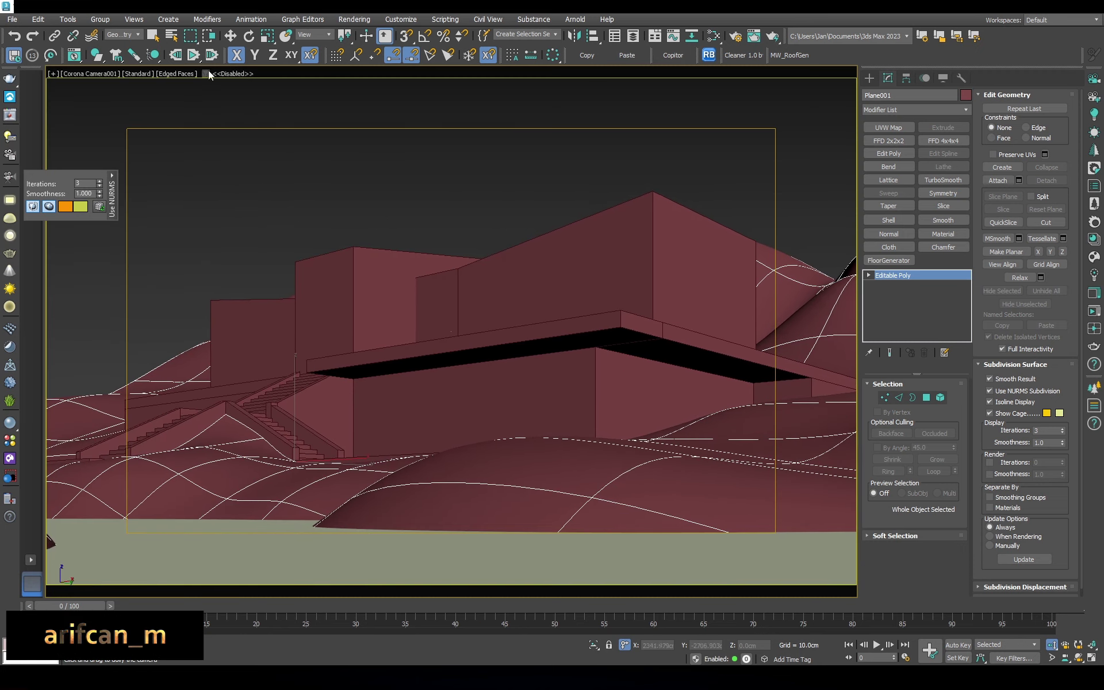
Set the selection filter to All, select CoronaCamera001, and set its field of view to 50
{"action": "left_click", "coordinate": [123, 34]}
{"action": "key", "text": "h"}
{"action": "double_click", "coordinate": [86, 76]}
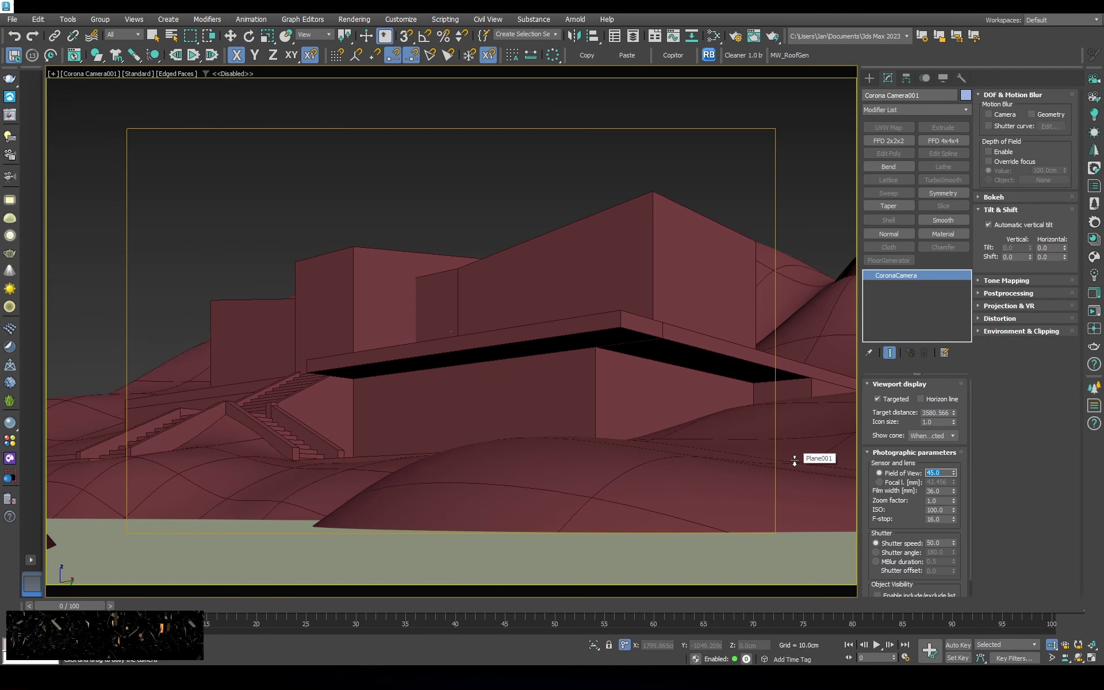
{"action": "type", "text": "60"}
{"action": "key", "text": "Return"}
{"action": "left_click_drag", "start_coordinate": [686, 411], "coordinate": [496, 328]}
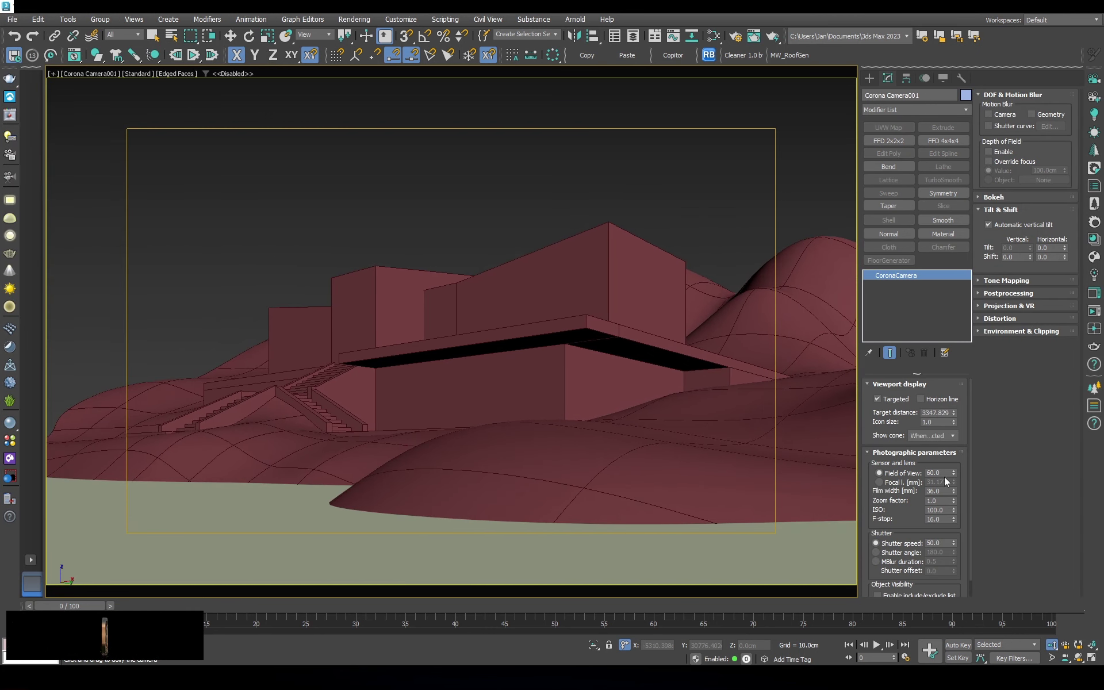
{"action": "key", "text": "Return"}
Orbit and dolly the camera toward the building, then pick a terrain vertex in wireframe
{"action": "middle_click_drag", "start_coordinate": [582, 386], "coordinate": [566, 349], "text": "alt"}
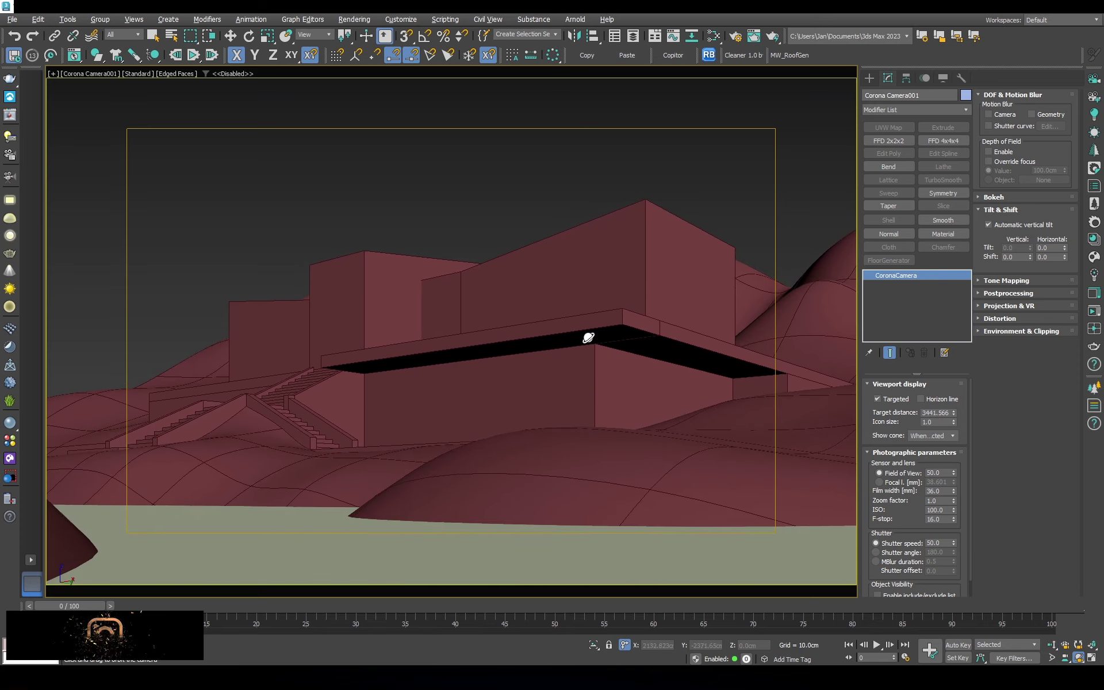
{"action": "mouse_move", "coordinate": [592, 339]}
{"action": "left_mouse_down"}
{"action": "mouse_move", "coordinate": [602, 407]}
{"action": "mouse_move", "coordinate": [591, 357]}
{"action": "mouse_move", "coordinate": [575, 358]}
{"action": "left_mouse_up"}
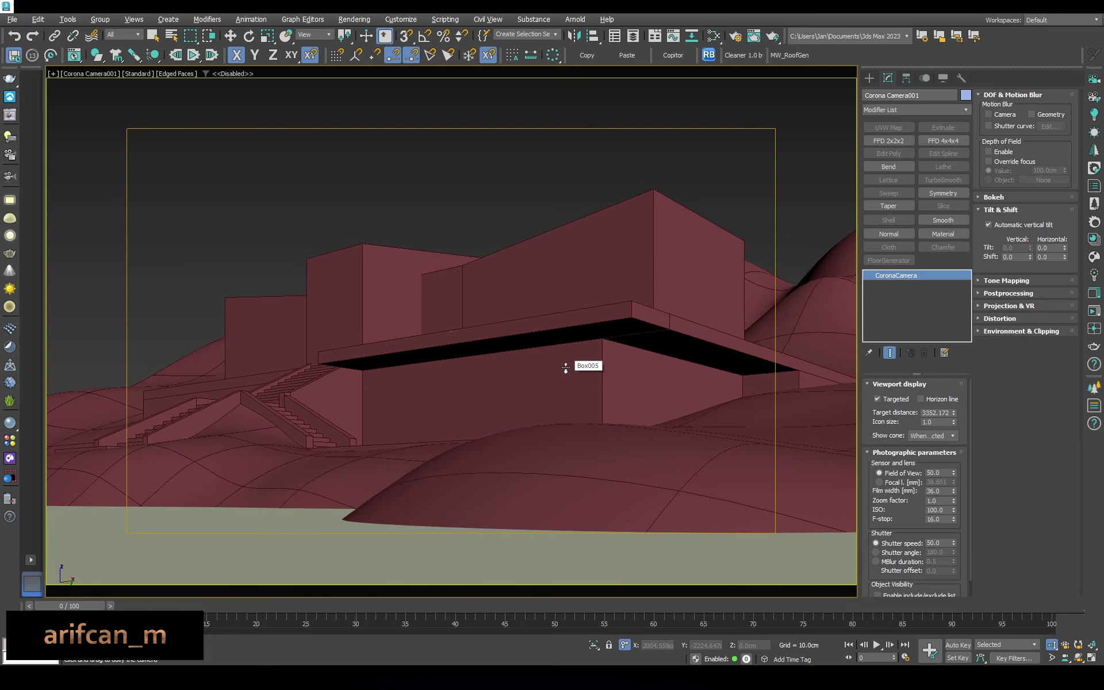
{"action": "left_click", "coordinate": [212, 469]}
{"action": "key", "text": "F3"}
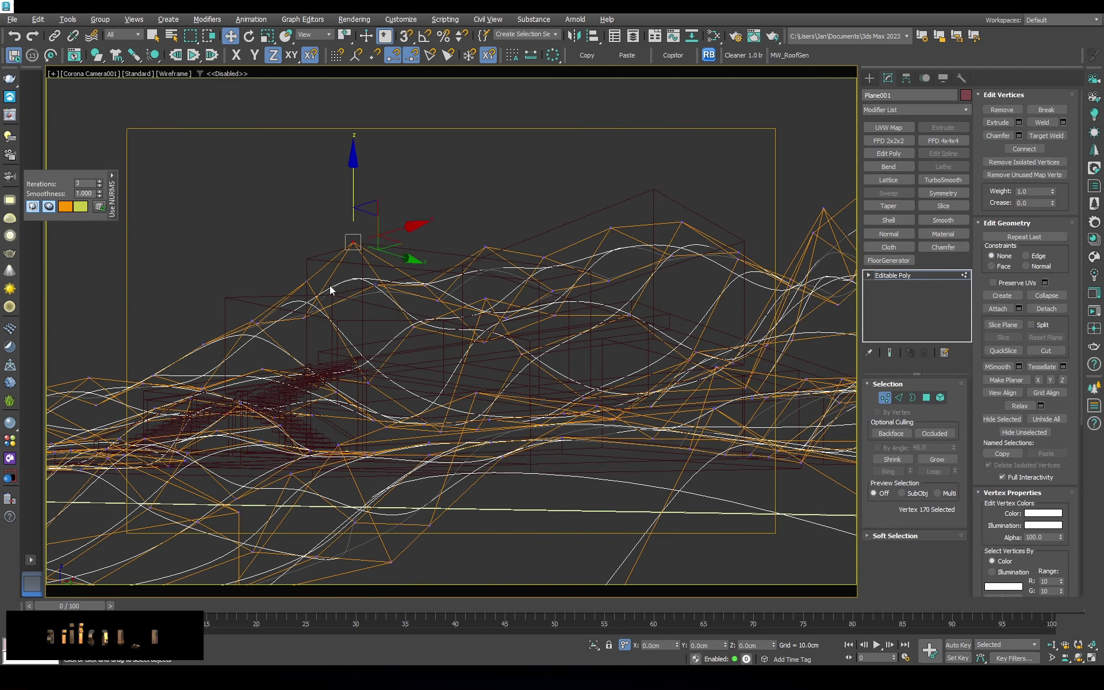
Raise several terrain vertices behind the building into taller hill peaks
{"action": "left_click", "coordinate": [202, 346]}
{"action": "key", "text": "F3"}
{"action": "key", "text": "F3"}
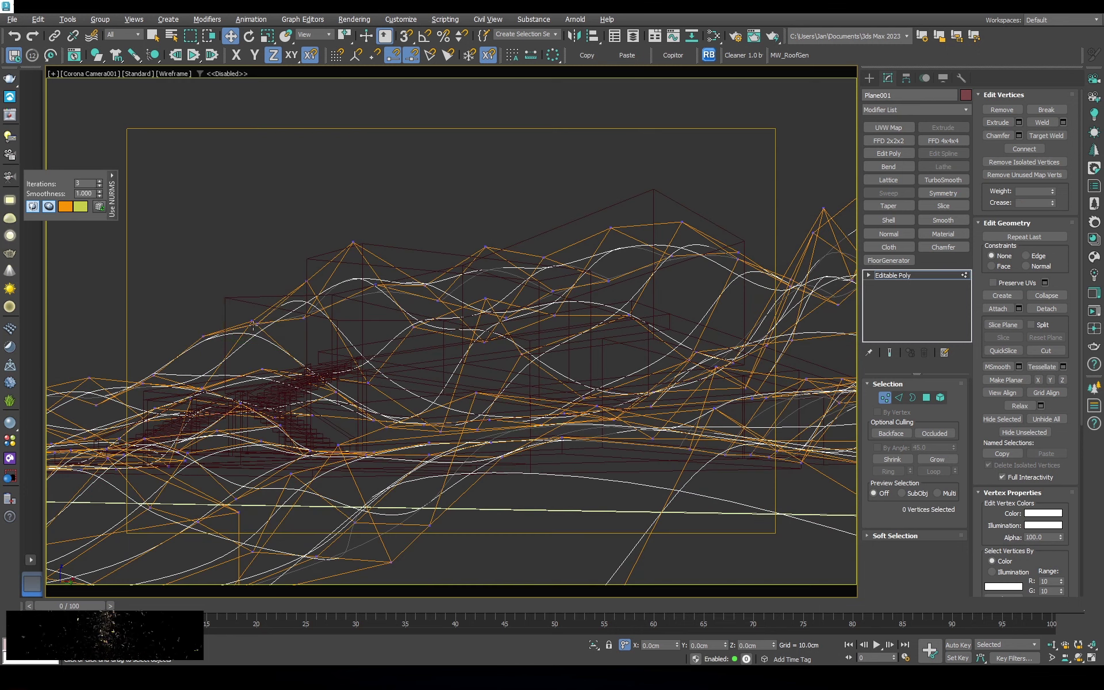
{"action": "left_click_drag", "start_coordinate": [250, 302], "coordinate": [309, 233]}
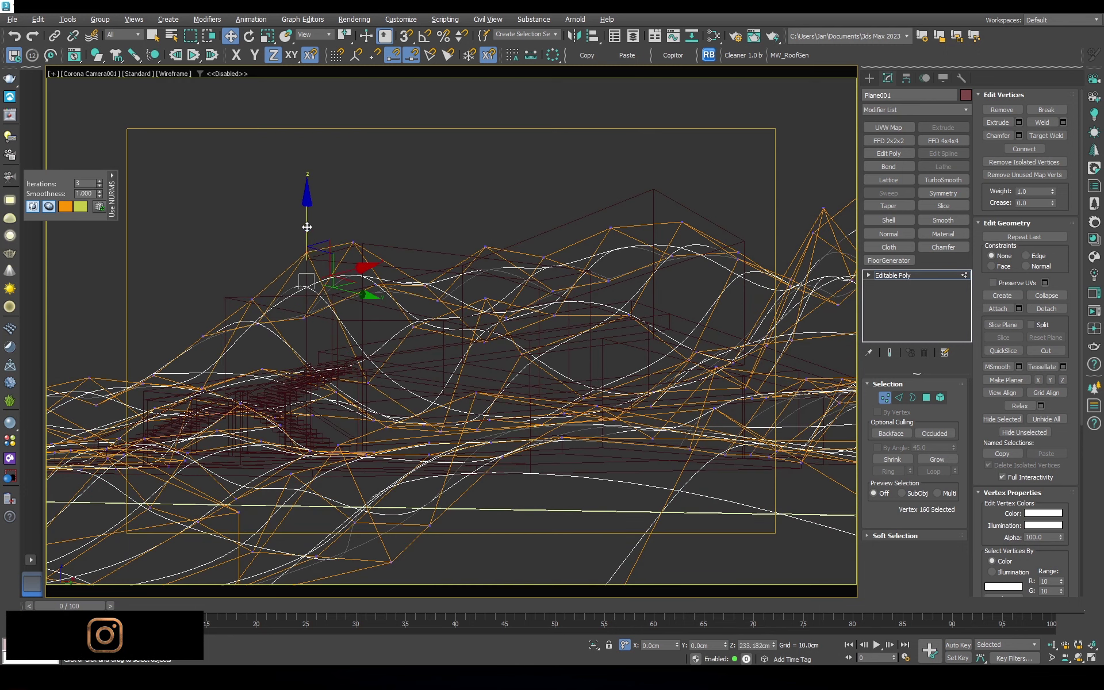
{"action": "key", "text": "F3"}
{"action": "key", "text": "F3"}
{"action": "left_click", "coordinate": [485, 251]}
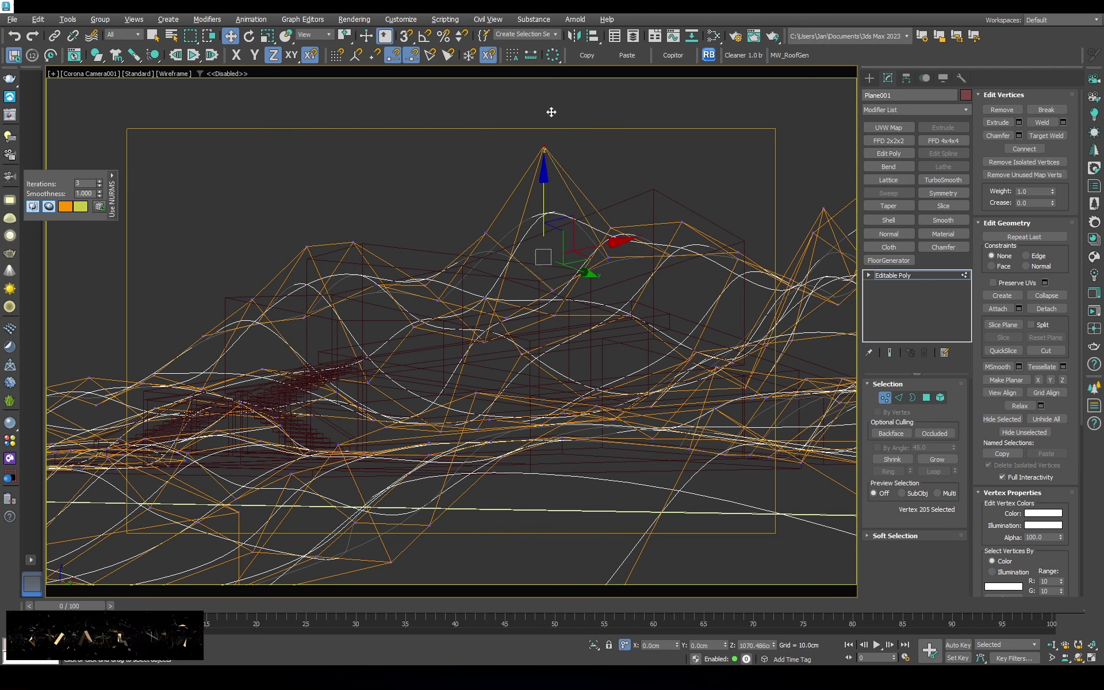
{"action": "left_click_drag", "start_coordinate": [544, 228], "coordinate": [551, 152]}
{"action": "key", "text": "F3"}
{"action": "key", "text": "F3"}
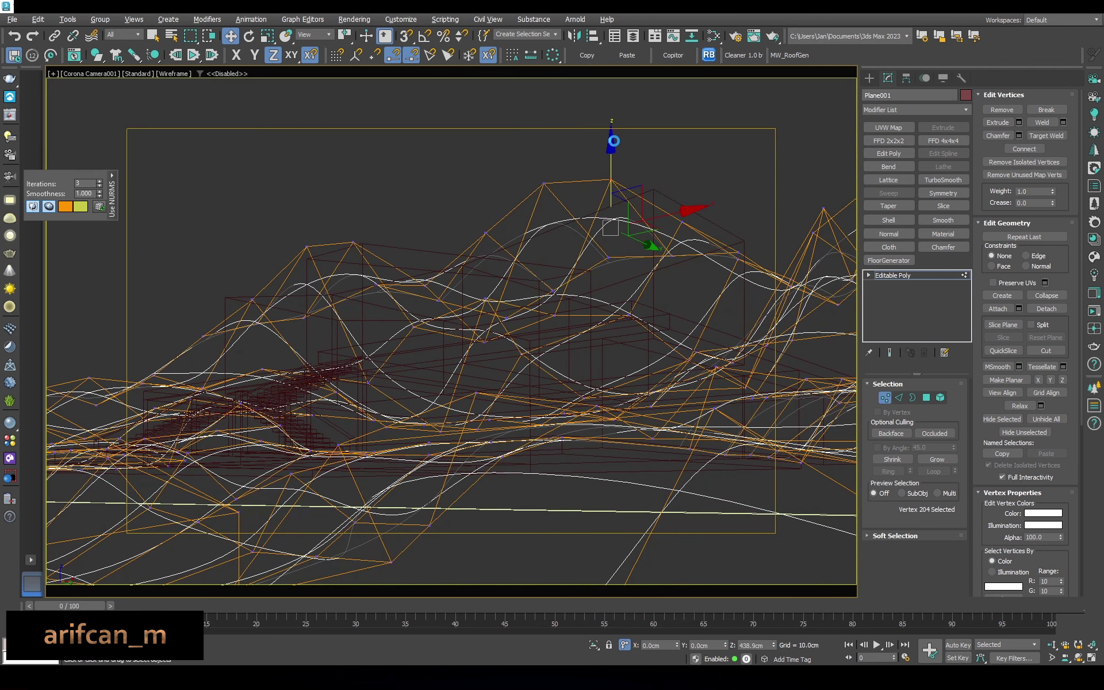
{"action": "left_click_drag", "start_coordinate": [620, 197], "coordinate": [619, 144]}
Pick a terrain vertex near the stairs, then return to plain shaded display and clear the selection
{"action": "key", "text": "F3"}
{"action": "left_click", "coordinate": [769, 191]}
{"action": "left_click", "coordinate": [824, 292]}
{"action": "key", "text": "F3"}
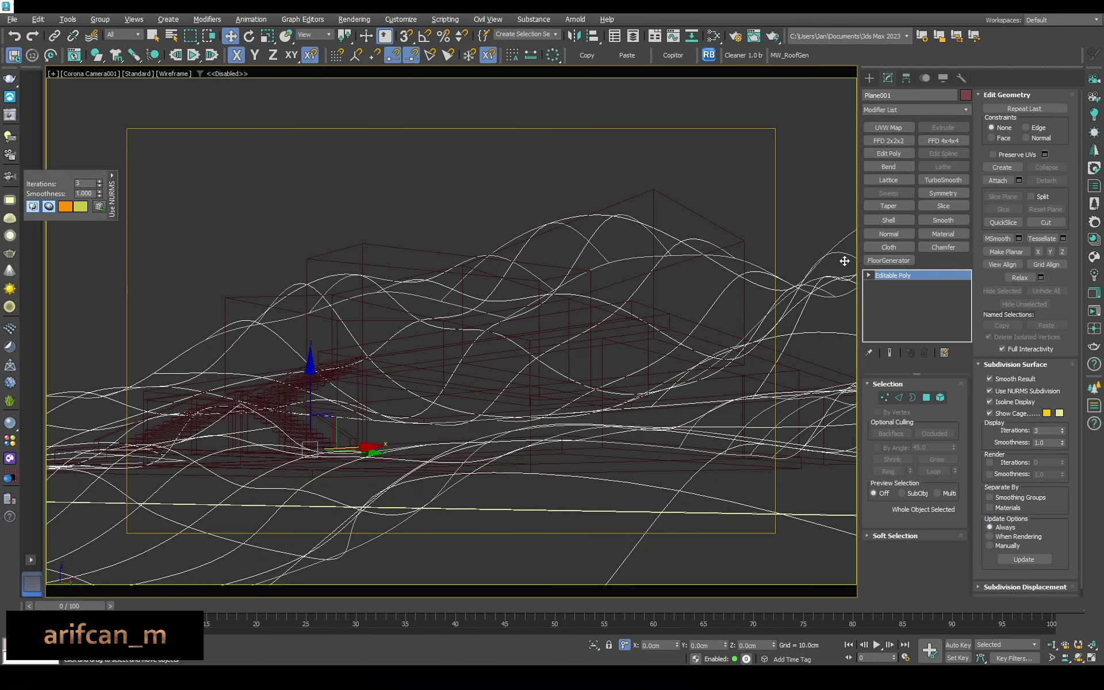
{"action": "left_click", "coordinate": [822, 212]}
{"action": "key", "text": "F3"}
{"action": "key", "text": "F4"}
{"action": "left_click", "coordinate": [779, 167]}
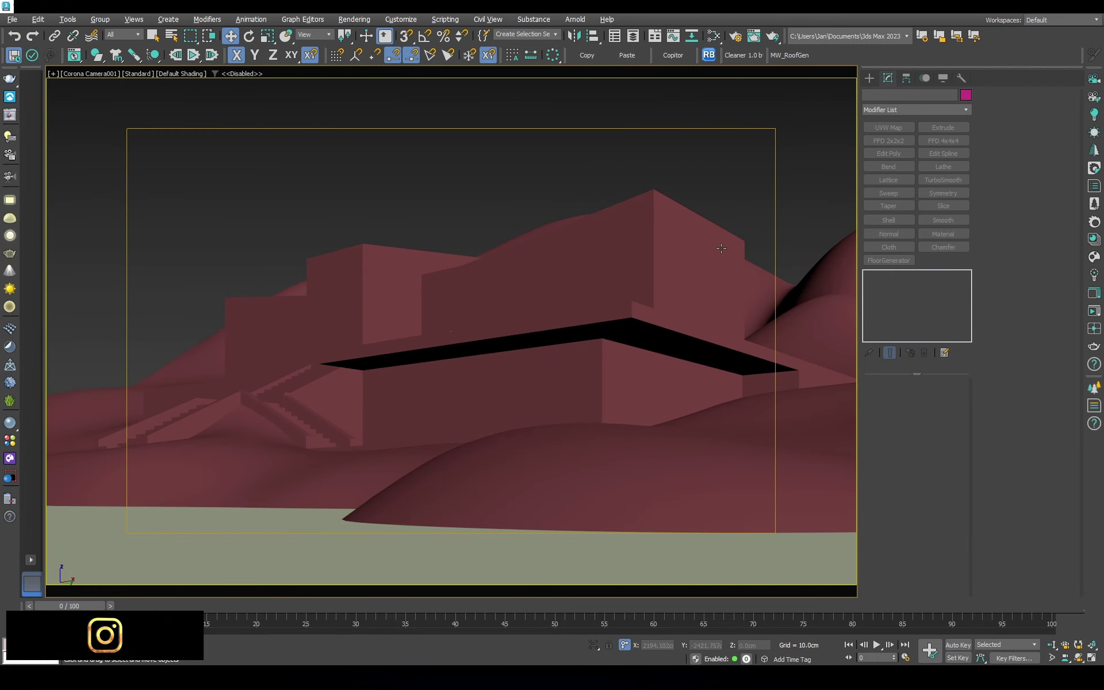
Orbit, pan and dolly the camera to reframe the hillside building
{"action": "left_click", "coordinate": [1079, 657]}
{"action": "left_click_drag", "start_coordinate": [557, 349], "coordinate": [512, 357]}
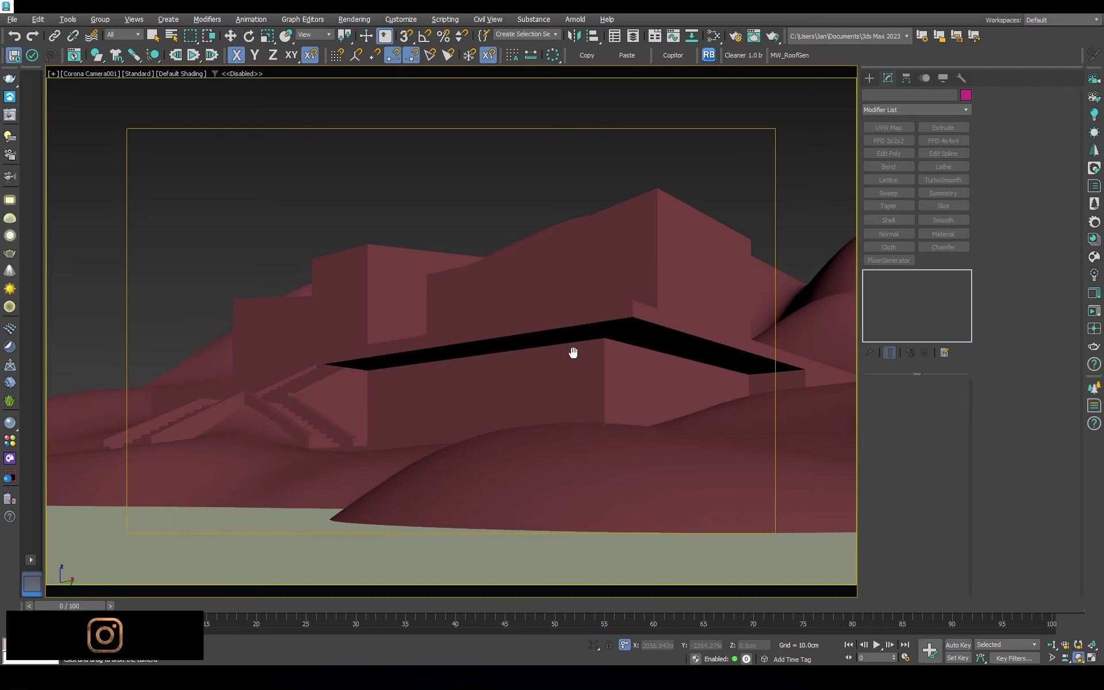
{"action": "key", "text": "F4"}
{"action": "middle_click_drag", "start_coordinate": [512, 357], "coordinate": [567, 358]}
{"action": "left_click", "coordinate": [1051, 644]}
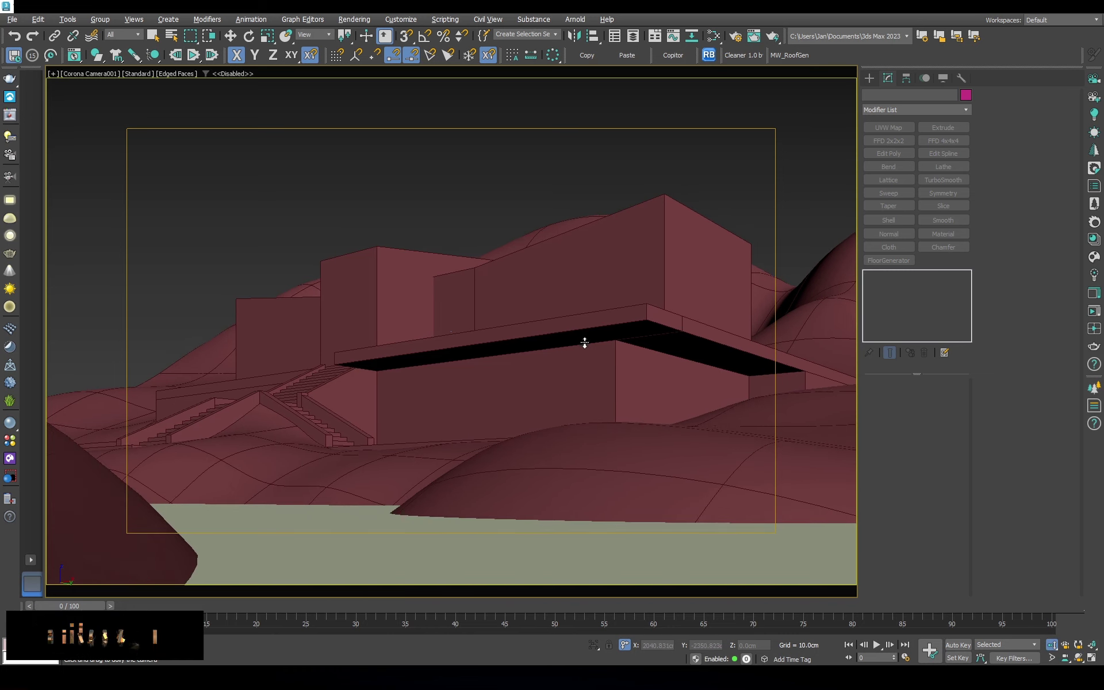
{"action": "left_click_drag", "start_coordinate": [583, 342], "coordinate": [585, 362]}
{"action": "middle_click_drag", "start_coordinate": [596, 381], "coordinate": [589, 322]}
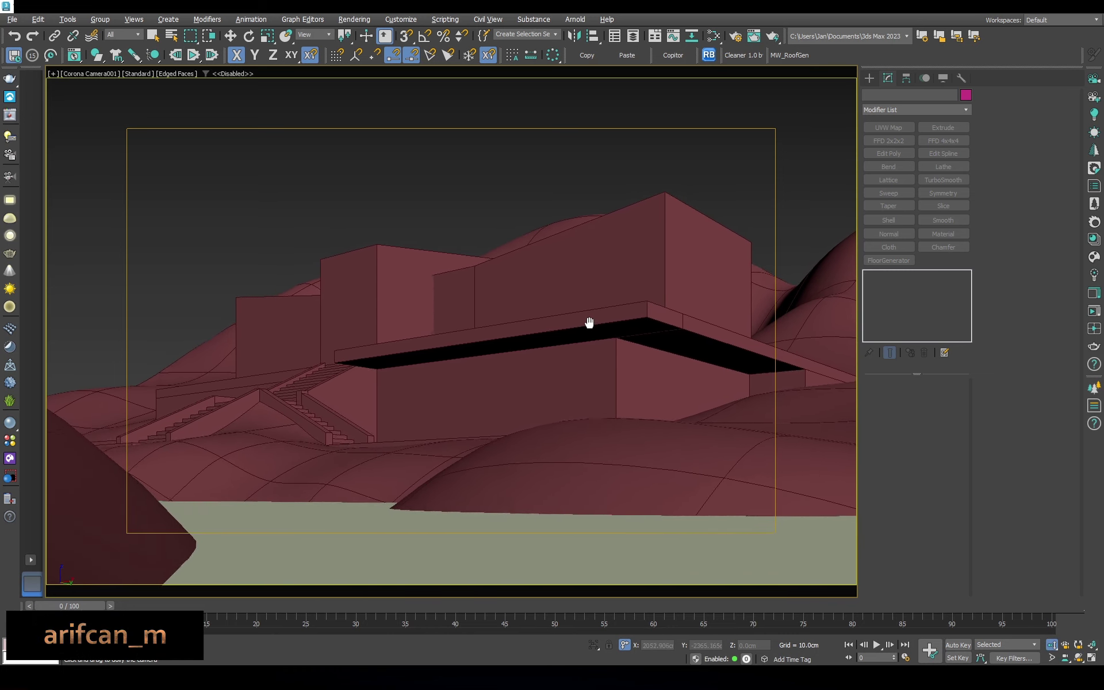
Raise the green ground slab Box045 to Z 10.486cm, deselect it, and slightly re-orbit the camera
{"action": "left_click", "coordinate": [510, 557]}
{"action": "left_click_drag", "start_coordinate": [773, 645], "coordinate": [772, 636]}
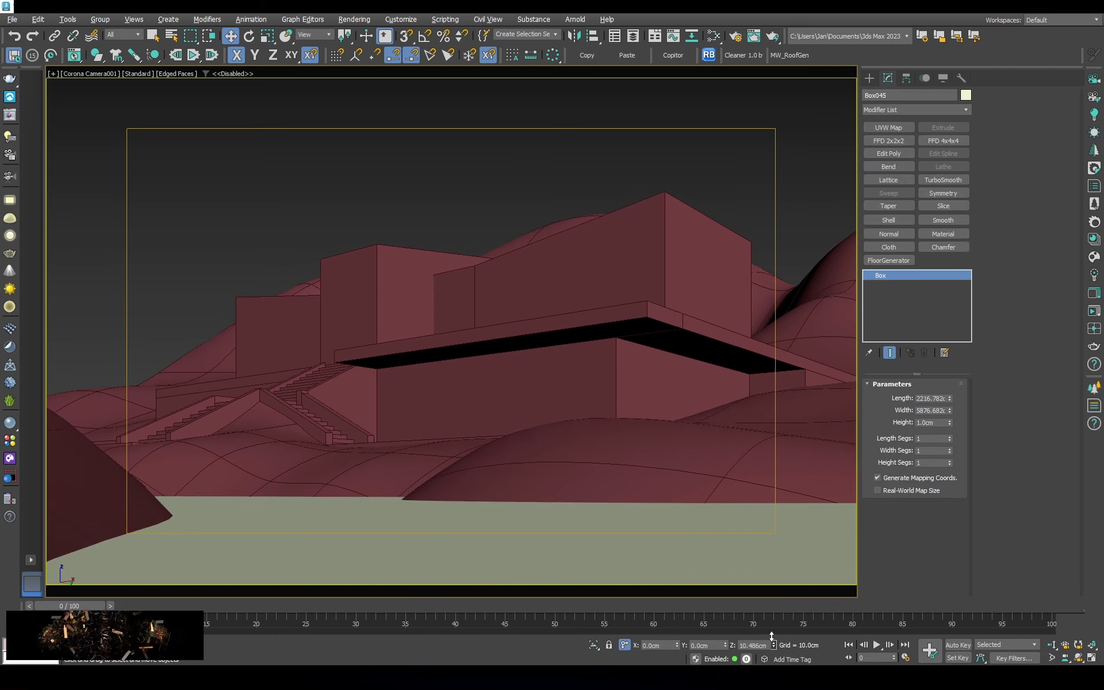
{"action": "left_click", "coordinate": [594, 154]}
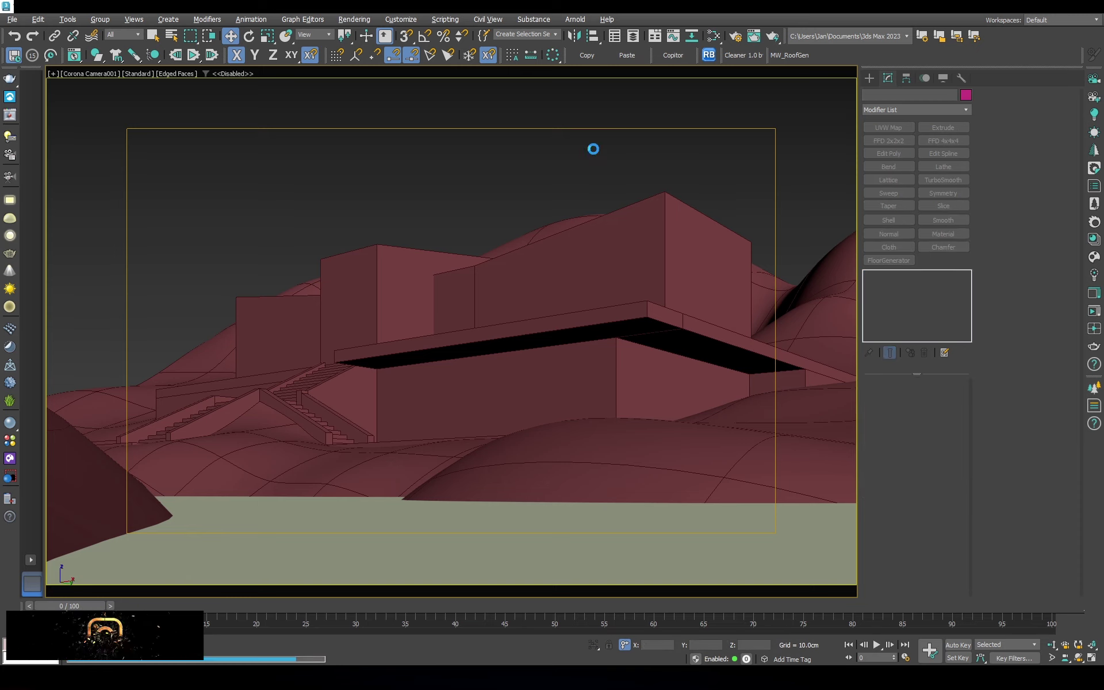
{"action": "left_click", "coordinate": [1079, 661]}
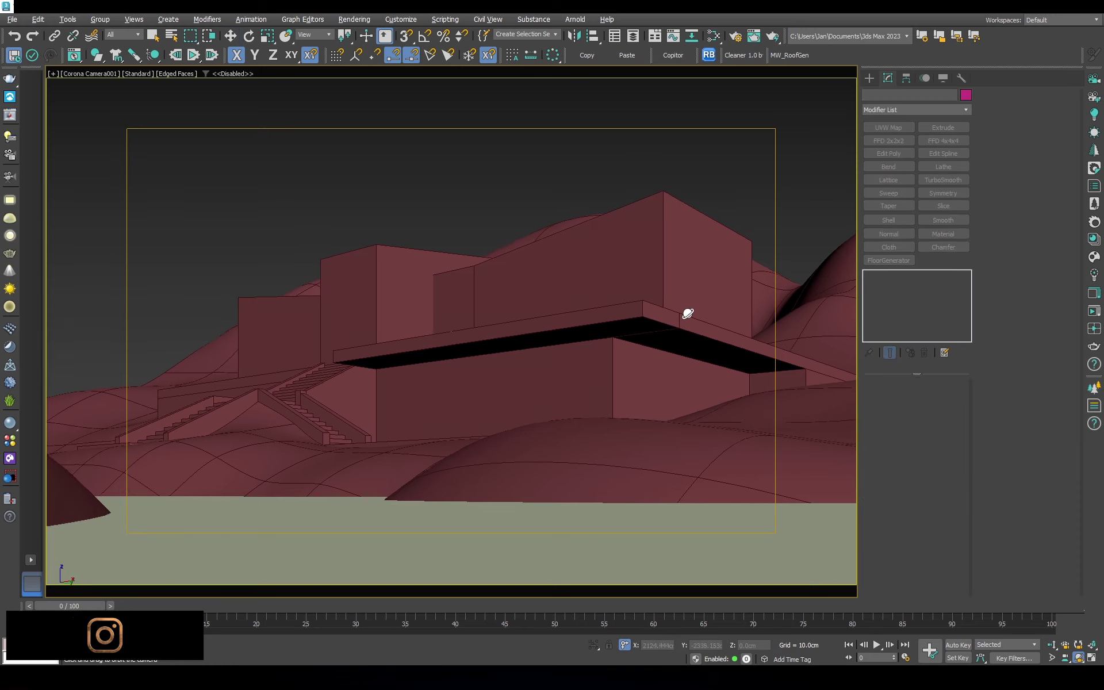
{"action": "mouse_move", "coordinate": [685, 313]}
{"action": "left_mouse_down"}
{"action": "mouse_move", "coordinate": [642, 328]}
{"action": "mouse_move", "coordinate": [659, 325]}
{"action": "left_mouse_up"}
{"action": "mouse_move", "coordinate": [659, 325]}
{"action": "middle_mouse_down"}
{"action": "mouse_move", "coordinate": [660, 350]}
{"action": "mouse_move", "coordinate": [634, 333]}
{"action": "middle_mouse_up"}
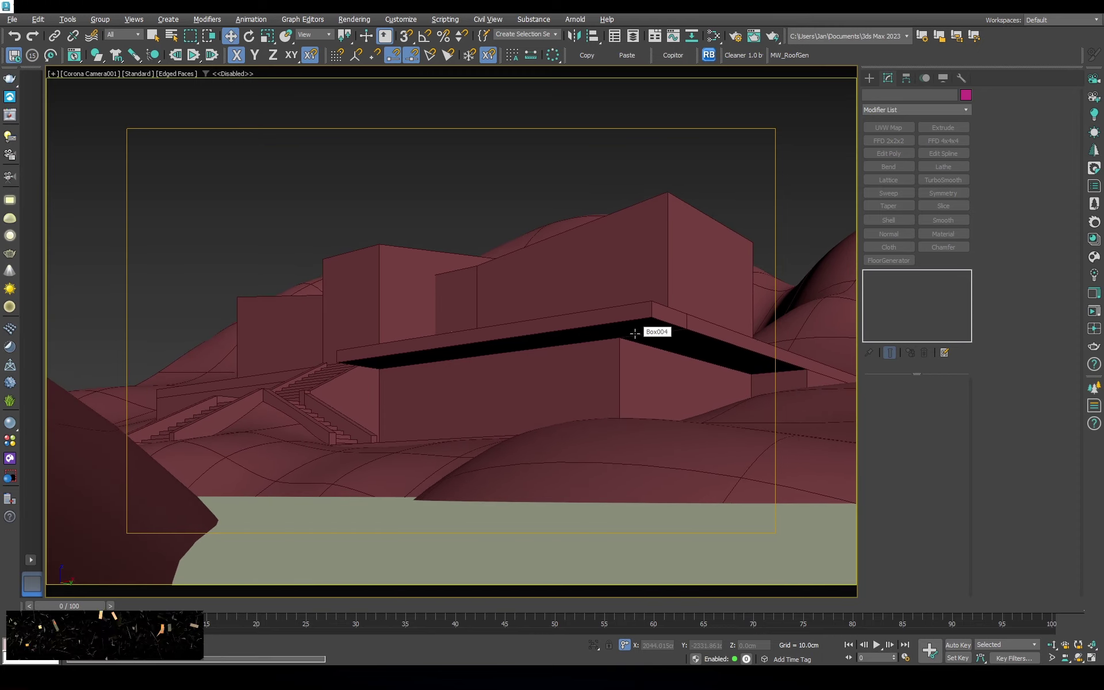
Select Plane001 and pick several terrain vertices near the building and on the slope
{"action": "left_click", "coordinate": [184, 368]}
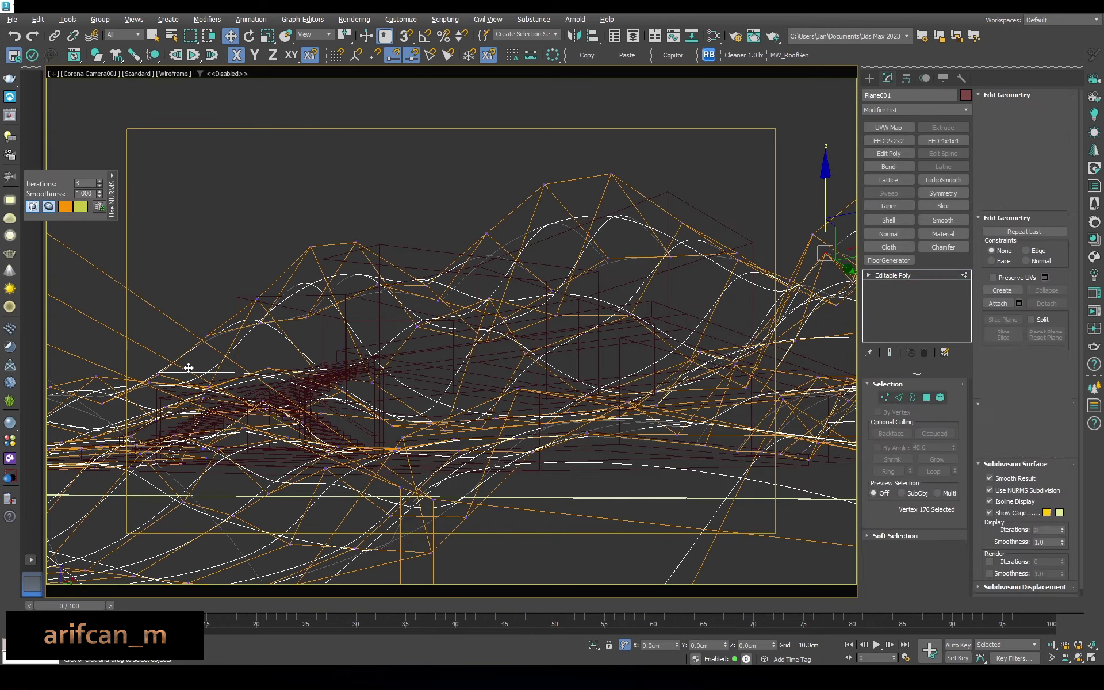
{"action": "key", "text": "t"}
{"action": "key", "text": "z"}
{"action": "scroll", "coordinate": [420, 315], "scroll_direction": "up", "scroll_amount": 5}
{"action": "scroll", "coordinate": [381, 364], "scroll_direction": "up", "scroll_amount": 3}
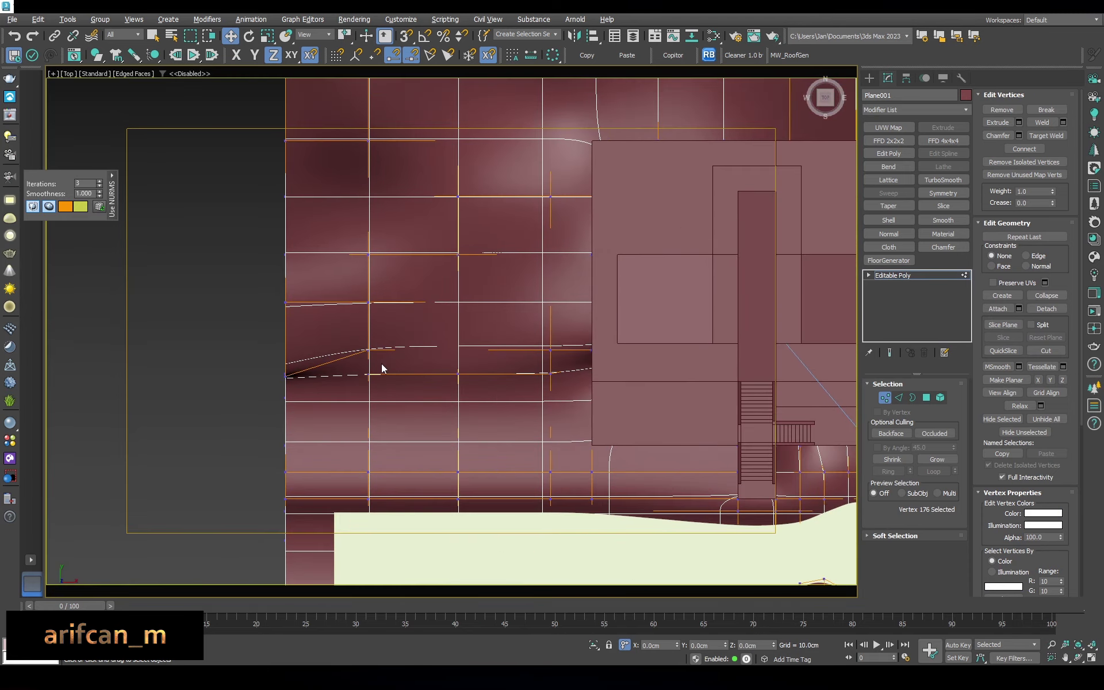
{"action": "left_click", "coordinate": [381, 363]}
{"action": "mouse_move", "coordinate": [368, 391]}
{"action": "middle_mouse_down", "text": "alt"}
{"action": "mouse_move", "coordinate": [359, 354]}
{"action": "mouse_move", "coordinate": [290, 284]}
{"action": "middle_mouse_up", "text": "alt"}
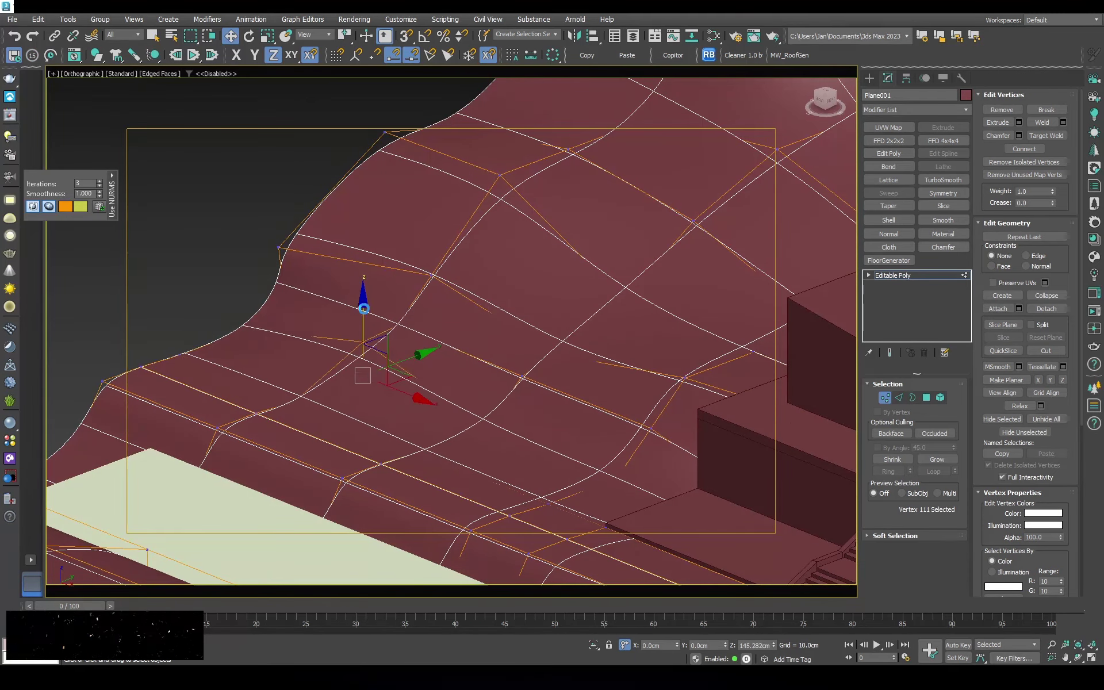
{"action": "key", "text": "F3"}
{"action": "left_click", "coordinate": [307, 236]}
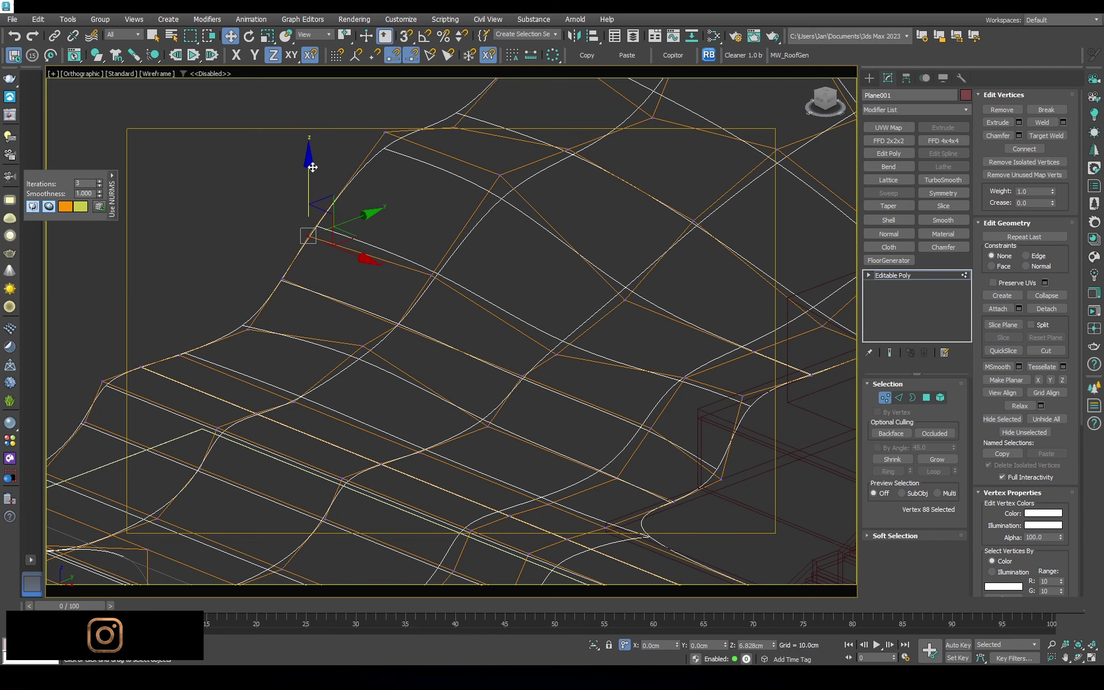
{"action": "middle_click_drag", "start_coordinate": [312, 167], "coordinate": [458, 283], "text": "alt"}
{"action": "left_click", "coordinate": [426, 276]}
{"action": "middle_click_drag", "start_coordinate": [431, 124], "coordinate": [506, 235], "text": "alt"}
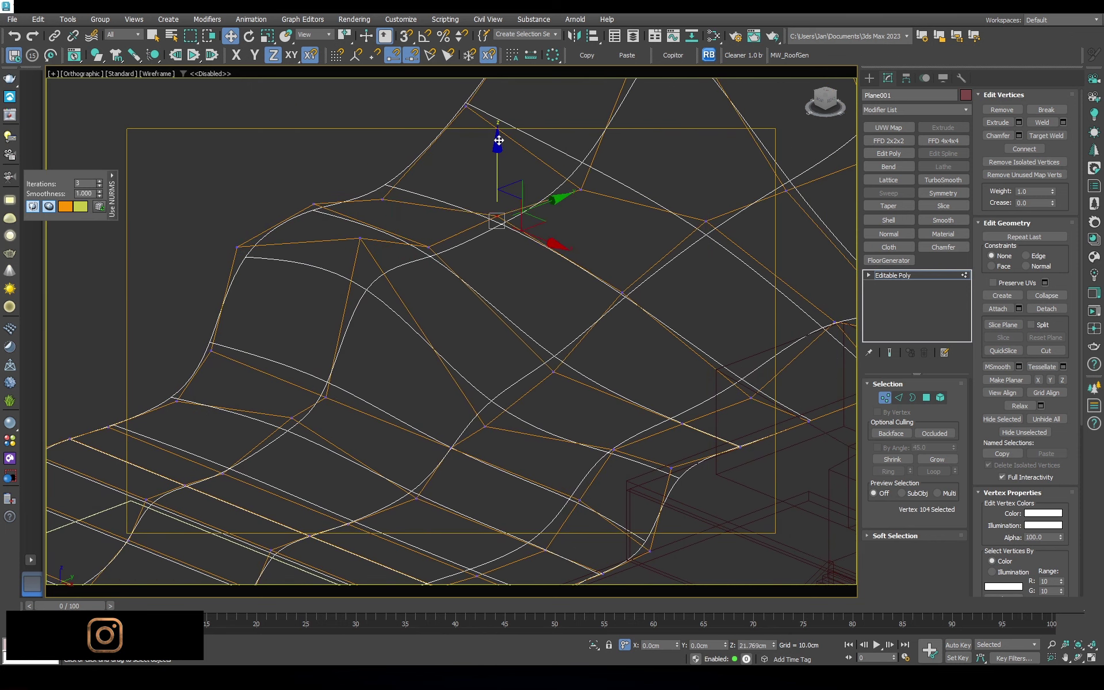
{"action": "mouse_move", "coordinate": [499, 140]}
{"action": "middle_mouse_down", "text": "alt"}
{"action": "mouse_move", "coordinate": [518, 201]}
{"action": "mouse_move", "coordinate": [601, 165]}
{"action": "middle_mouse_up", "text": "alt"}
{"action": "left_click", "coordinate": [562, 236]}
{"action": "key", "text": "c"}
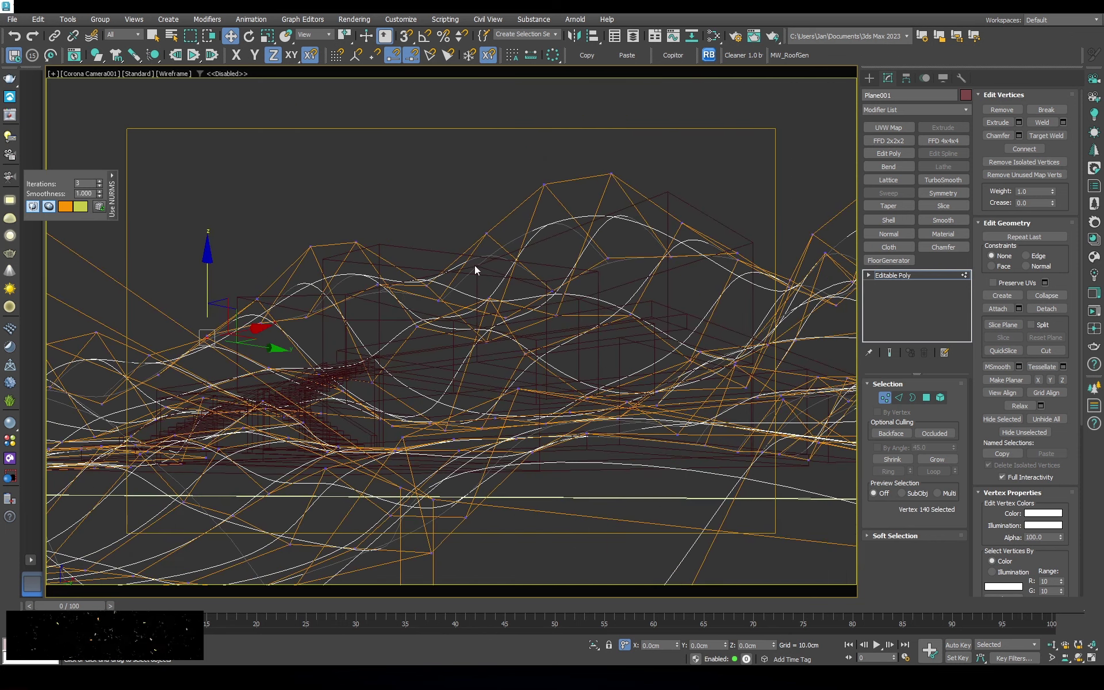
{"action": "key", "text": "F3"}
Lift the terrain vertices left of the building and lower others to shape the hill
{"action": "left_click_drag", "start_coordinate": [207, 245], "coordinate": [218, 237]}
{"action": "key", "text": "F3"}
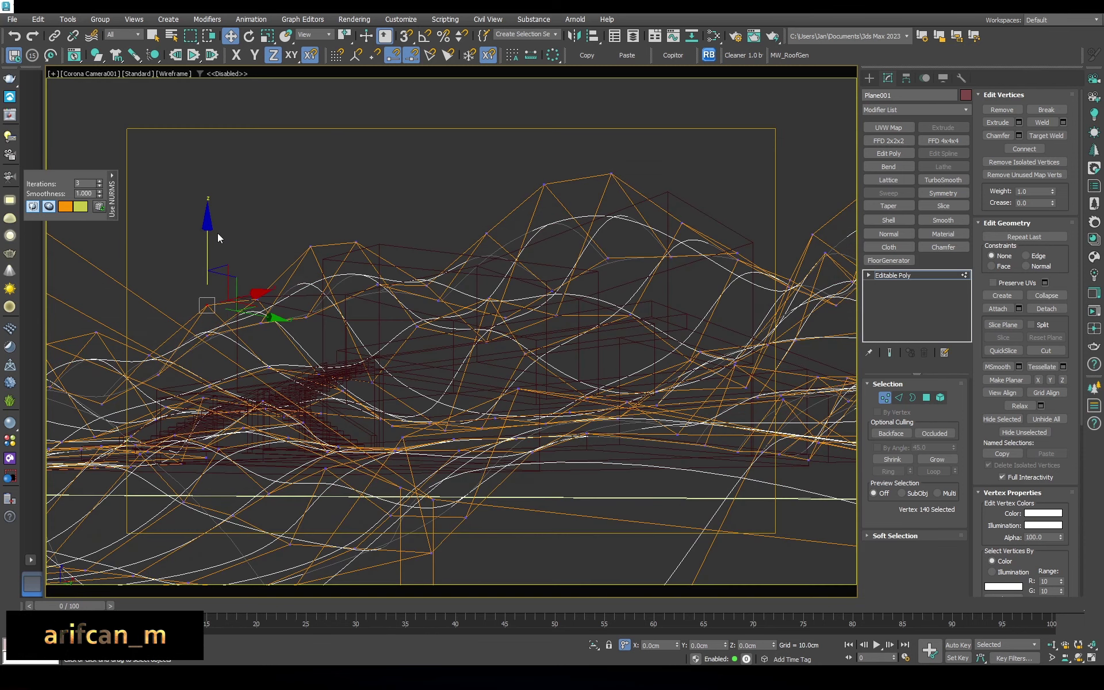
{"action": "key", "text": "F3"}
{"action": "left_click", "coordinate": [166, 368]}
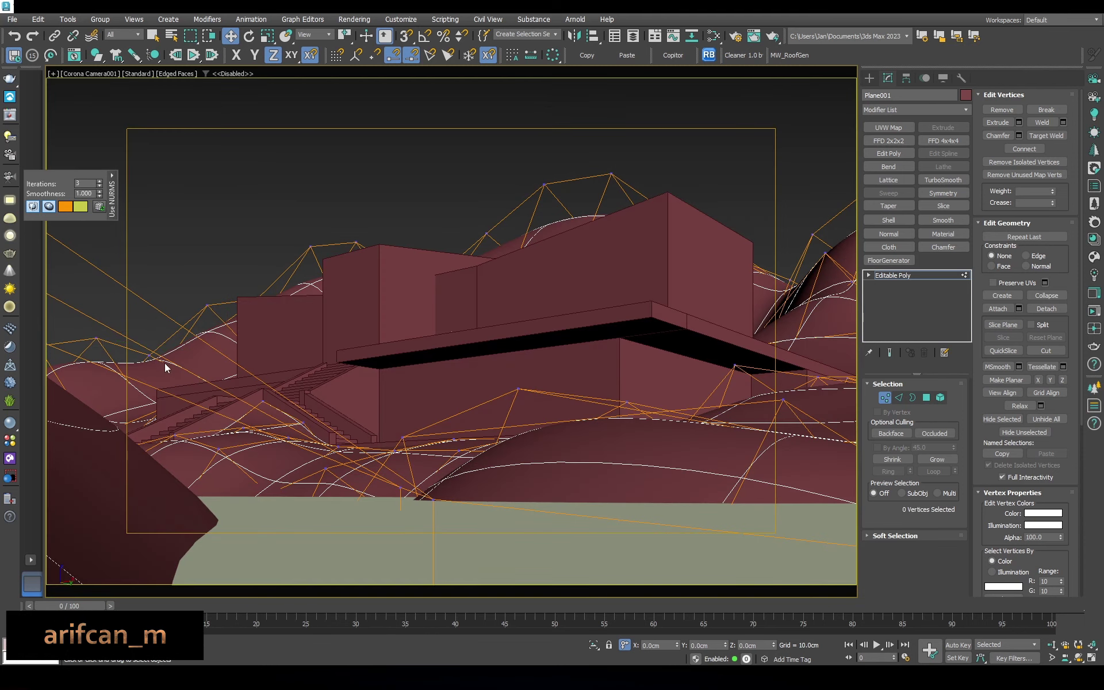
{"action": "left_click_drag", "start_coordinate": [148, 329], "coordinate": [154, 314]}
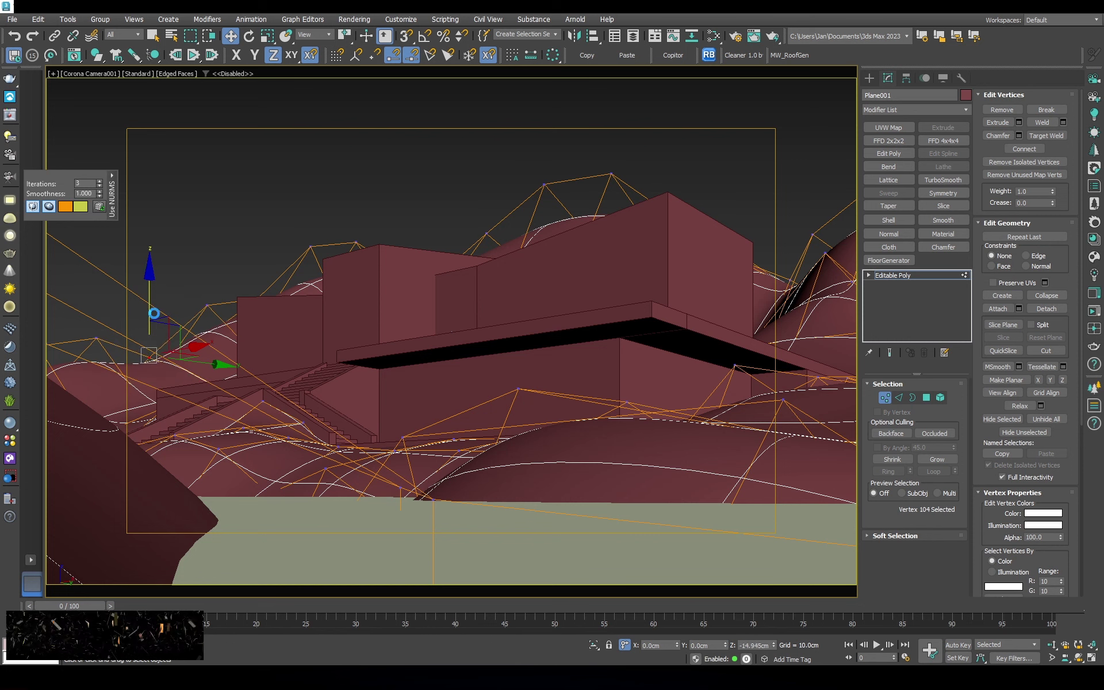
{"action": "key", "text": "F3"}
{"action": "left_click", "coordinate": [257, 299]}
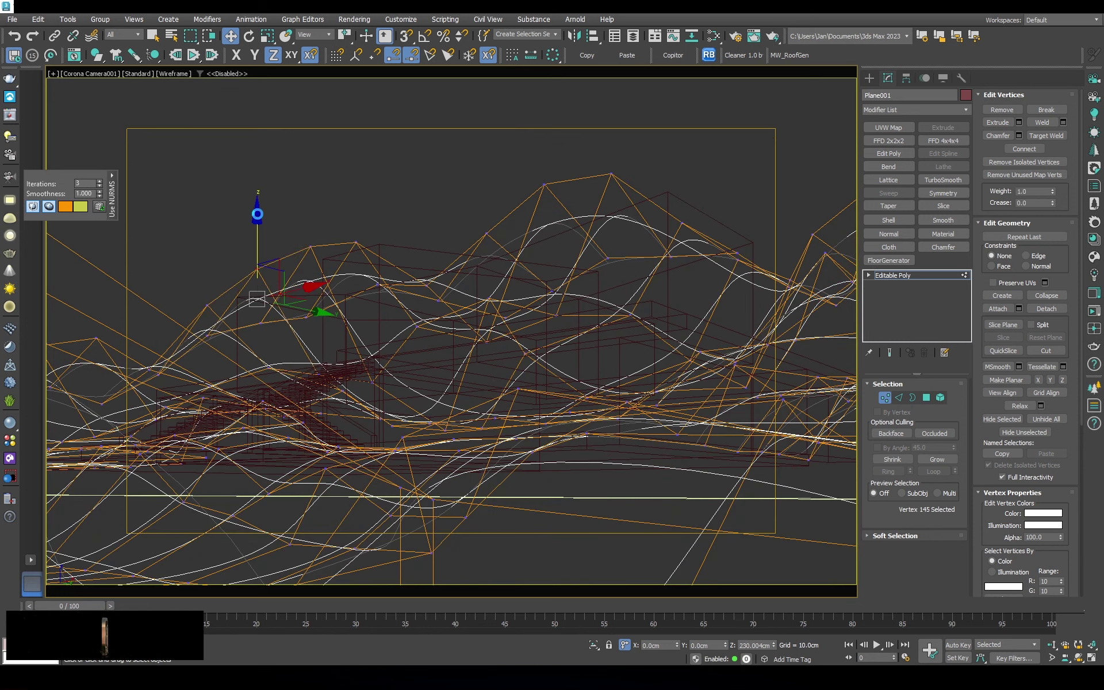
{"action": "key", "text": "F3"}
{"action": "key", "text": "F3"}
{"action": "left_click_drag", "start_coordinate": [251, 224], "coordinate": [257, 286]}
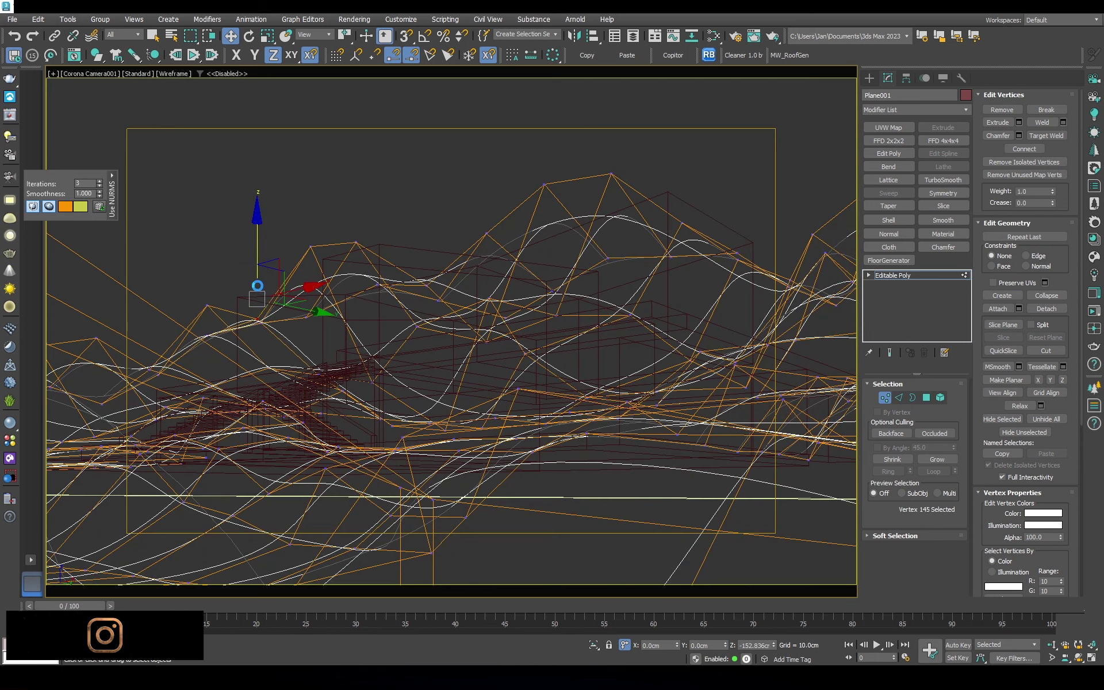
{"action": "left_click_drag", "start_coordinate": [356, 200], "coordinate": [356, 183]}
{"action": "key", "text": "F3"}
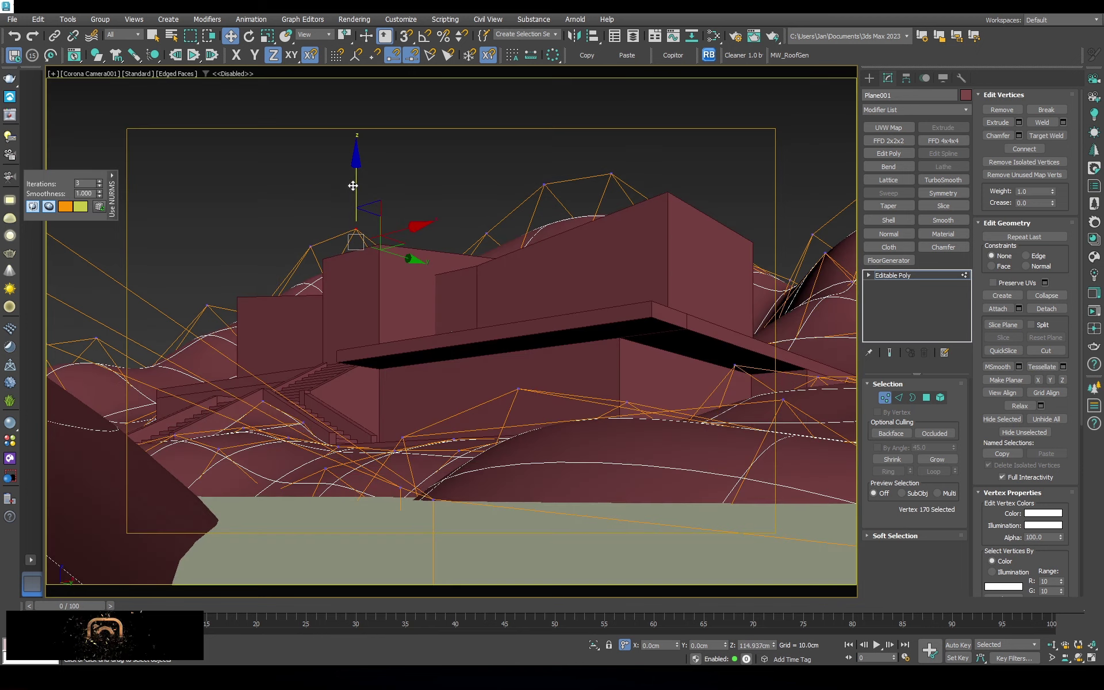
{"action": "key", "text": "F3"}
{"action": "key", "text": "F3"}
{"action": "key", "text": "F3"}
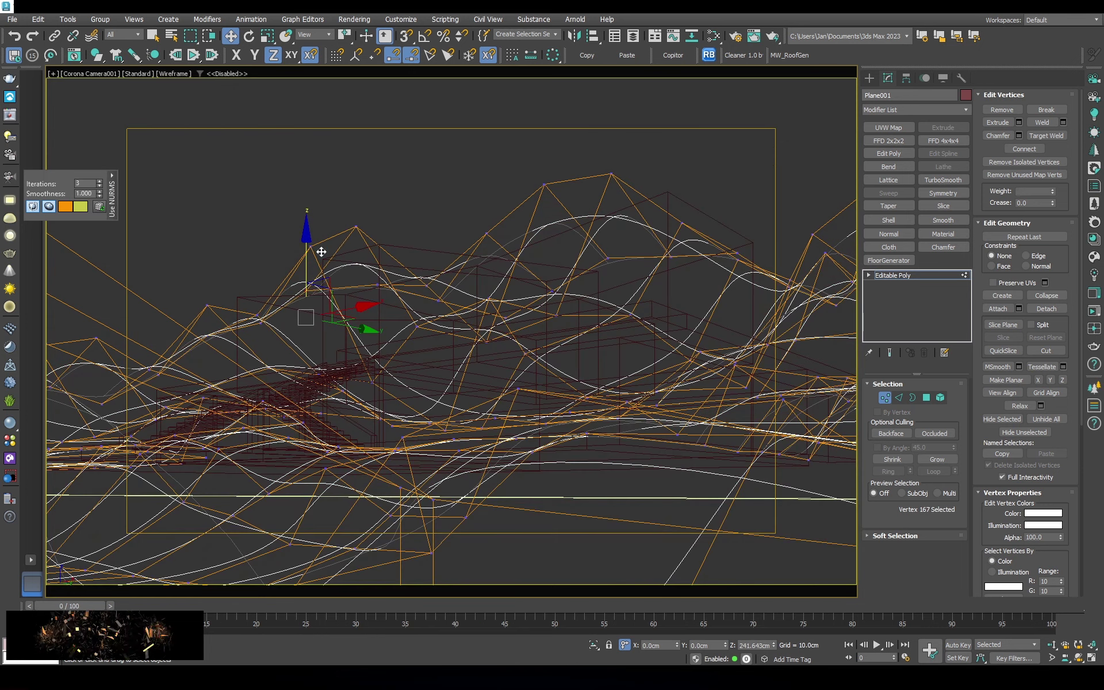
{"action": "left_click_drag", "start_coordinate": [309, 211], "coordinate": [312, 226]}
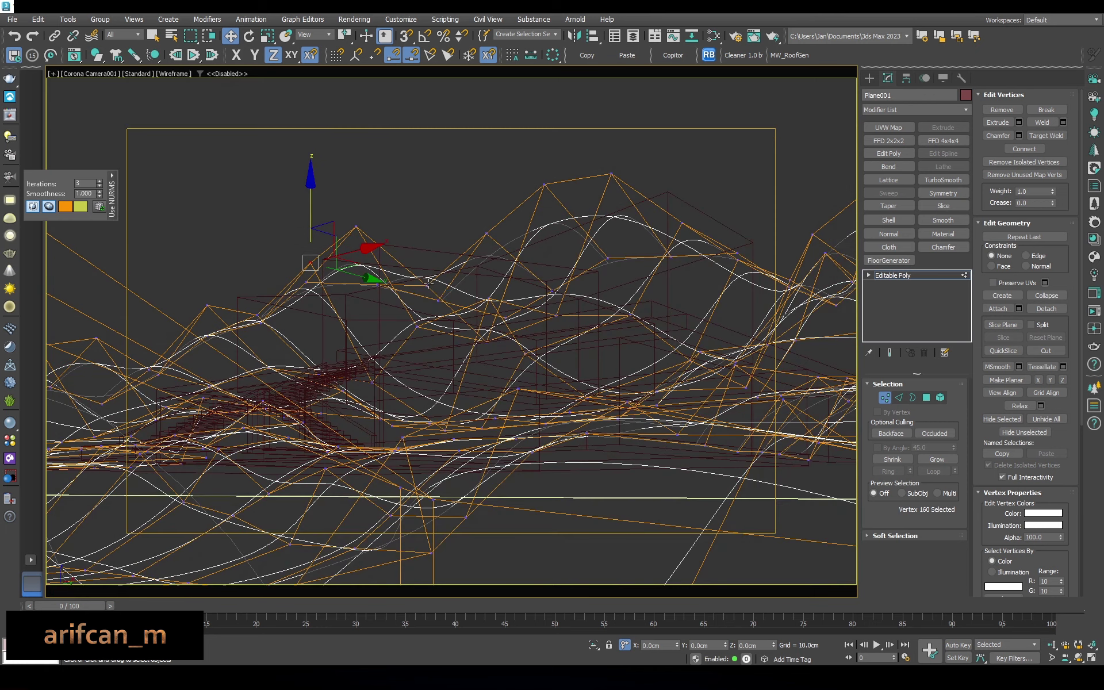
Select further terrain vertices toward the back edge, checking them in top and camera views
{"action": "left_click", "coordinate": [428, 282]}
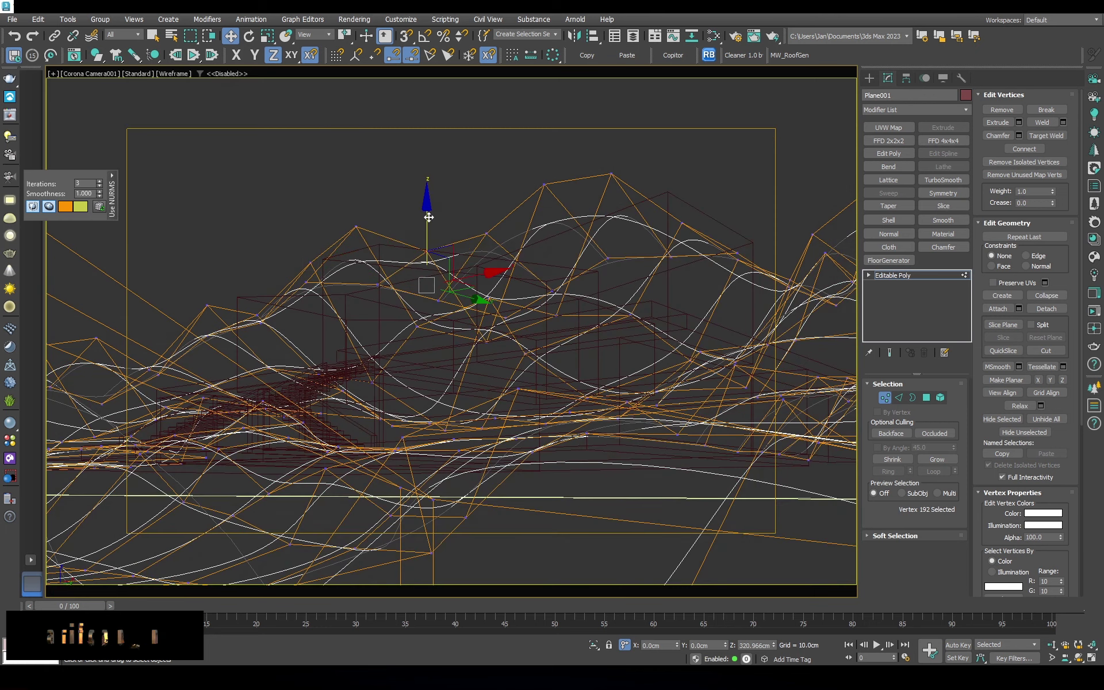
{"action": "left_click", "coordinate": [609, 257]}
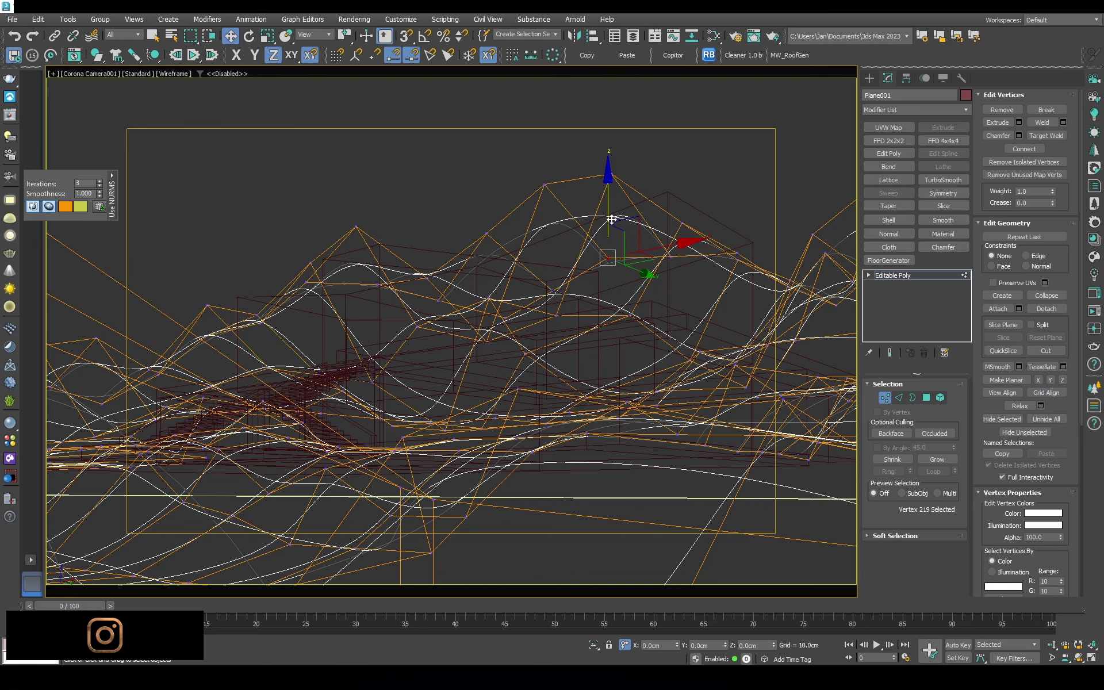
{"action": "key", "text": "u"}
{"action": "key", "text": "F3"}
{"action": "mouse_move", "coordinate": [612, 212]}
{"action": "middle_mouse_down", "text": "alt"}
{"action": "mouse_move", "coordinate": [661, 224]}
{"action": "mouse_move", "coordinate": [659, 206]}
{"action": "middle_mouse_up", "text": "alt"}
{"action": "scroll", "coordinate": [659, 206], "scroll_direction": "up", "scroll_amount": 3}
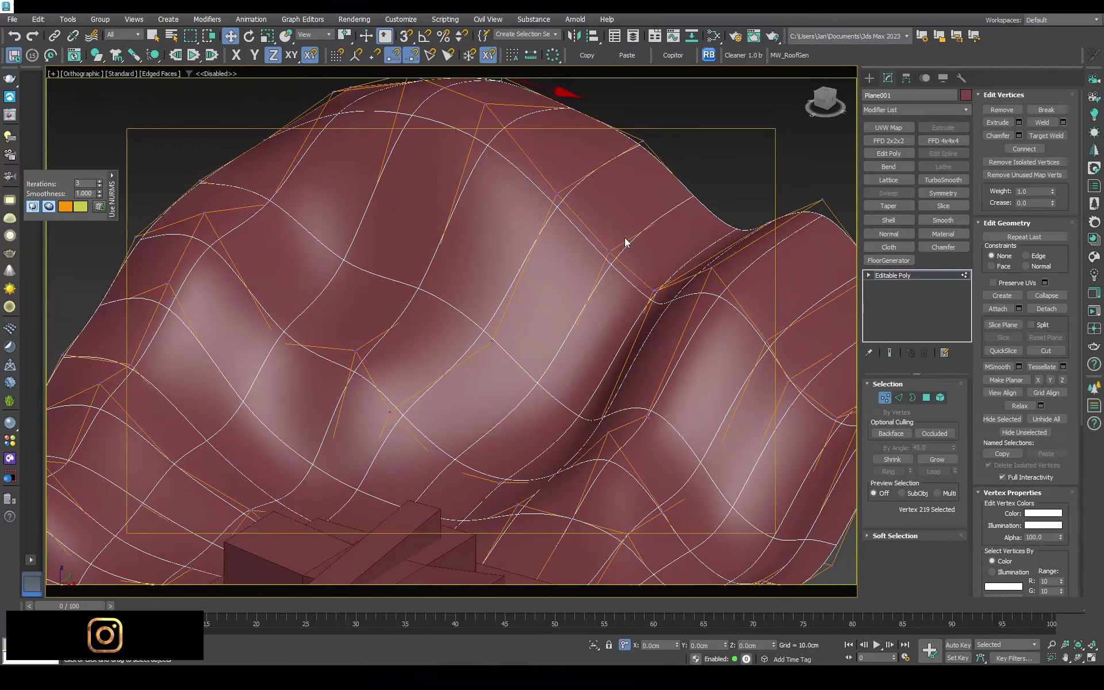
{"action": "left_click", "coordinate": [555, 184]}
{"action": "key", "text": "c"}
{"action": "key", "text": "F3"}
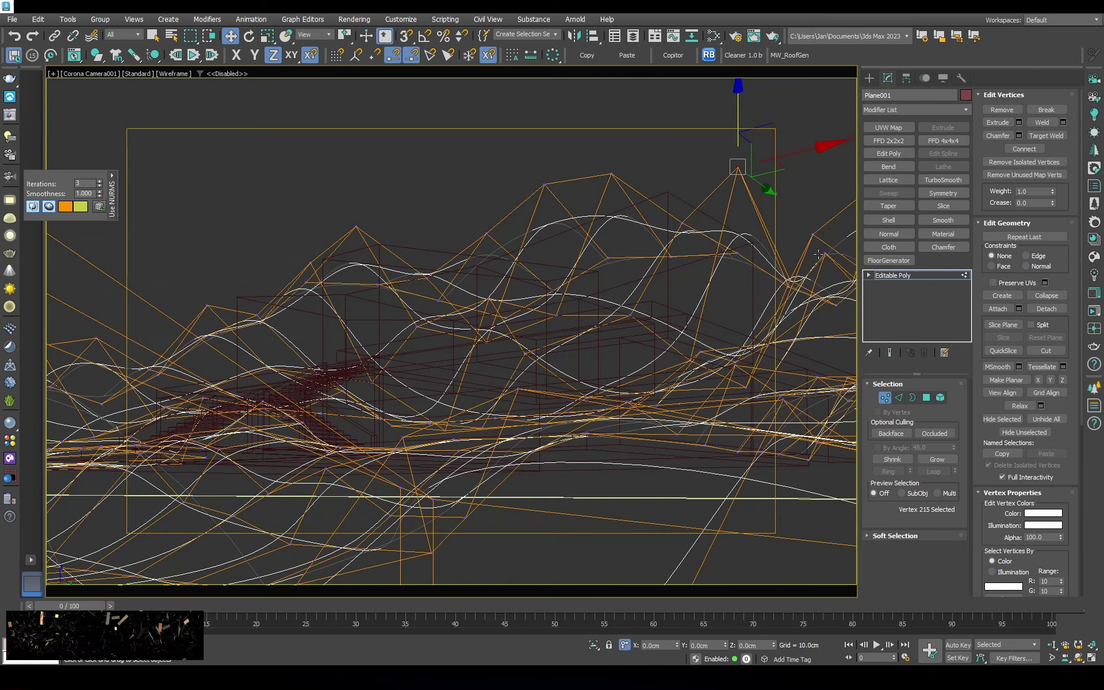
{"action": "key", "text": "t"}
{"action": "key", "text": "F3"}
{"action": "mouse_move", "coordinate": [694, 169]}
{"action": "middle_mouse_down"}
{"action": "mouse_move", "coordinate": [519, 266]}
{"action": "mouse_move", "coordinate": [505, 207]}
{"action": "middle_mouse_up"}
{"action": "left_click", "coordinate": [504, 207]}
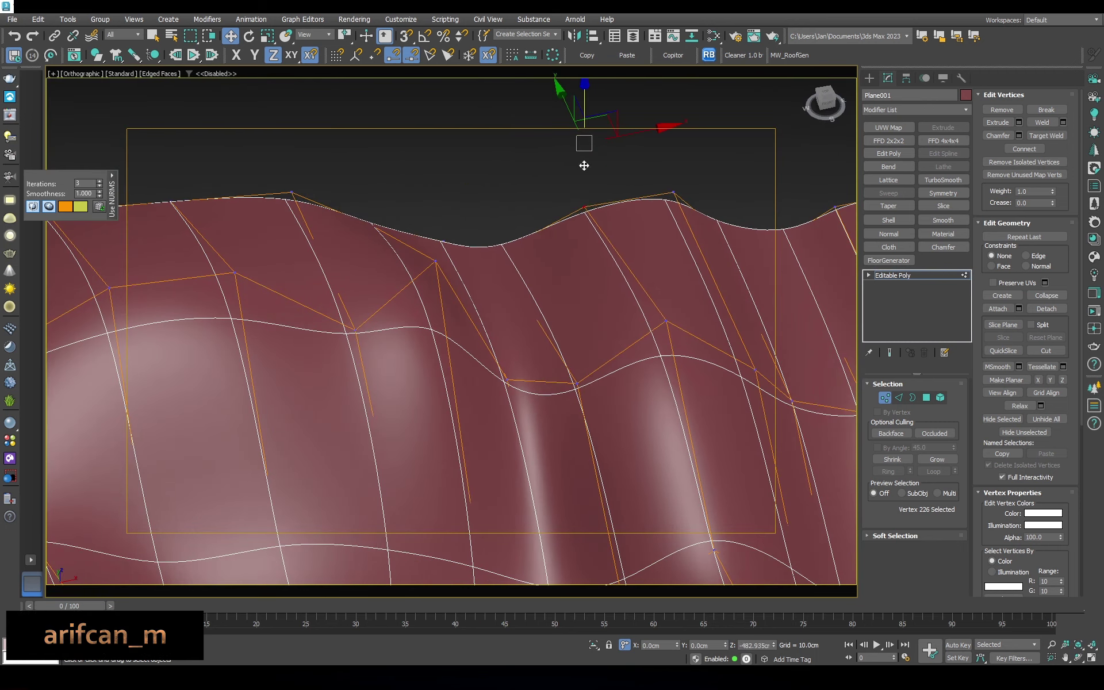
{"action": "mouse_move", "coordinate": [584, 140]}
{"action": "middle_mouse_down", "text": "alt"}
{"action": "mouse_move", "coordinate": [566, 340]}
{"action": "mouse_move", "coordinate": [455, 210]}
{"action": "middle_mouse_up", "text": "alt"}
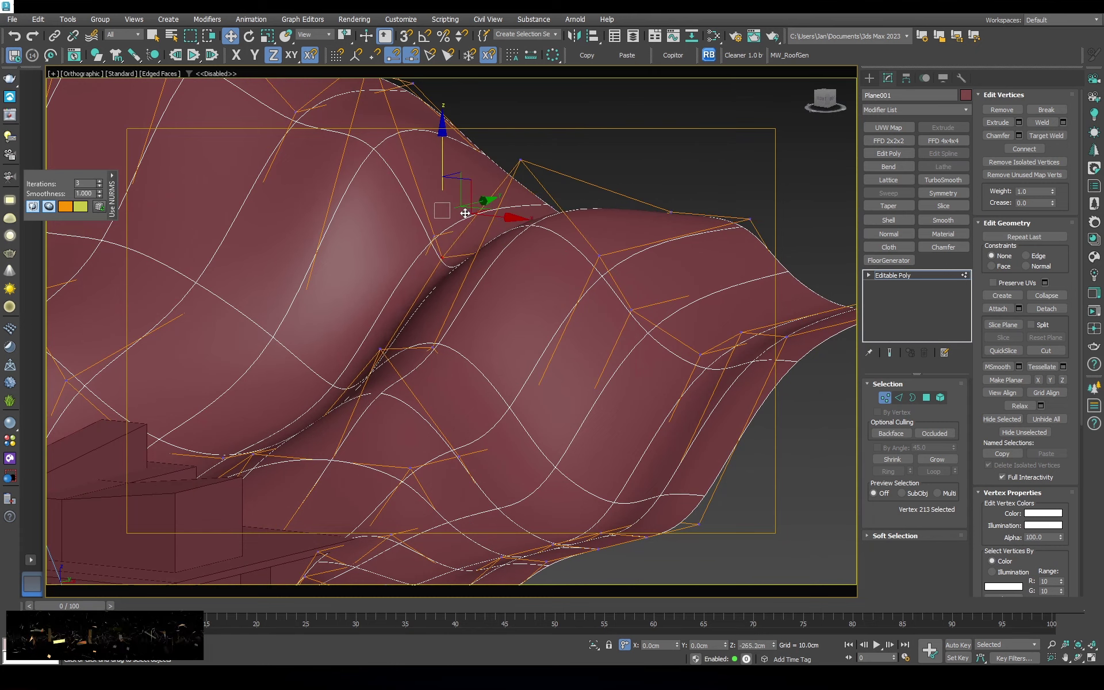
{"action": "key", "text": "c"}
{"action": "key", "text": "F3"}
{"action": "key", "text": "F3"}
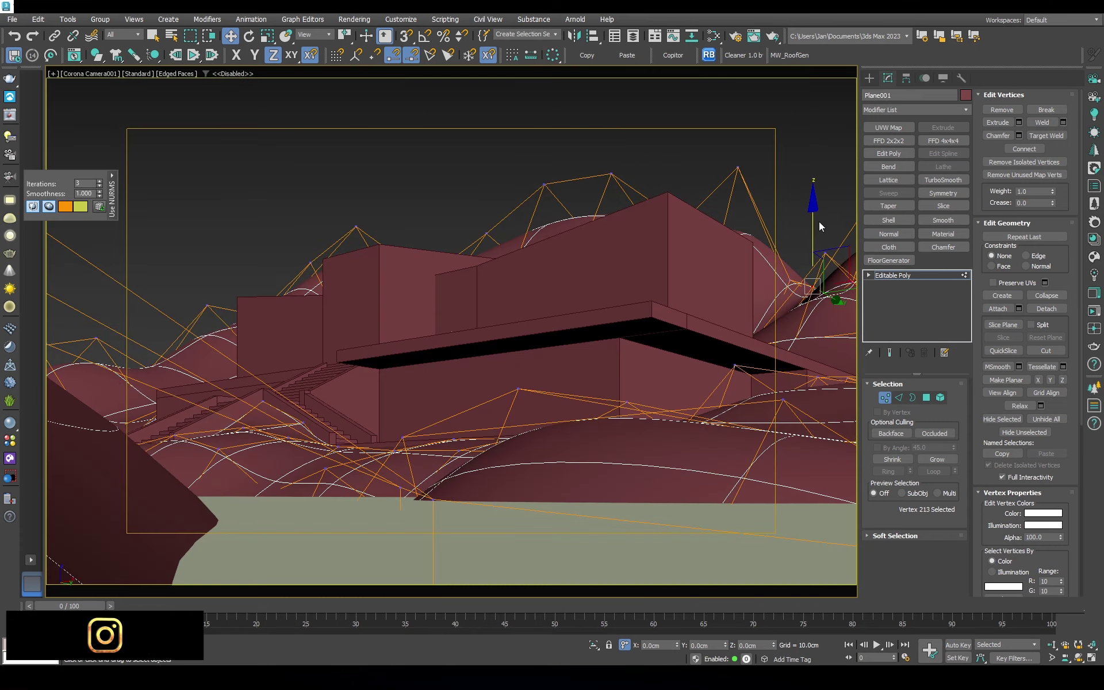
{"action": "key", "text": "t"}
{"action": "key", "text": "F3"}
{"action": "key", "text": "z"}
{"action": "key", "text": "F4"}
{"action": "key", "text": "F3"}
Pull two vertices on the terrain's top edge upward into a bump
{"action": "left_click_drag", "start_coordinate": [525, 234], "coordinate": [661, 313]}
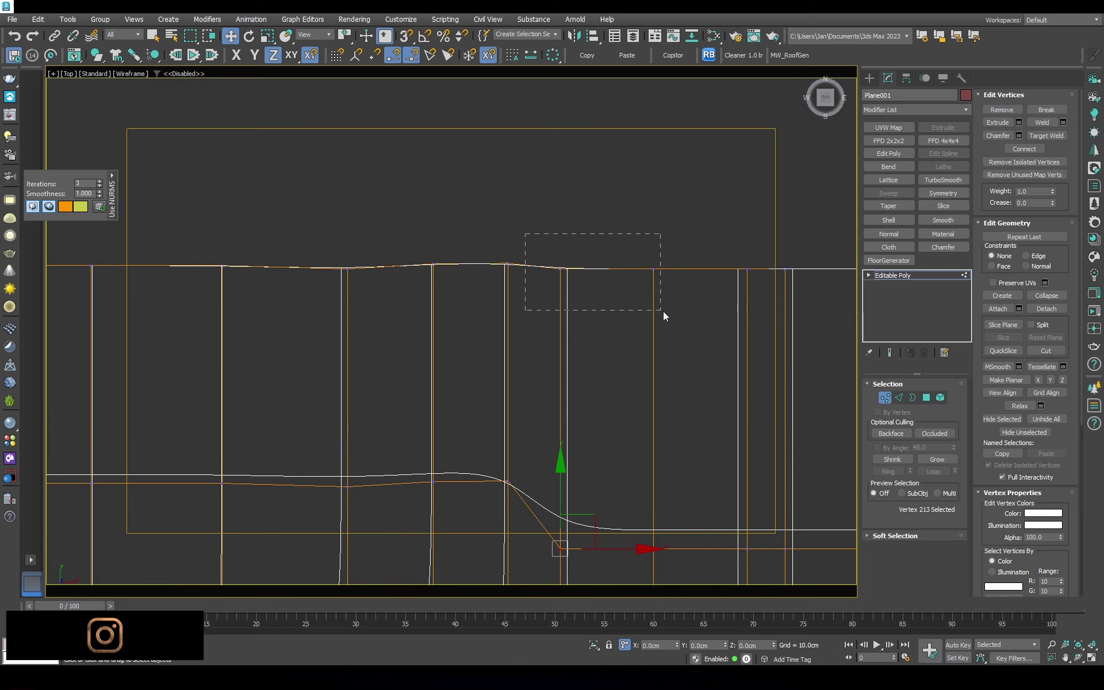
{"action": "key", "text": "z"}
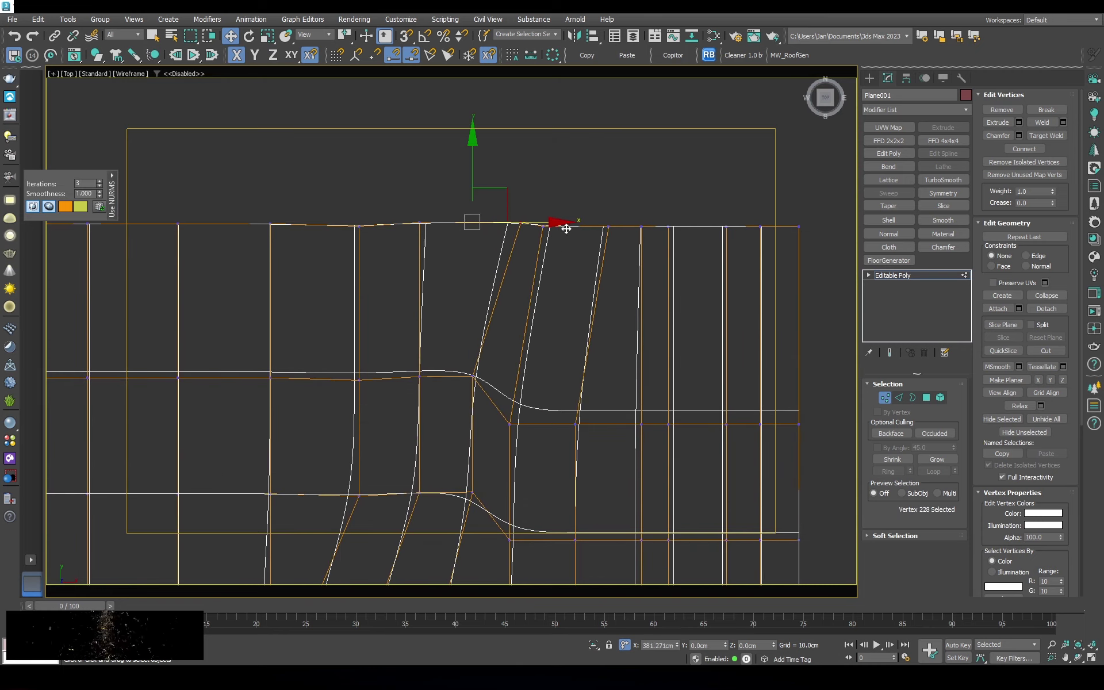
{"action": "key", "text": "F3"}
{"action": "left_click_drag", "start_coordinate": [477, 218], "coordinate": [488, 143]}
{"action": "left_click", "coordinate": [358, 224]}
{"action": "left_click_drag", "start_coordinate": [362, 218], "coordinate": [362, 151]}
{"action": "middle_click_drag", "start_coordinate": [526, 186], "coordinate": [476, 202]}
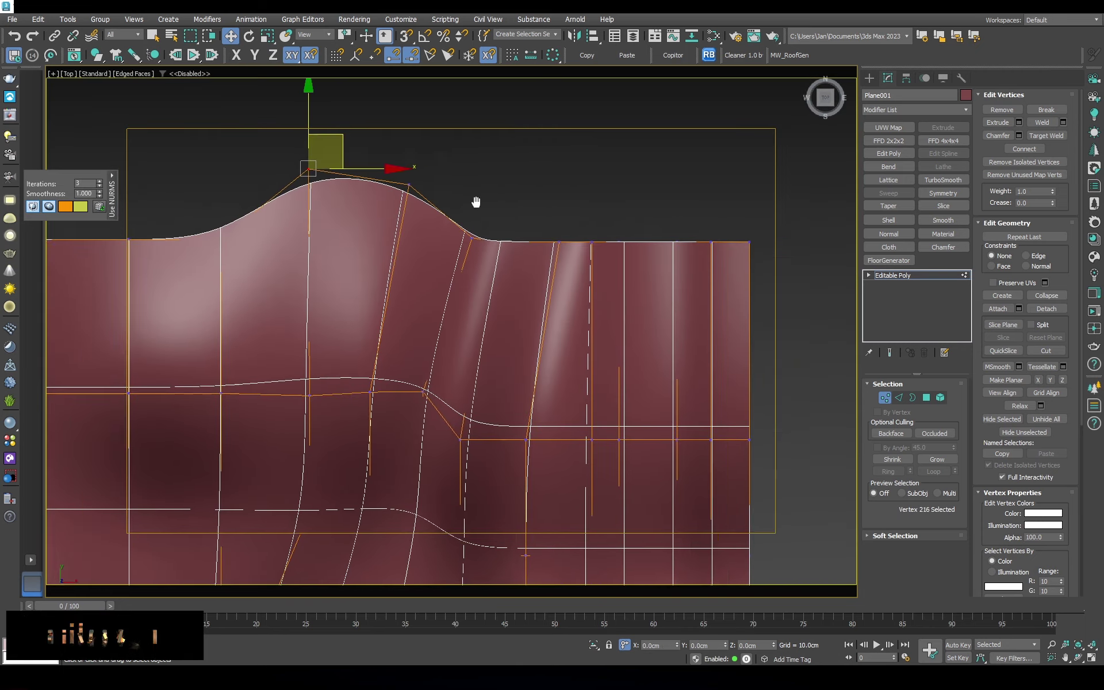
{"action": "key", "text": "F3"}
Raise six vertices at the terrain's top-right into a hill, then deselect the terrain
{"action": "left_click_drag", "start_coordinate": [581, 190], "coordinate": [703, 275]}
{"action": "key", "text": "c"}
{"action": "key", "text": "F3"}
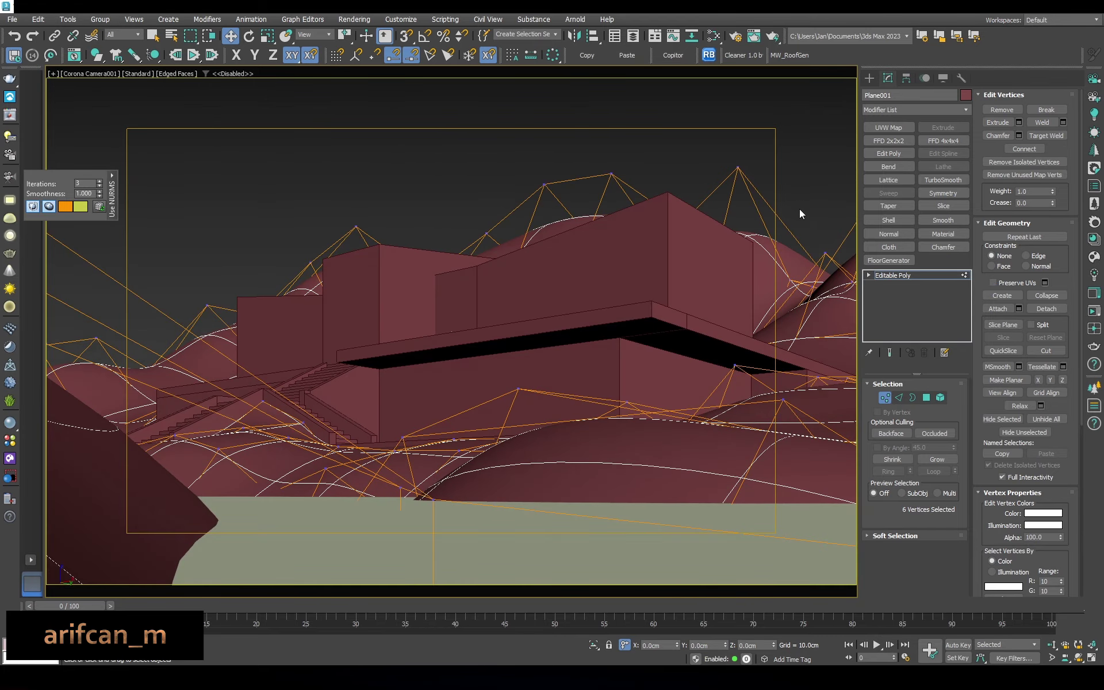
{"action": "key", "text": "t"}
{"action": "scroll", "coordinate": [723, 225], "scroll_direction": "down", "scroll_amount": 3}
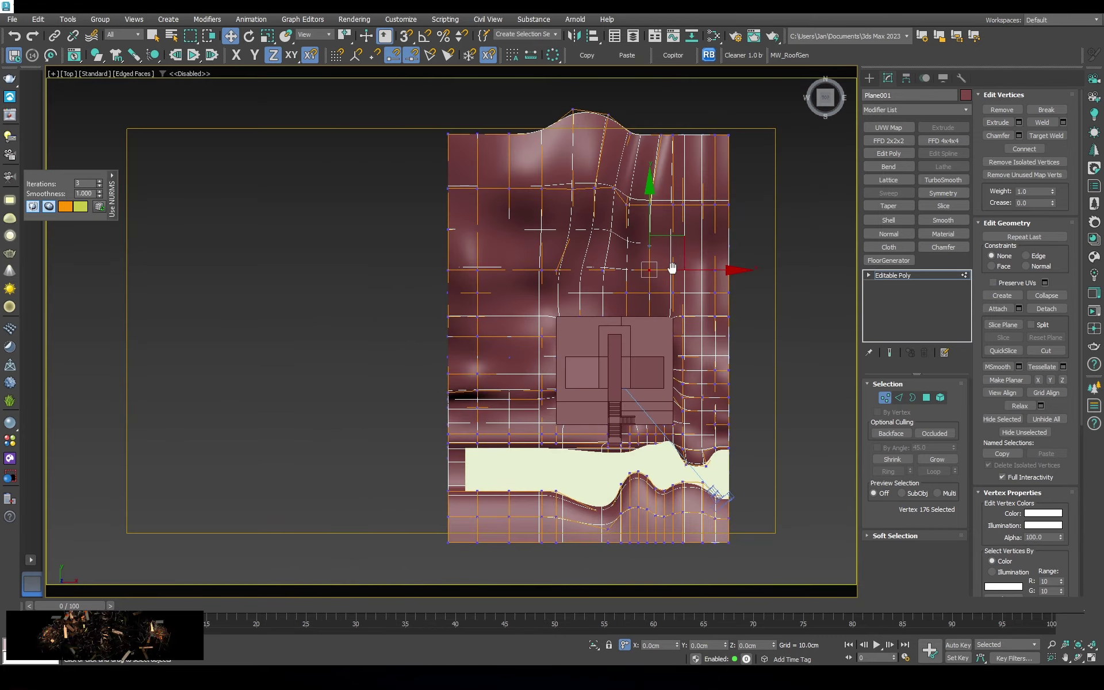
{"action": "middle_click_drag", "start_coordinate": [670, 266], "coordinate": [595, 198], "text": "alt"}
{"action": "left_click_drag", "start_coordinate": [595, 198], "coordinate": [598, 184]}
{"action": "key", "text": "c"}
{"action": "key", "text": "F3"}
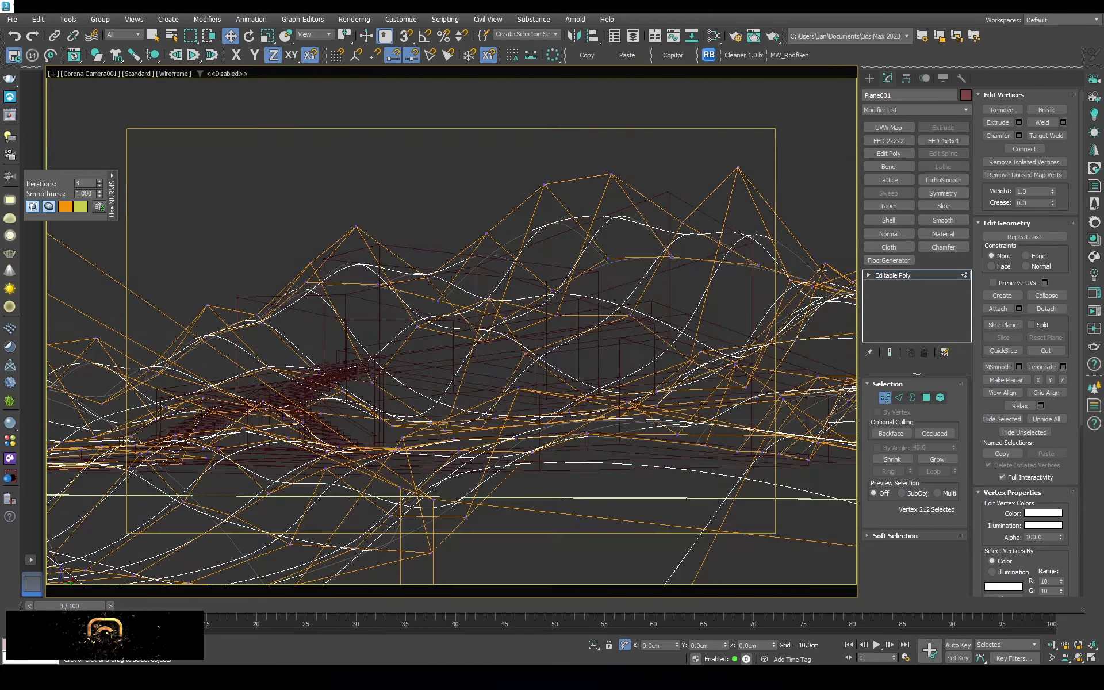
{"action": "left_click", "coordinate": [796, 194]}
{"action": "key", "text": "F3"}
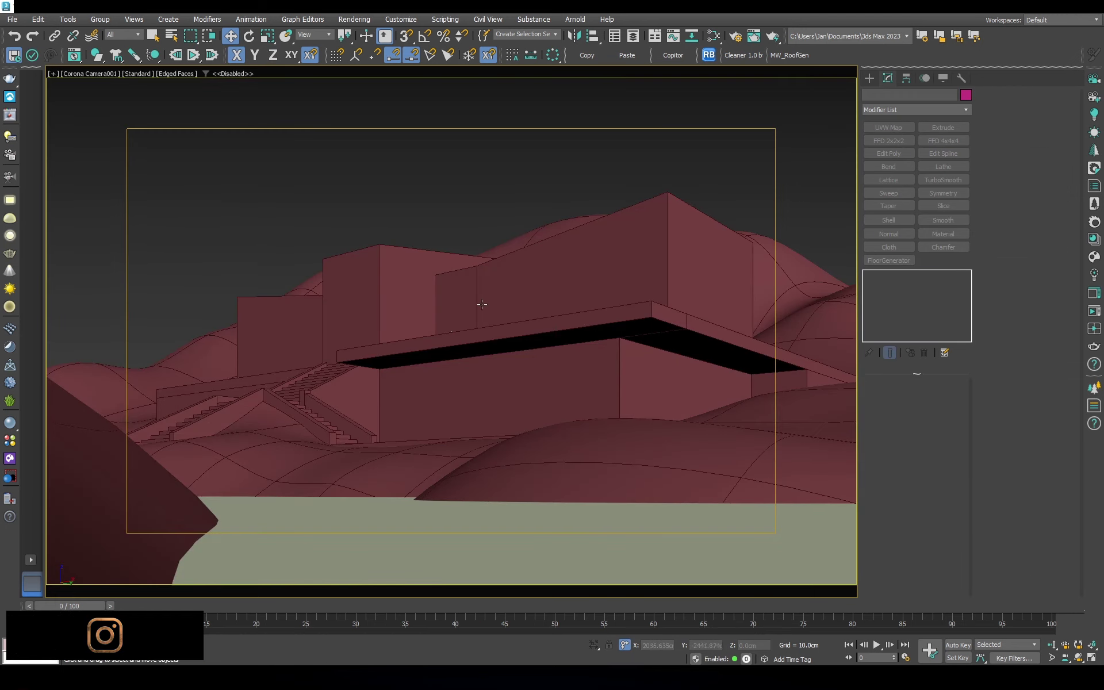
Frame the building boxes in the top and perspective views
{"action": "left_click", "coordinate": [355, 303]}
{"action": "key", "text": "t"}
{"action": "key", "text": "z"}
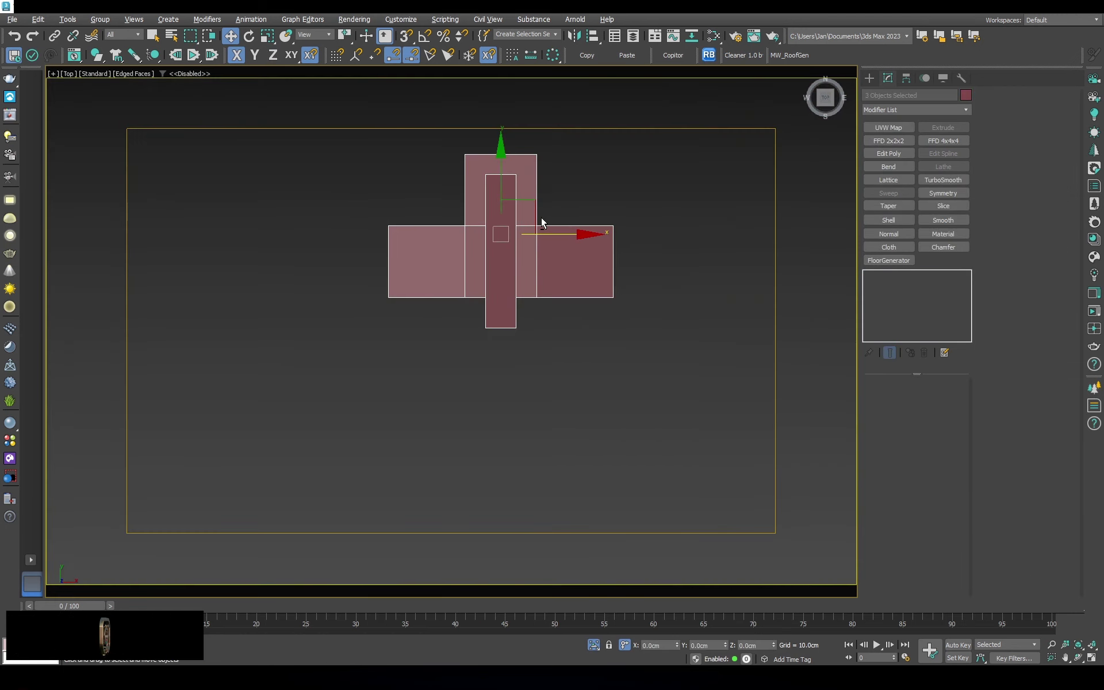
{"action": "key", "text": "z"}
{"action": "key", "text": "p"}
{"action": "key", "text": "ctrl+d"}
{"action": "mouse_move", "coordinate": [640, 288]}
{"action": "middle_mouse_down", "text": "alt"}
{"action": "mouse_move", "coordinate": [611, 219]}
{"action": "mouse_move", "coordinate": [569, 237]}
{"action": "mouse_move", "coordinate": [592, 237]}
{"action": "middle_mouse_up", "text": "alt"}
Select Box046 without cloning it and pick its sloped top edges in Front wireframe view
{"action": "left_click", "coordinate": [623, 379]}
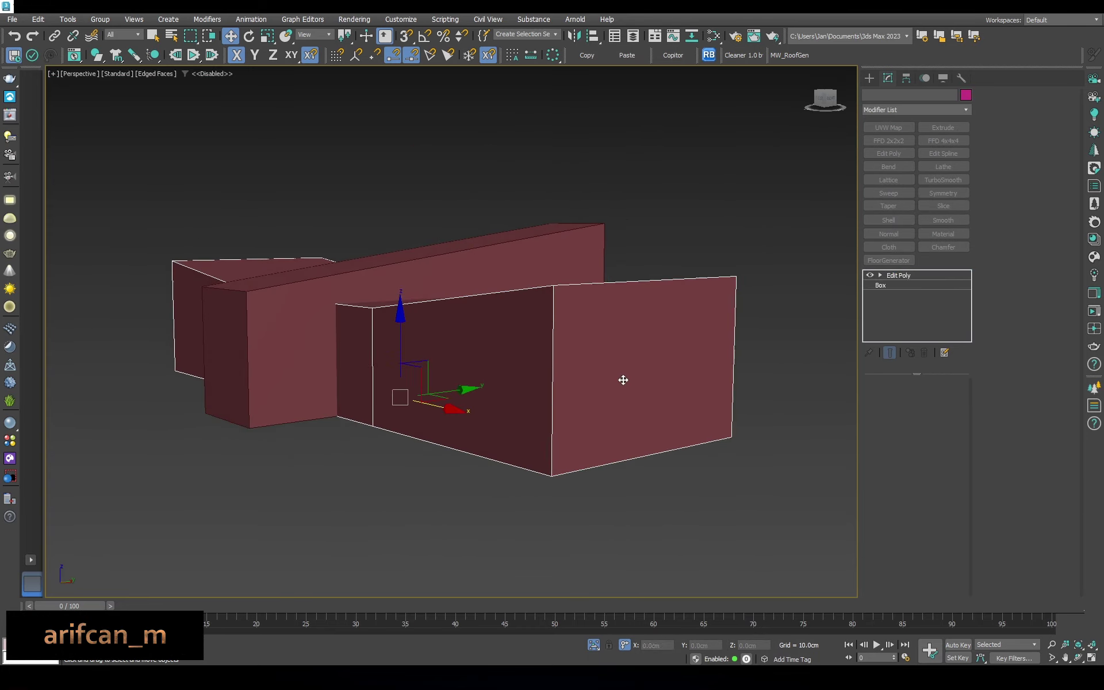
{"action": "right_click", "coordinate": [616, 362]}
{"action": "mouse_move", "coordinate": [624, 379]}
{"action": "middle_mouse_down", "text": "alt"}
{"action": "mouse_move", "coordinate": [601, 345]}
{"action": "mouse_move", "coordinate": [606, 364]}
{"action": "mouse_move", "coordinate": [562, 364]}
{"action": "middle_mouse_up", "text": "alt"}
{"action": "left_click", "coordinate": [649, 461]}
{"action": "left_click", "coordinate": [575, 383]}
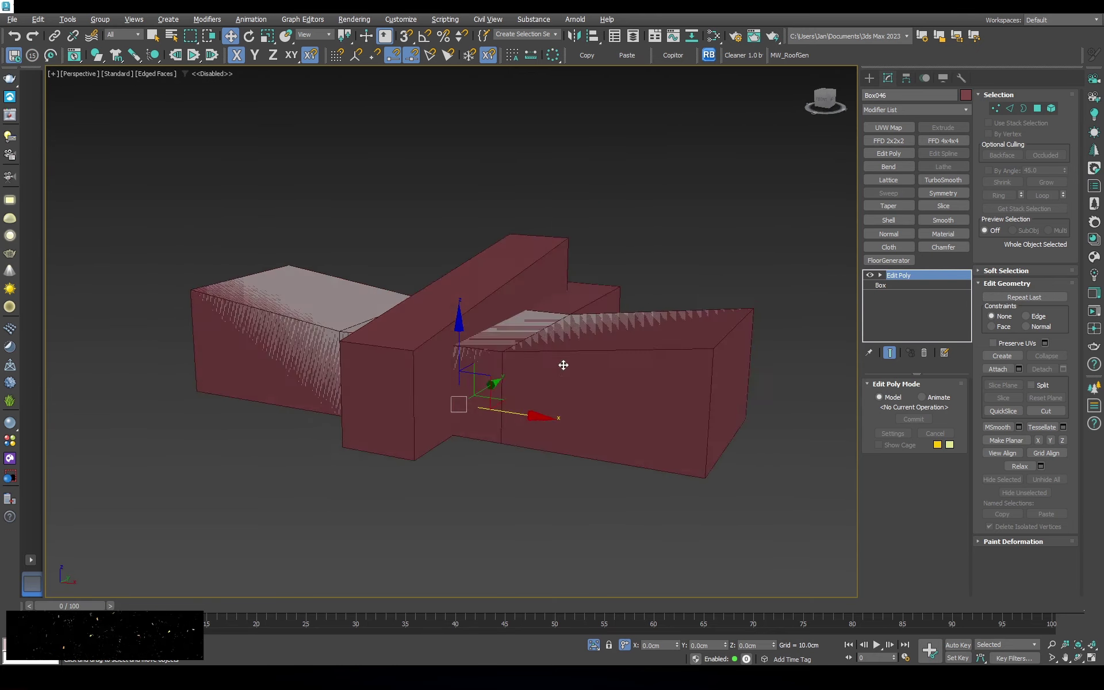
{"action": "left_click", "coordinate": [1037, 109]}
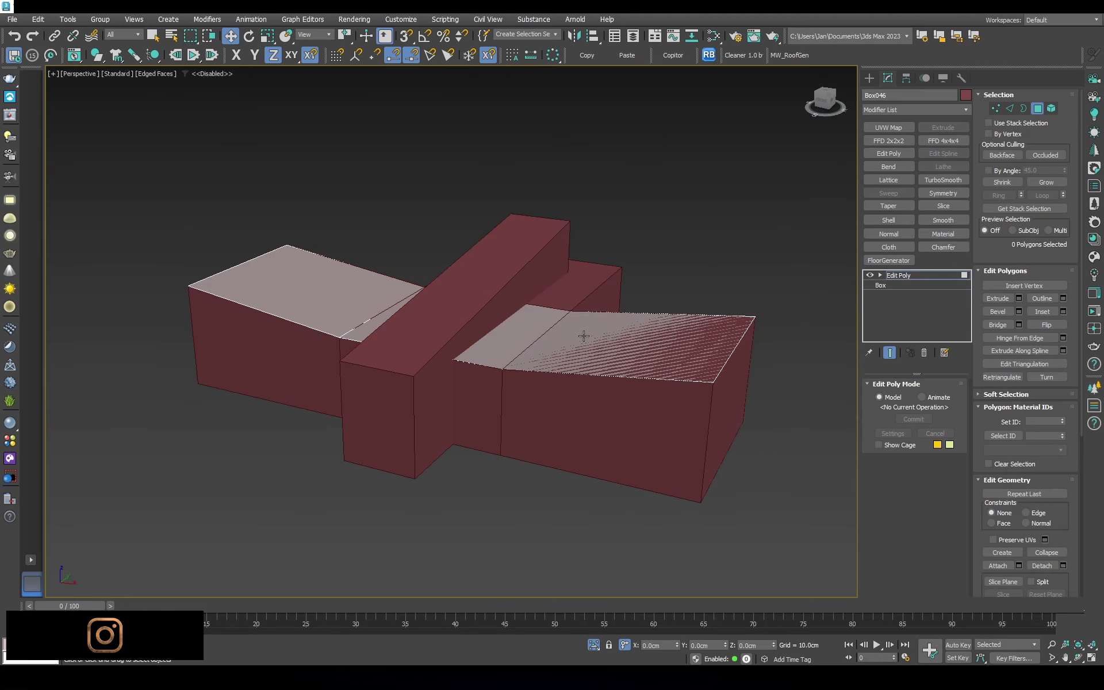
{"action": "scroll", "coordinate": [666, 353], "scroll_direction": "up", "scroll_amount": 3}
{"action": "key", "text": "f"}
{"action": "middle_click_drag", "start_coordinate": [745, 322], "coordinate": [676, 330]}
{"action": "key", "text": "2"}
{"action": "scroll", "coordinate": [668, 329], "scroll_direction": "down", "scroll_amount": 2}
{"action": "key", "text": "F3"}
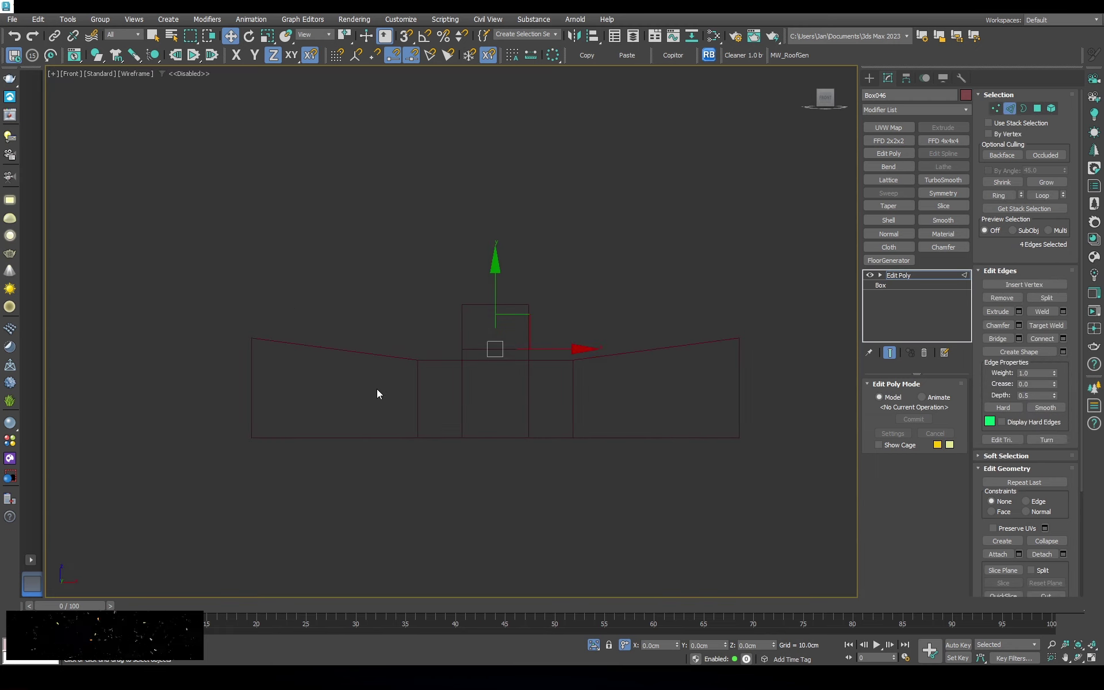
Connect 10 evenly spaced cross edges across each of Box046's two roof slopes
{"action": "left_click", "coordinate": [1063, 339]}
{"action": "type", "text": "11"}
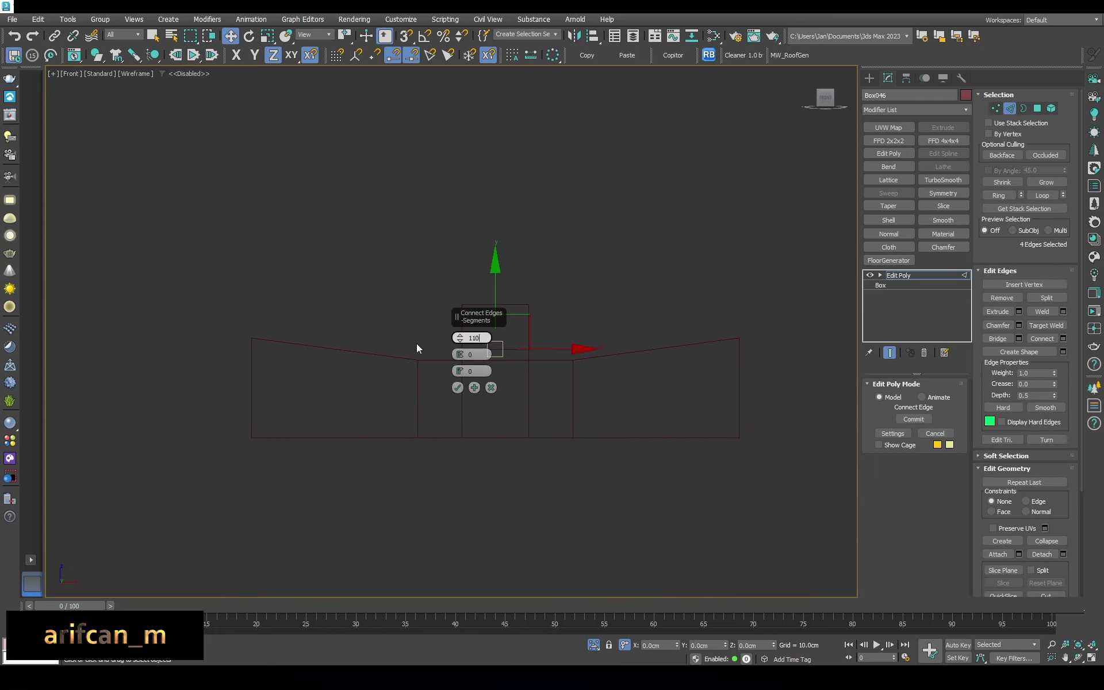
{"action": "type", "text": "0"}
{"action": "left_click", "coordinate": [457, 387]}
{"action": "mouse_move", "coordinate": [458, 388]}
{"action": "middle_mouse_down", "text": "alt"}
{"action": "mouse_move", "coordinate": [678, 355]}
{"action": "mouse_move", "coordinate": [695, 328]}
{"action": "mouse_move", "coordinate": [970, 319]}
{"action": "middle_mouse_up", "text": "alt"}
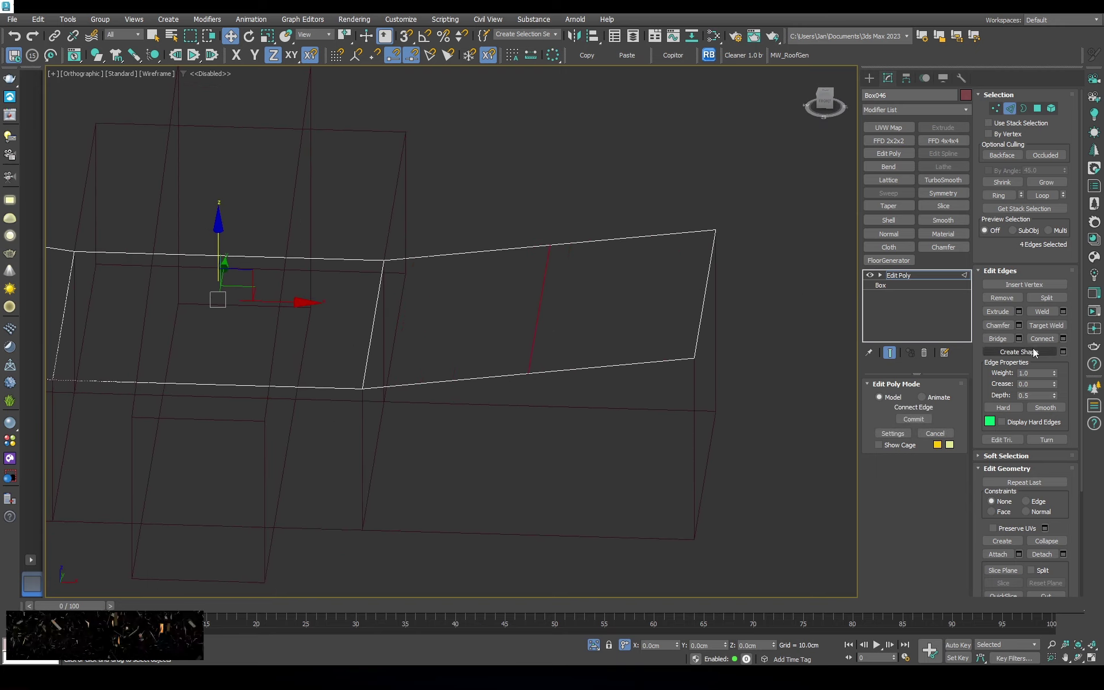
{"action": "left_click", "coordinate": [1063, 339]}
{"action": "type", "text": "5"}
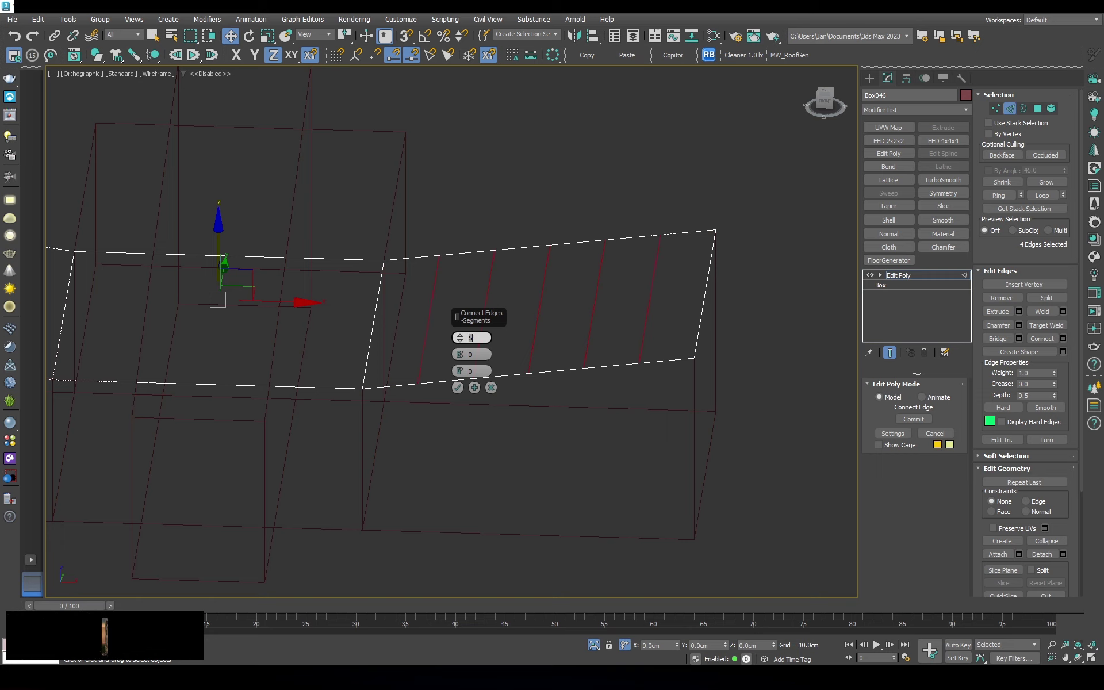
{"action": "left_click", "coordinate": [458, 387]}
Snap-move the roof end vertices into line in the Front view
{"action": "key", "text": "f"}
{"action": "key", "text": "1"}
{"action": "left_click_drag", "start_coordinate": [598, 351], "coordinate": [657, 312]}
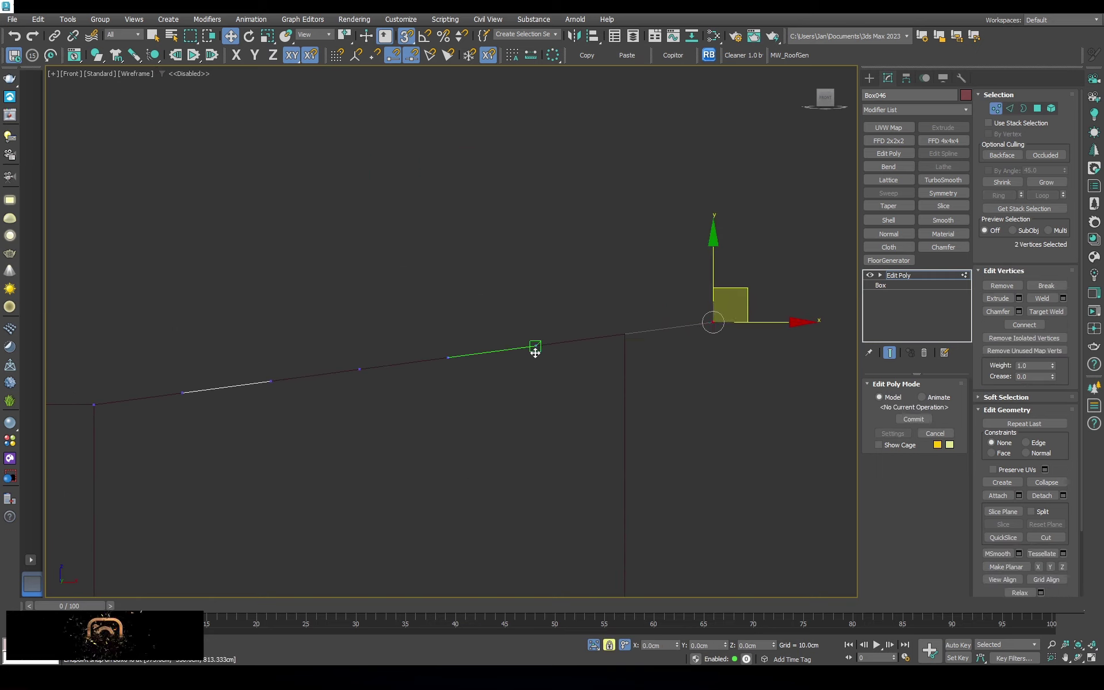
{"action": "scroll", "coordinate": [533, 349], "scroll_direction": "down", "scroll_amount": 5}
{"action": "key", "text": "space"}
{"action": "scroll", "coordinate": [267, 295], "scroll_direction": "up", "scroll_amount": 5}
{"action": "left_click", "coordinate": [332, 364]}
{"action": "key", "text": "s"}
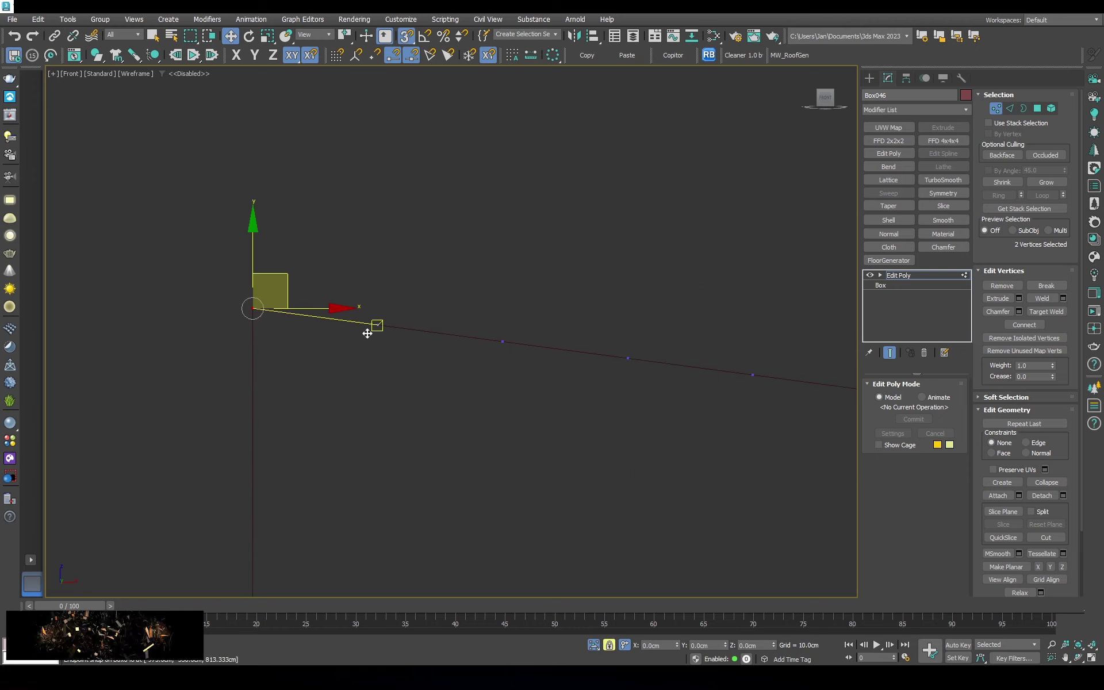
{"action": "left_click_drag", "start_coordinate": [364, 330], "coordinate": [357, 334]}
{"action": "scroll", "coordinate": [408, 337], "scroll_direction": "down", "scroll_amount": 3}
{"action": "scroll", "coordinate": [460, 369], "scroll_direction": "up", "scroll_amount": 3}
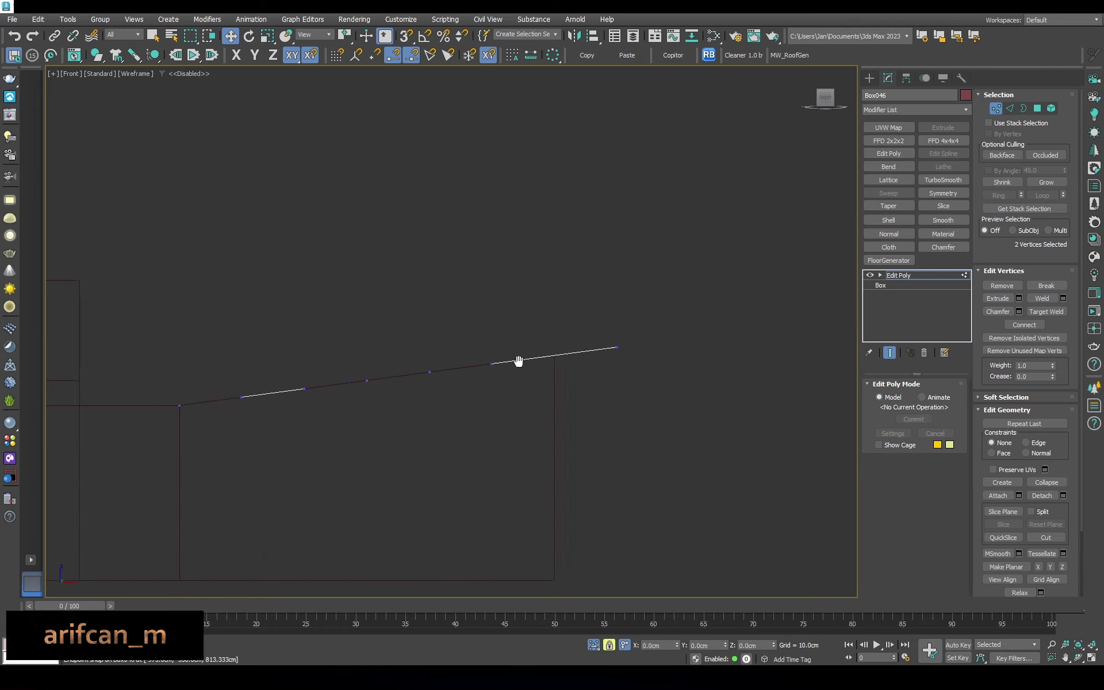
{"action": "left_click_drag", "start_coordinate": [633, 315], "coordinate": [544, 408]}
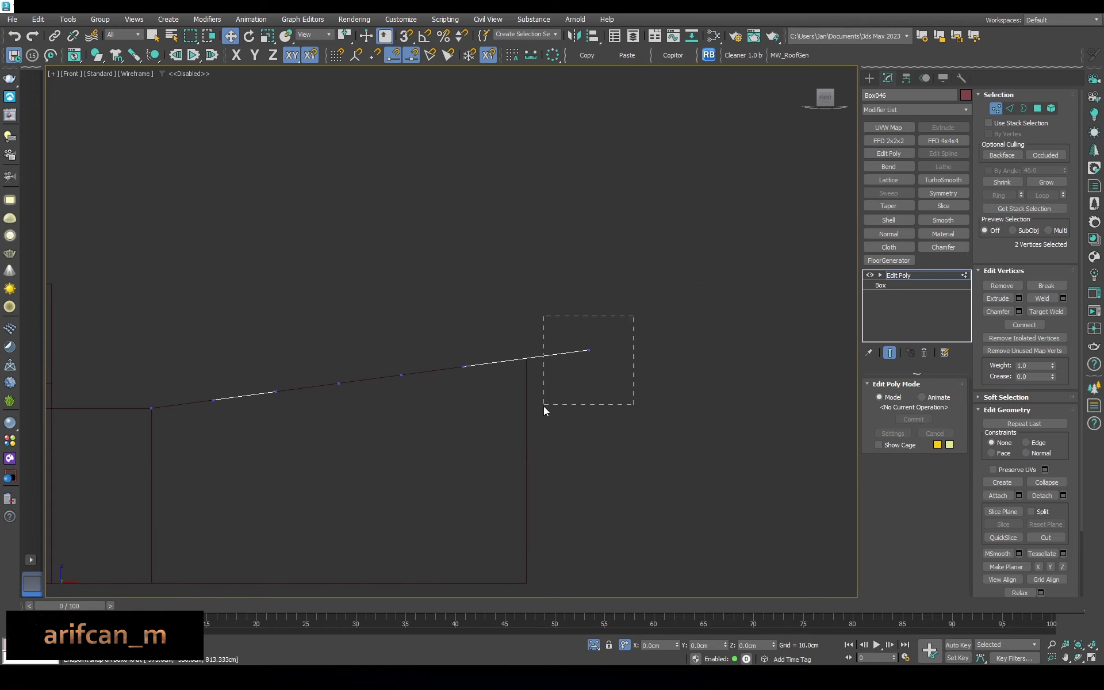
Clear the edge and vertex selections and exit sub-object editing on Box046
{"action": "left_click", "coordinate": [898, 275]}
{"action": "key", "text": "c"}
{"action": "key", "text": "F3"}
{"action": "key", "text": "F3"}
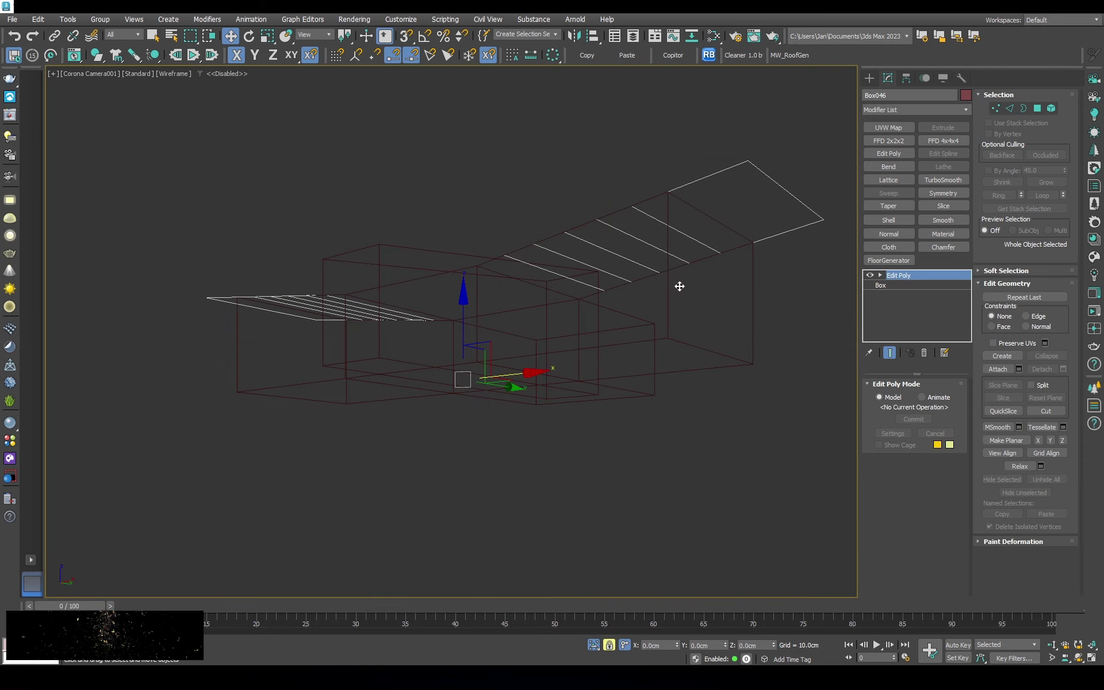
{"action": "key", "text": "2"}
{"action": "key", "text": "t"}
{"action": "left_click", "coordinate": [728, 321]}
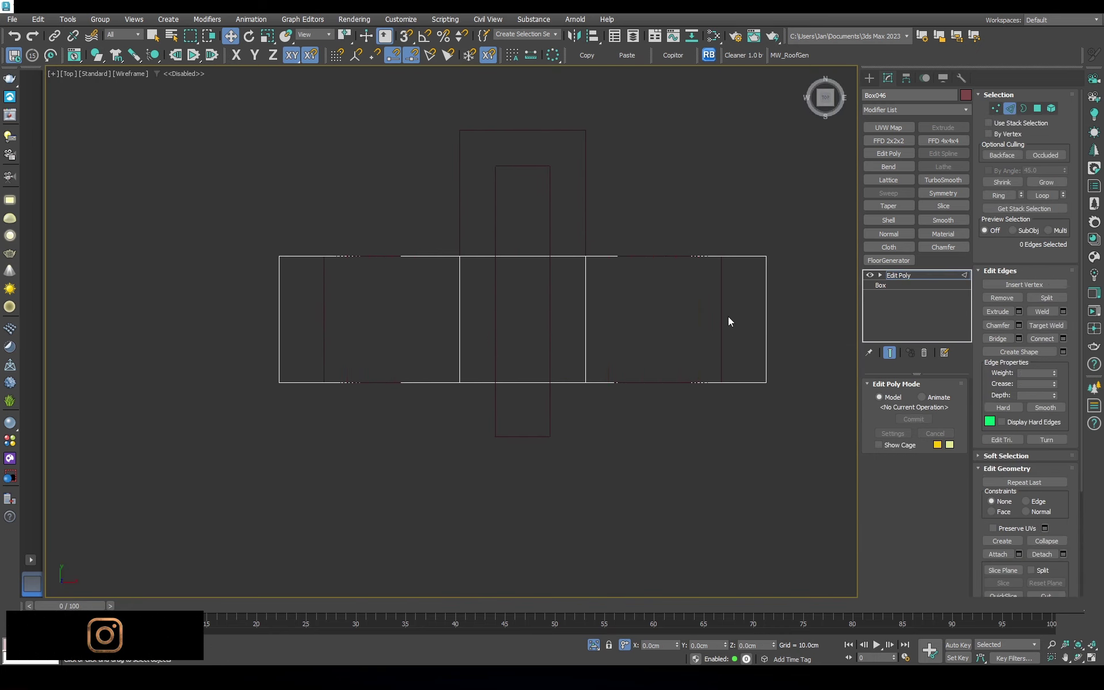
{"action": "key", "text": "1"}
{"action": "left_click", "coordinate": [316, 206]}
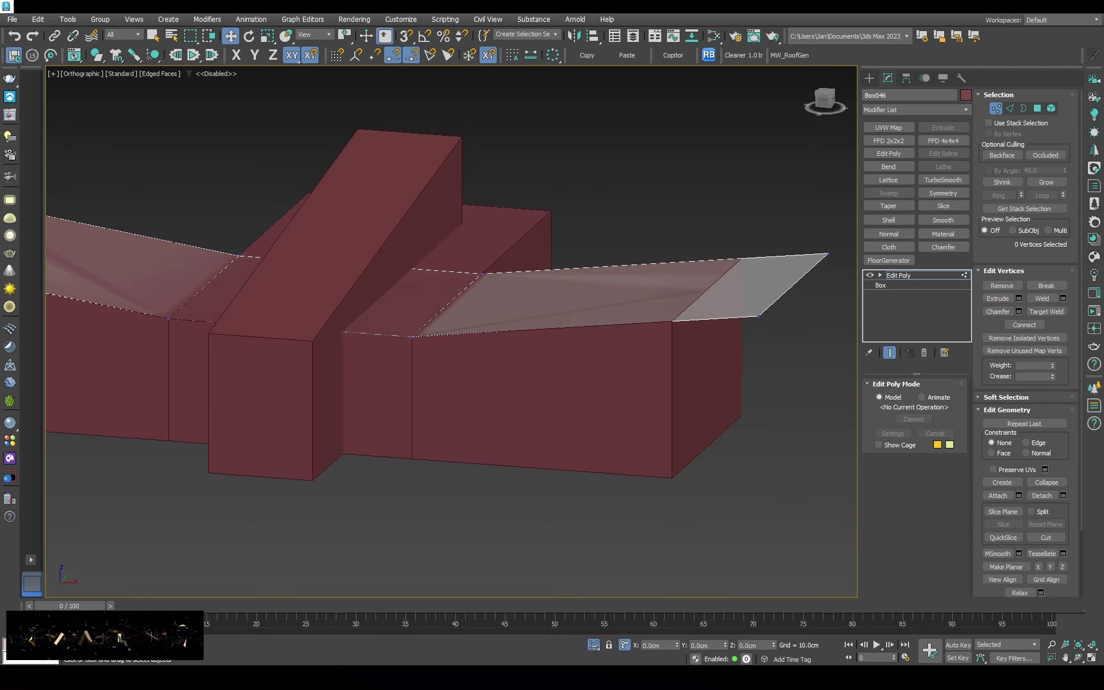
{"action": "middle_click_drag", "start_coordinate": [521, 388], "coordinate": [938, 278], "text": "alt"}
{"action": "left_click", "coordinate": [937, 278]}
{"action": "key", "text": "p"}
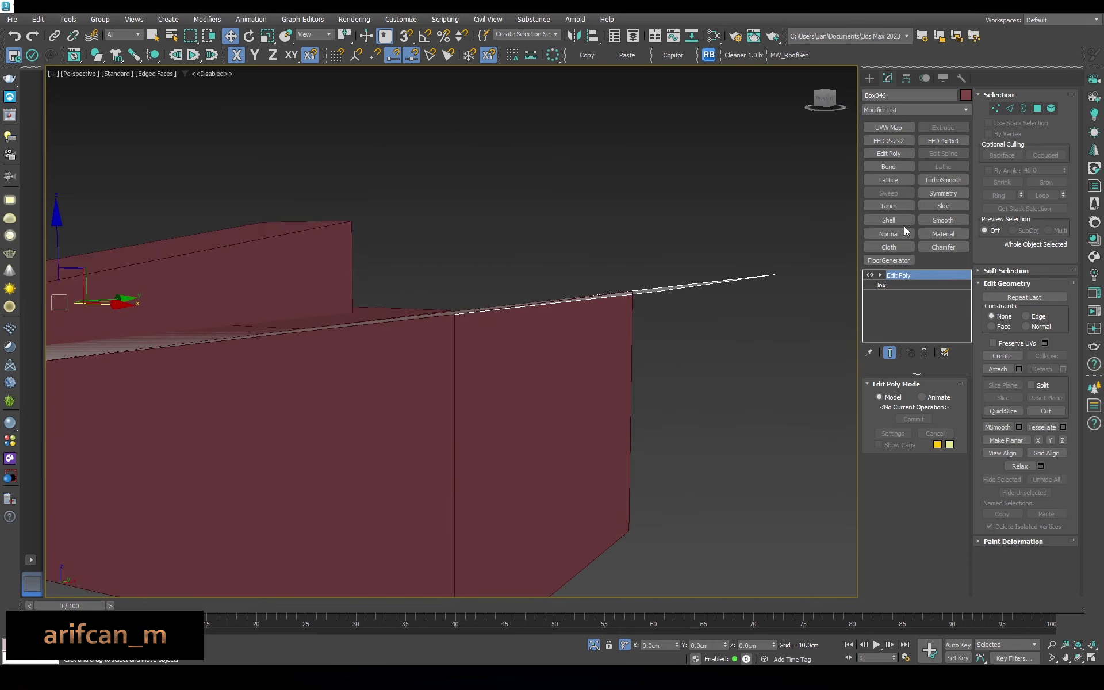
Add a Shell modifier to roof slab Box046 with 25 cm inner and outer thickness
{"action": "left_click", "coordinate": [888, 221]}
{"action": "type", "text": "10"}
{"action": "key", "text": "Return"}
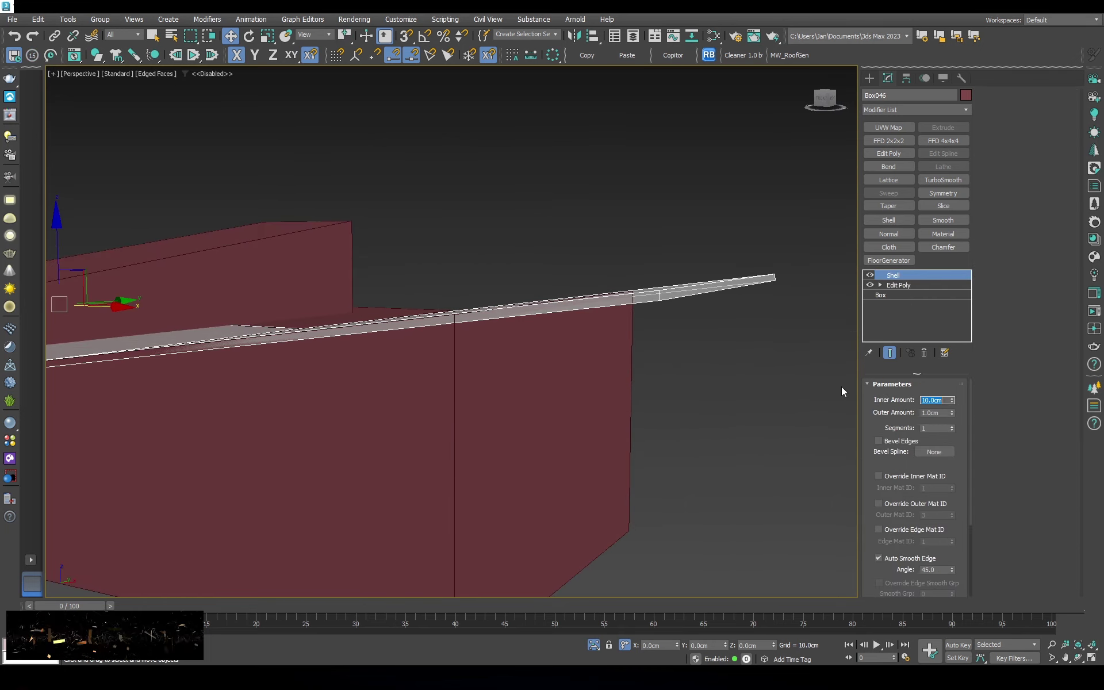
{"action": "type", "text": "40"}
{"action": "key", "text": "Return"}
{"action": "type", "text": "0"}
{"action": "key", "text": "Return"}
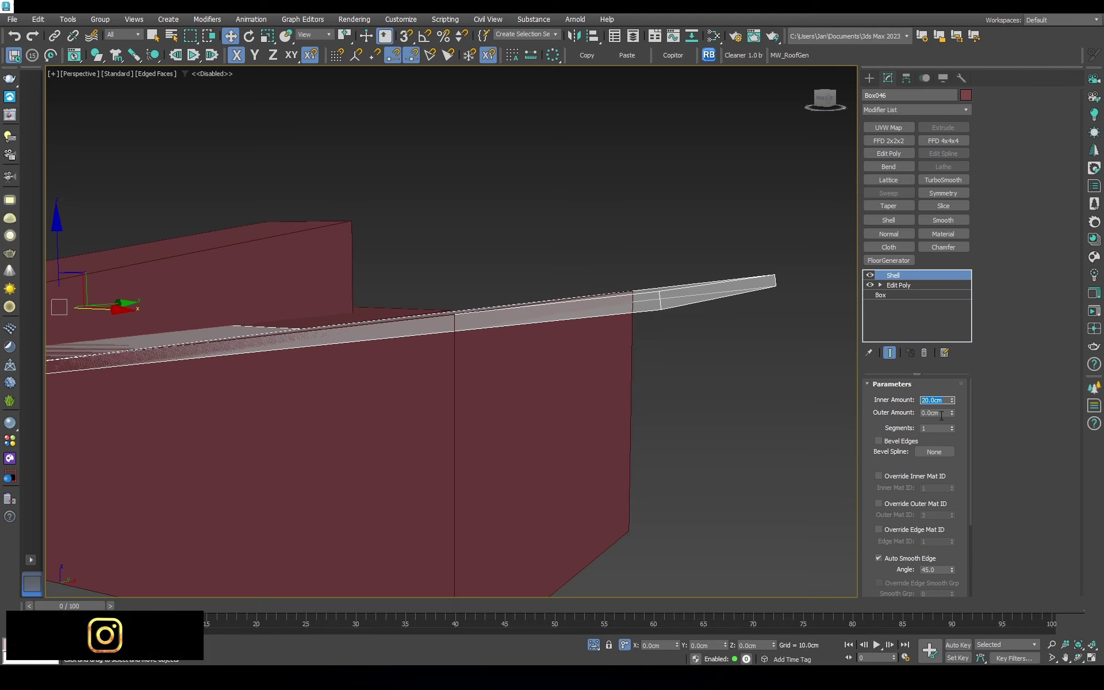
{"action": "double_click", "coordinate": [932, 413]}
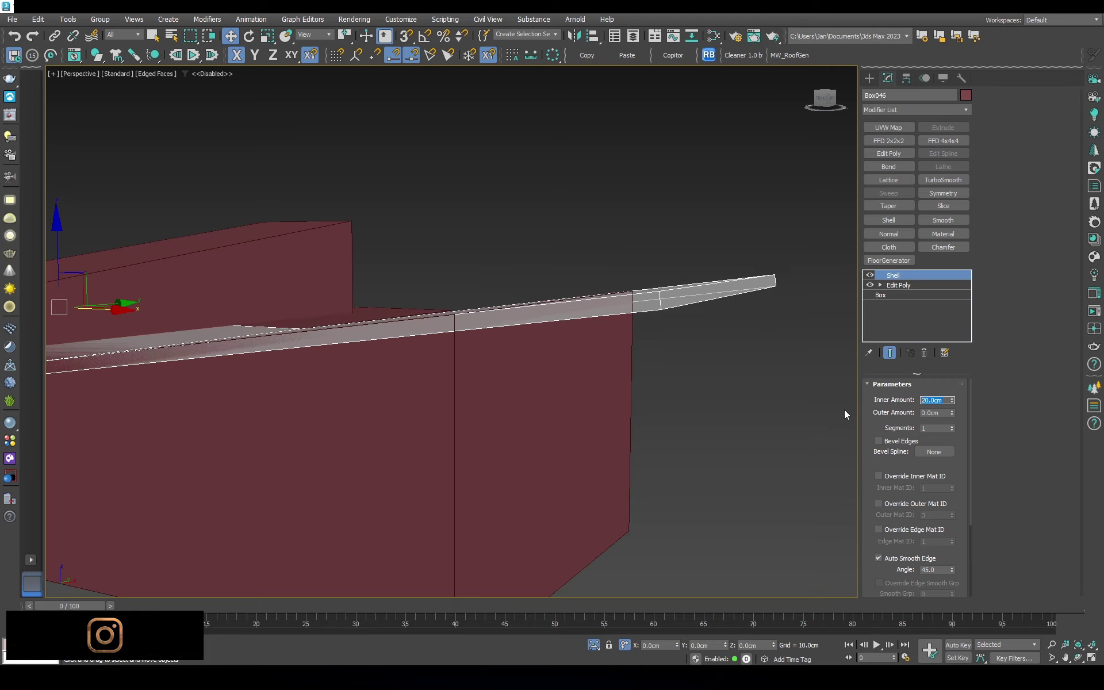
{"action": "type", "text": "20"}
{"action": "key", "text": "Return"}
Offset Box046's top-edge vertices by 10 and select its four bottom vertices in Top view
{"action": "key", "text": "c"}
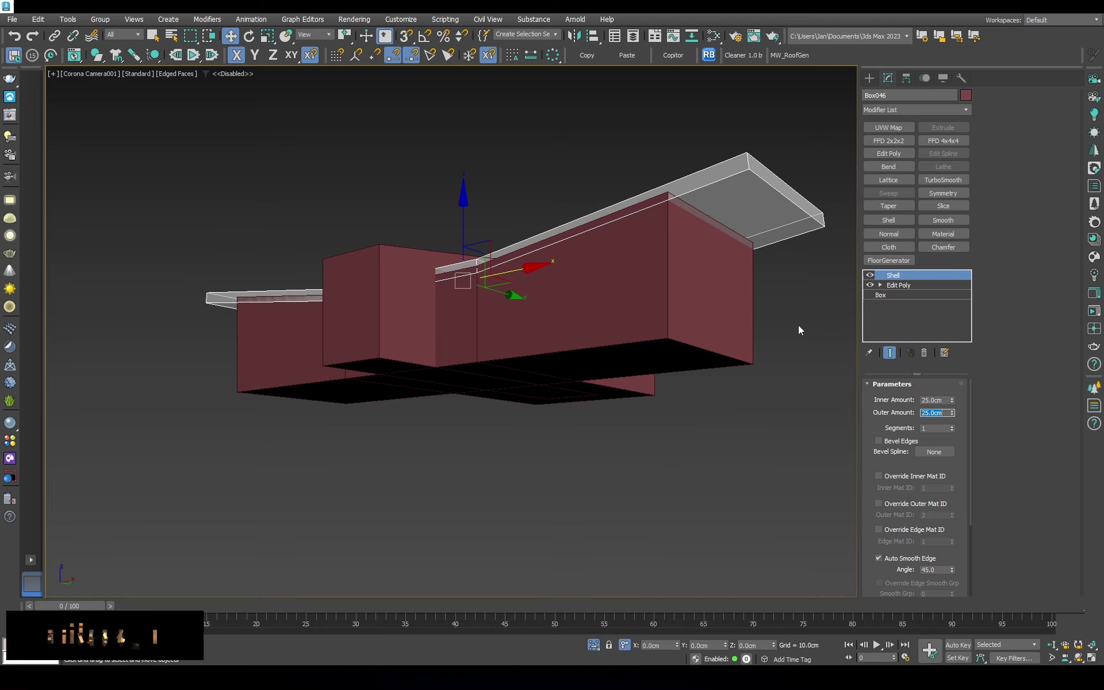
{"action": "key", "text": "F3"}
{"action": "key", "text": "F3"}
{"action": "key", "text": "t"}
{"action": "key", "text": "F3"}
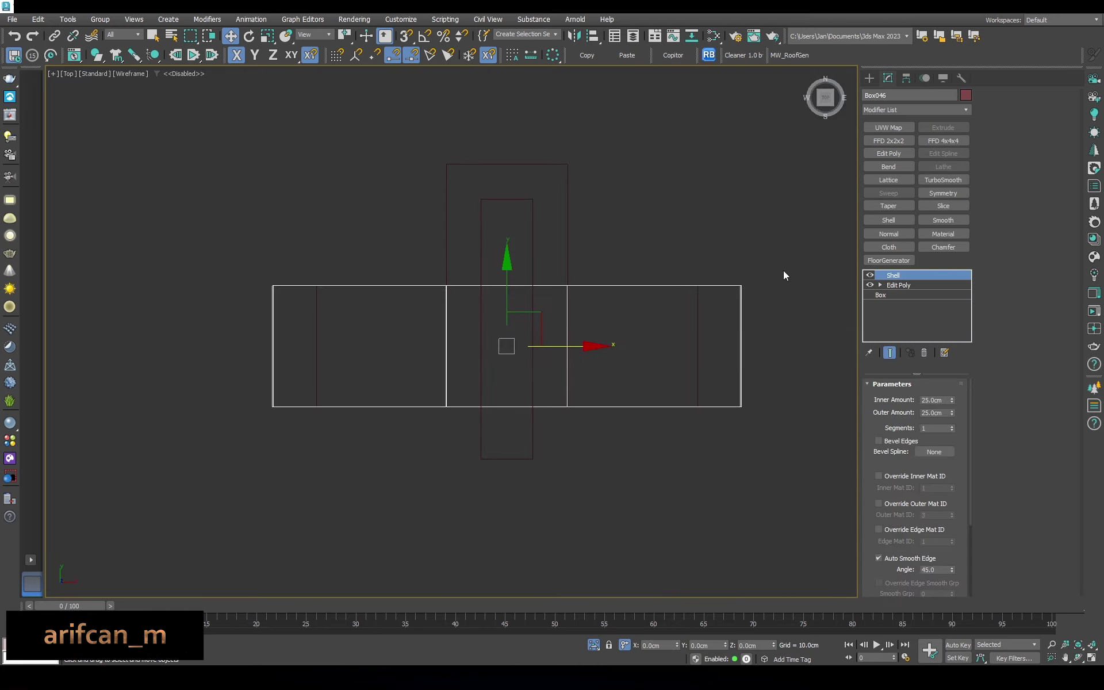
{"action": "key", "text": "1"}
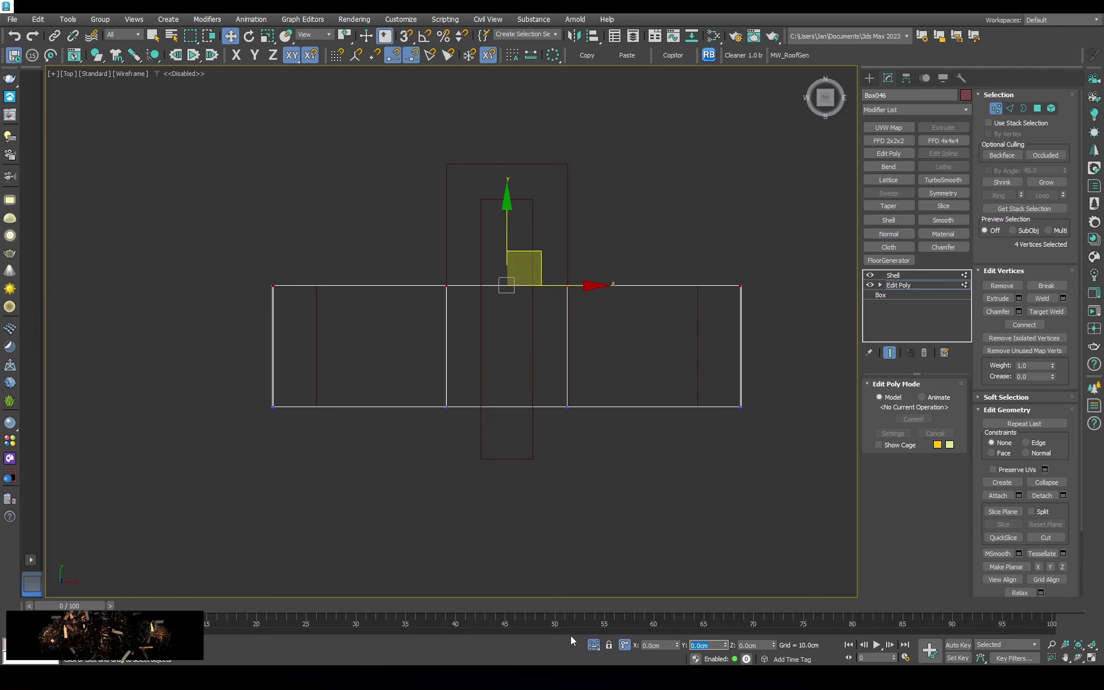
{"action": "type", "text": "10"}
{"action": "key", "text": "Return"}
{"action": "left_click_drag", "start_coordinate": [820, 375], "coordinate": [259, 437]}
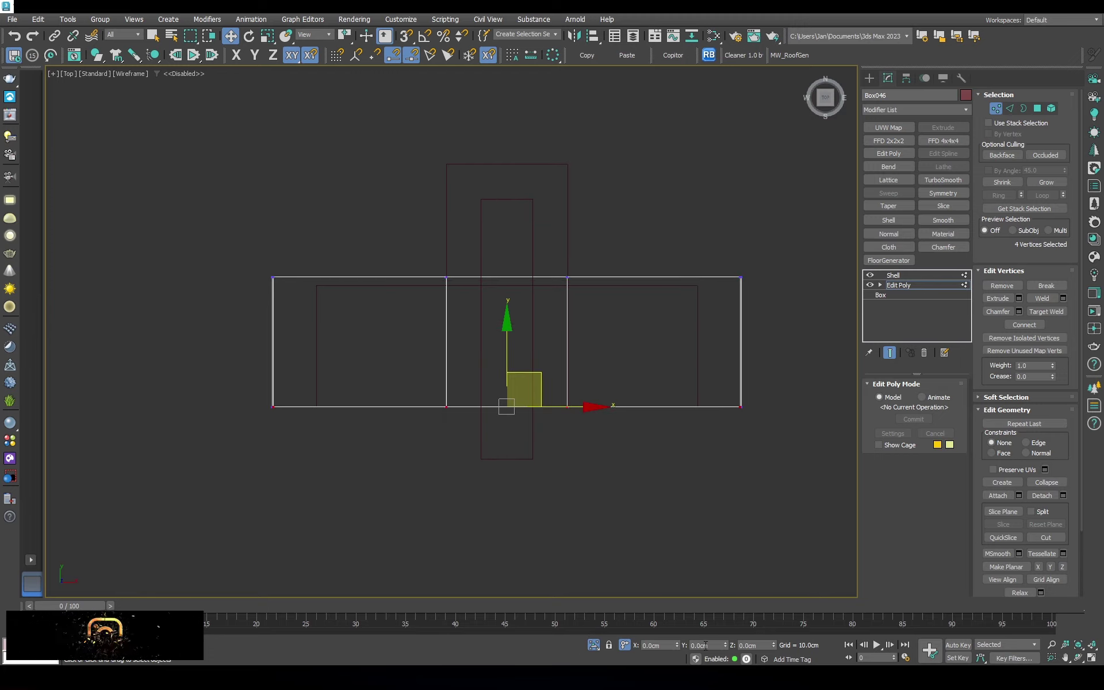
{"action": "key", "text": "F3"}
{"action": "key", "text": "c"}
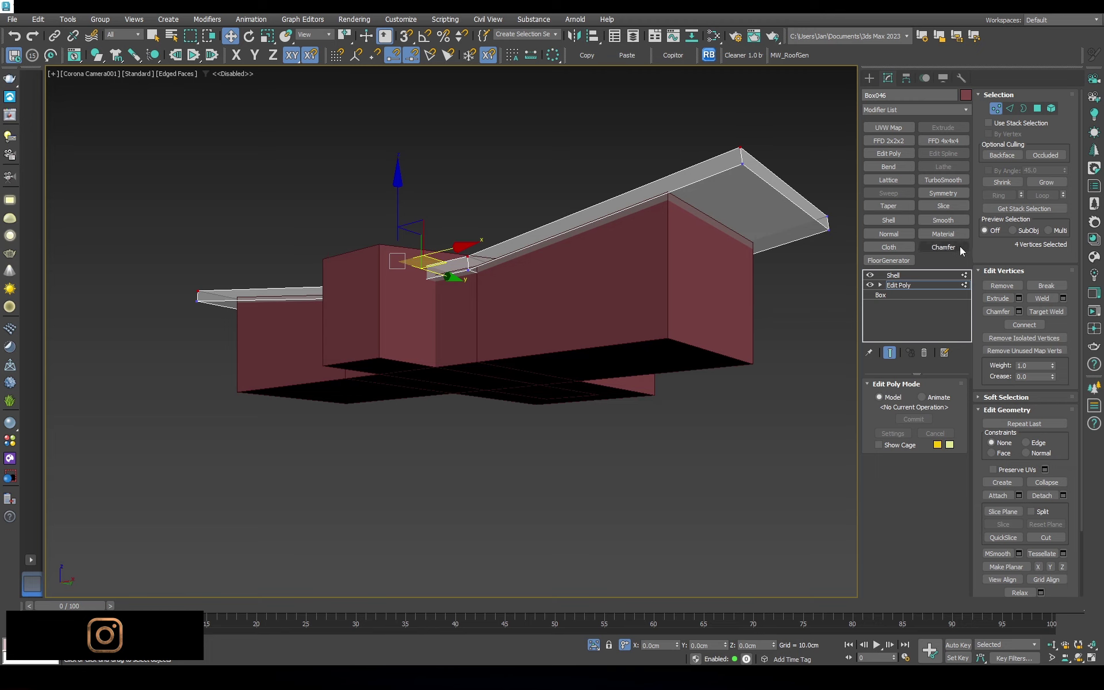
{"action": "key", "text": "1"}
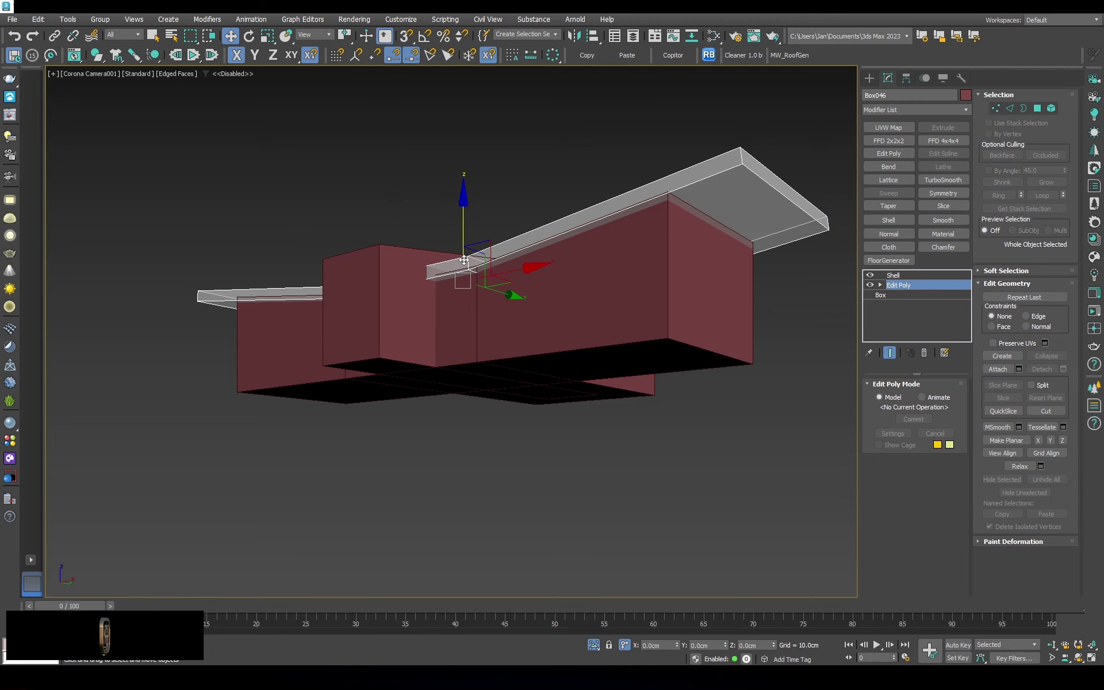
Colour the roof slab dark grey and review the viewport display settings
{"action": "left_click", "coordinate": [965, 94]}
{"action": "left_click", "coordinate": [638, 362]}
{"action": "left_click", "coordinate": [611, 399]}
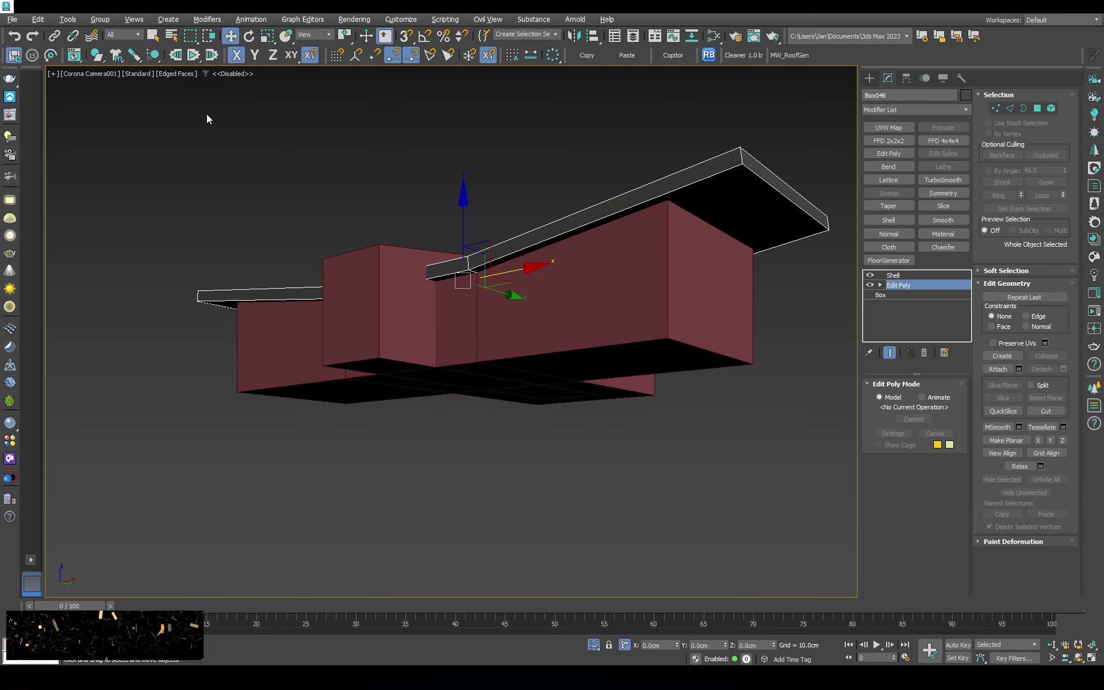
{"action": "left_click", "coordinate": [206, 74]}
{"action": "left_click", "coordinate": [584, 129]}
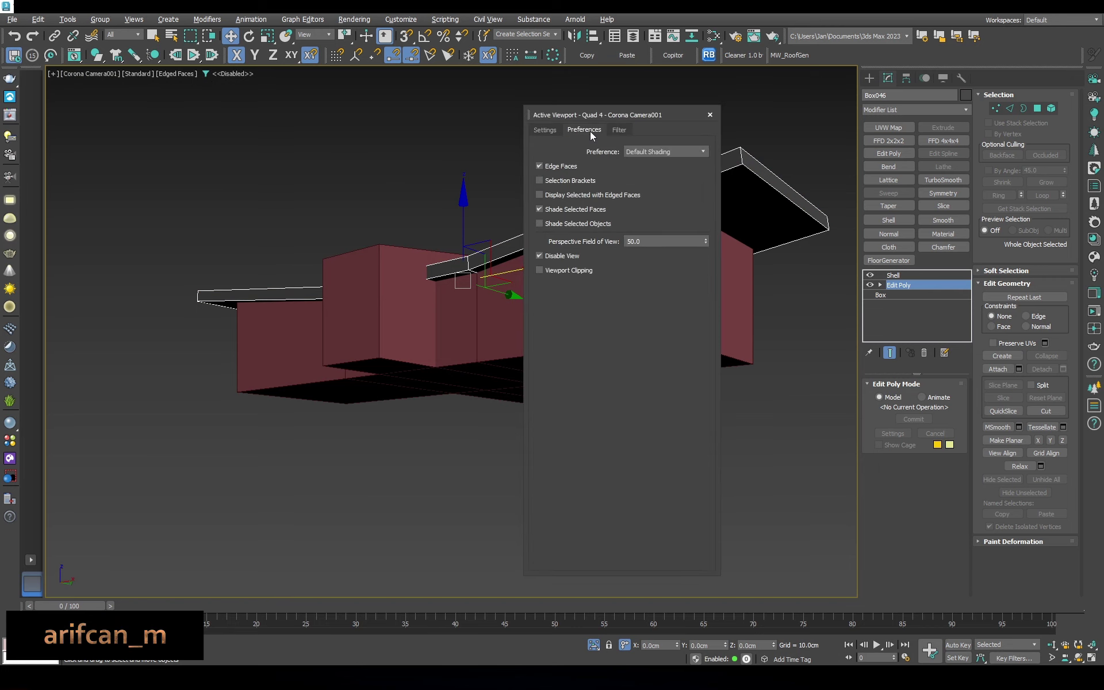
{"action": "left_click", "coordinate": [544, 129]}
{"action": "left_click", "coordinate": [710, 115]}
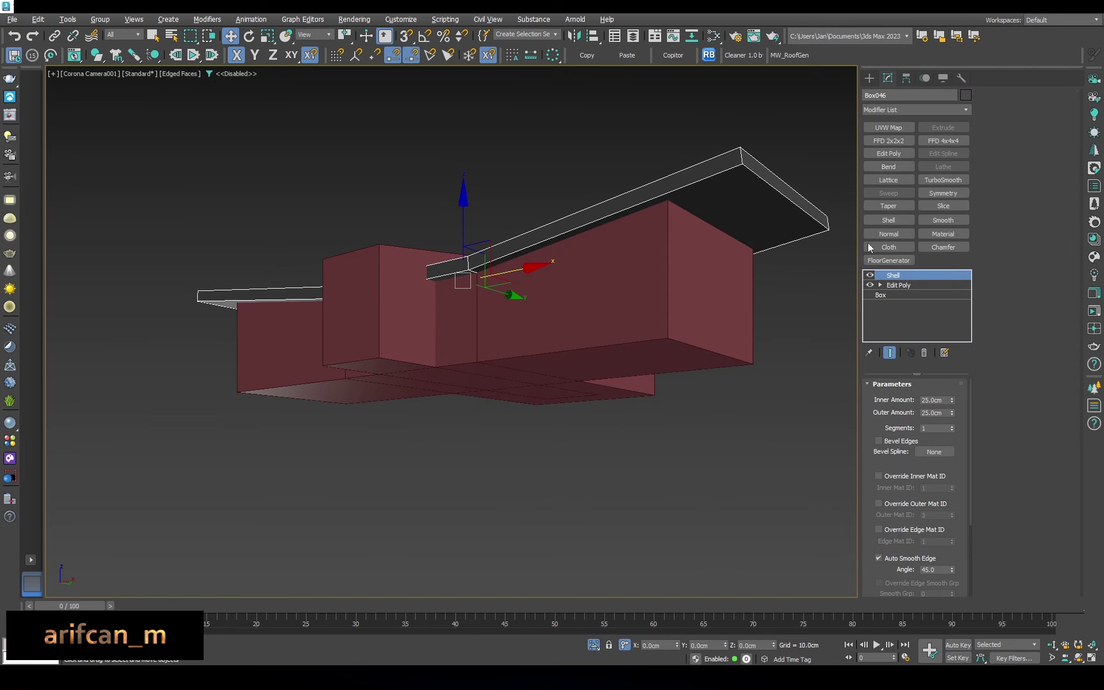
Return the slab to its Shell level and select wall box Box003 in Perspective
{"action": "left_click", "coordinate": [1051, 108]}
{"action": "scroll", "coordinate": [1049, 563], "scroll_direction": "down", "scroll_amount": 3}
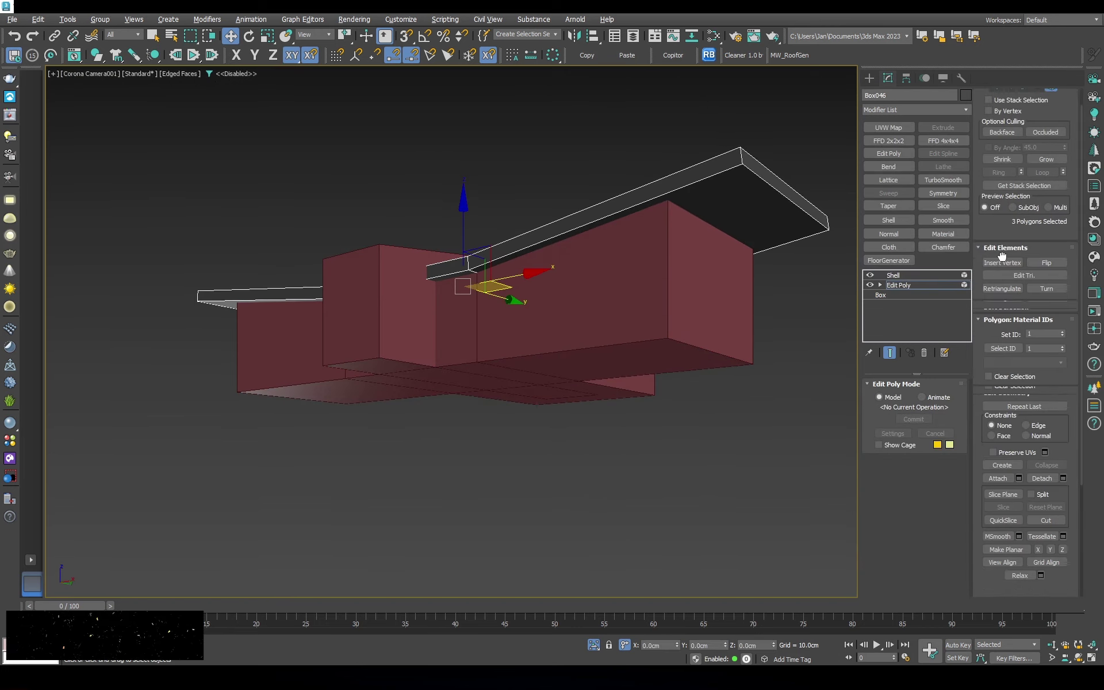
{"action": "scroll", "coordinate": [1049, 563], "scroll_direction": "down", "scroll_amount": 3}
{"action": "left_click", "coordinate": [907, 279]}
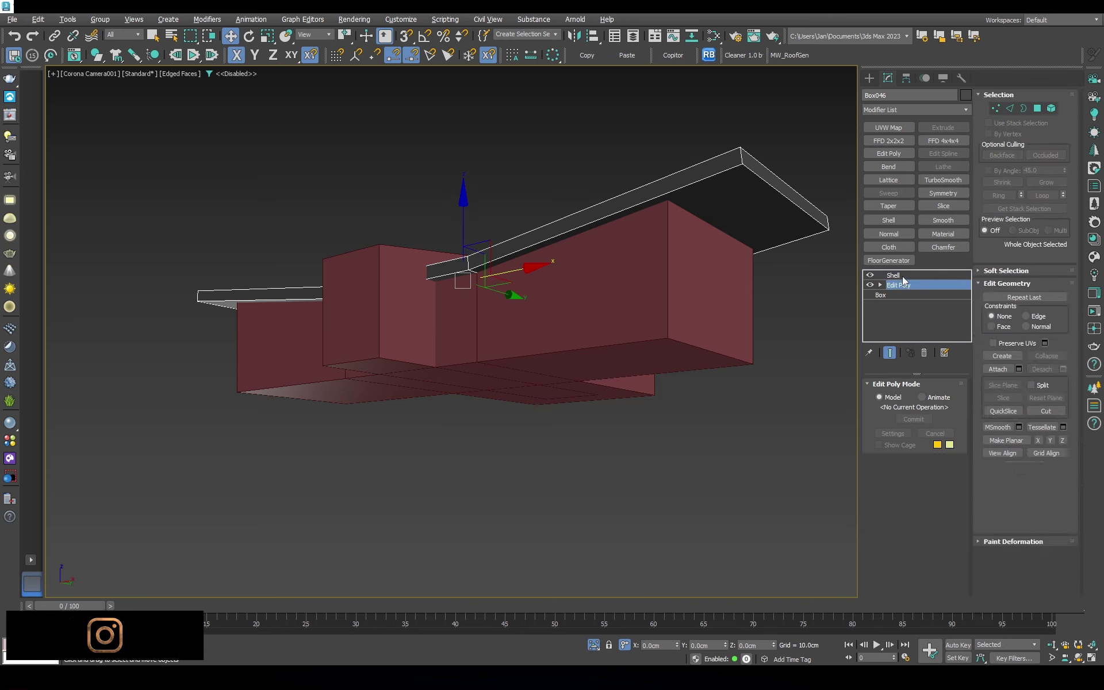
{"action": "left_click", "coordinate": [804, 277]}
{"action": "left_click", "coordinate": [438, 291]}
{"action": "key", "text": "F3"}
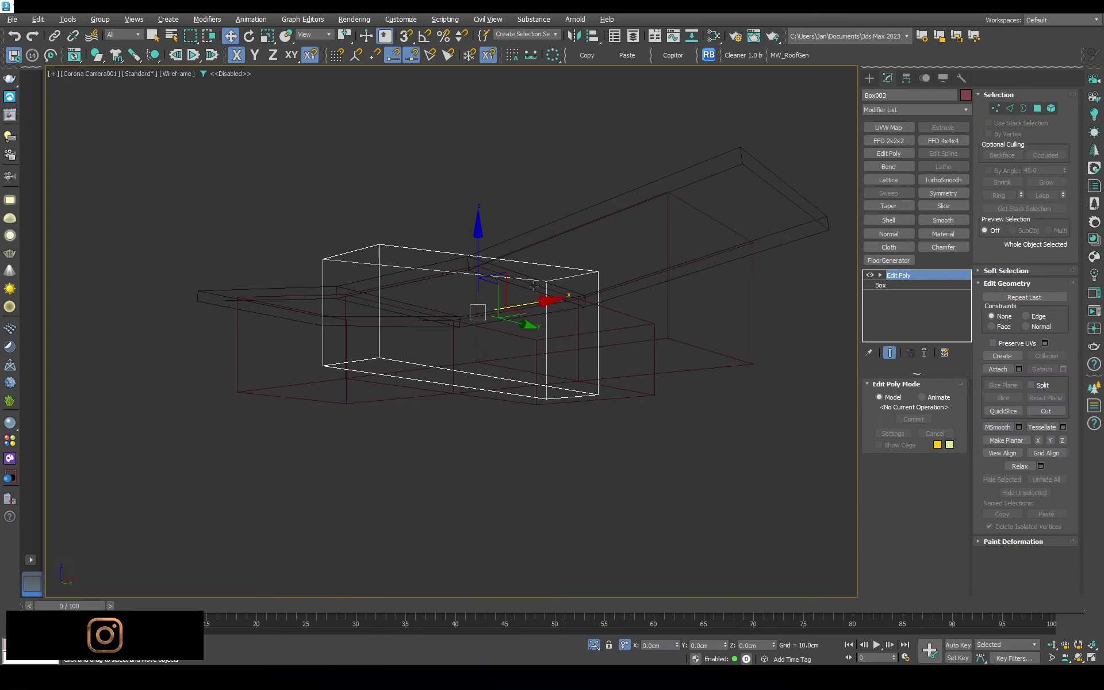
{"action": "key", "text": "p"}
{"action": "mouse_move", "coordinate": [589, 299]}
{"action": "middle_mouse_down", "text": "alt"}
{"action": "mouse_move", "coordinate": [618, 244]}
{"action": "mouse_move", "coordinate": [582, 261]}
{"action": "mouse_move", "coordinate": [726, 249]}
{"action": "mouse_move", "coordinate": [592, 264]}
{"action": "mouse_move", "coordinate": [626, 330]}
{"action": "mouse_move", "coordinate": [660, 337]}
{"action": "mouse_move", "coordinate": [623, 271]}
{"action": "middle_mouse_up", "text": "alt"}
{"action": "key", "text": "F3"}
Clone wall box Box003 as an independent copy, Box047
{"action": "right_click", "coordinate": [623, 271]}
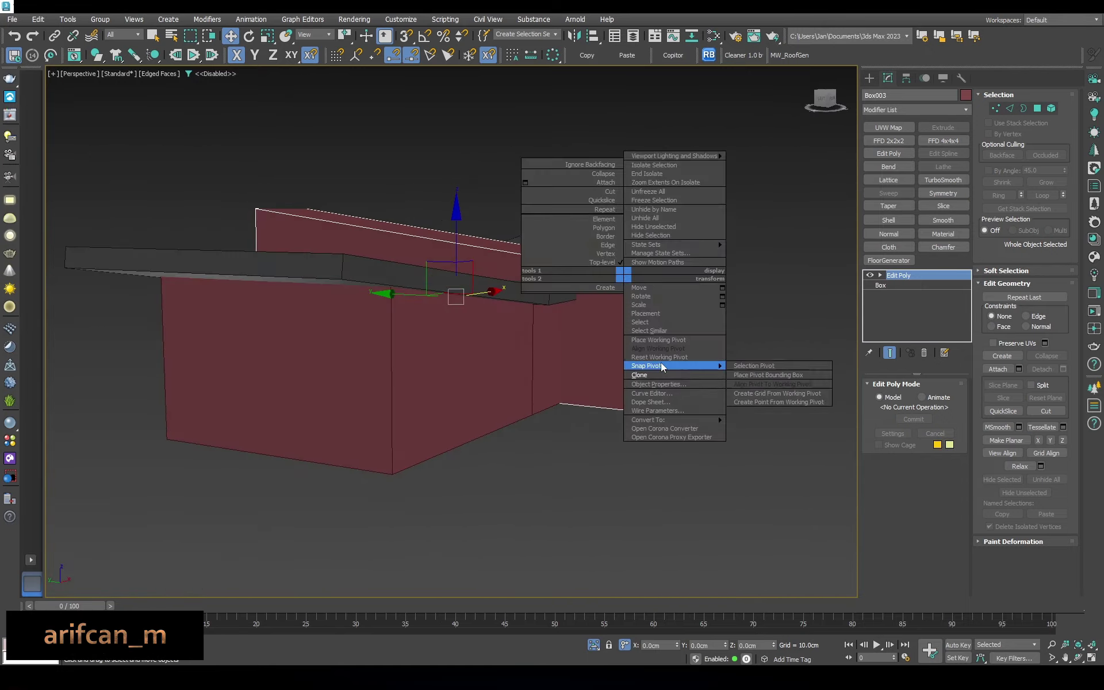
{"action": "left_click", "coordinate": [638, 314]}
{"action": "left_click", "coordinate": [520, 382]}
{"action": "key", "text": "F3"}
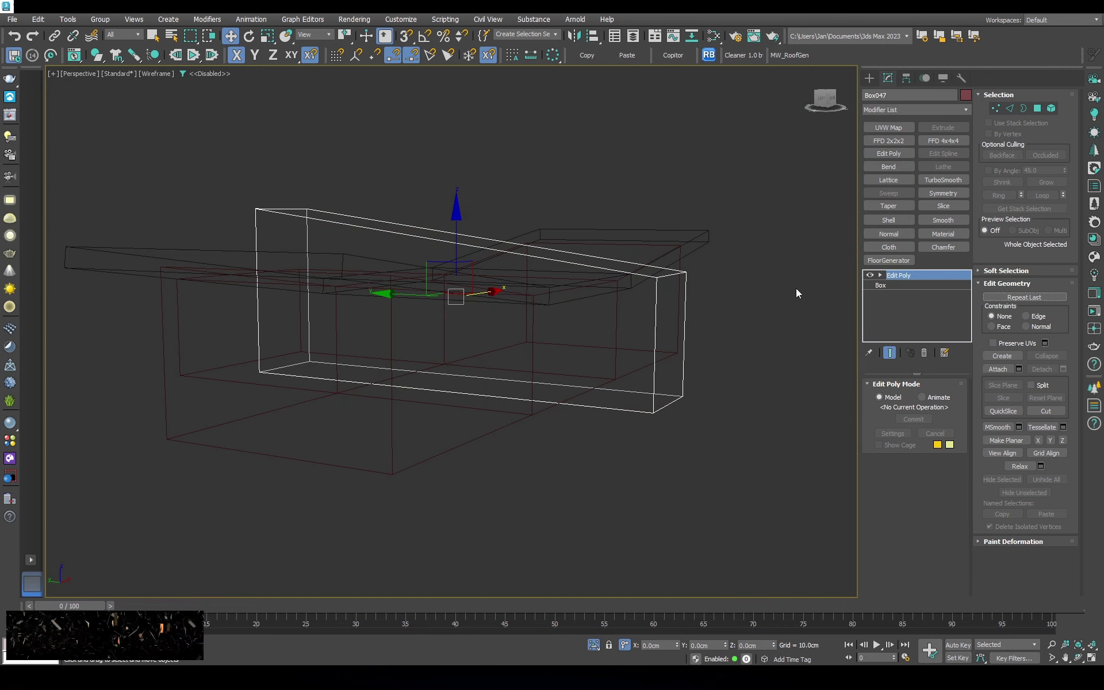
{"action": "mouse_move", "coordinate": [796, 288]}
{"action": "middle_mouse_down", "text": "alt"}
{"action": "mouse_move", "coordinate": [716, 277]}
{"action": "mouse_move", "coordinate": [697, 291]}
{"action": "mouse_move", "coordinate": [717, 257]}
{"action": "mouse_move", "coordinate": [720, 274]}
{"action": "mouse_move", "coordinate": [793, 230]}
{"action": "middle_mouse_up", "text": "alt"}
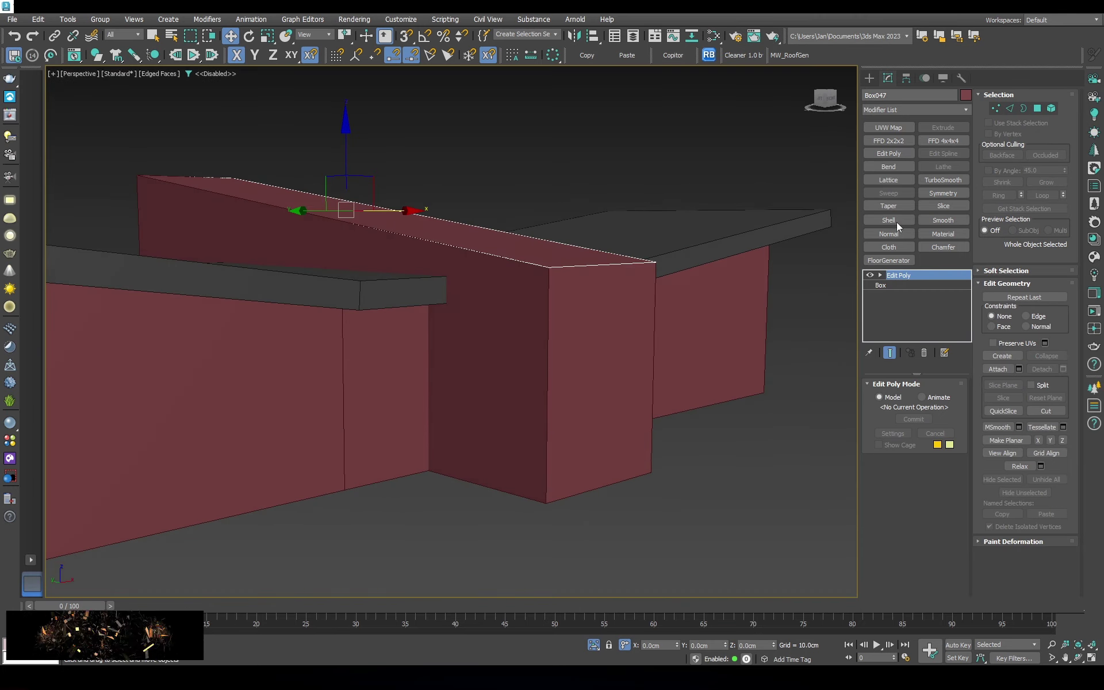
Add a Shell modifier to the copied box Box047
{"action": "left_click", "coordinate": [892, 221]}
{"action": "left_click", "coordinate": [891, 286]}
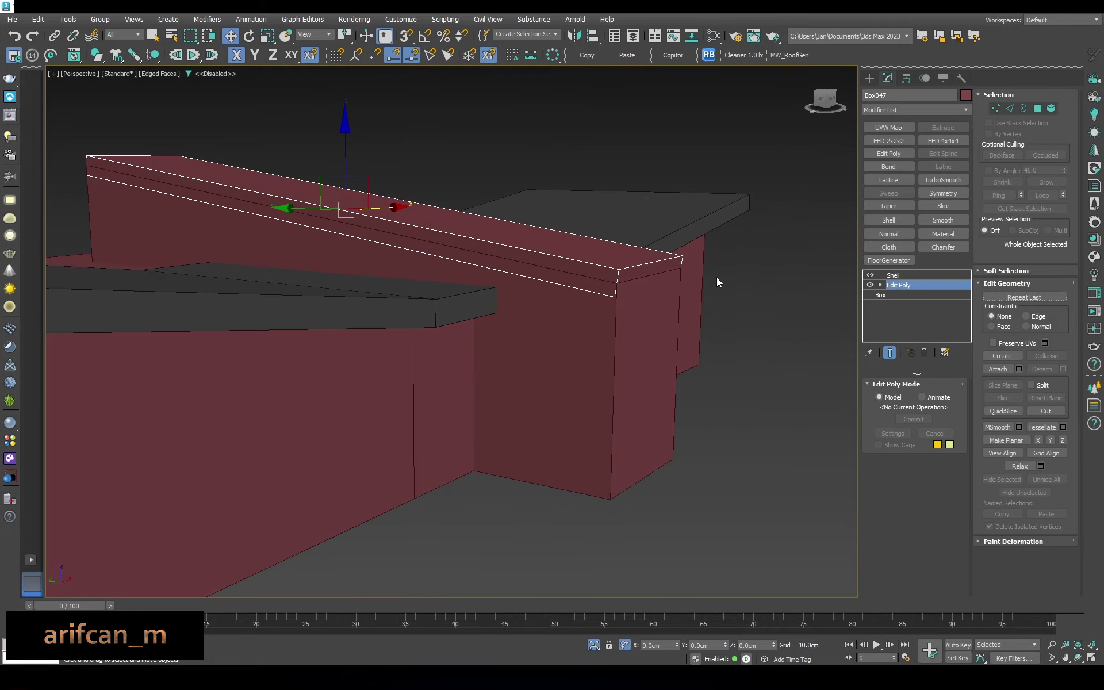
{"action": "left_click", "coordinate": [909, 277]}
{"action": "mouse_move", "coordinate": [618, 254]}
{"action": "middle_mouse_down", "text": "alt"}
{"action": "mouse_move", "coordinate": [563, 229]}
{"action": "mouse_move", "coordinate": [613, 290]}
{"action": "middle_mouse_up", "text": "alt"}
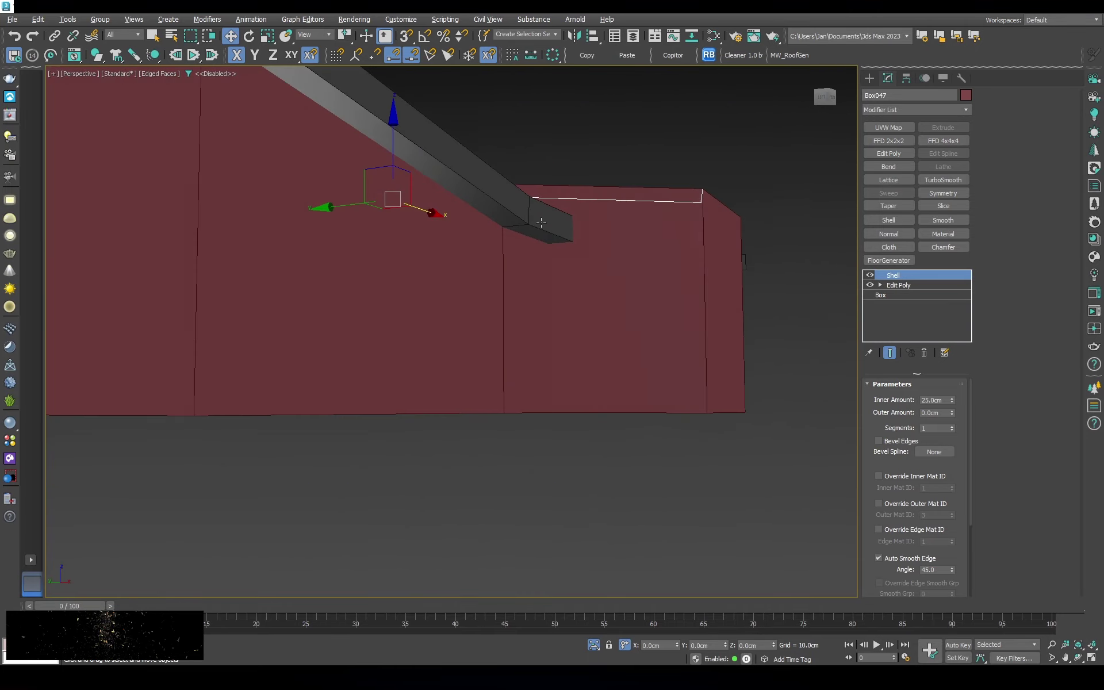
Switch selection between Box003 and Box047, viewing Box047's colour choices without changing it
{"action": "key", "text": "F3"}
{"action": "left_click", "coordinate": [598, 327]}
{"action": "key", "text": "F3"}
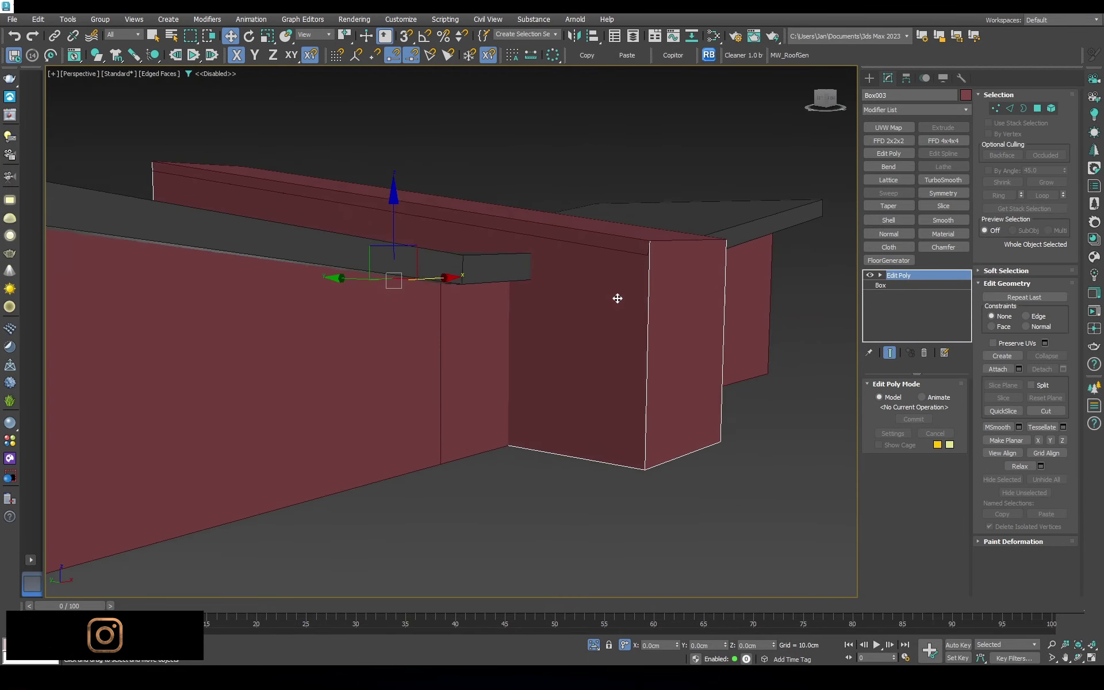
{"action": "key", "text": "F3"}
{"action": "mouse_move", "coordinate": [616, 298]}
{"action": "middle_mouse_down", "text": "alt"}
{"action": "mouse_move", "coordinate": [682, 259]}
{"action": "mouse_move", "coordinate": [645, 301]}
{"action": "middle_mouse_up", "text": "alt"}
{"action": "left_click", "coordinate": [645, 301]}
{"action": "key", "text": "F3"}
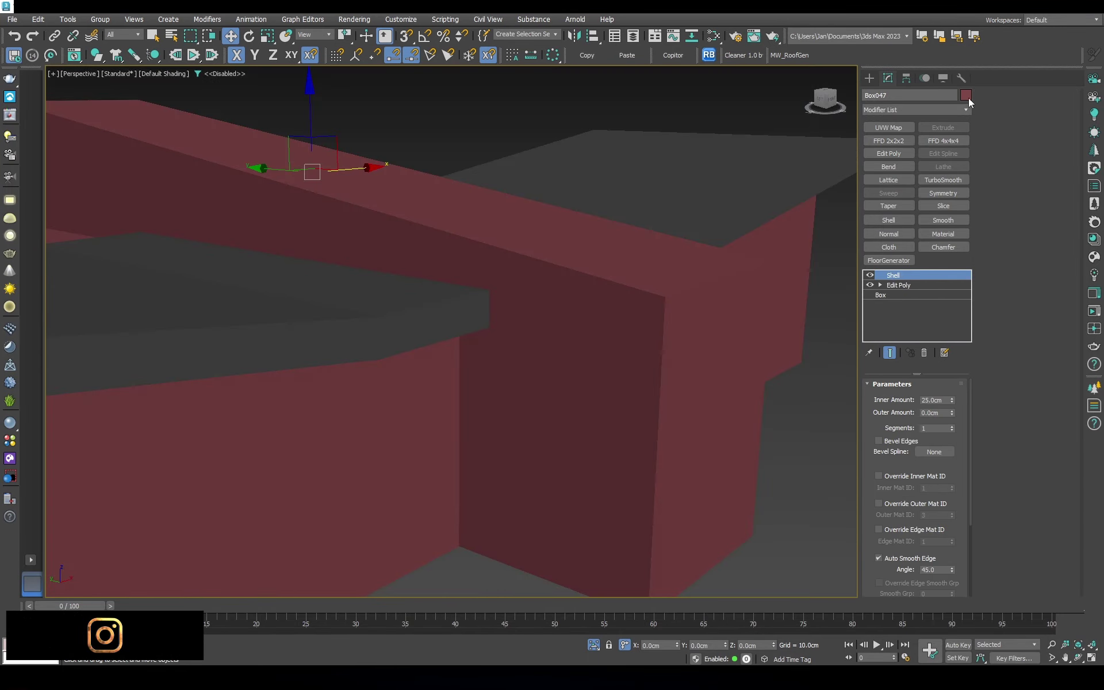
{"action": "left_click", "coordinate": [966, 95]}
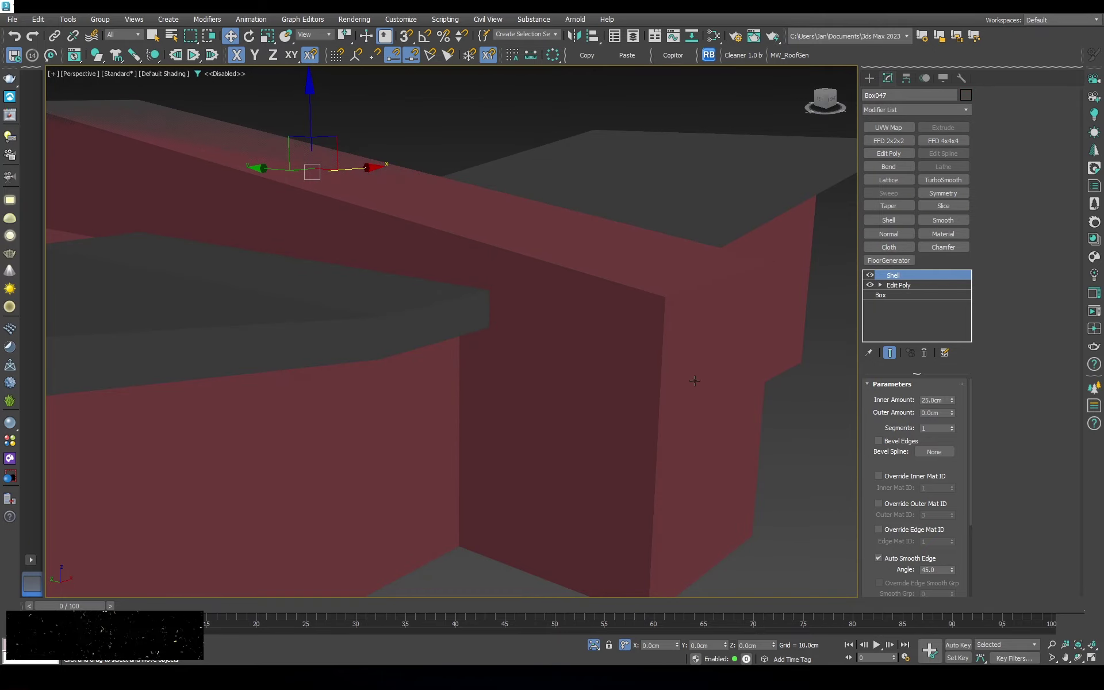
{"action": "key", "text": "F3"}
{"action": "left_click", "coordinate": [685, 369]}
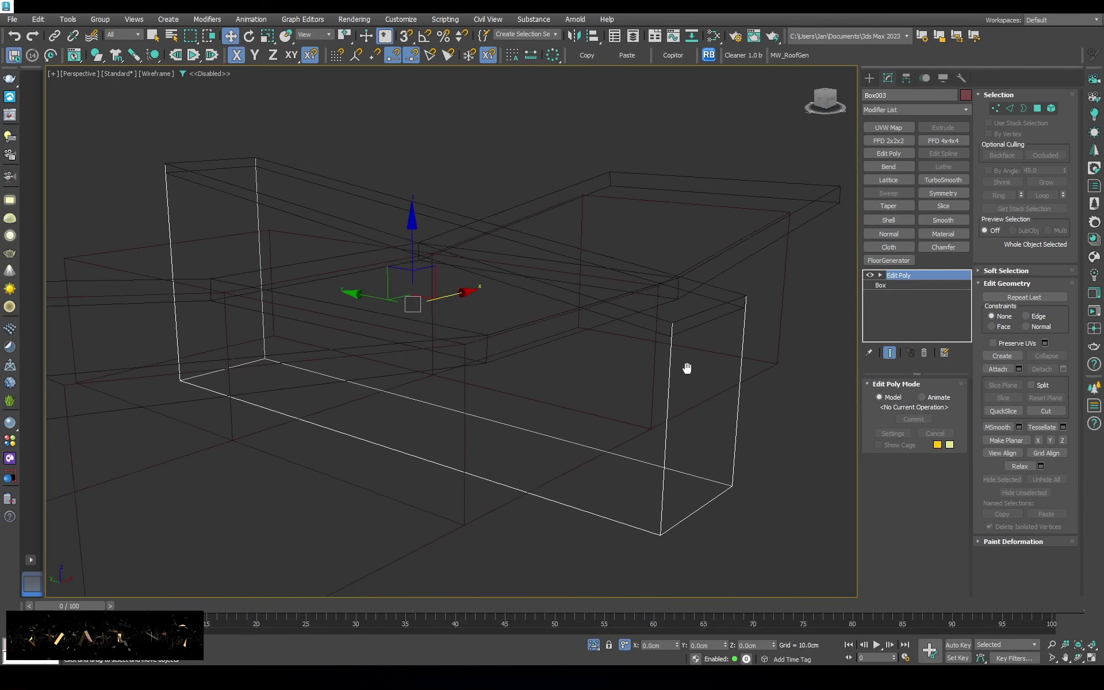
{"action": "mouse_move", "coordinate": [685, 370]}
{"action": "middle_mouse_down", "text": "alt"}
{"action": "mouse_move", "coordinate": [690, 345]}
{"action": "mouse_move", "coordinate": [724, 342]}
{"action": "mouse_move", "coordinate": [723, 358]}
{"action": "middle_mouse_up", "text": "alt"}
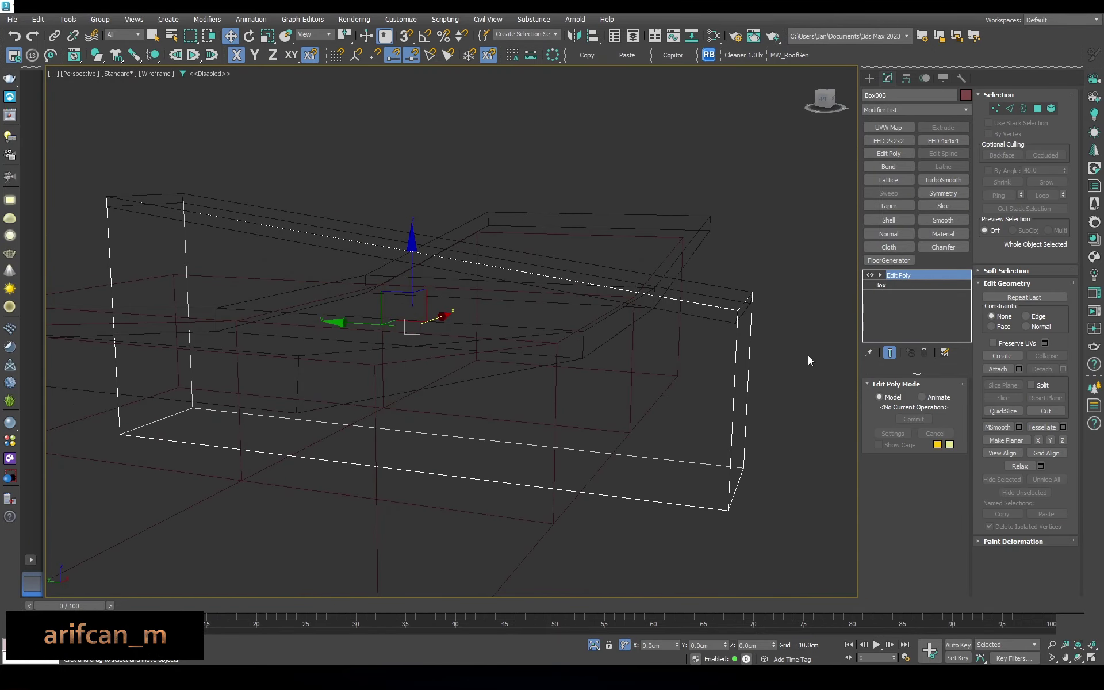
Select four vertices of wall box Box003 and inspect the wall beneath the roof
{"action": "key", "text": "1"}
{"action": "left_click_drag", "start_coordinate": [808, 234], "coordinate": [672, 572]}
{"action": "key", "text": "F3"}
{"action": "middle_click_drag", "start_coordinate": [671, 387], "coordinate": [782, 585], "text": "alt"}
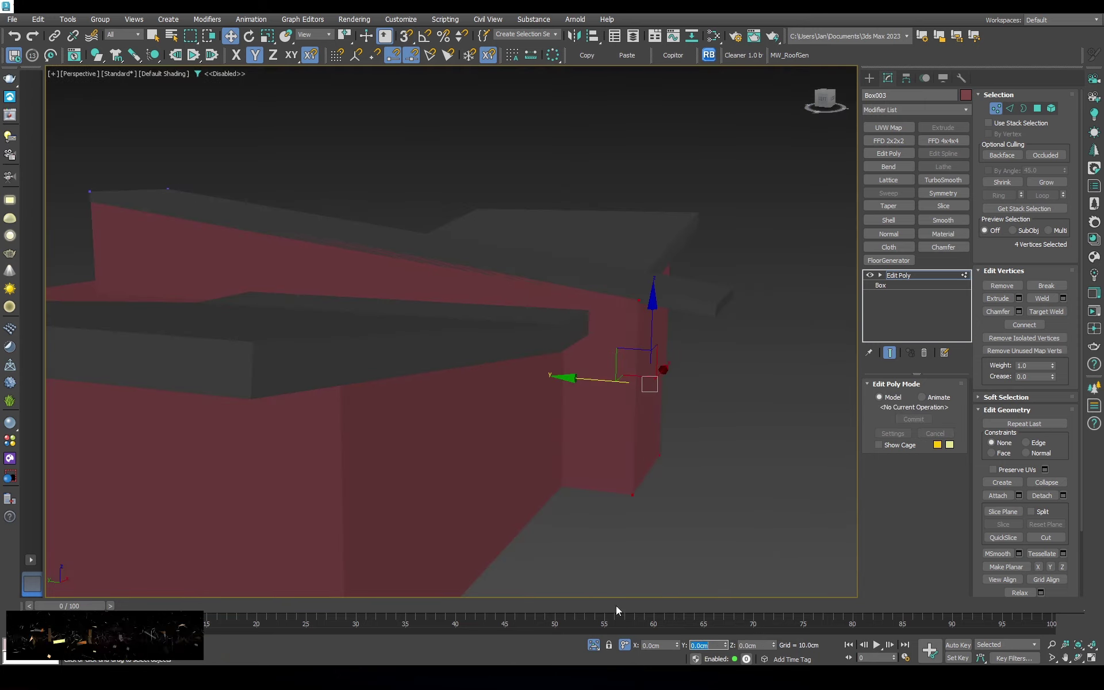
{"action": "mouse_move", "coordinate": [650, 437]}
{"action": "middle_mouse_down", "text": "alt"}
{"action": "mouse_move", "coordinate": [660, 392]}
{"action": "mouse_move", "coordinate": [636, 356]}
{"action": "mouse_move", "coordinate": [602, 342]}
{"action": "mouse_move", "coordinate": [621, 368]}
{"action": "mouse_move", "coordinate": [678, 369]}
{"action": "middle_mouse_up", "text": "alt"}
Select slab Box047 and show its base mesh without the shell in Left view
{"action": "left_click", "coordinate": [604, 306]}
{"action": "key", "text": "l"}
{"action": "key", "text": "F3"}
{"action": "key", "text": "z"}
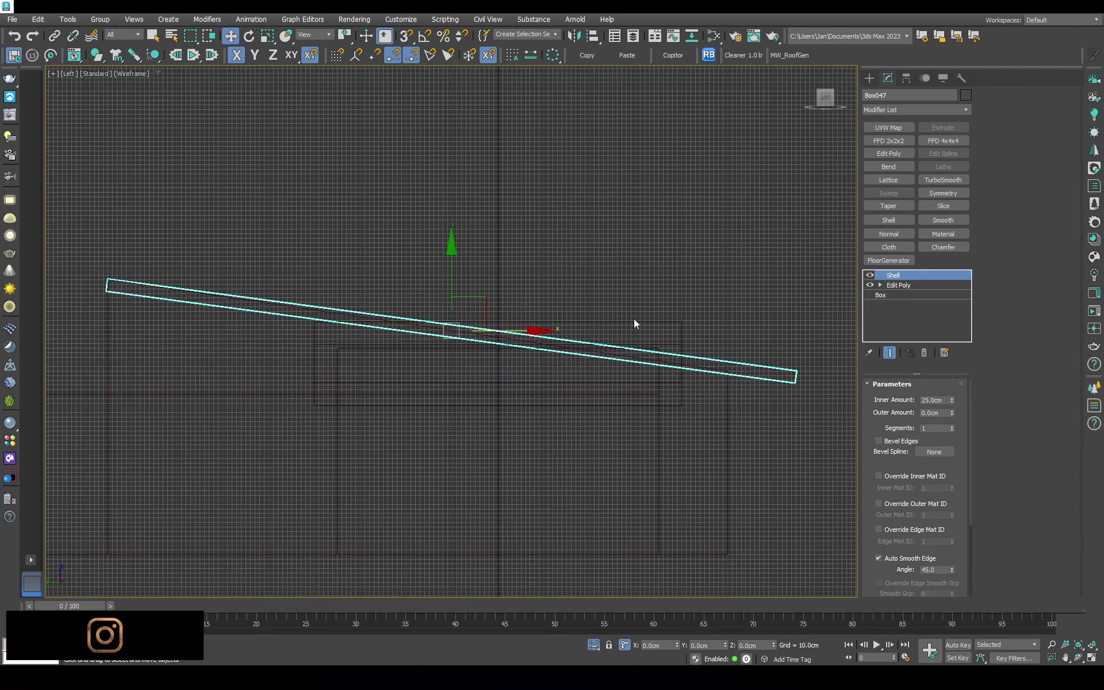
{"action": "scroll", "coordinate": [633, 319], "scroll_direction": "down", "scroll_amount": 4}
{"action": "left_click", "coordinate": [898, 285]}
{"action": "left_click", "coordinate": [890, 352]}
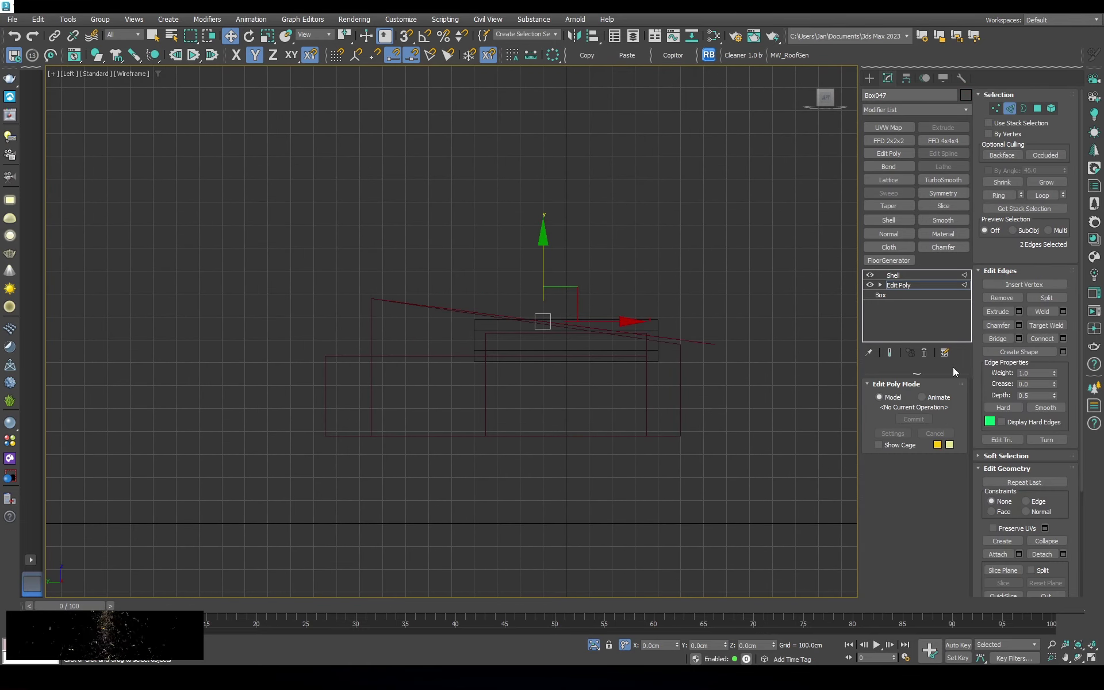
{"action": "key", "text": "shift+z"}
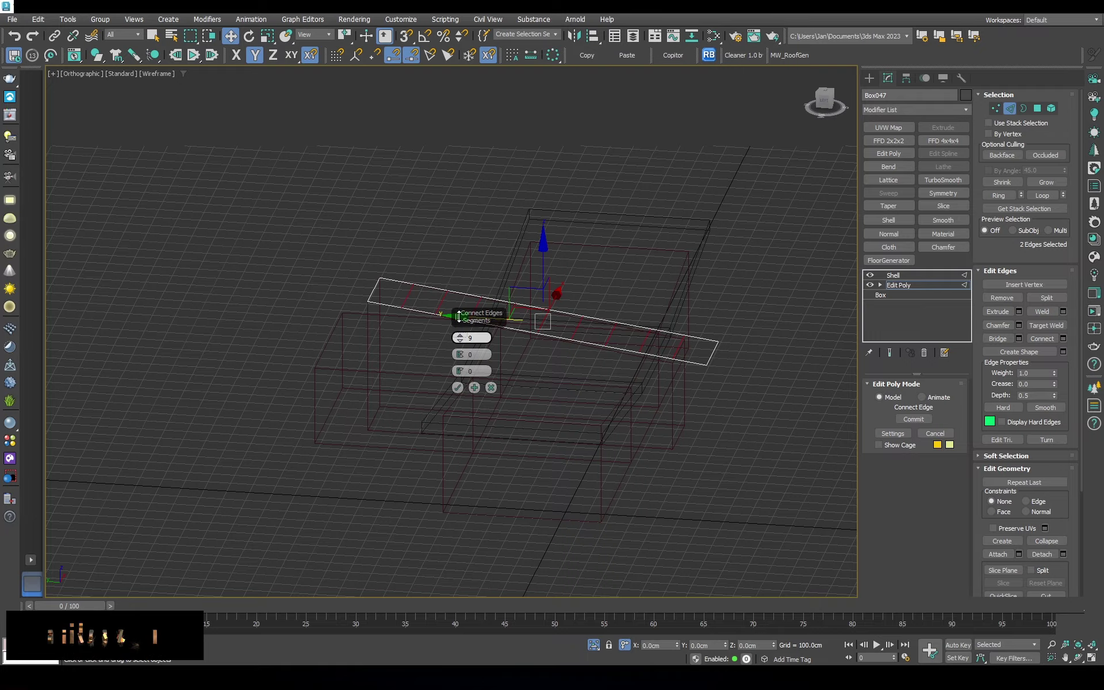
Add connecting edges across Box047 and select the edges along the slab
{"action": "left_click", "coordinate": [458, 386]}
{"action": "scroll", "coordinate": [705, 358], "scroll_direction": "up", "scroll_amount": 4}
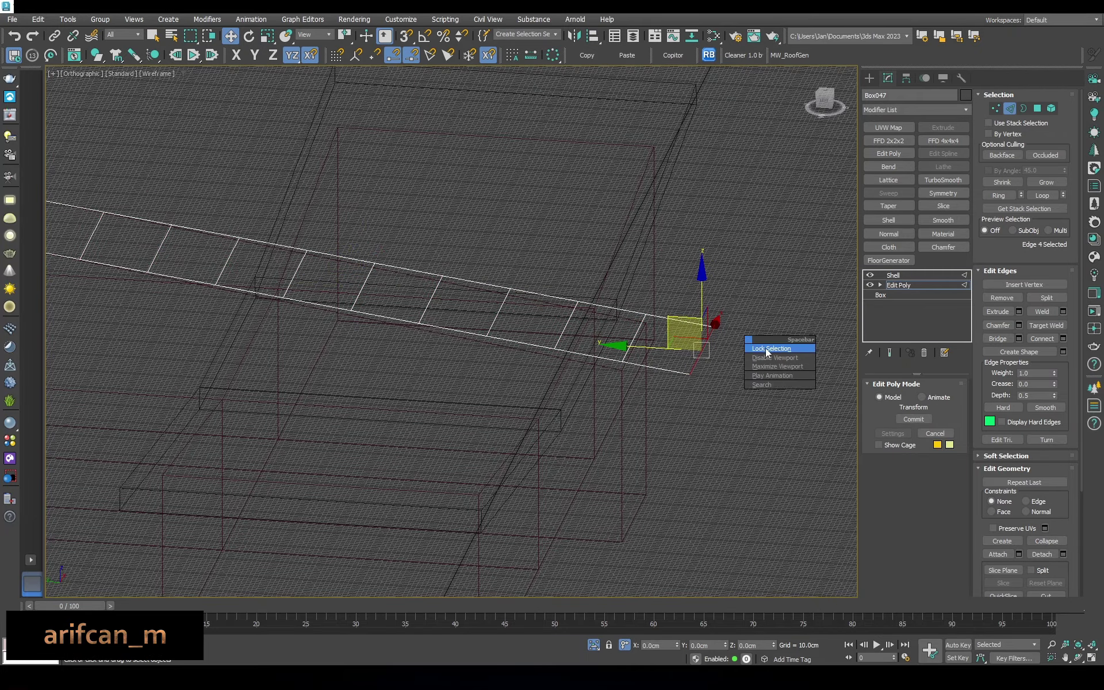
{"action": "scroll", "coordinate": [517, 283], "scroll_direction": "up", "scroll_amount": 3}
{"action": "scroll", "coordinate": [599, 303], "scroll_direction": "down", "scroll_amount": 3}
{"action": "left_click", "coordinate": [1009, 108]}
{"action": "mouse_move", "coordinate": [599, 303]}
{"action": "middle_mouse_down", "text": "alt"}
{"action": "mouse_move", "coordinate": [616, 315]}
{"action": "mouse_move", "coordinate": [607, 307]}
{"action": "middle_mouse_up", "text": "alt"}
{"action": "left_click", "coordinate": [1007, 109]}
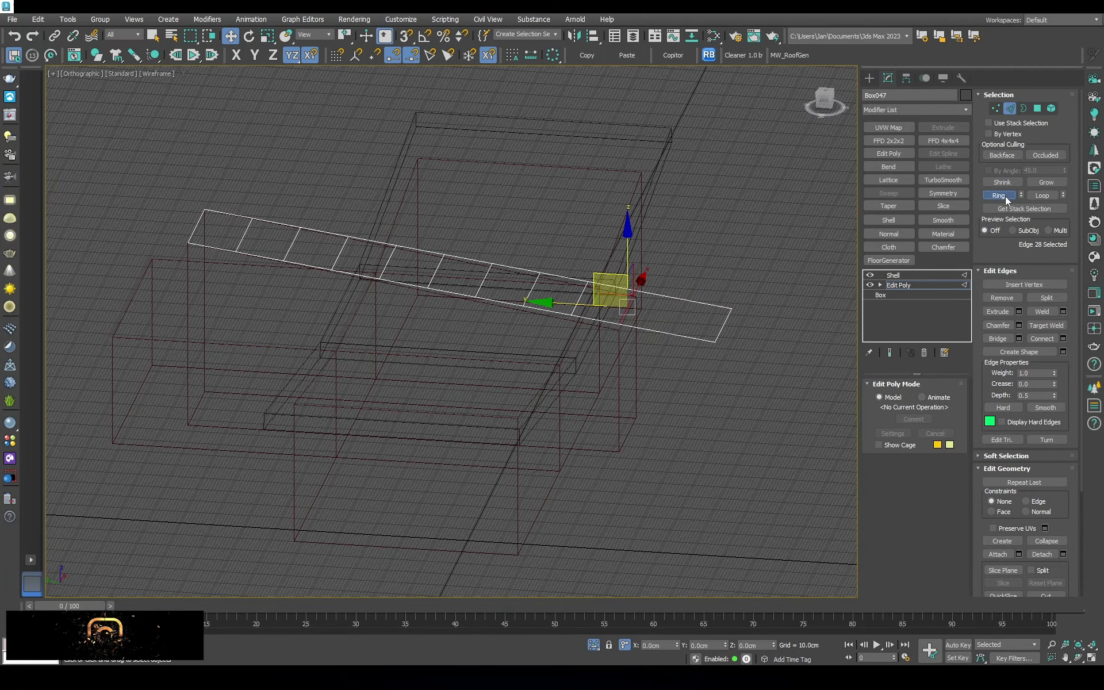
{"action": "middle_click_drag", "start_coordinate": [193, 223], "coordinate": [183, 220]}
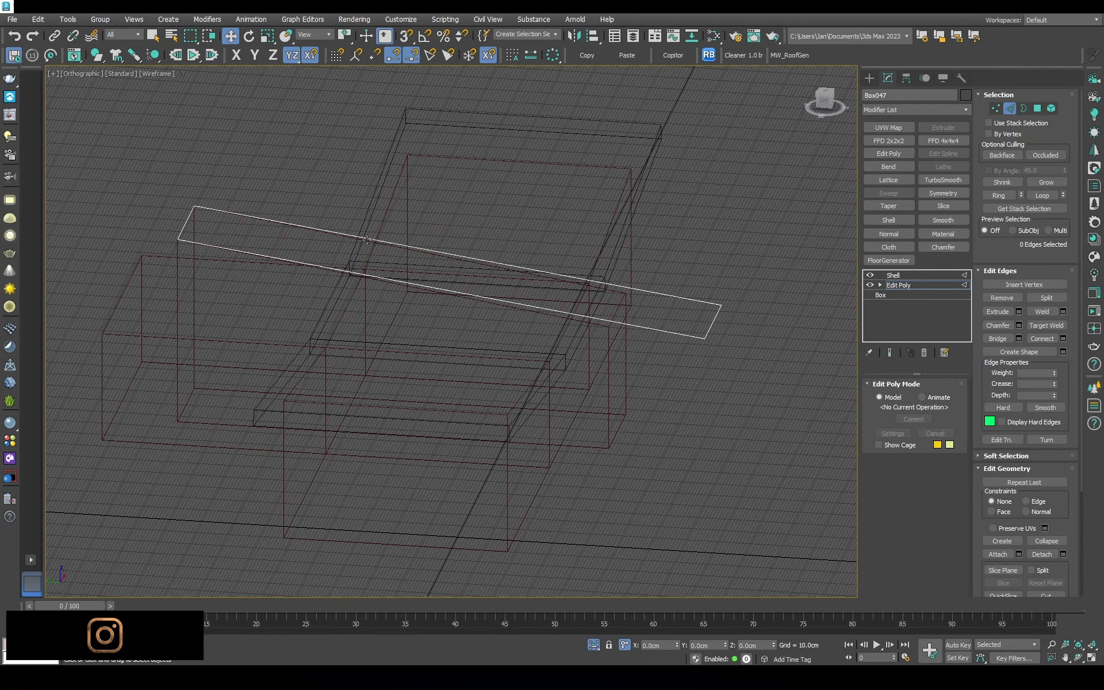
Nudge Box047's vertices and restore its shell thickness, then view from Top
{"action": "key", "text": "1"}
{"action": "middle_click_drag", "start_coordinate": [223, 184], "coordinate": [233, 188]}
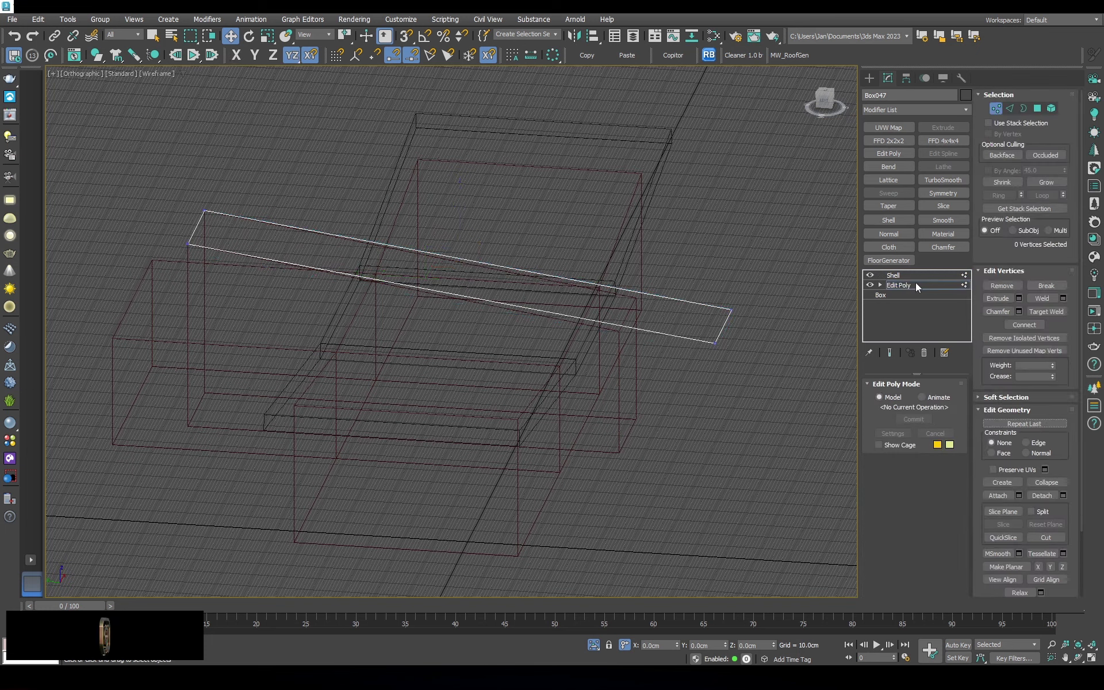
{"action": "left_click", "coordinate": [920, 277]}
{"action": "key", "text": "F3"}
{"action": "key", "text": "p"}
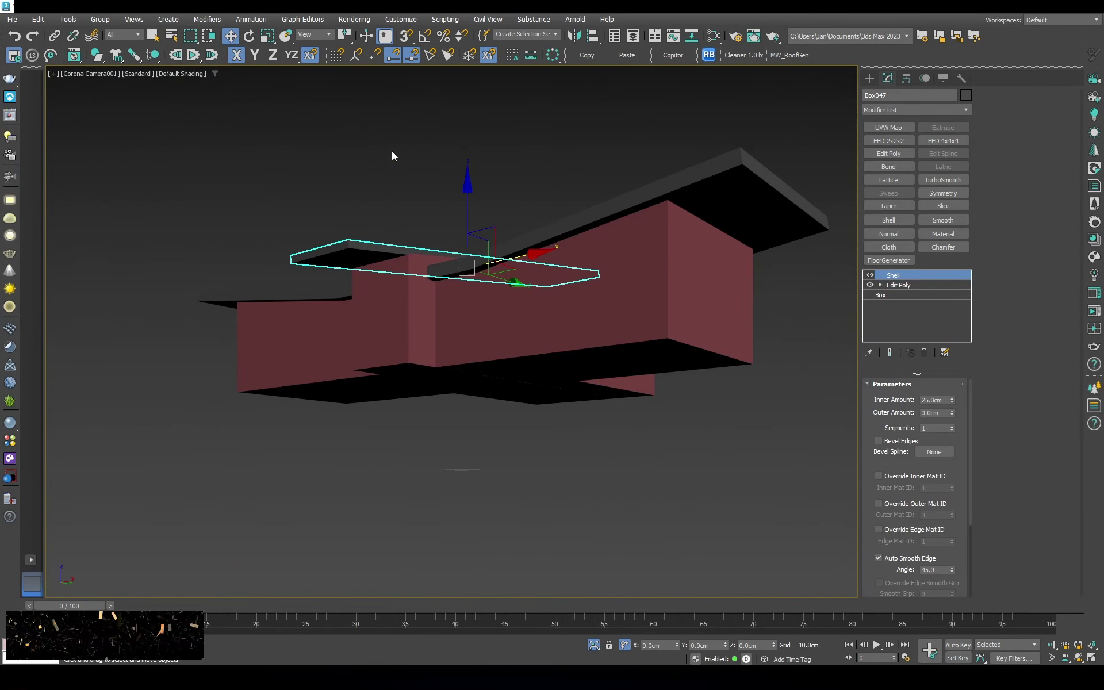
{"action": "key", "text": "t"}
{"action": "key", "text": "F3"}
Widen wall box Box003 by moving its right-edge vertices outward along X
{"action": "key", "text": "1"}
{"action": "left_click_drag", "start_coordinate": [477, 98], "coordinate": [654, 511]}
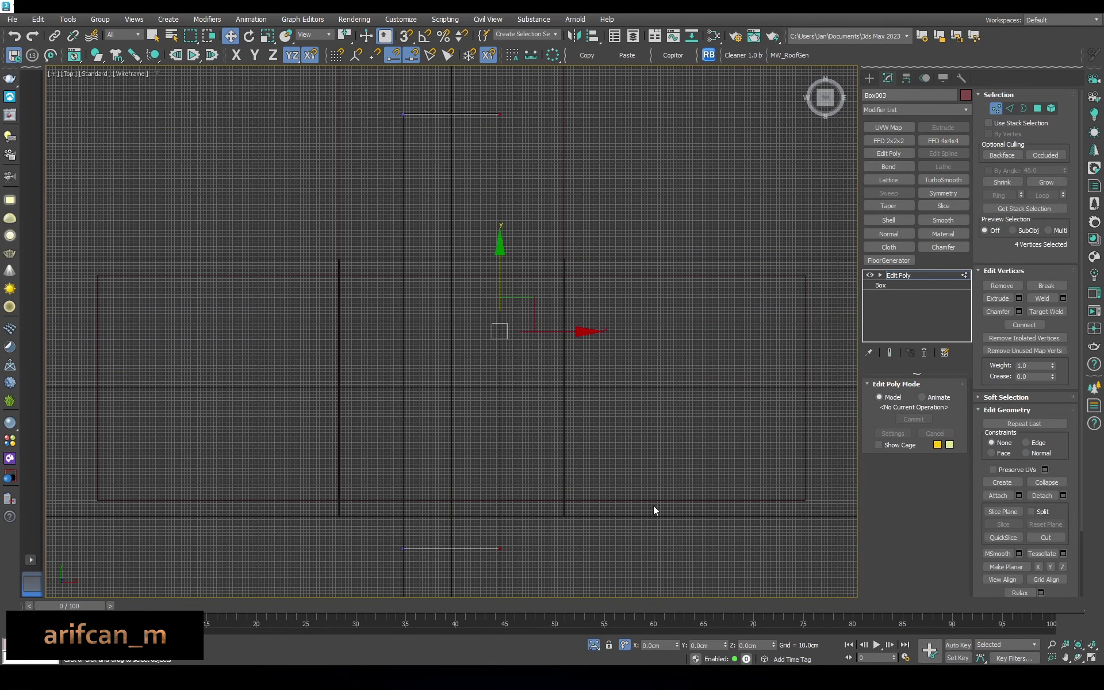
{"action": "key", "text": "Return"}
{"action": "left_click_drag", "start_coordinate": [444, 578], "coordinate": [374, 92]}
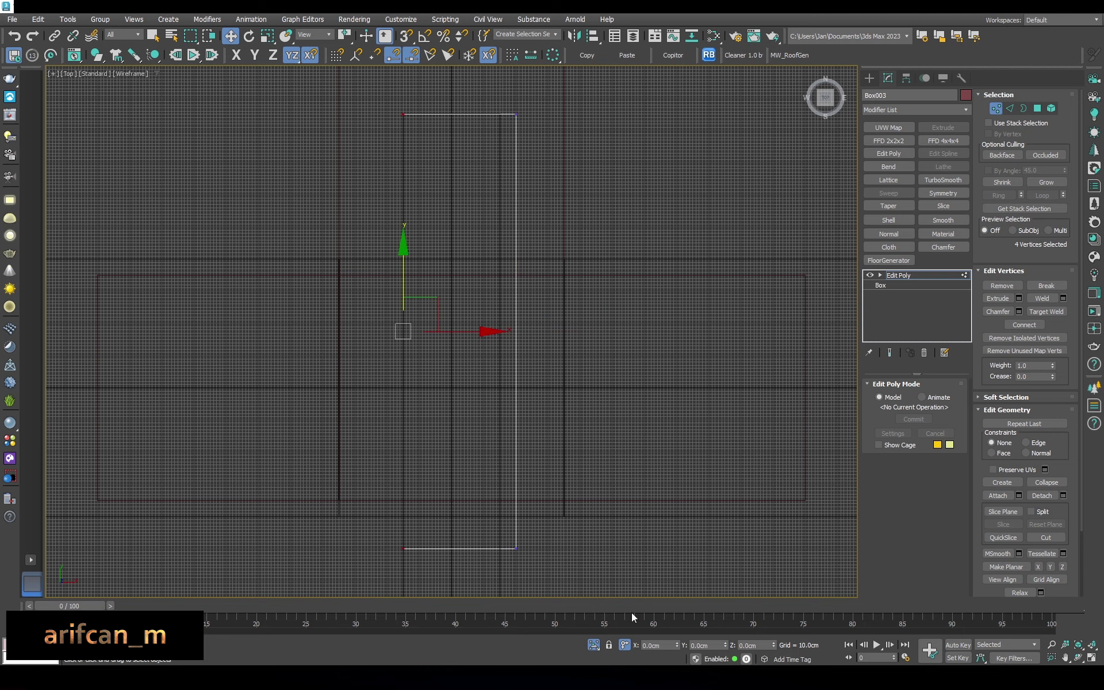
{"action": "key", "text": "c"}
{"action": "key", "text": "F3"}
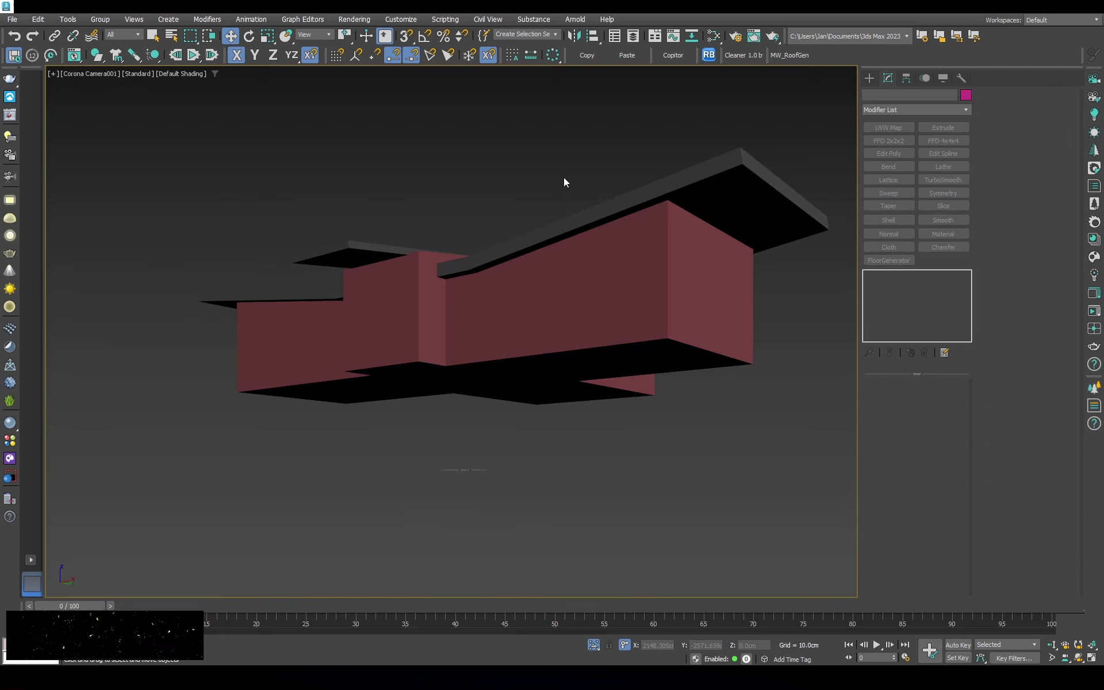
{"action": "key", "text": "1"}
Readjust the end vertices of Box047's base geometry over the widened wall in Top view
{"action": "left_click", "coordinate": [382, 252]}
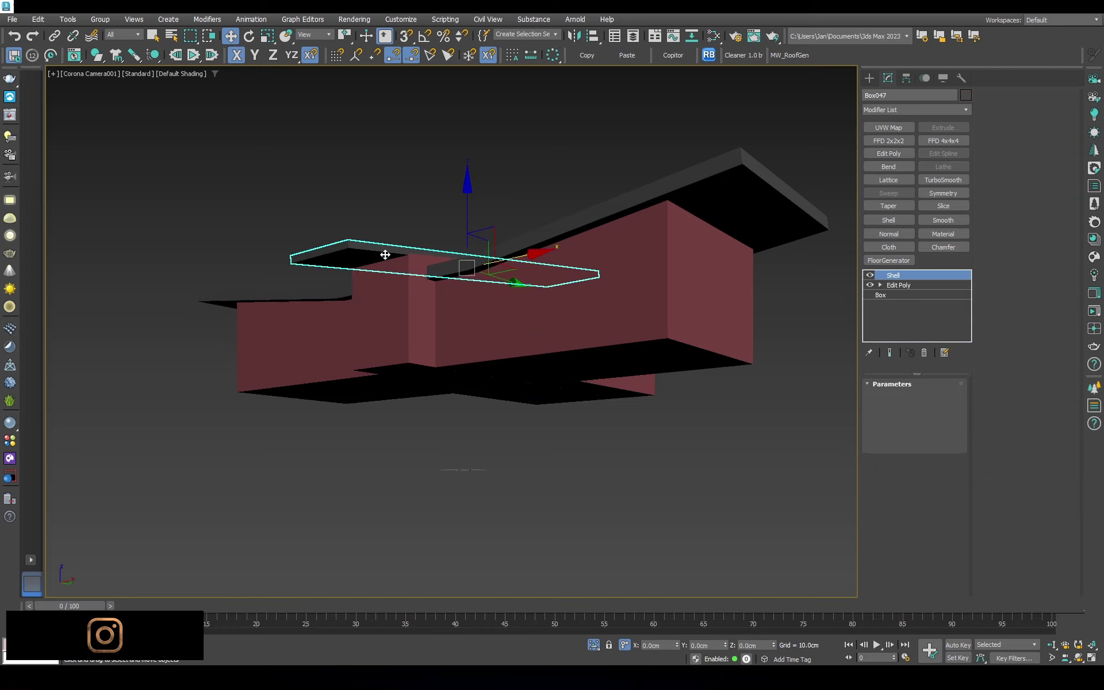
{"action": "key", "text": "t"}
{"action": "key", "text": "F3"}
{"action": "left_click", "coordinate": [898, 285]}
{"action": "key", "text": "1"}
{"action": "left_click_drag", "start_coordinate": [478, 102], "coordinate": [602, 381]}
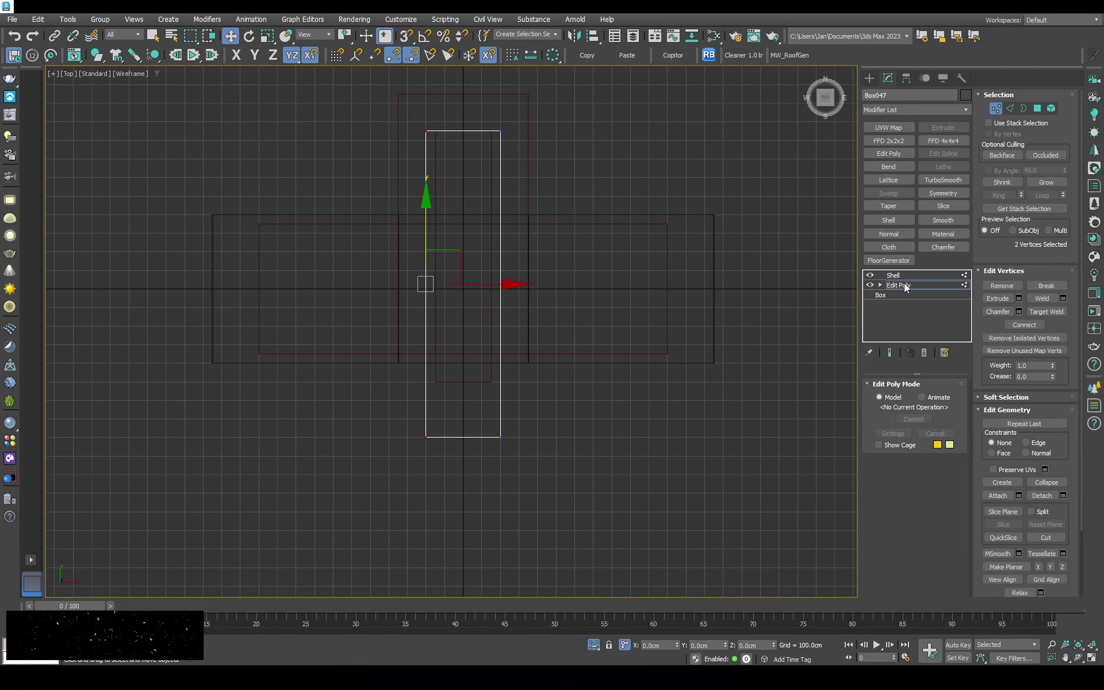
{"action": "key", "text": "c"}
{"action": "key", "text": "F3"}
Reselect the red wall box and return to the shaded Perspective view
{"action": "left_click", "coordinate": [546, 184]}
{"action": "left_click", "coordinate": [657, 282]}
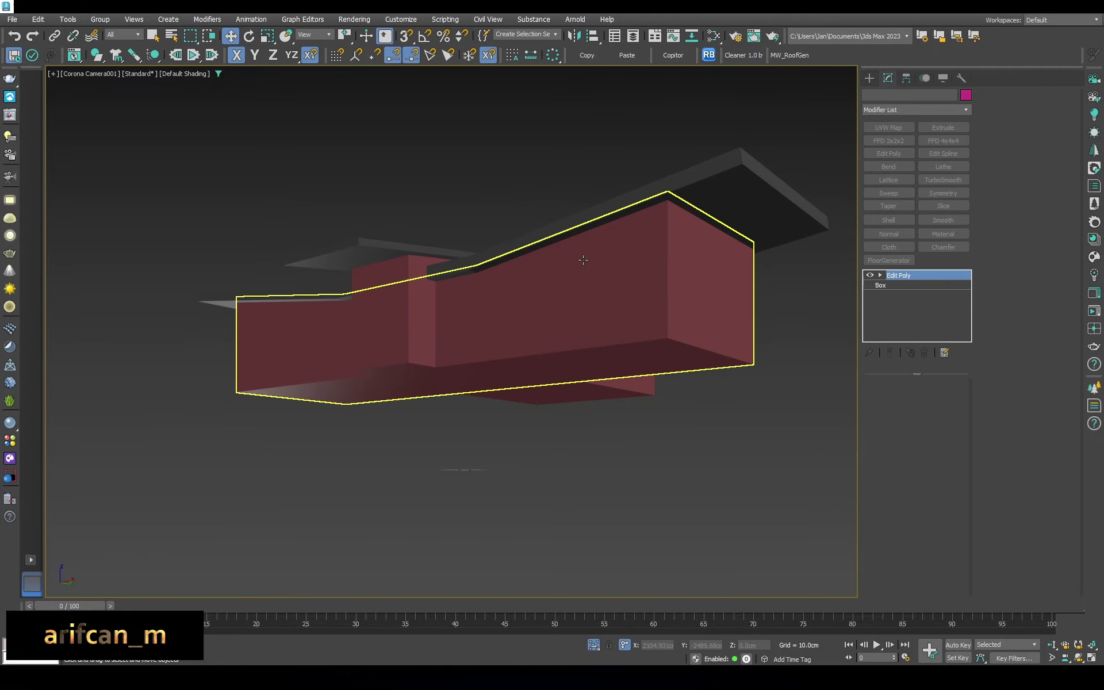
{"action": "key", "text": "t"}
{"action": "key", "text": "F3"}
{"action": "key", "text": "p"}
{"action": "key", "text": "F3"}
Shift-move a copy of the lower wall box Box002 upward and snap its corner into place
{"action": "key", "text": "alt+x"}
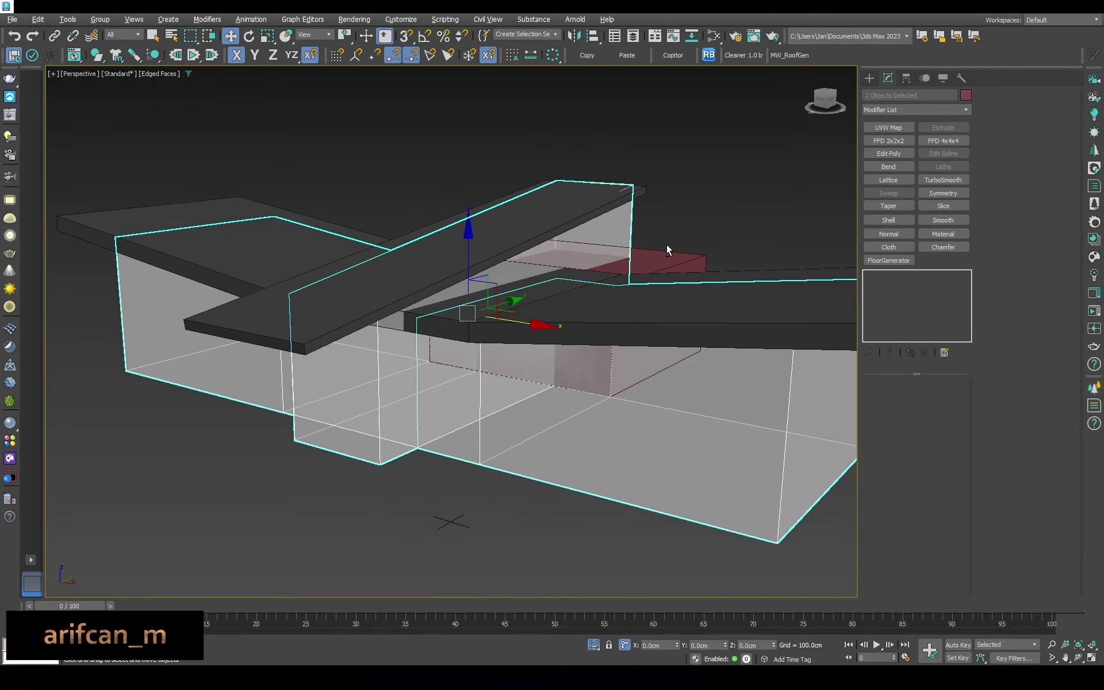
{"action": "left_click", "coordinate": [740, 233]}
{"action": "middle_click_drag", "start_coordinate": [739, 233], "coordinate": [667, 375], "text": "alt"}
{"action": "left_click", "coordinate": [668, 374]}
{"action": "scroll", "coordinate": [771, 322], "scroll_direction": "up", "scroll_amount": 3}
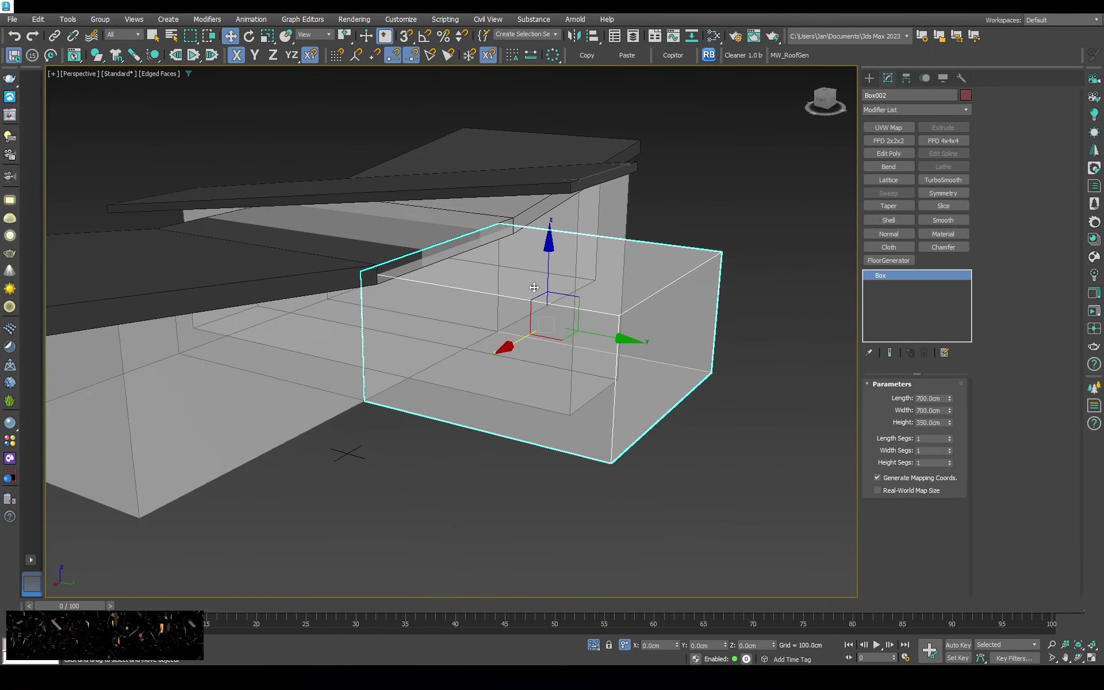
{"action": "left_click_drag", "start_coordinate": [551, 287], "coordinate": [551, 201], "text": "shift"}
{"action": "key", "text": "Return"}
{"action": "left_click_drag", "start_coordinate": [714, 296], "coordinate": [374, 254]}
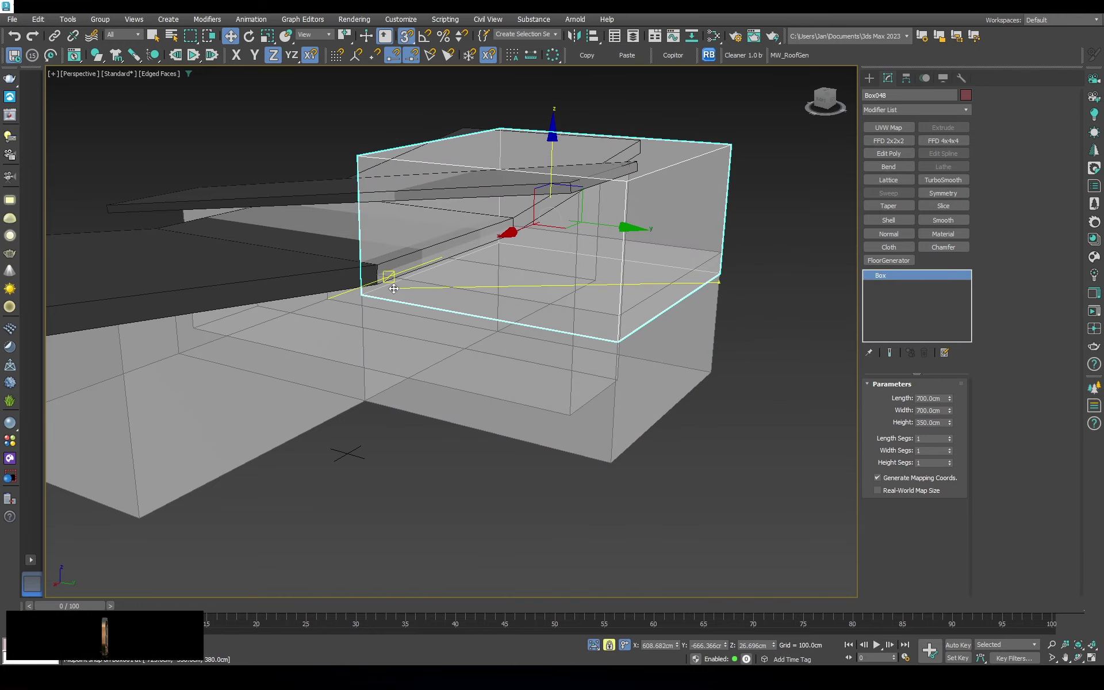
Set the copy's Height to 50 cm and colour it dark grey
{"action": "key", "text": "F3"}
{"action": "scroll", "coordinate": [382, 279], "scroll_direction": "up", "scroll_amount": 5}
{"action": "key", "text": "F3"}
{"action": "scroll", "coordinate": [374, 254], "scroll_direction": "down", "scroll_amount": 5}
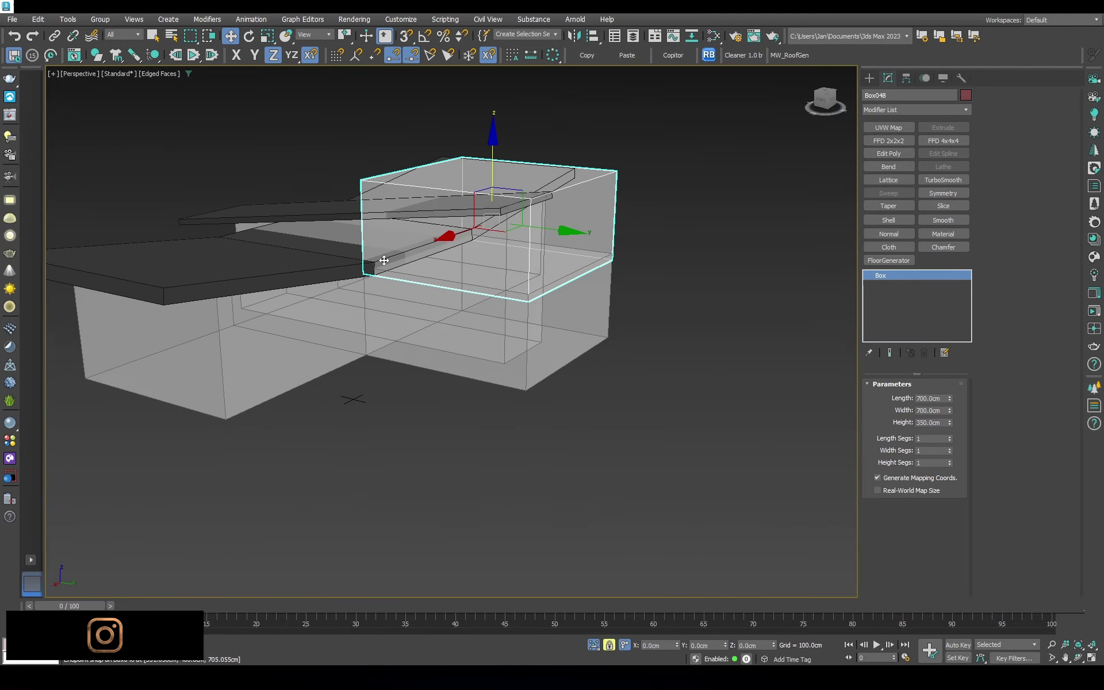
{"action": "double_click", "coordinate": [932, 422]}
{"action": "type", "text": "50"}
{"action": "key", "text": "Return"}
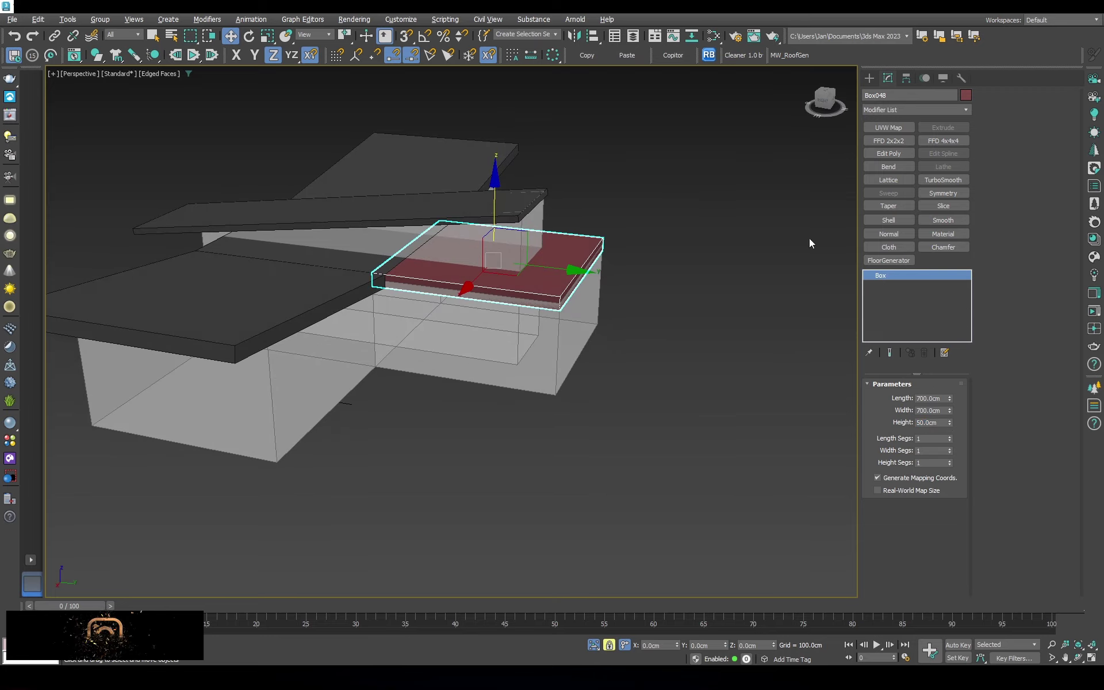
{"action": "left_click", "coordinate": [965, 95]}
{"action": "left_click", "coordinate": [543, 305]}
{"action": "left_click", "coordinate": [579, 402]}
Resize Box002 to Length 600 and Width 650 cm and slide it under the slab
{"action": "scroll", "coordinate": [426, 262], "scroll_direction": "up", "scroll_amount": 2}
{"action": "middle_click_drag", "start_coordinate": [426, 261], "coordinate": [416, 279], "text": "alt"}
{"action": "right_click", "coordinate": [416, 280]}
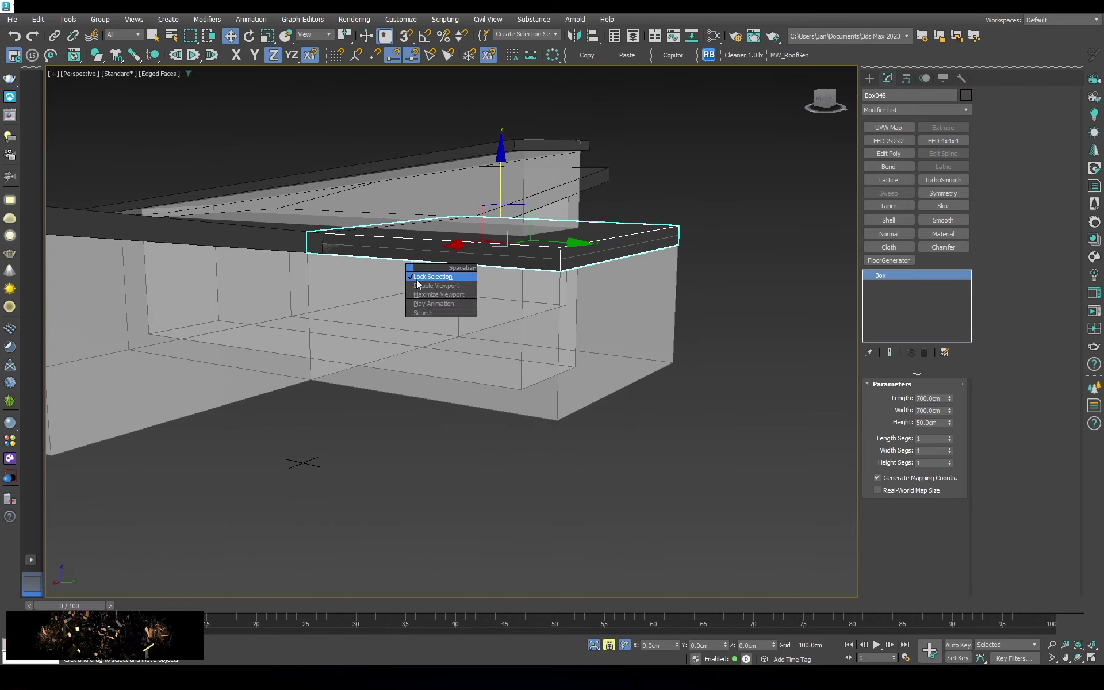
{"action": "left_click", "coordinate": [416, 345]}
{"action": "type", "text": "600"}
{"action": "key", "text": "Tab"}
{"action": "type", "text": "6"}
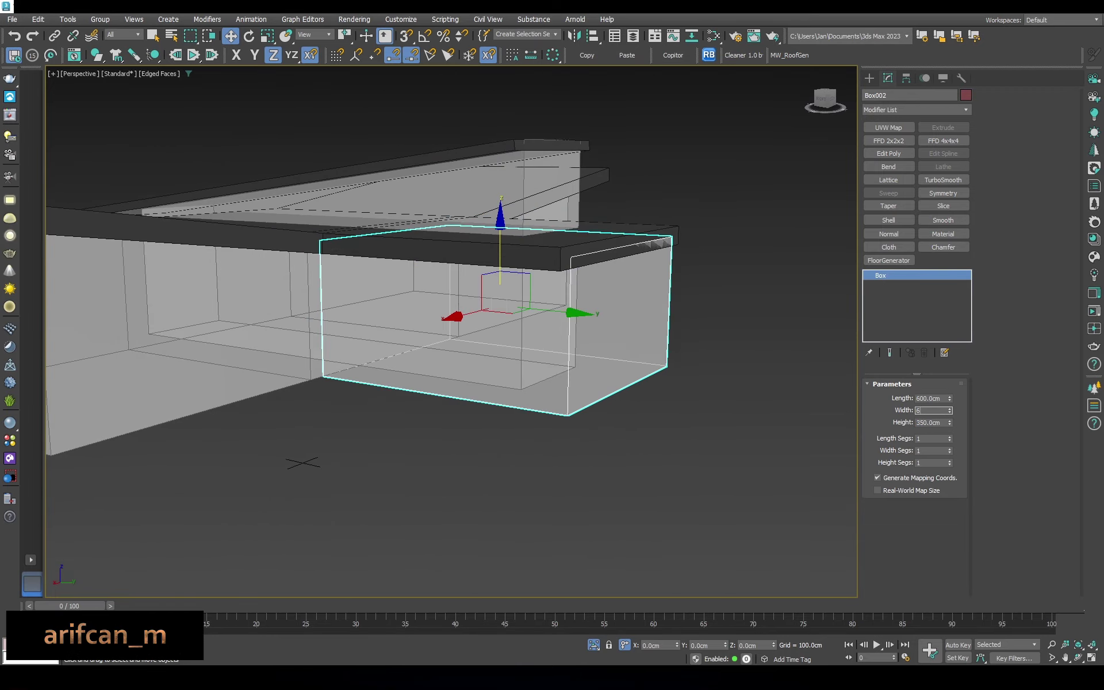
{"action": "type", "text": "650"}
{"action": "key", "text": "Return"}
{"action": "middle_click_drag", "start_coordinate": [644, 345], "coordinate": [602, 317], "text": "alt"}
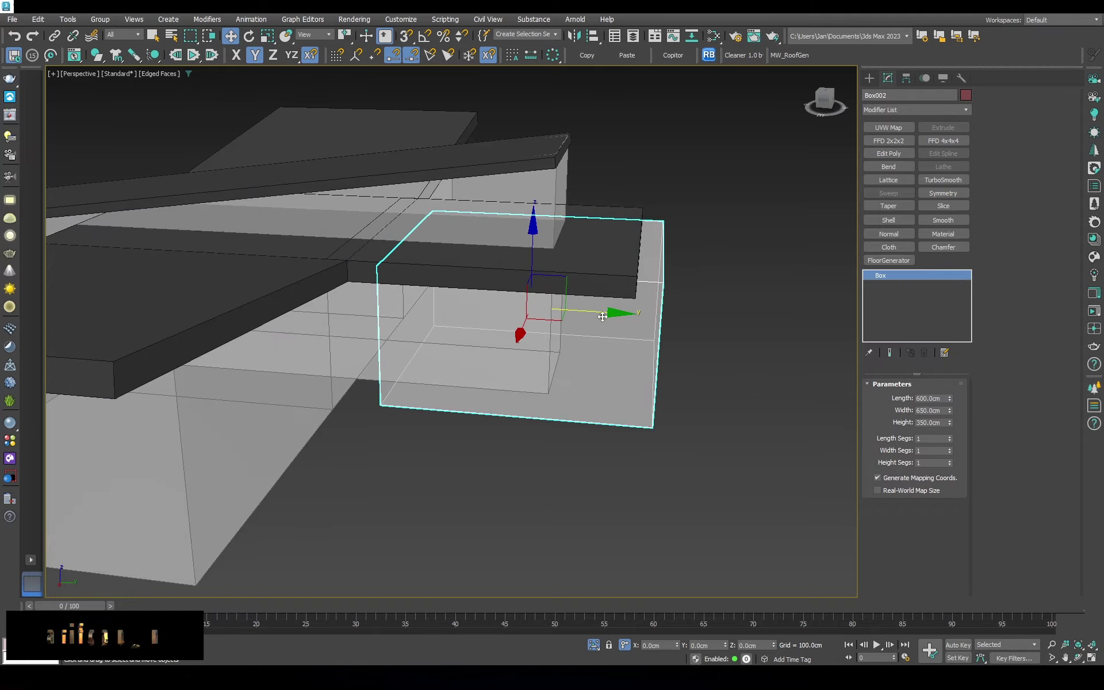
{"action": "left_click_drag", "start_coordinate": [497, 410], "coordinate": [483, 416]}
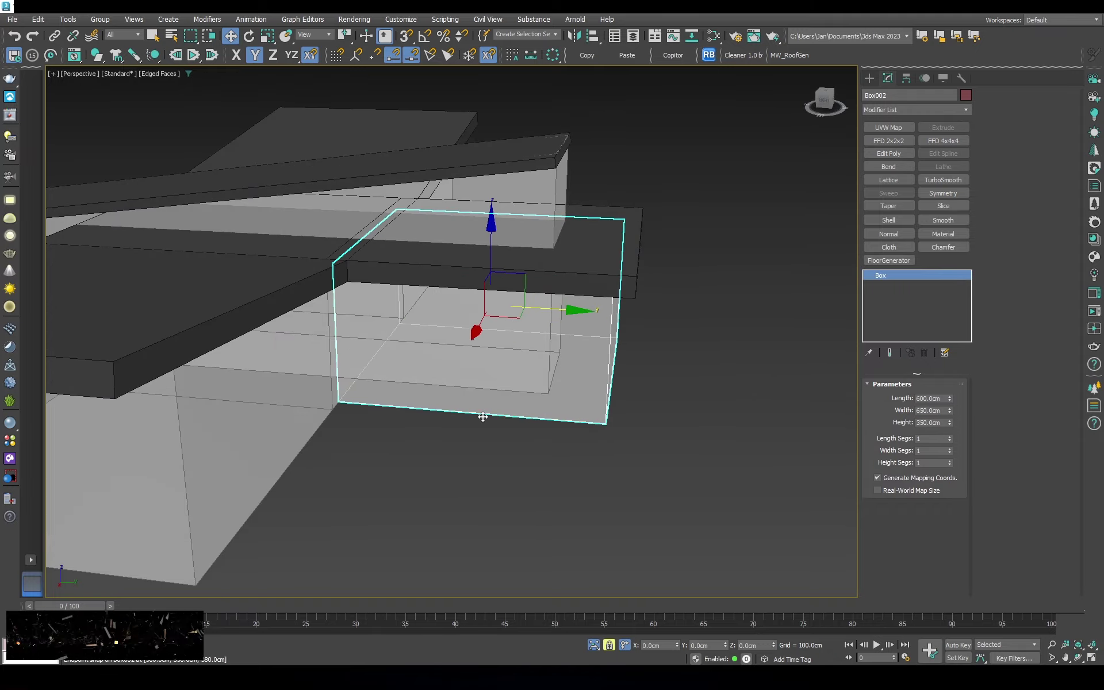
{"action": "left_click", "coordinate": [559, 454]}
Convert the new flat slab Box048 to an Editable Poly
{"action": "mouse_move", "coordinate": [559, 454]}
{"action": "middle_mouse_down", "text": "alt"}
{"action": "mouse_move", "coordinate": [603, 282]}
{"action": "mouse_move", "coordinate": [443, 258]}
{"action": "mouse_move", "coordinate": [488, 266]}
{"action": "mouse_move", "coordinate": [523, 226]}
{"action": "mouse_move", "coordinate": [323, 278]}
{"action": "middle_mouse_up", "text": "alt"}
{"action": "left_click", "coordinate": [488, 267]}
{"action": "key", "text": "z"}
{"action": "scroll", "coordinate": [524, 226], "scroll_direction": "down", "scroll_amount": 2}
{"action": "left_click", "coordinate": [323, 279]}
{"action": "left_click", "coordinate": [901, 286]}
{"action": "key", "text": "F3"}
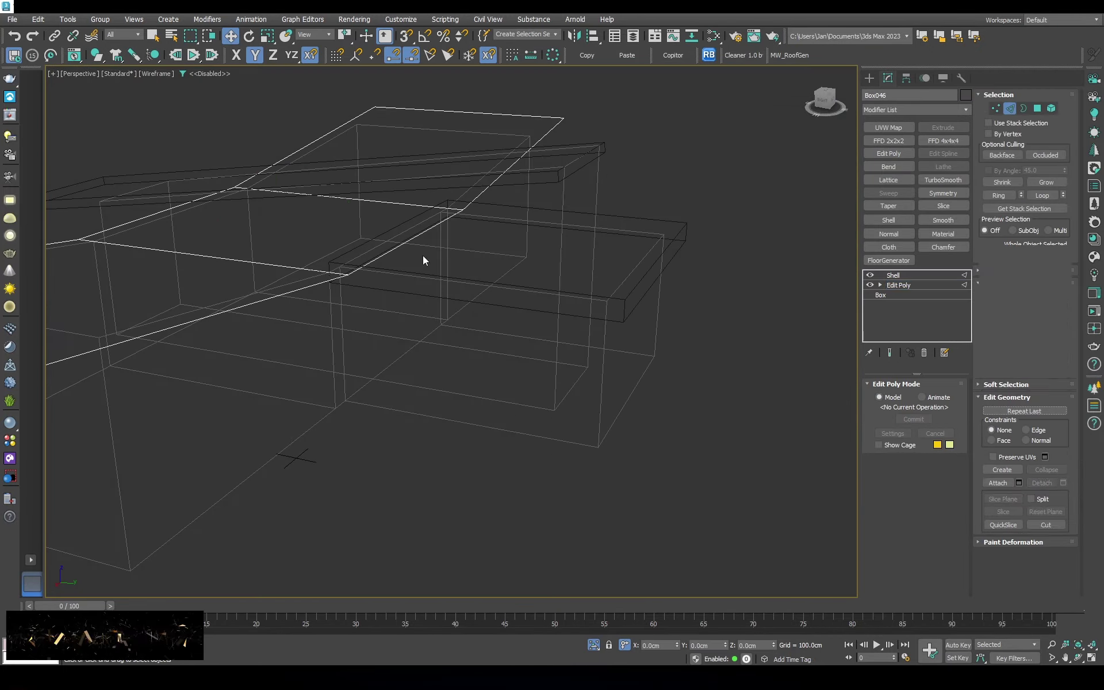
{"action": "left_click", "coordinate": [423, 260]}
{"action": "key", "text": "F3"}
{"action": "right_click", "coordinate": [660, 247]}
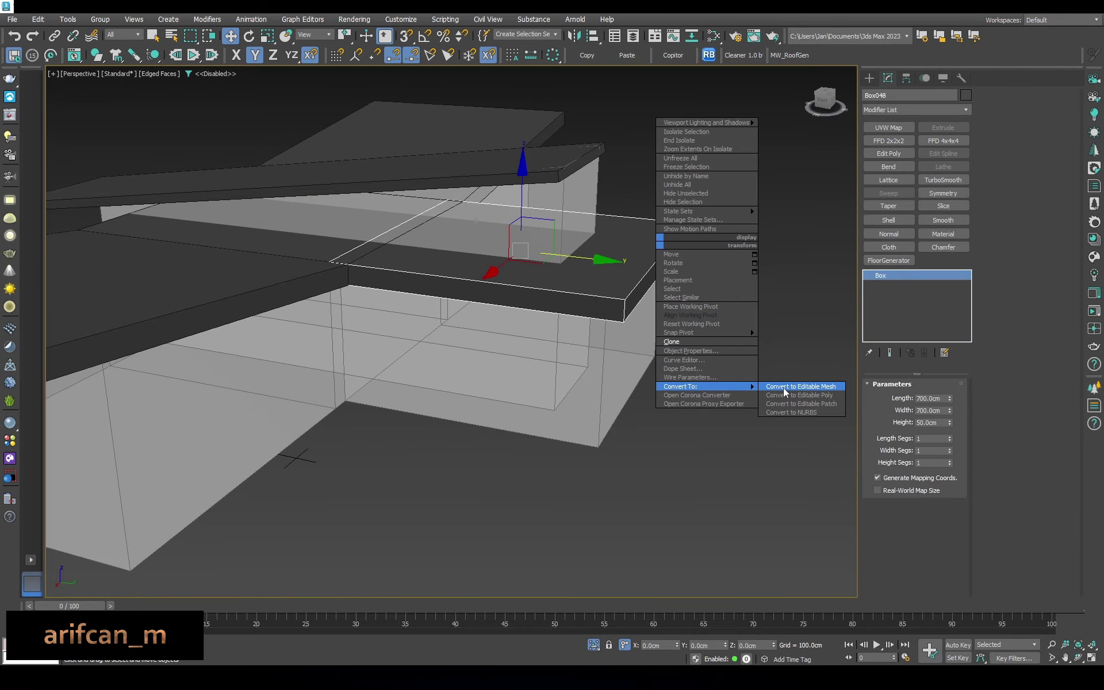
{"action": "left_click", "coordinate": [799, 395]}
Select the slab's far-end vertices, then orbit out and select wall box Box003
{"action": "key", "text": "1"}
{"action": "key", "text": "F3"}
{"action": "left_click_drag", "start_coordinate": [310, 253], "coordinate": [345, 276]}
{"action": "key", "text": "F3"}
{"action": "key", "text": "s"}
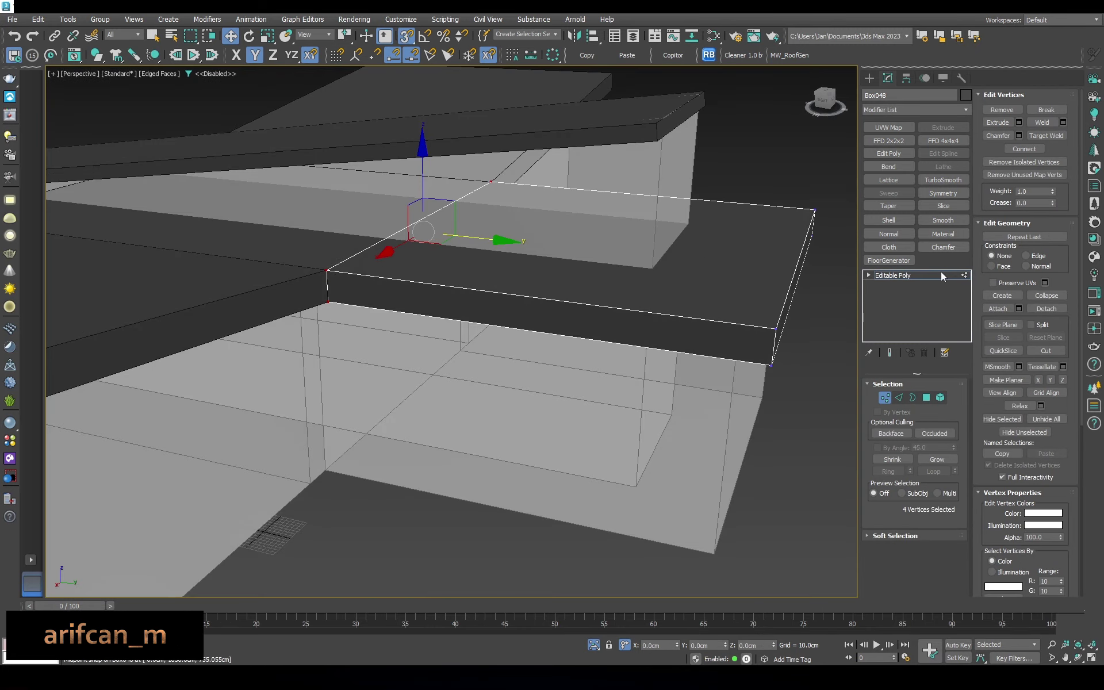
{"action": "left_click", "coordinate": [833, 345]}
{"action": "mouse_move", "coordinate": [834, 345]}
{"action": "middle_mouse_down", "text": "alt"}
{"action": "mouse_move", "coordinate": [777, 259]}
{"action": "mouse_move", "coordinate": [650, 257]}
{"action": "mouse_move", "coordinate": [657, 247]}
{"action": "middle_mouse_up", "text": "alt"}
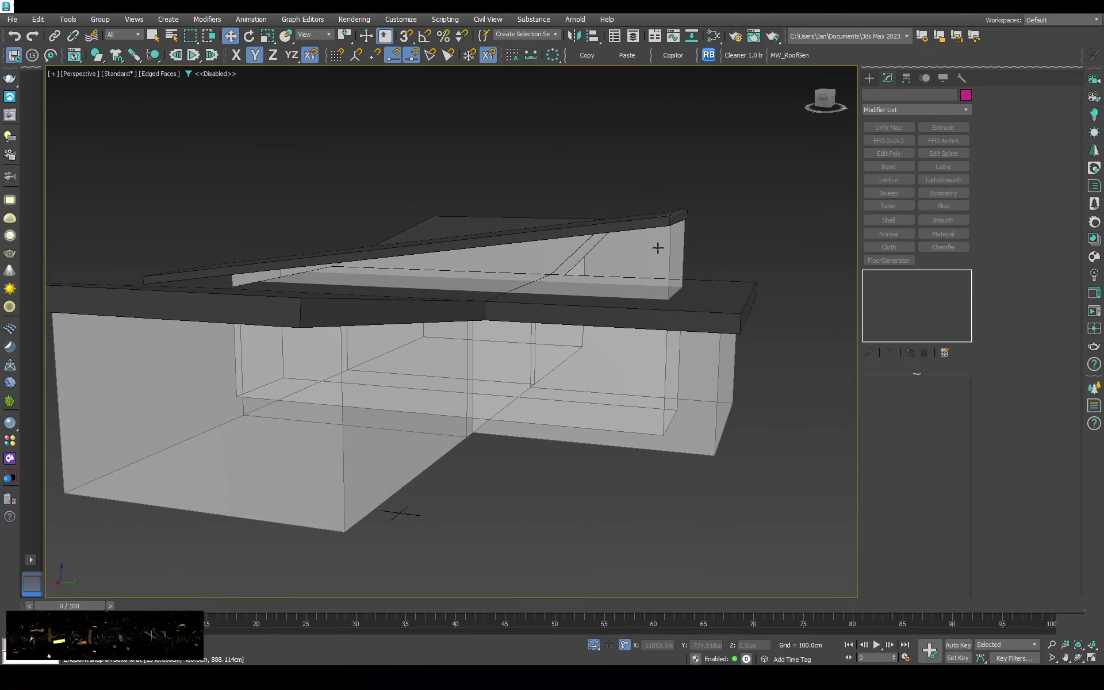
{"action": "scroll", "coordinate": [659, 245], "scroll_direction": "up", "scroll_amount": 3}
{"action": "left_click", "coordinate": [661, 241]}
{"action": "scroll", "coordinate": [676, 241], "scroll_direction": "down", "scroll_amount": 5}
Slice wall box Box003 with a slicing plane rotated about the vertical axis
{"action": "scroll", "coordinate": [509, 257], "scroll_direction": "up", "scroll_amount": 3}
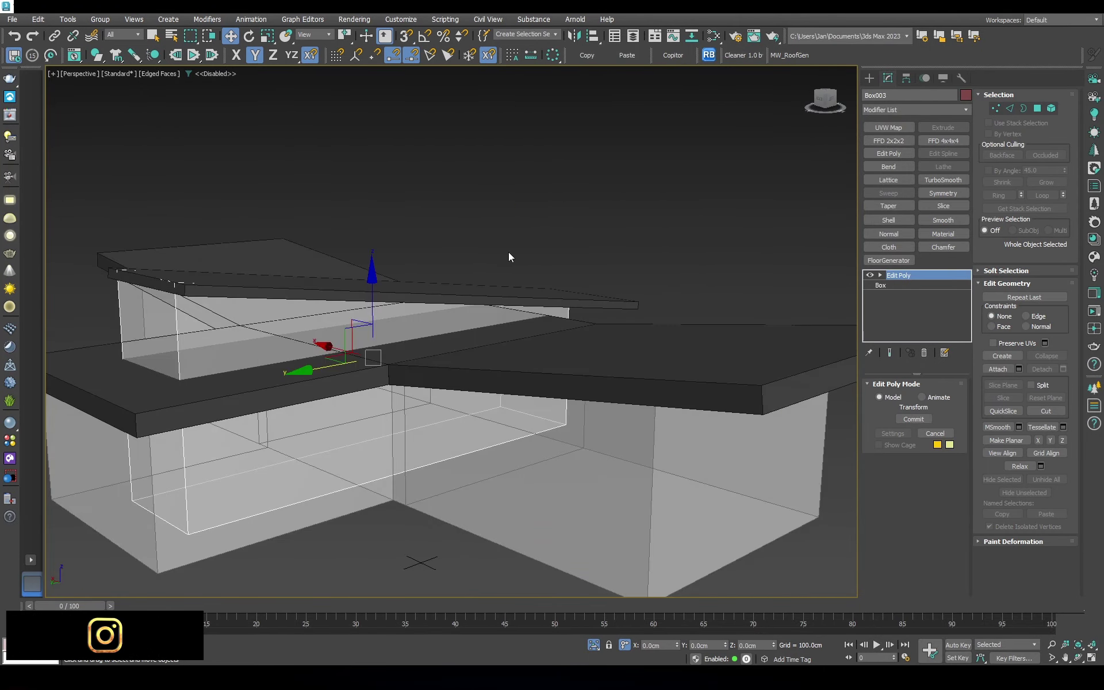
{"action": "middle_click_drag", "start_coordinate": [509, 257], "coordinate": [660, 278], "text": "alt"}
{"action": "key", "text": "t"}
{"action": "scroll", "coordinate": [715, 281], "scroll_direction": "down", "scroll_amount": 3}
{"action": "scroll", "coordinate": [715, 281], "scroll_direction": "up", "scroll_amount": 3}
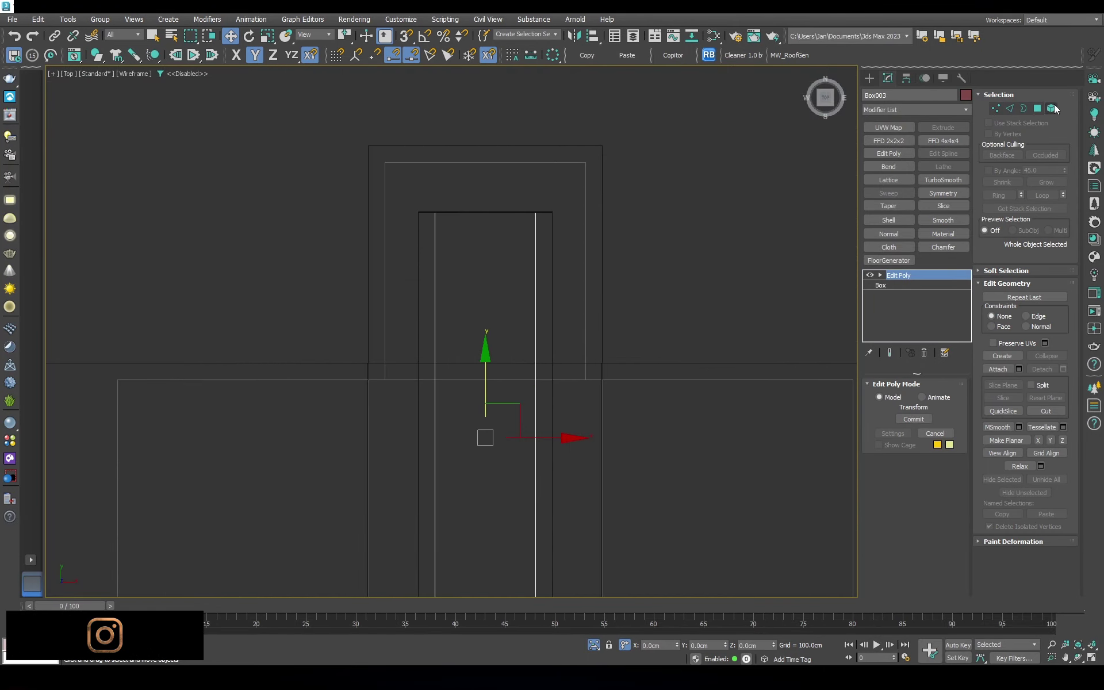
{"action": "left_click", "coordinate": [1051, 109]}
{"action": "scroll", "coordinate": [657, 301], "scroll_direction": "down", "scroll_amount": 2}
{"action": "key", "text": "F2"}
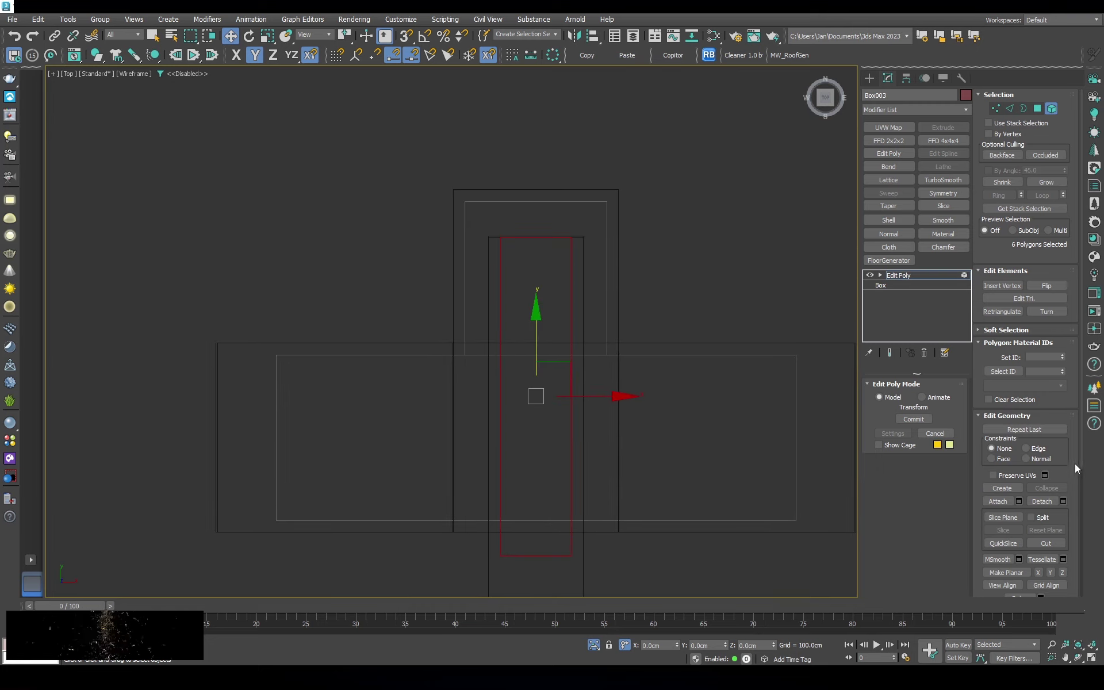
{"action": "scroll", "coordinate": [999, 189], "scroll_direction": "down", "scroll_amount": 2}
{"action": "key", "text": "e"}
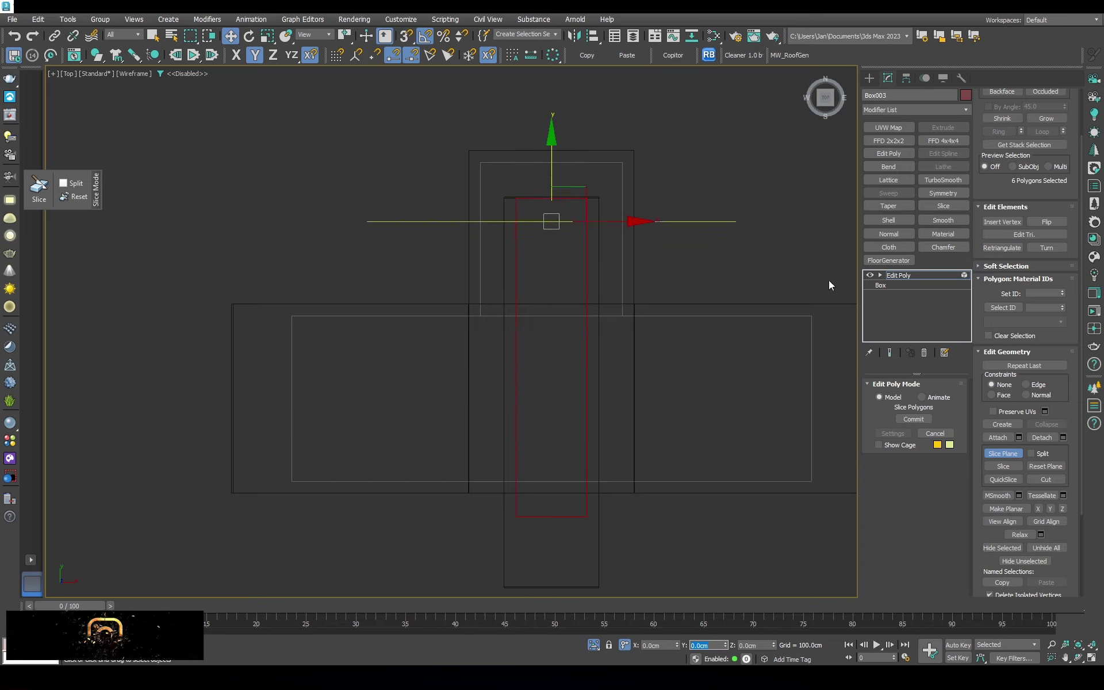
{"action": "left_click", "coordinate": [1002, 466]}
{"action": "middle_click_drag", "start_coordinate": [719, 259], "coordinate": [604, 231], "text": "alt"}
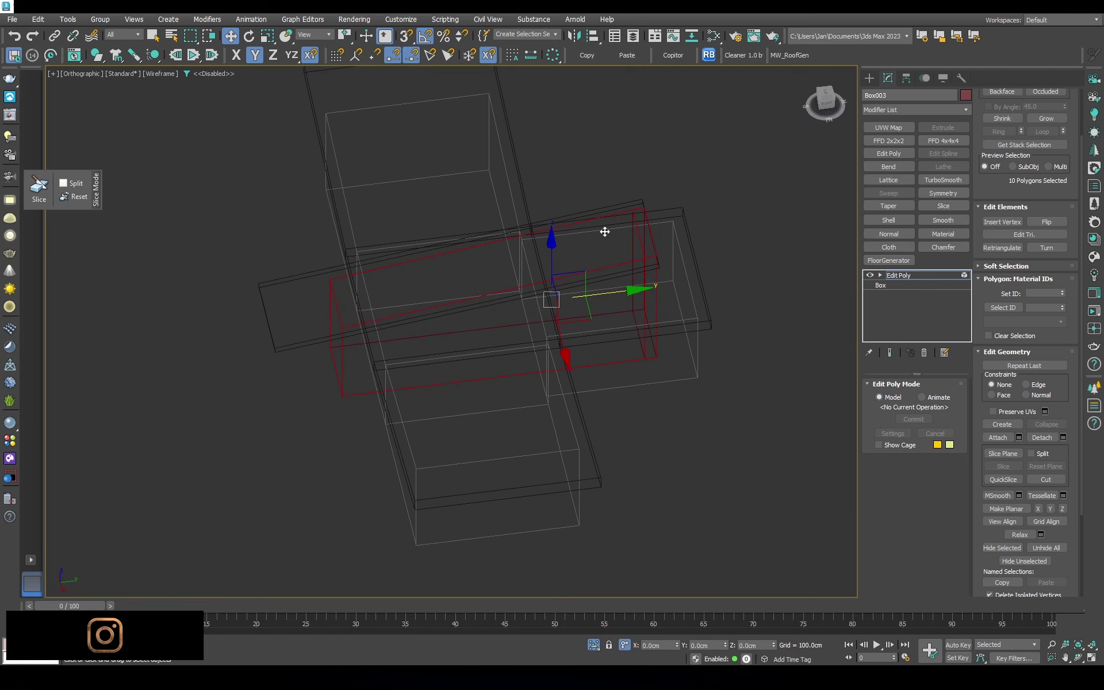
Check the cut in face and border modes, then begin a new box with 3D snap
{"action": "left_click", "coordinate": [903, 314]}
{"action": "scroll", "coordinate": [1025, 230], "scroll_direction": "up", "scroll_amount": 2}
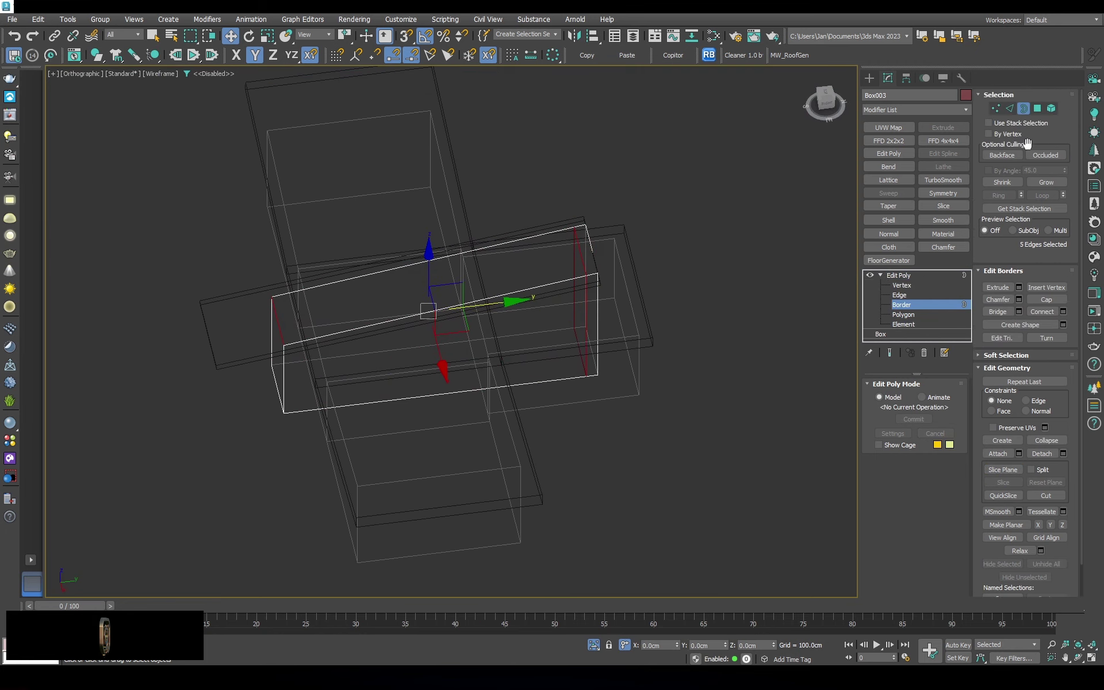
{"action": "middle_click_drag", "start_coordinate": [720, 306], "coordinate": [625, 312]}
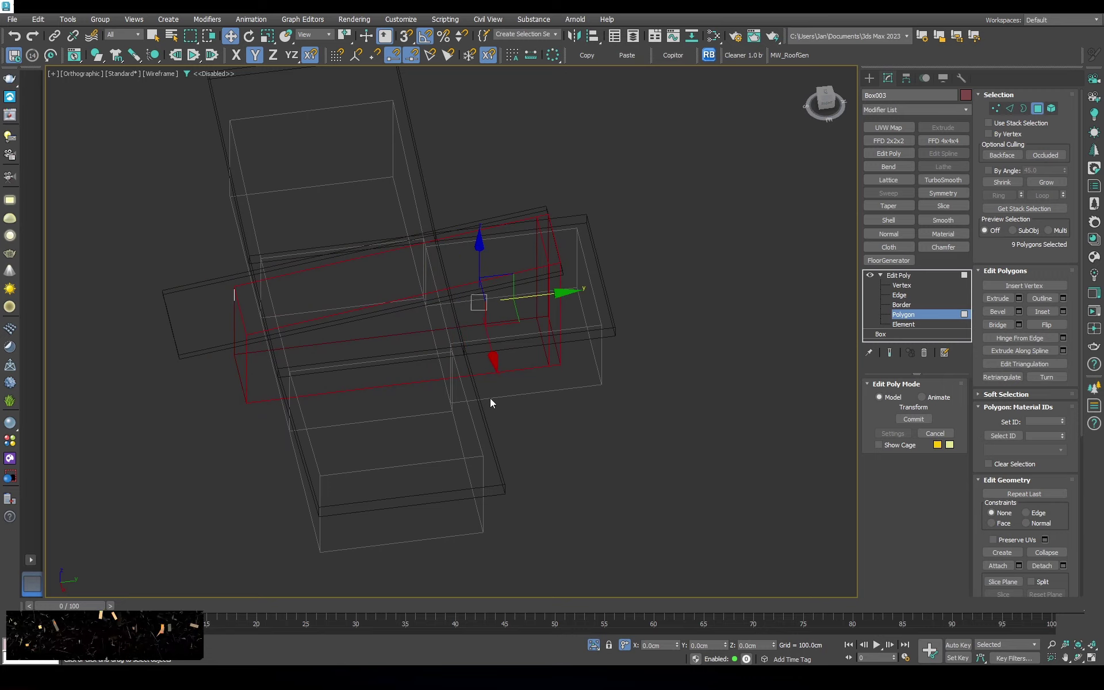
{"action": "left_click", "coordinate": [1024, 109]}
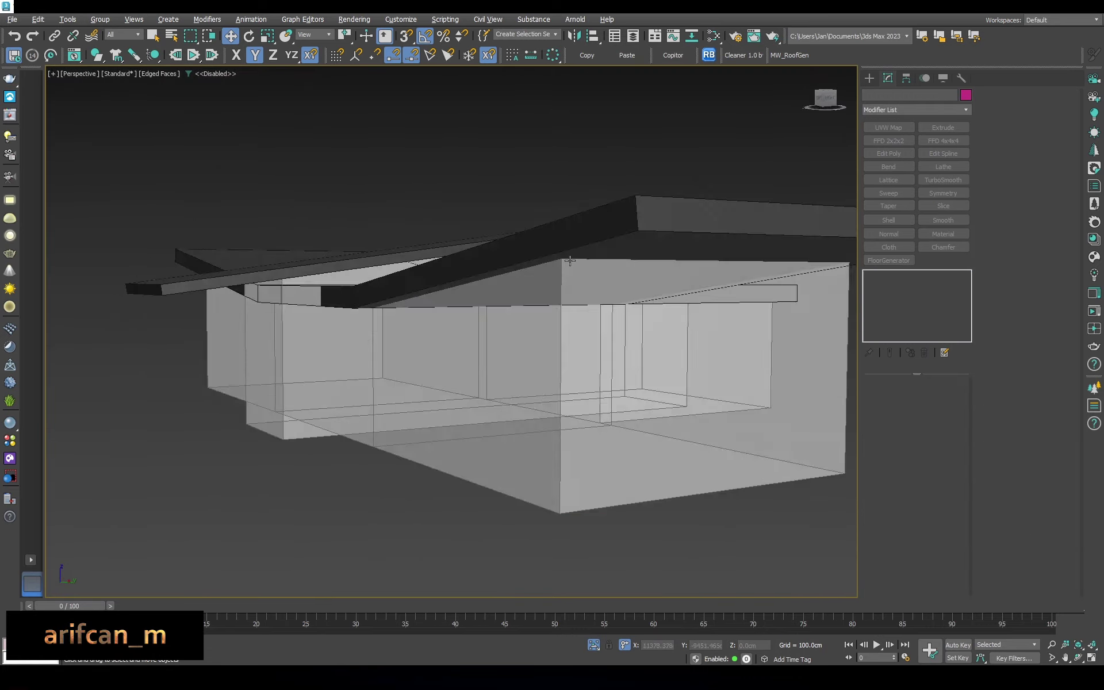
{"action": "scroll", "coordinate": [569, 261], "scroll_direction": "down", "scroll_amount": 5}
{"action": "scroll", "coordinate": [387, 254], "scroll_direction": "up", "scroll_amount": 8}
{"action": "mouse_move", "coordinate": [387, 254]}
{"action": "middle_mouse_down", "text": "alt"}
{"action": "mouse_move", "coordinate": [379, 278]}
{"action": "mouse_move", "coordinate": [365, 254]}
{"action": "mouse_move", "coordinate": [433, 278]}
{"action": "mouse_move", "coordinate": [444, 256]}
{"action": "mouse_move", "coordinate": [446, 270]}
{"action": "mouse_move", "coordinate": [609, 264]}
{"action": "mouse_move", "coordinate": [463, 288]}
{"action": "mouse_move", "coordinate": [539, 224]}
{"action": "middle_mouse_up", "text": "alt"}
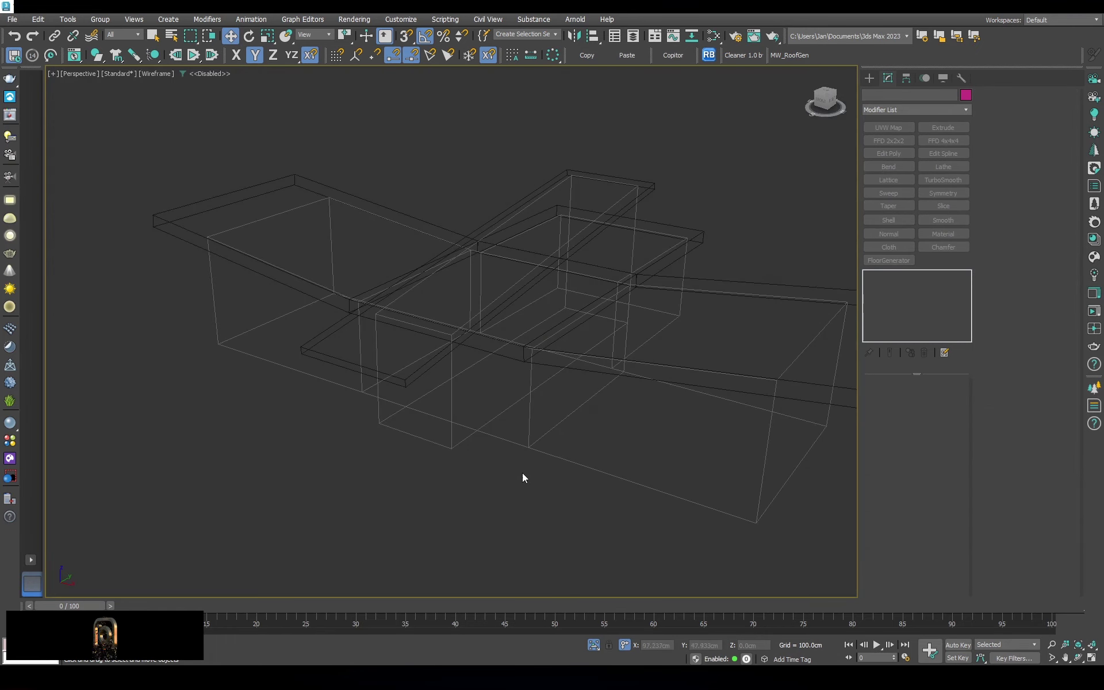
{"action": "right_click", "coordinate": [522, 473]}
{"action": "left_click", "coordinate": [534, 451]}
{"action": "key", "text": "s"}
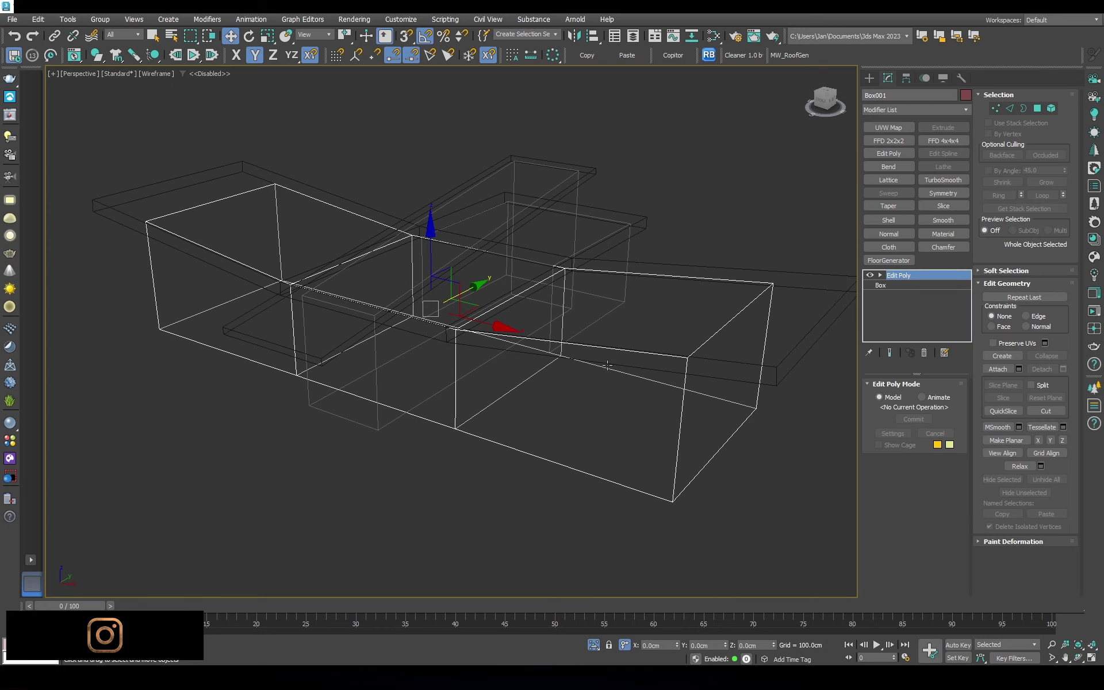
Clone the wall volume as a copy
{"action": "right_click", "coordinate": [601, 356]}
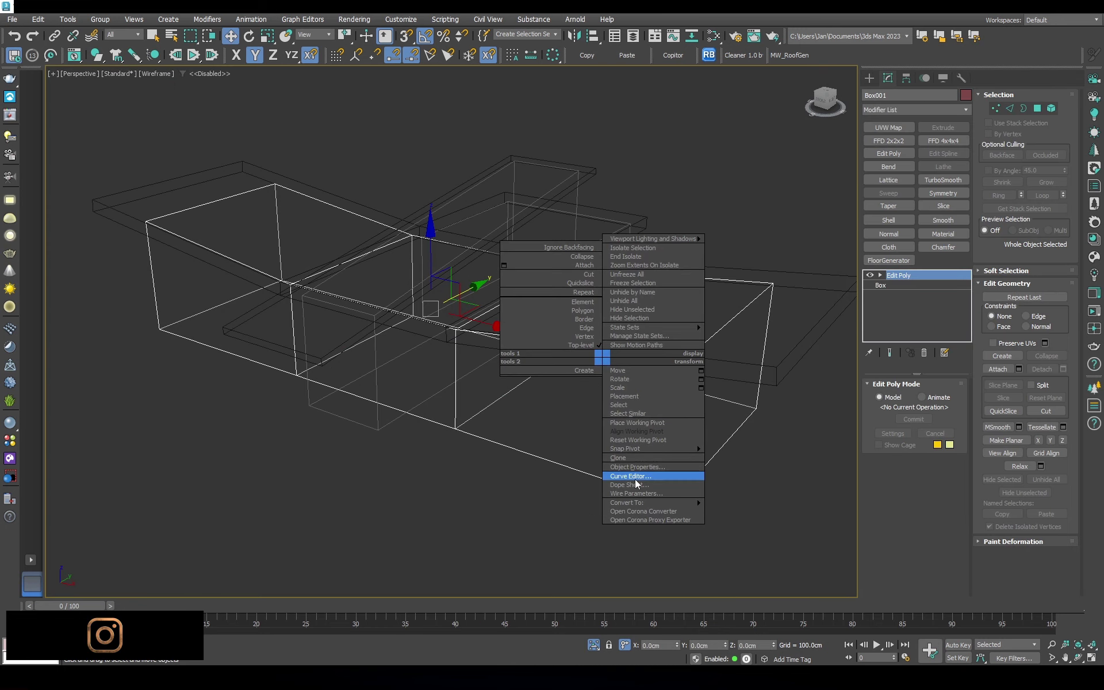
{"action": "left_click", "coordinate": [643, 480]}
{"action": "left_click", "coordinate": [521, 383]}
{"action": "key", "text": "ctrl+d"}
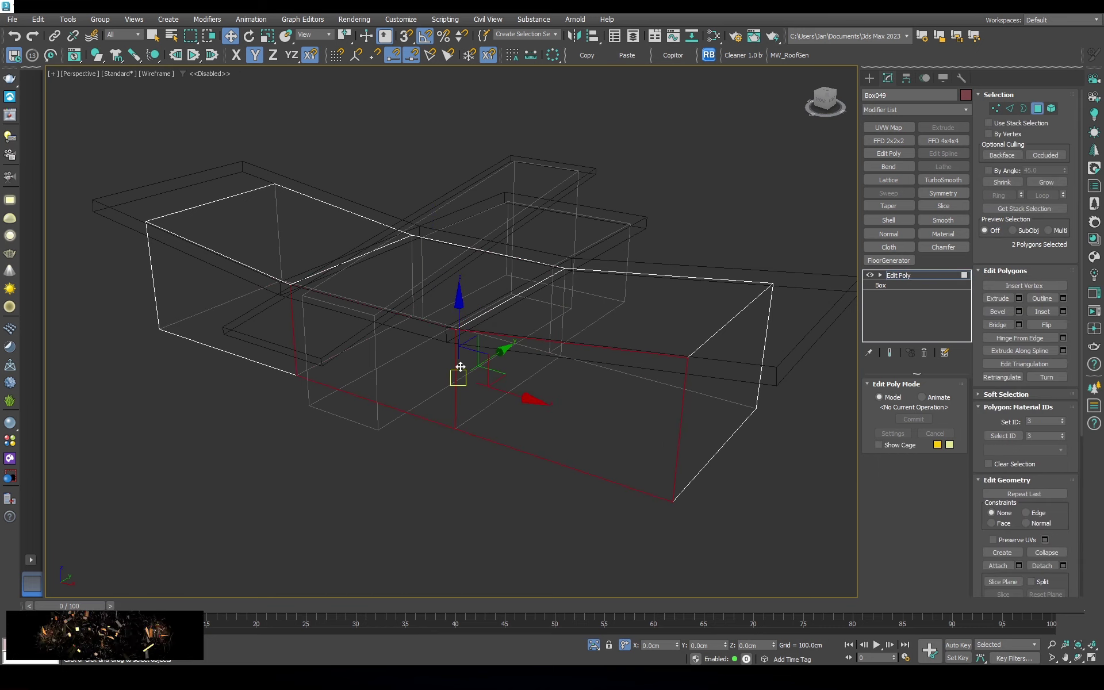
In Front view, bring the copy's top vertices to the sloped roof line
{"action": "key", "text": "f"}
{"action": "key", "text": "ctrl+a"}
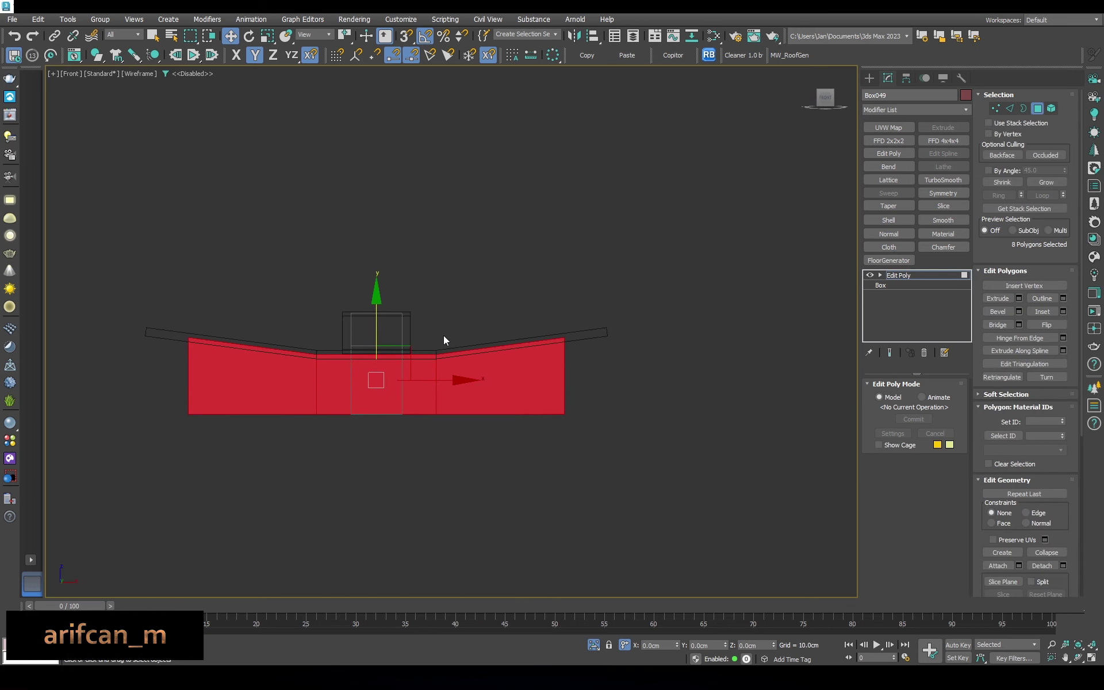
{"action": "key", "text": "1"}
{"action": "scroll", "coordinate": [162, 261], "scroll_direction": "up", "scroll_amount": 3}
{"action": "left_click_drag", "start_coordinate": [788, 309], "coordinate": [138, 414]}
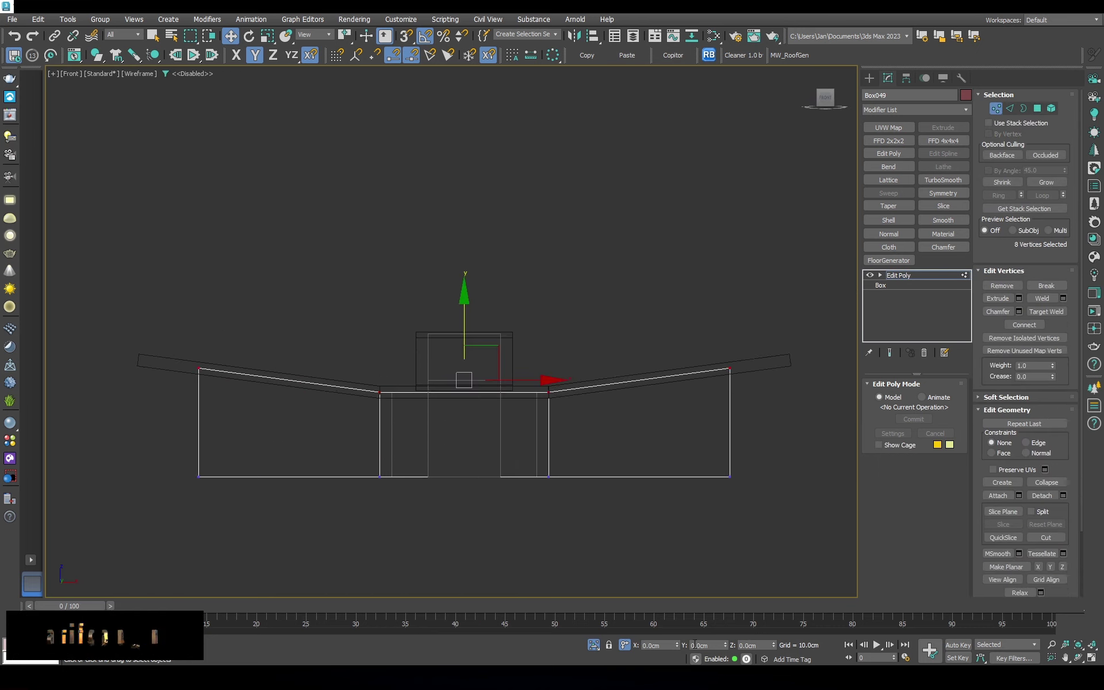
{"action": "scroll", "coordinate": [693, 393], "scroll_direction": "up", "scroll_amount": 5}
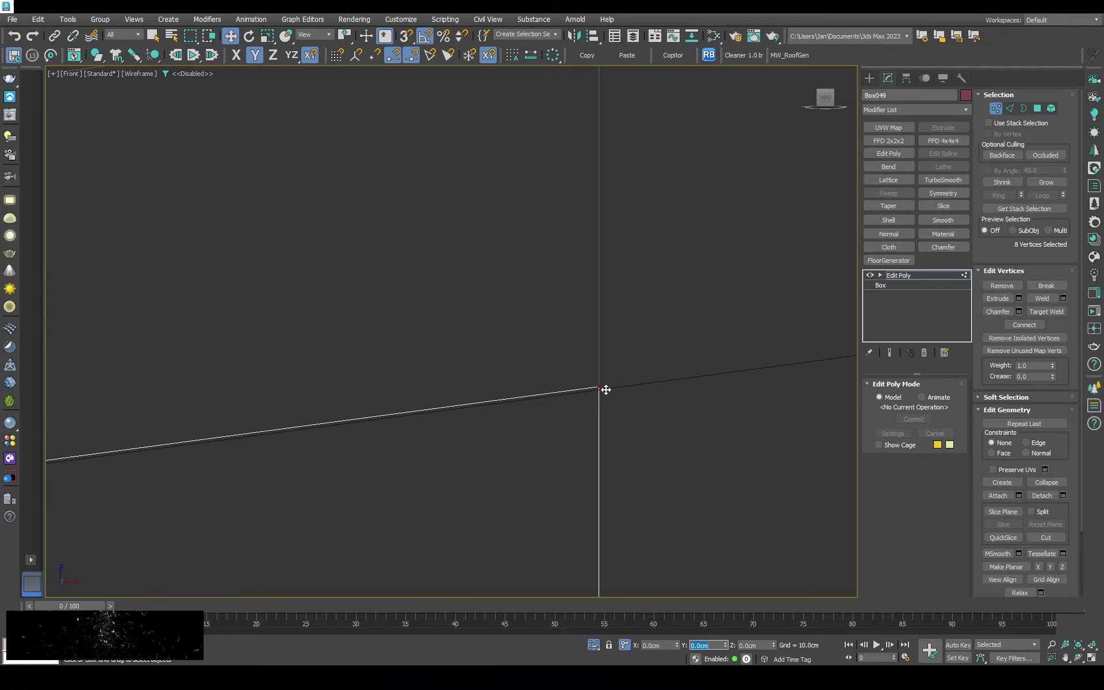
{"action": "key", "text": "p"}
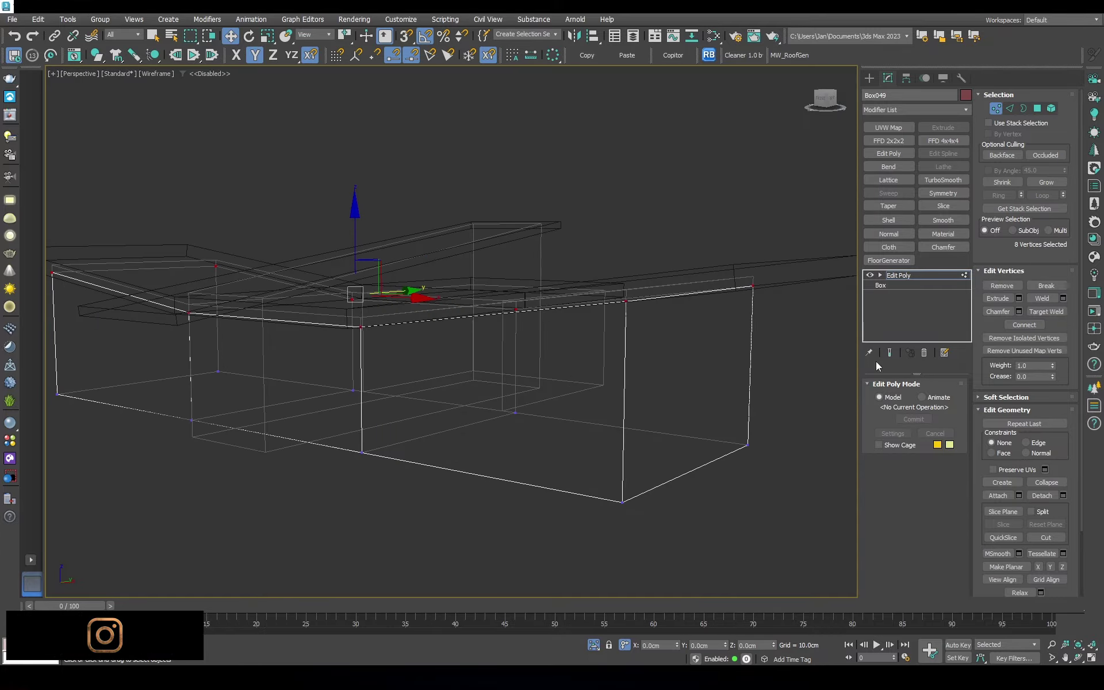
{"action": "key", "text": "1"}
Add a Shell modifier to the copy and colour it blue
{"action": "middle_click_drag", "start_coordinate": [567, 365], "coordinate": [537, 385], "text": "alt"}
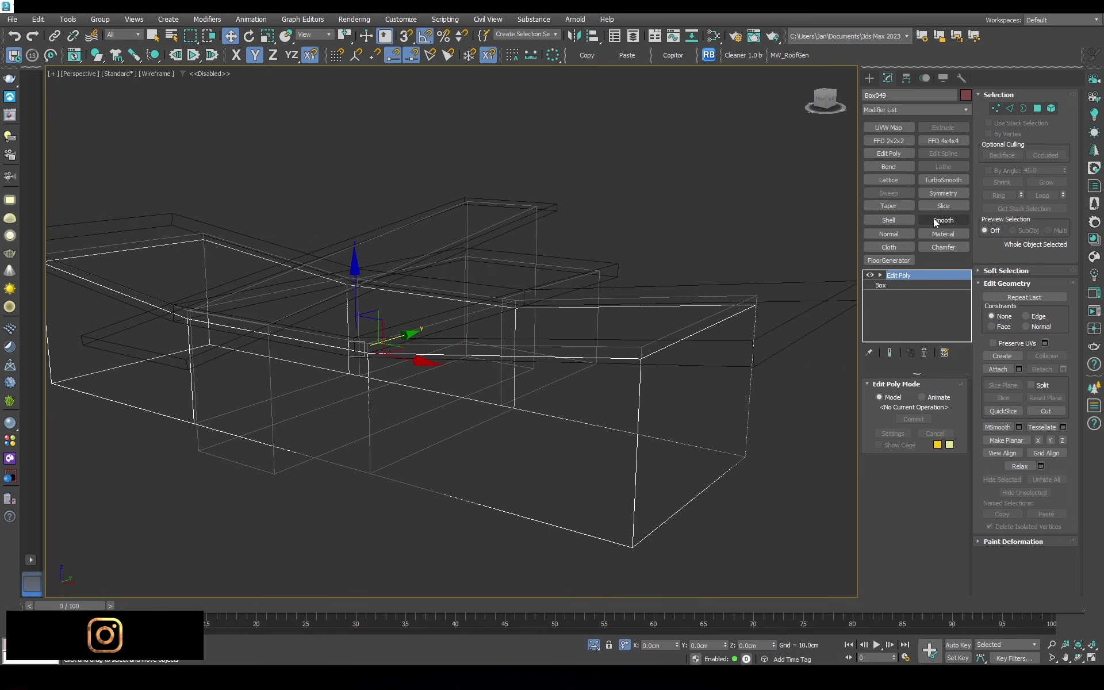
{"action": "left_click", "coordinate": [888, 220]}
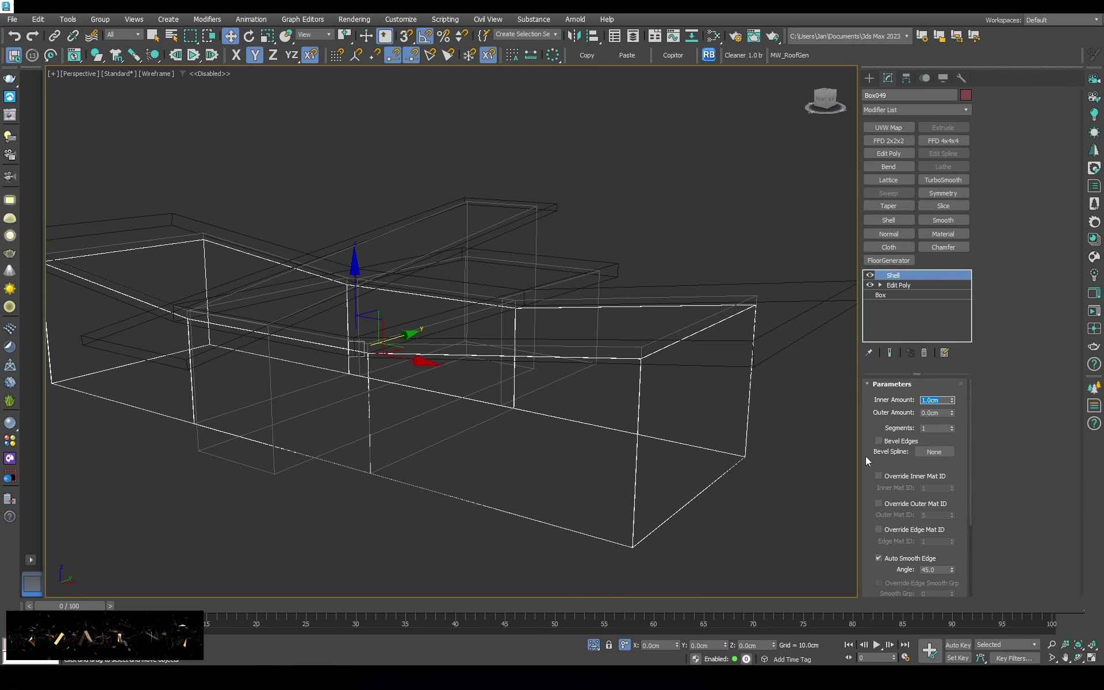
{"action": "scroll", "coordinate": [886, 518], "scroll_direction": "down", "scroll_amount": 3}
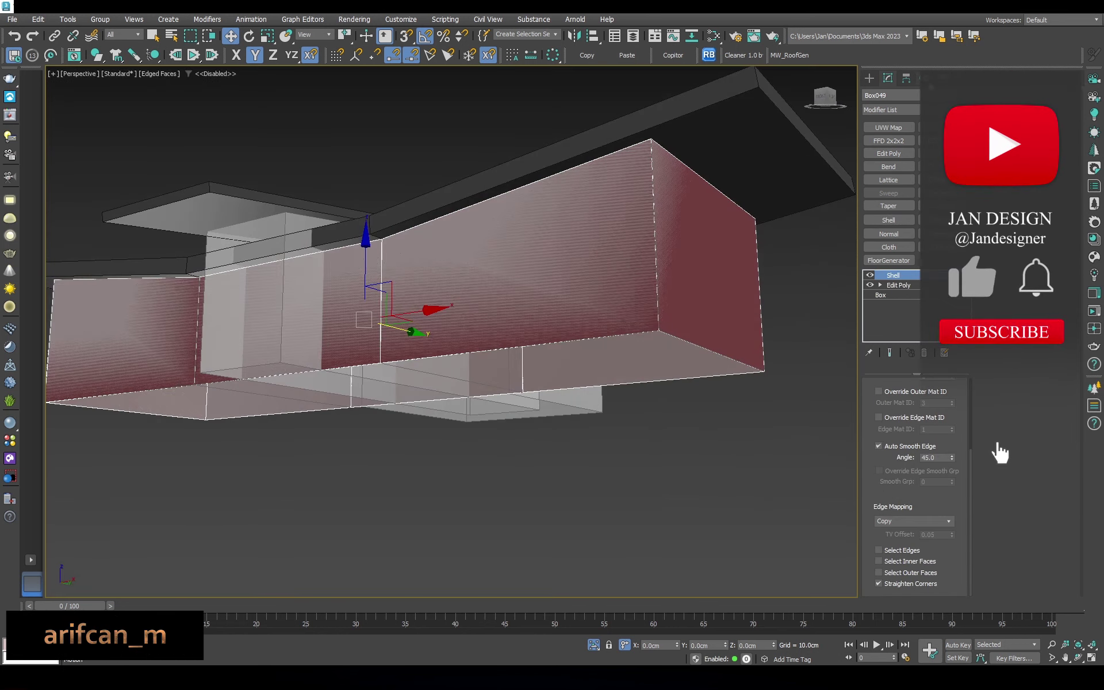
{"action": "left_click", "coordinate": [610, 402]}
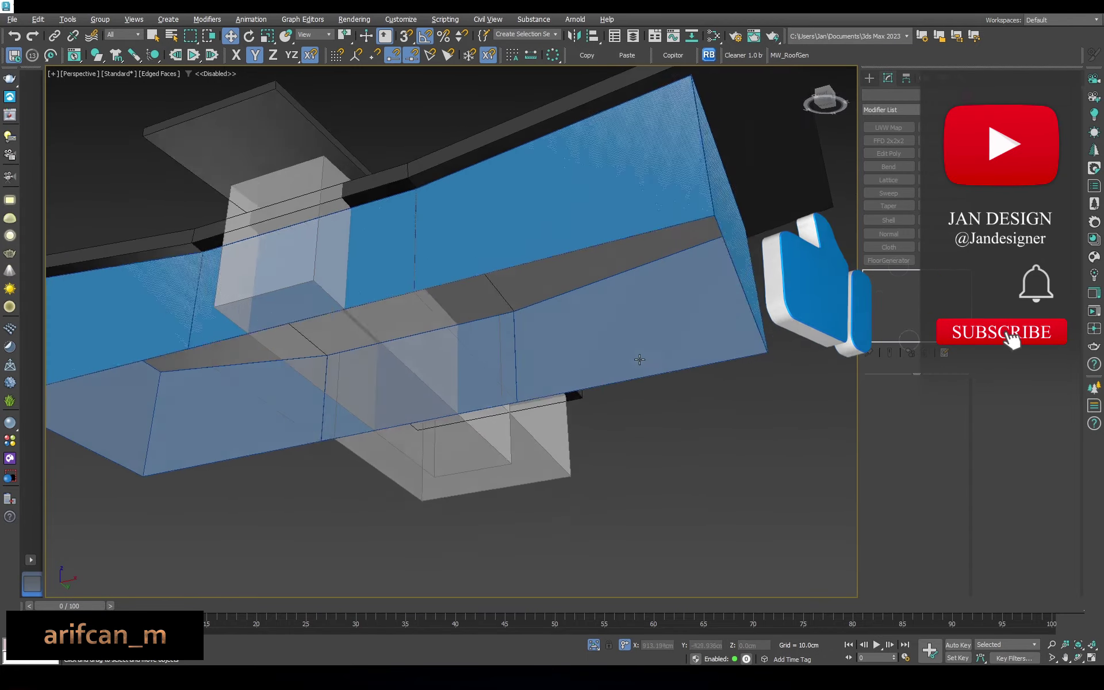
{"action": "middle_click_drag", "start_coordinate": [579, 249], "coordinate": [405, 167], "text": "alt"}
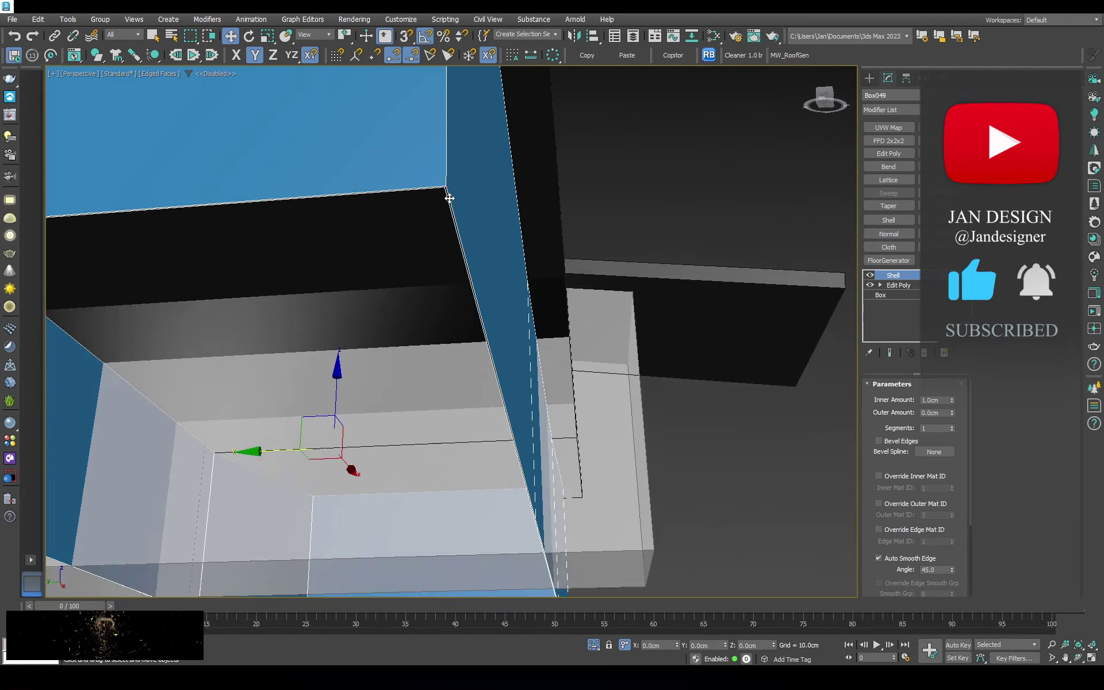
{"action": "scroll", "coordinate": [446, 192], "scroll_direction": "down", "scroll_amount": 3}
{"action": "left_click", "coordinate": [444, 159]}
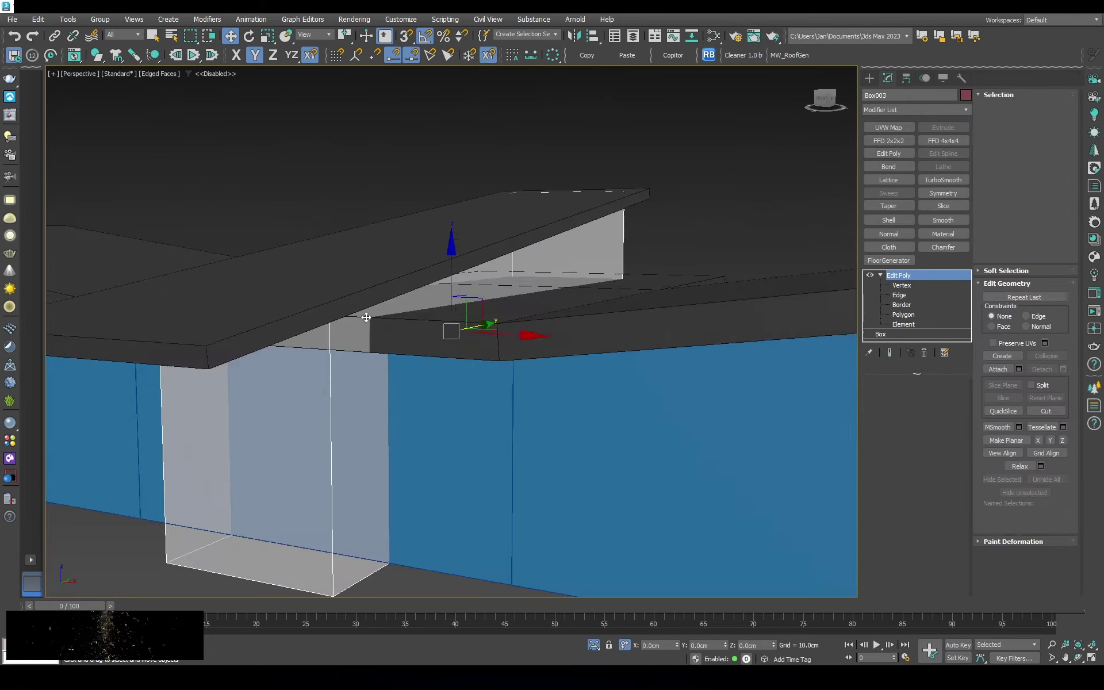
Convert the central volume to an editable poly and QuickSlice it along the roof line
{"action": "key", "text": "F3"}
{"action": "right_click", "coordinate": [475, 311]}
{"action": "left_click", "coordinate": [621, 467]}
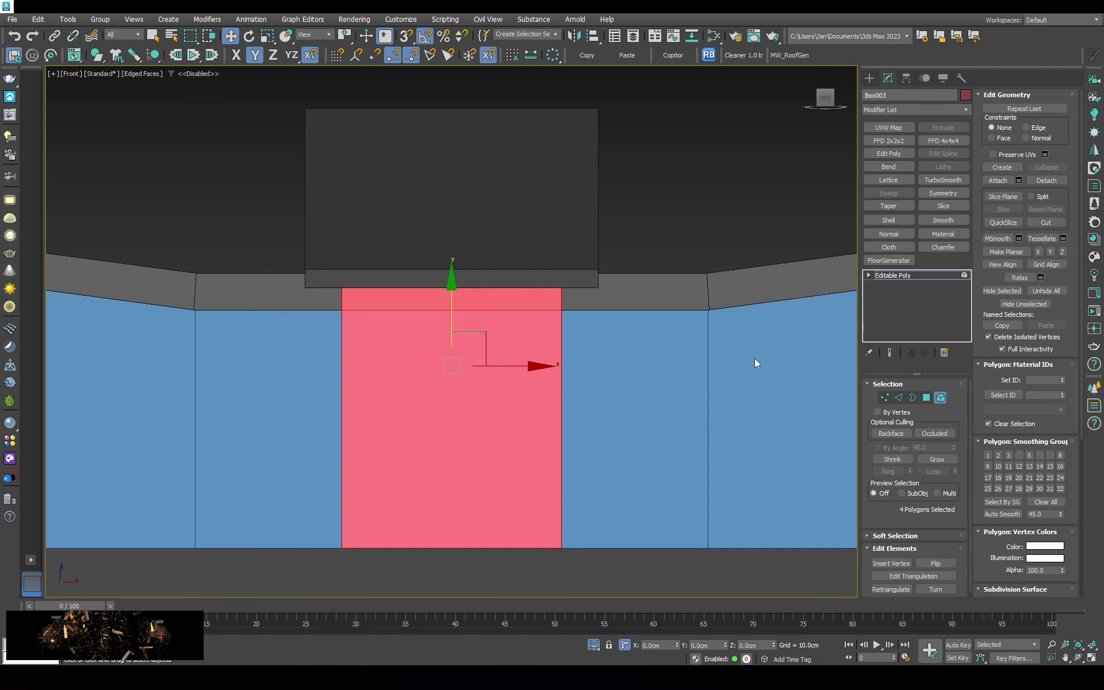
{"action": "scroll", "coordinate": [755, 362], "scroll_direction": "down", "scroll_amount": 3}
{"action": "key", "text": "F3"}
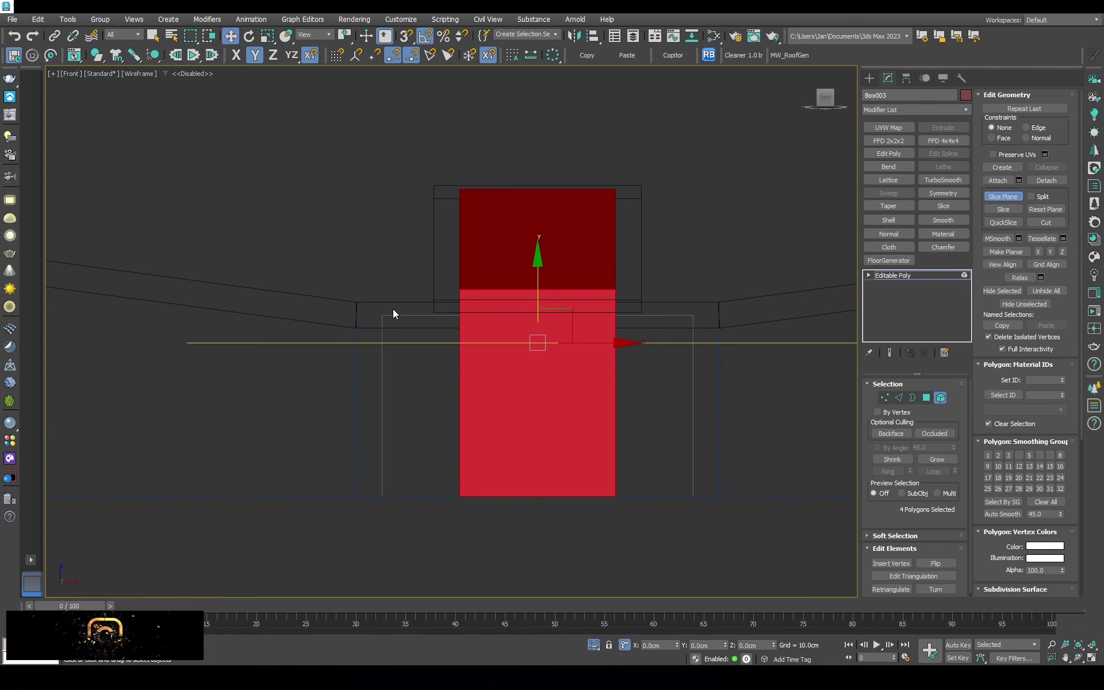
{"action": "scroll", "coordinate": [395, 302], "scroll_direction": "up", "scroll_amount": 2}
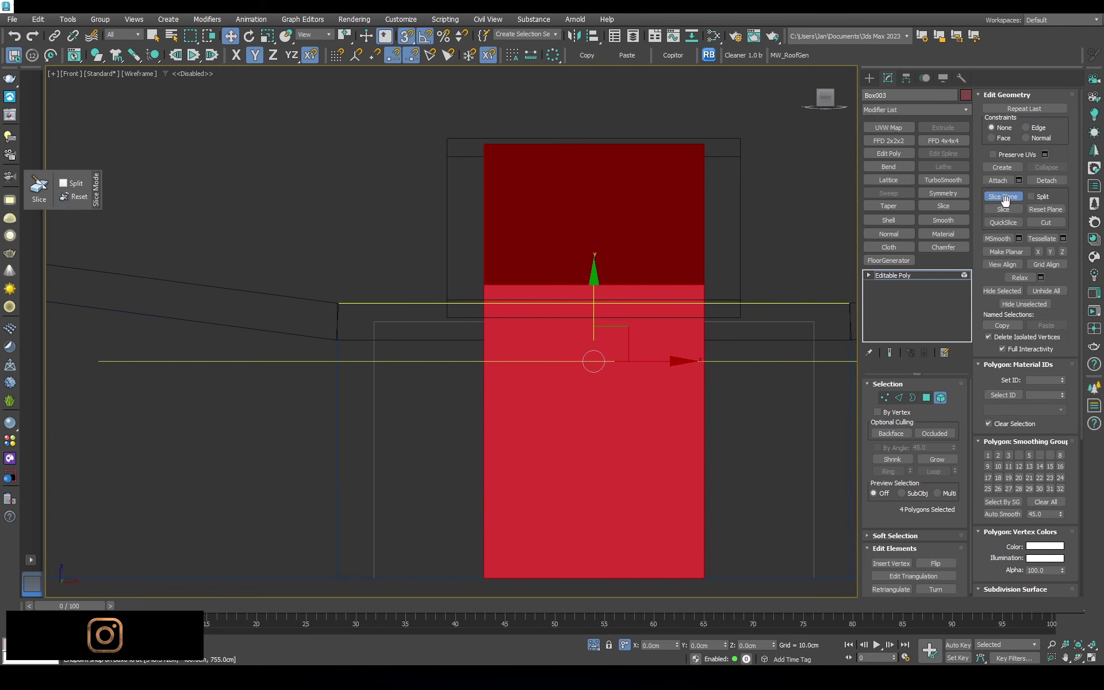
{"action": "left_click", "coordinate": [1003, 222]}
{"action": "left_click", "coordinate": [812, 304]}
{"action": "key", "text": "w"}
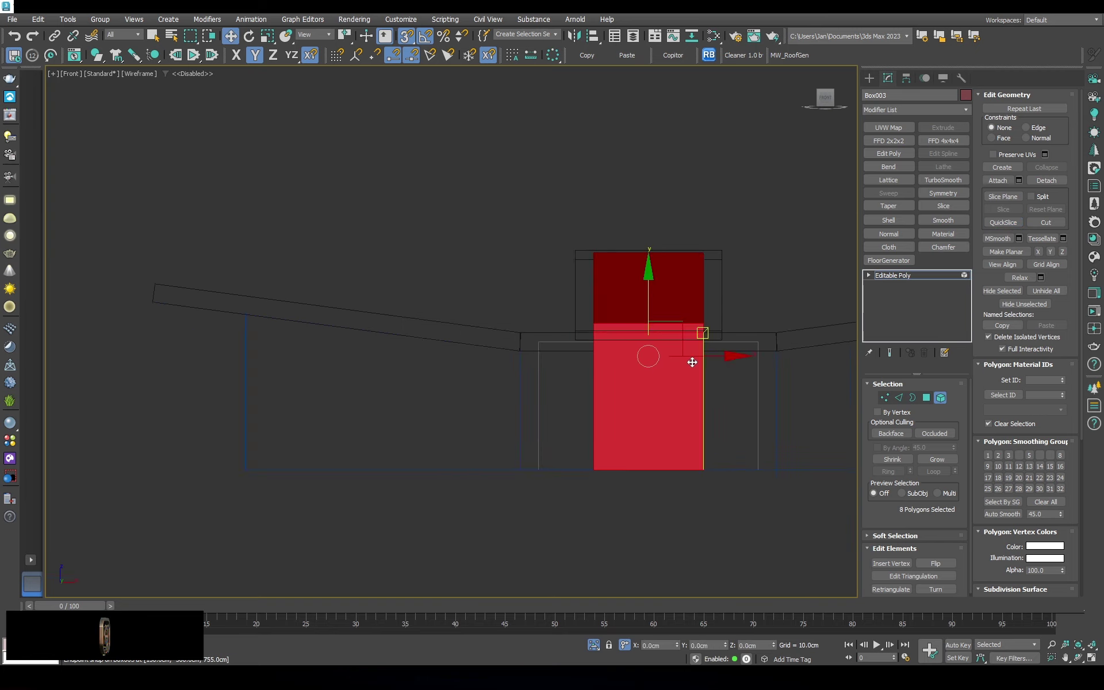
{"action": "mouse_move", "coordinate": [692, 360]}
{"action": "middle_mouse_down", "text": "alt"}
{"action": "mouse_move", "coordinate": [722, 357]}
{"action": "mouse_move", "coordinate": [746, 466]}
{"action": "middle_mouse_up", "text": "alt"}
{"action": "mouse_move", "coordinate": [747, 414]}
{"action": "middle_mouse_down", "text": "alt"}
{"action": "mouse_move", "coordinate": [714, 439]}
{"action": "mouse_move", "coordinate": [705, 391]}
{"action": "mouse_move", "coordinate": [732, 380]}
{"action": "middle_mouse_up", "text": "alt"}
In Top view, angle a Slice Plane along the roof edge to cut the volume
{"action": "key", "text": "F3"}
{"action": "key", "text": "F3"}
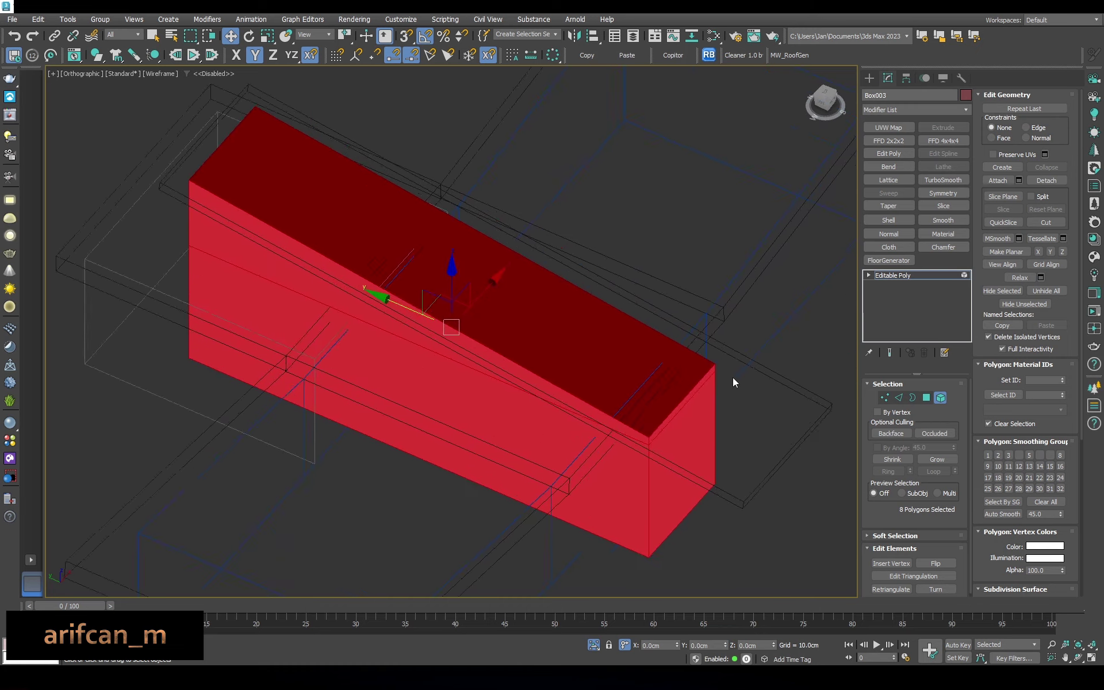
{"action": "key", "text": "t"}
{"action": "left_click", "coordinate": [1009, 225]}
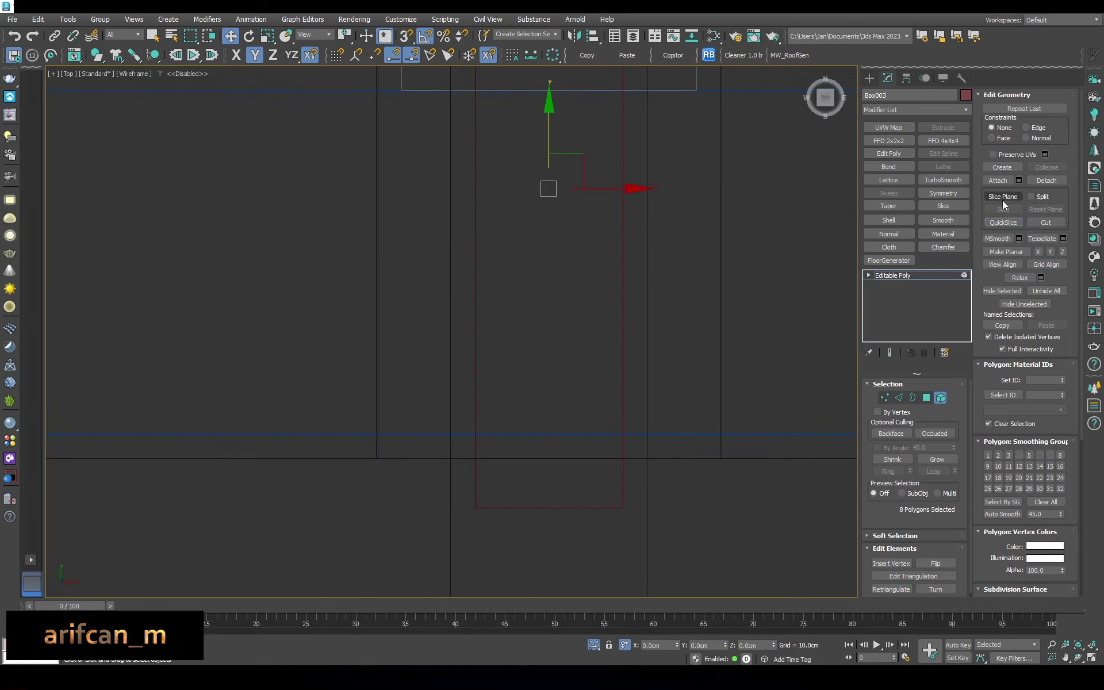
{"action": "left_click", "coordinate": [1002, 199]}
{"action": "left_click_drag", "start_coordinate": [559, 208], "coordinate": [538, 379]}
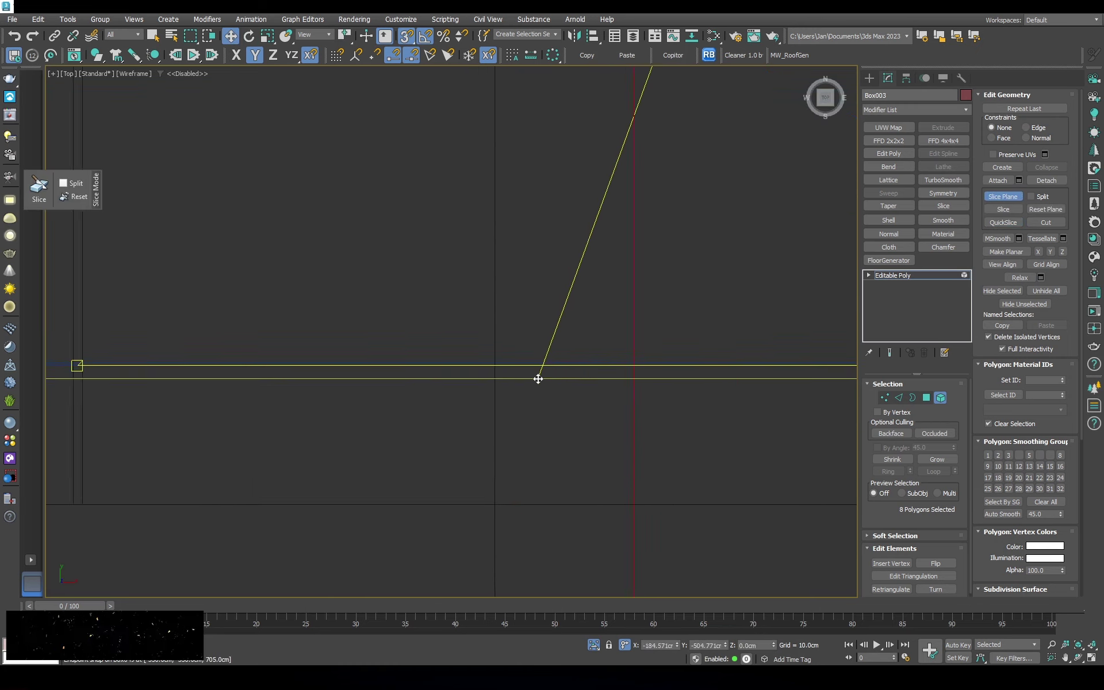
{"action": "middle_click_drag", "start_coordinate": [571, 366], "coordinate": [580, 386]}
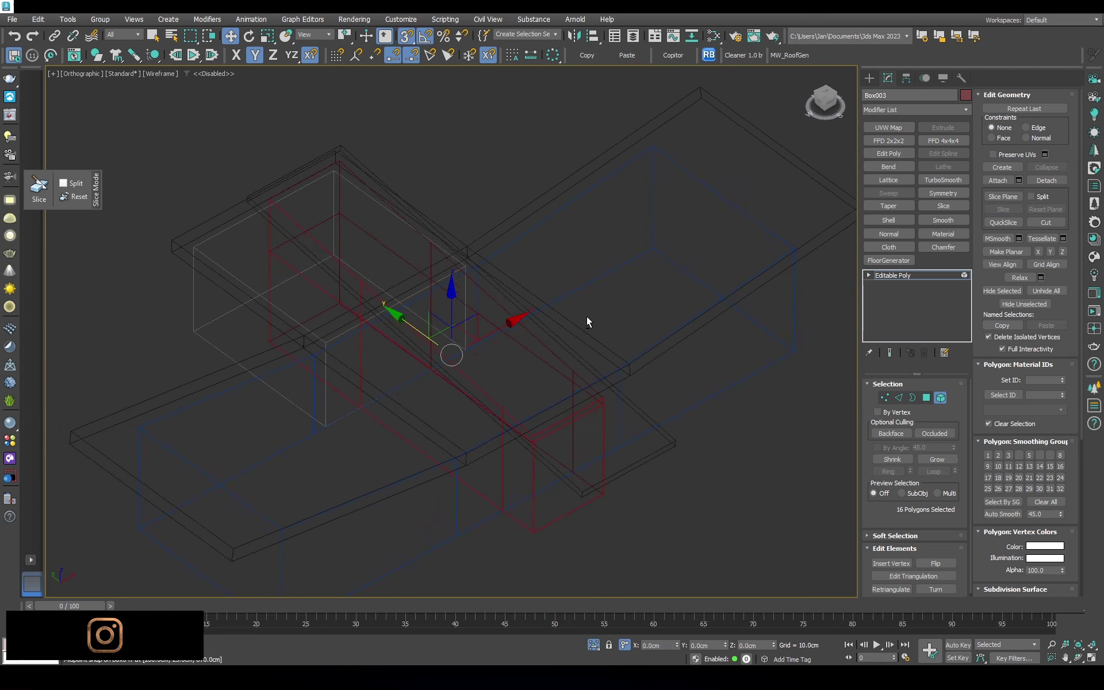
{"action": "key", "text": "F3"}
{"action": "key", "text": "s"}
{"action": "key", "text": "F3"}
Adjust the central volume's edges and vertices to fit under the roof slope
{"action": "key", "text": "4"}
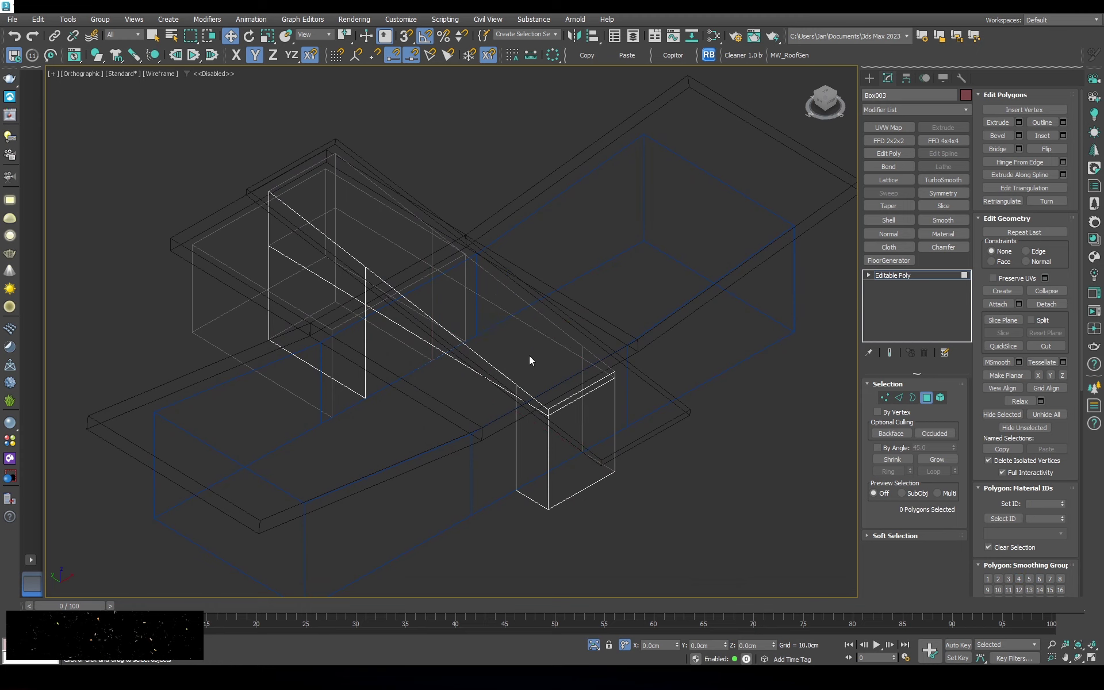
{"action": "key", "text": "F3"}
{"action": "key", "text": "F3"}
{"action": "middle_click_drag", "start_coordinate": [517, 291], "coordinate": [414, 295], "text": "alt"}
{"action": "mouse_move", "coordinate": [450, 353]}
{"action": "middle_mouse_down"}
{"action": "mouse_move", "coordinate": [449, 325]}
{"action": "mouse_move", "coordinate": [414, 268]}
{"action": "mouse_move", "coordinate": [443, 259]}
{"action": "middle_mouse_up"}
{"action": "key", "text": "F3"}
{"action": "key", "text": "F3"}
{"action": "key", "text": "2"}
{"action": "key", "text": "1"}
{"action": "left_click_drag", "start_coordinate": [476, 193], "coordinate": [360, 394]}
{"action": "middle_click_drag", "start_coordinate": [506, 303], "coordinate": [517, 293], "text": "alt"}
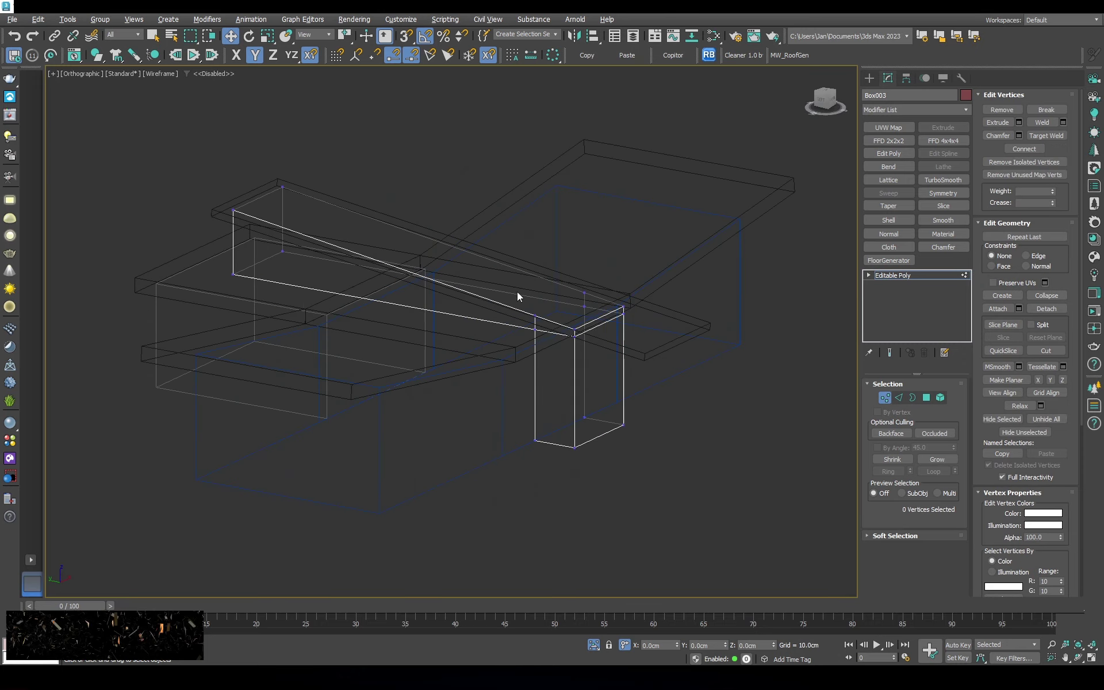
{"action": "scroll", "coordinate": [517, 297], "scroll_direction": "up", "scroll_amount": 5}
{"action": "key", "text": "F3"}
{"action": "key", "text": "1"}
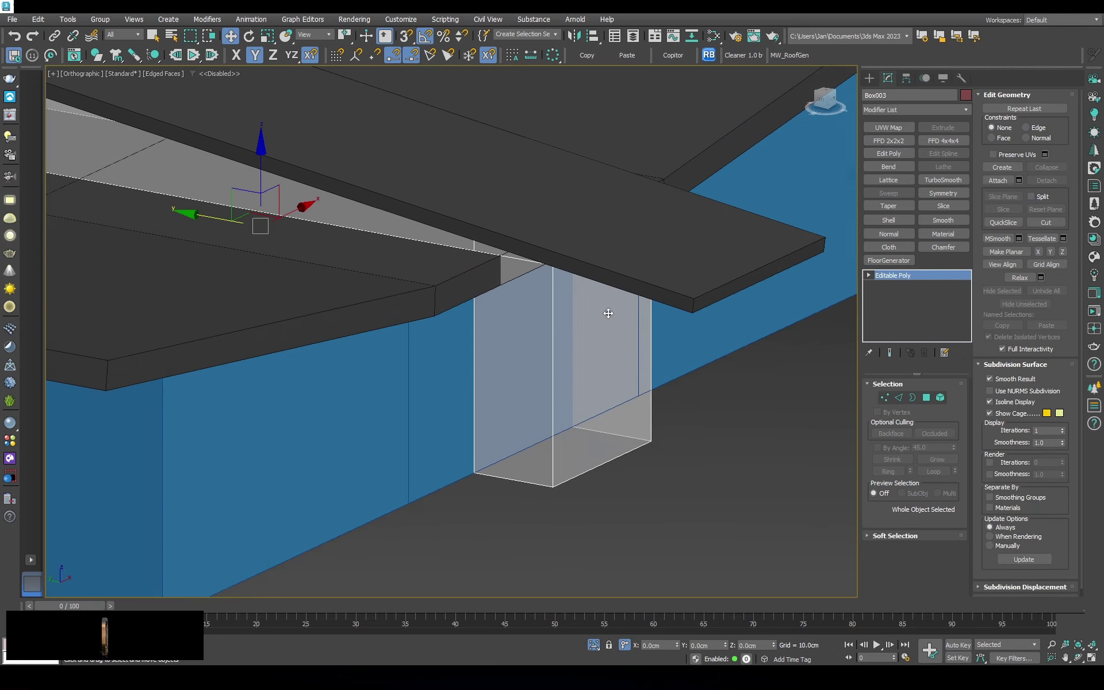
Add a Shell modifier to Box003 and colour it blue
{"action": "key", "text": "p"}
{"action": "key", "text": "F3"}
{"action": "scroll", "coordinate": [569, 274], "scroll_direction": "down", "scroll_amount": 3}
{"action": "key", "text": "F3"}
{"action": "left_click", "coordinate": [888, 220]}
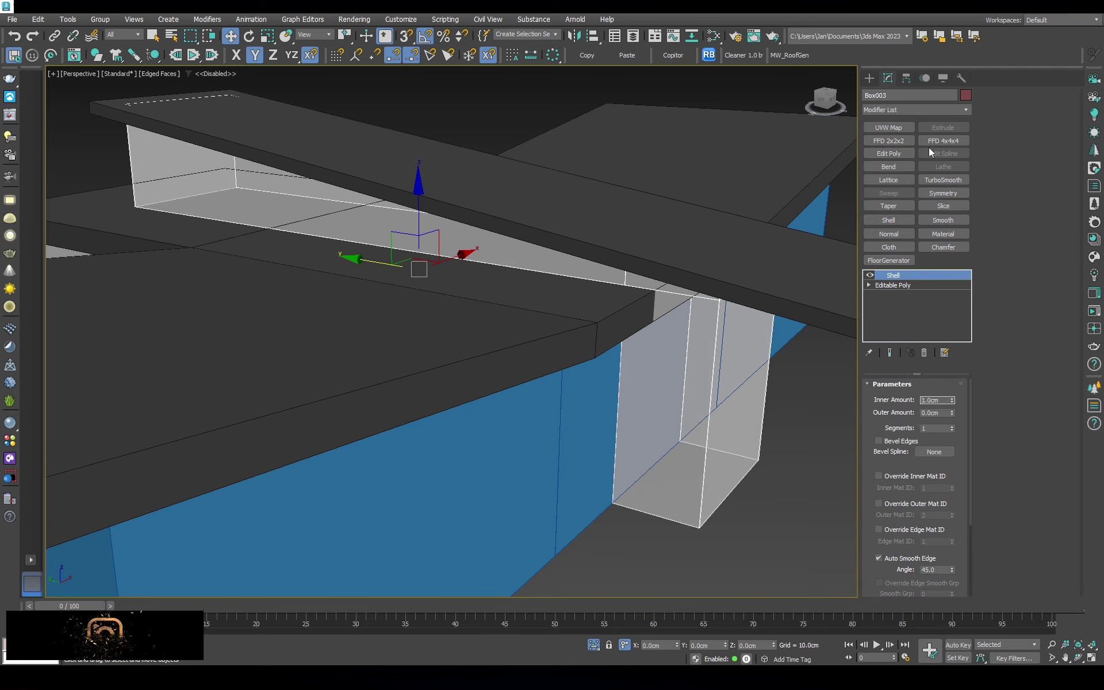
{"action": "left_click", "coordinate": [965, 95]}
{"action": "left_click", "coordinate": [578, 329]}
{"action": "left_click", "coordinate": [705, 399], "text": "ctrl"}
{"action": "mouse_move", "coordinate": [704, 399]}
{"action": "middle_mouse_down", "text": "alt"}
{"action": "mouse_move", "coordinate": [589, 349]}
{"action": "mouse_move", "coordinate": [458, 327]}
{"action": "middle_mouse_up", "text": "alt"}
{"action": "scroll", "coordinate": [707, 351], "scroll_direction": "down", "scroll_amount": 5}
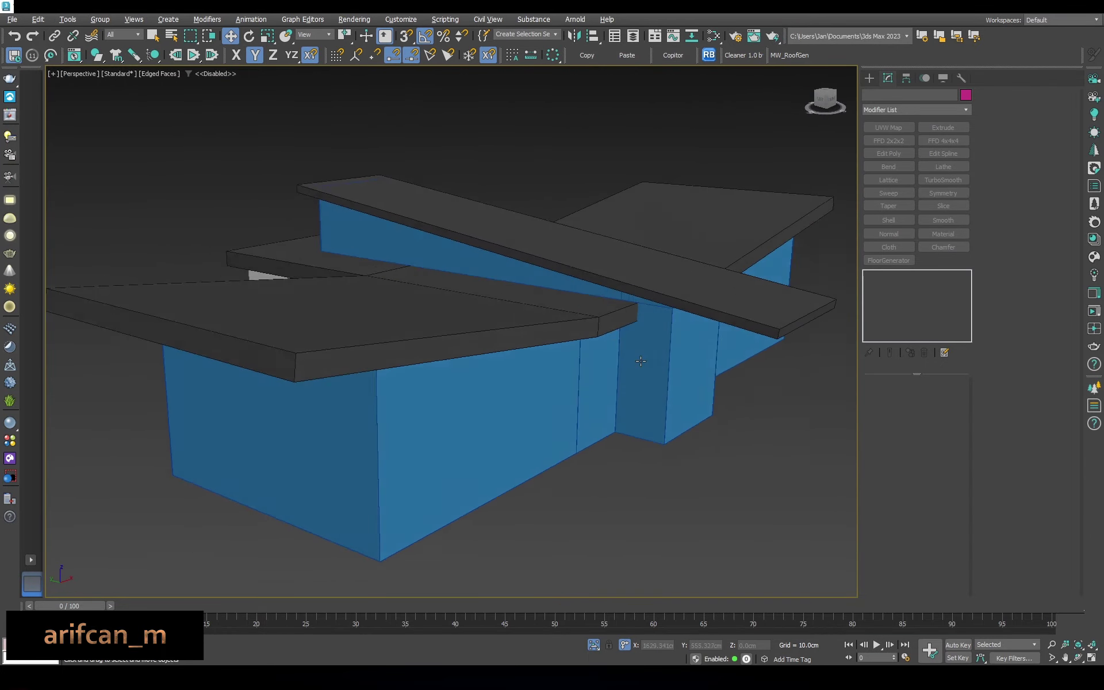
Convert Box002, the small box under the flat roof, to editable poly and add a Shell modifier
{"action": "left_click", "coordinate": [516, 332]}
{"action": "key", "text": "F3"}
{"action": "right_click", "coordinate": [493, 321]}
{"action": "left_click", "coordinate": [629, 474]}
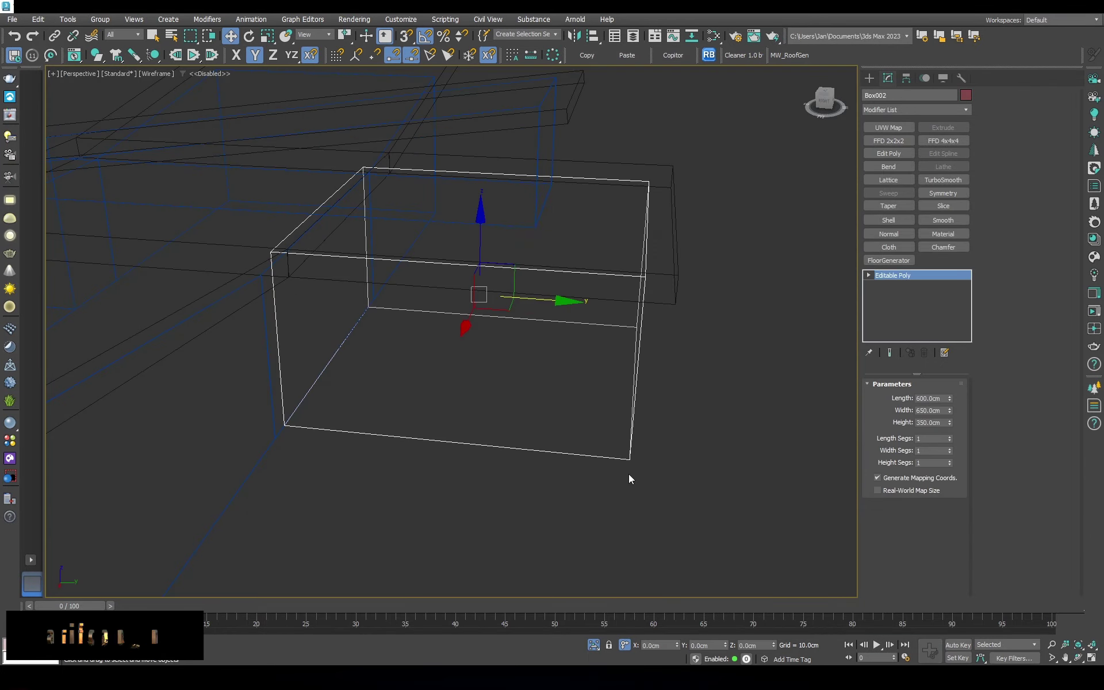
{"action": "key", "text": "4"}
{"action": "middle_click_drag", "start_coordinate": [549, 312], "coordinate": [160, 260], "text": "alt"}
{"action": "scroll", "coordinate": [494, 311], "scroll_direction": "down", "scroll_amount": 5}
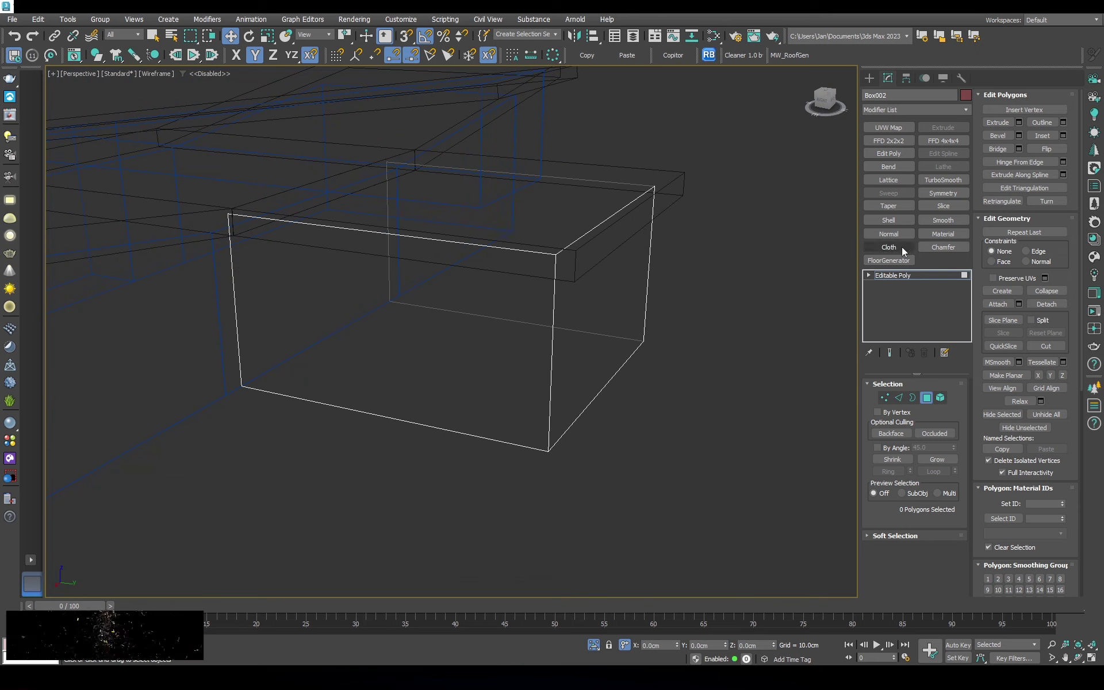
{"action": "left_click", "coordinate": [888, 220]}
Select all three wall volumes and set their object colour to teal
{"action": "left_click", "coordinate": [965, 95]}
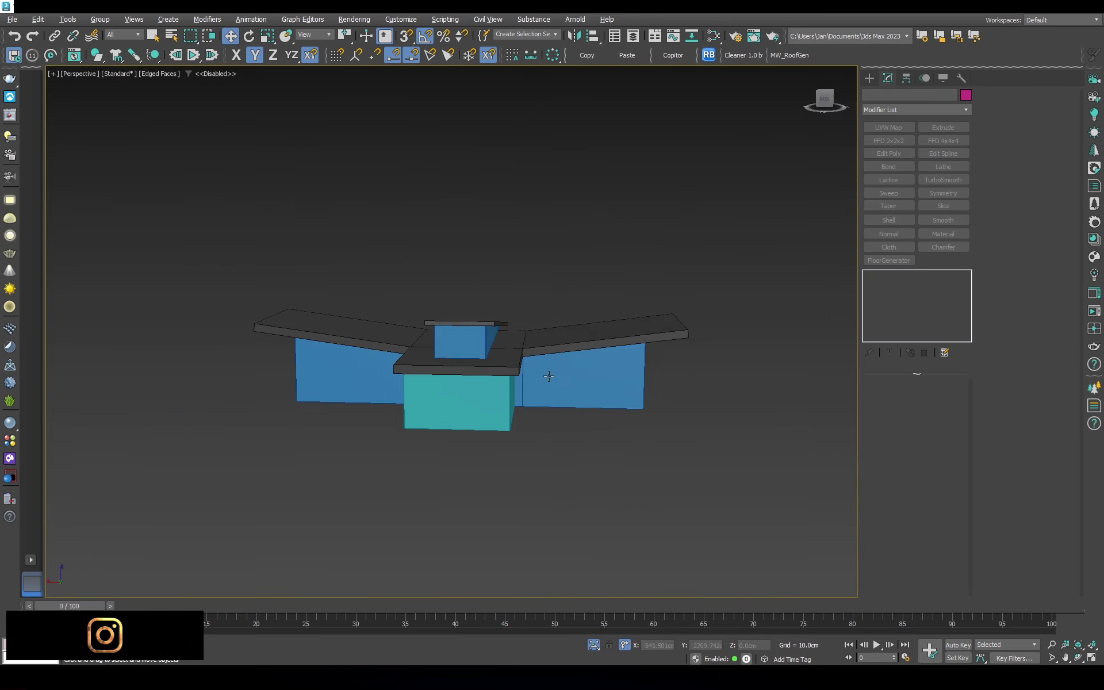
{"action": "key", "text": "ctrl+a"}
{"action": "left_click", "coordinate": [966, 95]}
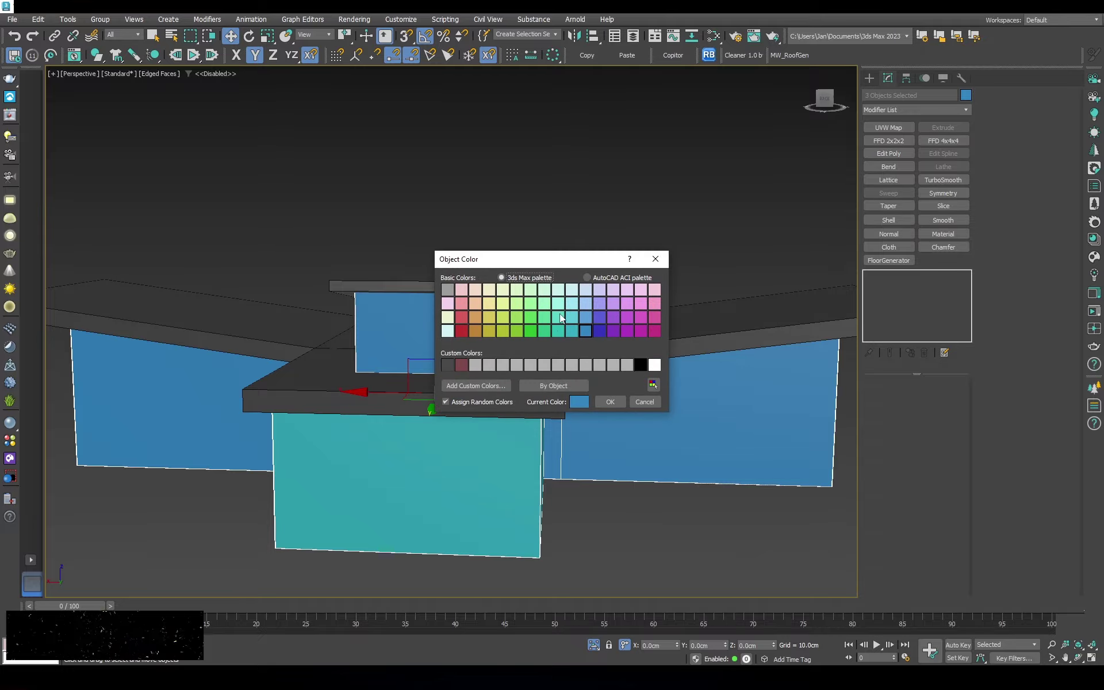
{"action": "left_click", "coordinate": [610, 402]}
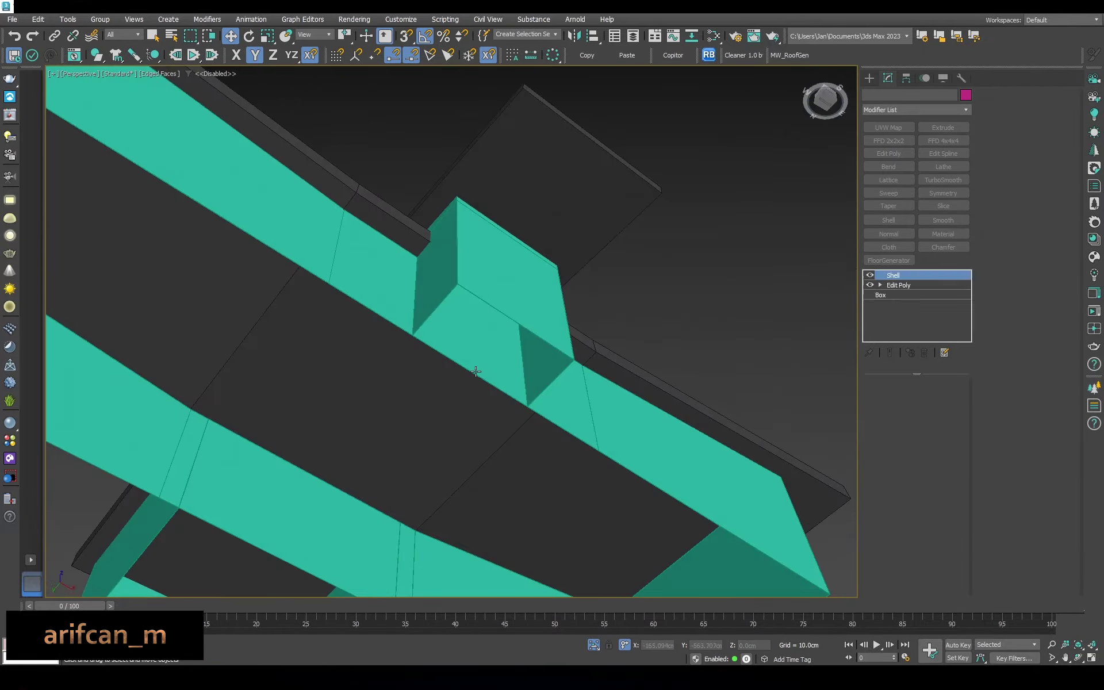
Connect the selected edges of wall box Box049 to add a vertical edge
{"action": "left_click", "coordinate": [475, 372]}
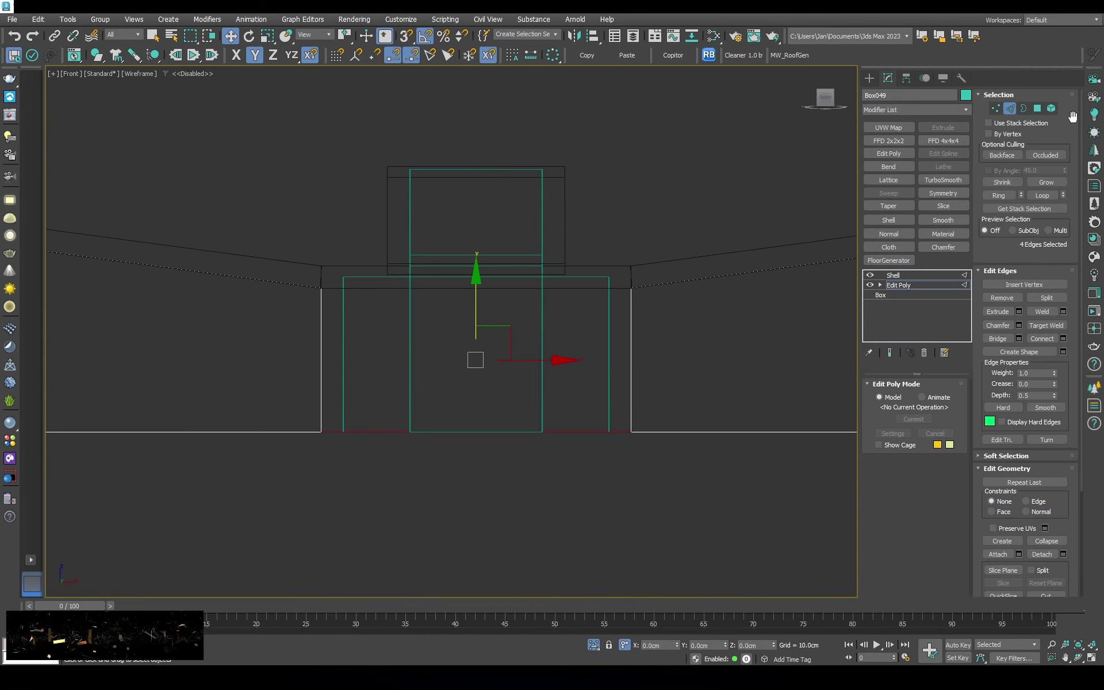
{"action": "left_click", "coordinate": [1042, 340]}
{"action": "scroll", "coordinate": [495, 393], "scroll_direction": "up", "scroll_amount": 5}
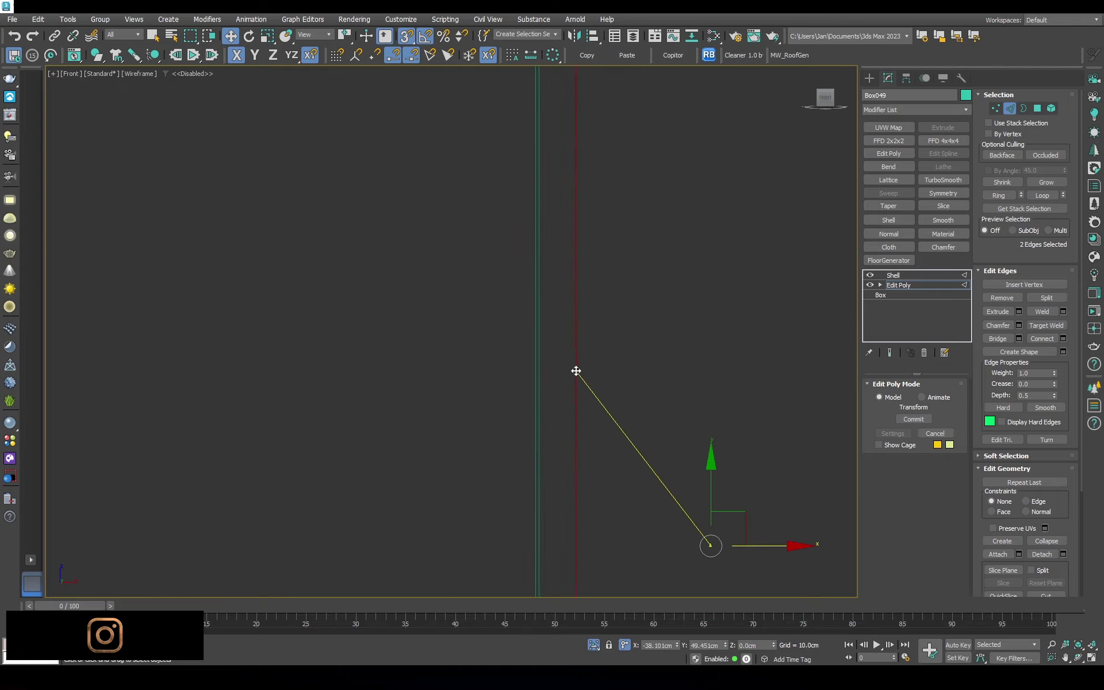
{"action": "key", "text": "4"}
{"action": "scroll", "coordinate": [739, 222], "scroll_direction": "down", "scroll_amount": 5}
{"action": "middle_click_drag", "start_coordinate": [739, 222], "coordinate": [665, 142]}
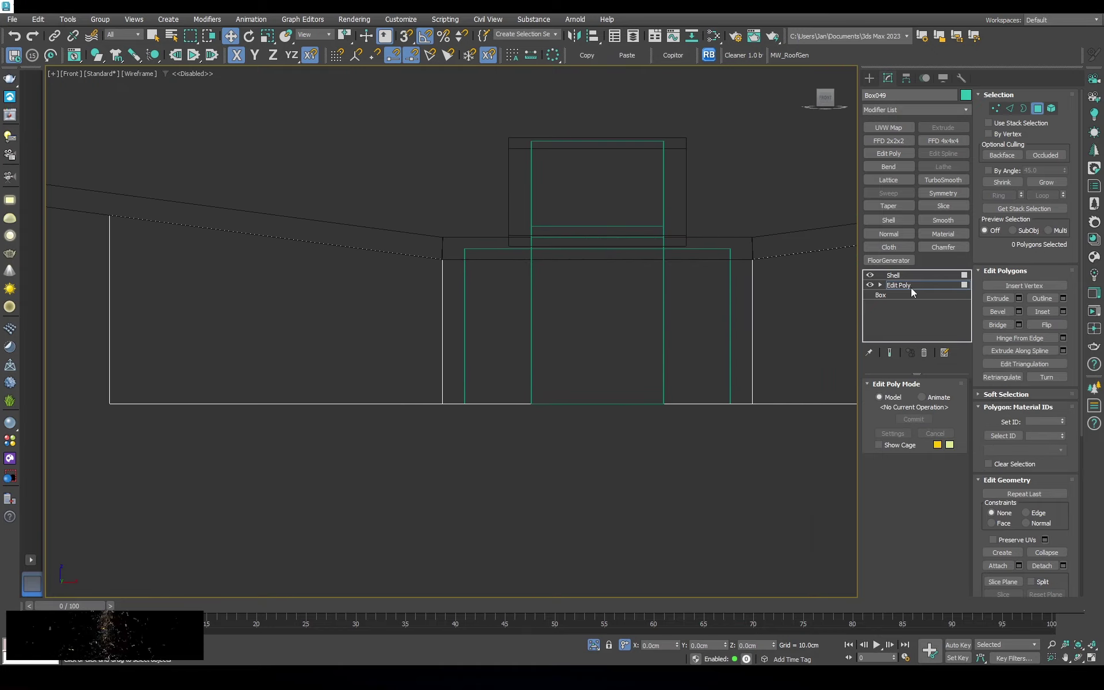
{"action": "left_click", "coordinate": [893, 275]}
{"action": "middle_click_drag", "start_coordinate": [518, 287], "coordinate": [542, 340], "text": "alt"}
{"action": "scroll", "coordinate": [529, 281], "scroll_direction": "up", "scroll_amount": 5}
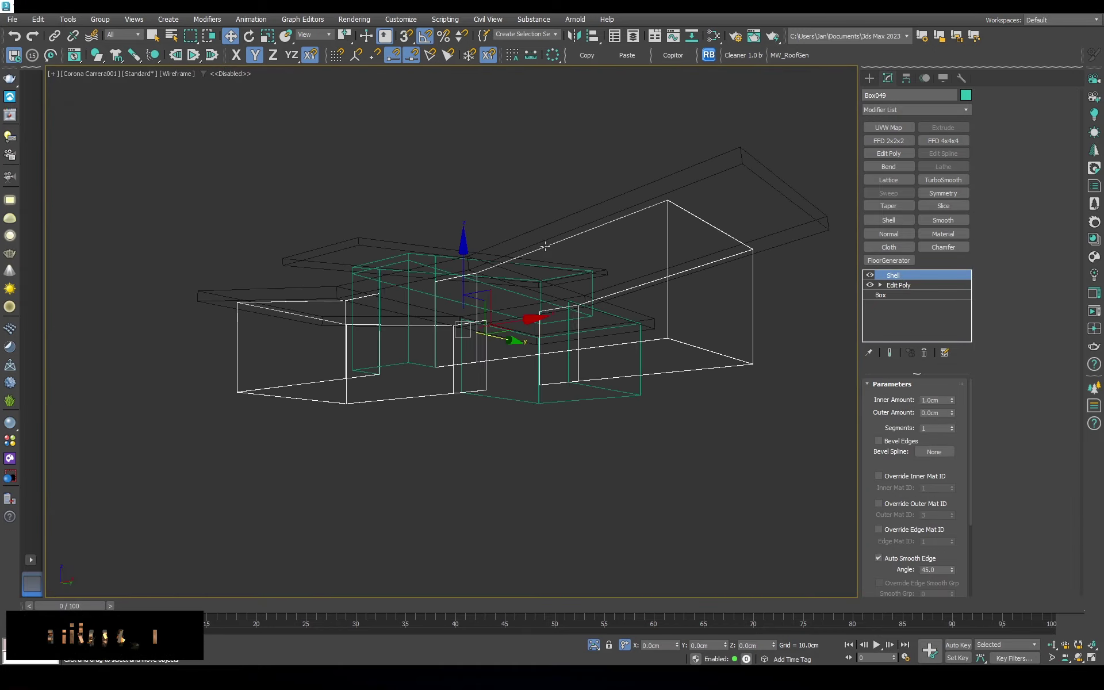
{"action": "left_click", "coordinate": [711, 422]}
{"action": "key", "text": "F3"}
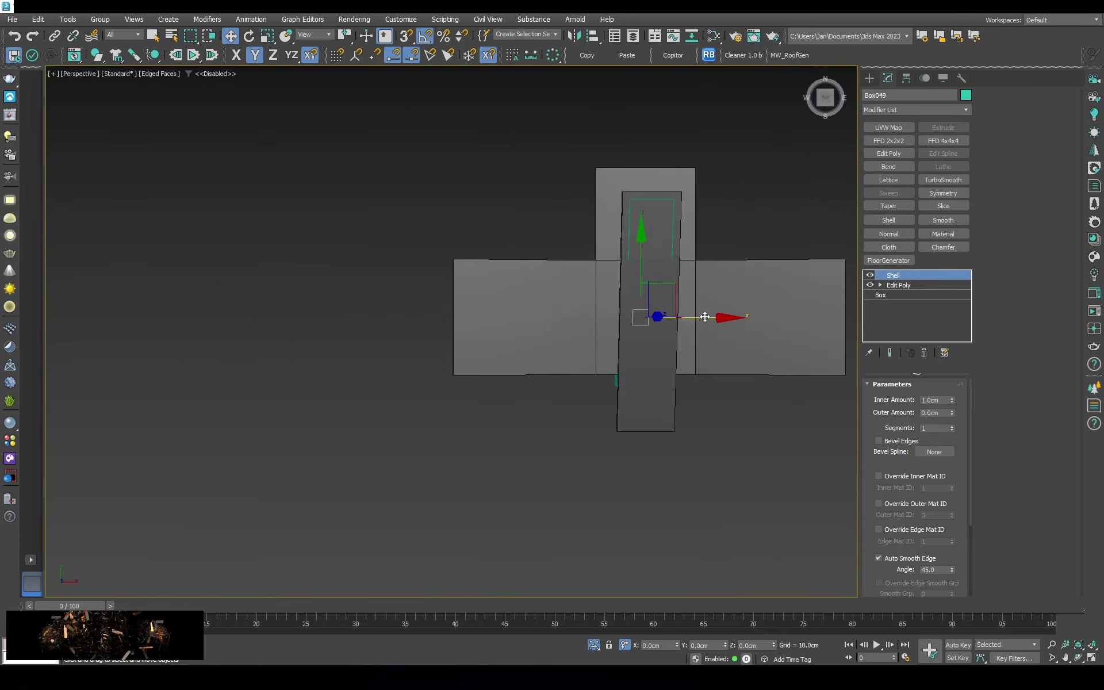
Snap-move one wall edge onto the roof slab's corner vertex
{"action": "middle_click_drag", "start_coordinate": [704, 317], "coordinate": [461, 266], "text": "alt"}
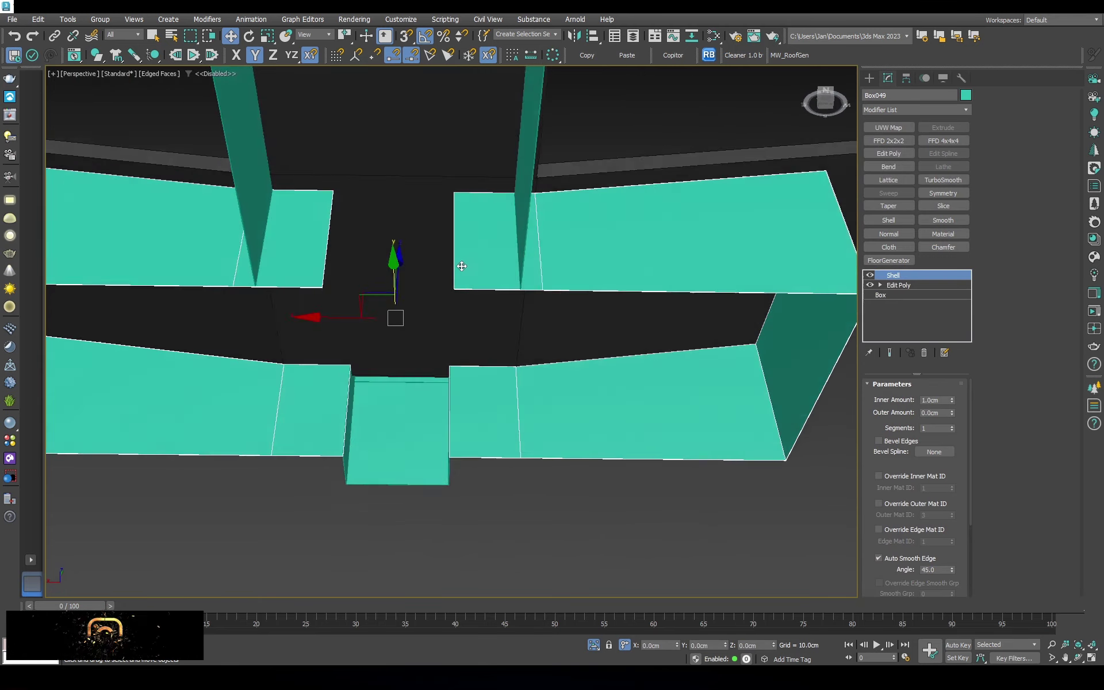
{"action": "left_click", "coordinate": [898, 284]}
{"action": "key", "text": "2"}
{"action": "key", "text": "F3"}
{"action": "key", "text": "s"}
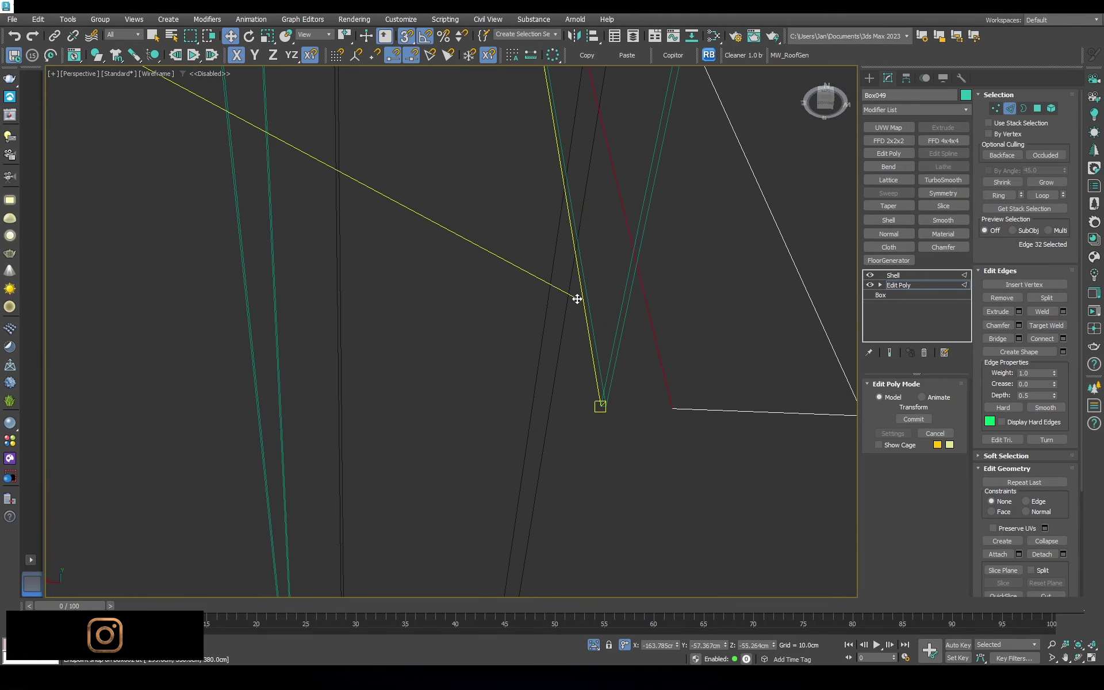
{"action": "mouse_move", "coordinate": [578, 299]}
{"action": "middle_mouse_down", "text": "alt"}
{"action": "mouse_move", "coordinate": [473, 266]}
{"action": "mouse_move", "coordinate": [492, 264]}
{"action": "middle_mouse_up", "text": "alt"}
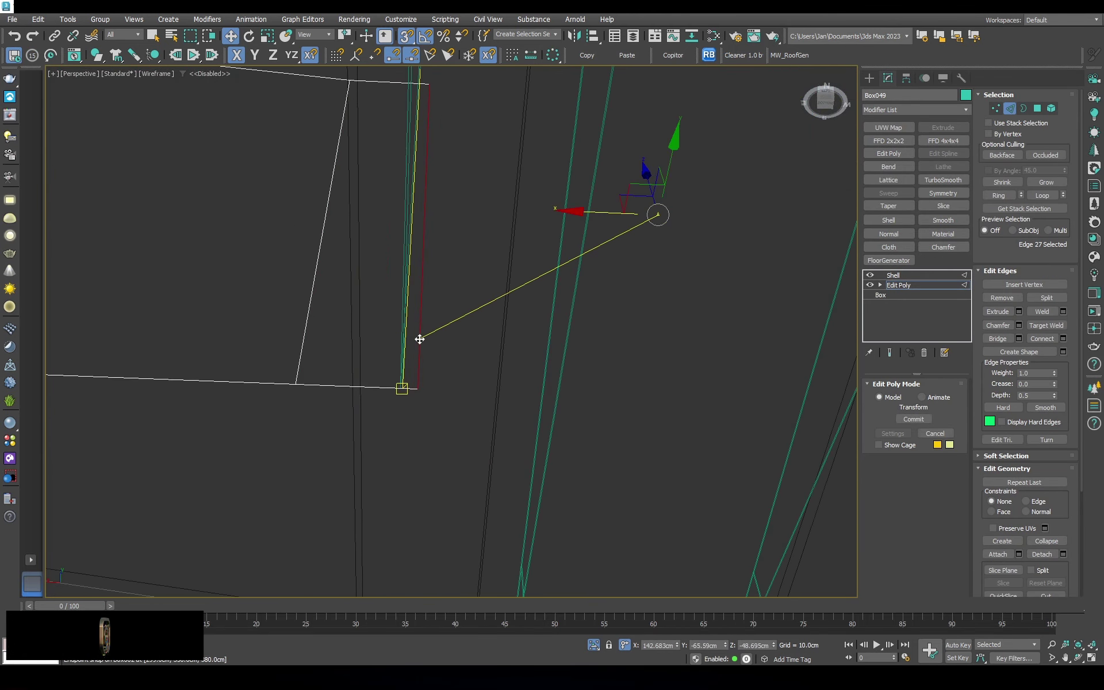
{"action": "left_click", "coordinate": [893, 275]}
{"action": "left_click", "coordinate": [534, 305]}
{"action": "key", "text": "F3"}
Orbit around the building and inspect the teal box Box047 with edged faces
{"action": "mouse_move", "coordinate": [488, 291]}
{"action": "middle_mouse_down", "text": "alt"}
{"action": "mouse_move", "coordinate": [562, 304]}
{"action": "mouse_move", "coordinate": [482, 266]}
{"action": "mouse_move", "coordinate": [552, 345]}
{"action": "mouse_move", "coordinate": [613, 283]}
{"action": "mouse_move", "coordinate": [476, 342]}
{"action": "mouse_move", "coordinate": [567, 320]}
{"action": "mouse_move", "coordinate": [665, 323]}
{"action": "mouse_move", "coordinate": [616, 348]}
{"action": "mouse_move", "coordinate": [542, 308]}
{"action": "mouse_move", "coordinate": [476, 312]}
{"action": "mouse_move", "coordinate": [426, 468]}
{"action": "mouse_move", "coordinate": [316, 360]}
{"action": "mouse_move", "coordinate": [313, 390]}
{"action": "mouse_move", "coordinate": [308, 370]}
{"action": "mouse_move", "coordinate": [424, 382]}
{"action": "mouse_move", "coordinate": [420, 399]}
{"action": "mouse_move", "coordinate": [452, 418]}
{"action": "mouse_move", "coordinate": [456, 368]}
{"action": "mouse_move", "coordinate": [518, 322]}
{"action": "mouse_move", "coordinate": [646, 275]}
{"action": "middle_mouse_up", "text": "alt"}
{"action": "key", "text": "F4"}
{"action": "scroll", "coordinate": [563, 377], "scroll_direction": "down", "scroll_amount": 5}
{"action": "scroll", "coordinate": [564, 377], "scroll_direction": "up", "scroll_amount": 5}
{"action": "left_click", "coordinate": [616, 347]}
{"action": "key", "text": "F4"}
{"action": "left_click", "coordinate": [426, 468]}
Select the sloped roof slab and collapse it to an Editable Poly
{"action": "left_click", "coordinate": [574, 322]}
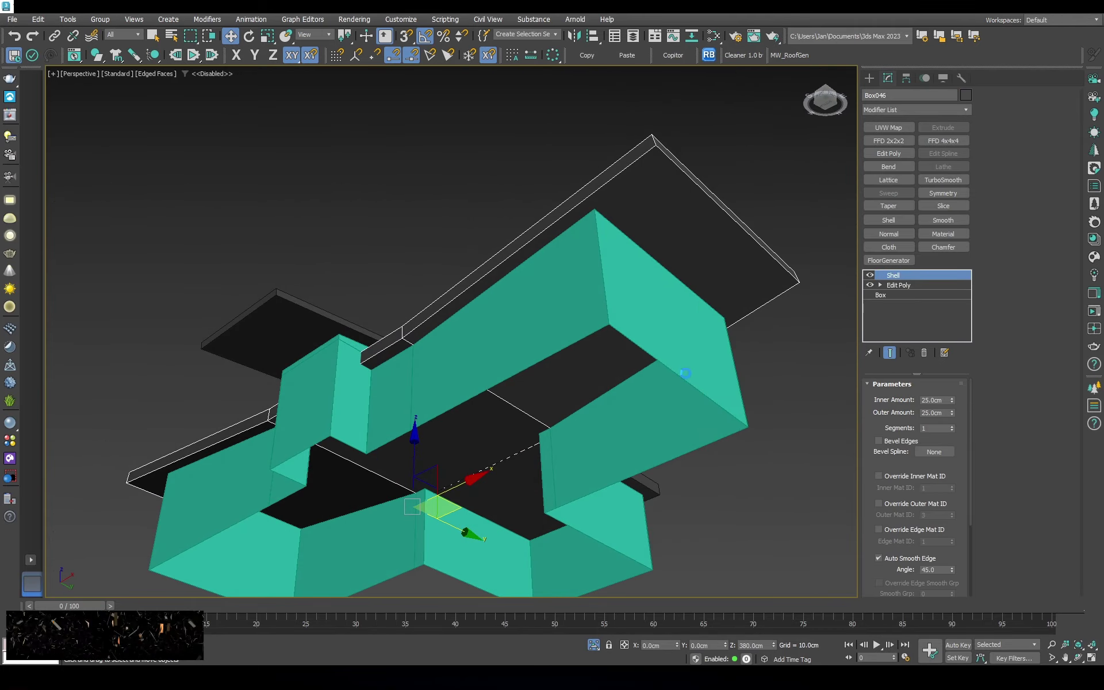
{"action": "left_click", "coordinate": [924, 352]}
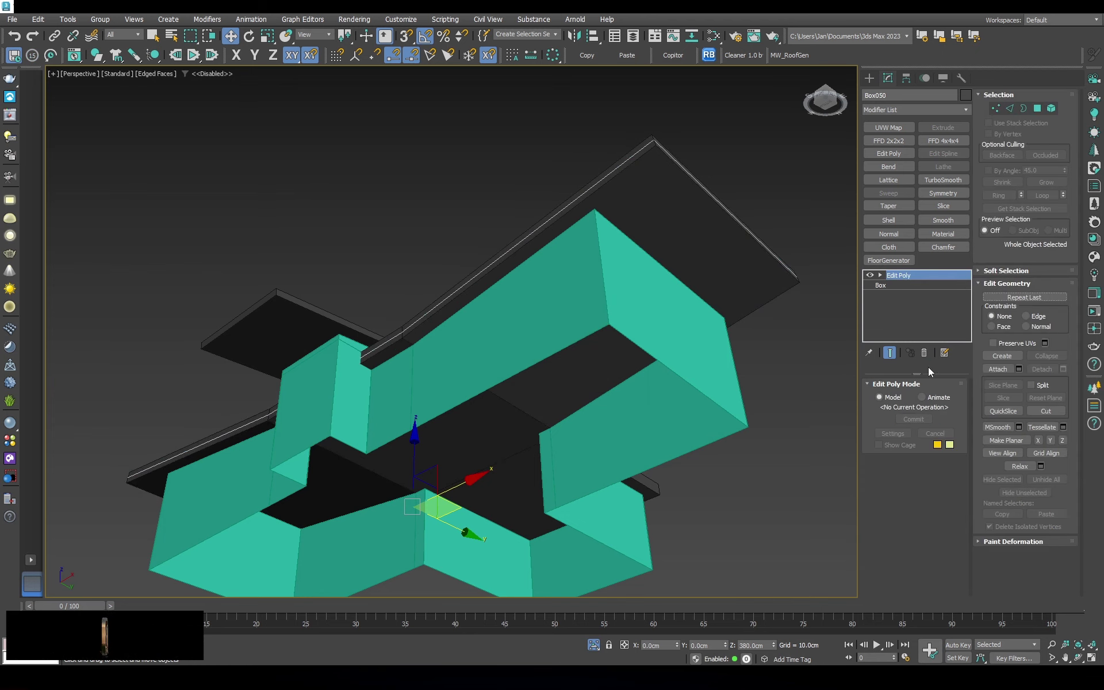
{"action": "middle_click_drag", "start_coordinate": [632, 258], "coordinate": [714, 294], "text": "alt"}
{"action": "left_click", "coordinate": [715, 293]}
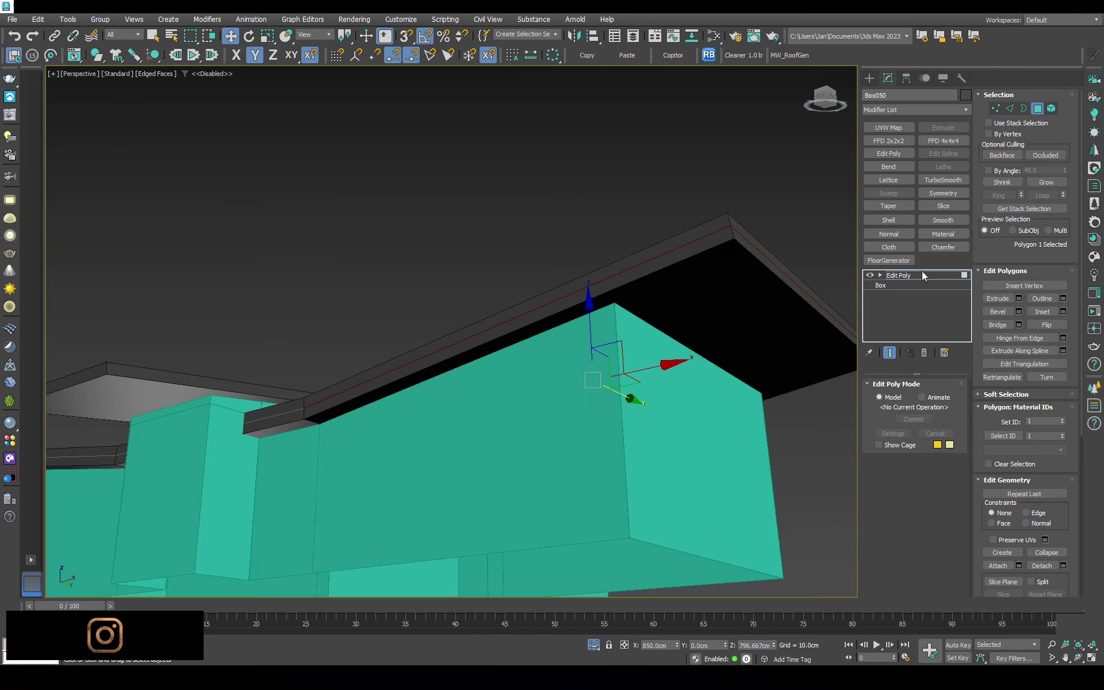
{"action": "left_click", "coordinate": [888, 219]}
{"action": "right_click", "coordinate": [854, 259]}
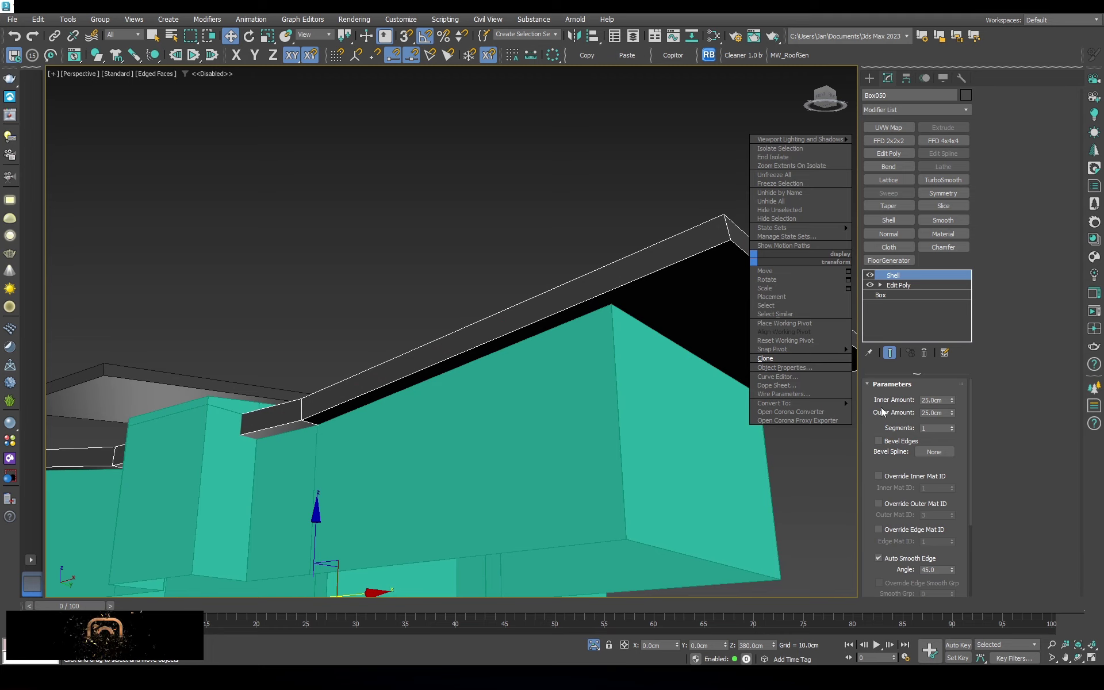
{"action": "left_click", "coordinate": [900, 412]}
Inset the slab's selected underside polygons by 25 cm
{"action": "middle_click_drag", "start_coordinate": [592, 327], "coordinate": [412, 391], "text": "alt"}
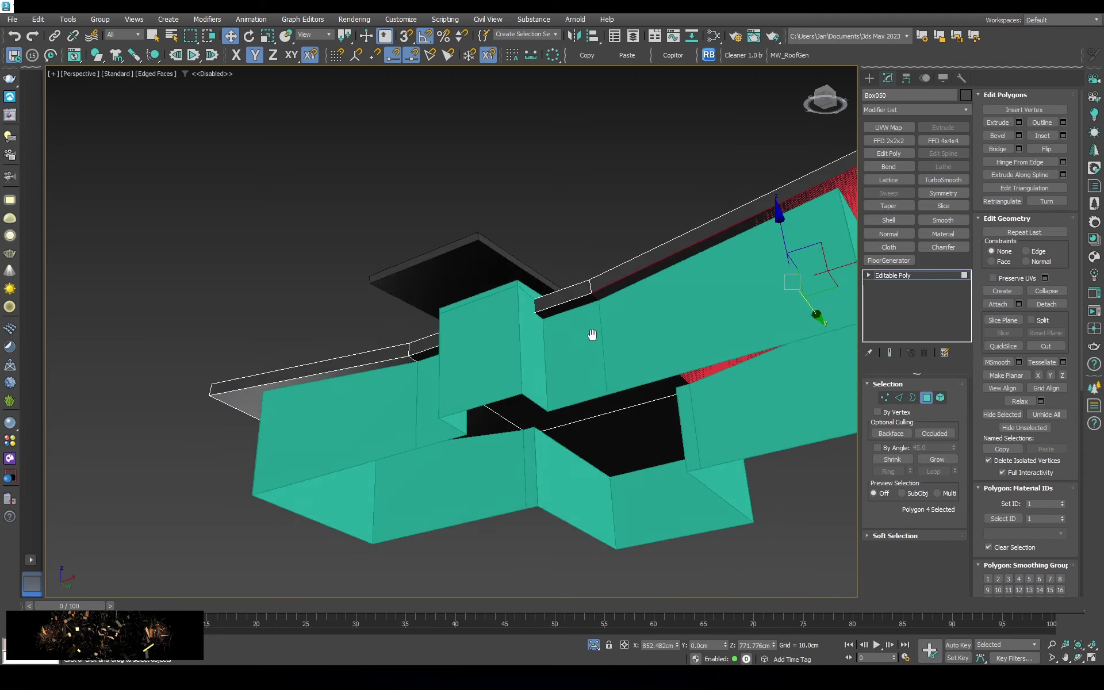
{"action": "left_click", "coordinate": [504, 353], "text": "ctrl"}
{"action": "mouse_move", "coordinate": [505, 352]}
{"action": "middle_mouse_down", "text": "alt"}
{"action": "mouse_move", "coordinate": [611, 283]}
{"action": "mouse_move", "coordinate": [488, 296]}
{"action": "middle_mouse_up", "text": "alt"}
{"action": "scroll", "coordinate": [489, 296], "scroll_direction": "up", "scroll_amount": 3}
{"action": "left_click", "coordinate": [1063, 135]}
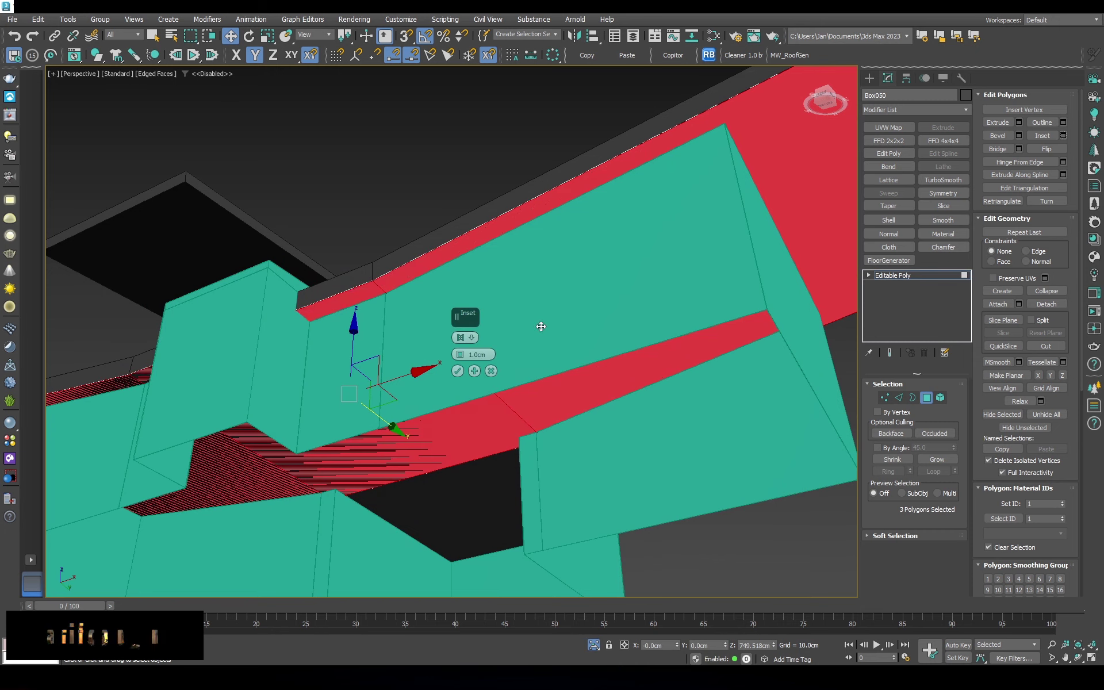
{"action": "type", "text": "25"}
{"action": "key", "text": "Return"}
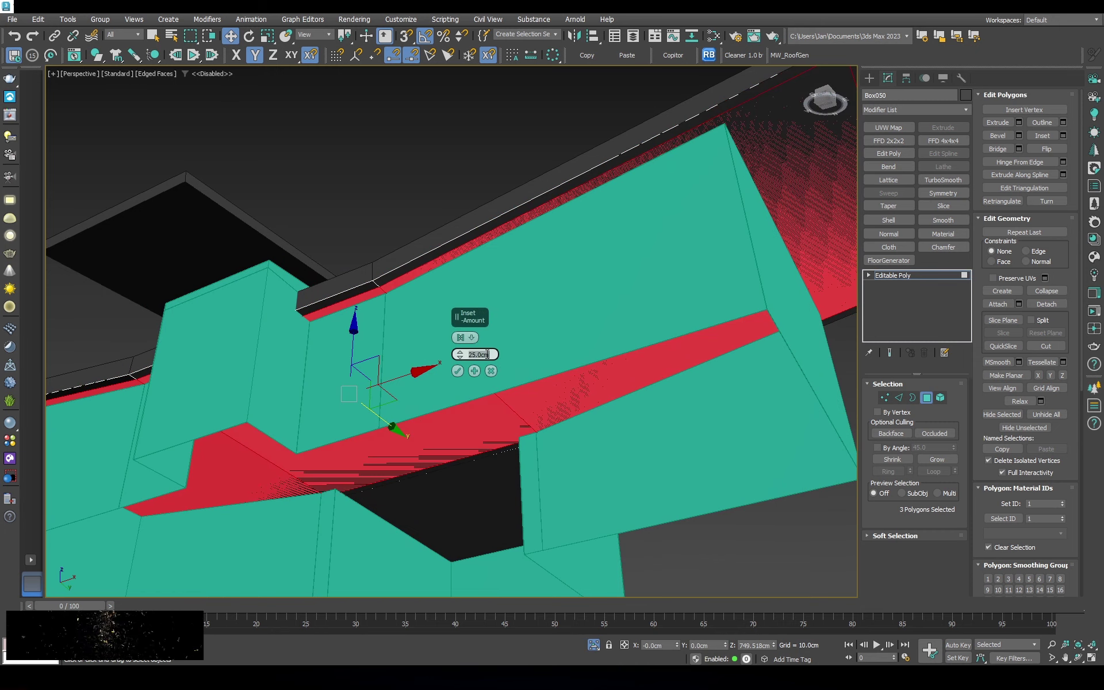
{"action": "left_click", "coordinate": [458, 371]}
{"action": "middle_click_drag", "start_coordinate": [457, 369], "coordinate": [530, 354], "text": "alt"}
Add a Shell to the slab with Inner Amount 0 and 10 cm outer thickness
{"action": "left_click", "coordinate": [909, 275]}
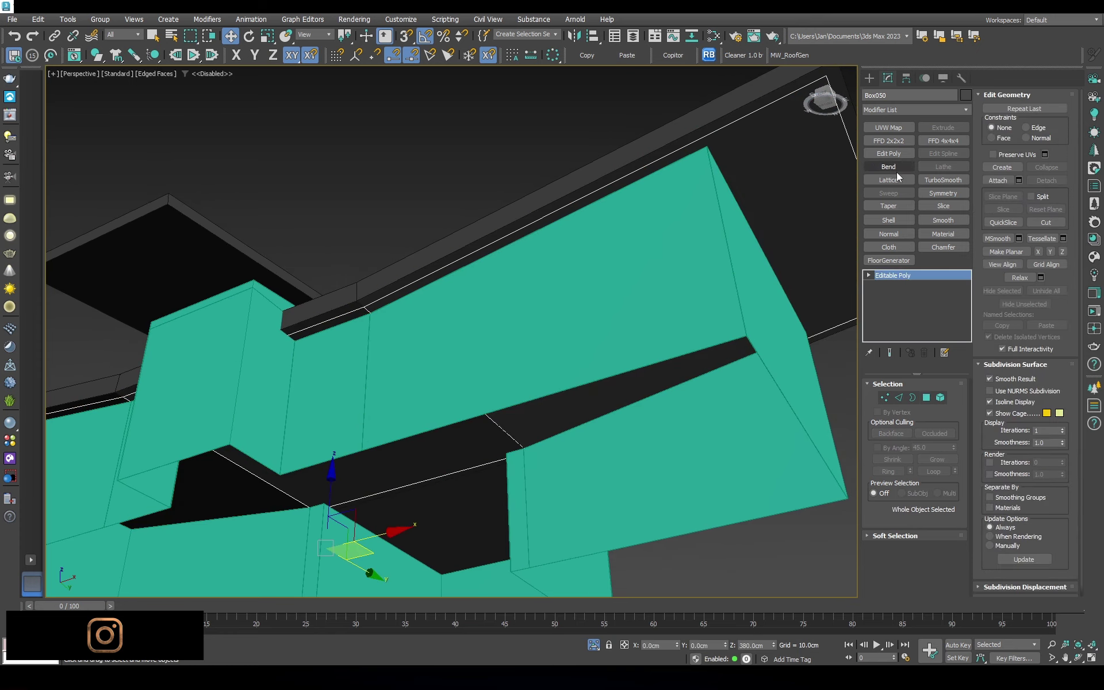
{"action": "left_click", "coordinate": [888, 220]}
{"action": "key", "text": "f"}
{"action": "right_click", "coordinate": [952, 401]}
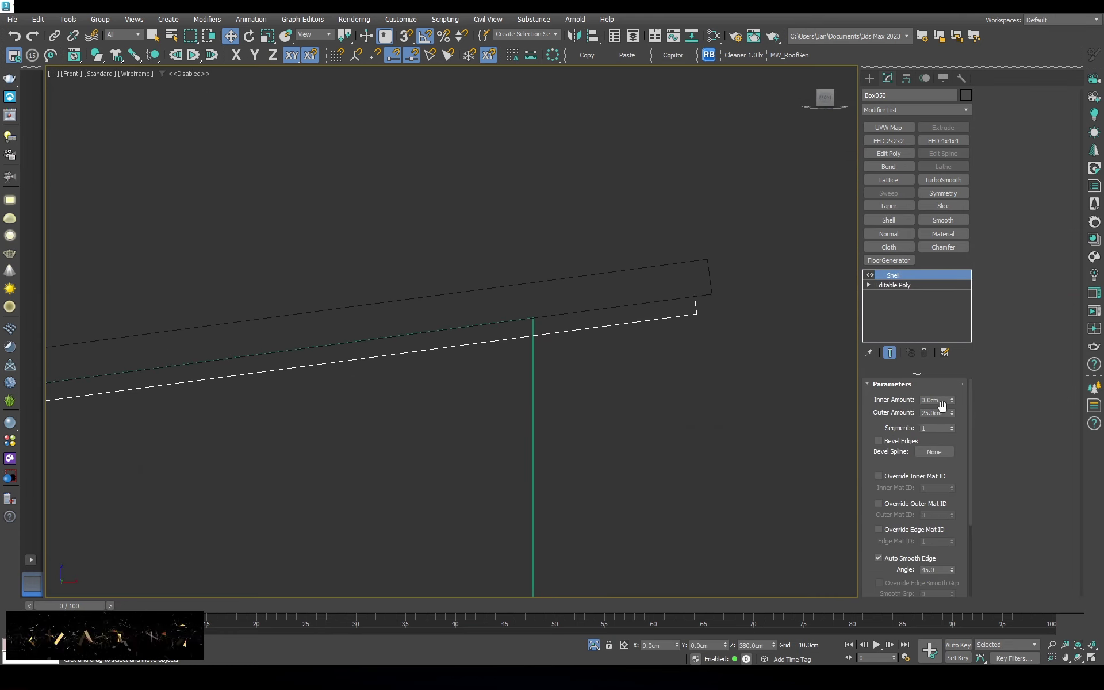
{"action": "key", "text": "Tab"}
{"action": "type", "text": "10"}
Inspect the shelled roof slab in shaded perspective and top views
{"action": "key", "text": "p"}
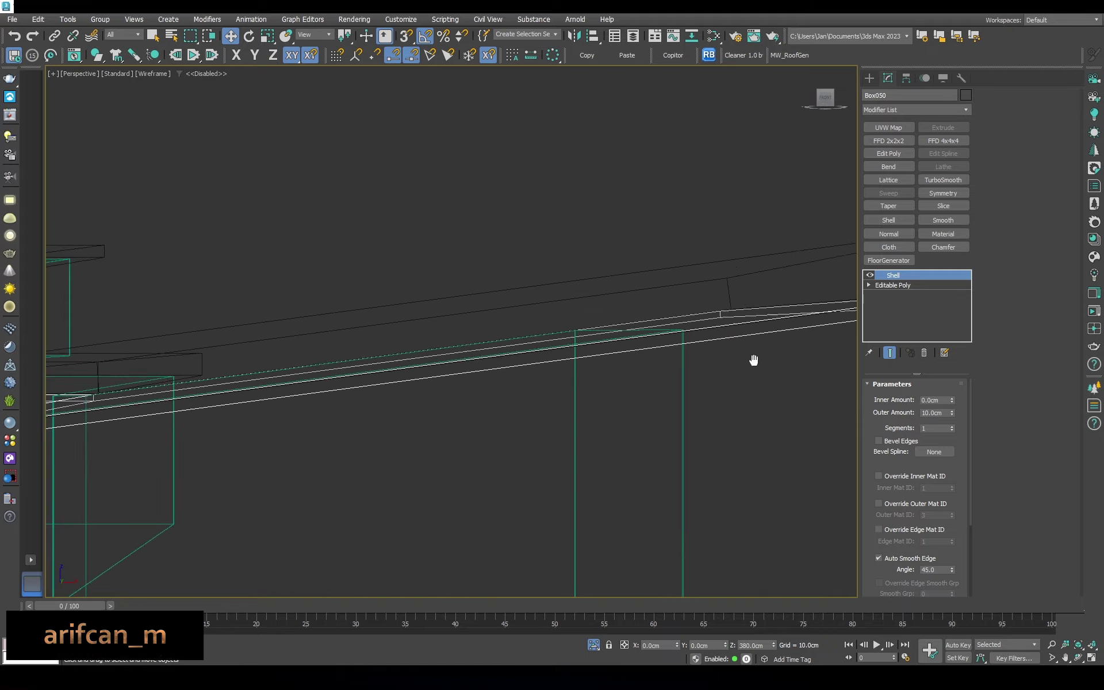
{"action": "key", "text": "F3"}
{"action": "mouse_move", "coordinate": [618, 271]}
{"action": "middle_mouse_down"}
{"action": "mouse_move", "coordinate": [594, 331]}
{"action": "mouse_move", "coordinate": [666, 254]}
{"action": "mouse_move", "coordinate": [560, 288]}
{"action": "middle_mouse_up"}
{"action": "scroll", "coordinate": [665, 254], "scroll_direction": "down", "scroll_amount": 5}
{"action": "scroll", "coordinate": [656, 239], "scroll_direction": "up", "scroll_amount": 2}
{"action": "key", "text": "t"}
{"action": "scroll", "coordinate": [712, 257], "scroll_direction": "down", "scroll_amount": 3}
{"action": "key", "text": "p"}
{"action": "scroll", "coordinate": [559, 288], "scroll_direction": "up", "scroll_amount": 4}
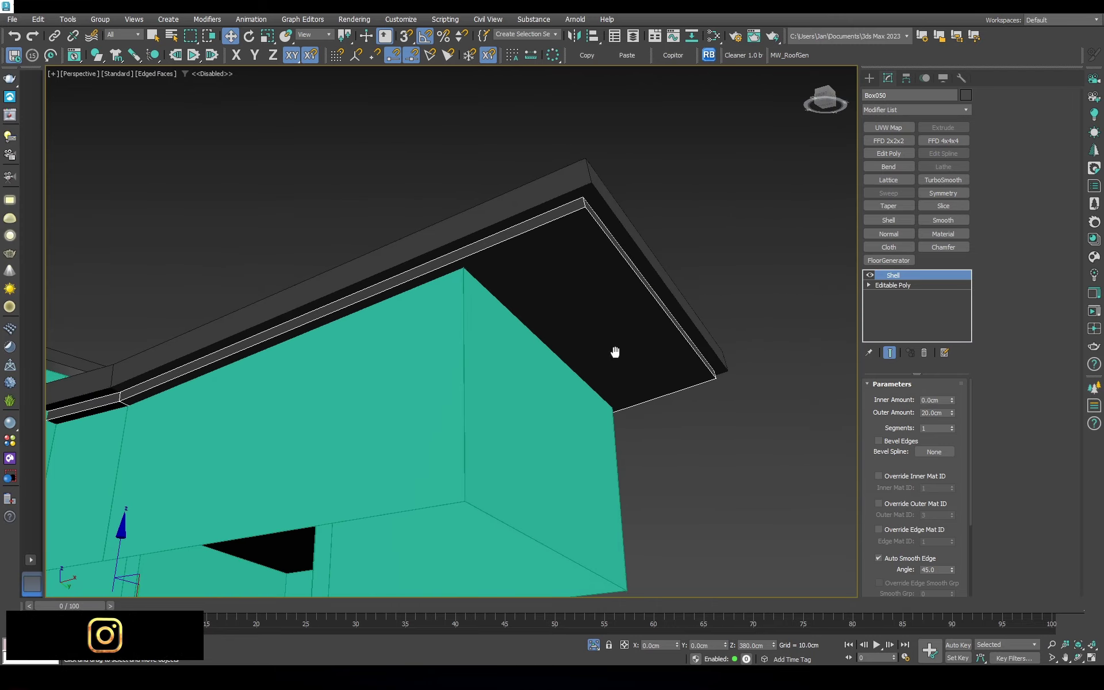
{"action": "scroll", "coordinate": [615, 352], "scroll_direction": "down", "scroll_amount": 4}
Move the wall box's selected vertices down 10 cm in the front view
{"action": "key", "text": "c"}
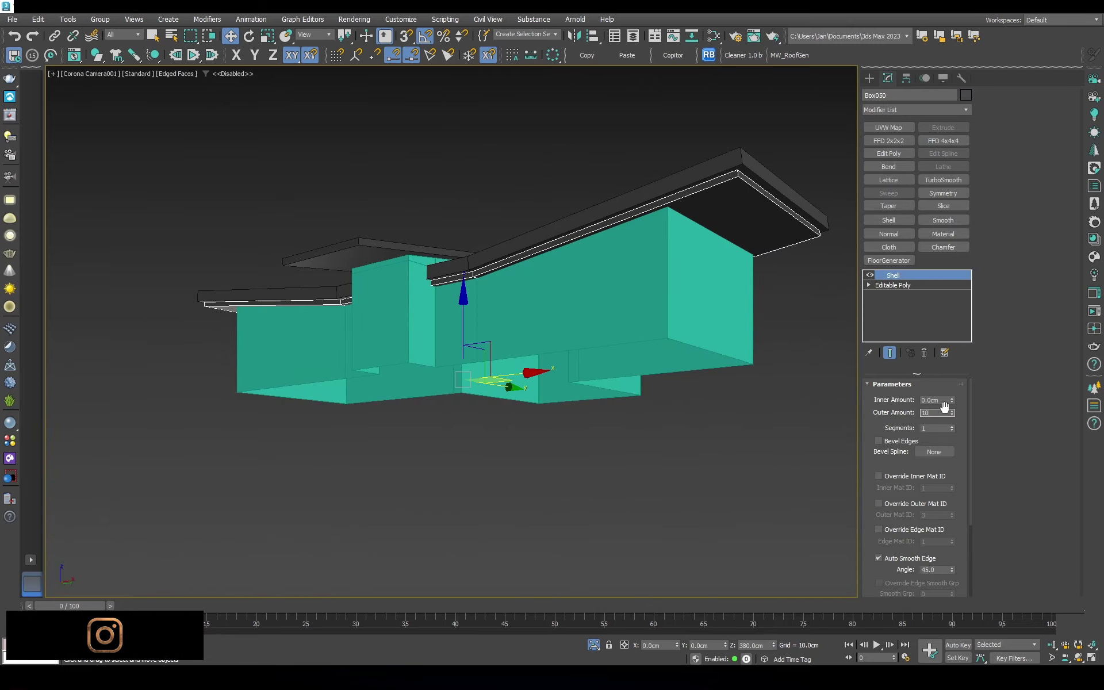
{"action": "key", "text": "f"}
{"action": "key", "text": "1"}
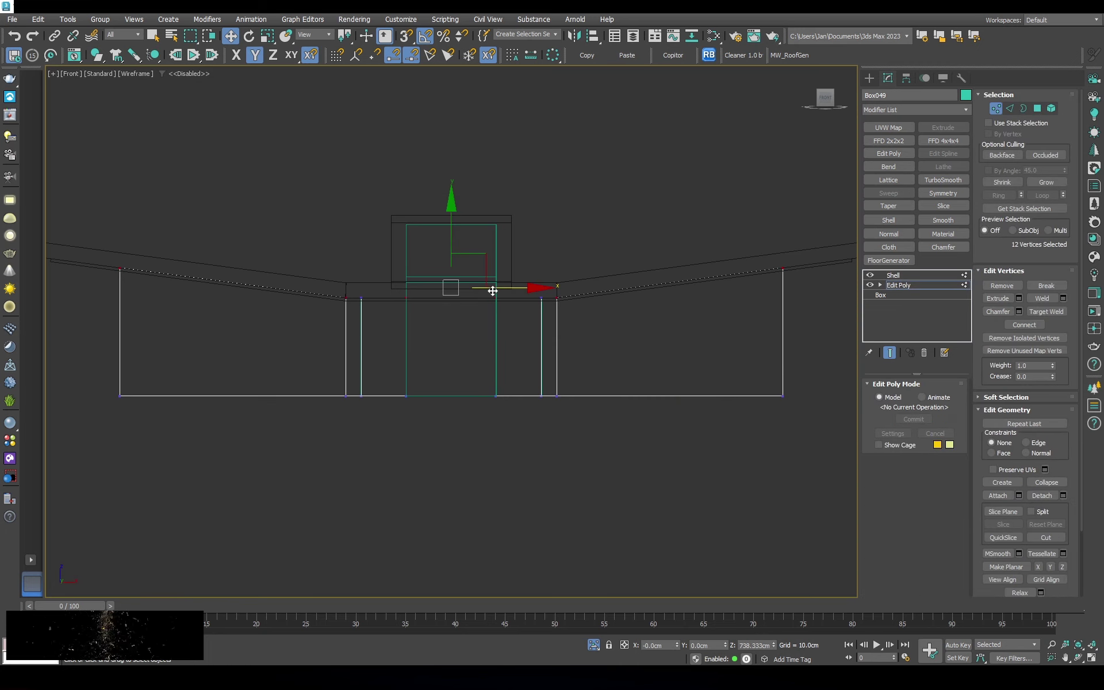
{"action": "left_click", "coordinate": [707, 645]}
{"action": "type", "text": "-10"}
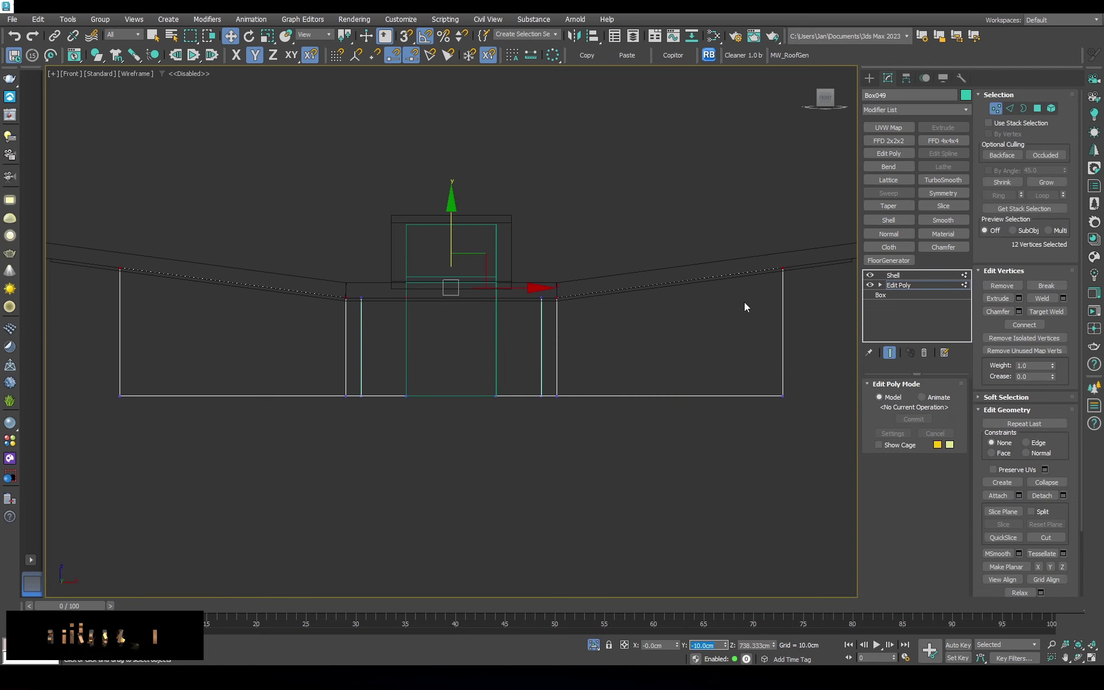
{"action": "key", "text": "Return"}
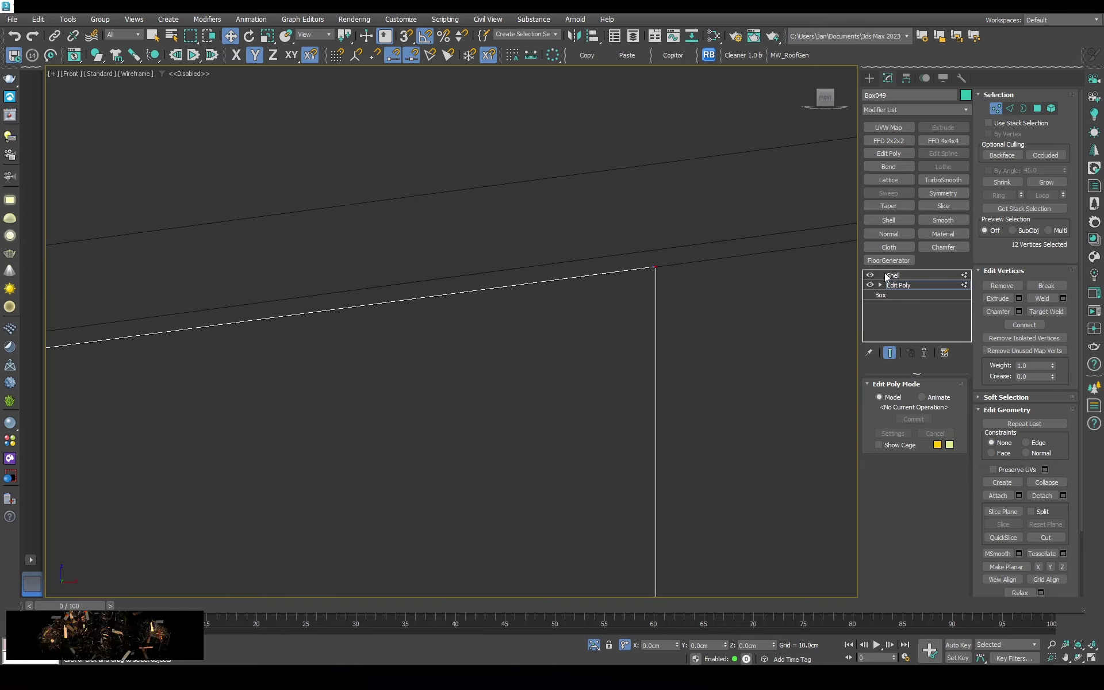
{"action": "left_click", "coordinate": [886, 276]}
{"action": "scroll", "coordinate": [641, 357], "scroll_direction": "down", "scroll_amount": 5}
{"action": "scroll", "coordinate": [525, 263], "scroll_direction": "up", "scroll_amount": 3}
{"action": "left_click", "coordinate": [525, 262]}
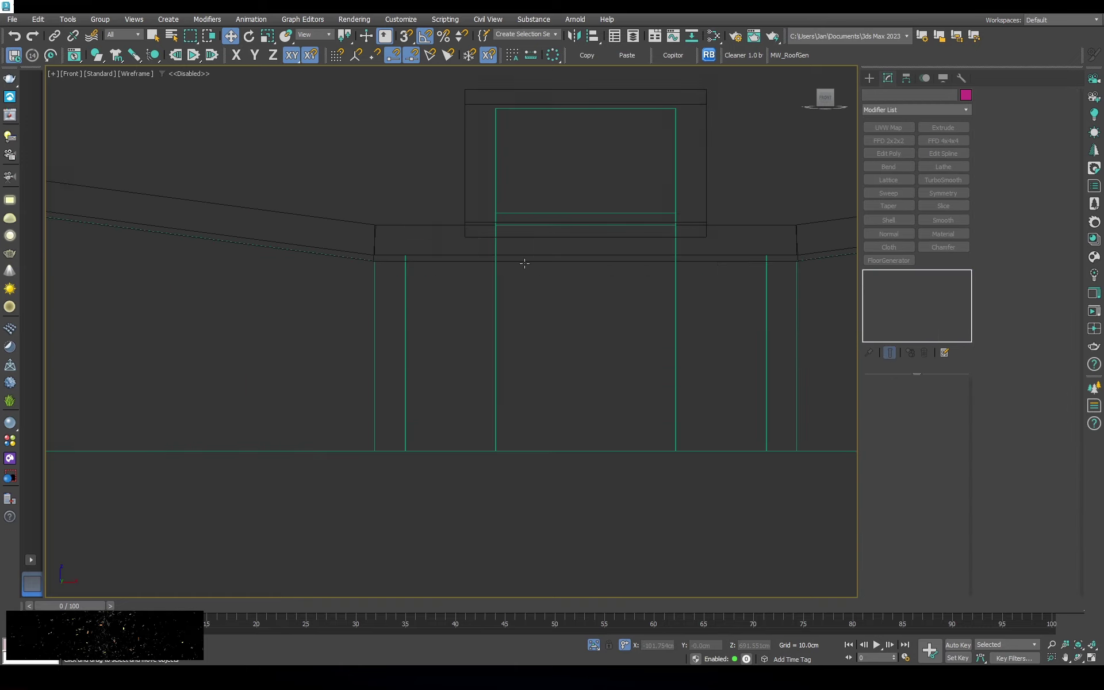
Select the teal box Box048 beneath the roof in the shaded perspective view
{"action": "left_click", "coordinate": [405, 301]}
{"action": "key", "text": "p"}
{"action": "key", "text": "F3"}
{"action": "middle_click_drag", "start_coordinate": [591, 262], "coordinate": [402, 262], "text": "alt"}
{"action": "scroll", "coordinate": [402, 262], "scroll_direction": "up", "scroll_amount": 5}
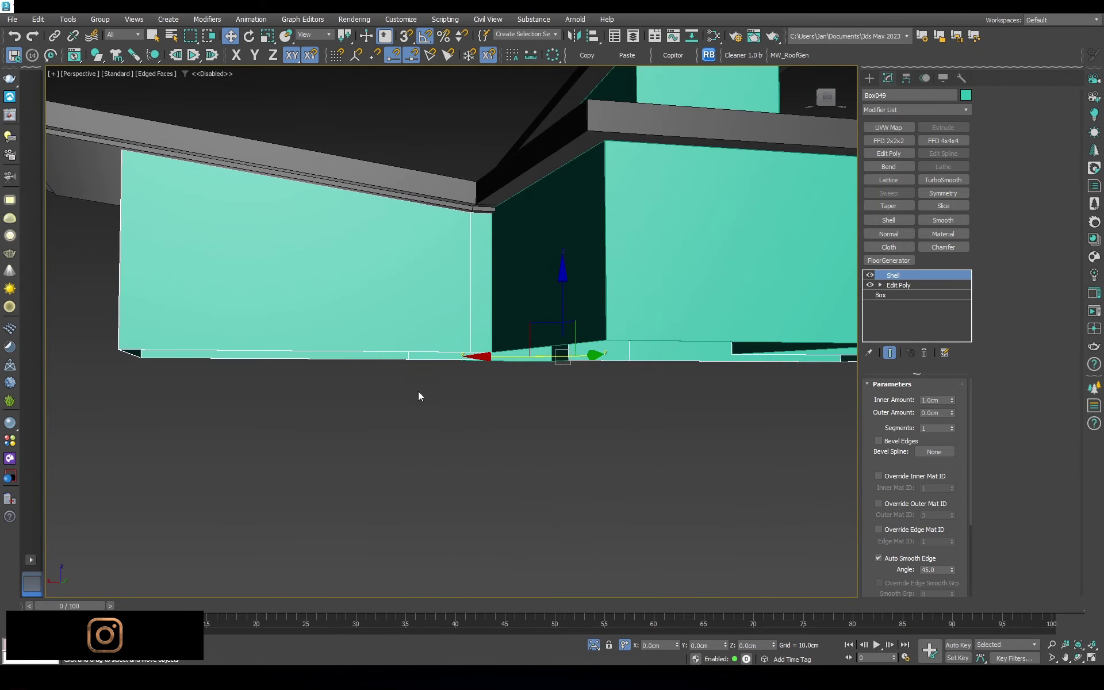
{"action": "left_click", "coordinate": [419, 396]}
{"action": "mouse_move", "coordinate": [419, 395]}
{"action": "middle_mouse_down", "text": "alt"}
{"action": "mouse_move", "coordinate": [263, 345]}
{"action": "mouse_move", "coordinate": [351, 261]}
{"action": "middle_mouse_up", "text": "alt"}
{"action": "key", "text": "F3"}
{"action": "left_click", "coordinate": [350, 261]}
{"action": "key", "text": "F3"}
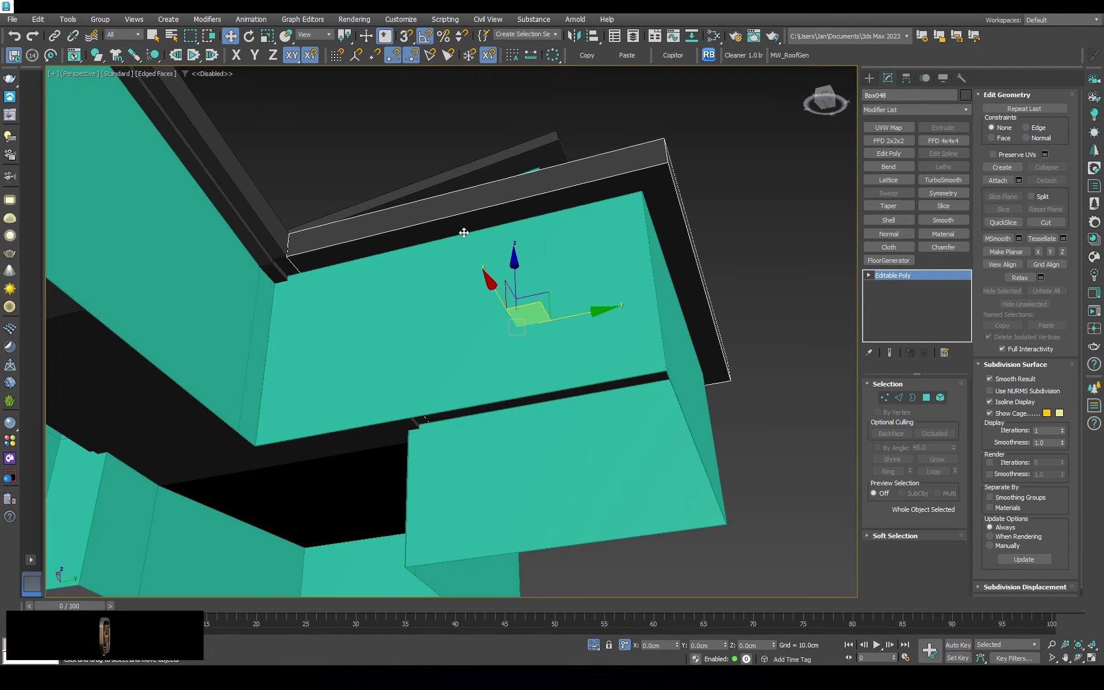
Duplicate the teal box Box048 as a new piece
{"action": "middle_click_drag", "start_coordinate": [464, 232], "coordinate": [438, 231]}
{"action": "right_click", "coordinate": [438, 230]}
{"action": "left_click", "coordinate": [573, 378]}
{"action": "right_click", "coordinate": [546, 218]}
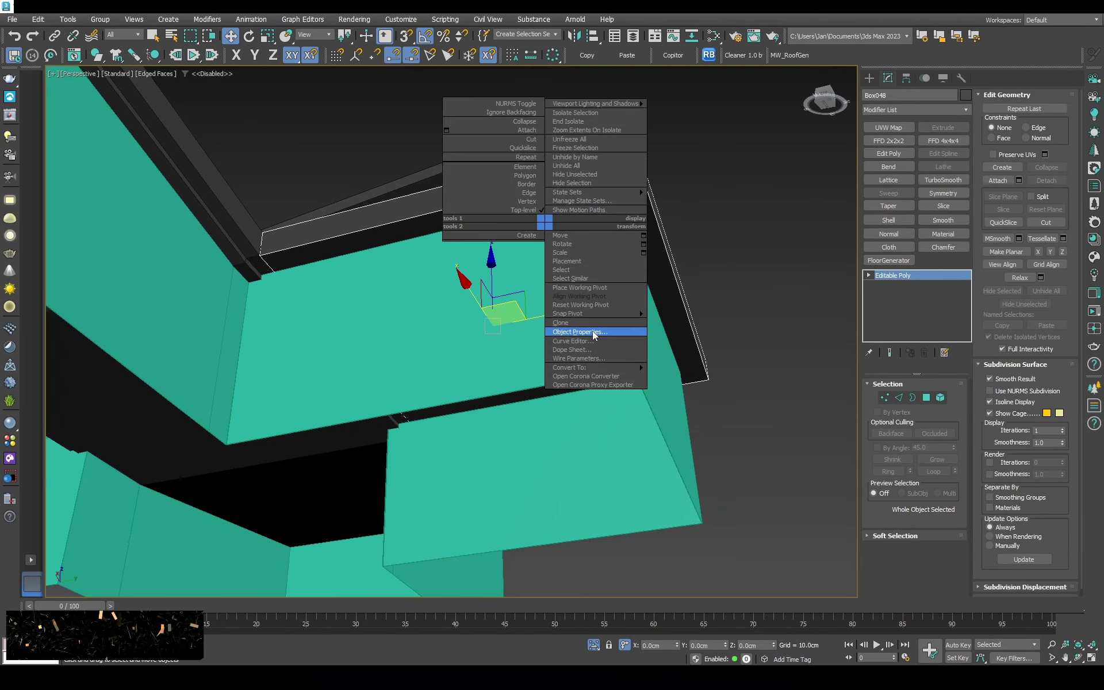
{"action": "left_click", "coordinate": [592, 330]}
Select a face and a roof-side edge on the copied box
{"action": "left_click", "coordinate": [925, 398]}
{"action": "key", "text": "F3"}
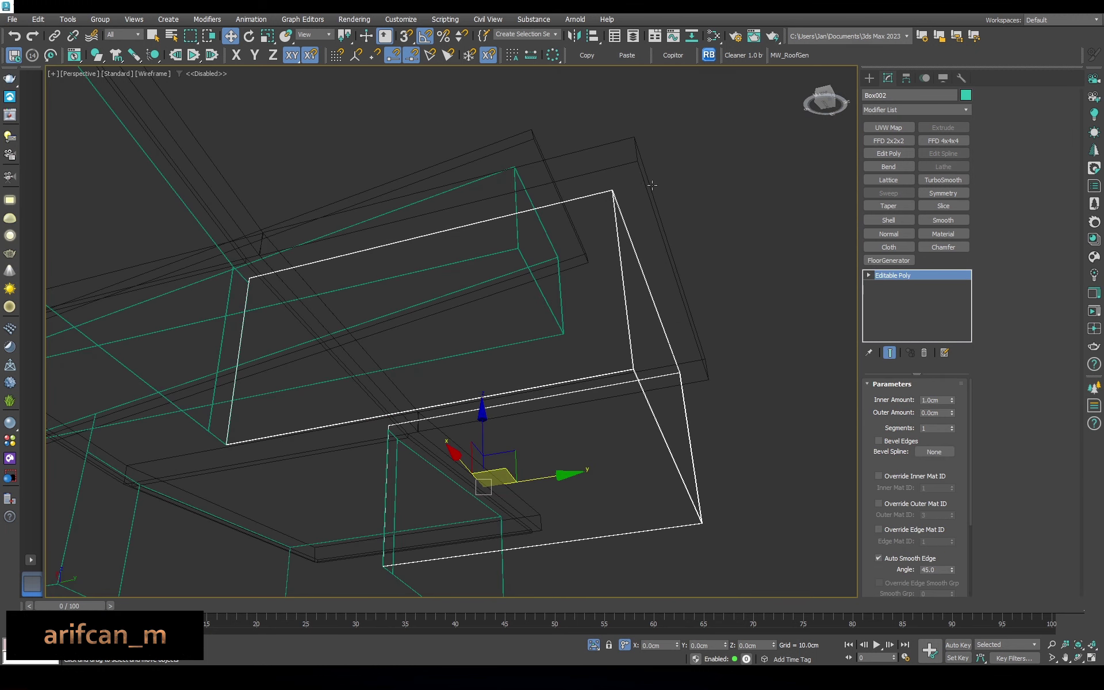
{"action": "left_click", "coordinate": [670, 265]}
{"action": "key", "text": "F3"}
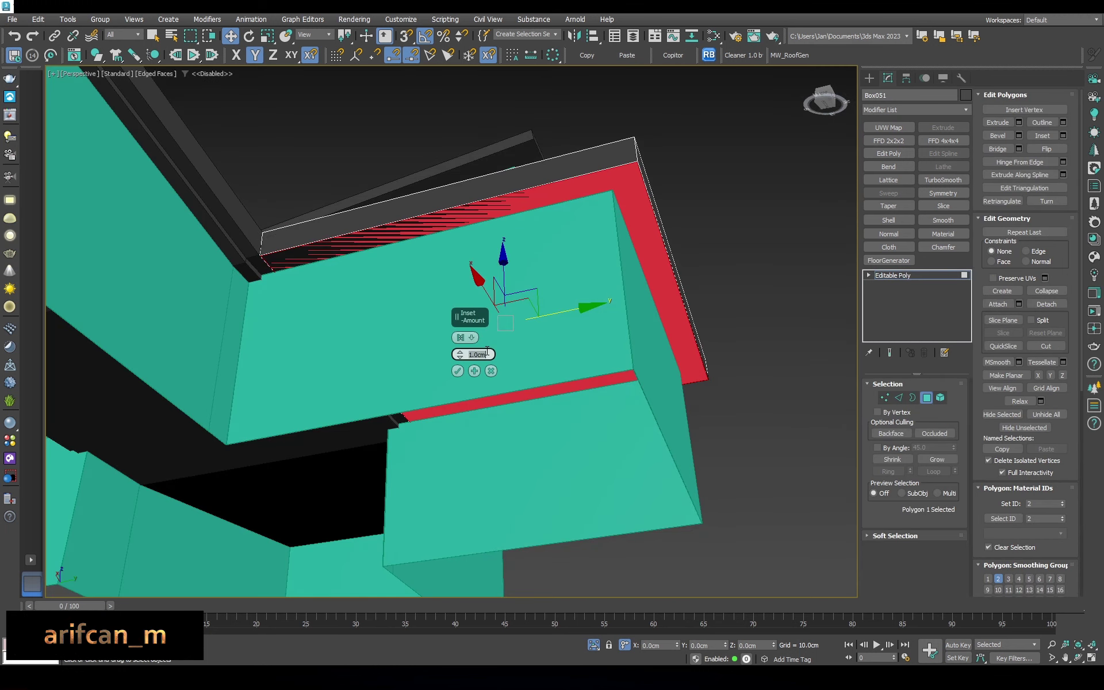
{"action": "scroll", "coordinate": [553, 335], "scroll_direction": "down", "scroll_amount": 2}
{"action": "scroll", "coordinate": [434, 236], "scroll_direction": "up", "scroll_amount": 5}
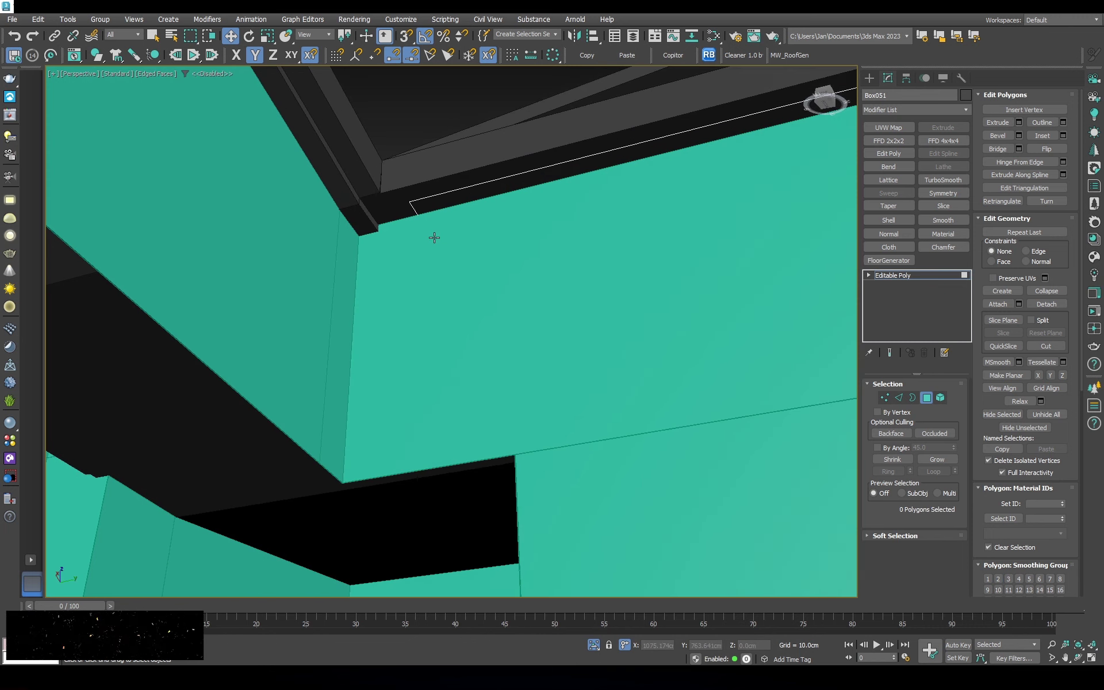
{"action": "key", "text": "2"}
{"action": "left_click", "coordinate": [431, 233]}
{"action": "key", "text": "F3"}
Add a Shell modifier to the copied box Box051
{"action": "key", "text": "F3"}
{"action": "left_click", "coordinate": [893, 274]}
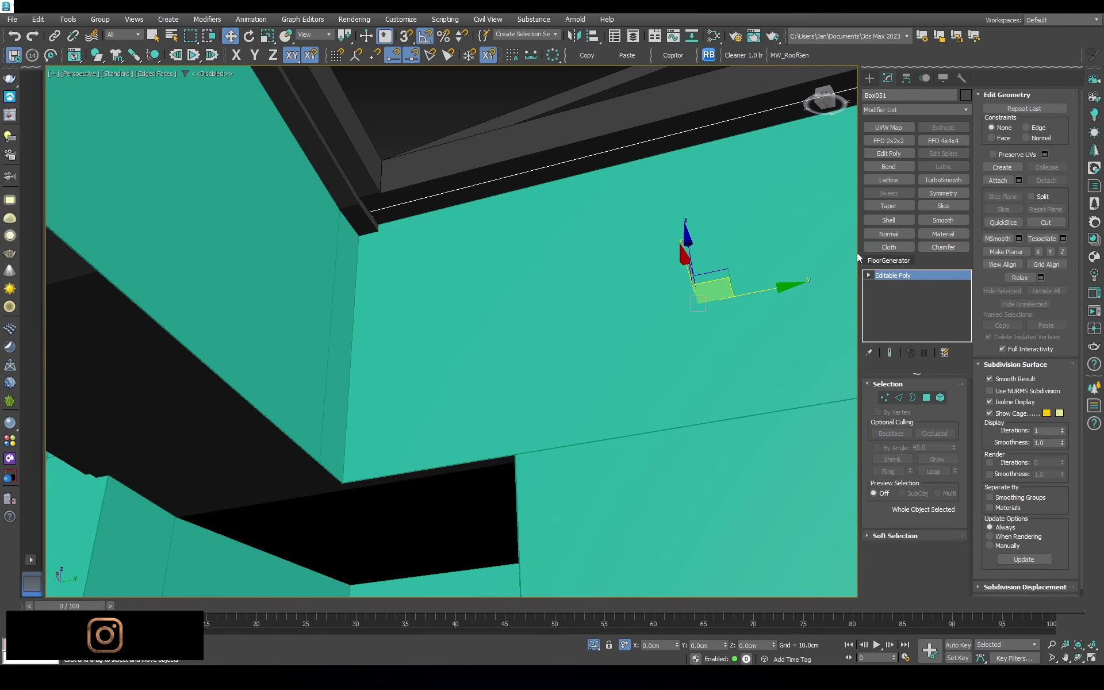
{"action": "left_click", "coordinate": [888, 220]}
{"action": "key", "text": "F3"}
{"action": "left_click", "coordinate": [661, 220]}
{"action": "key", "text": "F3"}
{"action": "left_click", "coordinate": [888, 219]}
{"action": "mouse_move", "coordinate": [764, 217]}
{"action": "middle_mouse_down", "text": "alt"}
{"action": "mouse_move", "coordinate": [563, 237]}
{"action": "mouse_move", "coordinate": [690, 259]}
{"action": "middle_mouse_up", "text": "alt"}
{"action": "key", "text": "F3"}
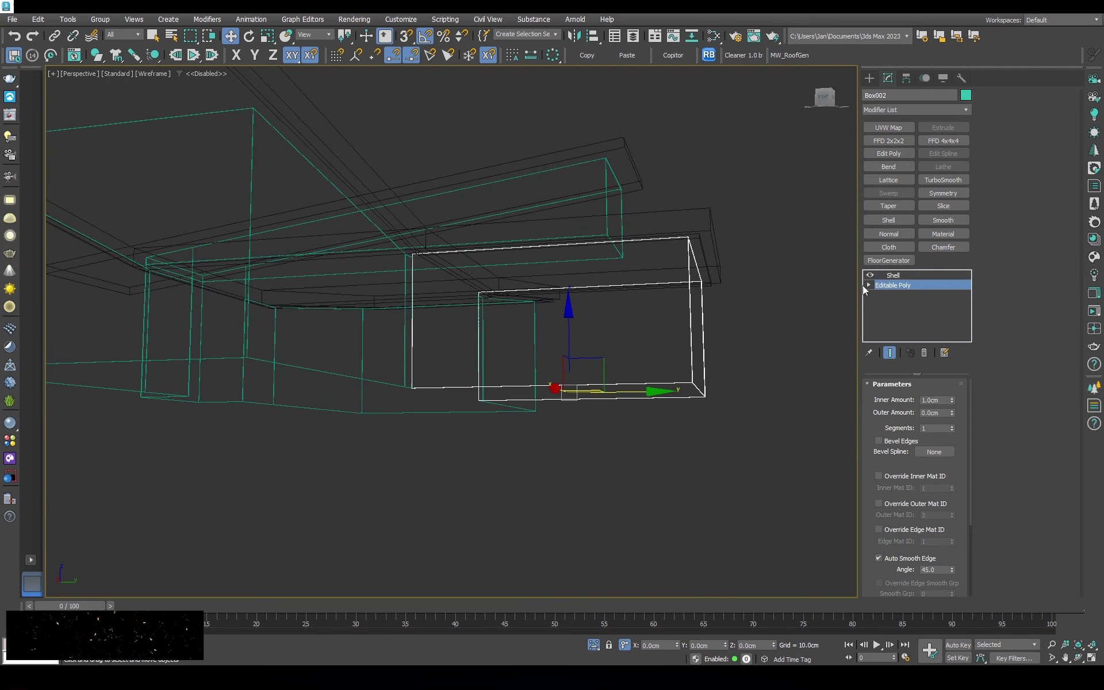
Move Box002's top vertices up to meet the roof
{"action": "left_click", "coordinate": [893, 285]}
{"action": "key", "text": "1"}
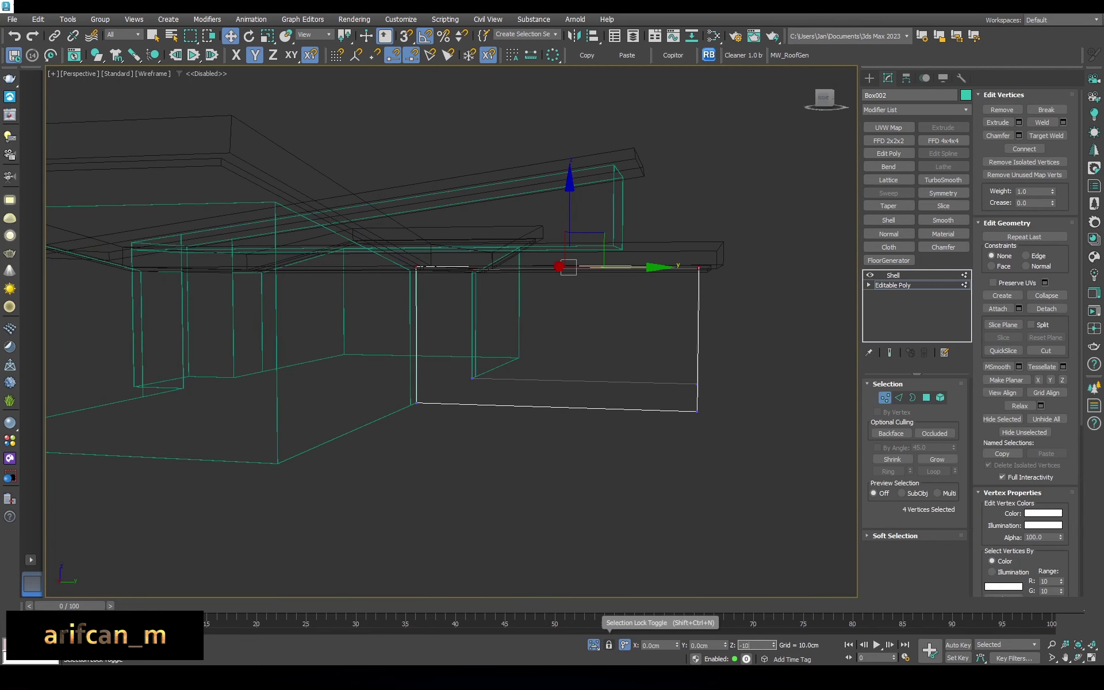
{"action": "left_click", "coordinate": [798, 291]}
{"action": "key", "text": "F3"}
Select the square flat roof plate Box047 and enable Edged Faces
{"action": "scroll", "coordinate": [509, 241], "scroll_direction": "up", "scroll_amount": 5}
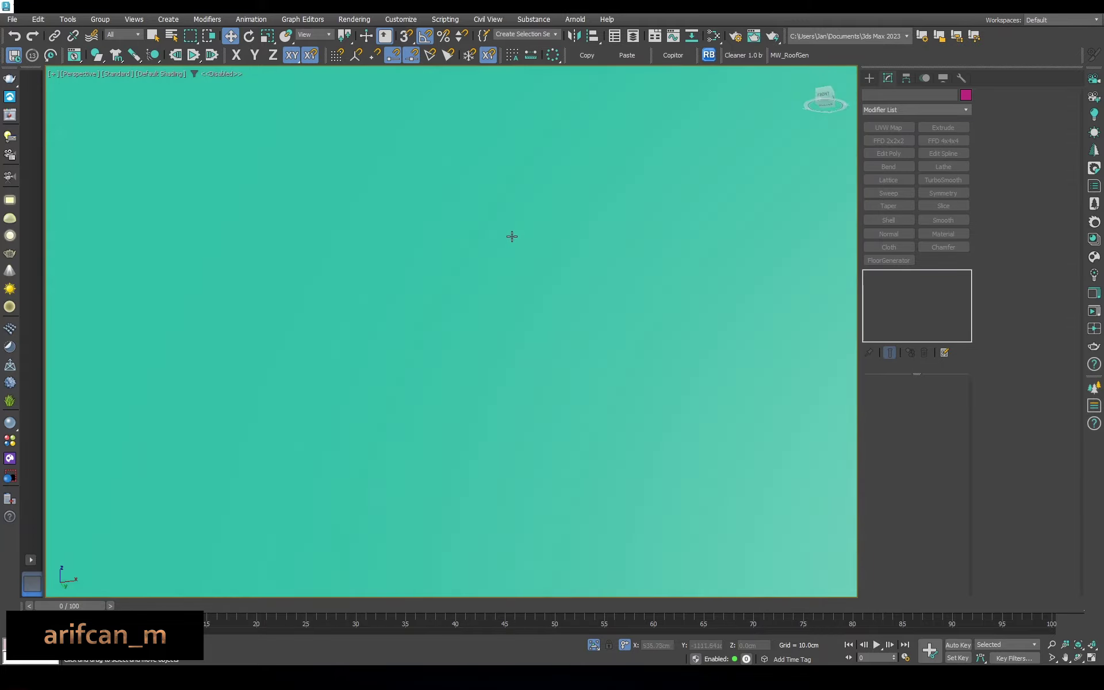
{"action": "scroll", "coordinate": [507, 255], "scroll_direction": "down", "scroll_amount": 5}
{"action": "mouse_move", "coordinate": [527, 214]}
{"action": "middle_mouse_down", "text": "alt"}
{"action": "mouse_move", "coordinate": [668, 226]}
{"action": "mouse_move", "coordinate": [367, 288]}
{"action": "mouse_move", "coordinate": [473, 295]}
{"action": "middle_mouse_up", "text": "alt"}
{"action": "left_click", "coordinate": [426, 315]}
{"action": "key", "text": "F4"}
{"action": "scroll", "coordinate": [448, 298], "scroll_direction": "up", "scroll_amount": 3}
Shift-clone the flat roof plate Box047 and convert the copy to Editable Poly
{"action": "scroll", "coordinate": [449, 298], "scroll_direction": "up", "scroll_amount": 2}
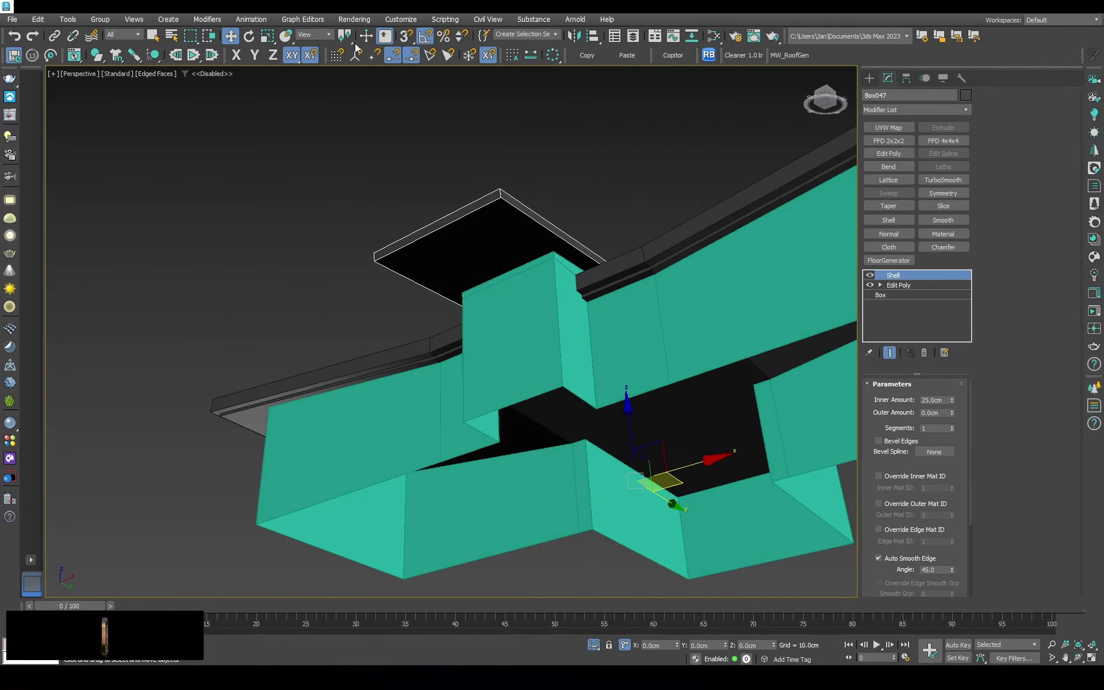
{"action": "middle_click_drag", "start_coordinate": [431, 255], "coordinate": [517, 237], "text": "alt"}
{"action": "right_click", "coordinate": [518, 237]}
{"action": "left_click", "coordinate": [557, 313]}
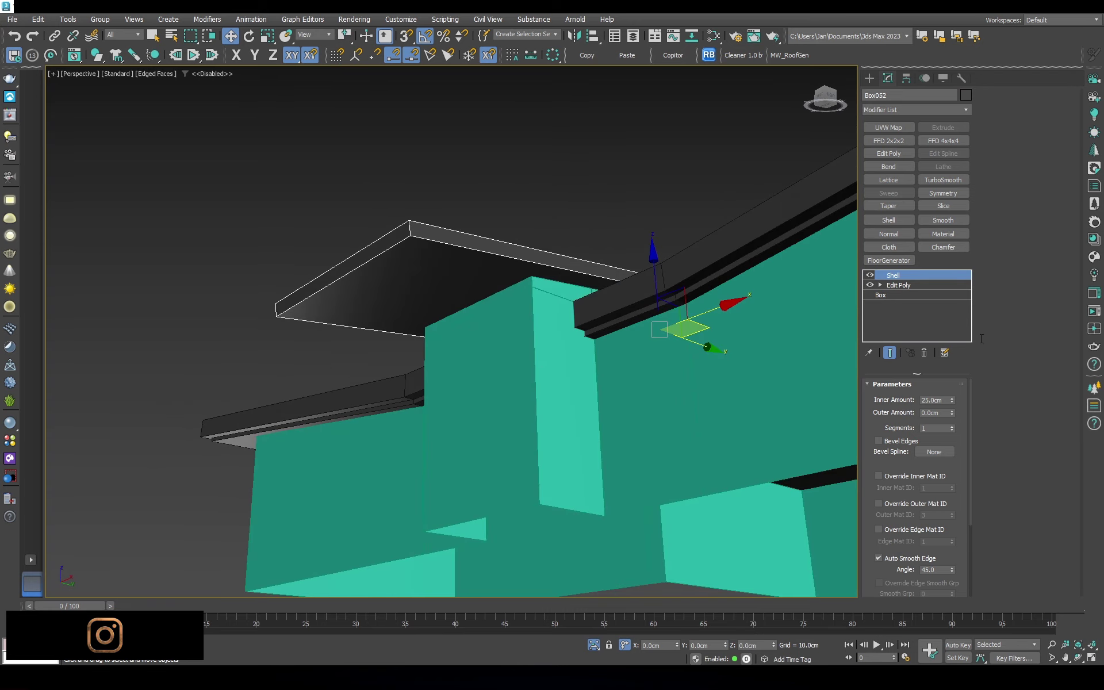
{"action": "right_click", "coordinate": [626, 286]}
{"action": "left_click", "coordinate": [796, 440]}
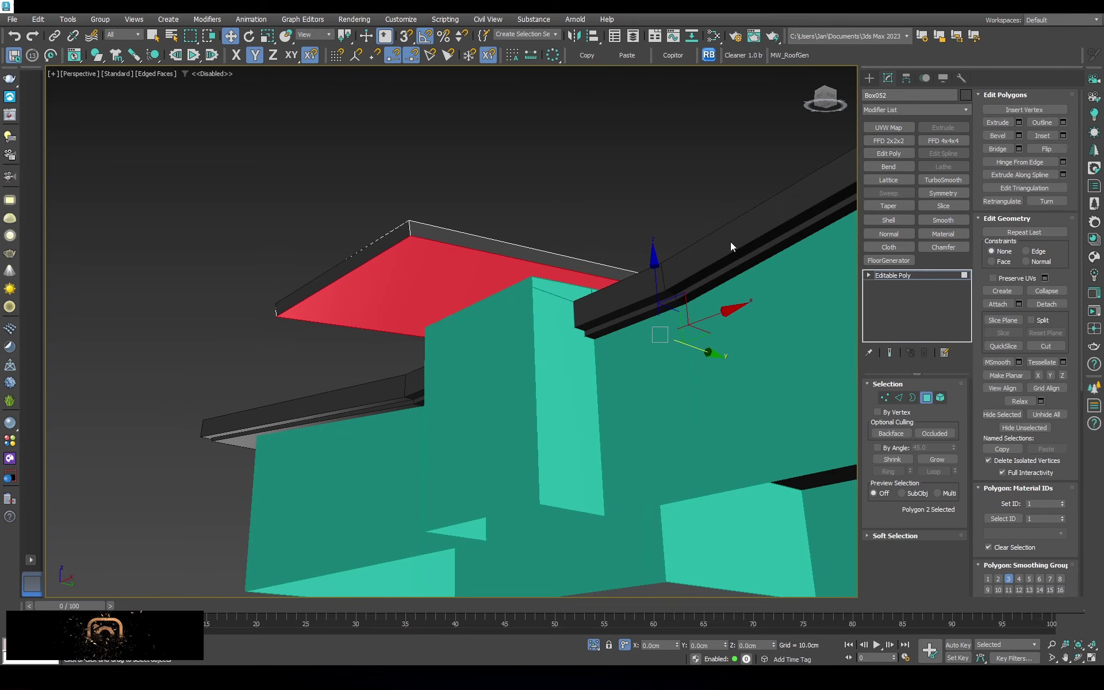
Inset the copy's top polygon and add a Shell with a 25 cm outer amount
{"action": "middle_click_drag", "start_coordinate": [556, 248], "coordinate": [564, 230]}
{"action": "left_click", "coordinate": [1063, 135]}
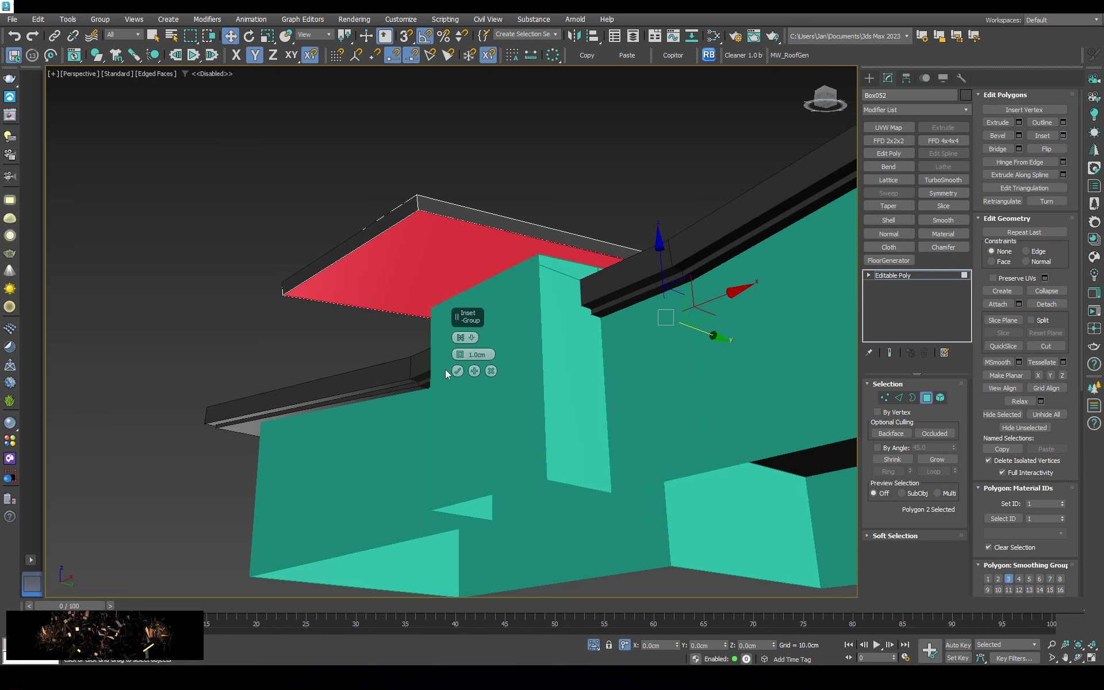
{"action": "left_click", "coordinate": [458, 371]}
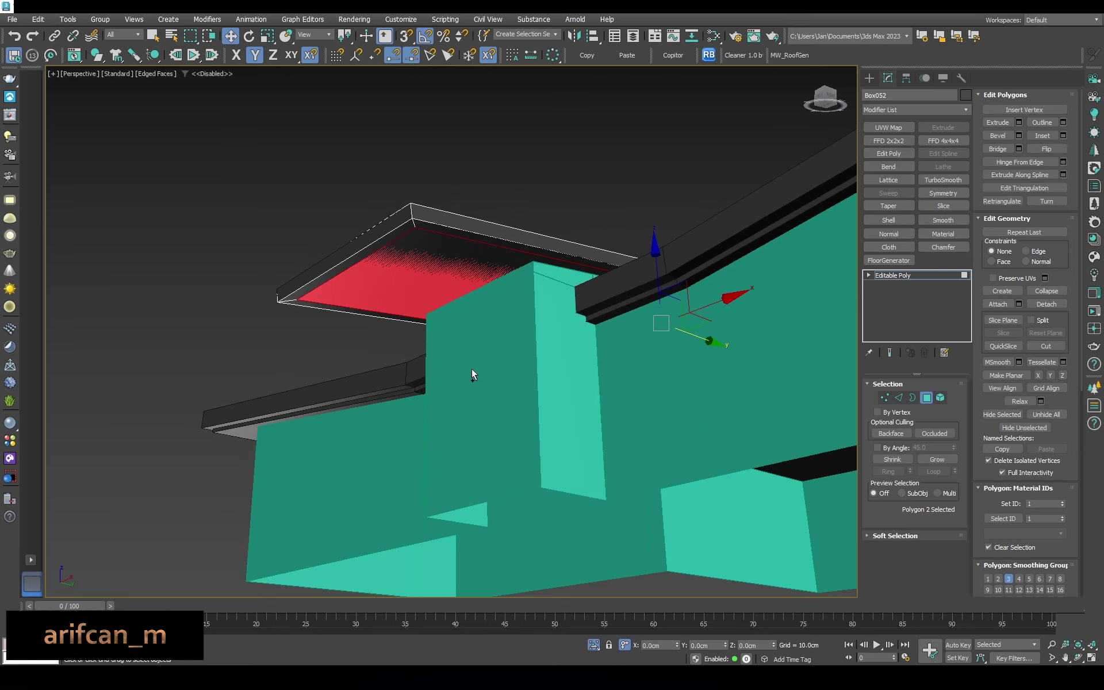
{"action": "left_click", "coordinate": [921, 276]}
{"action": "left_click", "coordinate": [888, 219]}
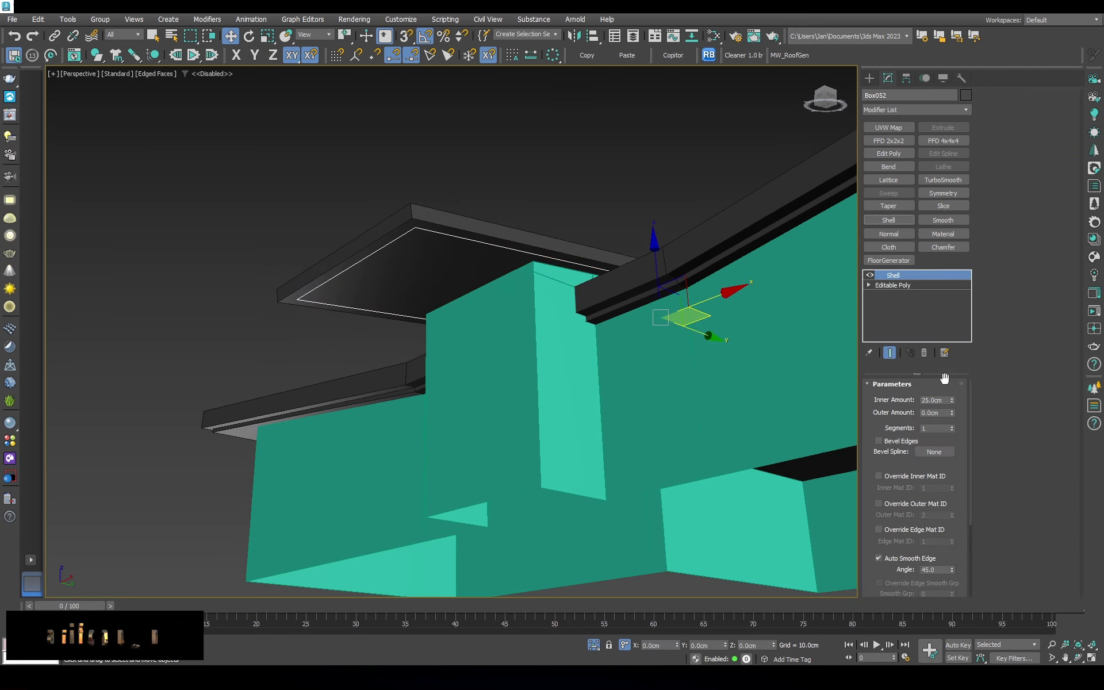
{"action": "type", "text": "52"}
{"action": "key", "text": "Return"}
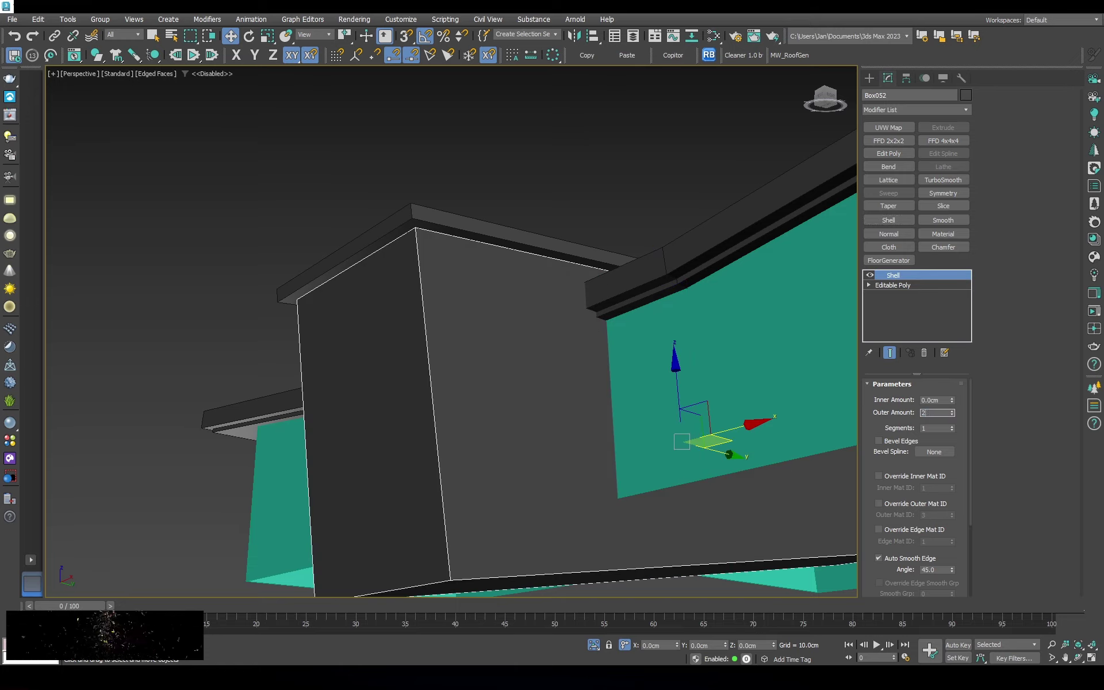
{"action": "type", "text": "5"}
{"action": "key", "text": "Return"}
{"action": "key", "text": "F4"}
{"action": "middle_click_drag", "start_coordinate": [575, 288], "coordinate": [512, 192], "text": "alt"}
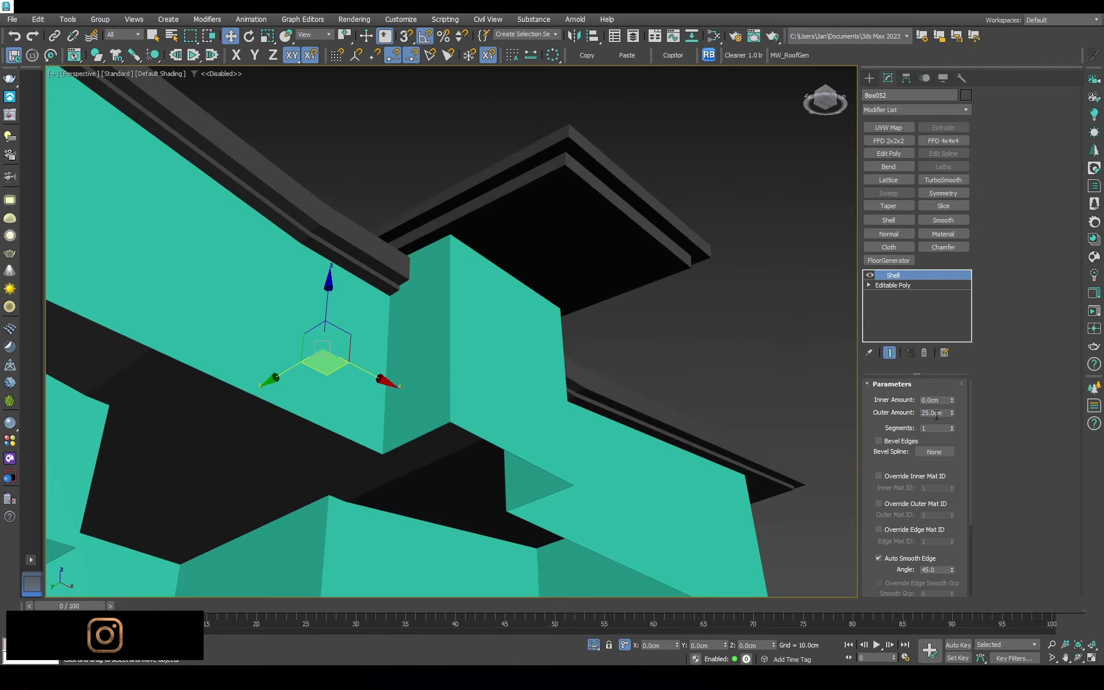
Adjust wall volume Box003's top vertices in the Left view to fit under the plate
{"action": "key", "text": "f"}
{"action": "left_click", "coordinate": [892, 284]}
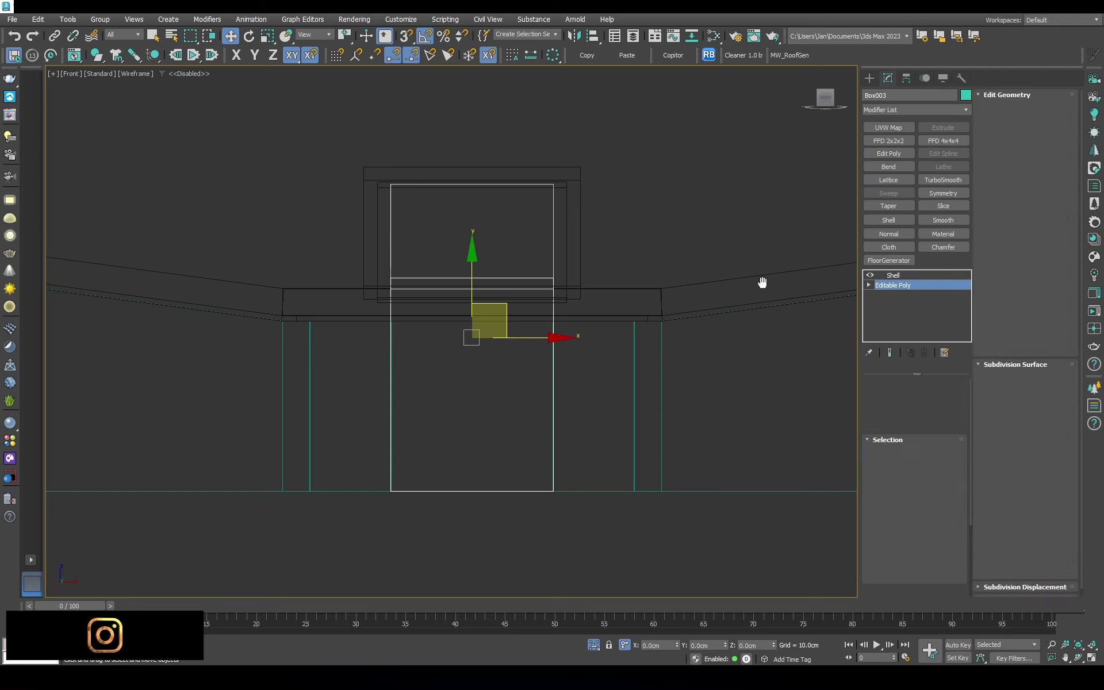
{"action": "key", "text": "l"}
{"action": "key", "text": "1"}
{"action": "scroll", "coordinate": [690, 282], "scroll_direction": "up", "scroll_amount": 5}
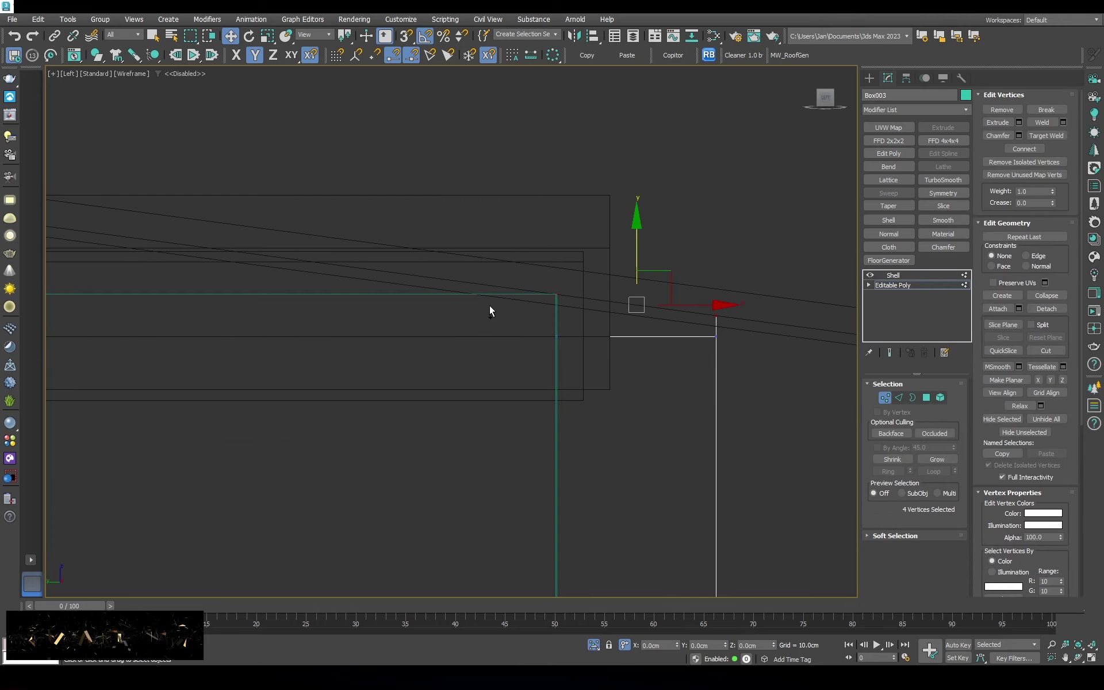
{"action": "scroll", "coordinate": [489, 311], "scroll_direction": "down", "scroll_amount": 3}
{"action": "left_click_drag", "start_coordinate": [423, 239], "coordinate": [219, 315], "text": "ctrl"}
{"action": "scroll", "coordinate": [557, 295], "scroll_direction": "down", "scroll_amount": 2}
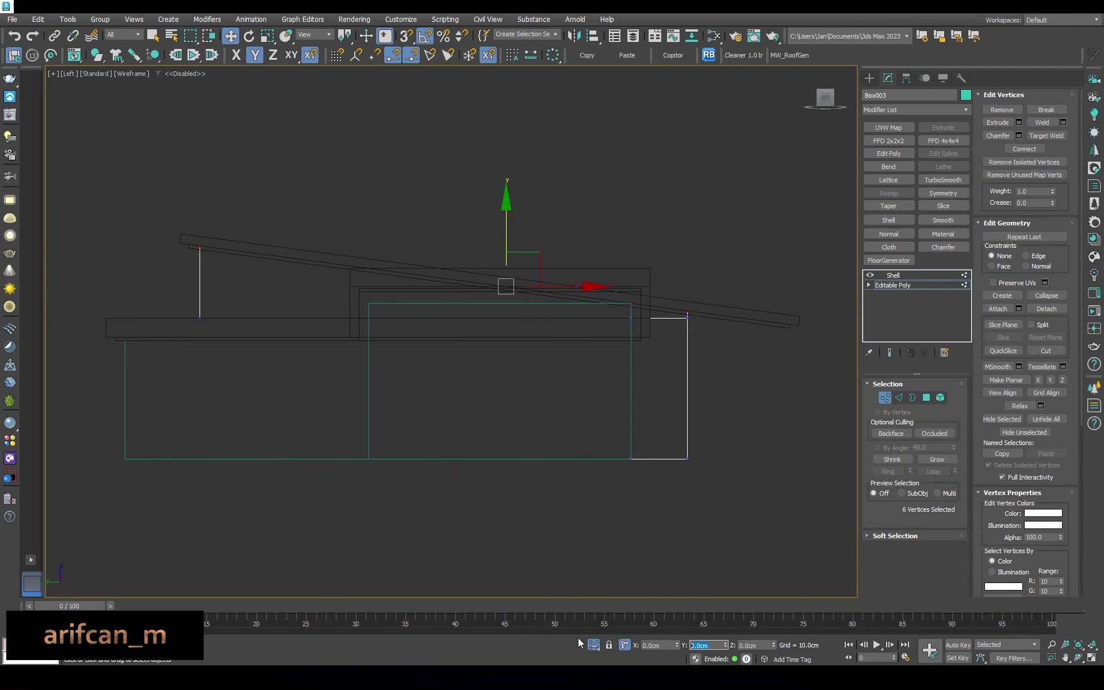
{"action": "left_click", "coordinate": [893, 275]}
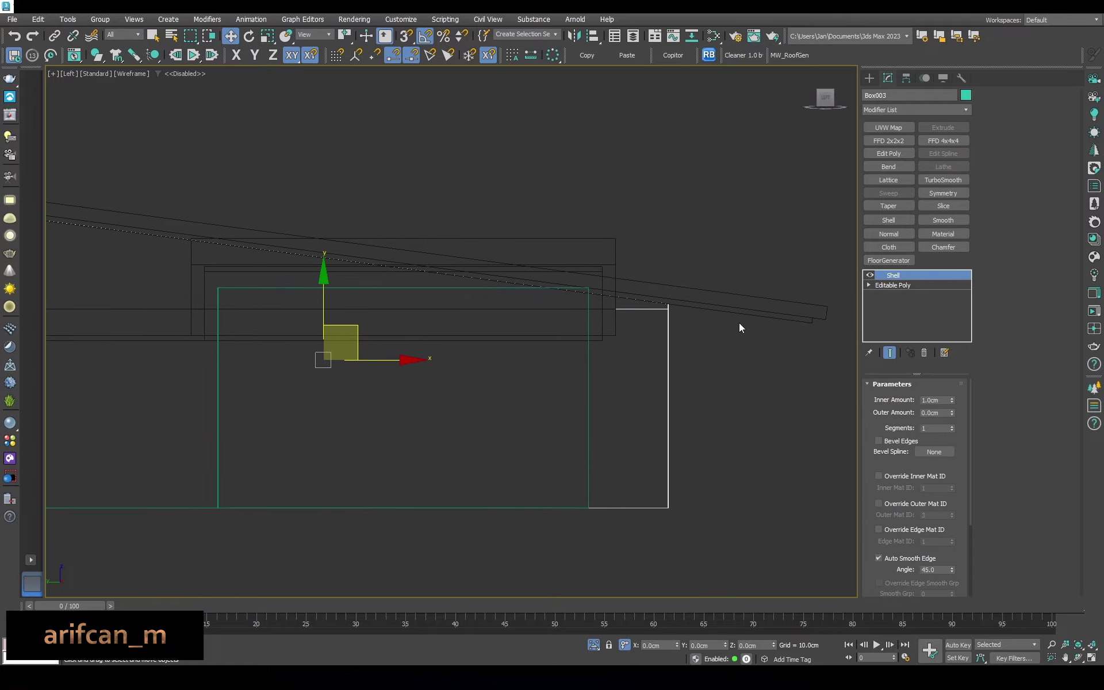
{"action": "key", "text": "p"}
Orbit around the roof slabs and teal wall boxes to check the fit
{"action": "left_click", "coordinate": [705, 377]}
{"action": "key", "text": "F3"}
{"action": "key", "text": "ctrl+d"}
{"action": "mouse_move", "coordinate": [684, 384]}
{"action": "middle_mouse_down", "text": "alt"}
{"action": "mouse_move", "coordinate": [515, 376]}
{"action": "mouse_move", "coordinate": [510, 350]}
{"action": "mouse_move", "coordinate": [650, 335]}
{"action": "mouse_move", "coordinate": [546, 336]}
{"action": "mouse_move", "coordinate": [485, 386]}
{"action": "mouse_move", "coordinate": [592, 269]}
{"action": "middle_mouse_up", "text": "alt"}
{"action": "left_click", "coordinate": [485, 387]}
{"action": "key", "text": "ctrl+d"}
{"action": "mouse_move", "coordinate": [534, 324]}
{"action": "middle_mouse_down", "text": "alt"}
{"action": "mouse_move", "coordinate": [434, 322]}
{"action": "mouse_move", "coordinate": [457, 334]}
{"action": "middle_mouse_up", "text": "alt"}
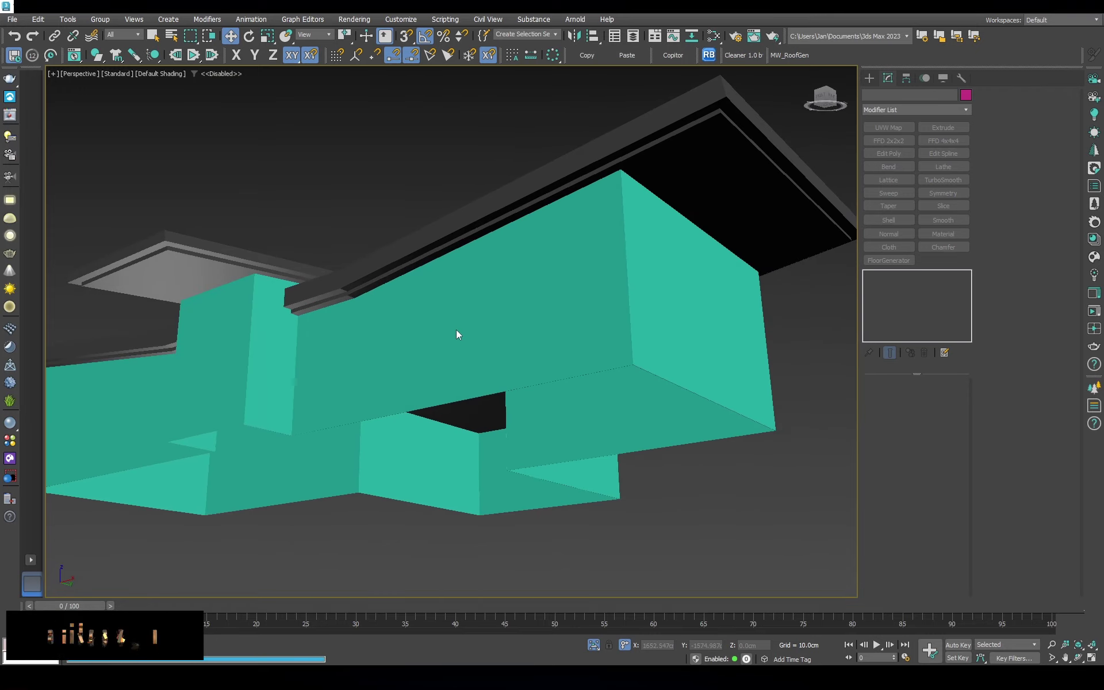
Clone the large teal wall volume Box049 and convert the copy to Editable Poly
{"action": "left_click", "coordinate": [735, 350]}
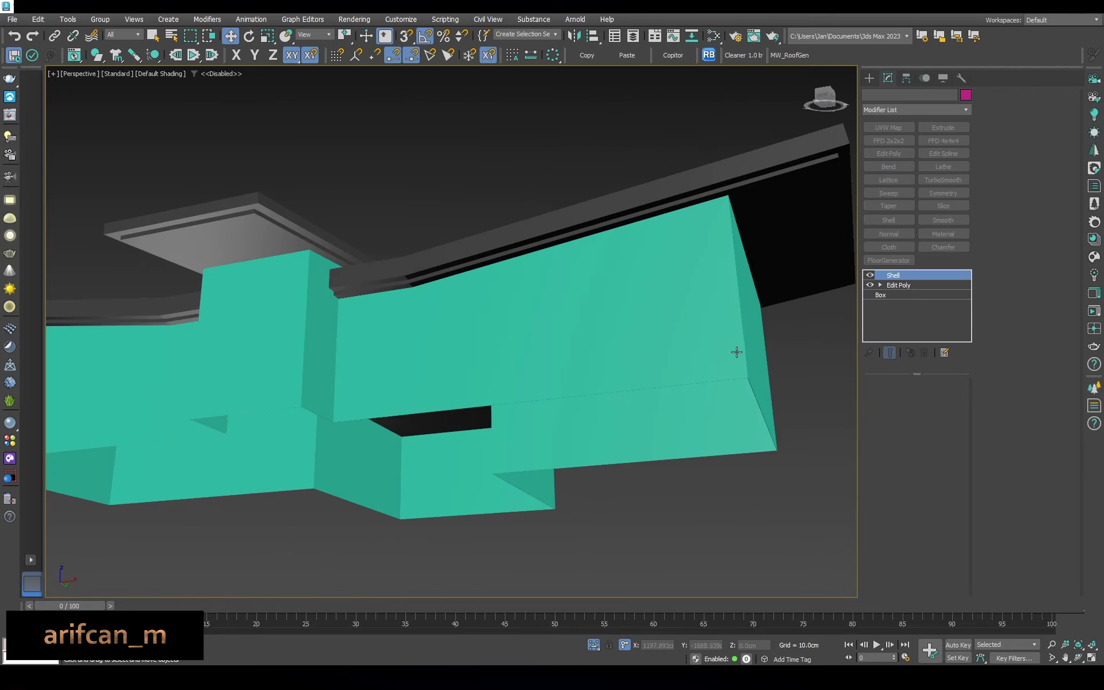
{"action": "key", "text": "ctrl+v"}
{"action": "key", "text": "Return"}
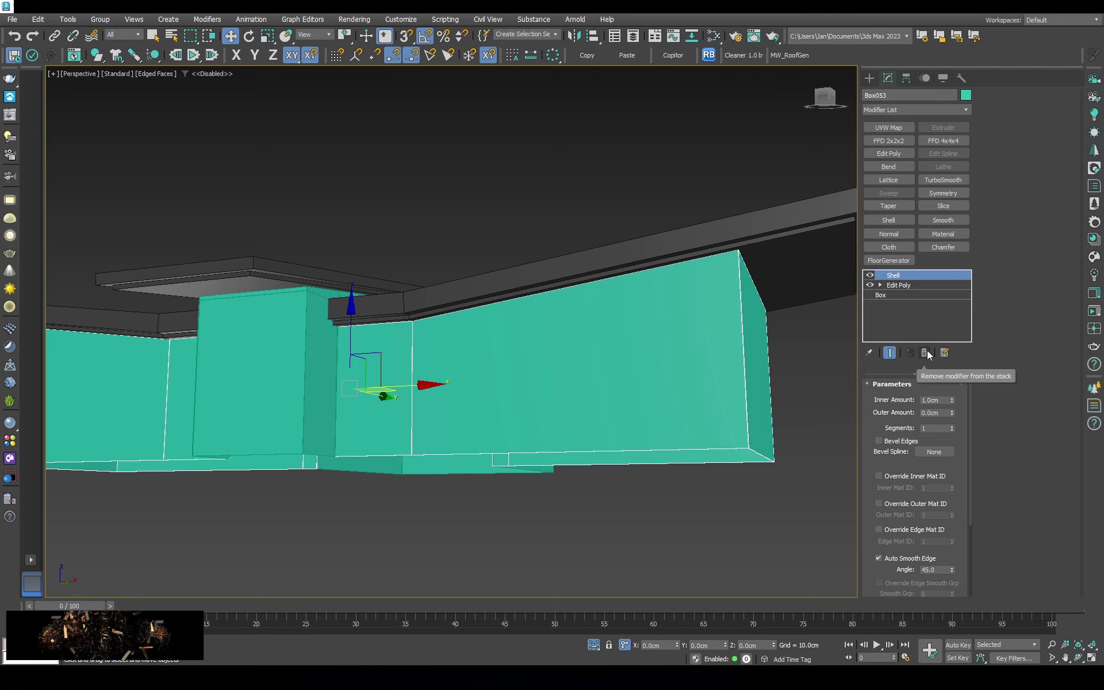
{"action": "key", "text": "z"}
{"action": "key", "text": "F3"}
{"action": "right_click", "coordinate": [713, 252]}
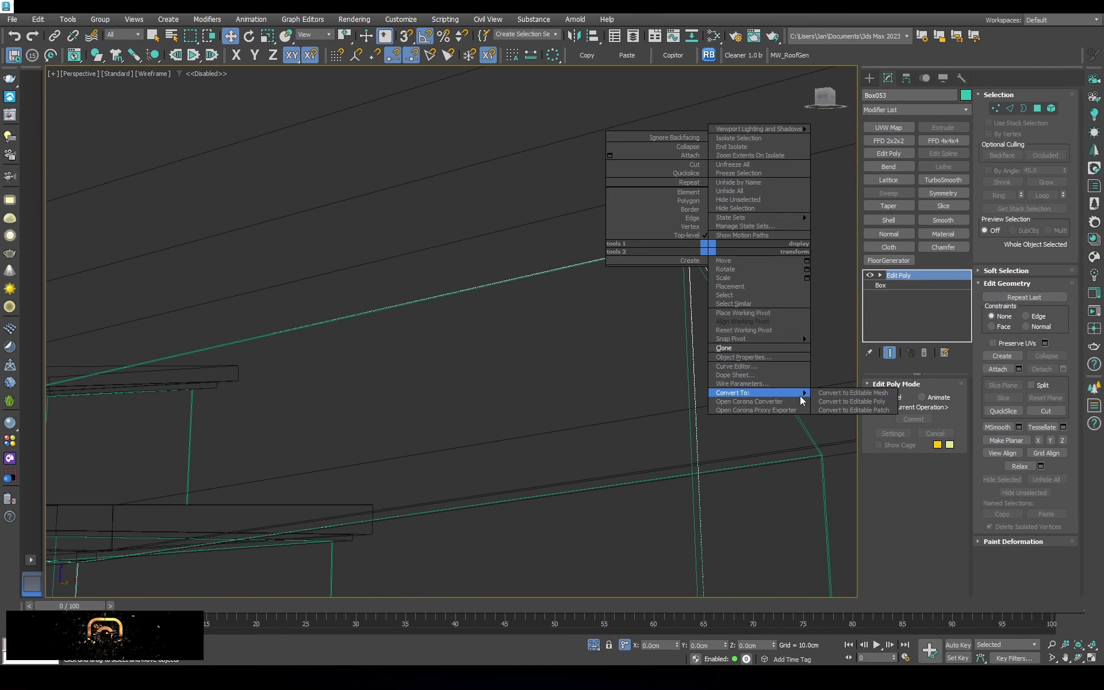
{"action": "left_click", "coordinate": [851, 400]}
In the Front view, crossing-select the copy's horizontal row of edges
{"action": "key", "text": "f"}
{"action": "key", "text": "z"}
{"action": "key", "text": "2"}
{"action": "left_click_drag", "start_coordinate": [805, 315], "coordinate": [126, 320]}
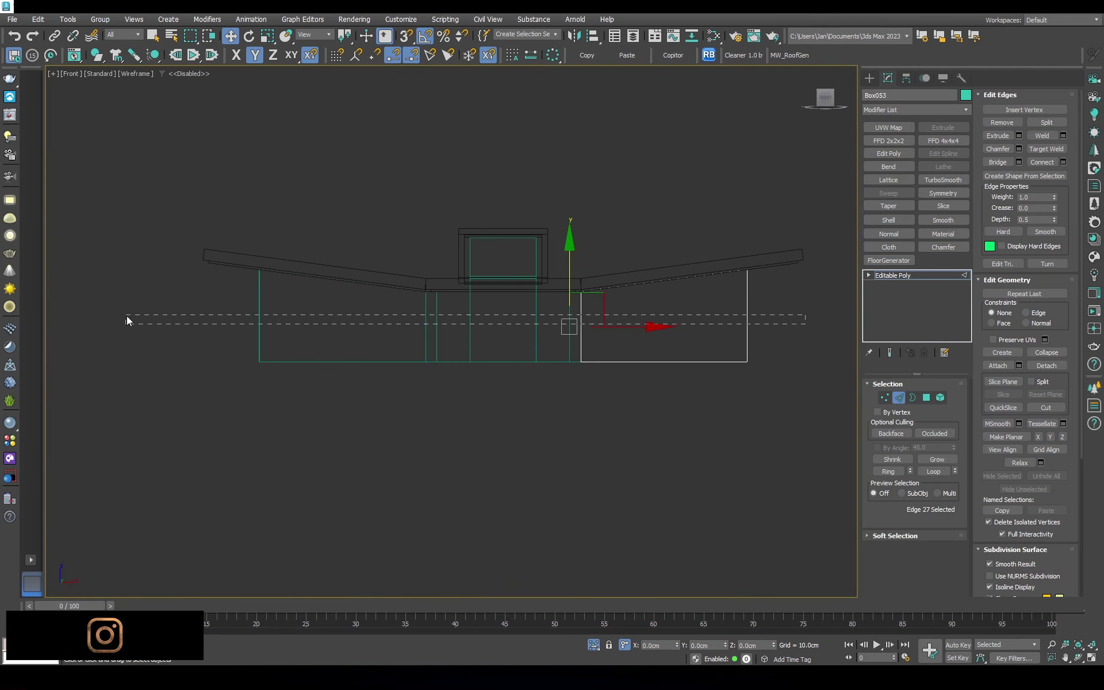
Enable 3D snapping and orbit to check the selected edge row against the roof
{"action": "key", "text": "p"}
{"action": "middle_click_drag", "start_coordinate": [706, 297], "coordinate": [645, 333], "text": "alt"}
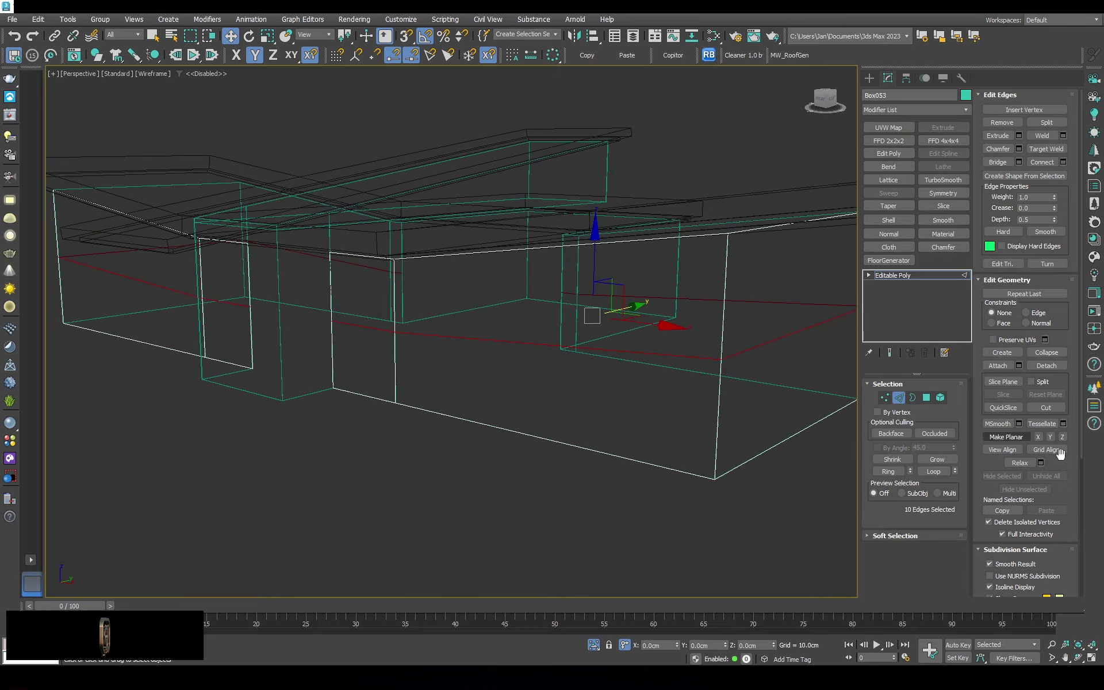
{"action": "middle_click_drag", "start_coordinate": [539, 306], "coordinate": [391, 225], "text": "alt"}
{"action": "key", "text": "s"}
{"action": "key", "text": "F7"}
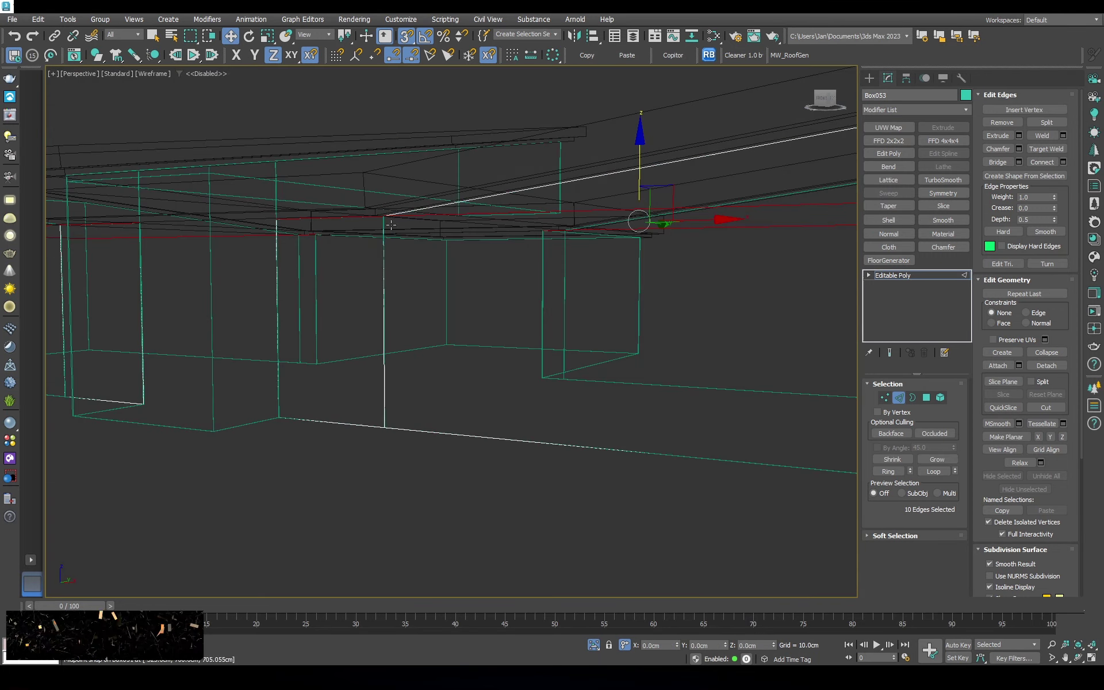
{"action": "key", "text": "s"}
{"action": "middle_click_drag", "start_coordinate": [563, 317], "coordinate": [443, 254], "text": "alt"}
{"action": "key", "text": "F3"}
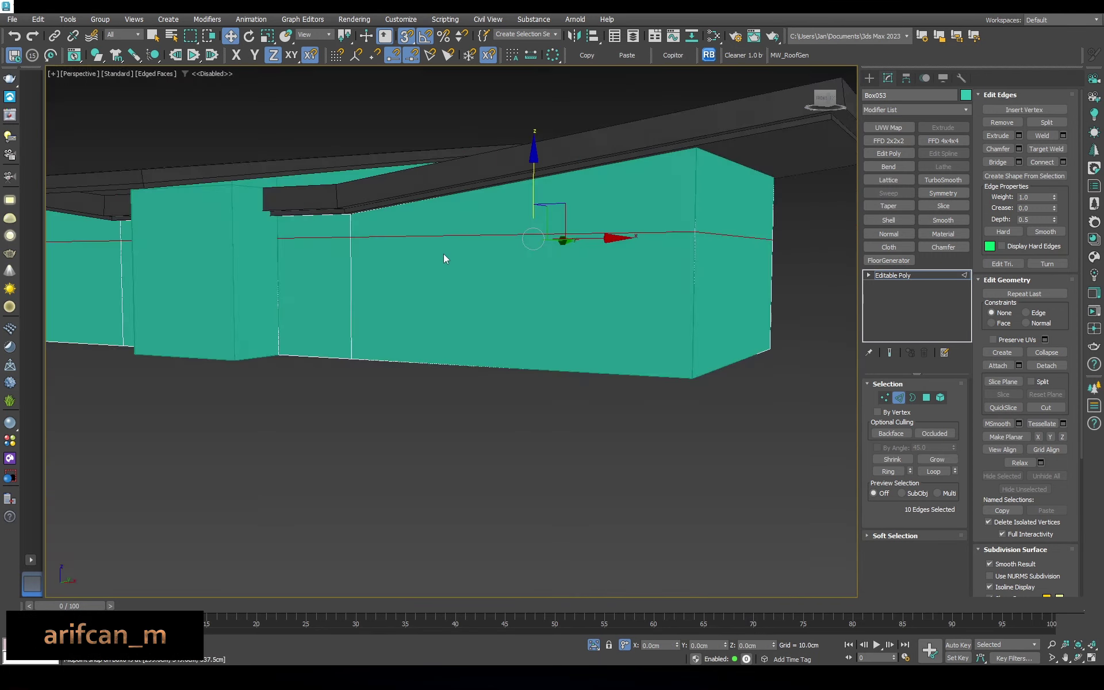
{"action": "key", "text": "F3"}
{"action": "scroll", "coordinate": [669, 302], "scroll_direction": "down", "scroll_amount": 4}
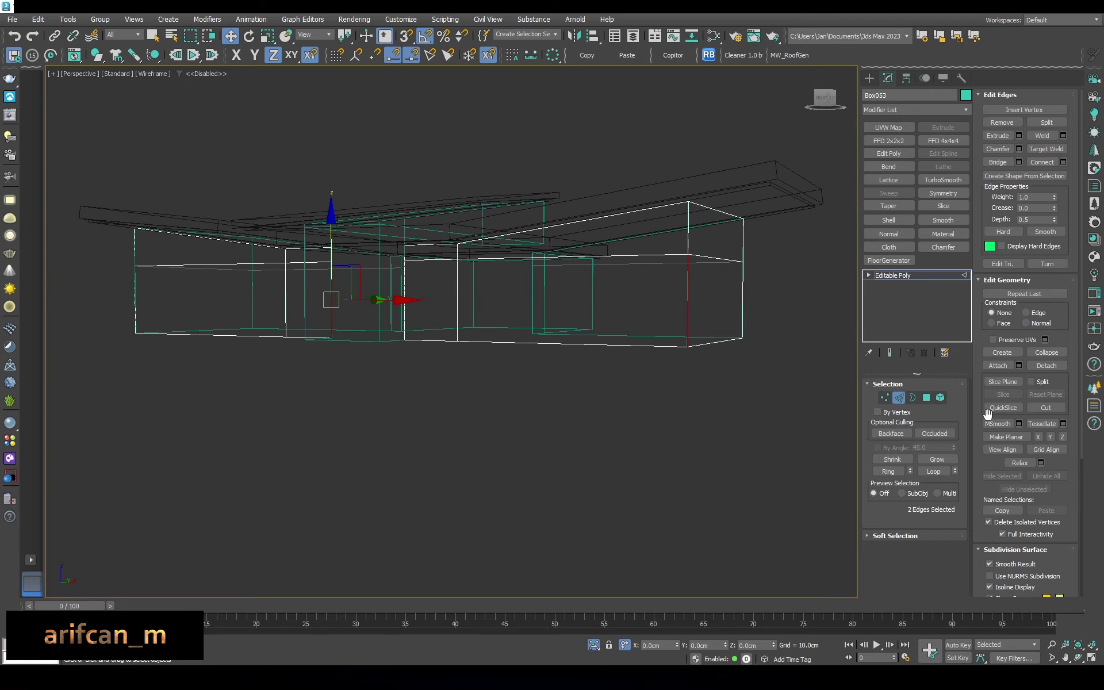
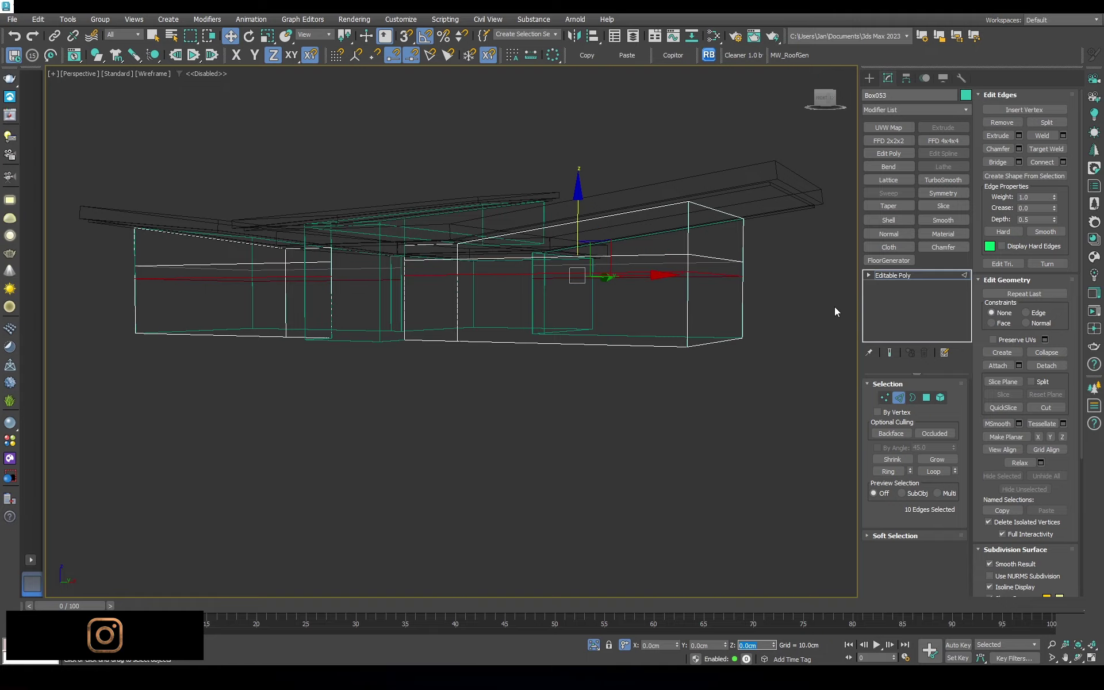
Select the ring edges of the glass wall box, checking walls in shaded and wireframe views
{"action": "scroll", "coordinate": [834, 310], "scroll_direction": "up", "scroll_amount": 5}
{"action": "key", "text": "F3"}
{"action": "mouse_move", "coordinate": [737, 268]}
{"action": "middle_mouse_down", "text": "alt"}
{"action": "mouse_move", "coordinate": [750, 267]}
{"action": "mouse_move", "coordinate": [480, 350]}
{"action": "mouse_move", "coordinate": [378, 425]}
{"action": "mouse_move", "coordinate": [488, 232]}
{"action": "mouse_move", "coordinate": [544, 420]}
{"action": "mouse_move", "coordinate": [661, 345]}
{"action": "middle_mouse_up", "text": "alt"}
{"action": "key", "text": "F3"}
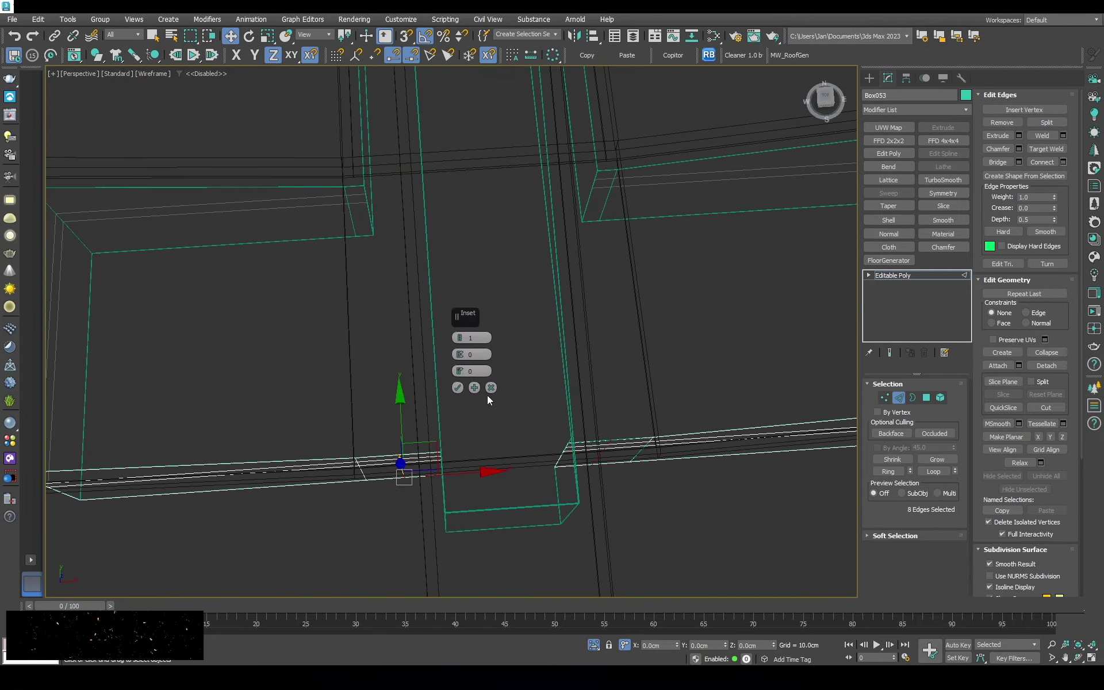
{"action": "scroll", "coordinate": [432, 413], "scroll_direction": "down", "scroll_amount": 5}
{"action": "mouse_move", "coordinate": [606, 546]}
{"action": "middle_mouse_down", "text": "alt"}
{"action": "mouse_move", "coordinate": [435, 398]}
{"action": "mouse_move", "coordinate": [292, 391]}
{"action": "middle_mouse_up", "text": "alt"}
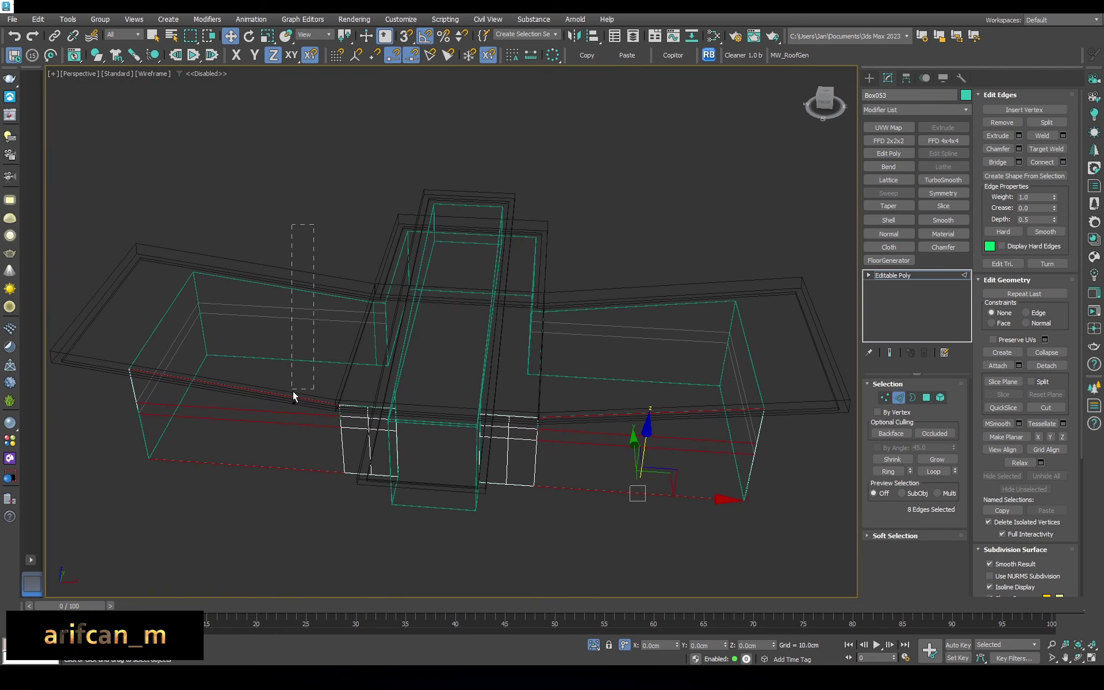
{"action": "middle_click_drag", "start_coordinate": [365, 501], "coordinate": [562, 419], "text": "alt"}
{"action": "scroll", "coordinate": [513, 370], "scroll_direction": "up", "scroll_amount": 4}
{"action": "key", "text": "F3"}
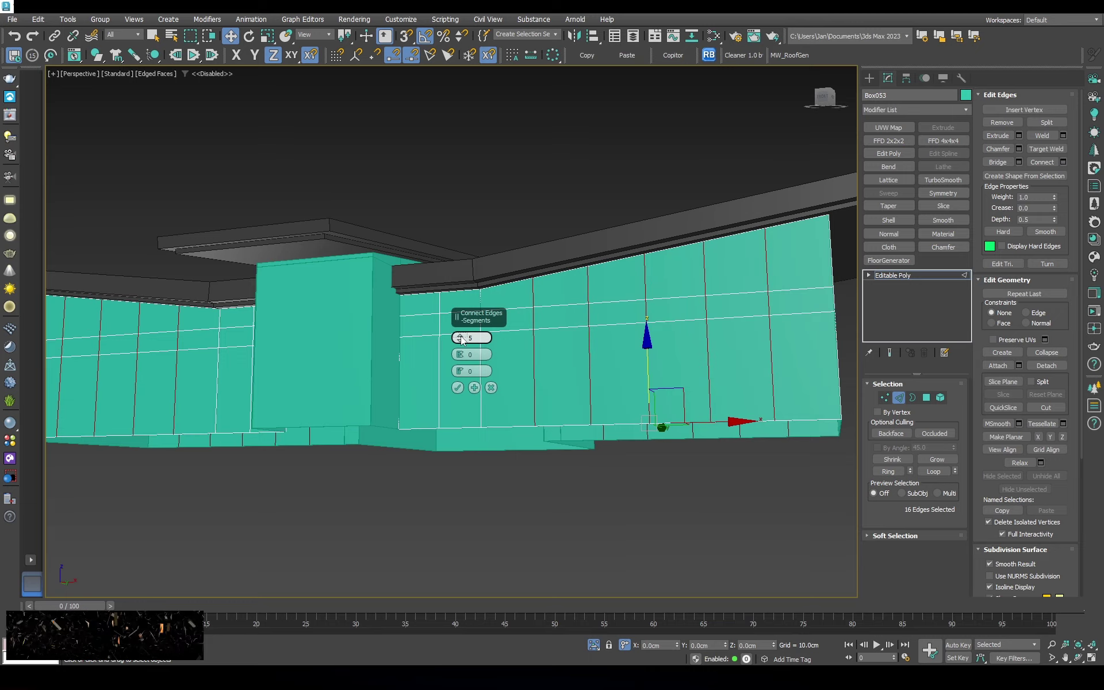
{"action": "middle_click_drag", "start_coordinate": [606, 340], "coordinate": [531, 371], "text": "alt"}
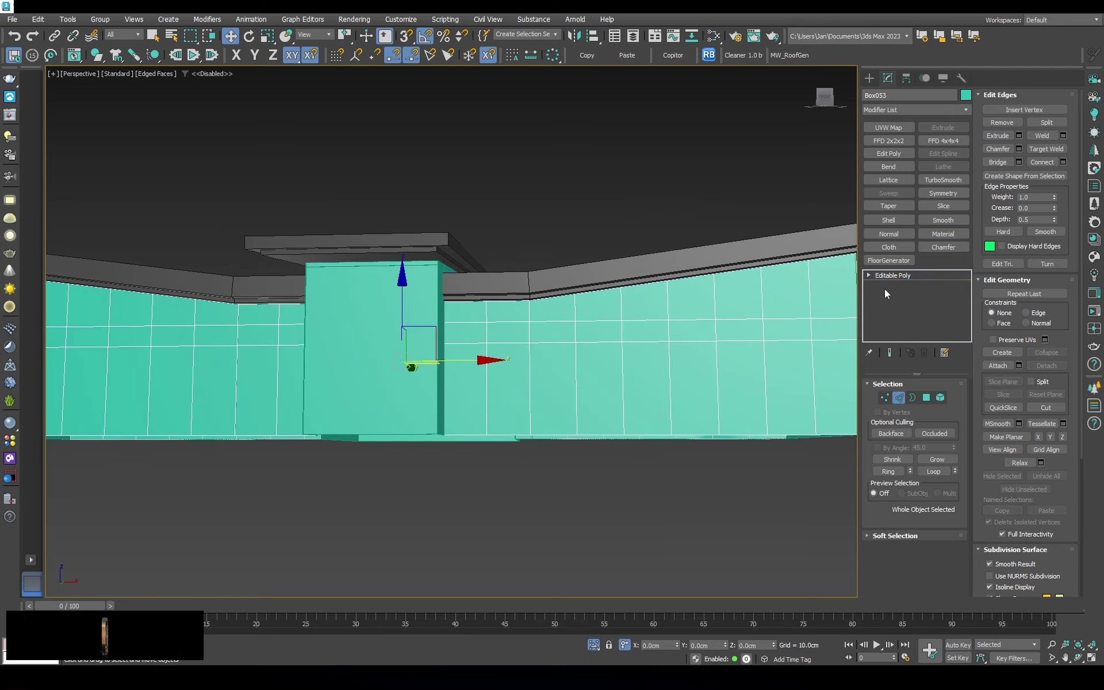
{"action": "key", "text": "F3"}
{"action": "scroll", "coordinate": [615, 345], "scroll_direction": "down", "scroll_amount": 5}
Connect the selected wall edges with an adjusted segment count to form the panel grid
{"action": "key", "text": "2"}
{"action": "mouse_move", "coordinate": [616, 345]}
{"action": "middle_mouse_down", "text": "alt"}
{"action": "mouse_move", "coordinate": [488, 561]}
{"action": "mouse_move", "coordinate": [478, 232]}
{"action": "middle_mouse_up", "text": "alt"}
{"action": "key", "text": "F3"}
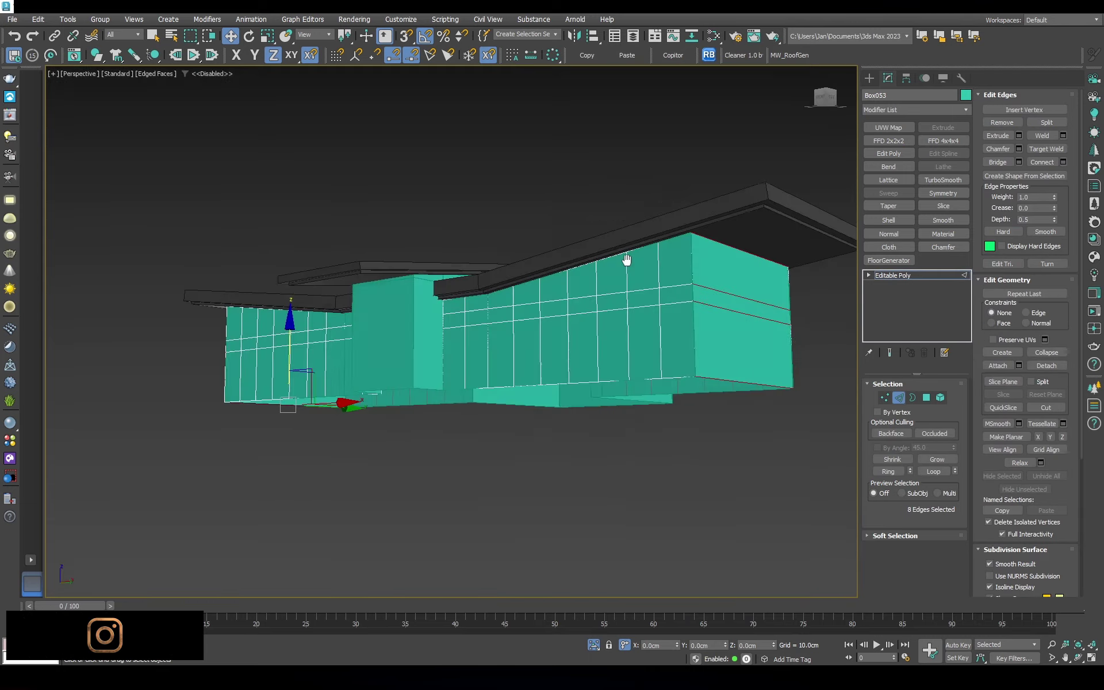
{"action": "scroll", "coordinate": [627, 260], "scroll_direction": "up", "scroll_amount": 3}
{"action": "middle_click_drag", "start_coordinate": [643, 333], "coordinate": [599, 315], "text": "alt"}
{"action": "left_click_drag", "start_coordinate": [464, 341], "coordinate": [463, 347]}
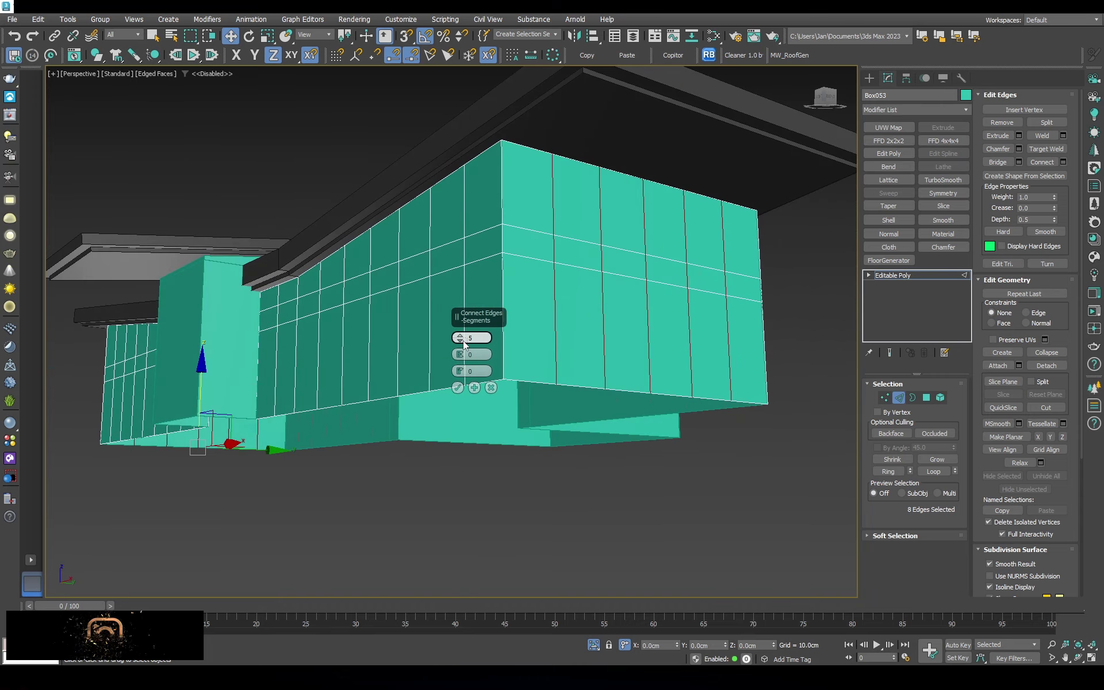
{"action": "middle_click_drag", "start_coordinate": [641, 311], "coordinate": [648, 310], "text": "alt"}
{"action": "left_click", "coordinate": [457, 386]}
Switch to Polygon level to work on the wall faces
{"action": "mouse_move", "coordinate": [457, 387]}
{"action": "middle_mouse_down", "text": "alt"}
{"action": "mouse_move", "coordinate": [565, 352]}
{"action": "mouse_move", "coordinate": [881, 393]}
{"action": "mouse_move", "coordinate": [707, 397]}
{"action": "mouse_move", "coordinate": [559, 352]}
{"action": "middle_mouse_up", "text": "alt"}
{"action": "key", "text": "F3"}
{"action": "key", "text": "4"}
{"action": "scroll", "coordinate": [559, 352], "scroll_direction": "up", "scroll_amount": 3}
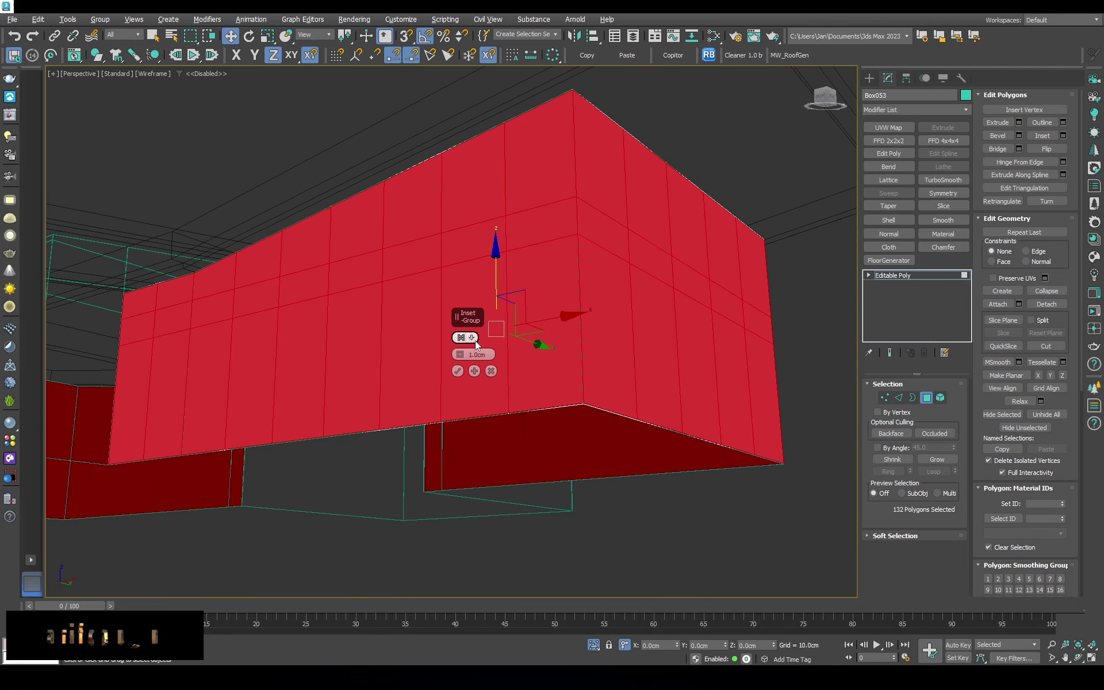
Inset all the wall panels by 2.5cm and return to object level
{"action": "type", "text": "2.5"}
{"action": "key", "text": "Return"}
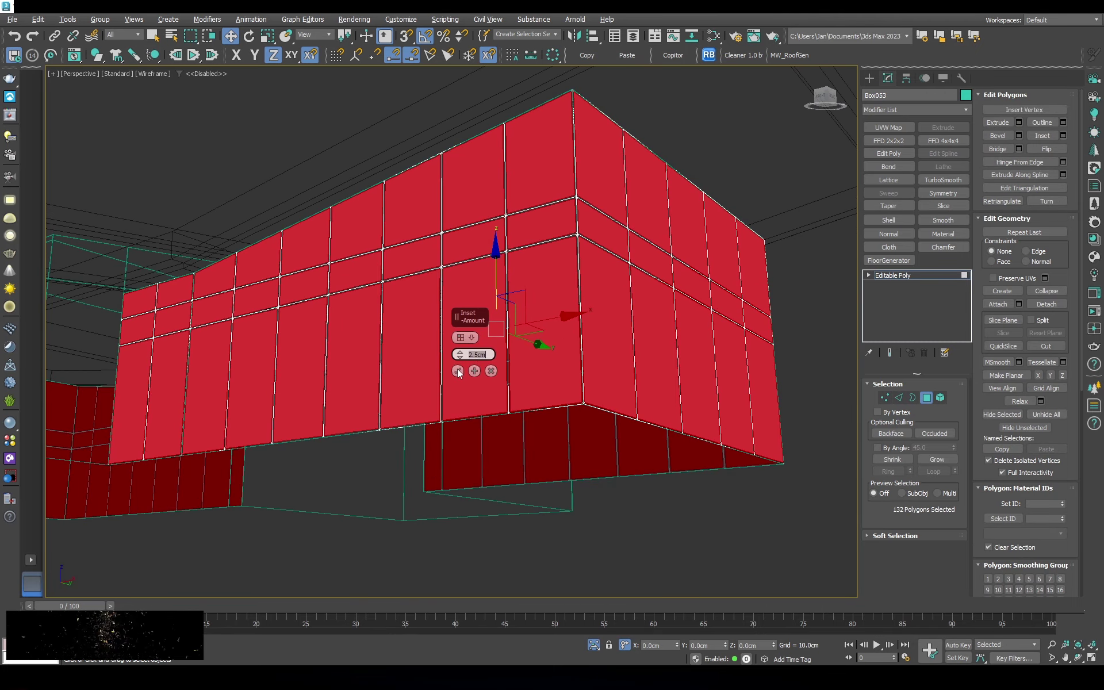
{"action": "left_click", "coordinate": [458, 373]}
{"action": "left_click", "coordinate": [892, 276]}
Add a Shell modifier with 2cm outer and 10cm inner thickness
{"action": "key", "text": "F3"}
{"action": "middle_click_drag", "start_coordinate": [892, 275], "coordinate": [704, 368], "text": "alt"}
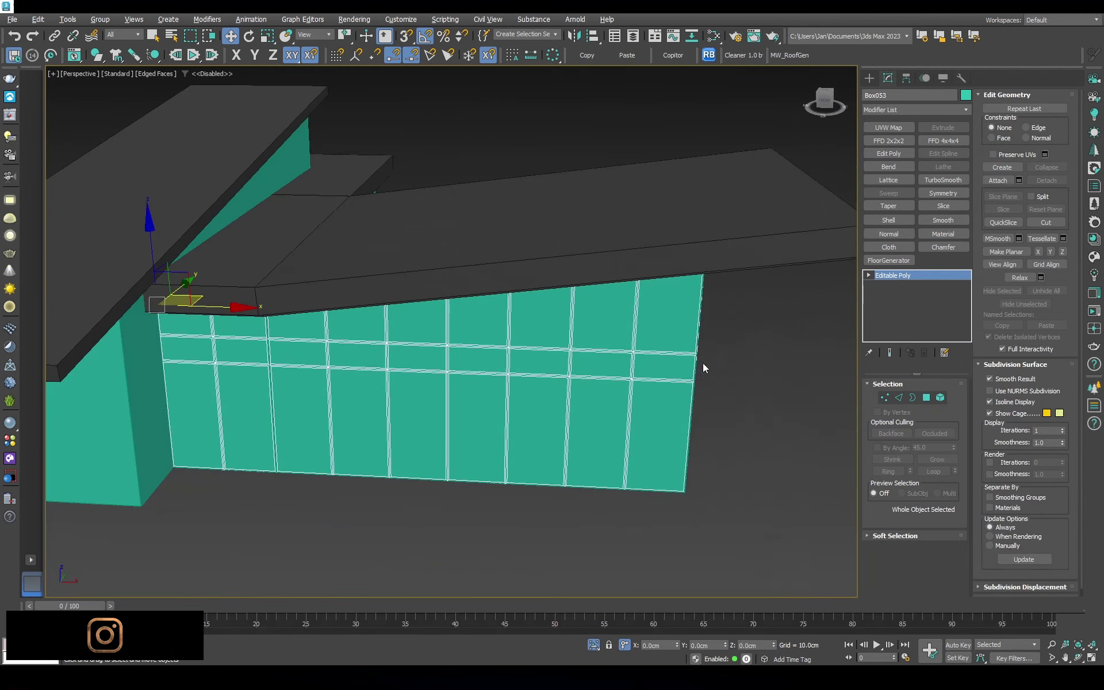
{"action": "scroll", "coordinate": [708, 345], "scroll_direction": "up", "scroll_amount": 5}
{"action": "scroll", "coordinate": [712, 305], "scroll_direction": "up", "scroll_amount": 2}
{"action": "left_click", "coordinate": [888, 220]}
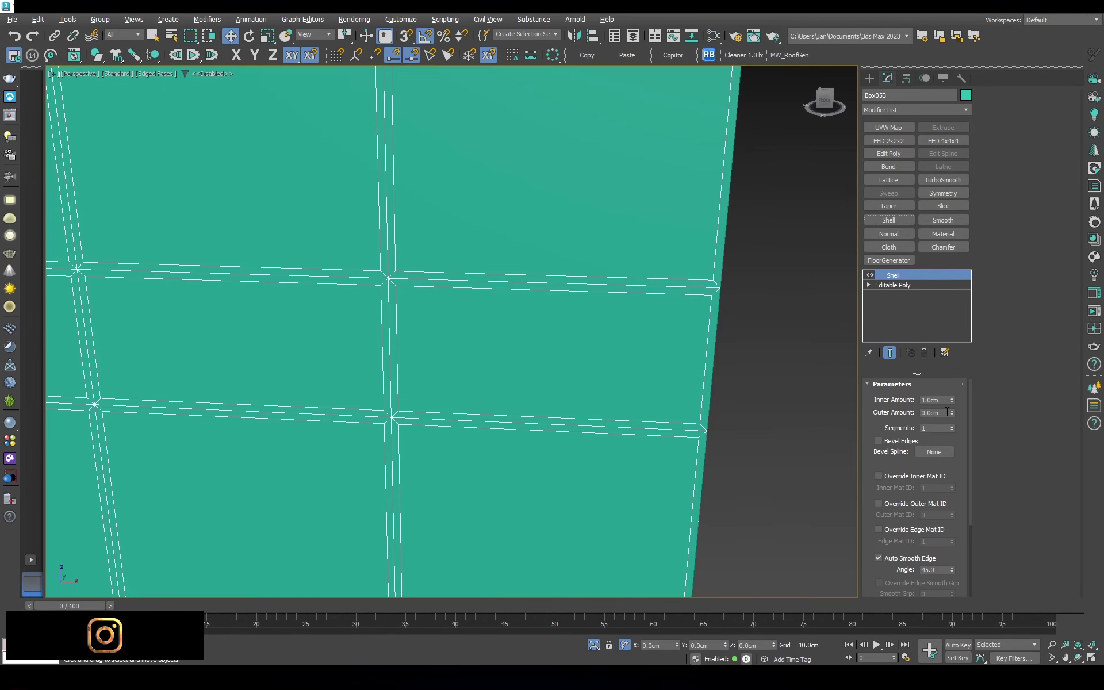
{"action": "type", "text": "2"}
{"action": "key", "text": "Return"}
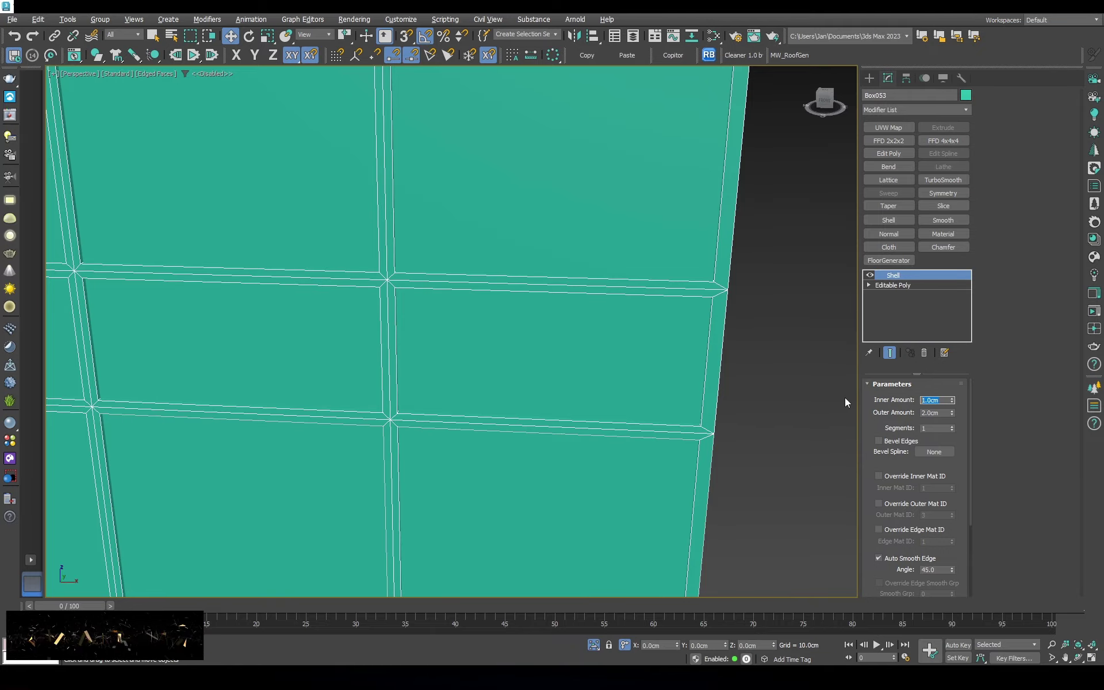
{"action": "type", "text": "10"}
{"action": "key", "text": "Return"}
{"action": "scroll", "coordinate": [678, 338], "scroll_direction": "down", "scroll_amount": 5}
Set the glazing object colour to dark grey and inspect the building corners
{"action": "key", "text": "F3"}
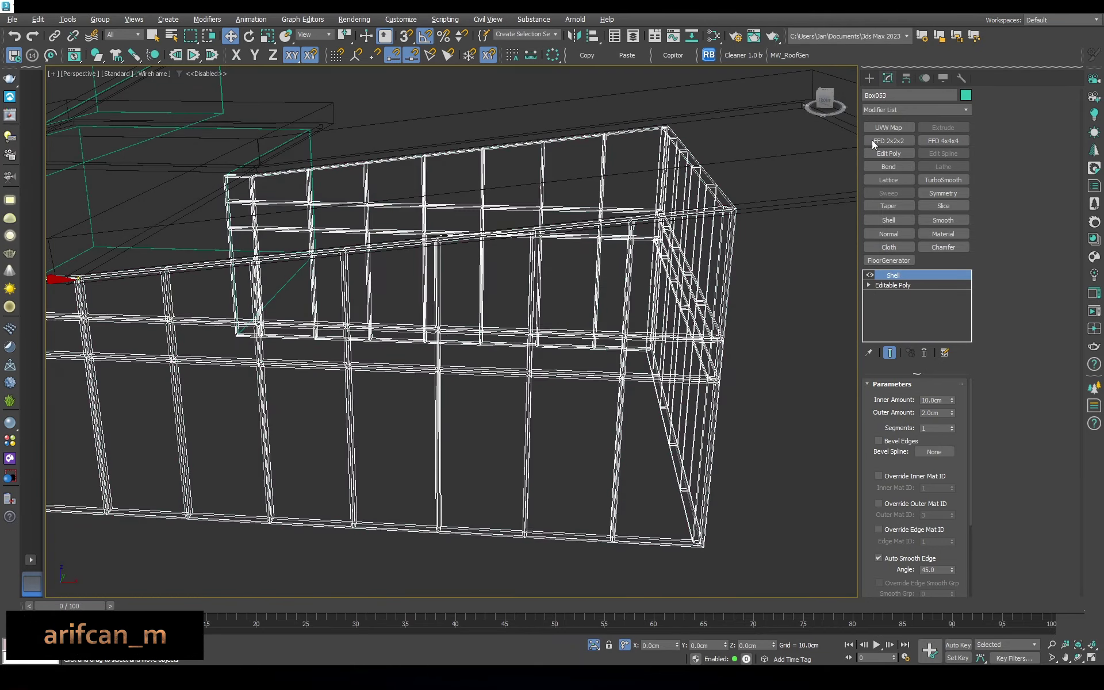
{"action": "key", "text": "F3"}
{"action": "left_click", "coordinate": [965, 95]}
{"action": "left_click", "coordinate": [448, 365]}
{"action": "left_click", "coordinate": [577, 402]}
{"action": "middle_click_drag", "start_coordinate": [578, 402], "coordinate": [467, 386]}
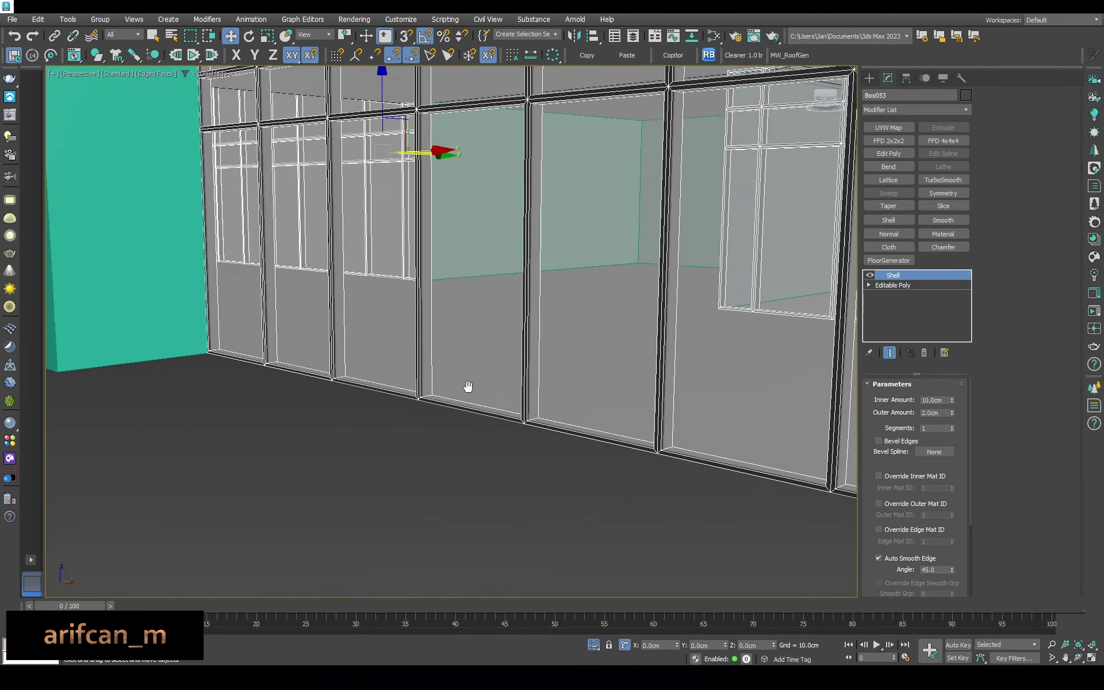
{"action": "scroll", "coordinate": [467, 386], "scroll_direction": "down", "scroll_amount": 5}
{"action": "scroll", "coordinate": [380, 391], "scroll_direction": "up", "scroll_amount": 5}
{"action": "middle_click_drag", "start_coordinate": [402, 402], "coordinate": [391, 374], "text": "alt"}
{"action": "scroll", "coordinate": [527, 241], "scroll_direction": "up", "scroll_amount": 5}
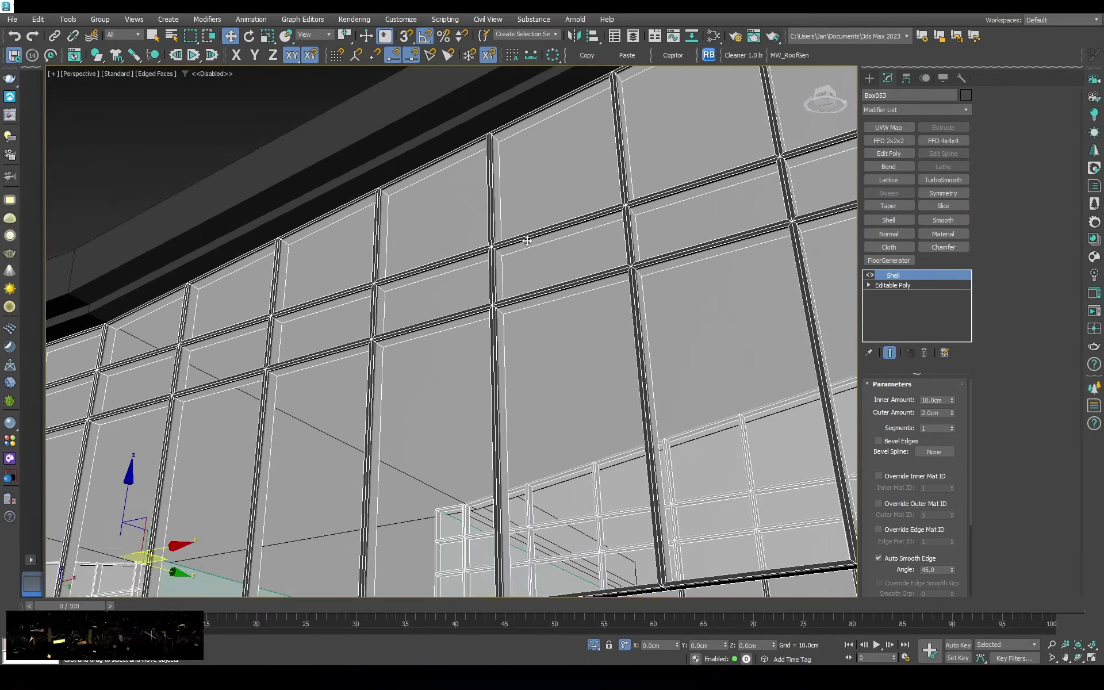
{"action": "scroll", "coordinate": [527, 240], "scroll_direction": "down", "scroll_amount": 5}
{"action": "middle_click_drag", "start_coordinate": [615, 295], "coordinate": [688, 320], "text": "alt"}
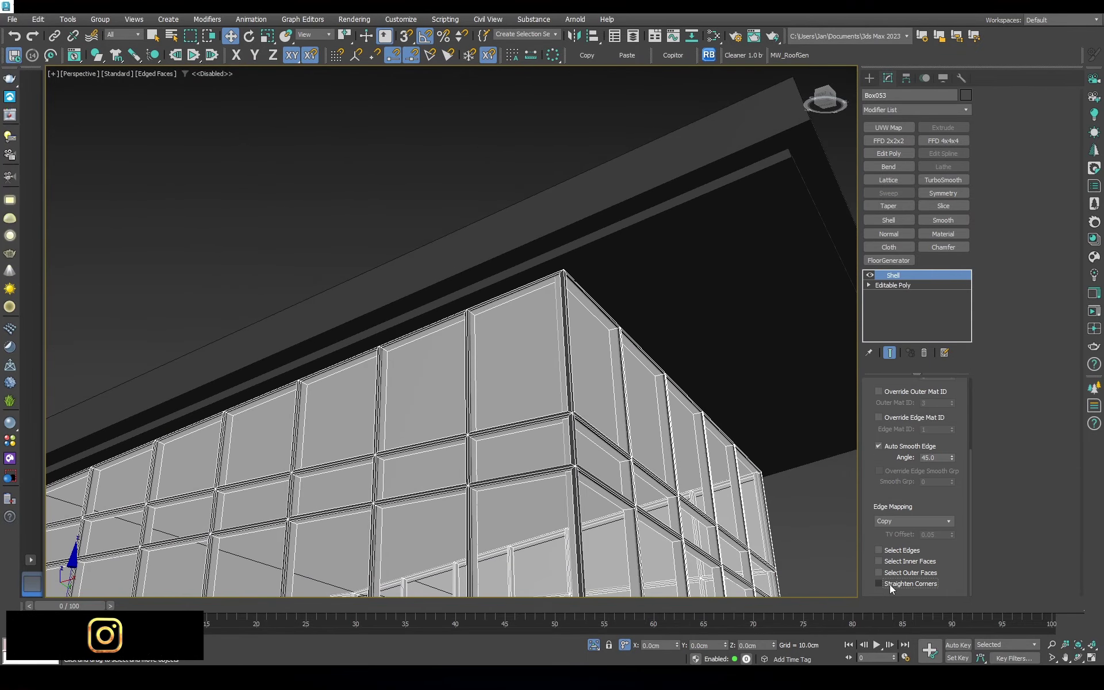
{"action": "scroll", "coordinate": [832, 529], "scroll_direction": "up", "scroll_amount": 3}
{"action": "key", "text": "F3"}
{"action": "scroll", "coordinate": [832, 529], "scroll_direction": "up", "scroll_amount": 3}
Enable Straighten Corners on the Shell and return to default shading
{"action": "left_click", "coordinate": [885, 584]}
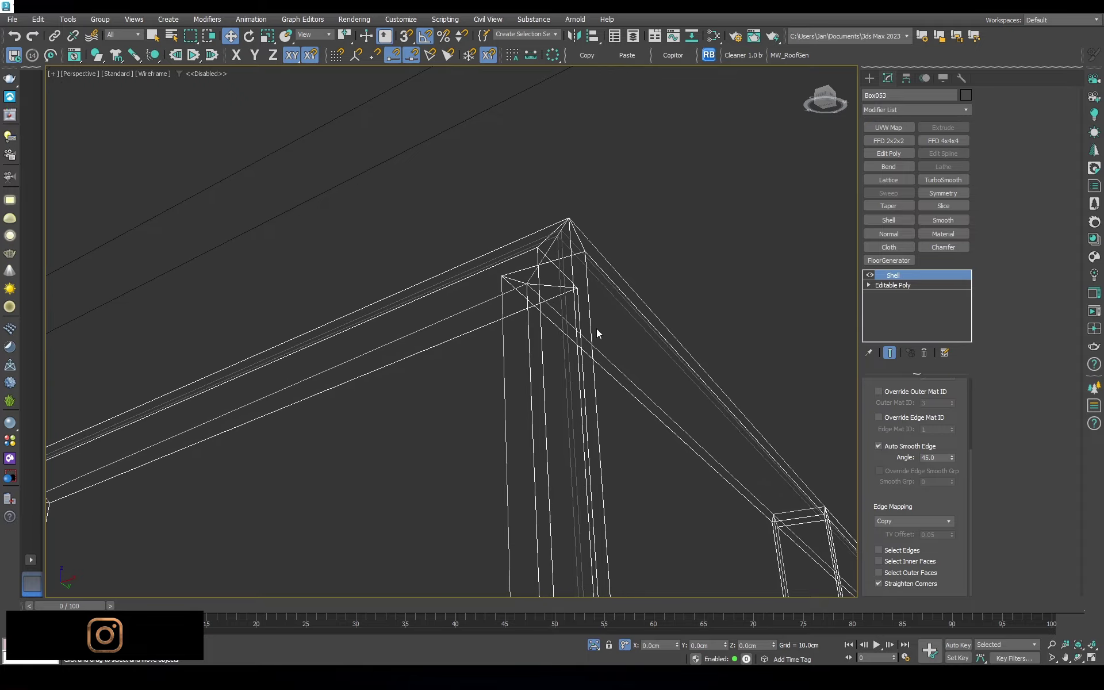
{"action": "key", "text": "F3"}
{"action": "scroll", "coordinate": [660, 308], "scroll_direction": "down", "scroll_amount": 5}
{"action": "scroll", "coordinate": [637, 293], "scroll_direction": "down", "scroll_amount": 8}
{"action": "scroll", "coordinate": [637, 293], "scroll_direction": "up", "scroll_amount": 5}
{"action": "mouse_move", "coordinate": [637, 294]}
{"action": "middle_mouse_down", "text": "alt"}
{"action": "mouse_move", "coordinate": [653, 219]}
{"action": "mouse_move", "coordinate": [684, 246]}
{"action": "mouse_move", "coordinate": [622, 243]}
{"action": "middle_mouse_up", "text": "alt"}
{"action": "scroll", "coordinate": [613, 278], "scroll_direction": "up", "scroll_amount": 4}
{"action": "key", "text": "F4"}
Select the glazing object through the Corona camera, then return to the perspective view
{"action": "key", "text": "c"}
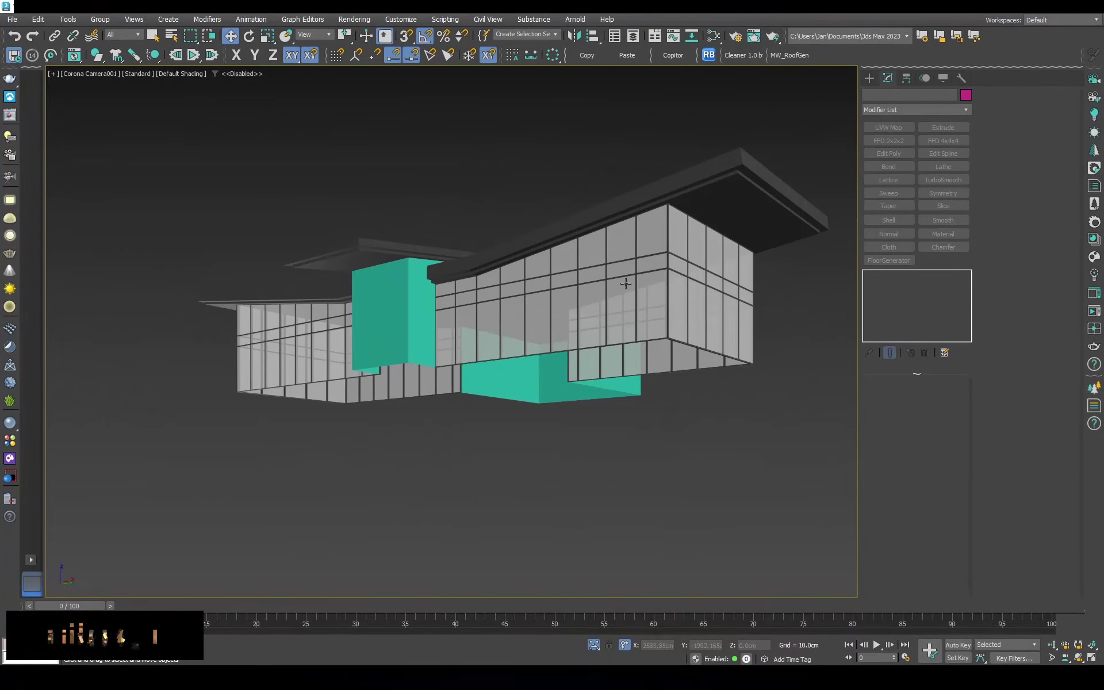
{"action": "left_click", "coordinate": [561, 312]}
{"action": "left_click", "coordinate": [743, 401]}
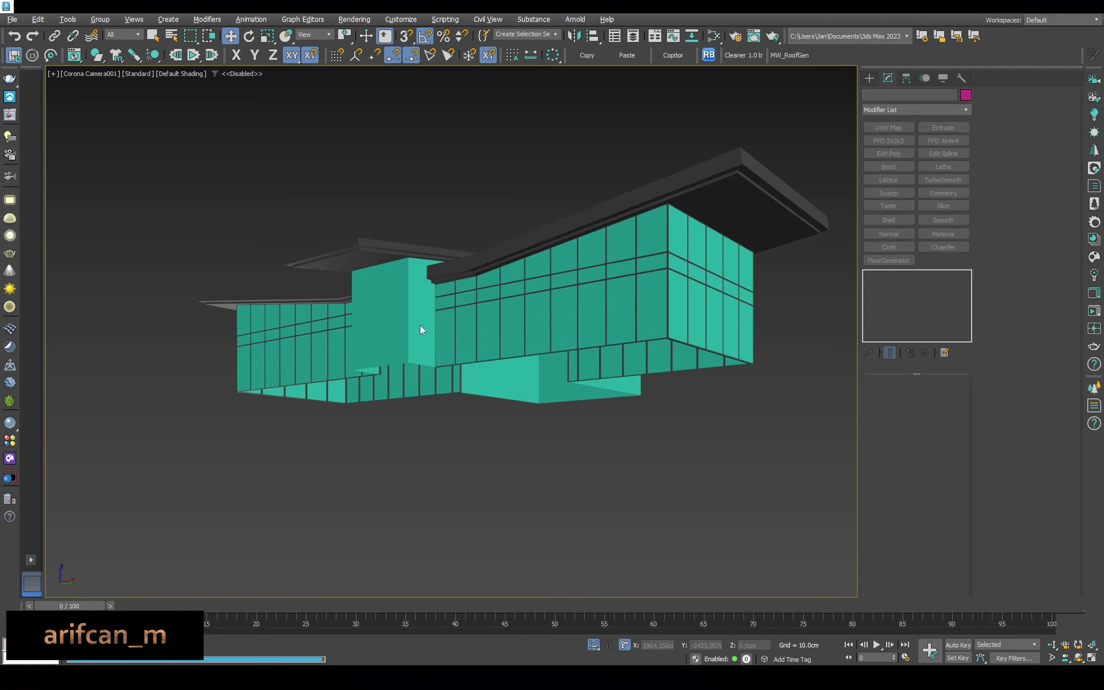
{"action": "left_click", "coordinate": [598, 329]}
{"action": "key", "text": "F4"}
{"action": "mouse_move", "coordinate": [402, 322]}
{"action": "middle_mouse_down"}
{"action": "mouse_move", "coordinate": [498, 281]}
{"action": "mouse_move", "coordinate": [377, 316]}
{"action": "mouse_move", "coordinate": [410, 192]}
{"action": "middle_mouse_up"}
{"action": "scroll", "coordinate": [470, 290], "scroll_direction": "up", "scroll_amount": 2}
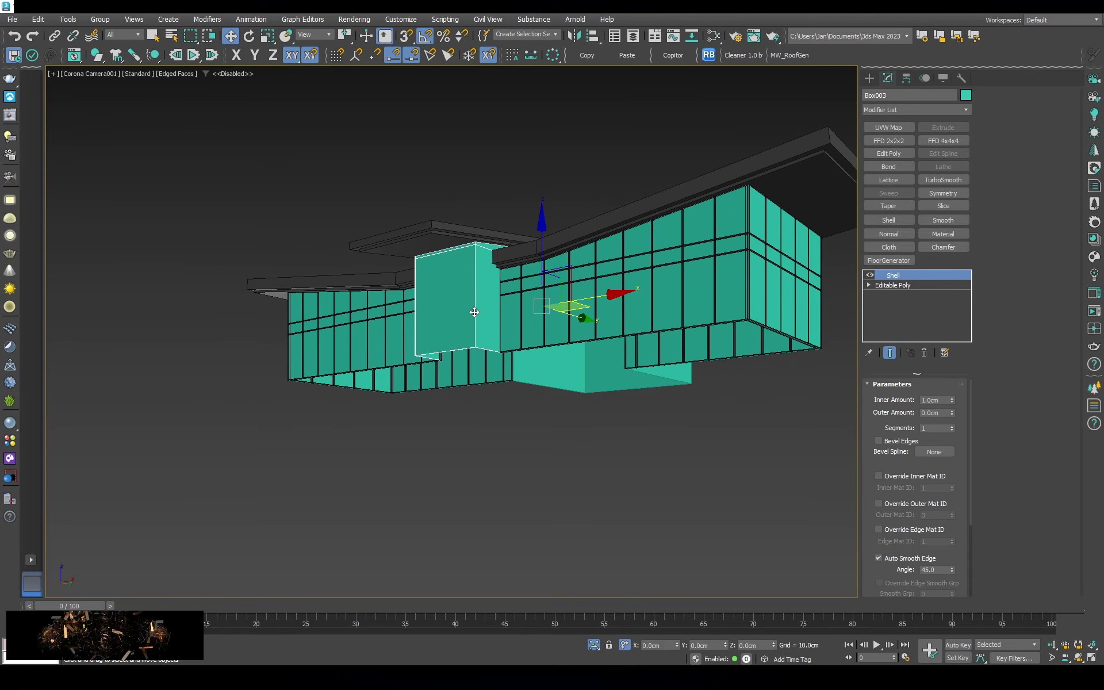
{"action": "scroll", "coordinate": [470, 298], "scroll_direction": "down", "scroll_amount": 2}
{"action": "key", "text": "t"}
{"action": "scroll", "coordinate": [498, 281], "scroll_direction": "up", "scroll_amount": 2}
{"action": "key", "text": "t"}
{"action": "key", "text": "p"}
{"action": "scroll", "coordinate": [426, 290], "scroll_direction": "up", "scroll_amount": 3}
Clone the glazing object as a Copy
{"action": "right_click", "coordinate": [409, 191]}
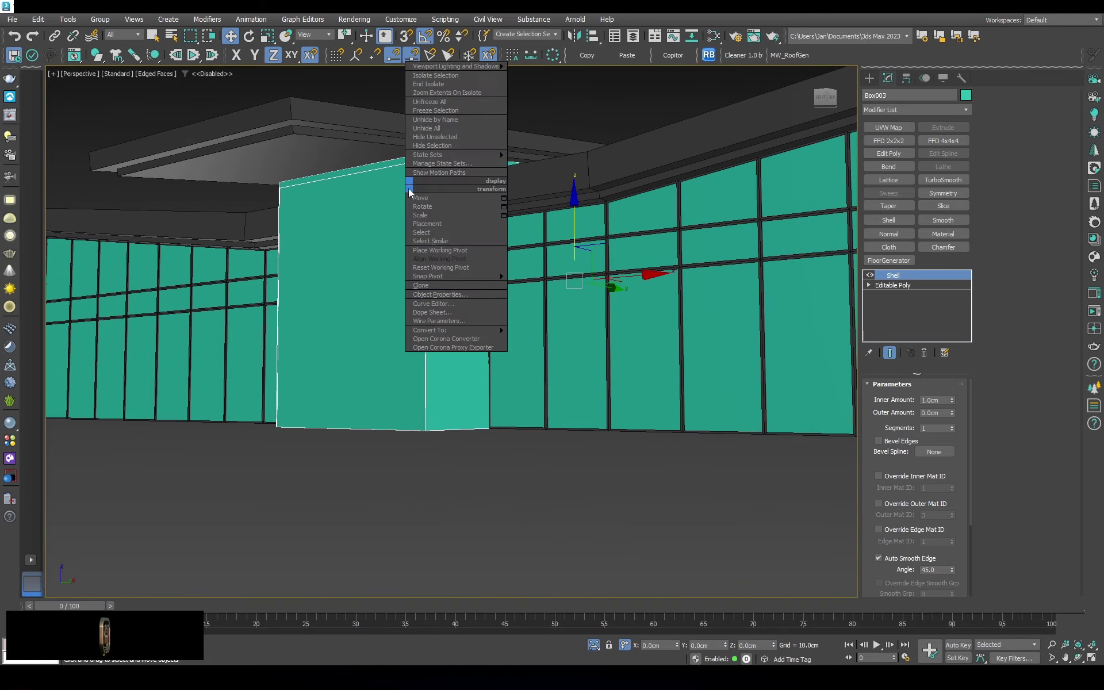
{"action": "left_click", "coordinate": [578, 341]}
{"action": "key", "text": "ctrl+z"}
{"action": "key", "text": "ctrl+v"}
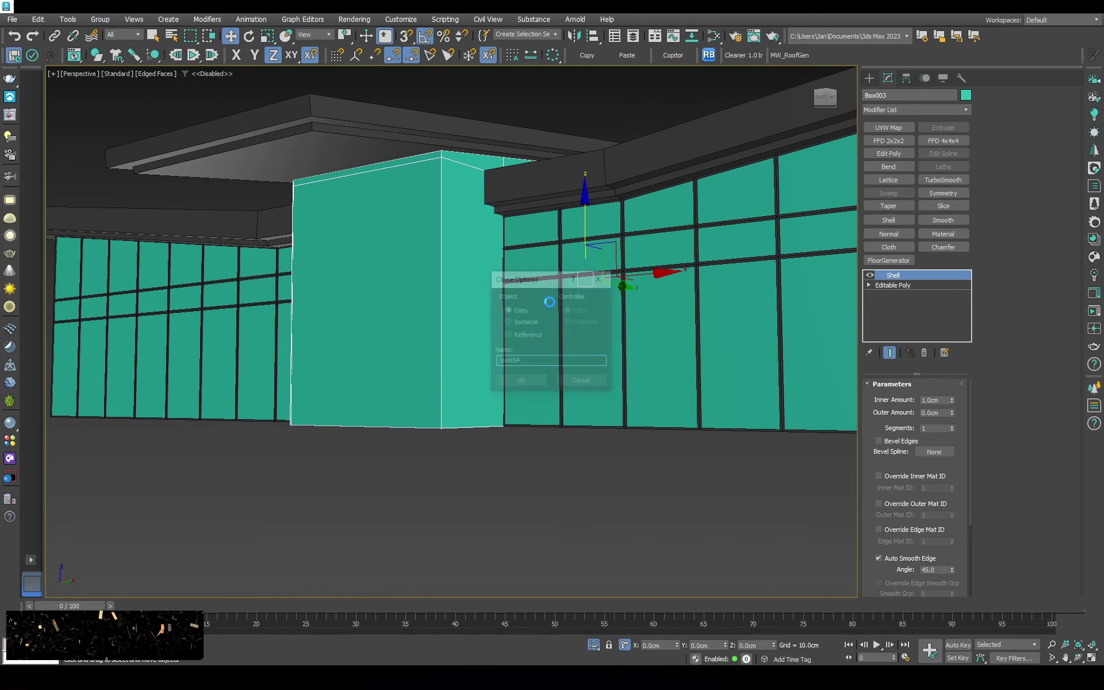
{"action": "key", "text": "Escape"}
{"action": "middle_click_drag", "start_coordinate": [813, 375], "coordinate": [453, 212], "text": "alt"}
{"action": "key", "text": "F3"}
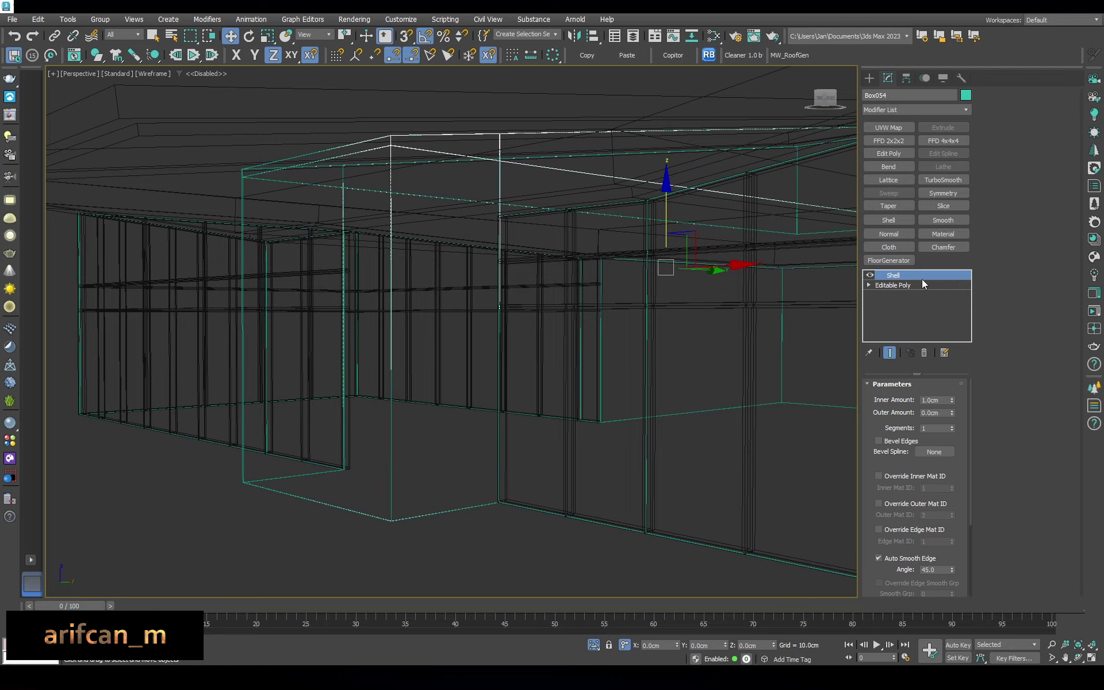
Delete the copy's Shell modifier and reshape its edges and vertices to fill under the upper roof
{"action": "left_click", "coordinate": [924, 353]}
{"action": "key", "text": "2"}
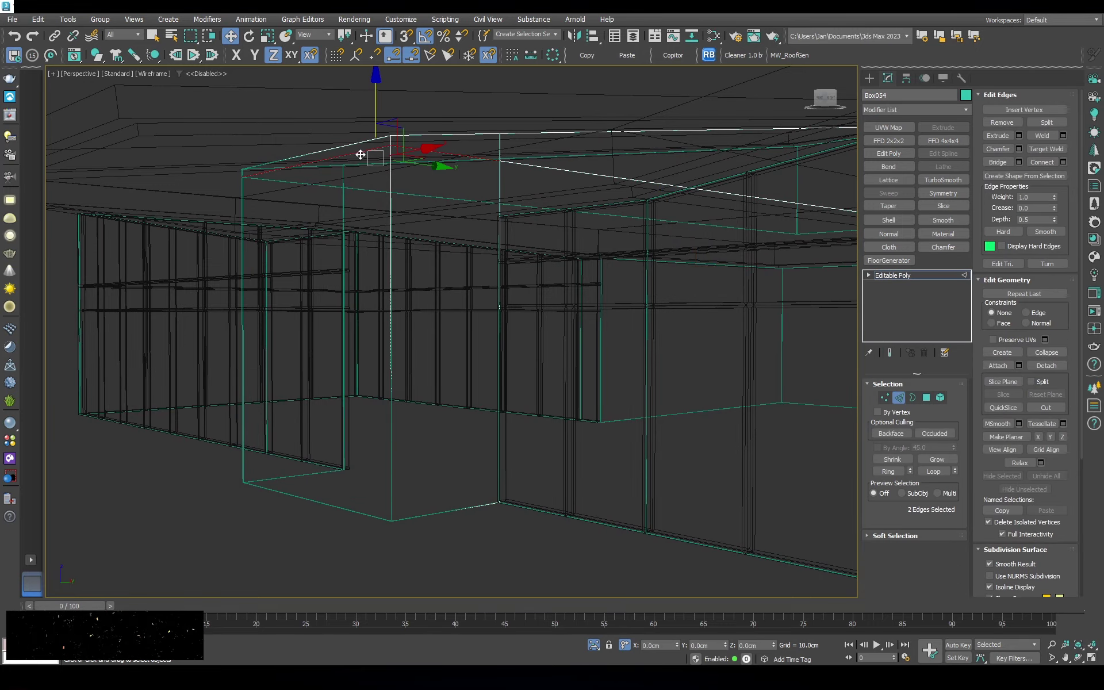
{"action": "mouse_move", "coordinate": [360, 154]}
{"action": "middle_mouse_down", "text": "alt"}
{"action": "mouse_move", "coordinate": [334, 167]}
{"action": "mouse_move", "coordinate": [389, 114]}
{"action": "middle_mouse_up", "text": "alt"}
{"action": "key", "text": "1"}
{"action": "mouse_move", "coordinate": [591, 166]}
{"action": "middle_mouse_down", "text": "alt"}
{"action": "mouse_move", "coordinate": [461, 209]}
{"action": "mouse_move", "coordinate": [493, 197]}
{"action": "middle_mouse_up", "text": "alt"}
{"action": "key", "text": "F3"}
{"action": "left_click", "coordinate": [950, 278]}
Select edges on the projecting entrance box, orbiting around it
{"action": "scroll", "coordinate": [641, 256], "scroll_direction": "down", "scroll_amount": 5}
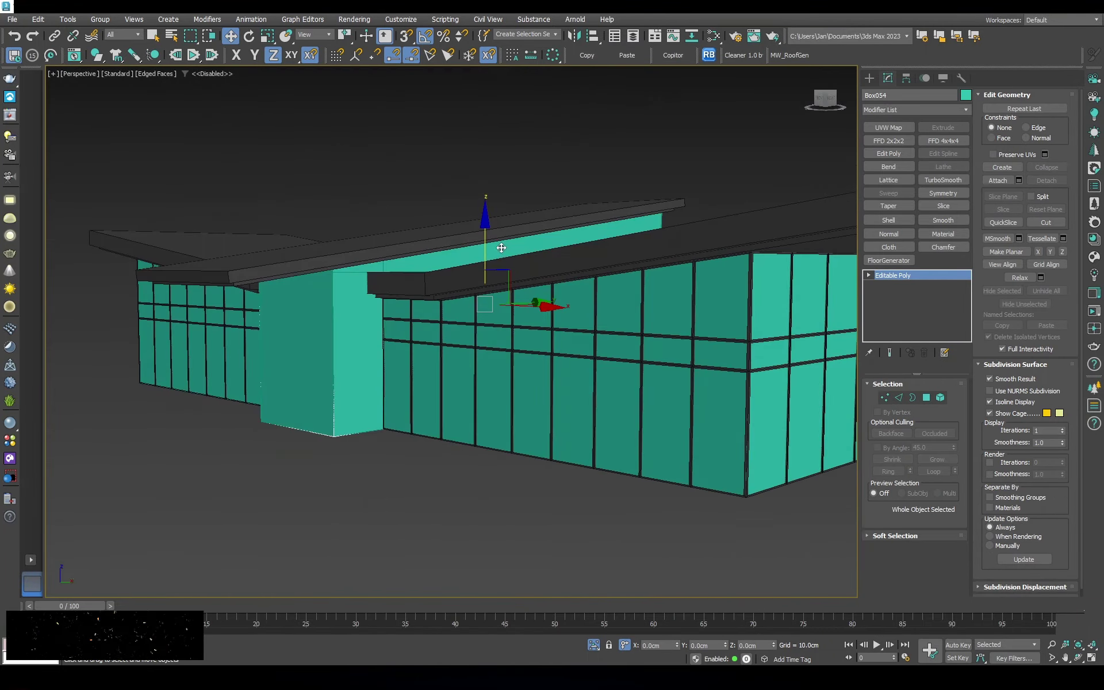
{"action": "key", "text": "F3"}
{"action": "scroll", "coordinate": [484, 271], "scroll_direction": "up", "scroll_amount": 5}
{"action": "mouse_move", "coordinate": [484, 271]}
{"action": "middle_mouse_down", "text": "alt"}
{"action": "mouse_move", "coordinate": [564, 305]}
{"action": "mouse_move", "coordinate": [590, 357]}
{"action": "mouse_move", "coordinate": [570, 315]}
{"action": "middle_mouse_up", "text": "alt"}
{"action": "key", "text": "2"}
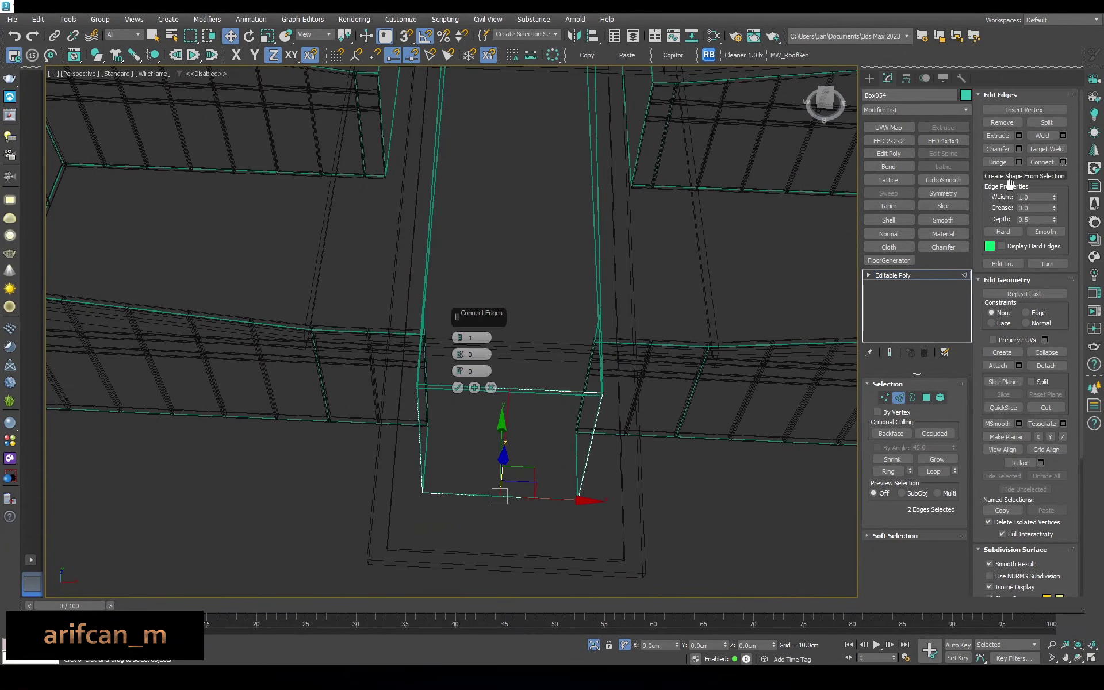
{"action": "key", "text": "F3"}
{"action": "mouse_move", "coordinate": [713, 440]}
{"action": "middle_mouse_down", "text": "alt"}
{"action": "mouse_move", "coordinate": [587, 309]}
{"action": "mouse_move", "coordinate": [456, 382]}
{"action": "mouse_move", "coordinate": [441, 338]}
{"action": "mouse_move", "coordinate": [422, 413]}
{"action": "middle_mouse_up", "text": "alt"}
{"action": "key", "text": "F3"}
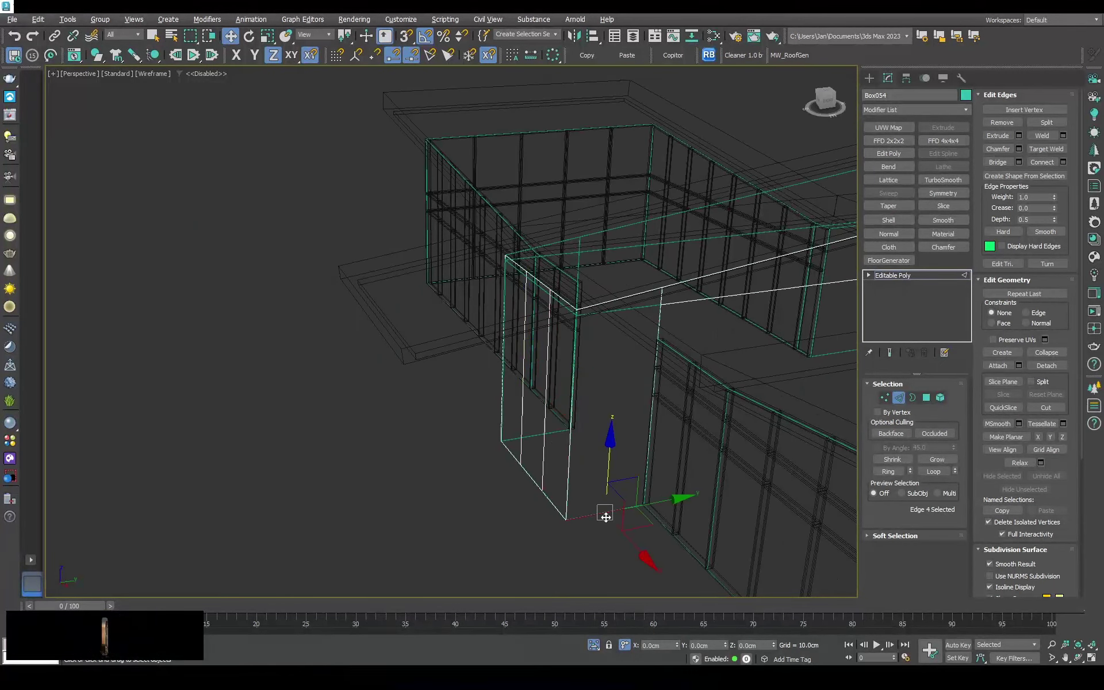
{"action": "mouse_move", "coordinate": [718, 402]}
{"action": "middle_mouse_down", "text": "alt"}
{"action": "mouse_move", "coordinate": [611, 345]}
{"action": "mouse_move", "coordinate": [638, 318]}
{"action": "middle_mouse_up", "text": "alt"}
{"action": "key", "text": "t"}
{"action": "middle_click_drag", "start_coordinate": [375, 316], "coordinate": [414, 380], "text": "alt"}
Connect a first edge across the entrance box
{"action": "key", "text": "F3"}
{"action": "middle_click_drag", "start_coordinate": [645, 280], "coordinate": [617, 264]}
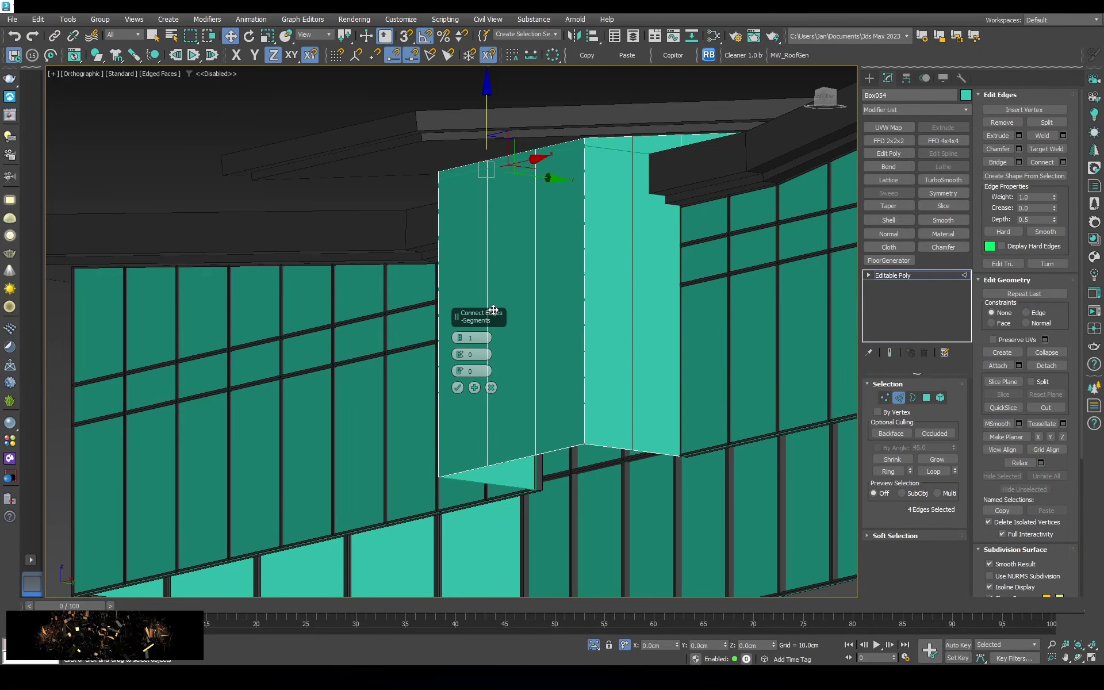
{"action": "left_click", "coordinate": [457, 388]}
{"action": "scroll", "coordinate": [458, 388], "scroll_direction": "down", "scroll_amount": 3}
{"action": "mouse_move", "coordinate": [458, 388]}
{"action": "middle_mouse_down", "text": "alt"}
{"action": "mouse_move", "coordinate": [518, 322]}
{"action": "mouse_move", "coordinate": [563, 295]}
{"action": "mouse_move", "coordinate": [535, 319]}
{"action": "mouse_move", "coordinate": [574, 313]}
{"action": "mouse_move", "coordinate": [574, 303]}
{"action": "mouse_move", "coordinate": [554, 328]}
{"action": "mouse_move", "coordinate": [586, 329]}
{"action": "mouse_move", "coordinate": [591, 123]}
{"action": "mouse_move", "coordinate": [629, 201]}
{"action": "mouse_move", "coordinate": [1059, 163]}
{"action": "middle_mouse_up", "text": "alt"}
{"action": "key", "text": "p"}
{"action": "key", "text": "F3"}
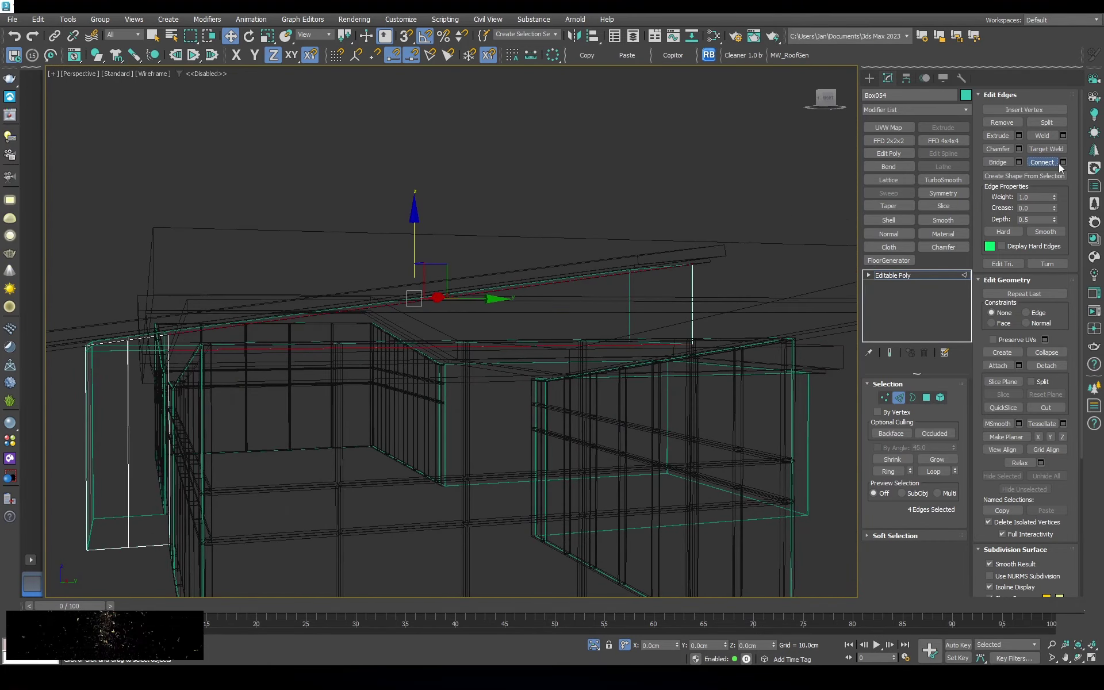
Increase the Connect caddy segment count and commit the new vertical edges
{"action": "left_click", "coordinate": [1062, 162]}
{"action": "middle_click_drag", "start_coordinate": [620, 260], "coordinate": [460, 340], "text": "alt"}
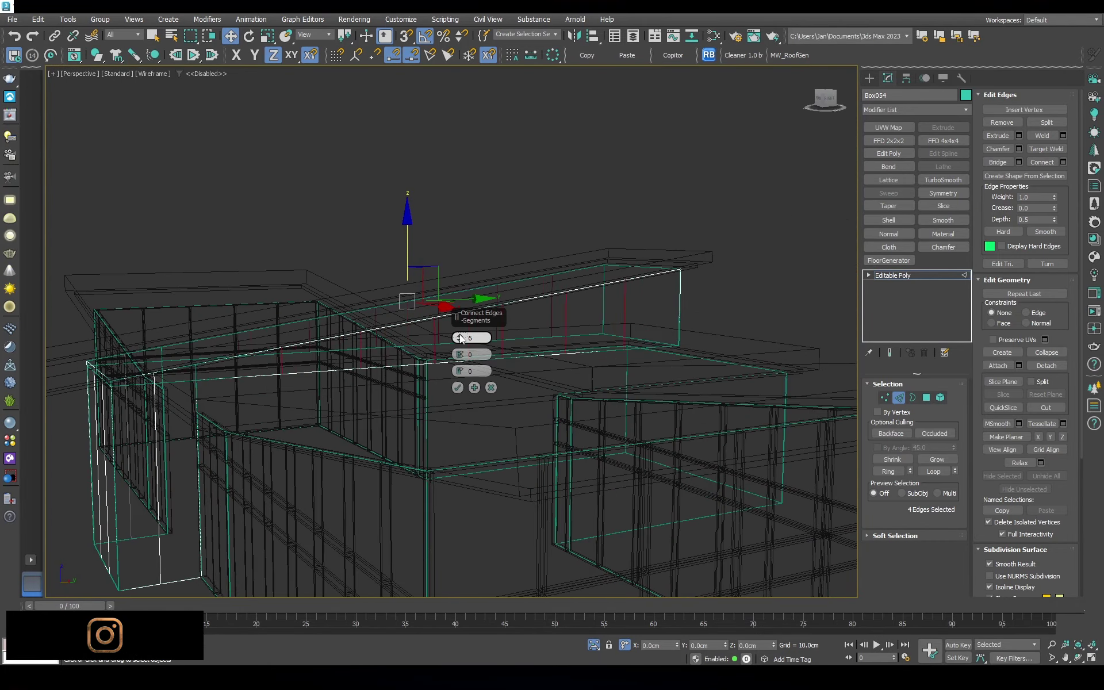
{"action": "left_click_drag", "start_coordinate": [459, 339], "coordinate": [460, 337]}
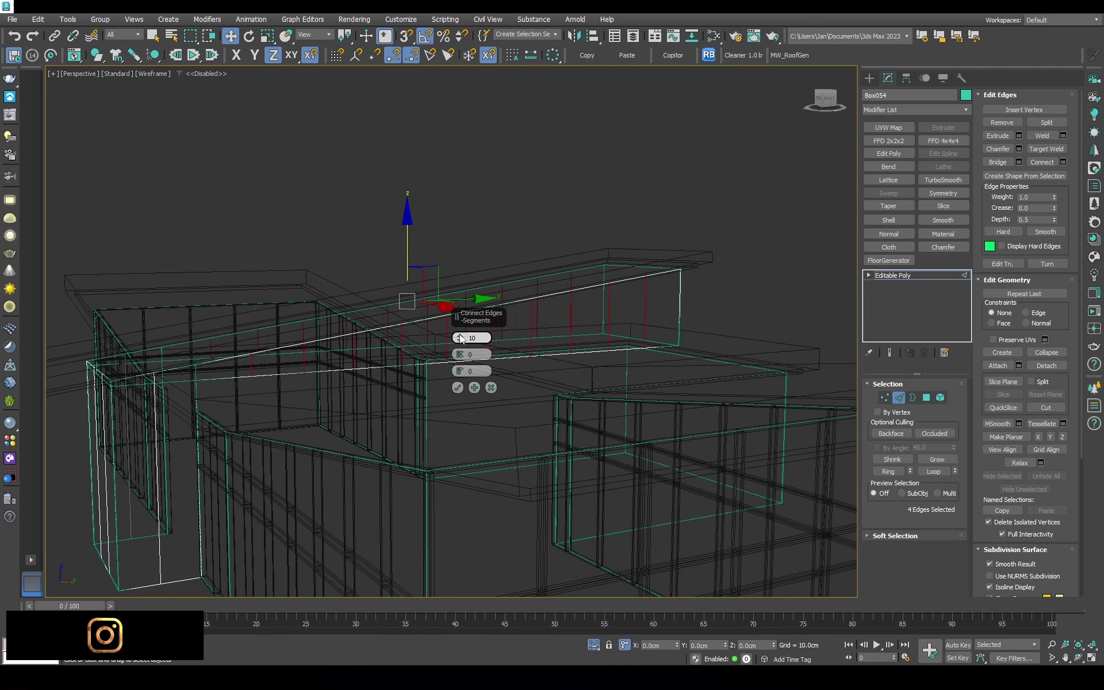
{"action": "mouse_move", "coordinate": [460, 338]}
{"action": "middle_mouse_down", "text": "alt"}
{"action": "mouse_move", "coordinate": [624, 330]}
{"action": "mouse_move", "coordinate": [495, 384]}
{"action": "mouse_move", "coordinate": [691, 329]}
{"action": "mouse_move", "coordinate": [477, 395]}
{"action": "middle_mouse_up", "text": "alt"}
{"action": "left_click", "coordinate": [457, 388]}
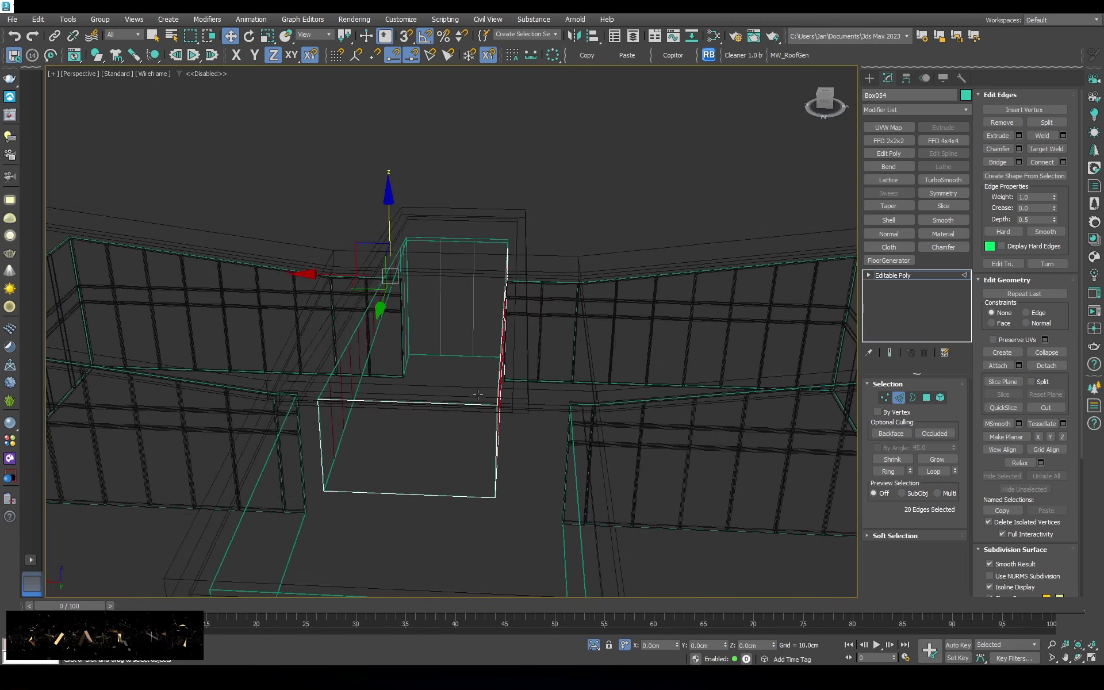
{"action": "key", "text": "ctrl+z"}
{"action": "key", "text": "shift+z"}
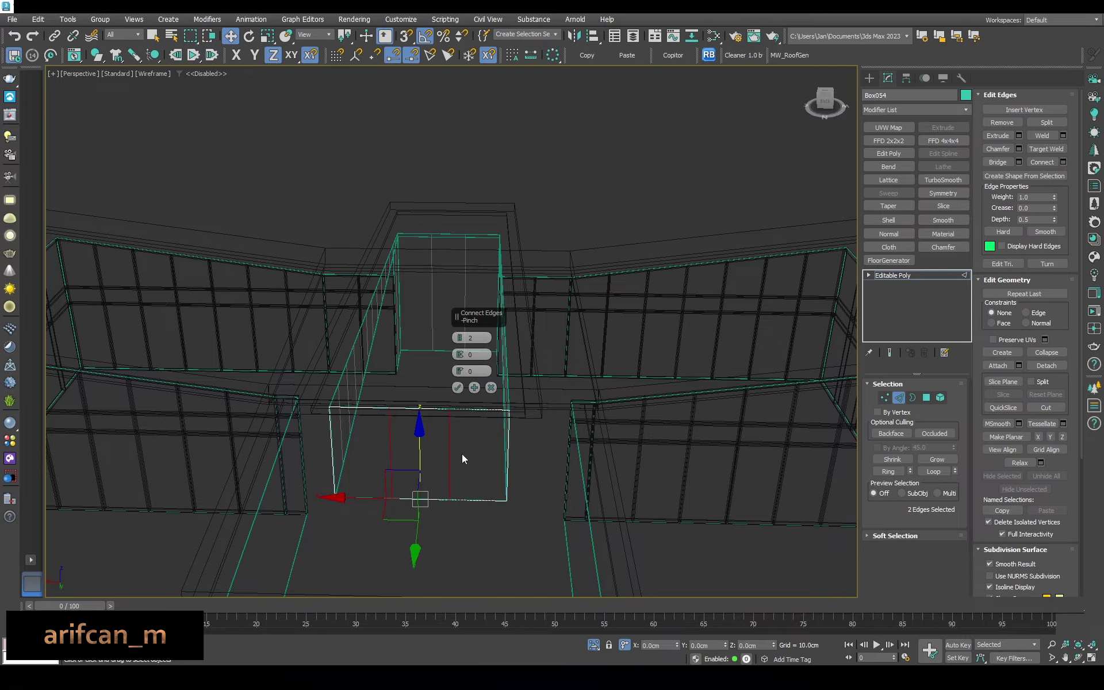
Connect the vertical edge ring and snap the horizontal loop to the mullion height in Front view
{"action": "mouse_move", "coordinate": [463, 458]}
{"action": "middle_mouse_down", "text": "alt"}
{"action": "mouse_move", "coordinate": [592, 370]}
{"action": "mouse_move", "coordinate": [492, 419]}
{"action": "mouse_move", "coordinate": [454, 391]}
{"action": "mouse_move", "coordinate": [553, 346]}
{"action": "mouse_move", "coordinate": [148, 378]}
{"action": "mouse_move", "coordinate": [443, 328]}
{"action": "mouse_move", "coordinate": [674, 322]}
{"action": "middle_mouse_up", "text": "alt"}
{"action": "key", "text": "alt+r"}
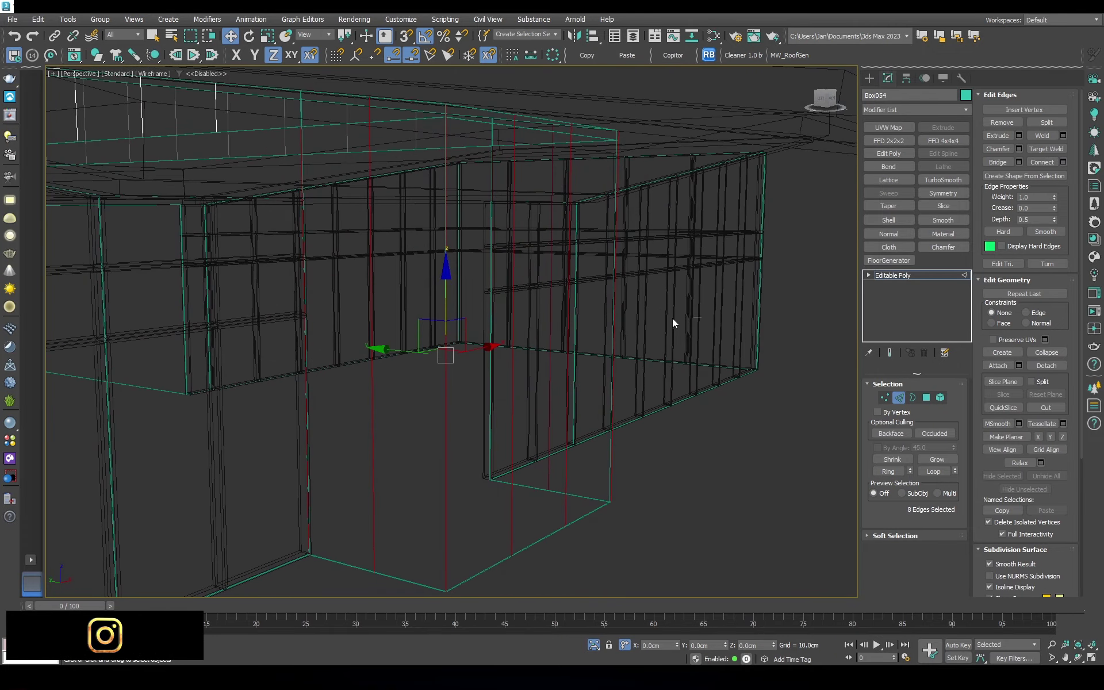
{"action": "left_click", "coordinate": [459, 387]}
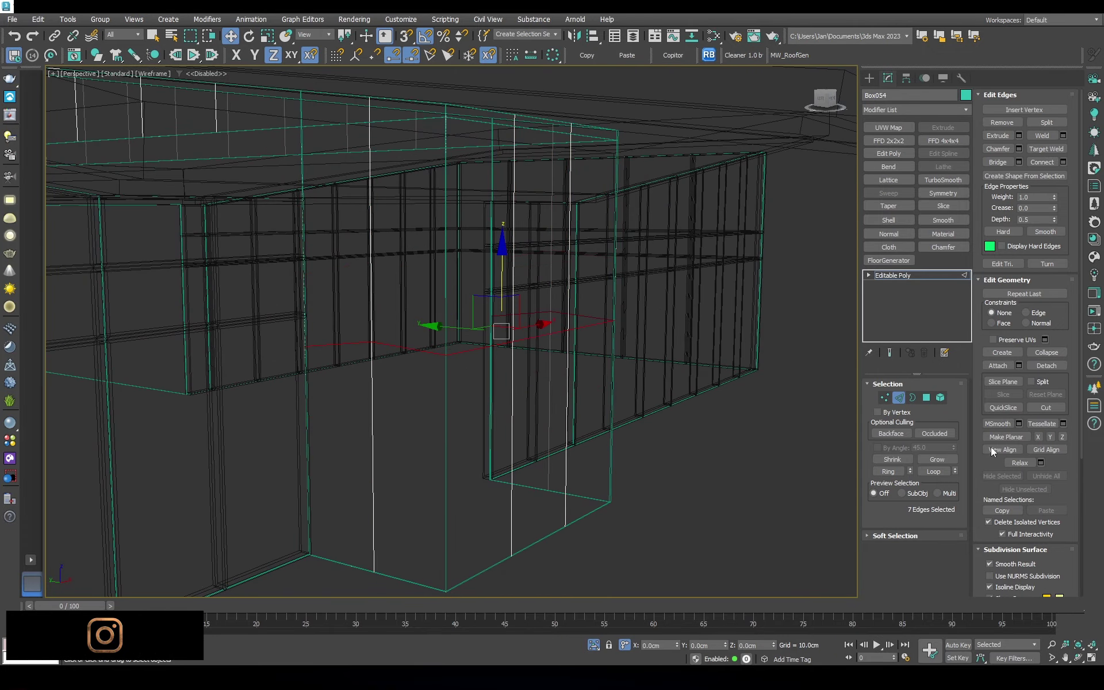
{"action": "key", "text": "f"}
{"action": "mouse_move", "coordinate": [625, 395]}
{"action": "left_mouse_down"}
{"action": "mouse_move", "coordinate": [481, 333]}
{"action": "mouse_move", "coordinate": [411, 323]}
{"action": "left_mouse_up"}
{"action": "scroll", "coordinate": [480, 333], "scroll_direction": "up", "scroll_amount": 3}
{"action": "scroll", "coordinate": [666, 395], "scroll_direction": "down", "scroll_amount": 3}
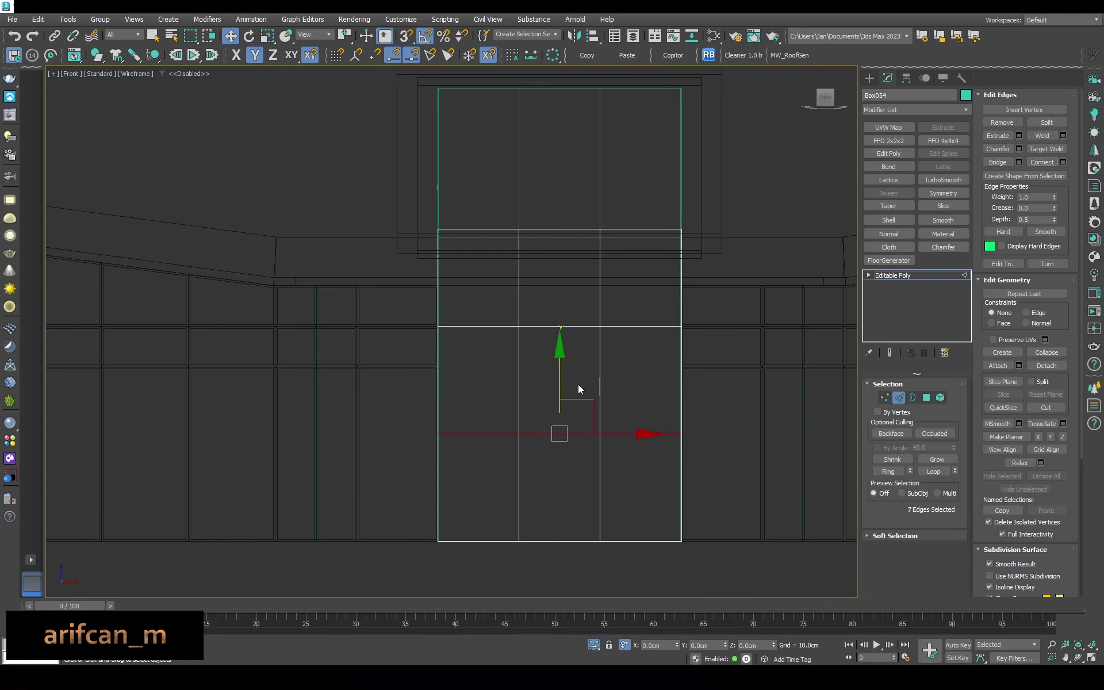
{"action": "middle_click_drag", "start_coordinate": [578, 388], "coordinate": [661, 345], "text": "alt"}
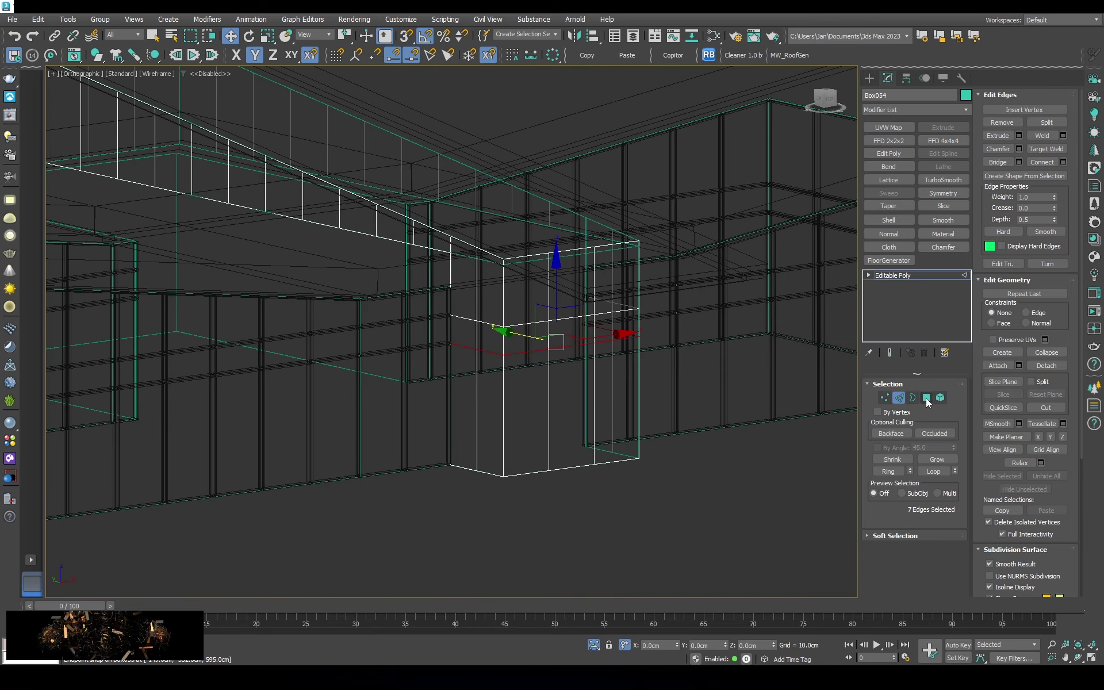
Inset all the box's polygons by 2.5cm and add a Shell modifier for mullion frames
{"action": "left_click", "coordinate": [926, 398]}
{"action": "key", "text": "ctrl+a"}
{"action": "key", "text": "z"}
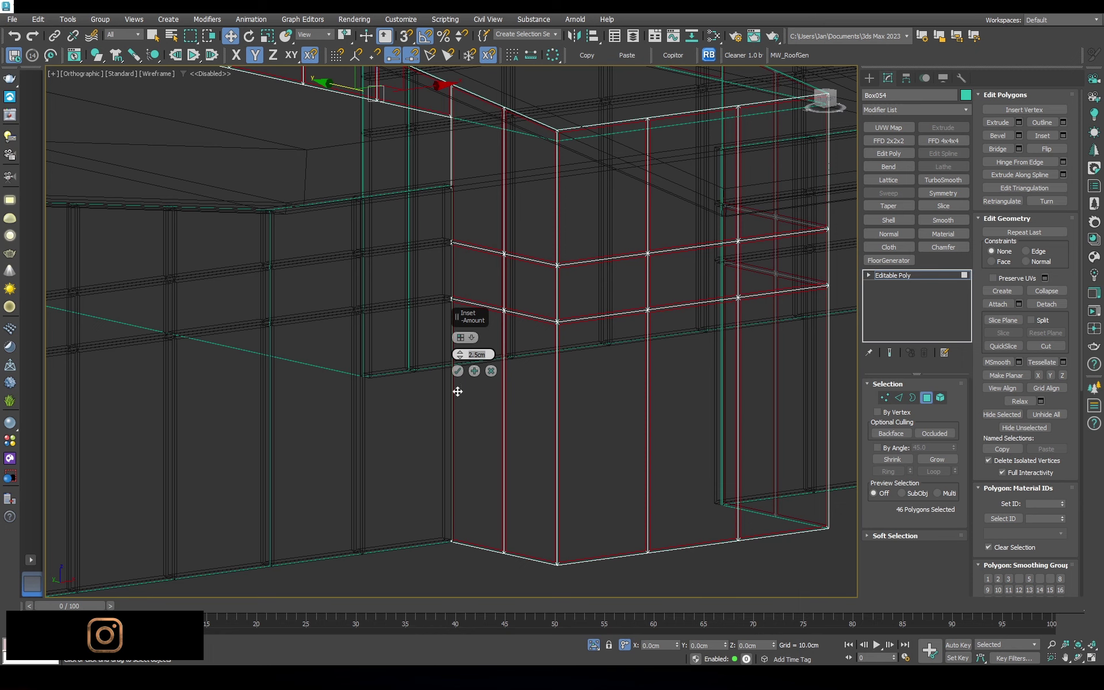
{"action": "left_click", "coordinate": [457, 371]}
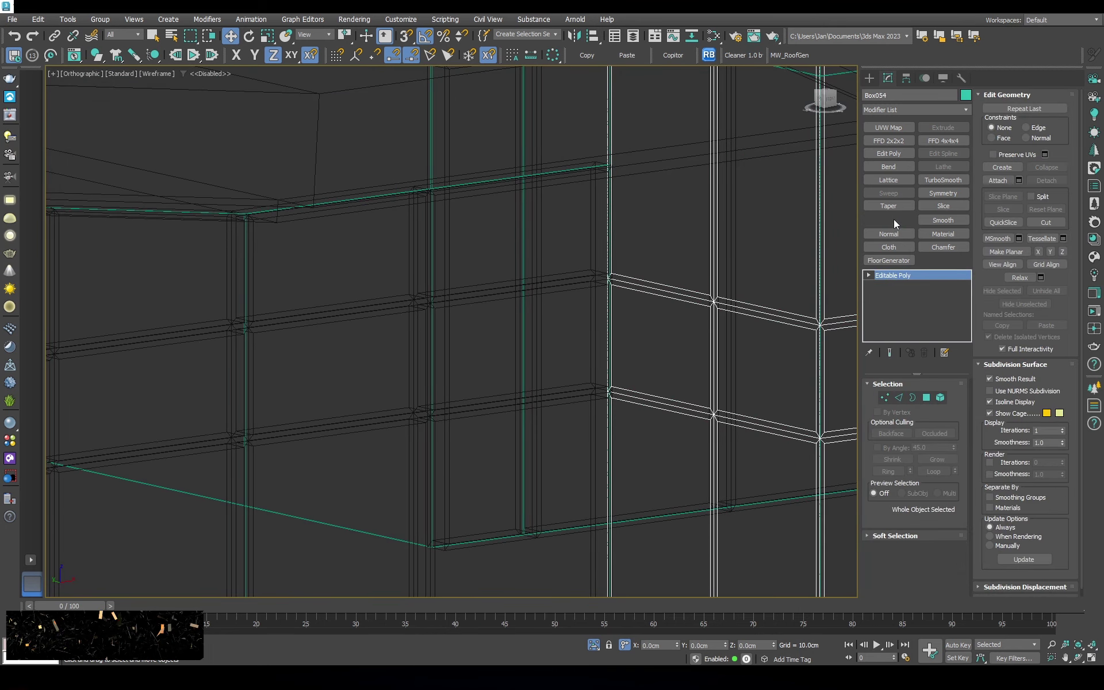
{"action": "left_click", "coordinate": [888, 220]}
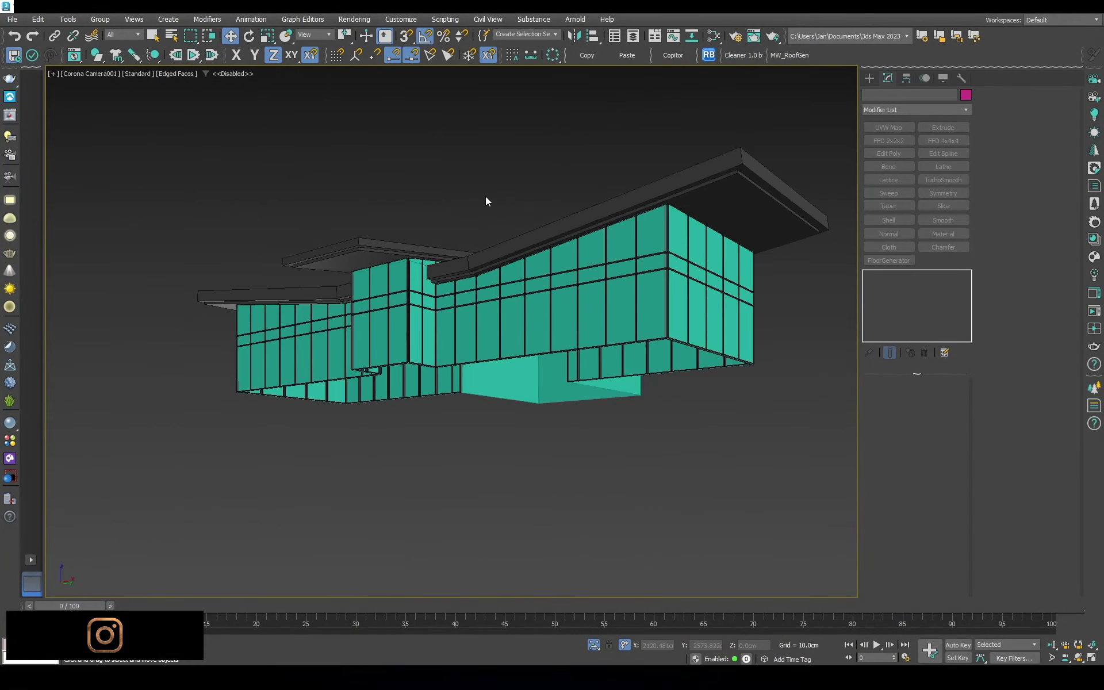
{"action": "left_click", "coordinate": [402, 309]}
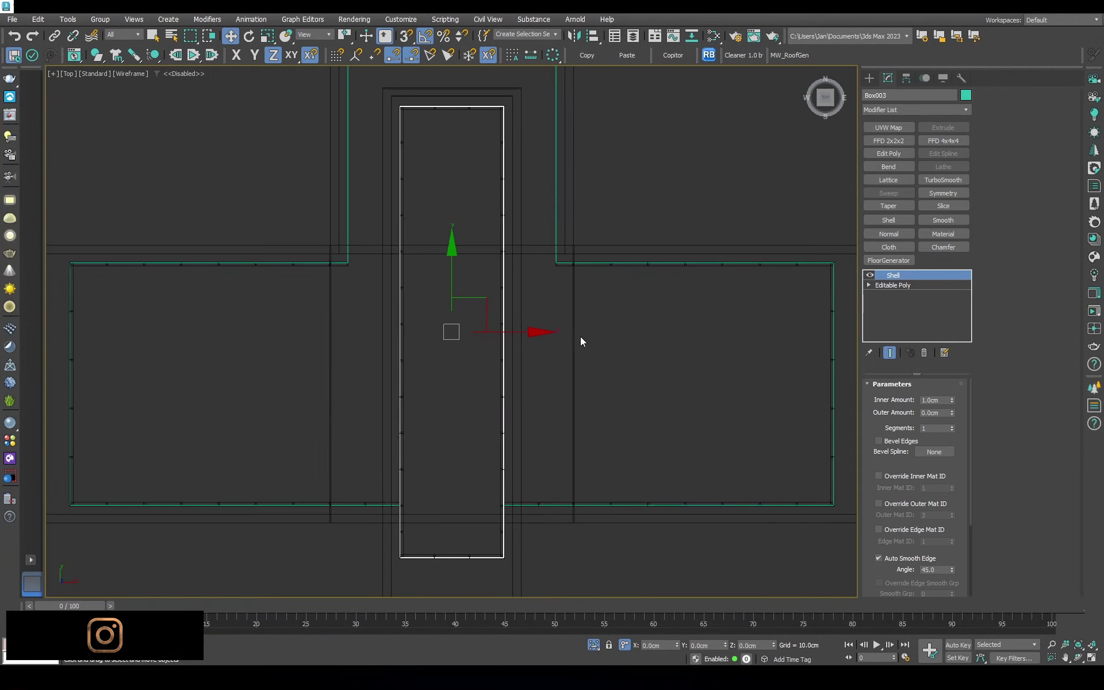
Draw a new box against the glass wall beside the entrance box
{"action": "middle_click_drag", "start_coordinate": [580, 336], "coordinate": [710, 451], "text": "alt"}
{"action": "left_click", "coordinate": [869, 78]}
{"action": "left_click", "coordinate": [888, 155]}
{"action": "scroll", "coordinate": [604, 401], "scroll_direction": "up", "scroll_amount": 5}
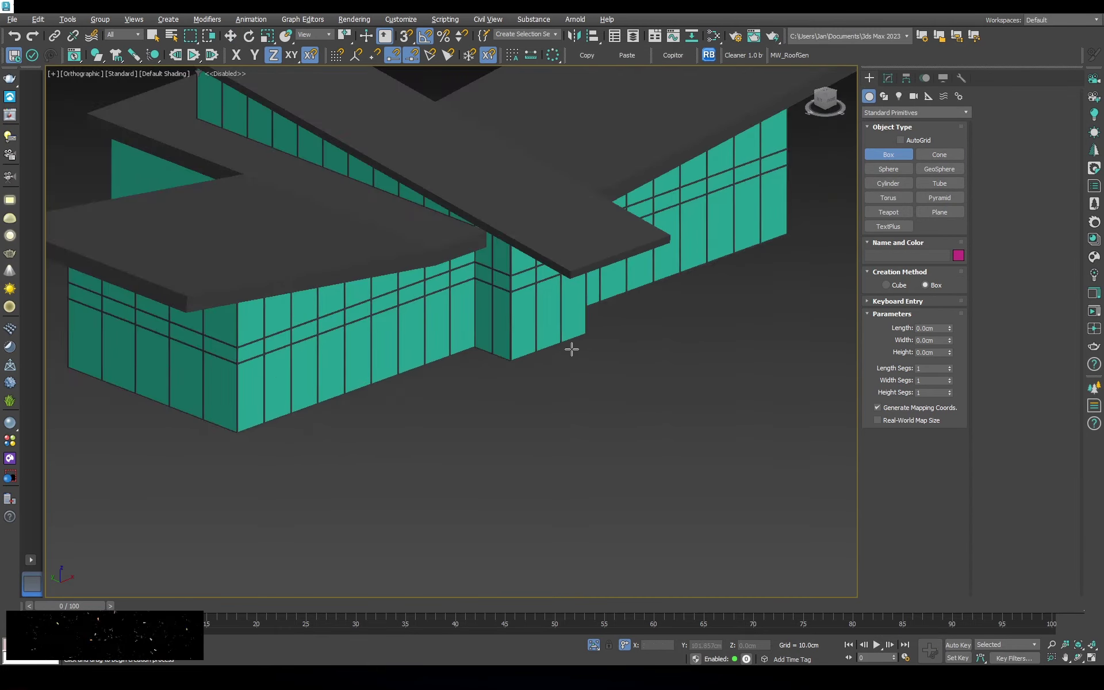
{"action": "scroll", "coordinate": [596, 350], "scroll_direction": "up", "scroll_amount": 5}
{"action": "scroll", "coordinate": [574, 310], "scroll_direction": "up", "scroll_amount": 2}
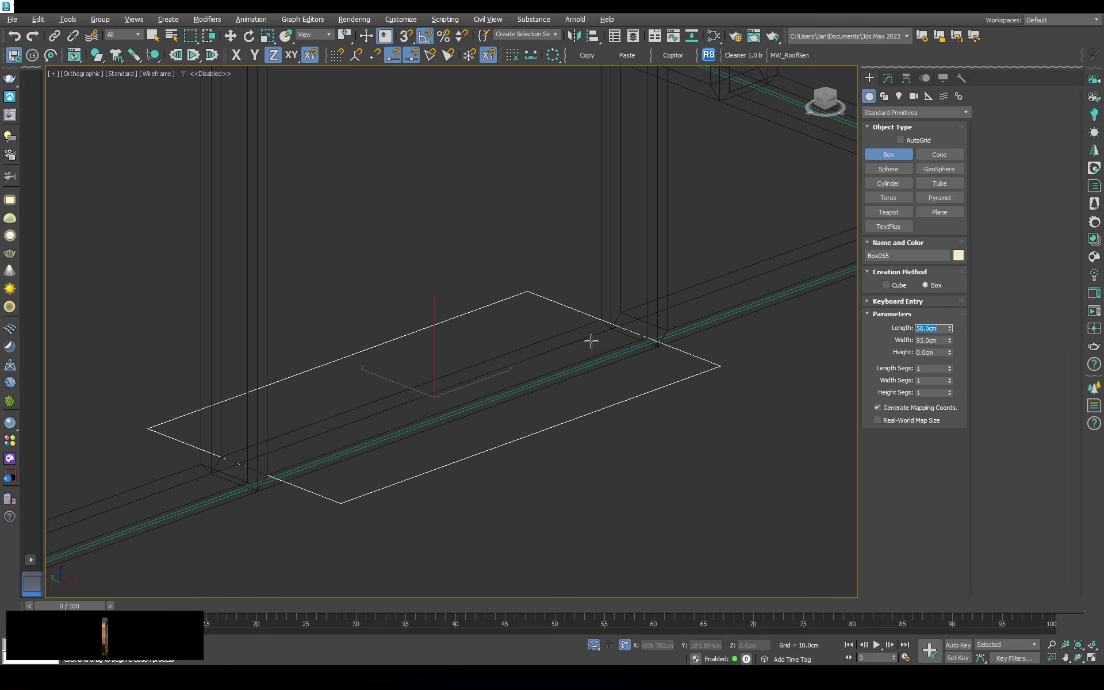
{"action": "key", "text": "w"}
{"action": "middle_click_drag", "start_coordinate": [435, 344], "coordinate": [447, 328]}
Raise the box's height from 400 cm to a 500 cm tall column
{"action": "left_click", "coordinate": [888, 78]}
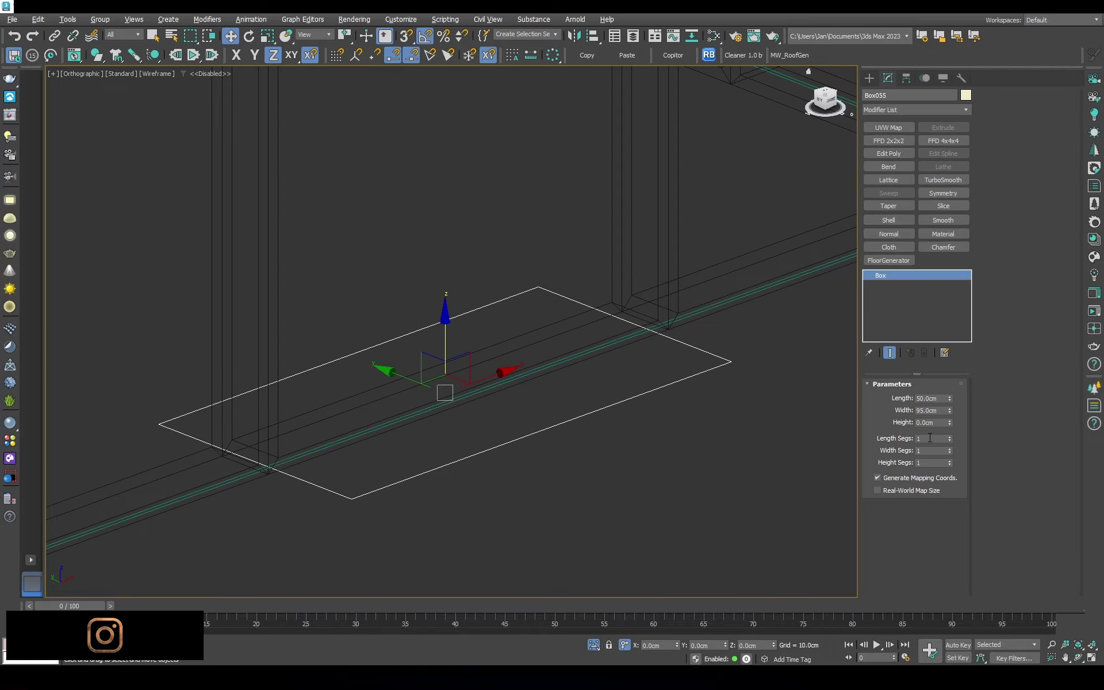
{"action": "type", "text": "400"}
{"action": "key", "text": "Return"}
{"action": "key", "text": "p"}
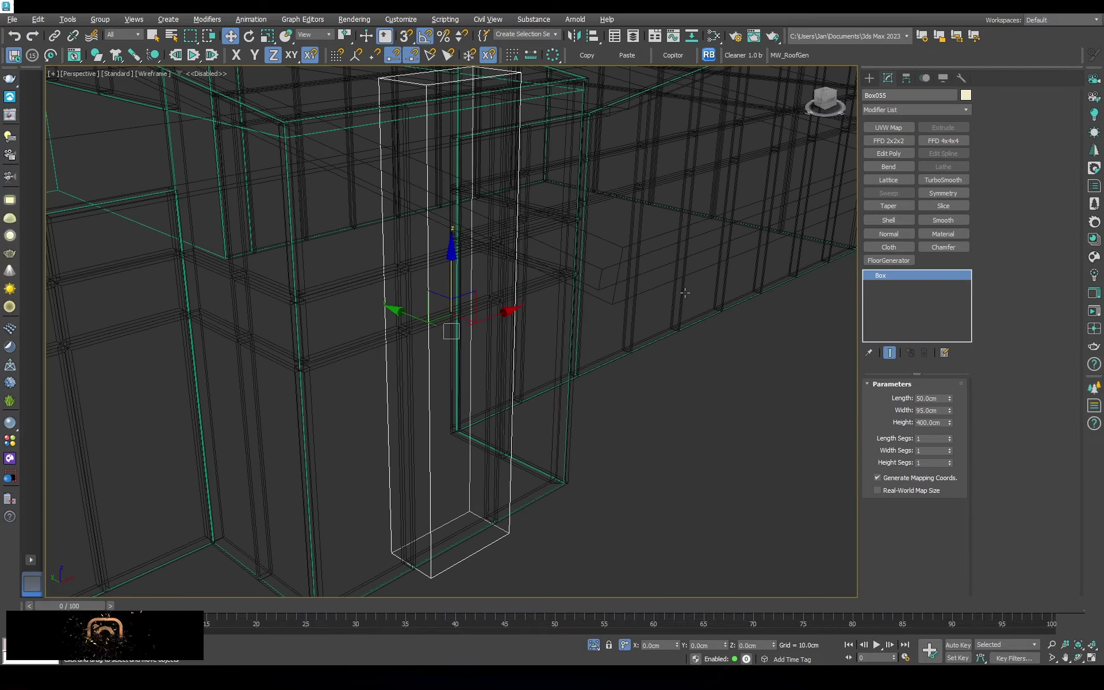
{"action": "key", "text": "F3"}
{"action": "scroll", "coordinate": [512, 231], "scroll_direction": "down", "scroll_amount": 5}
{"action": "middle_click_drag", "start_coordinate": [511, 232], "coordinate": [526, 253], "text": "alt"}
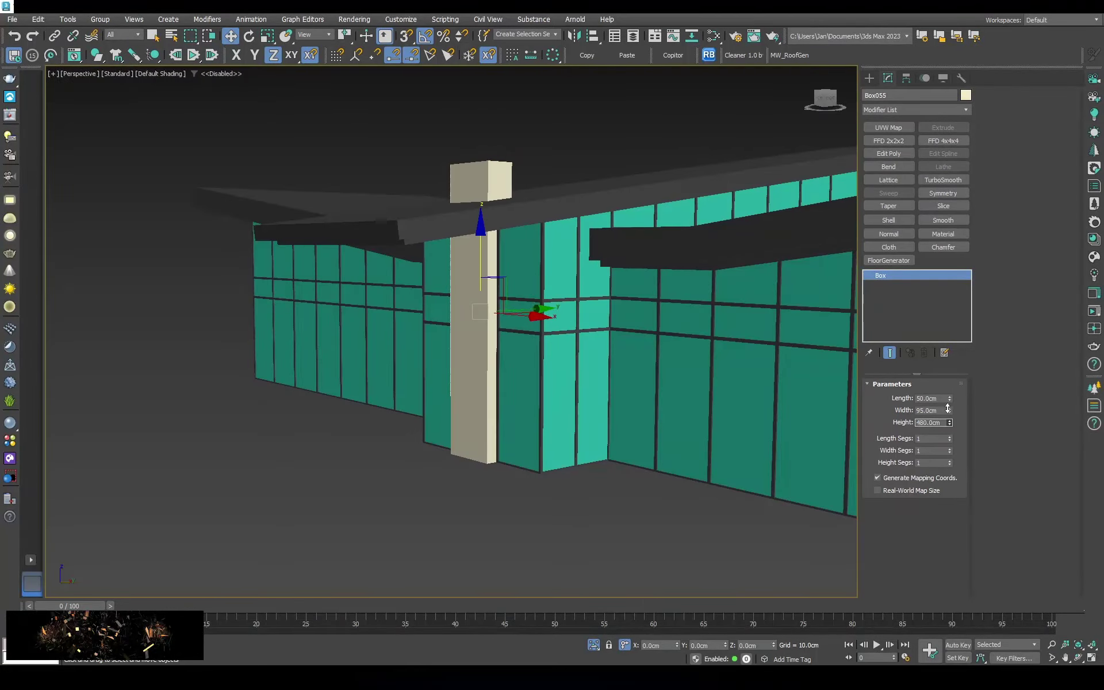
{"action": "type", "text": "500"}
{"action": "key", "text": "Return"}
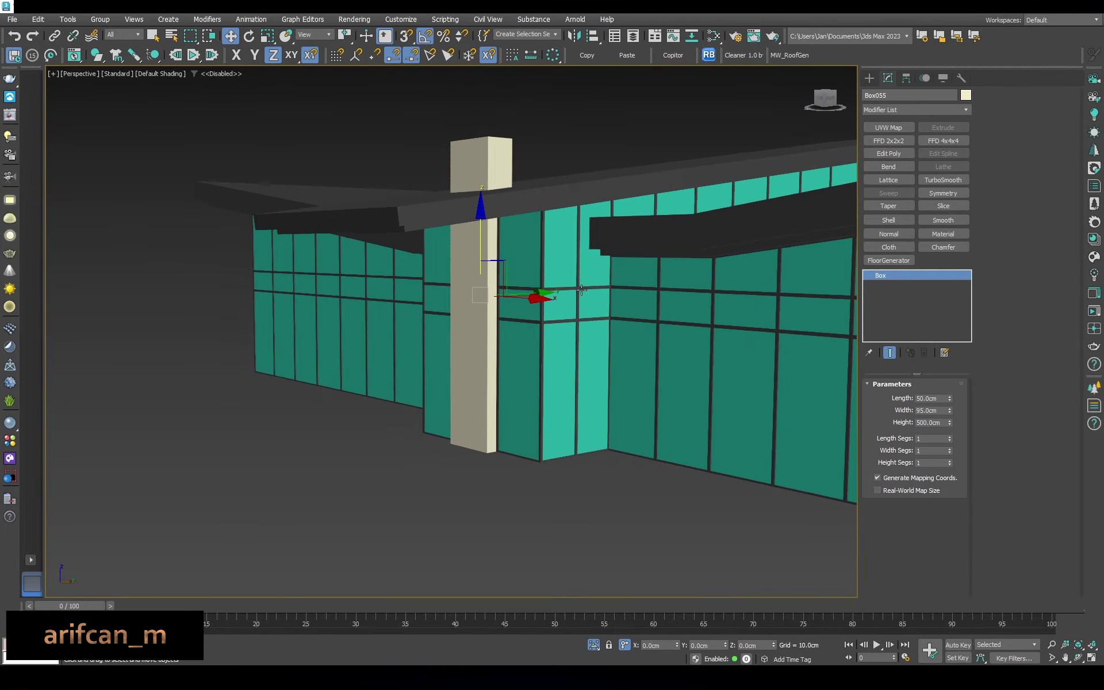
Reduce the column's length to 60 cm
{"action": "scroll", "coordinate": [492, 382], "scroll_direction": "up", "scroll_amount": 5}
{"action": "key", "text": "F3"}
{"action": "type", "text": "100"}
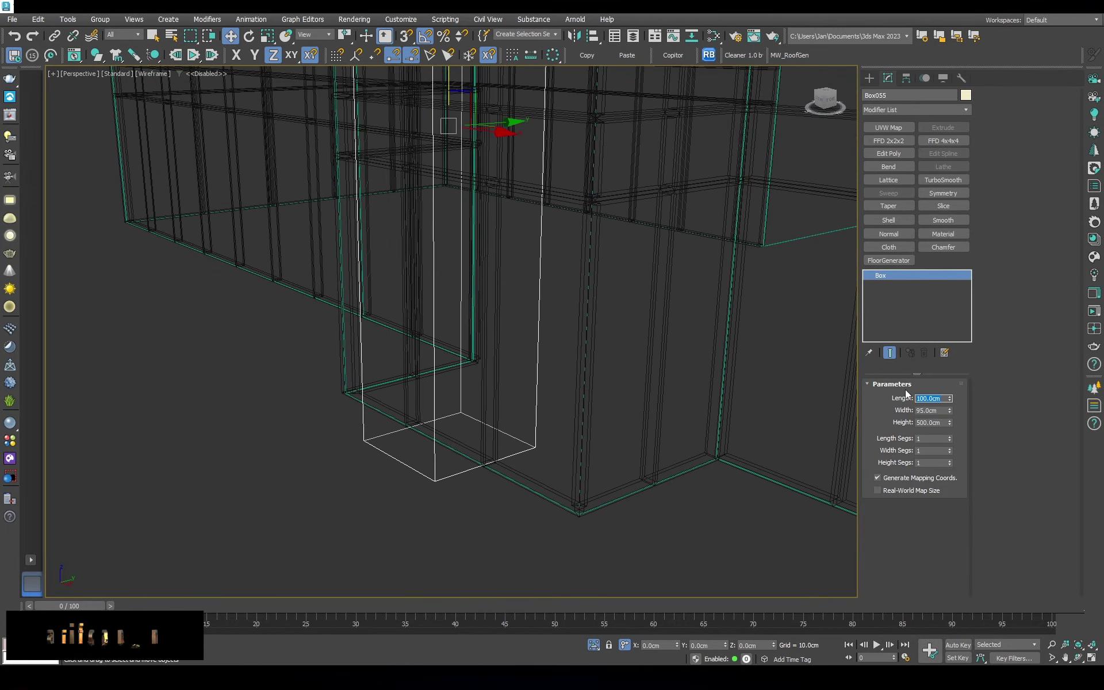
{"action": "key", "text": "F3"}
{"action": "middle_click_drag", "start_coordinate": [510, 143], "coordinate": [481, 178], "text": "alt"}
{"action": "key", "text": "F3"}
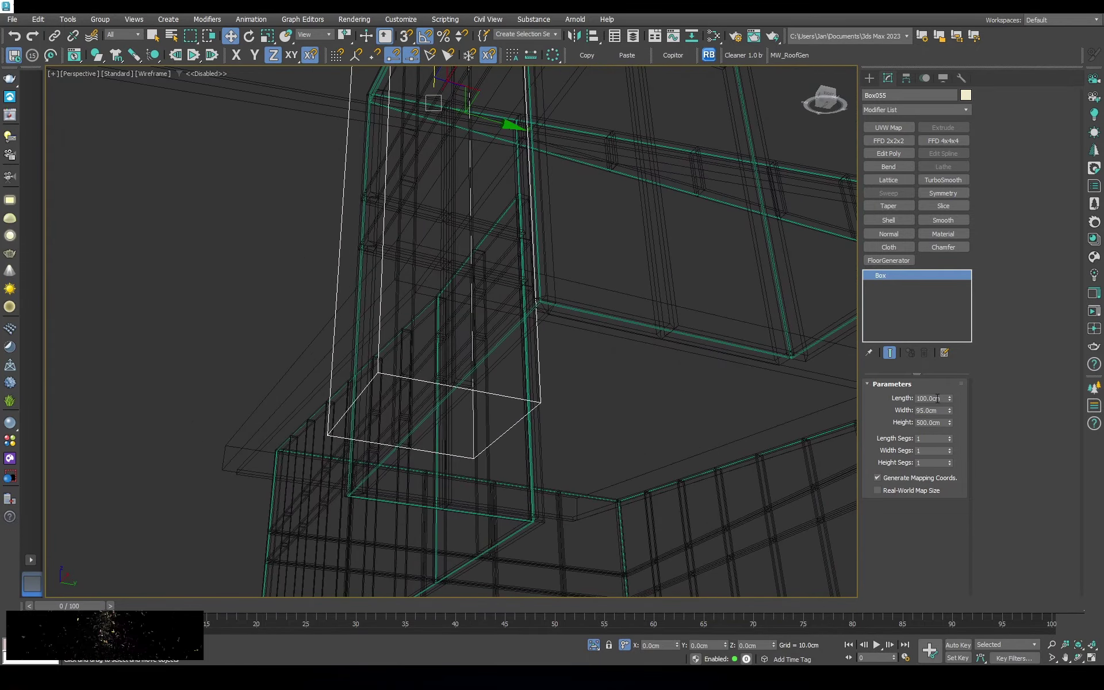
{"action": "type", "text": "60"}
{"action": "key", "text": "Return"}
{"action": "middle_click_drag", "start_coordinate": [632, 299], "coordinate": [652, 310], "text": "alt"}
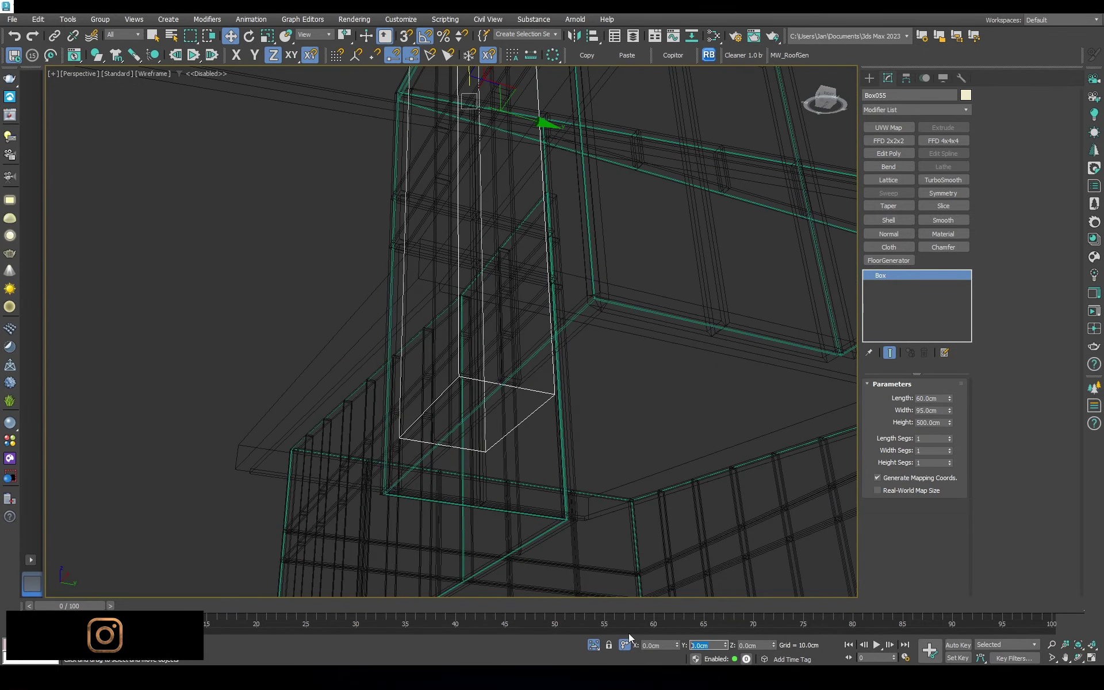
Give the column a dark grey object colour
{"action": "key", "text": "F3"}
{"action": "mouse_move", "coordinate": [525, 378]}
{"action": "middle_mouse_down", "text": "alt"}
{"action": "mouse_move", "coordinate": [464, 434]}
{"action": "mouse_move", "coordinate": [508, 446]}
{"action": "mouse_move", "coordinate": [580, 437]}
{"action": "middle_mouse_up", "text": "alt"}
{"action": "left_click", "coordinate": [965, 95]}
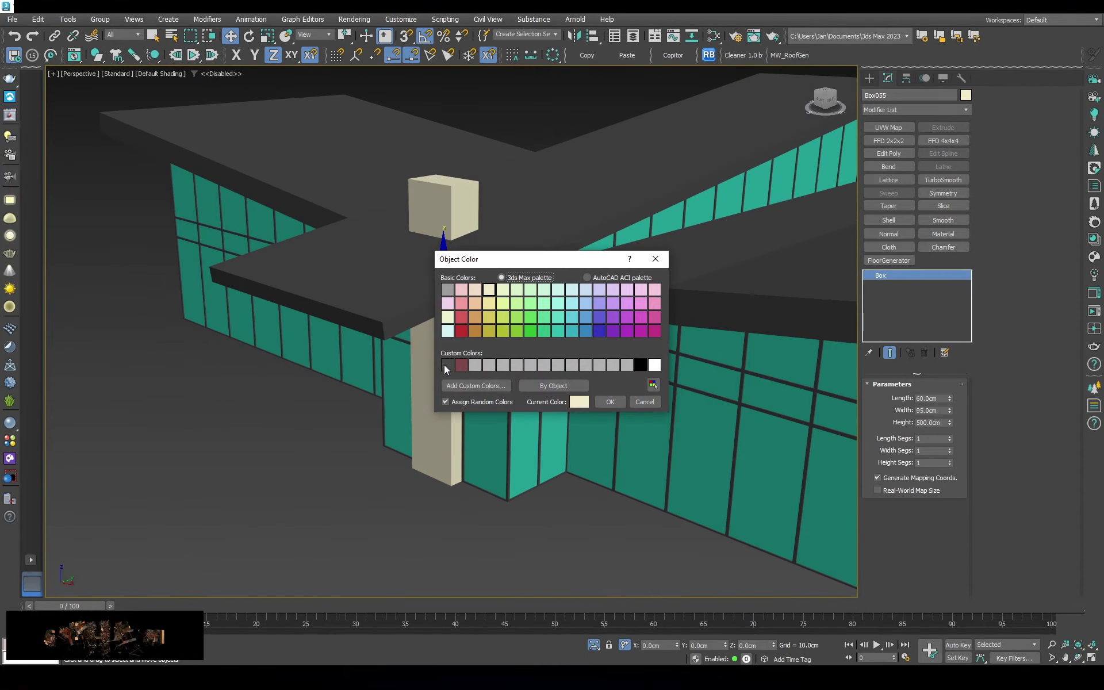
{"action": "left_click", "coordinate": [630, 401]}
{"action": "left_click", "coordinate": [966, 95]}
{"action": "left_click", "coordinate": [618, 403]}
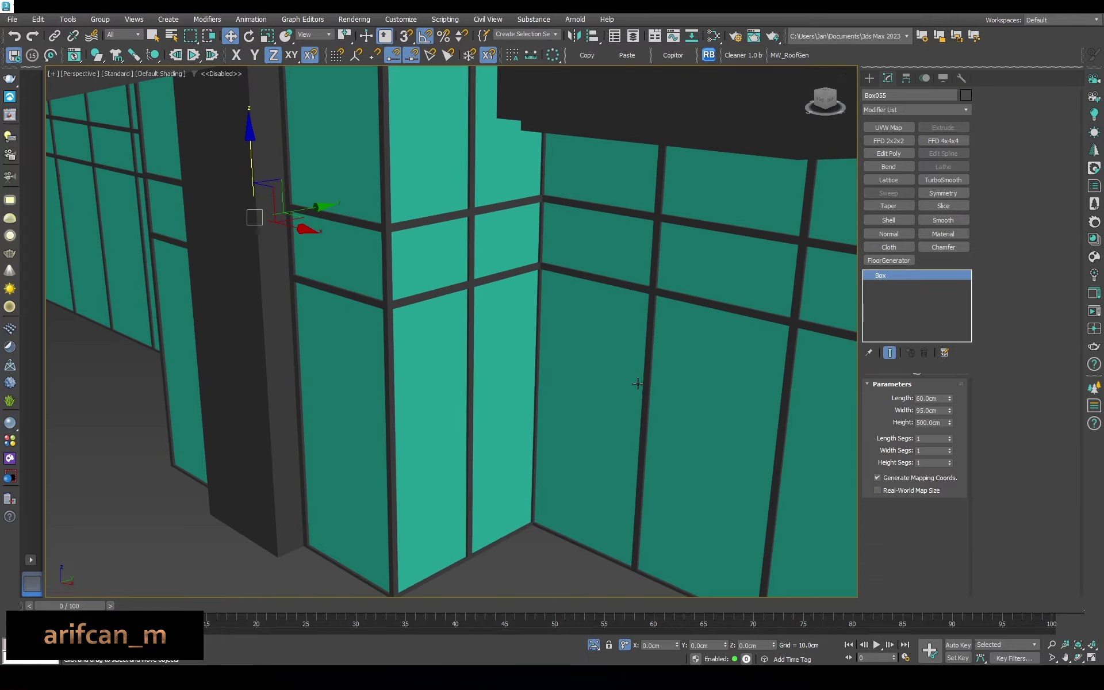
{"action": "middle_click_drag", "start_coordinate": [618, 402], "coordinate": [453, 347], "text": "alt"}
Clone the glass wall as a copy and remove the copy's Shell modifier
{"action": "key", "text": "c"}
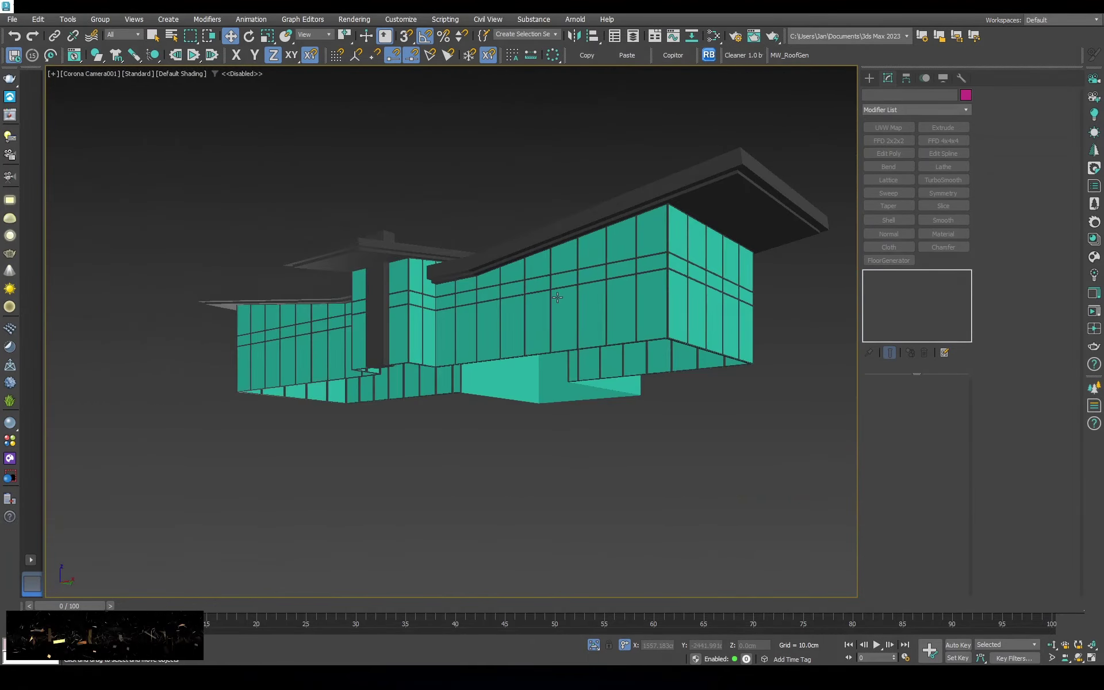
{"action": "key", "text": "p"}
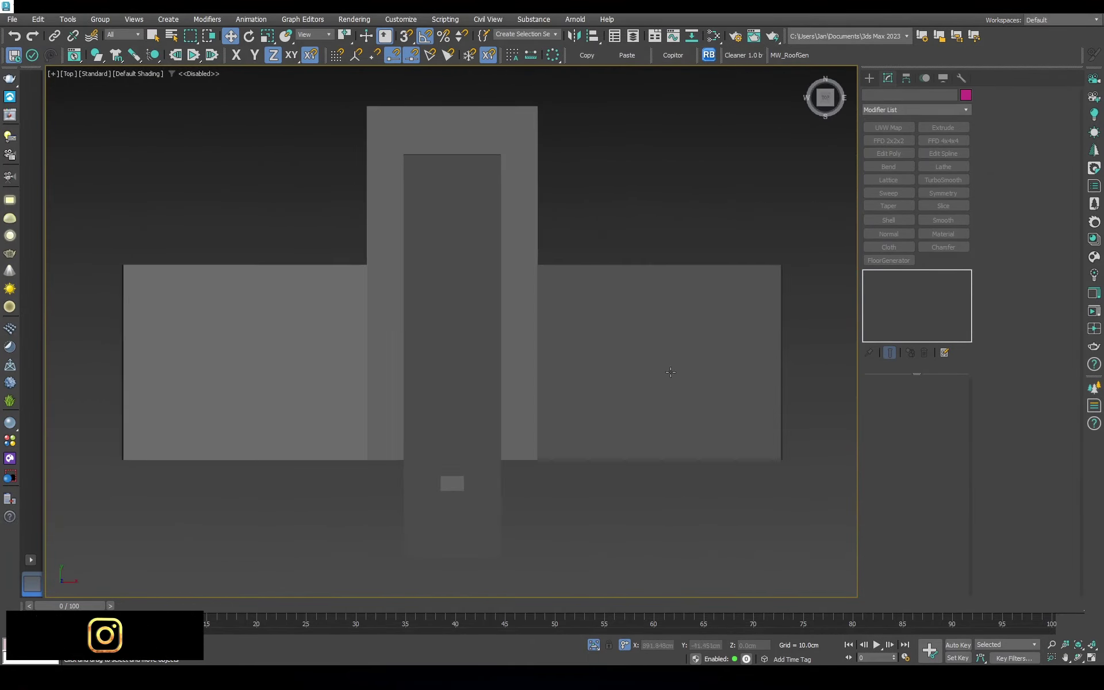
{"action": "middle_click_drag", "start_coordinate": [824, 376], "coordinate": [575, 288], "text": "alt"}
{"action": "scroll", "coordinate": [489, 392], "scroll_direction": "up", "scroll_amount": 5}
{"action": "left_click", "coordinate": [489, 392]}
{"action": "scroll", "coordinate": [490, 391], "scroll_direction": "up", "scroll_amount": 5}
{"action": "right_click", "coordinate": [488, 399]}
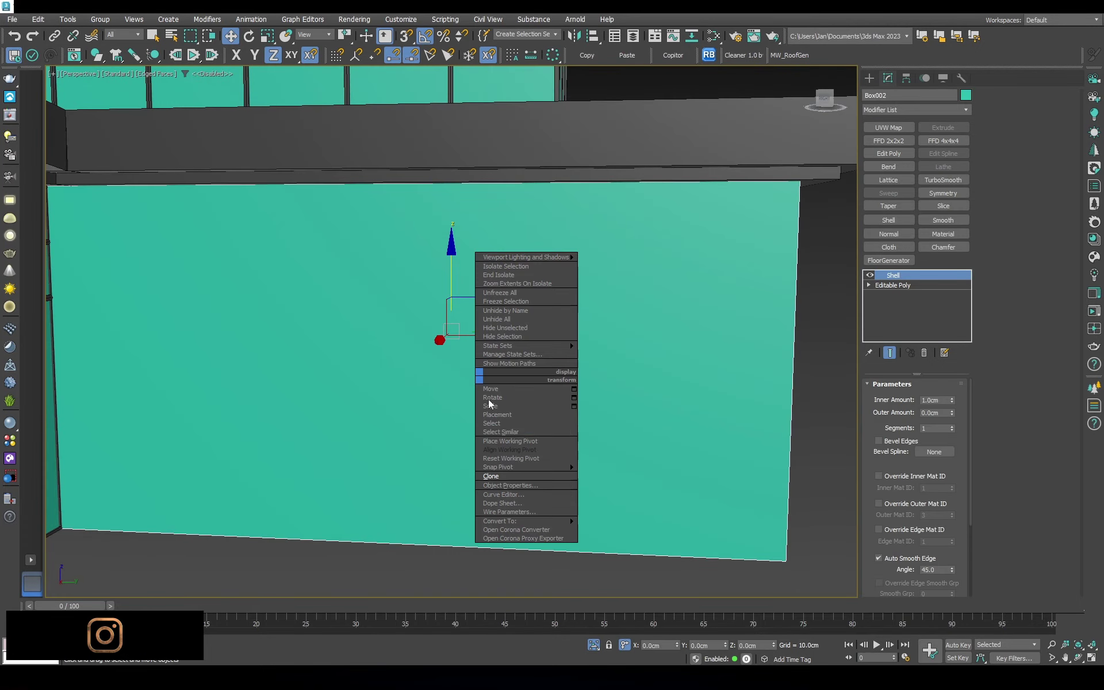
{"action": "left_click", "coordinate": [508, 471]}
{"action": "left_click", "coordinate": [528, 386]}
{"action": "left_click", "coordinate": [924, 353]}
Connect edges on the copied wall to grid it vertically and horizontally
{"action": "key", "text": "F3"}
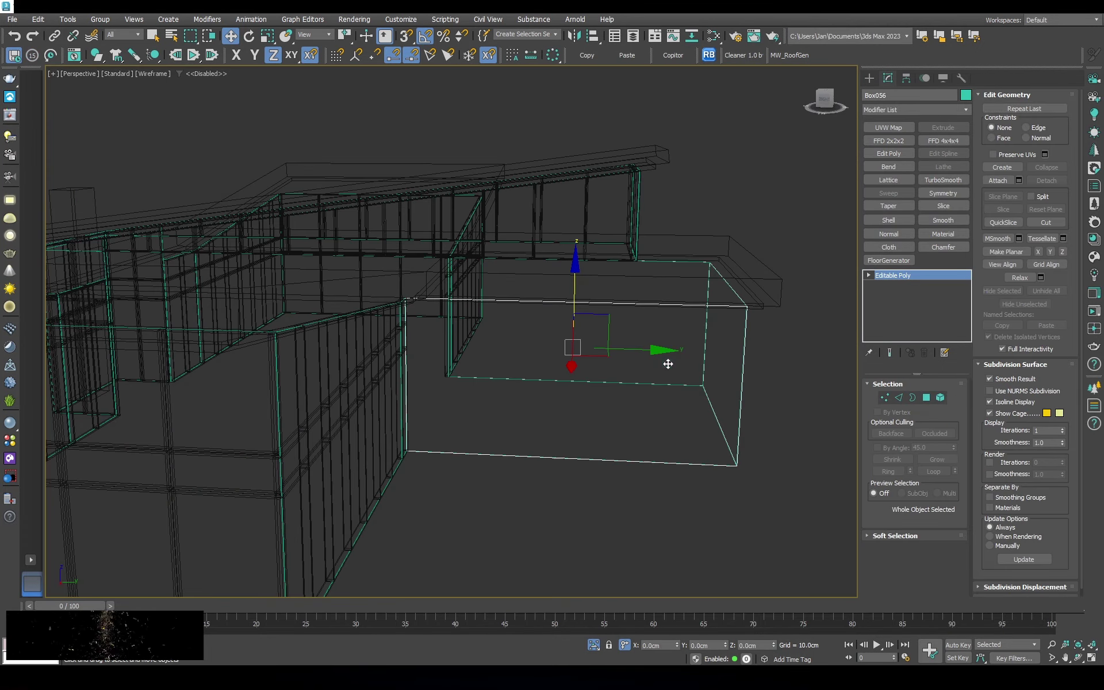
{"action": "key", "text": "2"}
{"action": "key", "text": "ctrl+shift+e"}
{"action": "key", "text": "F3"}
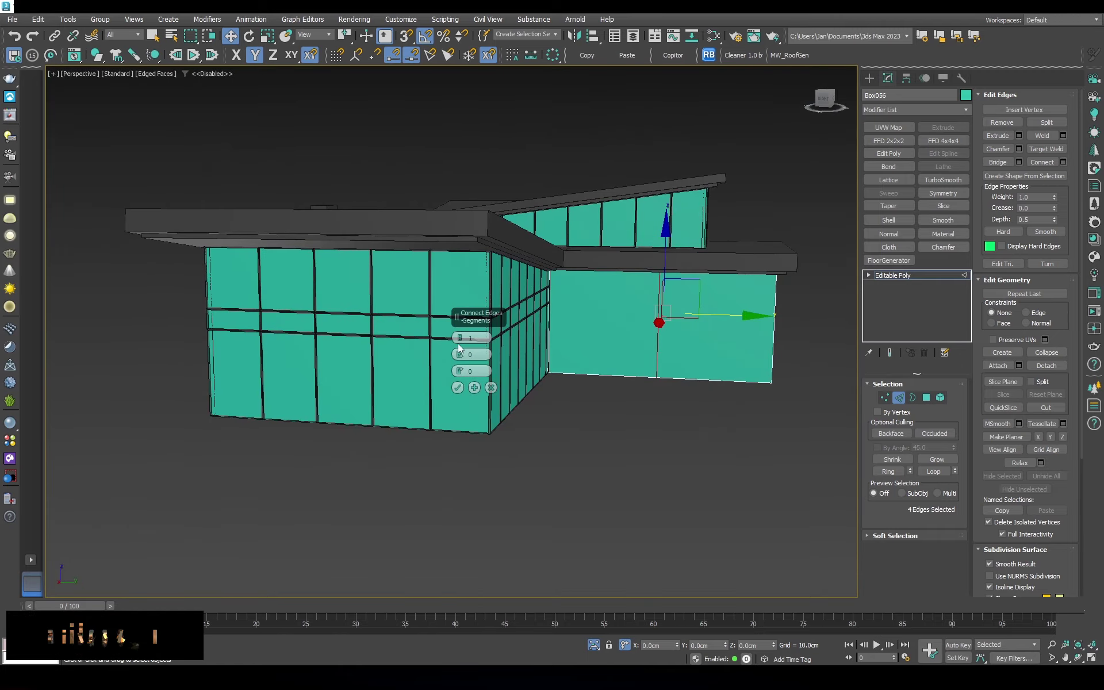
{"action": "left_click", "coordinate": [457, 388]}
{"action": "middle_click_drag", "start_coordinate": [460, 397], "coordinate": [678, 471], "text": "alt"}
{"action": "middle_click_drag", "start_coordinate": [692, 232], "coordinate": [625, 289], "text": "alt"}
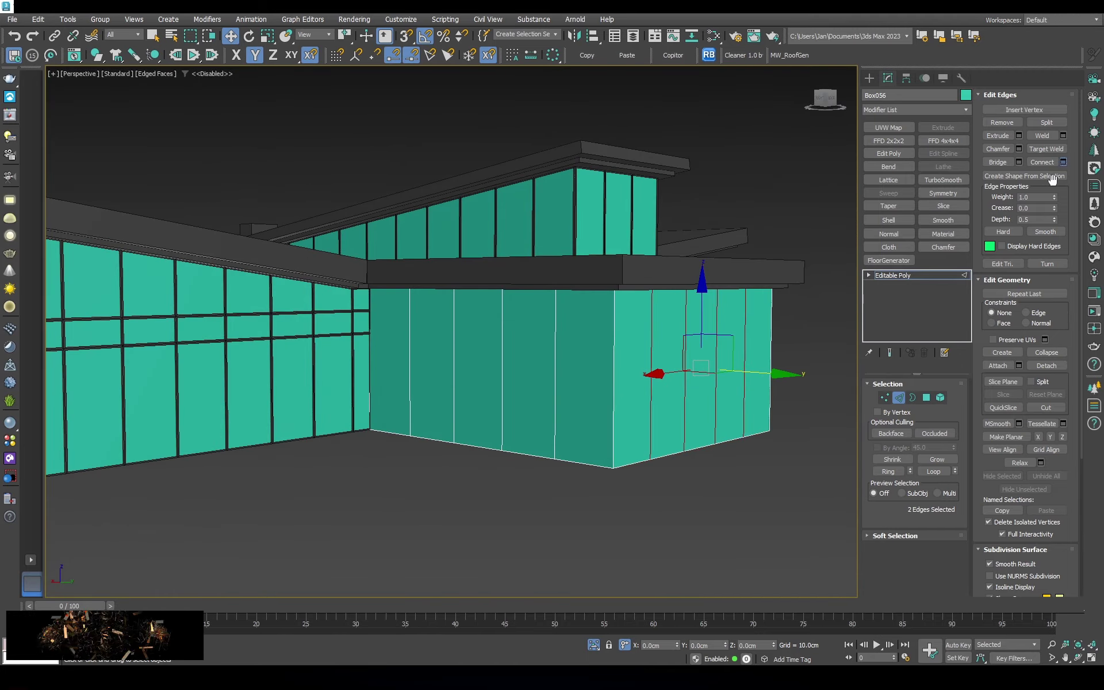
{"action": "left_click", "coordinate": [458, 388]}
{"action": "key", "text": "F3"}
{"action": "middle_click_drag", "start_coordinate": [457, 388], "coordinate": [441, 391], "text": "alt"}
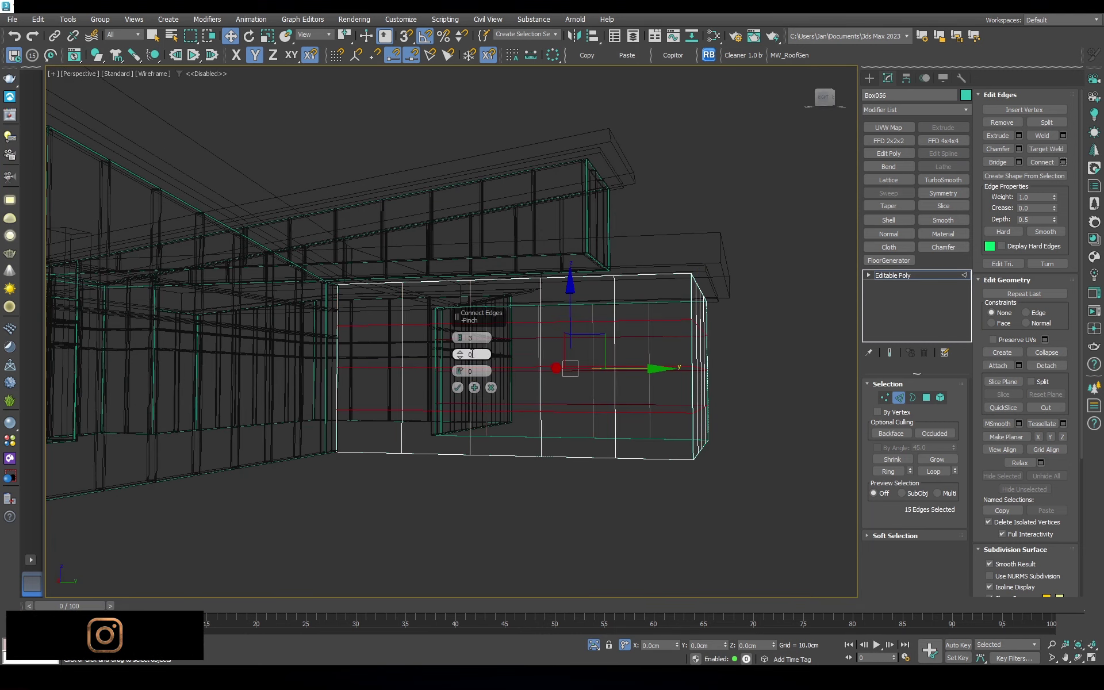
{"action": "left_click", "coordinate": [458, 388]}
{"action": "key", "text": "F3"}
Align the new grid edges with the adjacent mullion line on the facade
{"action": "key", "text": "f"}
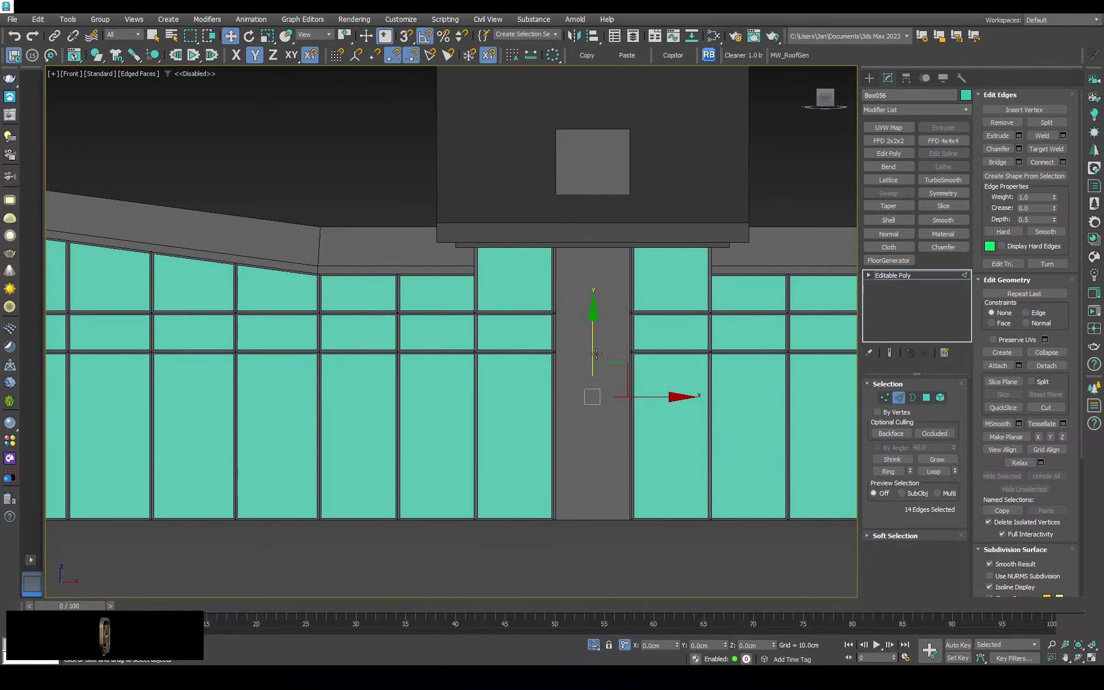
{"action": "key", "text": "F3"}
{"action": "scroll", "coordinate": [568, 318], "scroll_direction": "up", "scroll_amount": 2}
{"action": "scroll", "coordinate": [554, 298], "scroll_direction": "down", "scroll_amount": 6}
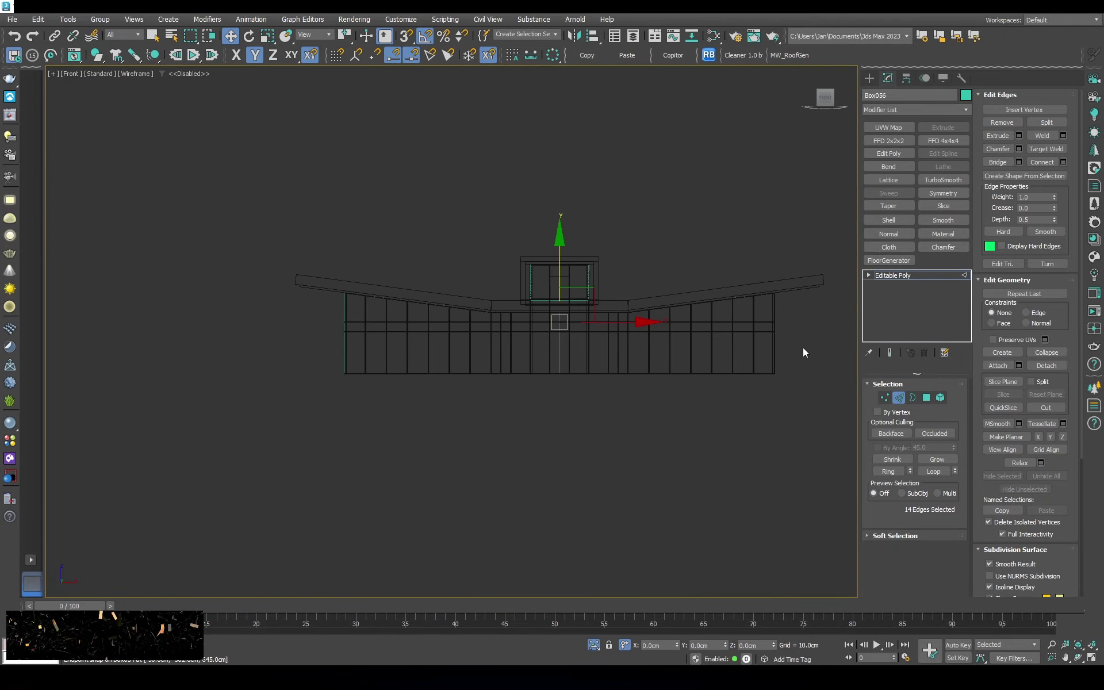
{"action": "middle_click_drag", "start_coordinate": [575, 298], "coordinate": [661, 288], "text": "alt"}
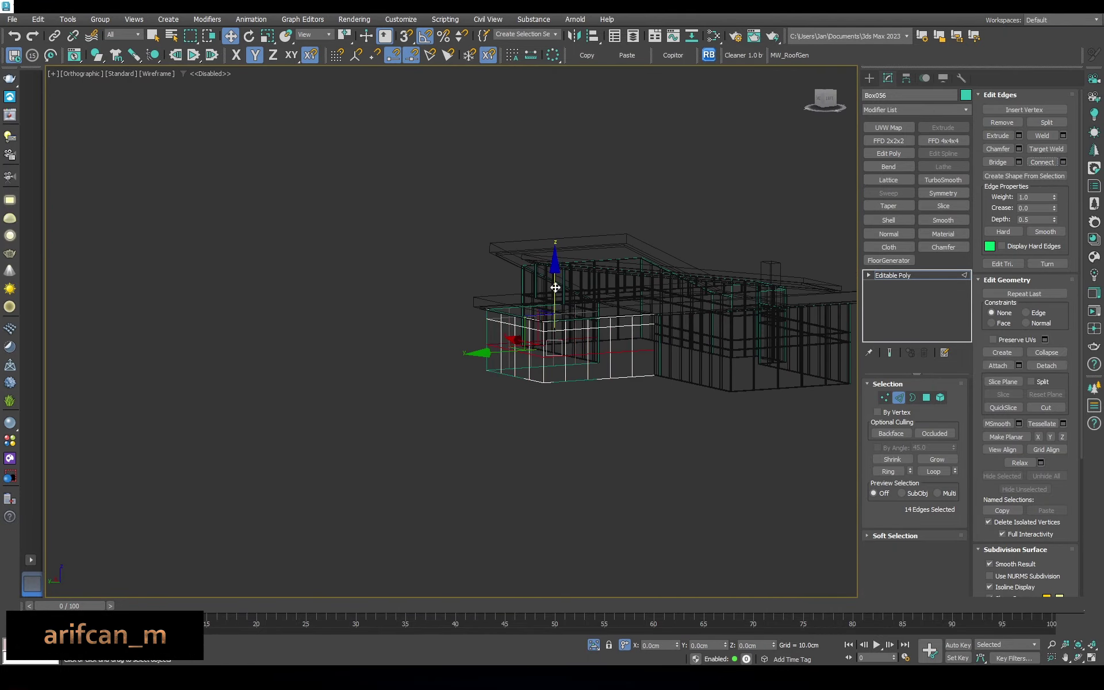
{"action": "scroll", "coordinate": [739, 330], "scroll_direction": "up", "scroll_amount": 5}
{"action": "scroll", "coordinate": [629, 328], "scroll_direction": "up", "scroll_amount": 3}
{"action": "key", "text": "F3"}
{"action": "scroll", "coordinate": [585, 329], "scroll_direction": "down", "scroll_amount": 4}
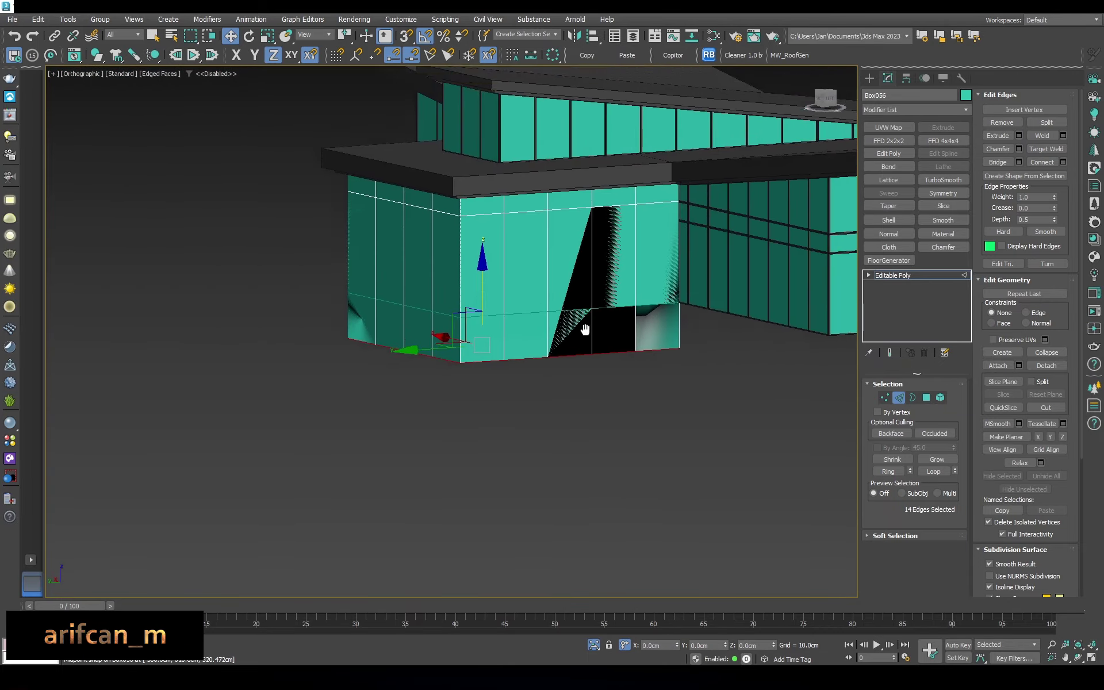
{"action": "key", "text": "p"}
{"action": "middle_click_drag", "start_coordinate": [584, 328], "coordinate": [494, 339], "text": "alt"}
{"action": "scroll", "coordinate": [449, 345], "scroll_direction": "up", "scroll_amount": 3}
{"action": "scroll", "coordinate": [417, 346], "scroll_direction": "up", "scroll_amount": 3}
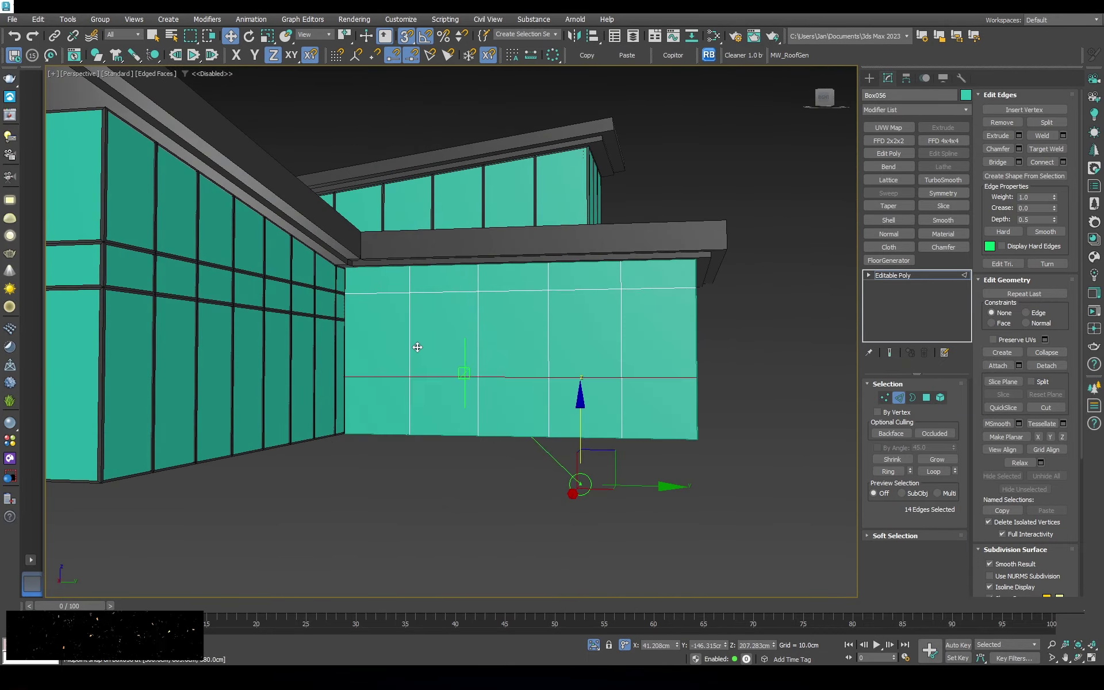
{"action": "left_click_drag", "start_coordinate": [418, 347], "coordinate": [89, 280]}
{"action": "scroll", "coordinate": [94, 290], "scroll_direction": "up", "scroll_amount": 3}
{"action": "scroll", "coordinate": [540, 348], "scroll_direction": "down", "scroll_amount": 3}
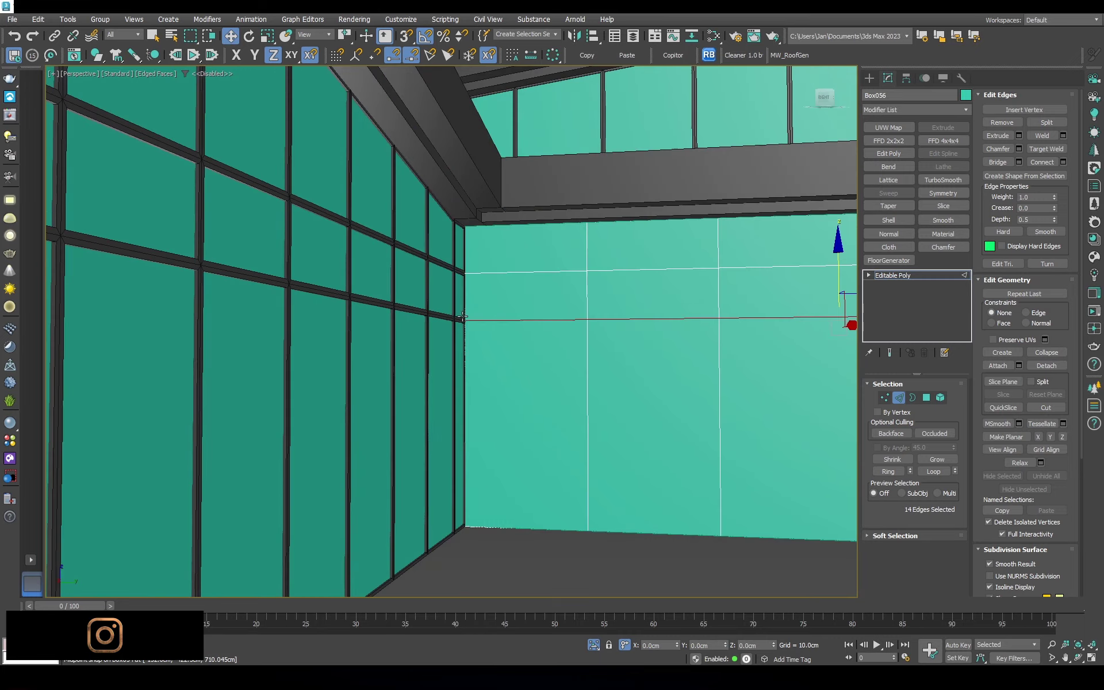
{"action": "scroll", "coordinate": [567, 362], "scroll_direction": "down", "scroll_amount": 5}
Inset the wall polygons by 2.5 cm and set the glass wall's display colour
{"action": "key", "text": "4"}
{"action": "scroll", "coordinate": [567, 363], "scroll_direction": "up", "scroll_amount": 4}
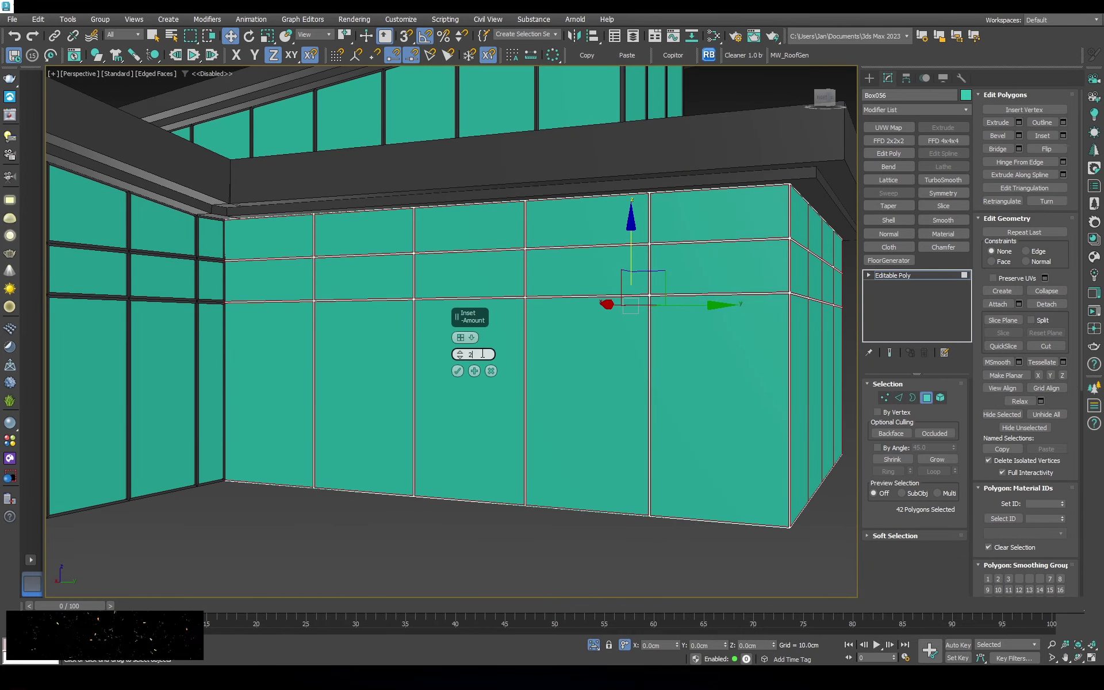
{"action": "type", "text": ".5"}
{"action": "key", "text": "Return"}
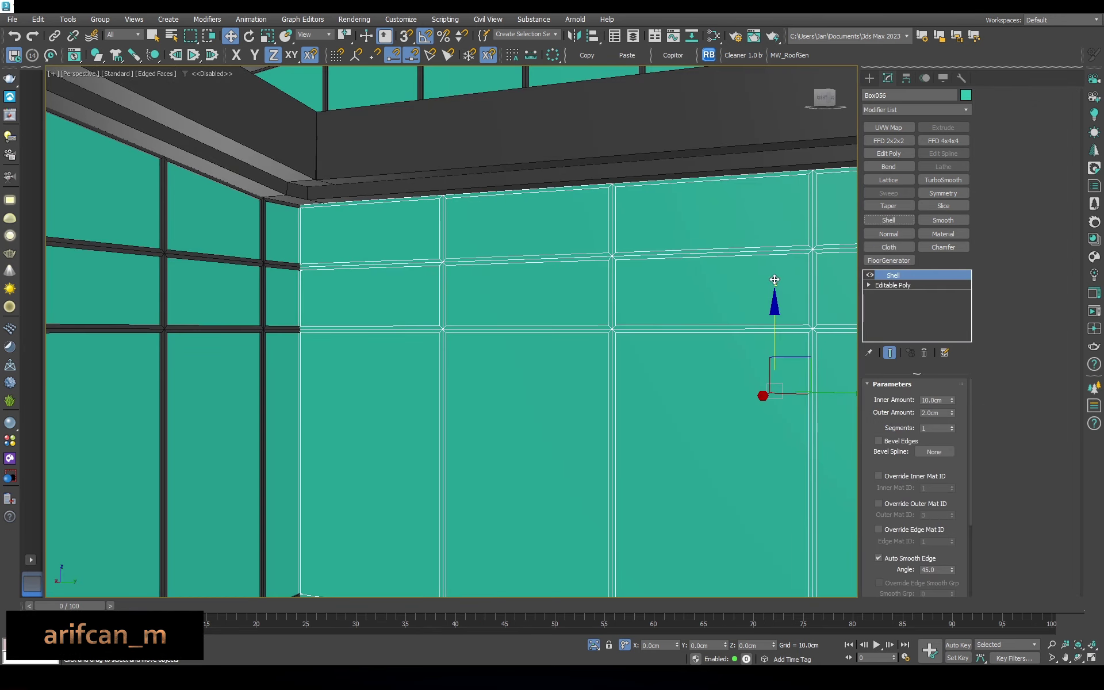
{"action": "left_click", "coordinate": [966, 96]}
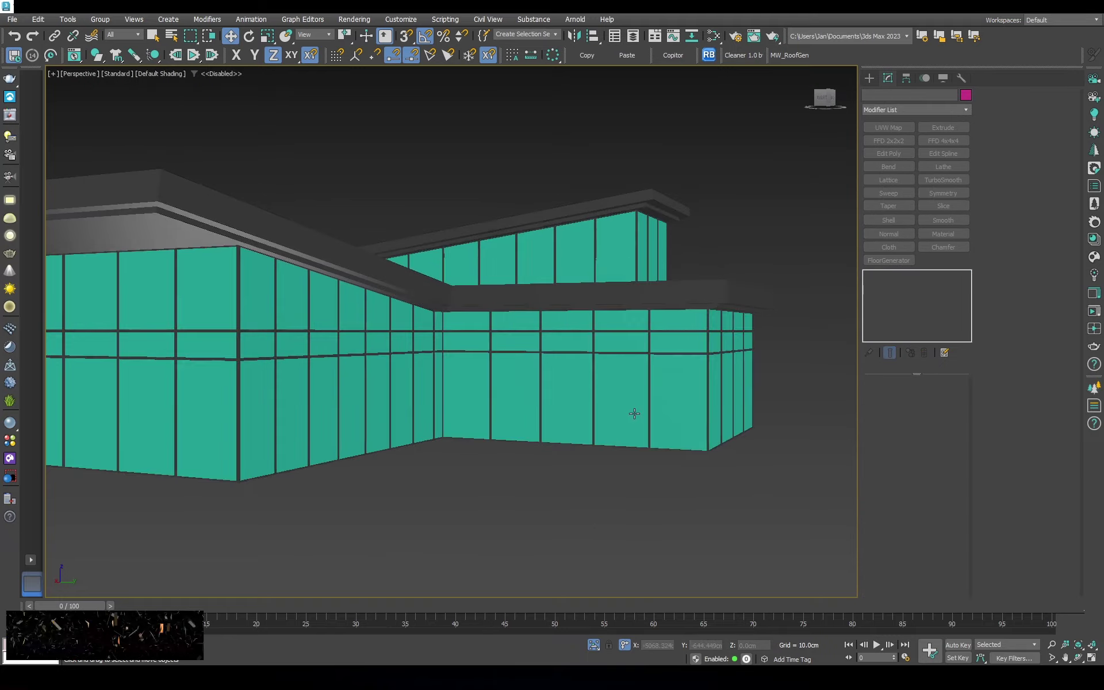
Add a Chamfer modifier to the roof slab with 5 cm amount and 5 segments
{"action": "middle_click_drag", "start_coordinate": [664, 410], "coordinate": [498, 375], "text": "alt"}
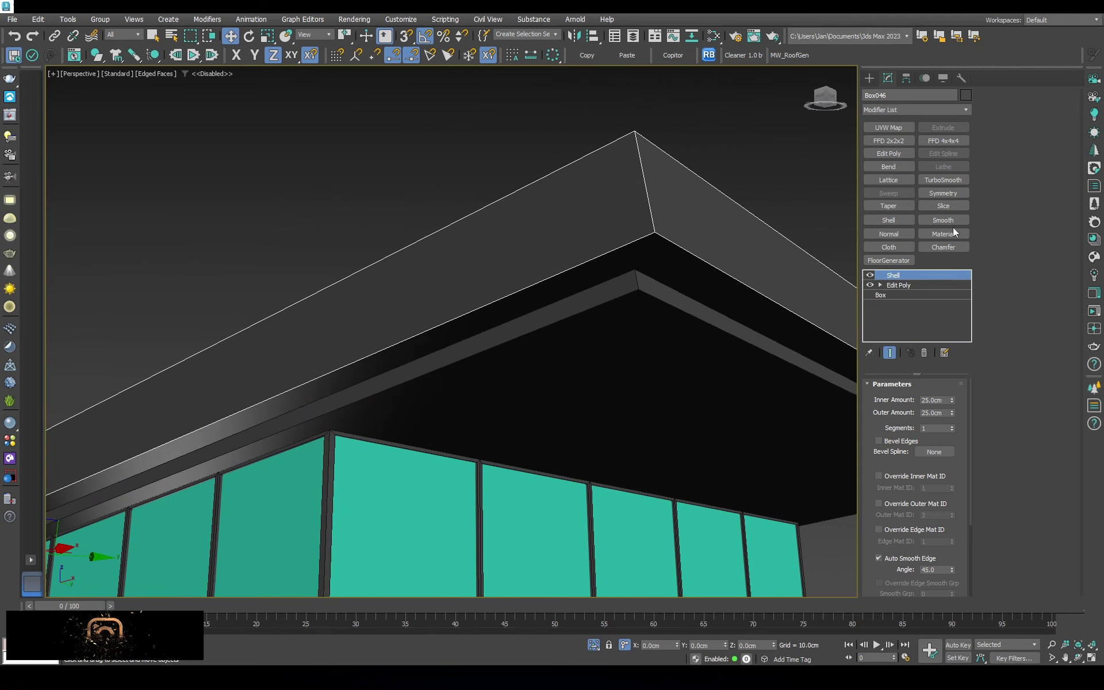
{"action": "left_click", "coordinate": [946, 250]}
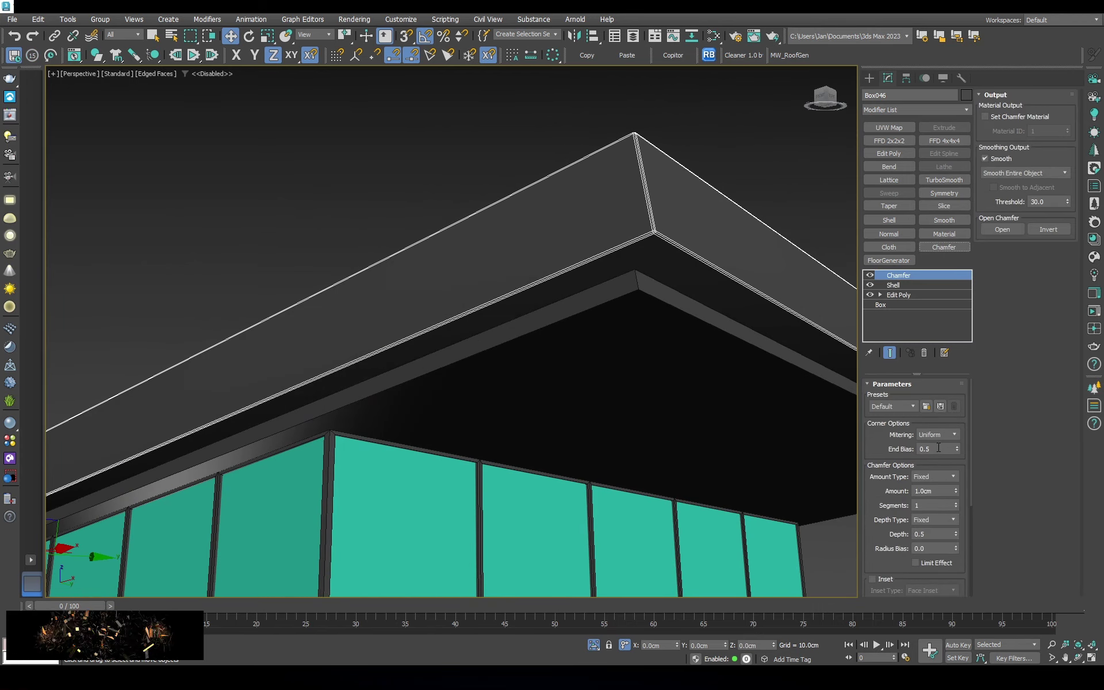
{"action": "type", "text": "5"}
{"action": "key", "text": "Return"}
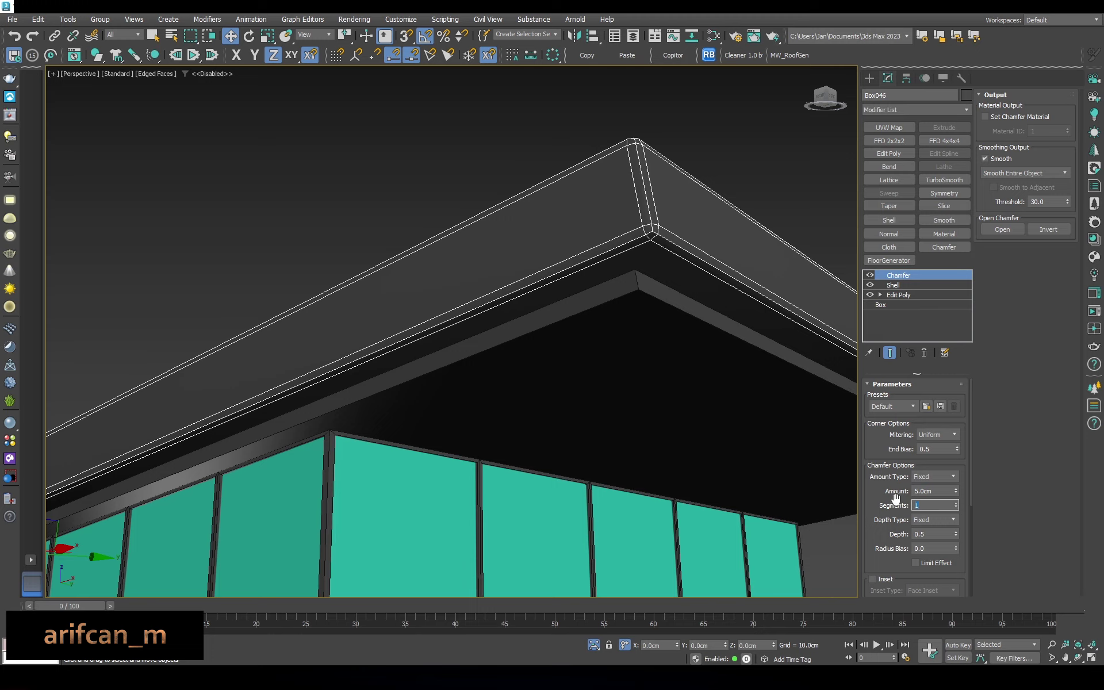
{"action": "type", "text": "5"}
{"action": "key", "text": "Return"}
{"action": "key", "text": "F4"}
{"action": "middle_click_drag", "start_coordinate": [739, 266], "coordinate": [557, 327], "text": "alt"}
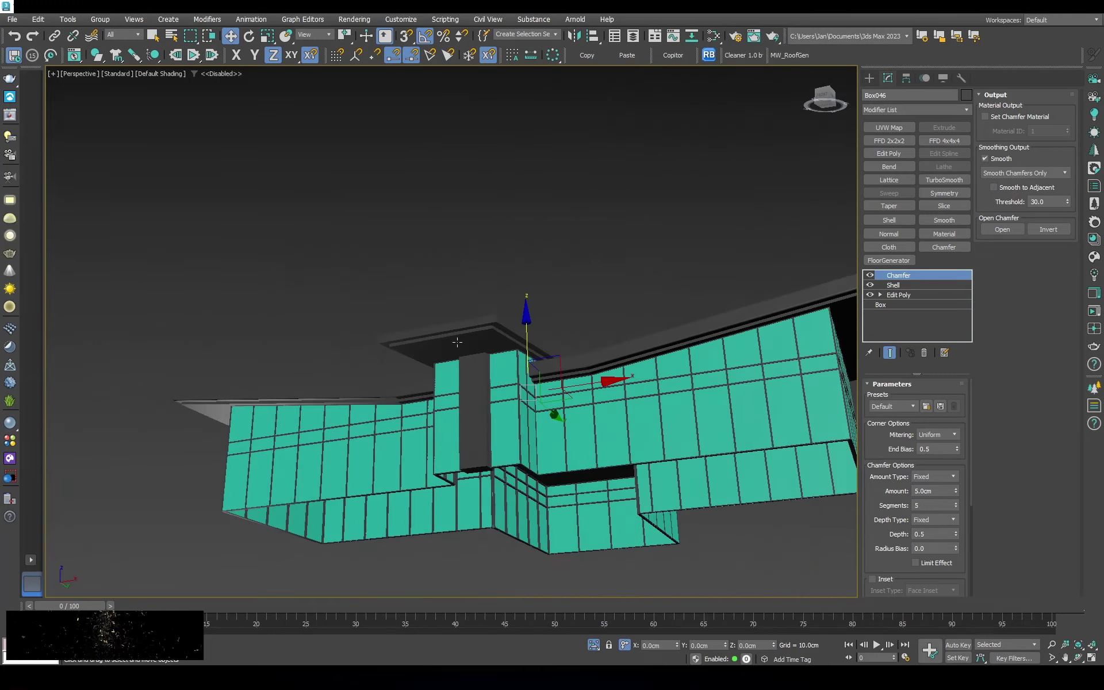
Reduce the upper roof slab's (Box047) chamfer amount to 2 cm
{"action": "left_click", "coordinate": [572, 271]}
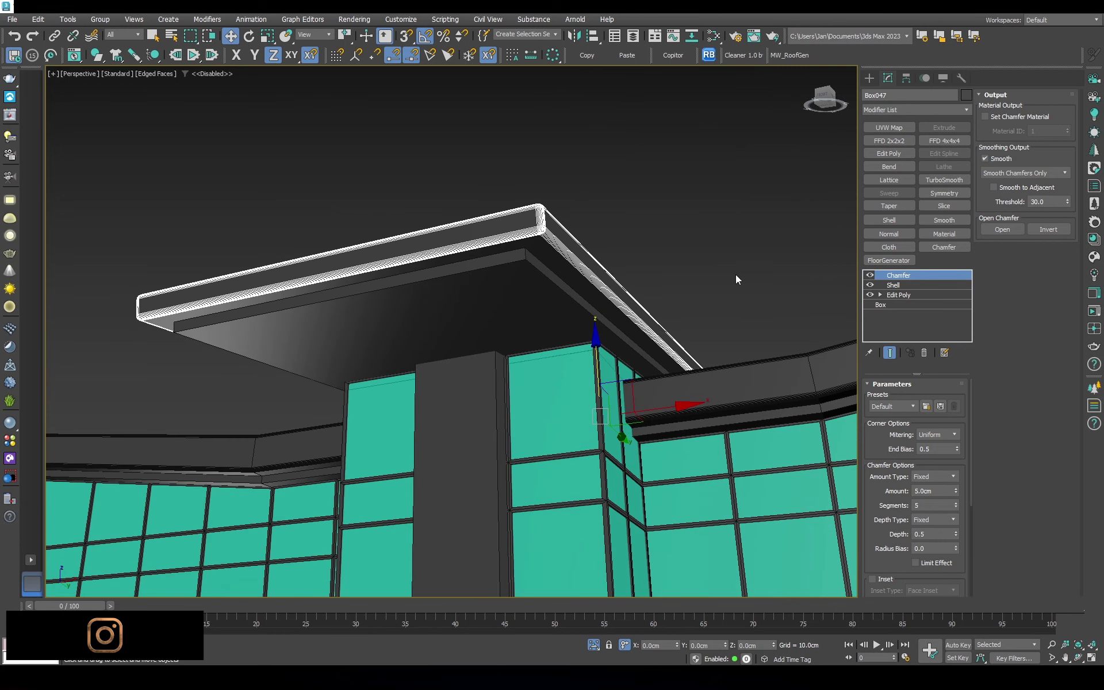
{"action": "type", "text": "2"}
{"action": "key", "text": "Return"}
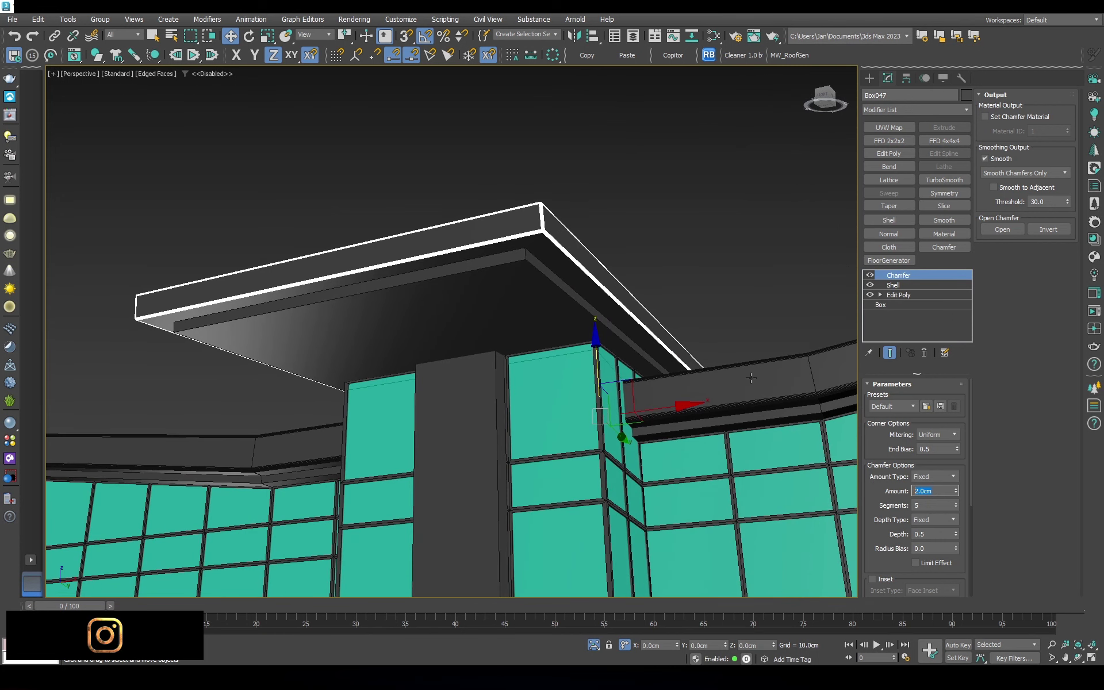
{"action": "left_click", "coordinate": [753, 379]}
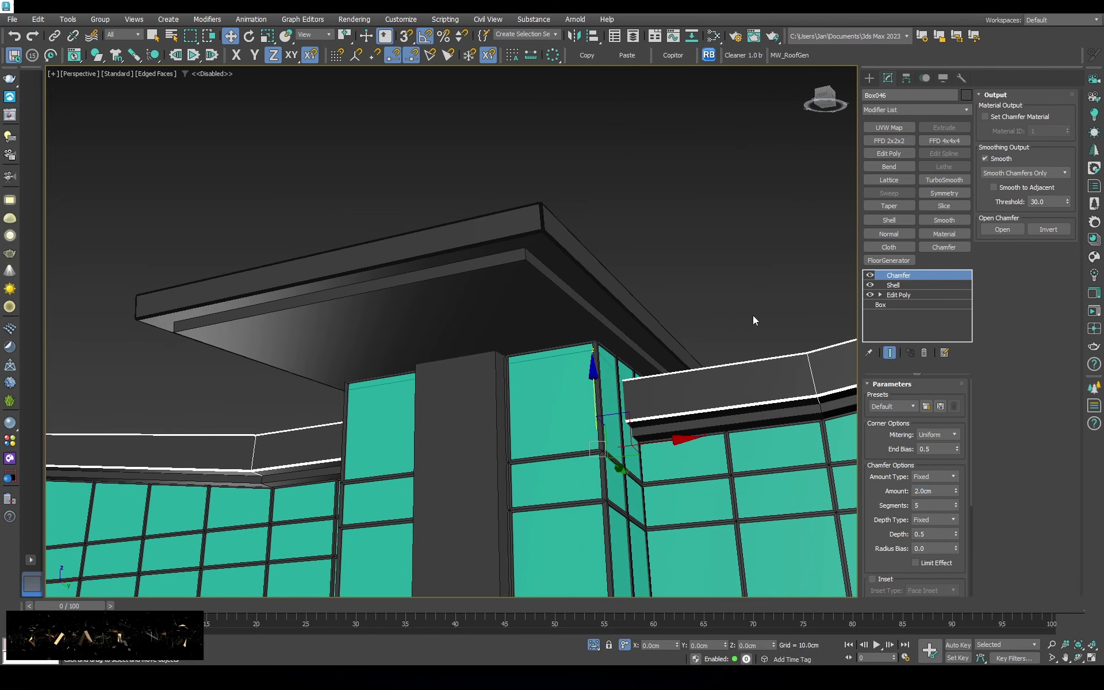
{"action": "key", "text": "ctrl+d"}
{"action": "scroll", "coordinate": [753, 320], "scroll_direction": "down", "scroll_amount": 5}
{"action": "key", "text": "F4"}
{"action": "mouse_move", "coordinate": [656, 357]}
{"action": "middle_mouse_down", "text": "alt"}
{"action": "mouse_move", "coordinate": [596, 328]}
{"action": "mouse_move", "coordinate": [623, 338]}
{"action": "mouse_move", "coordinate": [575, 351]}
{"action": "middle_mouse_up", "text": "alt"}
{"action": "scroll", "coordinate": [776, 499], "scroll_direction": "down", "scroll_amount": 5}
Select the building and podium platform and isolate them, hiding the terrain
{"action": "key", "text": "ctrl+a"}
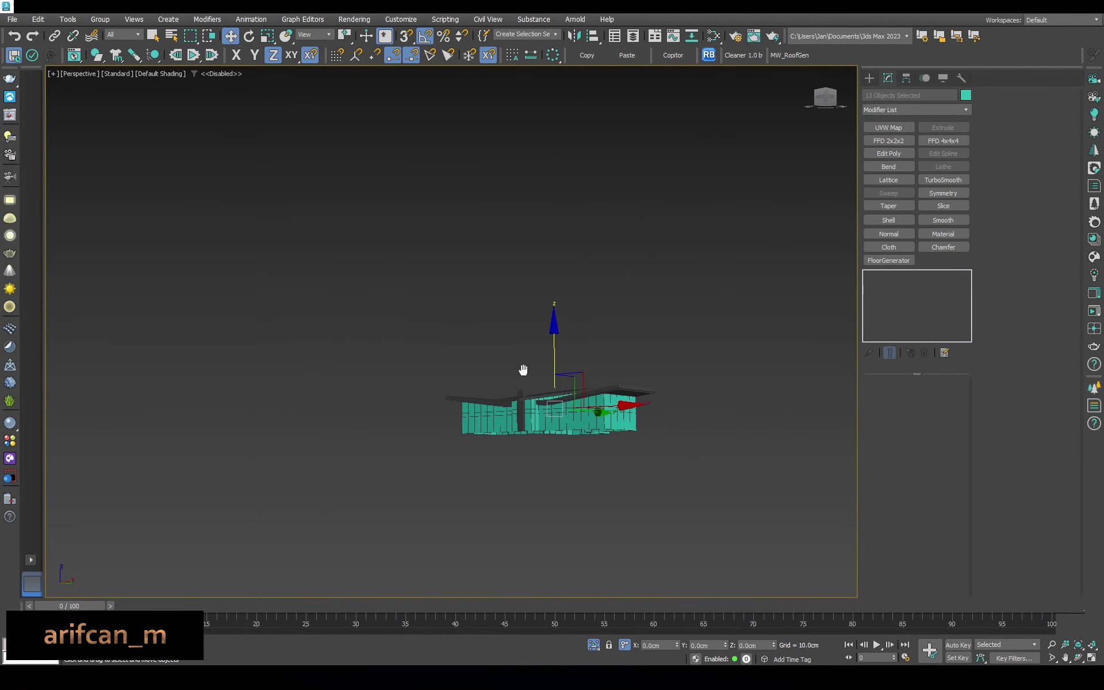
{"action": "key", "text": "alt+q"}
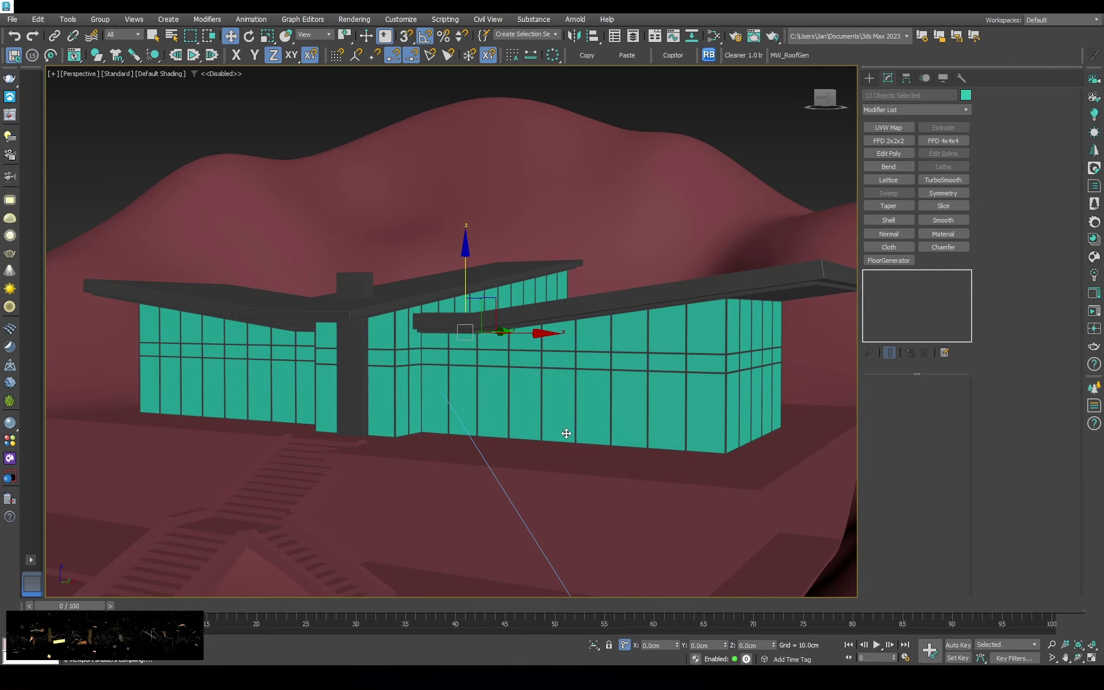
{"action": "key", "text": "F4"}
{"action": "left_click", "coordinate": [432, 520], "text": "ctrl"}
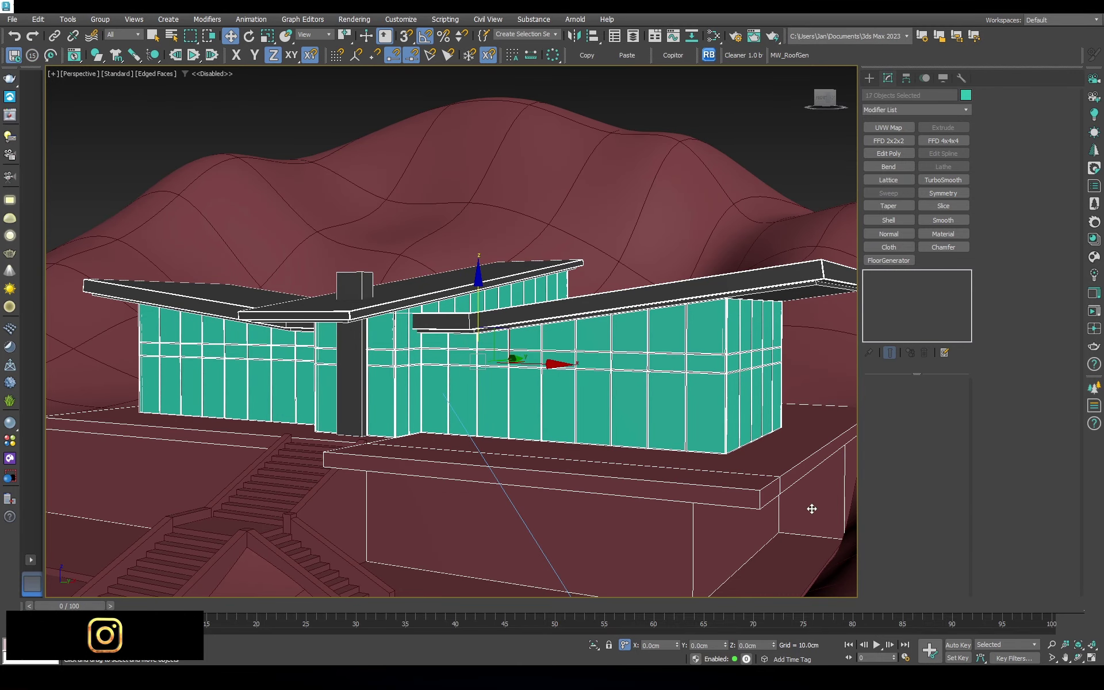
{"action": "middle_click_drag", "start_coordinate": [539, 495], "coordinate": [527, 461], "text": "alt"}
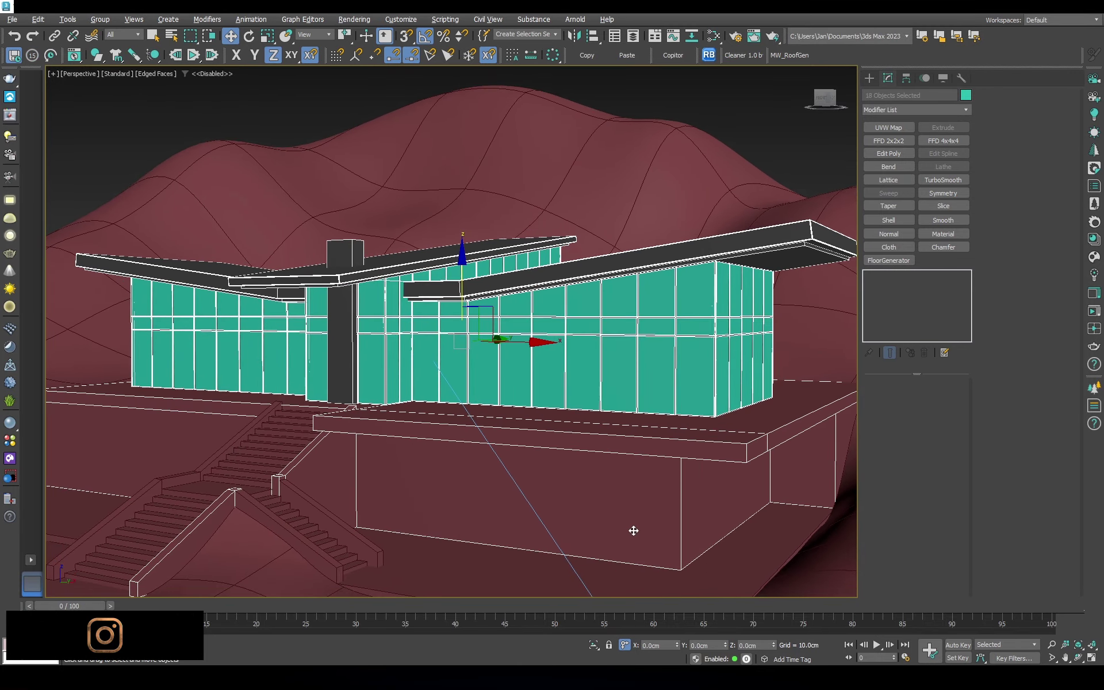
{"action": "key", "text": "alt+q"}
Convert the red box beneath the podium (Box005) to an Editable Poly
{"action": "left_click", "coordinate": [631, 527]}
{"action": "mouse_move", "coordinate": [611, 523]}
{"action": "middle_mouse_down", "text": "alt"}
{"action": "mouse_move", "coordinate": [611, 431]}
{"action": "mouse_move", "coordinate": [640, 402]}
{"action": "mouse_move", "coordinate": [592, 399]}
{"action": "middle_mouse_up", "text": "alt"}
{"action": "right_click", "coordinate": [586, 380]}
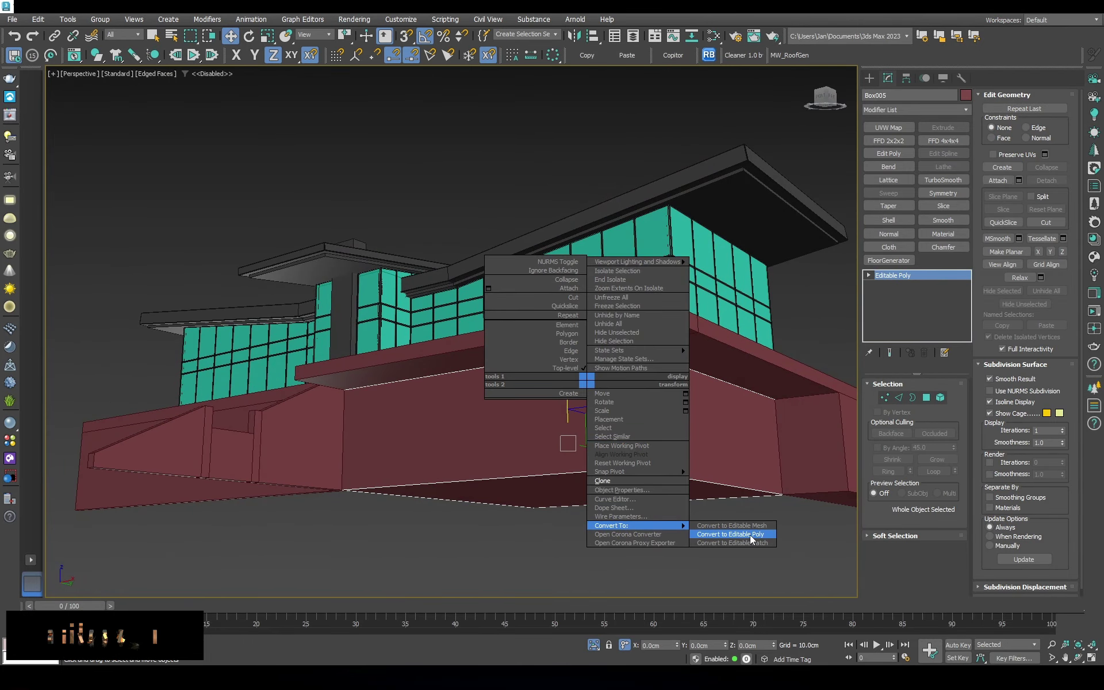
{"action": "left_click", "coordinate": [749, 535]}
{"action": "key", "text": "4"}
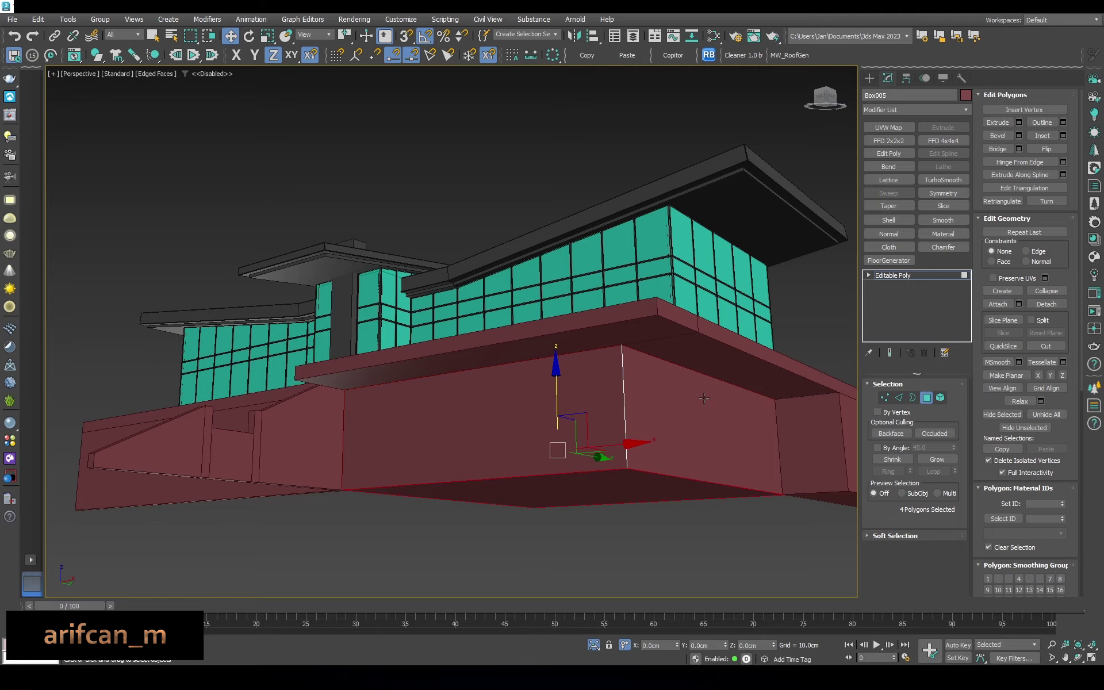
{"action": "key", "text": "ctrl+d"}
Select two vertical edges of the converted box in Edge mode
{"action": "mouse_move", "coordinate": [704, 398]}
{"action": "middle_mouse_down", "text": "alt"}
{"action": "mouse_move", "coordinate": [679, 368]}
{"action": "mouse_move", "coordinate": [719, 345]}
{"action": "middle_mouse_up", "text": "alt"}
{"action": "key", "text": "F3"}
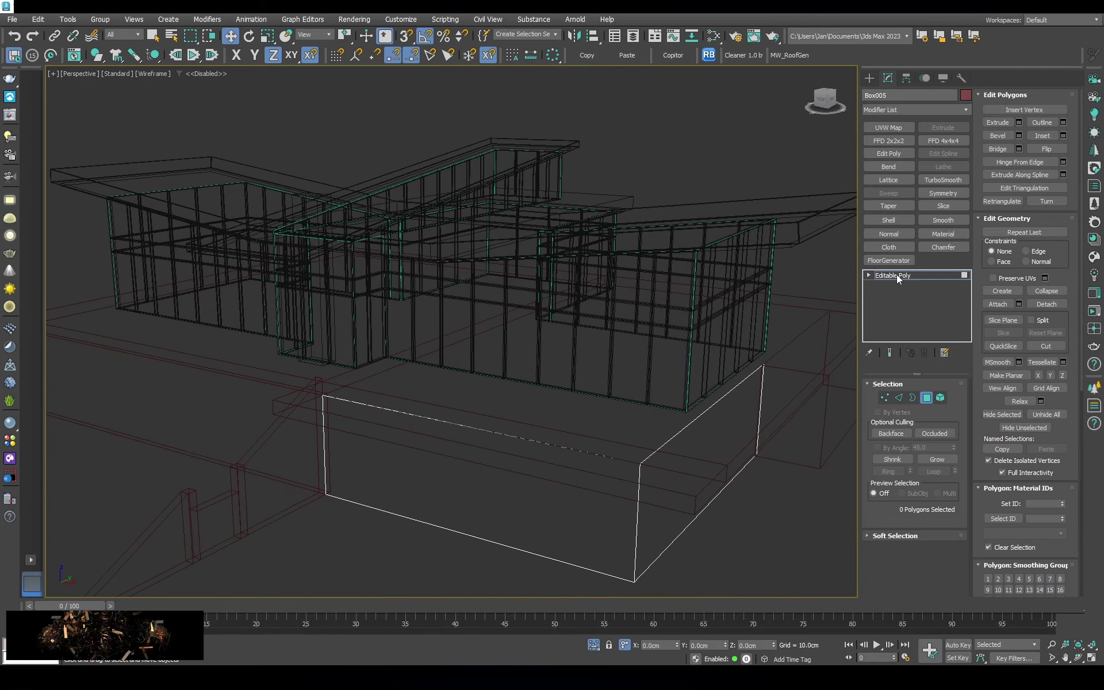
{"action": "scroll", "coordinate": [729, 481], "scroll_direction": "up", "scroll_amount": 5}
{"action": "key", "text": "F3"}
{"action": "key", "text": "F3"}
{"action": "key", "text": "2"}
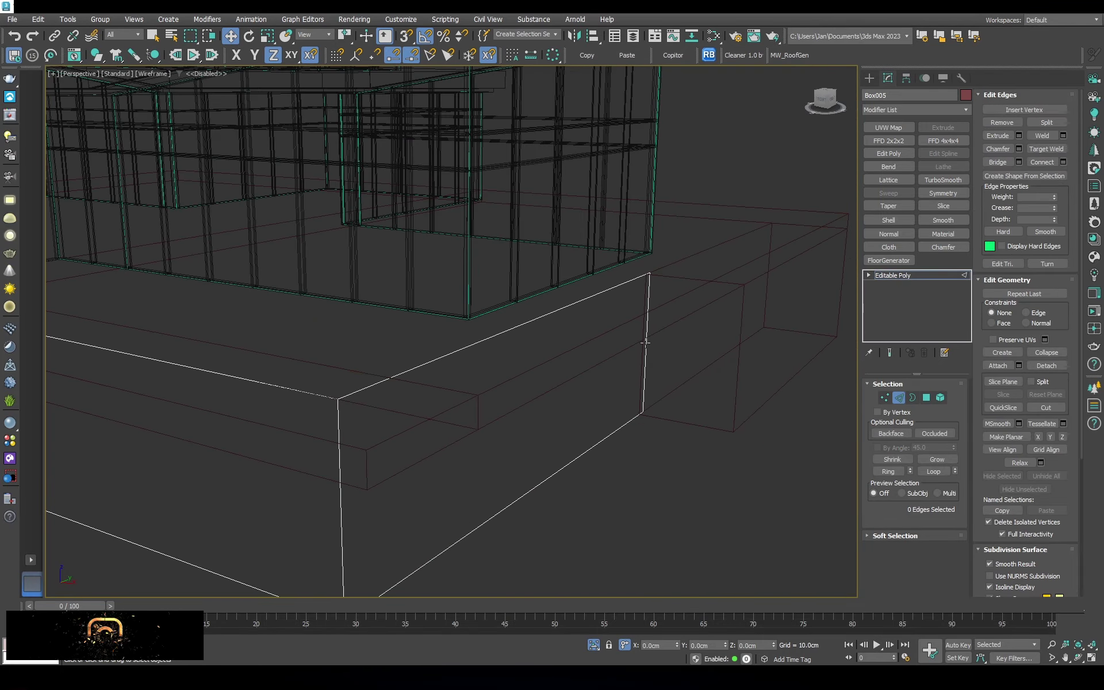
{"action": "left_click", "coordinate": [645, 342]}
{"action": "scroll", "coordinate": [661, 331], "scroll_direction": "up", "scroll_amount": 3}
{"action": "scroll", "coordinate": [581, 406], "scroll_direction": "down", "scroll_amount": 5}
{"action": "scroll", "coordinate": [412, 456], "scroll_direction": "up", "scroll_amount": 6}
{"action": "left_click", "coordinate": [382, 426]}
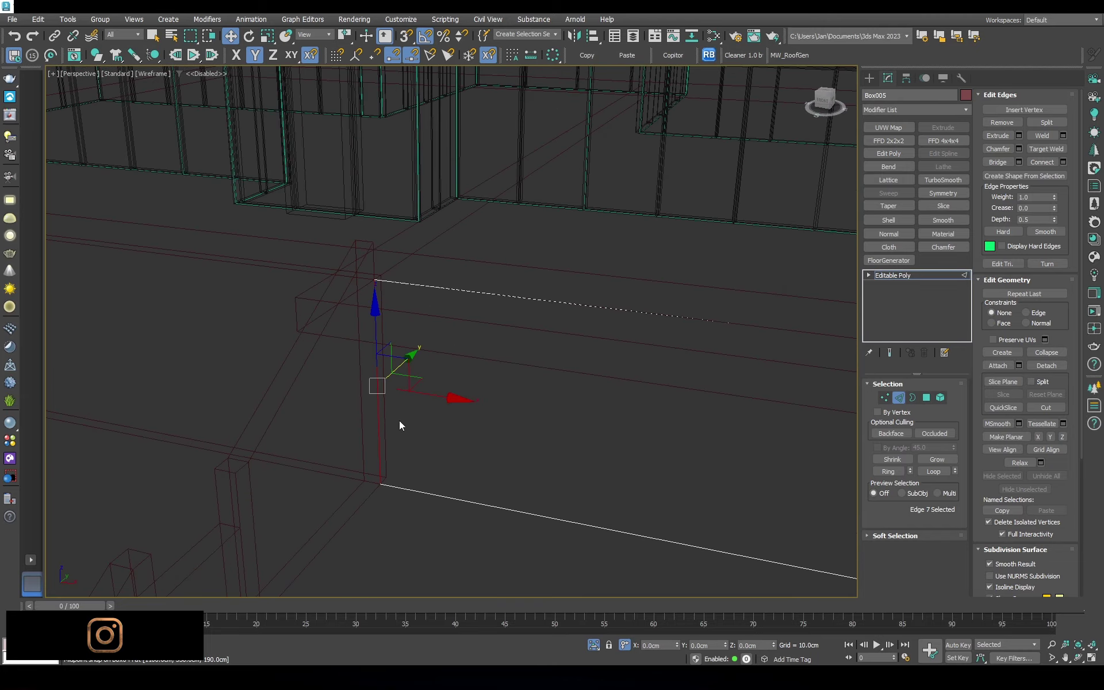
{"action": "scroll", "coordinate": [400, 426], "scroll_direction": "down", "scroll_amount": 5}
Leave edge editing and select the shelled teal glazing wall
{"action": "key", "text": "F3"}
{"action": "key", "text": "F3"}
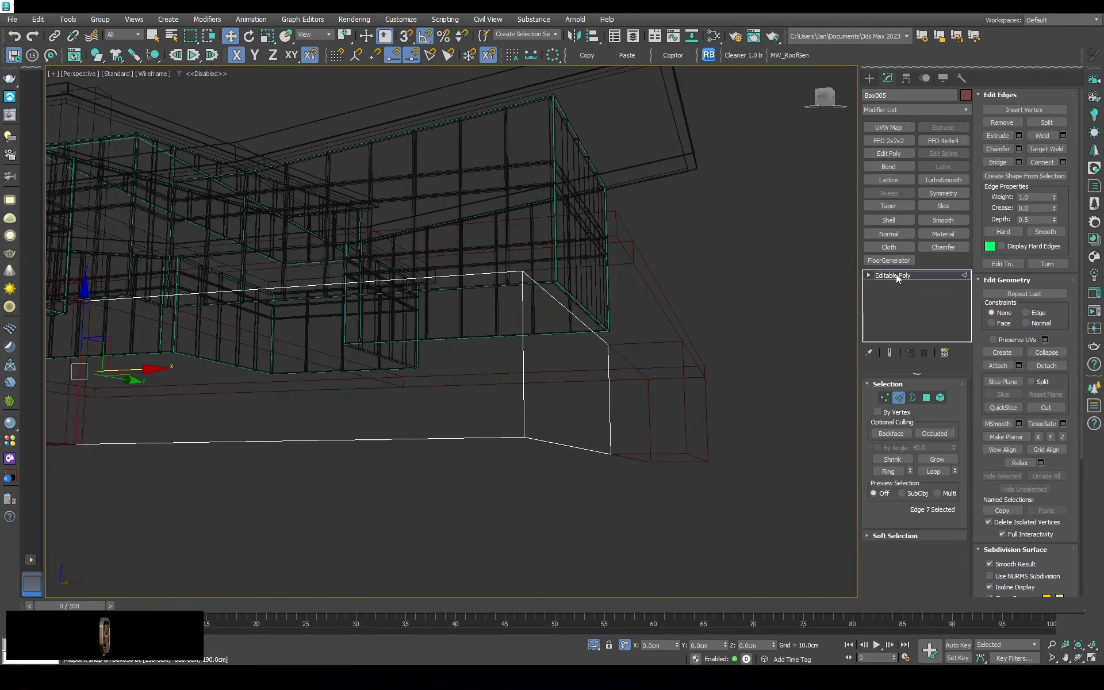
{"action": "key", "text": "2"}
{"action": "scroll", "coordinate": [605, 395], "scroll_direction": "up", "scroll_amount": 2}
{"action": "key", "text": "F3"}
{"action": "left_click", "coordinate": [582, 275]}
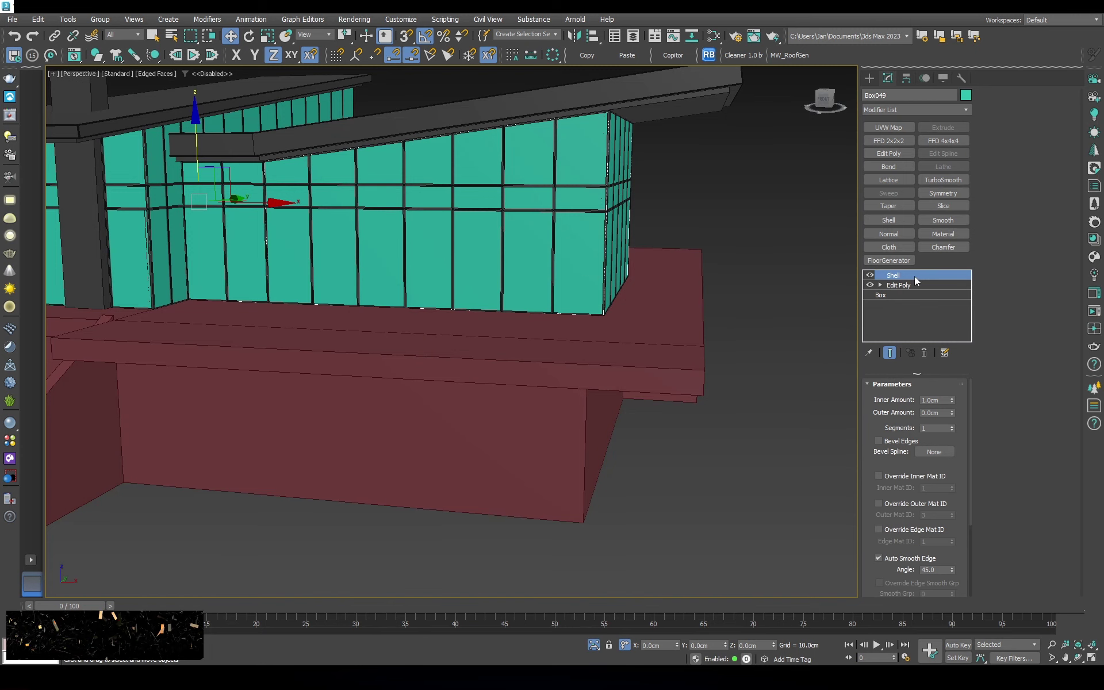
Reselect the box under the podium and set its object colour to dark grey
{"action": "left_click", "coordinate": [539, 460]}
{"action": "left_click", "coordinate": [966, 95]}
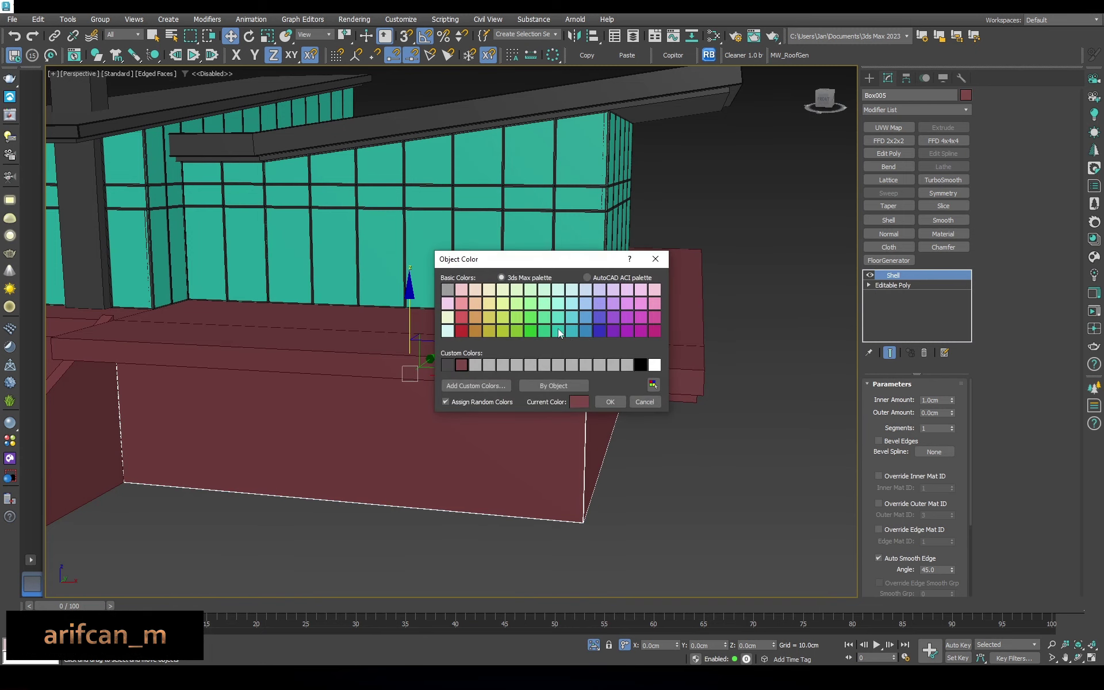
{"action": "left_click", "coordinate": [558, 329]}
{"action": "left_click", "coordinate": [574, 402]}
Clone the box as a copy from its quad menu
{"action": "middle_click_drag", "start_coordinate": [704, 492], "coordinate": [584, 398], "text": "alt"}
{"action": "right_click", "coordinate": [584, 398]}
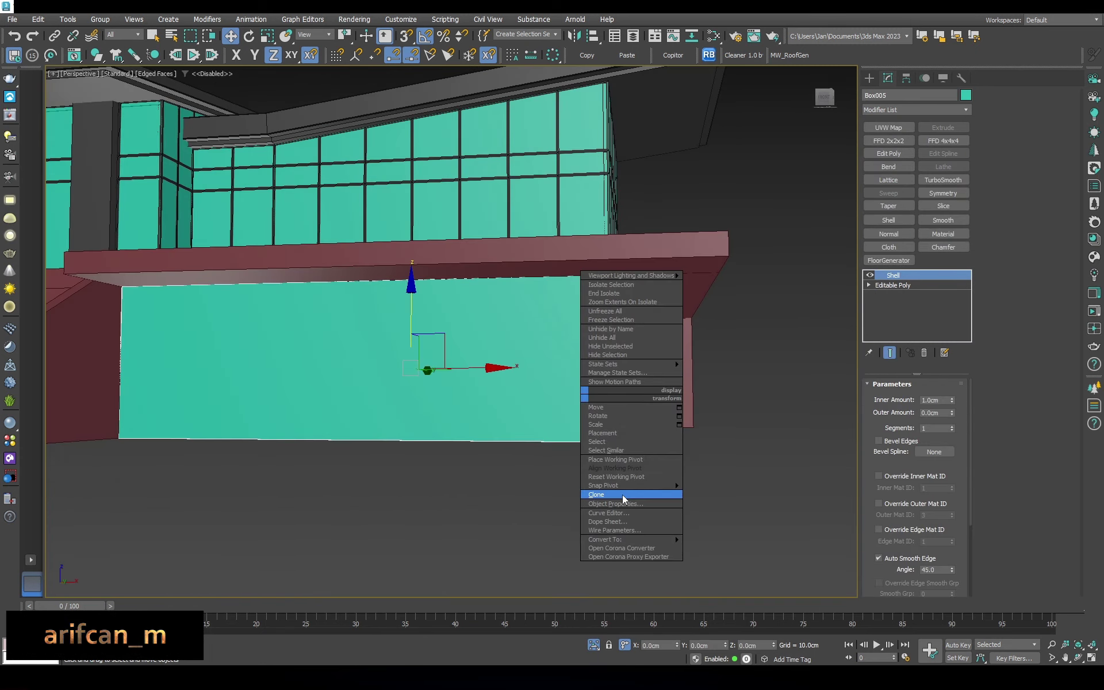
{"action": "left_click", "coordinate": [622, 495]}
{"action": "left_click", "coordinate": [517, 385]}
Divide the copy's wall faces into panels with vertical and horizontal edge divisions
{"action": "key", "text": "F3"}
{"action": "key", "text": "2"}
{"action": "middle_click_drag", "start_coordinate": [680, 359], "coordinate": [450, 573], "text": "alt"}
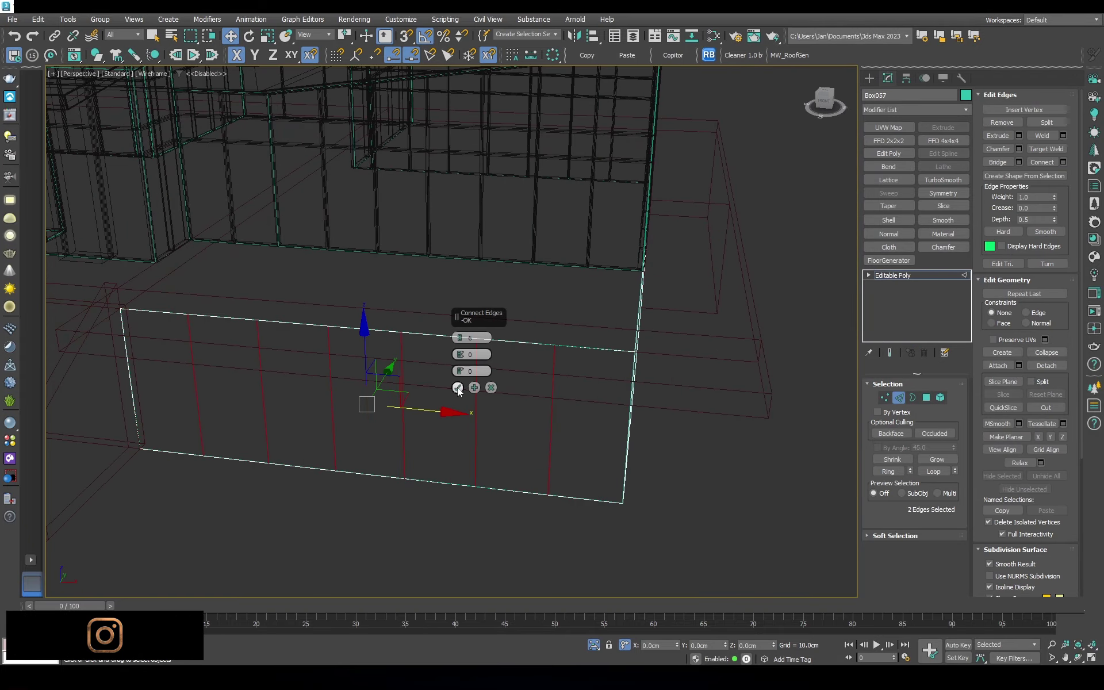
{"action": "left_click", "coordinate": [458, 388]}
{"action": "middle_click_drag", "start_coordinate": [457, 388], "coordinate": [535, 241], "text": "alt"}
{"action": "scroll", "coordinate": [582, 284], "scroll_direction": "up", "scroll_amount": 5}
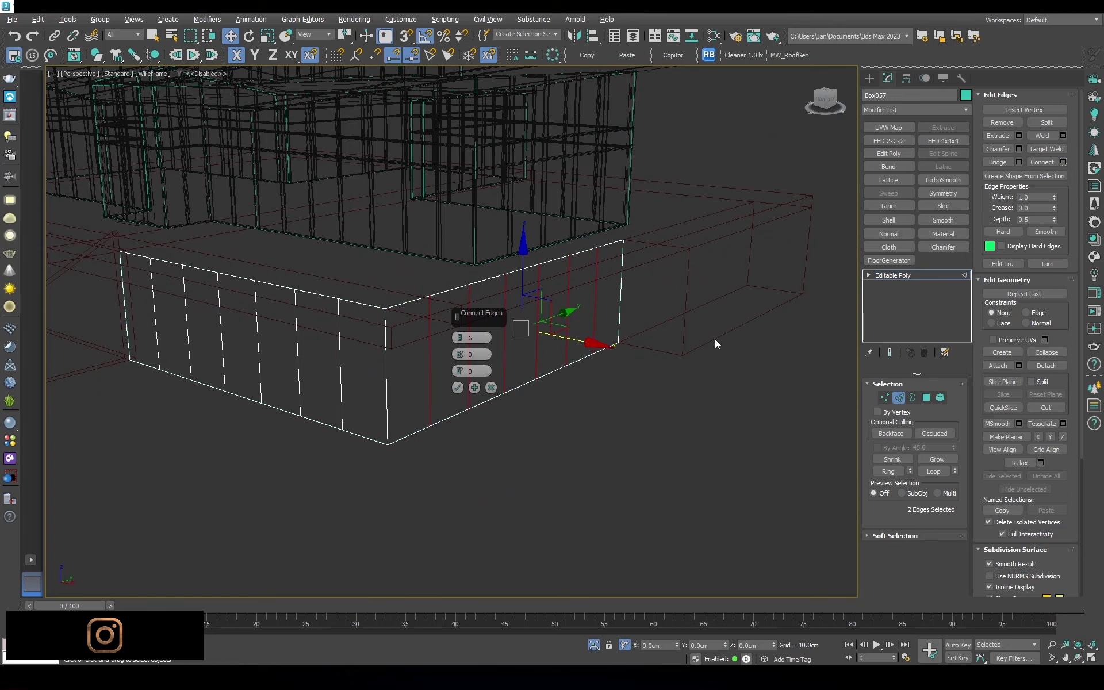
{"action": "middle_click_drag", "start_coordinate": [715, 343], "coordinate": [604, 326], "text": "alt"}
{"action": "left_click", "coordinate": [457, 388]}
{"action": "middle_click_drag", "start_coordinate": [458, 388], "coordinate": [517, 345], "text": "alt"}
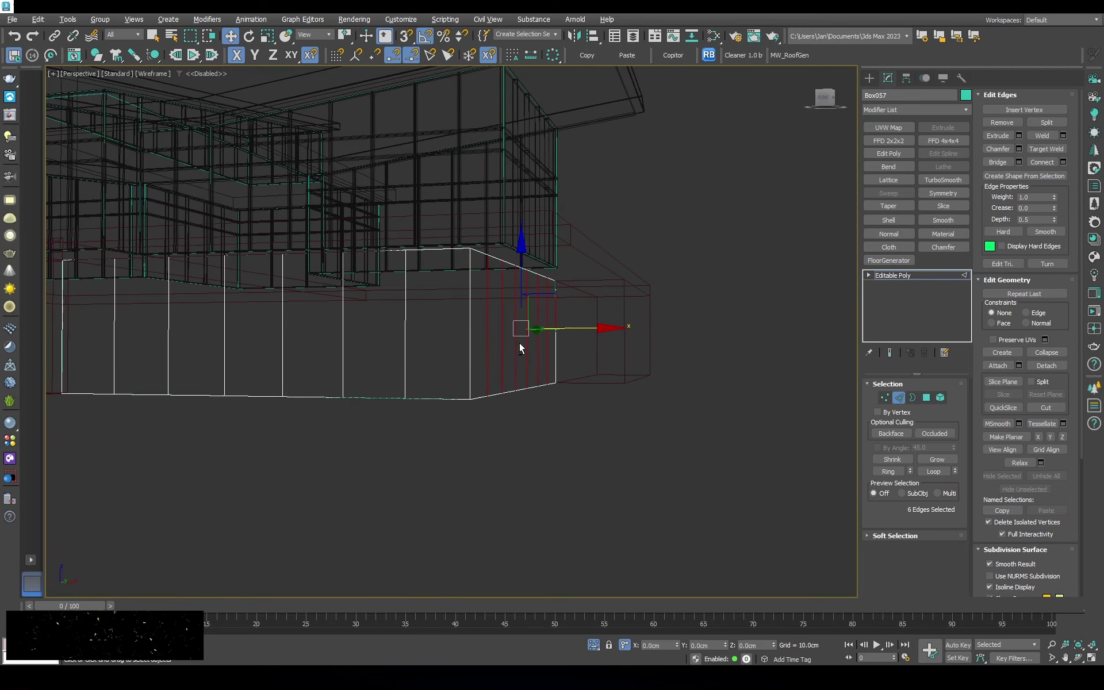
{"action": "left_click_drag", "start_coordinate": [724, 341], "coordinate": [81, 330]}
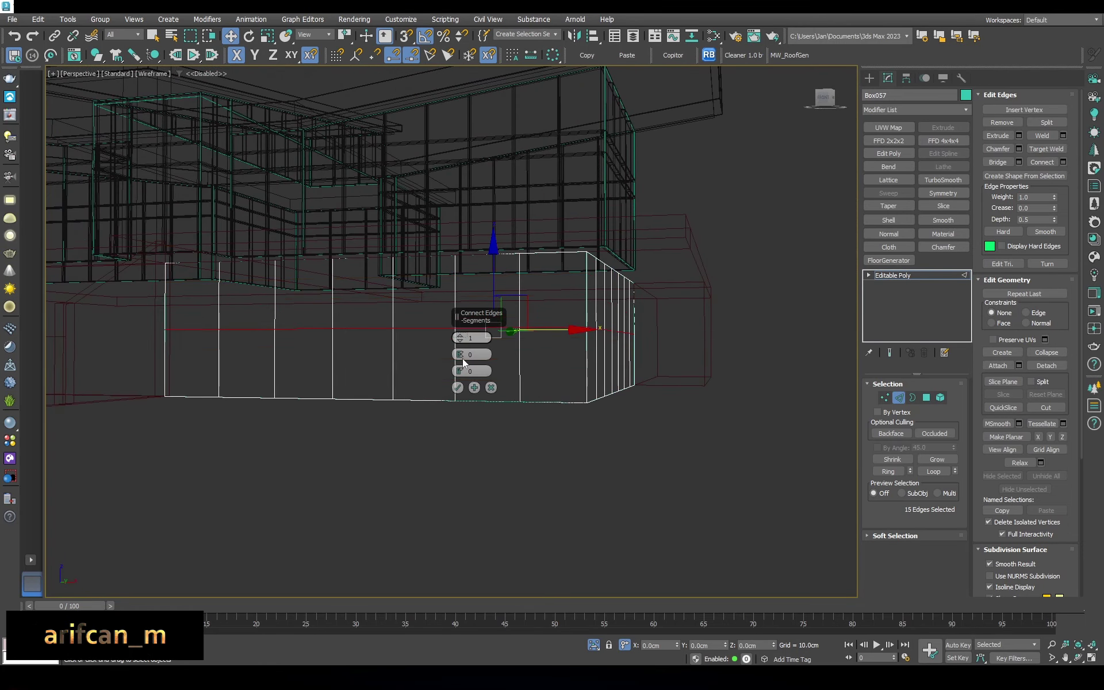
{"action": "left_click", "coordinate": [457, 388]}
Inset all of the wall's polygons by 2.5 cm
{"action": "key", "text": "F3"}
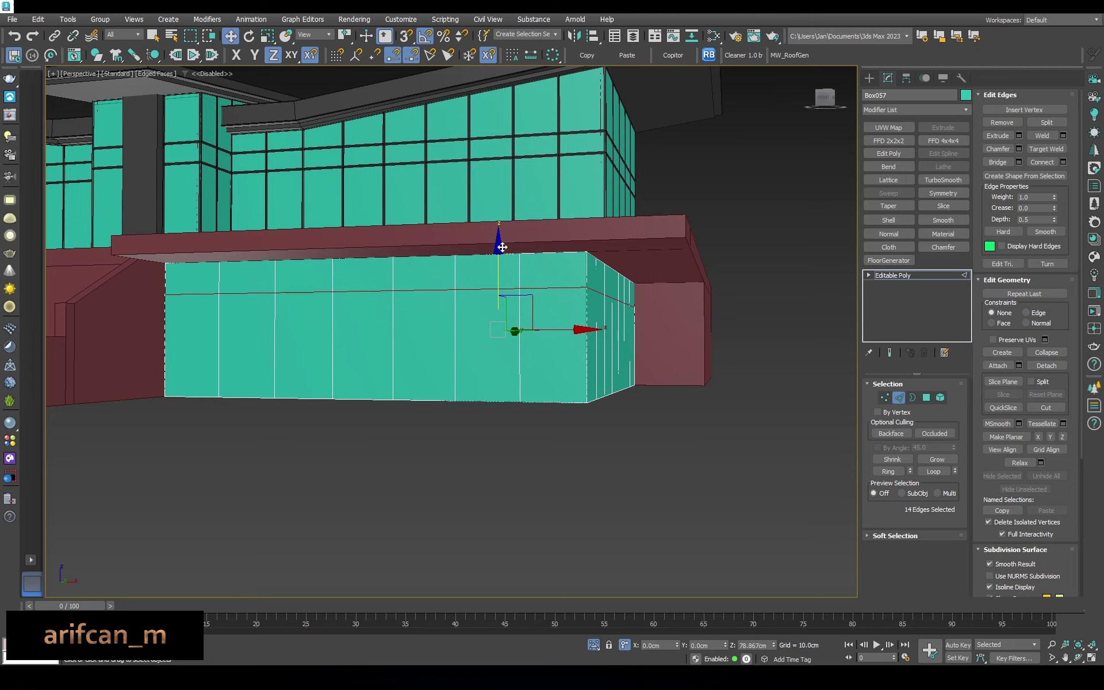
{"action": "middle_click_drag", "start_coordinate": [501, 247], "coordinate": [518, 276], "text": "alt"}
{"action": "scroll", "coordinate": [517, 276], "scroll_direction": "up", "scroll_amount": 3}
{"action": "left_click", "coordinate": [926, 397]}
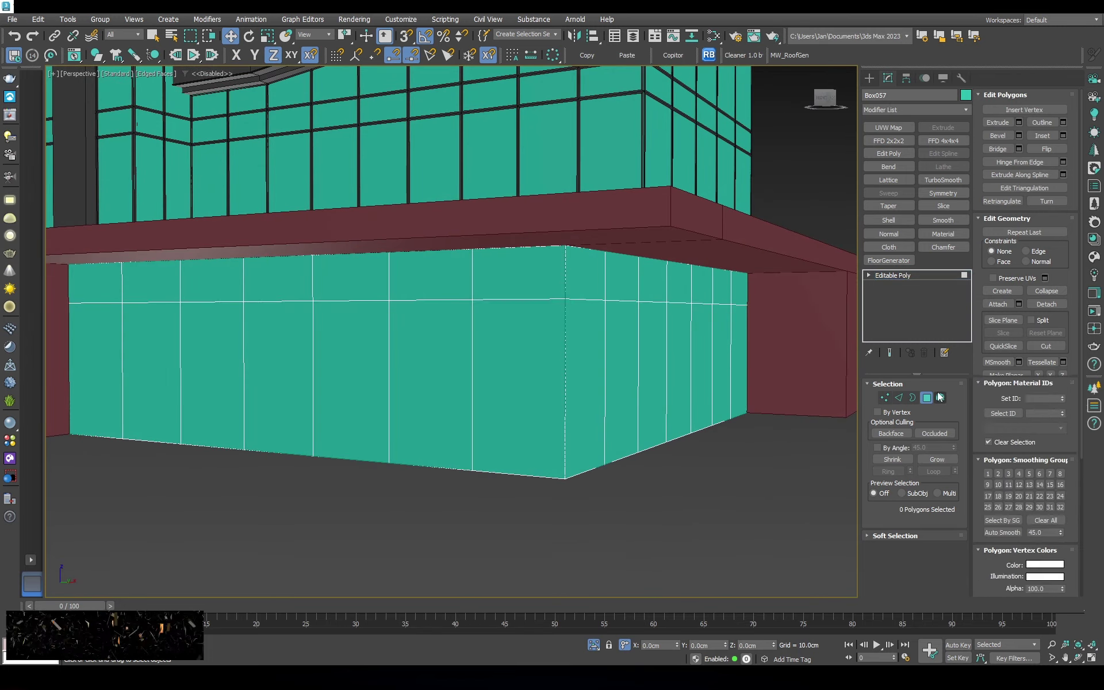
{"action": "key", "text": "ctrl+a"}
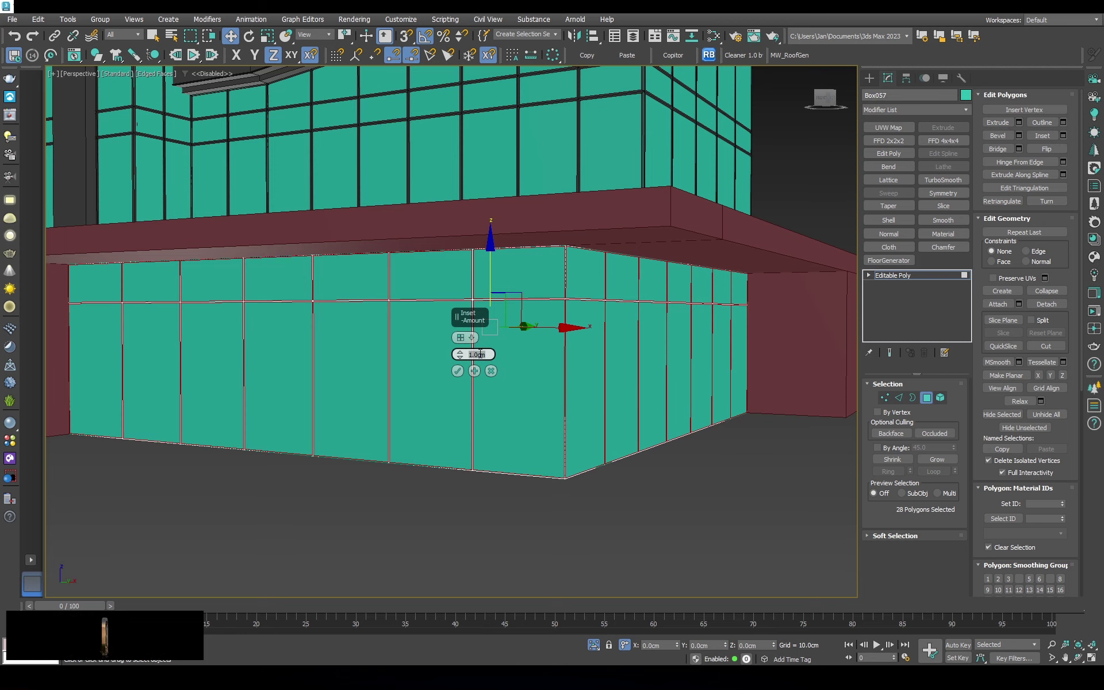
{"action": "type", "text": "2.5"}
{"action": "key", "text": "Return"}
Give the new wall box's panels thickness and pick its display colour
{"action": "key", "text": "F3"}
{"action": "left_click", "coordinate": [586, 140]}
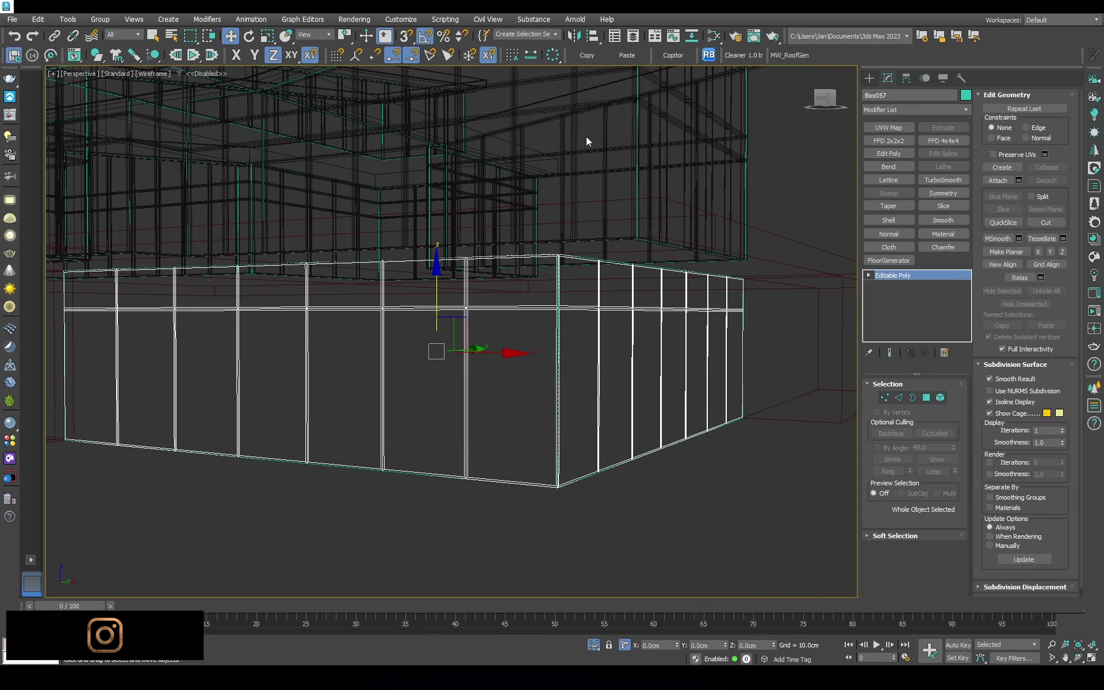
{"action": "left_click", "coordinate": [545, 307]}
{"action": "key", "text": "F3"}
{"action": "left_click", "coordinate": [889, 220]}
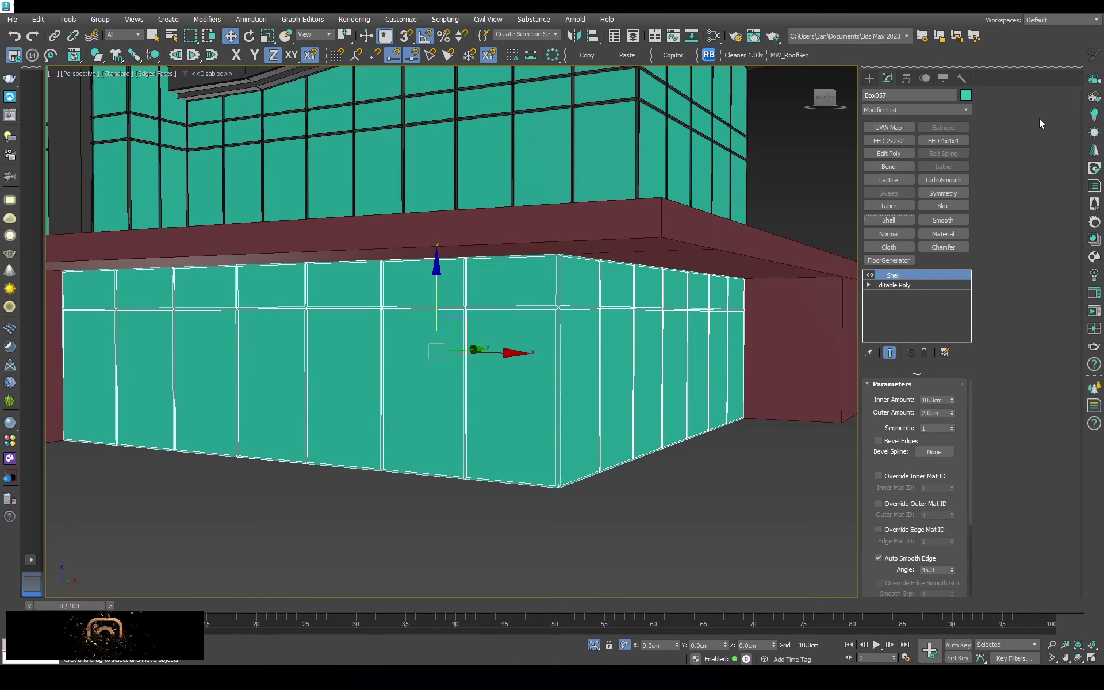
{"action": "left_click", "coordinate": [965, 95]}
Check the framed glass panes in wireframe and shaded views, then clear the selection
{"action": "key", "text": "Return"}
{"action": "scroll", "coordinate": [546, 490], "scroll_direction": "up", "scroll_amount": 5}
{"action": "scroll", "coordinate": [546, 489], "scroll_direction": "down", "scroll_amount": 5}
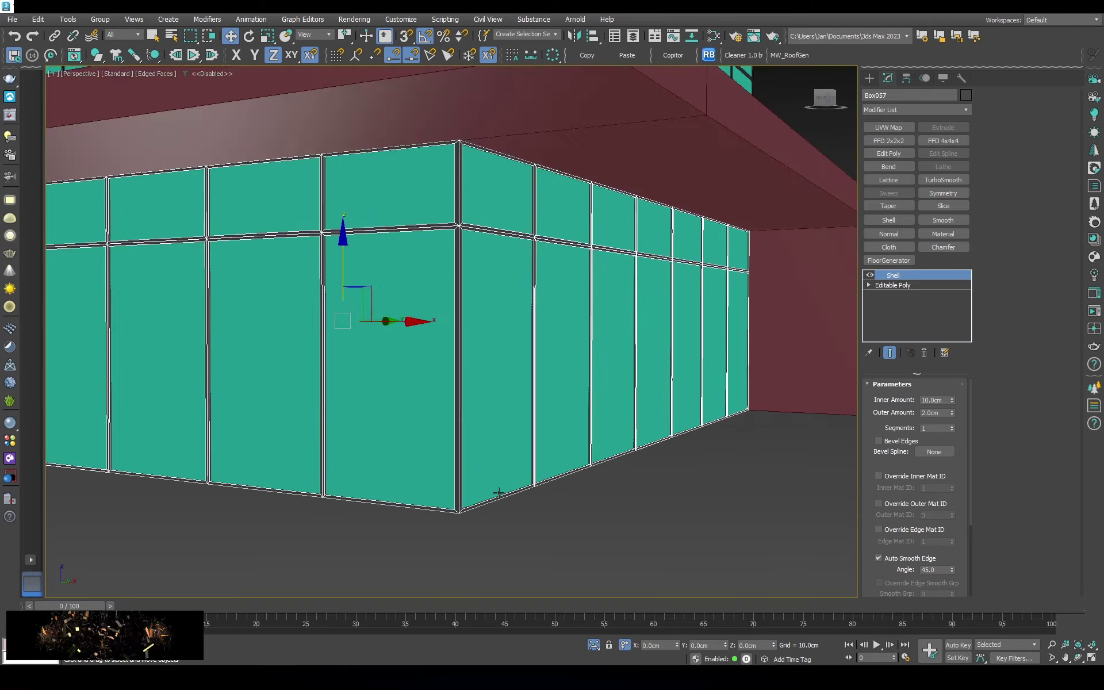
{"action": "key", "text": "F3"}
{"action": "scroll", "coordinate": [550, 458], "scroll_direction": "up", "scroll_amount": 5}
{"action": "key", "text": "F3"}
{"action": "scroll", "coordinate": [784, 422], "scroll_direction": "down", "scroll_amount": 10}
{"action": "left_click", "coordinate": [784, 422]}
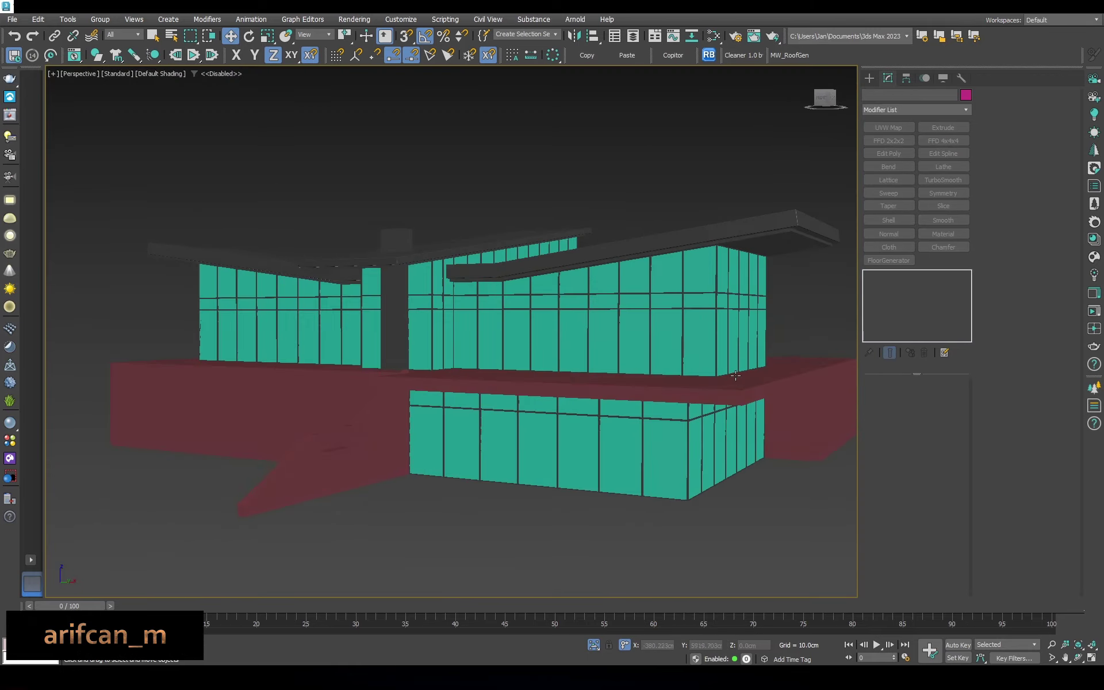
{"action": "mouse_move", "coordinate": [784, 422]}
{"action": "middle_mouse_down", "text": "alt"}
{"action": "mouse_move", "coordinate": [724, 379]}
{"action": "mouse_move", "coordinate": [575, 345]}
{"action": "middle_mouse_up", "text": "alt"}
Select the small box Box044 at the slab corner
{"action": "key", "text": "F3"}
{"action": "left_click", "coordinate": [438, 344]}
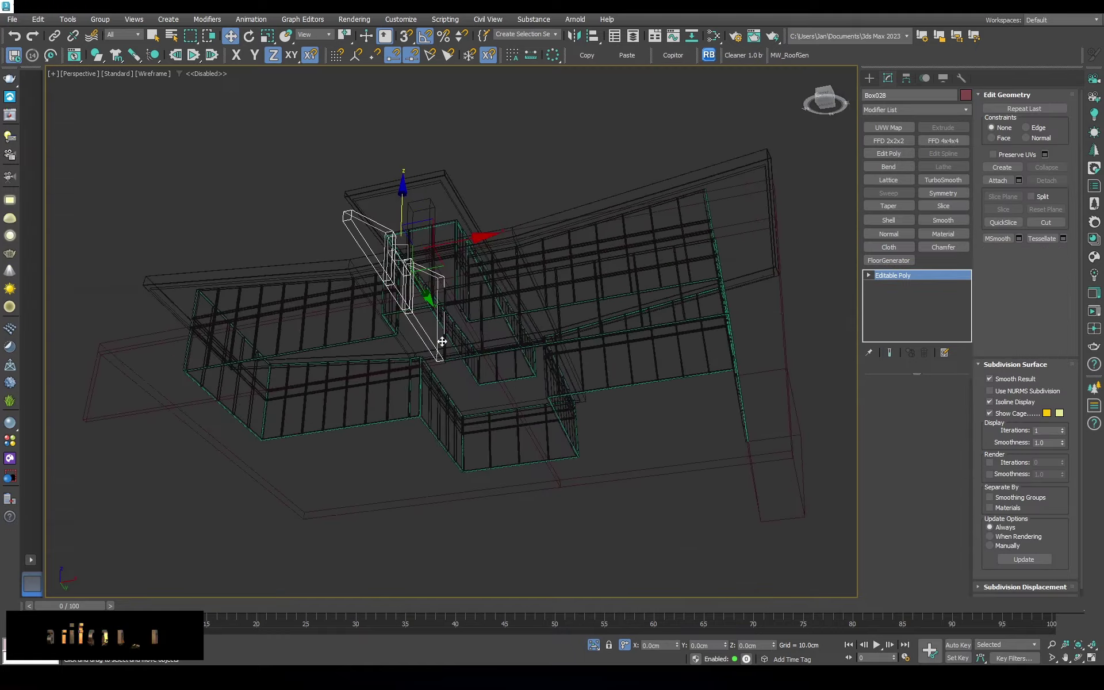
{"action": "scroll", "coordinate": [456, 406], "scroll_direction": "up", "scroll_amount": 5}
{"action": "scroll", "coordinate": [672, 253], "scroll_direction": "up", "scroll_amount": 4}
{"action": "left_click", "coordinate": [672, 253]}
{"action": "key", "text": "F3"}
{"action": "key", "text": "F3"}
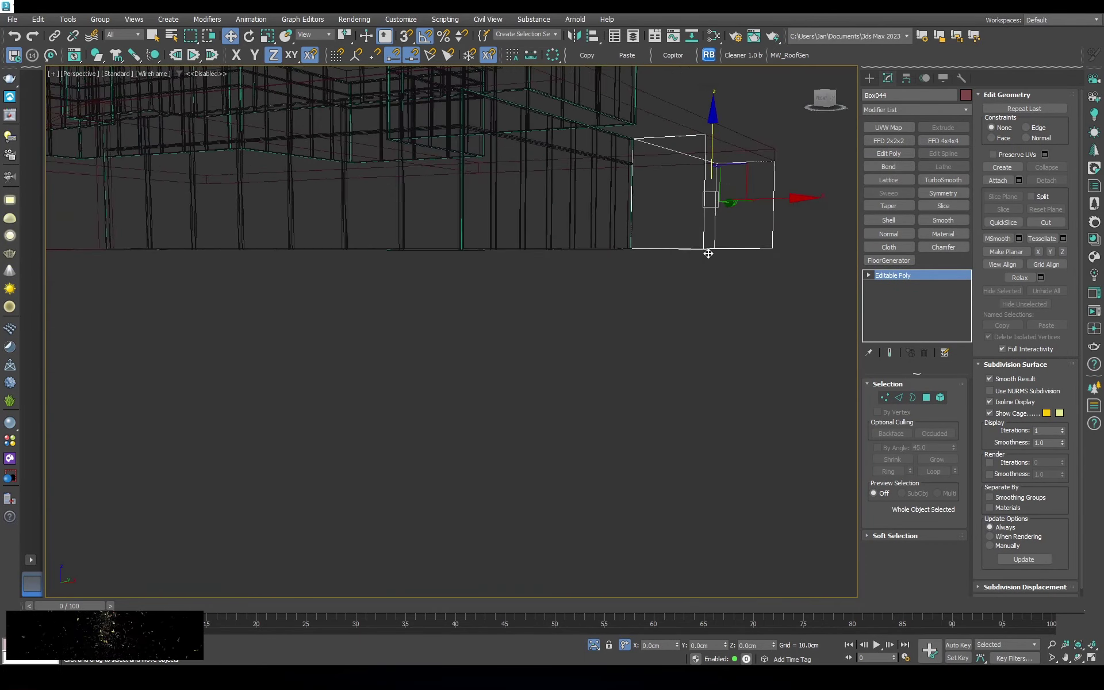
{"action": "left_click", "coordinate": [926, 397]}
{"action": "left_click", "coordinate": [910, 275]}
Shift-drag Box044 along X to clone Box058 along the slab edge
{"action": "left_click_drag", "start_coordinate": [747, 241], "coordinate": [614, 210], "text": "shift"}
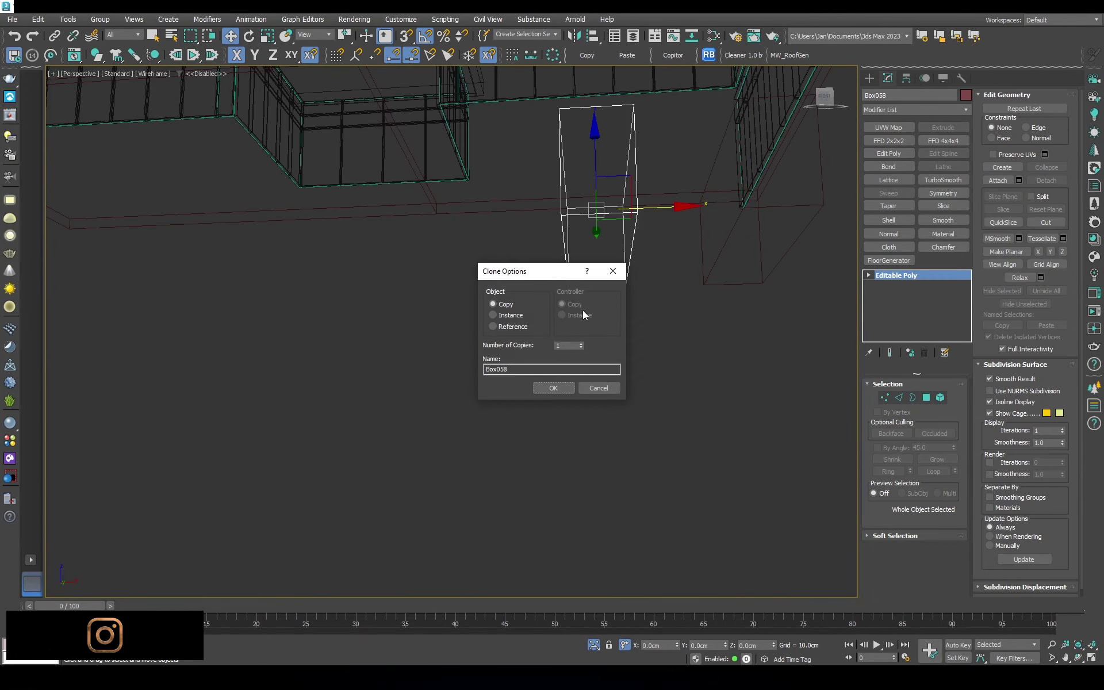
{"action": "key", "text": "Return"}
{"action": "left_click", "coordinate": [677, 343]}
{"action": "key", "text": "4"}
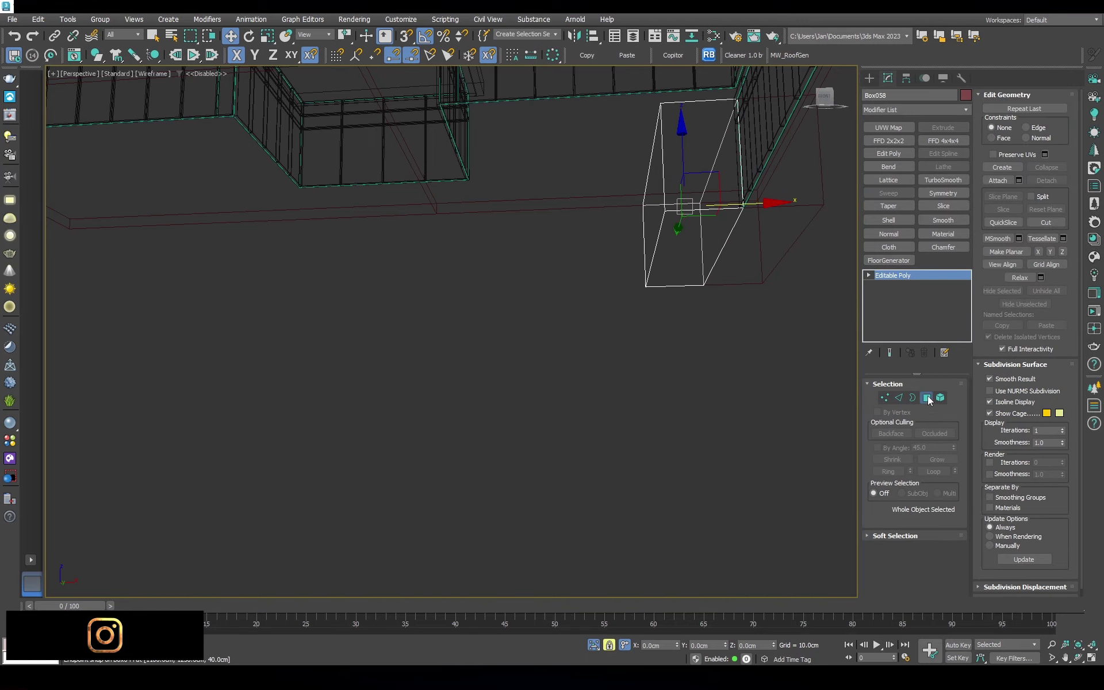
{"action": "middle_click_drag", "start_coordinate": [690, 264], "coordinate": [668, 231], "text": "alt"}
Select a face on Box058 and turn on 3D snapping
{"action": "key", "text": "F3"}
{"action": "left_click", "coordinate": [676, 271]}
{"action": "key", "text": "s"}
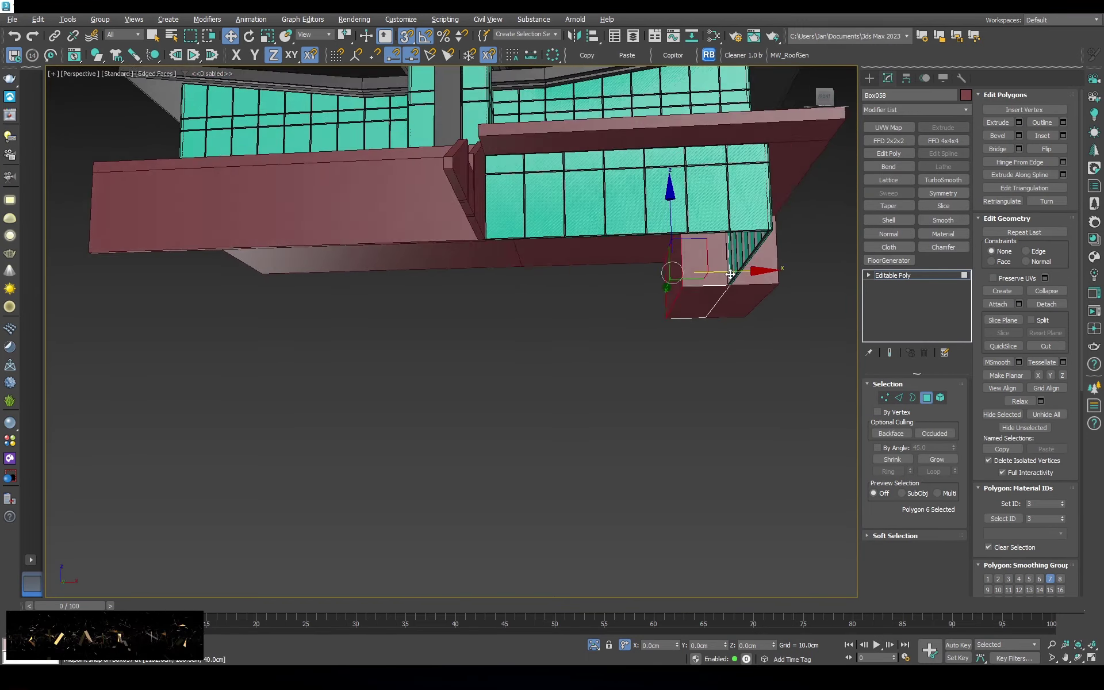
{"action": "key", "text": "F3"}
{"action": "key", "text": "F5"}
{"action": "key", "text": "F3"}
{"action": "scroll", "coordinate": [594, 288], "scroll_direction": "up", "scroll_amount": 3}
{"action": "mouse_move", "coordinate": [594, 288]}
{"action": "middle_mouse_down", "text": "alt"}
{"action": "mouse_move", "coordinate": [534, 224]}
{"action": "mouse_move", "coordinate": [478, 224]}
{"action": "middle_mouse_up", "text": "alt"}
{"action": "key", "text": "s"}
Try snapping the selected face toward the slab corner, then cancel the move
{"action": "scroll", "coordinate": [534, 218], "scroll_direction": "up", "scroll_amount": 3}
{"action": "key", "text": "F3"}
{"action": "key", "text": "s"}
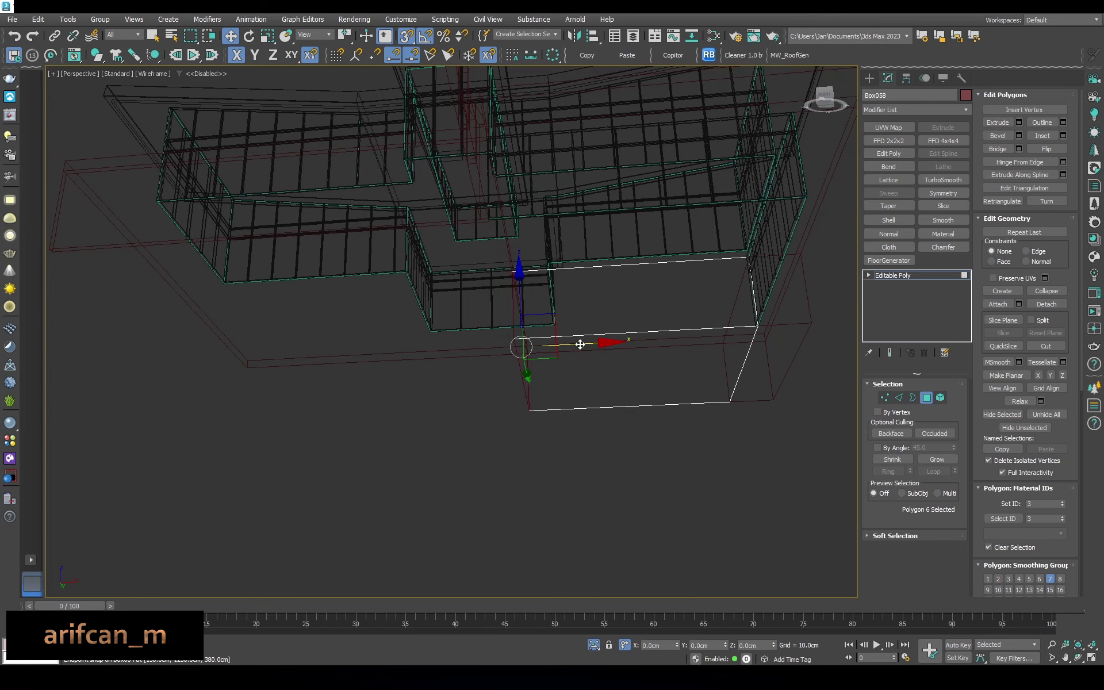
{"action": "key", "text": "F3"}
{"action": "scroll", "coordinate": [476, 222], "scroll_direction": "up", "scroll_amount": 2}
{"action": "left_click_drag", "start_coordinate": [534, 384], "coordinate": [482, 216]}
{"action": "right_click", "coordinate": [482, 216]}
{"action": "key", "text": "F3"}
Select four faces of the box and try an inset on them
{"action": "left_click_drag", "start_coordinate": [506, 265], "coordinate": [658, 571]}
{"action": "key", "text": "F3"}
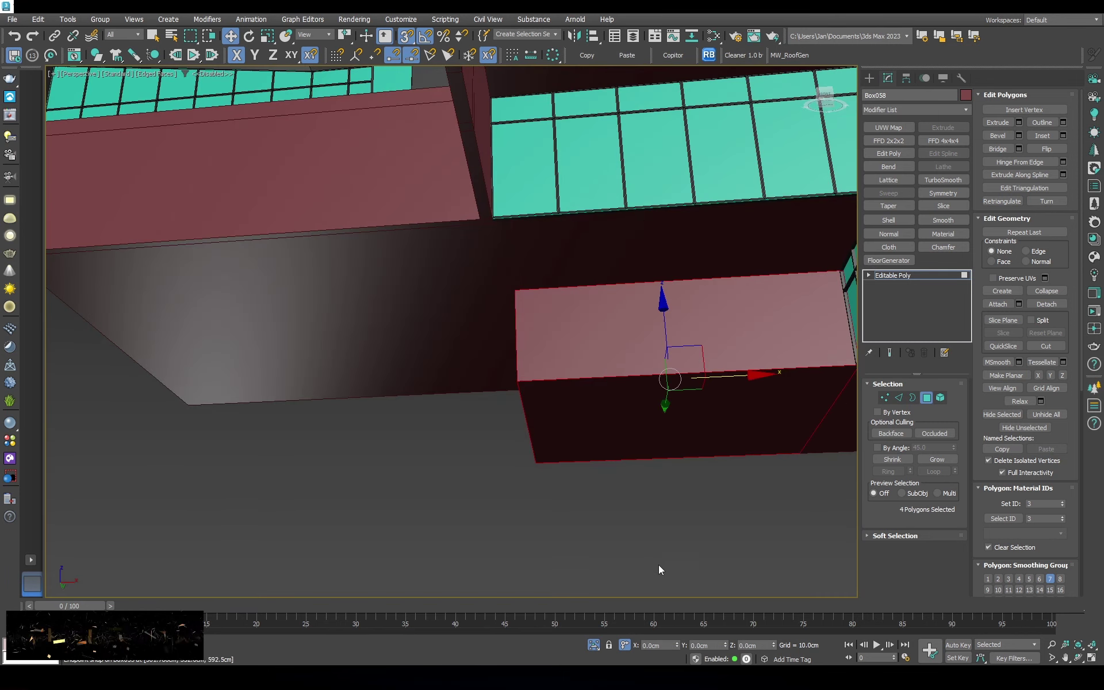
{"action": "left_click", "coordinate": [1046, 149]}
{"action": "left_click", "coordinate": [1048, 134]}
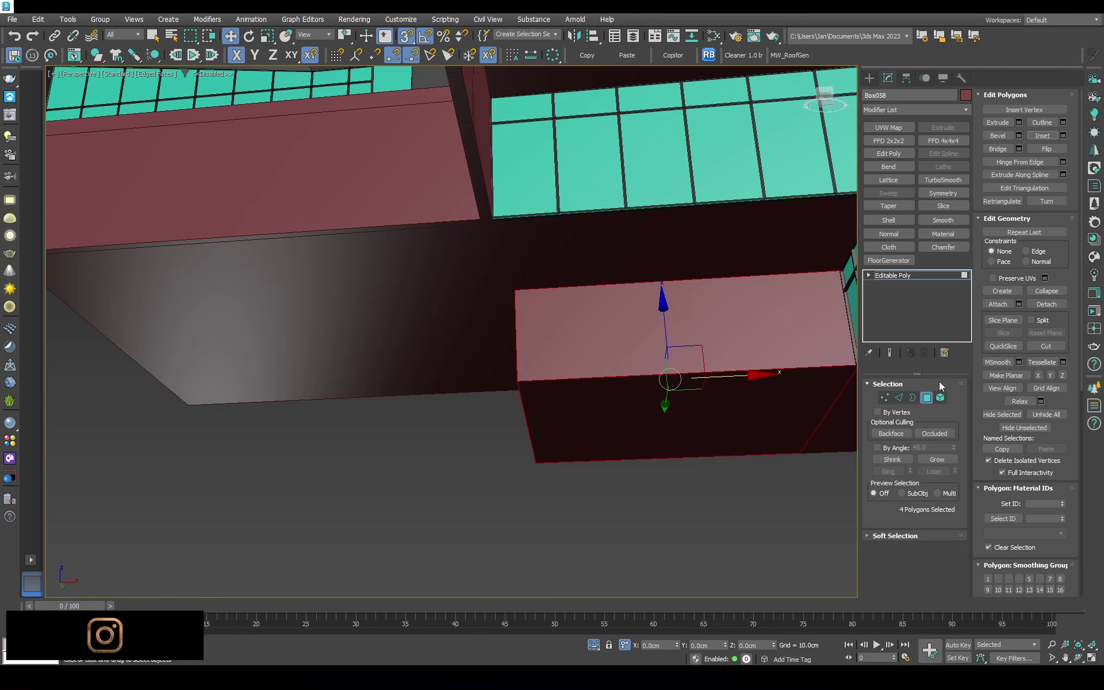
Snap the box's edges and faces onto the neighbouring slab corner point
{"action": "key", "text": "2"}
{"action": "key", "text": "F3"}
{"action": "key", "text": "F3"}
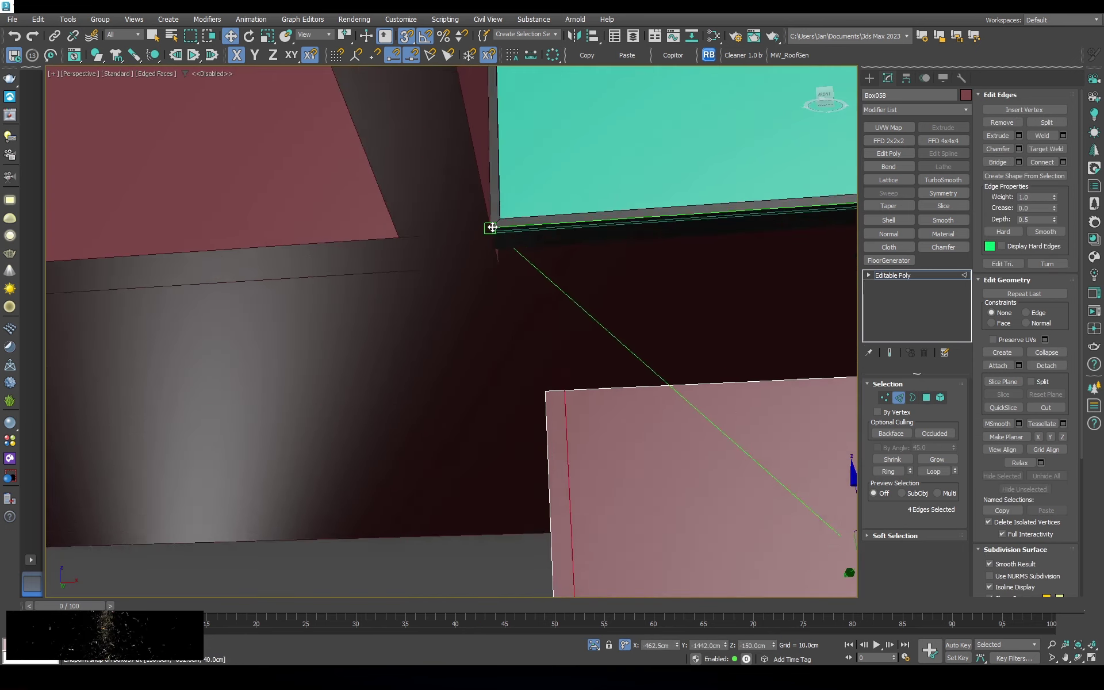
{"action": "left_click_drag", "start_coordinate": [729, 374], "coordinate": [495, 264]}
{"action": "key", "text": "F3"}
{"action": "key", "text": "4"}
{"action": "key", "text": "z"}
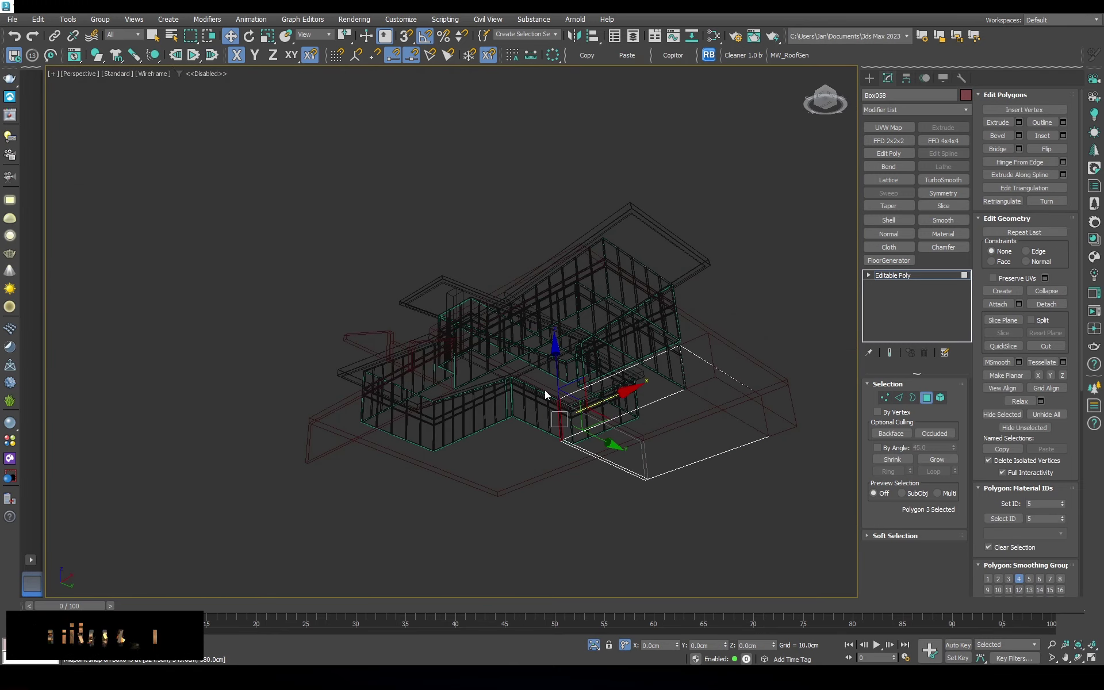
{"action": "key", "text": "F3"}
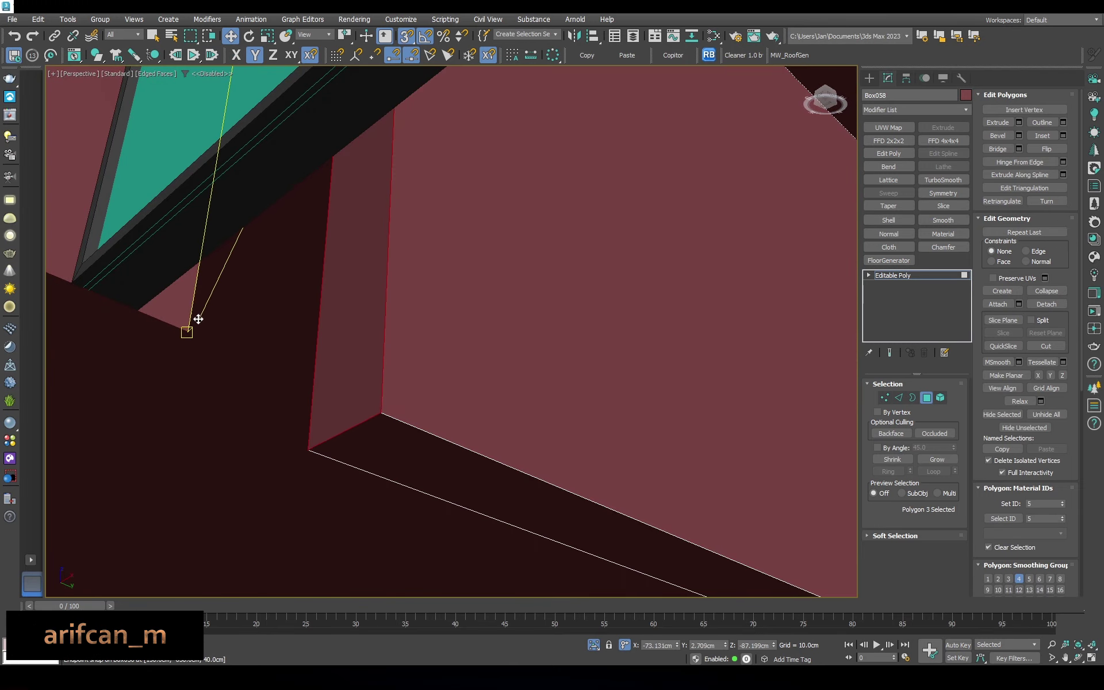
{"action": "left_click_drag", "start_coordinate": [350, 348], "coordinate": [192, 320]}
Exit sub-object editing, zoom out to the whole building and clear the selection
{"action": "key", "text": "5"}
{"action": "key", "text": "6"}
{"action": "key", "text": "z"}
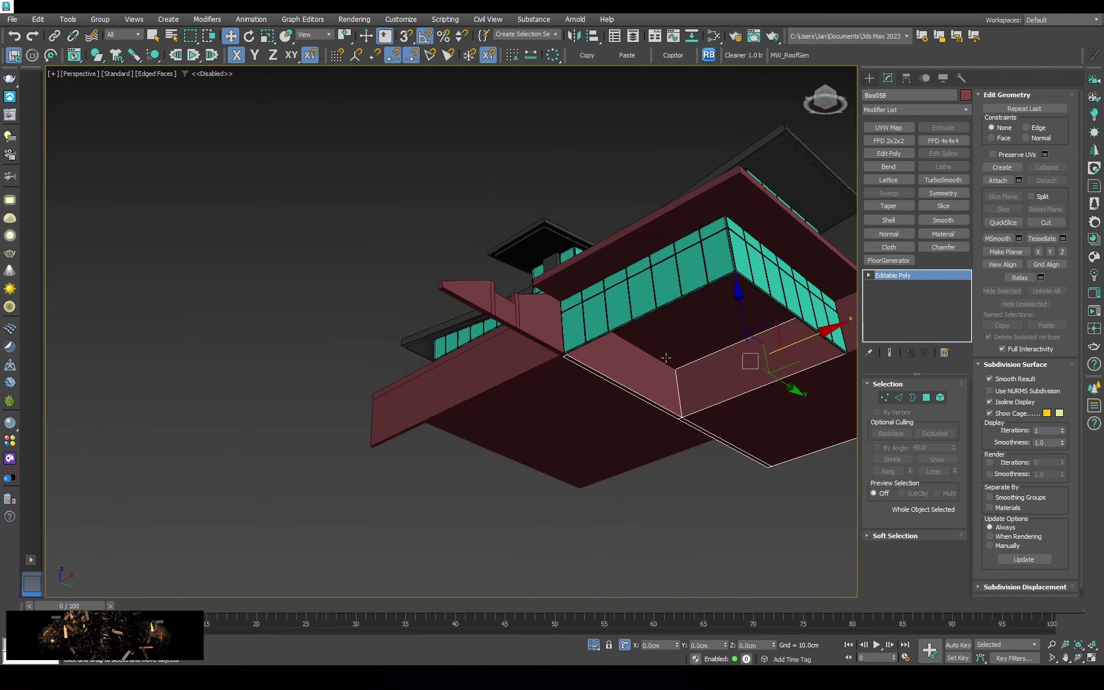
{"action": "key", "text": "ctrl+d"}
{"action": "mouse_move", "coordinate": [750, 479]}
{"action": "middle_mouse_down", "text": "alt"}
{"action": "mouse_move", "coordinate": [633, 416]}
{"action": "mouse_move", "coordinate": [410, 352]}
{"action": "middle_mouse_up", "text": "alt"}
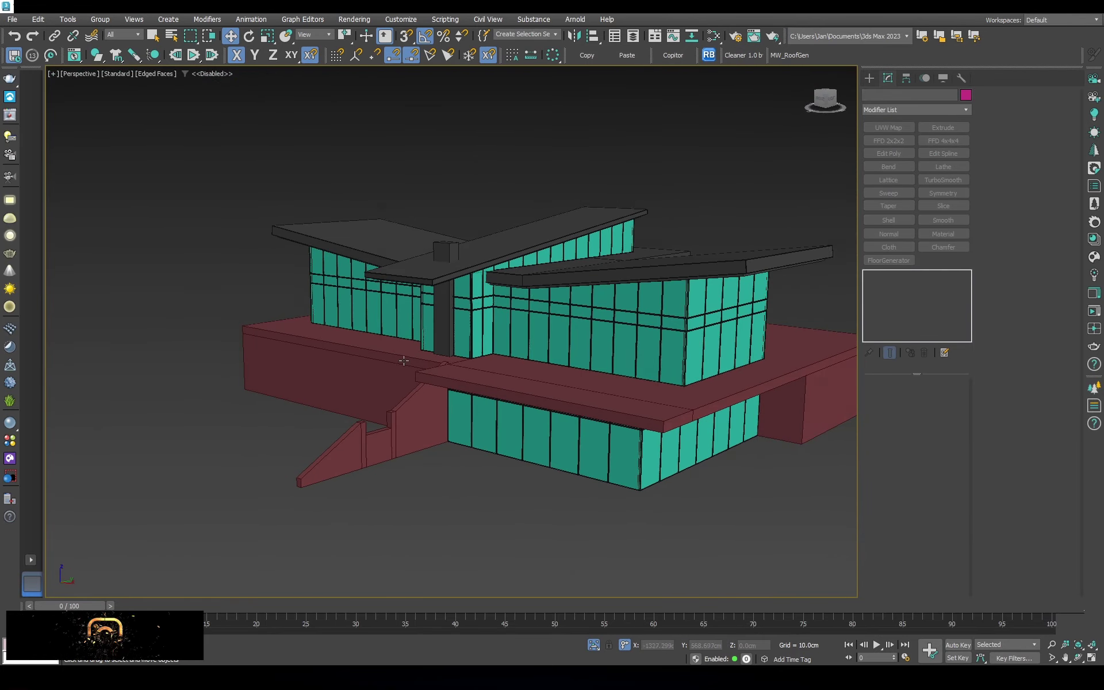
{"action": "scroll", "coordinate": [408, 354], "scroll_direction": "up", "scroll_amount": 3}
Select the maroon slab together with a second upper slab
{"action": "left_click", "coordinate": [407, 355]}
{"action": "scroll", "coordinate": [536, 406], "scroll_direction": "down", "scroll_amount": 2}
{"action": "left_click", "coordinate": [620, 424], "text": "ctrl"}
{"action": "middle_click_drag", "start_coordinate": [621, 424], "coordinate": [574, 405], "text": "alt"}
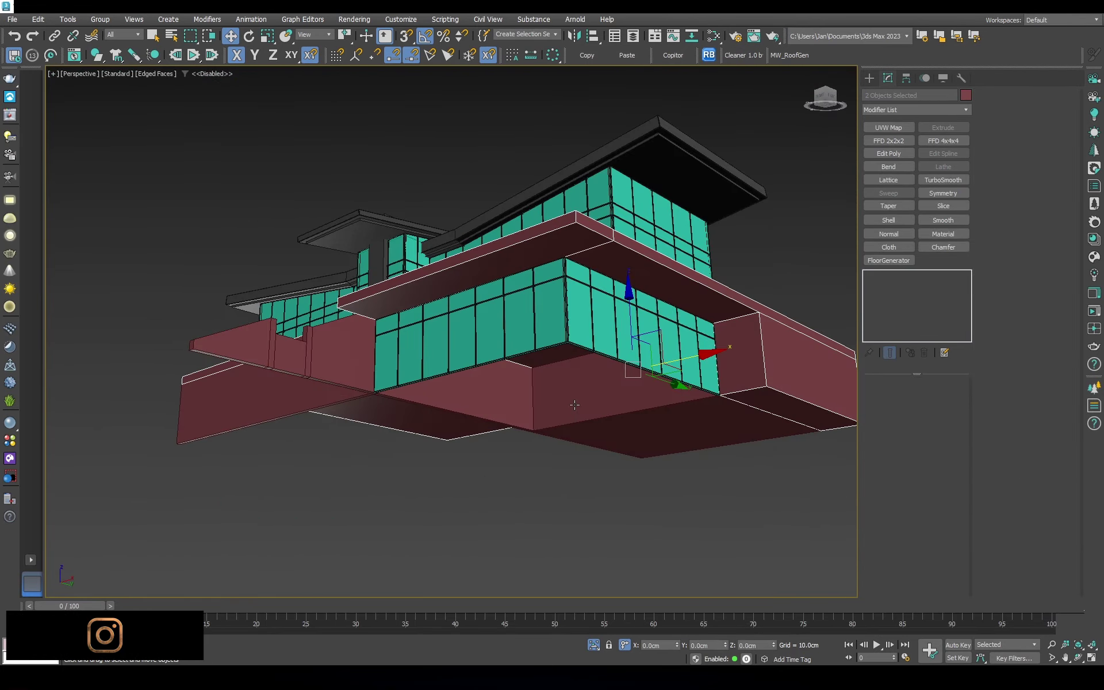
Change the selected slabs' object colour to dark grey
{"action": "left_click", "coordinate": [967, 96]}
{"action": "left_click", "coordinate": [448, 366]}
{"action": "mouse_move", "coordinate": [575, 345]}
{"action": "middle_mouse_down", "text": "alt"}
{"action": "mouse_move", "coordinate": [631, 242]}
{"action": "mouse_move", "coordinate": [505, 249]}
{"action": "mouse_move", "coordinate": [545, 266]}
{"action": "mouse_move", "coordinate": [525, 249]}
{"action": "mouse_move", "coordinate": [604, 246]}
{"action": "middle_mouse_up", "text": "alt"}
Select the upper slab and bring the building corner into view
{"action": "left_click", "coordinate": [631, 242]}
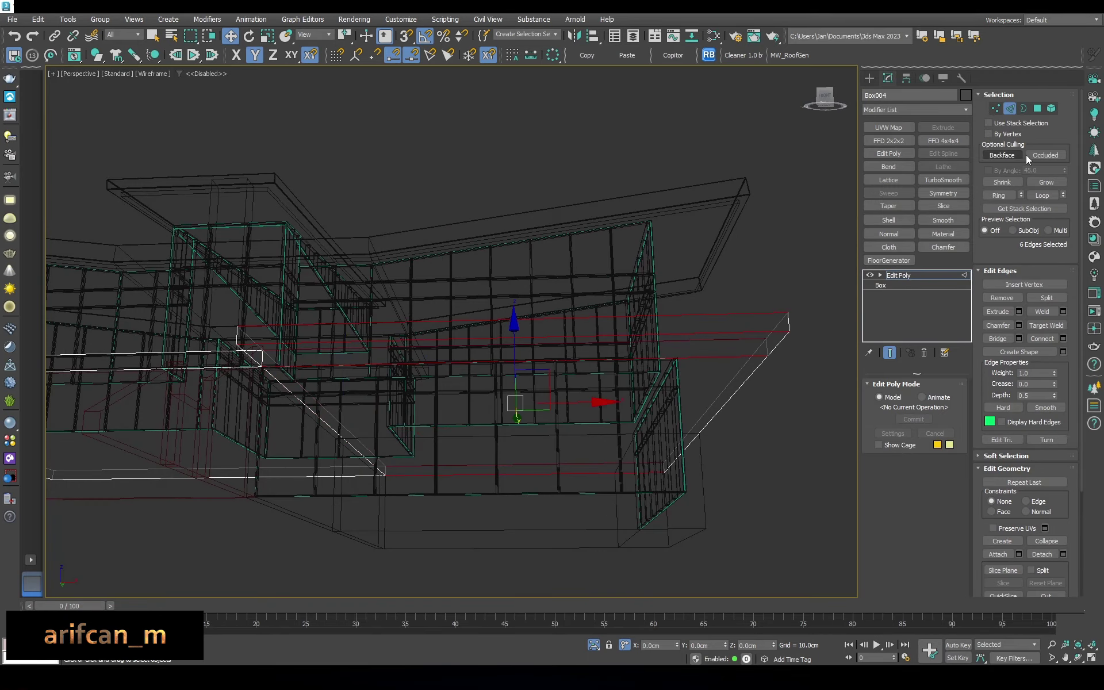
{"action": "key", "text": "F3"}
{"action": "key", "text": "F3"}
{"action": "key", "text": "F5"}
{"action": "scroll", "coordinate": [684, 322], "scroll_direction": "up", "scroll_amount": 8}
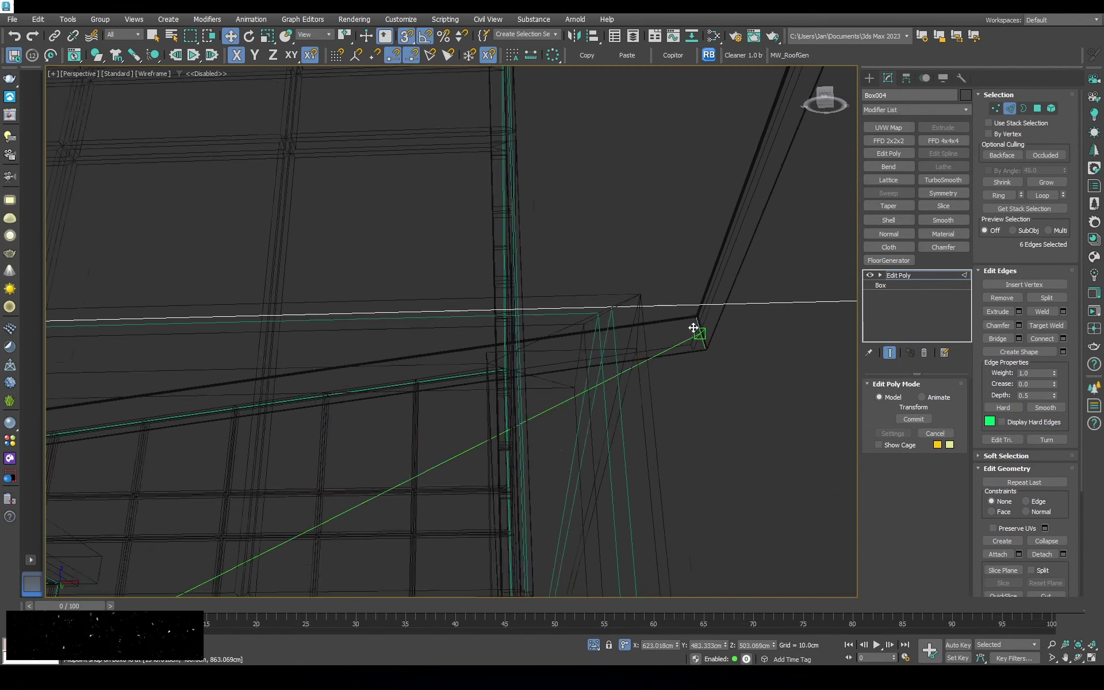
{"action": "key", "text": "F3"}
{"action": "scroll", "coordinate": [613, 331], "scroll_direction": "down", "scroll_amount": 8}
{"action": "middle_click_drag", "start_coordinate": [612, 331], "coordinate": [437, 327], "text": "alt"}
In Polygon mode, pick faces on the upper slab's underside
{"action": "key", "text": "4"}
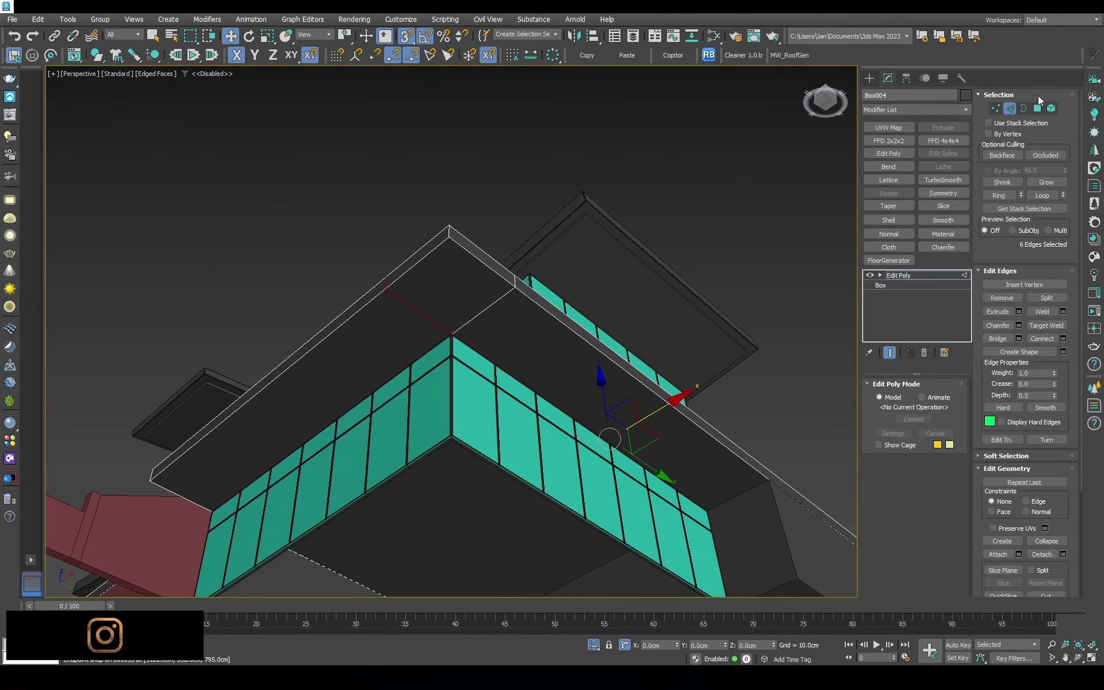
{"action": "left_click", "coordinate": [401, 328]}
{"action": "key", "text": "s"}
{"action": "mouse_move", "coordinate": [526, 341]}
{"action": "middle_mouse_down", "text": "alt"}
{"action": "mouse_move", "coordinate": [601, 394]}
{"action": "mouse_move", "coordinate": [715, 510]}
{"action": "mouse_move", "coordinate": [757, 202]}
{"action": "middle_mouse_up", "text": "alt"}
{"action": "key", "text": "F3"}
{"action": "key", "text": "2"}
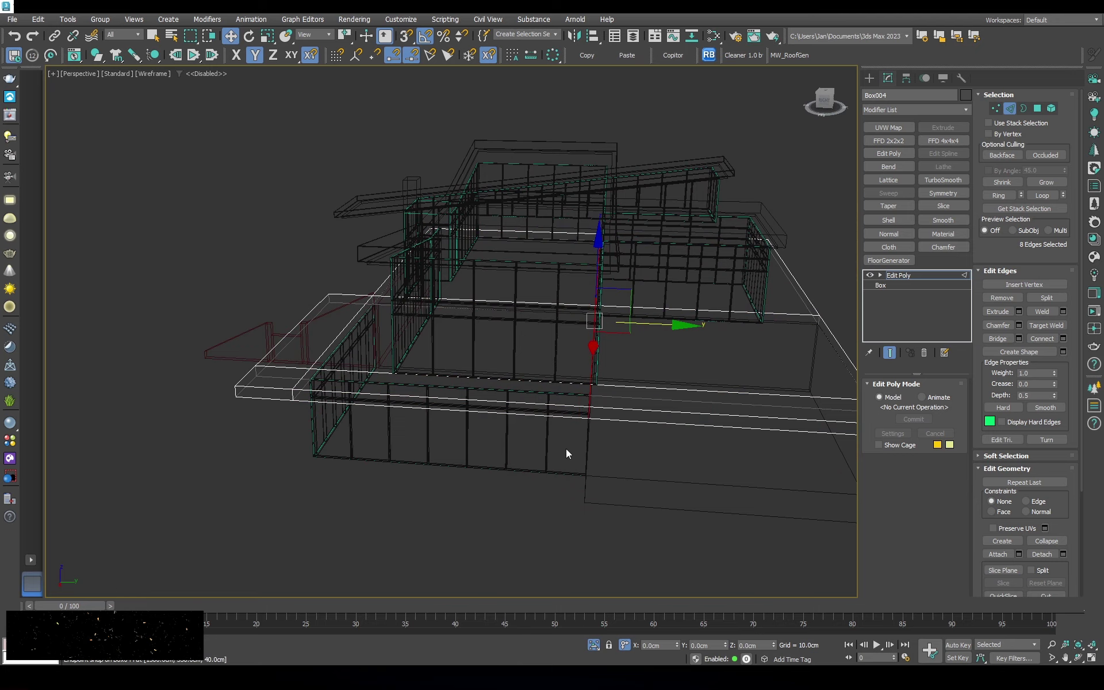
{"action": "middle_click_drag", "start_coordinate": [566, 454], "coordinate": [565, 334], "text": "alt"}
{"action": "key", "text": "F3"}
{"action": "key", "text": "4"}
{"action": "left_click", "coordinate": [434, 313]}
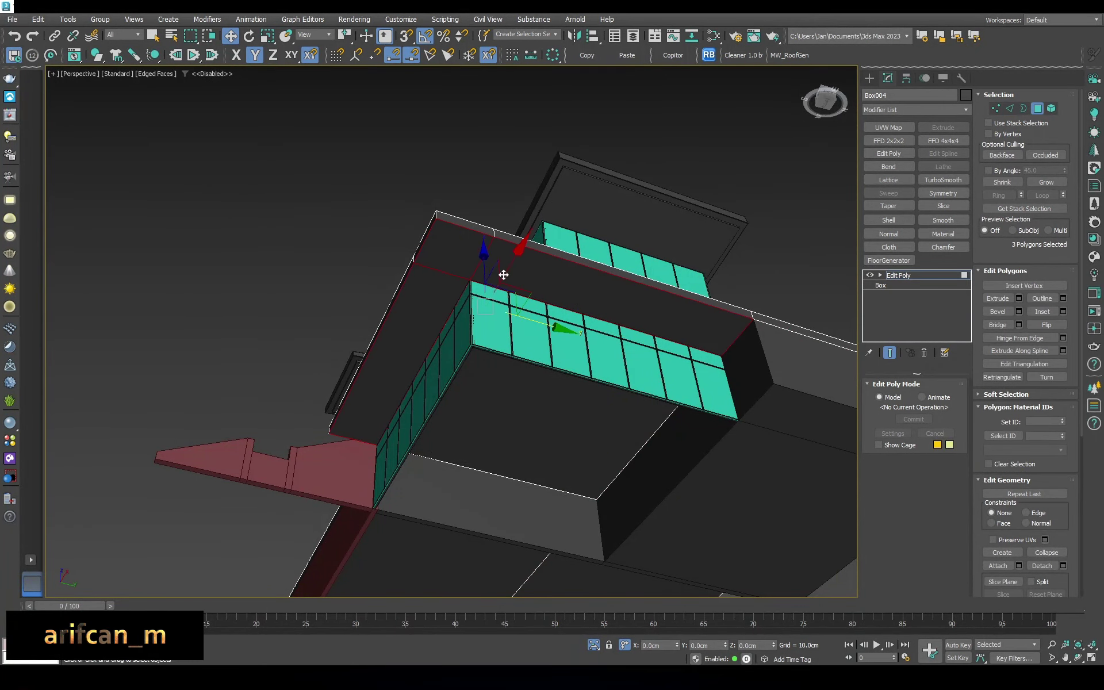
On Box004, inset the underside polygons 10 cm and extrude them -5 cm
{"action": "middle_click_drag", "start_coordinate": [503, 275], "coordinate": [530, 266], "text": "alt"}
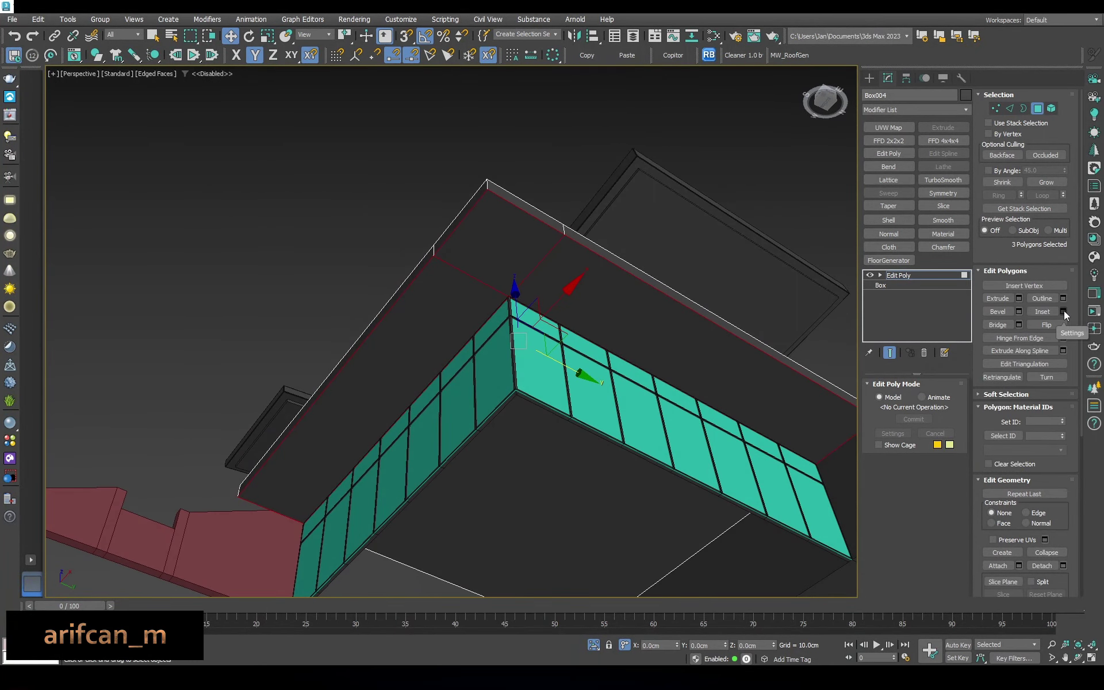
{"action": "mouse_move", "coordinate": [604, 307]}
{"action": "middle_mouse_down", "text": "alt"}
{"action": "mouse_move", "coordinate": [603, 291]}
{"action": "mouse_move", "coordinate": [559, 385]}
{"action": "mouse_move", "coordinate": [722, 293]}
{"action": "middle_mouse_up", "text": "alt"}
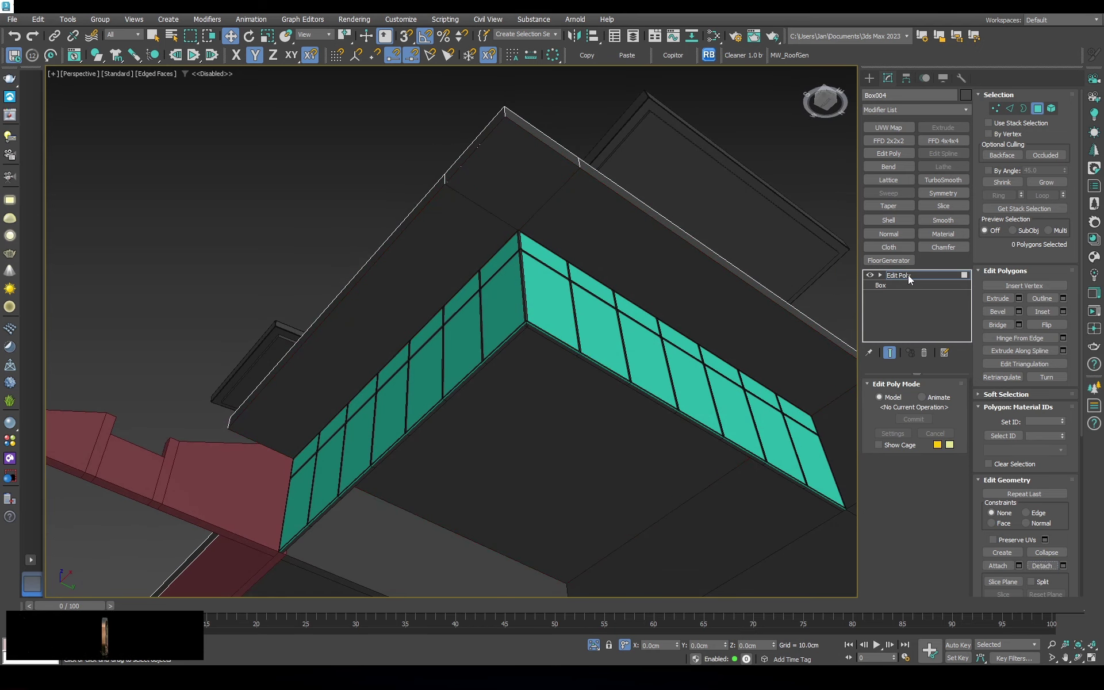
{"action": "left_click", "coordinate": [532, 189]}
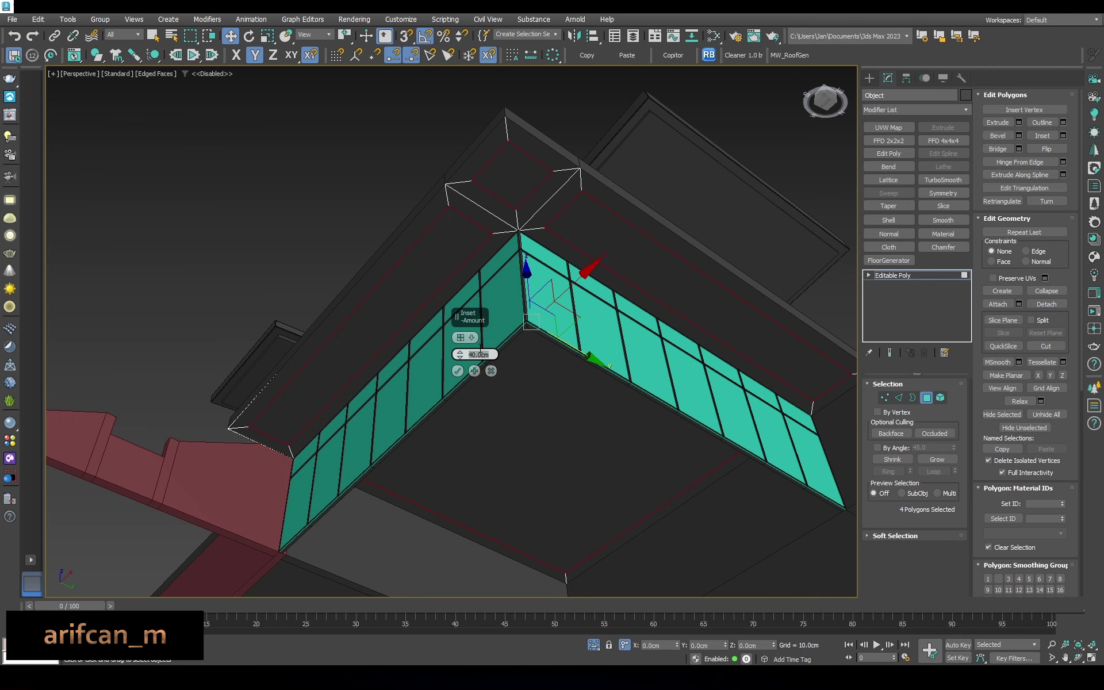
{"action": "type", "text": "10"}
{"action": "middle_click_drag", "start_coordinate": [458, 374], "coordinate": [746, 242], "text": "alt"}
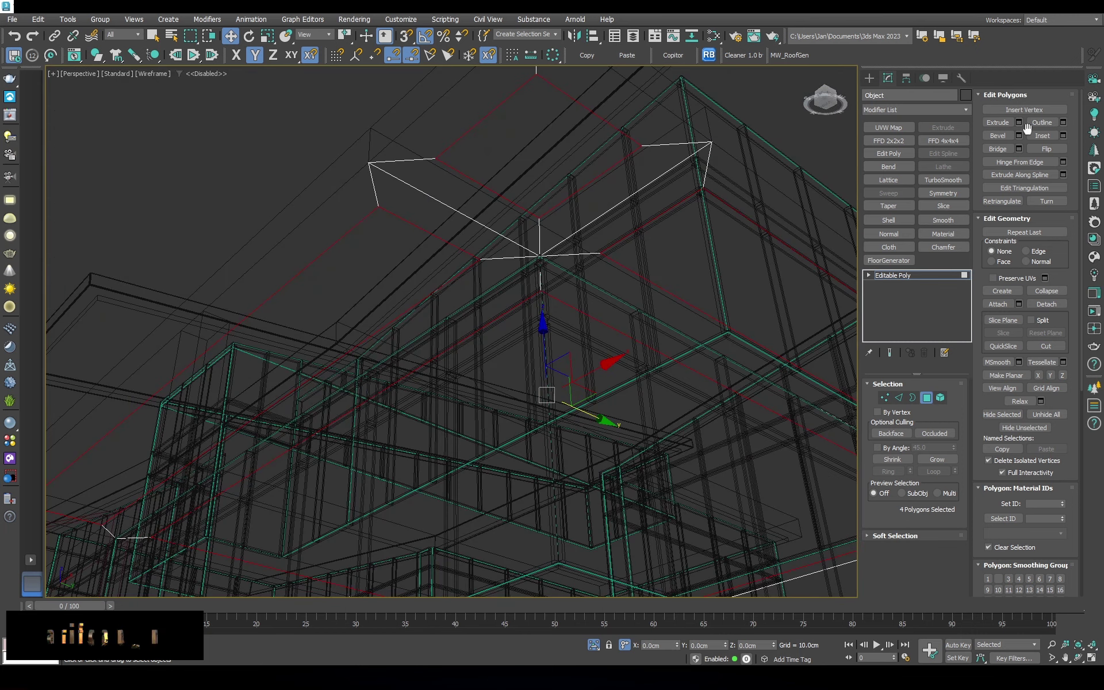
{"action": "type", "text": "-5"}
{"action": "key", "text": "Return"}
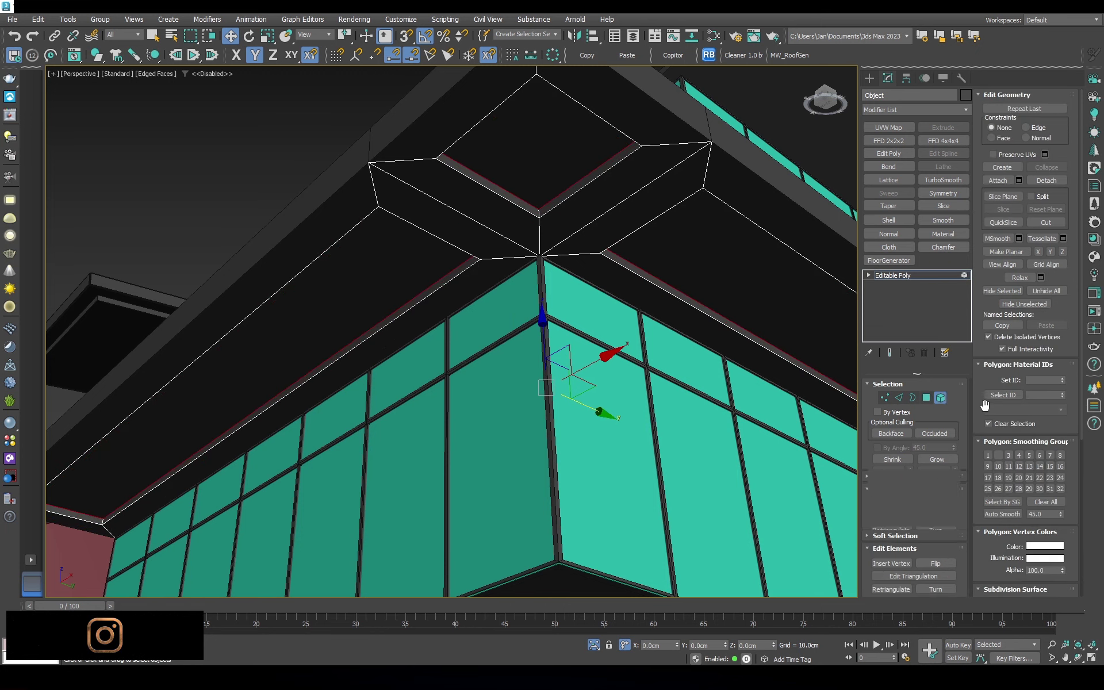
{"action": "left_click", "coordinate": [915, 274]}
{"action": "scroll", "coordinate": [607, 223], "scroll_direction": "down", "scroll_amount": 5}
Briefly isolate the red podium piece, then bring the whole building back into view
{"action": "middle_click_drag", "start_coordinate": [607, 223], "coordinate": [736, 323], "text": "alt"}
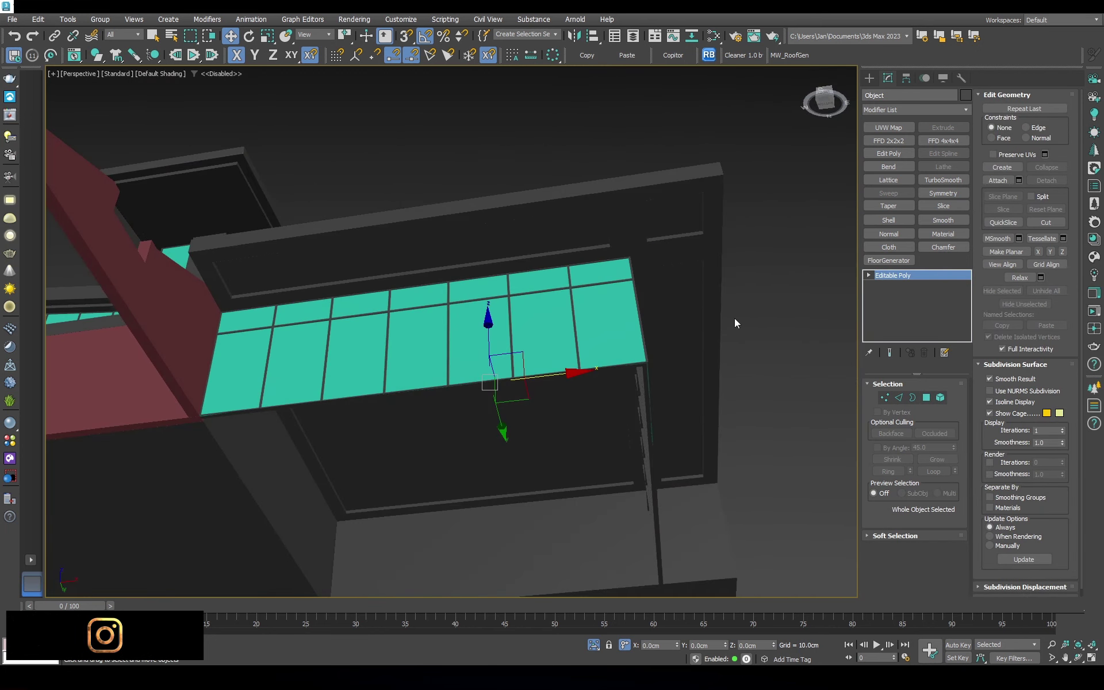
{"action": "scroll", "coordinate": [618, 294], "scroll_direction": "down", "scroll_amount": 10}
{"action": "middle_click_drag", "start_coordinate": [618, 294], "coordinate": [470, 314], "text": "alt"}
{"action": "key", "text": "F4"}
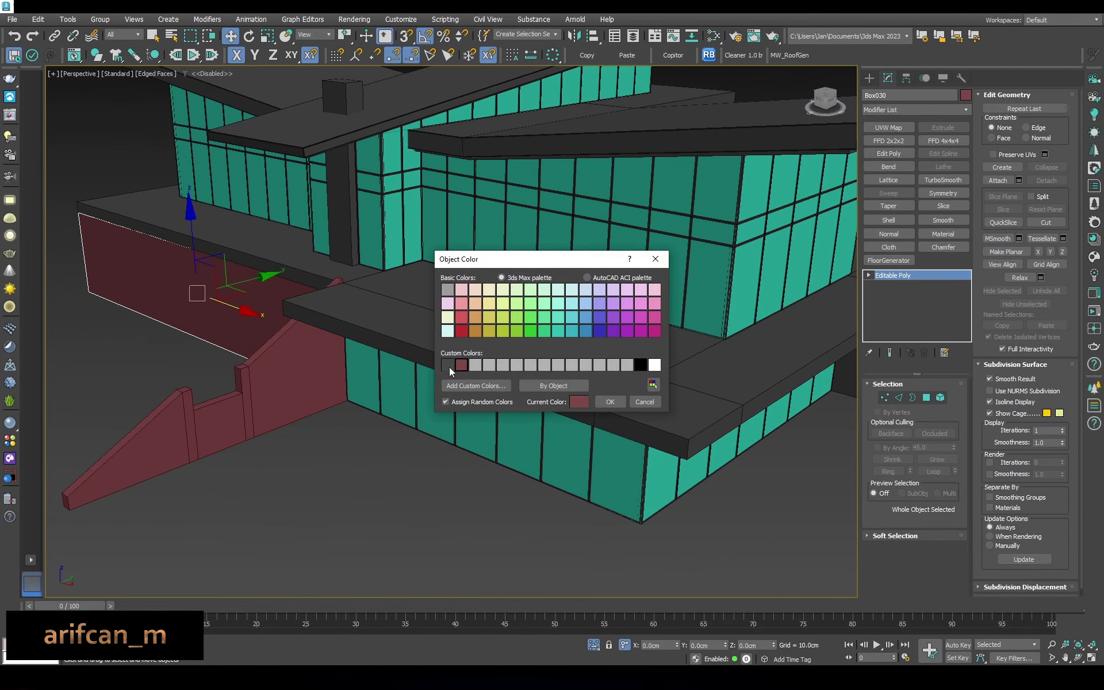
{"action": "scroll", "coordinate": [446, 440], "scroll_direction": "down", "scroll_amount": 5}
{"action": "key", "text": "F4"}
{"action": "middle_click_drag", "start_coordinate": [447, 439], "coordinate": [501, 397], "text": "alt"}
{"action": "left_click", "coordinate": [428, 414]}
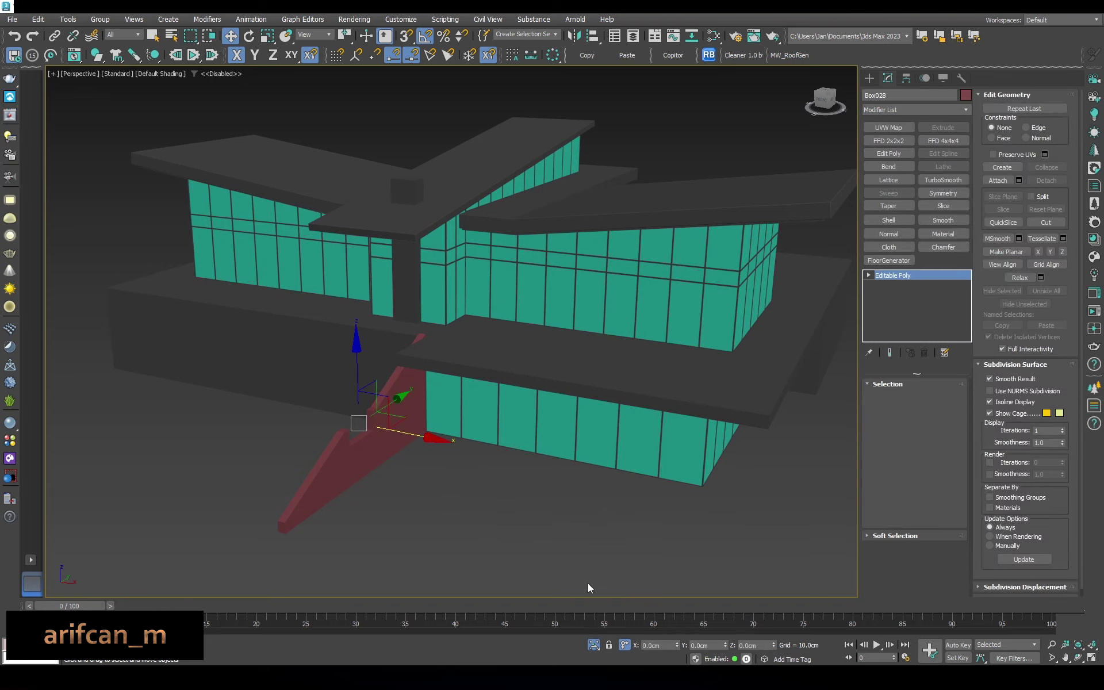
{"action": "left_click", "coordinate": [593, 644]}
{"action": "left_click", "coordinate": [593, 644]}
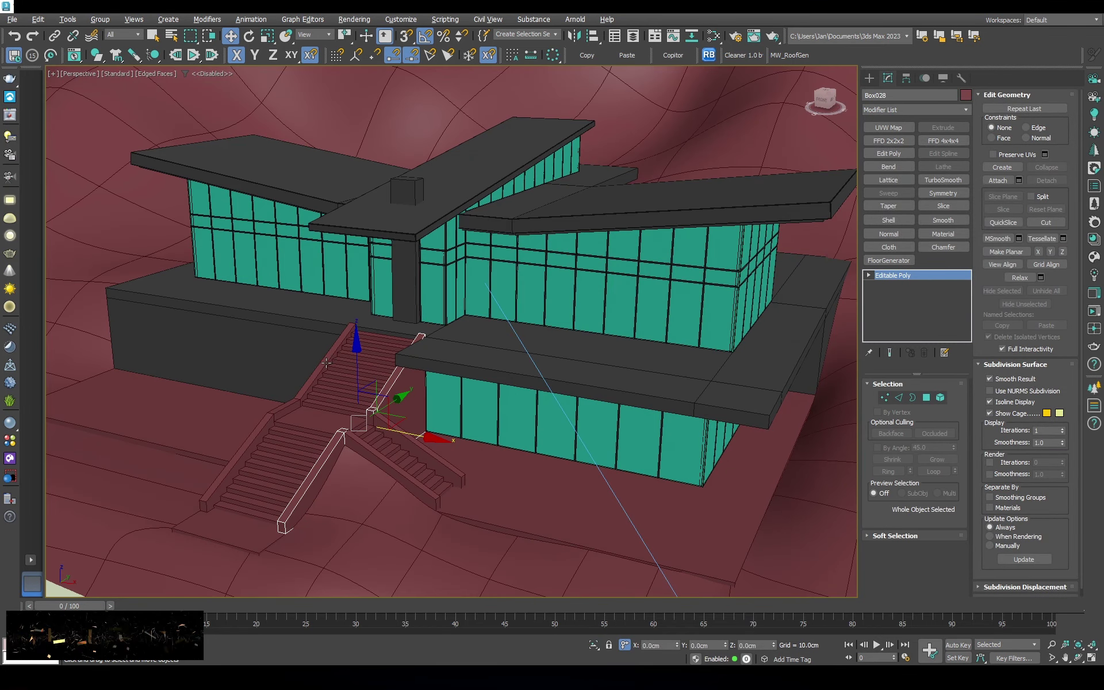
{"action": "key", "text": "F4"}
{"action": "scroll", "coordinate": [392, 345], "scroll_direction": "up", "scroll_amount": 5}
Select all similar stair pieces plus the lower stair flight
{"action": "left_click", "coordinate": [393, 346]}
{"action": "left_click", "coordinate": [38, 19]}
{"action": "left_click", "coordinate": [69, 260]}
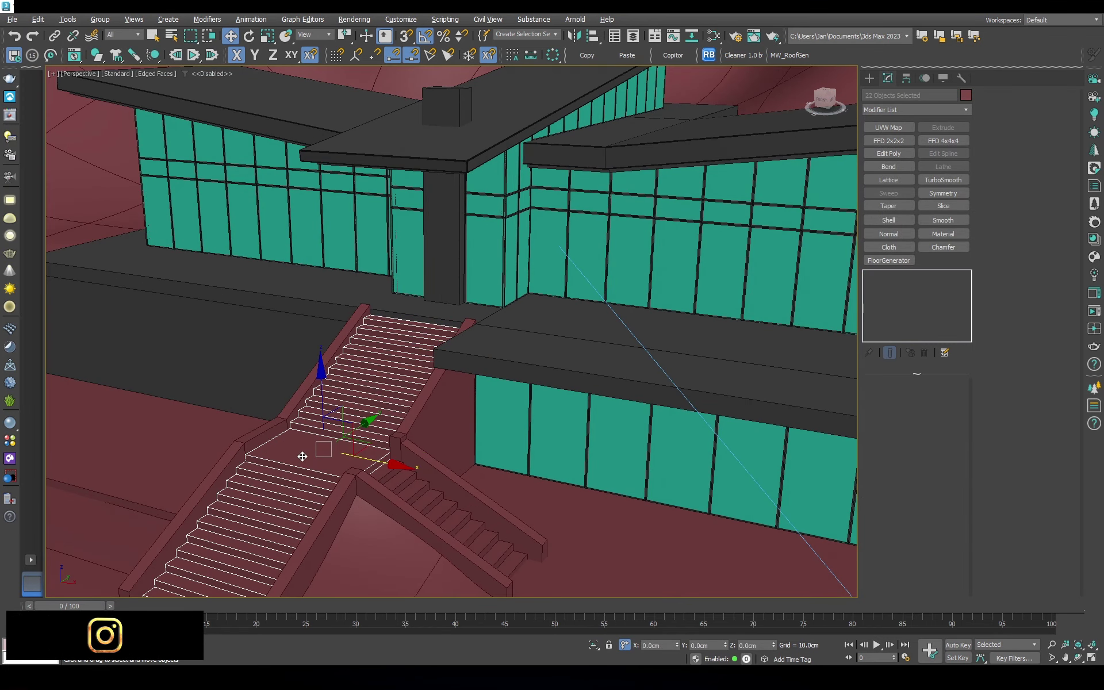
{"action": "scroll", "coordinate": [392, 478], "scroll_direction": "up", "scroll_amount": 3}
{"action": "left_click", "coordinate": [401, 477], "text": "ctrl"}
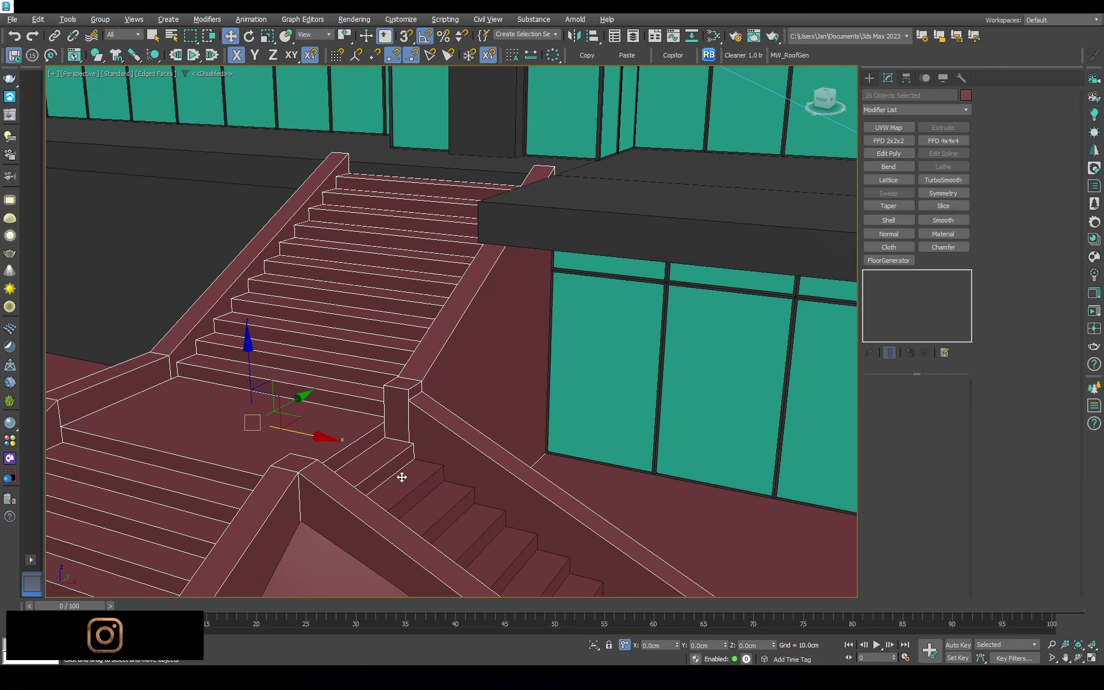
{"action": "scroll", "coordinate": [484, 536], "scroll_direction": "up", "scroll_amount": 3}
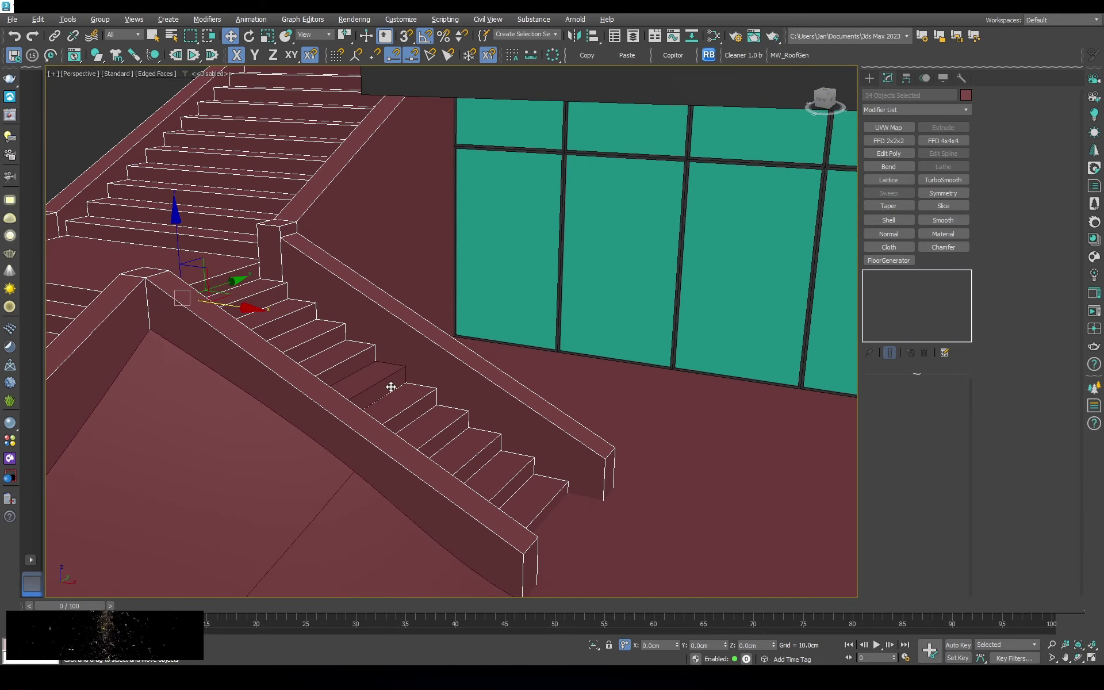
{"action": "scroll", "coordinate": [391, 387], "scroll_direction": "down", "scroll_amount": 5}
{"action": "scroll", "coordinate": [489, 224], "scroll_direction": "up", "scroll_amount": 3}
{"action": "middle_click_drag", "start_coordinate": [505, 246], "coordinate": [499, 210], "text": "alt"}
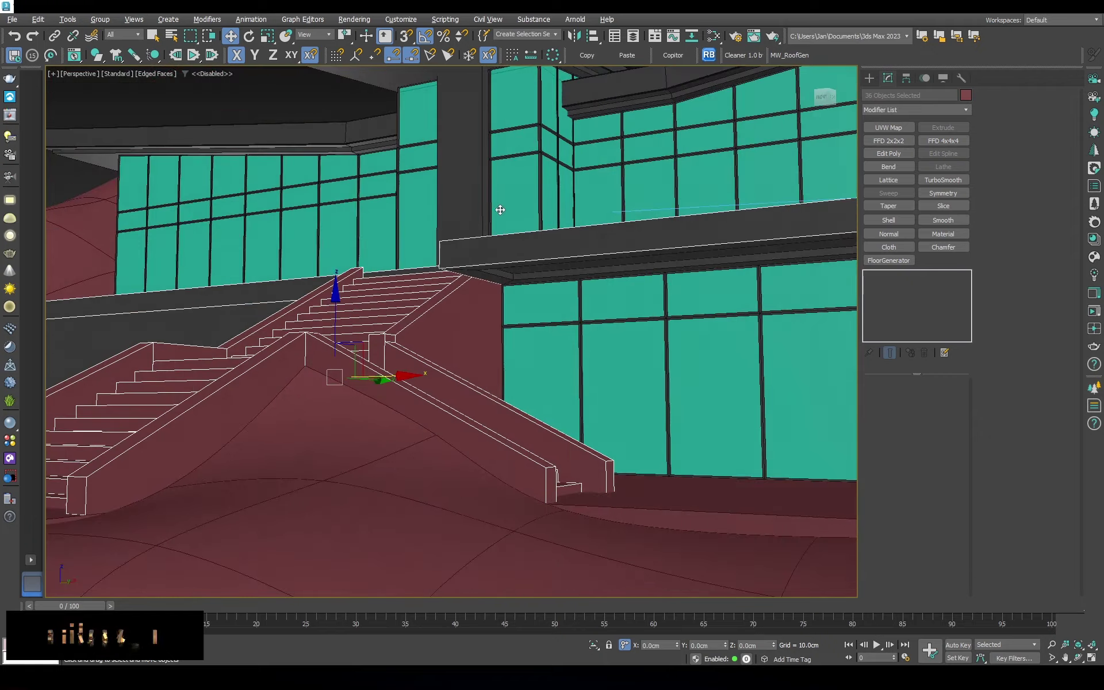
{"action": "middle_click_drag", "start_coordinate": [519, 267], "coordinate": [510, 305], "text": "alt"}
{"action": "scroll", "coordinate": [510, 306], "scroll_direction": "down", "scroll_amount": 4}
Change the selected stairs' object colour to dark grey
{"action": "left_click", "coordinate": [965, 94]}
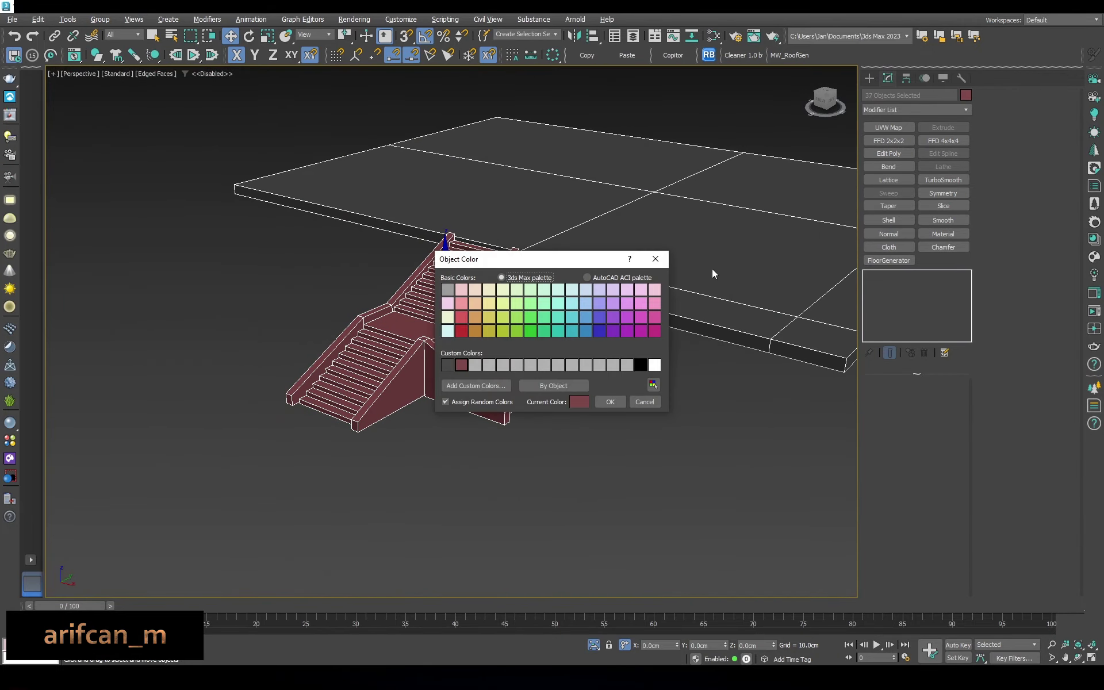
{"action": "left_click", "coordinate": [608, 402]}
{"action": "scroll", "coordinate": [591, 334], "scroll_direction": "up", "scroll_amount": 4}
{"action": "scroll", "coordinate": [573, 300], "scroll_direction": "down", "scroll_amount": 4}
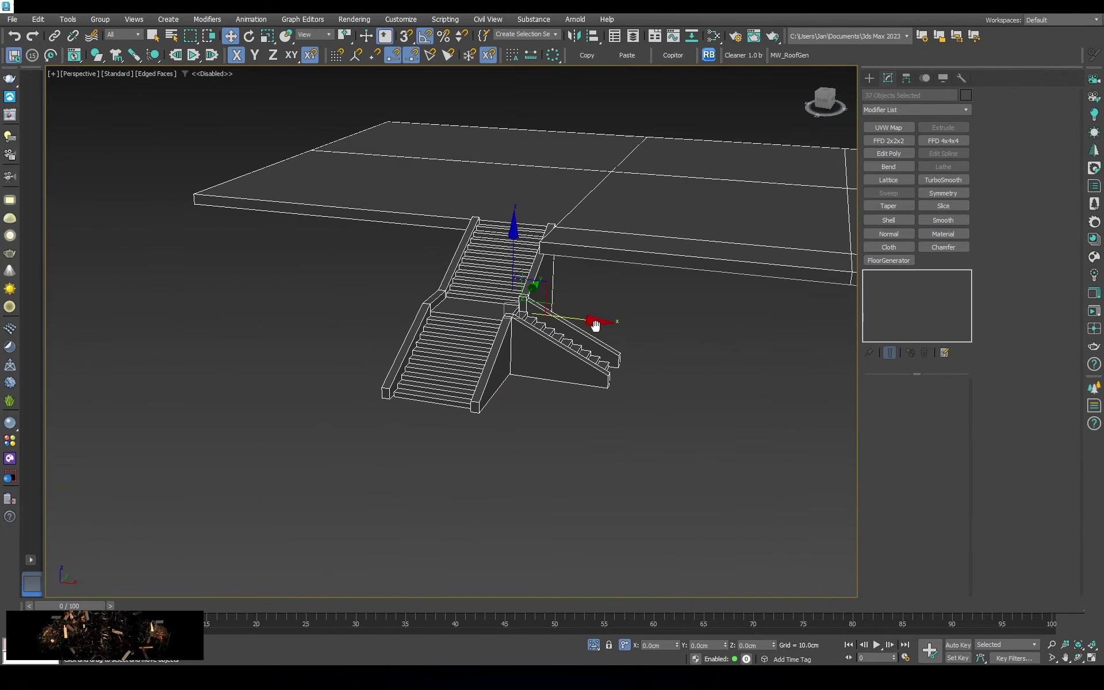
{"action": "mouse_move", "coordinate": [575, 311]}
{"action": "middle_mouse_down", "text": "alt"}
{"action": "mouse_move", "coordinate": [604, 340]}
{"action": "mouse_move", "coordinate": [526, 449]}
{"action": "middle_mouse_up", "text": "alt"}
{"action": "scroll", "coordinate": [525, 449], "scroll_direction": "up", "scroll_amount": 4}
Check the Box028 stair piece, then select all the stair and slab objects
{"action": "left_click", "coordinate": [339, 379]}
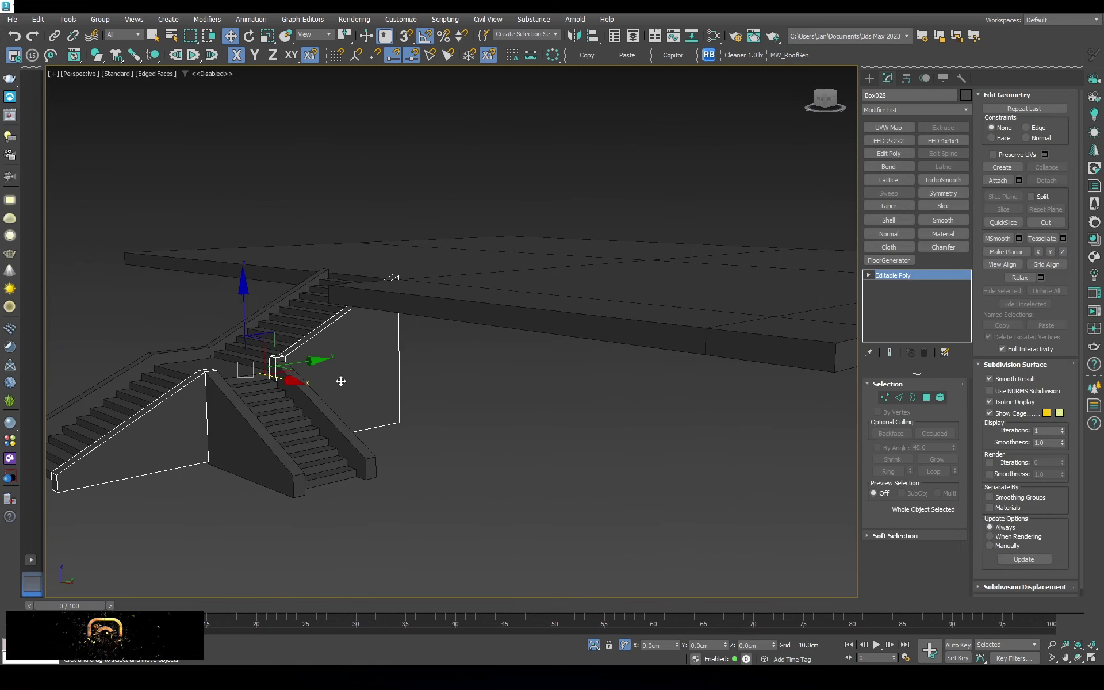
{"action": "scroll", "coordinate": [404, 396], "scroll_direction": "up", "scroll_amount": 2}
{"action": "scroll", "coordinate": [592, 395], "scroll_direction": "down", "scroll_amount": 4}
{"action": "left_click", "coordinate": [592, 395]}
{"action": "scroll", "coordinate": [543, 392], "scroll_direction": "up", "scroll_amount": 4}
{"action": "scroll", "coordinate": [544, 391], "scroll_direction": "down", "scroll_amount": 4}
{"action": "middle_click_drag", "start_coordinate": [544, 392], "coordinate": [582, 372], "text": "alt"}
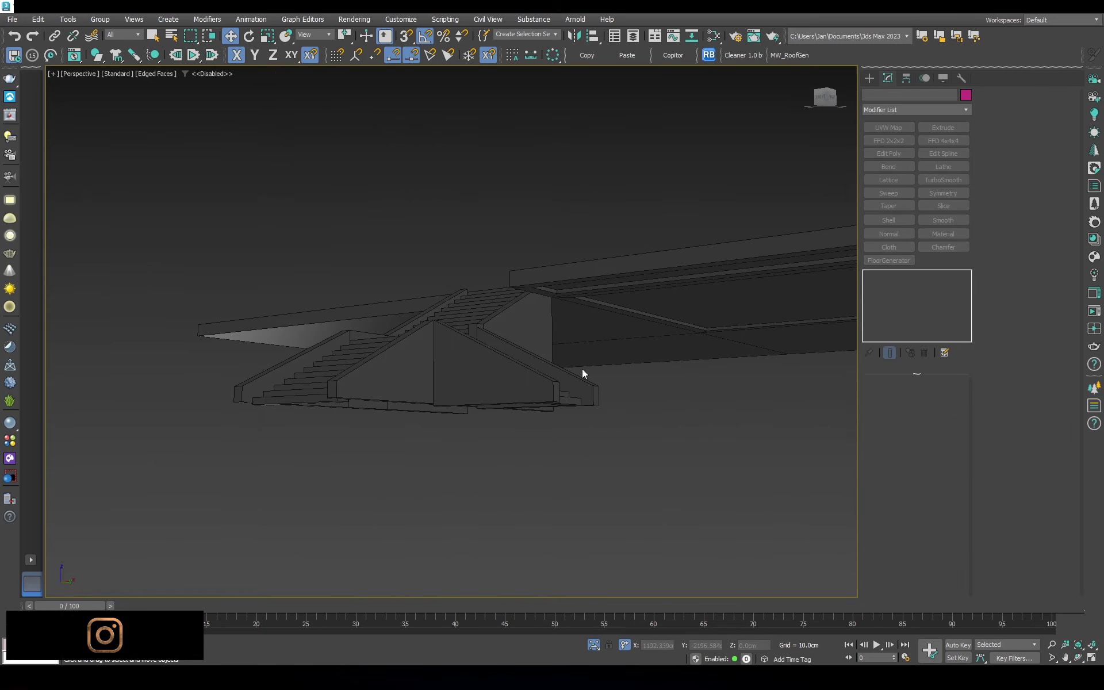
{"action": "scroll", "coordinate": [714, 437], "scroll_direction": "down", "scroll_amount": 2}
{"action": "mouse_move", "coordinate": [714, 437]}
{"action": "middle_mouse_down", "text": "alt"}
{"action": "mouse_move", "coordinate": [619, 389]}
{"action": "mouse_move", "coordinate": [757, 268]}
{"action": "middle_mouse_up", "text": "alt"}
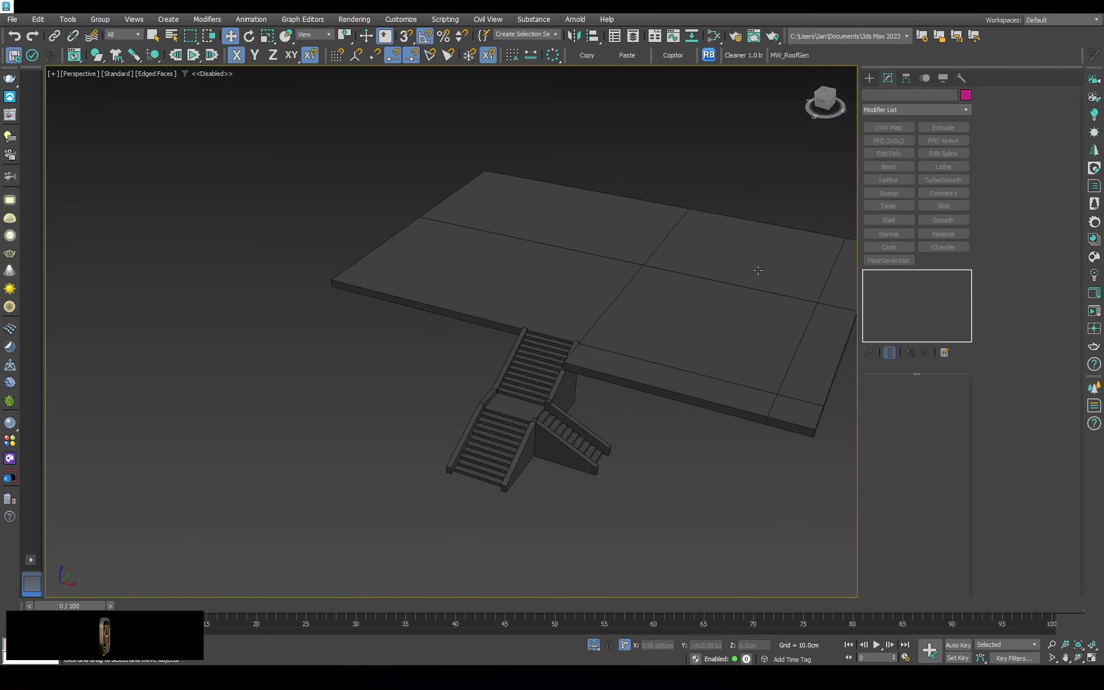
{"action": "scroll", "coordinate": [757, 269], "scroll_direction": "down", "scroll_amount": 3}
{"action": "key", "text": "ctrl+a"}
{"action": "scroll", "coordinate": [732, 412], "scroll_direction": "up", "scroll_amount": 2}
Isolate the stairs and slabs and make the lower floor slab dark grey
{"action": "left_click", "coordinate": [593, 644]}
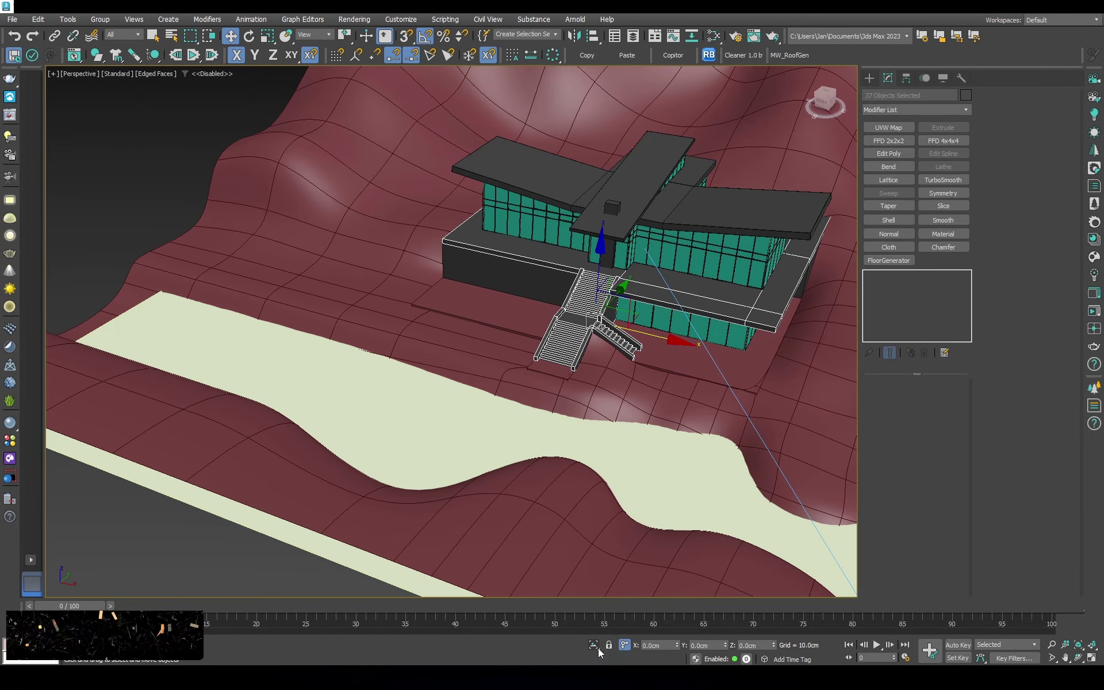
{"action": "scroll", "coordinate": [783, 256], "scroll_direction": "up", "scroll_amount": 3}
{"action": "scroll", "coordinate": [783, 256], "scroll_direction": "up", "scroll_amount": 2}
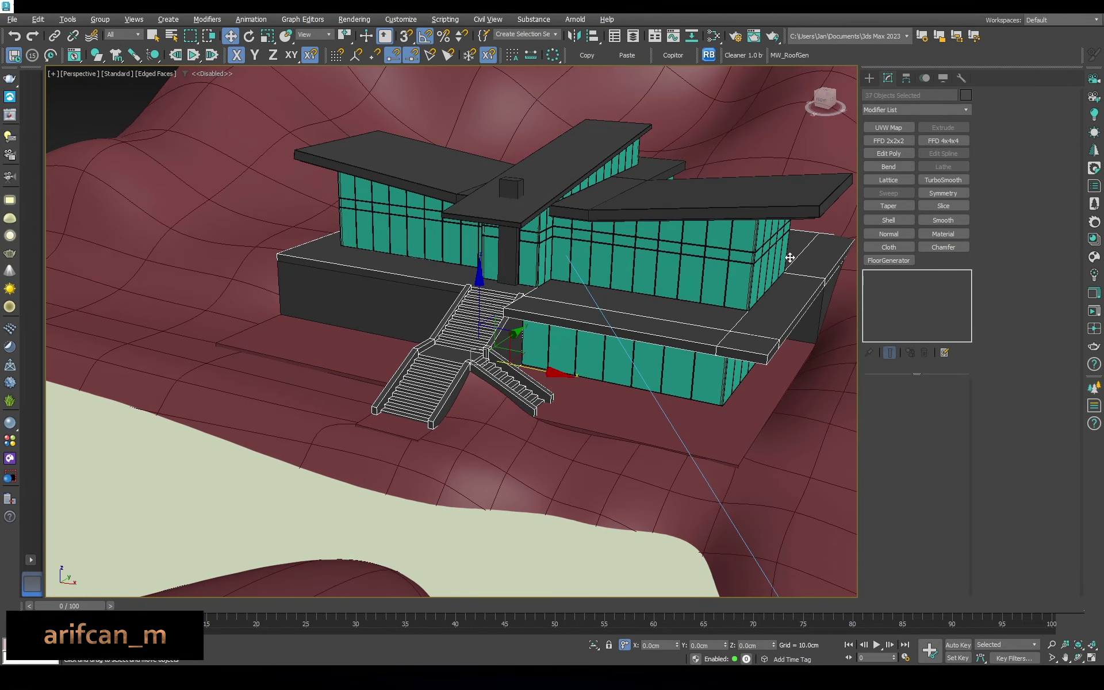
{"action": "key", "text": "alt+q"}
{"action": "left_click", "coordinate": [718, 440]}
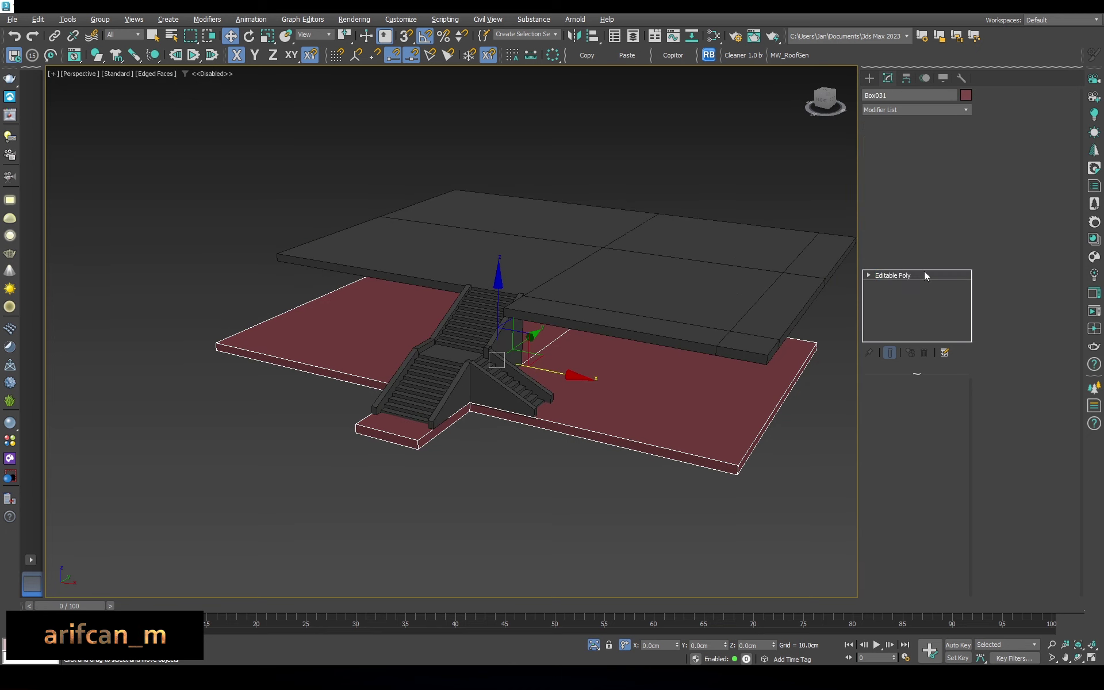
{"action": "left_click", "coordinate": [965, 94]}
{"action": "left_click", "coordinate": [609, 401]}
{"action": "left_click", "coordinate": [833, 173]}
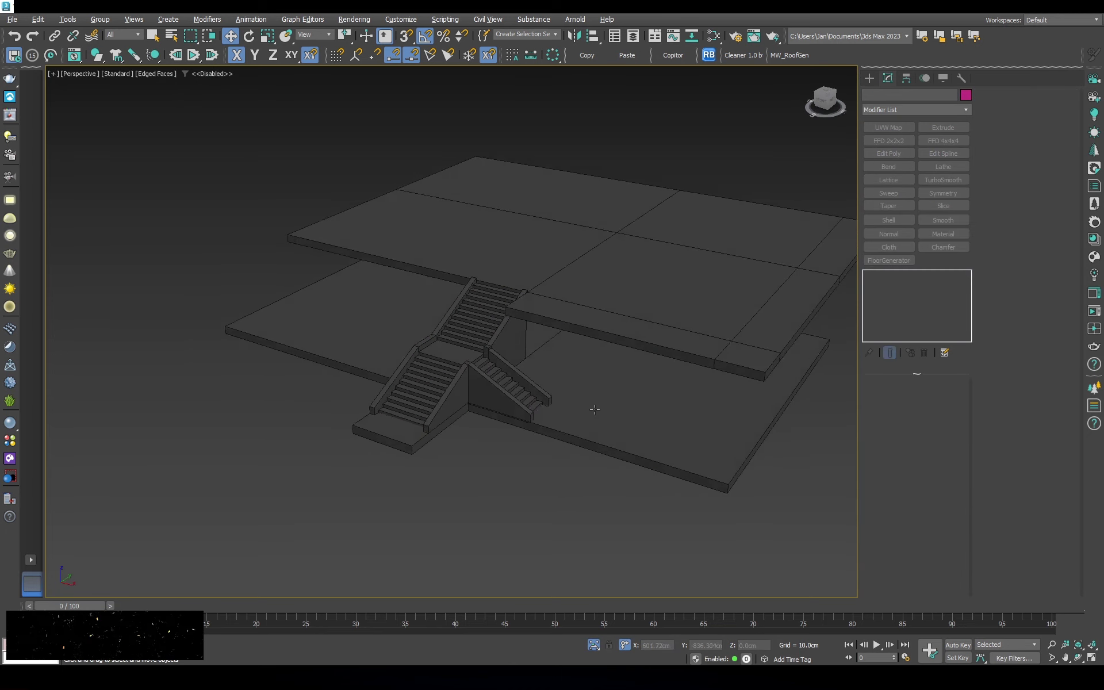
Draw a snapped rectangle across the top slab's corners
{"action": "left_click", "coordinate": [869, 78]}
{"action": "left_click", "coordinate": [884, 96]}
{"action": "left_click", "coordinate": [935, 169]}
{"action": "key", "text": "F3"}
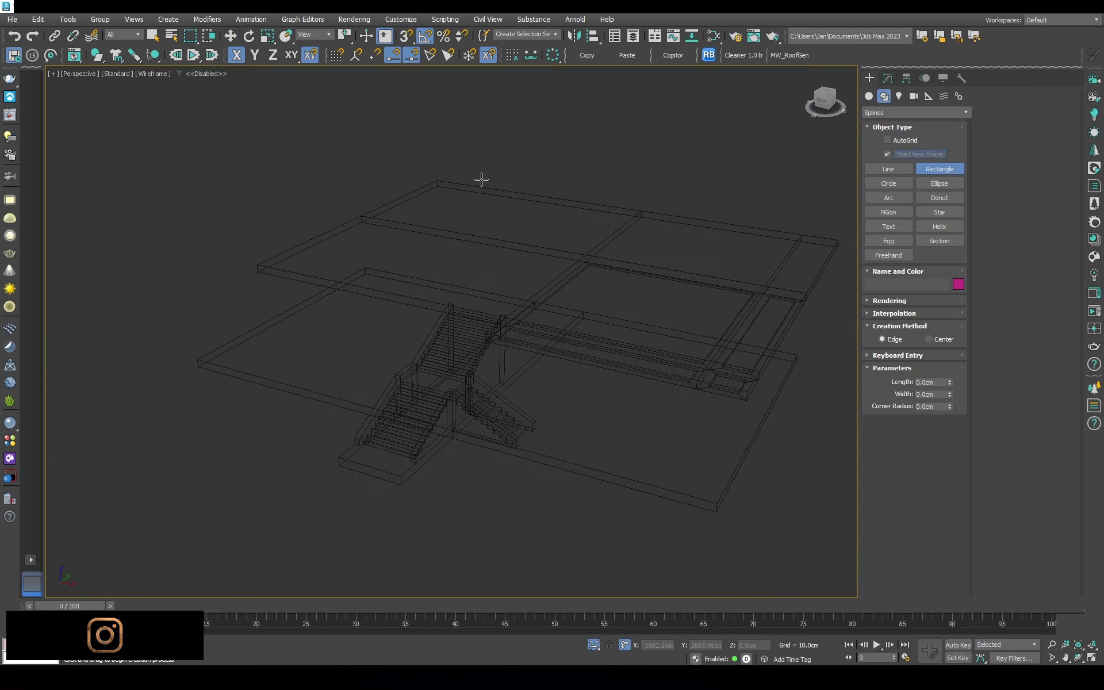
{"action": "key", "text": "s"}
{"action": "left_click_drag", "start_coordinate": [442, 175], "coordinate": [761, 371]}
{"action": "key", "text": "F3"}
{"action": "scroll", "coordinate": [762, 345], "scroll_direction": "up", "scroll_amount": 4}
Convert the rectangle to an editable spline and divide its front edge
{"action": "right_click", "coordinate": [763, 288]}
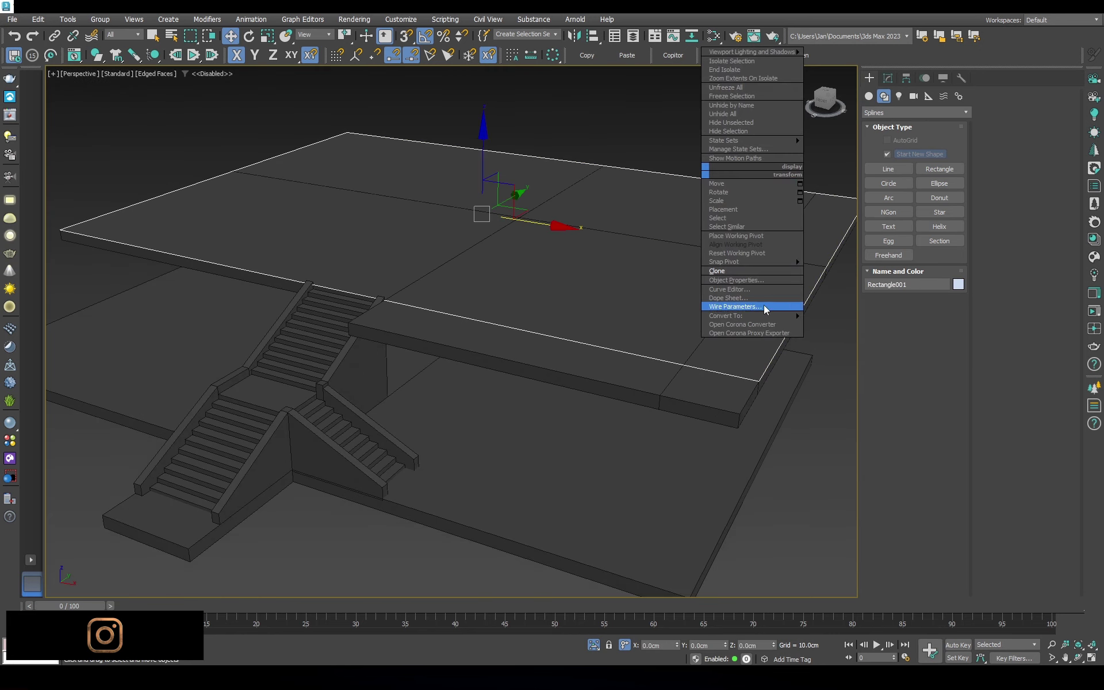
{"action": "left_click", "coordinate": [822, 314]}
{"action": "right_click", "coordinate": [517, 240]}
{"action": "left_click", "coordinate": [511, 262]}
{"action": "scroll", "coordinate": [510, 266], "scroll_direction": "up", "scroll_amount": 2}
{"action": "key", "text": "2"}
{"action": "left_click", "coordinate": [762, 402]}
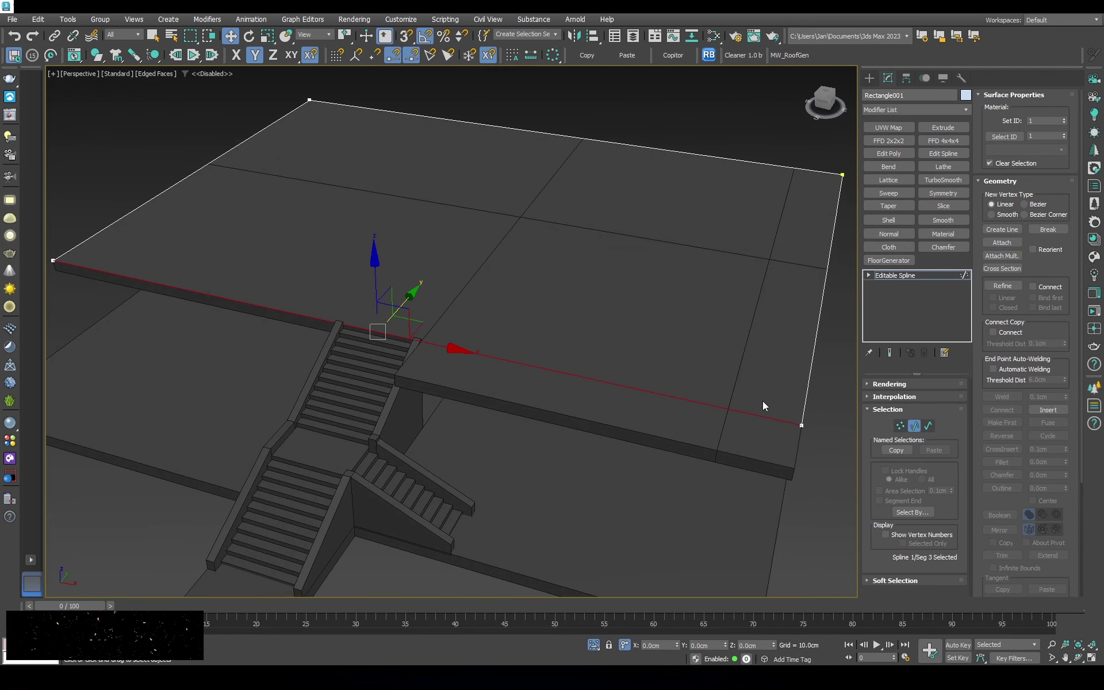
{"action": "scroll", "coordinate": [1029, 445], "scroll_direction": "down", "scroll_amount": 3}
{"action": "left_click", "coordinate": [1001, 506]}
Snap the new front-edge vertices to the stair's side edge
{"action": "key", "text": "1"}
{"action": "scroll", "coordinate": [448, 331], "scroll_direction": "up", "scroll_amount": 2}
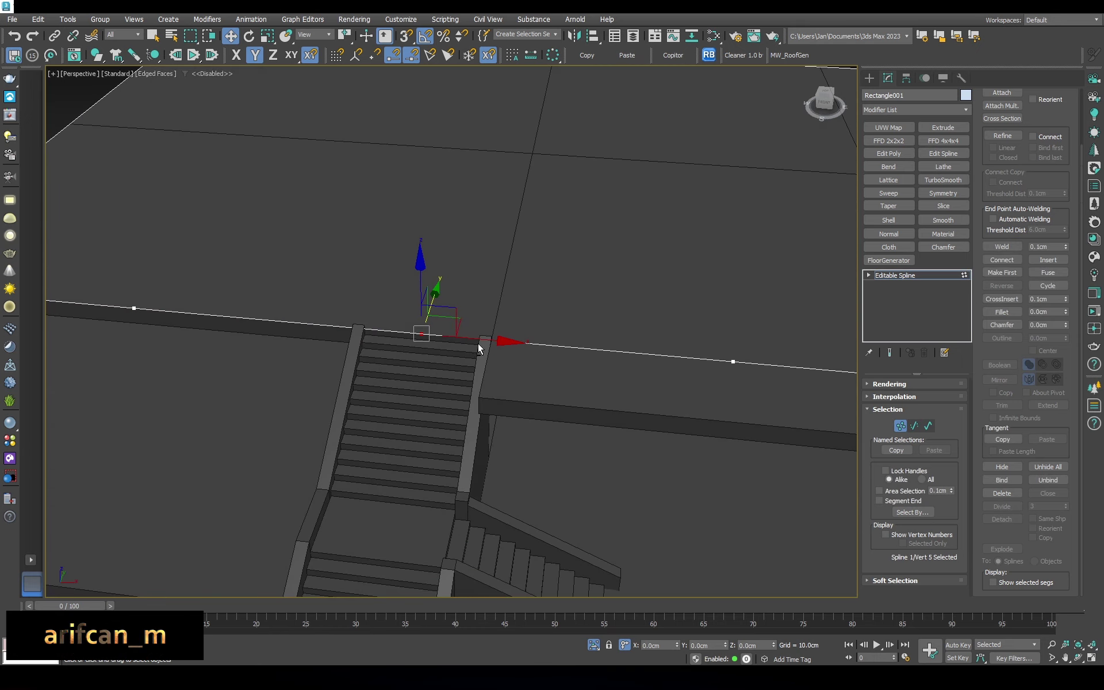
{"action": "key", "text": "s"}
{"action": "left_click_drag", "start_coordinate": [476, 343], "coordinate": [480, 397]}
{"action": "middle_click_drag", "start_coordinate": [480, 397], "coordinate": [260, 303], "text": "alt"}
{"action": "left_click", "coordinate": [209, 299]}
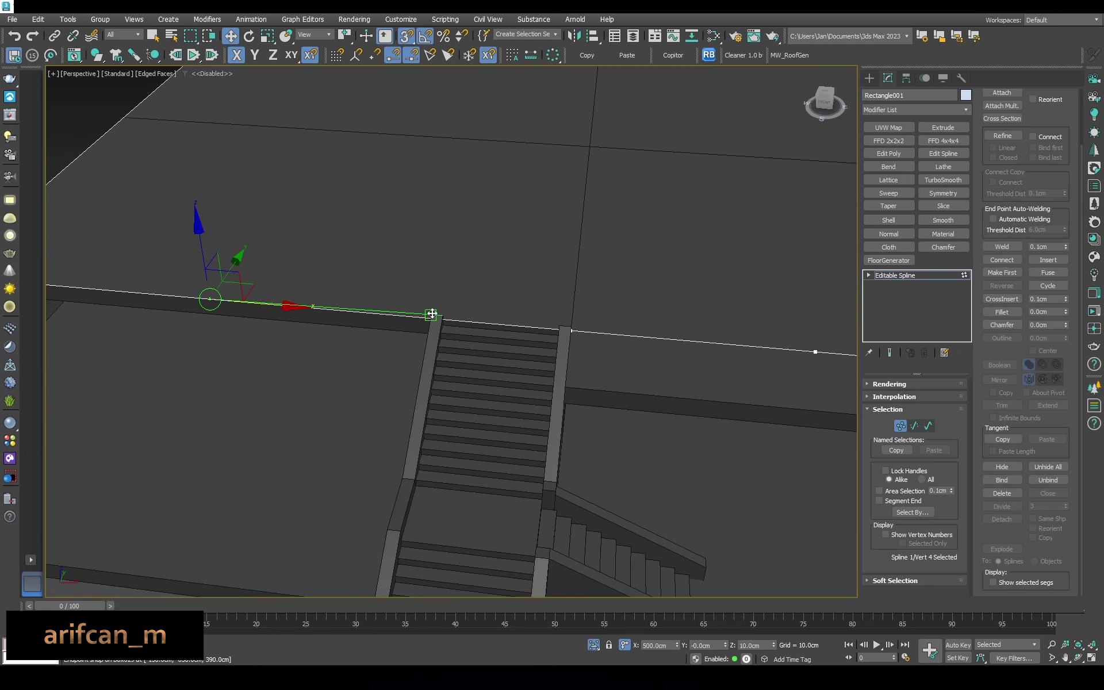
{"action": "left_click_drag", "start_coordinate": [431, 313], "coordinate": [431, 313]}
Notch the spline inward around the stair top, snapping the vertex to the stair corner
{"action": "key", "text": "2"}
{"action": "scroll", "coordinate": [488, 353], "scroll_direction": "down", "scroll_amount": 3}
{"action": "middle_click_drag", "start_coordinate": [487, 353], "coordinate": [644, 381], "text": "alt"}
{"action": "left_click", "coordinate": [643, 380]}
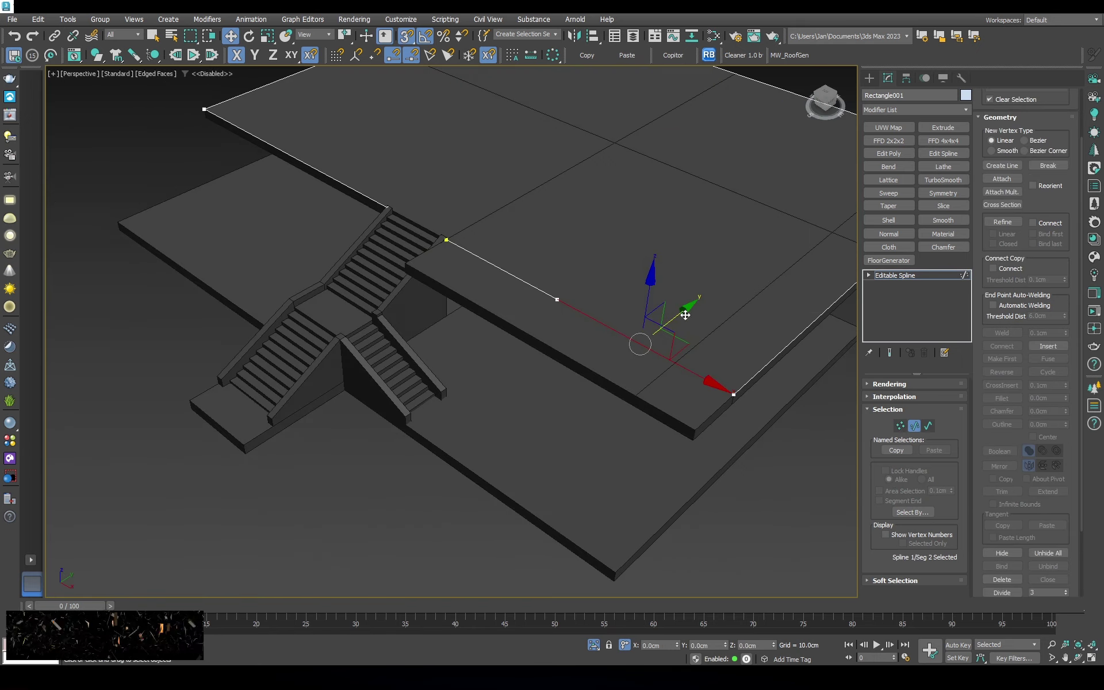
{"action": "key", "text": "F6"}
{"action": "left_click_drag", "start_coordinate": [685, 315], "coordinate": [644, 345]}
{"action": "middle_click_drag", "start_coordinate": [520, 358], "coordinate": [626, 371], "text": "alt"}
{"action": "key", "text": "1"}
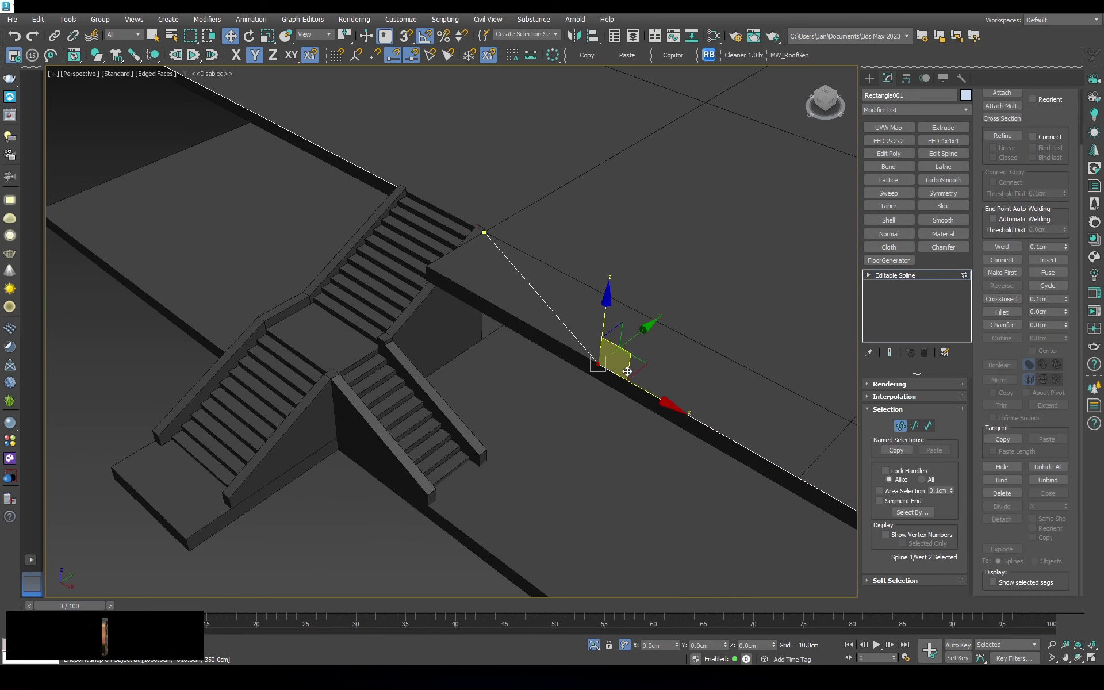
{"action": "key", "text": "F5"}
{"action": "left_click_drag", "start_coordinate": [626, 372], "coordinate": [493, 239]}
{"action": "scroll", "coordinate": [475, 249], "scroll_direction": "down", "scroll_amount": 3}
{"action": "middle_click_drag", "start_coordinate": [476, 249], "coordinate": [370, 284], "text": "alt"}
Try offsetting the whole spline into an outline
{"action": "key", "text": "3"}
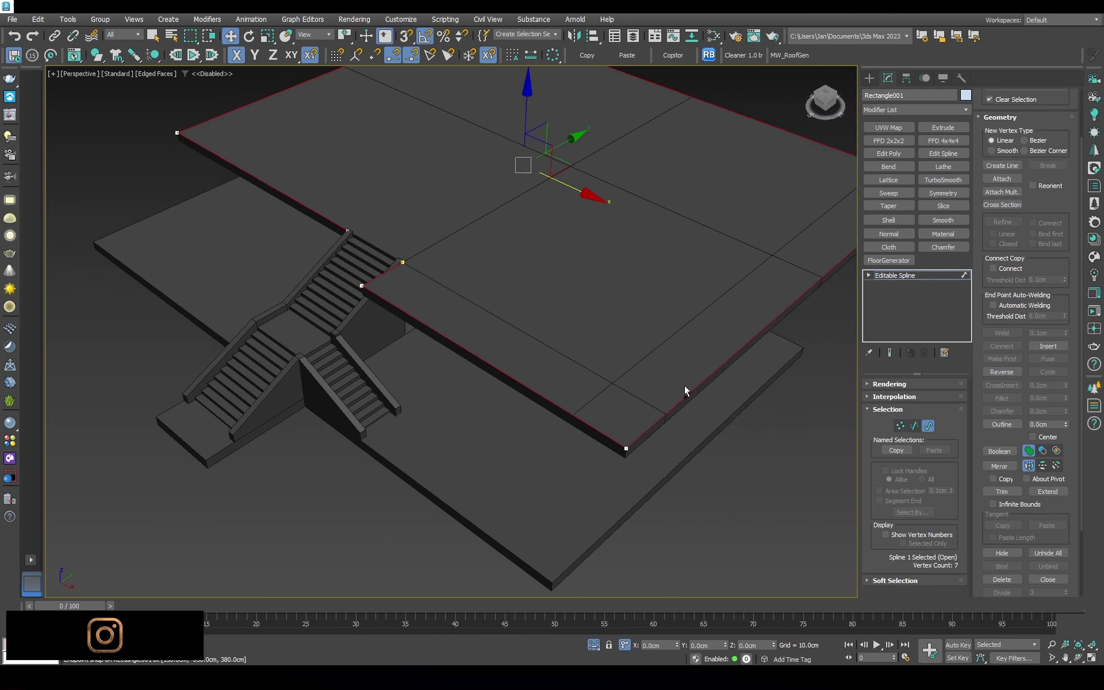
{"action": "scroll", "coordinate": [684, 391], "scroll_direction": "up", "scroll_amount": 3}
{"action": "middle_click_drag", "start_coordinate": [518, 288], "coordinate": [520, 302]}
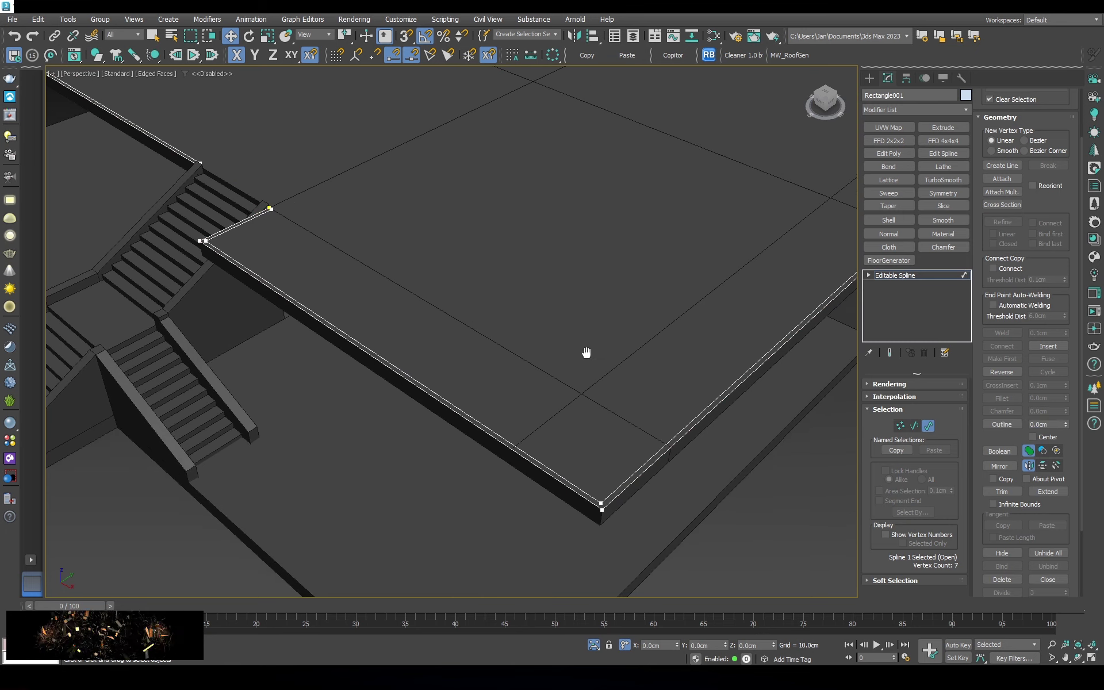
{"action": "middle_click_drag", "start_coordinate": [586, 352], "coordinate": [581, 371]}
{"action": "left_click_drag", "start_coordinate": [1065, 424], "coordinate": [1066, 414]}
Adjust the spline's sub-object selection and return to its top level
{"action": "left_click", "coordinate": [914, 425]}
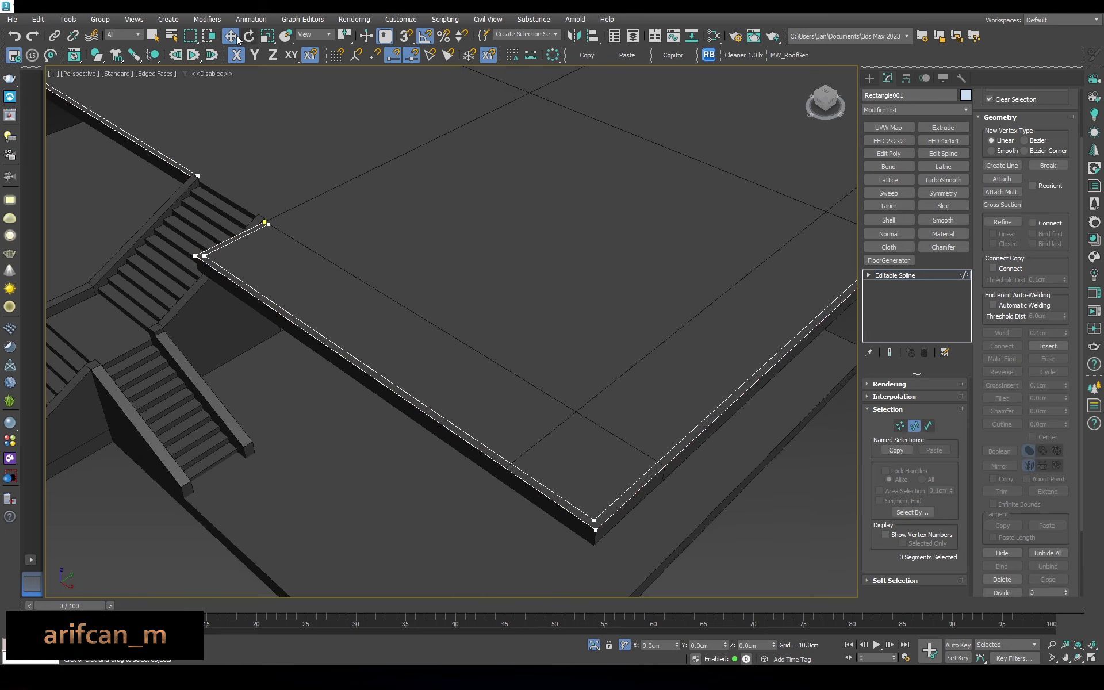
{"action": "left_click_drag", "start_coordinate": [285, 151], "coordinate": [134, 202]}
{"action": "middle_click_drag", "start_coordinate": [460, 345], "coordinate": [464, 341]}
{"action": "left_click", "coordinate": [928, 426]}
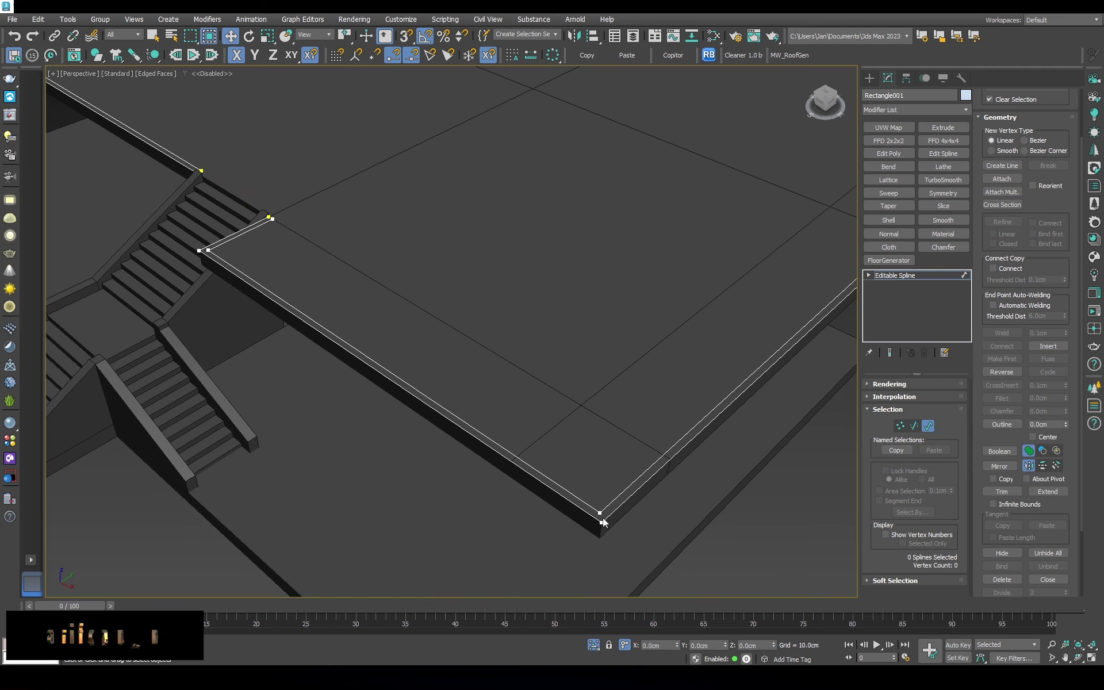
{"action": "scroll", "coordinate": [729, 329], "scroll_direction": "down", "scroll_amount": 3}
{"action": "right_click", "coordinate": [670, 316]}
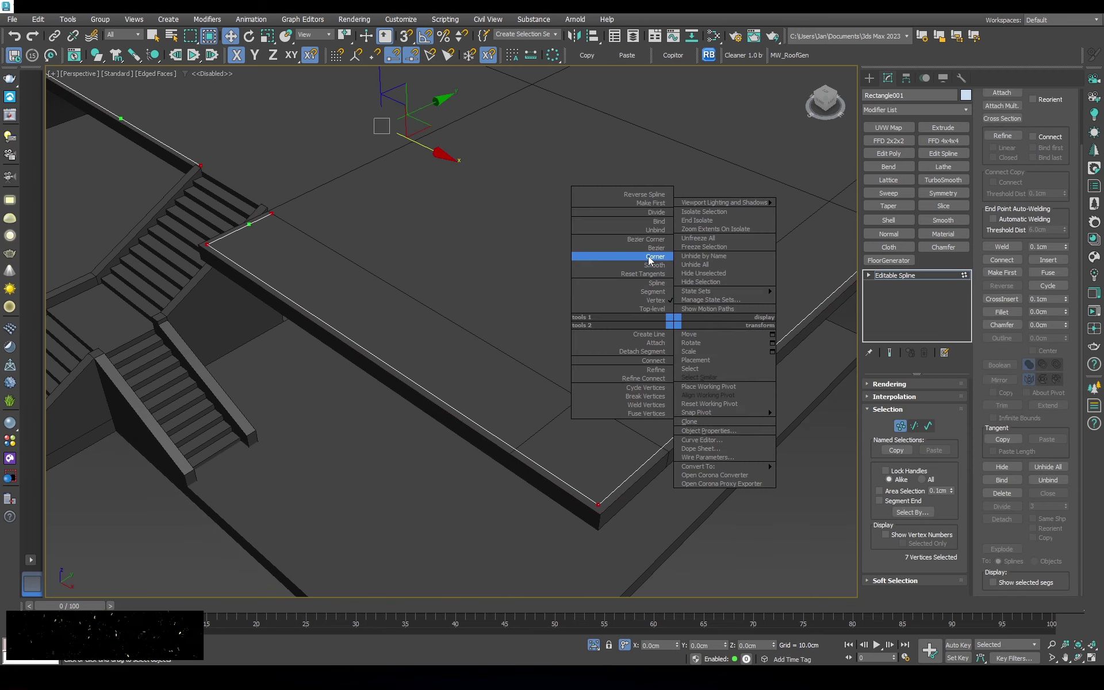
{"action": "left_click", "coordinate": [897, 275]}
{"action": "mouse_move", "coordinate": [546, 339]}
{"action": "middle_mouse_down"}
{"action": "mouse_move", "coordinate": [546, 225]}
{"action": "mouse_move", "coordinate": [574, 284]}
{"action": "middle_mouse_up"}
{"action": "scroll", "coordinate": [656, 217], "scroll_direction": "up", "scroll_amount": 3}
Divide the spline's back edge with two new points
{"action": "key", "text": "2"}
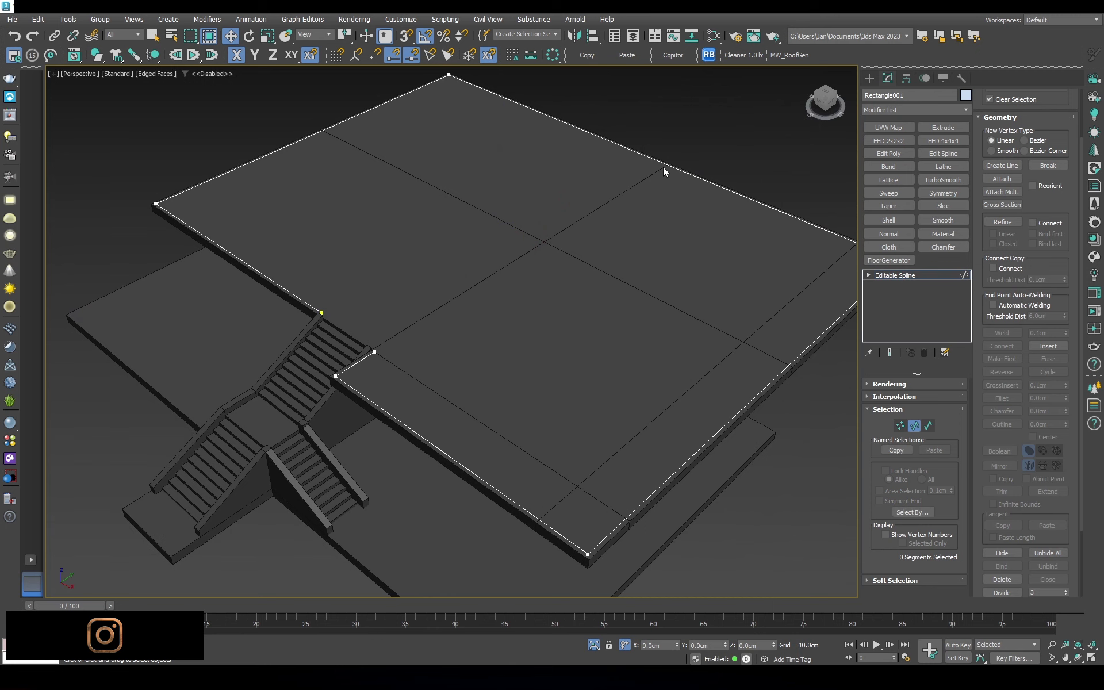
{"action": "left_click", "coordinate": [663, 169]}
{"action": "middle_click_drag", "start_coordinate": [666, 173], "coordinate": [977, 460], "text": "alt"}
{"action": "scroll", "coordinate": [1020, 509], "scroll_direction": "down", "scroll_amount": 3}
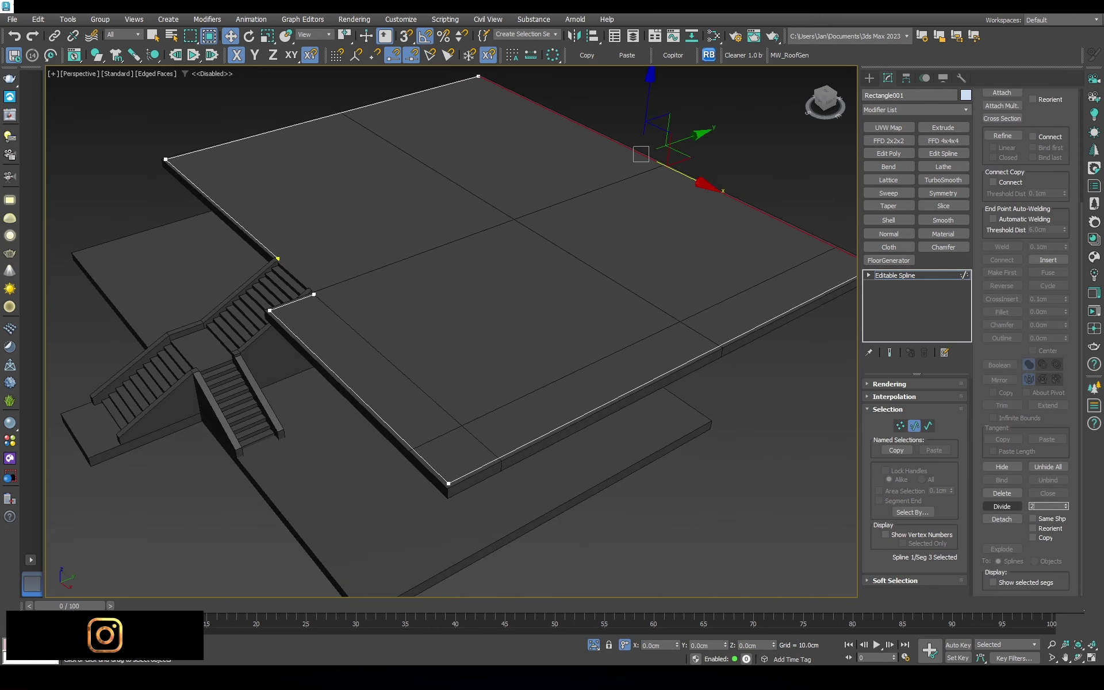
{"action": "left_click", "coordinate": [1002, 506]}
Scale the two new back-edge vertices closer together about their own centre
{"action": "middle_click_drag", "start_coordinate": [690, 345], "coordinate": [761, 241], "text": "alt"}
{"action": "key", "text": "1"}
{"action": "key", "text": "r"}
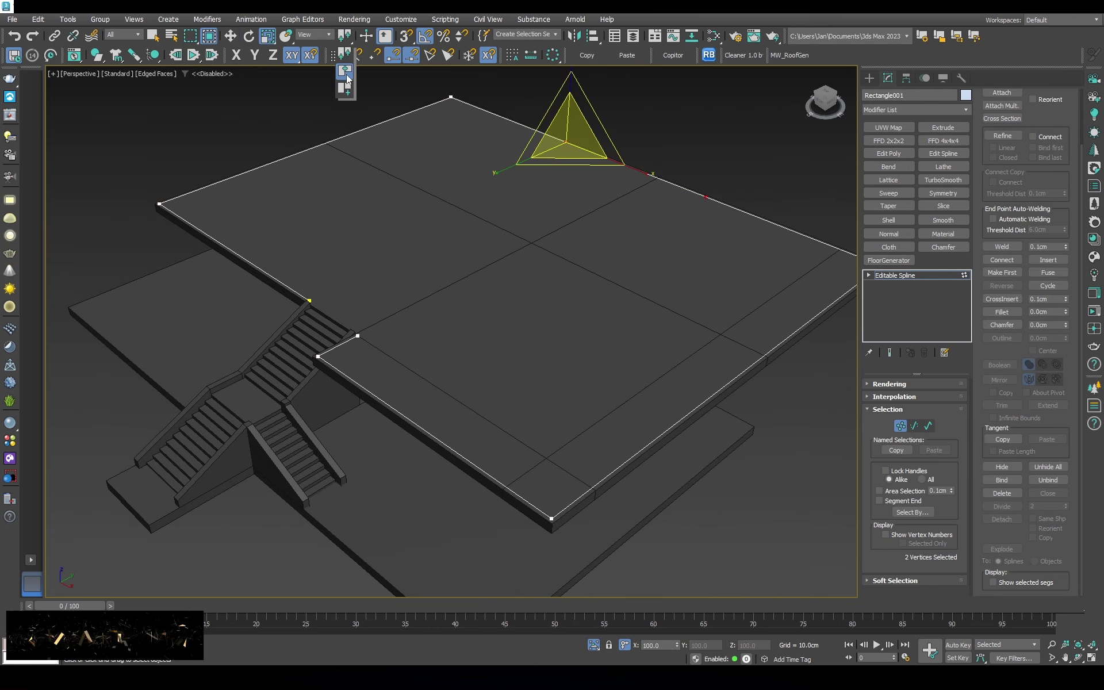
{"action": "left_click", "coordinate": [348, 79]}
{"action": "left_click_drag", "start_coordinate": [698, 189], "coordinate": [670, 188]}
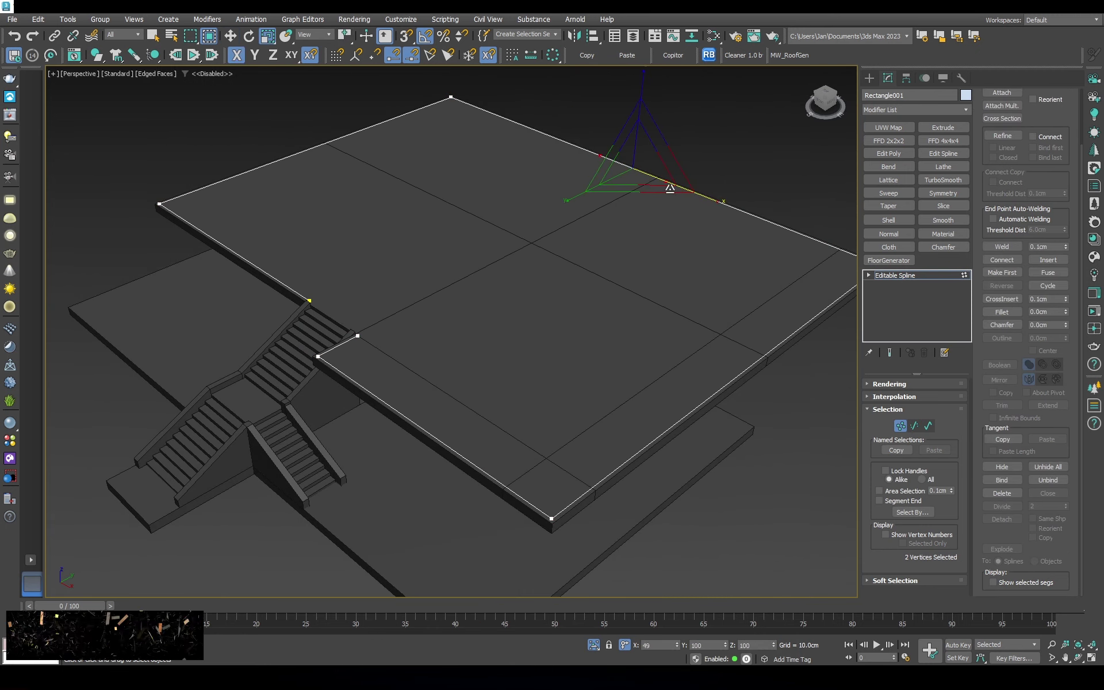
{"action": "left_click", "coordinate": [728, 160]}
{"action": "left_click", "coordinate": [669, 182]}
{"action": "key", "text": "1"}
{"action": "scroll", "coordinate": [751, 194], "scroll_direction": "up", "scroll_amount": 3}
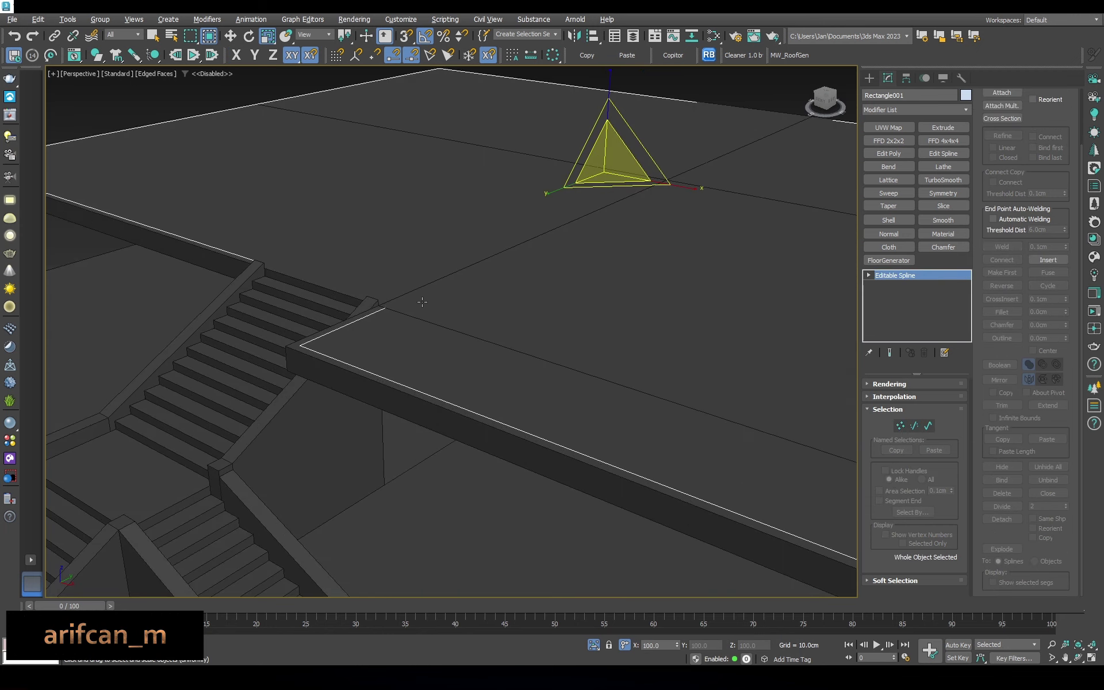
{"action": "key", "text": "w"}
{"action": "mouse_move", "coordinate": [750, 194]}
{"action": "middle_mouse_down", "text": "alt"}
{"action": "mouse_move", "coordinate": [498, 307]}
{"action": "mouse_move", "coordinate": [403, 323]}
{"action": "middle_mouse_up", "text": "alt"}
Make the spline render with a 10 x 10 cm rectangular cross-section
{"action": "left_click", "coordinate": [889, 383]}
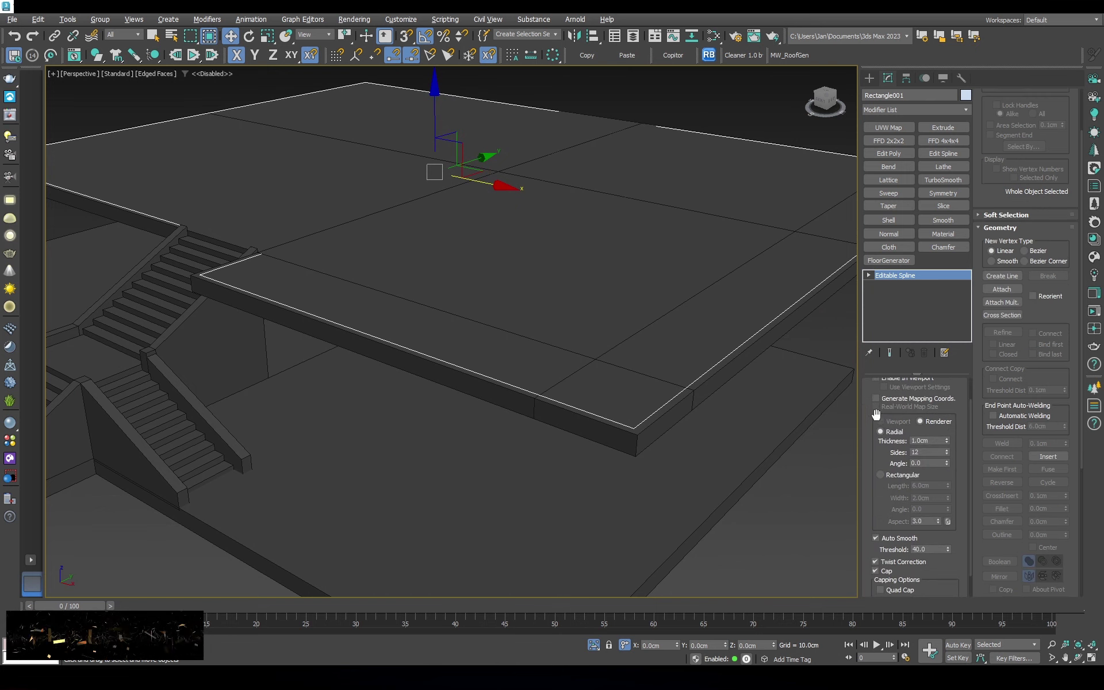
{"action": "left_click", "coordinate": [910, 502]}
{"action": "double_click", "coordinate": [923, 513]}
{"action": "type", "text": "10"}
{"action": "key", "text": "Return"}
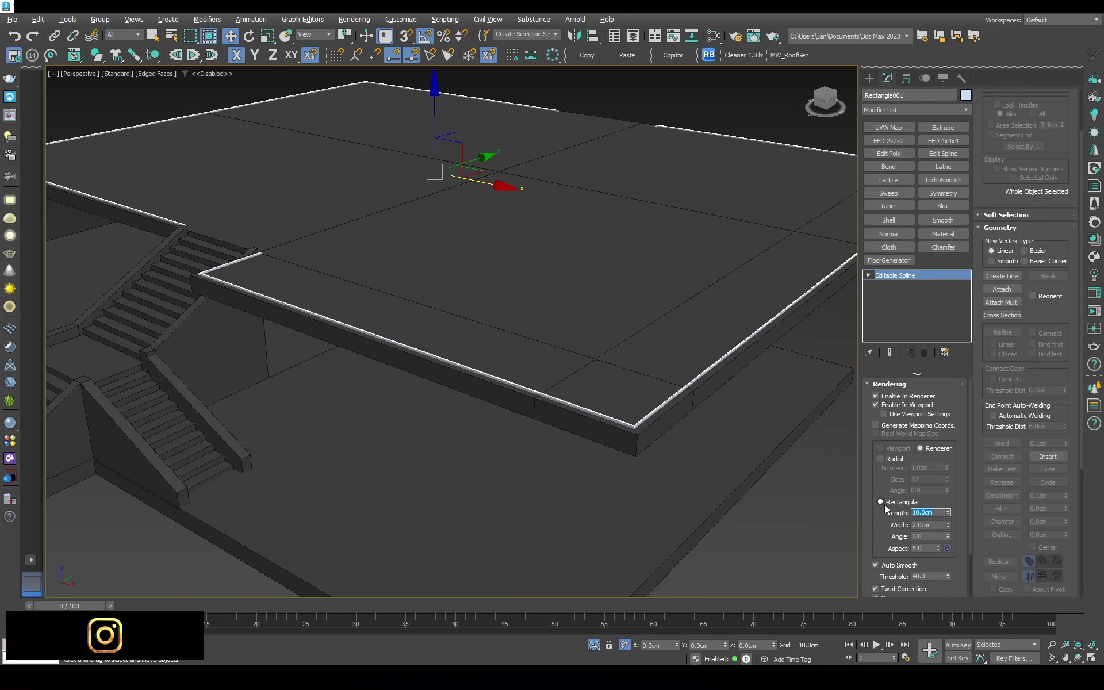
{"action": "double_click", "coordinate": [933, 524]}
{"action": "type", "text": "10"}
{"action": "key", "text": "Return"}
Give the rail a dark colour and view it at the top of the stairs
{"action": "scroll", "coordinate": [633, 425], "scroll_direction": "up", "scroll_amount": 5}
{"action": "key", "text": "F4"}
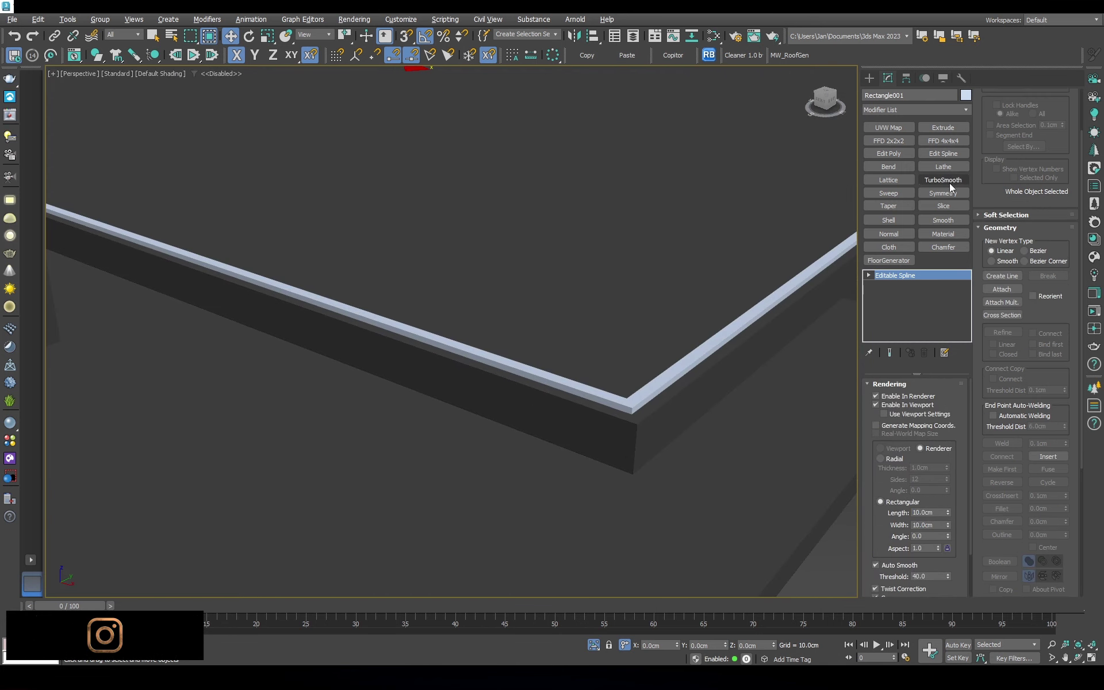
{"action": "left_click", "coordinate": [966, 94]}
{"action": "left_click", "coordinate": [447, 362]}
{"action": "left_click", "coordinate": [616, 401]}
{"action": "scroll", "coordinate": [529, 363], "scroll_direction": "down", "scroll_amount": 5}
{"action": "key", "text": "F4"}
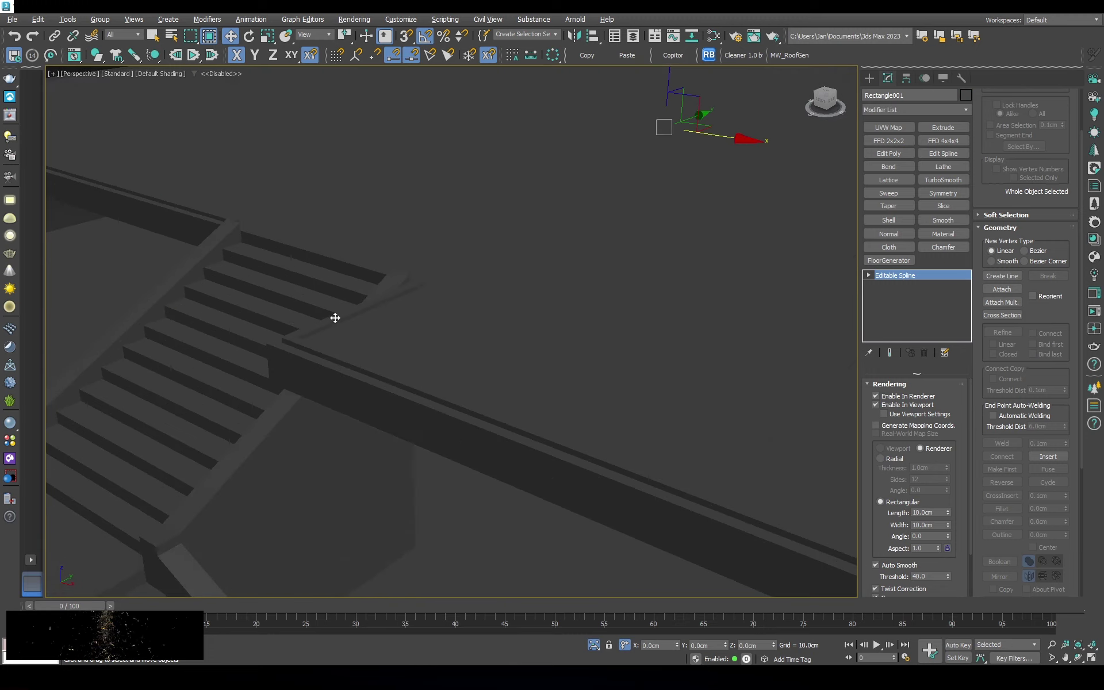
{"action": "mouse_move", "coordinate": [530, 322]}
{"action": "middle_mouse_down", "text": "alt"}
{"action": "mouse_move", "coordinate": [529, 364]}
{"action": "mouse_move", "coordinate": [546, 291]}
{"action": "mouse_move", "coordinate": [521, 197]}
{"action": "middle_mouse_up", "text": "alt"}
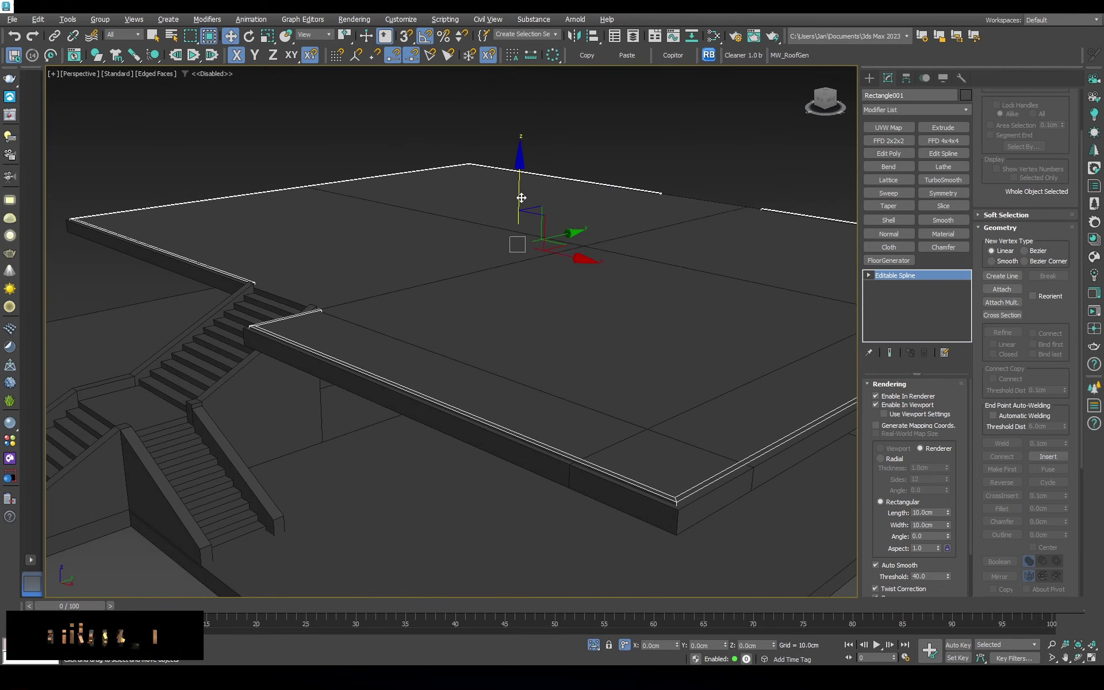
{"action": "scroll", "coordinate": [692, 439], "scroll_direction": "down", "scroll_amount": 2}
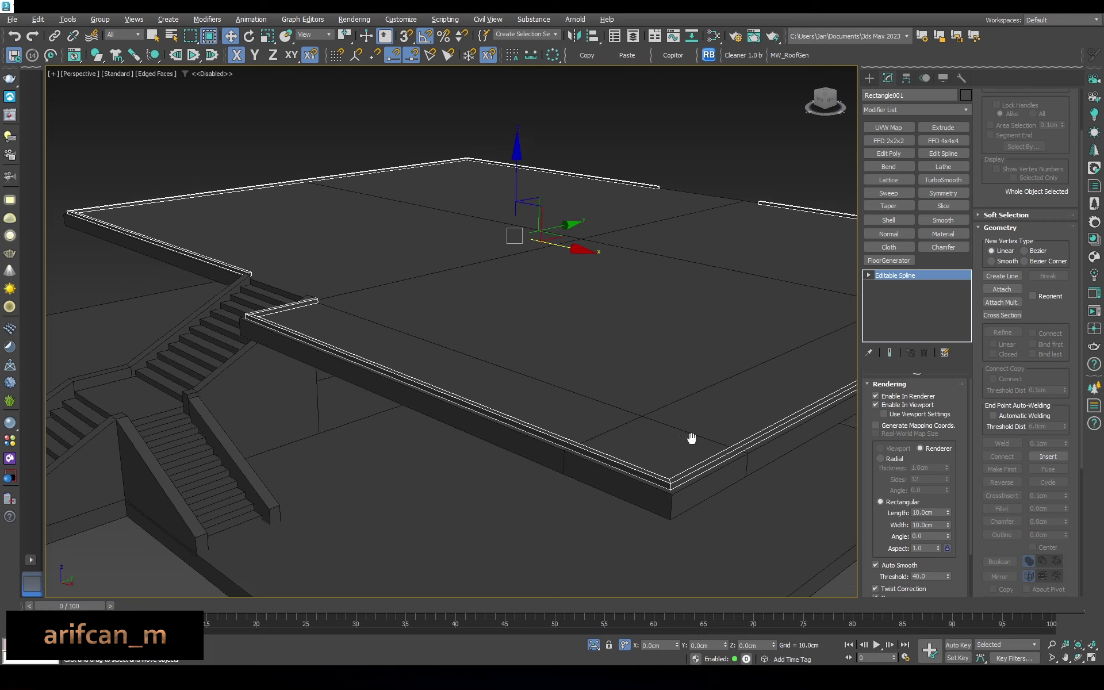
{"action": "key", "text": "F4"}
{"action": "scroll", "coordinate": [574, 345], "scroll_direction": "down", "scroll_amount": 3}
{"action": "scroll", "coordinate": [561, 278], "scroll_direction": "up", "scroll_amount": 10}
Clone Rectangle001 as Rectangle002 and offset the copy 10 in Z
{"action": "right_click", "coordinate": [560, 279]}
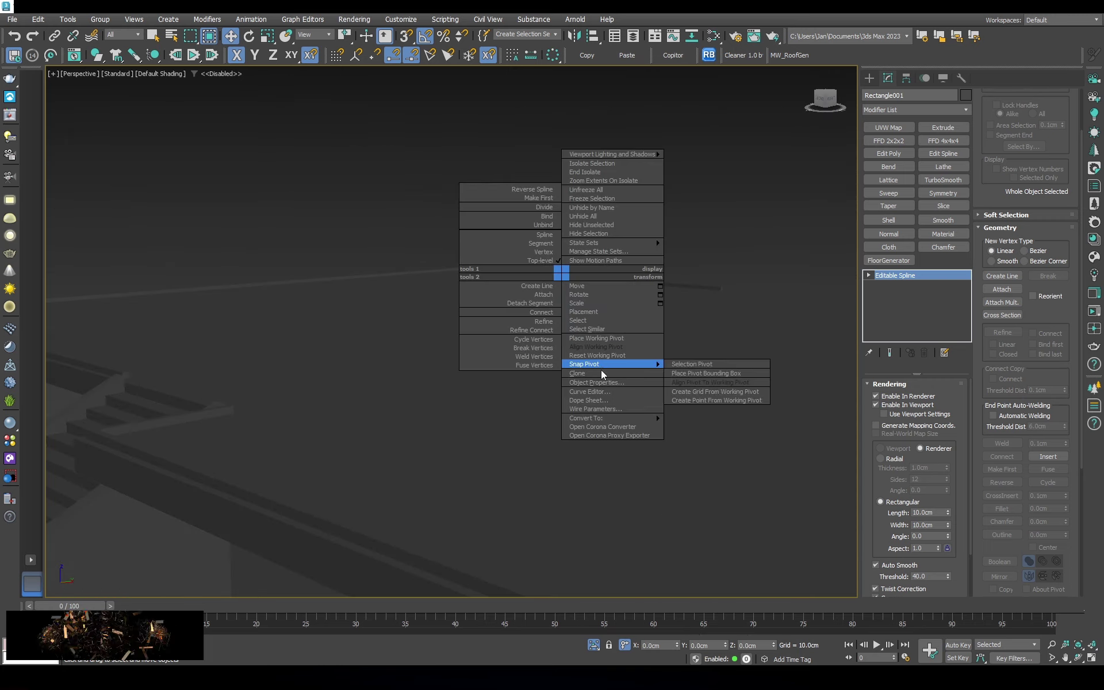
{"action": "left_click", "coordinate": [616, 364]}
{"action": "left_click", "coordinate": [513, 380]}
{"action": "type", "text": "10"}
{"action": "key", "text": "Return"}
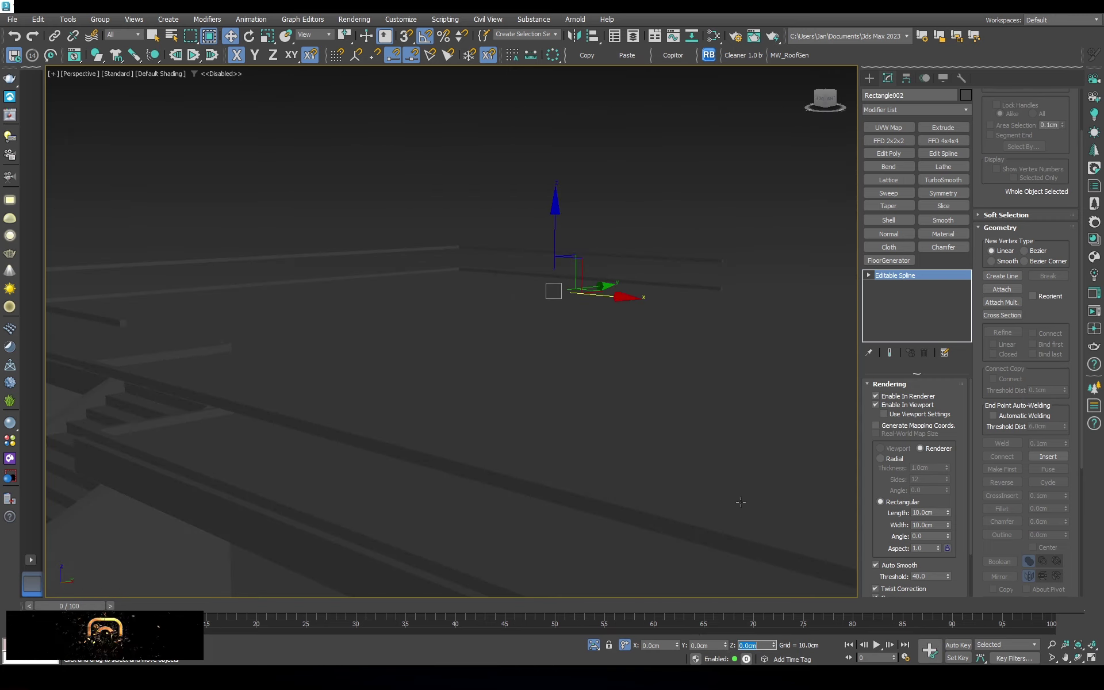
{"action": "type", "text": "-10"}
{"action": "key", "text": "Return"}
Render Rectangle002 with a rectangular profile, Length 2.0cm and Width 5.0cm
{"action": "left_click", "coordinate": [889, 463]}
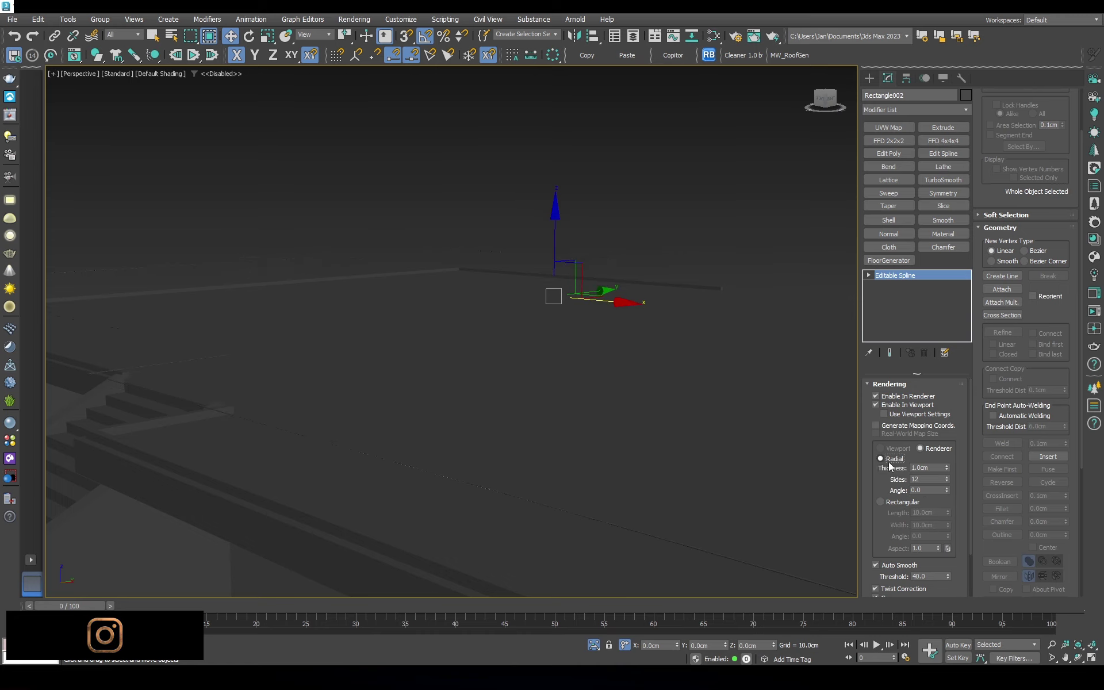
{"action": "middle_click_drag", "start_coordinate": [805, 457], "coordinate": [808, 440]}
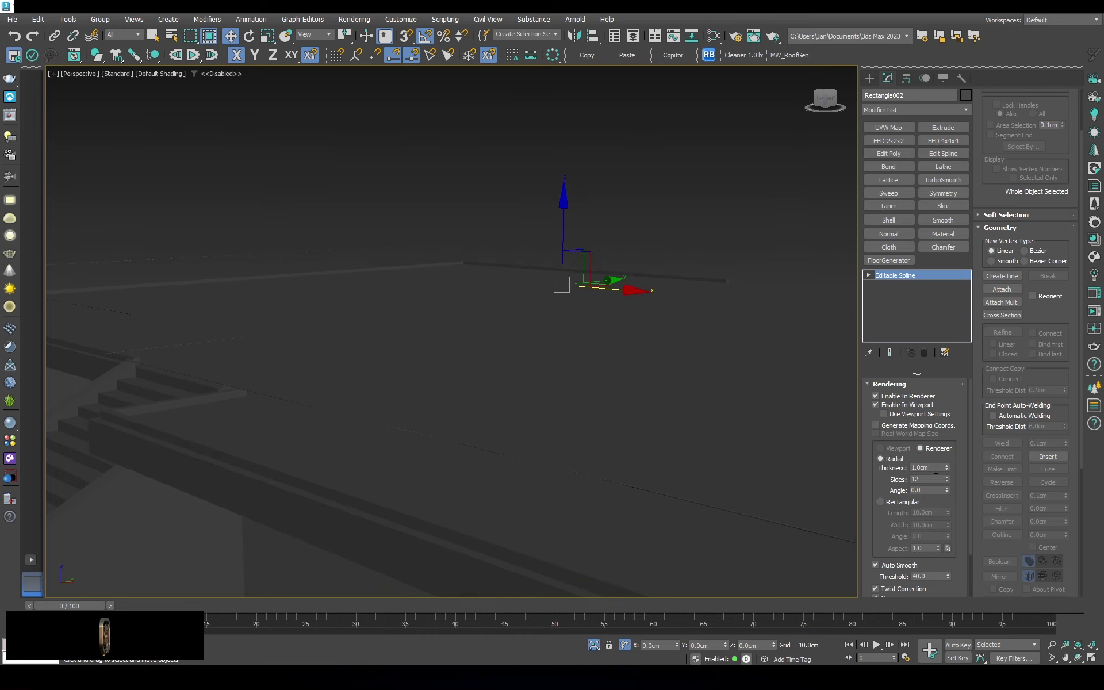
{"action": "key", "text": "F4"}
{"action": "left_click", "coordinate": [880, 502]}
{"action": "left_click", "coordinate": [927, 524]}
{"action": "type", "text": "5"}
{"action": "key", "text": "Return"}
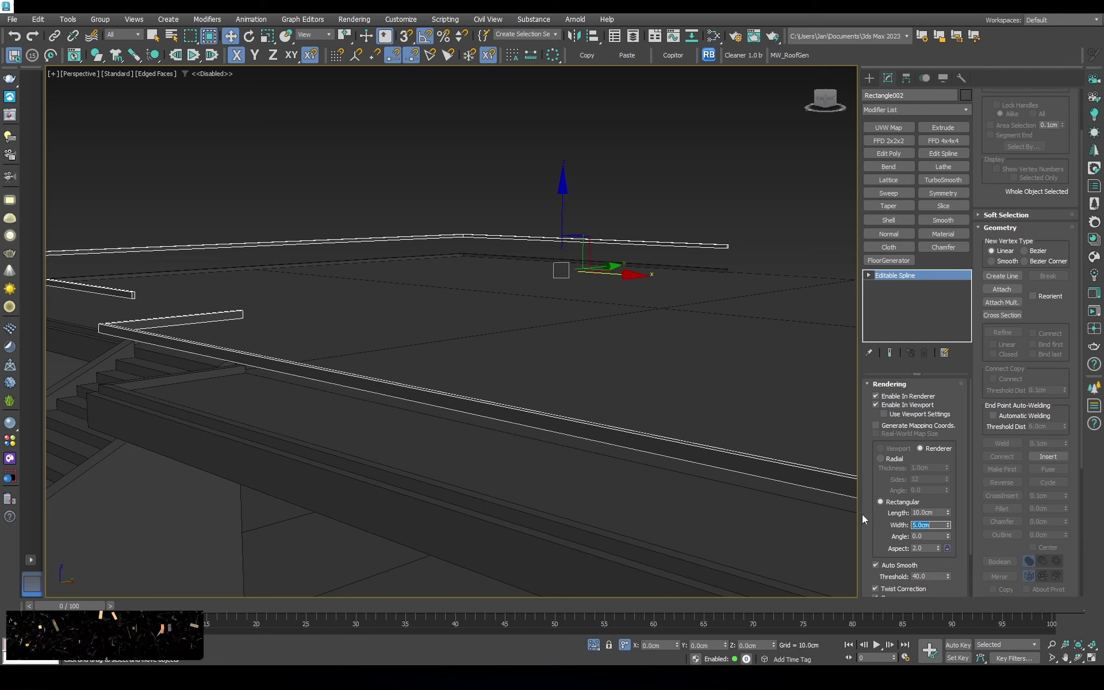
{"action": "type", "text": "2"}
{"action": "key", "text": "Return"}
{"action": "left_click", "coordinate": [930, 512]}
{"action": "type", "text": "2"}
{"action": "key", "text": "Return"}
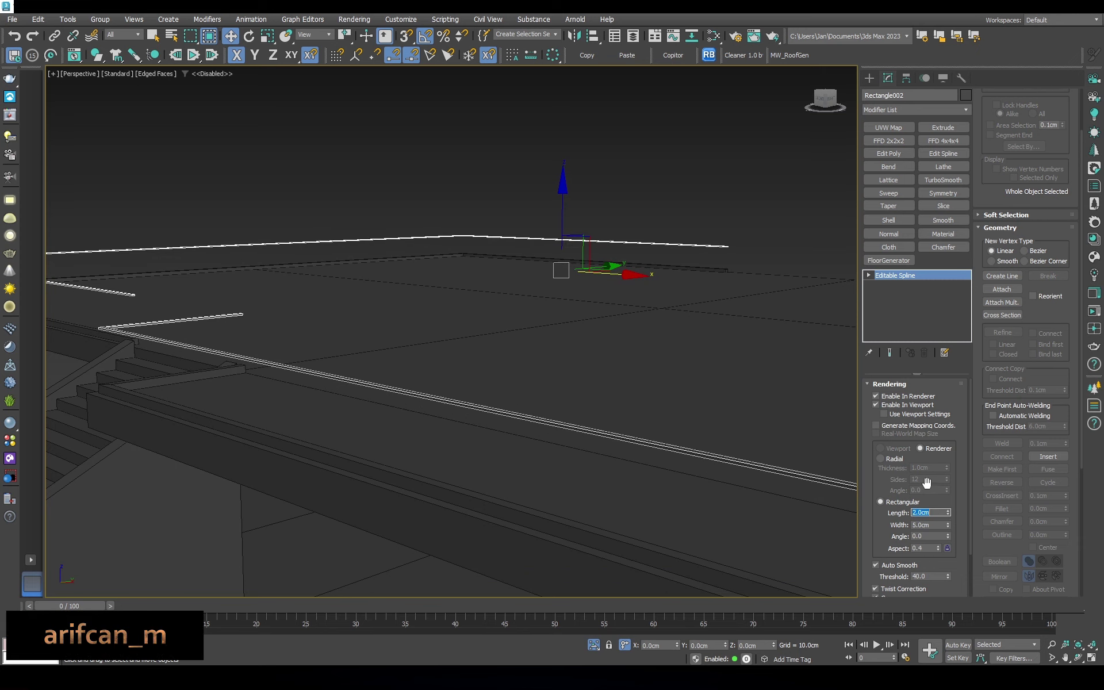
Deselect the rail and orbit to view the whole deck
{"action": "mouse_move", "coordinate": [517, 345]}
{"action": "middle_mouse_down", "text": "alt"}
{"action": "mouse_move", "coordinate": [489, 322]}
{"action": "mouse_move", "coordinate": [517, 299]}
{"action": "middle_mouse_up", "text": "alt"}
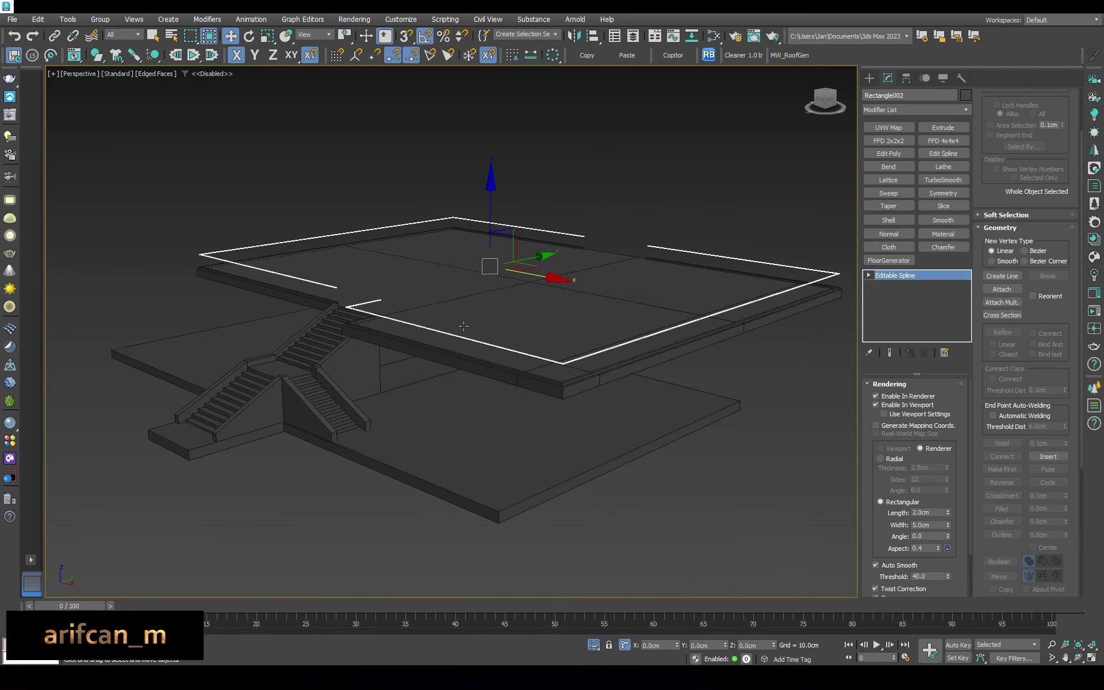
{"action": "left_click", "coordinate": [719, 173]}
{"action": "middle_click_drag", "start_coordinate": [719, 172], "coordinate": [803, 283], "text": "alt"}
{"action": "left_click", "coordinate": [868, 77]}
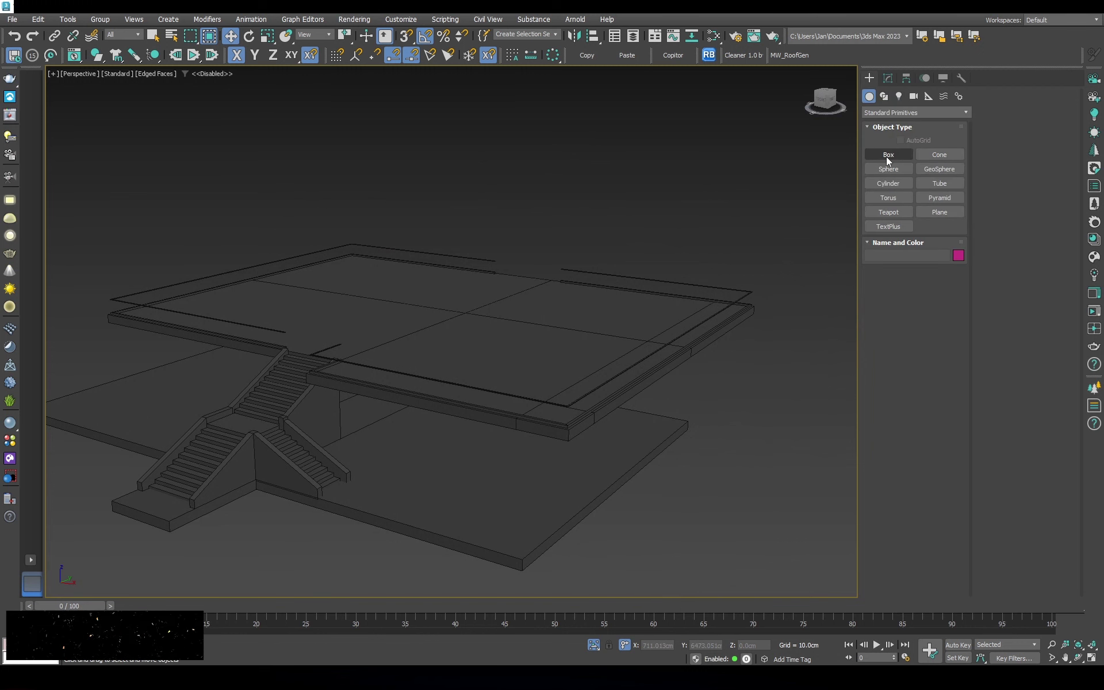
Create a thin 4 × 4 cm, -75 cm high box post at the deck corner
{"action": "left_click", "coordinate": [888, 154]}
{"action": "scroll", "coordinate": [574, 394], "scroll_direction": "up", "scroll_amount": 3}
{"action": "key", "text": "F3"}
{"action": "left_click_drag", "start_coordinate": [722, 464], "coordinate": [731, 471]}
{"action": "left_click", "coordinate": [729, 403]}
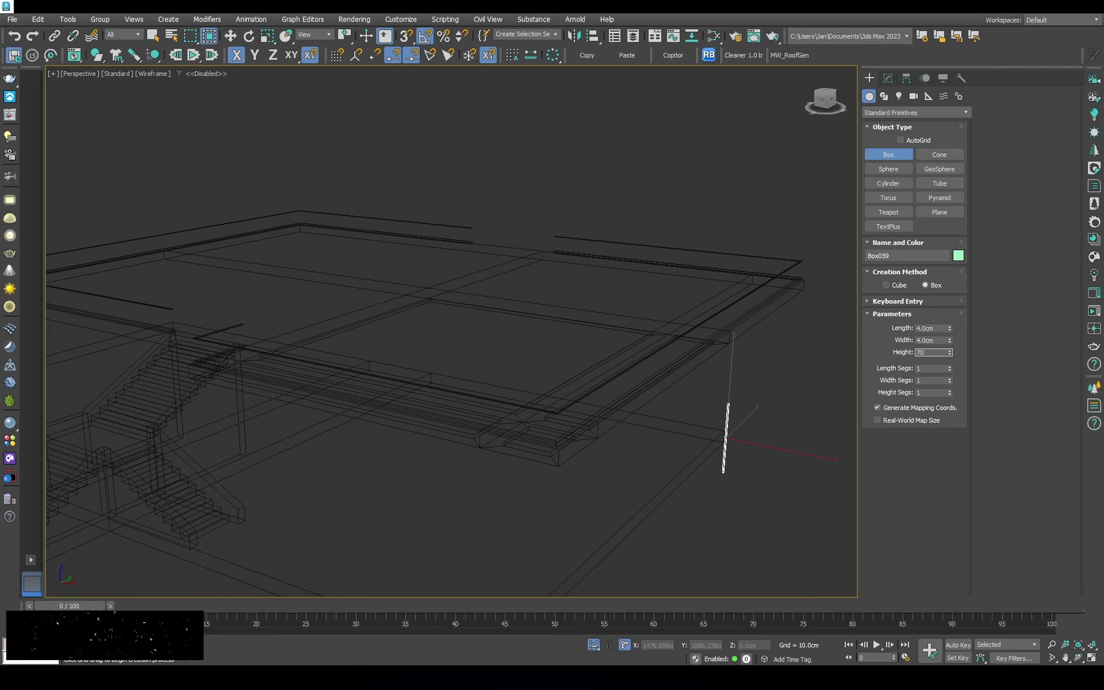
{"action": "right_click", "coordinate": [671, 310]}
{"action": "key", "text": "F3"}
{"action": "scroll", "coordinate": [671, 309], "scroll_direction": "up", "scroll_amount": 3}
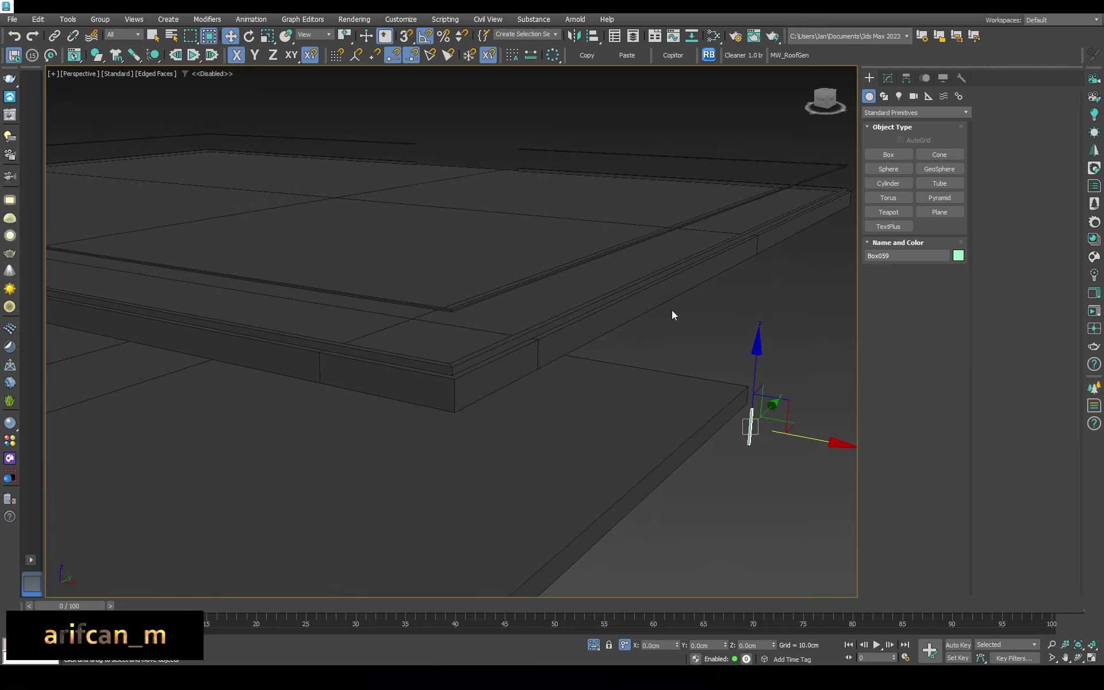
Make the post box dark grey
{"action": "left_click", "coordinate": [893, 81]}
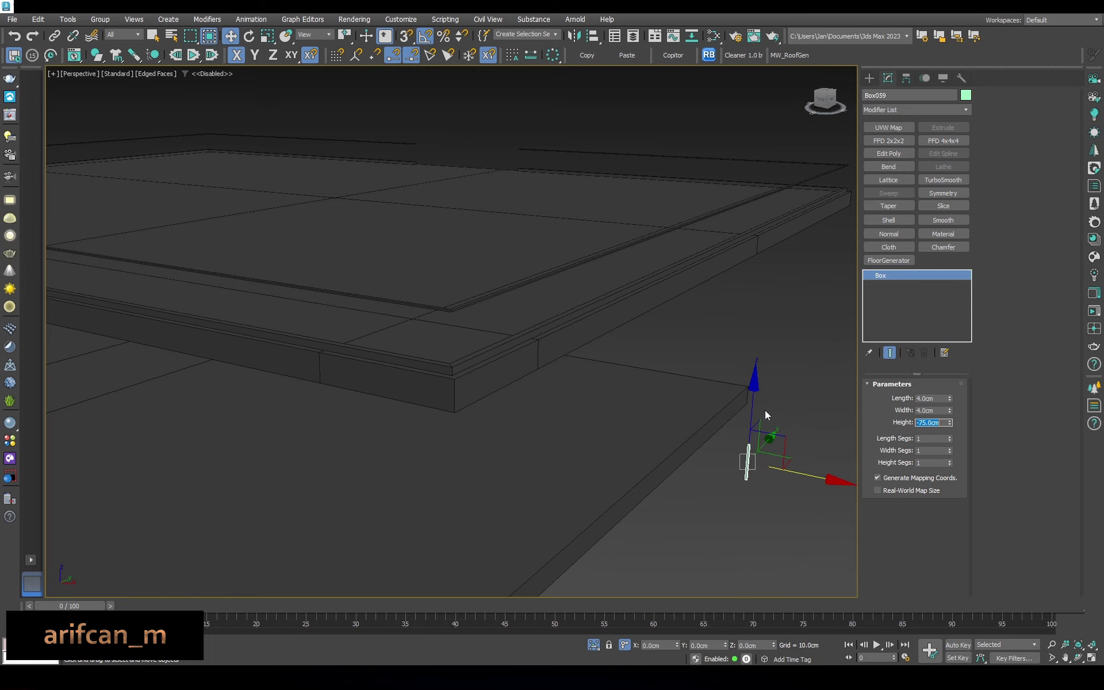
{"action": "left_click", "coordinate": [965, 95]}
{"action": "left_click", "coordinate": [623, 365]}
{"action": "left_click", "coordinate": [603, 400]}
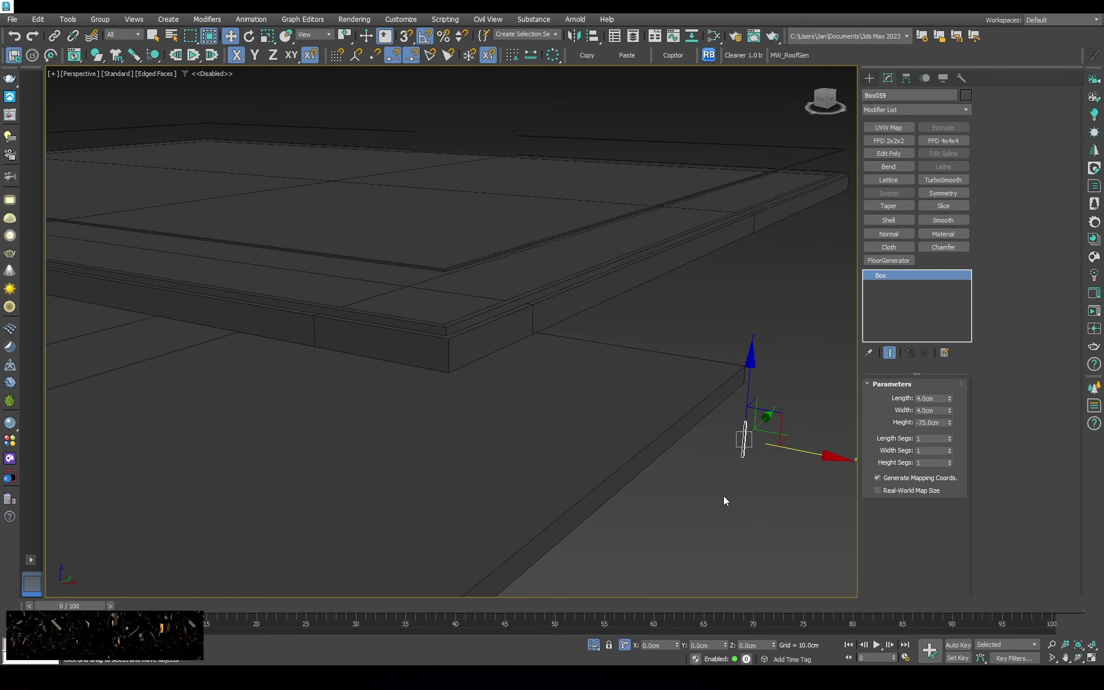
Set up the Spacing Tool with Rectangle002 as the path and end offsets enabled
{"action": "left_click", "coordinate": [556, 107]}
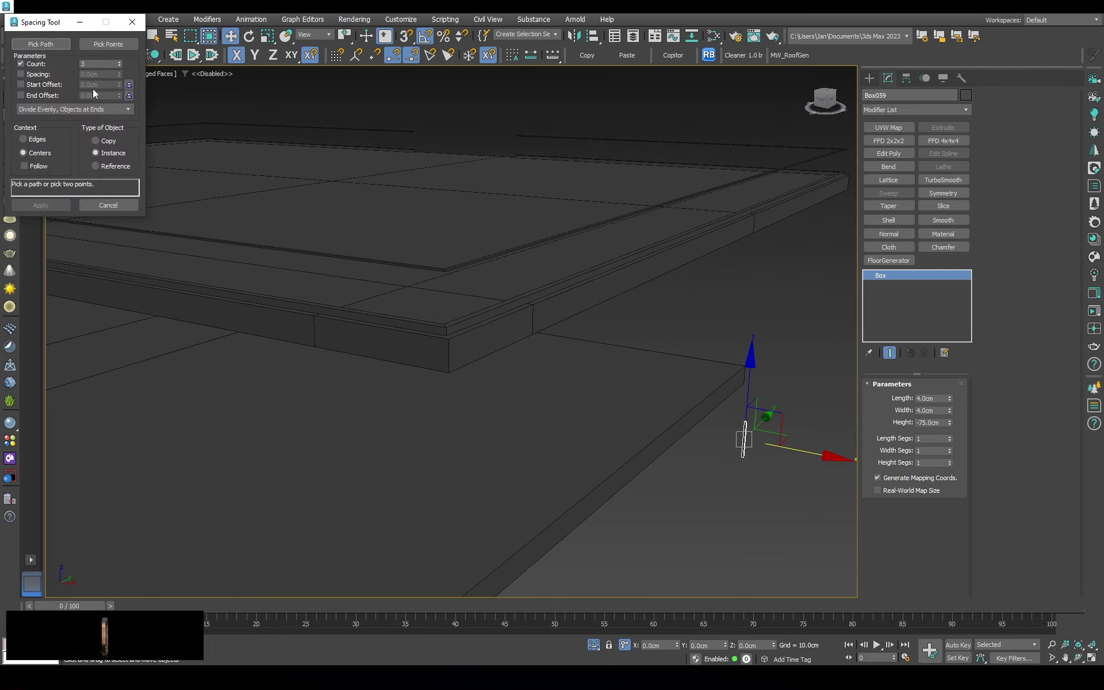
{"action": "left_click", "coordinate": [40, 44]}
{"action": "left_click", "coordinate": [748, 144]}
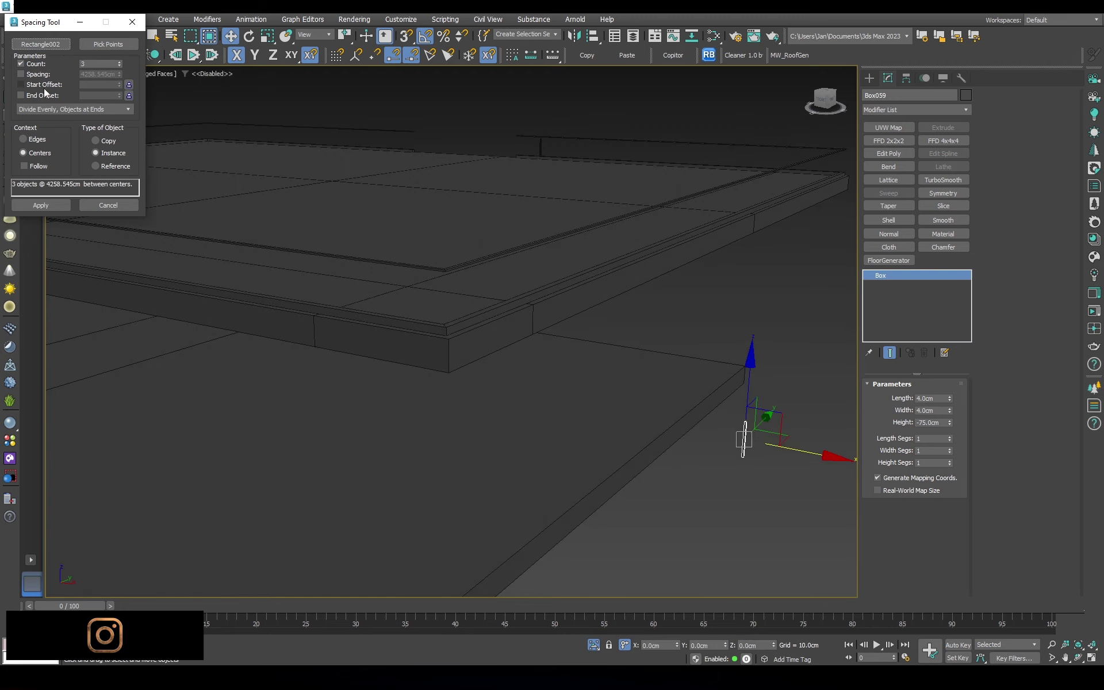
{"action": "left_click", "coordinate": [40, 85]}
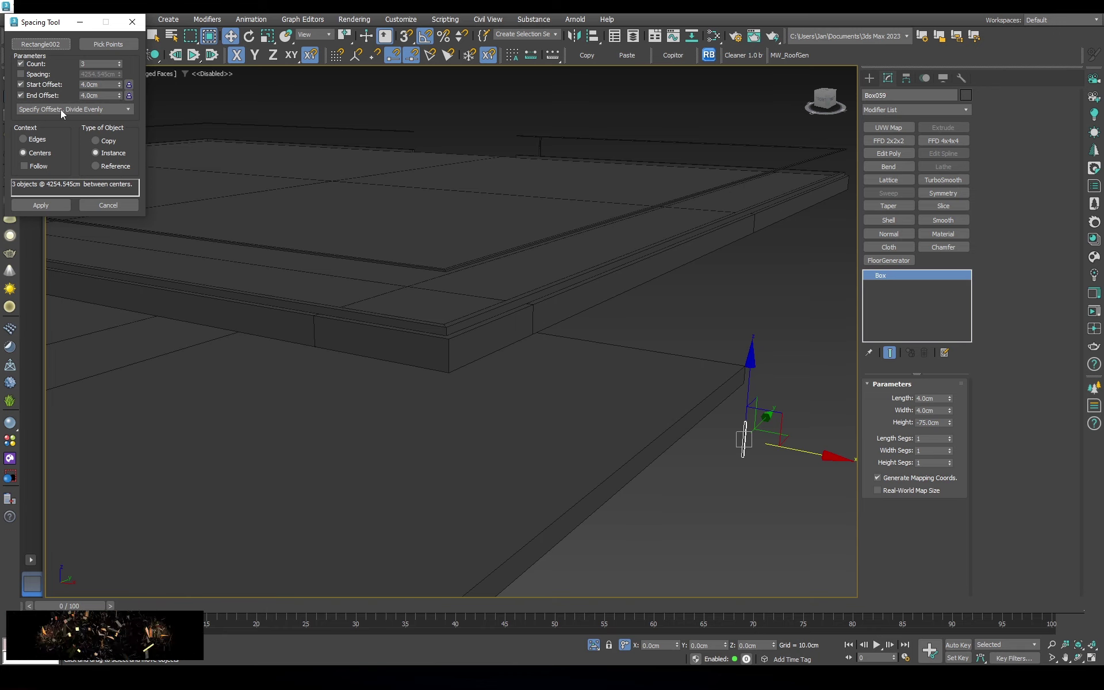
{"action": "type", "text": "100"}
{"action": "key", "text": "Return"}
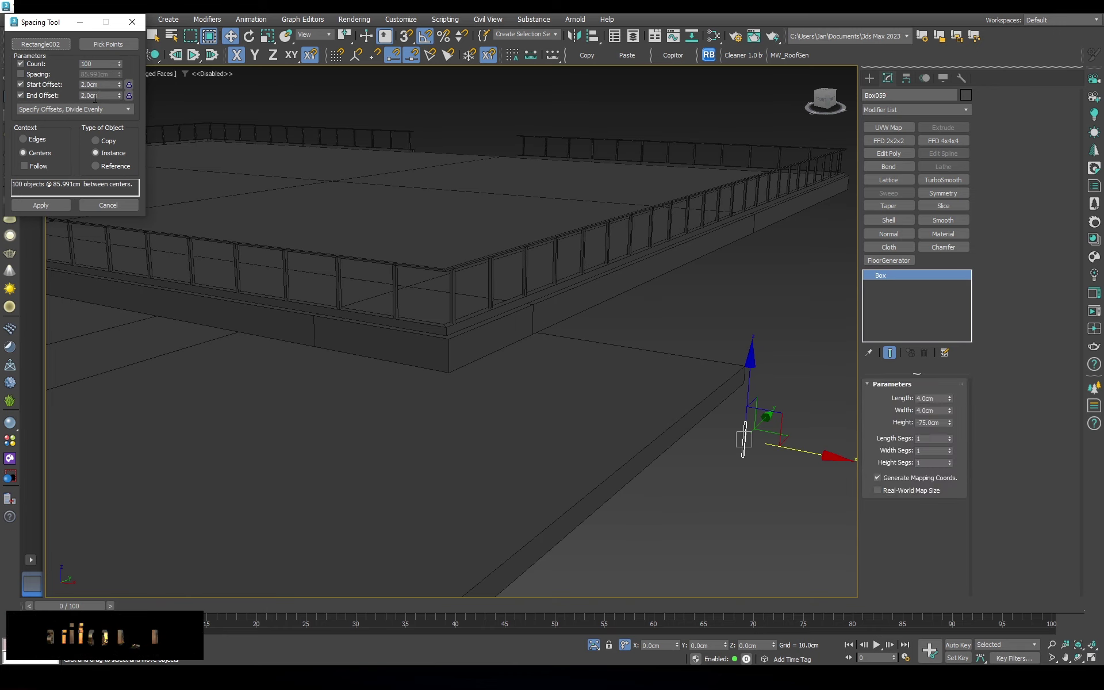
{"action": "left_click", "coordinate": [31, 95]}
{"action": "left_click", "coordinate": [53, 84]}
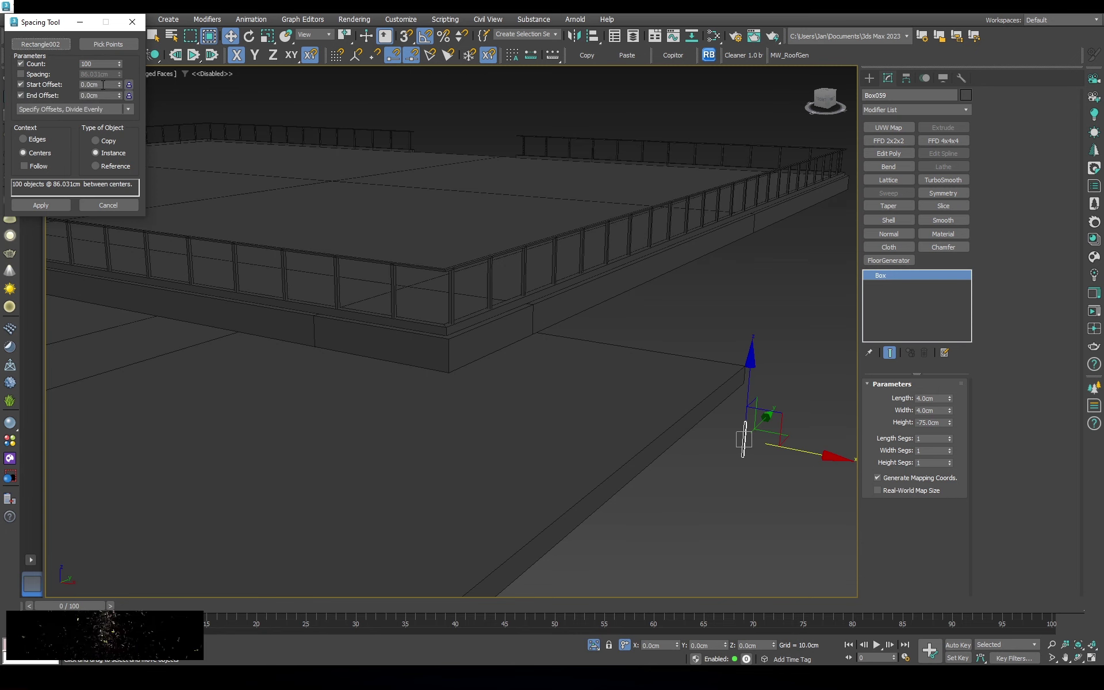
{"action": "left_click", "coordinate": [52, 83]}
Apply 120 evenly spaced posts with 4 cm start and end offsets
{"action": "type", "text": "4"}
{"action": "key", "text": "Return"}
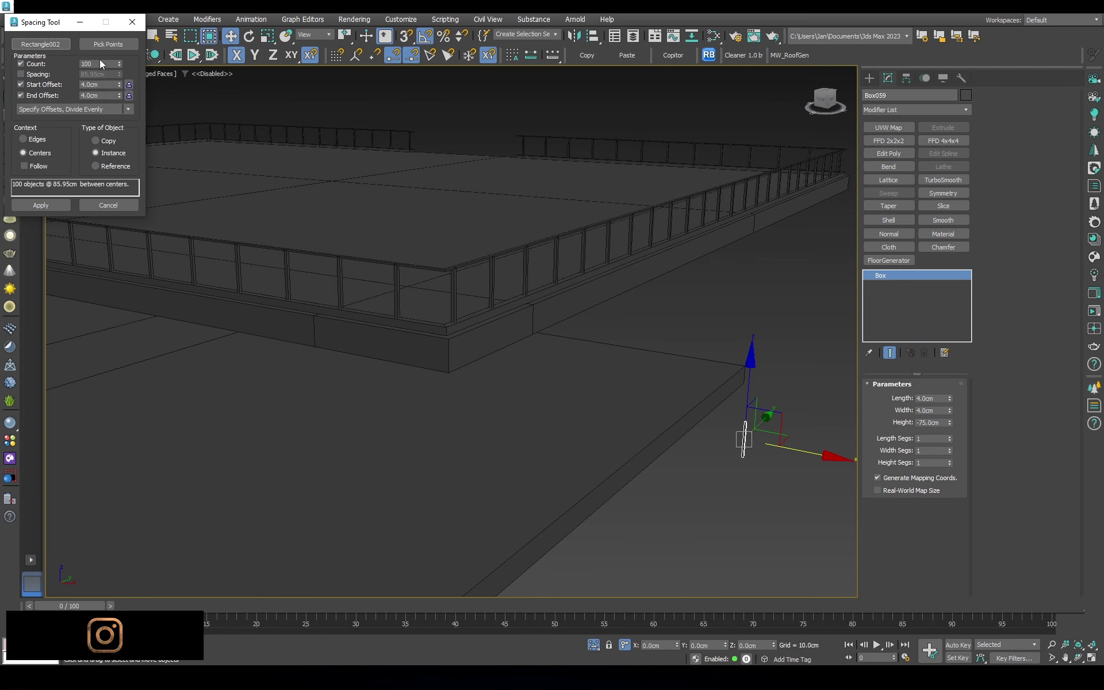
{"action": "type", "text": "120"}
{"action": "key", "text": "Return"}
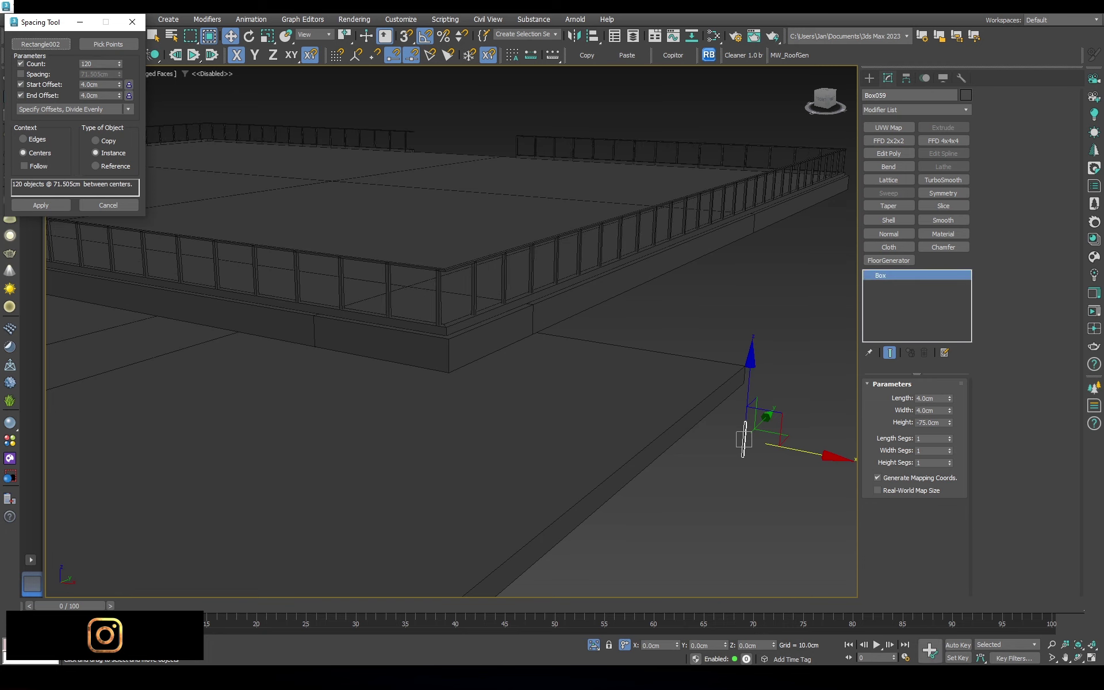
{"action": "type", "text": "115"}
{"action": "key", "text": "Return"}
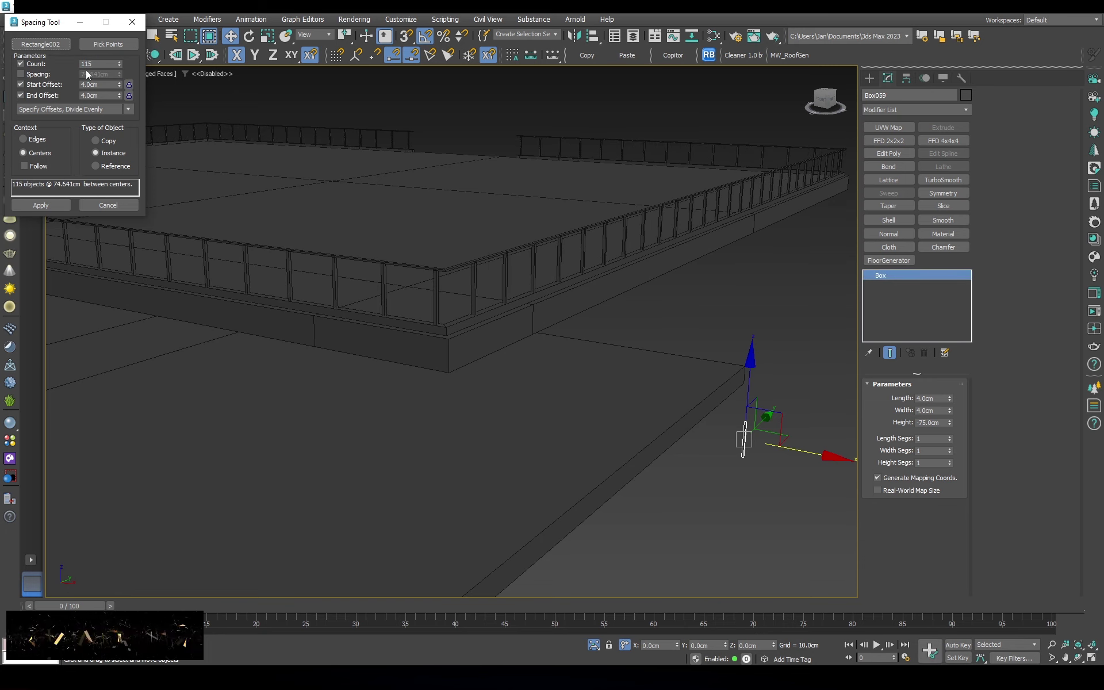
{"action": "type", "text": "20"}
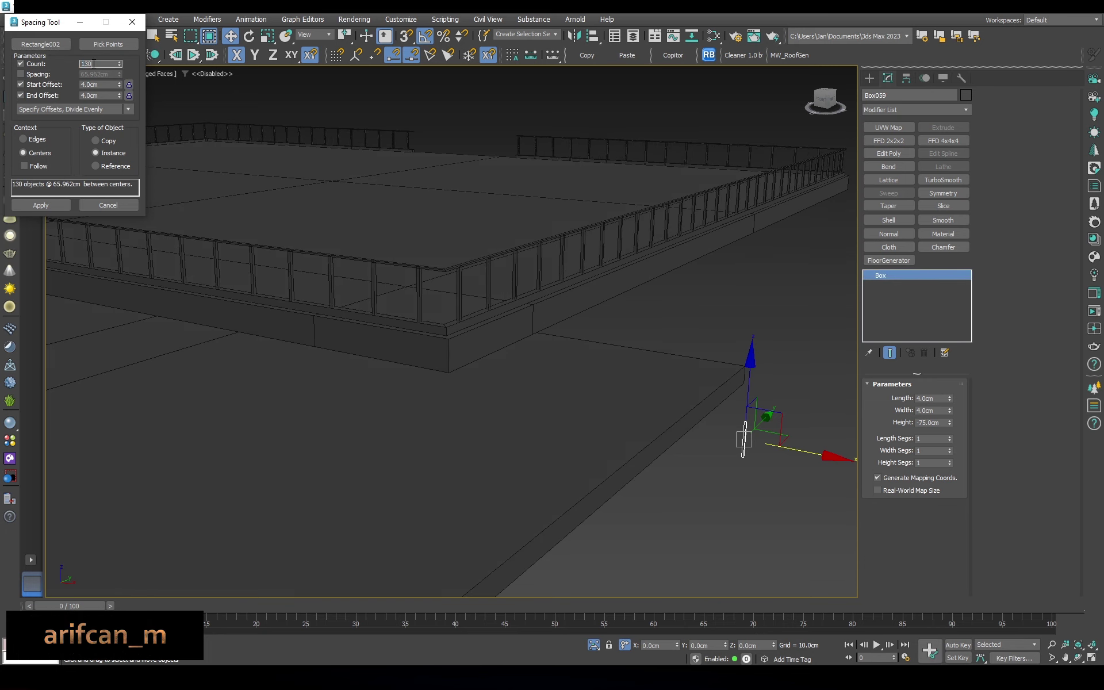
{"action": "key", "text": "Return"}
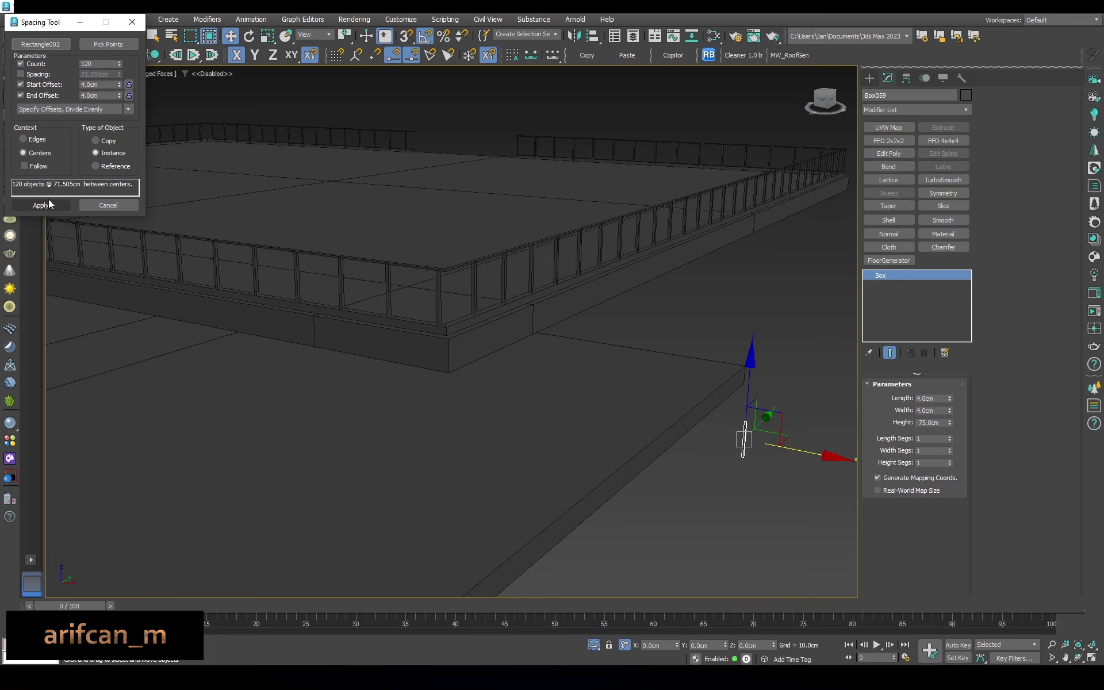
{"action": "left_click", "coordinate": [38, 166]}
{"action": "left_click", "coordinate": [40, 205]}
Inspect the deck and rails through the camera, top and perspective views
{"action": "middle_click_drag", "start_coordinate": [338, 177], "coordinate": [323, 168], "text": "alt"}
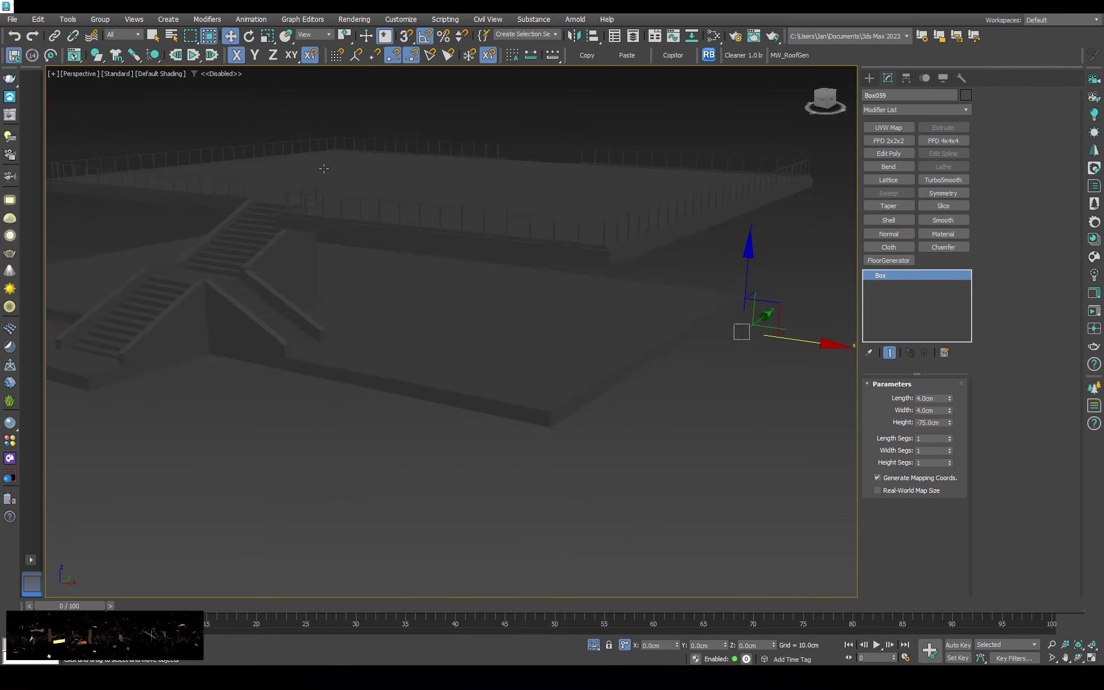
{"action": "scroll", "coordinate": [307, 228], "scroll_direction": "up", "scroll_amount": 5}
{"action": "left_click", "coordinate": [307, 227]}
{"action": "key", "text": "F4"}
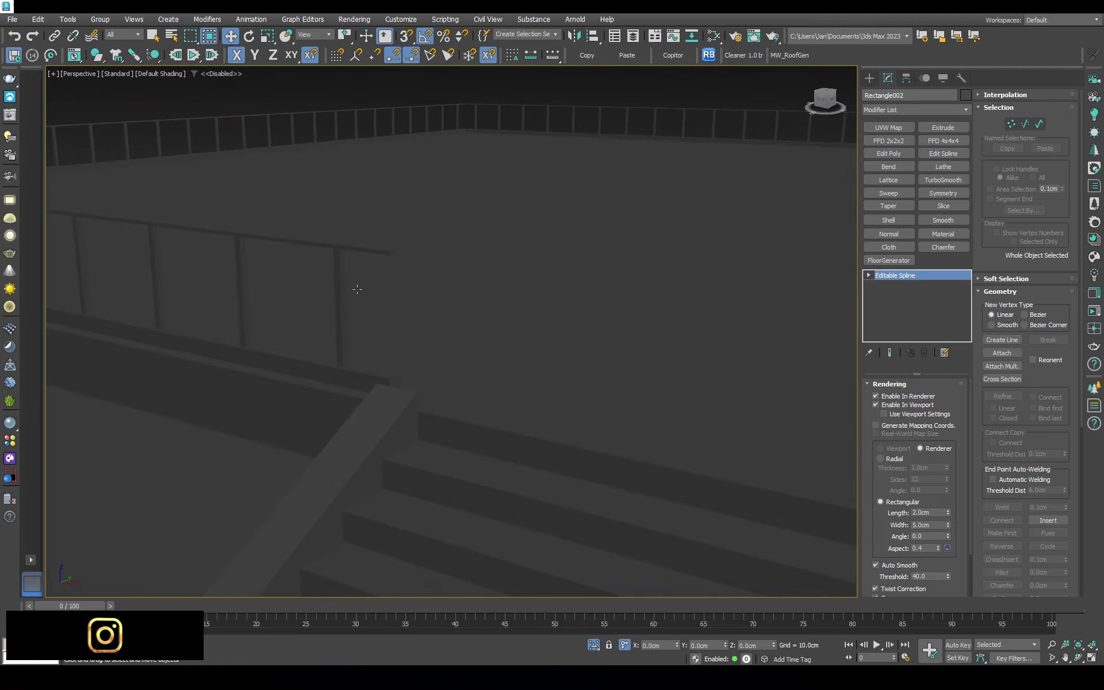
{"action": "scroll", "coordinate": [353, 265], "scroll_direction": "up", "scroll_amount": 3}
{"action": "scroll", "coordinate": [333, 259], "scroll_direction": "up", "scroll_amount": 3}
{"action": "scroll", "coordinate": [328, 257], "scroll_direction": "down", "scroll_amount": 5}
{"action": "scroll", "coordinate": [343, 259], "scroll_direction": "down", "scroll_amount": 4}
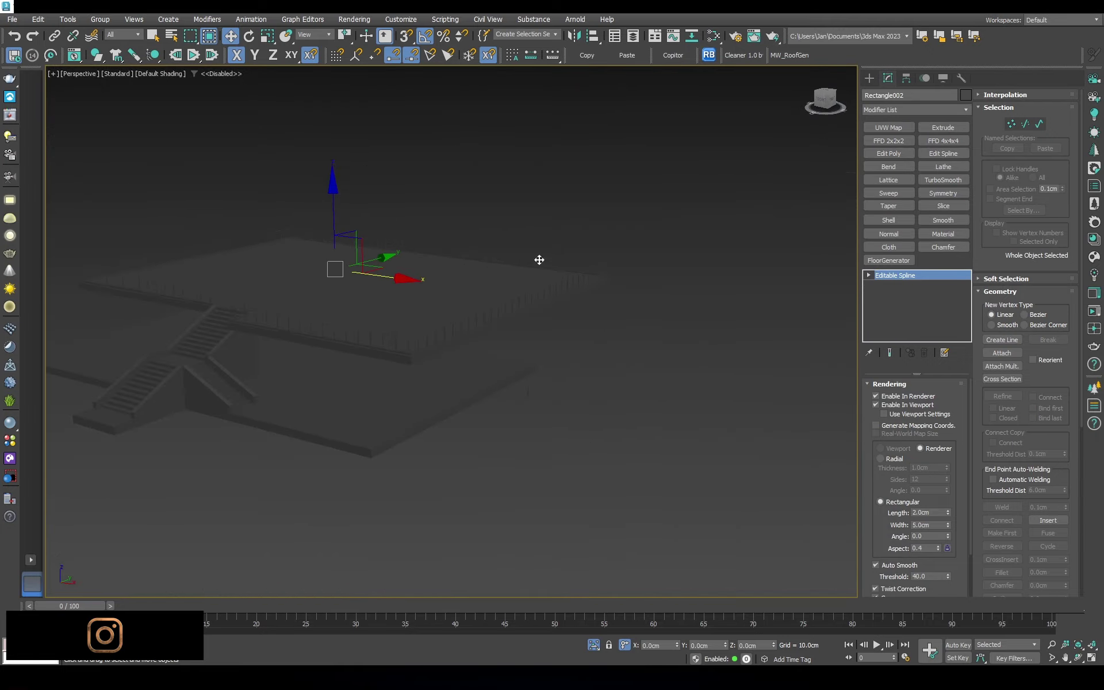
{"action": "left_click", "coordinate": [537, 257]}
{"action": "key", "text": "c"}
{"action": "key", "text": "t"}
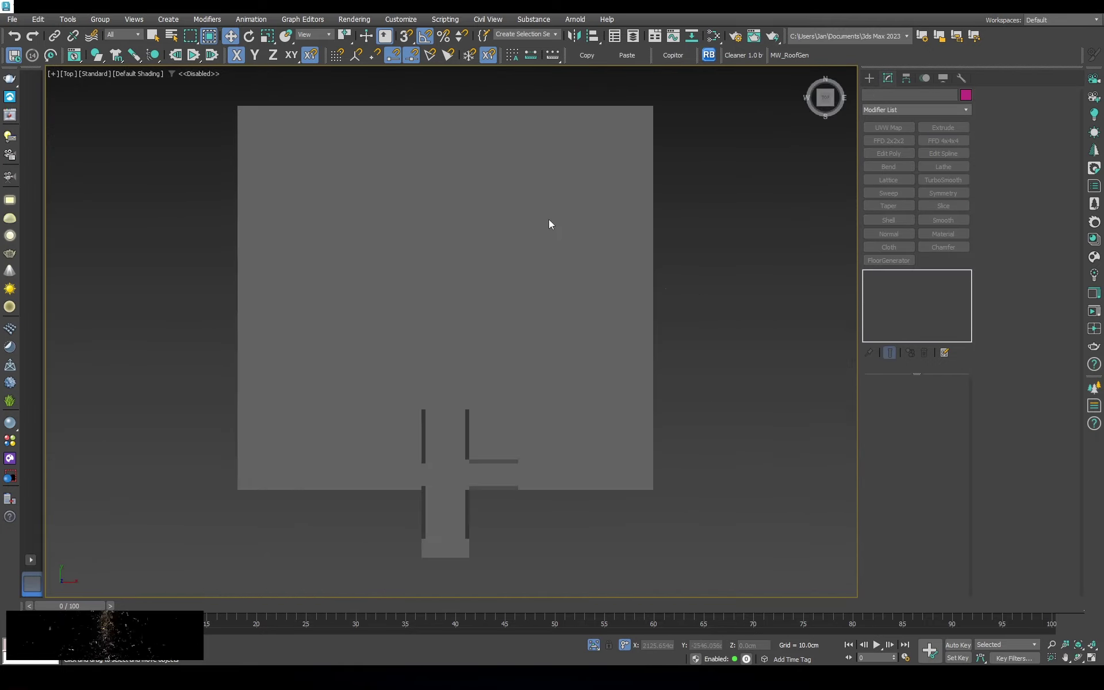
{"action": "mouse_move", "coordinate": [548, 219]}
{"action": "middle_mouse_down", "text": "alt"}
{"action": "mouse_move", "coordinate": [539, 292]}
{"action": "mouse_move", "coordinate": [510, 274]}
{"action": "middle_mouse_up", "text": "alt"}
{"action": "key", "text": "p"}
{"action": "scroll", "coordinate": [539, 292], "scroll_direction": "up", "scroll_amount": 3}
{"action": "scroll", "coordinate": [539, 292], "scroll_direction": "down", "scroll_amount": 2}
Toggle Isolate Selection off and back on for the deck objects, then select Rectangle001
{"action": "left_click_drag", "start_coordinate": [724, 419], "coordinate": [231, 93]}
{"action": "scroll", "coordinate": [536, 358], "scroll_direction": "up", "scroll_amount": 2}
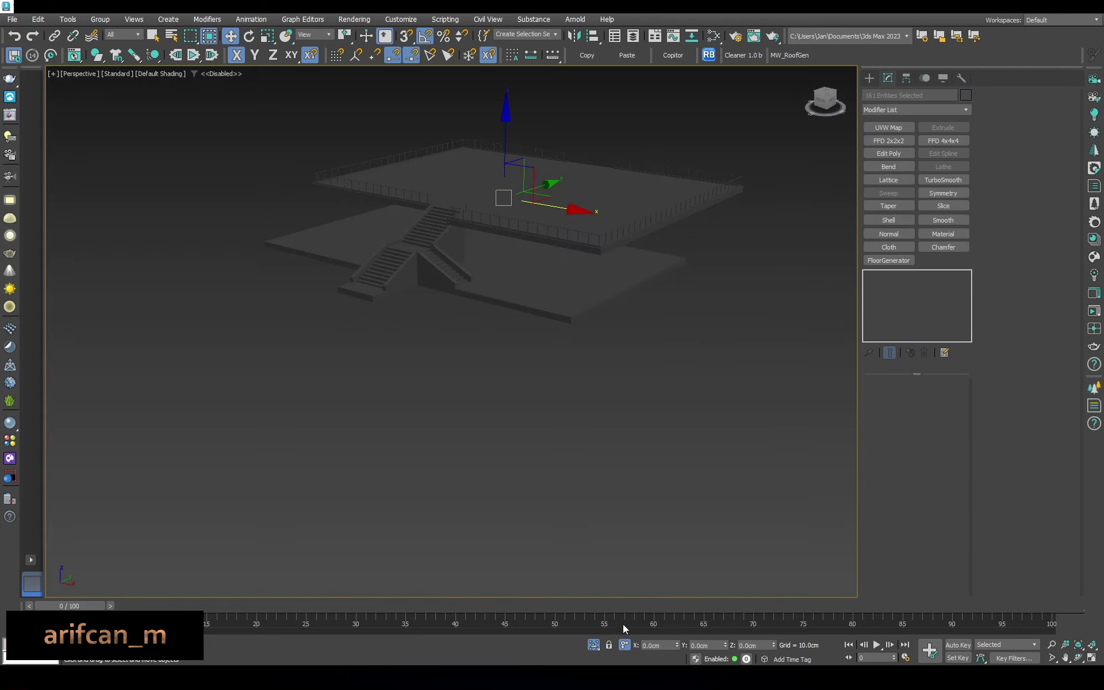
{"action": "left_click", "coordinate": [593, 644]}
{"action": "key", "text": "alt+q"}
{"action": "left_click", "coordinate": [544, 266]}
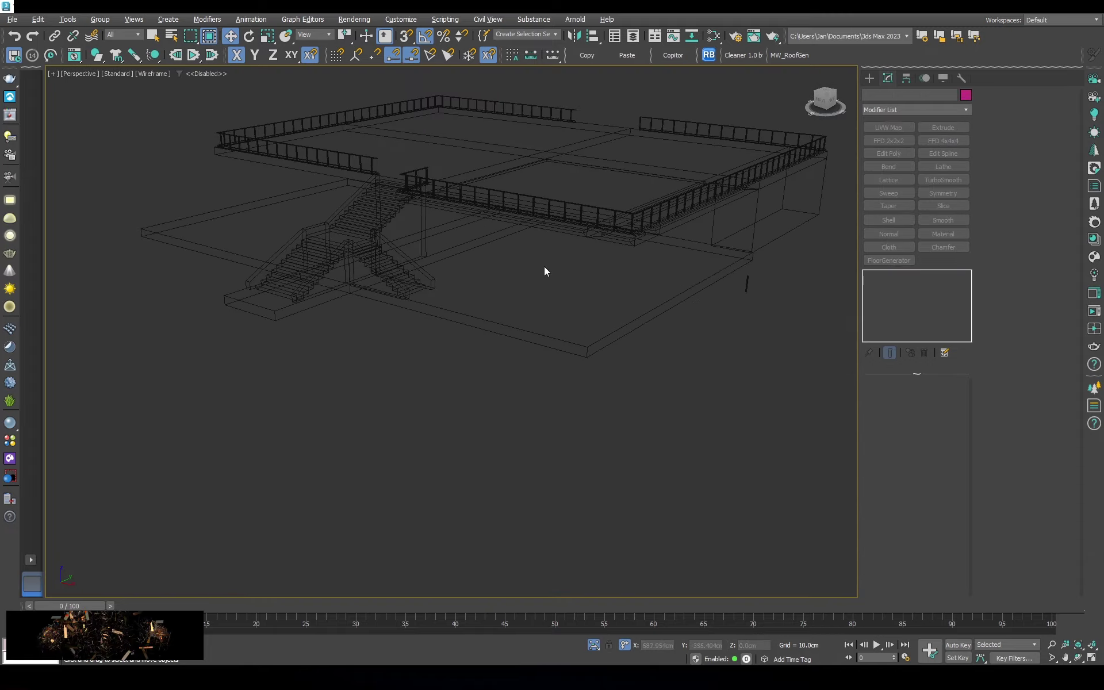
{"action": "scroll", "coordinate": [544, 267], "scroll_direction": "up", "scroll_amount": 5}
Copy Rectangle001 down as Rectangle003, snapping it toward the lower slab's corner
{"action": "key", "text": "F3"}
{"action": "middle_click_drag", "start_coordinate": [619, 261], "coordinate": [620, 352], "text": "alt"}
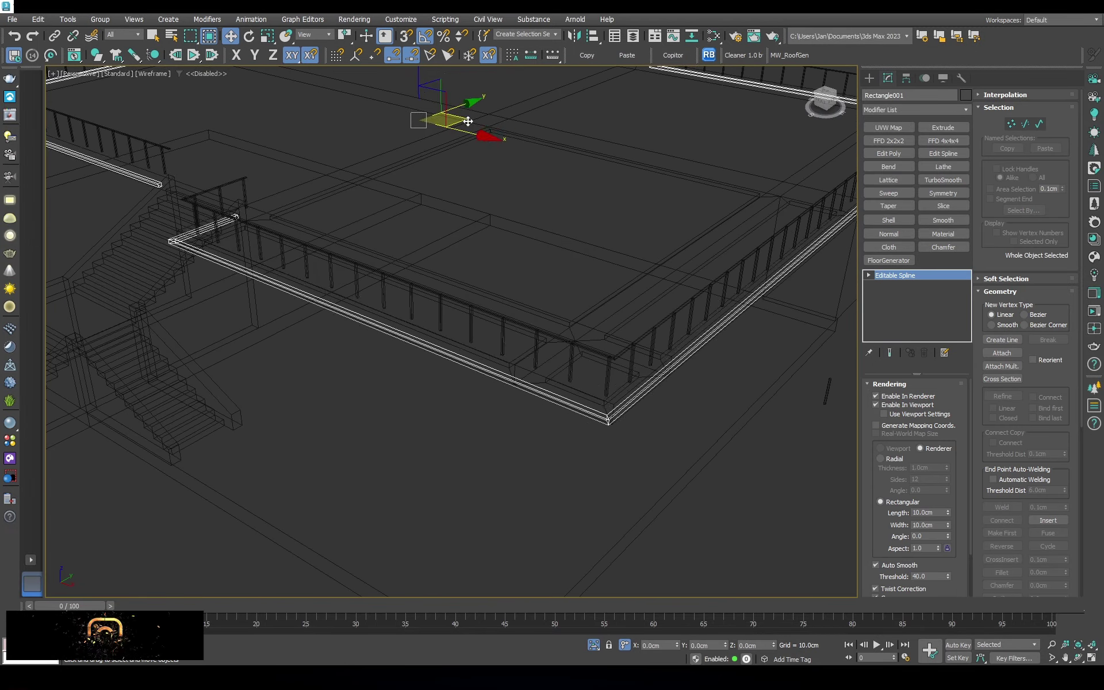
{"action": "scroll", "coordinate": [621, 325], "scroll_direction": "down", "scroll_amount": 3}
{"action": "left_click_drag", "start_coordinate": [621, 325], "coordinate": [505, 545], "text": "shift"}
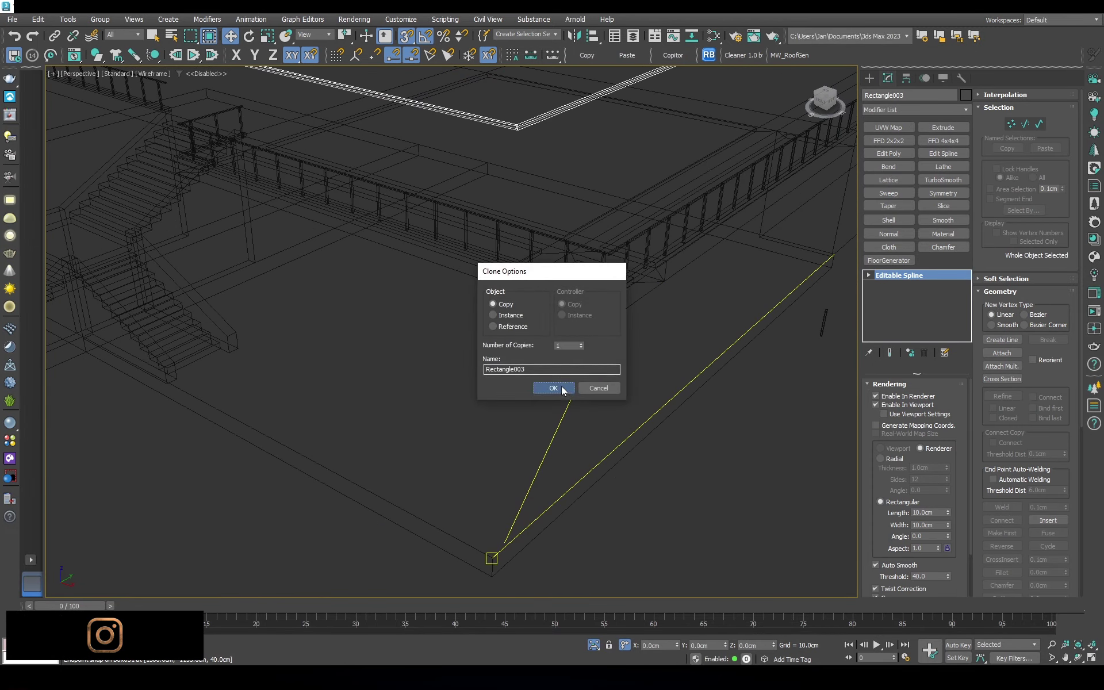
{"action": "key", "text": "Return"}
{"action": "scroll", "coordinate": [500, 322], "scroll_direction": "down", "scroll_amount": 3}
{"action": "left_click_drag", "start_coordinate": [479, 358], "coordinate": [477, 283]}
Enter Vertex sub-object mode on Rectangle003 while switching between wireframe and shaded display
{"action": "key", "text": "F3"}
{"action": "scroll", "coordinate": [477, 345], "scroll_direction": "up", "scroll_amount": 5}
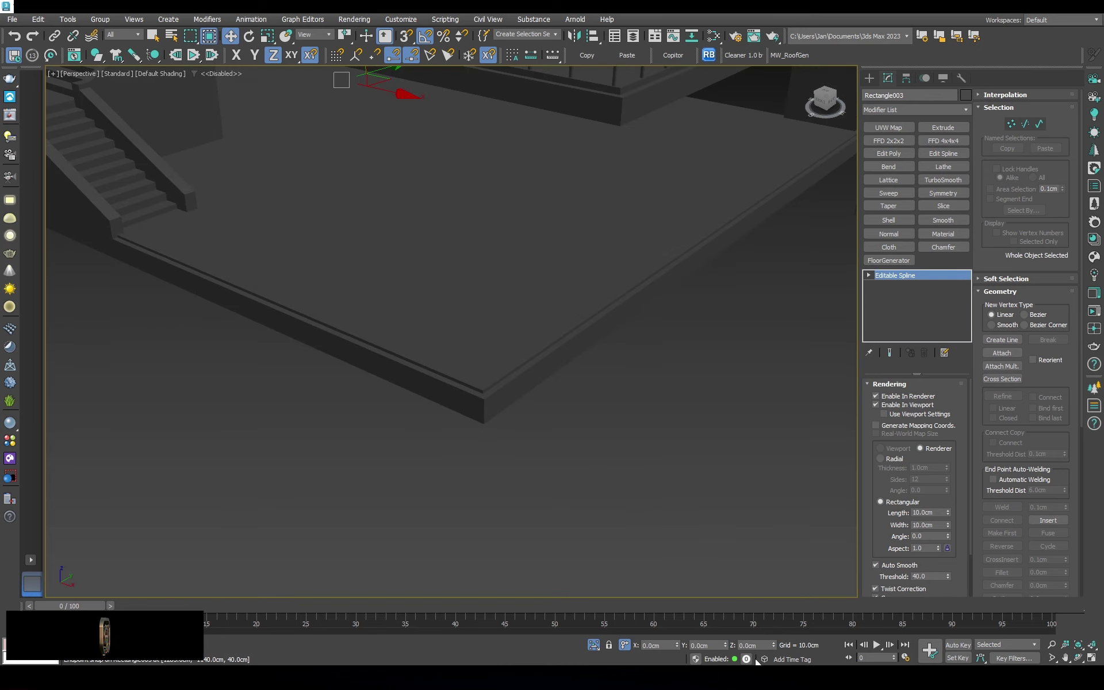
{"action": "scroll", "coordinate": [517, 322], "scroll_direction": "down", "scroll_amount": 5}
{"action": "key", "text": "F3"}
{"action": "key", "text": "1"}
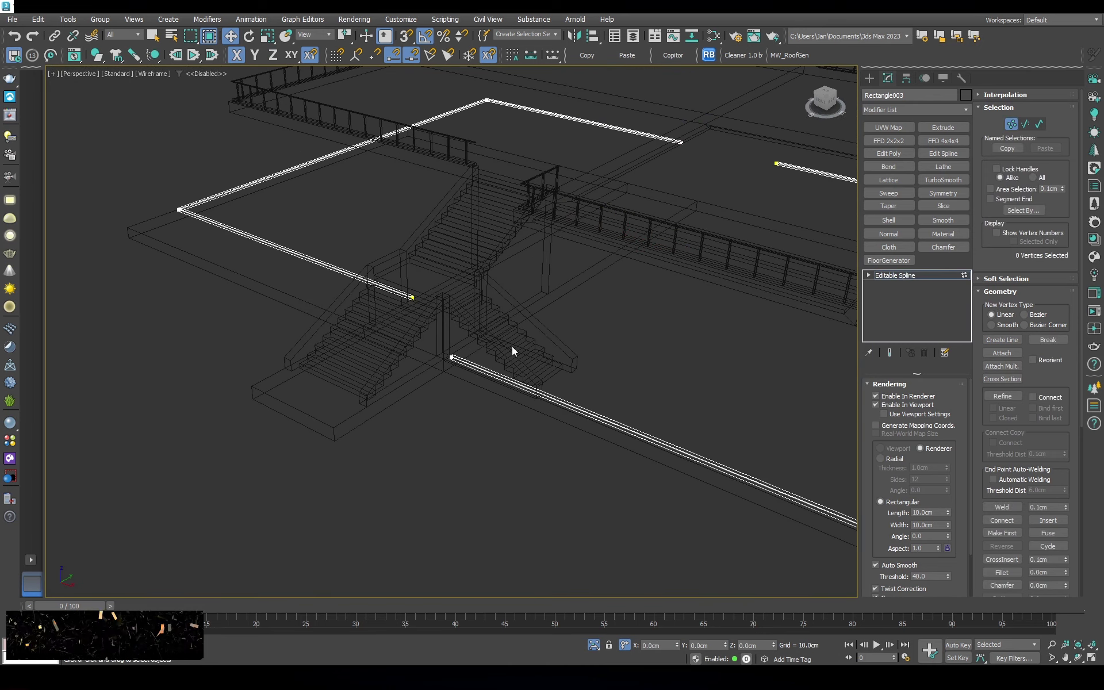
{"action": "key", "text": "F3"}
{"action": "scroll", "coordinate": [443, 315], "scroll_direction": "down", "scroll_amount": 3}
{"action": "key", "text": "F3"}
{"action": "scroll", "coordinate": [420, 321], "scroll_direction": "up", "scroll_amount": 4}
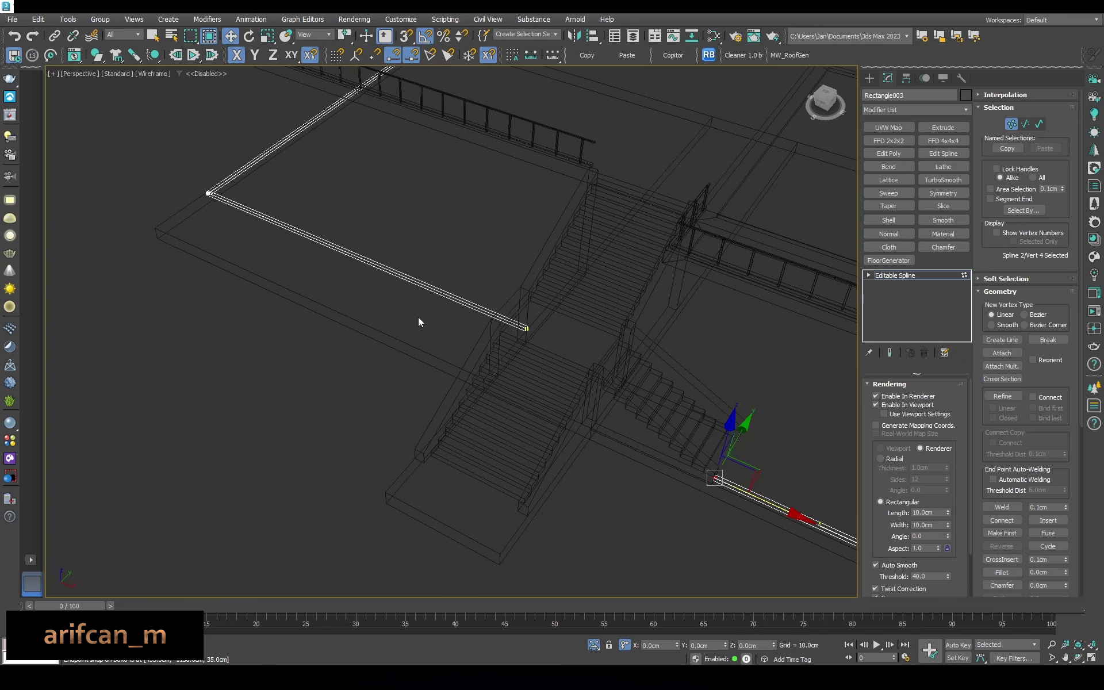
{"action": "scroll", "coordinate": [444, 280], "scroll_direction": "up", "scroll_amount": 2}
Snap a spline segment onto the lower podium edge, constrained to the Y axis
{"action": "key", "text": "2"}
{"action": "left_click_drag", "start_coordinate": [457, 261], "coordinate": [499, 467]}
{"action": "scroll", "coordinate": [629, 402], "scroll_direction": "down", "scroll_amount": 5}
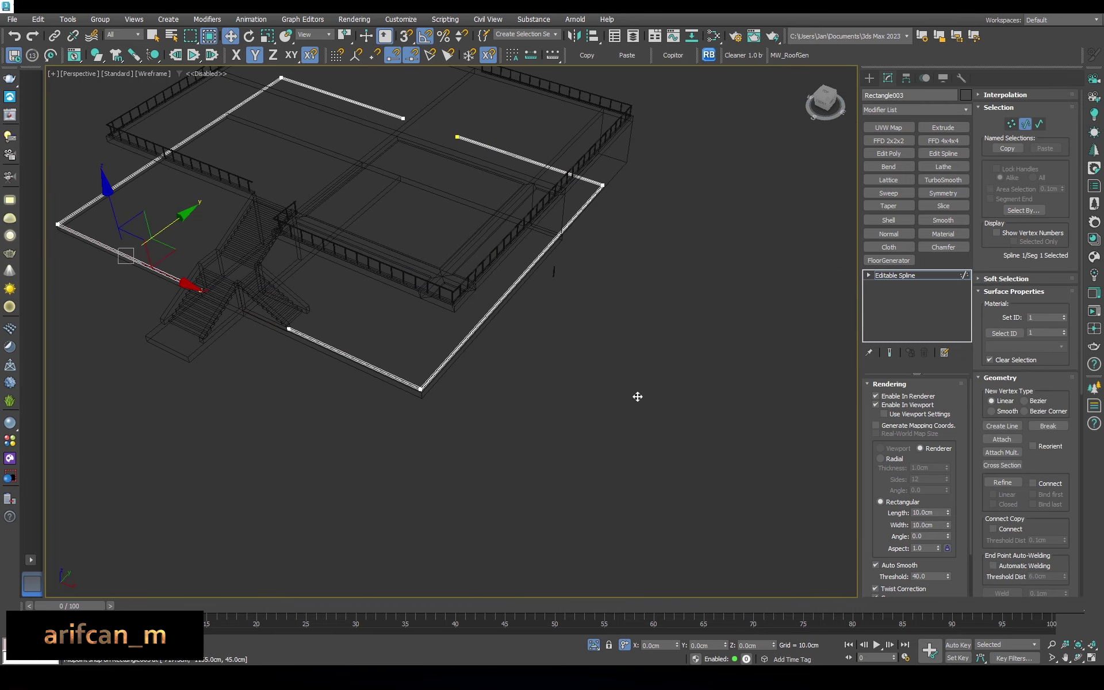
{"action": "scroll", "coordinate": [473, 458], "scroll_direction": "up", "scroll_amount": 6}
{"action": "key", "text": "s"}
{"action": "scroll", "coordinate": [499, 467], "scroll_direction": "down", "scroll_amount": 5}
{"action": "mouse_move", "coordinate": [485, 382]}
{"action": "middle_mouse_down", "text": "alt"}
{"action": "mouse_move", "coordinate": [434, 299]}
{"action": "mouse_move", "coordinate": [557, 220]}
{"action": "middle_mouse_up", "text": "alt"}
Snap the end and corner vertices to the podium corners beside the stairs
{"action": "key", "text": "1"}
{"action": "left_click", "coordinate": [581, 206]}
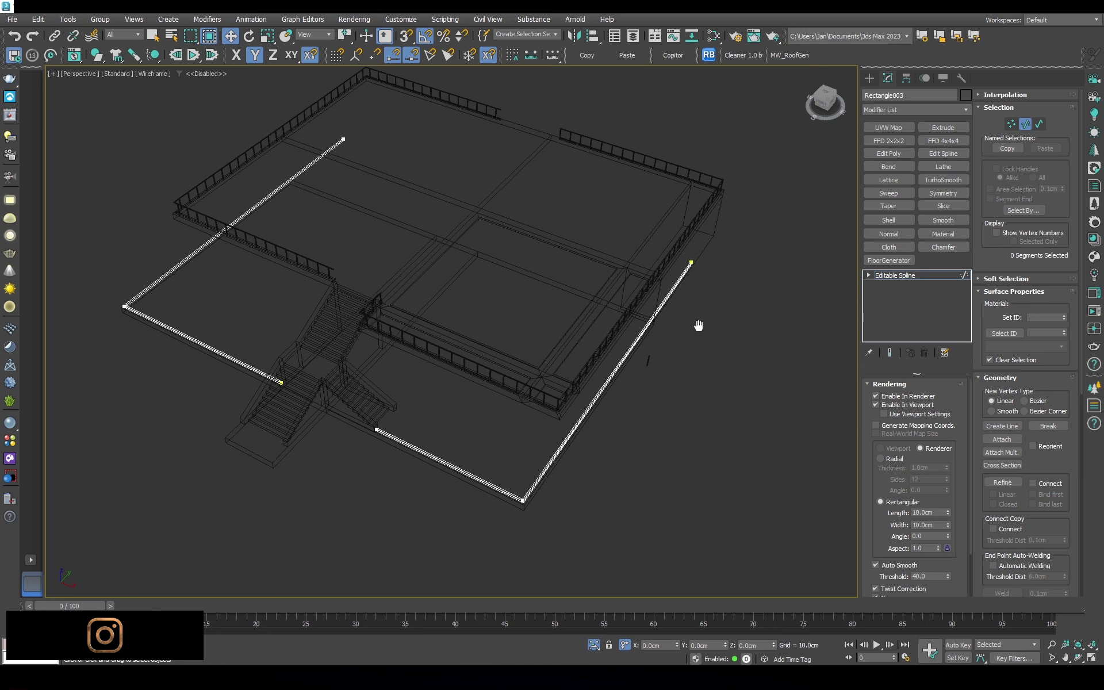
{"action": "scroll", "coordinate": [697, 320], "scroll_direction": "up", "scroll_amount": 5}
{"action": "mouse_move", "coordinate": [656, 262]}
{"action": "left_mouse_down"}
{"action": "mouse_move", "coordinate": [560, 278]}
{"action": "mouse_move", "coordinate": [543, 313]}
{"action": "left_mouse_up"}
{"action": "scroll", "coordinate": [542, 313], "scroll_direction": "down", "scroll_amount": 5}
{"action": "middle_click_drag", "start_coordinate": [543, 313], "coordinate": [346, 202], "text": "alt"}
{"action": "left_click", "coordinate": [345, 202]}
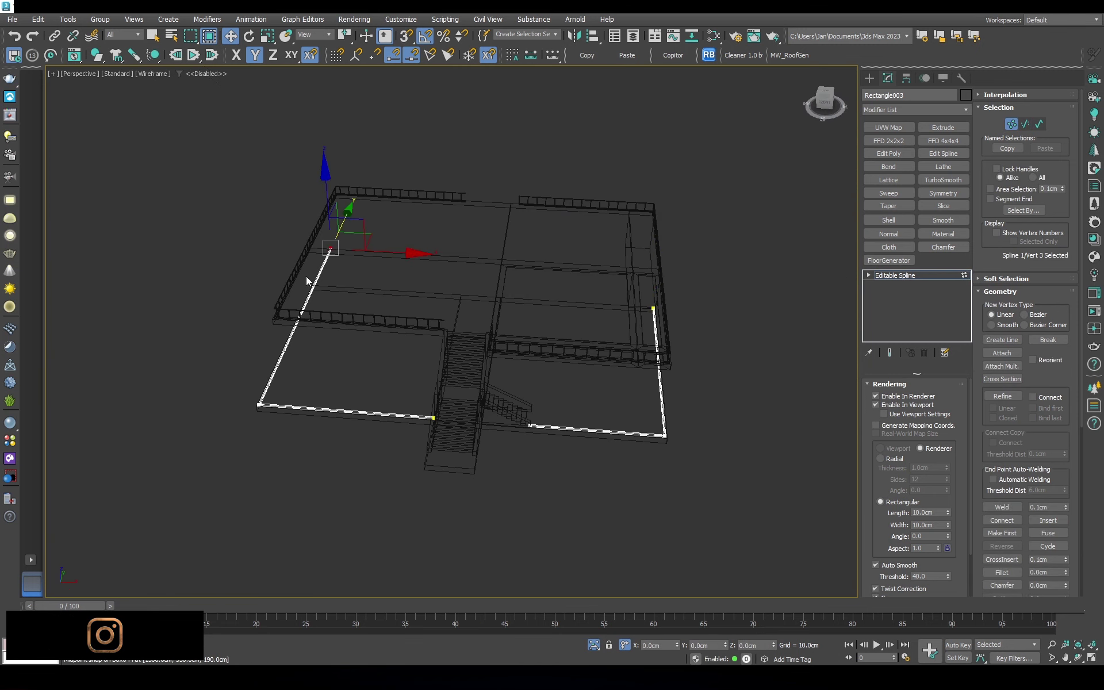
{"action": "scroll", "coordinate": [459, 288], "scroll_direction": "up", "scroll_amount": 4}
{"action": "scroll", "coordinate": [293, 220], "scroll_direction": "up", "scroll_amount": 3}
{"action": "left_click_drag", "start_coordinate": [293, 219], "coordinate": [537, 343]}
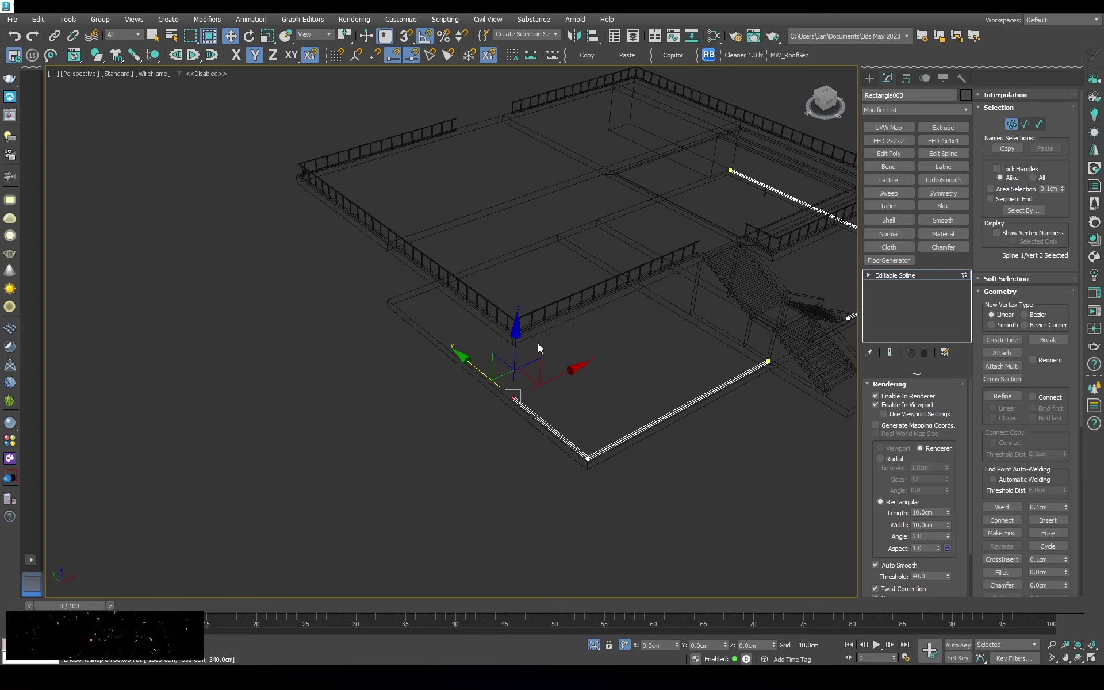
{"action": "scroll", "coordinate": [537, 343], "scroll_direction": "down", "scroll_amount": 3}
{"action": "mouse_move", "coordinate": [537, 344]}
{"action": "middle_mouse_down", "text": "alt"}
{"action": "mouse_move", "coordinate": [519, 312]}
{"action": "mouse_move", "coordinate": [419, 280]}
{"action": "middle_mouse_up", "text": "alt"}
{"action": "scroll", "coordinate": [519, 312], "scroll_direction": "up", "scroll_amount": 4}
Return to shaded display, exit vertex mode and frame the stairs and railing
{"action": "key", "text": "F3"}
{"action": "scroll", "coordinate": [519, 312], "scroll_direction": "down", "scroll_amount": 4}
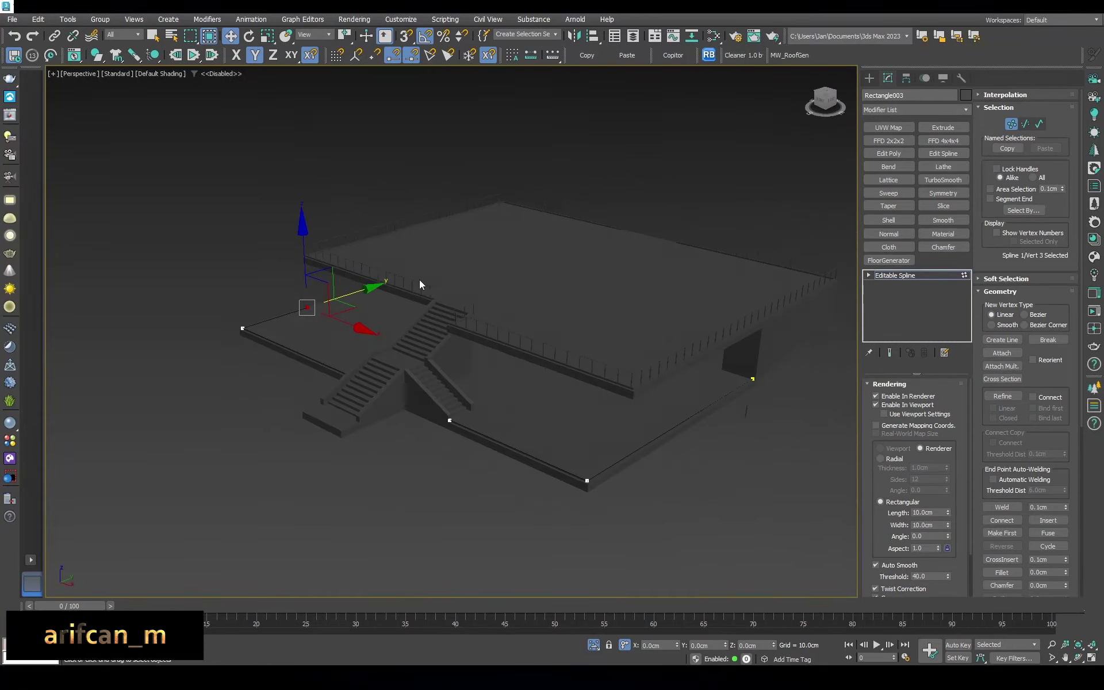
{"action": "scroll", "coordinate": [431, 278], "scroll_direction": "up", "scroll_amount": 4}
{"action": "scroll", "coordinate": [435, 327], "scroll_direction": "down", "scroll_amount": 3}
{"action": "middle_click_drag", "start_coordinate": [436, 327], "coordinate": [429, 299], "text": "alt"}
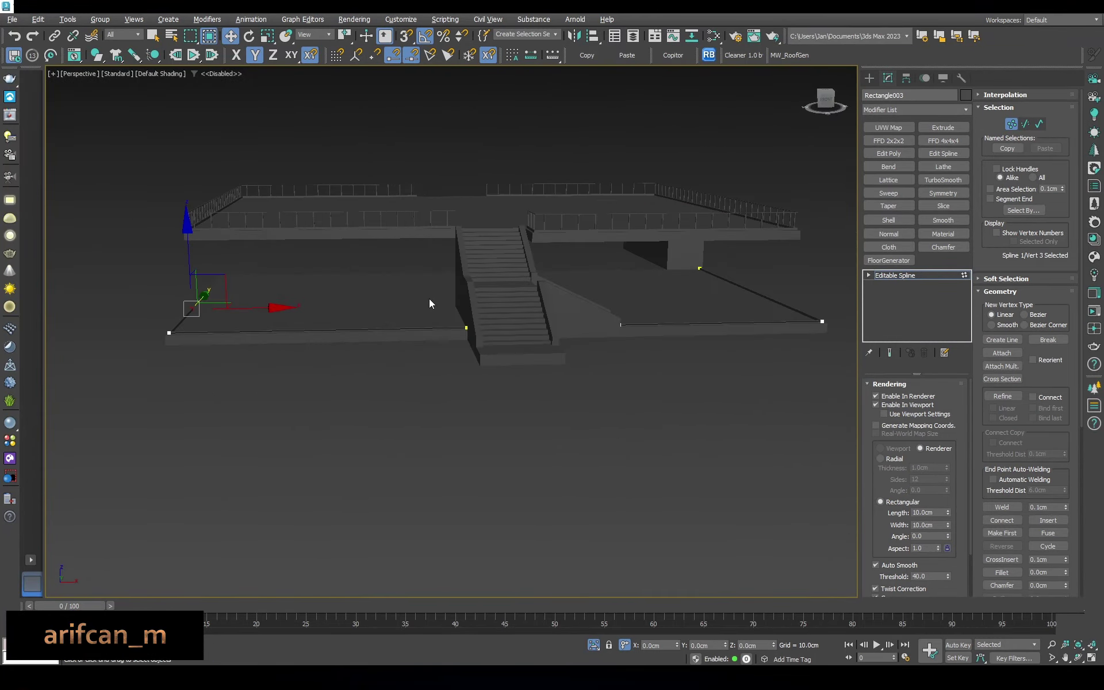
{"action": "key", "text": "1"}
{"action": "scroll", "coordinate": [429, 299], "scroll_direction": "up", "scroll_amount": 2}
{"action": "scroll", "coordinate": [506, 330], "scroll_direction": "up", "scroll_amount": 3}
{"action": "mouse_move", "coordinate": [506, 330]}
{"action": "middle_mouse_down", "text": "alt"}
{"action": "mouse_move", "coordinate": [517, 299]}
{"action": "mouse_move", "coordinate": [552, 333]}
{"action": "mouse_move", "coordinate": [650, 361]}
{"action": "middle_mouse_up", "text": "alt"}
Clone the edge spline as an independent copy and raise it 70 cm in Z
{"action": "right_click", "coordinate": [650, 360]}
{"action": "left_click", "coordinate": [692, 451]}
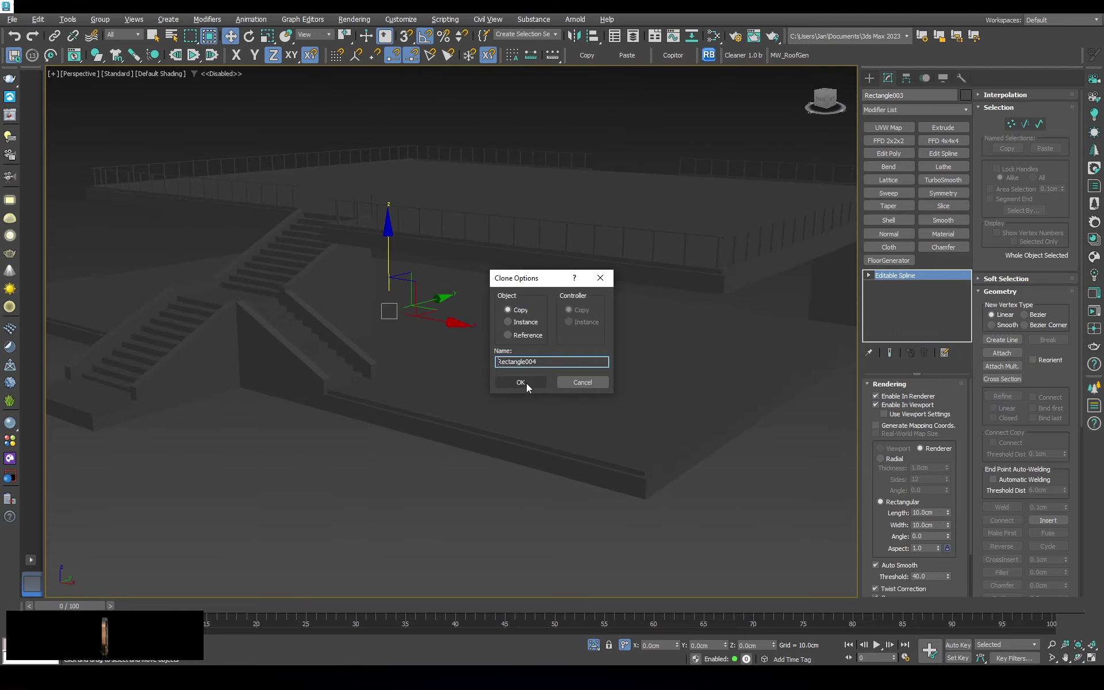
{"action": "left_click", "coordinate": [521, 385]}
{"action": "key", "text": "Return"}
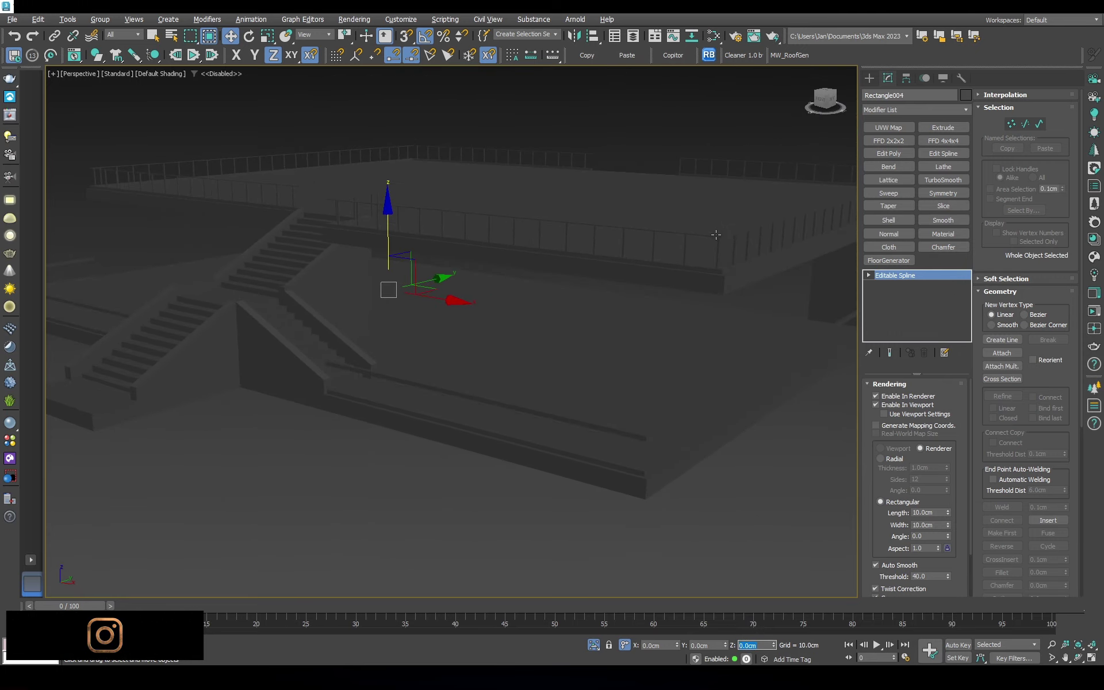
{"action": "key", "text": "F3"}
{"action": "left_click", "coordinate": [715, 225]}
{"action": "key", "text": "ctrl+z"}
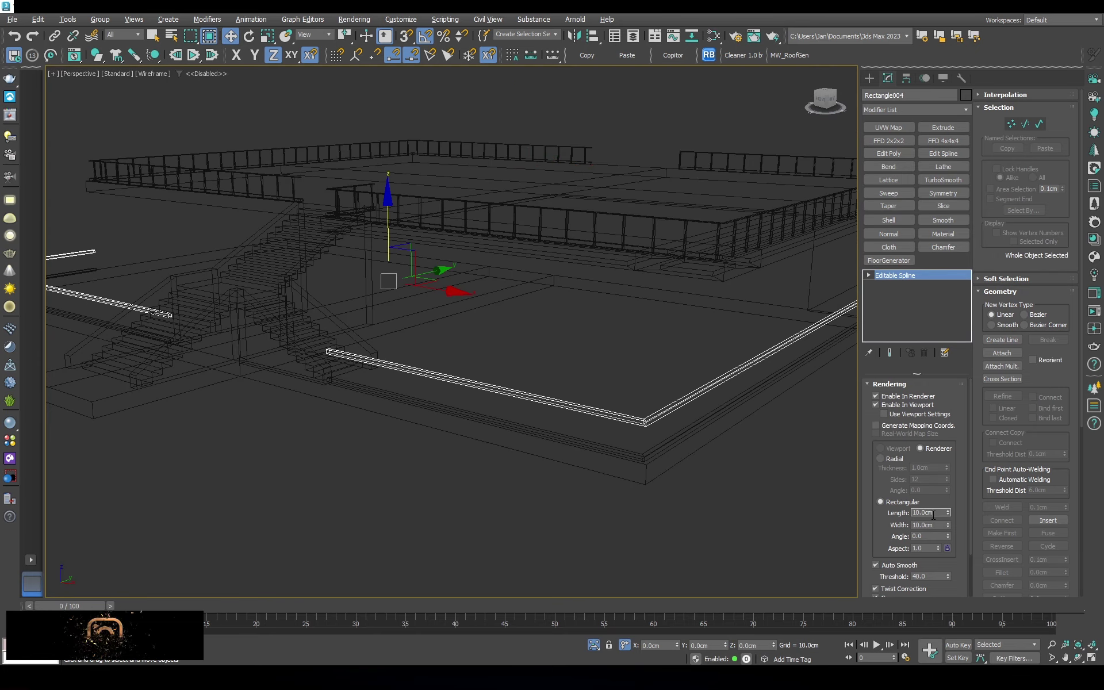
{"action": "type", "text": "2"}
{"action": "mouse_move", "coordinate": [732, 374]}
{"action": "middle_mouse_down"}
{"action": "mouse_move", "coordinate": [568, 390]}
{"action": "mouse_move", "coordinate": [661, 259]}
{"action": "middle_mouse_up"}
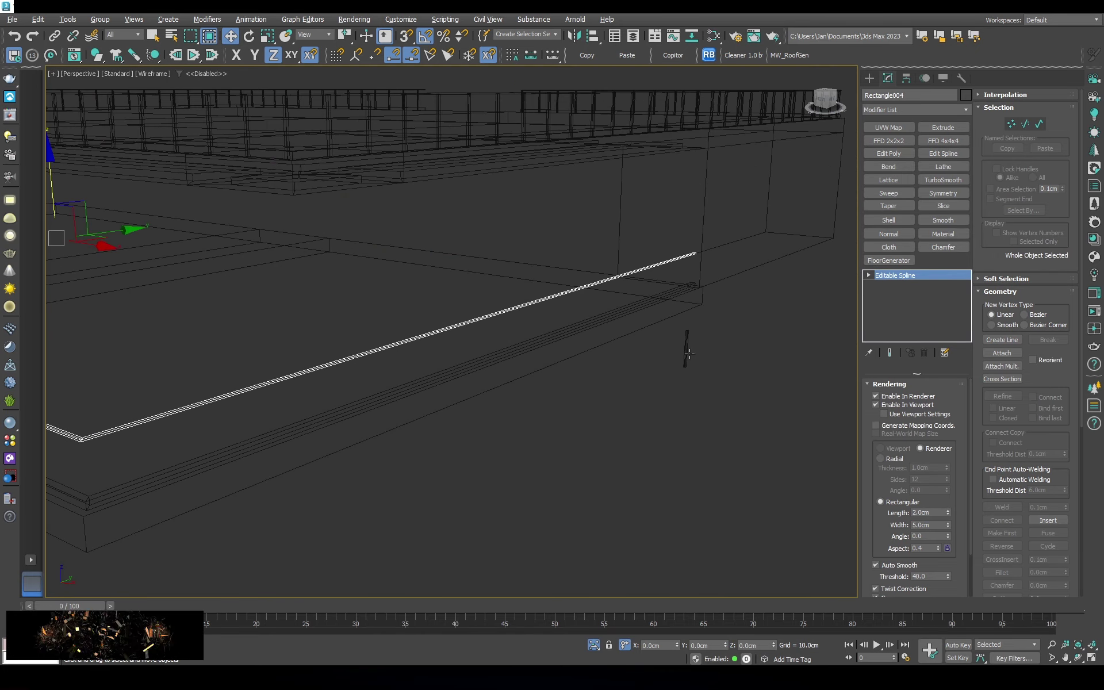
Space 60 post instances evenly along the raised rail spline
{"action": "left_click", "coordinate": [686, 348]}
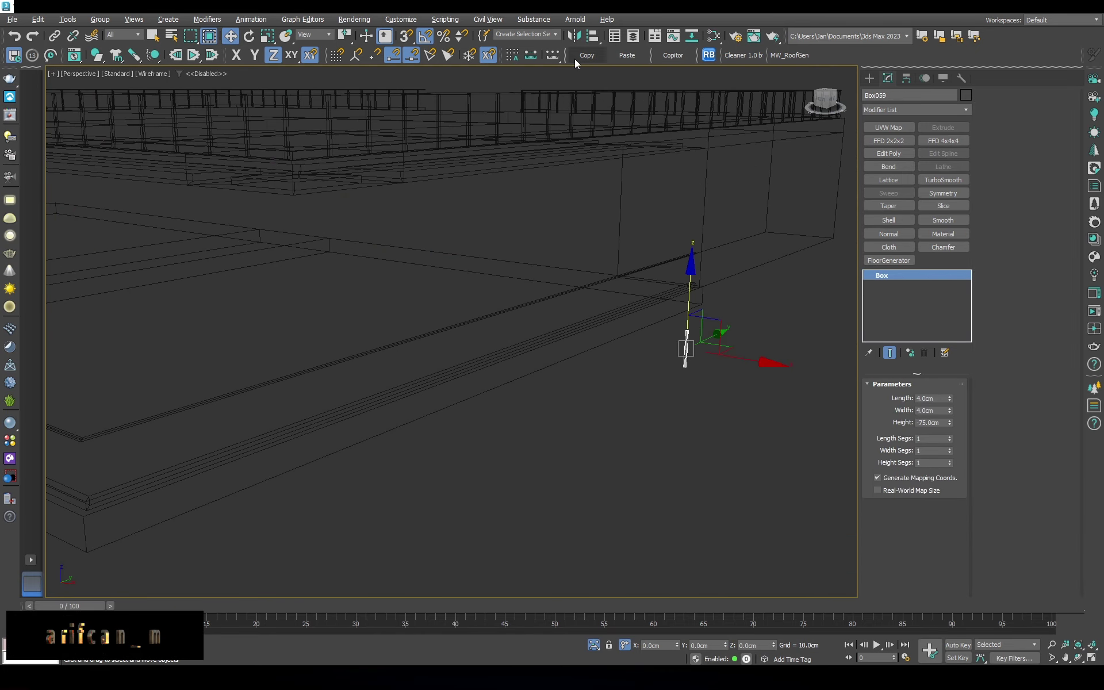
{"action": "left_click", "coordinate": [537, 57]}
{"action": "left_click", "coordinate": [336, 361]}
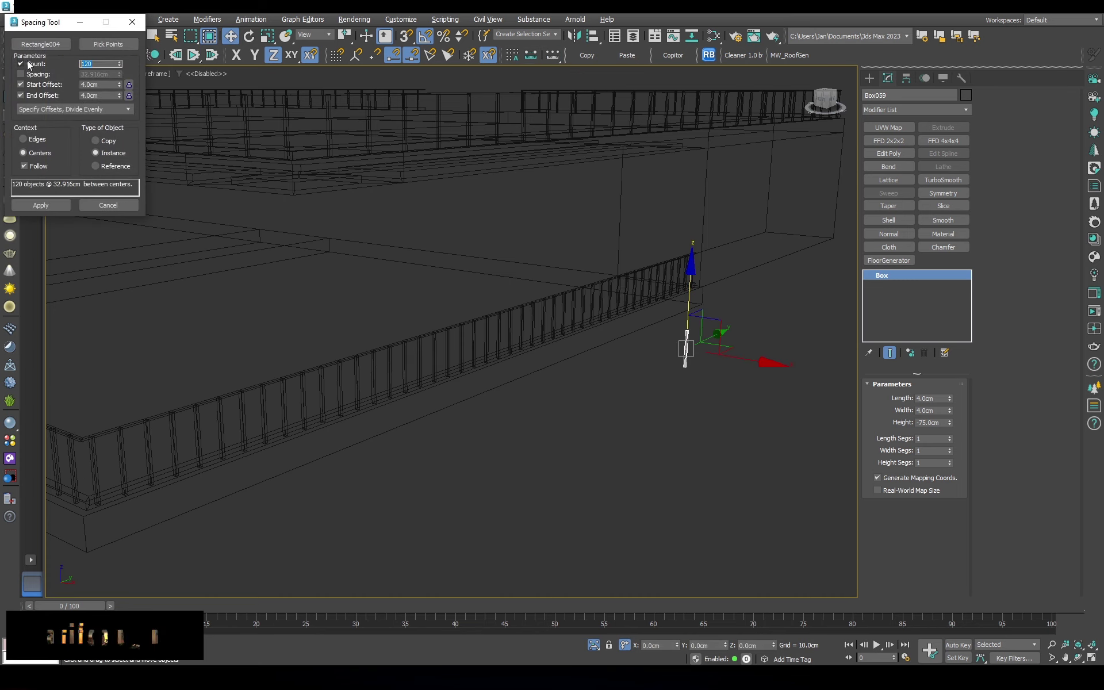
{"action": "type", "text": "60"}
{"action": "key", "text": "Return"}
{"action": "type", "text": "50"}
{"action": "key", "text": "Return"}
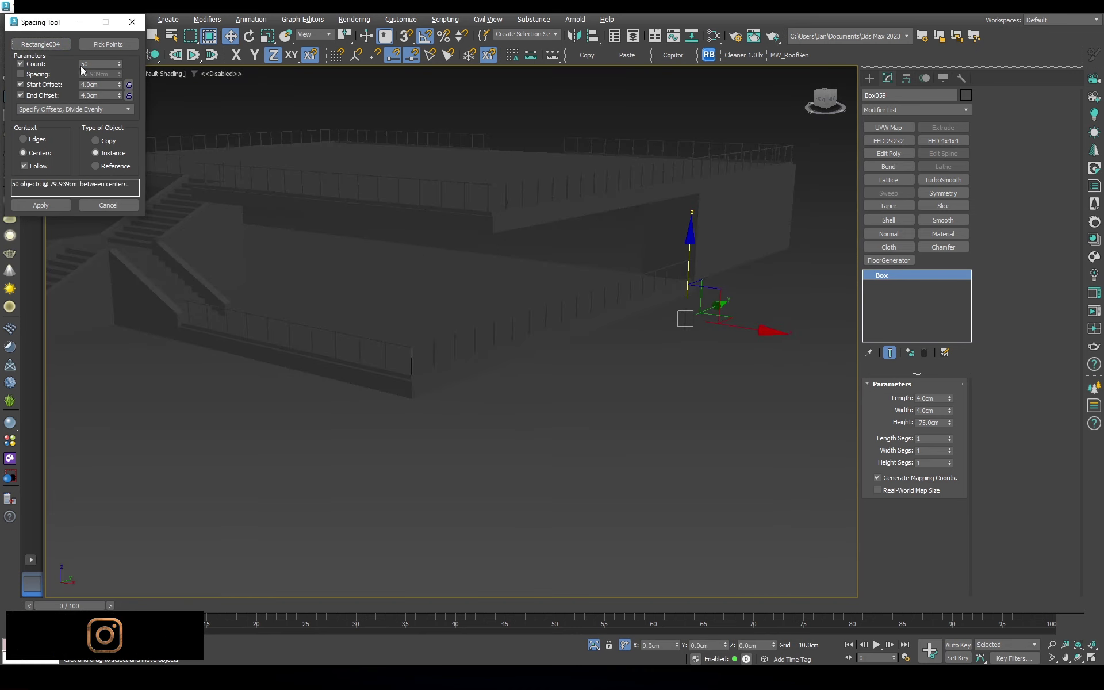
{"action": "double_click", "coordinate": [98, 63]}
{"action": "type", "text": "60"}
{"action": "key", "text": "Return"}
{"action": "left_click", "coordinate": [53, 202]}
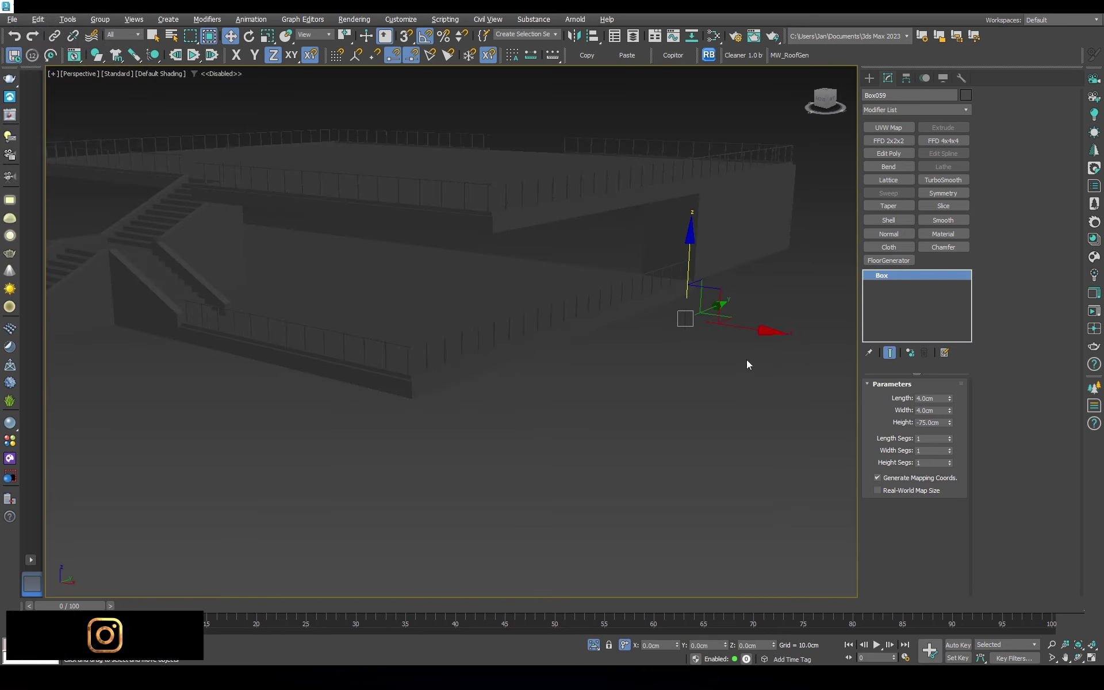
{"action": "left_click", "coordinate": [746, 360]}
Select the rail end vertex beside the stairs and check it against the stair railing
{"action": "scroll", "coordinate": [306, 328], "scroll_direction": "up", "scroll_amount": 5}
{"action": "scroll", "coordinate": [306, 328], "scroll_direction": "up", "scroll_amount": 5}
{"action": "key", "text": "F3"}
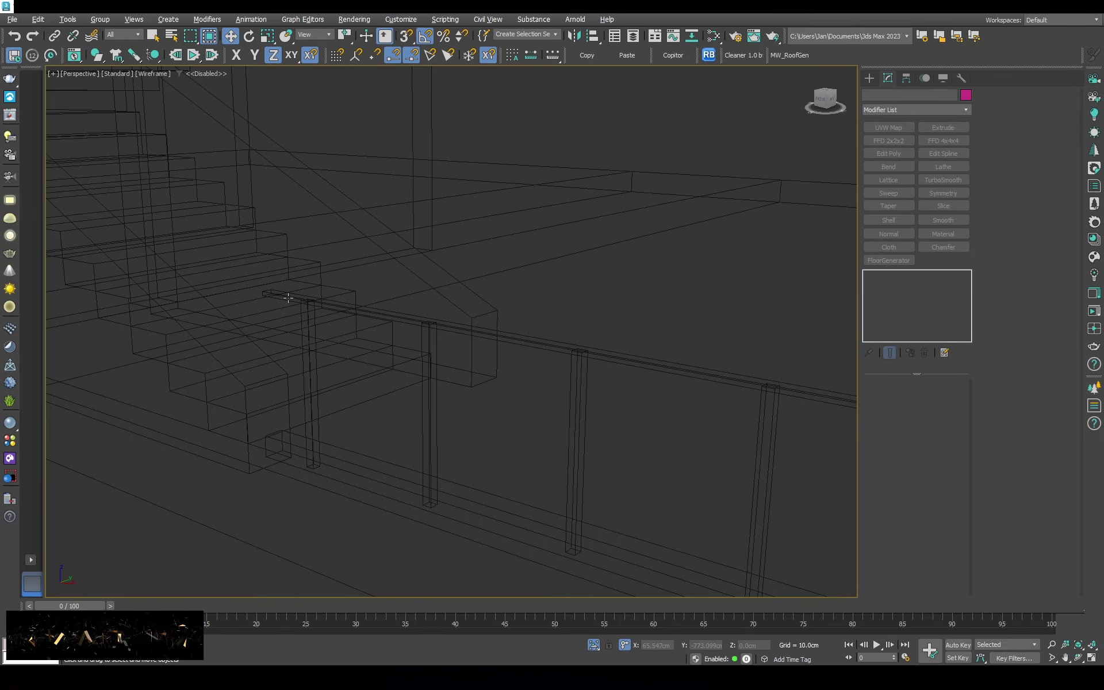
{"action": "left_click", "coordinate": [264, 291]}
{"action": "key", "text": "F3"}
{"action": "scroll", "coordinate": [299, 322], "scroll_direction": "down", "scroll_amount": 5}
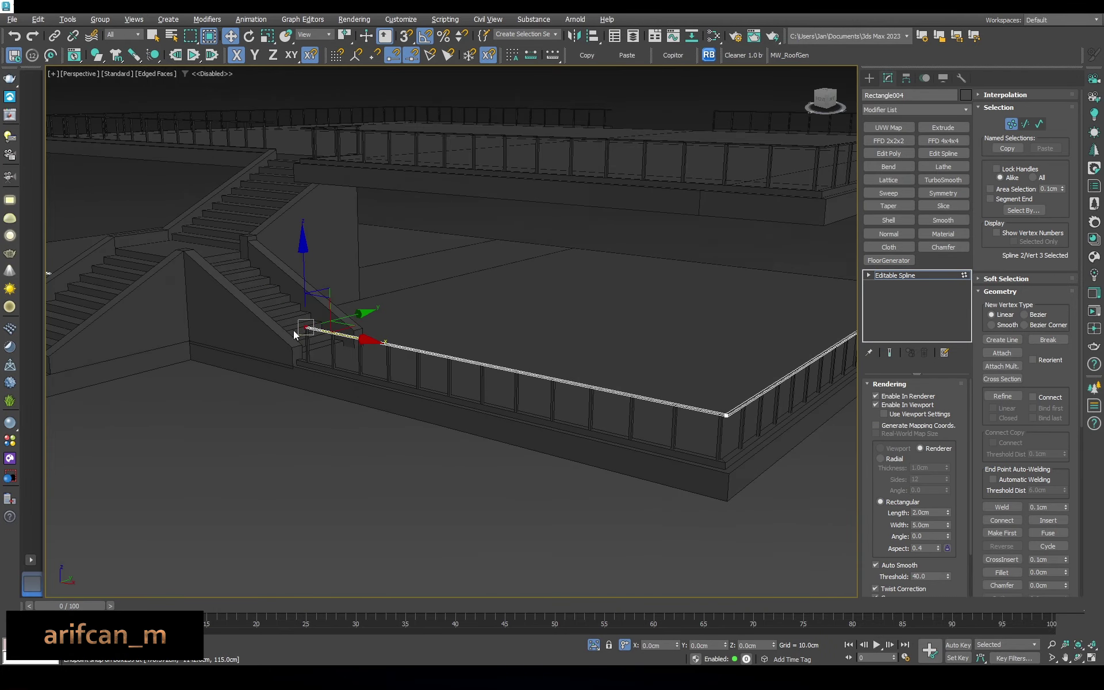
{"action": "middle_click_drag", "start_coordinate": [298, 328], "coordinate": [316, 320], "text": "alt"}
{"action": "scroll", "coordinate": [660, 446], "scroll_direction": "down", "scroll_amount": 5}
{"action": "scroll", "coordinate": [279, 280], "scroll_direction": "up", "scroll_amount": 8}
{"action": "left_click", "coordinate": [279, 280]}
Move the upper and lower rail end vertices down to meet the stair railings
{"action": "key", "text": "F3"}
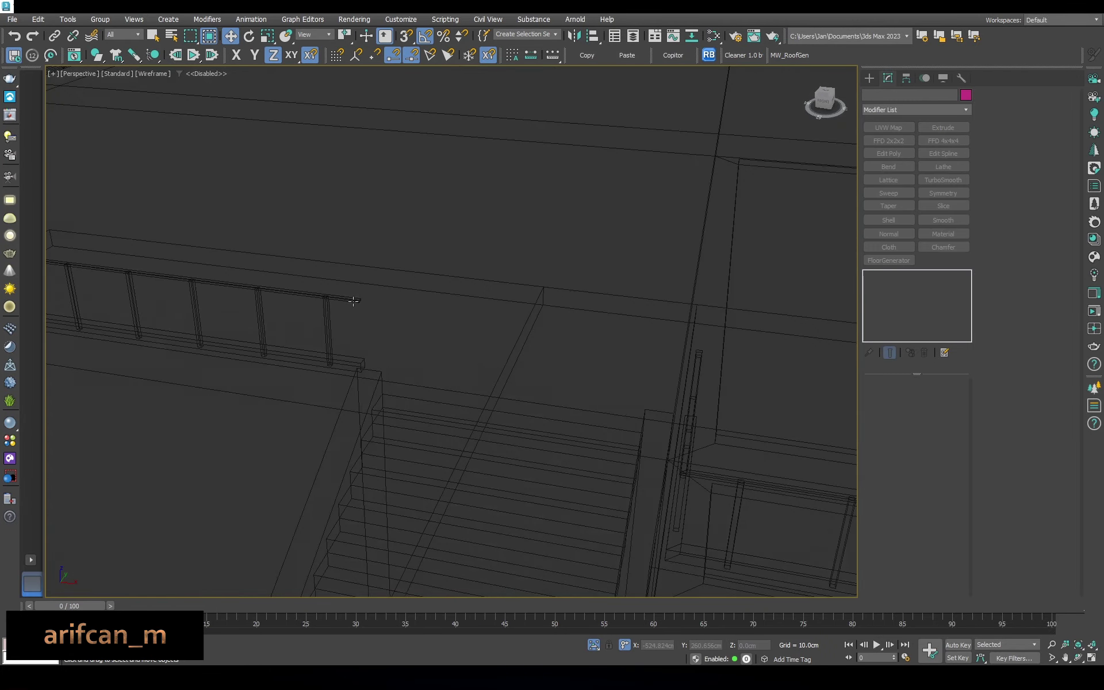
{"action": "scroll", "coordinate": [397, 322], "scroll_direction": "up", "scroll_amount": 3}
{"action": "left_click", "coordinate": [368, 299]}
{"action": "key", "text": "F3"}
{"action": "scroll", "coordinate": [404, 424], "scroll_direction": "down", "scroll_amount": 5}
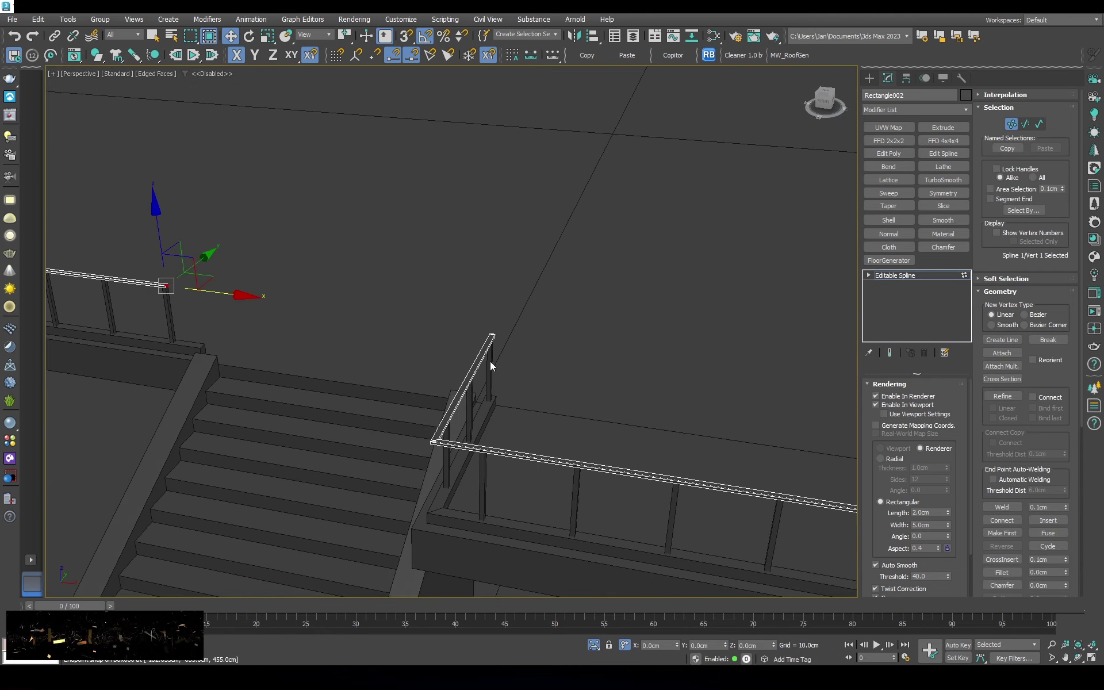
{"action": "scroll", "coordinate": [491, 364], "scroll_direction": "up", "scroll_amount": 6}
{"action": "left_click", "coordinate": [396, 314]}
{"action": "key", "text": "F3"}
{"action": "key", "text": "F3"}
{"action": "scroll", "coordinate": [414, 345], "scroll_direction": "down", "scroll_amount": 5}
{"action": "middle_click_drag", "start_coordinate": [414, 345], "coordinate": [437, 357], "text": "alt"}
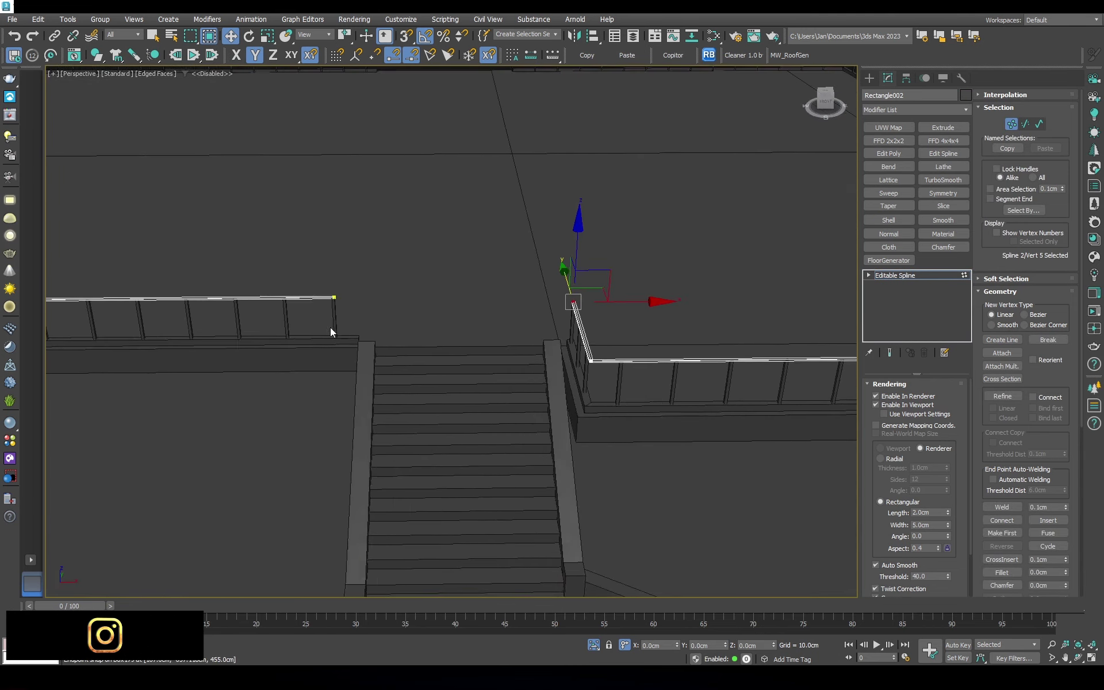
{"action": "scroll", "coordinate": [437, 357], "scroll_direction": "up", "scroll_amount": 6}
{"action": "left_click", "coordinate": [401, 355]}
{"action": "scroll", "coordinate": [452, 358], "scroll_direction": "down", "scroll_amount": 2}
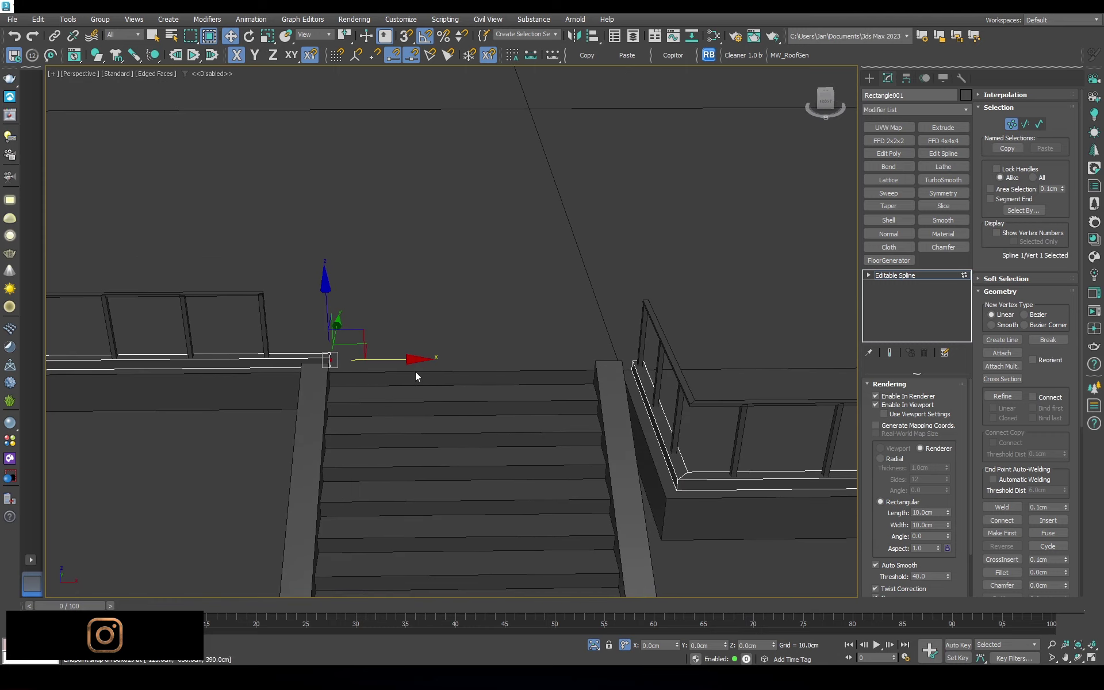
{"action": "scroll", "coordinate": [618, 471], "scroll_direction": "down", "scroll_amount": 5}
{"action": "left_click", "coordinate": [618, 471]}
Check the raised rails, then view through the scene camera with Edged Faces on
{"action": "key", "text": "c"}
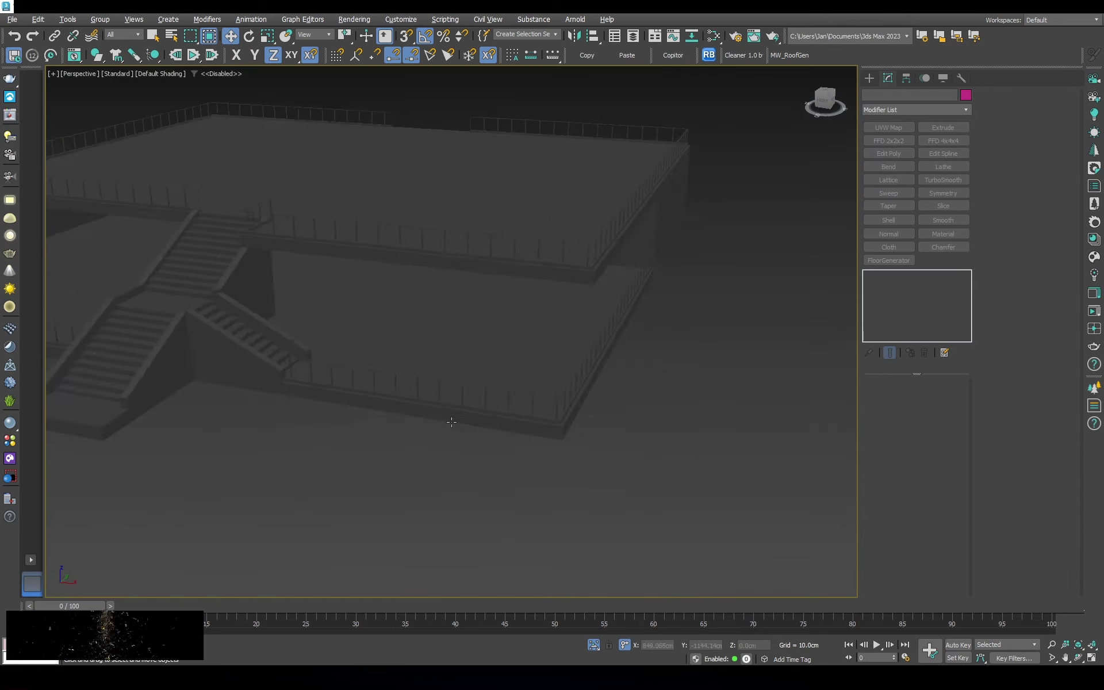
{"action": "key", "text": "F3"}
{"action": "left_click", "coordinate": [381, 415]}
{"action": "key", "text": "F3"}
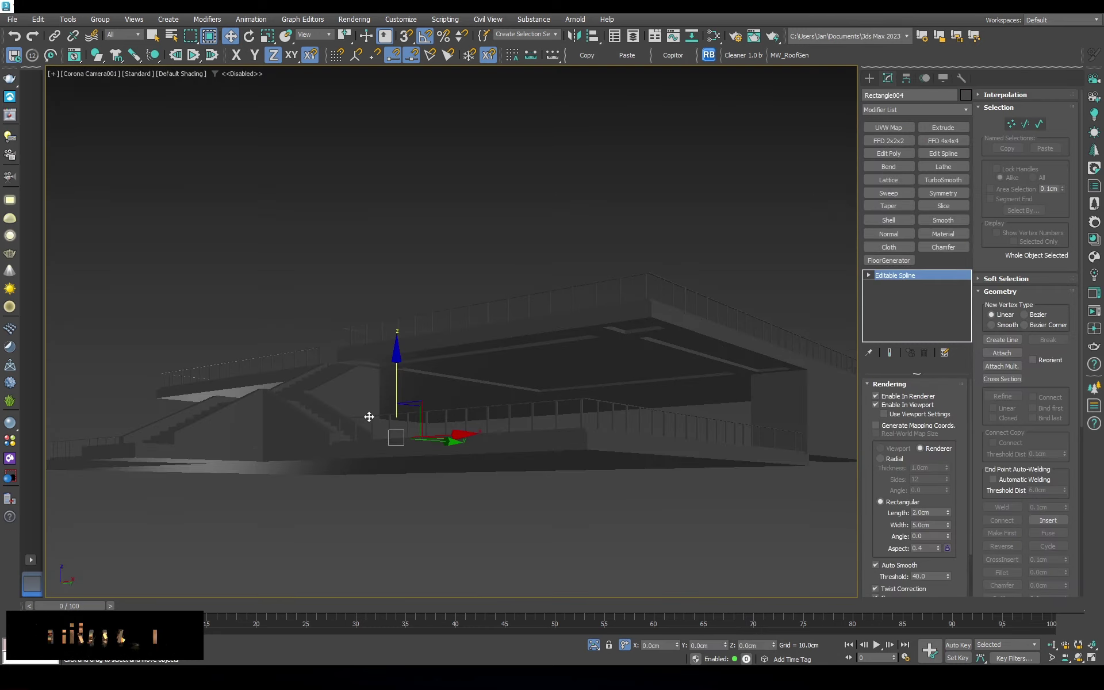
{"action": "key", "text": "t"}
{"action": "key", "text": "p"}
{"action": "scroll", "coordinate": [398, 411], "scroll_direction": "up", "scroll_amount": 4}
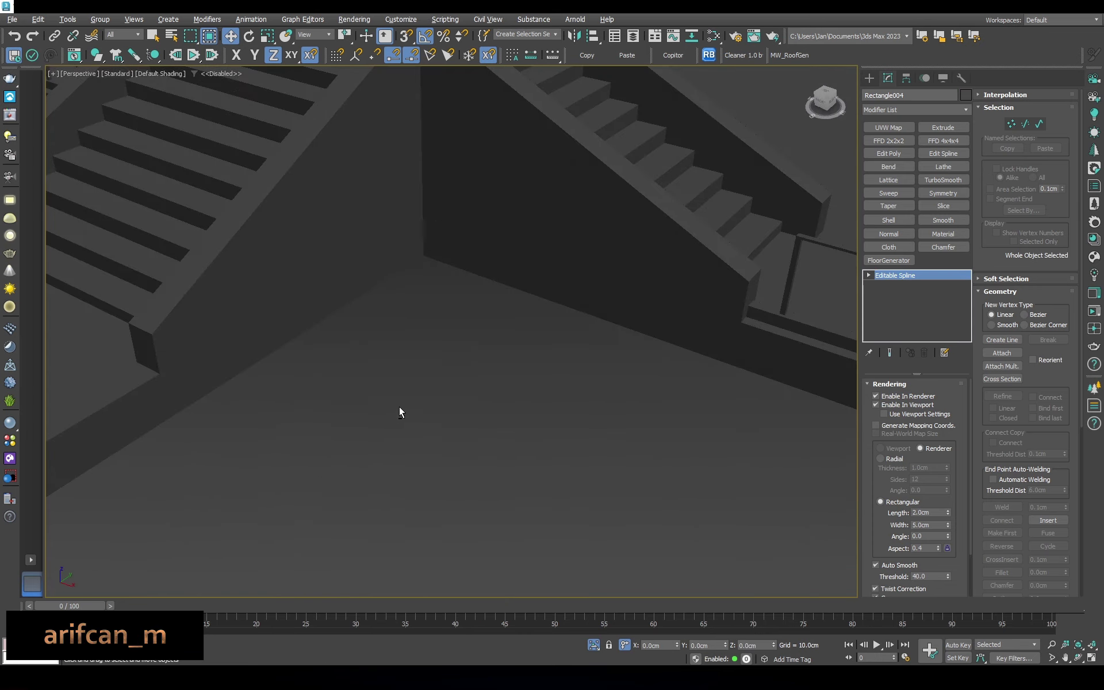
{"action": "left_click", "coordinate": [399, 412]}
{"action": "scroll", "coordinate": [424, 456], "scroll_direction": "down", "scroll_amount": 4}
{"action": "scroll", "coordinate": [436, 435], "scroll_direction": "up", "scroll_amount": 3}
{"action": "scroll", "coordinate": [460, 422], "scroll_direction": "down", "scroll_amount": 4}
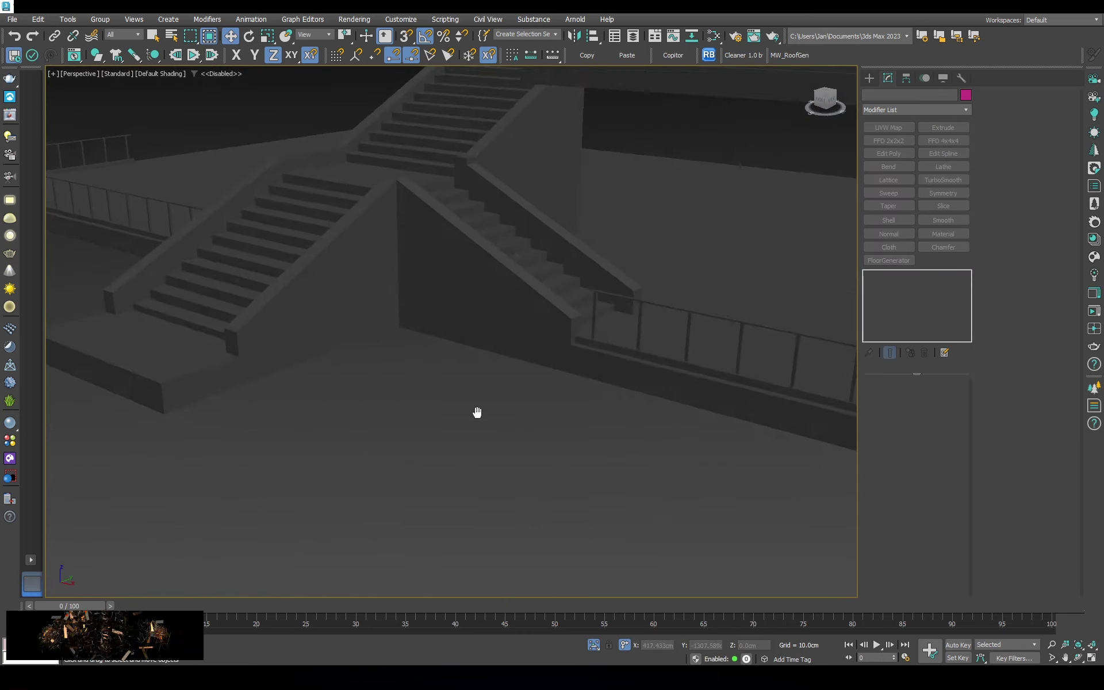
{"action": "scroll", "coordinate": [489, 385], "scroll_direction": "down", "scroll_amount": 4}
{"action": "key", "text": "c"}
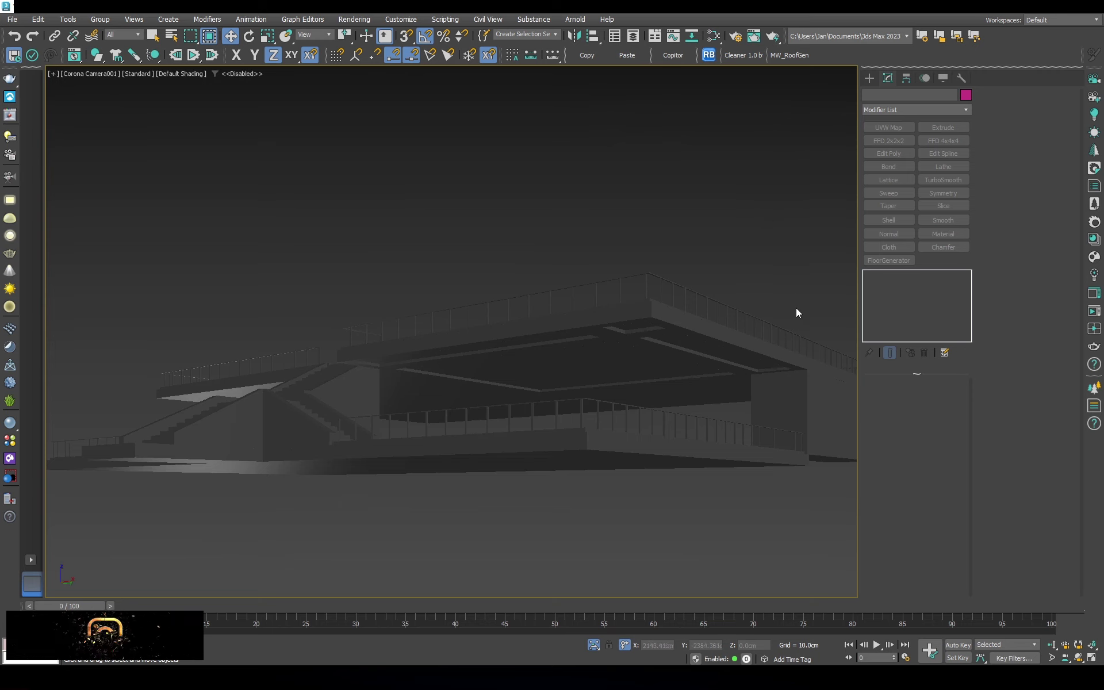
{"action": "key", "text": "F4"}
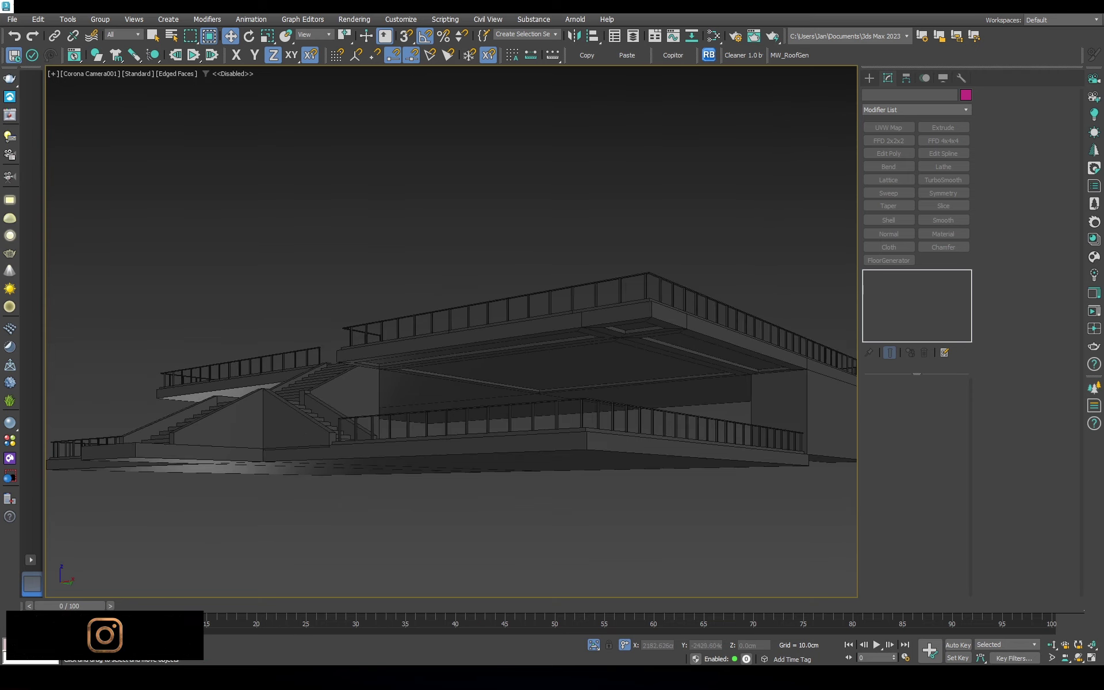
Draw a new straight handrail line (Line001) in the top view running down past the stairs
{"action": "key", "text": "t"}
{"action": "scroll", "coordinate": [459, 317], "scroll_direction": "up", "scroll_amount": 3}
{"action": "left_click", "coordinate": [869, 78]}
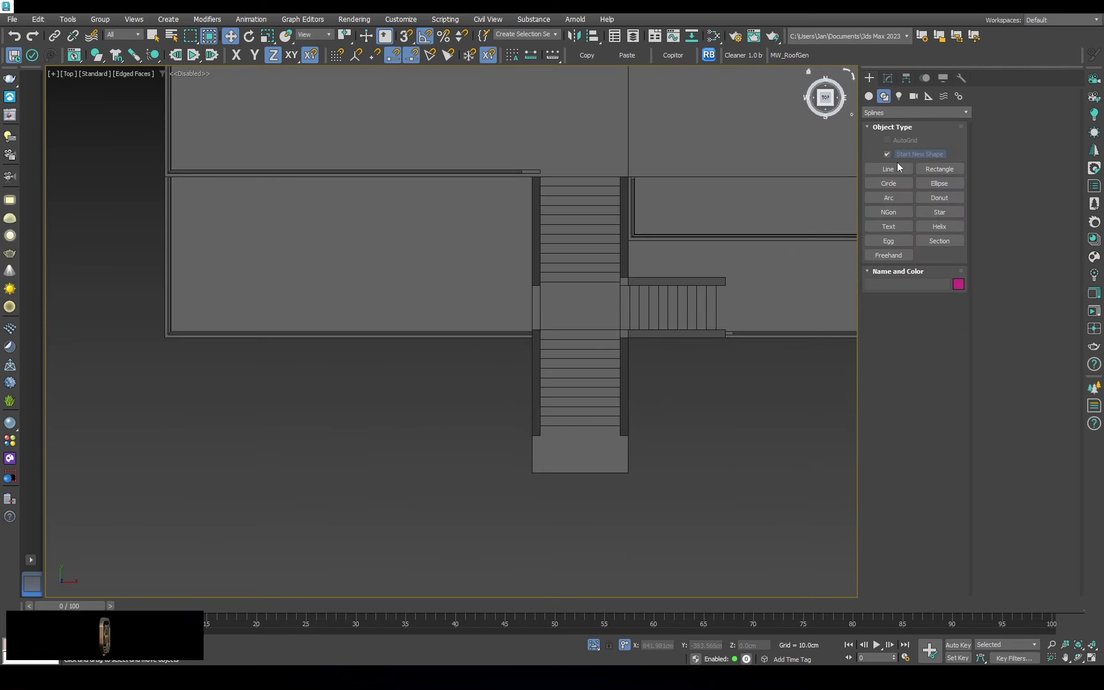
{"action": "left_click", "coordinate": [888, 169]}
{"action": "scroll", "coordinate": [529, 172], "scroll_direction": "up", "scroll_amount": 2}
{"action": "scroll", "coordinate": [546, 167], "scroll_direction": "up", "scroll_amount": 1}
{"action": "left_click", "coordinate": [548, 164]}
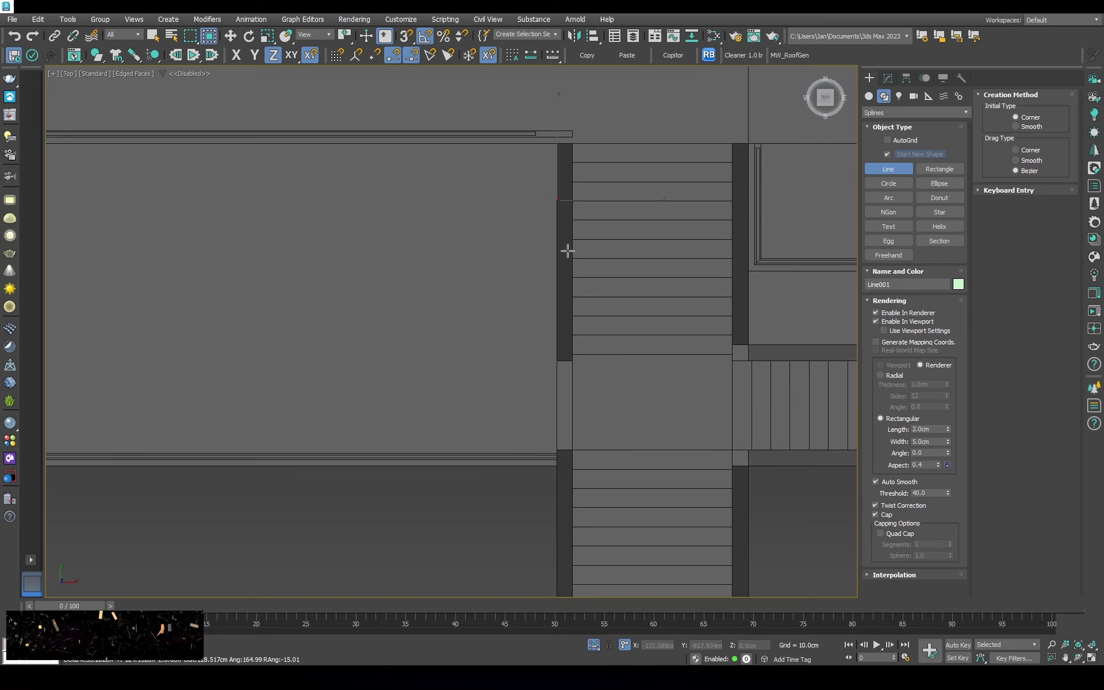
{"action": "scroll", "coordinate": [551, 428], "scroll_direction": "down", "scroll_amount": 3}
{"action": "left_click", "coordinate": [536, 540]}
{"action": "key", "text": "F3"}
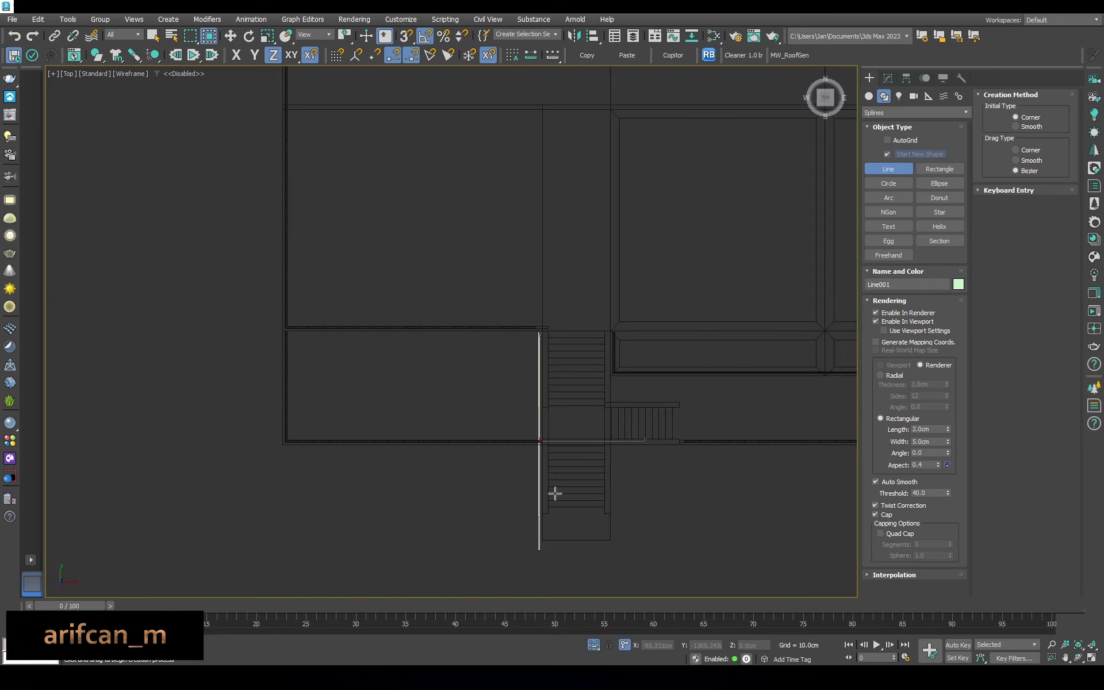
{"action": "right_click", "coordinate": [554, 493]}
{"action": "key", "text": "w"}
Turn on snapping and select the handrail line's lower vertices in wireframe
{"action": "scroll", "coordinate": [539, 448], "scroll_direction": "up", "scroll_amount": 4}
{"action": "key", "text": "1"}
{"action": "left_click", "coordinate": [538, 451]}
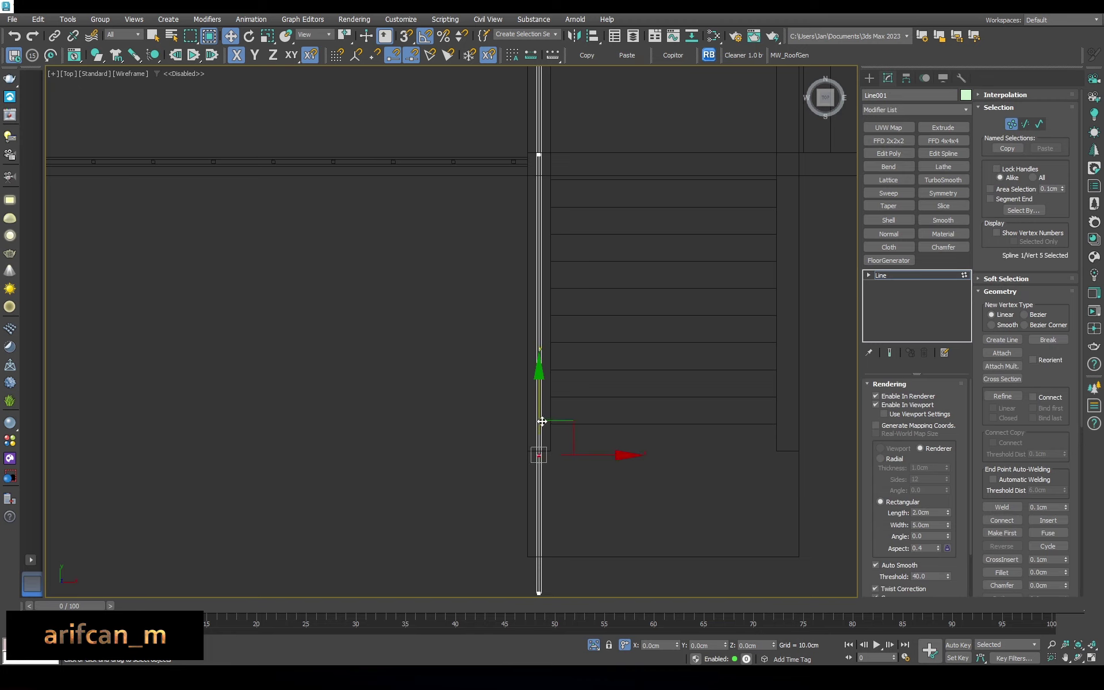
{"action": "key", "text": "F6"}
{"action": "scroll", "coordinate": [554, 457], "scroll_direction": "up", "scroll_amount": 4}
{"action": "key", "text": "F3"}
{"action": "key", "text": "s"}
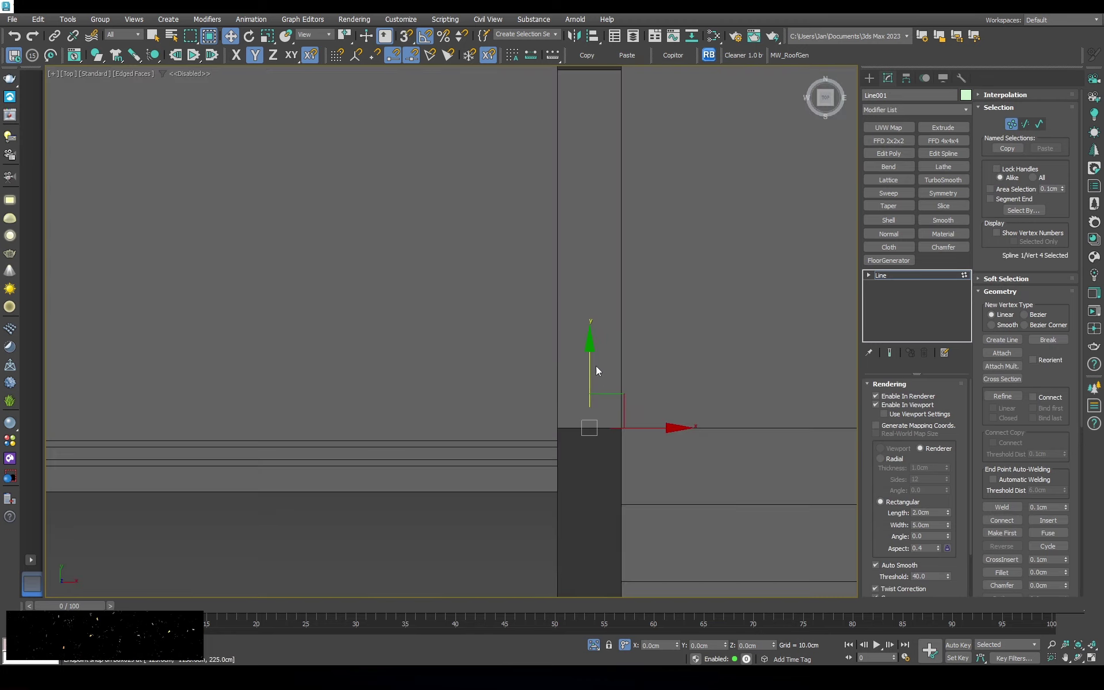
{"action": "key", "text": "F3"}
{"action": "scroll", "coordinate": [598, 379], "scroll_direction": "down", "scroll_amount": 3}
{"action": "scroll", "coordinate": [618, 435], "scroll_direction": "up", "scroll_amount": 1}
{"action": "scroll", "coordinate": [619, 435], "scroll_direction": "up", "scroll_amount": 4}
{"action": "key", "text": "F3"}
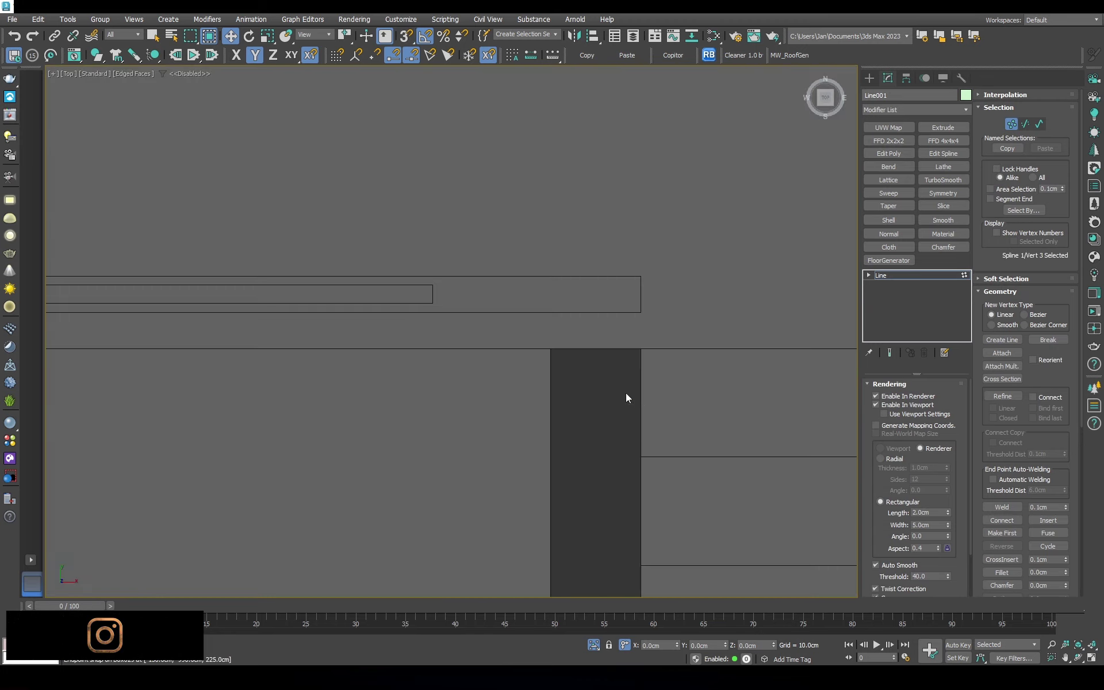
{"action": "key", "text": "F3"}
{"action": "left_click_drag", "start_coordinate": [595, 383], "coordinate": [603, 476]}
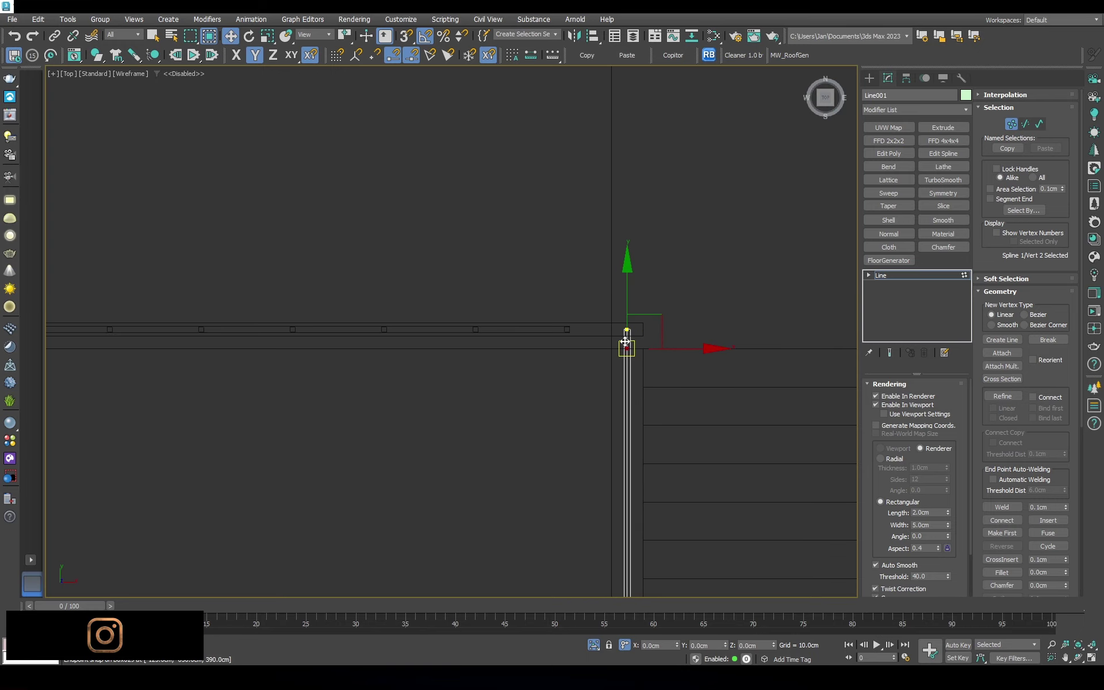
In perspective, reselect Line001 and select the four vertices of its level section
{"action": "mouse_move", "coordinate": [626, 333]}
{"action": "middle_mouse_down", "text": "alt"}
{"action": "mouse_move", "coordinate": [596, 316]}
{"action": "mouse_move", "coordinate": [678, 364]}
{"action": "mouse_move", "coordinate": [608, 221]}
{"action": "middle_mouse_up", "text": "alt"}
{"action": "scroll", "coordinate": [618, 213], "scroll_direction": "up", "scroll_amount": 3}
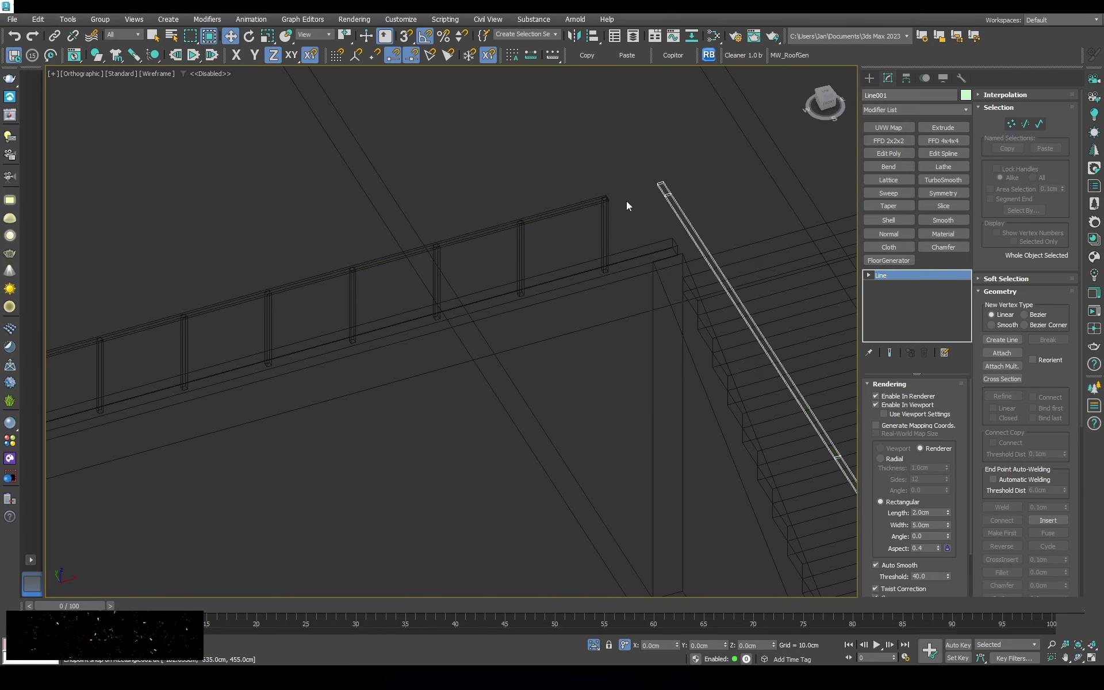
{"action": "scroll", "coordinate": [609, 204], "scroll_direction": "up", "scroll_amount": 3}
{"action": "left_click", "coordinate": [608, 204]}
{"action": "left_click", "coordinate": [691, 183]}
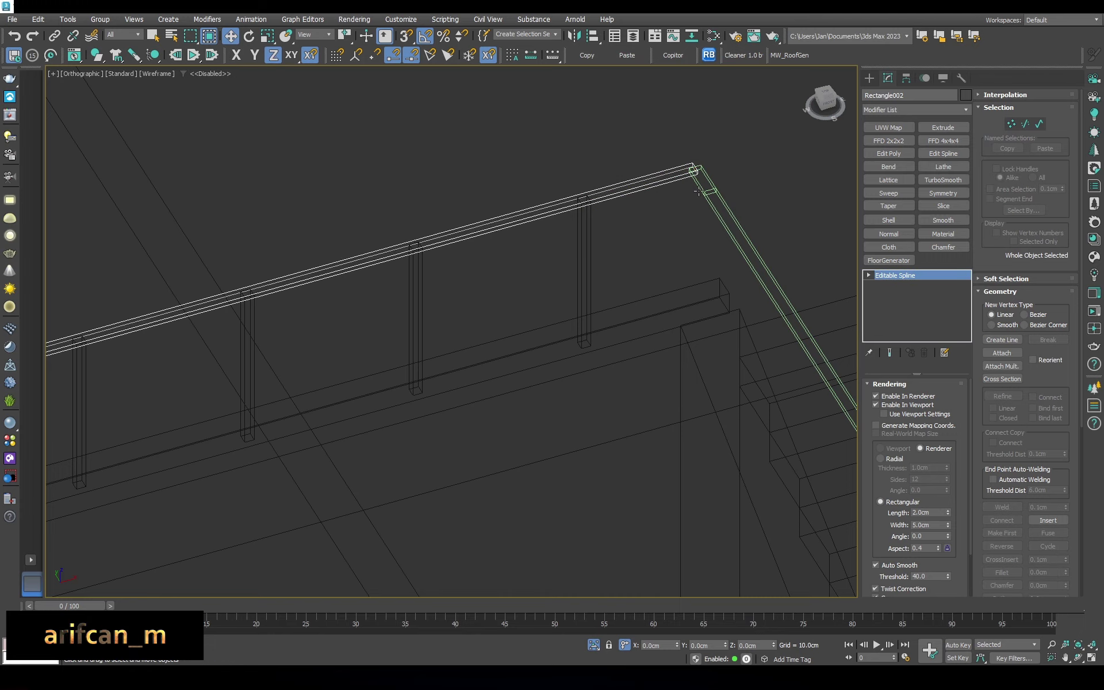
{"action": "key", "text": "p"}
{"action": "scroll", "coordinate": [650, 210], "scroll_direction": "down", "scroll_amount": 5}
{"action": "mouse_move", "coordinate": [633, 230]}
{"action": "middle_mouse_down"}
{"action": "mouse_move", "coordinate": [675, 180]}
{"action": "mouse_move", "coordinate": [702, 202]}
{"action": "middle_mouse_up"}
{"action": "key", "text": "1"}
{"action": "key", "text": "ctrl+a"}
{"action": "mouse_move", "coordinate": [453, 182]}
{"action": "middle_mouse_down", "text": "alt"}
{"action": "mouse_move", "coordinate": [630, 160]}
{"action": "mouse_move", "coordinate": [586, 151]}
{"action": "middle_mouse_up", "text": "alt"}
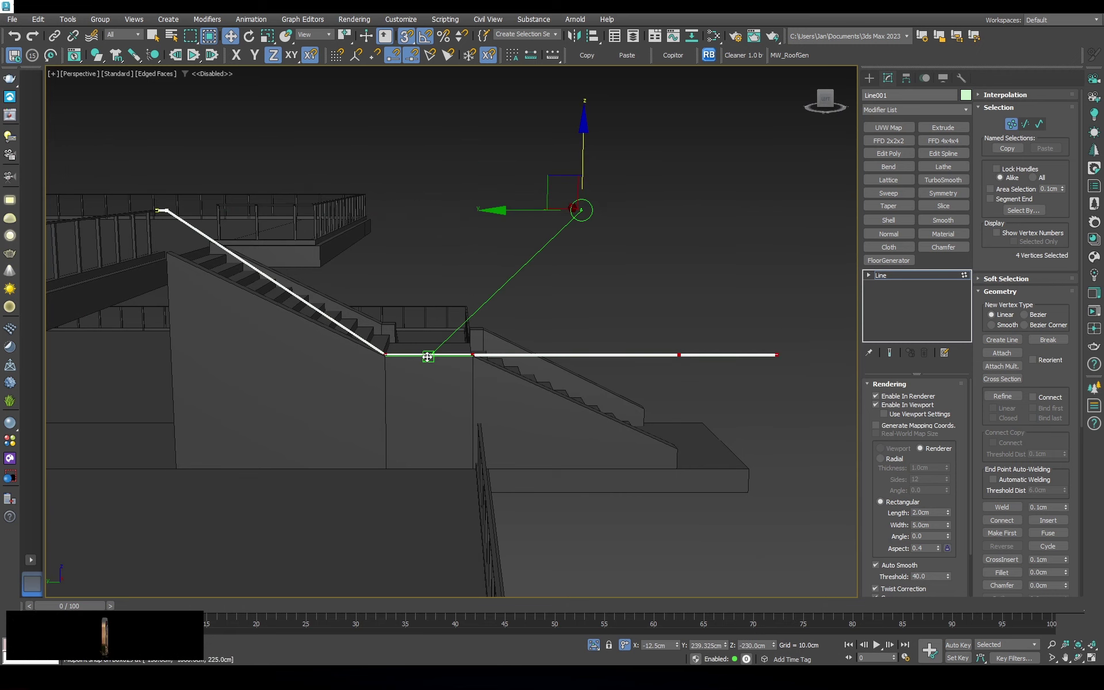
Snap the four level-section vertices onto the stair landing and lock the selection
{"action": "left_click_drag", "start_coordinate": [428, 356], "coordinate": [258, 259]}
{"action": "scroll", "coordinate": [258, 258], "scroll_direction": "up", "scroll_amount": 2}
{"action": "left_click", "coordinate": [380, 282]}
{"action": "scroll", "coordinate": [356, 259], "scroll_direction": "up", "scroll_amount": 2}
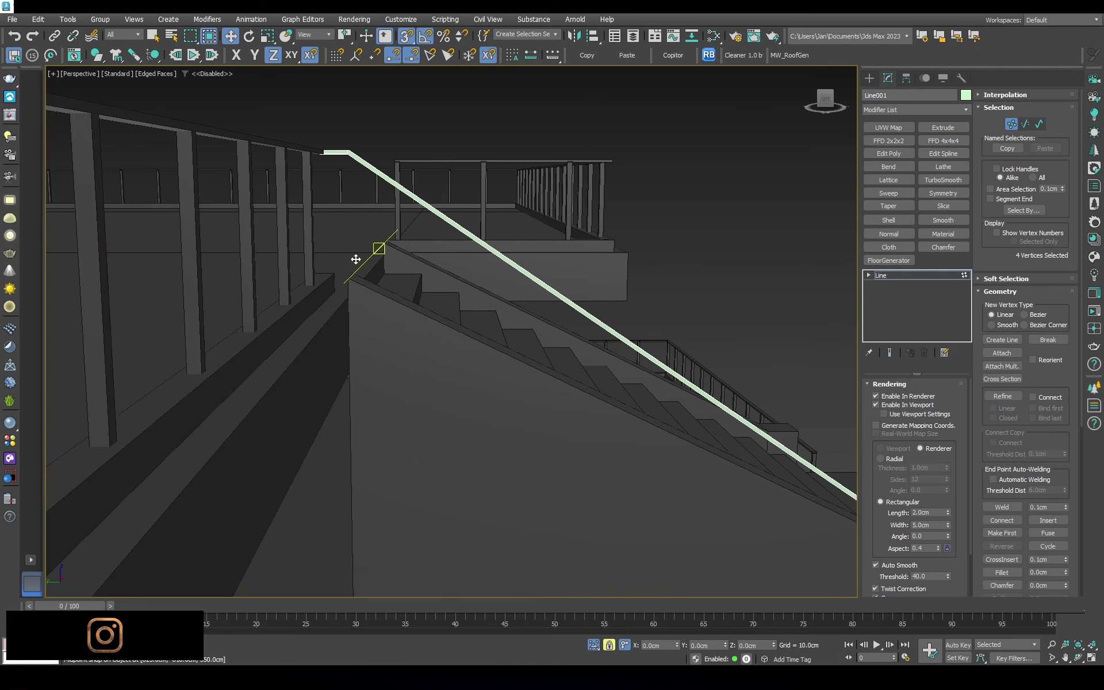
{"action": "key", "text": "F3"}
{"action": "middle_click_drag", "start_coordinate": [345, 173], "coordinate": [310, 212], "text": "alt"}
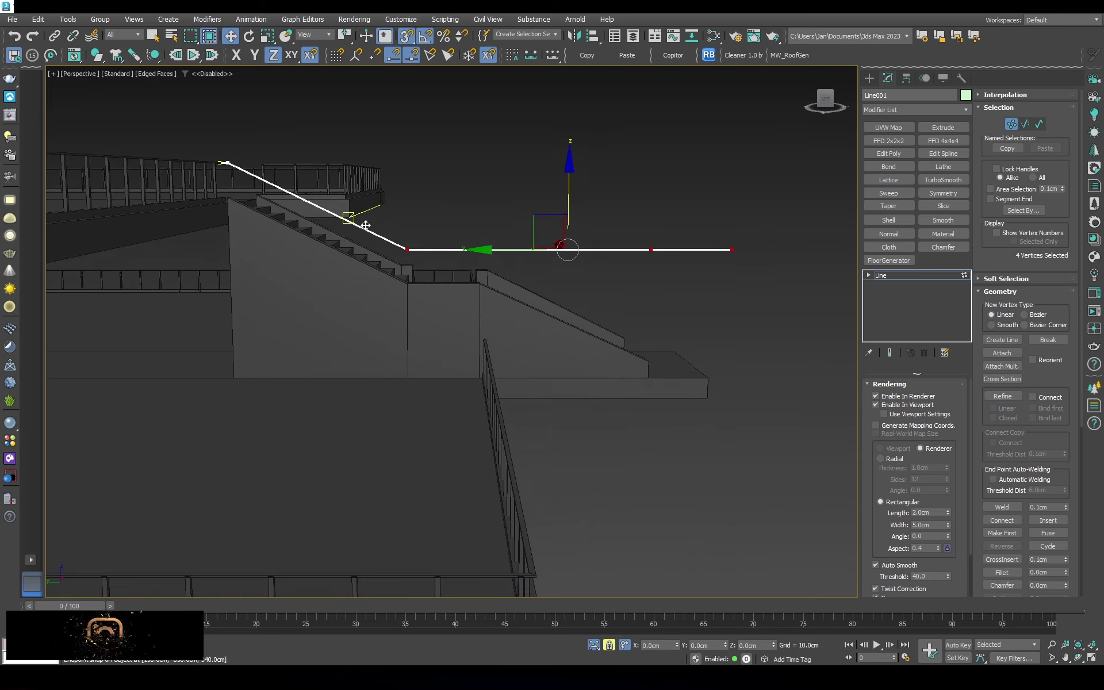
{"action": "scroll", "coordinate": [372, 262], "scroll_direction": "up", "scroll_amount": 3}
{"action": "key", "text": "F3"}
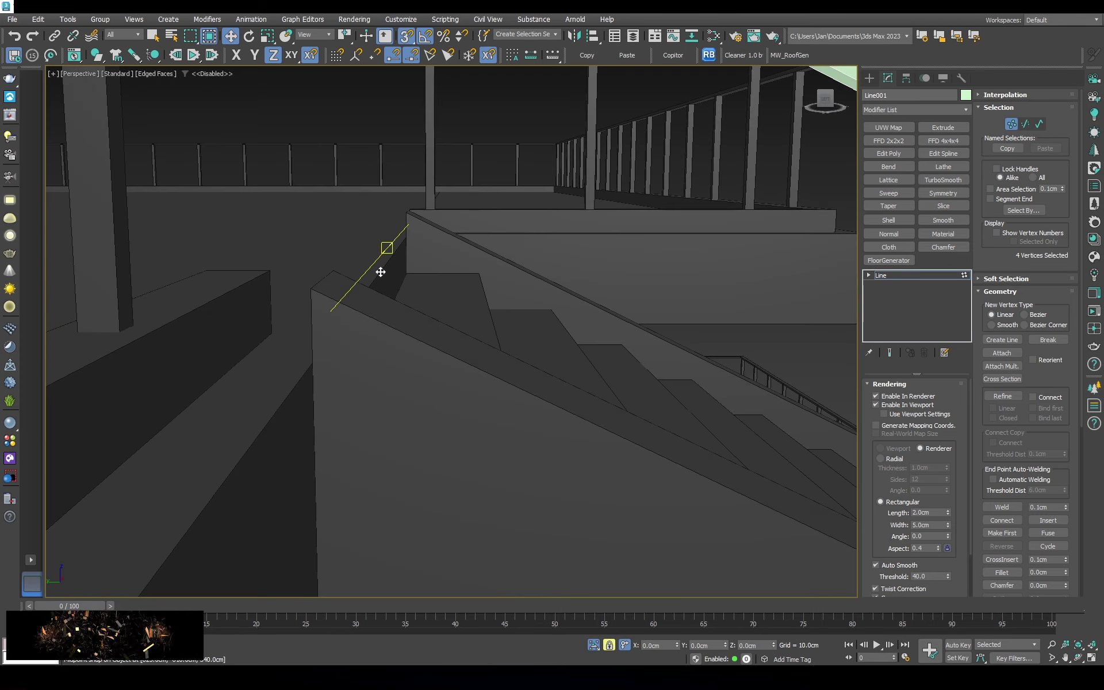
{"action": "key", "text": "F3"}
{"action": "scroll", "coordinate": [389, 271], "scroll_direction": "down", "scroll_amount": 3}
Select the handrail's two end vertices and drop them to the bottom of the stairs
{"action": "middle_click_drag", "start_coordinate": [394, 264], "coordinate": [500, 215], "text": "alt"}
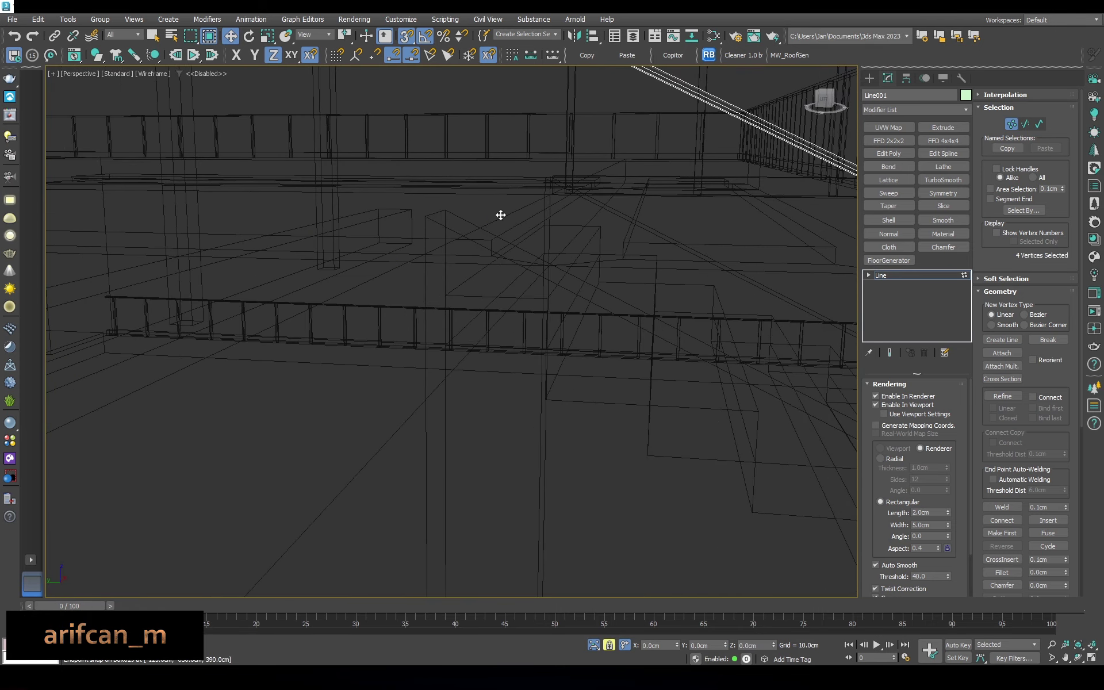
{"action": "scroll", "coordinate": [313, 302], "scroll_direction": "down", "scroll_amount": 3}
{"action": "key", "text": "F3"}
{"action": "mouse_move", "coordinate": [345, 258]}
{"action": "middle_mouse_down", "text": "alt"}
{"action": "mouse_move", "coordinate": [458, 226]}
{"action": "mouse_move", "coordinate": [543, 222]}
{"action": "mouse_move", "coordinate": [508, 216]}
{"action": "mouse_move", "coordinate": [604, 194]}
{"action": "middle_mouse_up", "text": "alt"}
{"action": "scroll", "coordinate": [484, 244], "scroll_direction": "up", "scroll_amount": 2}
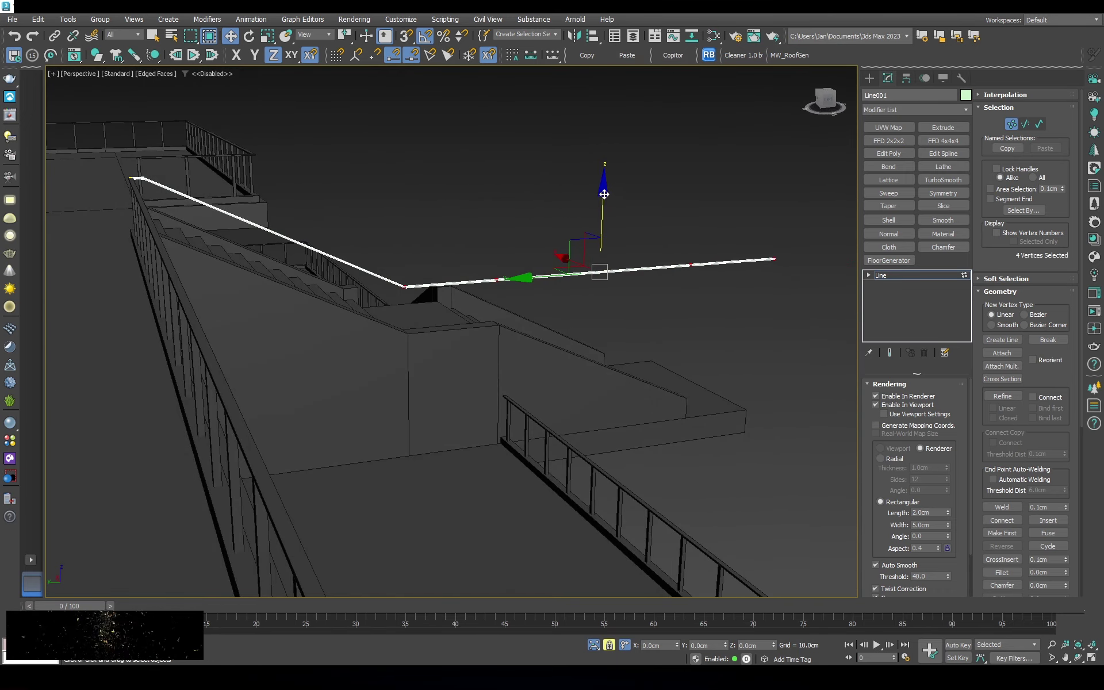
{"action": "middle_click_drag", "start_coordinate": [448, 328], "coordinate": [239, 251], "text": "alt"}
{"action": "key", "text": "F3"}
{"action": "key", "text": "F3"}
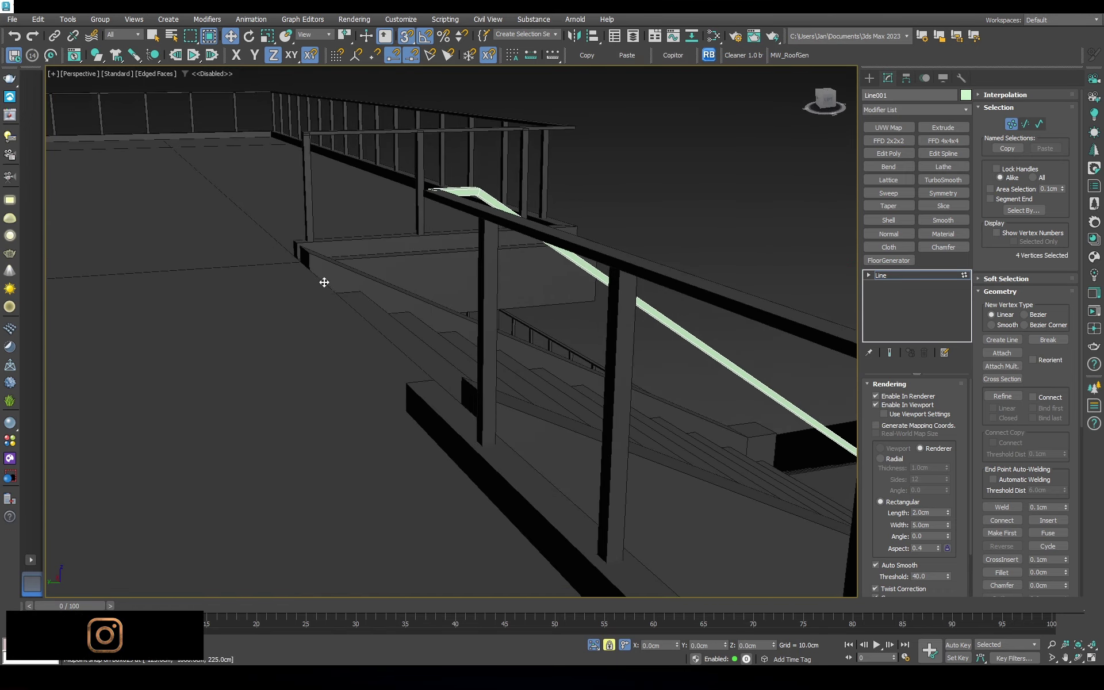
{"action": "key", "text": "F3"}
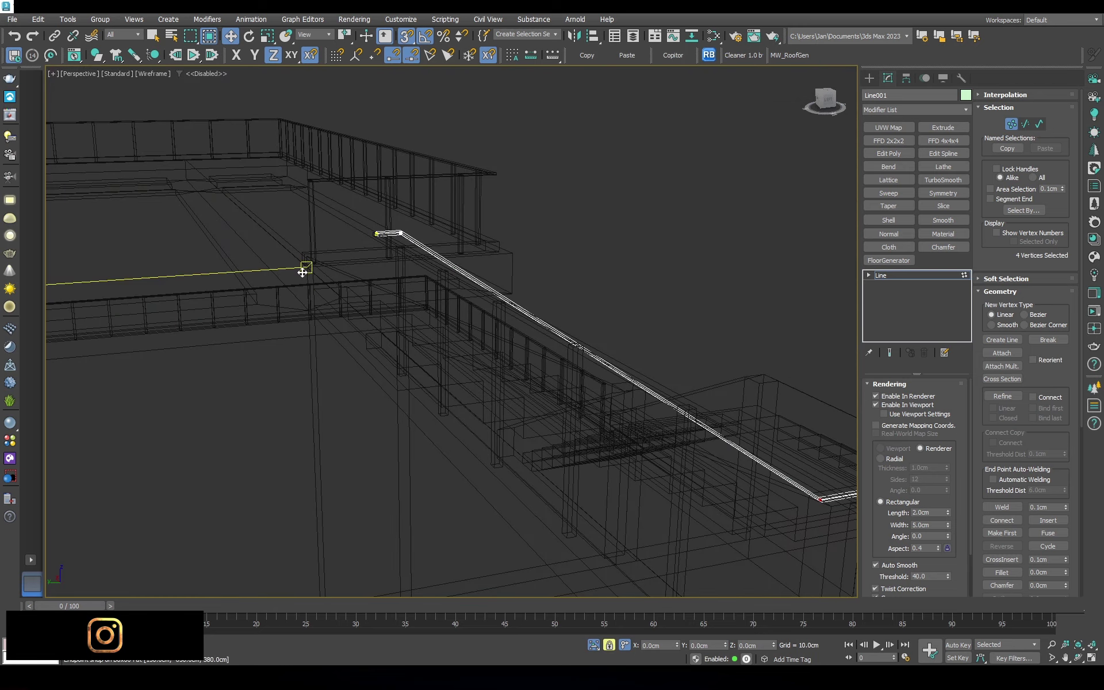
{"action": "key", "text": "F3"}
{"action": "mouse_move", "coordinate": [398, 229]}
{"action": "middle_mouse_down", "text": "alt"}
{"action": "mouse_move", "coordinate": [494, 325]}
{"action": "mouse_move", "coordinate": [460, 320]}
{"action": "middle_mouse_up", "text": "alt"}
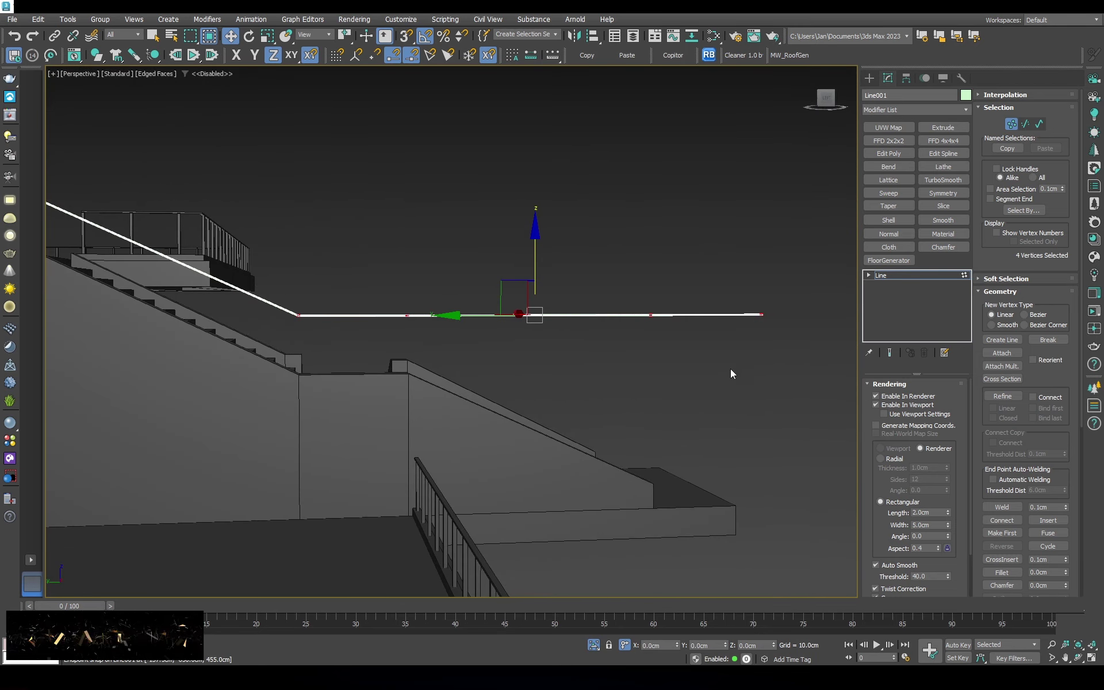
{"action": "middle_click_drag", "start_coordinate": [731, 374], "coordinate": [660, 228], "text": "alt"}
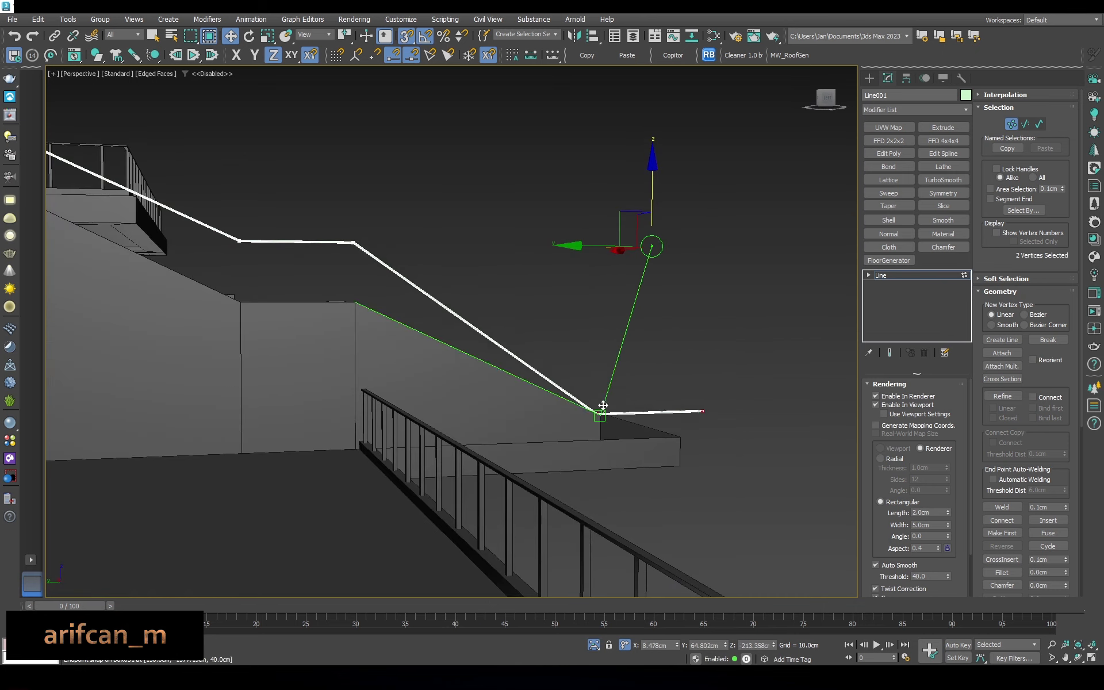
{"action": "right_click", "coordinate": [454, 322]}
{"action": "mouse_move", "coordinate": [364, 318]}
{"action": "middle_mouse_down", "text": "alt"}
{"action": "mouse_move", "coordinate": [455, 322]}
{"action": "mouse_move", "coordinate": [368, 286]}
{"action": "mouse_move", "coordinate": [572, 381]}
{"action": "mouse_move", "coordinate": [522, 353]}
{"action": "mouse_move", "coordinate": [656, 334]}
{"action": "middle_mouse_up", "text": "alt"}
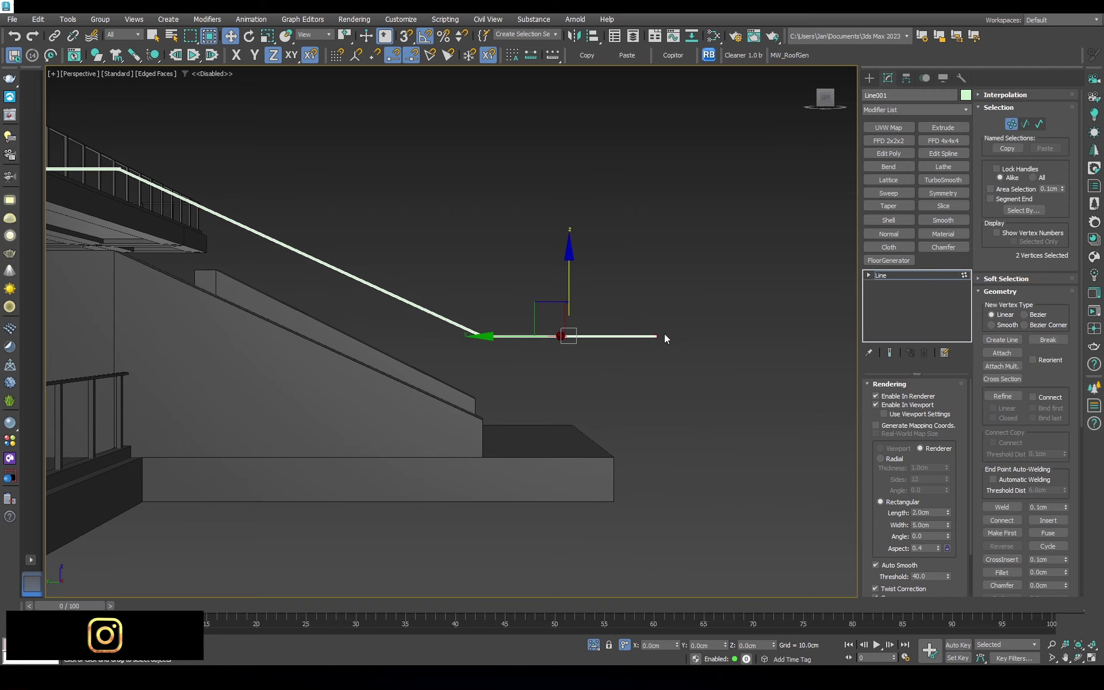
Space instanced copies of the railing post along the Line001 handrail path with the Spacing Tool
{"action": "scroll", "coordinate": [636, 424], "scroll_direction": "down", "scroll_amount": 5}
{"action": "left_click", "coordinate": [880, 276]}
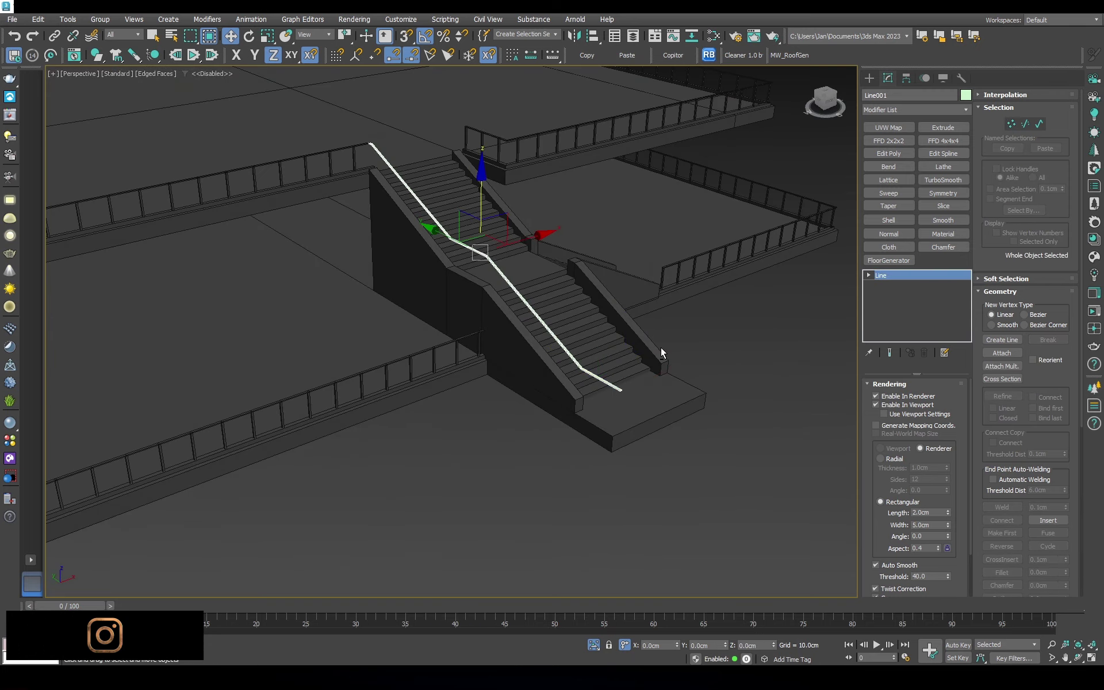
{"action": "mouse_move", "coordinate": [575, 322]}
{"action": "middle_mouse_down", "text": "alt"}
{"action": "mouse_move", "coordinate": [645, 340]}
{"action": "mouse_move", "coordinate": [718, 322]}
{"action": "middle_mouse_up", "text": "alt"}
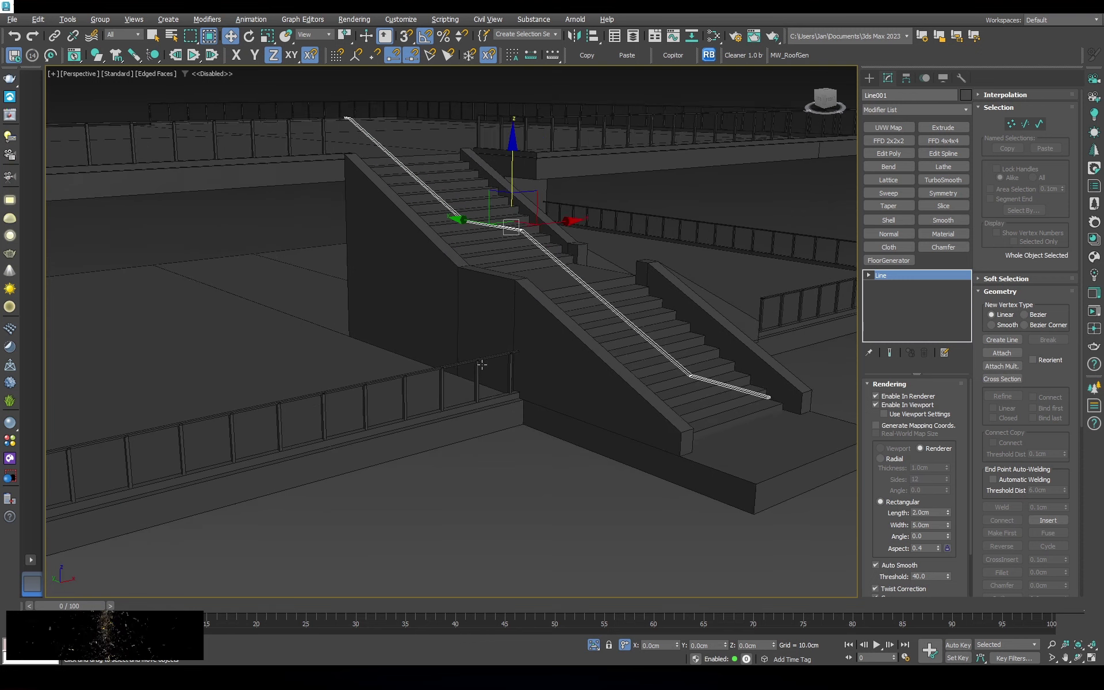
{"action": "left_click", "coordinate": [486, 382]}
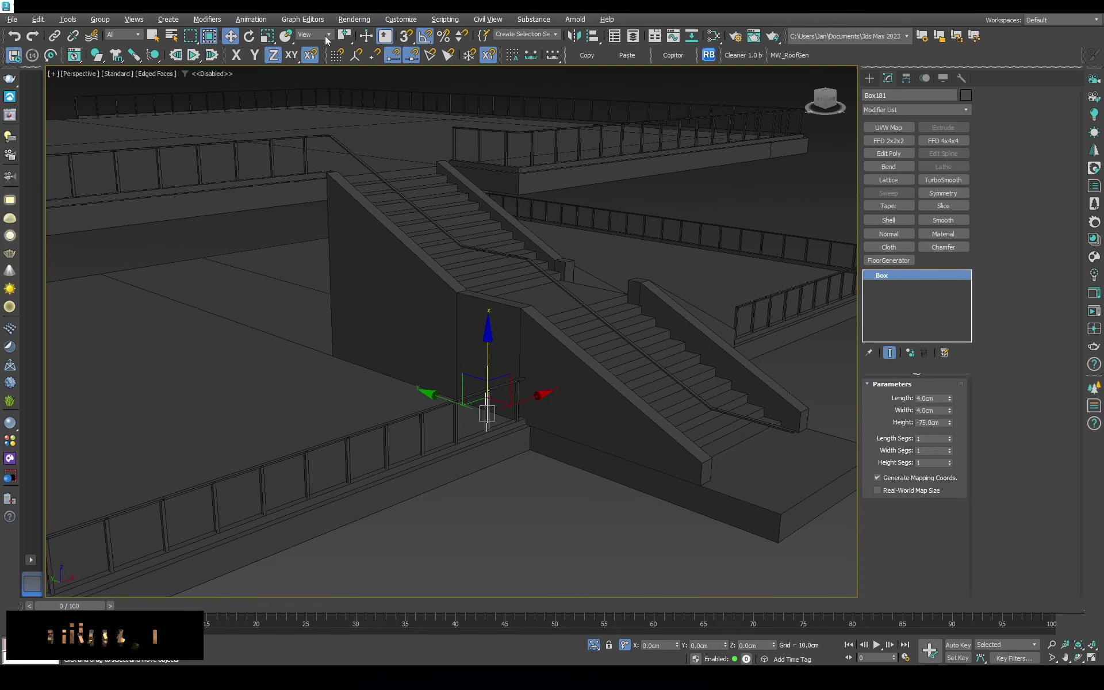
{"action": "left_click", "coordinate": [549, 56]}
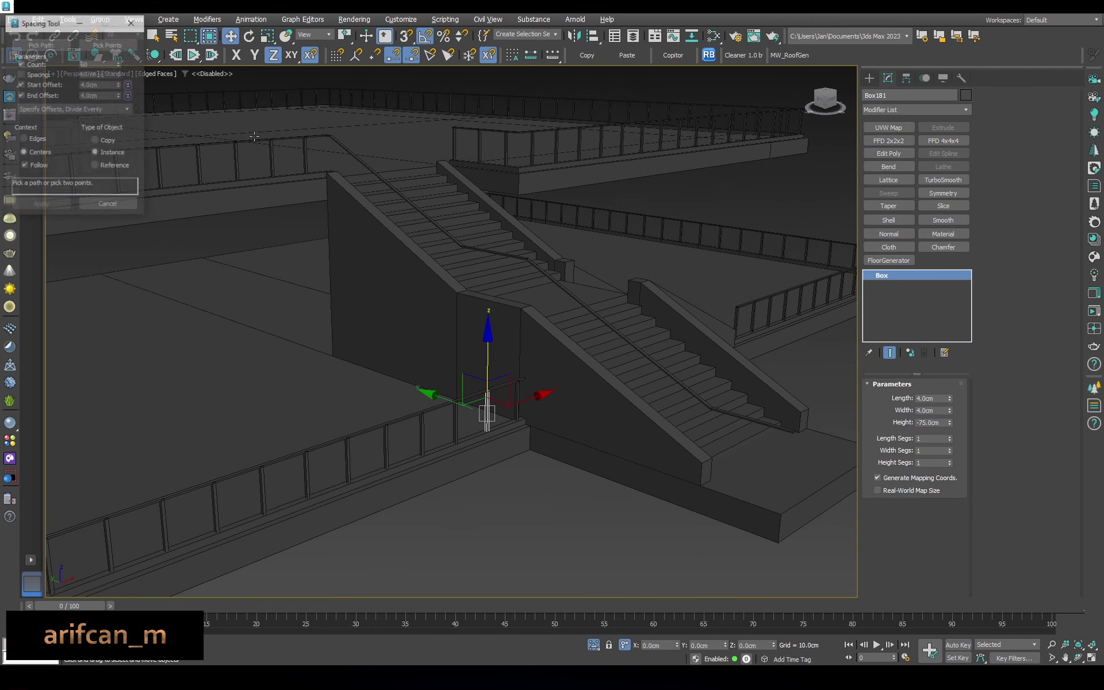
{"action": "left_click", "coordinate": [405, 201]}
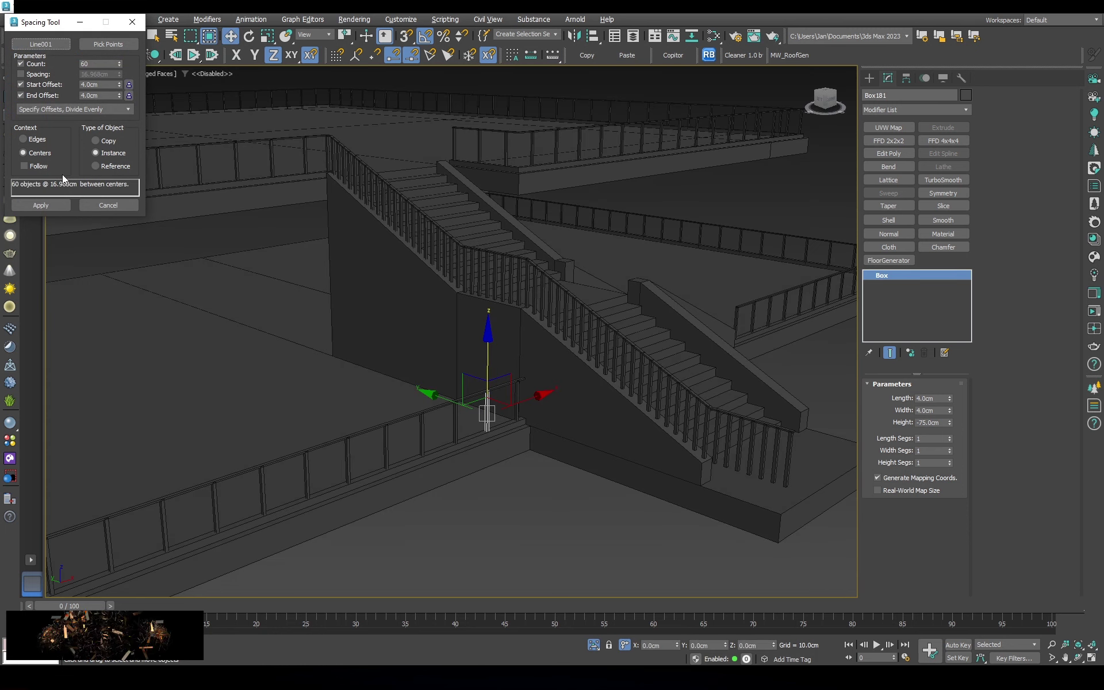
{"action": "type", "text": "0"}
{"action": "key", "text": "Return"}
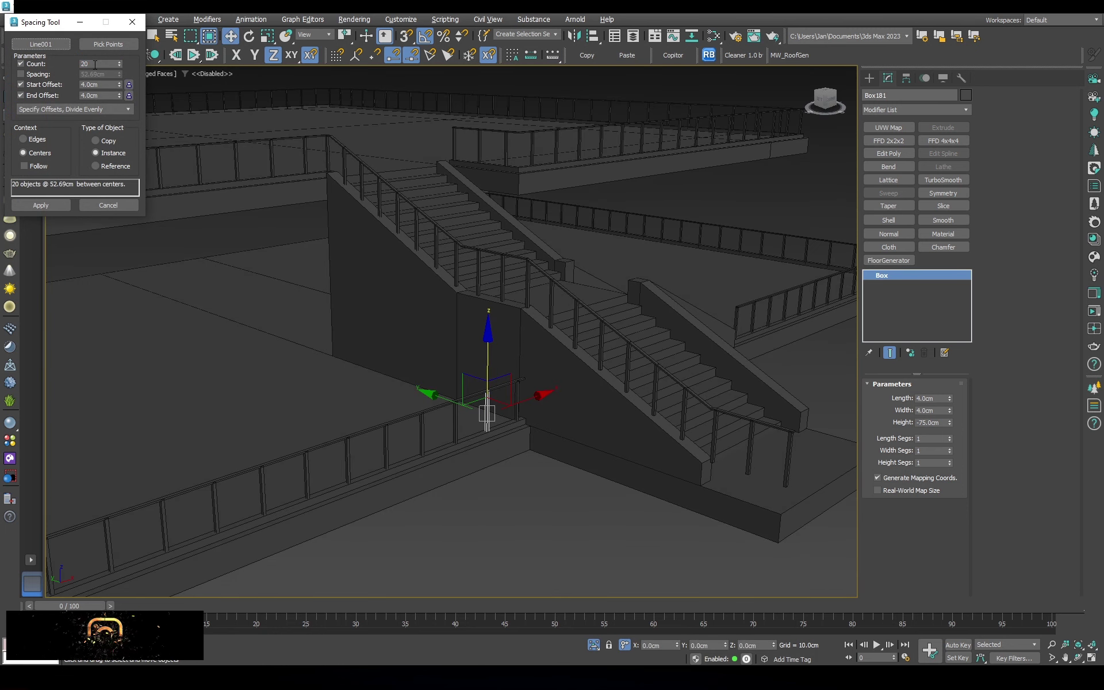
Apply the previous post spacing, then inspect the staircase in wireframe
{"action": "left_click", "coordinate": [39, 205]}
{"action": "middle_click_drag", "start_coordinate": [460, 345], "coordinate": [287, 345], "text": "alt"}
{"action": "key", "text": "F3"}
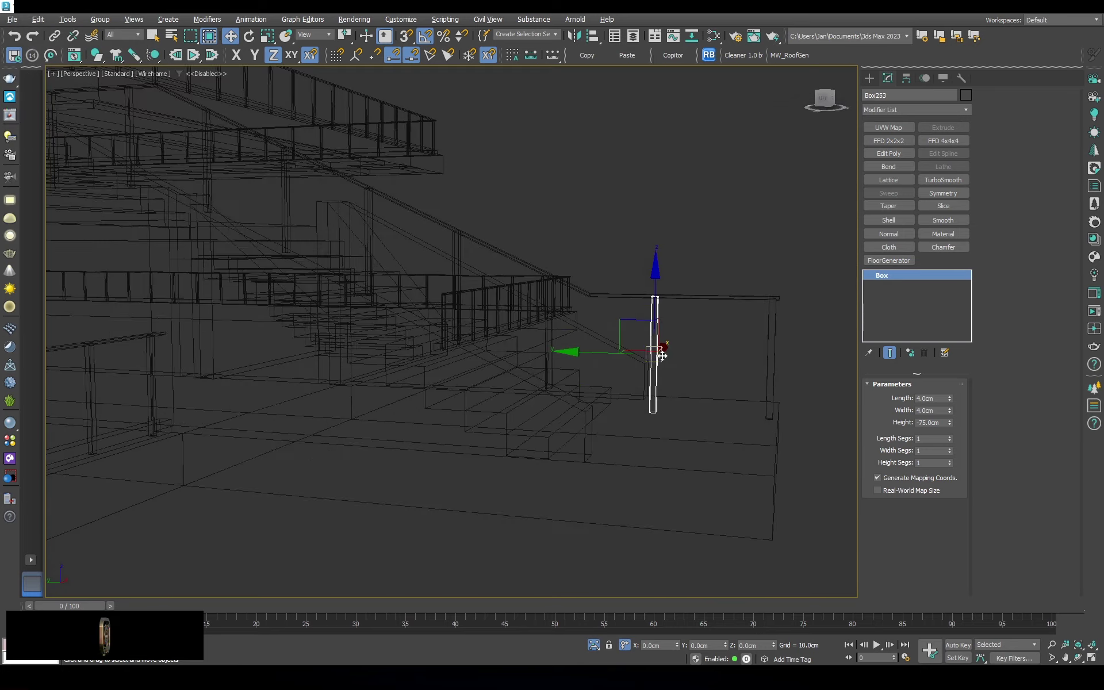
{"action": "scroll", "coordinate": [695, 364], "scroll_direction": "up", "scroll_amount": 5}
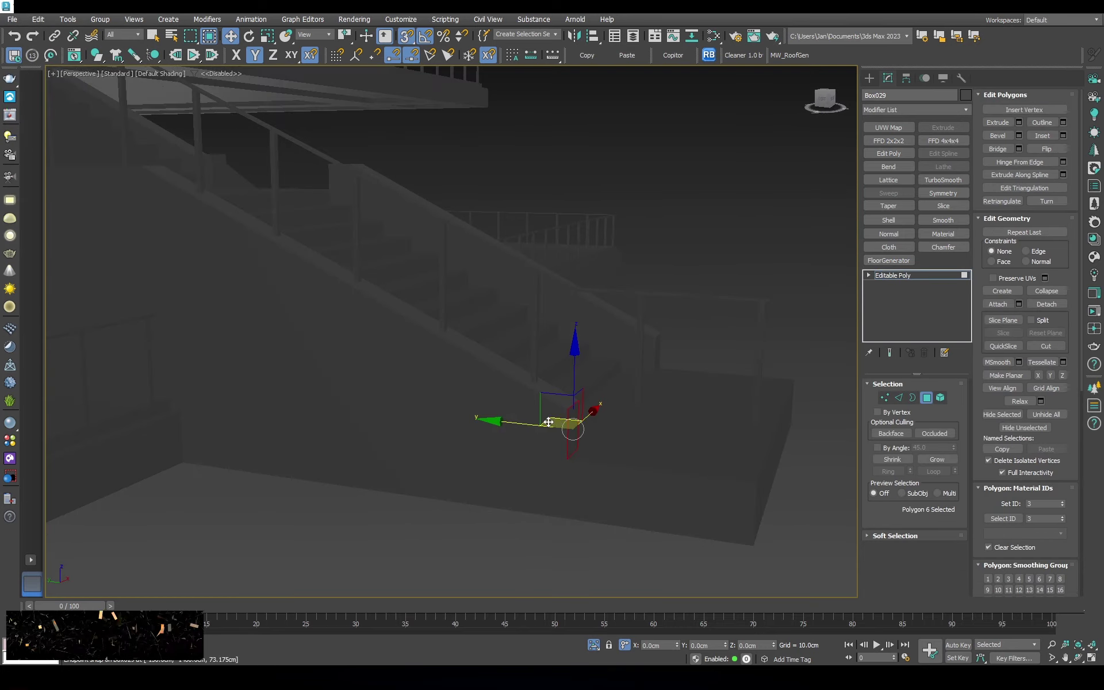
{"action": "scroll", "coordinate": [776, 267], "scroll_direction": "down", "scroll_amount": 5}
{"action": "scroll", "coordinate": [481, 284], "scroll_direction": "up", "scroll_amount": 5}
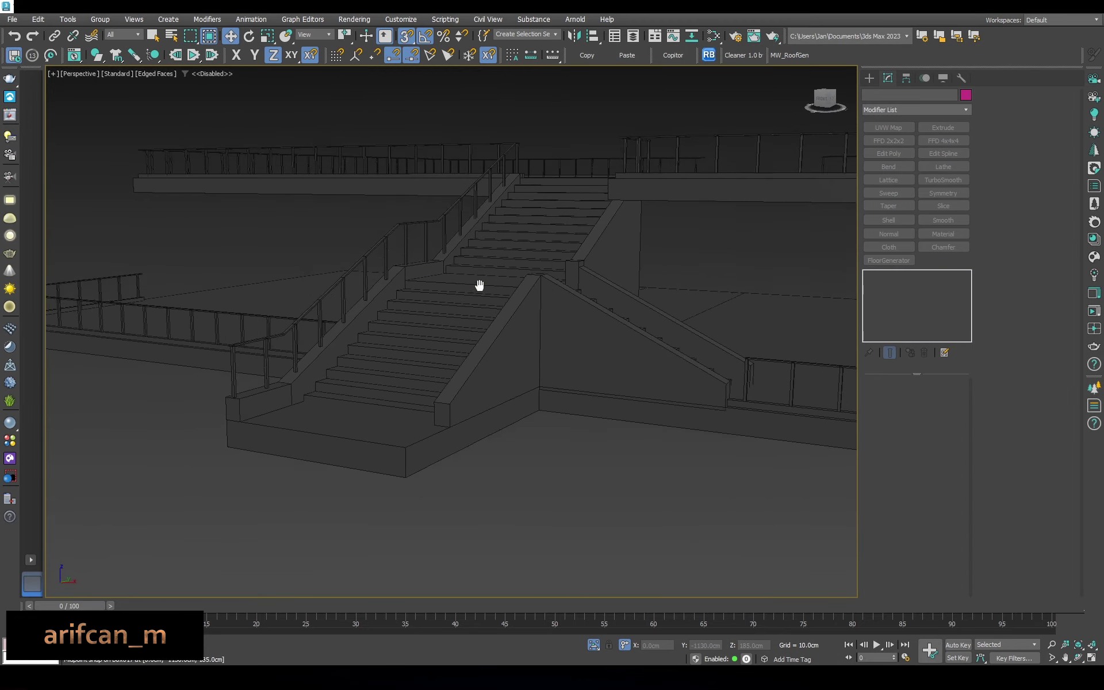
{"action": "mouse_move", "coordinate": [480, 283]}
{"action": "middle_mouse_down"}
{"action": "mouse_move", "coordinate": [494, 280]}
{"action": "mouse_move", "coordinate": [470, 249]}
{"action": "middle_mouse_up"}
{"action": "scroll", "coordinate": [494, 280], "scroll_direction": "down", "scroll_amount": 2}
{"action": "key", "text": "F3"}
Copy the handrail line across to the other side of the stair
{"action": "left_click", "coordinate": [406, 290]}
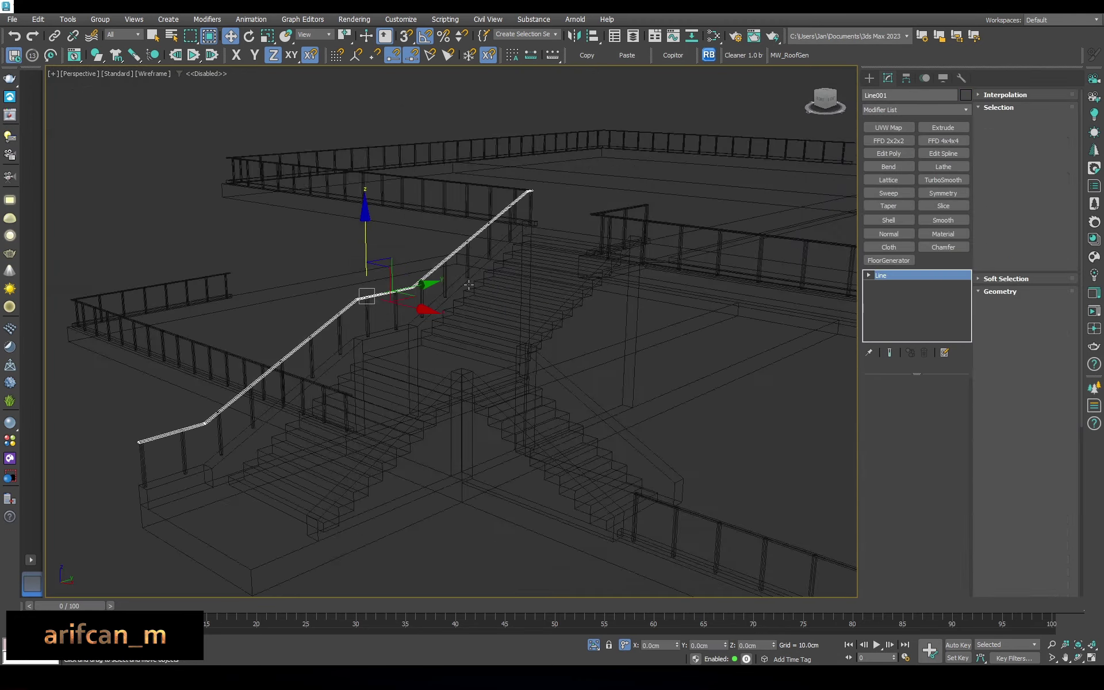
{"action": "scroll", "coordinate": [433, 305], "scroll_direction": "up", "scroll_amount": 4}
{"action": "left_click_drag", "start_coordinate": [434, 305], "coordinate": [569, 359], "text": "shift"}
{"action": "key", "text": "Return"}
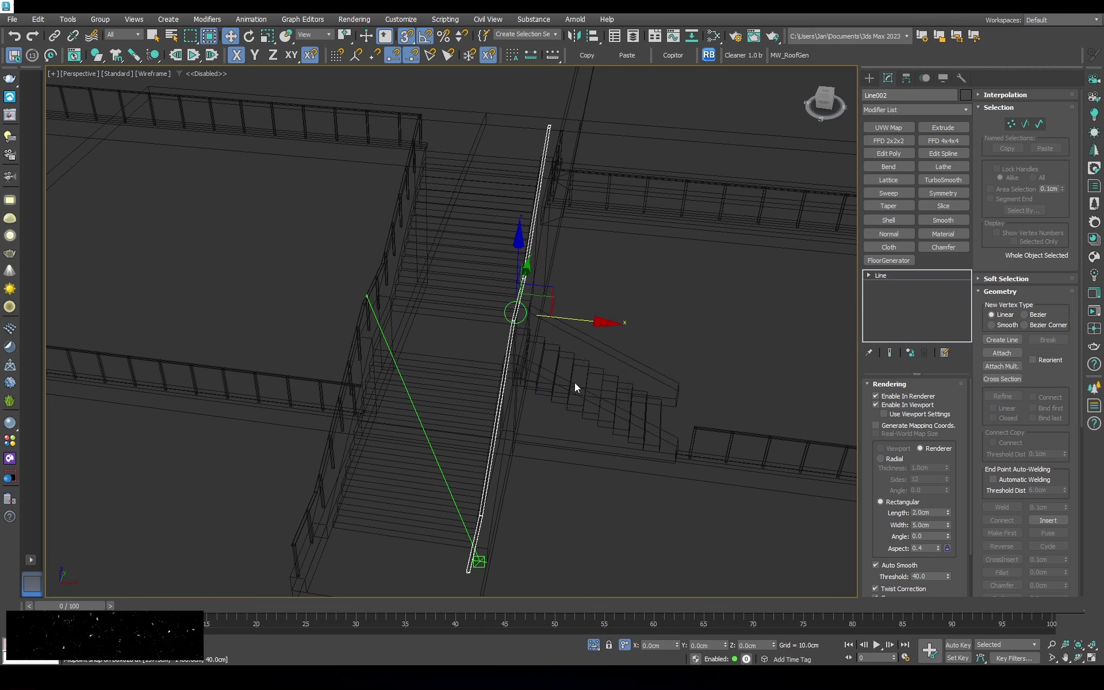
Turn snapping off and select the copied handrail line from a higher shaded view
{"action": "key", "text": "s"}
{"action": "key", "text": "F3"}
{"action": "middle_click_drag", "start_coordinate": [510, 351], "coordinate": [495, 340], "text": "alt"}
{"action": "key", "text": "F4"}
{"action": "left_click", "coordinate": [460, 397]}
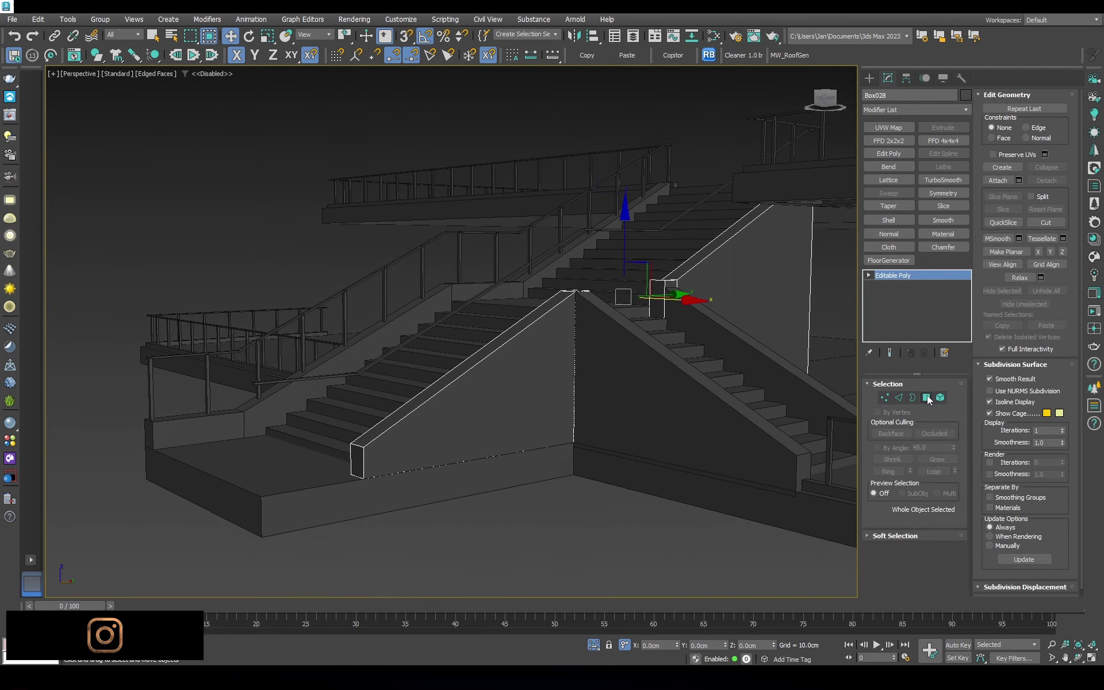
{"action": "left_click", "coordinate": [341, 374]}
{"action": "mouse_move", "coordinate": [180, 352]}
{"action": "middle_mouse_down", "text": "alt"}
{"action": "mouse_move", "coordinate": [402, 394]}
{"action": "mouse_move", "coordinate": [434, 377]}
{"action": "mouse_move", "coordinate": [414, 358]}
{"action": "mouse_move", "coordinate": [563, 248]}
{"action": "middle_mouse_up", "text": "alt"}
{"action": "key", "text": "F4"}
{"action": "scroll", "coordinate": [414, 359], "scroll_direction": "up", "scroll_amount": 5}
Delete the middle segment of the copied handrail line
{"action": "key", "text": "2"}
{"action": "scroll", "coordinate": [499, 299], "scroll_direction": "down", "scroll_amount": 5}
{"action": "left_click", "coordinate": [517, 307]}
{"action": "key", "text": "Delete"}
{"action": "scroll", "coordinate": [543, 293], "scroll_direction": "down", "scroll_amount": 3}
Review the handrail's vertices in top view, then return to the shaded perspective view
{"action": "key", "text": "1"}
{"action": "key", "text": "t"}
{"action": "key", "text": "F3"}
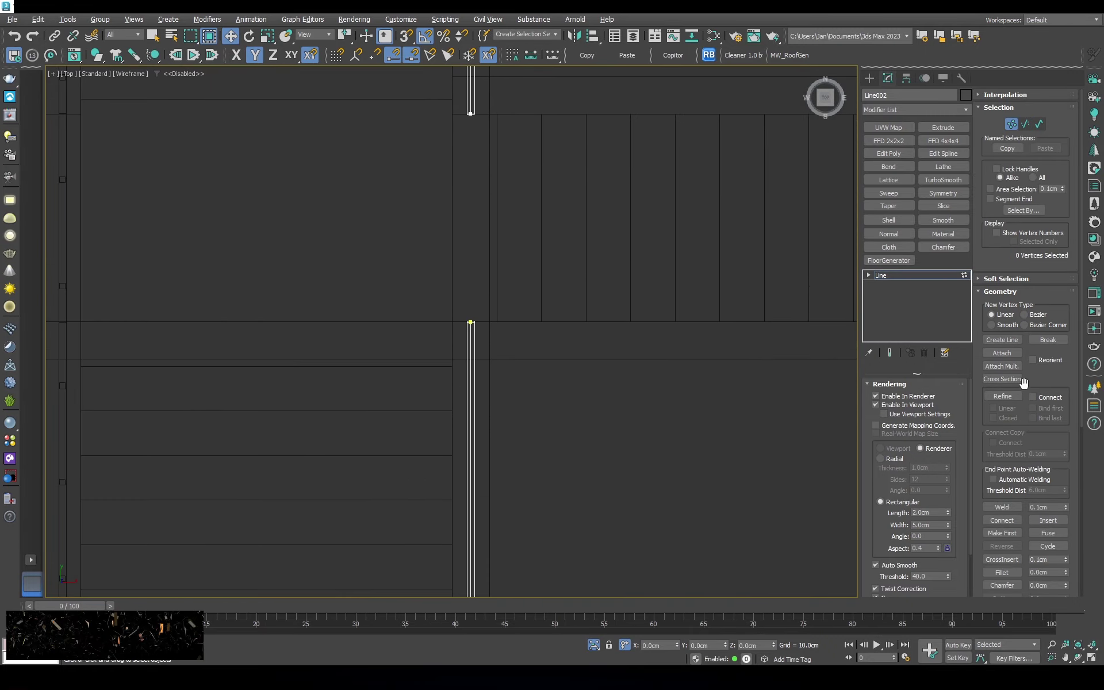
{"action": "scroll", "coordinate": [460, 333], "scroll_direction": "up", "scroll_amount": 2}
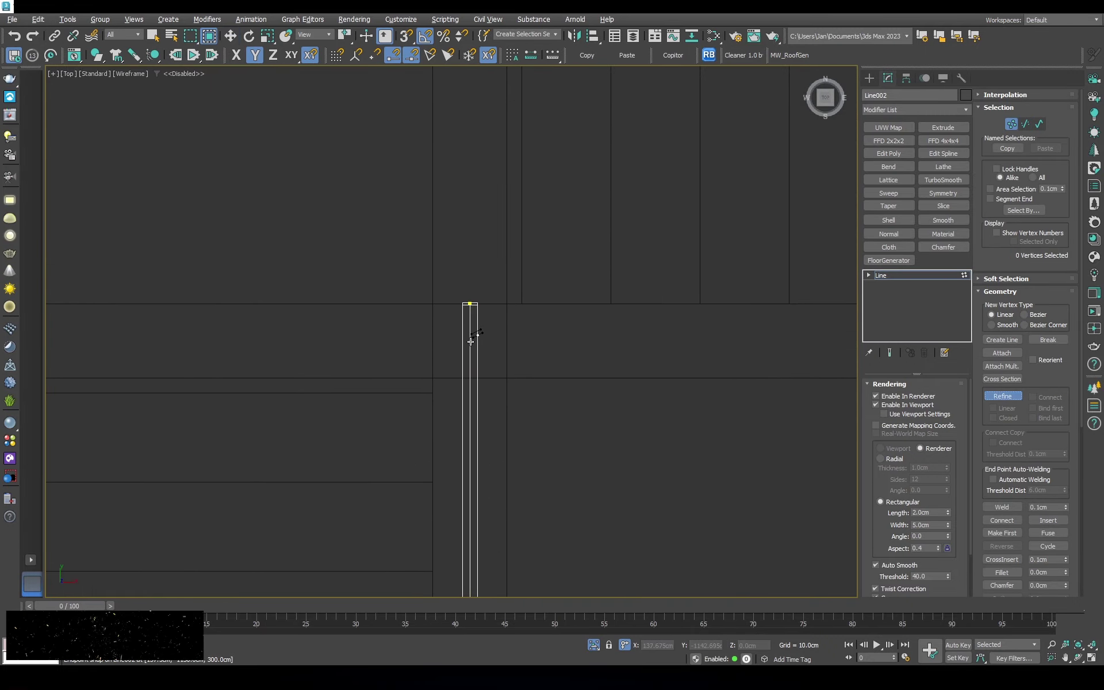
{"action": "left_click", "coordinate": [442, 315]}
{"action": "middle_click_drag", "start_coordinate": [442, 315], "coordinate": [524, 262]}
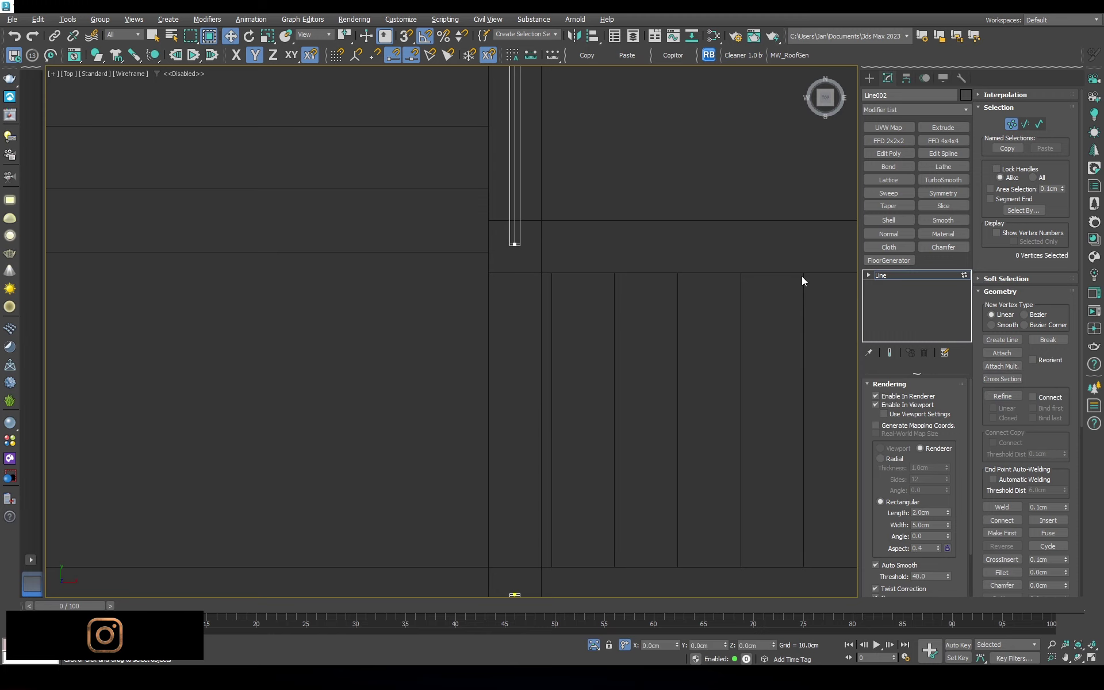
{"action": "left_click", "coordinate": [896, 275]}
{"action": "key", "text": "F3"}
{"action": "key", "text": "p"}
{"action": "mouse_move", "coordinate": [517, 241]}
{"action": "middle_mouse_down", "text": "alt"}
{"action": "mouse_move", "coordinate": [595, 178]}
{"action": "mouse_move", "coordinate": [518, 189]}
{"action": "middle_mouse_up", "text": "alt"}
Space 10 instanced posts along Line002 with the Spacing Tool
{"action": "left_click", "coordinate": [512, 172]}
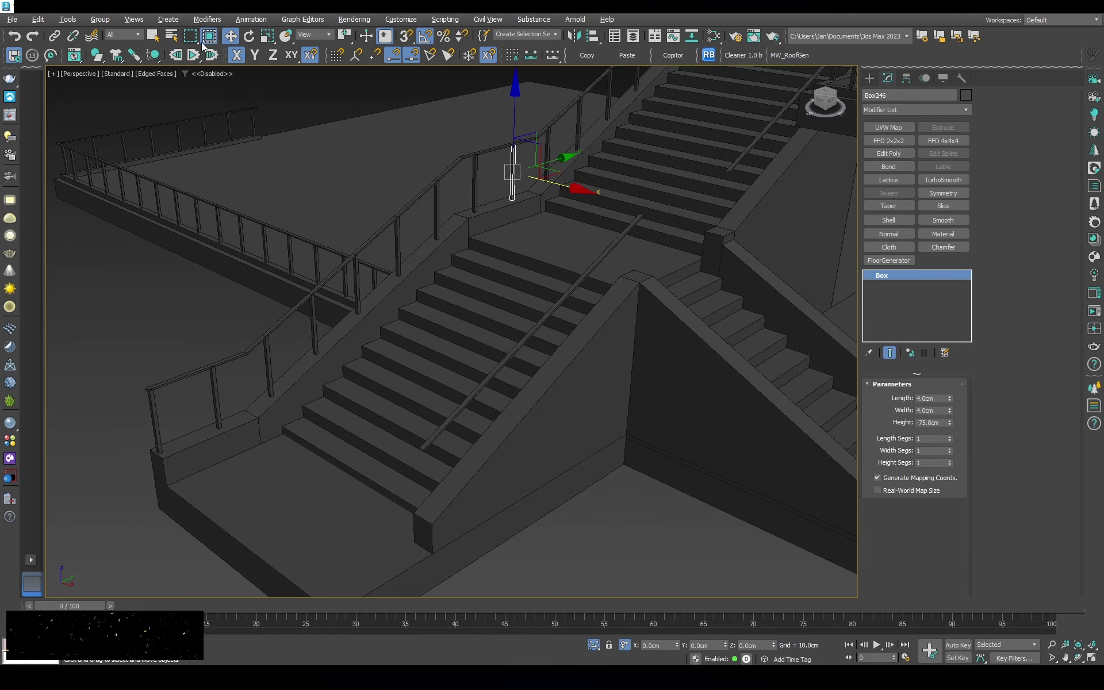
{"action": "left_click", "coordinate": [552, 55]}
{"action": "left_click", "coordinate": [40, 43]}
{"action": "left_click", "coordinate": [627, 230]}
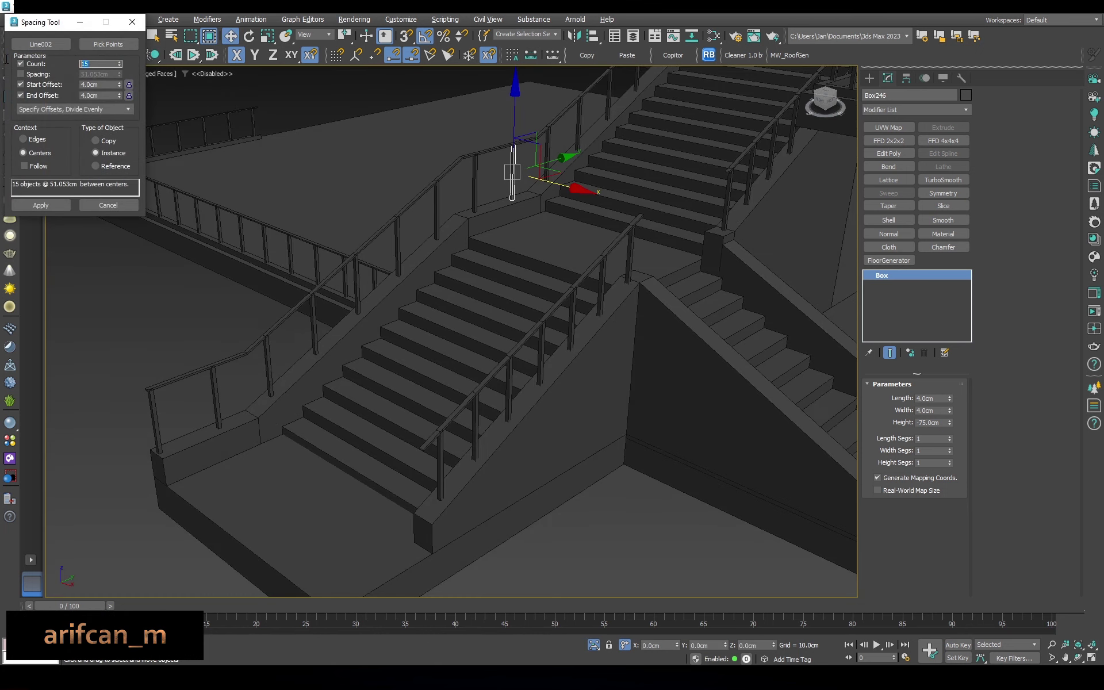
{"action": "type", "text": "10"}
{"action": "key", "text": "Return"}
{"action": "left_click", "coordinate": [41, 204]}
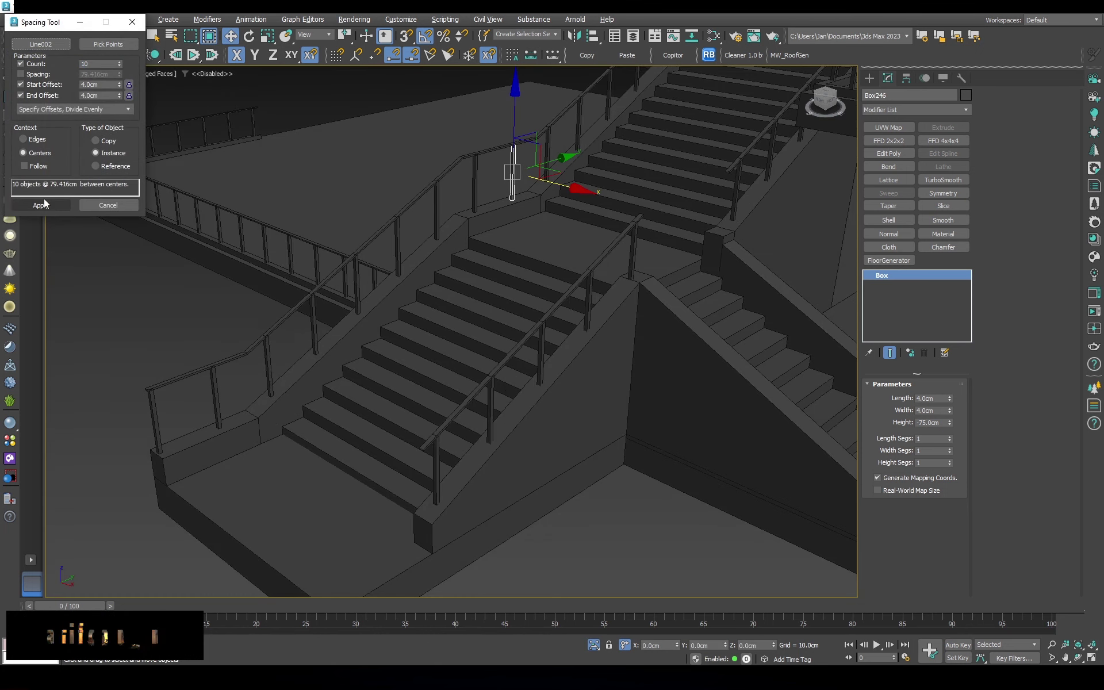
View the stairs from above and select the stair handrail line
{"action": "mouse_move", "coordinate": [414, 389]}
{"action": "middle_mouse_down", "text": "alt"}
{"action": "mouse_move", "coordinate": [395, 374]}
{"action": "mouse_move", "coordinate": [345, 270]}
{"action": "mouse_move", "coordinate": [448, 226]}
{"action": "mouse_move", "coordinate": [413, 285]}
{"action": "middle_mouse_up", "text": "alt"}
{"action": "left_click", "coordinate": [345, 270]}
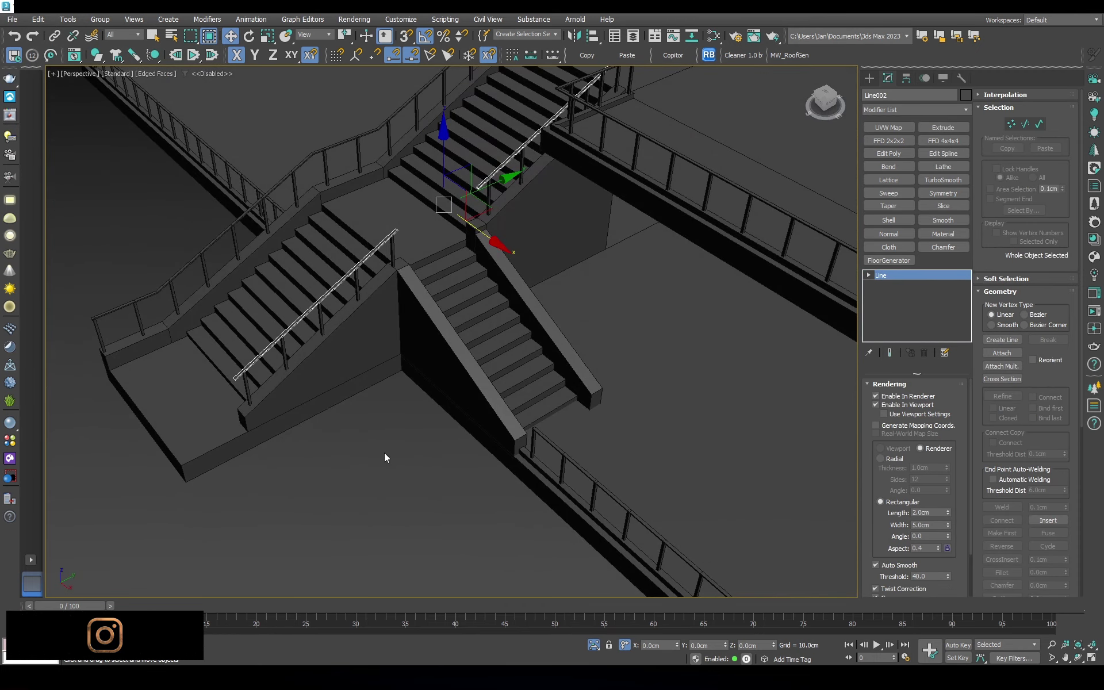
{"action": "left_click", "coordinate": [877, 77]}
Draw a new handrail Line spline along the side stair with snapping on
{"action": "left_click", "coordinate": [888, 168]}
{"action": "key", "text": "t"}
{"action": "scroll", "coordinate": [347, 354], "scroll_direction": "up", "scroll_amount": 5}
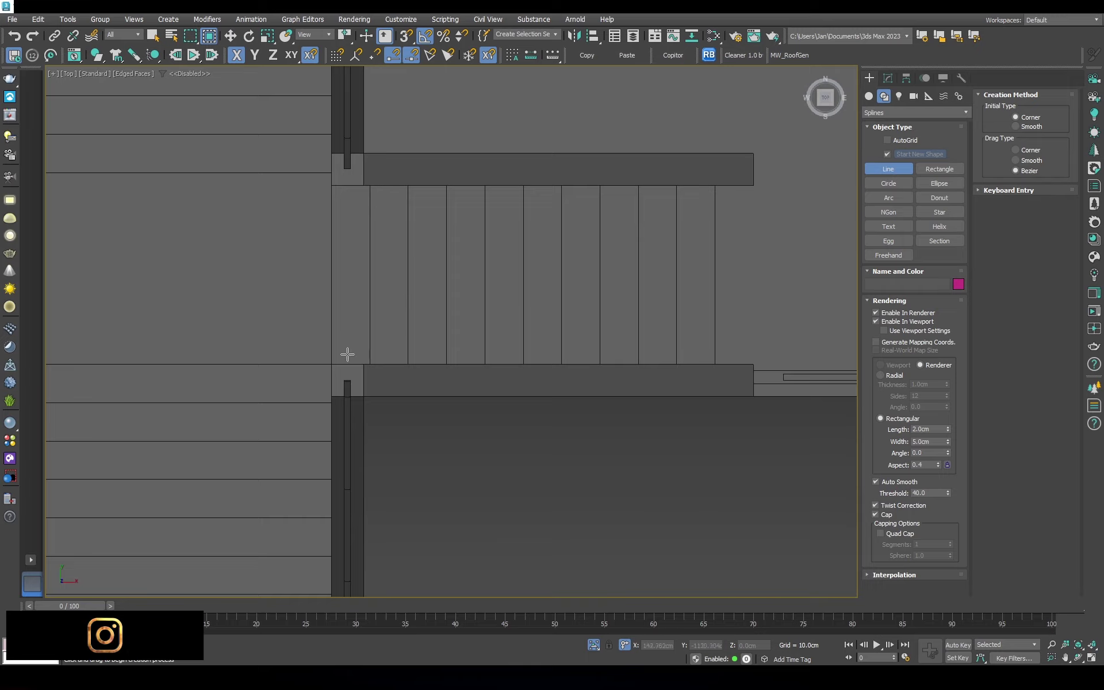
{"action": "scroll", "coordinate": [347, 354], "scroll_direction": "up", "scroll_amount": 2}
{"action": "key", "text": "F3"}
{"action": "key", "text": "s"}
{"action": "scroll", "coordinate": [379, 384], "scroll_direction": "down", "scroll_amount": 3}
{"action": "left_click", "coordinate": [585, 373]}
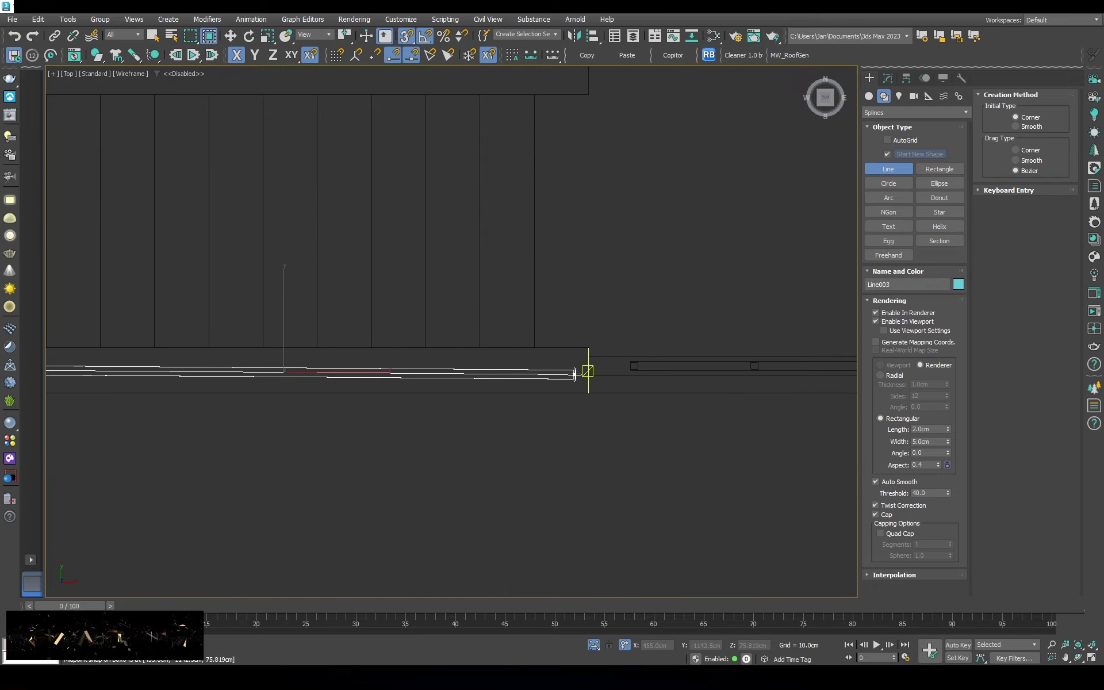
{"action": "right_click", "coordinate": [585, 373]}
Inspect the new line's end vertices, orbiting around the rail end
{"action": "key", "text": "w"}
{"action": "middle_click_drag", "start_coordinate": [392, 315], "coordinate": [653, 364]}
{"action": "scroll", "coordinate": [653, 364], "scroll_direction": "down", "scroll_amount": 3}
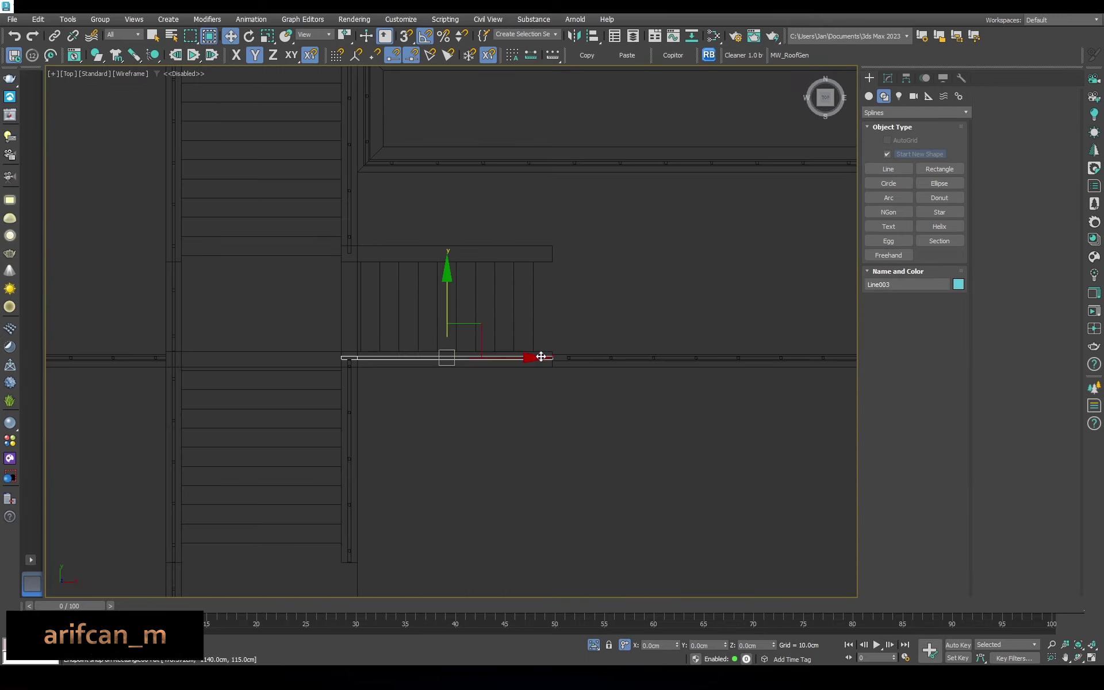
{"action": "scroll", "coordinate": [449, 356], "scroll_direction": "up", "scroll_amount": 3}
{"action": "scroll", "coordinate": [330, 361], "scroll_direction": "up", "scroll_amount": 2}
{"action": "key", "text": "1"}
{"action": "left_click", "coordinate": [376, 347]}
{"action": "middle_click_drag", "start_coordinate": [409, 361], "coordinate": [497, 271], "text": "alt"}
{"action": "key", "text": "F3"}
{"action": "key", "text": "1"}
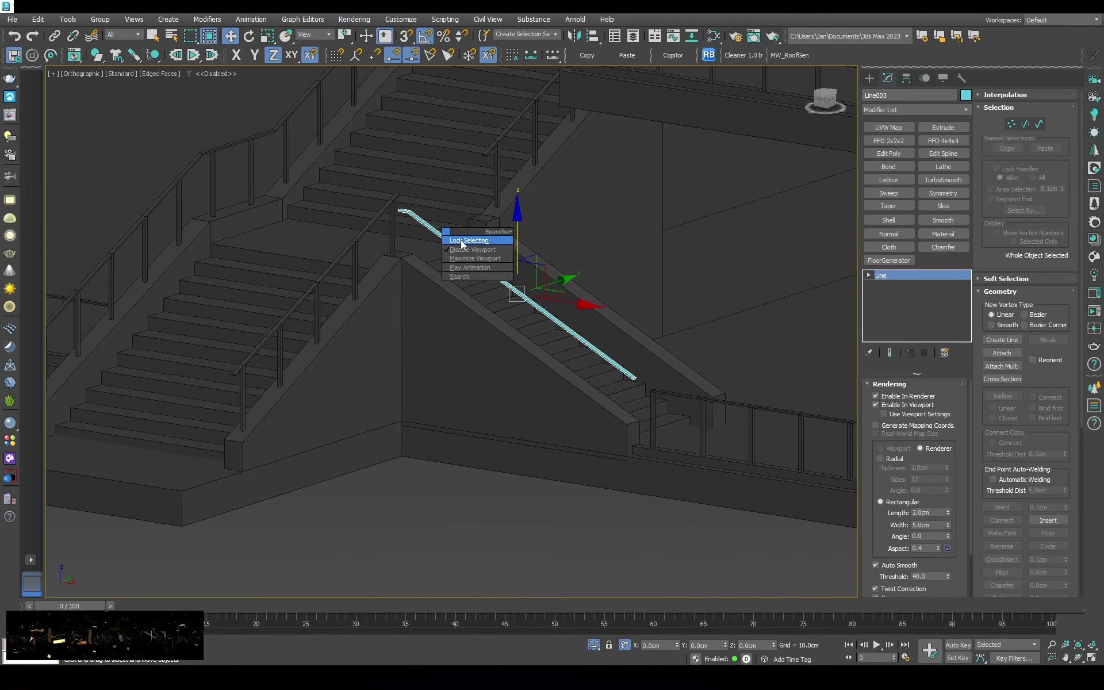
{"action": "scroll", "coordinate": [426, 246], "scroll_direction": "up", "scroll_amount": 5}
{"action": "mouse_move", "coordinate": [426, 246]}
{"action": "middle_mouse_down", "text": "alt"}
{"action": "mouse_move", "coordinate": [426, 206]}
{"action": "mouse_move", "coordinate": [435, 248]}
{"action": "middle_mouse_up", "text": "alt"}
{"action": "scroll", "coordinate": [587, 368], "scroll_direction": "down", "scroll_amount": 5}
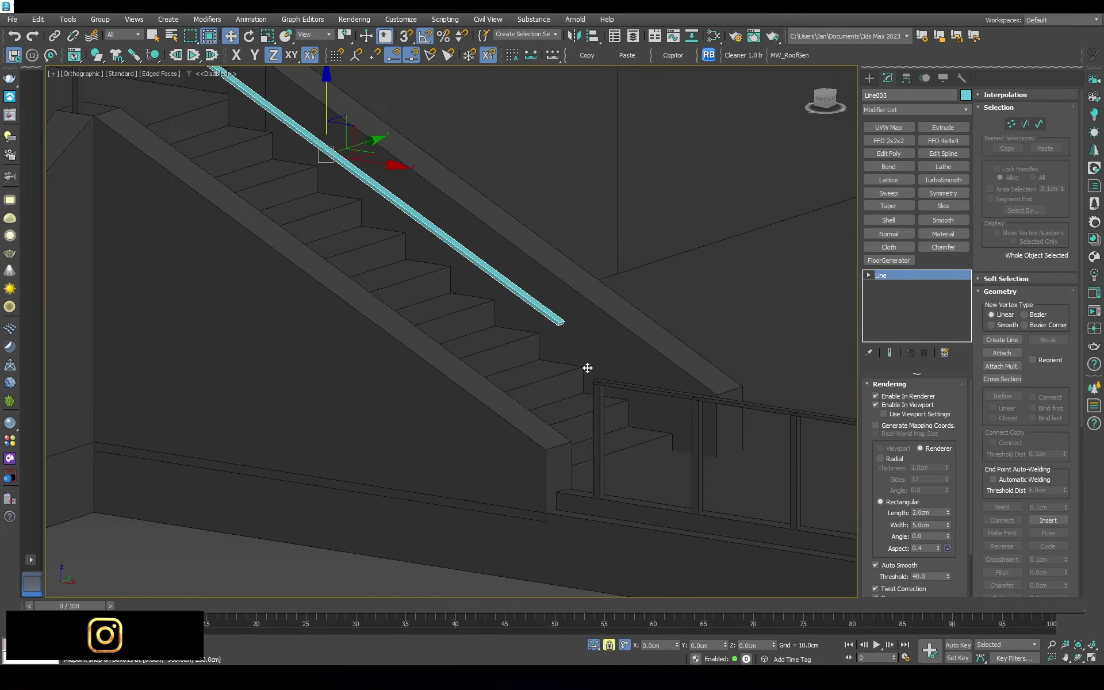
Lower the rail's bottom end vertex on Z onto the post top
{"action": "right_click", "coordinate": [482, 264]}
{"action": "left_click", "coordinate": [561, 322]}
{"action": "key", "text": "w"}
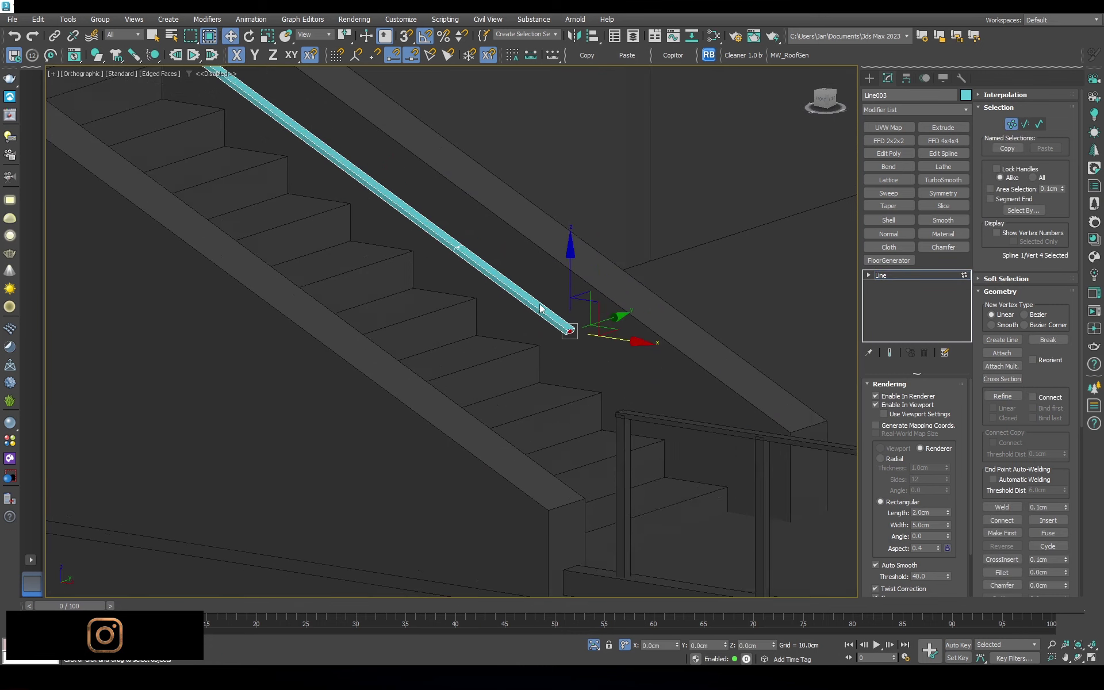
{"action": "scroll", "coordinate": [563, 320], "scroll_direction": "up", "scroll_amount": 4}
{"action": "key", "text": "F3"}
{"action": "key", "text": "space"}
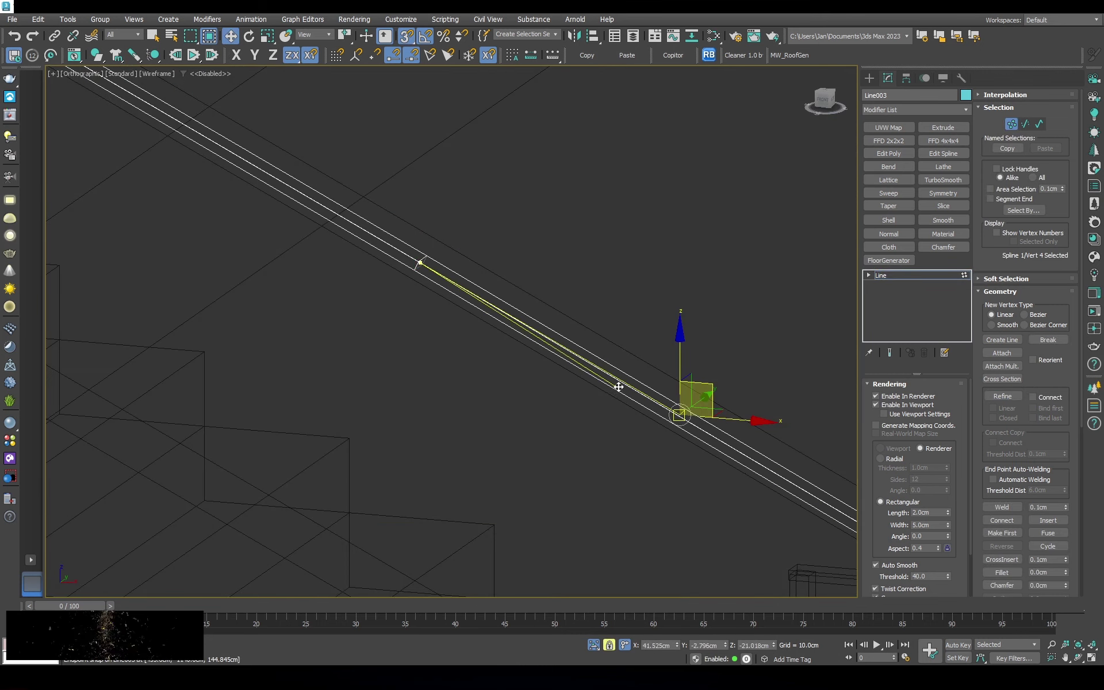
{"action": "mouse_move", "coordinate": [618, 386]}
{"action": "middle_mouse_down", "text": "alt"}
{"action": "mouse_move", "coordinate": [506, 333]}
{"action": "mouse_move", "coordinate": [522, 300]}
{"action": "middle_mouse_up", "text": "alt"}
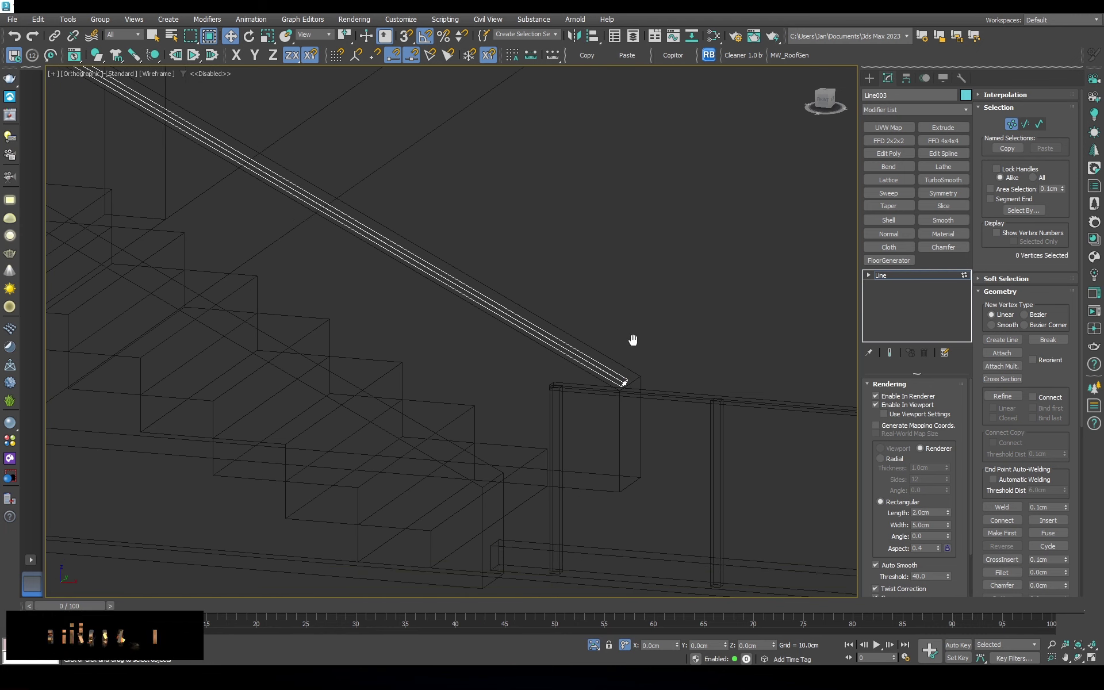
{"action": "scroll", "coordinate": [636, 340], "scroll_direction": "up", "scroll_amount": 3}
{"action": "key", "text": "F3"}
{"action": "left_click_drag", "start_coordinate": [669, 360], "coordinate": [635, 326]}
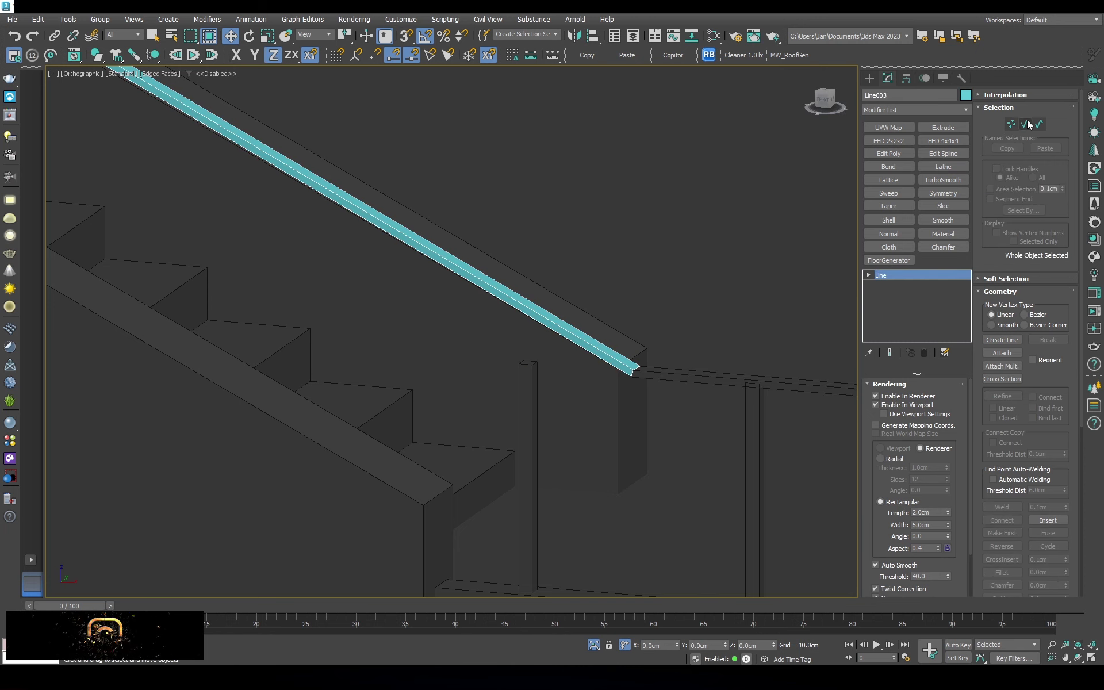
In perspective, select the new handrail line and the post to distribute
{"action": "left_click", "coordinate": [965, 95]}
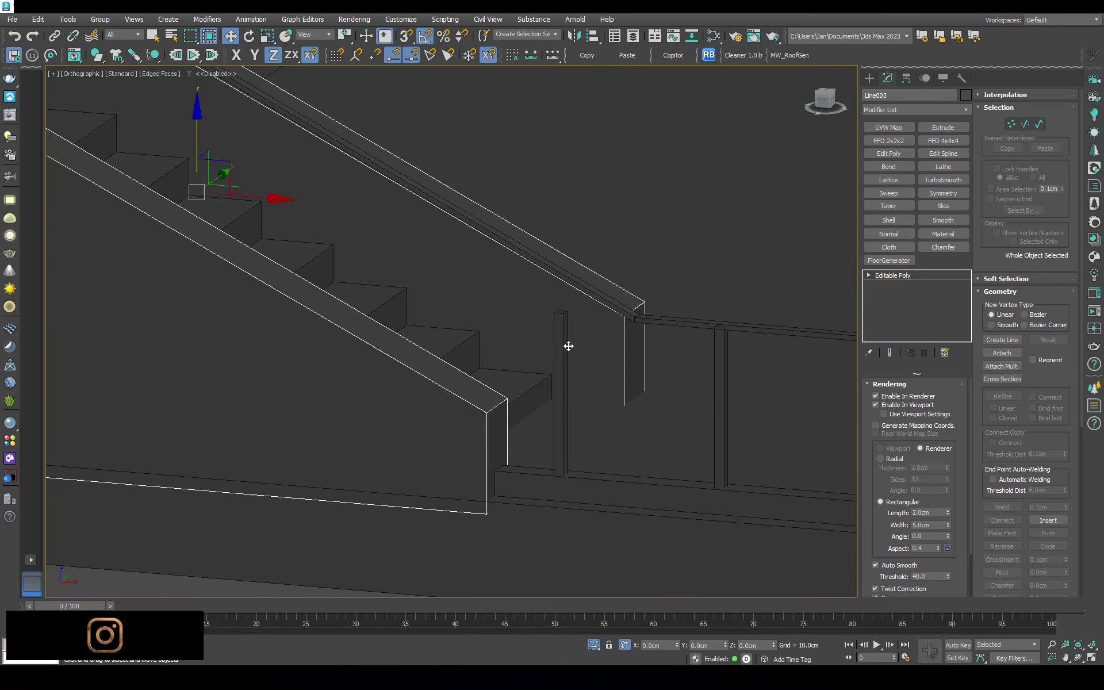
{"action": "left_click", "coordinate": [557, 338]}
{"action": "key", "text": "p"}
{"action": "middle_click_drag", "start_coordinate": [555, 333], "coordinate": [572, 353], "text": "alt"}
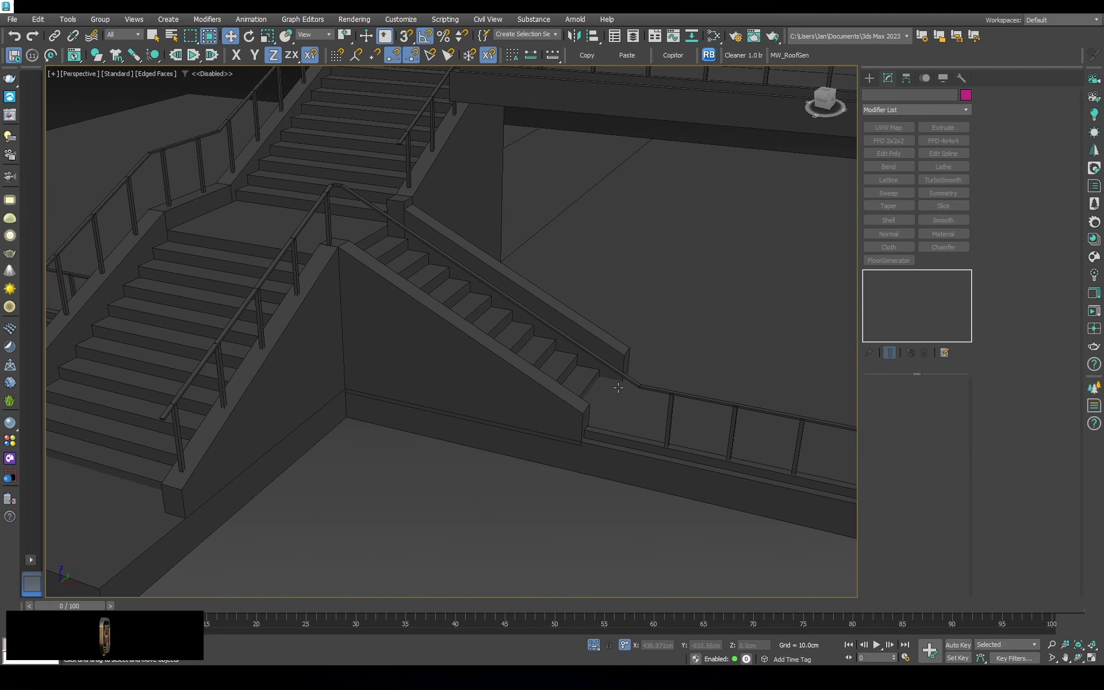
{"action": "left_click", "coordinate": [362, 199]}
{"action": "left_click", "coordinate": [327, 221]}
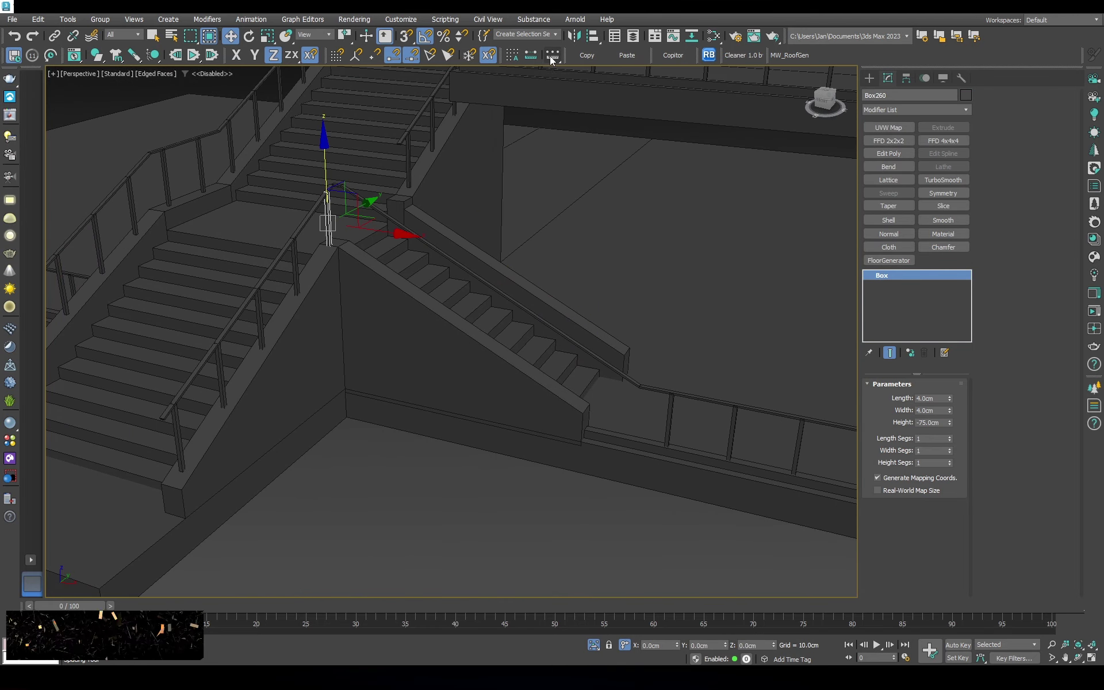
Space 5 instanced posts along the new handrail with the Spacing Tool
{"action": "key", "text": "shift+i"}
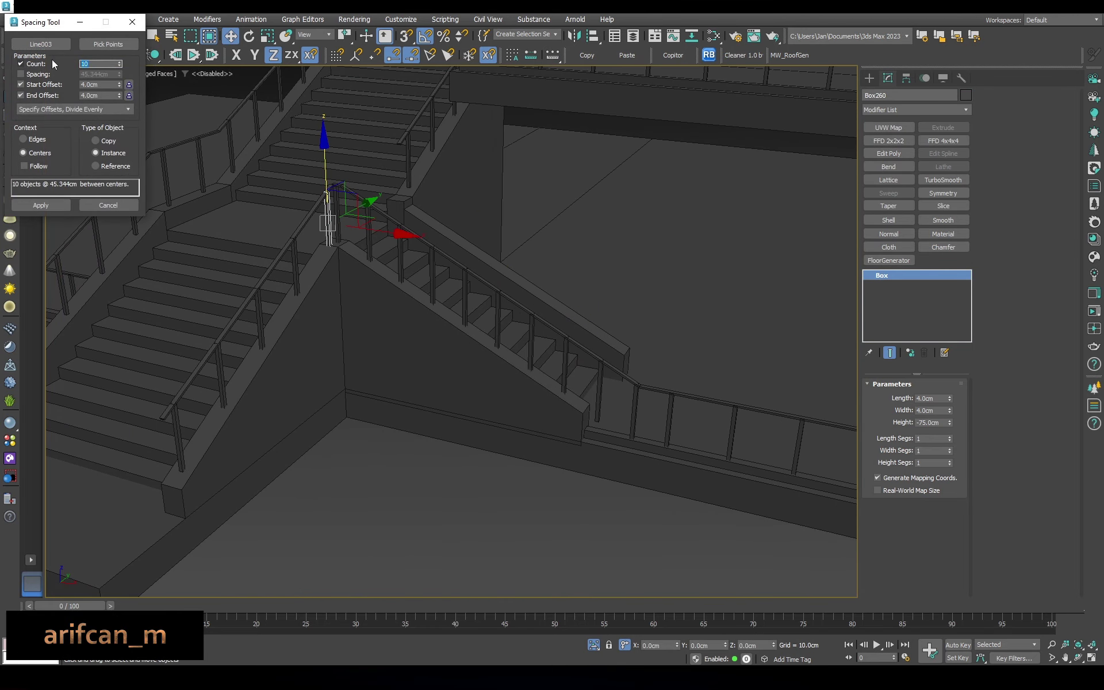
{"action": "type", "text": "5"}
{"action": "key", "text": "Return"}
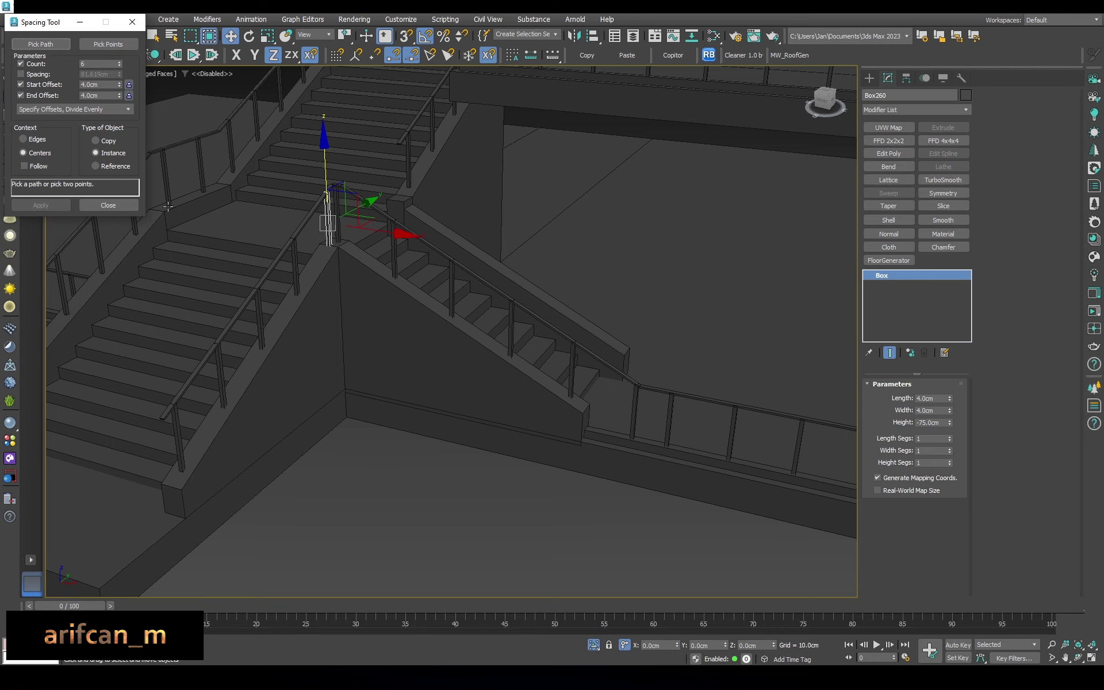
{"action": "left_click", "coordinate": [108, 205]}
{"action": "middle_click_drag", "start_coordinate": [230, 287], "coordinate": [344, 345], "text": "alt"}
{"action": "scroll", "coordinate": [374, 402], "scroll_direction": "up", "scroll_amount": 5}
{"action": "key", "text": "F3"}
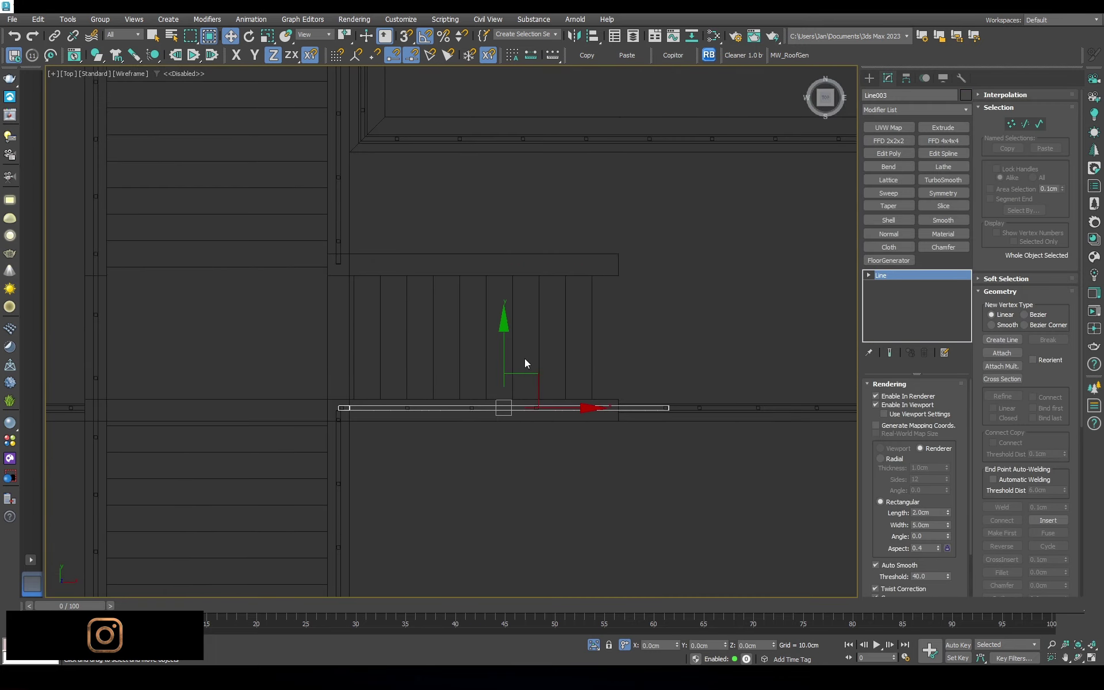
Copy the side-flight handrail across to the stair's opposite side
{"action": "middle_click_drag", "start_coordinate": [525, 363], "coordinate": [535, 433]}
{"action": "key", "text": "s"}
{"action": "left_click_drag", "start_coordinate": [513, 476], "coordinate": [628, 338], "text": "shift"}
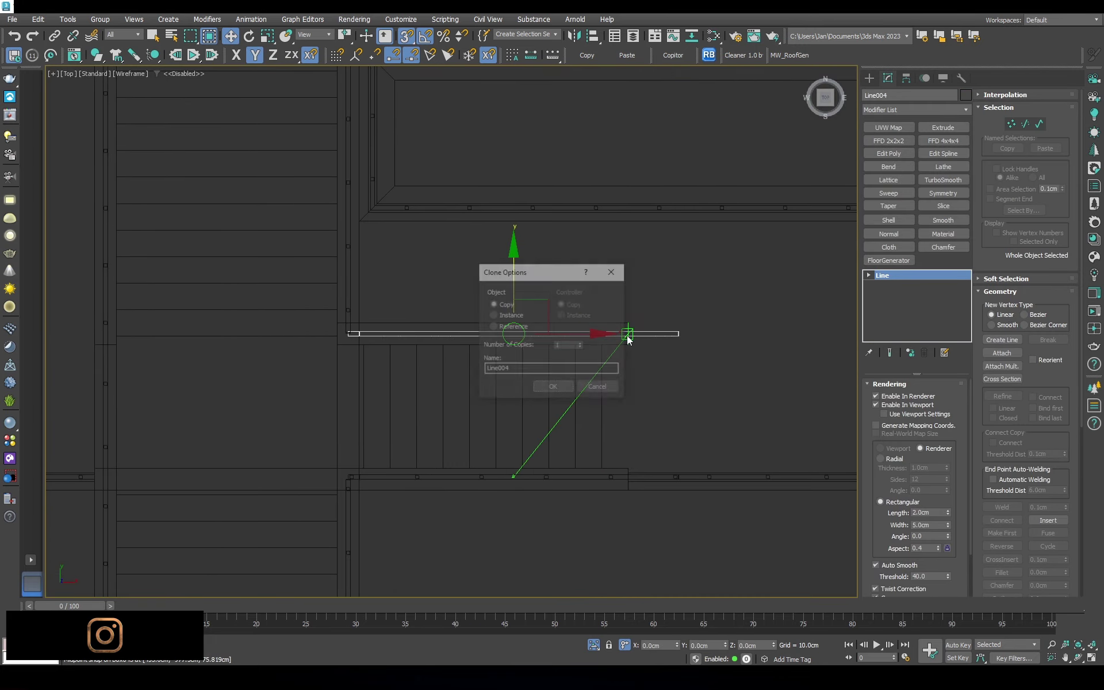
{"action": "left_click", "coordinate": [553, 388]}
{"action": "mouse_move", "coordinate": [559, 394]}
{"action": "middle_mouse_down", "text": "alt"}
{"action": "mouse_move", "coordinate": [653, 328]}
{"action": "mouse_move", "coordinate": [651, 381]}
{"action": "middle_mouse_up", "text": "alt"}
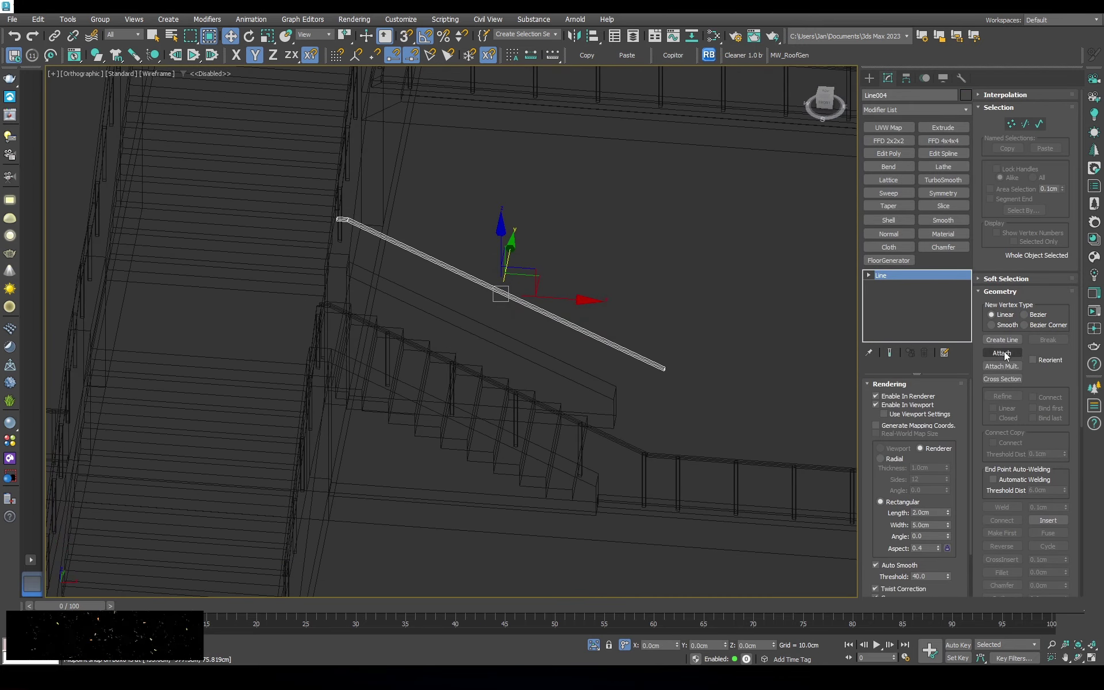
Refine a new vertex onto the copied rail in top view
{"action": "key", "text": "1"}
{"action": "left_click", "coordinate": [1002, 396]}
{"action": "key", "text": "t"}
{"action": "scroll", "coordinate": [412, 335], "scroll_direction": "up", "scroll_amount": 10}
{"action": "key", "text": "F5"}
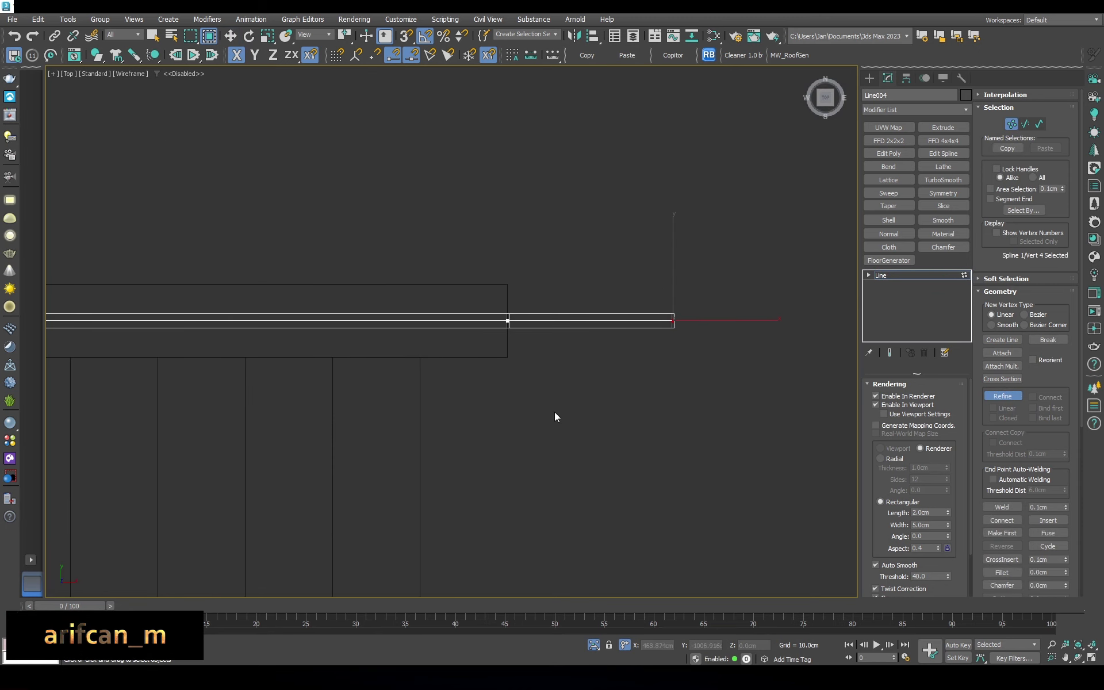
{"action": "key", "text": "w"}
{"action": "key", "text": "p"}
Orbit into the stairwell to inspect the copied rail
{"action": "middle_click_drag", "start_coordinate": [555, 417], "coordinate": [631, 365], "text": "alt"}
{"action": "key", "text": "1"}
{"action": "key", "text": "F6"}
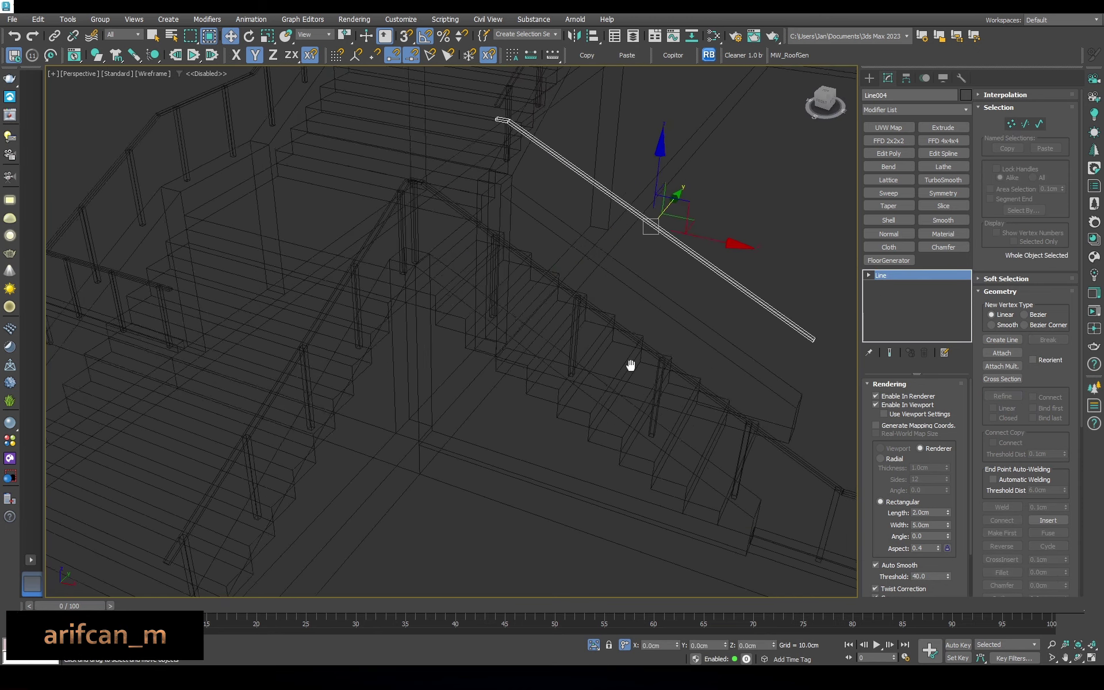
{"action": "key", "text": "F3"}
{"action": "scroll", "coordinate": [611, 284], "scroll_direction": "up", "scroll_amount": 5}
{"action": "middle_click_drag", "start_coordinate": [611, 283], "coordinate": [468, 270], "text": "alt"}
{"action": "scroll", "coordinate": [464, 278], "scroll_direction": "up", "scroll_amount": 2}
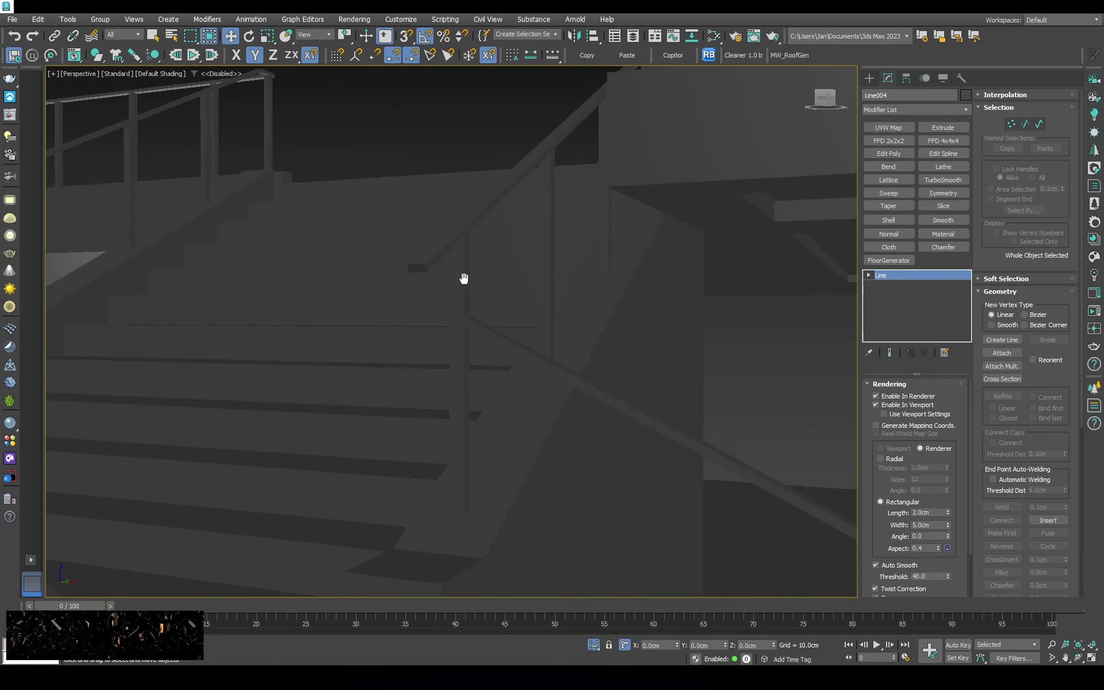
{"action": "key", "text": "F3"}
Move the copied rail's top vertex to extend its end upward
{"action": "key", "text": "1"}
{"action": "scroll", "coordinate": [464, 278], "scroll_direction": "down", "scroll_amount": 2}
{"action": "key", "text": "F5"}
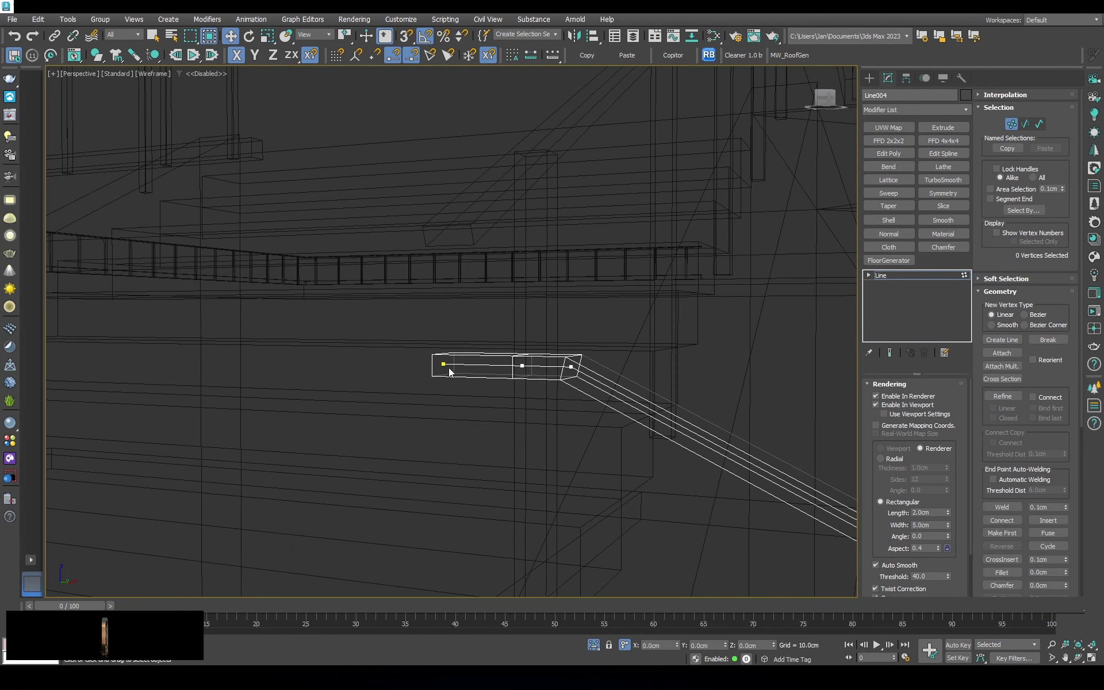
{"action": "right_click", "coordinate": [529, 345]}
{"action": "left_click", "coordinate": [505, 290]}
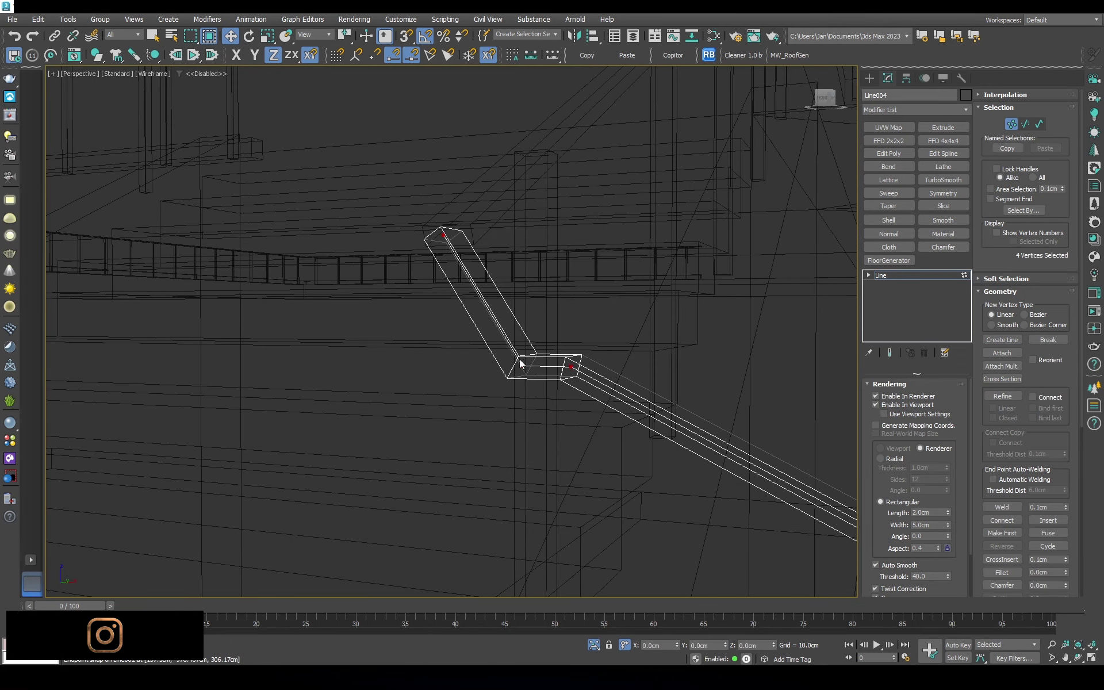
Select the first side rail's posts and Shift-copy them as instances onto the new rail
{"action": "key", "text": "F3"}
{"action": "scroll", "coordinate": [609, 254], "scroll_direction": "up", "scroll_amount": 3}
{"action": "middle_click_drag", "start_coordinate": [608, 254], "coordinate": [608, 255], "text": "alt"}
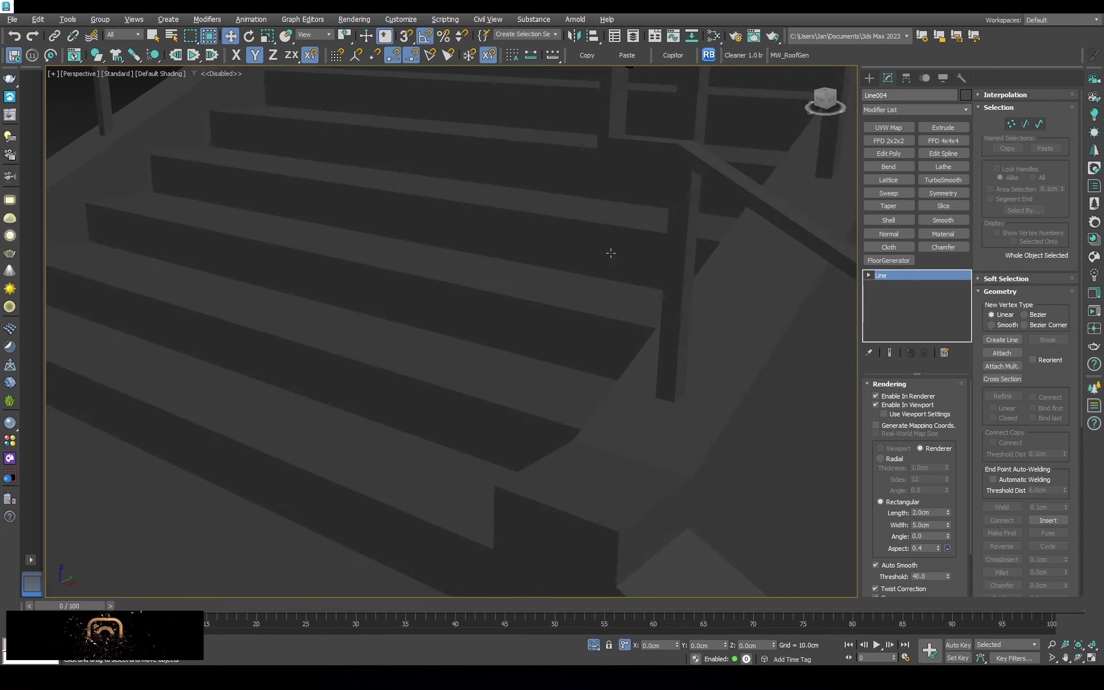
{"action": "scroll", "coordinate": [583, 481], "scroll_direction": "down", "scroll_amount": 4}
{"action": "middle_click_drag", "start_coordinate": [583, 480], "coordinate": [640, 269]}
{"action": "key", "text": "F3"}
{"action": "left_click", "coordinate": [640, 230]}
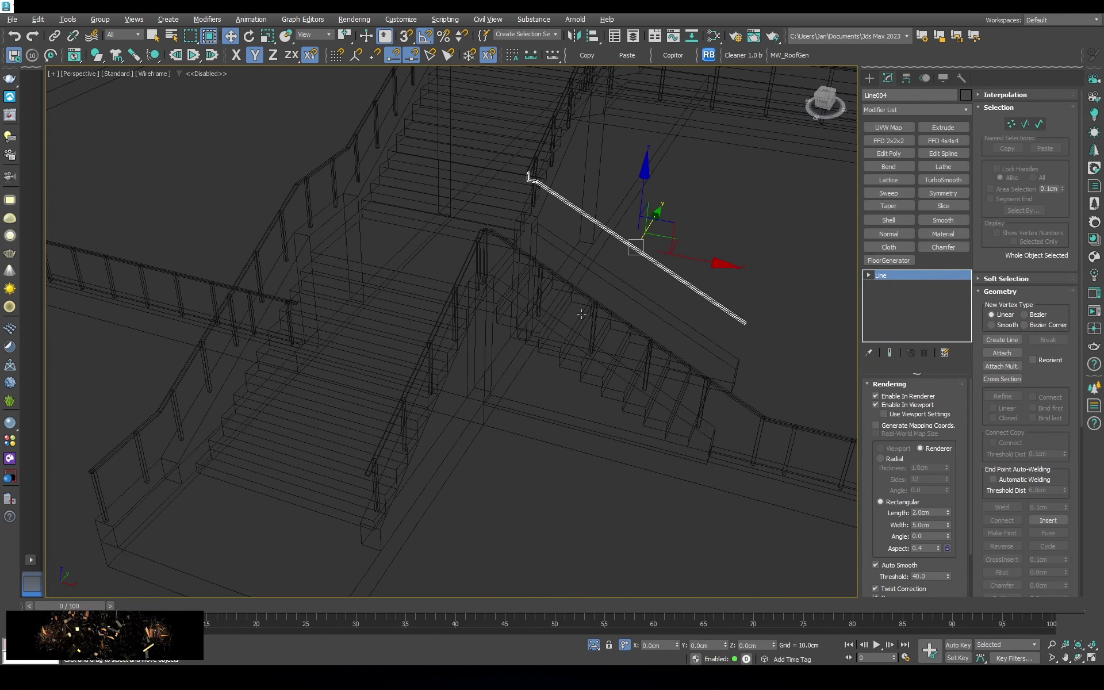
{"action": "scroll", "coordinate": [526, 274], "scroll_direction": "up", "scroll_amount": 2}
{"action": "mouse_move", "coordinate": [705, 358]}
{"action": "middle_mouse_down", "text": "alt"}
{"action": "mouse_move", "coordinate": [602, 283]}
{"action": "mouse_move", "coordinate": [565, 224]}
{"action": "middle_mouse_up", "text": "alt"}
{"action": "left_click_drag", "start_coordinate": [774, 327], "coordinate": [773, 327], "text": "shift"}
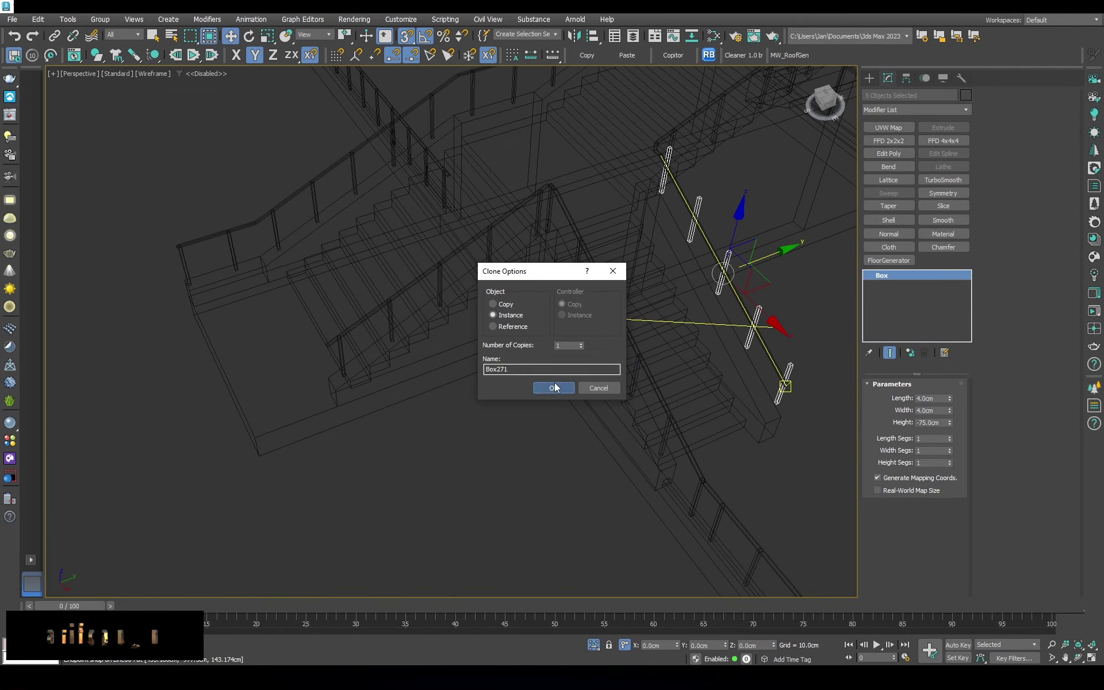
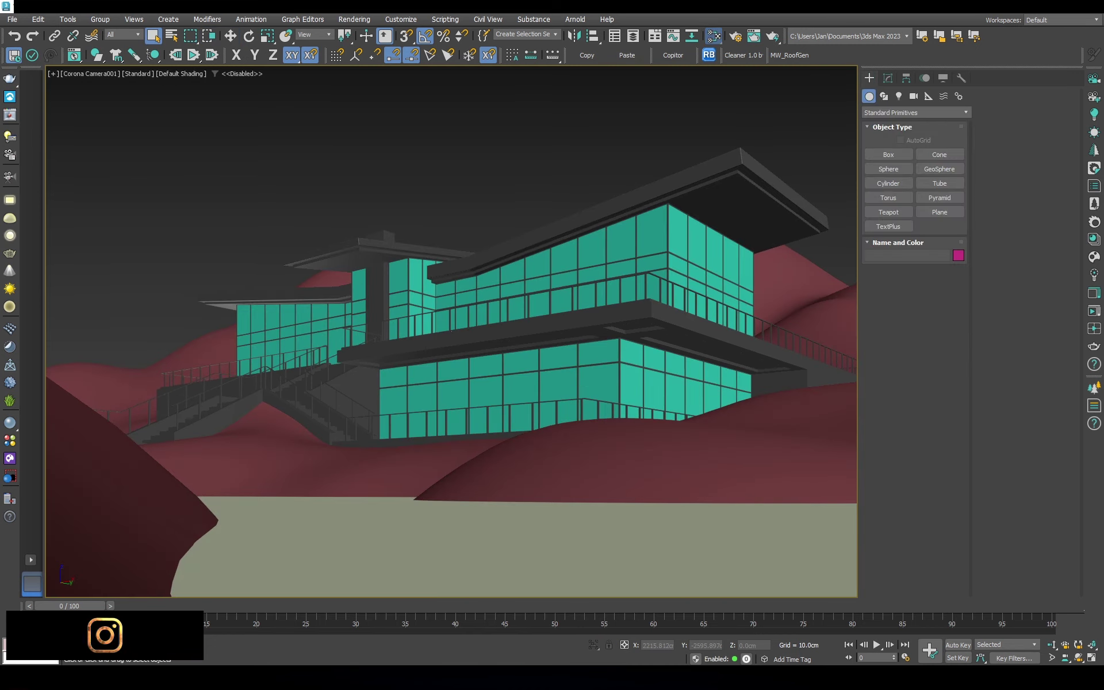
Create a CoronaLegacyMtl with a dark grey diffuse and reflection glossiness 0.8
{"action": "key", "text": "m"}
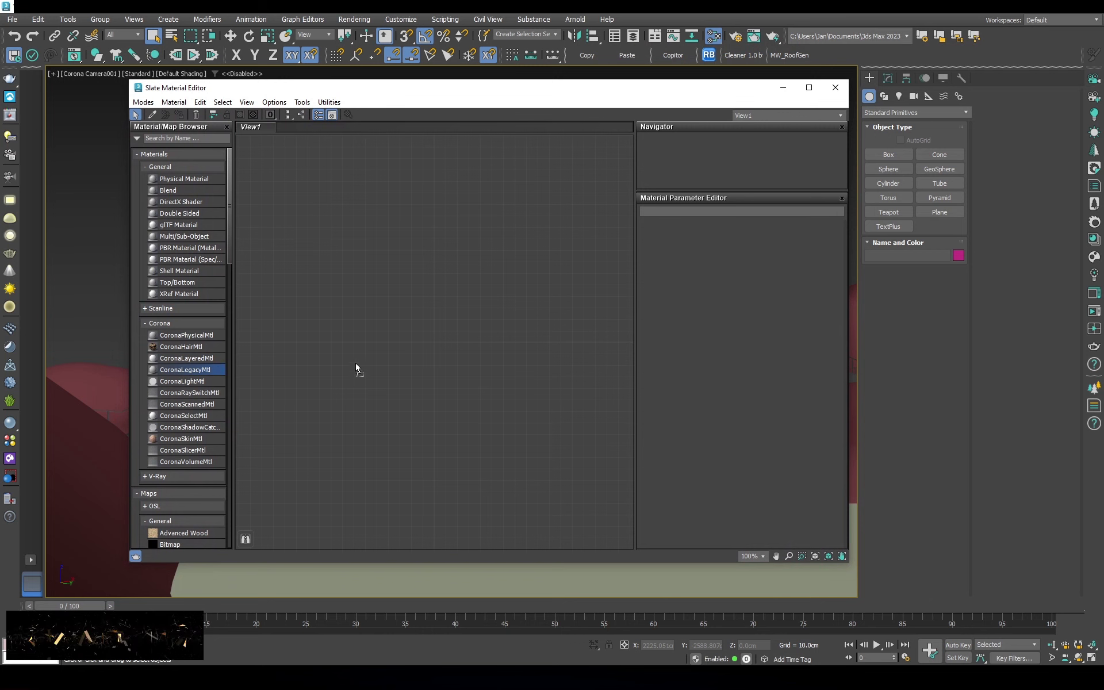
{"action": "left_click_drag", "start_coordinate": [356, 368], "coordinate": [425, 261]}
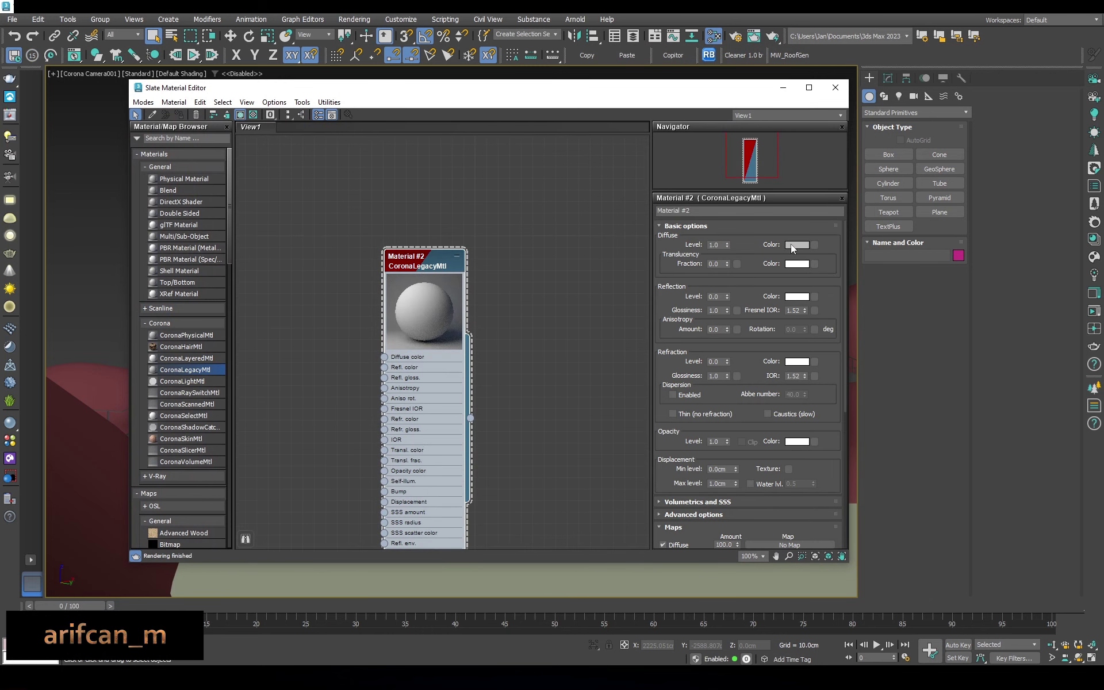
{"action": "left_click", "coordinate": [791, 246]}
{"action": "left_click", "coordinate": [736, 224]}
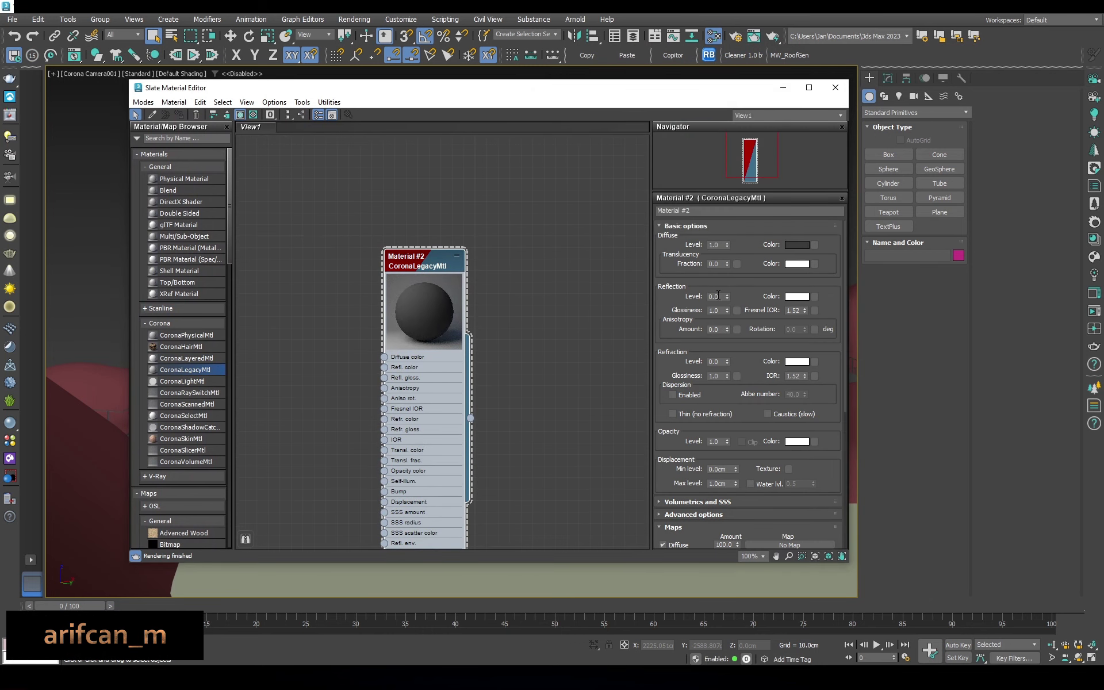
{"action": "type", "text": "1"}
{"action": "key", "text": "Tab"}
{"action": "type", "text": "0.8"}
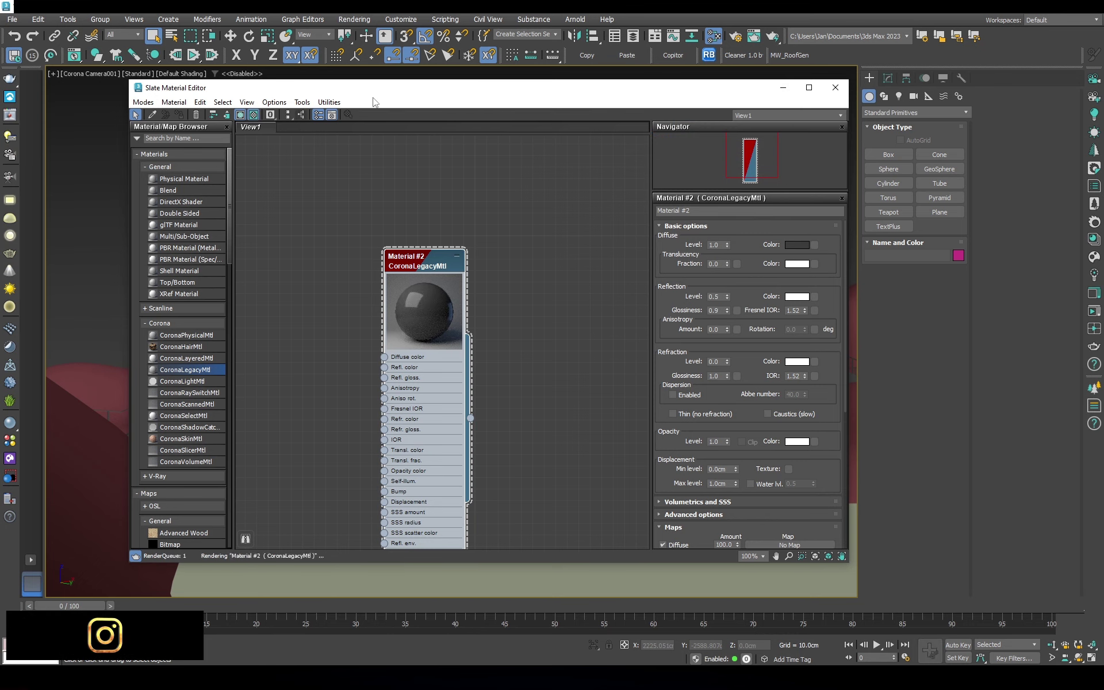
Assign the dark grey material to both roof pieces
{"action": "left_click_drag", "start_coordinate": [373, 91], "coordinate": [324, 301]}
{"action": "key", "text": "F4"}
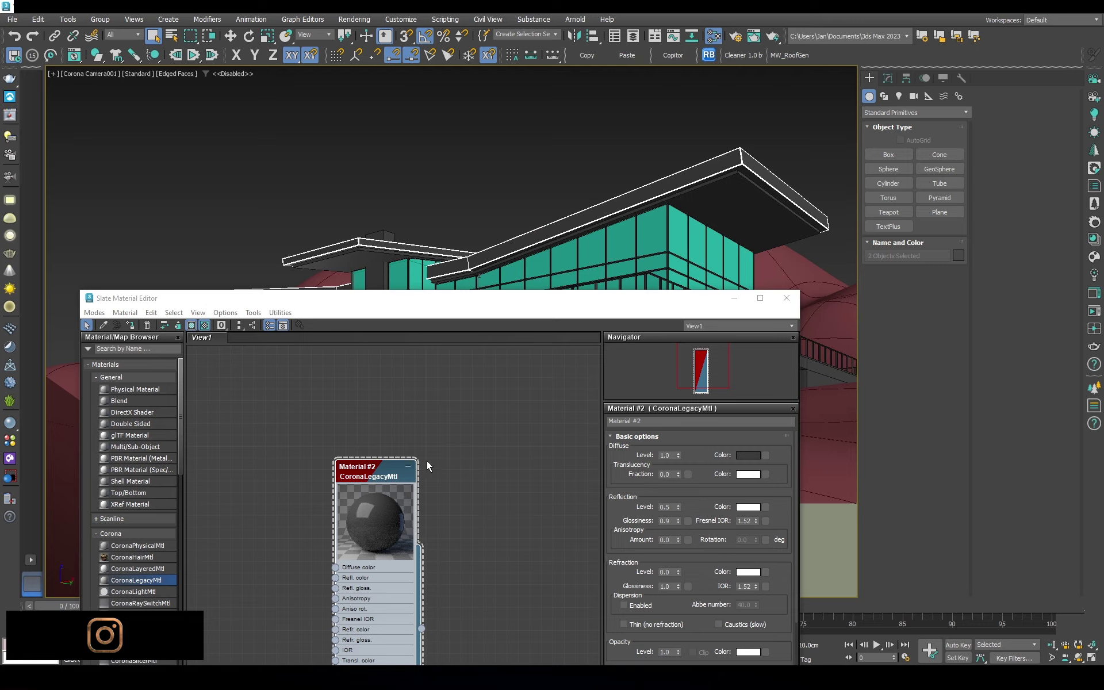
{"action": "right_click", "coordinate": [427, 466]}
{"action": "left_click", "coordinate": [437, 209]}
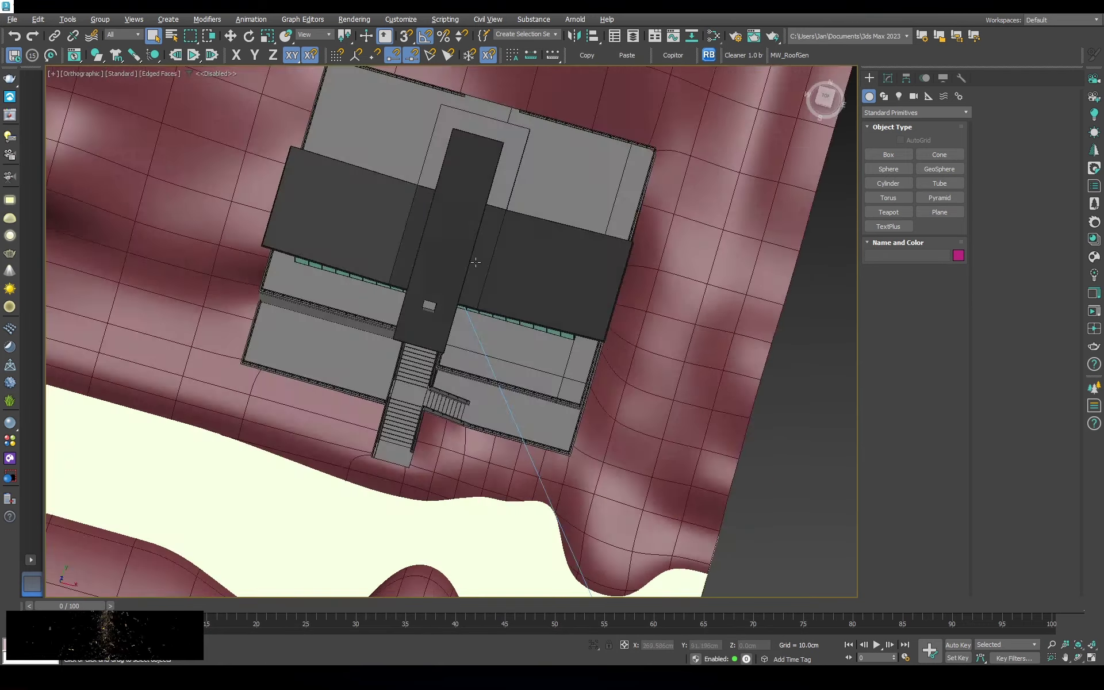
{"action": "middle_click_drag", "start_coordinate": [475, 262], "coordinate": [517, 345], "text": "alt"}
{"action": "left_click", "coordinate": [632, 241]}
{"action": "key", "text": "m"}
{"action": "right_click", "coordinate": [378, 470]}
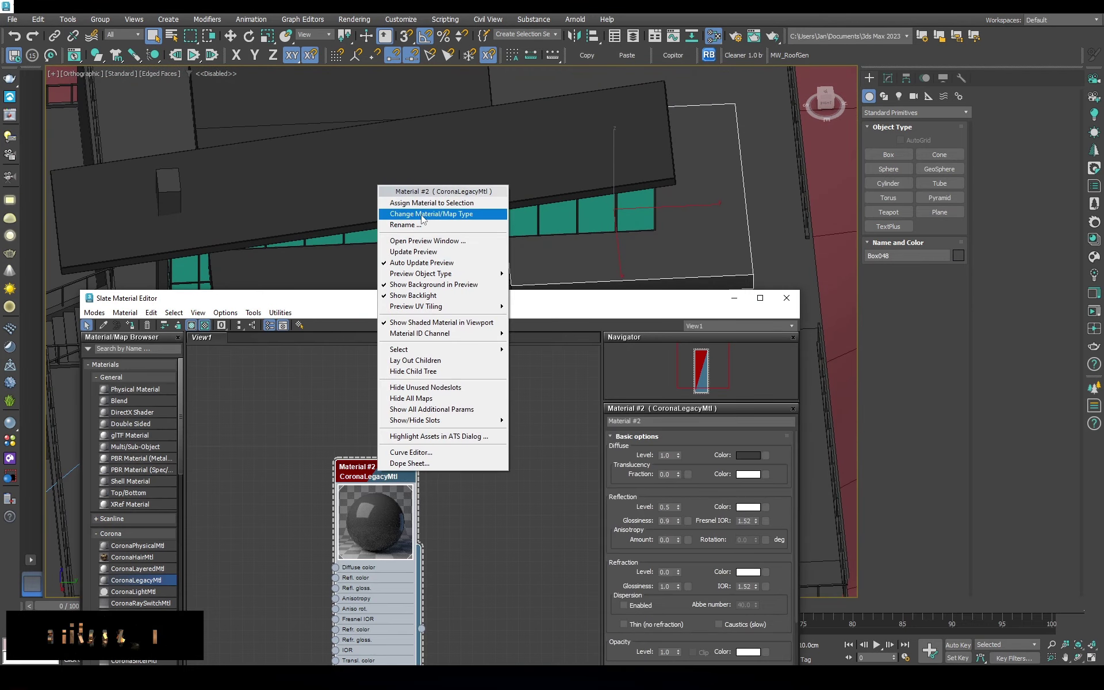
{"action": "left_click", "coordinate": [415, 203]}
Apply the dark grey material to the window frame bars in wireframe perspective view
{"action": "key", "text": "p"}
{"action": "middle_click_drag", "start_coordinate": [415, 202], "coordinate": [614, 140], "text": "alt"}
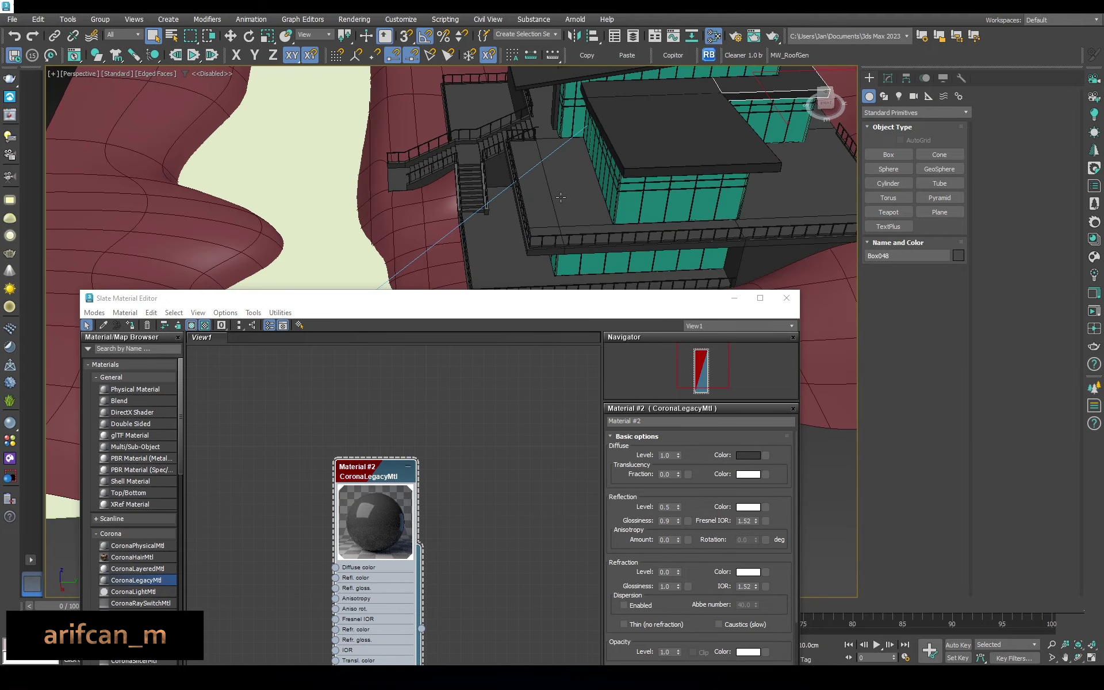
{"action": "key", "text": "F3"}
{"action": "key", "text": "F3"}
{"action": "scroll", "coordinate": [614, 140], "scroll_direction": "down", "scroll_amount": 10}
{"action": "scroll", "coordinate": [604, 140], "scroll_direction": "up", "scroll_amount": 10}
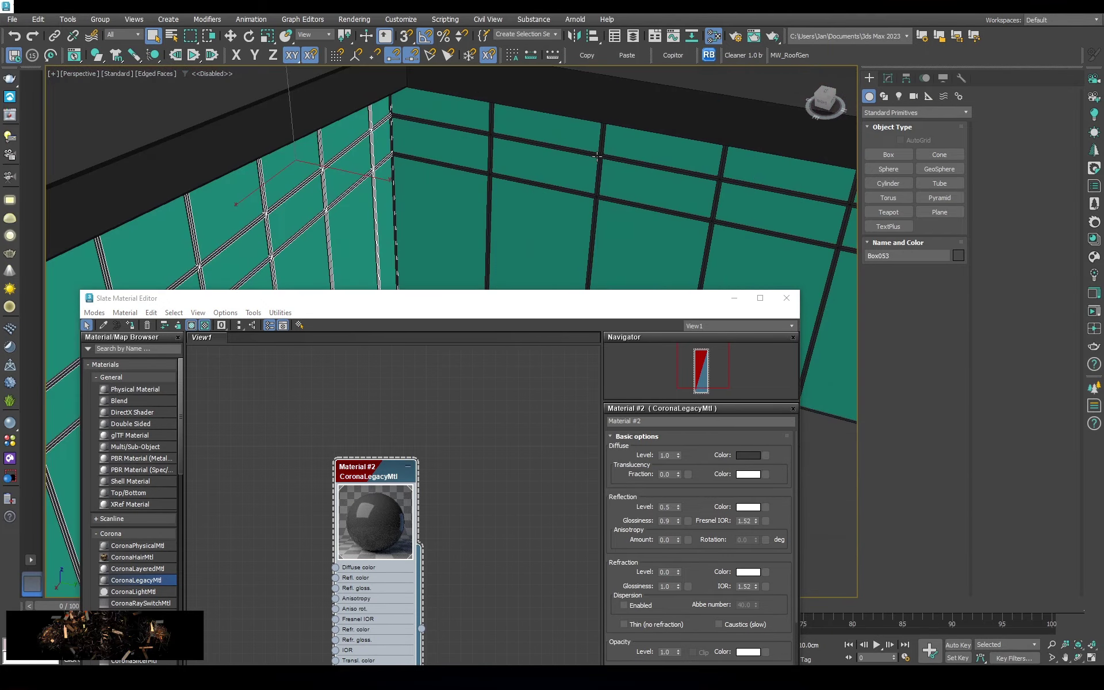
{"action": "left_click", "coordinate": [592, 140], "text": "ctrl"}
{"action": "scroll", "coordinate": [592, 139], "scroll_direction": "down", "scroll_amount": 10}
{"action": "scroll", "coordinate": [590, 139], "scroll_direction": "up", "scroll_amount": 10}
{"action": "scroll", "coordinate": [590, 139], "scroll_direction": "down", "scroll_amount": 10}
{"action": "scroll", "coordinate": [590, 140], "scroll_direction": "up", "scroll_amount": 10}
{"action": "left_click", "coordinate": [590, 139], "text": "ctrl"}
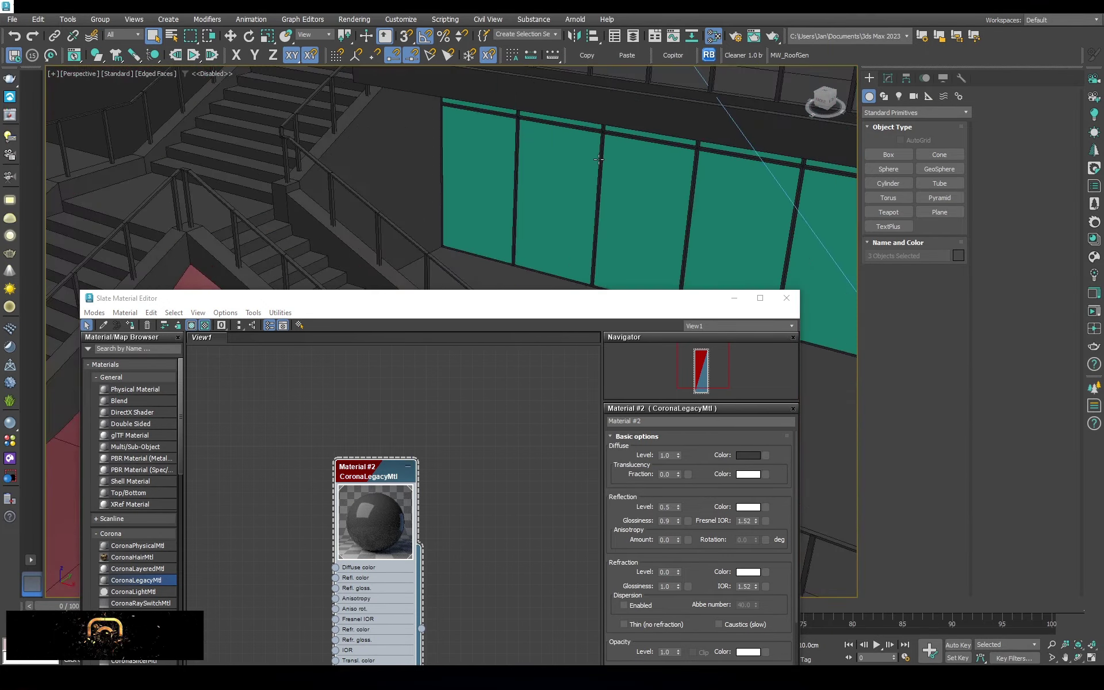
{"action": "scroll", "coordinate": [590, 139], "scroll_direction": "down", "scroll_amount": 10}
{"action": "scroll", "coordinate": [590, 139], "scroll_direction": "up", "scroll_amount": 5}
{"action": "left_click_drag", "start_coordinate": [378, 476], "coordinate": [424, 201]}
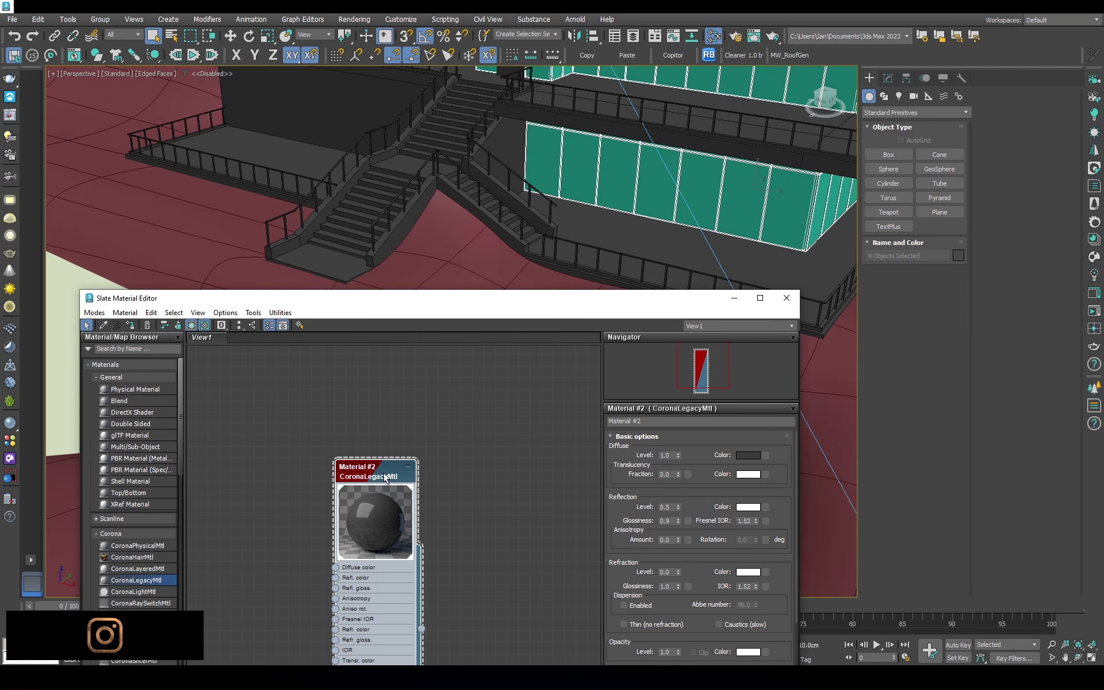
{"action": "left_click_drag", "start_coordinate": [385, 478], "coordinate": [402, 202]}
Select all instances of the stair baluster and assign them the dark grey material
{"action": "left_click", "coordinate": [403, 198]}
{"action": "scroll", "coordinate": [404, 198], "scroll_direction": "up", "scroll_amount": 3}
{"action": "left_click", "coordinate": [38, 19]}
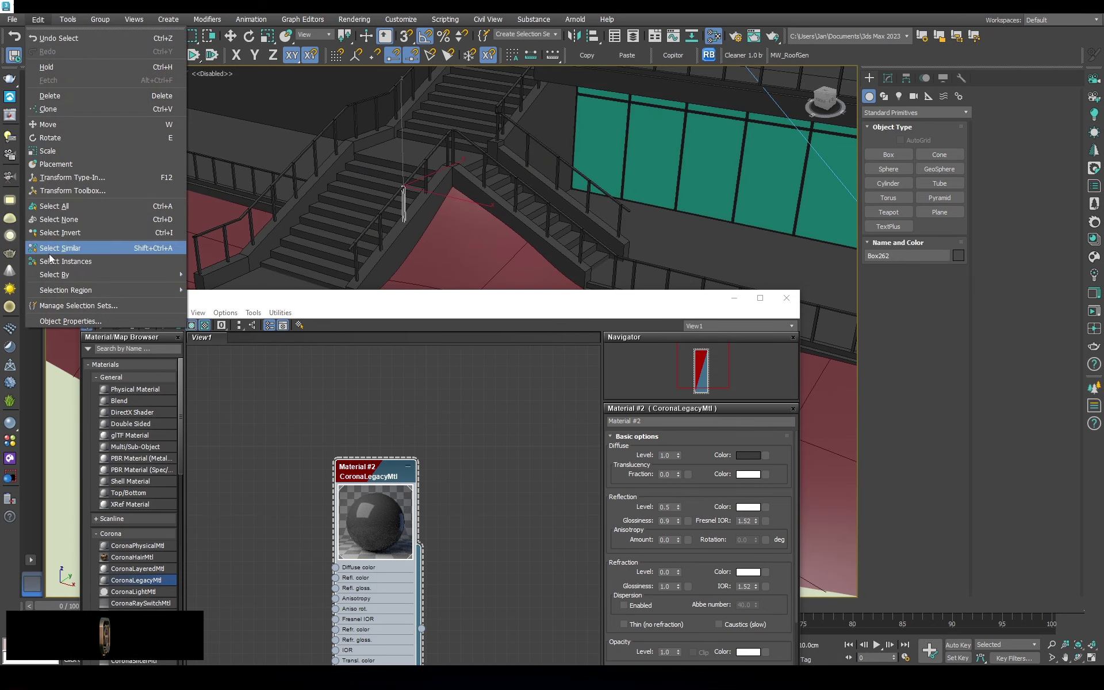
{"action": "left_click", "coordinate": [69, 246]}
{"action": "right_click", "coordinate": [375, 483]}
{"action": "left_click", "coordinate": [442, 247]}
Assign the dark grey material to the stair and balcony handrails
{"action": "scroll", "coordinate": [410, 209], "scroll_direction": "down", "scroll_amount": 2}
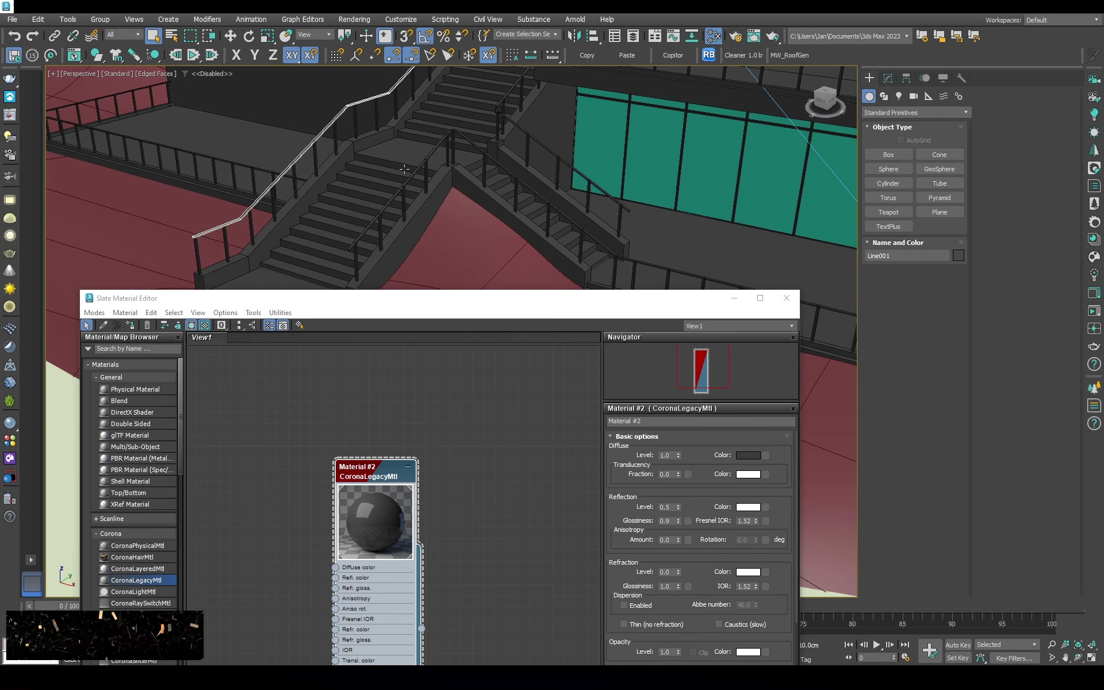
{"action": "right_click", "coordinate": [452, 154]}
{"action": "left_click", "coordinate": [481, 209]}
{"action": "scroll", "coordinate": [537, 142], "scroll_direction": "up", "scroll_amount": 3}
{"action": "left_click", "coordinate": [536, 142], "text": "ctrl"}
{"action": "scroll", "coordinate": [552, 170], "scroll_direction": "down", "scroll_amount": 2}
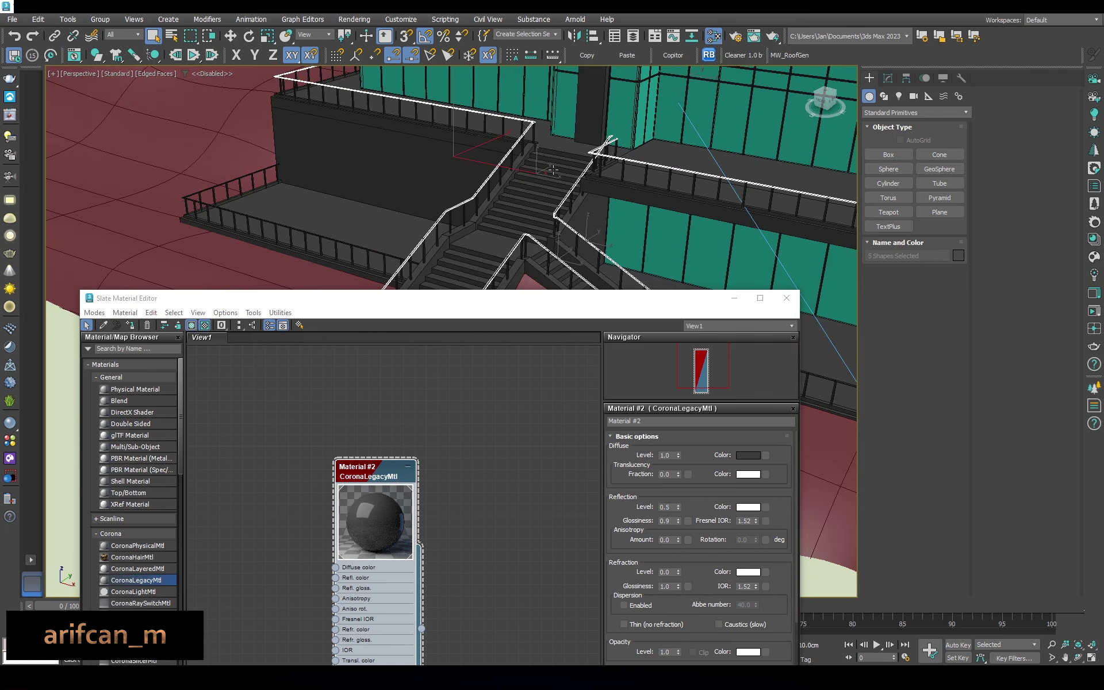
{"action": "right_click", "coordinate": [375, 486]}
{"action": "left_click", "coordinate": [426, 237]}
Select the remaining rail shapes and turn off viewport edged faces
{"action": "scroll", "coordinate": [517, 201], "scroll_direction": "up", "scroll_amount": 3}
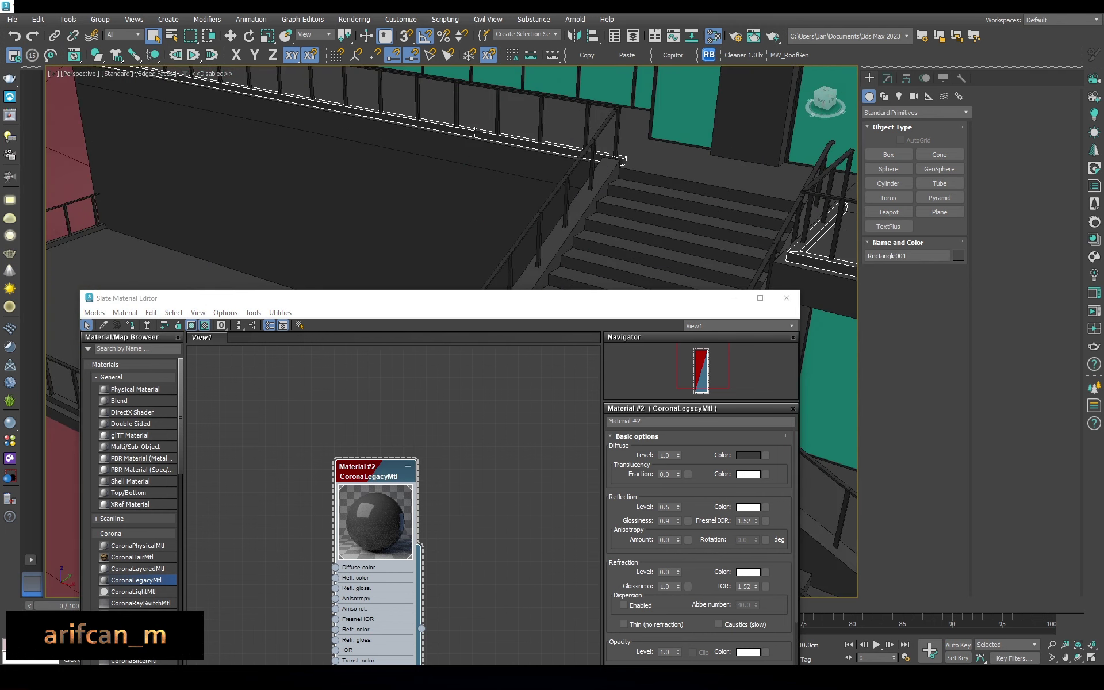
{"action": "scroll", "coordinate": [571, 251], "scroll_direction": "down", "scroll_amount": 3}
{"action": "scroll", "coordinate": [571, 251], "scroll_direction": "up", "scroll_amount": 2}
{"action": "left_click", "coordinate": [449, 165], "text": "ctrl"}
{"action": "scroll", "coordinate": [448, 165], "scroll_direction": "down", "scroll_amount": 2}
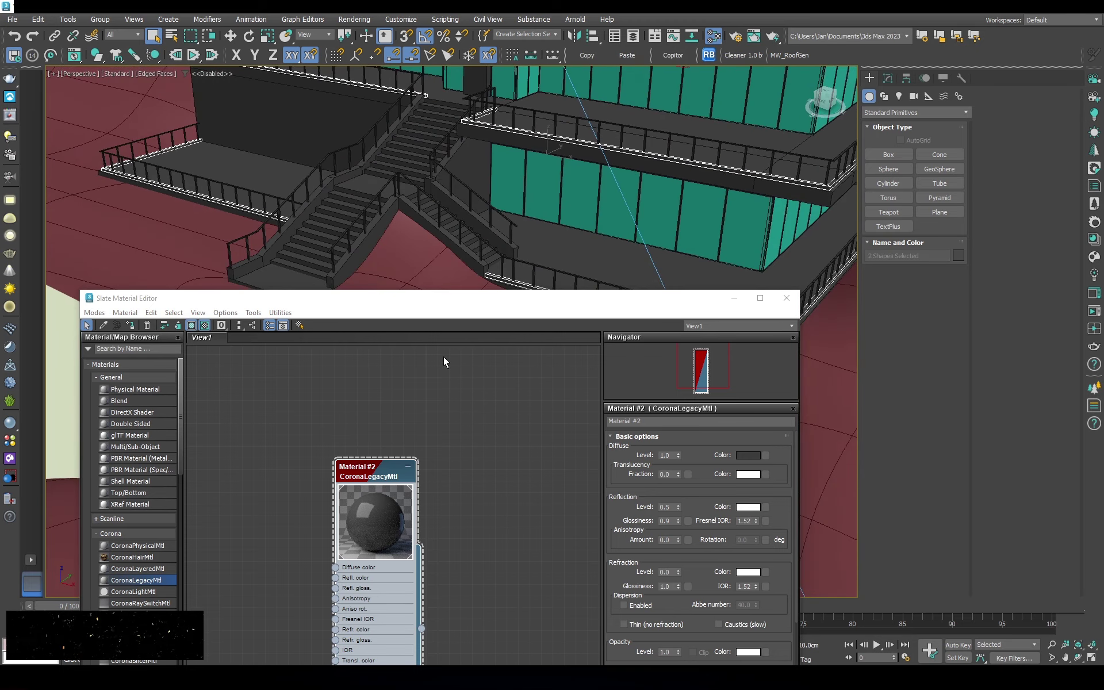
{"action": "right_click", "coordinate": [380, 480]}
{"action": "key", "text": "Escape"}
{"action": "key", "text": "F4"}
{"action": "scroll", "coordinate": [494, 225], "scroll_direction": "down", "scroll_amount": 3}
Close the material editor and select the ground plane Plane001
{"action": "middle_click_drag", "start_coordinate": [495, 224], "coordinate": [574, 197], "text": "alt"}
{"action": "scroll", "coordinate": [453, 202], "scroll_direction": "up", "scroll_amount": 3}
{"action": "left_click", "coordinate": [786, 299]}
{"action": "scroll", "coordinate": [451, 572], "scroll_direction": "down", "scroll_amount": 3}
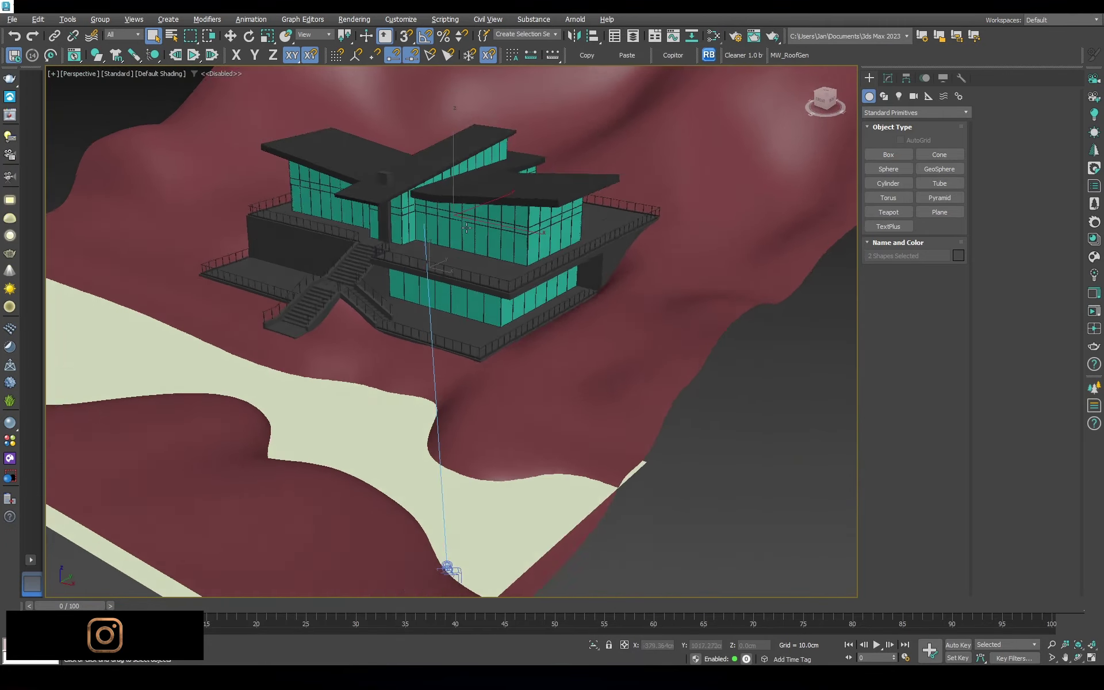
{"action": "scroll", "coordinate": [519, 230], "scroll_direction": "up", "scroll_amount": 4}
{"action": "key", "text": "F3"}
{"action": "left_click", "coordinate": [520, 106]}
{"action": "scroll", "coordinate": [519, 106], "scroll_direction": "down", "scroll_amount": 5}
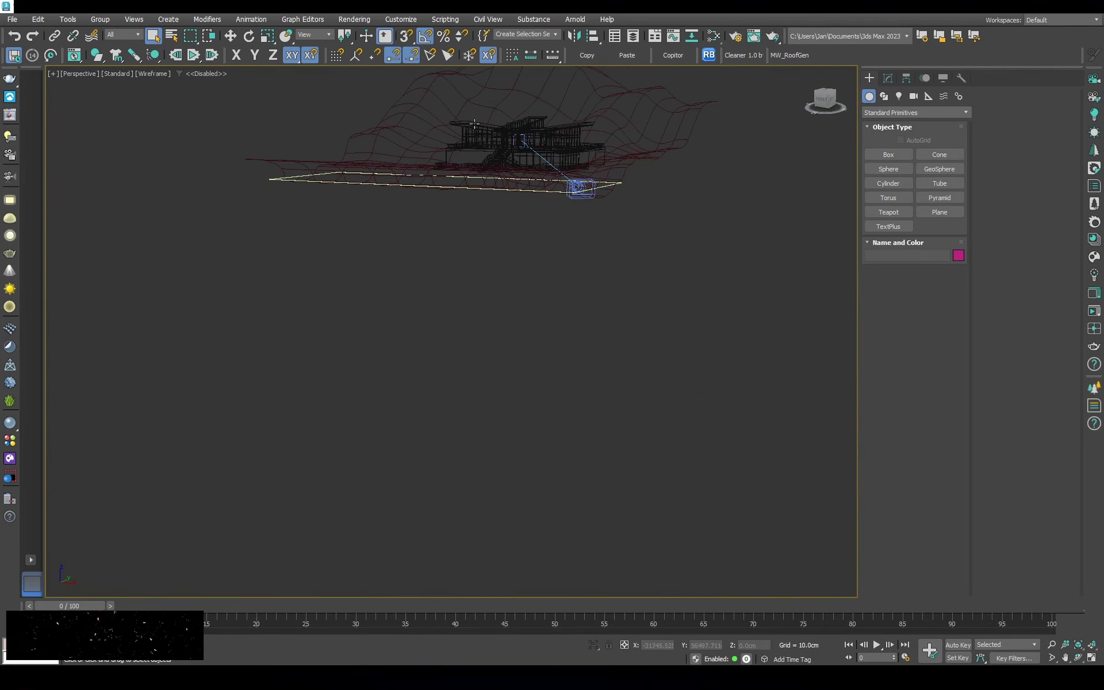
{"action": "scroll", "coordinate": [519, 106], "scroll_direction": "up", "scroll_amount": 5}
{"action": "key", "text": "F3"}
{"action": "middle_click_drag", "start_coordinate": [520, 106], "coordinate": [473, 185], "text": "alt"}
{"action": "scroll", "coordinate": [395, 329], "scroll_direction": "up", "scroll_amount": 2}
Duplicate the grey material as a glass material with a slate blue diffuse
{"action": "key", "text": "m"}
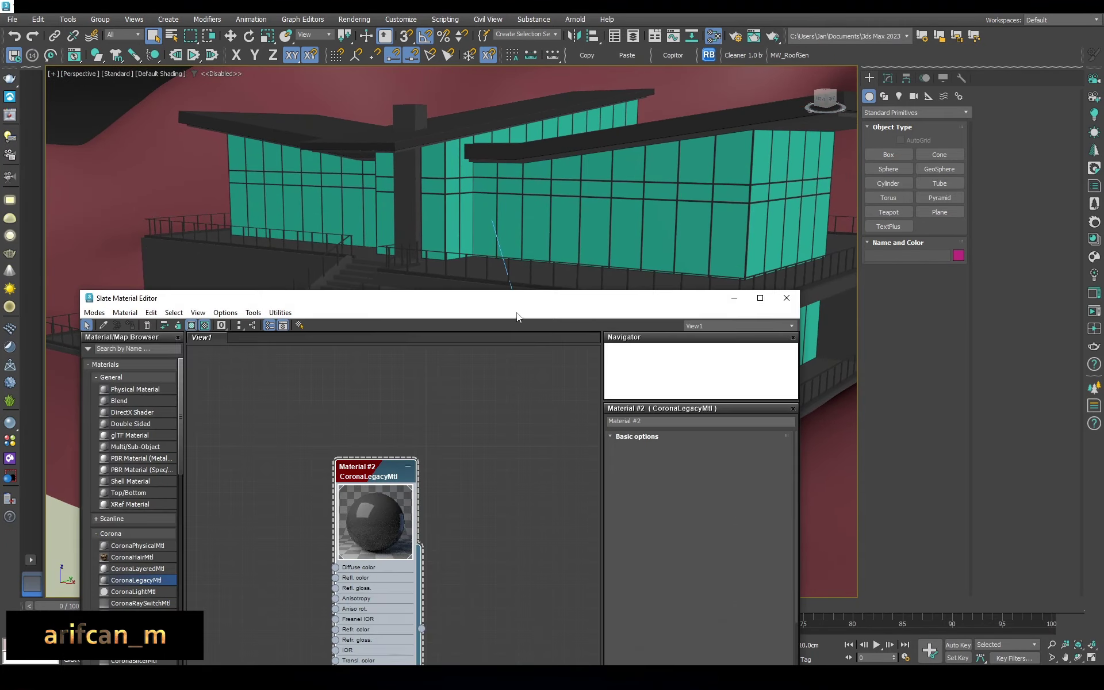
{"action": "left_click_drag", "start_coordinate": [597, 350], "coordinate": [496, 352], "text": "shift"}
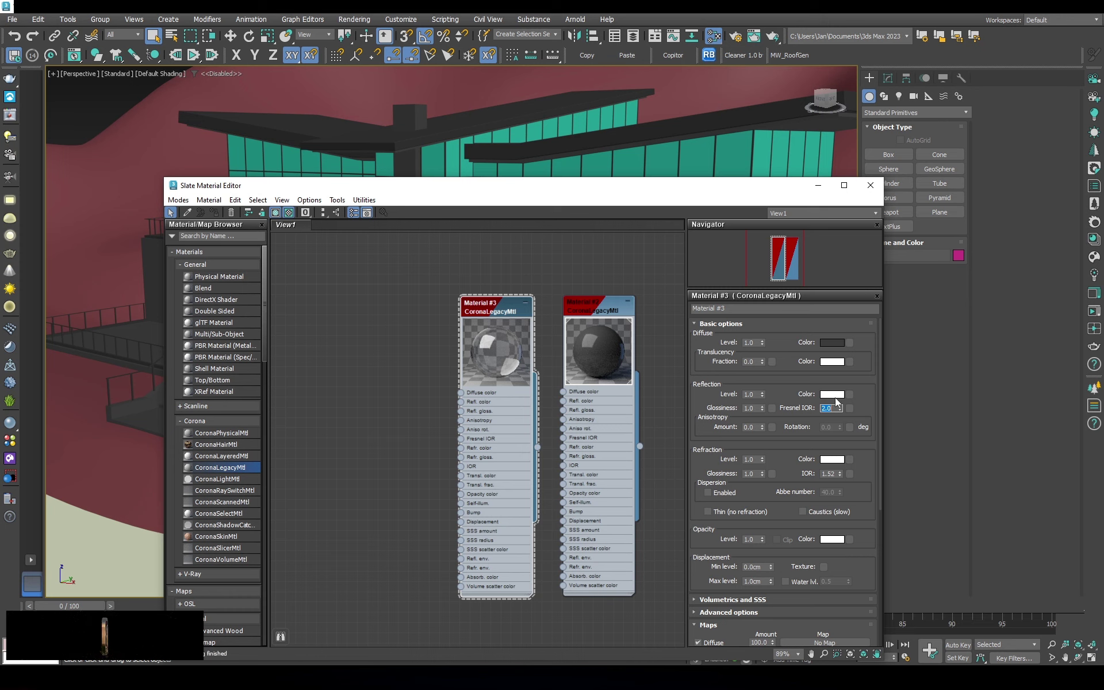
{"action": "left_click", "coordinate": [832, 342]}
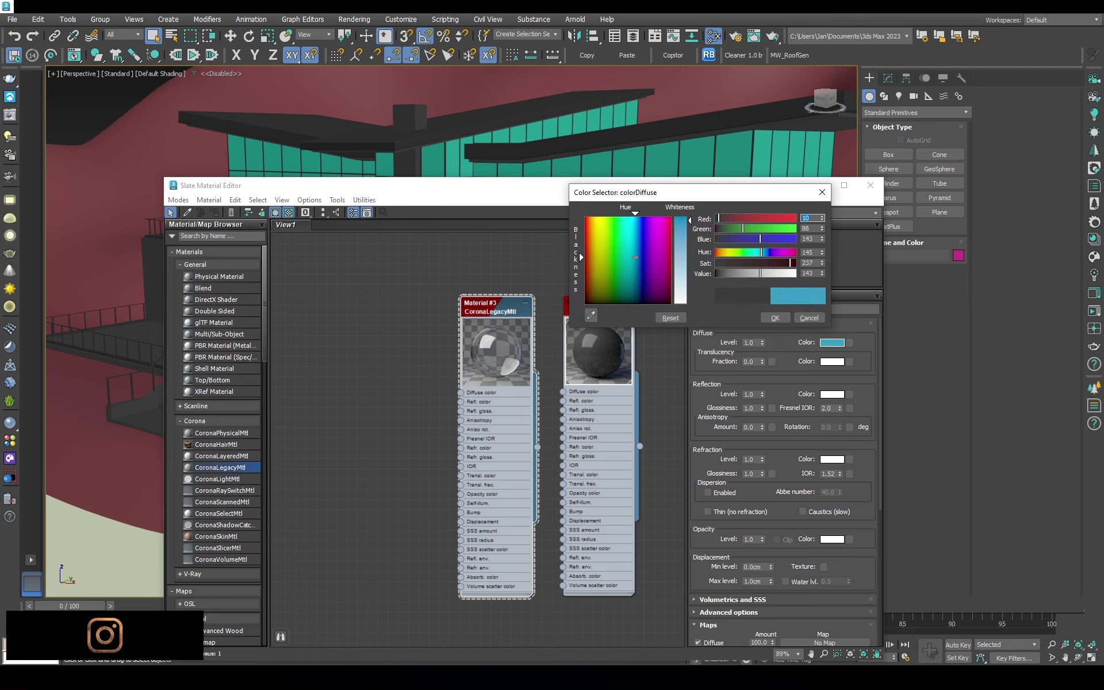
{"action": "left_click", "coordinate": [775, 318]}
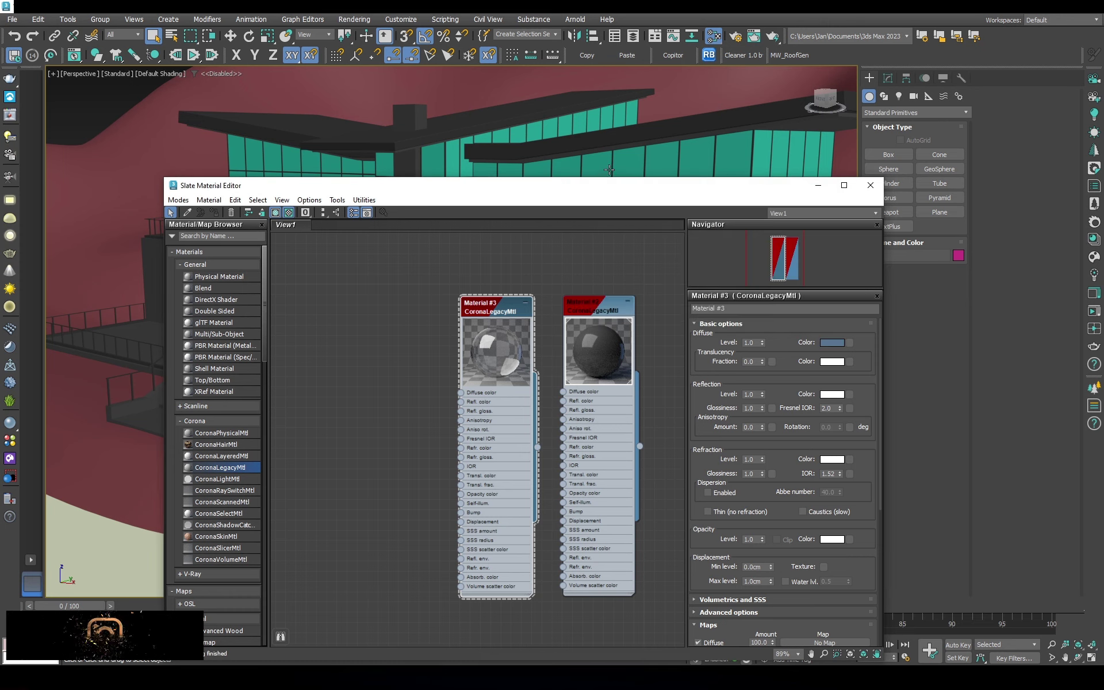
Assign the slate blue glass material to the window panels
{"action": "left_click", "coordinate": [608, 169]}
{"action": "middle_click_drag", "start_coordinate": [609, 169], "coordinate": [521, 105], "text": "alt"}
{"action": "key", "text": "F4"}
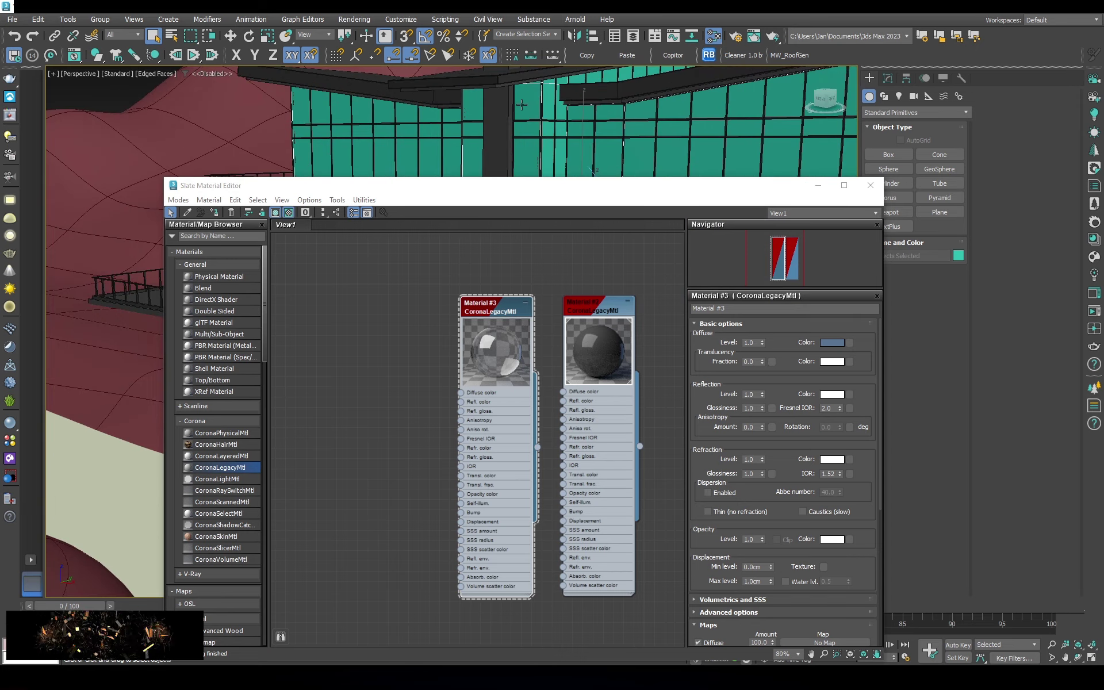
{"action": "right_click", "coordinate": [462, 297]}
{"action": "left_click", "coordinate": [488, 327]}
{"action": "left_click", "coordinate": [647, 506]}
{"action": "left_click_drag", "start_coordinate": [489, 305], "coordinate": [614, 169]}
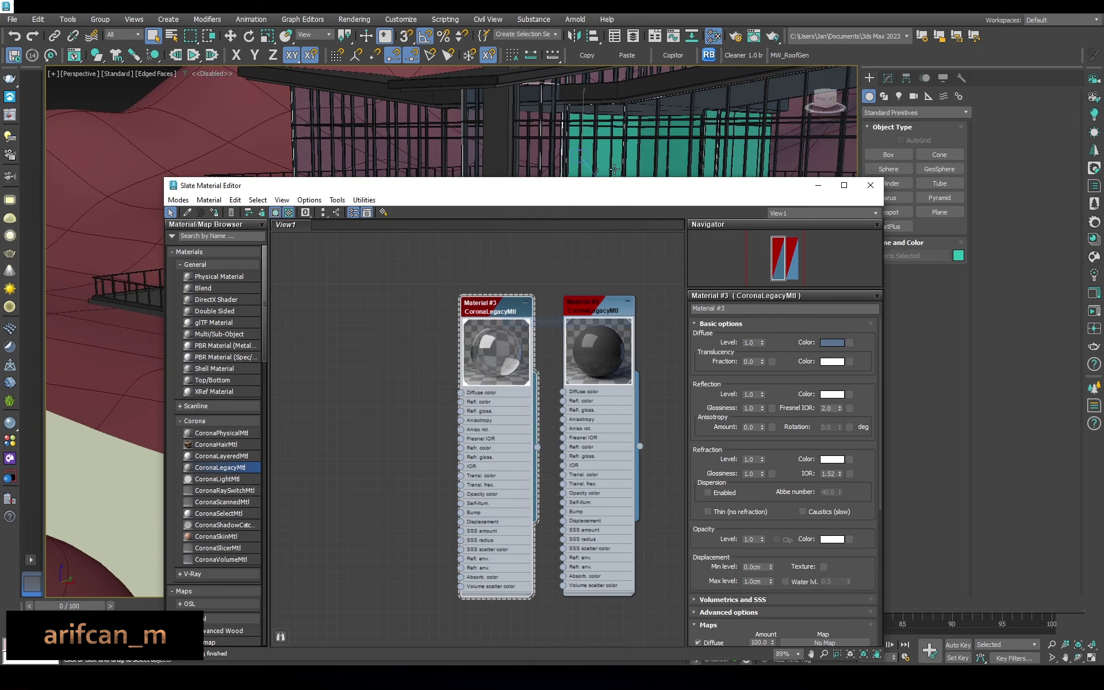
{"action": "middle_click_drag", "start_coordinate": [614, 169], "coordinate": [621, 117], "text": "alt"}
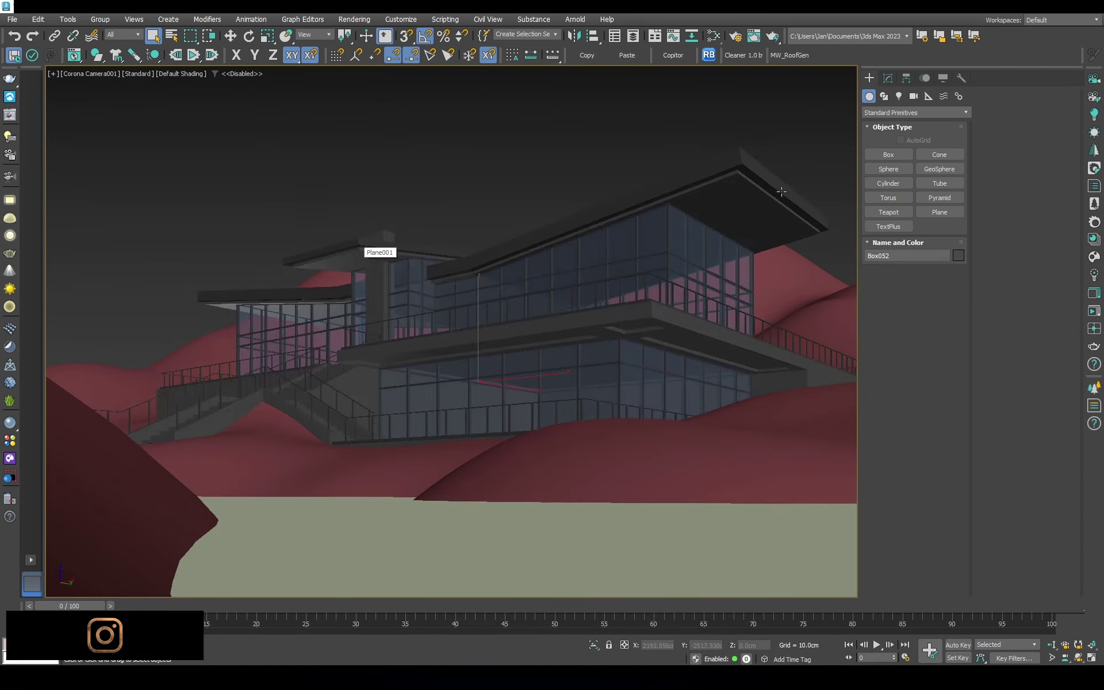
Select the two roof slabs and create a new Corona material with light grey diffuse
{"action": "key", "text": "F4"}
{"action": "left_click", "coordinate": [734, 193]}
{"action": "key", "text": "m"}
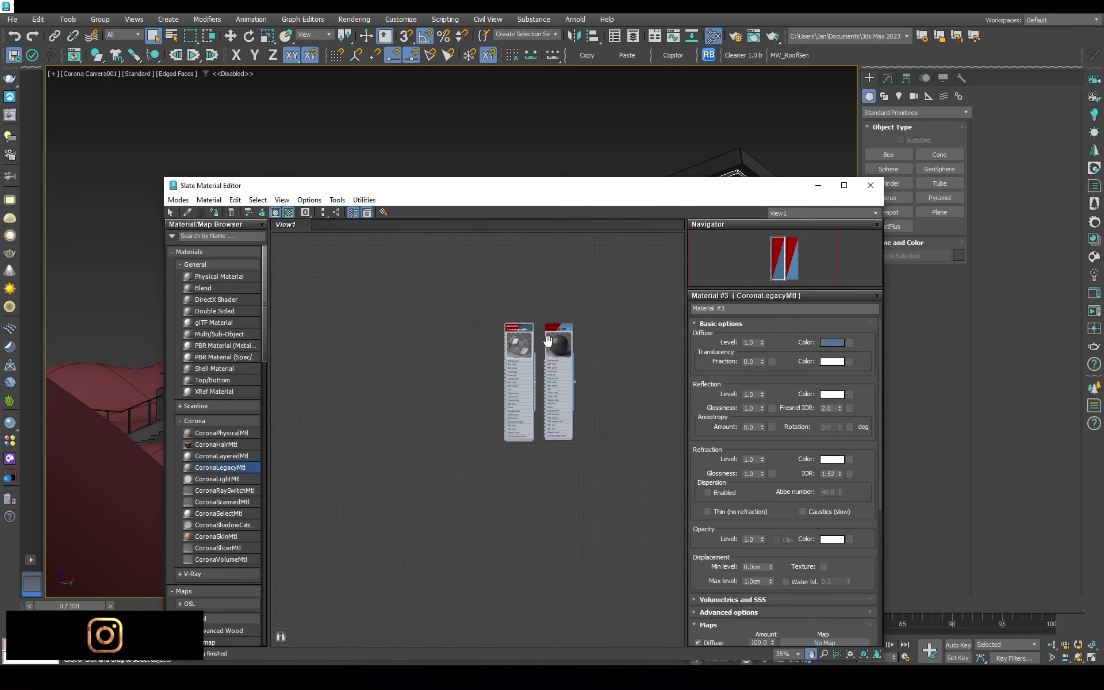
{"action": "left_click_drag", "start_coordinate": [229, 468], "coordinate": [539, 414]}
{"action": "double_click", "coordinate": [539, 413]}
{"action": "scroll", "coordinate": [540, 410], "scroll_direction": "up", "scroll_amount": 3}
{"action": "scroll", "coordinate": [593, 432], "scroll_direction": "up", "scroll_amount": 2}
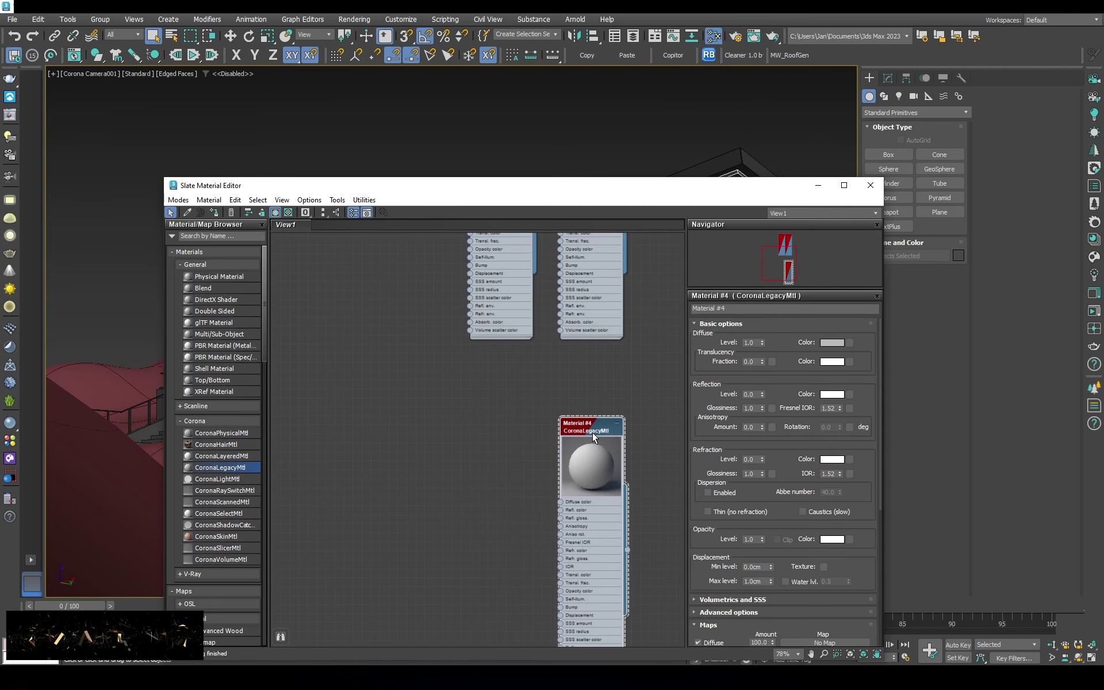
{"action": "left_click", "coordinate": [831, 342]}
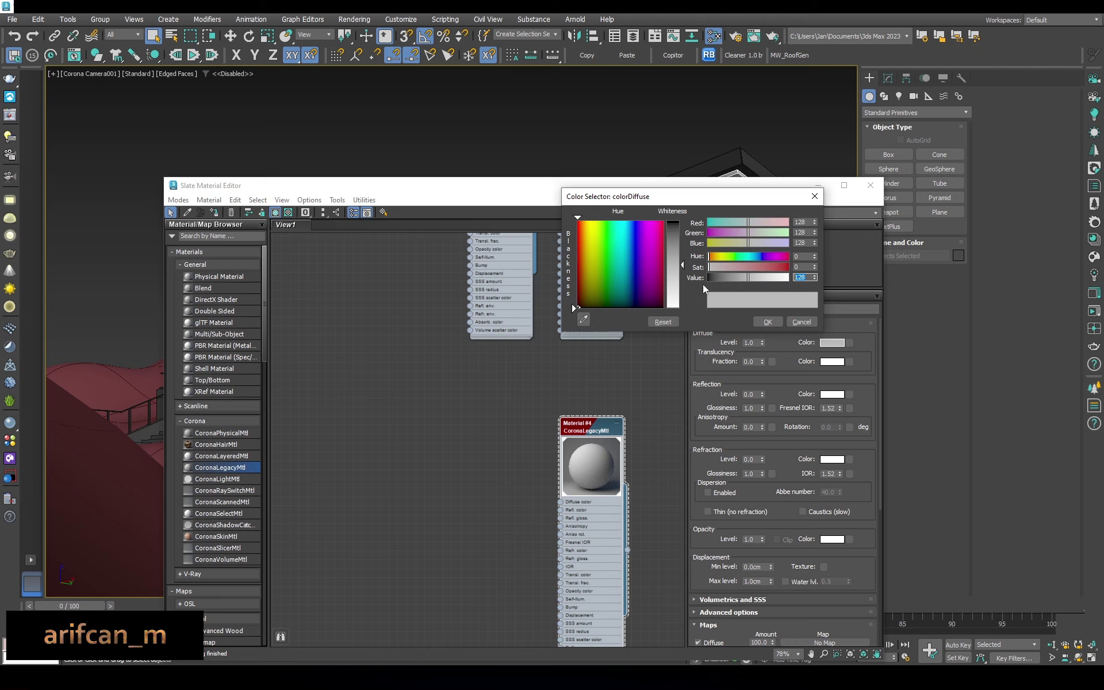
{"action": "left_click_drag", "start_coordinate": [682, 267], "coordinate": [682, 230]}
{"action": "left_click", "coordinate": [768, 322]}
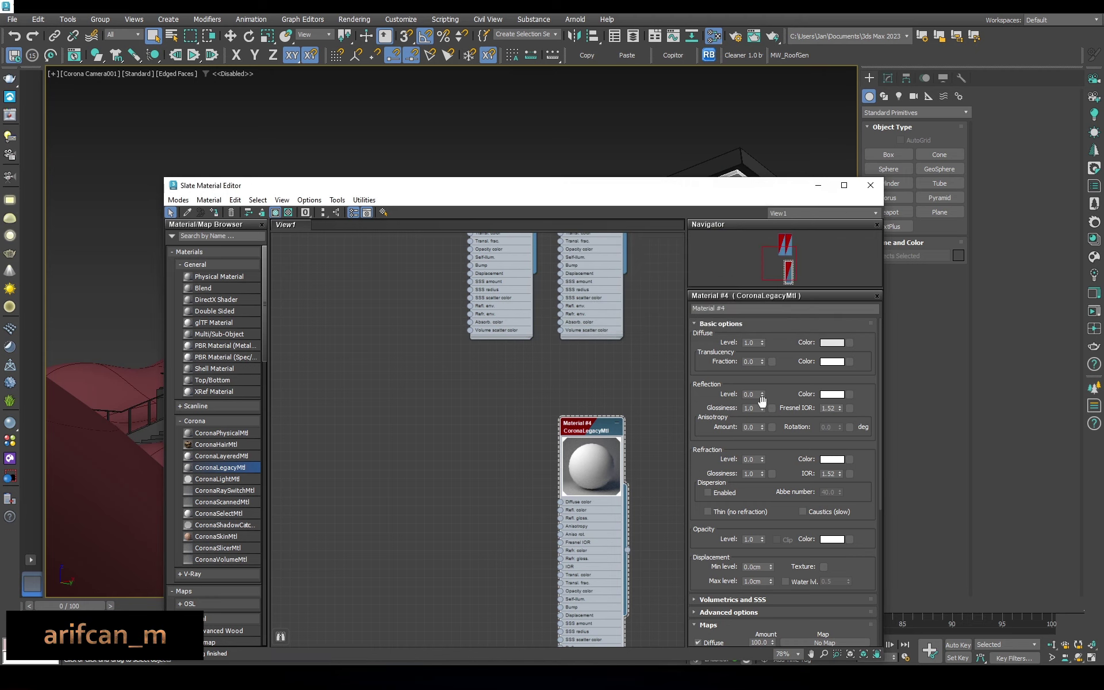
Apply the light grey material to the roof slabs and close the material editor
{"action": "right_click", "coordinate": [594, 439]}
{"action": "left_click", "coordinate": [635, 167]}
{"action": "left_click", "coordinate": [871, 185]}
{"action": "key", "text": "F4"}
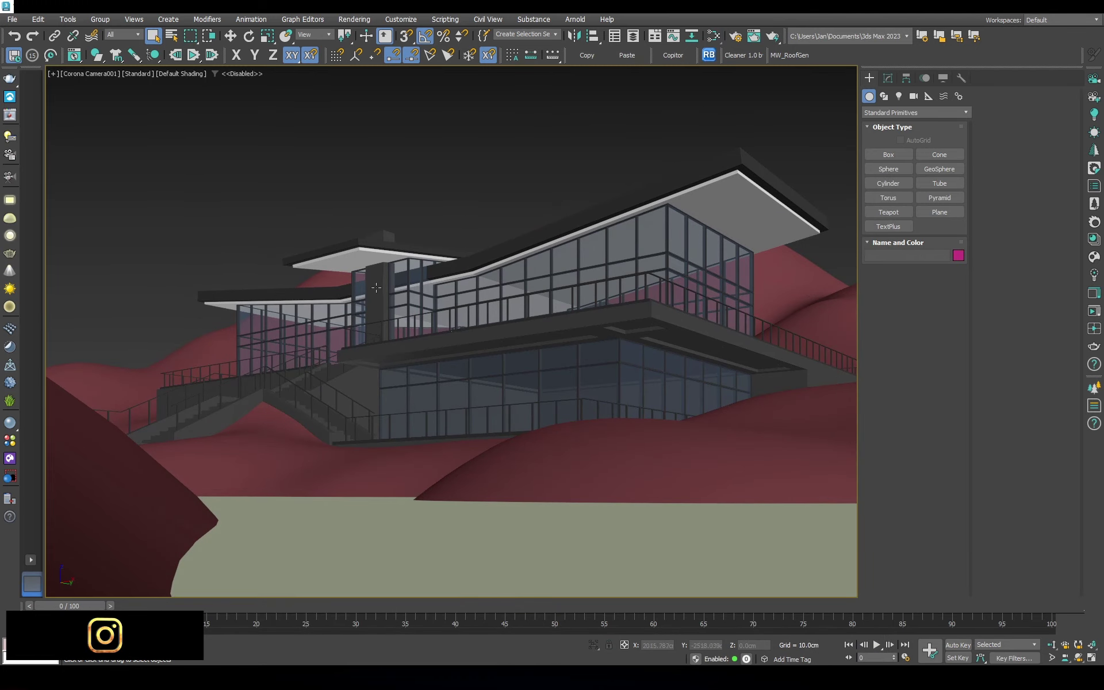
{"action": "key", "text": "F3"}
{"action": "key", "text": "F3"}
{"action": "key", "text": "F4"}
Apply Material #4 from the material editor again, then close it
{"action": "key", "text": "m"}
{"action": "right_click", "coordinate": [594, 440]}
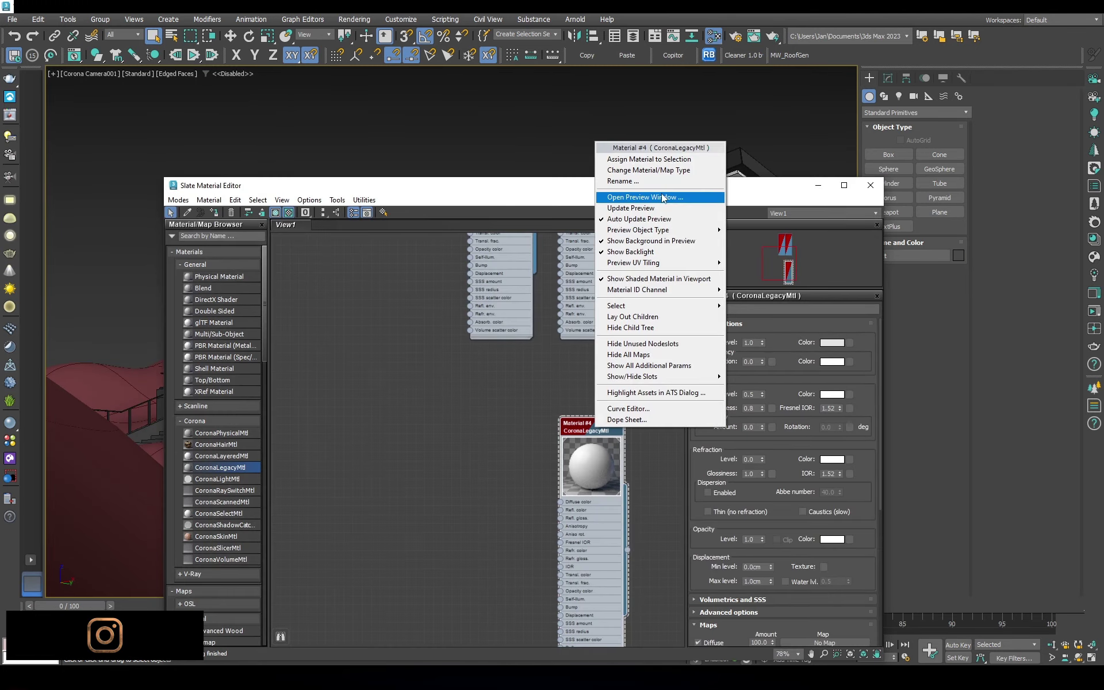
{"action": "left_click", "coordinate": [638, 159]}
{"action": "left_click", "coordinate": [871, 185]}
{"action": "key", "text": "F4"}
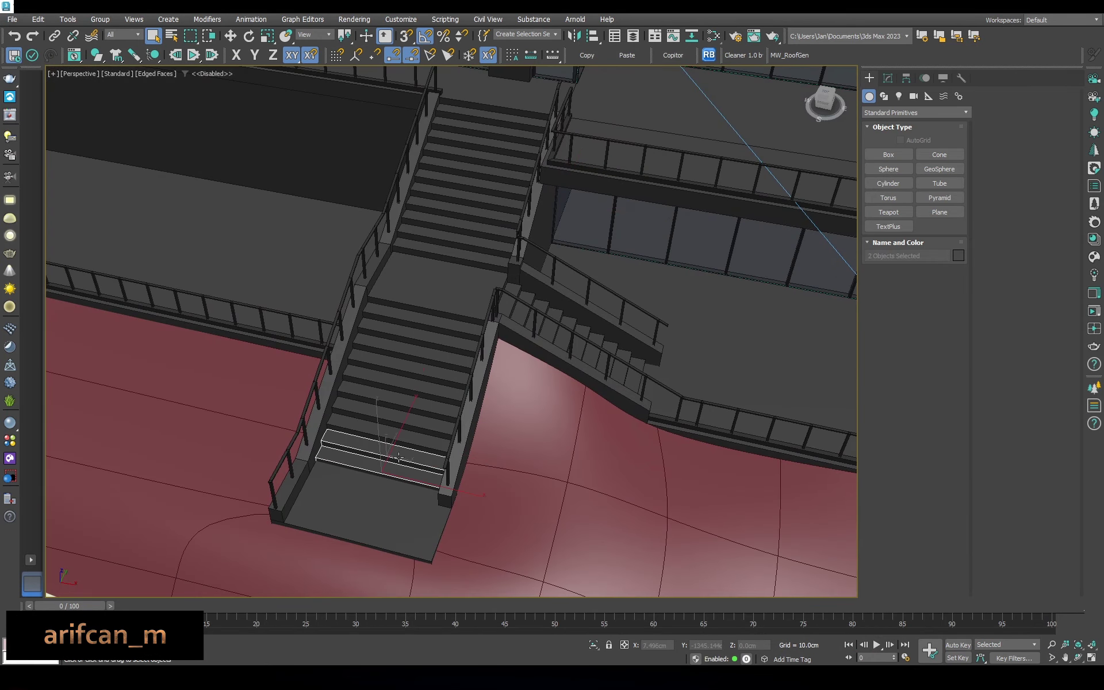
Select every stair step with Select Similar, plus the top side-stair step
{"action": "key", "text": "ctrl+z"}
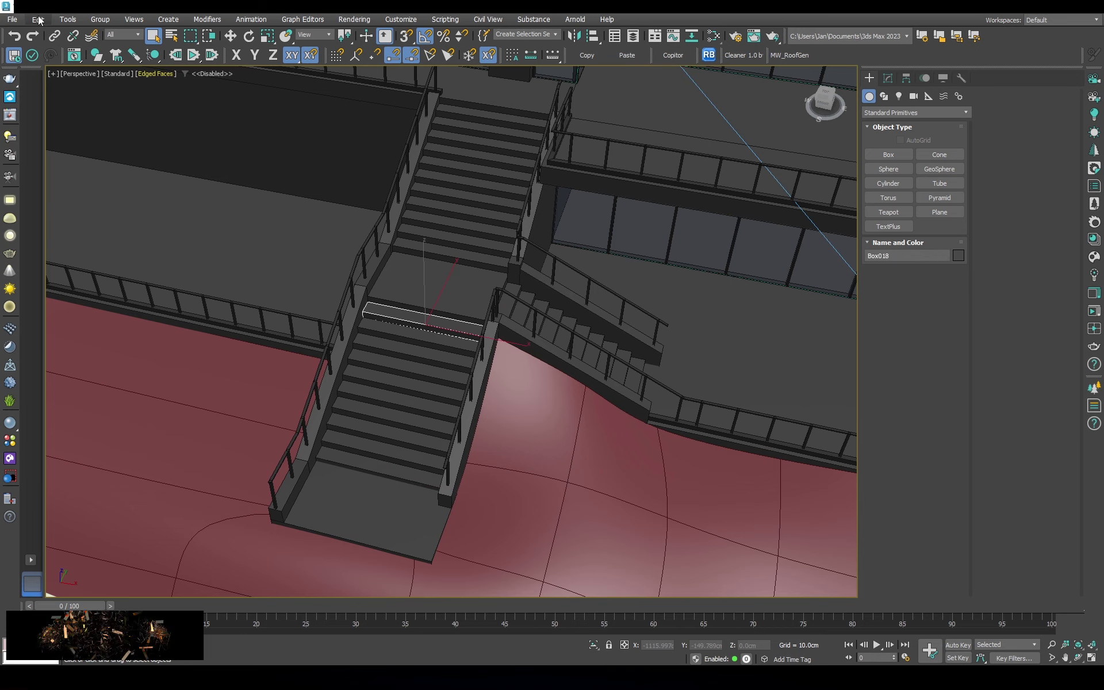
{"action": "left_click", "coordinate": [39, 20]}
{"action": "left_click", "coordinate": [69, 240]}
{"action": "scroll", "coordinate": [572, 313], "scroll_direction": "up", "scroll_amount": 5}
{"action": "left_click", "coordinate": [493, 314], "text": "ctrl"}
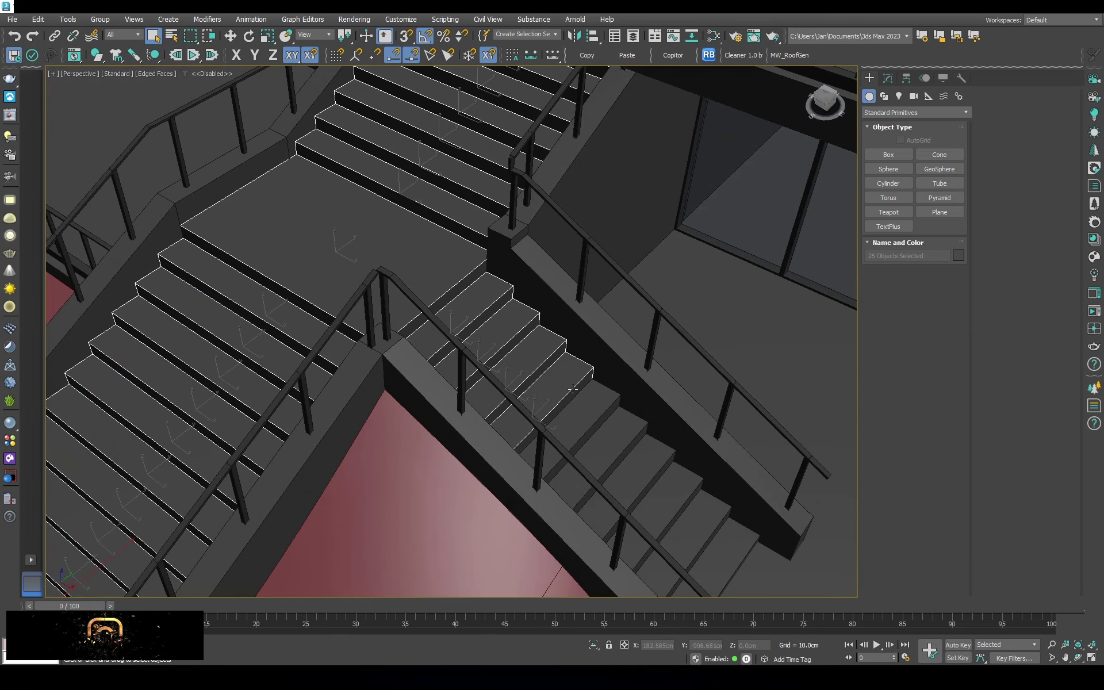
Build a CoronaLegacyMtl with a concrete bitmap diffuse through Color Correction and Output
{"action": "key", "text": "m"}
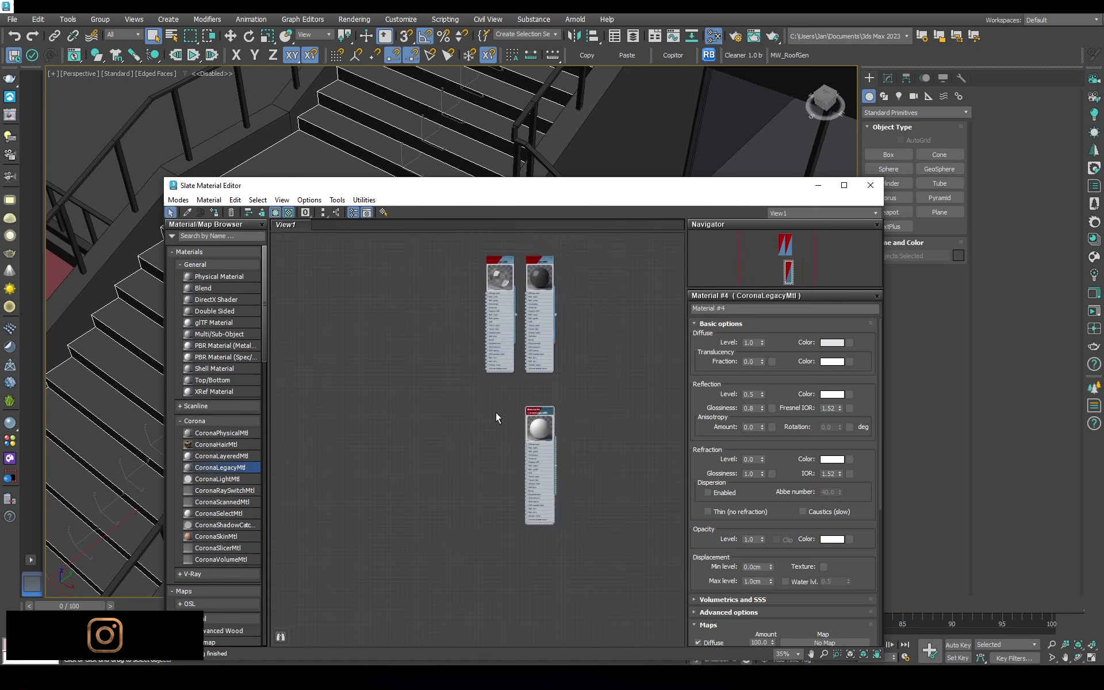
{"action": "left_click_drag", "start_coordinate": [587, 537], "coordinate": [547, 382]}
{"action": "scroll", "coordinate": [546, 382], "scroll_direction": "up", "scroll_amount": 3}
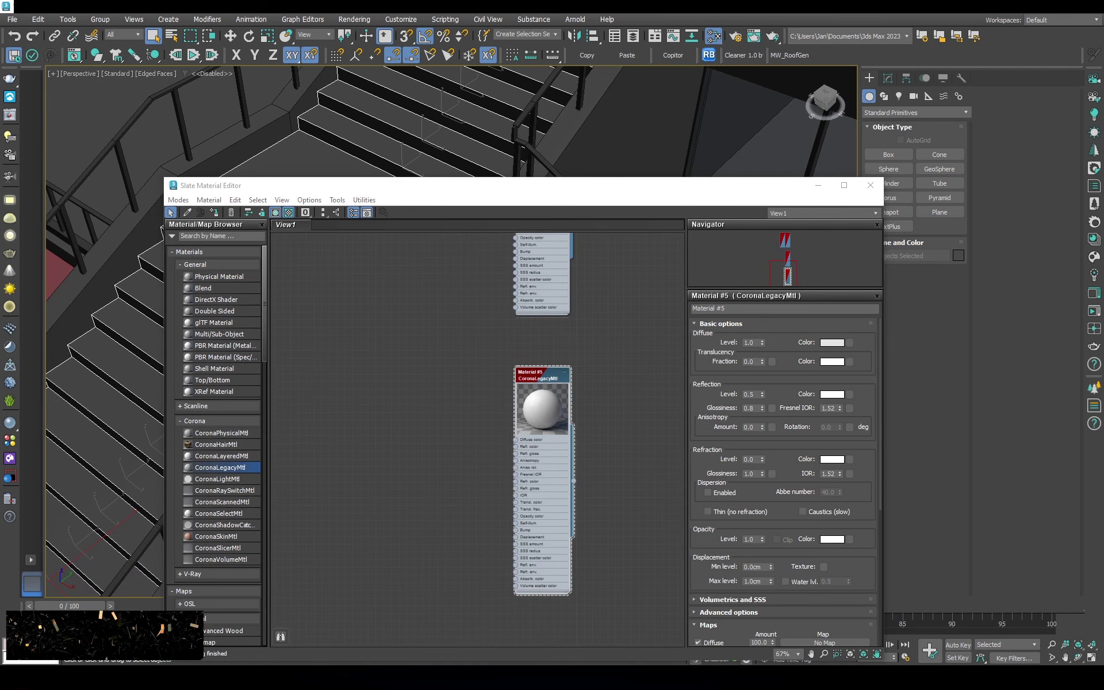
{"action": "mouse_move", "coordinate": [614, 429]}
{"action": "left_mouse_down"}
{"action": "mouse_move", "coordinate": [441, 382]}
{"action": "mouse_move", "coordinate": [516, 439]}
{"action": "left_mouse_up"}
{"action": "scroll", "coordinate": [216, 532], "scroll_direction": "down", "scroll_amount": 5}
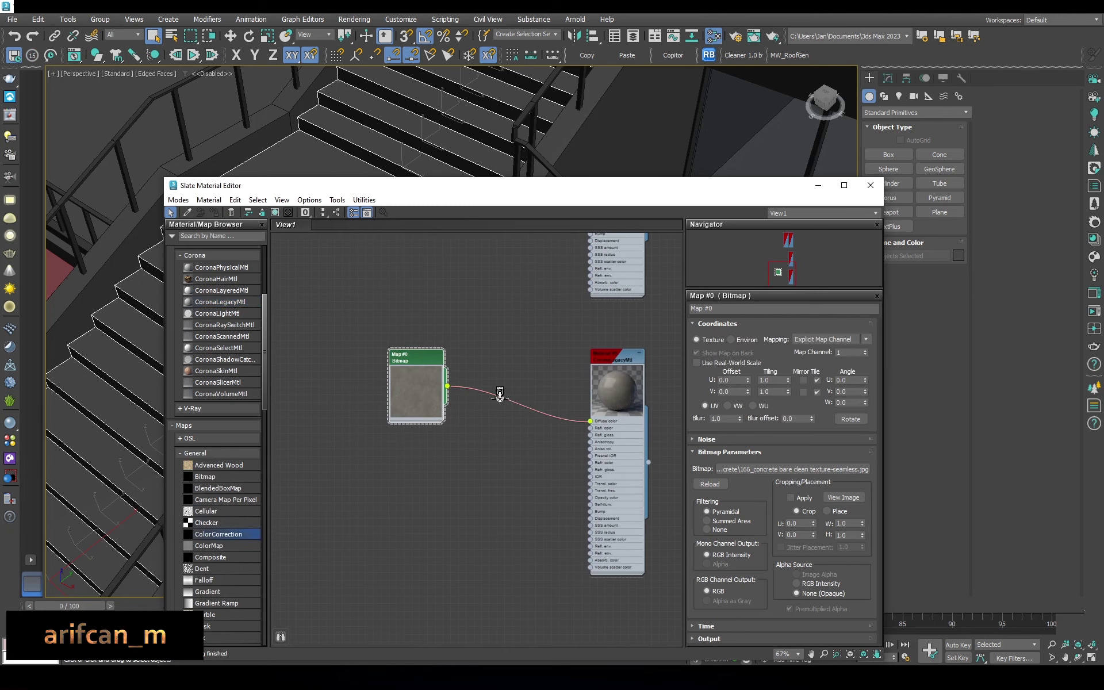
{"action": "left_click_drag", "start_coordinate": [500, 396], "coordinate": [499, 397]}
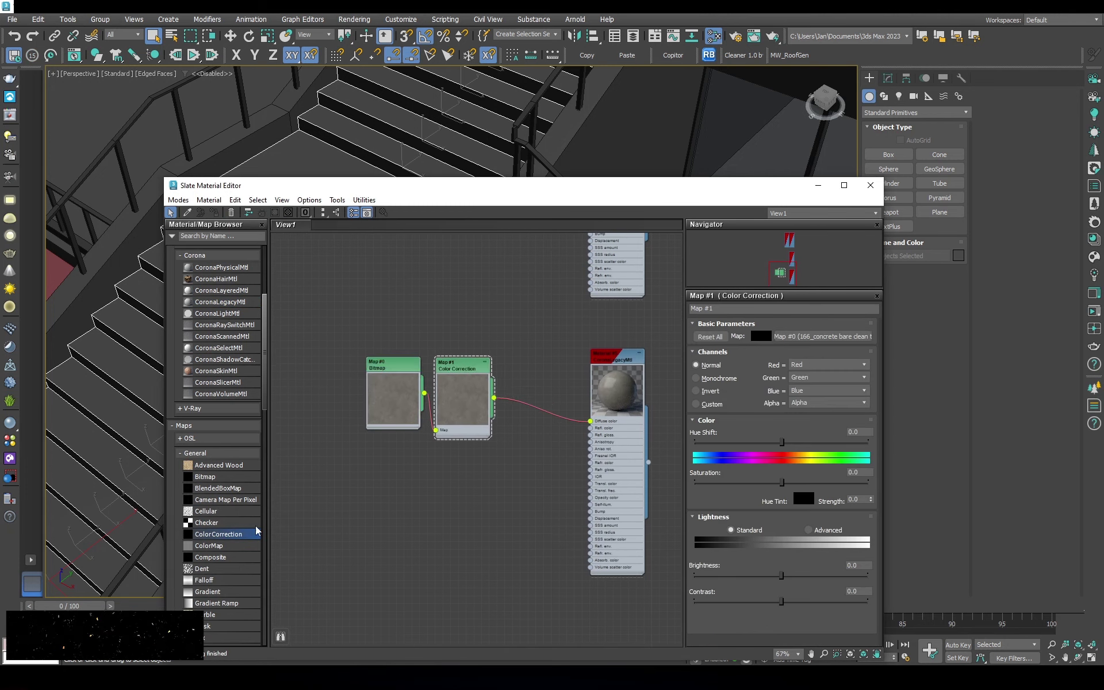
{"action": "scroll", "coordinate": [257, 532], "scroll_direction": "down", "scroll_amount": 4}
{"action": "left_click_drag", "start_coordinate": [535, 391], "coordinate": [535, 392]}
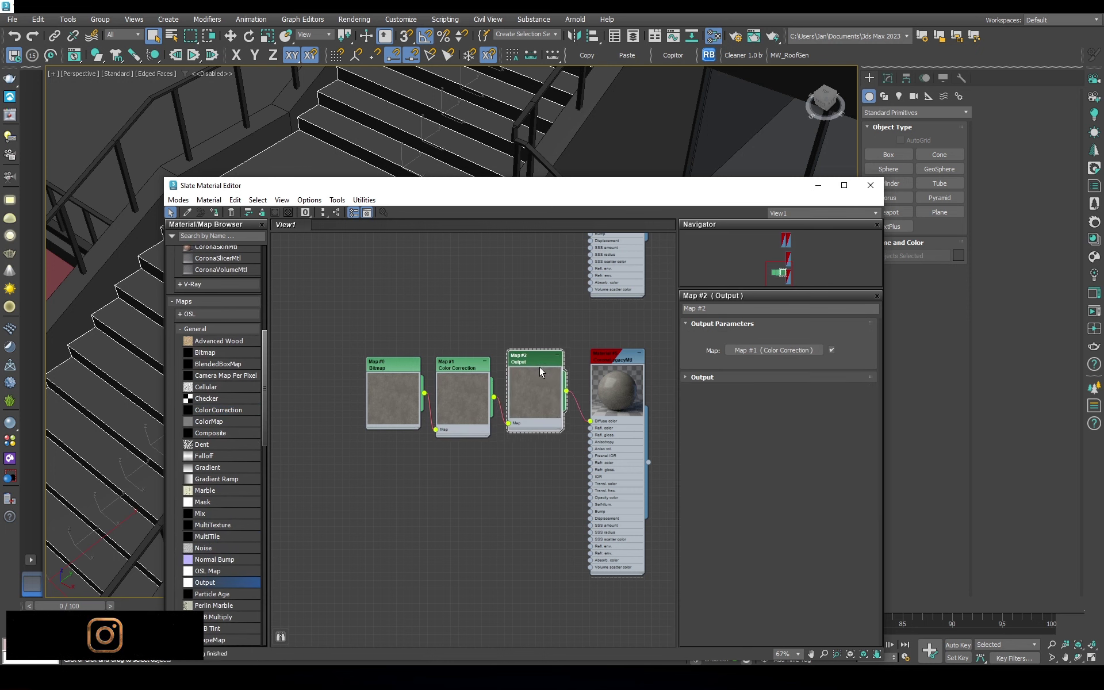
Add a bump texture to Material #5 and assign it to the selected stairs
{"action": "mouse_move", "coordinate": [557, 486]}
{"action": "left_mouse_down"}
{"action": "mouse_move", "coordinate": [511, 487]}
{"action": "mouse_move", "coordinate": [625, 513]}
{"action": "left_mouse_up"}
{"action": "scroll", "coordinate": [554, 516], "scroll_direction": "up", "scroll_amount": 2}
{"action": "scroll", "coordinate": [626, 514], "scroll_direction": "down", "scroll_amount": 1}
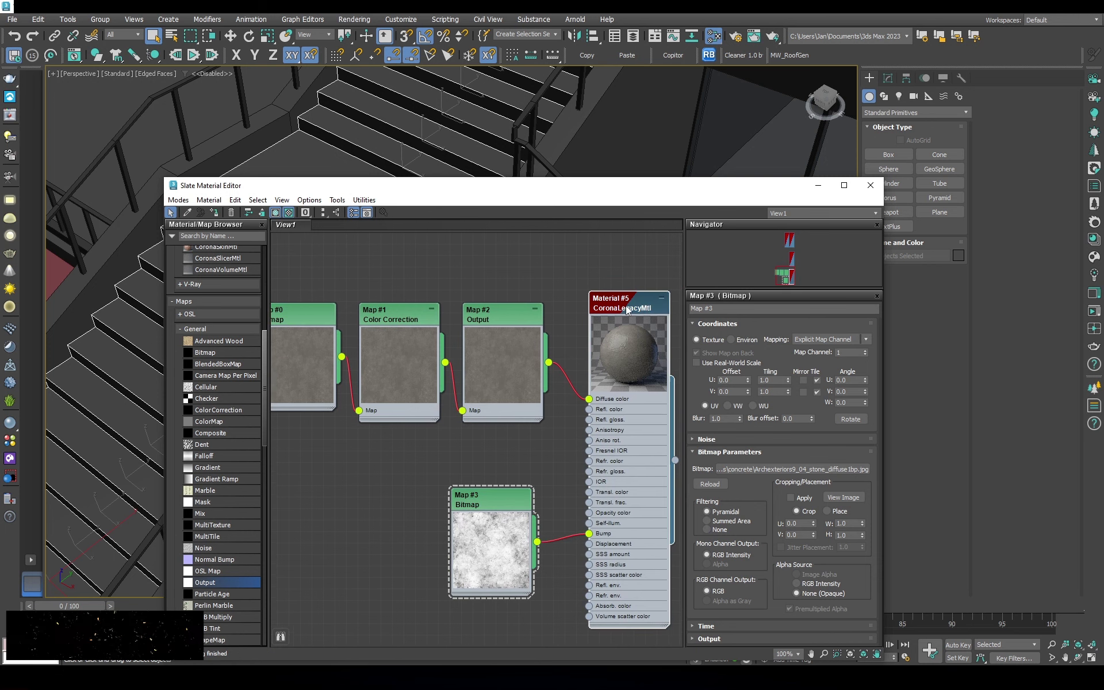
{"action": "left_click", "coordinate": [644, 334]}
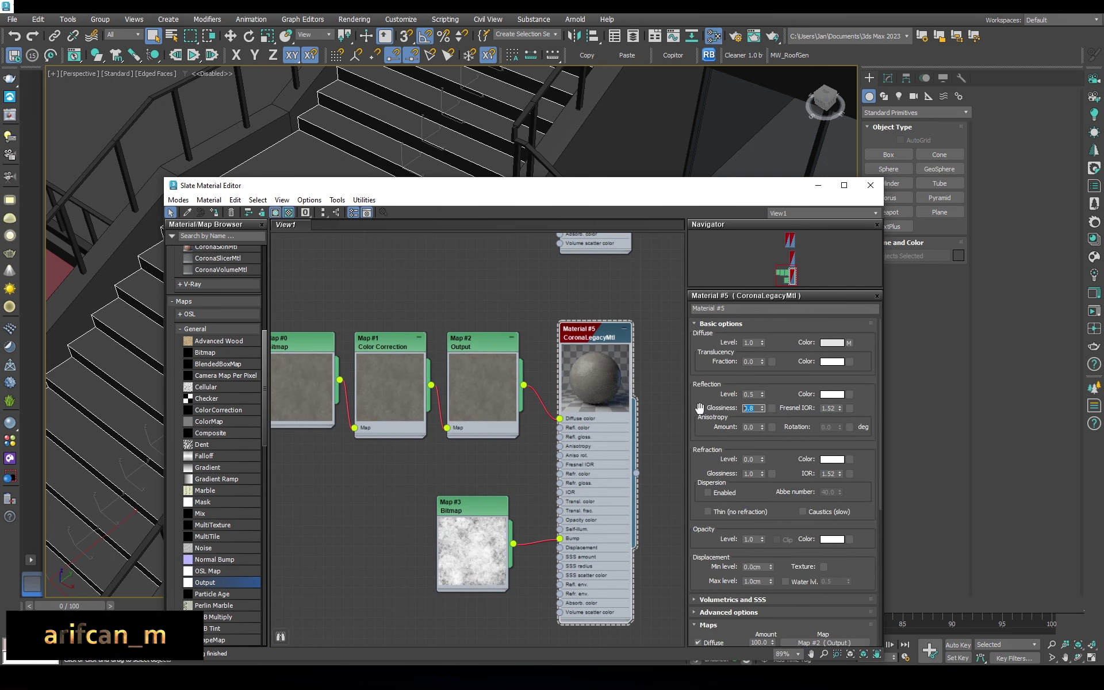
{"action": "right_click", "coordinate": [595, 345]}
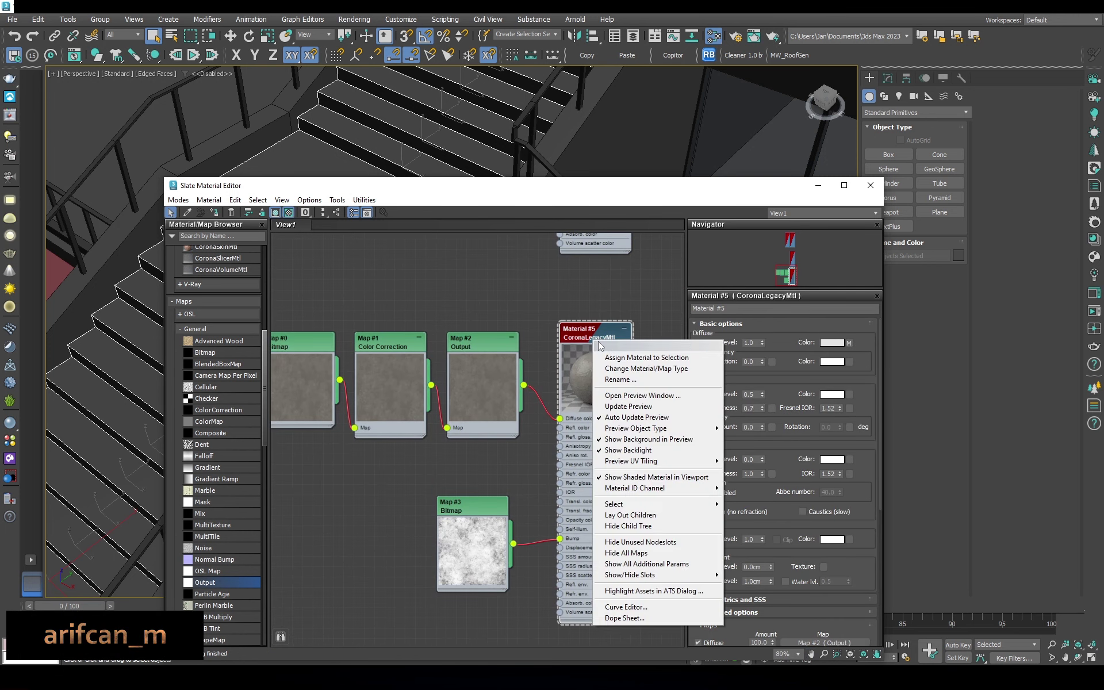
{"action": "left_click", "coordinate": [626, 351]}
{"action": "left_click", "coordinate": [871, 185]}
Add a UVW Map modifier to the selected steps
{"action": "left_click", "coordinate": [888, 77]}
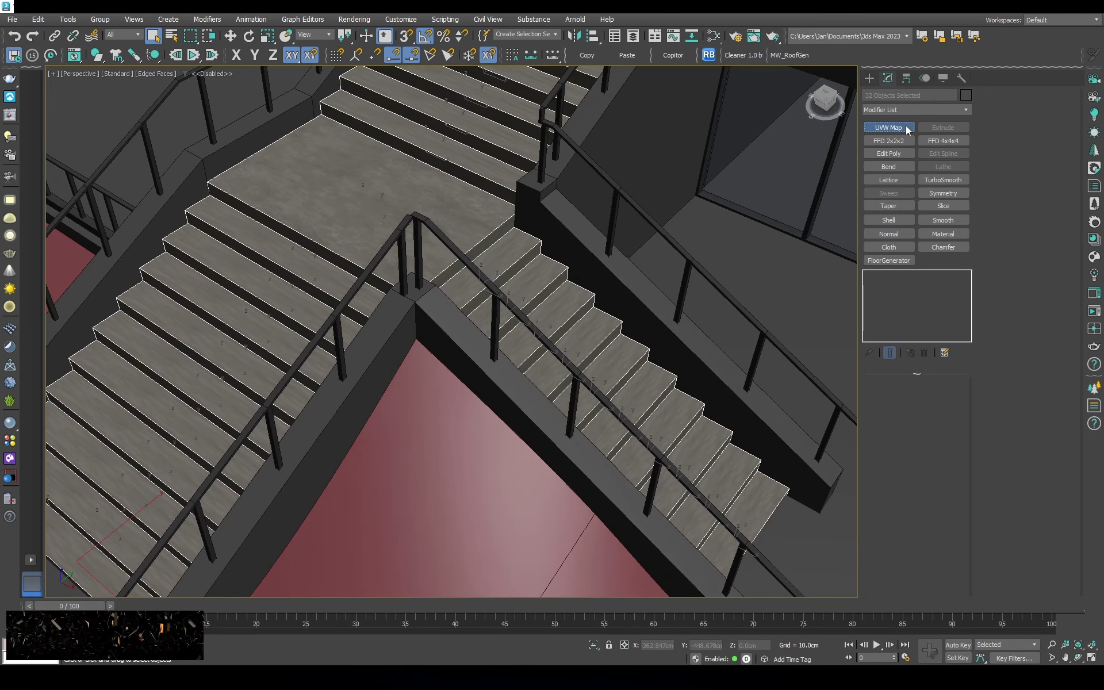
{"action": "left_click", "coordinate": [888, 127]}
{"action": "double_click", "coordinate": [916, 485]}
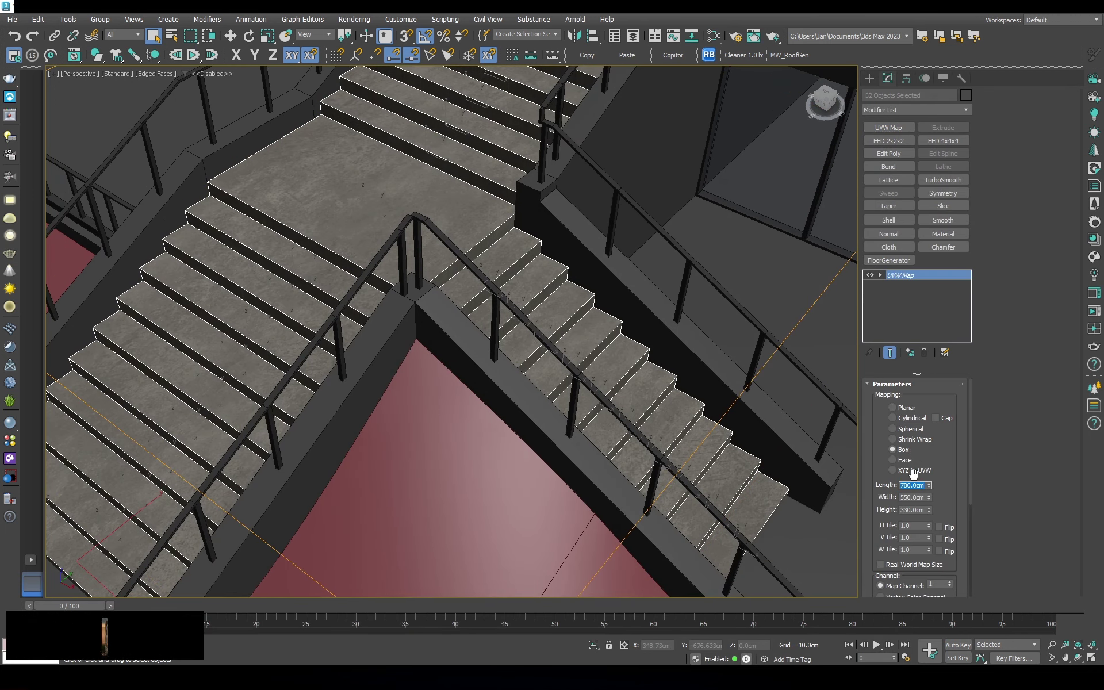
{"action": "scroll", "coordinate": [525, 246], "scroll_direction": "down", "scroll_amount": 5}
Assign Material #5 to the upper landing slab
{"action": "left_click", "coordinate": [621, 251]}
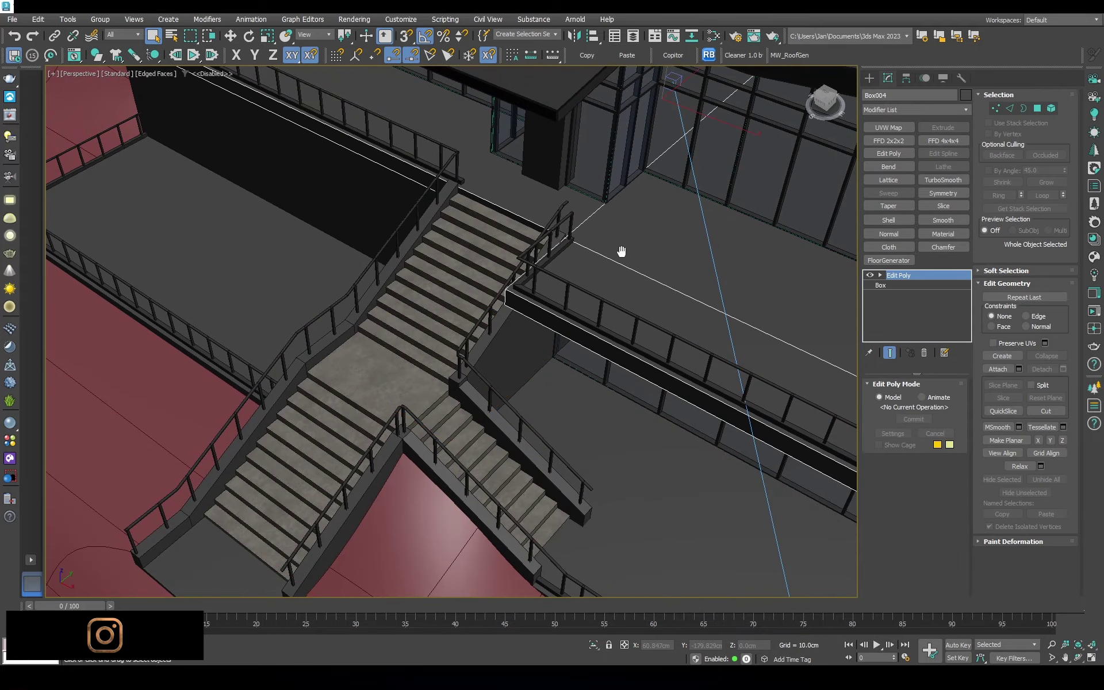
{"action": "scroll", "coordinate": [621, 251], "scroll_direction": "up", "scroll_amount": 3}
{"action": "key", "text": "m"}
{"action": "right_click", "coordinate": [595, 345]}
{"action": "left_click", "coordinate": [637, 350]}
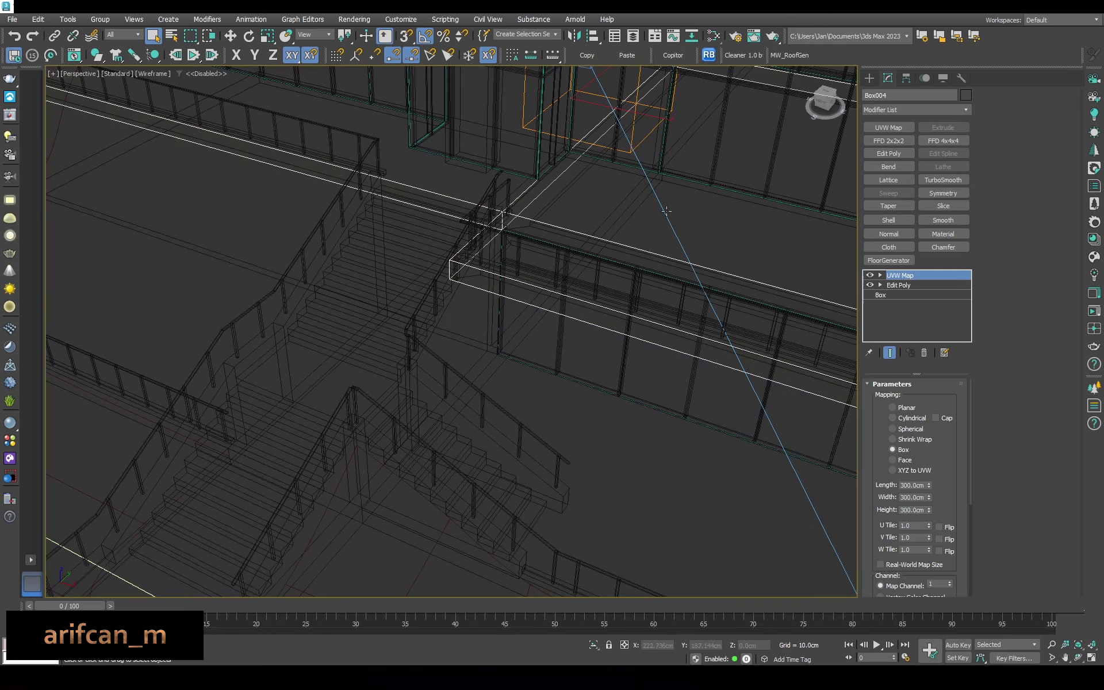
{"action": "middle_click_drag", "start_coordinate": [605, 258], "coordinate": [605, 224]}
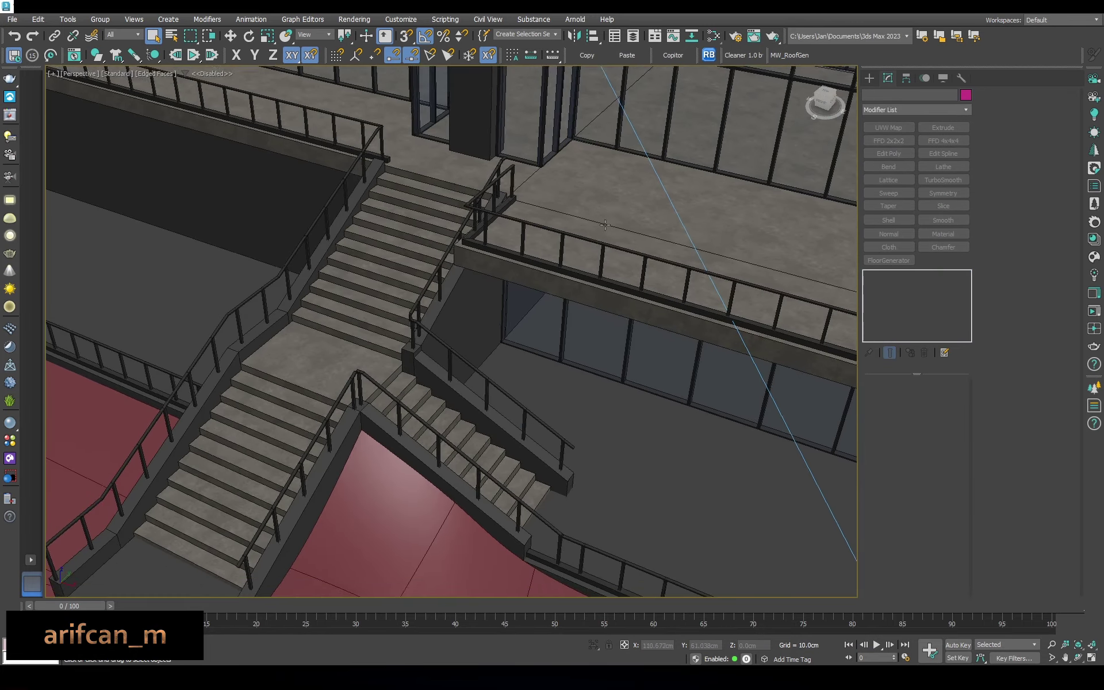
{"action": "scroll", "coordinate": [605, 224], "scroll_direction": "up", "scroll_amount": 3}
{"action": "scroll", "coordinate": [605, 224], "scroll_direction": "down", "scroll_amount": 5}
{"action": "scroll", "coordinate": [352, 241], "scroll_direction": "down", "scroll_amount": 4}
{"action": "scroll", "coordinate": [352, 241], "scroll_direction": "up", "scroll_amount": 2}
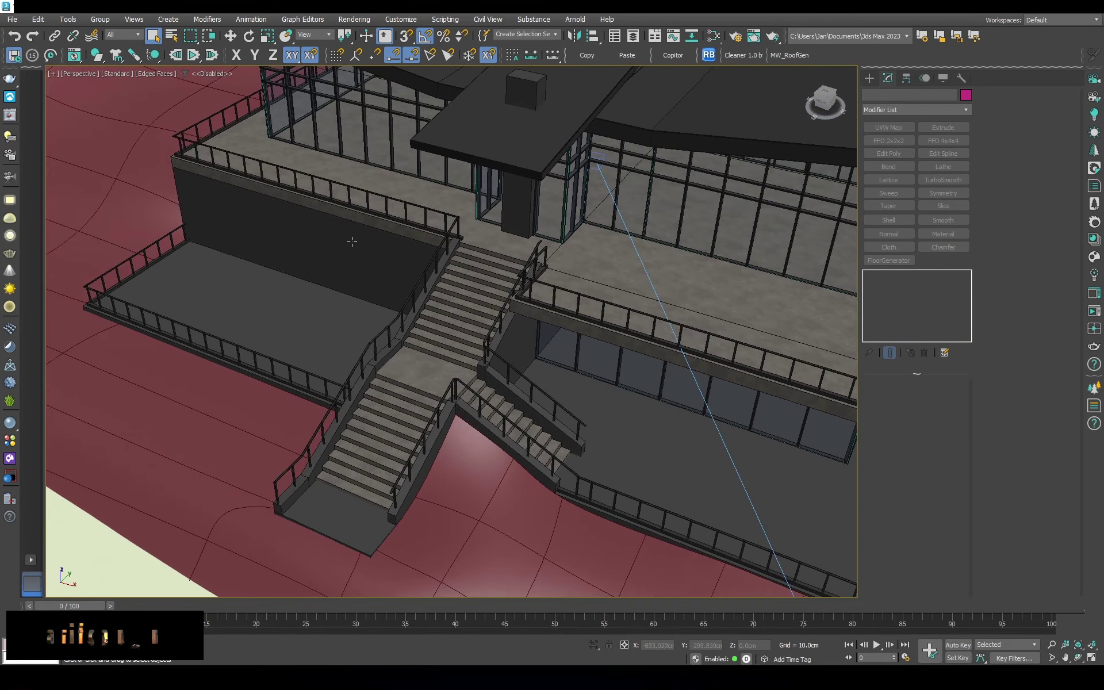
{"action": "scroll", "coordinate": [352, 242], "scroll_direction": "up", "scroll_amount": 2}
Add UVW mapping to the retaining wall beside the stairs
{"action": "left_click", "coordinate": [382, 234]}
{"action": "scroll", "coordinate": [381, 234], "scroll_direction": "down", "scroll_amount": 4}
{"action": "key", "text": "F4"}
{"action": "scroll", "coordinate": [497, 235], "scroll_direction": "up", "scroll_amount": 3}
{"action": "key", "text": "m"}
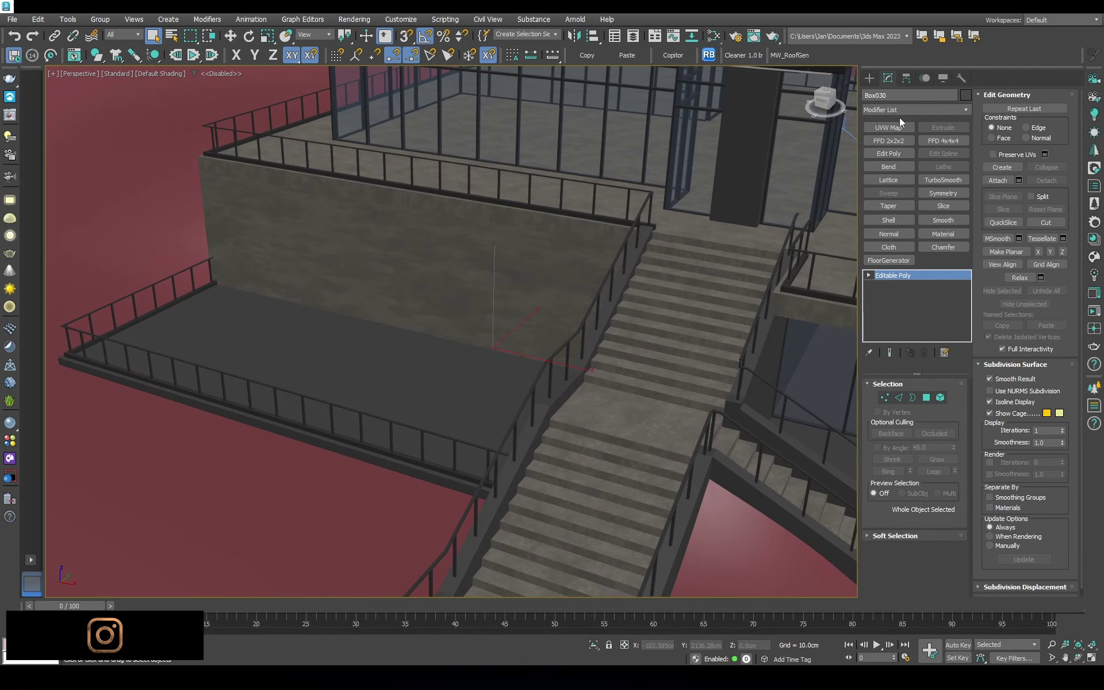
{"action": "left_click", "coordinate": [900, 127]}
{"action": "left_click", "coordinate": [911, 484]}
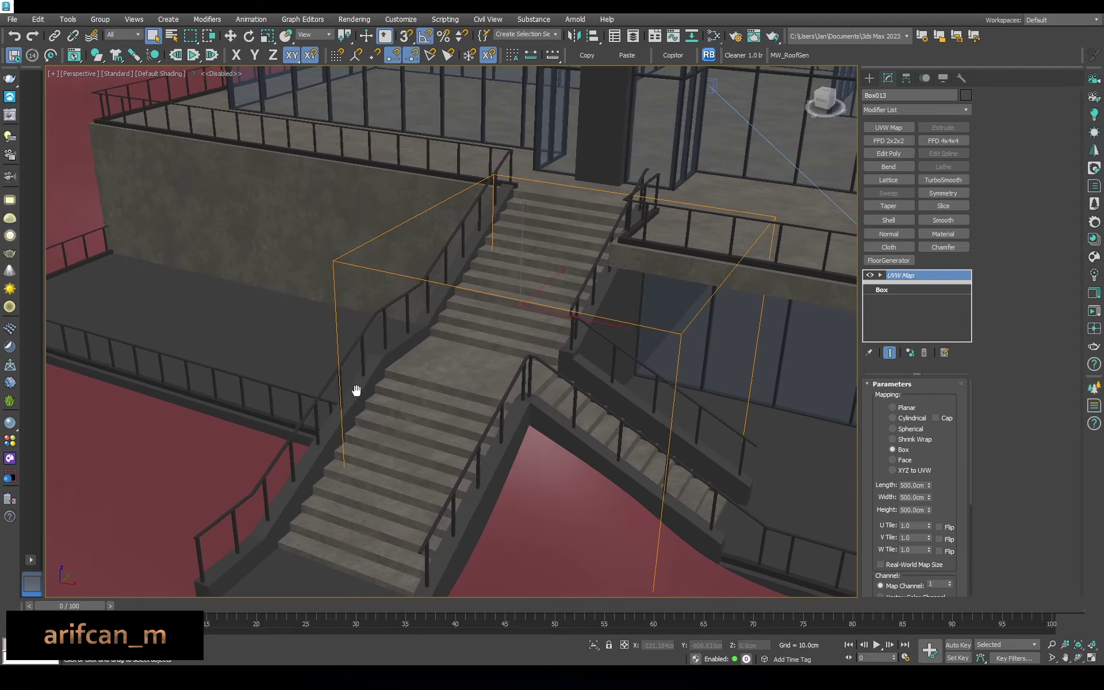
Select the stair side walls and the ground-level floor slab
{"action": "left_click", "coordinate": [446, 235], "text": "ctrl"}
{"action": "left_click", "coordinate": [641, 455], "text": "ctrl"}
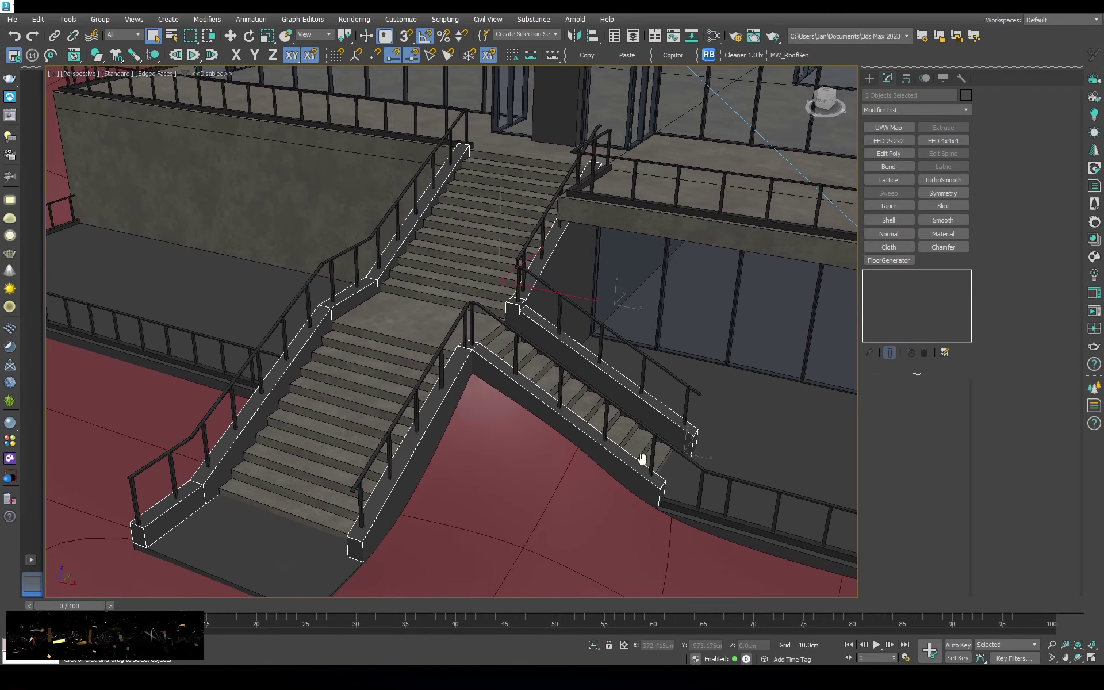
{"action": "middle_click_drag", "start_coordinate": [641, 456], "coordinate": [347, 332], "text": "alt"}
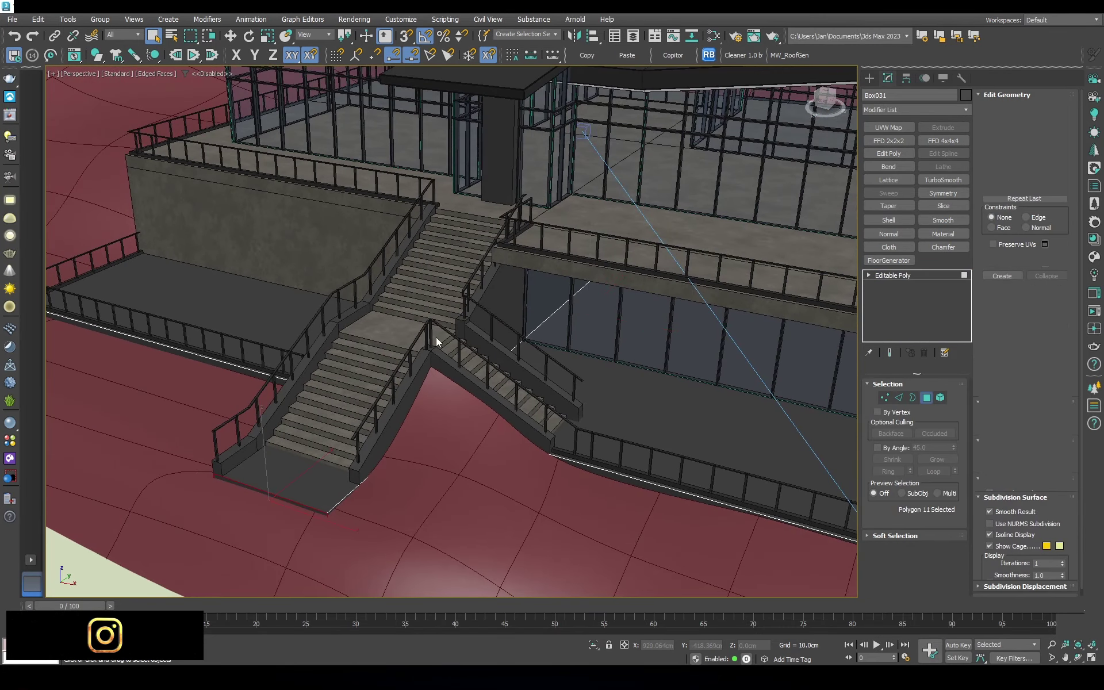
{"action": "key", "text": "4"}
{"action": "left_click", "coordinate": [473, 345]}
{"action": "key", "text": "F3"}
{"action": "key", "text": "F3"}
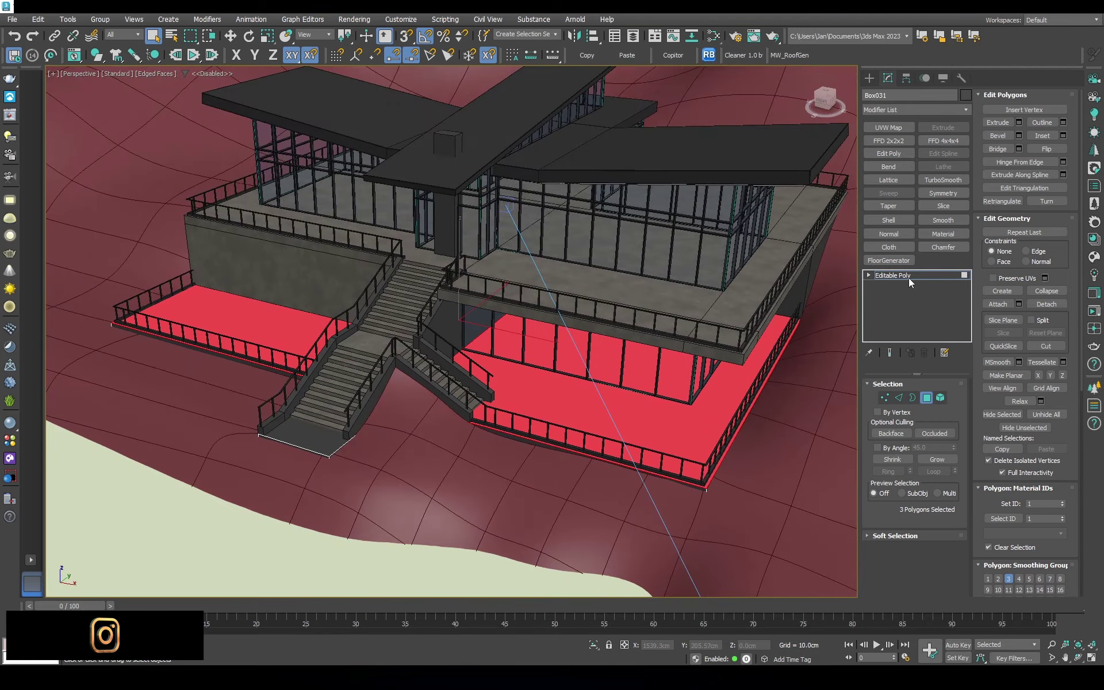
{"action": "left_click", "coordinate": [908, 277]}
Give the floor slab 500 cm box UVW mapping
{"action": "key", "text": "m"}
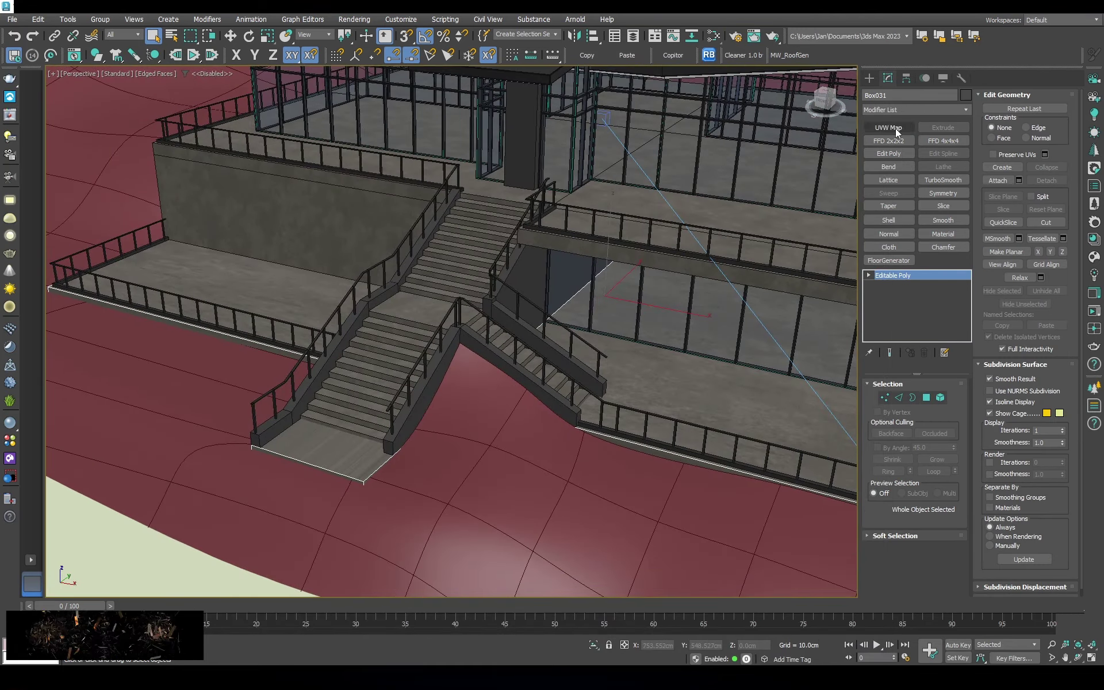
{"action": "left_click", "coordinate": [888, 127]}
{"action": "left_click", "coordinate": [893, 450]}
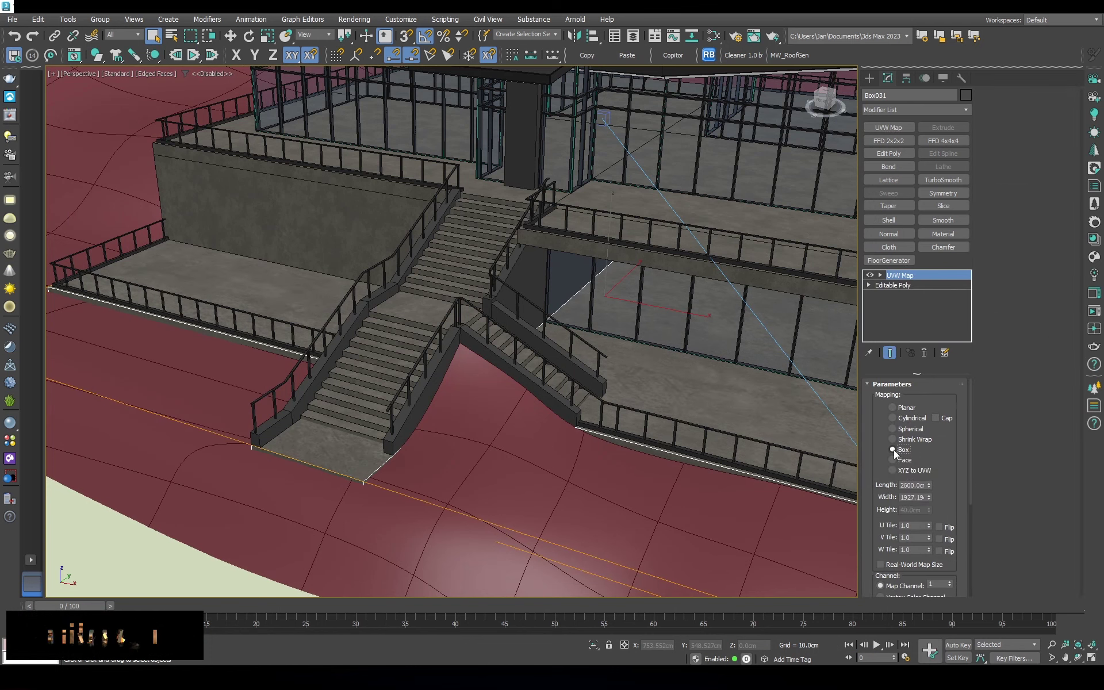
{"action": "double_click", "coordinate": [914, 485]}
{"action": "type", "text": "500"}
{"action": "key", "text": "Tab"}
{"action": "type", "text": "500"}
{"action": "scroll", "coordinate": [536, 387], "scroll_direction": "down", "scroll_amount": 2}
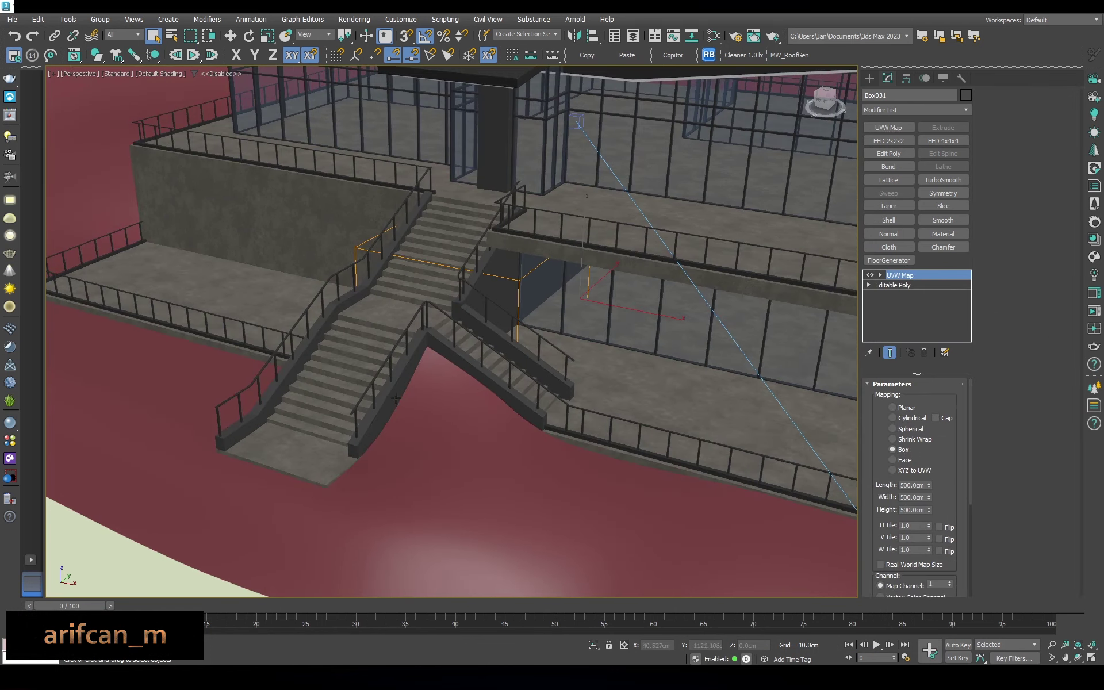
Apply 500 cm box UVW mapping to both stair side walls
{"action": "left_click", "coordinate": [387, 397]}
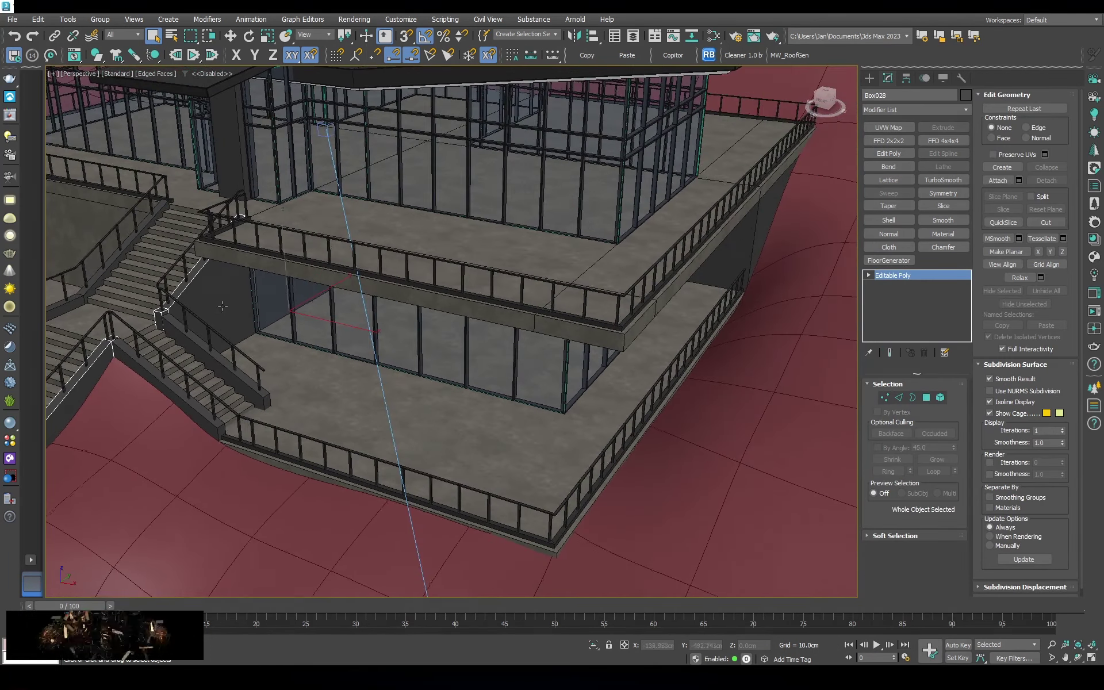
{"action": "key", "text": "m"}
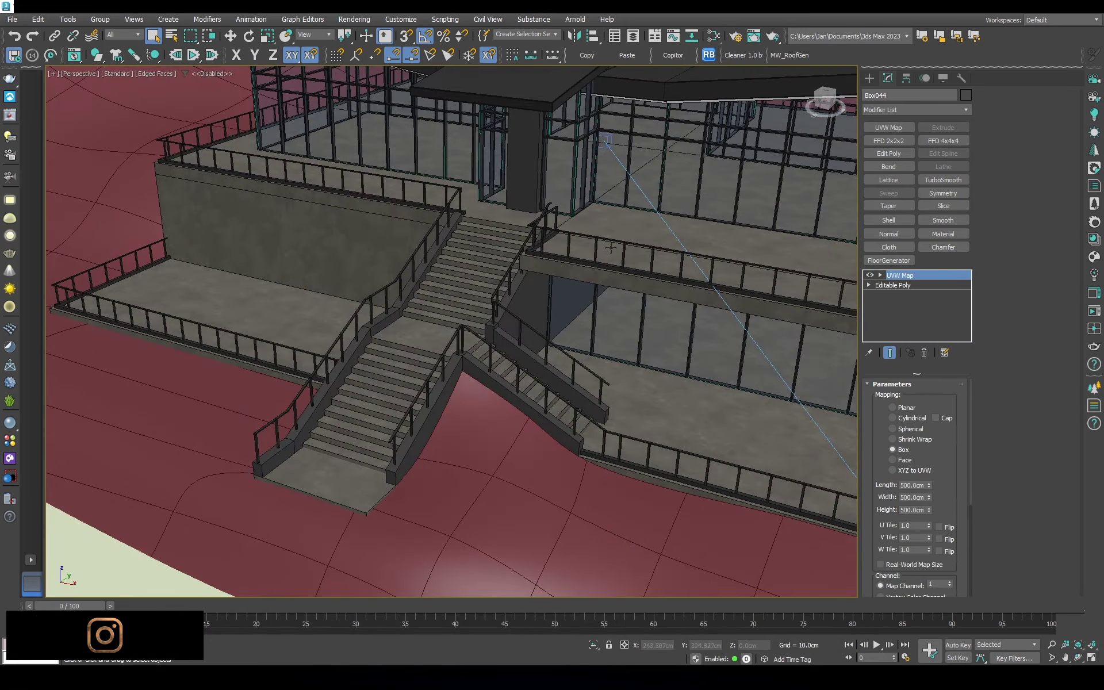
{"action": "middle_click_drag", "start_coordinate": [437, 322], "coordinate": [468, 313], "text": "alt"}
{"action": "left_click", "coordinate": [469, 314], "text": "ctrl"}
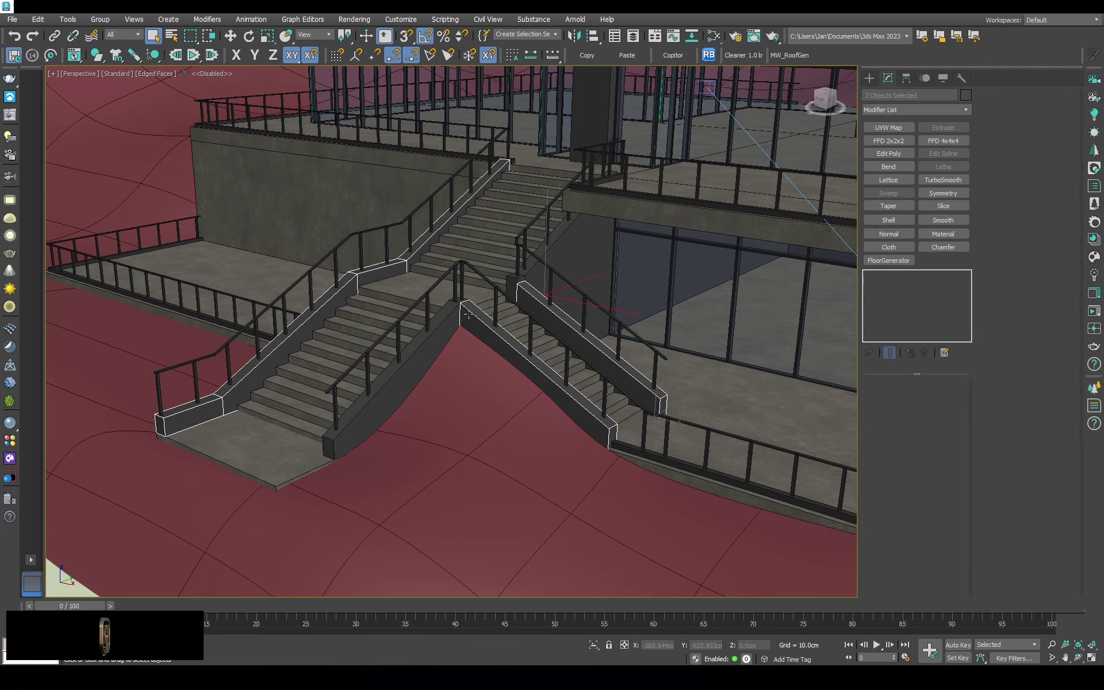
{"action": "key", "text": "m"}
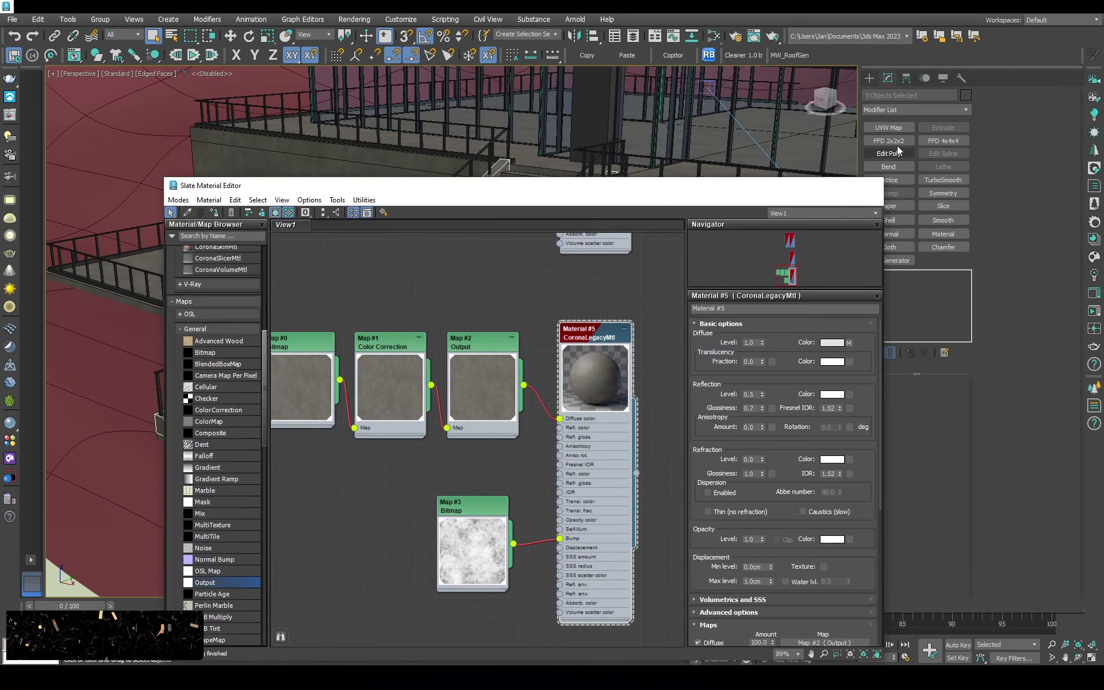
{"action": "left_click", "coordinate": [889, 127]}
{"action": "left_click", "coordinate": [892, 449]}
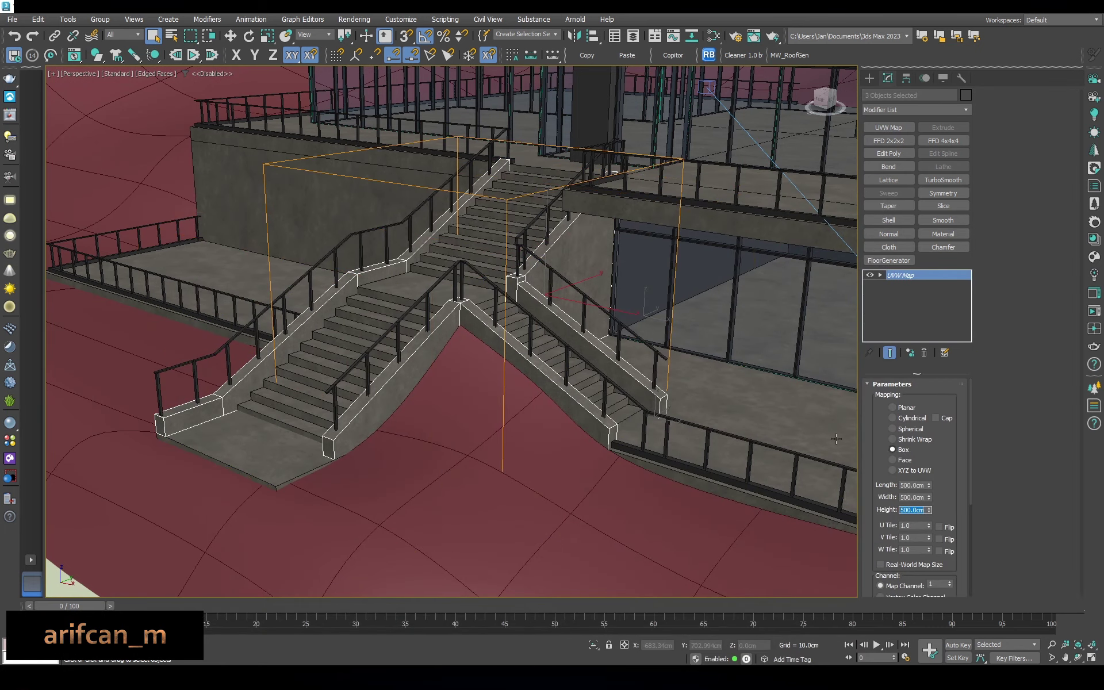
{"action": "key", "text": "F3"}
{"action": "key", "text": "z"}
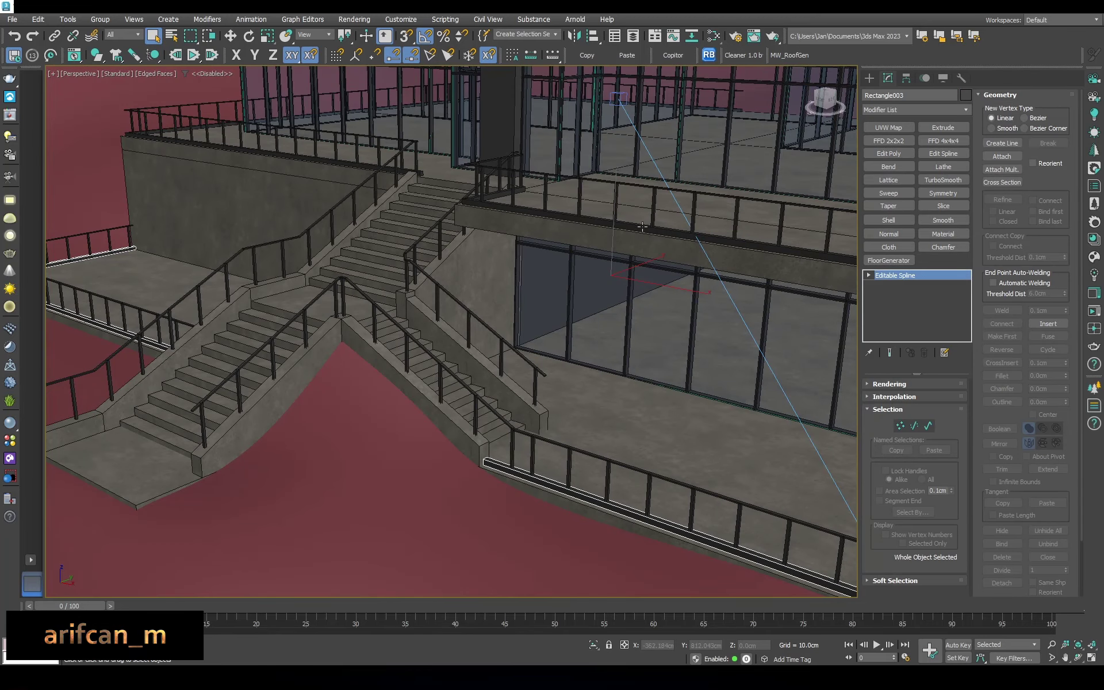
Select both railing shapes and give them a Box-type UVW Map modifier
{"action": "key", "text": "m"}
{"action": "left_click", "coordinate": [873, 185]}
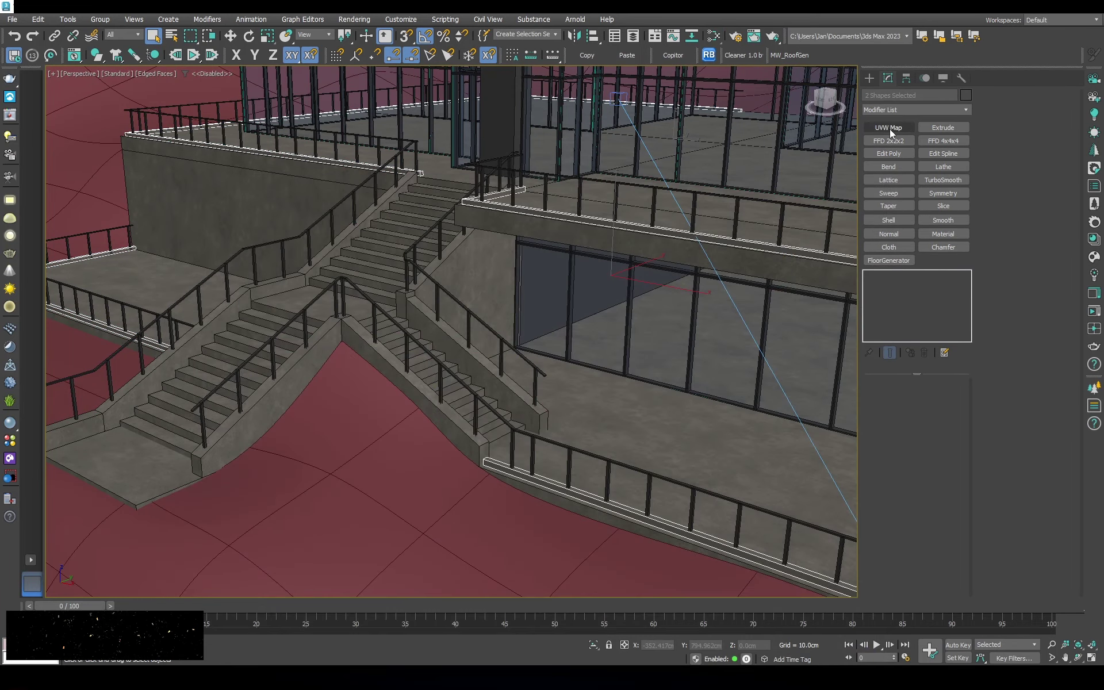
{"action": "left_click", "coordinate": [888, 127]}
{"action": "left_click", "coordinate": [899, 449]}
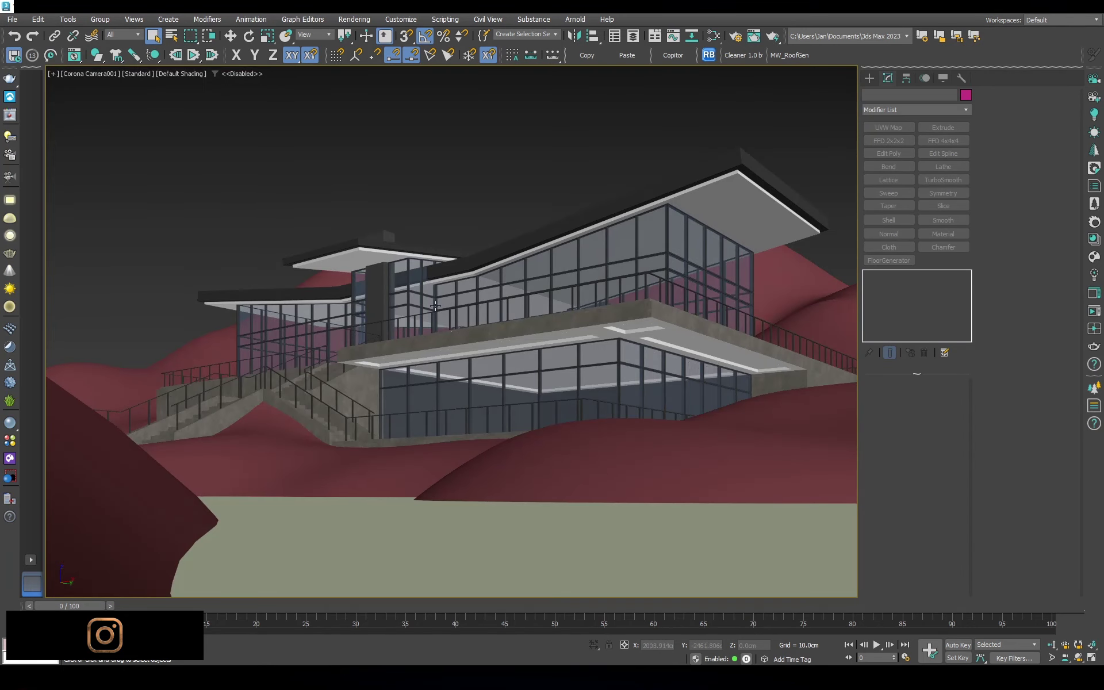
Select the pillar and delete its old bump bitmap in the Slate Material Editor
{"action": "left_click", "coordinate": [436, 306]}
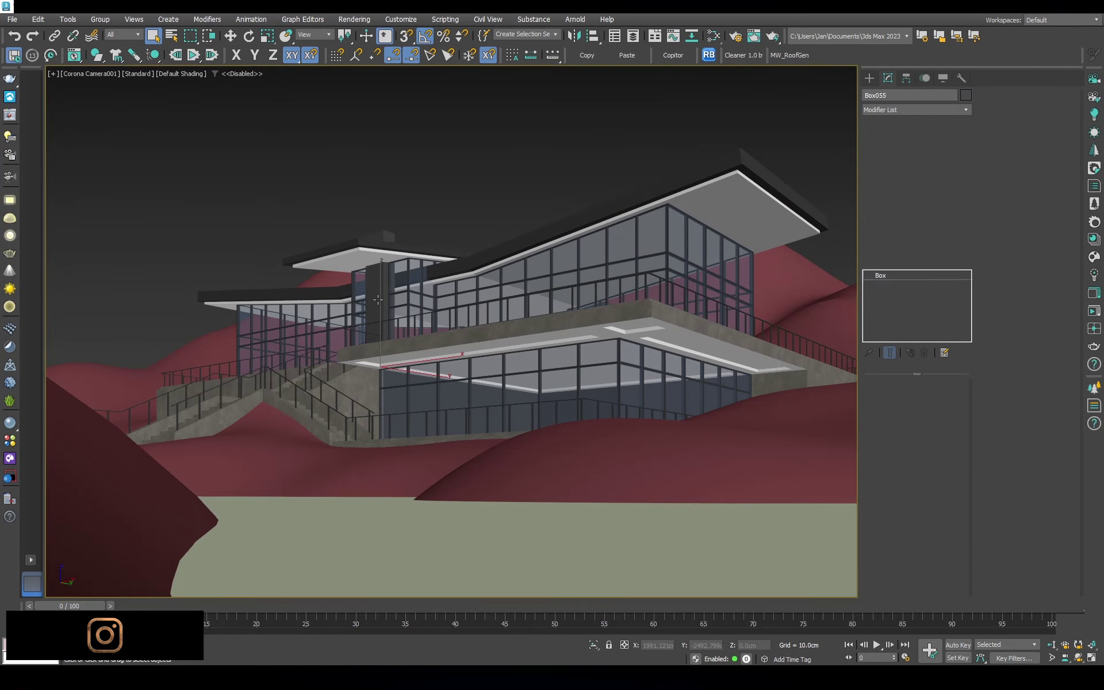
{"action": "key", "text": "m"}
{"action": "scroll", "coordinate": [615, 343], "scroll_direction": "down", "scroll_amount": 4}
{"action": "middle_click_drag", "start_coordinate": [615, 344], "coordinate": [615, 345]}
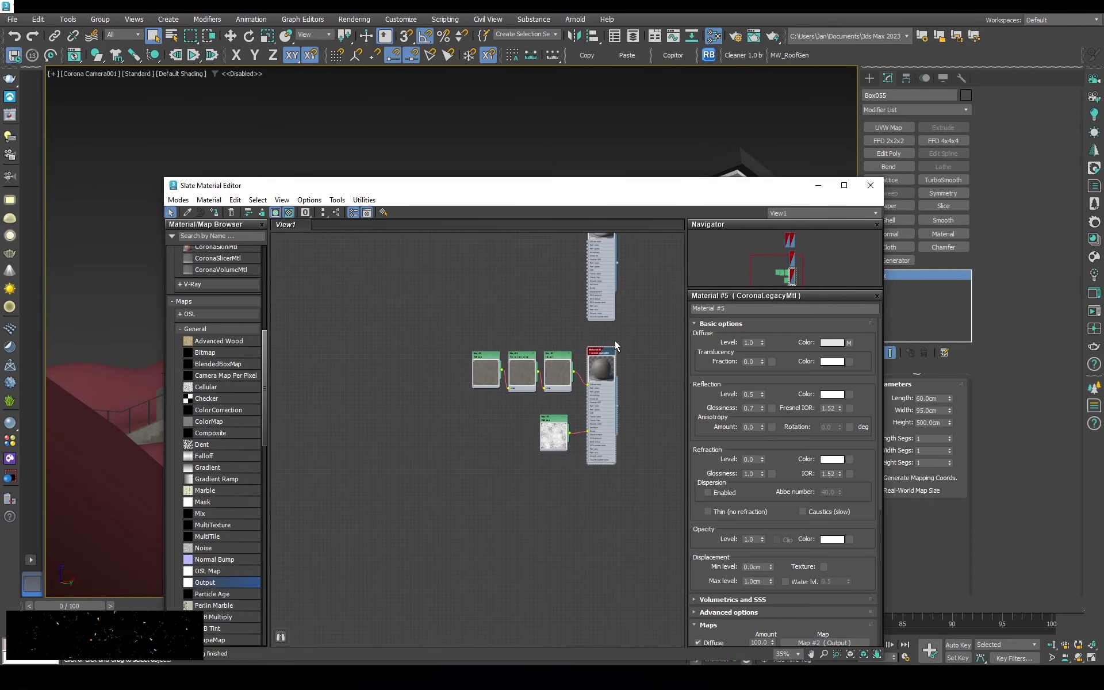
{"action": "scroll", "coordinate": [467, 379], "scroll_direction": "up", "scroll_amount": 5}
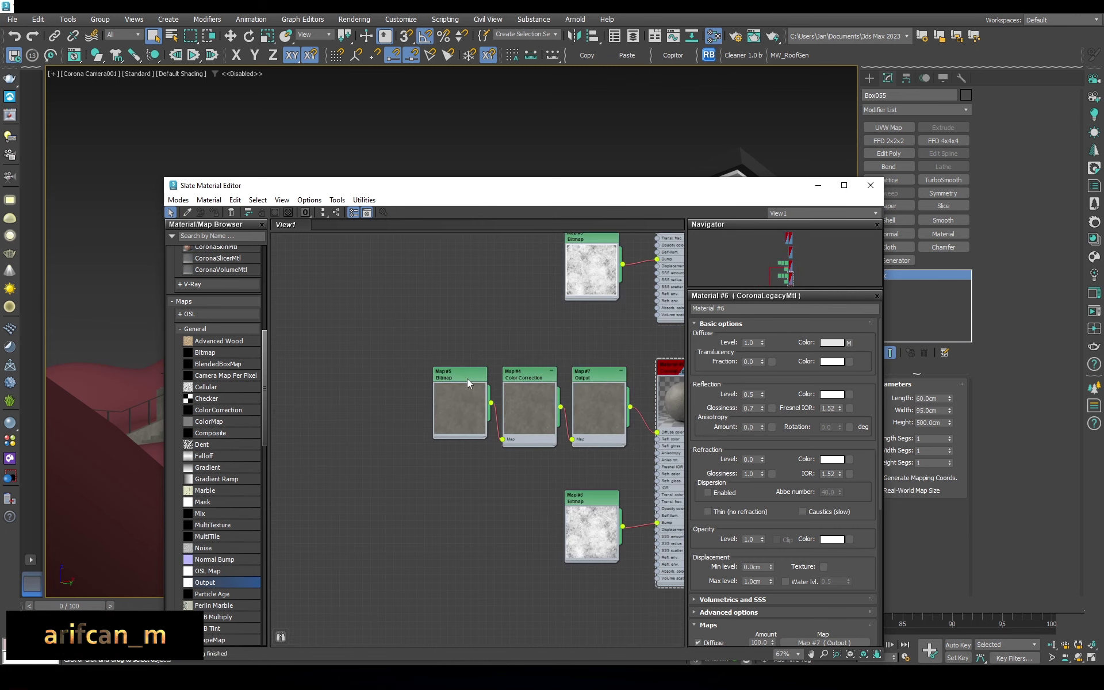
{"action": "key", "text": "Delete"}
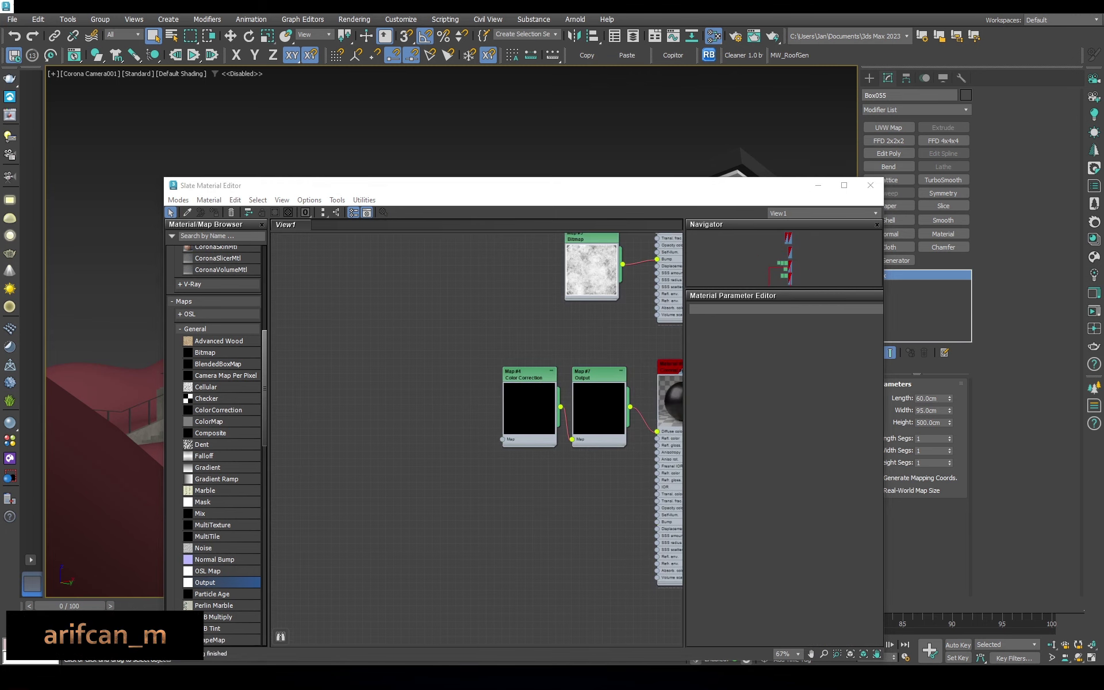
{"action": "left_click_drag", "start_coordinate": [765, 457], "coordinate": [432, 380]}
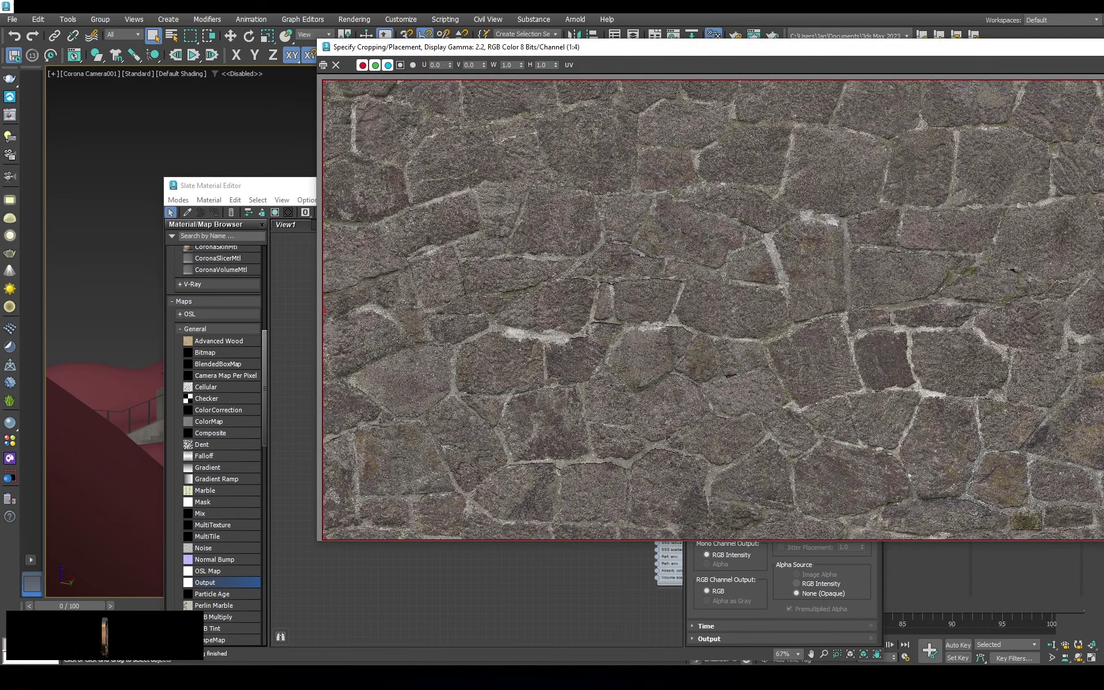
{"action": "key", "text": "Delete"}
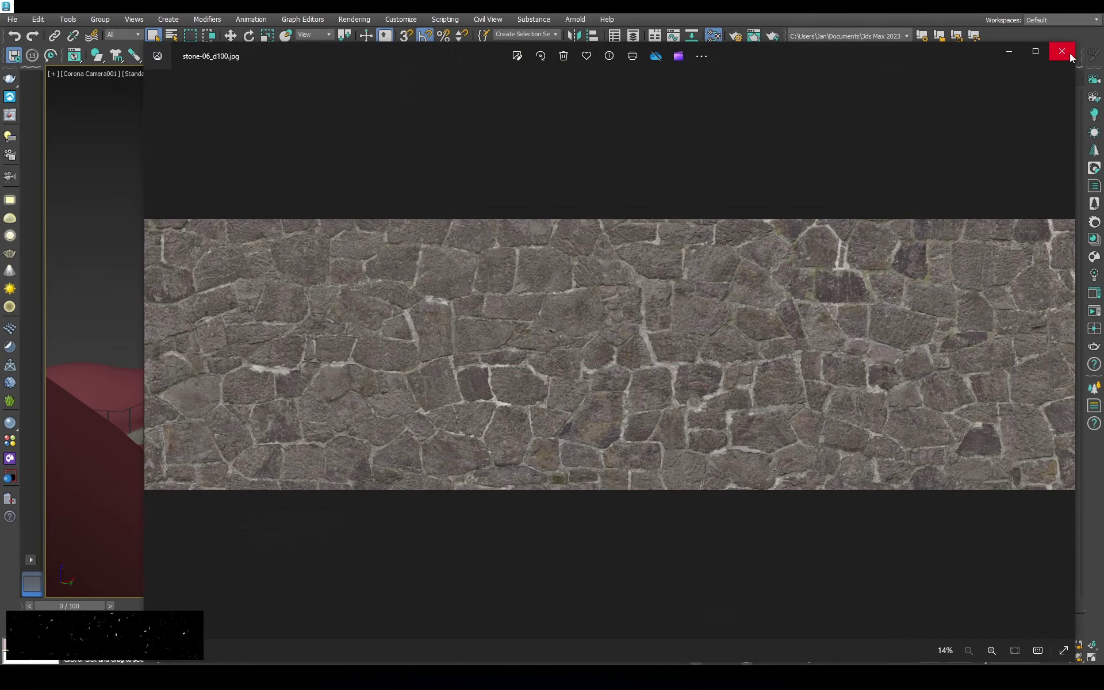
{"action": "left_click", "coordinate": [1069, 53]}
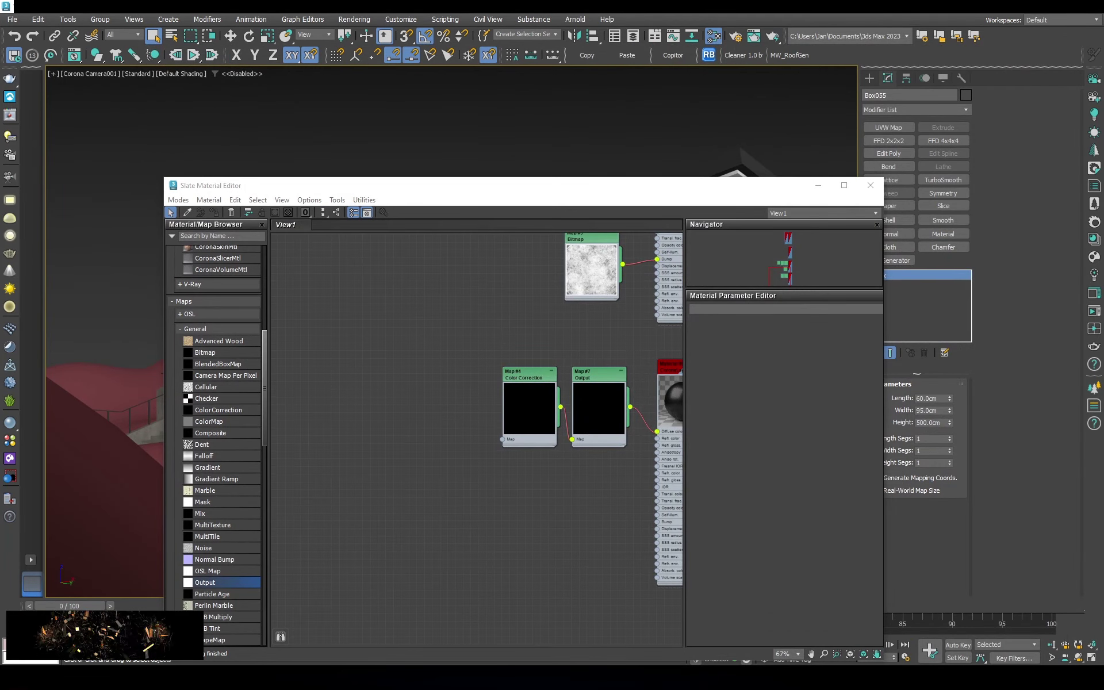
Add two stone-wall images as Bitmap nodes and wire them into the pillar material
{"action": "mouse_move", "coordinate": [424, 397]}
{"action": "left_mouse_down"}
{"action": "mouse_move", "coordinate": [416, 403]}
{"action": "mouse_move", "coordinate": [541, 408]}
{"action": "left_mouse_up"}
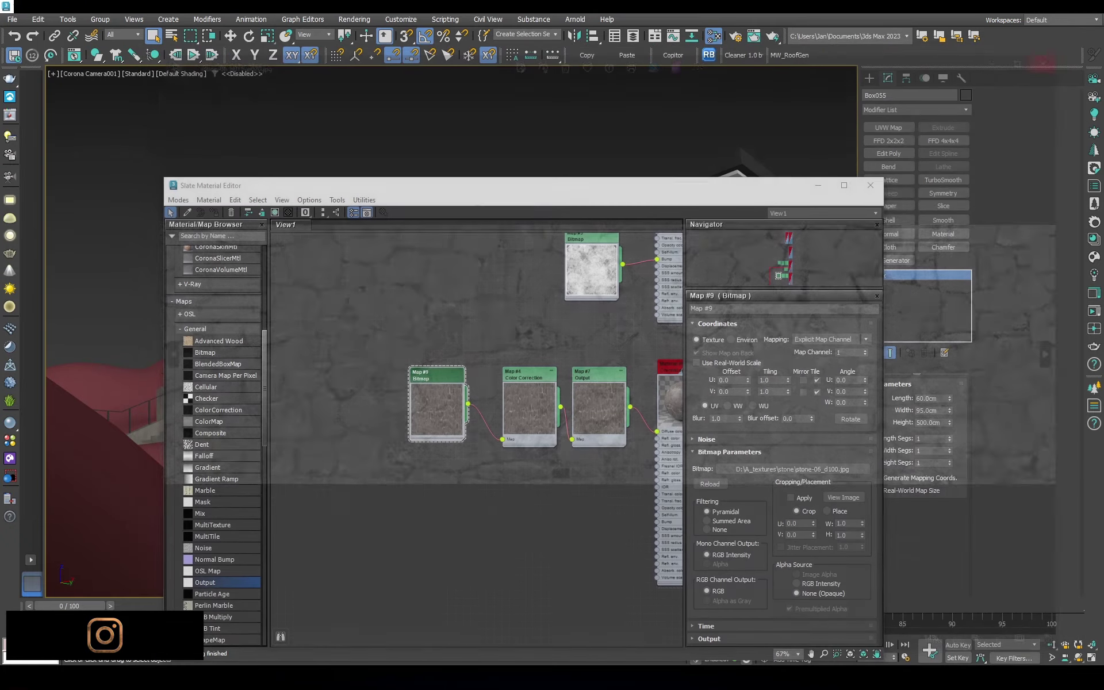
{"action": "left_click_drag", "start_coordinate": [984, 213], "coordinate": [588, 496]}
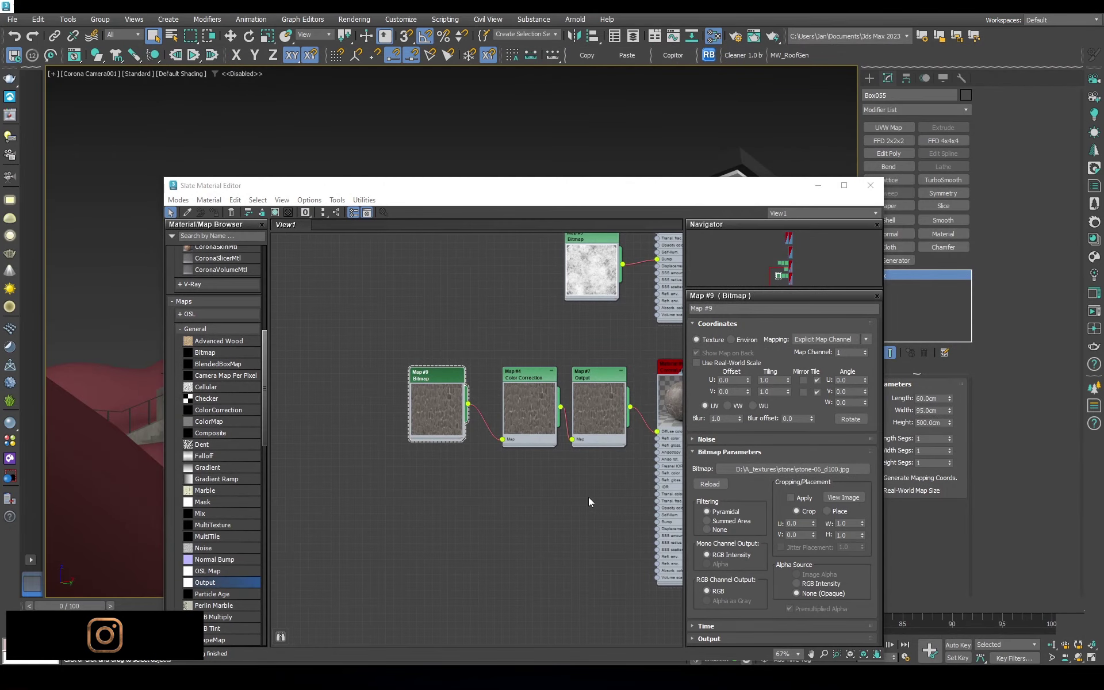
{"action": "scroll", "coordinate": [570, 506], "scroll_direction": "up", "scroll_amount": 3}
{"action": "left_click_drag", "start_coordinate": [480, 514], "coordinate": [521, 514]}
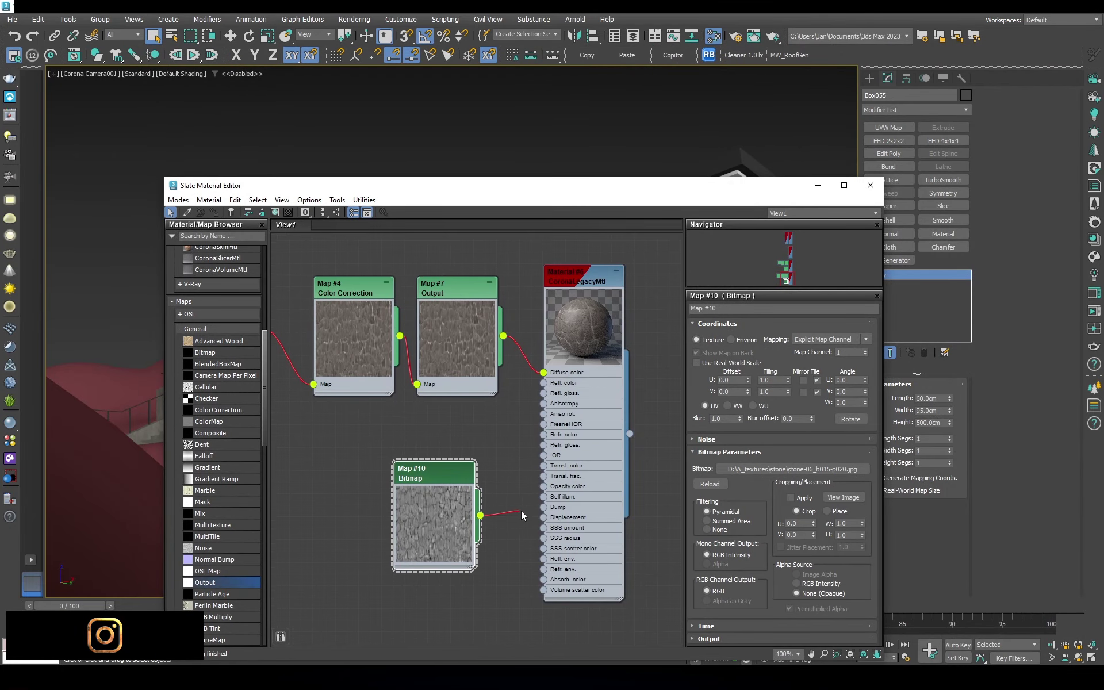
{"action": "mouse_move", "coordinate": [644, 190]}
{"action": "left_mouse_down"}
{"action": "mouse_move", "coordinate": [616, 325]}
{"action": "mouse_move", "coordinate": [607, 279]}
{"action": "left_mouse_up"}
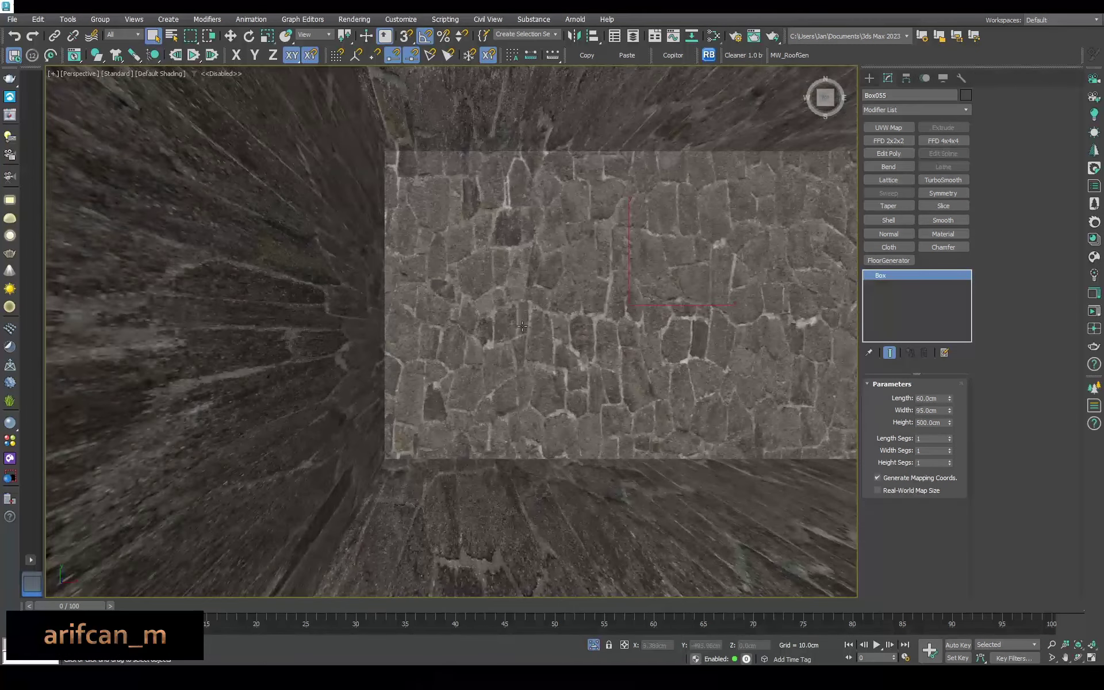
Give the pillar UVW mapping sized 600 × 600 × 200 cm
{"action": "left_click", "coordinate": [888, 127]}
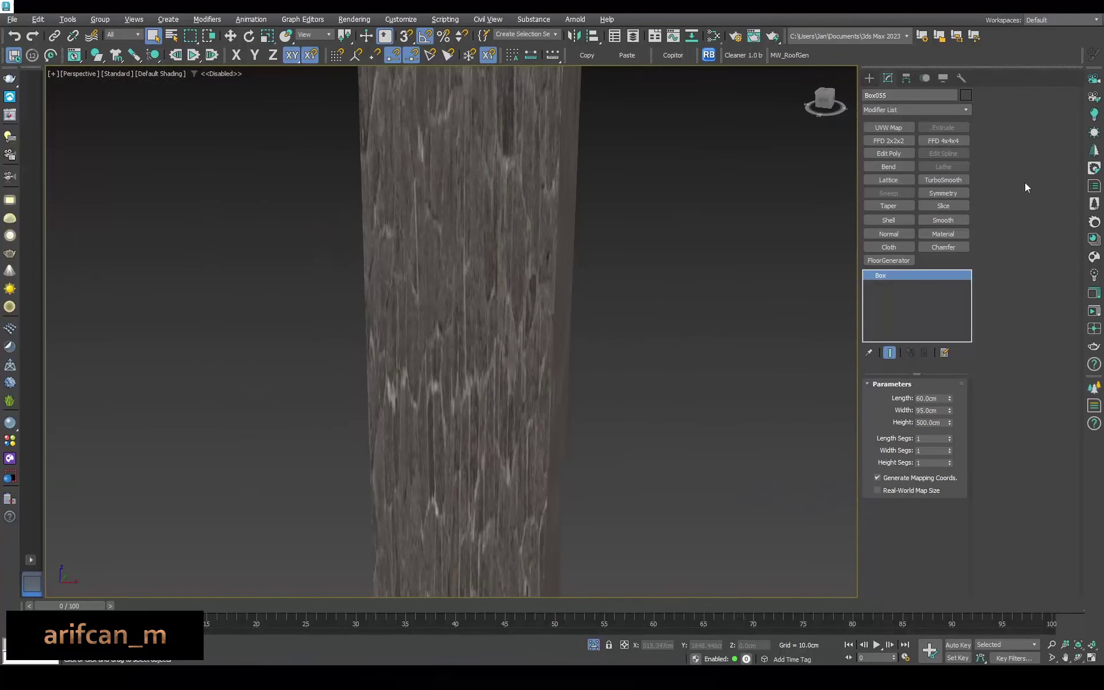
{"action": "type", "text": "5"}
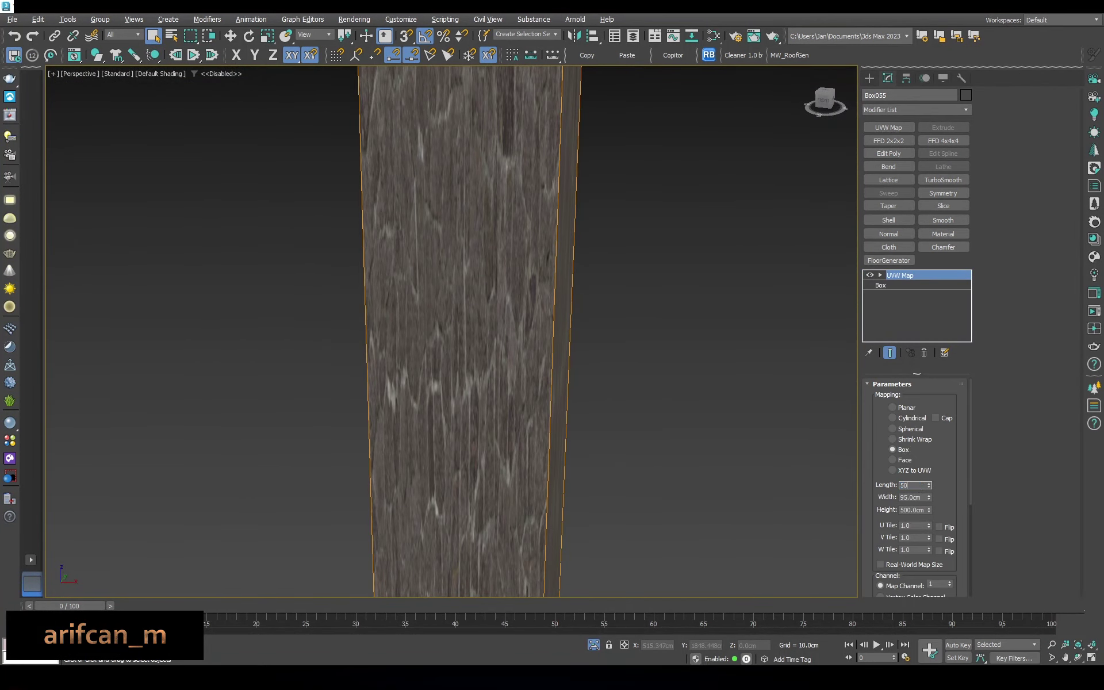
{"action": "type", "text": "0"}
{"action": "key", "text": "Tab"}
{"action": "type", "text": "500"}
{"action": "key", "text": "Return"}
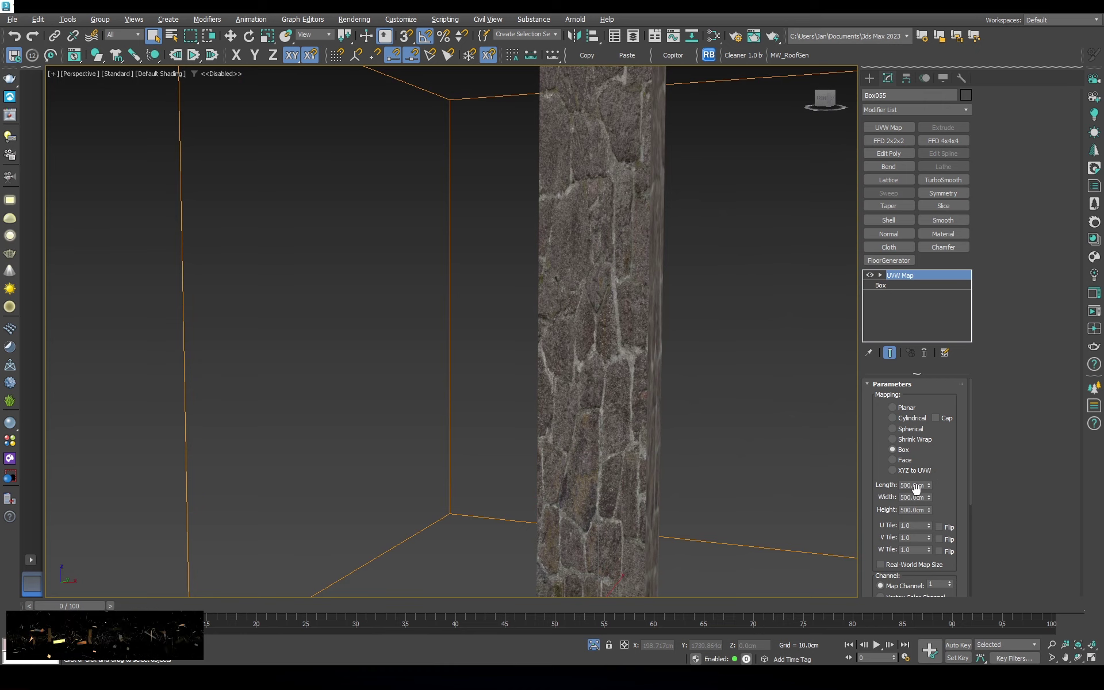
{"action": "left_click_drag", "start_coordinate": [928, 497], "coordinate": [921, 498]}
{"action": "type", "text": "200"}
{"action": "key", "text": "Tab"}
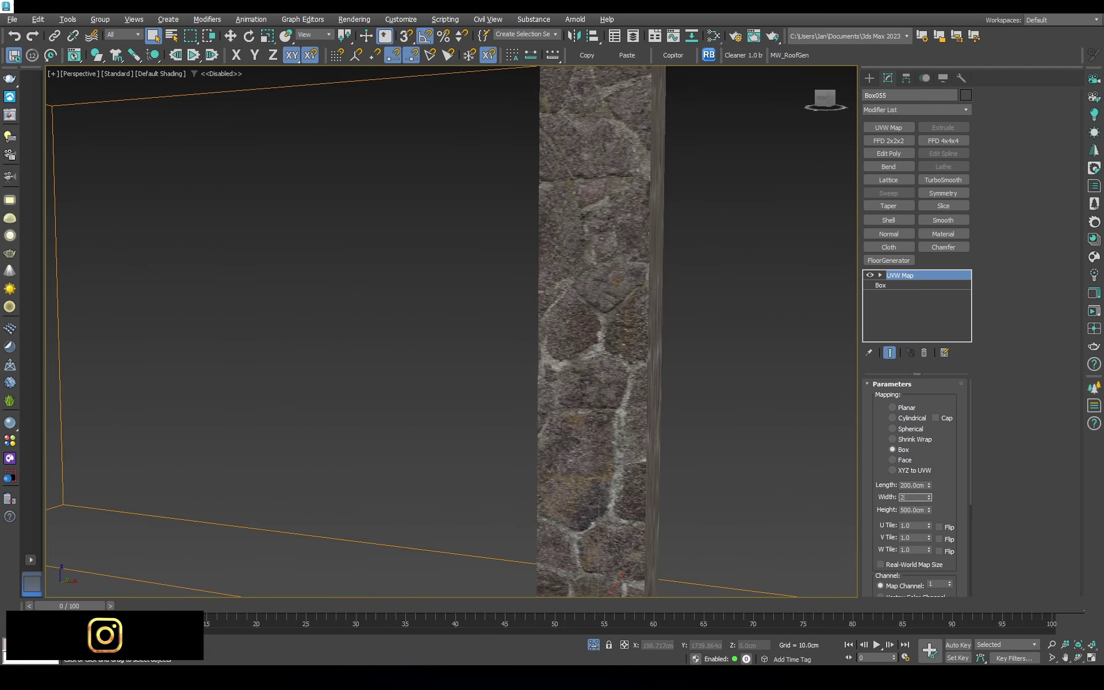
{"action": "type", "text": "200"}
{"action": "key", "text": "Tab"}
{"action": "type", "text": "200"}
{"action": "key", "text": "Return"}
{"action": "mouse_move", "coordinate": [928, 497]}
{"action": "left_mouse_down"}
{"action": "mouse_move", "coordinate": [927, 473]}
{"action": "mouse_move", "coordinate": [921, 485]}
{"action": "left_mouse_up"}
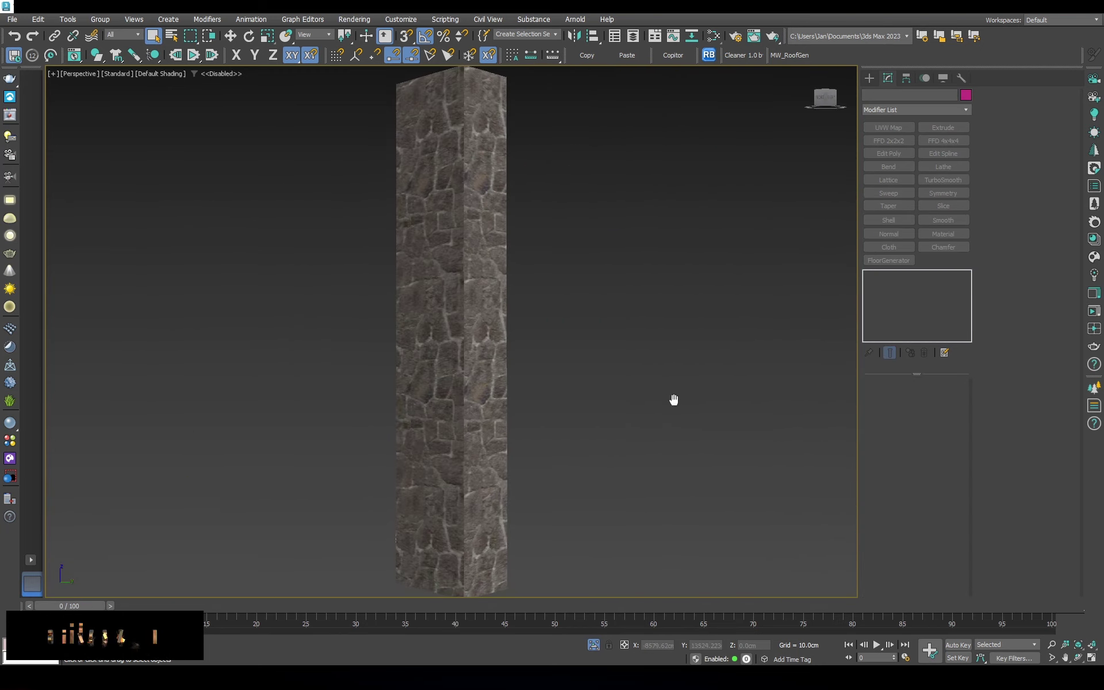
Exit isolation to show the whole house with the stone pillar
{"action": "left_click", "coordinate": [593, 644]}
{"action": "left_click", "coordinate": [411, 319]}
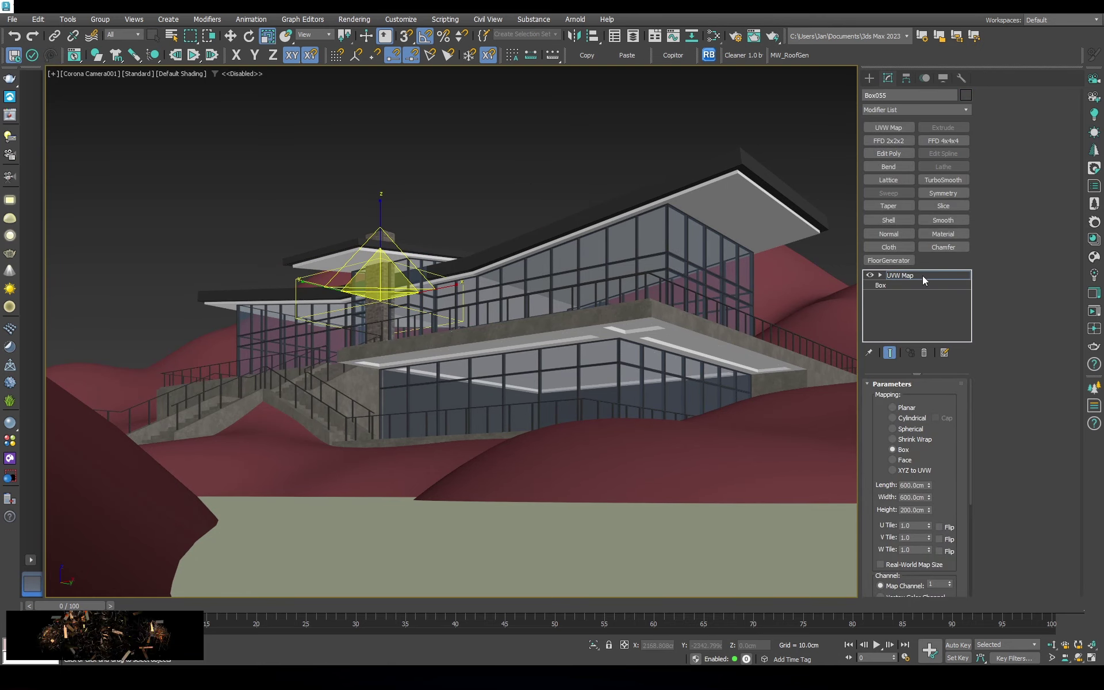
{"action": "left_click", "coordinate": [592, 168]}
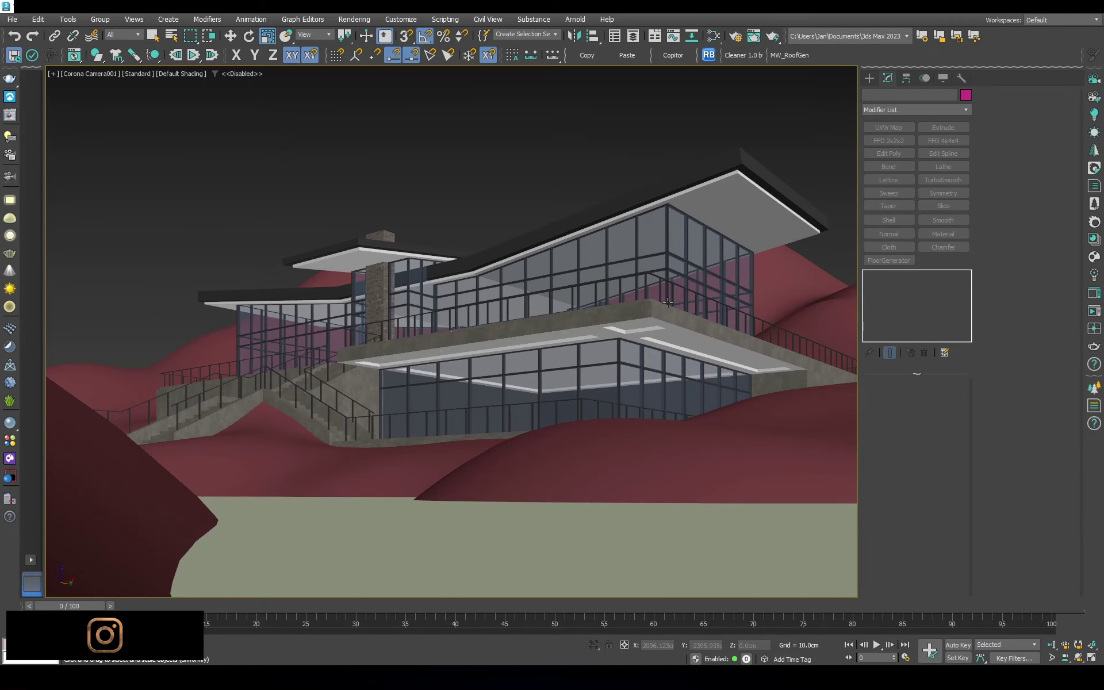
Assign the material to both railing objects
{"action": "left_click", "coordinate": [350, 431]}
{"action": "key", "text": "F3"}
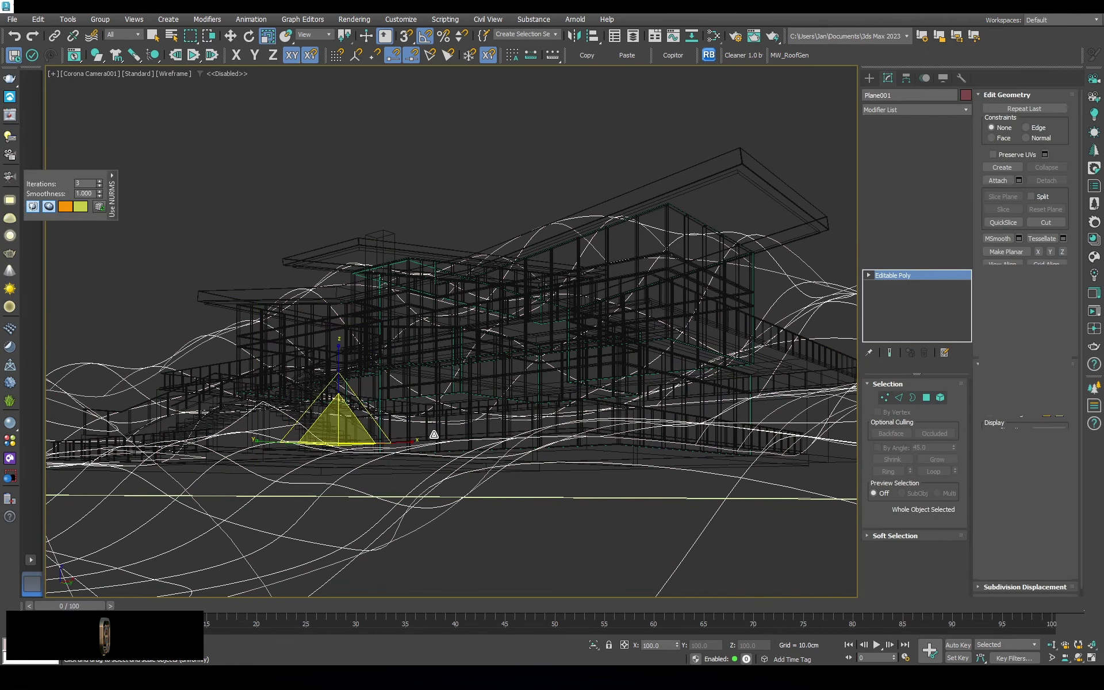
{"action": "key", "text": "F3"}
{"action": "left_click", "coordinate": [632, 302], "text": "ctrl"}
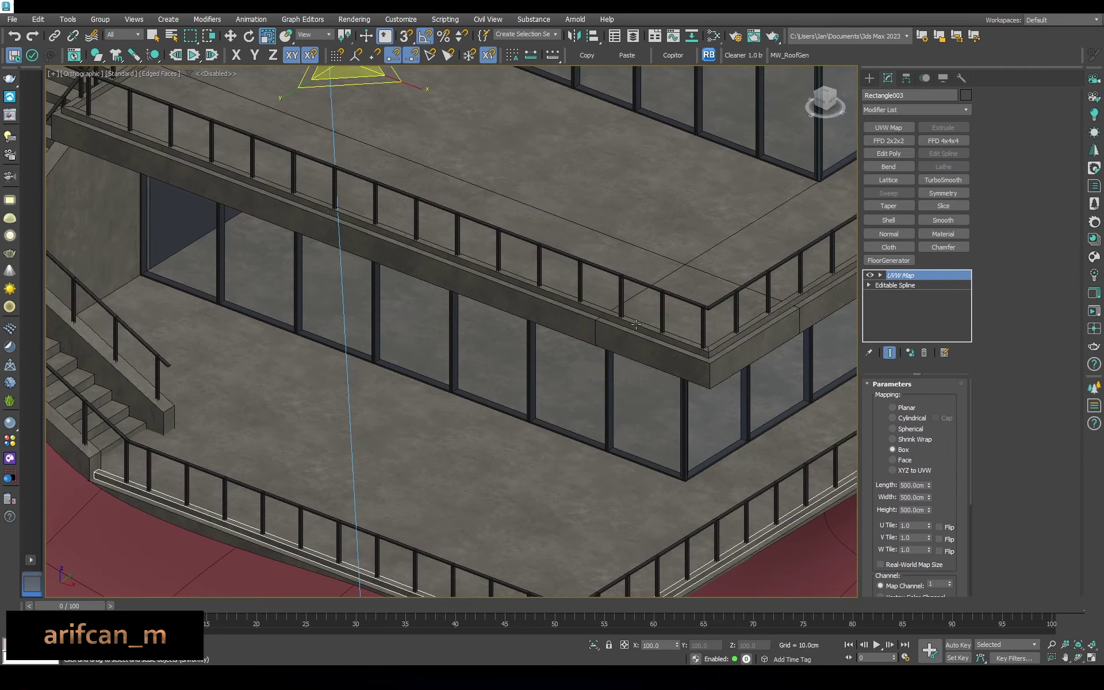
{"action": "key", "text": "m"}
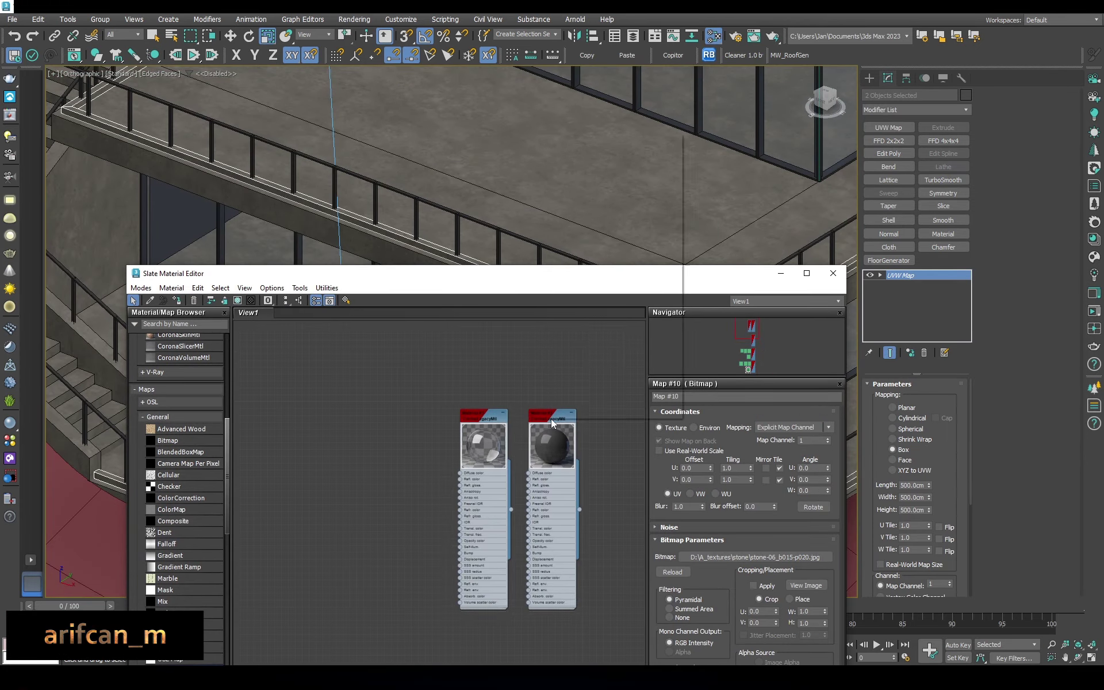
{"action": "left_click_drag", "start_coordinate": [552, 417], "coordinate": [616, 179]}
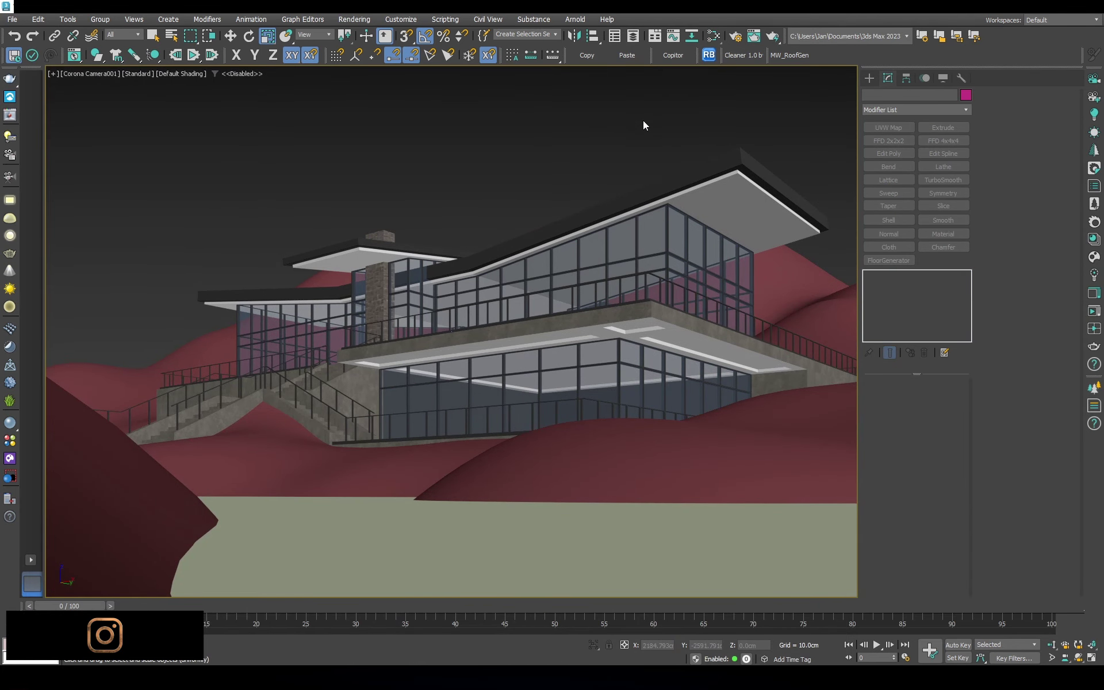
{"action": "key", "text": "w"}
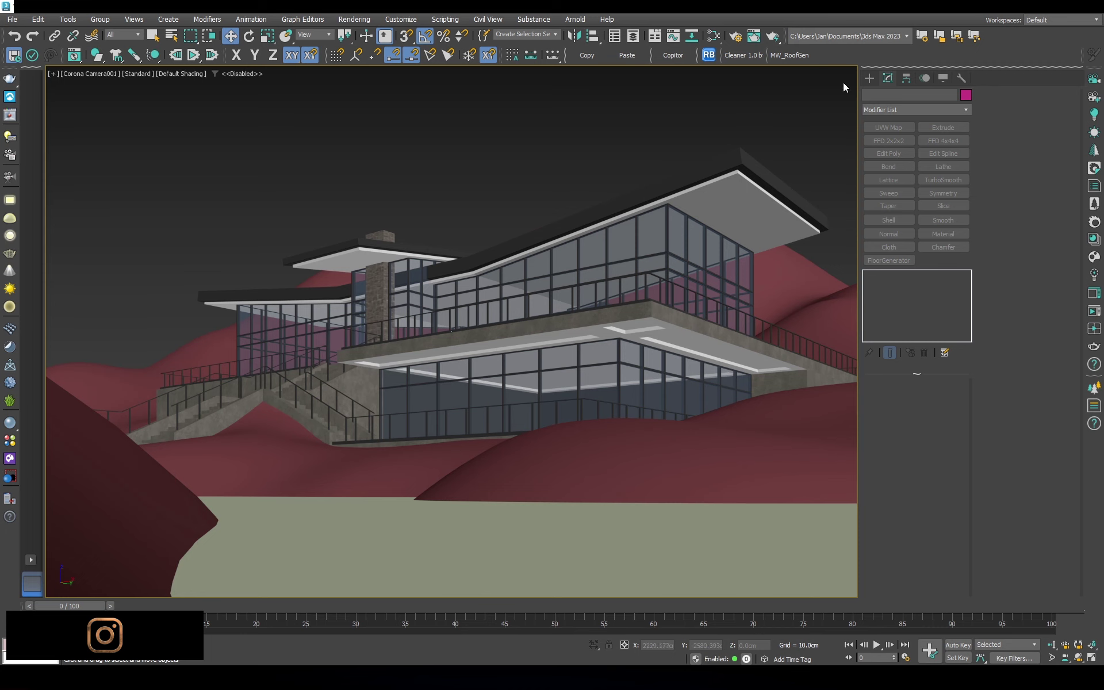
Insert Color Correction and Output maps between the grass bitmap and the material's diffuse
{"action": "left_click", "coordinate": [713, 37]}
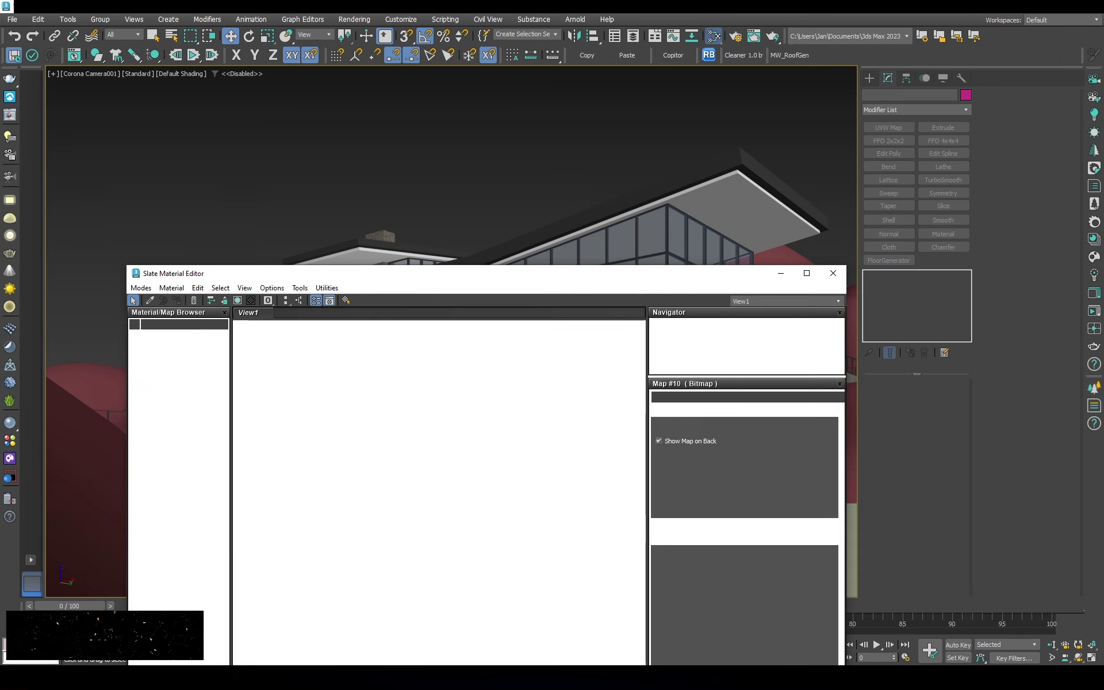
{"action": "scroll", "coordinate": [204, 456], "scroll_direction": "up", "scroll_amount": 6}
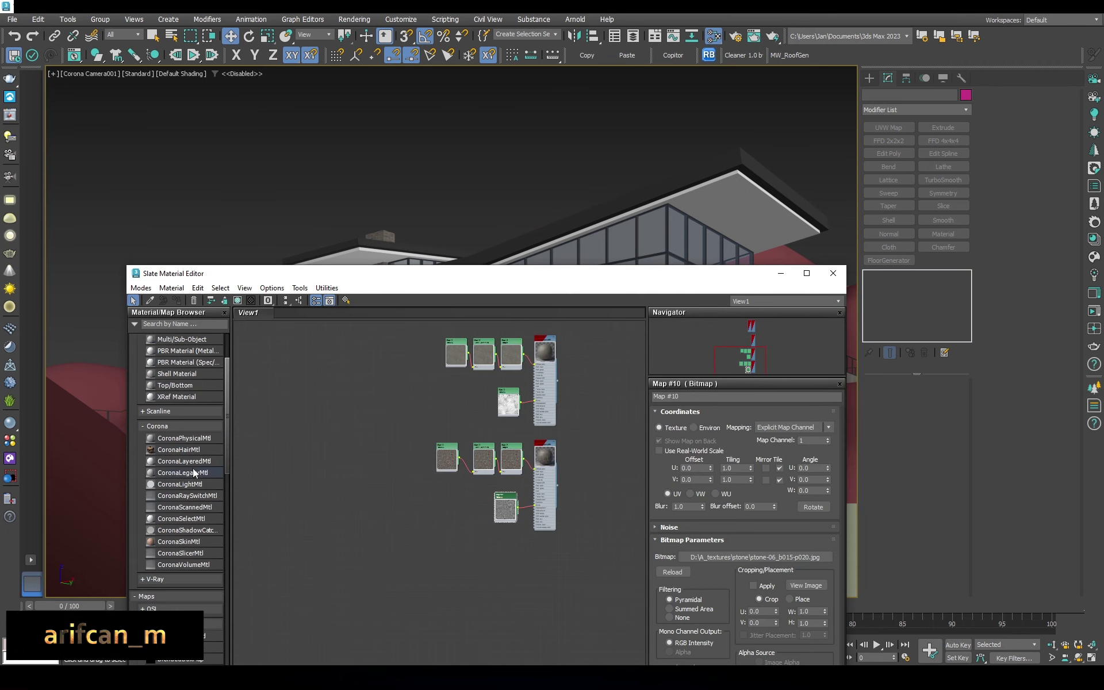
{"action": "scroll", "coordinate": [537, 398], "scroll_direction": "up", "scroll_amount": 5}
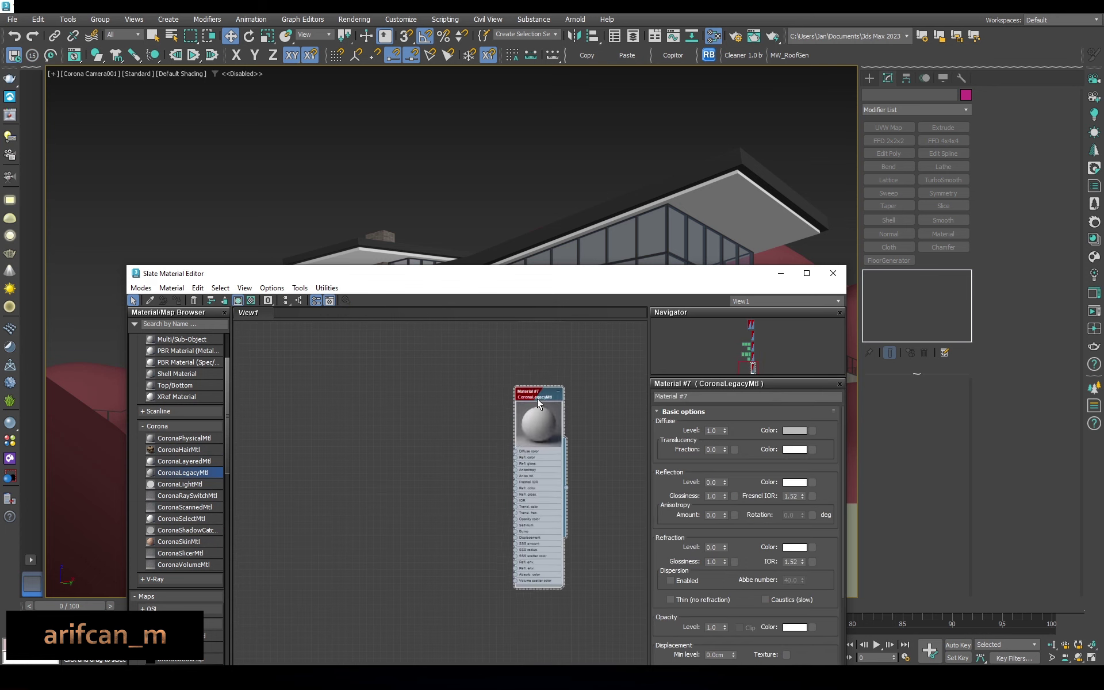
{"action": "scroll", "coordinate": [174, 550], "scroll_direction": "down", "scroll_amount": 6}
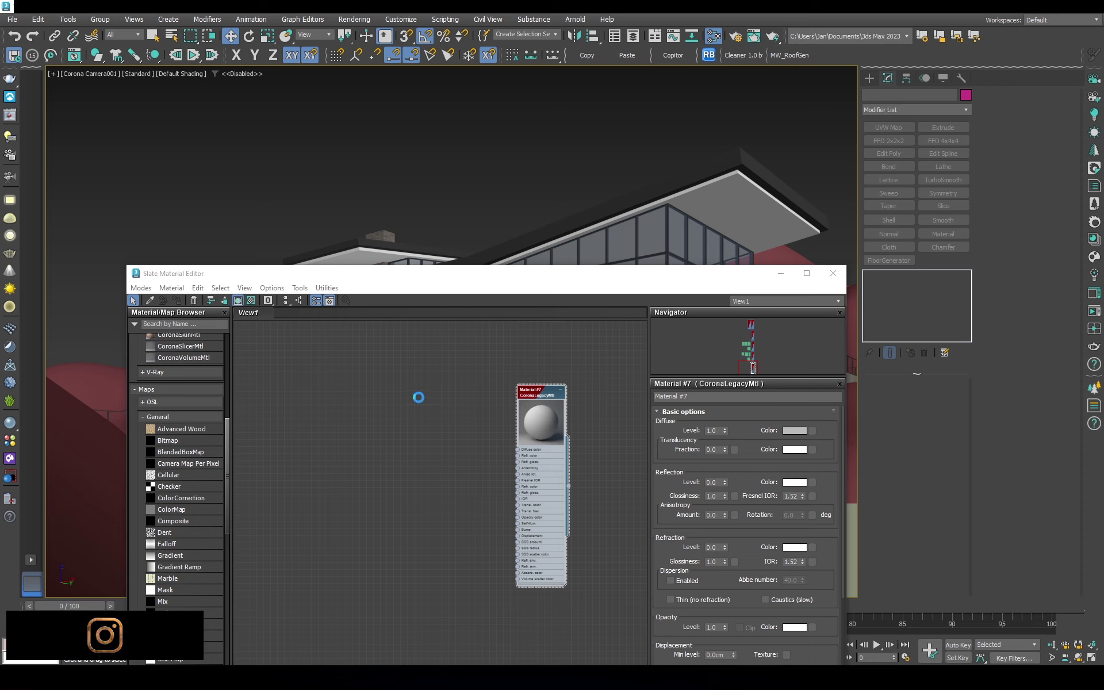
{"action": "scroll", "coordinate": [412, 408], "scroll_direction": "up", "scroll_amount": 3}
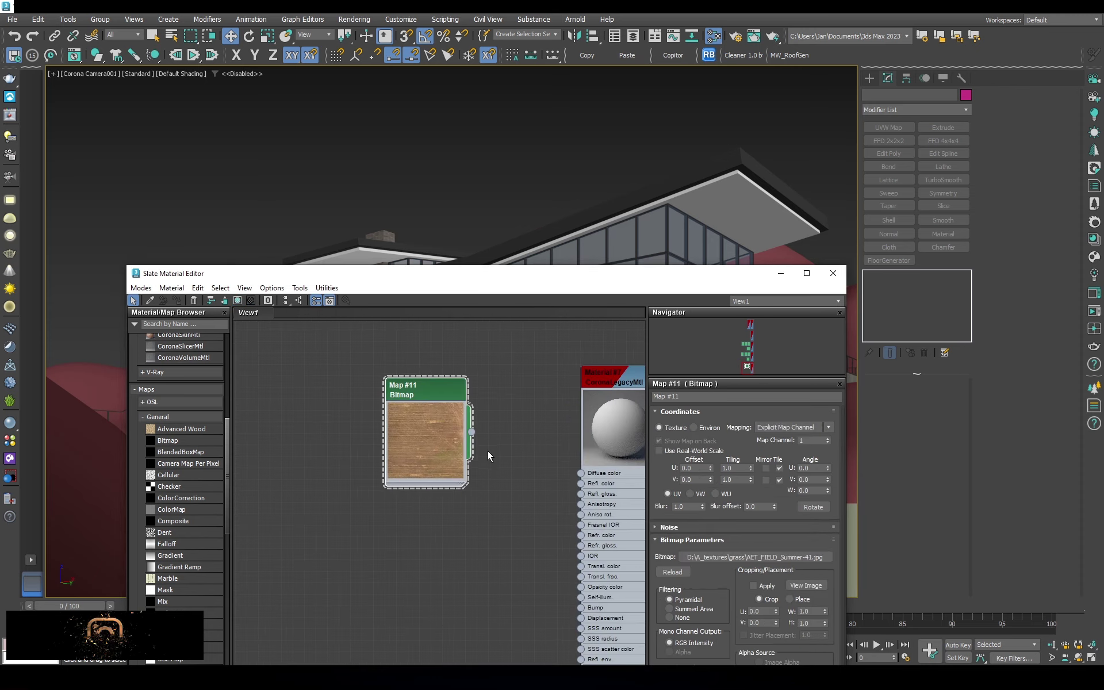
{"action": "left_click_drag", "start_coordinate": [429, 393], "coordinate": [310, 389]}
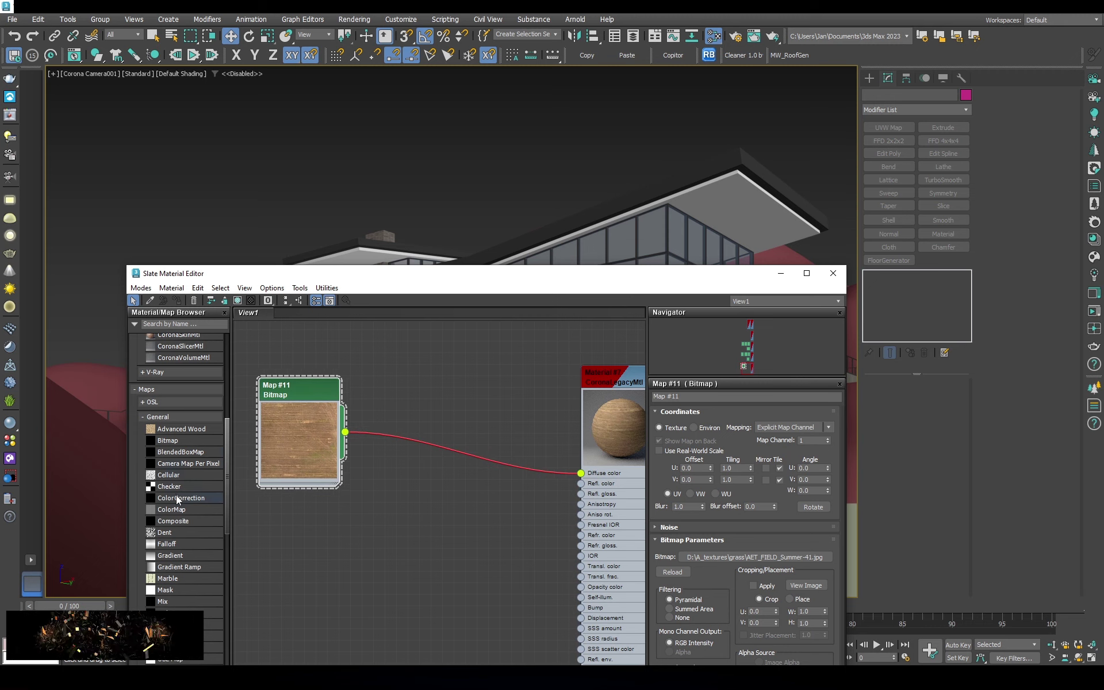
{"action": "left_click_drag", "start_coordinate": [412, 437], "coordinate": [414, 443]}
{"action": "scroll", "coordinate": [164, 468], "scroll_direction": "down", "scroll_amount": 6}
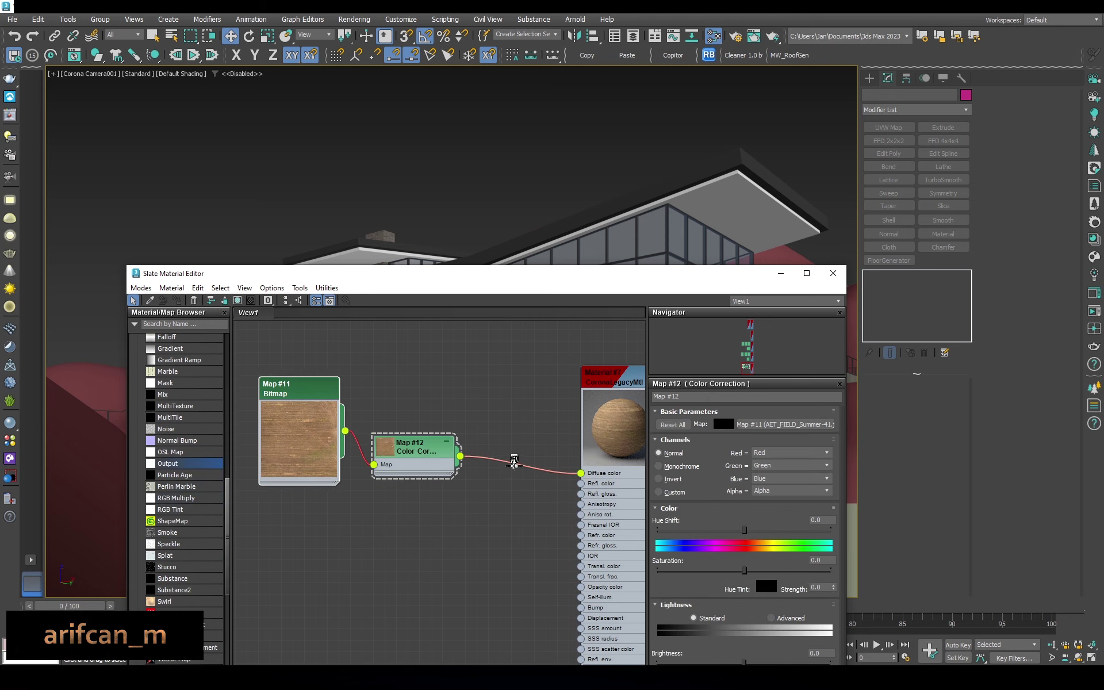
{"action": "left_click_drag", "start_coordinate": [514, 462], "coordinate": [516, 395]}
Select the terrain plane Plane001 for assigning the grass material
{"action": "double_click", "coordinate": [402, 386]}
{"action": "double_click", "coordinate": [511, 473]}
{"action": "key", "text": "z"}
{"action": "double_click", "coordinate": [575, 360]}
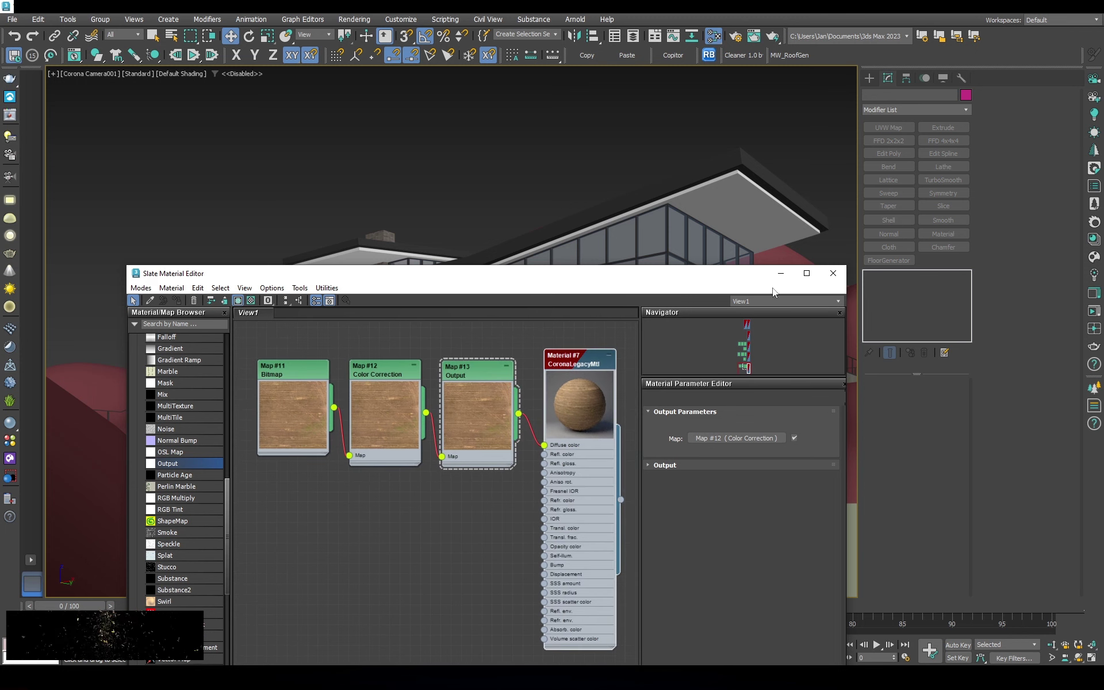
{"action": "left_click_drag", "start_coordinate": [772, 273], "coordinate": [625, 270]}
{"action": "left_click", "coordinate": [747, 345]}
{"action": "right_click", "coordinate": [446, 360]}
Assign the field material to the terrain and give it 600 cm box UVW mapping
{"action": "left_click", "coordinate": [458, 377]}
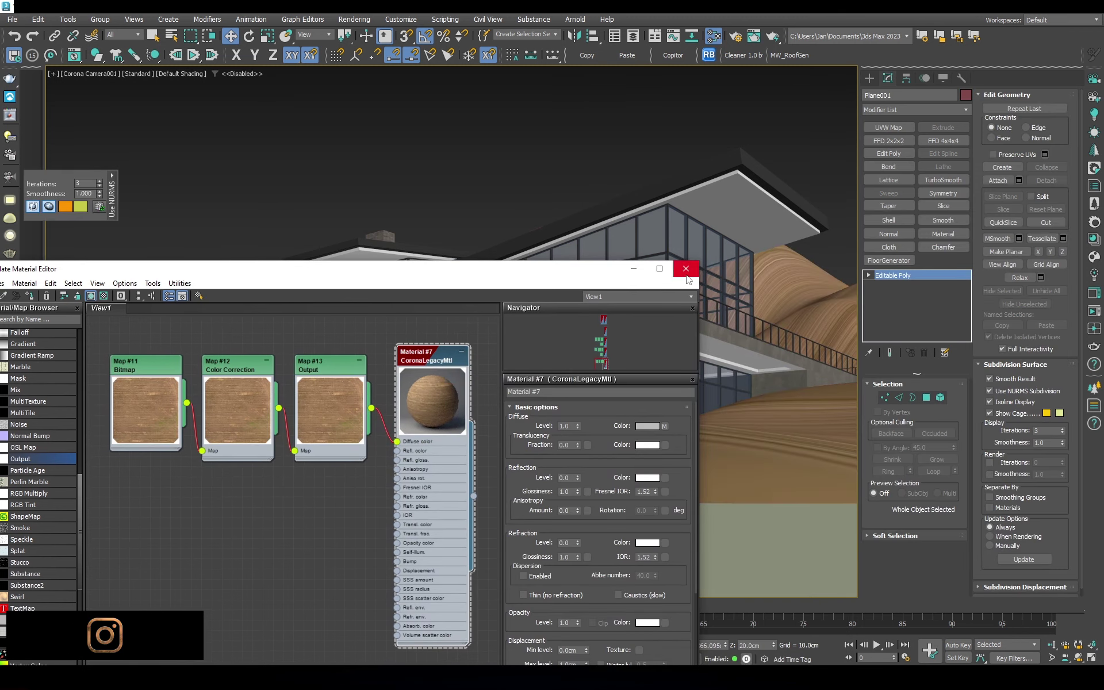
{"action": "left_click", "coordinate": [686, 268]}
{"action": "middle_click_drag", "start_coordinate": [517, 288], "coordinate": [544, 352], "text": "alt"}
{"action": "scroll", "coordinate": [543, 352], "scroll_direction": "up", "scroll_amount": 3}
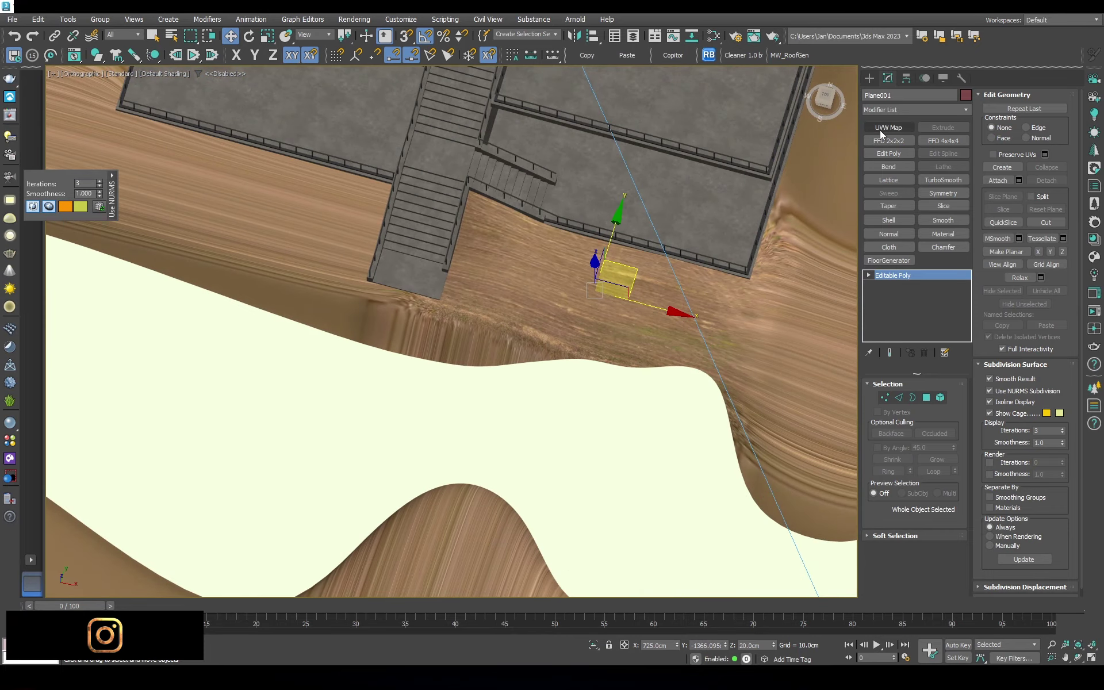
{"action": "left_click", "coordinate": [888, 127]}
{"action": "left_click", "coordinate": [892, 449]}
{"action": "double_click", "coordinate": [914, 496]}
{"action": "type", "text": "600"}
{"action": "key", "text": "Tab"}
{"action": "type", "text": "600"}
{"action": "key", "text": "Return"}
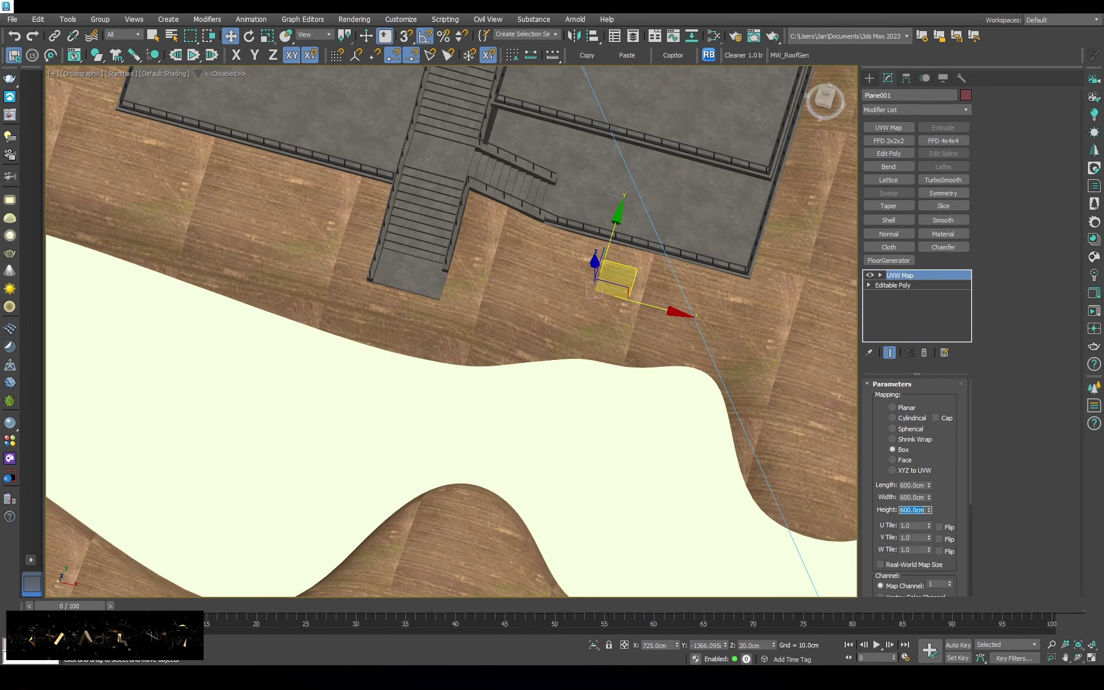
{"action": "key", "text": "c"}
Set Color Correction saturation to -50 and Output RGB Level to 0.5, then close Slate
{"action": "left_click", "coordinate": [713, 36]}
{"action": "type", "text": "-50"}
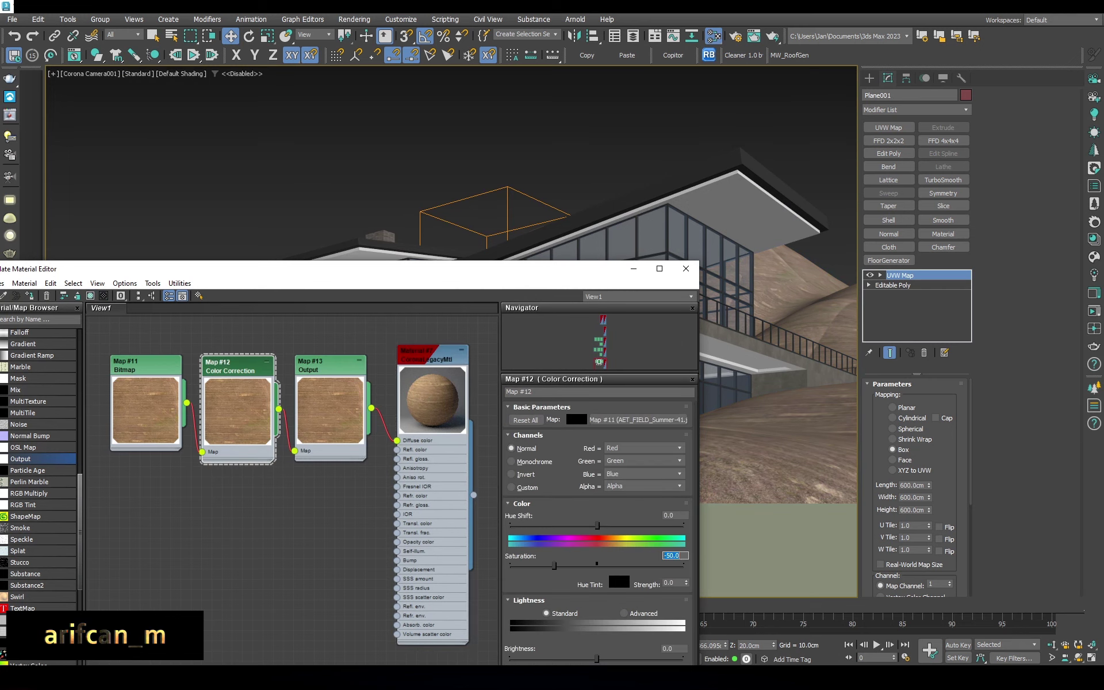
{"action": "double_click", "coordinate": [327, 368]}
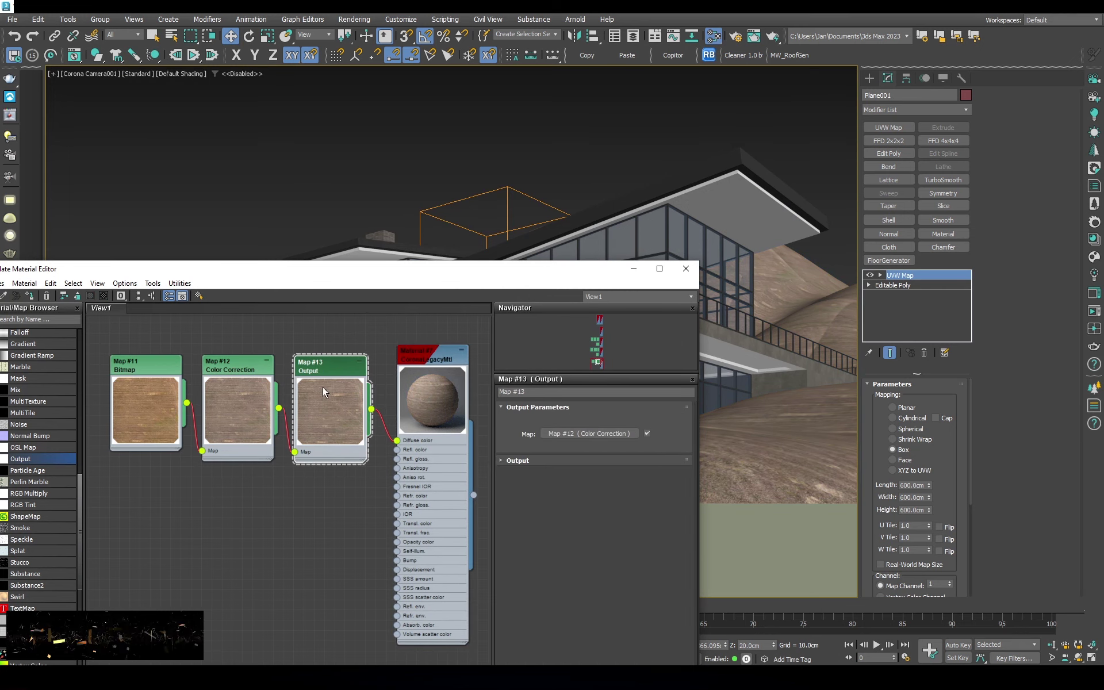
{"action": "double_click", "coordinate": [237, 397]}
{"action": "left_click_drag", "start_coordinate": [545, 269], "coordinate": [557, 218]}
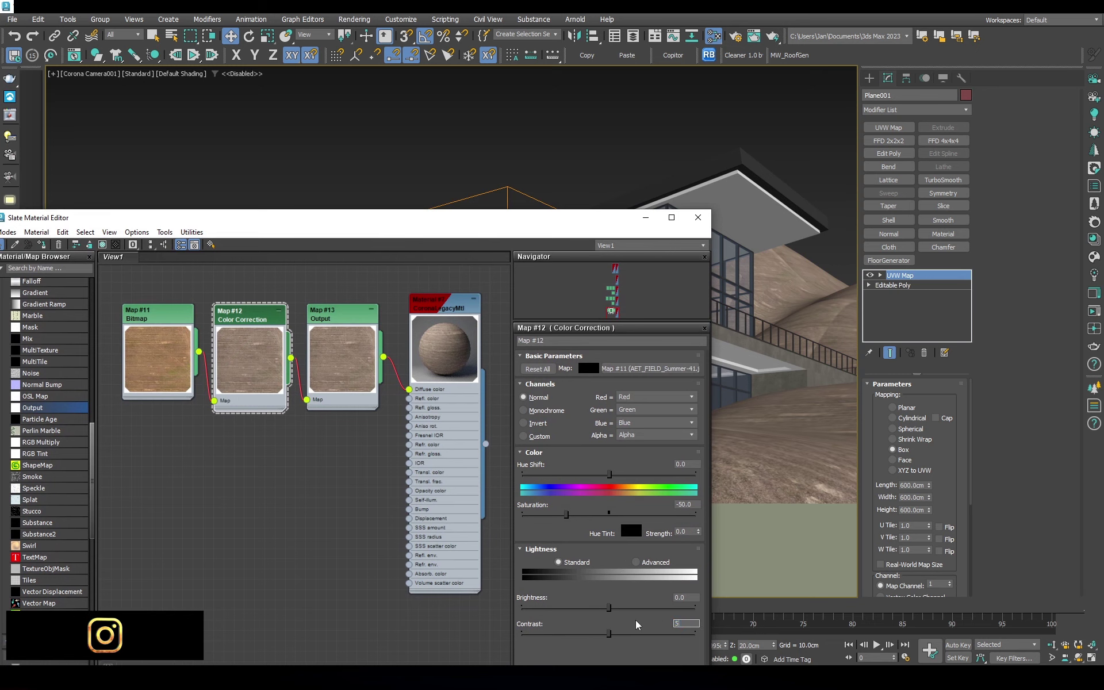
{"action": "double_click", "coordinate": [358, 332]}
{"action": "left_click", "coordinate": [643, 410]}
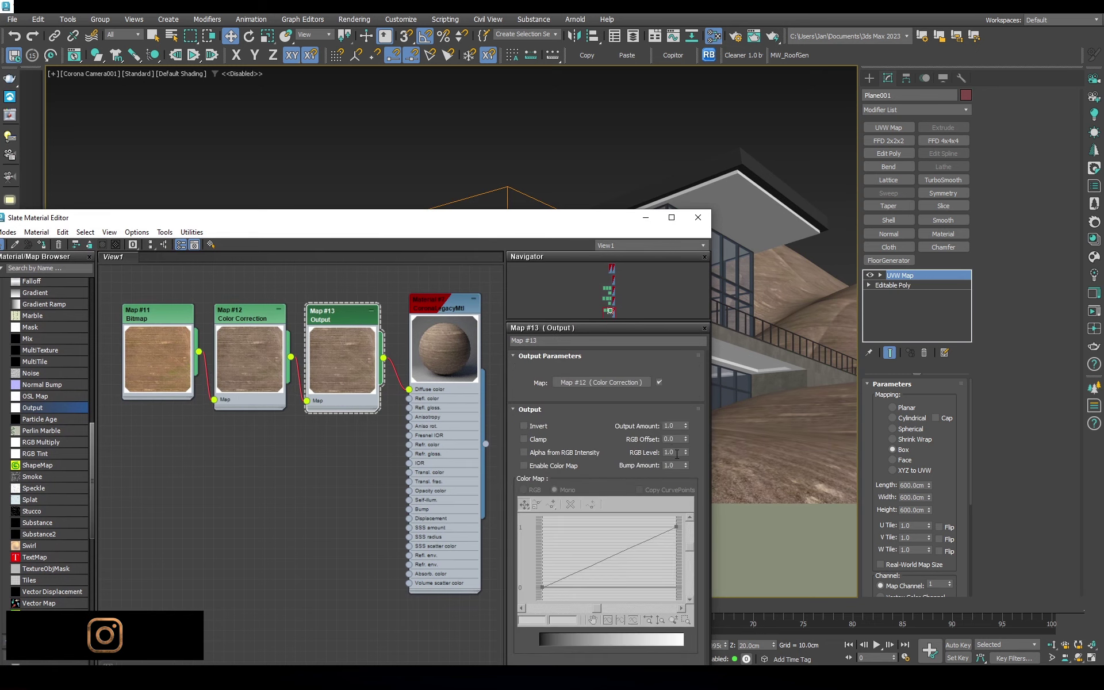
{"action": "double_click", "coordinate": [670, 453]}
{"action": "type", "text": "0.5"}
{"action": "key", "text": "Return"}
{"action": "left_click", "coordinate": [698, 217]}
{"action": "left_click", "coordinate": [582, 220]}
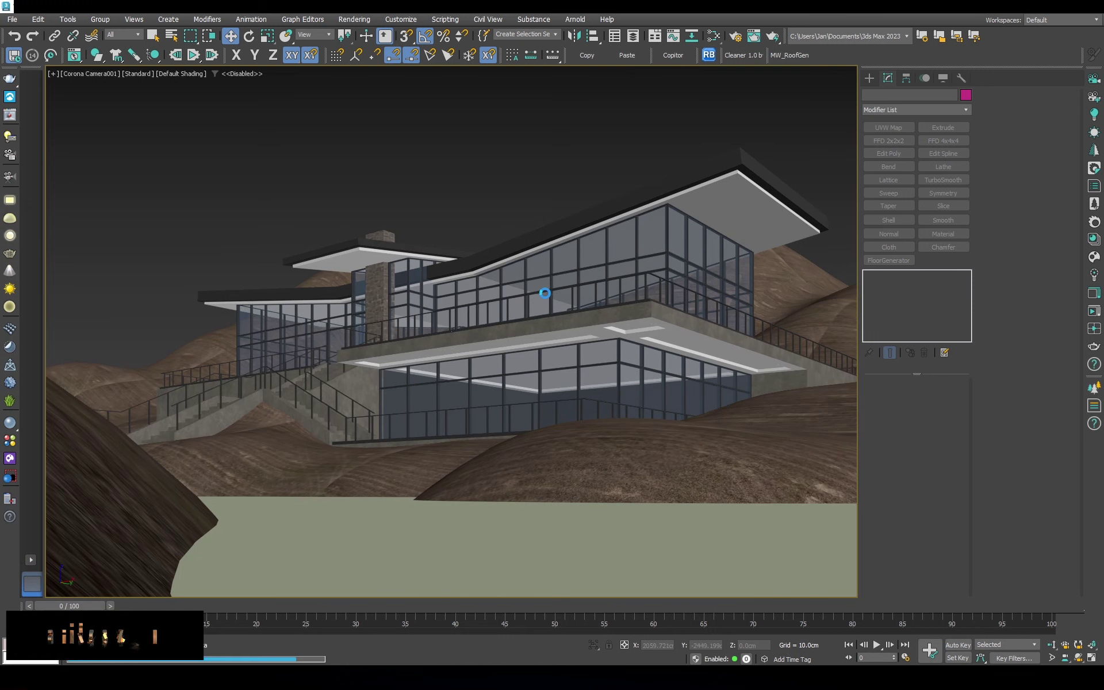
Create a targeted Corona Sun aimed at the house from lower-left, raised high above the terrain
{"action": "key", "text": "t"}
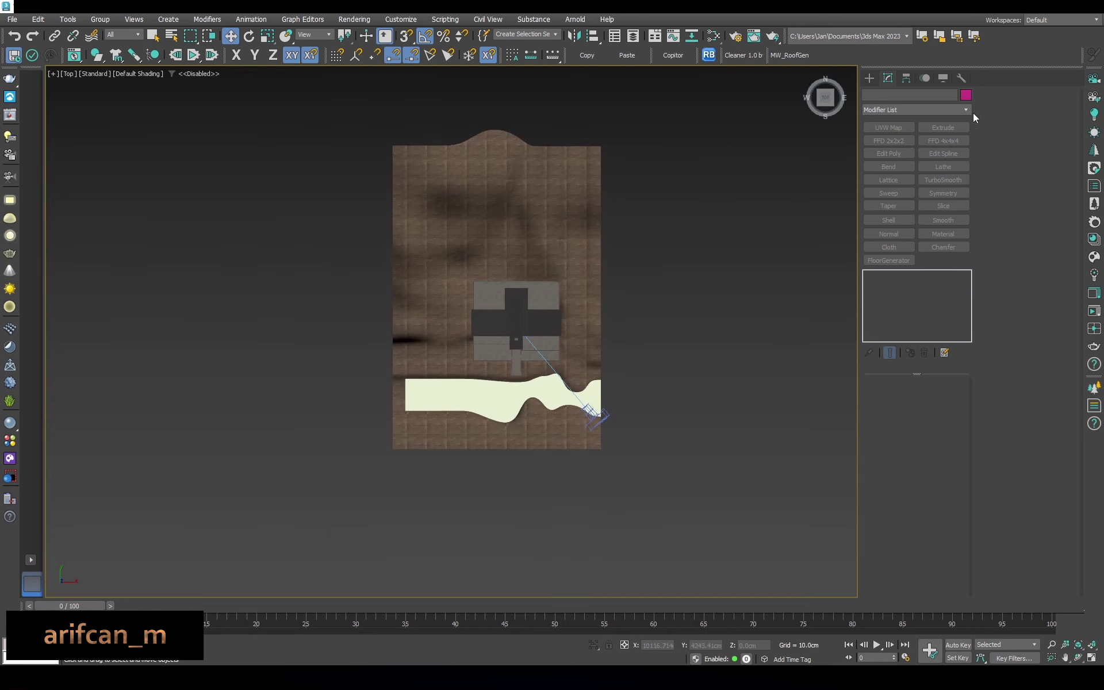
{"action": "left_click", "coordinate": [1095, 152]}
{"action": "scroll", "coordinate": [337, 488], "scroll_direction": "down", "scroll_amount": 2}
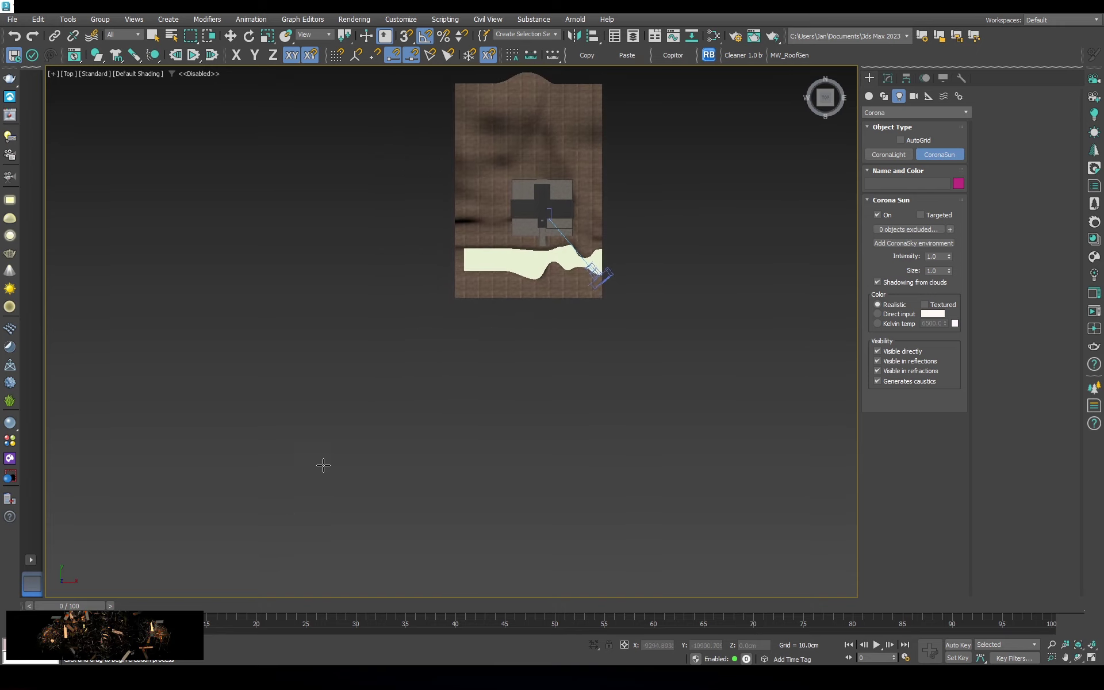
{"action": "left_click_drag", "start_coordinate": [247, 537], "coordinate": [535, 229]}
{"action": "key", "text": "w"}
{"action": "key", "text": "f"}
{"action": "scroll", "coordinate": [542, 313], "scroll_direction": "down", "scroll_amount": 3}
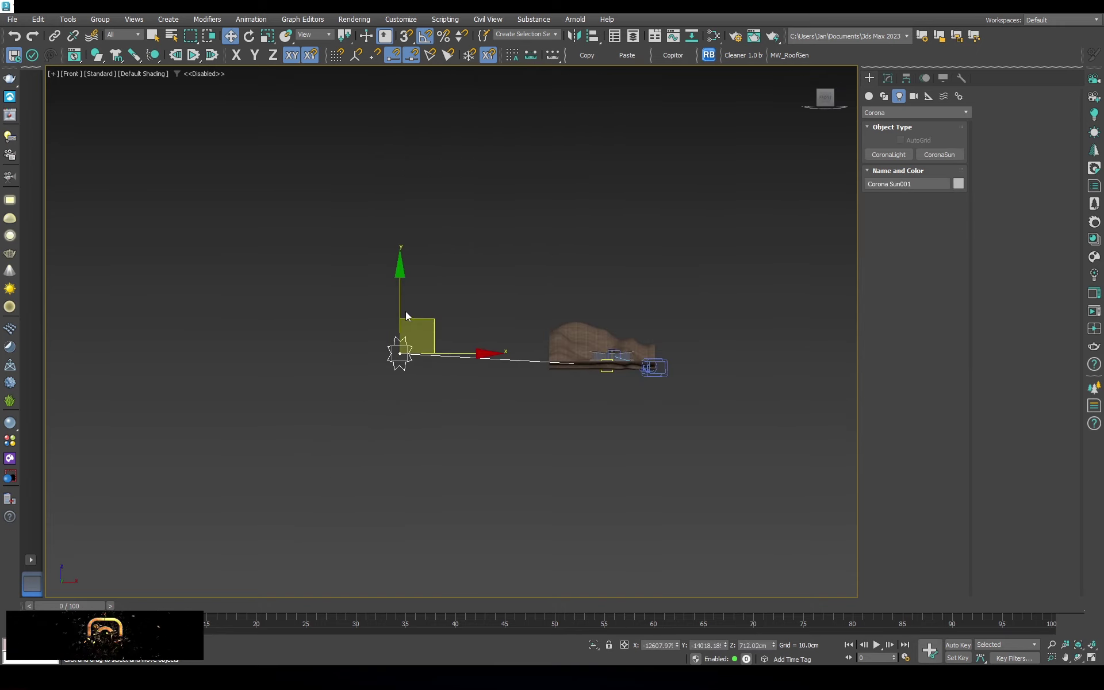
{"action": "left_click_drag", "start_coordinate": [401, 328], "coordinate": [403, 264]}
{"action": "left_click", "coordinate": [887, 78]}
{"action": "middle_click_drag", "start_coordinate": [592, 308], "coordinate": [719, 368], "text": "alt"}
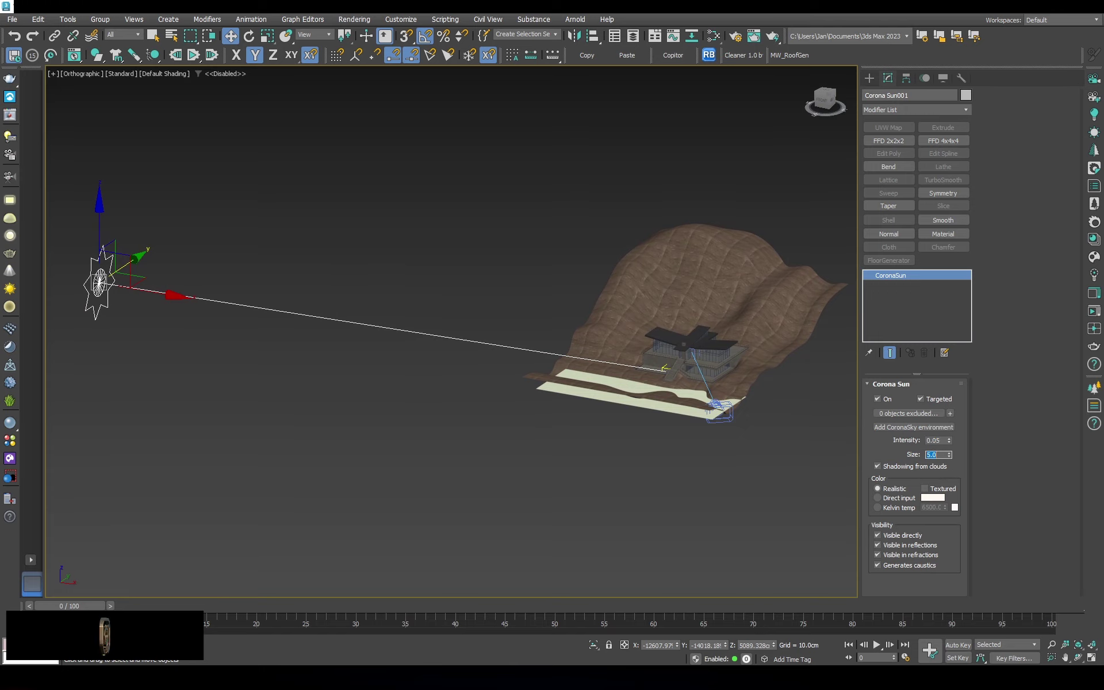
Add a CoronaSky environment and instance it into the material editor
{"action": "left_click", "coordinate": [902, 431]}
{"action": "left_click", "coordinate": [164, 74]}
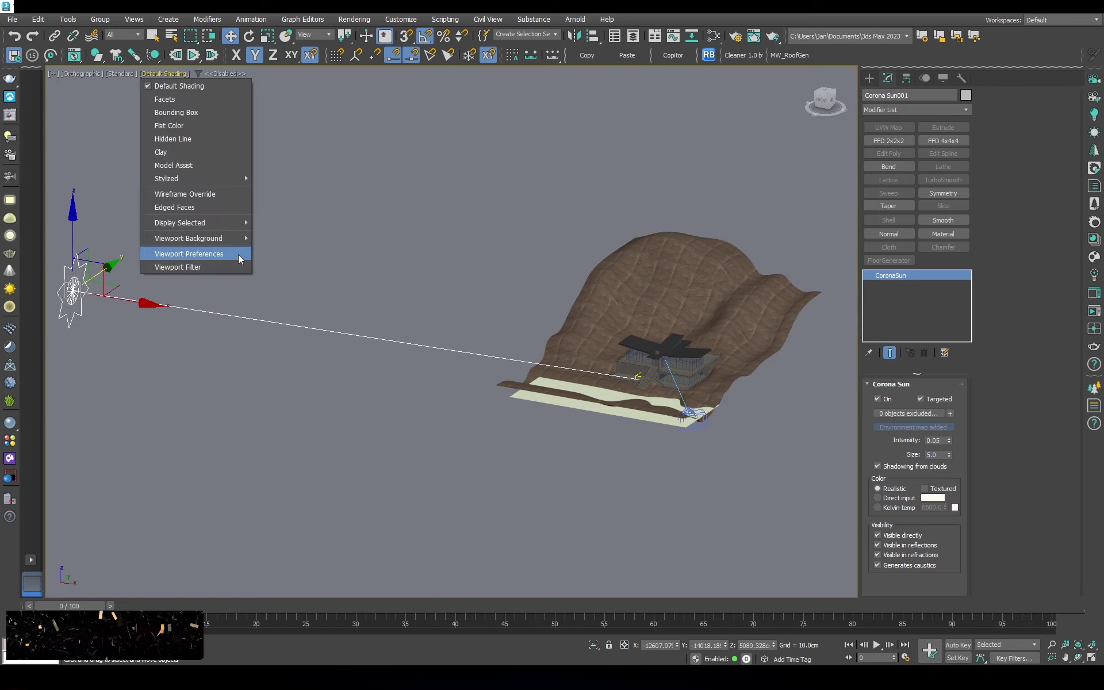
{"action": "left_click", "coordinate": [288, 253]}
{"action": "key", "text": "8"}
{"action": "key", "text": "m"}
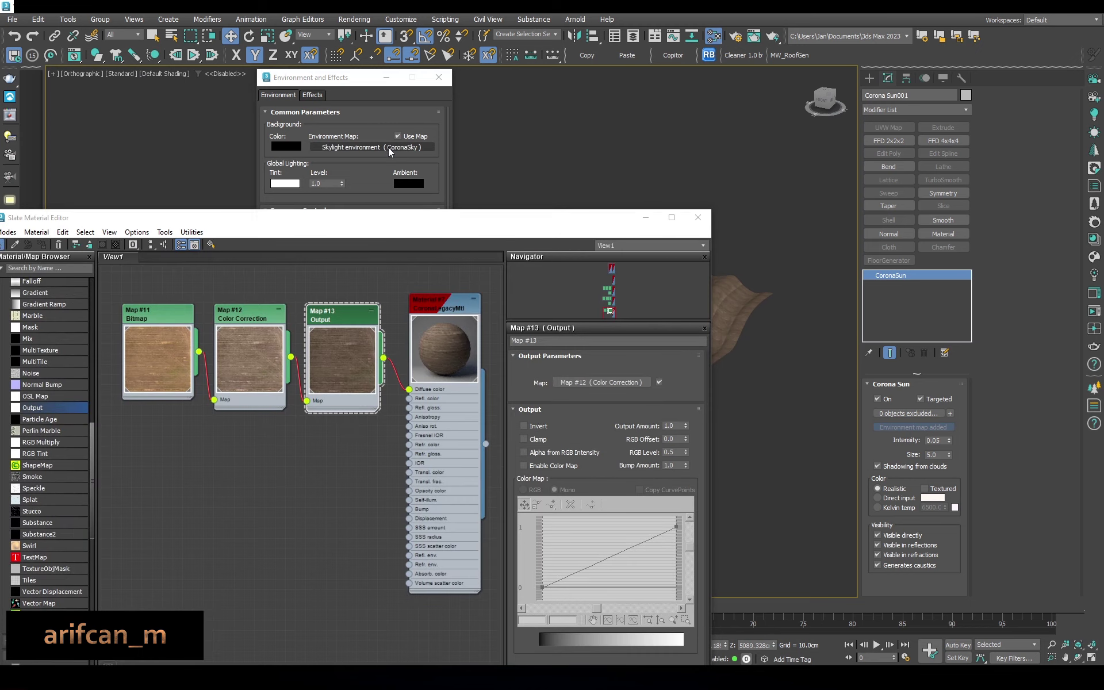
{"action": "left_click_drag", "start_coordinate": [372, 147], "coordinate": [310, 494]}
{"action": "left_click", "coordinate": [311, 495]}
Enable clouds on the CoronaSky node and set its intensity to 0.1
{"action": "scroll", "coordinate": [431, 351], "scroll_direction": "down", "scroll_amount": 5}
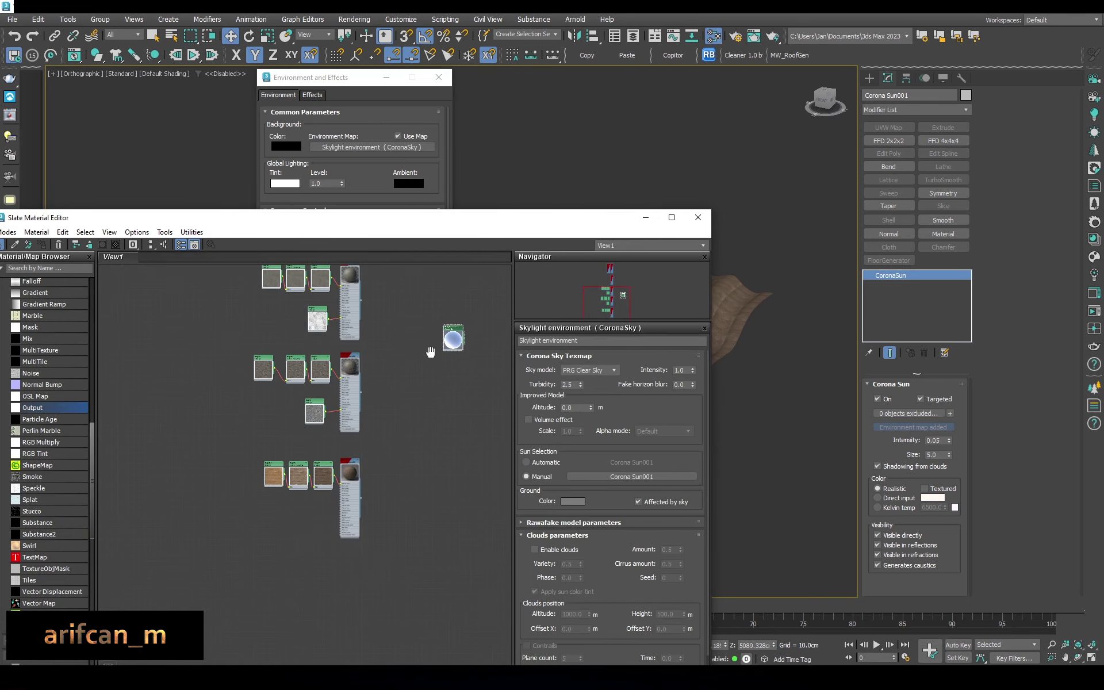
{"action": "scroll", "coordinate": [466, 454], "scroll_direction": "up", "scroll_amount": 2}
{"action": "middle_click_drag", "start_coordinate": [465, 454], "coordinate": [410, 277]}
{"action": "scroll", "coordinate": [362, 403], "scroll_direction": "up", "scroll_amount": 2}
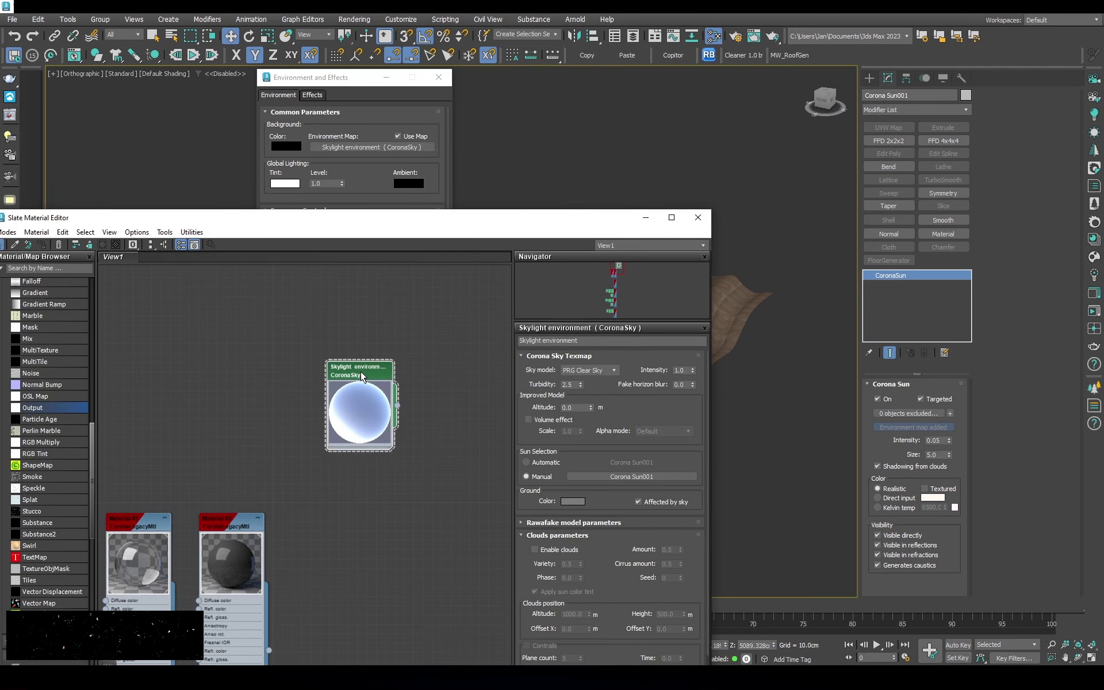
{"action": "left_click", "coordinate": [430, 207]}
{"action": "type", "text": "0.1"}
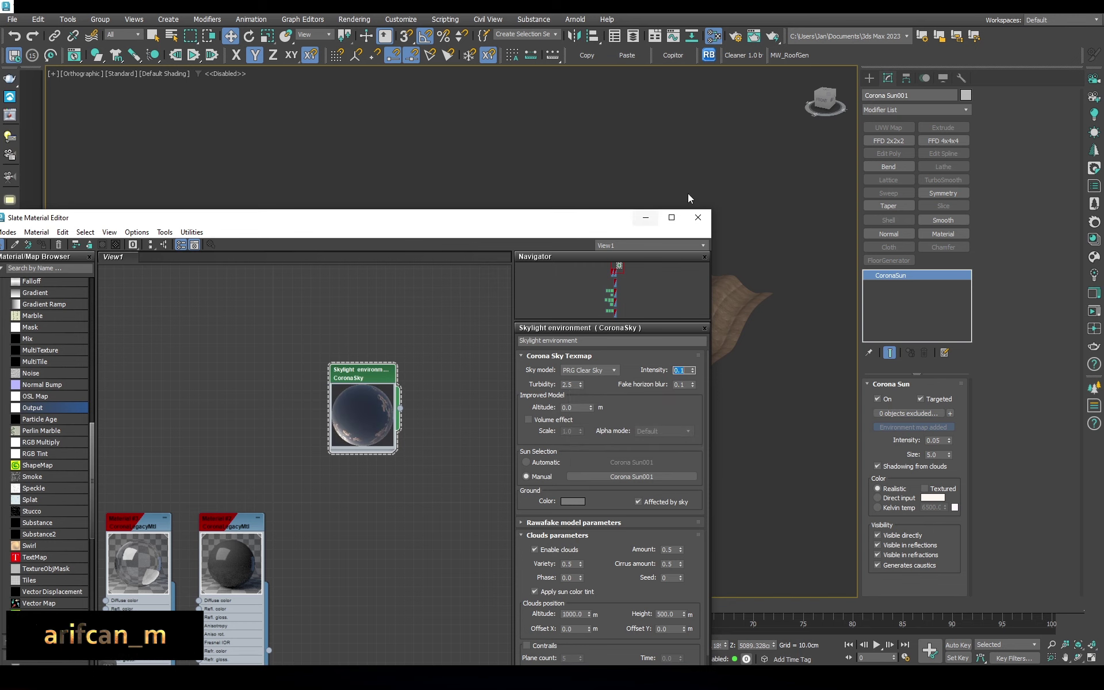
{"action": "left_click", "coordinate": [696, 218]}
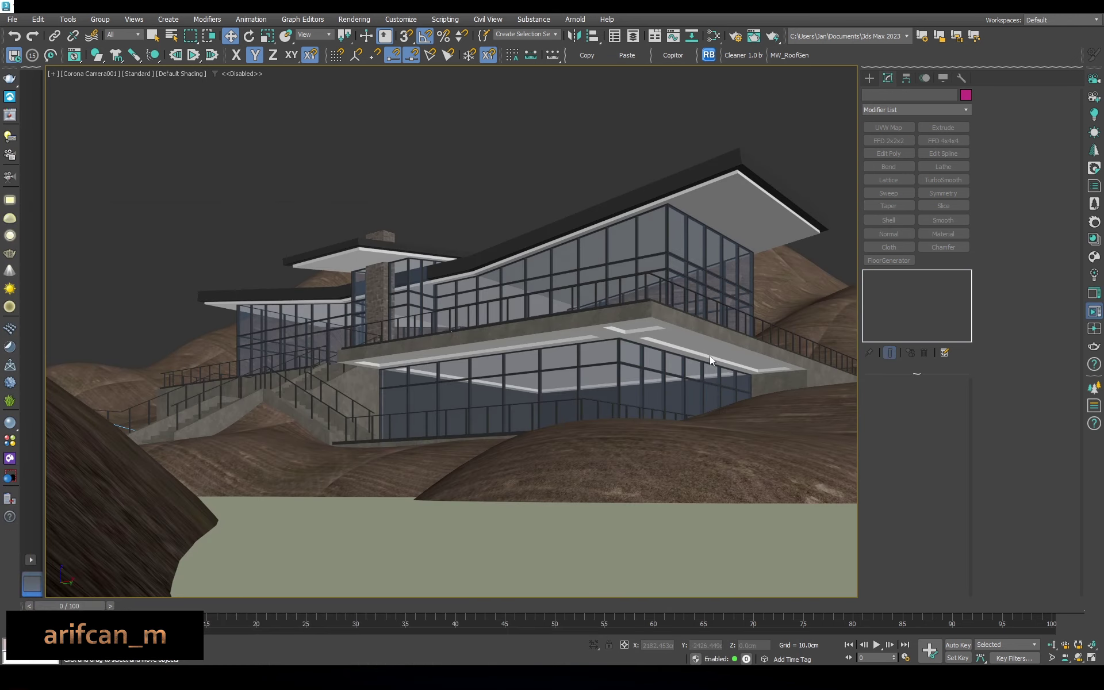
Start an interactive Corona render and set tone mapping ACES OT 0.2 and Contrast 3
{"action": "left_click", "coordinate": [673, 213]}
{"action": "left_click_drag", "start_coordinate": [636, 354], "coordinate": [935, 559]}
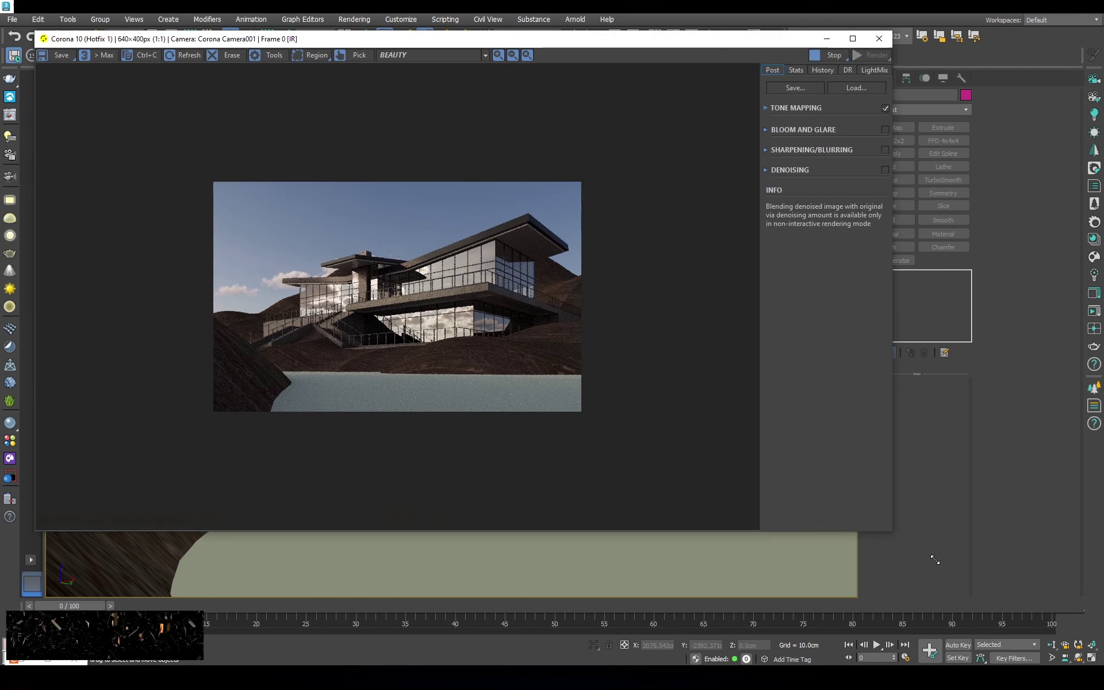
{"action": "left_click_drag", "start_coordinate": [643, 44], "coordinate": [796, 158]}
{"action": "left_click", "coordinate": [989, 220]}
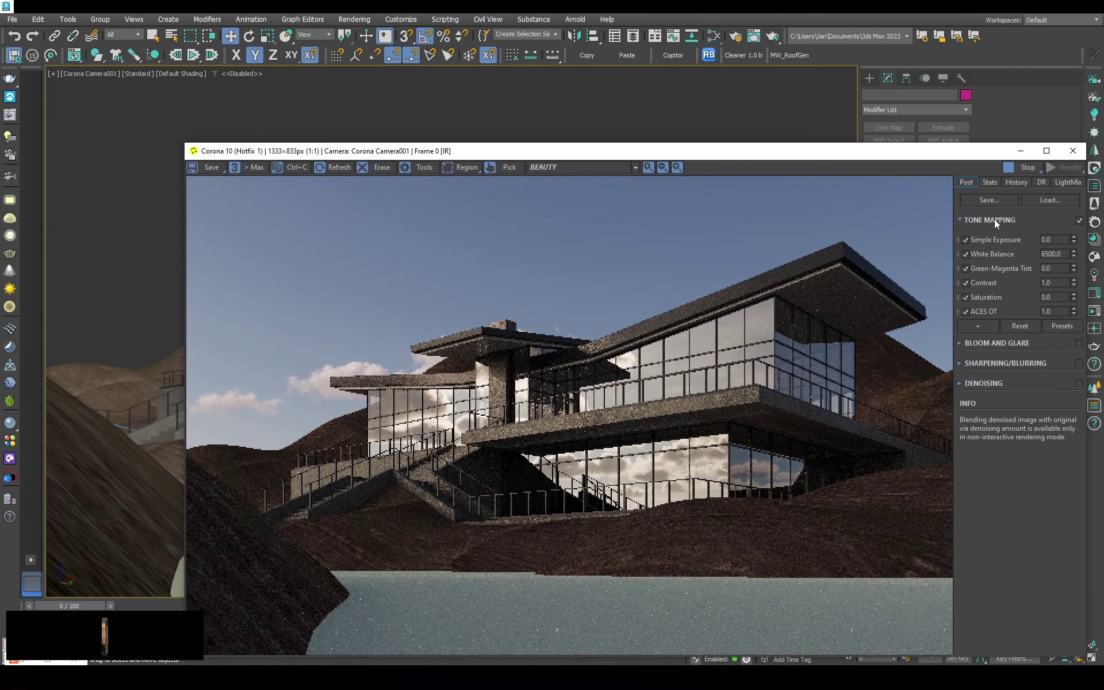
{"action": "left_click", "coordinate": [965, 311]}
{"action": "type", "text": "0.2"}
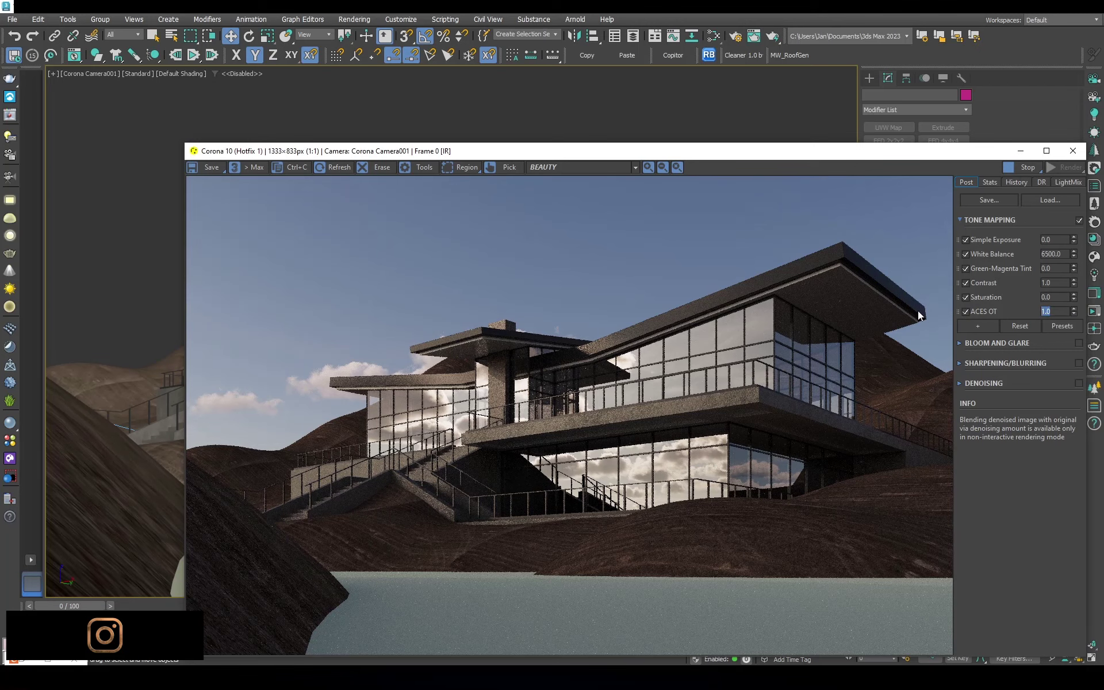
{"action": "key", "text": "Return"}
{"action": "type", "text": "3"}
{"action": "key", "text": "Return"}
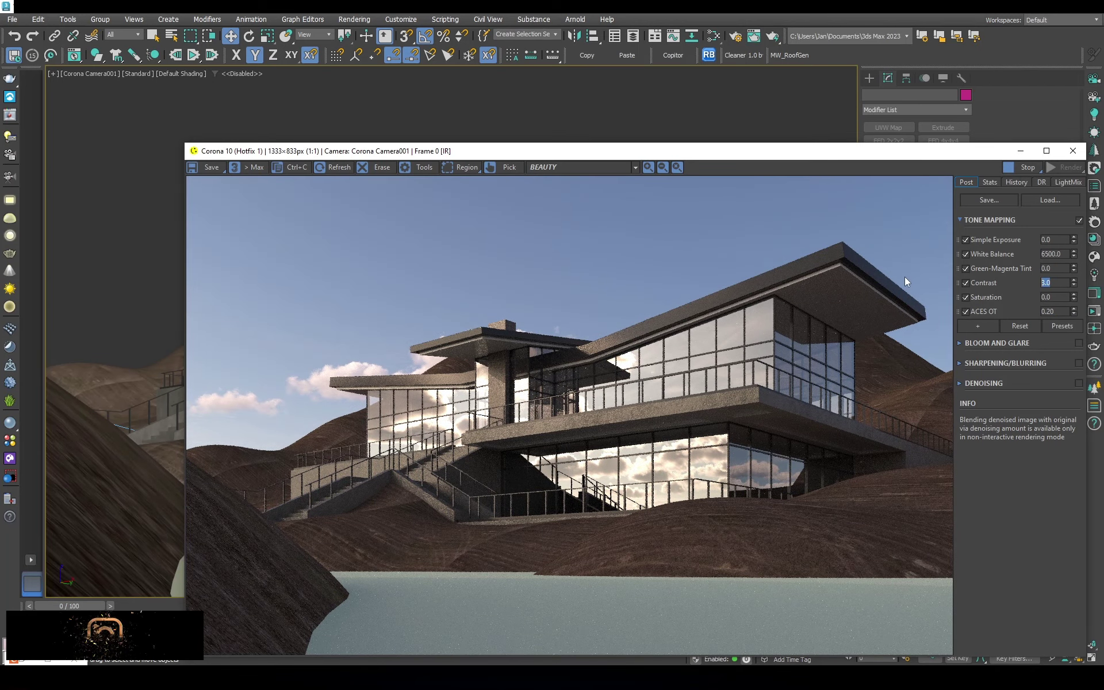
Review the terrain's Color Correction and Output map settings in the material editor
{"action": "left_click", "coordinate": [1072, 151]}
{"action": "left_click", "coordinate": [713, 36]}
{"action": "middle_click_drag", "start_coordinate": [400, 421], "coordinate": [368, 361]}
{"action": "scroll", "coordinate": [367, 361], "scroll_direction": "up", "scroll_amount": 3}
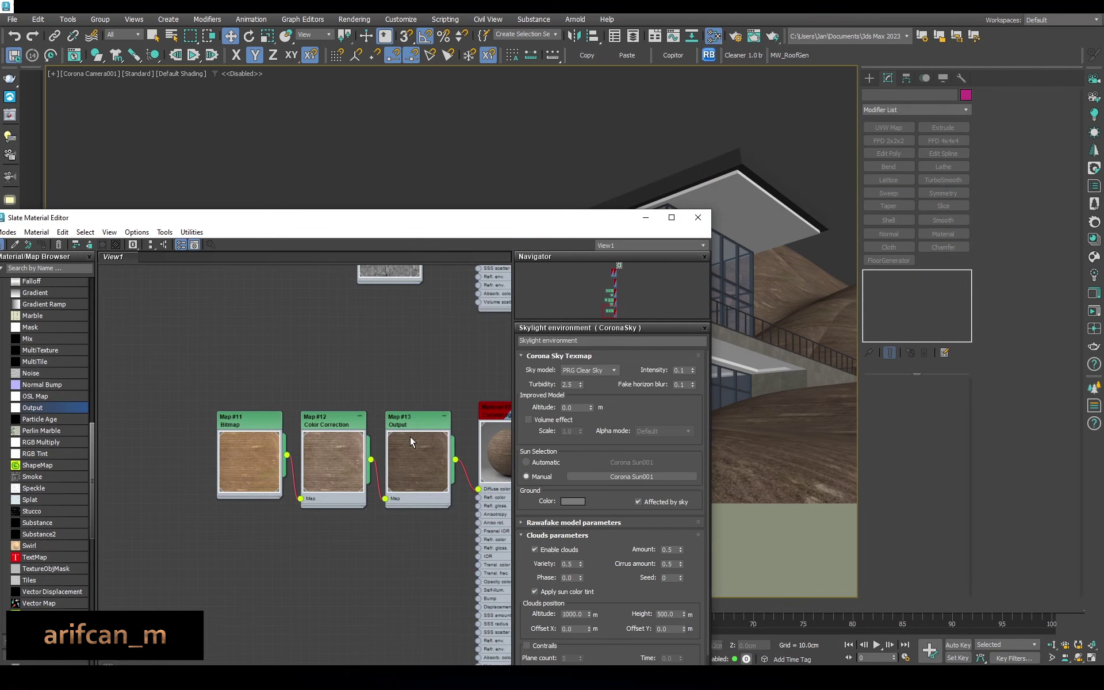
{"action": "double_click", "coordinate": [333, 426]}
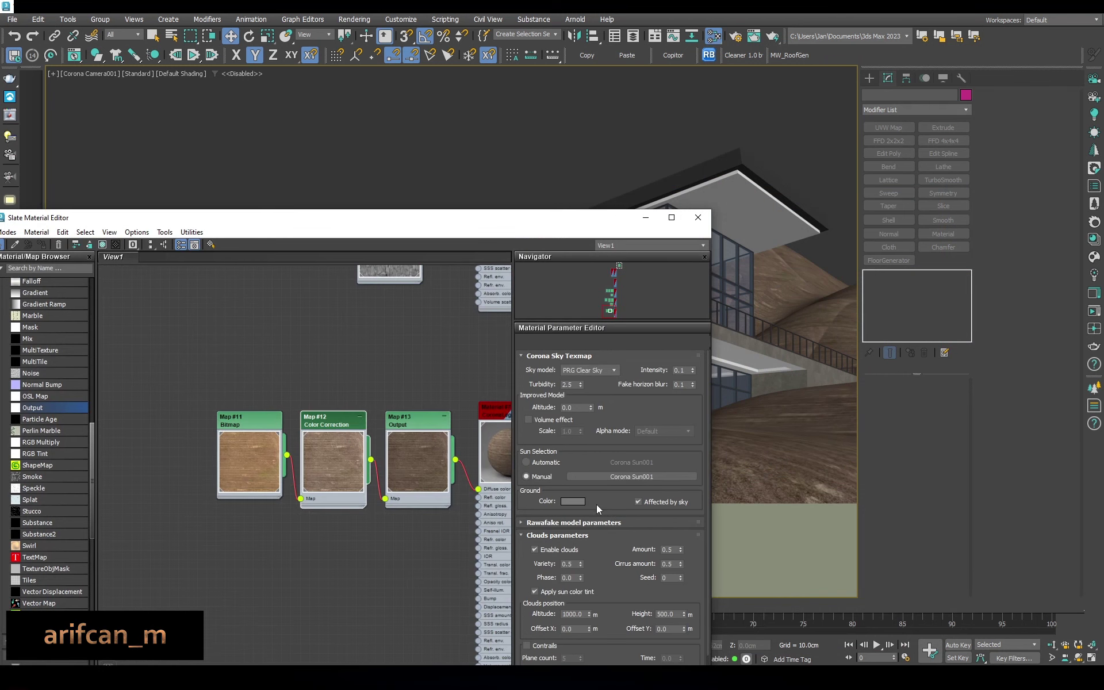
{"action": "double_click", "coordinate": [409, 421]}
Set the render's Simple Exposure to 1.0
{"action": "left_click", "coordinate": [1094, 311]}
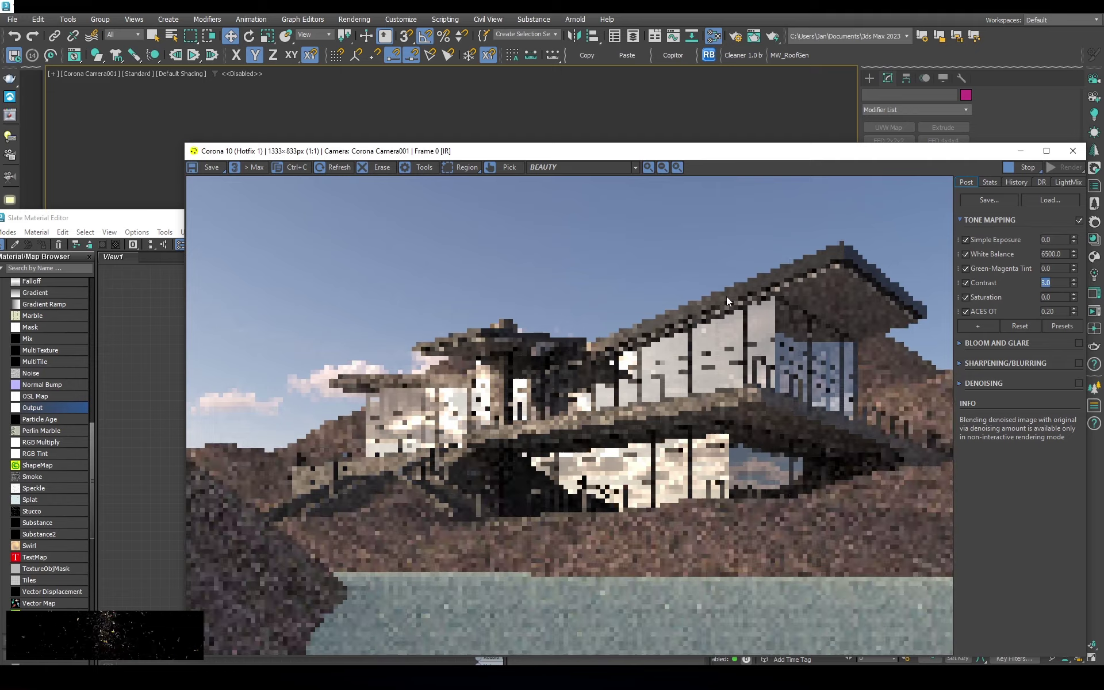
{"action": "scroll", "coordinate": [778, 573], "scroll_direction": "up", "scroll_amount": 1}
{"action": "scroll", "coordinate": [692, 408], "scroll_direction": "down", "scroll_amount": 1}
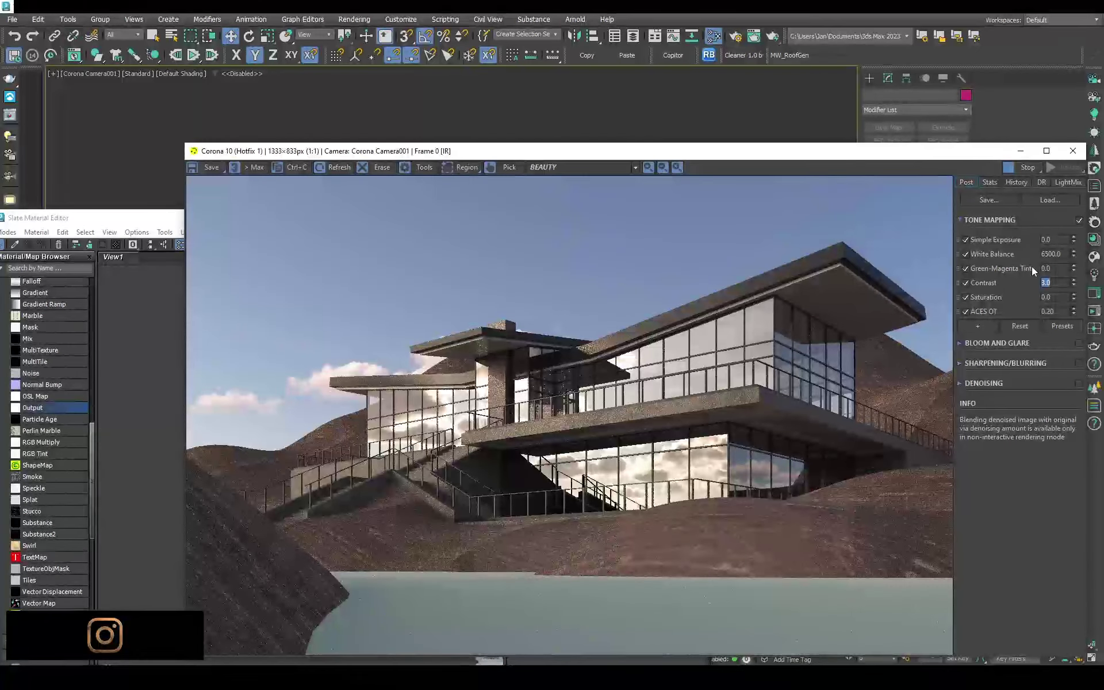
{"action": "type", "text": "1"}
{"action": "key", "text": "Return"}
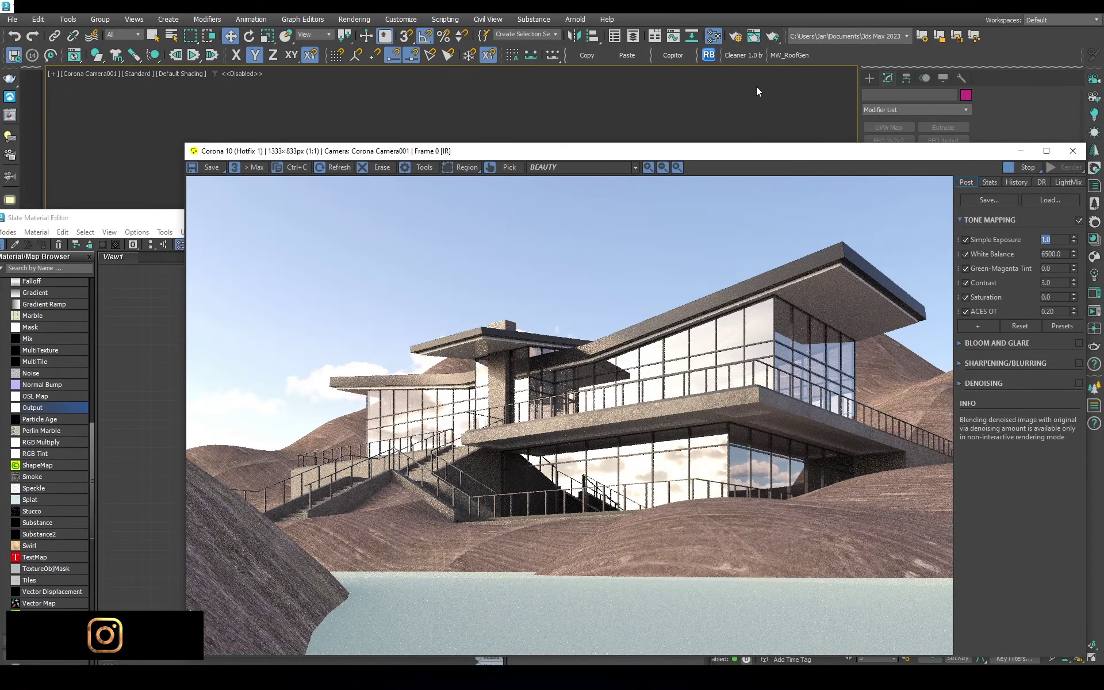
{"action": "left_click_drag", "start_coordinate": [729, 153], "coordinate": [544, 112]}
{"action": "left_click", "coordinate": [666, 152]}
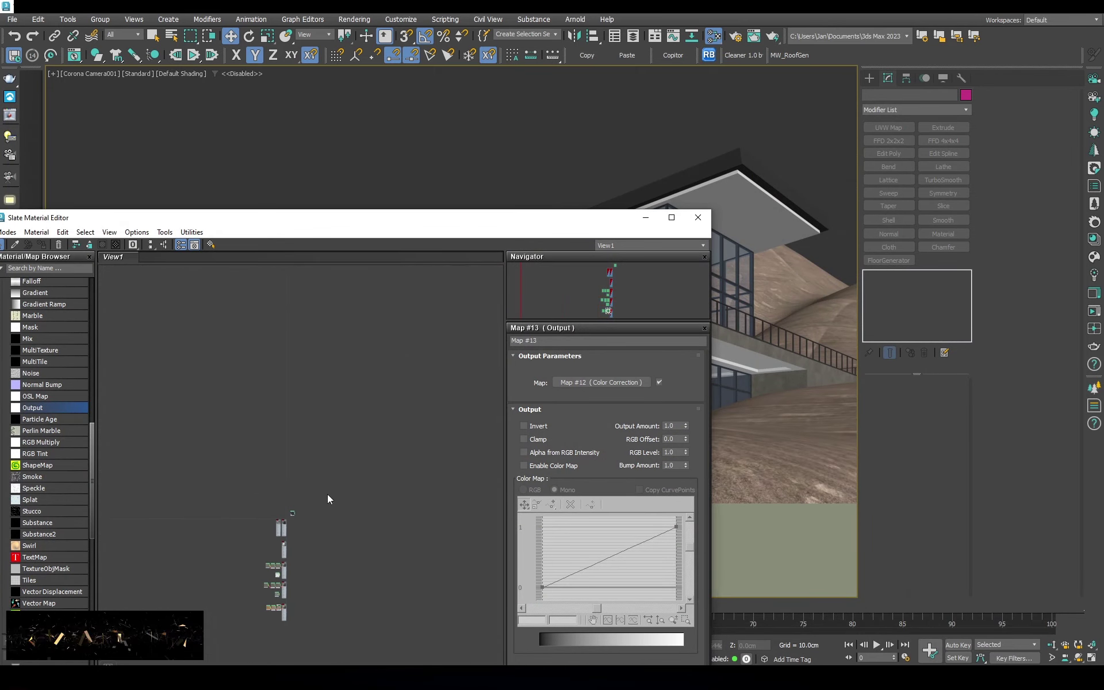
Select Corona Sun001 and lower its intensity
{"action": "key", "text": "h"}
{"action": "left_click", "coordinate": [63, 99]}
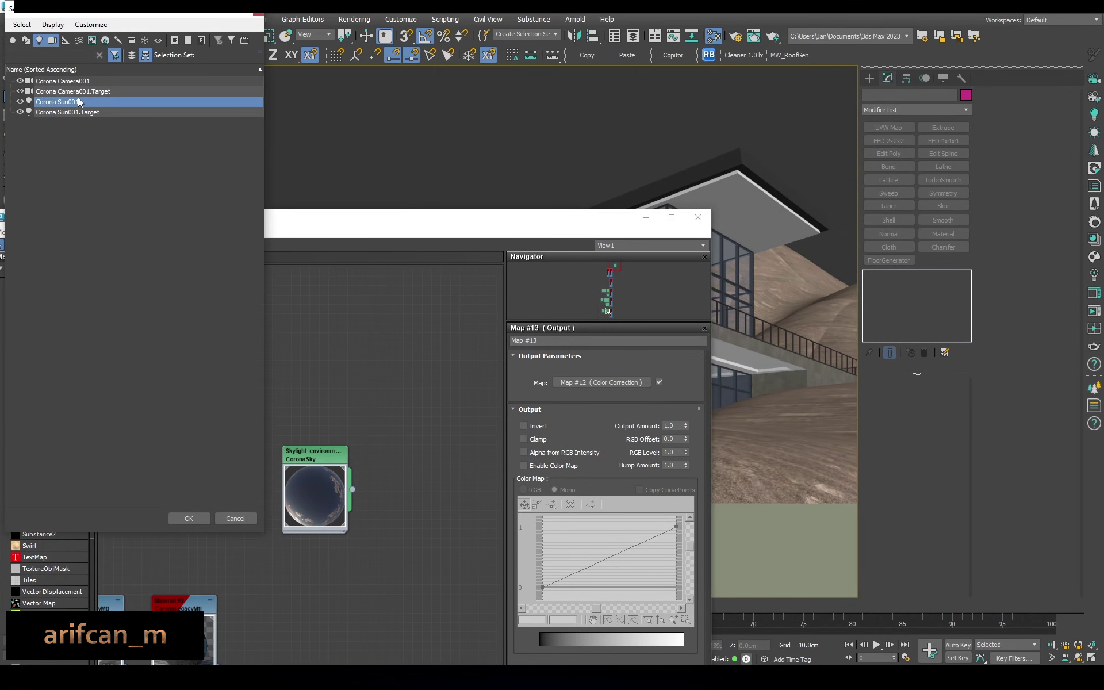
{"action": "left_click", "coordinate": [185, 517]}
{"action": "left_click", "coordinate": [1094, 310]}
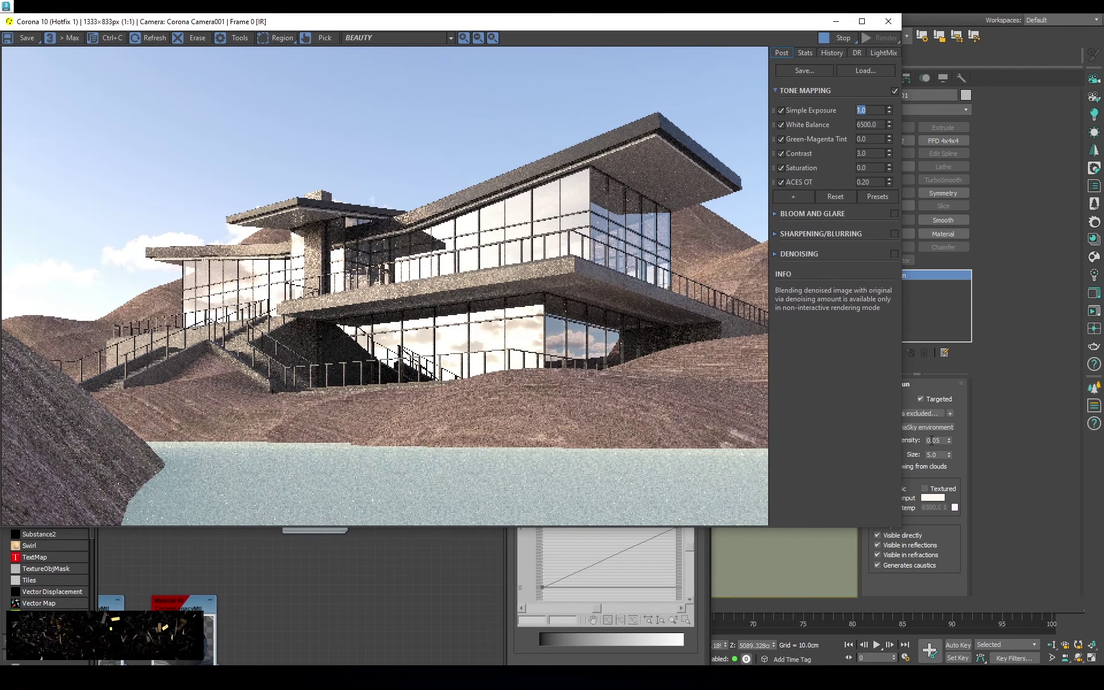
{"action": "left_click", "coordinate": [931, 440]}
{"action": "type", "text": "0"}
{"action": "key", "text": "Return"}
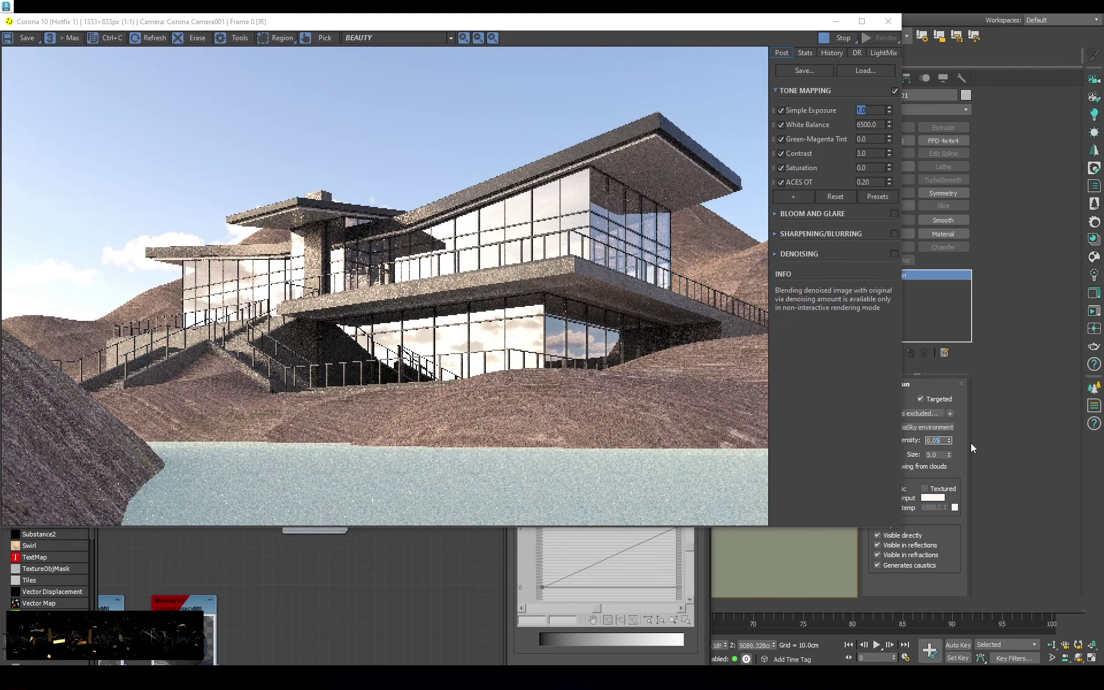
{"action": "type", "text": "0.005"}
Set the CoronaSky environment intensity to 0.05
{"action": "left_click", "coordinate": [517, 577]}
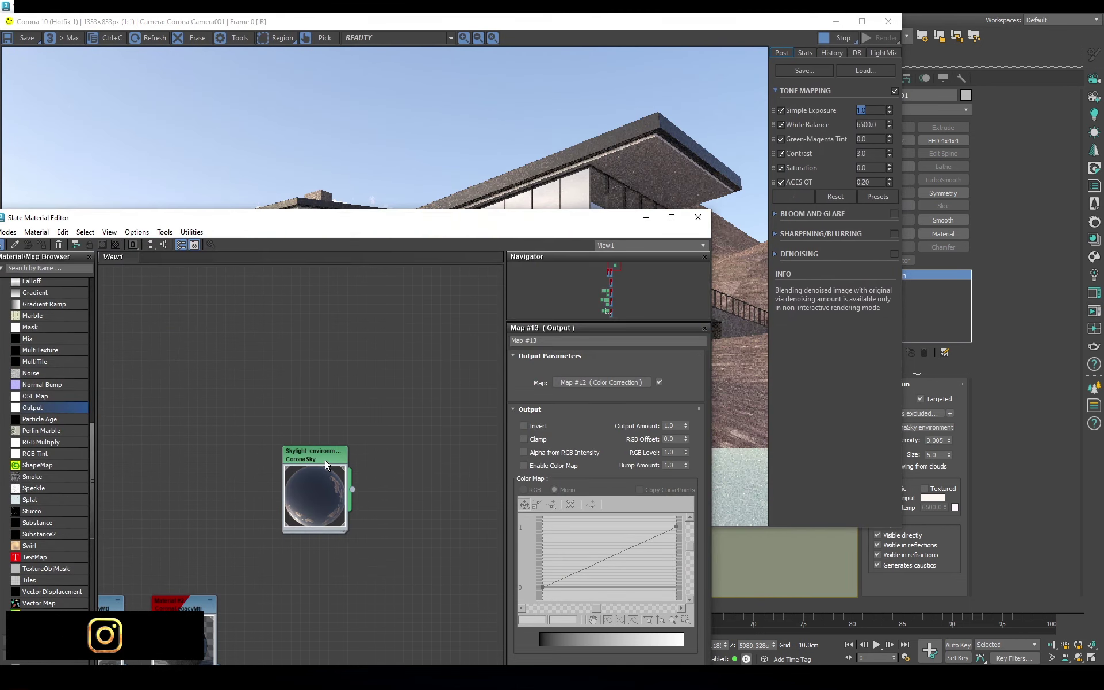
{"action": "double_click", "coordinate": [315, 489]}
{"action": "type", "text": "0.05"}
{"action": "key", "text": "Return"}
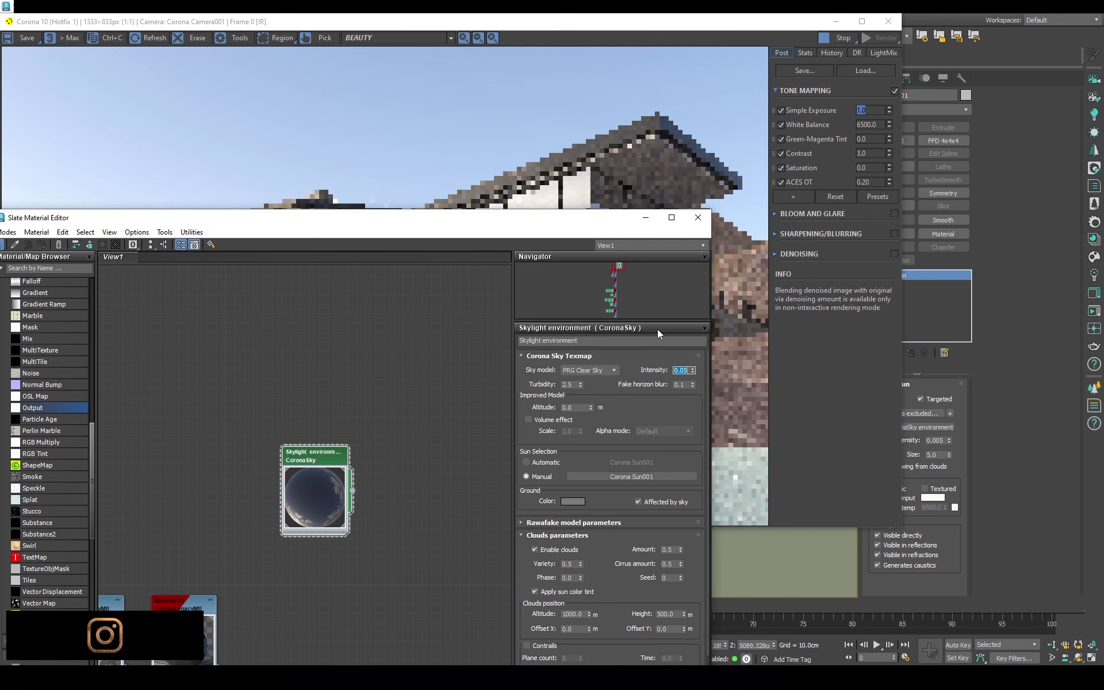
Set the sun intensity to 0.05 and its Z position to 4000 cm
{"action": "left_click_drag", "start_coordinate": [555, 226], "coordinate": [552, 418]}
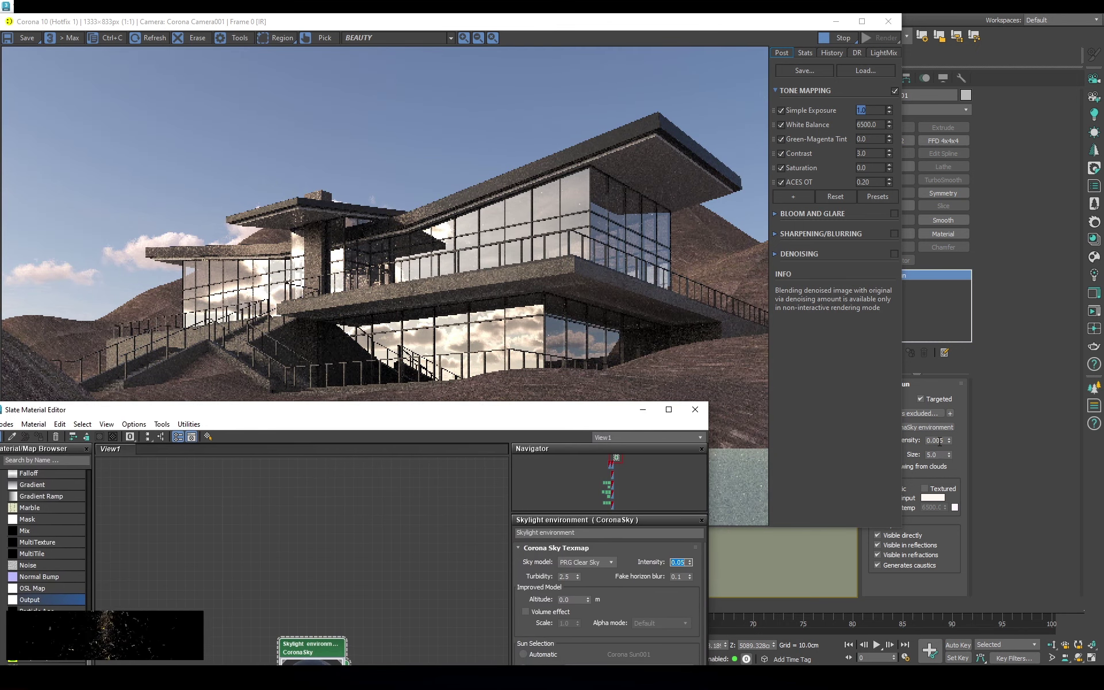
{"action": "double_click", "coordinate": [936, 441]}
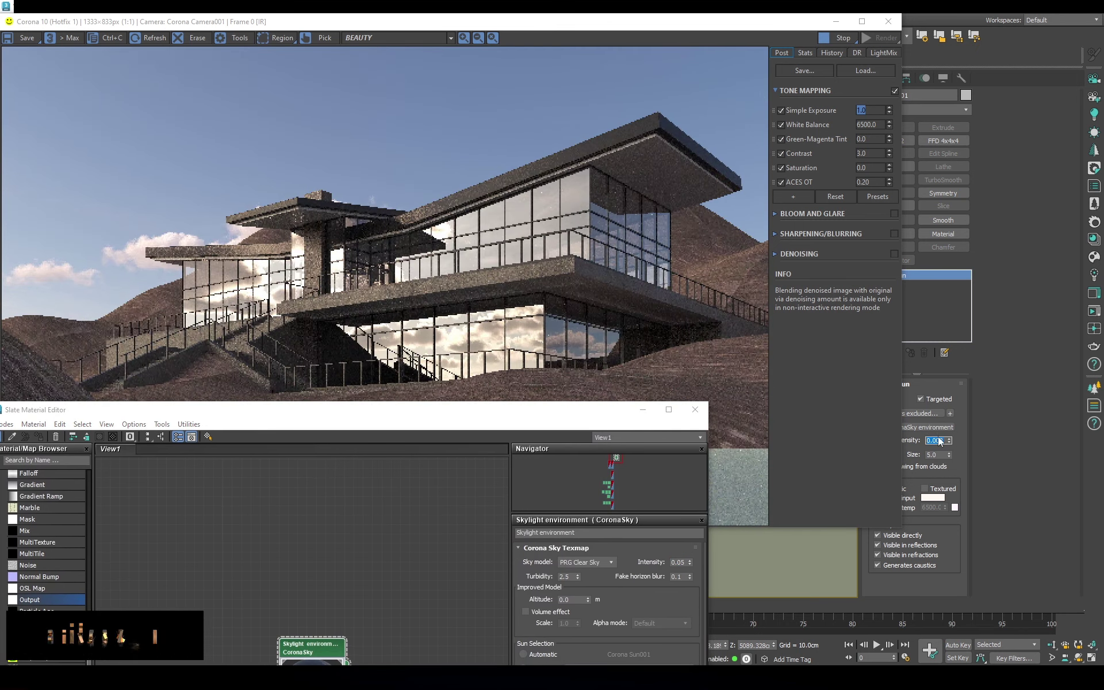
{"action": "type", "text": "0.01"}
{"action": "key", "text": "Return"}
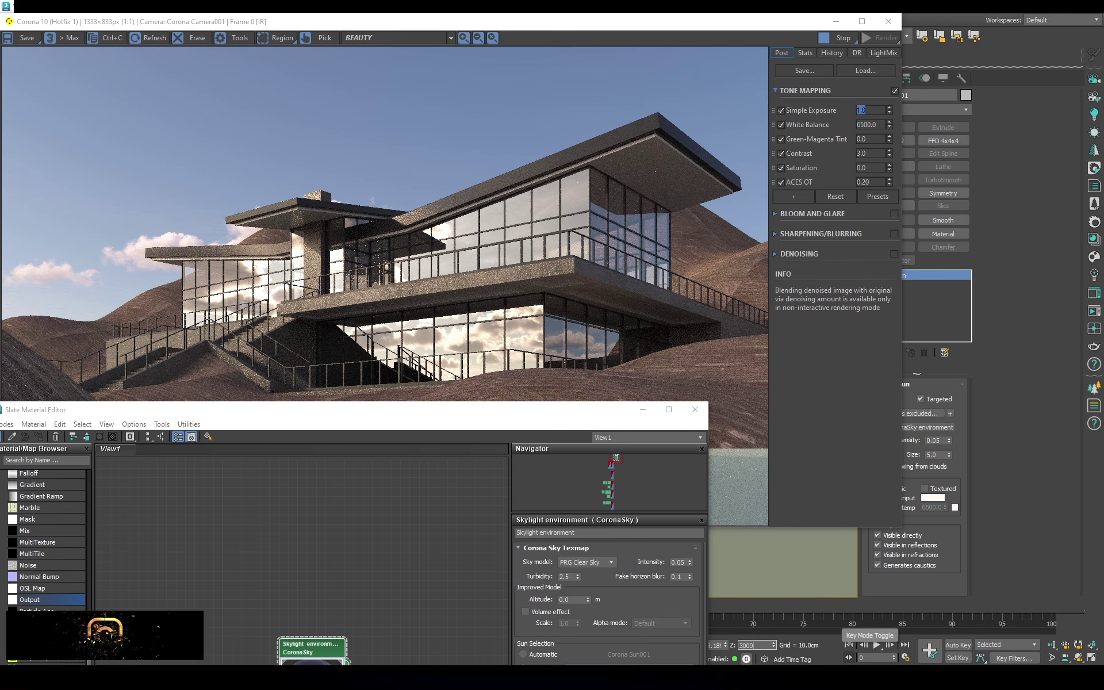
{"action": "key", "text": "Return"}
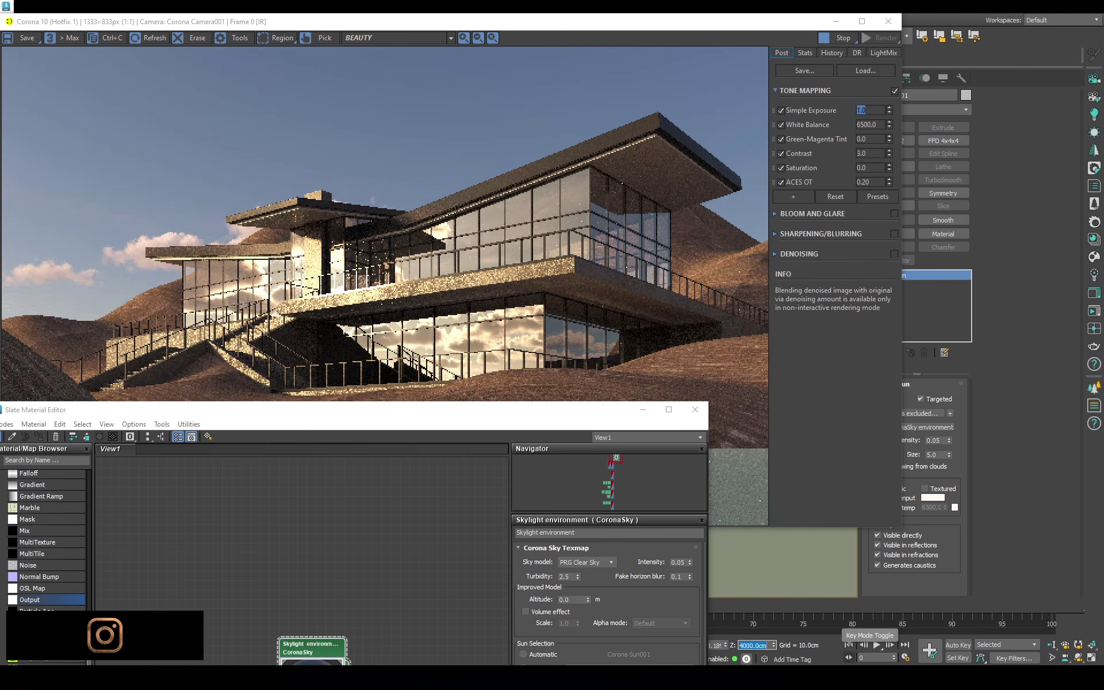
Open Material #5's parameters in the material editor and look through them
{"action": "scroll", "coordinate": [409, 301], "scroll_direction": "up", "scroll_amount": 1}
{"action": "scroll", "coordinate": [507, 243], "scroll_direction": "up", "scroll_amount": 1}
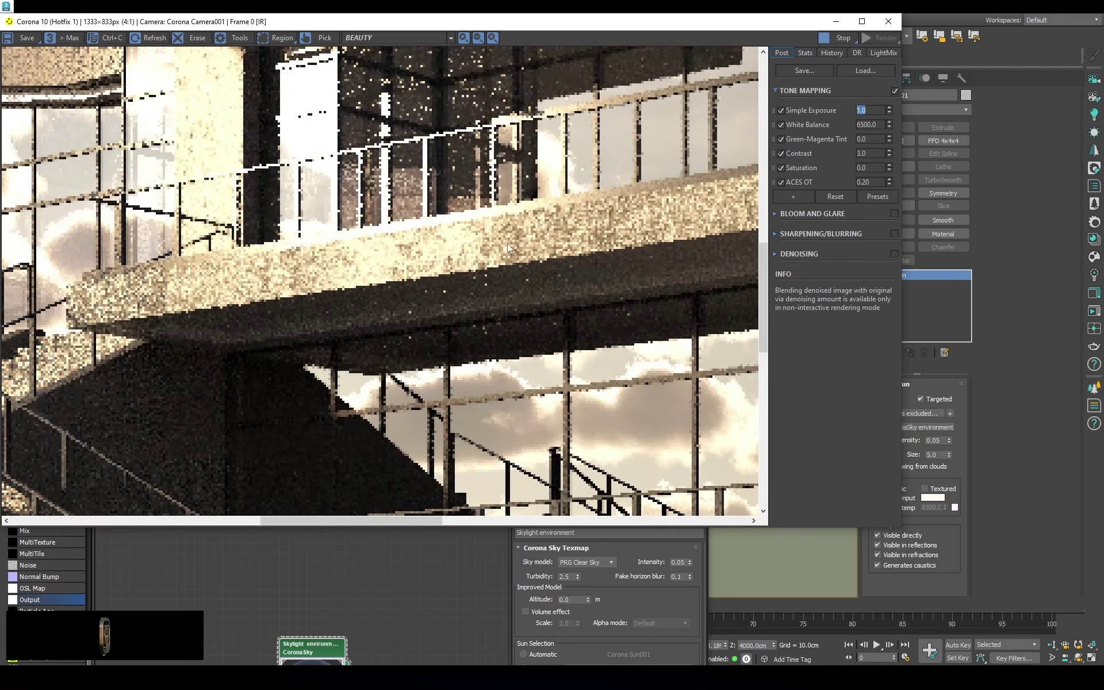
{"action": "scroll", "coordinate": [507, 243], "scroll_direction": "down", "scroll_amount": 1}
{"action": "scroll", "coordinate": [401, 250], "scroll_direction": "down", "scroll_amount": 1}
{"action": "left_click", "coordinate": [489, 528]}
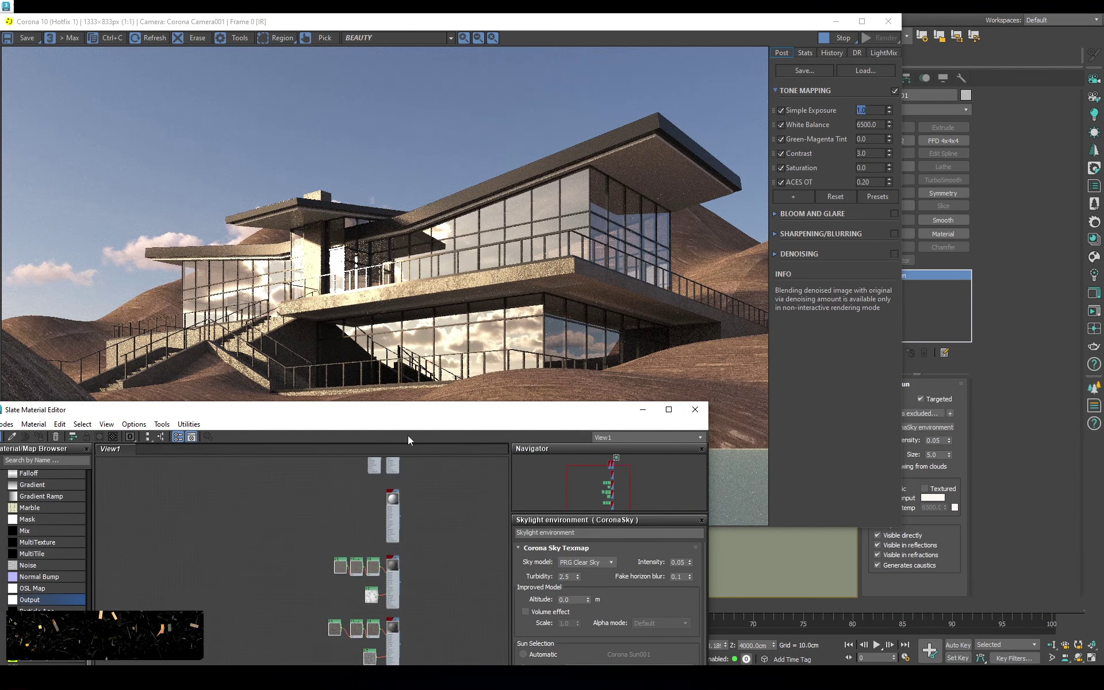
{"action": "scroll", "coordinate": [419, 515], "scroll_direction": "up", "scroll_amount": 3}
{"action": "scroll", "coordinate": [435, 529], "scroll_direction": "up", "scroll_amount": 3}
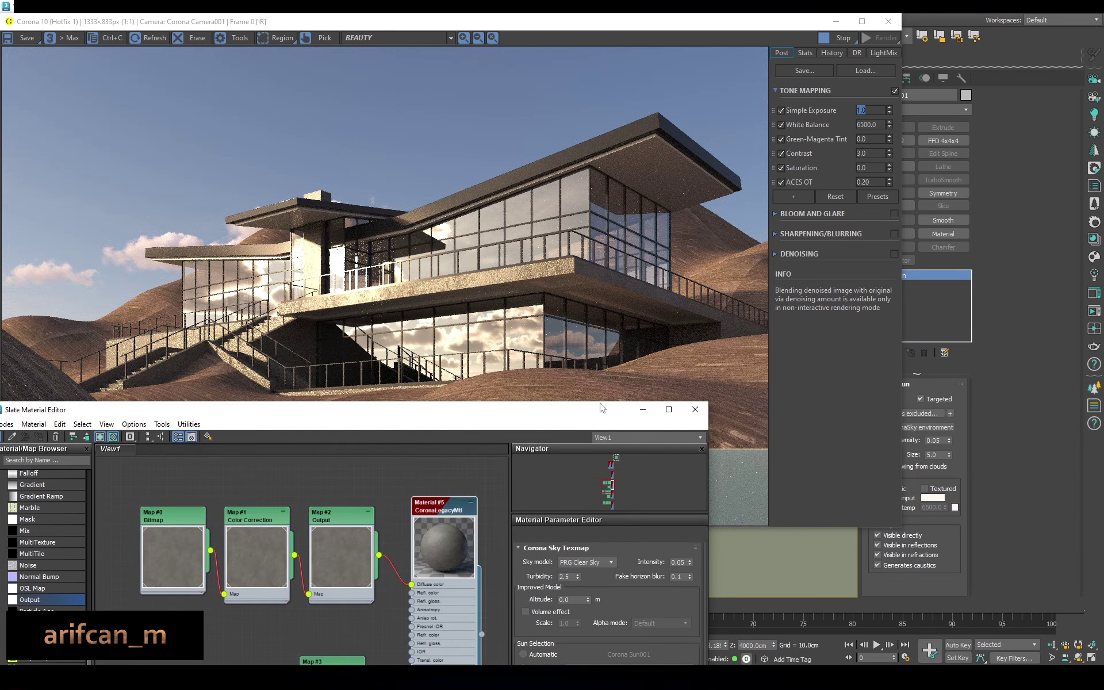
{"action": "left_click_drag", "start_coordinate": [599, 407], "coordinate": [700, 98]}
{"action": "double_click", "coordinate": [543, 236]}
{"action": "scroll", "coordinate": [690, 431], "scroll_direction": "down", "scroll_amount": 5}
{"action": "scroll", "coordinate": [690, 516], "scroll_direction": "down", "scroll_amount": 5}
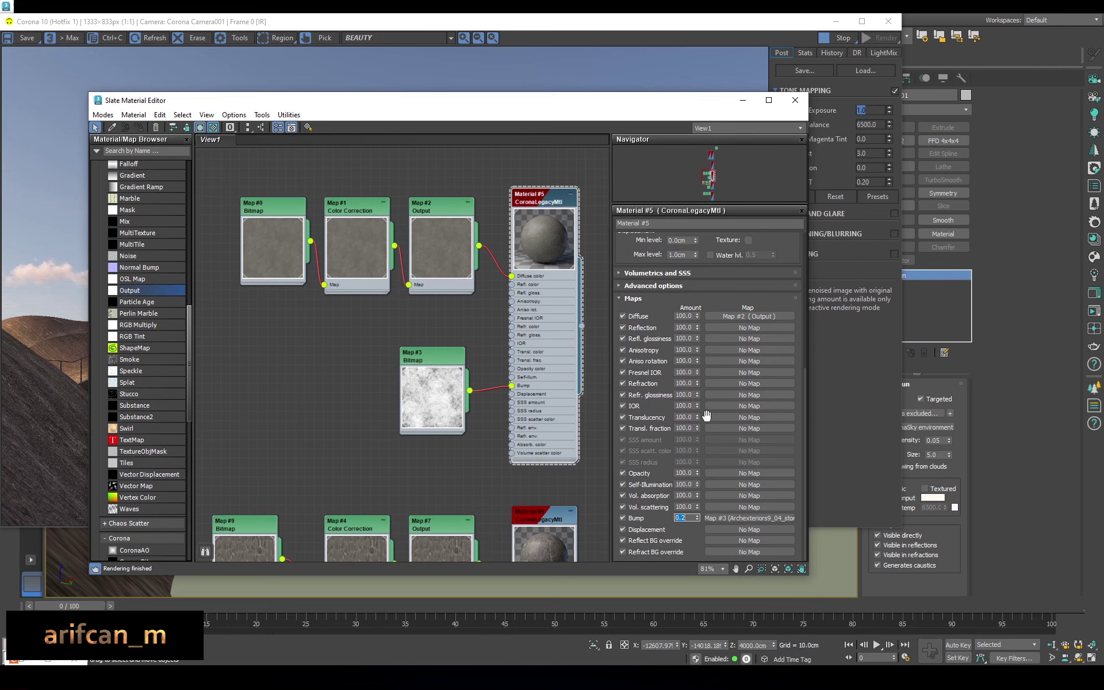
{"action": "scroll", "coordinate": [675, 292], "scroll_direction": "up", "scroll_amount": 5}
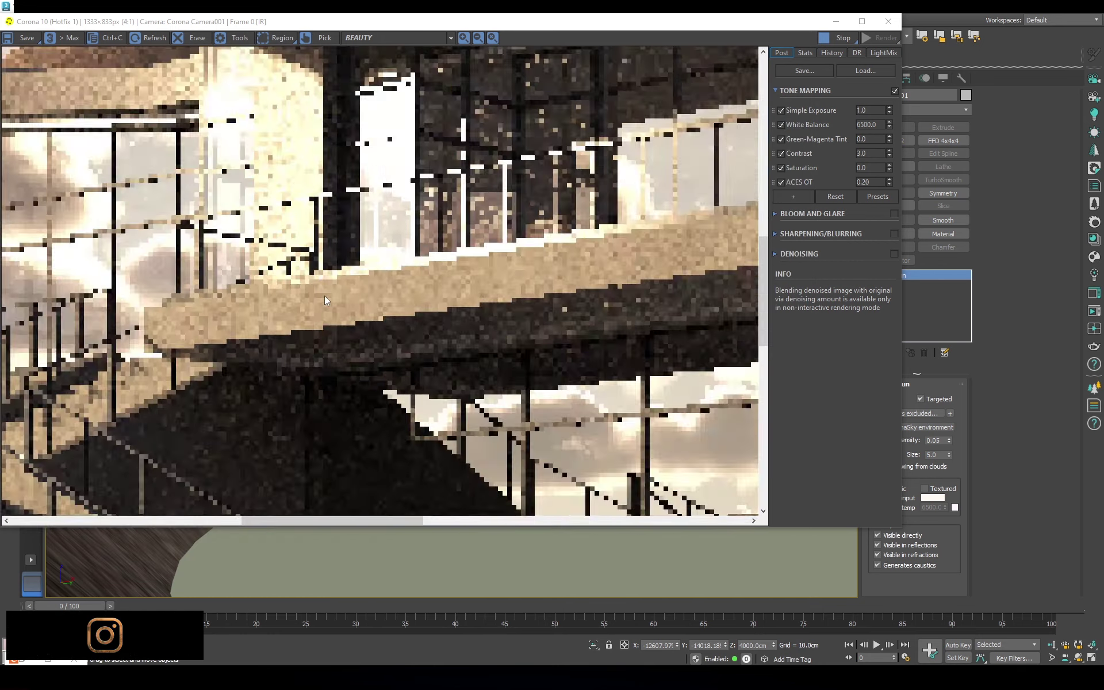
{"action": "scroll", "coordinate": [474, 329], "scroll_direction": "up", "scroll_amount": 2}
{"action": "scroll", "coordinate": [560, 409], "scroll_direction": "down", "scroll_amount": 2}
{"action": "scroll", "coordinate": [535, 242], "scroll_direction": "up", "scroll_amount": 3}
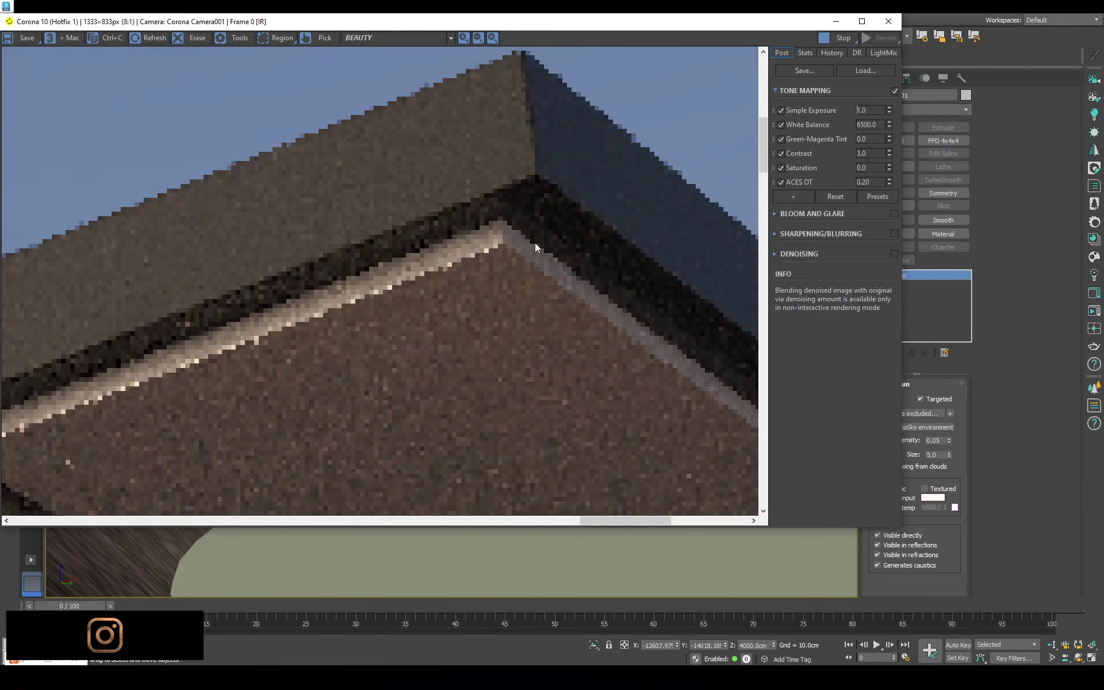
{"action": "scroll", "coordinate": [534, 242], "scroll_direction": "down", "scroll_amount": 5}
{"action": "scroll", "coordinate": [184, 261], "scroll_direction": "up", "scroll_amount": 3}
{"action": "scroll", "coordinate": [209, 236], "scroll_direction": "down", "scroll_amount": 3}
{"action": "scroll", "coordinate": [259, 224], "scroll_direction": "up", "scroll_amount": 5}
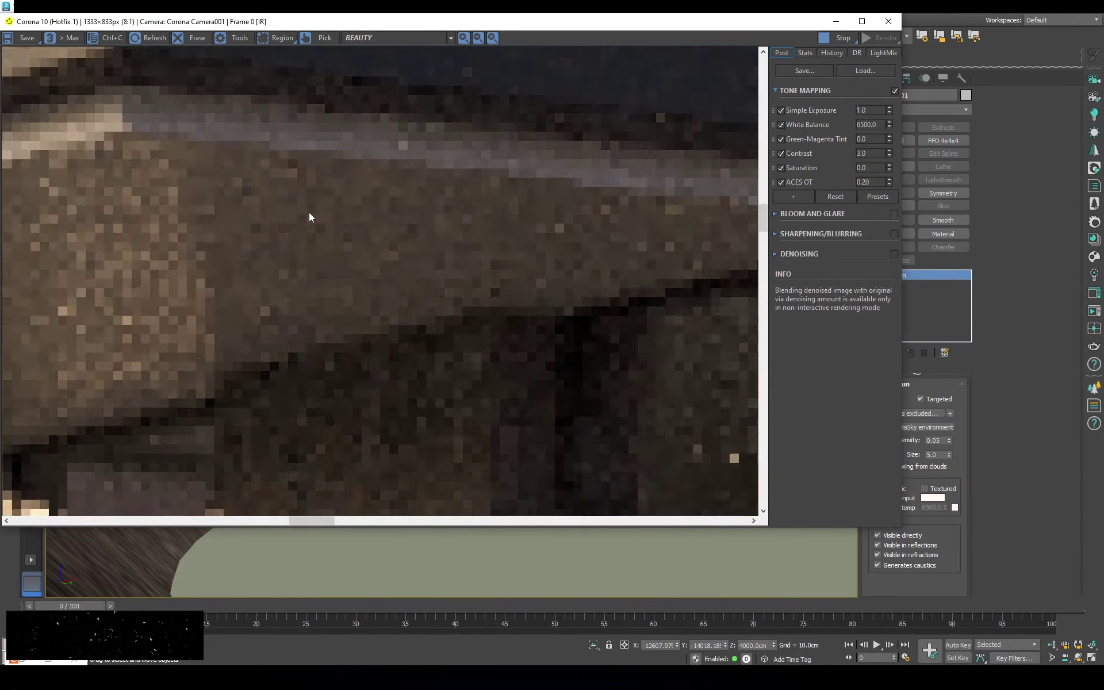
{"action": "scroll", "coordinate": [201, 369], "scroll_direction": "down", "scroll_amount": 3}
{"action": "scroll", "coordinate": [331, 244], "scroll_direction": "up", "scroll_amount": 2}
{"action": "scroll", "coordinate": [331, 245], "scroll_direction": "up", "scroll_amount": 2}
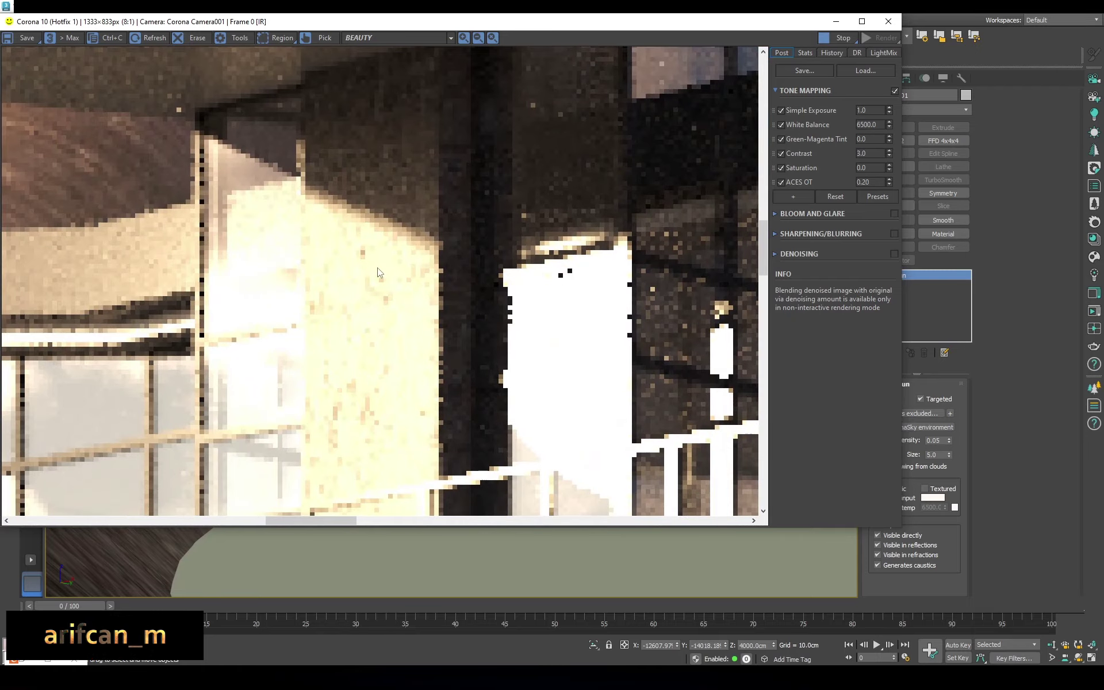
{"action": "scroll", "coordinate": [737, 185], "scroll_direction": "down", "scroll_amount": 4}
Set the render's Simple Exposure to 0.5
{"action": "double_click", "coordinate": [873, 113]}
{"action": "type", "text": "0.5"}
{"action": "key", "text": "Return"}
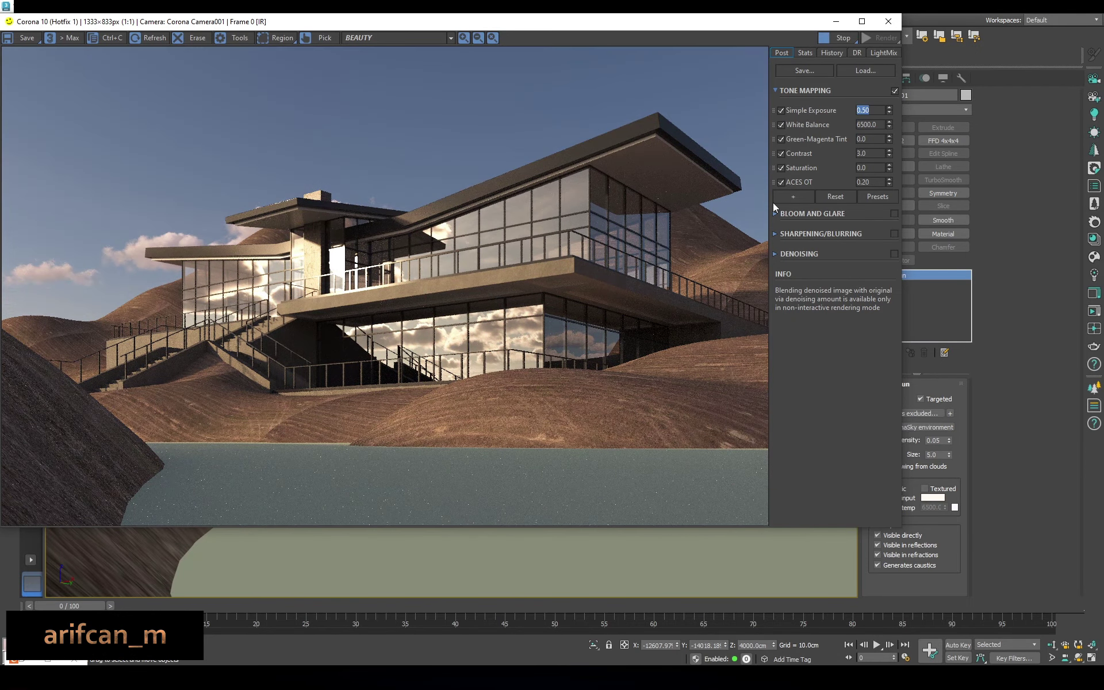
{"action": "scroll", "coordinate": [345, 288], "scroll_direction": "up", "scroll_amount": 3}
{"action": "scroll", "coordinate": [403, 345], "scroll_direction": "down", "scroll_amount": 3}
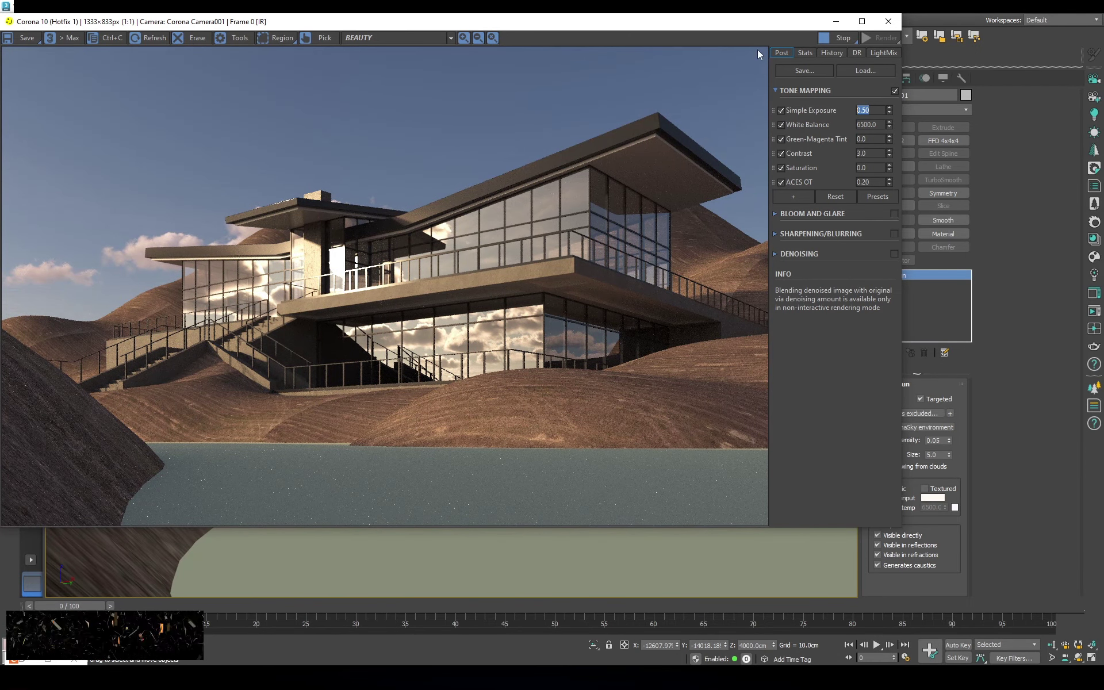
Hide the Corona Sun from camera, reflections and refractions, and stop it generating caustics
{"action": "left_click_drag", "start_coordinate": [757, 22], "coordinate": [699, 22]}
{"action": "left_click", "coordinate": [878, 534]}
{"action": "left_click", "coordinate": [877, 554]}
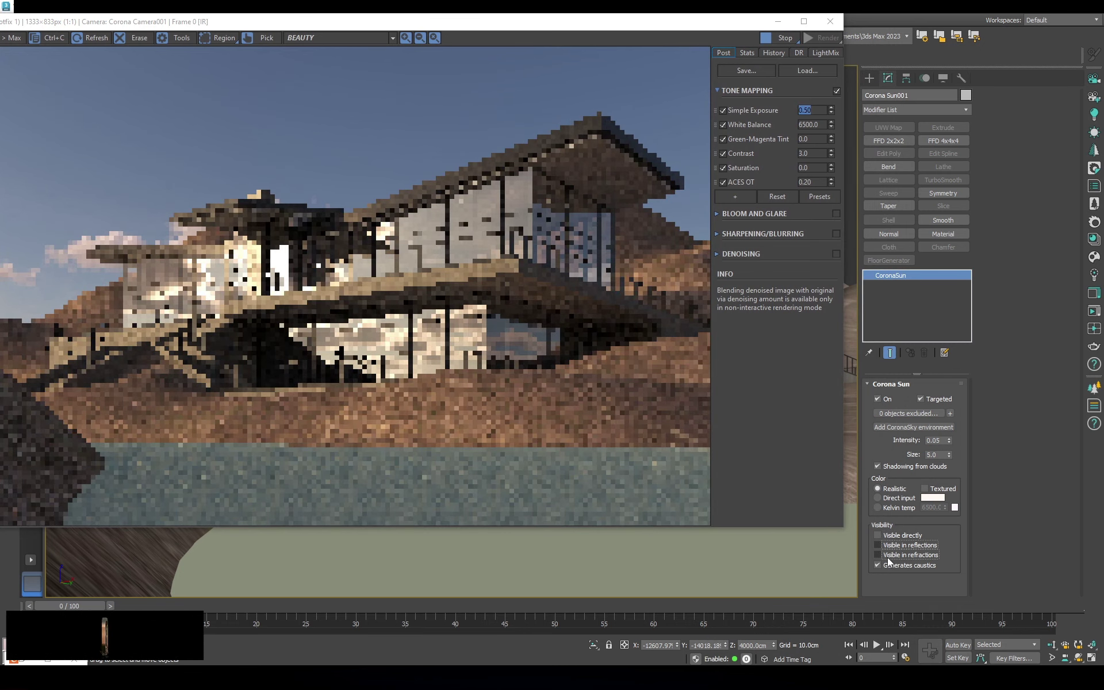
{"action": "left_click", "coordinate": [884, 562]}
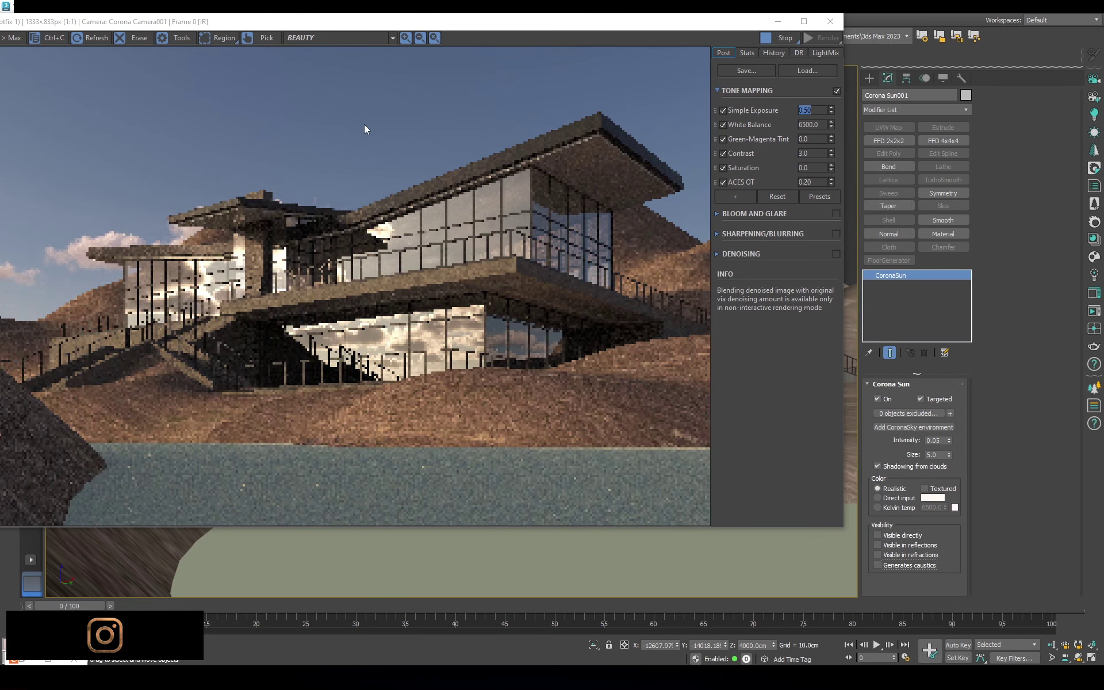
{"action": "left_click_drag", "start_coordinate": [596, 22], "coordinate": [713, 95]}
Set the CoronaSky cloud altitude to 2000 and cloud height to 500
{"action": "key", "text": "m"}
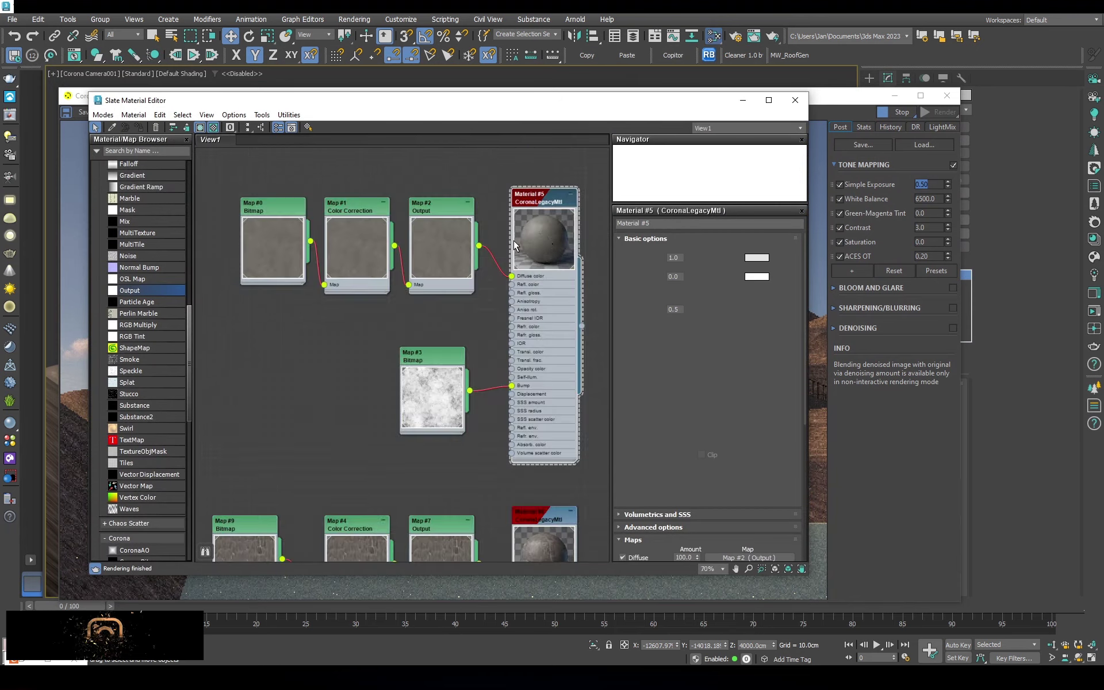
{"action": "middle_click_drag", "start_coordinate": [514, 246], "coordinate": [492, 332]}
{"action": "left_click_drag", "start_coordinate": [439, 102], "coordinate": [732, 118]}
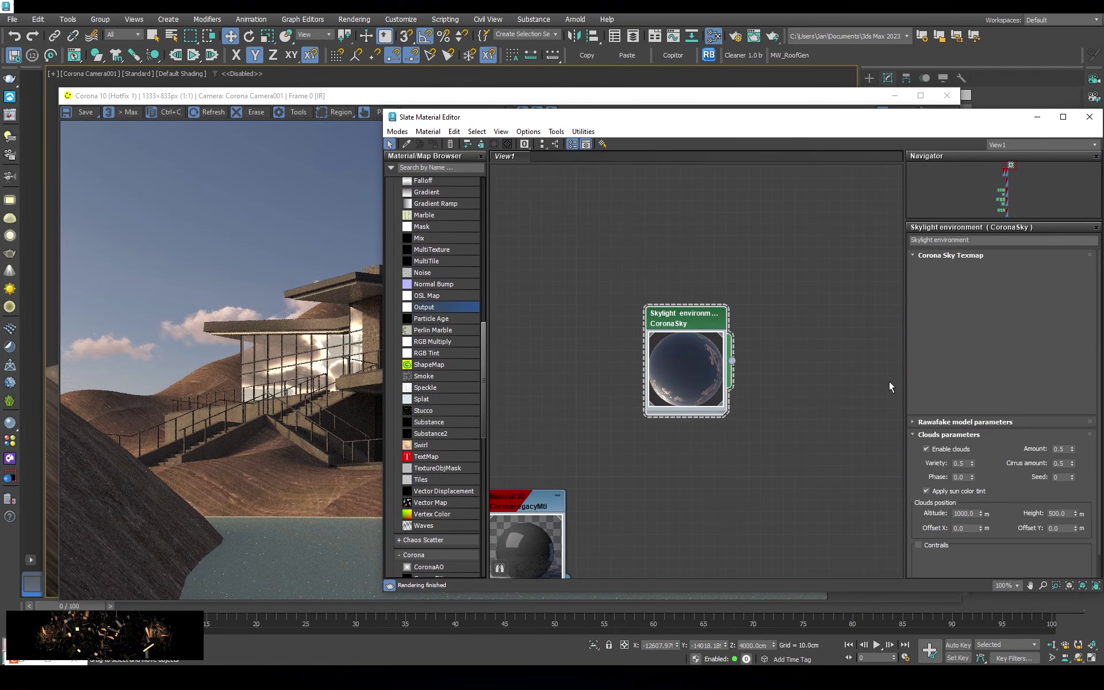
{"action": "type", "text": "2000"}
{"action": "key", "text": "Return"}
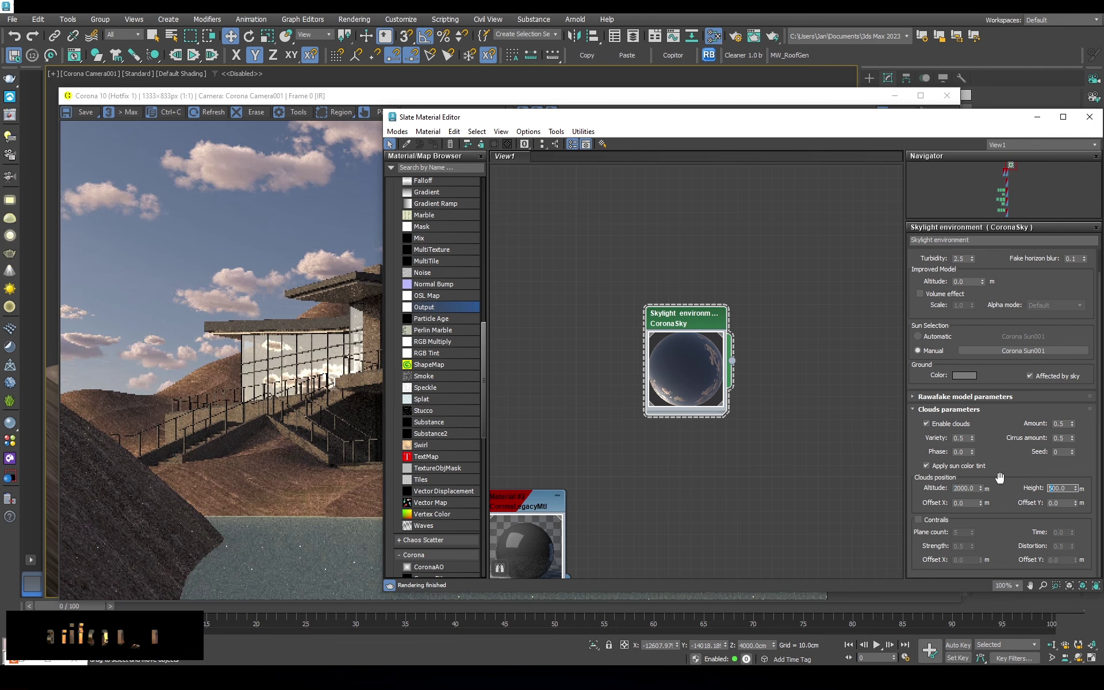
{"action": "left_click", "coordinate": [1050, 488]}
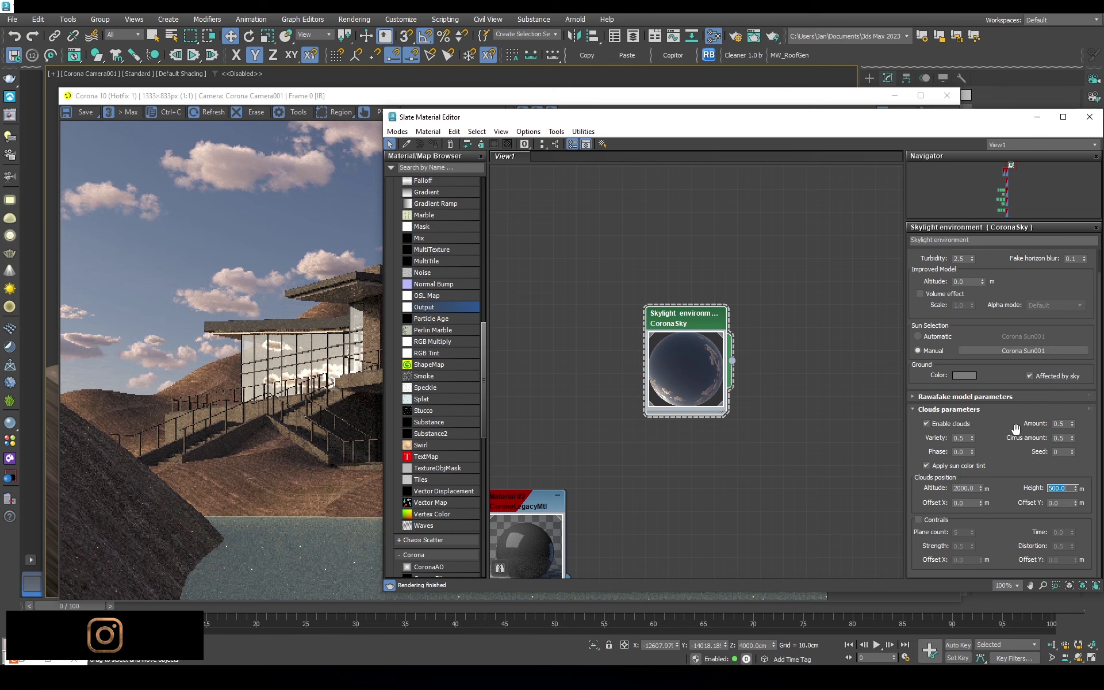
{"action": "left_click", "coordinate": [999, 451]}
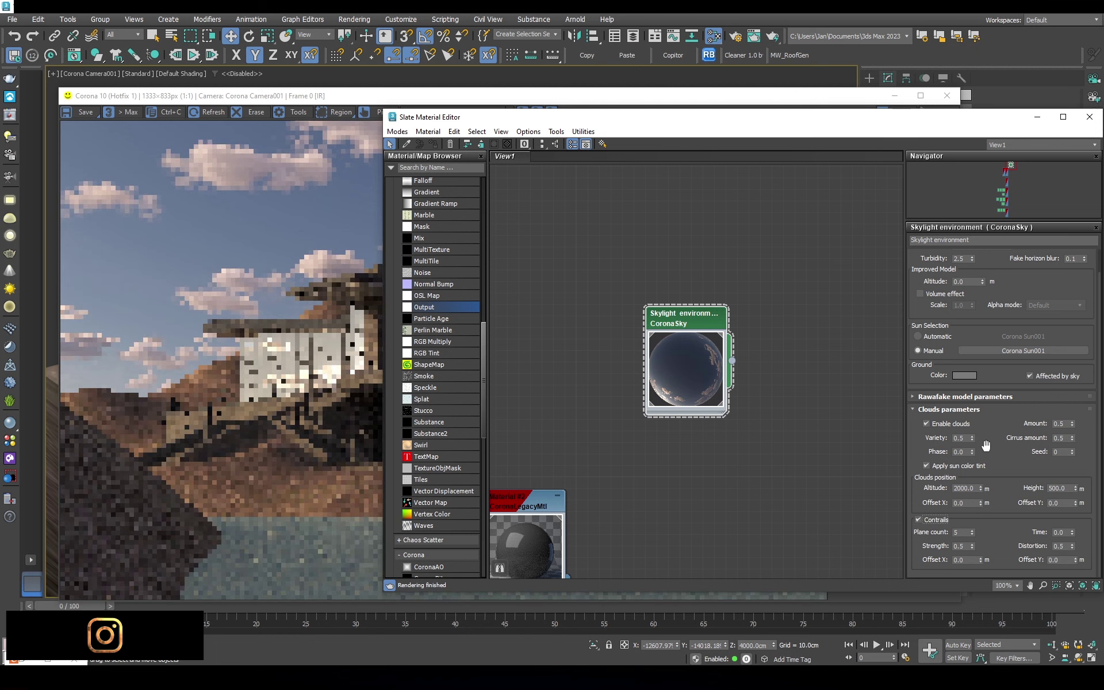
Enable sky contrails with a plane count of 10 and check the render
{"action": "left_click", "coordinate": [961, 532]}
{"action": "type", "text": "10"}
{"action": "key", "text": "Return"}
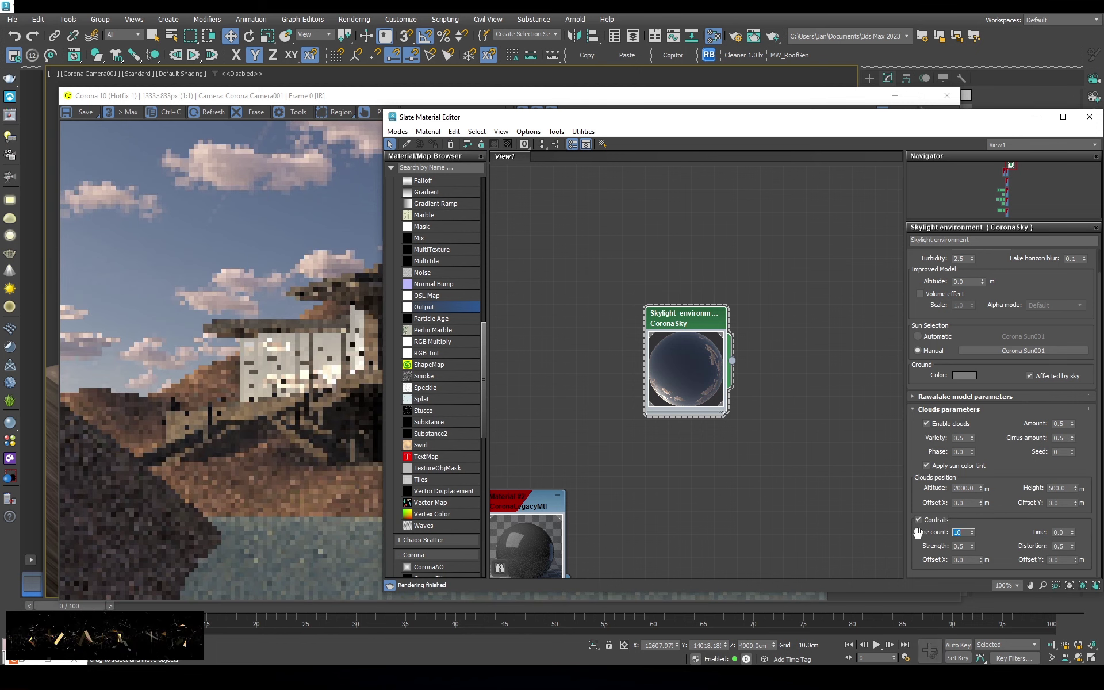
{"action": "left_click", "coordinate": [303, 219]}
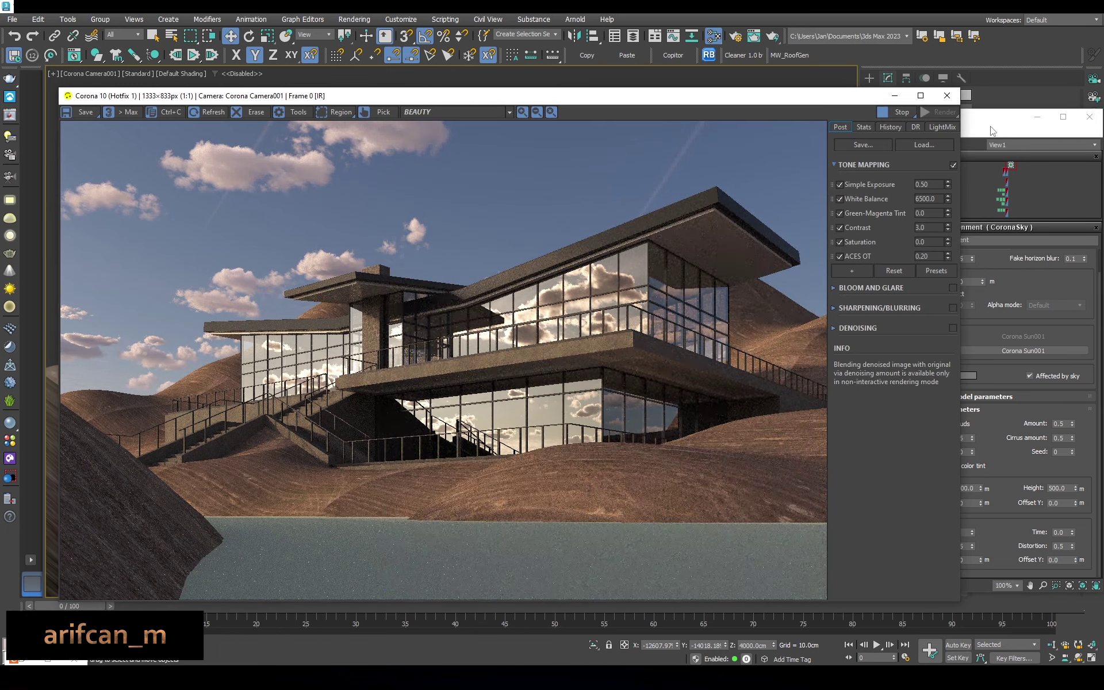
{"action": "key", "text": "m"}
{"action": "scroll", "coordinate": [654, 348], "scroll_direction": "down", "scroll_amount": 3}
{"action": "scroll", "coordinate": [653, 348], "scroll_direction": "up", "scroll_amount": 3}
Set the glass Material #3 refraction level to 0.6
{"action": "scroll", "coordinate": [654, 348], "scroll_direction": "up", "scroll_amount": 2}
{"action": "double_click", "coordinate": [653, 348]}
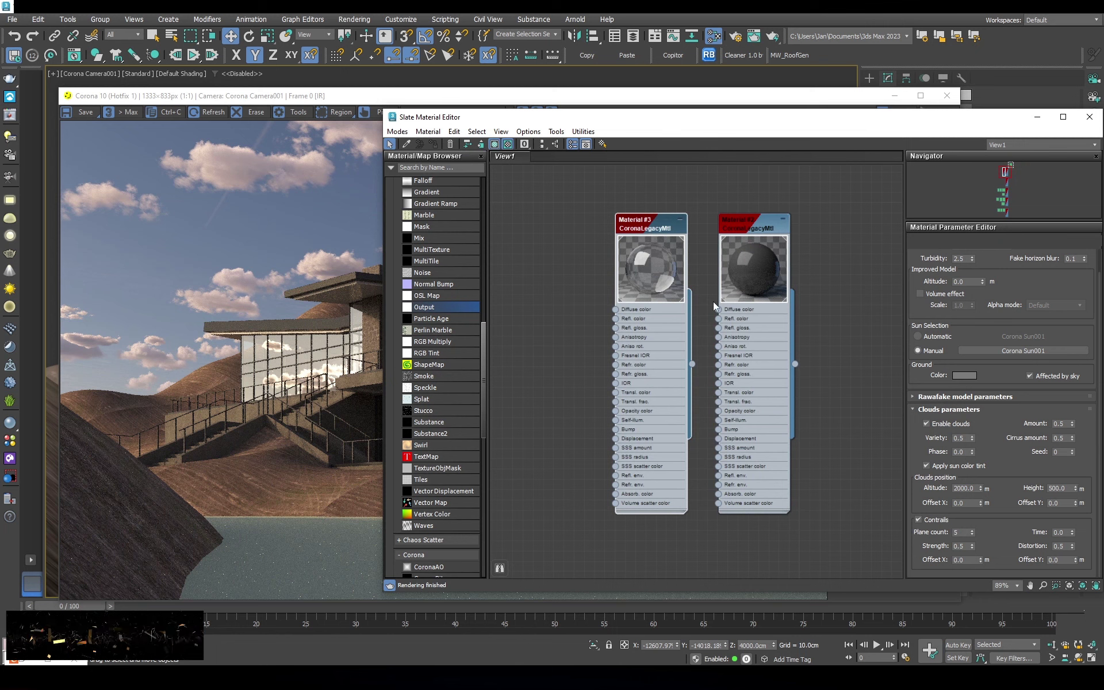
{"action": "type", "text": "0.6"}
{"action": "key", "text": "Return"}
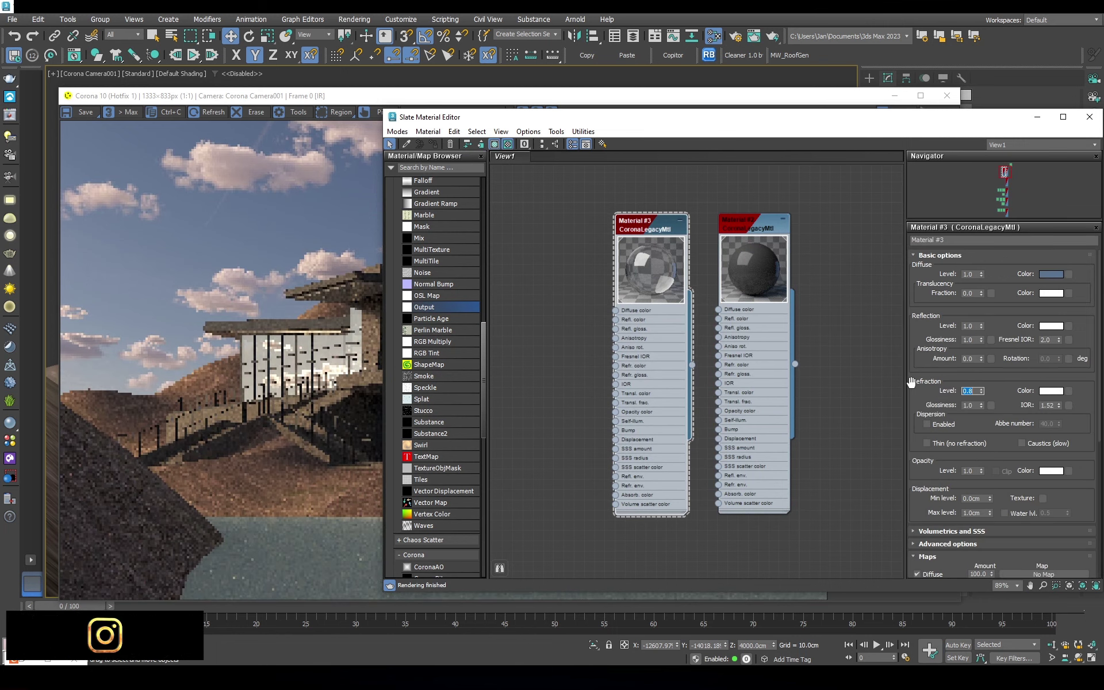
Inspect the clouds reflected in the house windows in the interactive render
{"action": "left_click", "coordinate": [377, 253]}
{"action": "scroll", "coordinate": [586, 256], "scroll_direction": "up", "scroll_amount": 3}
{"action": "scroll", "coordinate": [585, 256], "scroll_direction": "down", "scroll_amount": 2}
{"action": "scroll", "coordinate": [563, 271], "scroll_direction": "down", "scroll_amount": 1}
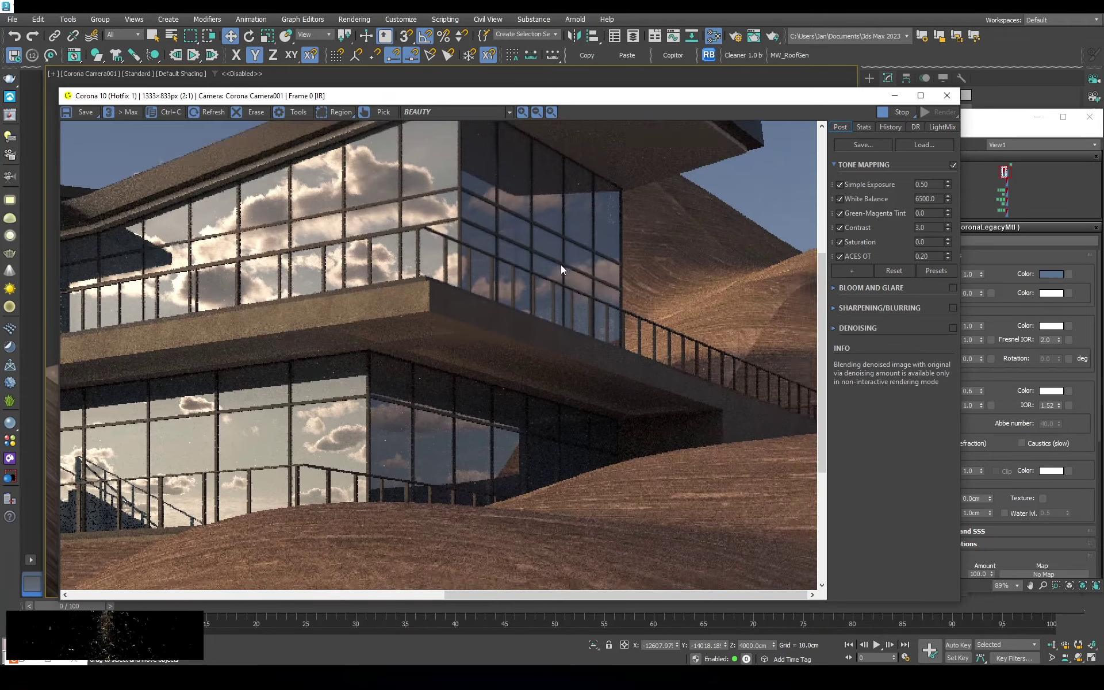
{"action": "scroll", "coordinate": [562, 271], "scroll_direction": "up", "scroll_amount": 2}
{"action": "scroll", "coordinate": [390, 339], "scroll_direction": "down", "scroll_amount": 2}
{"action": "scroll", "coordinate": [389, 339], "scroll_direction": "up", "scroll_amount": 3}
{"action": "scroll", "coordinate": [454, 296], "scroll_direction": "down", "scroll_amount": 2}
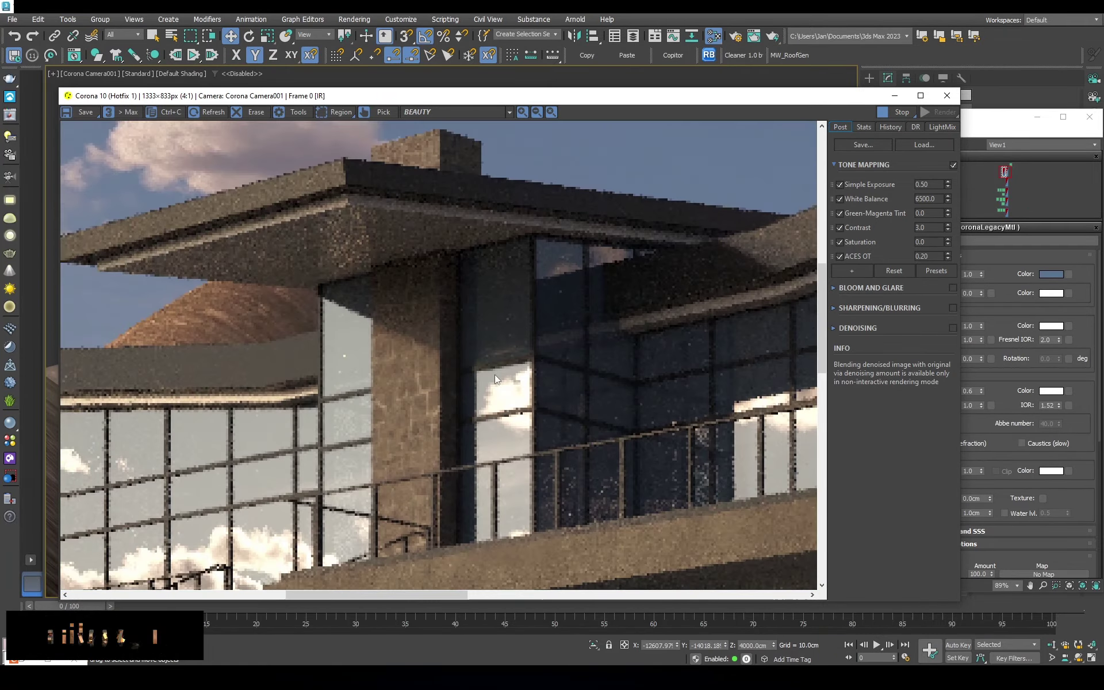
{"action": "scroll", "coordinate": [505, 309], "scroll_direction": "down", "scroll_amount": 1}
{"action": "left_click_drag", "start_coordinate": [638, 97], "coordinate": [583, 36]}
{"action": "left_click", "coordinate": [977, 120]}
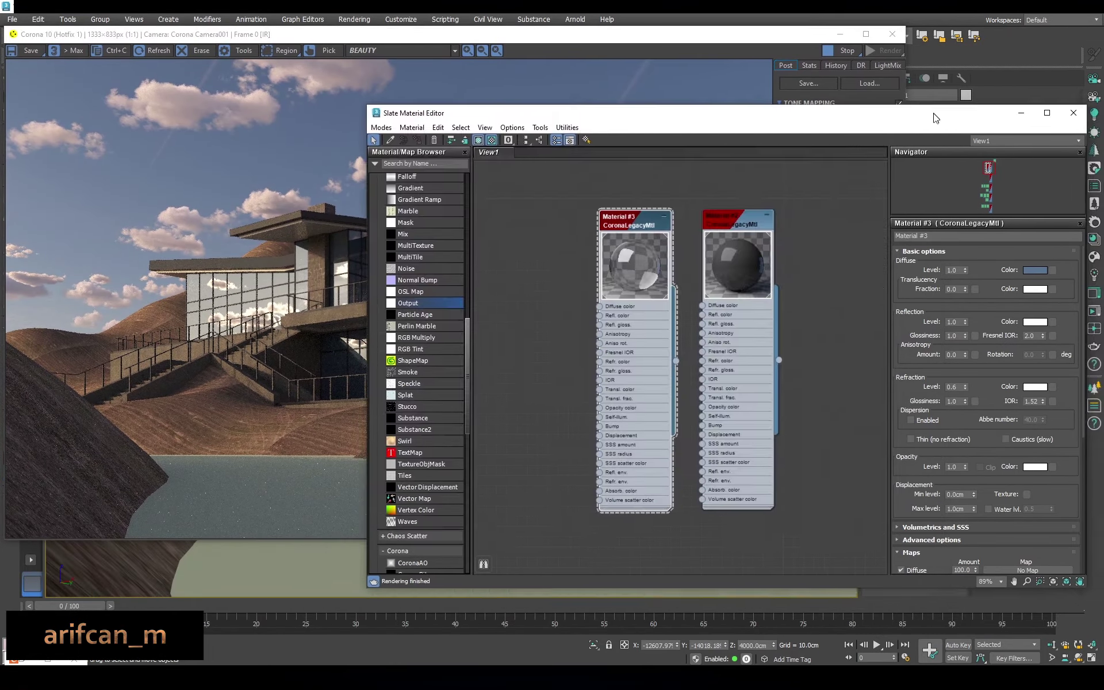
{"action": "scroll", "coordinate": [696, 386], "scroll_direction": "up", "scroll_amount": 3}
Set the Corona sky cloud phase to 0 and the cirrus amount to 1.0
{"action": "double_click", "coordinate": [698, 339]}
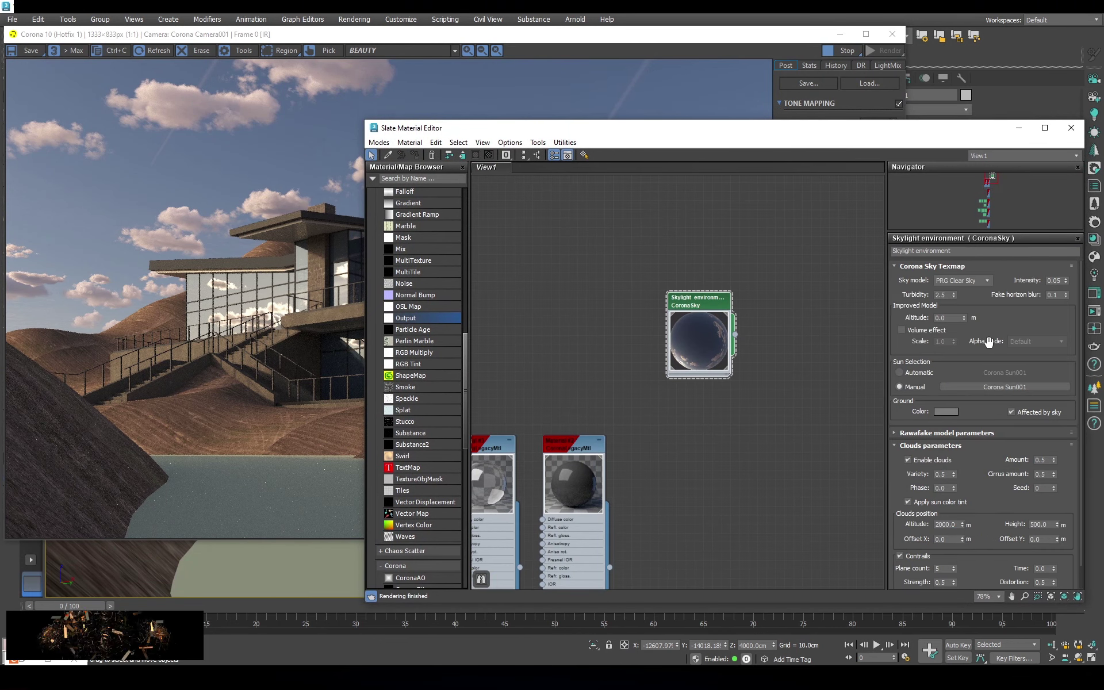
{"action": "key", "text": "Tab"}
{"action": "type", "text": "0"}
{"action": "key", "text": "Return"}
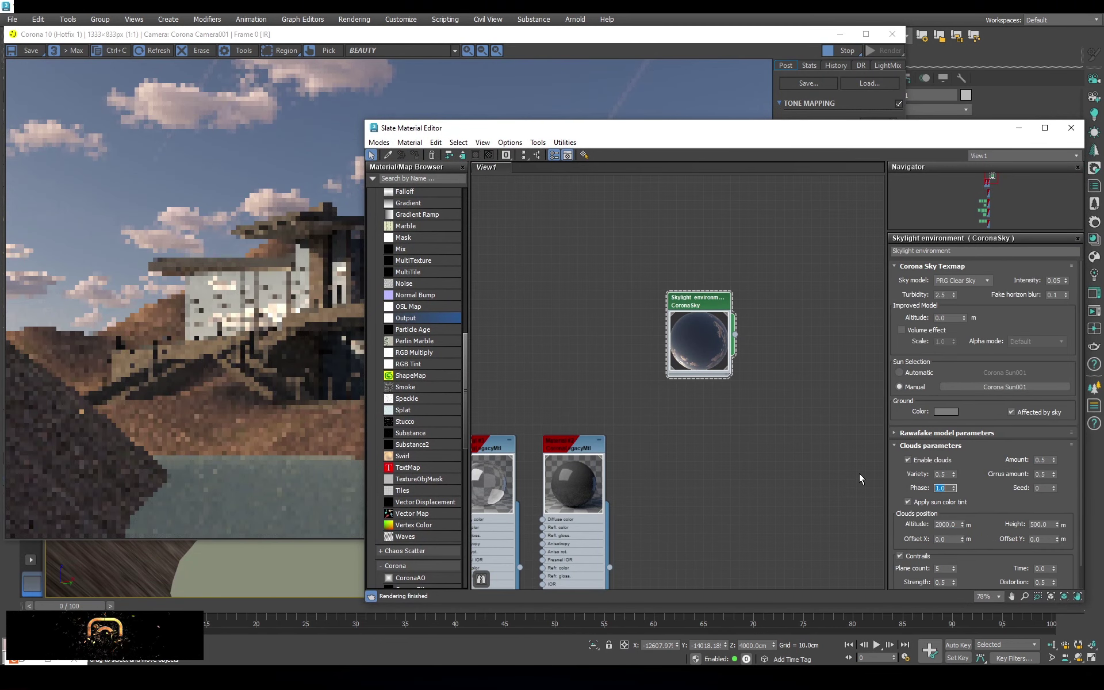
{"action": "left_click", "coordinate": [1043, 474]}
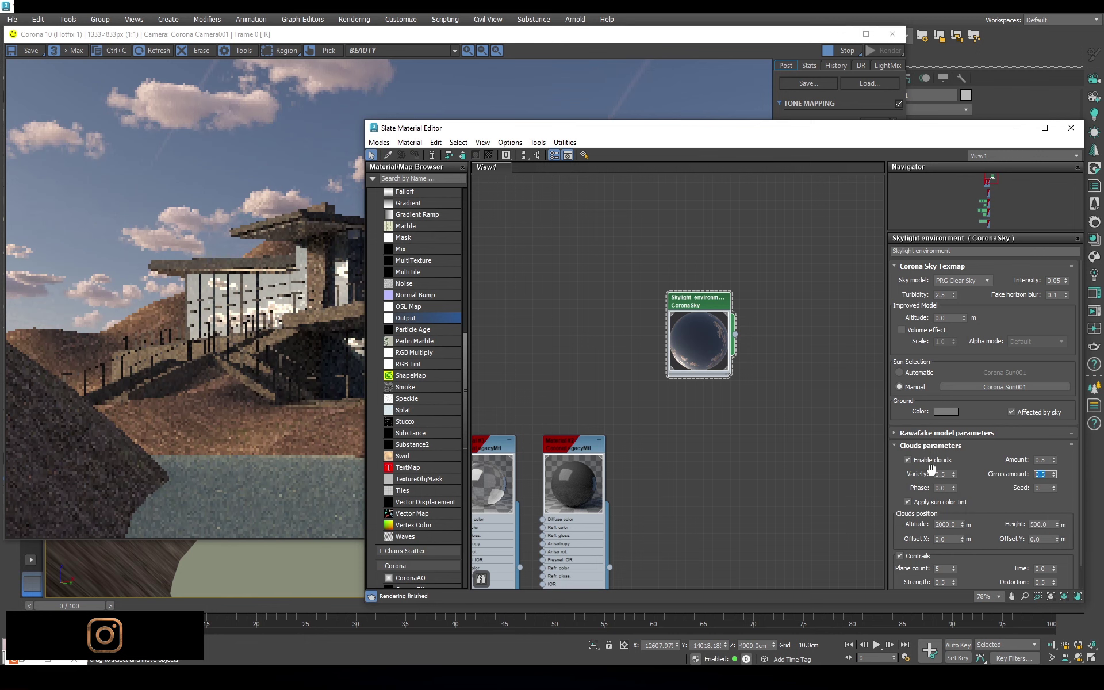
{"action": "type", "text": "1"}
{"action": "key", "text": "Return"}
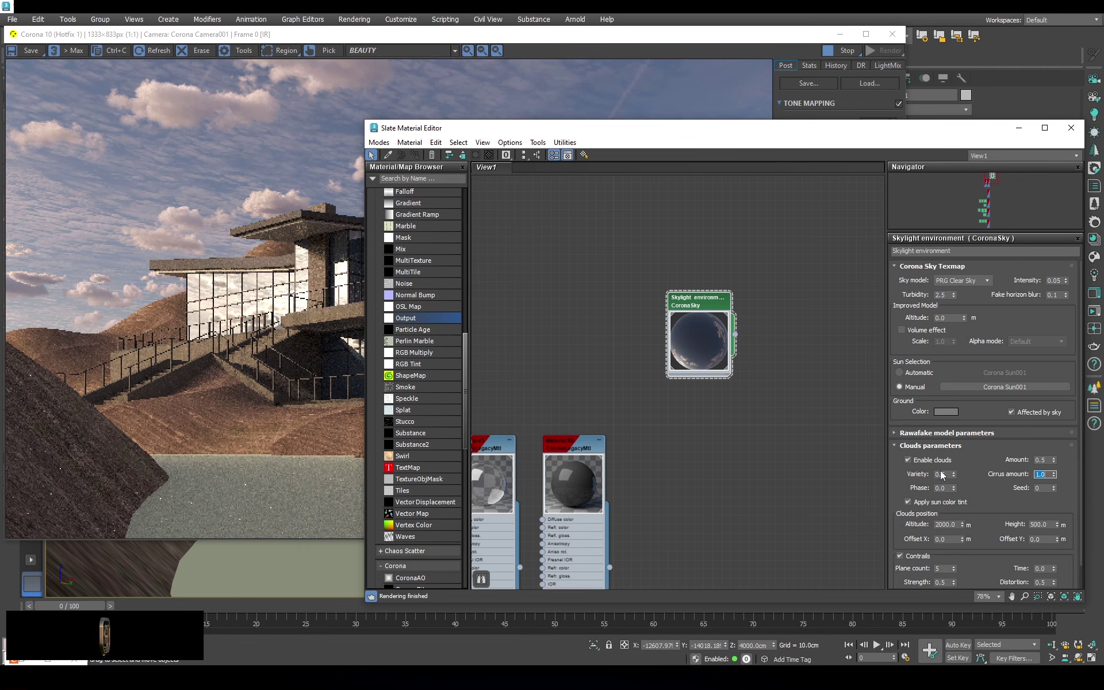
Adjust the cloud altitude and settle the cloud amount at 0.6
{"action": "type", "text": "1"}
{"action": "key", "text": "Return"}
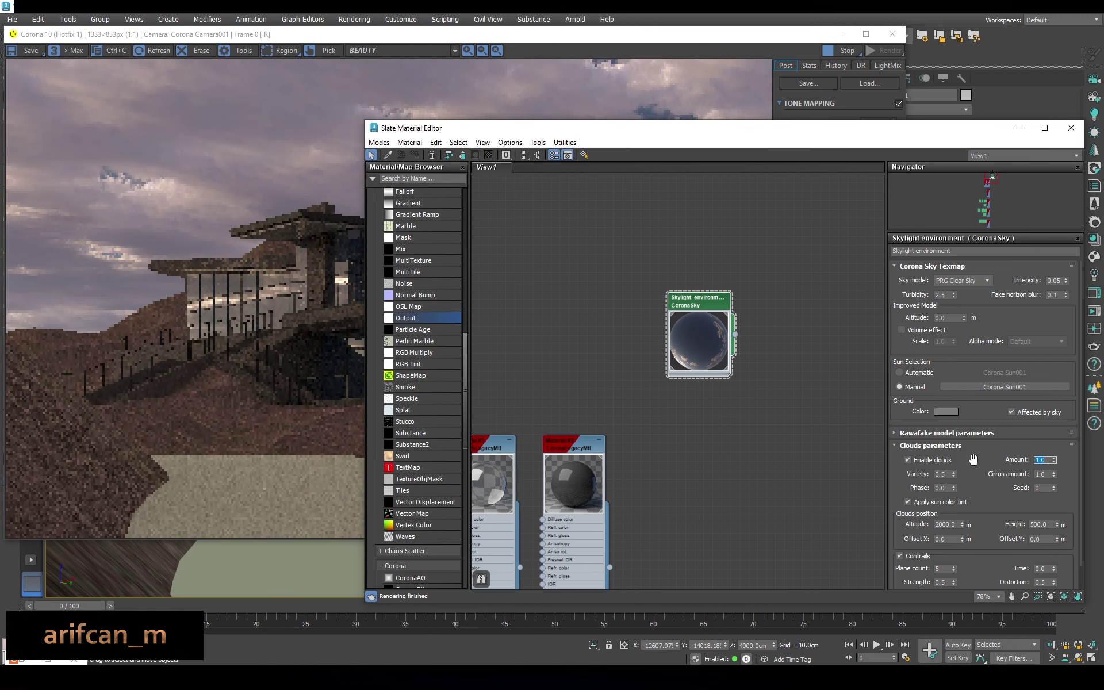
{"action": "type", "text": ".5"}
{"action": "key", "text": "Return"}
{"action": "scroll", "coordinate": [944, 508], "scroll_direction": "down", "scroll_amount": 1}
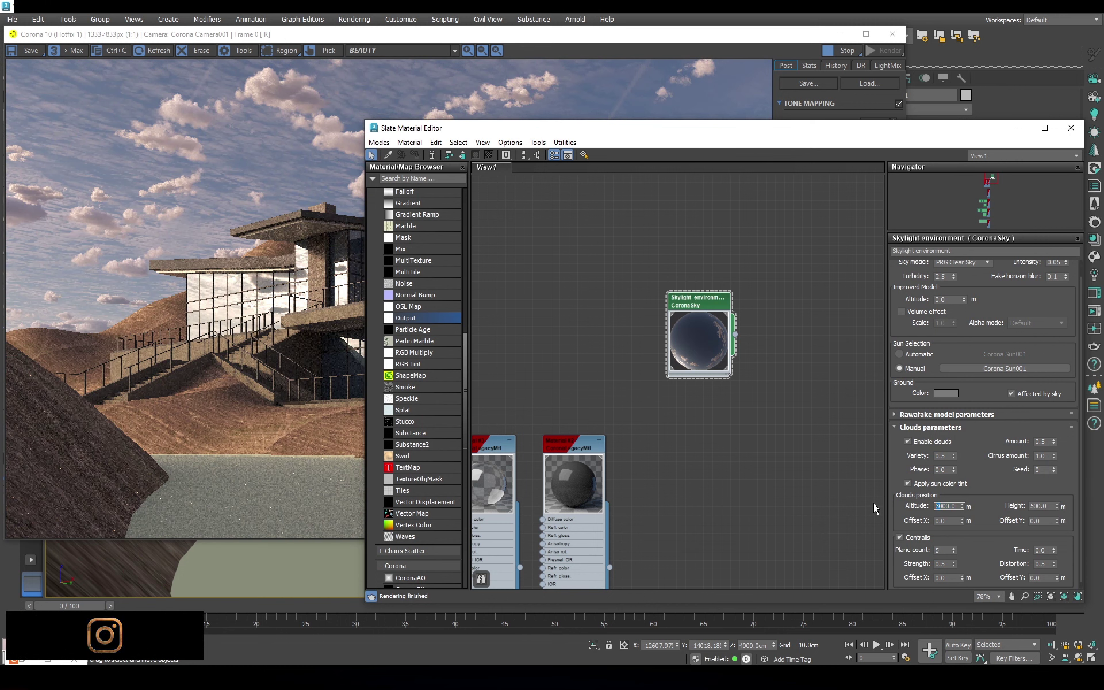
{"action": "type", "text": "4100"}
{"action": "key", "text": "Return"}
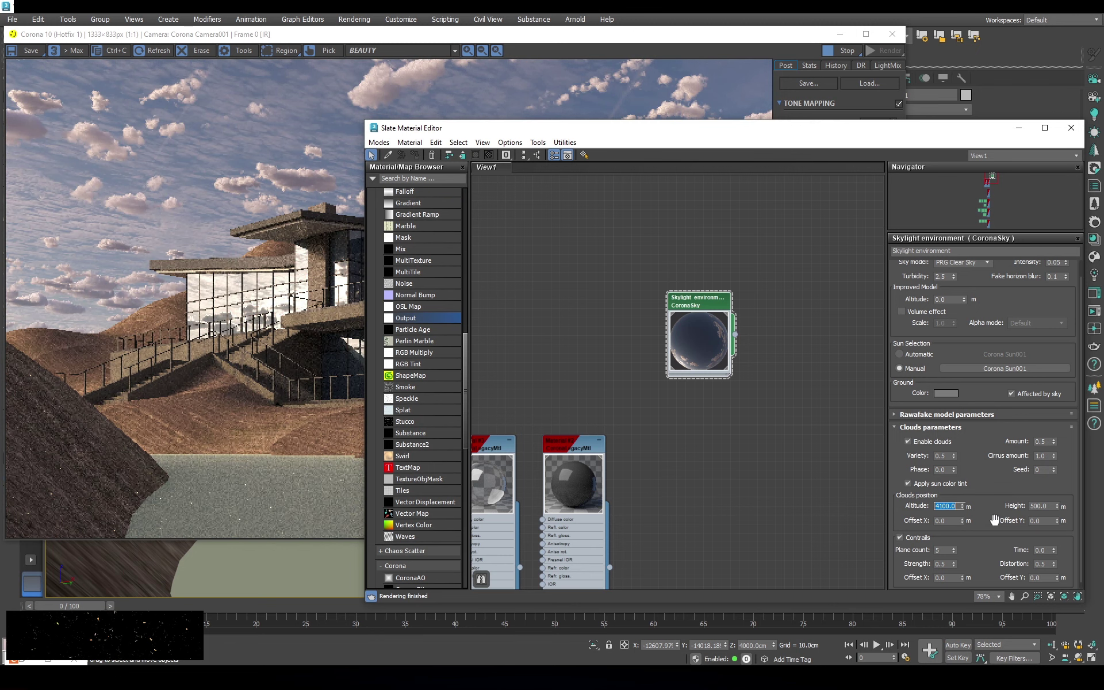
{"action": "scroll", "coordinate": [975, 455], "scroll_direction": "down", "scroll_amount": 1}
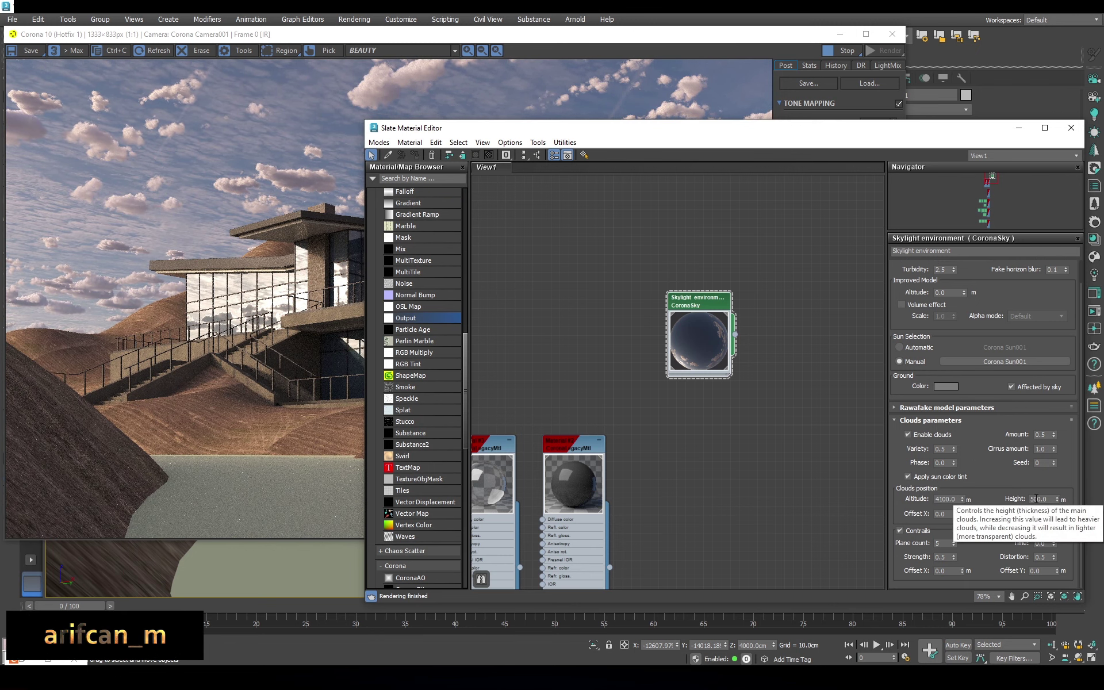
{"action": "double_click", "coordinate": [1043, 434]}
{"action": "type", "text": "0.6"}
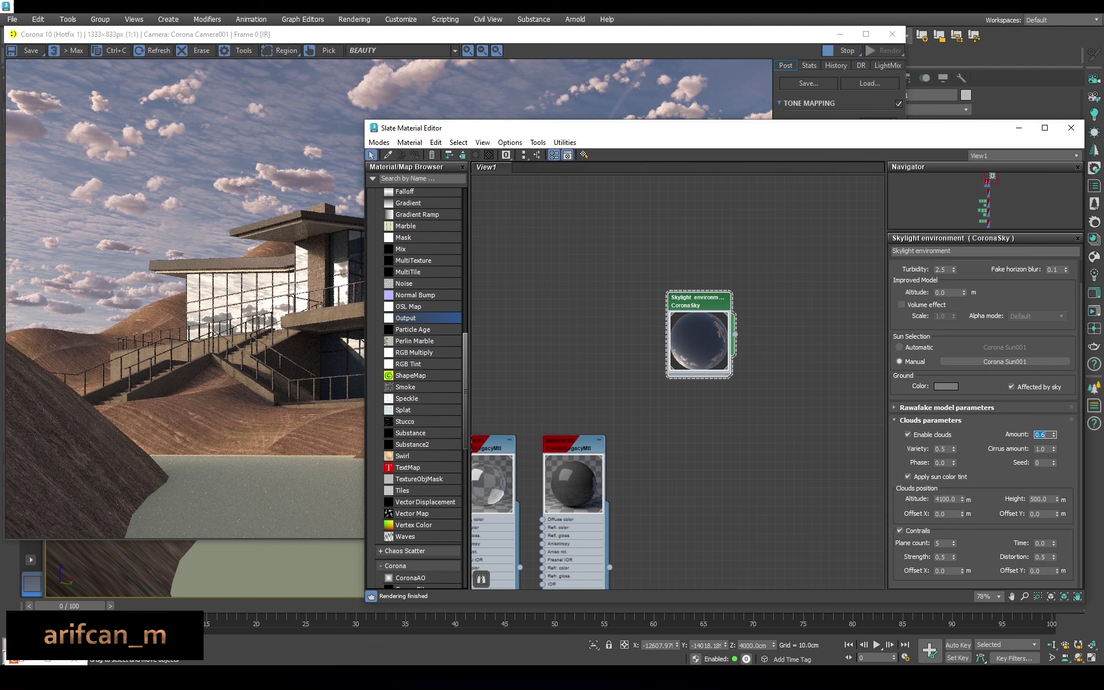
{"action": "type", "text": "5000"}
{"action": "key", "text": "Return"}
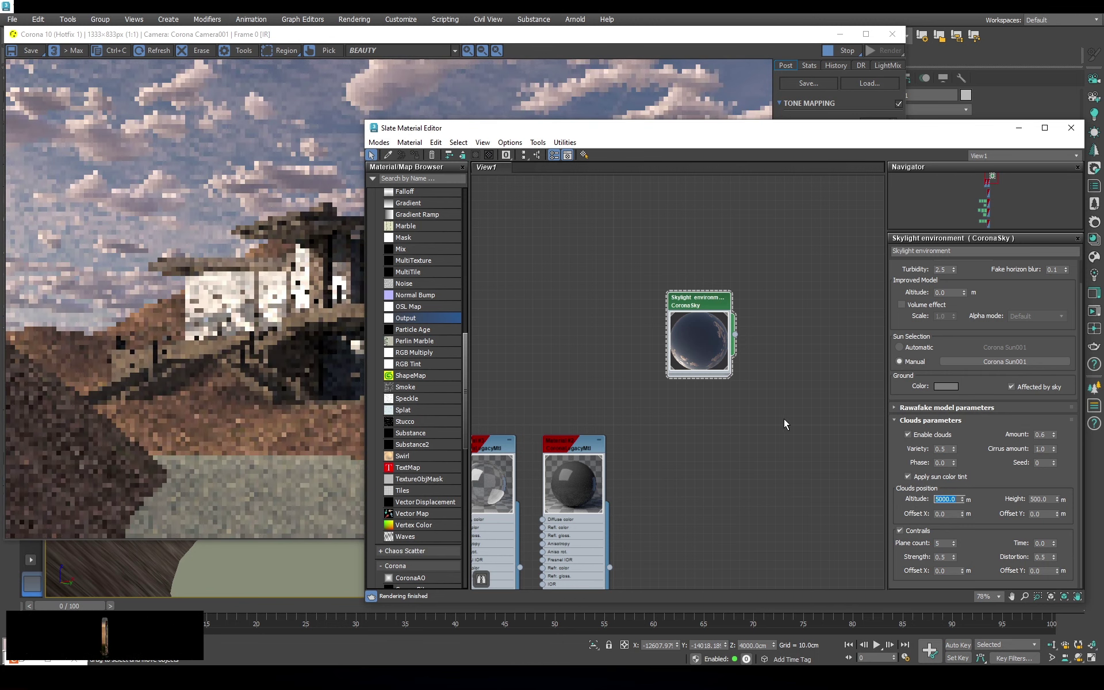
Check the render, then frame all Slate nodes and open the glass material
{"action": "left_click", "coordinate": [316, 261]}
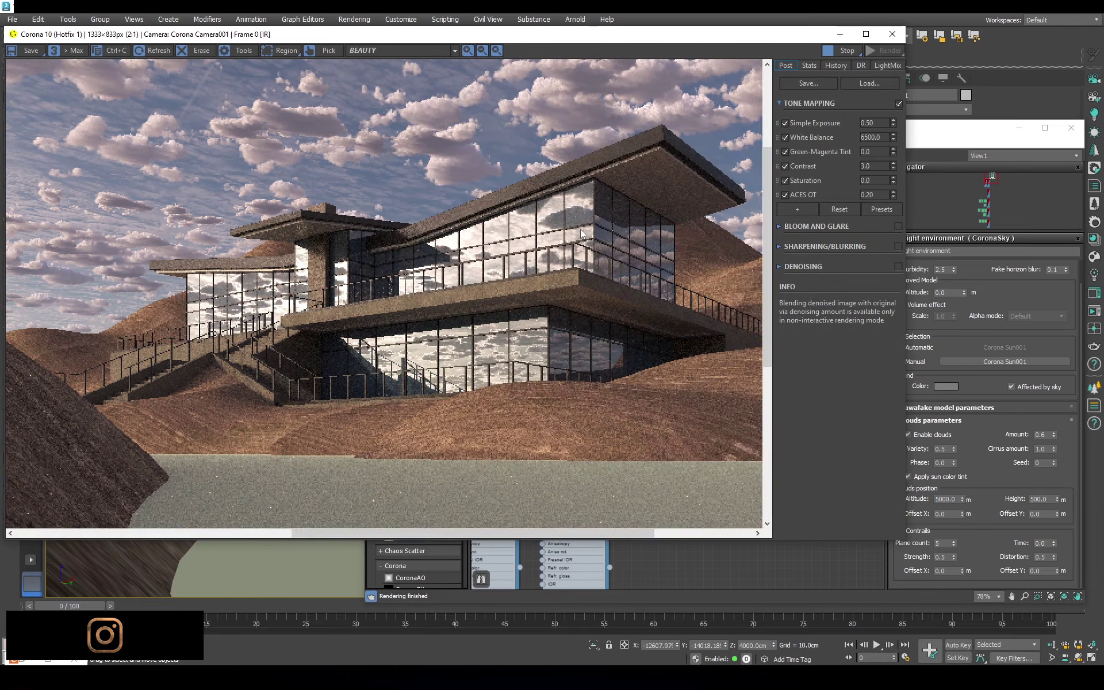
{"action": "scroll", "coordinate": [525, 296], "scroll_direction": "up", "scroll_amount": 1}
{"action": "scroll", "coordinate": [525, 296], "scroll_direction": "up", "scroll_amount": 1}
{"action": "scroll", "coordinate": [525, 296], "scroll_direction": "down", "scroll_amount": 1}
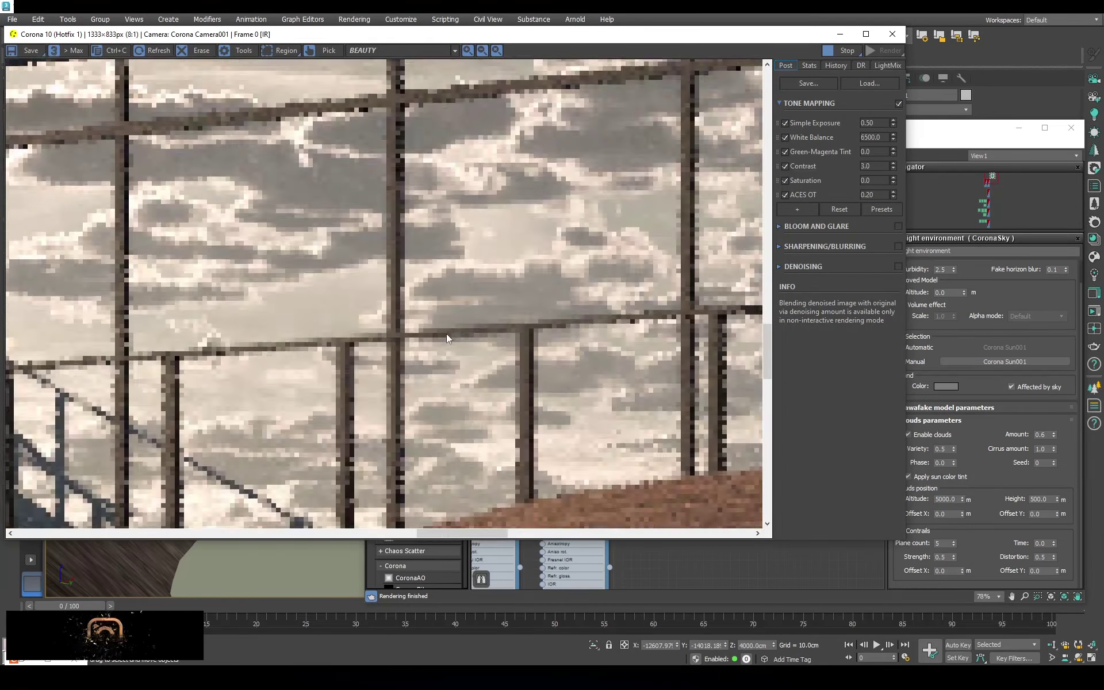
{"action": "scroll", "coordinate": [524, 296], "scroll_direction": "down", "scroll_amount": 1}
{"action": "left_click", "coordinate": [1008, 473]}
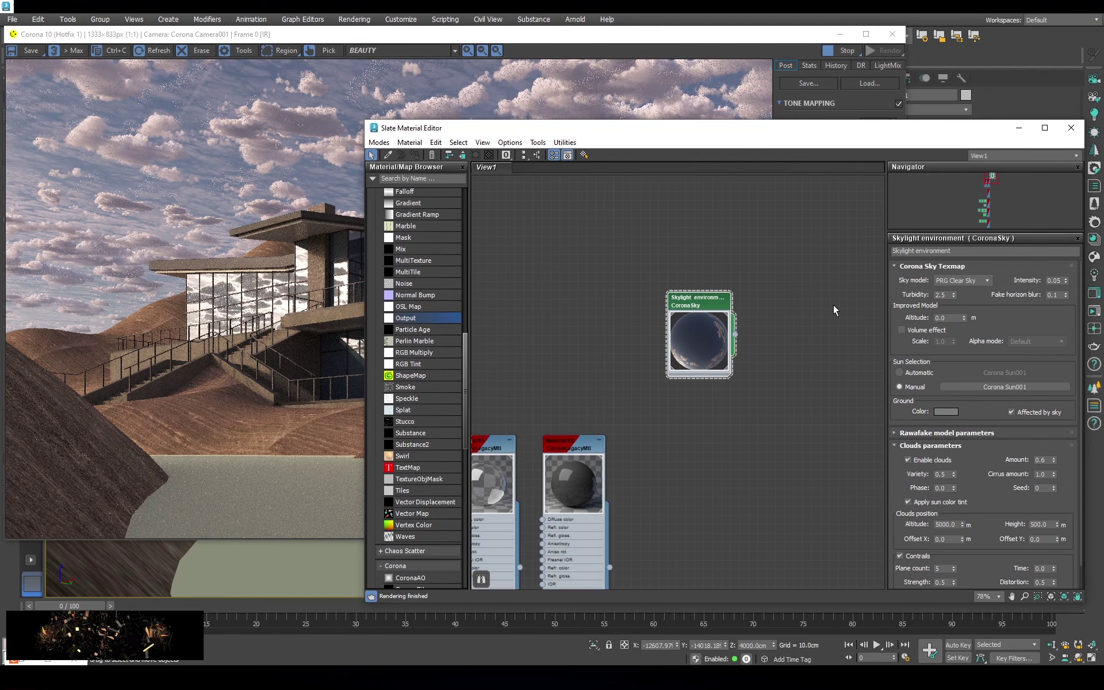
{"action": "key", "text": "z"}
{"action": "left_click", "coordinate": [585, 358]}
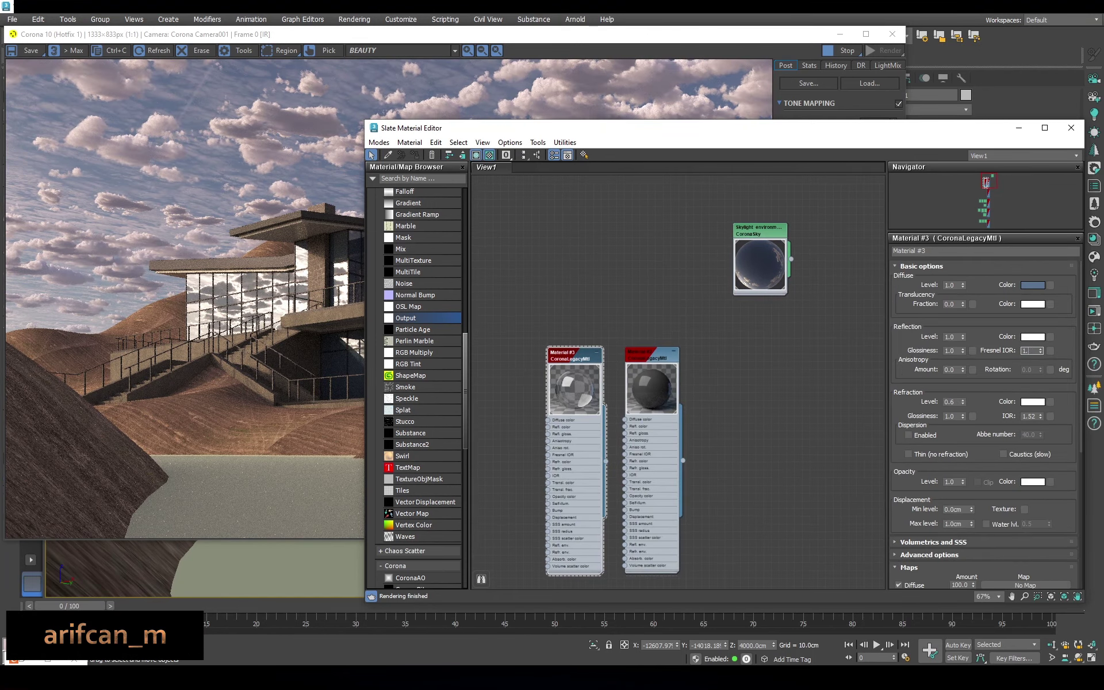
Give the glass Fresnel IOR 1.6 and refraction level 1.0, then check the render
{"action": "type", "text": "6"}
{"action": "key", "text": "Return"}
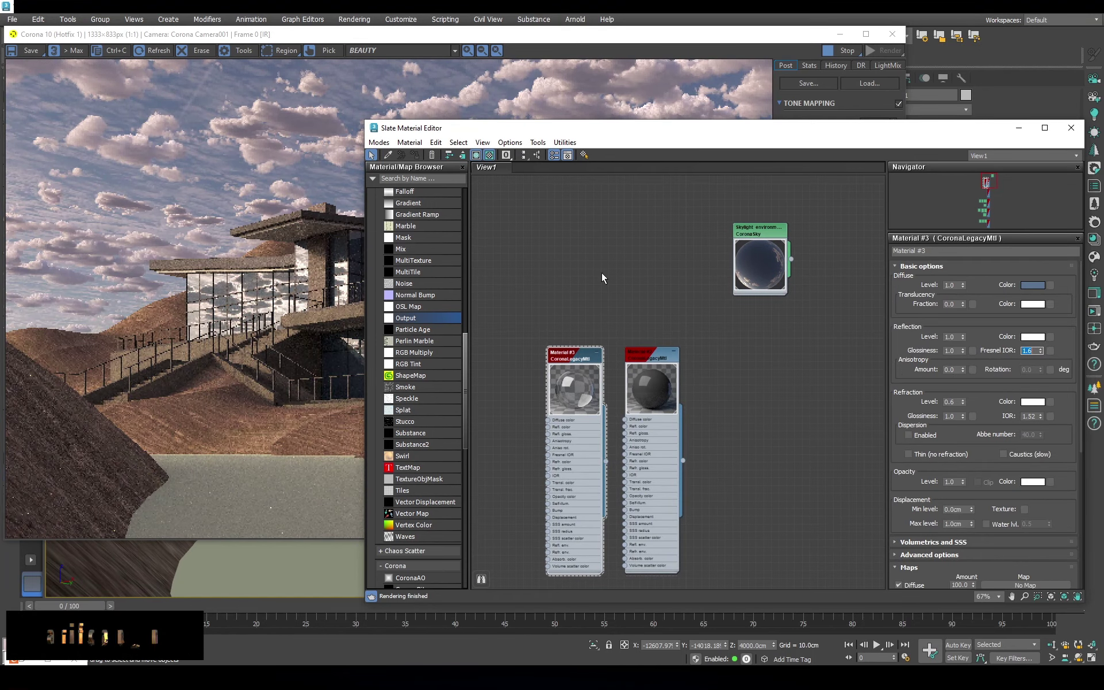
{"action": "scroll", "coordinate": [602, 277], "scroll_direction": "up", "scroll_amount": 2}
{"action": "left_click", "coordinate": [949, 410]}
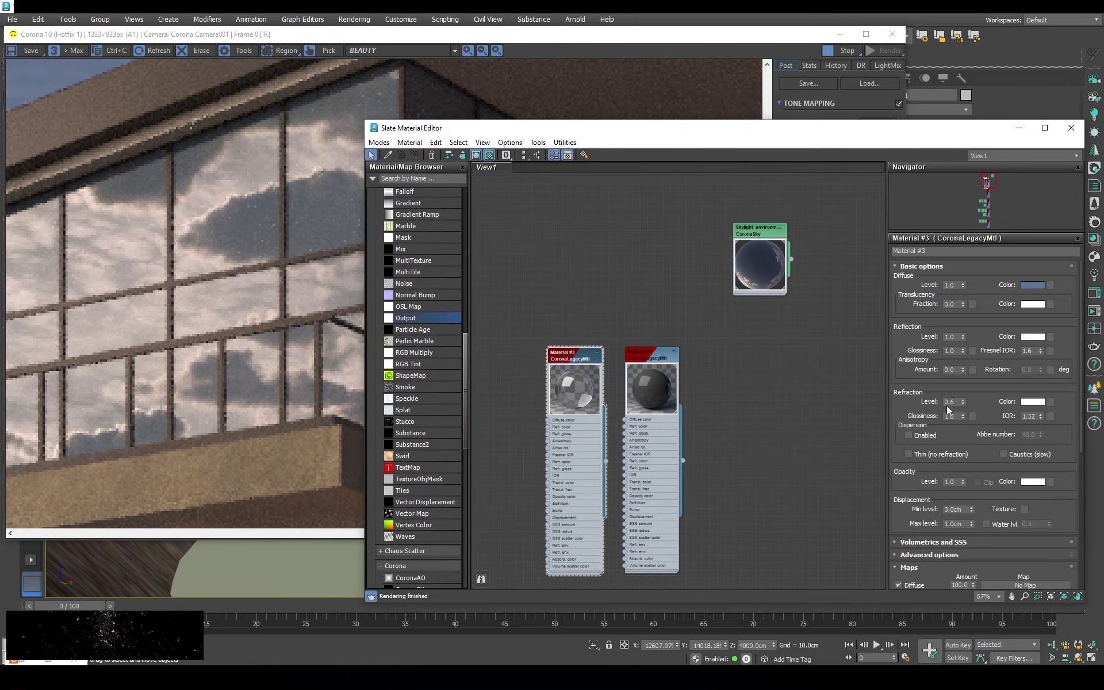
{"action": "left_click", "coordinate": [351, 243]}
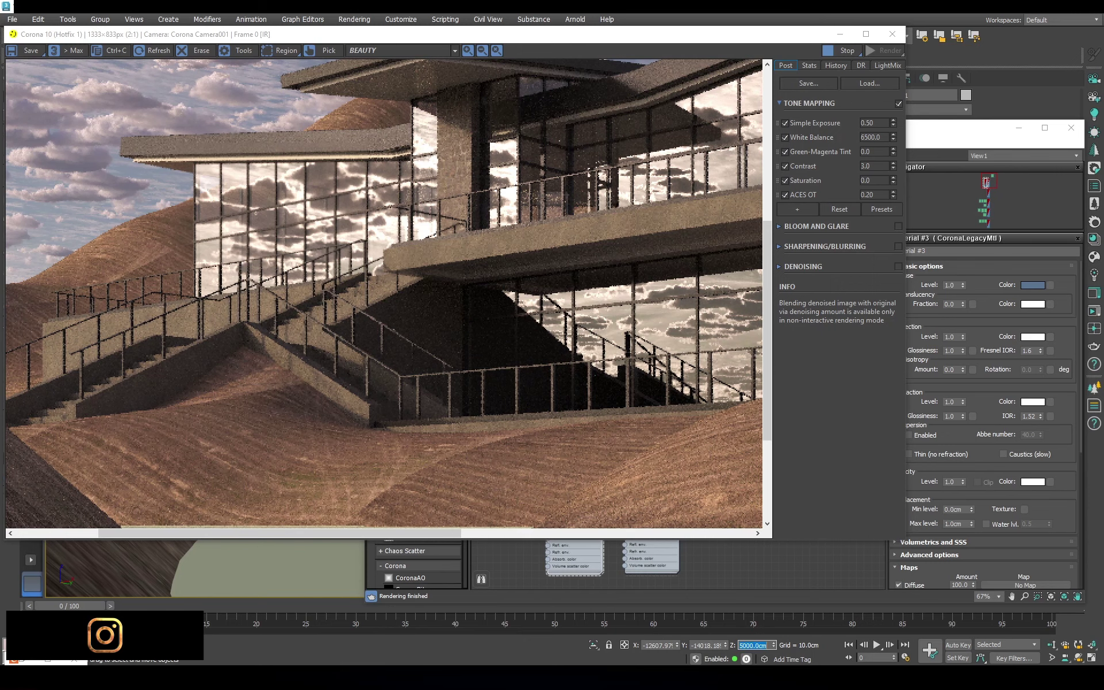
{"action": "scroll", "coordinate": [396, 459], "scroll_direction": "up", "scroll_amount": 2}
{"action": "scroll", "coordinate": [397, 459], "scroll_direction": "down", "scroll_amount": 4}
{"action": "scroll", "coordinate": [397, 459], "scroll_direction": "up", "scroll_amount": 5}
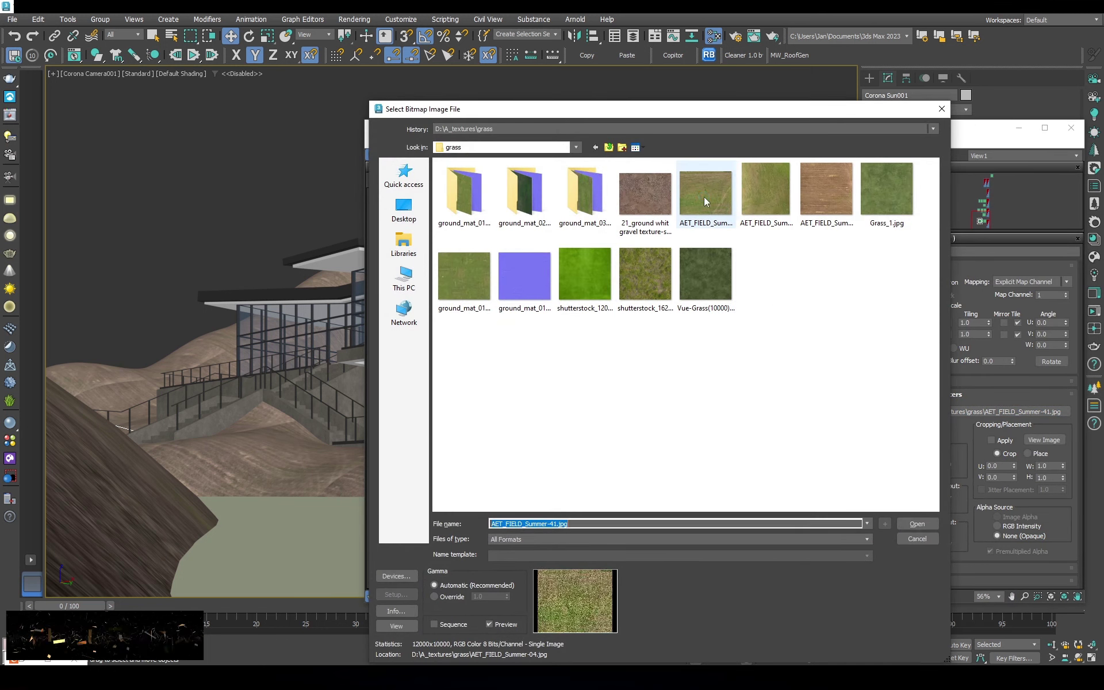
Load AET_FIELD_Summer-04.jpg as the terrain bitmap and close the render and material editor
{"action": "double_click", "coordinate": [704, 192]}
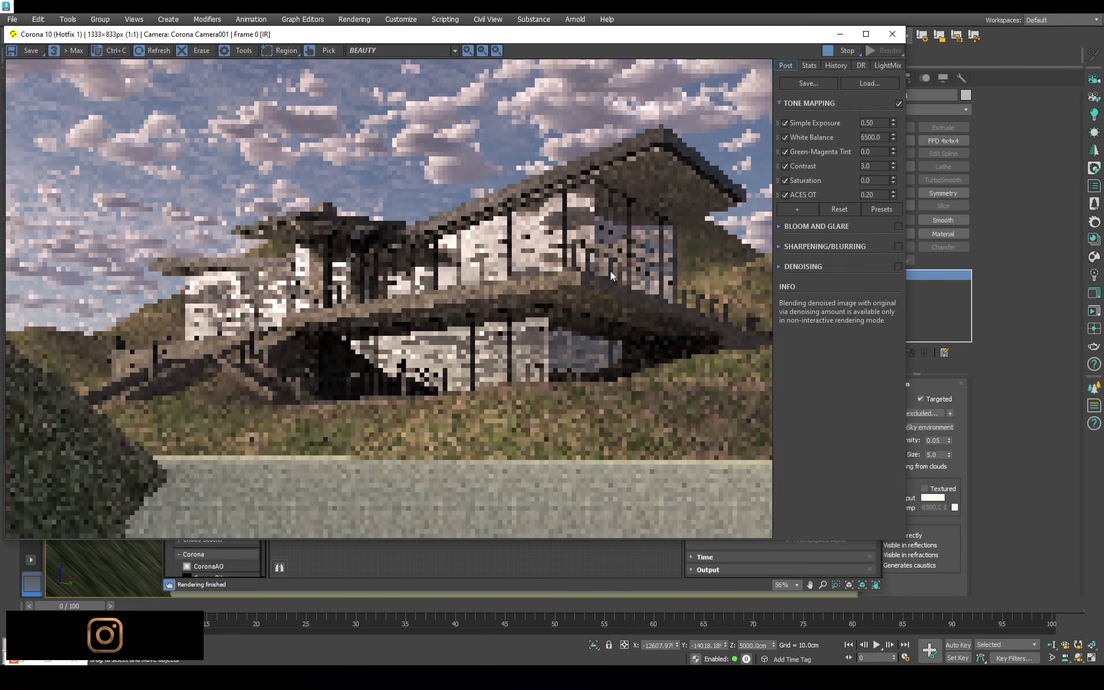
{"action": "scroll", "coordinate": [586, 422], "scroll_direction": "up", "scroll_amount": 3}
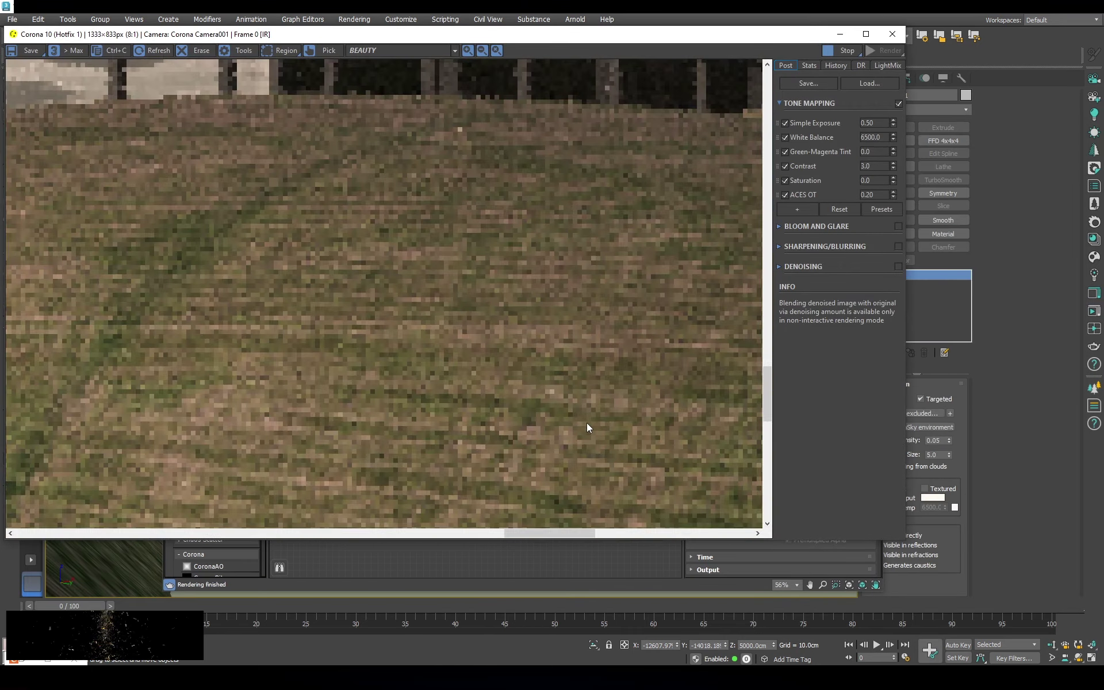
{"action": "scroll", "coordinate": [646, 384], "scroll_direction": "down", "scroll_amount": 2}
{"action": "scroll", "coordinate": [430, 399], "scroll_direction": "up", "scroll_amount": 2}
{"action": "scroll", "coordinate": [501, 434], "scroll_direction": "down", "scroll_amount": 2}
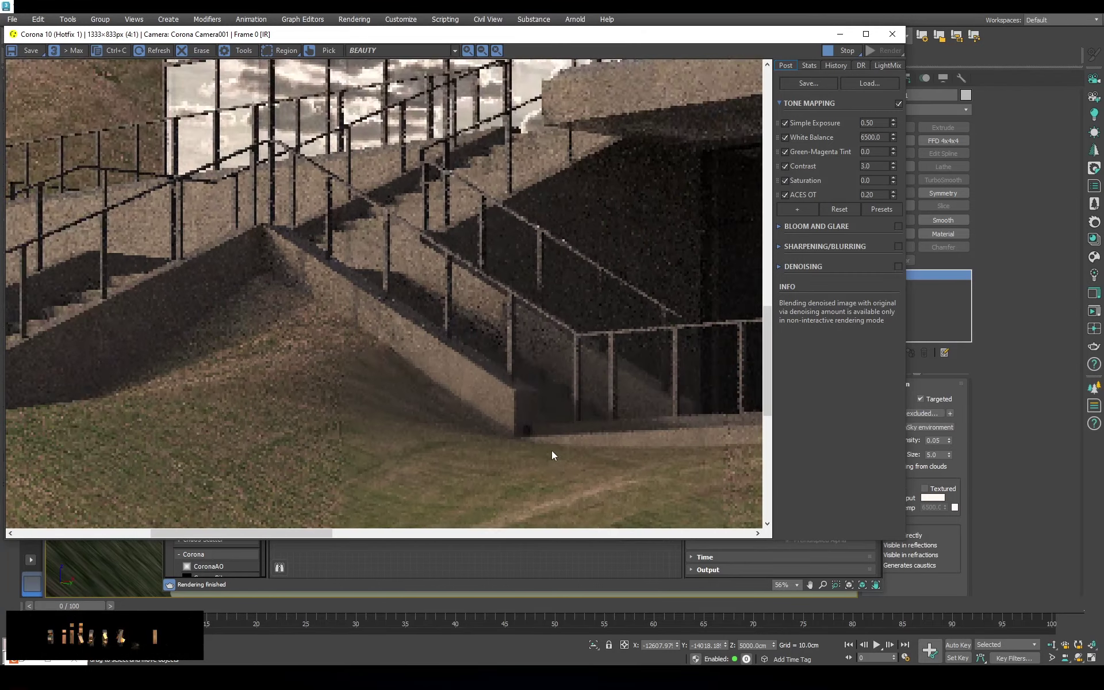
{"action": "scroll", "coordinate": [517, 391], "scroll_direction": "up", "scroll_amount": 3}
{"action": "scroll", "coordinate": [402, 319], "scroll_direction": "down", "scroll_amount": 2}
{"action": "scroll", "coordinate": [346, 312], "scroll_direction": "down", "scroll_amount": 1}
{"action": "left_click", "coordinate": [893, 34]}
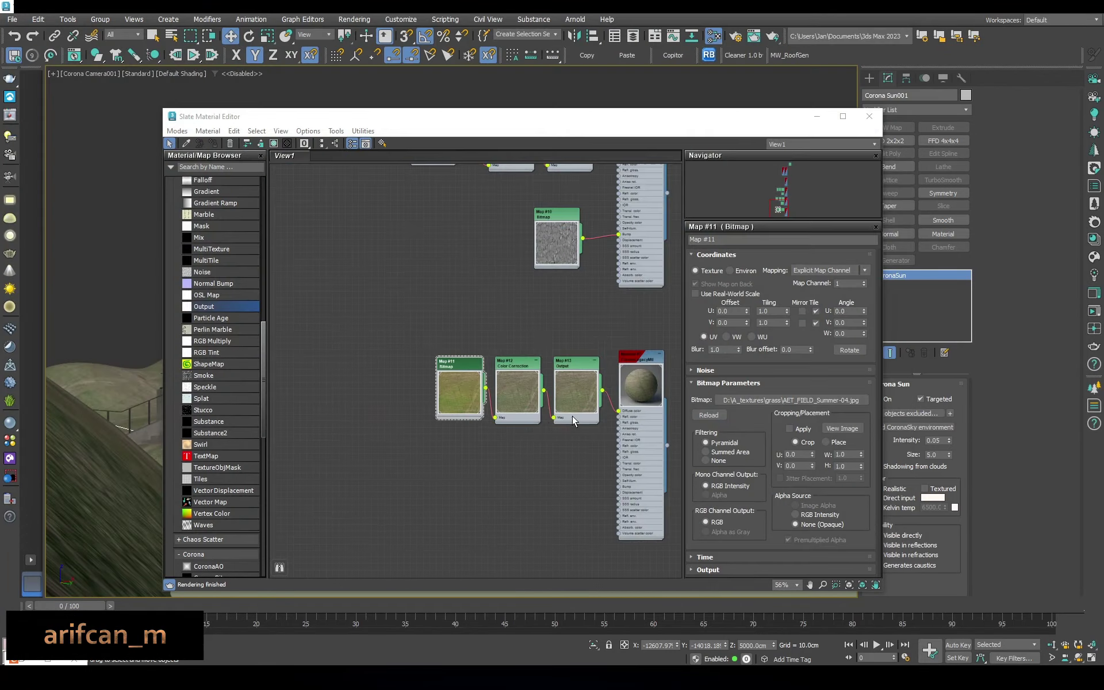
{"action": "left_click", "coordinate": [867, 118]}
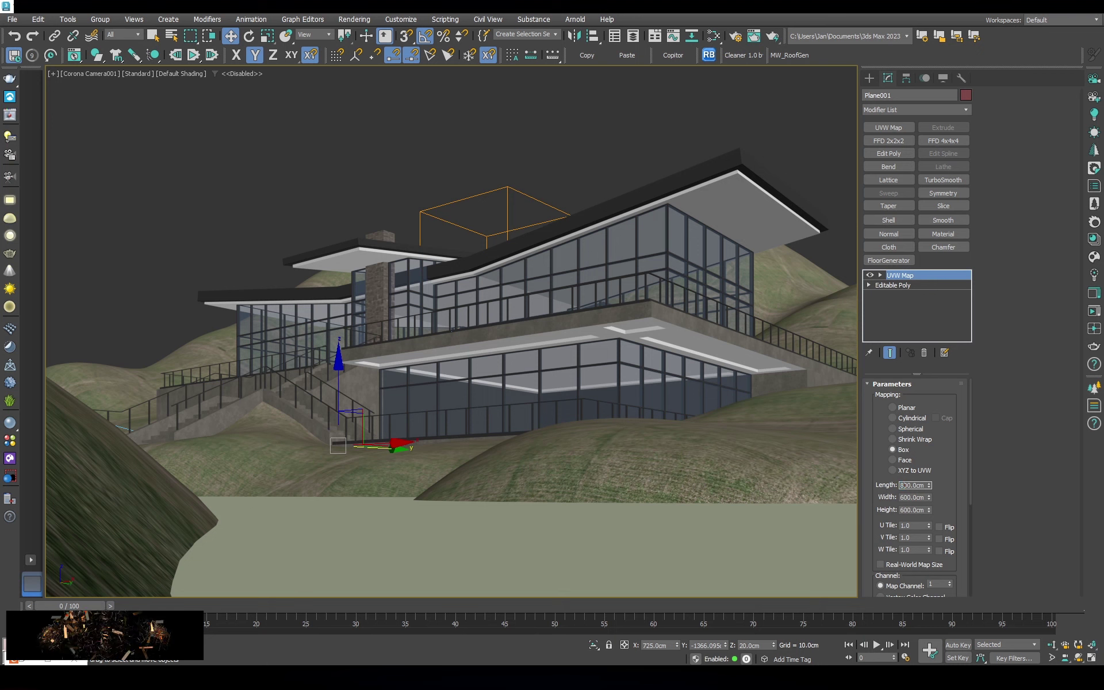
Set the UVW Map length, width and height to 1000 cm and start interactive rendering
{"action": "key", "text": "Tab"}
{"action": "type", "text": "800"}
{"action": "key", "text": "Tab"}
{"action": "type", "text": "800"}
{"action": "key", "text": "Return"}
{"action": "type", "text": "00"}
{"action": "key", "text": "Tab"}
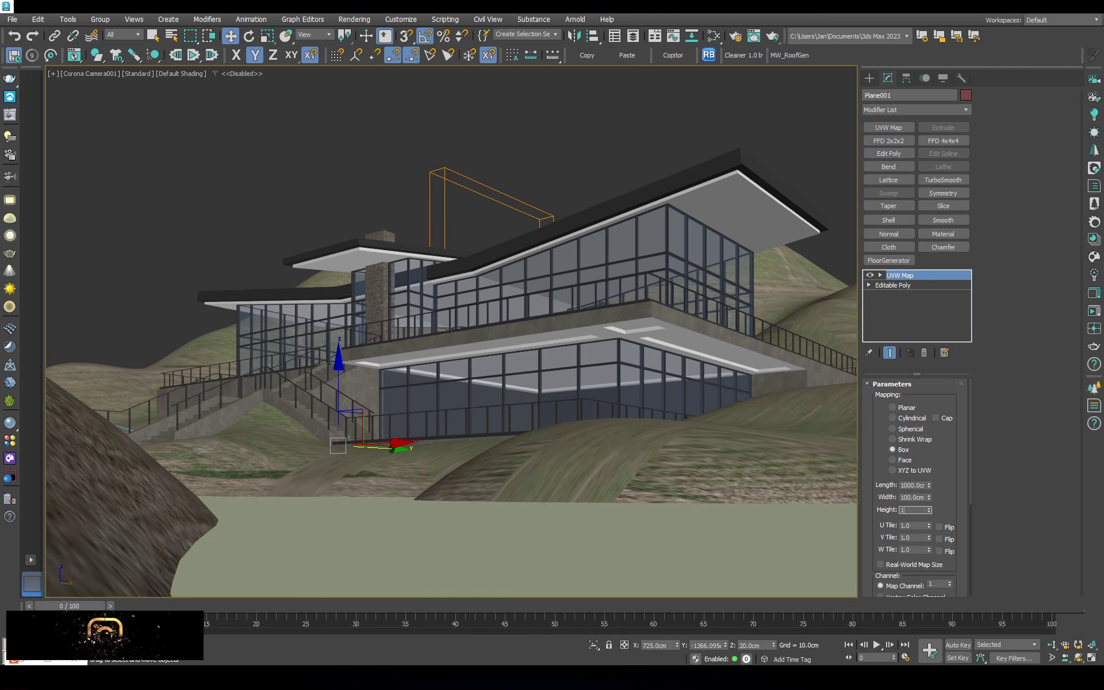
{"action": "type", "text": "1000"}
{"action": "key", "text": "Tab"}
{"action": "type", "text": "1"}
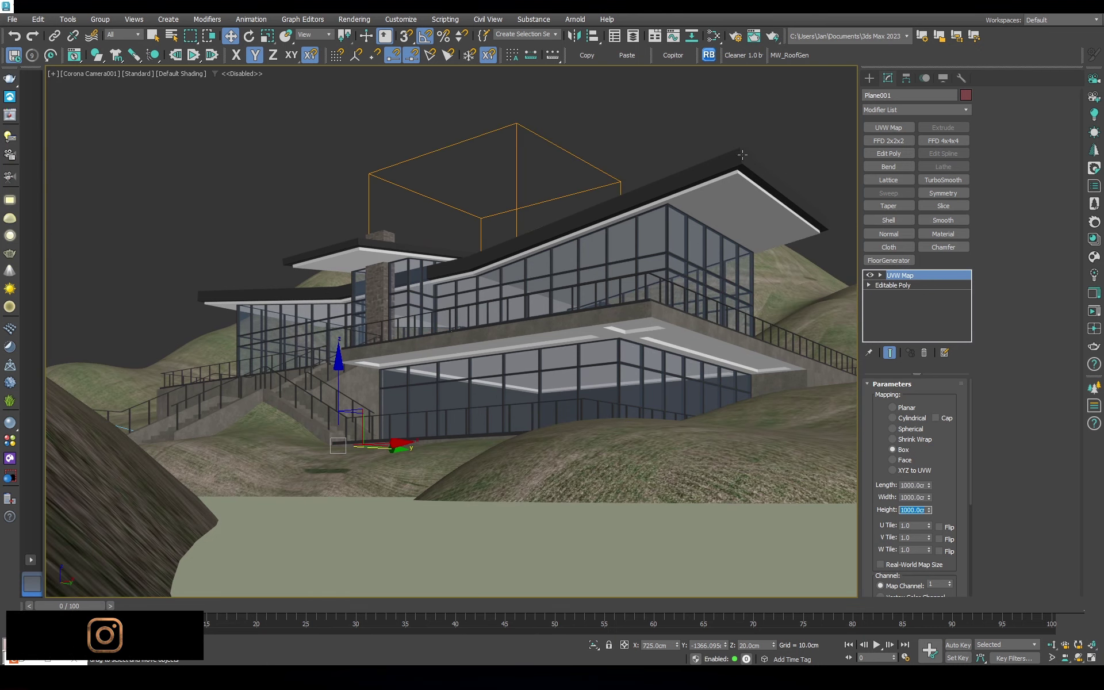
{"action": "left_click", "coordinate": [1098, 311]}
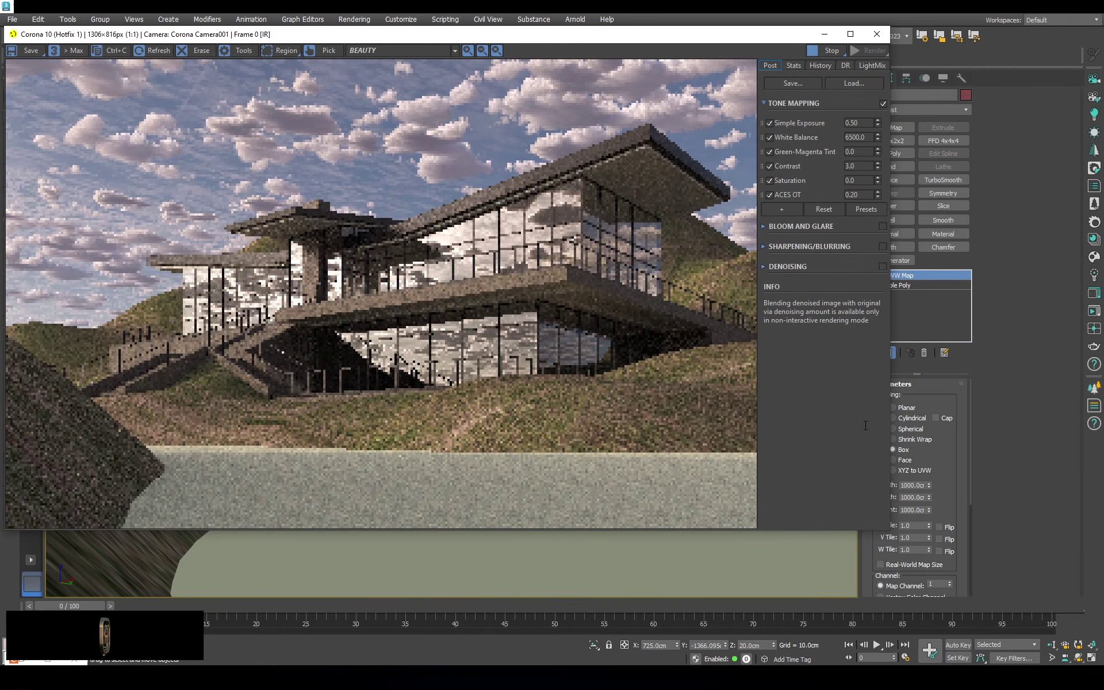
Reopen the Corona sky settings beside the render and set cirrus amount to 0.7
{"action": "key", "text": "m"}
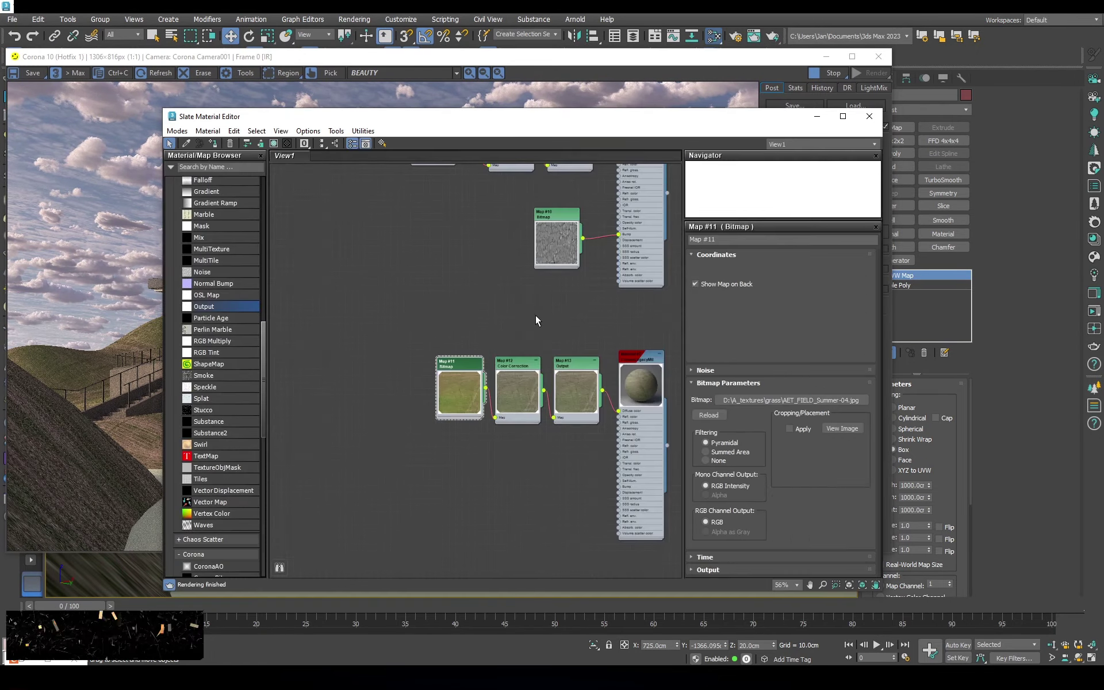
{"action": "double_click", "coordinate": [484, 314]}
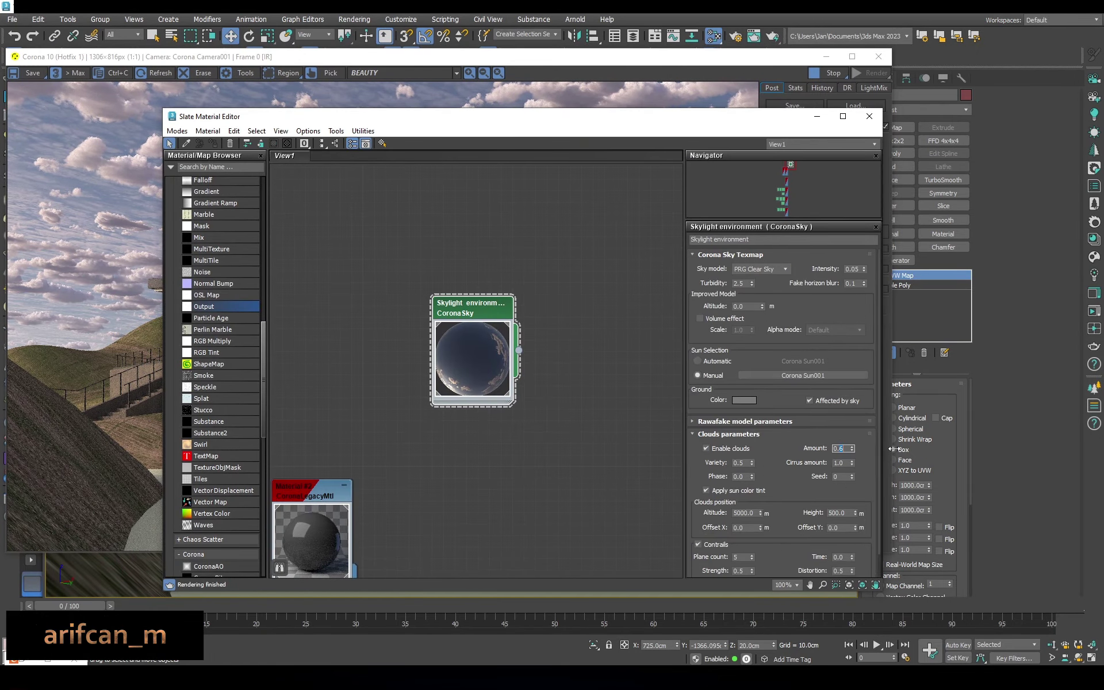
{"action": "left_click_drag", "start_coordinate": [460, 116], "coordinate": [528, 113]}
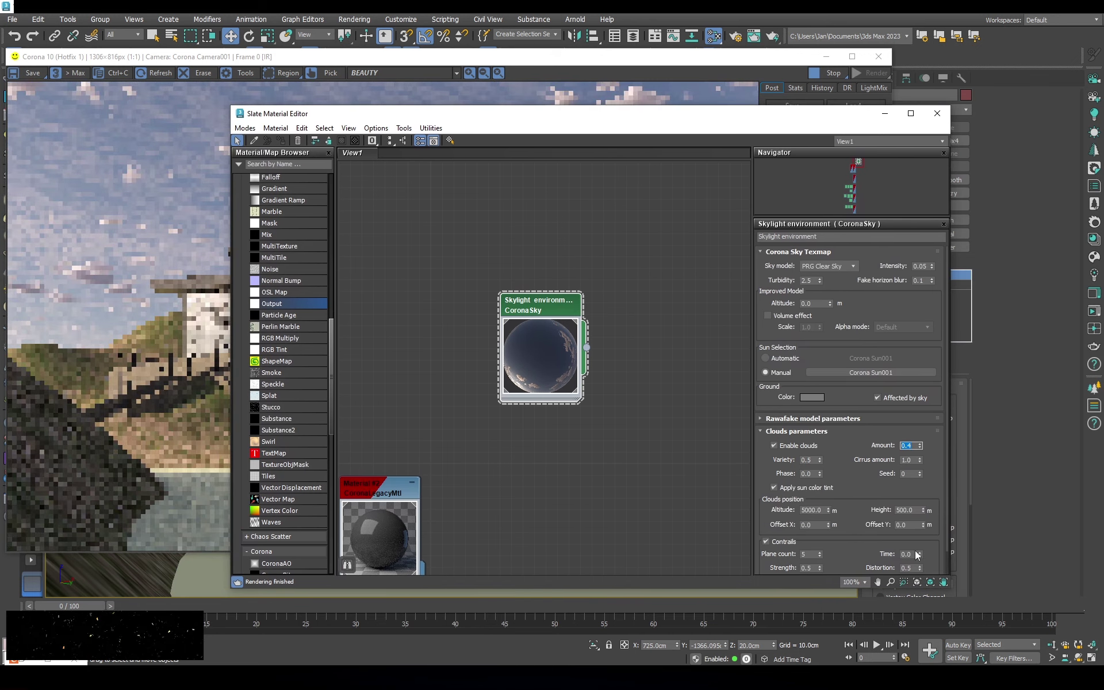
{"action": "mouse_move", "coordinate": [617, 119]}
{"action": "left_mouse_down"}
{"action": "mouse_move", "coordinate": [496, 416]}
{"action": "mouse_move", "coordinate": [551, 165]}
{"action": "left_mouse_up"}
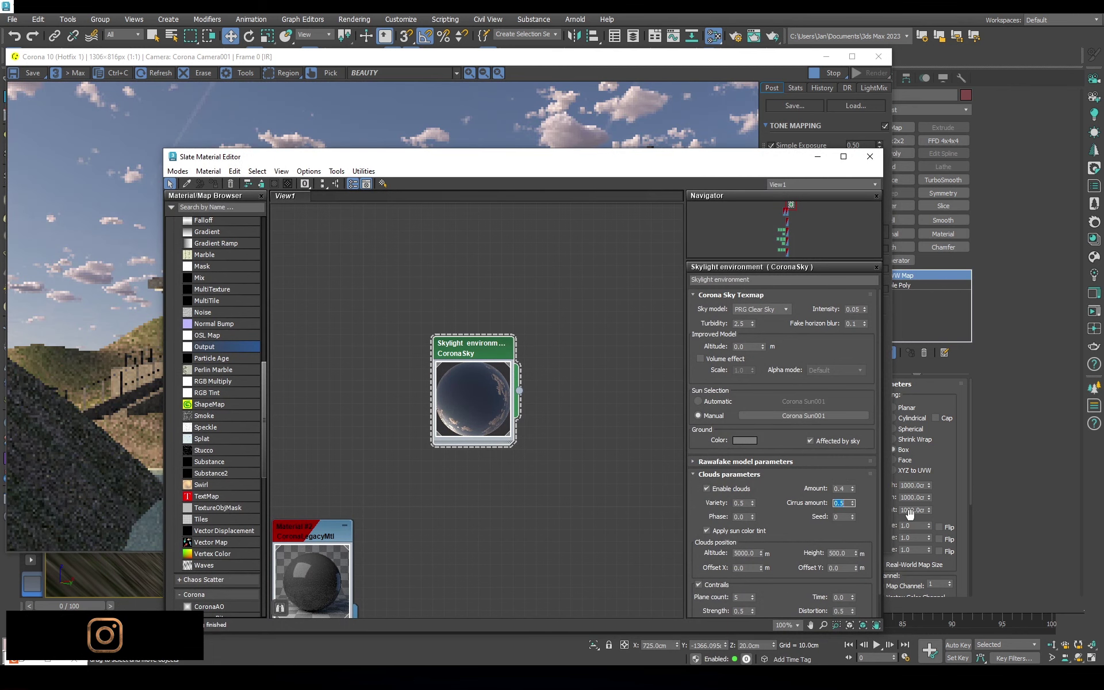
{"action": "type", "text": "0.6"}
{"action": "key", "text": "Return"}
{"action": "type", "text": "0.7"}
{"action": "key", "text": "Return"}
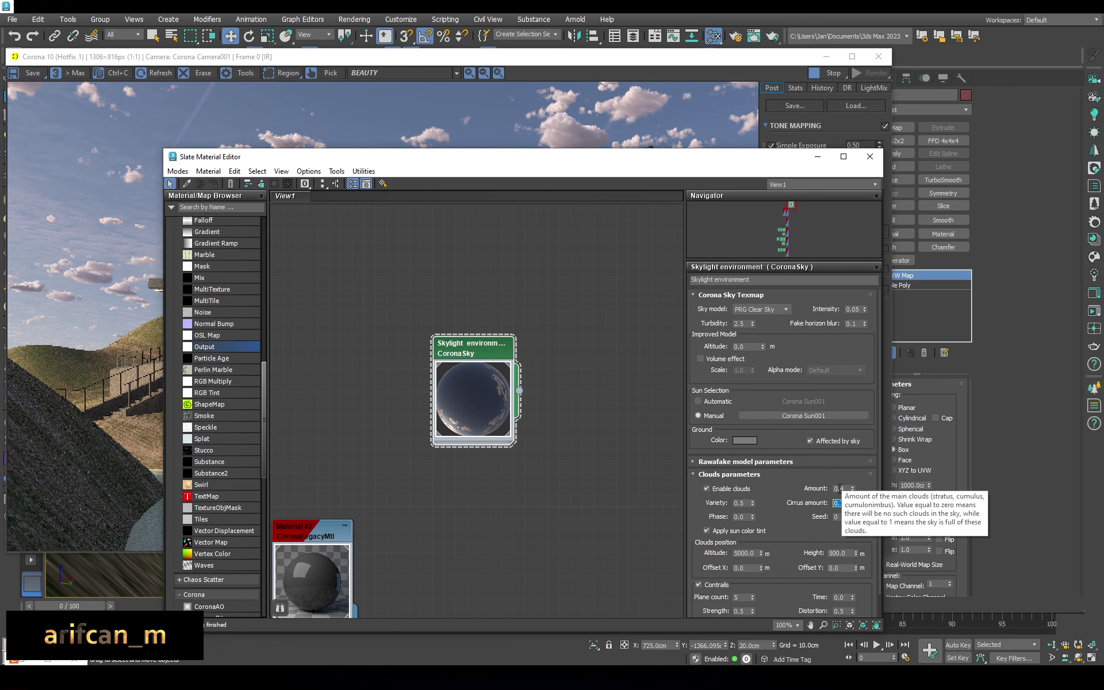
Test cloud variety values and phase 1, settling variety at 0.5
{"action": "double_click", "coordinate": [741, 503]}
{"action": "type", "text": "1"}
{"action": "key", "text": "Return"}
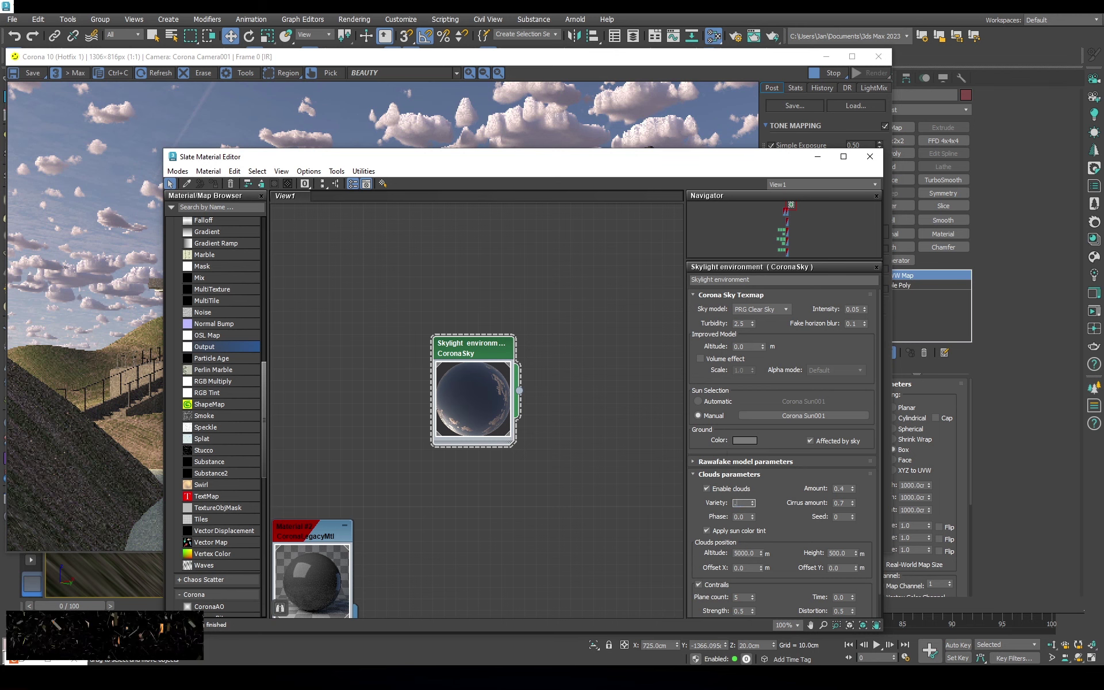
{"action": "type", "text": "0.2"}
{"action": "key", "text": "Return"}
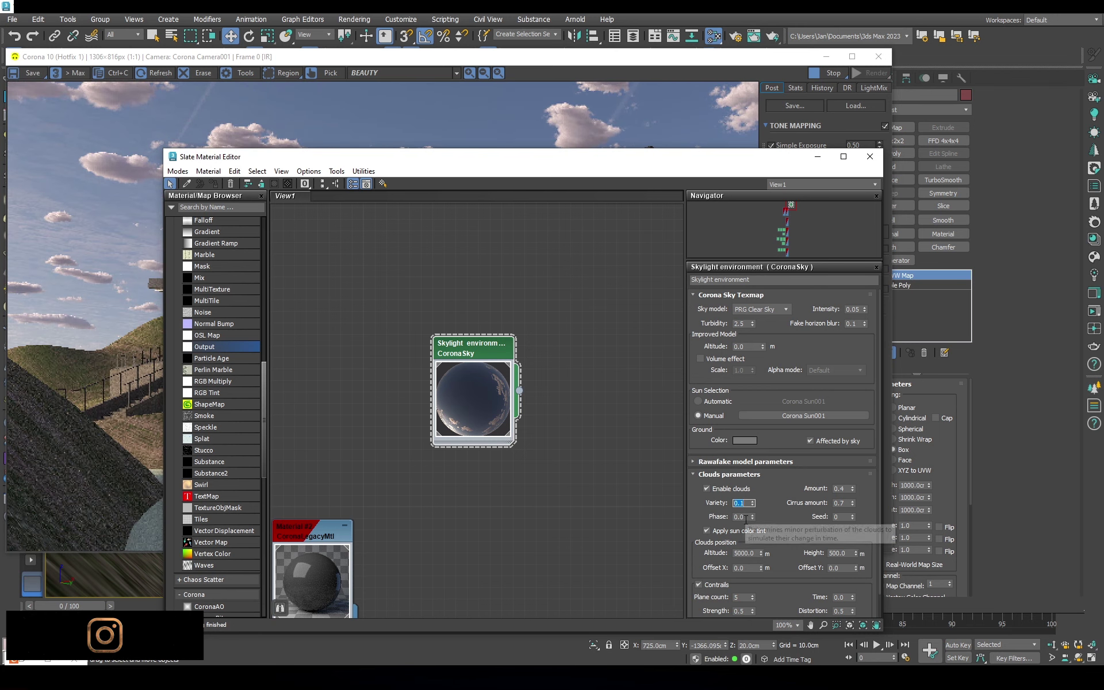
{"action": "left_click_drag", "start_coordinate": [517, 156], "coordinate": [621, 159]}
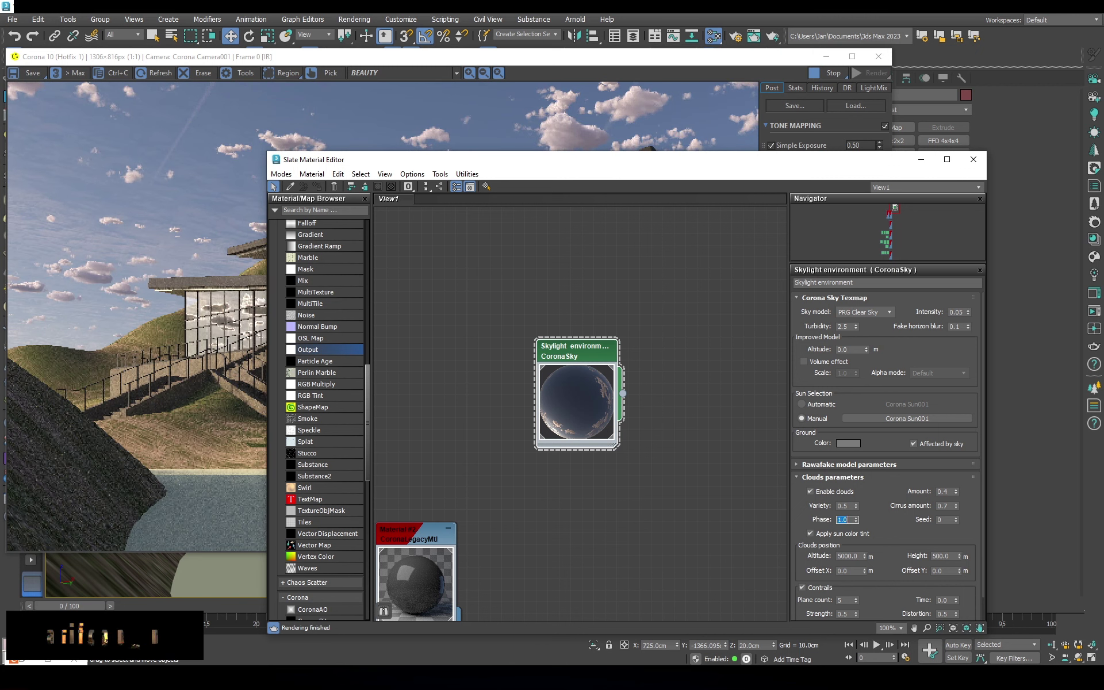
{"action": "type", "text": "1"}
{"action": "key", "text": "Return"}
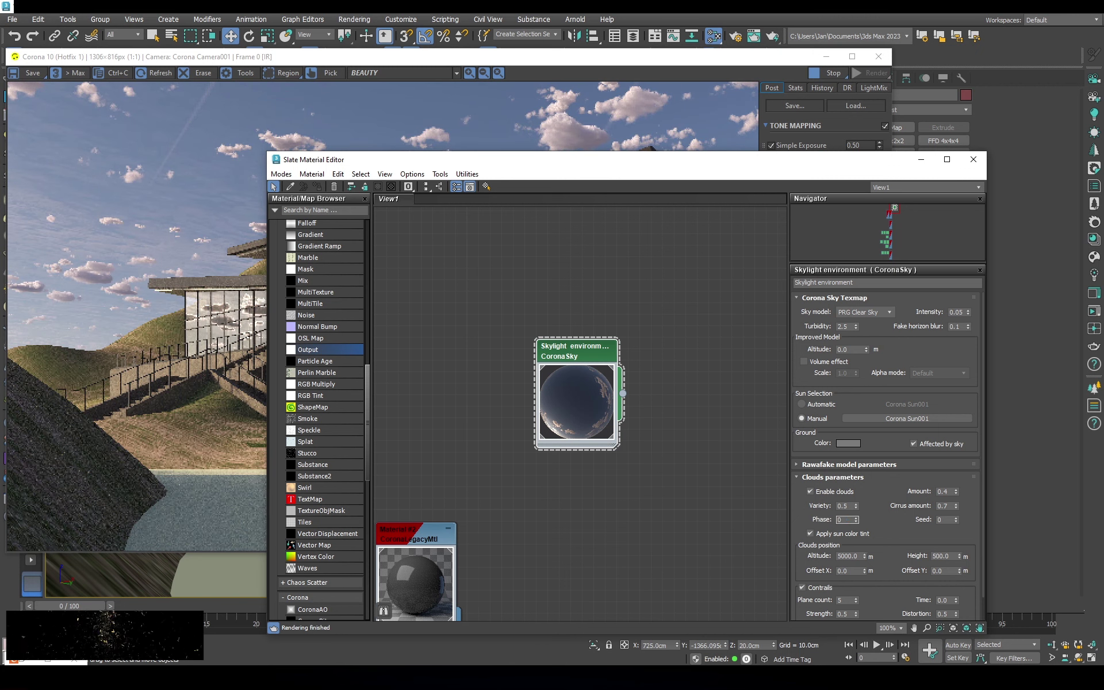
{"action": "mouse_move", "coordinate": [790, 167]}
{"action": "left_mouse_down"}
{"action": "mouse_move", "coordinate": [727, 480]}
{"action": "mouse_move", "coordinate": [793, 248]}
{"action": "left_mouse_up"}
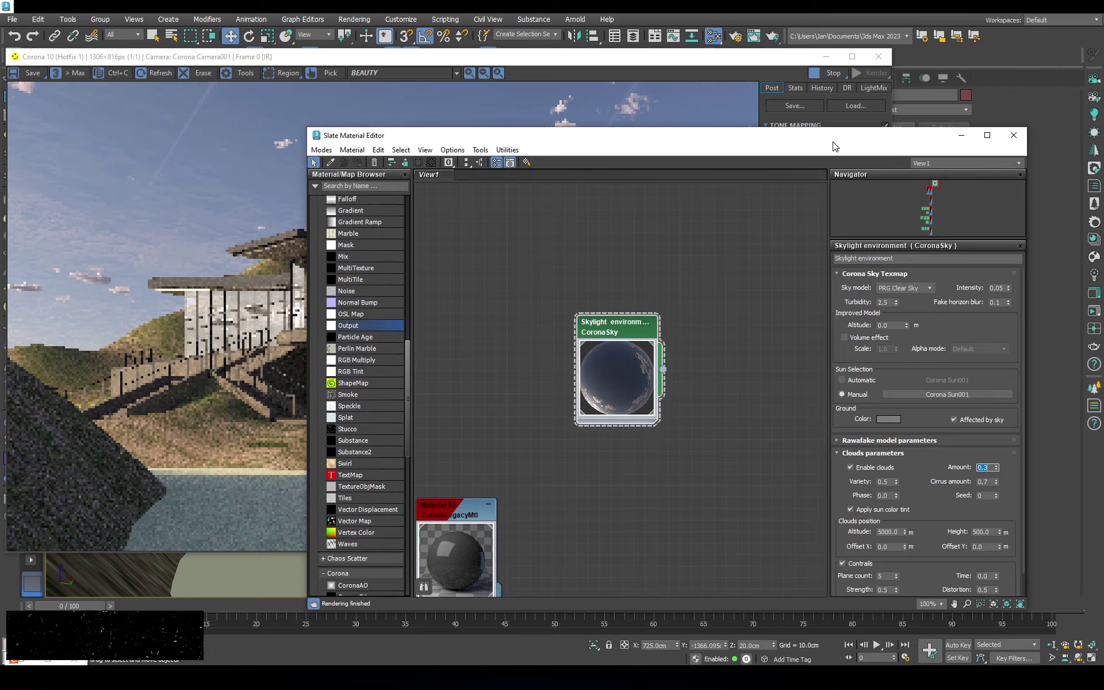
{"action": "type", "text": "0.3"}
{"action": "left_click_drag", "start_coordinate": [792, 242], "coordinate": [813, 185]}
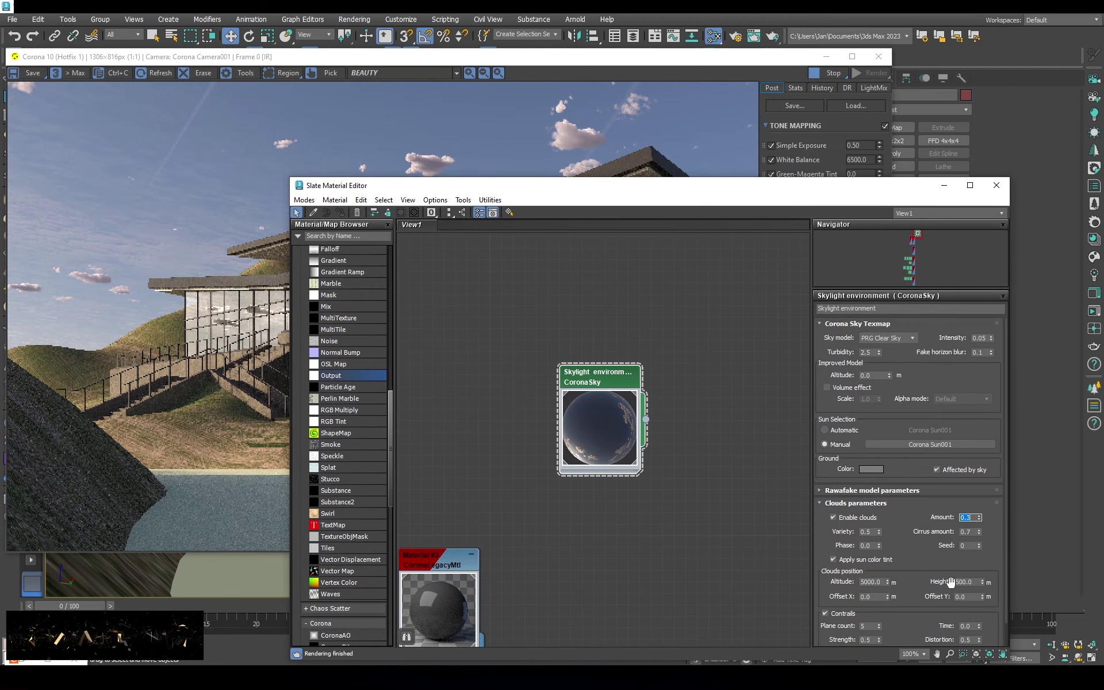
{"action": "type", "text": "0.5"}
{"action": "key", "text": "Return"}
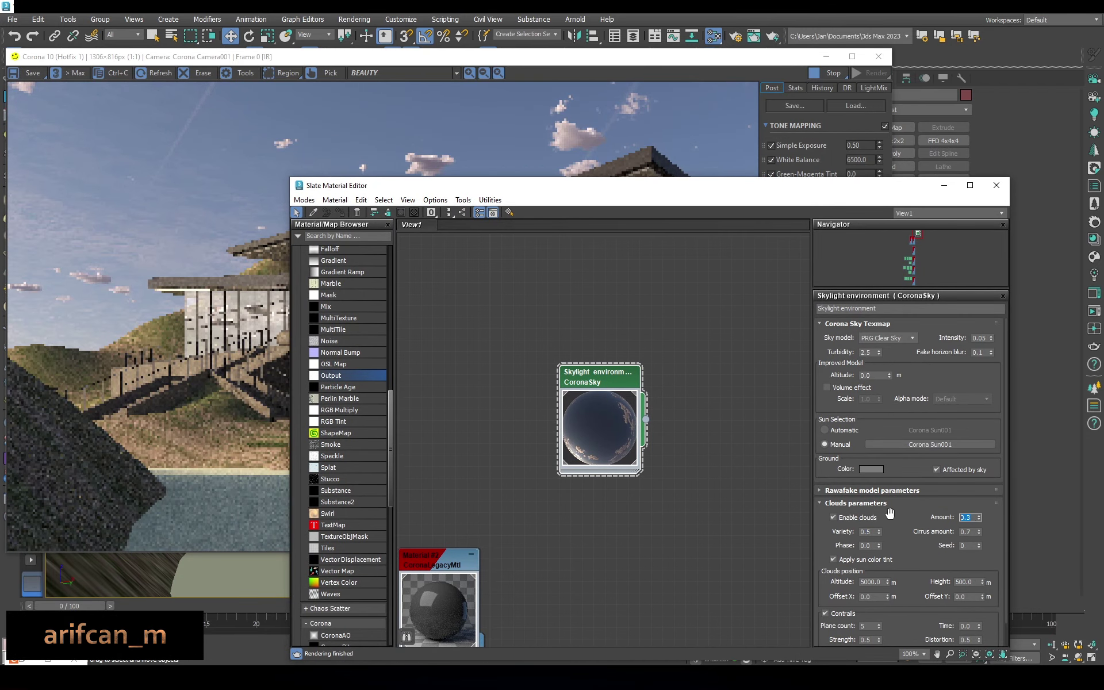
Set cloud amount to 0.5, test the sun colour tint, and close the editor
{"action": "double_click", "coordinate": [961, 518]}
{"action": "type", "text": "0.5"}
{"action": "key", "text": "Return"}
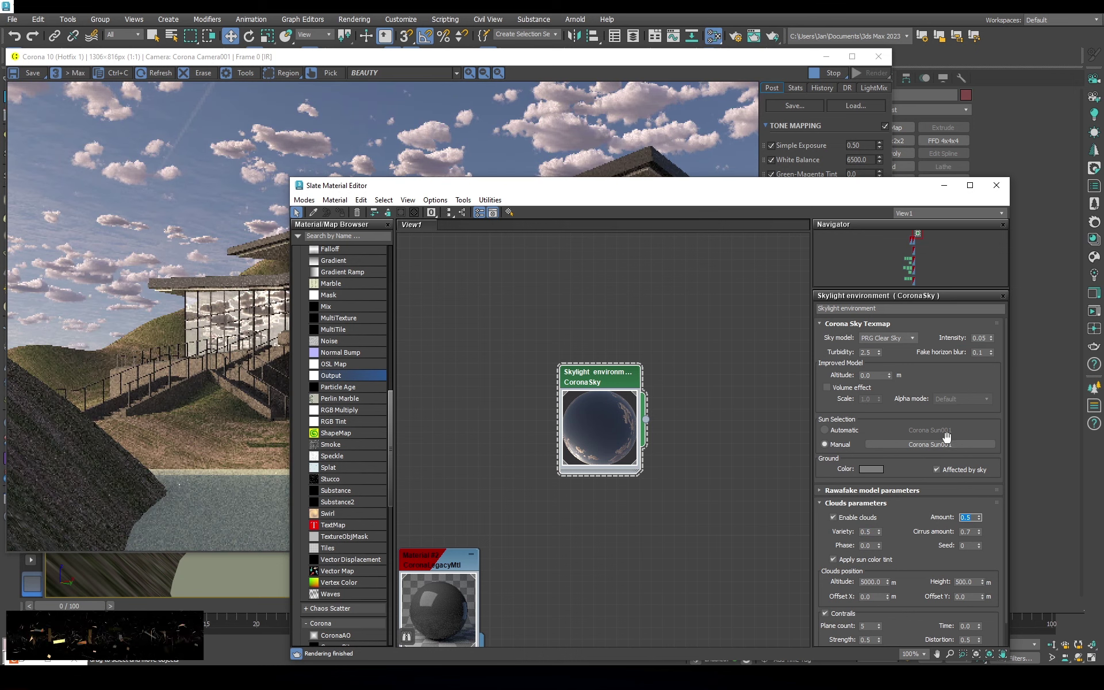
{"action": "scroll", "coordinate": [911, 523], "scroll_direction": "down", "scroll_amount": 2}
{"action": "scroll", "coordinate": [896, 563], "scroll_direction": "down", "scroll_amount": 1}
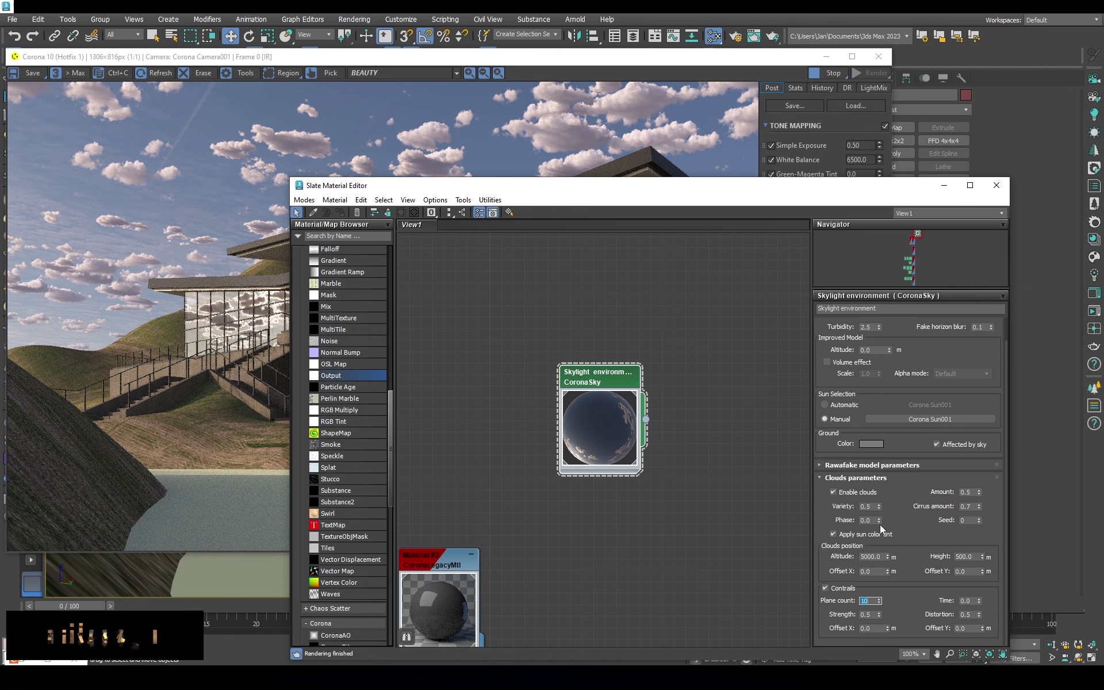
{"action": "left_click", "coordinate": [847, 537]}
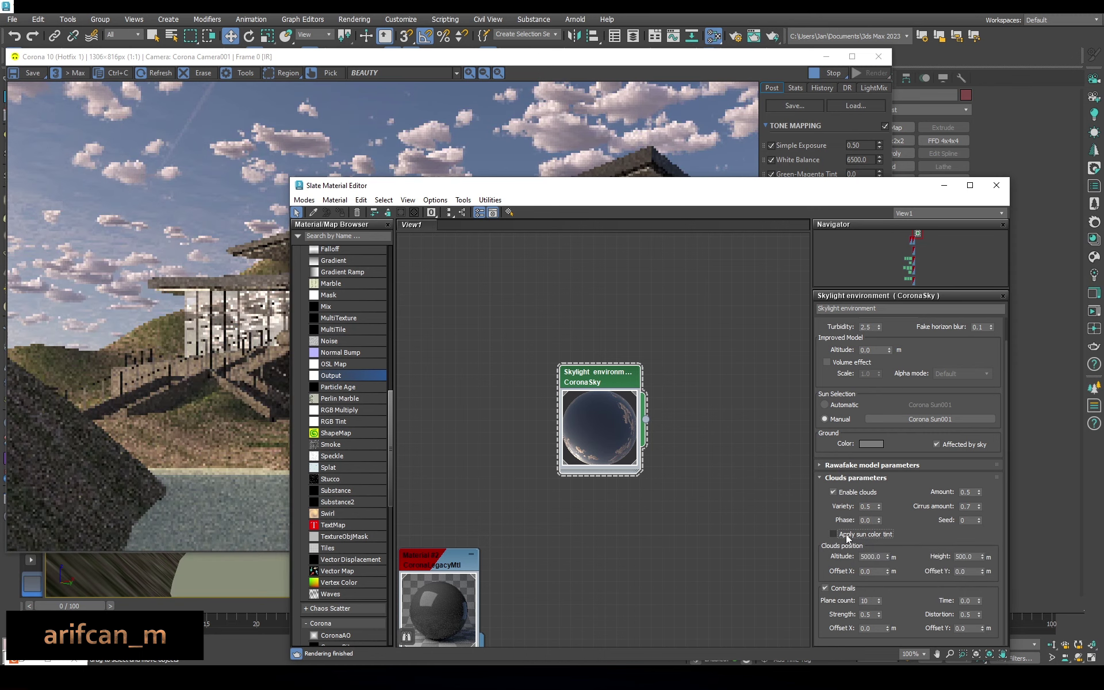
{"action": "left_click", "coordinate": [847, 536]}
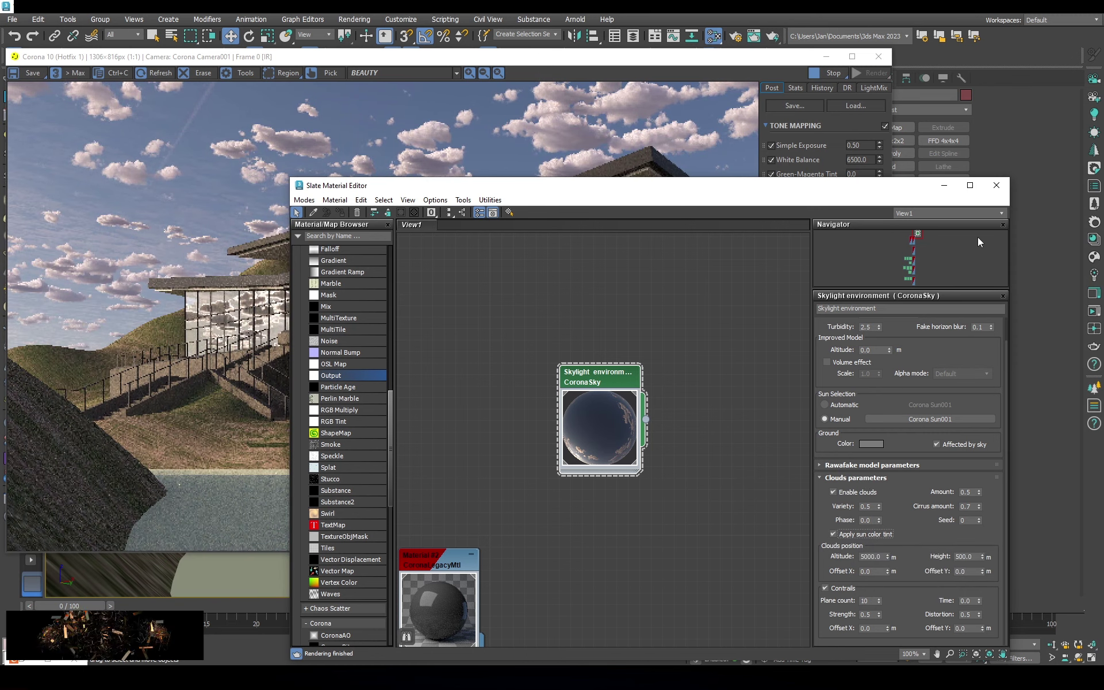
{"action": "left_click", "coordinate": [994, 186]}
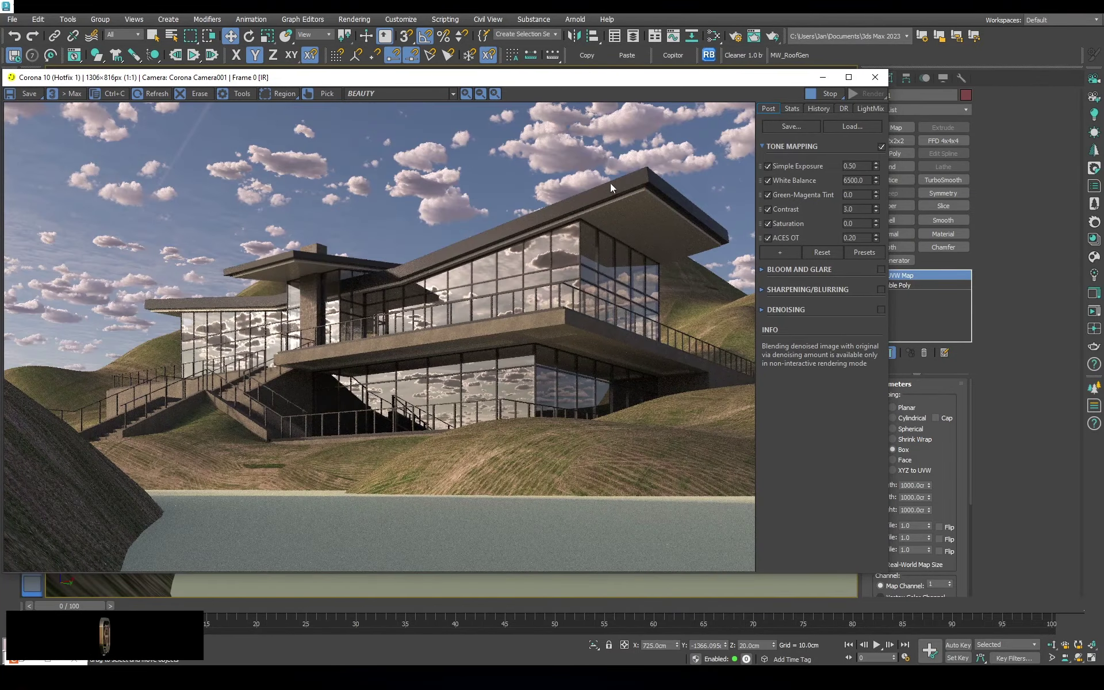
Set the Corona sky intensity to 0.06 and select the Corona Sun, back in camera view
{"action": "left_click", "coordinate": [713, 36]}
{"action": "left_click", "coordinate": [984, 338]}
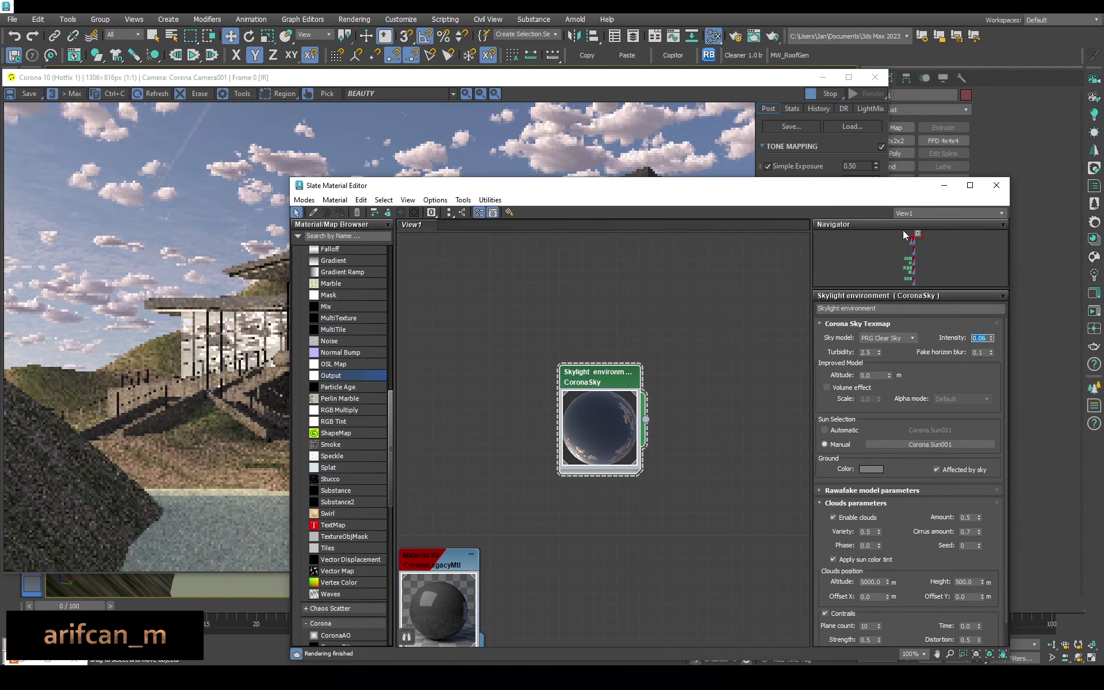
{"action": "scroll", "coordinate": [608, 377], "scroll_direction": "down", "scroll_amount": 2}
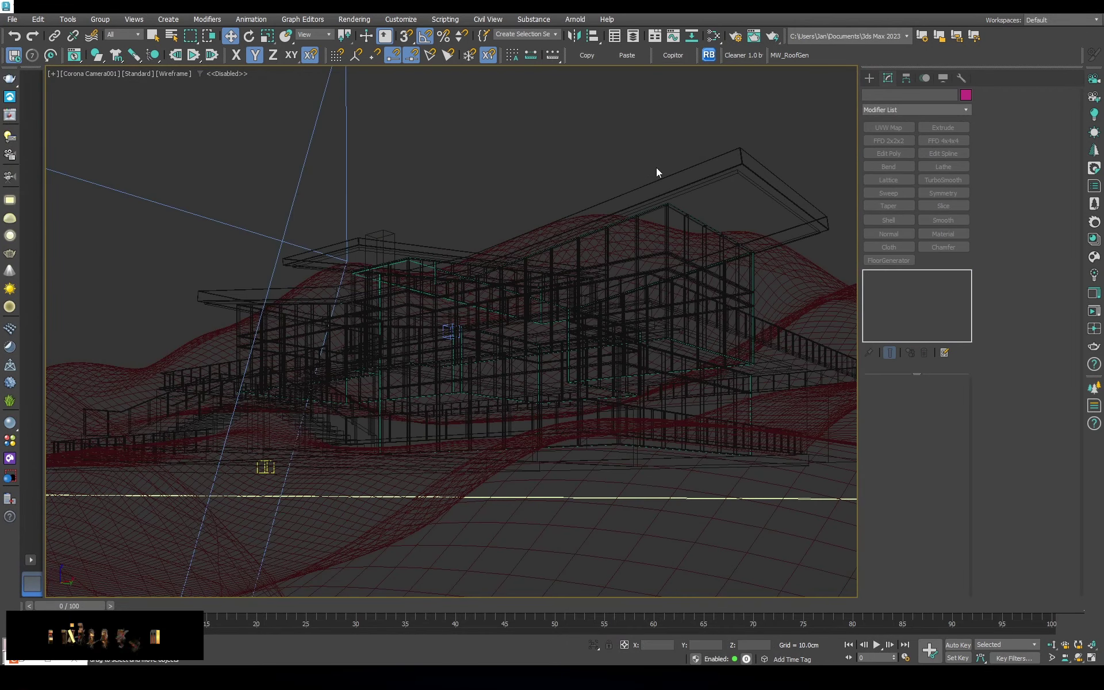
{"action": "key", "text": "t"}
{"action": "left_click", "coordinate": [295, 539]}
{"action": "key", "text": "c"}
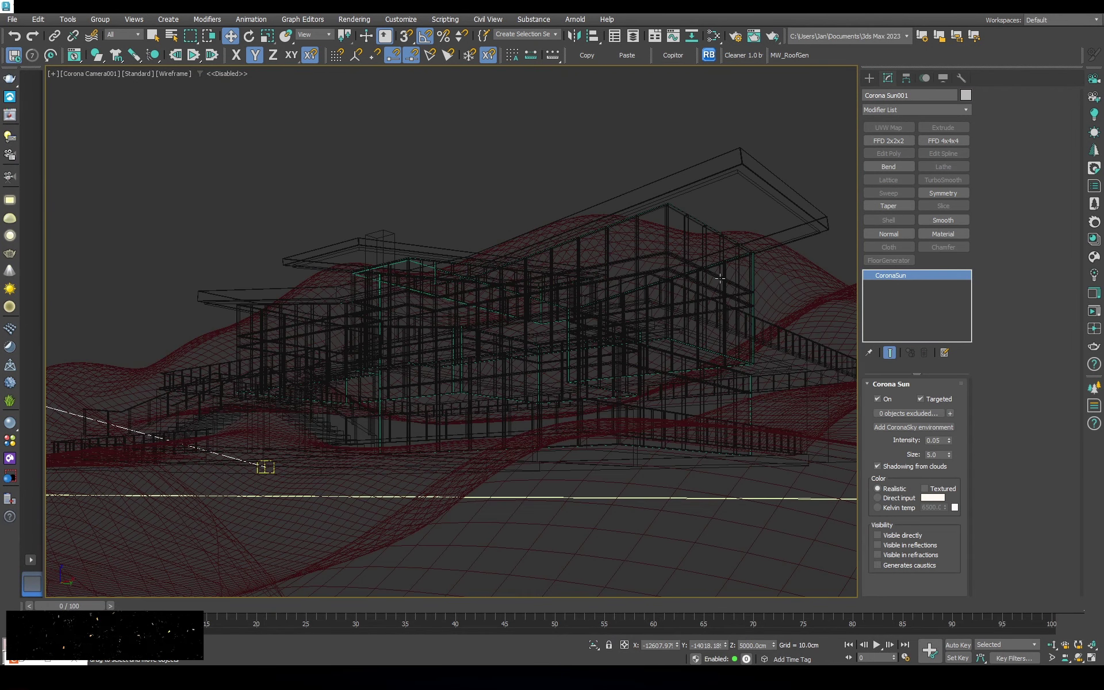
{"action": "key", "text": "F3"}
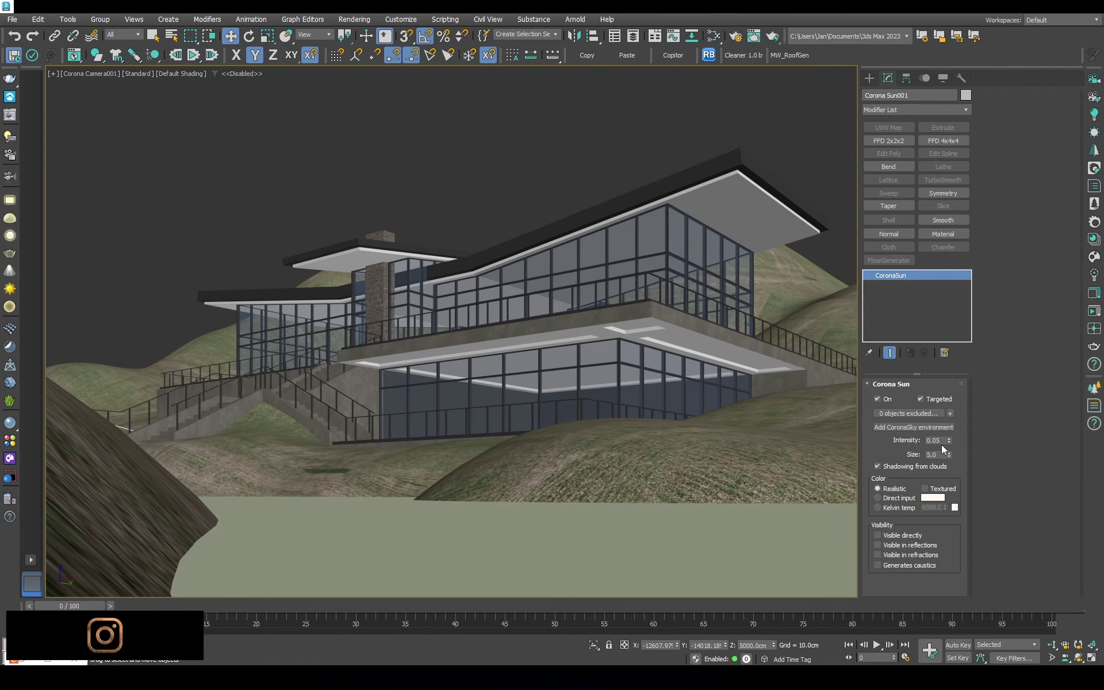
{"action": "key", "text": "shift+q"}
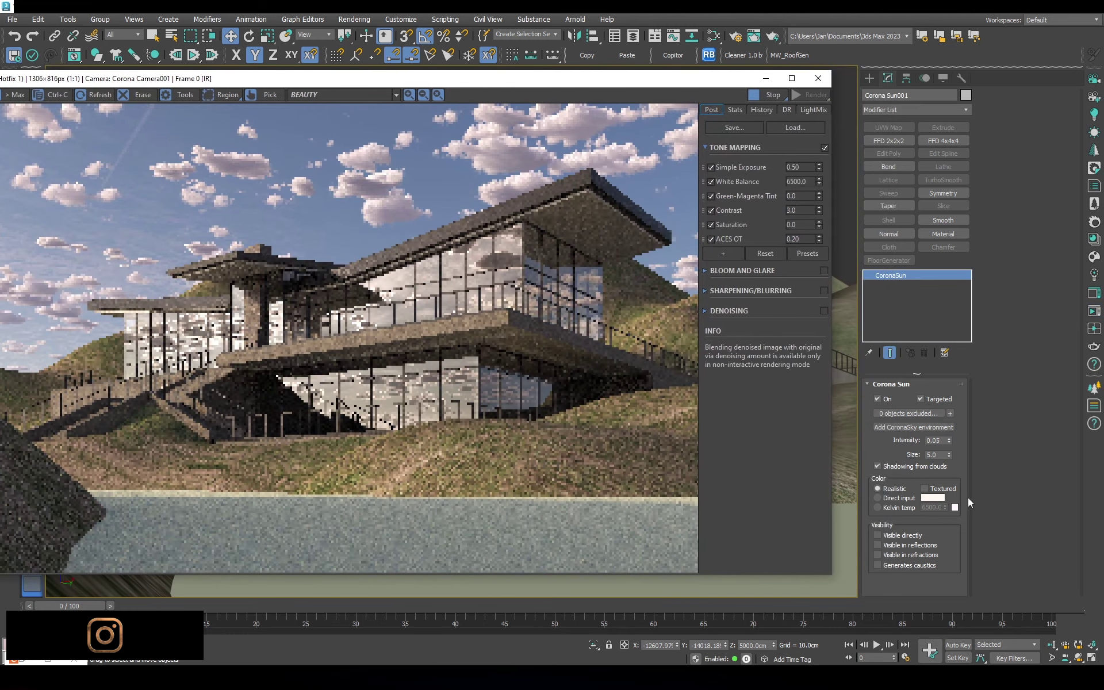
Test sun intensities 0.01 and 1.0, then restore the sun intensity to 0.05
{"action": "left_click", "coordinate": [932, 440]}
{"action": "type", "text": "0.01"}
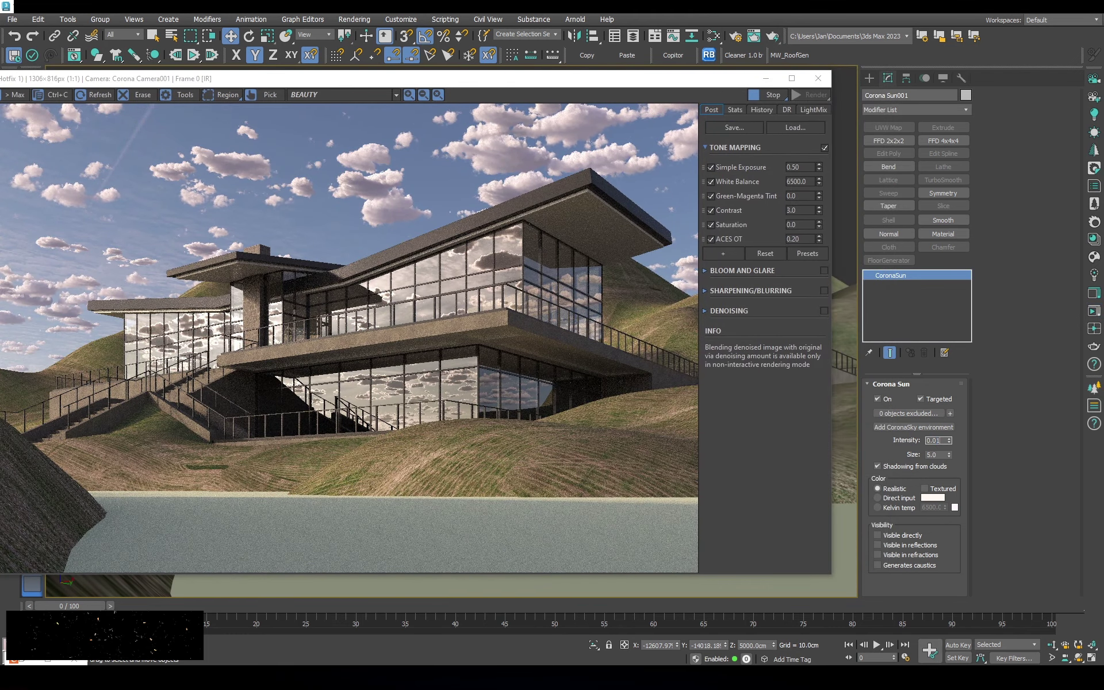
{"action": "key", "text": "Return"}
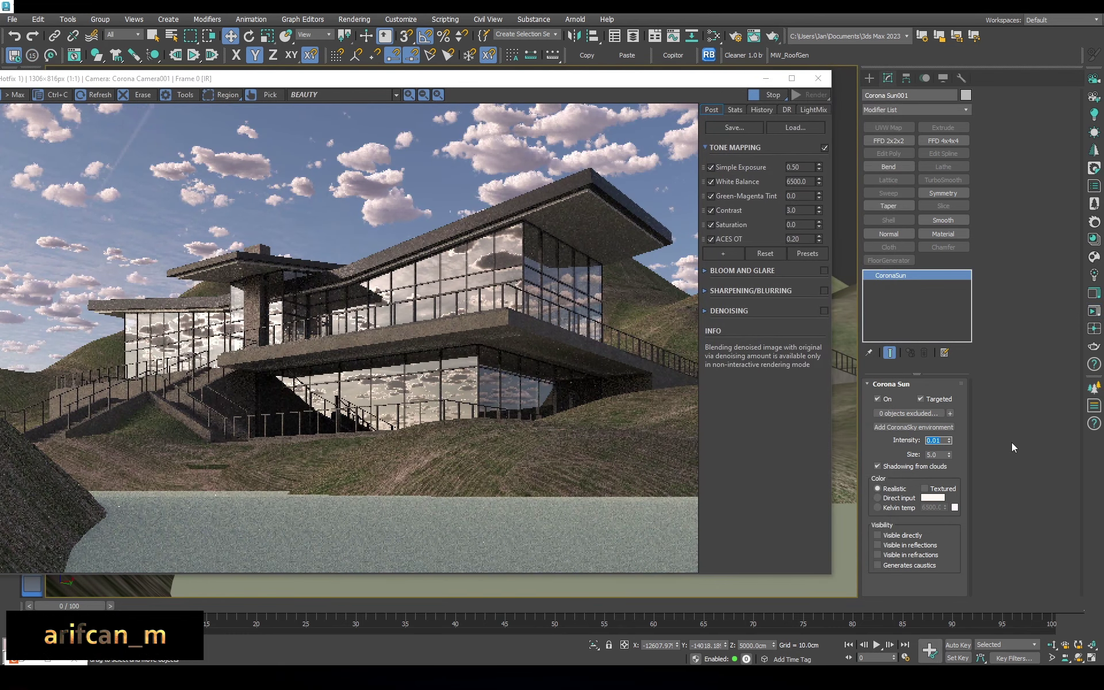
{"action": "type", "text": "1.0"}
{"action": "key", "text": "Return"}
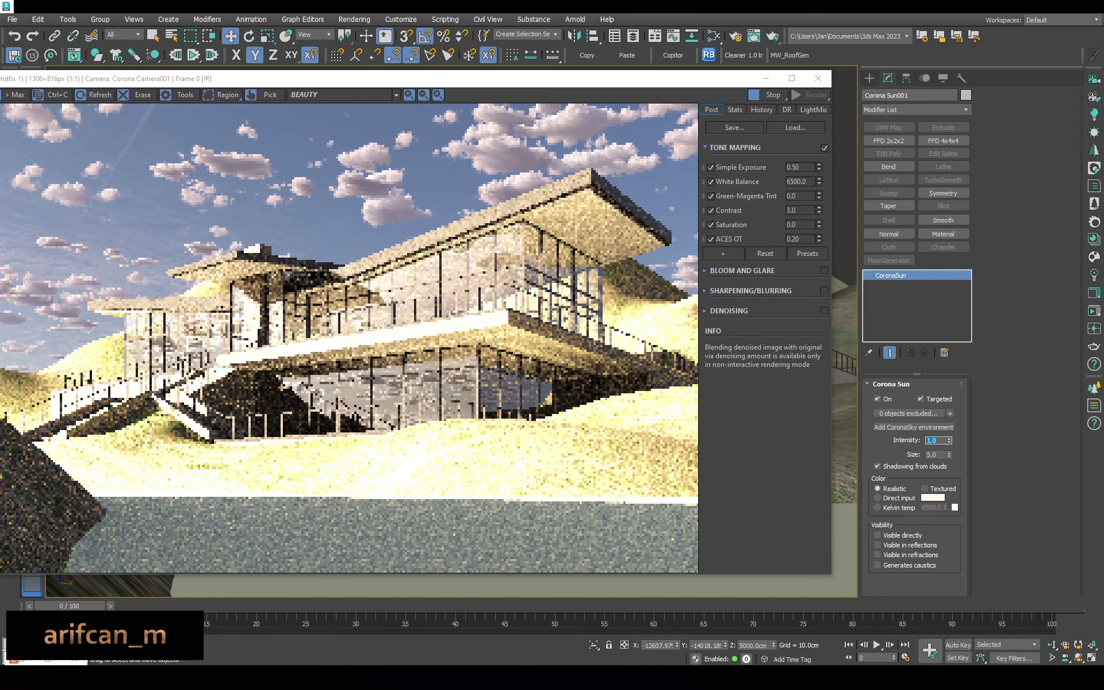
{"action": "key", "text": "BackSpace"}
{"action": "type", "text": ".05"}
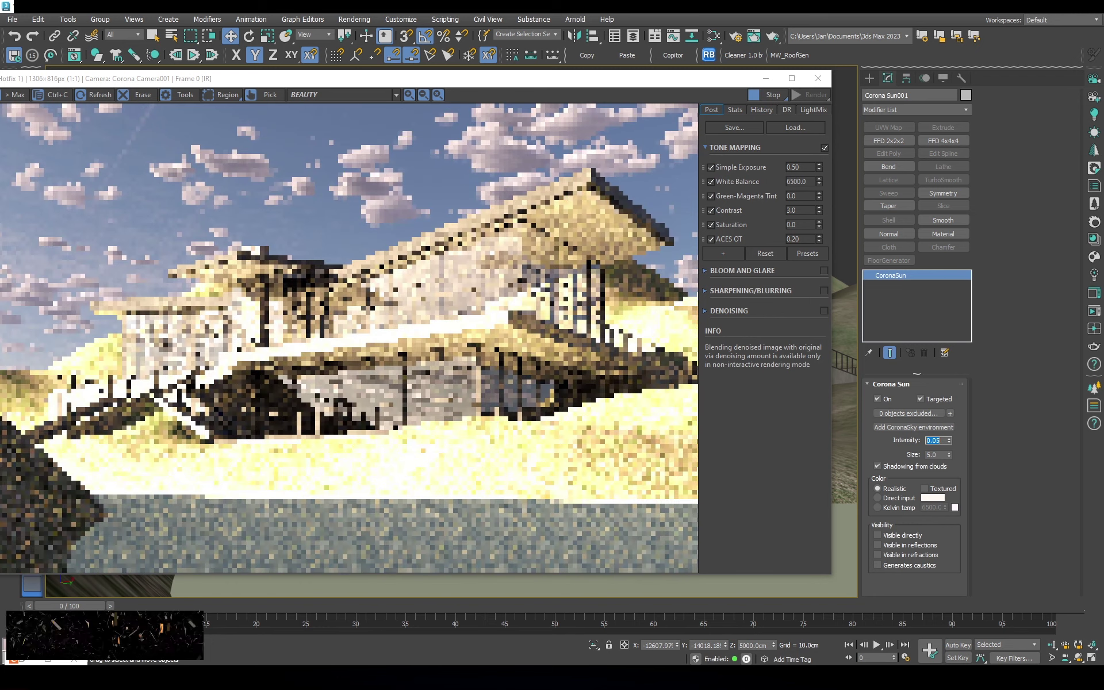
{"action": "scroll", "coordinate": [502, 294], "scroll_direction": "up", "scroll_amount": 2}
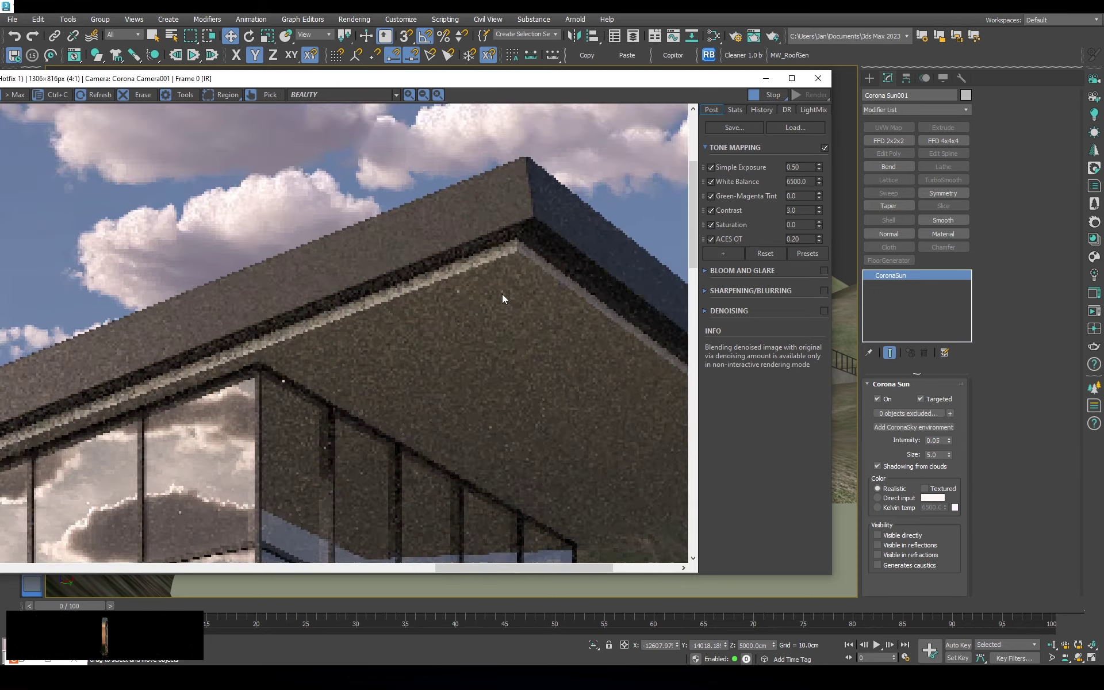
{"action": "scroll", "coordinate": [422, 271], "scroll_direction": "down", "scroll_amount": 2}
{"action": "scroll", "coordinate": [571, 343], "scroll_direction": "up", "scroll_amount": 3}
{"action": "scroll", "coordinate": [404, 346], "scroll_direction": "down", "scroll_amount": 3}
{"action": "scroll", "coordinate": [278, 336], "scroll_direction": "up", "scroll_amount": 2}
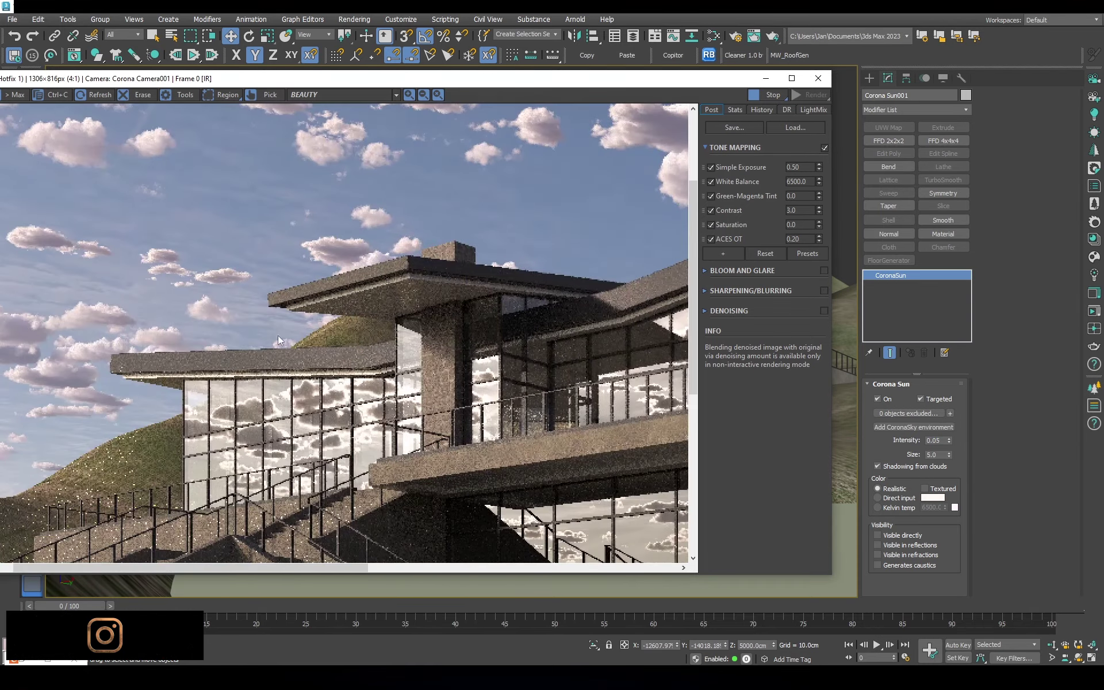
{"action": "scroll", "coordinate": [278, 336], "scroll_direction": "up", "scroll_amount": 1}
{"action": "scroll", "coordinate": [311, 303], "scroll_direction": "down", "scroll_amount": 1}
{"action": "scroll", "coordinate": [262, 345], "scroll_direction": "down", "scroll_amount": 1}
{"action": "scroll", "coordinate": [252, 364], "scroll_direction": "up", "scroll_amount": 2}
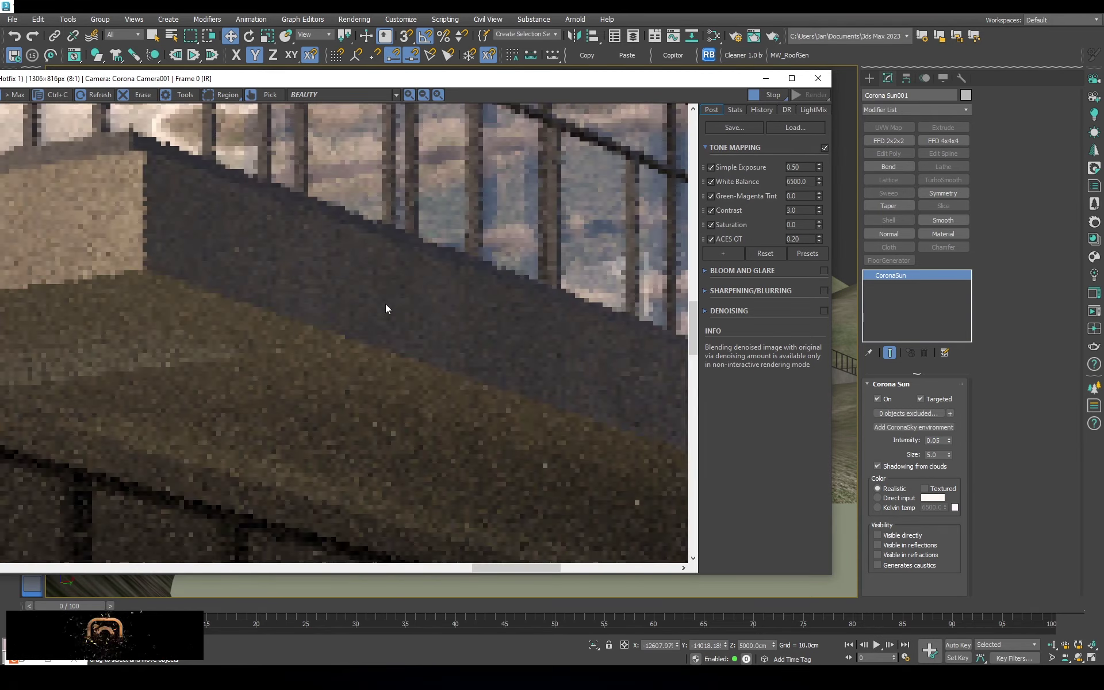
{"action": "scroll", "coordinate": [385, 308], "scroll_direction": "down", "scroll_amount": 2}
{"action": "scroll", "coordinate": [366, 288], "scroll_direction": "down", "scroll_amount": 1}
Inspect Material #4's diffuse colour unchanged, then open the tone-mapping operator list
{"action": "left_click", "coordinate": [714, 36]}
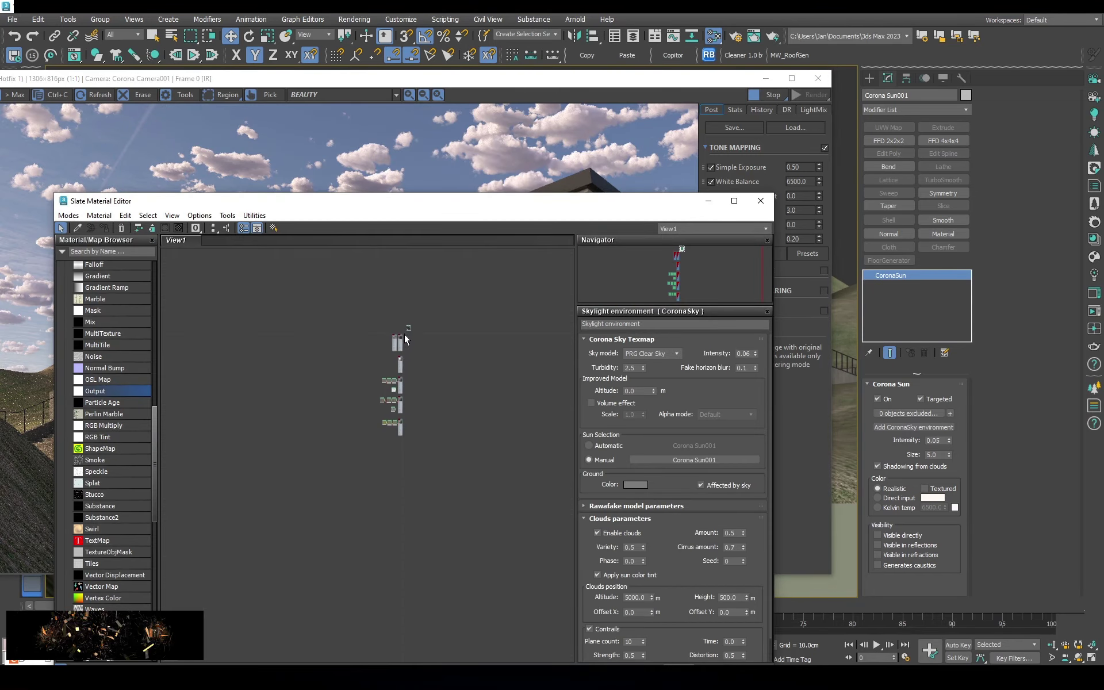
{"action": "scroll", "coordinate": [397, 359], "scroll_direction": "up", "scroll_amount": 5}
{"action": "double_click", "coordinate": [437, 362]}
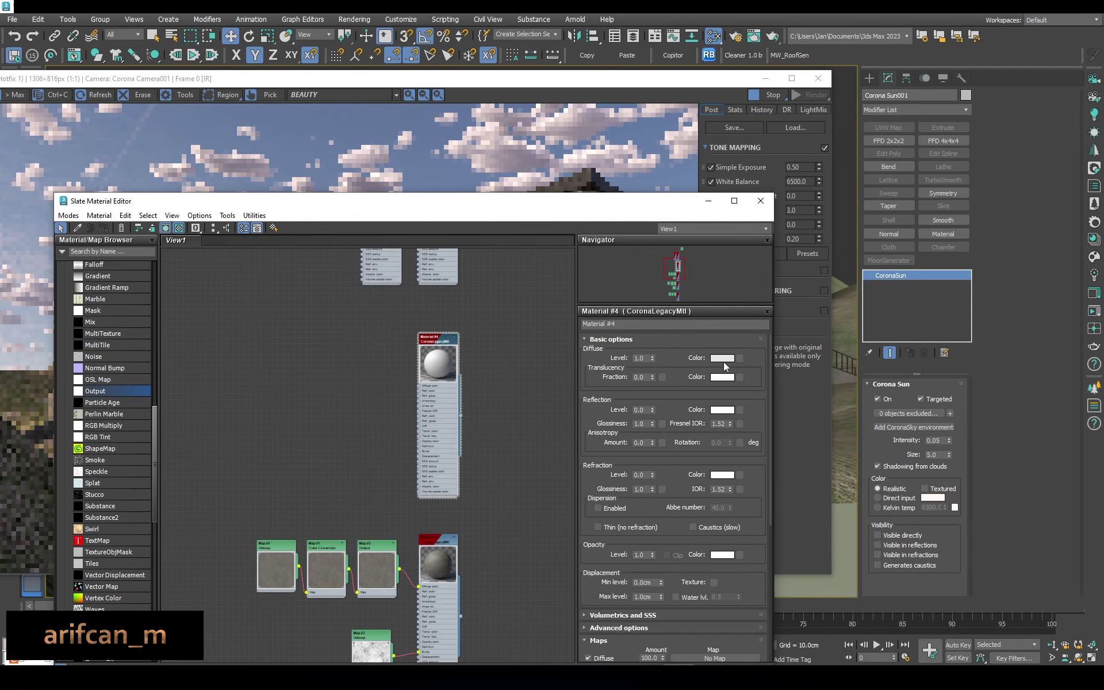
{"action": "left_click", "coordinate": [723, 359]}
{"action": "left_click", "coordinate": [667, 338]}
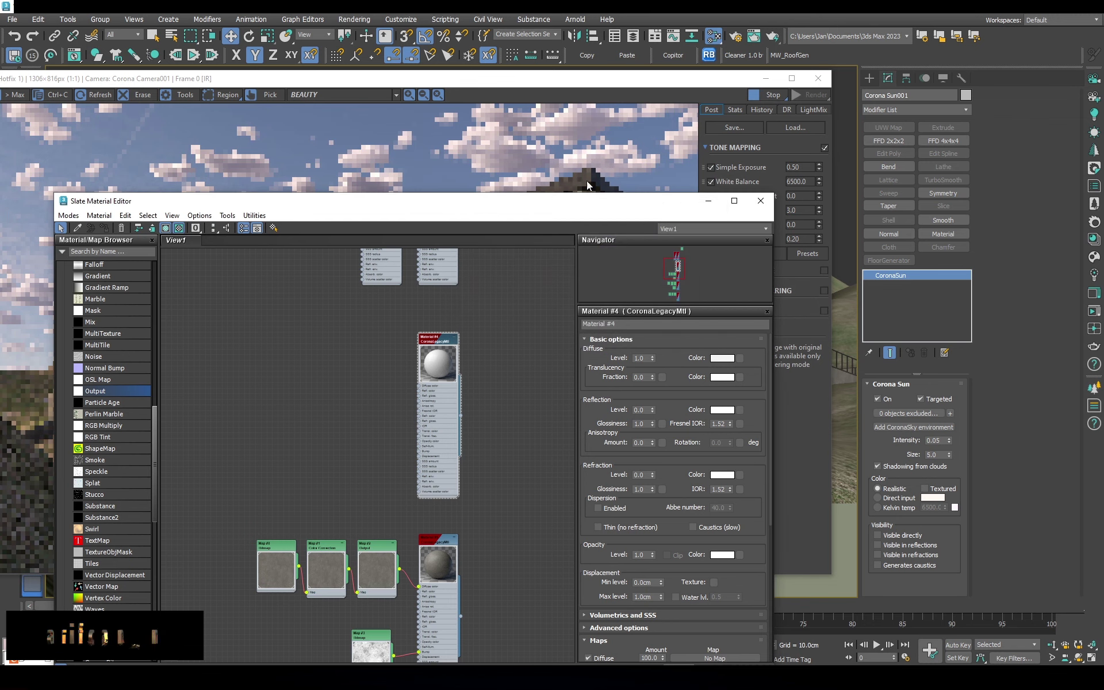
{"action": "key", "text": "m"}
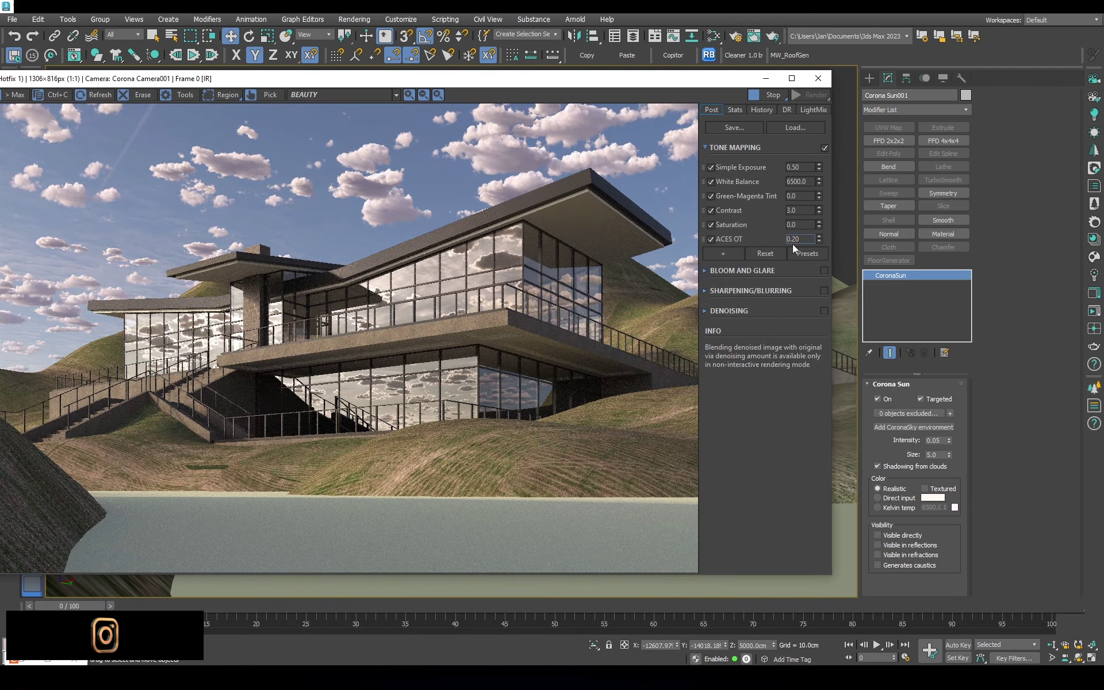
{"action": "left_click", "coordinate": [723, 253]}
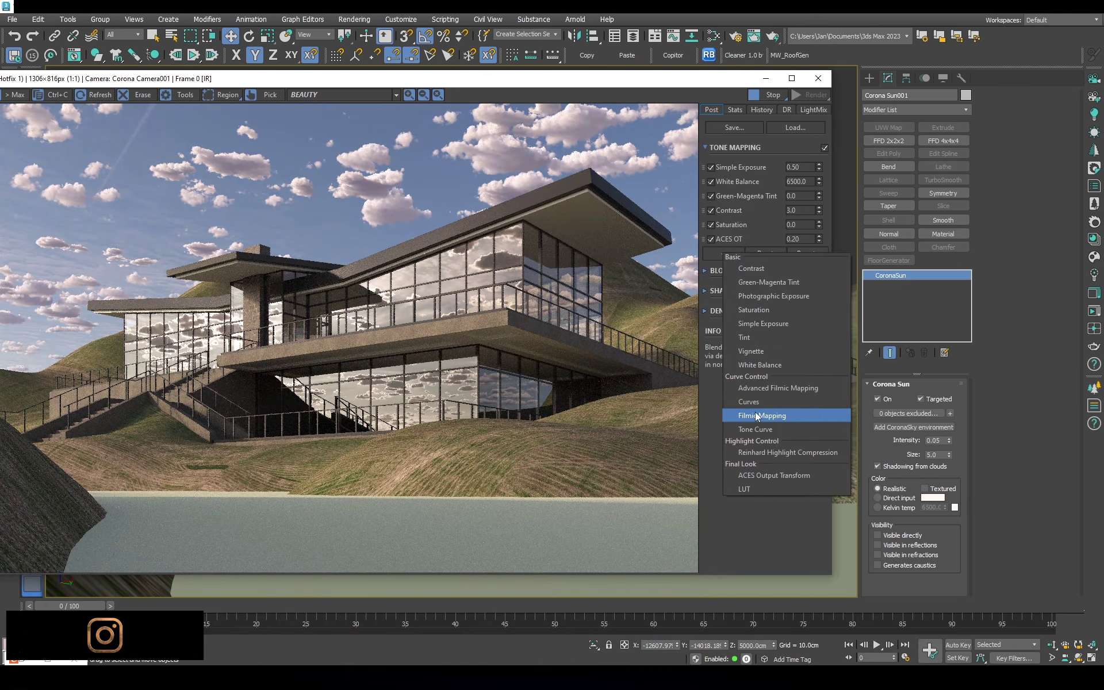
Add the Filmic tone-mapping operator with Rich Shadows 0.5
{"action": "left_click", "coordinate": [756, 415]}
{"action": "type", "text": "0.5"}
{"action": "key", "text": "Tab"}
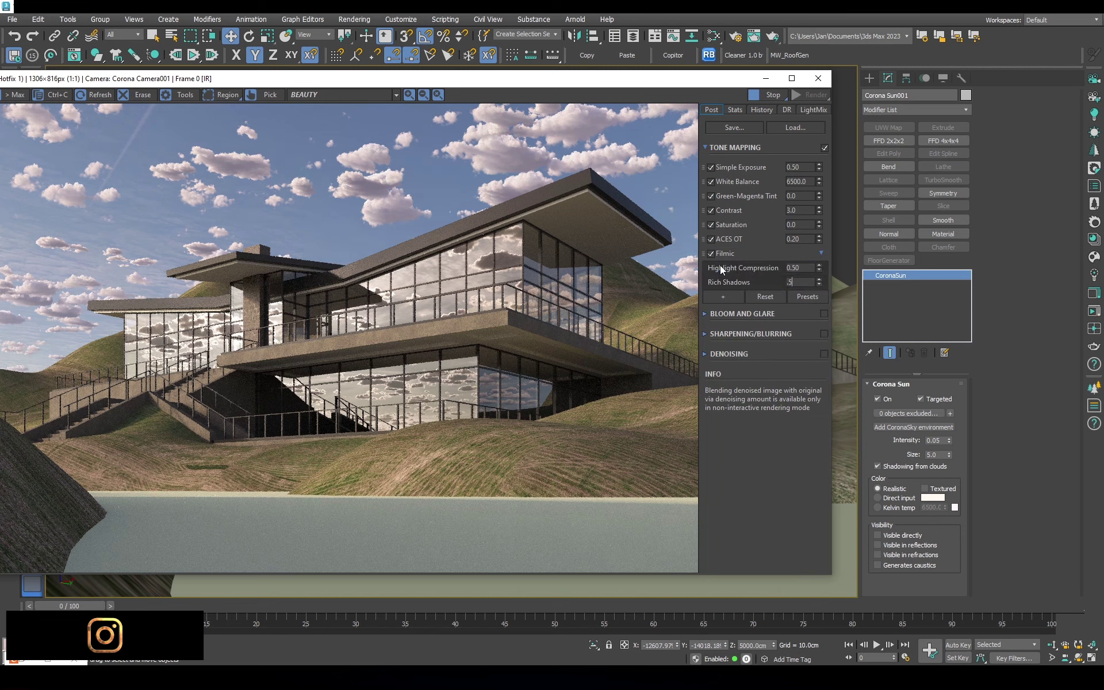
{"action": "type", "text": "0.5"}
{"action": "key", "text": "Return"}
Add a LUT operator at 0.2 opacity and show the Corona Sky parameters in Slate
{"action": "left_click", "coordinate": [723, 296]}
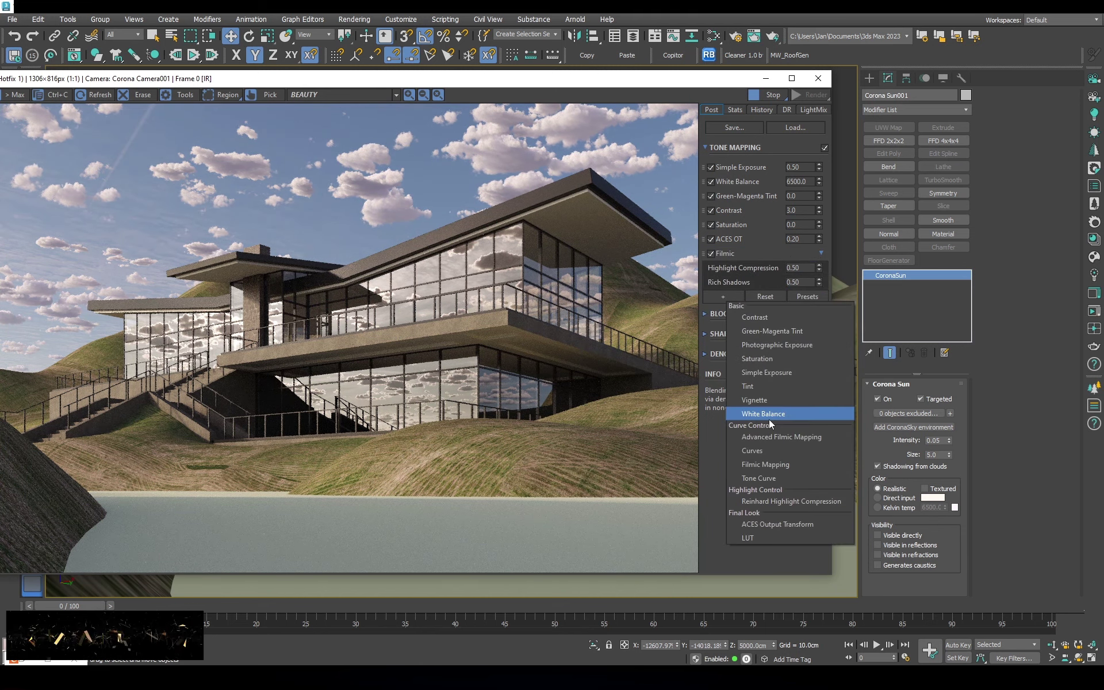
{"action": "left_click", "coordinate": [760, 539]}
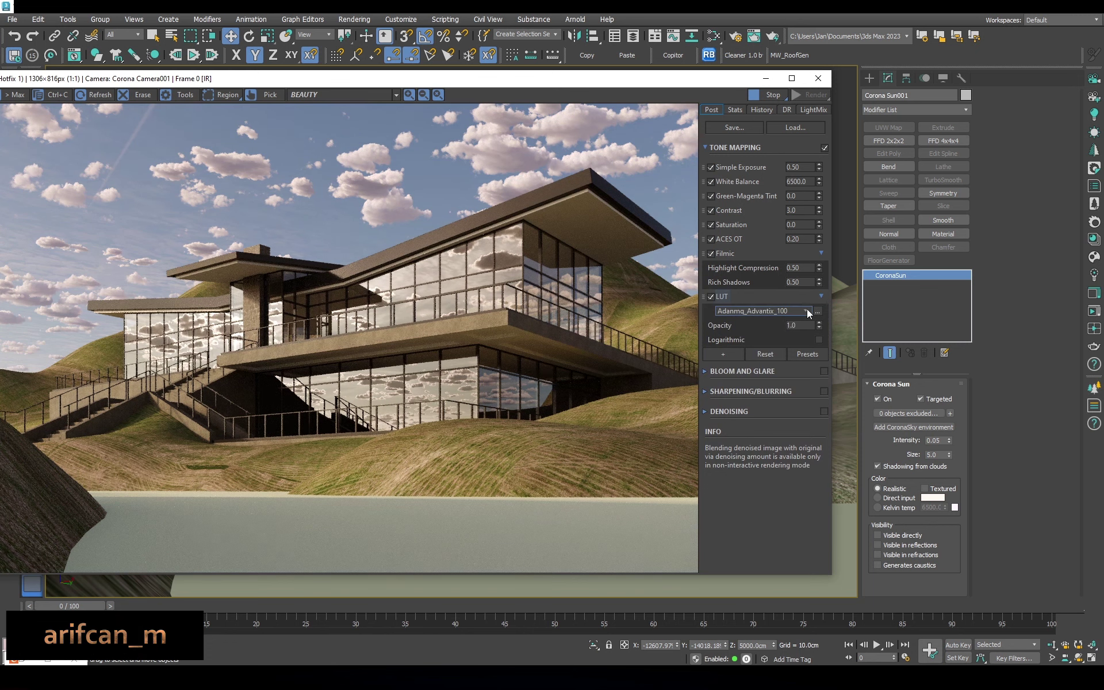
{"action": "scroll", "coordinate": [784, 312], "scroll_direction": "down", "scroll_amount": 1}
{"action": "scroll", "coordinate": [784, 312], "scroll_direction": "down", "scroll_amount": 2}
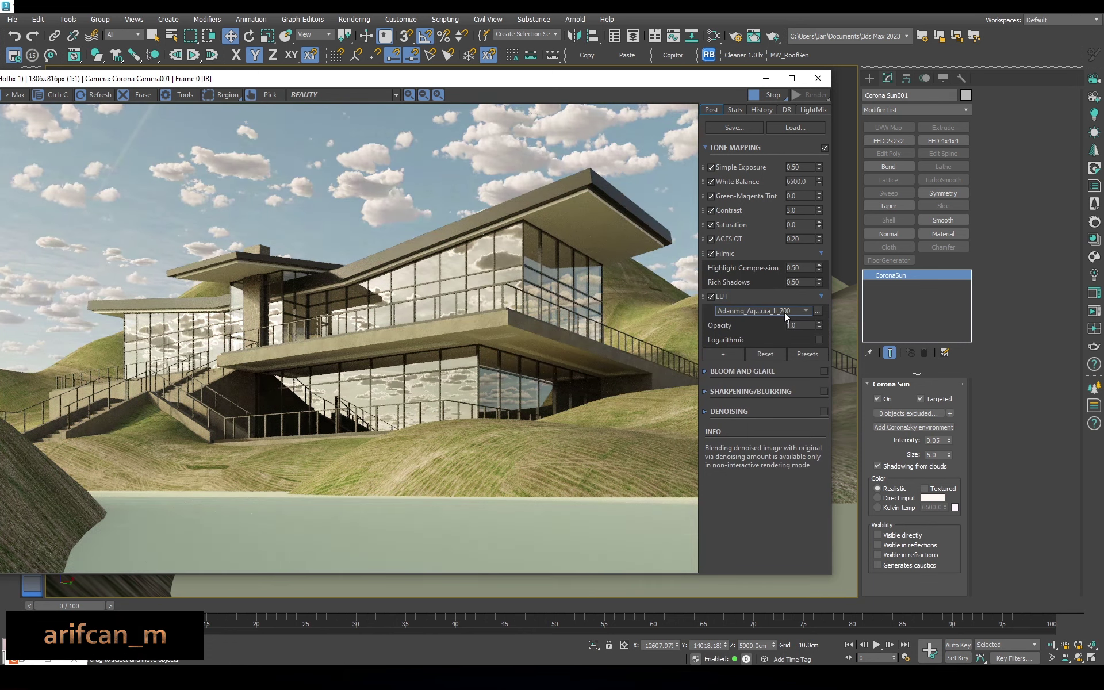
{"action": "scroll", "coordinate": [784, 313], "scroll_direction": "down", "scroll_amount": 1}
{"action": "type", "text": "0.2"}
{"action": "key", "text": "Return"}
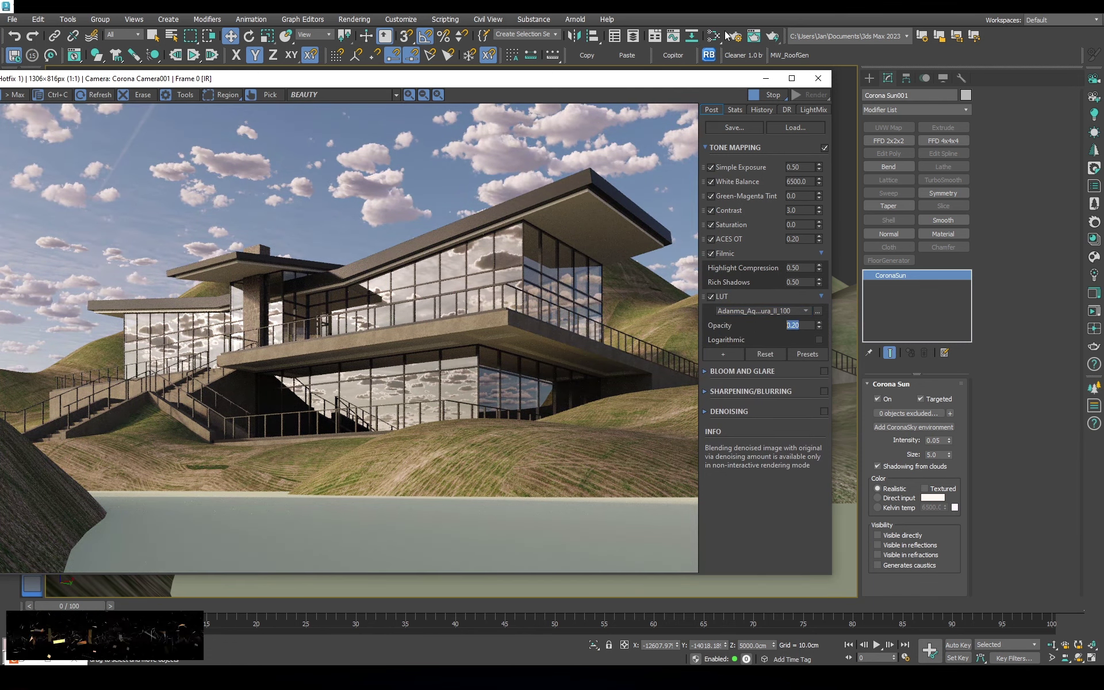
{"action": "left_click", "coordinate": [713, 36]}
{"action": "double_click", "coordinate": [418, 443]}
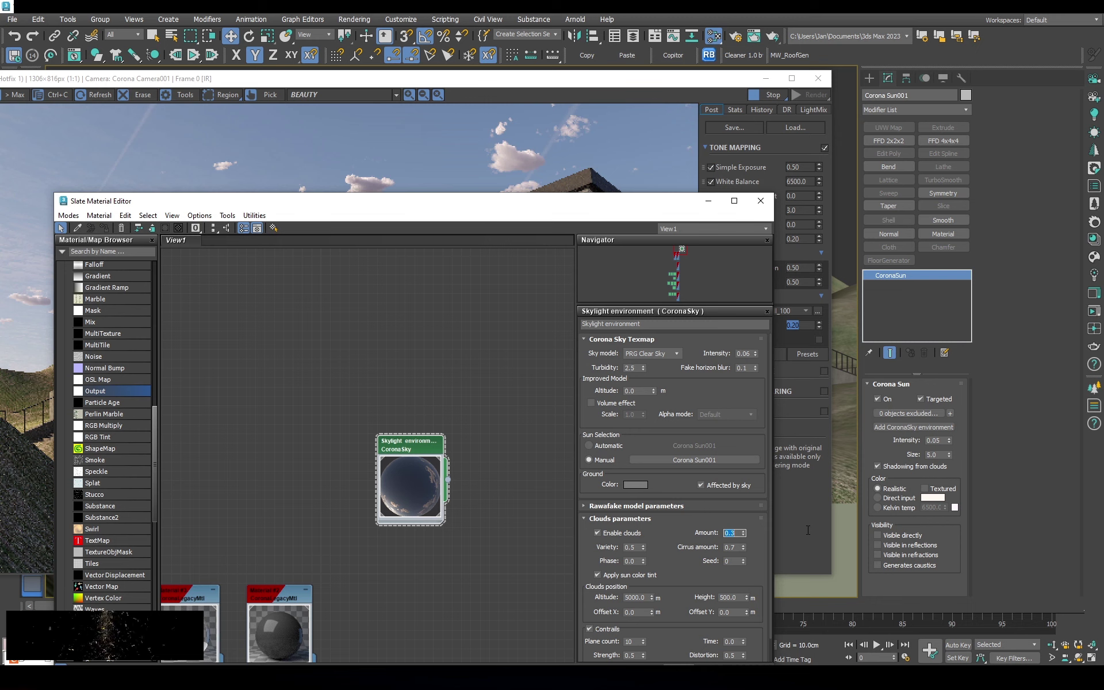
Try a cloud Variety of 1.0, then restore it to 0.5
{"action": "double_click", "coordinate": [634, 548]}
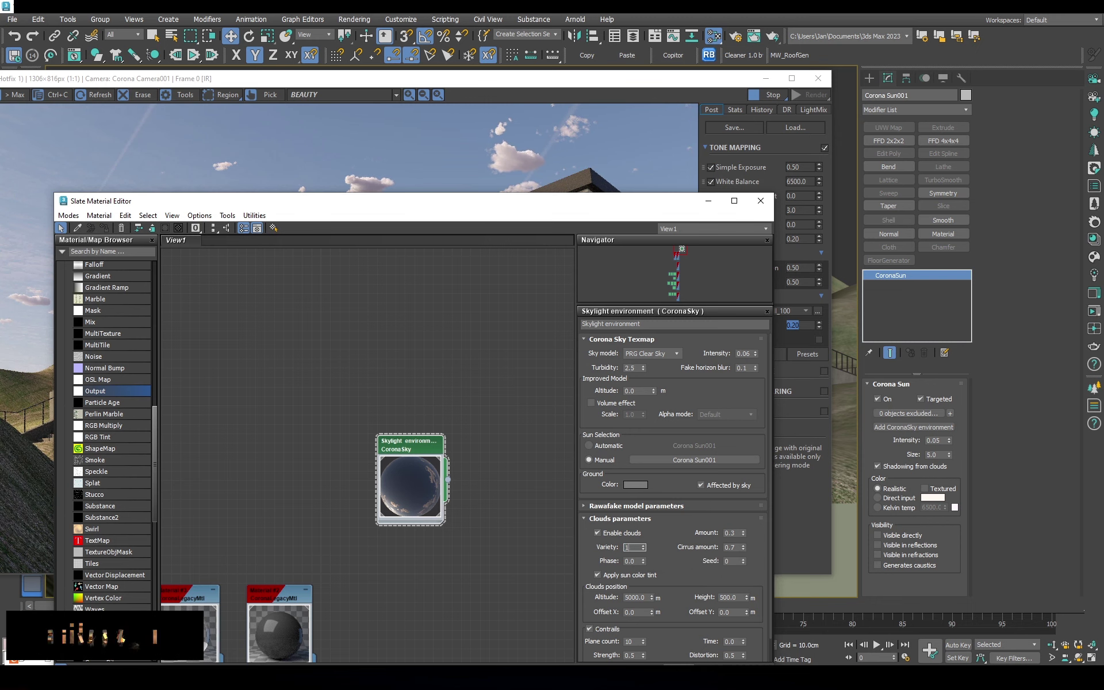
{"action": "type", "text": "1"}
{"action": "key", "text": "Return"}
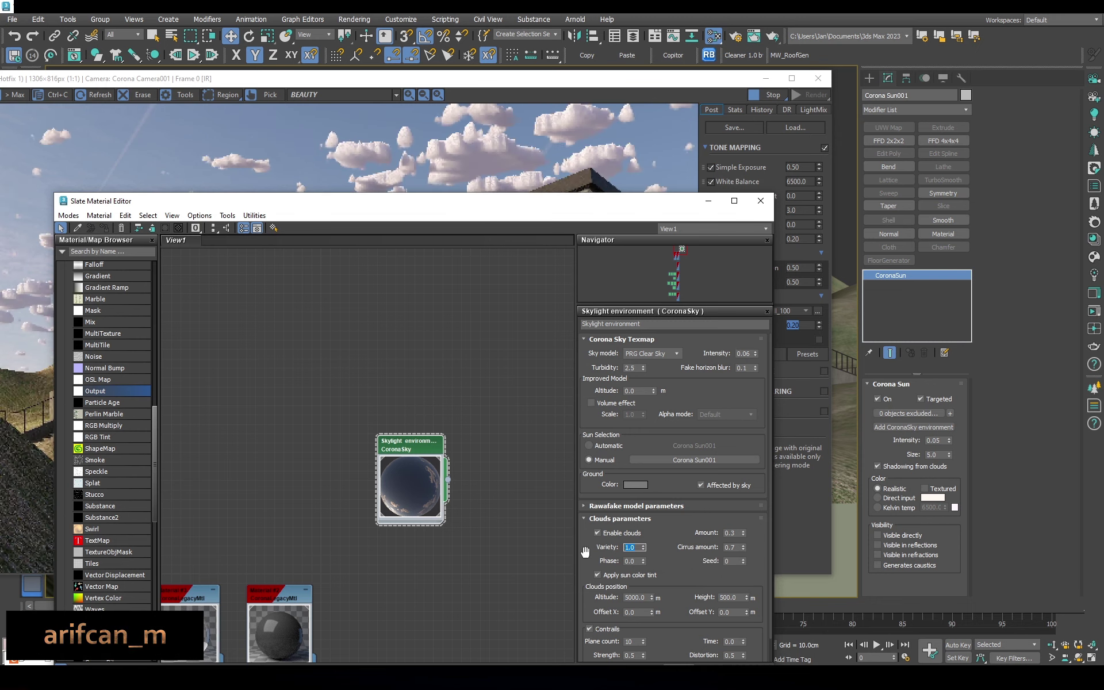
{"action": "key", "text": "shift+Tab"}
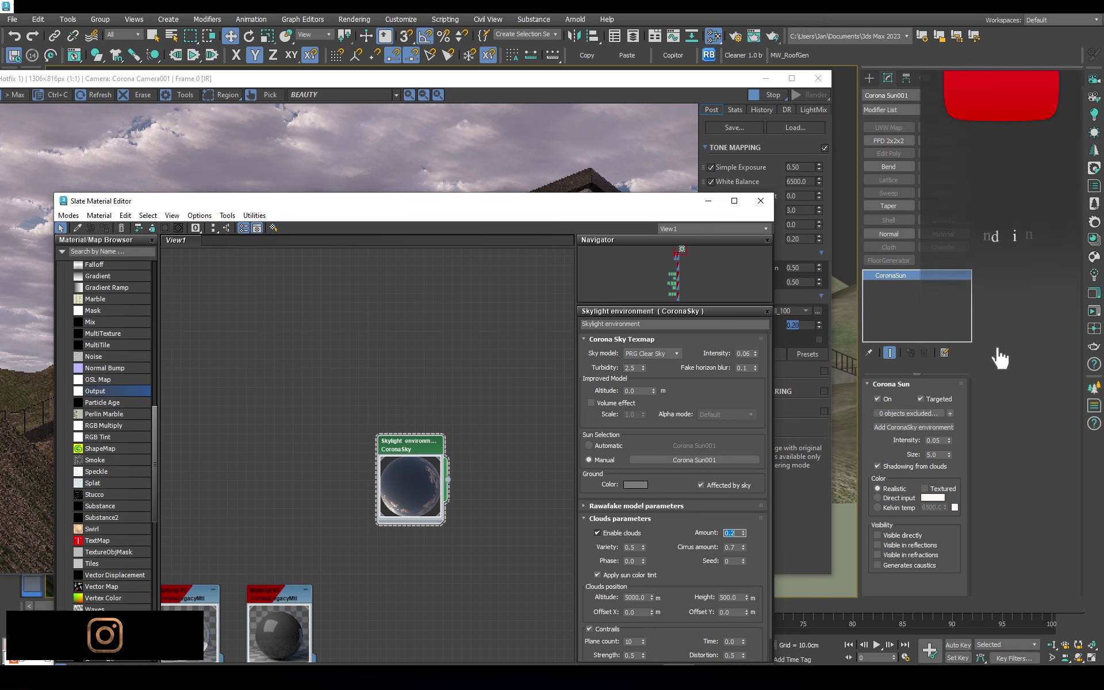
Set the CoronaSky cloud Amount to 0.4, after briefly trying 0.3
{"action": "type", "text": "0.3"}
{"action": "key", "text": "Return"}
{"action": "type", "text": "0.4"}
{"action": "key", "text": "Return"}
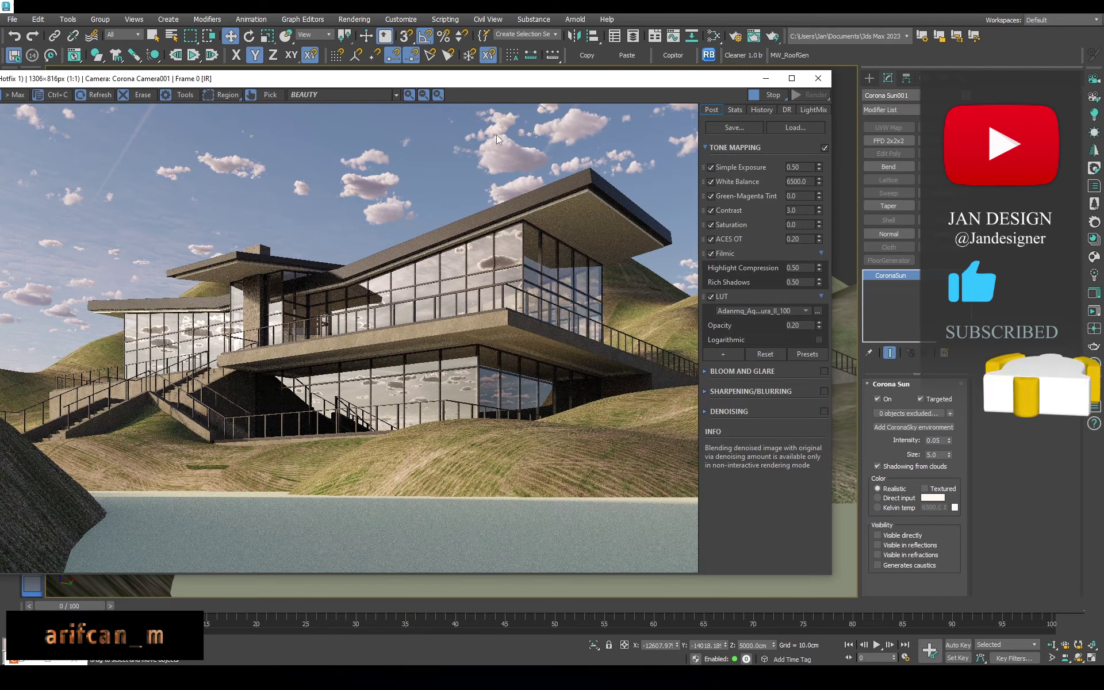
Zoom in and out on the render to inspect the partly cloudy sky
{"action": "scroll", "coordinate": [495, 134], "scroll_direction": "up", "scroll_amount": 2}
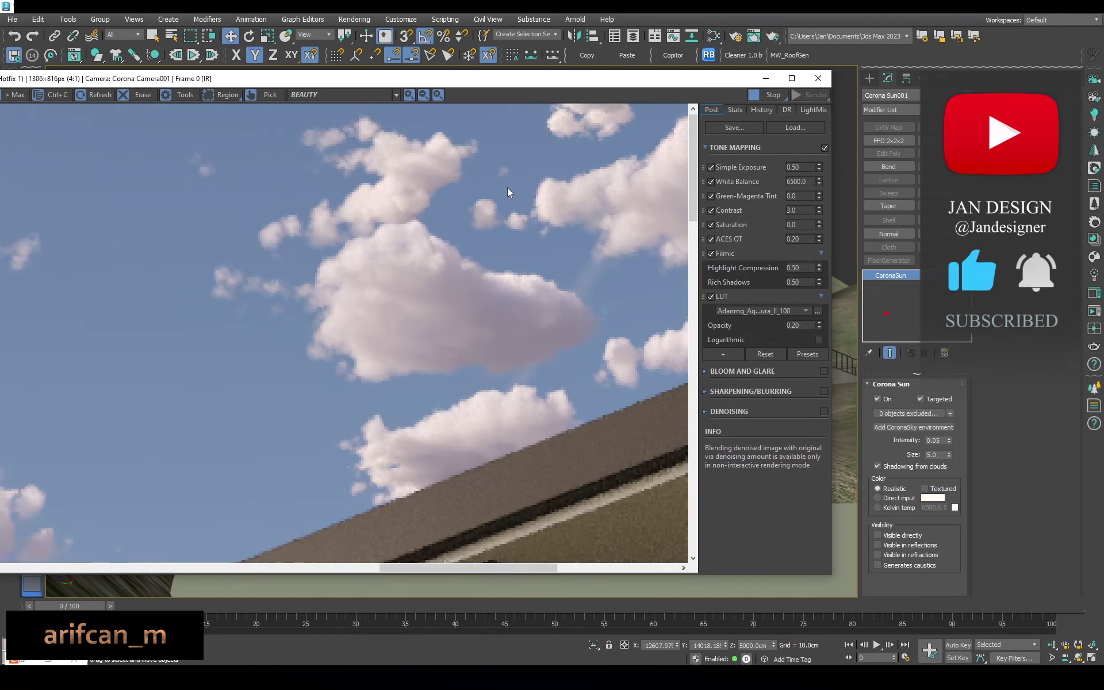
{"action": "scroll", "coordinate": [507, 188], "scroll_direction": "down", "scroll_amount": 1}
{"action": "scroll", "coordinate": [540, 193], "scroll_direction": "up", "scroll_amount": 2}
{"action": "scroll", "coordinate": [309, 291], "scroll_direction": "down", "scroll_amount": 1}
{"action": "scroll", "coordinate": [526, 223], "scroll_direction": "down", "scroll_amount": 1}
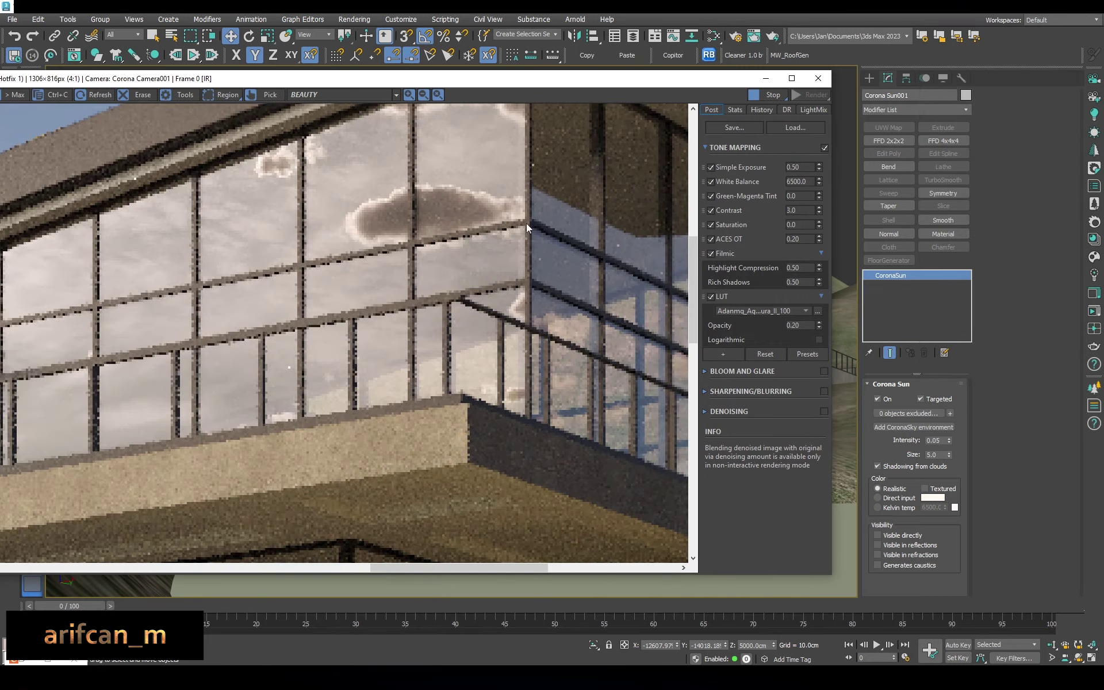
{"action": "scroll", "coordinate": [464, 295], "scroll_direction": "down", "scroll_amount": 1}
{"action": "scroll", "coordinate": [275, 313], "scroll_direction": "up", "scroll_amount": 3}
{"action": "scroll", "coordinate": [274, 312], "scroll_direction": "down", "scroll_amount": 3}
{"action": "scroll", "coordinate": [485, 247], "scroll_direction": "up", "scroll_amount": 2}
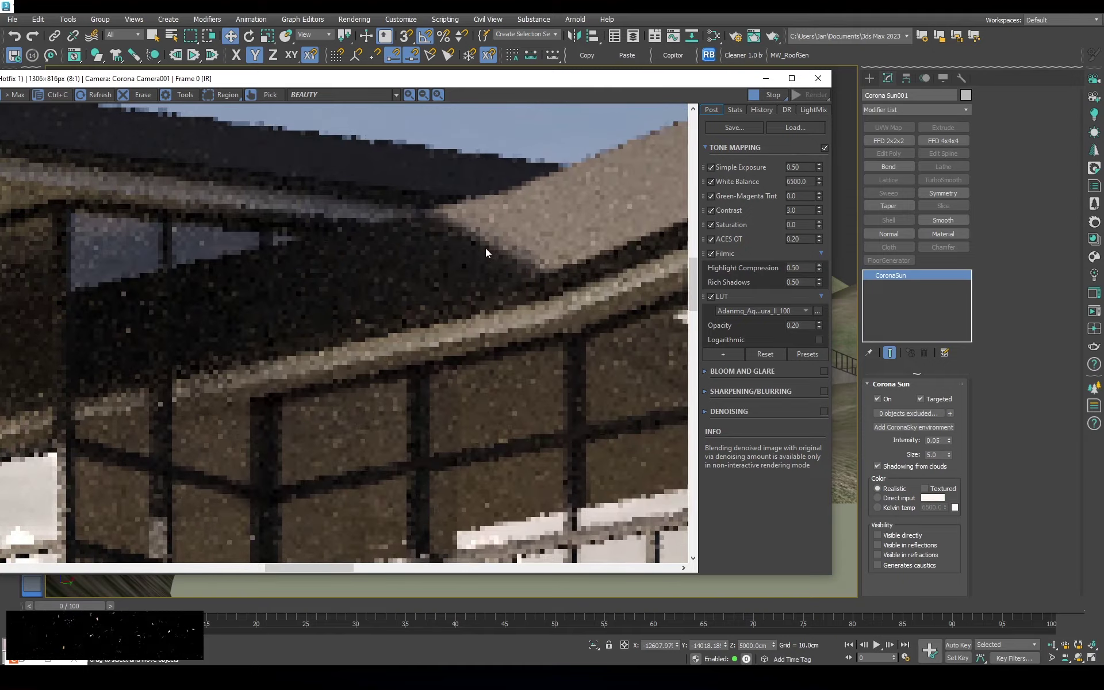
{"action": "scroll", "coordinate": [486, 352], "scroll_direction": "down", "scroll_amount": 1}
{"action": "scroll", "coordinate": [436, 302], "scroll_direction": "down", "scroll_amount": 1}
{"action": "scroll", "coordinate": [437, 303], "scroll_direction": "up", "scroll_amount": 3}
{"action": "scroll", "coordinate": [398, 312], "scroll_direction": "down", "scroll_amount": 2}
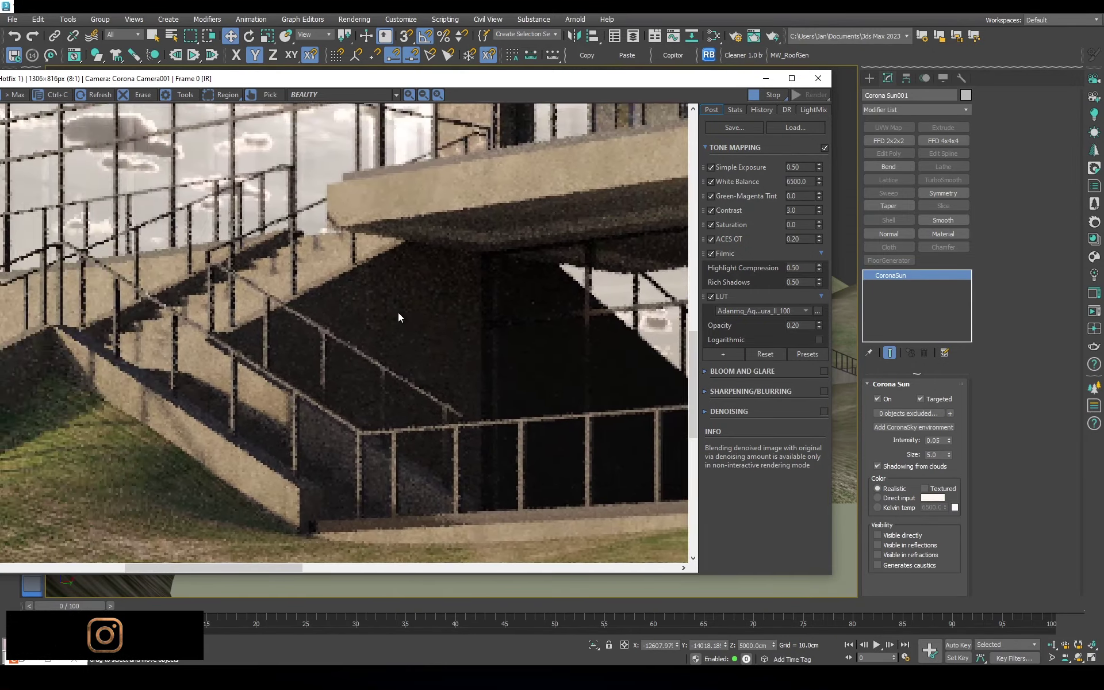
{"action": "scroll", "coordinate": [389, 340], "scroll_direction": "down", "scroll_amount": 1}
{"action": "scroll", "coordinate": [385, 317], "scroll_direction": "down", "scroll_amount": 1}
{"action": "scroll", "coordinate": [384, 318], "scroll_direction": "up", "scroll_amount": 3}
{"action": "scroll", "coordinate": [349, 356], "scroll_direction": "down", "scroll_amount": 3}
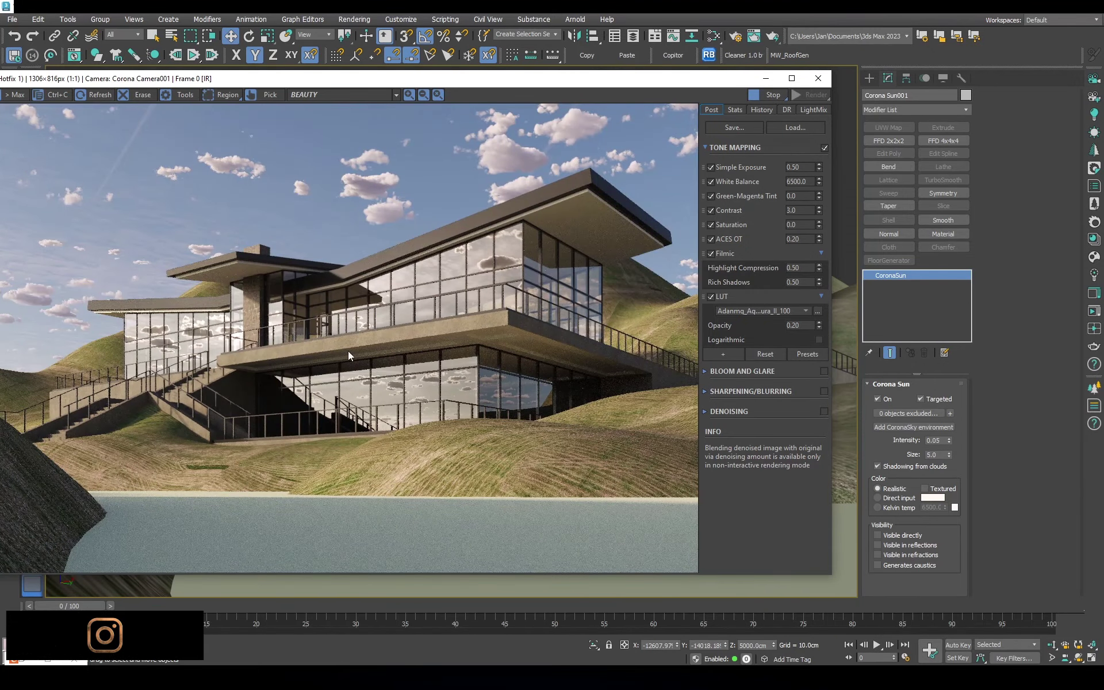
Back in Slate, wire a new Waves map into Material #8's bump
{"action": "left_click", "coordinate": [818, 78]}
{"action": "left_click", "coordinate": [714, 36]}
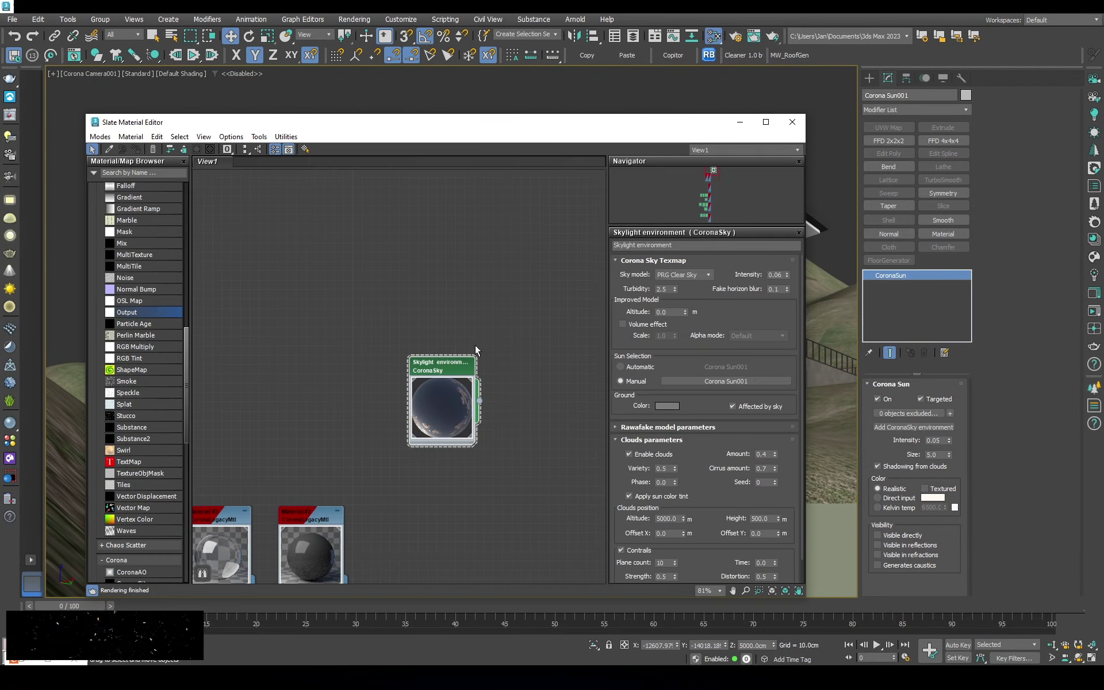
{"action": "middle_click_drag", "start_coordinate": [455, 316], "coordinate": [652, 317]}
{"action": "double_click", "coordinate": [414, 326]}
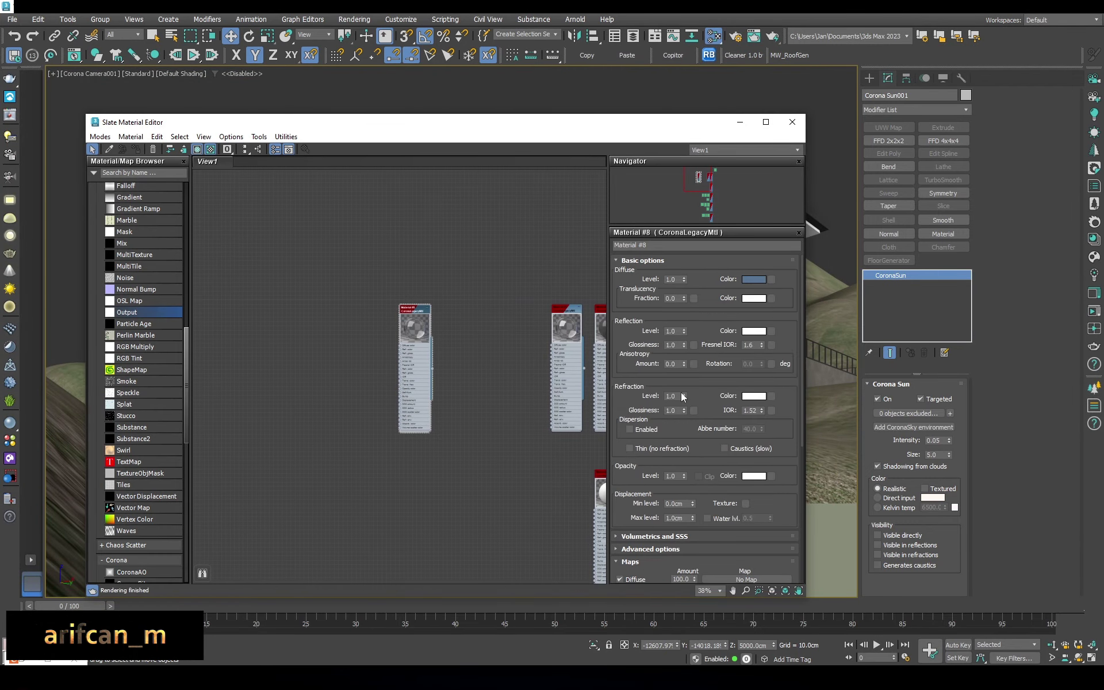
{"action": "scroll", "coordinate": [402, 326], "scroll_direction": "up", "scroll_amount": 4}
{"action": "scroll", "coordinate": [143, 403], "scroll_direction": "down", "scroll_amount": 2}
{"action": "scroll", "coordinate": [144, 403], "scroll_direction": "down", "scroll_amount": 3}
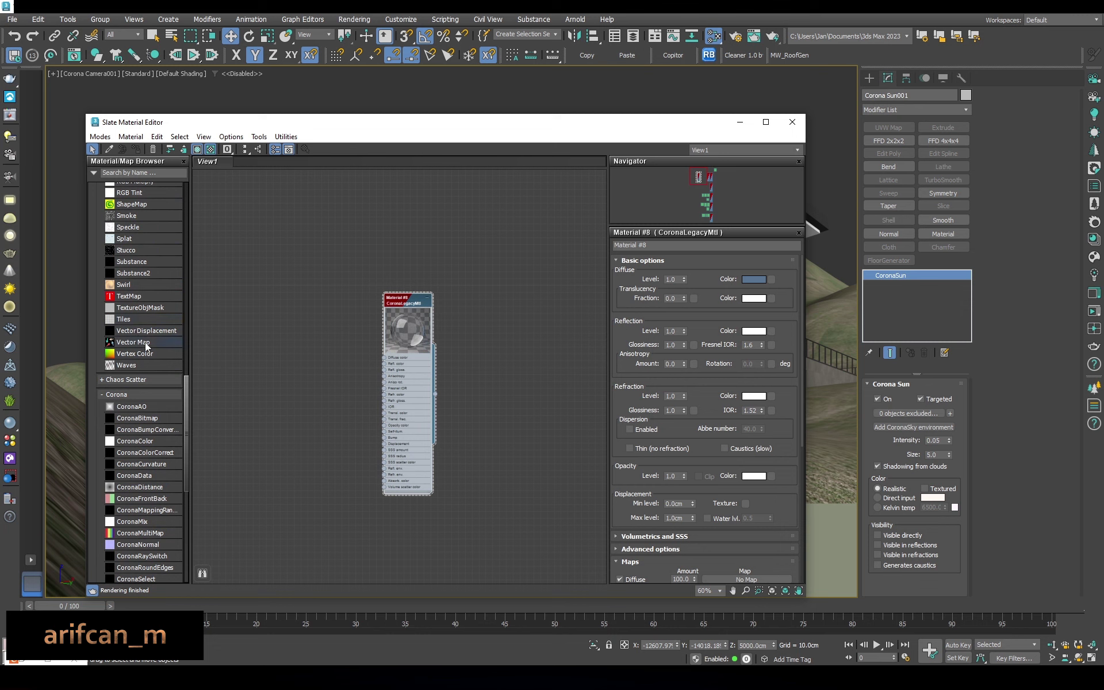
{"action": "mouse_move", "coordinate": [126, 365]}
{"action": "left_mouse_down"}
{"action": "mouse_move", "coordinate": [325, 319]}
{"action": "mouse_move", "coordinate": [336, 332]}
{"action": "left_mouse_up"}
{"action": "double_click", "coordinate": [325, 319]}
{"action": "double_click", "coordinate": [408, 328]}
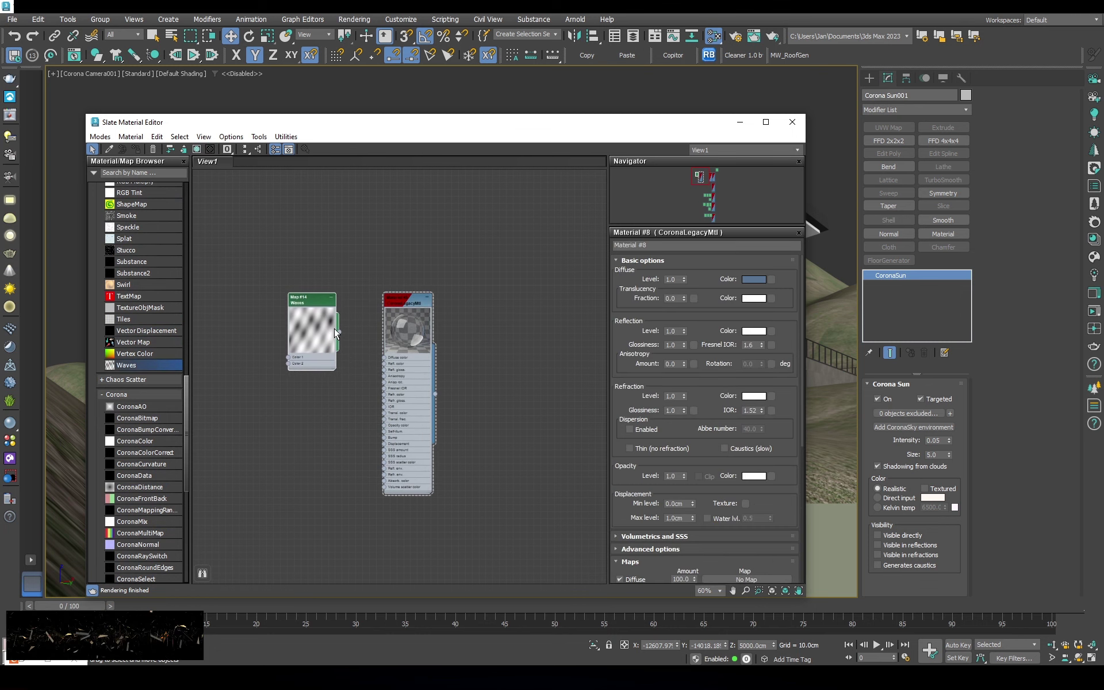
Assign Material #8 to the water plane object
{"action": "left_click", "coordinate": [806, 511]}
{"action": "right_click", "coordinate": [401, 301]}
{"action": "left_click", "coordinate": [442, 325]}
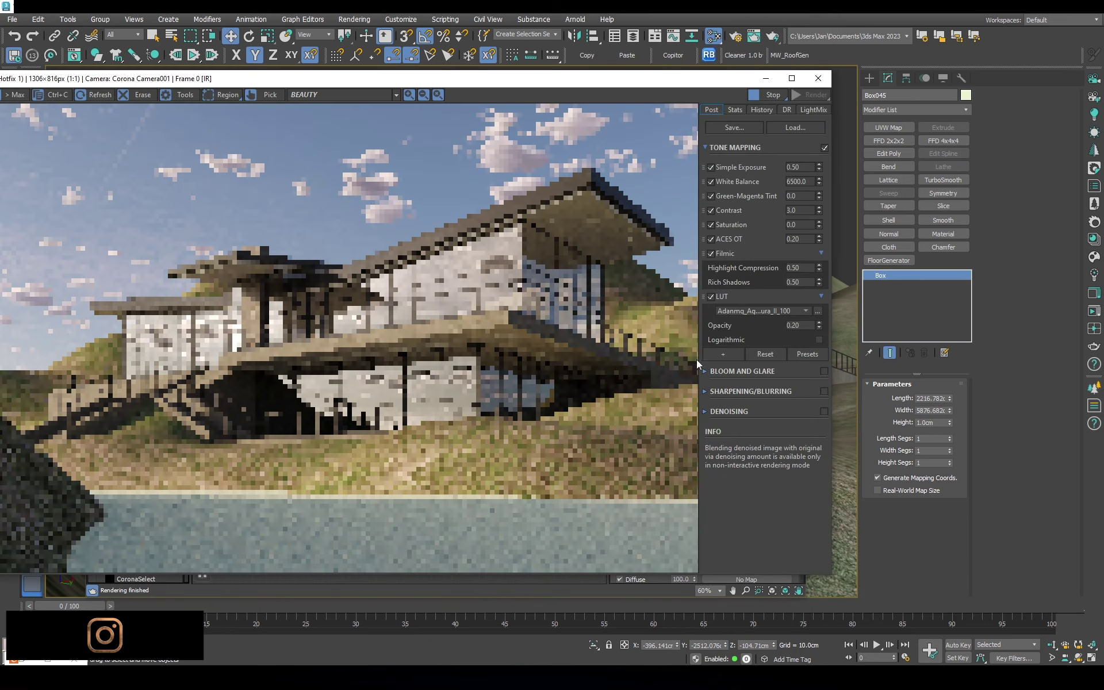
{"action": "left_click_drag", "start_coordinate": [473, 82], "coordinate": [706, 97]}
{"action": "left_click", "coordinate": [131, 110]}
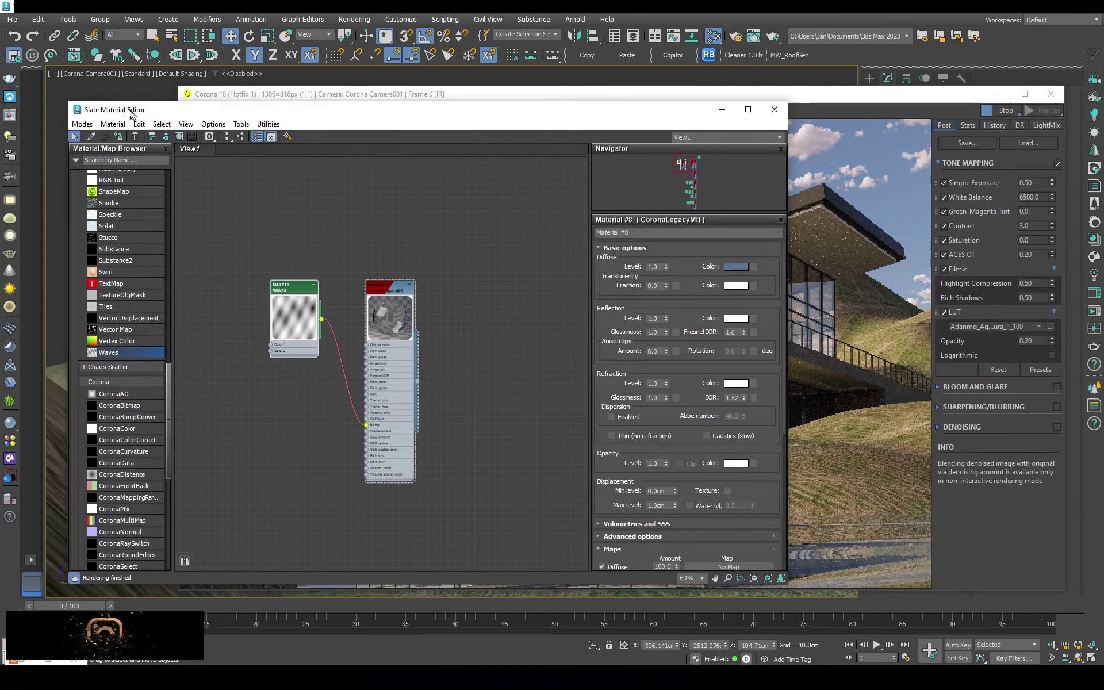
{"action": "left_click_drag", "start_coordinate": [131, 110], "coordinate": [117, 102]}
Set the Waves map's Num Wave Sets to 3
{"action": "double_click", "coordinate": [326, 310]}
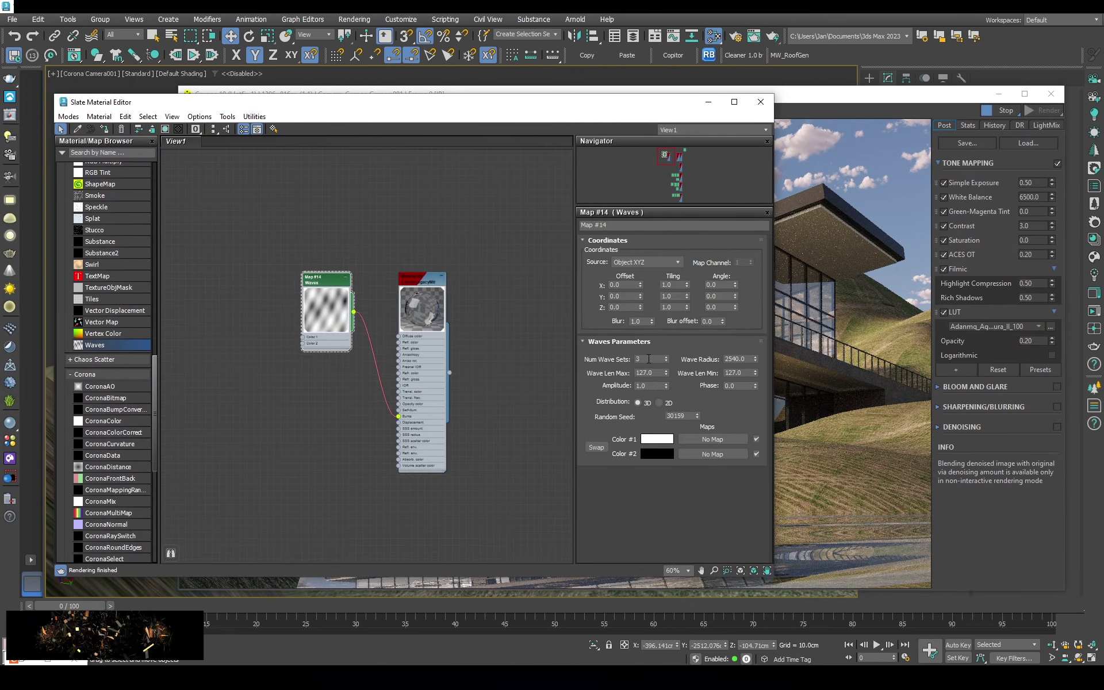
{"action": "double_click", "coordinate": [649, 358]}
{"action": "type", "text": "6"}
{"action": "left_click_drag", "start_coordinate": [403, 101], "coordinate": [362, 52]}
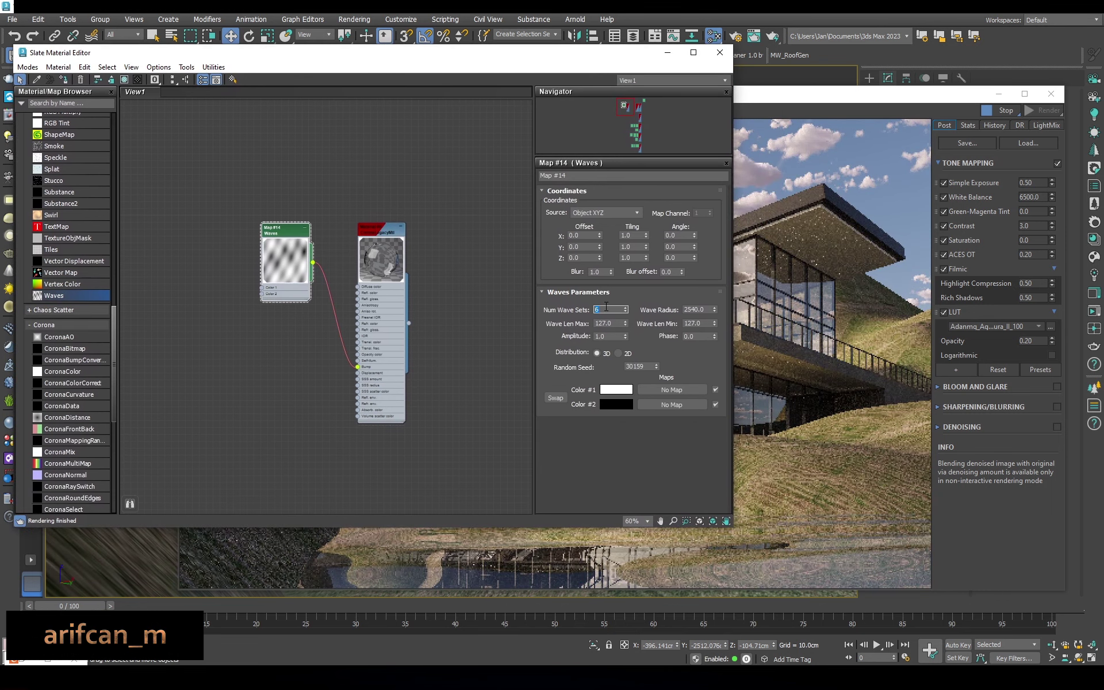
{"action": "type", "text": "3"}
{"action": "key", "text": "Return"}
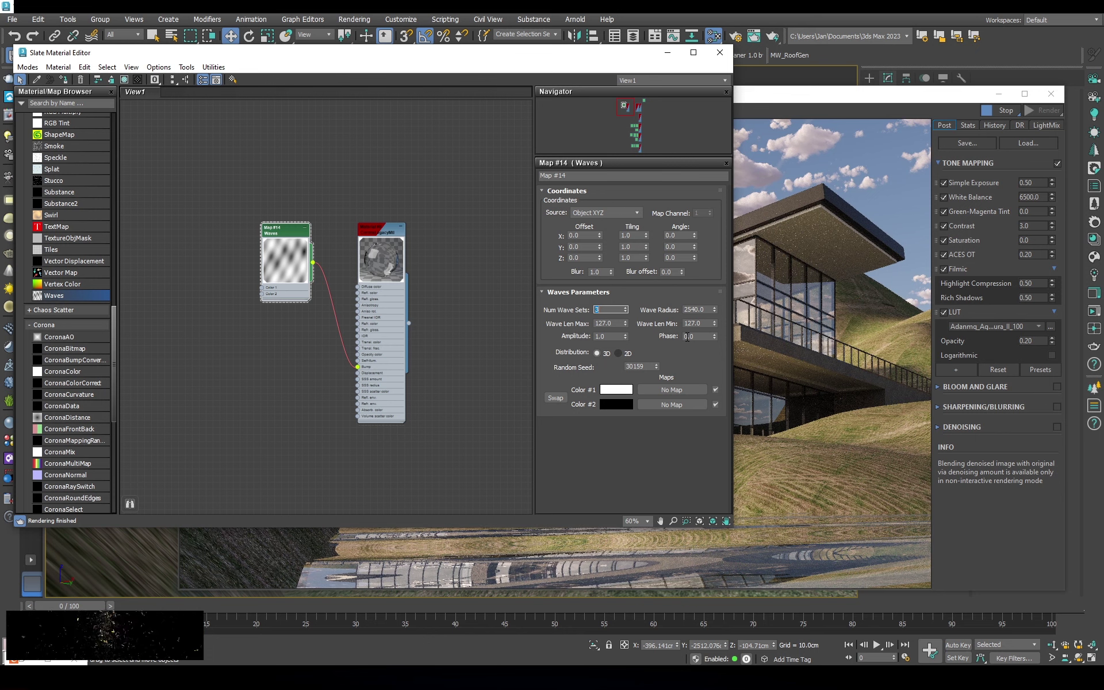
Delete the Waves map and connect a Noise map to Material #8's Bump
{"action": "key", "text": "Delete"}
{"action": "scroll", "coordinate": [53, 271], "scroll_direction": "up", "scroll_amount": 2}
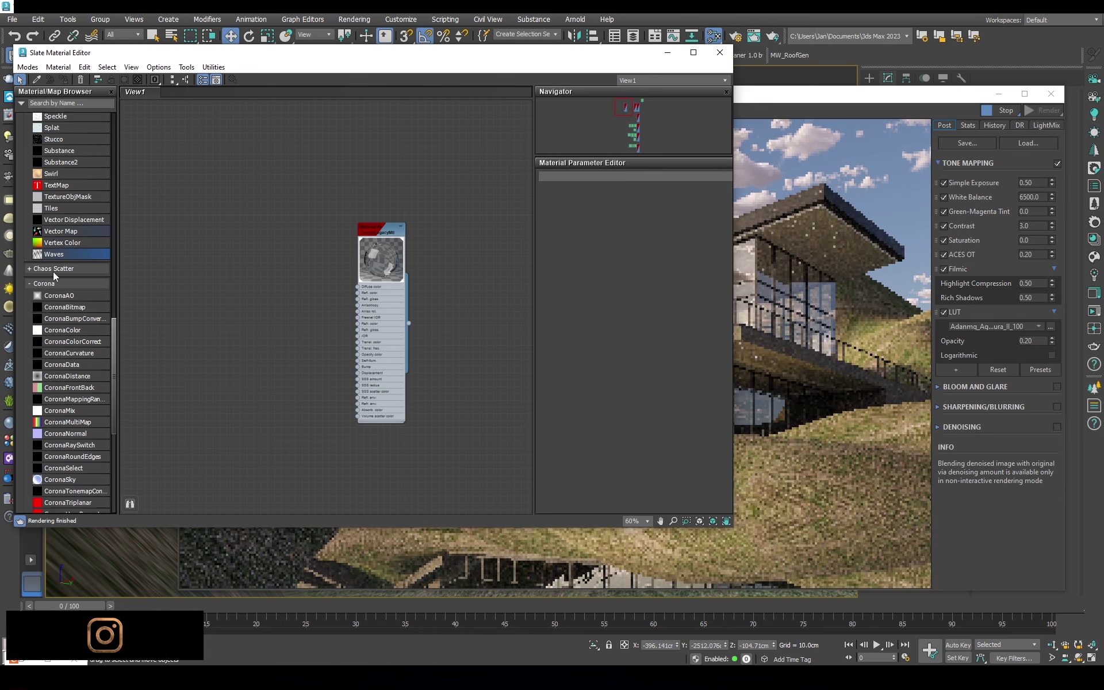
{"action": "scroll", "coordinate": [55, 284], "scroll_direction": "up", "scroll_amount": 3}
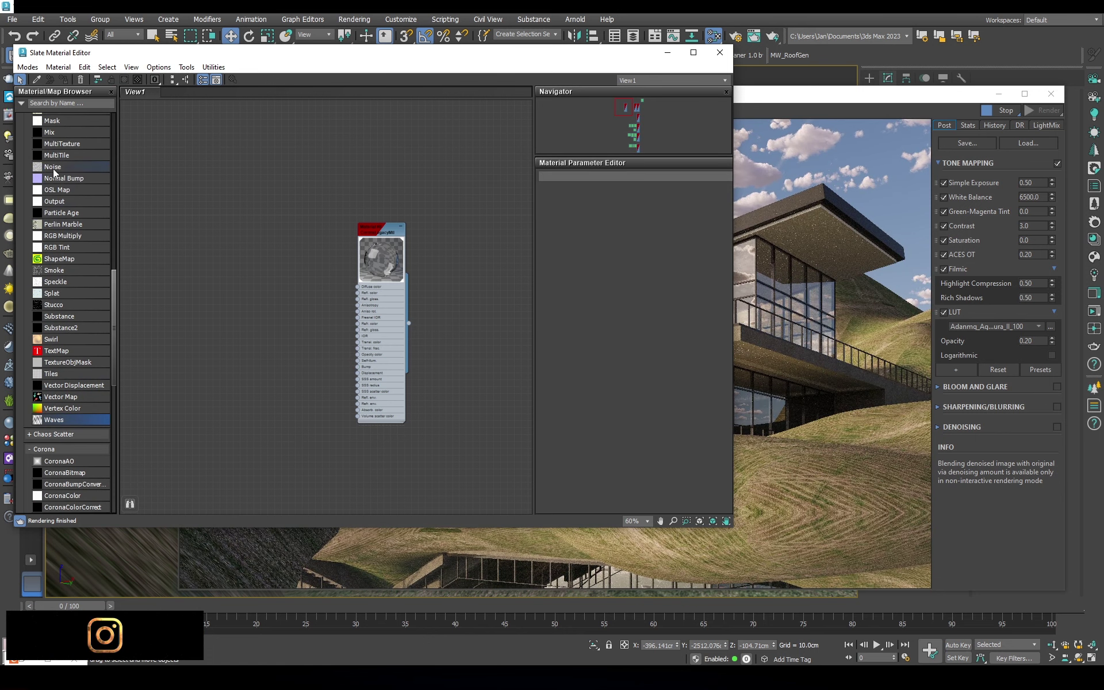
{"action": "mouse_move", "coordinate": [52, 166]}
{"action": "left_mouse_down"}
{"action": "mouse_move", "coordinate": [250, 259]}
{"action": "mouse_move", "coordinate": [316, 338]}
{"action": "mouse_move", "coordinate": [380, 385]}
{"action": "left_mouse_up"}
{"action": "scroll", "coordinate": [316, 338], "scroll_direction": "up", "scroll_amount": 3}
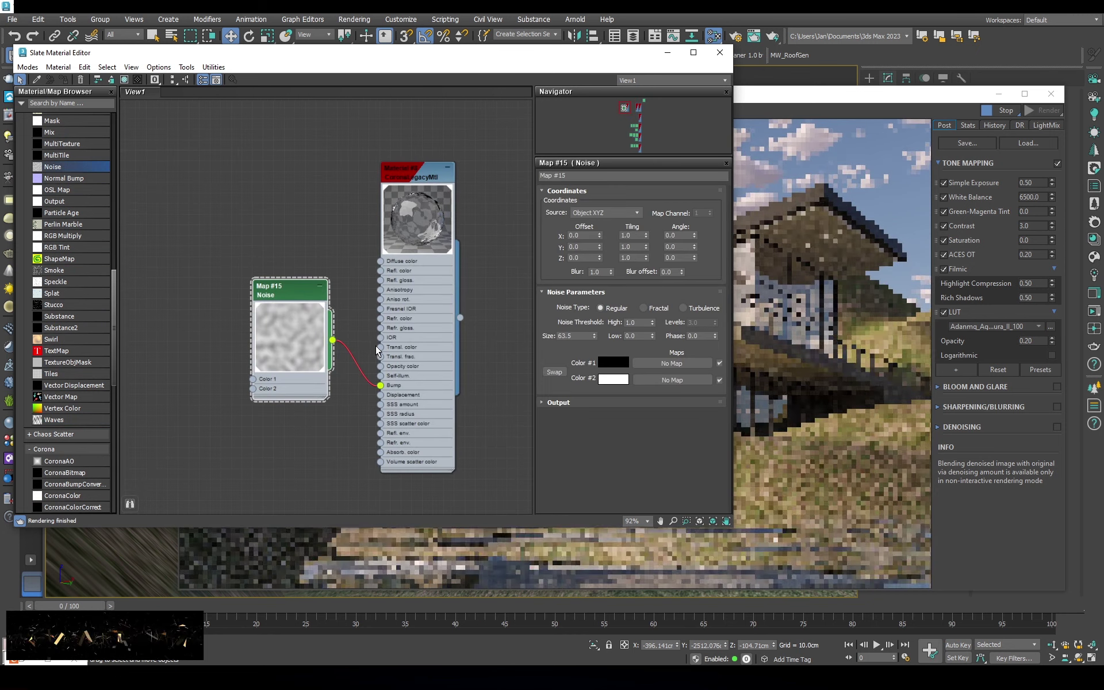
{"action": "left_click_drag", "start_coordinate": [300, 291], "coordinate": [287, 238]}
Set the Noise map Size to 20, after first trying 30
{"action": "double_click", "coordinate": [575, 336]}
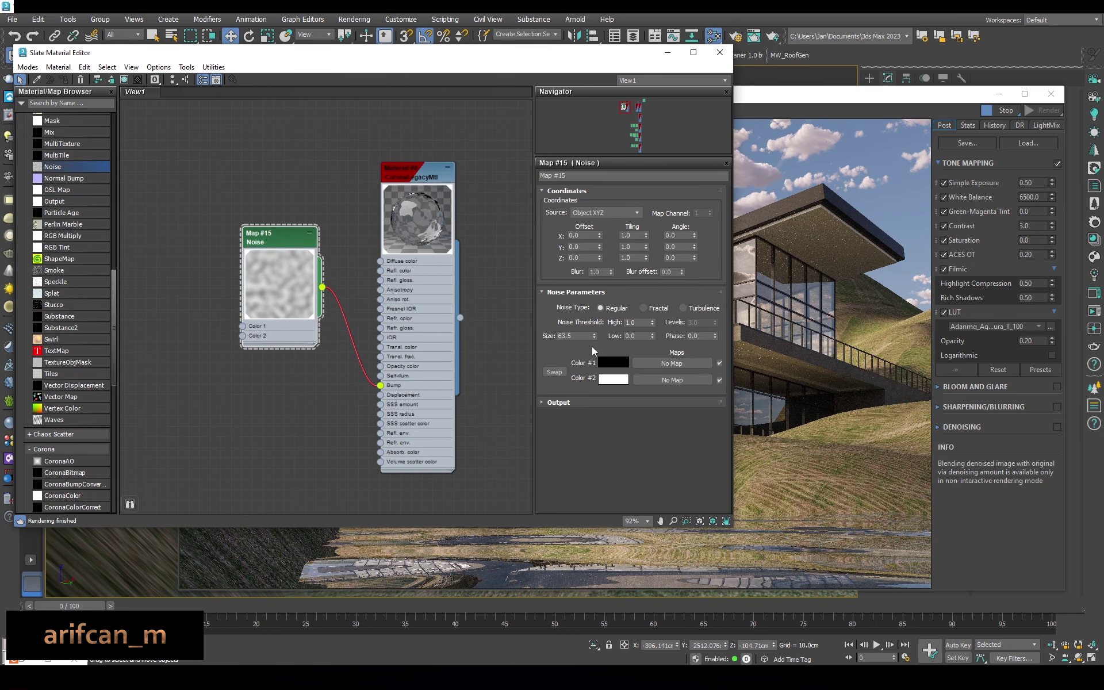
{"action": "type", "text": "30"}
{"action": "key", "text": "Return"}
{"action": "type", "text": "20"}
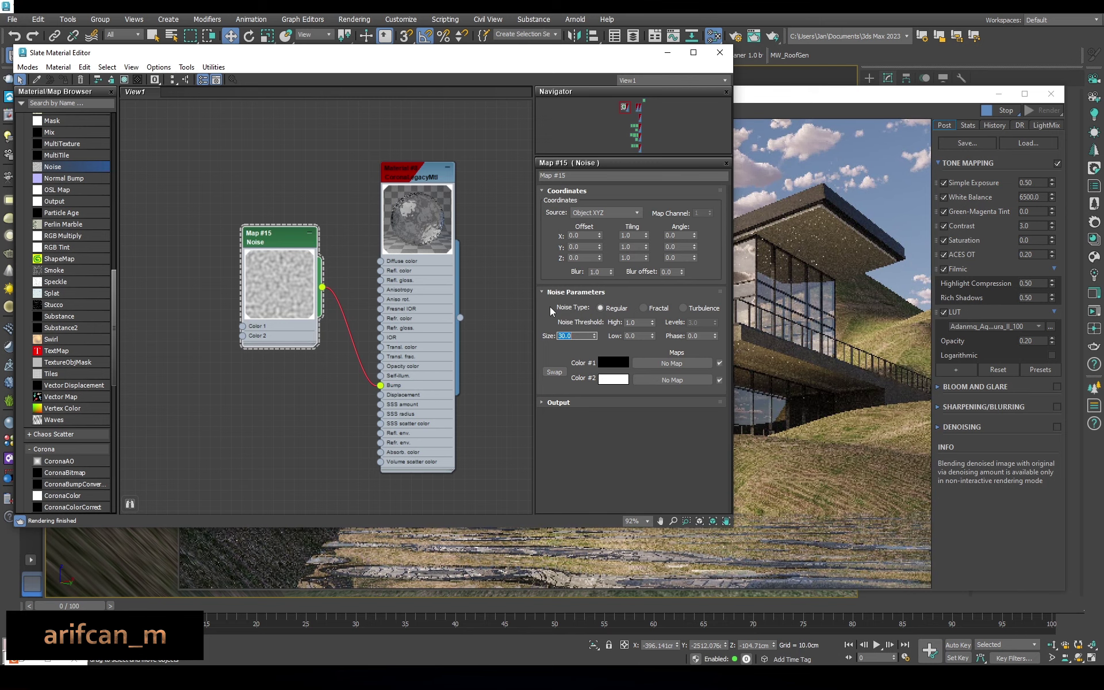
{"action": "key", "text": "Return"}
{"action": "scroll", "coordinate": [836, 561], "scroll_direction": "up", "scroll_amount": 5}
{"action": "scroll", "coordinate": [835, 561], "scroll_direction": "down", "scroll_amount": 5}
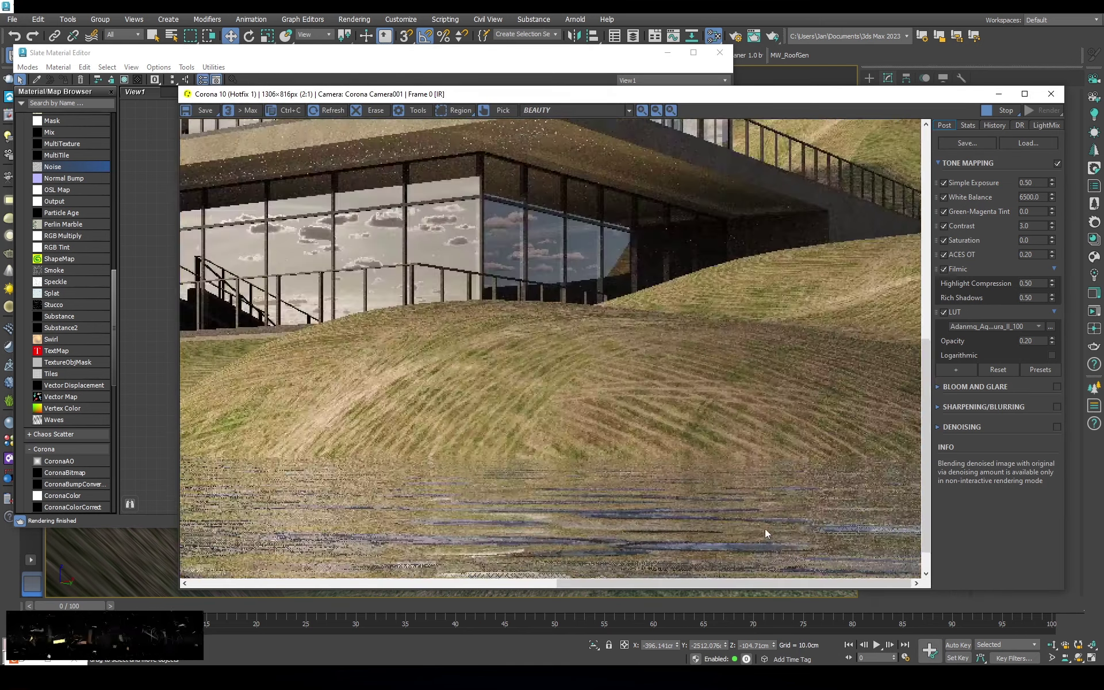
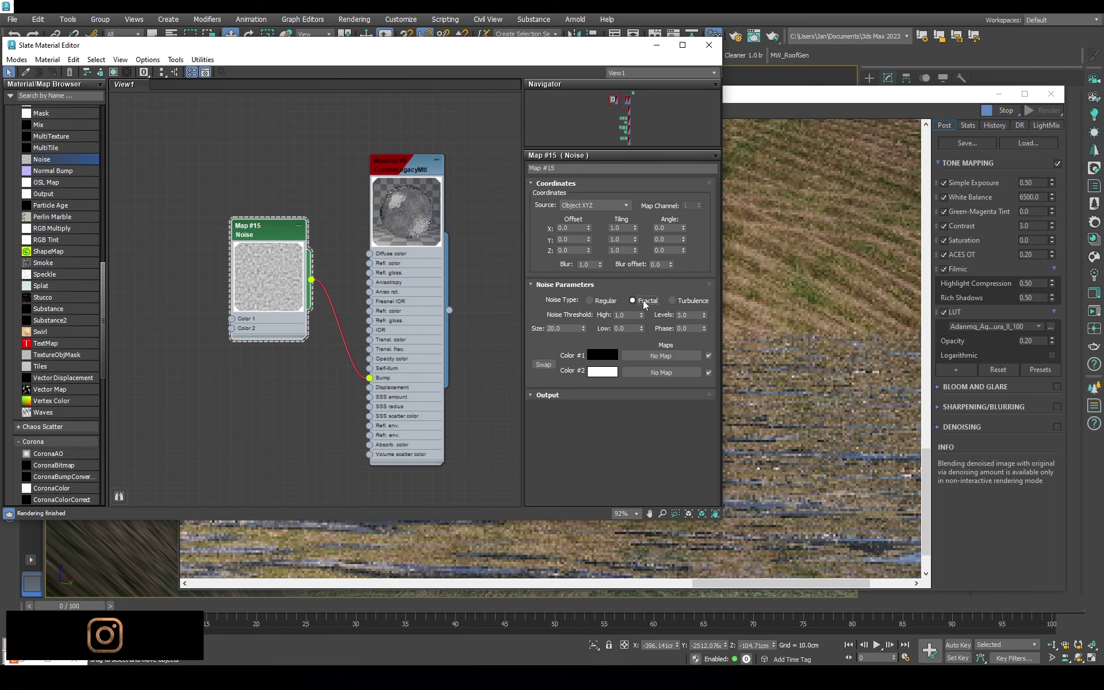
Switch the water's Noise bump to Turbulence with size 50
{"action": "left_click", "coordinate": [671, 300]}
{"action": "double_click", "coordinate": [565, 328]}
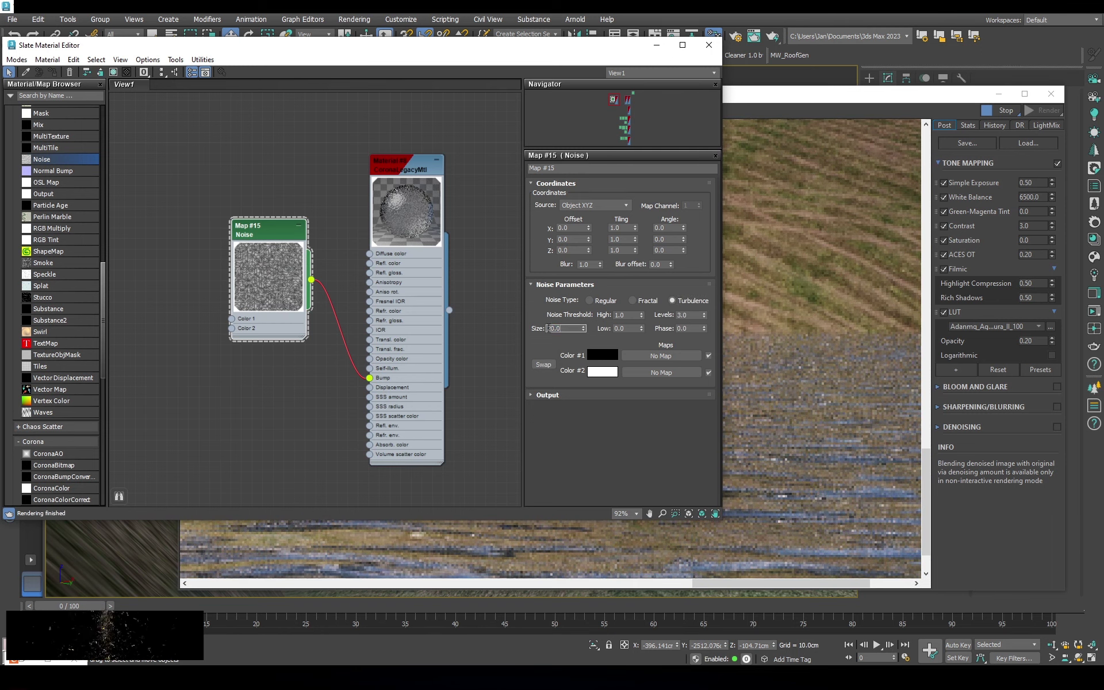
{"action": "type", "text": "50"}
{"action": "key", "text": "Return"}
Set the Noise type back to Regular and change its size
{"action": "left_click", "coordinate": [590, 300]}
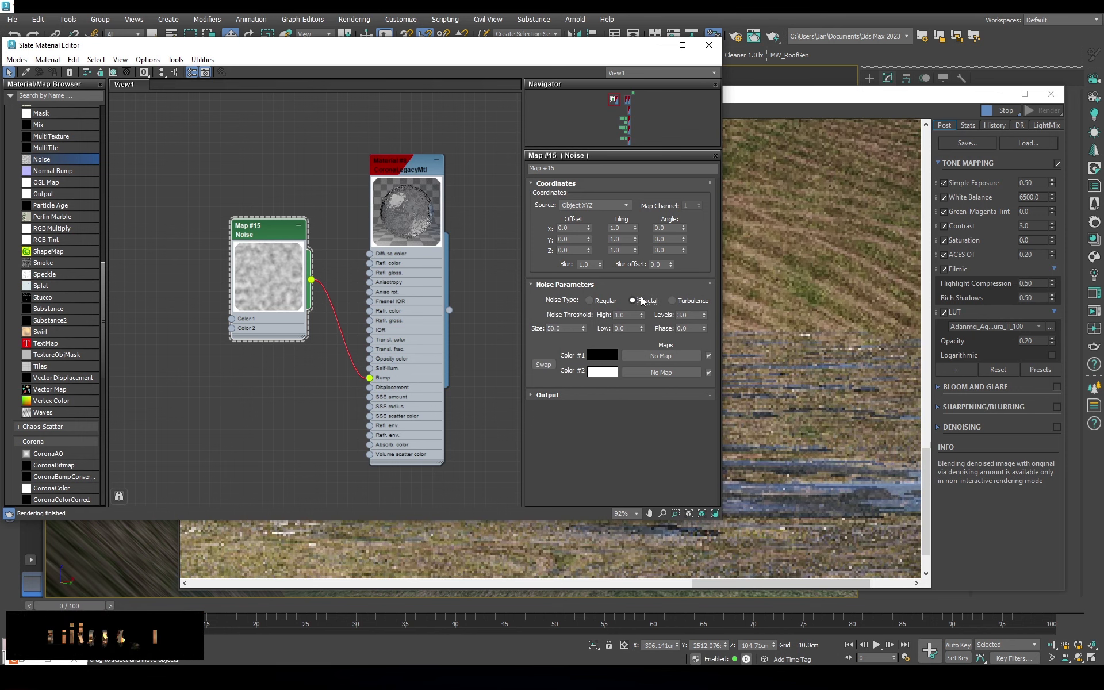
{"action": "double_click", "coordinate": [563, 328]}
{"action": "type", "text": "200"}
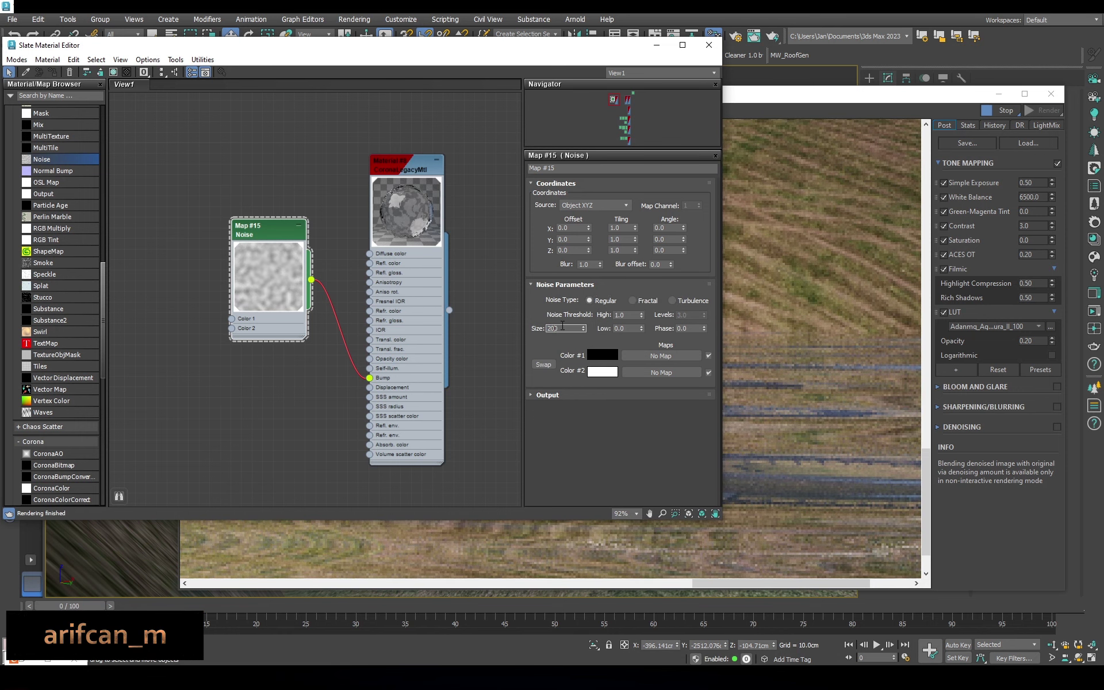
Inspect the rippled water in the Corona frame buffer
{"action": "left_click", "coordinate": [834, 407]}
{"action": "scroll", "coordinate": [836, 422], "scroll_direction": "down", "scroll_amount": 5}
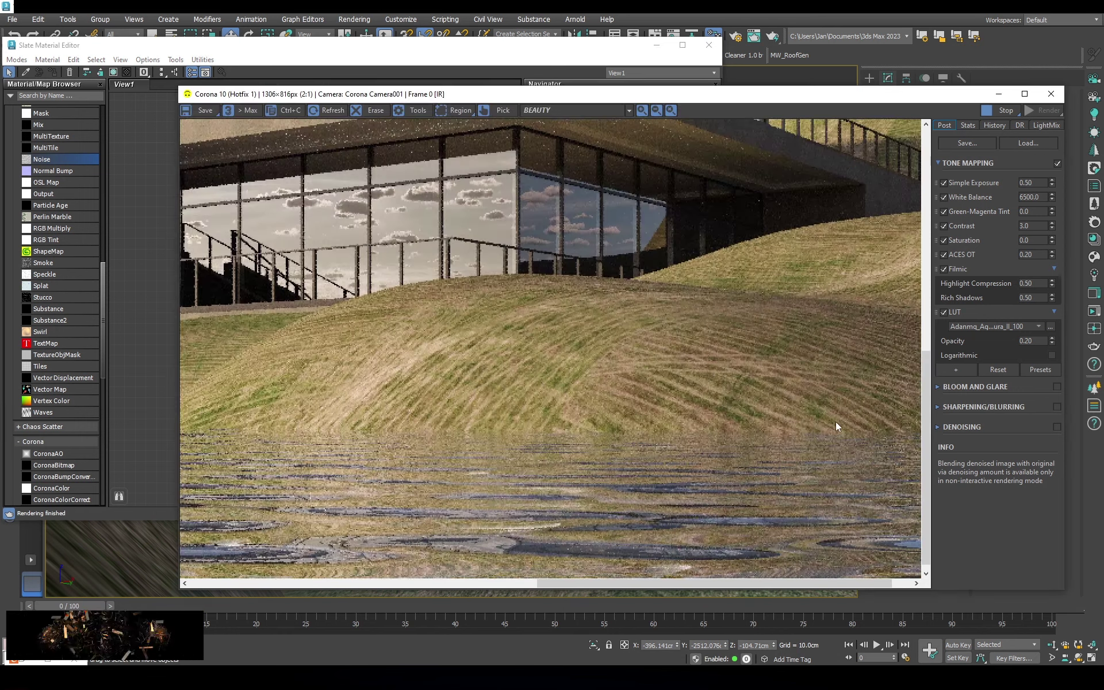
{"action": "scroll", "coordinate": [499, 485], "scroll_direction": "up", "scroll_amount": 3}
{"action": "scroll", "coordinate": [544, 495], "scroll_direction": "up", "scroll_amount": 3}
{"action": "scroll", "coordinate": [545, 467], "scroll_direction": "down", "scroll_amount": 2}
{"action": "scroll", "coordinate": [545, 467], "scroll_direction": "down", "scroll_amount": 2}
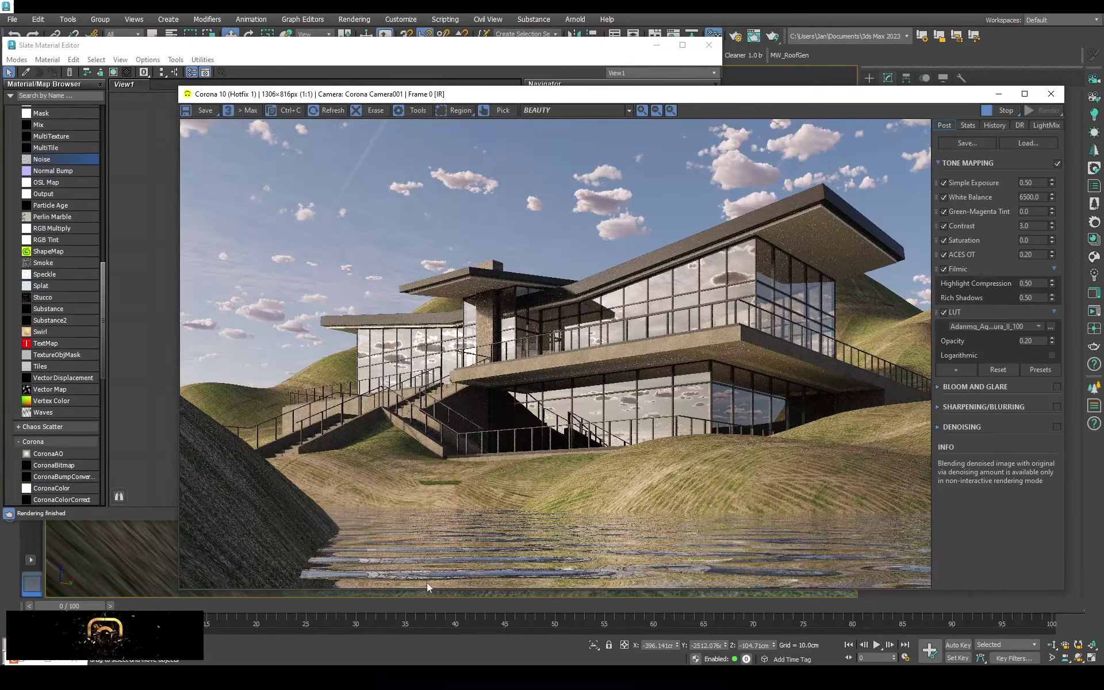
{"action": "scroll", "coordinate": [530, 492], "scroll_direction": "up", "scroll_amount": 2}
{"action": "scroll", "coordinate": [592, 534], "scroll_direction": "up", "scroll_amount": 1}
{"action": "scroll", "coordinate": [550, 512], "scroll_direction": "up", "scroll_amount": 1}
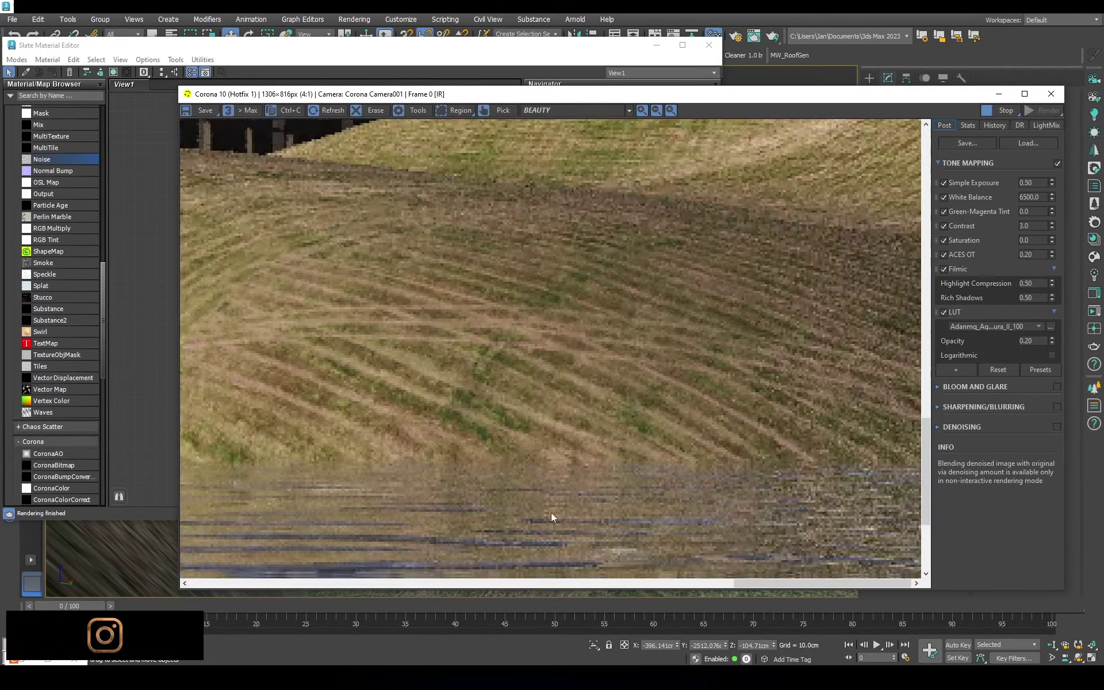
{"action": "scroll", "coordinate": [661, 483], "scroll_direction": "down", "scroll_amount": 1}
{"action": "scroll", "coordinate": [661, 482], "scroll_direction": "down", "scroll_amount": 1}
Copy the diffuse swatch onto Reflection and tint it pale cyan
{"action": "key", "text": "m"}
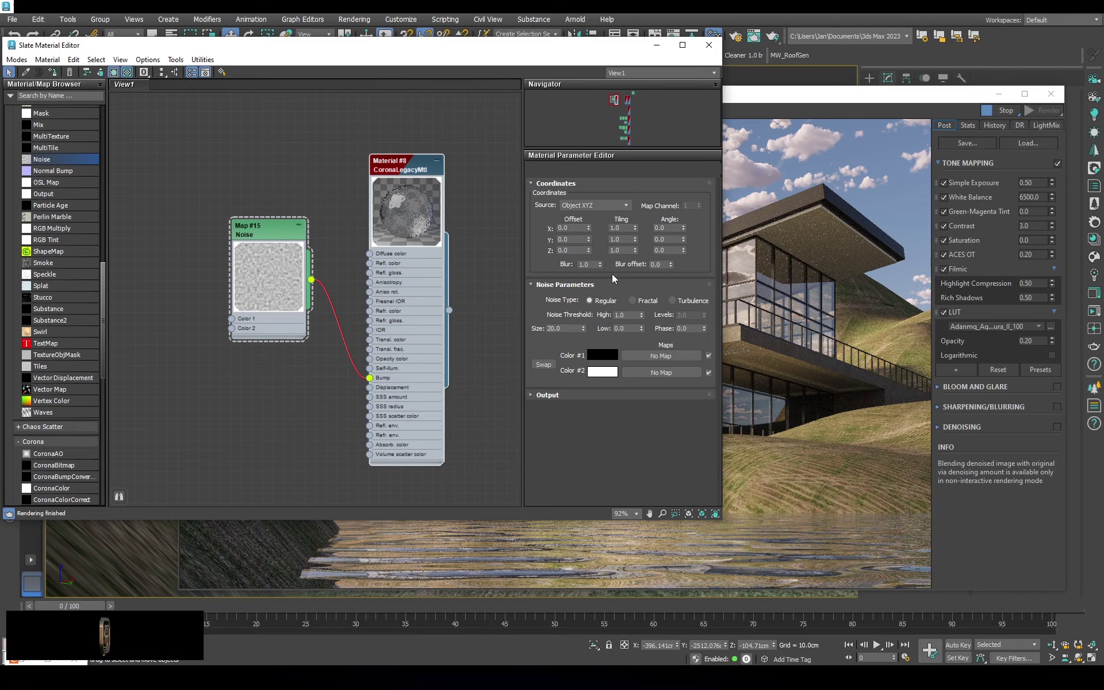
{"action": "left_click", "coordinate": [670, 202]}
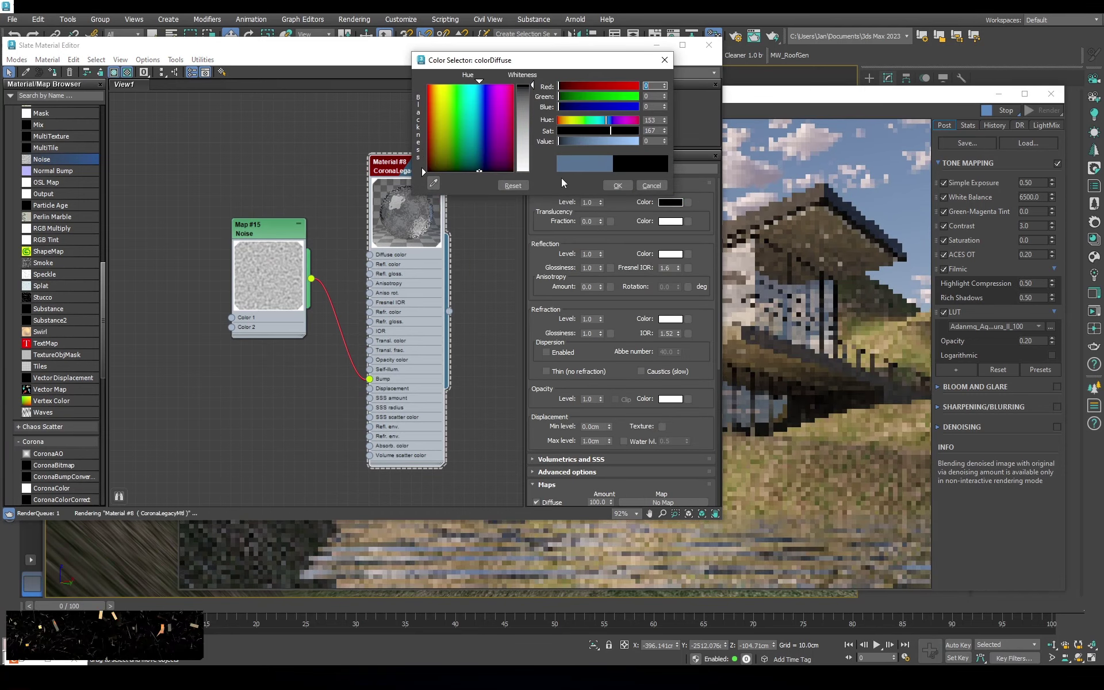
{"action": "left_click", "coordinate": [656, 192]}
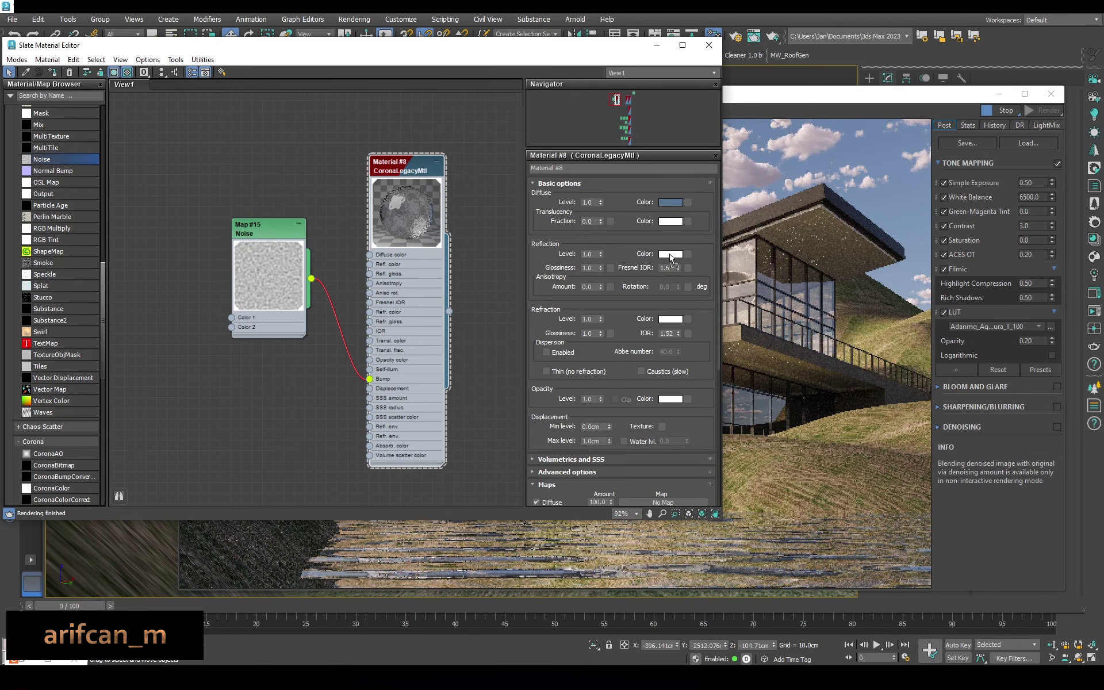
{"action": "left_click_drag", "start_coordinate": [669, 257], "coordinate": [669, 254]}
{"action": "left_click", "coordinate": [357, 286]}
{"action": "left_click", "coordinate": [670, 254]}
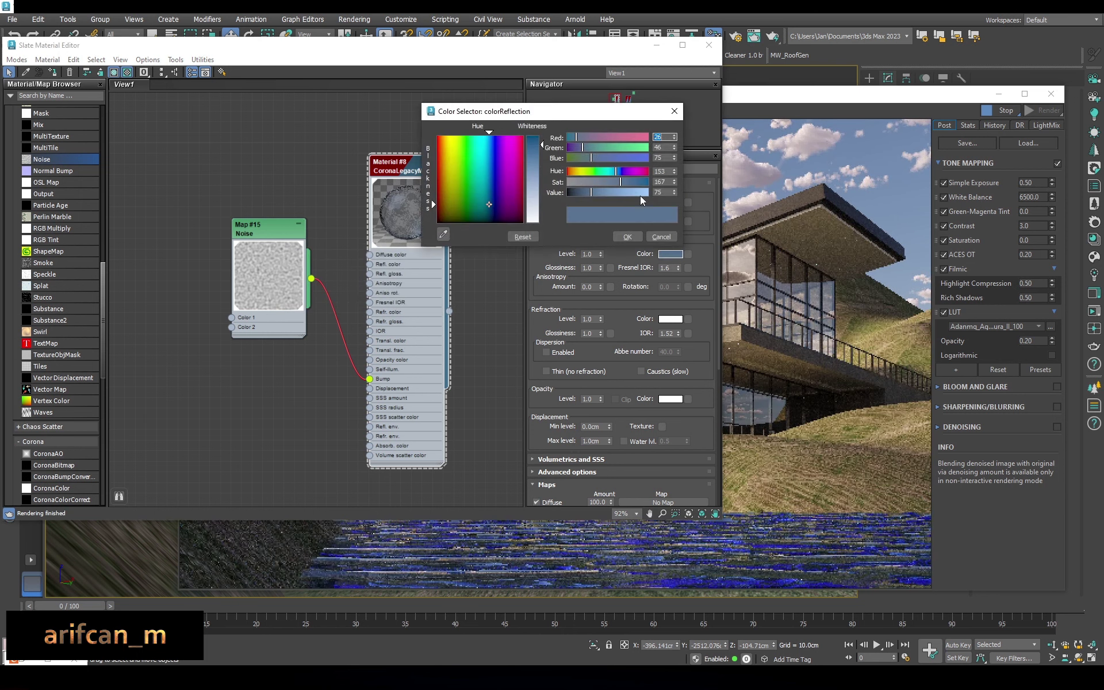
{"action": "mouse_move", "coordinate": [591, 192]}
{"action": "left_mouse_down"}
{"action": "mouse_move", "coordinate": [632, 192]}
{"action": "mouse_move", "coordinate": [587, 182]}
{"action": "mouse_move", "coordinate": [610, 172]}
{"action": "left_mouse_up"}
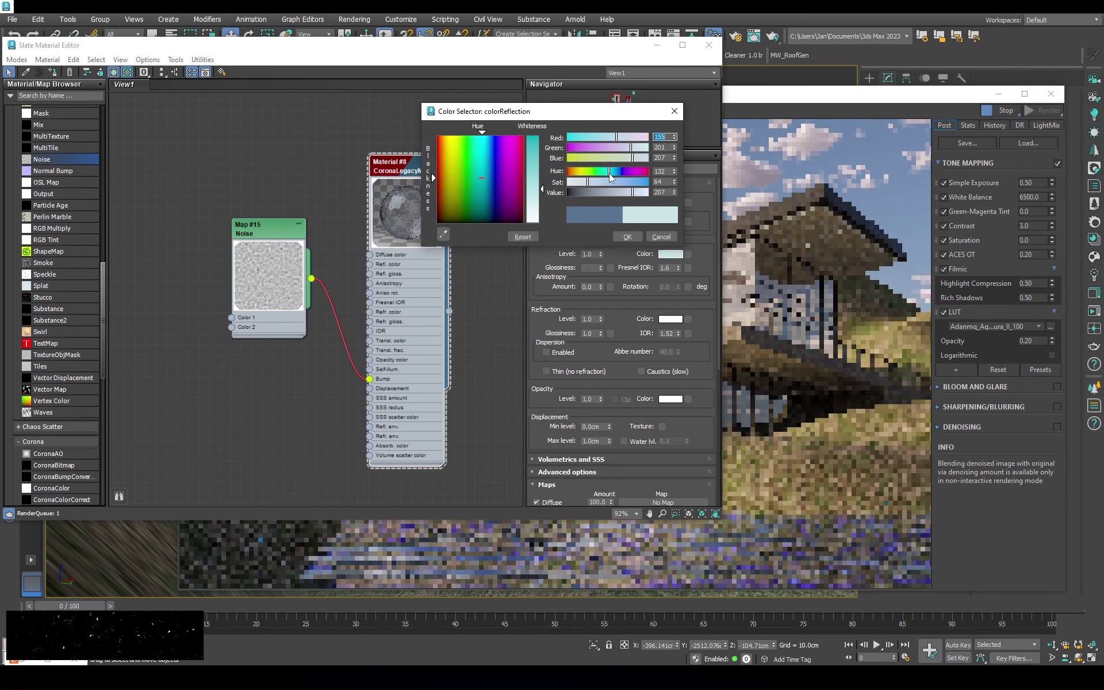
{"action": "left_click", "coordinate": [482, 165]}
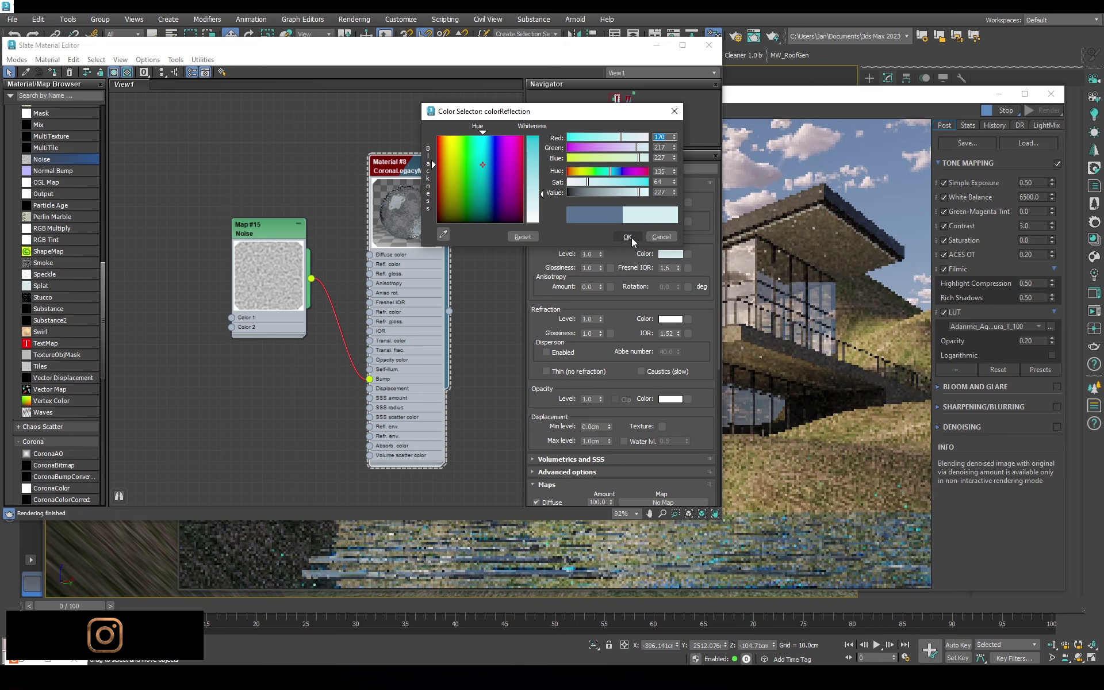
{"action": "left_click", "coordinate": [632, 239]}
Keep translucency white and copy the pale cyan onto the refraction colour
{"action": "left_click_drag", "start_coordinate": [671, 254], "coordinate": [671, 222]}
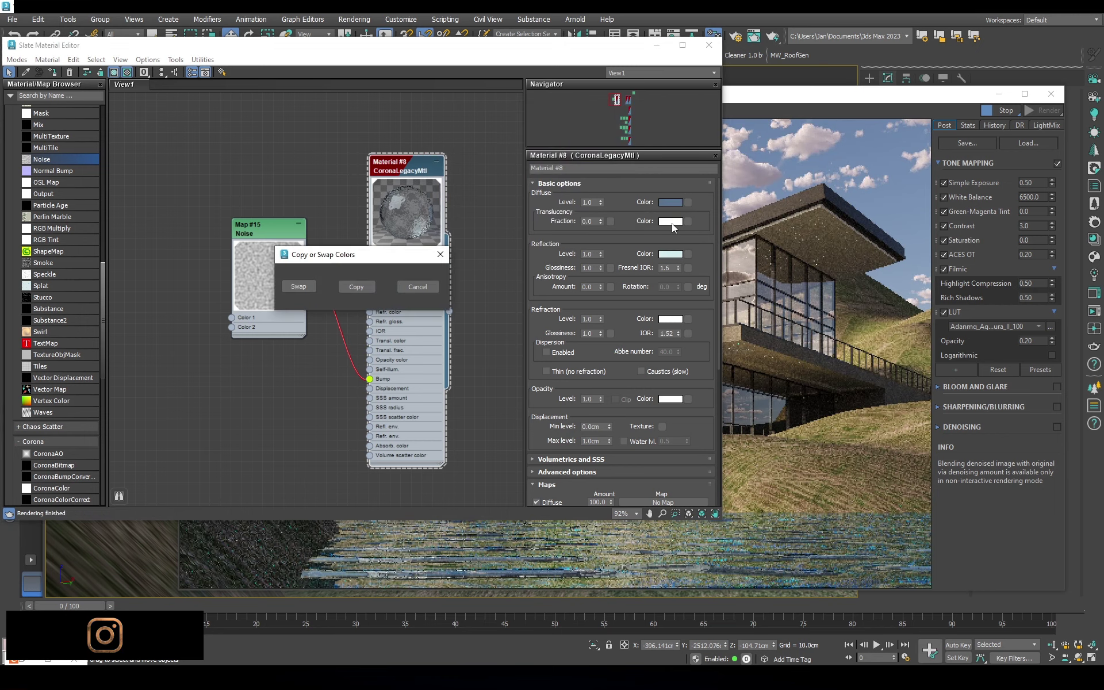
{"action": "left_click", "coordinate": [357, 285]}
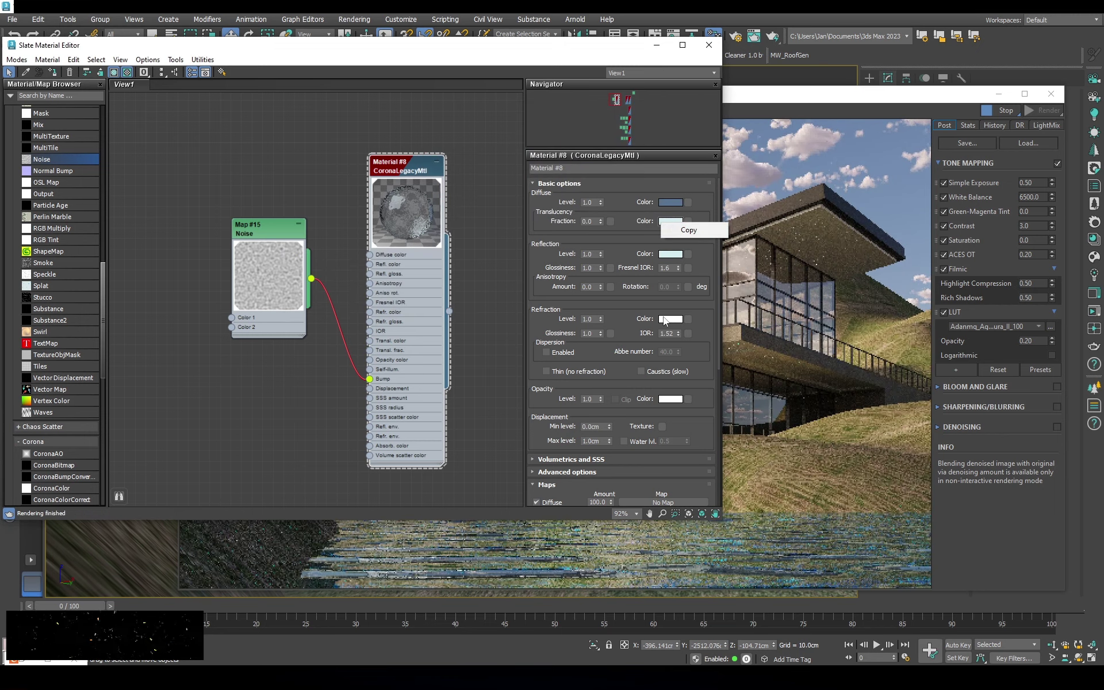
{"action": "left_click_drag", "start_coordinate": [670, 319], "coordinate": [671, 224]}
{"action": "left_click", "coordinate": [357, 285]}
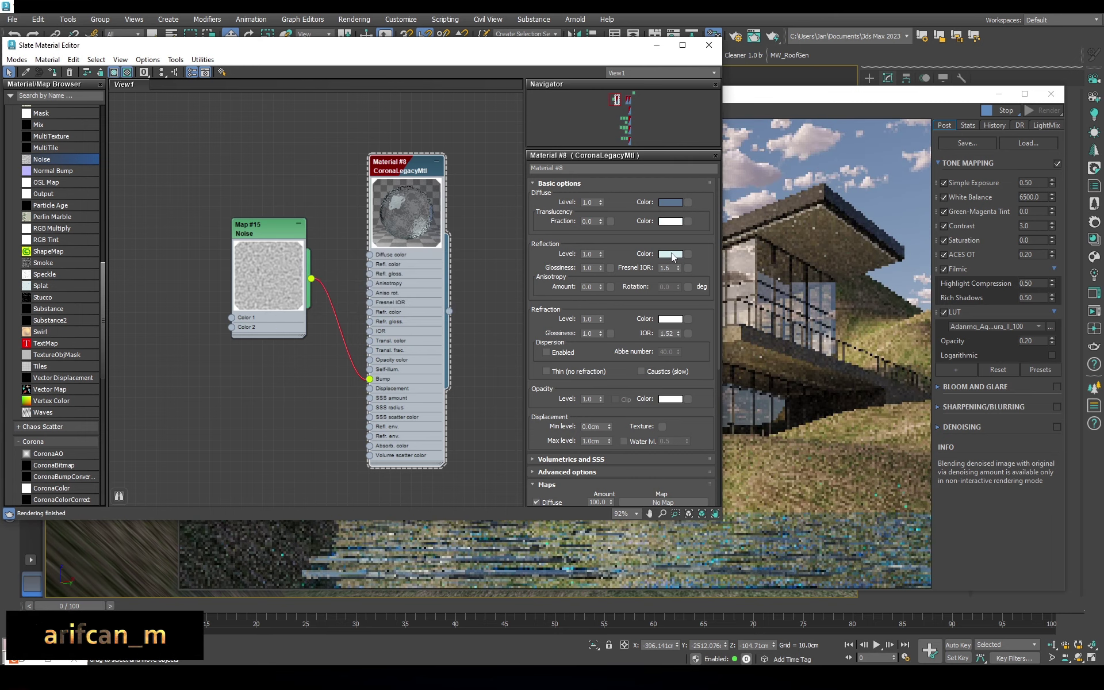
{"action": "left_click_drag", "start_coordinate": [675, 330], "coordinate": [671, 319]}
{"action": "left_click", "coordinate": [360, 285]}
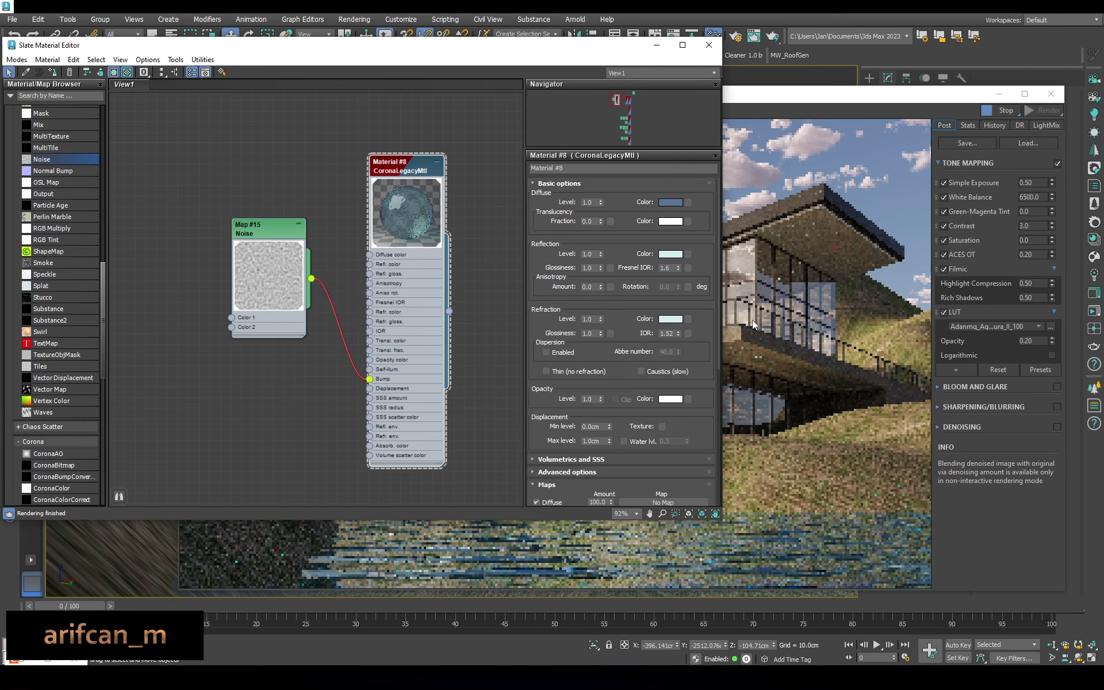
Make the water diffuse black, desaturate the reflection colour, and close Slate
{"action": "left_click", "coordinate": [670, 202]}
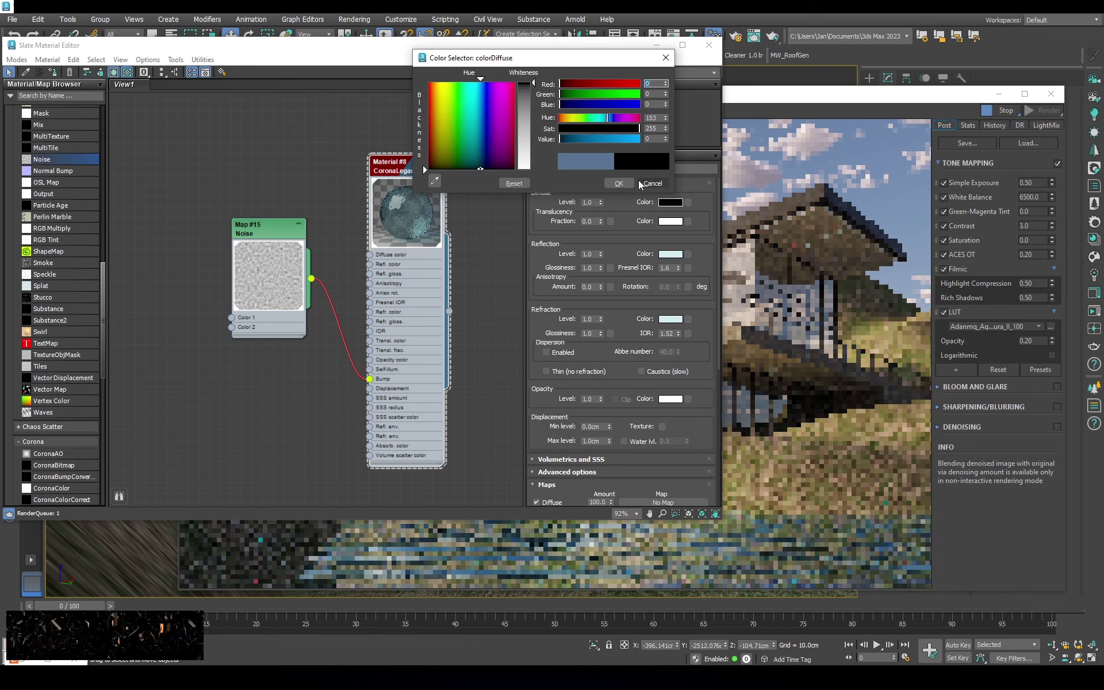
{"action": "left_click", "coordinate": [640, 184]}
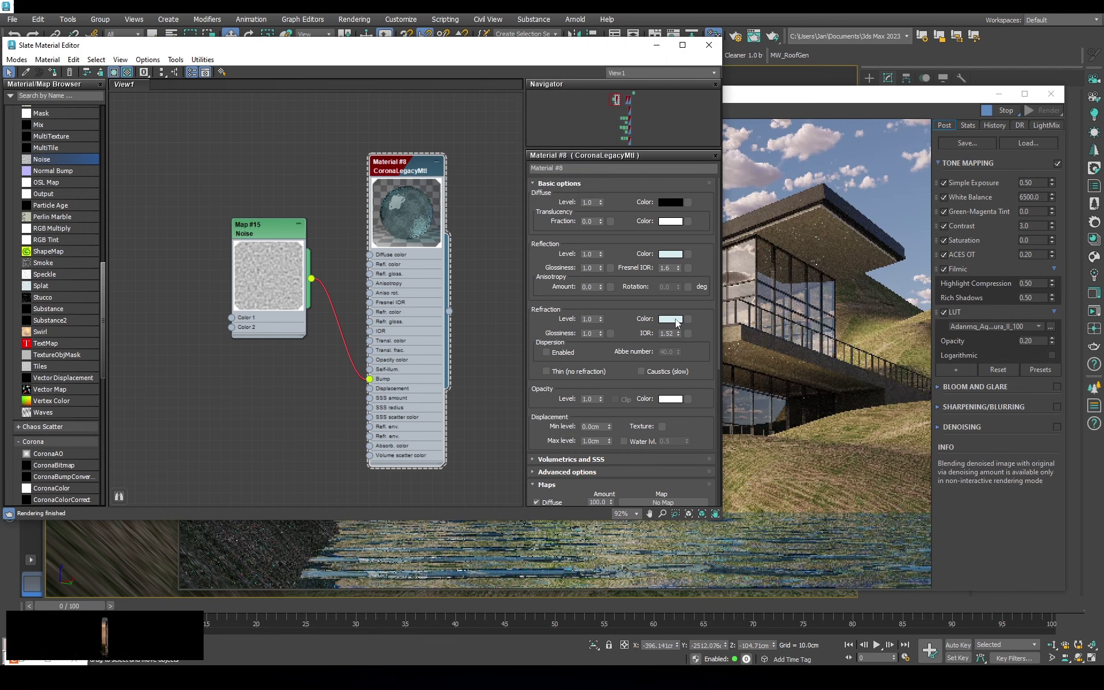
{"action": "left_click", "coordinate": [675, 321]}
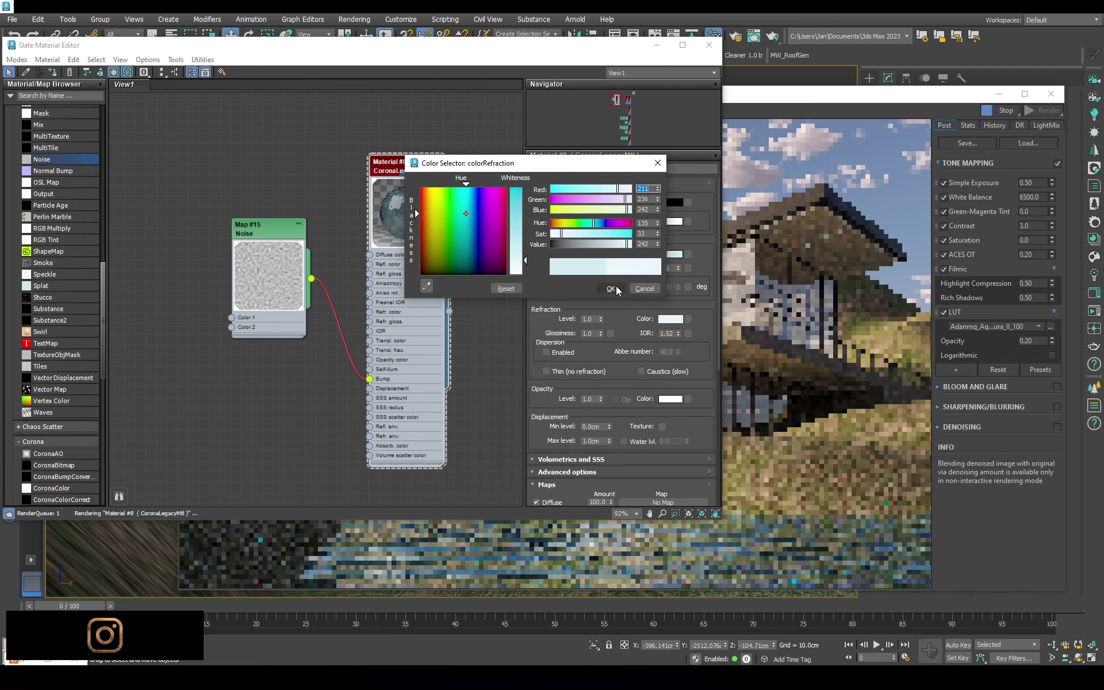
{"action": "left_click", "coordinate": [610, 289]}
{"action": "left_click", "coordinate": [670, 254]}
{"action": "left_click_drag", "start_coordinate": [574, 177], "coordinate": [566, 182]}
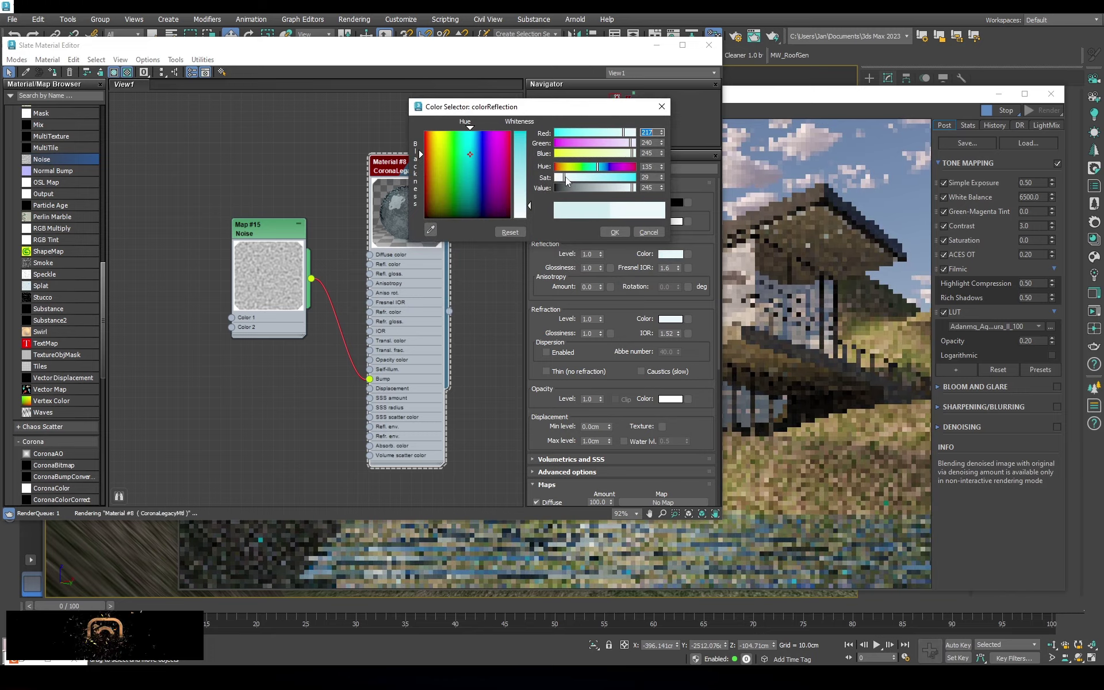
{"action": "left_click", "coordinate": [615, 232]}
{"action": "left_click", "coordinate": [709, 45]}
Close the Corona frame buffer and reopen the Slate Material Editor
{"action": "scroll", "coordinate": [343, 406], "scroll_direction": "up", "scroll_amount": 2}
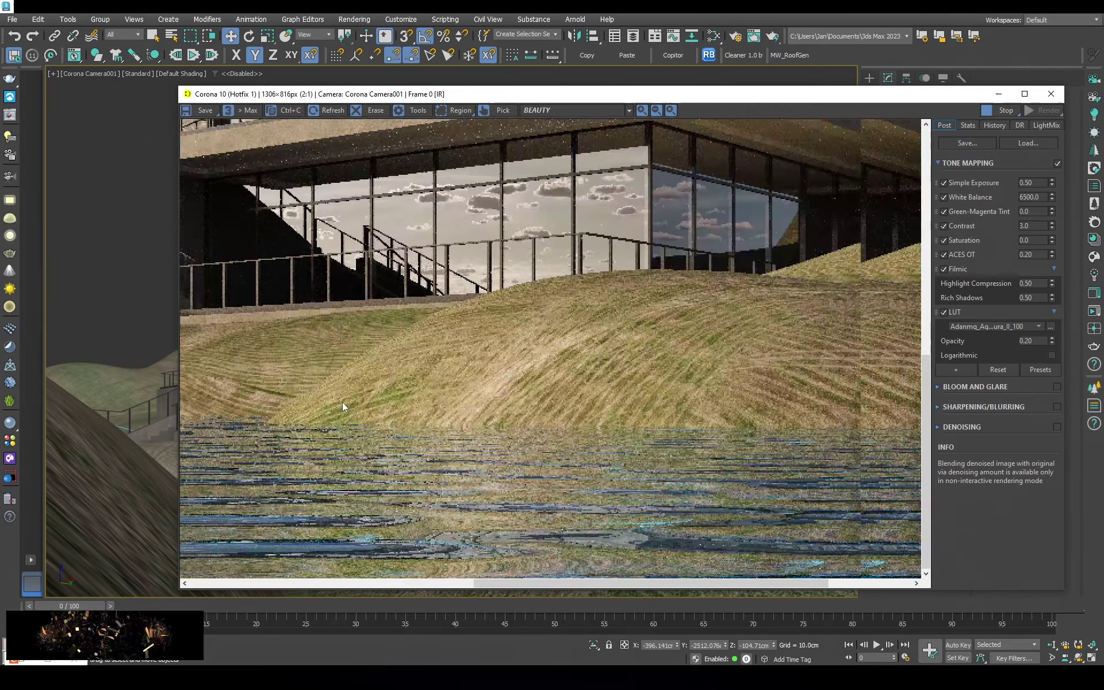
{"action": "scroll", "coordinate": [343, 402], "scroll_direction": "up", "scroll_amount": 1}
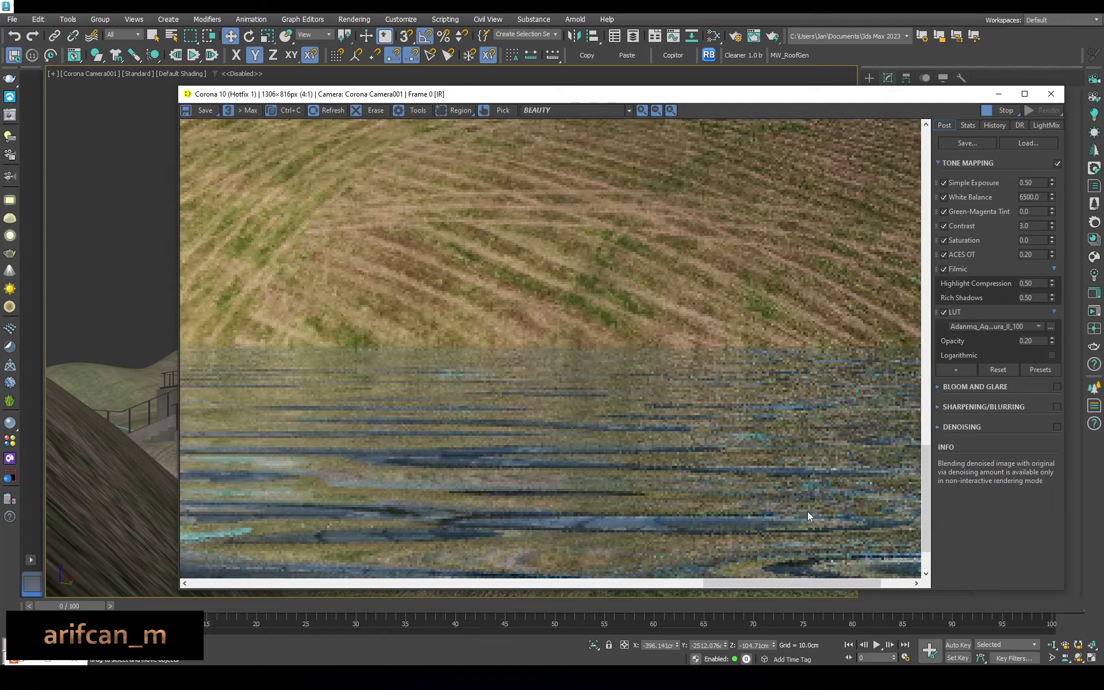
{"action": "scroll", "coordinate": [664, 496], "scroll_direction": "down", "scroll_amount": 1}
{"action": "scroll", "coordinate": [665, 493], "scroll_direction": "down", "scroll_amount": 1}
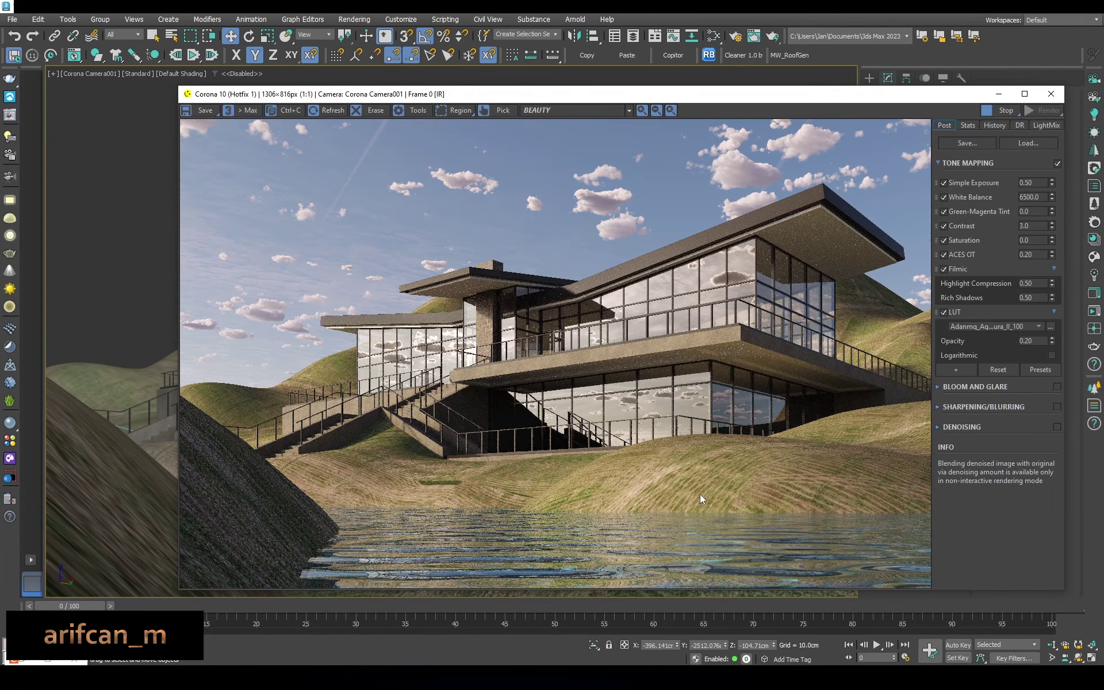
{"action": "left_click", "coordinate": [1050, 95]}
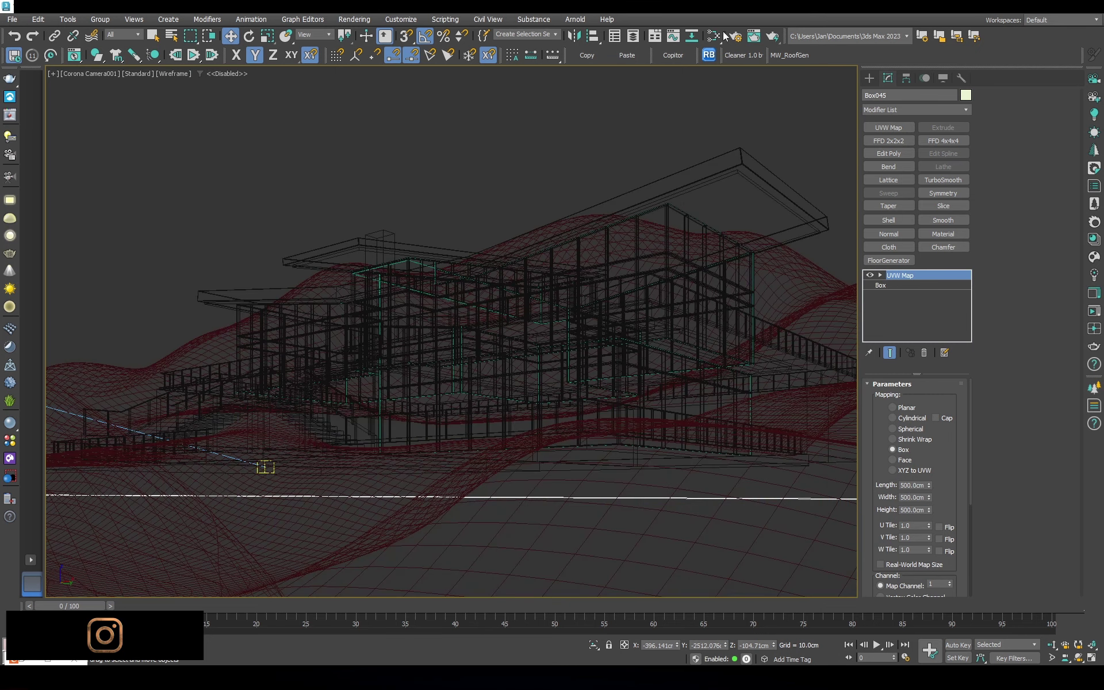
{"action": "key", "text": "m"}
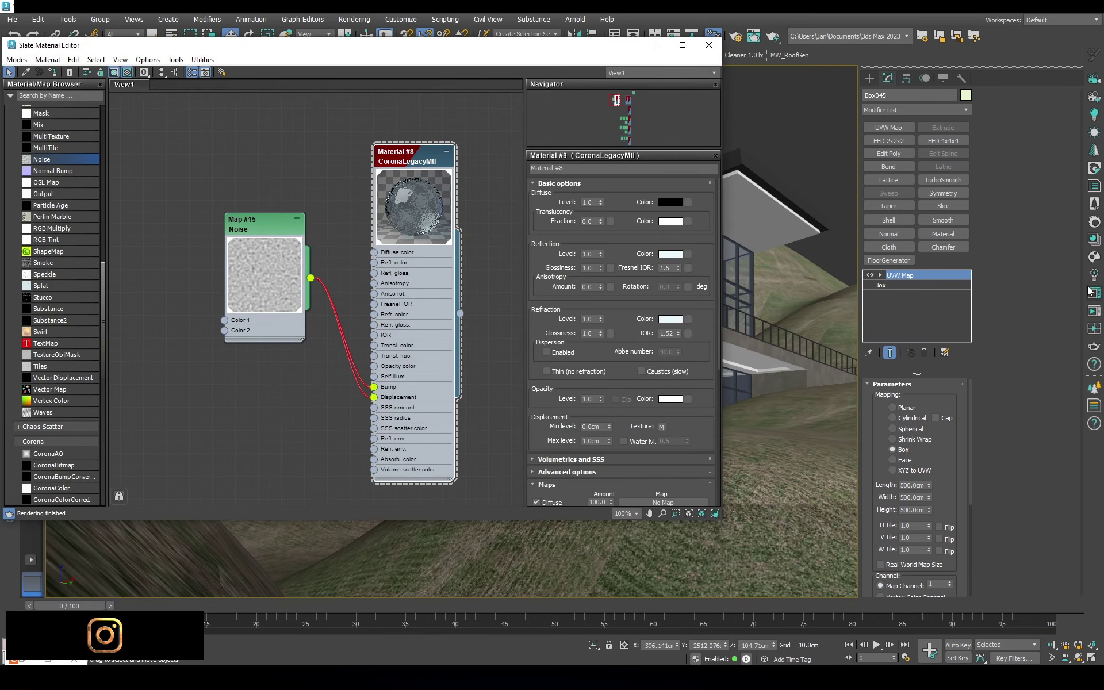
Bring the Corona render back up and zoom in on the water
{"action": "left_click", "coordinate": [1094, 310]}
{"action": "scroll", "coordinate": [360, 558], "scroll_direction": "up", "scroll_amount": 2}
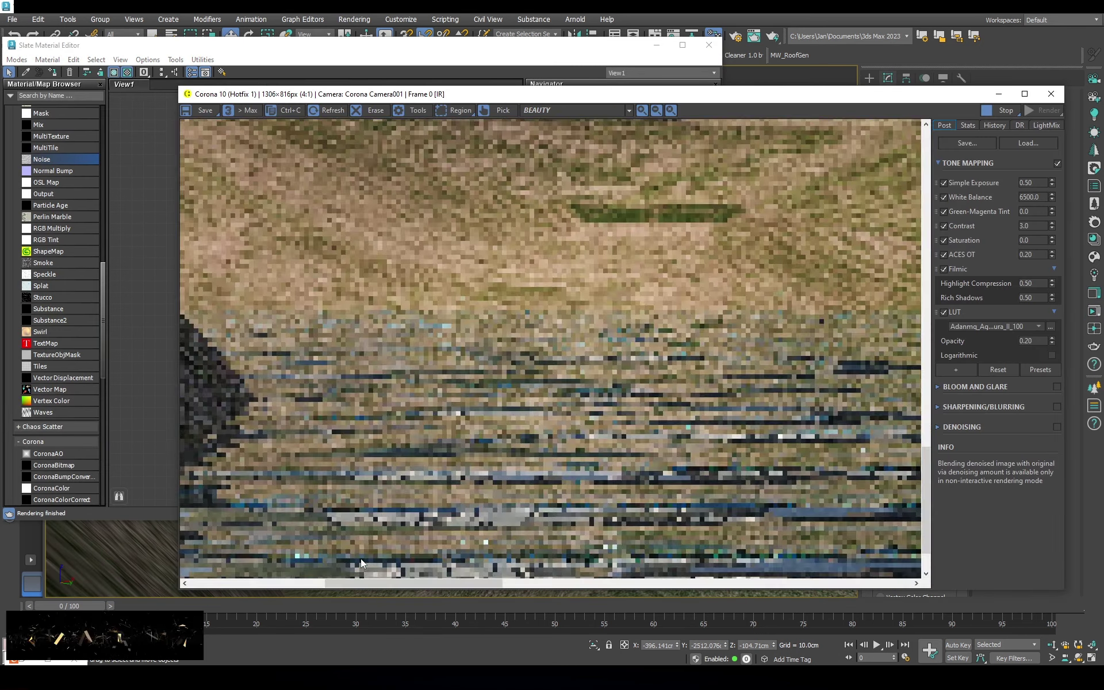
{"action": "scroll", "coordinate": [360, 558], "scroll_direction": "down", "scroll_amount": 1}
{"action": "left_click", "coordinate": [402, 65]}
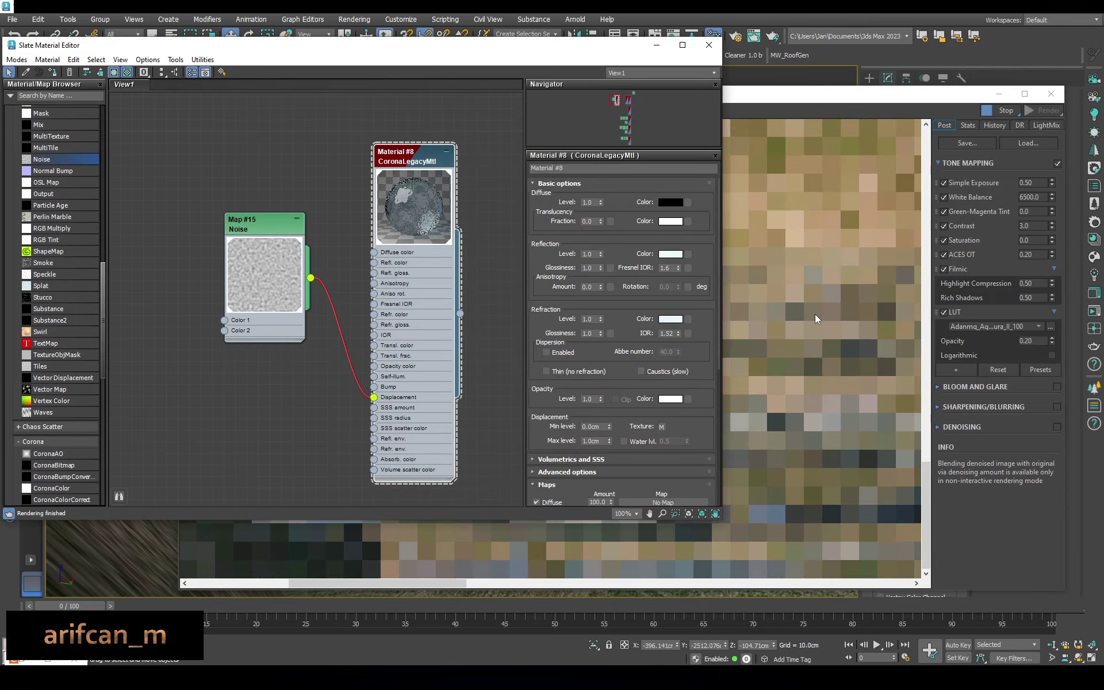
{"action": "left_click", "coordinate": [816, 314]}
{"action": "scroll", "coordinate": [510, 533], "scroll_direction": "down", "scroll_amount": 1}
{"action": "scroll", "coordinate": [427, 416], "scroll_direction": "up", "scroll_amount": 3}
{"action": "scroll", "coordinate": [561, 298], "scroll_direction": "down", "scroll_amount": 1}
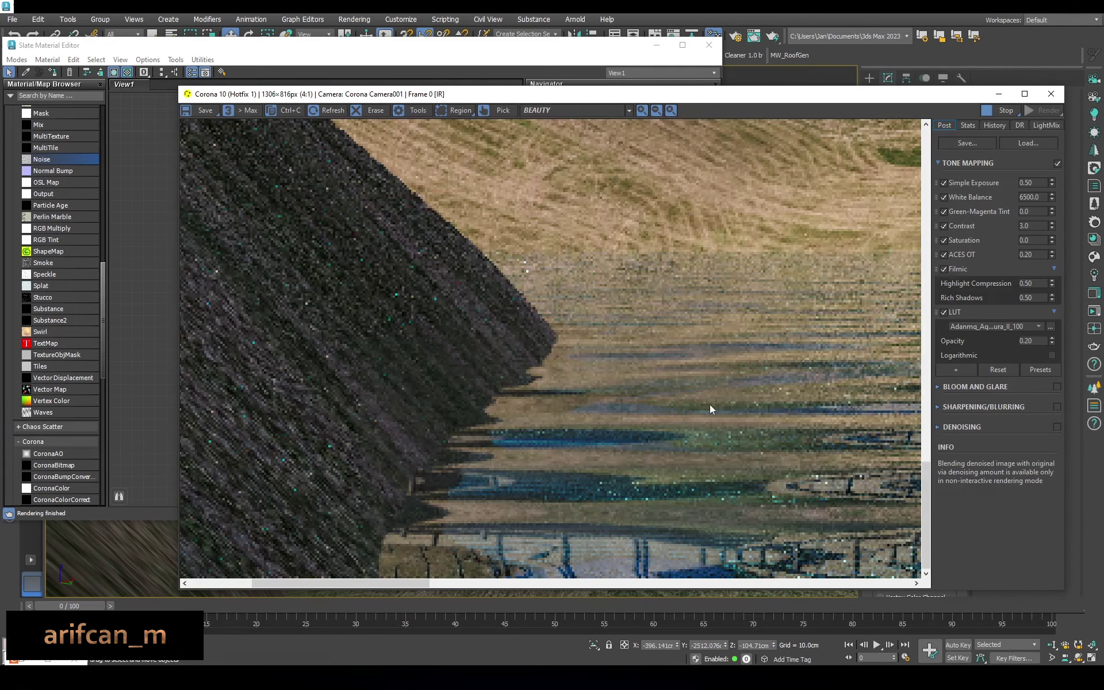
{"action": "scroll", "coordinate": [712, 480], "scroll_direction": "down", "scroll_amount": 1}
{"action": "scroll", "coordinate": [711, 481], "scroll_direction": "up", "scroll_amount": 2}
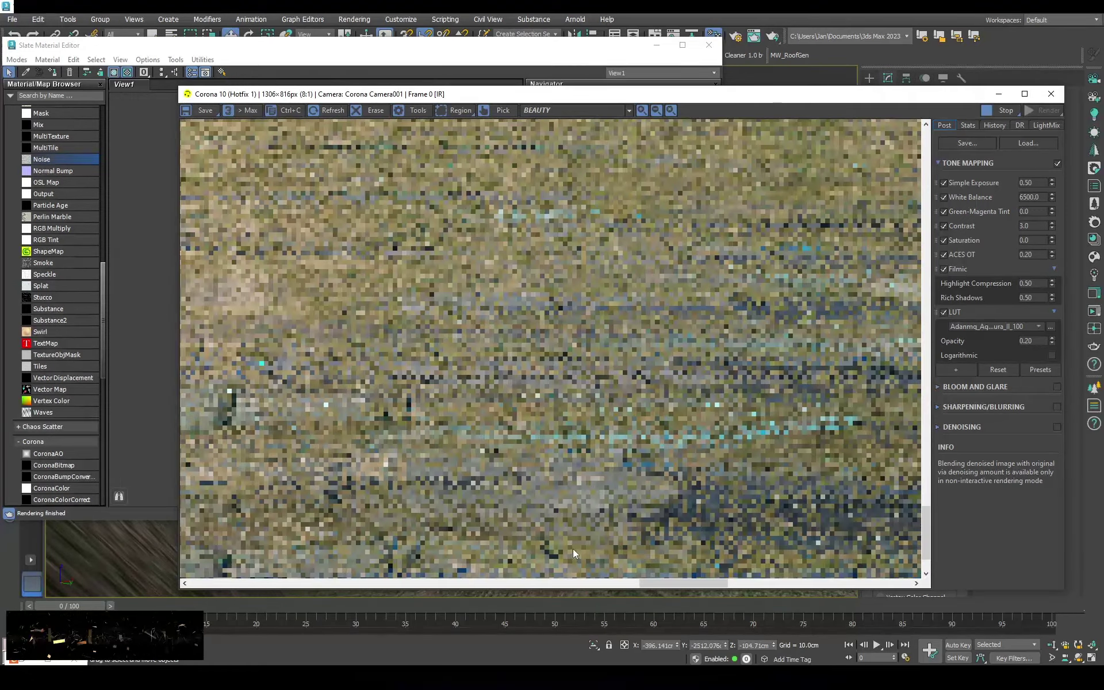
{"action": "scroll", "coordinate": [661, 524], "scroll_direction": "down", "scroll_amount": 1}
{"action": "scroll", "coordinate": [371, 428], "scroll_direction": "down", "scroll_amount": 1}
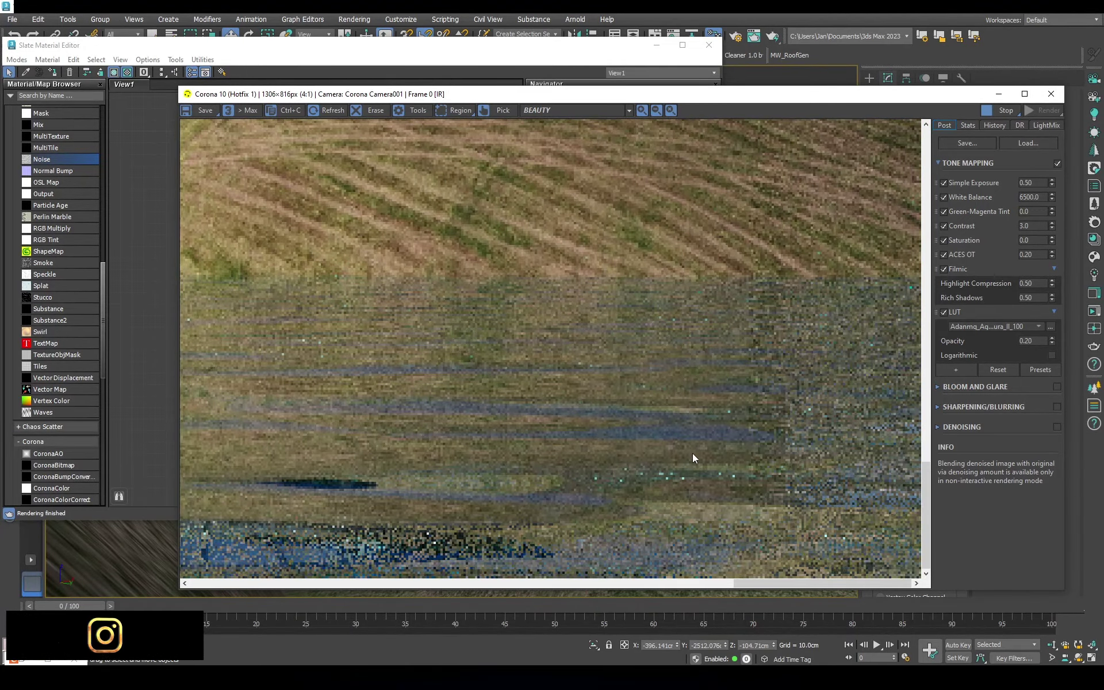
{"action": "scroll", "coordinate": [692, 453], "scroll_direction": "down", "scroll_amount": 1}
{"action": "left_click", "coordinate": [476, 38]}
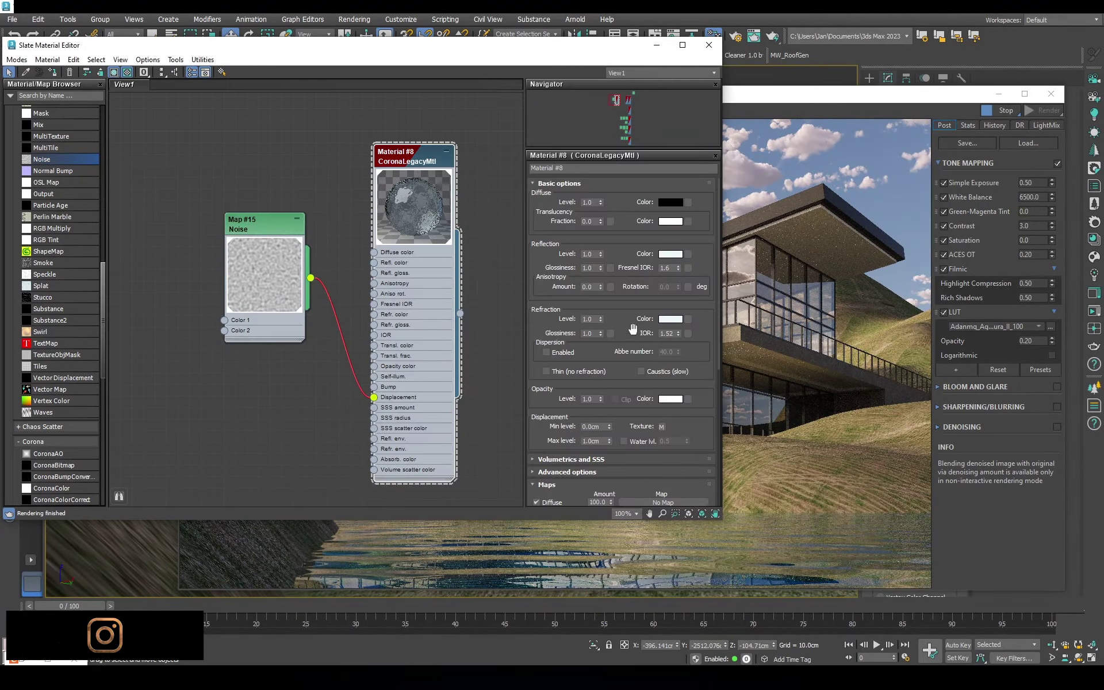
Reconfirm Material #8's reflection and refraction colours
{"action": "left_click", "coordinate": [670, 254]}
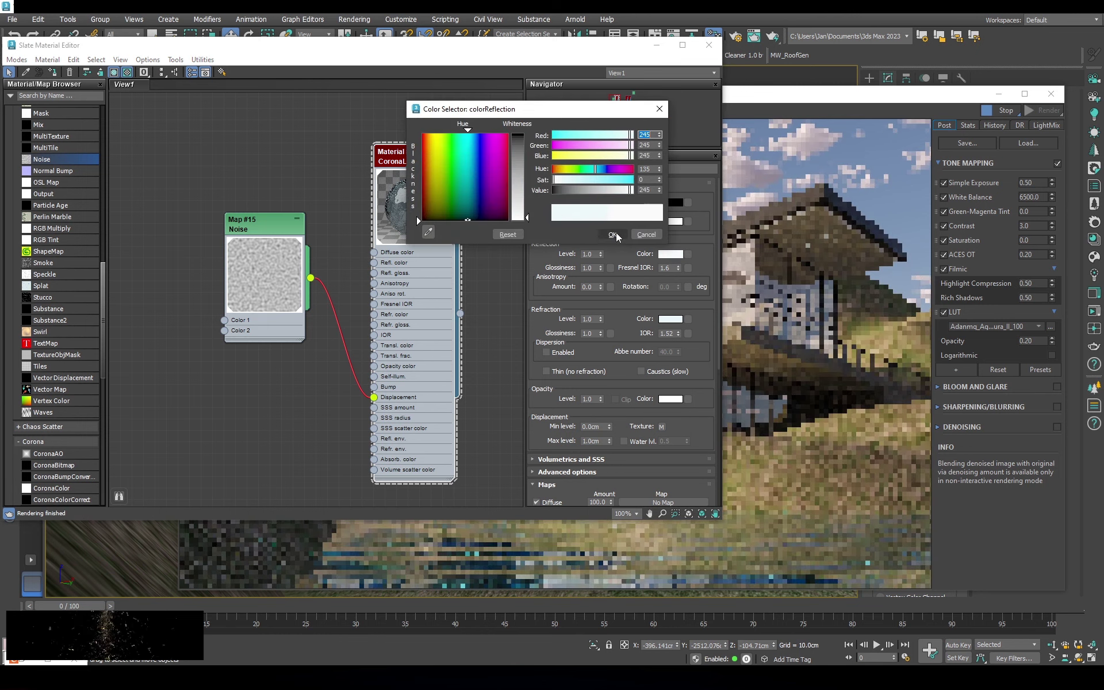
{"action": "left_click", "coordinate": [613, 234]}
{"action": "left_click", "coordinate": [670, 319]}
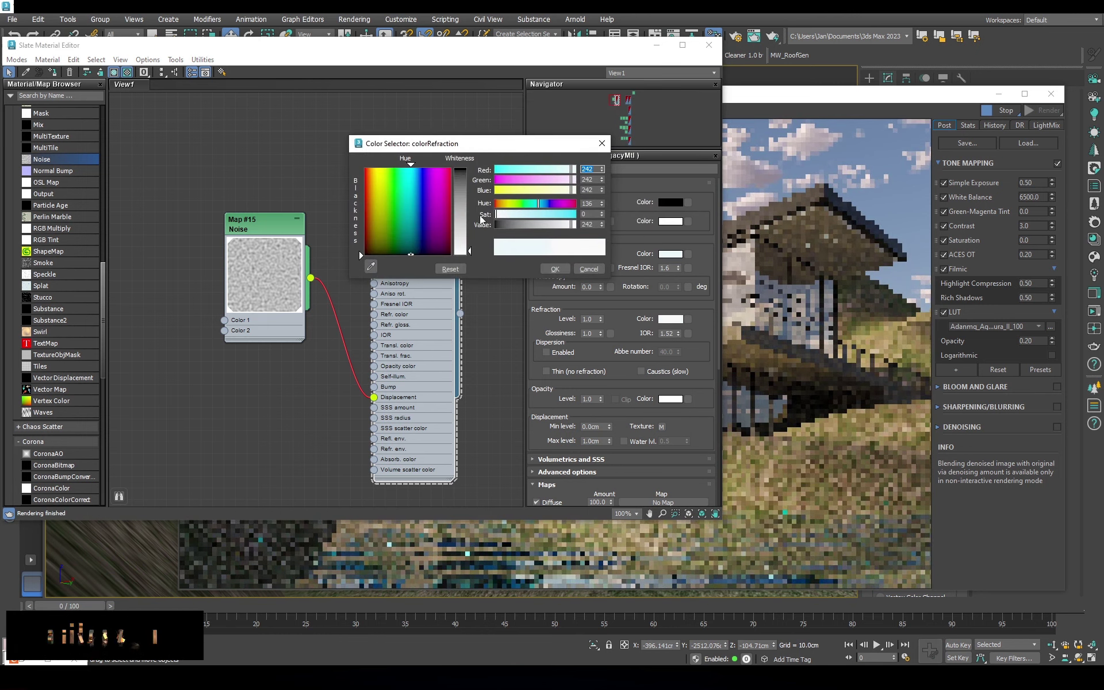
{"action": "left_click", "coordinate": [587, 271]}
{"action": "type", "text": "2"}
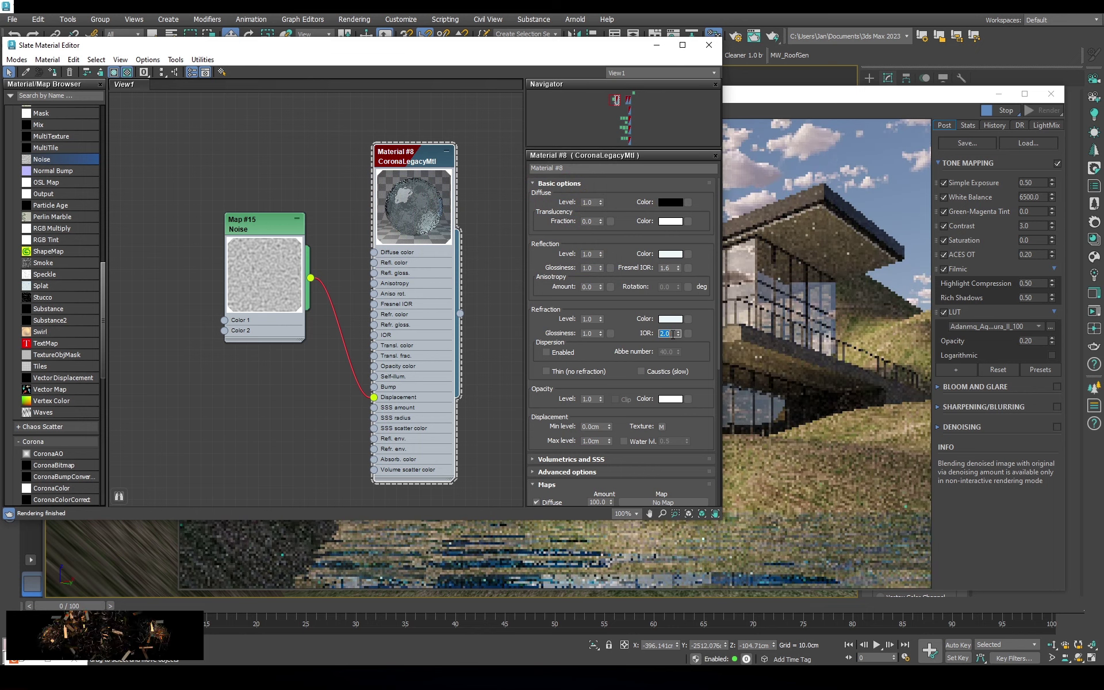
Set Material #8's refraction IOR to 1.6 and reflection level to 0.5
{"action": "type", "text": "1.6"}
{"action": "key", "text": "Return"}
{"action": "double_click", "coordinate": [590, 254]}
{"action": "type", "text": "0.5"}
{"action": "key", "text": "Return"}
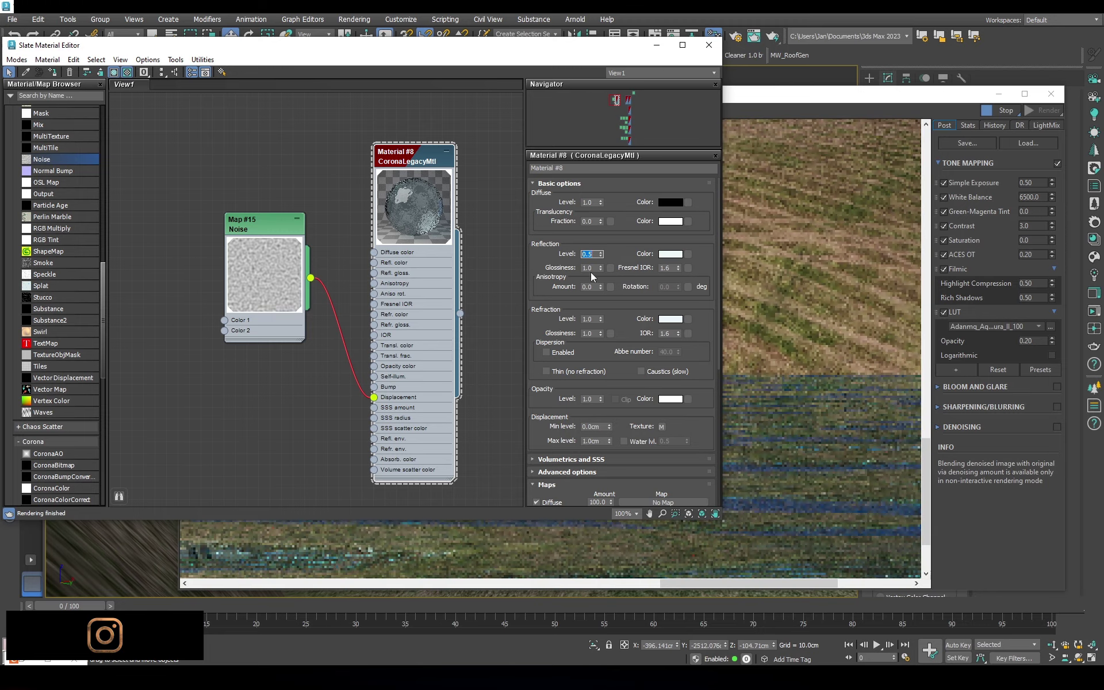
Check the water in the render, then close the render window and material editor
{"action": "left_click", "coordinate": [823, 439]}
{"action": "scroll", "coordinate": [568, 478], "scroll_direction": "down", "scroll_amount": 5}
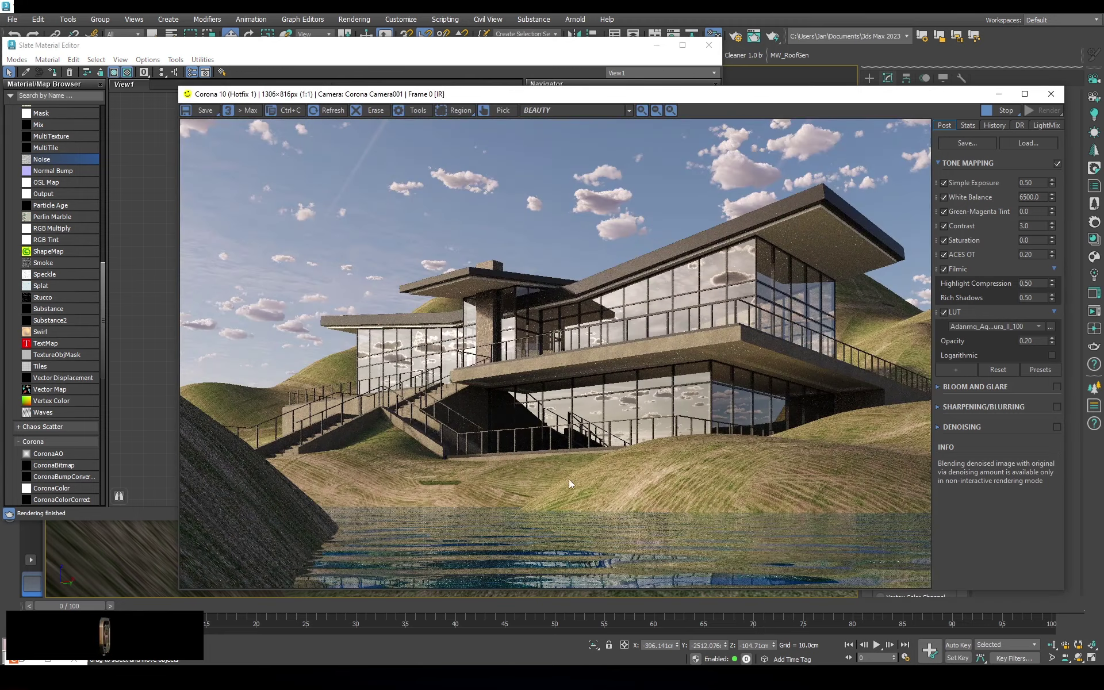
{"action": "scroll", "coordinate": [574, 556], "scroll_direction": "up", "scroll_amount": 6}
{"action": "scroll", "coordinate": [574, 557], "scroll_direction": "down", "scroll_amount": 3}
{"action": "scroll", "coordinate": [433, 461], "scroll_direction": "up", "scroll_amount": 2}
{"action": "scroll", "coordinate": [585, 450], "scroll_direction": "down", "scroll_amount": 3}
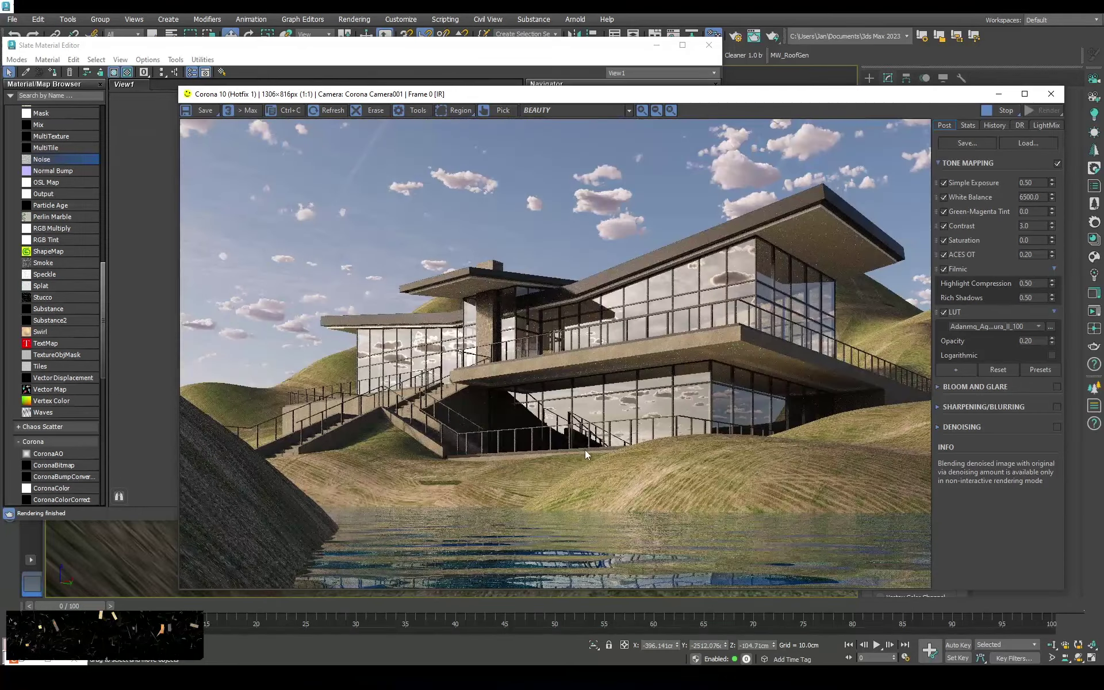
{"action": "left_click", "coordinate": [1050, 94]}
{"action": "left_click", "coordinate": [708, 45]}
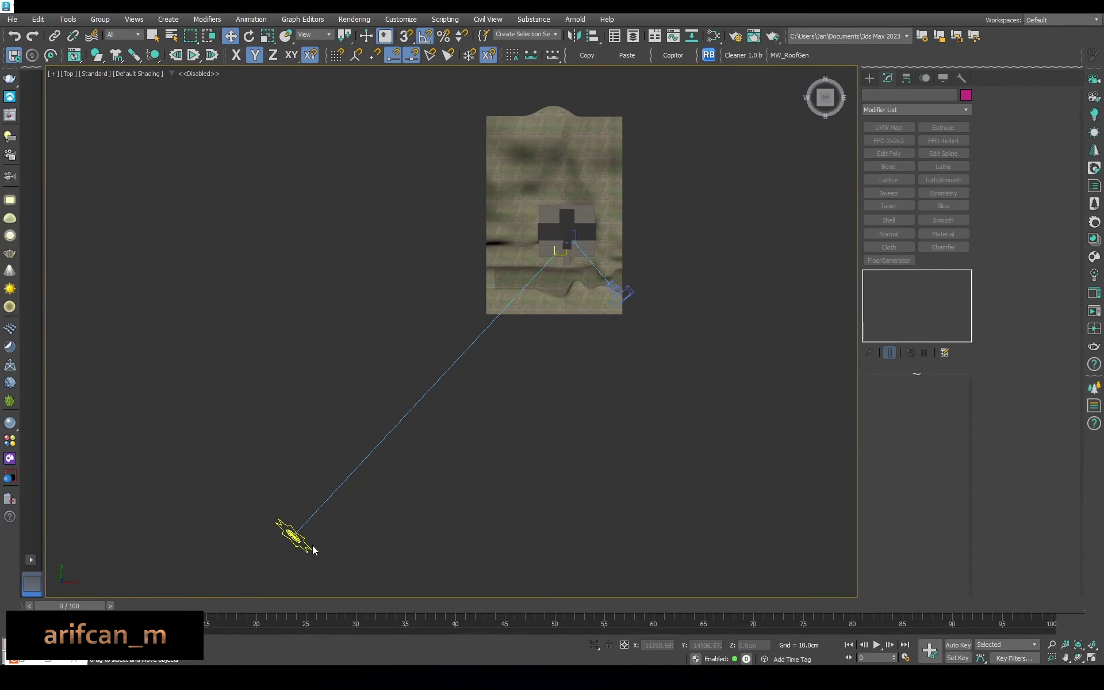
Switch to the camera view and run an interactive render of it
{"action": "key", "text": "c"}
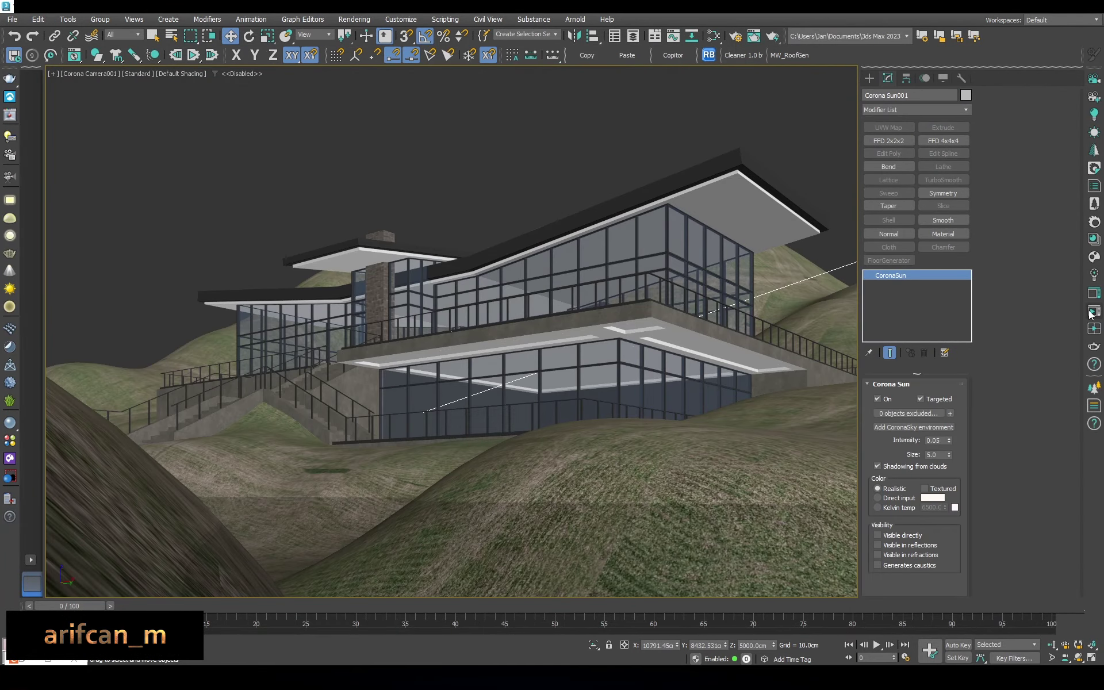
{"action": "left_click", "coordinate": [1090, 313]}
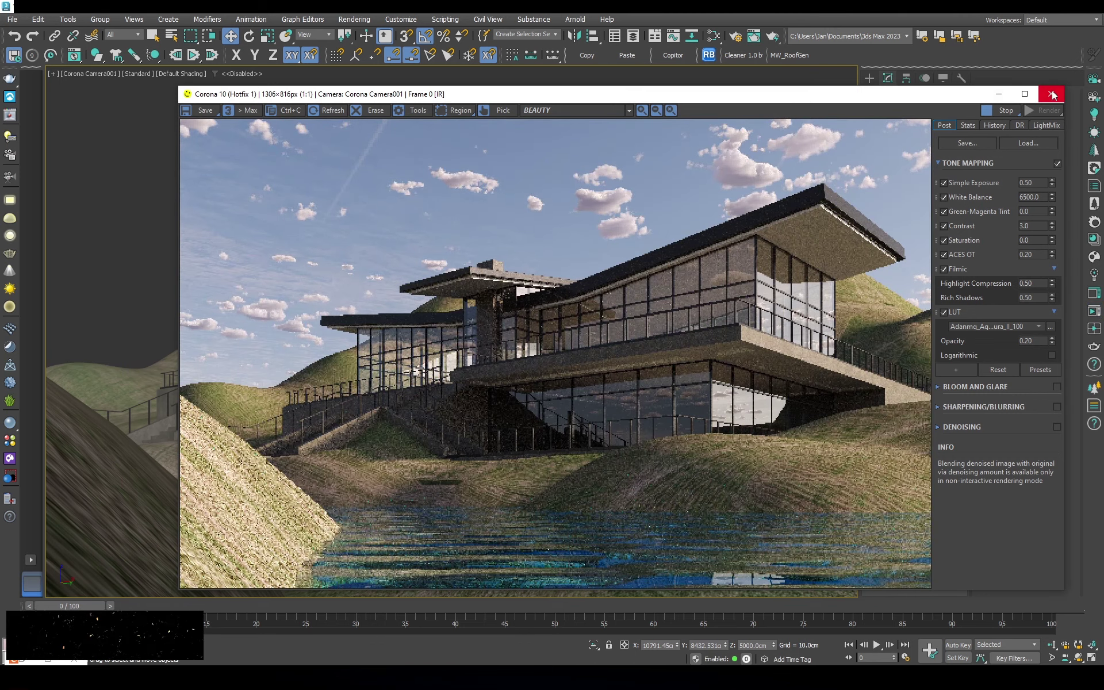
{"action": "left_click", "coordinate": [1051, 94]}
{"action": "left_click", "coordinate": [1093, 313]}
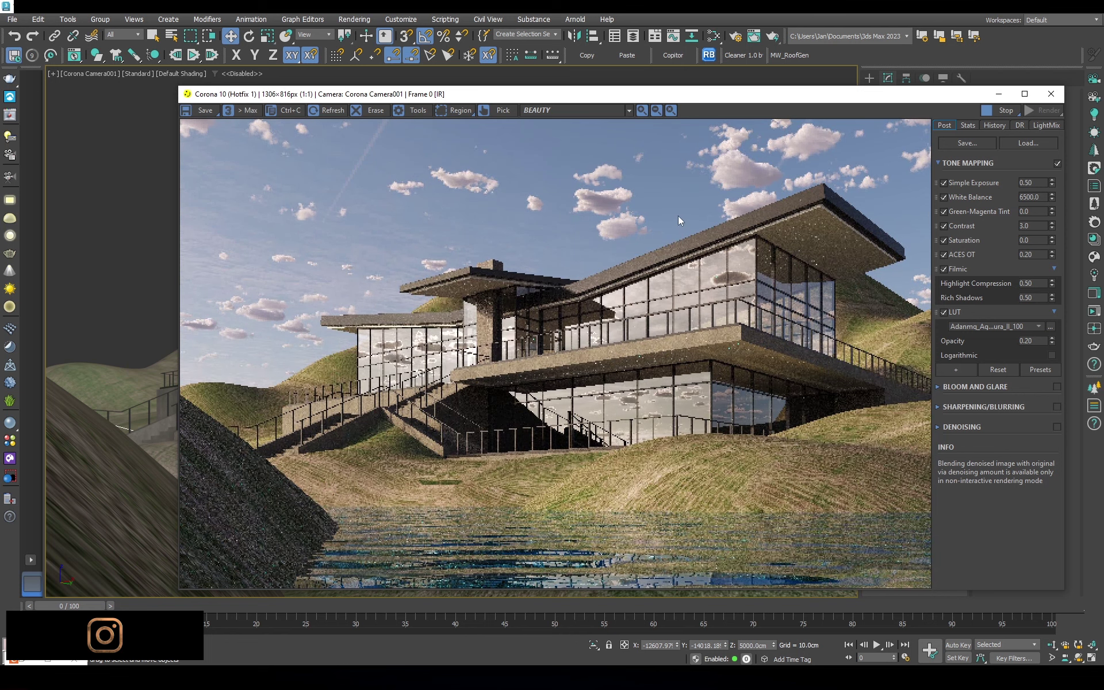
{"action": "left_click_drag", "start_coordinate": [760, 101], "coordinate": [635, 68]}
{"action": "left_click", "coordinate": [923, 71]}
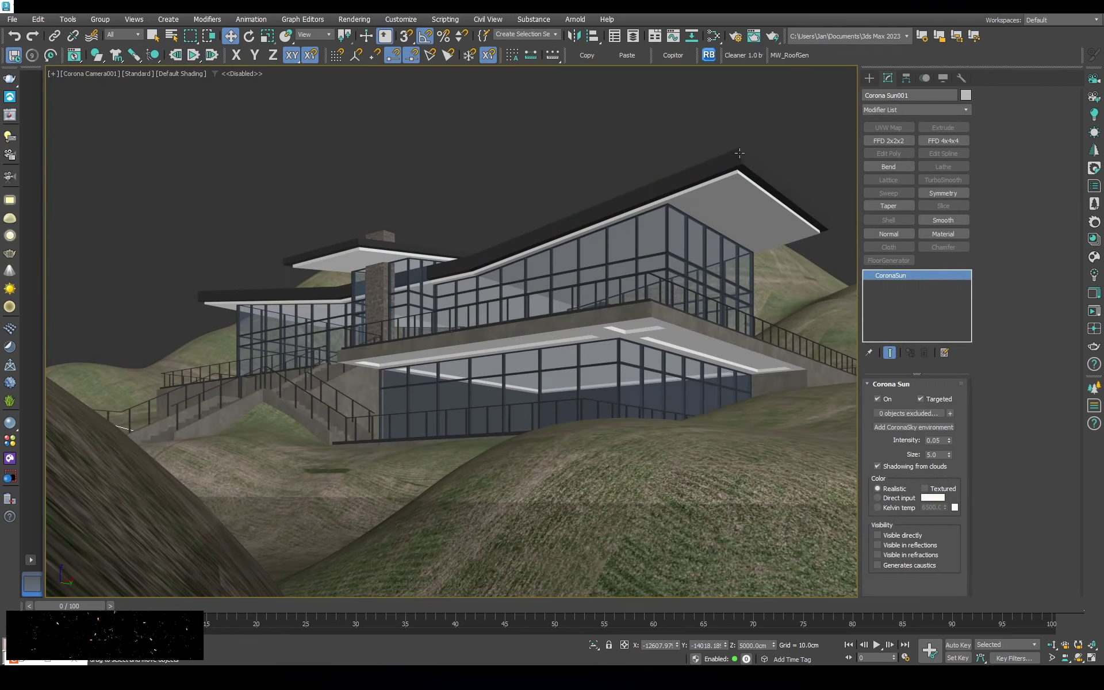
{"action": "key", "text": "F3"}
{"action": "key", "text": "F3"}
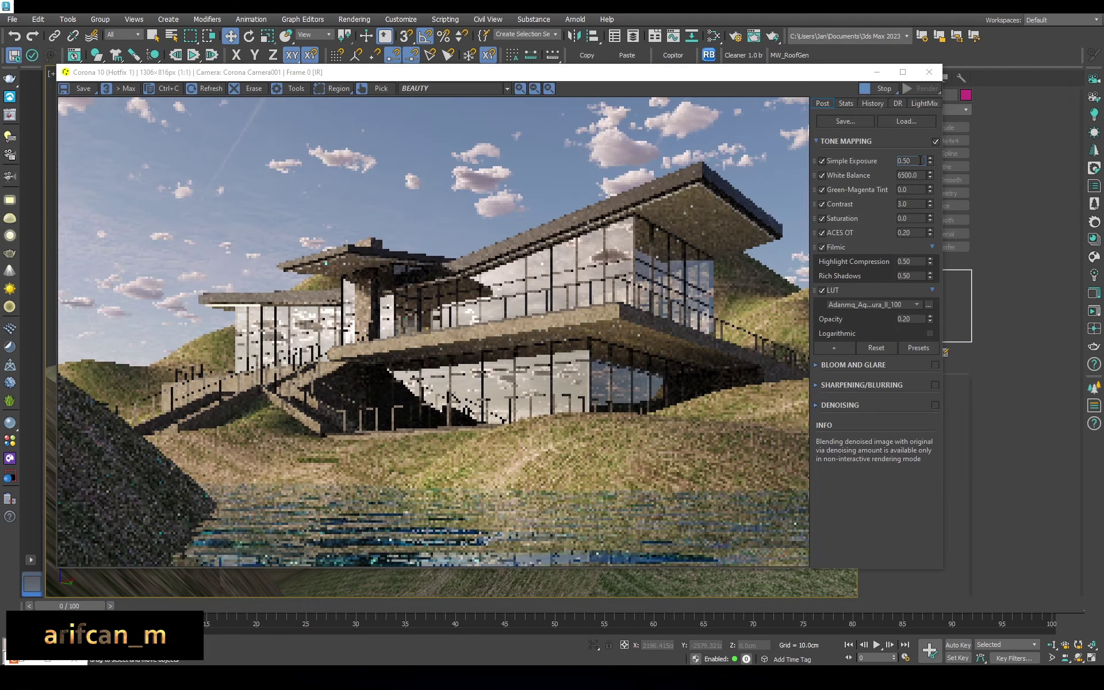
Open the CoronaSky node in Slate and enable clouds
{"action": "key", "text": "m"}
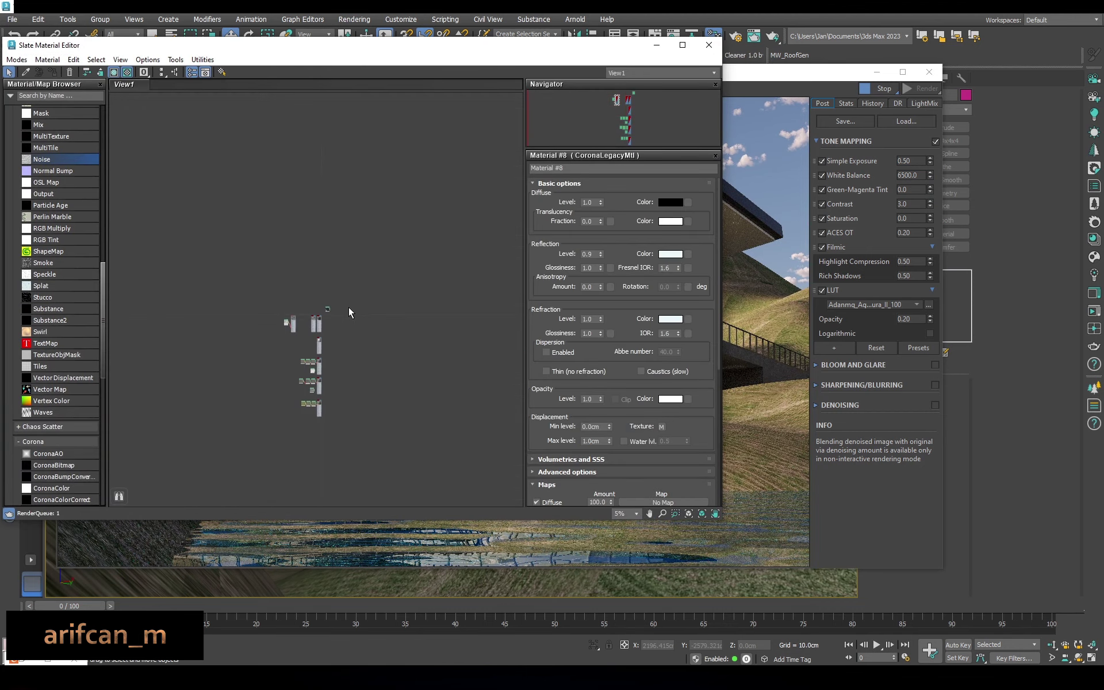
{"action": "left_click", "coordinate": [327, 308]}
{"action": "key", "text": "z"}
{"action": "double_click", "coordinate": [228, 230]}
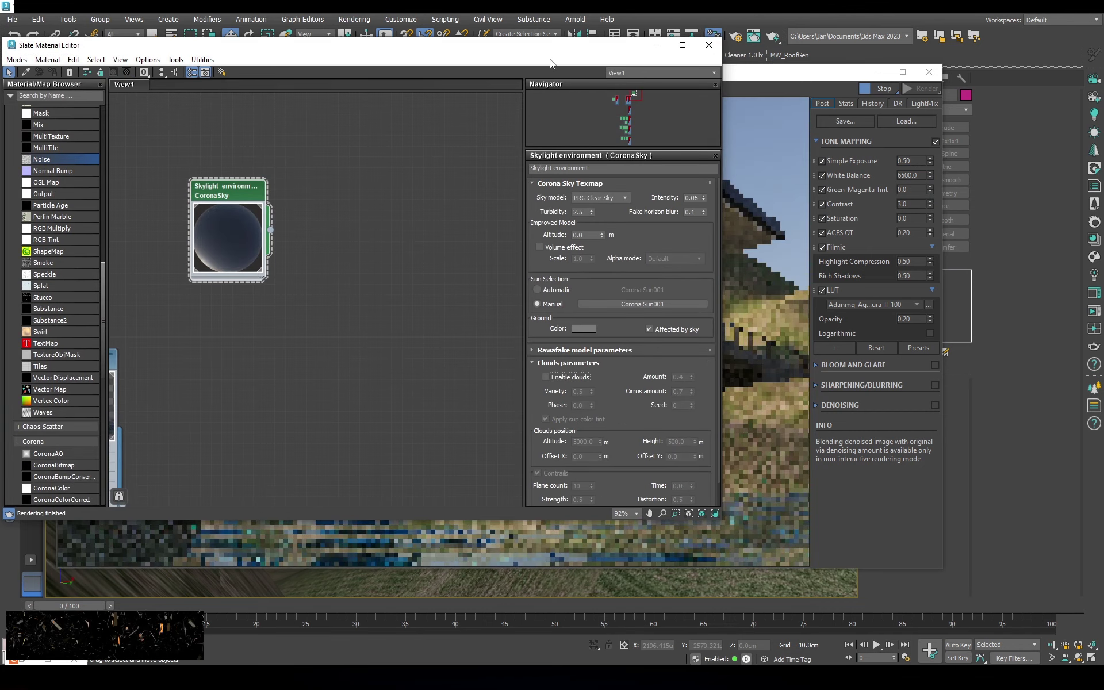
{"action": "left_click_drag", "start_coordinate": [550, 63], "coordinate": [909, 173]}
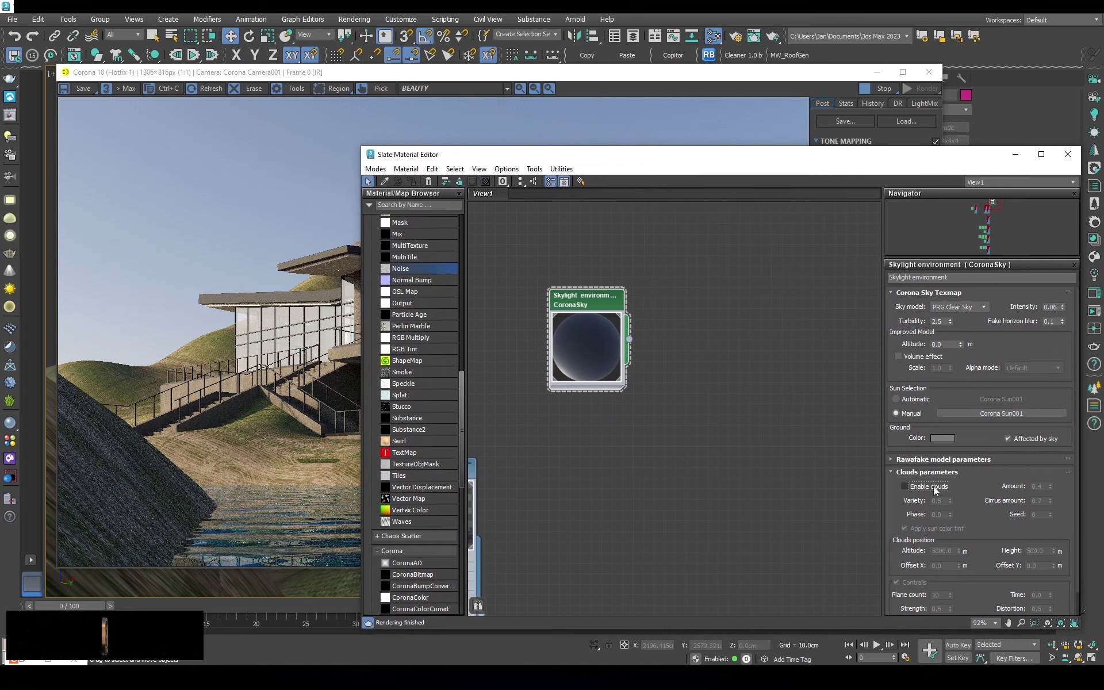
{"action": "left_click", "coordinate": [933, 487]}
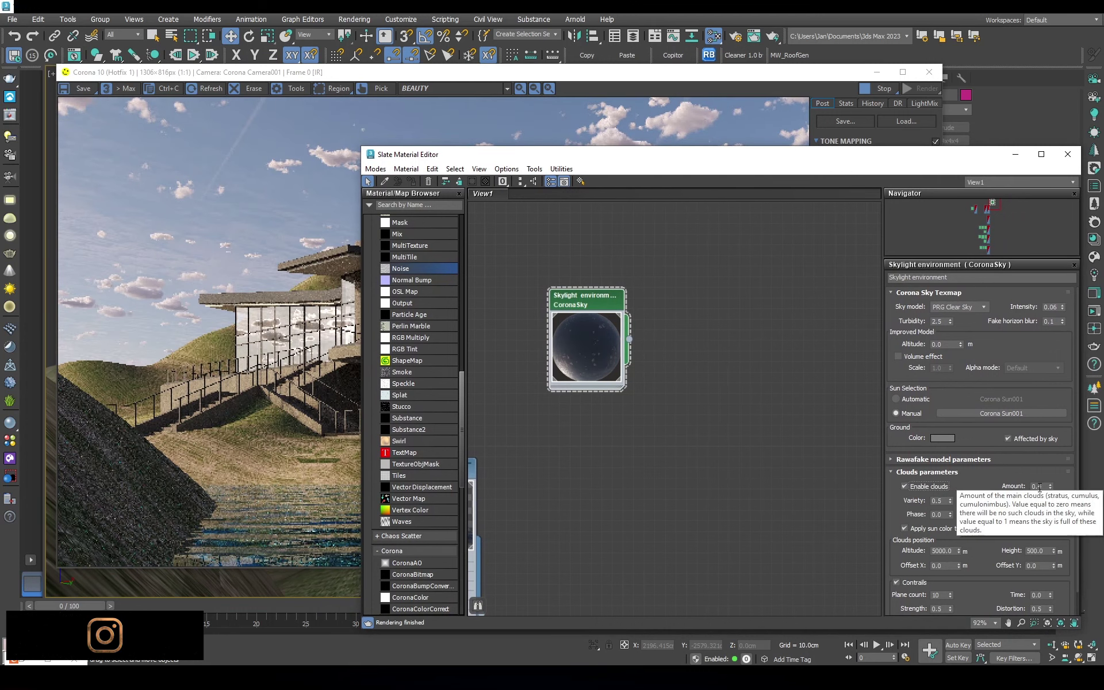
Set the sky clouds to 10 contrail planes and cirrus amount 0.5
{"action": "mouse_move", "coordinate": [849, 161]}
{"action": "left_mouse_down"}
{"action": "mouse_move", "coordinate": [797, 353]}
{"action": "mouse_move", "coordinate": [831, 177]}
{"action": "left_mouse_up"}
{"action": "left_click", "coordinate": [328, 168]}
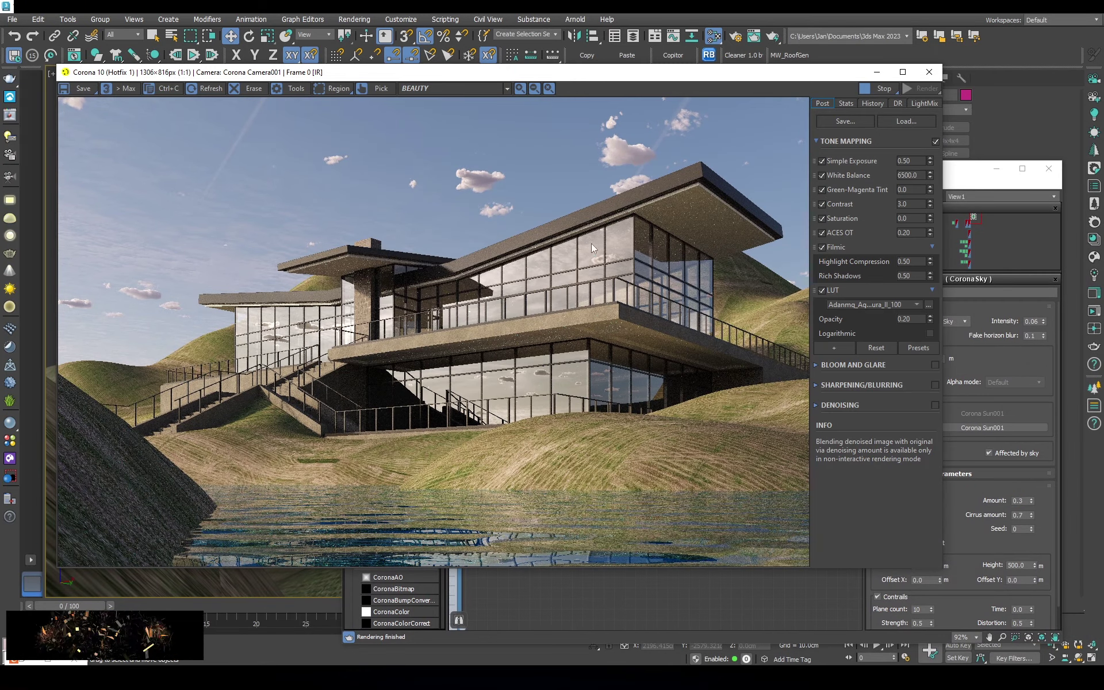
{"action": "left_click", "coordinate": [964, 182]}
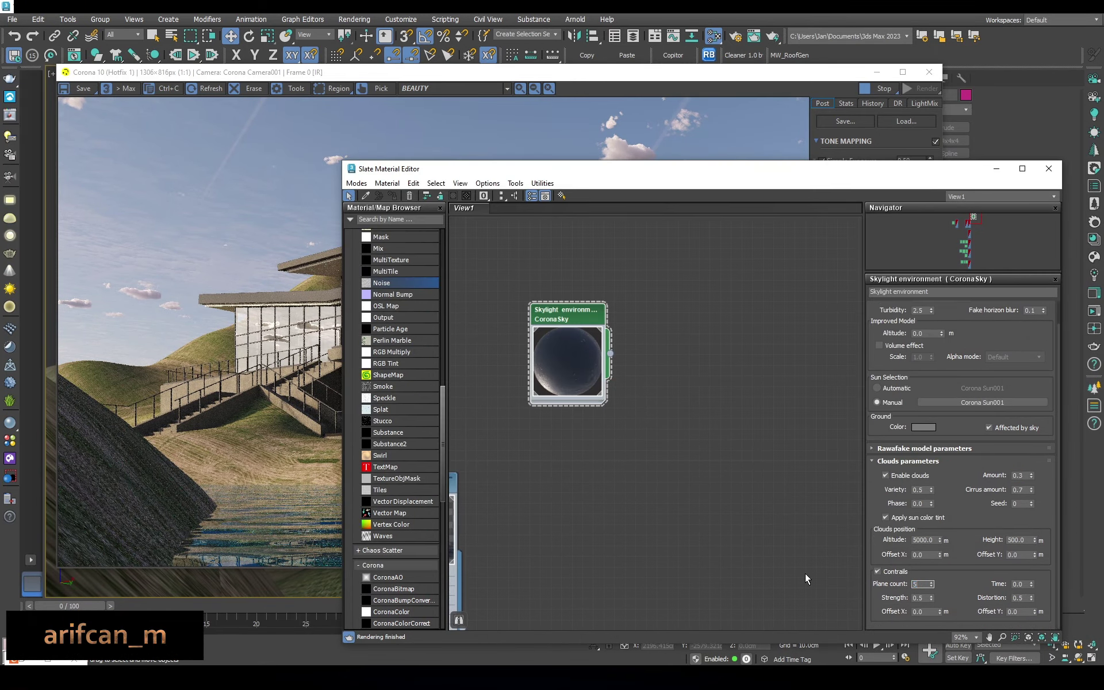
{"action": "left_click", "coordinate": [289, 225]}
{"action": "left_click", "coordinate": [941, 605]}
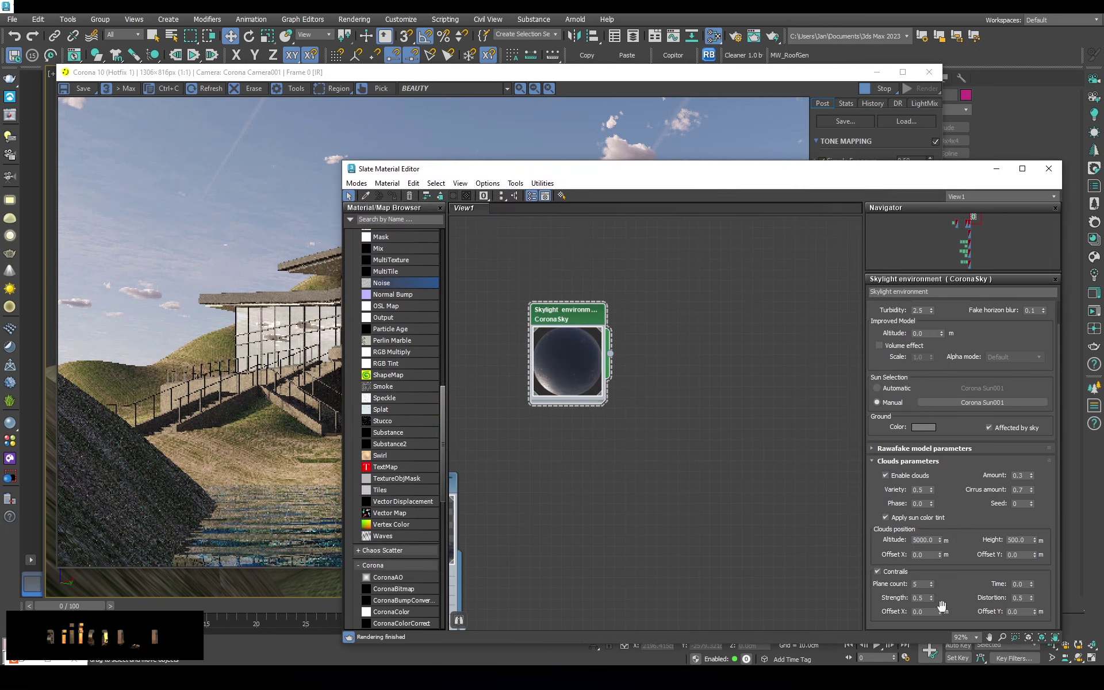
{"action": "left_click", "coordinate": [923, 585]}
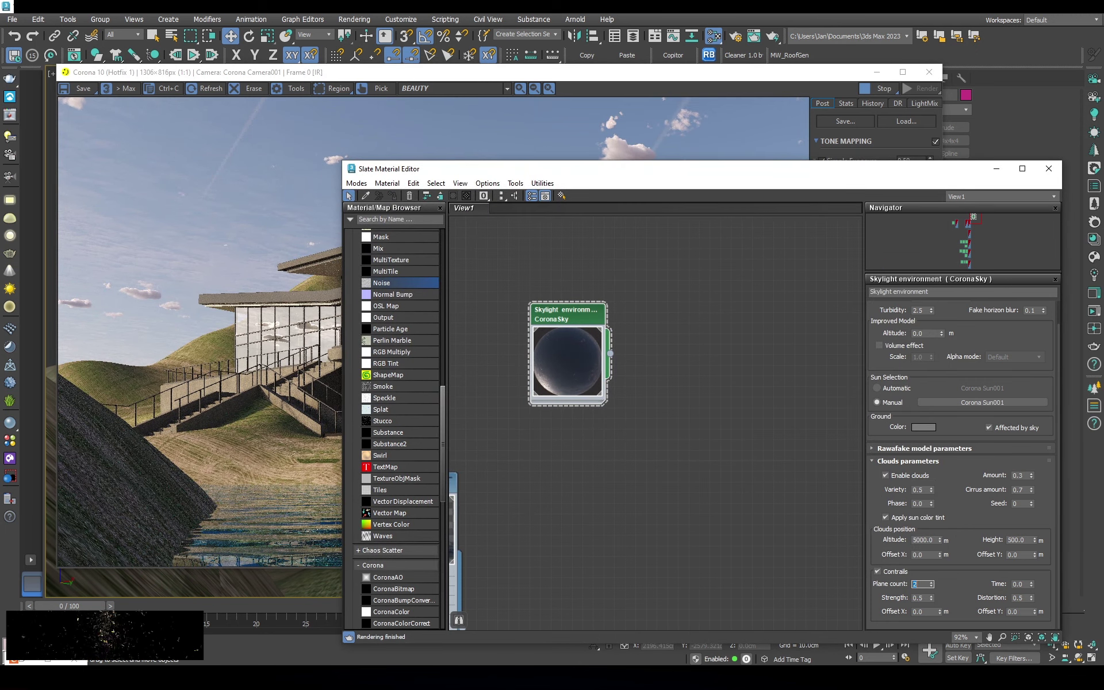
{"action": "type", "text": "10"}
{"action": "key", "text": "Return"}
{"action": "type", "text": ".5"}
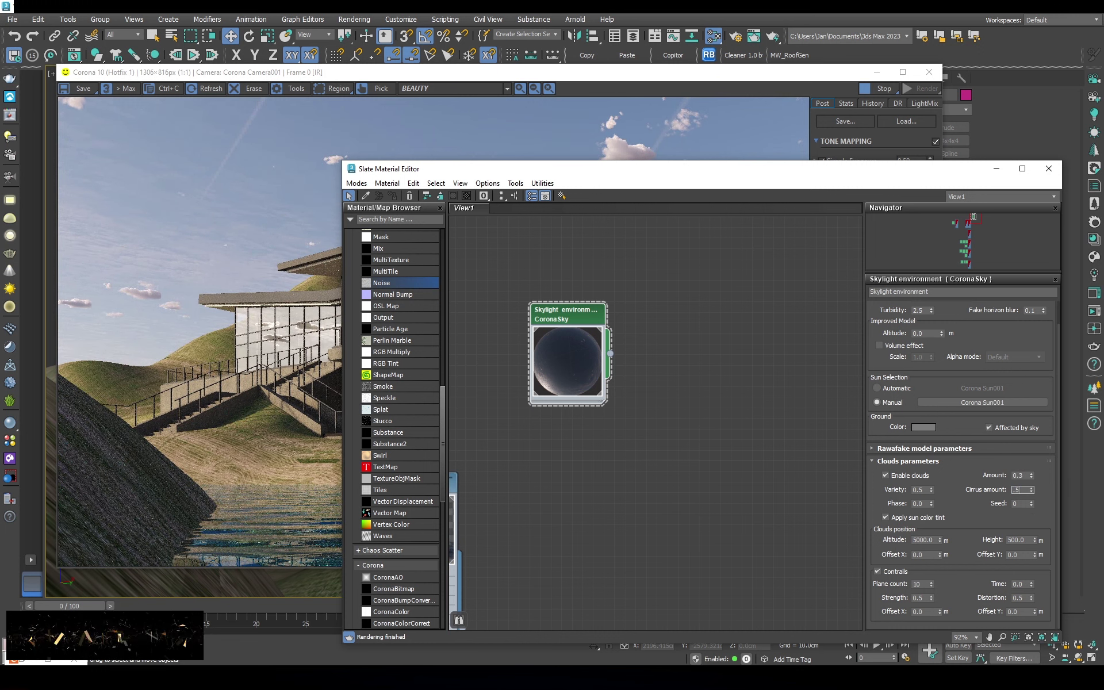
{"action": "key", "text": "Return"}
Inspect the clouds in the refreshed render
{"action": "left_click", "coordinate": [661, 138]}
{"action": "scroll", "coordinate": [605, 256], "scroll_direction": "up", "scroll_amount": 2}
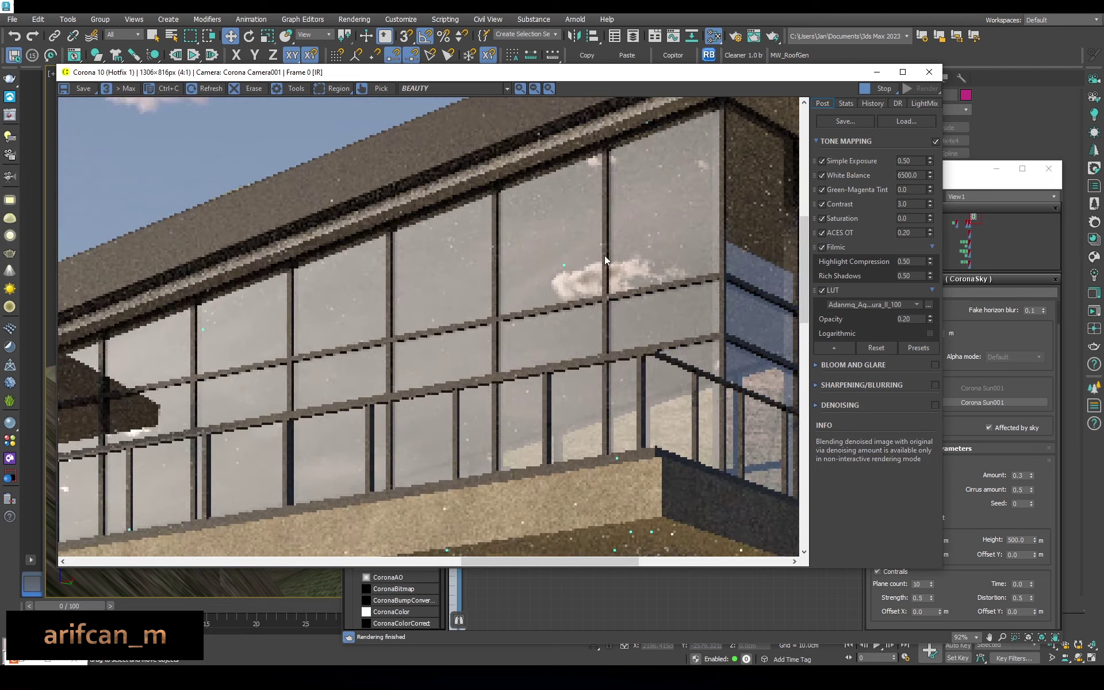
{"action": "scroll", "coordinate": [605, 255], "scroll_direction": "down", "scroll_amount": 1}
{"action": "scroll", "coordinate": [636, 263], "scroll_direction": "down", "scroll_amount": 1}
{"action": "left_click", "coordinate": [1026, 245]}
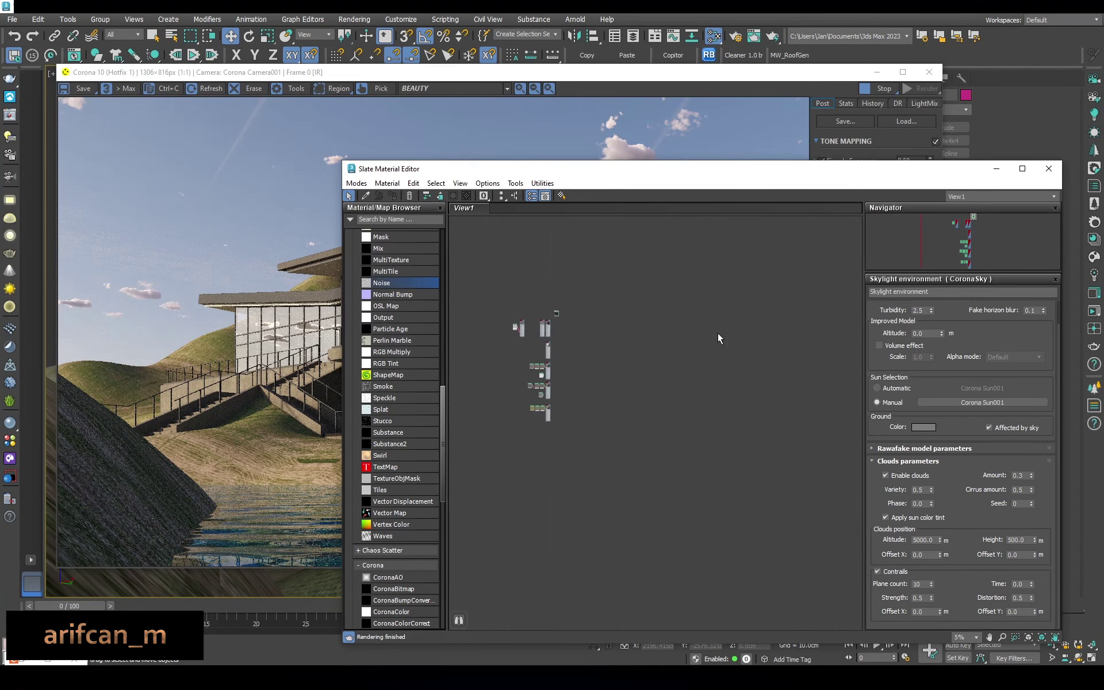
{"action": "scroll", "coordinate": [717, 333], "scroll_direction": "up", "scroll_amount": 10}
In Material #3, keep reflection level at 1 and set refraction level to 0.8
{"action": "left_click", "coordinate": [661, 359]}
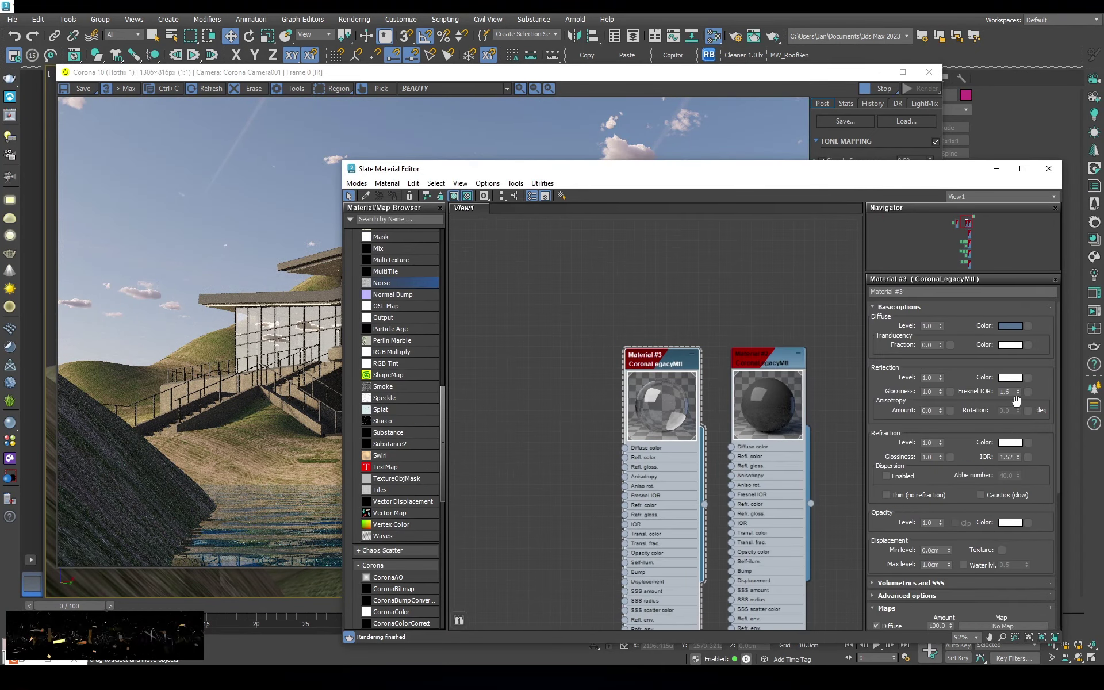
{"action": "double_click", "coordinate": [927, 377]}
{"action": "type", "text": "0.8"}
{"action": "key", "text": "Return"}
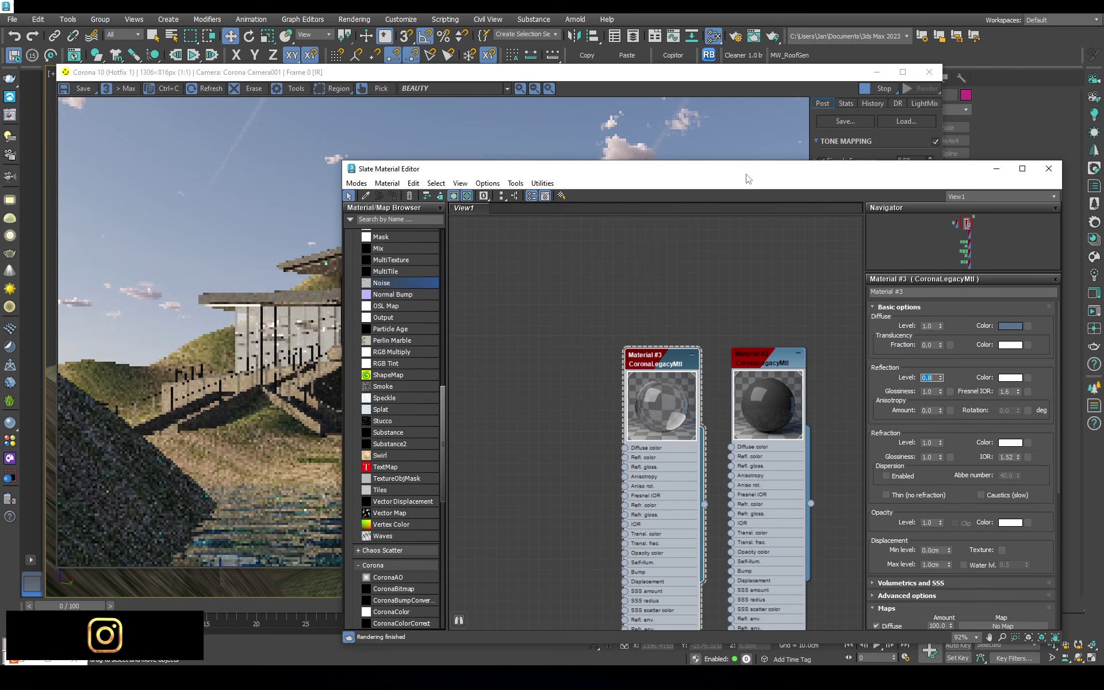
{"action": "left_click_drag", "start_coordinate": [747, 178], "coordinate": [504, 323]}
{"action": "type", "text": "1"}
{"action": "key", "text": "Return"}
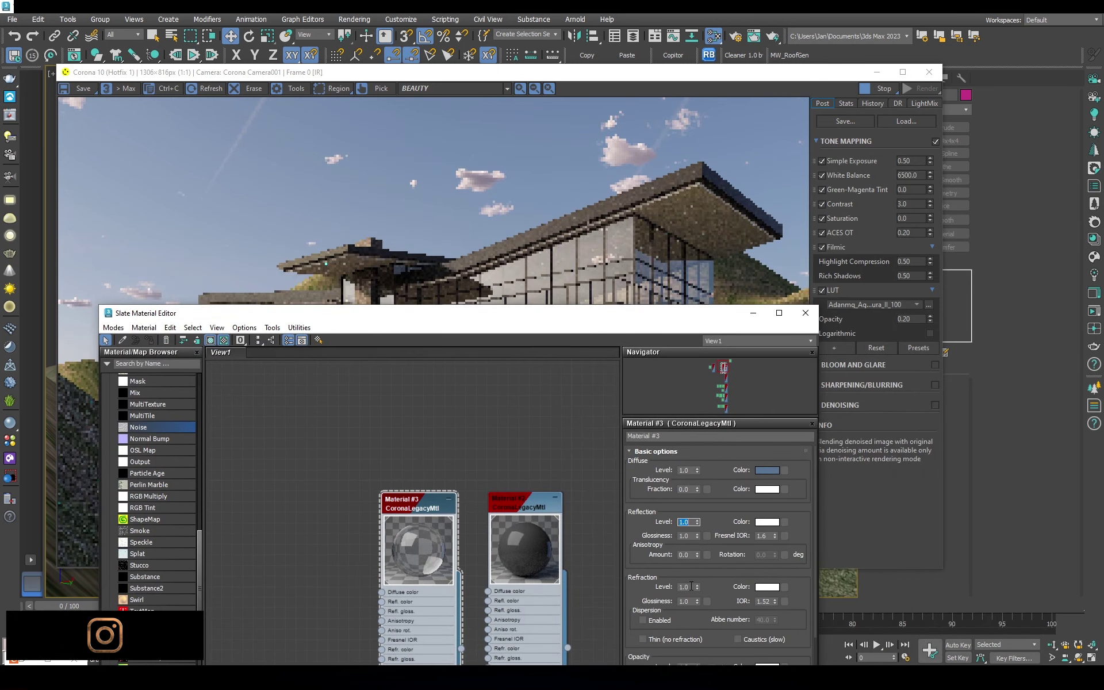
{"action": "type", "text": "0.5"}
{"action": "key", "text": "Return"}
{"action": "type", "text": ".8"}
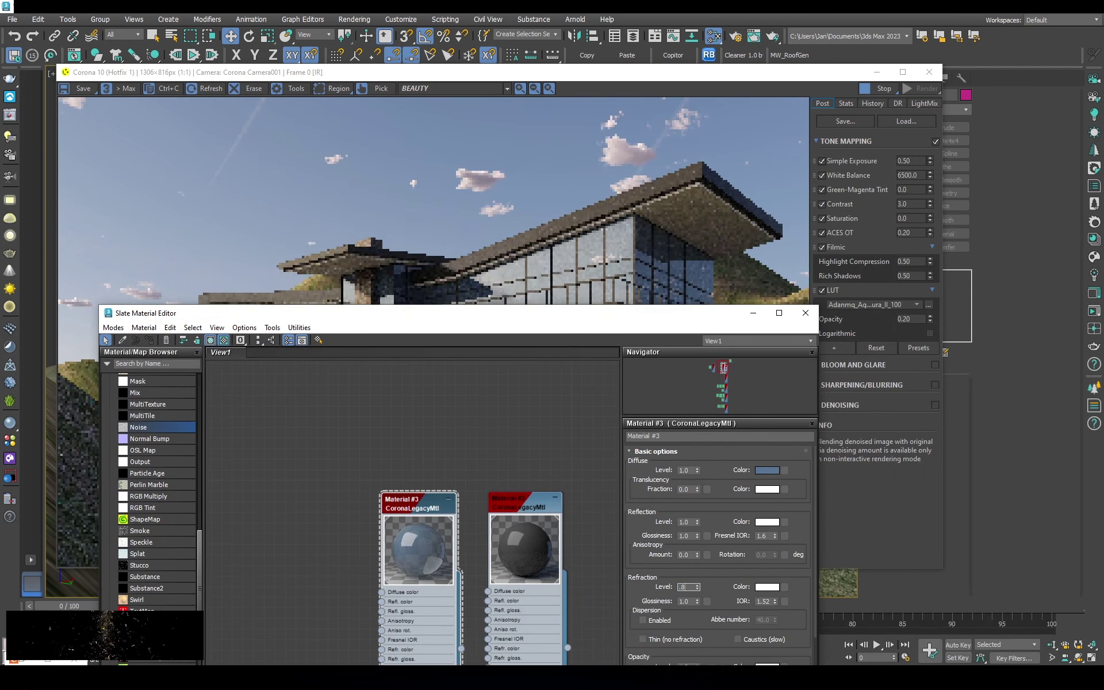
{"action": "key", "text": "Return"}
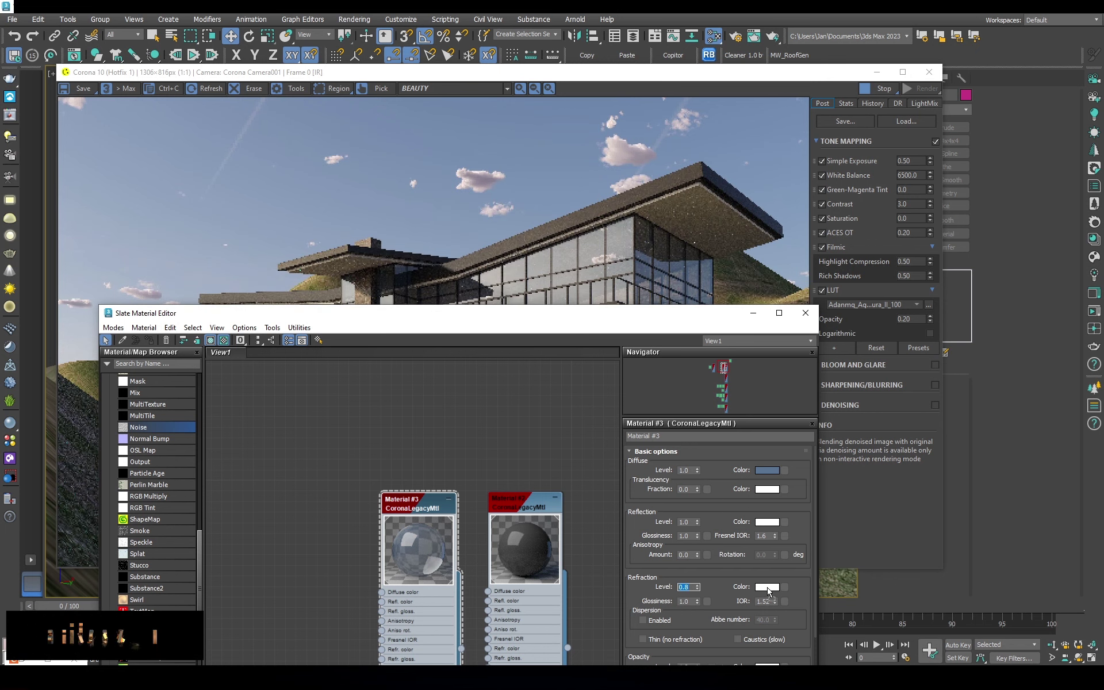
Copy the blue diffuse into refraction and lighten it to light blue
{"action": "left_click", "coordinate": [451, 555]}
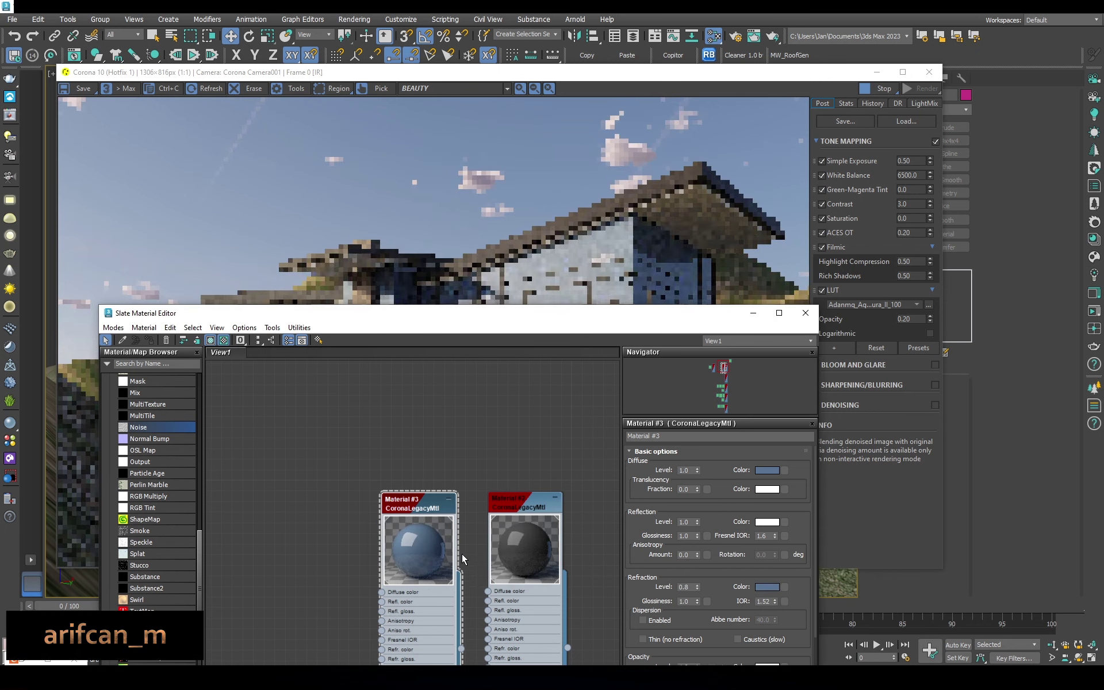
{"action": "left_click", "coordinate": [776, 588]}
{"action": "mouse_move", "coordinate": [702, 521]}
{"action": "left_mouse_down"}
{"action": "mouse_move", "coordinate": [676, 512]}
{"action": "mouse_move", "coordinate": [724, 522]}
{"action": "left_mouse_up"}
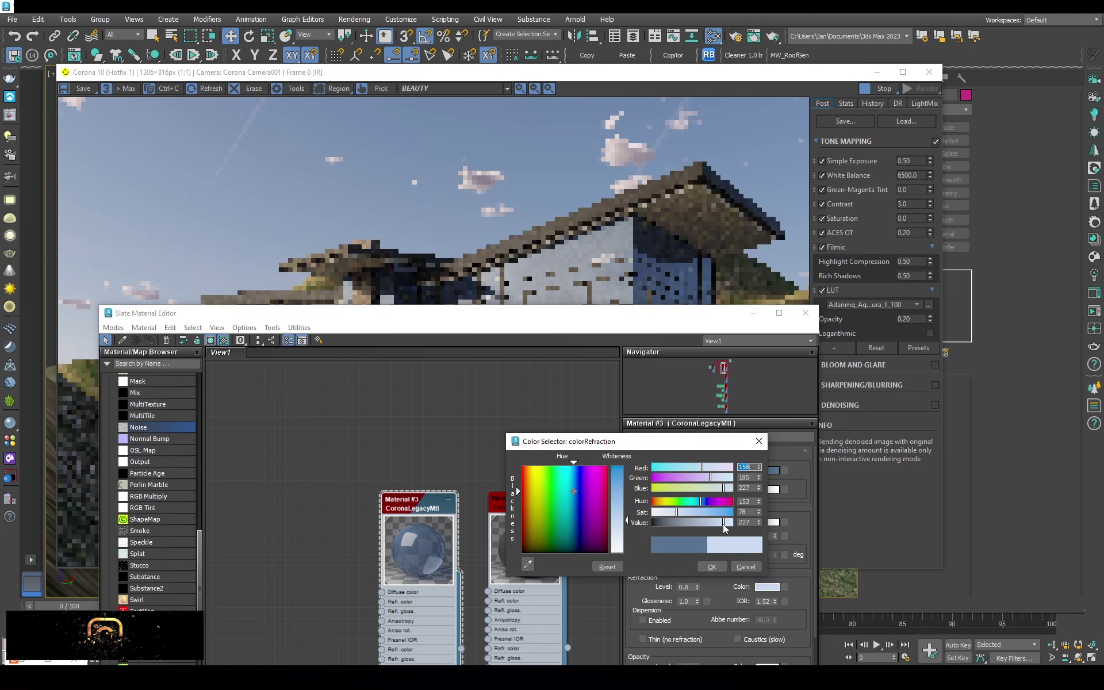
{"action": "left_click", "coordinate": [711, 566]}
Set the glass diffuse colour to black
{"action": "mouse_move", "coordinate": [666, 319]}
{"action": "left_mouse_down"}
{"action": "mouse_move", "coordinate": [656, 487]}
{"action": "mouse_move", "coordinate": [659, 323]}
{"action": "left_mouse_up"}
{"action": "left_click", "coordinate": [760, 472]}
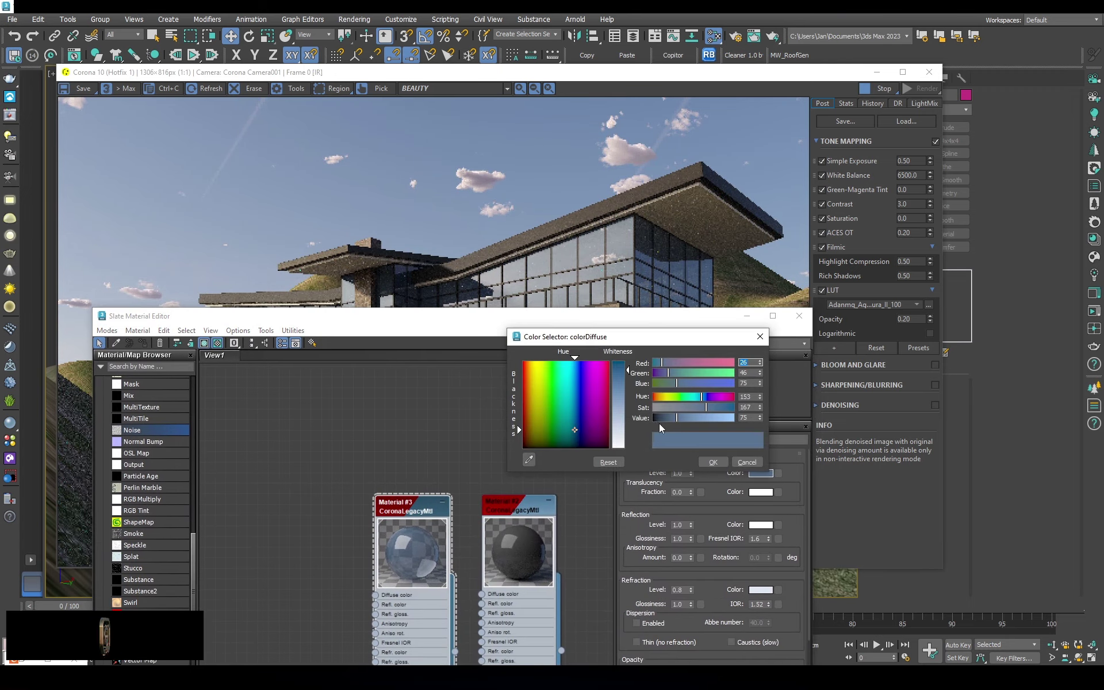
{"action": "left_click", "coordinate": [656, 418]}
{"action": "left_click", "coordinate": [714, 463]}
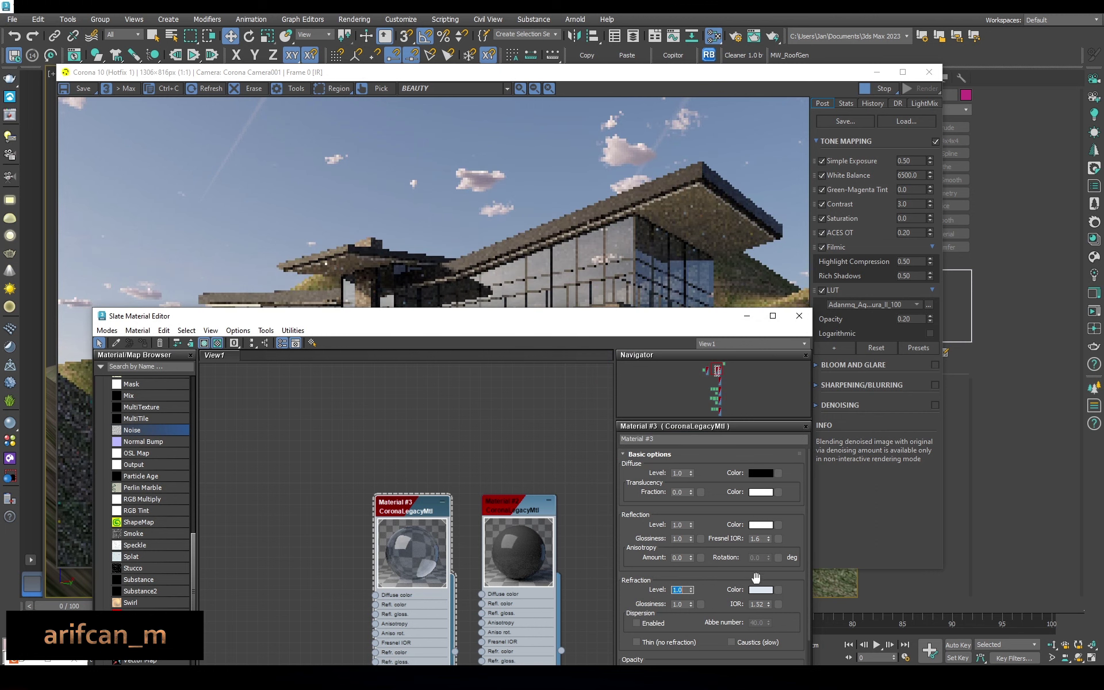
Copy the light-blue refraction colour onto reflection and make it more saturated
{"action": "left_click_drag", "start_coordinate": [760, 589], "coordinate": [761, 524]}
{"action": "key", "text": "Return"}
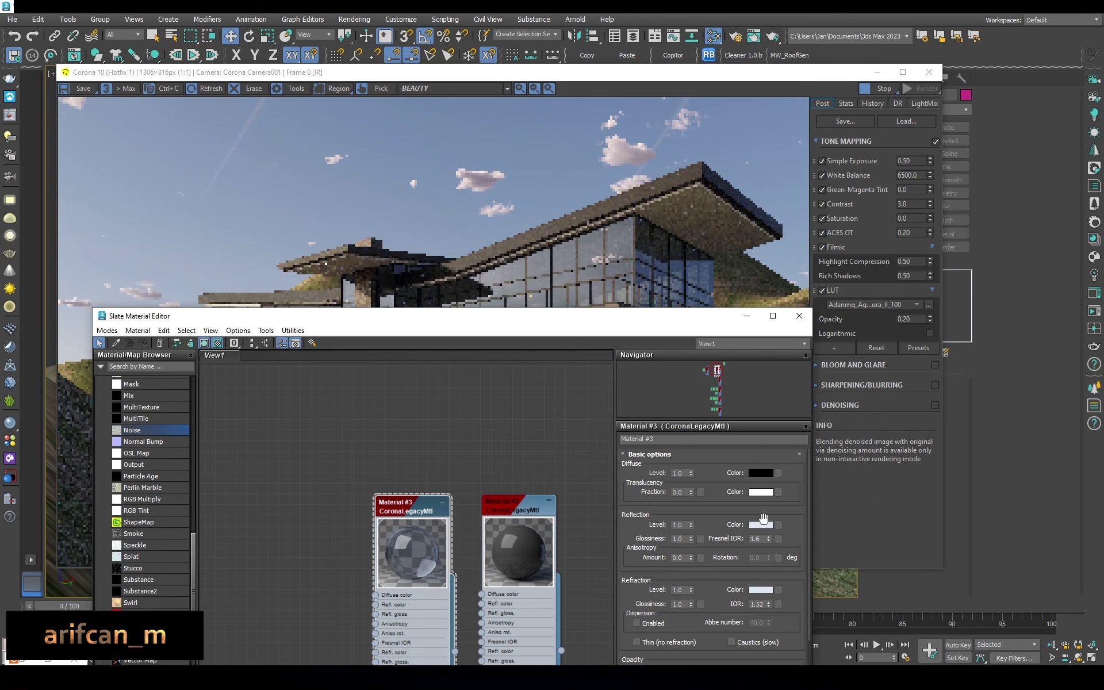
{"action": "left_click", "coordinate": [760, 524]}
{"action": "left_click_drag", "start_coordinate": [685, 453], "coordinate": [674, 451]}
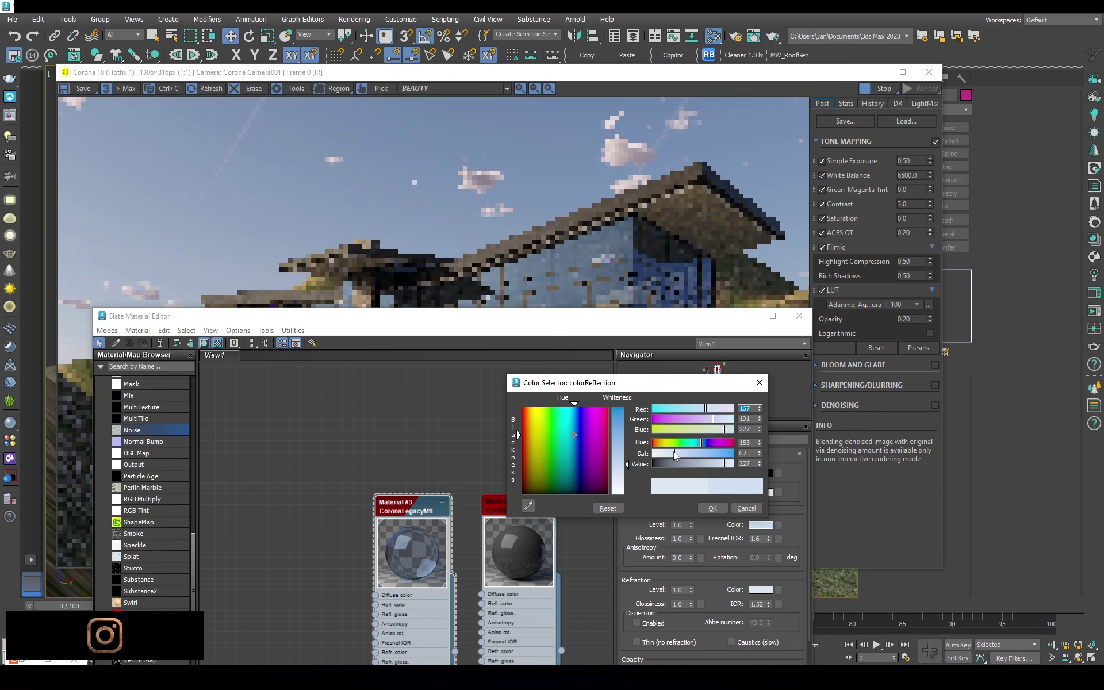
{"action": "left_click", "coordinate": [712, 507]}
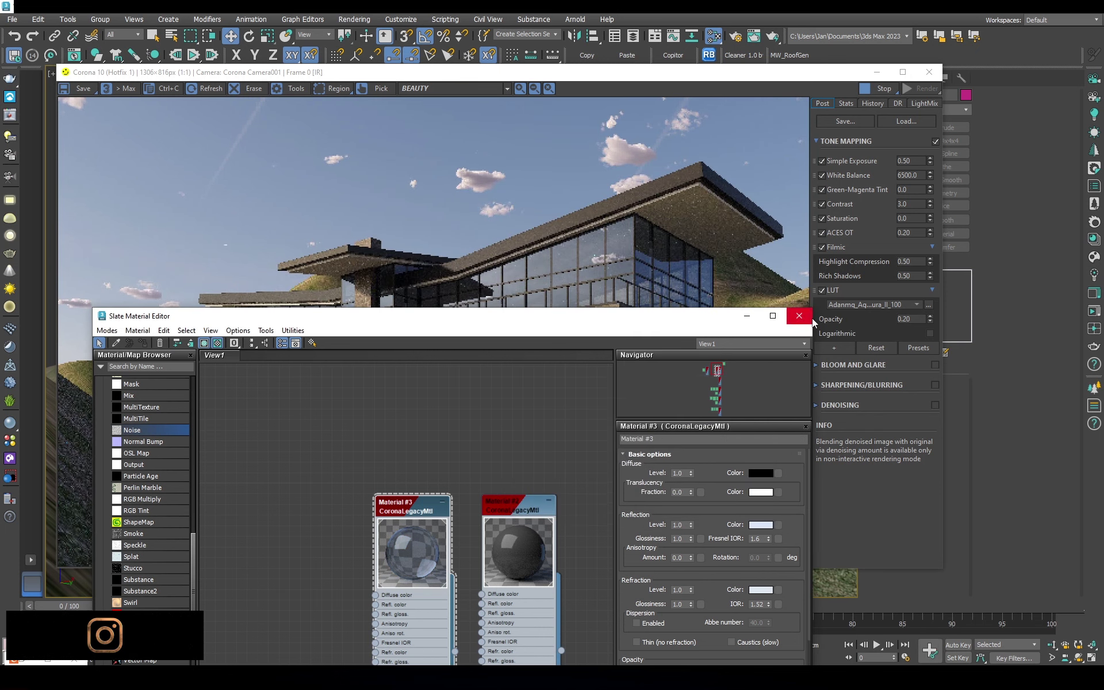
Change the glass diffuse to mid-grey and close the render window
{"action": "left_click", "coordinate": [799, 316]}
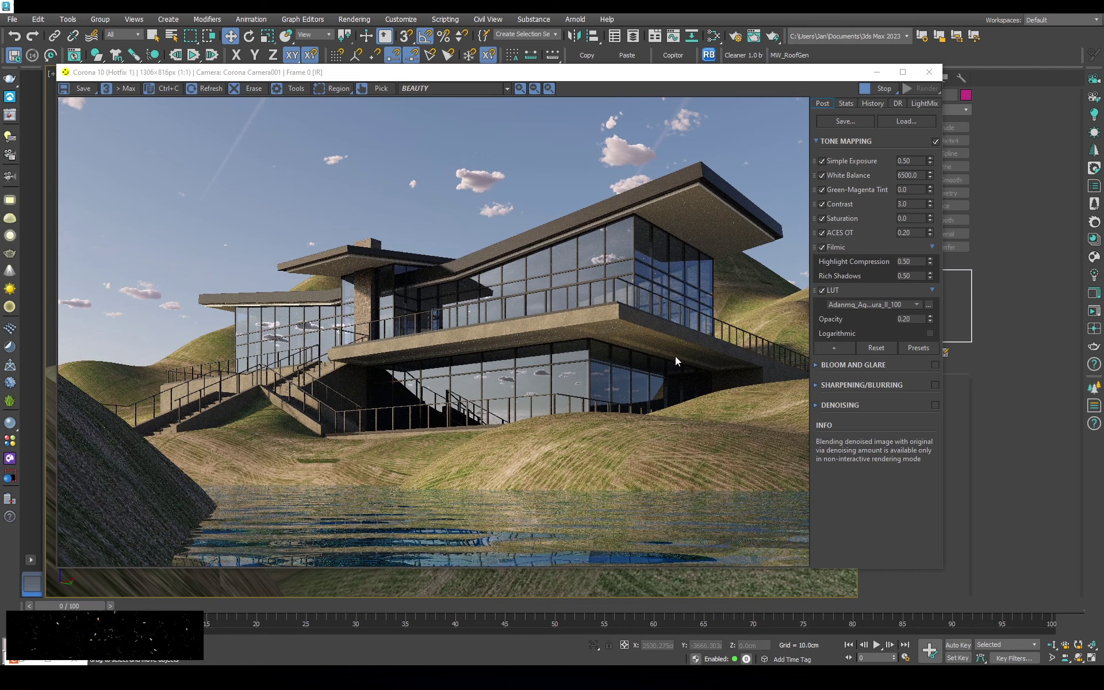
{"action": "left_click", "coordinate": [719, 36]}
{"action": "left_click", "coordinate": [761, 472]}
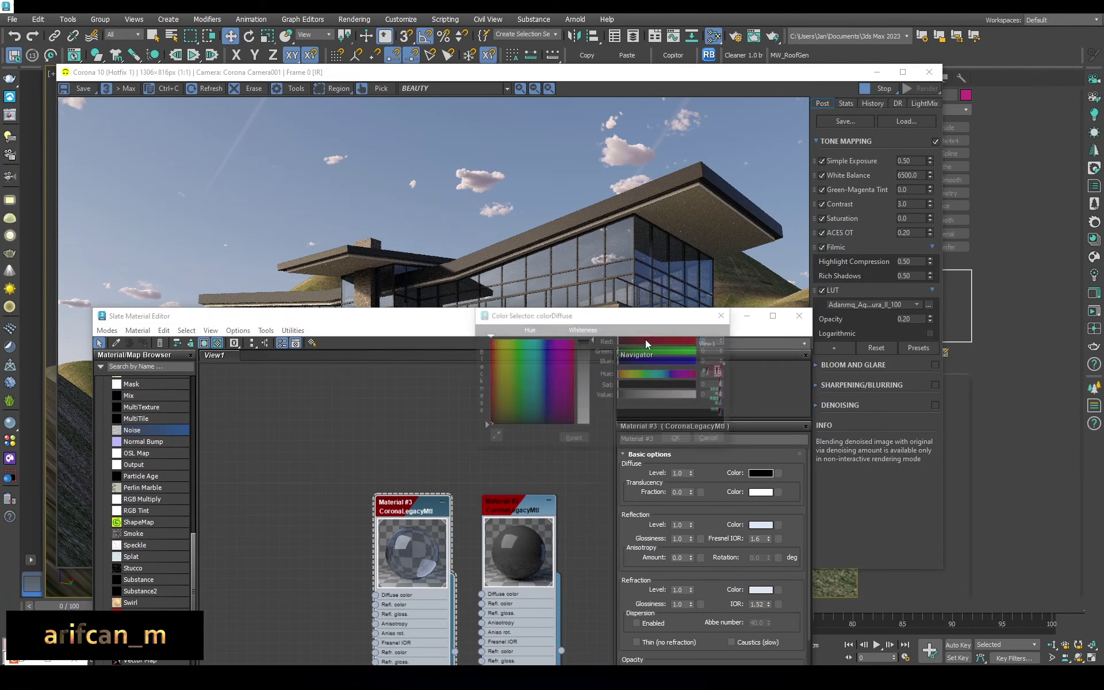
{"action": "left_click", "coordinate": [678, 440]}
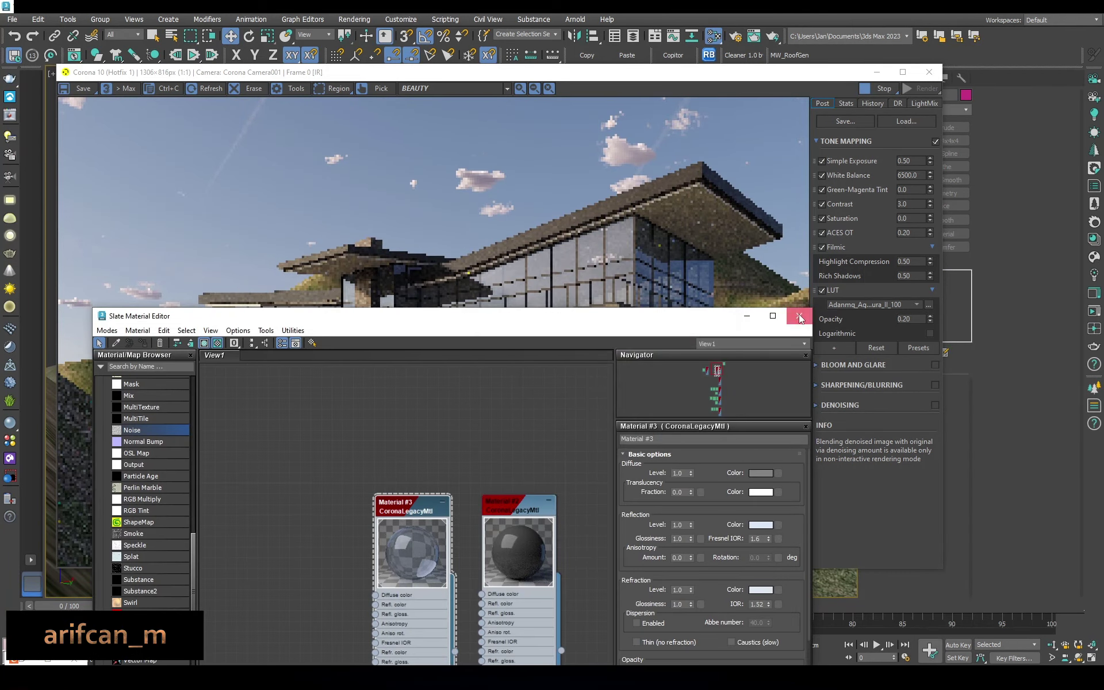
{"action": "left_click", "coordinate": [799, 316]}
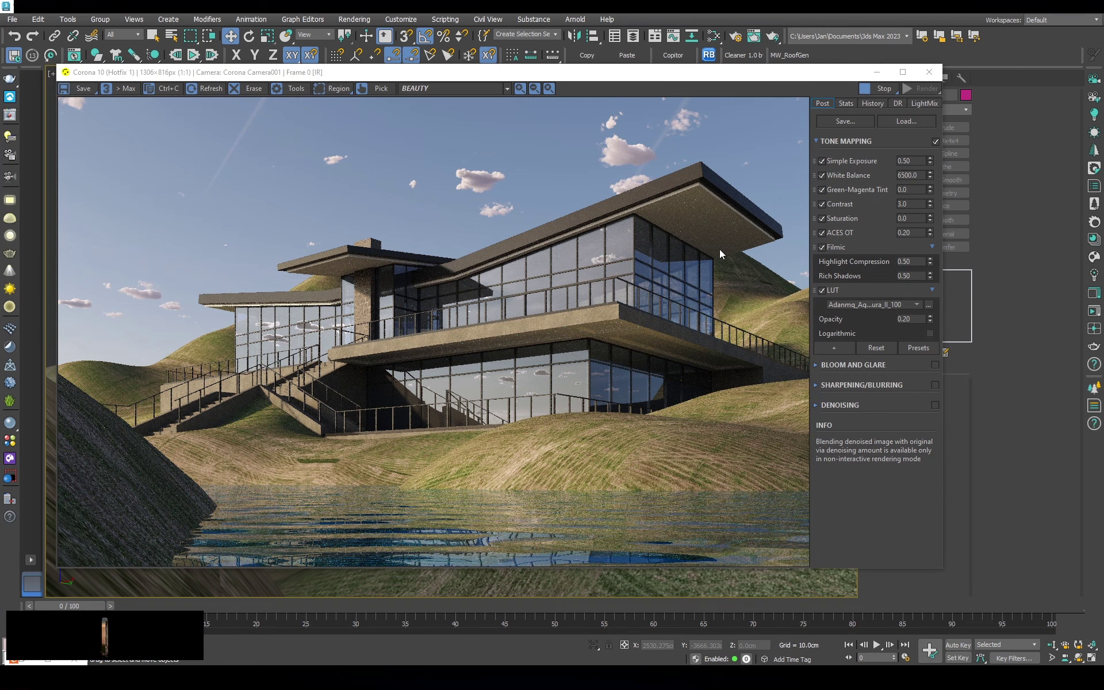
{"action": "left_click", "coordinate": [928, 72]}
Load the stone diffuse texture into the concrete bitmap and compare it in the render
{"action": "left_click", "coordinate": [711, 38]}
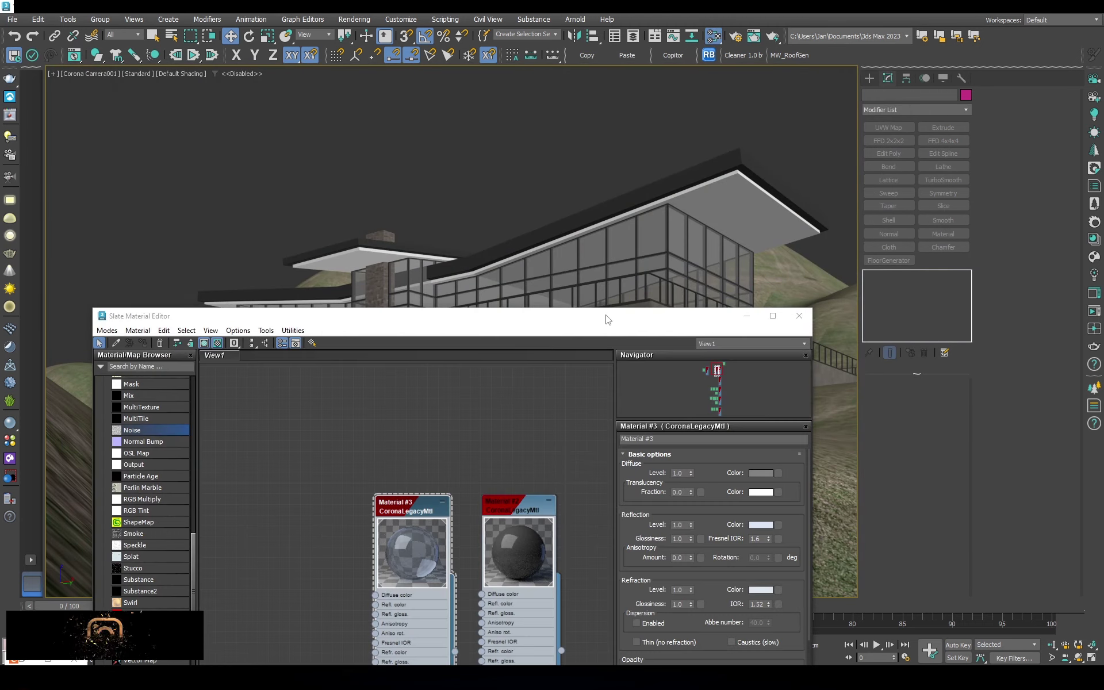
{"action": "double_click", "coordinate": [443, 300]}
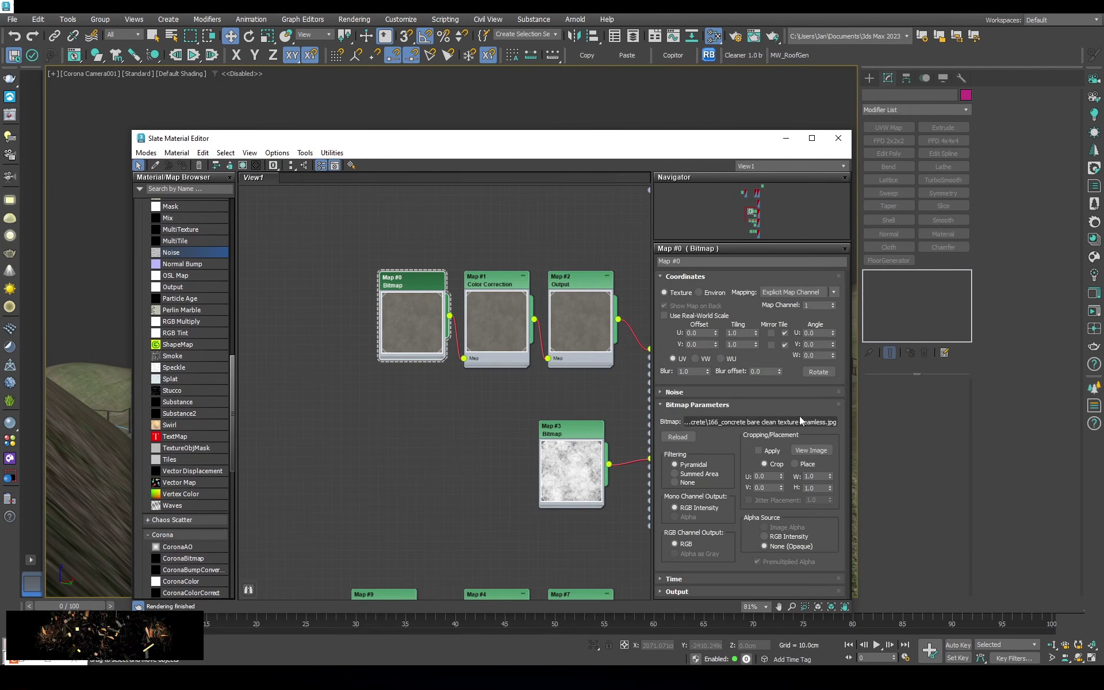
{"action": "left_click", "coordinate": [799, 418]}
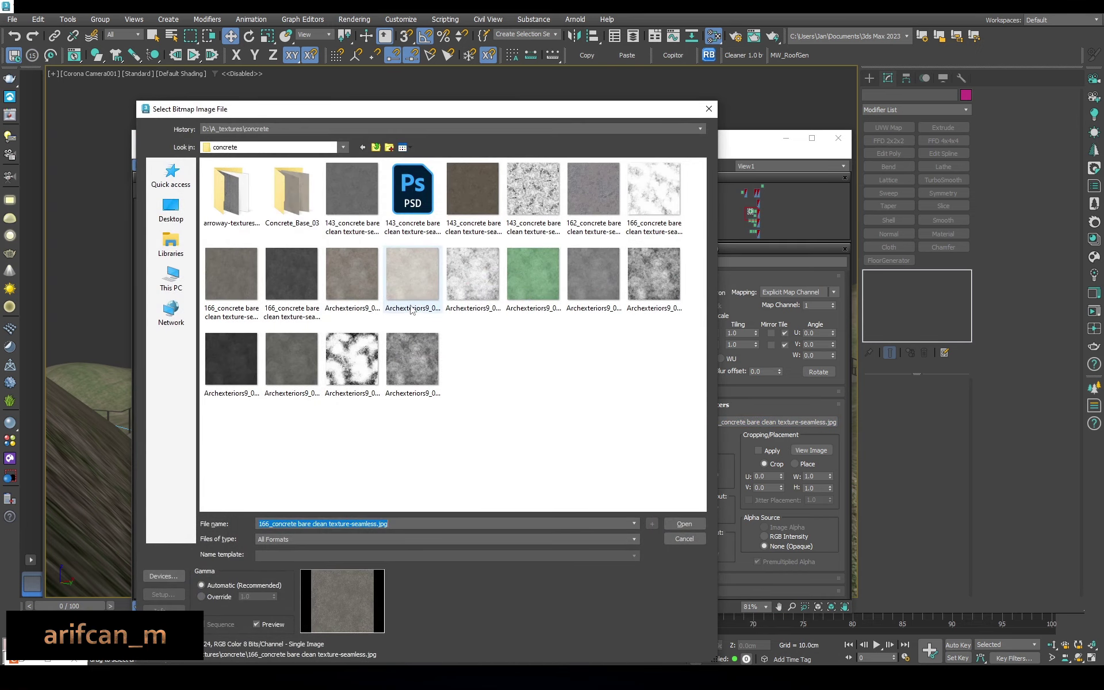
{"action": "left_click", "coordinate": [357, 275]}
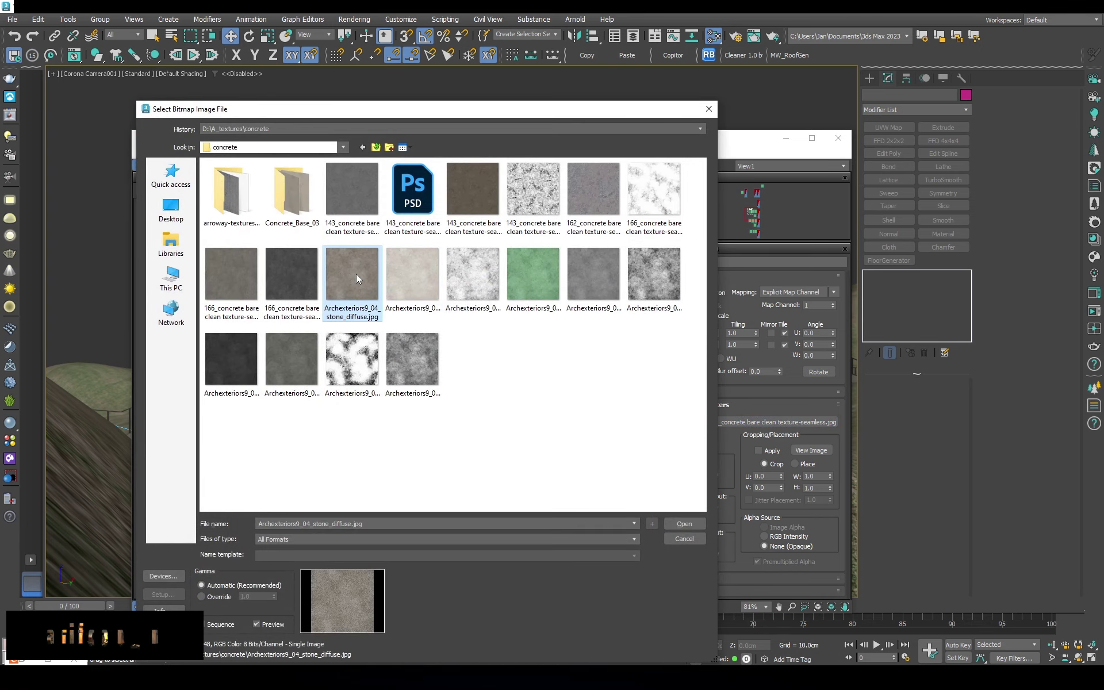
{"action": "double_click", "coordinate": [357, 273]}
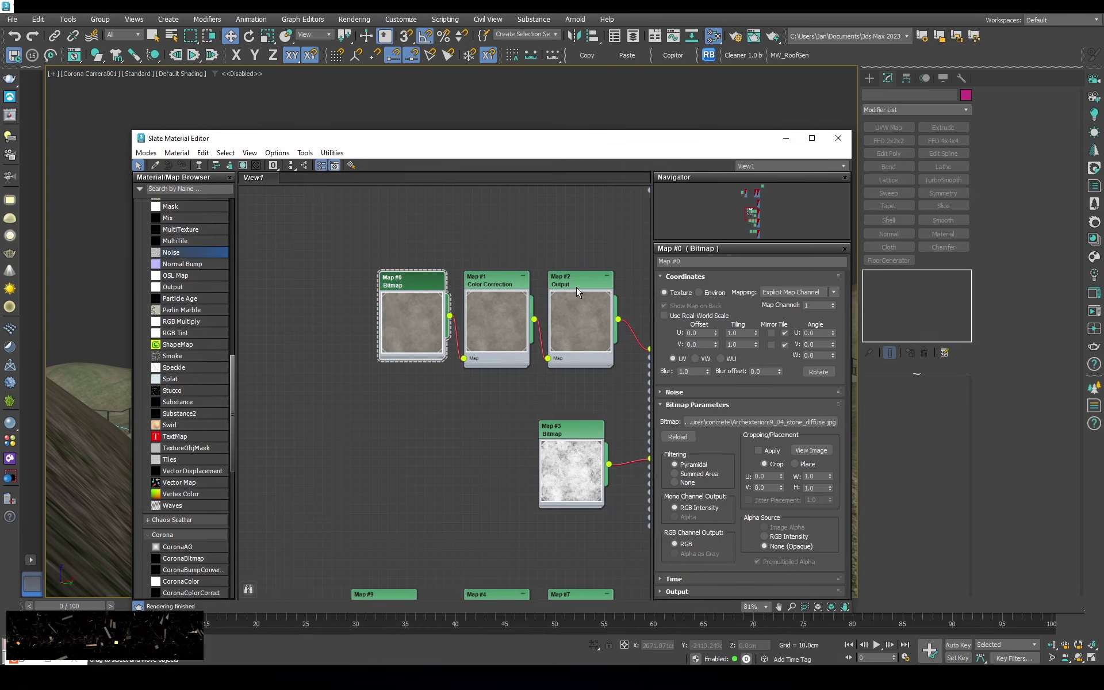
{"action": "left_click", "coordinate": [1091, 315]}
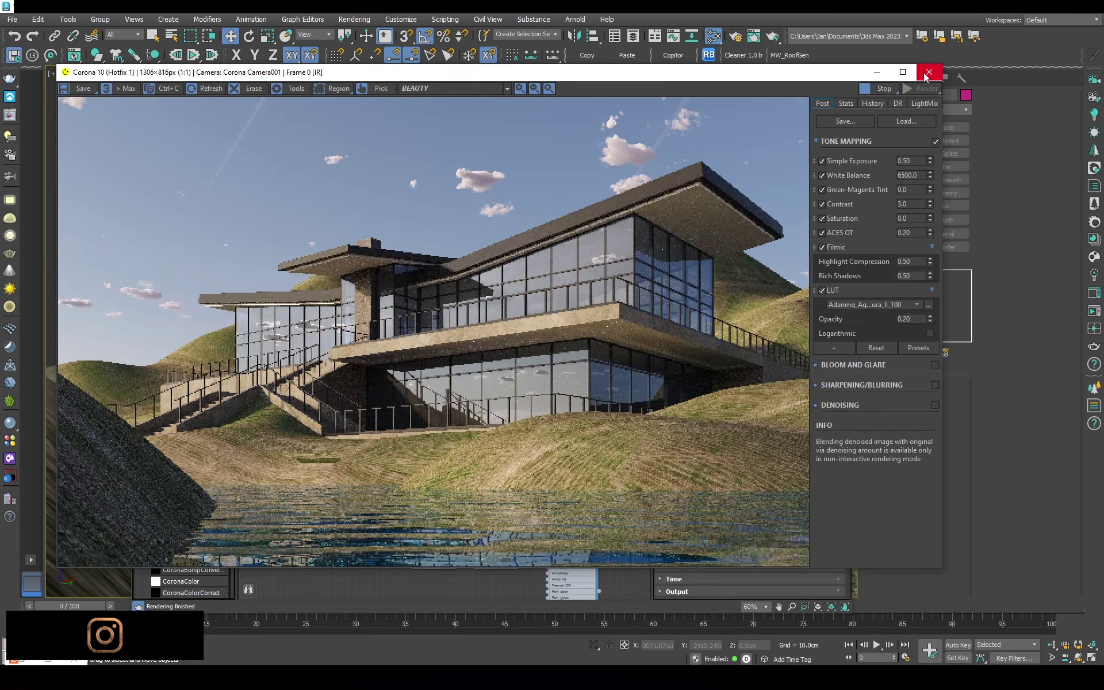
{"action": "left_click", "coordinate": [928, 72]}
Try a different concrete texture in the bitmap and check the render
{"action": "left_click", "coordinate": [776, 421]}
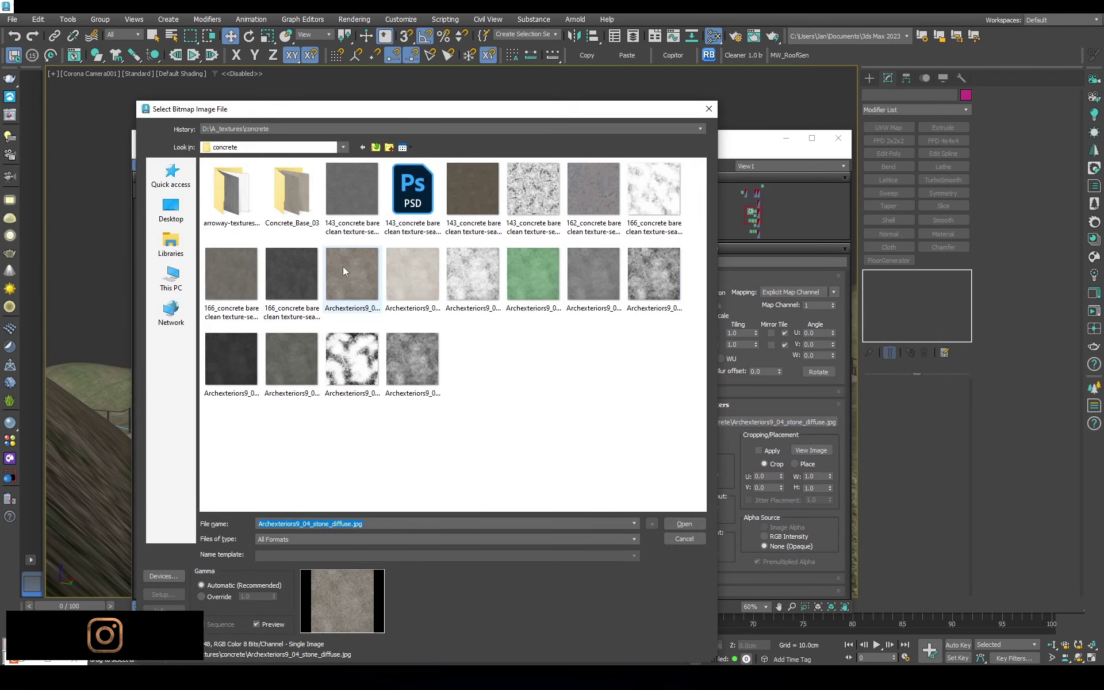
{"action": "double_click", "coordinate": [296, 298]}
{"action": "left_click", "coordinate": [1094, 311]}
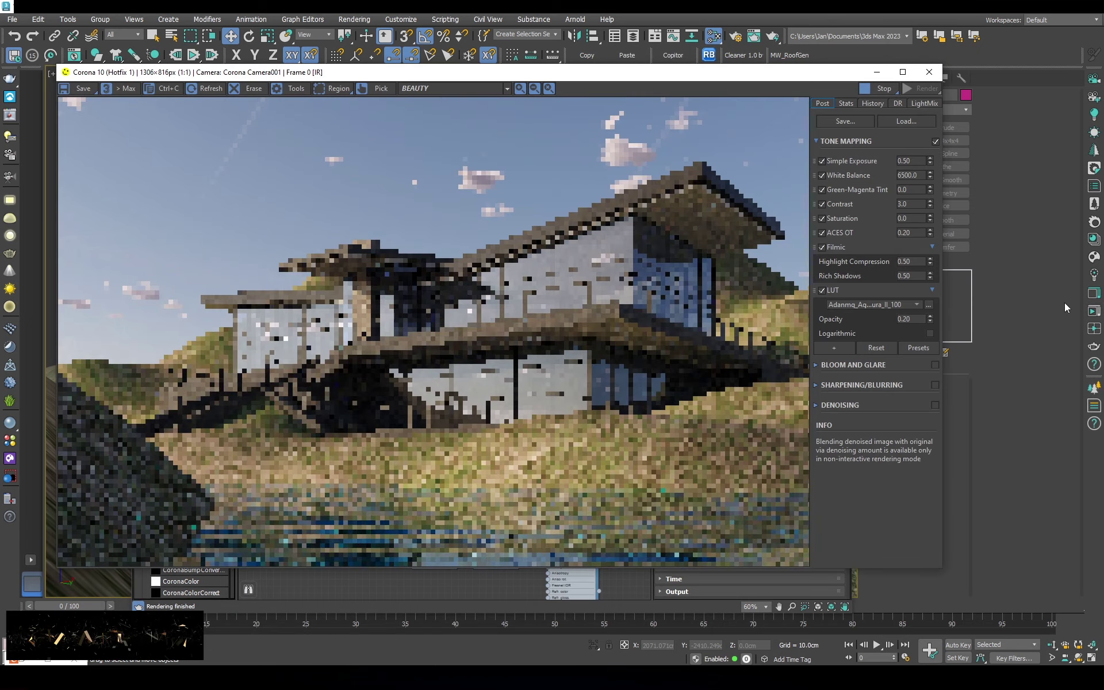
{"action": "left_click", "coordinate": [928, 72]}
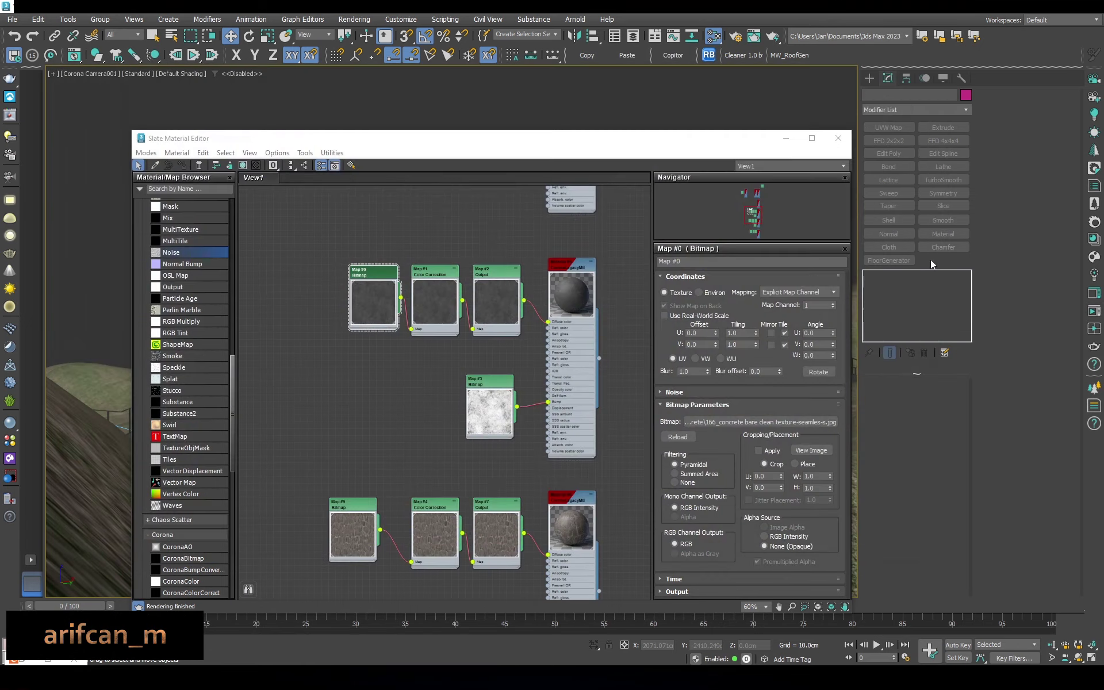
Load Archexteriors9_04_stone_gloss.jpg into the bitmap, check the render, and clear the windows away
{"action": "left_click", "coordinate": [733, 423]}
{"action": "left_click", "coordinate": [600, 272]}
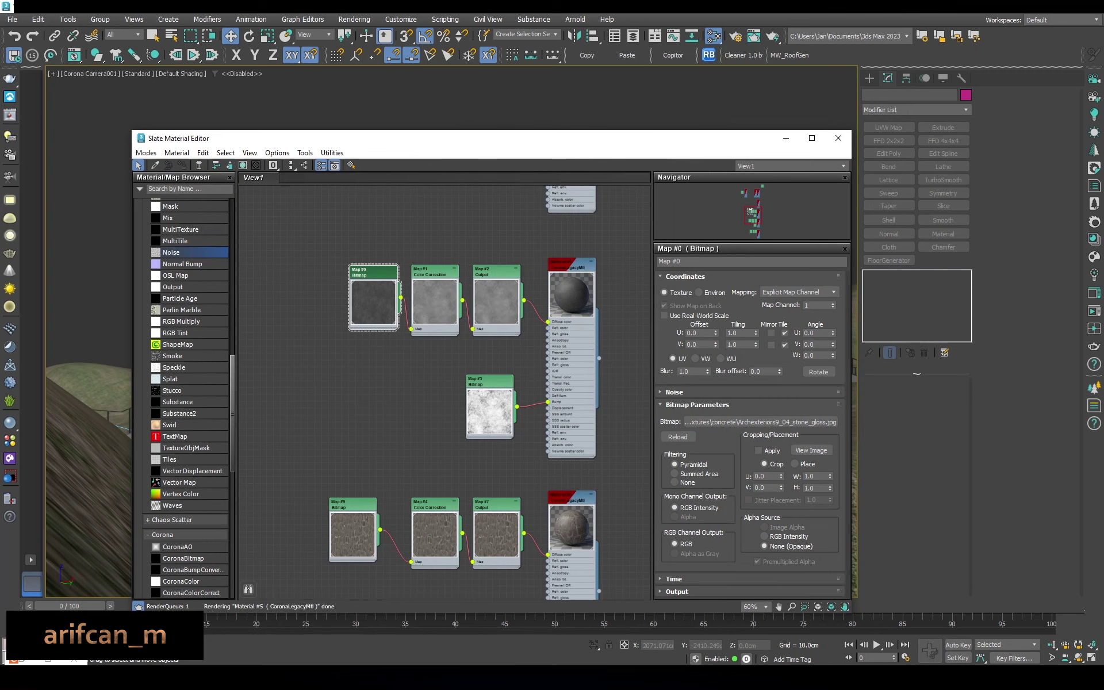
{"action": "left_click", "coordinate": [1091, 313]}
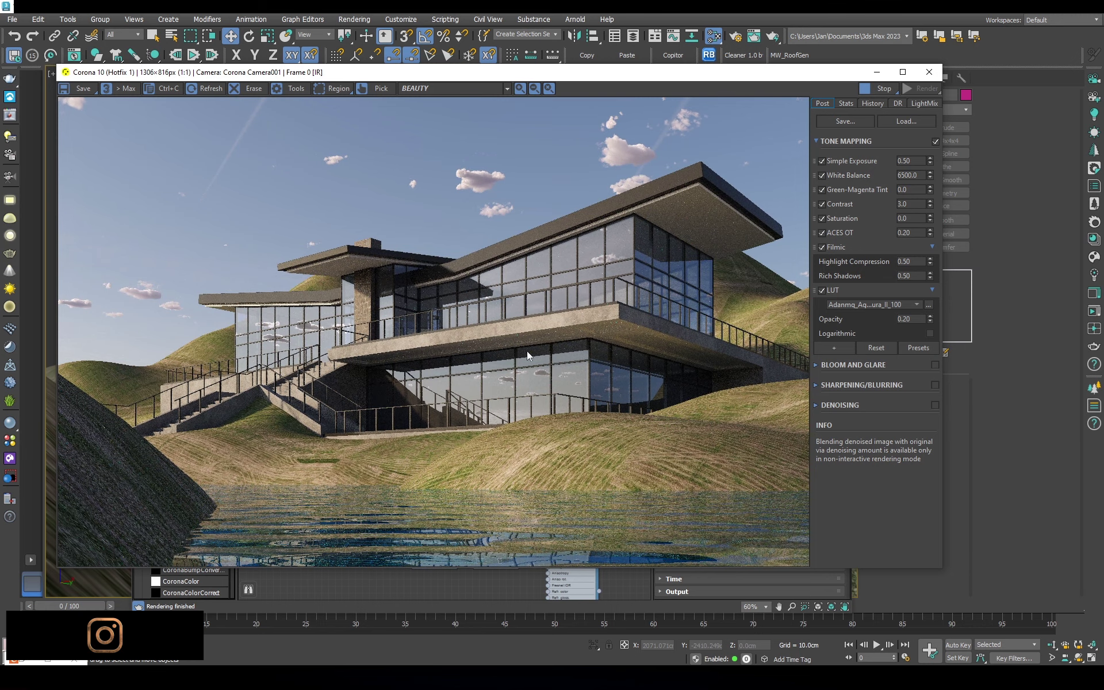
{"action": "scroll", "coordinate": [581, 267], "scroll_direction": "up", "scroll_amount": 3}
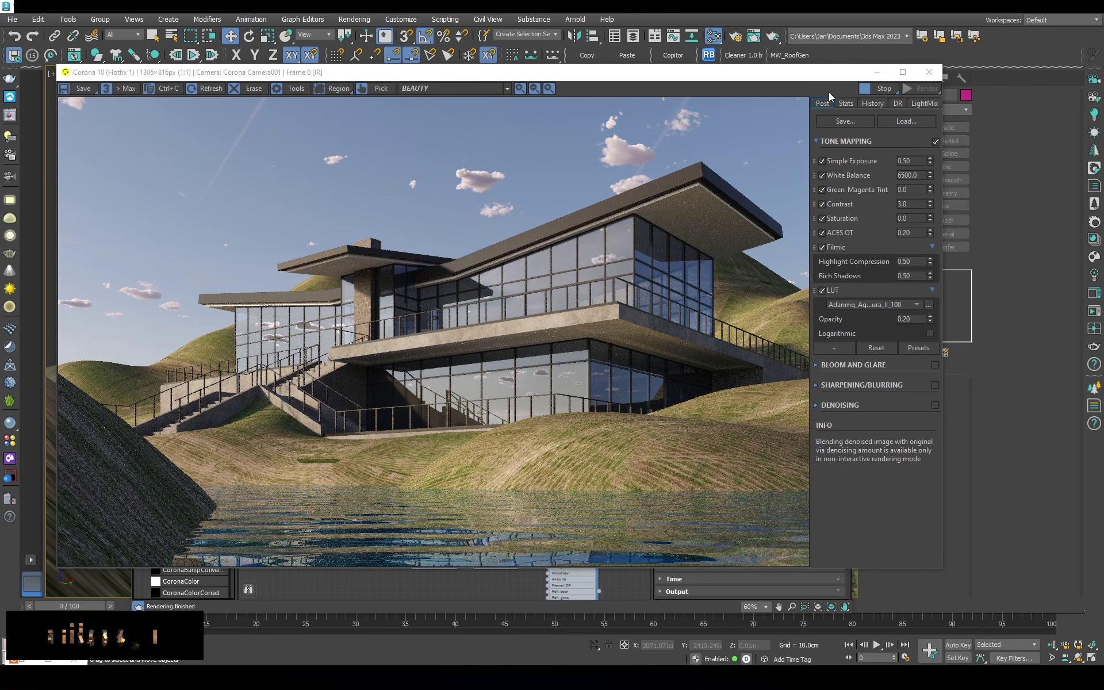
{"action": "left_click", "coordinate": [575, 591]}
{"action": "left_click_drag", "start_coordinate": [530, 144], "coordinate": [762, 152]}
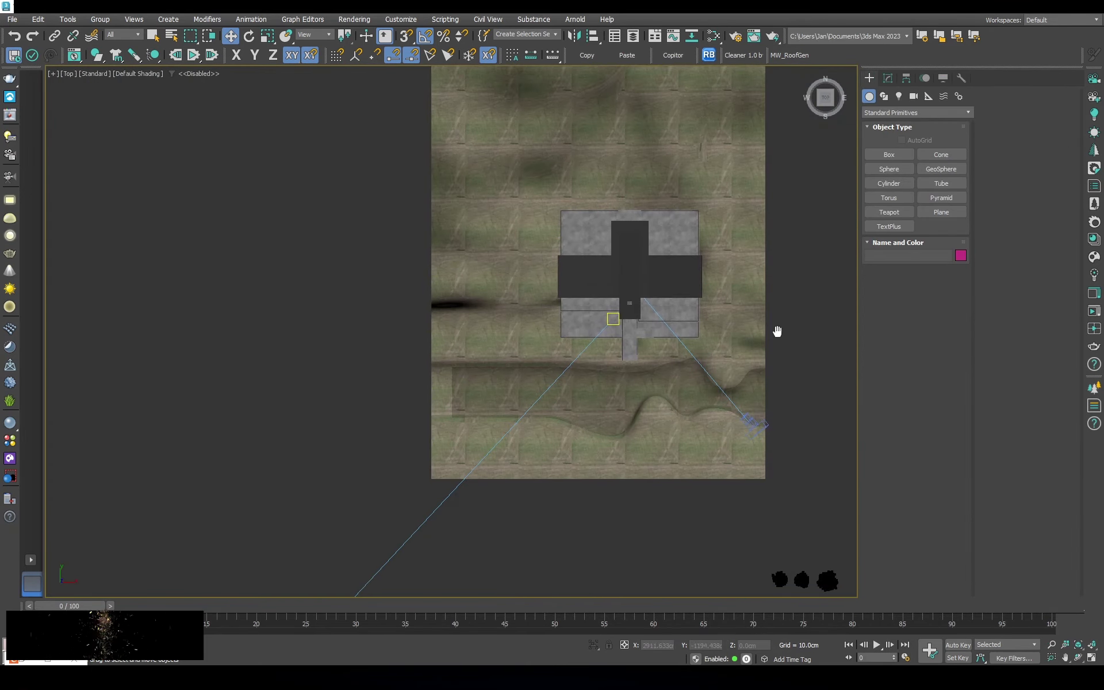
View the terrain from above with Edged Faces shown
{"action": "middle_click_drag", "start_coordinate": [776, 328], "coordinate": [712, 305]}
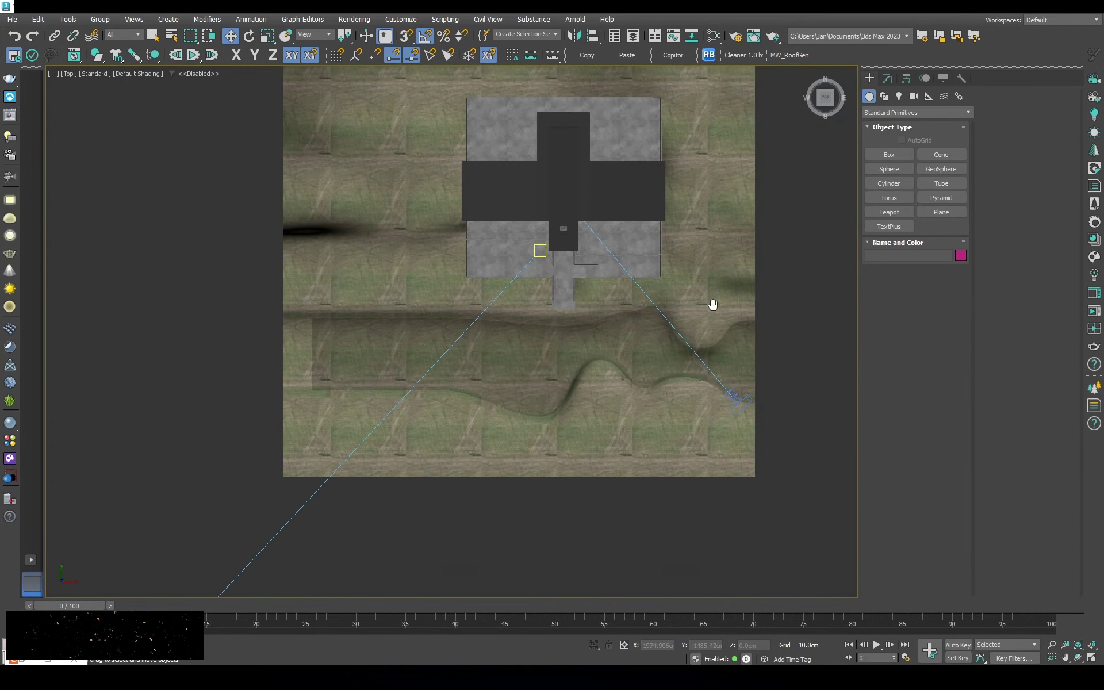
{"action": "key", "text": "F4"}
{"action": "scroll", "coordinate": [713, 305], "scroll_direction": "up", "scroll_amount": 2}
{"action": "scroll", "coordinate": [690, 310], "scroll_direction": "down", "scroll_amount": 4}
{"action": "scroll", "coordinate": [687, 313], "scroll_direction": "up", "scroll_amount": 4}
{"action": "scroll", "coordinate": [665, 323], "scroll_direction": "down", "scroll_amount": 2}
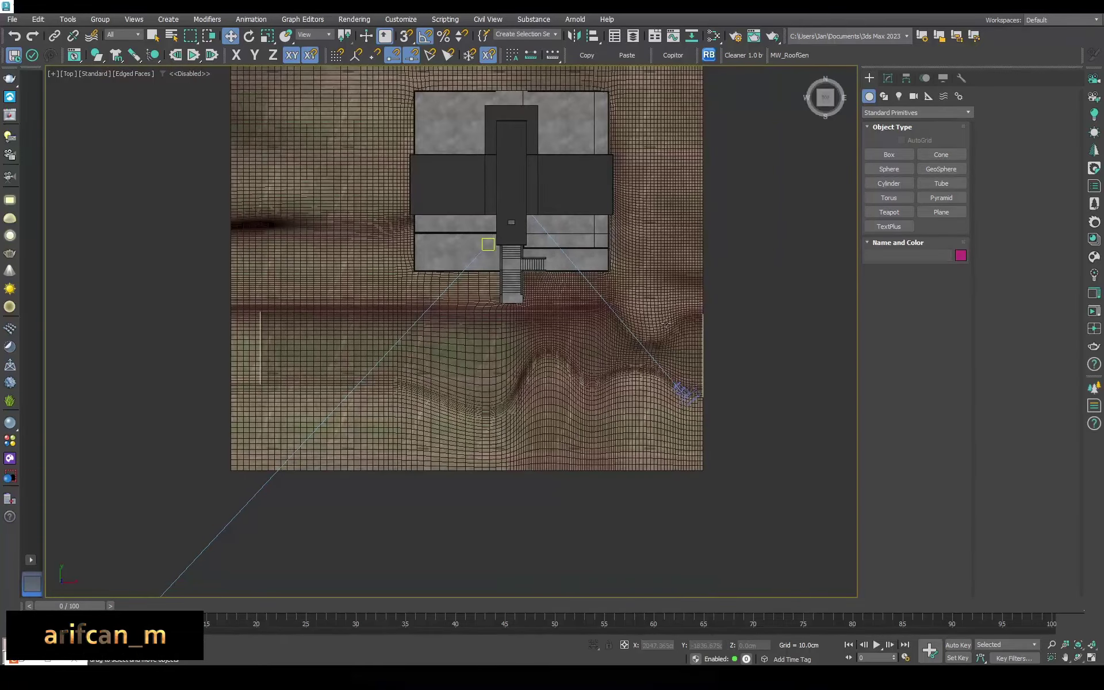
{"action": "left_click", "coordinate": [888, 78]}
{"action": "scroll", "coordinate": [538, 277], "scroll_direction": "up", "scroll_amount": 5}
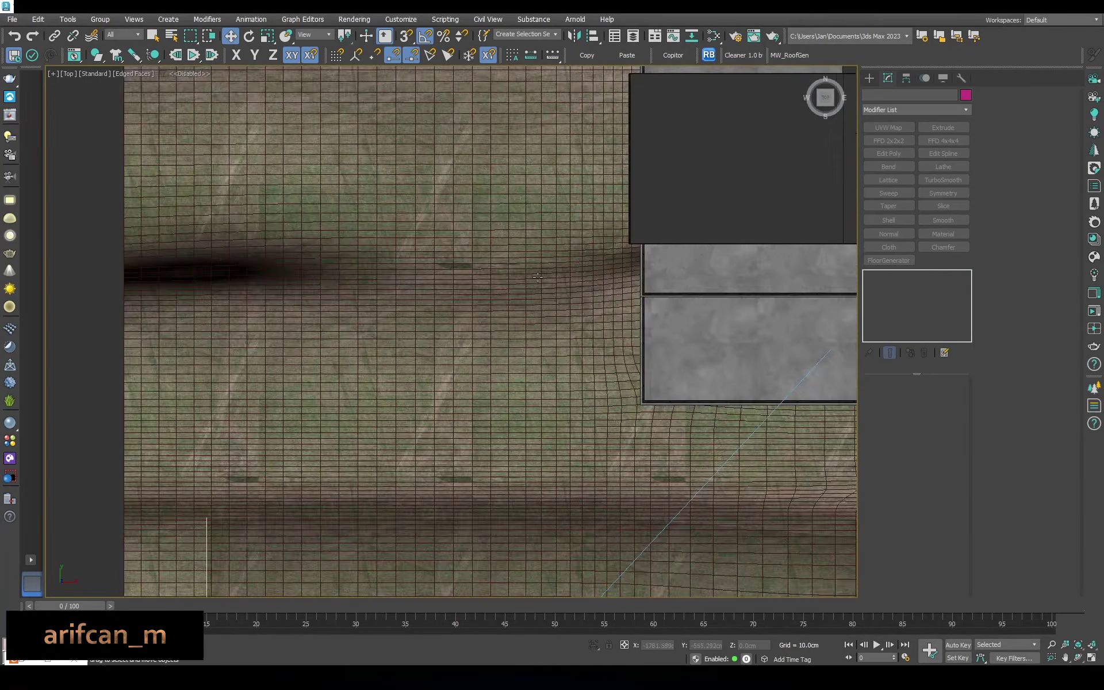
{"action": "scroll", "coordinate": [537, 277], "scroll_direction": "down", "scroll_amount": 5}
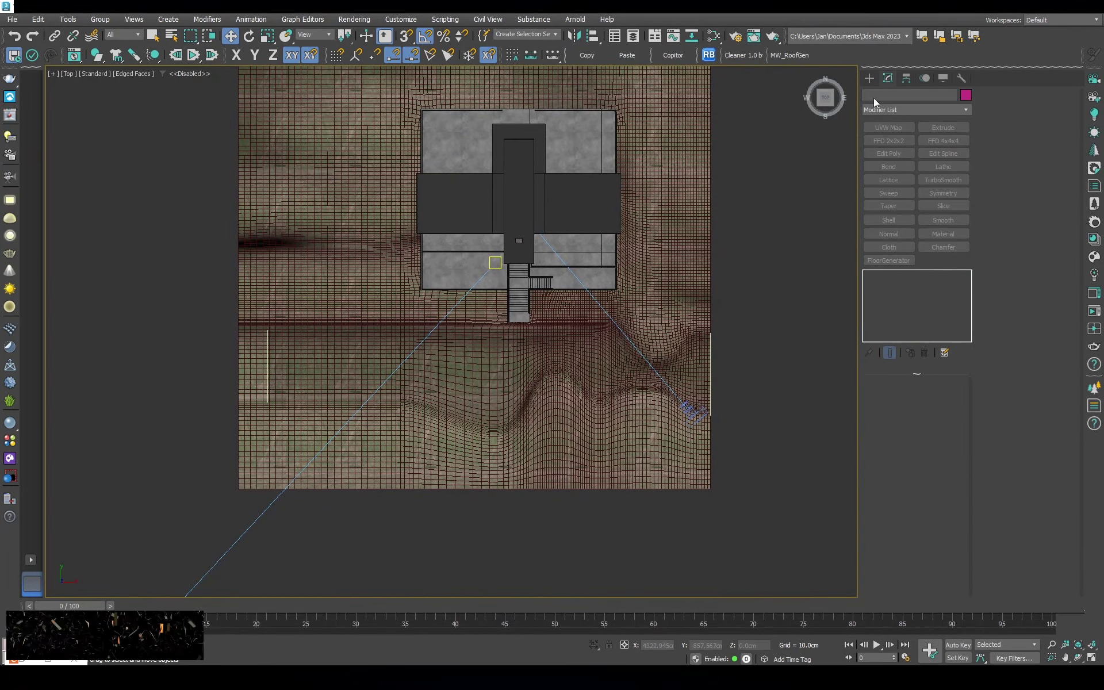
{"action": "scroll", "coordinate": [717, 340], "scroll_direction": "down", "scroll_amount": 1}
{"action": "middle_click_drag", "start_coordinate": [782, 454], "coordinate": [717, 343]}
{"action": "scroll", "coordinate": [715, 425], "scroll_direction": "up", "scroll_amount": 3}
{"action": "scroll", "coordinate": [718, 403], "scroll_direction": "down", "scroll_amount": 3}
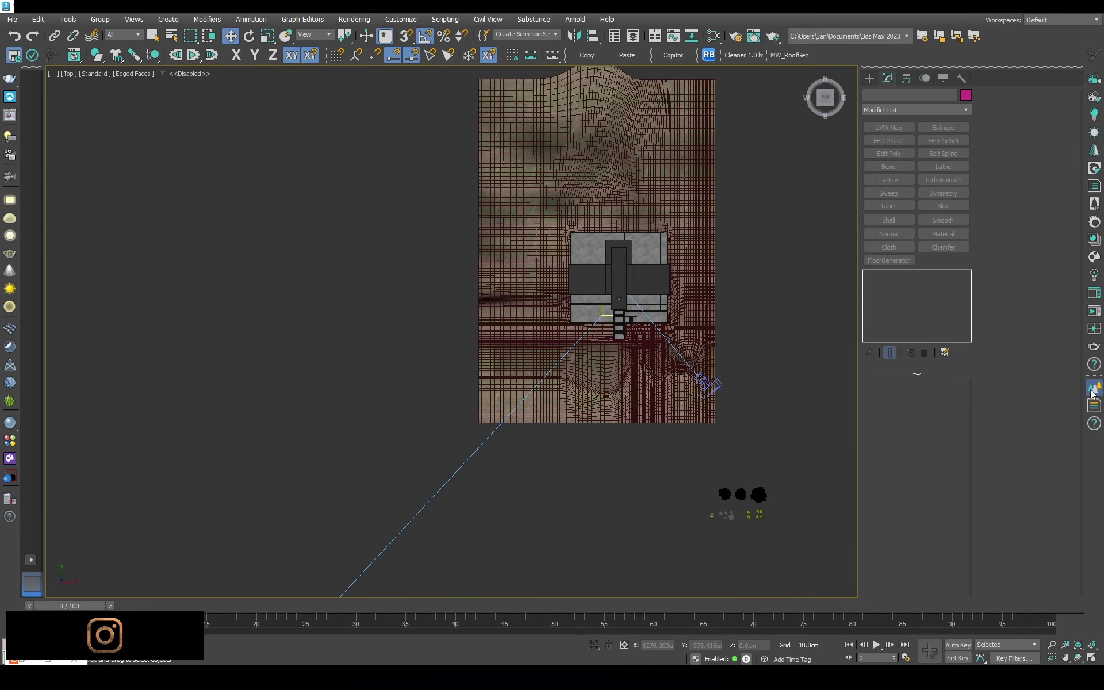
Place a Chaos Scatter object in the scene
{"action": "left_click", "coordinate": [1094, 270]}
{"action": "scroll", "coordinate": [715, 486], "scroll_direction": "up", "scroll_amount": 3}
{"action": "scroll", "coordinate": [783, 360], "scroll_direction": "up", "scroll_amount": 1}
{"action": "left_click_drag", "start_coordinate": [709, 352], "coordinate": [710, 376]}
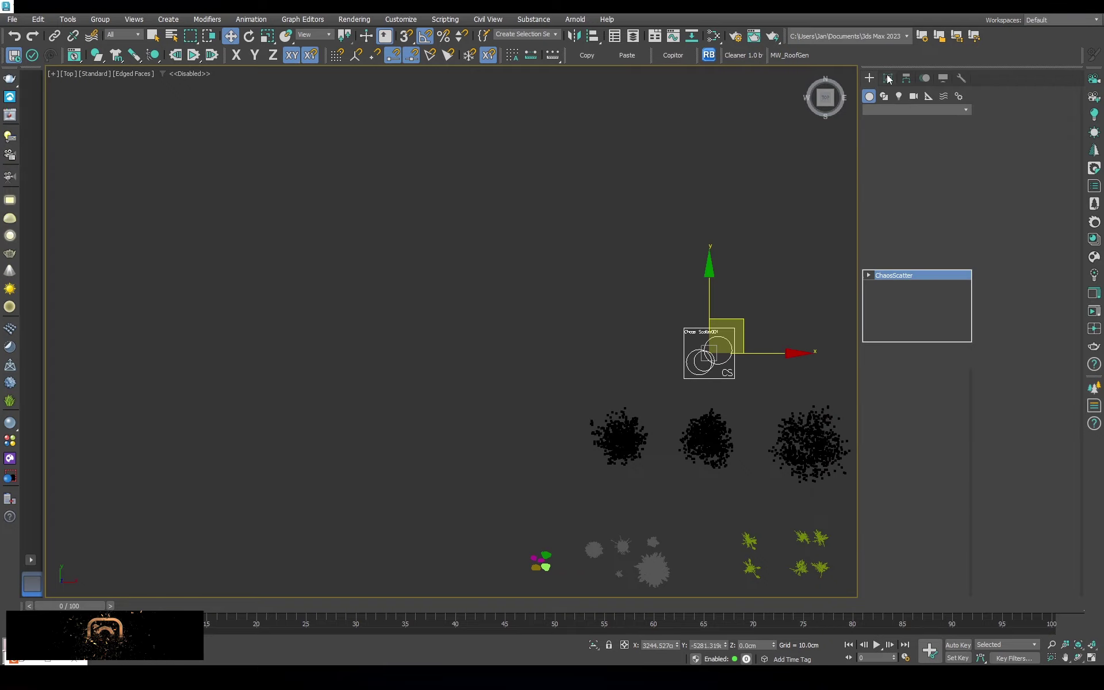
{"action": "scroll", "coordinate": [635, 445], "scroll_direction": "down", "scroll_amount": 3}
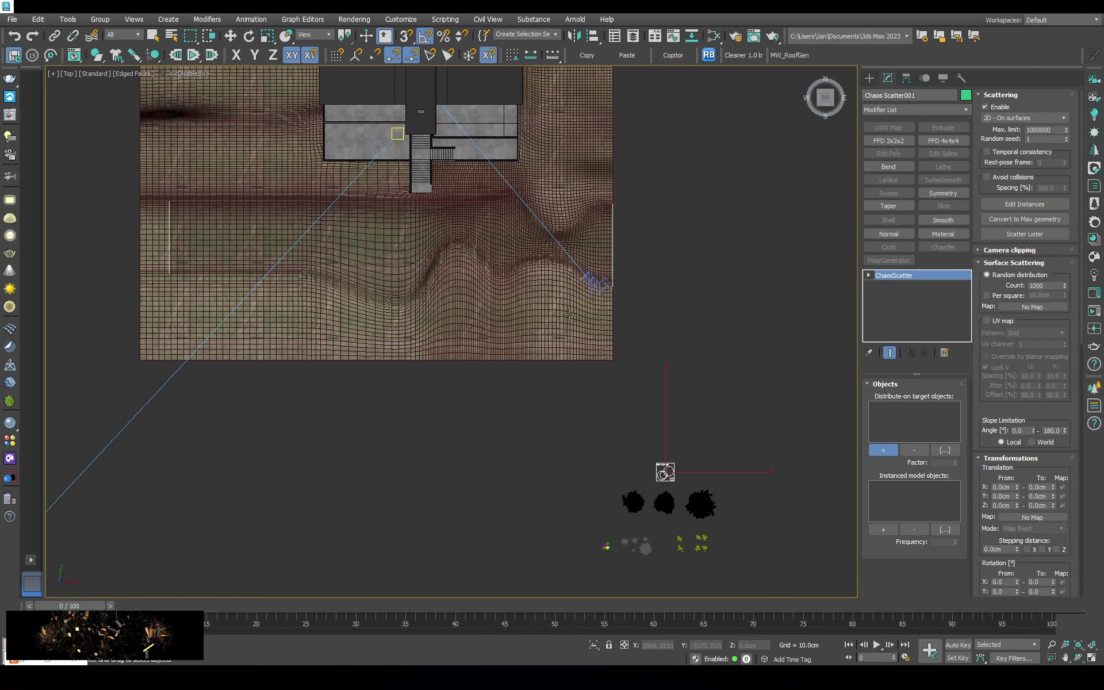
Scatter the three pine tree proxies over the terrain plane and inspect them in 3D
{"action": "left_click", "coordinate": [663, 455]}
{"action": "left_click", "coordinate": [699, 451]}
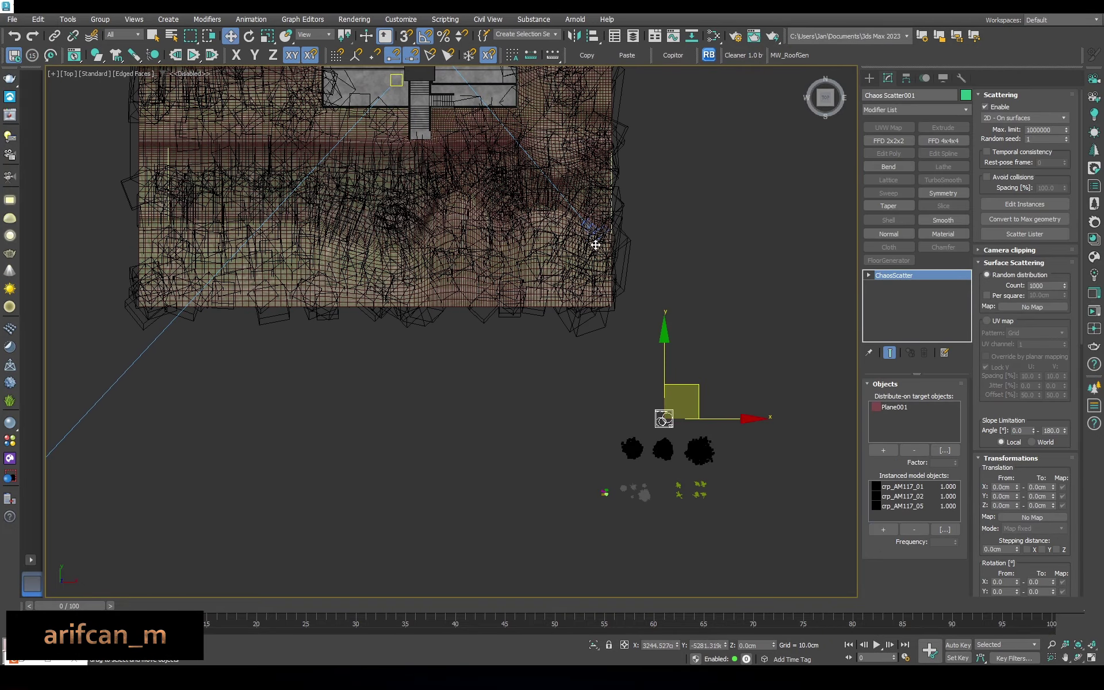
{"action": "scroll", "coordinate": [592, 241], "scroll_direction": "up", "scroll_amount": 3}
{"action": "scroll", "coordinate": [579, 313], "scroll_direction": "up", "scroll_amount": 3}
{"action": "key", "text": "F3"}
{"action": "scroll", "coordinate": [542, 294], "scroll_direction": "down", "scroll_amount": 3}
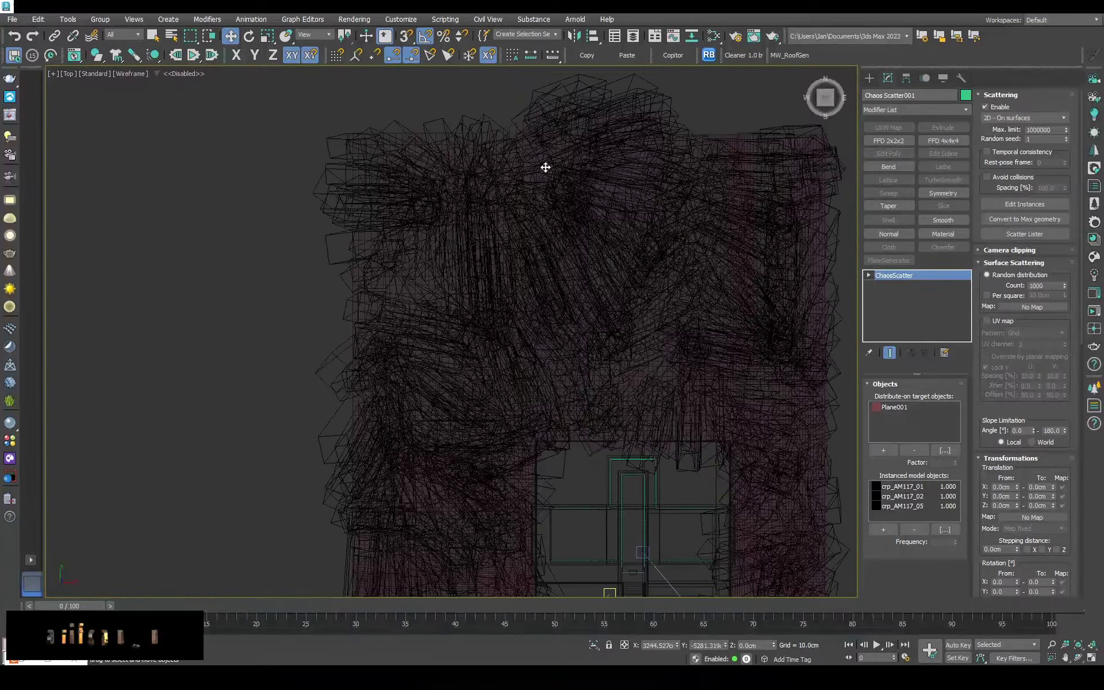
{"action": "middle_click_drag", "start_coordinate": [710, 294], "coordinate": [661, 167], "text": "alt"}
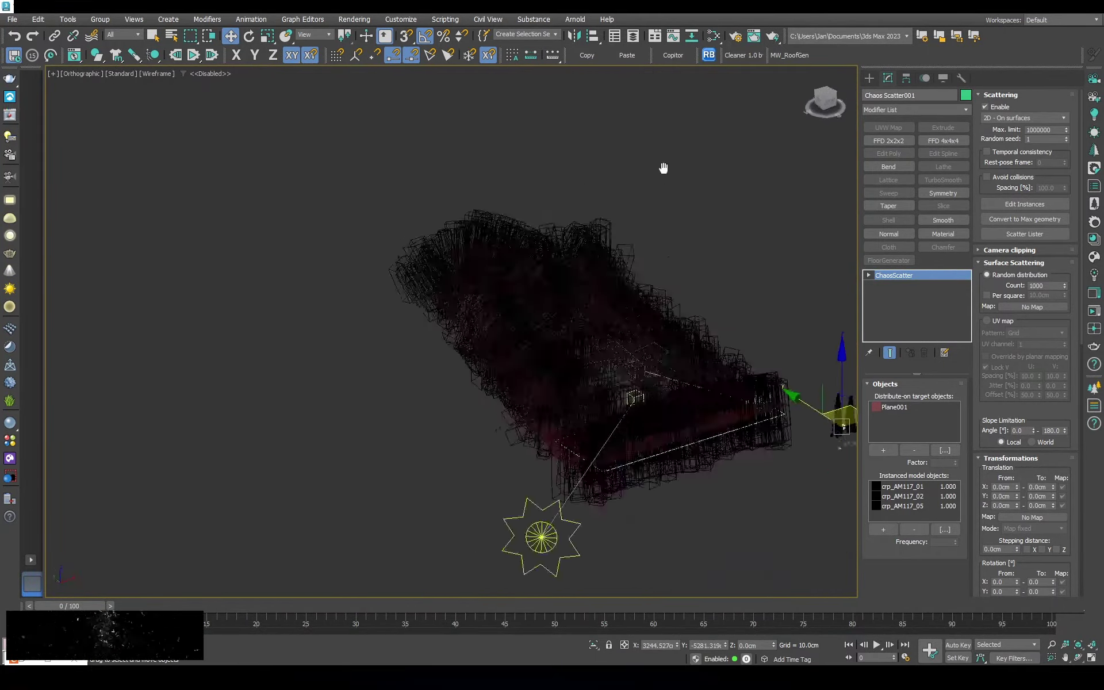
{"action": "key", "text": "F3"}
{"action": "scroll", "coordinate": [477, 306], "scroll_direction": "down", "scroll_amount": 2}
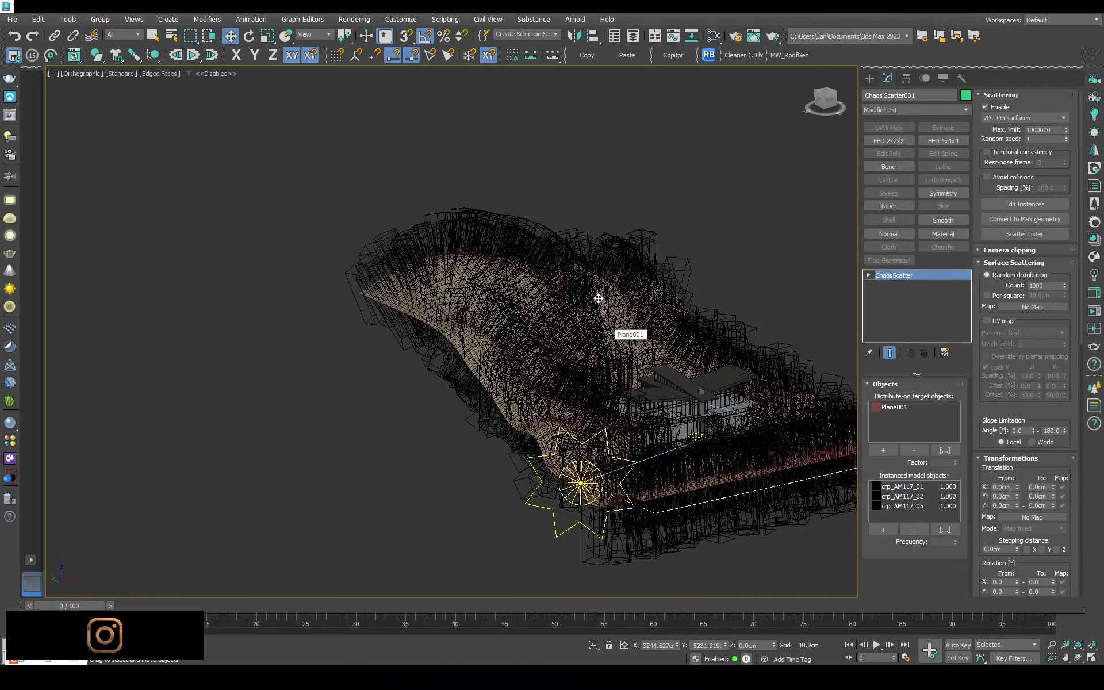
Move crp_AM117_01's pivot to its base with Affect Pivot Only
{"action": "left_click", "coordinate": [912, 524]}
{"action": "key", "text": "z"}
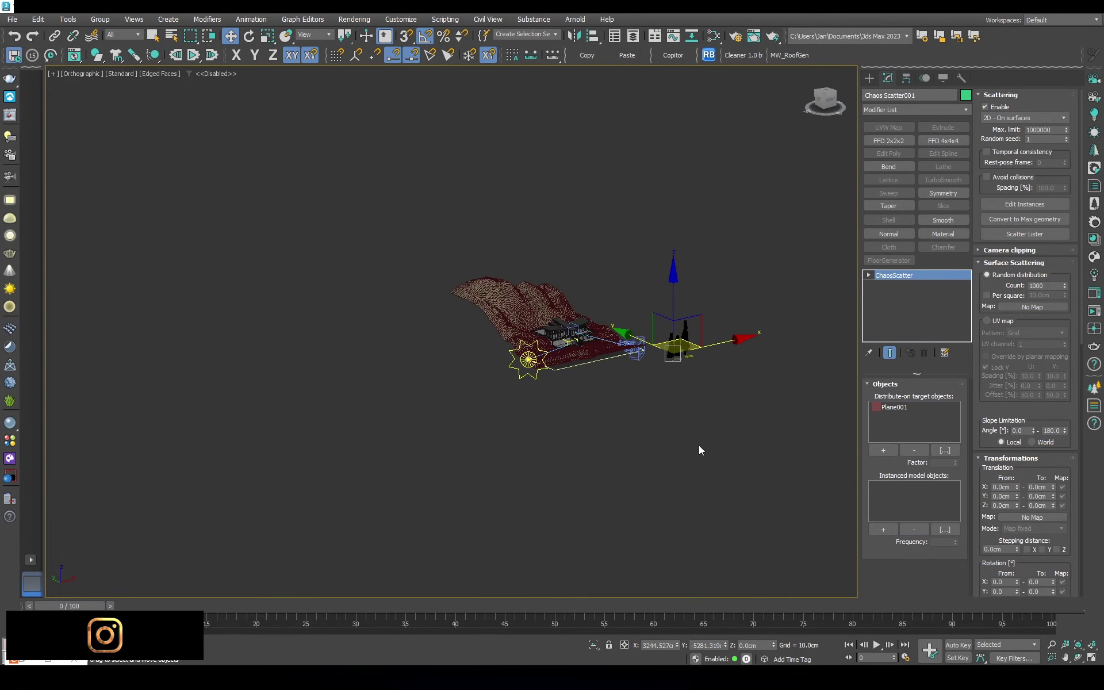
{"action": "left_click", "coordinate": [906, 78]}
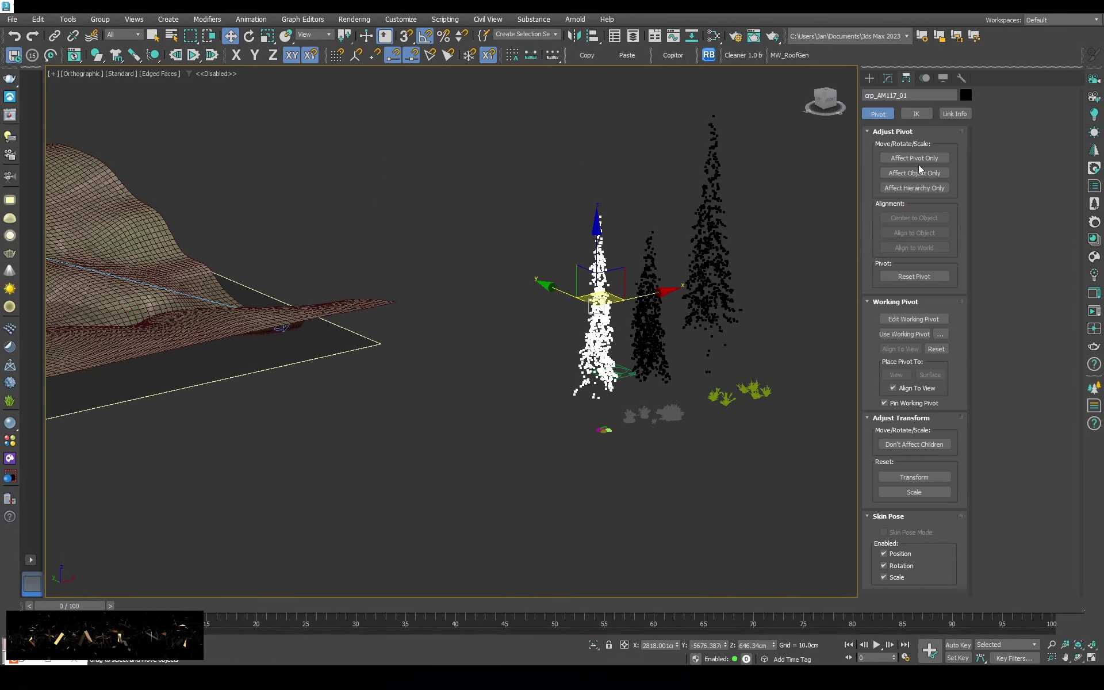
{"action": "left_click", "coordinate": [914, 158]}
{"action": "left_click", "coordinate": [914, 233]}
{"action": "left_click", "coordinate": [914, 158]}
Move the pivots of the middle tree and tall crp_AM117_05 to their bases
{"action": "left_click", "coordinate": [665, 309]}
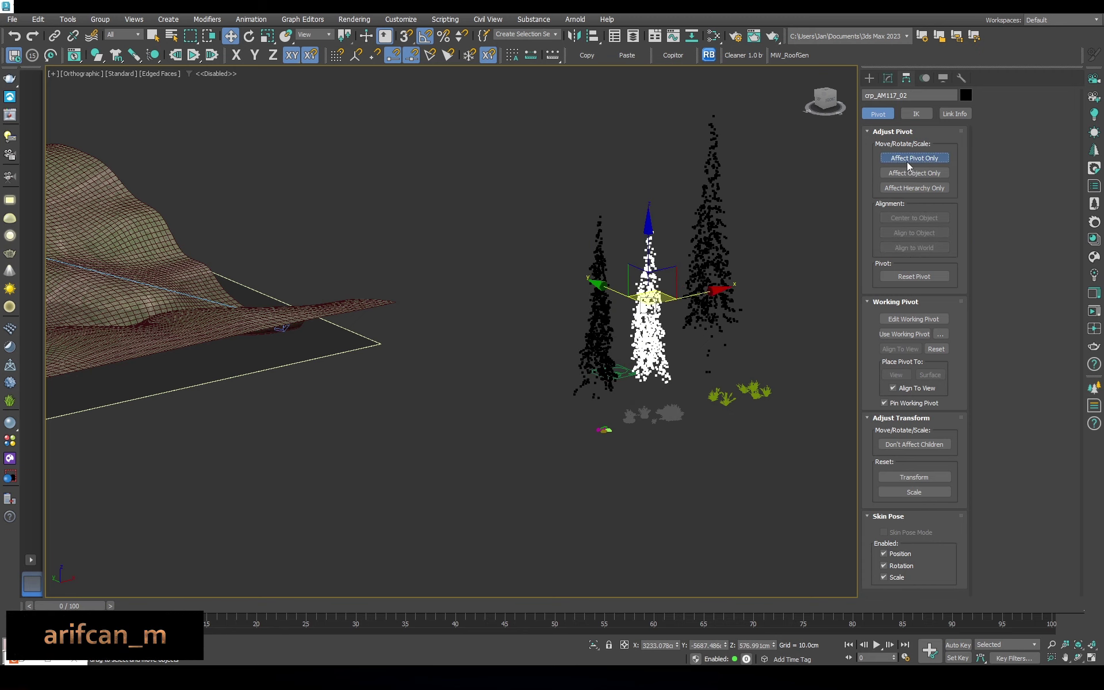
{"action": "left_click", "coordinate": [914, 158]}
{"action": "left_click", "coordinate": [914, 218]}
{"action": "left_click", "coordinate": [914, 158]}
{"action": "left_click", "coordinate": [711, 258]}
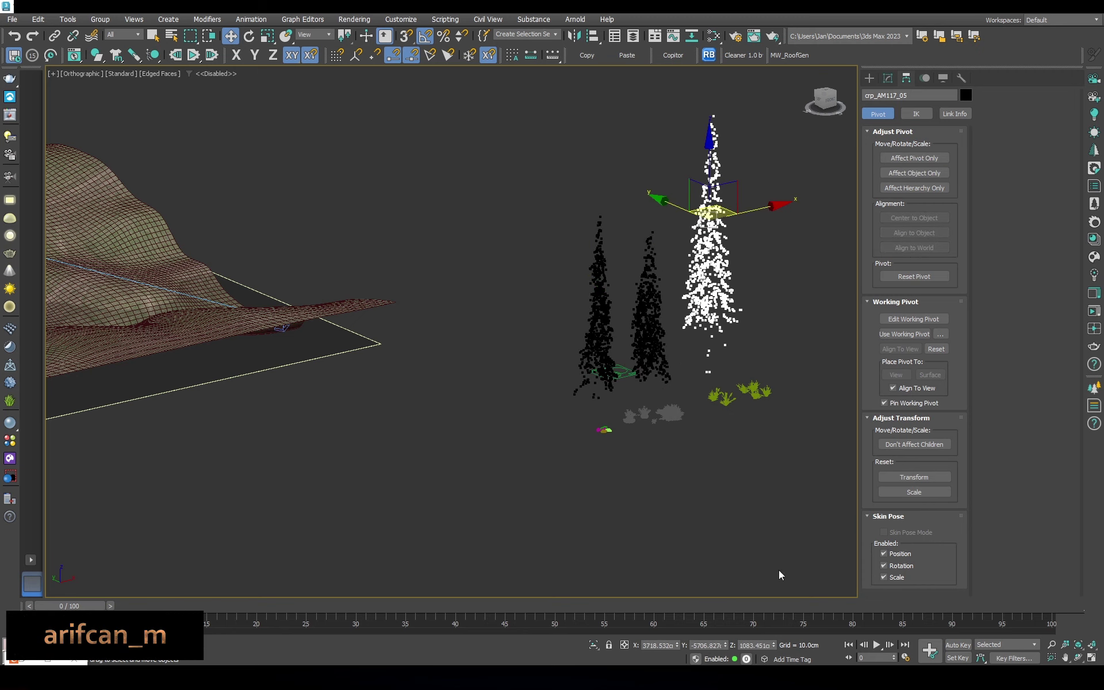
{"action": "left_click", "coordinate": [929, 163]}
{"action": "left_click", "coordinate": [619, 372]}
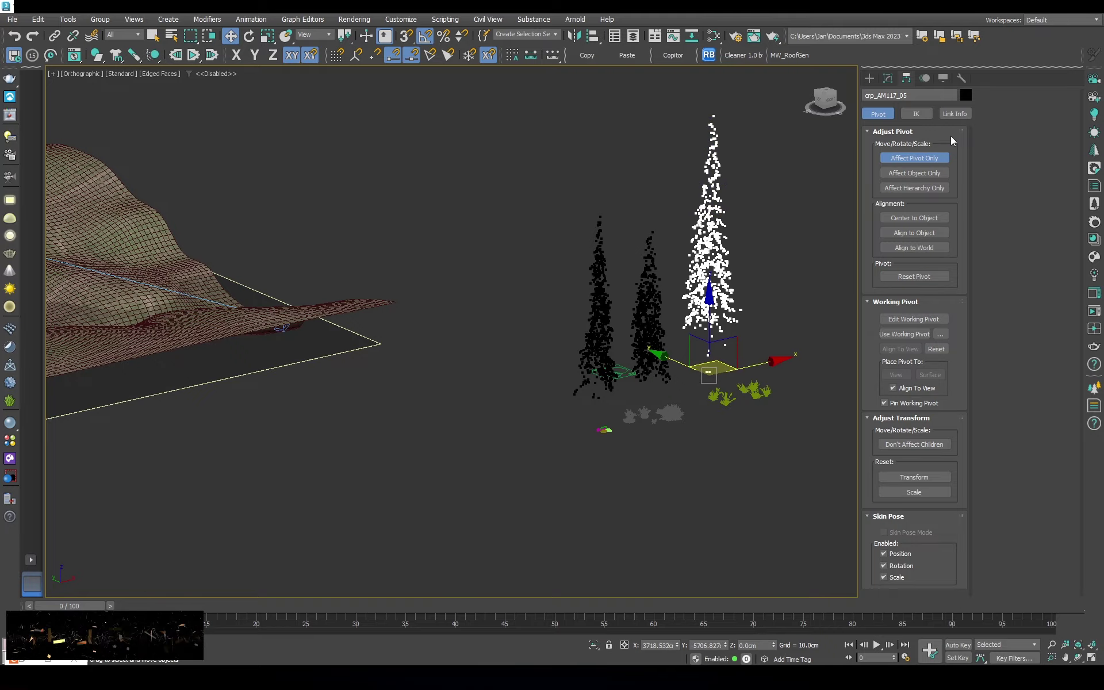
{"action": "left_click", "coordinate": [914, 159]}
{"action": "scroll", "coordinate": [534, 300], "scroll_direction": "down", "scroll_amount": 3}
{"action": "scroll", "coordinate": [535, 300], "scroll_direction": "up", "scroll_amount": 3}
Add crp_AM117_01 back to Chaos Scatter001's instance list
{"action": "left_click", "coordinate": [887, 79]}
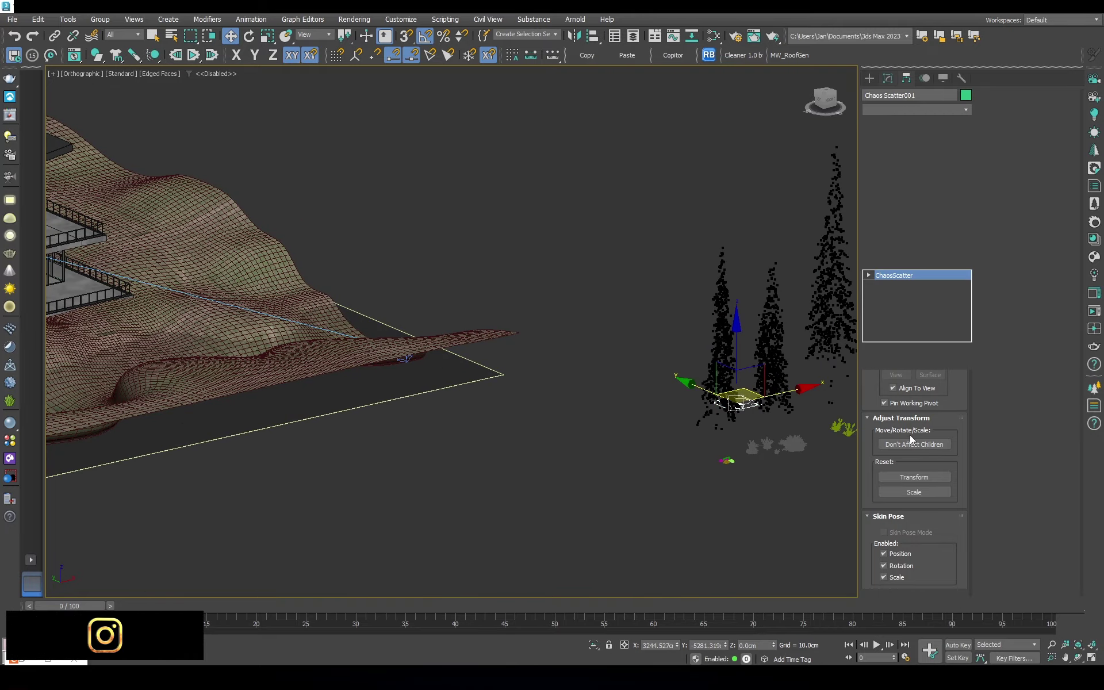
{"action": "key", "text": "t"}
{"action": "key", "text": "z"}
{"action": "scroll", "coordinate": [734, 370], "scroll_direction": "down", "scroll_amount": 3}
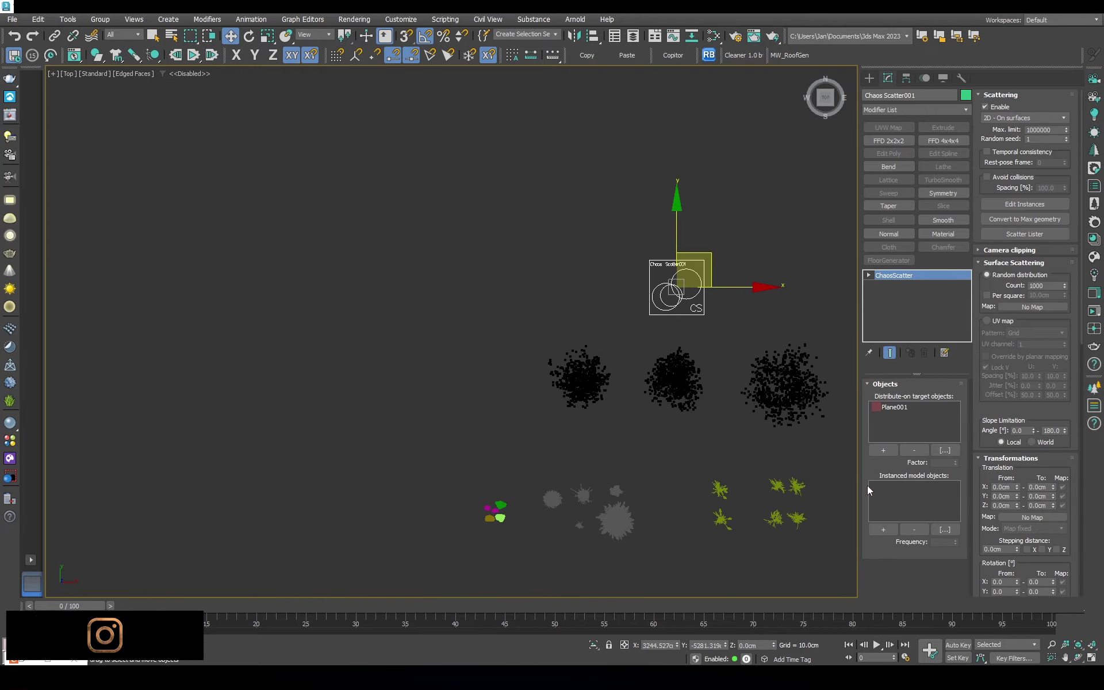
{"action": "left_click", "coordinate": [580, 384]}
{"action": "middle_click_drag", "start_coordinate": [624, 454], "coordinate": [483, 331], "text": "alt"}
Set the scatter's Slope Limitation maximum angle to 180
{"action": "scroll", "coordinate": [994, 418], "scroll_direction": "down", "scroll_amount": 1}
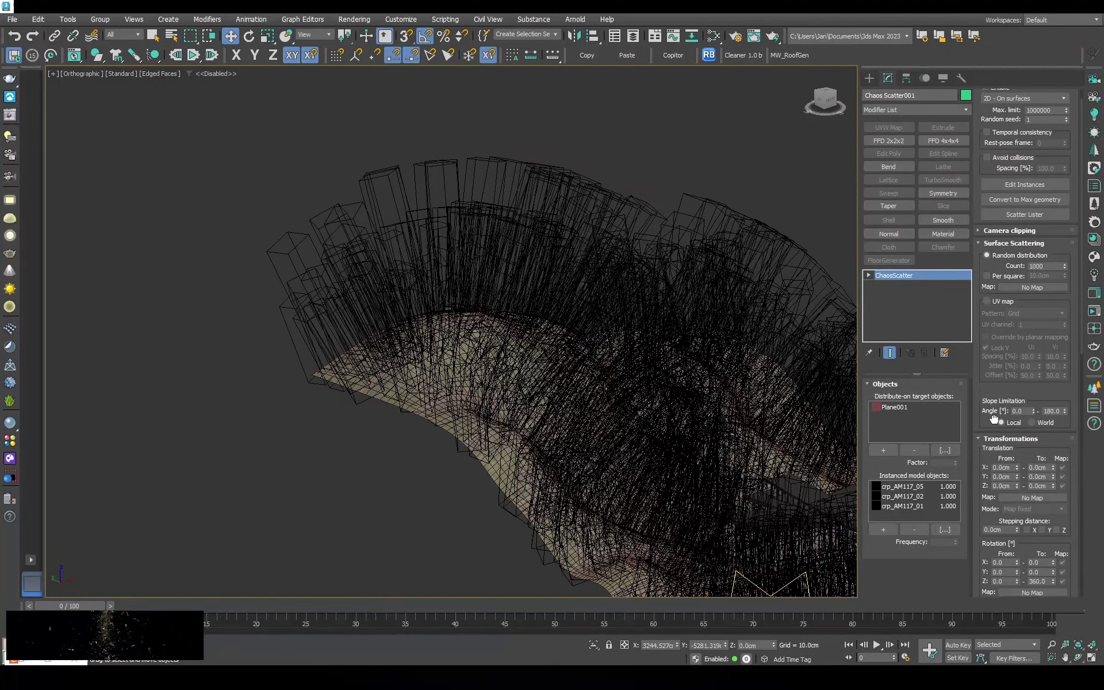
{"action": "scroll", "coordinate": [993, 418], "scroll_direction": "down", "scroll_amount": 3}
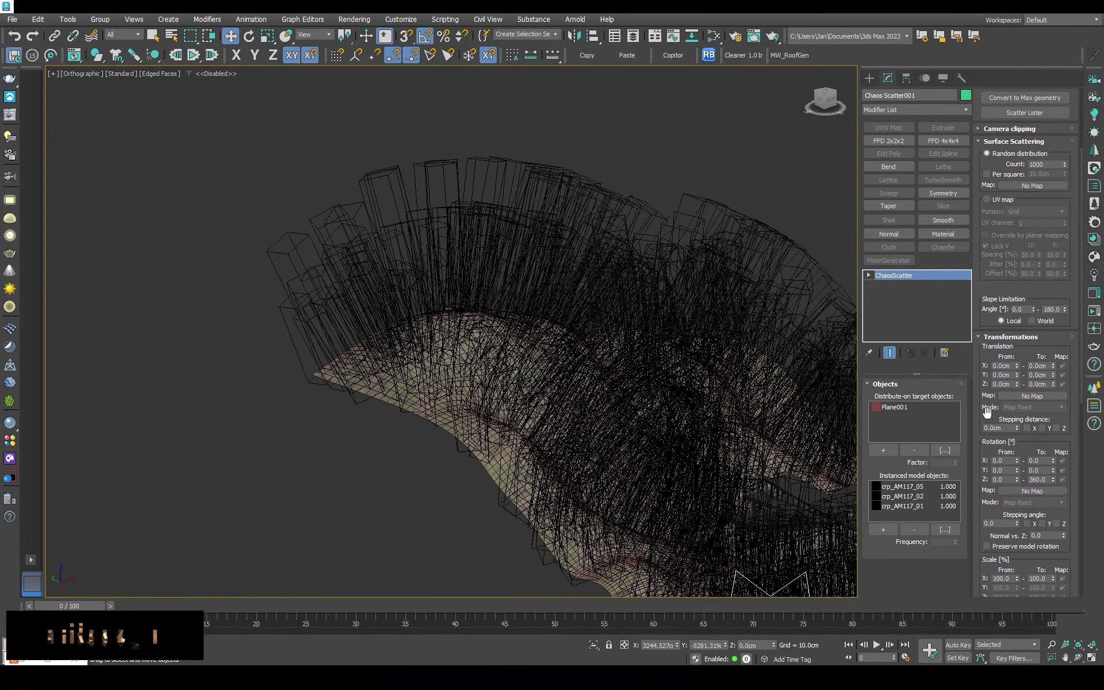
{"action": "scroll", "coordinate": [987, 412], "scroll_direction": "down", "scroll_amount": 2}
{"action": "scroll", "coordinate": [988, 443], "scroll_direction": "down", "scroll_amount": 1}
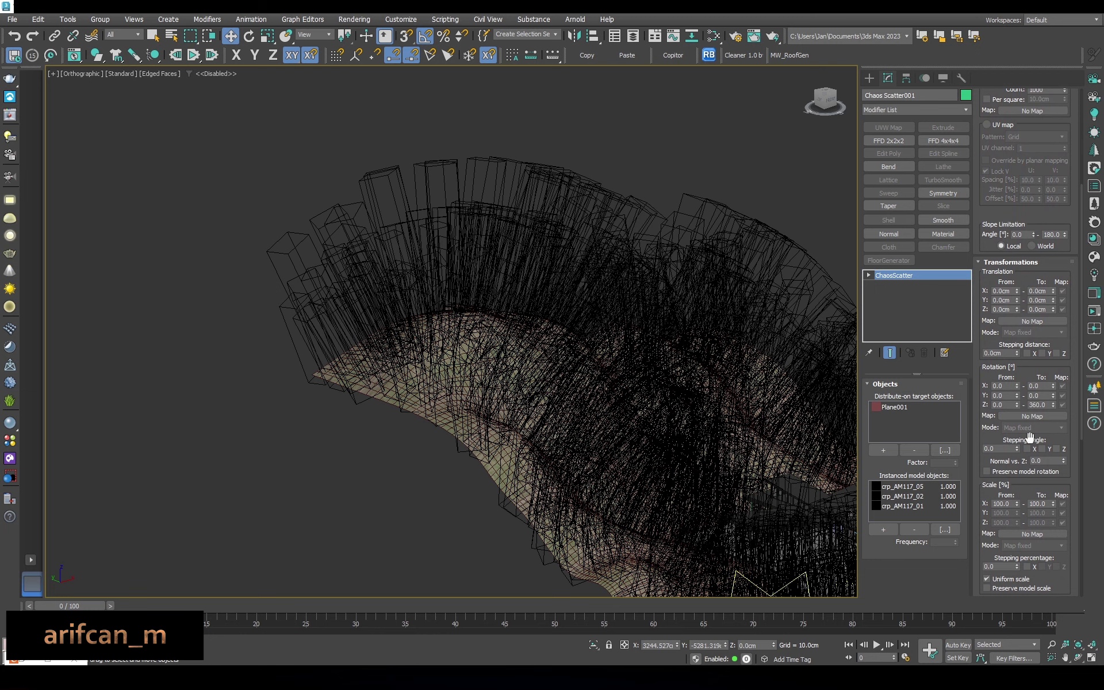
{"action": "scroll", "coordinate": [1006, 517], "scroll_direction": "up", "scroll_amount": 2}
{"action": "scroll", "coordinate": [1018, 403], "scroll_direction": "up", "scroll_amount": 3}
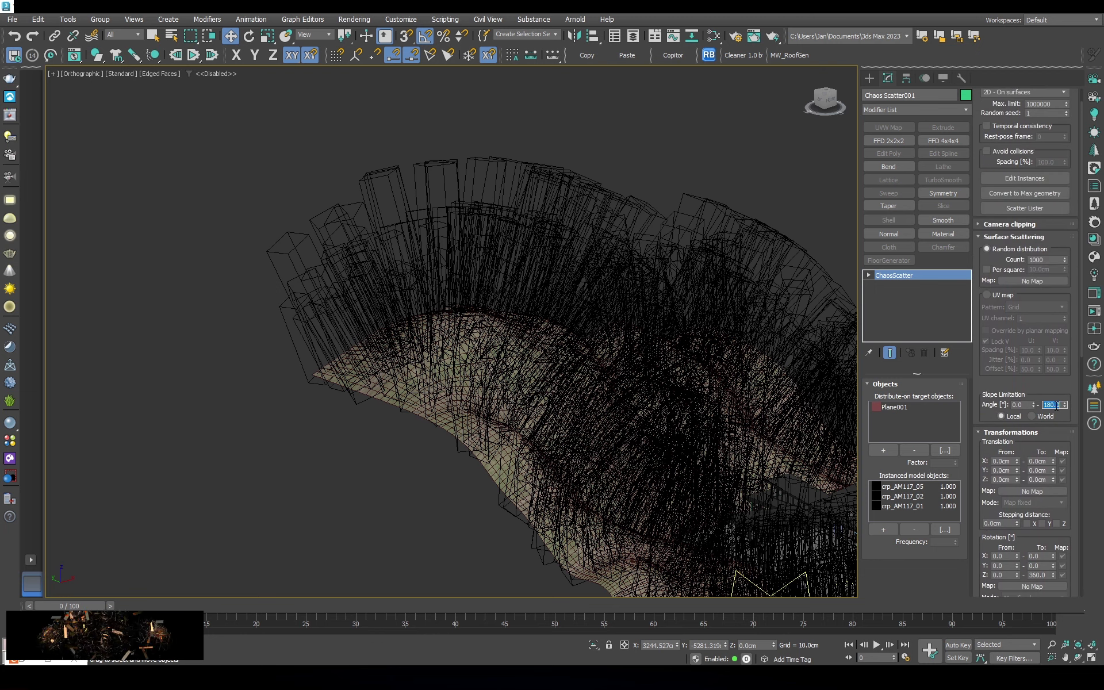
{"action": "type", "text": "0"}
{"action": "key", "text": "Return"}
{"action": "type", "text": "180"}
{"action": "key", "text": "Return"}
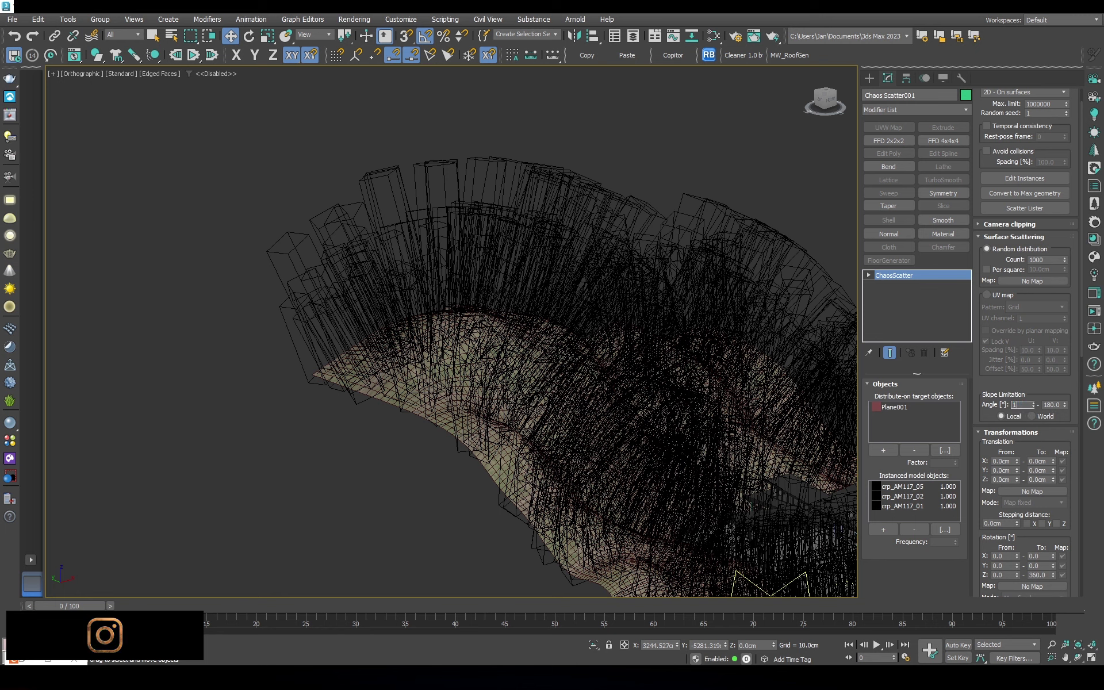
Set Normal vs. Z to 1.0 so the pines stand upright
{"action": "scroll", "coordinate": [1000, 416], "scroll_direction": "up", "scroll_amount": 1}
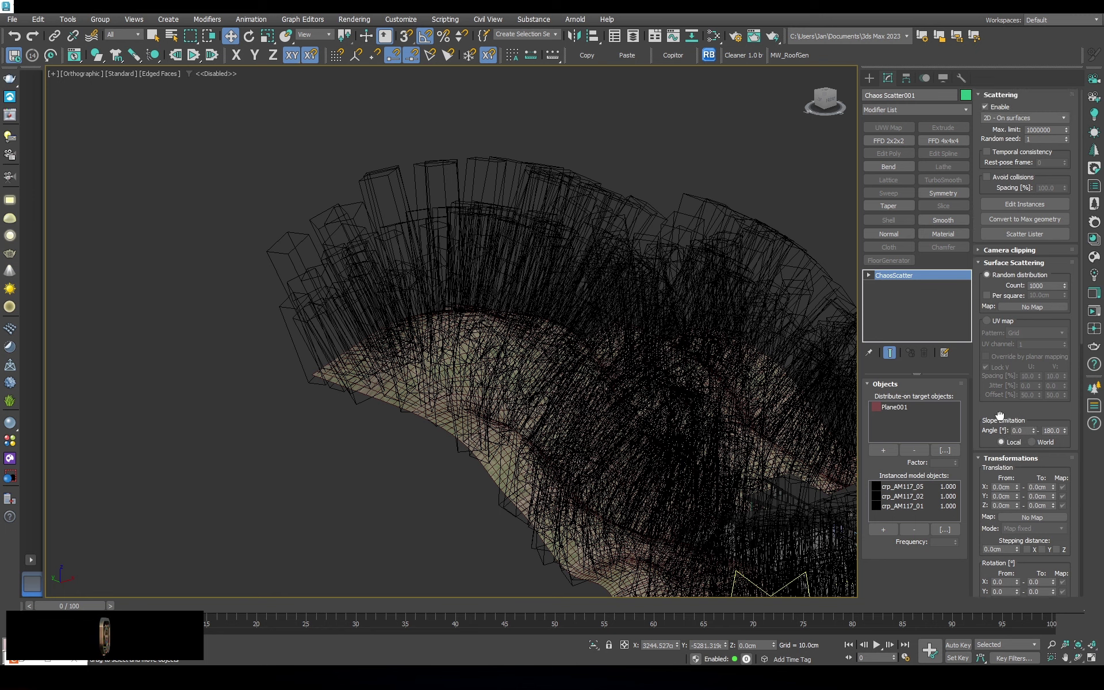
{"action": "scroll", "coordinate": [1012, 288], "scroll_direction": "down", "scroll_amount": 5}
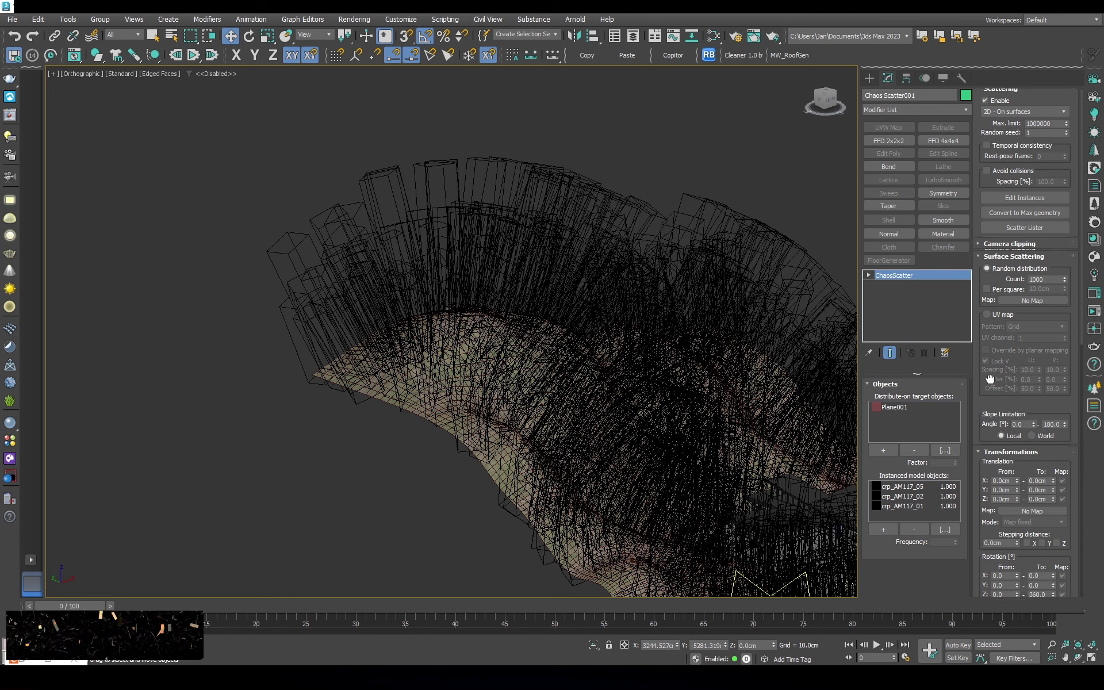
{"action": "scroll", "coordinate": [996, 463], "scroll_direction": "down", "scroll_amount": 5}
{"action": "scroll", "coordinate": [996, 463], "scroll_direction": "down", "scroll_amount": 5}
{"action": "scroll", "coordinate": [997, 462], "scroll_direction": "down", "scroll_amount": 5}
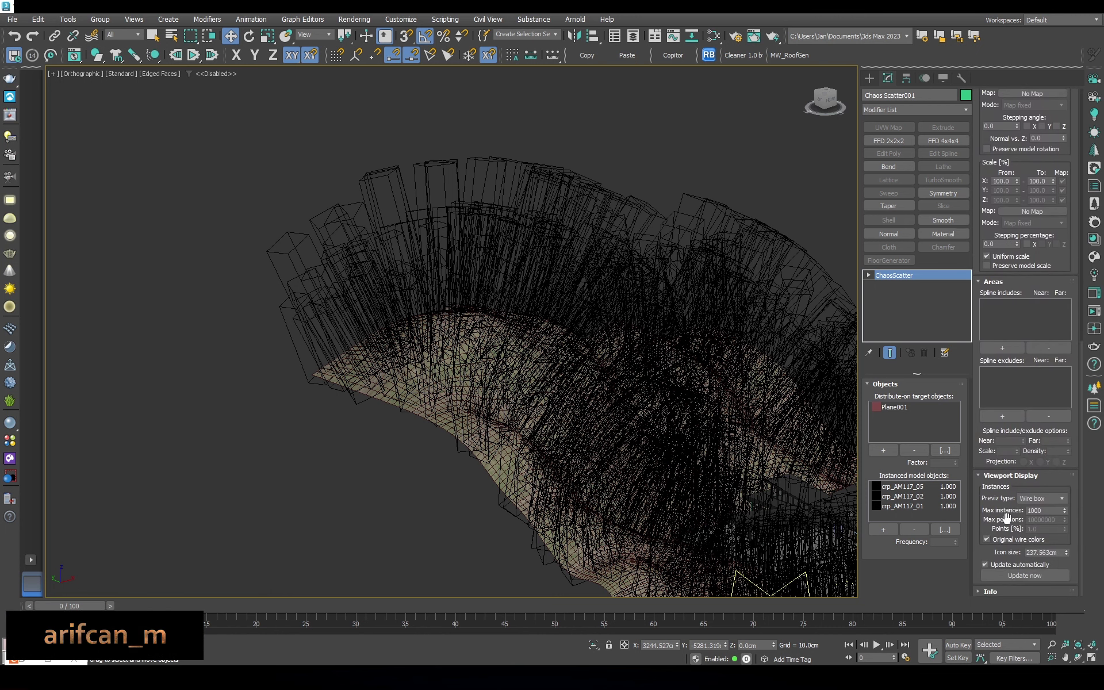
{"action": "scroll", "coordinate": [1017, 327], "scroll_direction": "up", "scroll_amount": 4}
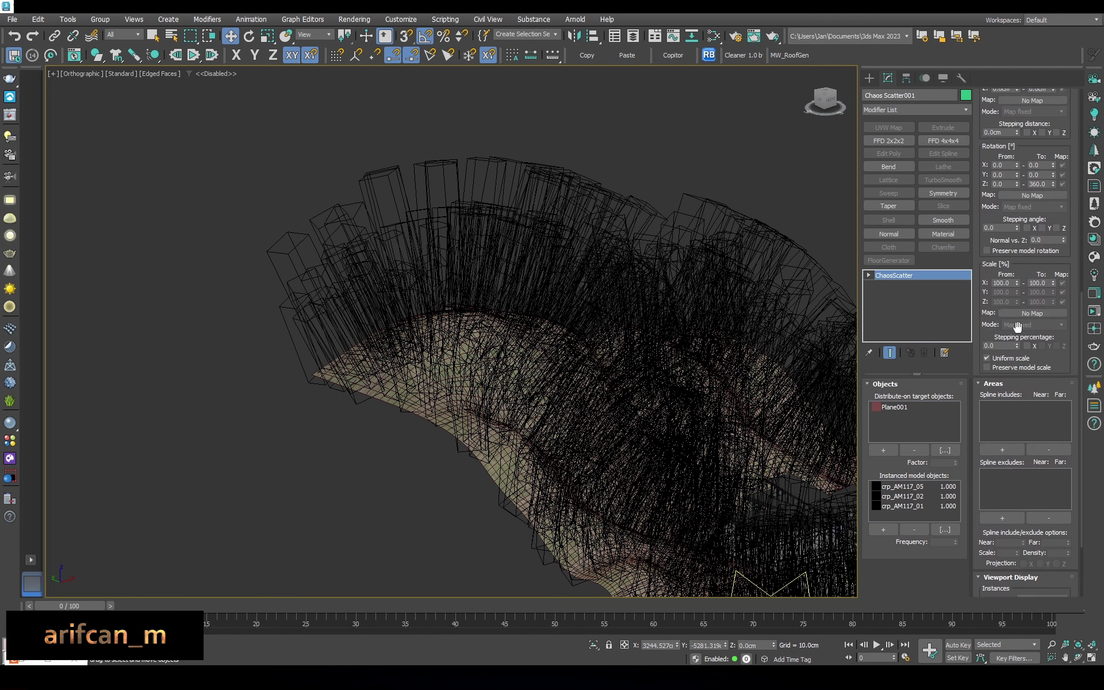
{"action": "scroll", "coordinate": [1006, 255], "scroll_direction": "up", "scroll_amount": 3}
{"action": "scroll", "coordinate": [1006, 256], "scroll_direction": "up", "scroll_amount": 4}
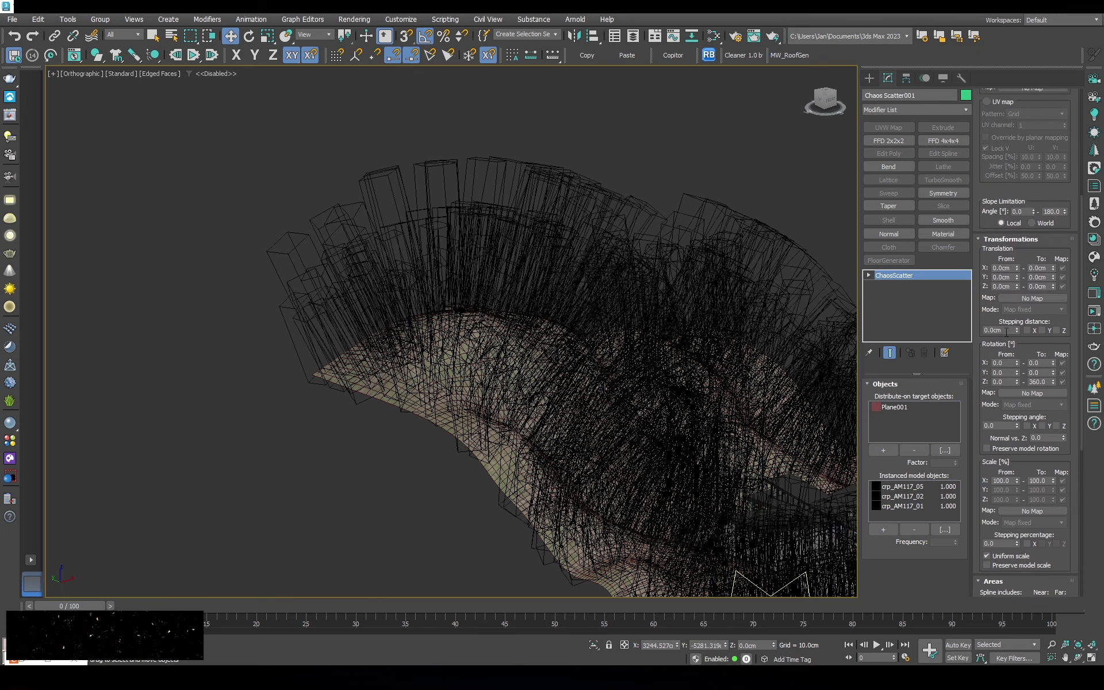
{"action": "scroll", "coordinate": [1006, 255], "scroll_direction": "up", "scroll_amount": 2}
{"action": "scroll", "coordinate": [1005, 253], "scroll_direction": "up", "scroll_amount": 1}
{"action": "scroll", "coordinate": [1005, 253], "scroll_direction": "up", "scroll_amount": 2}
{"action": "scroll", "coordinate": [1005, 252], "scroll_direction": "up", "scroll_amount": 2}
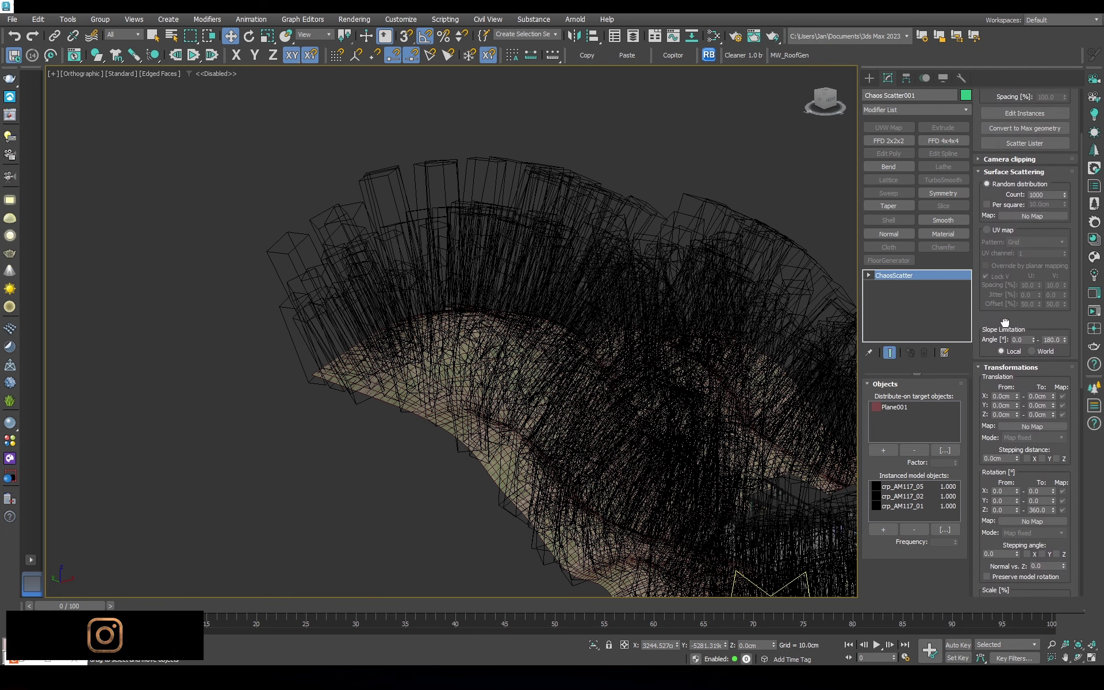
{"action": "scroll", "coordinate": [1006, 251], "scroll_direction": "up", "scroll_amount": 2}
{"action": "scroll", "coordinate": [1006, 247], "scroll_direction": "up", "scroll_amount": 2}
{"action": "scroll", "coordinate": [1011, 230], "scroll_direction": "down", "scroll_amount": 1}
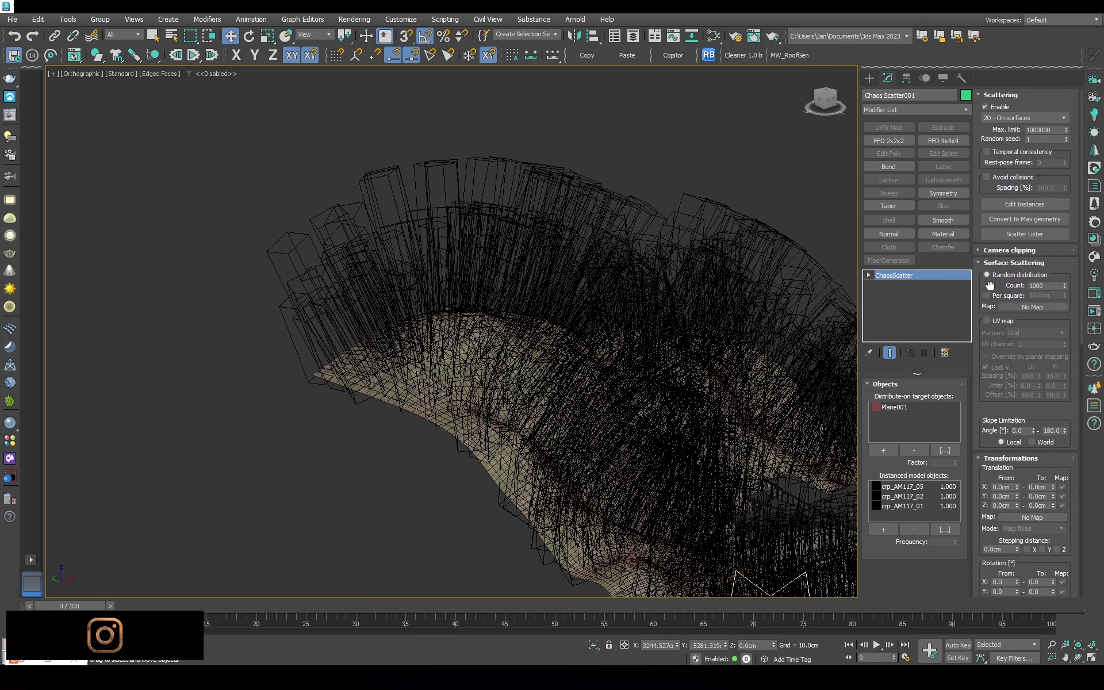
{"action": "scroll", "coordinate": [1001, 316], "scroll_direction": "down", "scroll_amount": 4}
{"action": "scroll", "coordinate": [984, 418], "scroll_direction": "down", "scroll_amount": 4}
{"action": "left_click_drag", "start_coordinate": [985, 418], "coordinate": [990, 62]}
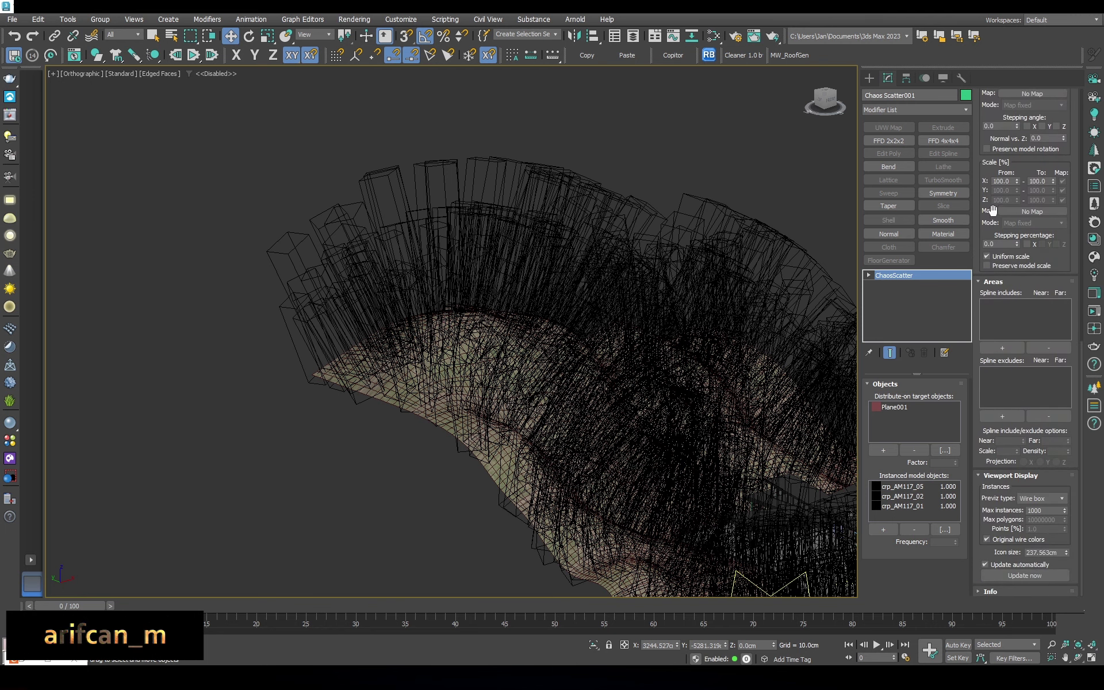
{"action": "scroll", "coordinate": [996, 448], "scroll_direction": "up", "scroll_amount": 2}
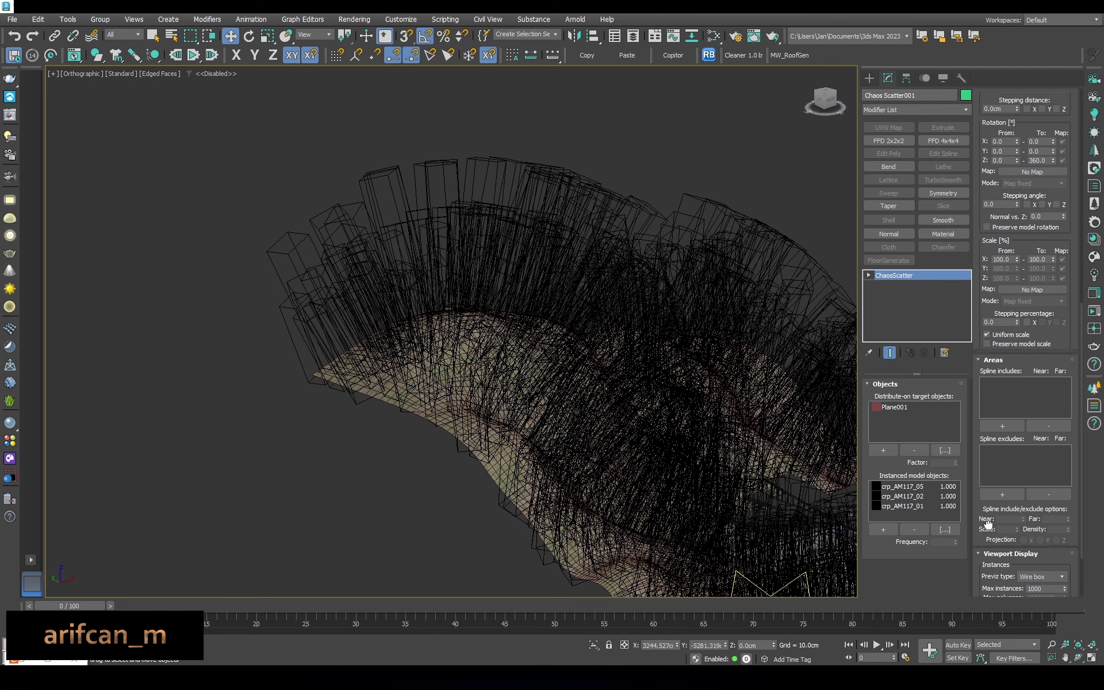
{"action": "scroll", "coordinate": [995, 368], "scroll_direction": "up", "scroll_amount": 2}
{"action": "scroll", "coordinate": [1000, 318], "scroll_direction": "up", "scroll_amount": 1}
{"action": "scroll", "coordinate": [1043, 318], "scroll_direction": "up", "scroll_amount": 1}
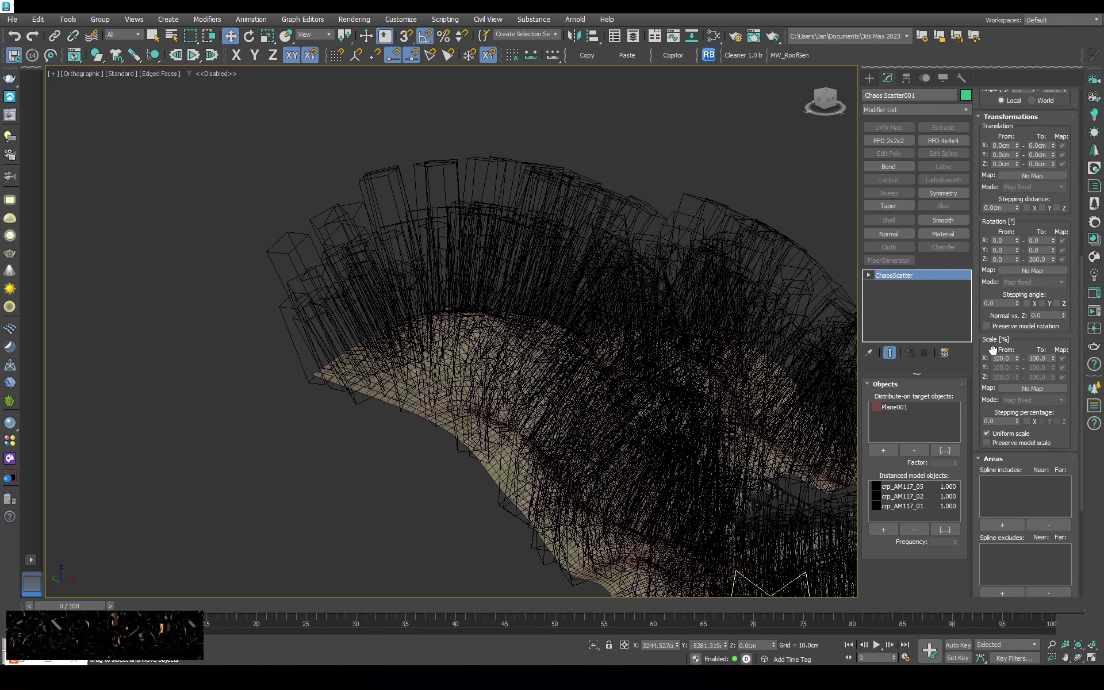
{"action": "scroll", "coordinate": [1029, 299], "scroll_direction": "up", "scroll_amount": 1}
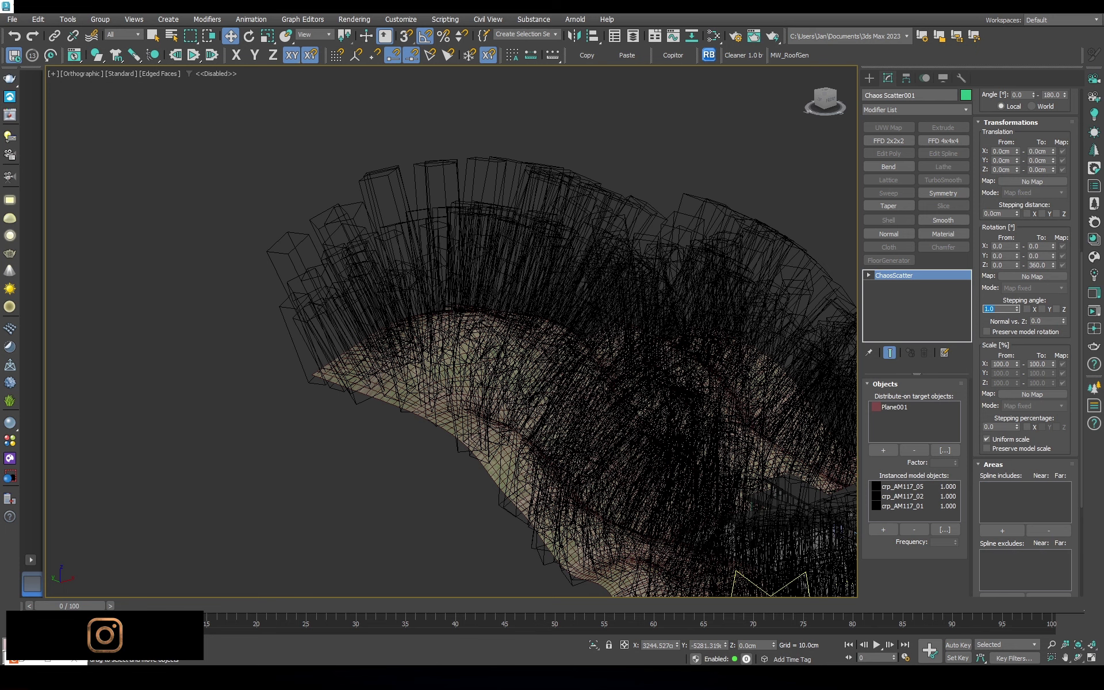
{"action": "key", "text": "Tab"}
{"action": "type", "text": "1"}
{"action": "key", "text": "Return"}
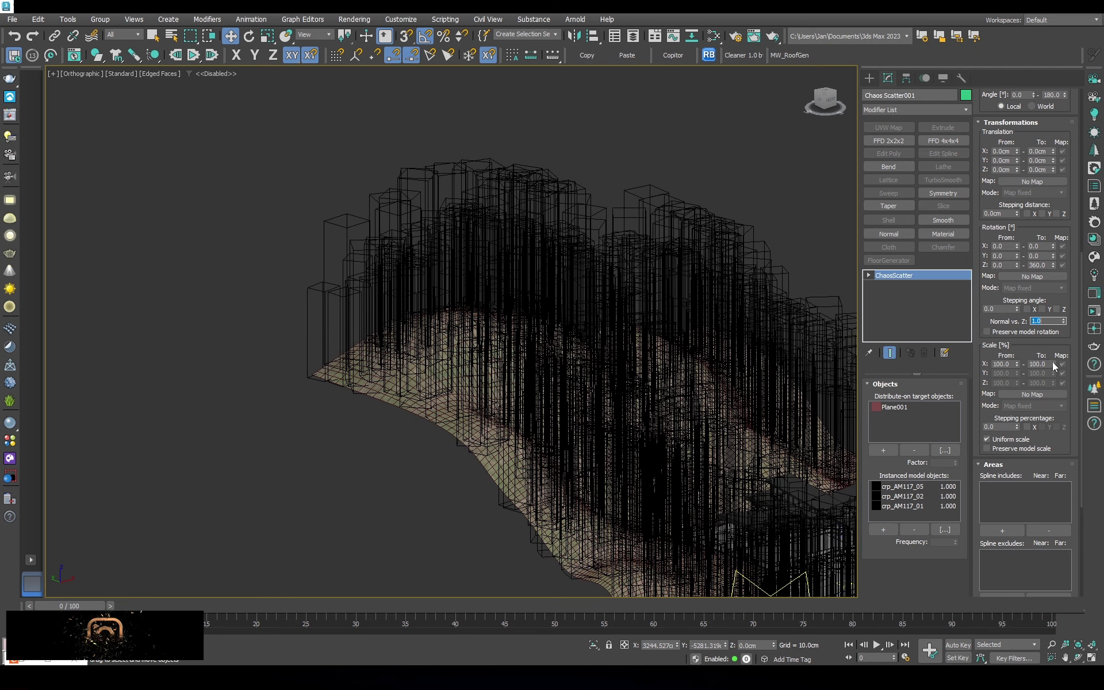
Set Translation Z From and To to -50 cm to sink the pines
{"action": "scroll", "coordinate": [995, 402], "scroll_direction": "up", "scroll_amount": 1}
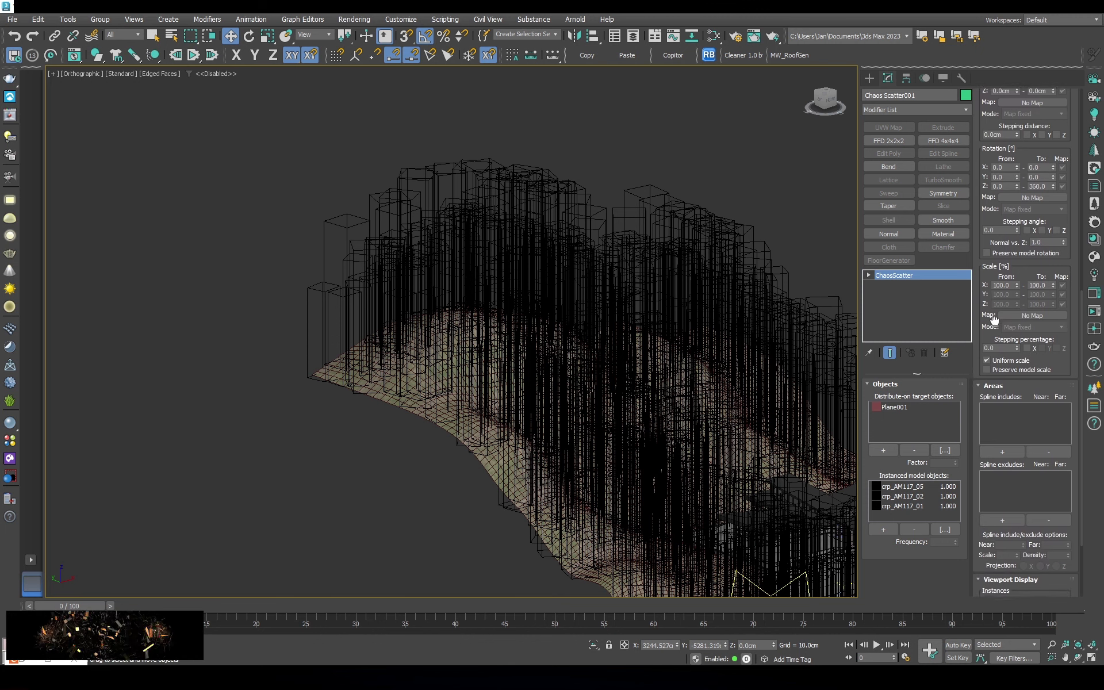
{"action": "scroll", "coordinate": [998, 428], "scroll_direction": "up", "scroll_amount": 1}
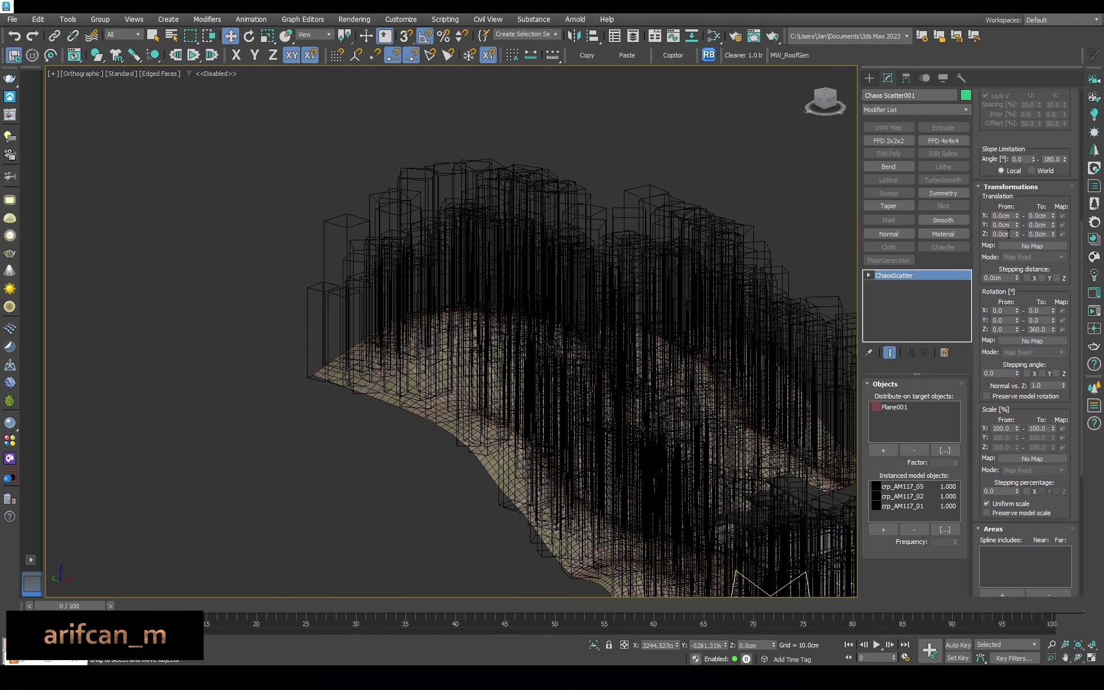
{"action": "type", "text": "20"}
{"action": "key", "text": "Return"}
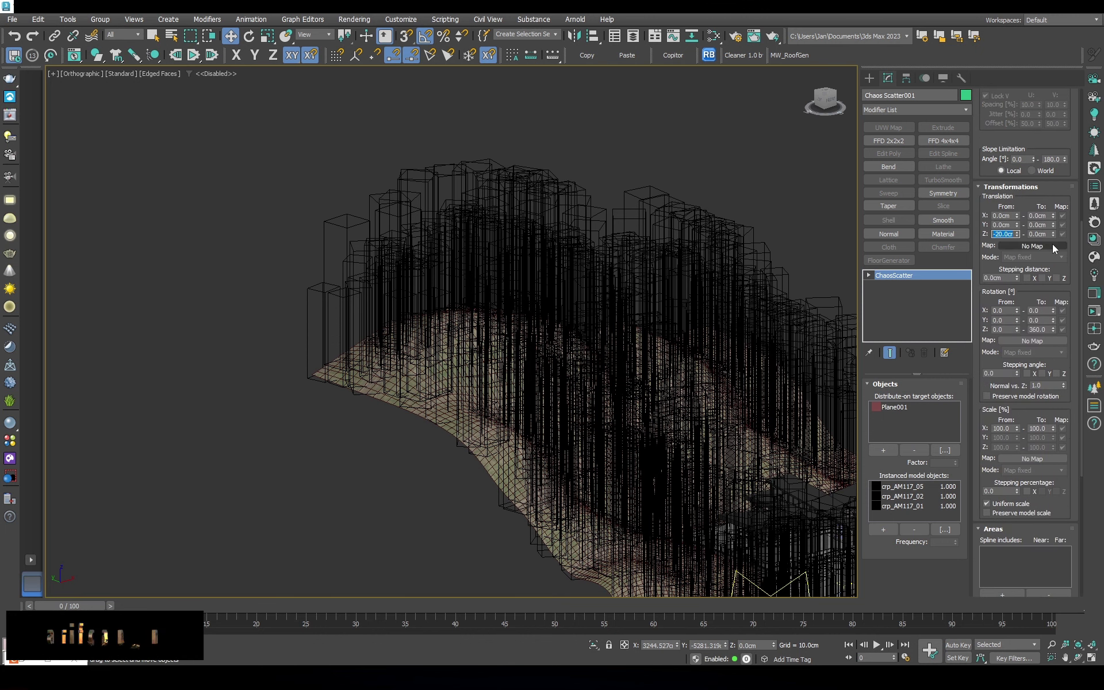
{"action": "type", "text": "-50"}
{"action": "key", "text": "Return"}
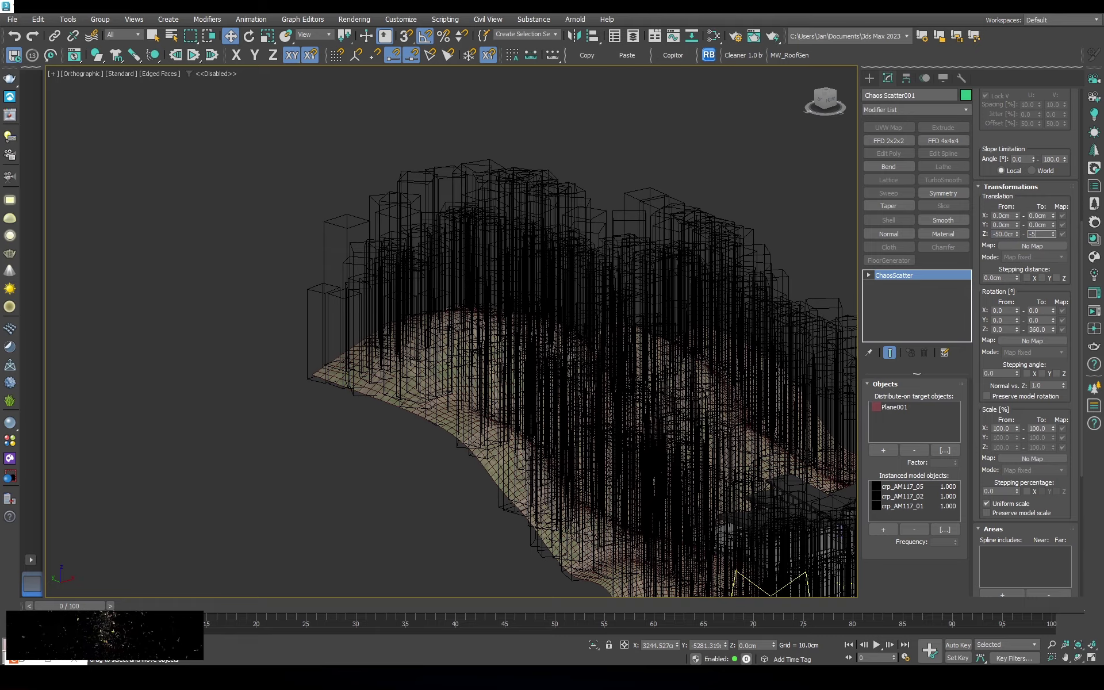
{"action": "type", "text": "0"}
{"action": "key", "text": "Return"}
{"action": "middle_click_drag", "start_coordinate": [831, 188], "coordinate": [708, 284], "text": "alt"}
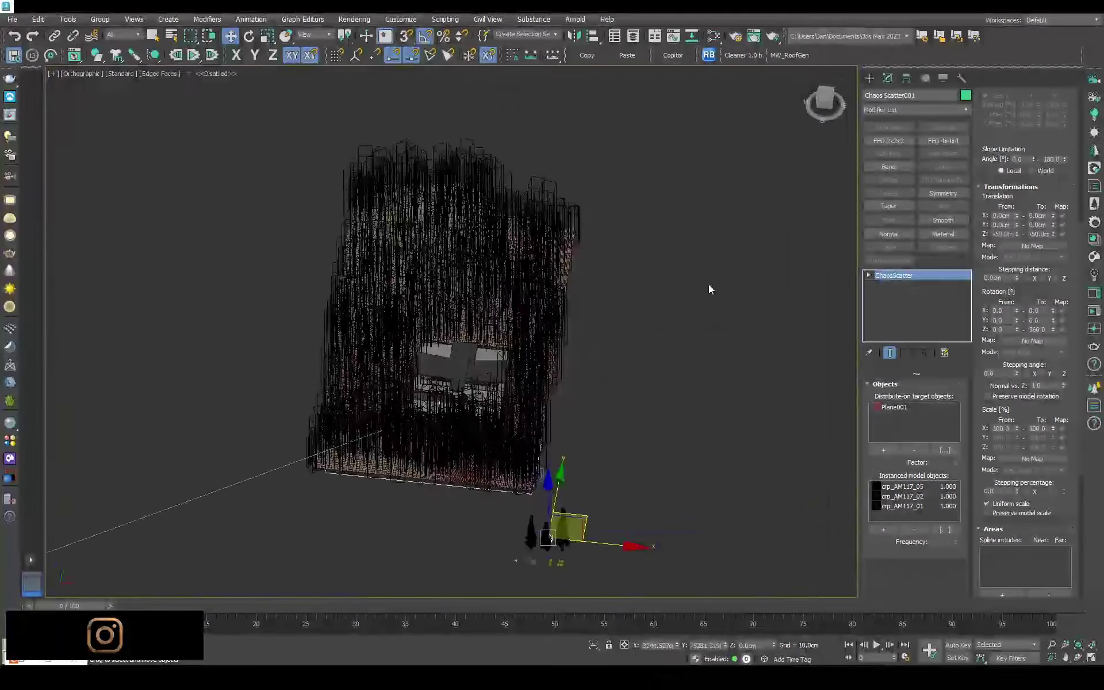
Select Box045 and add an Edit Poly modifier to it
{"action": "key", "text": "t"}
{"action": "key", "text": "ctrl+d"}
{"action": "key", "text": "F3"}
{"action": "scroll", "coordinate": [761, 359], "scroll_direction": "up", "scroll_amount": 3}
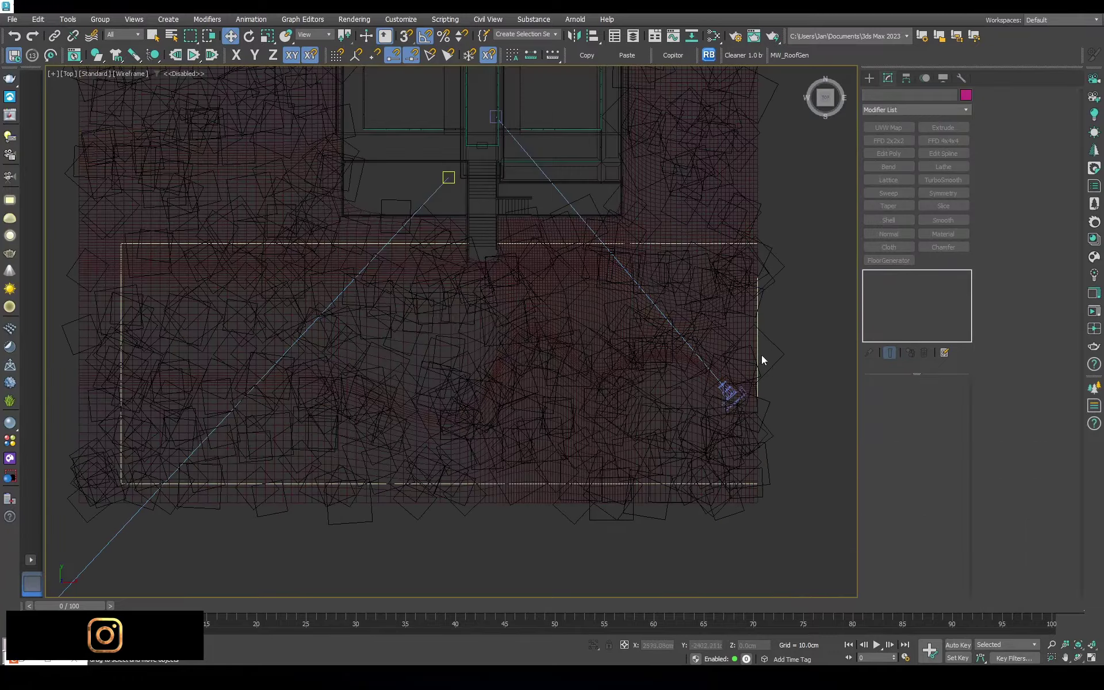
{"action": "key", "text": "F3"}
{"action": "middle_click_drag", "start_coordinate": [762, 354], "coordinate": [750, 439], "text": "alt"}
{"action": "left_click", "coordinate": [750, 439]}
{"action": "left_click", "coordinate": [897, 285]}
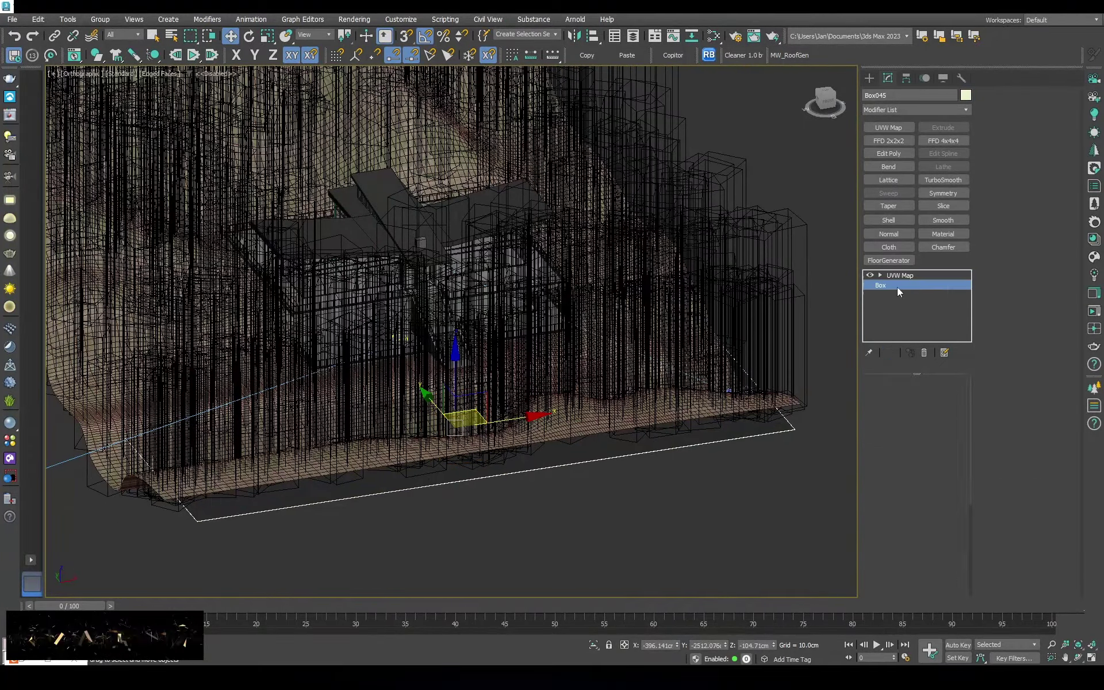
{"action": "left_click", "coordinate": [888, 153]}
{"action": "key", "text": "F3"}
{"action": "mouse_move", "coordinate": [785, 391]}
{"action": "middle_mouse_down", "text": "alt"}
{"action": "mouse_move", "coordinate": [740, 436]}
{"action": "mouse_move", "coordinate": [812, 360]}
{"action": "mouse_move", "coordinate": [677, 328]}
{"action": "middle_mouse_up", "text": "alt"}
{"action": "scroll", "coordinate": [677, 328], "scroll_direction": "up", "scroll_amount": 3}
Select Chaos Scatter001 in the Top view and scroll to its Slope Limitation settings
{"action": "left_click", "coordinate": [729, 395]}
{"action": "key", "text": "t"}
{"action": "scroll", "coordinate": [791, 267], "scroll_direction": "down", "scroll_amount": 5}
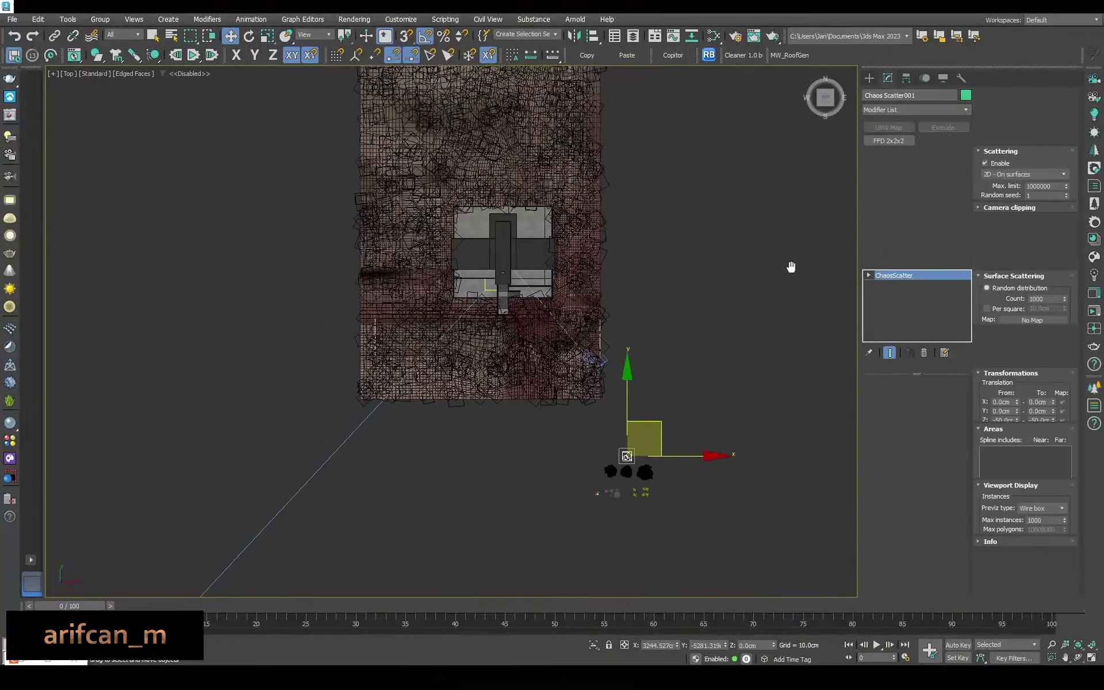
{"action": "scroll", "coordinate": [710, 341], "scroll_direction": "up", "scroll_amount": 3}
{"action": "left_click", "coordinate": [711, 340]}
{"action": "scroll", "coordinate": [710, 340], "scroll_direction": "up", "scroll_amount": 2}
{"action": "scroll", "coordinate": [710, 340], "scroll_direction": "down", "scroll_amount": 4}
{"action": "scroll", "coordinate": [750, 313], "scroll_direction": "up", "scroll_amount": 2}
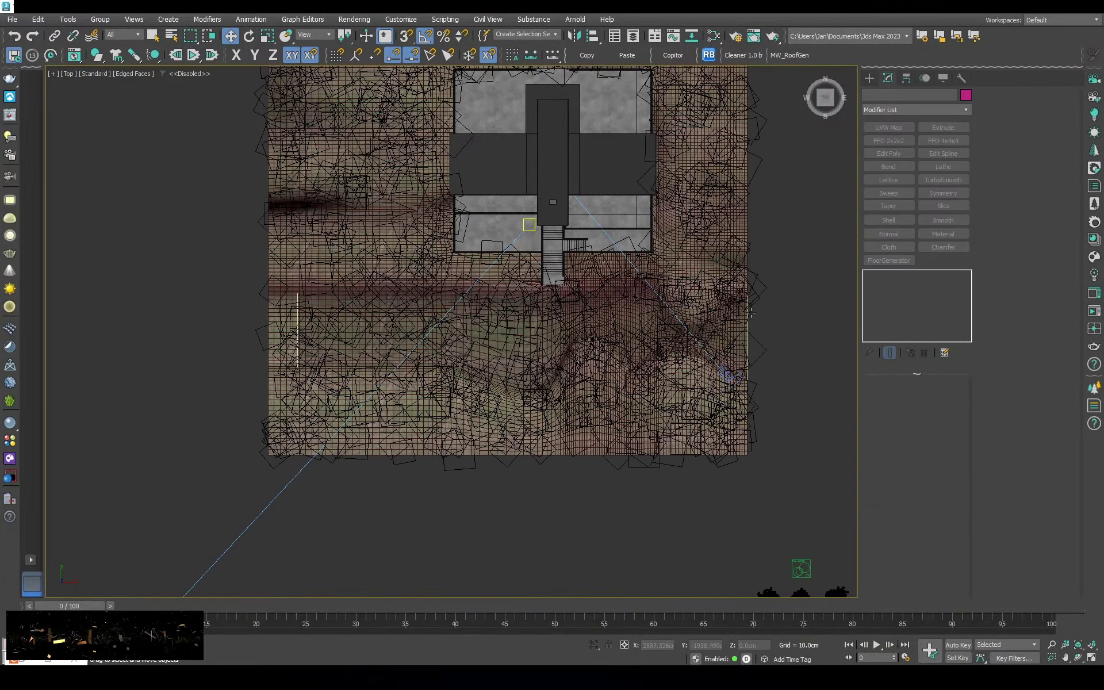
{"action": "mouse_move", "coordinate": [751, 312]}
{"action": "middle_mouse_down"}
{"action": "mouse_move", "coordinate": [719, 244]}
{"action": "mouse_move", "coordinate": [822, 247]}
{"action": "mouse_move", "coordinate": [756, 456]}
{"action": "middle_mouse_up"}
{"action": "scroll", "coordinate": [719, 244], "scroll_direction": "up", "scroll_amount": 2}
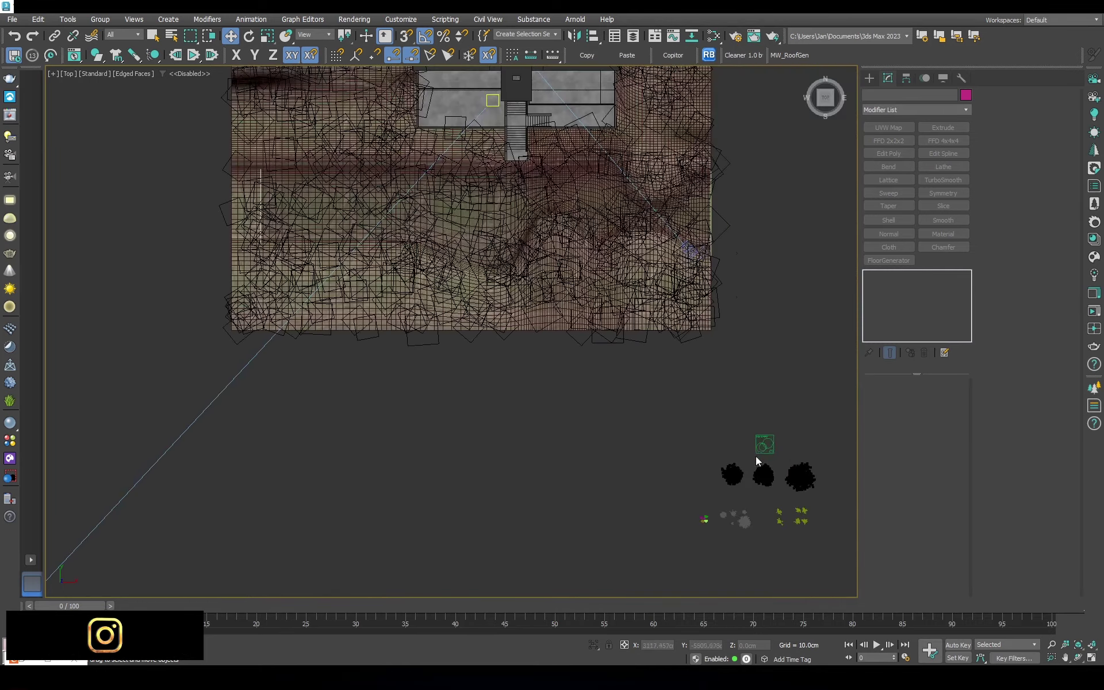
{"action": "left_click", "coordinate": [758, 452]}
{"action": "scroll", "coordinate": [829, 403], "scroll_direction": "up", "scroll_amount": 2}
{"action": "mouse_move", "coordinate": [1012, 357]}
{"action": "left_mouse_down"}
{"action": "mouse_move", "coordinate": [997, 90]}
{"action": "mouse_move", "coordinate": [1050, 405]}
{"action": "left_mouse_up"}
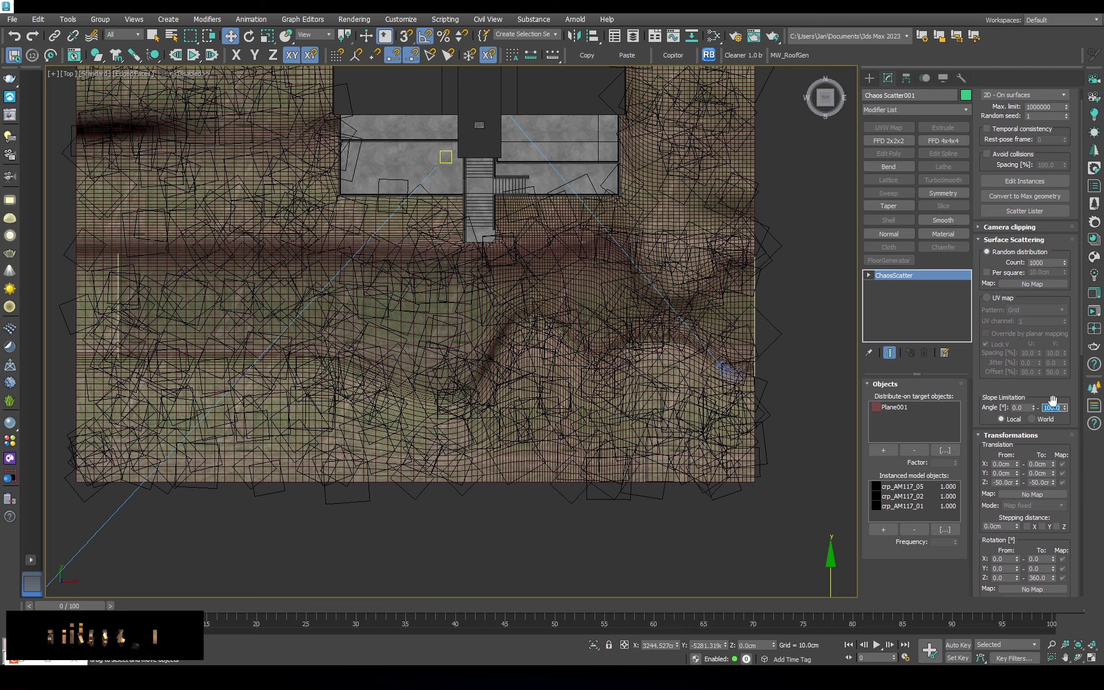
Try Chaos Scatter slope limits of 10, 180, 50 and 20 degrees on the hillside
{"action": "type", "text": "10"}
{"action": "key", "text": "Return"}
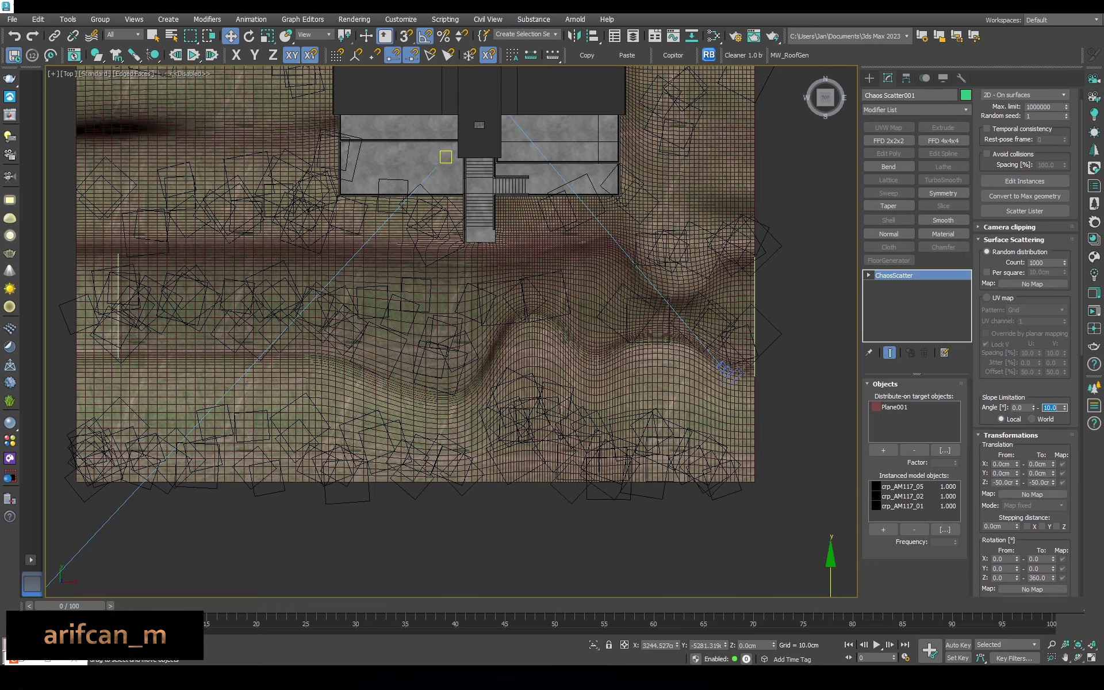
{"action": "middle_click_drag", "start_coordinate": [655, 293], "coordinate": [660, 340]}
{"action": "scroll", "coordinate": [644, 410], "scroll_direction": "down", "scroll_amount": 2}
{"action": "middle_click_drag", "start_coordinate": [644, 410], "coordinate": [661, 345], "text": "alt"}
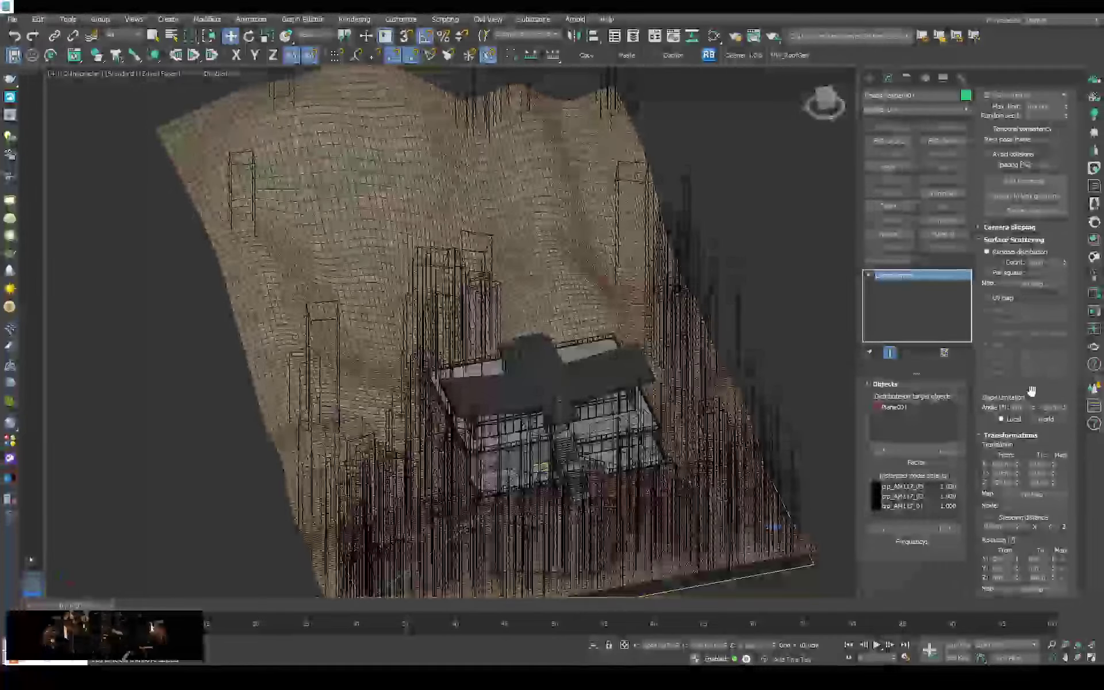
{"action": "double_click", "coordinate": [1050, 408]}
{"action": "type", "text": "180"}
{"action": "key", "text": "Return"}
{"action": "type", "text": "50"}
{"action": "key", "text": "Return"}
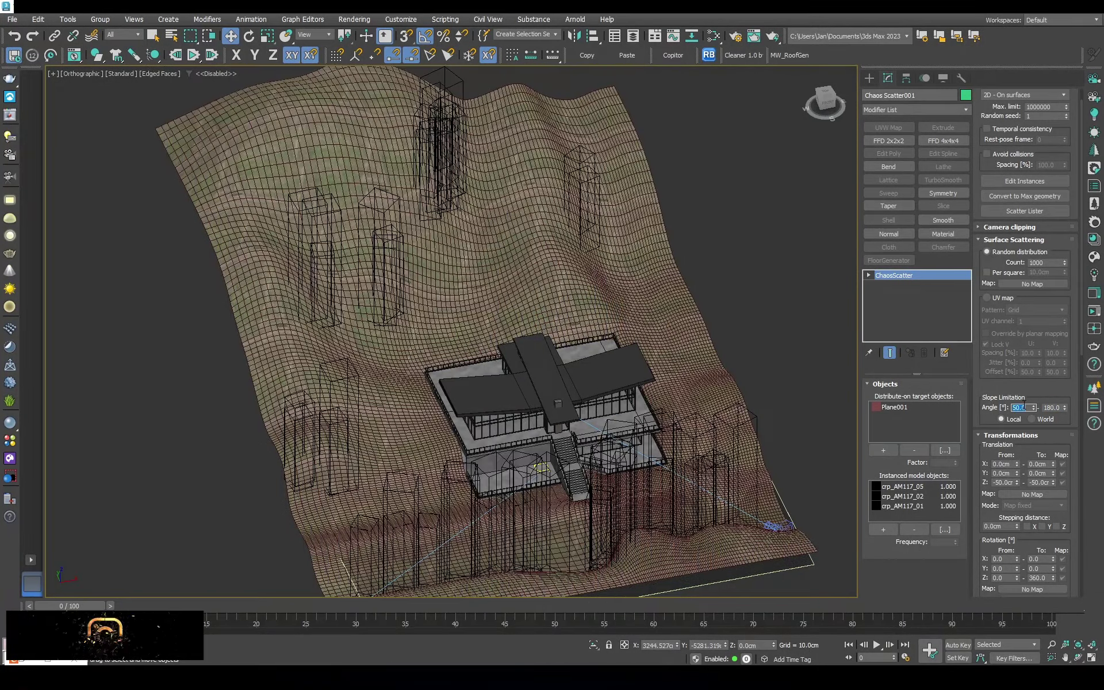
{"action": "type", "text": "20"}
{"action": "key", "text": "Return"}
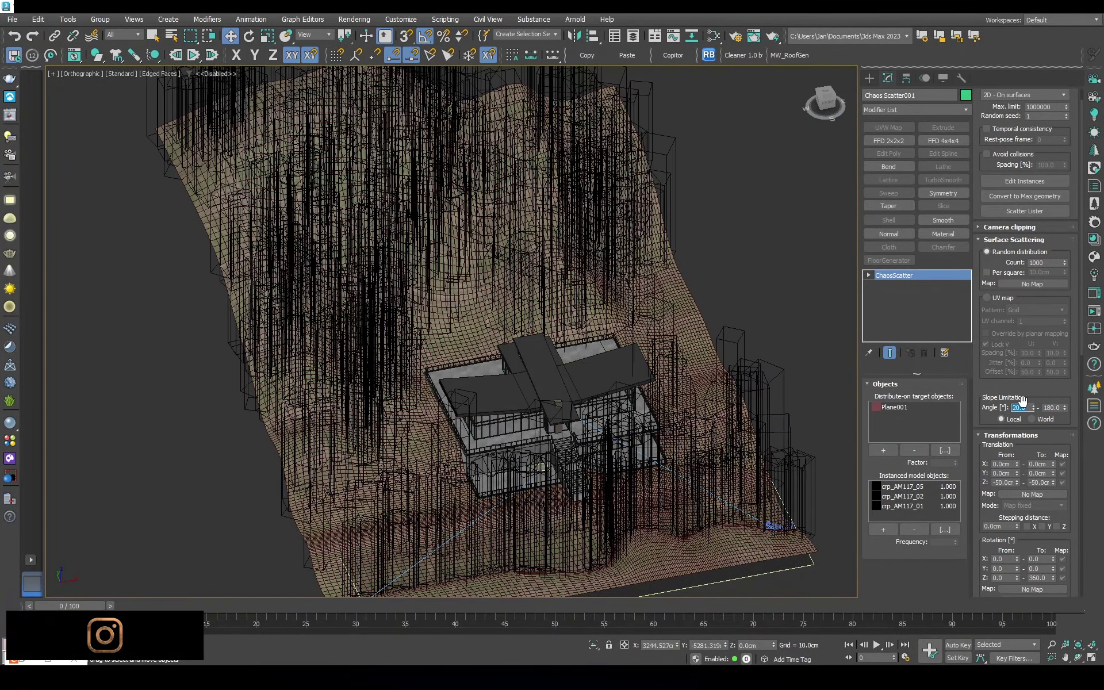
Measure slope in world space and reset the slope limitation to 0–180 degrees
{"action": "type", "text": "0"}
{"action": "key", "text": "Return"}
{"action": "left_click", "coordinate": [1032, 419]}
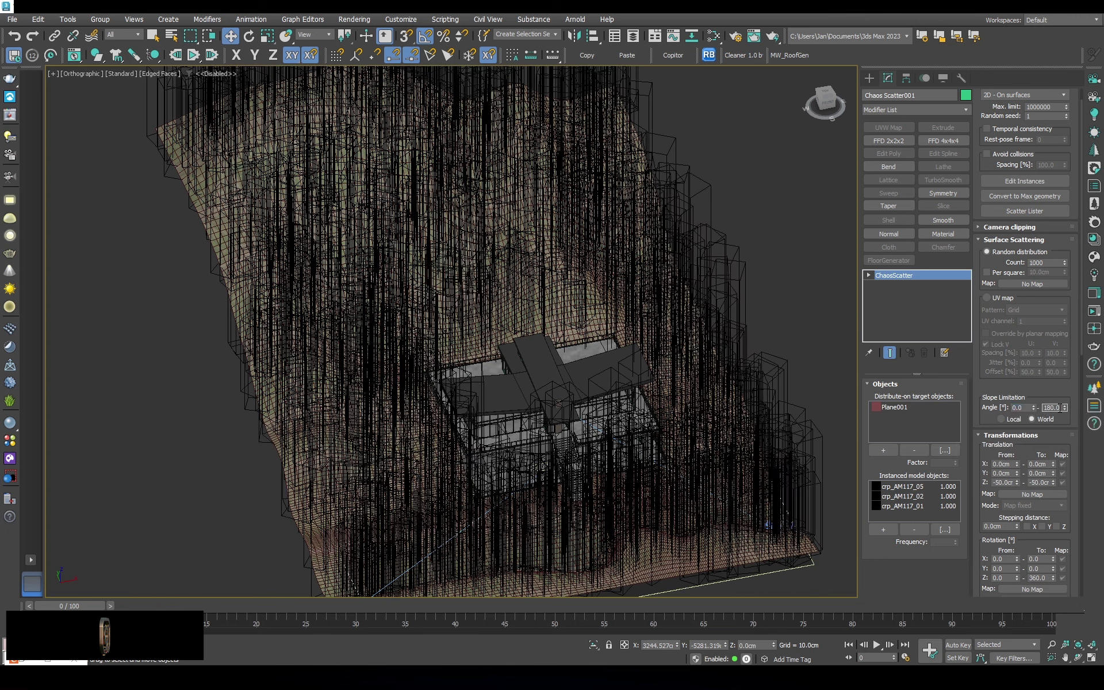
{"action": "type", "text": "9020"}
{"action": "key", "text": "Return"}
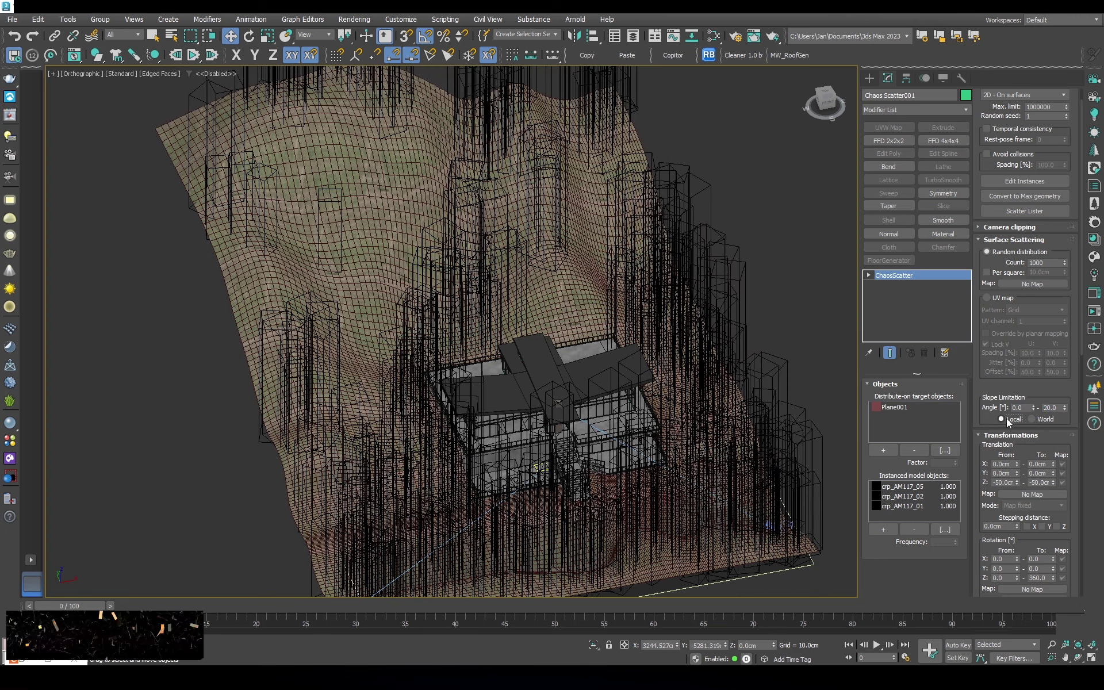
{"action": "double_click", "coordinate": [1028, 407]}
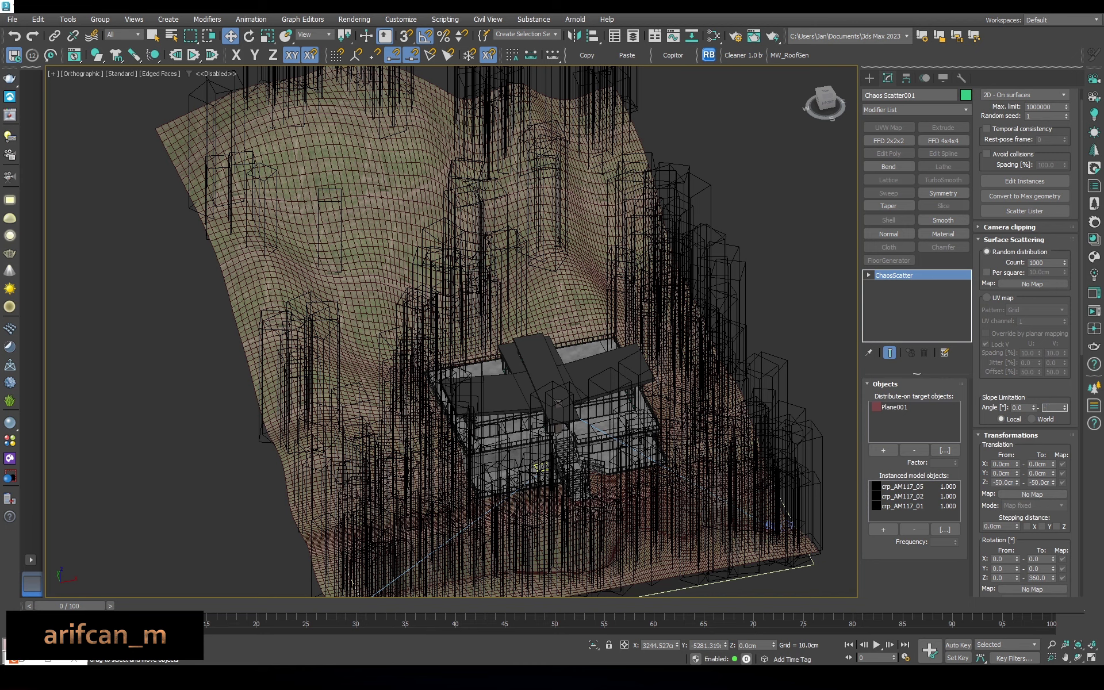
{"action": "type", "text": "0"}
{"action": "key", "text": "Return"}
{"action": "key", "text": "Tab"}
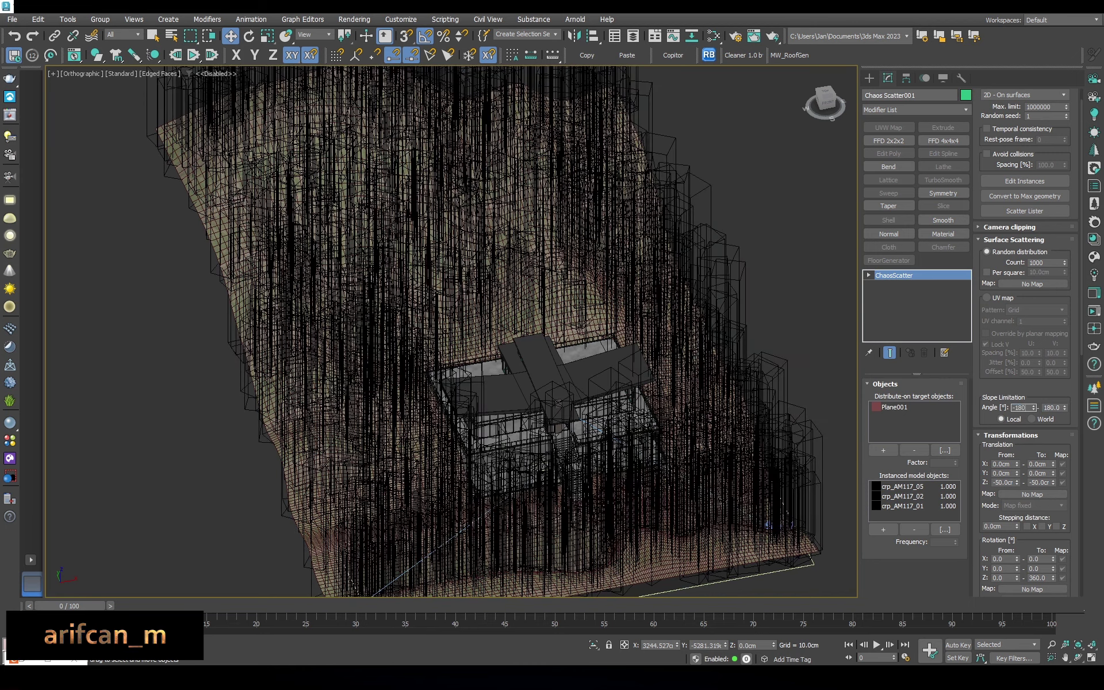
Hide the grass scatter by unchecking Enable, then view the terrain plane from the top
{"action": "key", "text": "p"}
{"action": "mouse_move", "coordinate": [520, 370]}
{"action": "middle_mouse_down", "text": "alt"}
{"action": "mouse_move", "coordinate": [572, 345]}
{"action": "mouse_move", "coordinate": [542, 352]}
{"action": "middle_mouse_up", "text": "alt"}
{"action": "scroll", "coordinate": [602, 484], "scroll_direction": "up", "scroll_amount": 8}
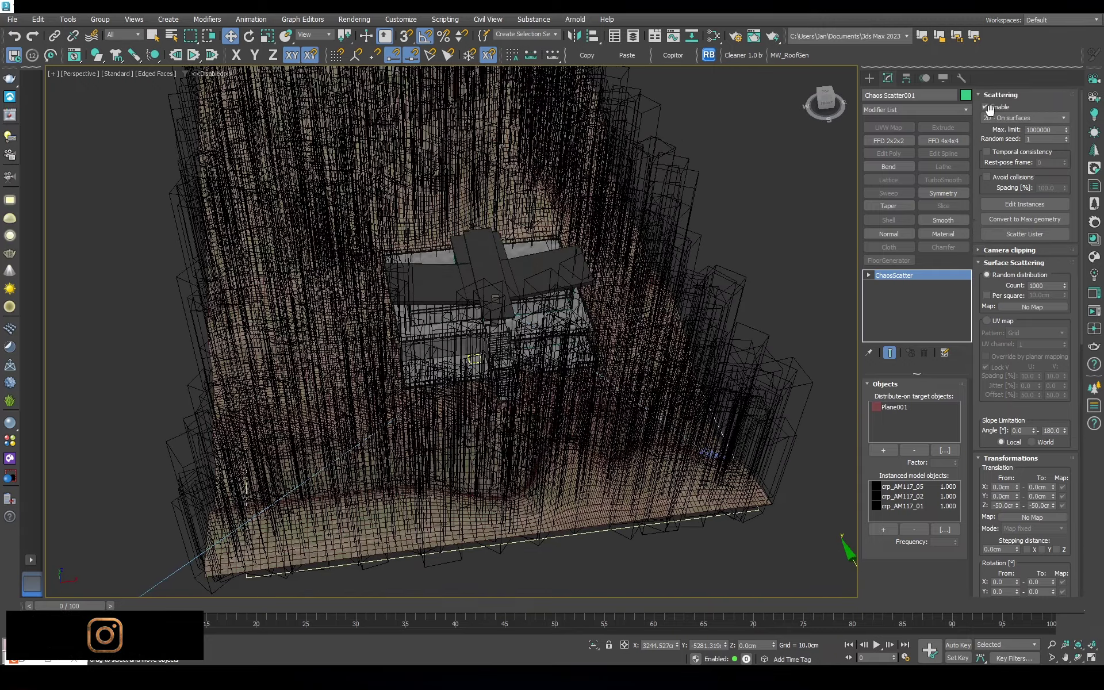
{"action": "left_click", "coordinate": [616, 383]}
{"action": "key", "text": "t"}
{"action": "middle_click_drag", "start_coordinate": [618, 388], "coordinate": [676, 302]}
Enter Plane001's Polygon level with paint selection as the select mode
{"action": "left_click", "coordinate": [914, 284]}
{"action": "scroll", "coordinate": [707, 368], "scroll_direction": "up", "scroll_amount": 2}
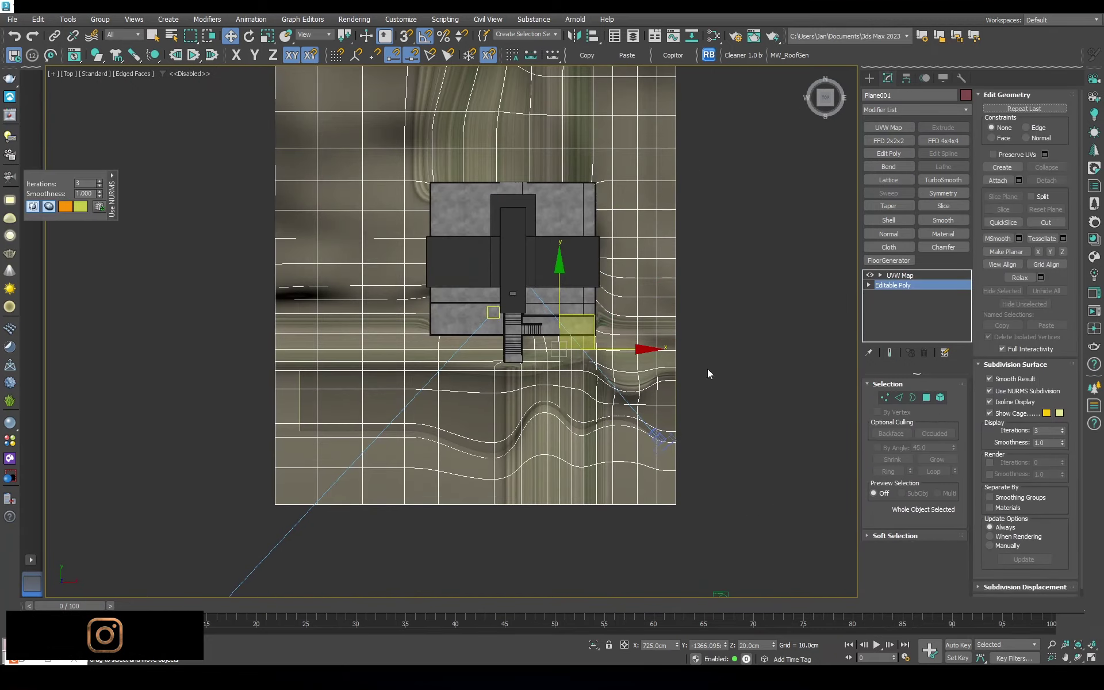
{"action": "scroll", "coordinate": [696, 300], "scroll_direction": "up", "scroll_amount": 2}
{"action": "key", "text": "4"}
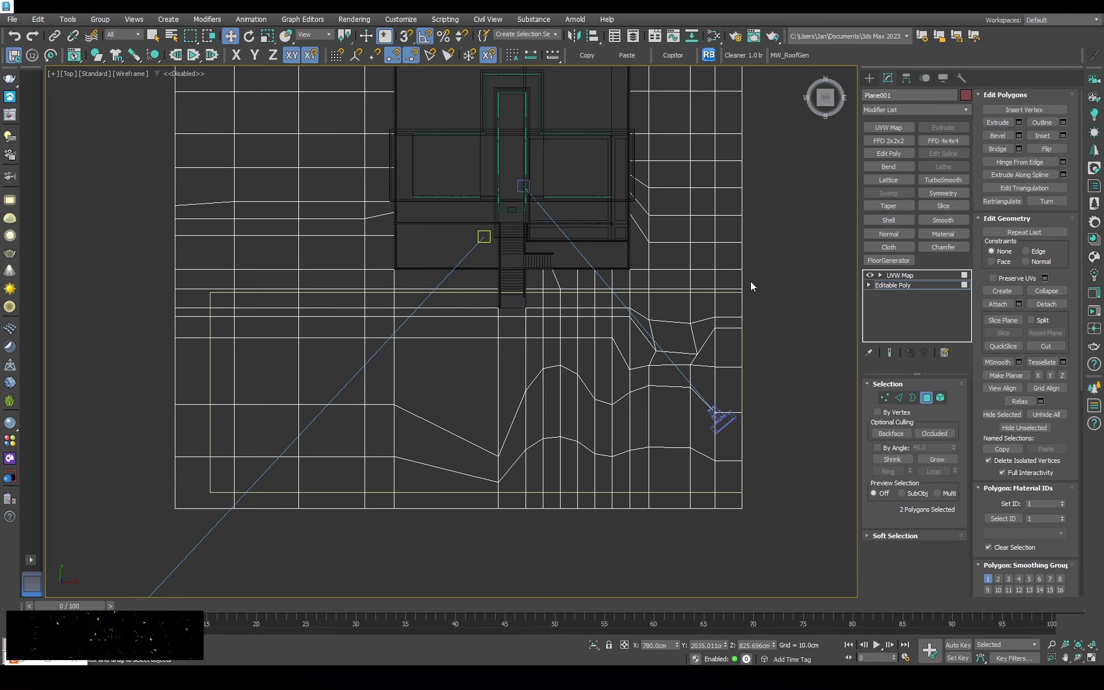
{"action": "mouse_move", "coordinate": [703, 301]}
{"action": "middle_mouse_down"}
{"action": "mouse_move", "coordinate": [717, 290]}
{"action": "mouse_move", "coordinate": [743, 340]}
{"action": "middle_mouse_up"}
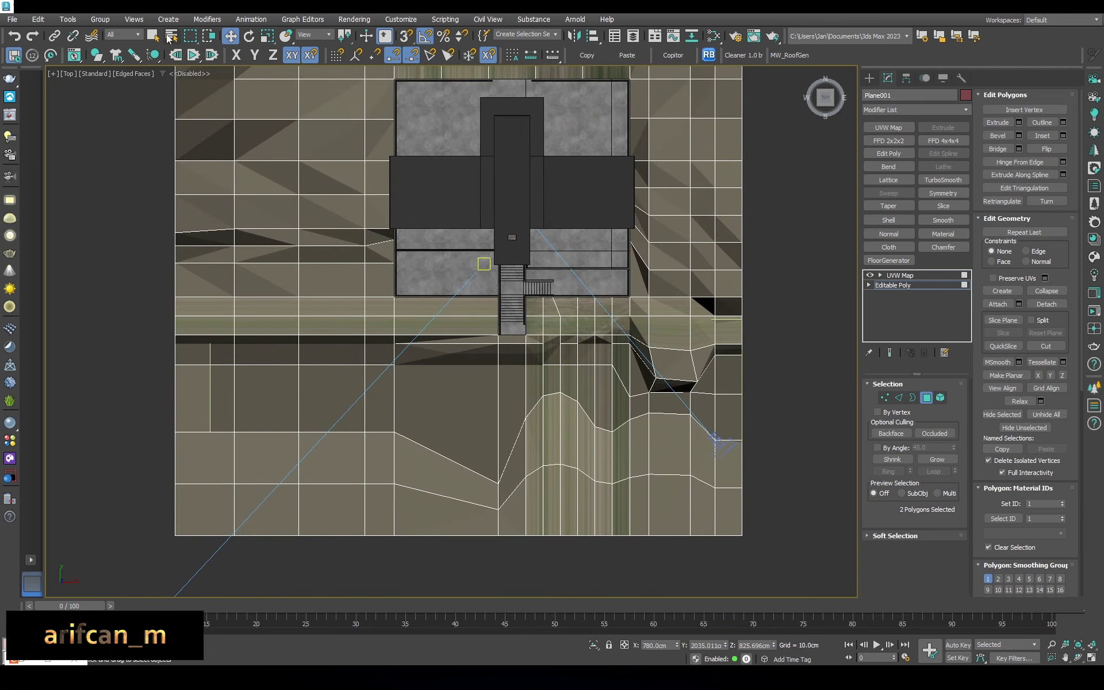
{"action": "key", "text": "q"}
{"action": "left_click_drag", "start_coordinate": [190, 35], "coordinate": [195, 85]}
{"action": "scroll", "coordinate": [345, 258], "scroll_direction": "down", "scroll_amount": 2}
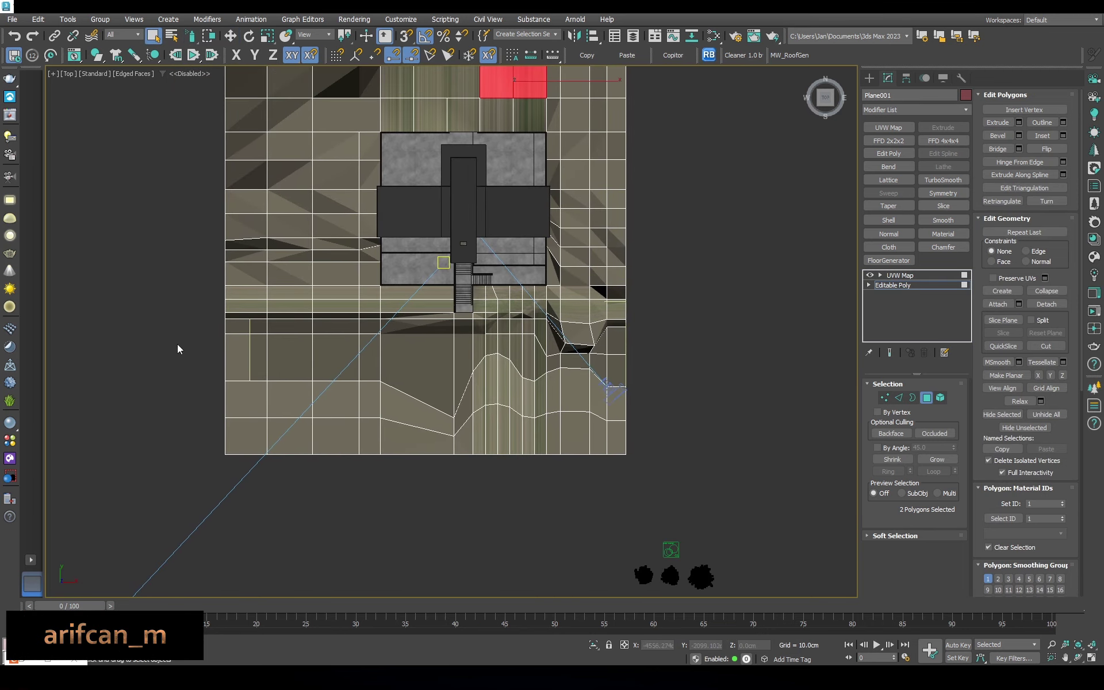
Paint-select the terrain faces below, beside and above the house
{"action": "mouse_move", "coordinate": [174, 326]}
{"action": "left_mouse_down", "text": "ctrl"}
{"action": "mouse_move", "coordinate": [523, 362]}
{"action": "mouse_move", "coordinate": [543, 308]}
{"action": "left_mouse_up", "text": "ctrl"}
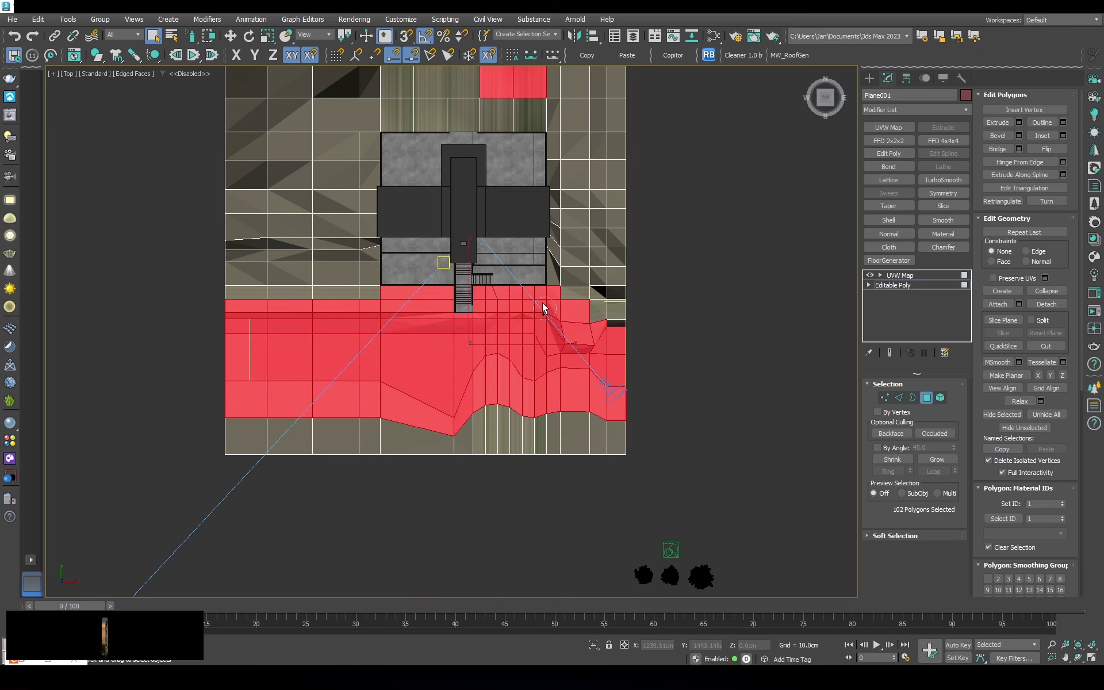
{"action": "left_click_drag", "start_coordinate": [608, 344], "coordinate": [544, 145], "text": "ctrl"}
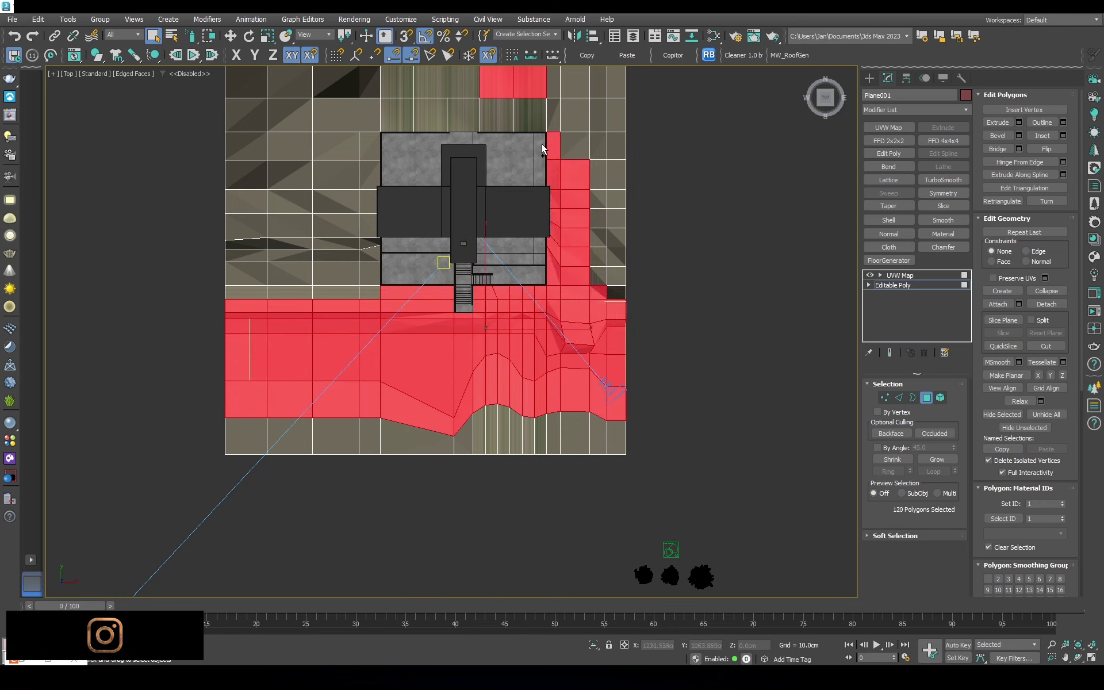
{"action": "middle_click_drag", "start_coordinate": [559, 169], "coordinate": [621, 267]}
{"action": "mouse_move", "coordinate": [621, 268]}
{"action": "left_mouse_down", "text": "ctrl"}
{"action": "mouse_move", "coordinate": [612, 234]}
{"action": "mouse_move", "coordinate": [468, 210]}
{"action": "mouse_move", "coordinate": [436, 220]}
{"action": "mouse_move", "coordinate": [415, 378]}
{"action": "left_mouse_up", "text": "ctrl"}
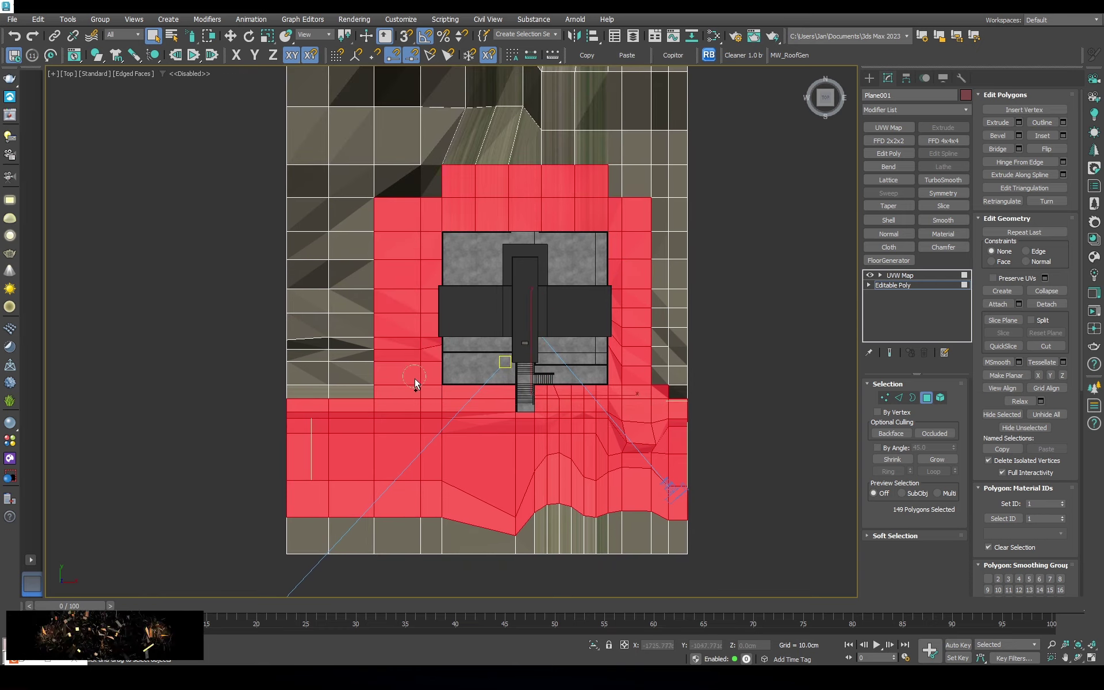
{"action": "middle_click_drag", "start_coordinate": [547, 468], "coordinate": [535, 446]}
Paint-select a strip of faces running up the hillside toward the ridge
{"action": "mouse_move", "coordinate": [548, 176]}
{"action": "middle_mouse_down"}
{"action": "mouse_move", "coordinate": [548, 354]}
{"action": "mouse_move", "coordinate": [514, 278]}
{"action": "mouse_move", "coordinate": [557, 382]}
{"action": "middle_mouse_up"}
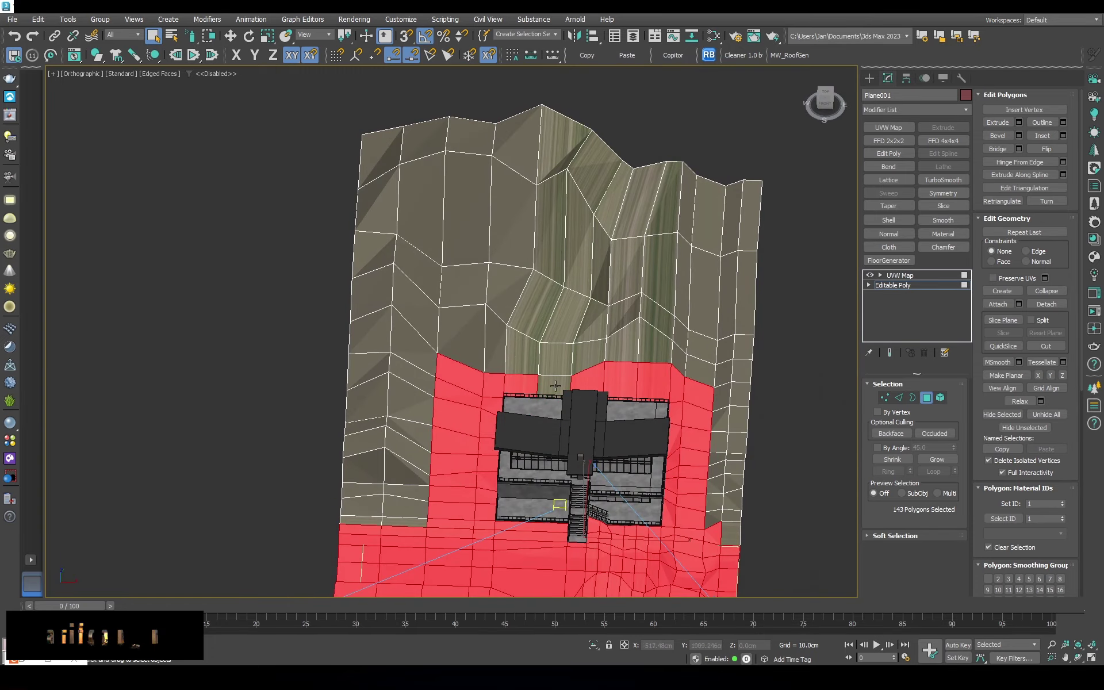
{"action": "mouse_move", "coordinate": [556, 385]}
{"action": "left_mouse_down", "text": "ctrl"}
{"action": "mouse_move", "coordinate": [595, 161]}
{"action": "mouse_move", "coordinate": [564, 205]}
{"action": "left_mouse_up", "text": "ctrl"}
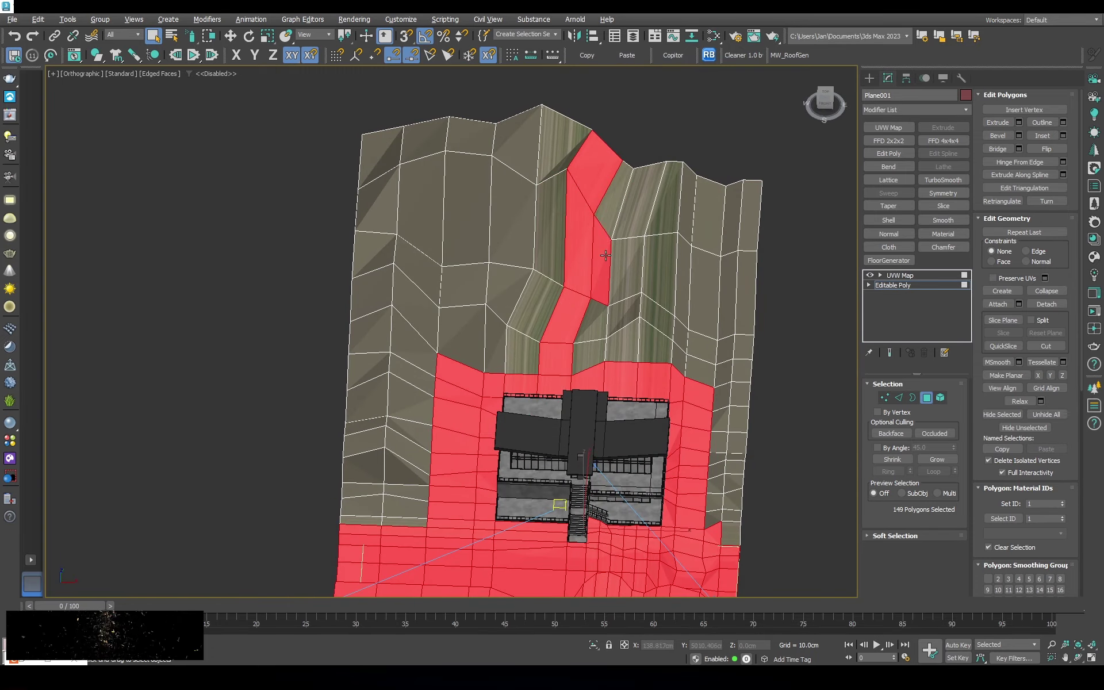
{"action": "mouse_move", "coordinate": [606, 255]}
{"action": "middle_mouse_down", "text": "alt"}
{"action": "mouse_move", "coordinate": [591, 217]}
{"action": "mouse_move", "coordinate": [673, 239]}
{"action": "mouse_move", "coordinate": [526, 271]}
{"action": "middle_mouse_up", "text": "alt"}
{"action": "left_click", "coordinate": [672, 239], "text": "alt"}
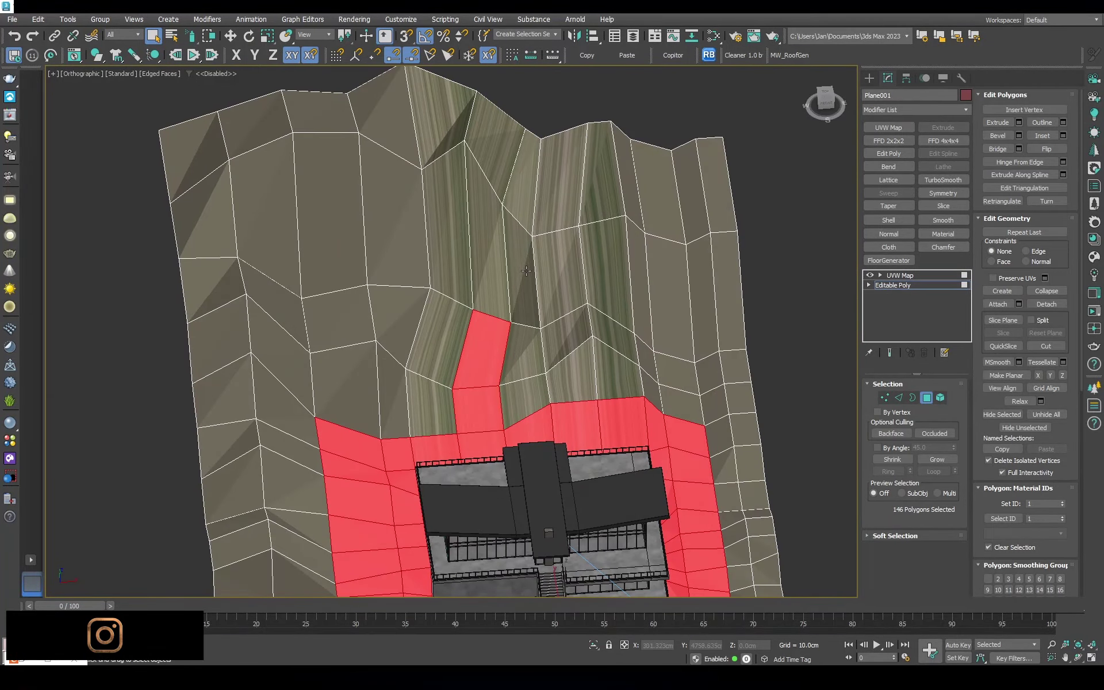
{"action": "left_click_drag", "start_coordinate": [526, 271], "coordinate": [561, 208], "text": "ctrl"}
{"action": "middle_click_drag", "start_coordinate": [560, 208], "coordinate": [579, 387], "text": "alt"}
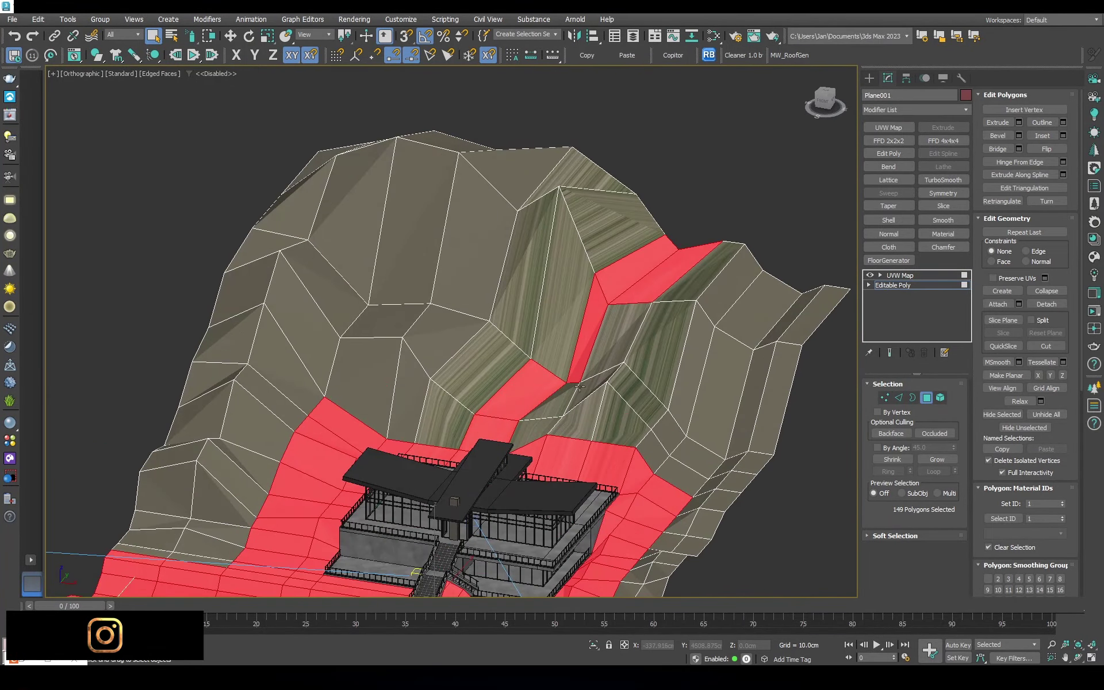
{"action": "left_click_drag", "start_coordinate": [579, 387], "coordinate": [604, 322], "text": "ctrl"}
Clean up stray faces along the ridge strip and detach the selection as a new object
{"action": "key", "text": "t"}
{"action": "scroll", "coordinate": [557, 309], "scroll_direction": "up", "scroll_amount": 3}
{"action": "scroll", "coordinate": [503, 295], "scroll_direction": "up", "scroll_amount": 2}
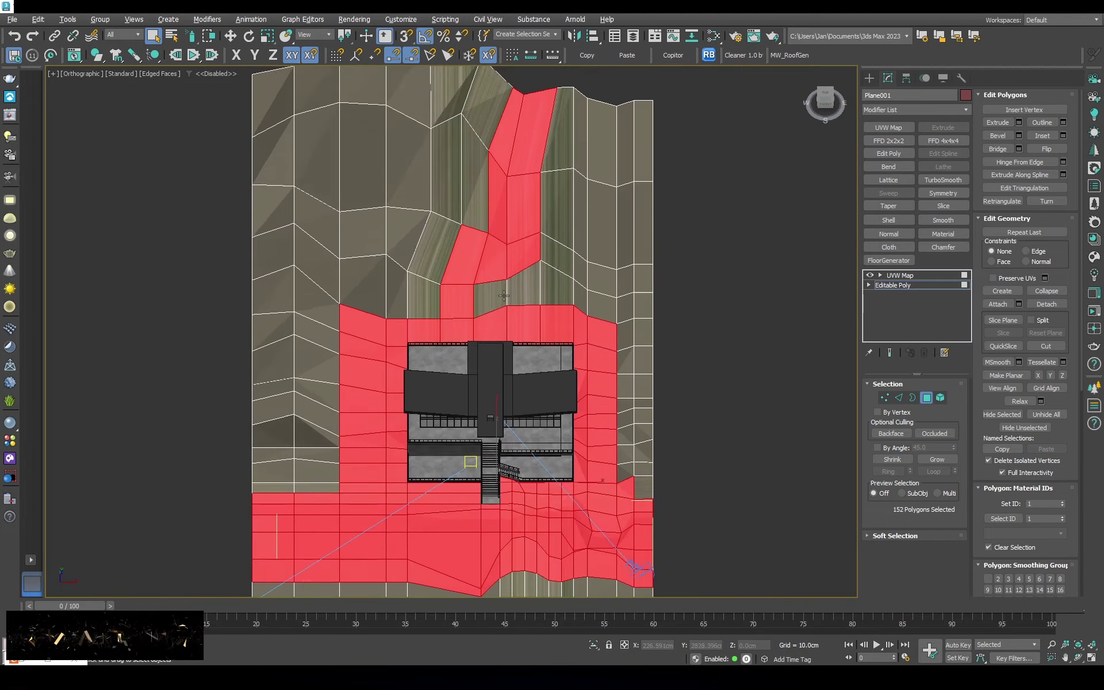
{"action": "middle_click_drag", "start_coordinate": [504, 295], "coordinate": [517, 296], "text": "alt"}
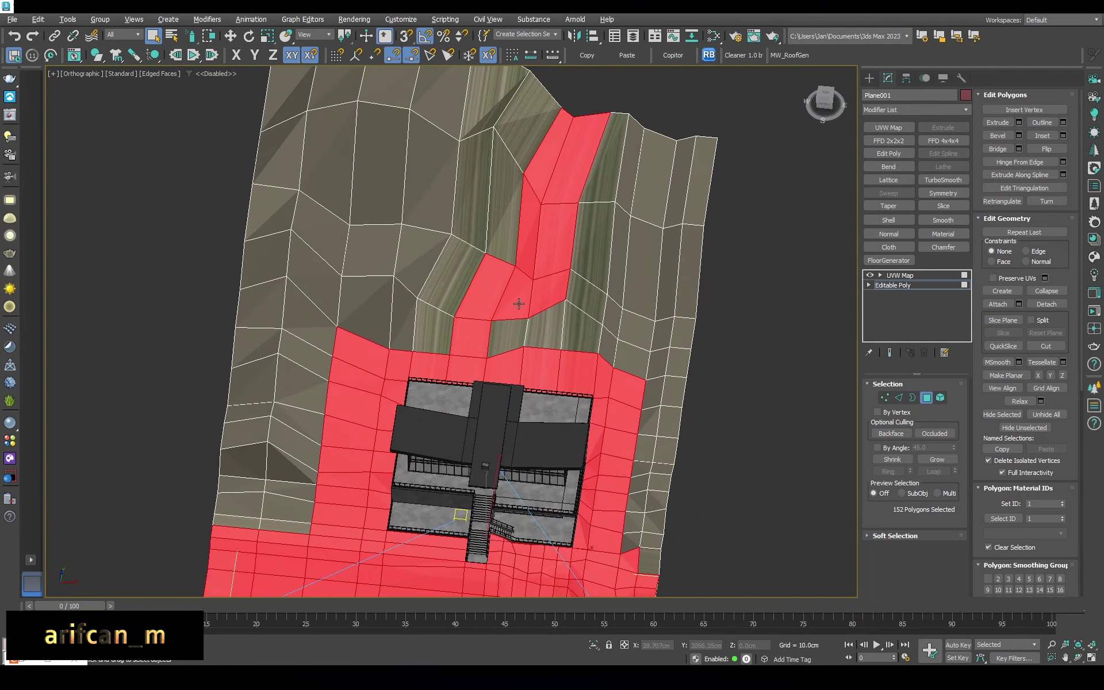
{"action": "left_click_drag", "start_coordinate": [517, 296], "coordinate": [521, 253], "text": "alt"}
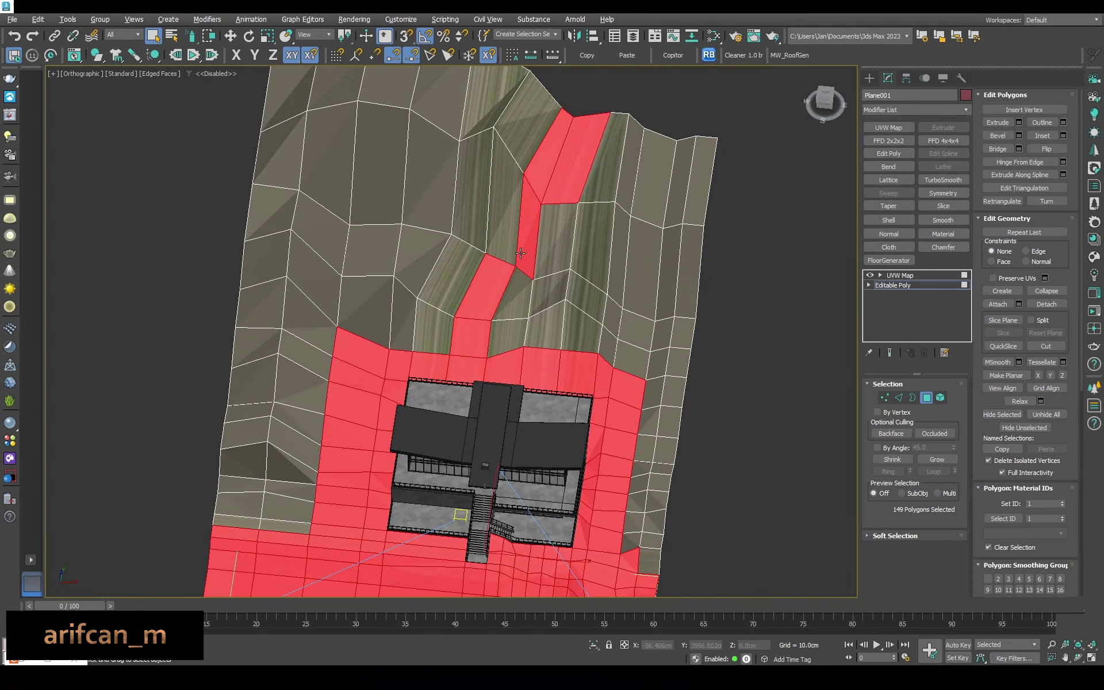
{"action": "middle_click_drag", "start_coordinate": [520, 253], "coordinate": [531, 218], "text": "alt"}
{"action": "left_click_drag", "start_coordinate": [532, 219], "coordinate": [540, 191], "text": "ctrl"}
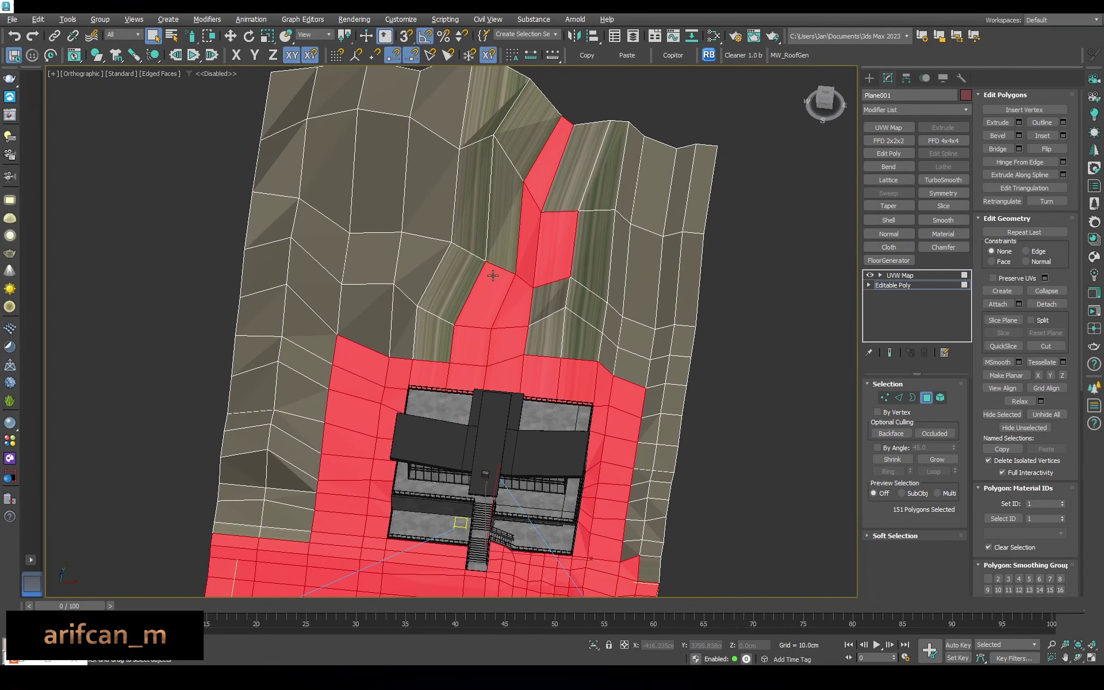
{"action": "left_click_drag", "start_coordinate": [492, 276], "coordinate": [472, 345], "text": "alt"}
{"action": "mouse_move", "coordinate": [471, 344]}
{"action": "middle_mouse_down", "text": "alt"}
{"action": "mouse_move", "coordinate": [517, 311]}
{"action": "mouse_move", "coordinate": [502, 314]}
{"action": "mouse_move", "coordinate": [552, 322]}
{"action": "middle_mouse_up", "text": "alt"}
{"action": "scroll", "coordinate": [518, 310], "scroll_direction": "down", "scroll_amount": 3}
{"action": "left_click", "coordinate": [1046, 304]}
{"action": "key", "text": "Return"}
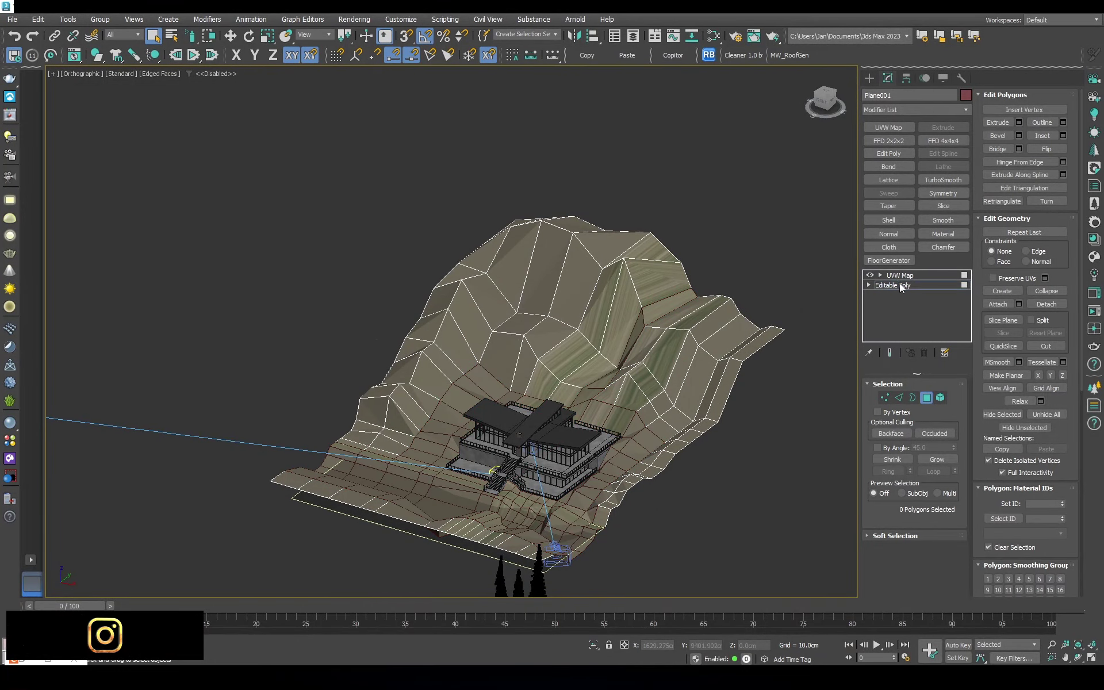
{"action": "left_click", "coordinate": [989, 391]}
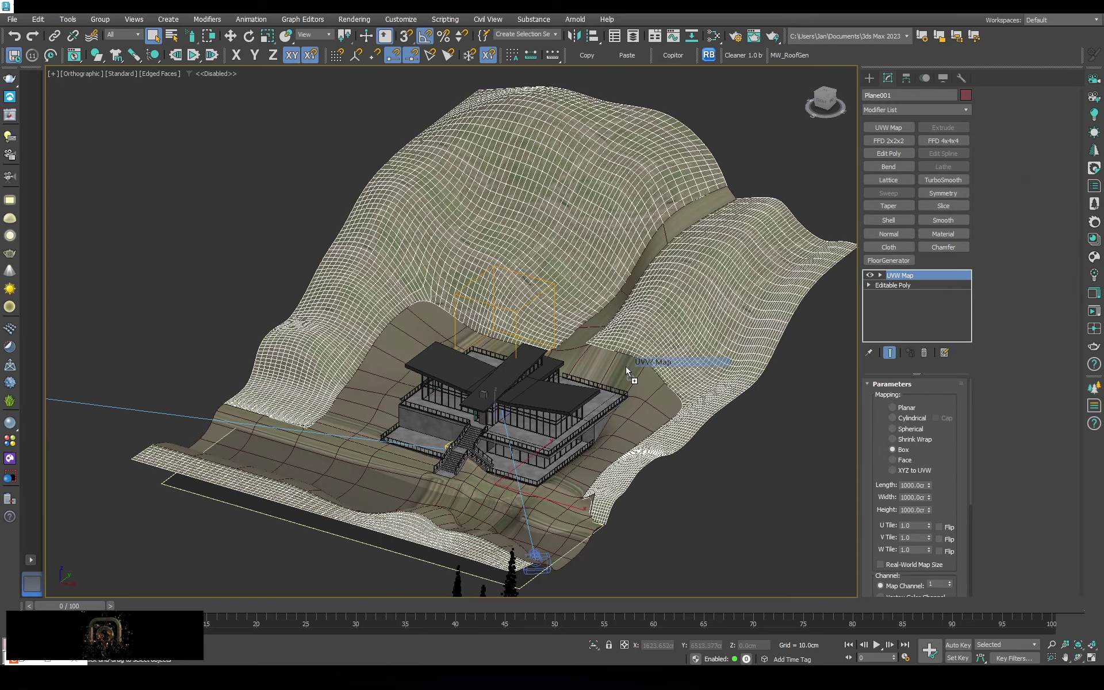
{"action": "left_click_drag", "start_coordinate": [627, 370], "coordinate": [763, 429]}
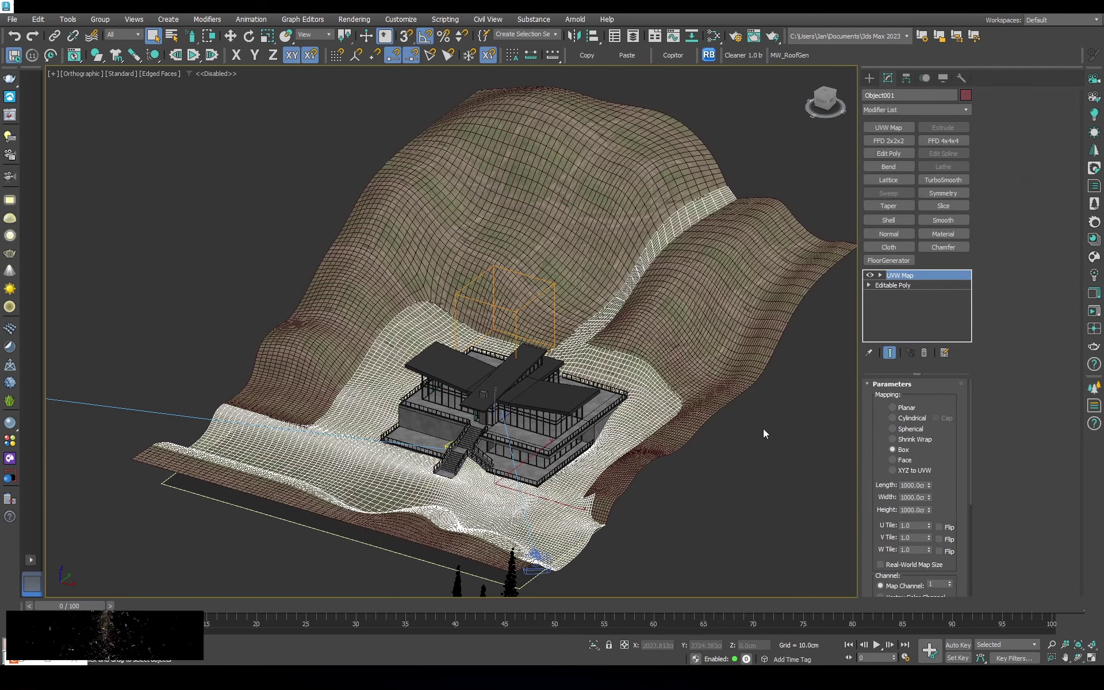
{"action": "key", "text": "t"}
{"action": "scroll", "coordinate": [636, 401], "scroll_direction": "up", "scroll_amount": 3}
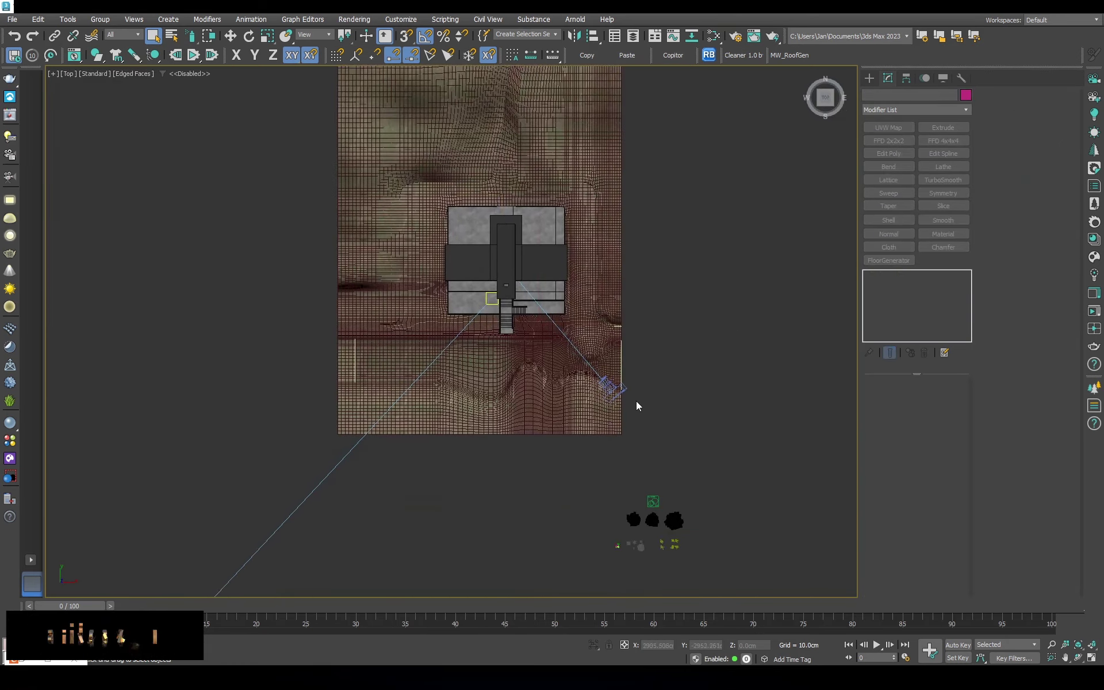
{"action": "scroll", "coordinate": [636, 401], "scroll_direction": "up", "scroll_amount": 3}
{"action": "scroll", "coordinate": [626, 379], "scroll_direction": "up", "scroll_amount": 5}
{"action": "left_click", "coordinate": [615, 332]}
{"action": "key", "text": "F3"}
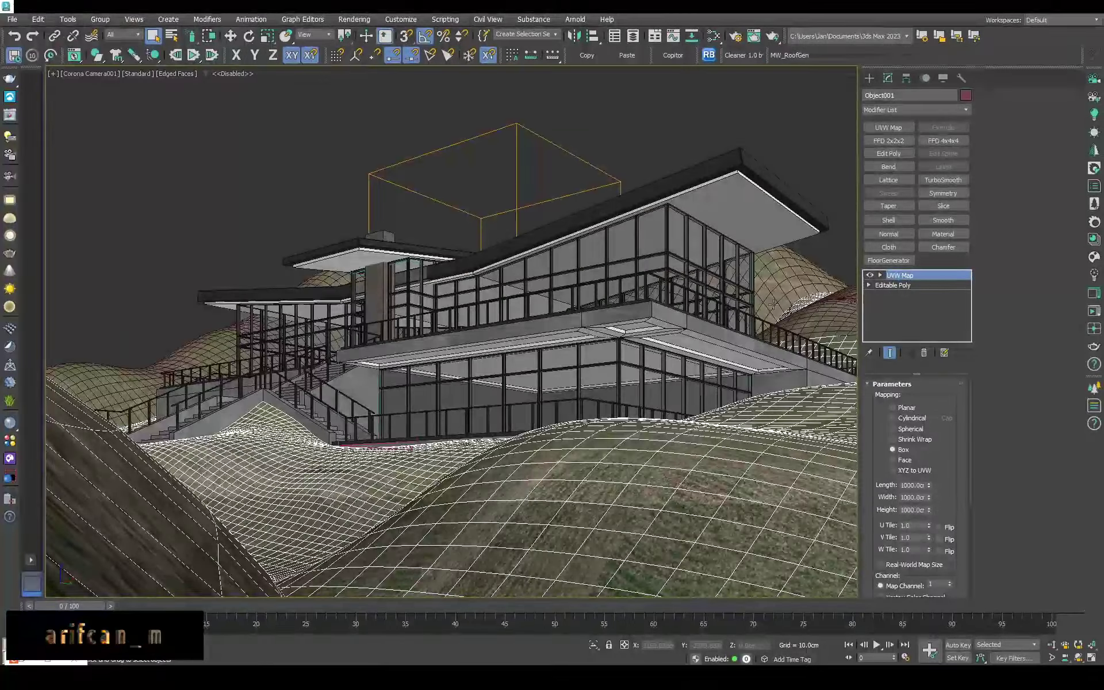
{"action": "left_click", "coordinate": [806, 140]}
{"action": "key", "text": "F4"}
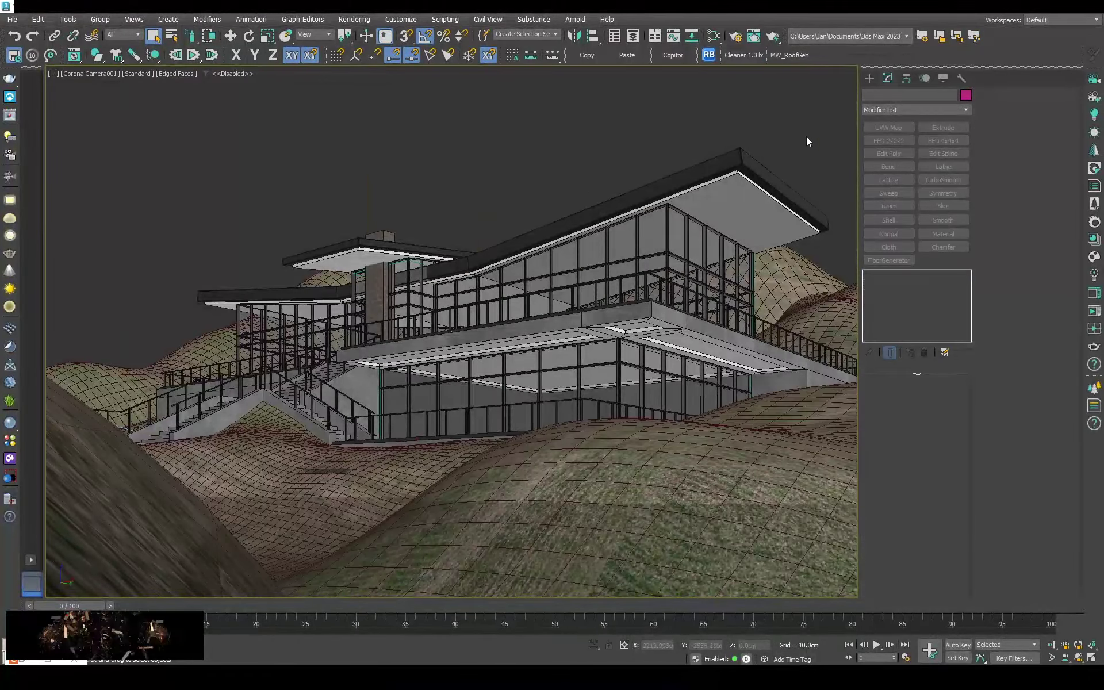
Select Chaos Scatter001 and view the scene shaded through Corona Camera001
{"action": "scroll", "coordinate": [697, 330], "scroll_direction": "up", "scroll_amount": 5}
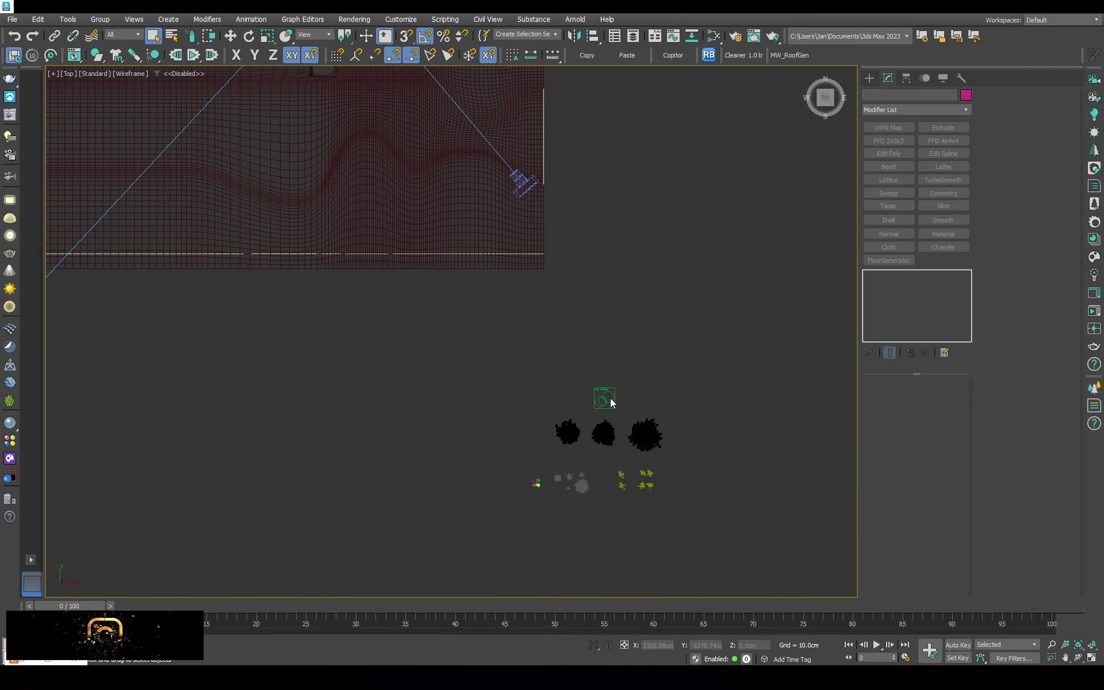
{"action": "left_click", "coordinate": [528, 253]}
{"action": "key", "text": "F3"}
{"action": "middle_click_drag", "start_coordinate": [541, 276], "coordinate": [541, 341]}
{"action": "left_click", "coordinate": [607, 461]}
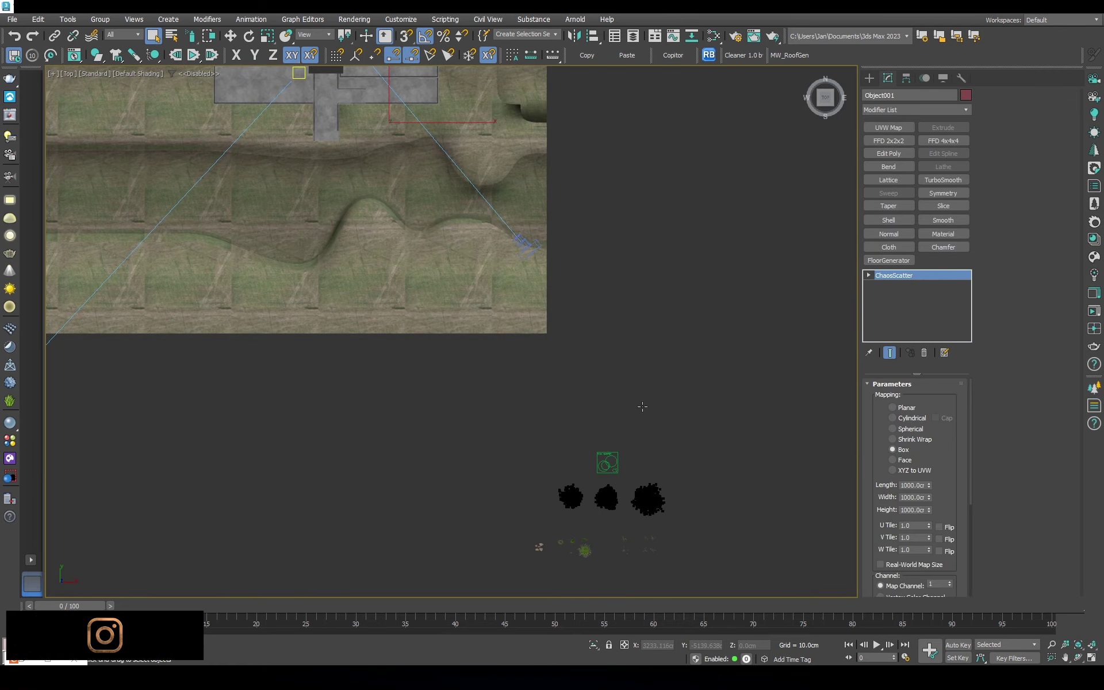
{"action": "key", "text": "F3"}
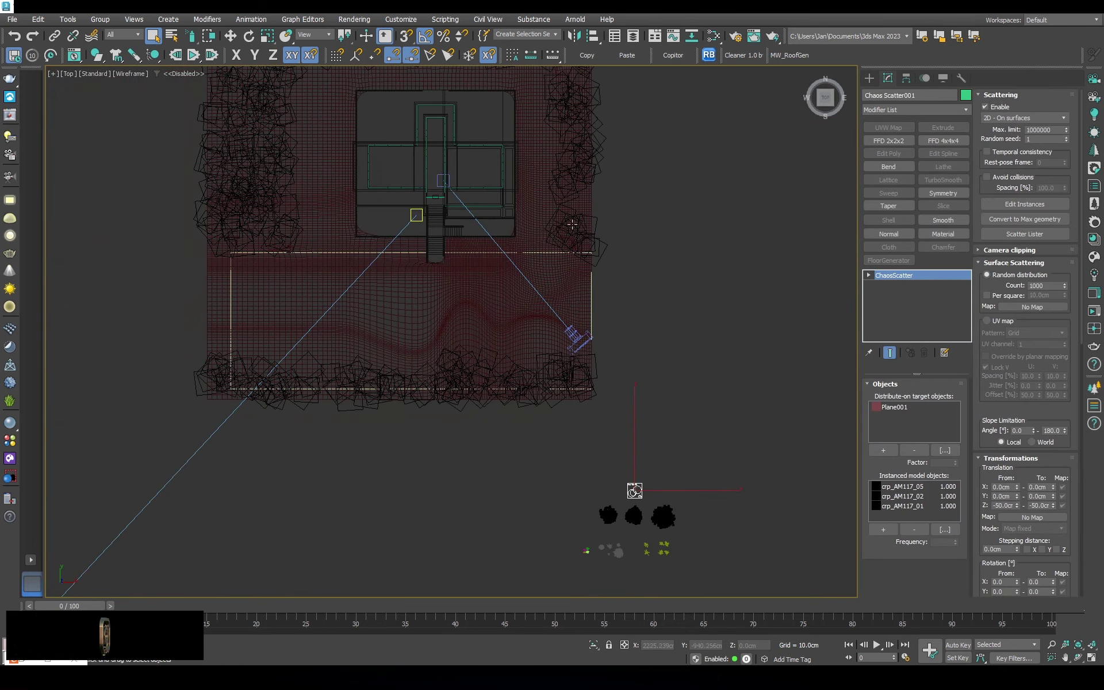
{"action": "key", "text": "c"}
{"action": "key", "text": "F3"}
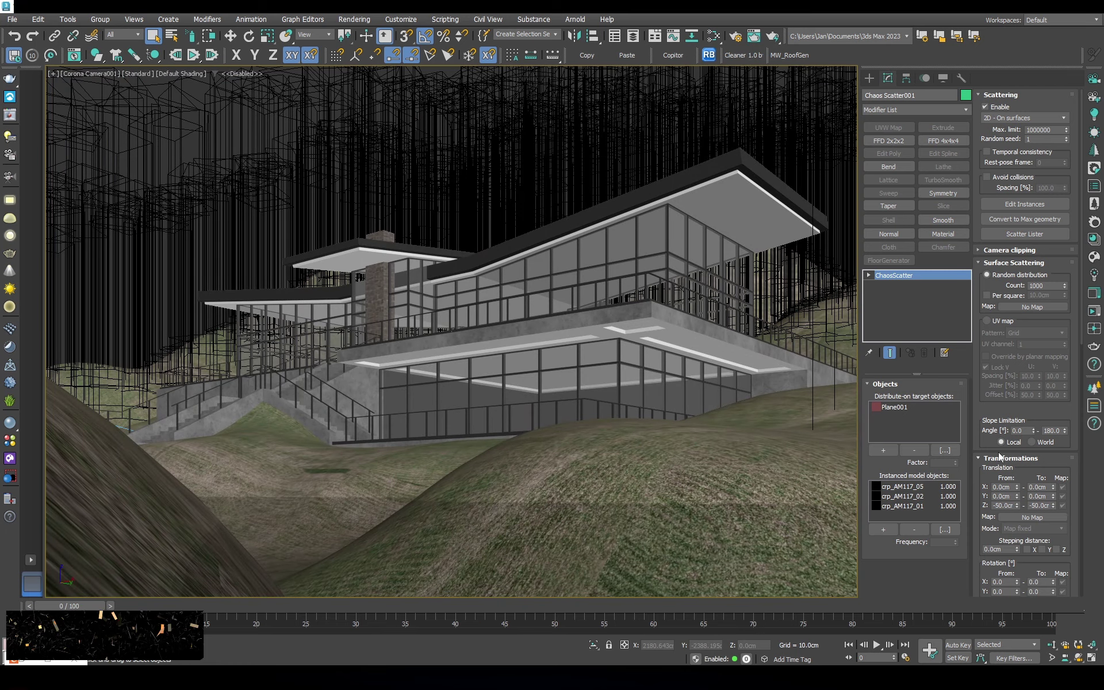
Set the pines' minimum X scale to 50% and deselect the scatter
{"action": "scroll", "coordinate": [1002, 231], "scroll_direction": "down", "scroll_amount": 5}
{"action": "scroll", "coordinate": [1002, 231], "scroll_direction": "down", "scroll_amount": 2}
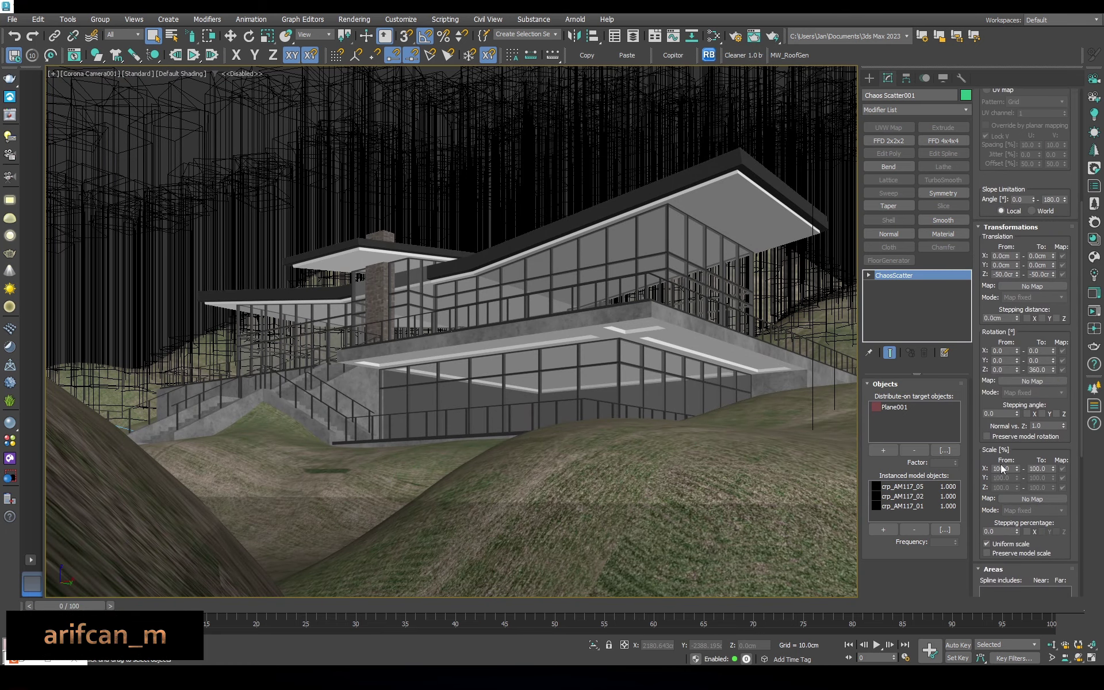
{"action": "type", "text": "0"}
{"action": "key", "text": "Return"}
{"action": "scroll", "coordinate": [1040, 345], "scroll_direction": "up", "scroll_amount": 7}
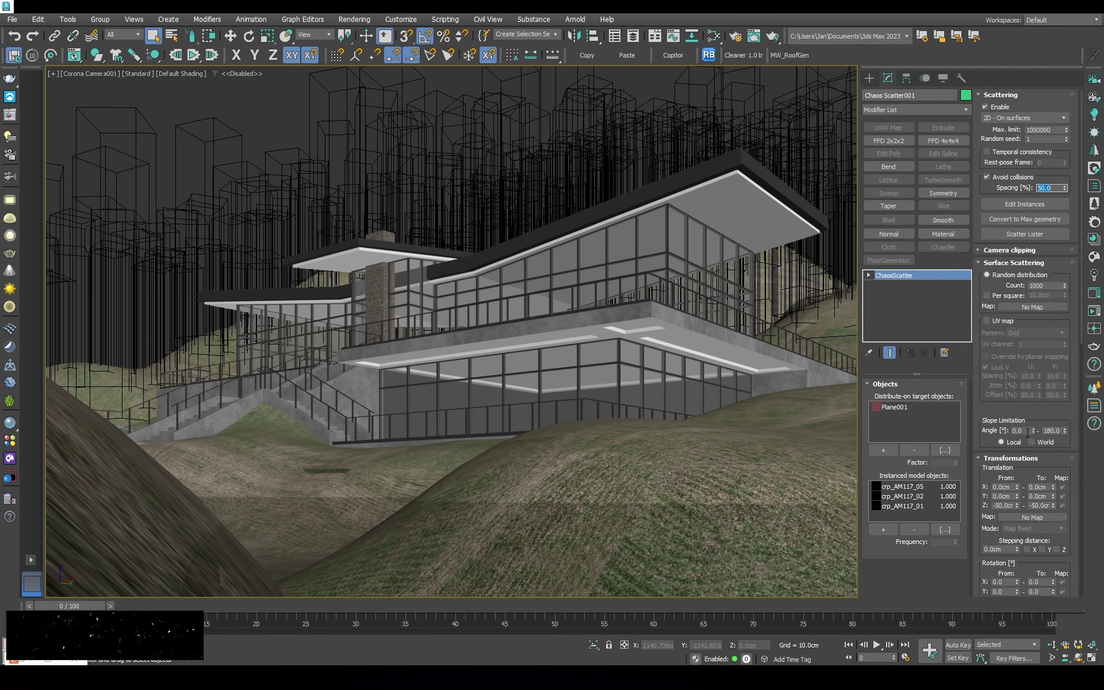
{"action": "scroll", "coordinate": [995, 416], "scroll_direction": "down", "scroll_amount": 5}
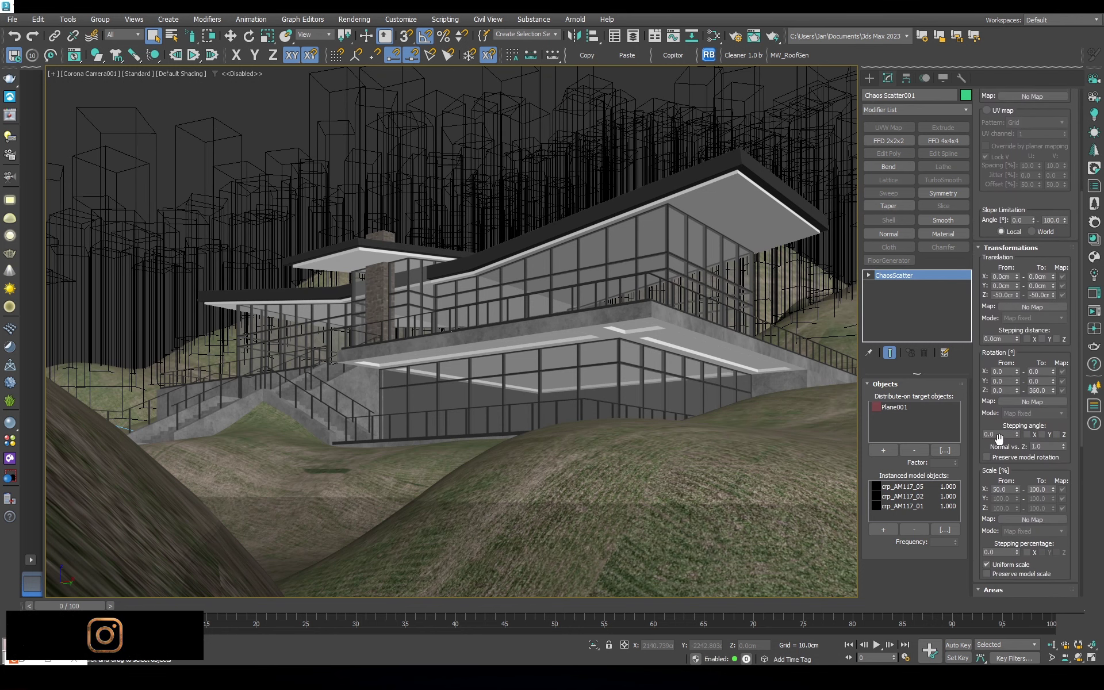
{"action": "key", "text": "ctrl+d"}
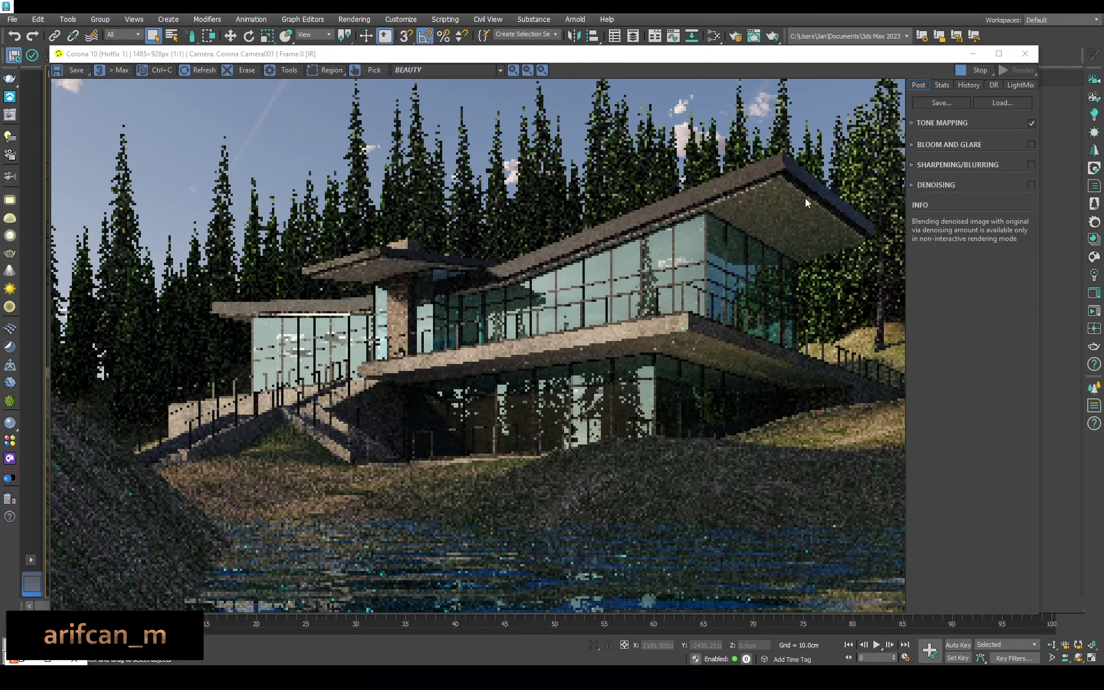
Move the render window aside and set the collision spacing to 30
{"action": "left_click_drag", "start_coordinate": [890, 59], "coordinate": [675, 152]}
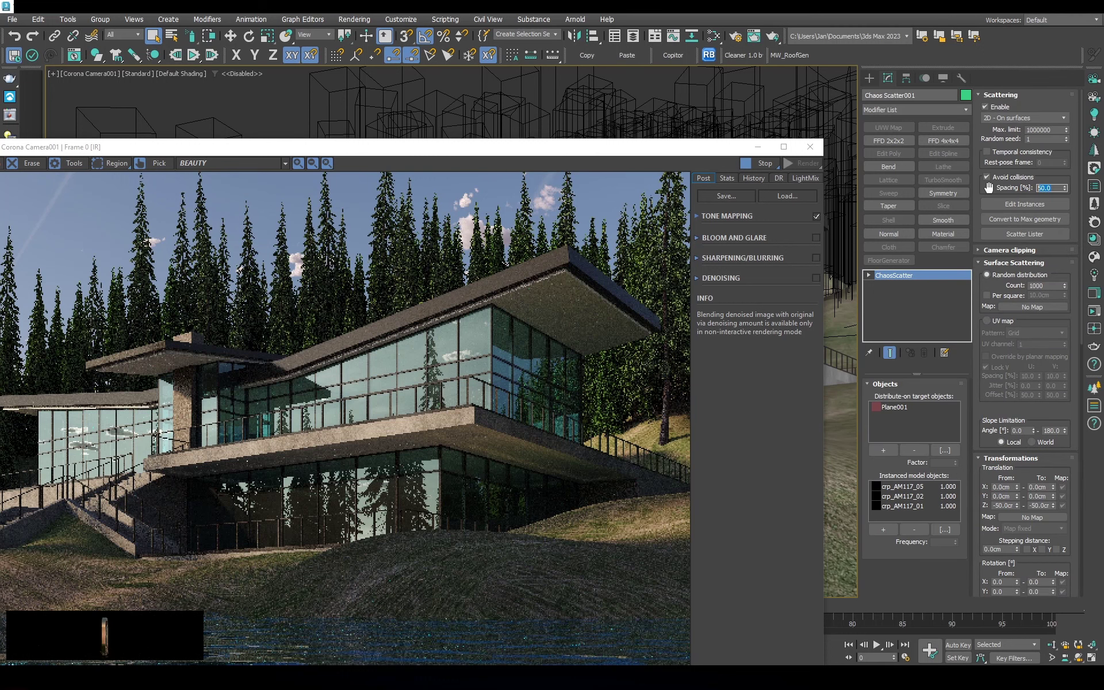
{"action": "type", "text": "30"}
{"action": "key", "text": "Return"}
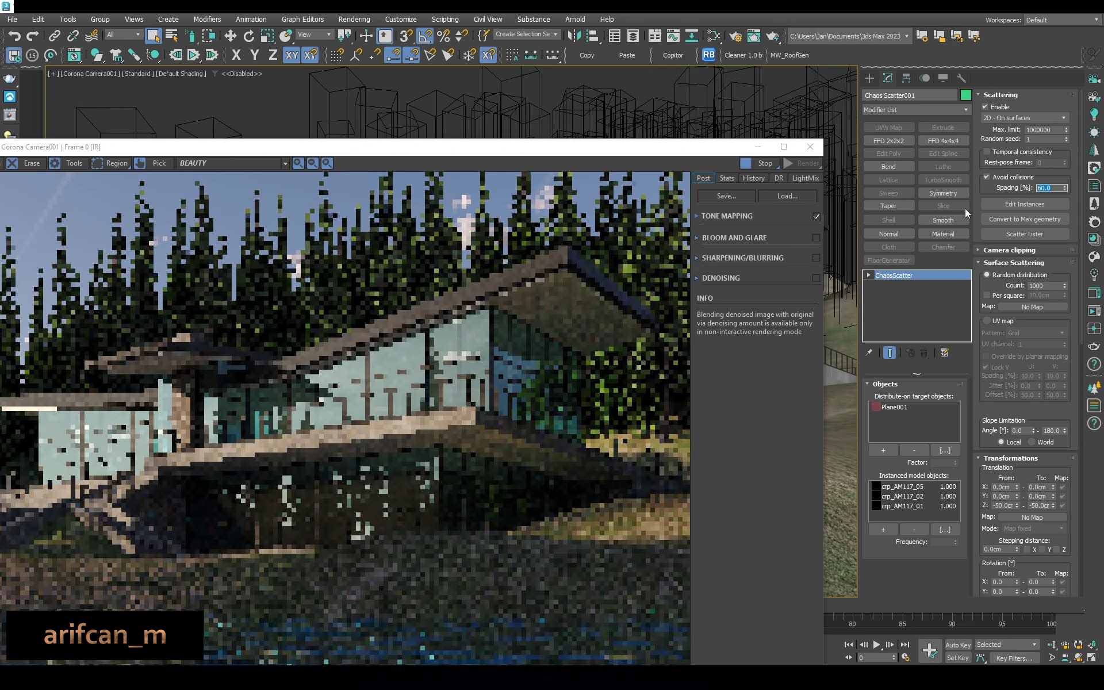
Zoom around the Corona render to check the spaced-out pines
{"action": "scroll", "coordinate": [684, 322], "scroll_direction": "up", "scroll_amount": 3}
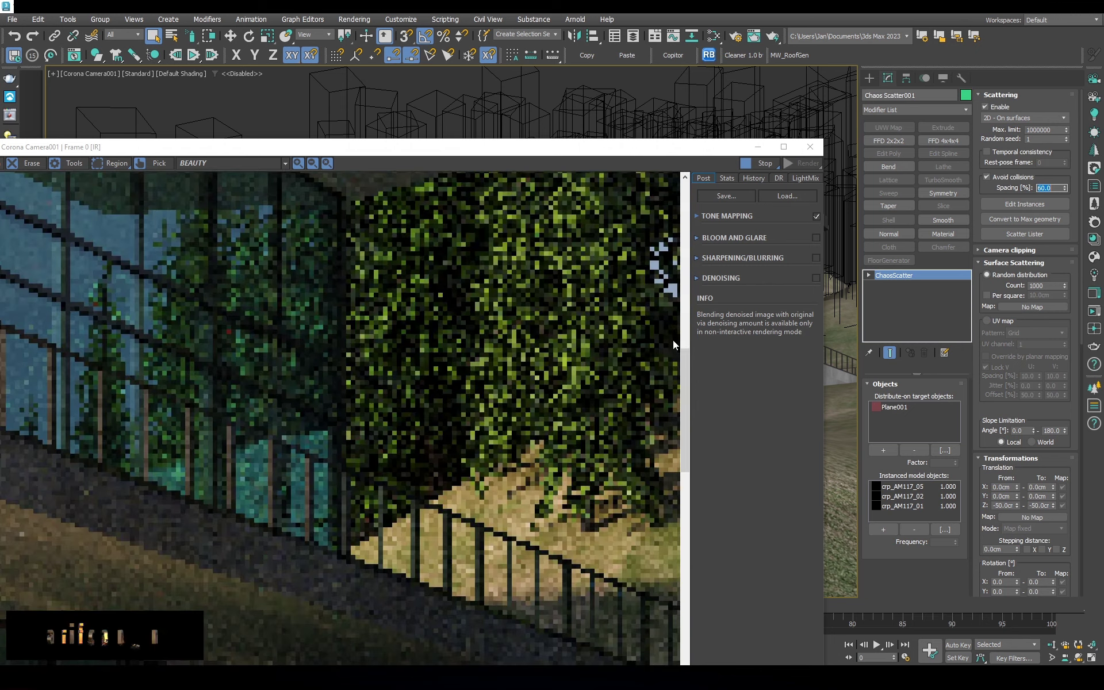
{"action": "scroll", "coordinate": [598, 374], "scroll_direction": "down", "scroll_amount": 3}
{"action": "left_click_drag", "start_coordinate": [1025, 475], "coordinate": [1026, 458]}
{"action": "scroll", "coordinate": [1026, 458], "scroll_direction": "down", "scroll_amount": 2}
{"action": "scroll", "coordinate": [1035, 442], "scroll_direction": "down", "scroll_amount": 3}
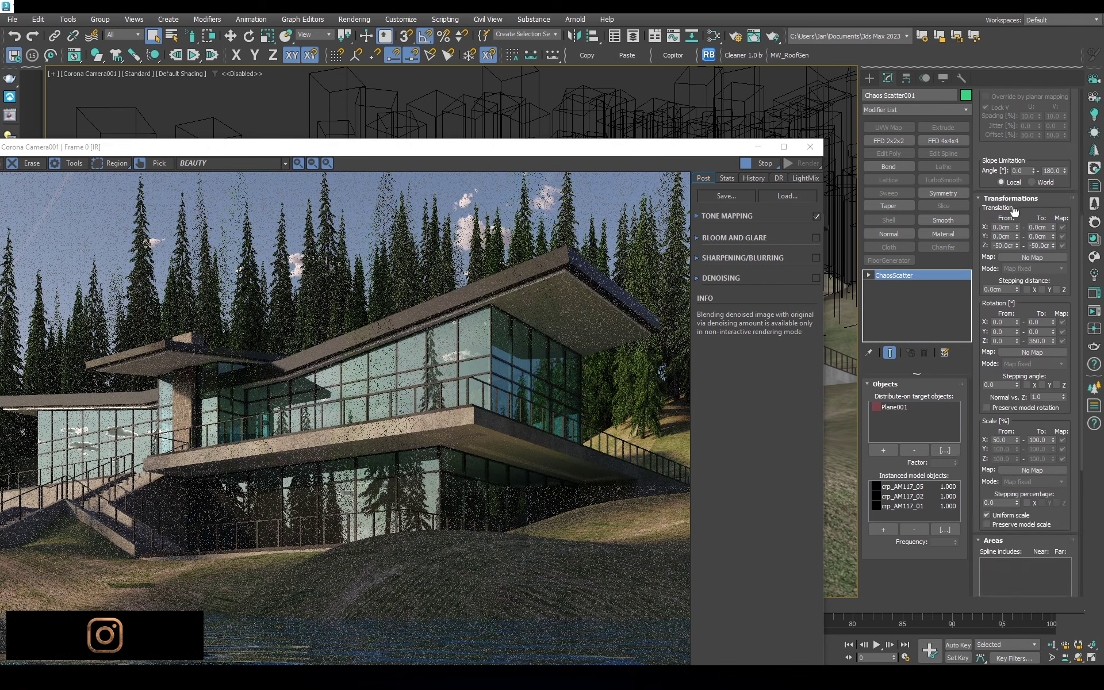
{"action": "scroll", "coordinate": [1047, 426], "scroll_direction": "down", "scroll_amount": 3}
{"action": "scroll", "coordinate": [1062, 392], "scroll_direction": "down", "scroll_amount": 2}
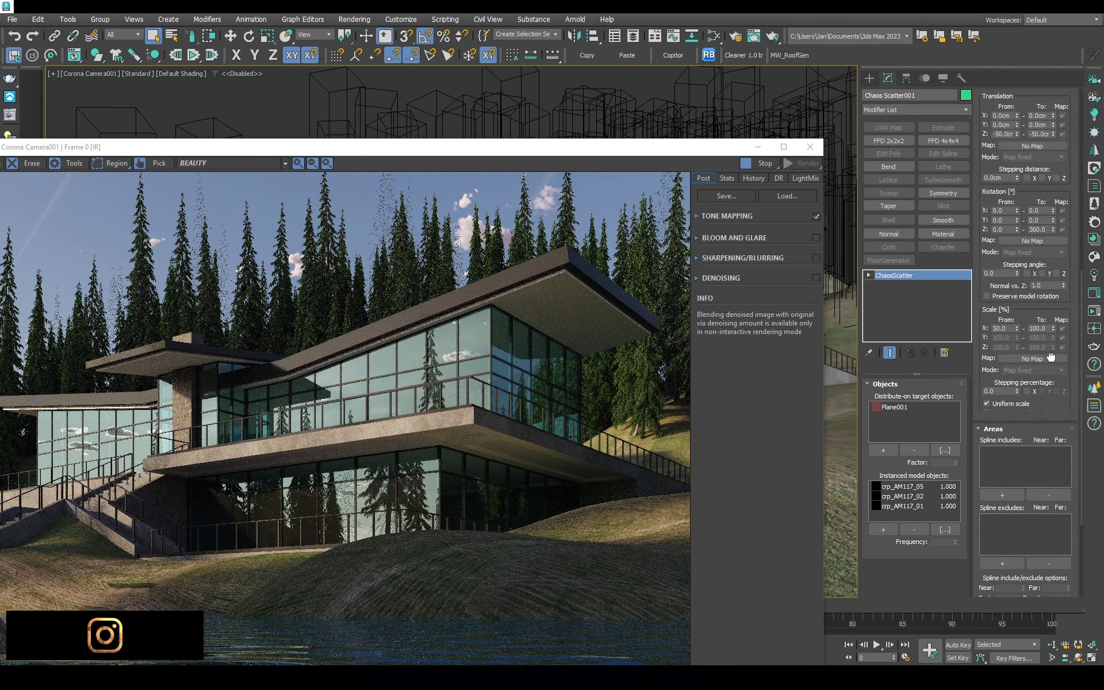
{"action": "scroll", "coordinate": [1055, 414], "scroll_direction": "up", "scroll_amount": 2}
{"action": "scroll", "coordinate": [1048, 438], "scroll_direction": "up", "scroll_amount": 1}
{"action": "scroll", "coordinate": [1035, 411], "scroll_direction": "up", "scroll_amount": 1}
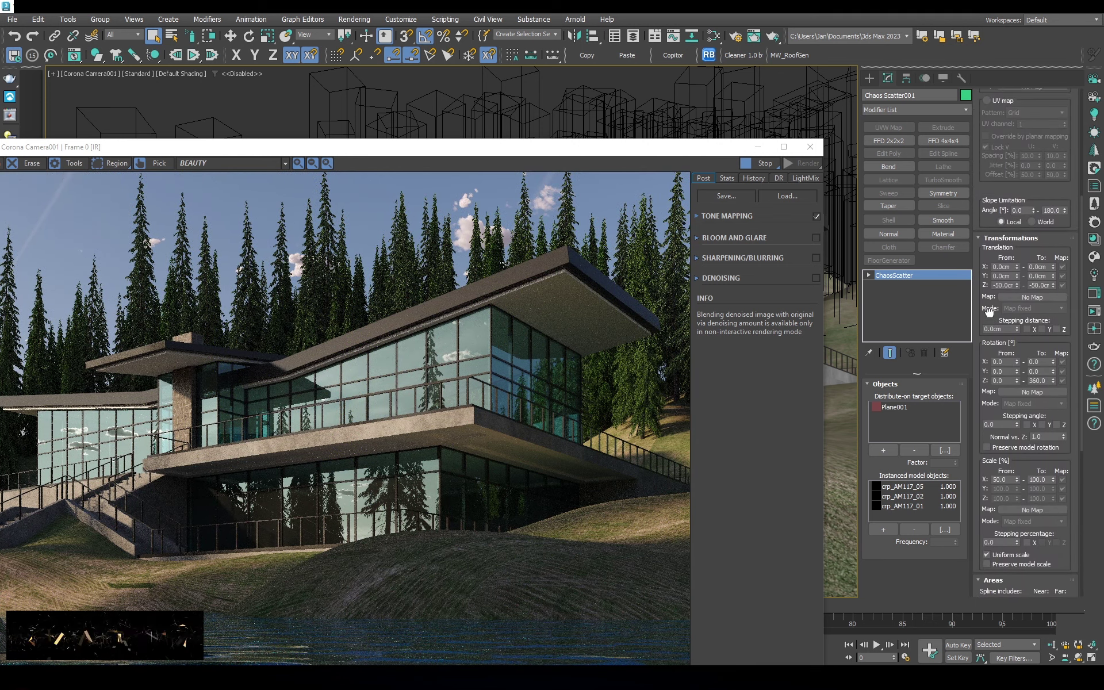
{"action": "scroll", "coordinate": [1021, 383], "scroll_direction": "up", "scroll_amount": 1}
{"action": "scroll", "coordinate": [1000, 345], "scroll_direction": "up", "scroll_amount": 2}
{"action": "scroll", "coordinate": [991, 328], "scroll_direction": "up", "scroll_amount": 2}
{"action": "scroll", "coordinate": [992, 322], "scroll_direction": "up", "scroll_amount": 1}
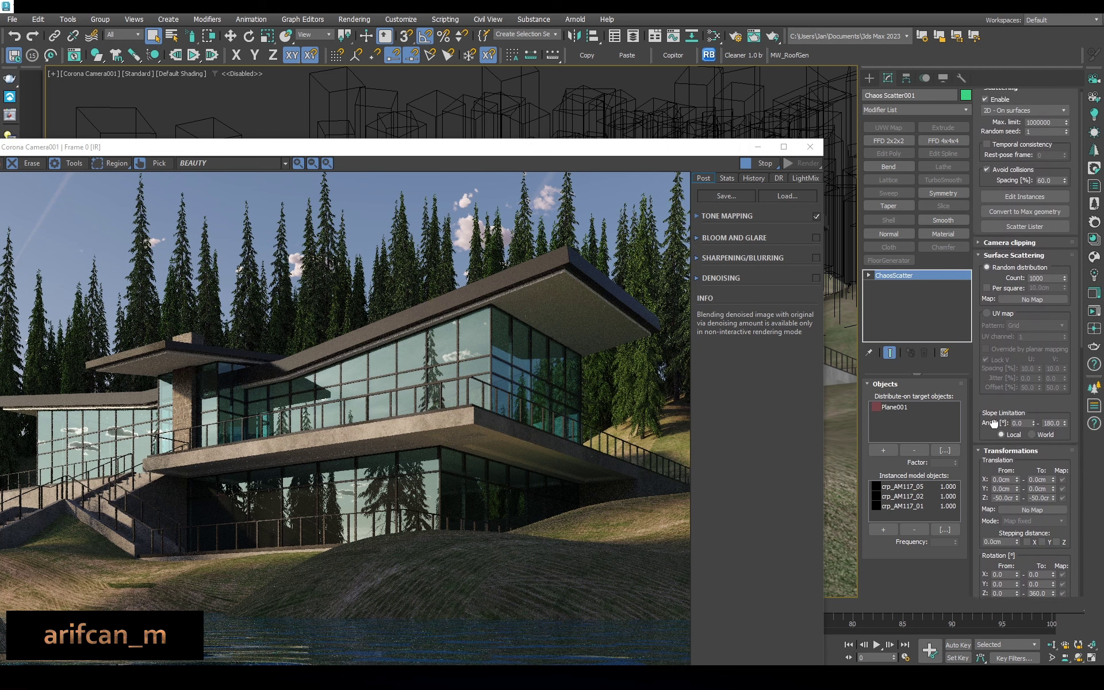
{"action": "scroll", "coordinate": [997, 281], "scroll_direction": "down", "scroll_amount": 3}
{"action": "scroll", "coordinate": [1000, 253], "scroll_direction": "down", "scroll_amount": 3}
{"action": "scroll", "coordinate": [1001, 252], "scroll_direction": "down", "scroll_amount": 4}
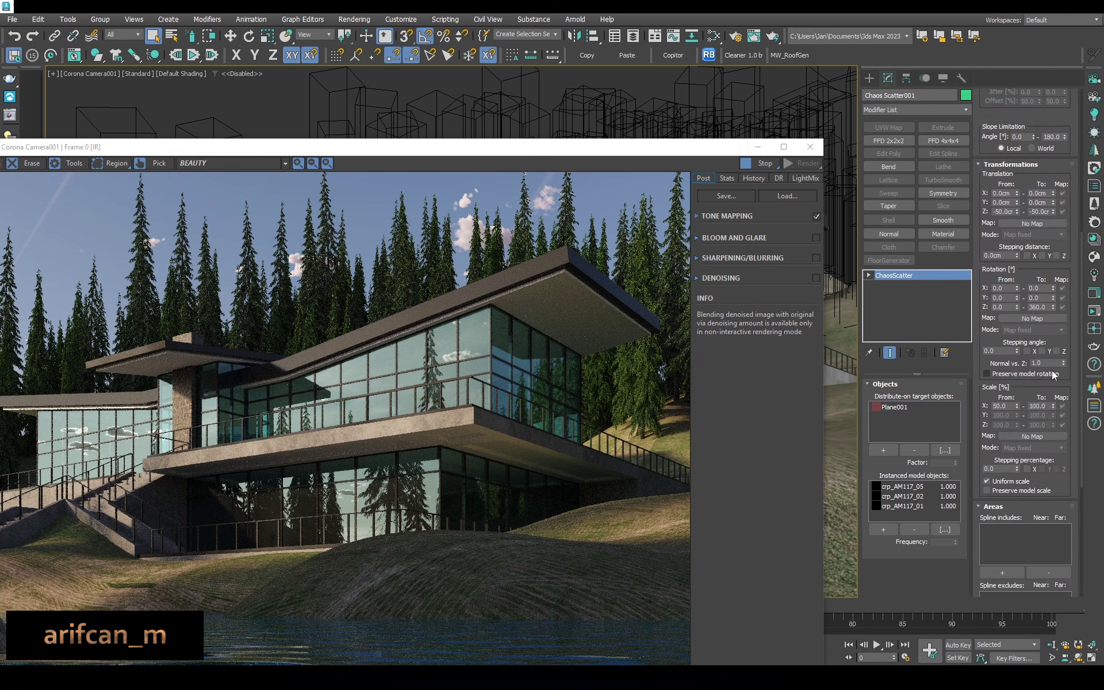
Set the scatter's Normal vs. Z to 0.9 after trying 0.8
{"action": "type", "text": "0.8"}
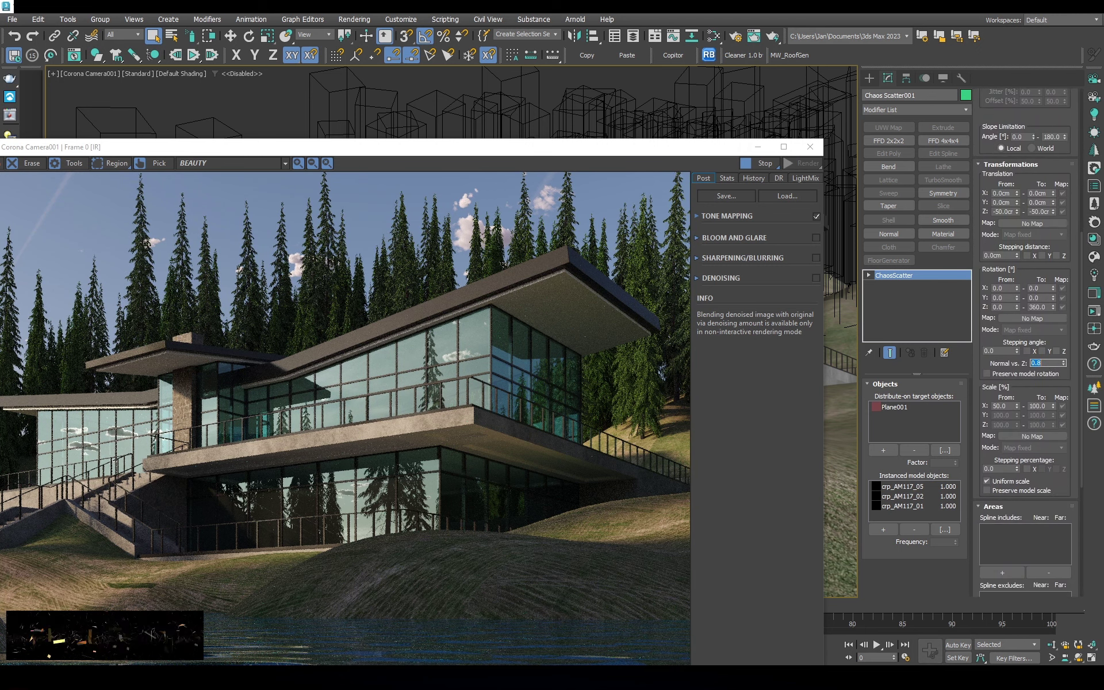
{"action": "key", "text": "Return"}
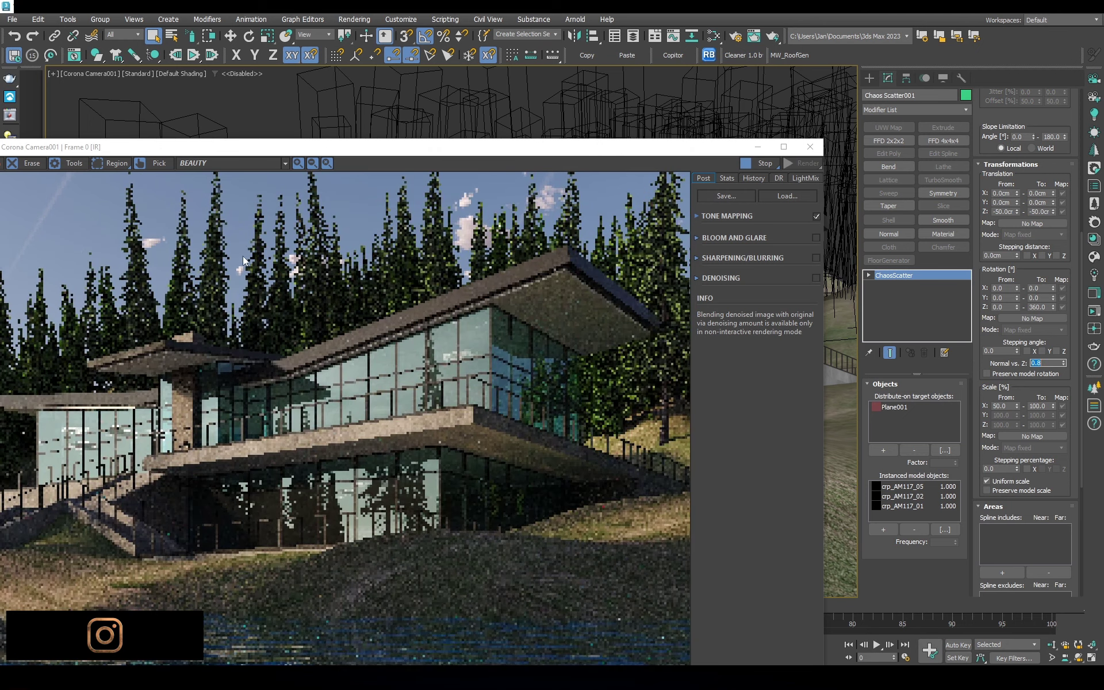
{"action": "scroll", "coordinate": [242, 256], "scroll_direction": "up", "scroll_amount": 1}
{"action": "scroll", "coordinate": [201, 261], "scroll_direction": "up", "scroll_amount": 2}
{"action": "scroll", "coordinate": [222, 259], "scroll_direction": "down", "scroll_amount": 3}
{"action": "scroll", "coordinate": [505, 232], "scroll_direction": "up", "scroll_amount": 4}
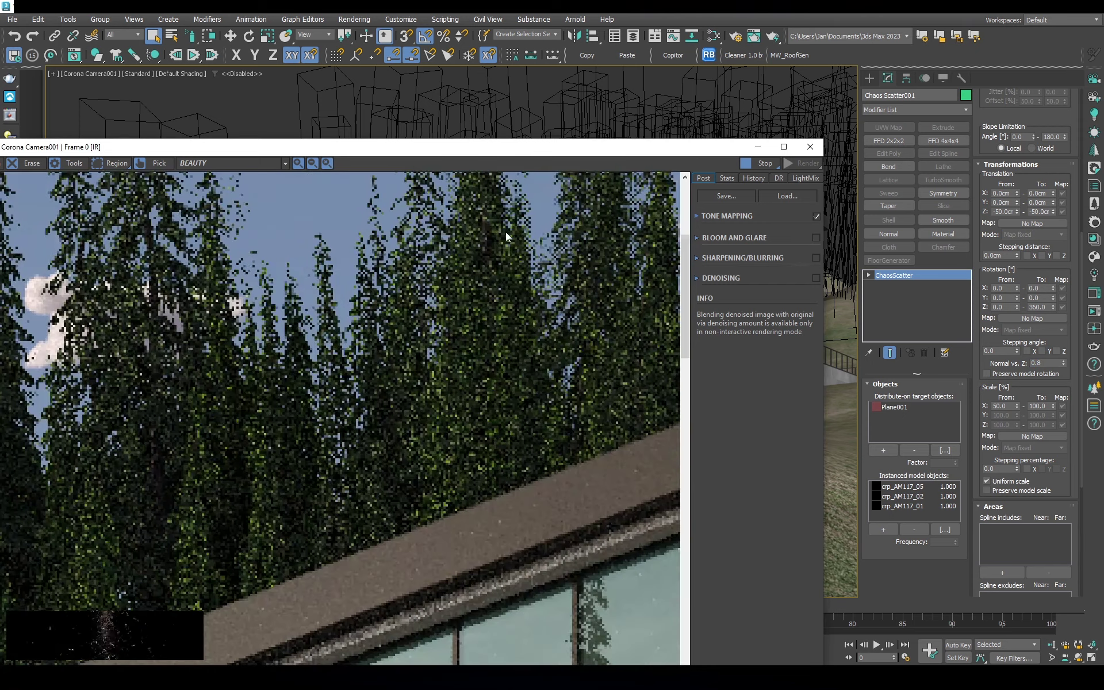
{"action": "scroll", "coordinate": [437, 353], "scroll_direction": "down", "scroll_amount": 2}
{"action": "scroll", "coordinate": [436, 331], "scroll_direction": "down", "scroll_amount": 2}
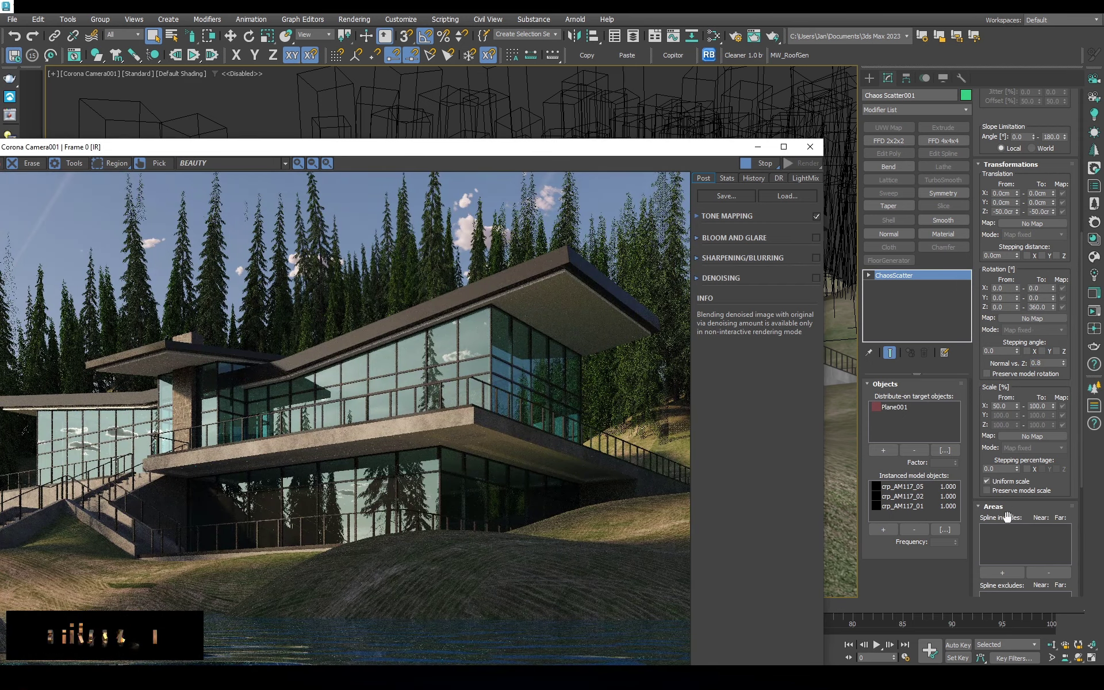
{"action": "left_click", "coordinate": [1064, 360]}
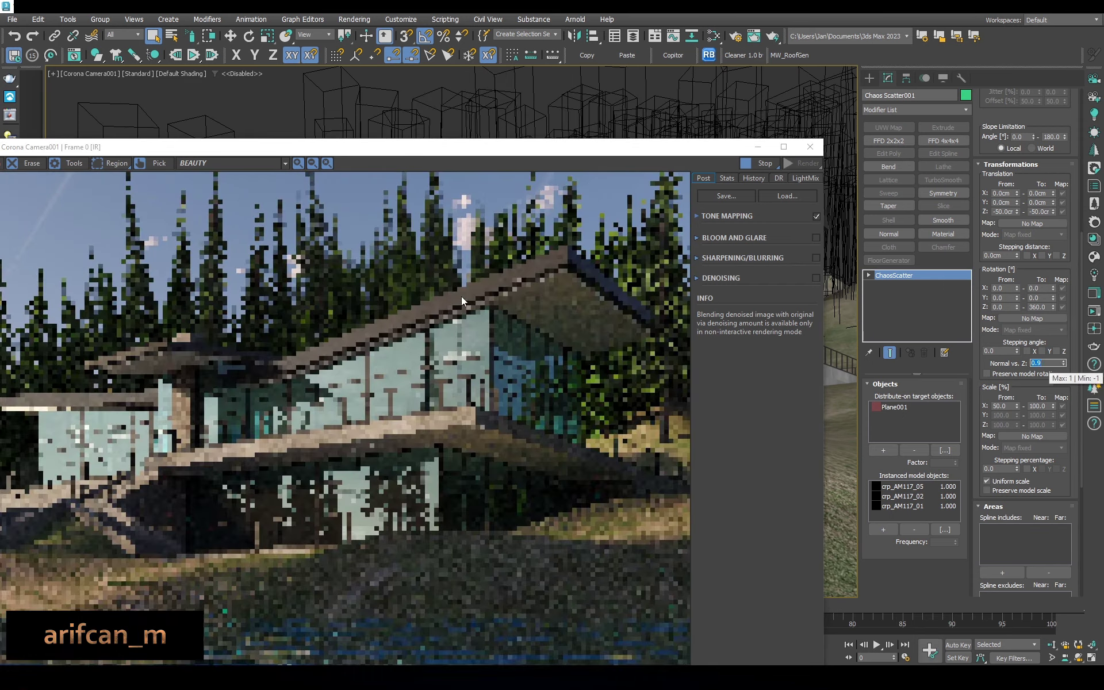
{"action": "left_click_drag", "start_coordinate": [1073, 209], "coordinate": [1072, 219]}
Raise the maximum X scale to 150% and bring the render window back into view
{"action": "scroll", "coordinate": [1042, 120], "scroll_direction": "up", "scroll_amount": 5}
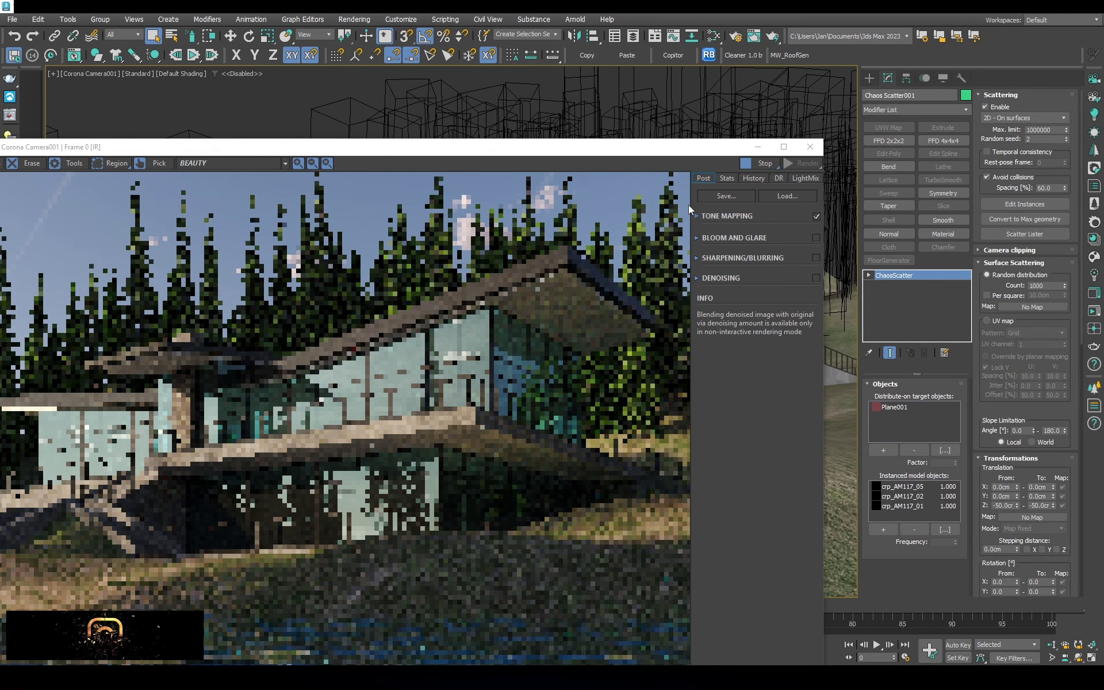
{"action": "mouse_move", "coordinate": [540, 151]}
{"action": "left_mouse_down"}
{"action": "mouse_move", "coordinate": [735, 54]}
{"action": "mouse_move", "coordinate": [584, 57]}
{"action": "left_mouse_up"}
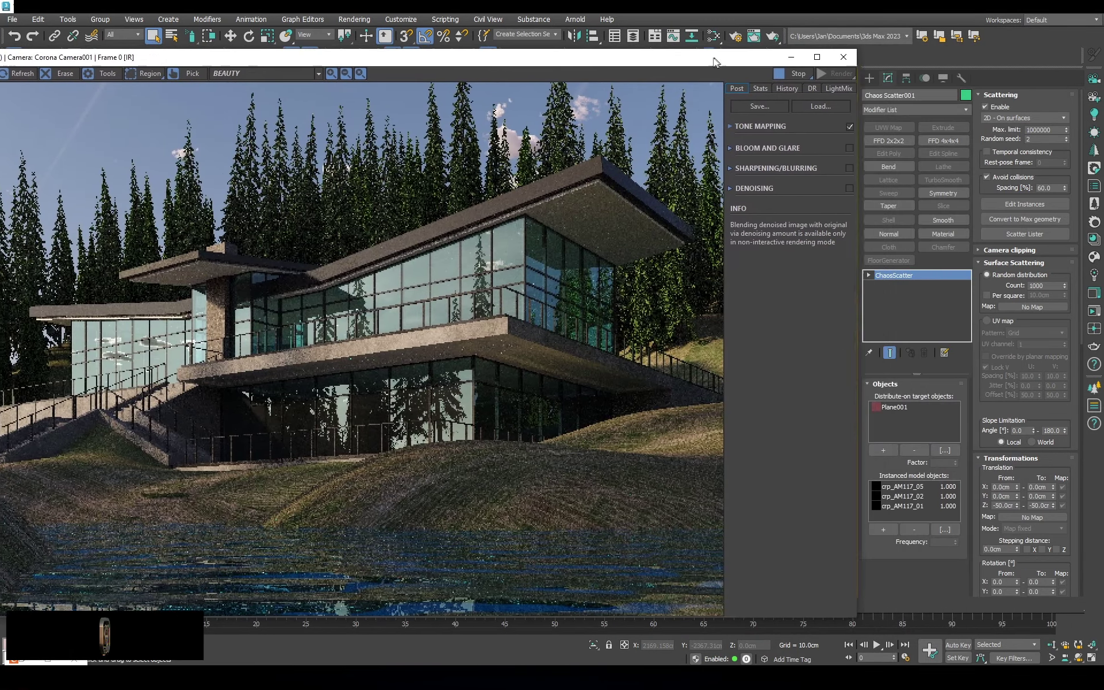
{"action": "scroll", "coordinate": [1042, 517], "scroll_direction": "down", "scroll_amount": 5}
{"action": "double_click", "coordinate": [1038, 527]}
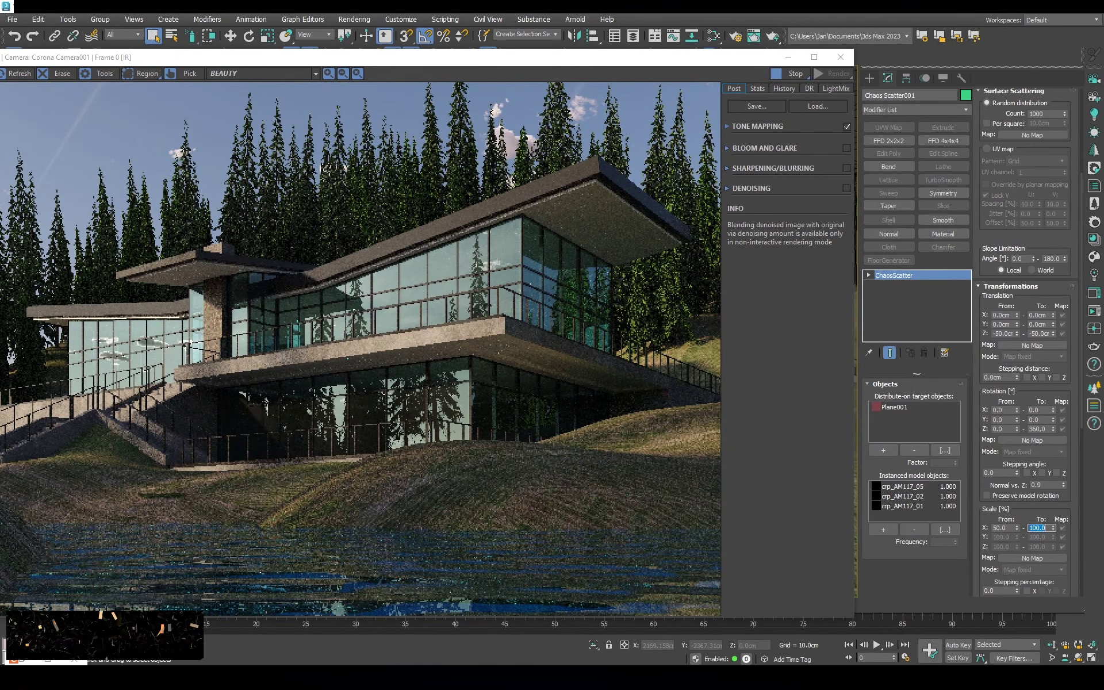
{"action": "type", "text": "150"}
{"action": "key", "text": "Return"}
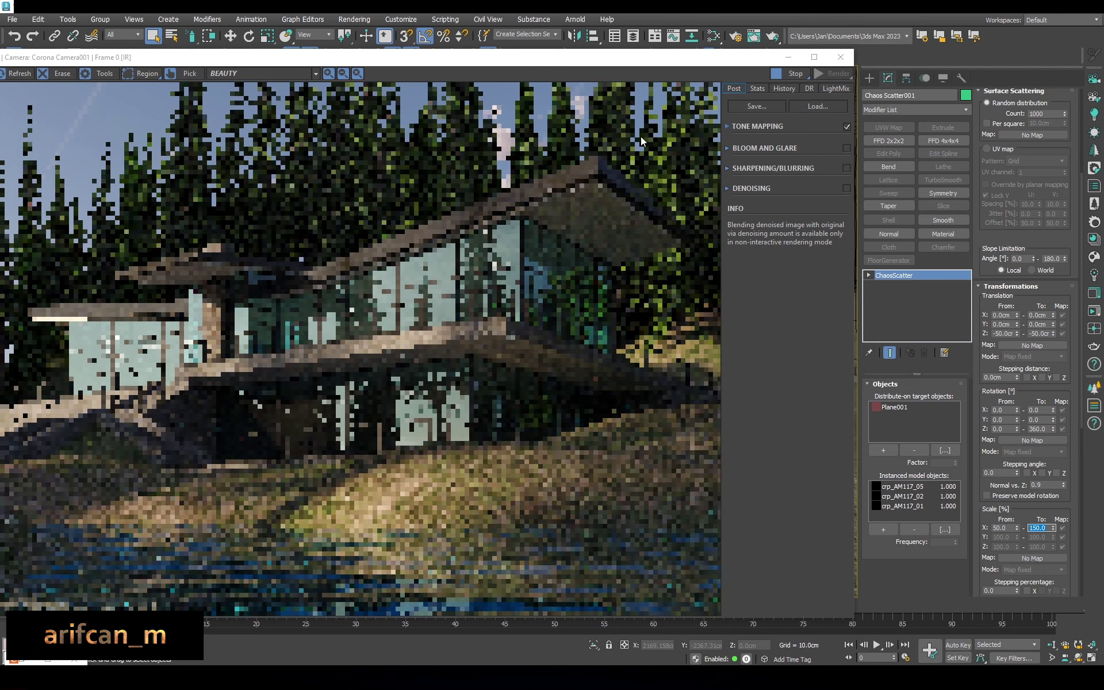
{"action": "left_click_drag", "start_coordinate": [505, 57], "coordinate": [647, 48]}
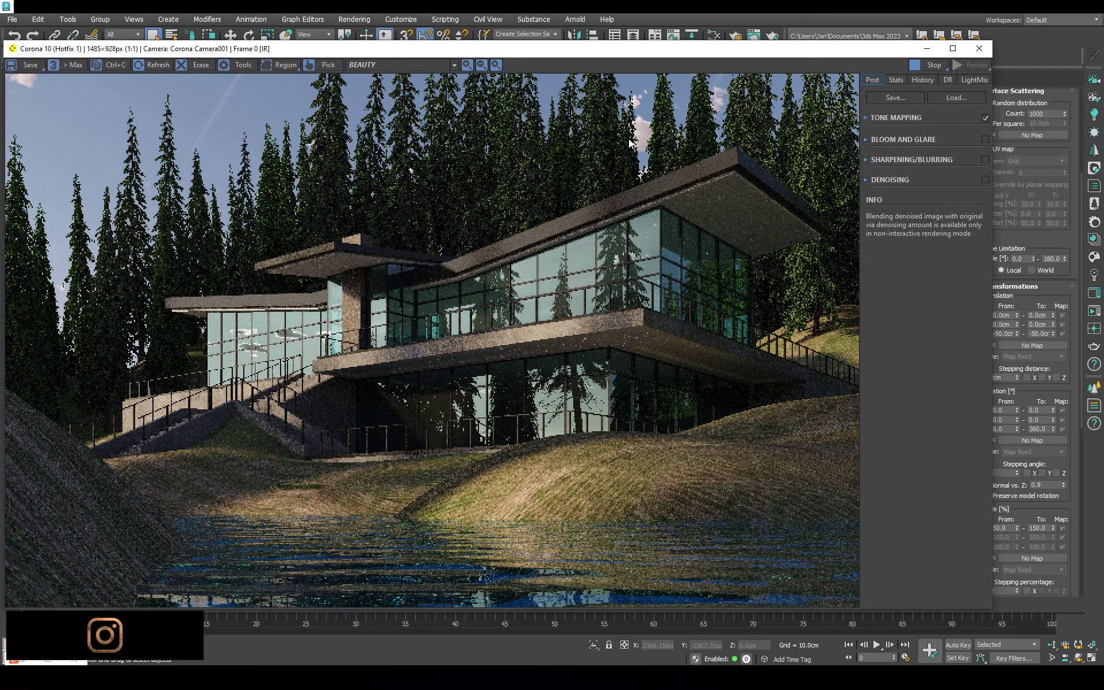
Inspect Material #8's reflection colour in the Slate Material Editor
{"action": "left_click_drag", "start_coordinate": [788, 47], "coordinate": [795, 58]}
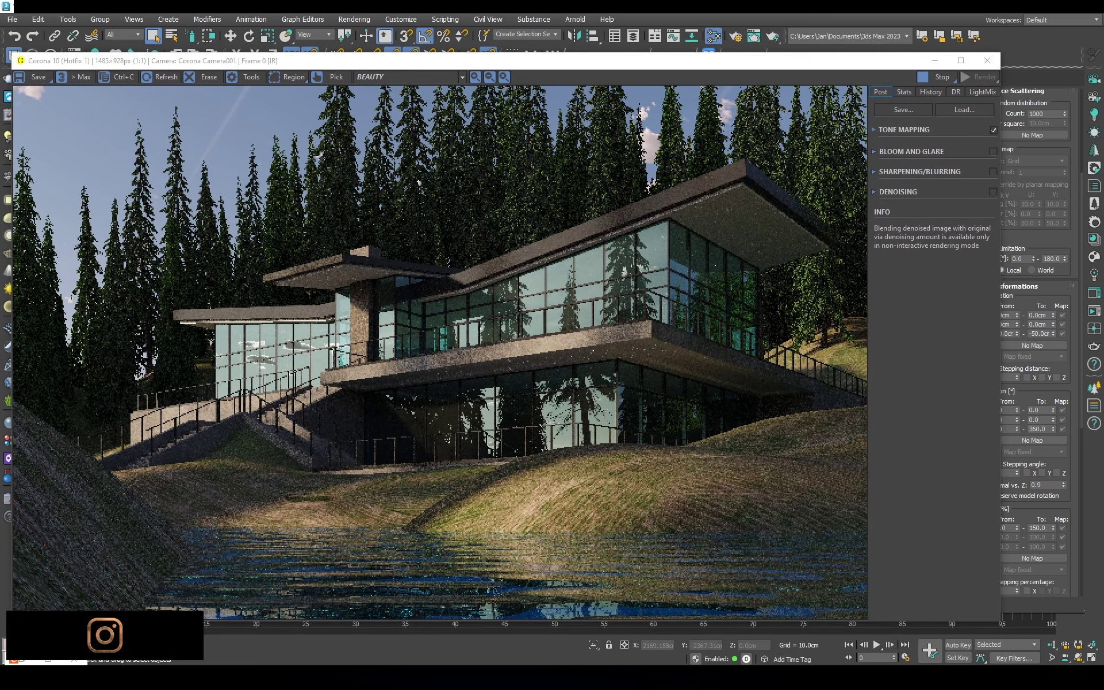
{"action": "key", "text": "m"}
{"action": "scroll", "coordinate": [582, 284], "scroll_direction": "up", "scroll_amount": 5}
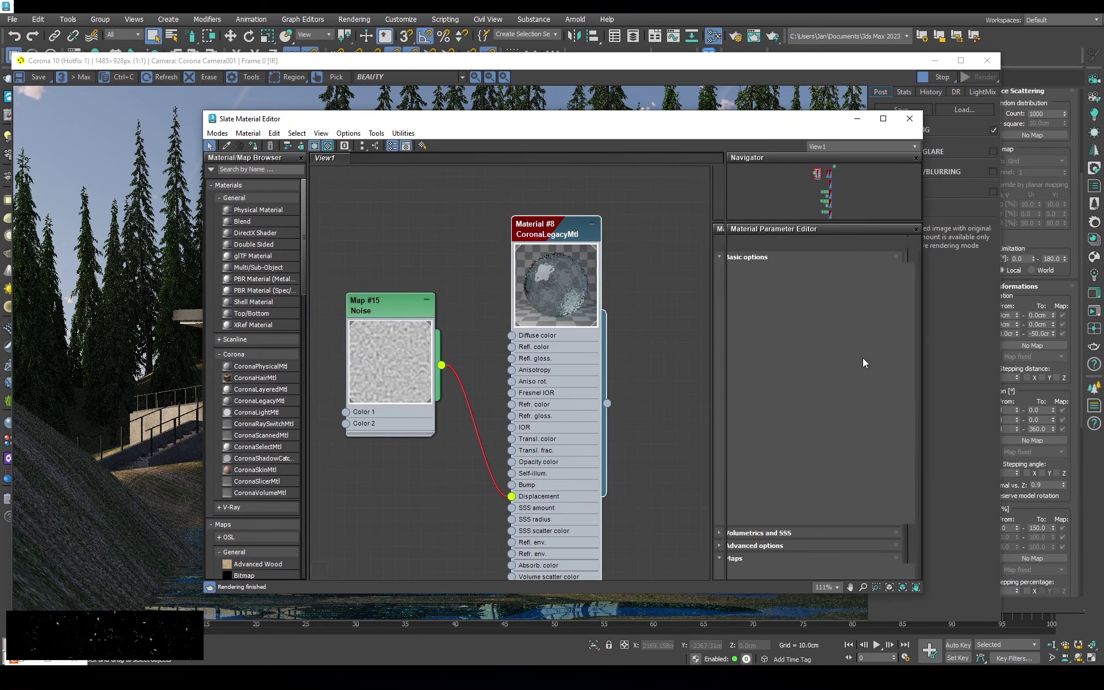
{"action": "left_click", "coordinate": [871, 327]}
{"action": "key", "text": "Escape"}
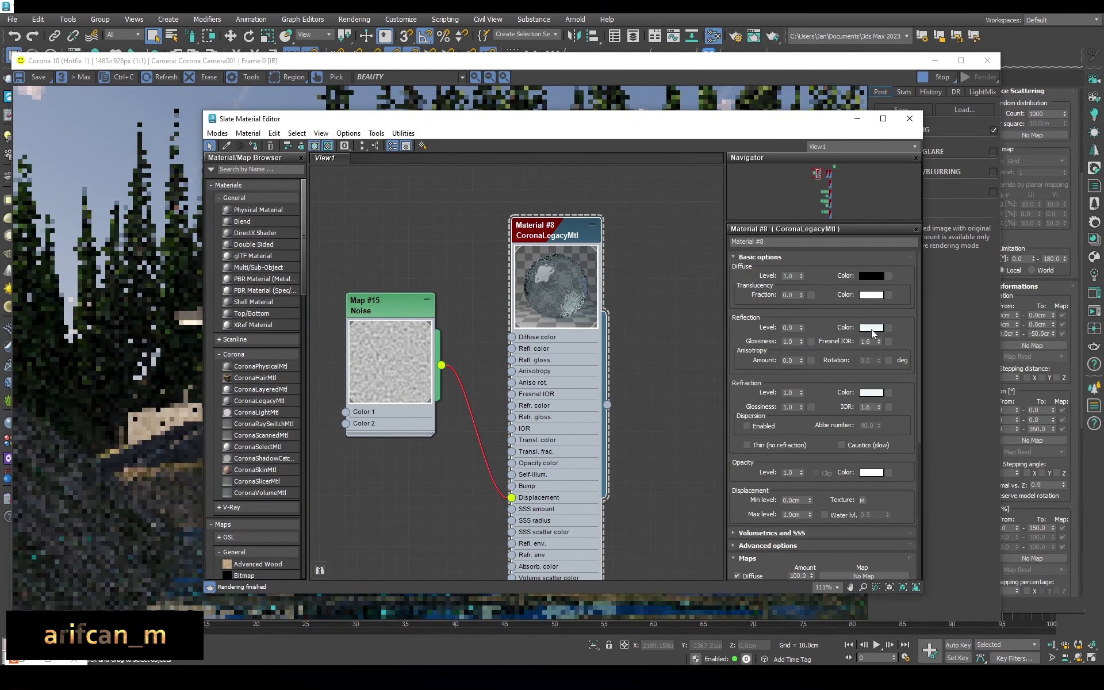
{"action": "left_click", "coordinate": [871, 327]}
{"action": "left_click", "coordinate": [799, 303]}
Zoom around the Corona render of the house up close, then close the render window
{"action": "left_click", "coordinate": [573, 385]}
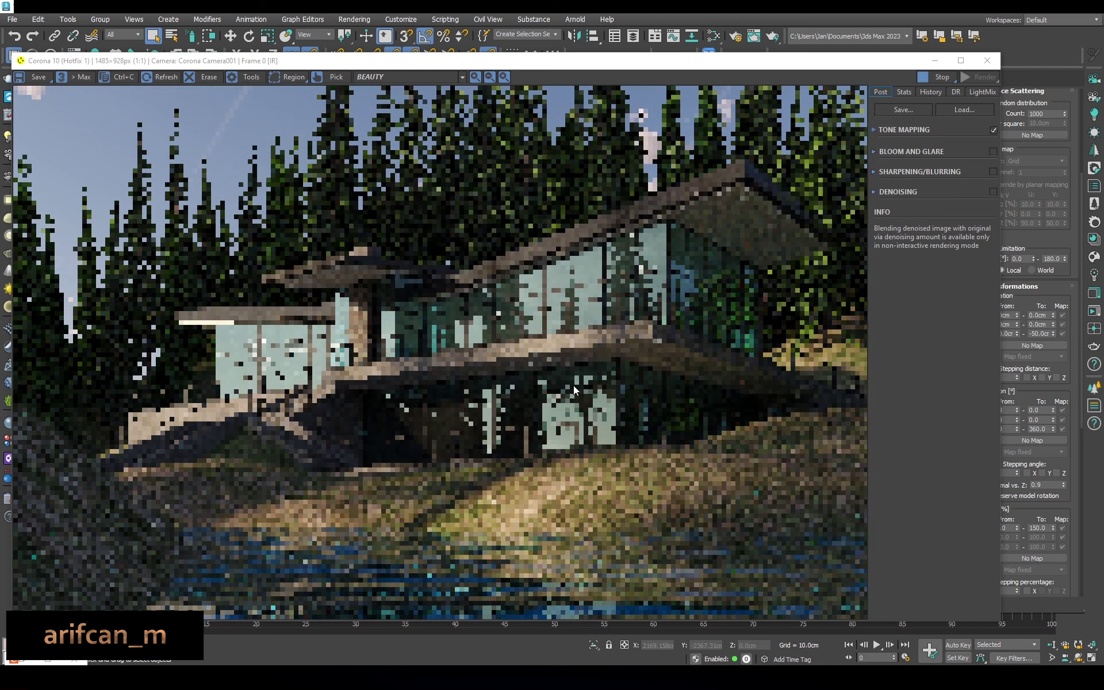
{"action": "left_click_drag", "start_coordinate": [735, 60], "coordinate": [832, 31]}
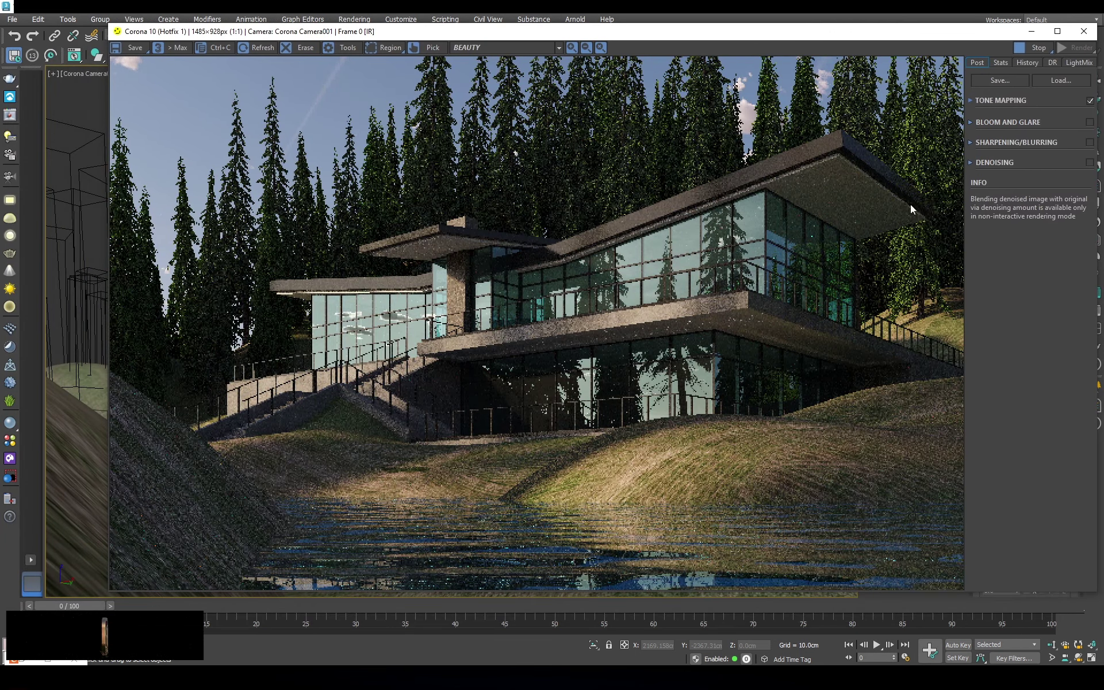
{"action": "scroll", "coordinate": [862, 230], "scroll_direction": "up", "scroll_amount": 1}
{"action": "scroll", "coordinate": [771, 281], "scroll_direction": "up", "scroll_amount": 2}
{"action": "scroll", "coordinate": [706, 310], "scroll_direction": "down", "scroll_amount": 1}
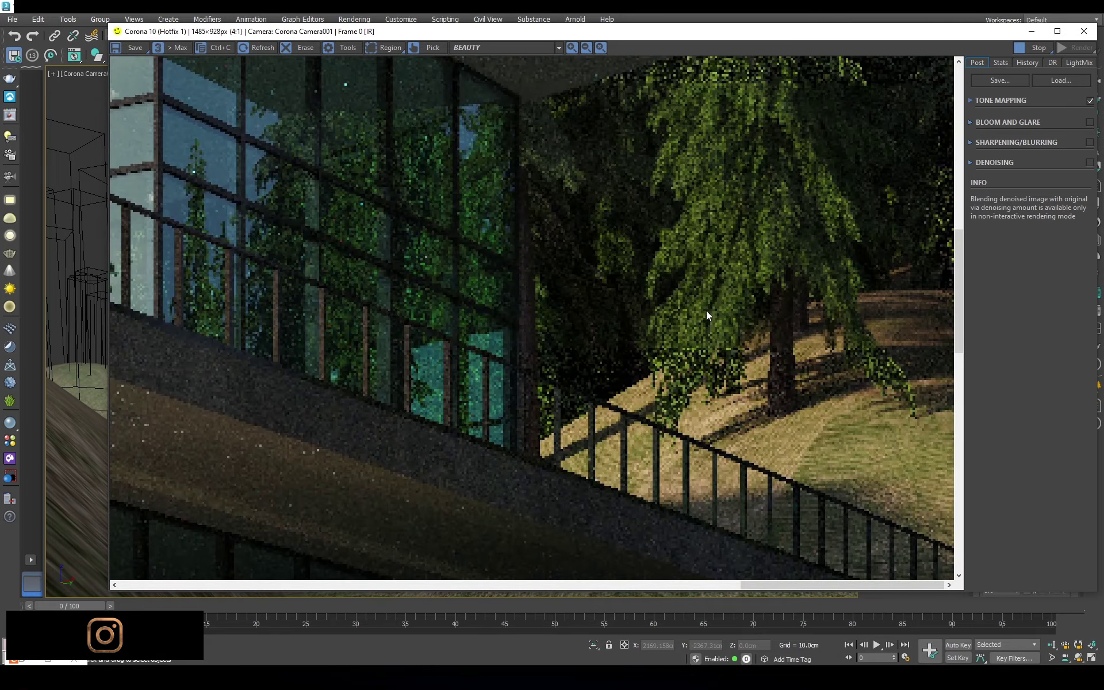
{"action": "scroll", "coordinate": [728, 282], "scroll_direction": "down", "scroll_amount": 1}
{"action": "scroll", "coordinate": [817, 229], "scroll_direction": "down", "scroll_amount": 1}
{"action": "scroll", "coordinate": [660, 288], "scroll_direction": "down", "scroll_amount": 1}
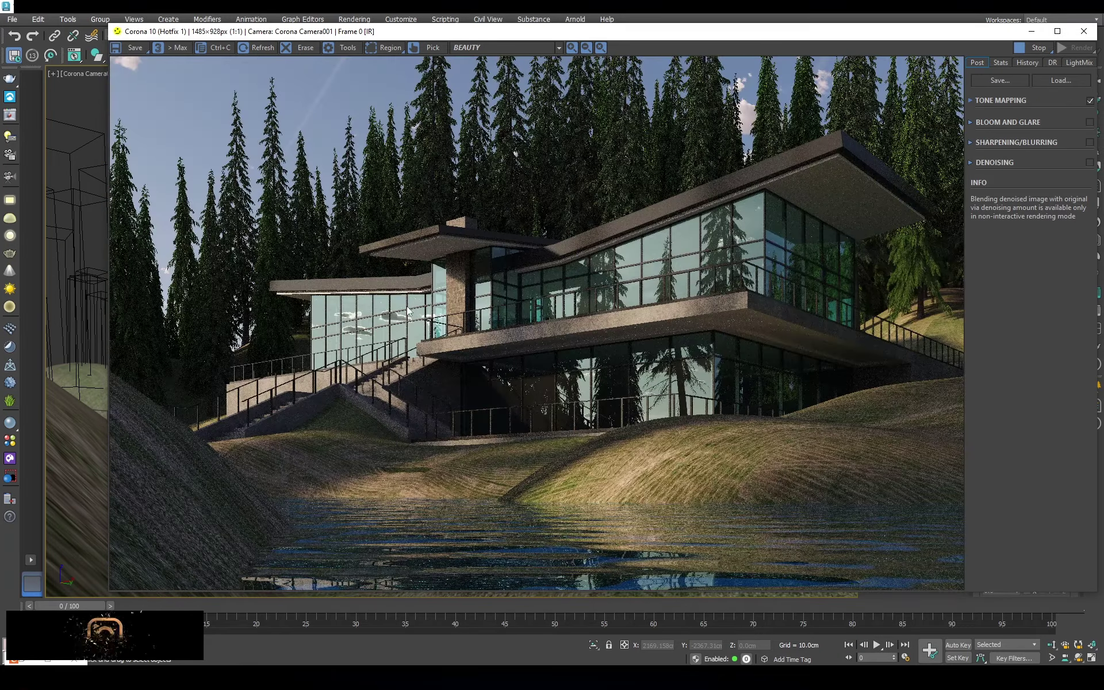
{"action": "scroll", "coordinate": [454, 308], "scroll_direction": "up", "scroll_amount": 2}
{"action": "scroll", "coordinate": [449, 259], "scroll_direction": "down", "scroll_amount": 2}
{"action": "scroll", "coordinate": [381, 257], "scroll_direction": "up", "scroll_amount": 1}
{"action": "scroll", "coordinate": [473, 233], "scroll_direction": "up", "scroll_amount": 1}
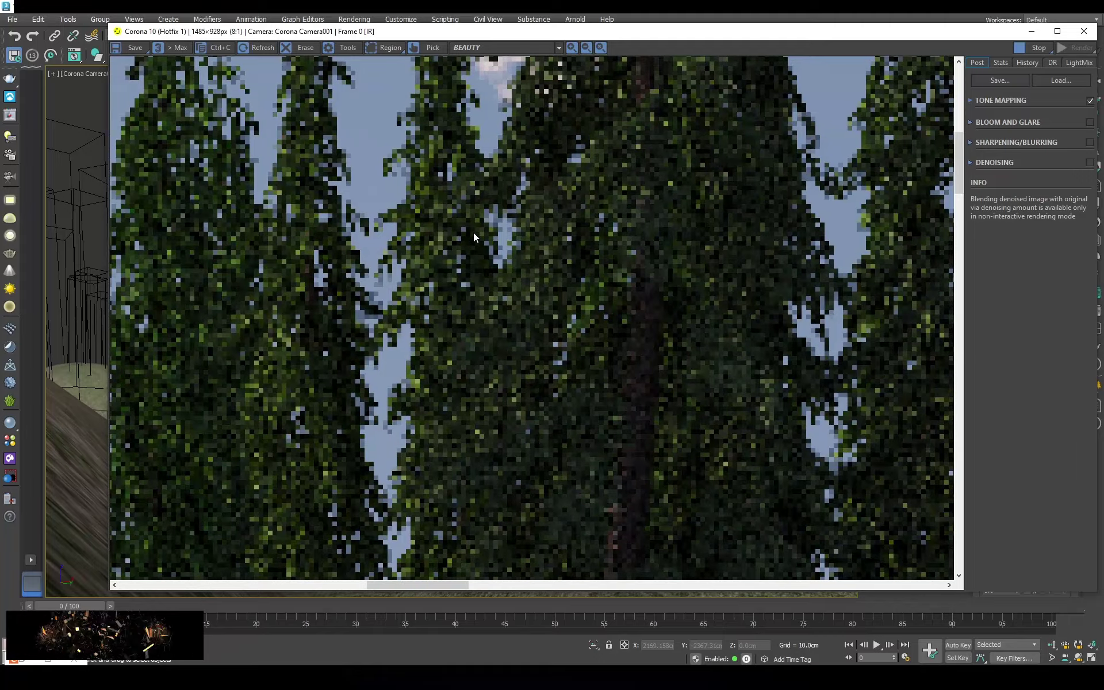
{"action": "scroll", "coordinate": [522, 257], "scroll_direction": "up", "scroll_amount": 1}
{"action": "scroll", "coordinate": [610, 256], "scroll_direction": "up", "scroll_amount": 1}
{"action": "scroll", "coordinate": [611, 256], "scroll_direction": "down", "scroll_amount": 2}
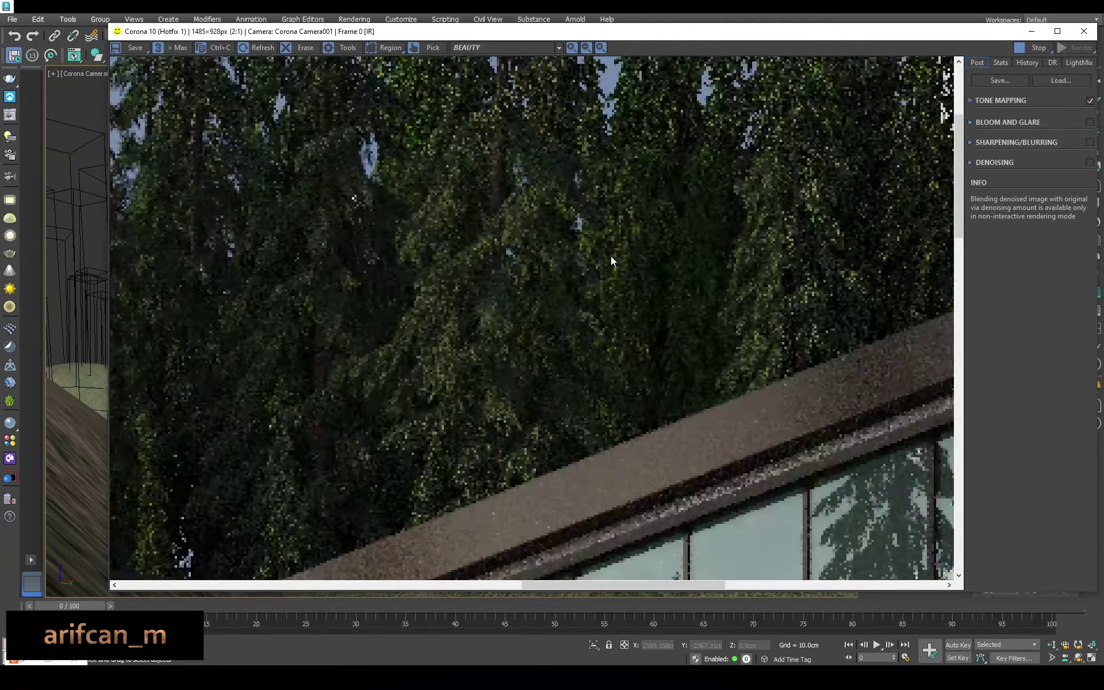
{"action": "scroll", "coordinate": [518, 251], "scroll_direction": "up", "scroll_amount": 1}
{"action": "scroll", "coordinate": [518, 251], "scroll_direction": "down", "scroll_amount": 3}
{"action": "scroll", "coordinate": [702, 270], "scroll_direction": "up", "scroll_amount": 2}
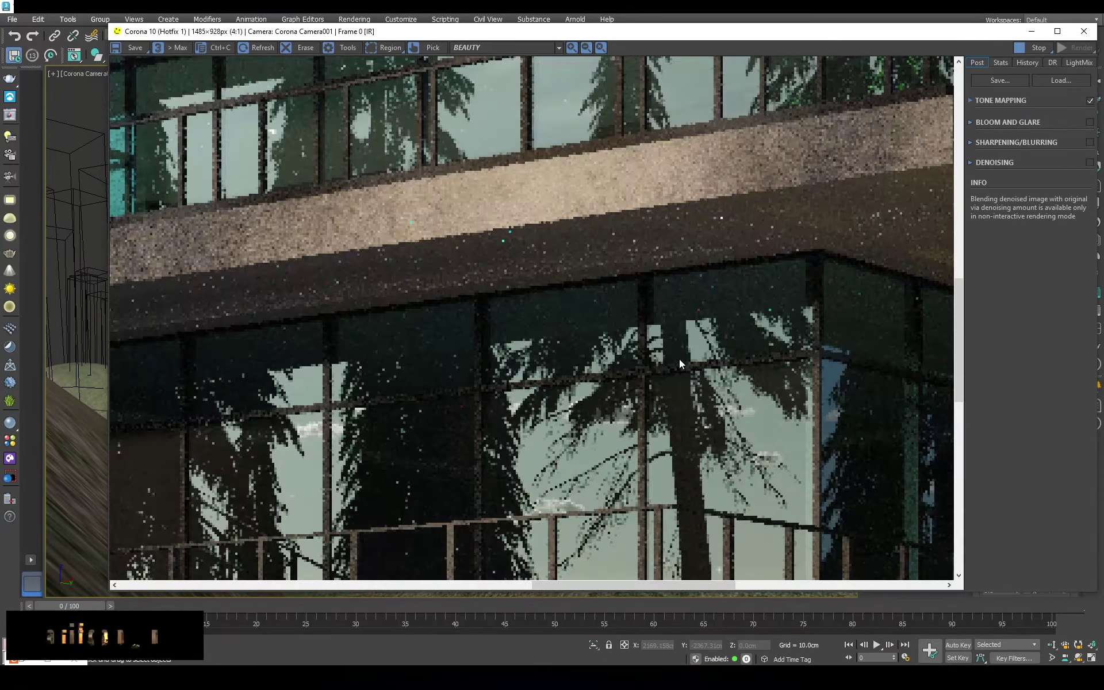
{"action": "scroll", "coordinate": [679, 358], "scroll_direction": "down", "scroll_amount": 2}
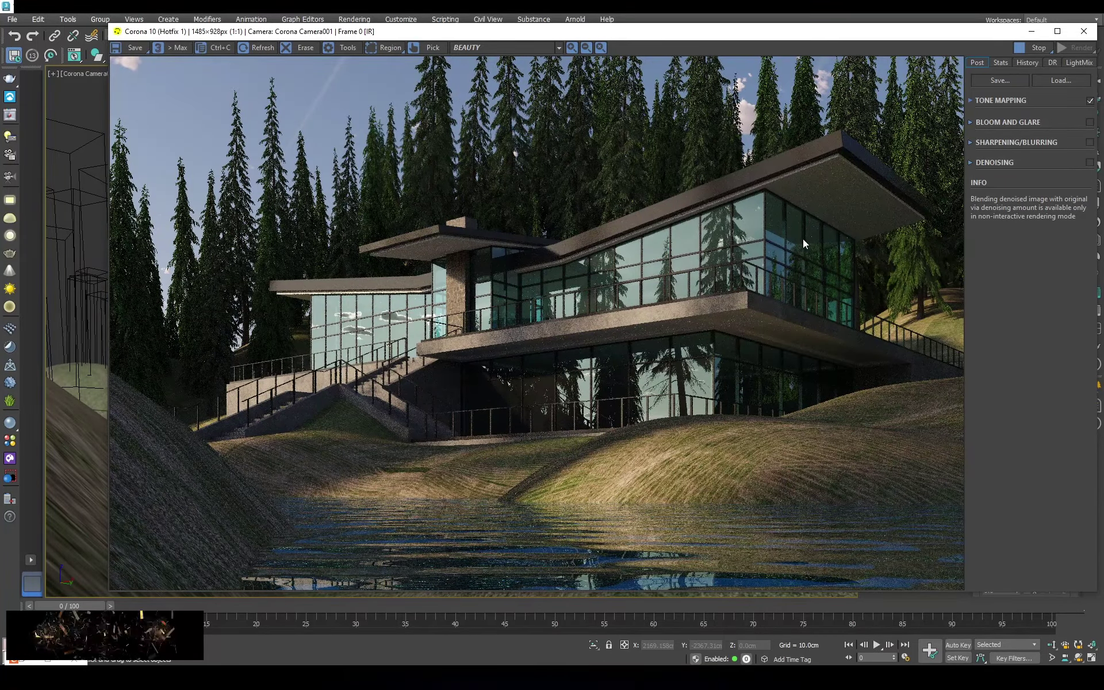
{"action": "left_click", "coordinate": [1084, 31]}
Add a CGeometry_ZDepth render element in Render Setup's Render Elements list
{"action": "left_click", "coordinate": [263, 101]}
{"action": "key", "text": "t"}
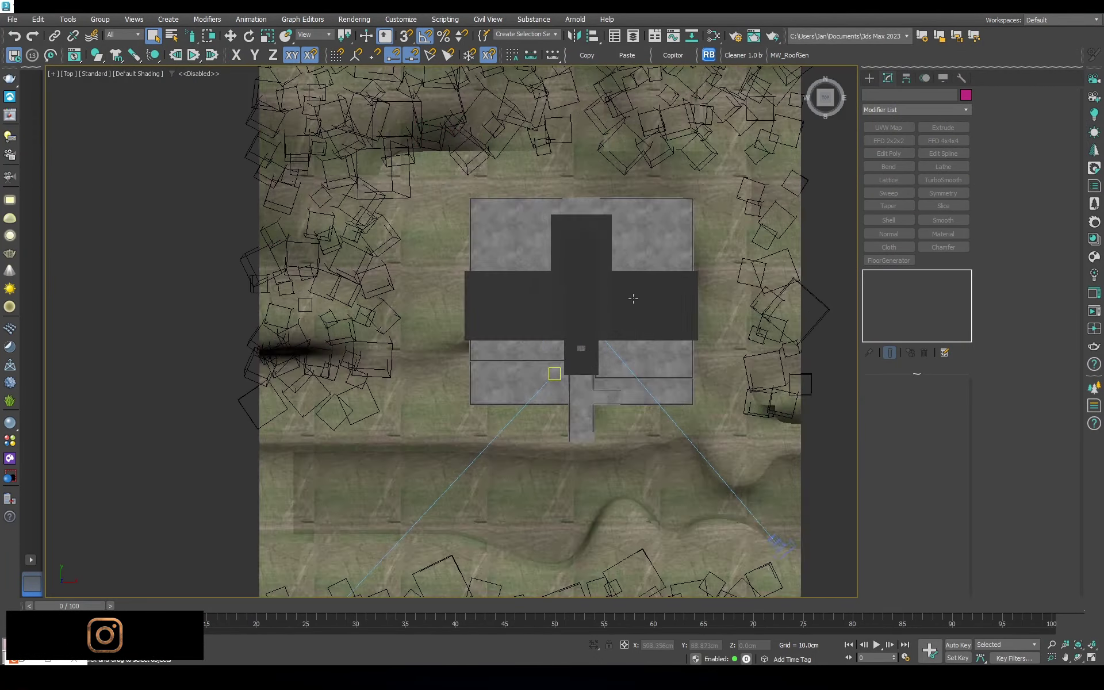
{"action": "key", "text": "F3"}
{"action": "key", "text": "F10"}
{"action": "left_click", "coordinate": [818, 178]}
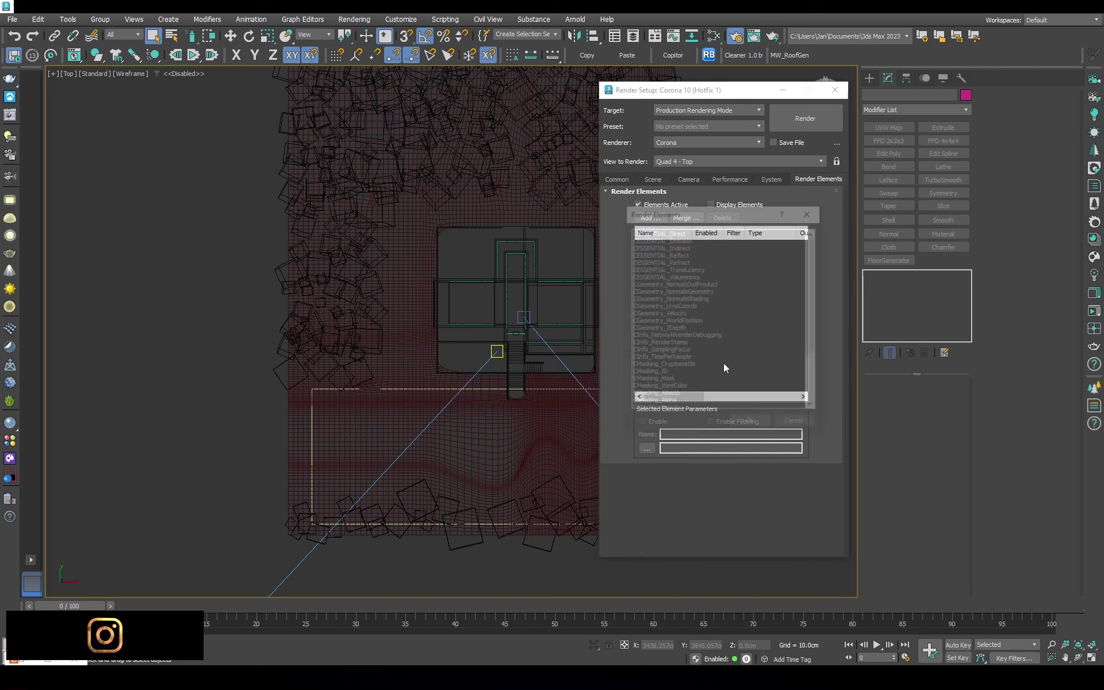
{"action": "left_click", "coordinate": [648, 216]}
{"action": "scroll", "coordinate": [695, 356], "scroll_direction": "down", "scroll_amount": 3}
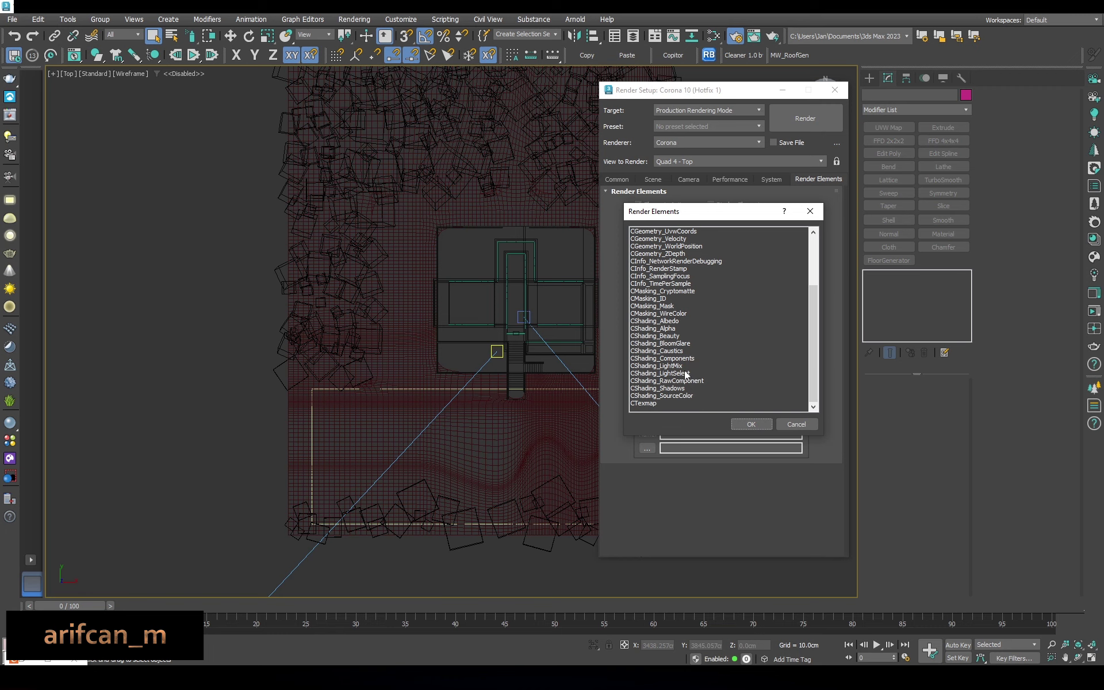
{"action": "scroll", "coordinate": [696, 338], "scroll_direction": "up", "scroll_amount": 1}
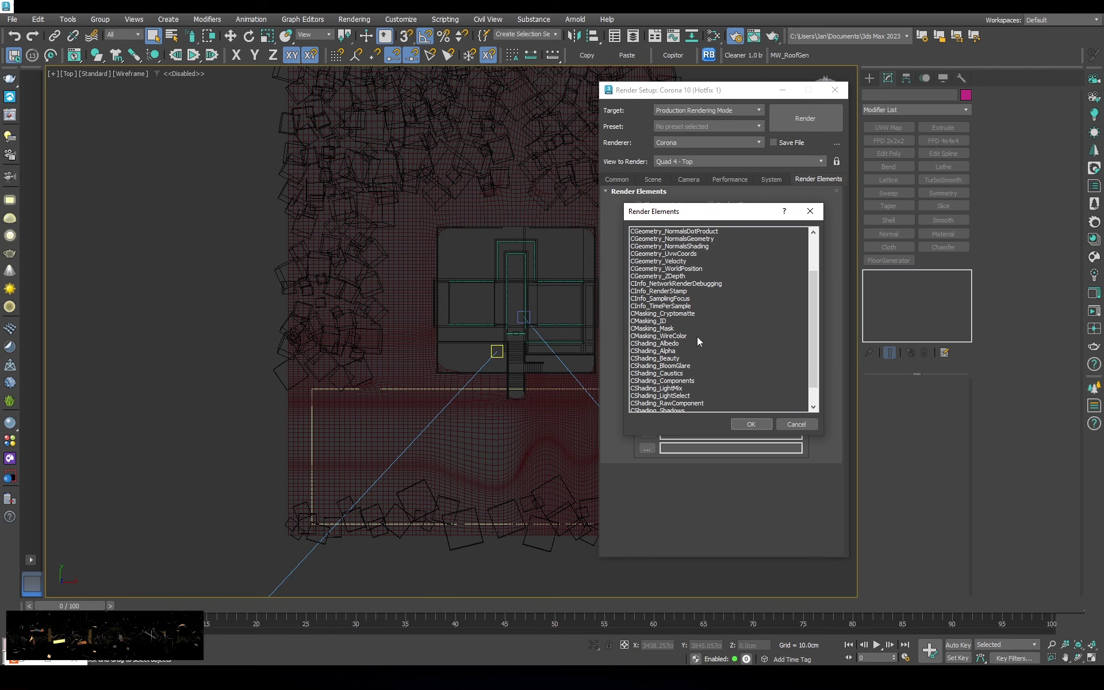
{"action": "scroll", "coordinate": [665, 280], "scroll_direction": "up", "scroll_amount": 1}
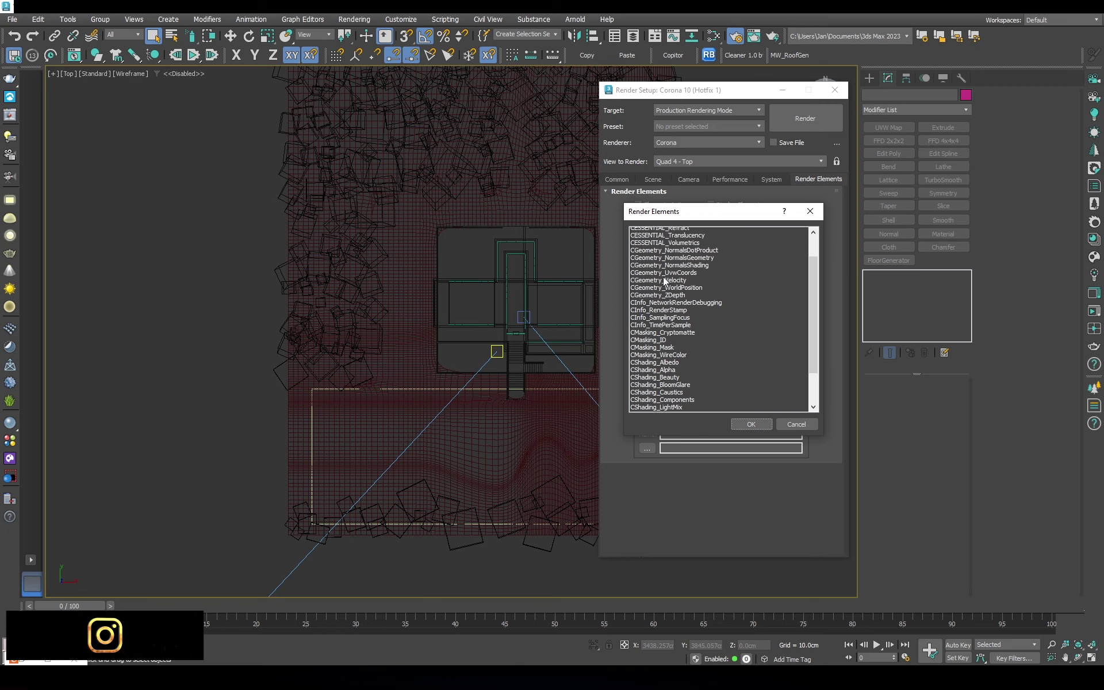
{"action": "scroll", "coordinate": [666, 288], "scroll_direction": "down", "scroll_amount": 1}
{"action": "double_click", "coordinate": [667, 290]}
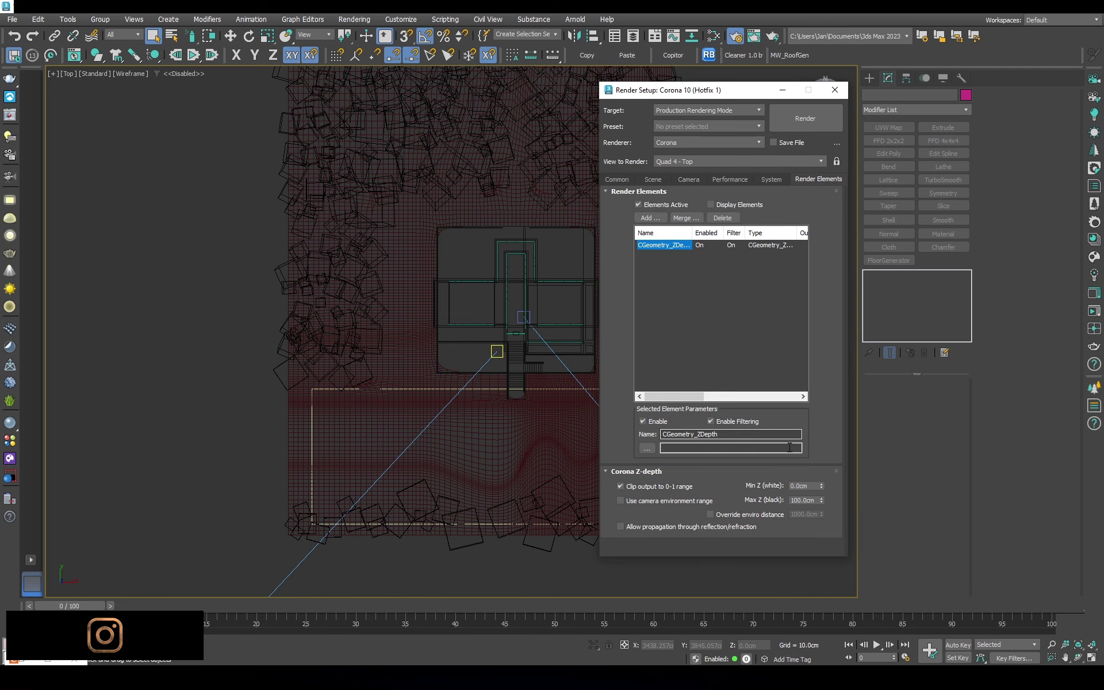
Edit the ZDepth maximum depth and preview the depth pass in an interactive render from the Corona camera
{"action": "double_click", "coordinate": [794, 500]}
{"action": "type", "text": "800"}
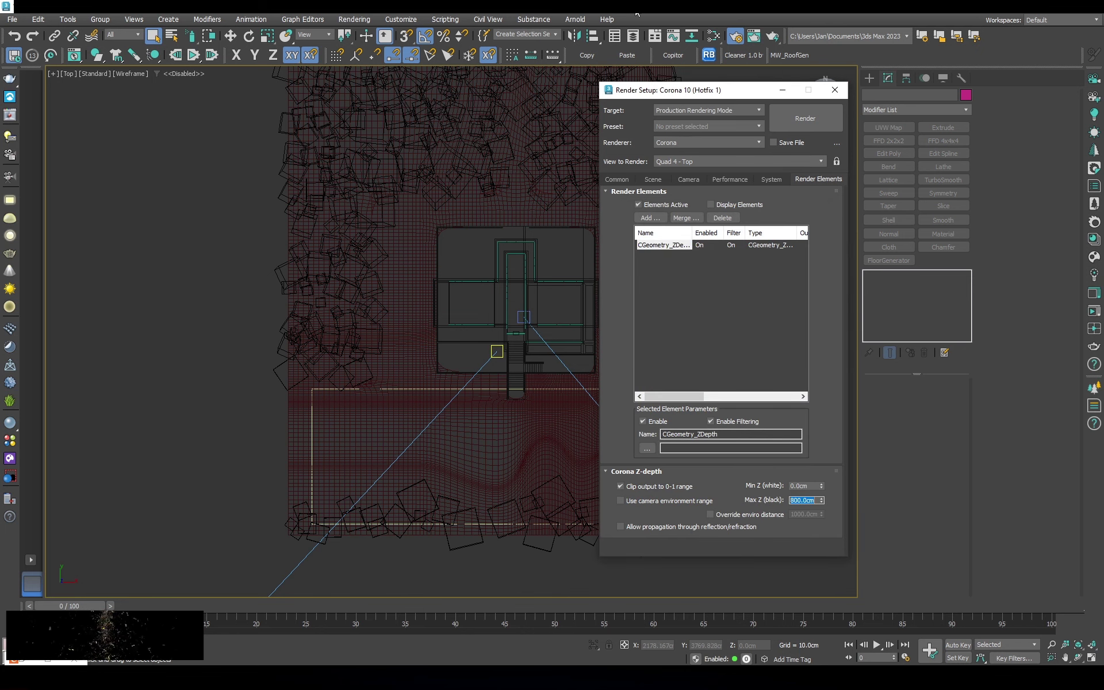
{"action": "key", "text": "c"}
{"action": "left_click", "coordinate": [1095, 313]}
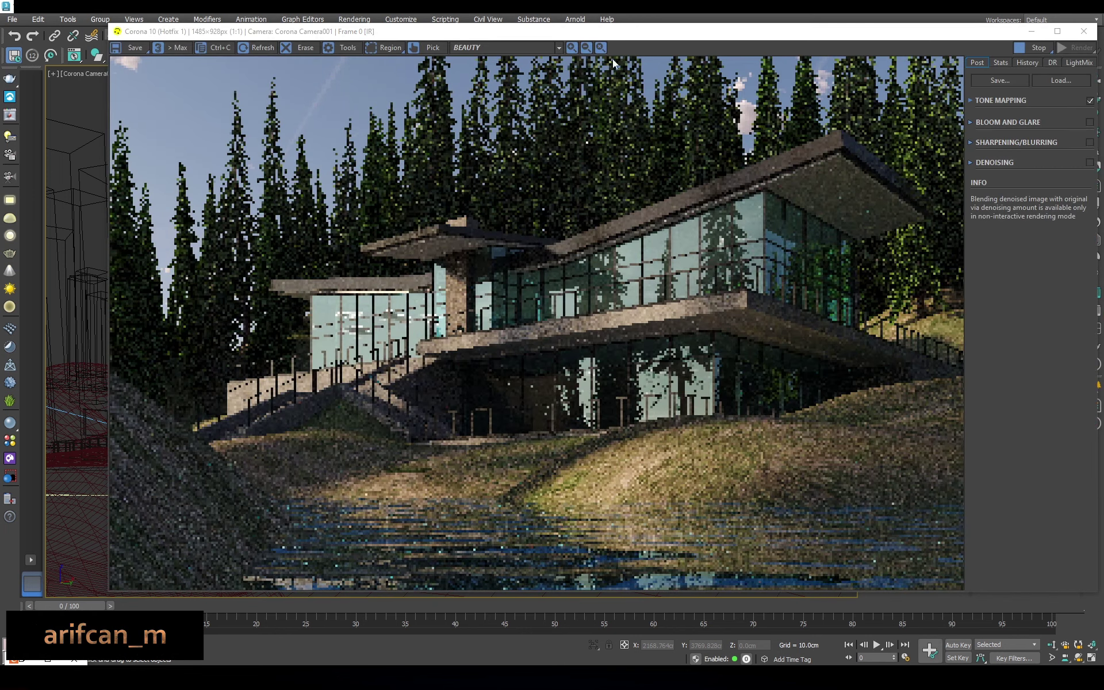
{"action": "left_click", "coordinate": [506, 47]}
{"action": "left_click", "coordinate": [498, 82]}
{"action": "left_click", "coordinate": [509, 48]}
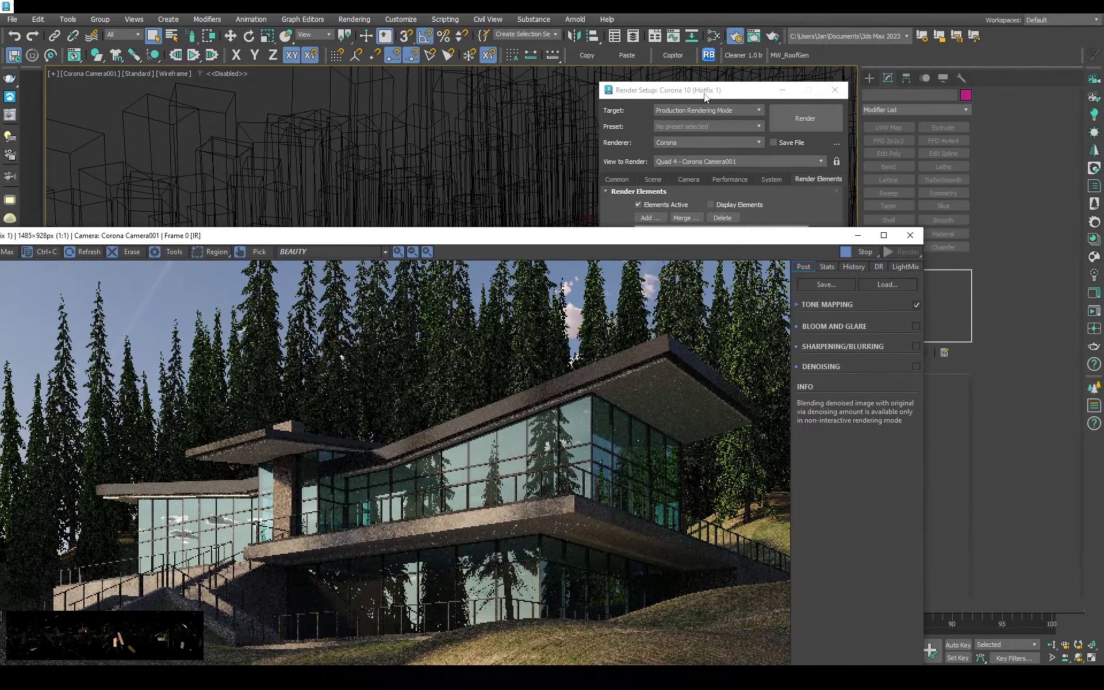
{"action": "left_click", "coordinate": [704, 94]}
{"action": "left_click", "coordinate": [910, 235]}
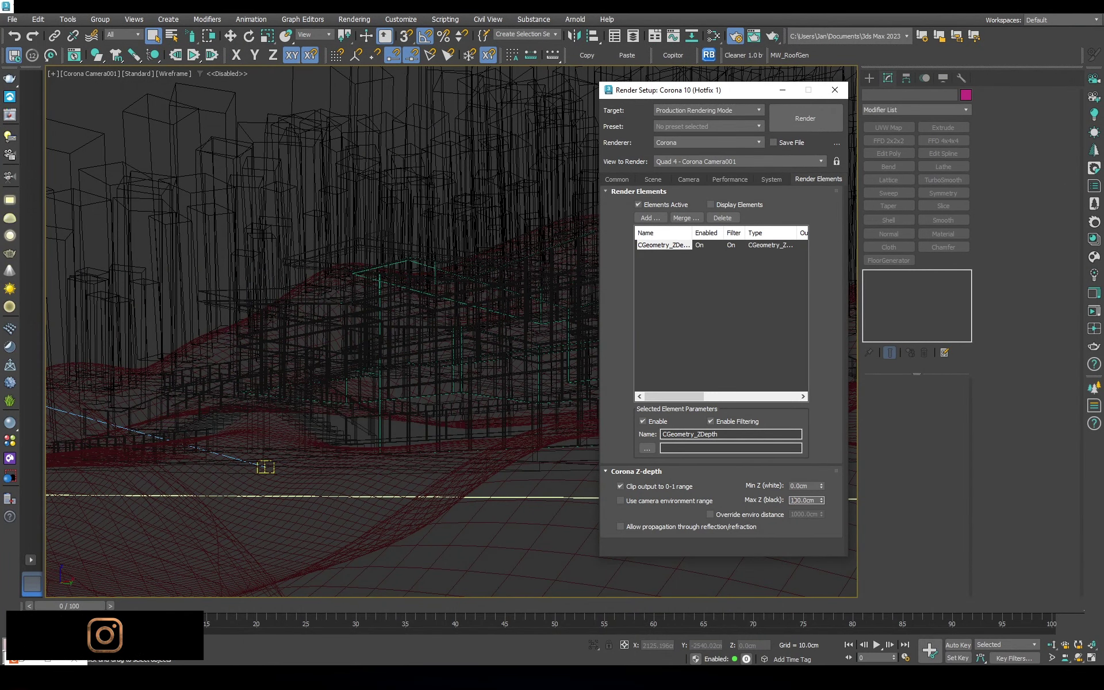
{"action": "key", "text": "Return"}
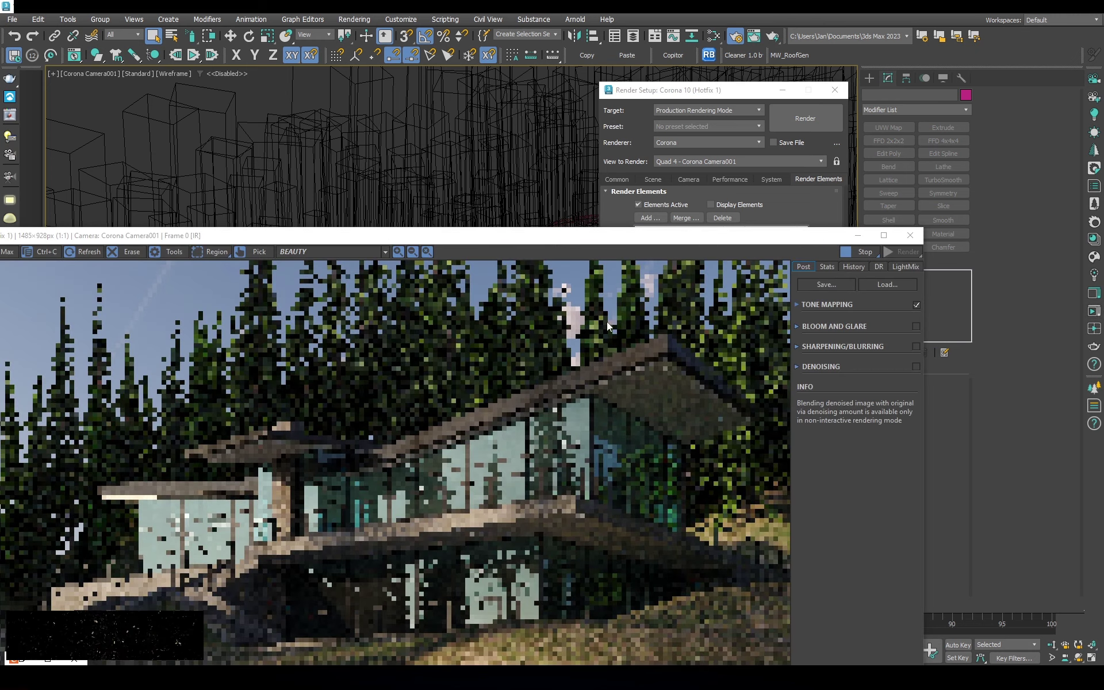
Re-render with a 7000 cm depth range, comparing the ZDepth and BEAUTY passes
{"action": "left_click", "coordinate": [322, 251]}
{"action": "left_click", "coordinate": [322, 278]}
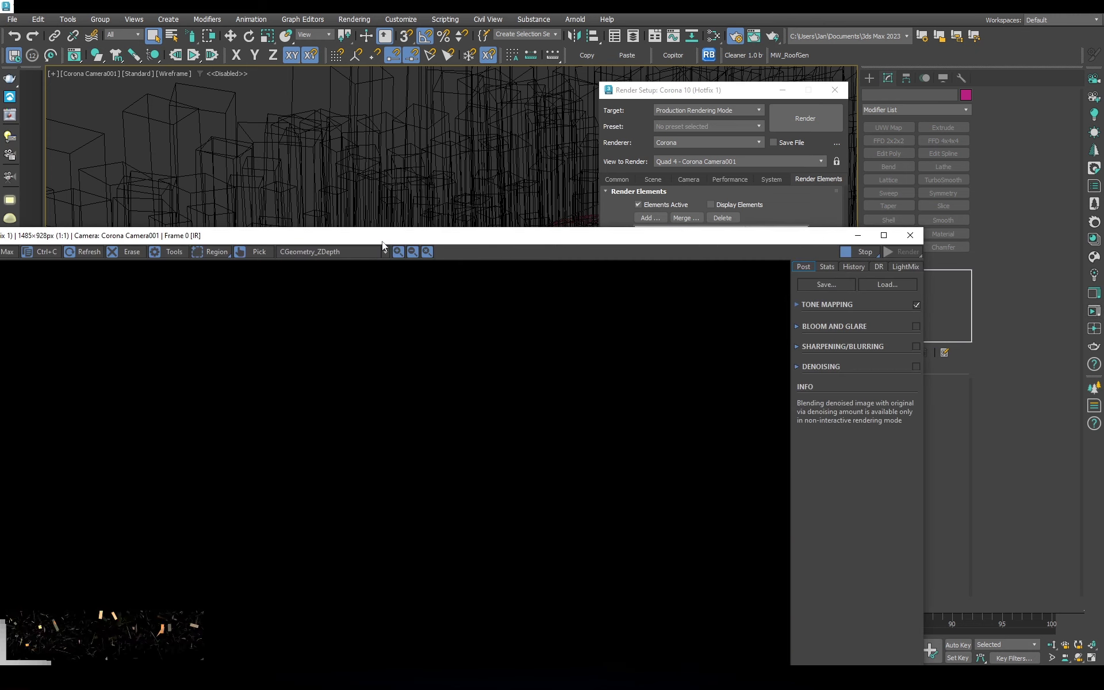
{"action": "left_click_drag", "start_coordinate": [382, 240], "coordinate": [440, 102]}
{"action": "left_click", "coordinate": [916, 96]}
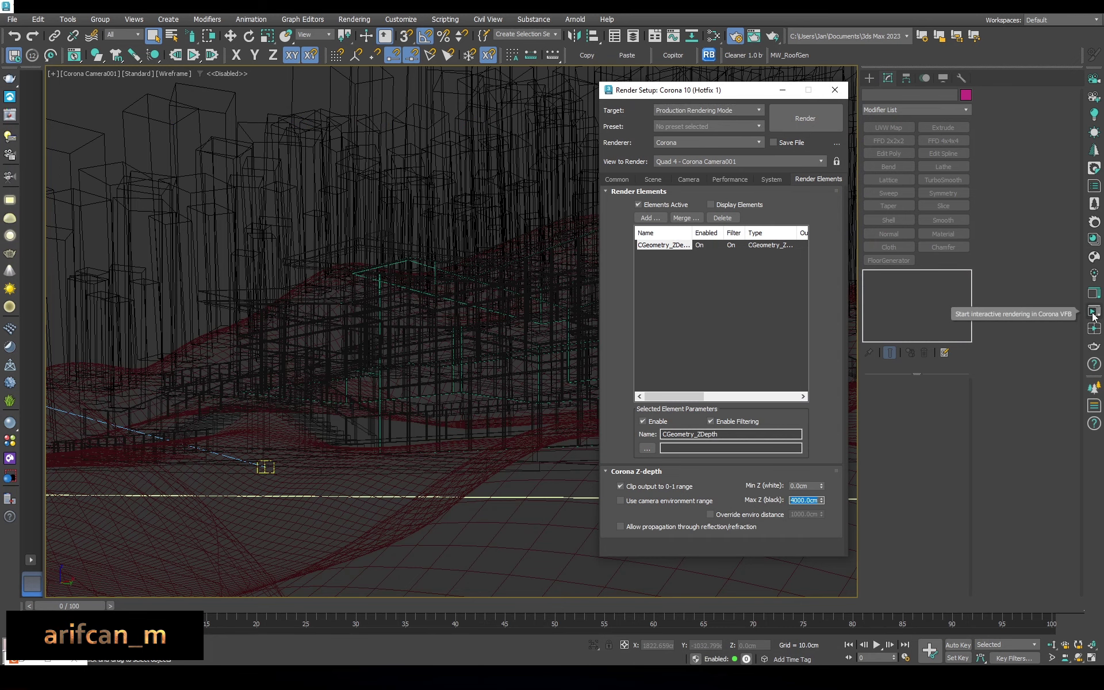
{"action": "left_click", "coordinate": [1092, 346]}
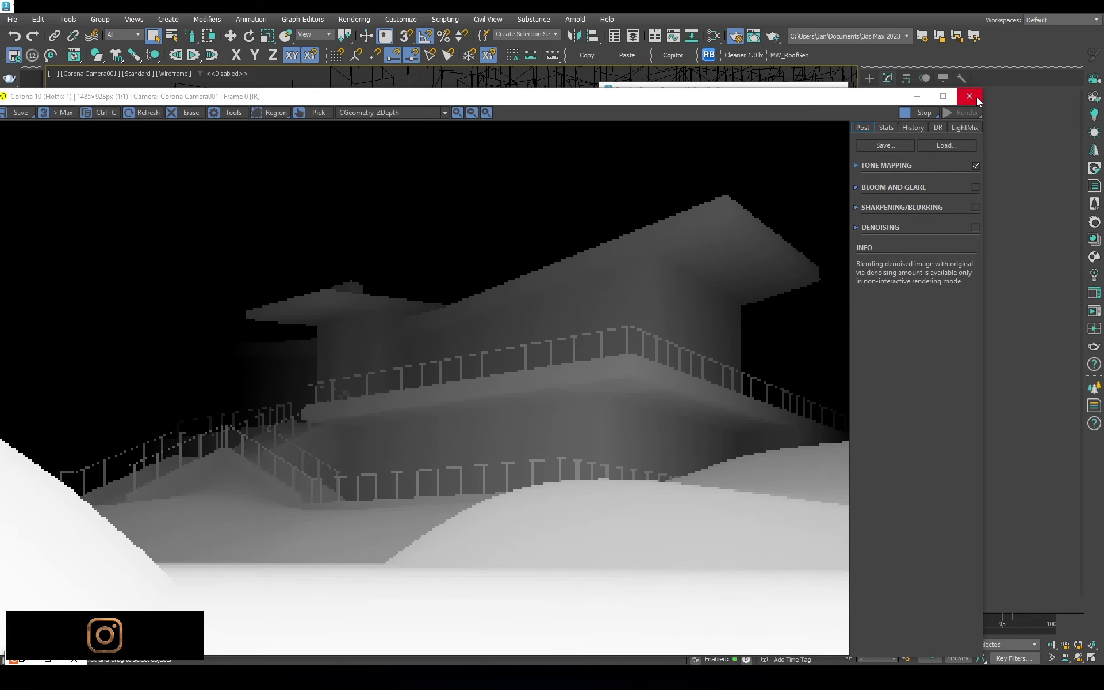
{"action": "left_click", "coordinate": [969, 97]}
{"action": "type", "text": "7000.0cm"}
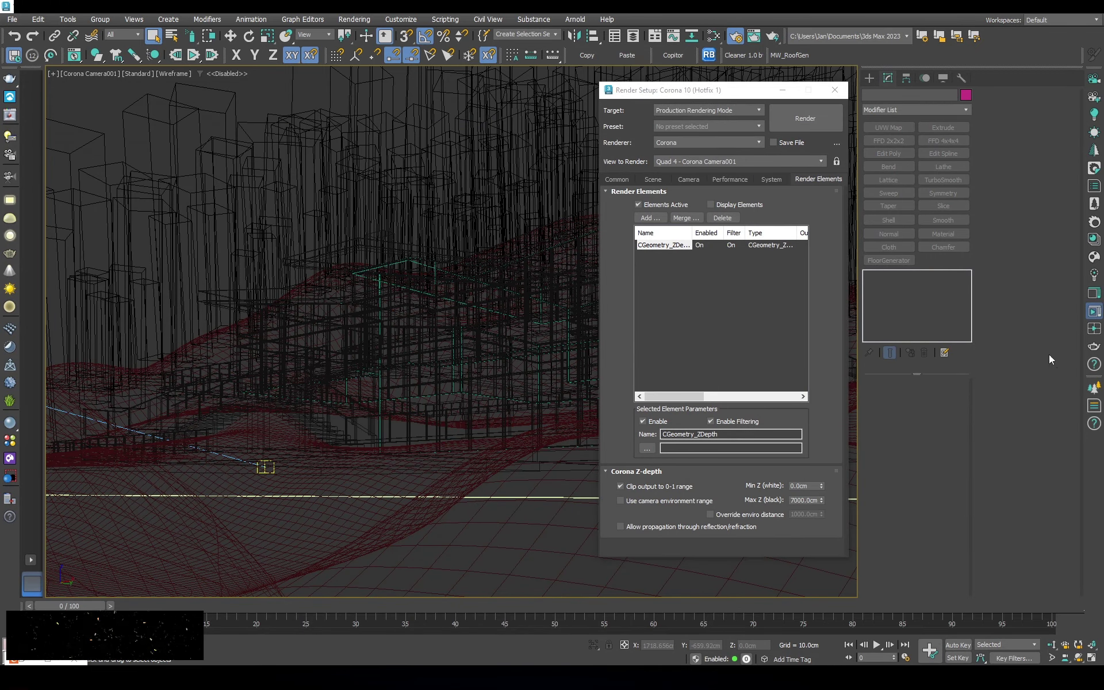
{"action": "left_click", "coordinate": [1094, 311]}
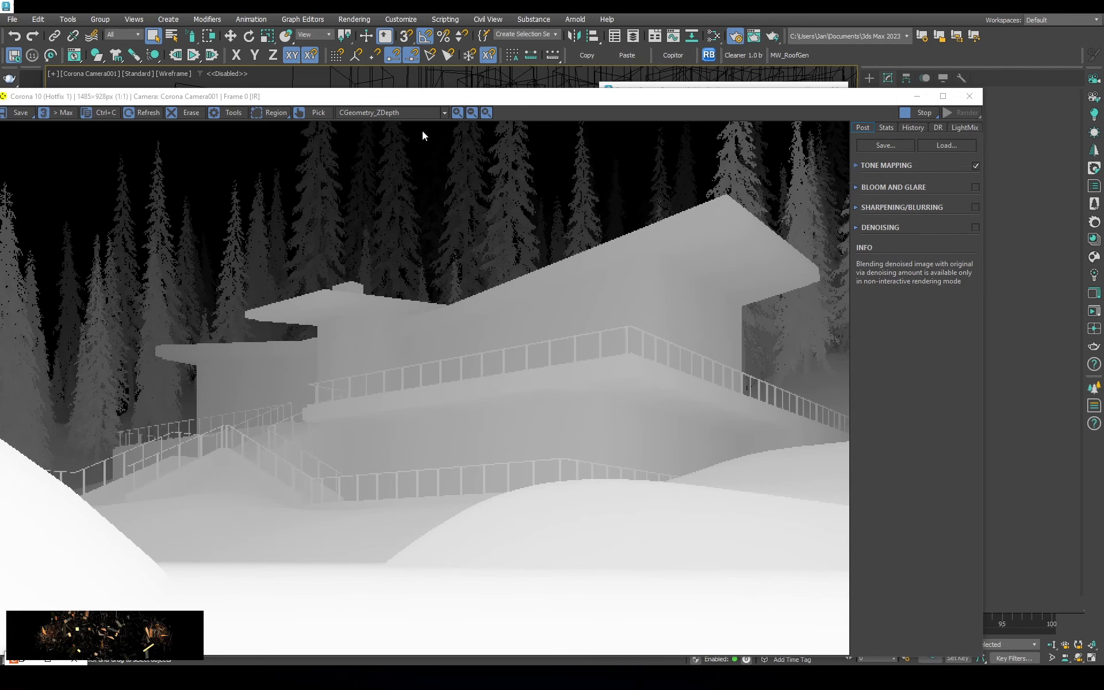
{"action": "left_click", "coordinate": [380, 113]}
{"action": "left_click", "coordinate": [402, 124]}
{"action": "left_click_drag", "start_coordinate": [432, 97], "coordinate": [515, 46]}
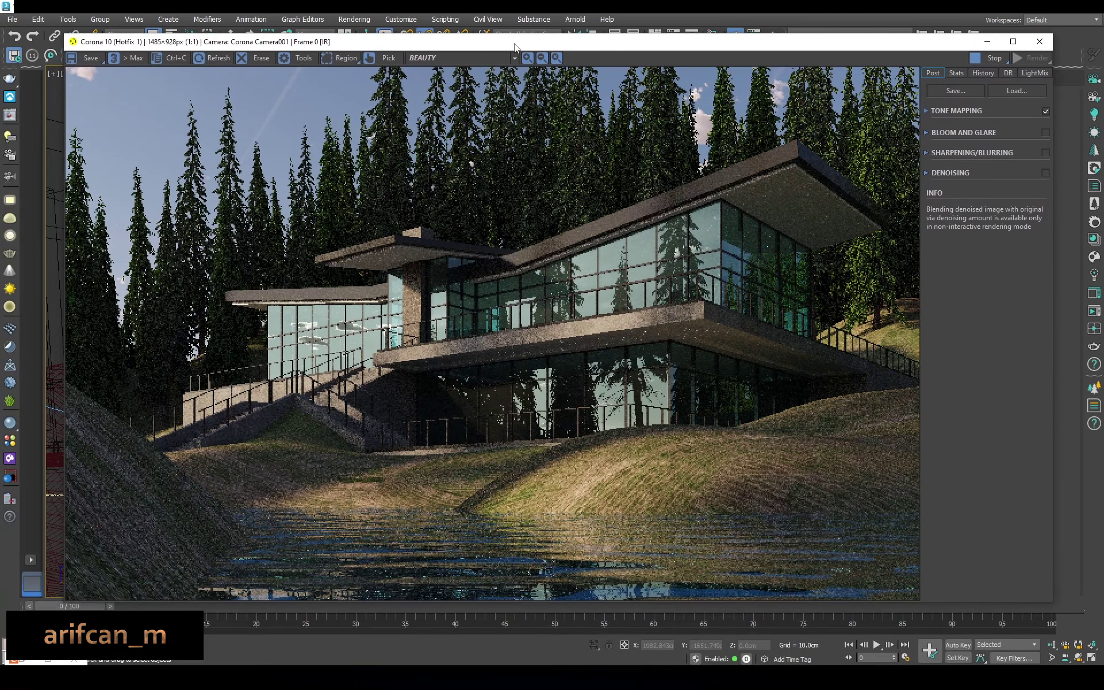
{"action": "left_click", "coordinate": [1040, 43]}
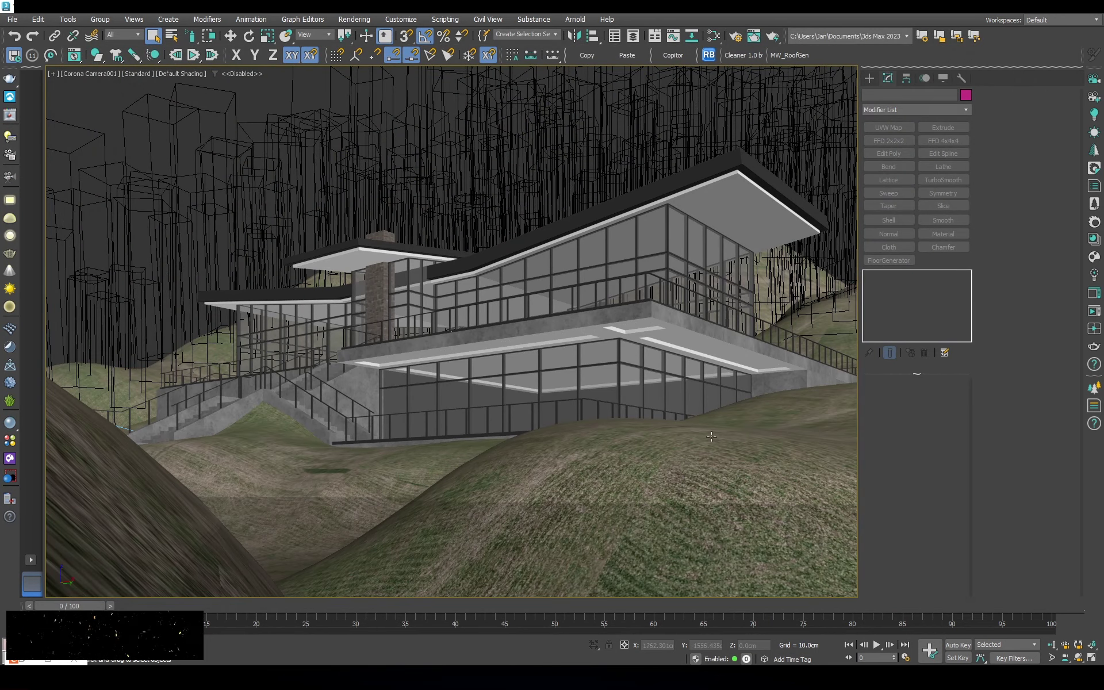
Create a new Chaos Scatter with terrain Object001 as its scatter surface
{"action": "left_click", "coordinate": [711, 437]}
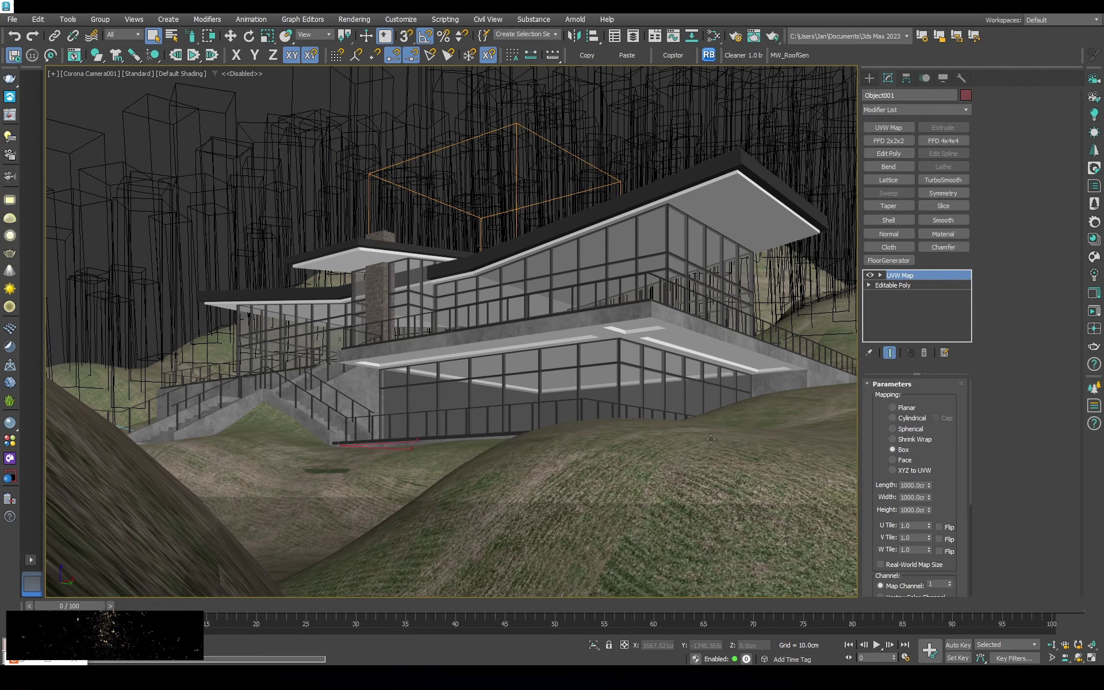
{"action": "key", "text": "t"}
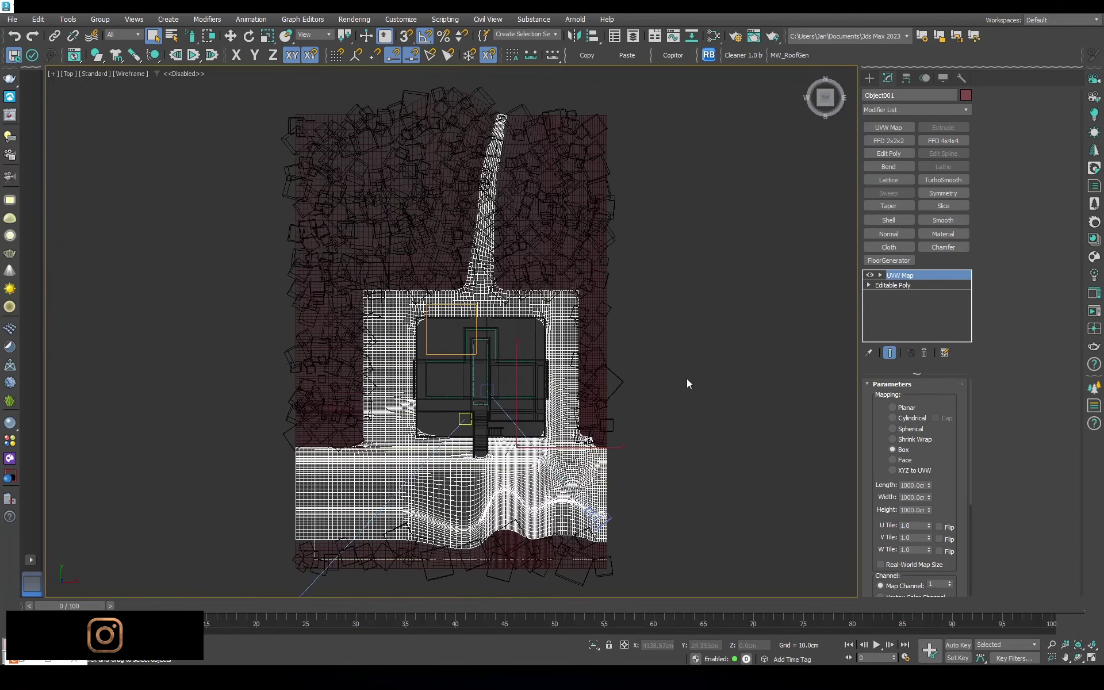
{"action": "left_click", "coordinate": [1094, 327]}
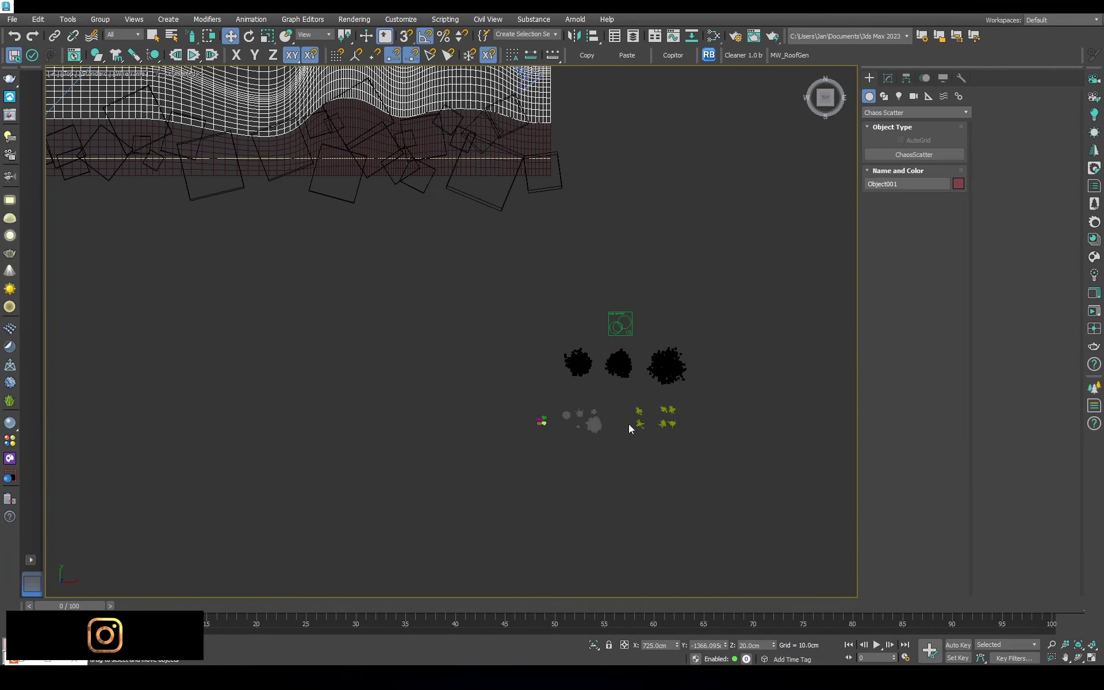
{"action": "scroll", "coordinate": [629, 423], "scroll_direction": "up", "scroll_amount": 5}
{"action": "left_click", "coordinate": [914, 154]}
{"action": "left_click", "coordinate": [628, 446]}
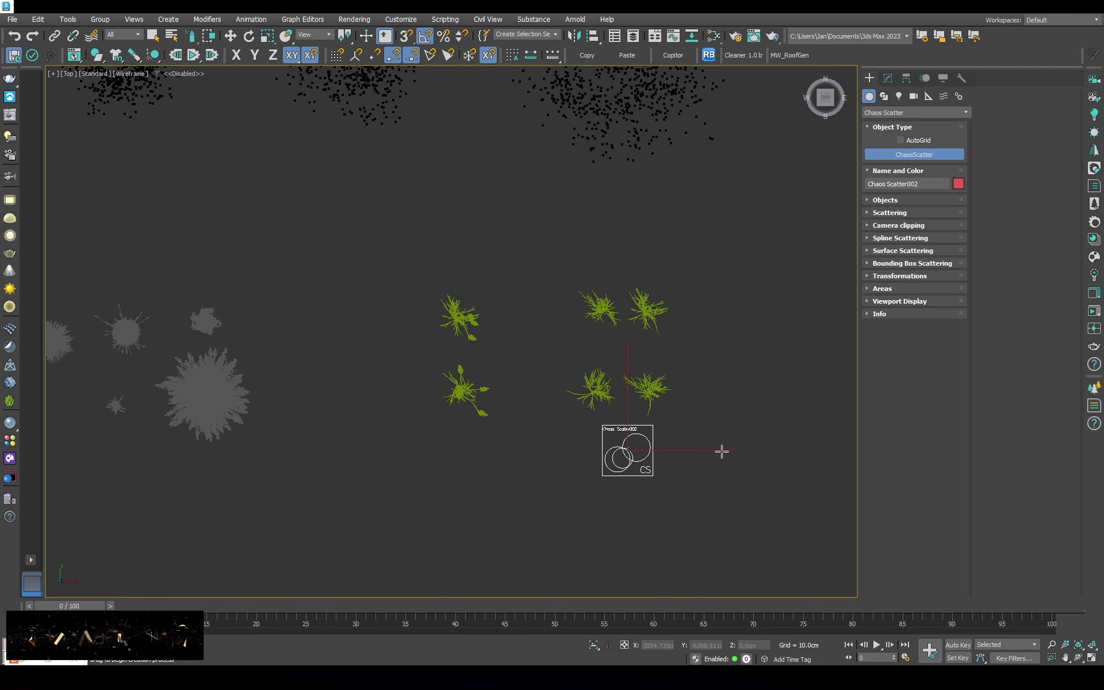
{"action": "left_click", "coordinate": [888, 78]}
{"action": "left_click", "coordinate": [883, 449]}
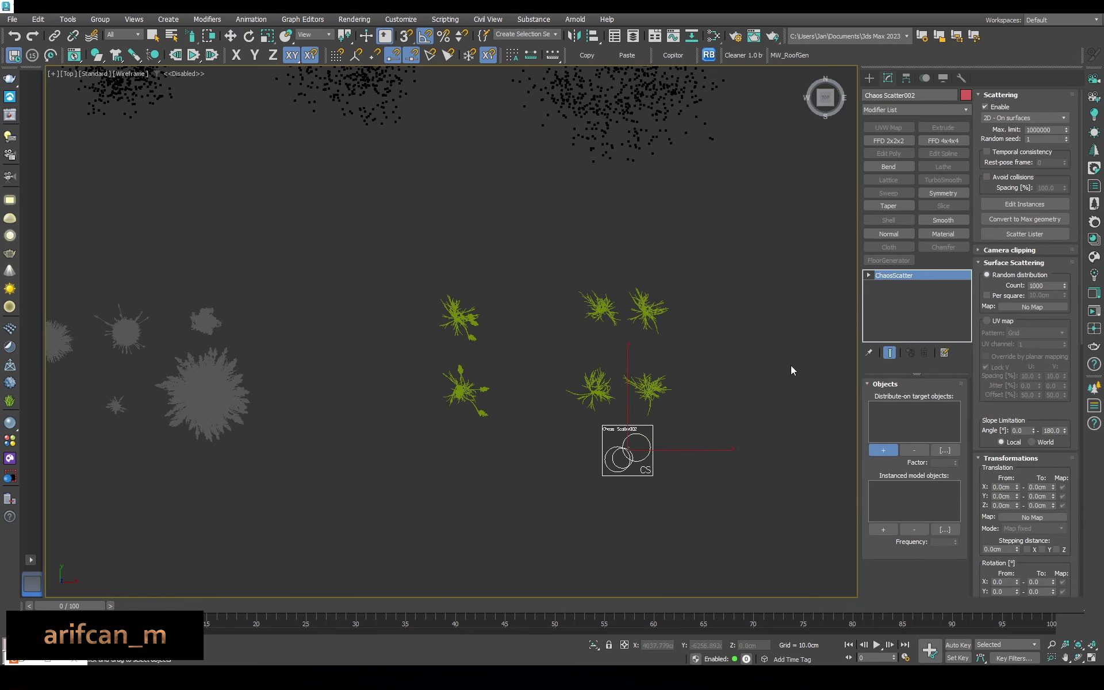
{"action": "scroll", "coordinate": [791, 364], "scroll_direction": "down", "scroll_amount": 5}
{"action": "key", "text": "F3"}
{"action": "left_click", "coordinate": [627, 129]}
{"action": "scroll", "coordinate": [626, 129], "scroll_direction": "down", "scroll_amount": 2}
Add four grass models as the scattered instances
{"action": "left_click", "coordinate": [883, 529]}
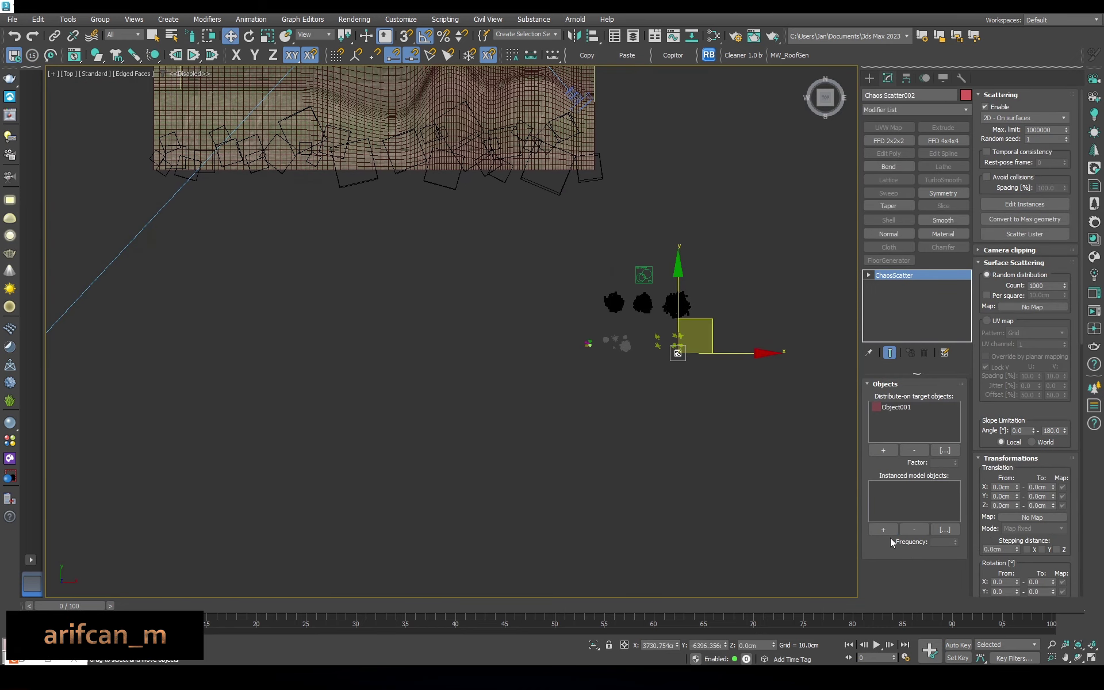
{"action": "scroll", "coordinate": [679, 345], "scroll_direction": "up", "scroll_amount": 3}
{"action": "key", "text": "F3"}
{"action": "left_click", "coordinate": [707, 339]}
{"action": "left_click", "coordinate": [784, 227]}
{"action": "left_click", "coordinate": [788, 338]}
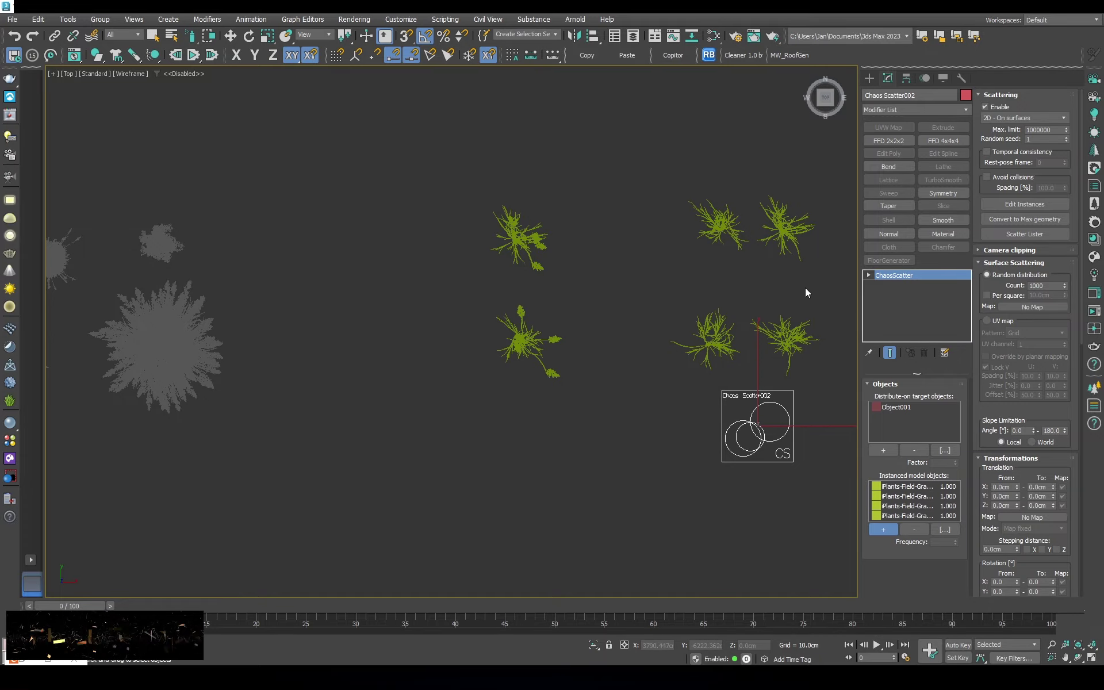
{"action": "left_click", "coordinate": [788, 338]}
{"action": "key", "text": "c"}
{"action": "key", "text": "F3"}
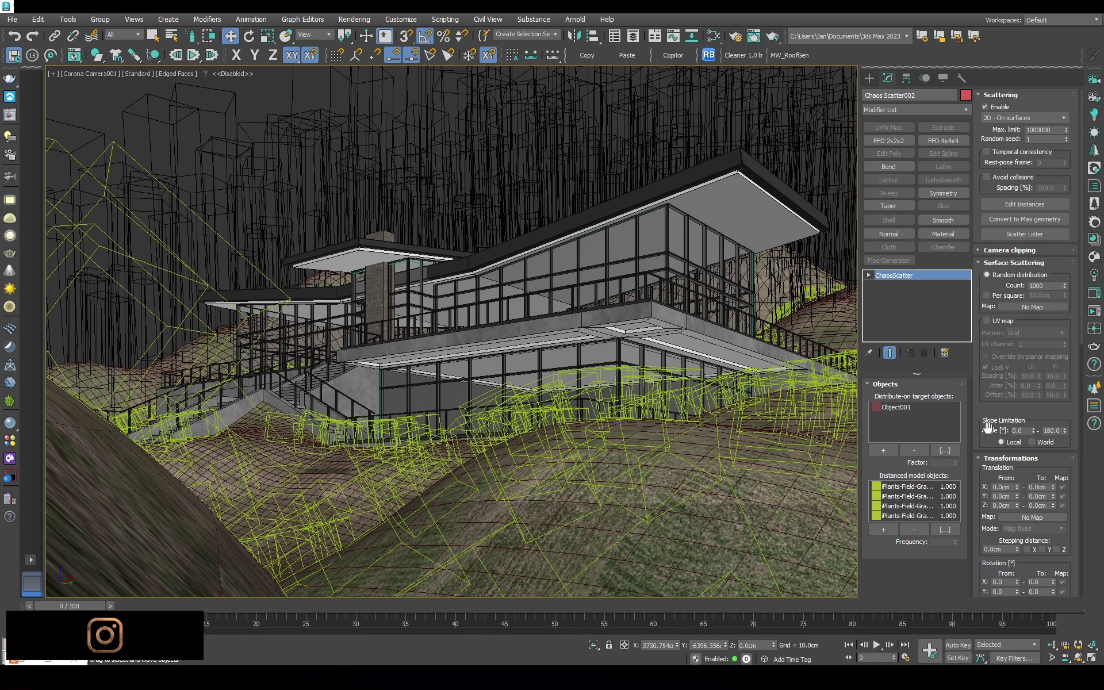
Set the grass scale to 40% then 20% and preview it in an interactive render
{"action": "scroll", "coordinate": [989, 426], "scroll_direction": "down", "scroll_amount": 2}
{"action": "scroll", "coordinate": [987, 366], "scroll_direction": "down", "scroll_amount": 3}
{"action": "scroll", "coordinate": [988, 366], "scroll_direction": "down", "scroll_amount": 1}
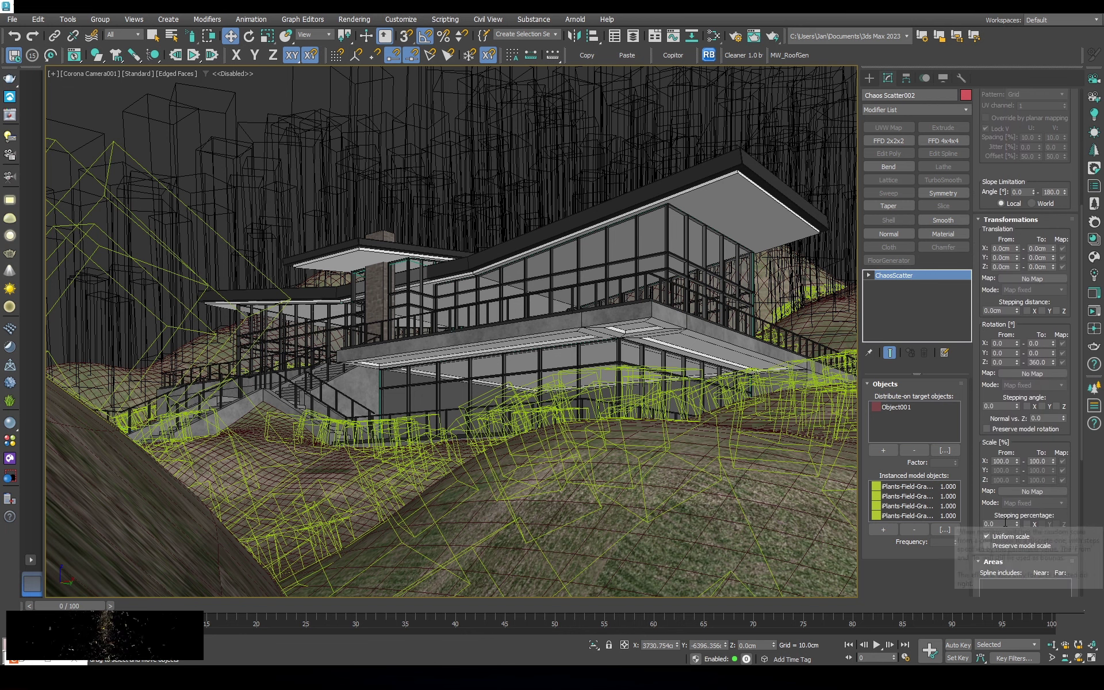
{"action": "double_click", "coordinate": [1002, 462]}
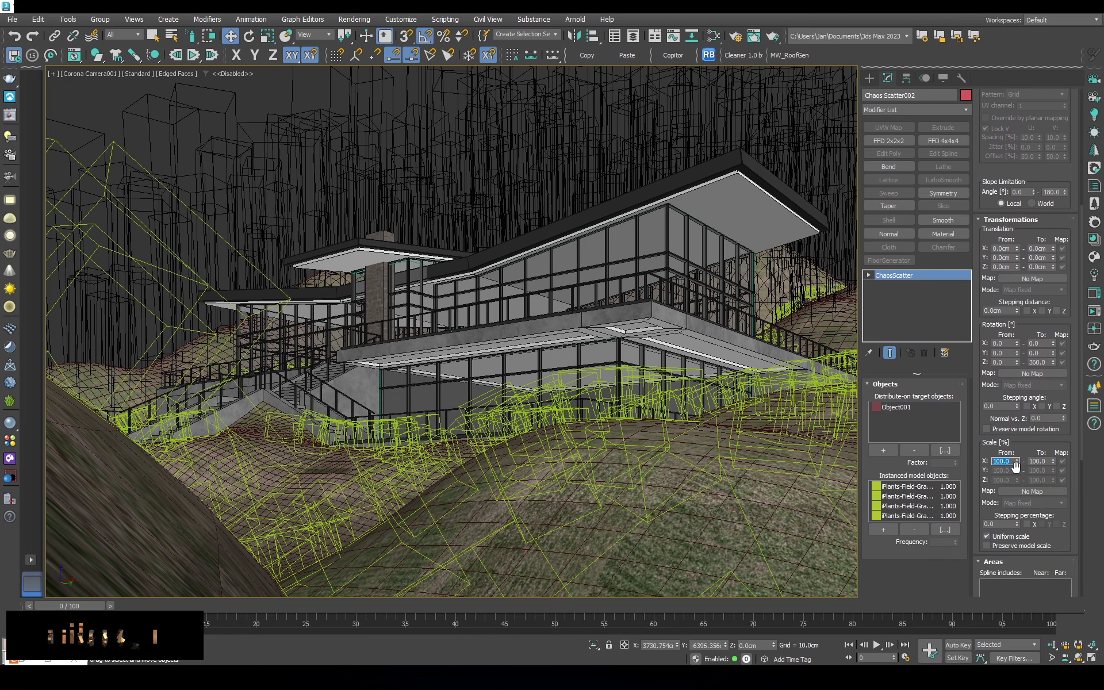
{"action": "type", "text": "40"}
{"action": "key", "text": "Tab"}
{"action": "type", "text": "40"}
{"action": "key", "text": "Return"}
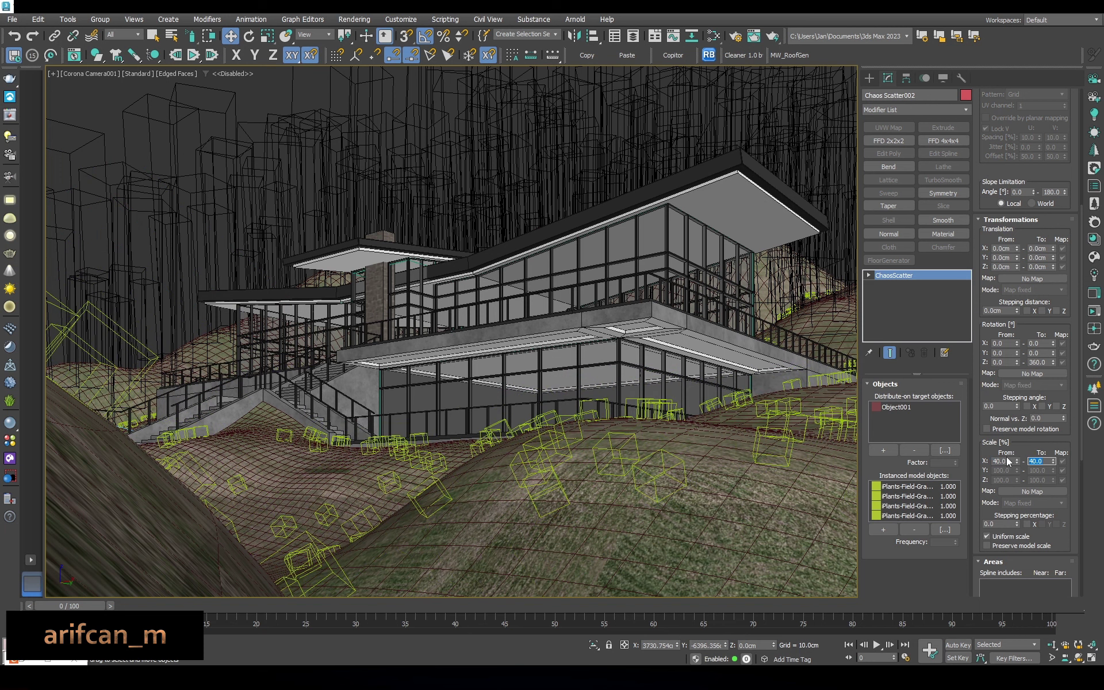
{"action": "type", "text": "20"}
{"action": "key", "text": "Return"}
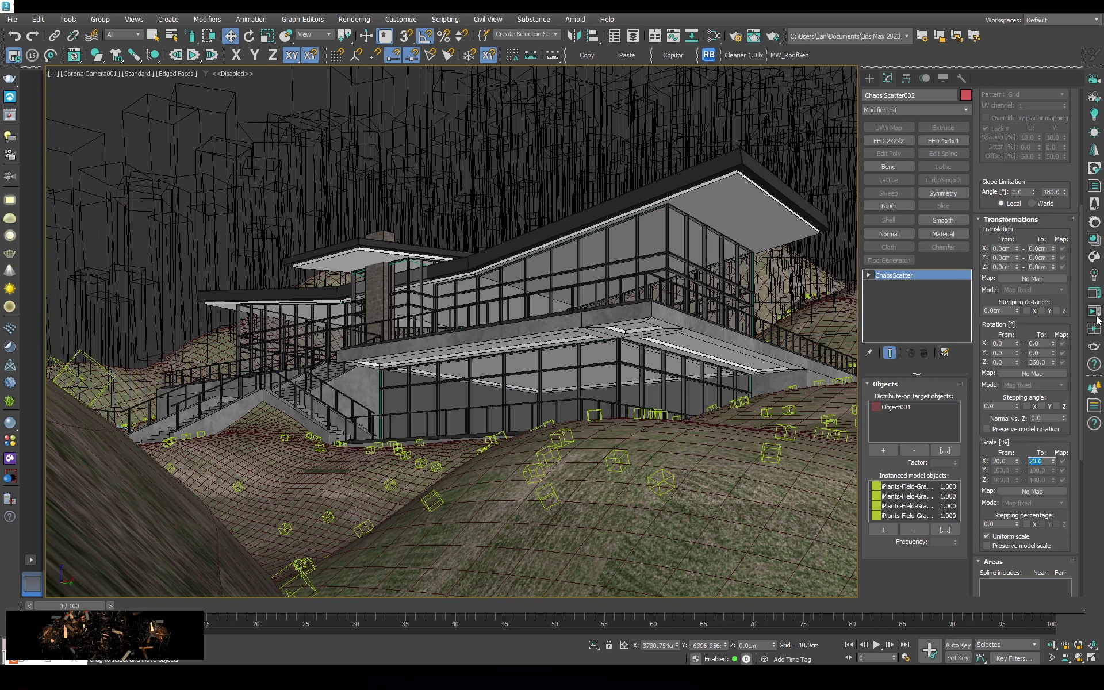
{"action": "left_click", "coordinate": [1090, 313]}
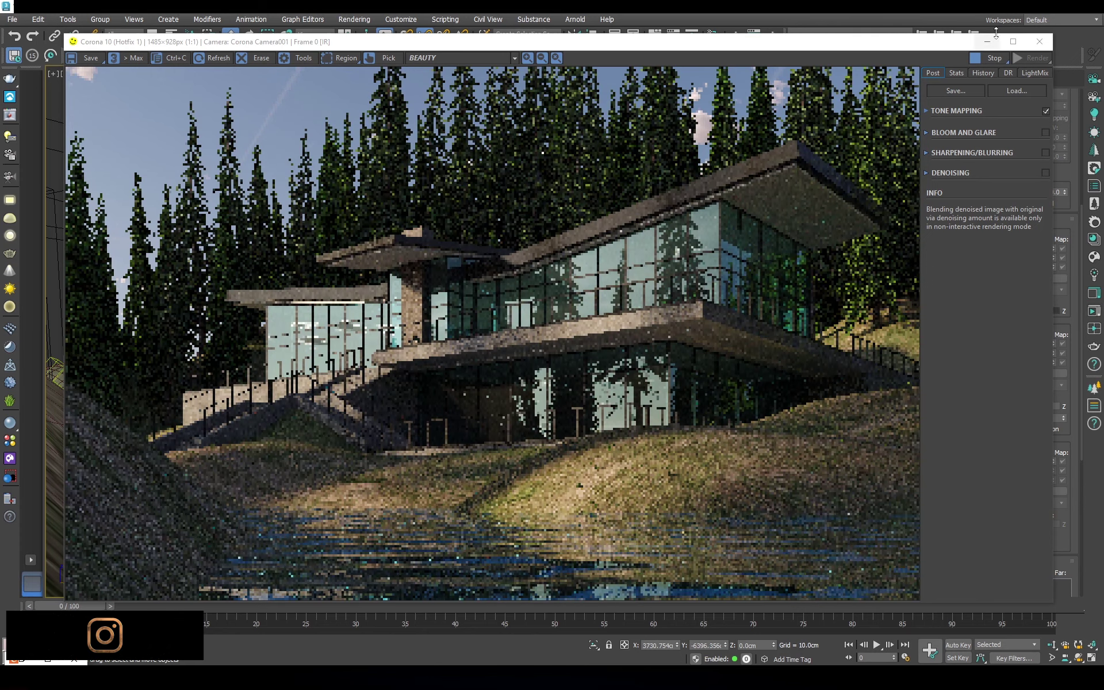
{"action": "left_click", "coordinate": [1040, 41]}
Set the scatter count to 100000 with a 150000000 maximum limit, then restart the interactive render
{"action": "scroll", "coordinate": [1059, 249], "scroll_direction": "up", "scroll_amount": 3}
{"action": "scroll", "coordinate": [1059, 249], "scroll_direction": "up", "scroll_amount": 3}
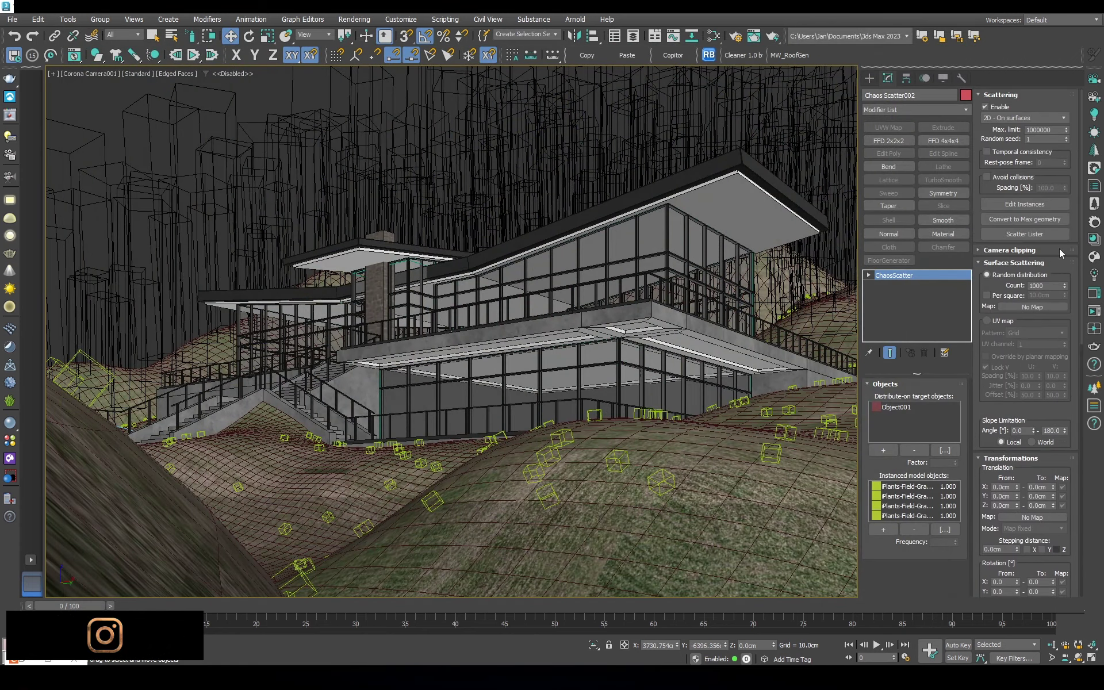
{"action": "left_click", "coordinate": [1051, 281]}
{"action": "type", "text": "000"}
{"action": "double_click", "coordinate": [1057, 133]}
{"action": "type", "text": "150000000"}
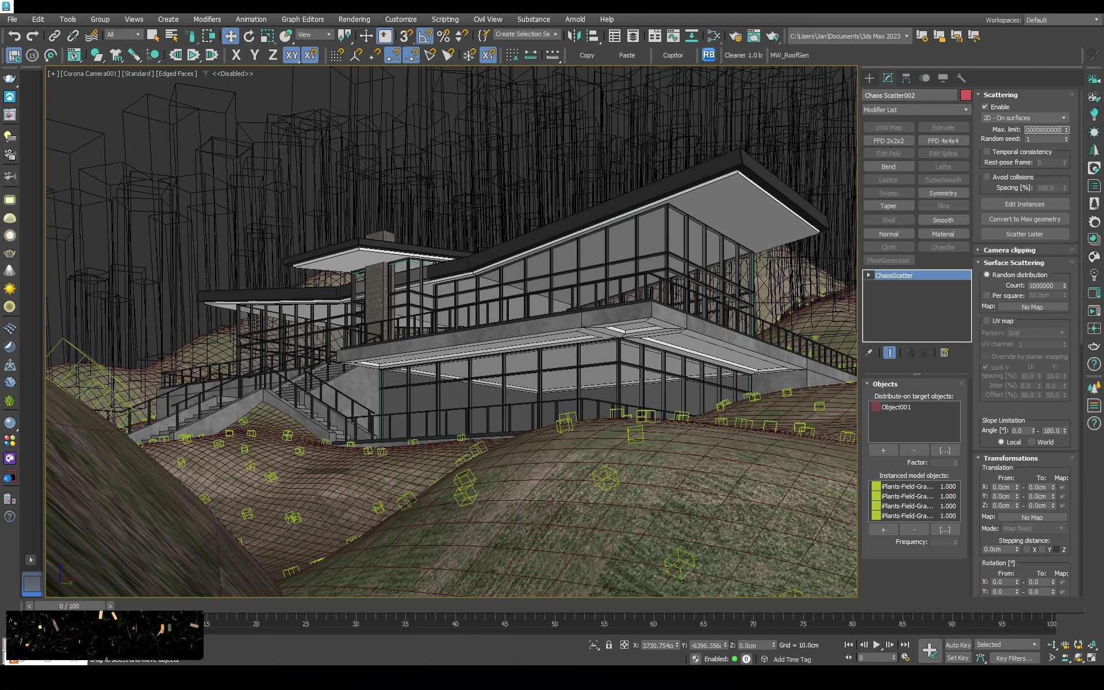
{"action": "key", "text": "Return"}
{"action": "scroll", "coordinate": [989, 412], "scroll_direction": "down", "scroll_amount": 5}
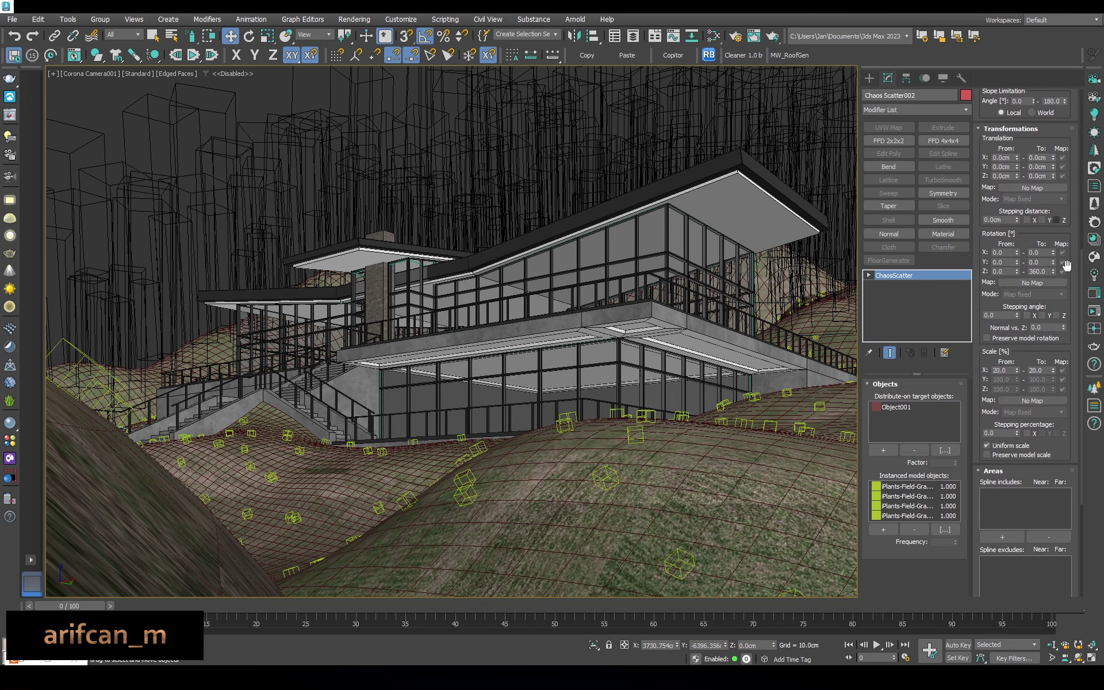
{"action": "left_click", "coordinate": [1092, 313]}
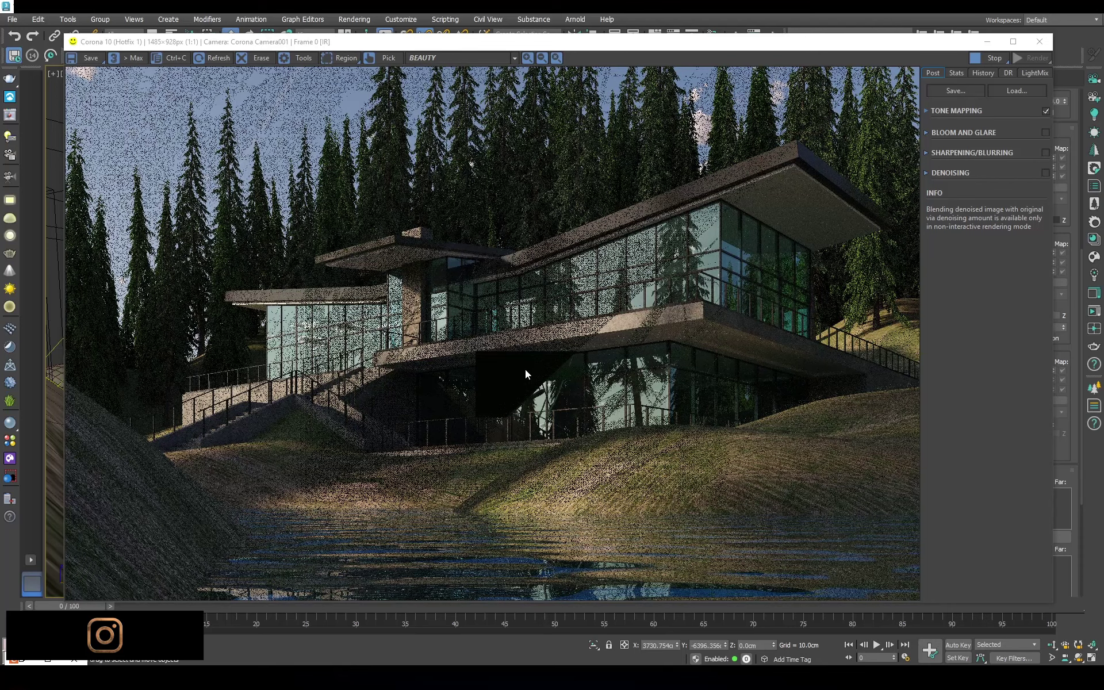
Dolly Corona Camera001 slightly closer to the house and re-render to inspect the grass up close
{"action": "scroll", "coordinate": [700, 472], "scroll_direction": "up", "scroll_amount": 1}
{"action": "scroll", "coordinate": [694, 439], "scroll_direction": "up", "scroll_amount": 1}
{"action": "scroll", "coordinate": [695, 439], "scroll_direction": "down", "scroll_amount": 2}
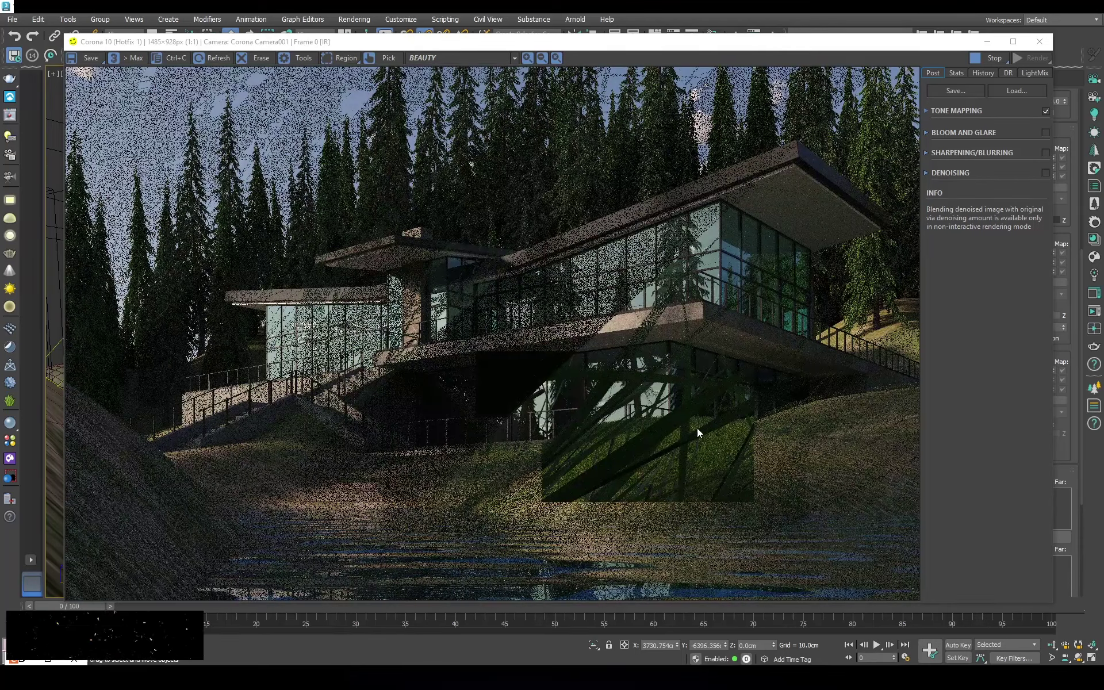
{"action": "left_click", "coordinate": [1038, 41]}
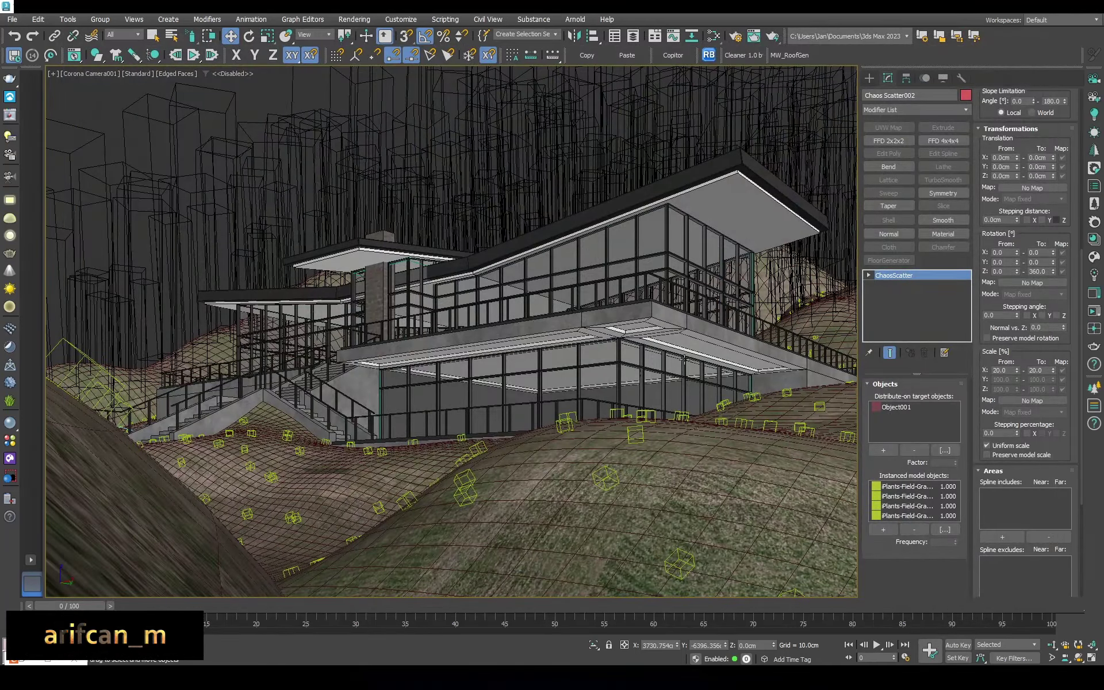
{"action": "left_click", "coordinate": [1051, 644]}
{"action": "mouse_move", "coordinate": [587, 224]}
{"action": "left_mouse_down"}
{"action": "mouse_move", "coordinate": [598, 214]}
{"action": "mouse_move", "coordinate": [598, 224]}
{"action": "left_mouse_up"}
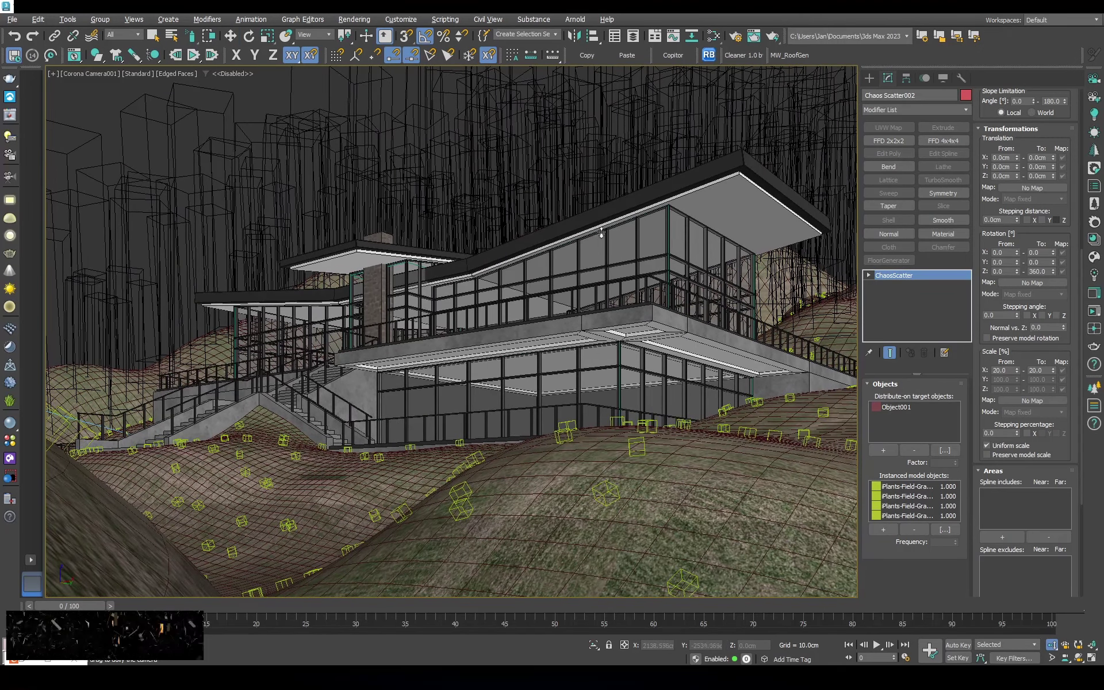
{"action": "left_click", "coordinate": [1092, 315]}
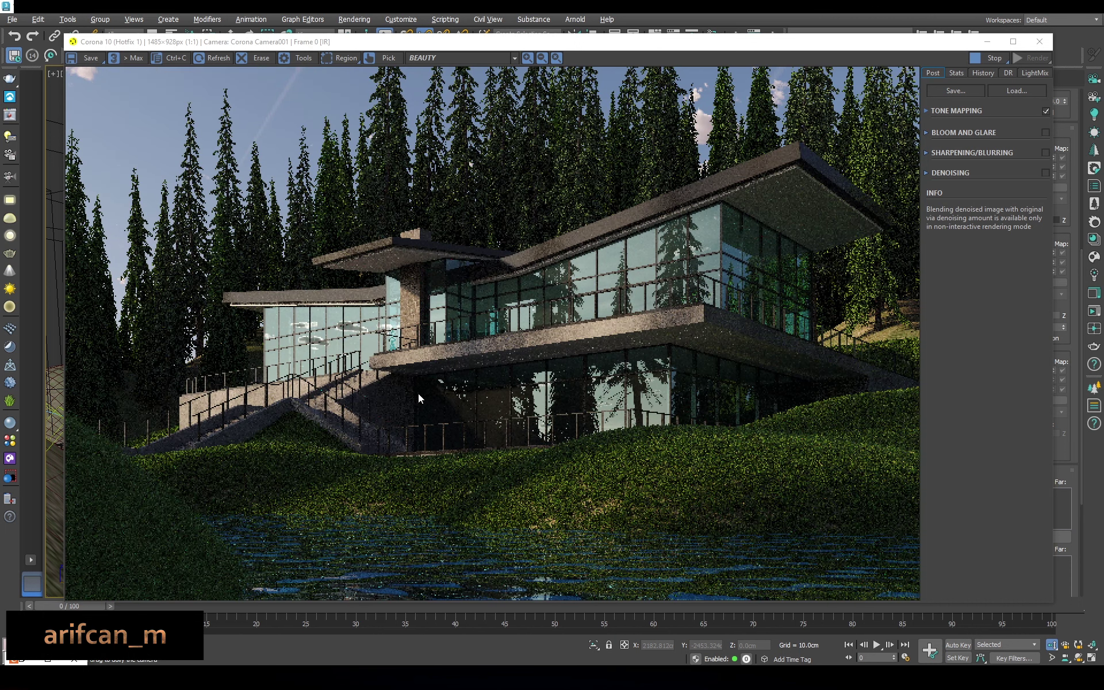
{"action": "scroll", "coordinate": [608, 484], "scroll_direction": "up", "scroll_amount": 2}
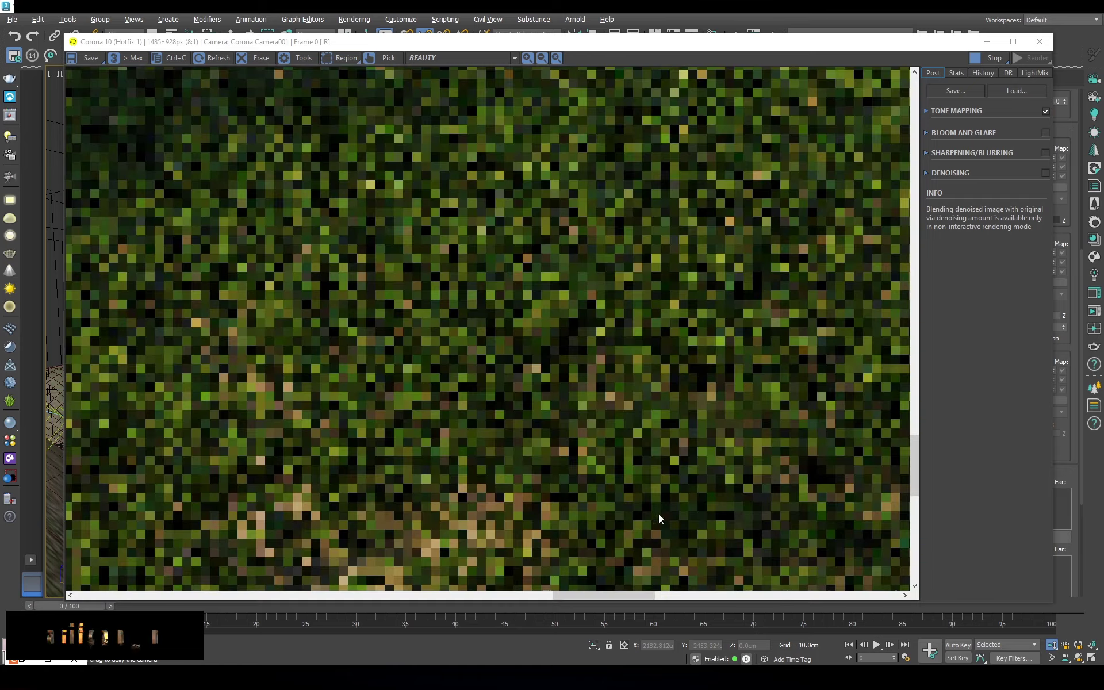
{"action": "scroll", "coordinate": [702, 414], "scroll_direction": "up", "scroll_amount": 2}
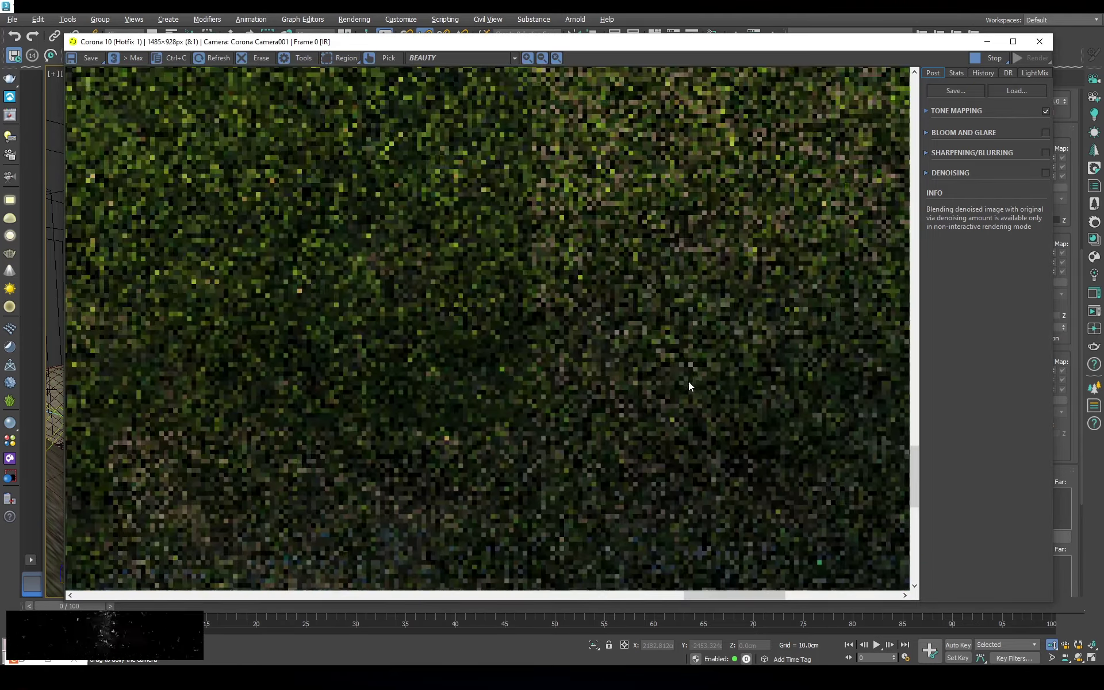
{"action": "scroll", "coordinate": [581, 384], "scroll_direction": "down", "scroll_amount": 2}
{"action": "scroll", "coordinate": [389, 377], "scroll_direction": "up", "scroll_amount": 1}
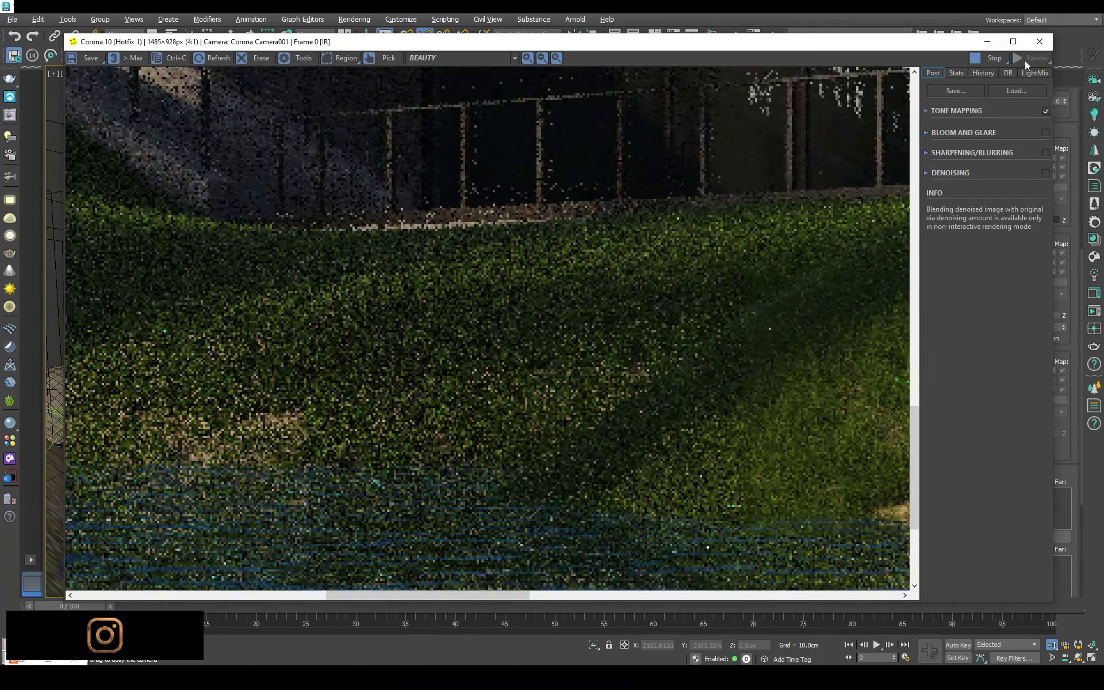
{"action": "left_click", "coordinate": [1039, 42]}
Switch to a top view of the plants and open the Slate material editor
{"action": "left_click_drag", "start_coordinate": [984, 352], "coordinate": [1021, 122]}
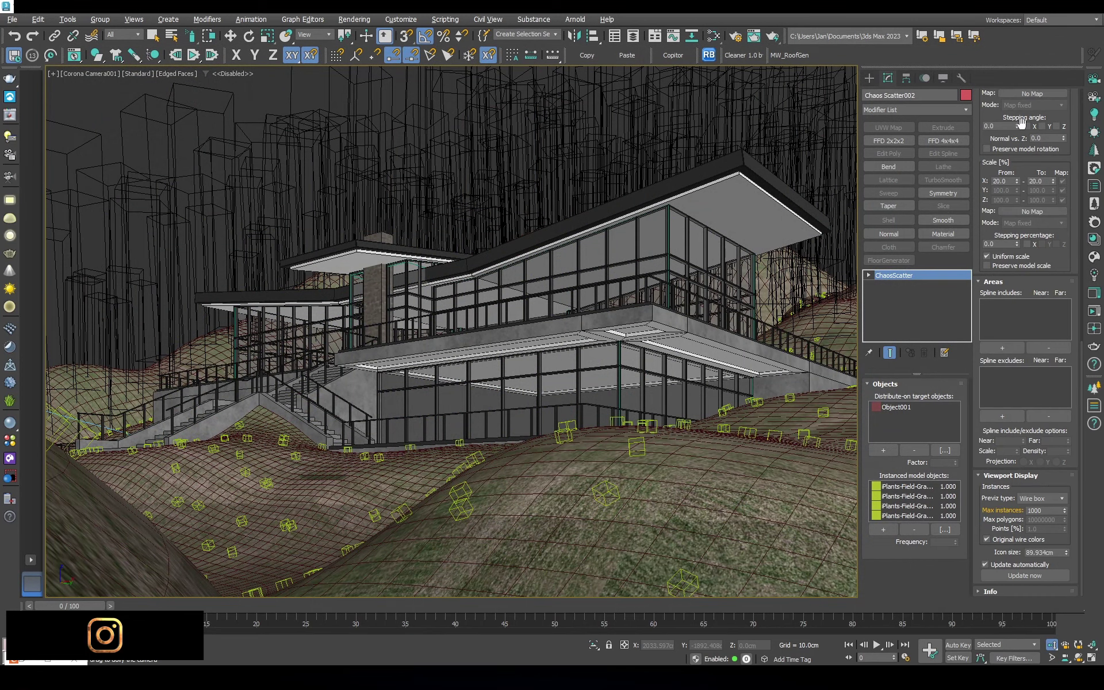
{"action": "scroll", "coordinate": [1027, 238], "scroll_direction": "up", "scroll_amount": 10}
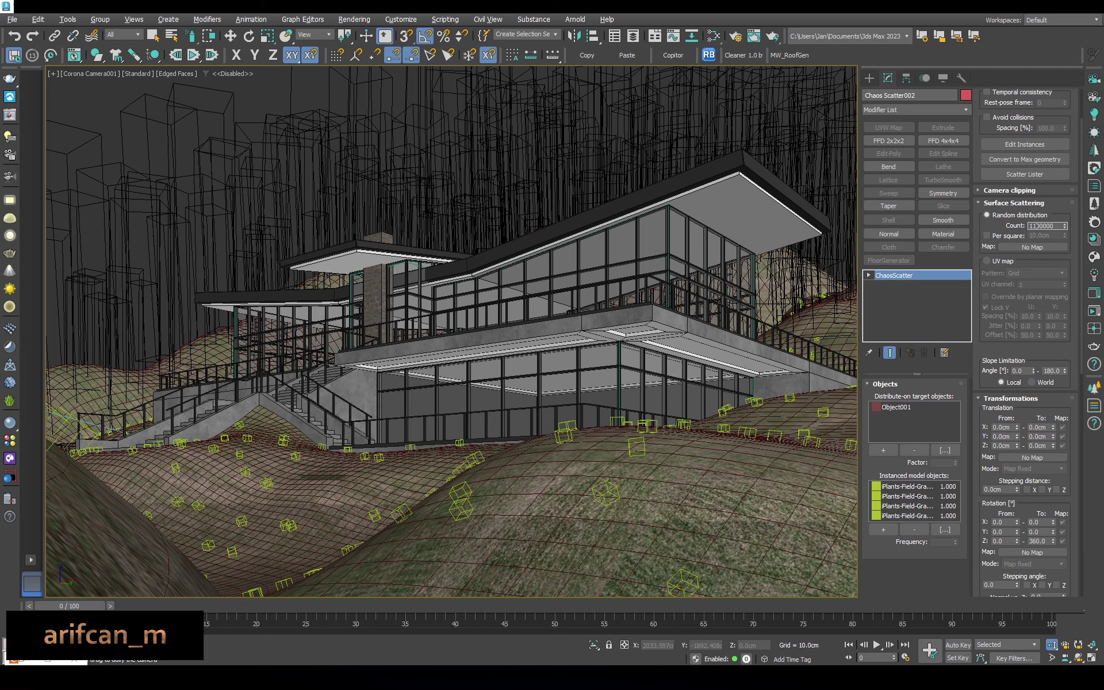
{"action": "key", "text": "w"}
{"action": "key", "text": "t"}
{"action": "scroll", "coordinate": [588, 549], "scroll_direction": "up", "scroll_amount": 2}
{"action": "scroll", "coordinate": [610, 456], "scroll_direction": "up", "scroll_amount": 4}
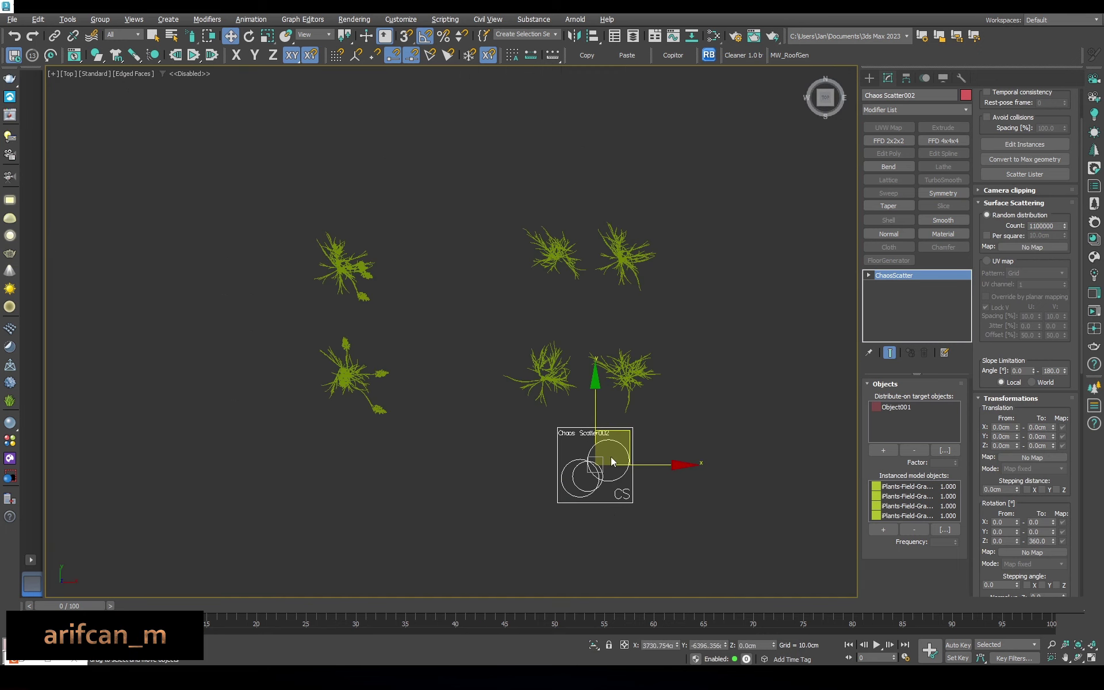
{"action": "scroll", "coordinate": [554, 461], "scroll_direction": "down", "scroll_amount": 2}
{"action": "scroll", "coordinate": [555, 461], "scroll_direction": "down", "scroll_amount": 4}
{"action": "left_click", "coordinate": [691, 425]}
{"action": "left_click", "coordinate": [713, 36]}
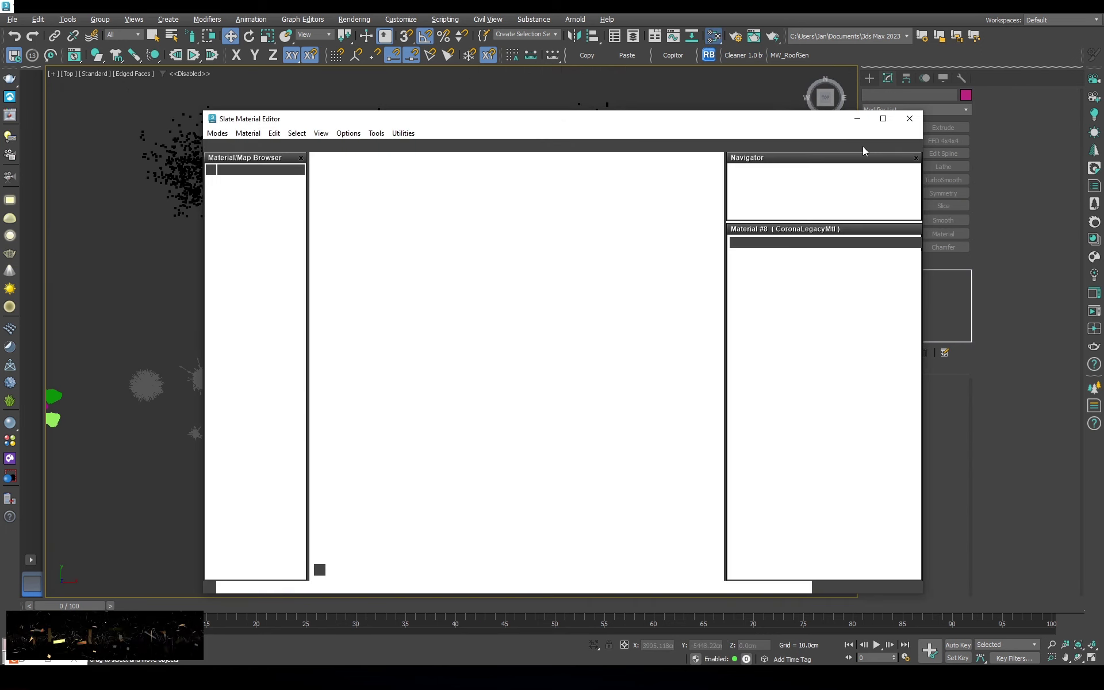
{"action": "scroll", "coordinate": [613, 303], "scroll_direction": "down", "scroll_amount": 3}
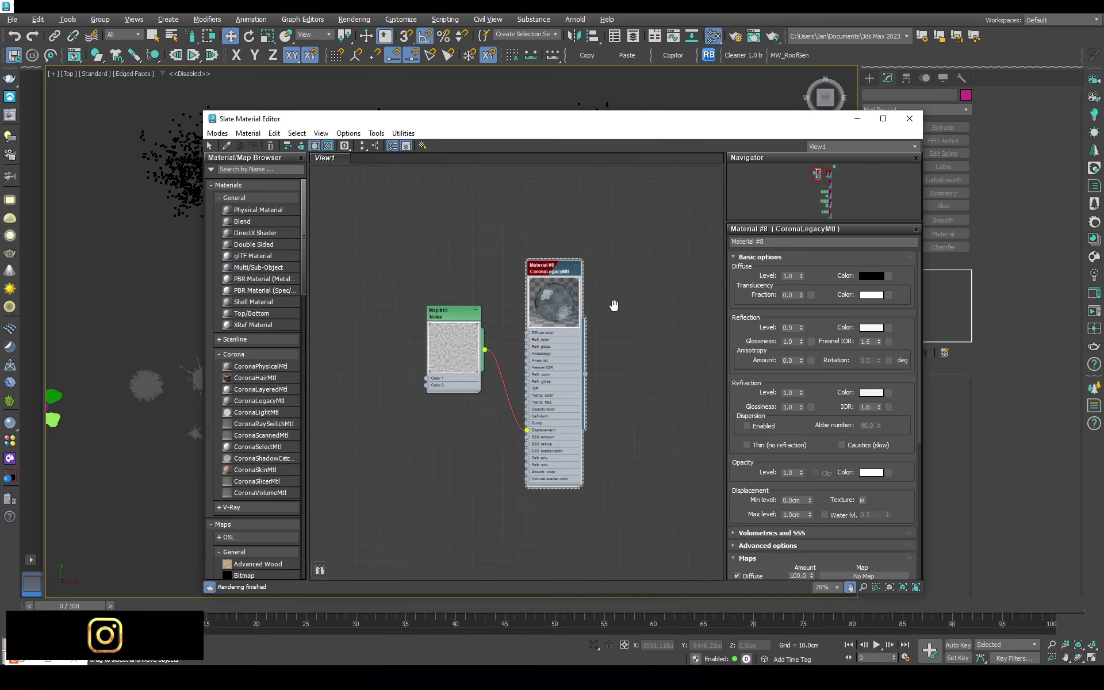
{"action": "scroll", "coordinate": [547, 337], "scroll_direction": "down", "scroll_amount": 3}
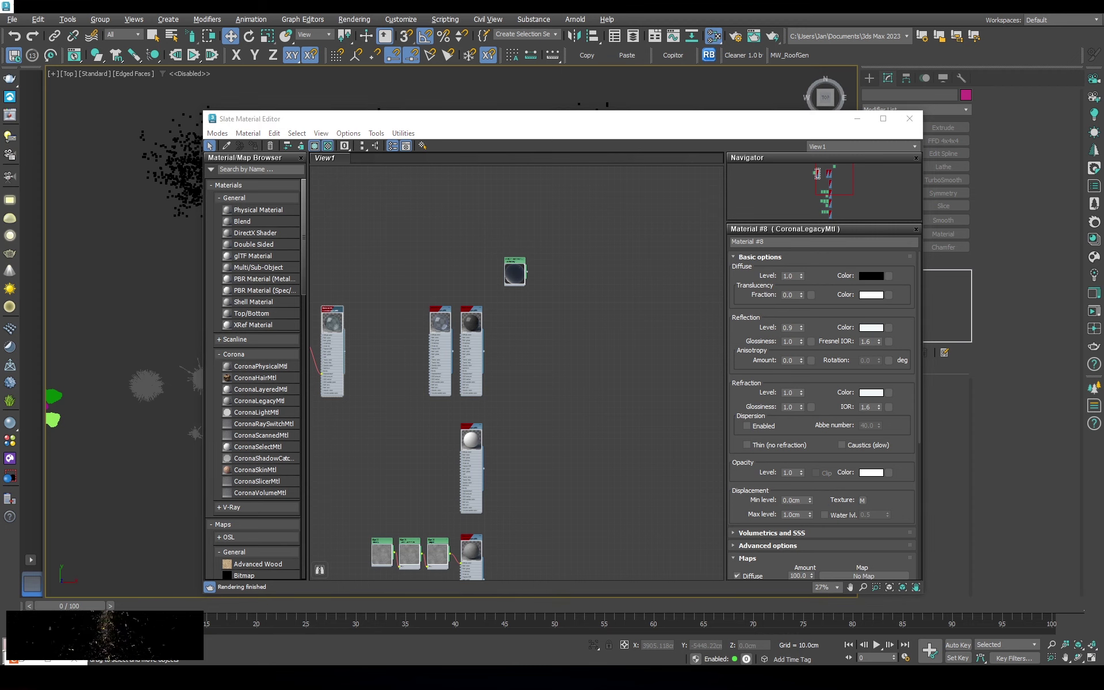
Connect the bw11.jpg bitmap as the grass scatter's distribution mask
{"action": "left_click_drag", "start_coordinate": [599, 299], "coordinate": [615, 332]}
{"action": "scroll", "coordinate": [592, 302], "scroll_direction": "up", "scroll_amount": 5}
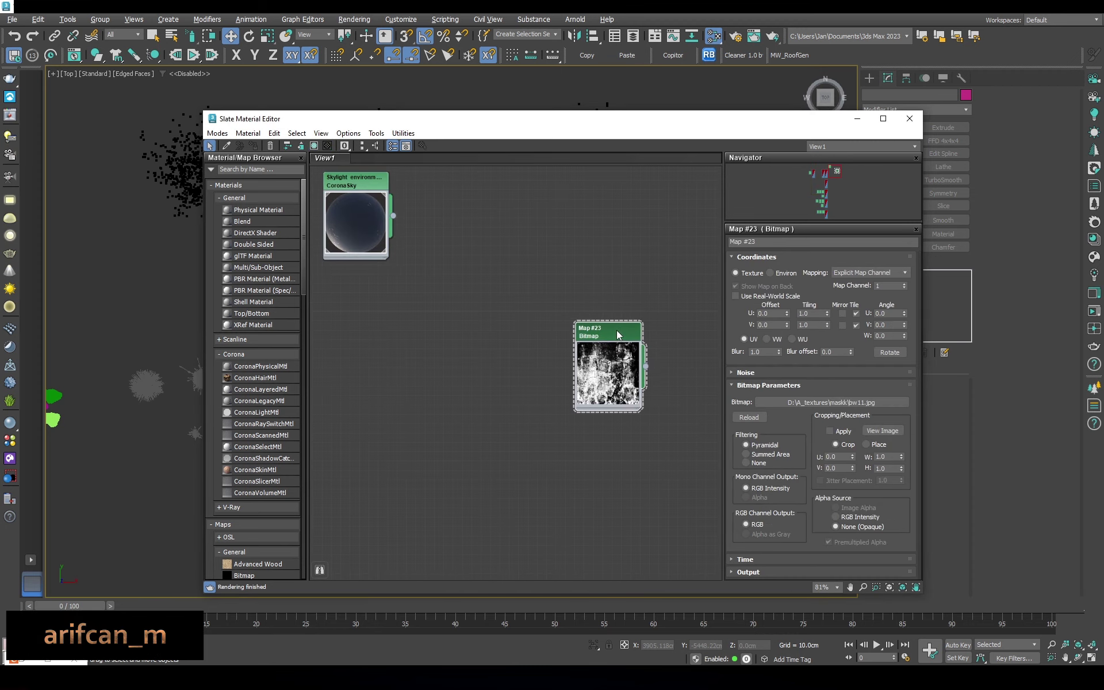
{"action": "left_click_drag", "start_coordinate": [730, 125], "coordinate": [609, 377]}
{"action": "scroll", "coordinate": [621, 209], "scroll_direction": "up", "scroll_amount": 3}
{"action": "left_click", "coordinate": [606, 296]}
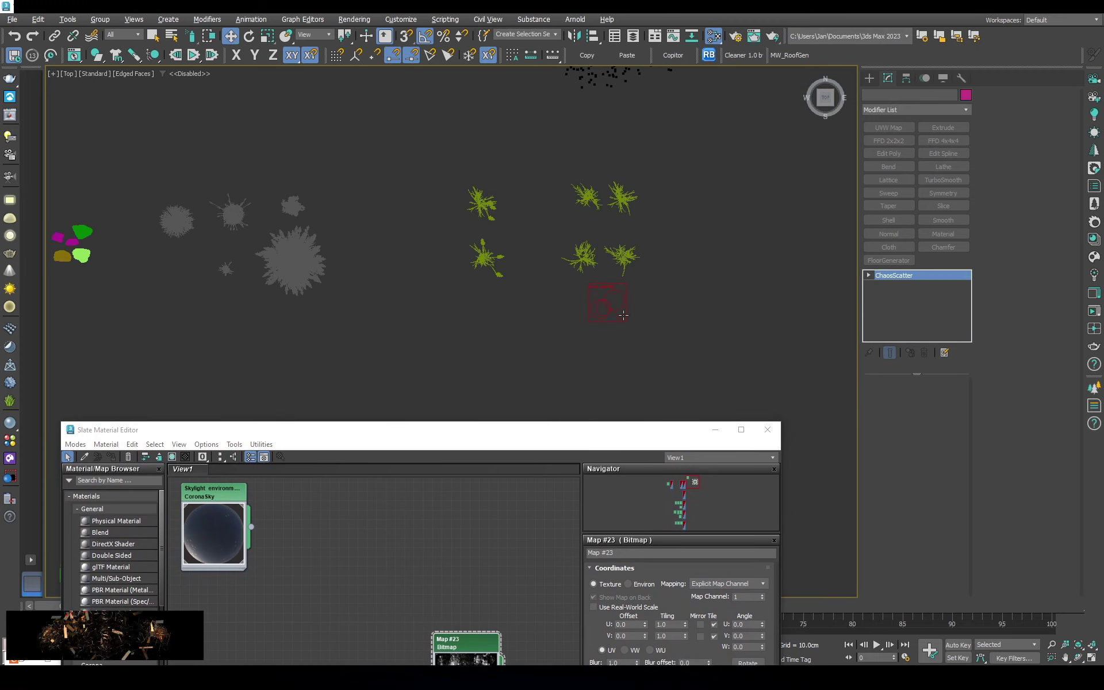
{"action": "left_click_drag", "start_coordinate": [642, 426], "coordinate": [650, 212]}
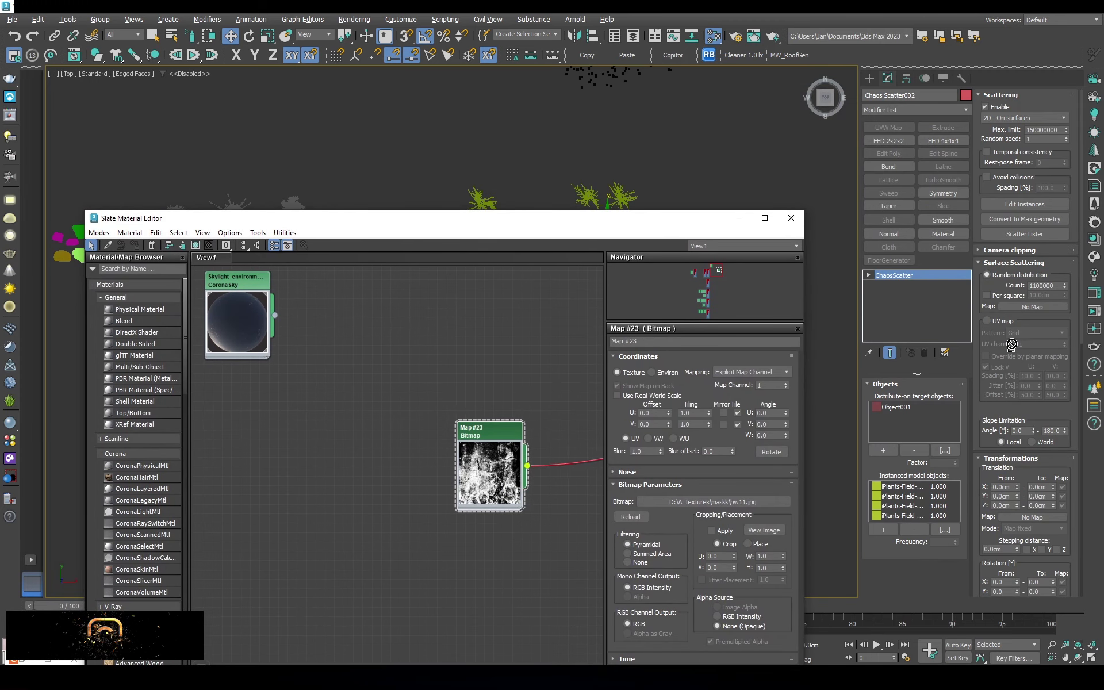
{"action": "left_click_drag", "start_coordinate": [1012, 343], "coordinate": [1019, 308]}
{"action": "left_click", "coordinate": [535, 376]}
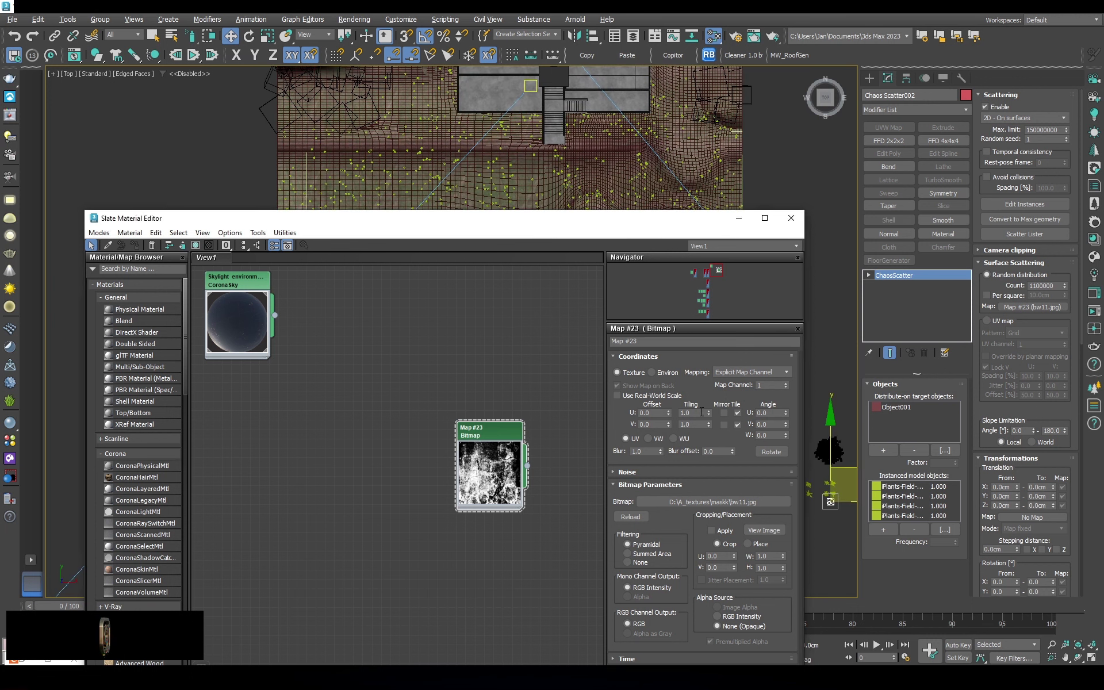
Tile the mask at 0.5 U/V and show up to 10000 instances in the viewport
{"action": "type", "text": "0.5"}
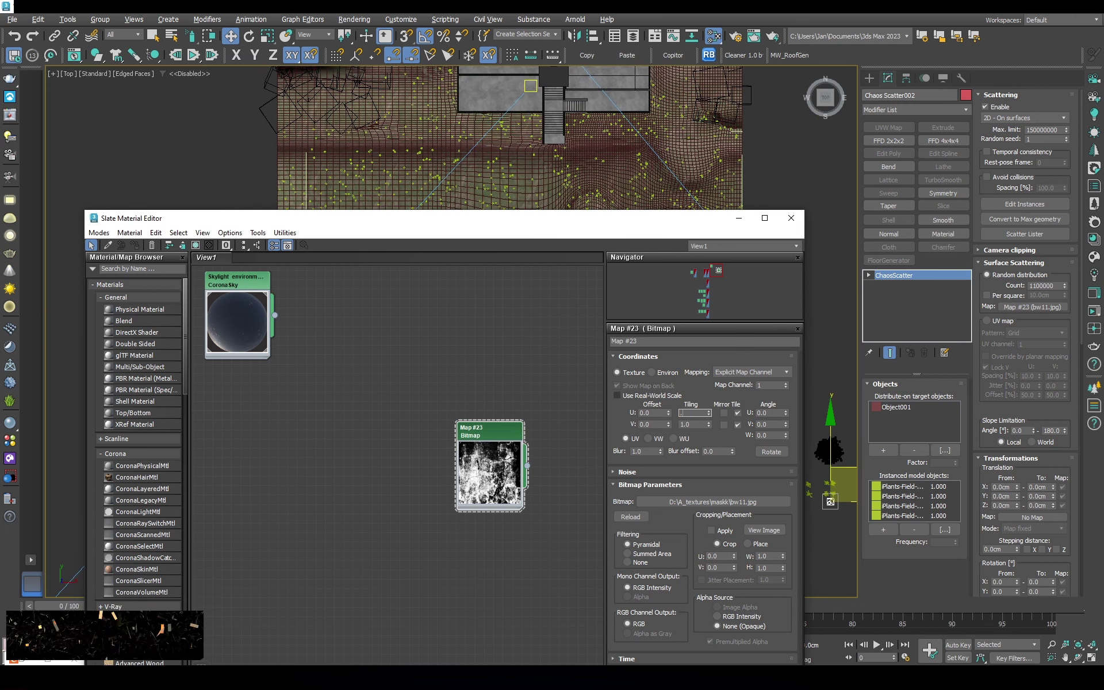
{"action": "key", "text": "Tab"}
{"action": "type", "text": "0.5"}
{"action": "key", "text": "Return"}
{"action": "middle_click_drag", "start_coordinate": [657, 163], "coordinate": [650, 128]}
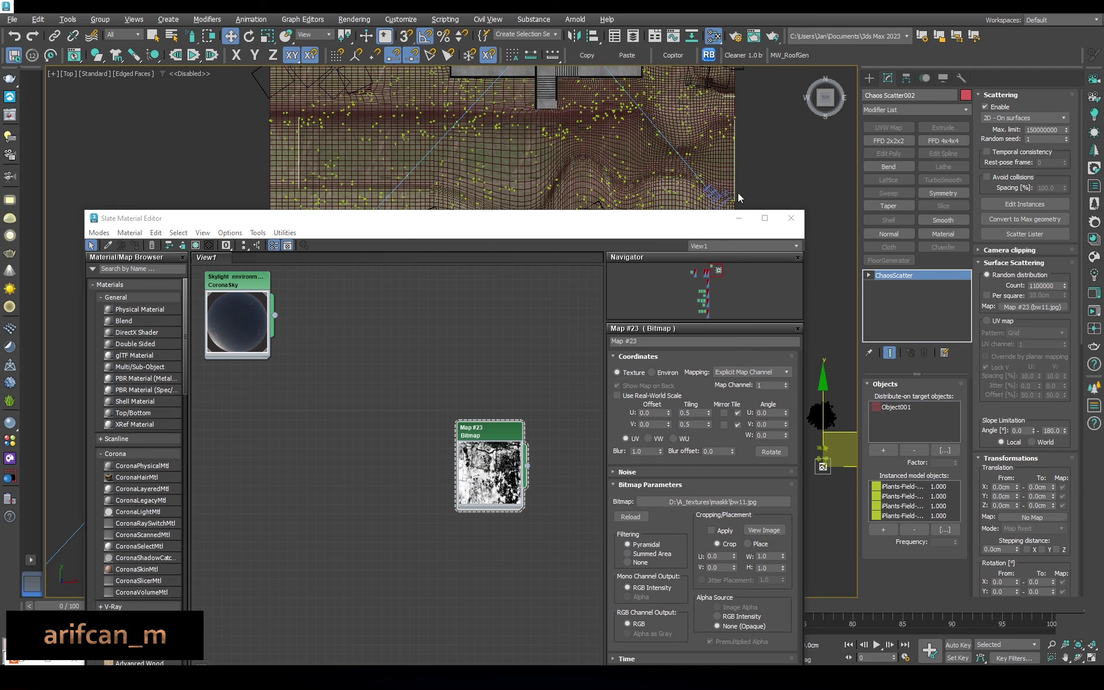
{"action": "scroll", "coordinate": [988, 438], "scroll_direction": "down", "scroll_amount": 5}
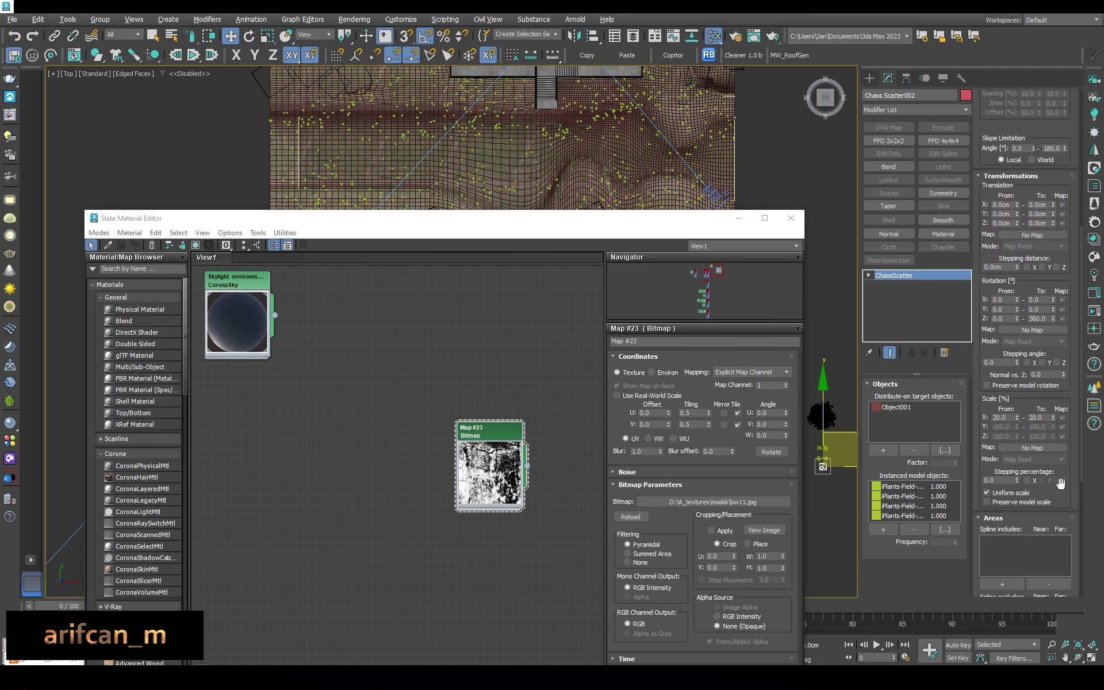
{"action": "scroll", "coordinate": [1059, 482], "scroll_direction": "down", "scroll_amount": 4}
{"action": "double_click", "coordinate": [1046, 510]}
{"action": "type", "text": "10000"}
{"action": "key", "text": "Return"}
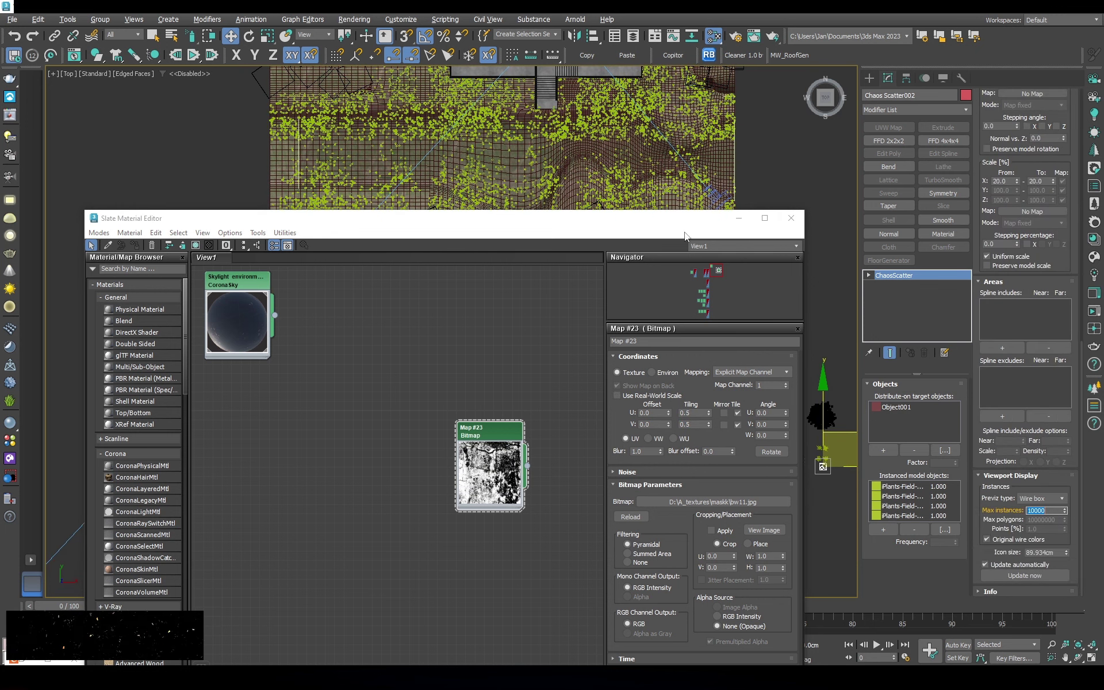
Rotate the mask map 45° and retile it to 0.4 U/V, then close Slate
{"action": "left_click", "coordinate": [485, 438]}
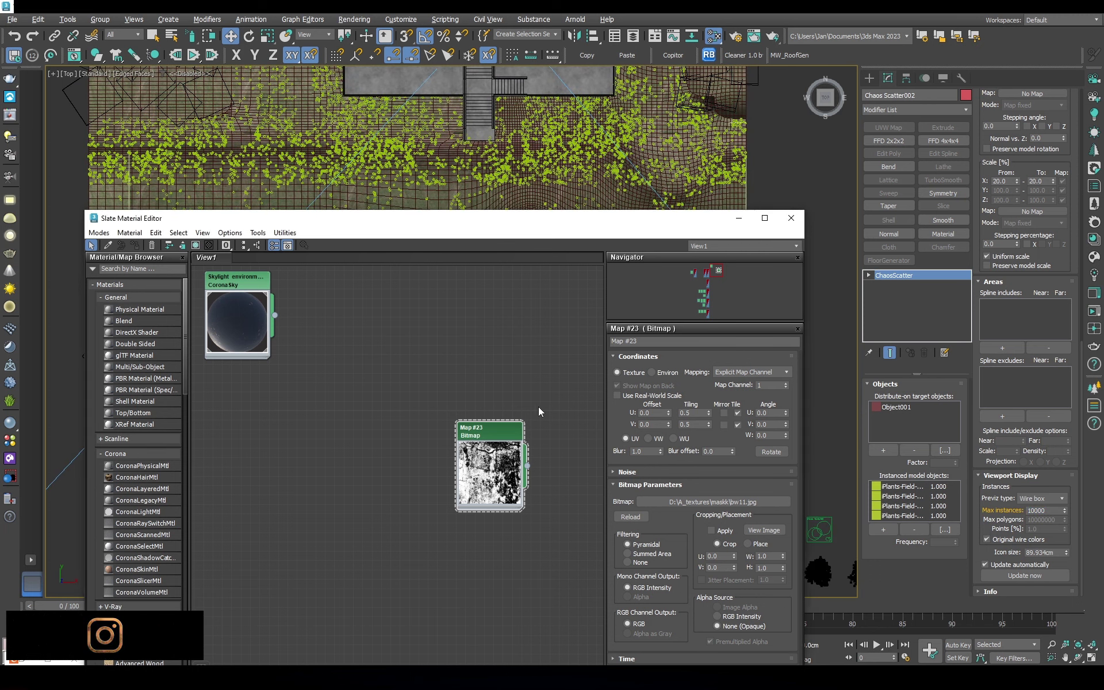
{"action": "type", "text": "45"}
{"action": "key", "text": "Return"}
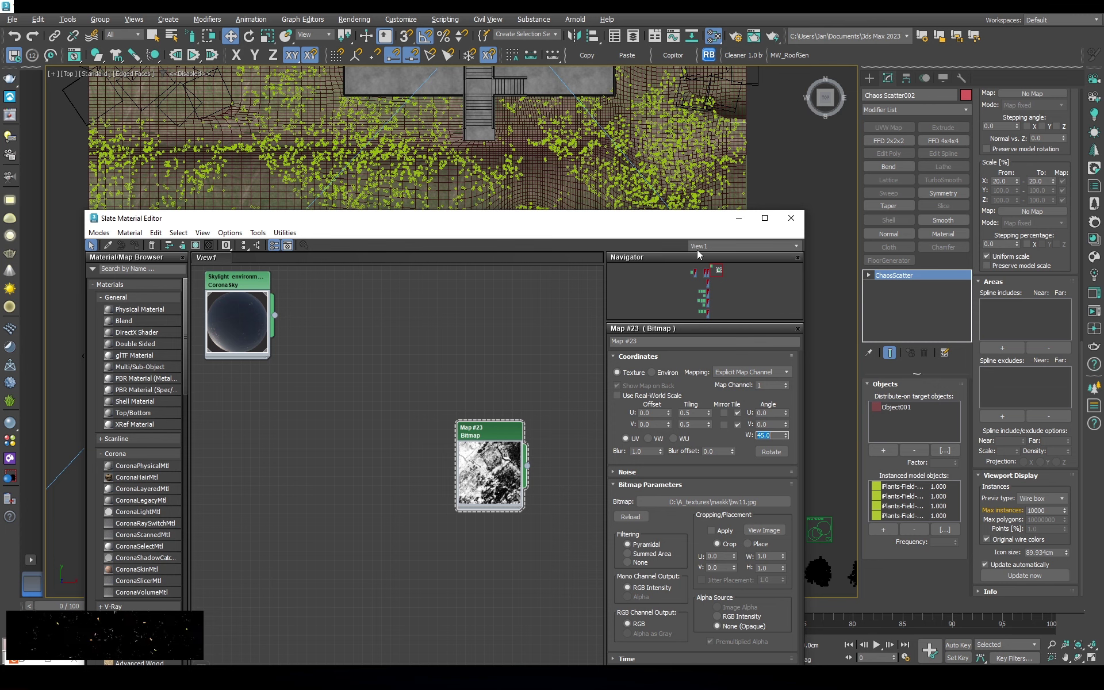
{"action": "double_click", "coordinate": [693, 413]}
{"action": "type", "text": ".4"}
{"action": "key", "text": "Tab"}
{"action": "type", "text": ".4"}
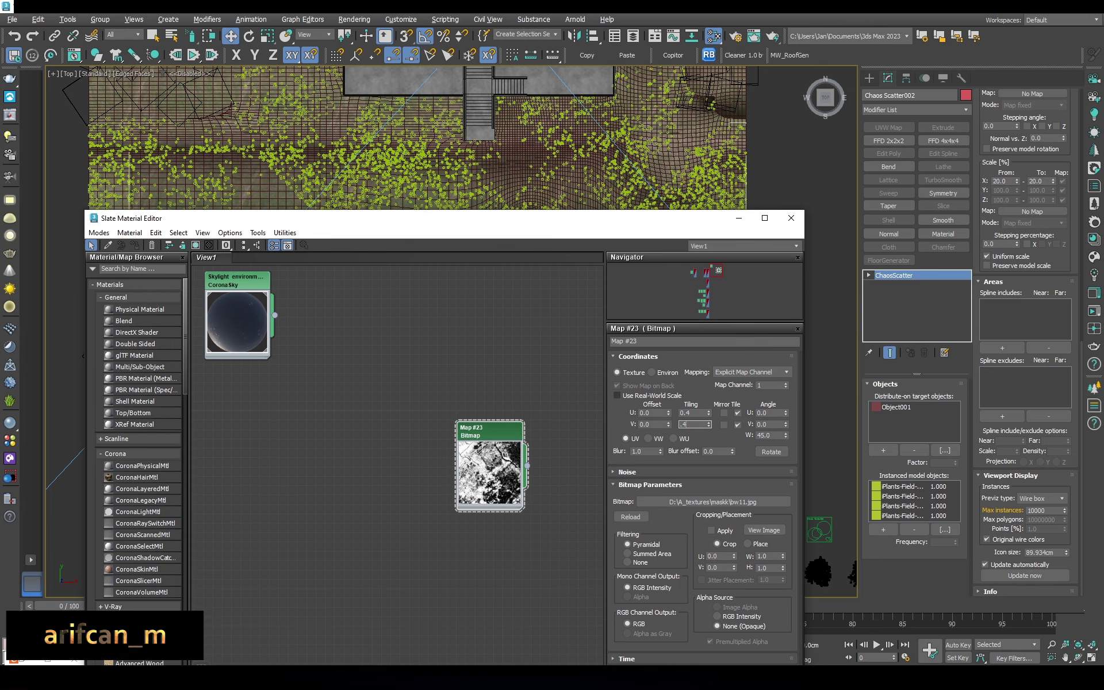
{"action": "key", "text": "Return"}
{"action": "left_click", "coordinate": [791, 219]}
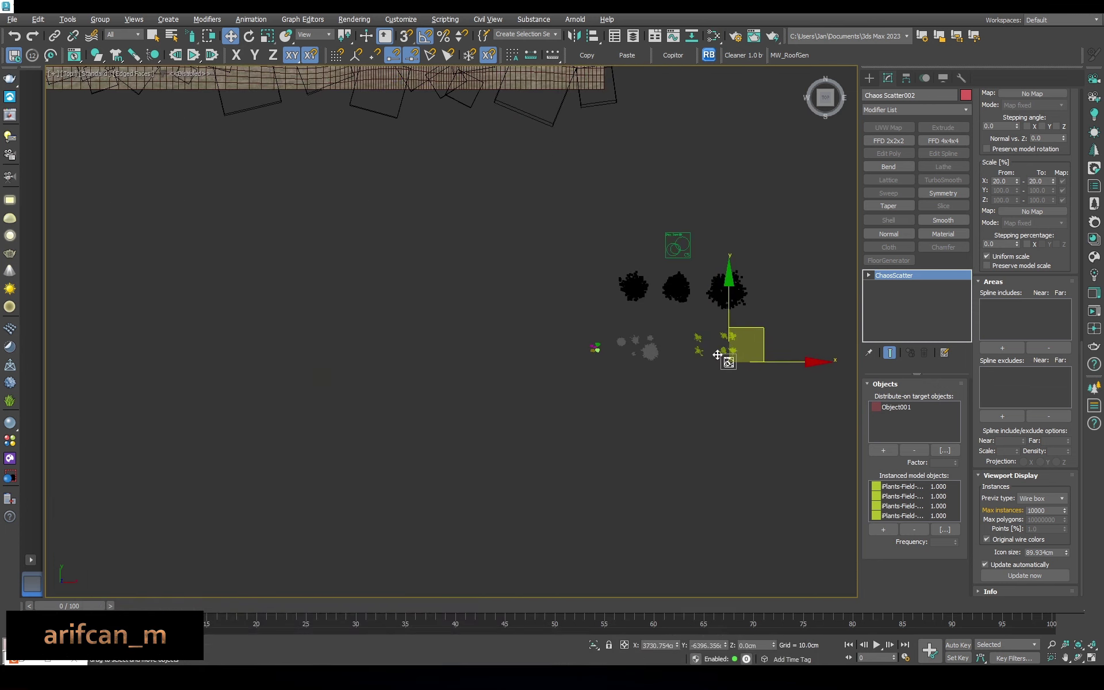
Clone Chaos Scatter002 into a new Chaos Scatter003
{"action": "scroll", "coordinate": [667, 345], "scroll_direction": "up", "scroll_amount": 8}
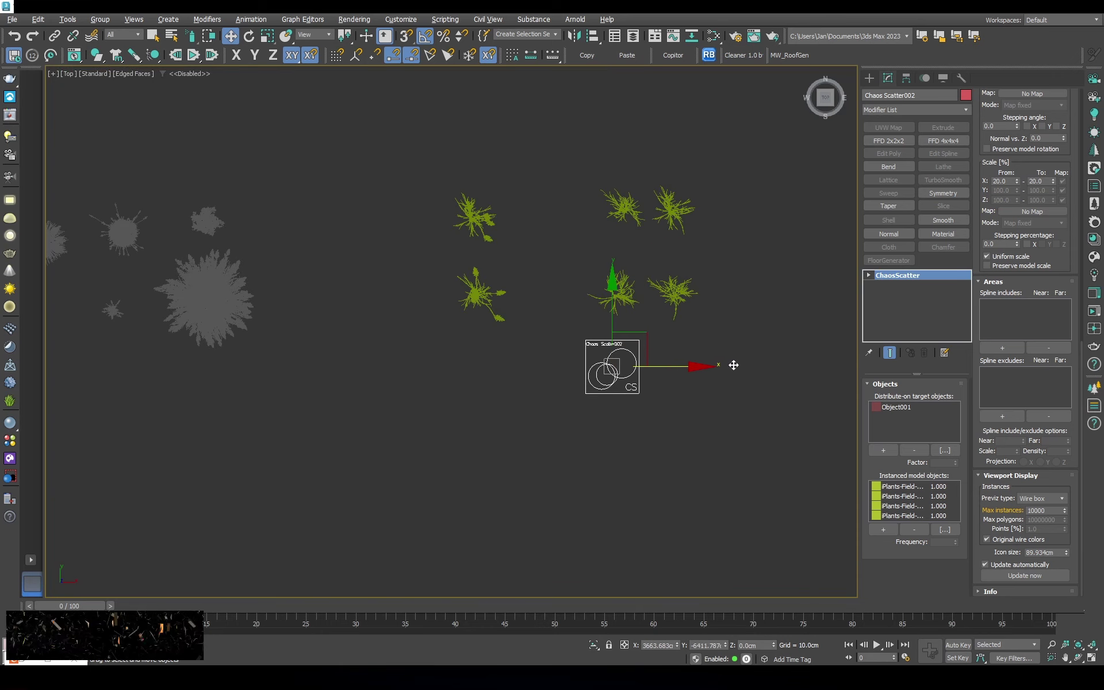
{"action": "left_click_drag", "start_coordinate": [677, 334], "coordinate": [711, 342], "text": "shift"}
{"action": "key", "text": "m"}
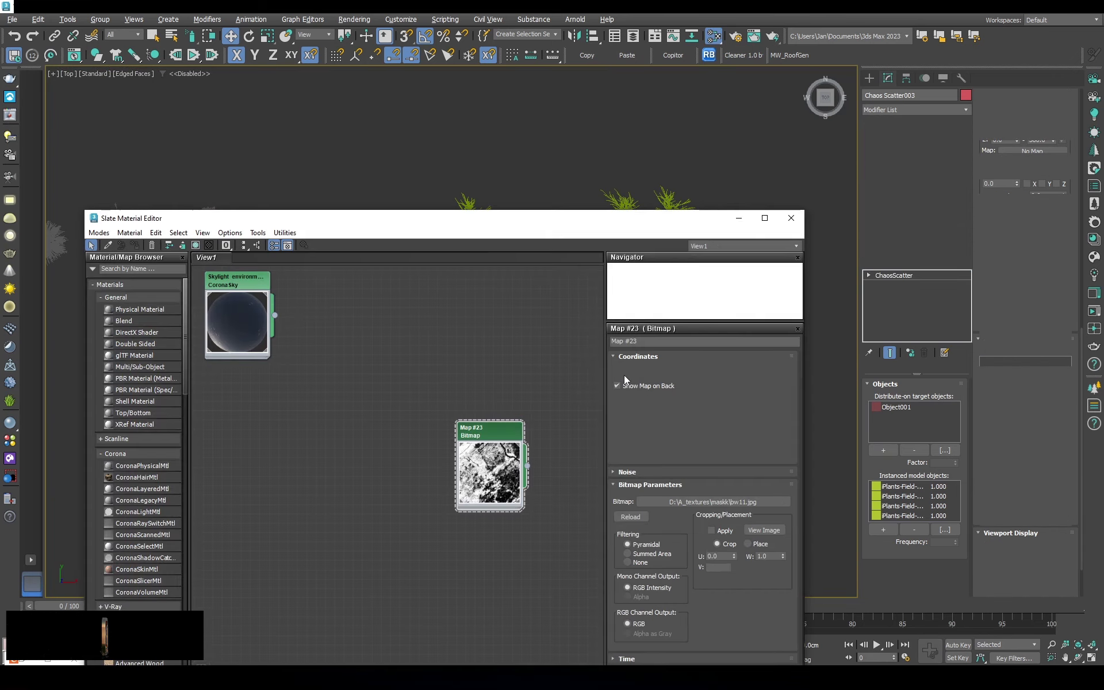
Copy mask Map #23 to Map #24, invert it, and assign it as the scatter's surface map
{"action": "mouse_move", "coordinate": [489, 429]}
{"action": "left_mouse_down"}
{"action": "mouse_move", "coordinate": [486, 327]}
{"action": "mouse_move", "coordinate": [482, 440]}
{"action": "left_mouse_up"}
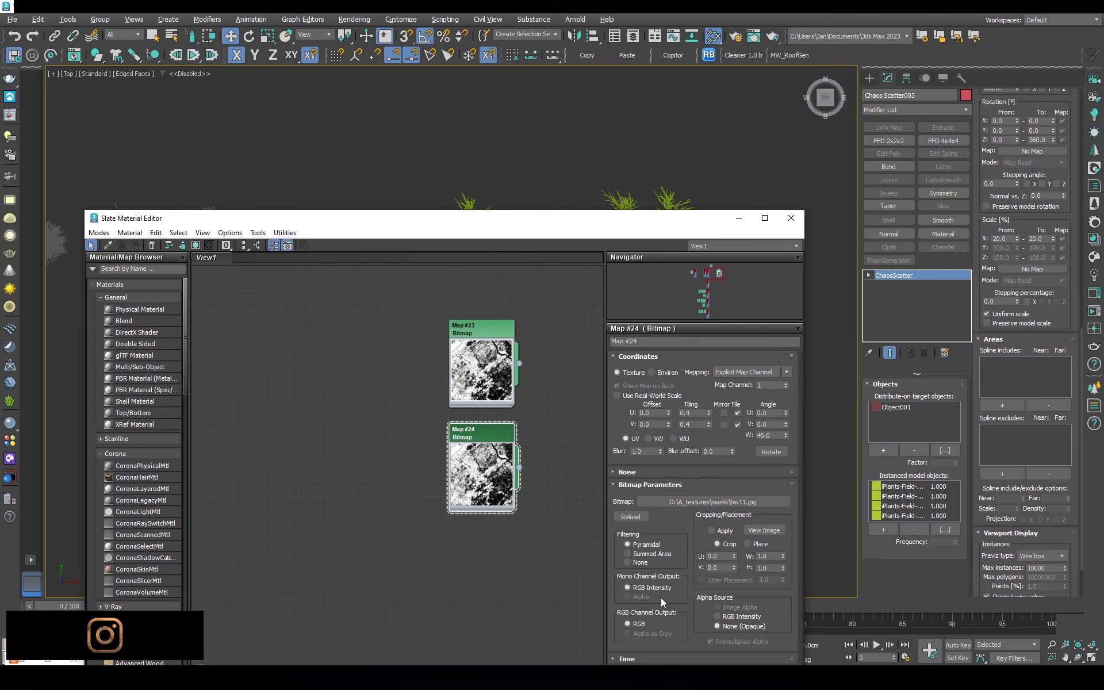
{"action": "left_click_drag", "start_coordinate": [658, 219], "coordinate": [662, 106]}
{"action": "scroll", "coordinate": [660, 552], "scroll_direction": "down", "scroll_amount": 5}
{"action": "left_click", "coordinate": [624, 316]}
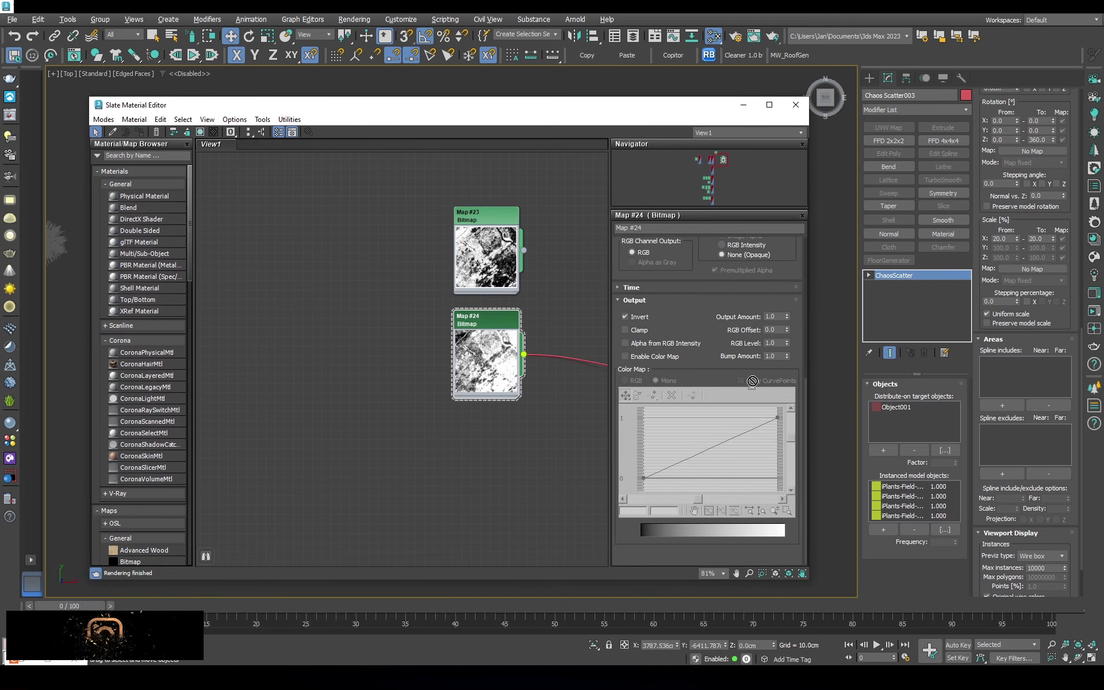
{"action": "left_click_drag", "start_coordinate": [523, 354], "coordinate": [560, 322]}
{"action": "key", "text": "Escape"}
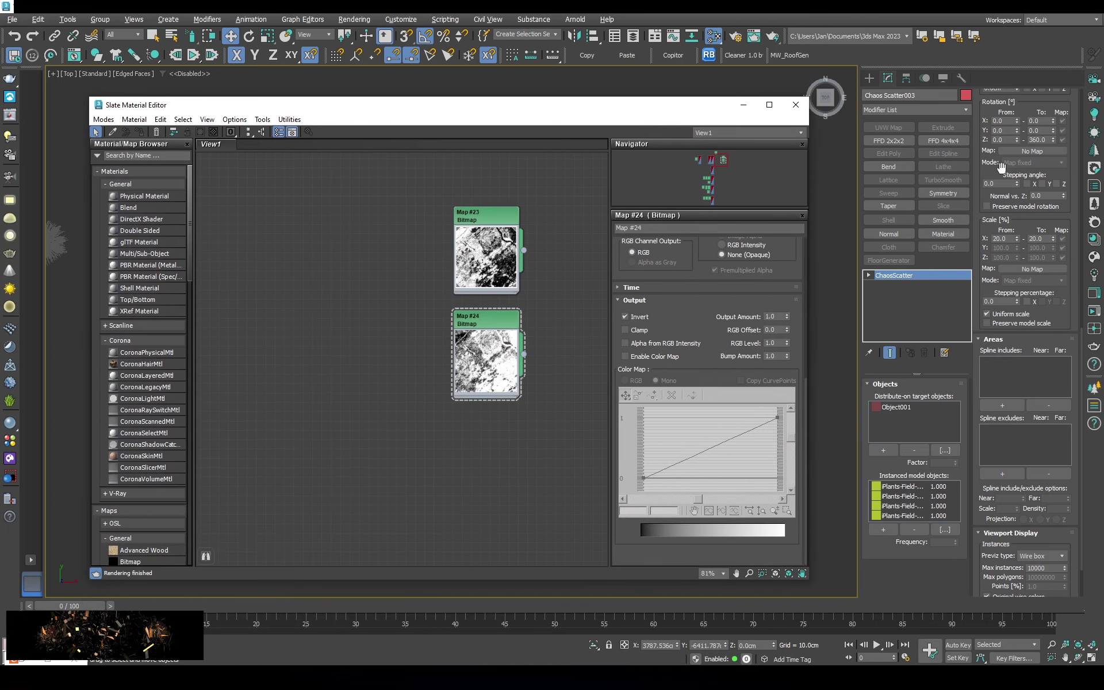
{"action": "left_click_drag", "start_coordinate": [985, 226], "coordinate": [984, 549]}
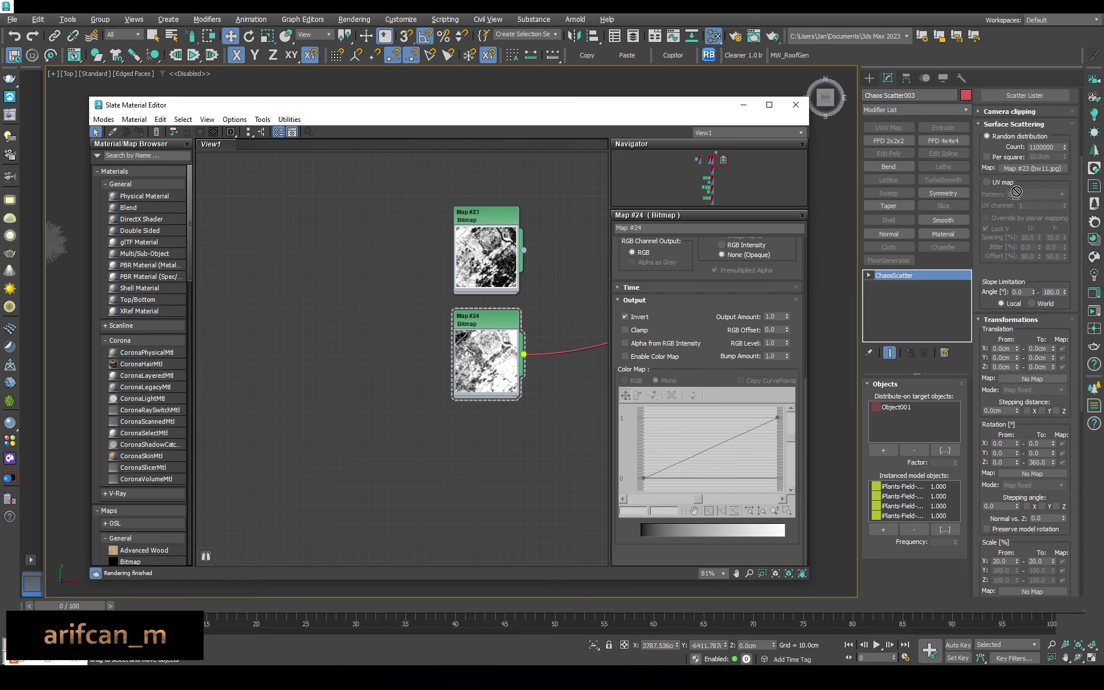
{"action": "left_click_drag", "start_coordinate": [523, 354], "coordinate": [1032, 168]}
{"action": "left_click", "coordinate": [560, 371]}
{"action": "left_click", "coordinate": [795, 104]}
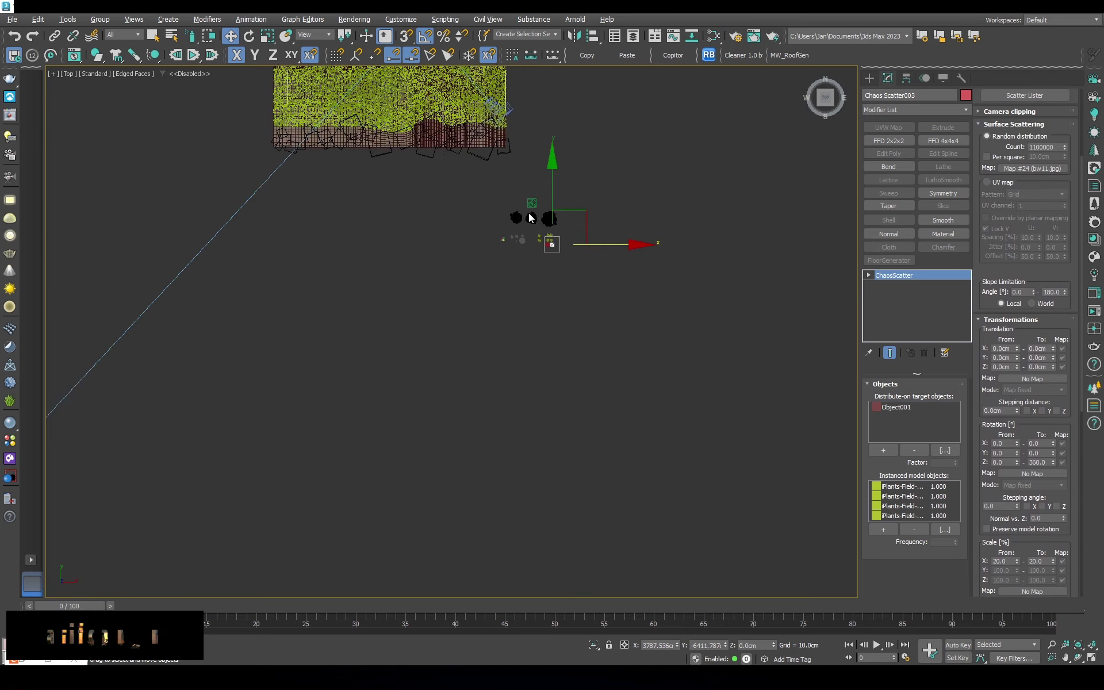
In the camera view, set the scatter's maximum scale to 50% and start an interactive Corona render
{"action": "scroll", "coordinate": [595, 246], "scroll_direction": "up", "scroll_amount": 5}
{"action": "key", "text": "c"}
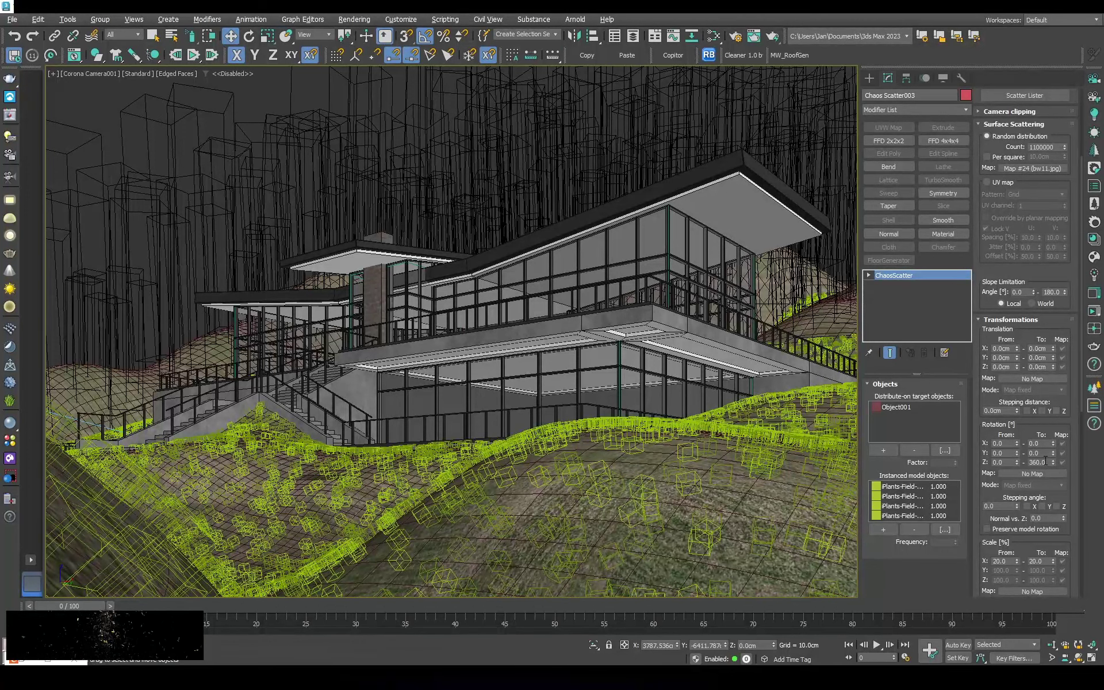
{"action": "left_click_drag", "start_coordinate": [994, 546], "coordinate": [994, 496]}
{"action": "type", "text": "50"}
{"action": "key", "text": "Return"}
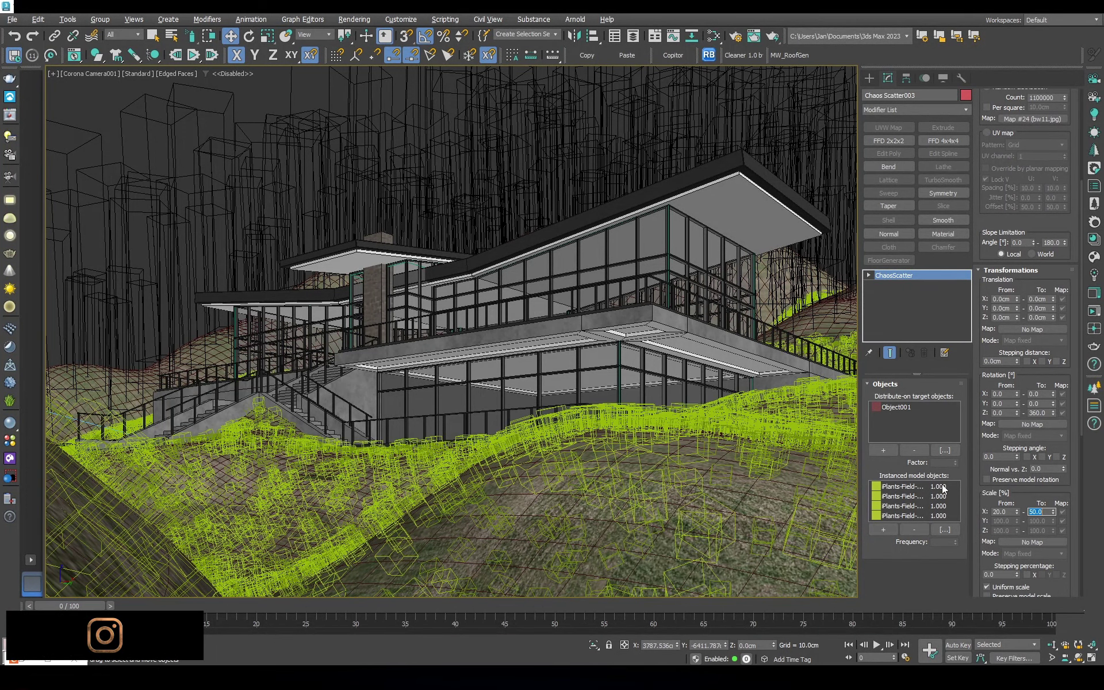
{"action": "left_click", "coordinate": [1094, 311]}
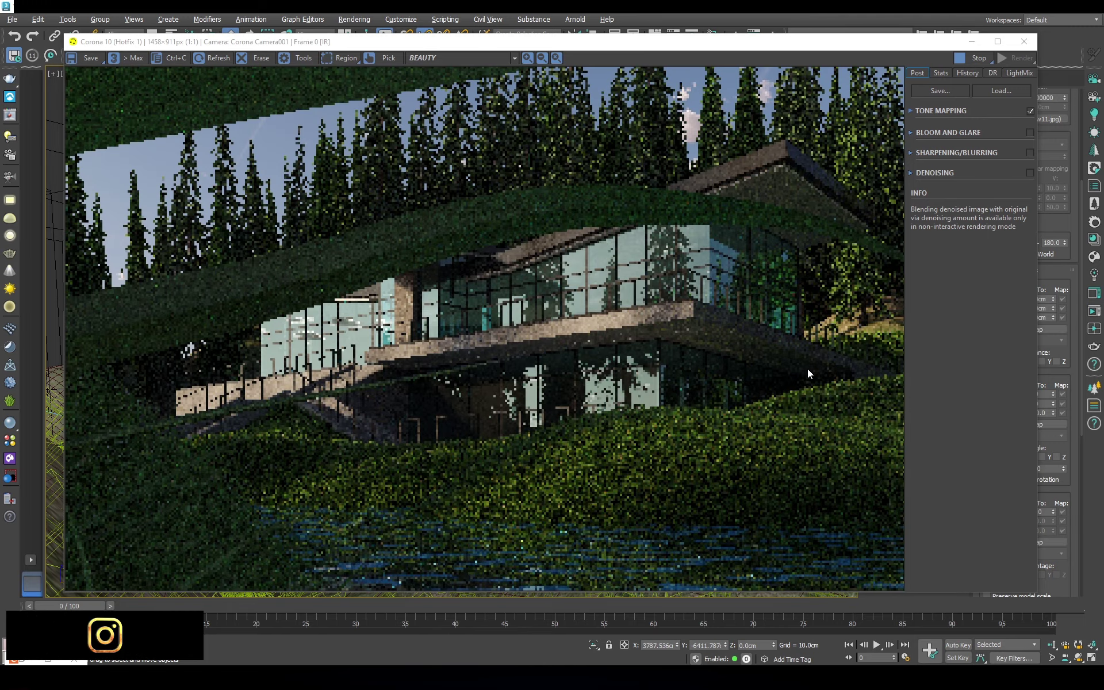
Zoom and pan the Corona VFB to inspect the grass, glass and railing
{"action": "scroll", "coordinate": [633, 464], "scroll_direction": "up", "scroll_amount": 3}
{"action": "scroll", "coordinate": [627, 360], "scroll_direction": "down", "scroll_amount": 1}
{"action": "scroll", "coordinate": [636, 361], "scroll_direction": "down", "scroll_amount": 1}
{"action": "scroll", "coordinate": [633, 361], "scroll_direction": "down", "scroll_amount": 1}
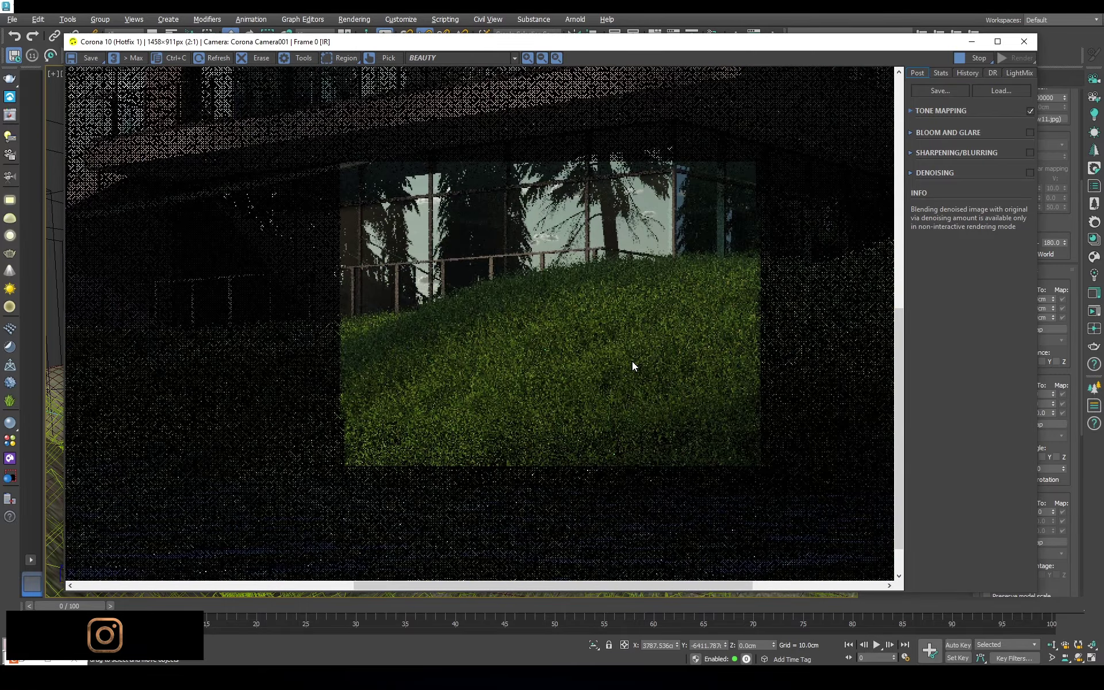
{"action": "scroll", "coordinate": [632, 361], "scroll_direction": "up", "scroll_amount": 1}
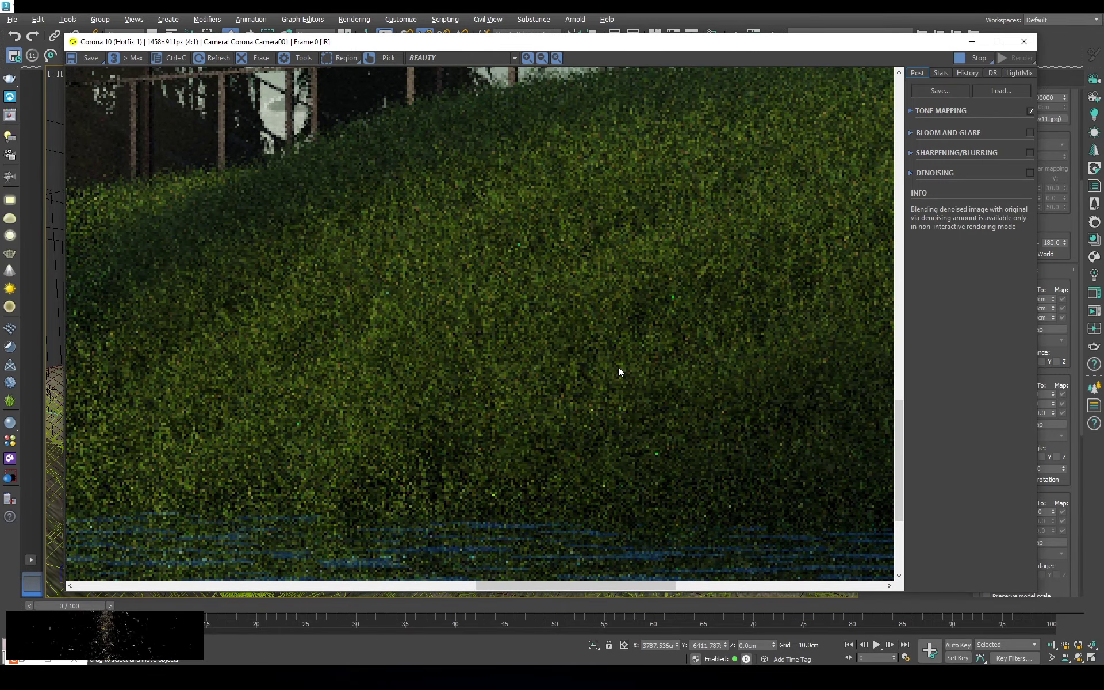
{"action": "scroll", "coordinate": [618, 371], "scroll_direction": "down", "scroll_amount": 2}
{"action": "scroll", "coordinate": [765, 470], "scroll_direction": "up", "scroll_amount": 1}
{"action": "left_click_drag", "start_coordinate": [765, 471], "coordinate": [671, 416]}
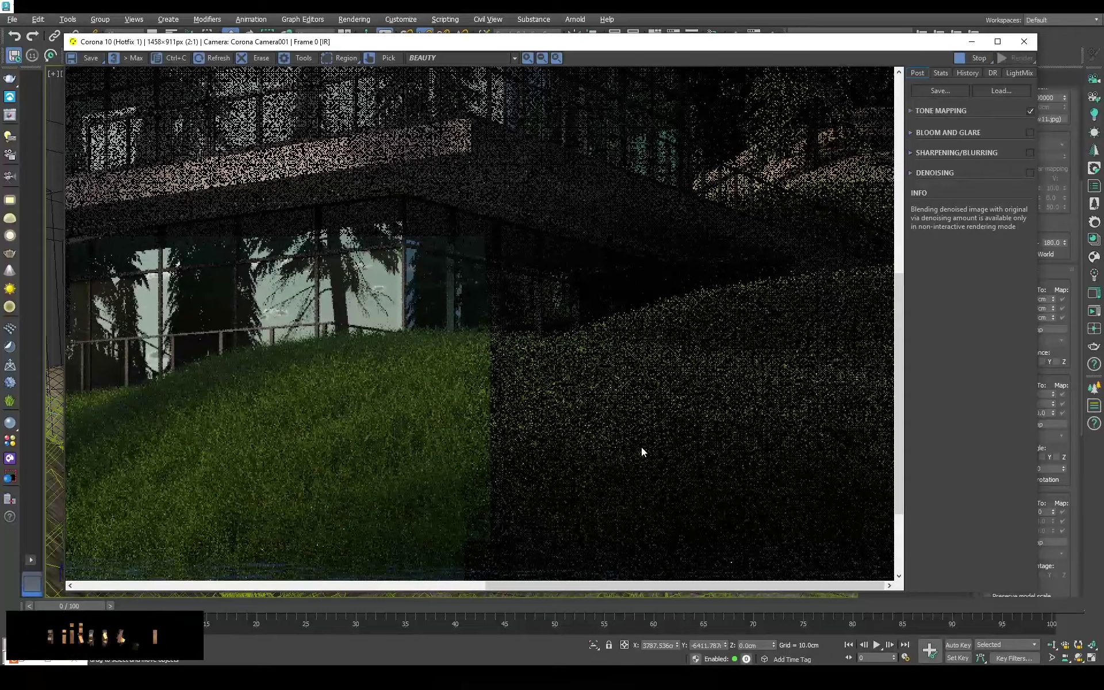
{"action": "scroll", "coordinate": [592, 437], "scroll_direction": "up", "scroll_amount": 1}
{"action": "scroll", "coordinate": [552, 382], "scroll_direction": "down", "scroll_amount": 2}
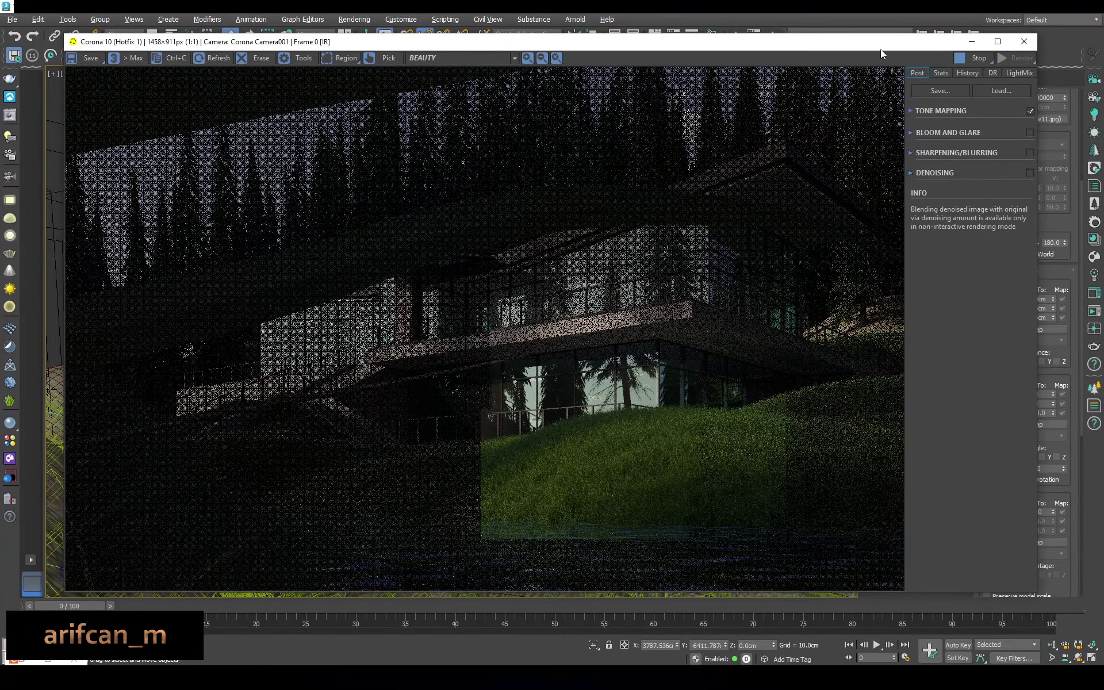
Move the render window aside and select Chaos Scatter003's minimum scale value
{"action": "left_click_drag", "start_coordinate": [878, 50], "coordinate": [721, 64]}
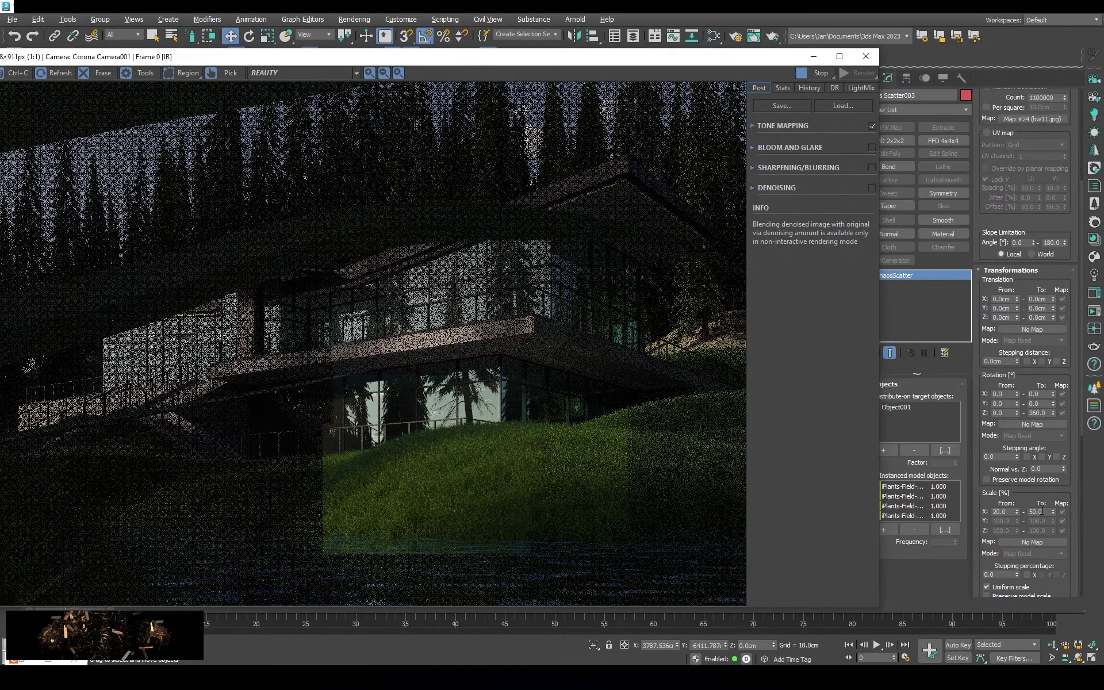
{"action": "left_click", "coordinate": [867, 64]}
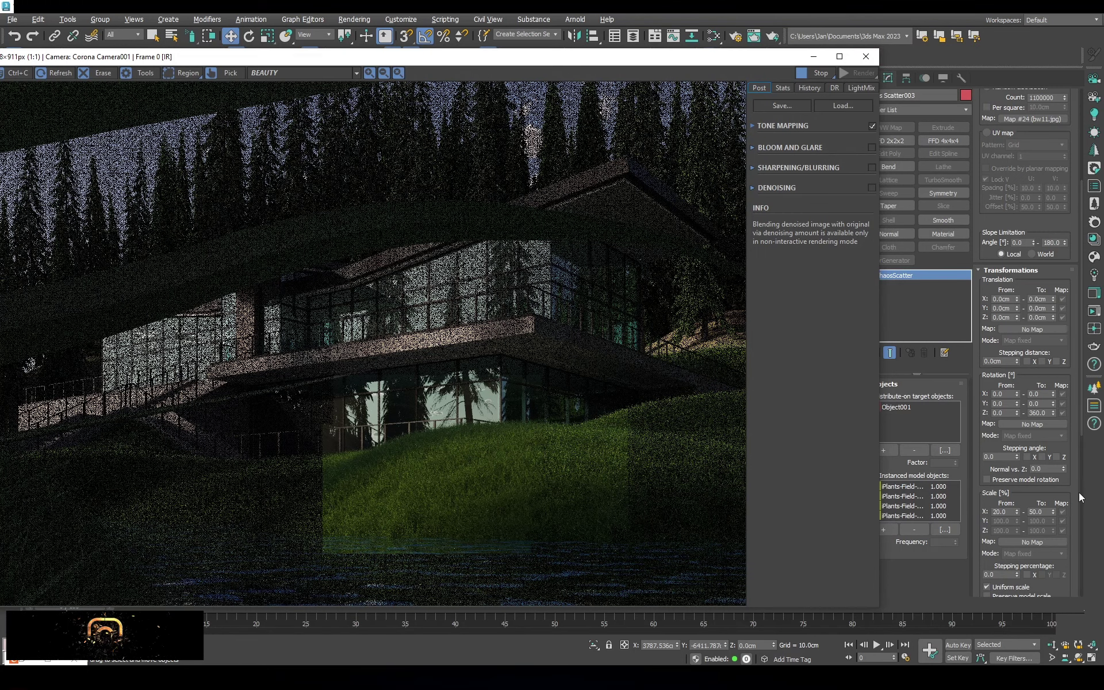
{"action": "left_click", "coordinate": [1000, 511]}
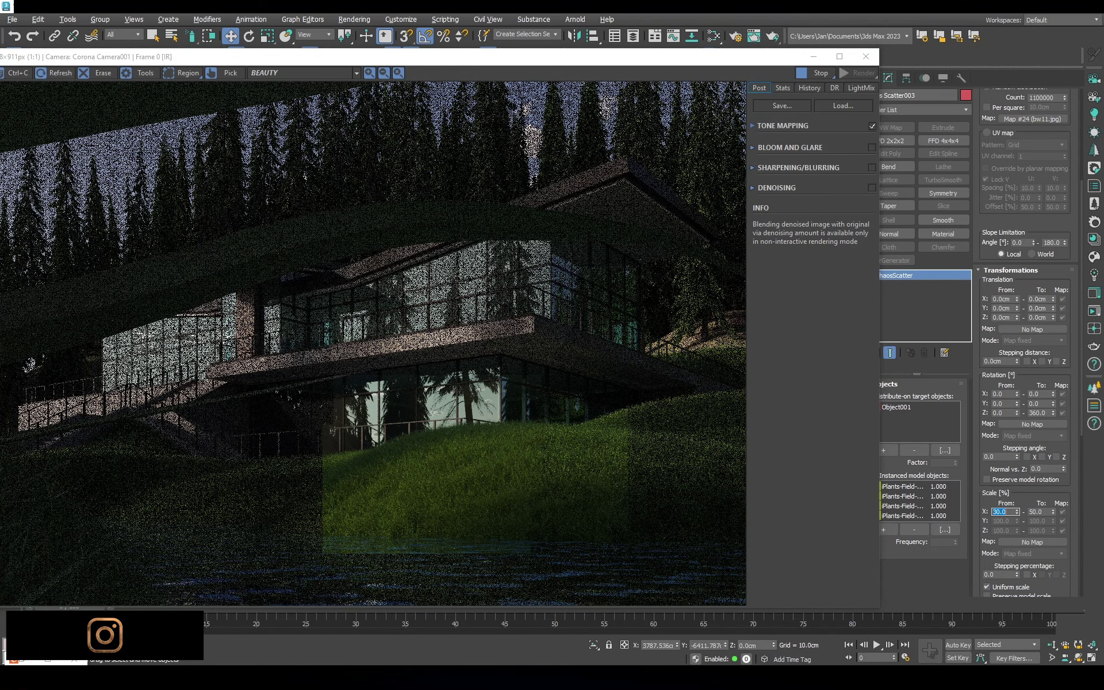
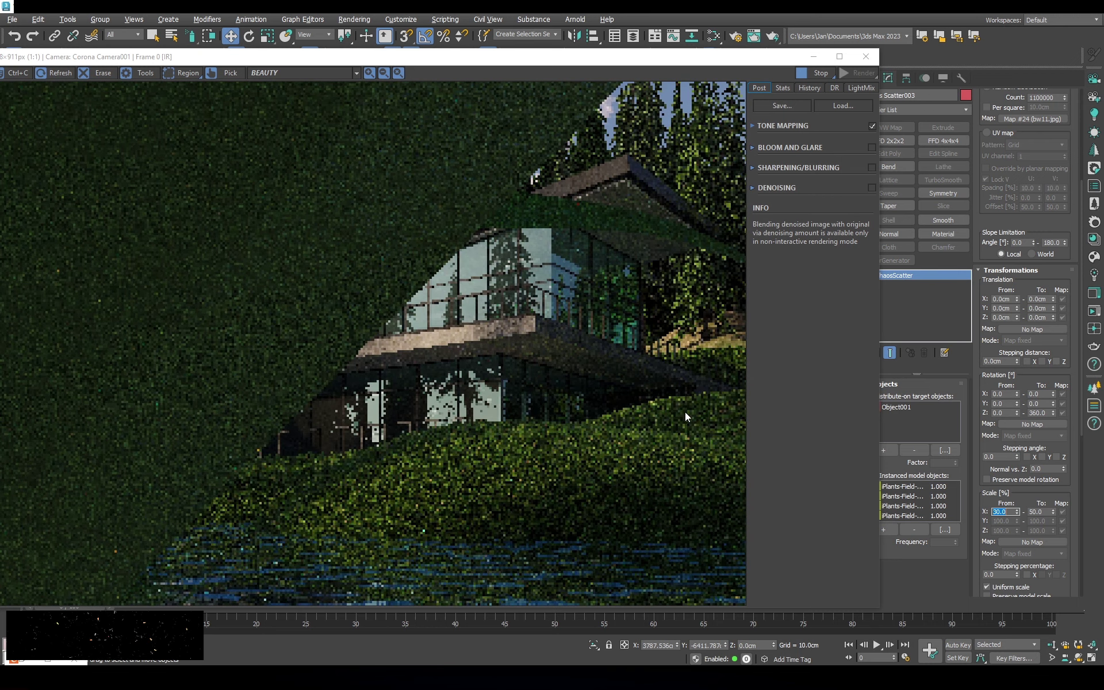
Close the Corona VFB and frame the camera view of the house with safe frames shown
{"action": "scroll", "coordinate": [592, 455], "scroll_direction": "up", "scroll_amount": 2}
{"action": "scroll", "coordinate": [529, 419], "scroll_direction": "down", "scroll_amount": 1}
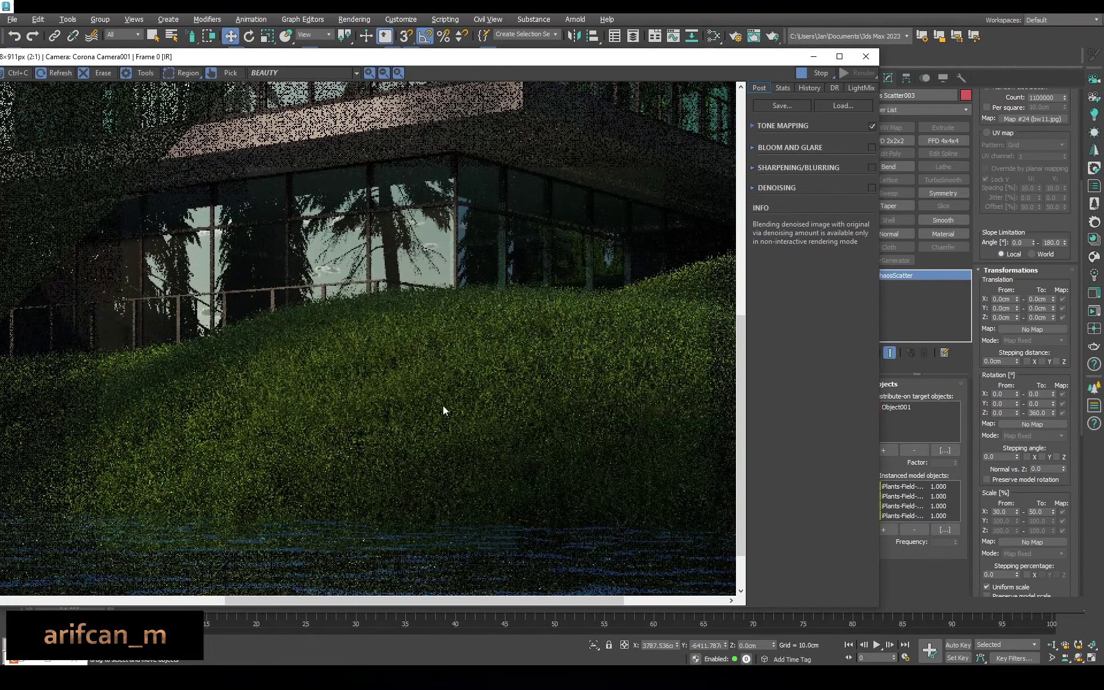
{"action": "scroll", "coordinate": [599, 354], "scroll_direction": "down", "scroll_amount": 1}
{"action": "left_click", "coordinate": [865, 55]}
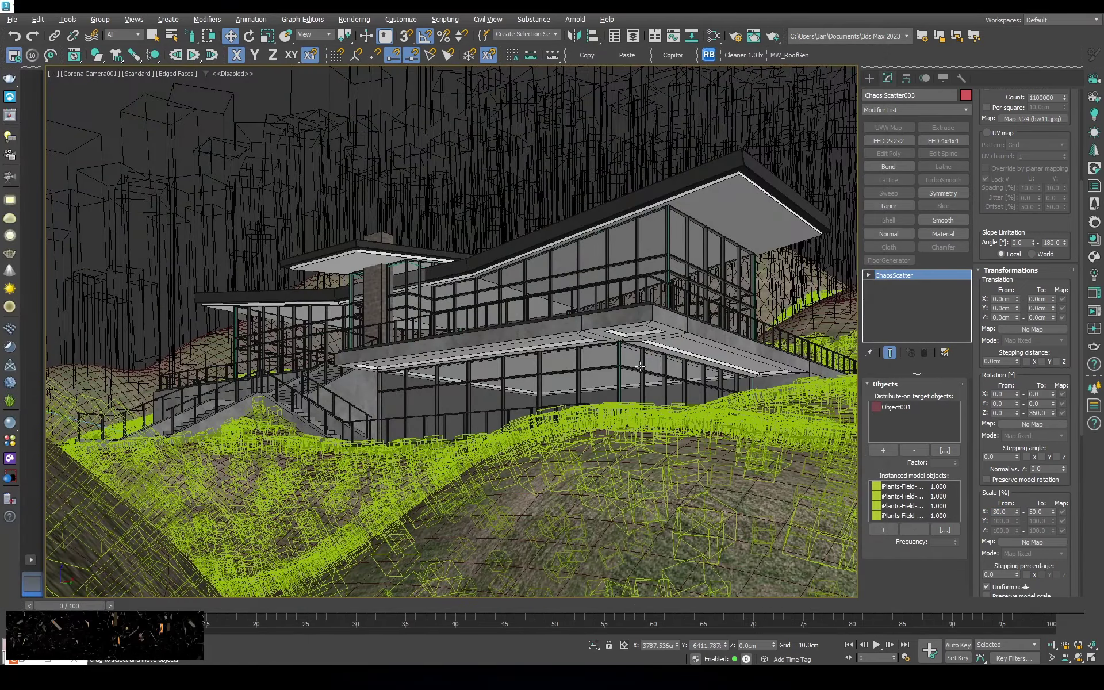
{"action": "scroll", "coordinate": [566, 292], "scroll_direction": "up", "scroll_amount": 3}
{"action": "middle_click_drag", "start_coordinate": [566, 292], "coordinate": [538, 287]}
{"action": "key", "text": "shift+f"}
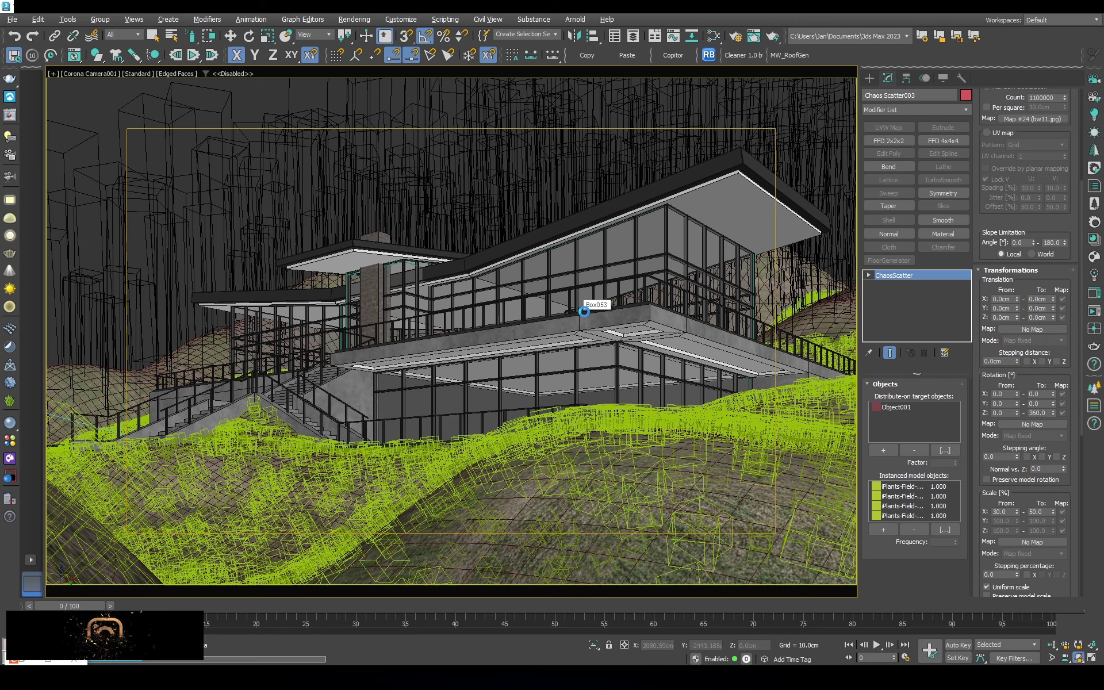
{"action": "mouse_move", "coordinate": [621, 275]}
{"action": "left_mouse_down"}
{"action": "mouse_move", "coordinate": [649, 275]}
{"action": "mouse_move", "coordinate": [624, 281]}
{"action": "left_mouse_up"}
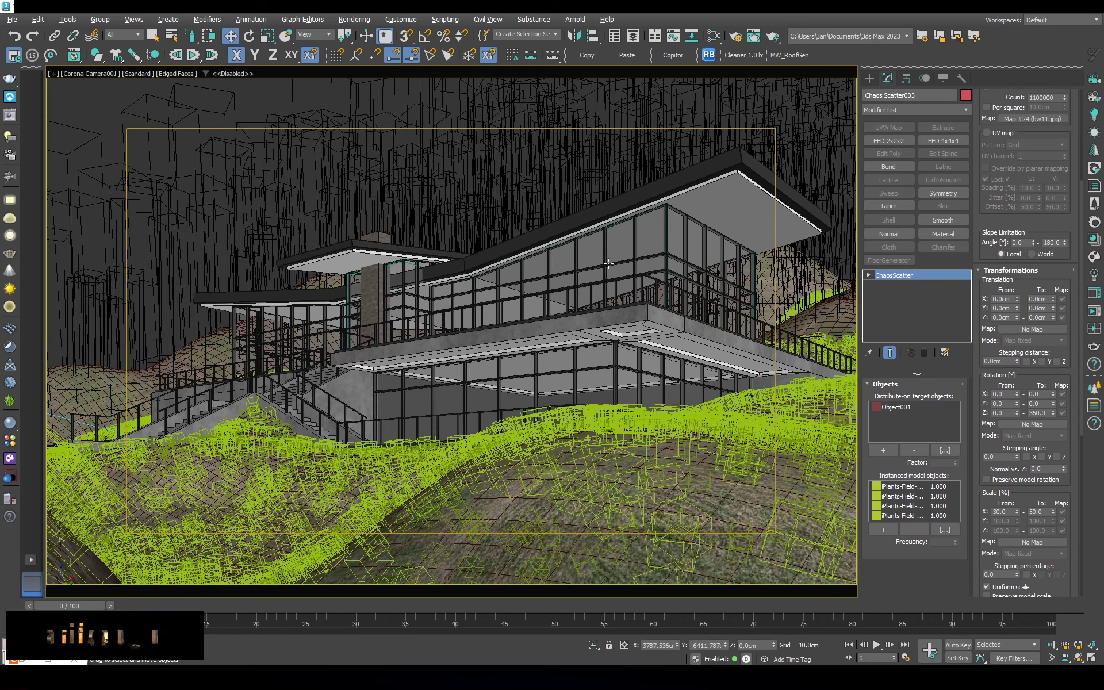
Clone Chaos Scatter003 in Top view as a copy named Chaos Scatter004
{"action": "key", "text": "t"}
{"action": "scroll", "coordinate": [608, 470], "scroll_direction": "up", "scroll_amount": 5}
{"action": "left_click", "coordinate": [616, 451]}
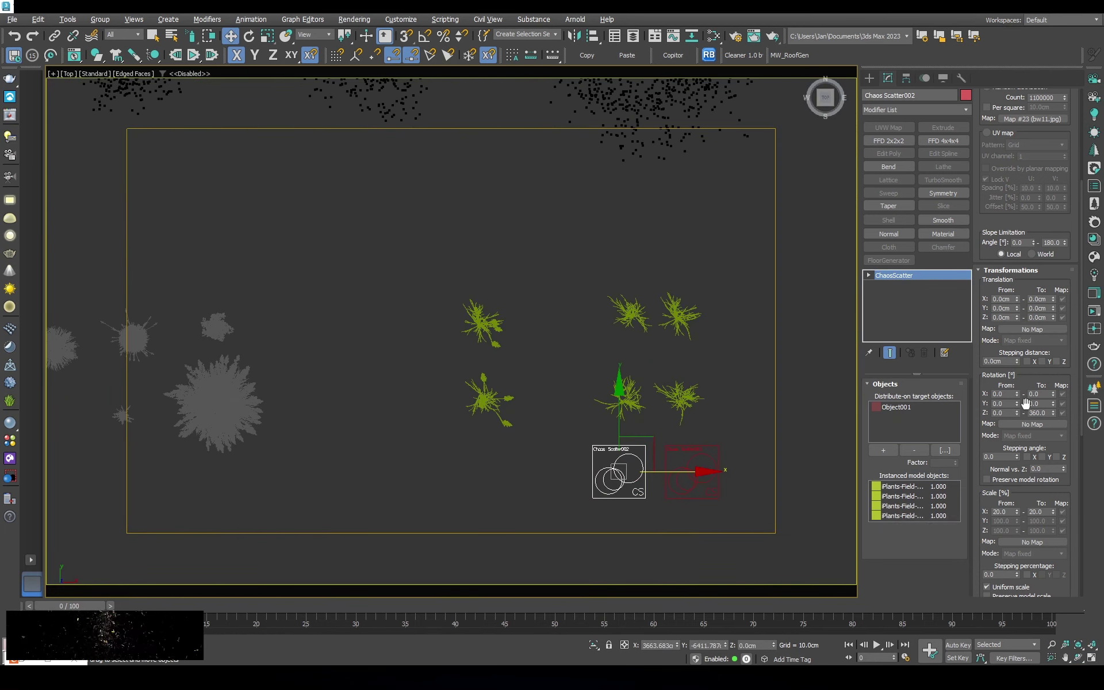
{"action": "scroll", "coordinate": [660, 328], "scroll_direction": "down", "scroll_amount": 3}
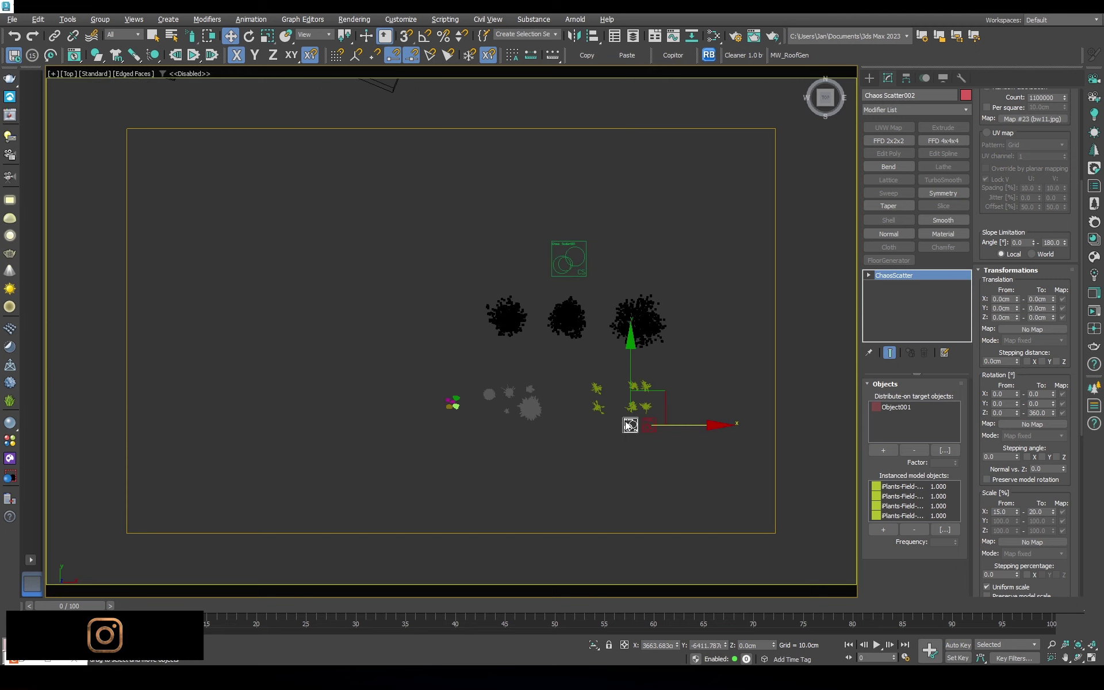
{"action": "scroll", "coordinate": [676, 414], "scroll_direction": "up", "scroll_amount": 3}
{"action": "left_click", "coordinate": [609, 391]}
{"action": "left_click", "coordinate": [686, 394]}
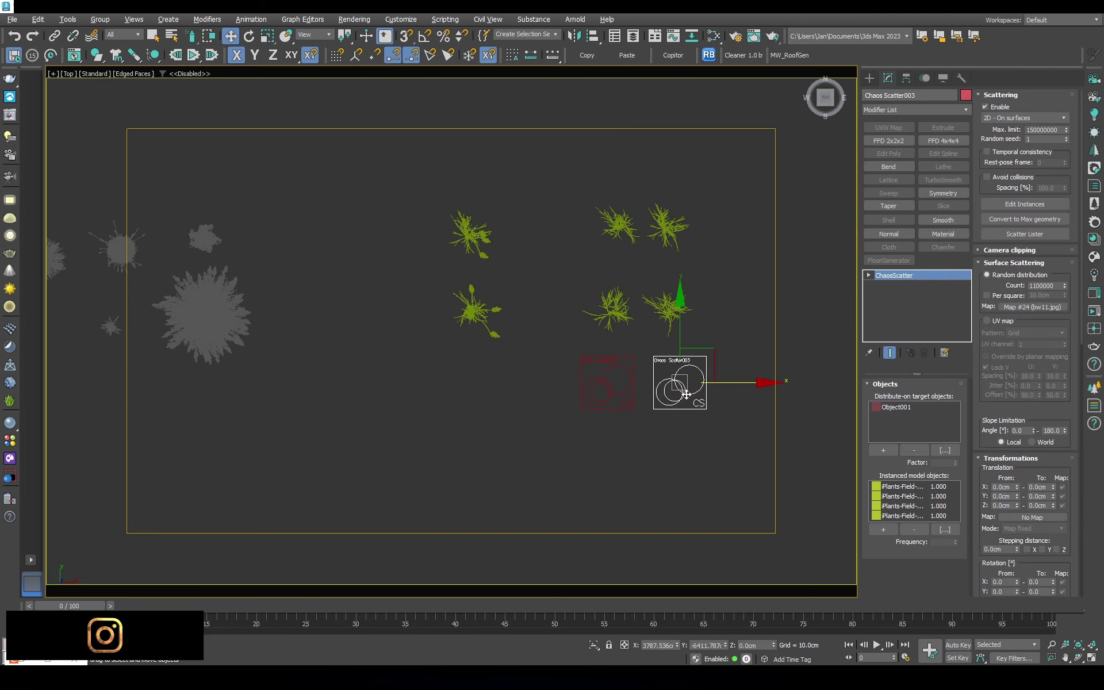
{"action": "left_click_drag", "start_coordinate": [739, 380], "coordinate": [560, 379], "text": "shift"}
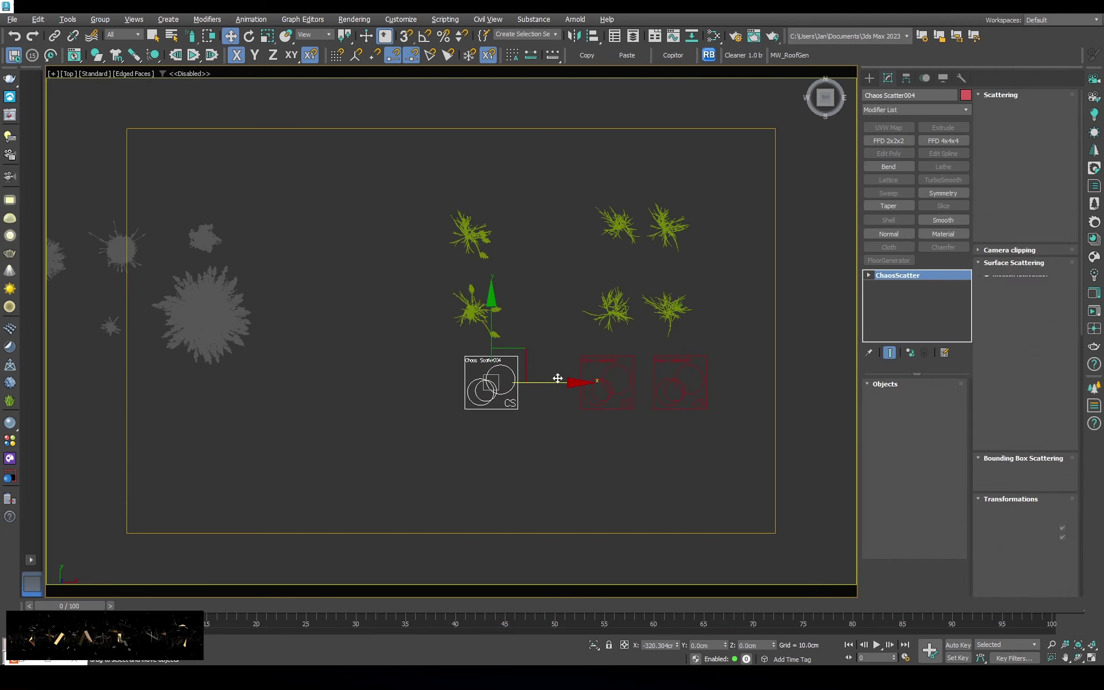
{"action": "key", "text": "Return"}
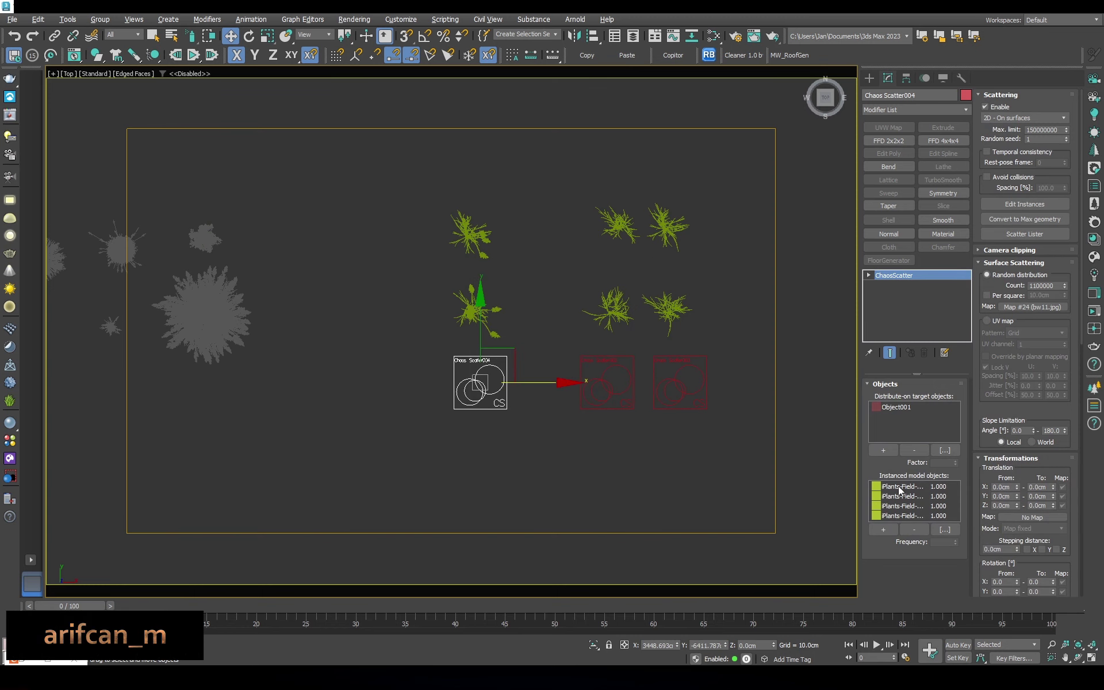
Swap its field grass for Agrostis grass models, with count 1000 and max X scale 80
{"action": "left_click", "coordinate": [913, 529]}
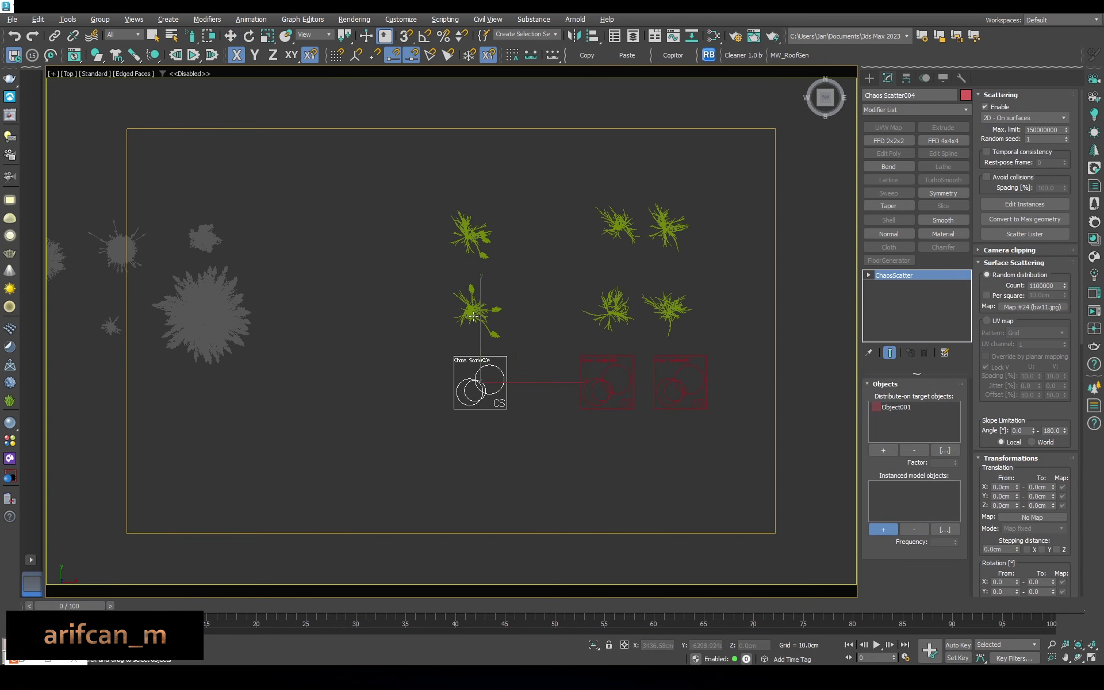
{"action": "left_click", "coordinate": [531, 251]}
{"action": "key", "text": "c"}
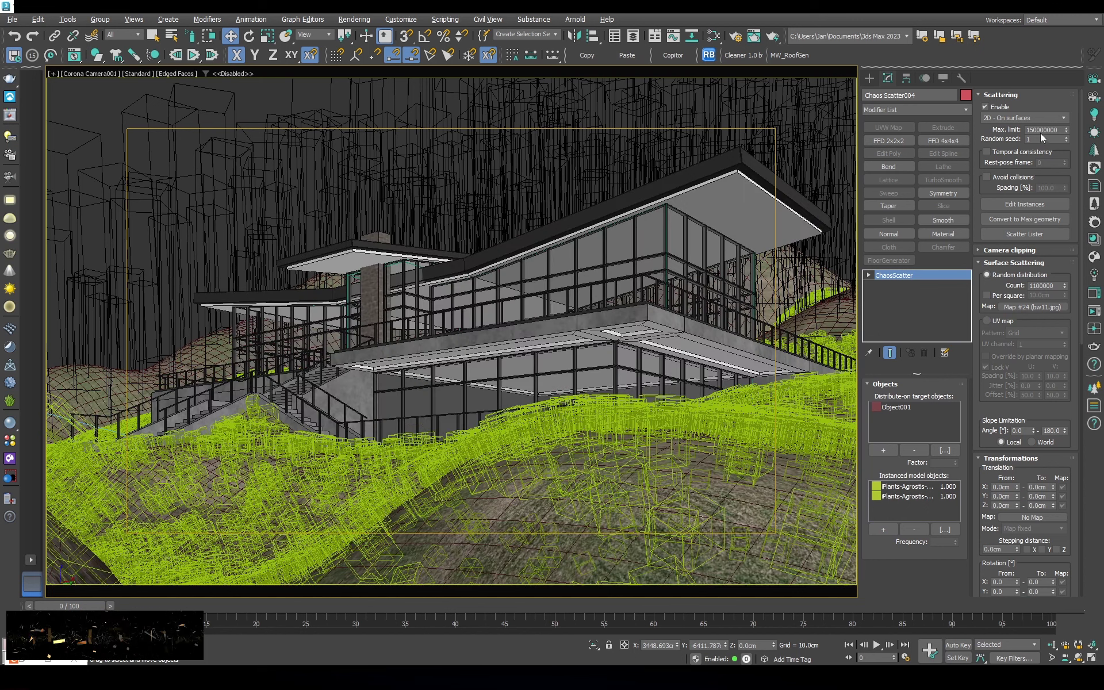
{"action": "double_click", "coordinate": [1044, 286]}
{"action": "type", "text": "10000"}
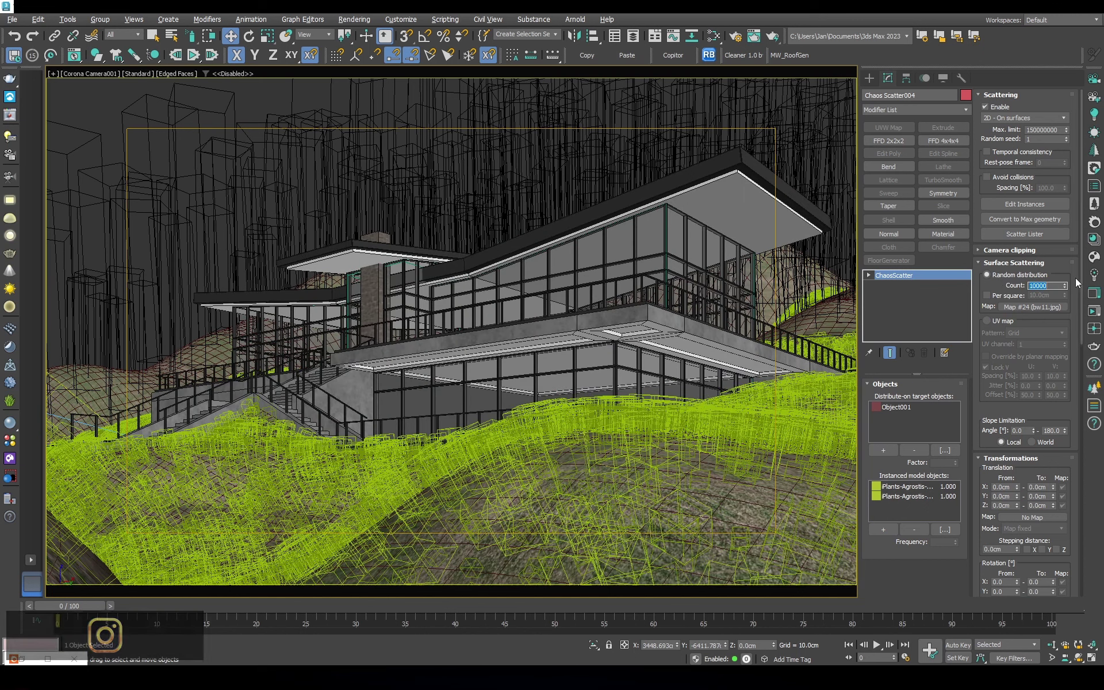
{"action": "left_click", "coordinate": [1048, 286]}
{"action": "type", "text": "1000"}
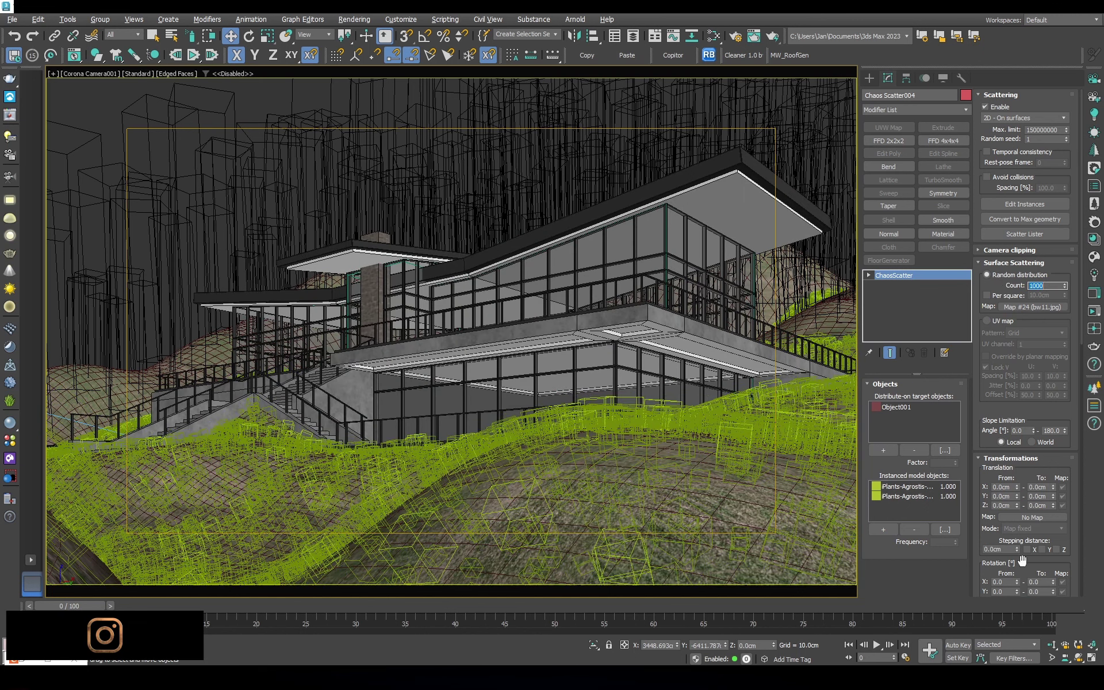
{"action": "scroll", "coordinate": [1003, 566], "scroll_direction": "down", "scroll_amount": 3}
{"action": "scroll", "coordinate": [1029, 558], "scroll_direction": "down", "scroll_amount": 2}
{"action": "double_click", "coordinate": [1040, 553]}
{"action": "type", "text": "80"}
{"action": "key", "text": "Return"}
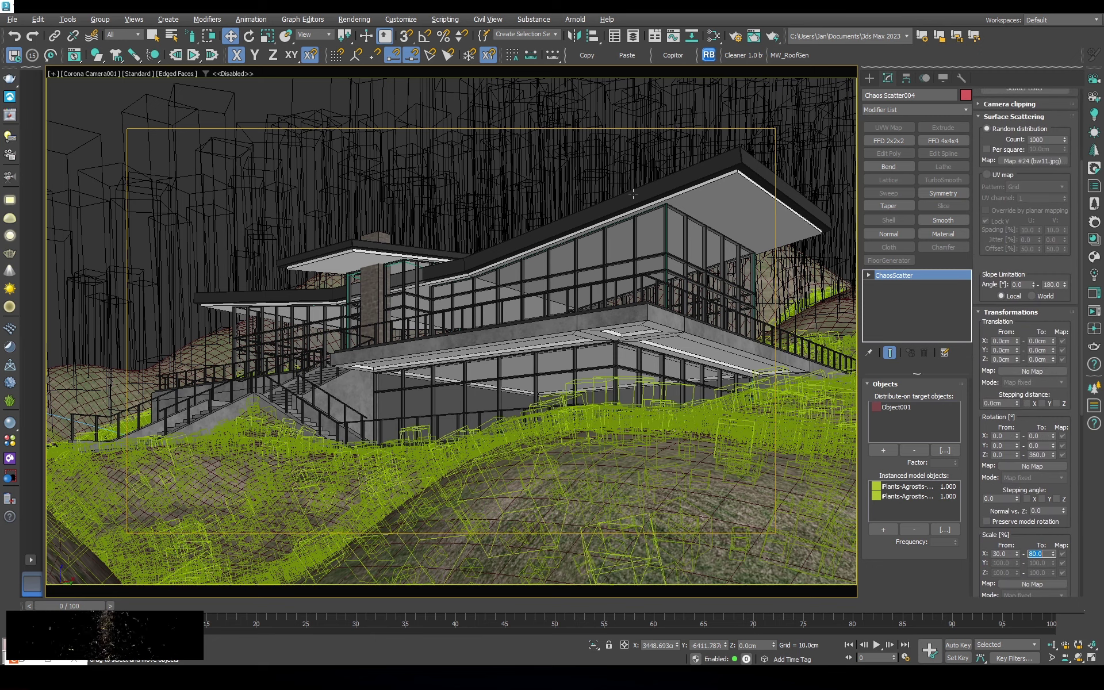
Select the three red grass proxy boxes in Top view
{"action": "key", "text": "t"}
{"action": "scroll", "coordinate": [613, 320], "scroll_direction": "up", "scroll_amount": 3}
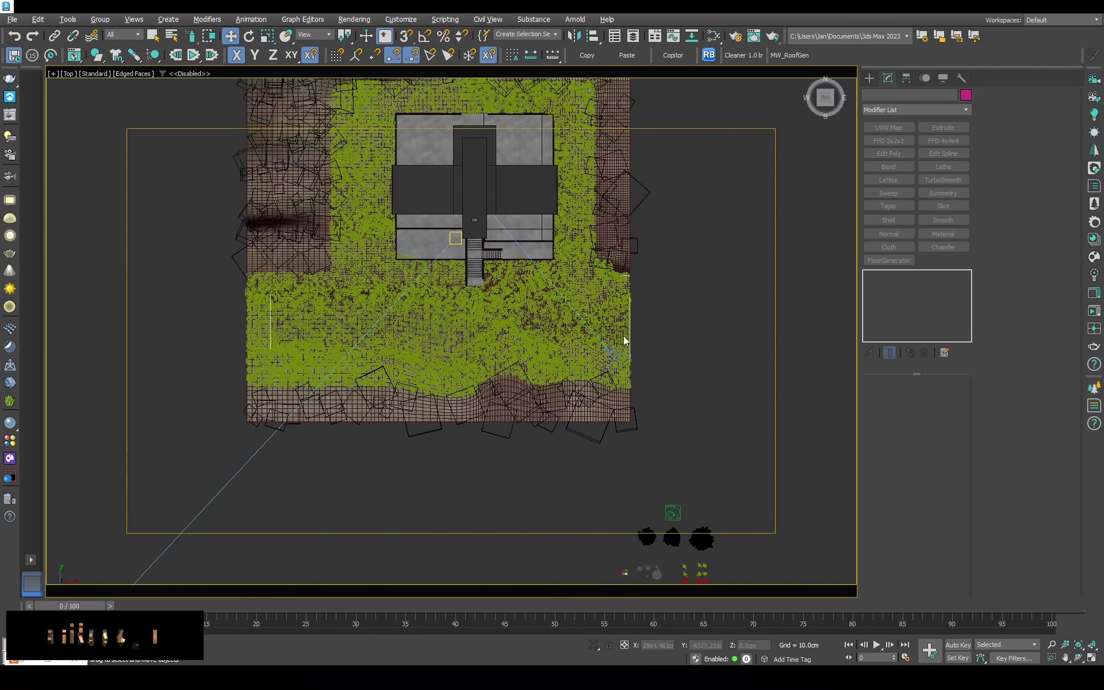
{"action": "scroll", "coordinate": [613, 319], "scroll_direction": "up", "scroll_amount": 3}
{"action": "scroll", "coordinate": [613, 320], "scroll_direction": "up", "scroll_amount": 3}
{"action": "scroll", "coordinate": [613, 319], "scroll_direction": "down", "scroll_amount": 4}
{"action": "scroll", "coordinate": [684, 533], "scroll_direction": "up", "scroll_amount": 2}
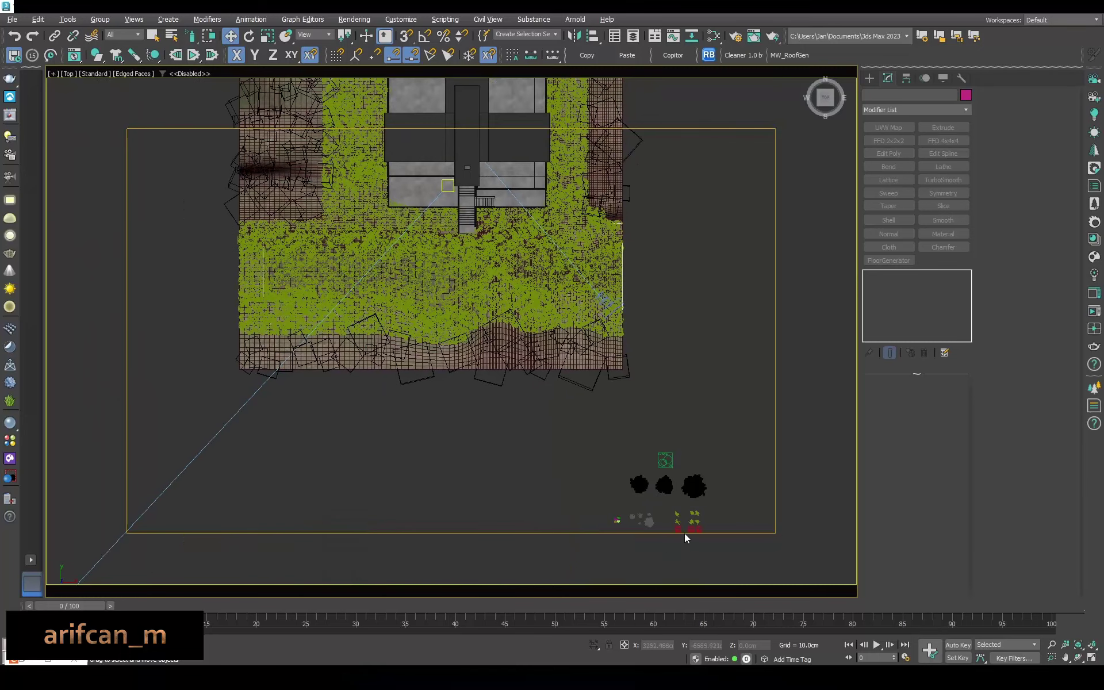
{"action": "scroll", "coordinate": [684, 533], "scroll_direction": "up", "scroll_amount": 5}
{"action": "left_click", "coordinate": [672, 446]}
{"action": "left_click", "coordinate": [715, 446]}
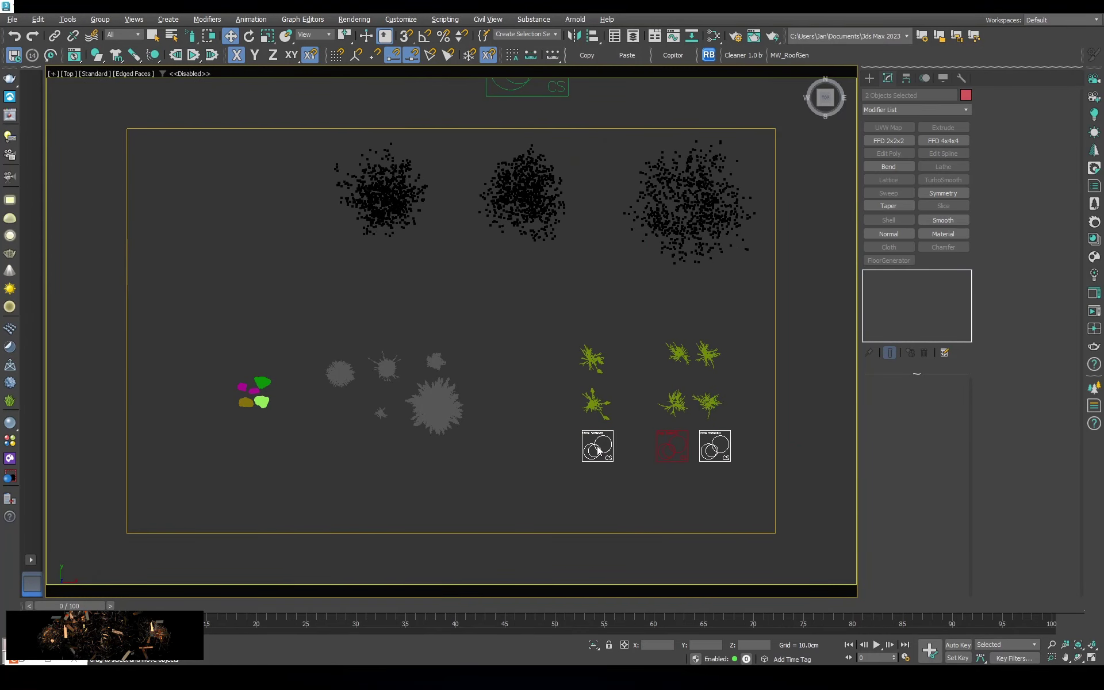
{"action": "left_click", "coordinate": [610, 496]}
{"action": "left_click_drag", "start_coordinate": [575, 477], "coordinate": [724, 425]}
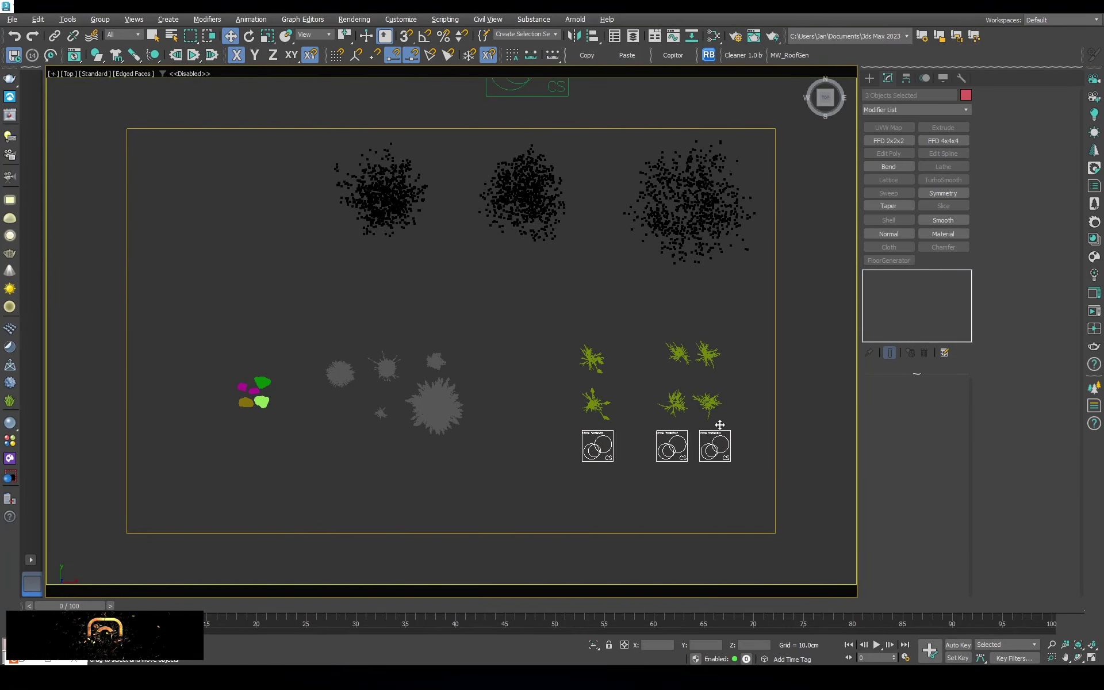
Clone the three Chaos Scatter objects as copies below the originals
{"action": "scroll", "coordinate": [632, 402], "scroll_direction": "down", "scroll_amount": 5}
{"action": "scroll", "coordinate": [604, 342], "scroll_direction": "down", "scroll_amount": 3}
{"action": "left_click", "coordinate": [602, 345]}
{"action": "scroll", "coordinate": [602, 342], "scroll_direction": "up", "scroll_amount": 3}
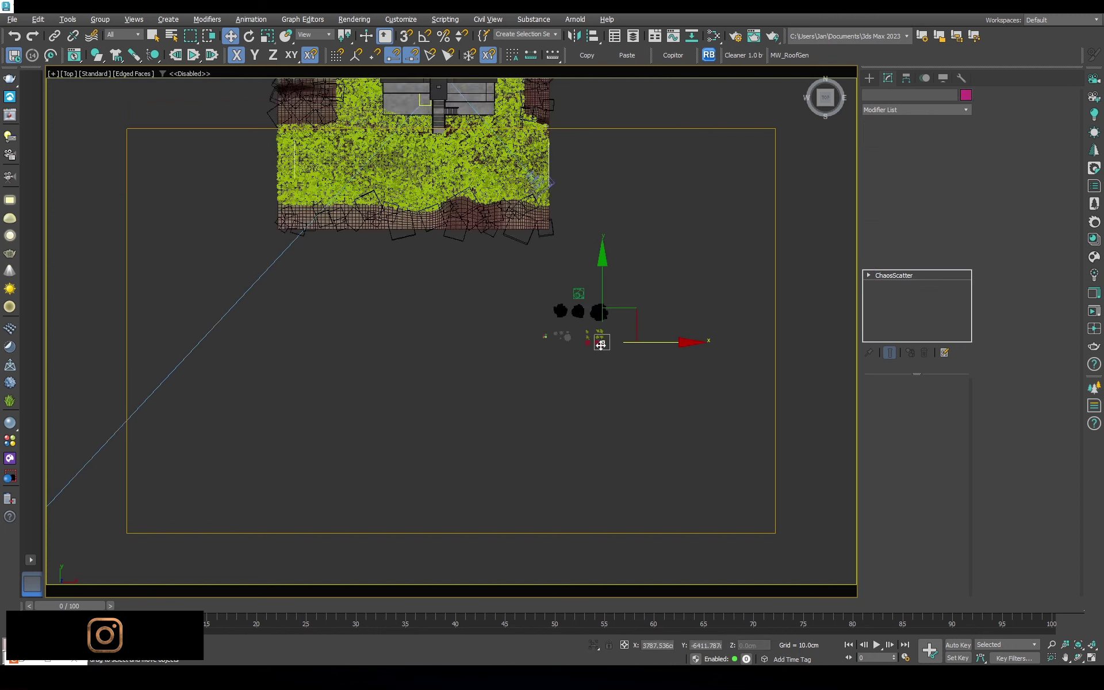
{"action": "scroll", "coordinate": [602, 342], "scroll_direction": "up", "scroll_amount": 4}
{"action": "left_click_drag", "start_coordinate": [649, 313], "coordinate": [469, 348]}
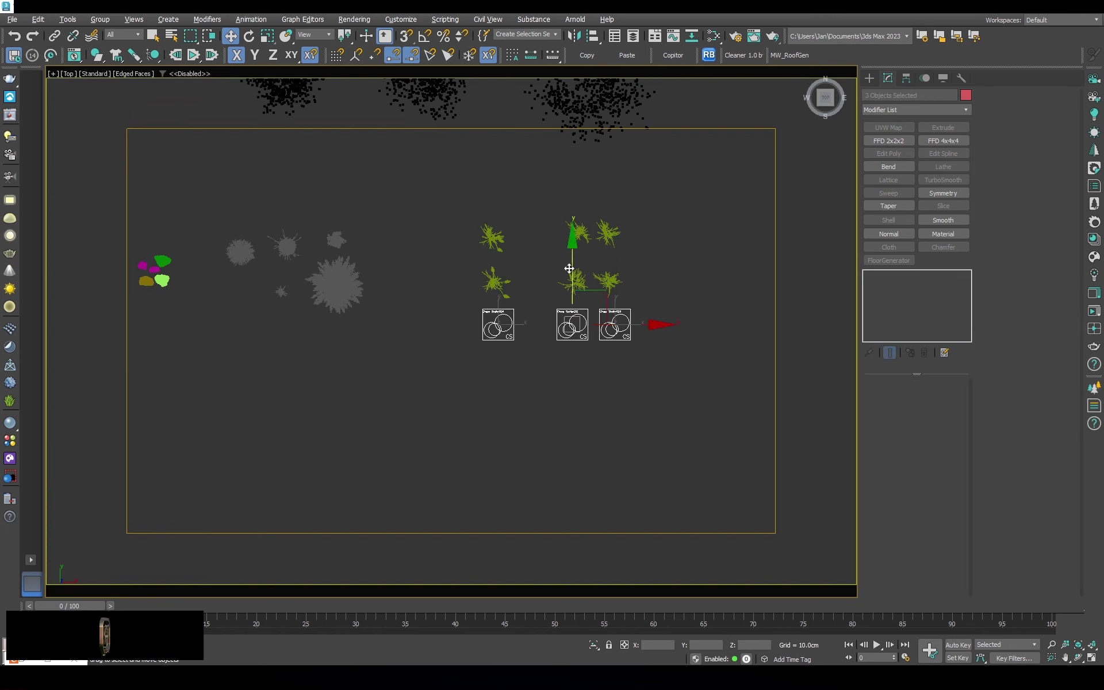
{"action": "left_click_drag", "start_coordinate": [574, 270], "coordinate": [578, 326]}
{"action": "left_click", "coordinate": [561, 387]}
Make Chaos Scatter007 distribute on Plane001 instead of Object001
{"action": "left_click", "coordinate": [498, 386]}
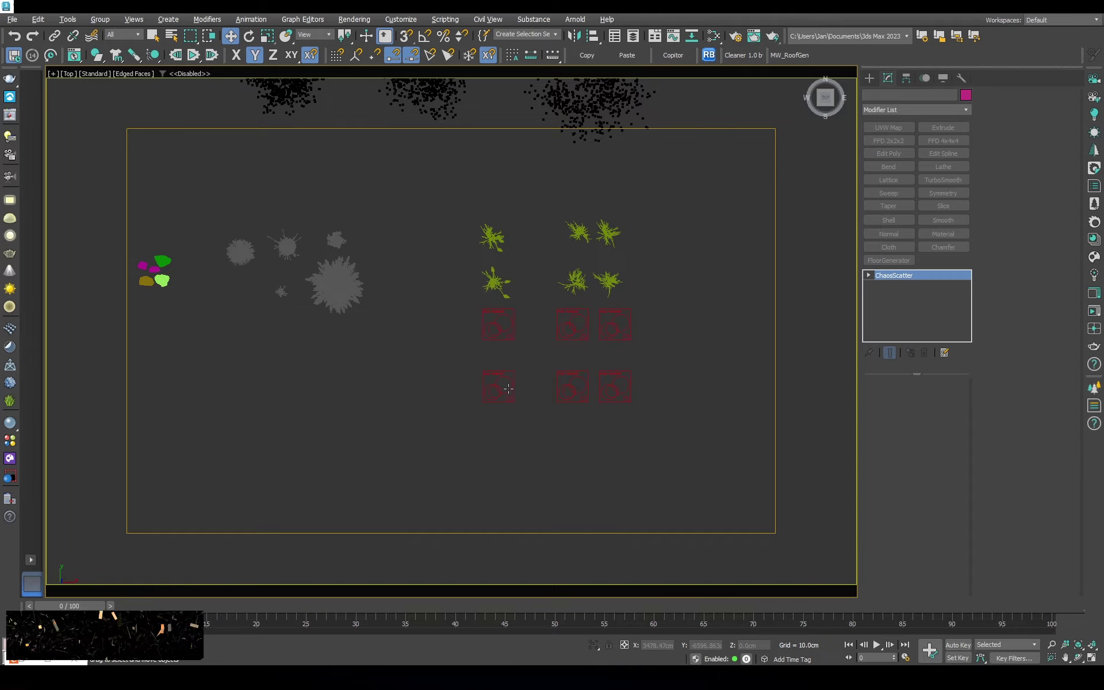
{"action": "left_click", "coordinate": [896, 407]}
{"action": "left_click", "coordinate": [914, 450]}
{"action": "scroll", "coordinate": [638, 322], "scroll_direction": "down", "scroll_amount": 5}
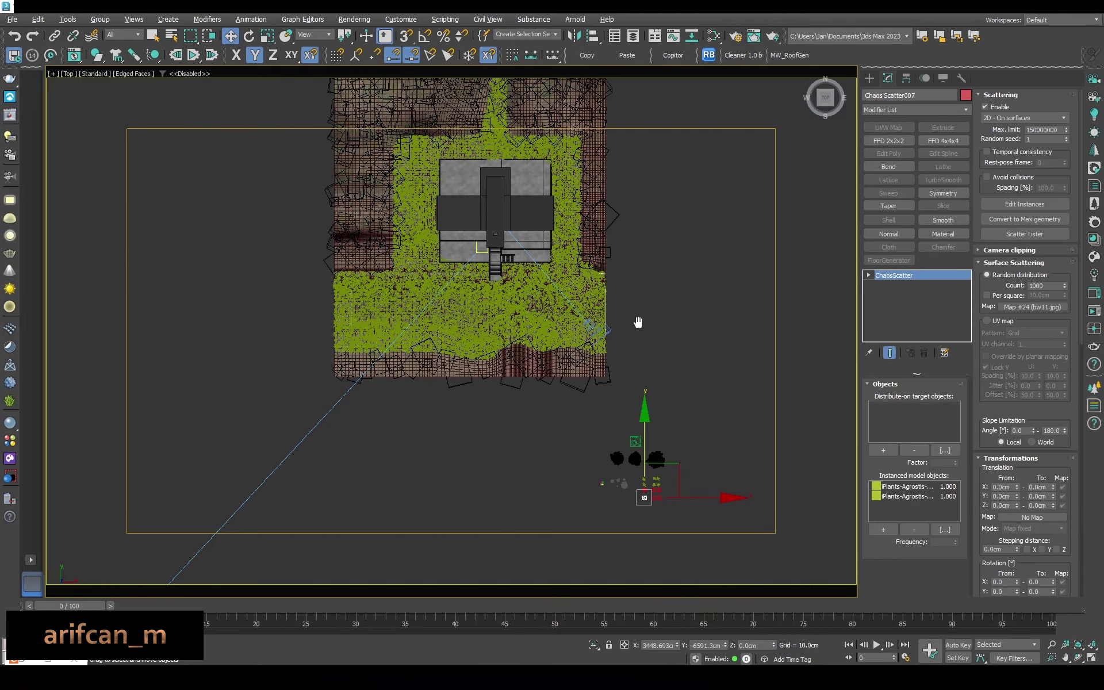
{"action": "left_click", "coordinate": [883, 450]}
{"action": "left_click", "coordinate": [600, 432]}
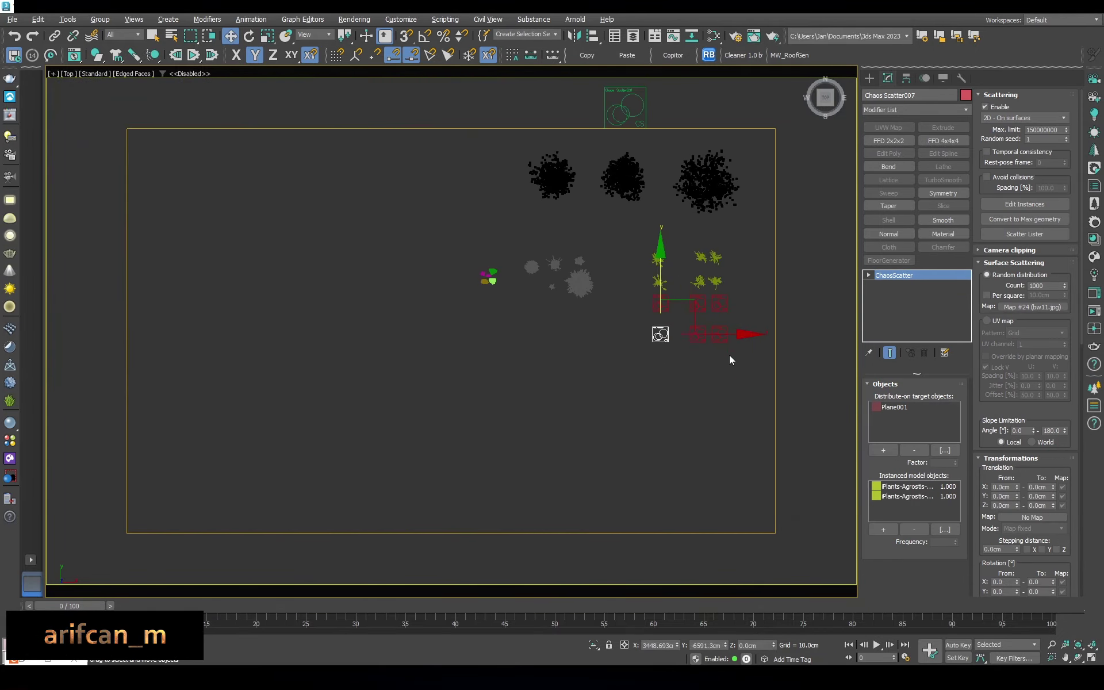
Make Chaos Scatter005 distribute on Plane001 instead of Object001
{"action": "left_click", "coordinate": [696, 333]}
{"action": "left_click", "coordinate": [896, 407]}
{"action": "left_click", "coordinate": [914, 450]}
{"action": "left_click", "coordinate": [883, 450]}
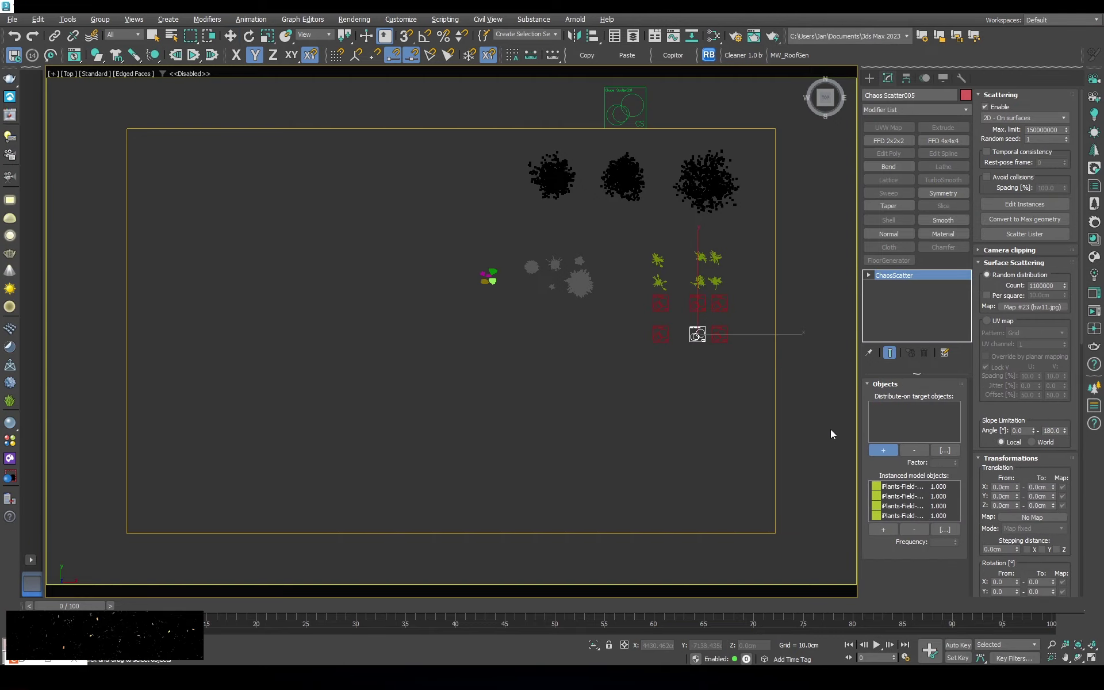
{"action": "scroll", "coordinate": [689, 403], "scroll_direction": "down", "scroll_amount": 5}
{"action": "scroll", "coordinate": [452, 370], "scroll_direction": "up", "scroll_amount": 6}
{"action": "left_click", "coordinate": [449, 358]}
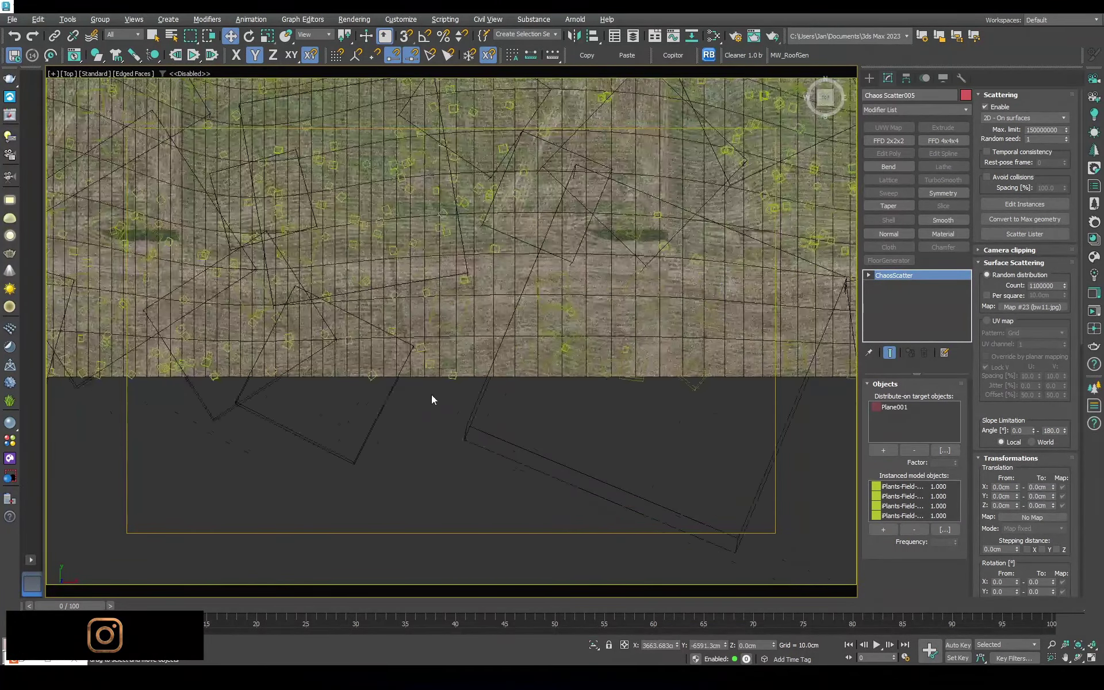
Replace Object001 with Plane001 as the surface for the remaining scatter copy
{"action": "scroll", "coordinate": [517, 448], "scroll_direction": "down", "scroll_amount": 5}
{"action": "scroll", "coordinate": [640, 504], "scroll_direction": "up", "scroll_amount": 4}
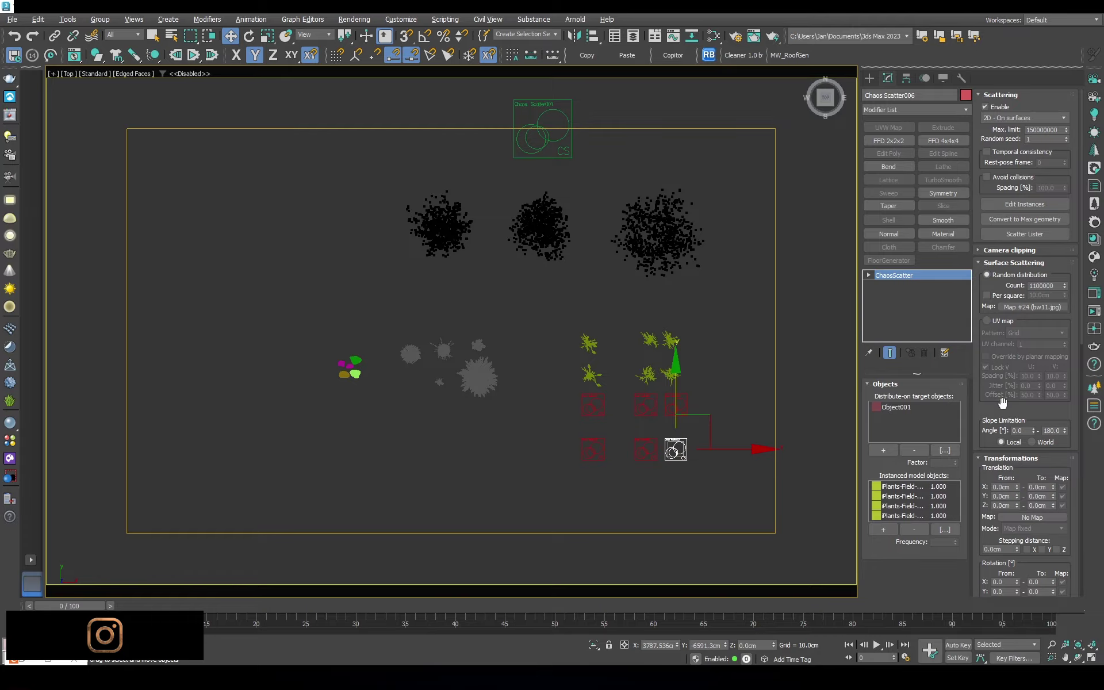
{"action": "left_click", "coordinate": [912, 449]}
{"action": "left_click", "coordinate": [883, 450]}
{"action": "scroll", "coordinate": [673, 446], "scroll_direction": "down", "scroll_amount": 5}
{"action": "scroll", "coordinate": [537, 365], "scroll_direction": "up", "scroll_amount": 5}
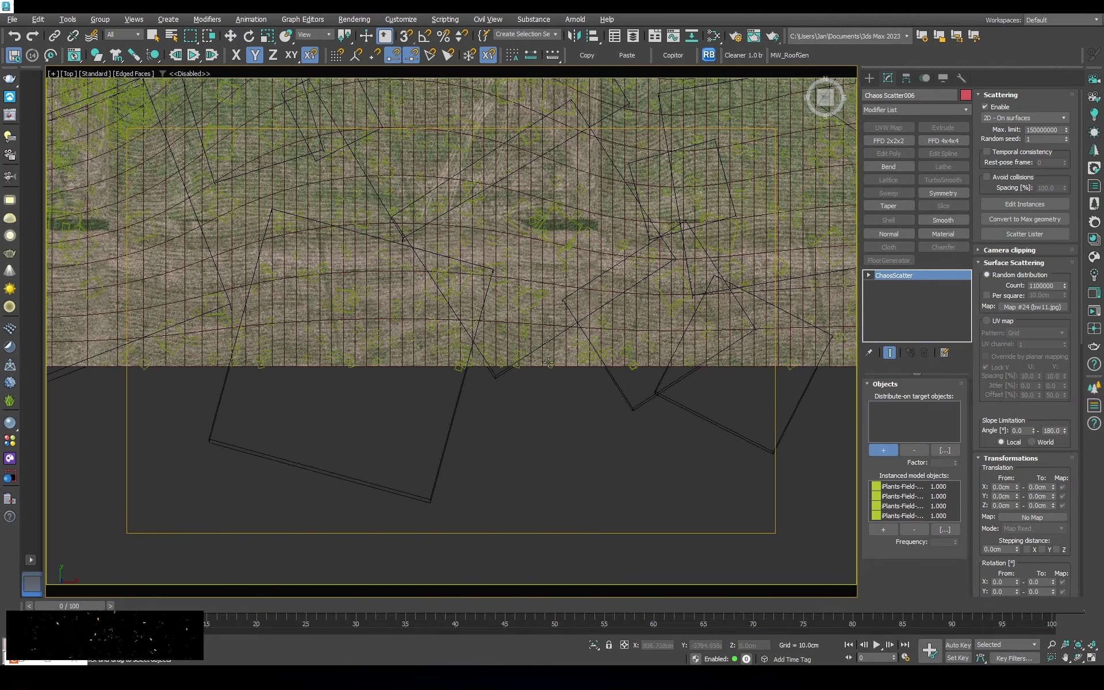
{"action": "scroll", "coordinate": [588, 364], "scroll_direction": "up", "scroll_amount": 4}
{"action": "left_click", "coordinate": [588, 365]}
Place a new Chaos Scatter008 object next to the plant models
{"action": "scroll", "coordinate": [609, 429], "scroll_direction": "down", "scroll_amount": 6}
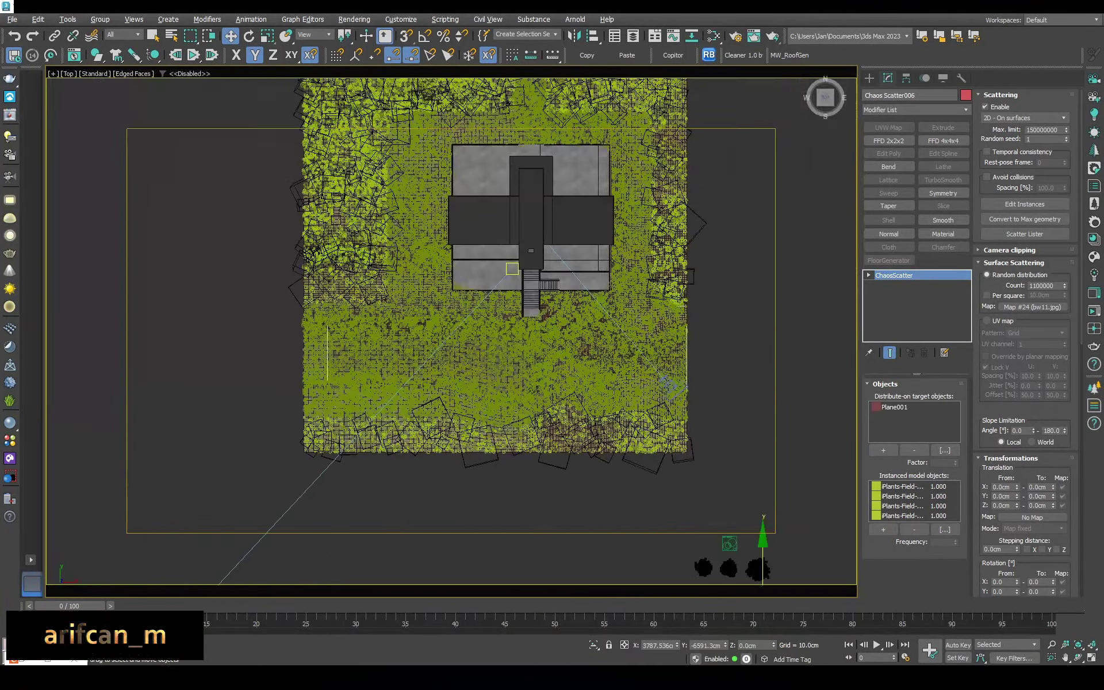
{"action": "scroll", "coordinate": [690, 332], "scroll_direction": "down", "scroll_amount": 2}
{"action": "left_click", "coordinate": [690, 333]}
{"action": "scroll", "coordinate": [701, 265], "scroll_direction": "up", "scroll_amount": 2}
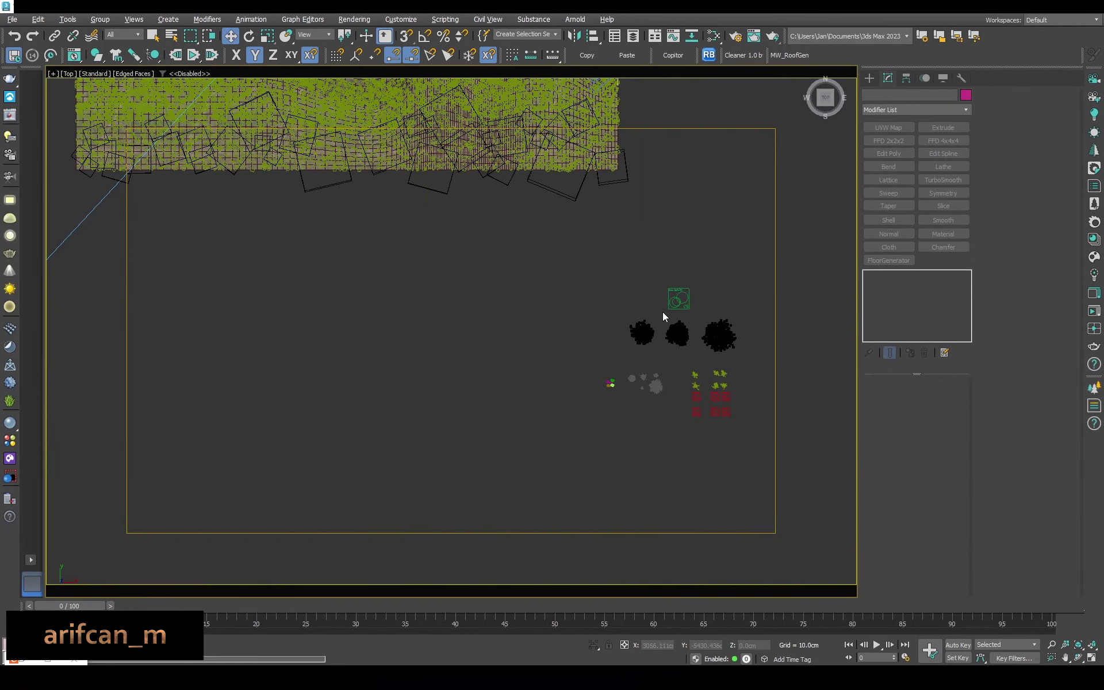
{"action": "scroll", "coordinate": [707, 389], "scroll_direction": "up", "scroll_amount": 3}
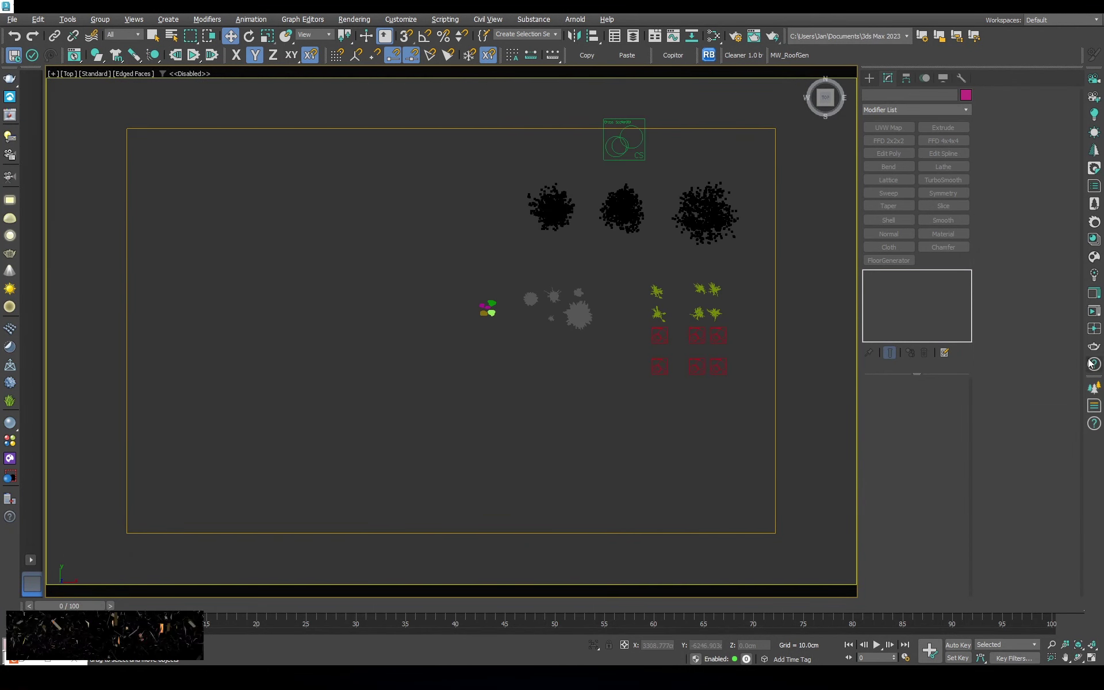
{"action": "scroll", "coordinate": [547, 351], "scroll_direction": "up", "scroll_amount": 3}
{"action": "left_click", "coordinate": [547, 374]}
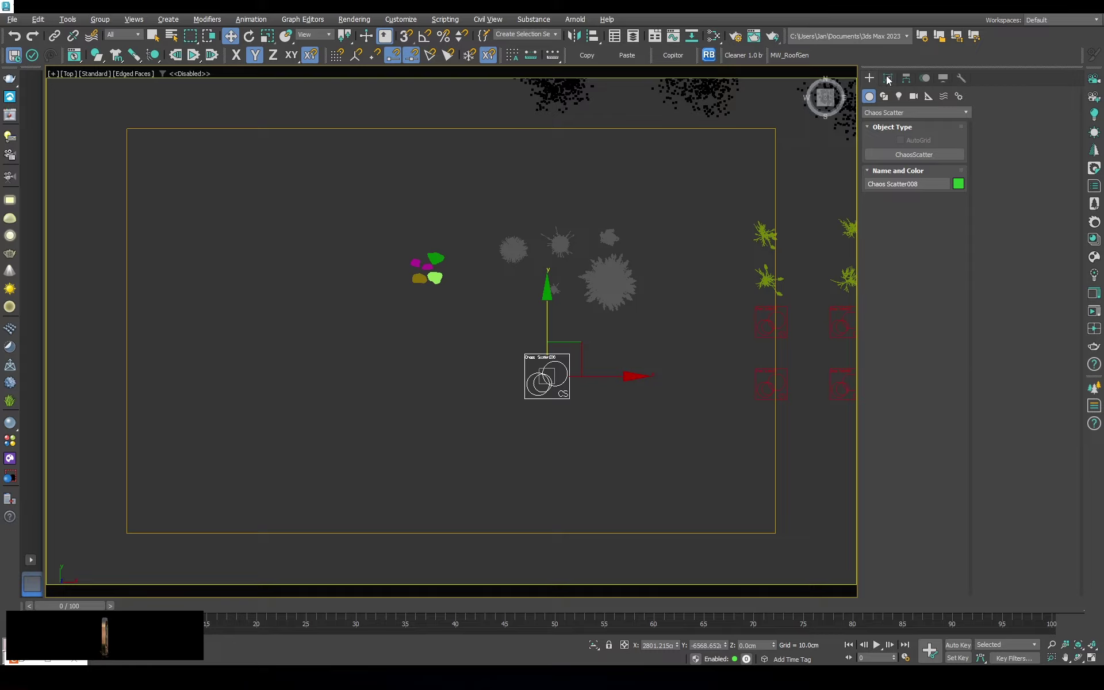
Add the terrain Object001 as a distribute-on surface for Chaos Scatter008
{"action": "left_click", "coordinate": [883, 450]}
{"action": "scroll", "coordinate": [596, 268], "scroll_direction": "down", "scroll_amount": 5}
{"action": "scroll", "coordinate": [604, 247], "scroll_direction": "up", "scroll_amount": 3}
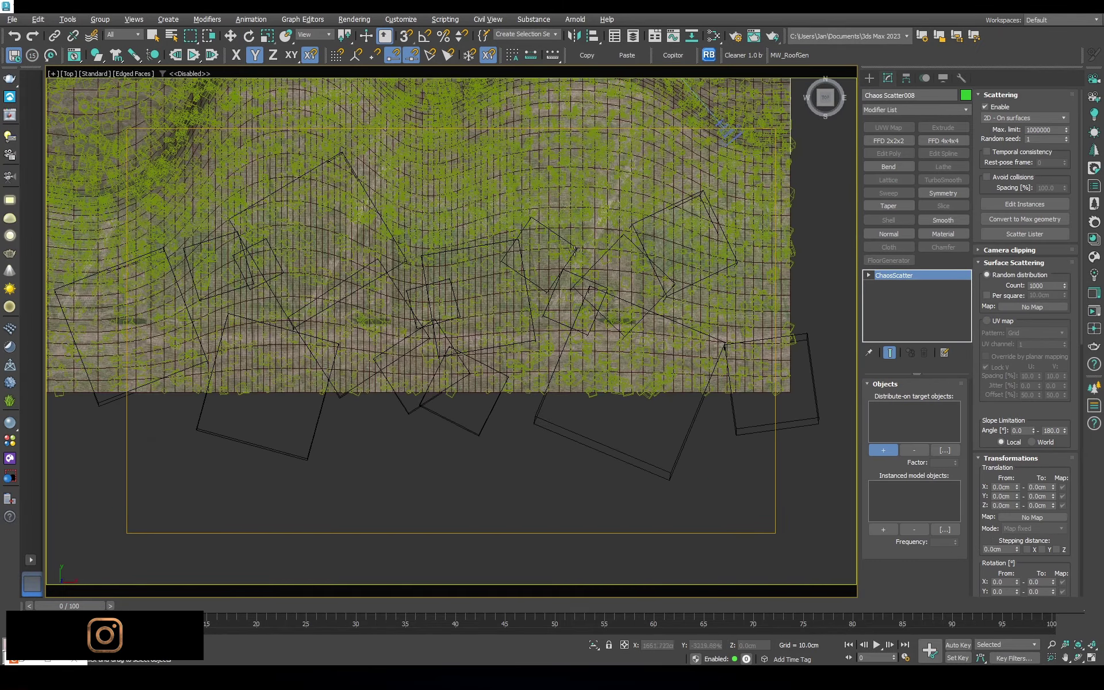
{"action": "scroll", "coordinate": [623, 213], "scroll_direction": "up", "scroll_amount": 3}
{"action": "scroll", "coordinate": [623, 213], "scroll_direction": "down", "scroll_amount": 5}
{"action": "key", "text": "F3"}
{"action": "scroll", "coordinate": [626, 356], "scroll_direction": "up", "scroll_amount": 3}
{"action": "scroll", "coordinate": [625, 357], "scroll_direction": "up", "scroll_amount": 2}
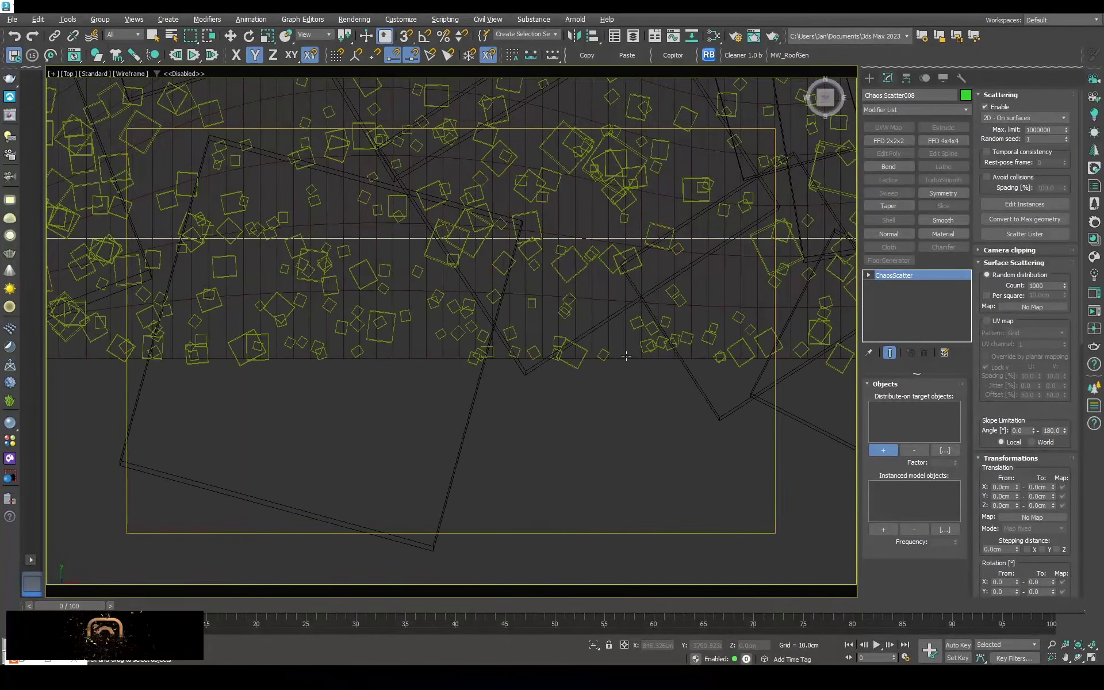
{"action": "left_click", "coordinate": [628, 366]}
{"action": "key", "text": "F3"}
{"action": "scroll", "coordinate": [644, 376], "scroll_direction": "up", "scroll_amount": 3}
{"action": "scroll", "coordinate": [663, 389], "scroll_direction": "up", "scroll_amount": 3}
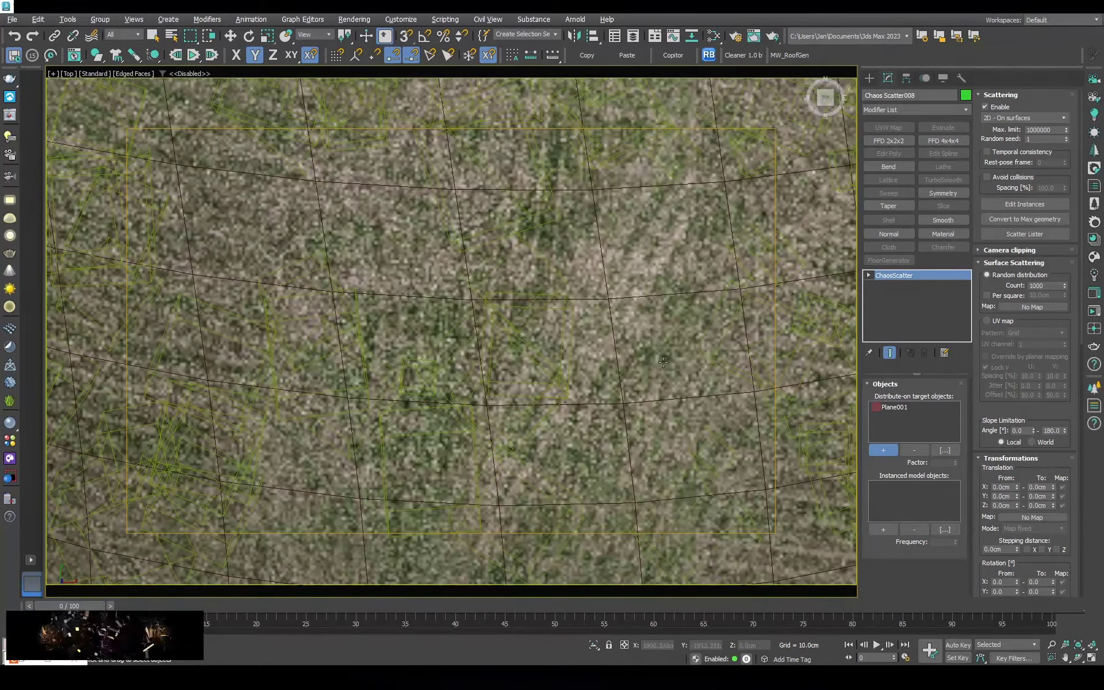
{"action": "key", "text": "w"}
{"action": "scroll", "coordinate": [663, 389], "scroll_direction": "down", "scroll_amount": 5}
{"action": "scroll", "coordinate": [626, 217], "scroll_direction": "down", "scroll_amount": 5}
{"action": "scroll", "coordinate": [717, 438], "scroll_direction": "down", "scroll_amount": 3}
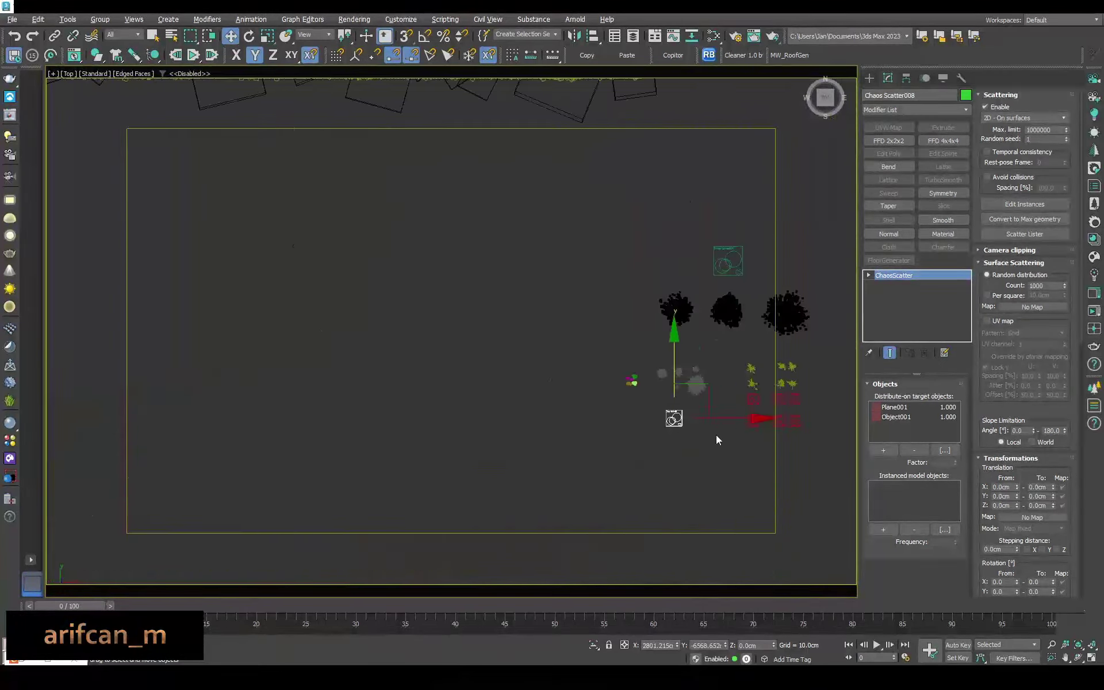
Frame and box-select the plant models in Top view, then clear the selection
{"action": "left_click", "coordinate": [883, 529]}
{"action": "middle_click_drag", "start_coordinate": [705, 319], "coordinate": [743, 361]}
{"action": "left_click", "coordinate": [740, 363]}
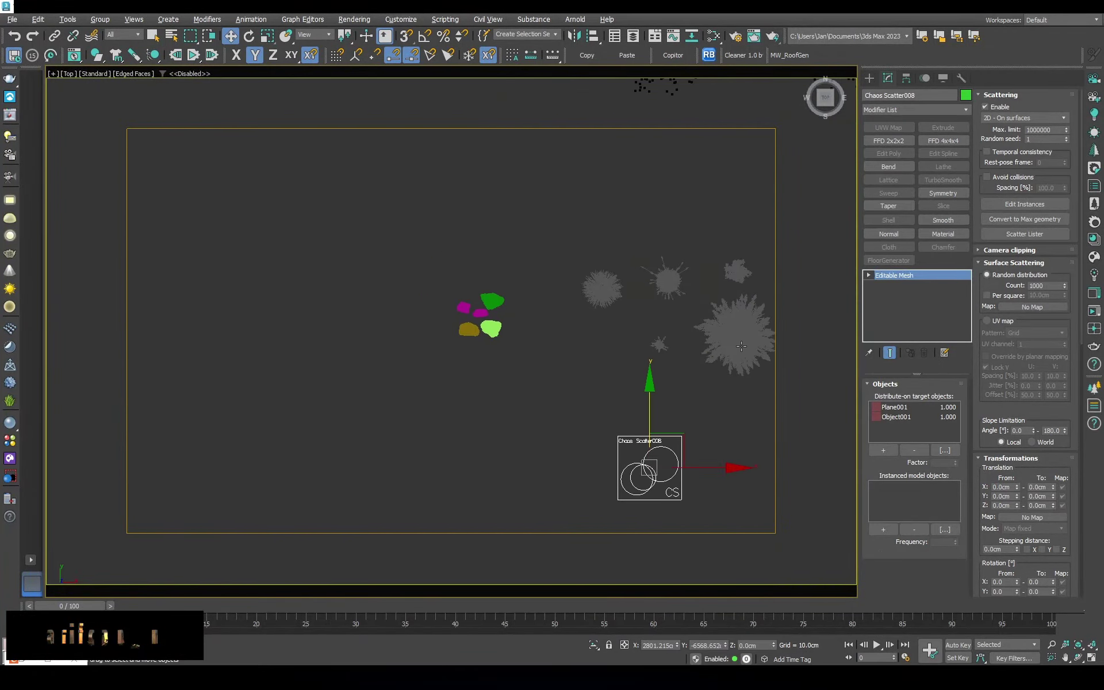
{"action": "left_click_drag", "start_coordinate": [771, 242], "coordinate": [443, 377]}
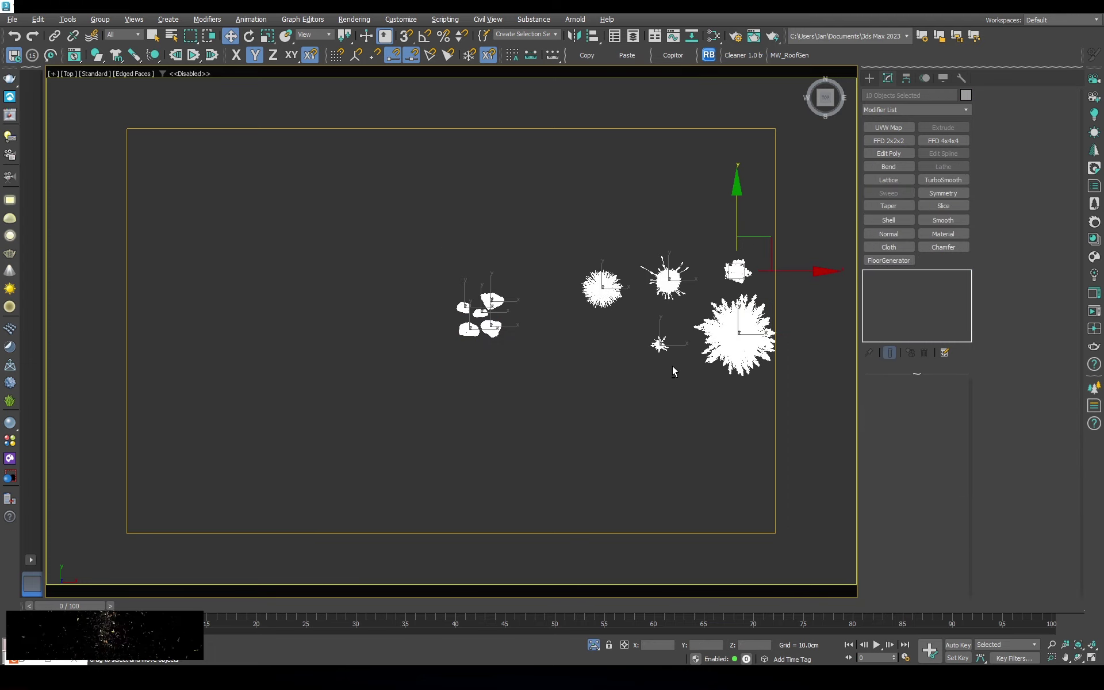
{"action": "middle_click_drag", "start_coordinate": [672, 370], "coordinate": [667, 402], "text": "alt"}
{"action": "key", "text": "t"}
{"action": "left_click", "coordinate": [668, 433]}
Add the four plant models as Chaos Scatter008's instanced models
{"action": "left_click", "coordinate": [592, 454]}
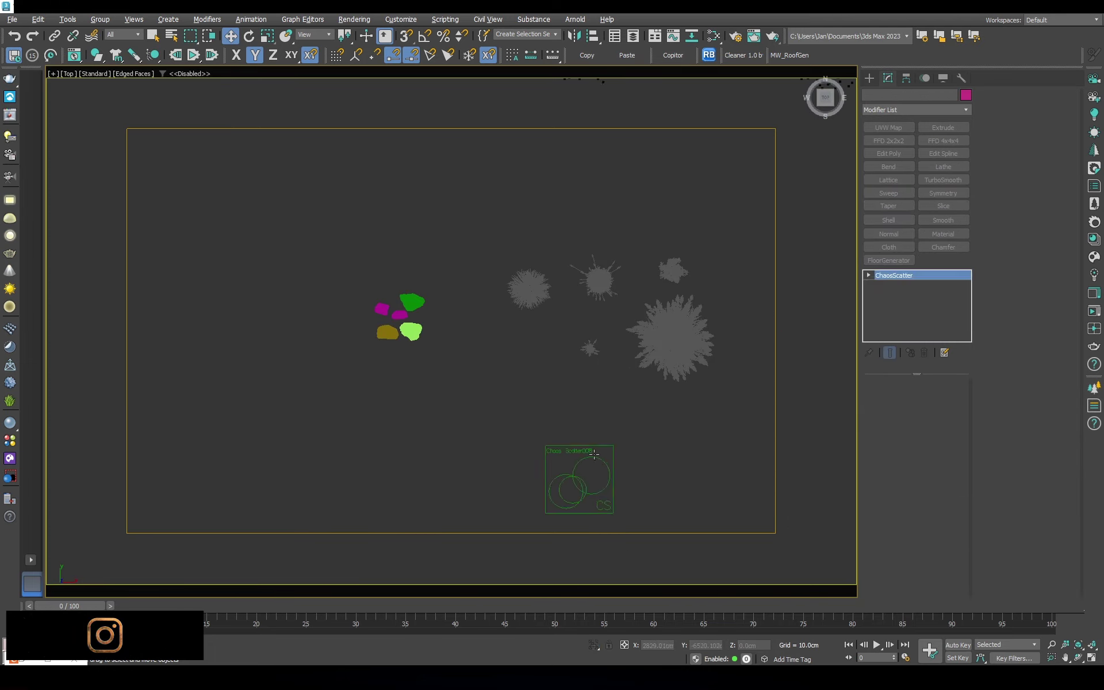
{"action": "left_click", "coordinate": [883, 529]}
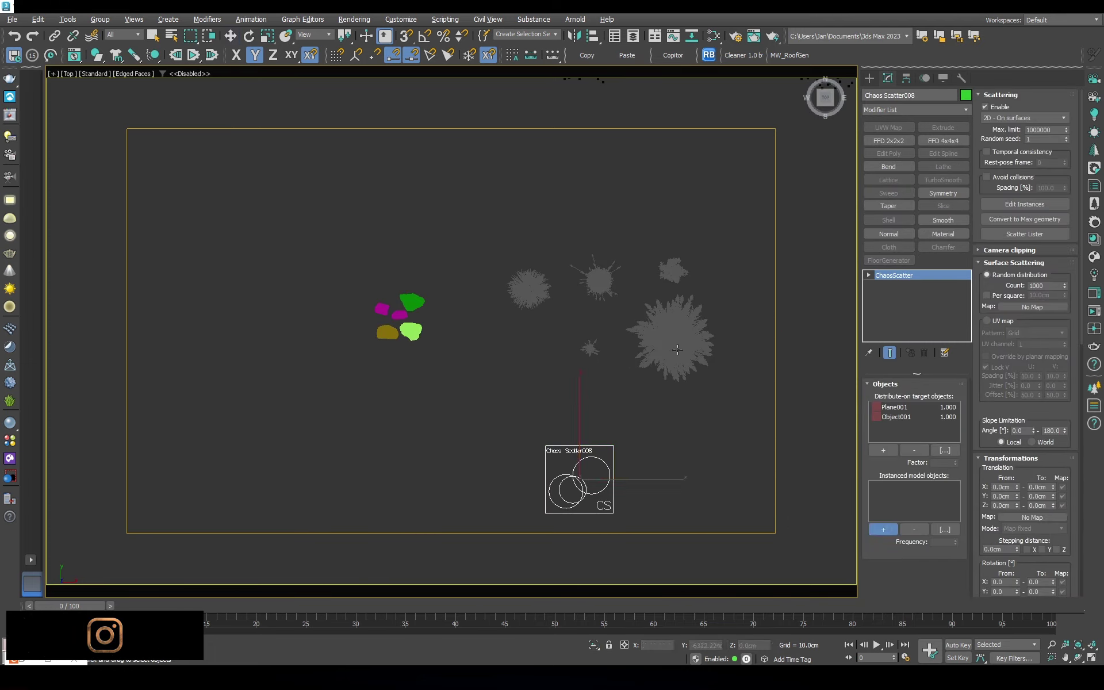
{"action": "left_click", "coordinate": [592, 284]}
{"action": "left_click", "coordinate": [589, 348]}
{"action": "left_click", "coordinate": [672, 271]}
{"action": "left_click", "coordinate": [667, 340]}
{"action": "key", "text": "w"}
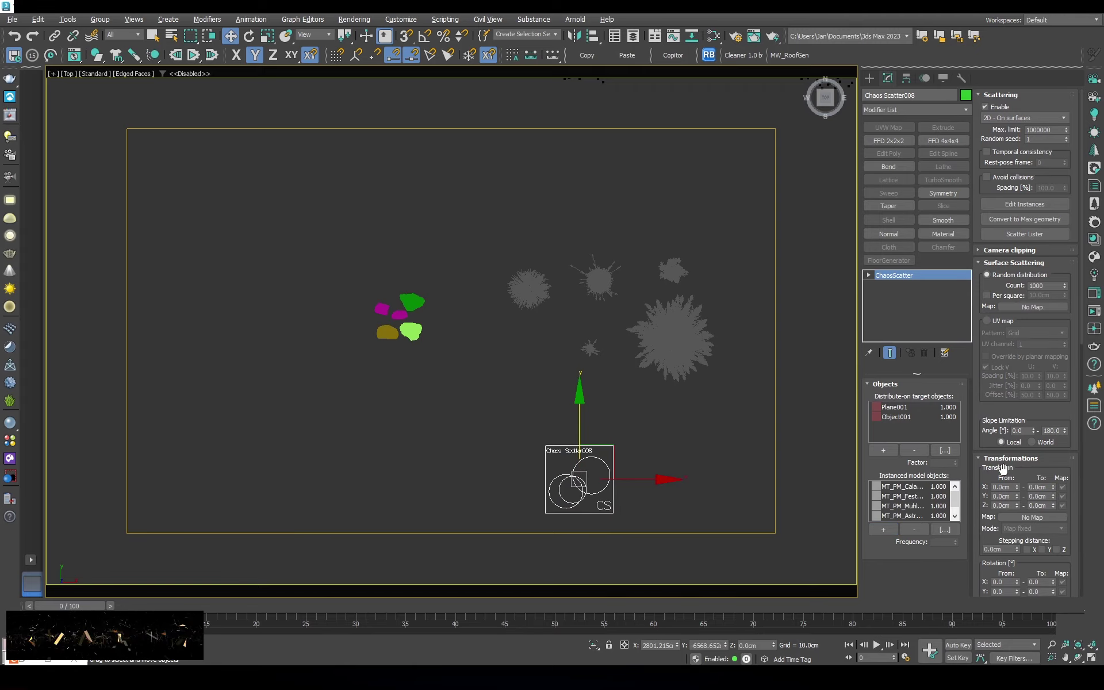
{"action": "scroll", "coordinate": [1003, 466], "scroll_direction": "down", "scroll_amount": 10}
Cap Chaos Scatter008's viewport display at 10000 max instances
{"action": "key", "text": "c"}
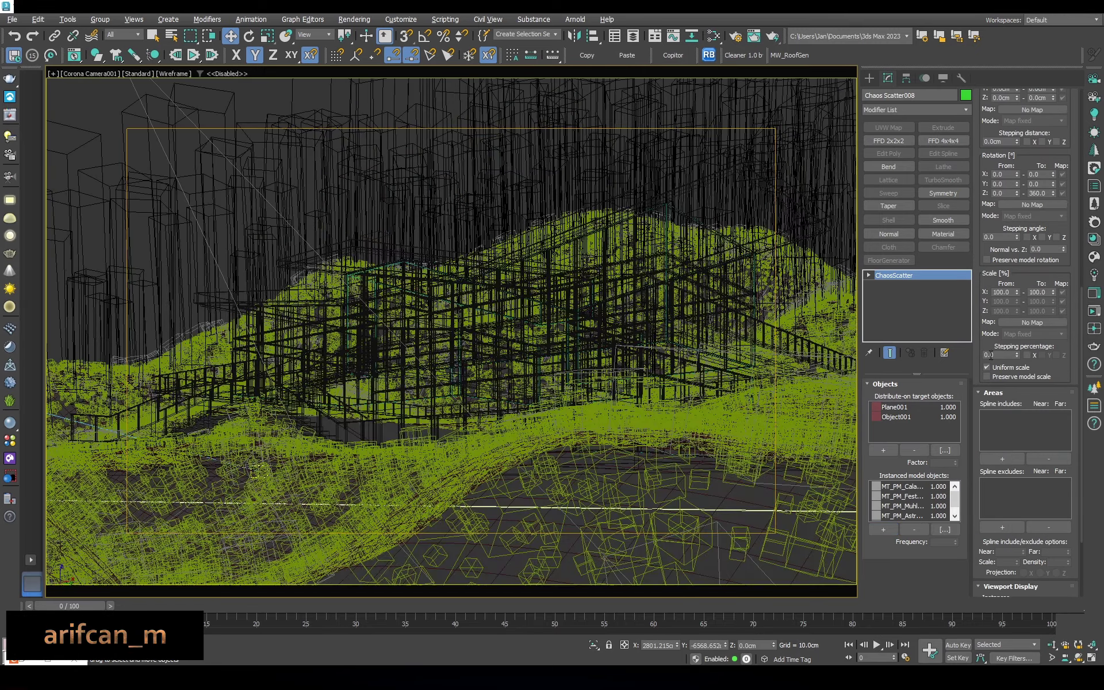
{"action": "key", "text": "F3"}
{"action": "scroll", "coordinate": [1006, 288], "scroll_direction": "down", "scroll_amount": 5}
{"action": "scroll", "coordinate": [1005, 150], "scroll_direction": "up", "scroll_amount": 5}
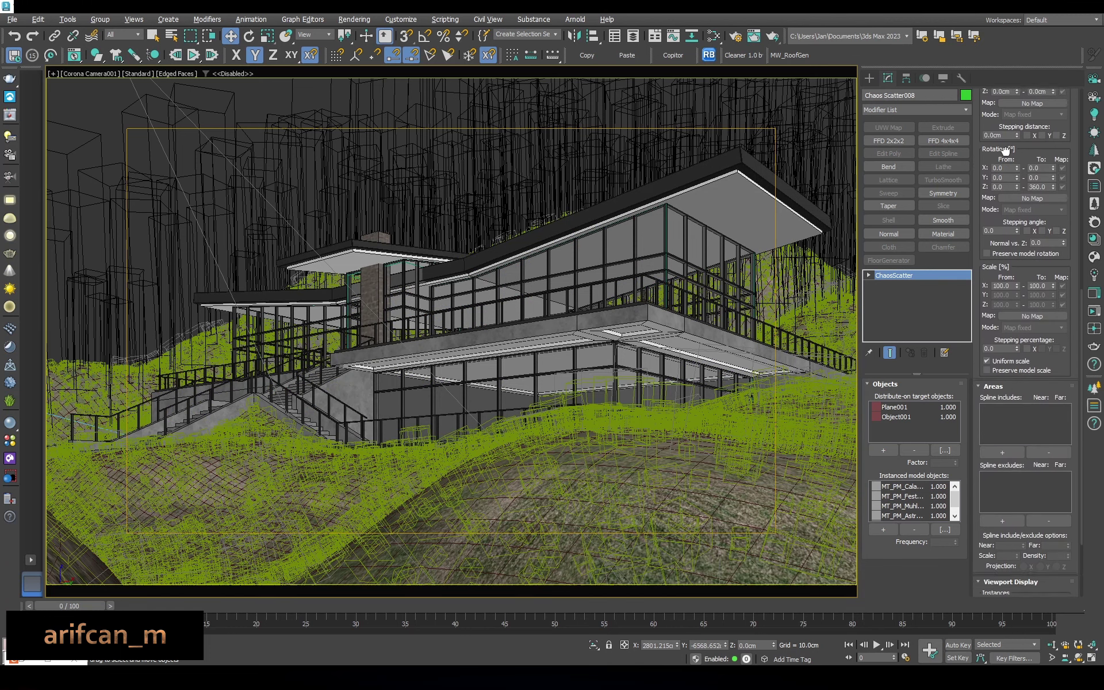
{"action": "scroll", "coordinate": [1005, 151], "scroll_direction": "down", "scroll_amount": 3}
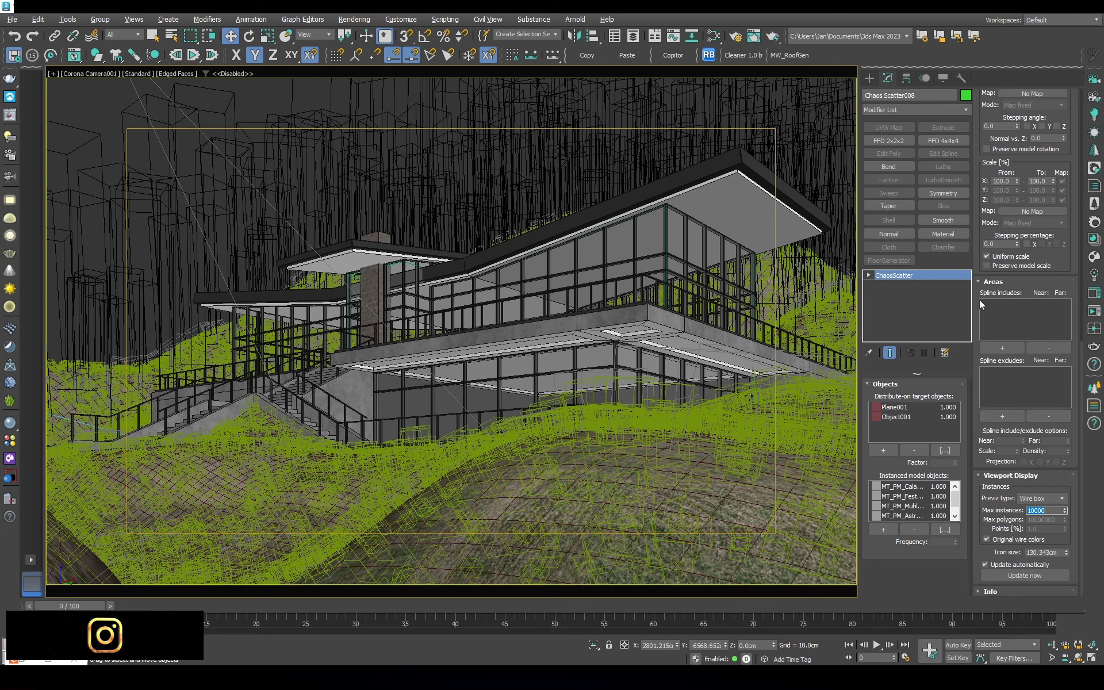
{"action": "type", "text": "10000"}
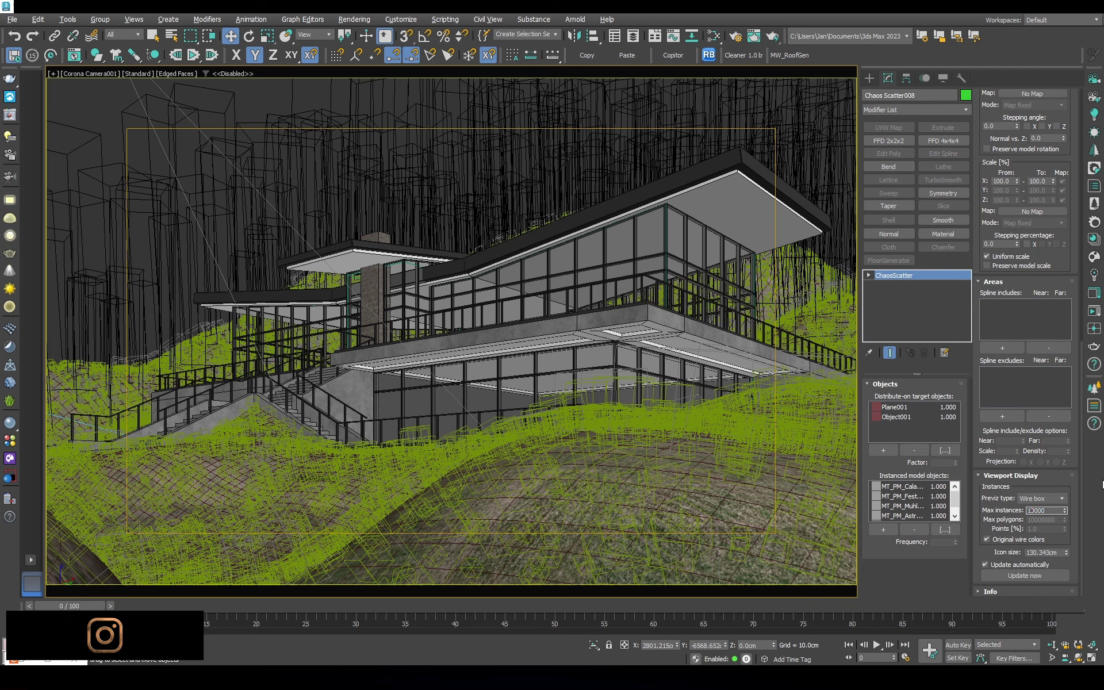
Try a scatter count of 10000, then revert it to 1000
{"action": "scroll", "coordinate": [1035, 357], "scroll_direction": "up", "scroll_amount": 2}
{"action": "scroll", "coordinate": [1017, 437], "scroll_direction": "up", "scroll_amount": 2}
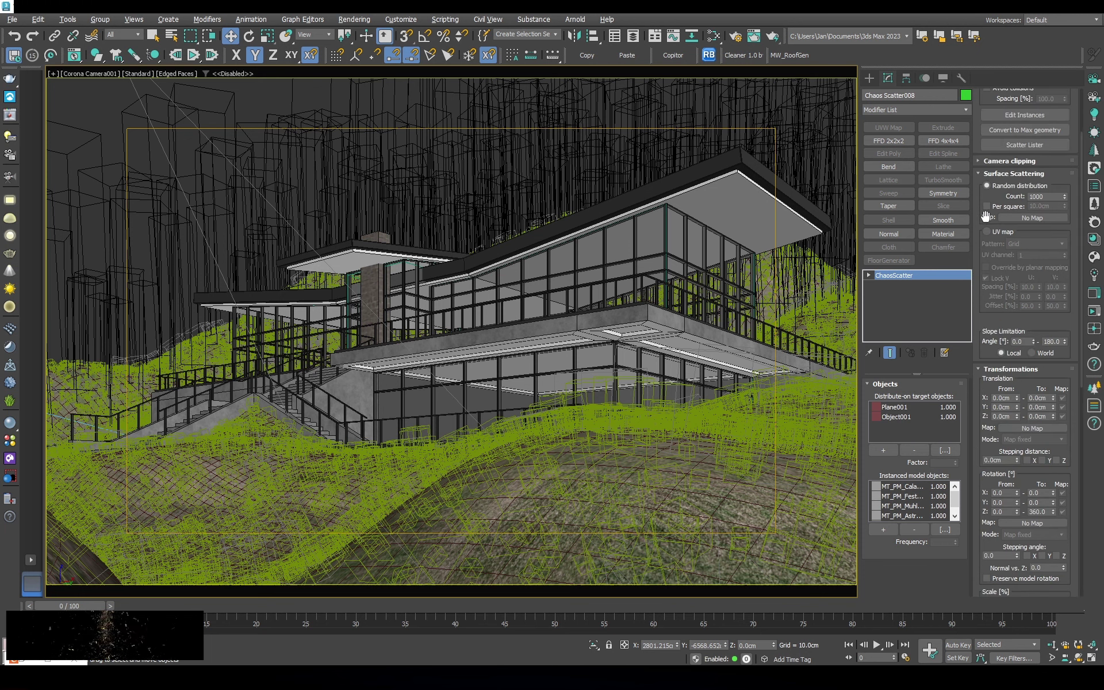
{"action": "scroll", "coordinate": [998, 528], "scroll_direction": "up", "scroll_amount": 2}
{"action": "double_click", "coordinate": [1044, 285]}
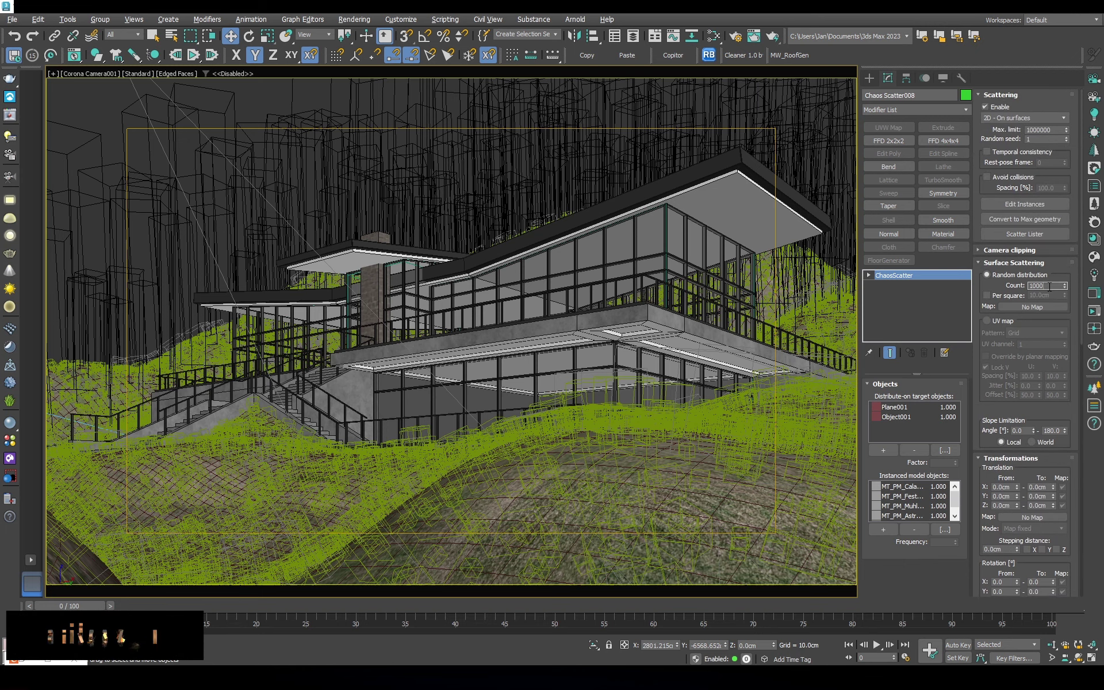
{"action": "type", "text": "10000"}
{"action": "key", "text": "Return"}
{"action": "key", "text": "BackSpace"}
{"action": "key", "text": "Return"}
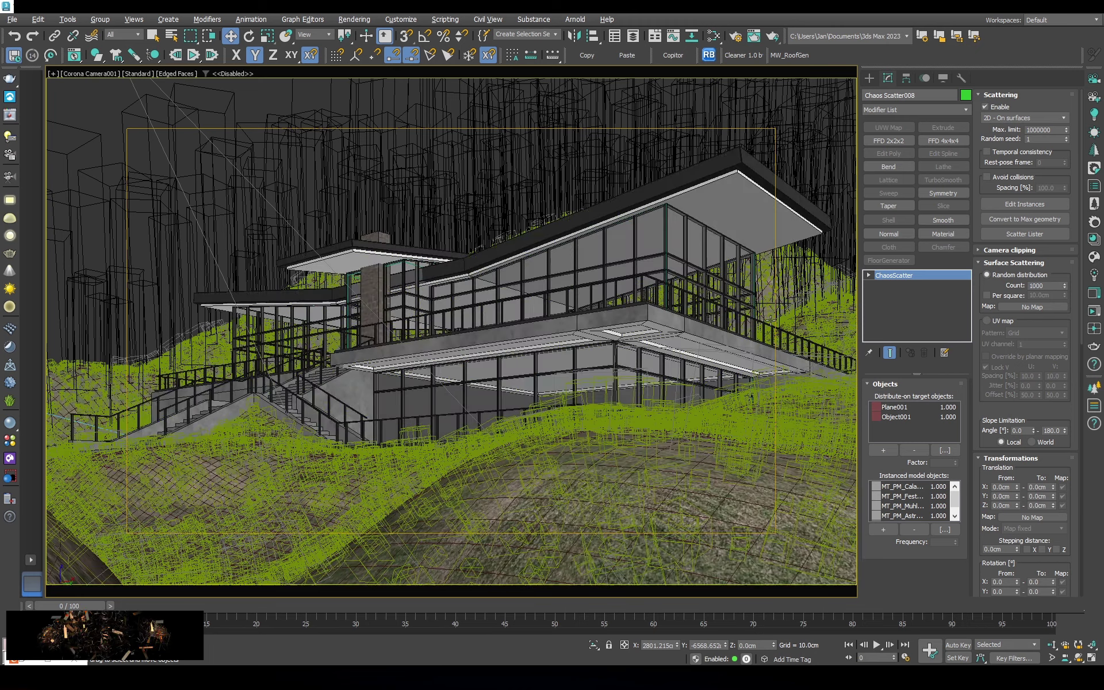
Set the plants' Scale X From and To to 50 and start a Corona interactive render
{"action": "key", "text": "F3"}
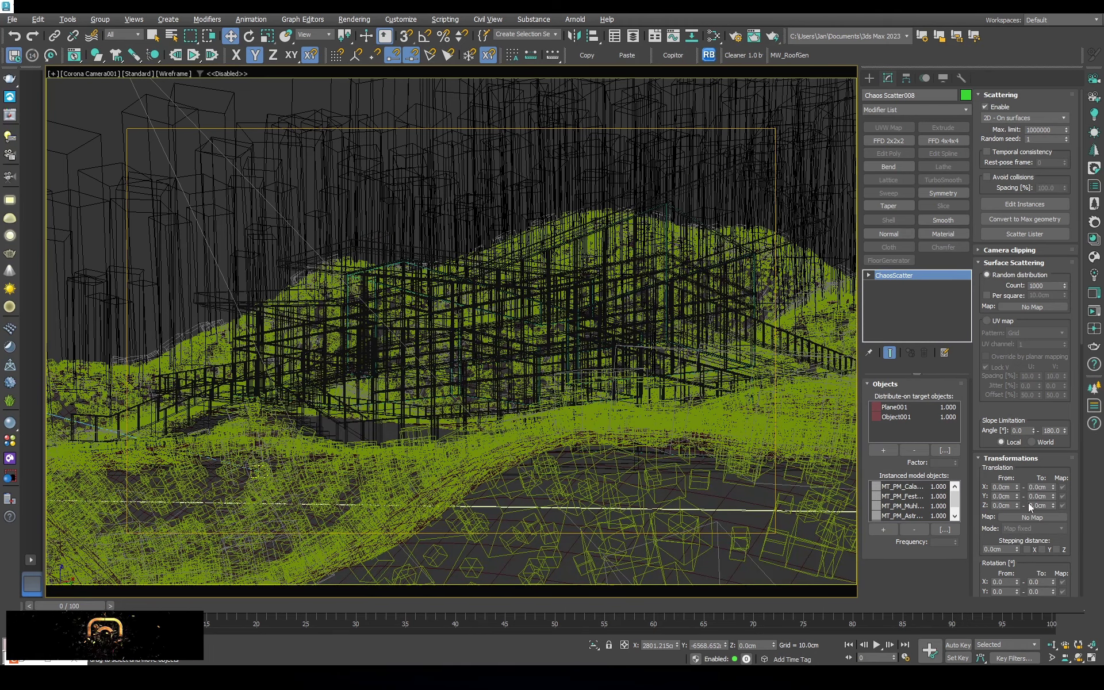
{"action": "scroll", "coordinate": [1029, 506], "scroll_direction": "down", "scroll_amount": 3}
{"action": "scroll", "coordinate": [1029, 524], "scroll_direction": "down", "scroll_amount": 3}
{"action": "type", "text": "50"}
{"action": "key", "text": "Return"}
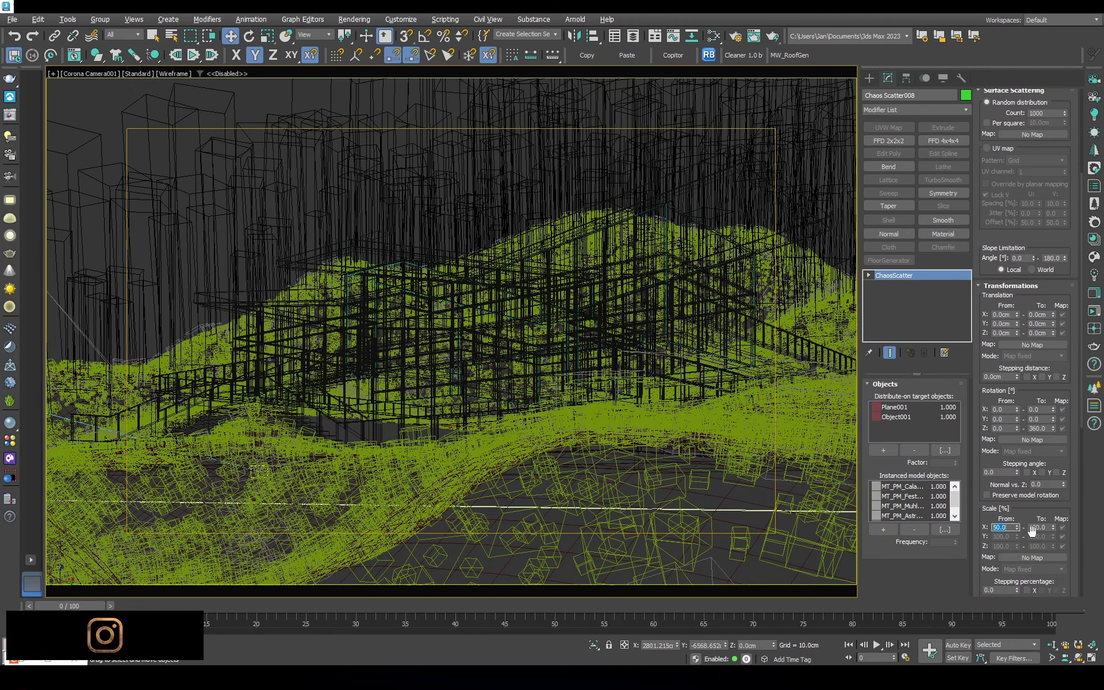
{"action": "key", "text": "Return"}
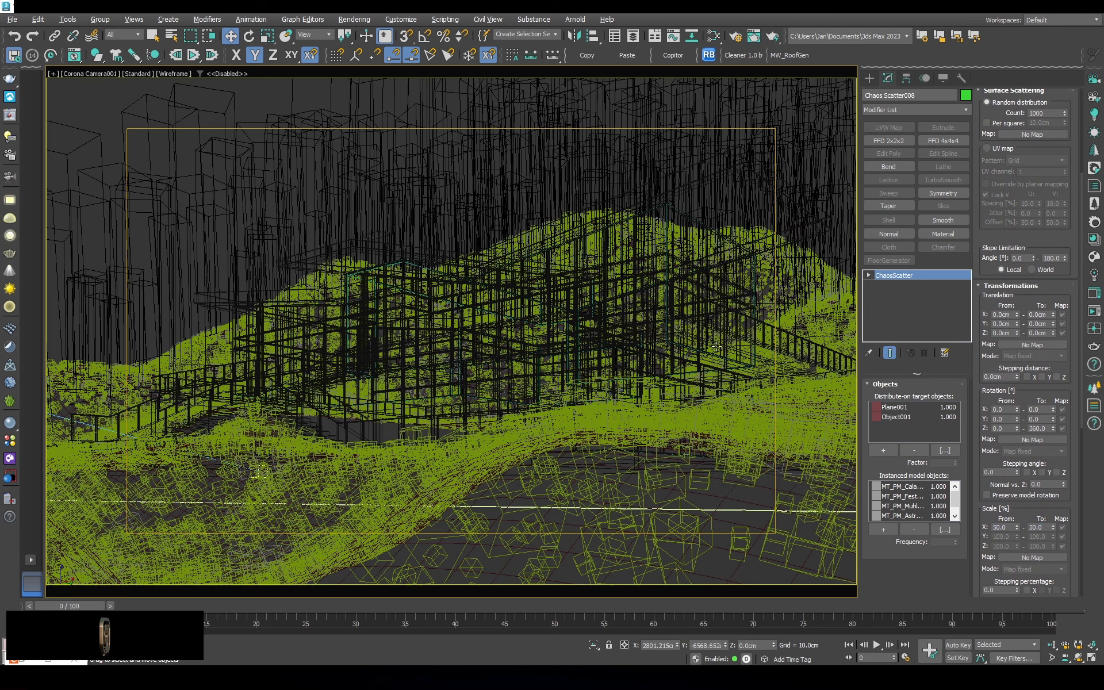
{"action": "key", "text": "F3"}
{"action": "left_click", "coordinate": [1094, 312]}
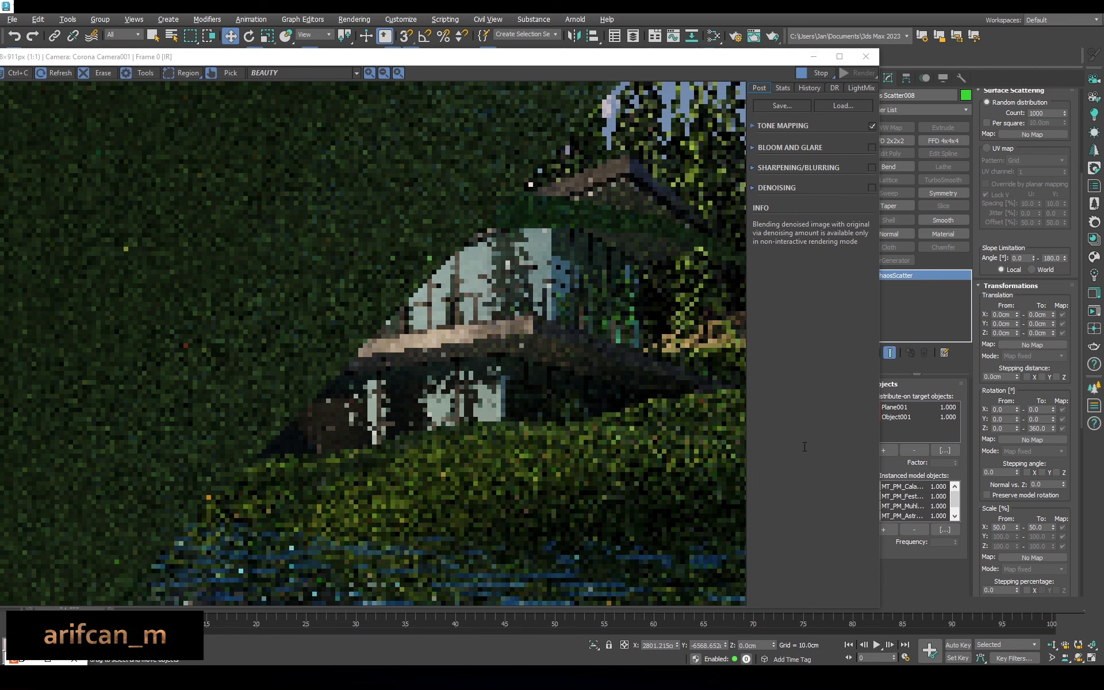
Zoom around the Corona VFB to inspect the dense grass, then close the frame buffer
{"action": "scroll", "coordinate": [725, 337], "scroll_direction": "down", "scroll_amount": 3}
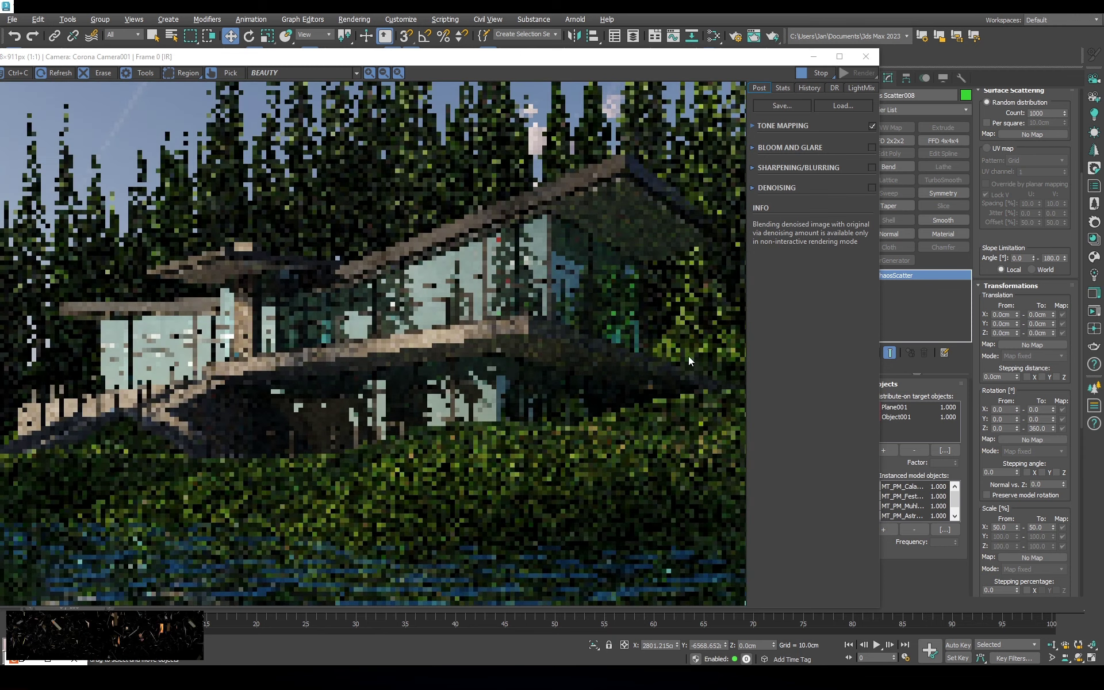
{"action": "left_click_drag", "start_coordinate": [533, 56], "coordinate": [670, 53]}
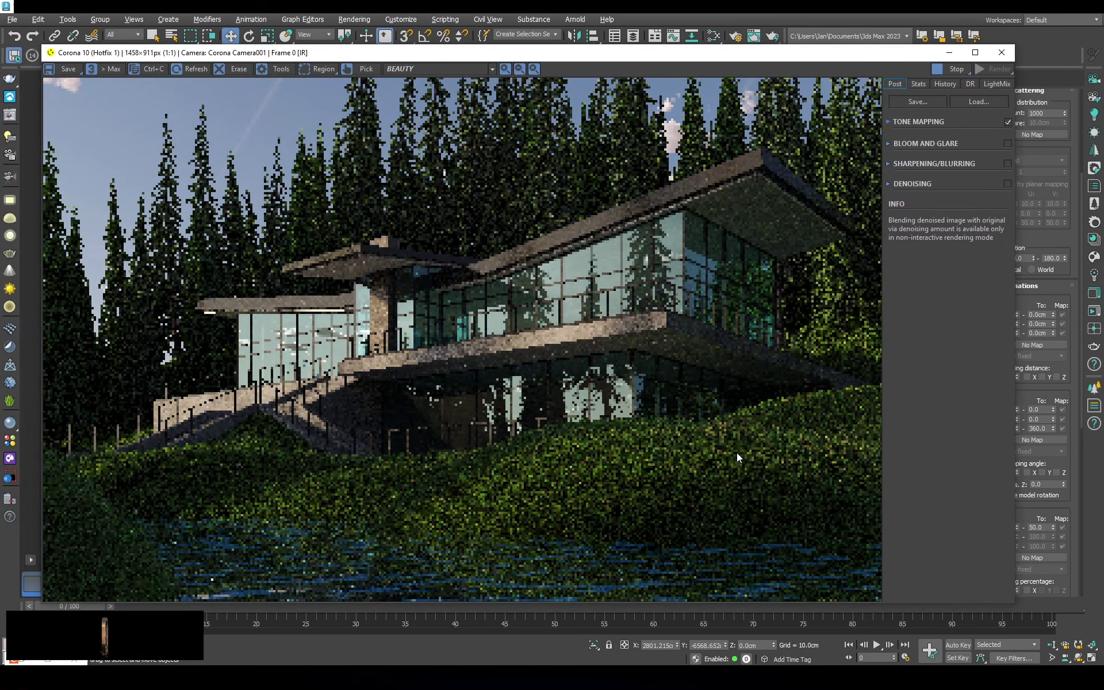
{"action": "scroll", "coordinate": [733, 491], "scroll_direction": "up", "scroll_amount": 5}
{"action": "scroll", "coordinate": [760, 481], "scroll_direction": "down", "scroll_amount": 3}
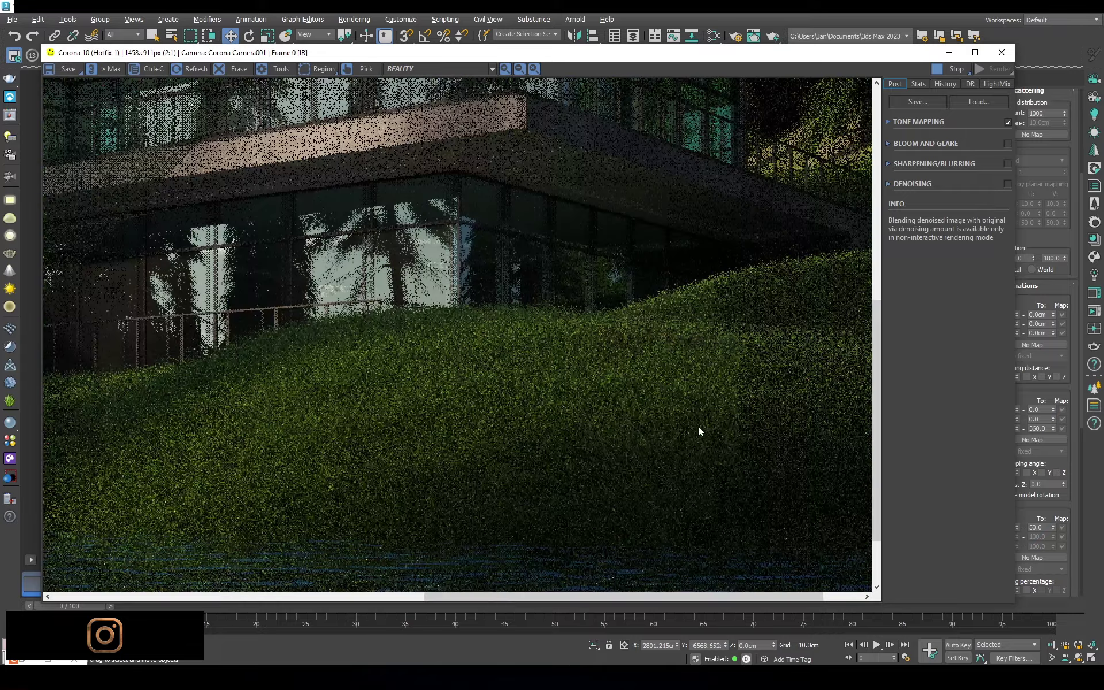
{"action": "scroll", "coordinate": [621, 382], "scroll_direction": "up", "scroll_amount": 2}
{"action": "scroll", "coordinate": [575, 385], "scroll_direction": "down", "scroll_amount": 3}
{"action": "scroll", "coordinate": [505, 384], "scroll_direction": "up", "scroll_amount": 4}
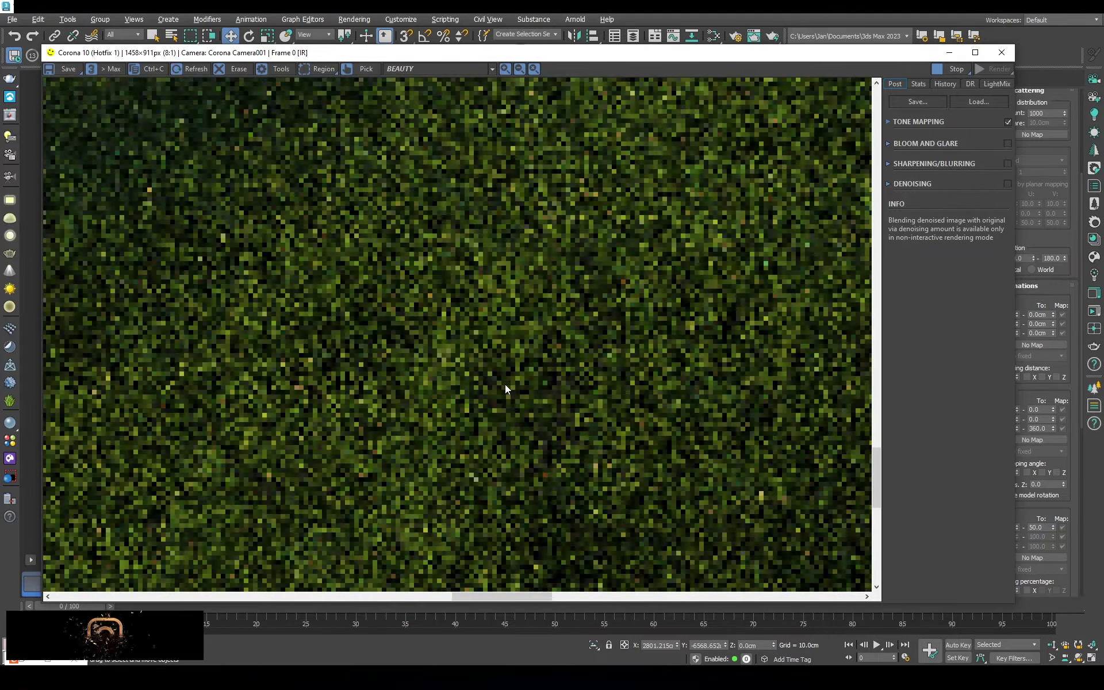
{"action": "scroll", "coordinate": [477, 402], "scroll_direction": "down", "scroll_amount": 4}
{"action": "left_click", "coordinate": [1001, 52]}
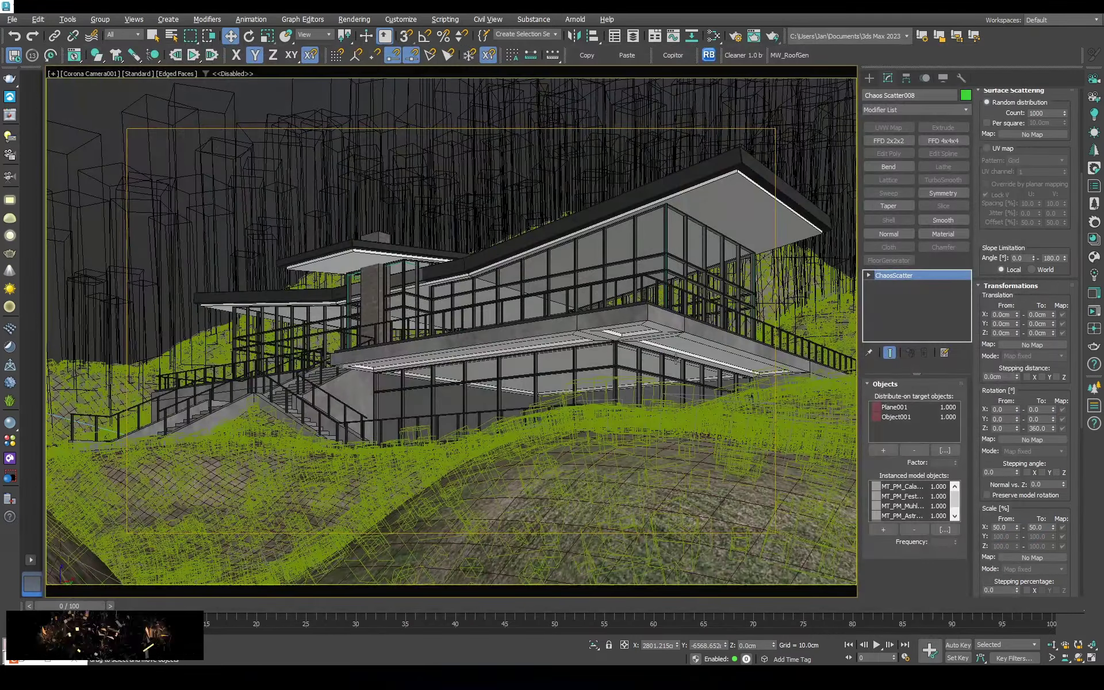
Trim the first grass scatter's instanced list down to a single grass model
{"action": "key", "text": "t"}
{"action": "scroll", "coordinate": [590, 517], "scroll_direction": "up", "scroll_amount": 3}
{"action": "middle_click_drag", "start_coordinate": [591, 518], "coordinate": [576, 250]}
{"action": "left_click", "coordinate": [903, 487]}
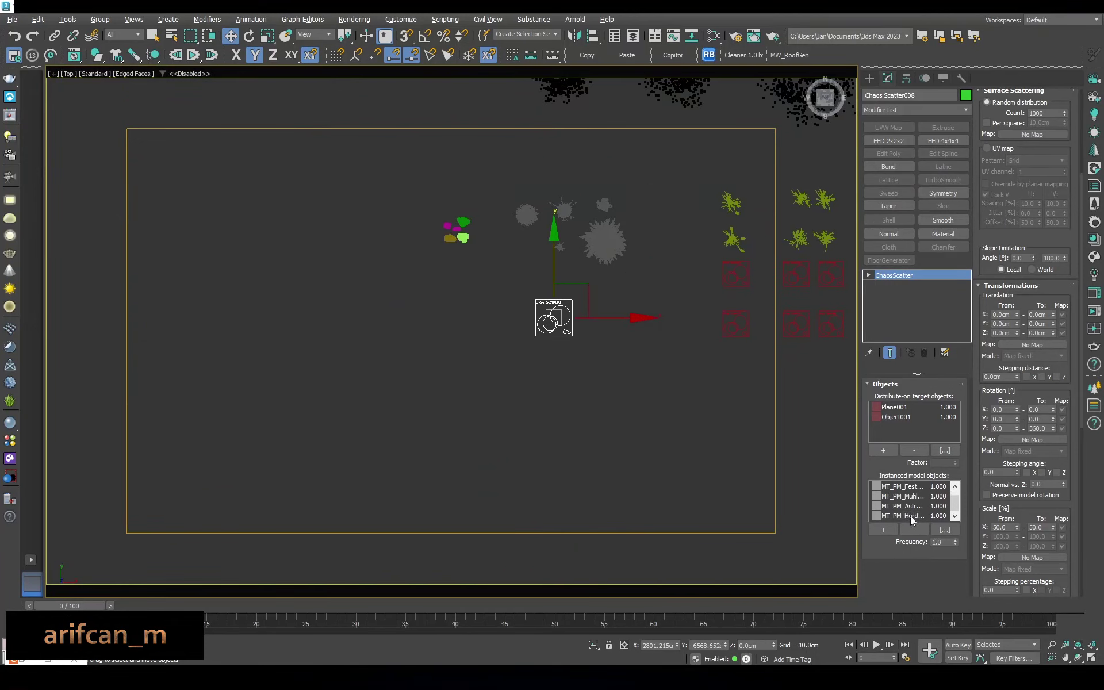
{"action": "left_click", "coordinate": [909, 516], "text": "shift"}
{"action": "left_click", "coordinate": [912, 529]}
{"action": "scroll", "coordinate": [664, 353], "scroll_direction": "up", "scroll_amount": 3}
{"action": "left_click", "coordinate": [747, 488]}
{"action": "key", "text": "ctrl+z"}
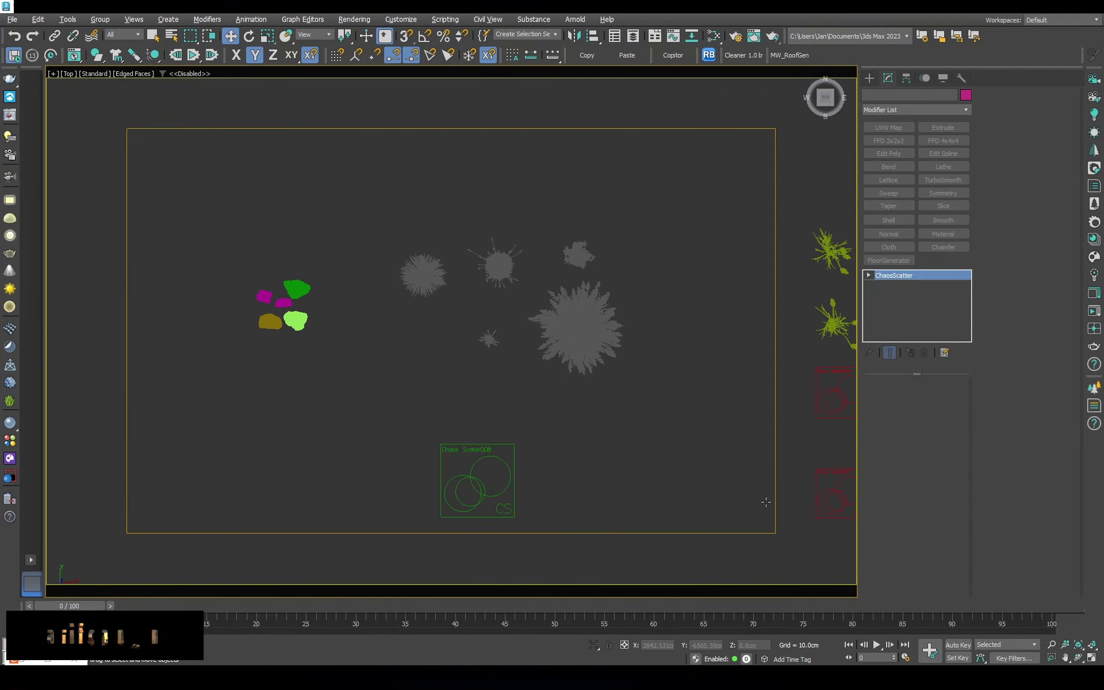
{"action": "left_click", "coordinate": [883, 529]}
{"action": "middle_click_drag", "start_coordinate": [650, 406], "coordinate": [723, 314]}
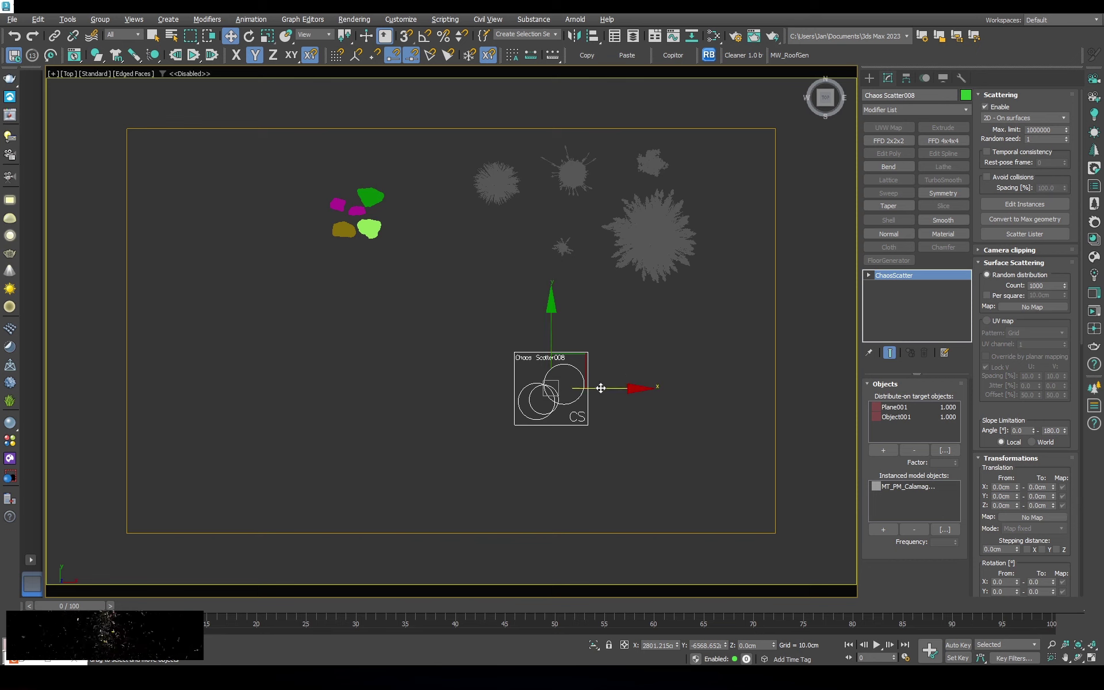
{"action": "mouse_move", "coordinate": [598, 387]}
{"action": "left_mouse_down"}
{"action": "mouse_move", "coordinate": [509, 386]}
{"action": "mouse_move", "coordinate": [595, 387]}
{"action": "left_mouse_up"}
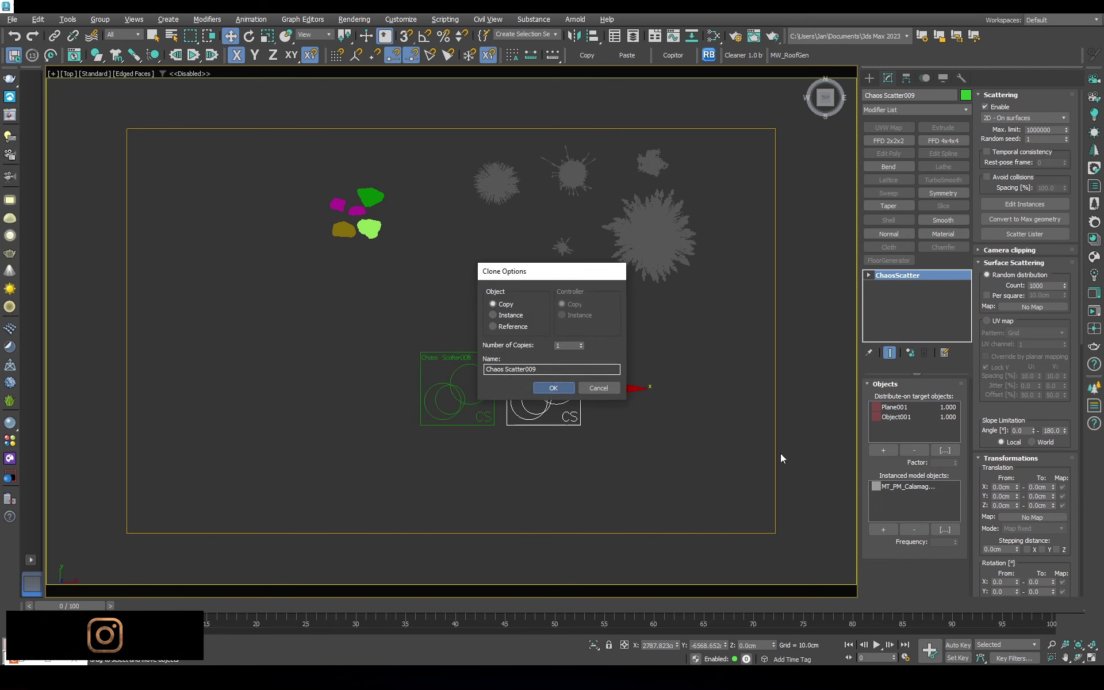
Clone the grass scatter twice, replacing the first clone's grass with other plant models
{"action": "key", "text": "Return"}
{"action": "left_click", "coordinate": [904, 488]}
{"action": "left_click", "coordinate": [914, 529]}
{"action": "left_click", "coordinate": [883, 529]}
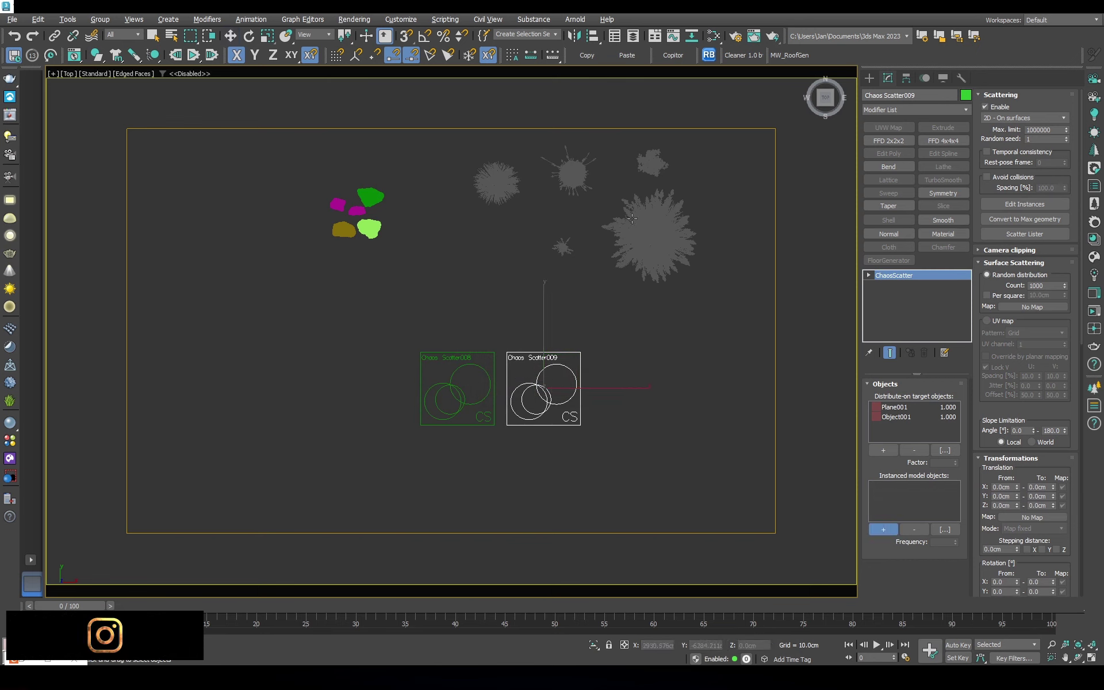
{"action": "left_click", "coordinate": [577, 181]}
{"action": "left_click", "coordinate": [656, 164]}
{"action": "key", "text": "w"}
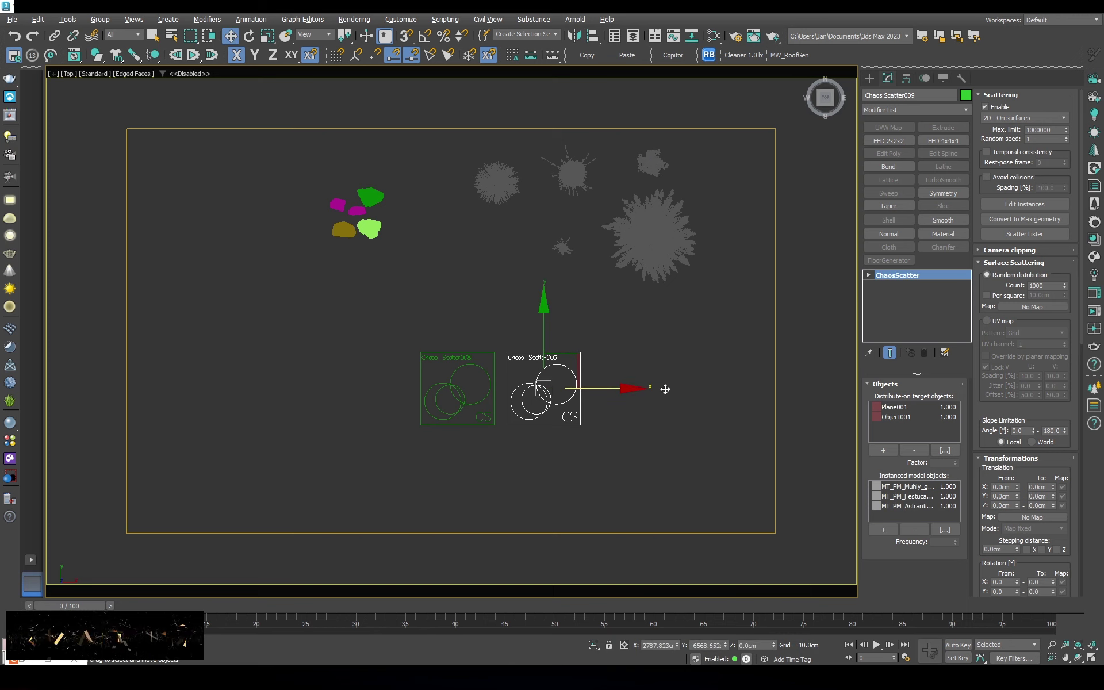
{"action": "left_click_drag", "start_coordinate": [586, 388], "coordinate": [669, 389], "text": "shift"}
{"action": "key", "text": "Return"}
Set the object colour of the five grey plant models to dark red
{"action": "left_click_drag", "start_coordinate": [660, 263], "coordinate": [482, 171]}
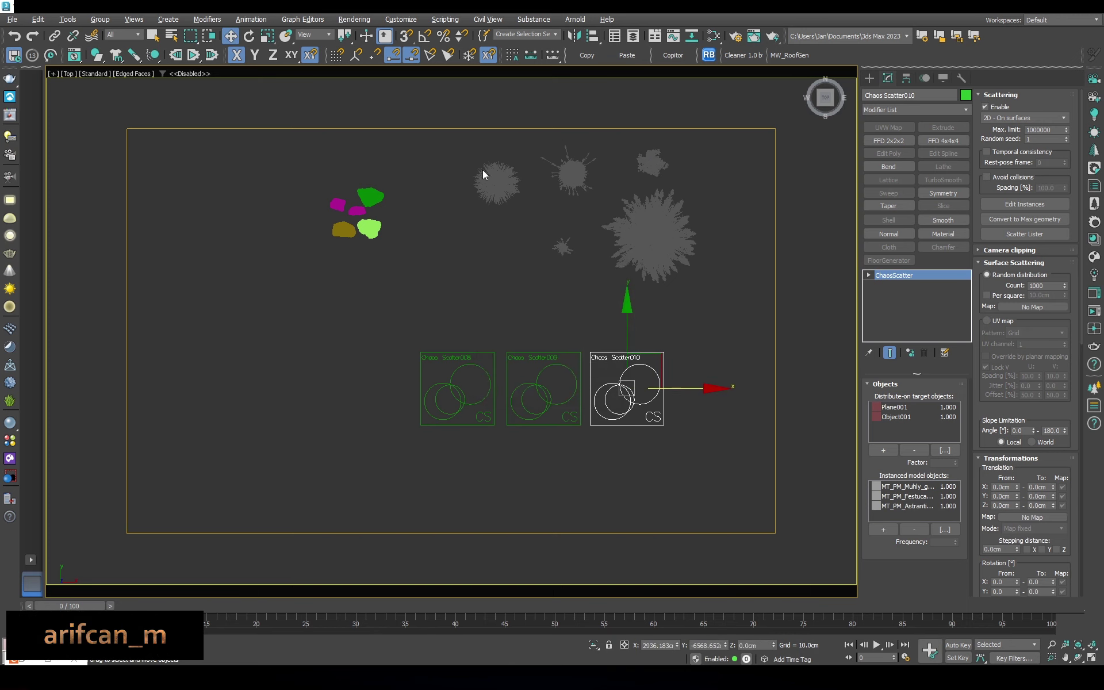
{"action": "left_click", "coordinate": [966, 94]}
{"action": "left_click", "coordinate": [591, 332]}
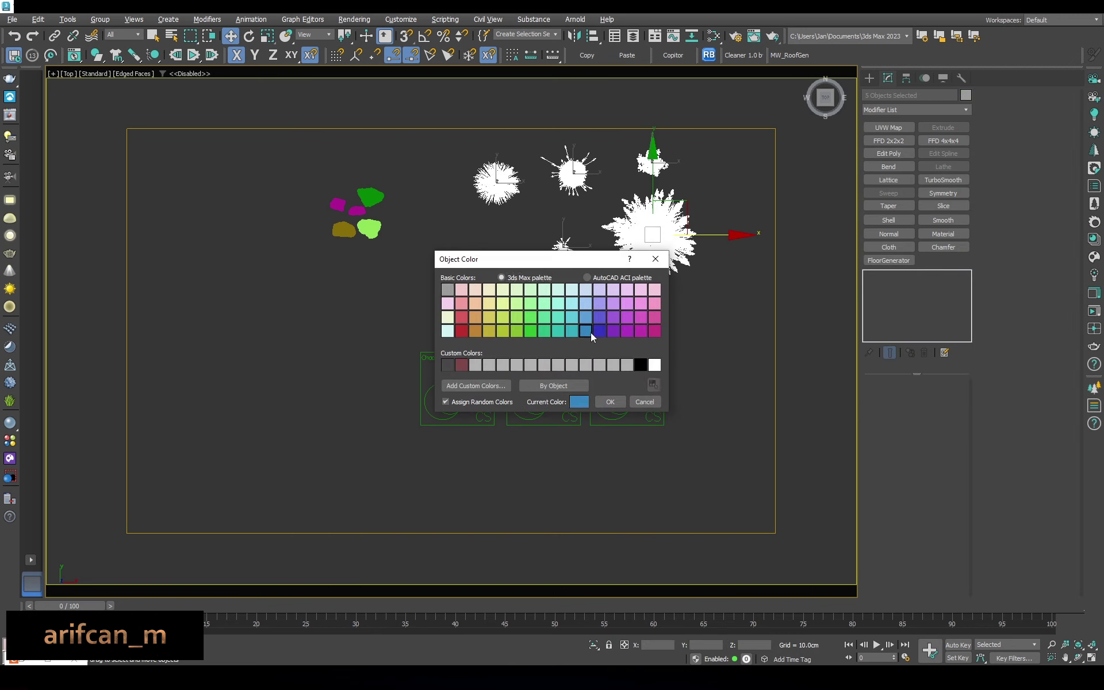
{"action": "left_click", "coordinate": [604, 396]}
Make the red Hordeum plant the third scatter's instanced model
{"action": "left_click", "coordinate": [661, 374]}
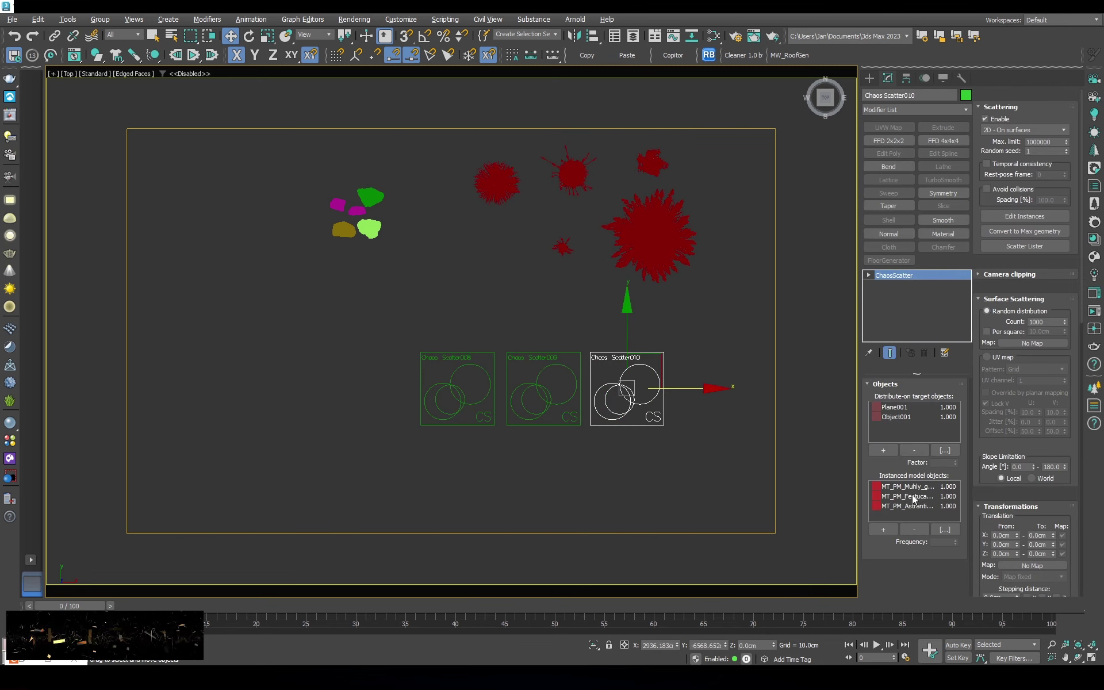
{"action": "left_click", "coordinate": [883, 529]}
{"action": "left_click", "coordinate": [565, 253]}
{"action": "scroll", "coordinate": [527, 315], "scroll_direction": "down", "scroll_amount": 3}
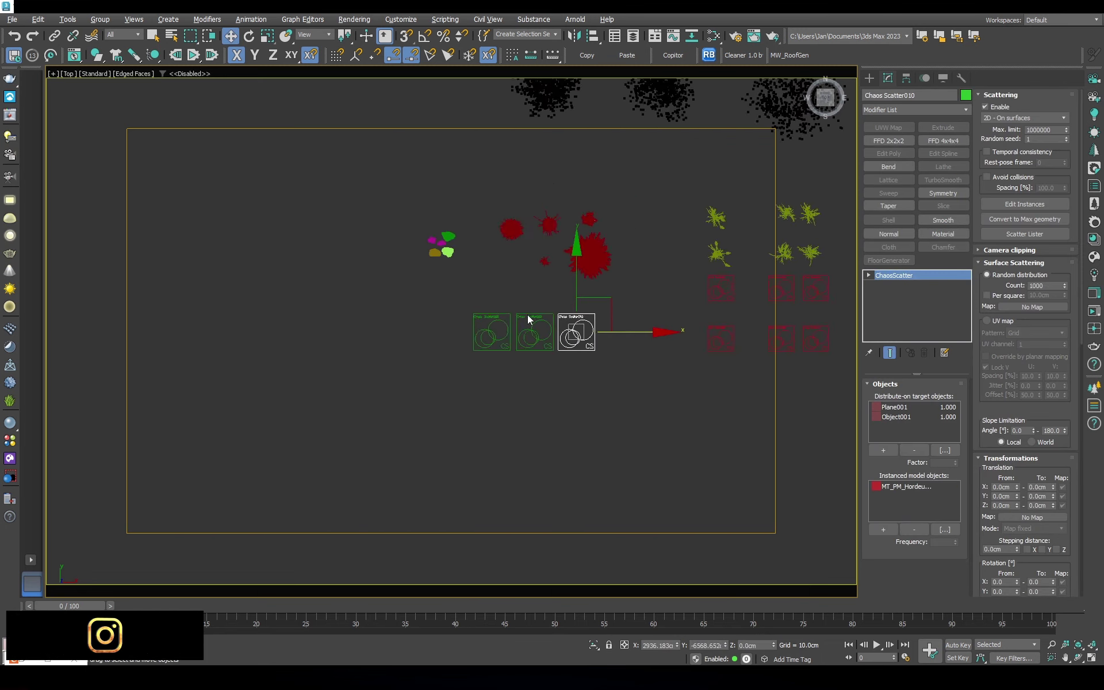
{"action": "scroll", "coordinate": [526, 315], "scroll_direction": "down", "scroll_amount": 4}
Check the scatters in the top and camera views, toggling wireframe and shaded display
{"action": "key", "text": "z"}
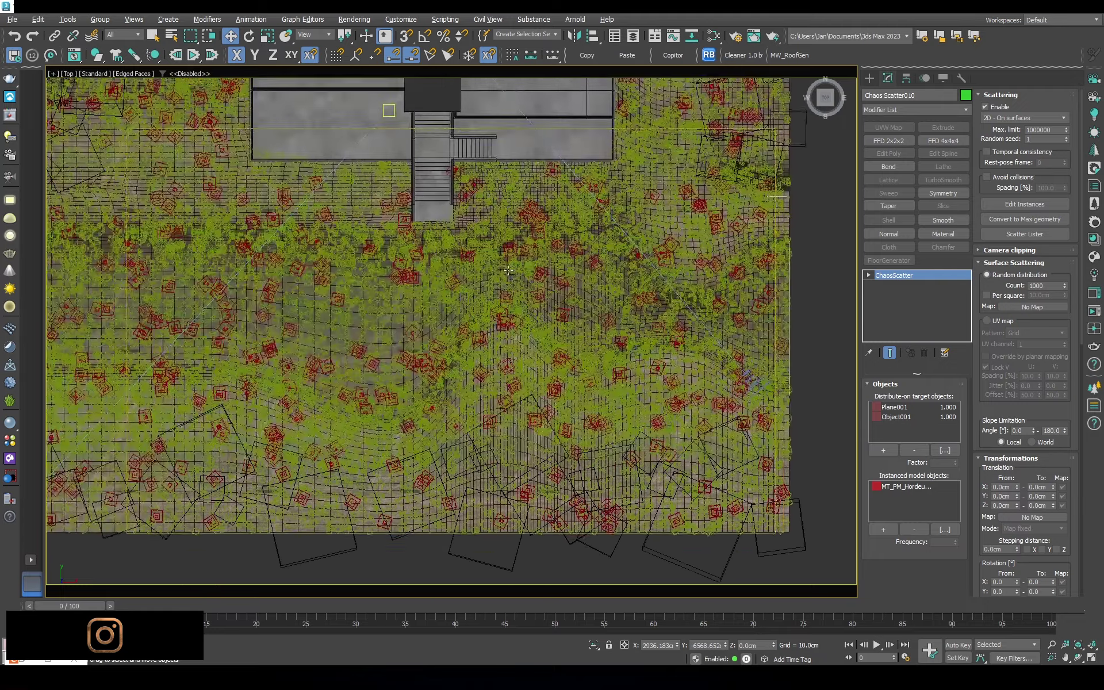
{"action": "key", "text": "c"}
{"action": "key", "text": "F3"}
{"action": "key", "text": "F3"}
{"action": "left_click", "coordinate": [517, 401]}
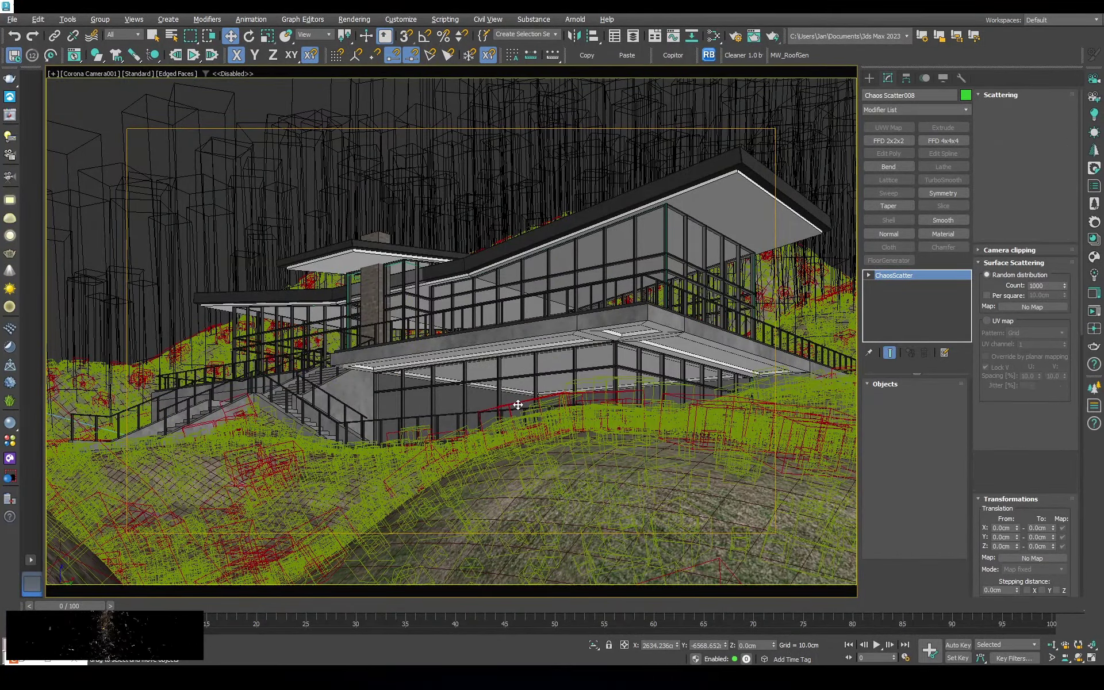
{"action": "key", "text": "t"}
{"action": "scroll", "coordinate": [524, 351], "scroll_direction": "up", "scroll_amount": 3}
Set Chaos Scatter009's scale range to From 100, To 50
{"action": "key", "text": "F3"}
{"action": "key", "text": "c"}
{"action": "key", "text": "t"}
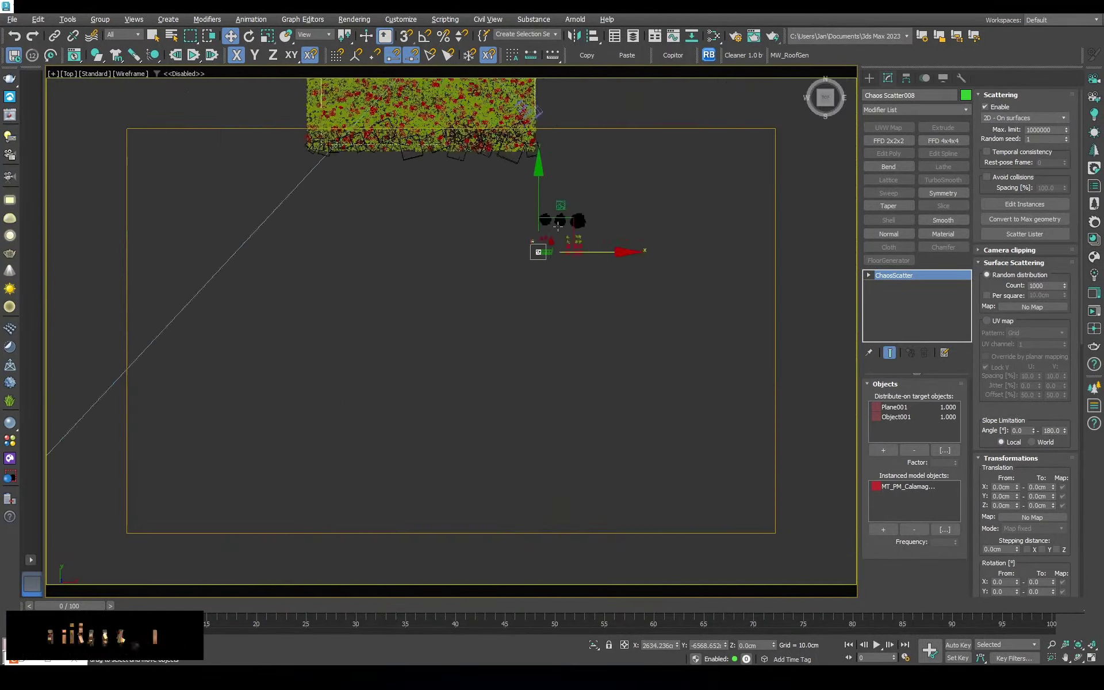
{"action": "scroll", "coordinate": [455, 254], "scroll_direction": "up", "scroll_amount": 5}
{"action": "left_click", "coordinate": [455, 255]}
{"action": "key", "text": "c"}
{"action": "key", "text": "F3"}
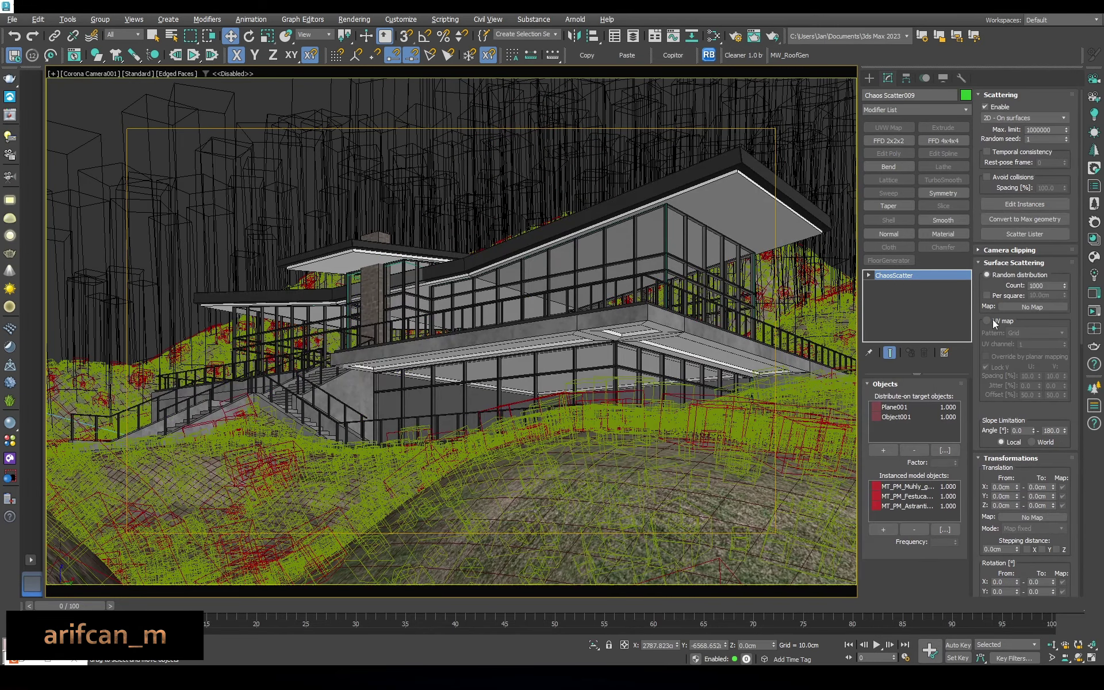
{"action": "scroll", "coordinate": [983, 486], "scroll_direction": "down", "scroll_amount": 5}
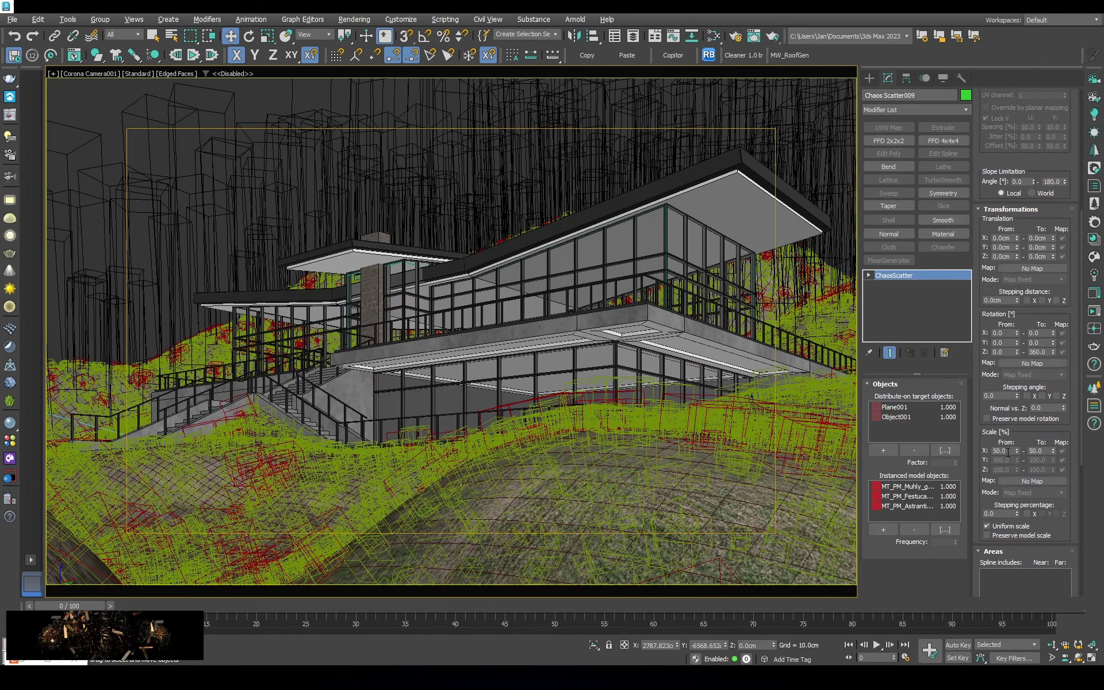
{"action": "type", "text": "150100"}
{"action": "key", "text": "Return"}
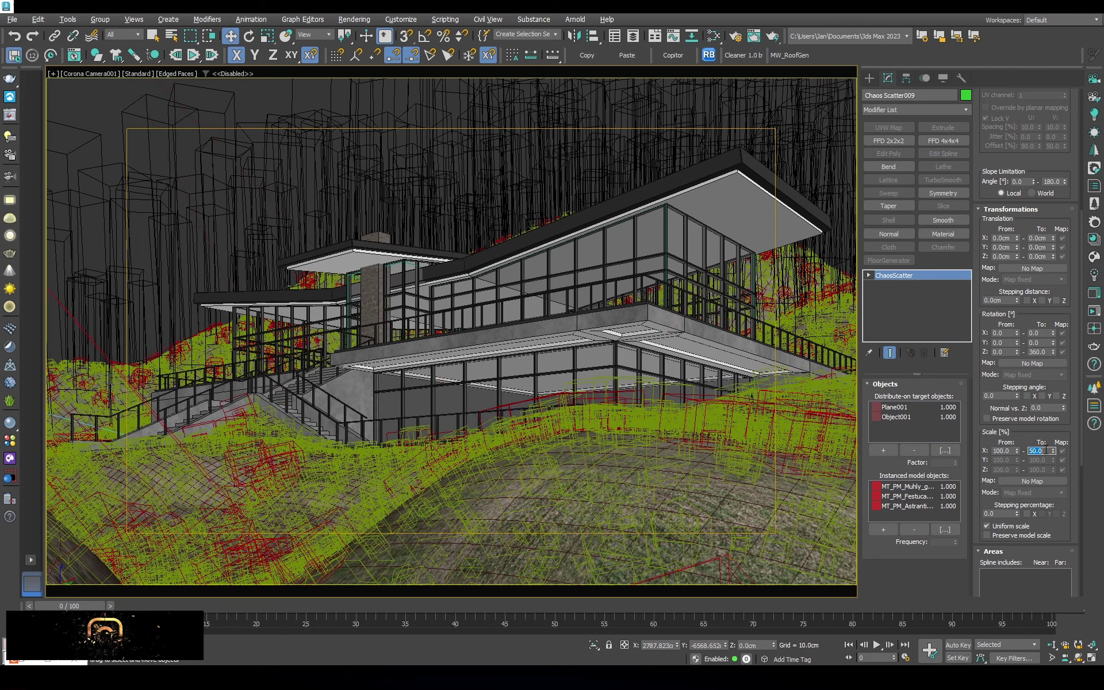
{"action": "type", "text": "100"}
{"action": "key", "text": "Return"}
{"action": "type", "text": "50"}
{"action": "key", "text": "Return"}
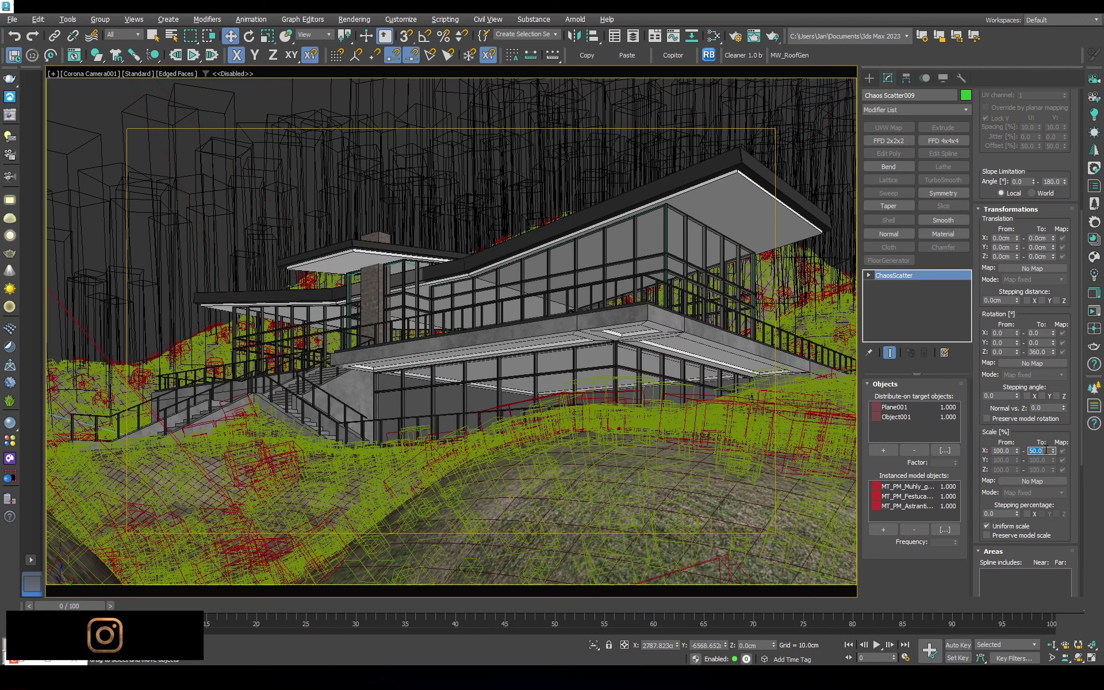
Set Chaos Scatter010's scale range to From 200, To 100
{"action": "key", "text": "t"}
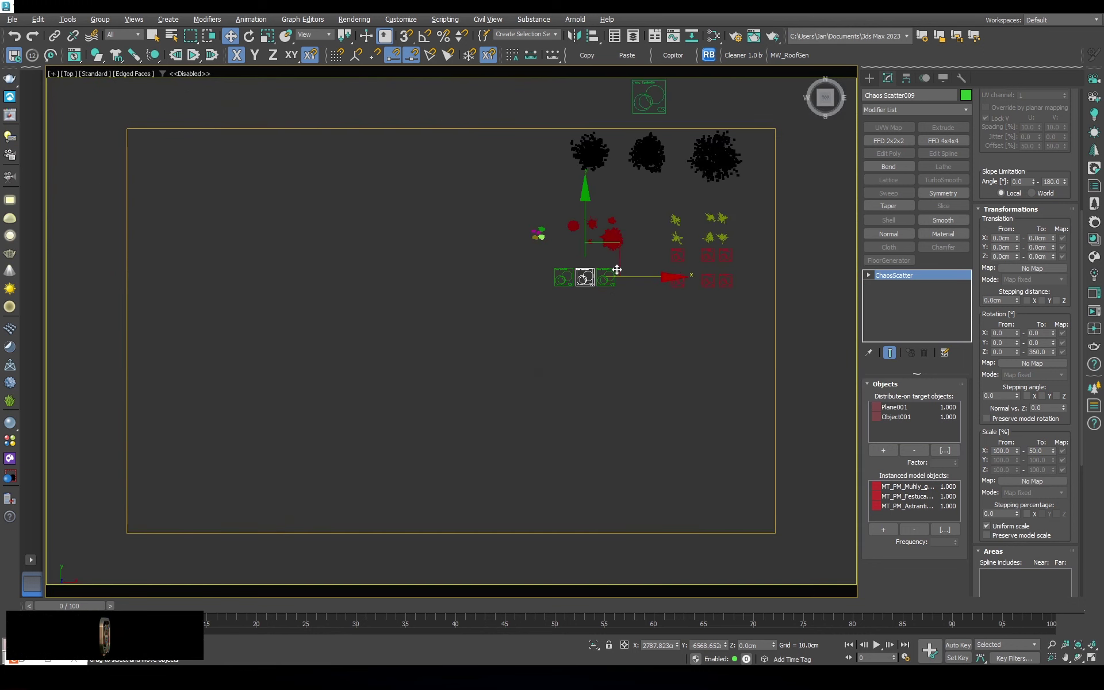
{"action": "left_click", "coordinate": [609, 288]}
{"action": "key", "text": "c"}
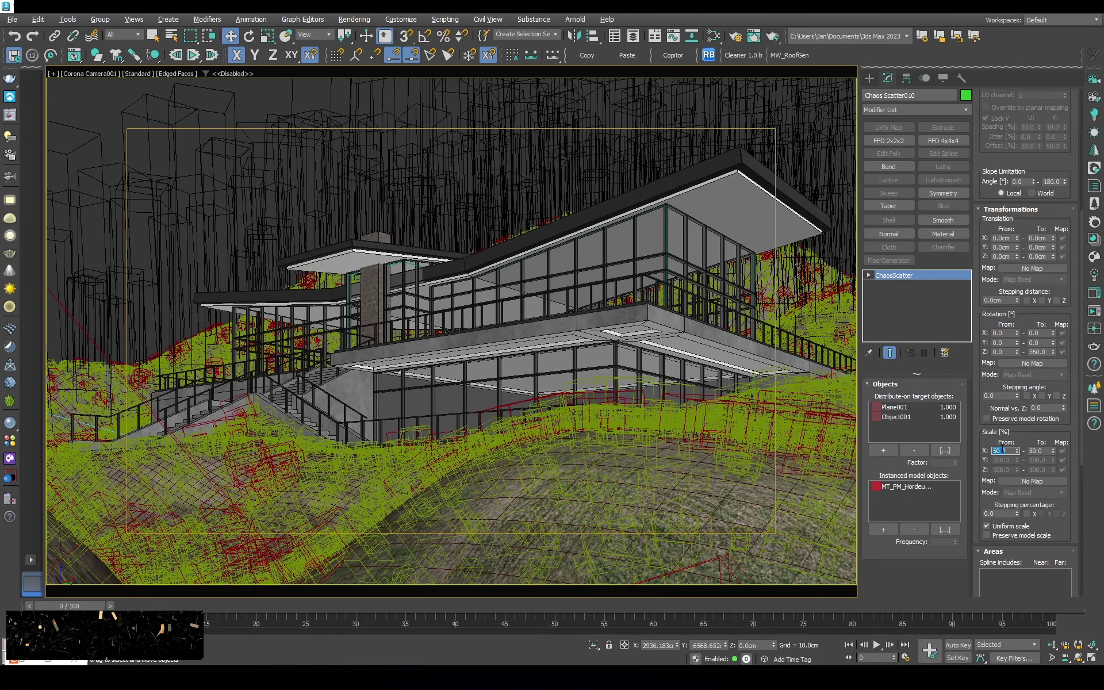
{"action": "double_click", "coordinate": [1001, 451]}
{"action": "type", "text": "200"}
{"action": "key", "text": "Return"}
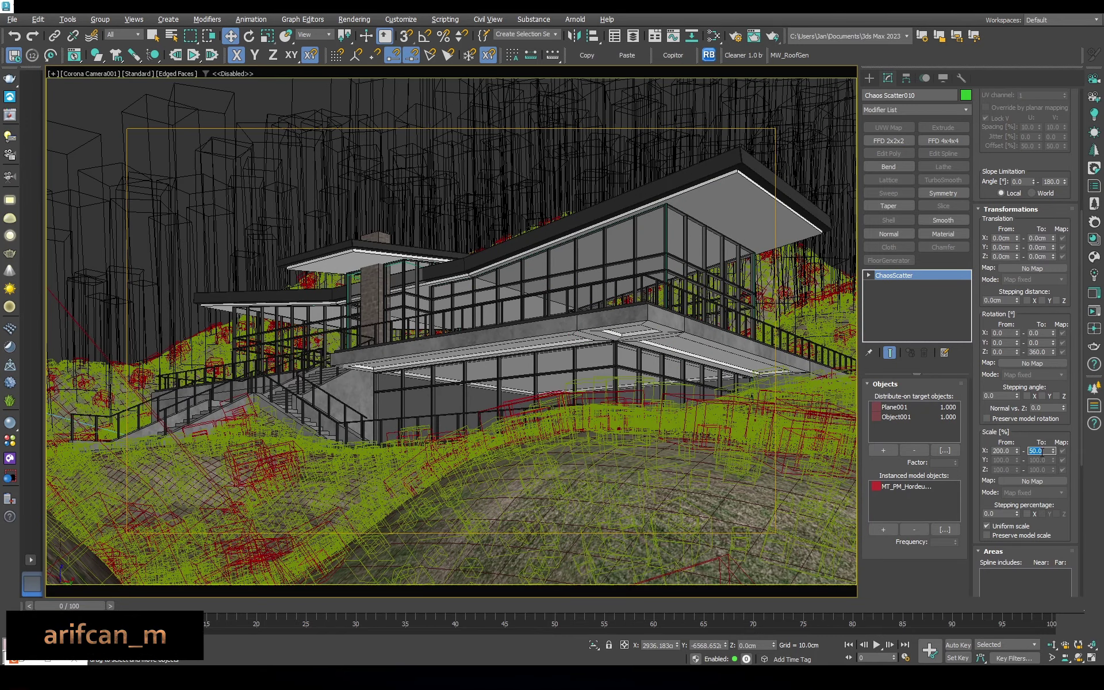
{"action": "type", "text": "100"}
{"action": "key", "text": "Return"}
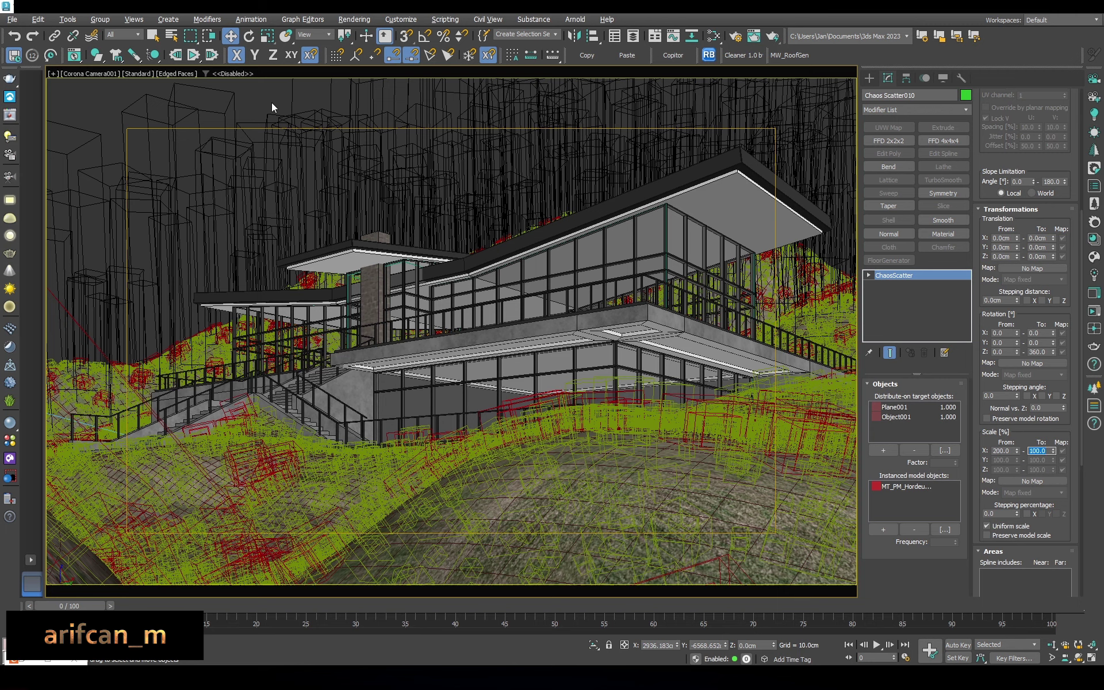
Deselect and review the rescaled plants in the top and camera views
{"action": "left_click", "coordinate": [273, 107]}
{"action": "key", "text": "t"}
{"action": "scroll", "coordinate": [554, 443], "scroll_direction": "up", "scroll_amount": 5}
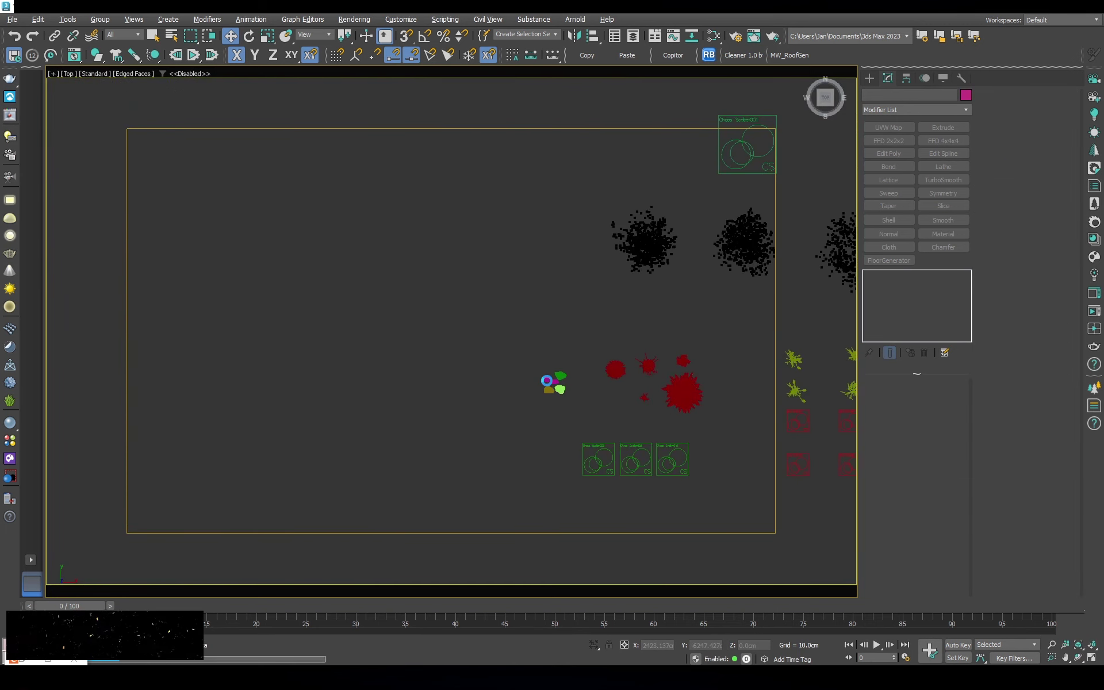
{"action": "scroll", "coordinate": [549, 383], "scroll_direction": "down", "scroll_amount": 3}
{"action": "key", "text": "c"}
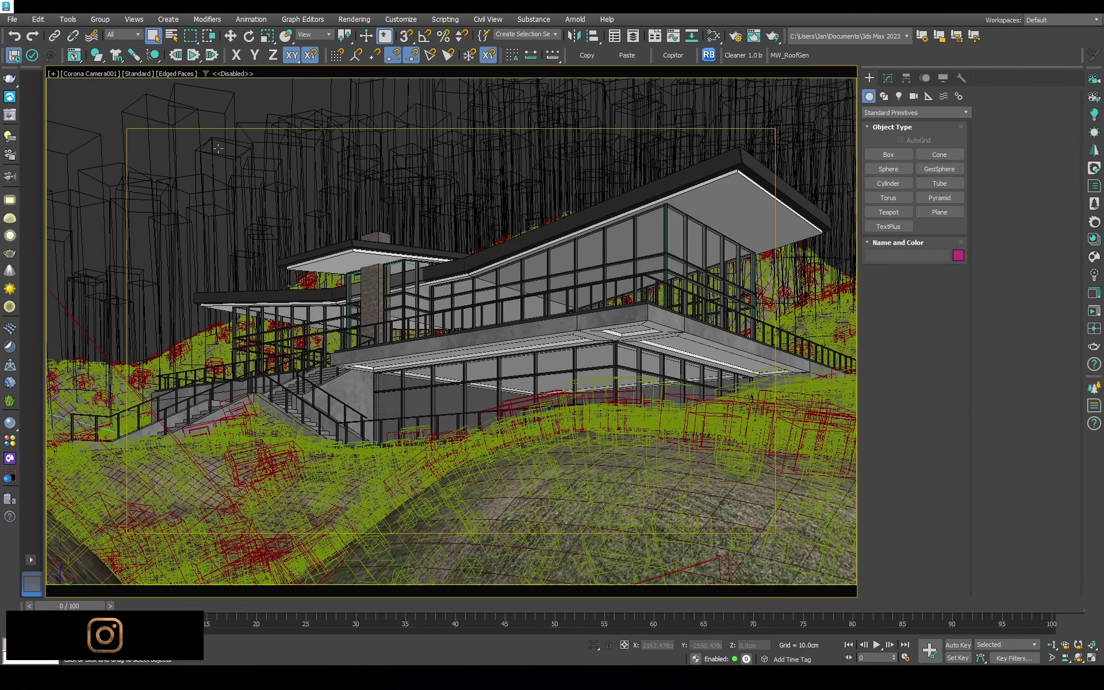
Start the Corona interactive render in an enlarged window, then bring up the scene object list
{"action": "key", "text": "shift+q"}
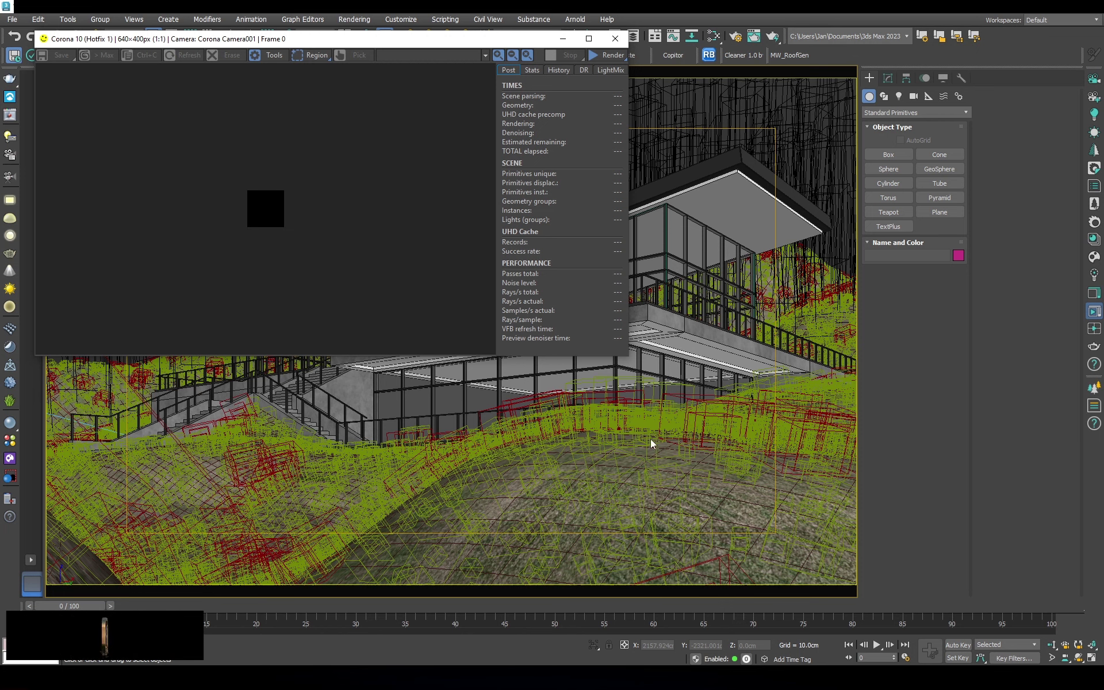
{"action": "left_click_drag", "start_coordinate": [628, 355], "coordinate": [1056, 648]}
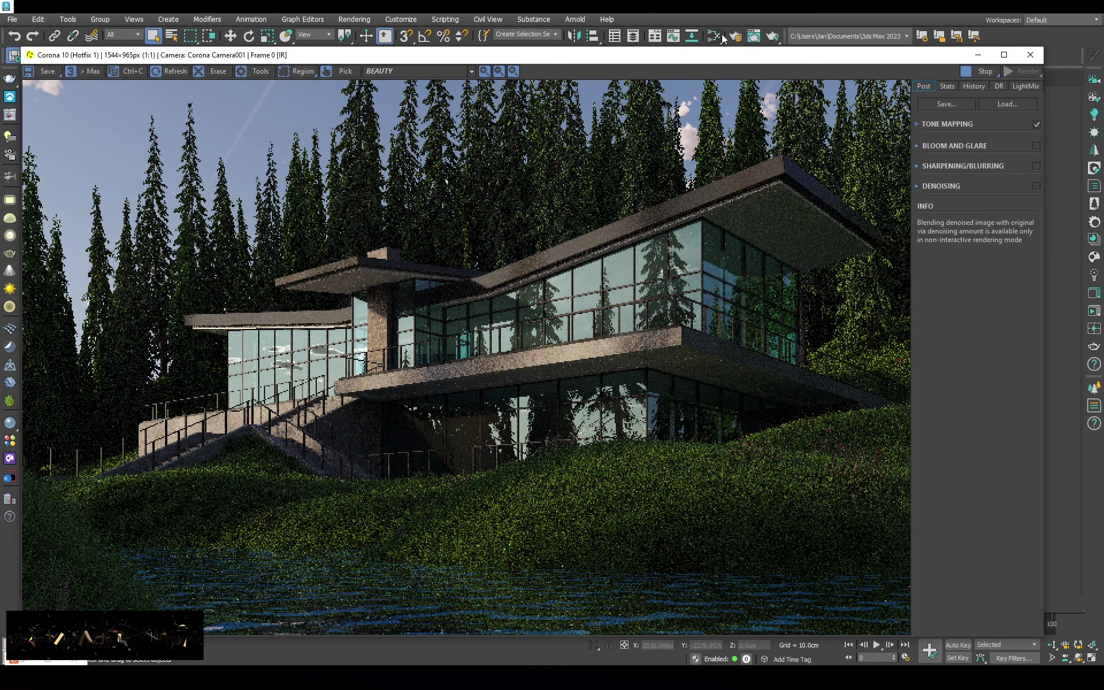
{"action": "left_click", "coordinate": [171, 36]}
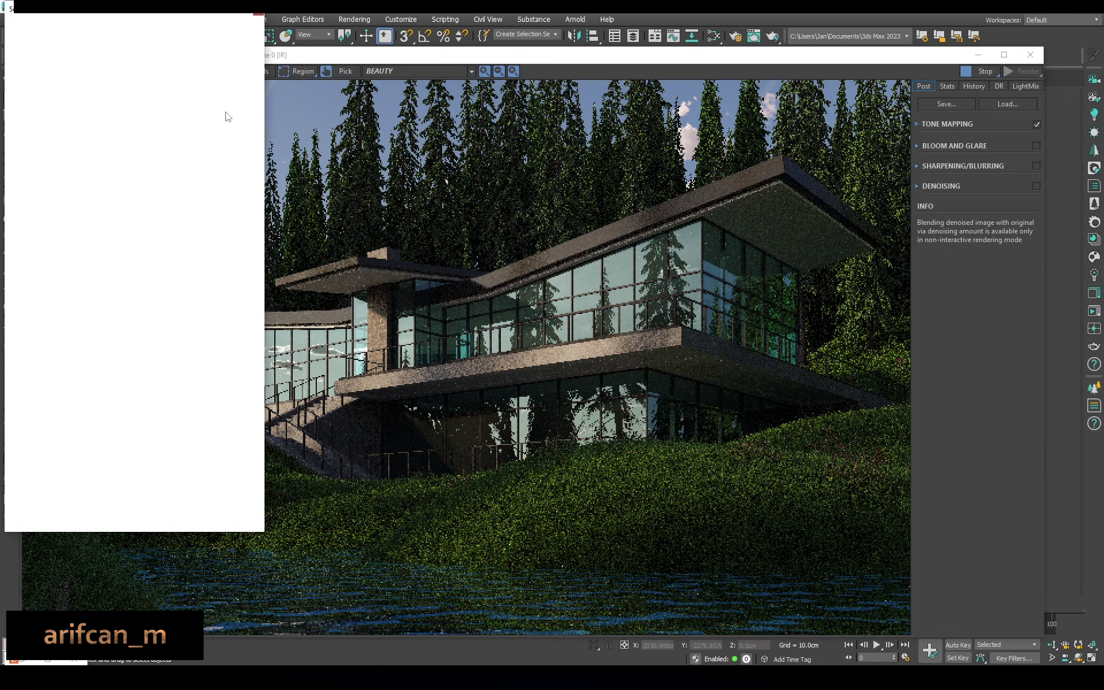
Select Corona Sun001 and set its intensity to 0.06, repositioning the render window
{"action": "double_click", "coordinate": [84, 102]}
{"action": "left_click_drag", "start_coordinate": [886, 63], "coordinate": [690, 62]}
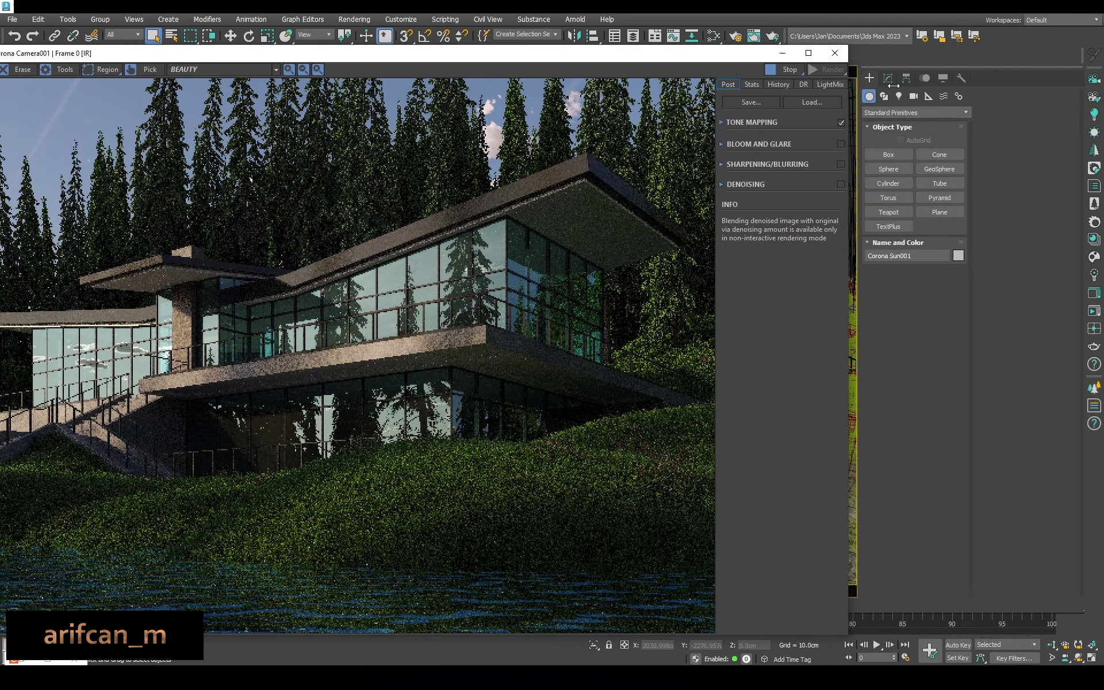
{"action": "type", "text": "0.06"}
{"action": "key", "text": "Return"}
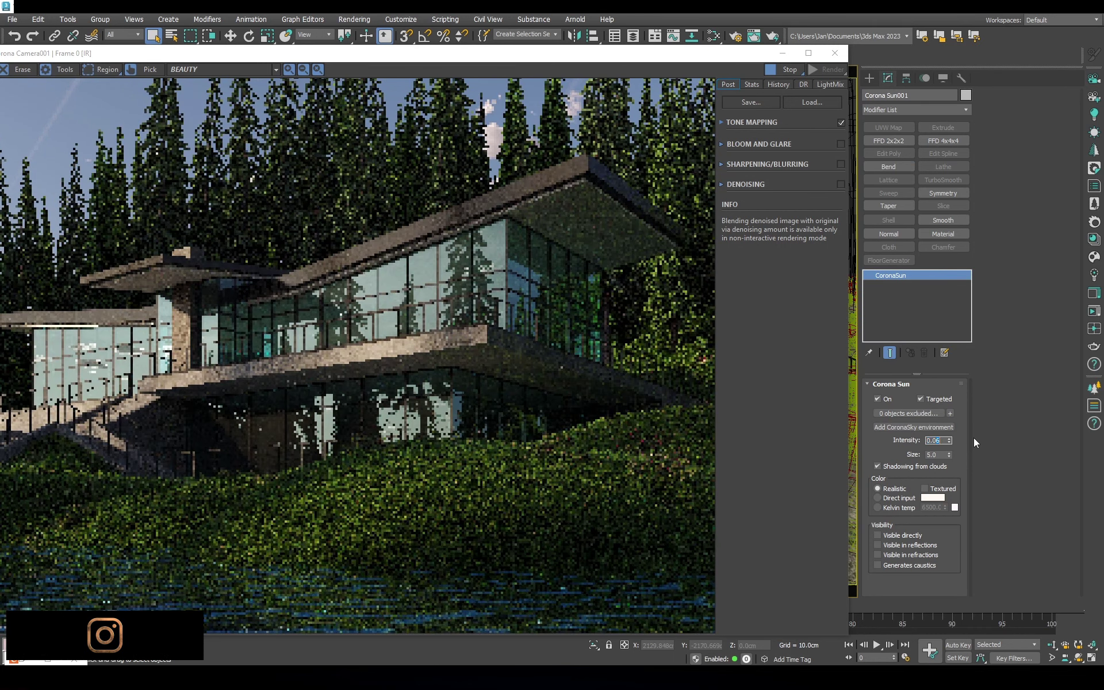
{"action": "left_click_drag", "start_coordinate": [466, 57], "coordinate": [660, 35]}
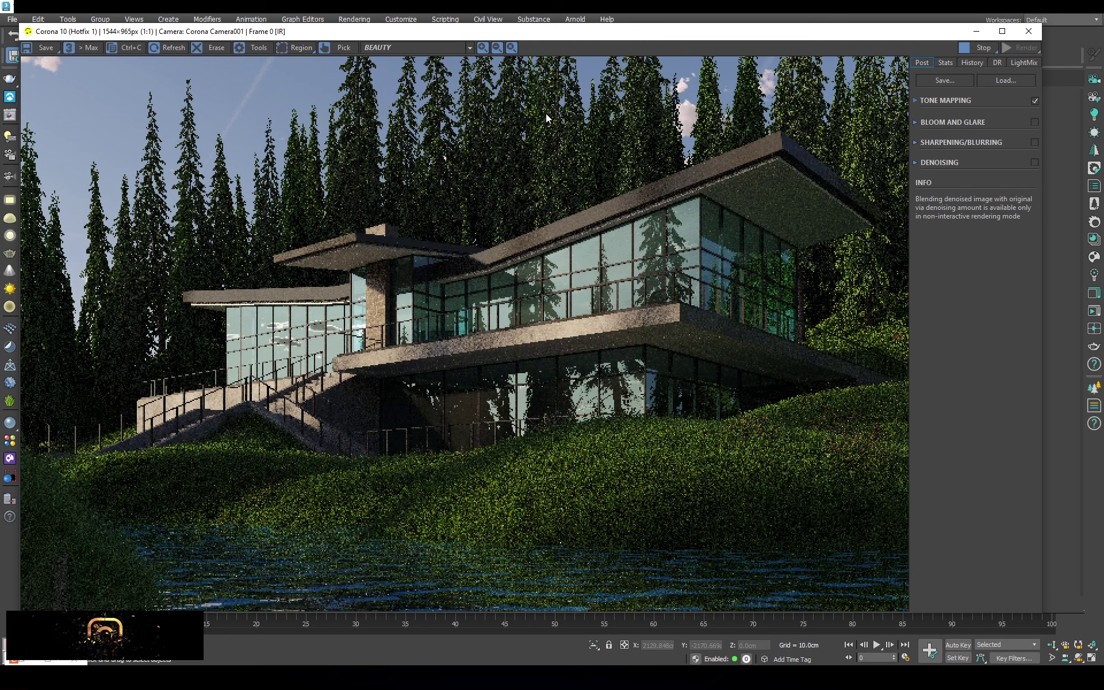
{"action": "left_click_drag", "start_coordinate": [698, 33], "coordinate": [691, 54]}
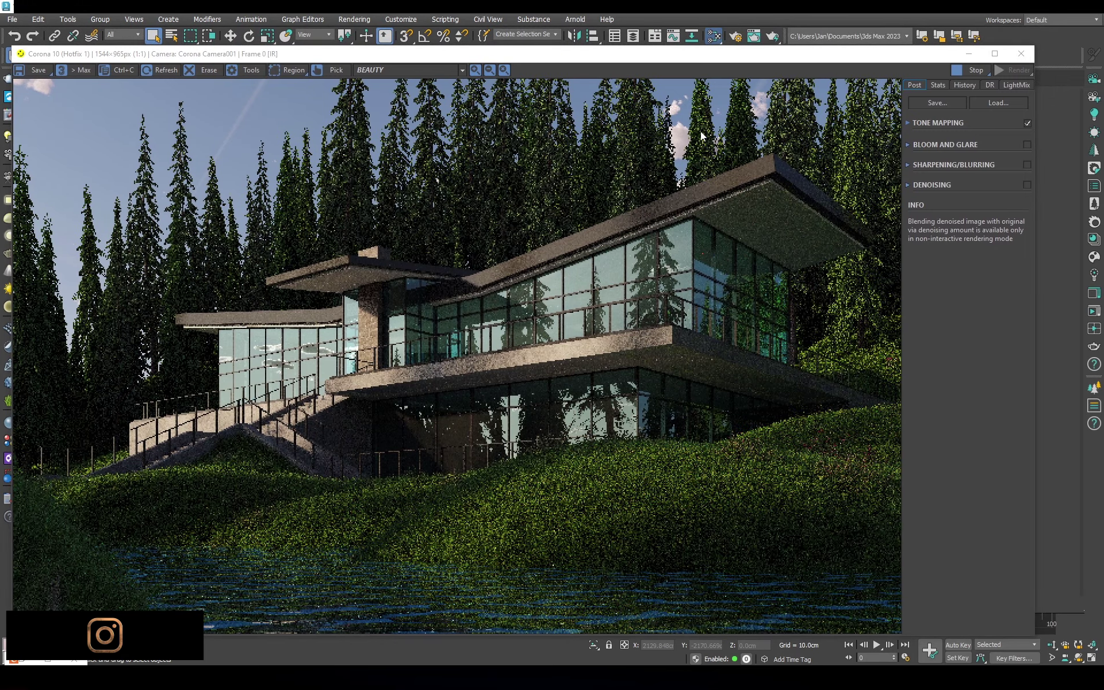
Review Material #8's reflection and refraction colours in the Slate editor, then close it
{"action": "key", "text": "m"}
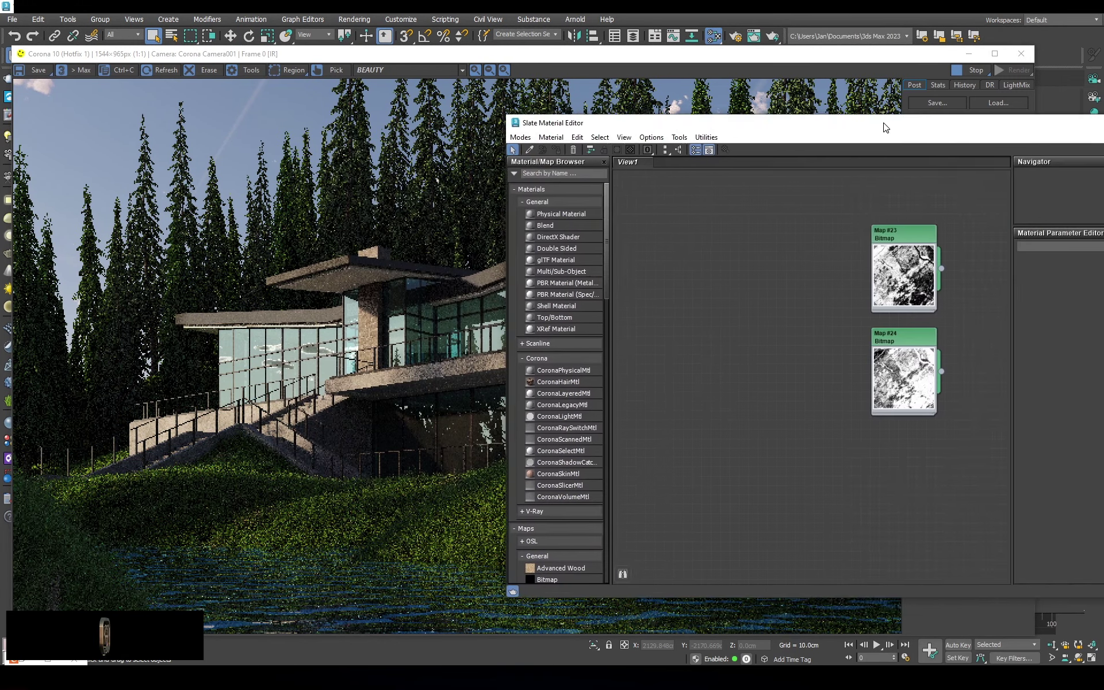
{"action": "double_click", "coordinate": [486, 316]}
{"action": "scroll", "coordinate": [383, 292], "scroll_direction": "up", "scroll_amount": 3}
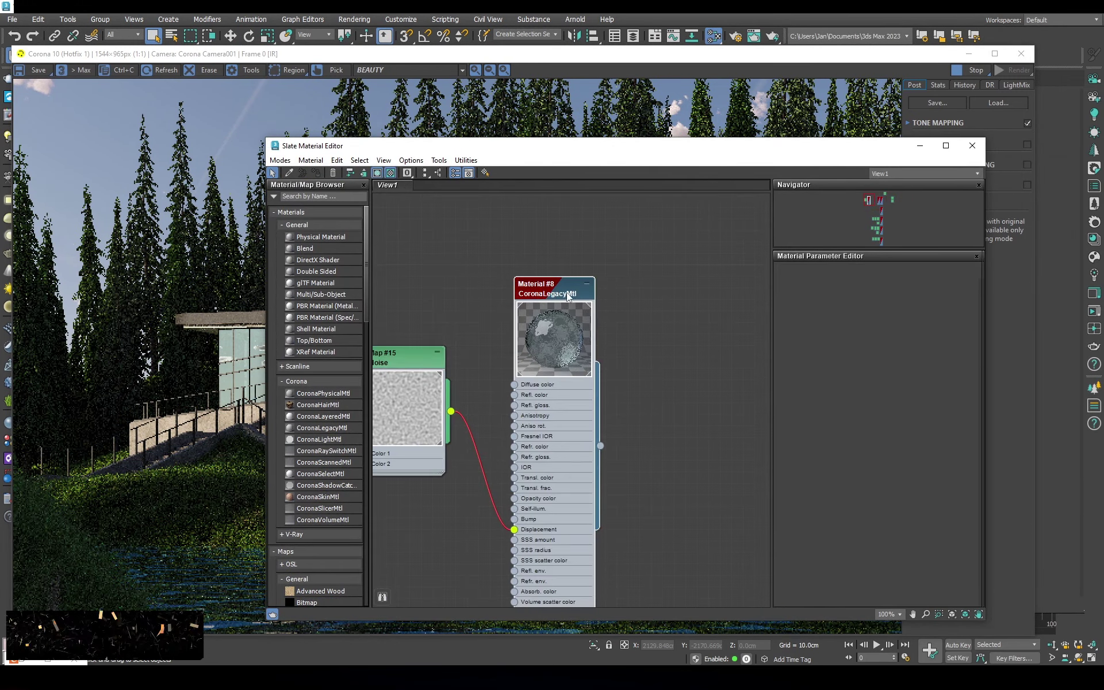
{"action": "left_click", "coordinate": [933, 355]}
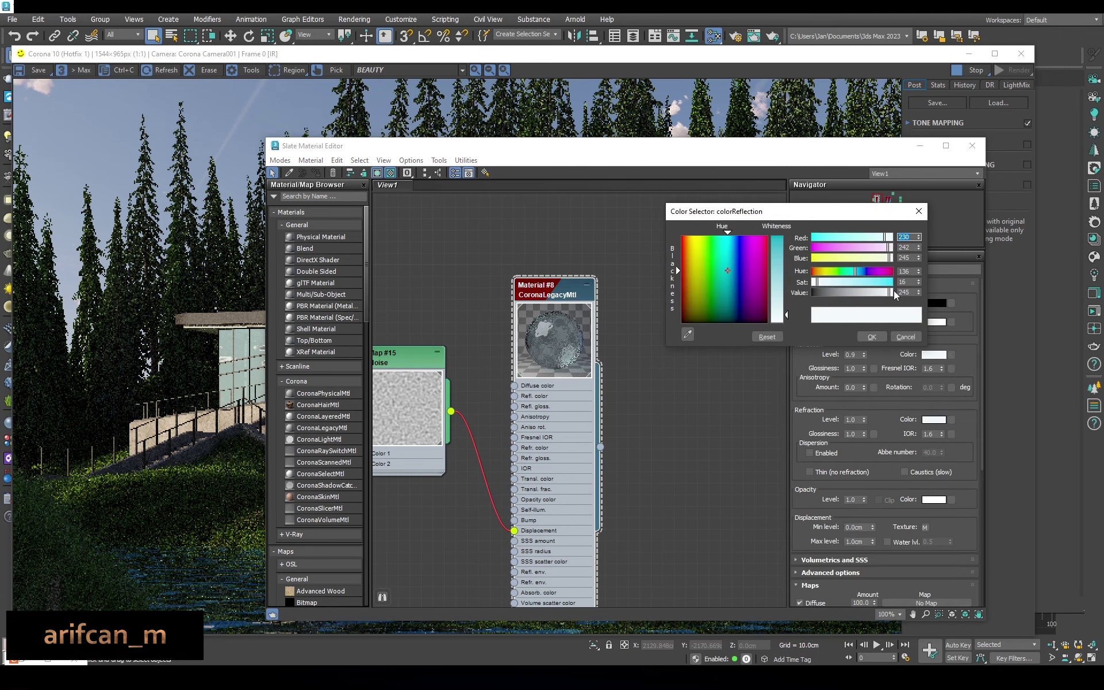
{"action": "left_click", "coordinate": [870, 336]}
{"action": "left_click", "coordinate": [933, 419]}
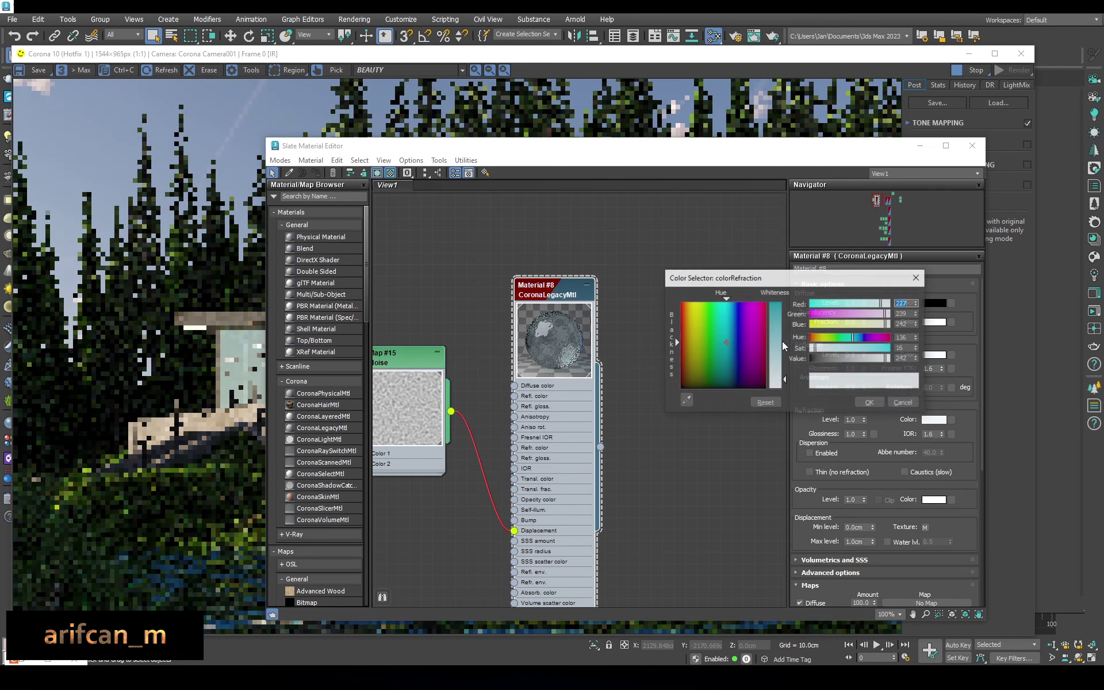
{"action": "left_click", "coordinate": [870, 402]}
{"action": "left_click", "coordinate": [971, 145]}
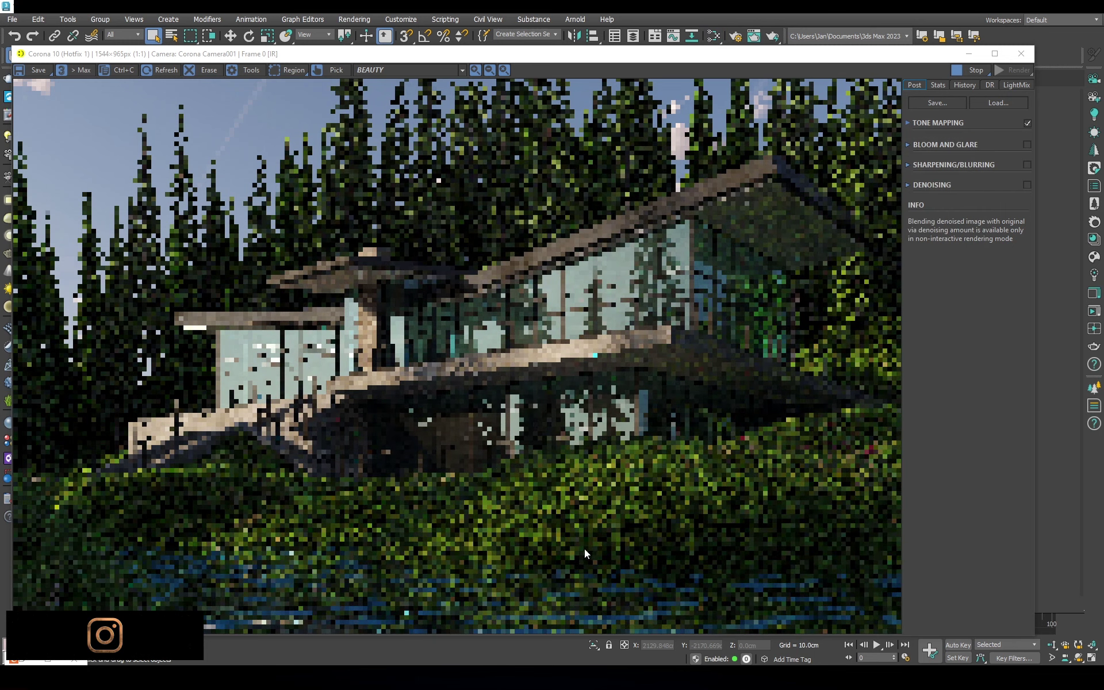
Expand Tone Mapping's LUT settings and set the LUT opacity to 0.5
{"action": "scroll", "coordinate": [633, 524], "scroll_direction": "up", "scroll_amount": 2}
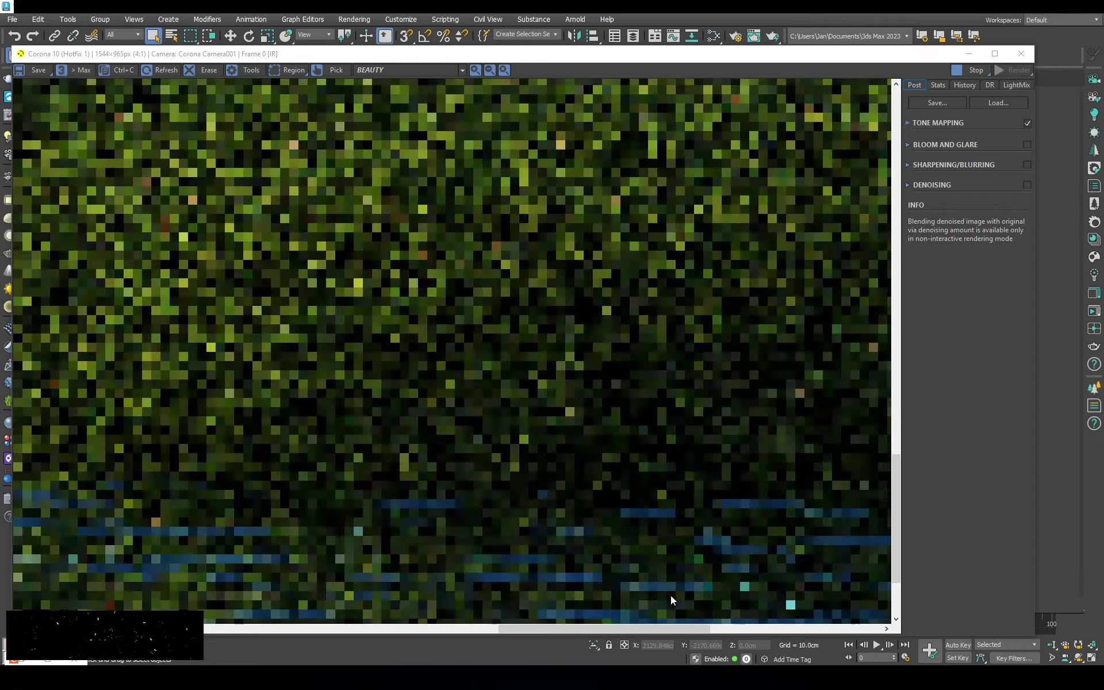
{"action": "scroll", "coordinate": [657, 471], "scroll_direction": "down", "scroll_amount": 2}
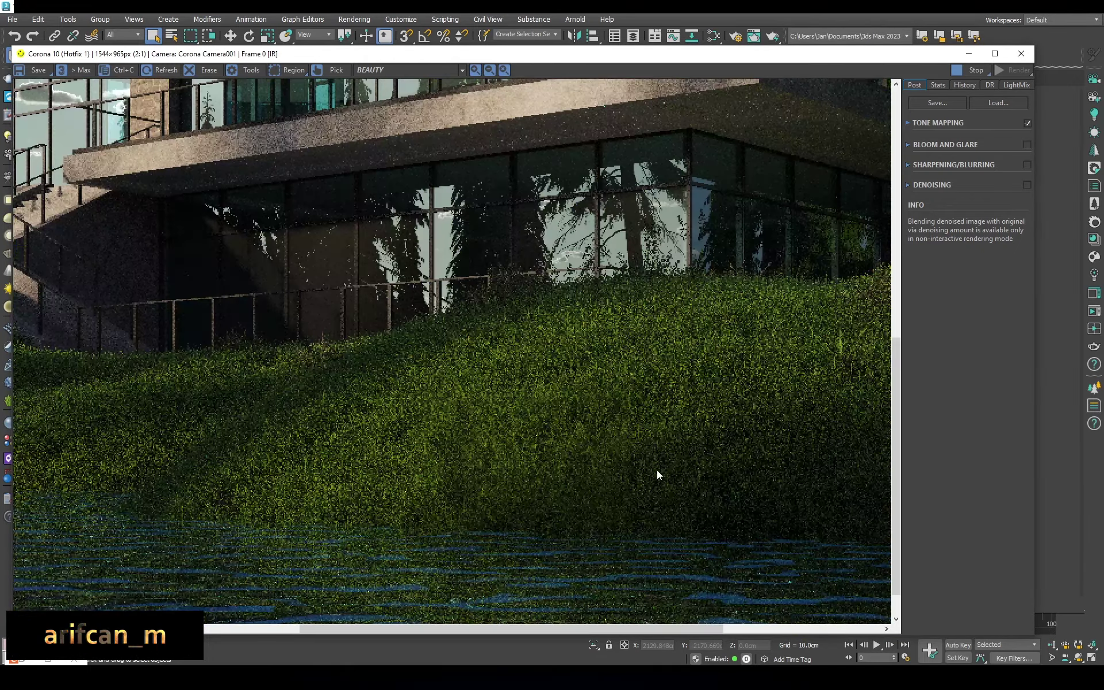
{"action": "scroll", "coordinate": [681, 481], "scroll_direction": "up", "scroll_amount": 2}
{"action": "scroll", "coordinate": [678, 455], "scroll_direction": "down", "scroll_amount": 3}
{"action": "scroll", "coordinate": [657, 458], "scroll_direction": "up", "scroll_amount": 4}
{"action": "scroll", "coordinate": [657, 457], "scroll_direction": "down", "scroll_amount": 2}
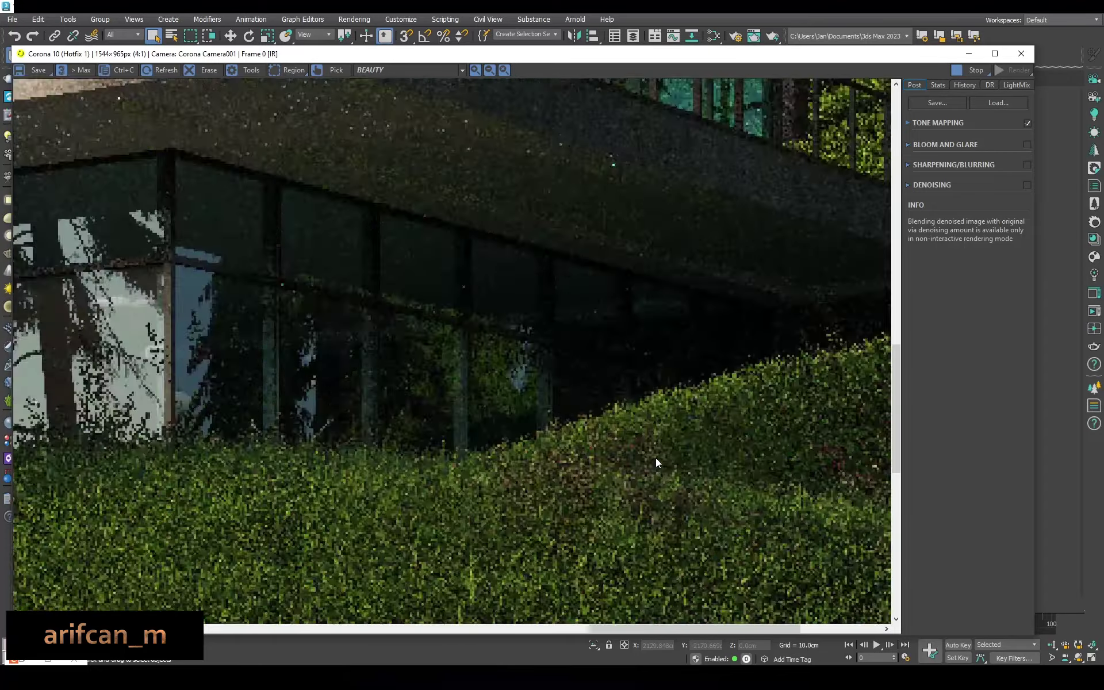
{"action": "scroll", "coordinate": [496, 452], "scroll_direction": "up", "scroll_amount": 2}
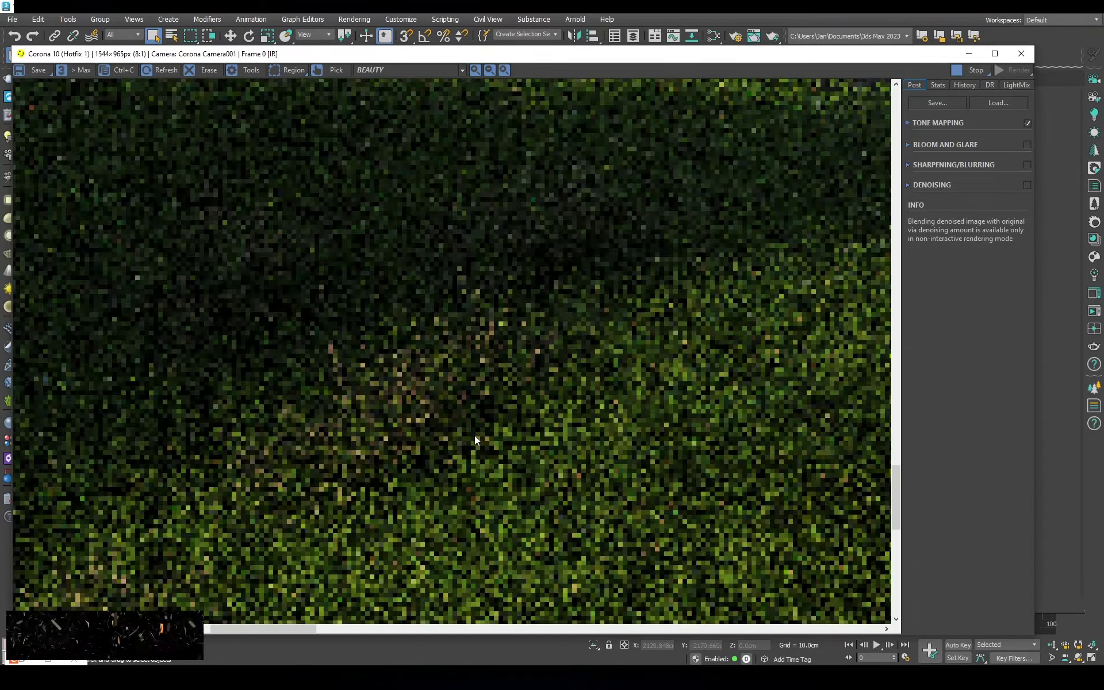
{"action": "scroll", "coordinate": [474, 436], "scroll_direction": "down", "scroll_amount": 4}
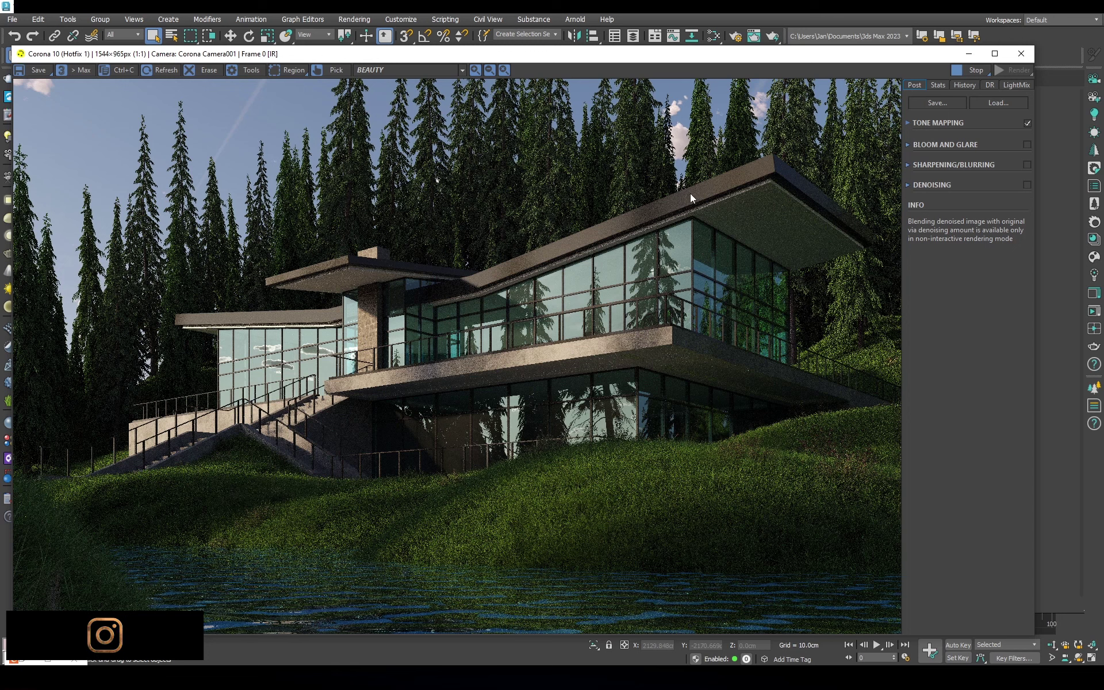
{"action": "left_click", "coordinate": [932, 126]}
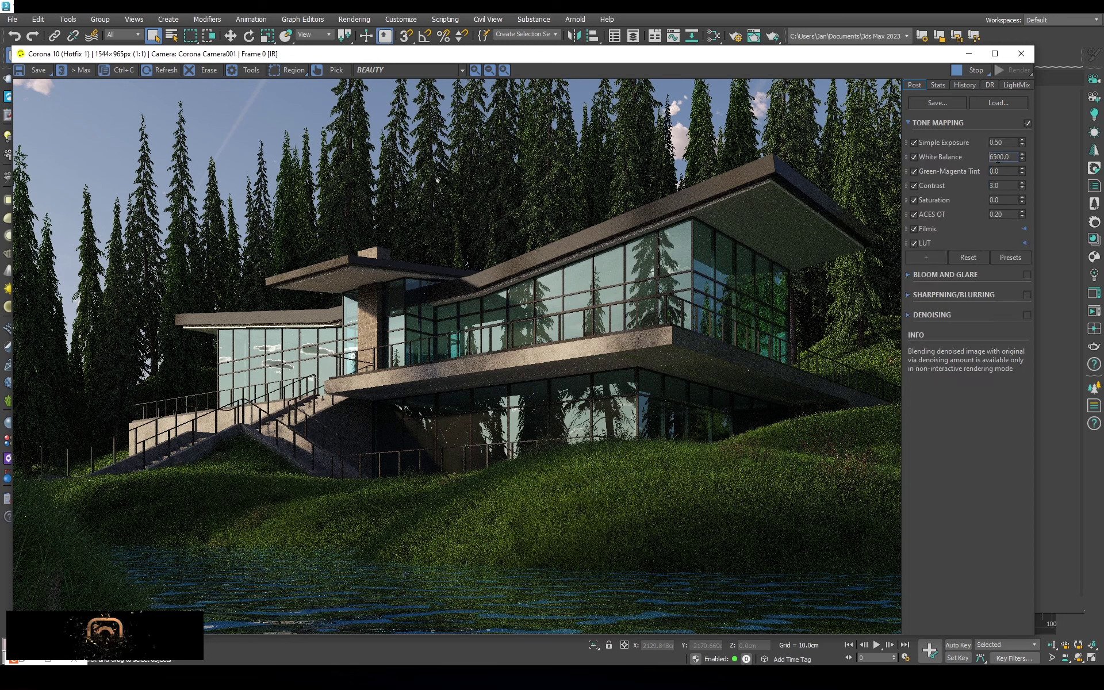
{"action": "left_click", "coordinate": [1023, 243]}
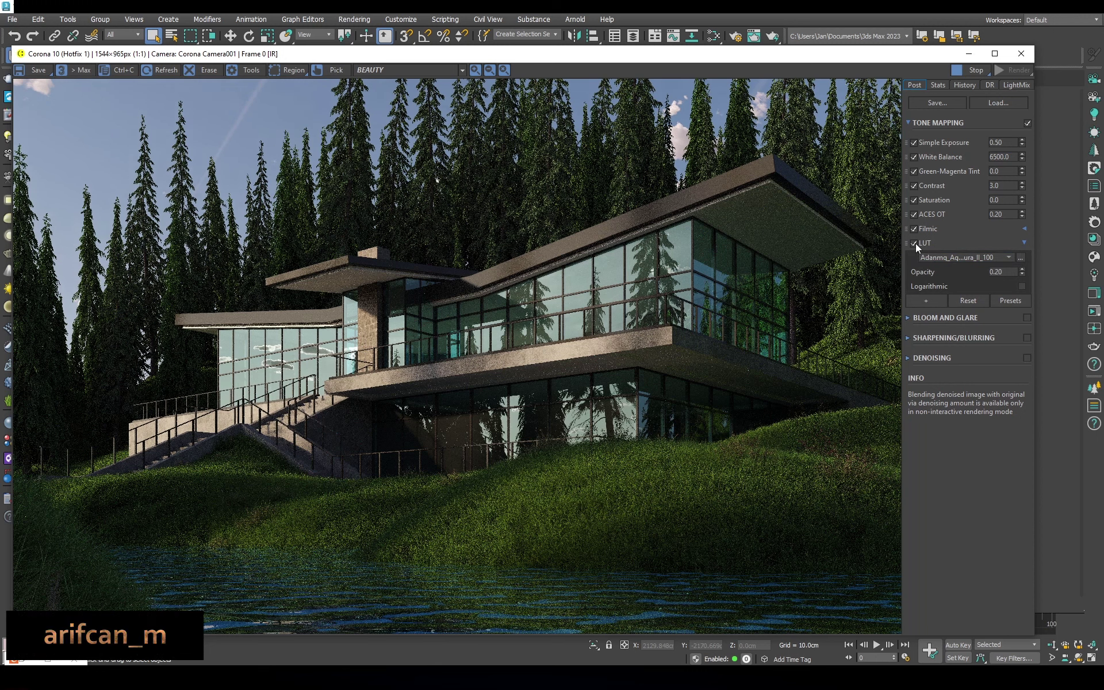
{"action": "double_click", "coordinate": [1002, 271]}
{"action": "type", "text": ".5"}
{"action": "key", "text": "Return"}
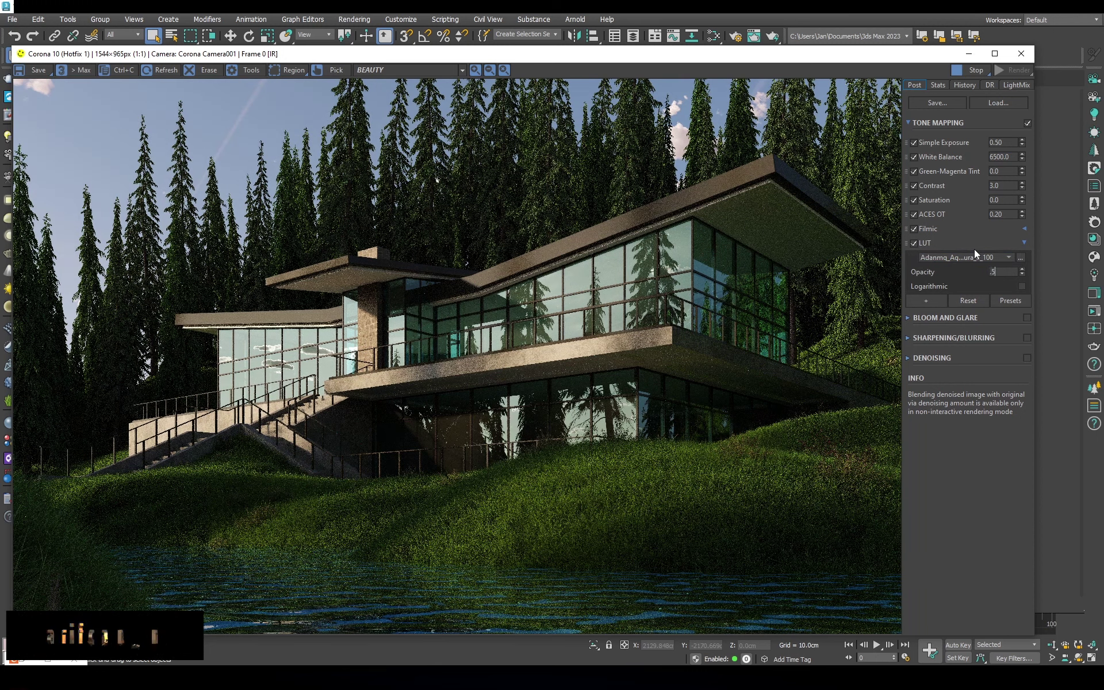
Choose the Vista_200 film LUT, then return to the viewport and select the floor slab
{"action": "left_click", "coordinate": [968, 257]}
{"action": "left_click", "coordinate": [971, 262]}
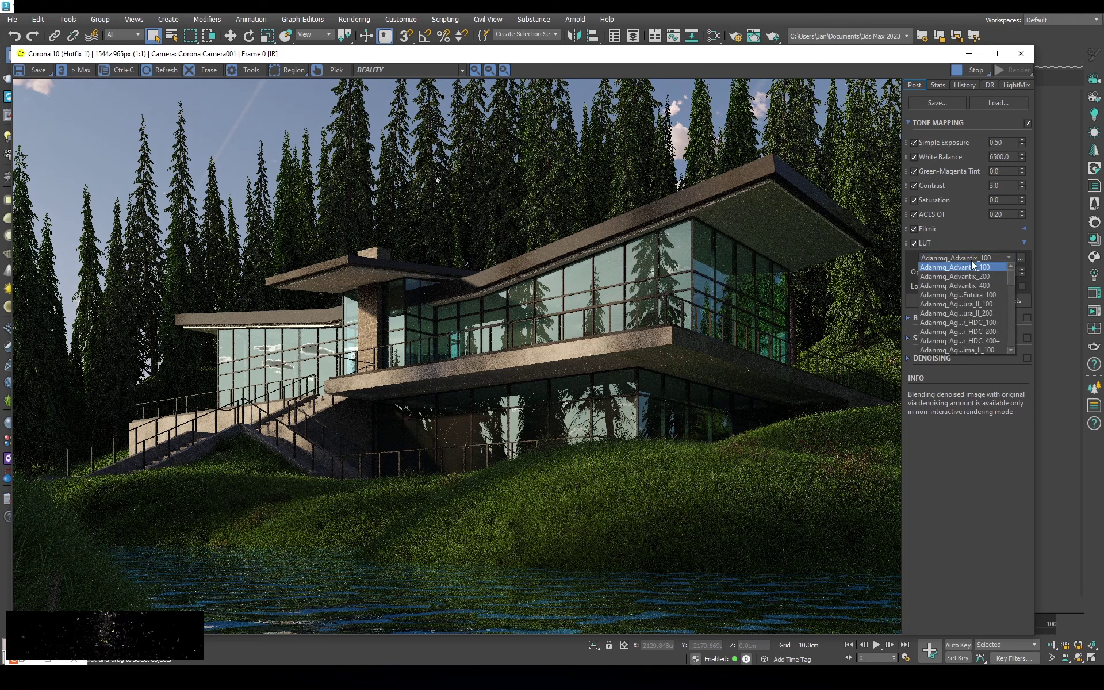
{"action": "left_click", "coordinate": [977, 303]}
{"action": "left_click", "coordinate": [976, 258]}
{"action": "left_click", "coordinate": [976, 322]}
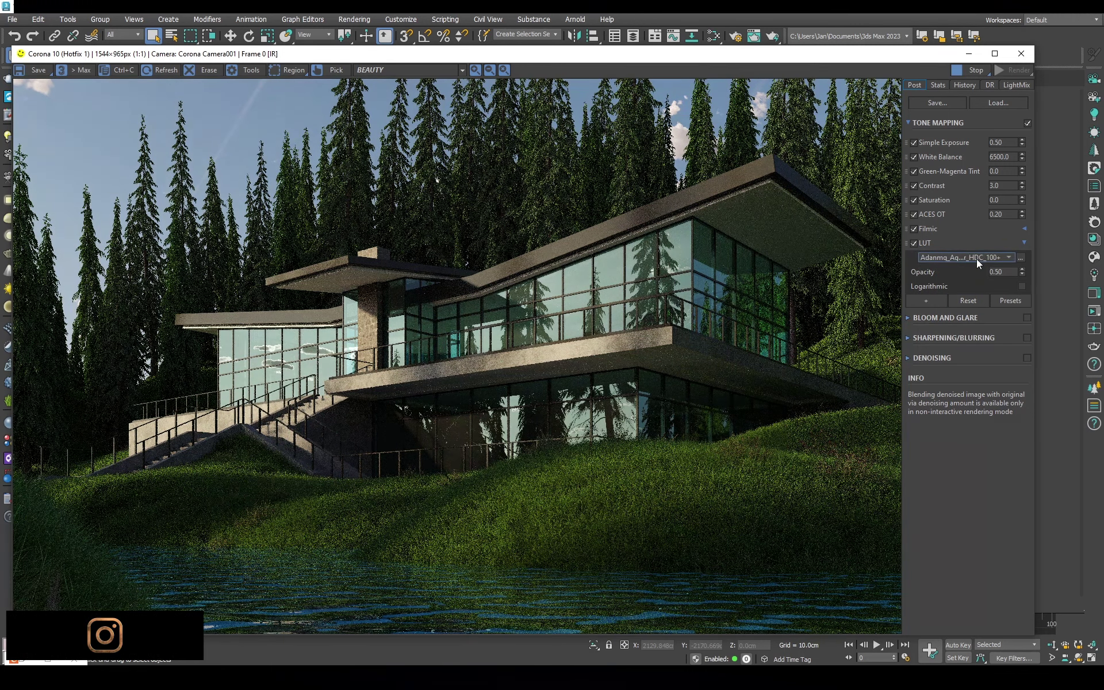
{"action": "scroll", "coordinate": [977, 258], "scroll_direction": "down", "scroll_amount": 1}
{"action": "scroll", "coordinate": [976, 259], "scroll_direction": "down", "scroll_amount": 1}
{"action": "scroll", "coordinate": [976, 259], "scroll_direction": "down", "scroll_amount": 1}
{"action": "scroll", "coordinate": [976, 259], "scroll_direction": "down", "scroll_amount": 1}
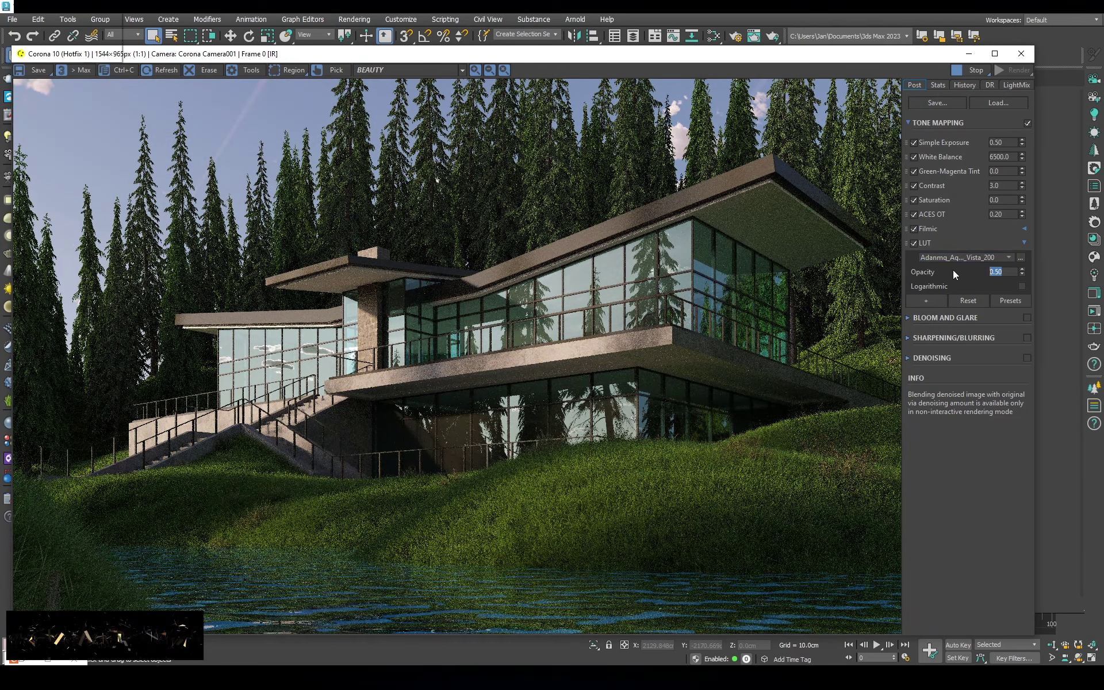
{"action": "scroll", "coordinate": [724, 197], "scroll_direction": "up", "scroll_amount": 2}
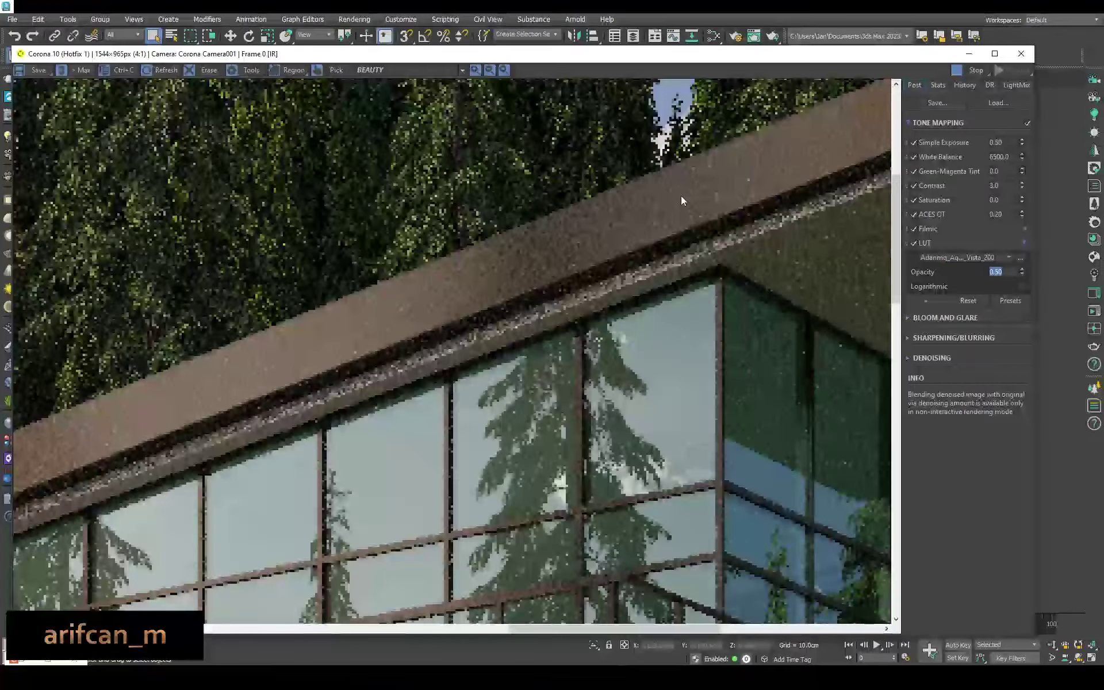
{"action": "scroll", "coordinate": [680, 196], "scroll_direction": "down", "scroll_amount": 1}
{"action": "scroll", "coordinate": [675, 185], "scroll_direction": "down", "scroll_amount": 1}
{"action": "scroll", "coordinate": [761, 290], "scroll_direction": "up", "scroll_amount": 2}
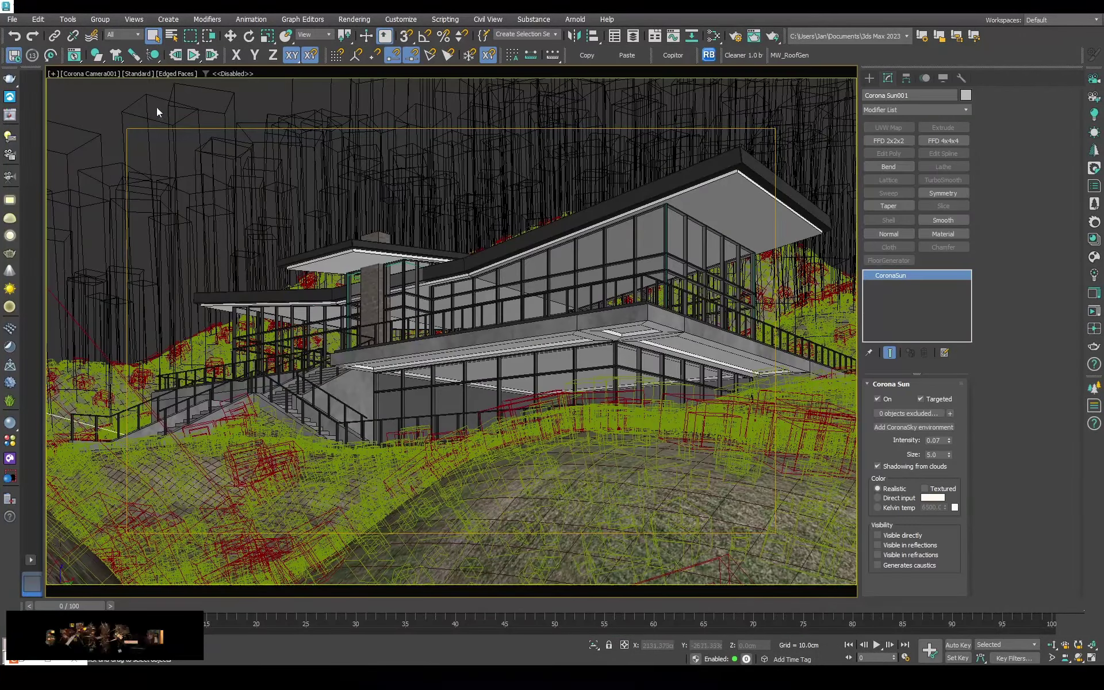
{"action": "left_click", "coordinate": [12, 19]}
{"action": "left_click", "coordinate": [613, 336]}
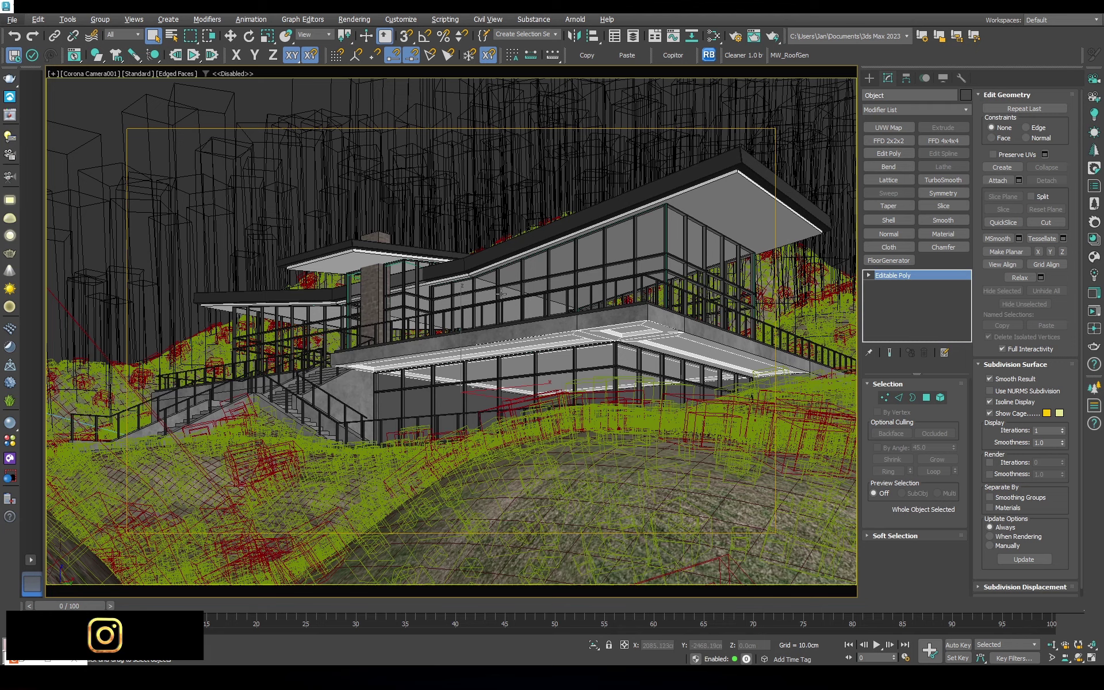
Draw a rectangle Corona light in the top view and size it 800×10 cm
{"action": "key", "text": "w"}
{"action": "key", "text": "t"}
{"action": "left_click", "coordinate": [671, 362]}
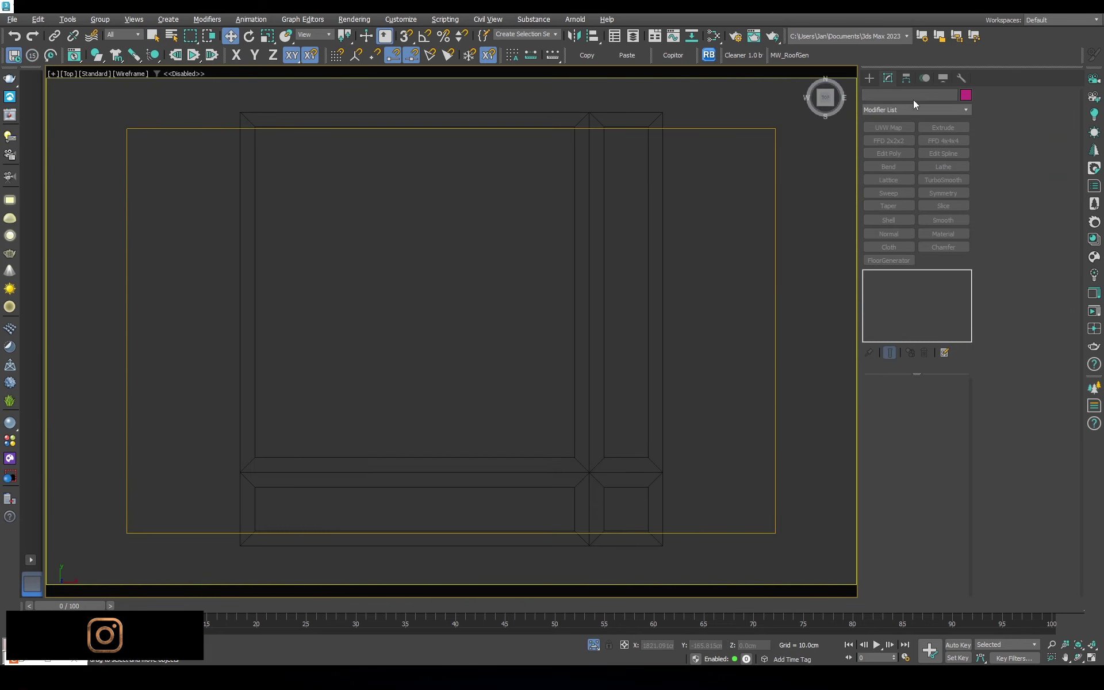
{"action": "left_click", "coordinate": [1094, 118]}
{"action": "scroll", "coordinate": [493, 374], "scroll_direction": "up", "scroll_amount": 2}
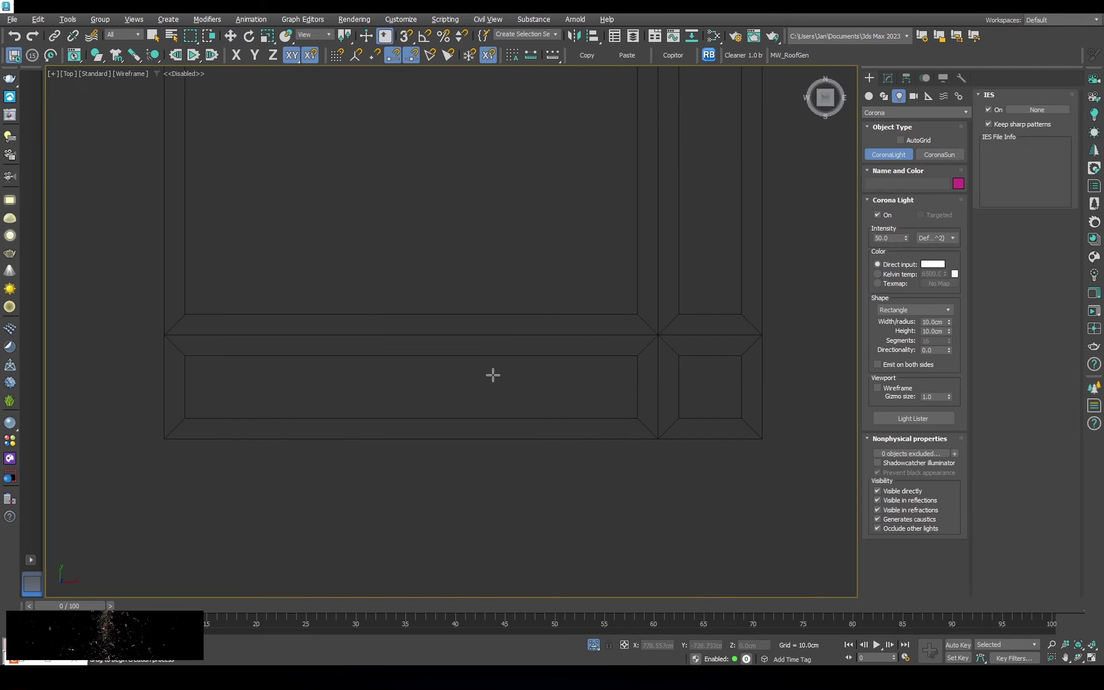
{"action": "mouse_move", "coordinate": [388, 389]}
{"action": "left_mouse_down"}
{"action": "mouse_move", "coordinate": [592, 423]}
{"action": "mouse_move", "coordinate": [636, 418]}
{"action": "left_mouse_up"}
{"action": "double_click", "coordinate": [933, 321]}
{"action": "type", "text": "8"}
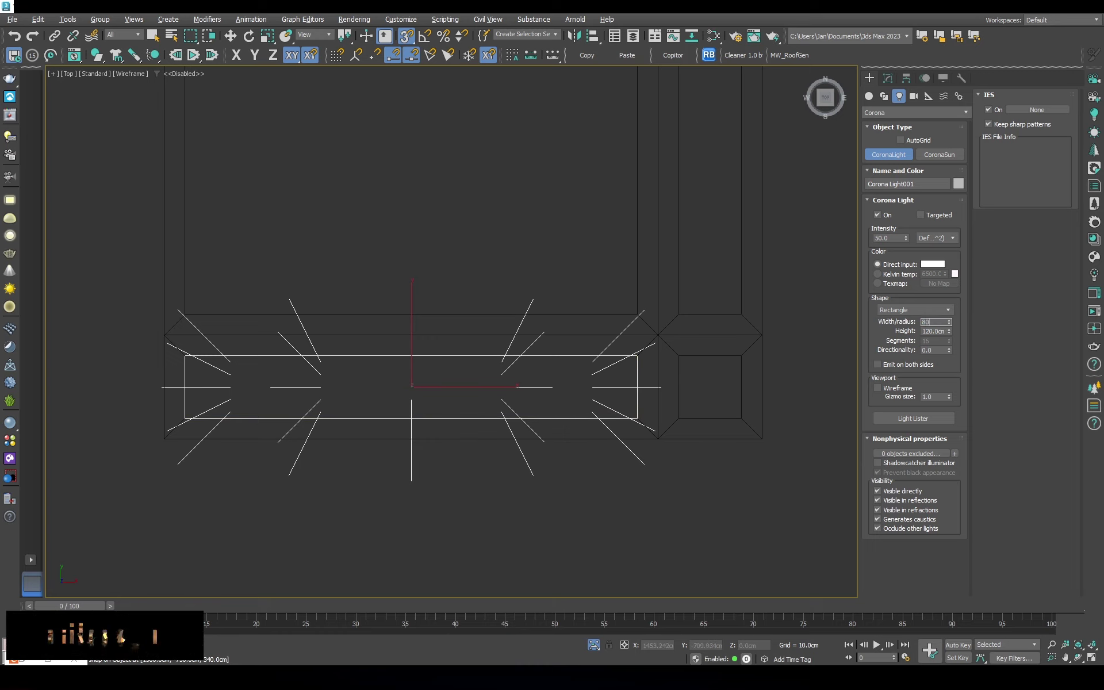
{"action": "type", "text": "0"}
{"action": "key", "text": "Tab"}
{"action": "type", "text": "10"}
{"action": "key", "text": "Return"}
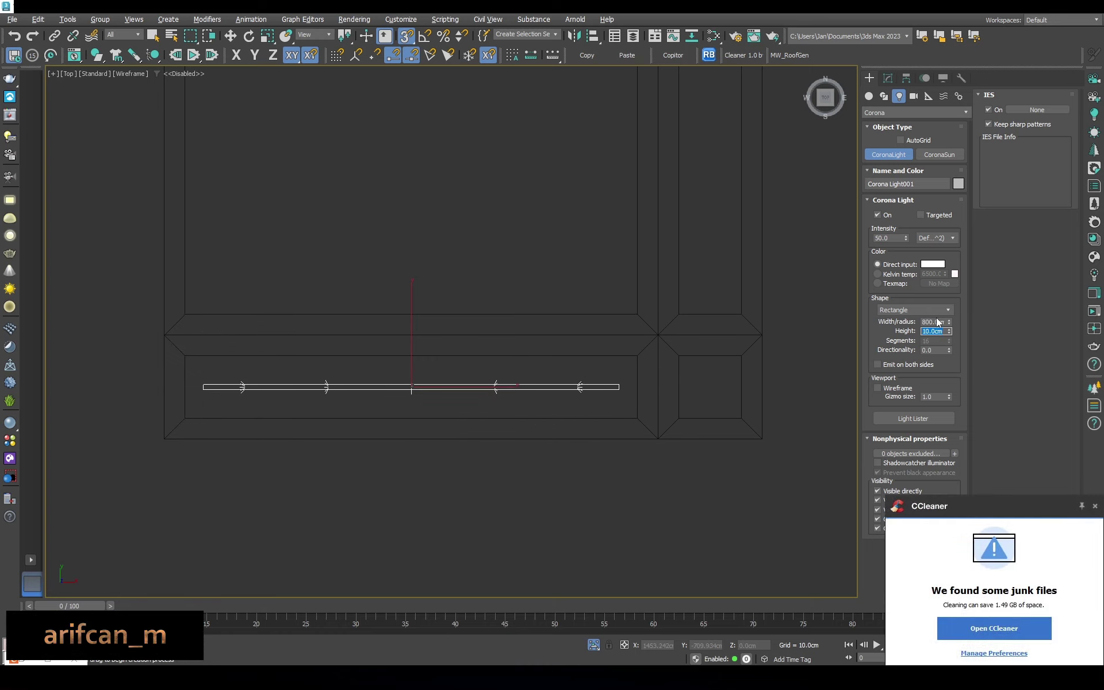
Make an instance copy of the strip light, then copy both lights to the neighbouring slab
{"action": "key", "text": "w"}
{"action": "scroll", "coordinate": [322, 425], "scroll_direction": "up", "scroll_amount": 3}
{"action": "mouse_move", "coordinate": [519, 310]}
{"action": "left_mouse_down", "text": "shift"}
{"action": "mouse_move", "coordinate": [519, 292]}
{"action": "mouse_move", "coordinate": [519, 344]}
{"action": "left_mouse_up", "text": "shift"}
{"action": "left_click", "coordinate": [491, 313]}
{"action": "left_click", "coordinate": [552, 387]}
{"action": "scroll", "coordinate": [535, 273], "scroll_direction": "down", "scroll_amount": 3}
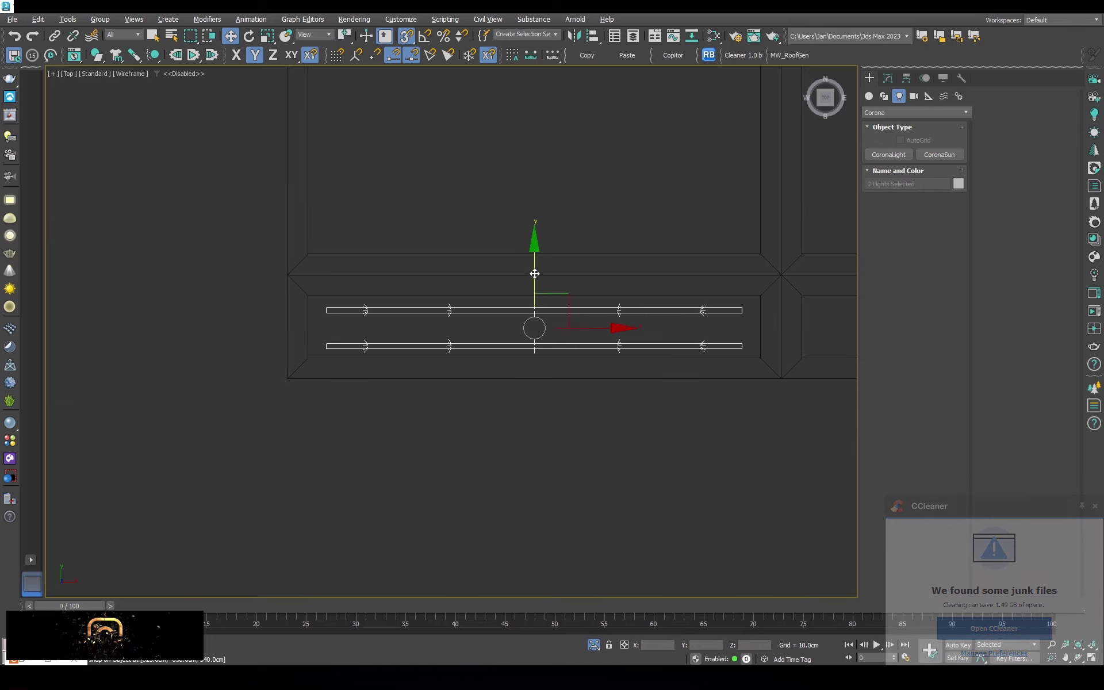
{"action": "scroll", "coordinate": [616, 332], "scroll_direction": "down", "scroll_amount": 2}
{"action": "middle_click_drag", "start_coordinate": [616, 332], "coordinate": [417, 435]}
{"action": "left_click_drag", "start_coordinate": [373, 414], "coordinate": [681, 231], "text": "shift"}
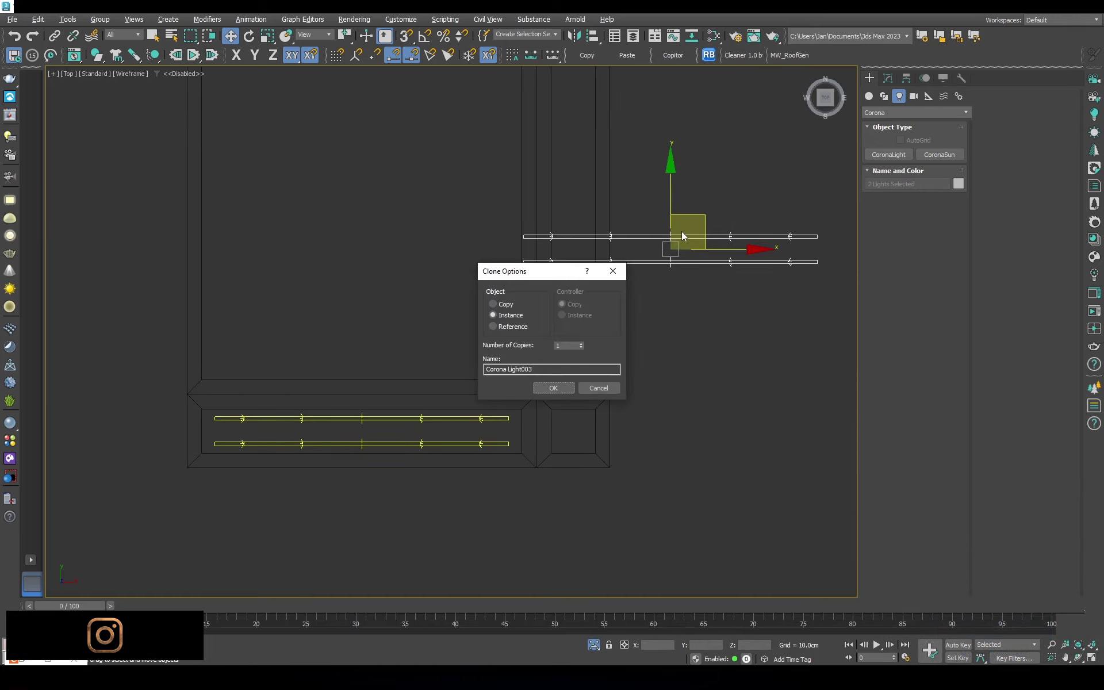
{"action": "key", "text": "Return"}
Rotate the copied pair 90° and raise all four strip lights just under the slab
{"action": "key", "text": "e"}
{"action": "mouse_move", "coordinate": [712, 192]}
{"action": "left_mouse_down"}
{"action": "mouse_move", "coordinate": [757, 217]}
{"action": "mouse_move", "coordinate": [574, 303]}
{"action": "left_mouse_up"}
{"action": "key", "text": "a"}
{"action": "key", "text": "w"}
{"action": "scroll", "coordinate": [598, 322], "scroll_direction": "down", "scroll_amount": 2}
{"action": "key", "text": "s"}
{"action": "key", "text": "f"}
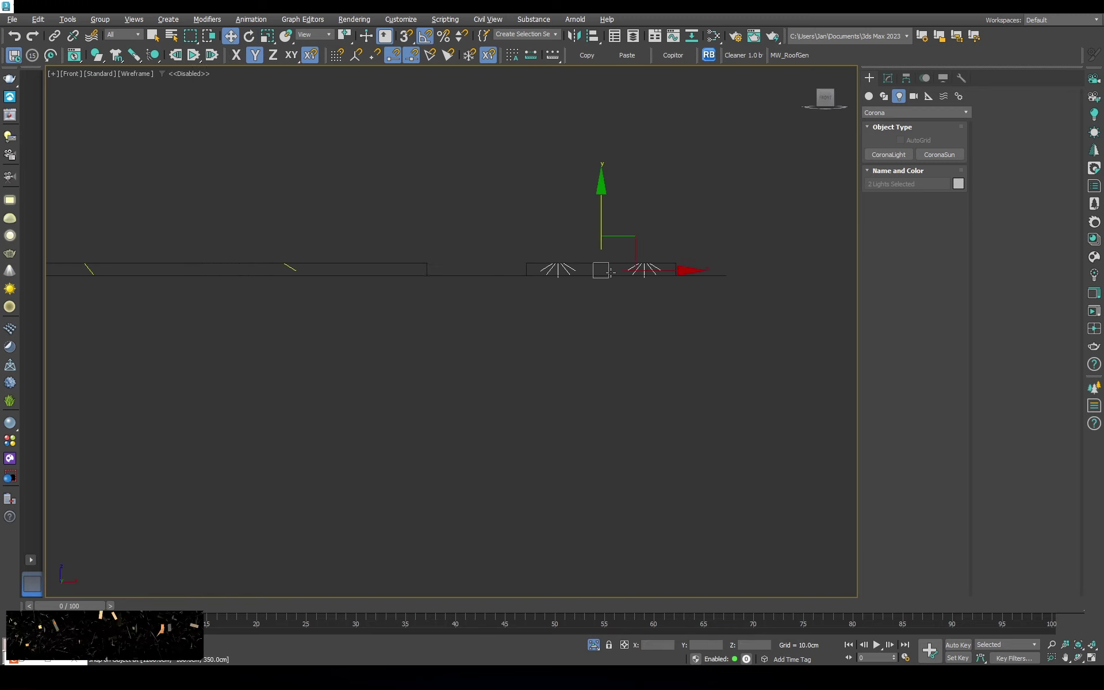
{"action": "left_click_drag", "start_coordinate": [725, 224], "coordinate": [409, 308]}
{"action": "scroll", "coordinate": [562, 273], "scroll_direction": "up", "scroll_amount": 3}
{"action": "scroll", "coordinate": [571, 275], "scroll_direction": "up", "scroll_amount": 2}
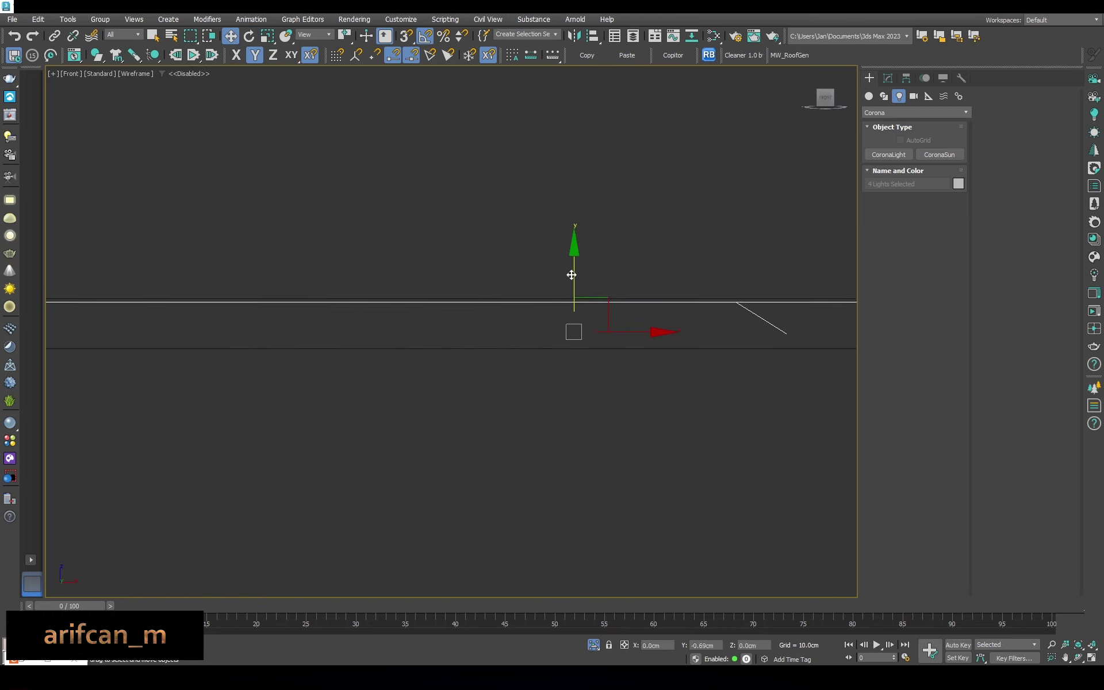
{"action": "left_click_drag", "start_coordinate": [571, 275], "coordinate": [569, 362]}
{"action": "left_click_drag", "start_coordinate": [565, 560], "coordinate": [564, 549]}
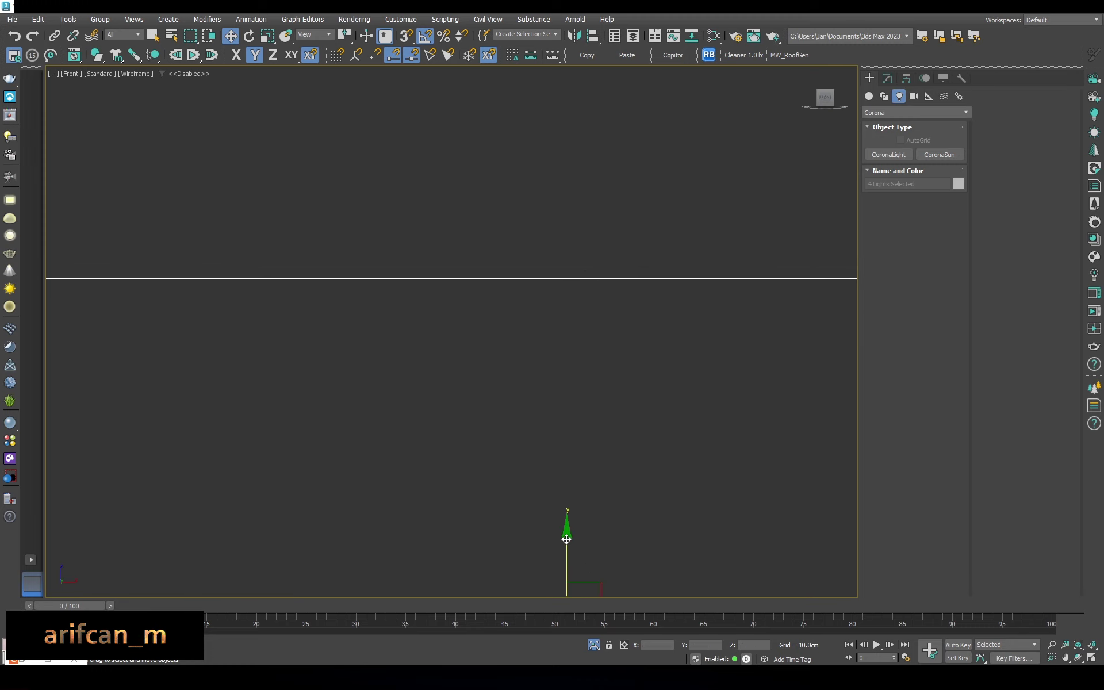
Set the four strip lights' intensity to 2.0 and start the interactive render
{"action": "key", "text": "c"}
{"action": "left_click", "coordinate": [887, 78]}
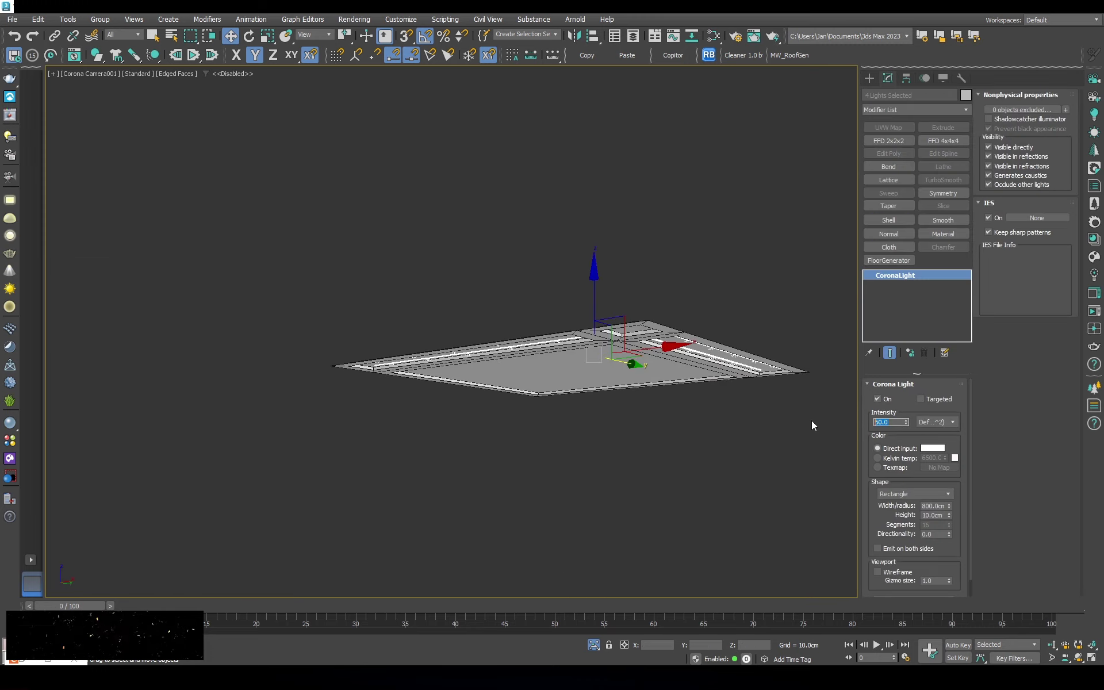
{"action": "type", "text": "2"}
{"action": "key", "text": "Return"}
{"action": "left_click", "coordinate": [594, 645]}
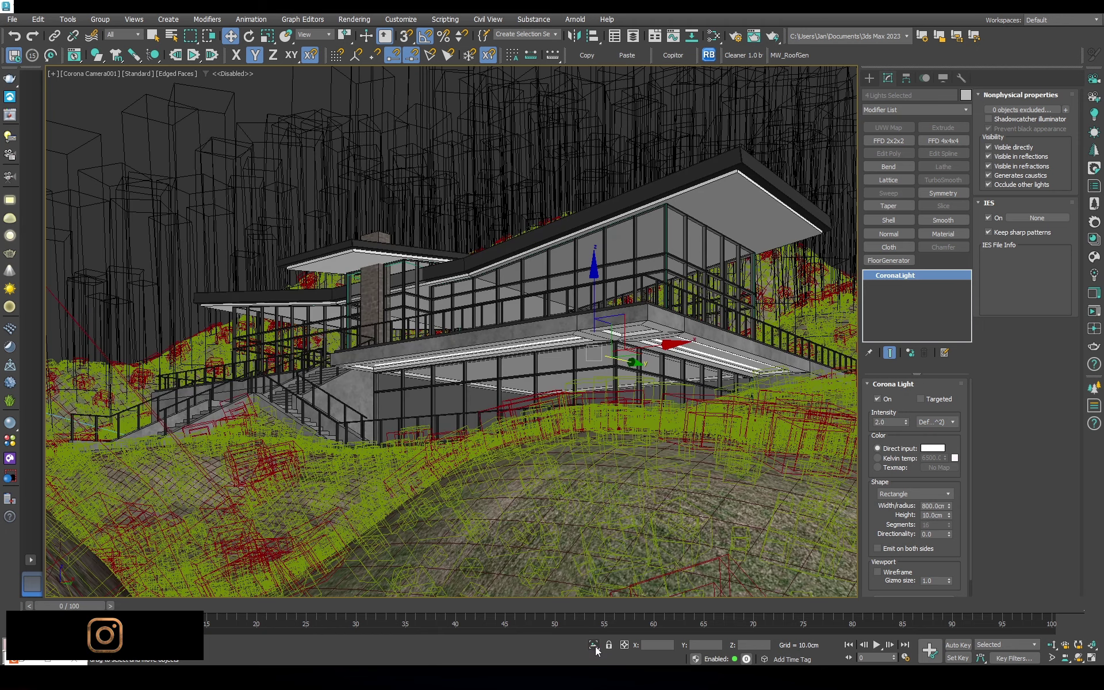
{"action": "left_click", "coordinate": [1094, 311]}
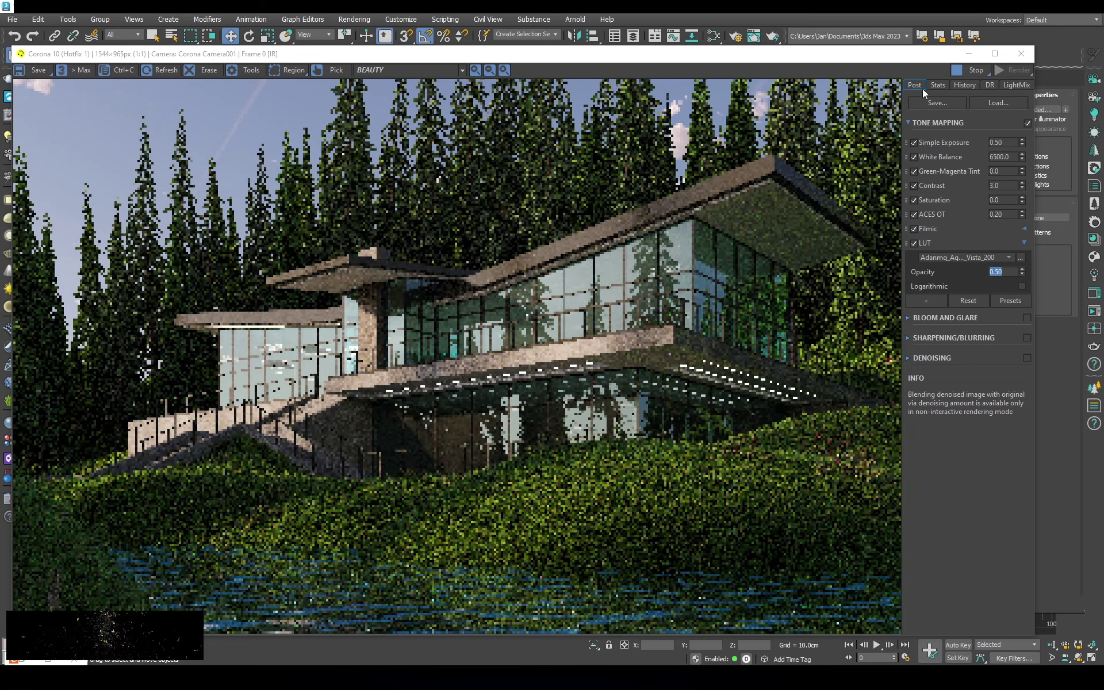
Set the strip lights' directionality to 0.4 and close the render window
{"action": "left_click_drag", "start_coordinate": [895, 55], "coordinate": [753, 71]}
{"action": "type", "text": "4"}
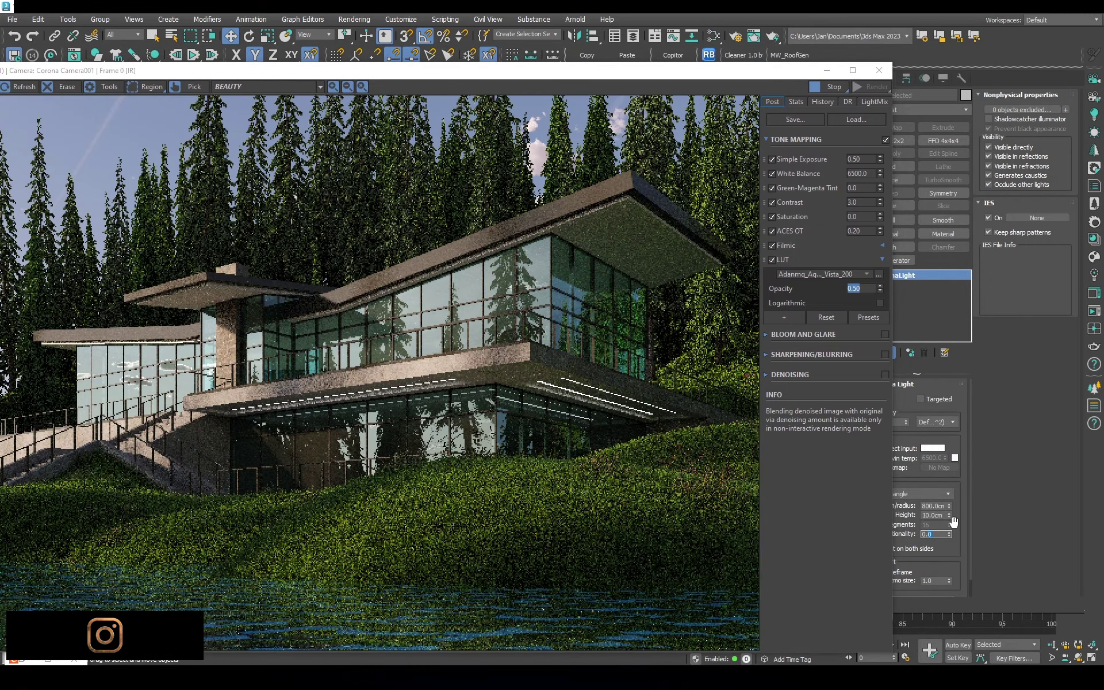
{"action": "key", "text": "Return"}
{"action": "mouse_move", "coordinate": [554, 74]}
{"action": "left_mouse_down"}
{"action": "mouse_move", "coordinate": [623, 47]}
{"action": "mouse_move", "coordinate": [774, 43]}
{"action": "left_mouse_up"}
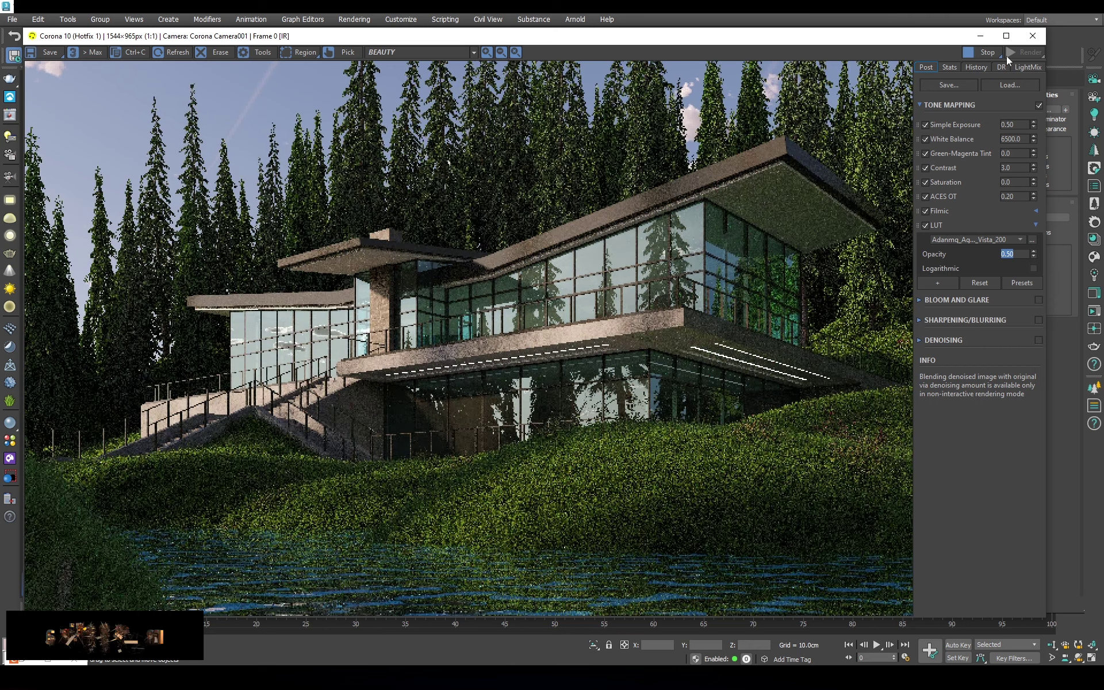
{"action": "left_click", "coordinate": [1032, 36]}
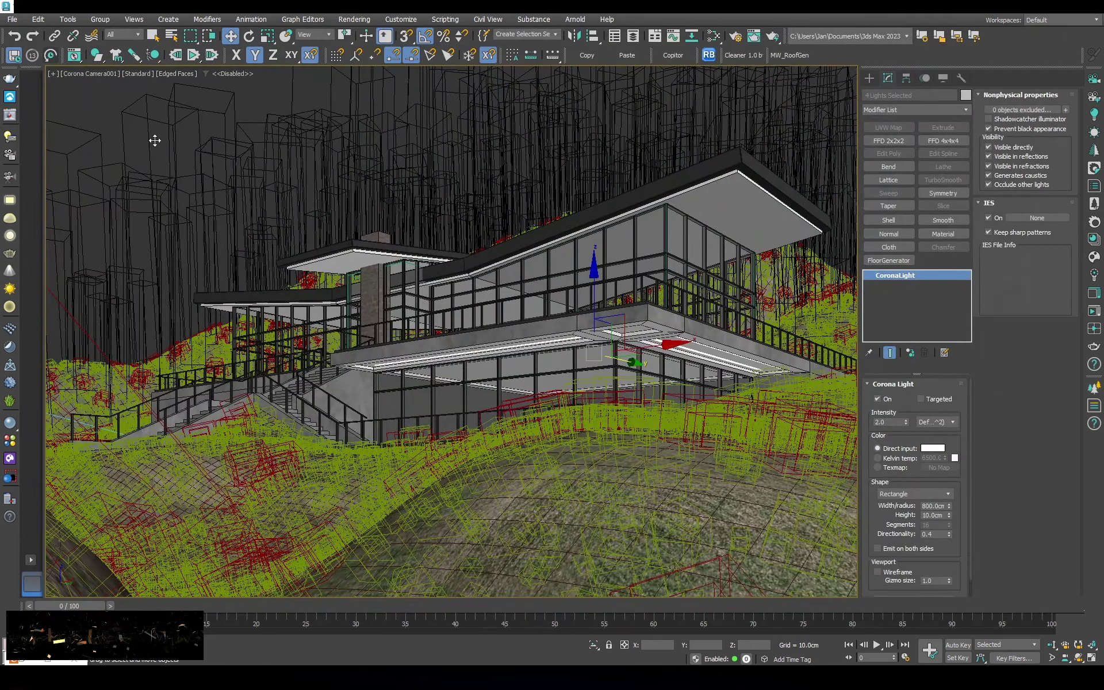
Deselect the lights and pick a rock model in the top view
{"action": "key", "text": "ctrl+d"}
{"action": "key", "text": "t"}
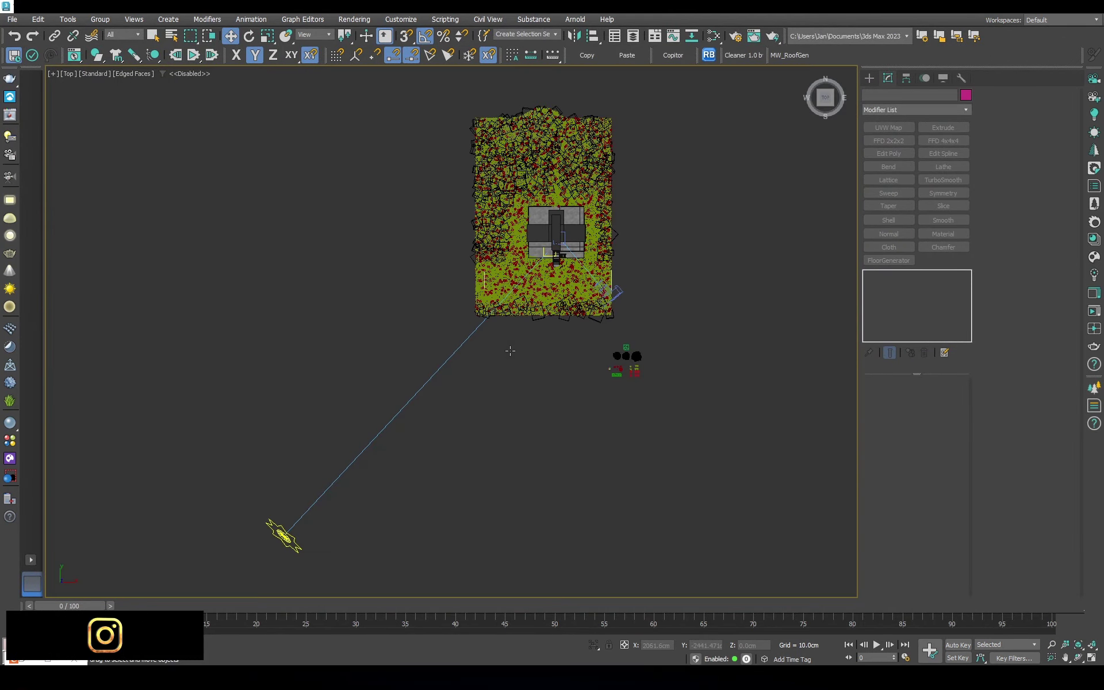
{"action": "scroll", "coordinate": [615, 364], "scroll_direction": "up", "scroll_amount": 4}
{"action": "scroll", "coordinate": [615, 364], "scroll_direction": "up", "scroll_amount": 4}
{"action": "scroll", "coordinate": [615, 364], "scroll_direction": "up", "scroll_amount": 4}
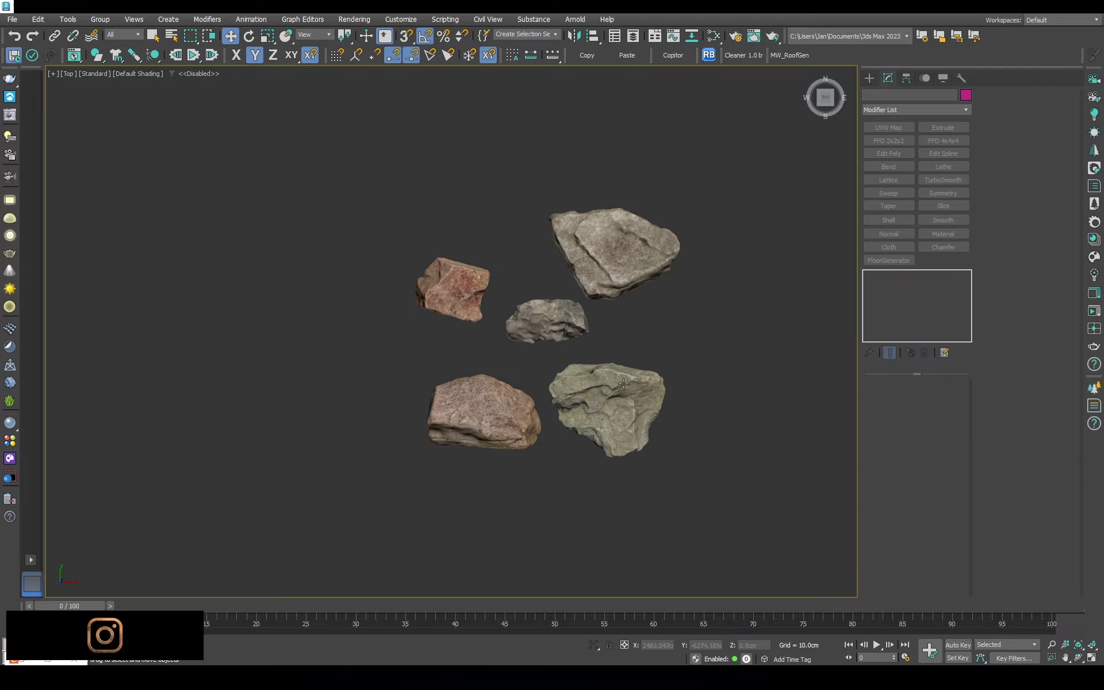
{"action": "left_click", "coordinate": [615, 362]}
{"action": "scroll", "coordinate": [620, 374], "scroll_direction": "down", "scroll_amount": 5}
{"action": "scroll", "coordinate": [665, 500], "scroll_direction": "down", "scroll_amount": 3}
Make an instance copy of the rock and move it onto the hillside in shaded view
{"action": "left_click_drag", "start_coordinate": [706, 476], "coordinate": [542, 113], "text": "shift"}
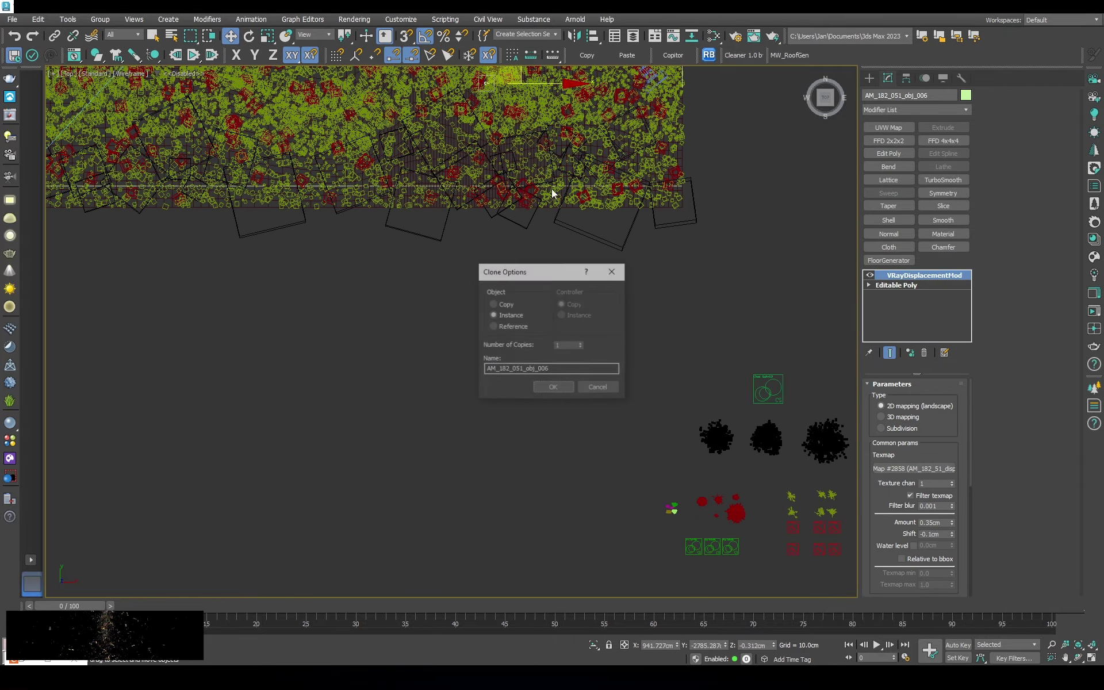
{"action": "key", "text": "Return"}
{"action": "scroll", "coordinate": [551, 329], "scroll_direction": "up", "scroll_amount": 3}
{"action": "key", "text": "F3"}
{"action": "scroll", "coordinate": [551, 329], "scroll_direction": "up", "scroll_amount": 3}
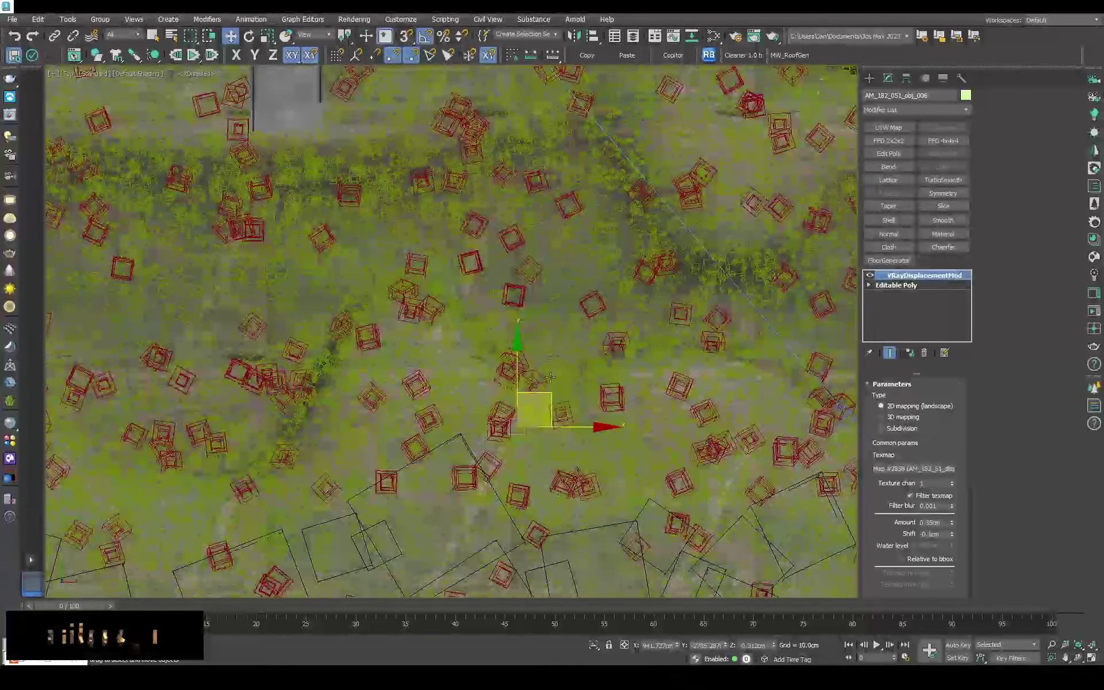
{"action": "mouse_move", "coordinate": [536, 403]}
{"action": "left_mouse_down"}
{"action": "mouse_move", "coordinate": [708, 208]}
{"action": "mouse_move", "coordinate": [719, 172]}
{"action": "left_mouse_up"}
Scale and tilt the rock copy, then sink it lower into the slope in the camera view
{"action": "key", "text": "r"}
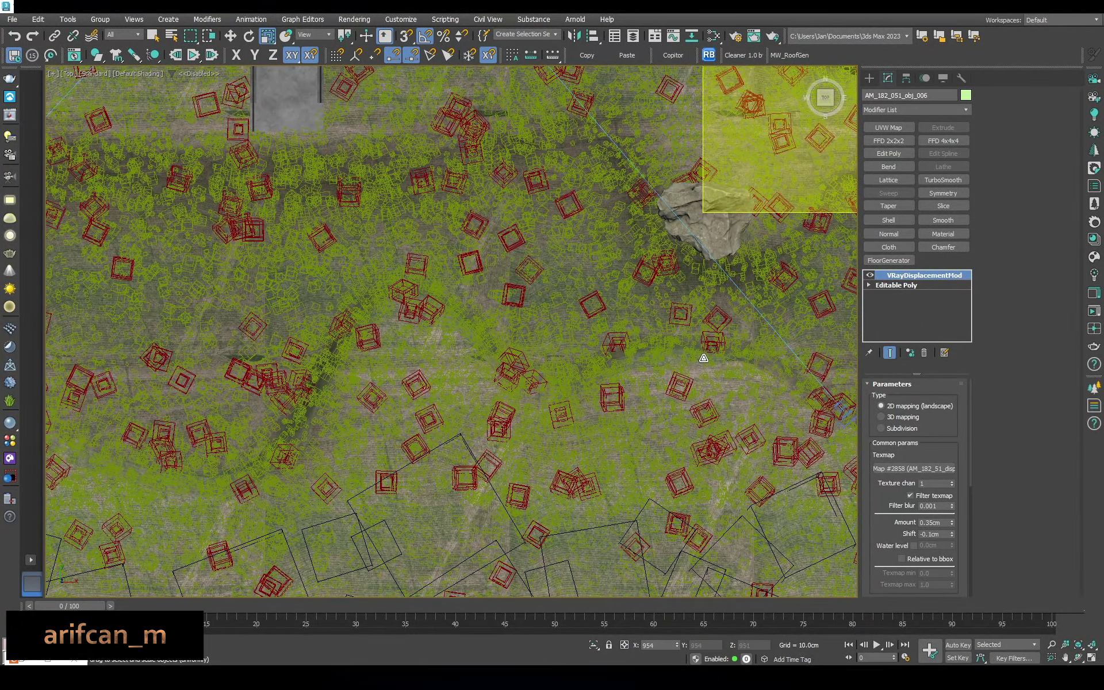
{"action": "key", "text": "w"}
{"action": "scroll", "coordinate": [661, 195], "scroll_direction": "up", "scroll_amount": 4}
{"action": "scroll", "coordinate": [656, 190], "scroll_direction": "up", "scroll_amount": 2}
{"action": "scroll", "coordinate": [656, 190], "scroll_direction": "up", "scroll_amount": 2}
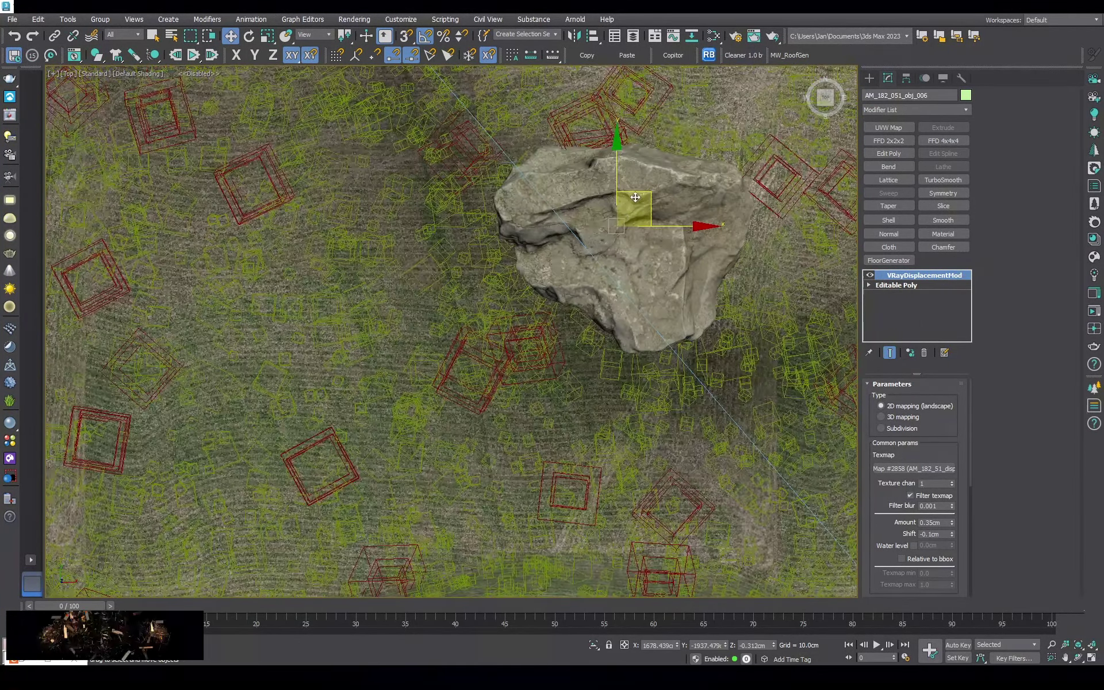
{"action": "key", "text": "e"}
{"action": "mouse_move", "coordinate": [652, 226]}
{"action": "left_mouse_down"}
{"action": "mouse_move", "coordinate": [647, 192]}
{"action": "mouse_move", "coordinate": [655, 197]}
{"action": "left_mouse_up"}
{"action": "key", "text": "w"}
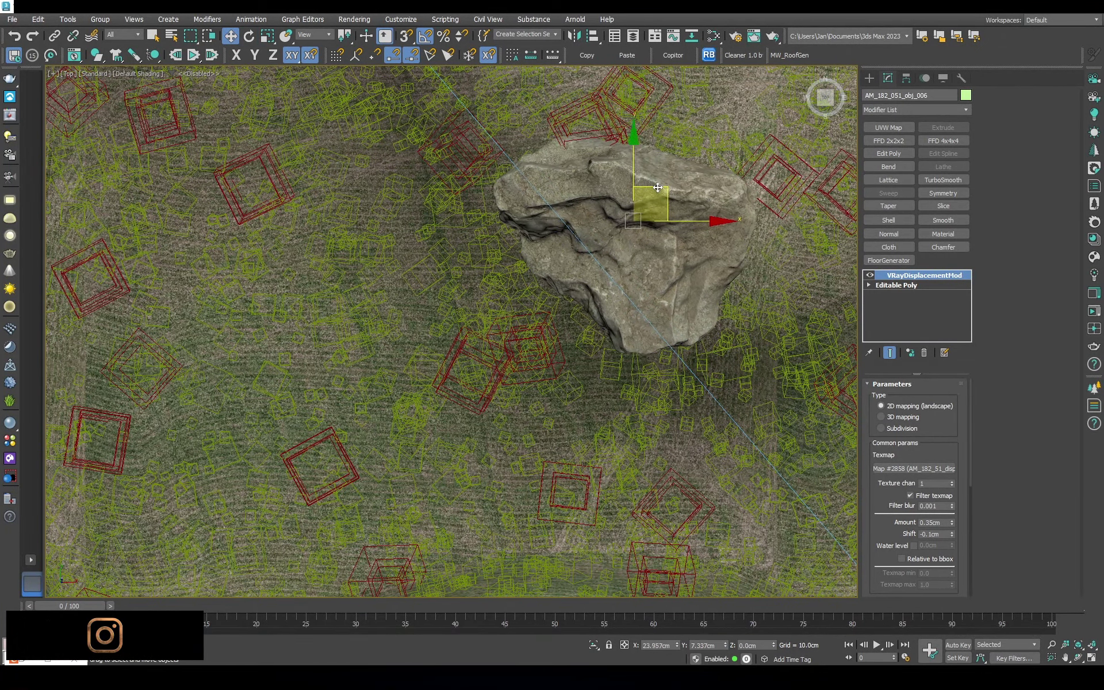
{"action": "key", "text": "c"}
{"action": "mouse_move", "coordinate": [506, 348]}
{"action": "left_mouse_down"}
{"action": "mouse_move", "coordinate": [541, 462]}
{"action": "mouse_move", "coordinate": [499, 424]}
{"action": "mouse_move", "coordinate": [501, 454]}
{"action": "left_mouse_up"}
Turn the rock 15° about Z, rescale it and settle it further right on the slope
{"action": "key", "text": "e"}
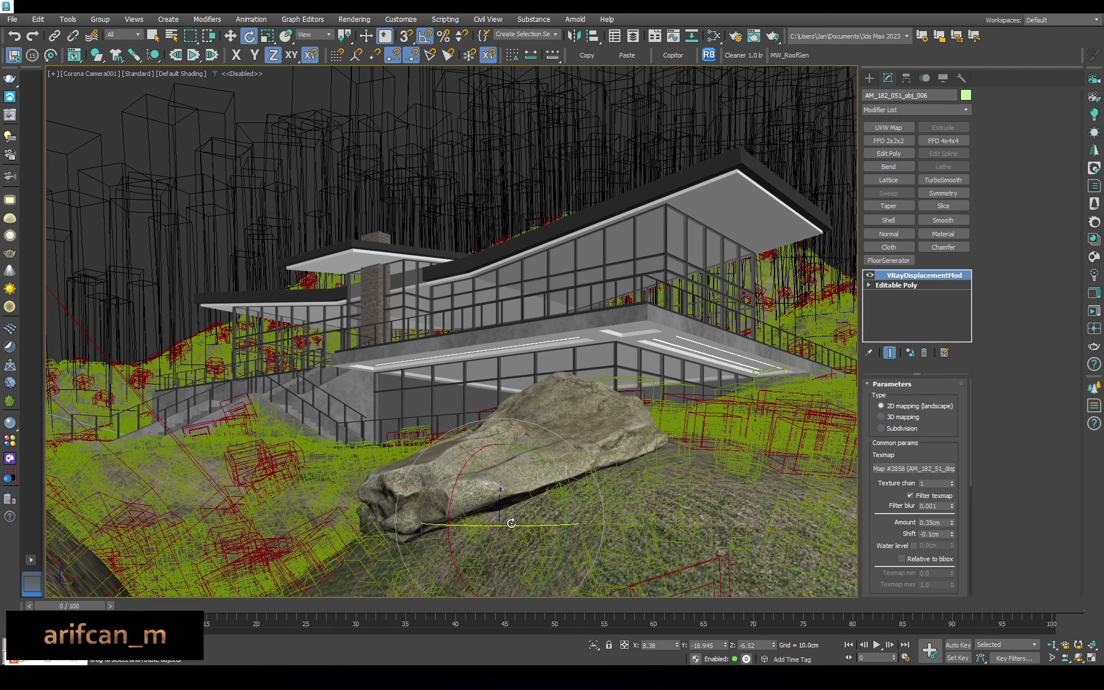
{"action": "mouse_move", "coordinate": [509, 524]}
{"action": "left_mouse_down"}
{"action": "mouse_move", "coordinate": [525, 527]}
{"action": "mouse_move", "coordinate": [506, 483]}
{"action": "mouse_move", "coordinate": [504, 520]}
{"action": "left_mouse_up"}
{"action": "key", "text": "r"}
{"action": "key", "text": "w"}
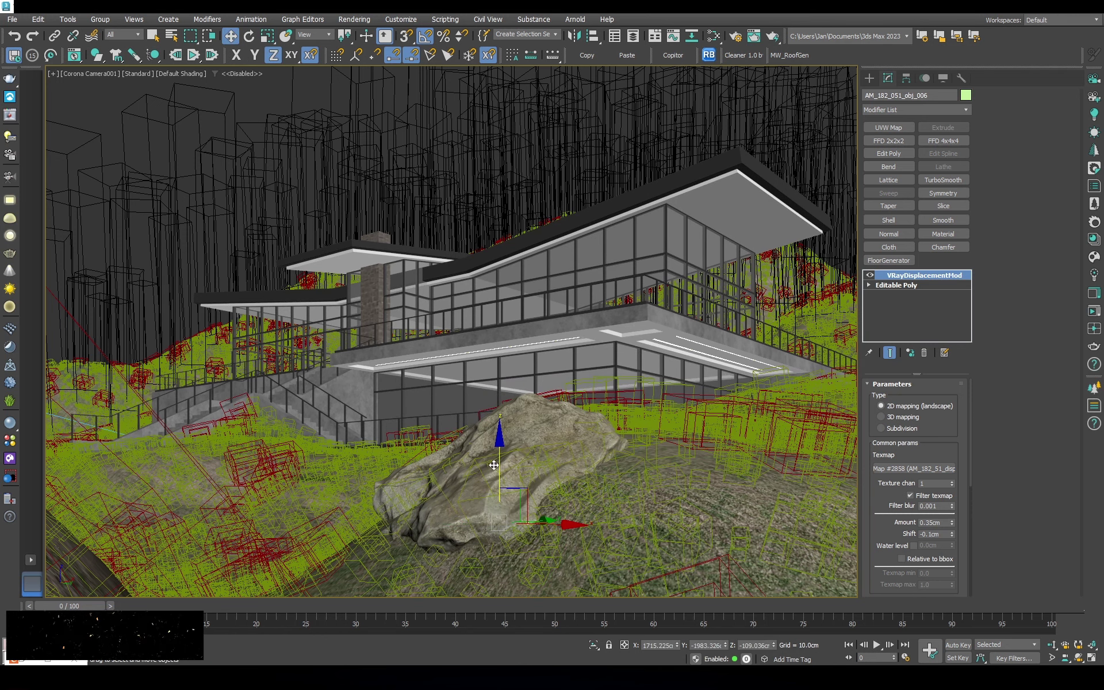
{"action": "left_click_drag", "start_coordinate": [500, 466], "coordinate": [500, 451]}
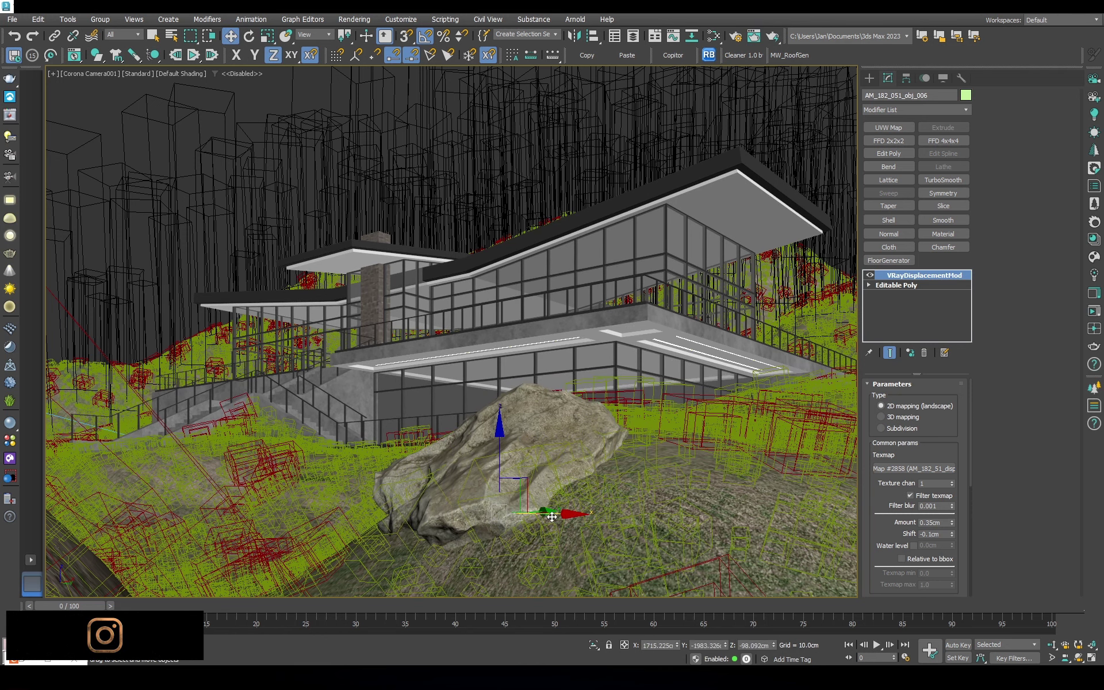
{"action": "mouse_move", "coordinate": [552, 516]}
{"action": "left_mouse_down"}
{"action": "mouse_move", "coordinate": [695, 516]}
{"action": "mouse_move", "coordinate": [688, 470]}
{"action": "mouse_move", "coordinate": [687, 494]}
{"action": "left_mouse_up"}
{"action": "key", "text": "r"}
{"action": "key", "text": "w"}
{"action": "mouse_move", "coordinate": [641, 462]}
{"action": "left_mouse_down"}
{"action": "mouse_move", "coordinate": [640, 447]}
{"action": "mouse_move", "coordinate": [690, 444]}
{"action": "left_mouse_up"}
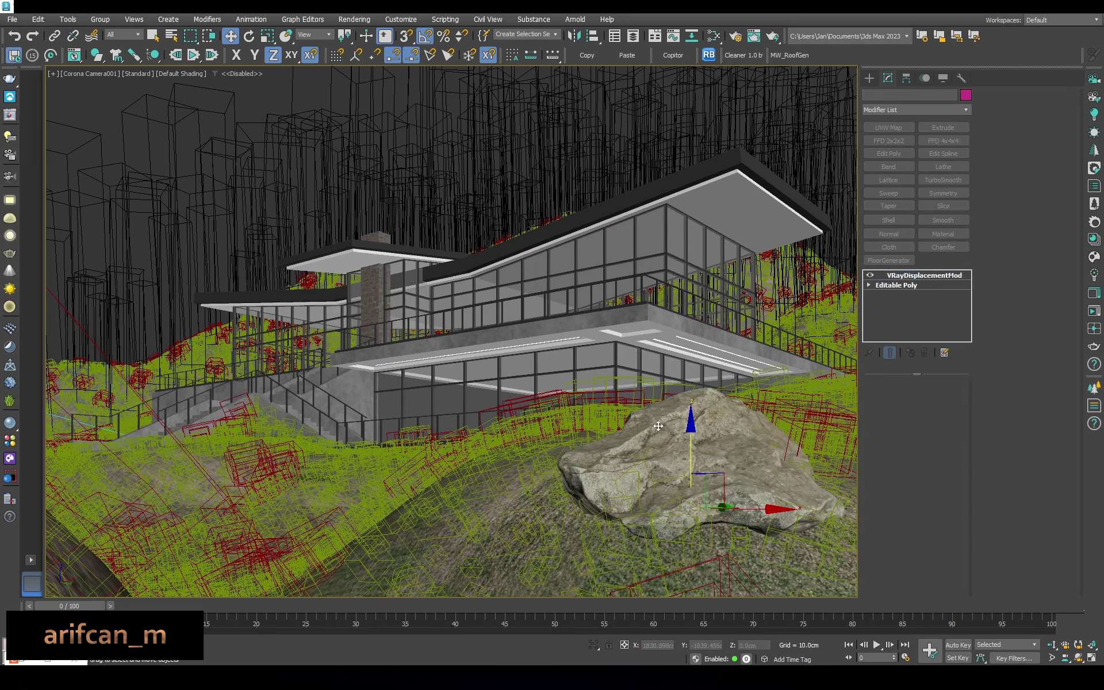
Deselect the rock and return to a wireframe top view
{"action": "left_click", "coordinate": [253, 96]}
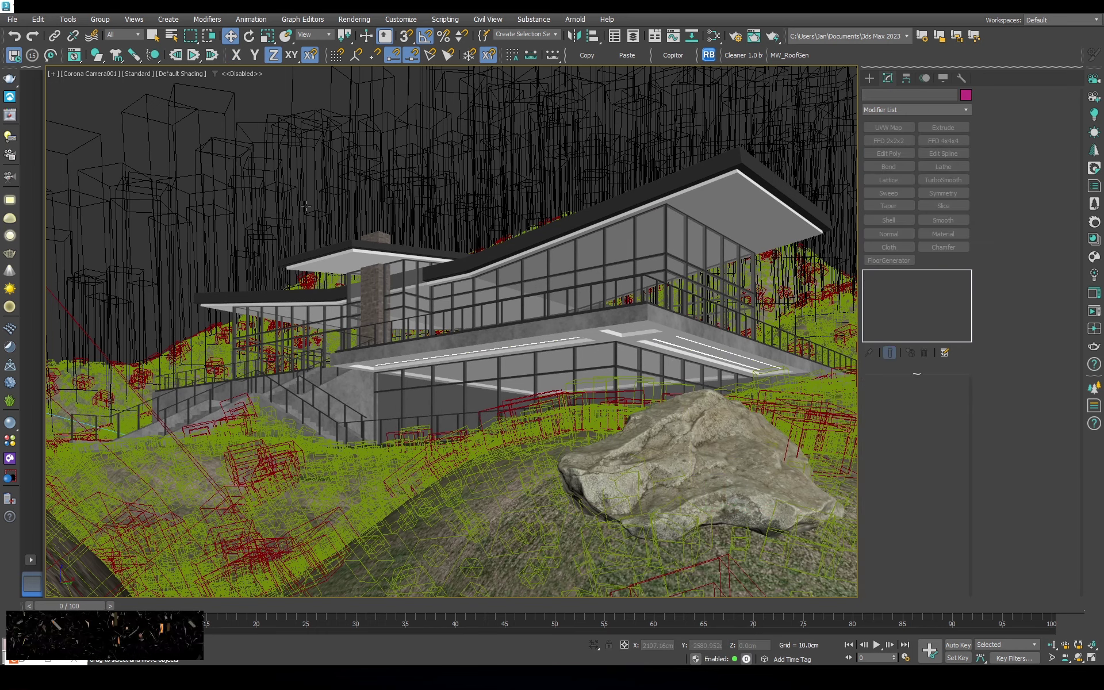
{"action": "key", "text": "F3"}
{"action": "key", "text": "t"}
{"action": "scroll", "coordinate": [519, 492], "scroll_direction": "down", "scroll_amount": 3}
Set Chaos Scatter010's Scale X To value to 150
{"action": "middle_click_drag", "start_coordinate": [519, 493], "coordinate": [552, 242]}
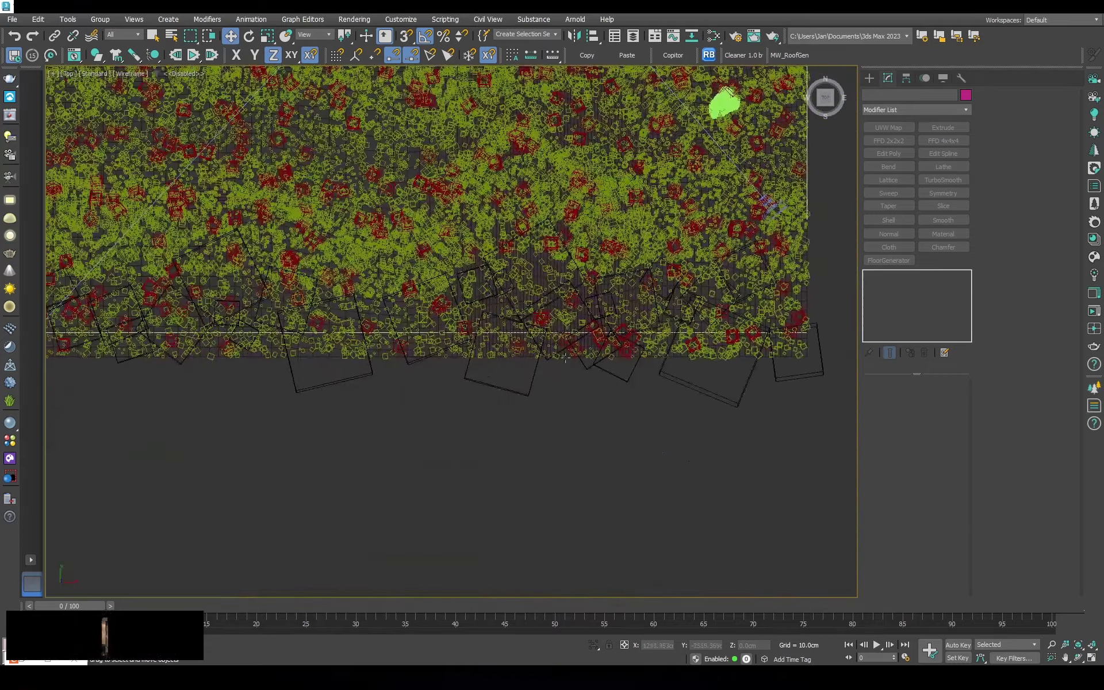
{"action": "scroll", "coordinate": [565, 452], "scroll_direction": "down", "scroll_amount": 3}
{"action": "scroll", "coordinate": [662, 404], "scroll_direction": "up", "scroll_amount": 5}
{"action": "middle_click_drag", "start_coordinate": [662, 404], "coordinate": [467, 368]}
{"action": "scroll", "coordinate": [467, 368], "scroll_direction": "down", "scroll_amount": 2}
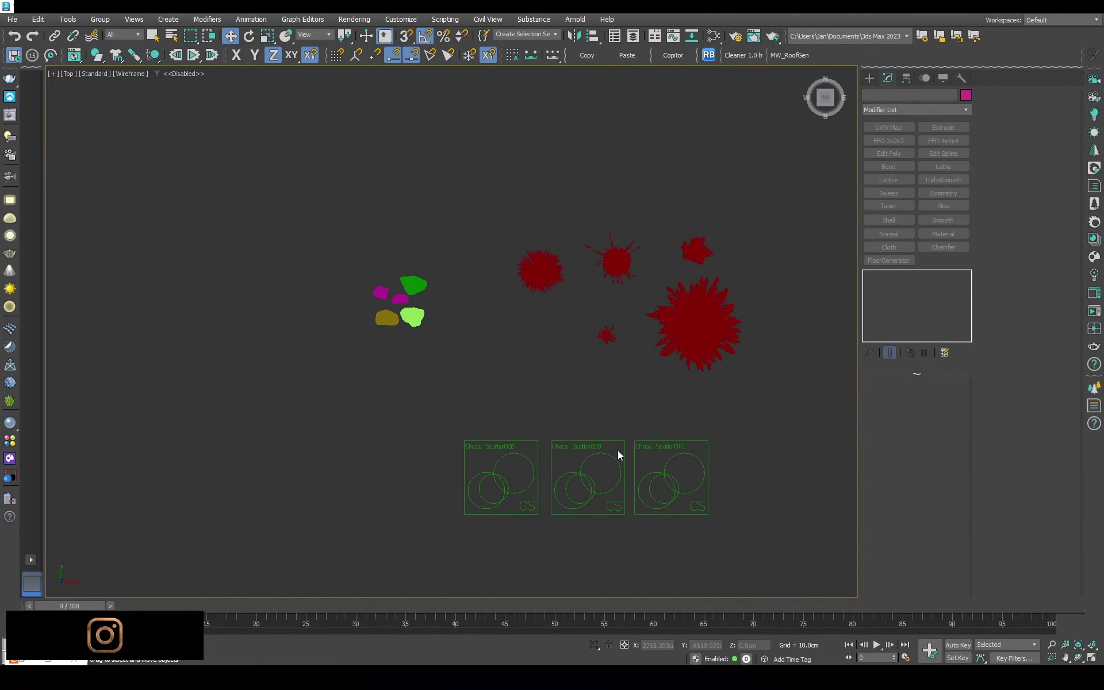
{"action": "left_click", "coordinate": [671, 442]}
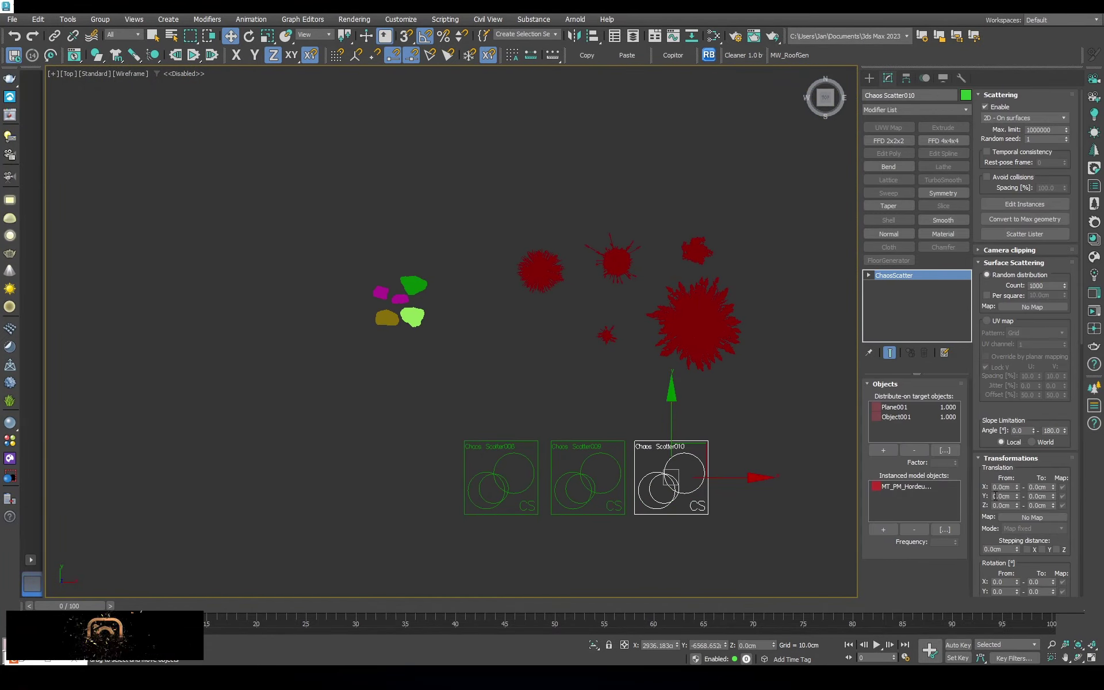
{"action": "scroll", "coordinate": [994, 495], "scroll_direction": "down", "scroll_amount": 5}
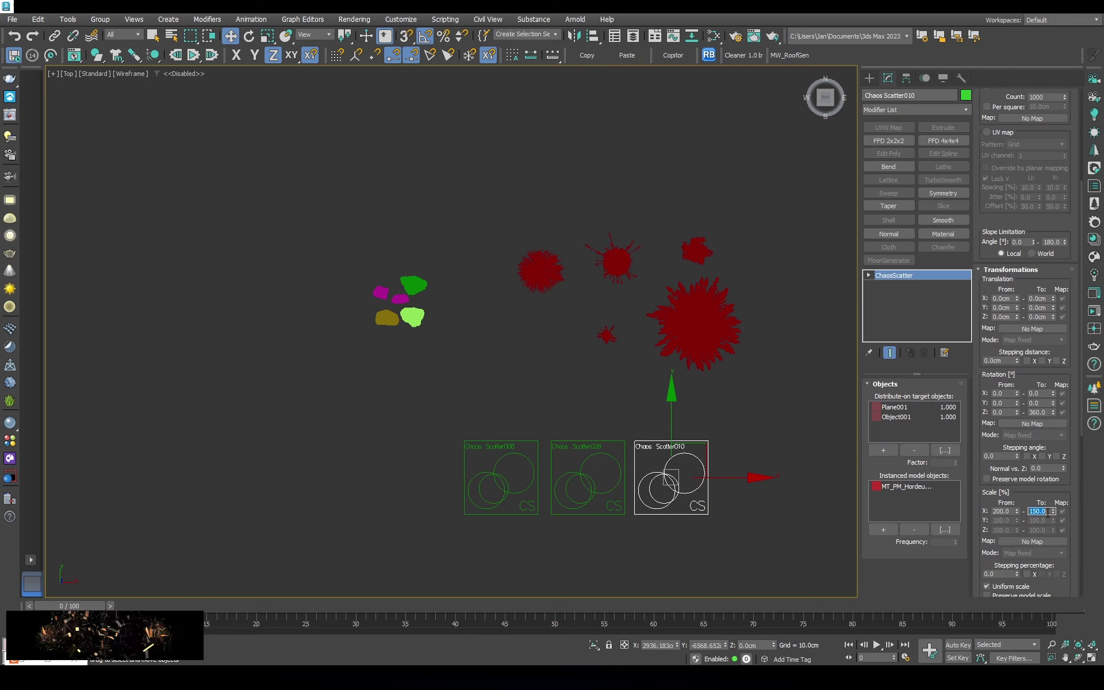
{"action": "type", "text": "150"}
{"action": "left_click", "coordinate": [1005, 511]}
{"action": "type", "text": "250"}
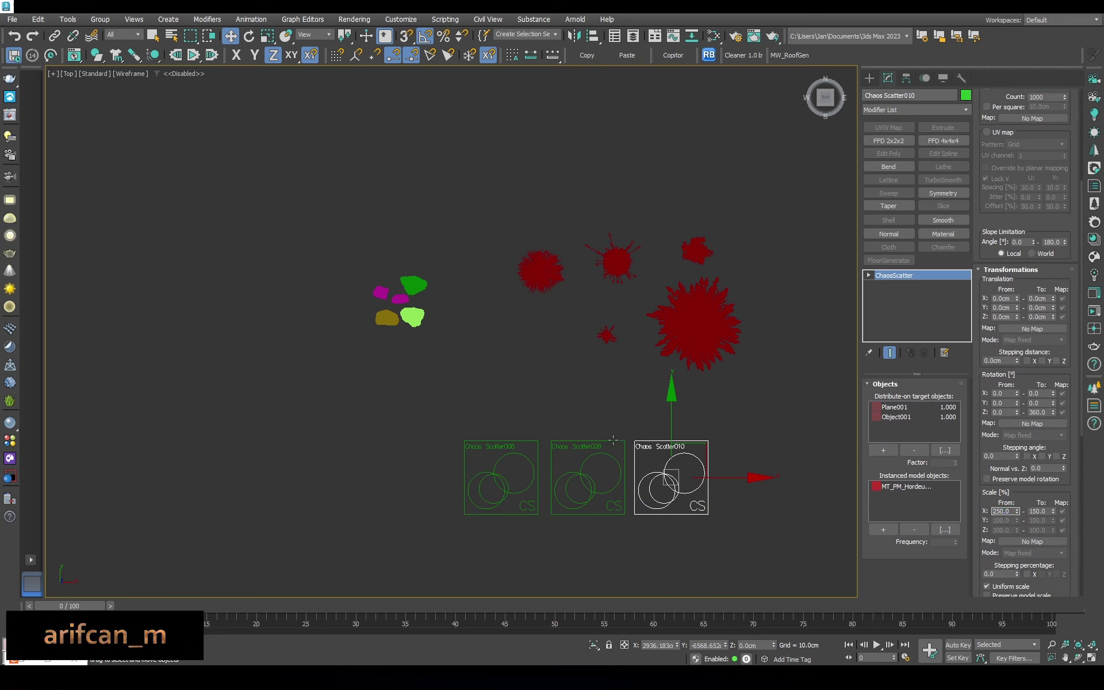
Set Chaos Scatter009's scale value to 120 in the shaded camera view, then deselect
{"action": "left_click", "coordinate": [613, 441]}
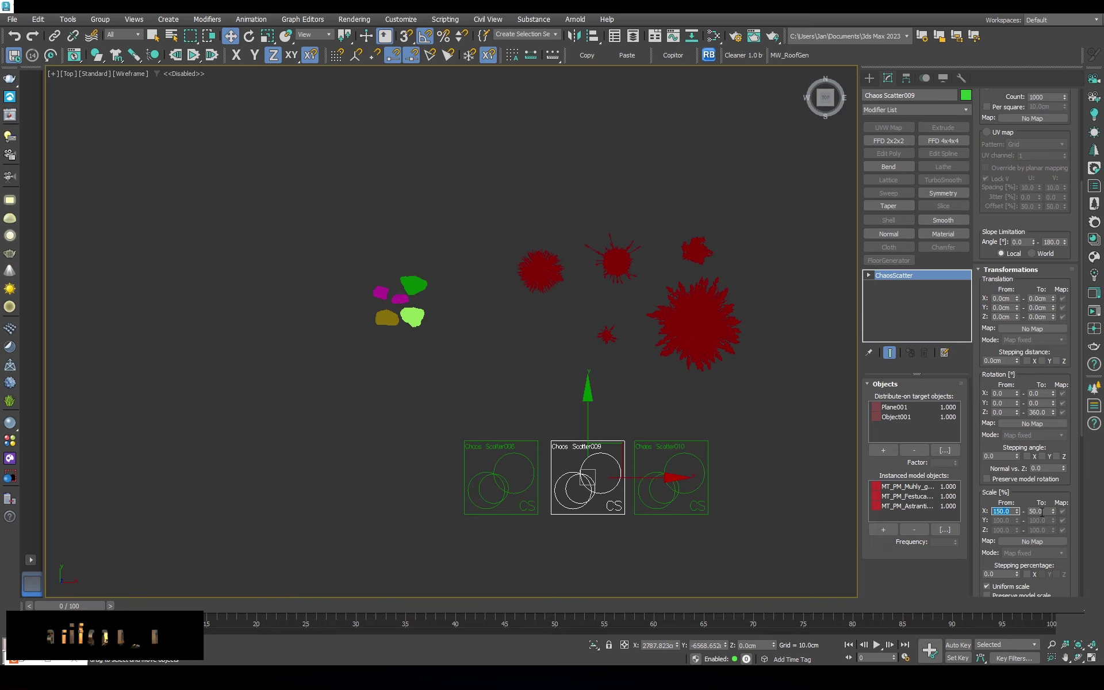
{"action": "left_click", "coordinate": [1040, 510]}
{"action": "type", "text": "80"}
{"action": "left_click", "coordinate": [492, 352]}
{"action": "key", "text": "c"}
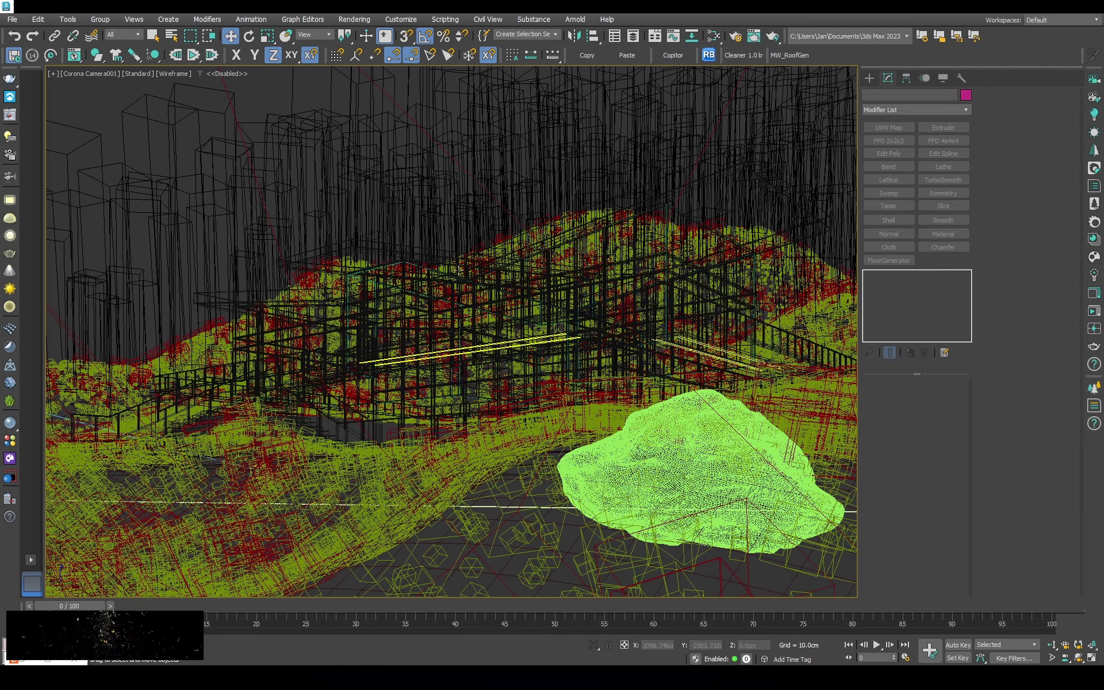
{"action": "key", "text": "F3"}
{"action": "left_click", "coordinate": [234, 109]}
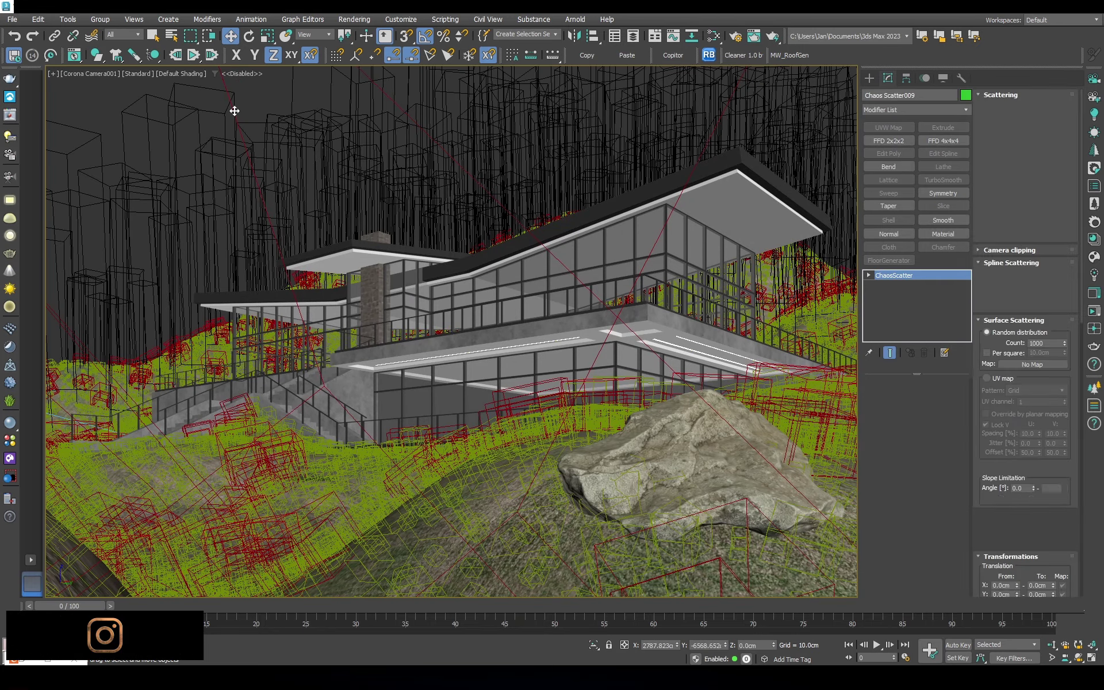
{"action": "scroll", "coordinate": [1011, 480], "scroll_direction": "down", "scroll_amount": 5}
{"action": "scroll", "coordinate": [1011, 480], "scroll_direction": "down", "scroll_amount": 5}
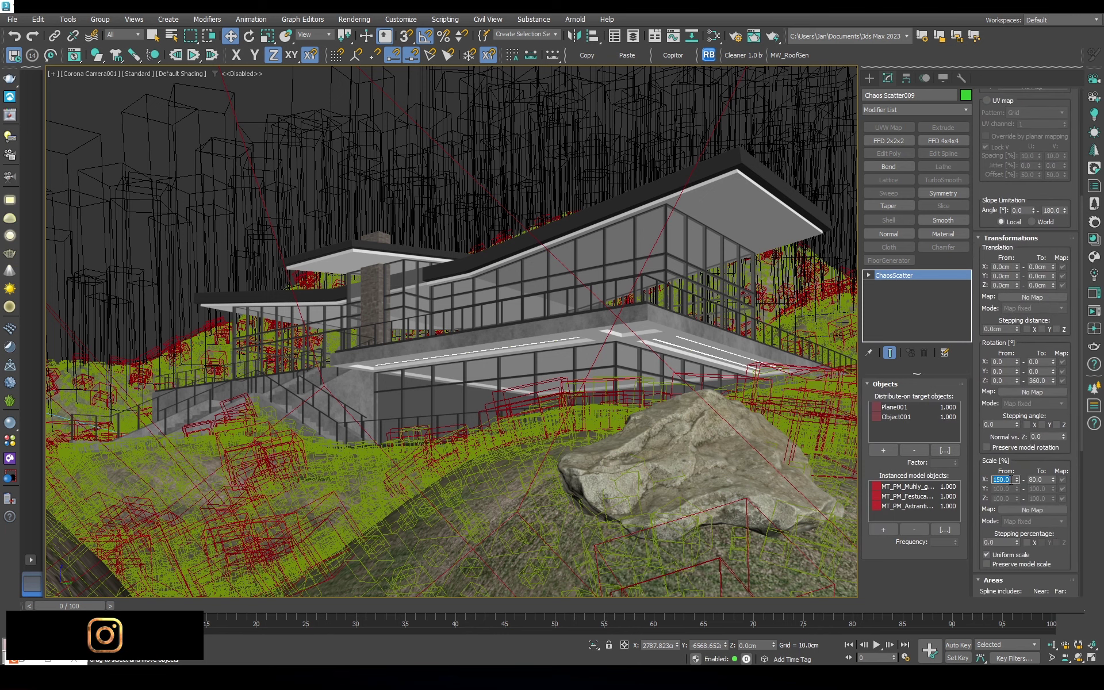
{"action": "type", "text": "120"}
{"action": "key", "text": "Return"}
{"action": "left_click", "coordinate": [266, 92]}
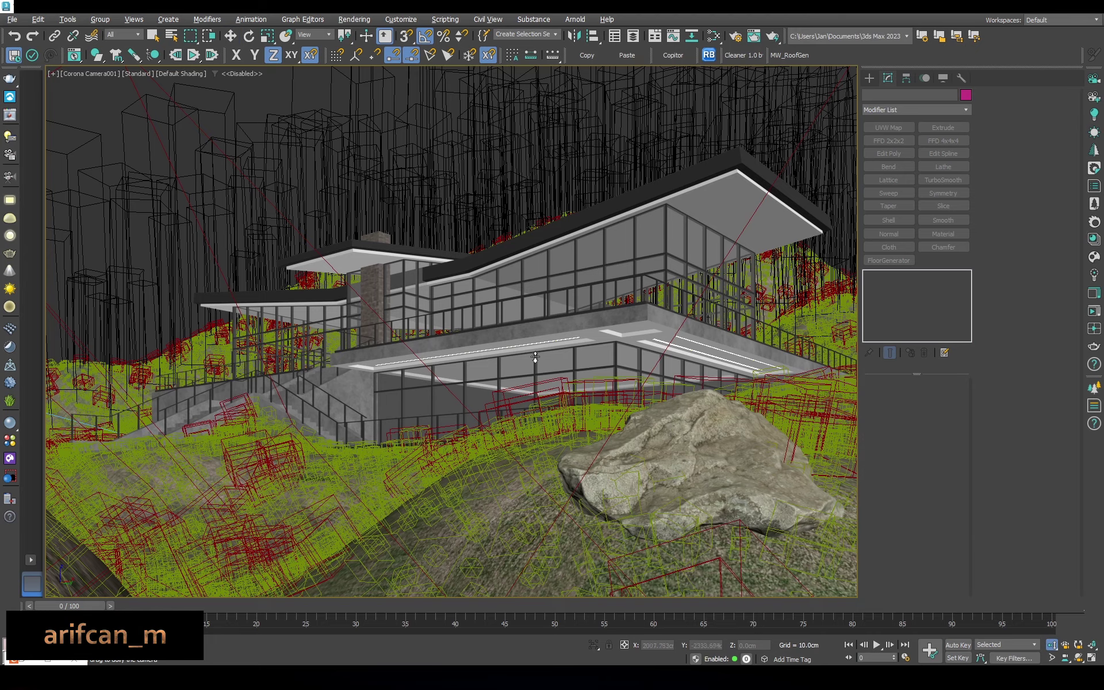
Dolly and orbit Corona Camera001 slightly toward the house, then start interactive rendering
{"action": "left_click_drag", "start_coordinate": [535, 357], "coordinate": [577, 362]}
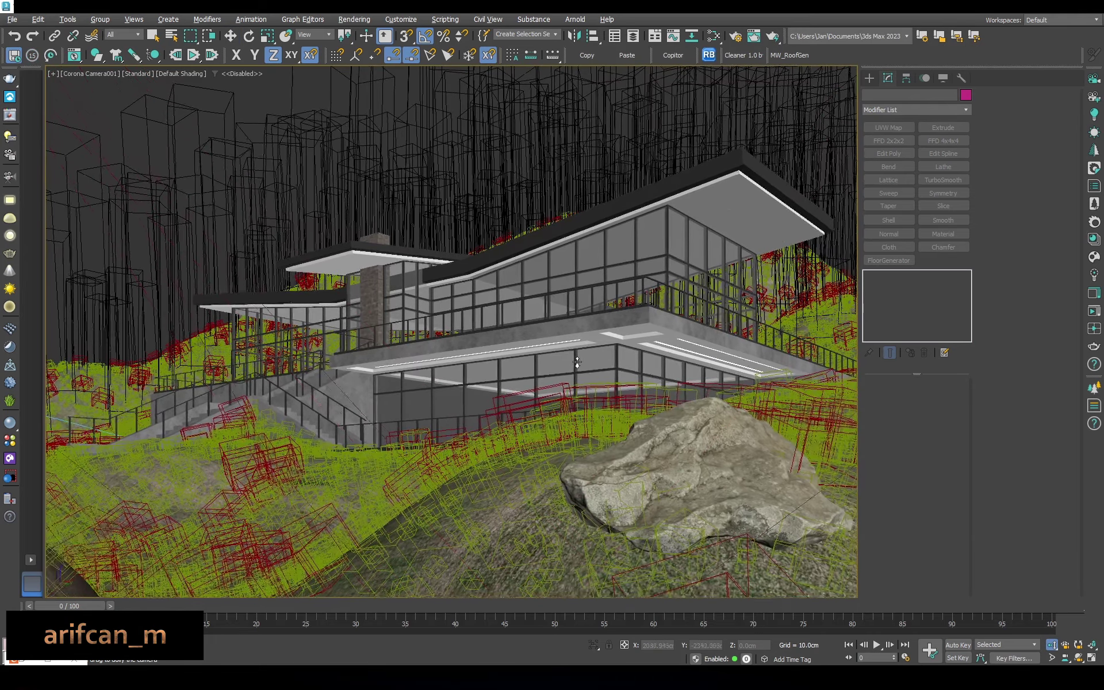
{"action": "mouse_move", "coordinate": [577, 362]}
{"action": "left_mouse_down"}
{"action": "mouse_move", "coordinate": [579, 282]}
{"action": "mouse_move", "coordinate": [512, 292]}
{"action": "left_mouse_up"}
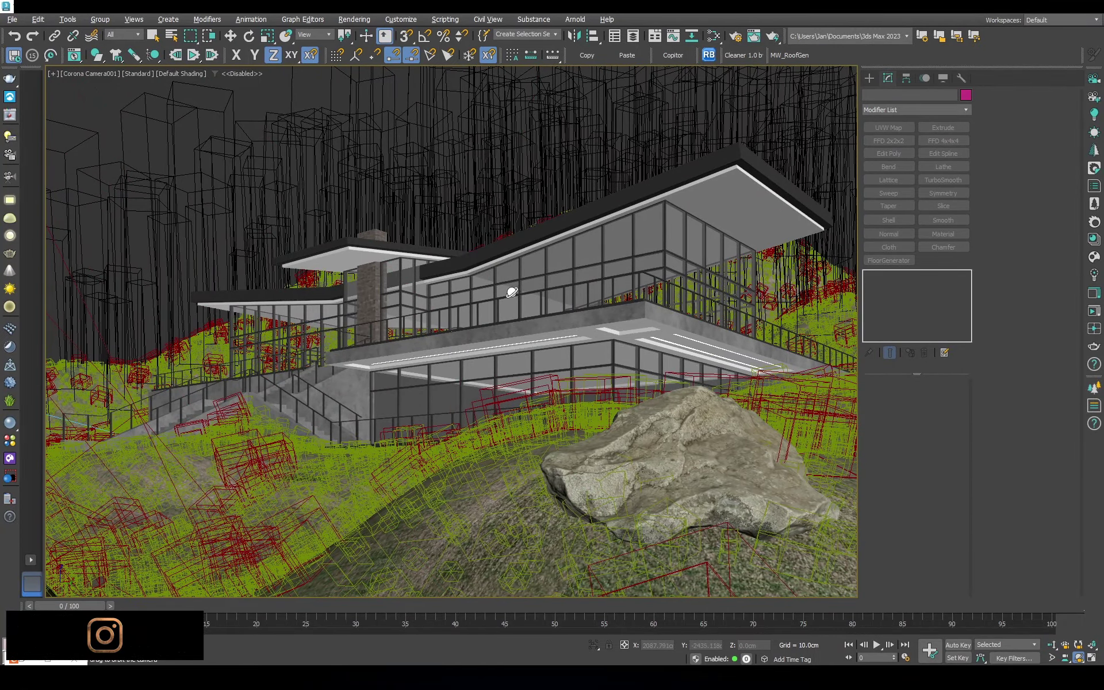
{"action": "mouse_move", "coordinate": [541, 354]}
{"action": "left_mouse_down"}
{"action": "mouse_move", "coordinate": [511, 330]}
{"action": "mouse_move", "coordinate": [518, 261]}
{"action": "mouse_move", "coordinate": [517, 286]}
{"action": "mouse_move", "coordinate": [529, 278]}
{"action": "left_mouse_up"}
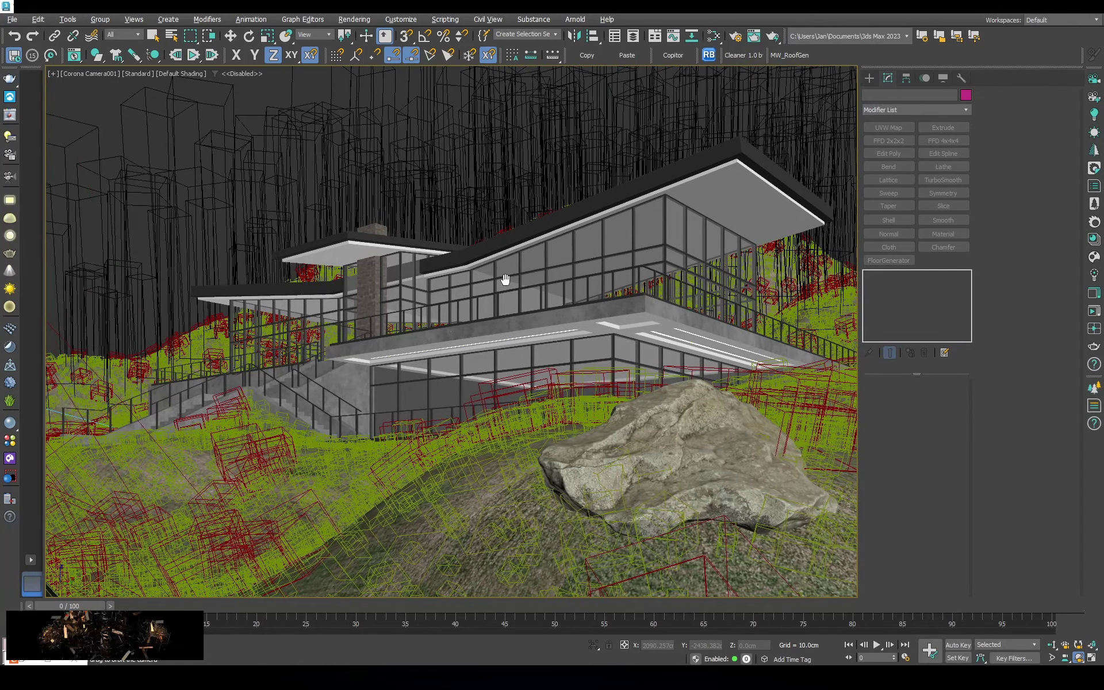
{"action": "right_click", "coordinate": [530, 278]}
{"action": "left_click", "coordinate": [1094, 313]}
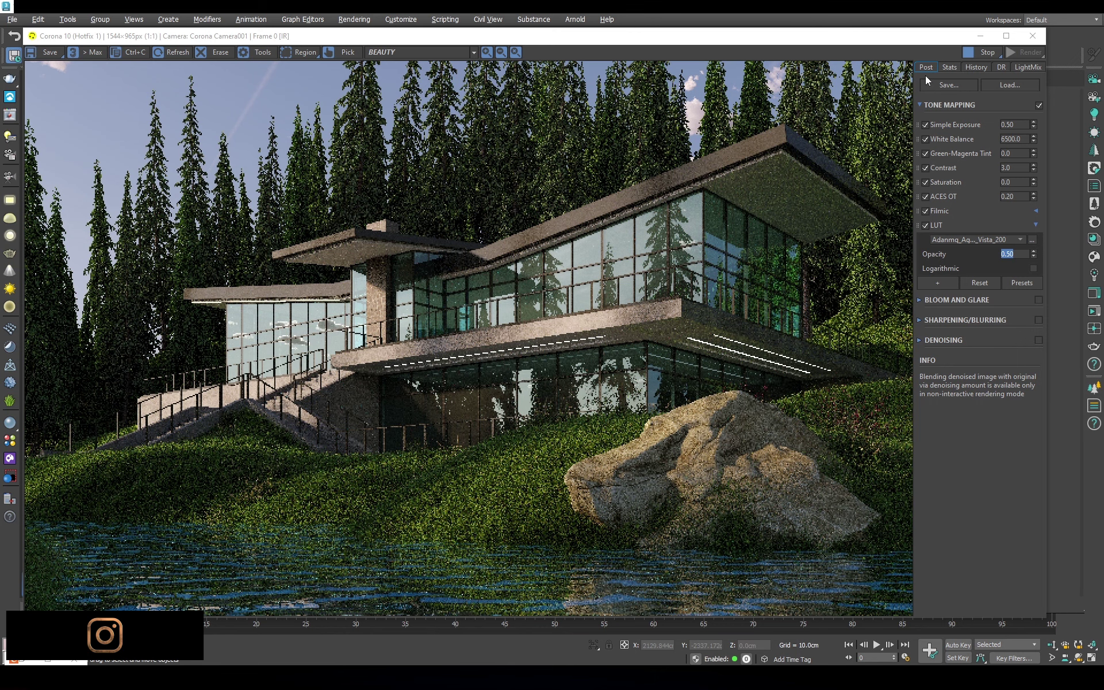
Set Chaos Scatter001's Scale X To value to 180, then close the Corona frame buffer
{"action": "left_click_drag", "start_coordinate": [851, 36], "coordinate": [769, 179]}
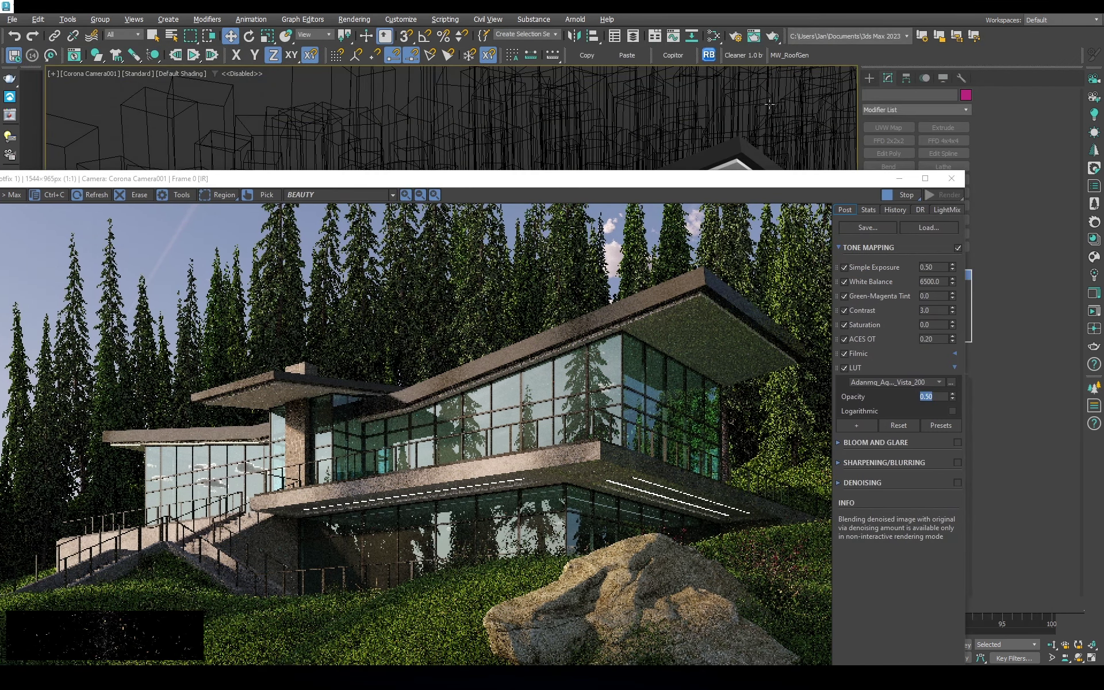
{"action": "left_click", "coordinate": [769, 105]}
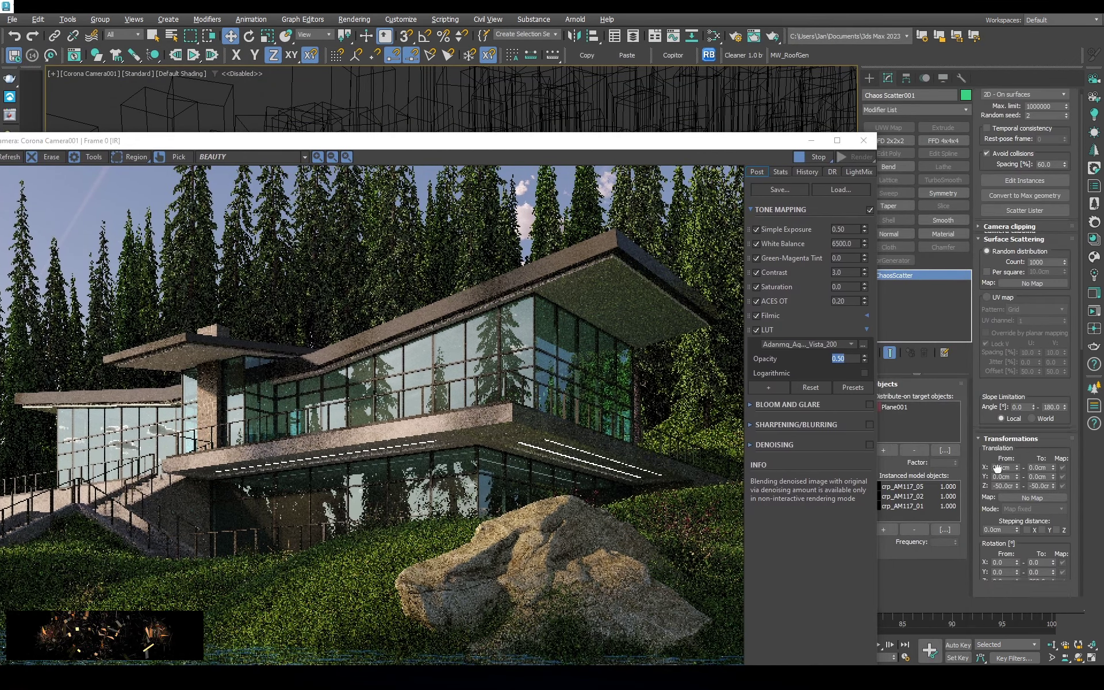
{"action": "scroll", "coordinate": [998, 469], "scroll_direction": "down", "scroll_amount": 5}
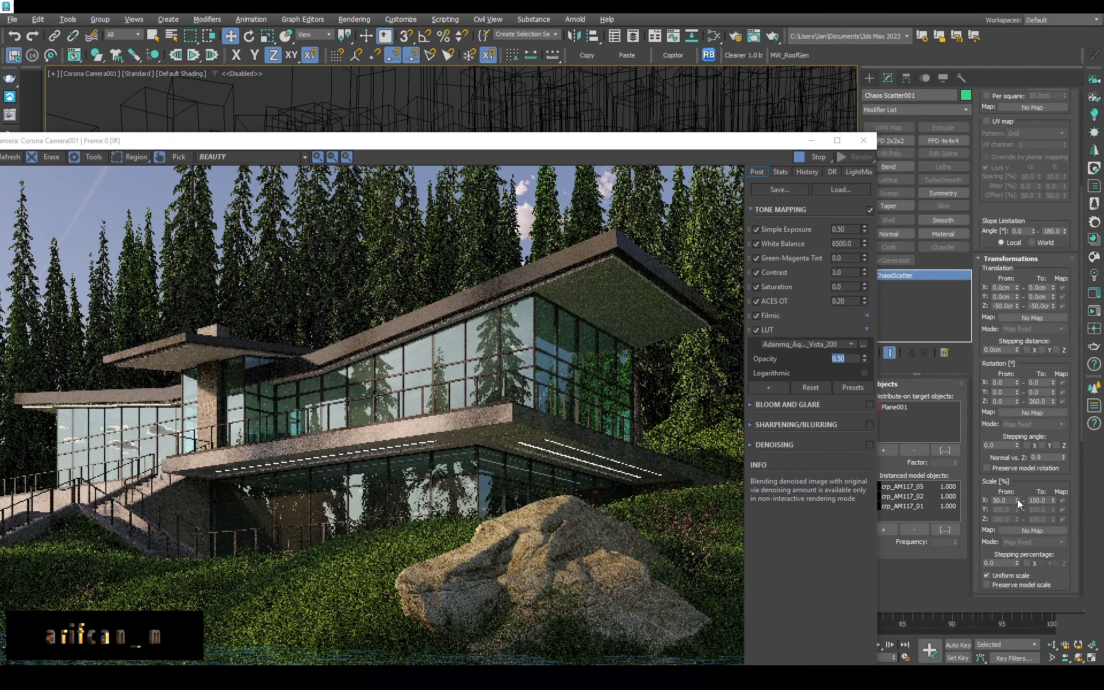
{"action": "double_click", "coordinate": [1038, 500]}
{"action": "type", "text": "180"}
{"action": "key", "text": "Return"}
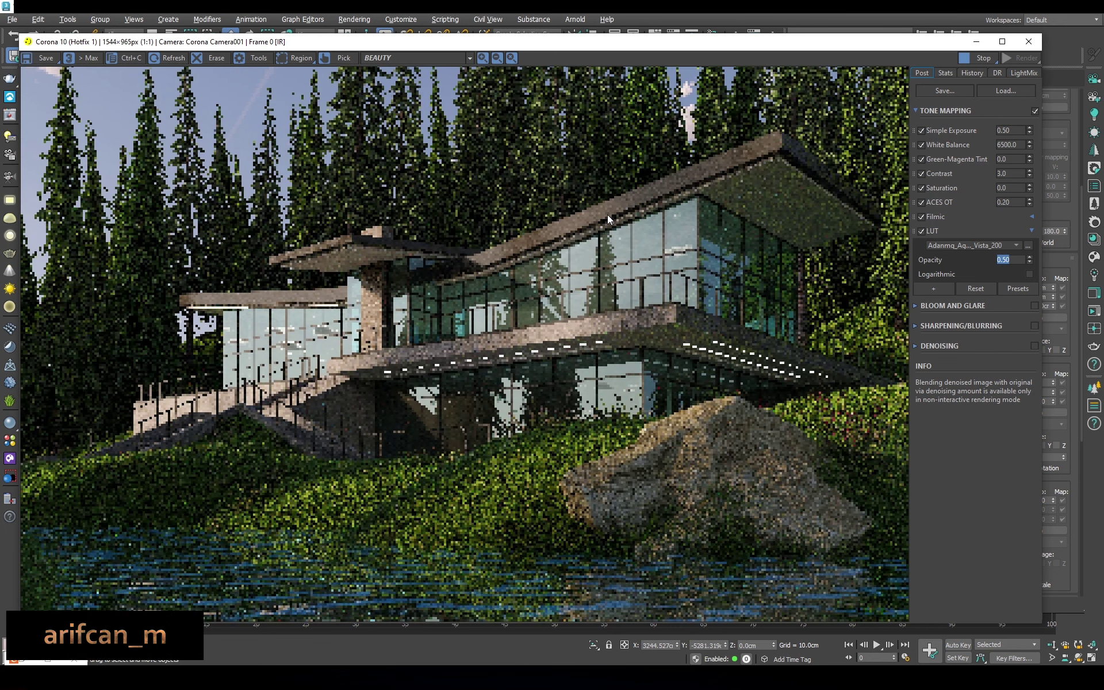
{"action": "left_click_drag", "start_coordinate": [935, 43], "coordinate": [686, 61]}
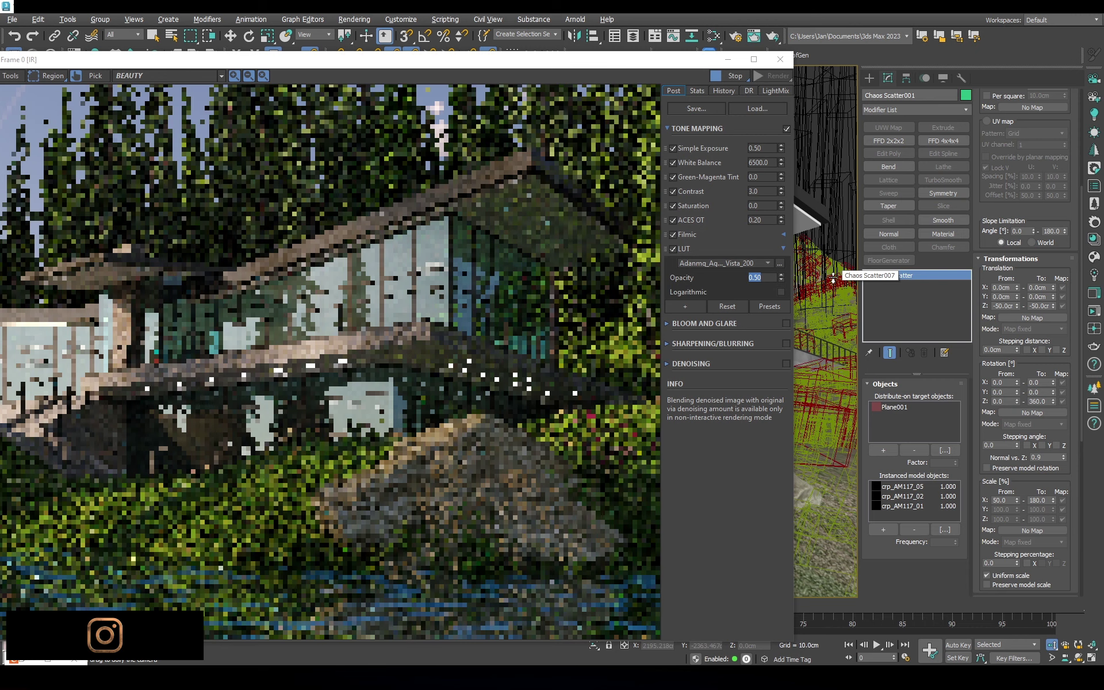
{"action": "left_click_drag", "start_coordinate": [554, 64], "coordinate": [851, 48]}
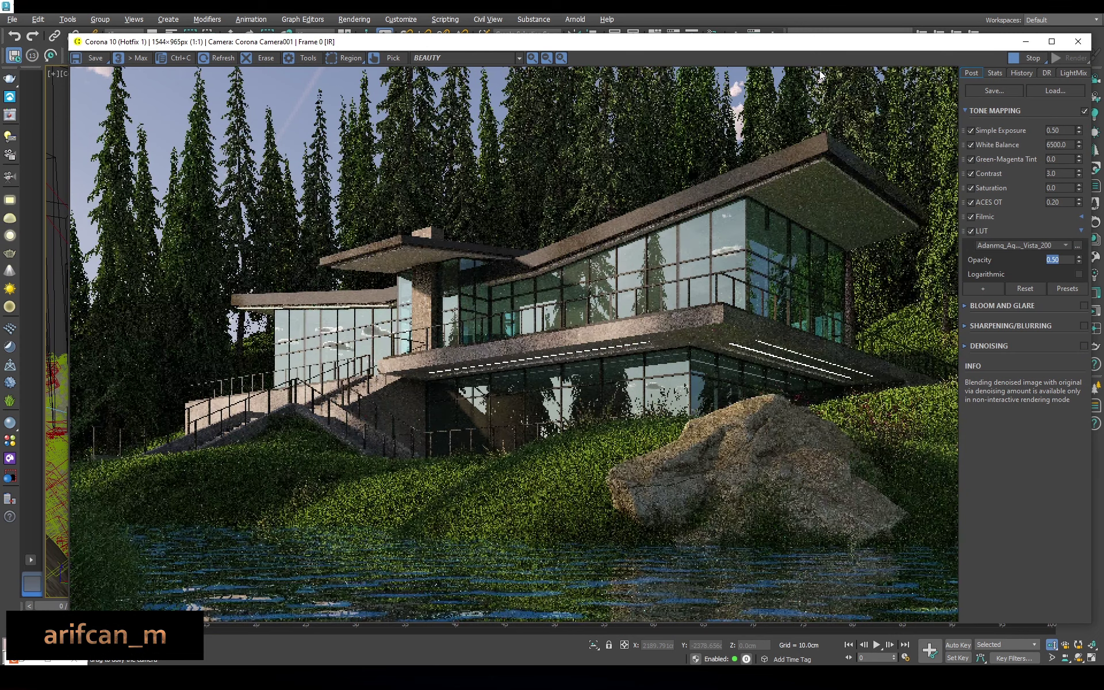
{"action": "left_click", "coordinate": [1076, 41]}
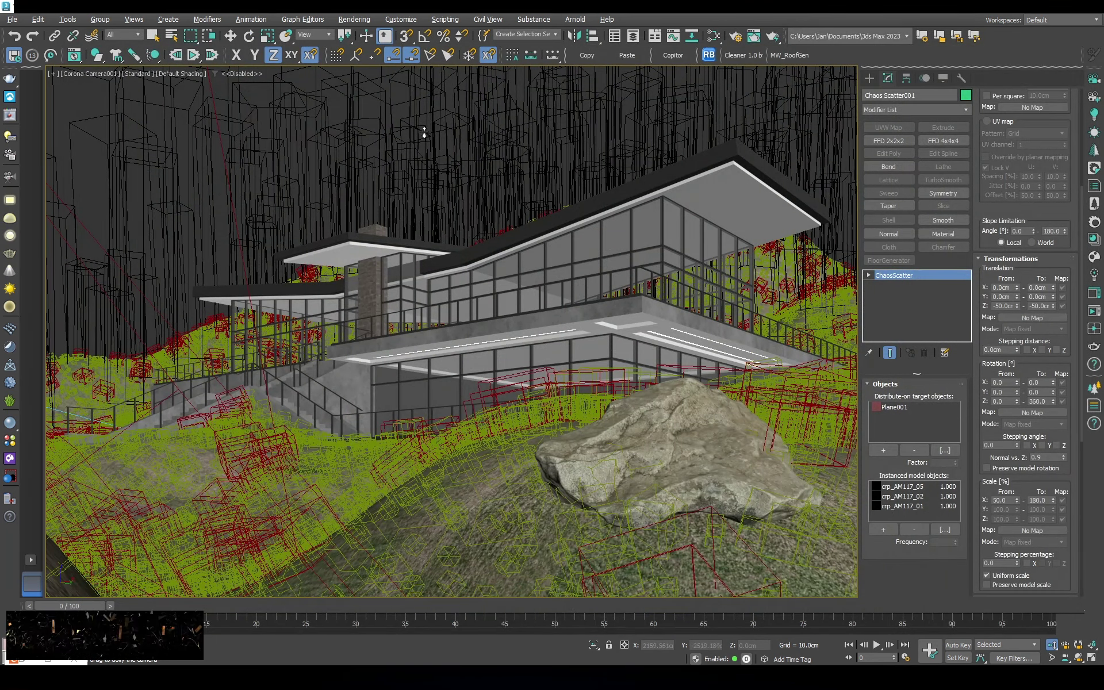
Add CESSENTIAL_Direct, Indirect, Reflect, Refract and CMasking_ID render elements in Render Setup
{"action": "left_click", "coordinate": [11, 19]}
{"action": "left_click", "coordinate": [27, 123]}
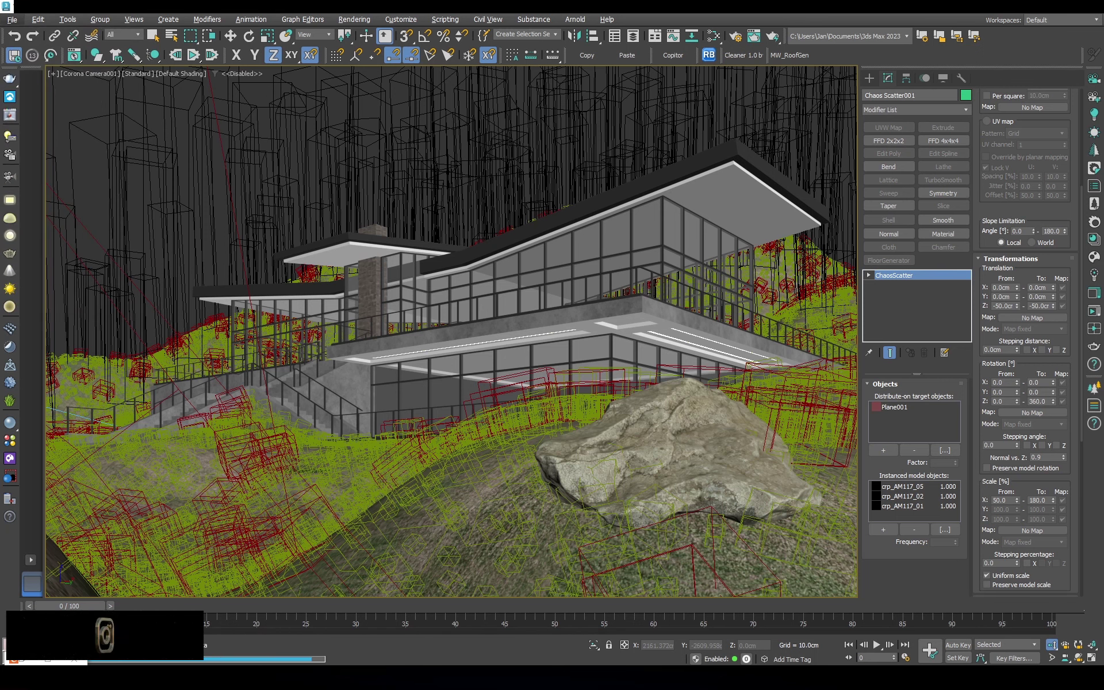
{"action": "left_click", "coordinate": [742, 42]}
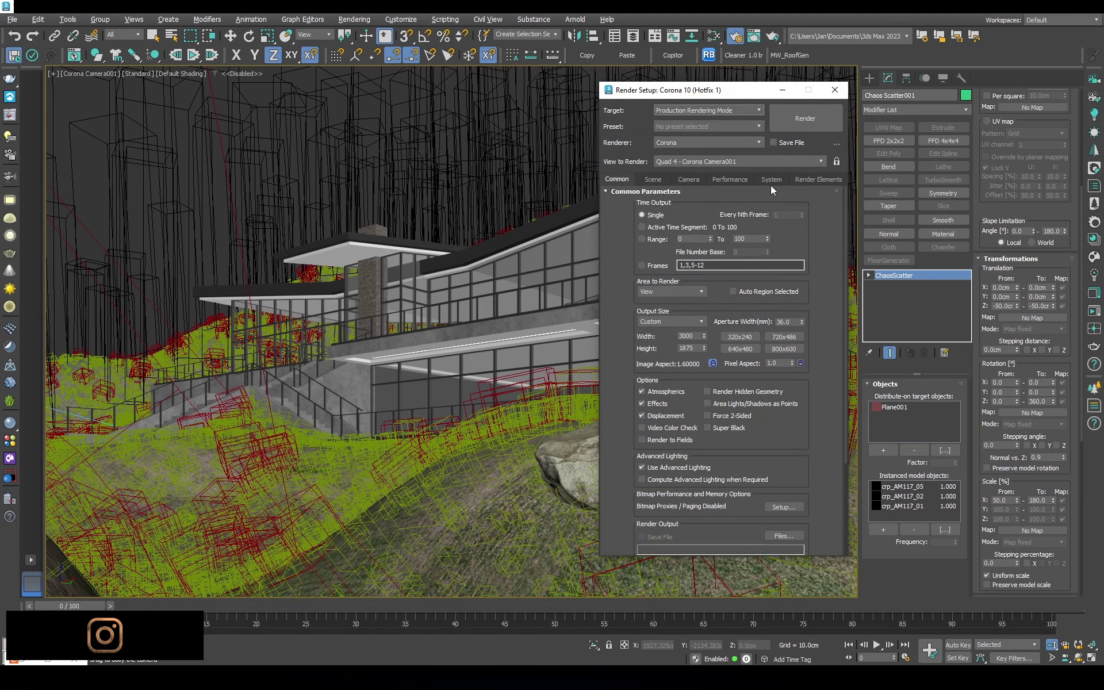
{"action": "left_click", "coordinate": [818, 178]}
{"action": "left_click", "coordinate": [650, 220]}
{"action": "double_click", "coordinate": [678, 231]}
{"action": "left_click", "coordinate": [649, 218]}
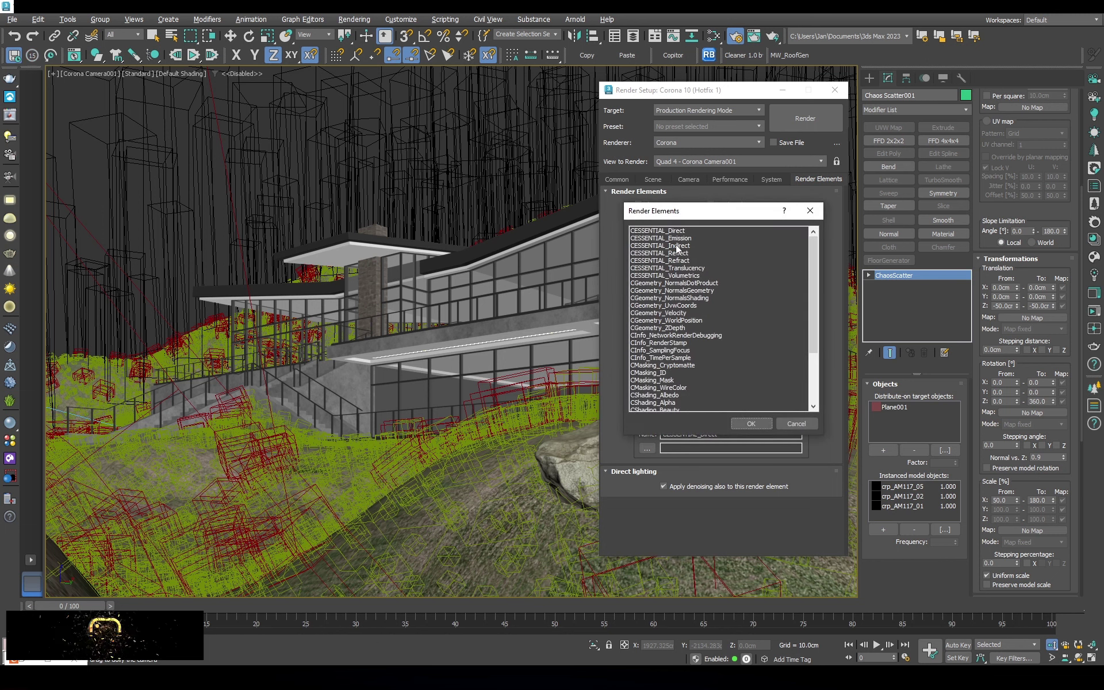
{"action": "double_click", "coordinate": [678, 246]}
{"action": "left_click", "coordinate": [649, 217]}
{"action": "double_click", "coordinate": [681, 253]}
{"action": "left_click", "coordinate": [649, 217]}
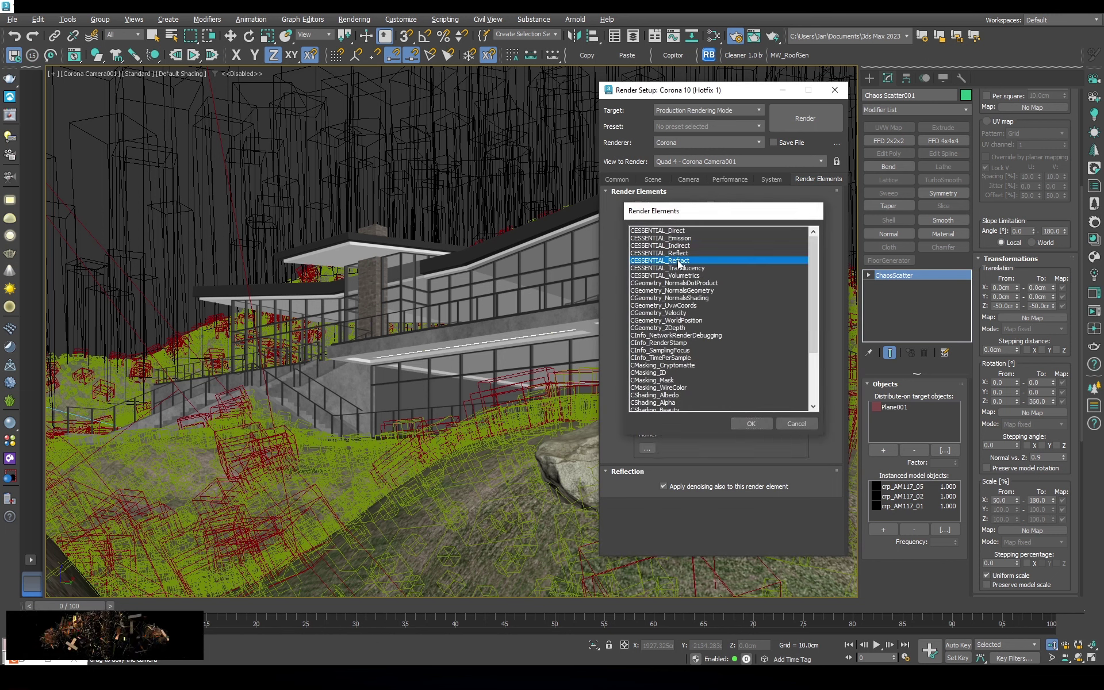
{"action": "double_click", "coordinate": [679, 260]}
{"action": "left_click", "coordinate": [649, 217]}
{"action": "double_click", "coordinate": [654, 374]}
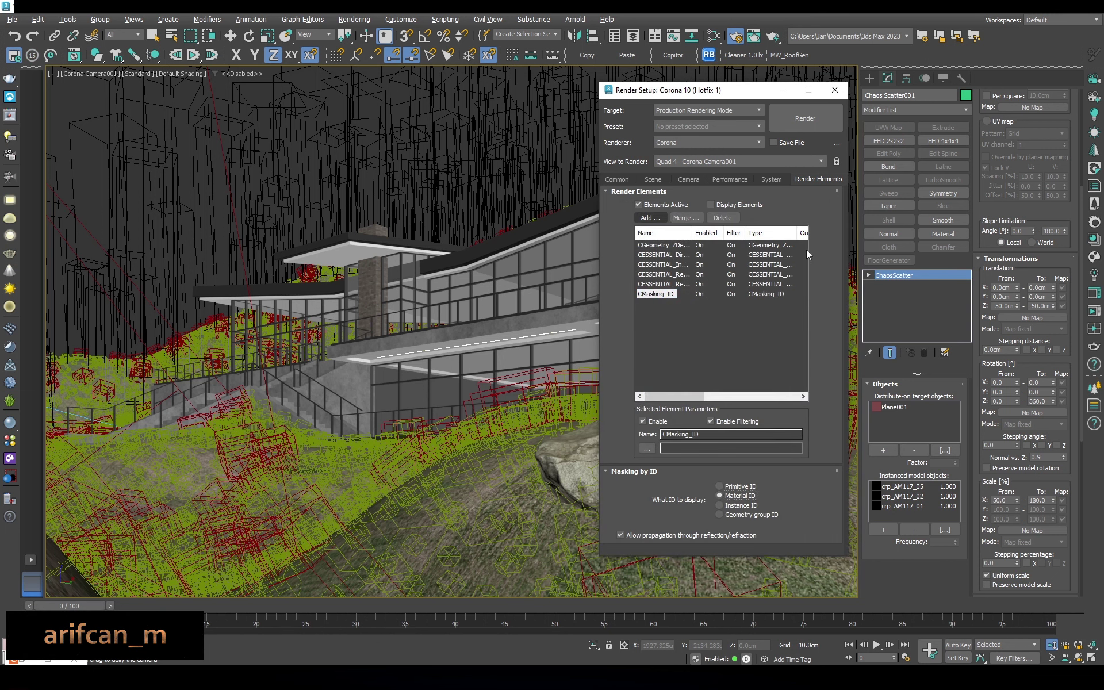
Keep the Scene denoising mode and close Render Setup
{"action": "left_click", "coordinate": [617, 179]}
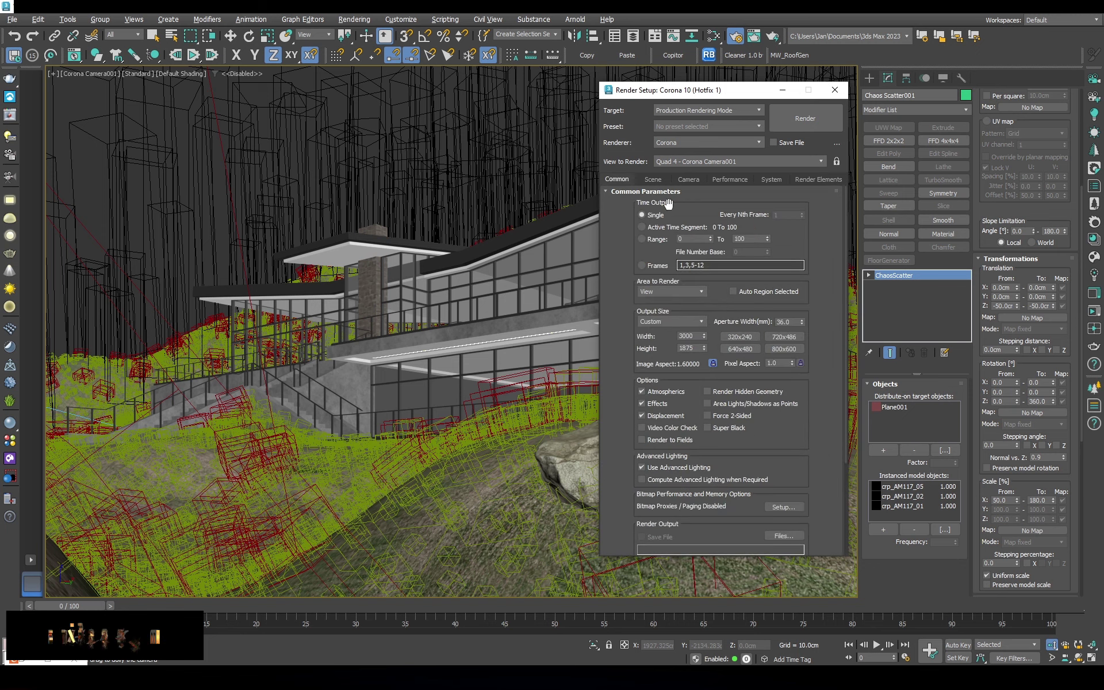
{"action": "left_click", "coordinate": [652, 179]}
{"action": "left_click", "coordinate": [681, 350]}
{"action": "left_click", "coordinate": [707, 382]}
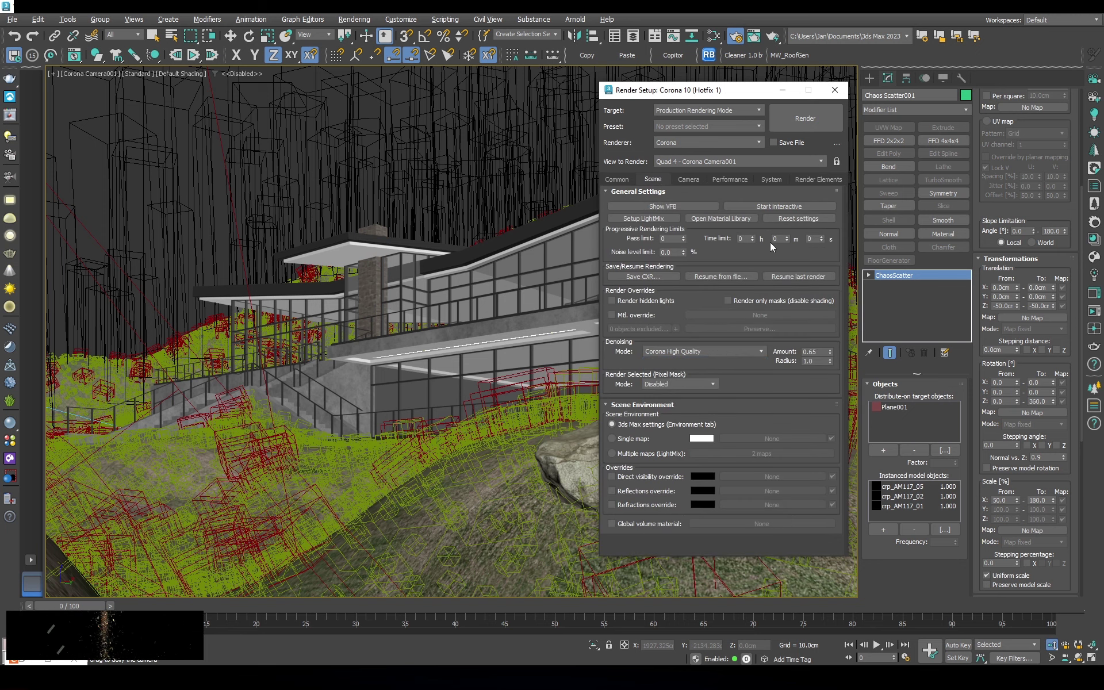
{"action": "left_click", "coordinate": [624, 179]}
{"action": "left_click", "coordinate": [834, 91]}
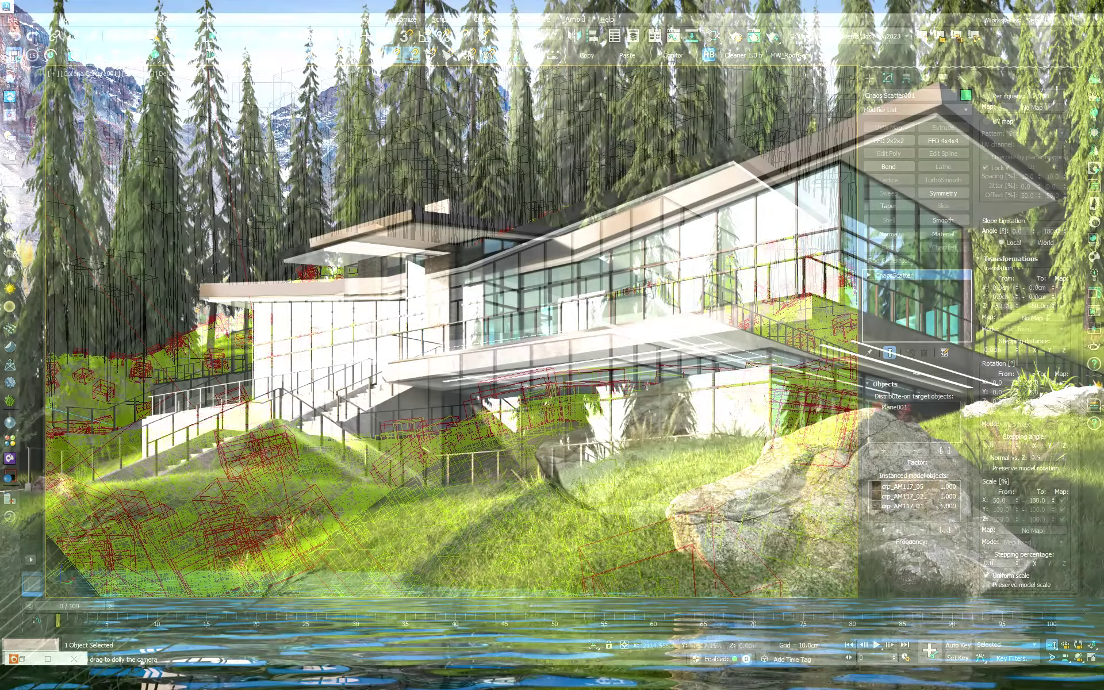